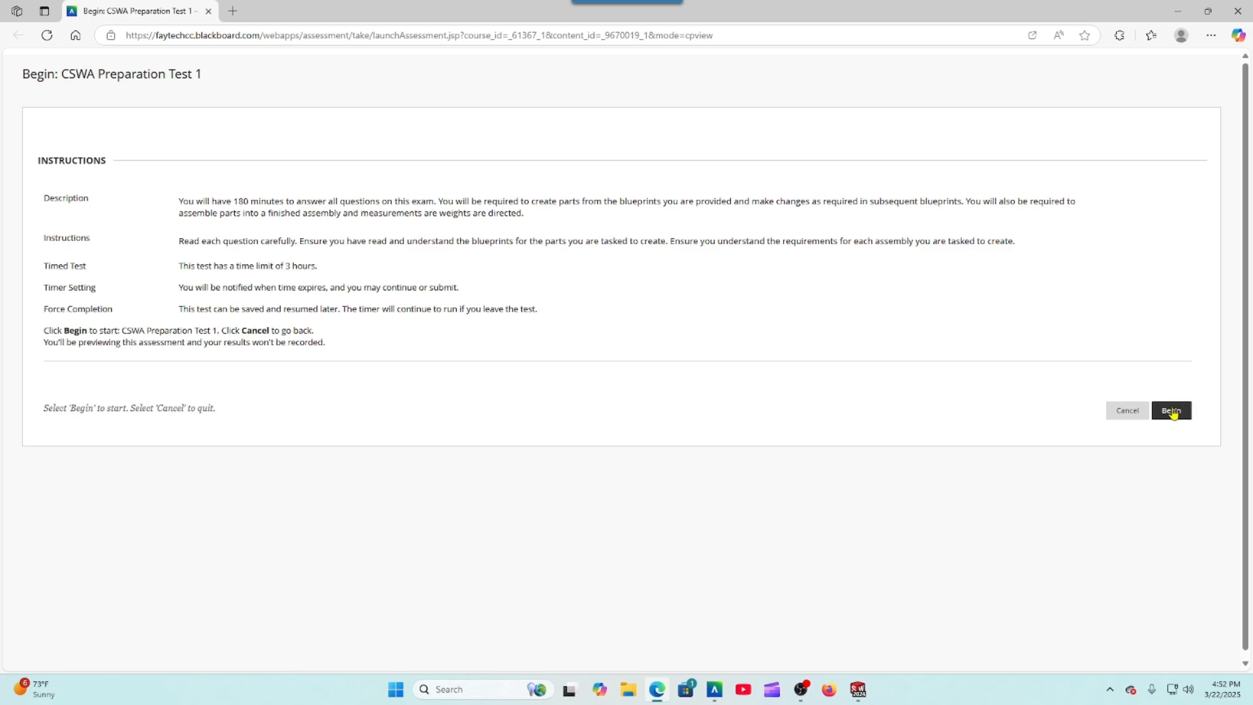
Step: Begin CSWA Preparation Test 1 and submit "Broken-Out Section View" as the answer to question 1
{"action": "left_click", "coordinate": [1170, 411]}
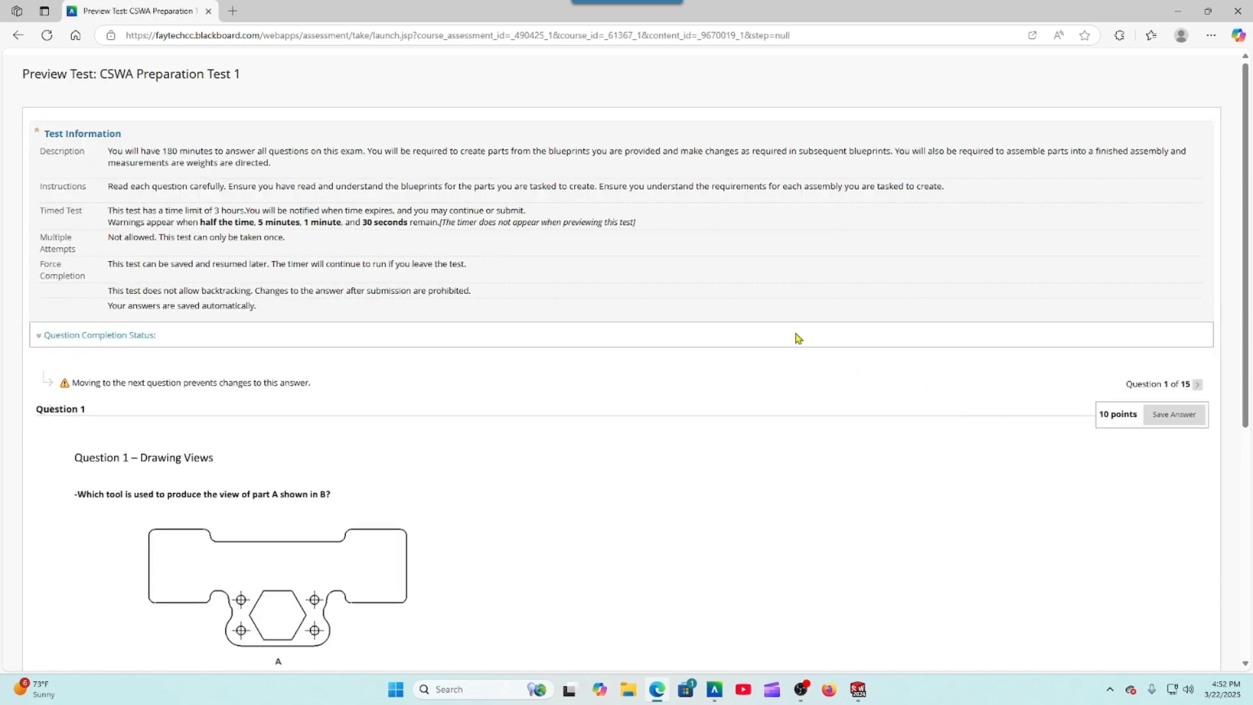
{"action": "scroll", "coordinate": [793, 338], "scroll_direction": "down", "scroll_amount": 2}
{"action": "scroll", "coordinate": [791, 342], "scroll_direction": "up", "scroll_amount": 1}
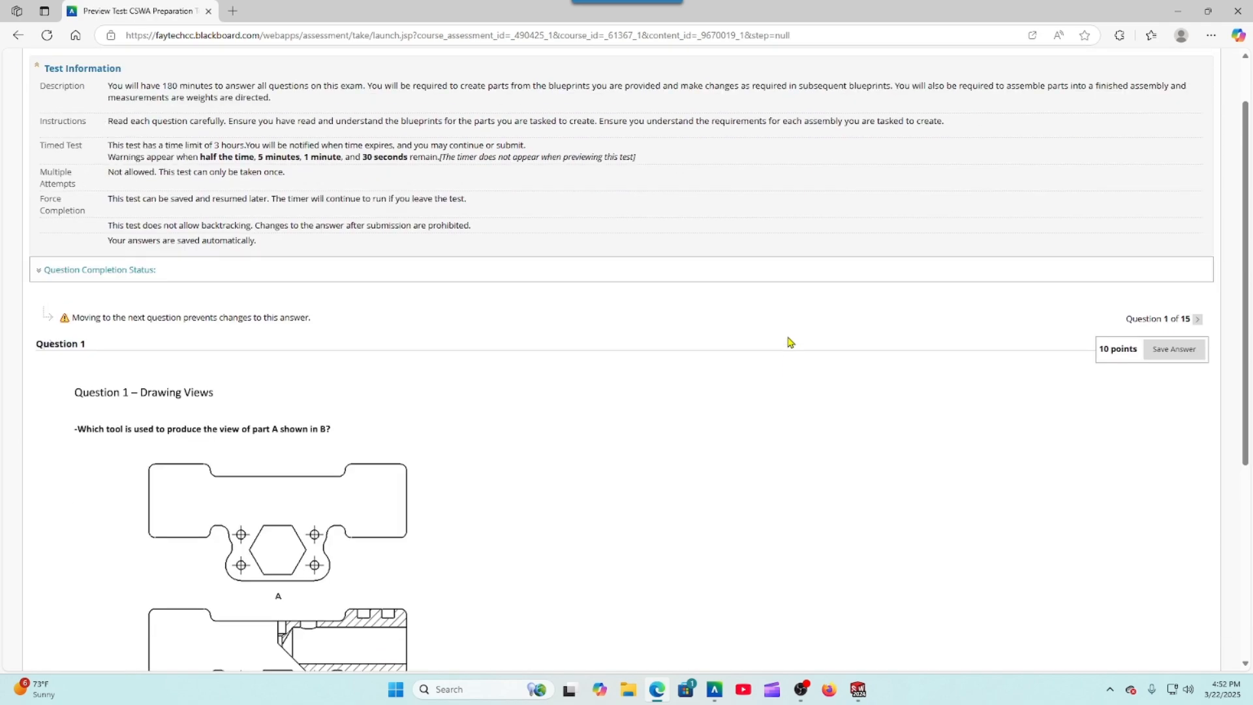
{"action": "scroll", "coordinate": [791, 342], "scroll_direction": "down", "scroll_amount": 2}
{"action": "scroll", "coordinate": [791, 344], "scroll_direction": "down", "scroll_amount": 3}
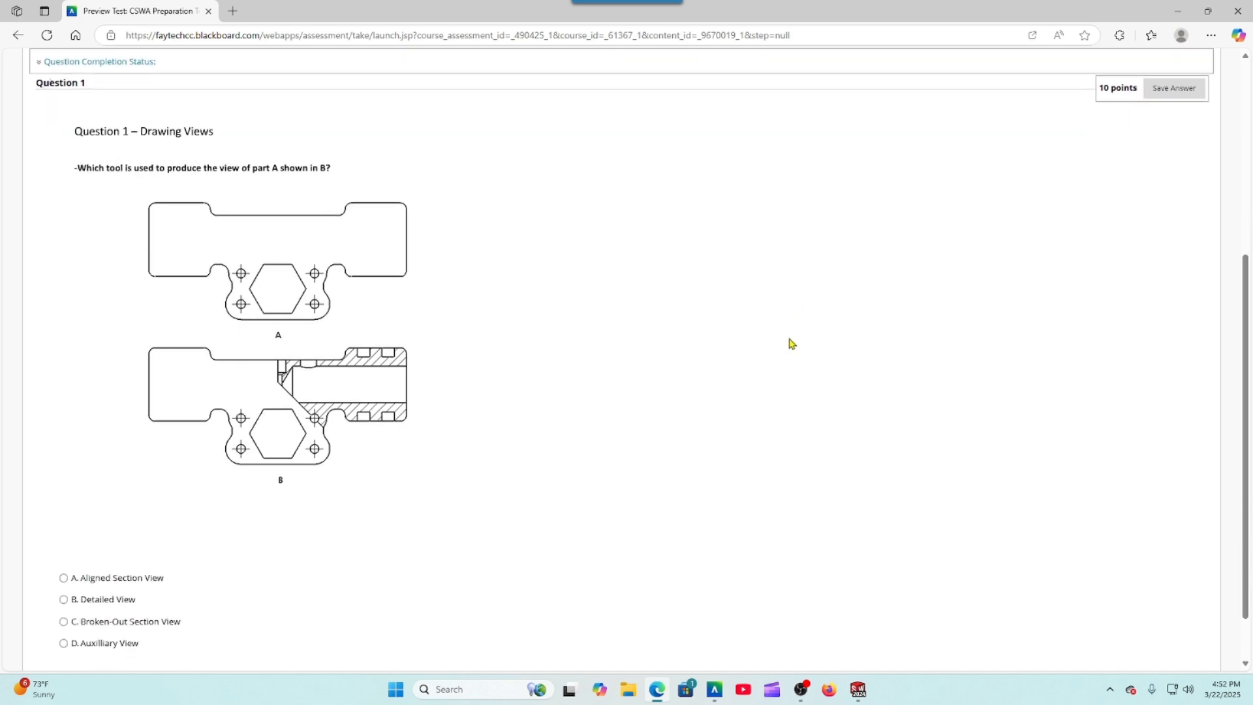
{"action": "scroll", "coordinate": [792, 344], "scroll_direction": "down", "scroll_amount": 1}
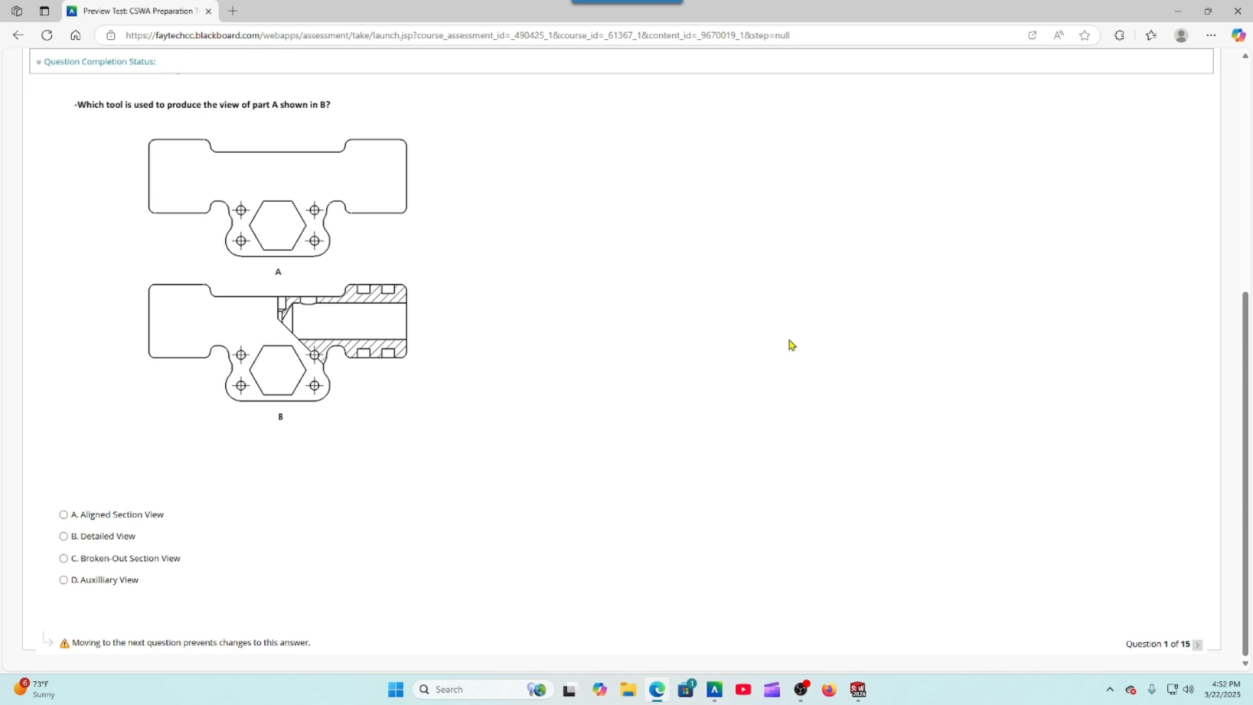
{"action": "left_click", "coordinate": [64, 558]}
{"action": "left_click", "coordinate": [1199, 648]}
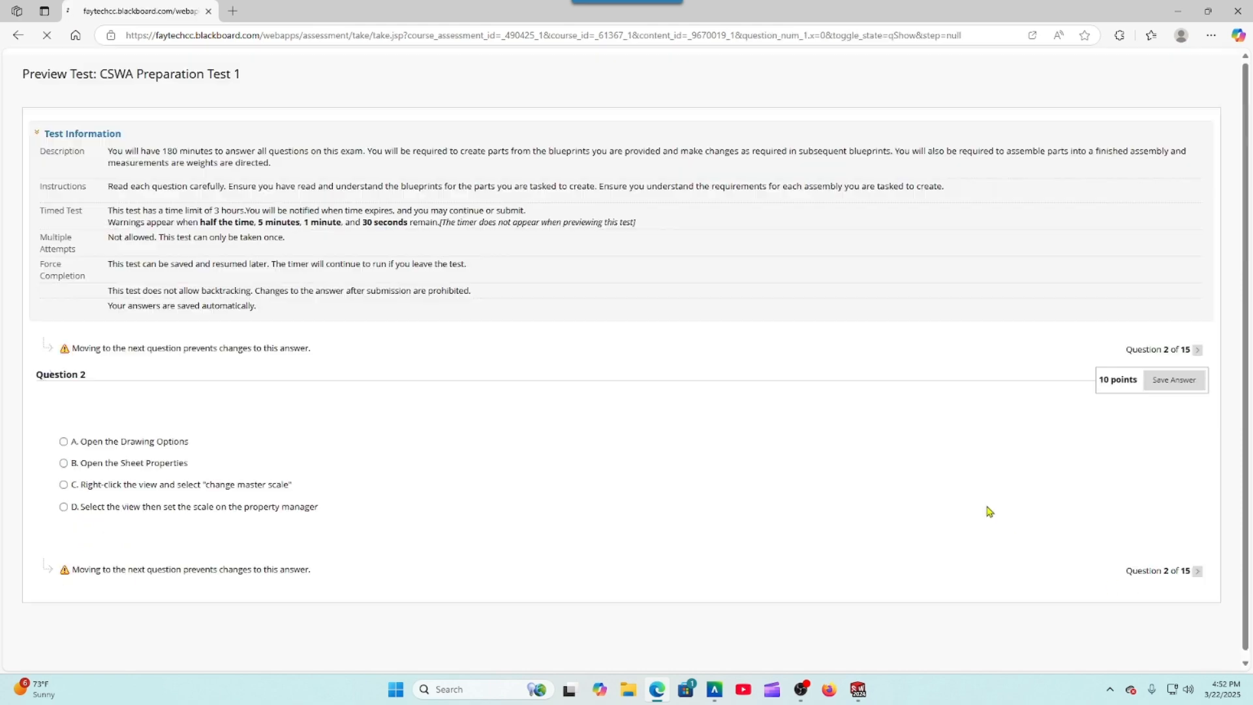
Step: Answer question 2 on drawing scale with "Open the Sheet Properties" and advance to question 3
{"action": "scroll", "coordinate": [489, 427], "scroll_direction": "down", "scroll_amount": 3}
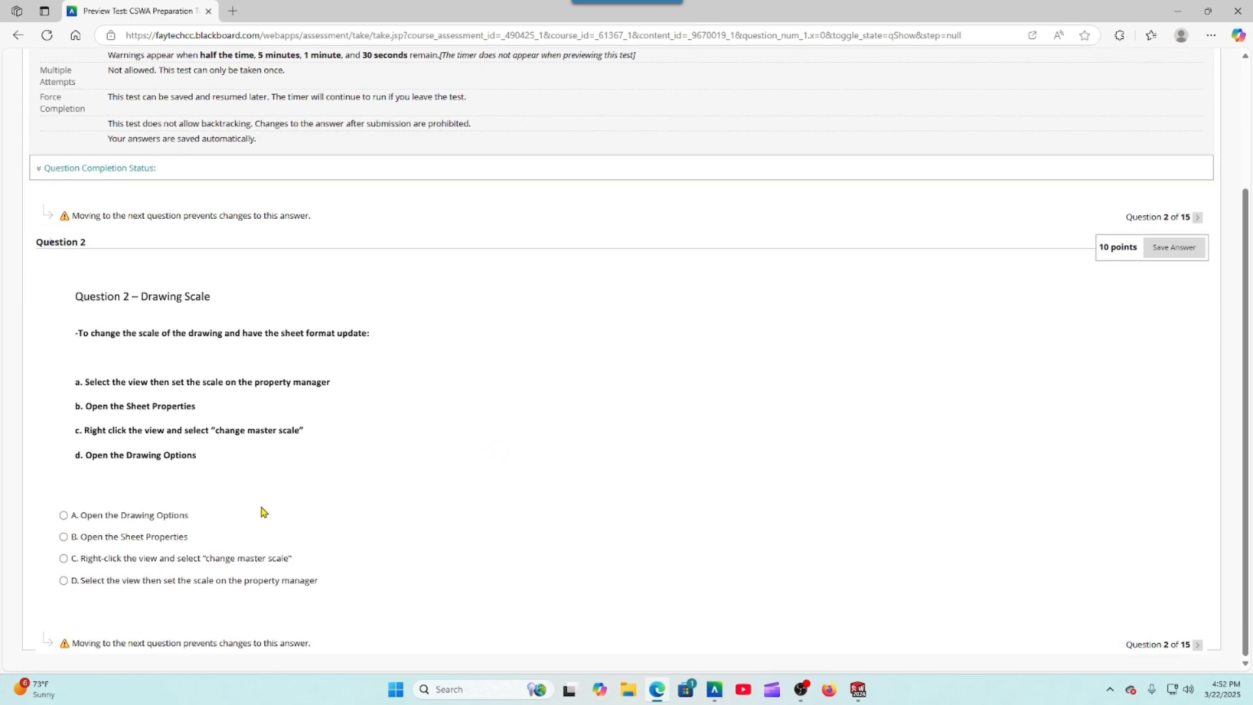
{"action": "left_click", "coordinate": [64, 536]}
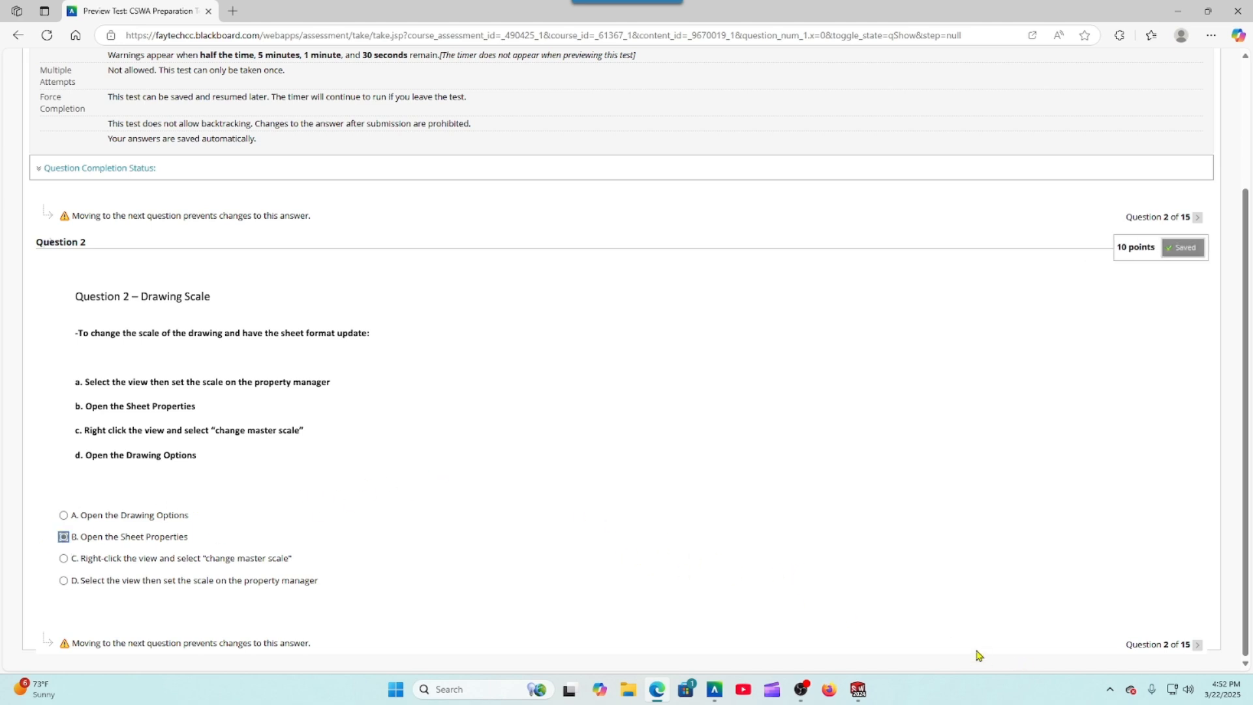
{"action": "left_click", "coordinate": [1198, 645]}
Step: Answer question 3 on drafting standards with "Go to options and Document Properties" and advance to question 4
{"action": "scroll", "coordinate": [435, 506], "scroll_direction": "down", "scroll_amount": 3}
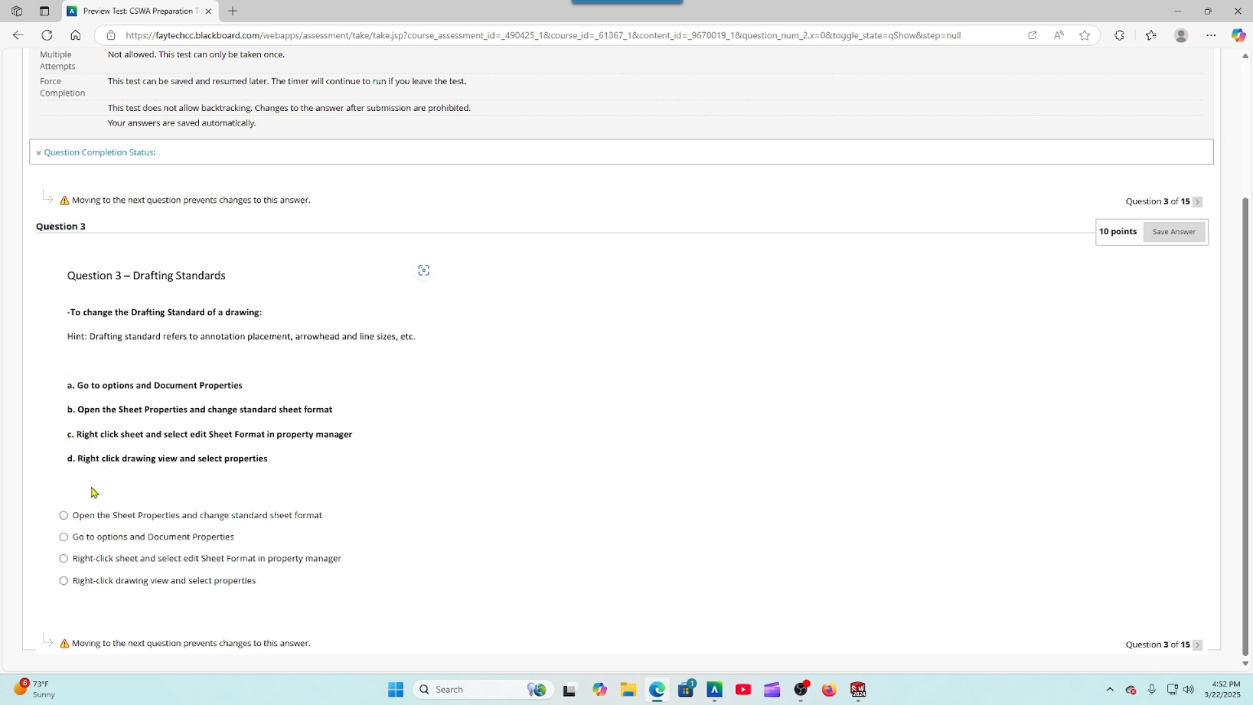
{"action": "left_click", "coordinate": [63, 538]}
{"action": "left_click", "coordinate": [1198, 645]}
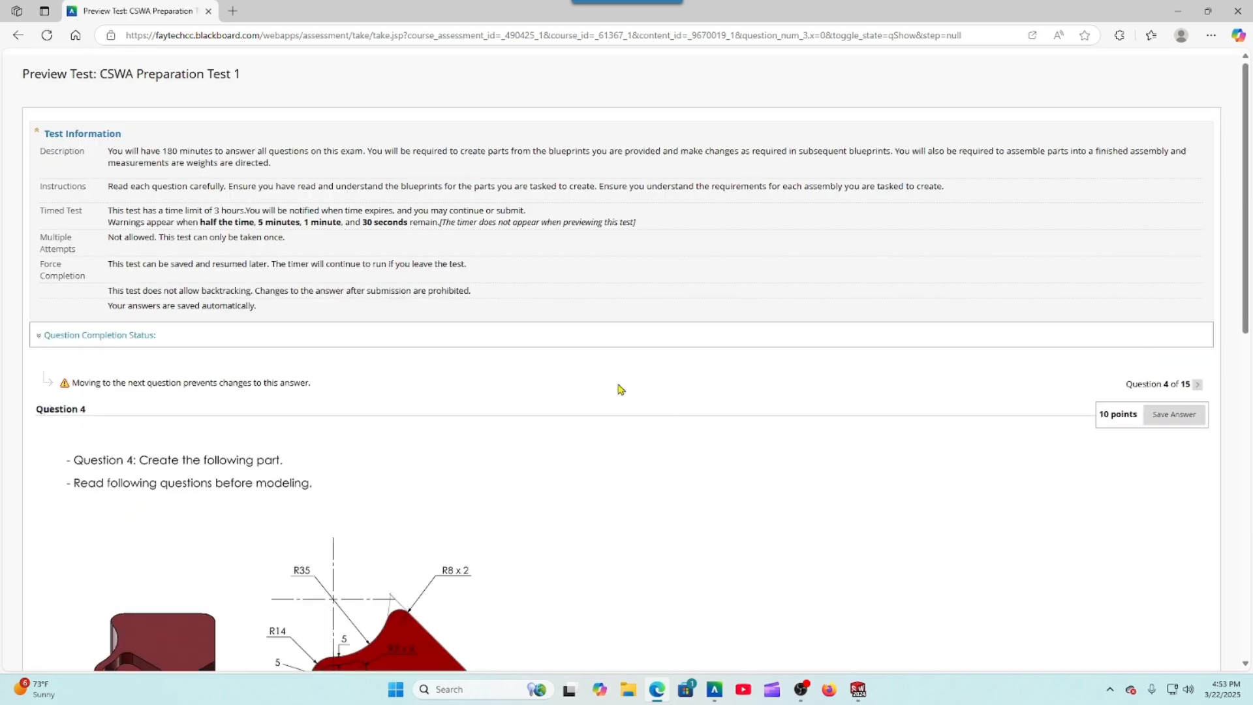
Step: Examine question 4's part drawing, unit system, material, parameters A, B and C, and answer choices
{"action": "scroll", "coordinate": [621, 390], "scroll_direction": "down", "scroll_amount": 3}
{"action": "scroll", "coordinate": [624, 393], "scroll_direction": "down", "scroll_amount": 2}
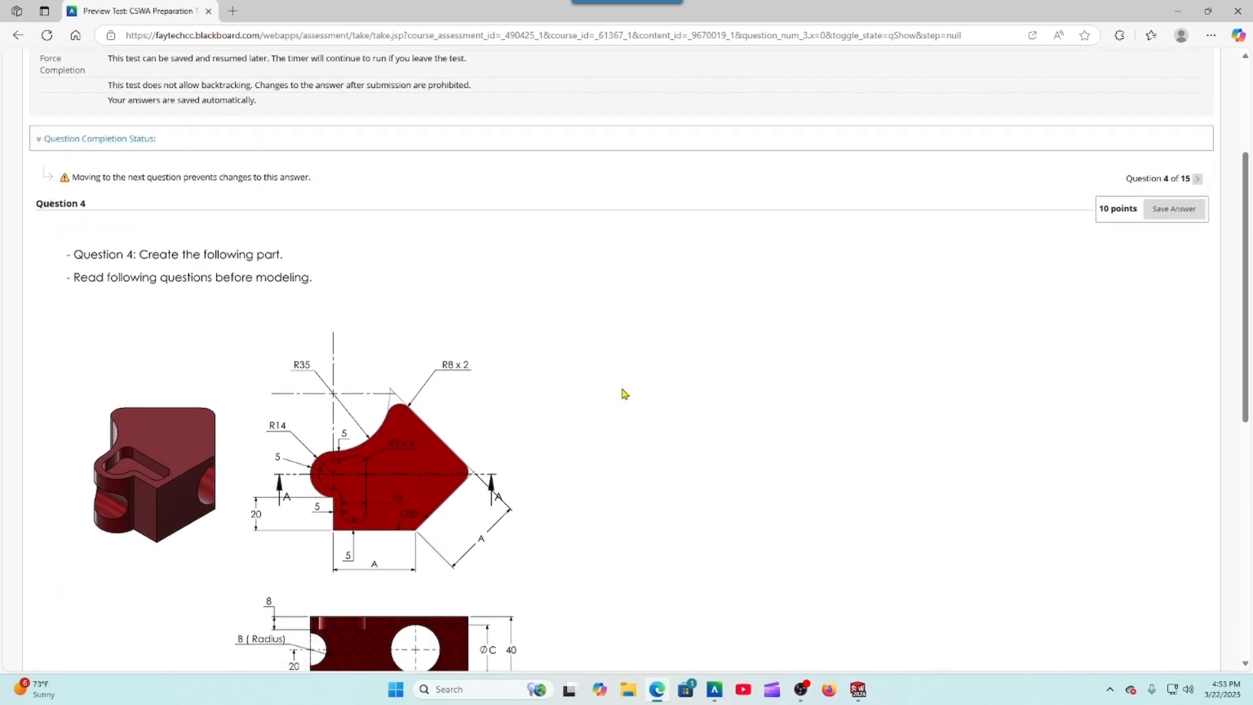
{"action": "scroll", "coordinate": [624, 393], "scroll_direction": "down", "scroll_amount": 1}
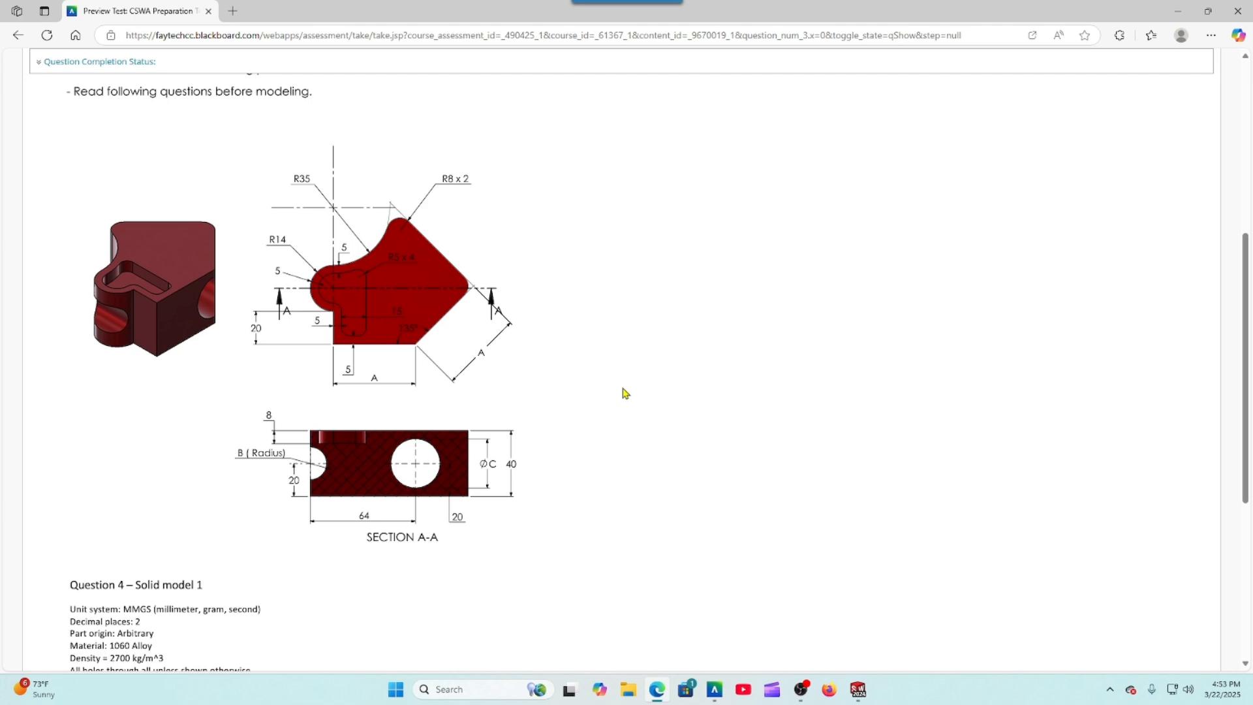
{"action": "scroll", "coordinate": [625, 392], "scroll_direction": "down", "scroll_amount": 4}
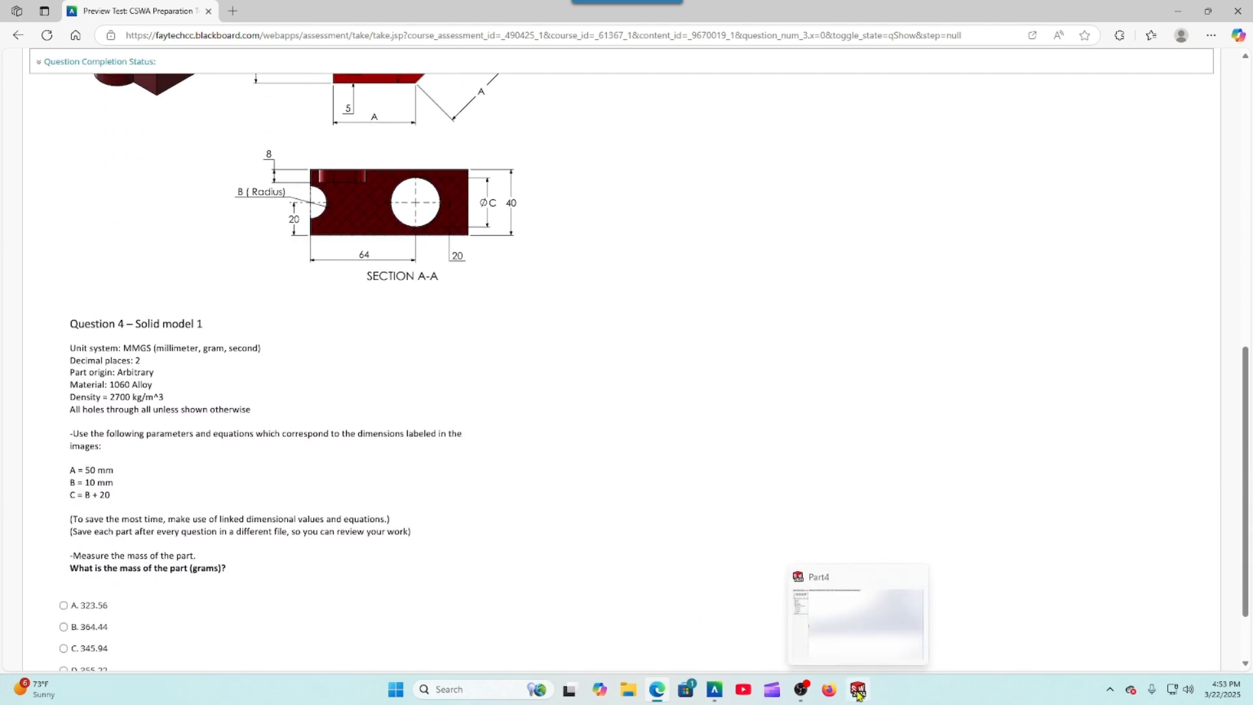
{"action": "left_click", "coordinate": [856, 649]}
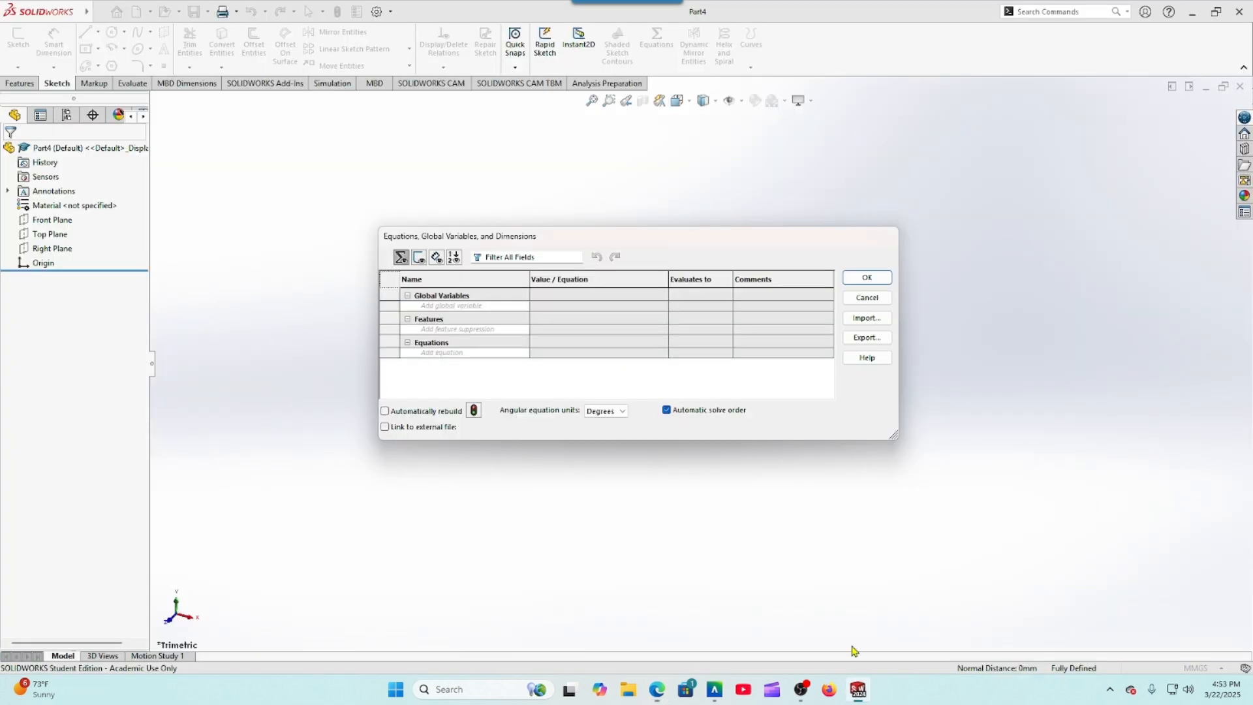
{"action": "left_click", "coordinate": [715, 690]}
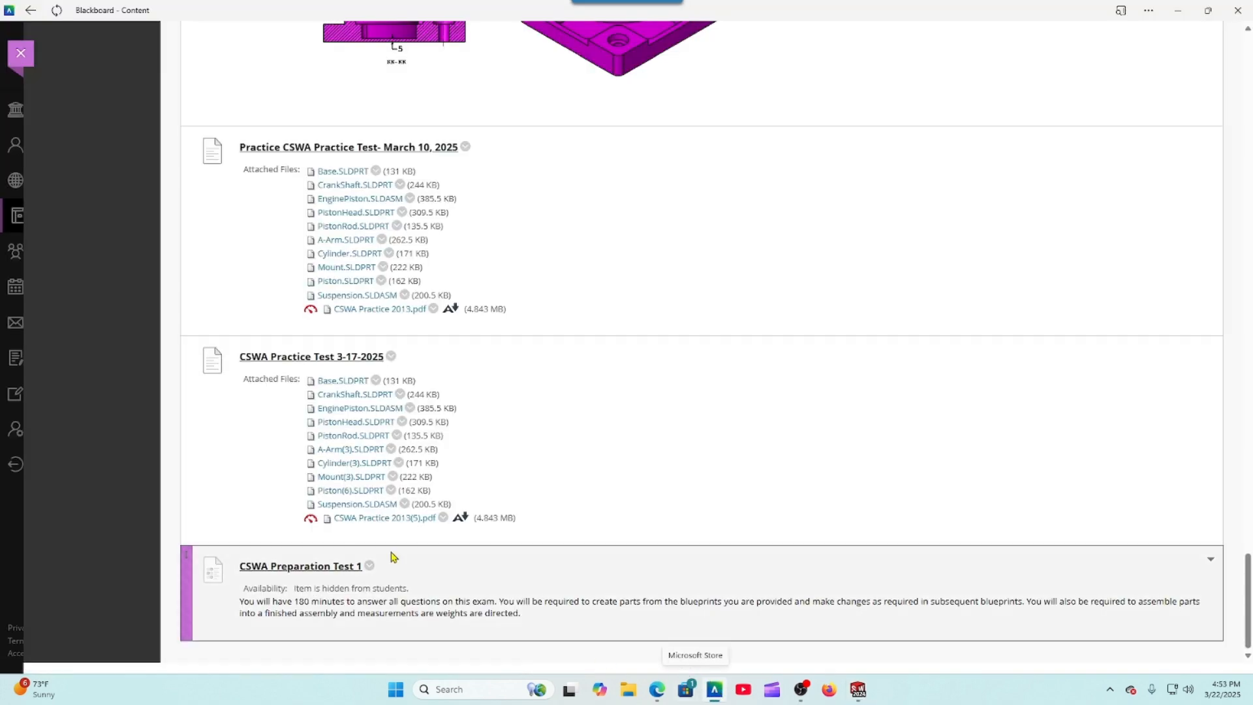
{"action": "left_click", "coordinate": [658, 690]}
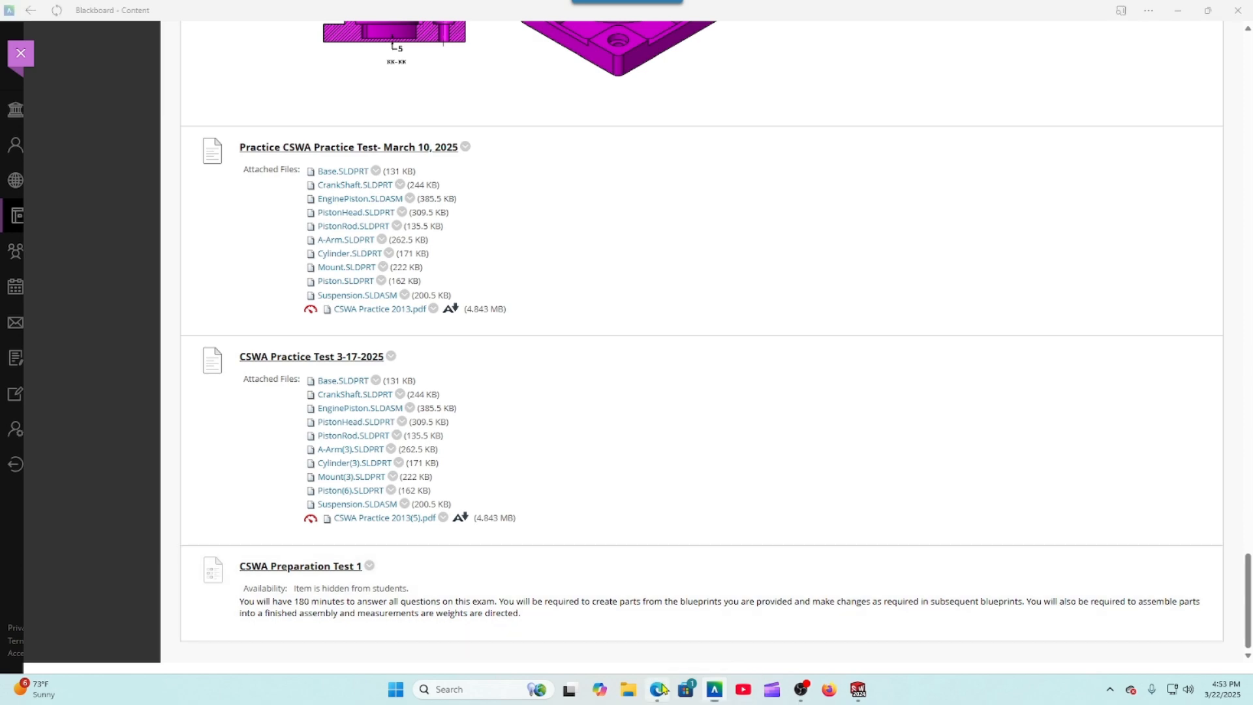
{"action": "scroll", "coordinate": [637, 502], "scroll_direction": "down", "scroll_amount": 1}
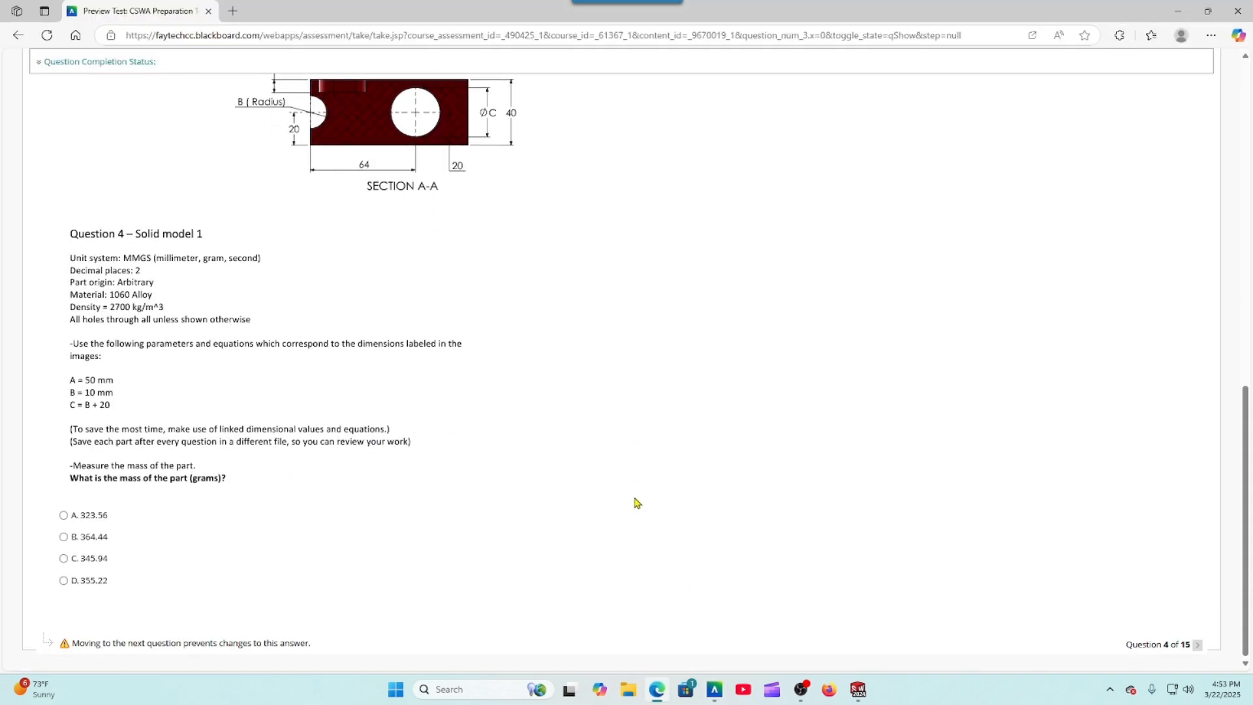
{"action": "scroll", "coordinate": [636, 502], "scroll_direction": "up", "scroll_amount": 7}
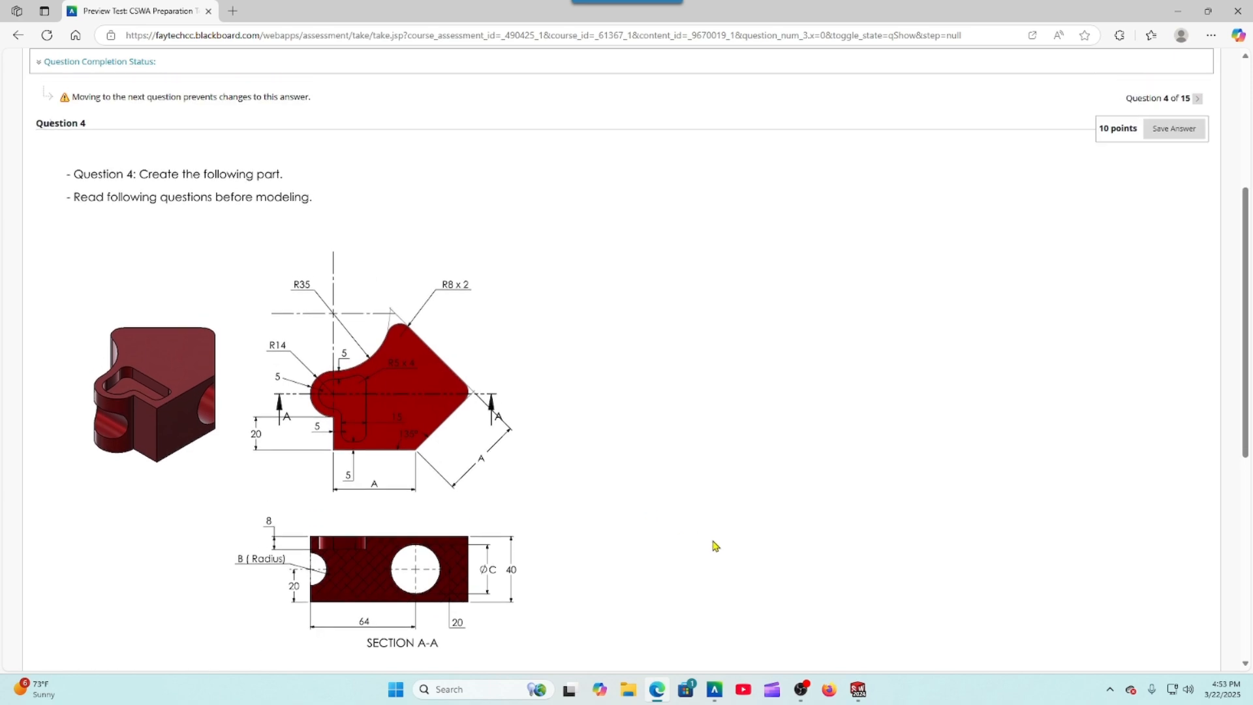
{"action": "scroll", "coordinate": [717, 546], "scroll_direction": "down", "scroll_amount": 1}
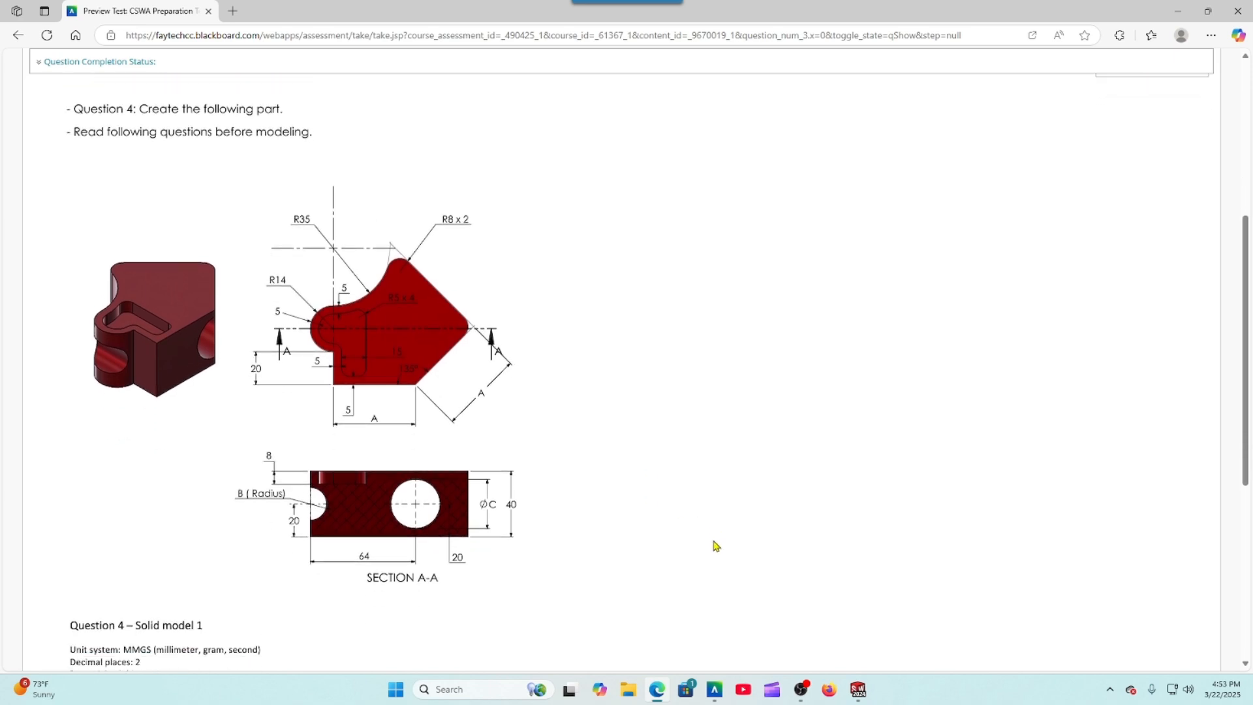
{"action": "scroll", "coordinate": [715, 549], "scroll_direction": "down", "scroll_amount": 3}
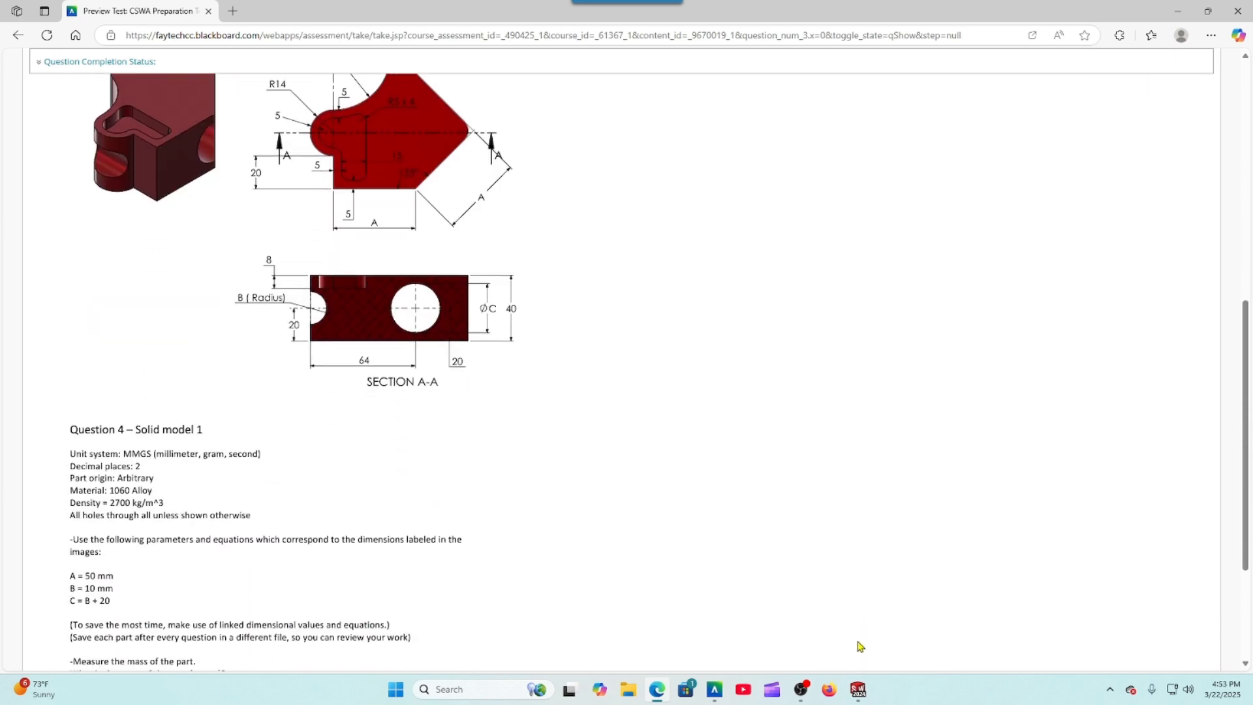
Step: Switch to SOLIDWORKS and add a global variable A equal to 50 in the equations table
{"action": "left_click", "coordinate": [859, 690]}
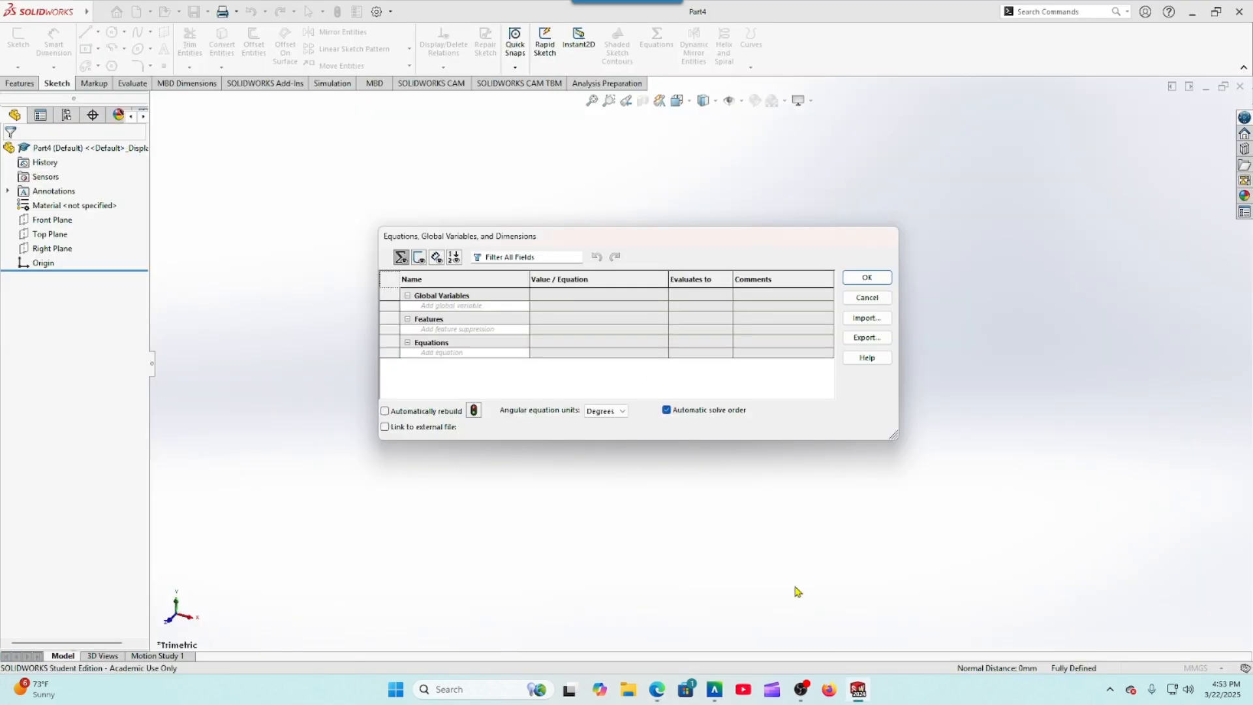
{"action": "left_click", "coordinate": [491, 305]}
{"action": "left_click", "coordinate": [547, 304]}
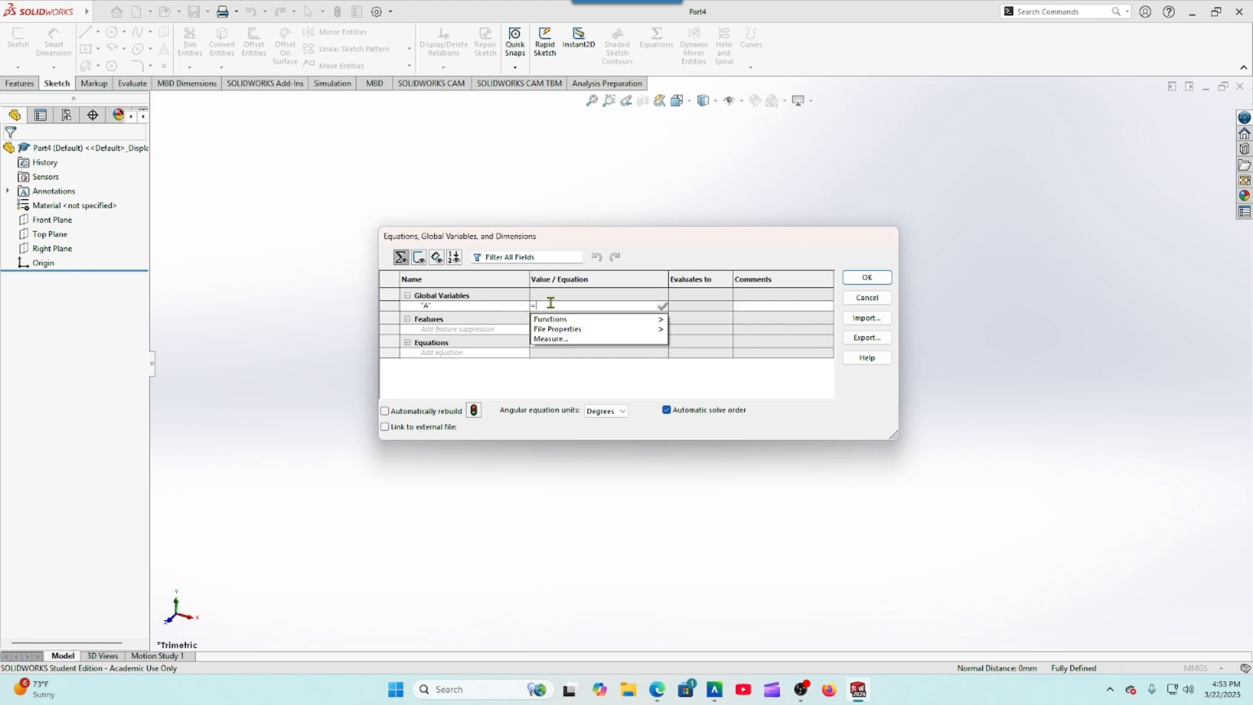
{"action": "mouse_move", "coordinate": [630, 323]}
{"action": "type", "text": "50"}
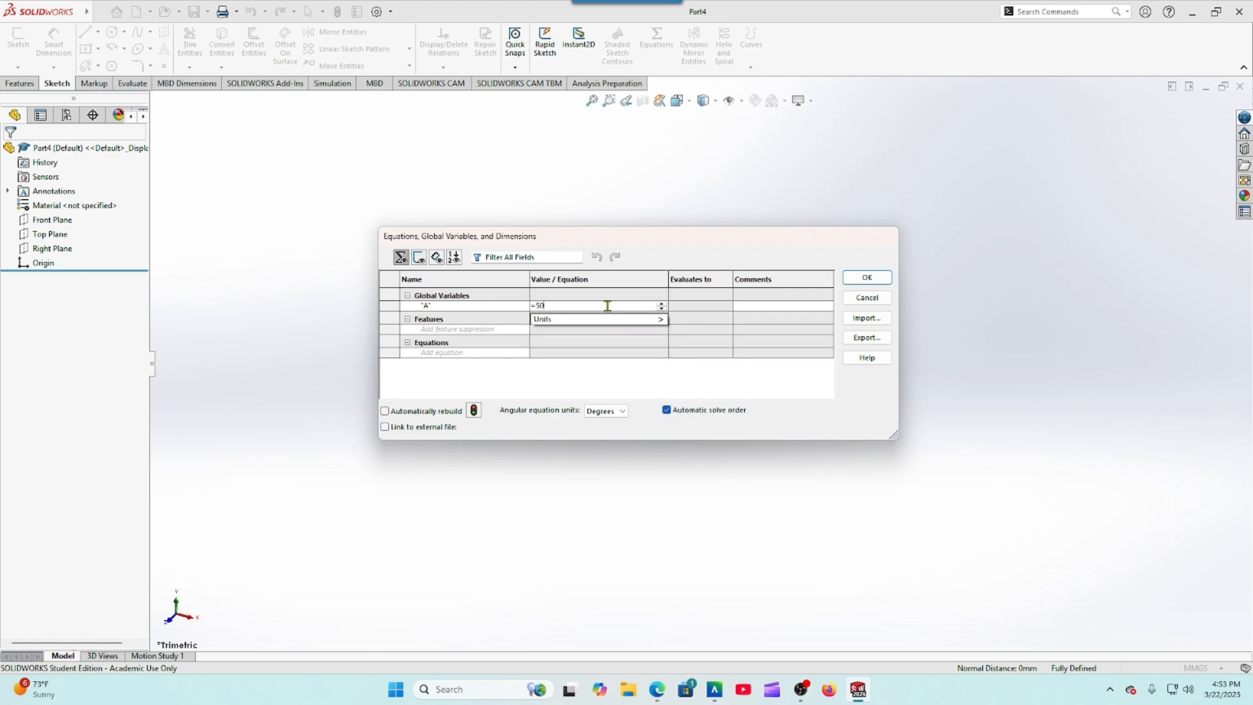
{"action": "key", "text": "Tab"}
Step: Add a second global variable B equal to 10
{"action": "left_click", "coordinate": [477, 316]}
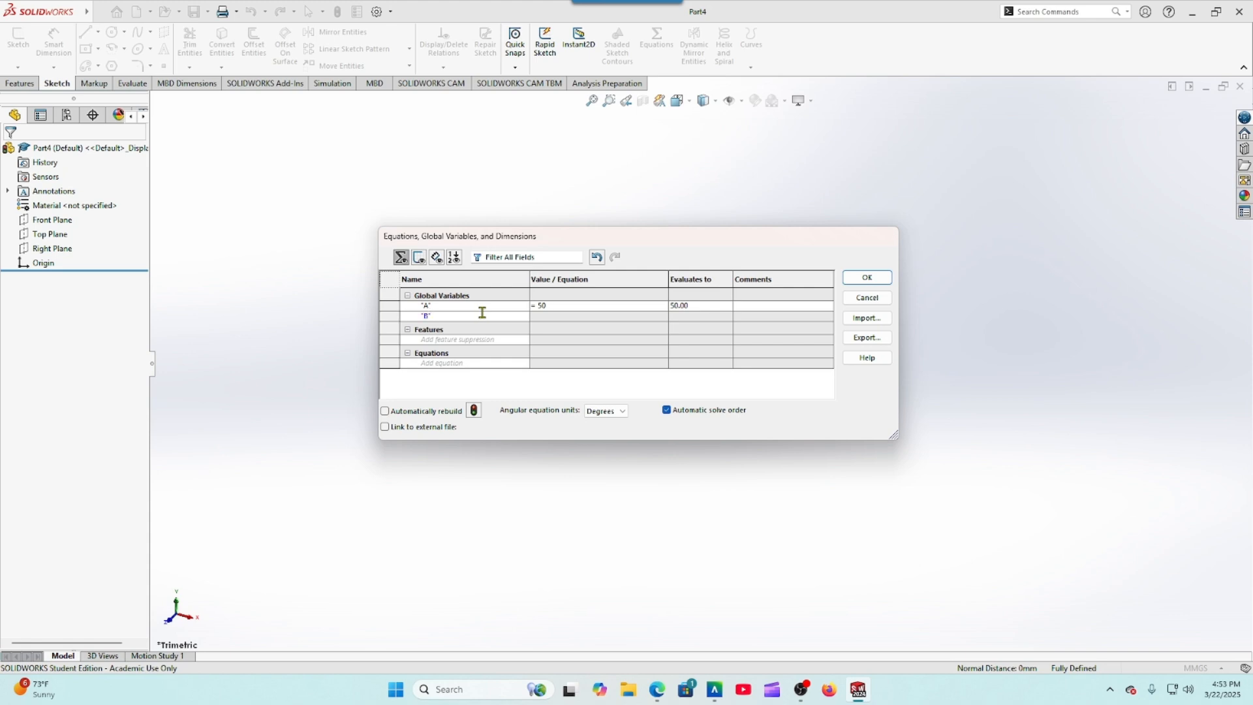
{"action": "left_click", "coordinate": [552, 316]}
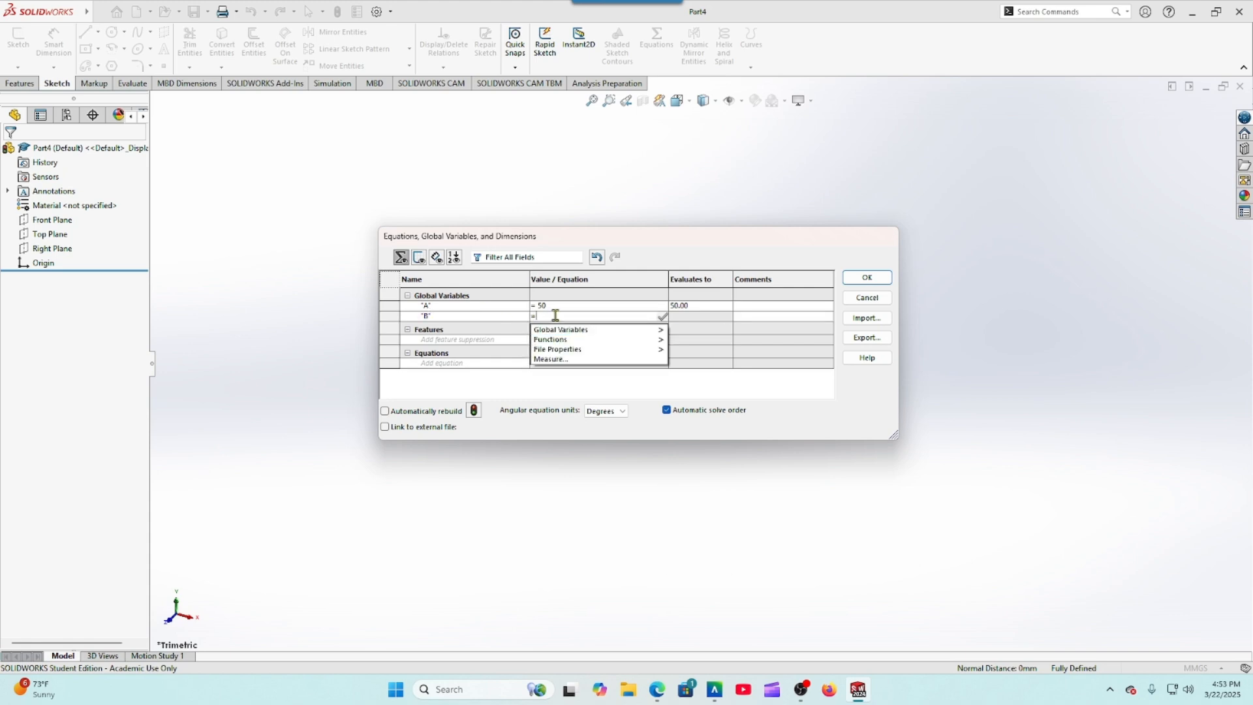
{"action": "type", "text": "10"}
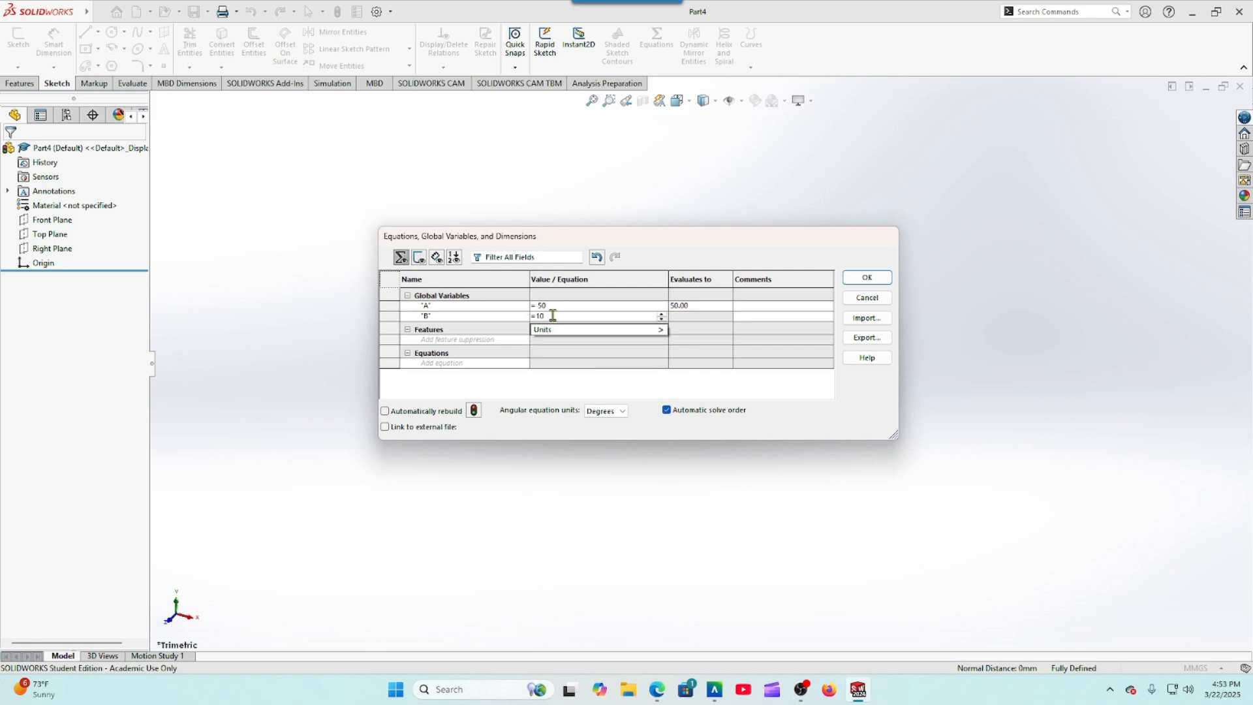
{"action": "key", "text": "Tab"}
Step: Add a global variable C defined as "B"+20, check it against the question, and accept the equations
{"action": "left_click", "coordinate": [443, 327]}
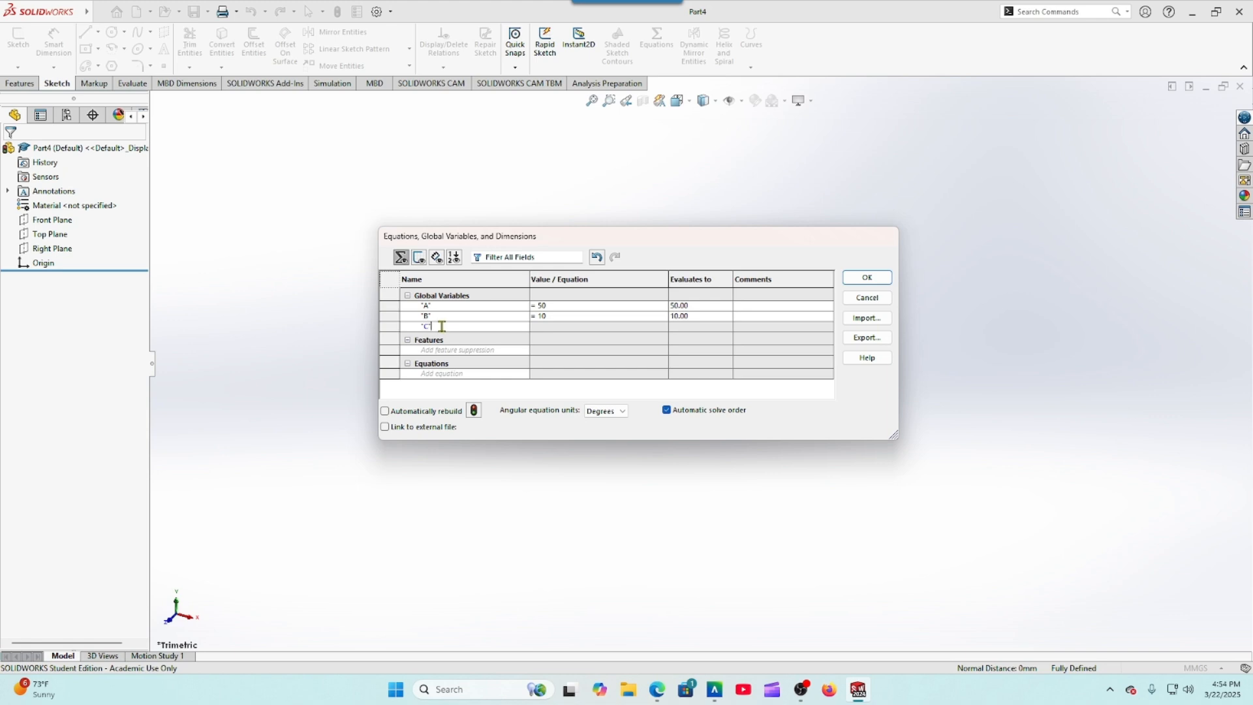
{"action": "type", "text": "C"}
{"action": "key", "text": "Tab"}
{"action": "mouse_move", "coordinate": [653, 340]}
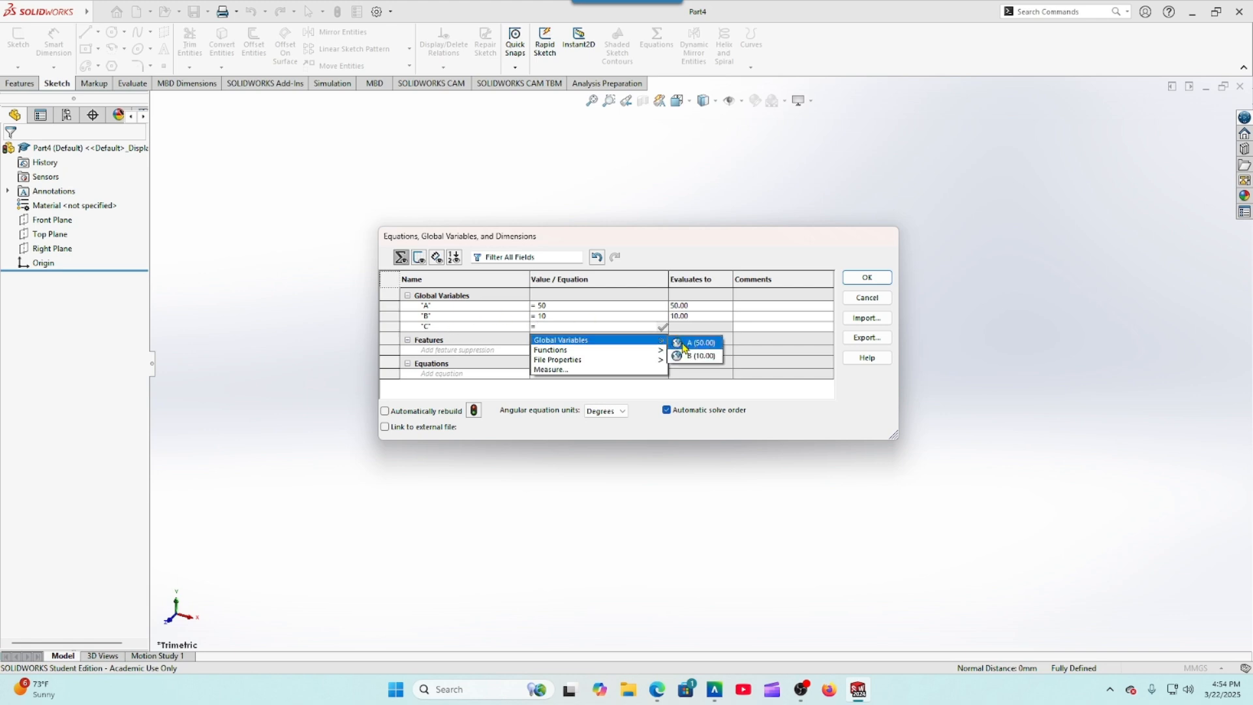
{"action": "left_click", "coordinate": [686, 355]}
{"action": "type", "text": "+20"}
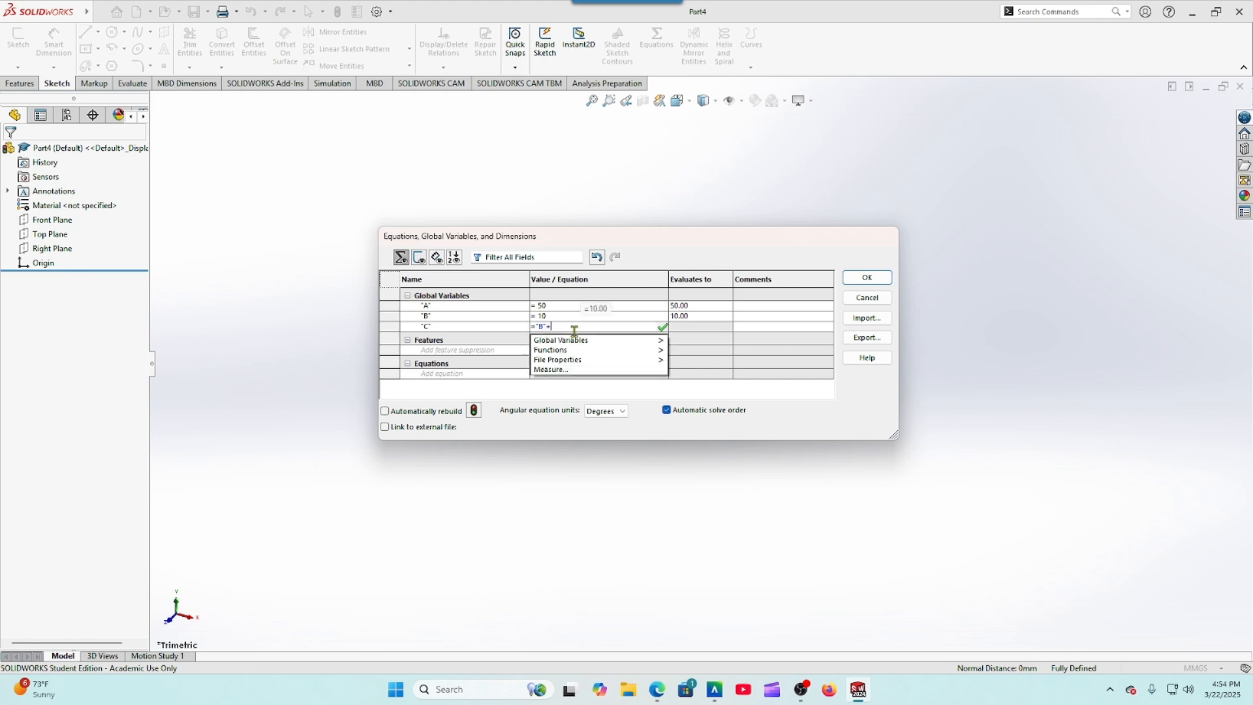
{"action": "mouse_move", "coordinate": [552, 340]}
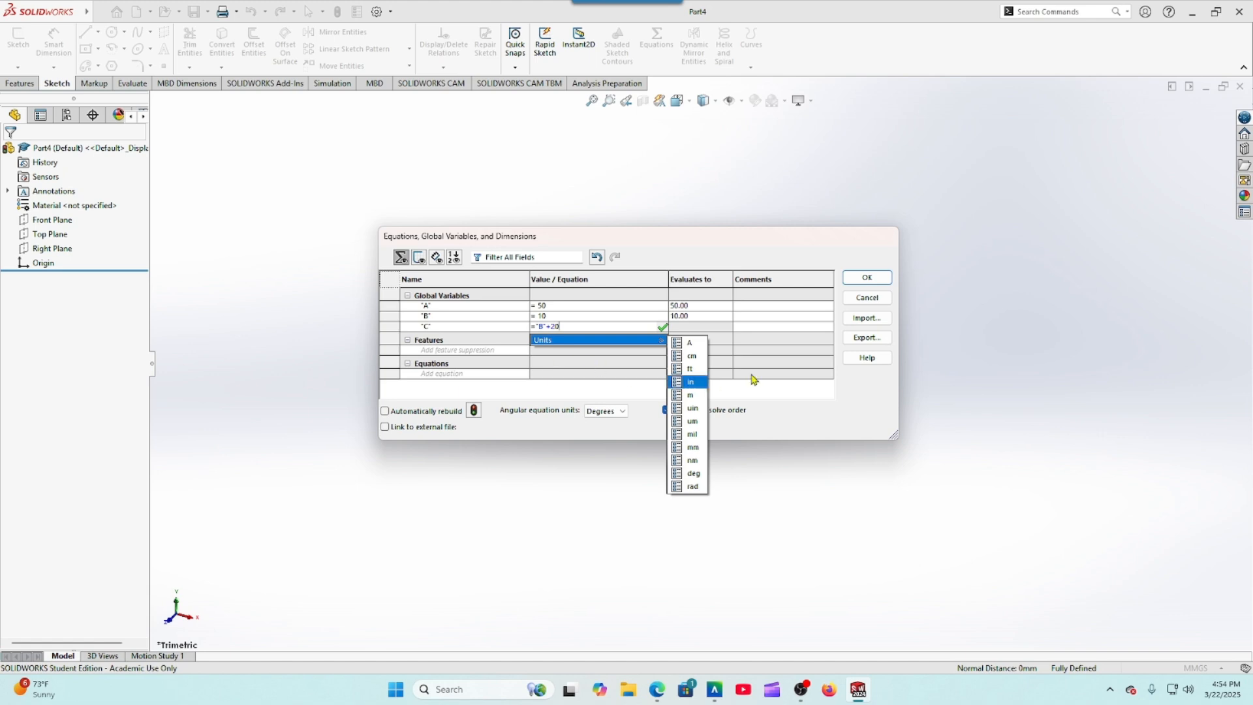
{"action": "left_click", "coordinate": [648, 573]}
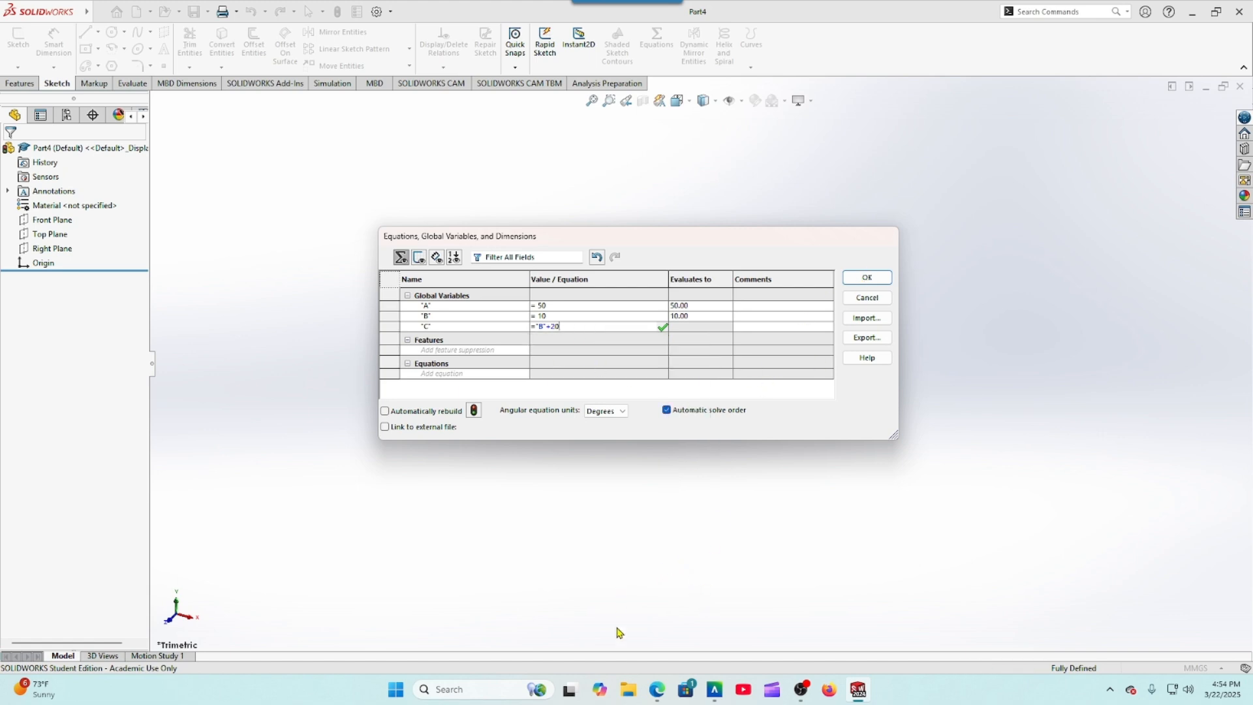
{"action": "left_click", "coordinate": [658, 693]}
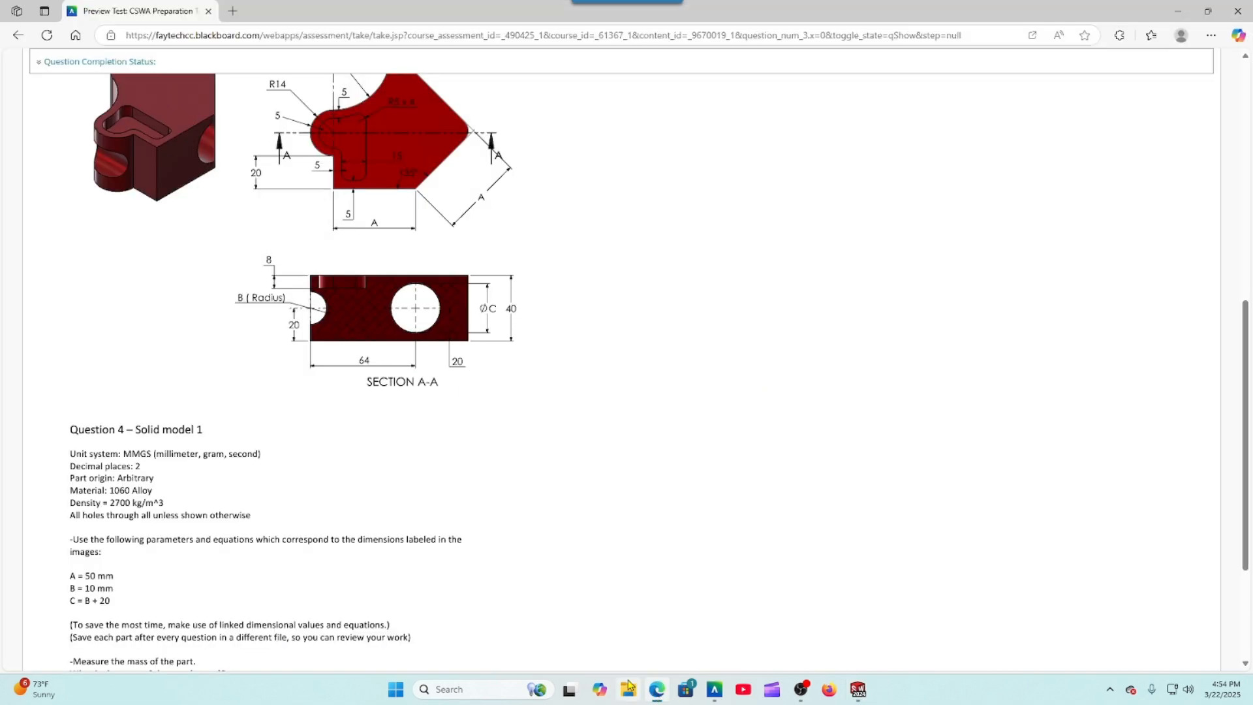
{"action": "left_click", "coordinate": [858, 690]}
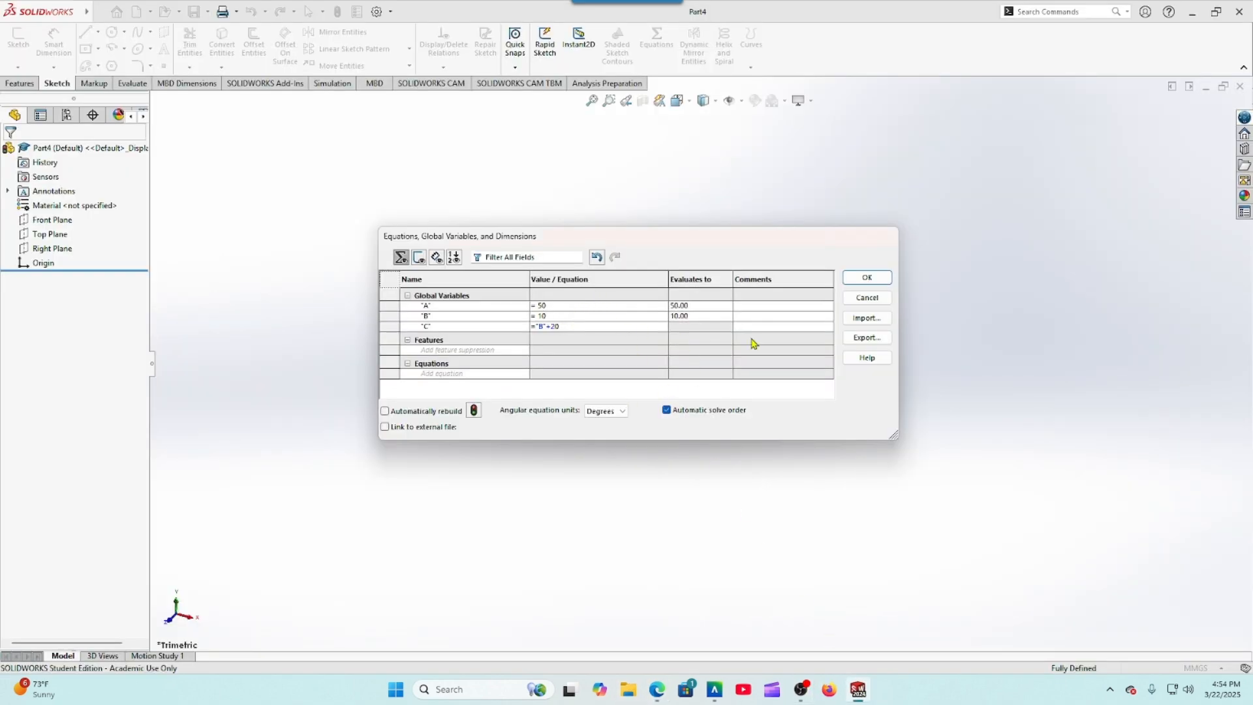
{"action": "left_click", "coordinate": [868, 277]}
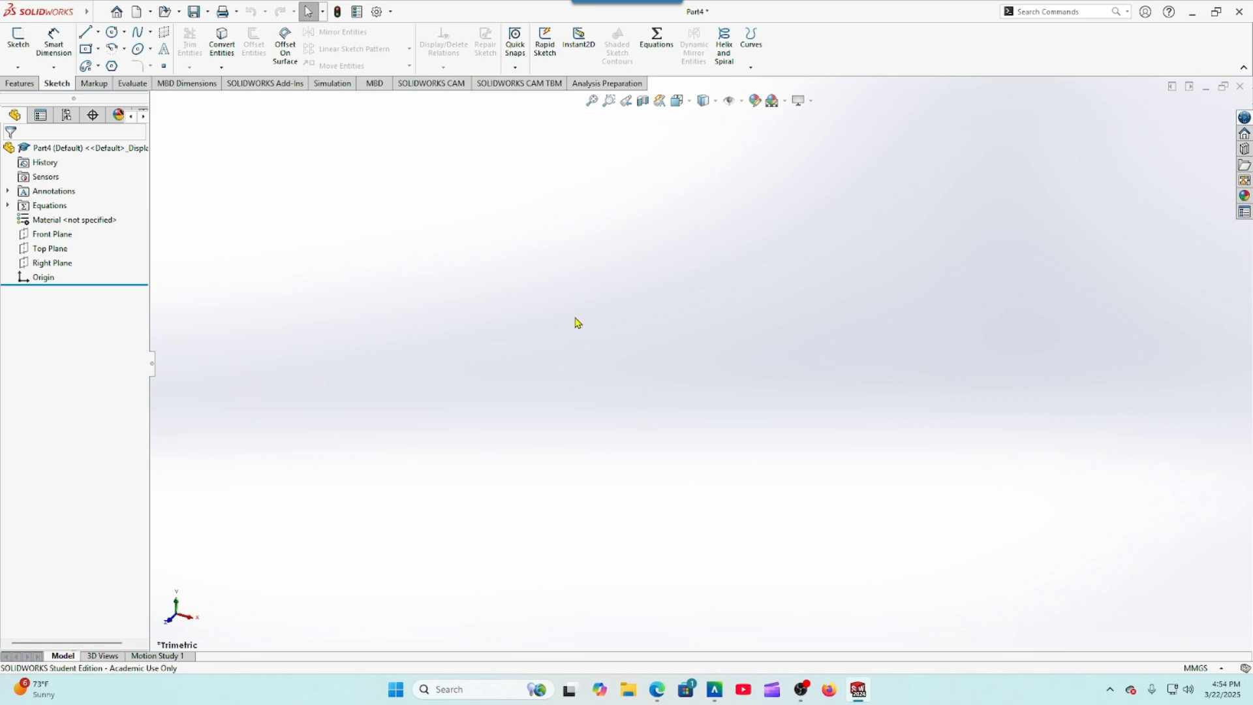
Step: Start a line sketch on the Front Plane and check the profile in question 4's part drawing in the browser before returning to SOLIDWORKS
{"action": "left_click", "coordinate": [51, 234]}
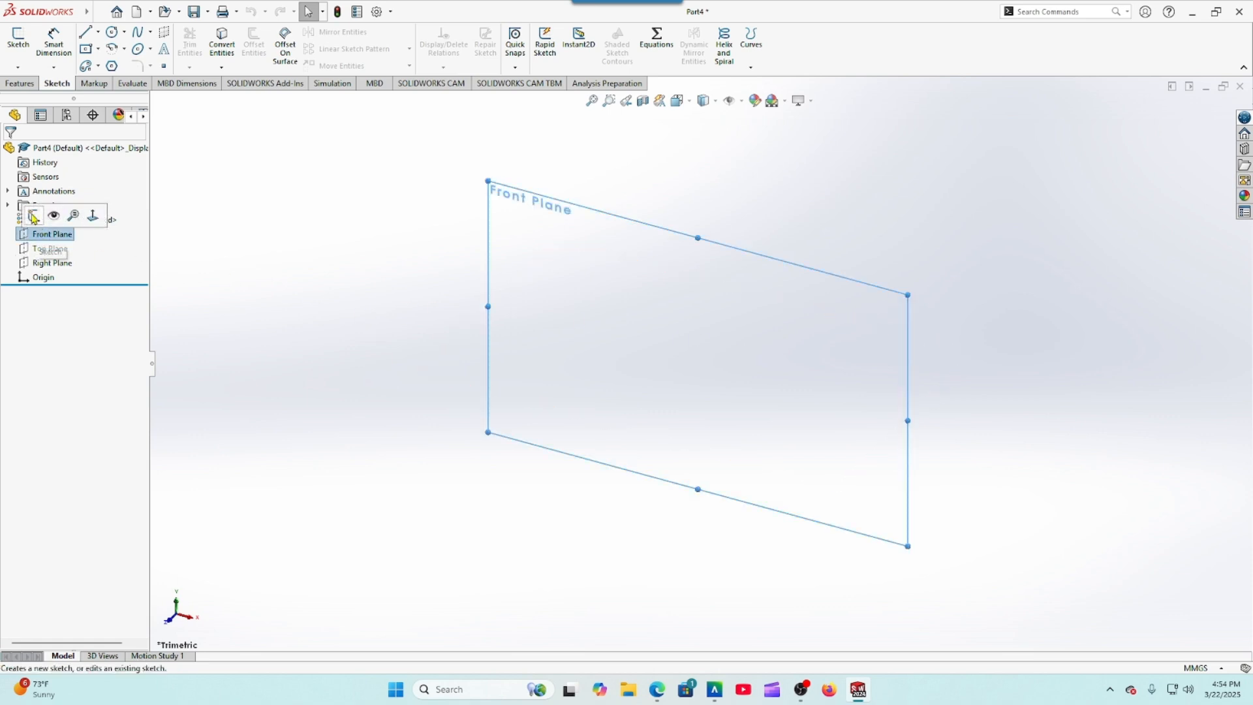
{"action": "left_click", "coordinate": [32, 216]}
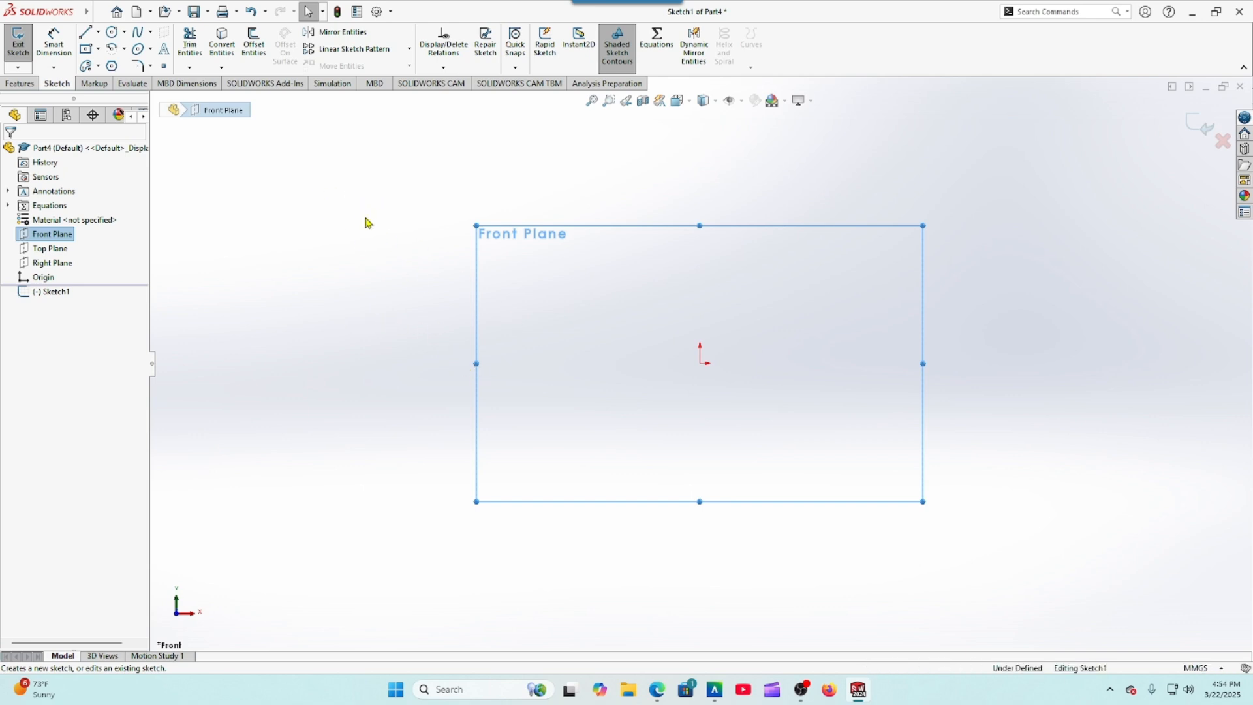
{"action": "left_click", "coordinate": [85, 32]}
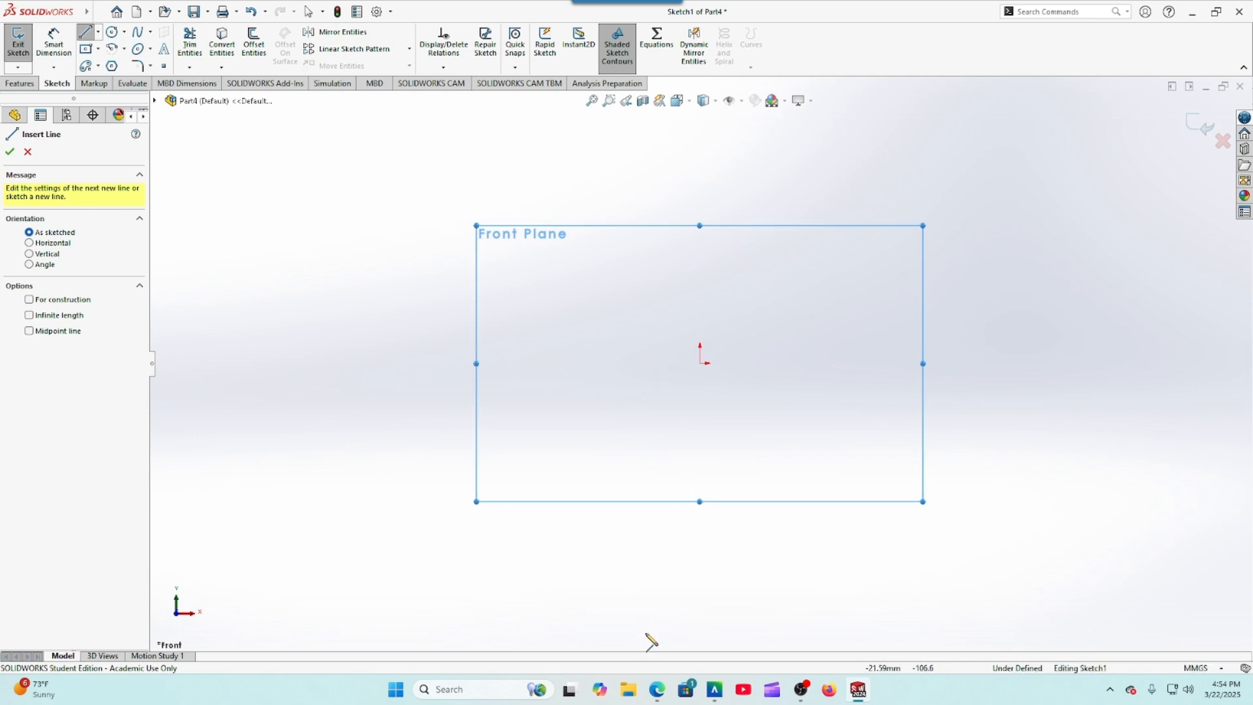
{"action": "left_click", "coordinate": [657, 689]}
{"action": "scroll", "coordinate": [581, 483], "scroll_direction": "up", "scroll_amount": 2}
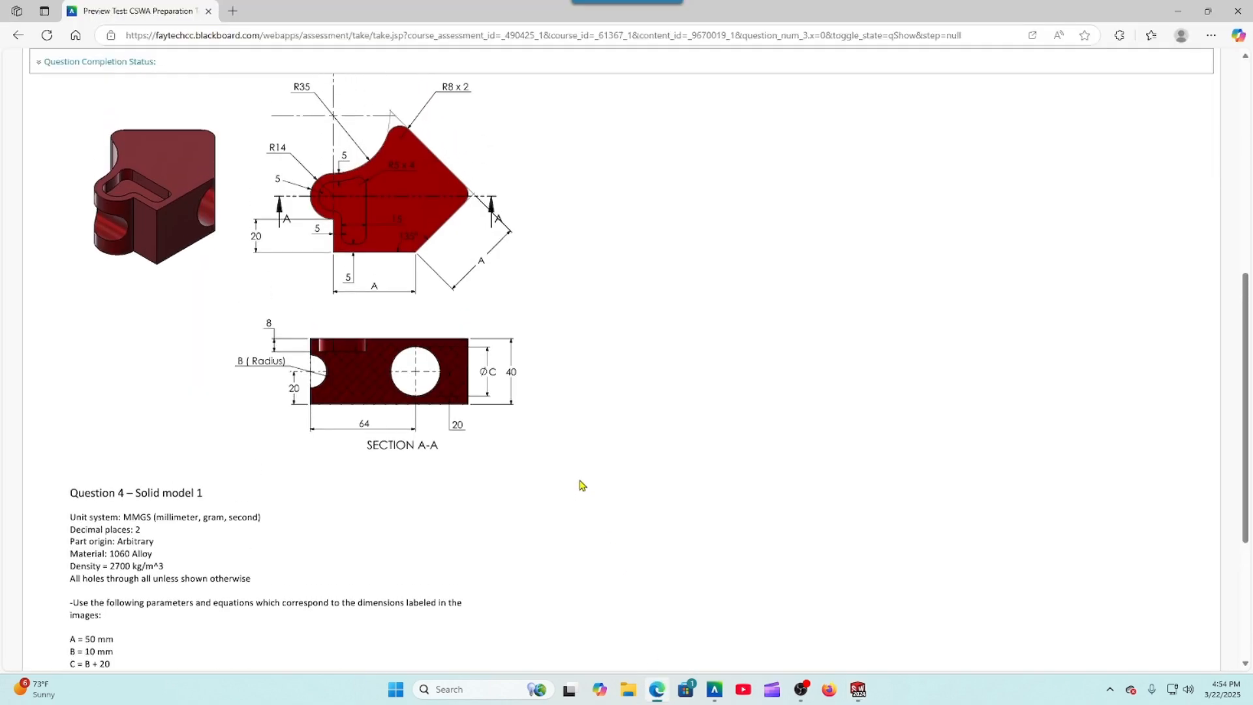
{"action": "scroll", "coordinate": [592, 539], "scroll_direction": "up", "scroll_amount": 2}
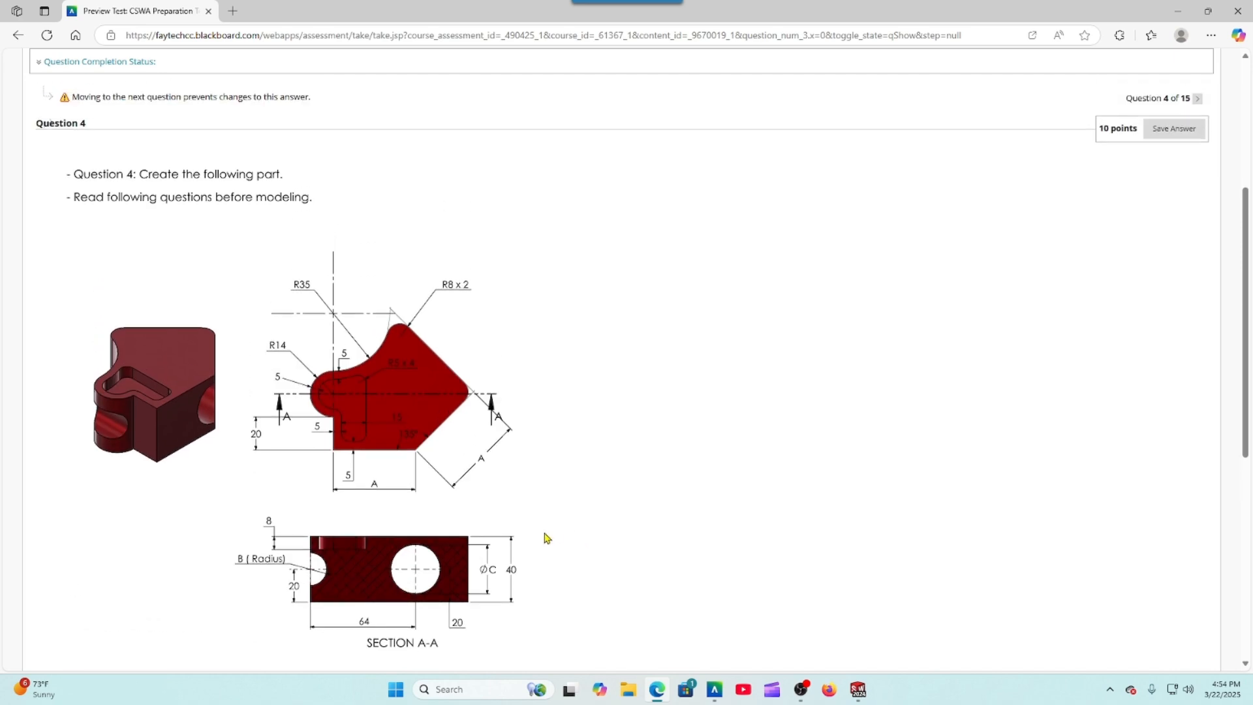
{"action": "left_click", "coordinate": [858, 690]}
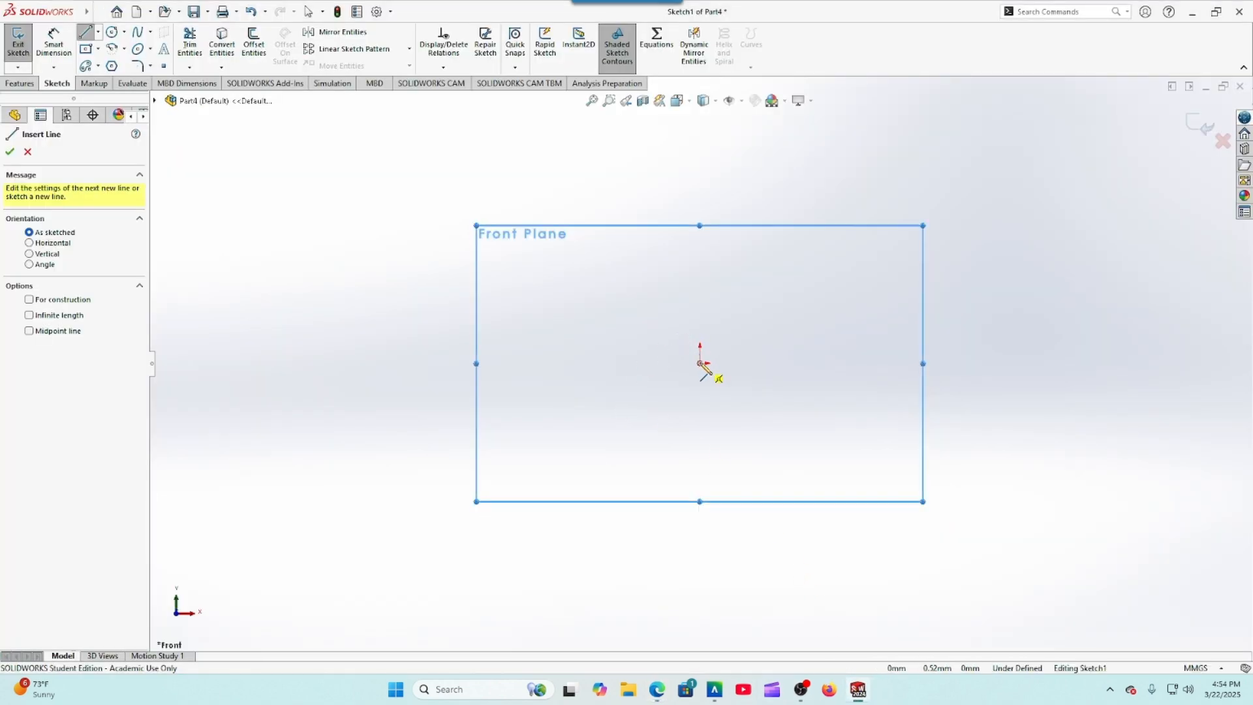
Step: Sketch a vertical line about 21 mm up from the origin, continued by a 180° arc of about 14 mm radius and a tangent arc of about 36 mm
{"action": "left_click", "coordinate": [700, 361]}
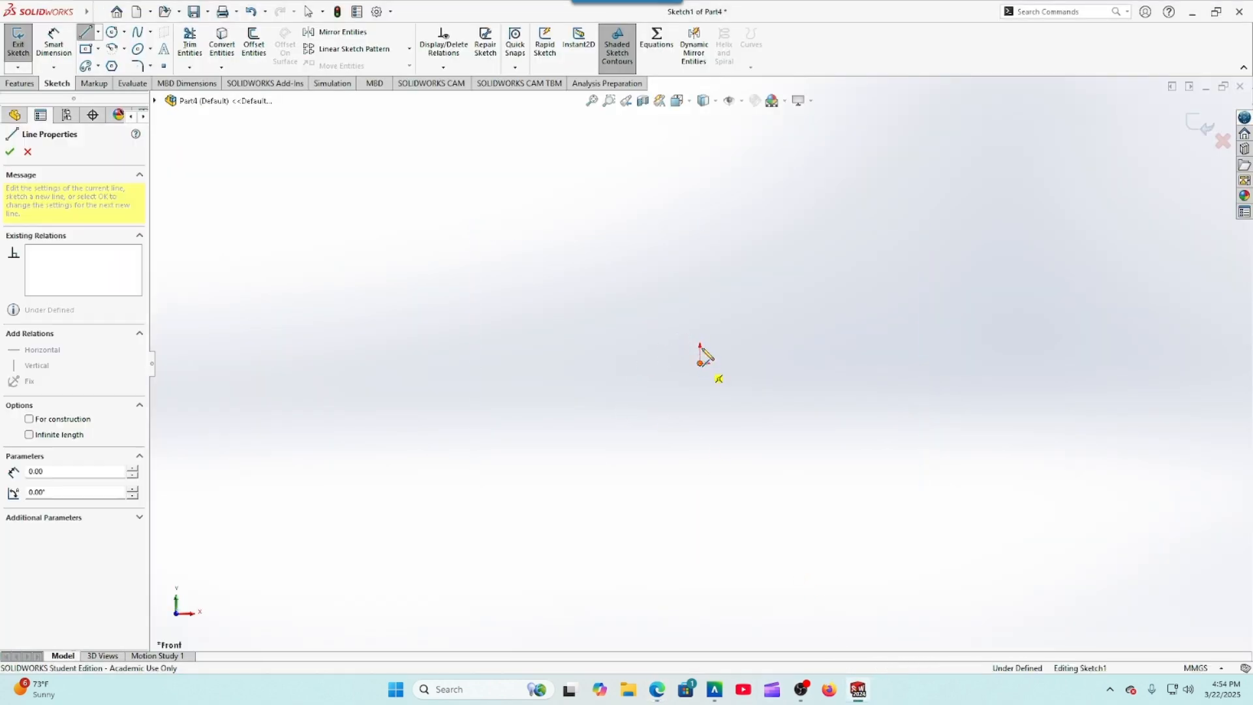
{"action": "left_click", "coordinate": [701, 313]}
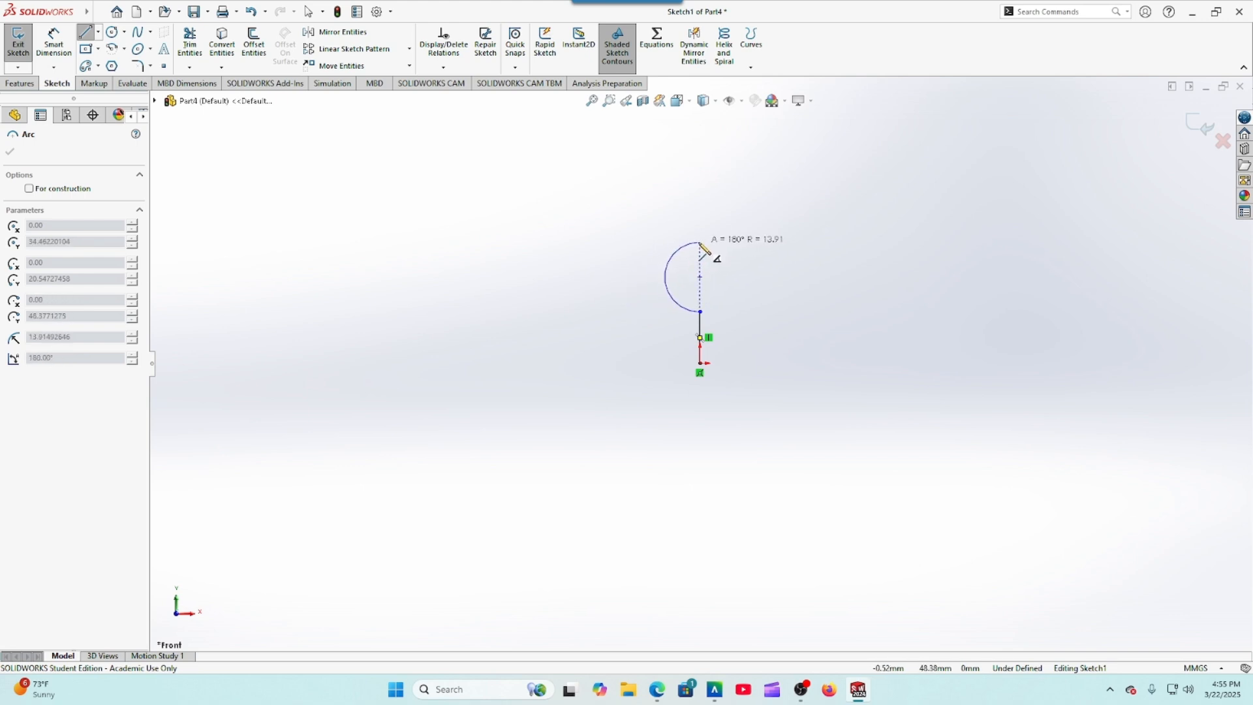
{"action": "left_click", "coordinate": [701, 242]}
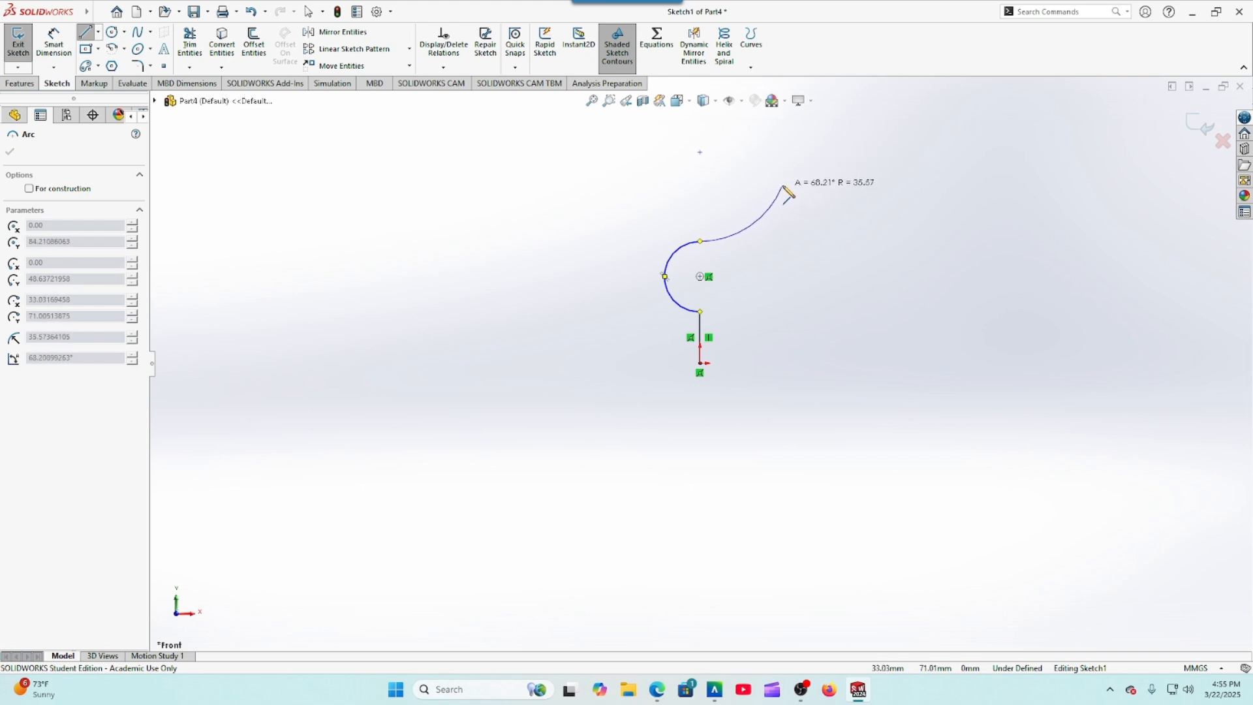
{"action": "left_click", "coordinate": [784, 187]}
{"action": "right_click", "coordinate": [785, 188]}
{"action": "left_click", "coordinate": [808, 195]}
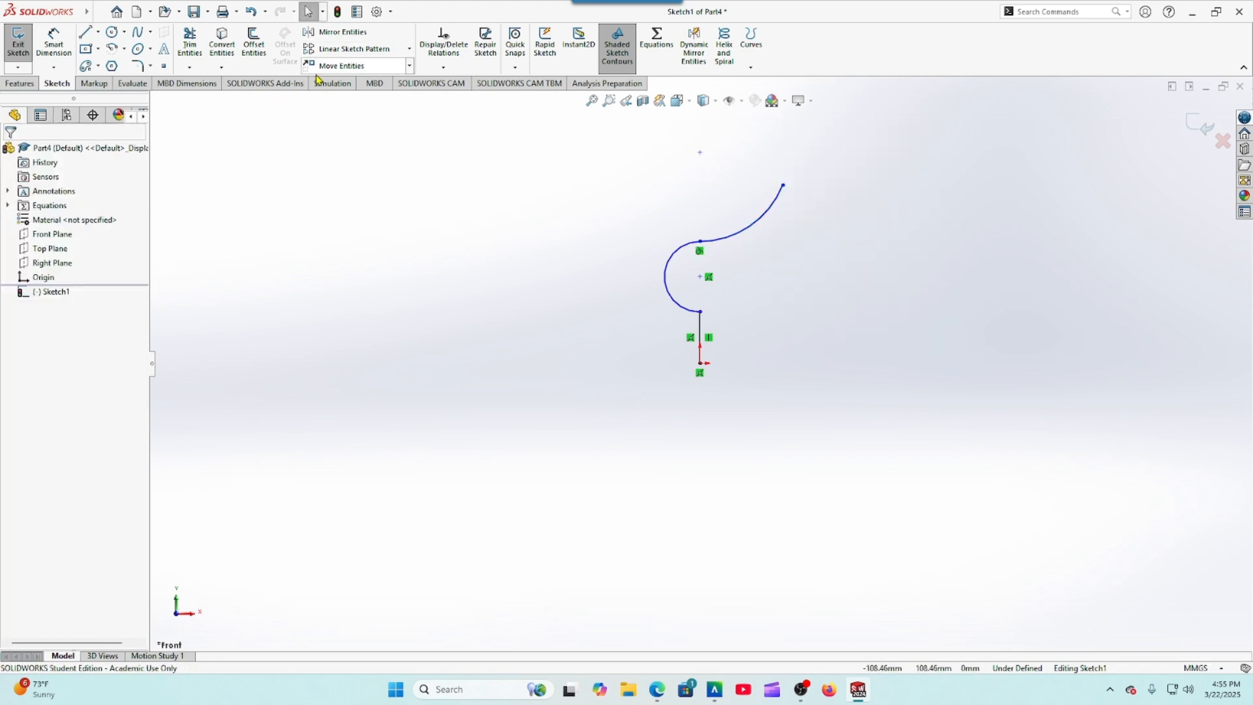
Step: Close the profile with a horizontal line about 50 mm from the origin, an upward-sloping line about 51 mm, and a line to the upper arc's end
{"action": "left_click", "coordinate": [85, 32]}
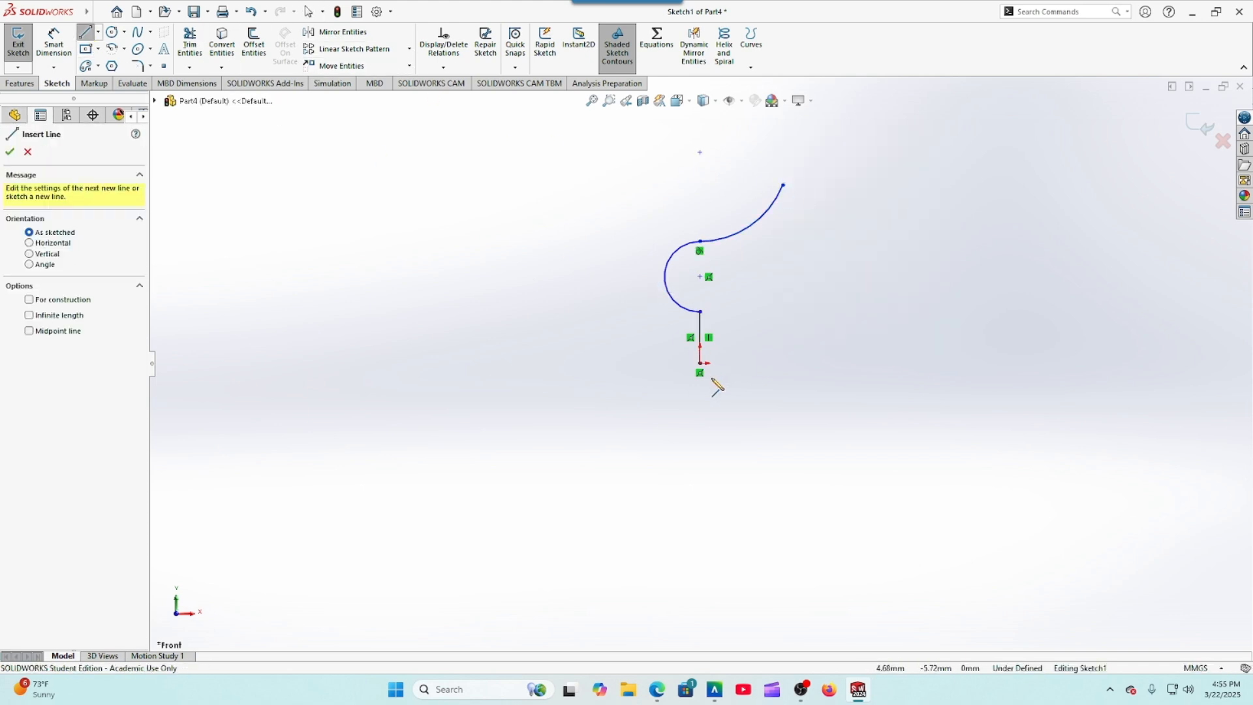
{"action": "left_click", "coordinate": [700, 363]}
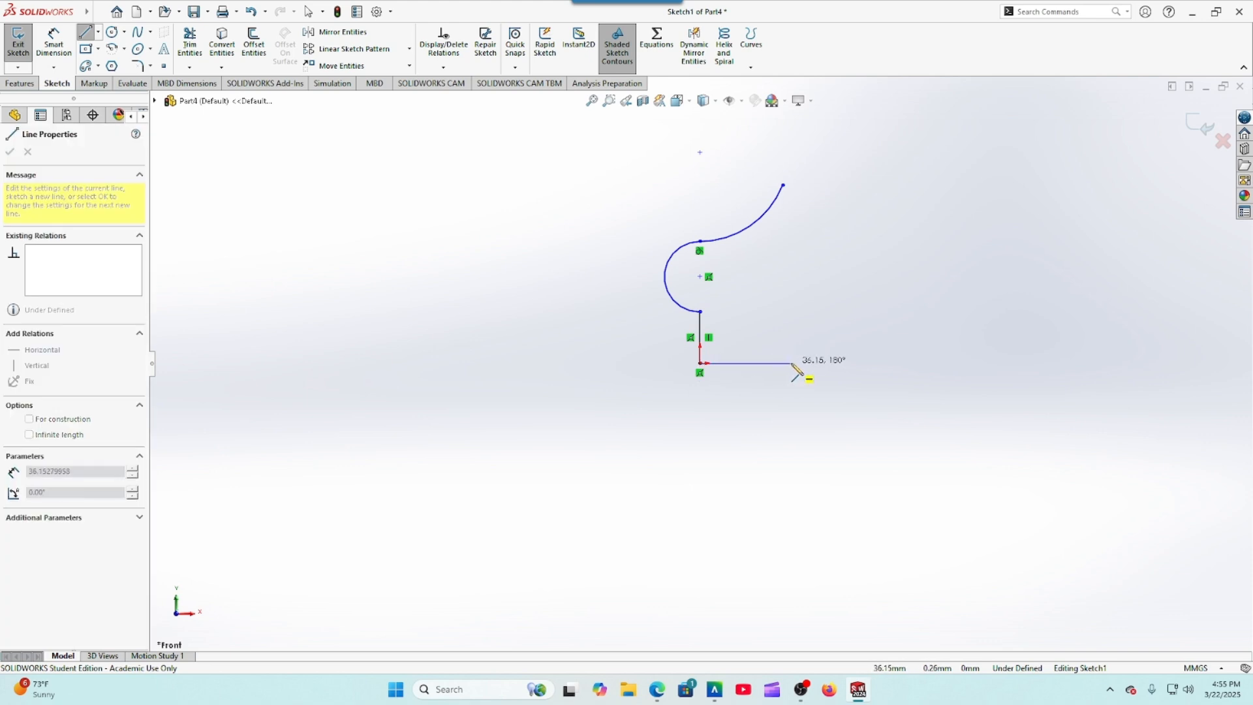
{"action": "left_click", "coordinate": [828, 363]}
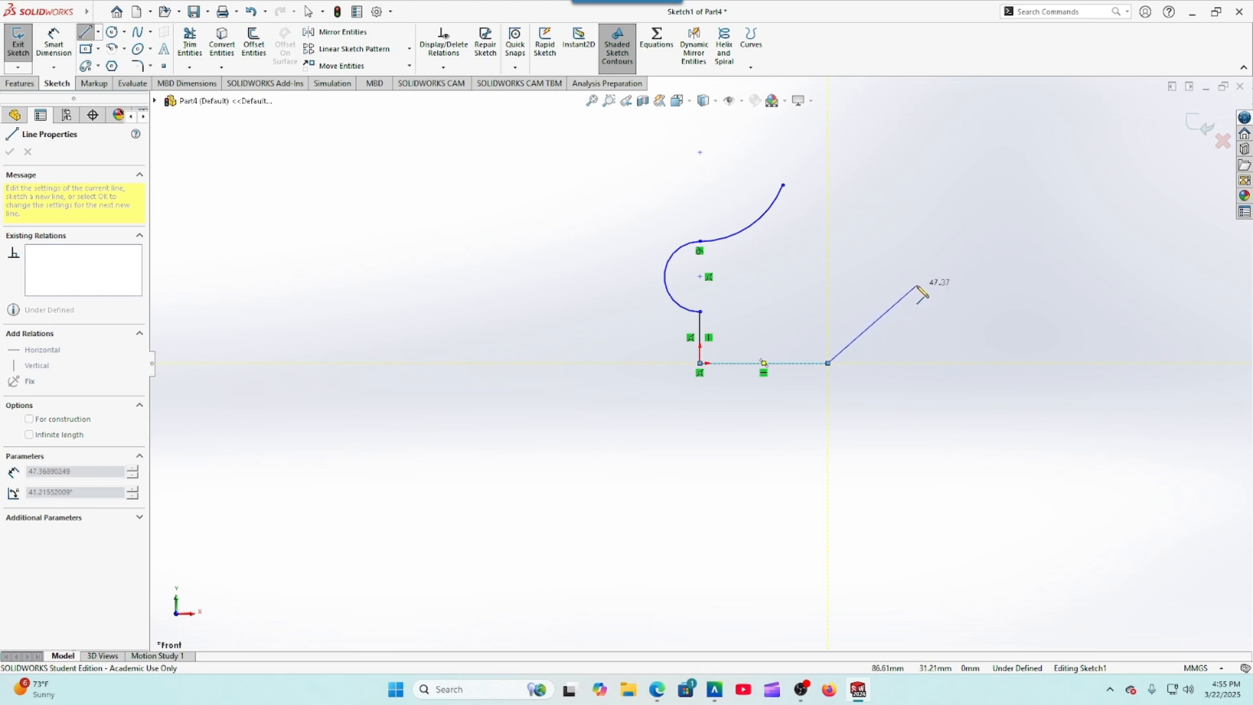
{"action": "left_click", "coordinate": [927, 283]}
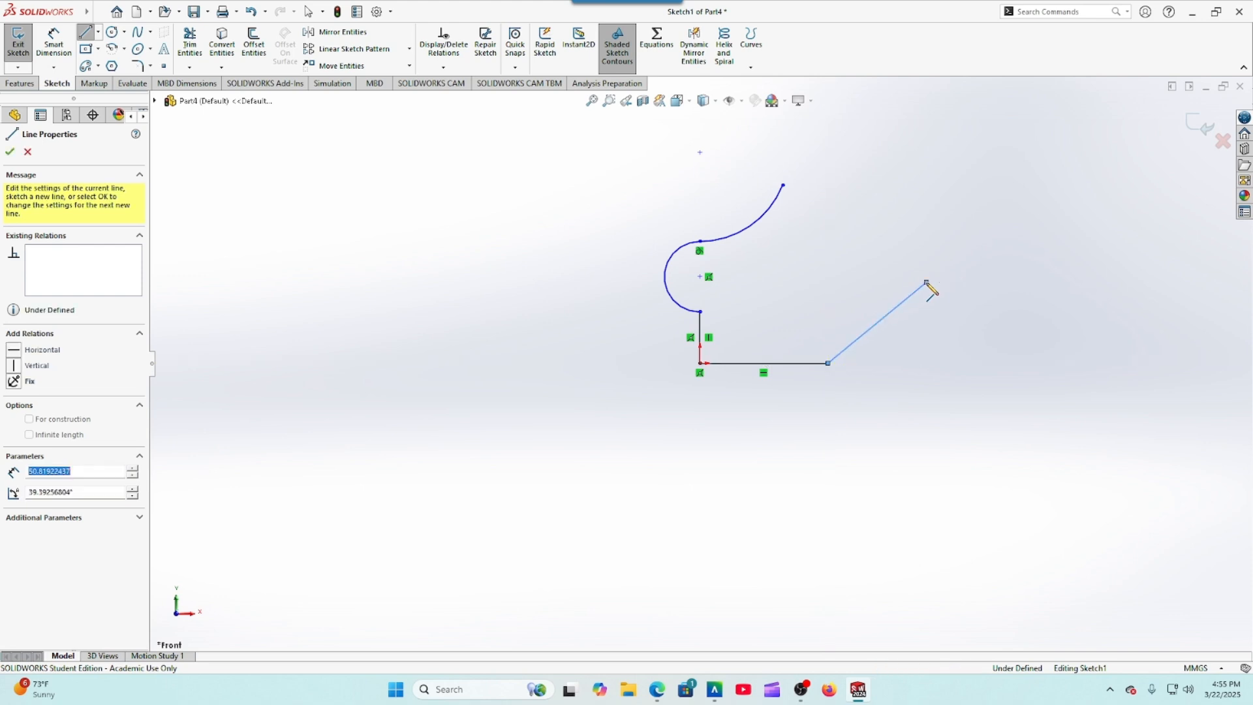
{"action": "left_click", "coordinate": [783, 186]}
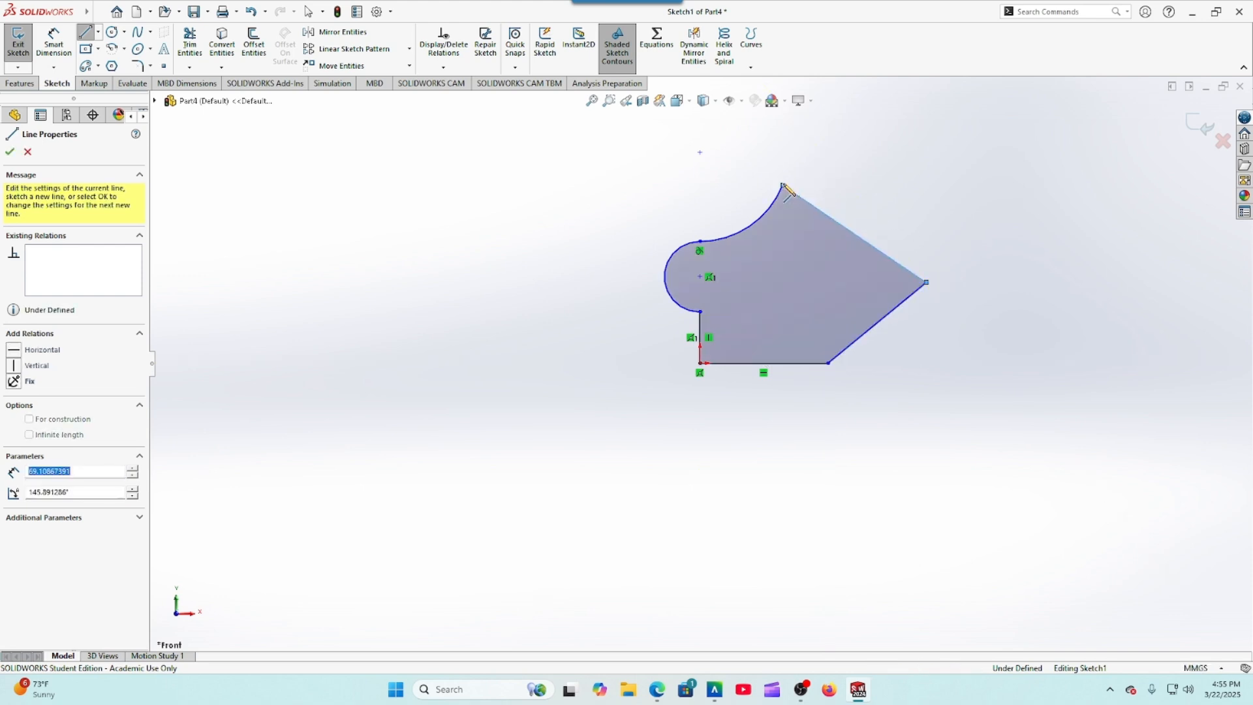
{"action": "right_click", "coordinate": [785, 186]}
{"action": "left_click", "coordinate": [826, 196]}
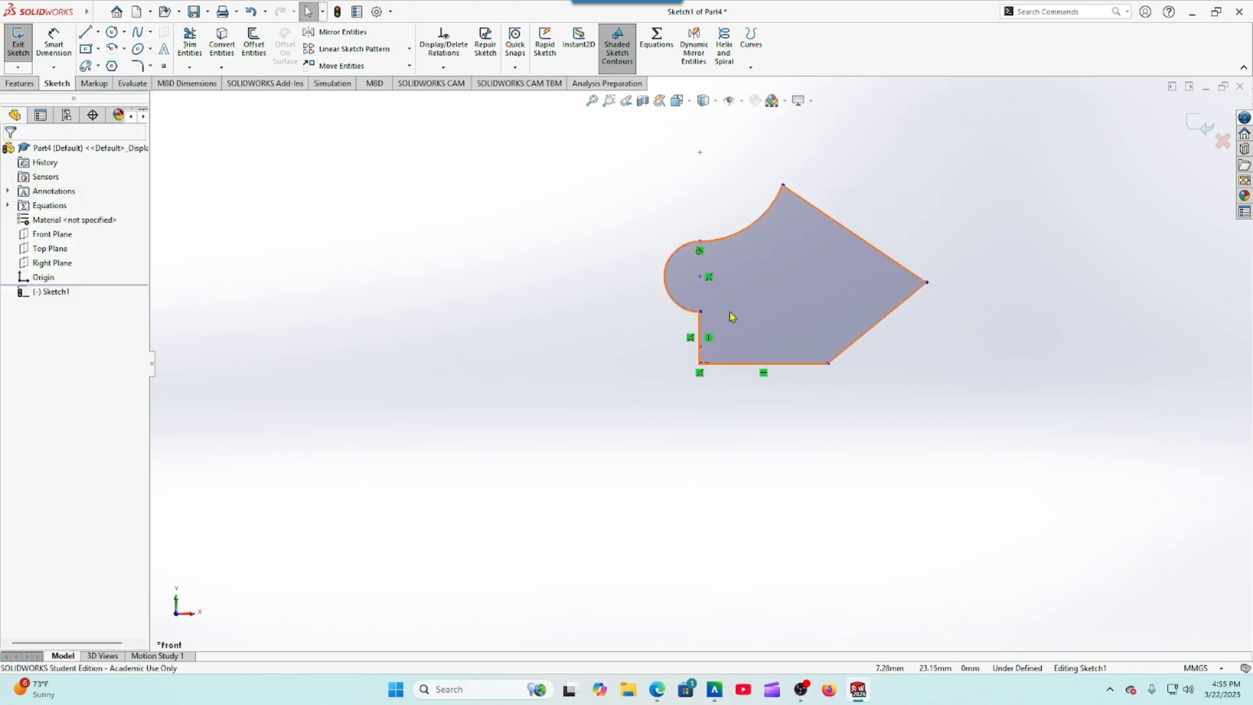
Step: Dimension the short vertical line above the origin to 20 mm
{"action": "left_click", "coordinate": [56, 39]}
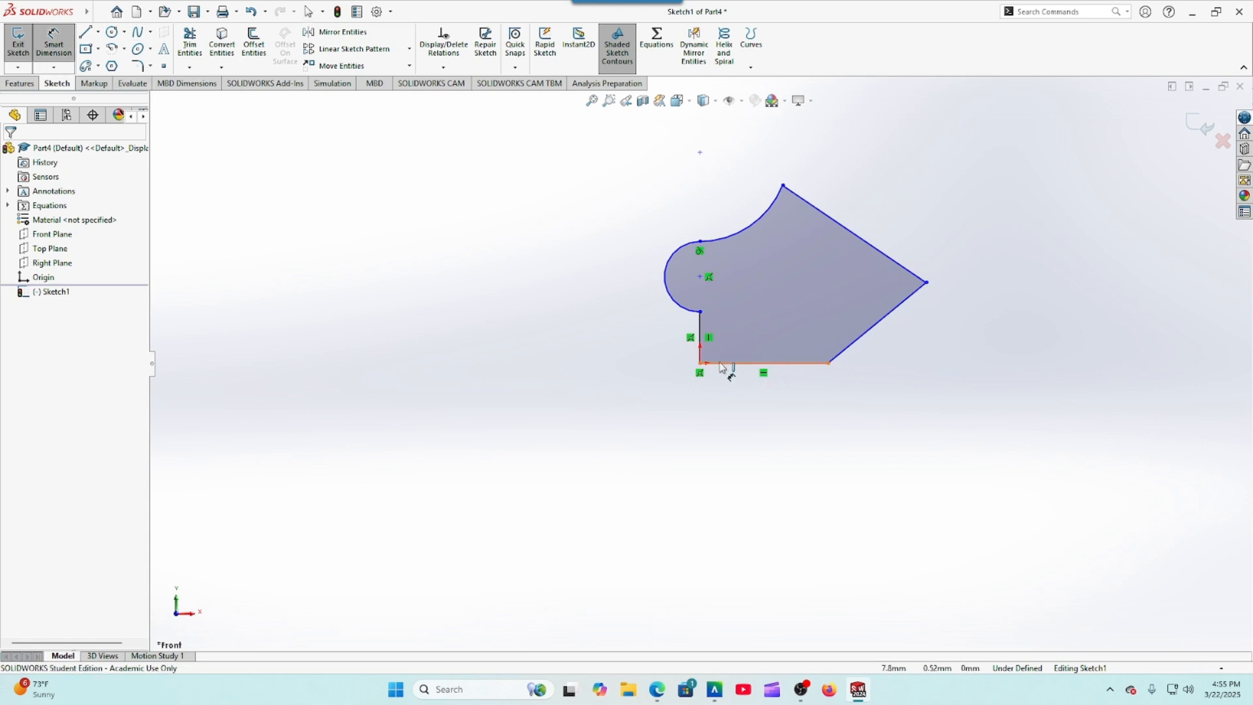
{"action": "left_click", "coordinate": [702, 346]}
{"action": "left_click", "coordinate": [628, 351]}
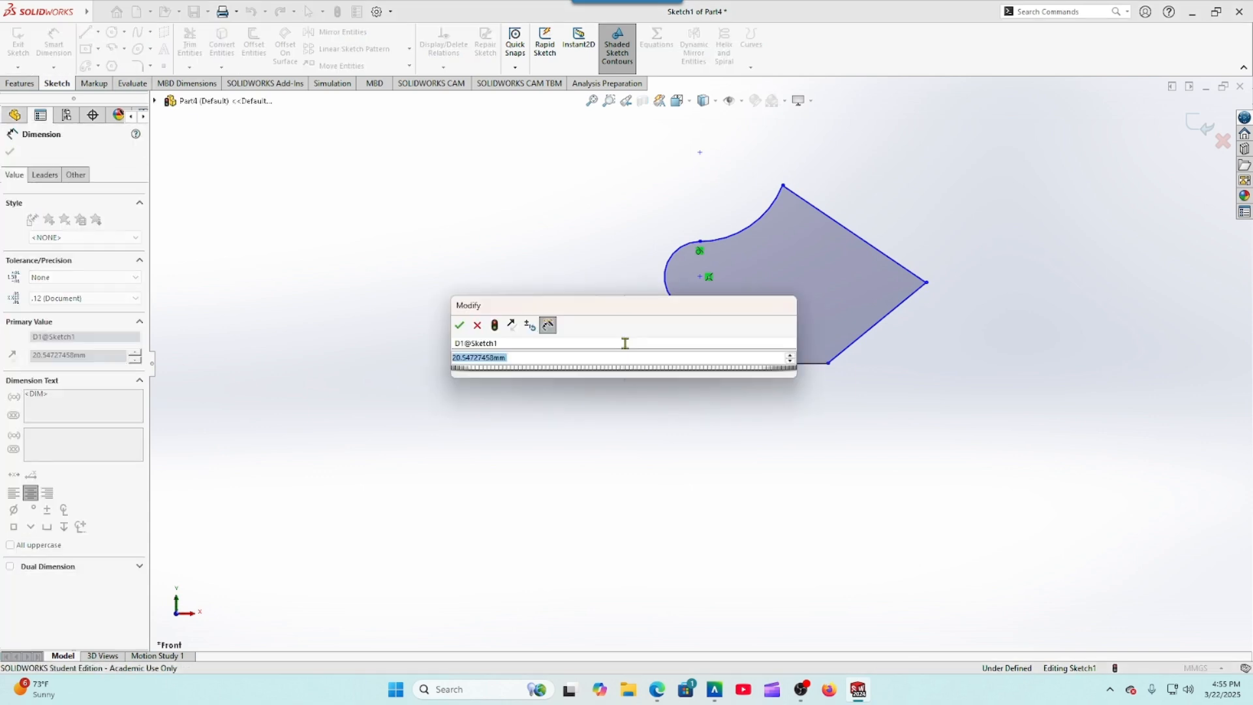
{"action": "type", "text": "20"}
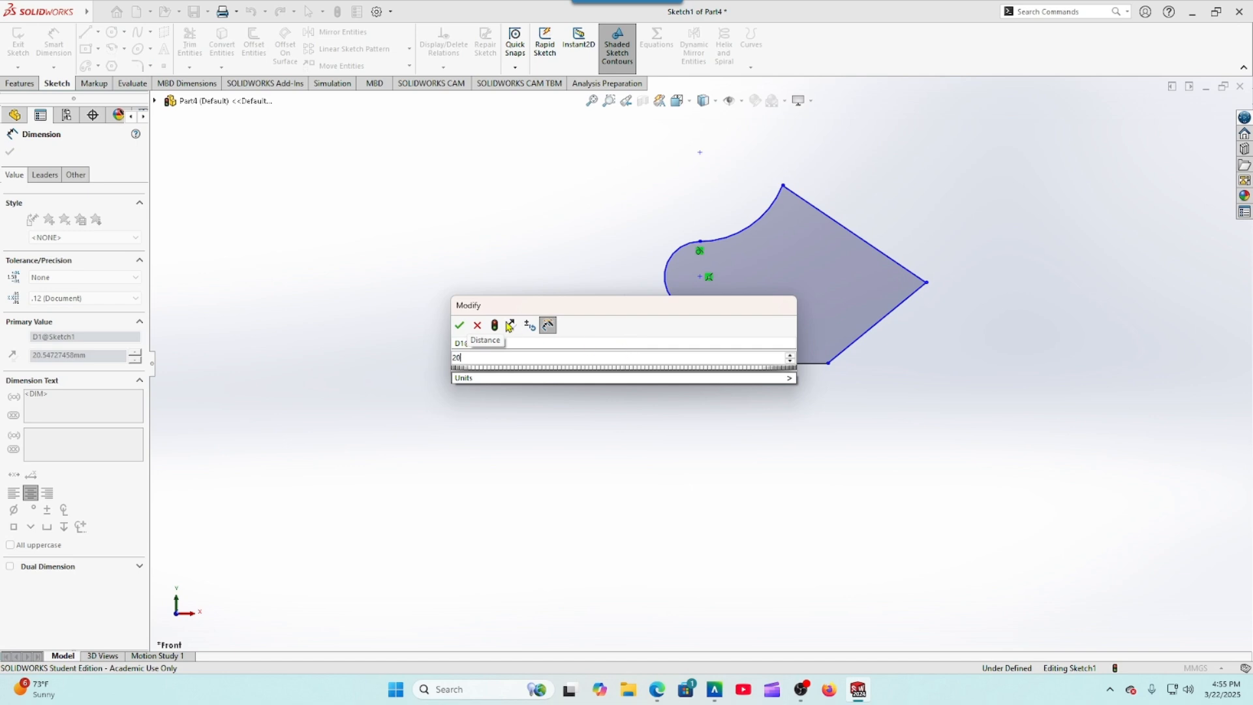
{"action": "left_click", "coordinate": [459, 325]}
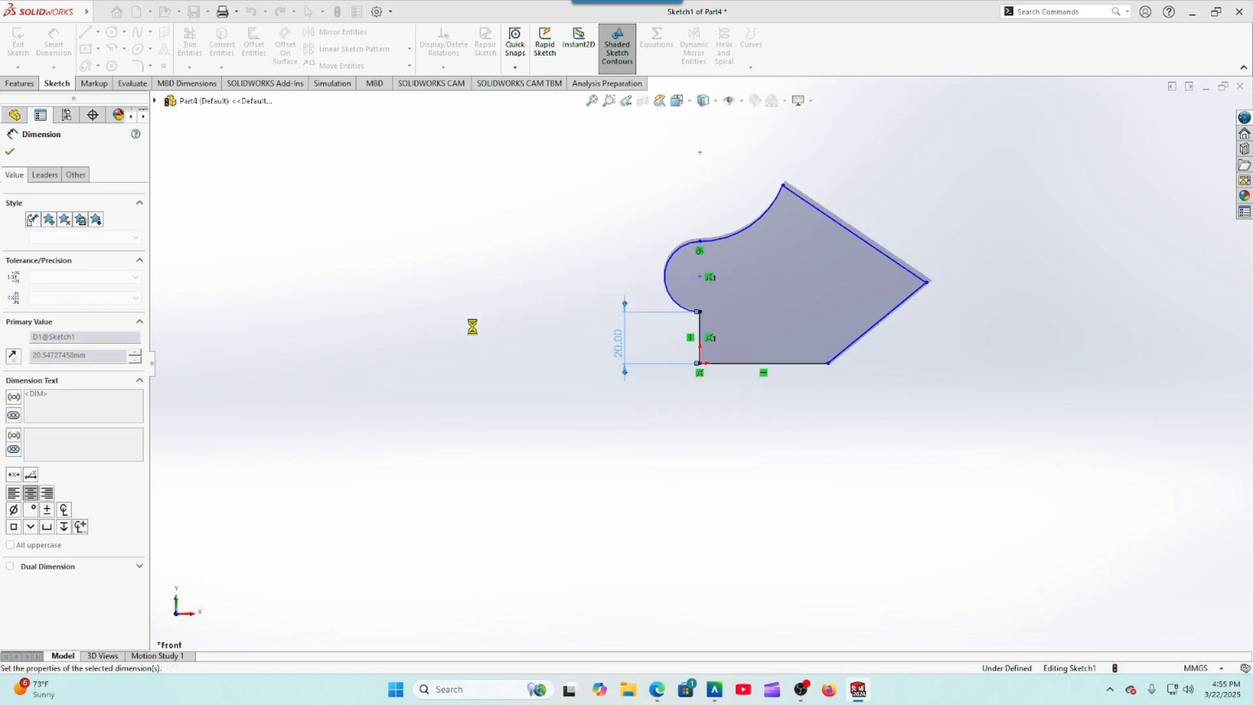
Step: Dimension the semicircular arc to a 14 mm radius and the concave upper arc to a 35 mm radius
{"action": "left_click", "coordinate": [675, 304]}
{"action": "left_click", "coordinate": [602, 270]}
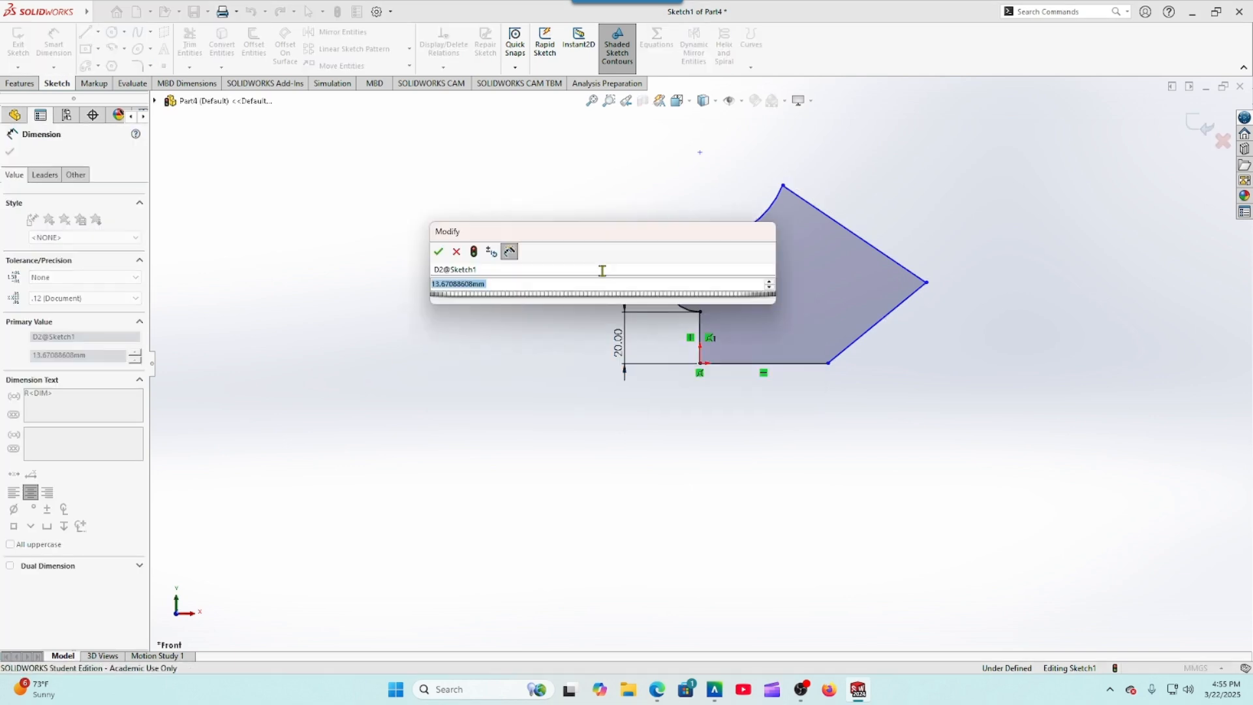
{"action": "type", "text": "14"}
{"action": "key", "text": "Return"}
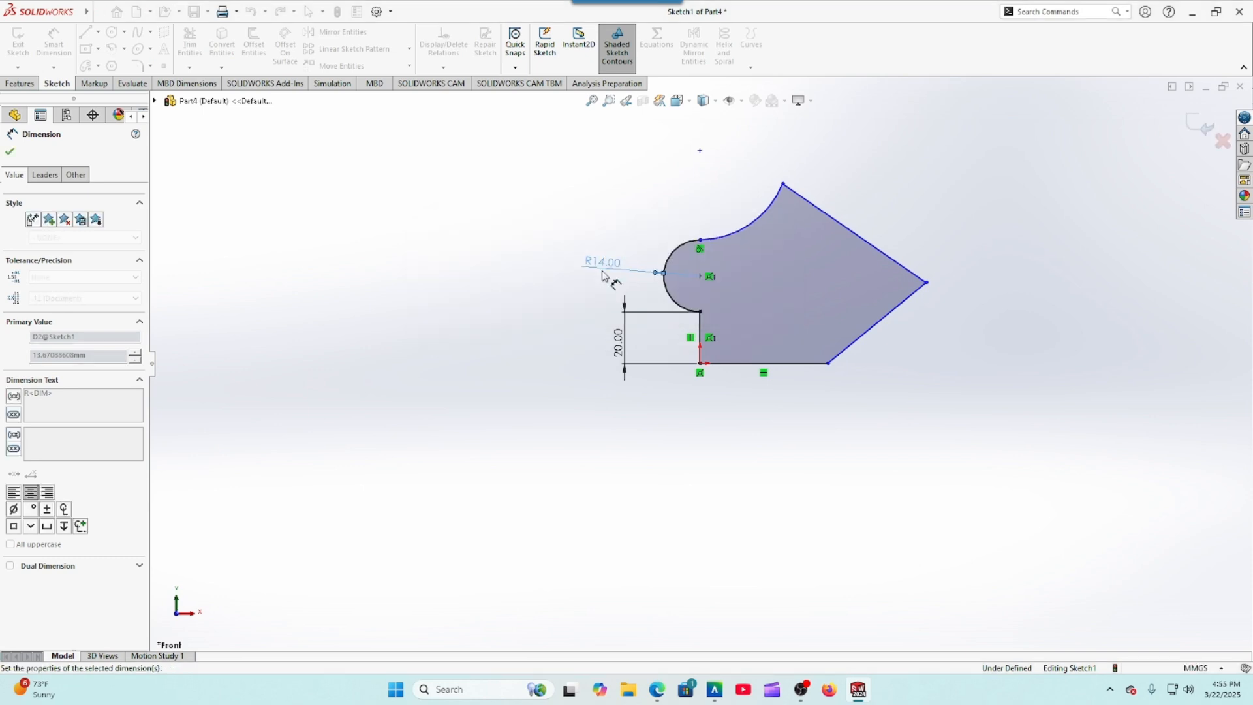
{"action": "left_click", "coordinate": [717, 241]}
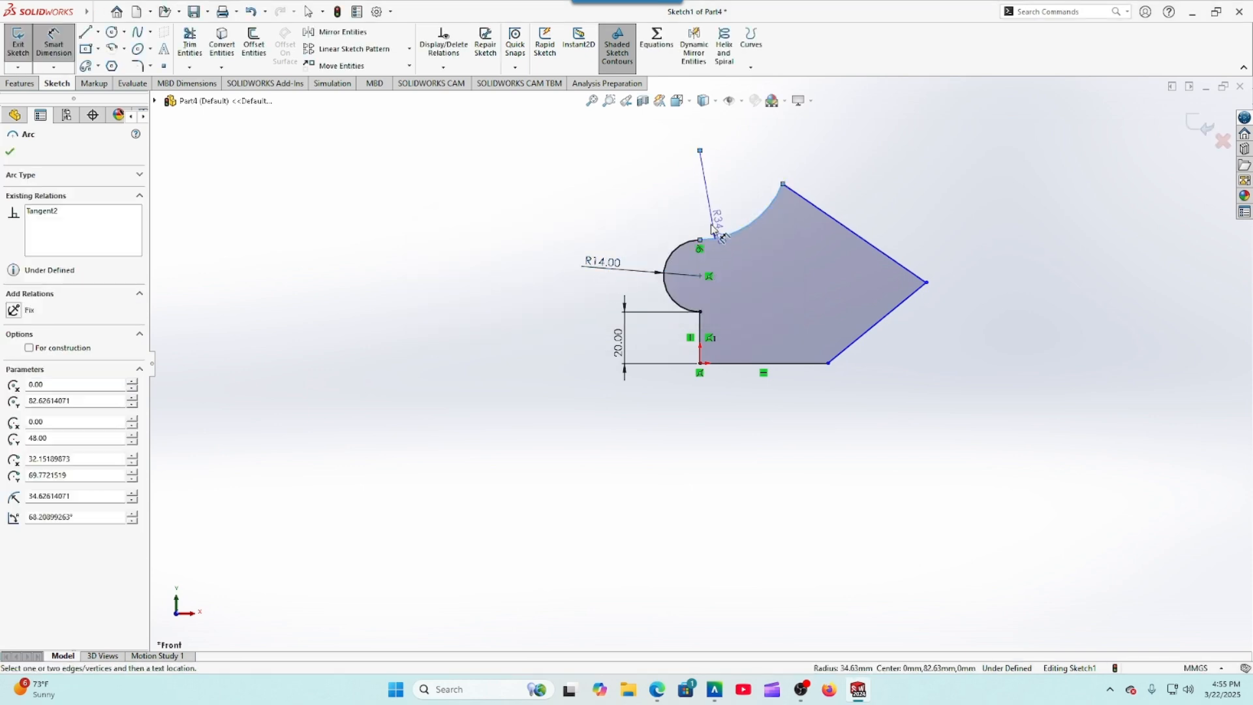
{"action": "left_click", "coordinate": [723, 217]}
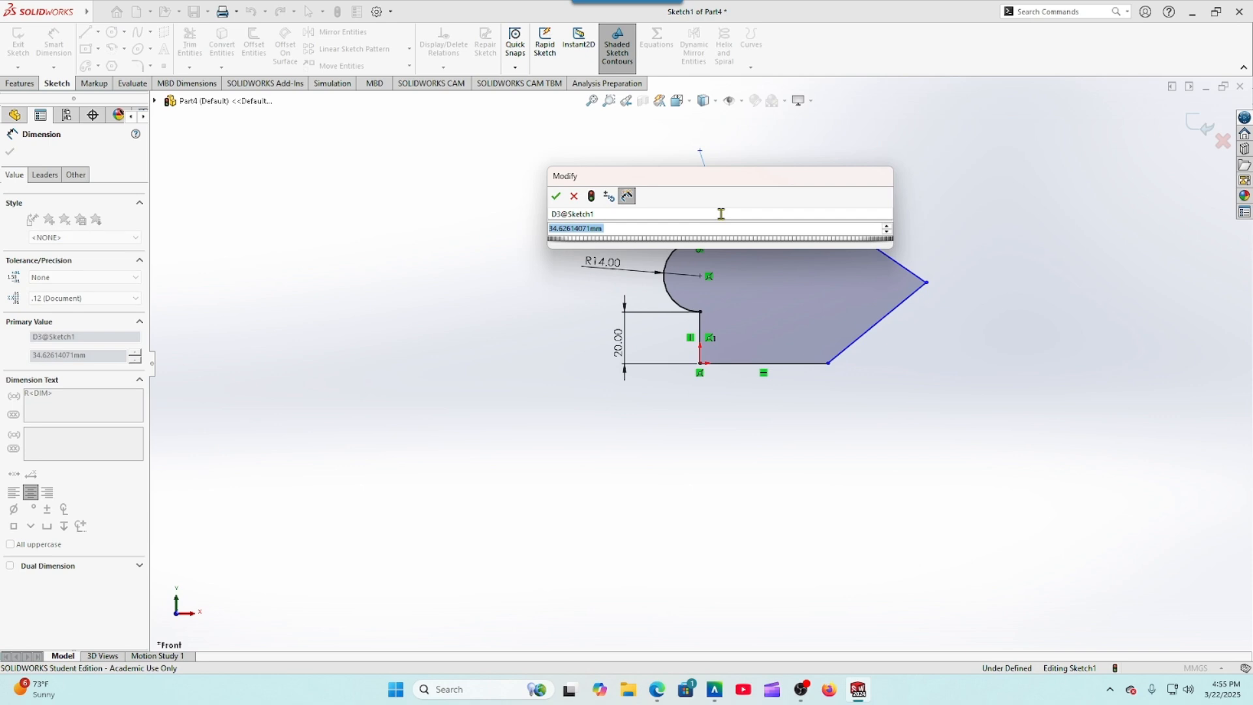
{"action": "type", "text": "35"}
{"action": "key", "text": "Return"}
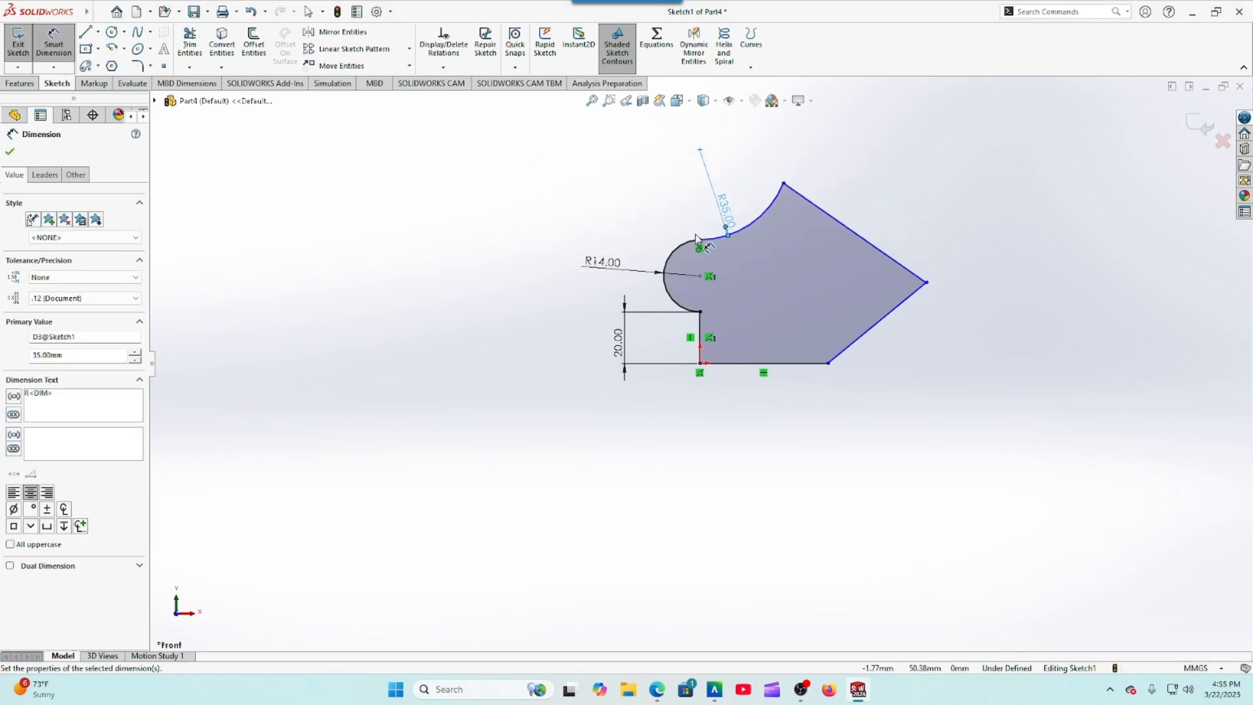
Step: Dimension the horizontal base line and link its length to global variable A
{"action": "left_click", "coordinate": [773, 370]}
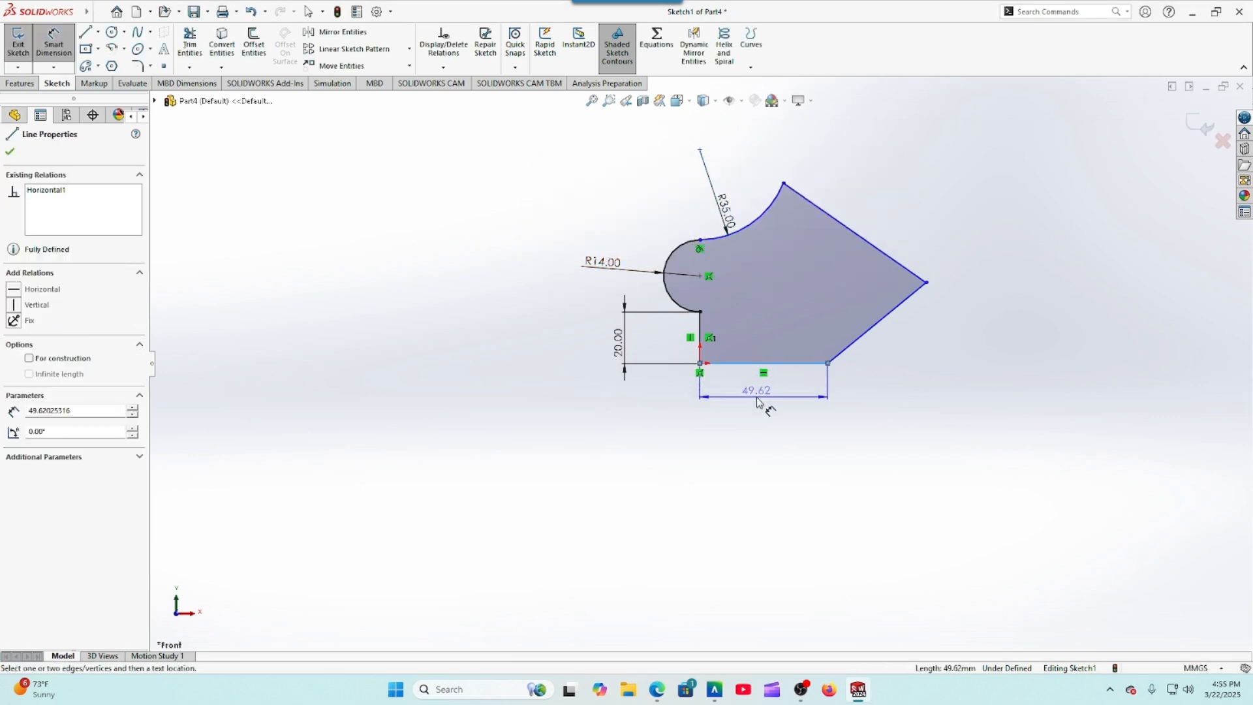
{"action": "left_click", "coordinate": [759, 401]}
{"action": "type", "text": "="}
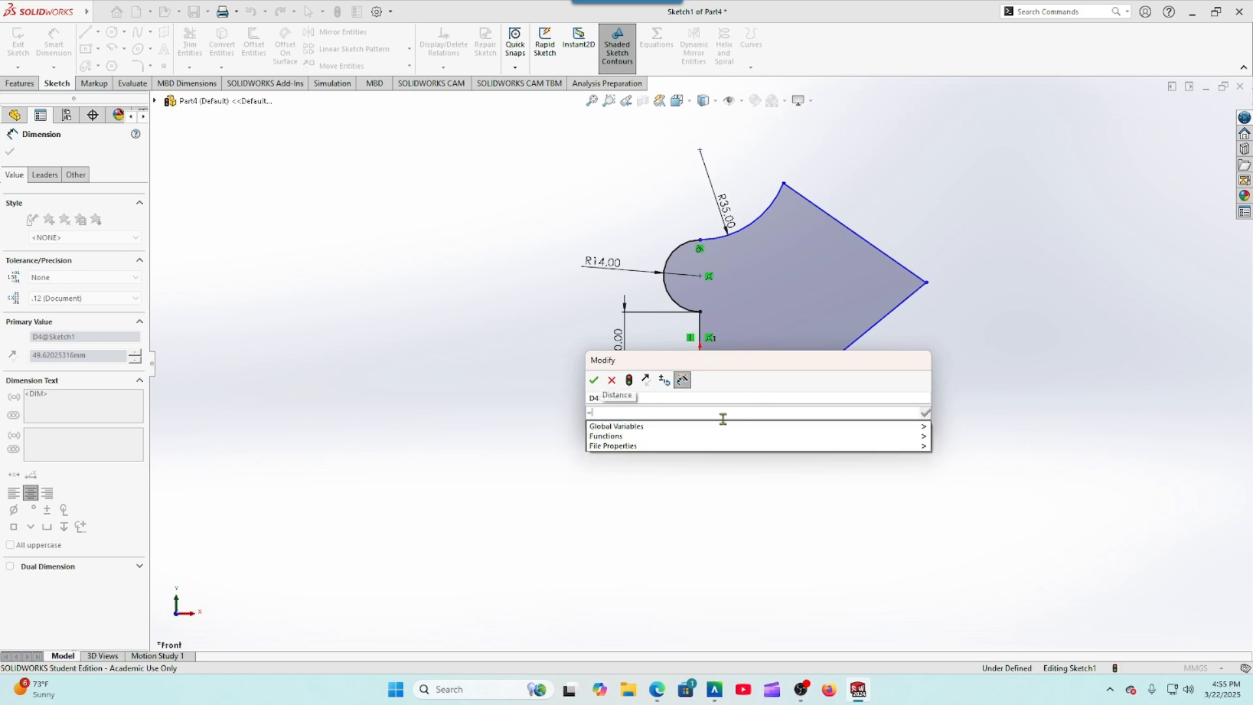
{"action": "mouse_move", "coordinate": [807, 433]}
{"action": "left_click", "coordinate": [948, 430]}
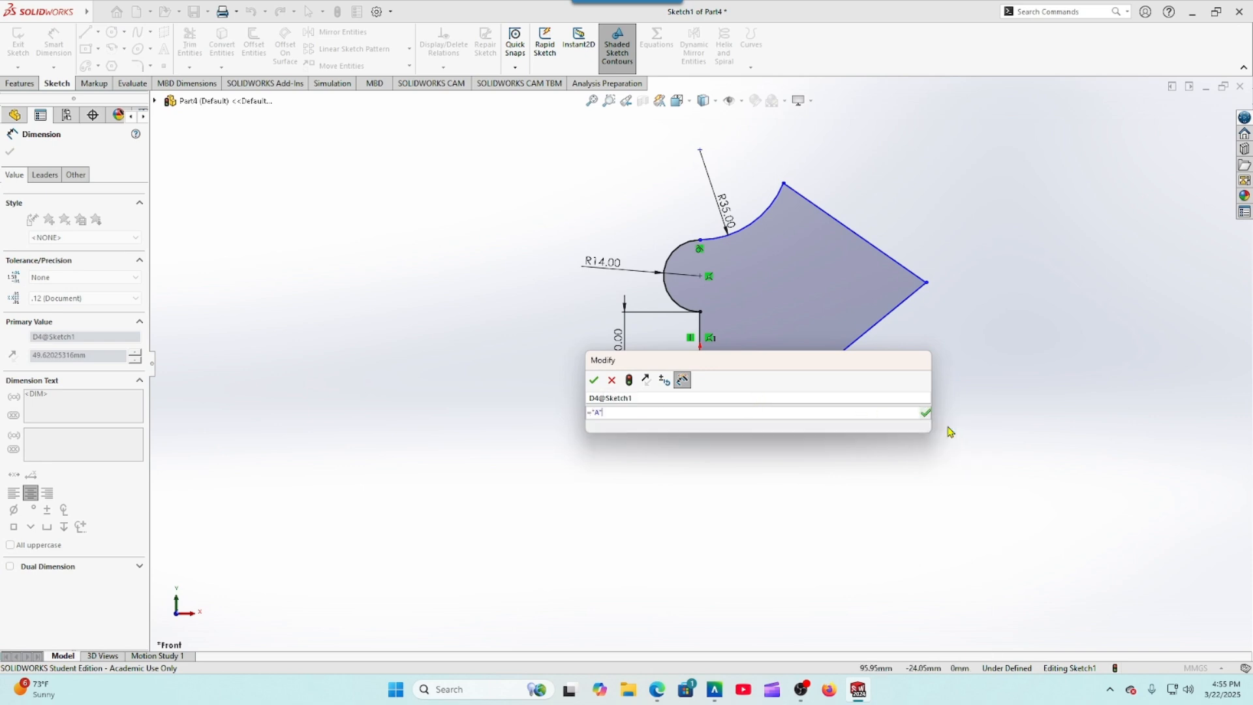
{"action": "left_click", "coordinate": [593, 381]}
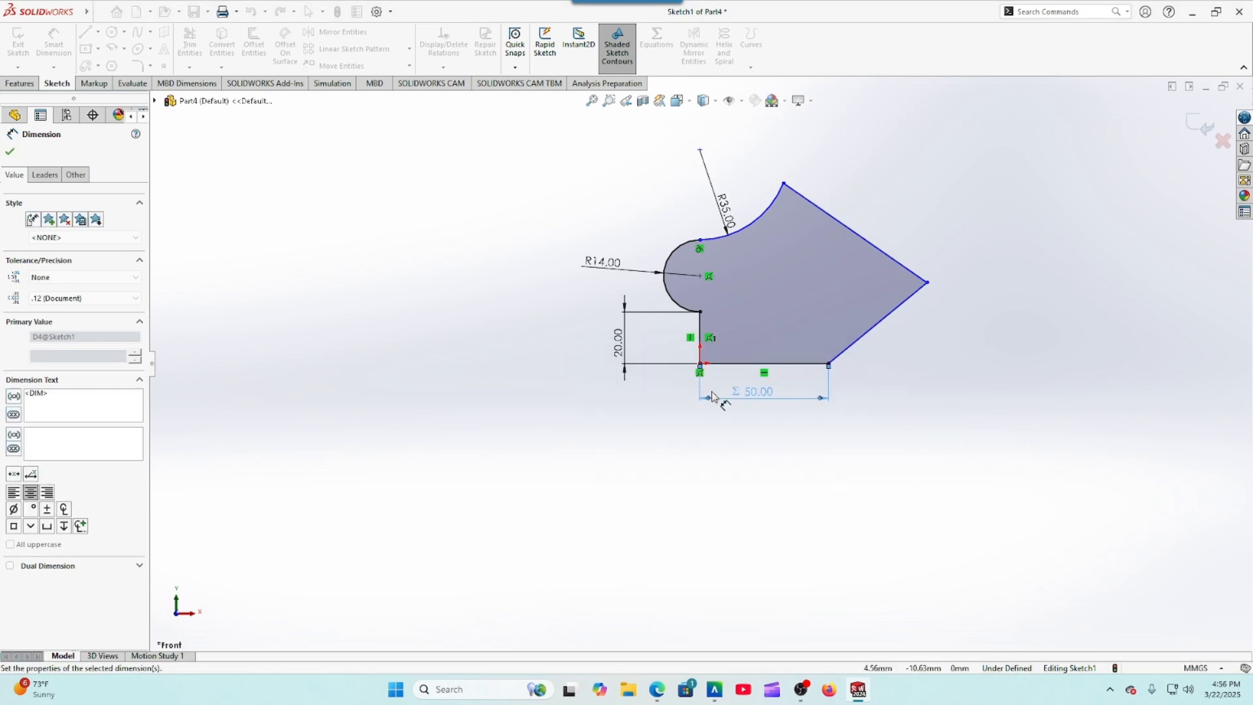
Step: Dimension the lower sloping line along its length and link it to global variable A
{"action": "left_click", "coordinate": [848, 346]}
{"action": "left_click", "coordinate": [906, 360]}
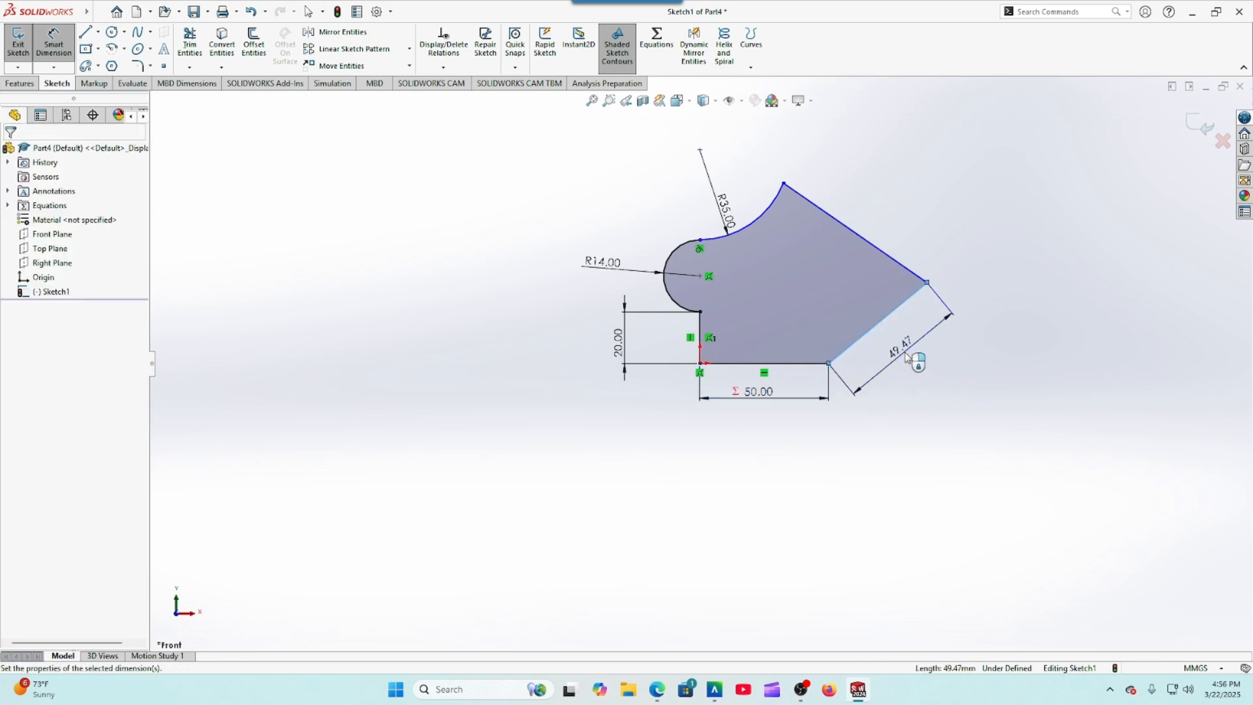
{"action": "type", "text": "="}
{"action": "mouse_move", "coordinate": [937, 389]}
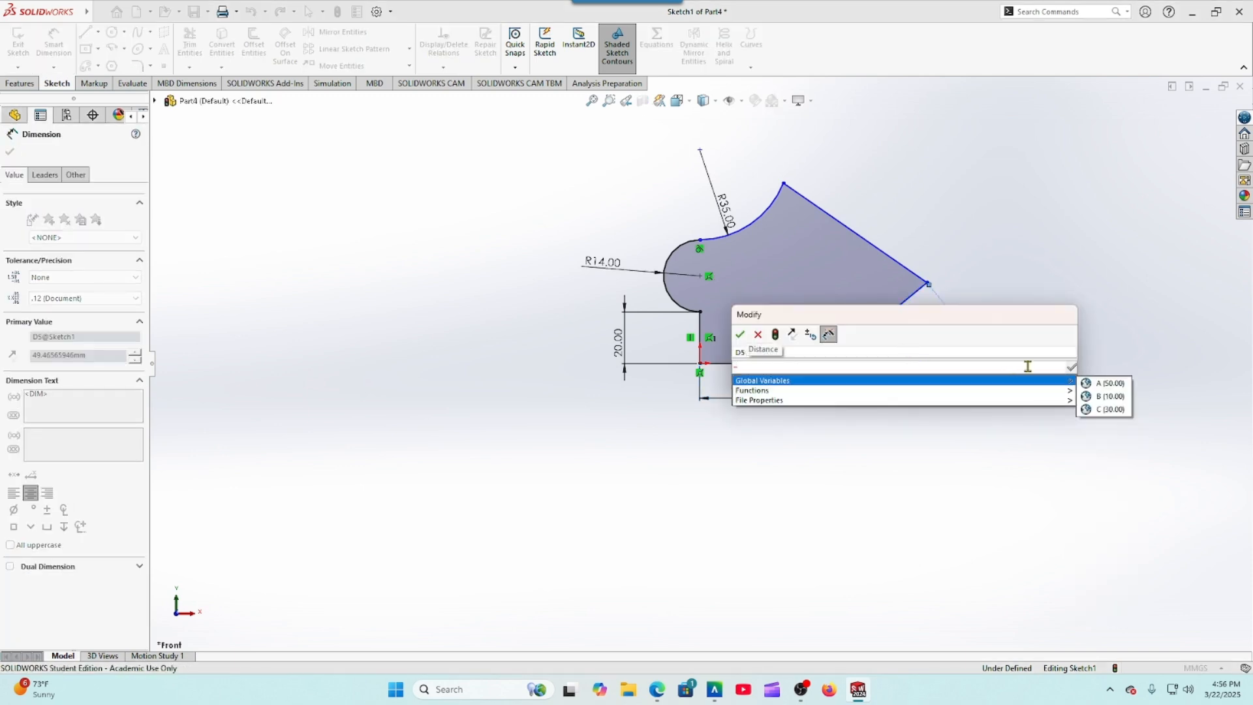
{"action": "left_click", "coordinate": [1106, 383]}
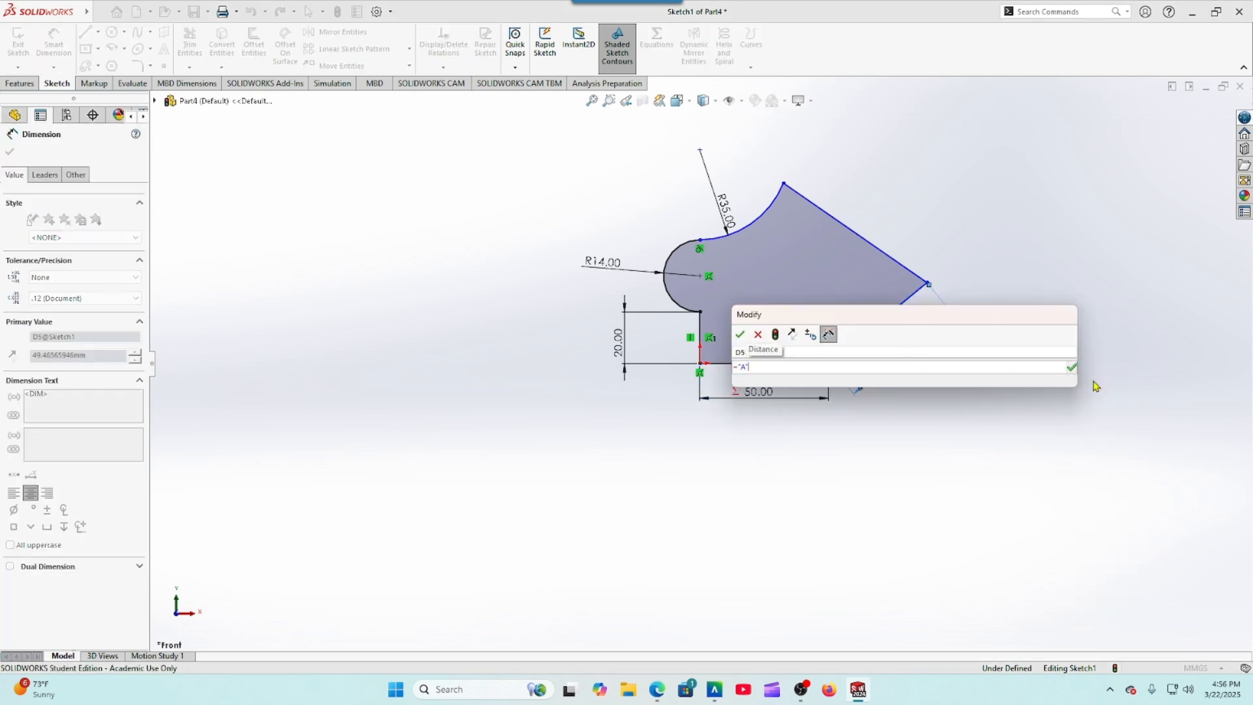
{"action": "left_click", "coordinate": [740, 334]}
Step: Dimension the angle between the horizontal base line and the lower sloping line as 135°
{"action": "left_click", "coordinate": [763, 363]}
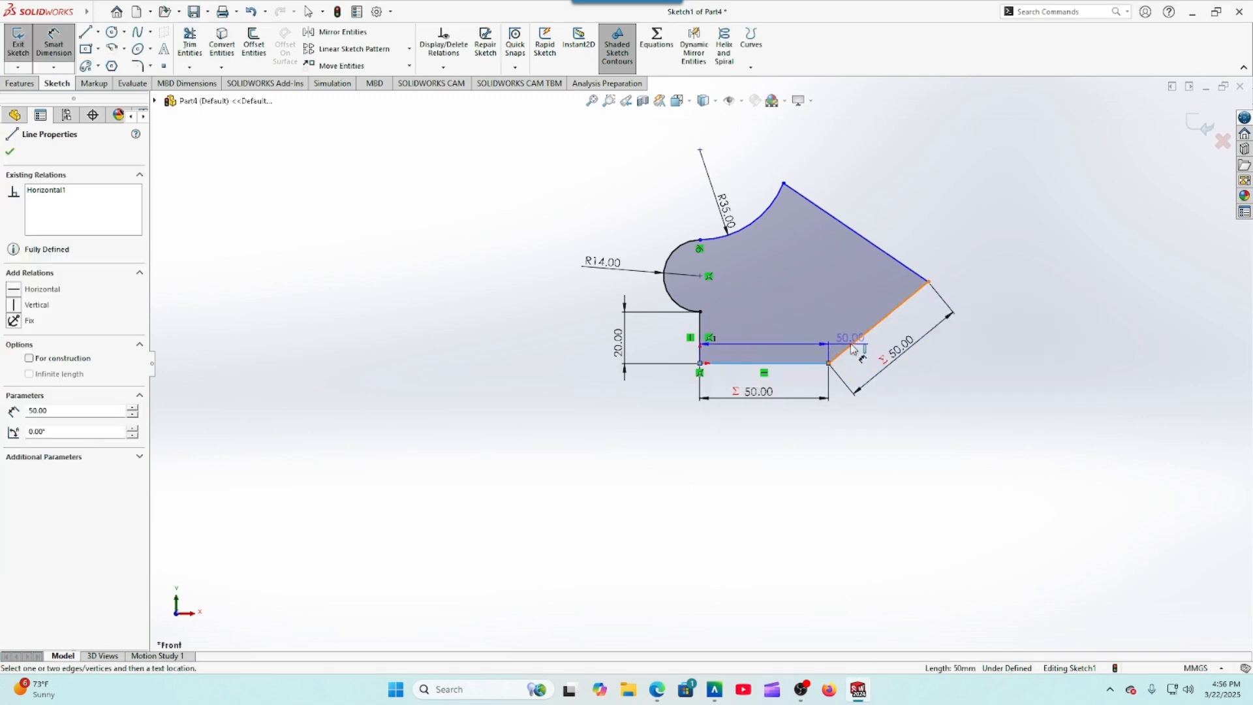
{"action": "left_click", "coordinate": [856, 341]}
{"action": "left_click", "coordinate": [828, 332]}
{"action": "type", "text": "135"}
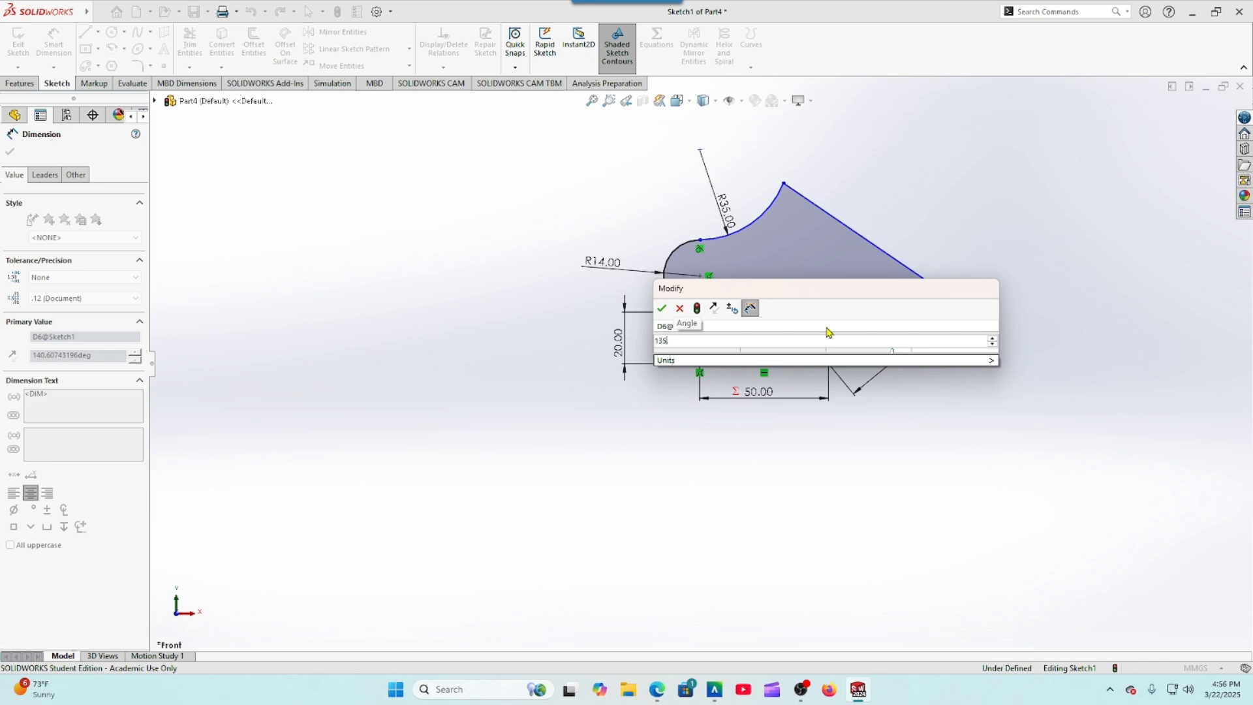
{"action": "key", "text": "Return"}
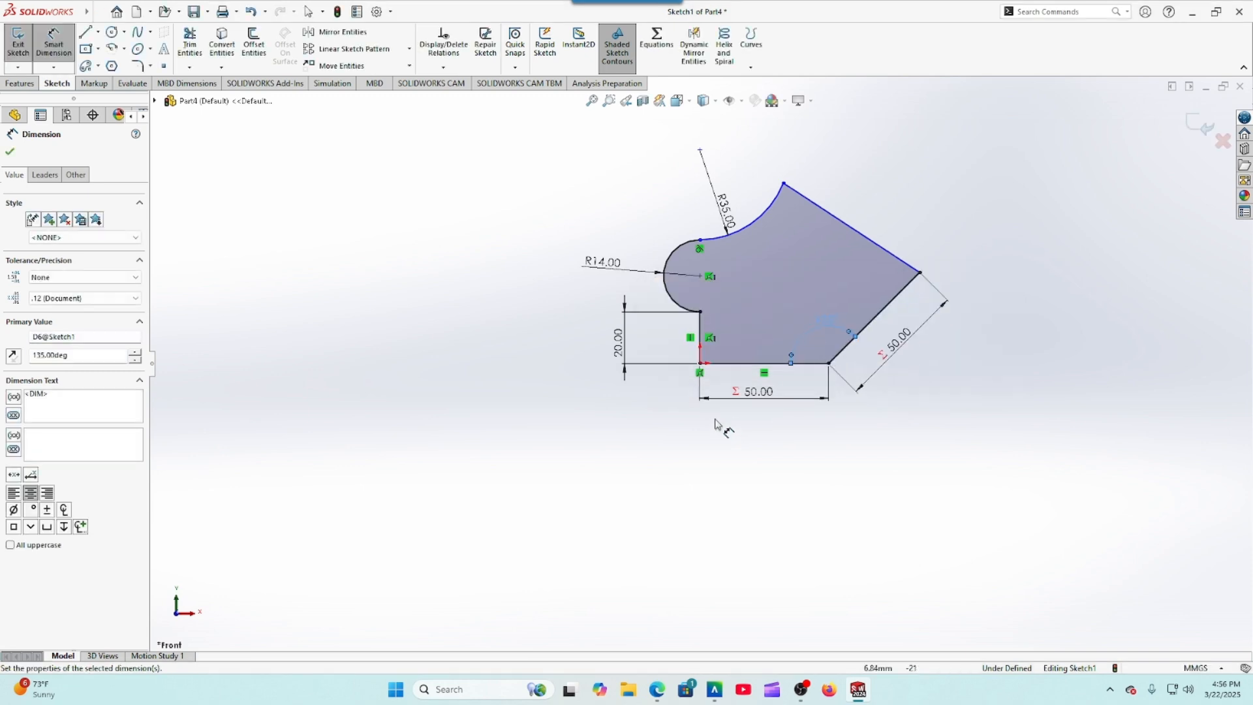
Step: Dimension the angle between the lower and upper sloping lines as 90°, checking it against the question 4 drawing
{"action": "left_click", "coordinate": [657, 690]}
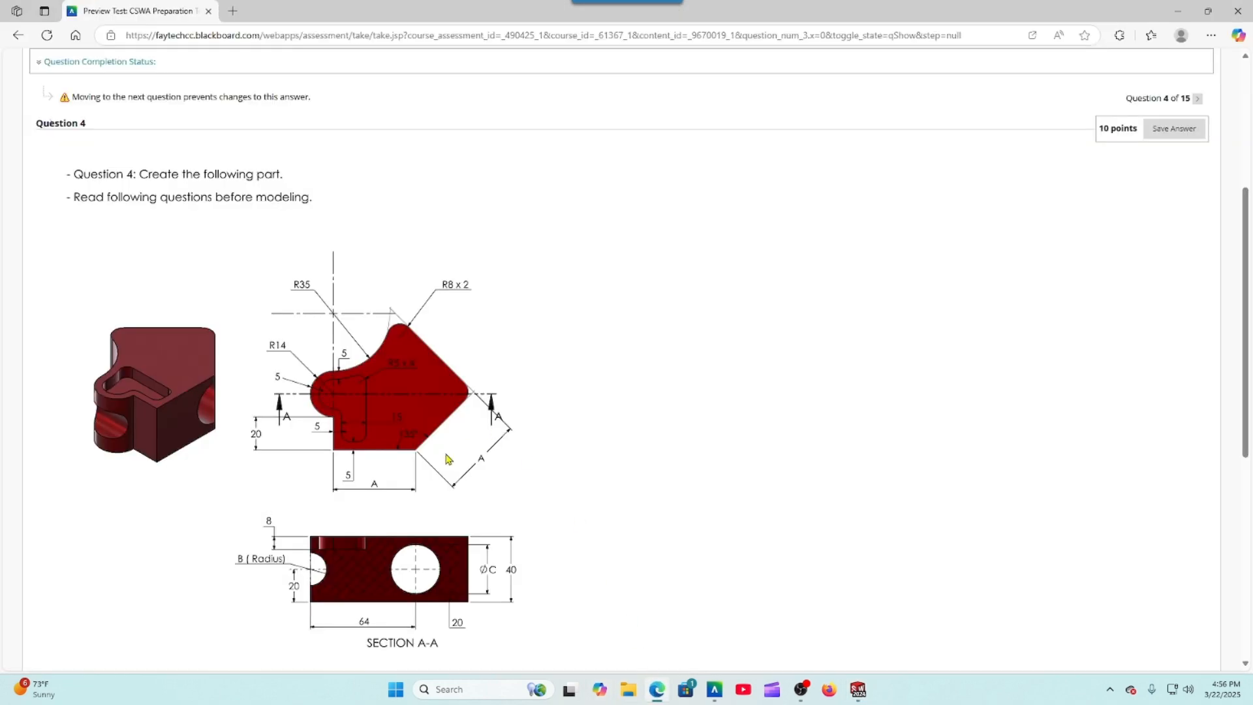
{"action": "left_click", "coordinate": [859, 690]}
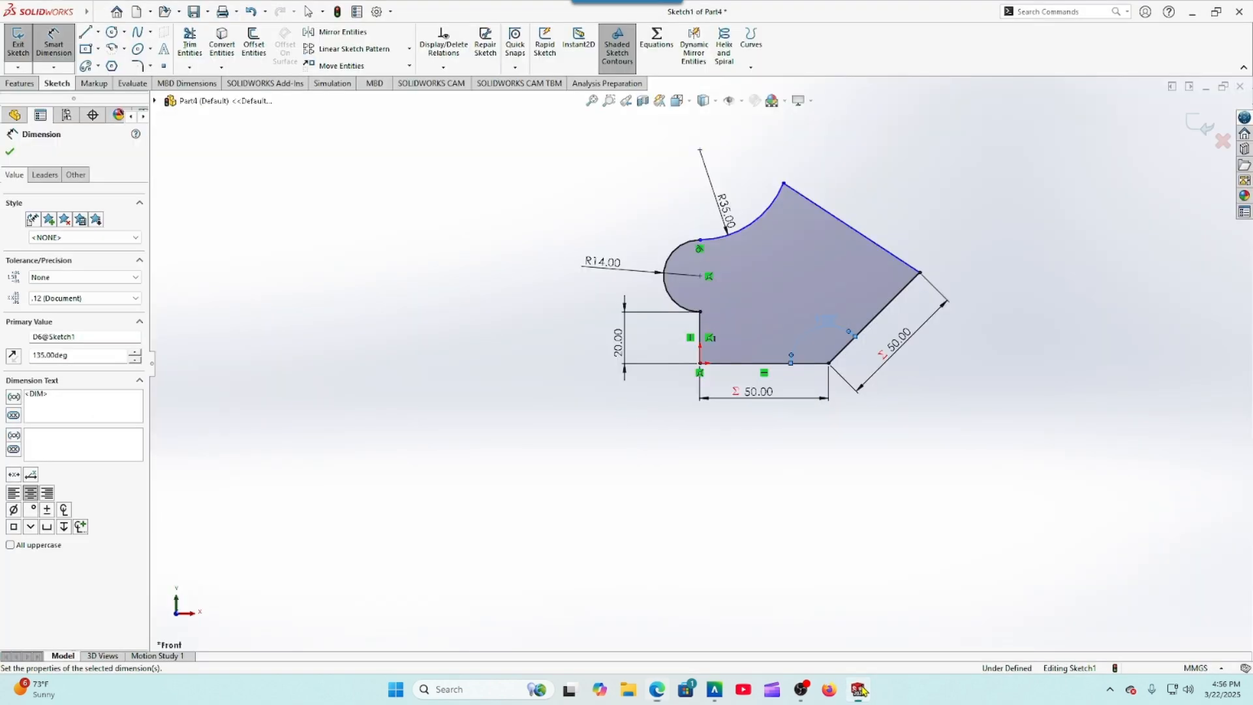
{"action": "left_click", "coordinate": [889, 253]}
{"action": "left_click", "coordinate": [889, 302]}
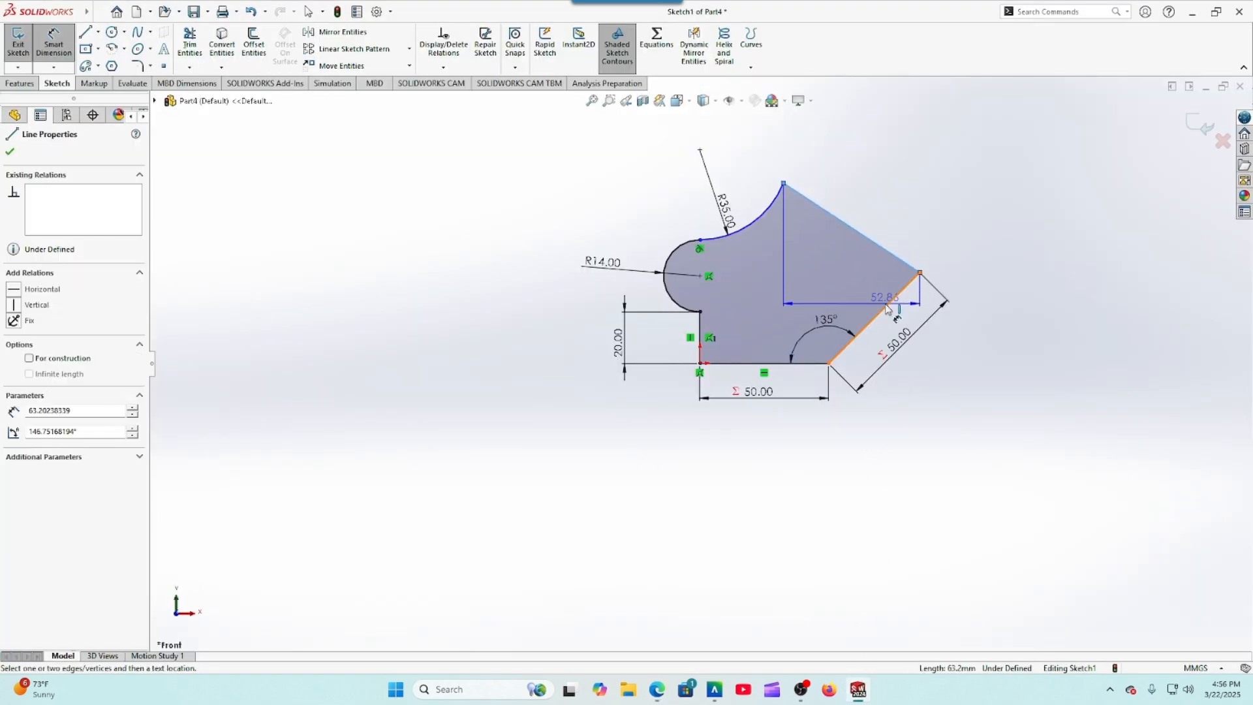
{"action": "left_click", "coordinate": [875, 283]}
{"action": "type", "text": "90"}
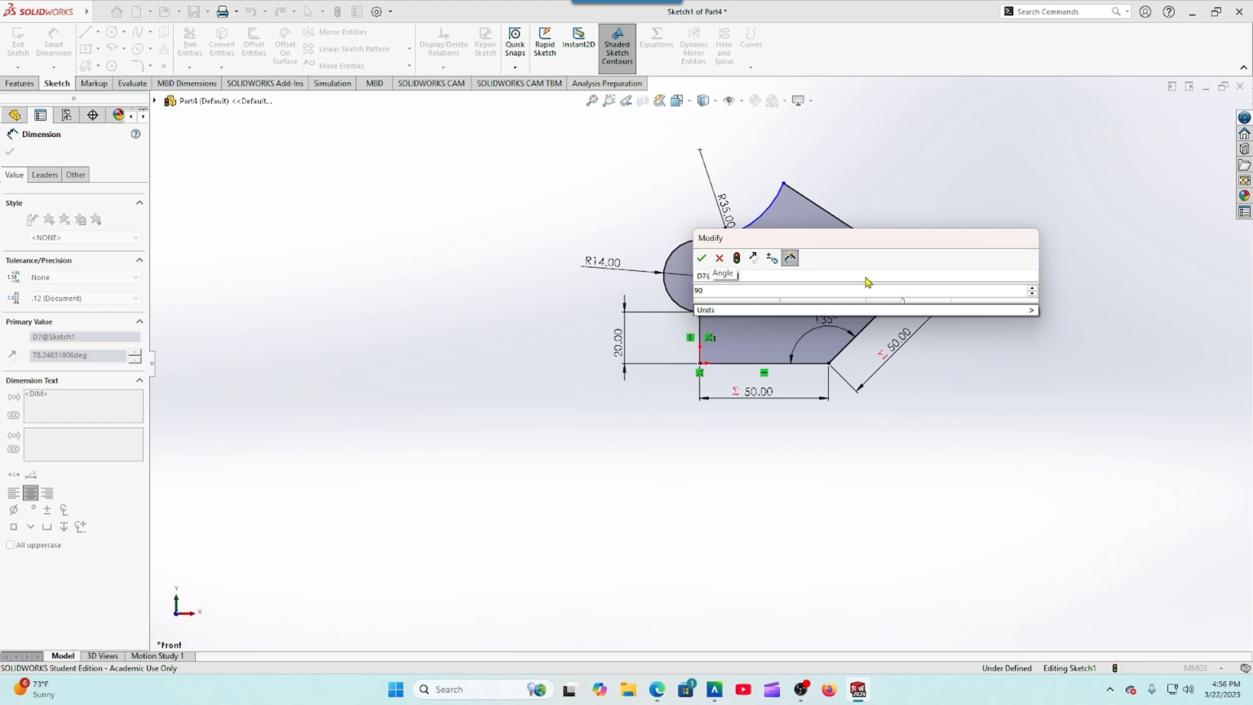
{"action": "key", "text": "Return"}
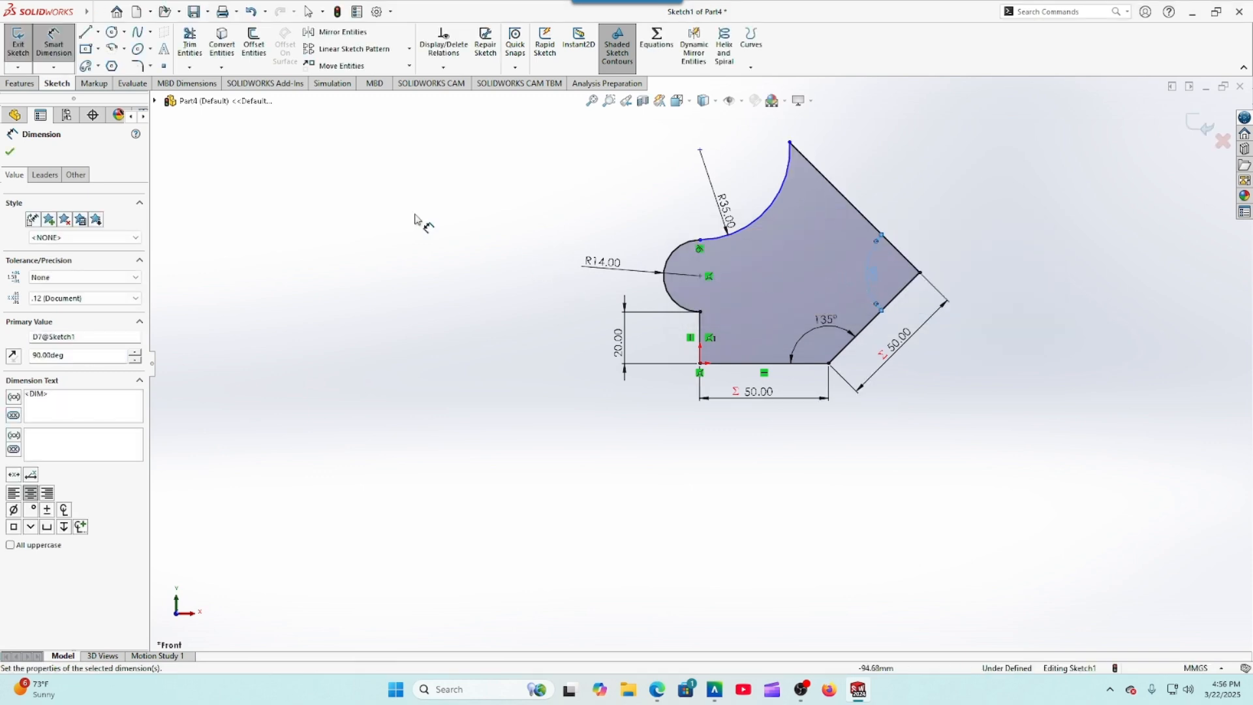
{"action": "key", "text": "Escape"}
Step: Add a vertical relation between the center of the 14 mm arc and the sketch origin
{"action": "scroll", "coordinate": [710, 261], "scroll_direction": "down", "scroll_amount": 2}
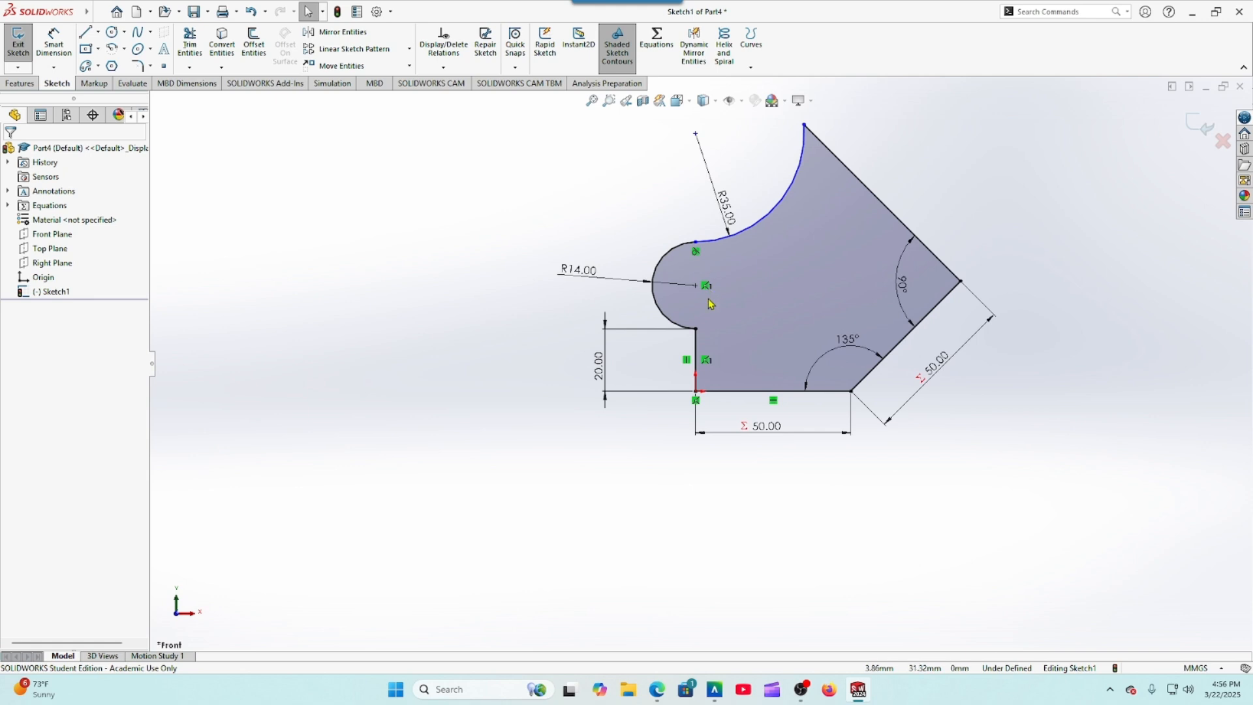
{"action": "left_click", "coordinate": [695, 285]}
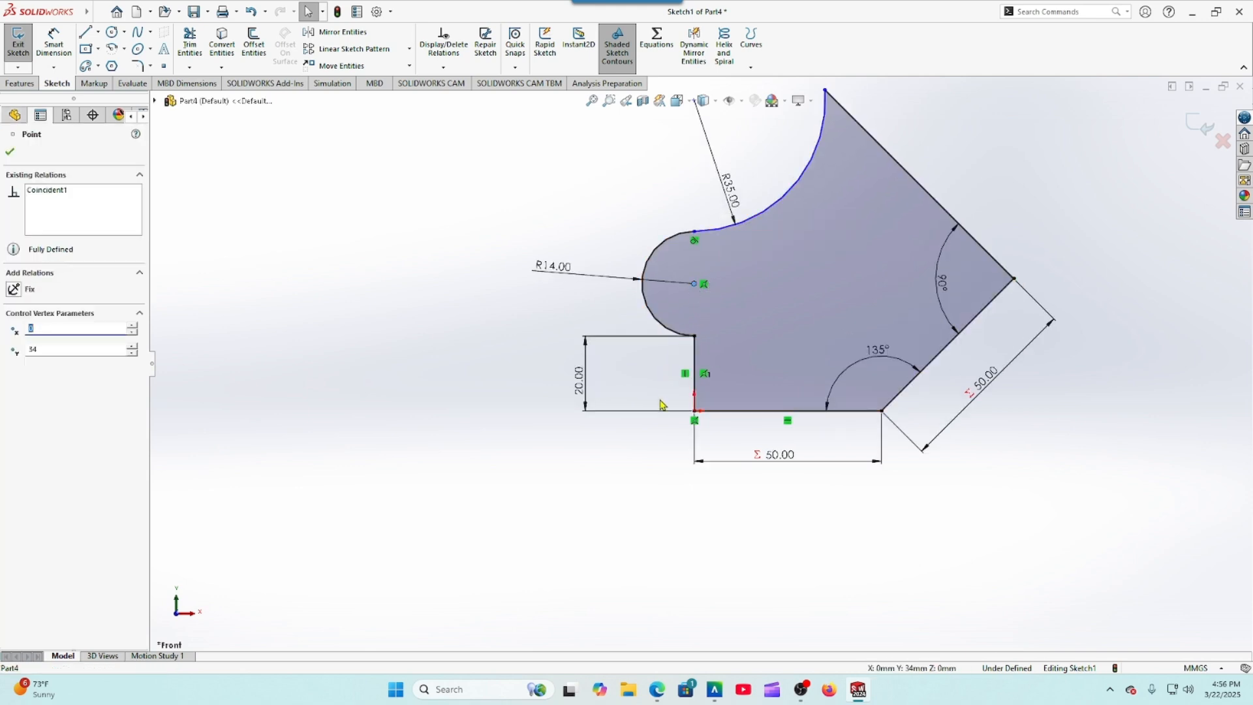
{"action": "left_click", "coordinate": [694, 411], "text": "ctrl"}
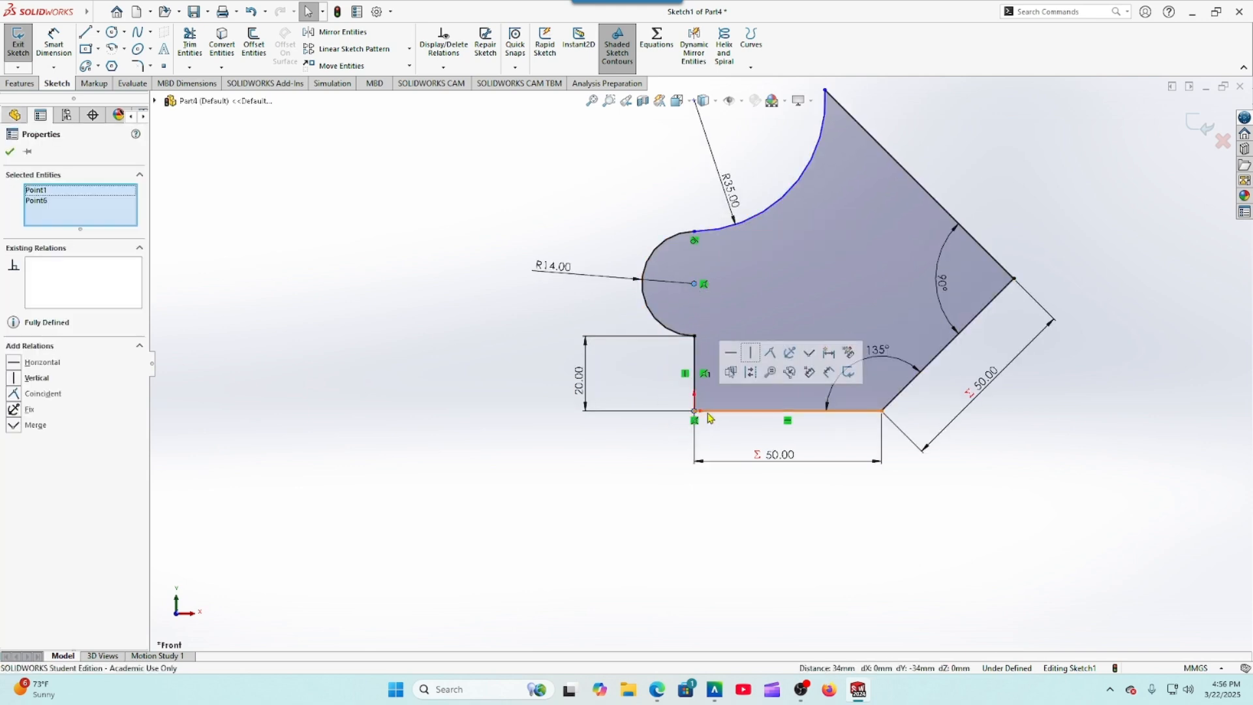
{"action": "left_click", "coordinate": [15, 378]}
{"action": "left_click", "coordinate": [10, 152]}
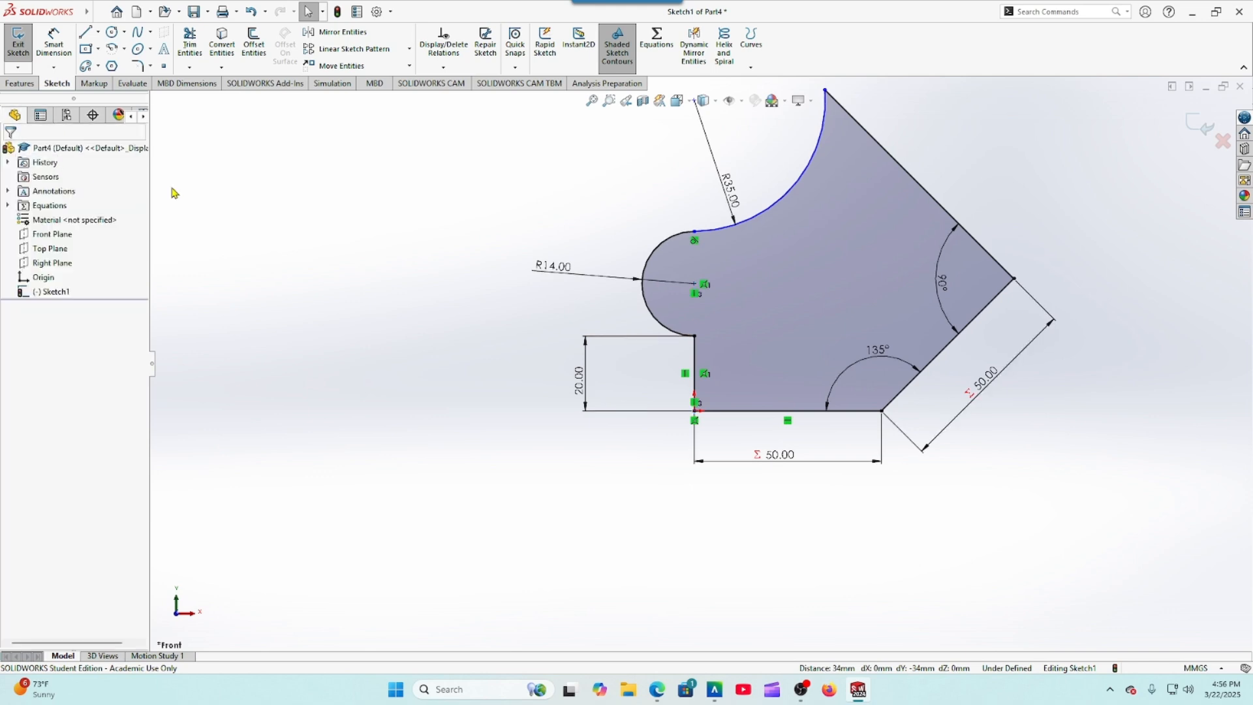
Step: Add a vertical relation between the upper endpoint of the 14 mm arc and its center
{"action": "left_click", "coordinate": [695, 233]}
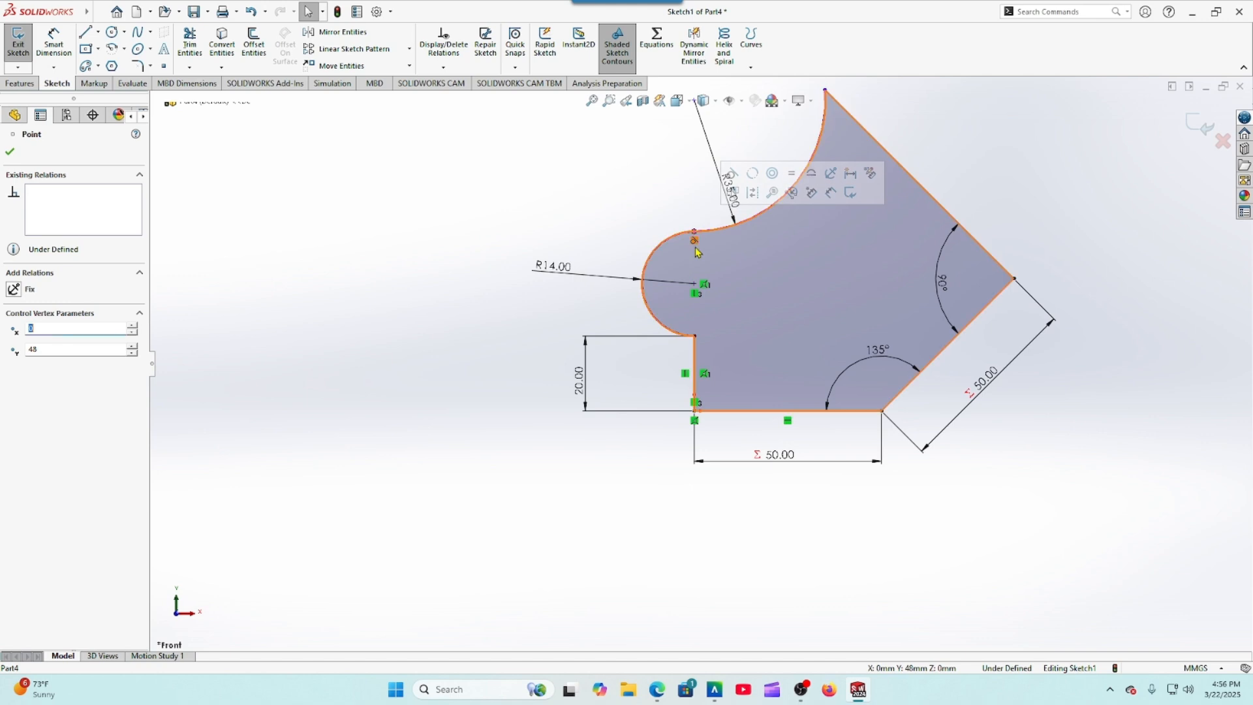
{"action": "left_click", "coordinate": [694, 284], "text": "ctrl"}
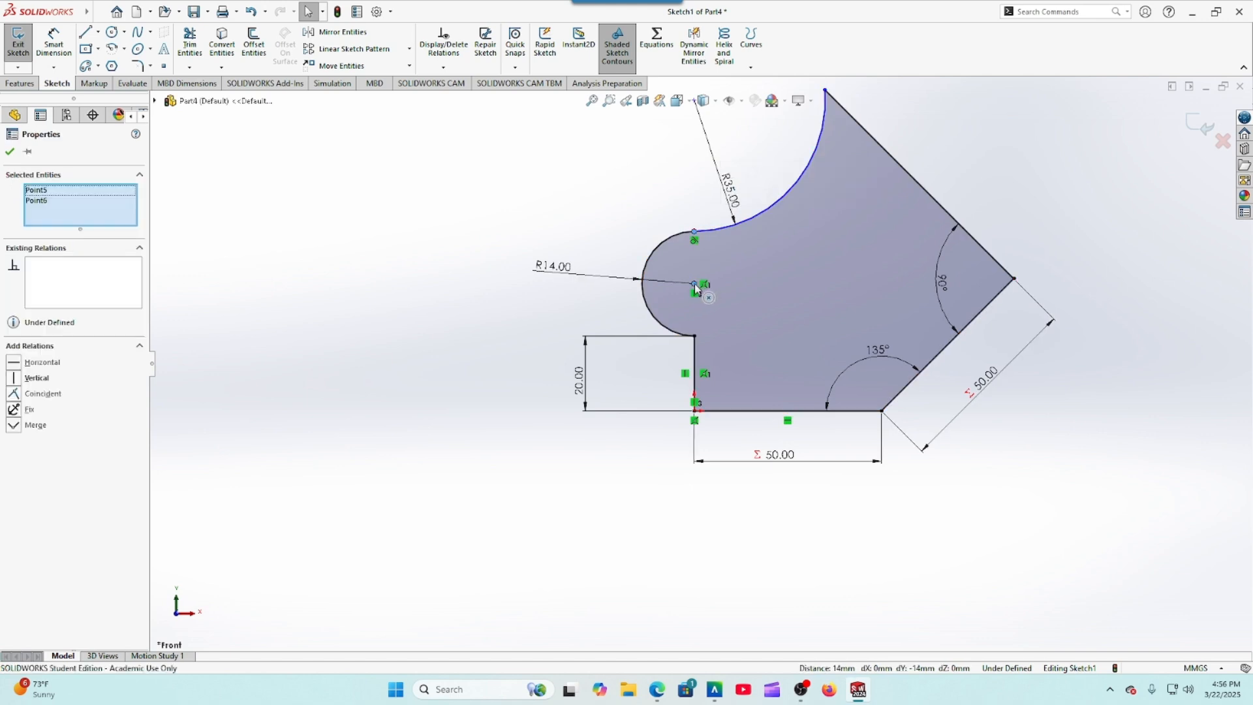
{"action": "left_click", "coordinate": [19, 379]}
{"action": "left_click", "coordinate": [9, 154]}
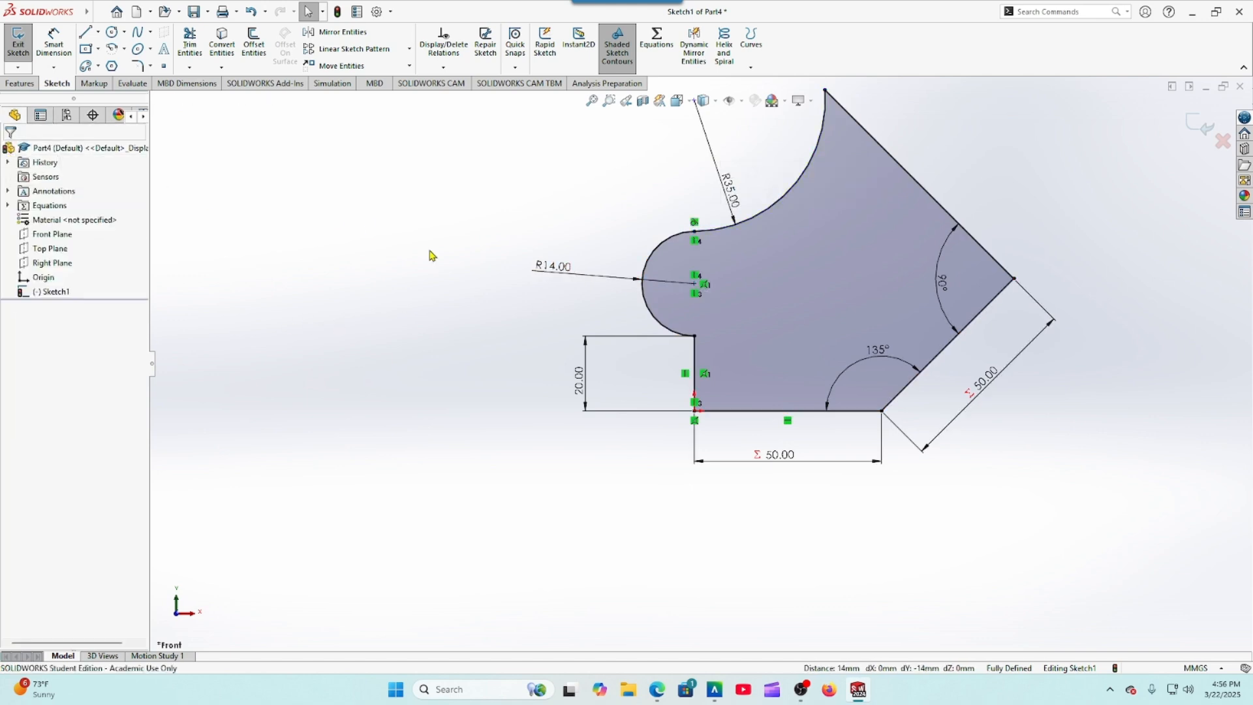
Step: Examine the question 4 drawing in the browser for the inner pocket's shape and its offset from the outer profile
{"action": "key", "text": "f"}
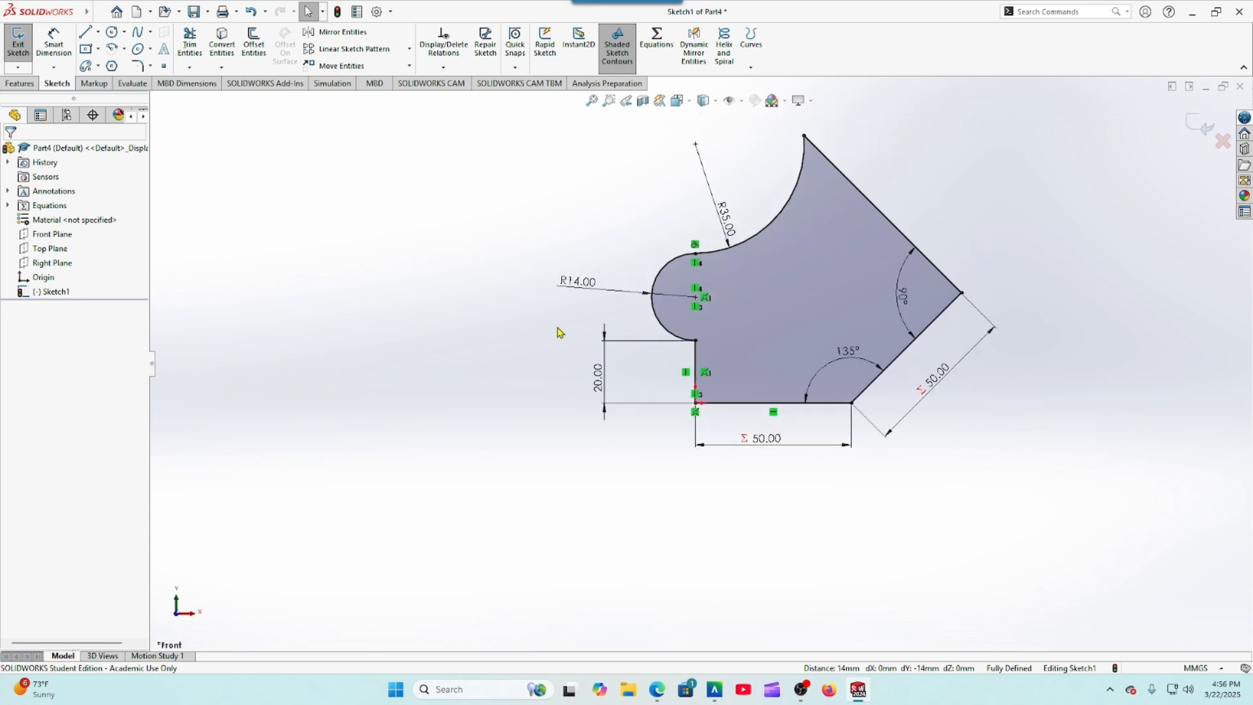
{"action": "key", "text": "ctrl+Down"}
{"action": "key", "text": "ctrl+Left"}
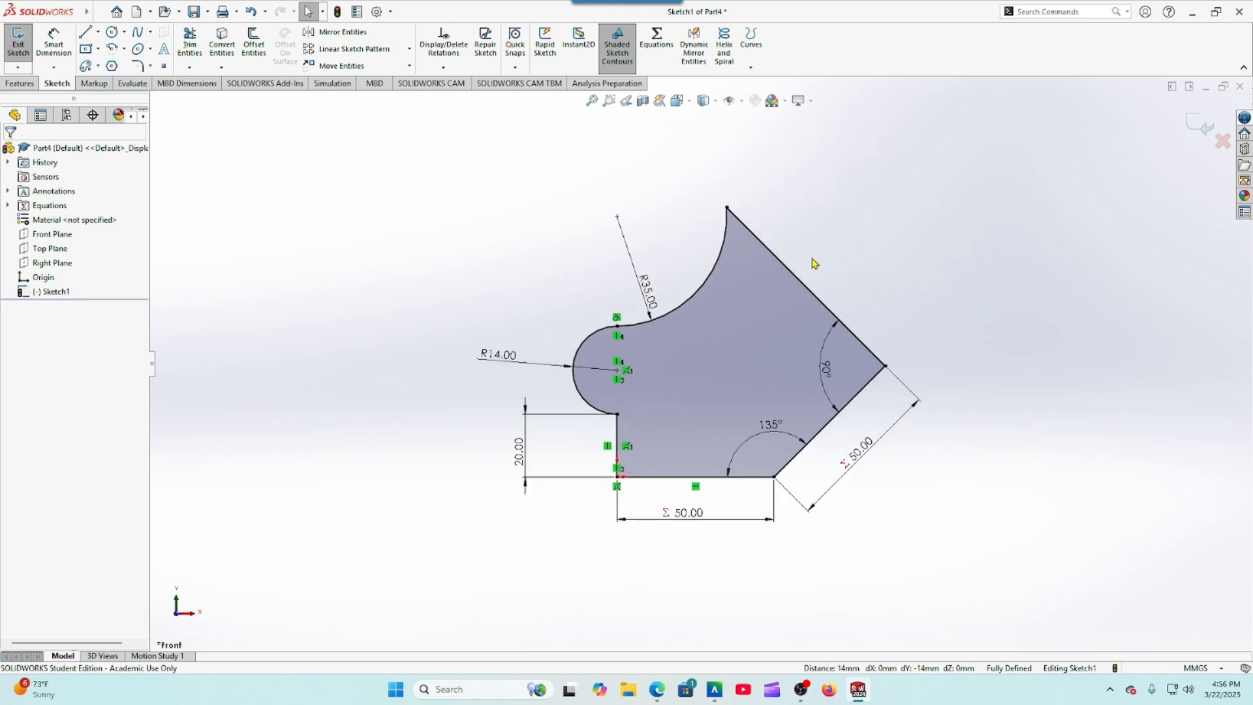
{"action": "scroll", "coordinate": [810, 307], "scroll_direction": "down", "scroll_amount": 2}
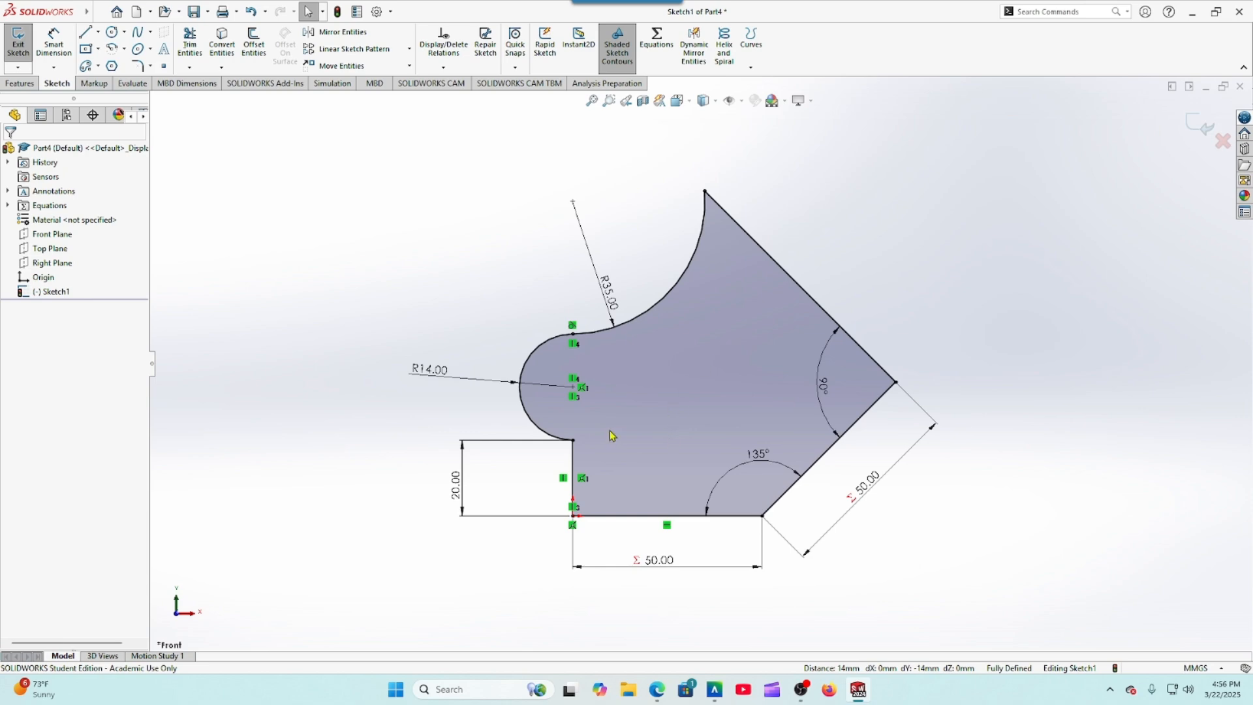
{"action": "left_click", "coordinate": [656, 690]}
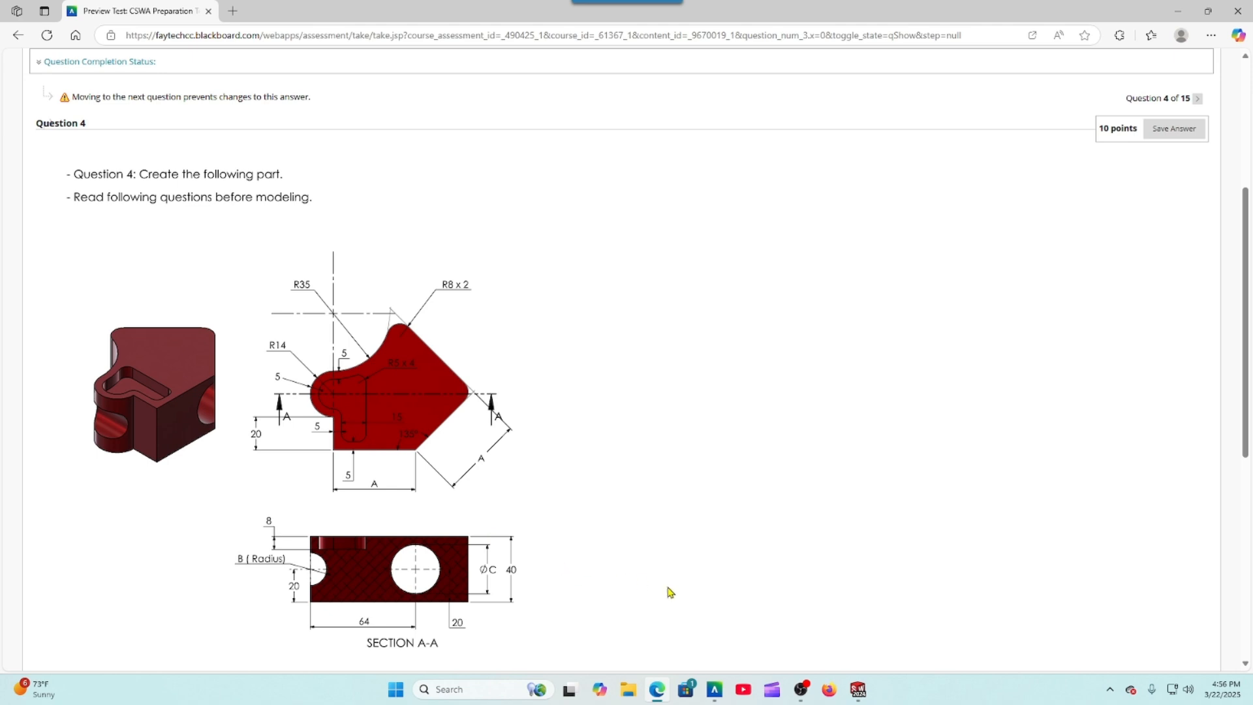
{"action": "left_click", "coordinate": [857, 689]}
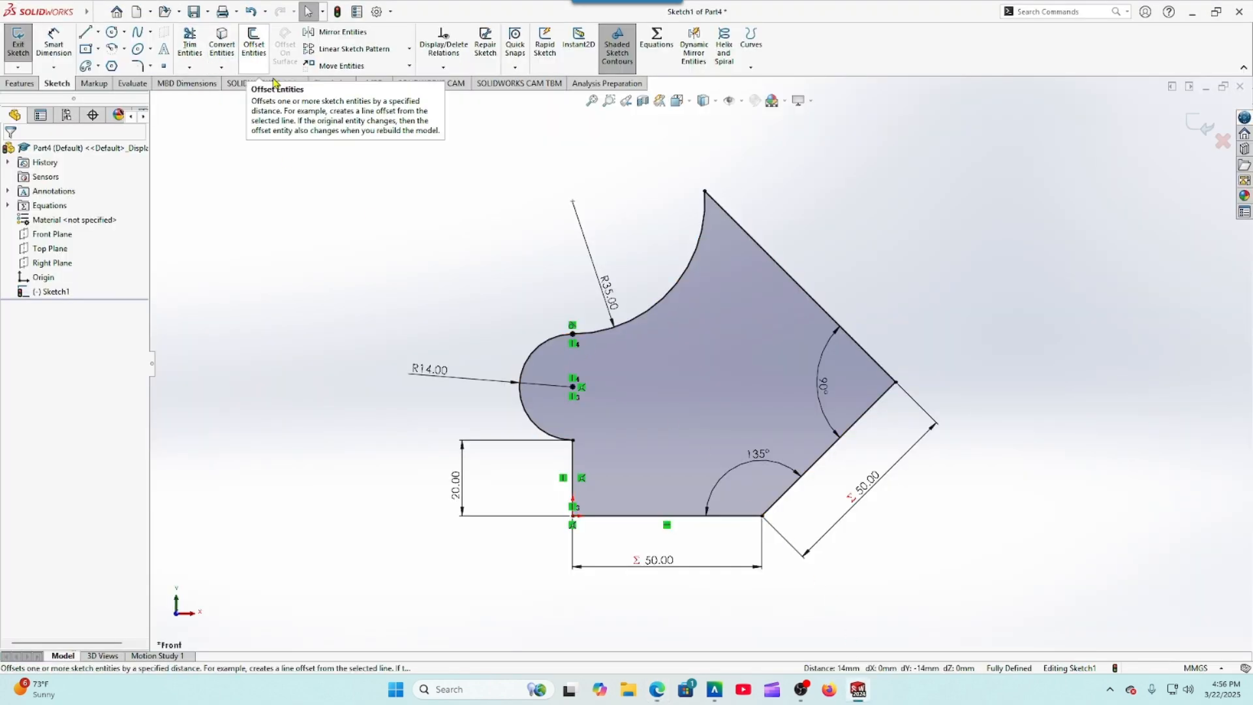
{"action": "left_click", "coordinate": [656, 690]}
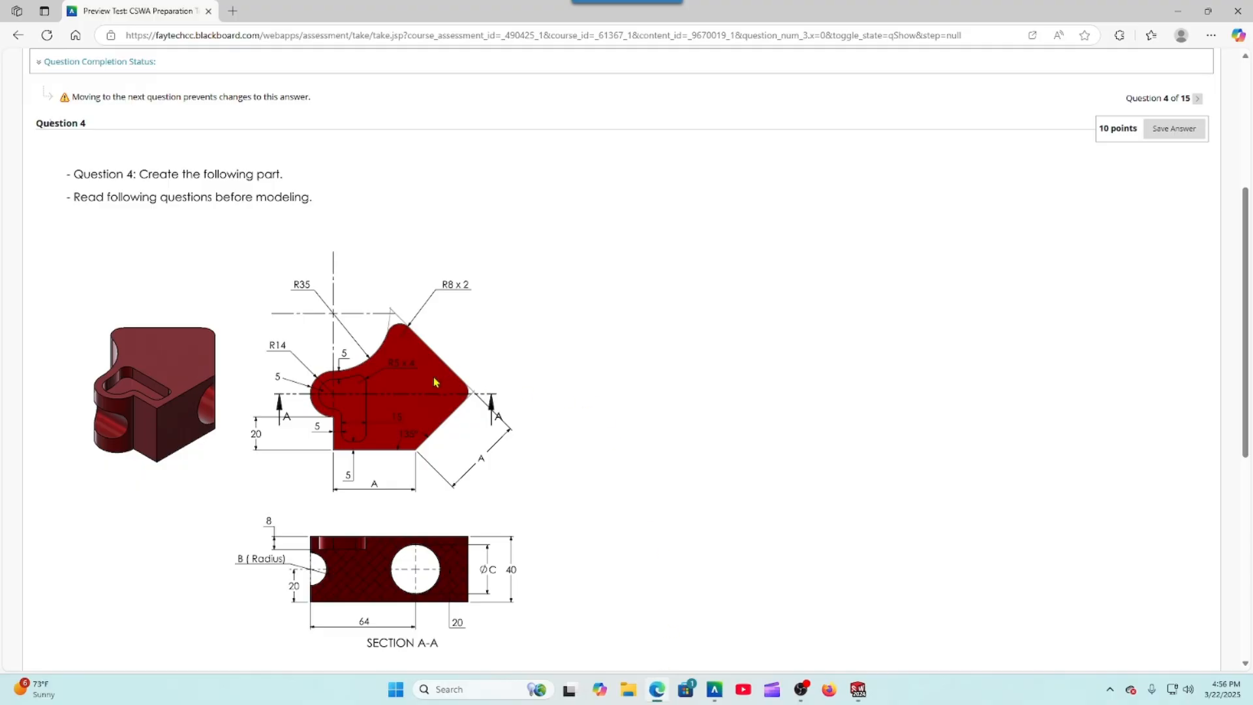
{"action": "left_click", "coordinate": [857, 689]}
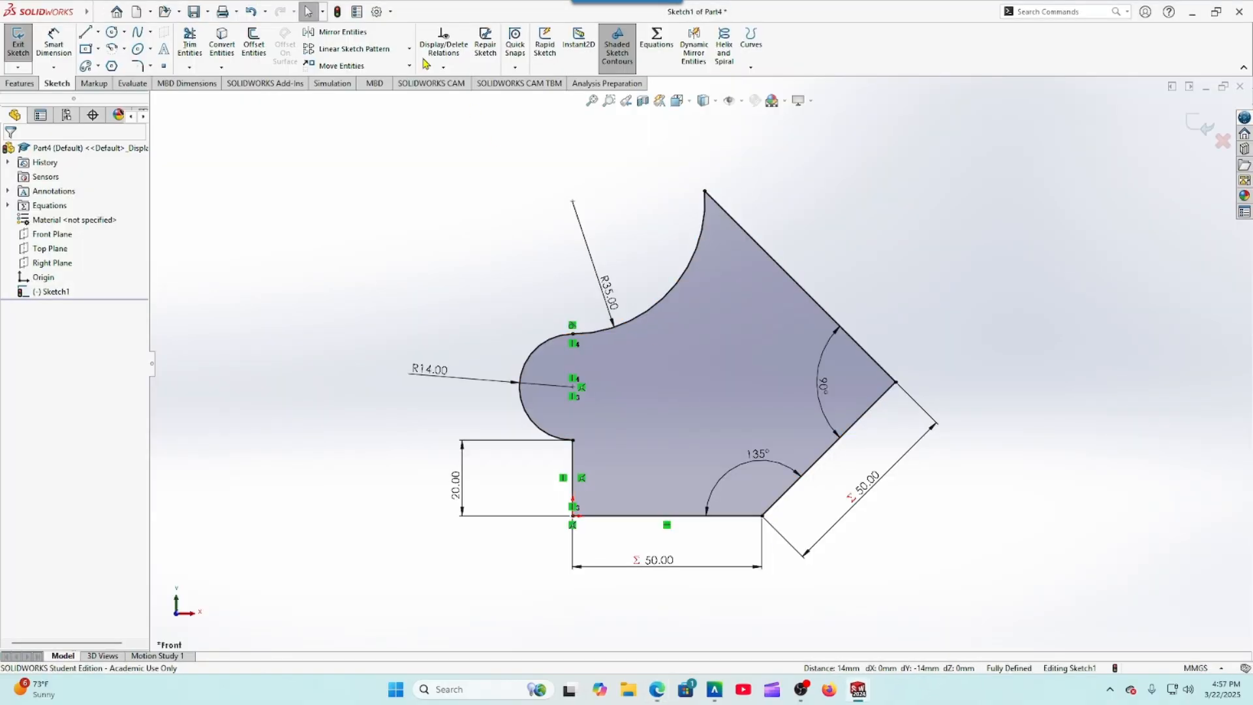
Step: Offset the base line, short vertical line, 14 mm arc and 35 mm arc 5 mm toward the inside of the profile
{"action": "left_click", "coordinate": [253, 41]}
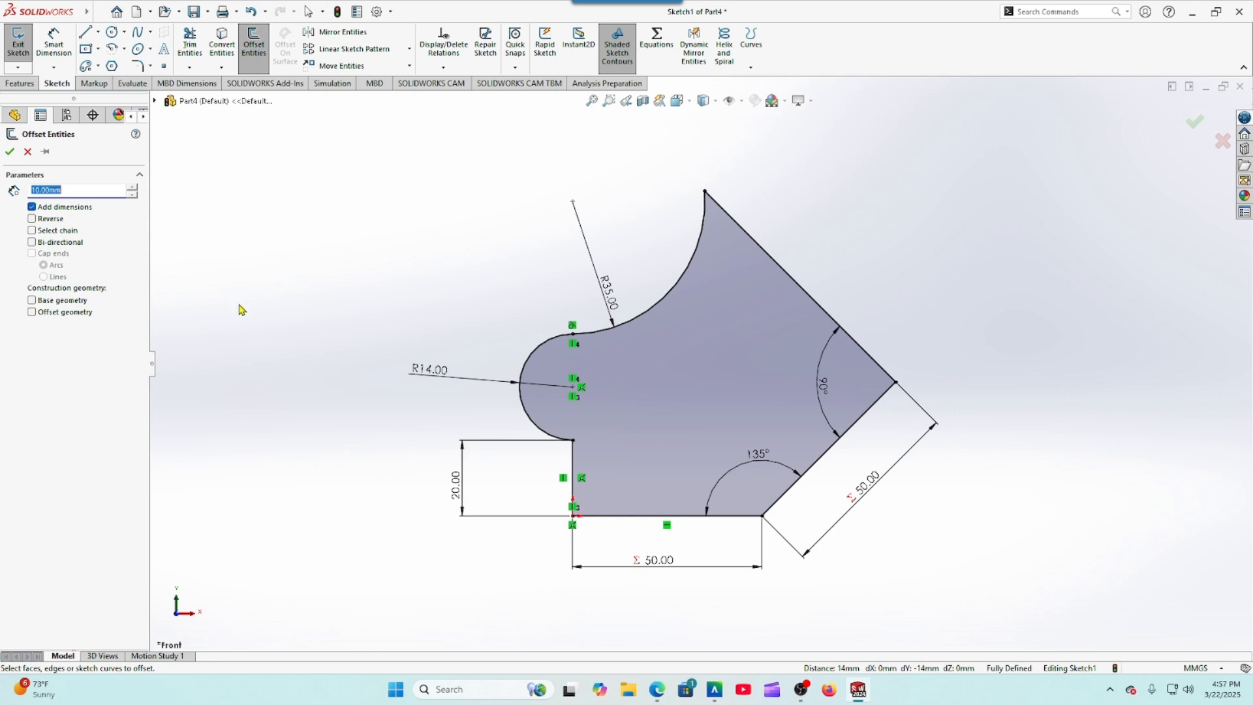
{"action": "type", "text": "5"}
{"action": "key", "text": "Return"}
{"action": "left_click", "coordinate": [621, 520]}
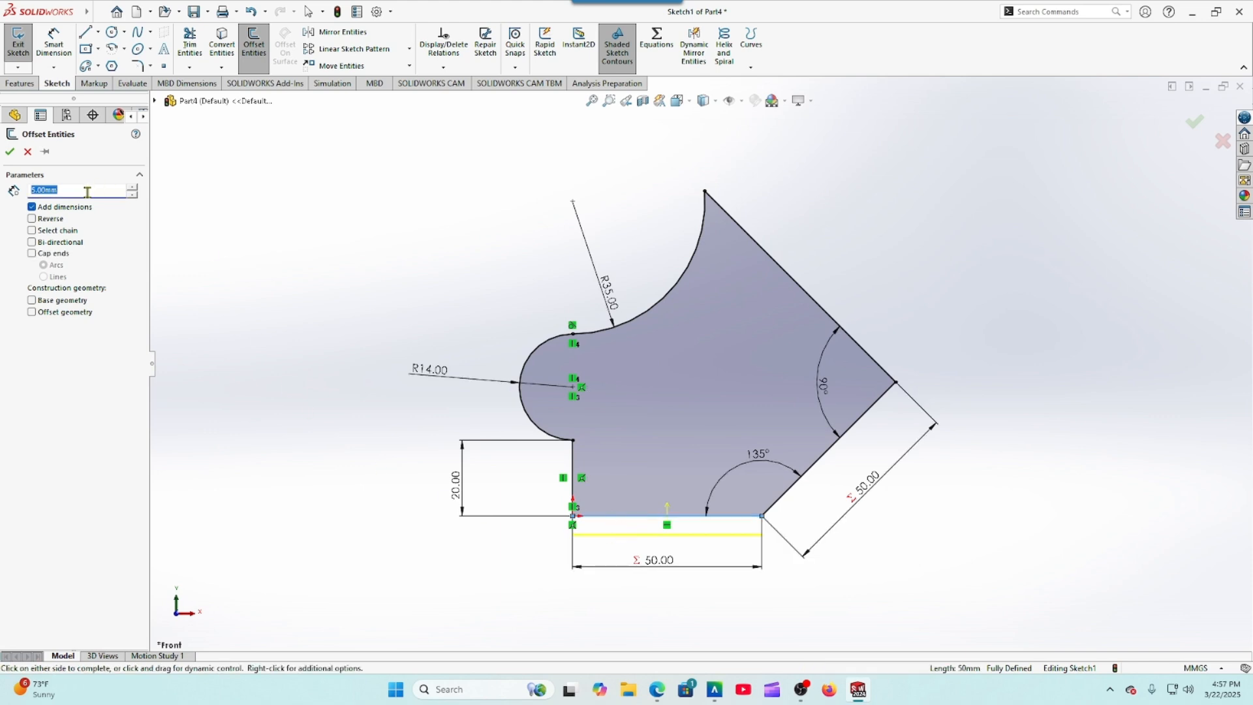
{"action": "left_click", "coordinate": [32, 219]}
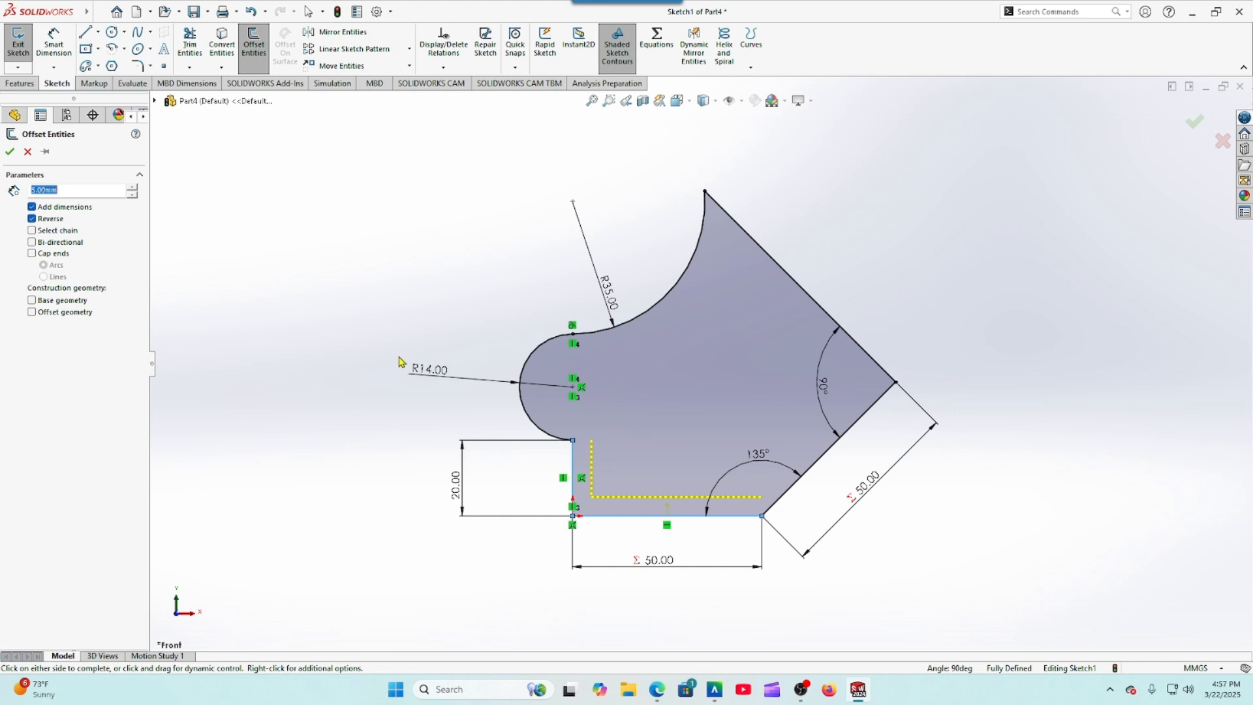
{"action": "left_click", "coordinate": [557, 439]}
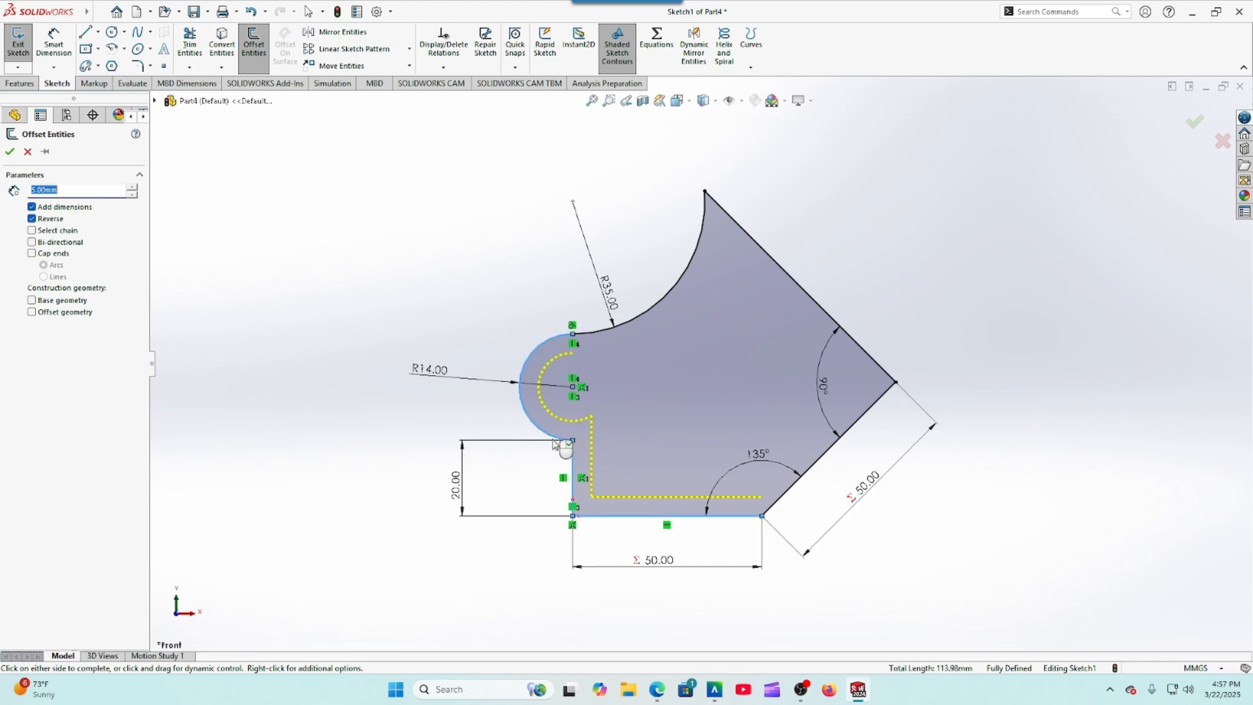
{"action": "left_click", "coordinate": [601, 332]}
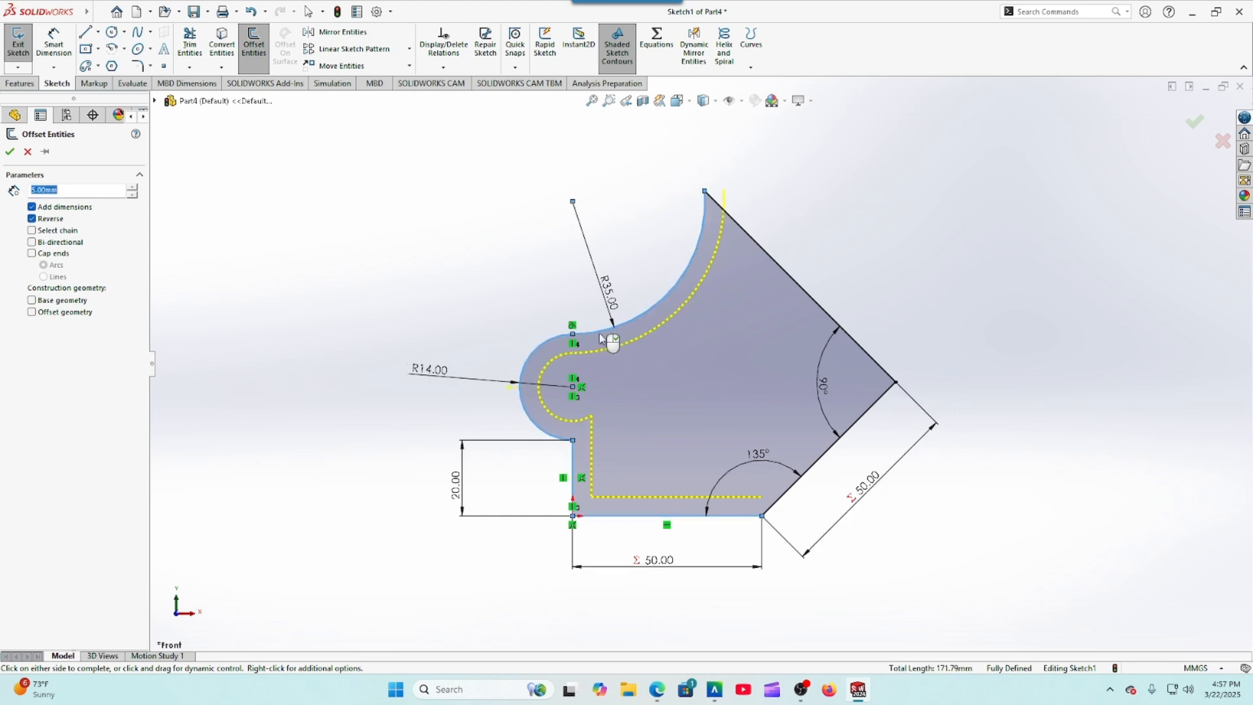
{"action": "left_click", "coordinate": [10, 152]}
Step: Draw a vertical line about 46.5 mm long from the offset base line up to the offset concave arc
{"action": "key", "text": "l"}
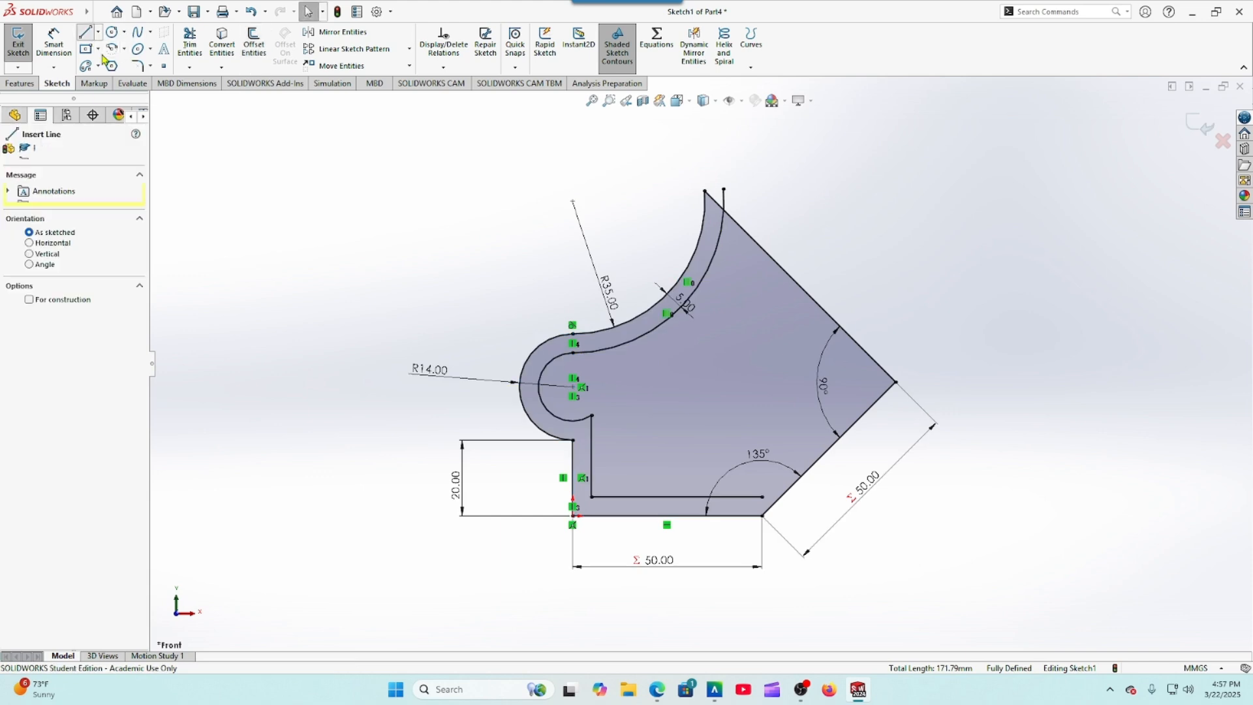
{"action": "left_click", "coordinate": [666, 497]}
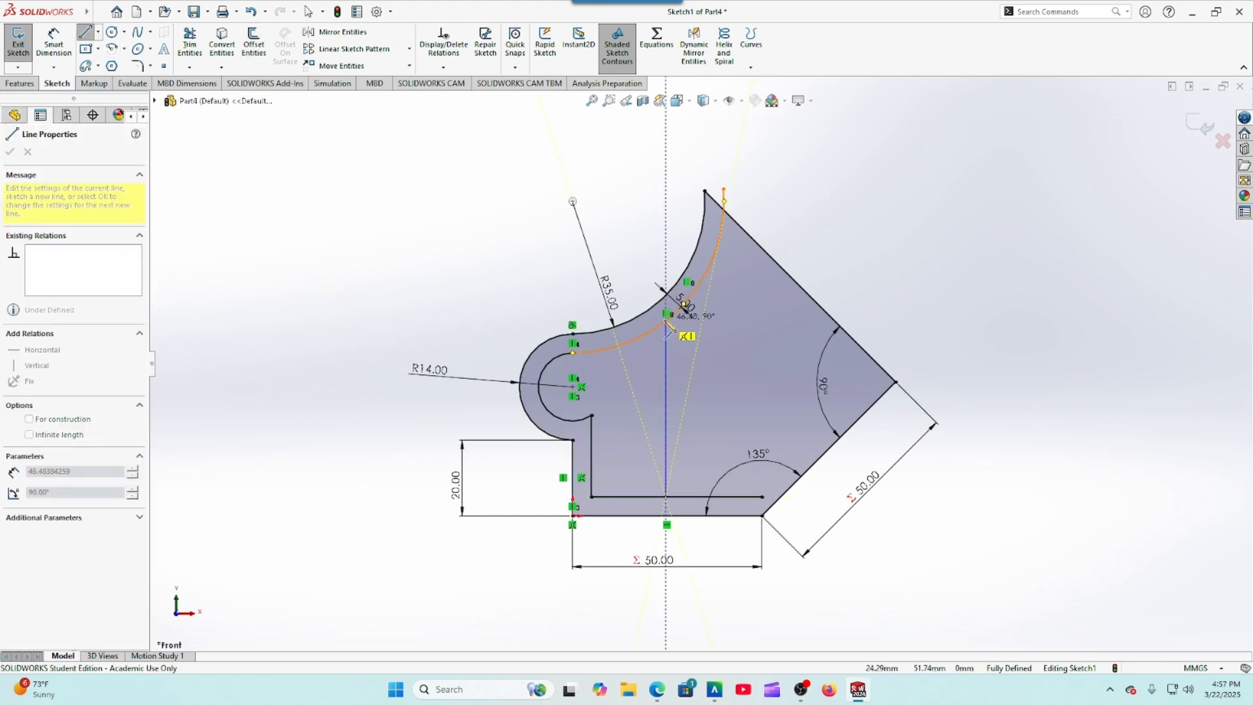
{"action": "left_click", "coordinate": [666, 321]}
{"action": "right_click", "coordinate": [664, 300]}
{"action": "left_click", "coordinate": [696, 330]}
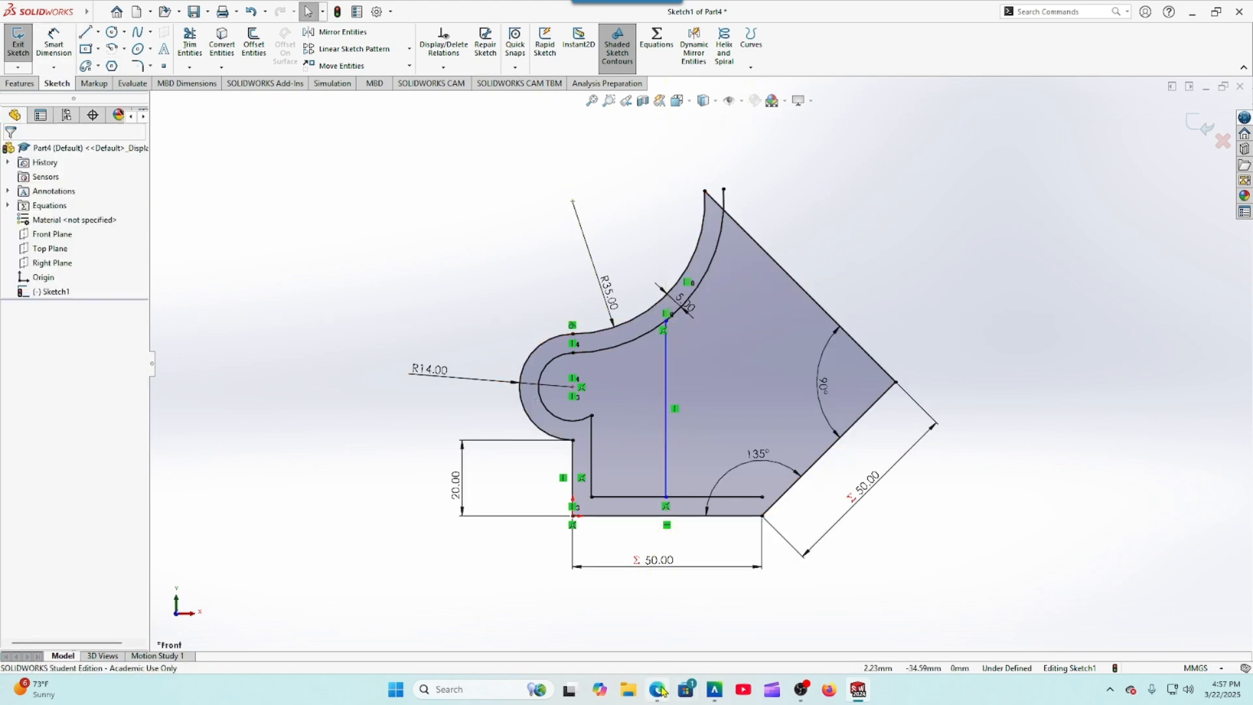
Step: Dimension the distance between the pocket's two vertical lines as 15 mm, following the question drawing
{"action": "mouse_move", "coordinate": [659, 690]}
{"action": "left_click", "coordinate": [592, 599]}
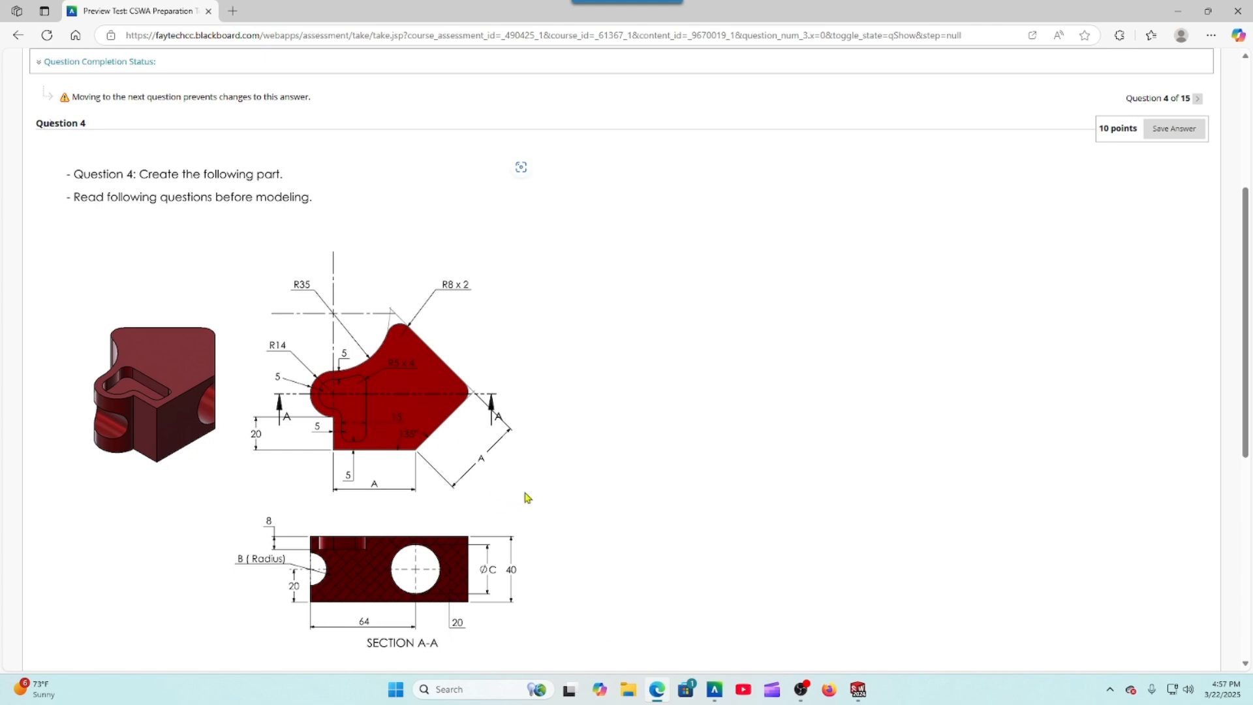
{"action": "left_click", "coordinate": [857, 691]}
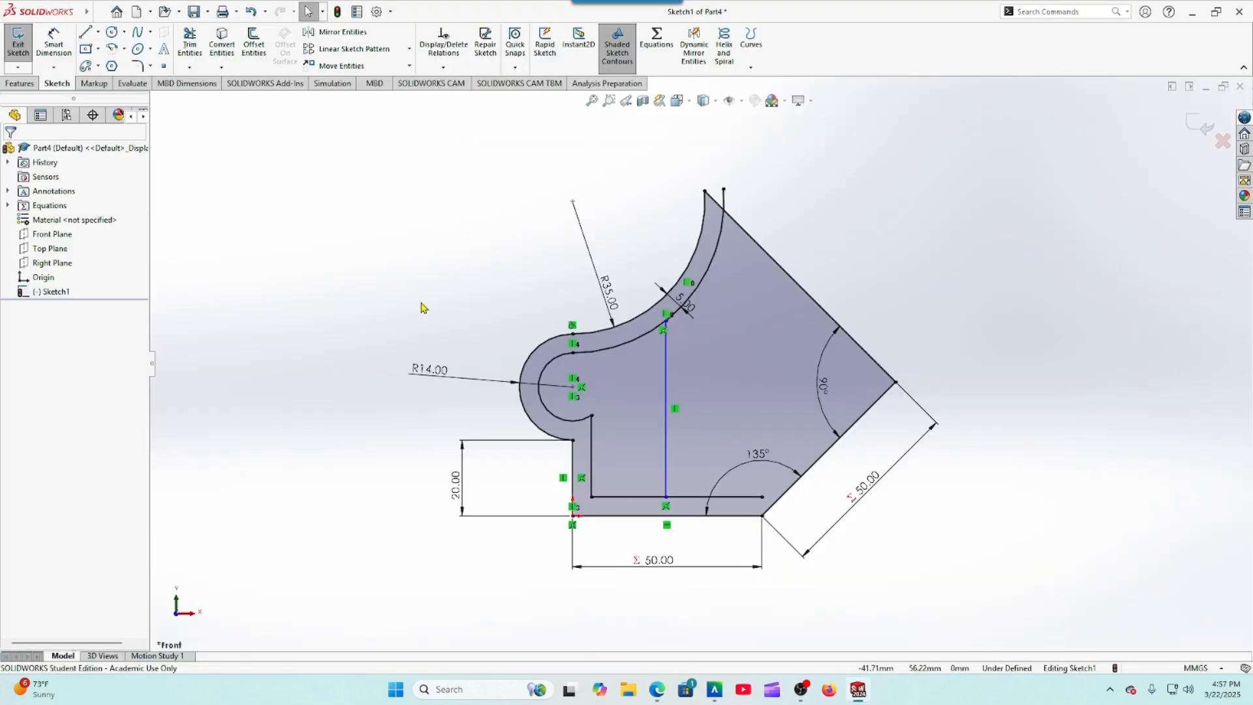
{"action": "left_click", "coordinate": [54, 43]}
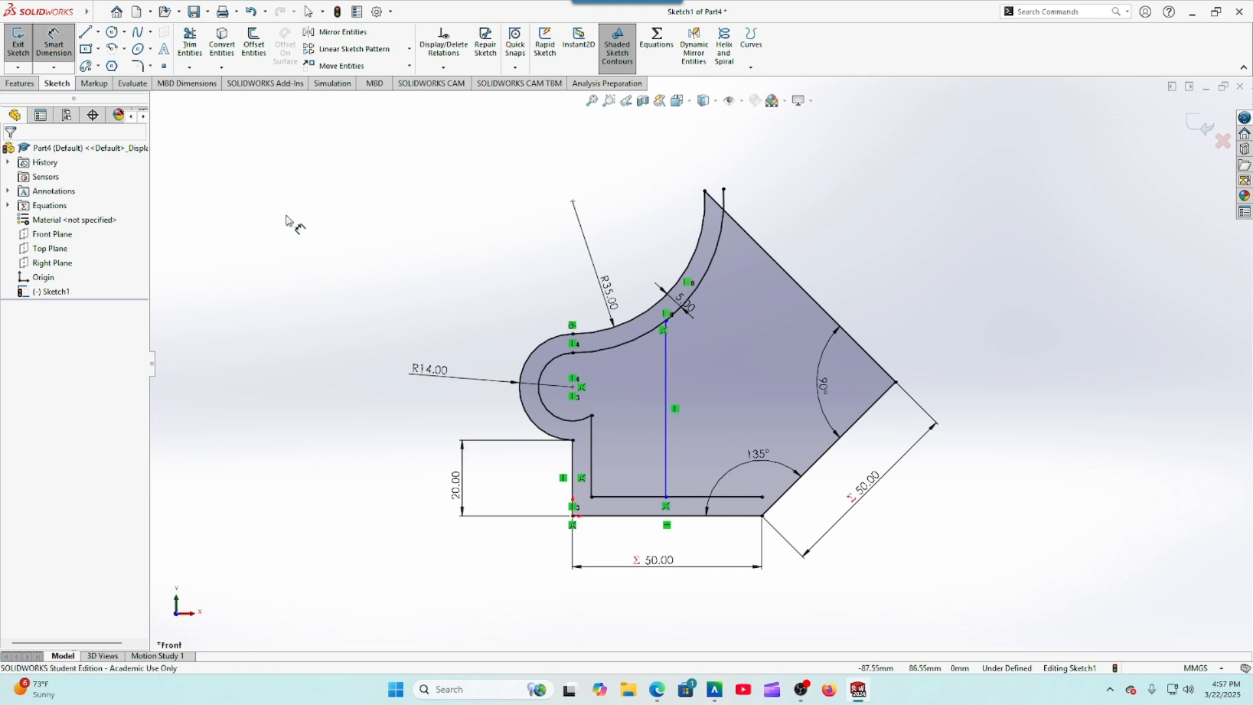
{"action": "left_click", "coordinate": [592, 460]}
{"action": "left_click", "coordinate": [666, 457]}
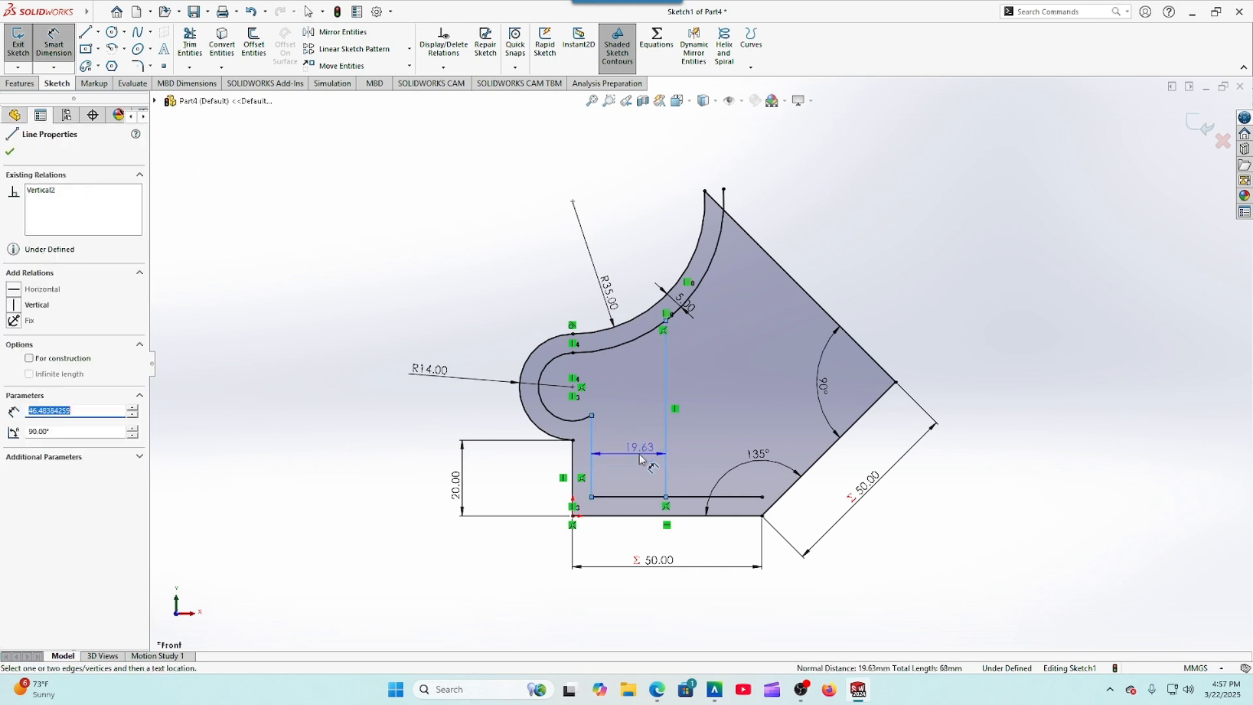
{"action": "left_click", "coordinate": [640, 453]}
{"action": "type", "text": "15"}
{"action": "key", "text": "Return"}
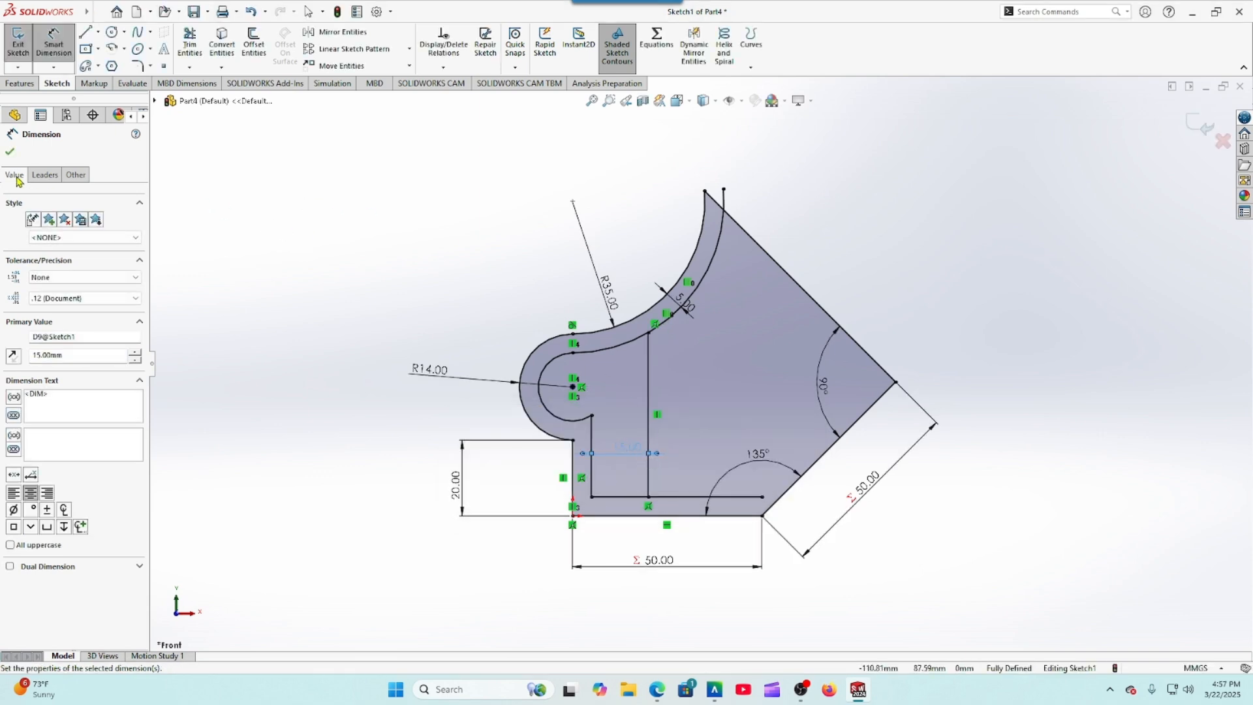
{"action": "left_click", "coordinate": [9, 151]}
Step: Trim the offset concave arc and offset base line where they extend beyond the pocket's new vertical line
{"action": "left_click", "coordinate": [189, 44]}
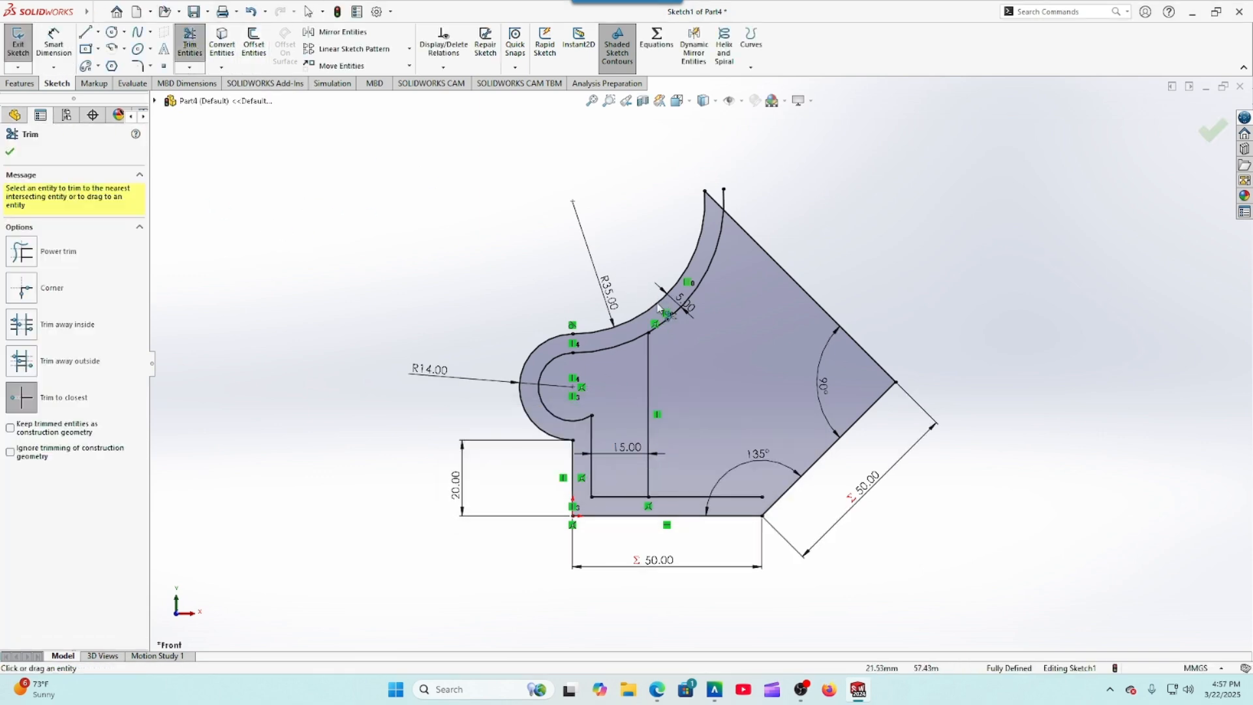
{"action": "left_click", "coordinate": [706, 278]}
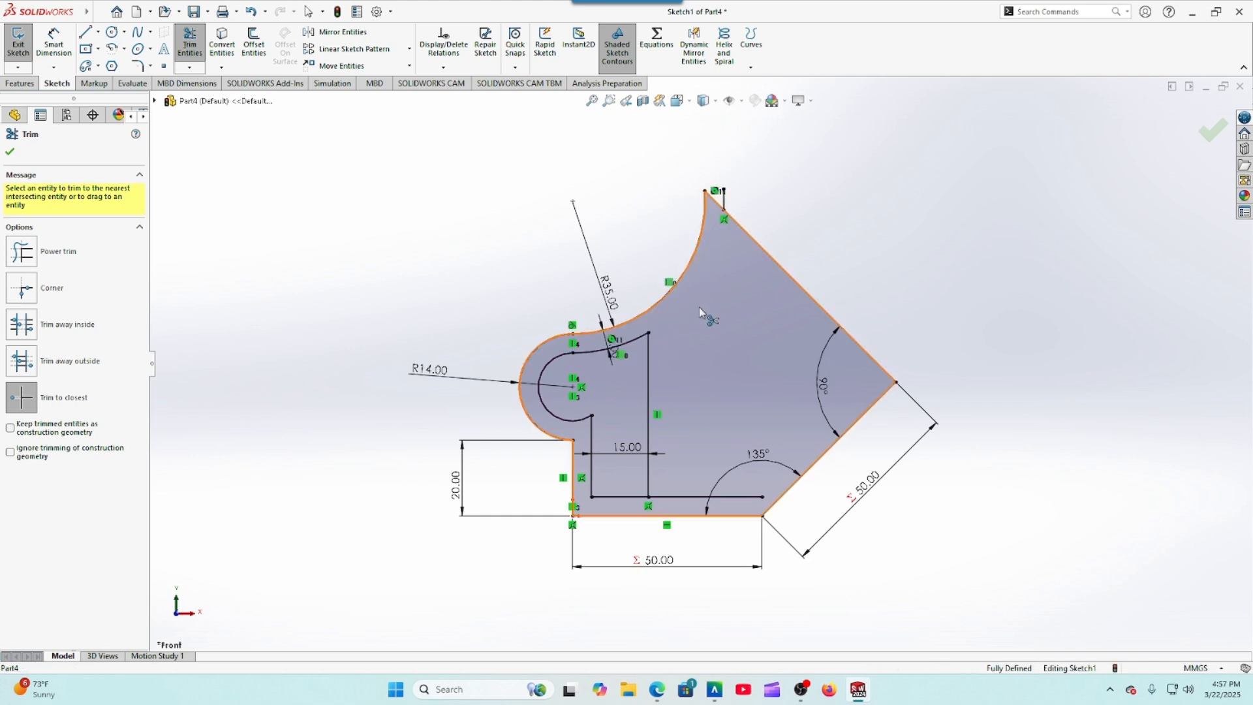
{"action": "left_click", "coordinate": [679, 499]}
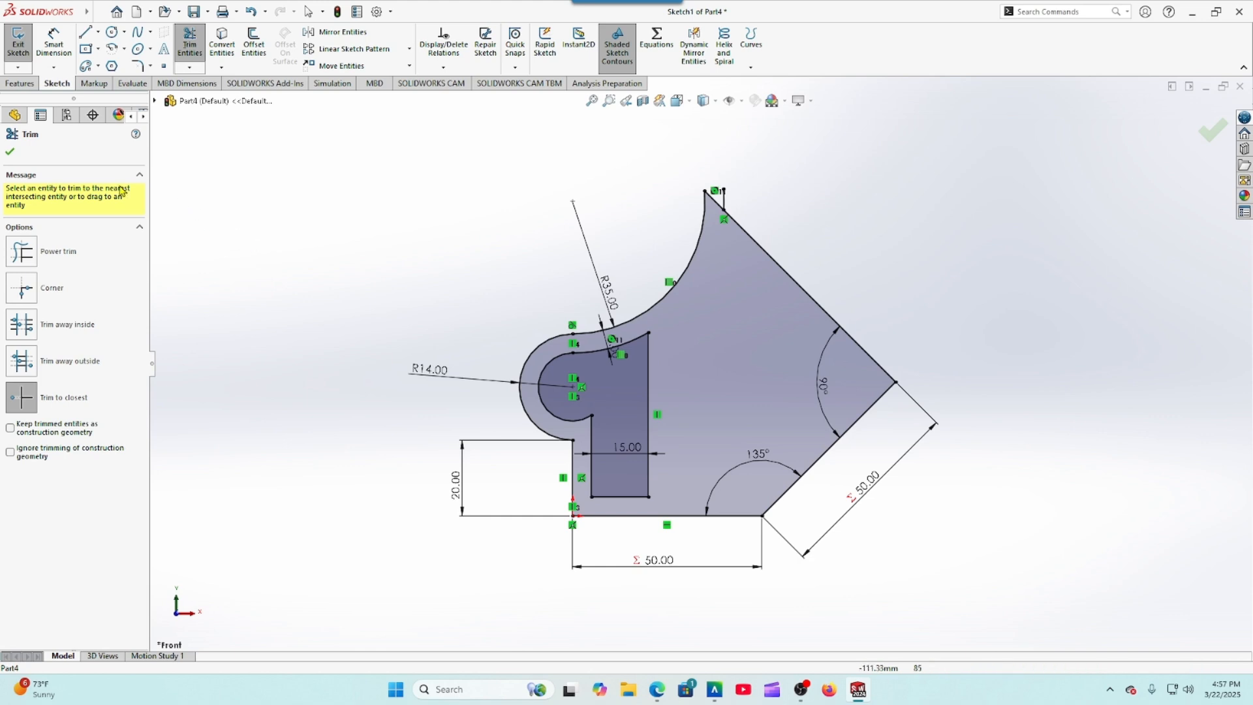
Step: Fillet four corners of the inner pocket outline with a 5 mm radius, including the one beside the offset 14 mm arc
{"action": "left_click", "coordinate": [9, 152]}
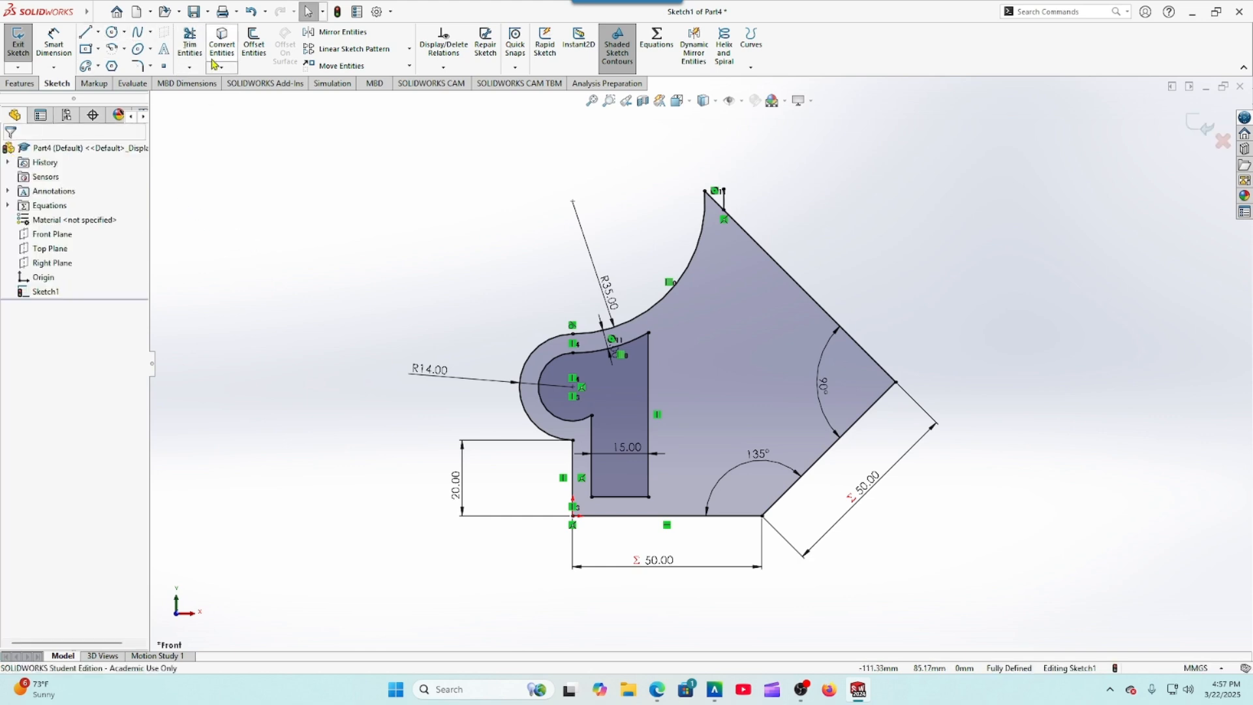
{"action": "left_click", "coordinate": [139, 67]}
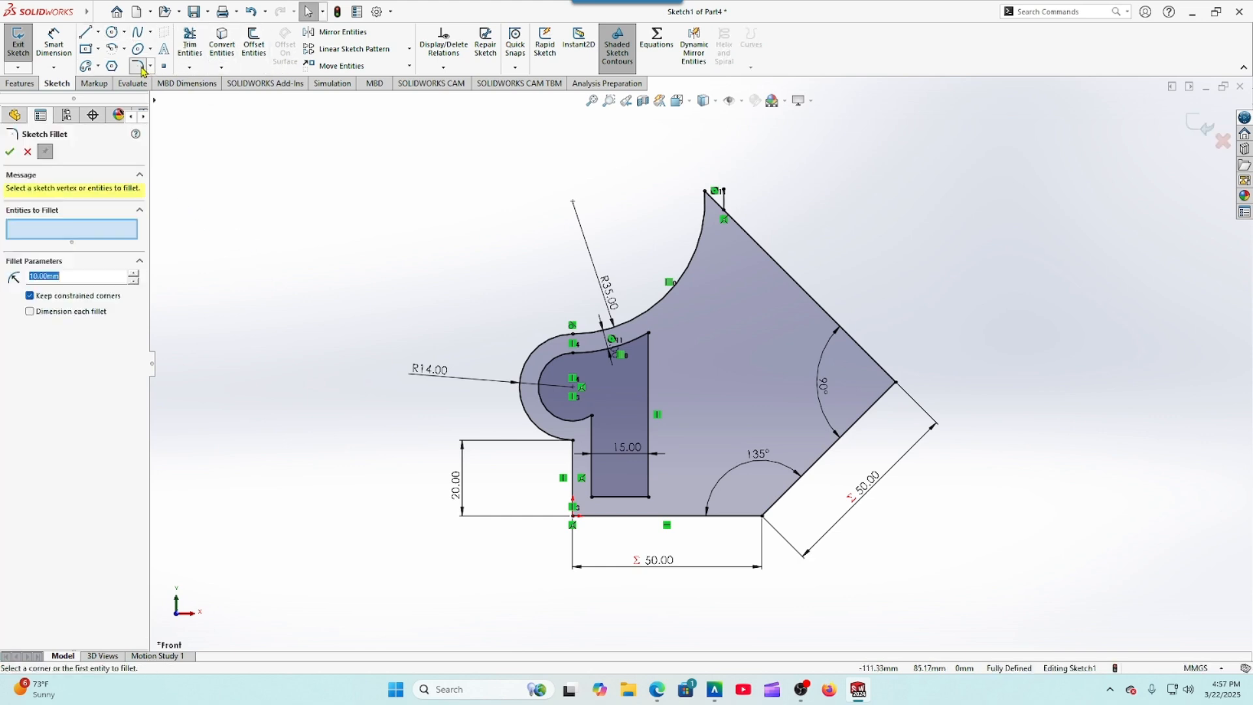
{"action": "type", "text": "5"}
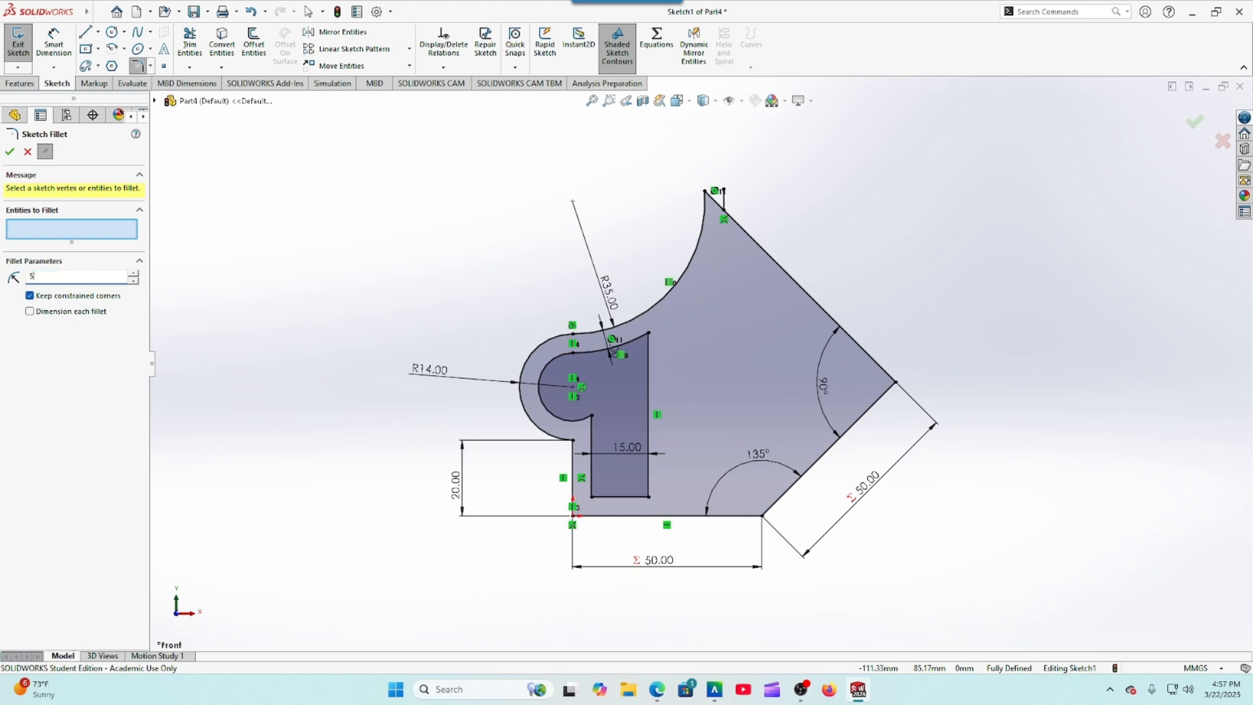
{"action": "key", "text": "Return"}
{"action": "left_click", "coordinate": [649, 335]}
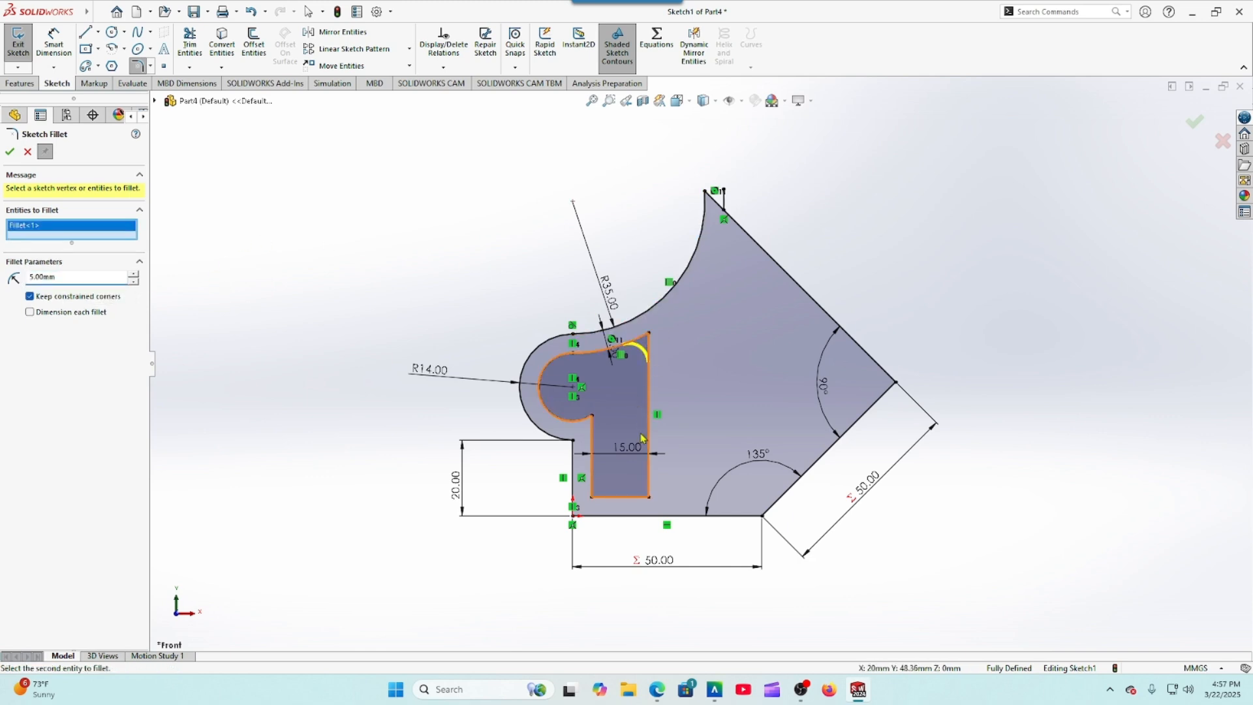
{"action": "left_click", "coordinate": [647, 495]}
{"action": "left_click", "coordinate": [593, 497]}
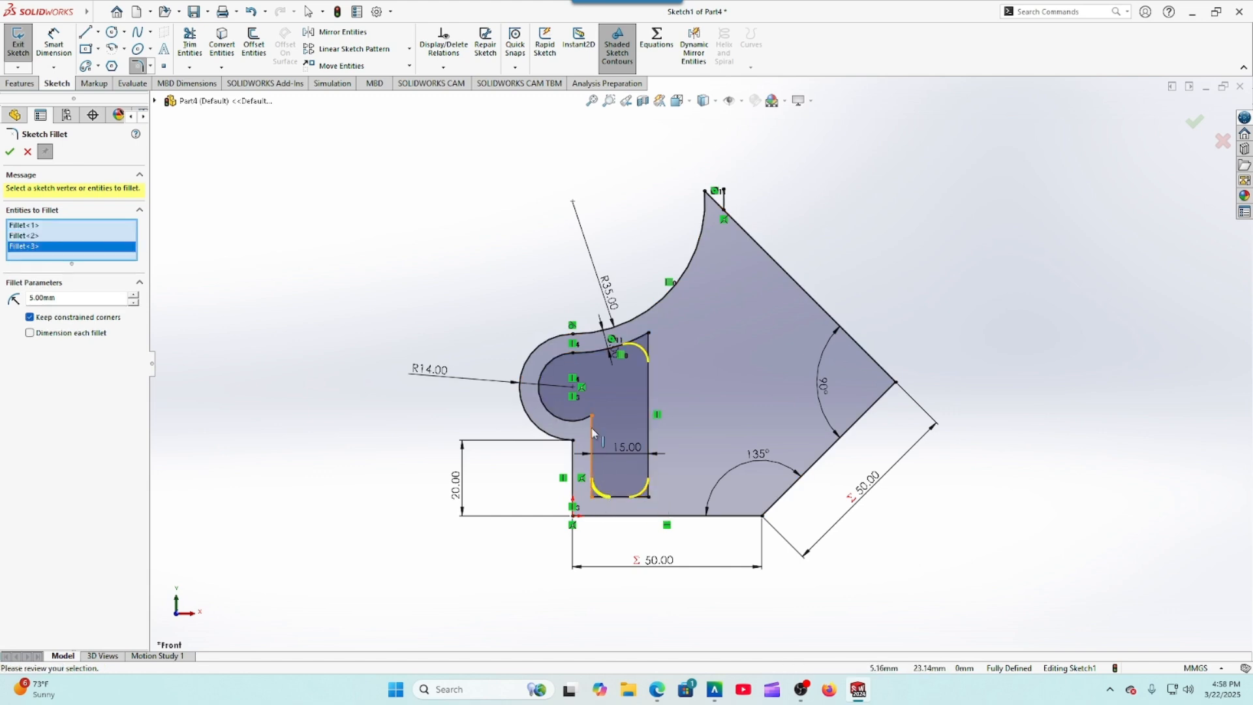
{"action": "left_click", "coordinate": [594, 420]}
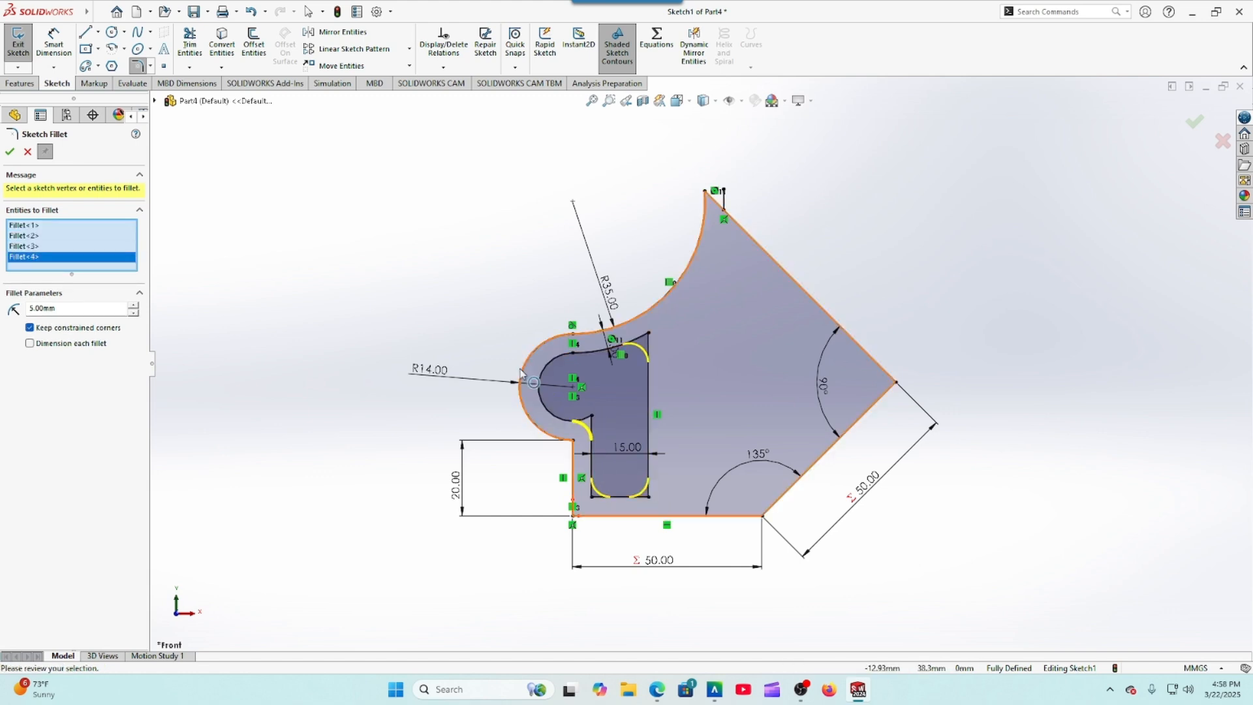
{"action": "left_click", "coordinate": [10, 151]}
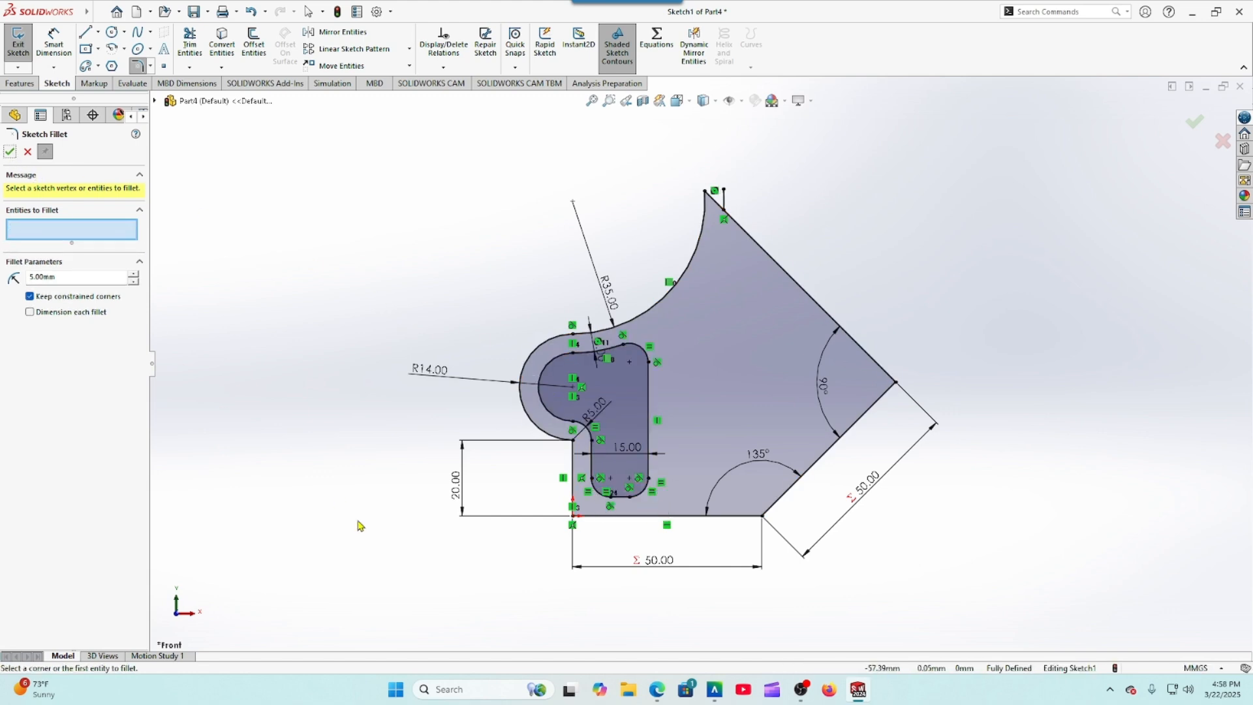
Step: Check the corner radius in the question drawing and fillet the outer profile's upper tip and 90° corner at 8 mm
{"action": "left_click", "coordinate": [657, 689]}
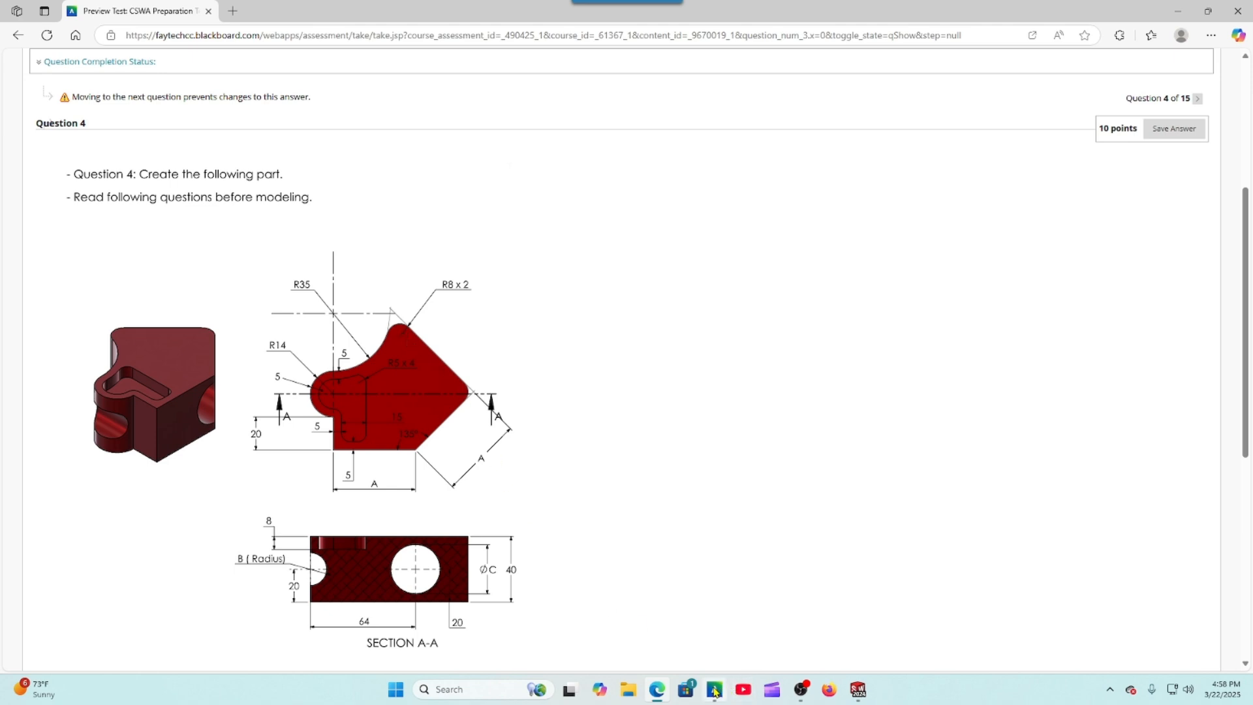
{"action": "left_click", "coordinate": [859, 693]}
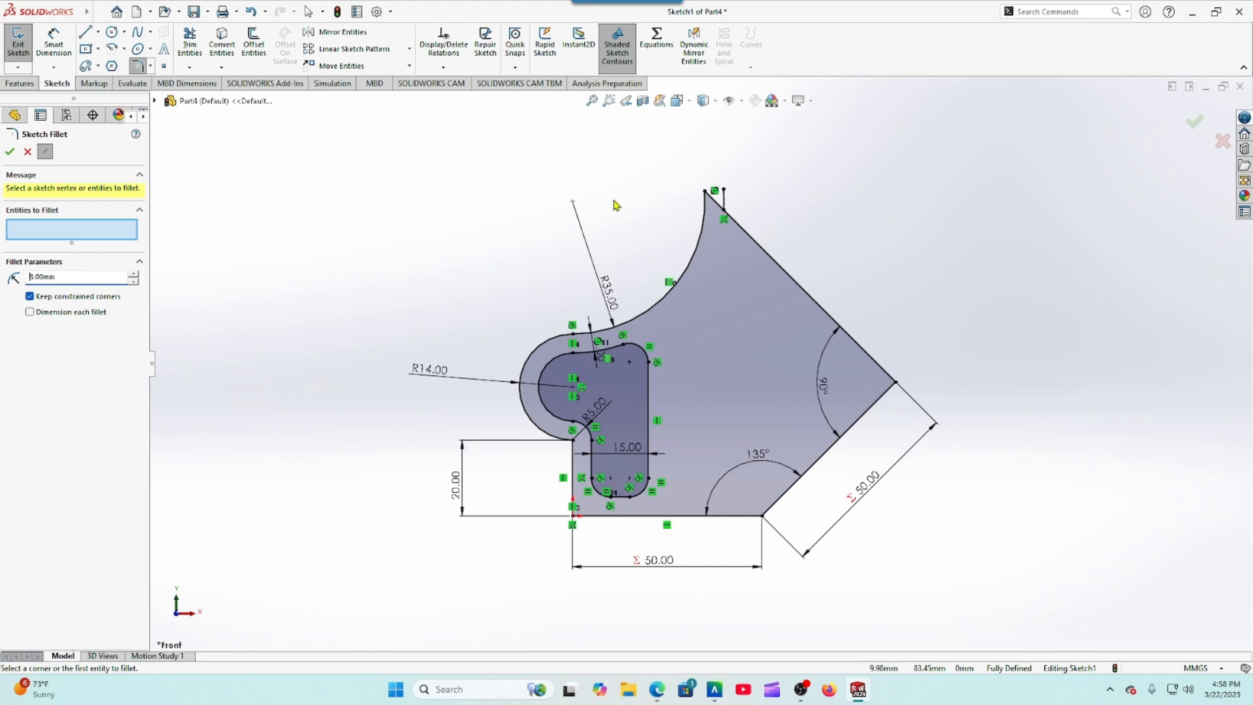
{"action": "left_click", "coordinate": [705, 191]}
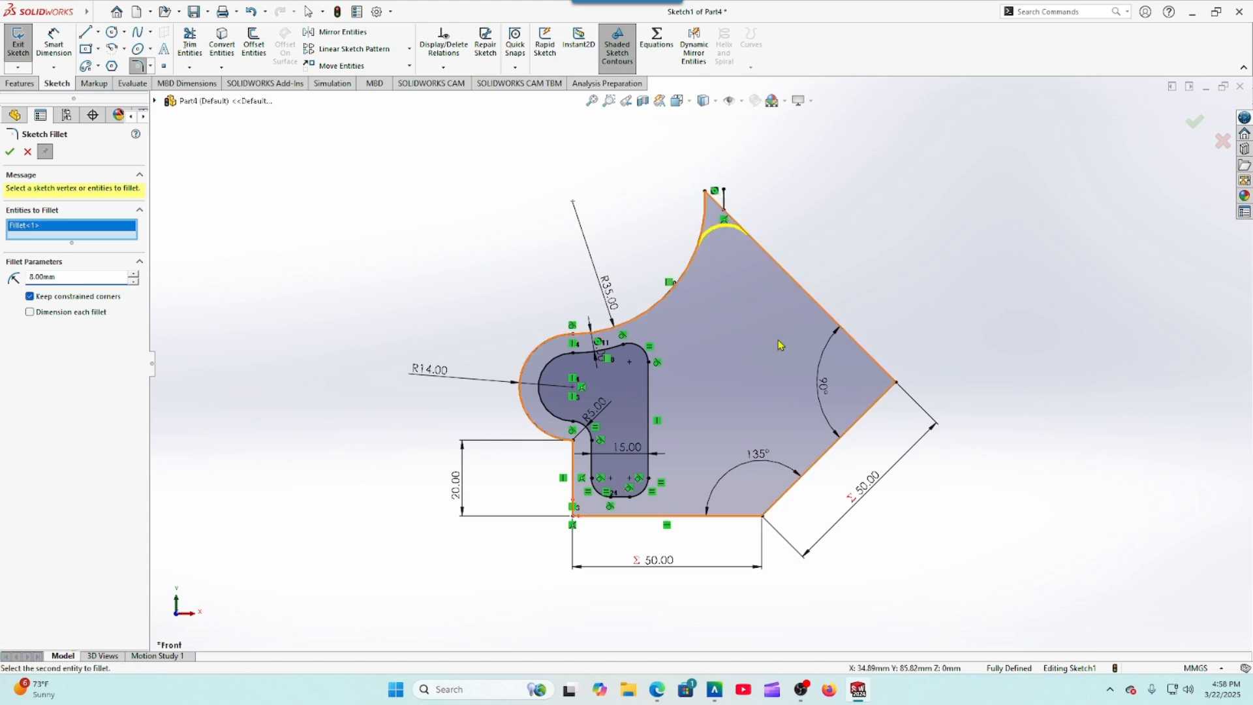
{"action": "left_click", "coordinate": [898, 385]}
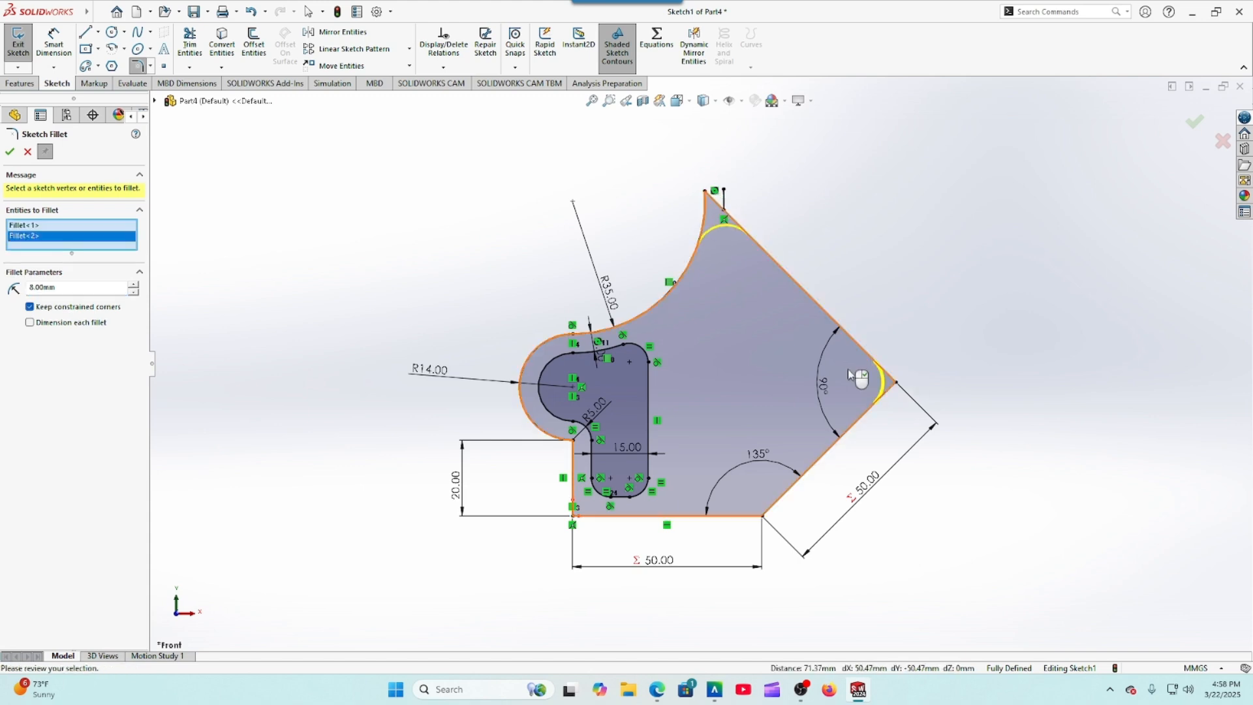
{"action": "left_click", "coordinate": [9, 154]}
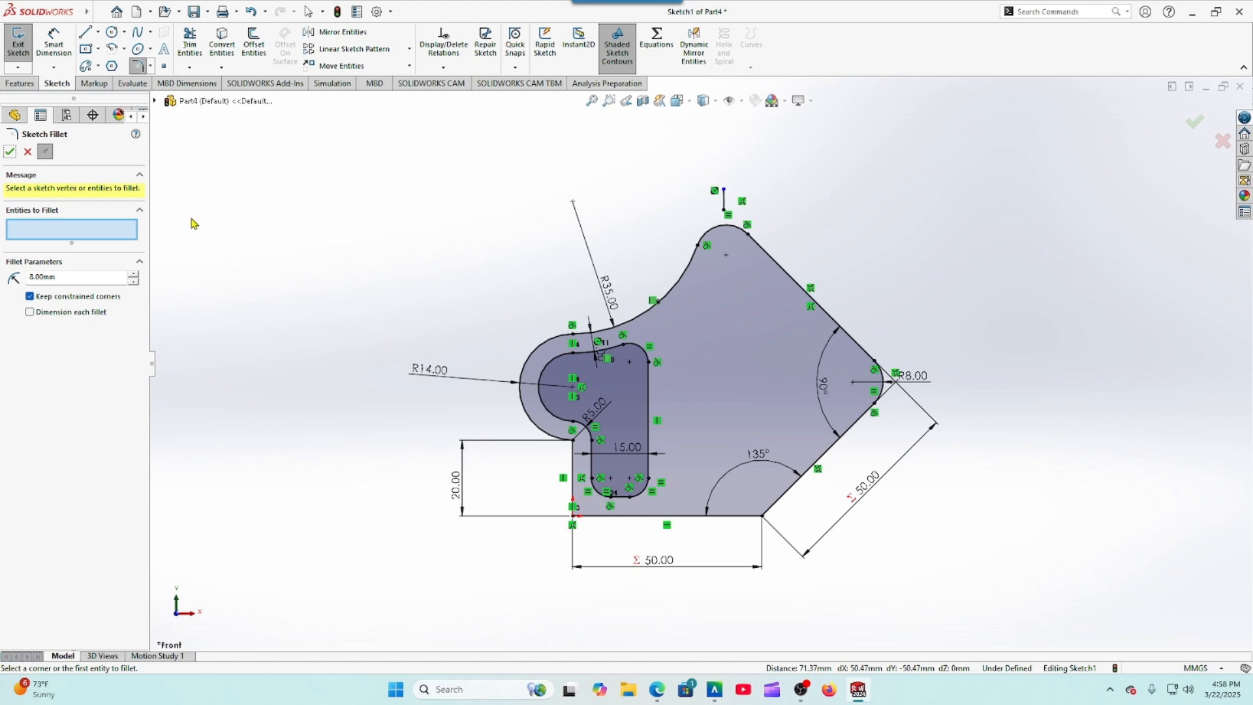
{"action": "left_click", "coordinate": [9, 153]}
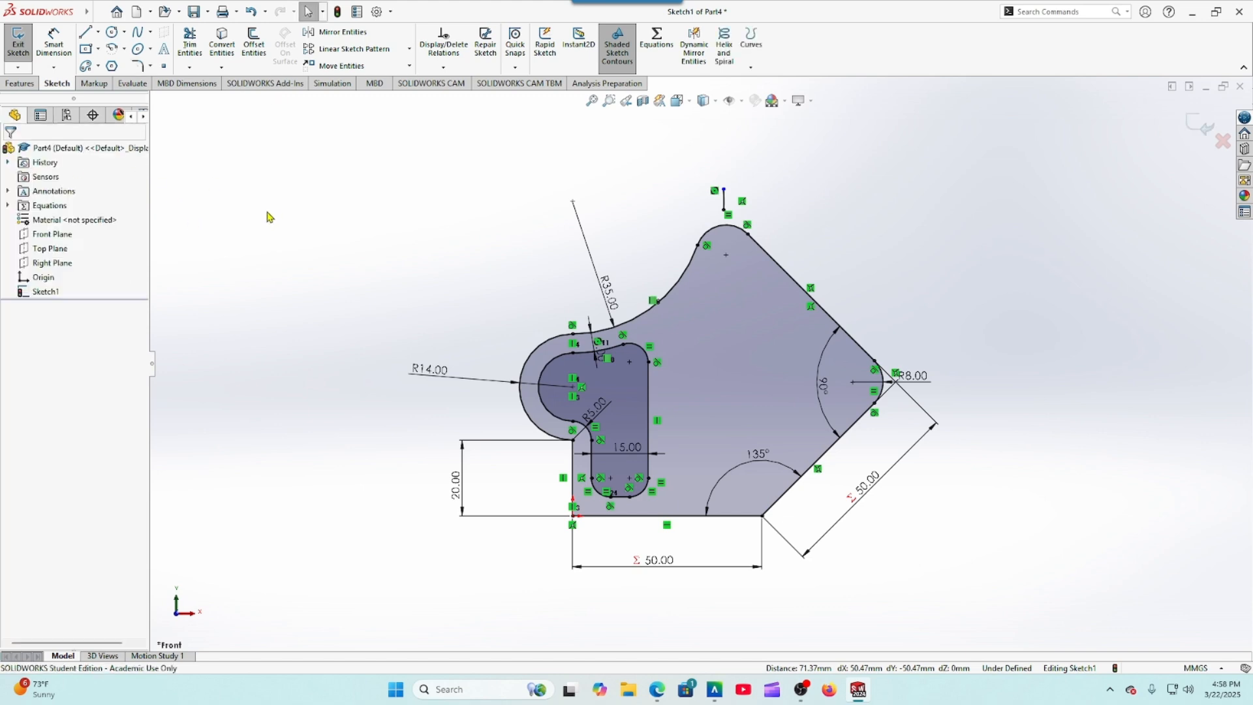
Step: Apply Fully Define Sketch to all entities in the sketch, with both relations and dimensions included
{"action": "left_click", "coordinate": [443, 67]}
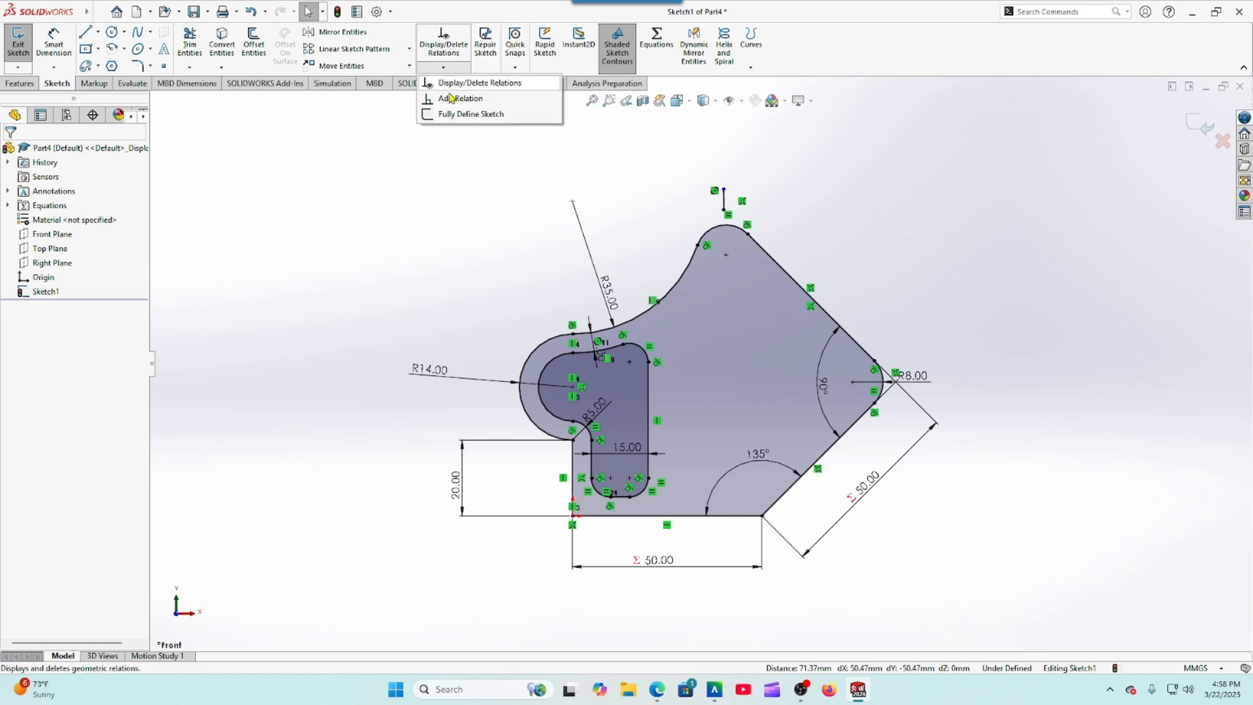
{"action": "left_click", "coordinate": [456, 115]}
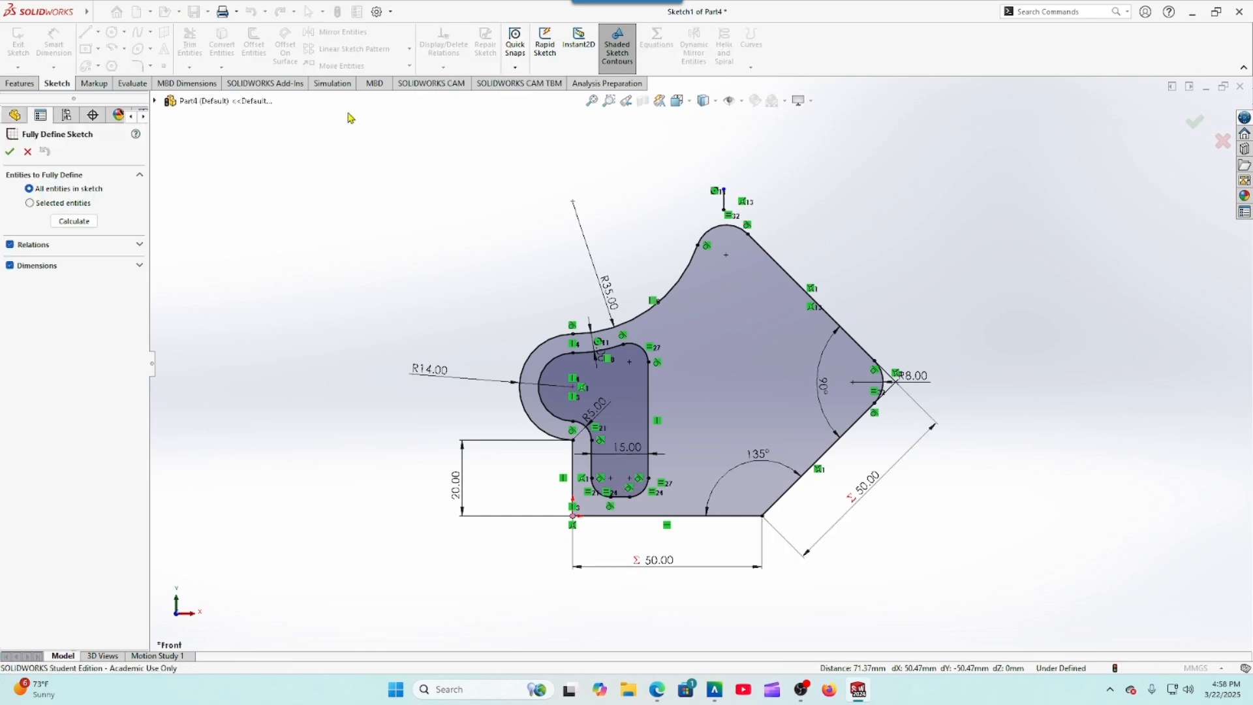
{"action": "left_click", "coordinate": [7, 156]}
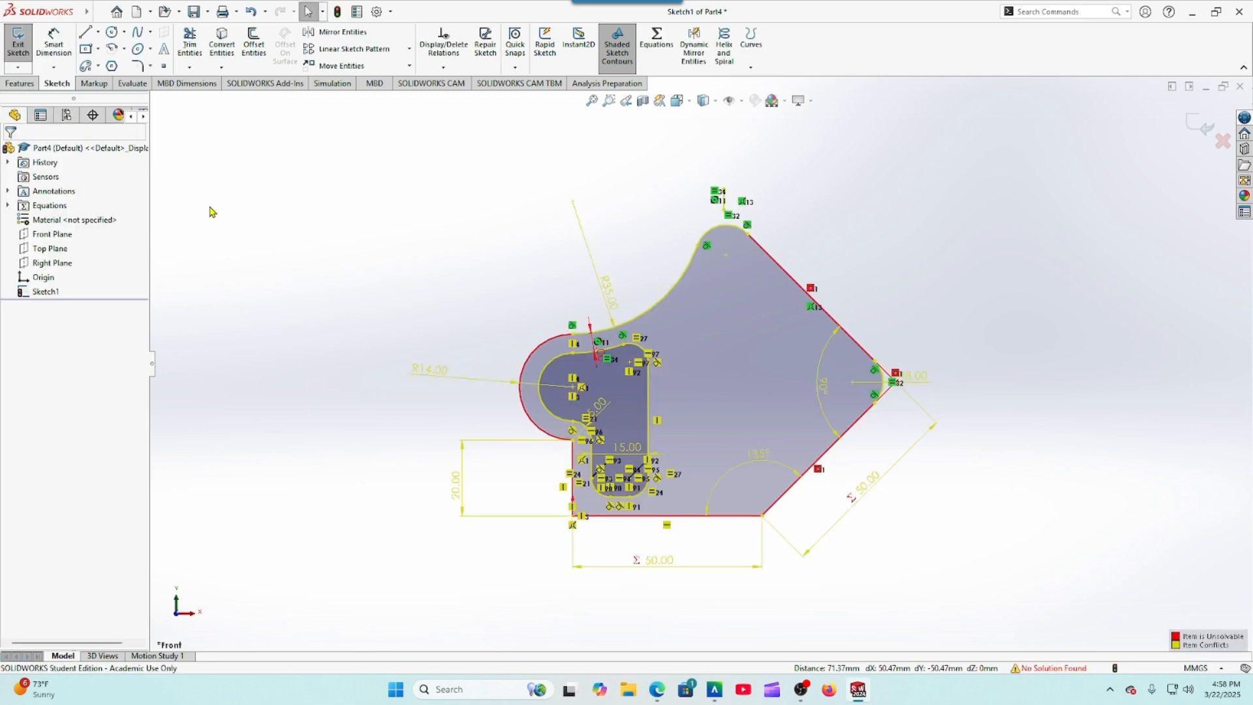
Step: Rebuild the part, dismiss the error report and reopen Sketch1 to inspect the pocket and outer profile
{"action": "left_click", "coordinate": [41, 292]}
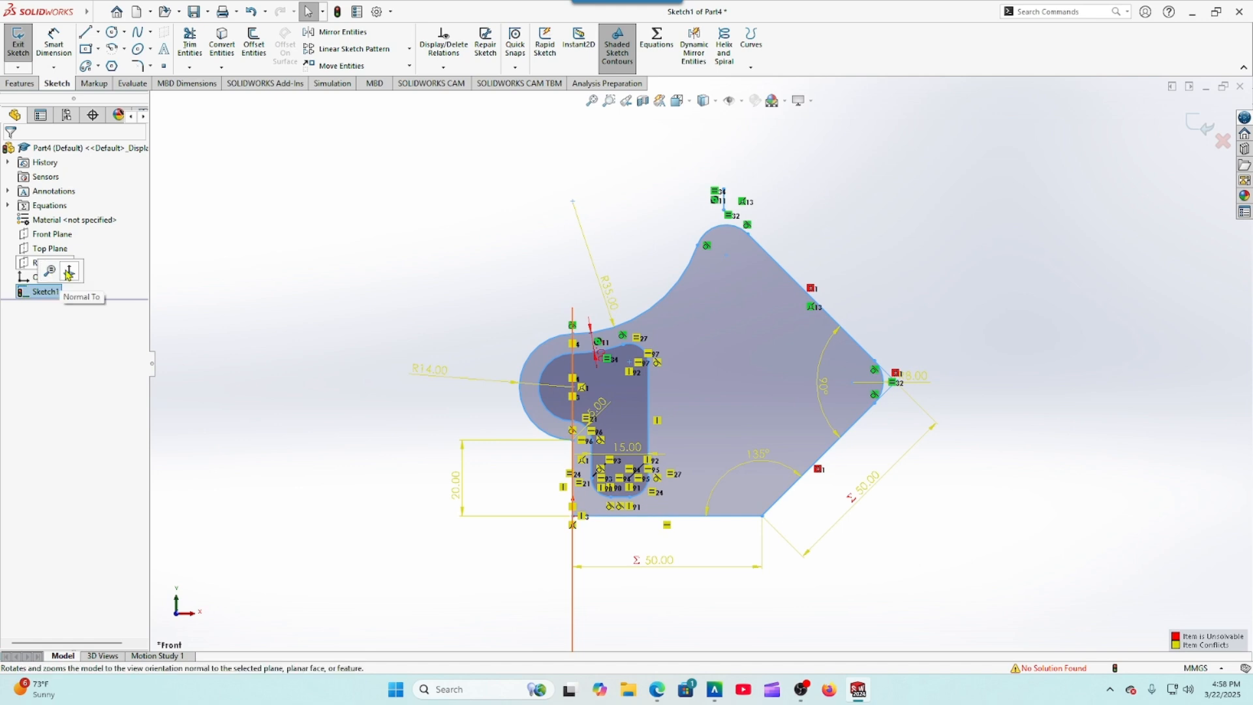
{"action": "left_click", "coordinate": [338, 11]}
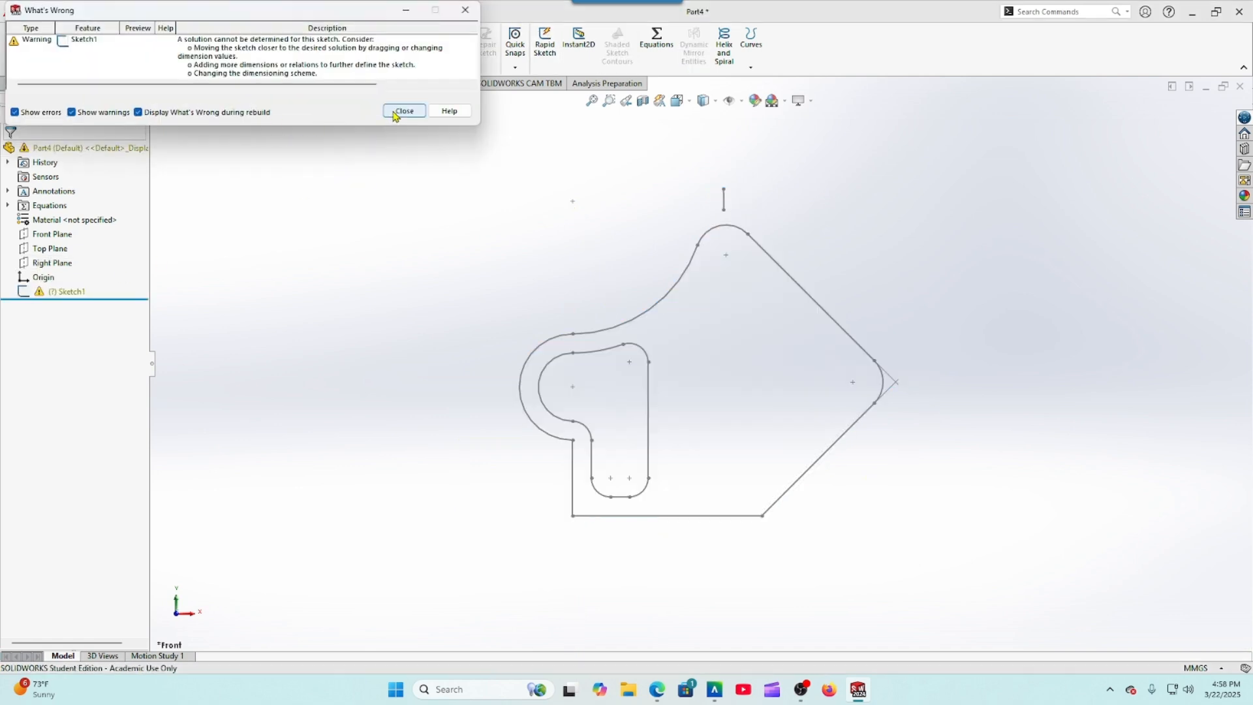
{"action": "left_click", "coordinate": [404, 111]}
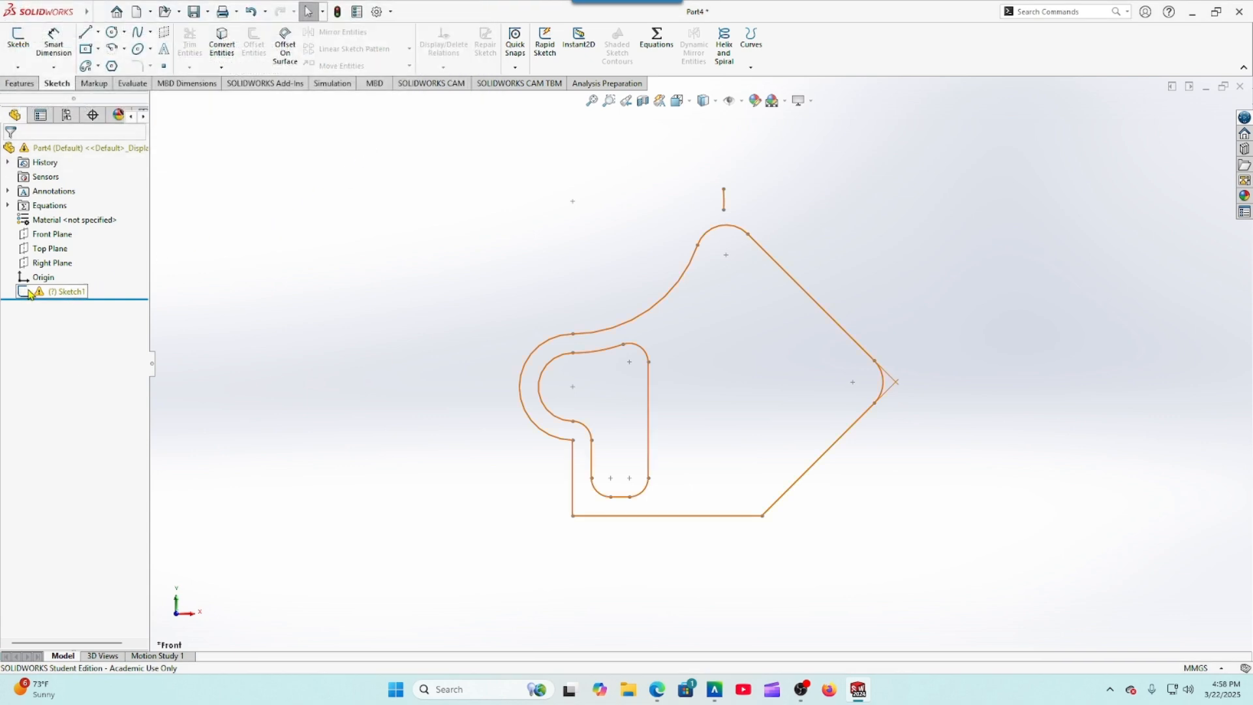
{"action": "left_click", "coordinate": [69, 292]}
{"action": "left_click", "coordinate": [35, 251]}
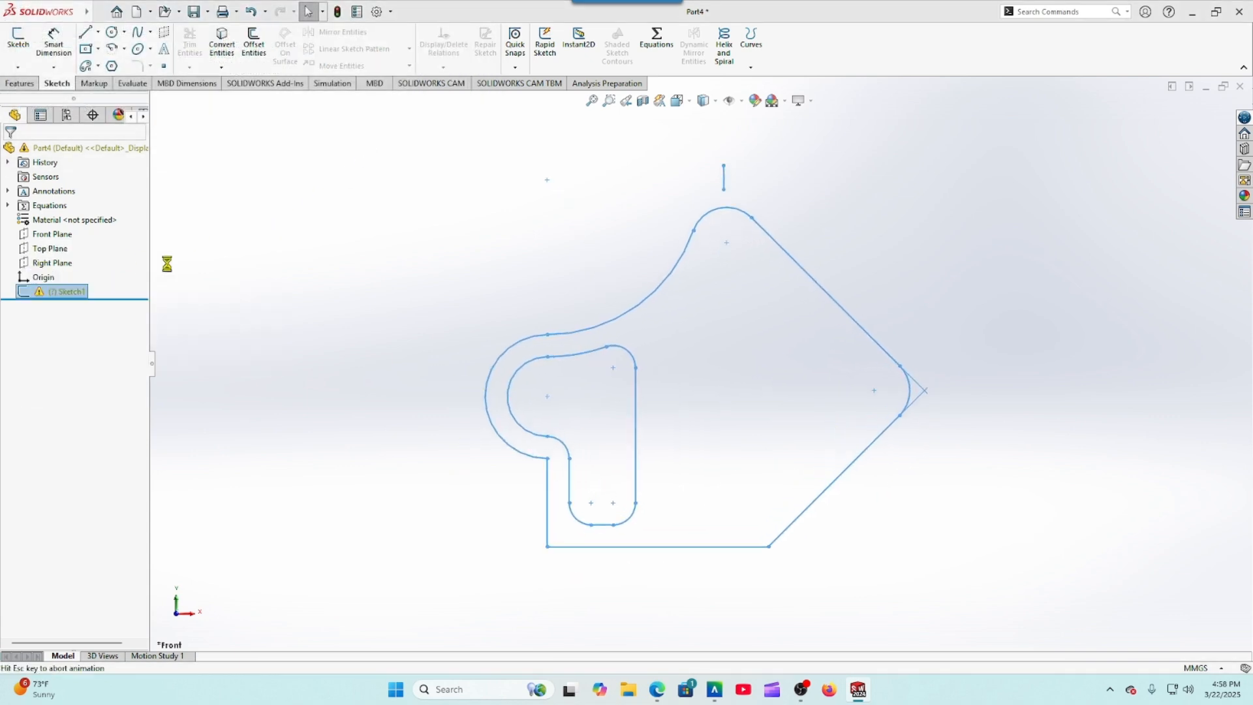
{"action": "scroll", "coordinate": [332, 306], "scroll_direction": "up", "scroll_amount": 3}
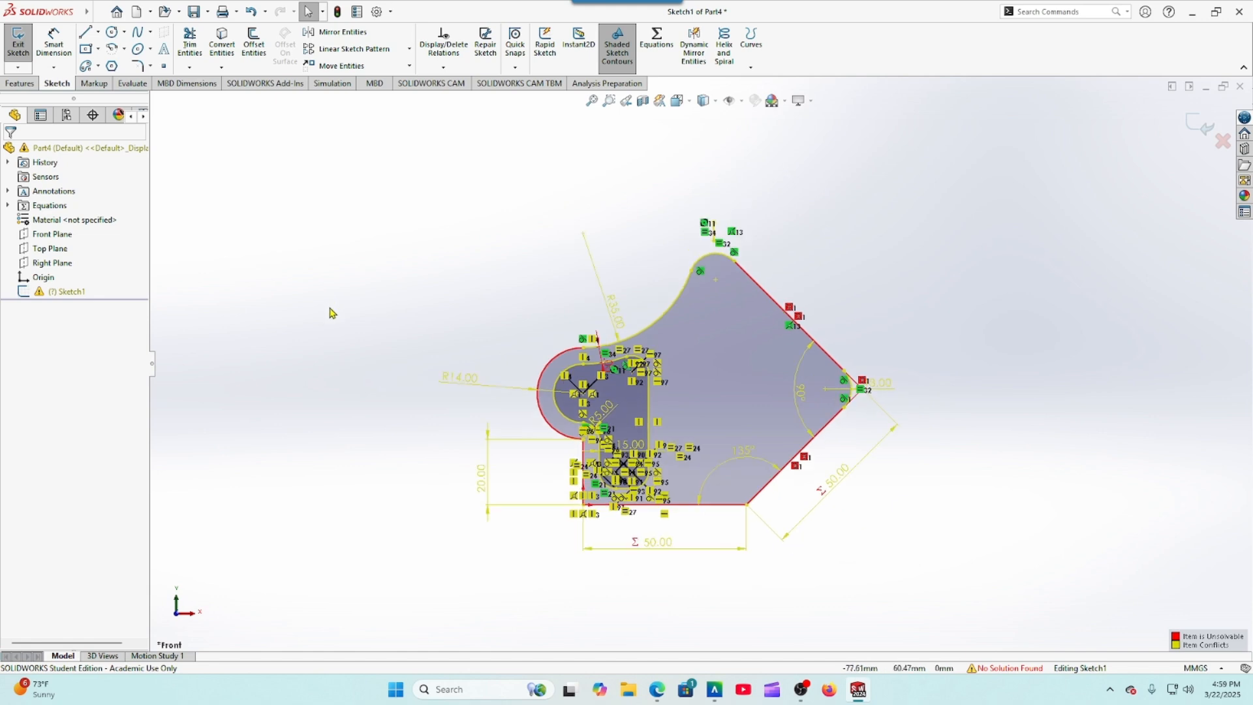
{"action": "scroll", "coordinate": [653, 297], "scroll_direction": "down", "scroll_amount": 2}
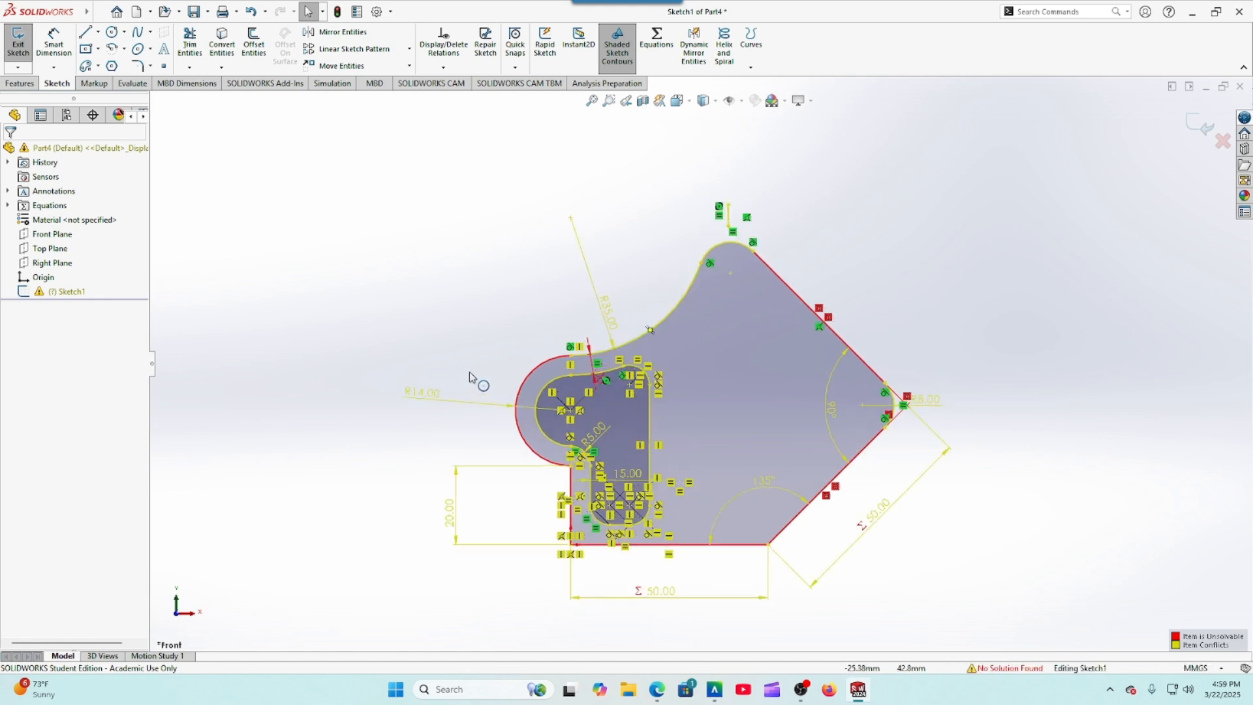
{"action": "scroll", "coordinate": [631, 371], "scroll_direction": "down", "scroll_amount": 2}
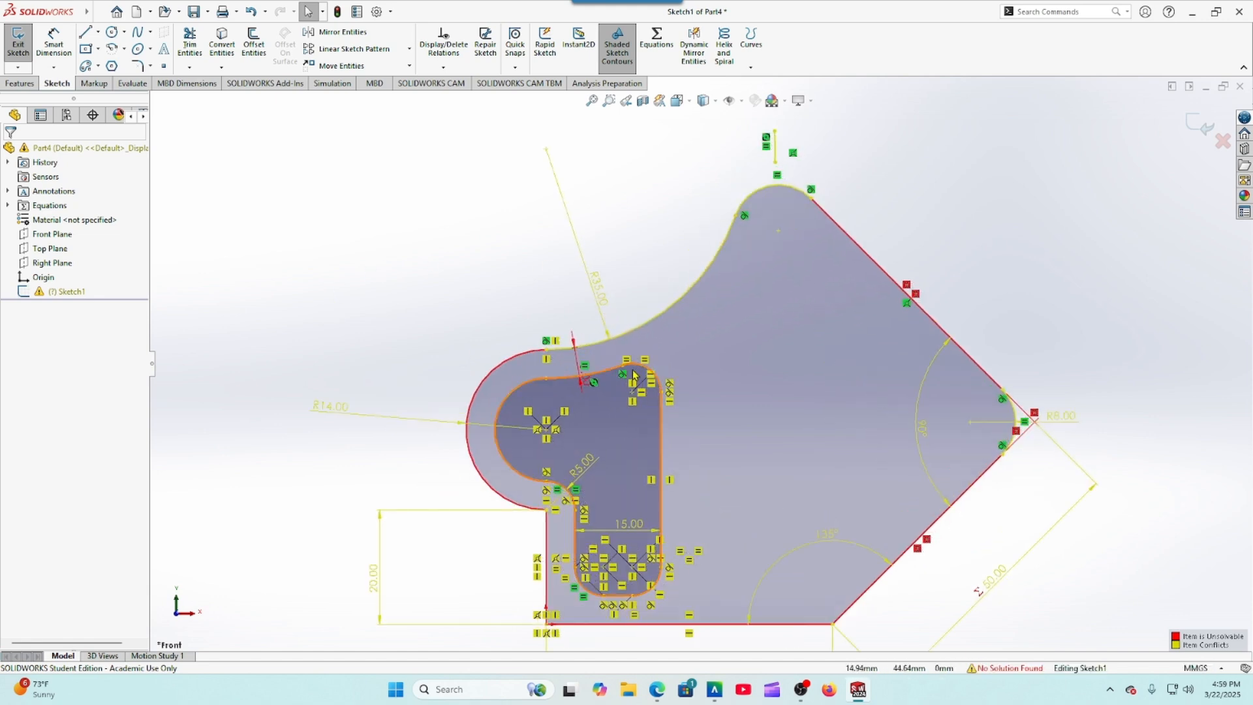
{"action": "scroll", "coordinate": [633, 375], "scroll_direction": "up", "scroll_amount": 2}
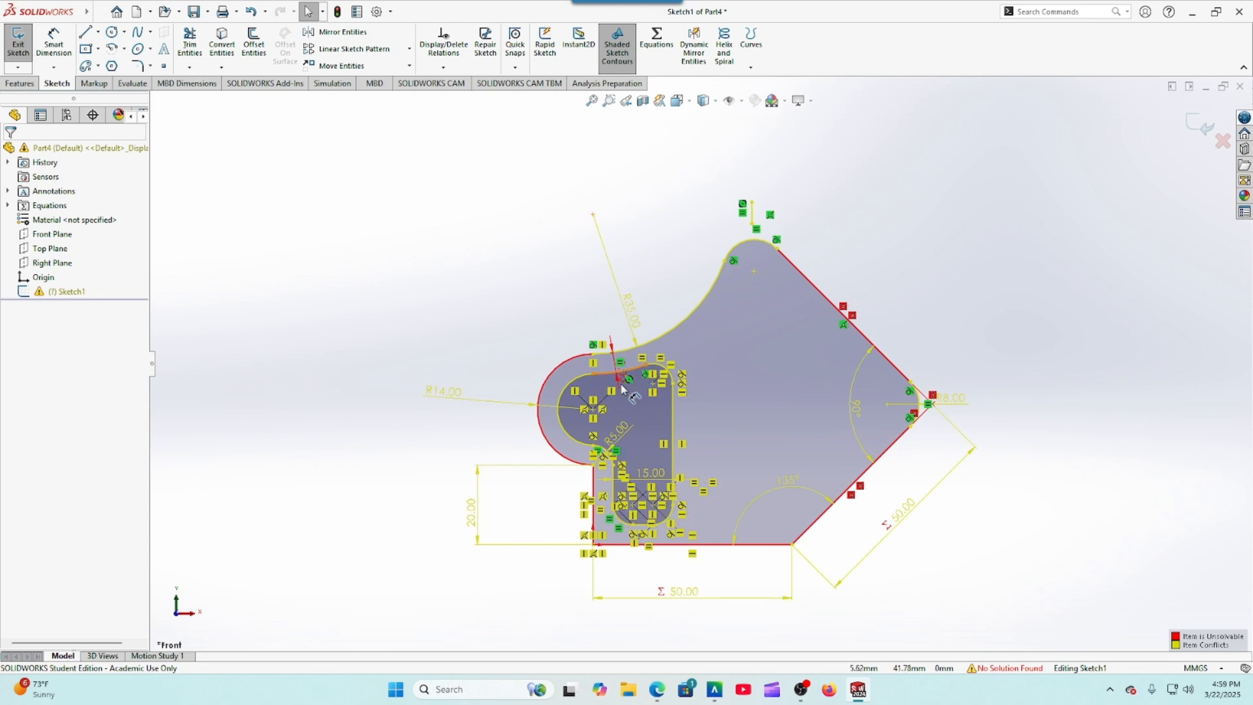
Step: Rebuild the part a second time and return to editing Sketch1 with the whole profile in view
{"action": "left_click", "coordinate": [338, 12]}
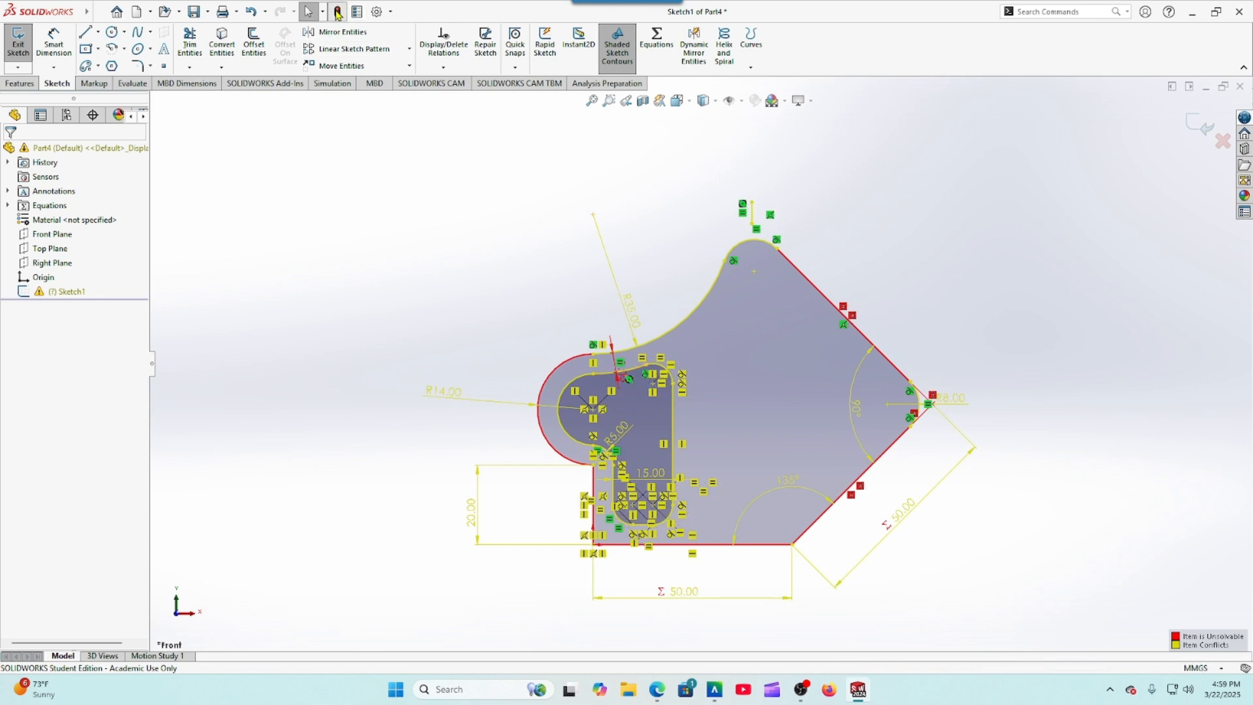
{"action": "left_click", "coordinate": [406, 114]}
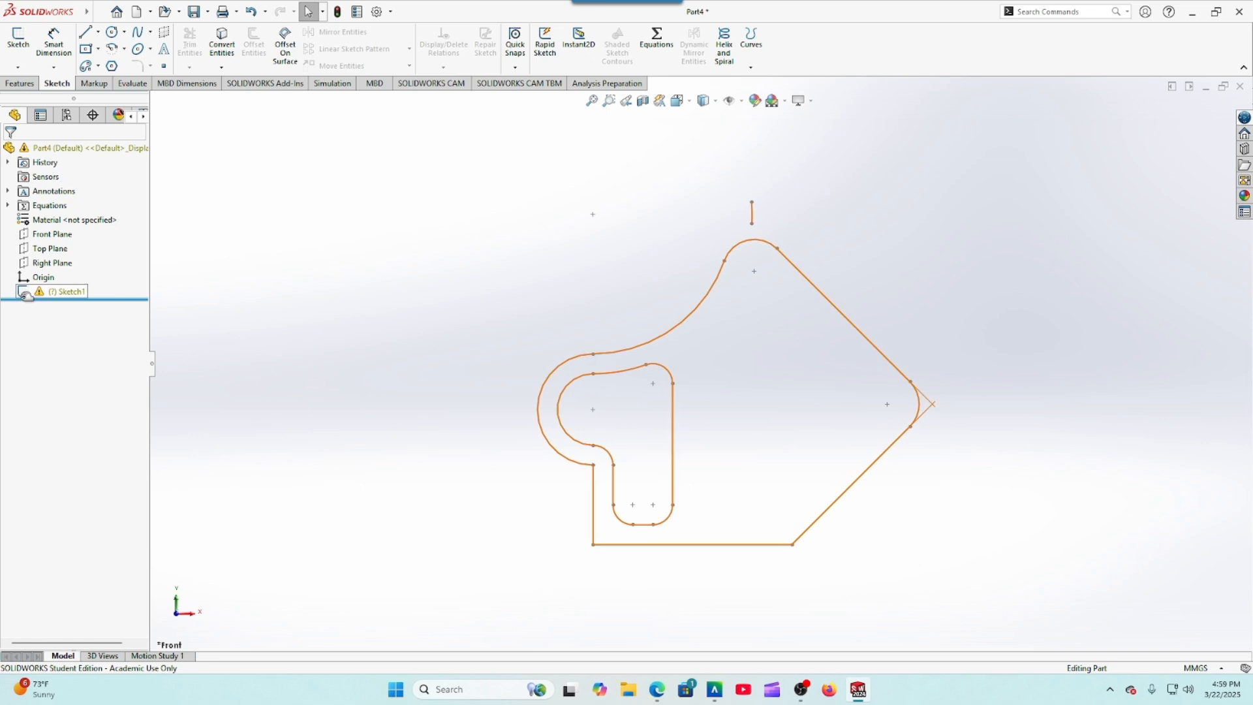
{"action": "left_click", "coordinate": [60, 291]}
{"action": "left_click", "coordinate": [32, 253]}
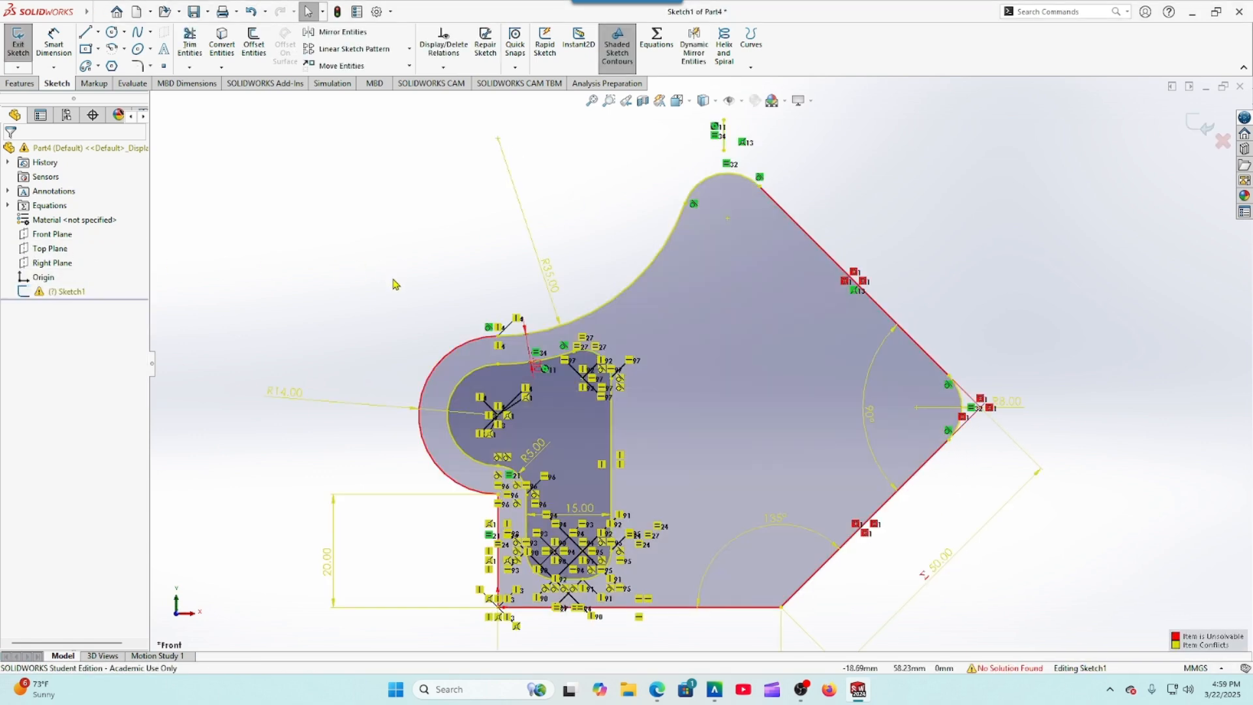
{"action": "key", "text": "f"}
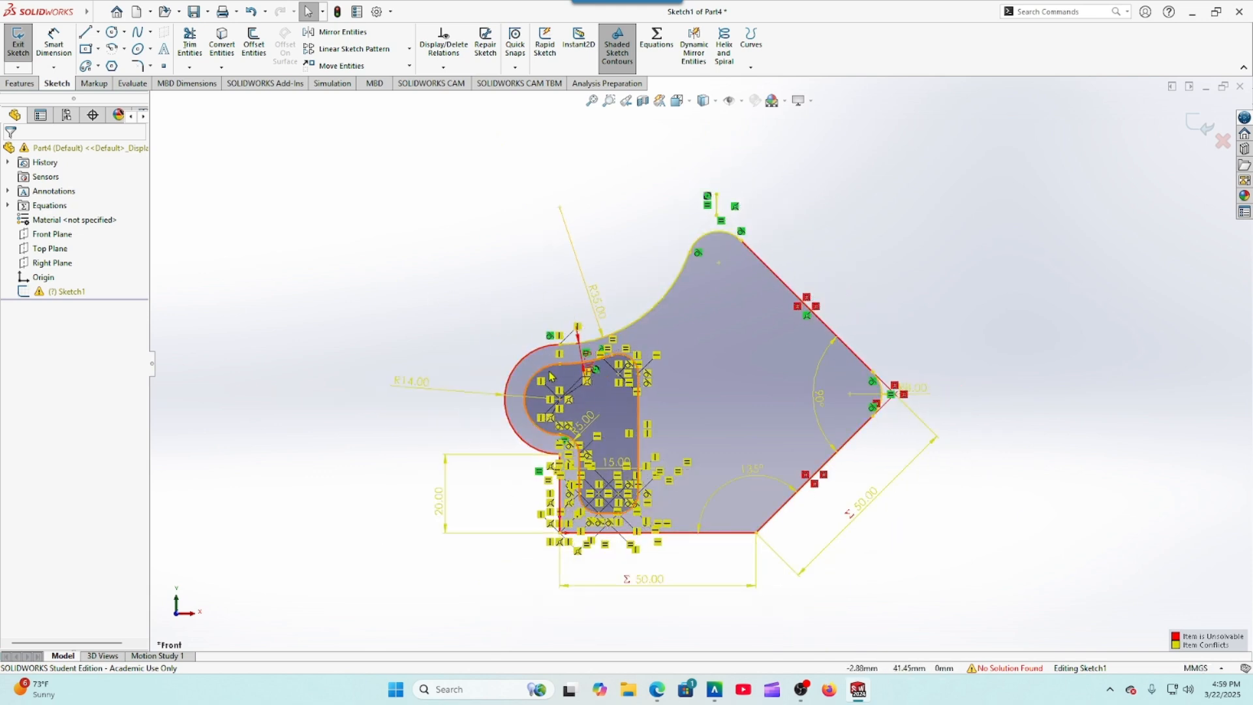
Step: Delete the pocket's offset 14 mm arc, long vertical line, upper corner fillet and offset concave arc
{"action": "left_click", "coordinate": [550, 372]}
{"action": "key", "text": "Delete"}
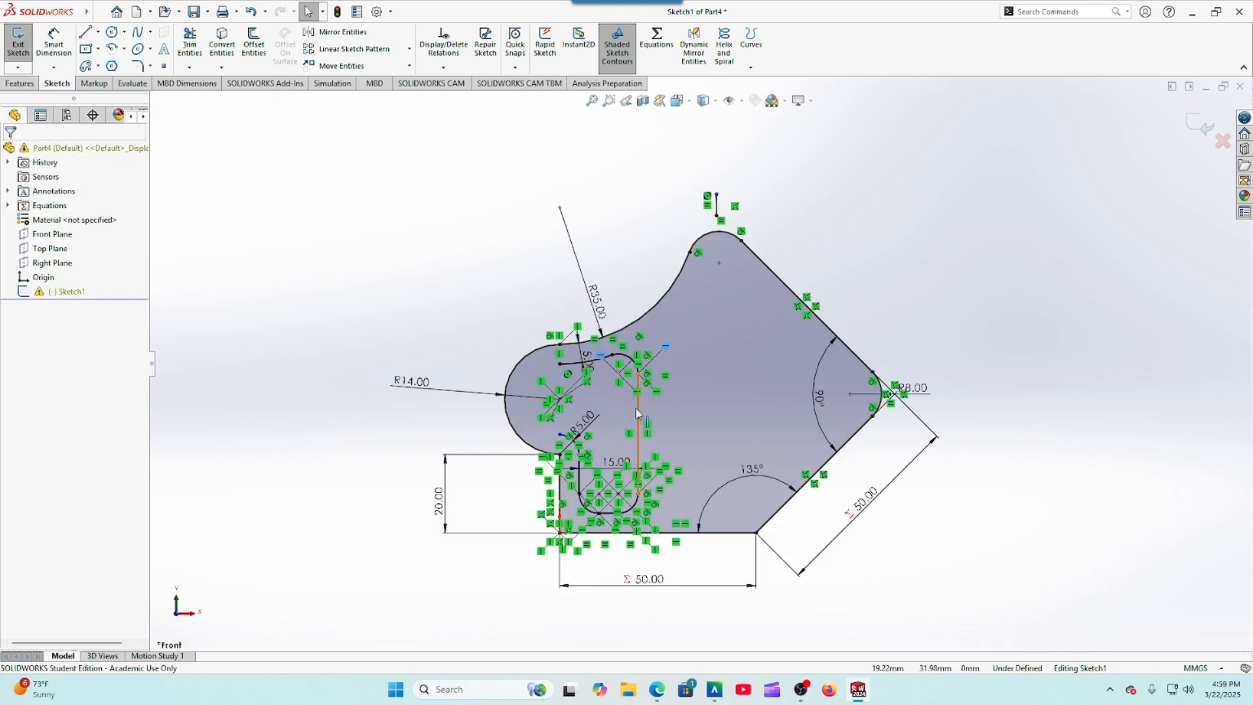
{"action": "left_click", "coordinate": [639, 431]}
{"action": "key", "text": "Delete"}
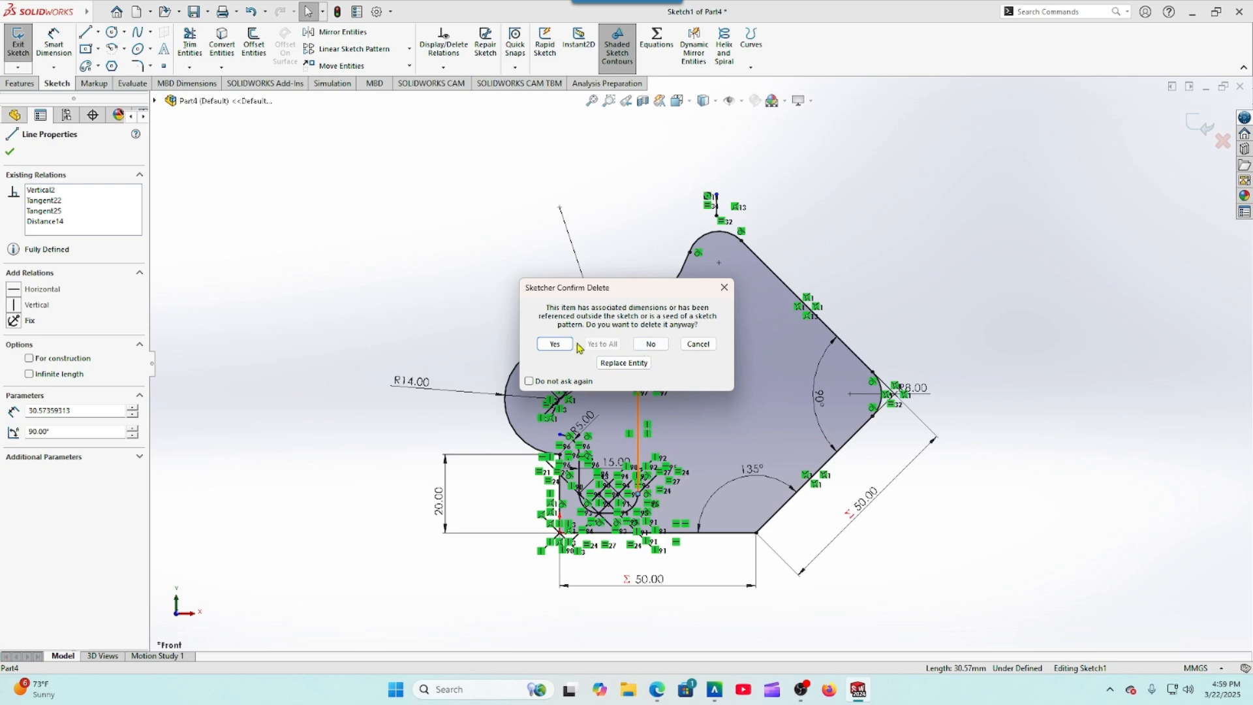
{"action": "left_click", "coordinate": [646, 348]}
{"action": "left_click", "coordinate": [620, 361]}
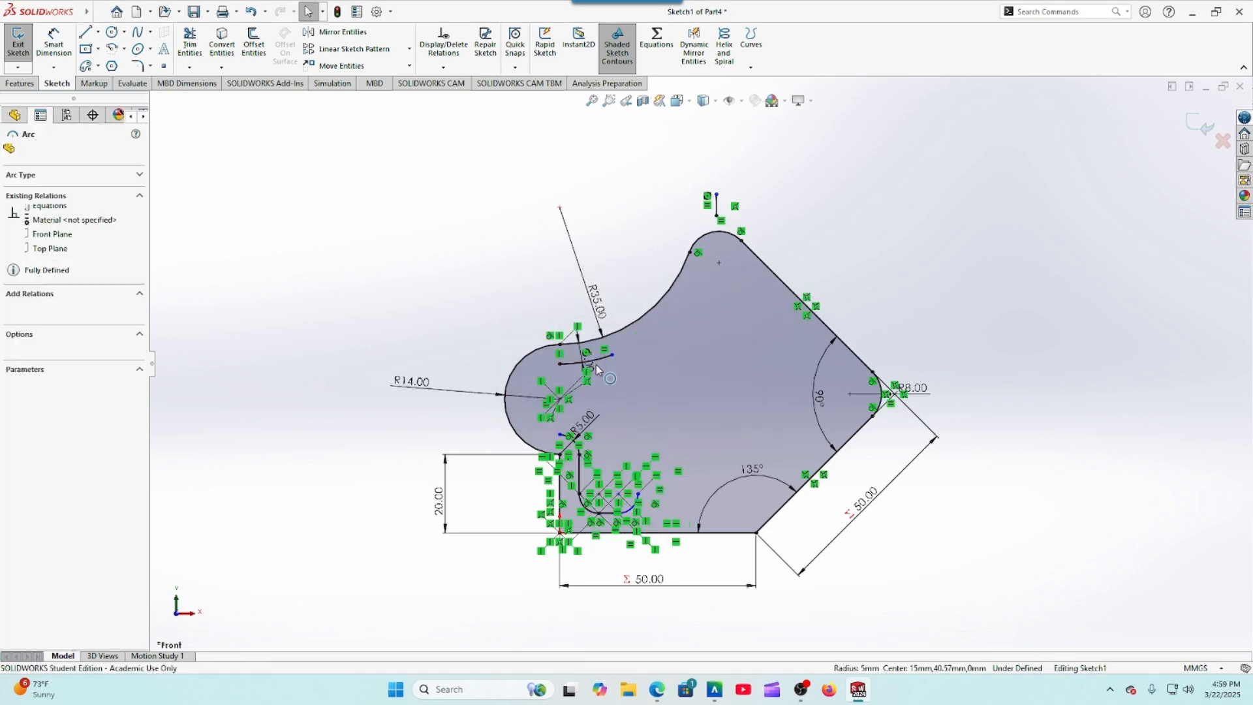
{"action": "left_click", "coordinate": [604, 372]}
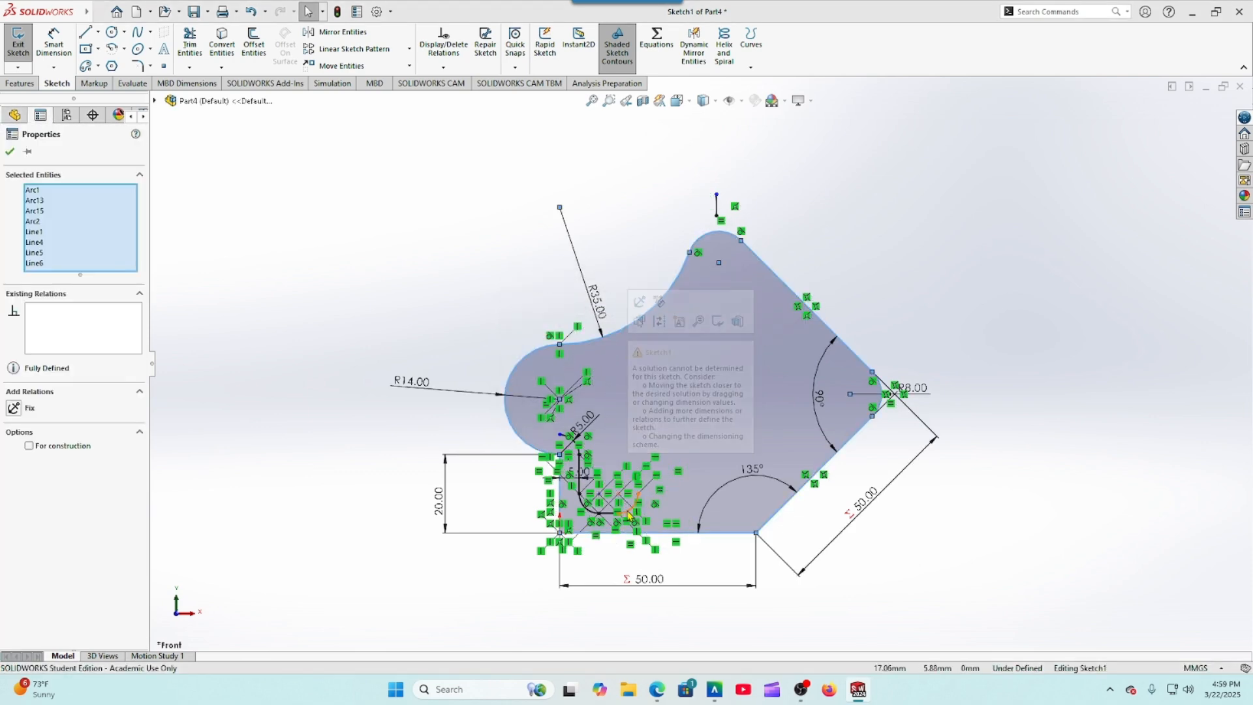
Step: Delete the pocket's bottom line and the fillet arc at its lower corner
{"action": "left_click", "coordinate": [628, 516]}
{"action": "key", "text": "Escape"}
{"action": "left_click", "coordinate": [617, 486]}
{"action": "left_click", "coordinate": [591, 510]}
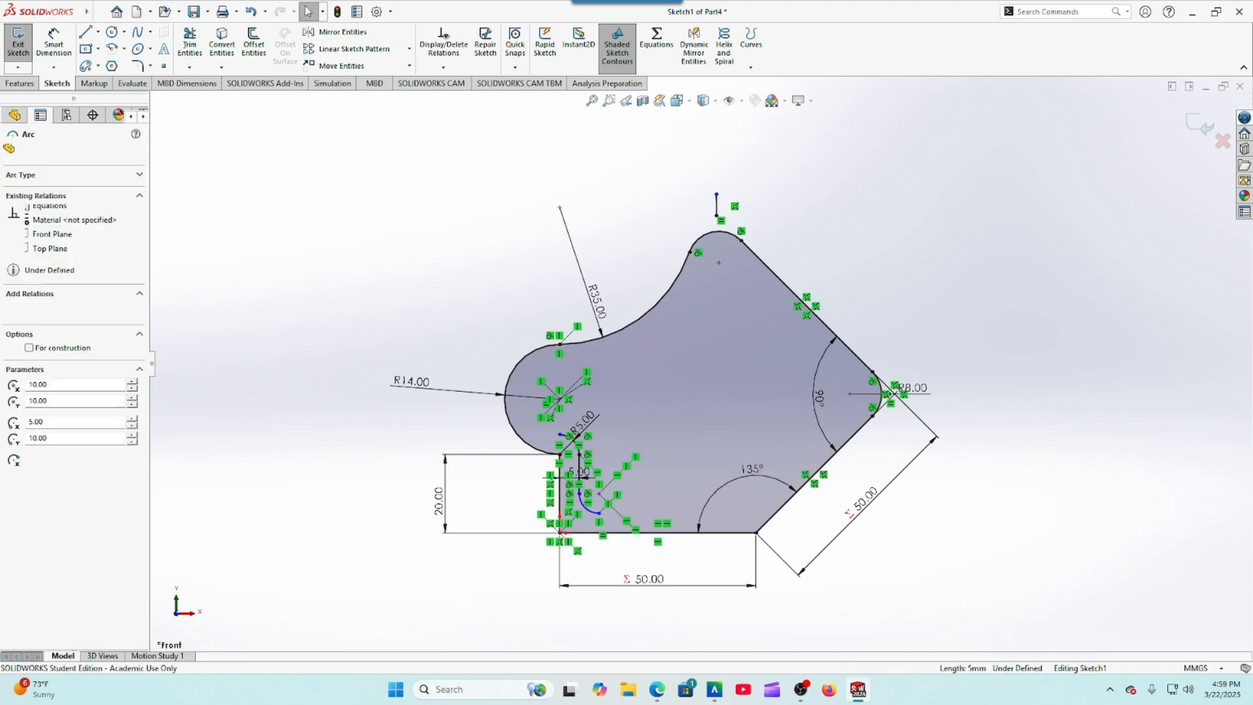
{"action": "key", "text": "Delete"}
Step: Delete the pocket's 5 mm offset dimension, its remaining short vertical line and the R5 fillet arc
{"action": "left_click", "coordinate": [579, 472]}
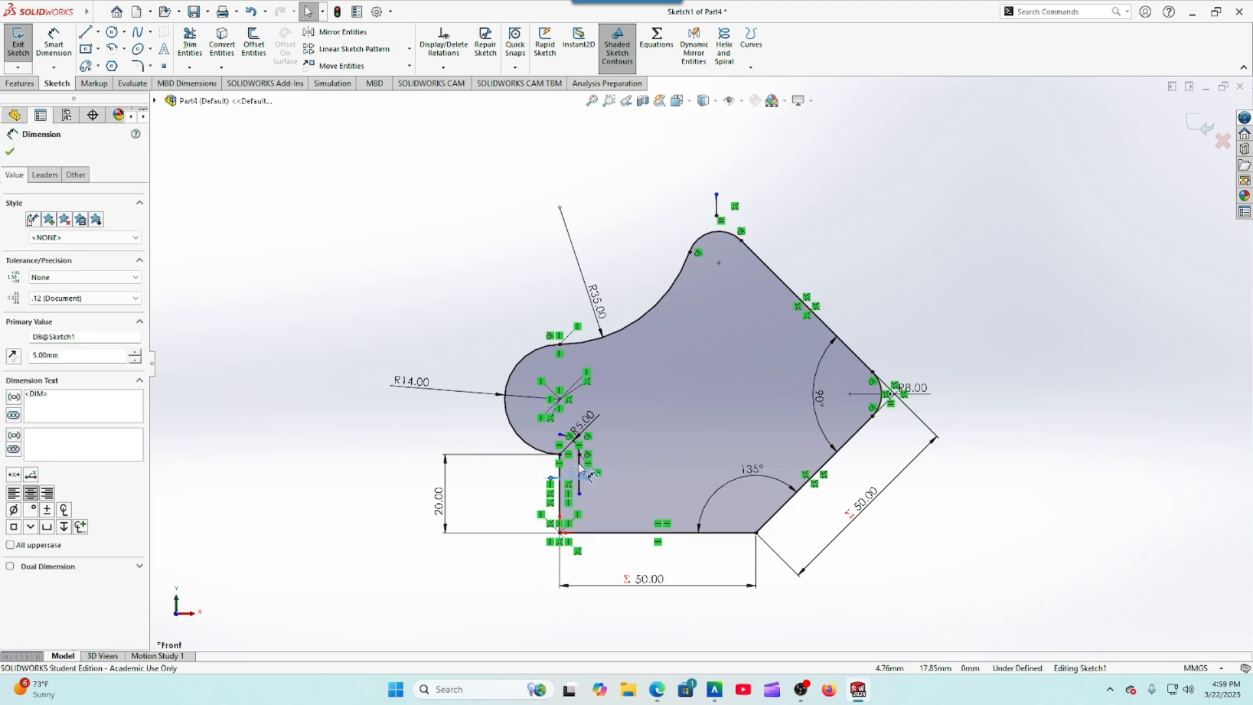
{"action": "key", "text": "Delete"}
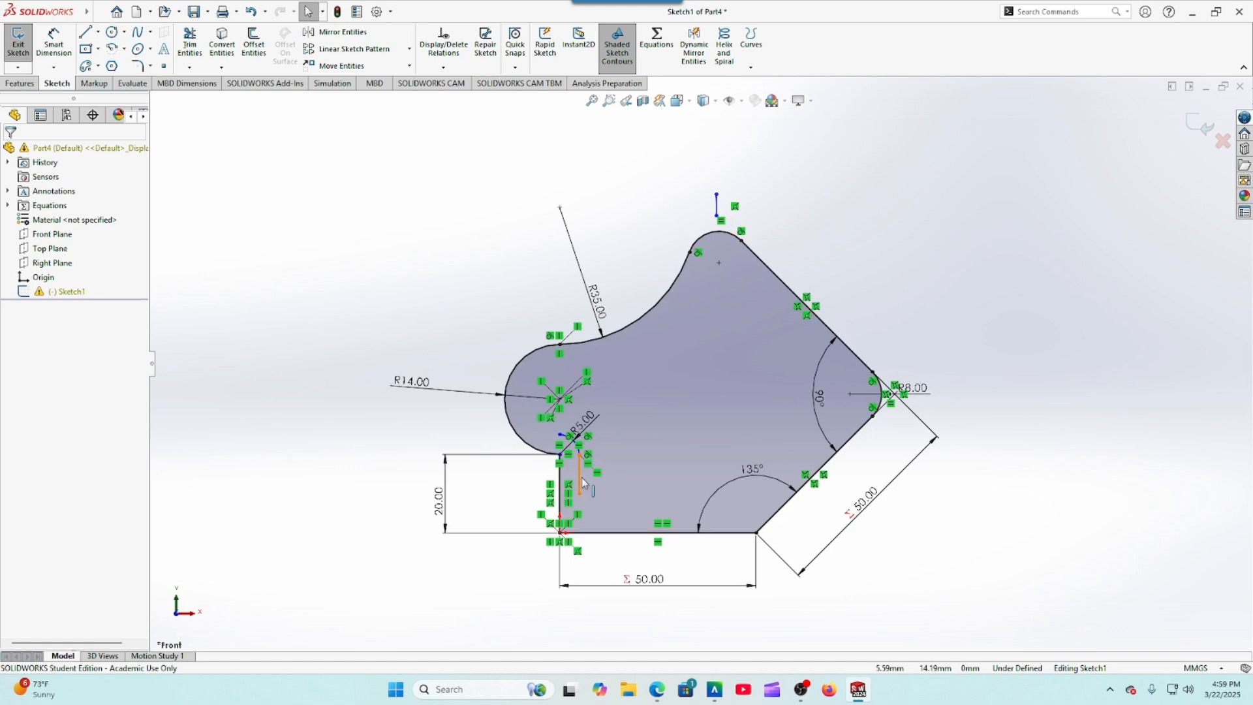
{"action": "left_click", "coordinate": [582, 482]}
{"action": "key", "text": "Delete"}
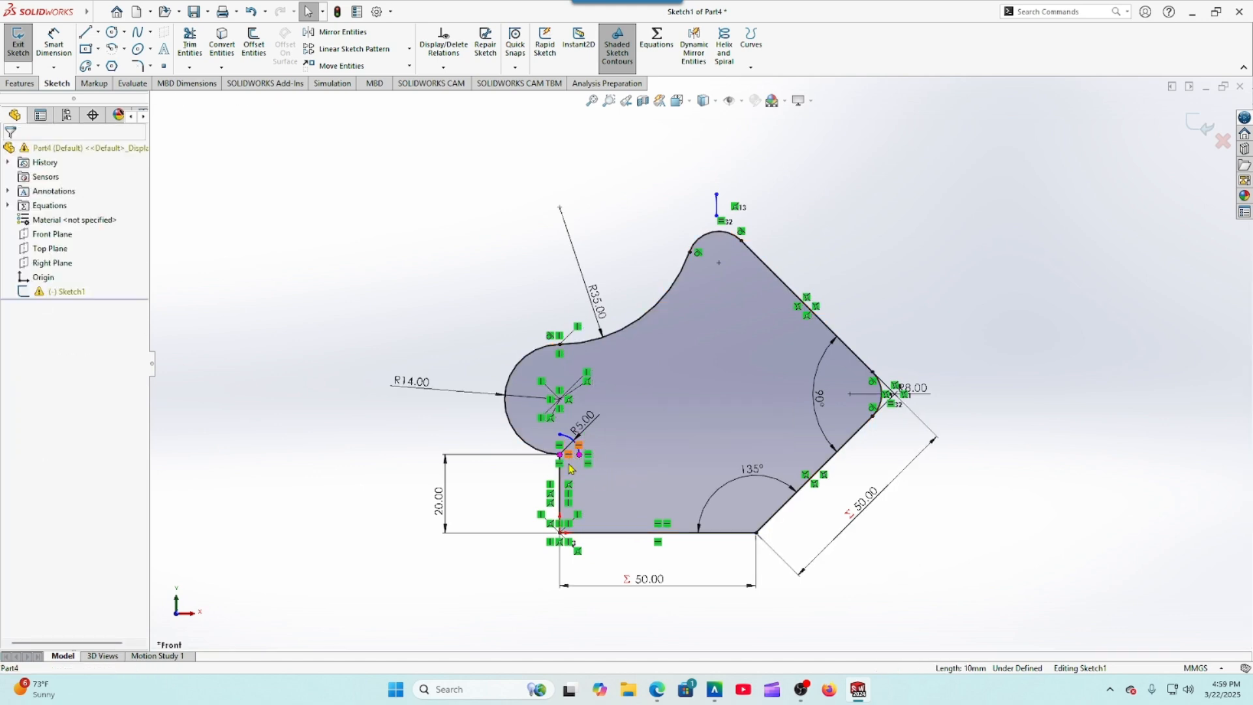
{"action": "left_click", "coordinate": [568, 443]}
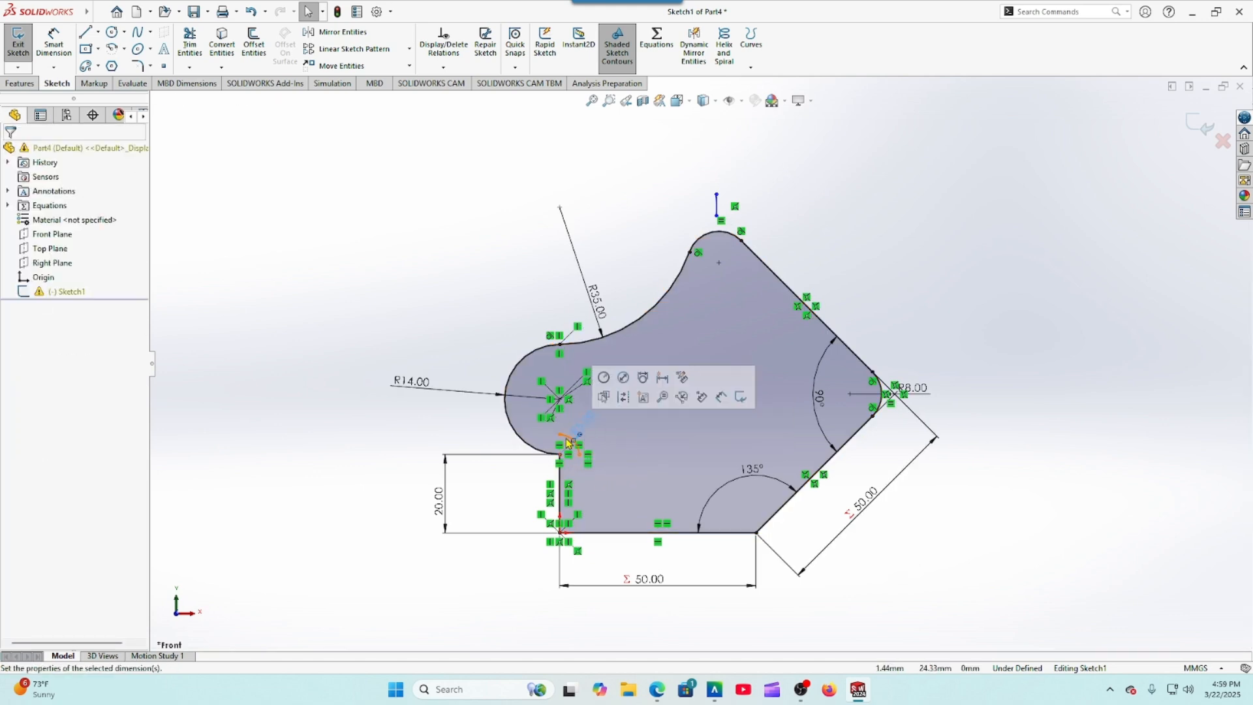
{"action": "key", "text": "Delete"}
{"action": "left_click", "coordinate": [556, 344]}
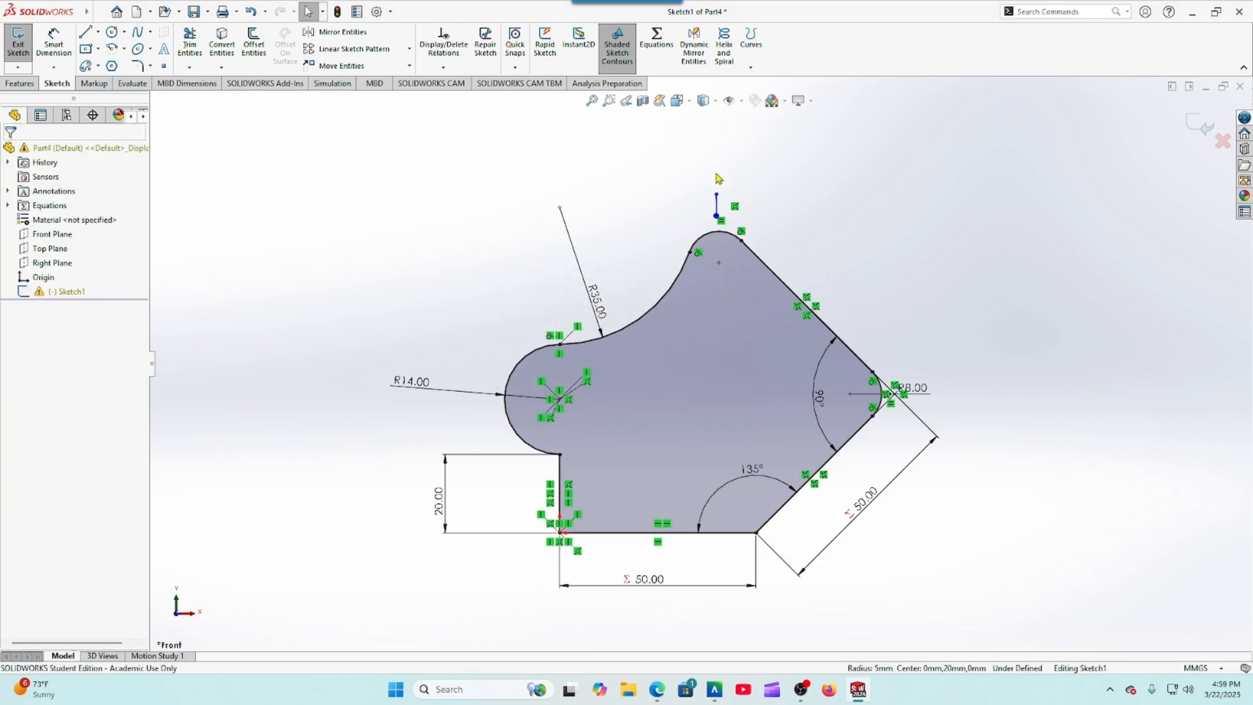
Step: Delete the stray short vertical line above the profile's upper rounded corner and try to delete its leftover endpoint
{"action": "scroll", "coordinate": [614, 208], "scroll_direction": "up", "scroll_amount": 1}
{"action": "scroll", "coordinate": [737, 232], "scroll_direction": "down", "scroll_amount": 2}
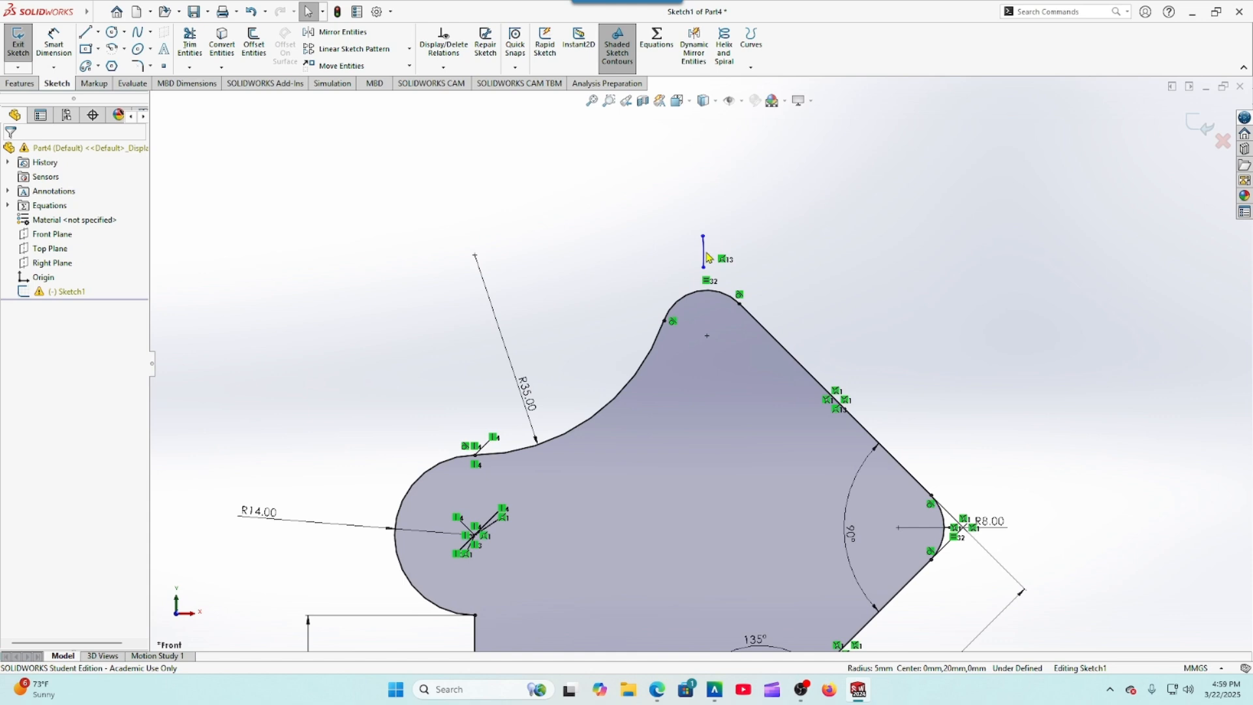
{"action": "left_click", "coordinate": [716, 254]}
{"action": "left_click", "coordinate": [714, 234]}
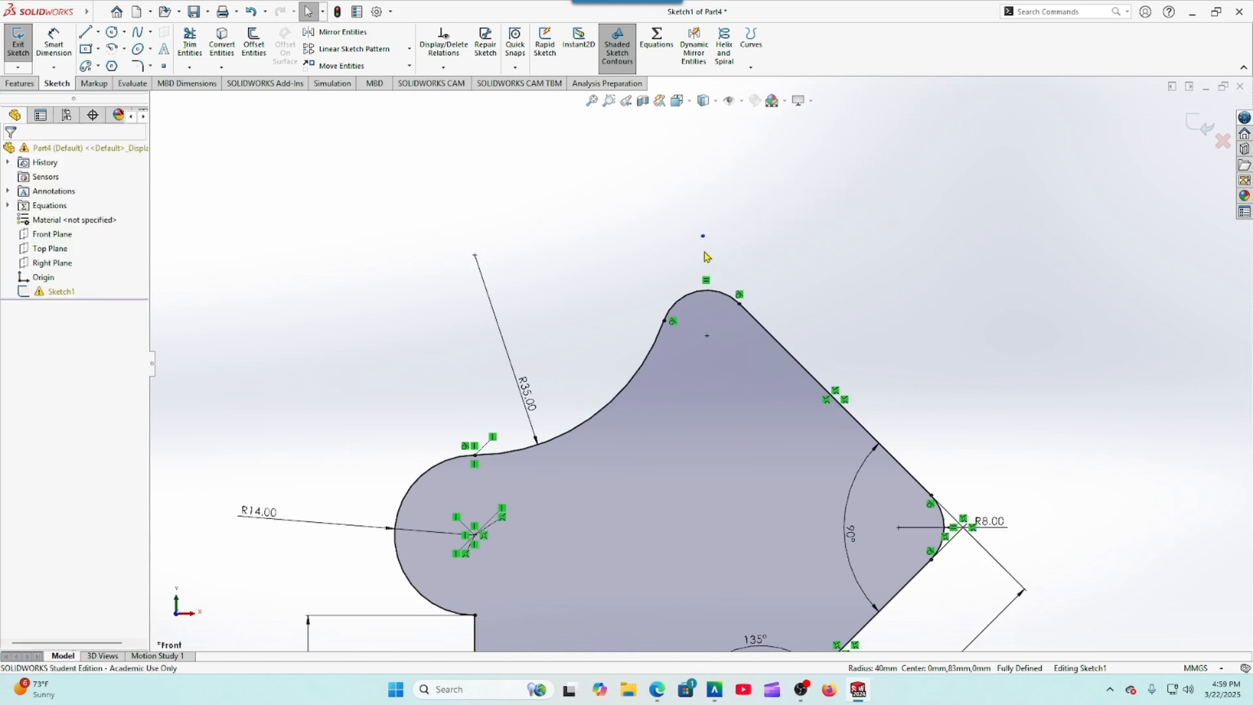
{"action": "left_click", "coordinate": [703, 237]}
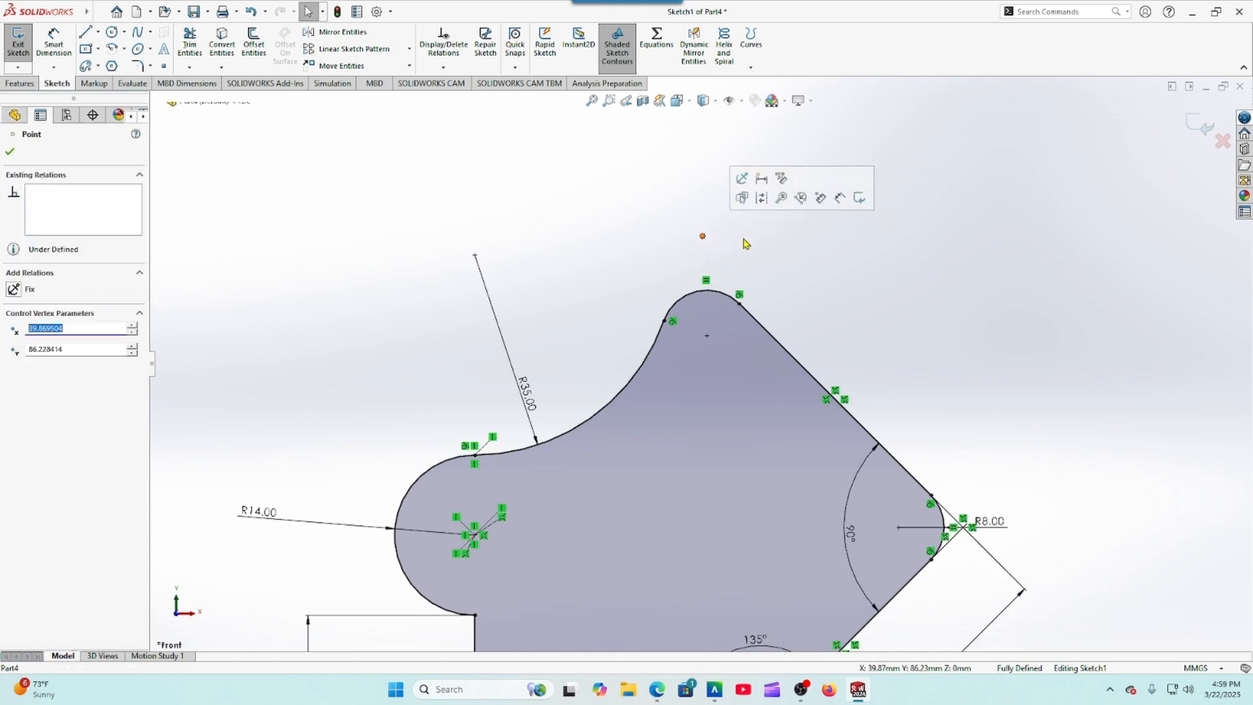
{"action": "key", "text": "Delete"}
{"action": "left_click", "coordinate": [706, 344]}
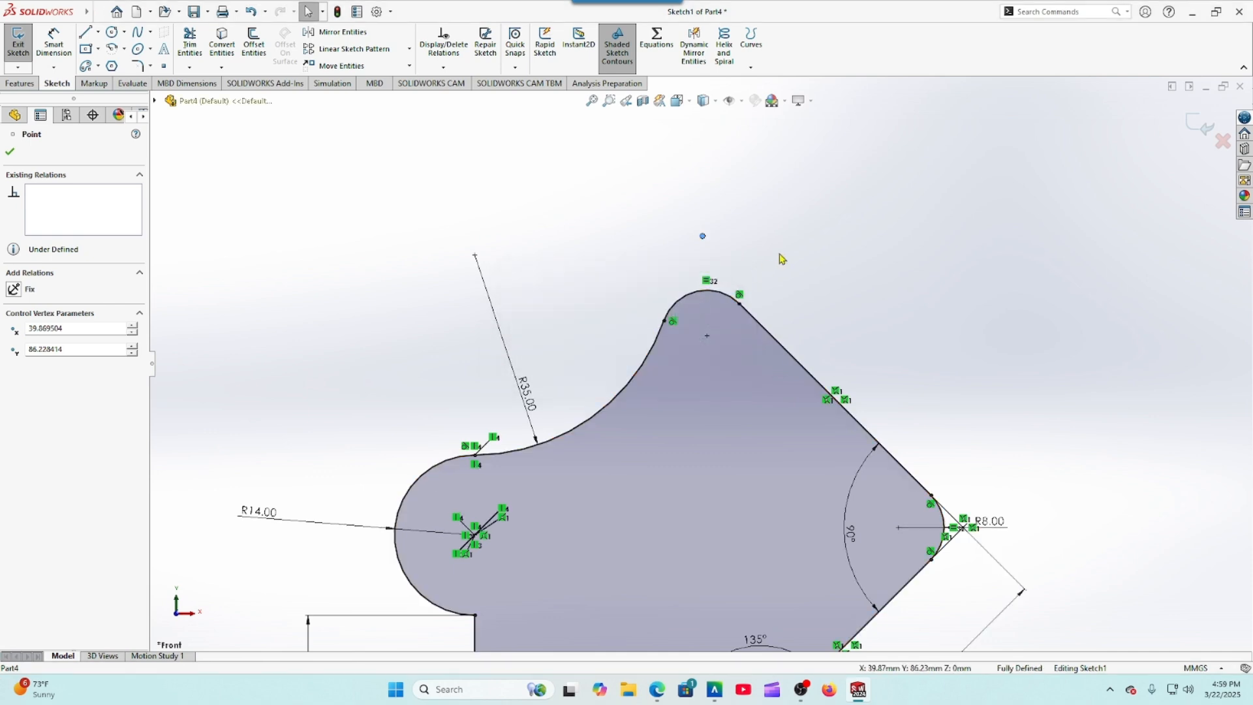
{"action": "scroll", "coordinate": [780, 261], "scroll_direction": "up", "scroll_amount": 5}
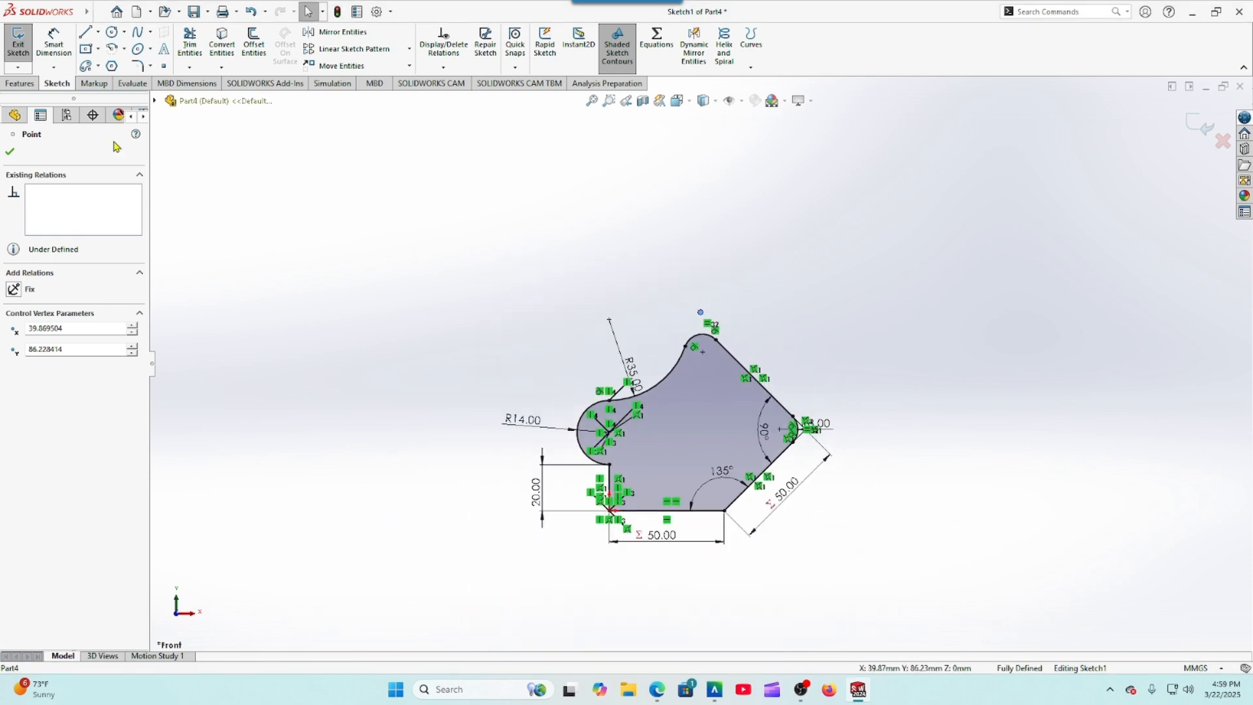
{"action": "left_click", "coordinate": [10, 153]}
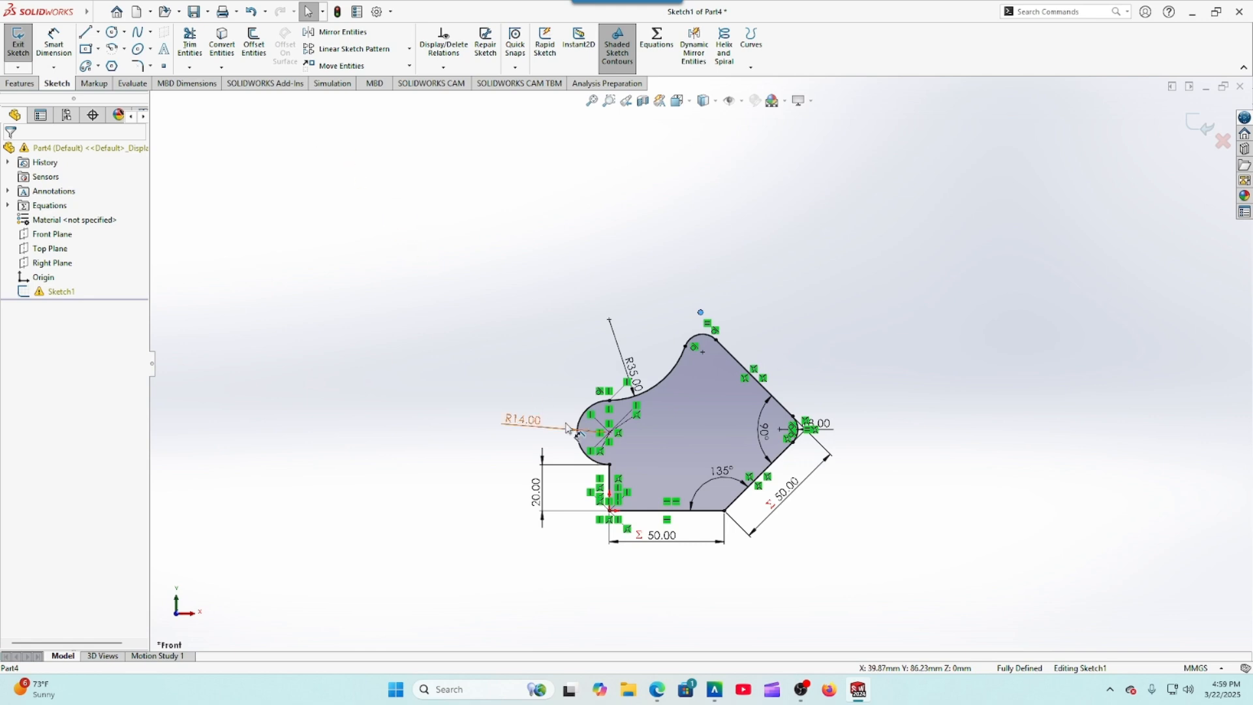
Step: Offset the bottom edge, short vertical edge, R14 arc and R35 arc 5 mm inward with dimensions added
{"action": "scroll", "coordinate": [578, 338], "scroll_direction": "down", "scroll_amount": 3}
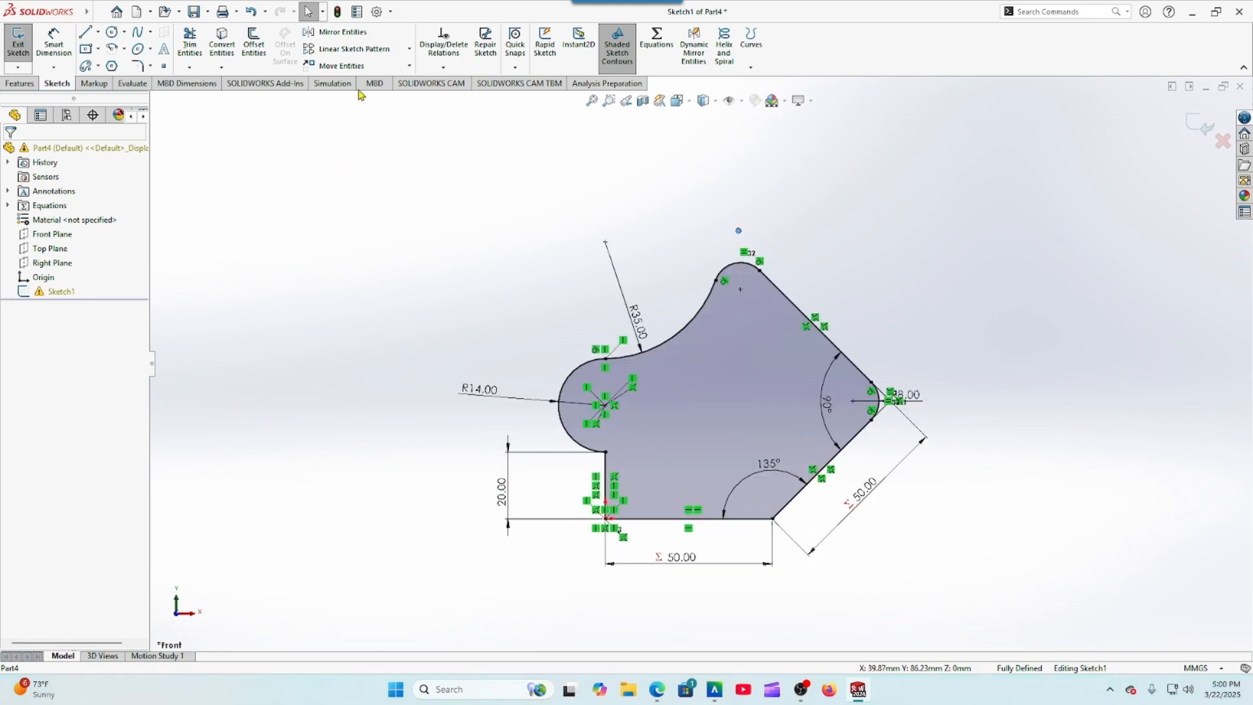
{"action": "left_click", "coordinate": [249, 46]}
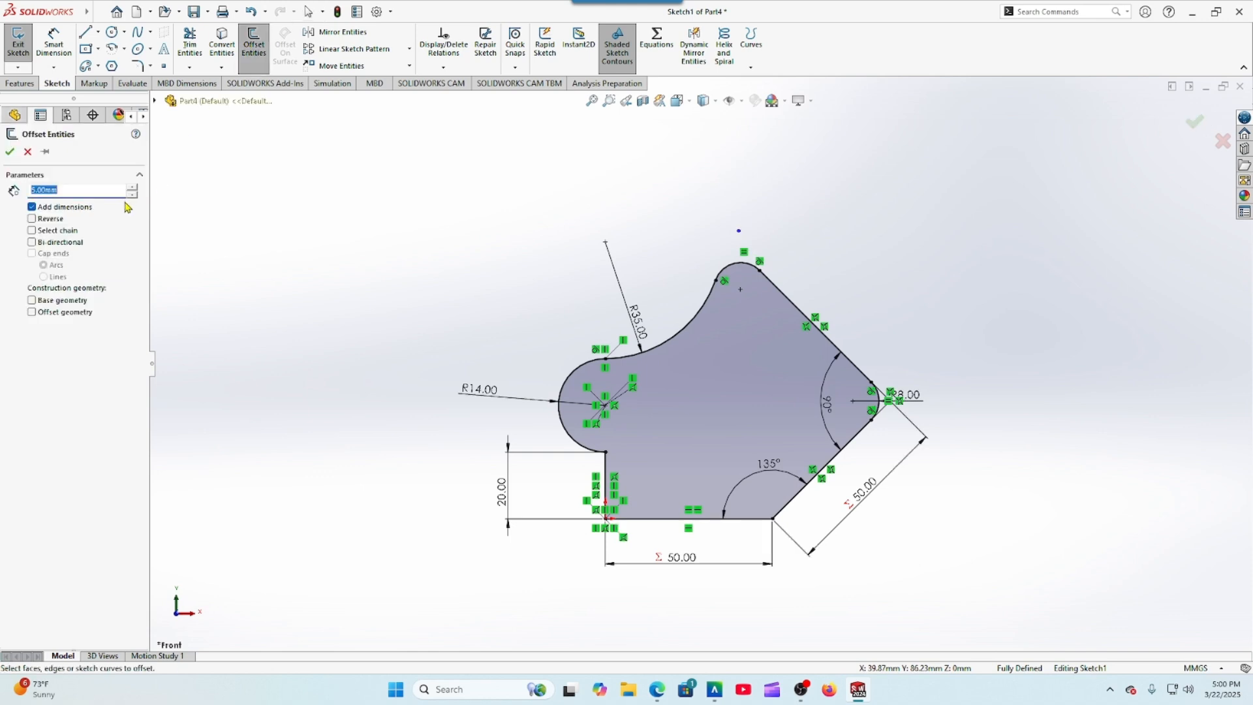
{"action": "left_click", "coordinate": [657, 521]}
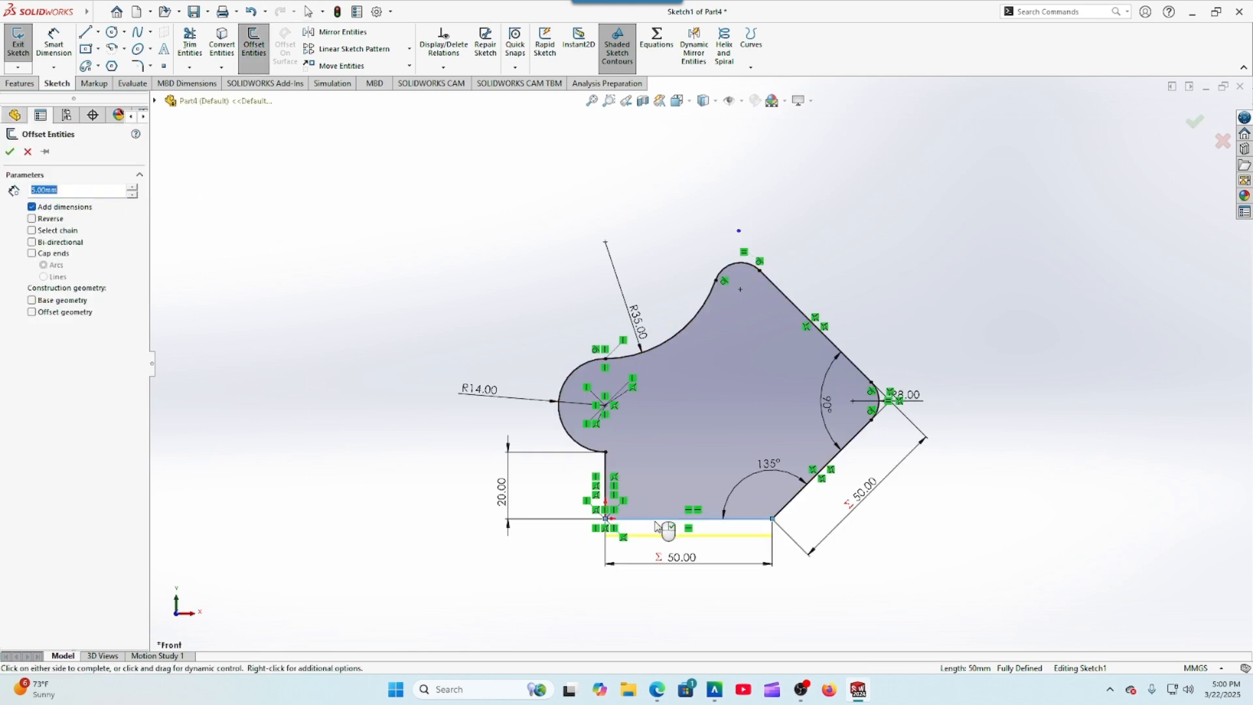
{"action": "left_click", "coordinate": [32, 219]}
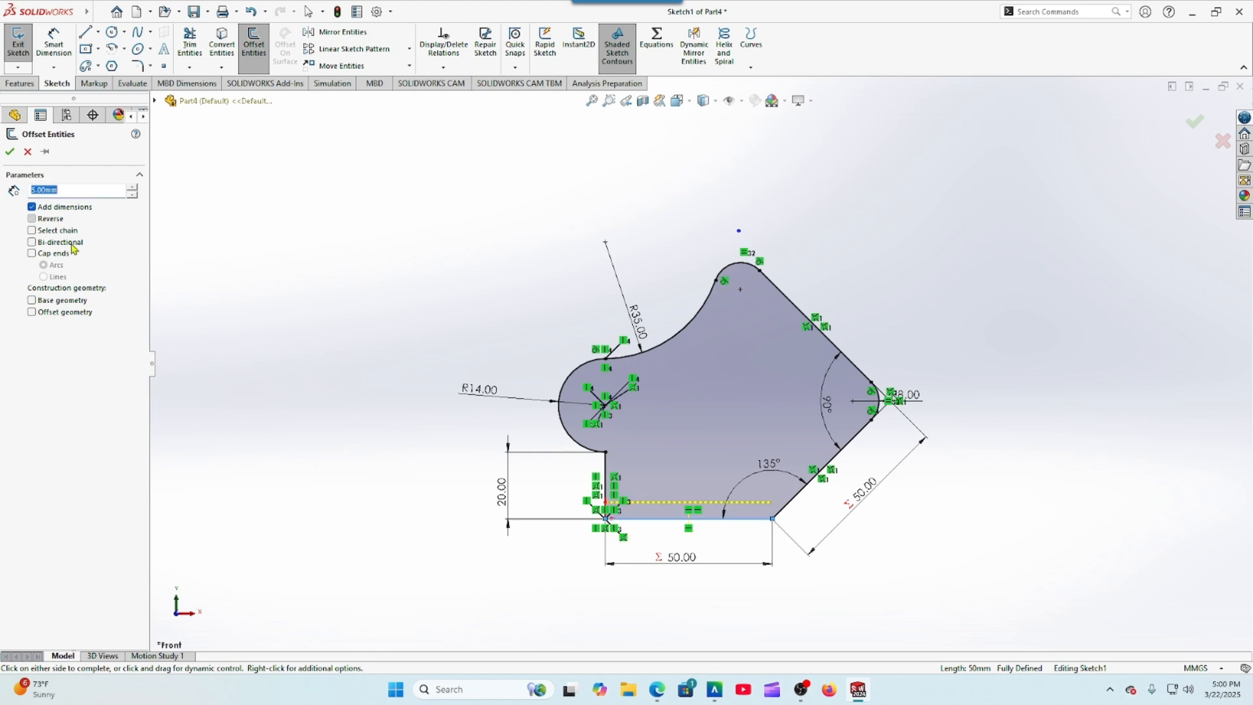
{"action": "left_click", "coordinate": [607, 472]}
{"action": "left_click", "coordinate": [578, 445]}
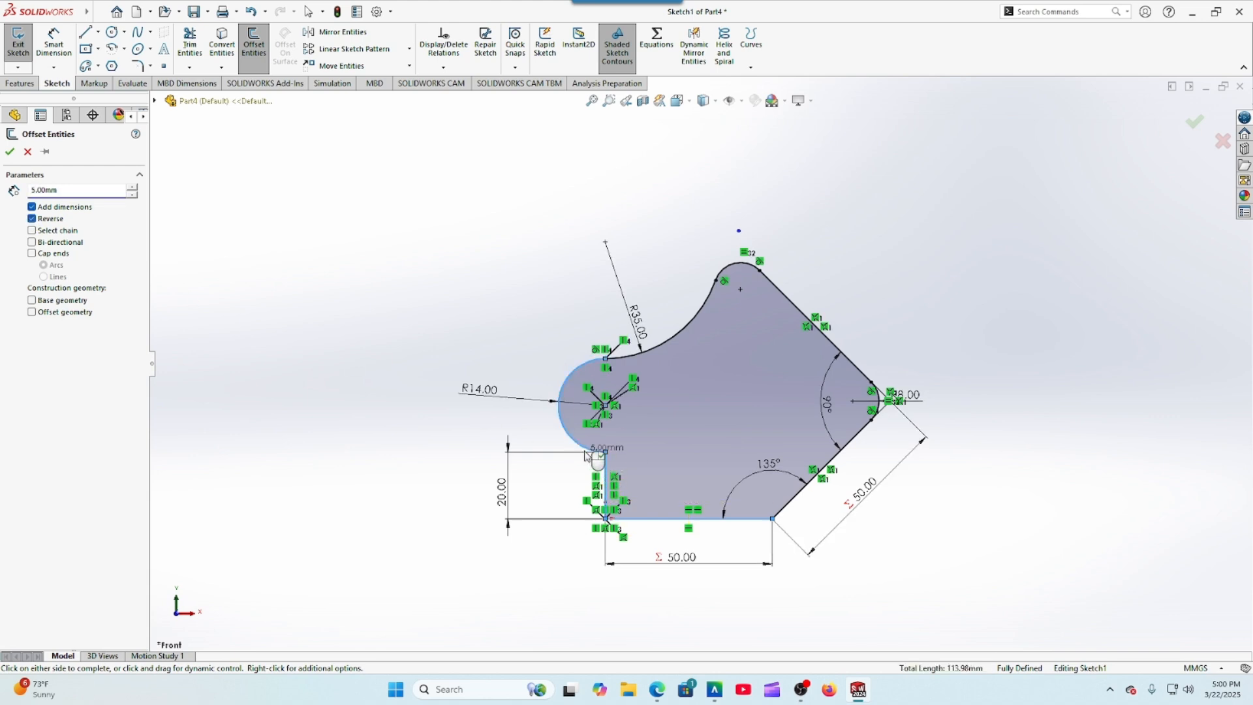
{"action": "left_click", "coordinate": [636, 351]}
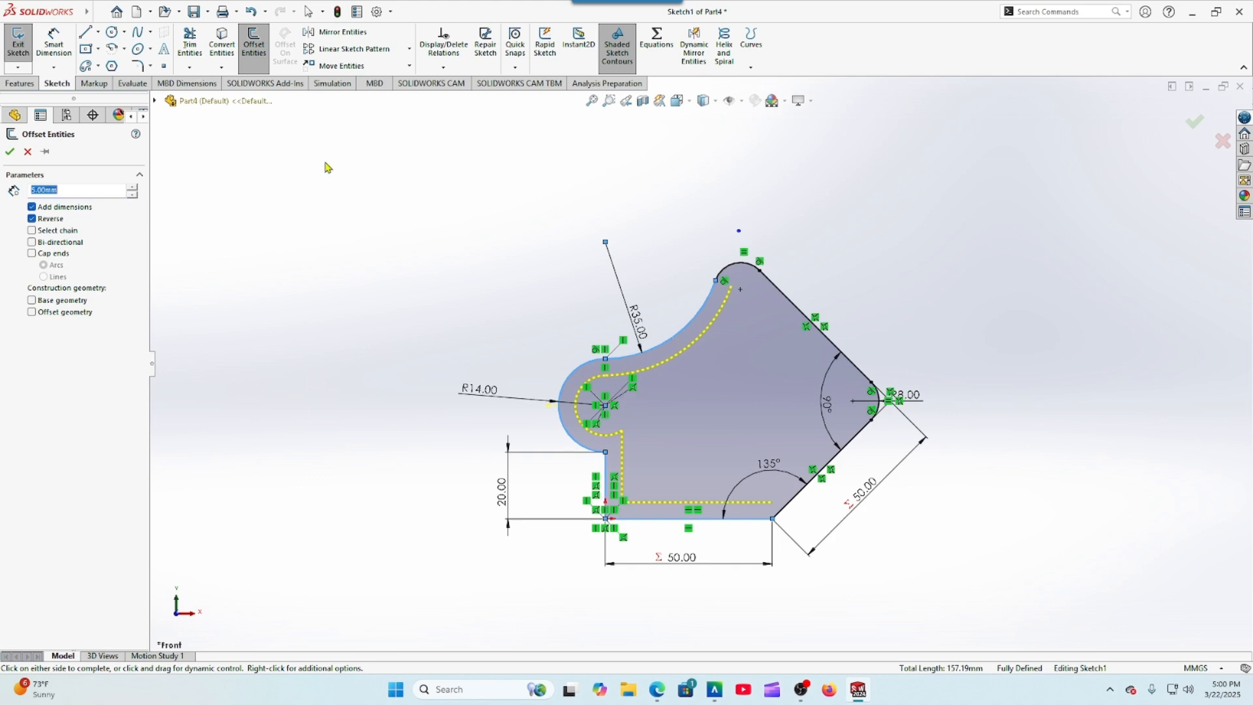
{"action": "left_click", "coordinate": [8, 150]}
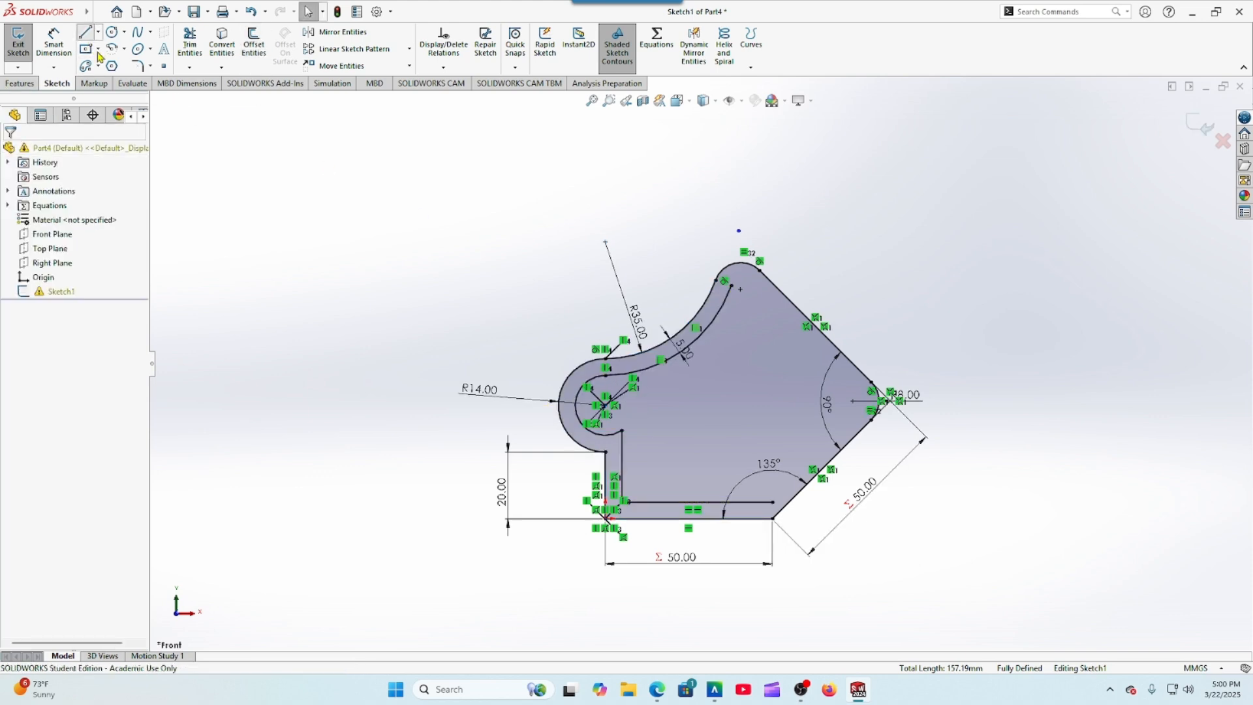
Step: Sketch a vertical line about 44 mm long from the offset bottom line up to the offset R35 arc
{"action": "left_click", "coordinate": [84, 31]}
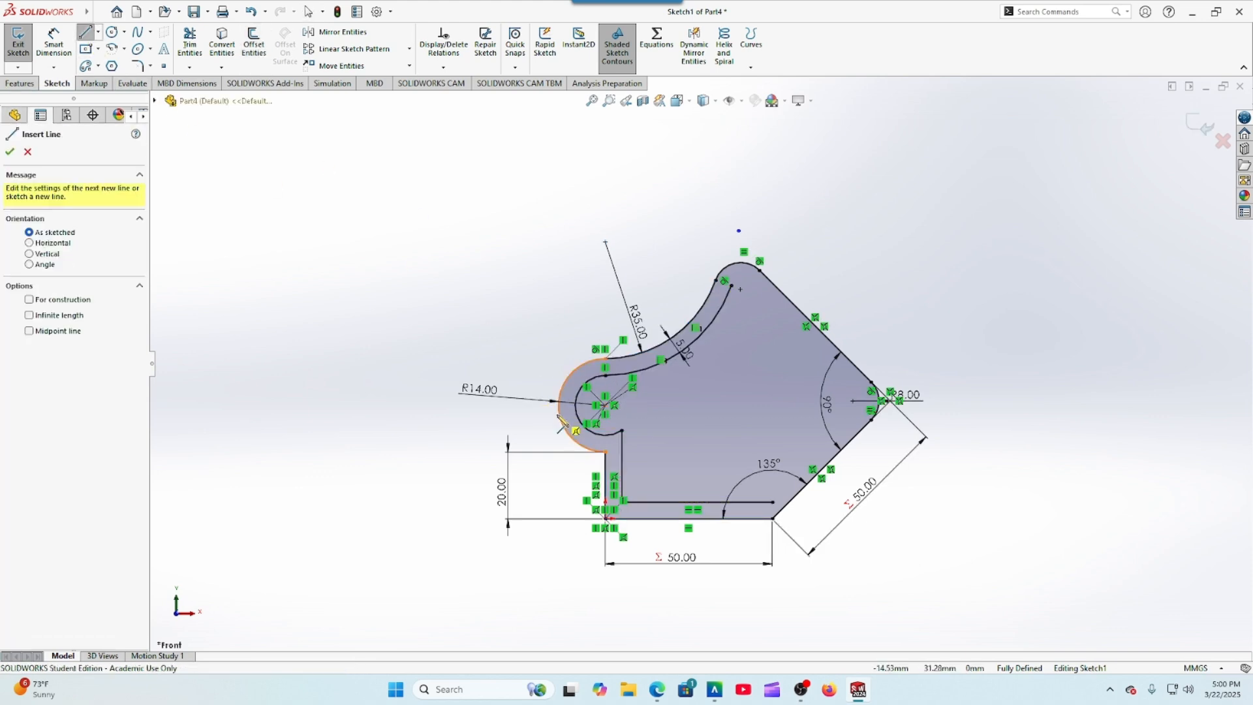
{"action": "left_click", "coordinate": [675, 502]}
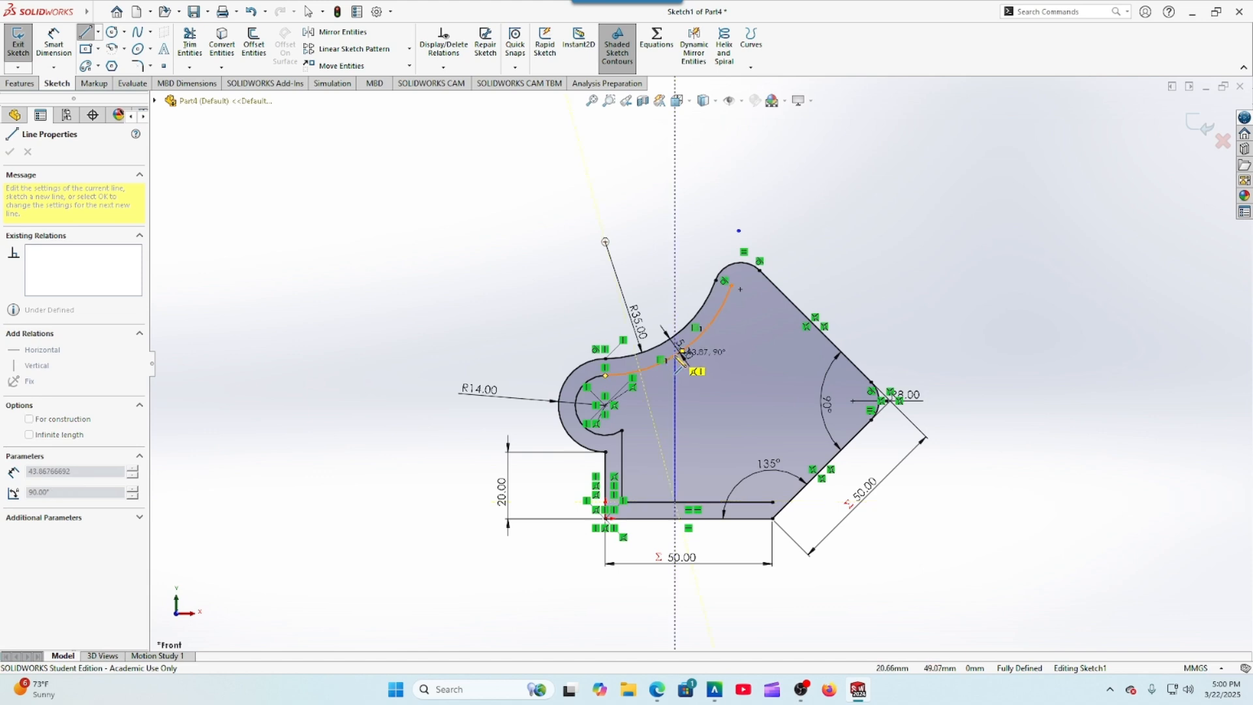
{"action": "left_click", "coordinate": [677, 353]}
{"action": "right_click", "coordinate": [679, 354]}
{"action": "left_click", "coordinate": [699, 367]}
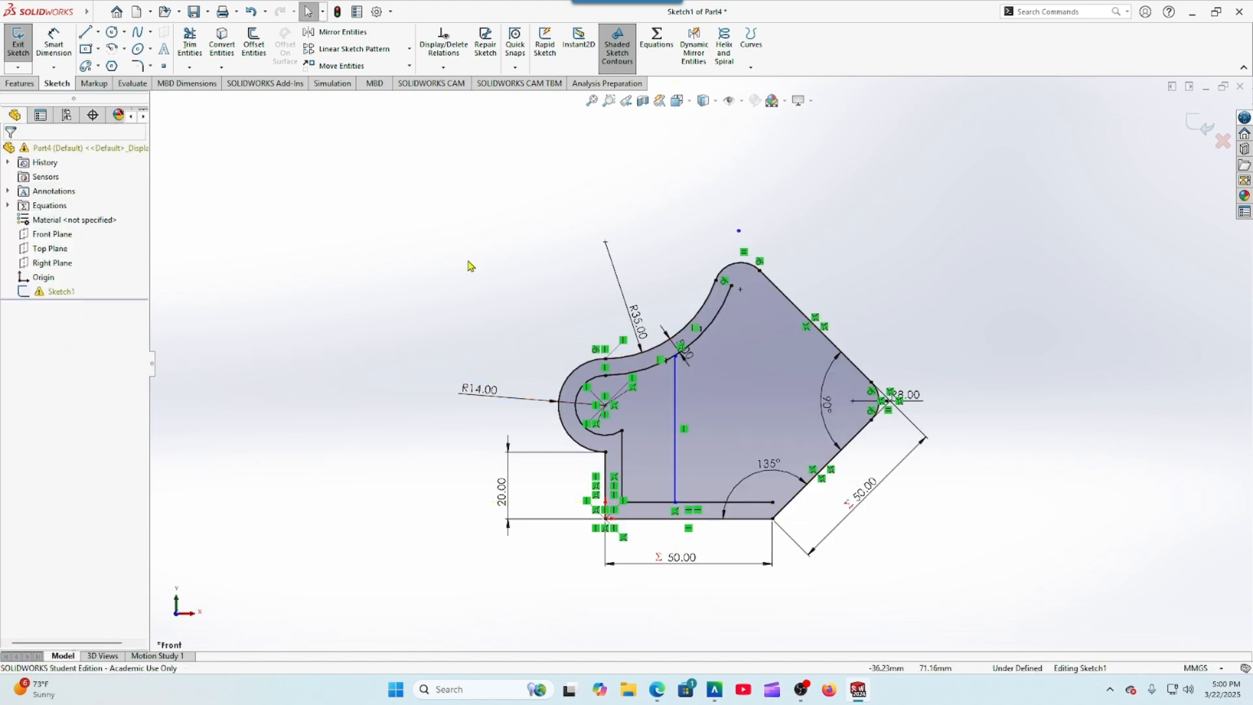
{"action": "scroll", "coordinate": [676, 358], "scroll_direction": "down", "scroll_amount": 5}
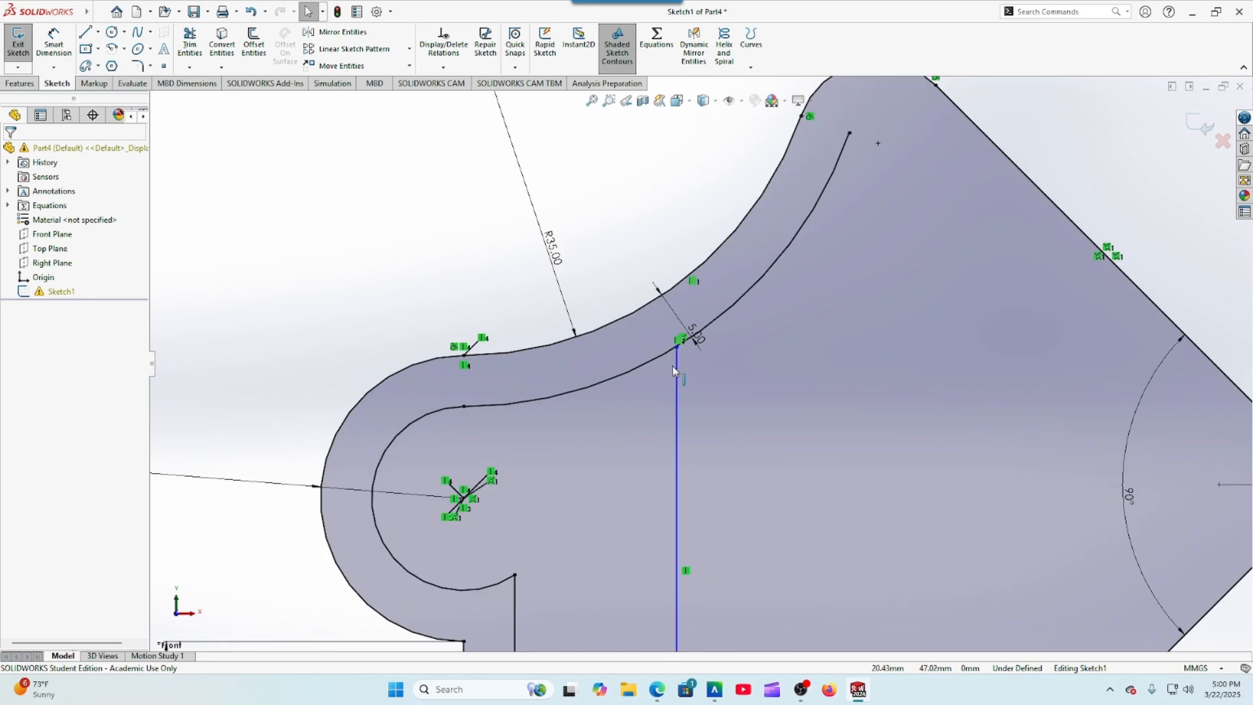
{"action": "scroll", "coordinate": [674, 369], "scroll_direction": "up", "scroll_amount": 6}
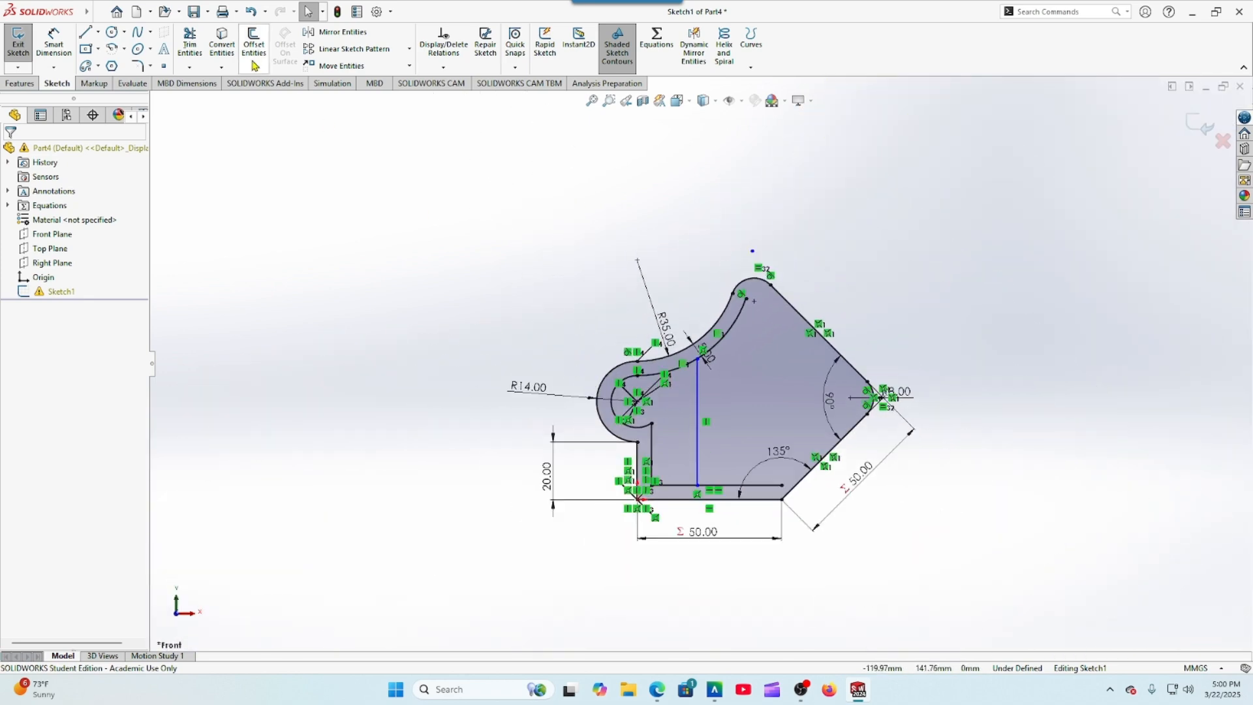
Step: Dimension the distance between the pocket's short offset vertical line and the new vertical line as 15 mm
{"action": "left_click", "coordinate": [54, 45]}
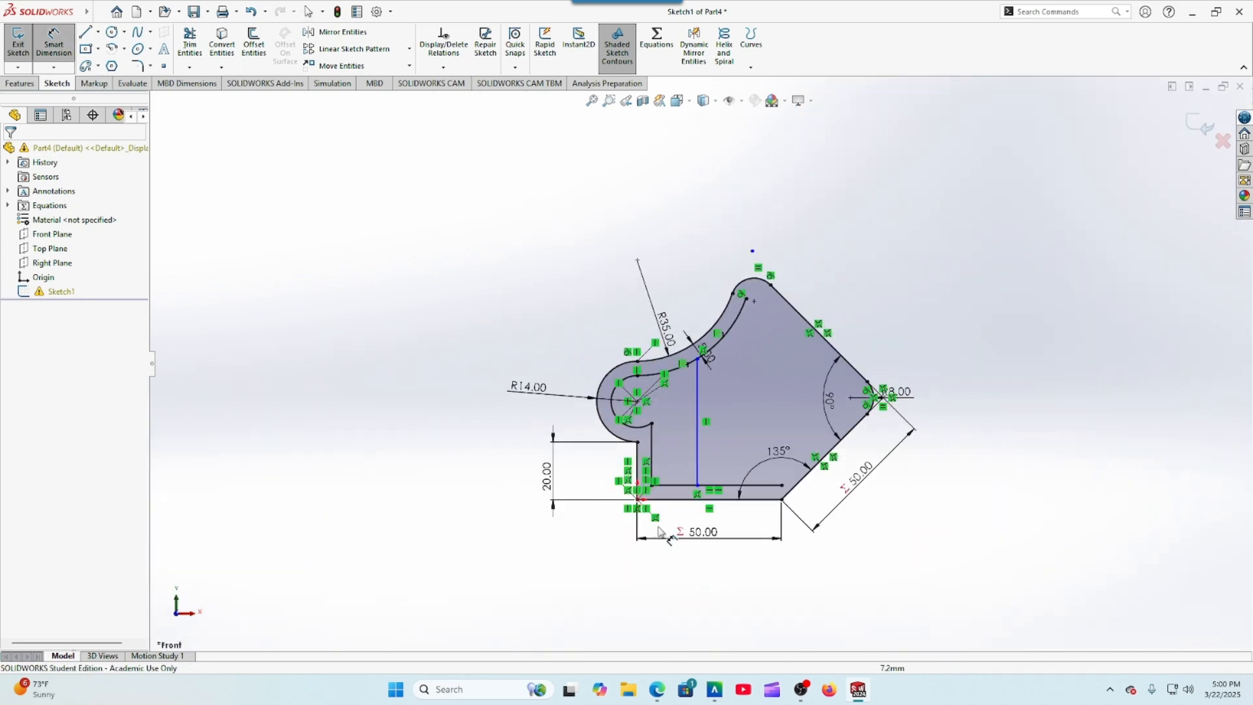
{"action": "left_click", "coordinate": [651, 457]}
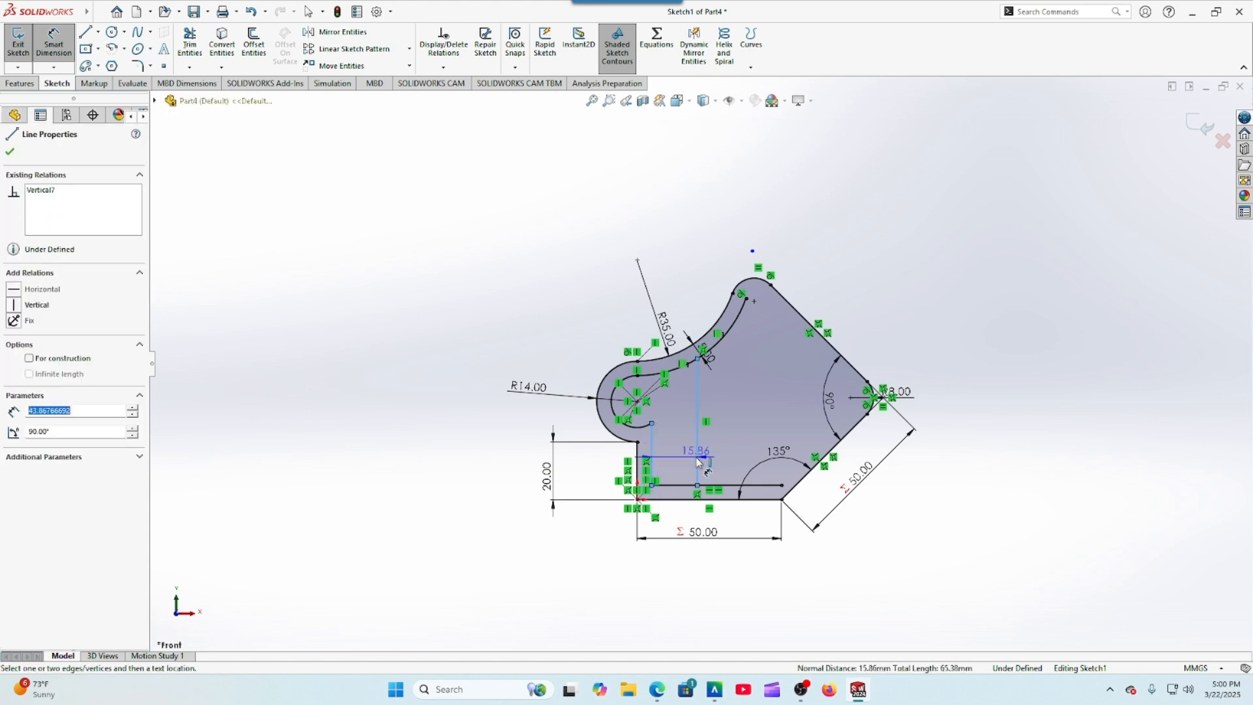
{"action": "left_click", "coordinate": [675, 449]}
{"action": "type", "text": "15"}
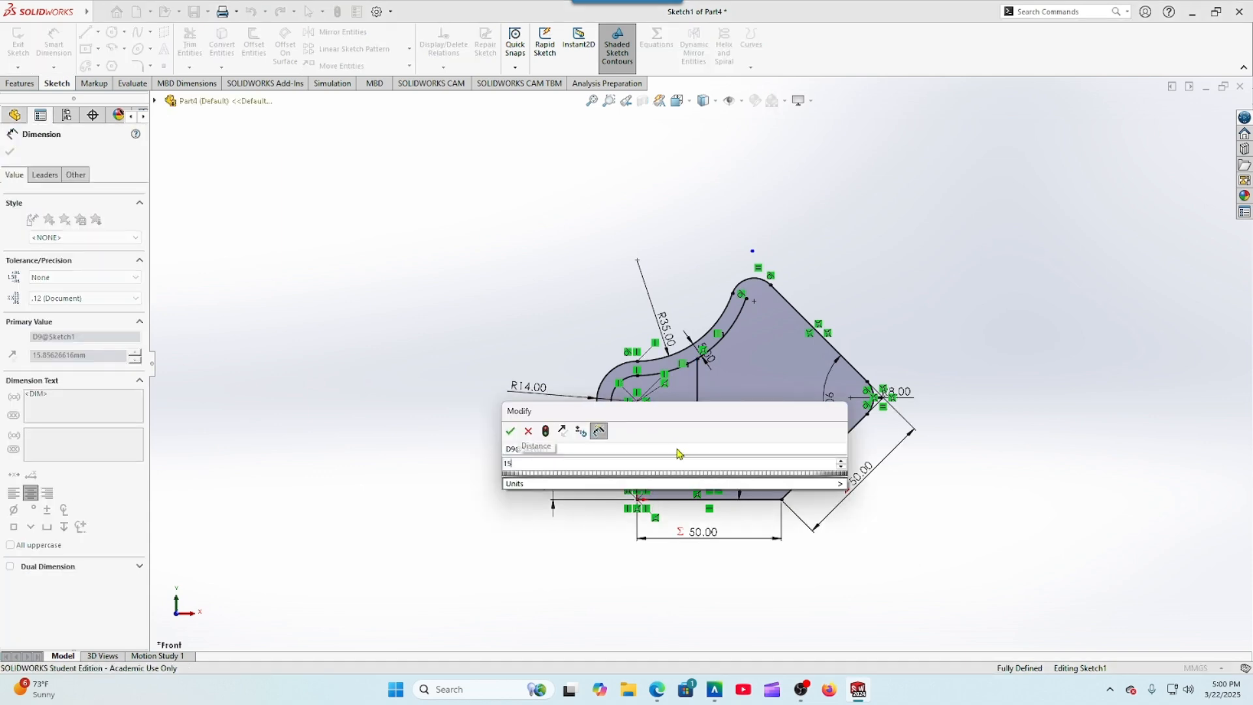
{"action": "key", "text": "Return"}
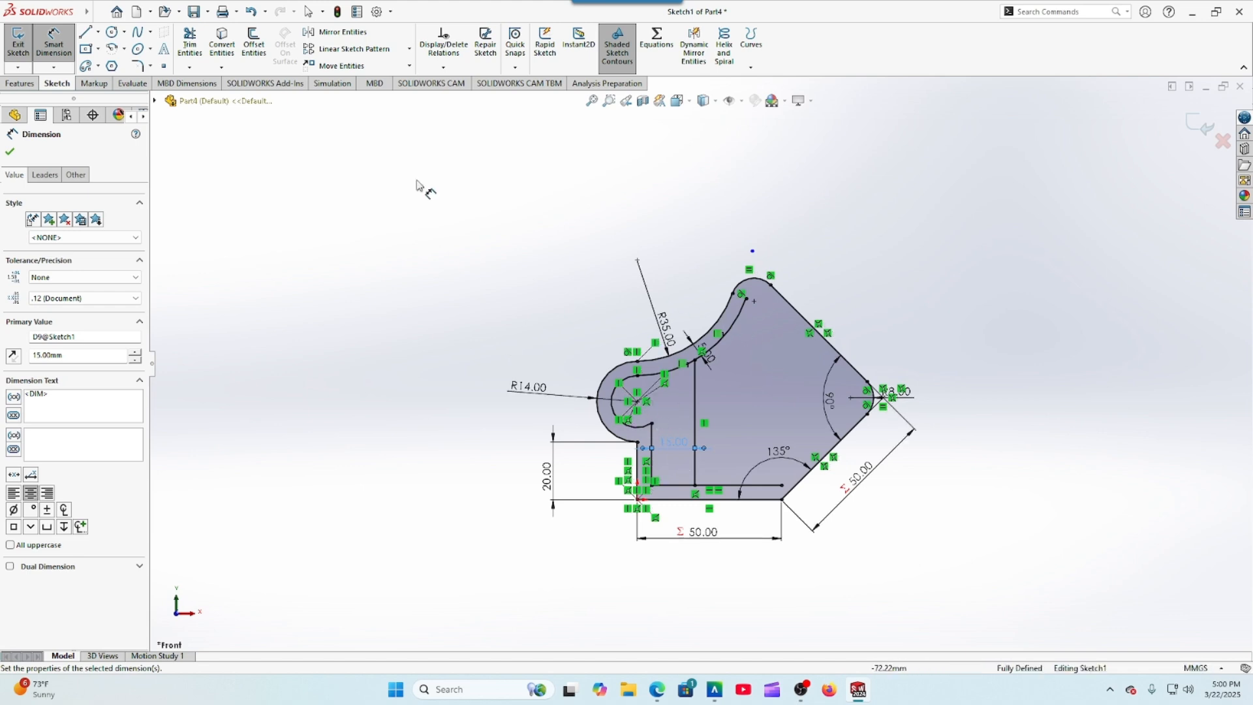
{"action": "left_click", "coordinate": [10, 152]}
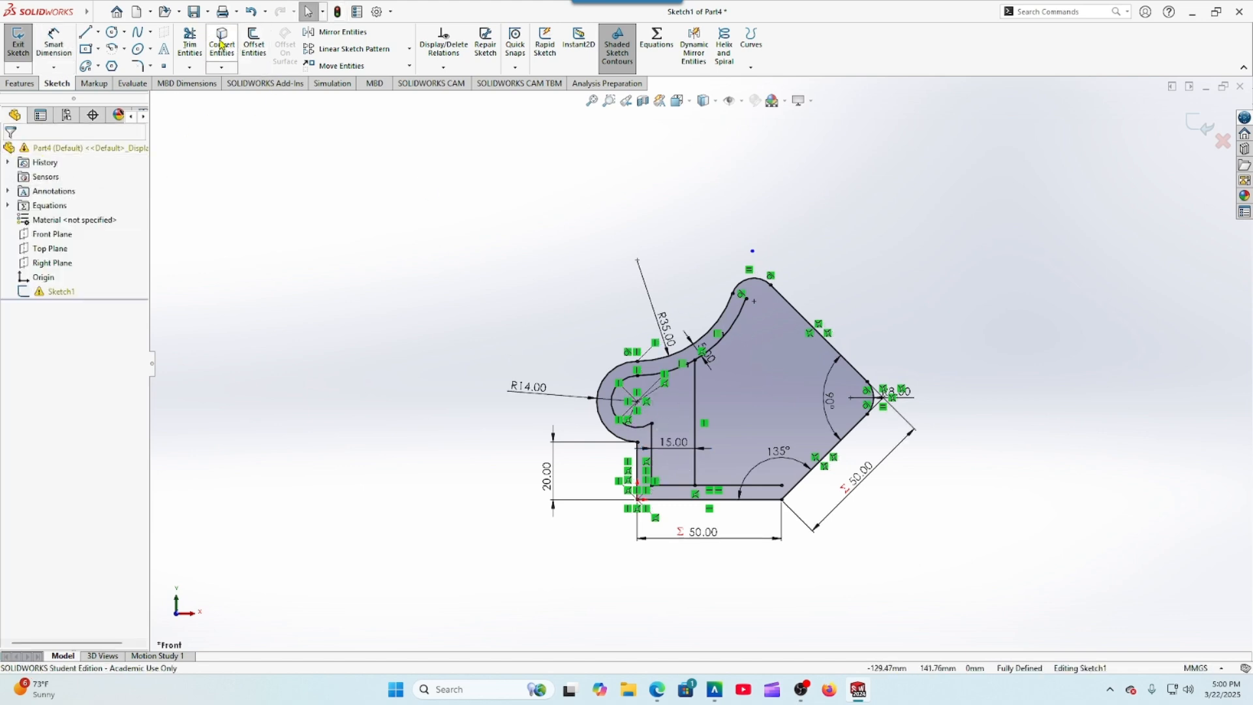
Step: Trim the offset R35 arc and offset bottom line where they extend beyond the pocket's long vertical line
{"action": "left_click", "coordinate": [190, 43]}
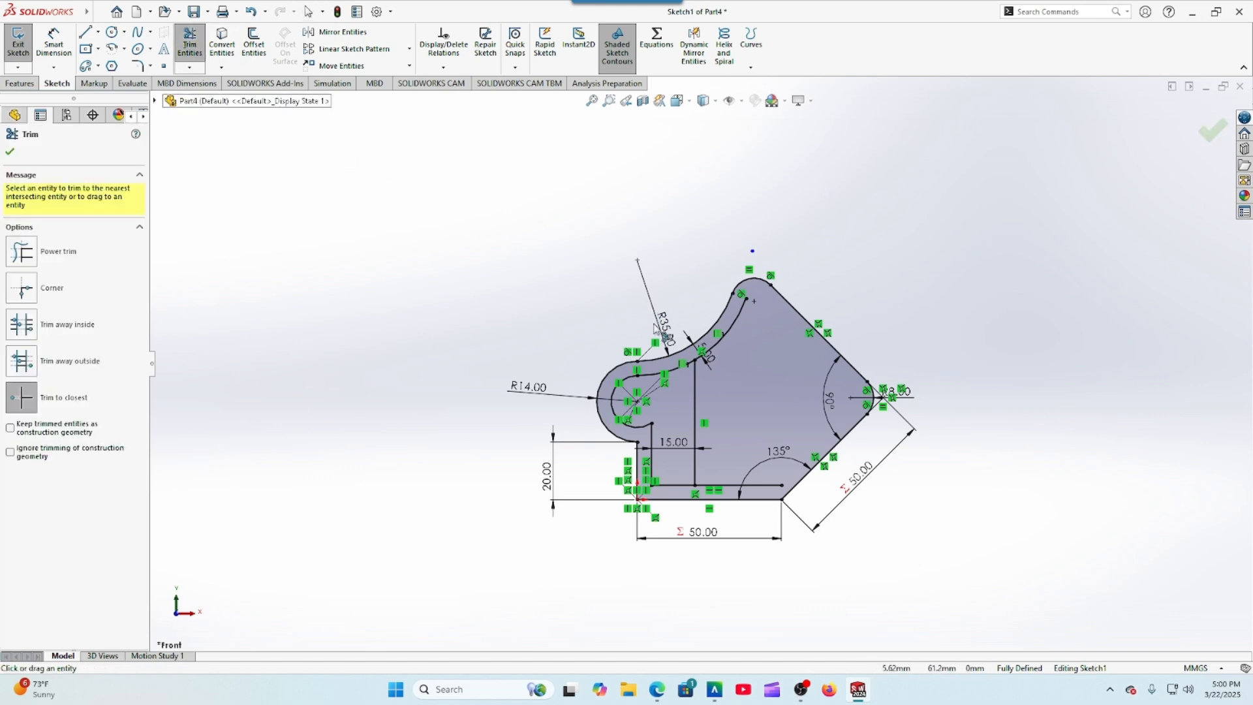
{"action": "left_click", "coordinate": [717, 350]}
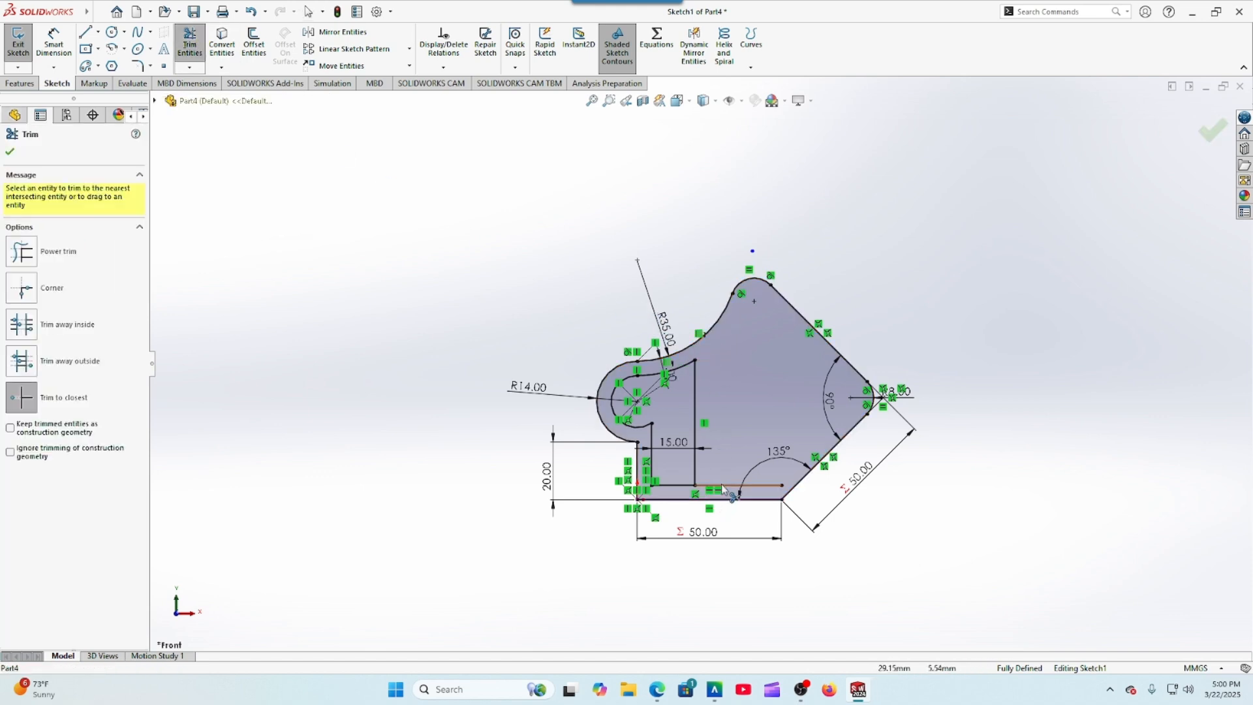
{"action": "left_click", "coordinate": [731, 487]}
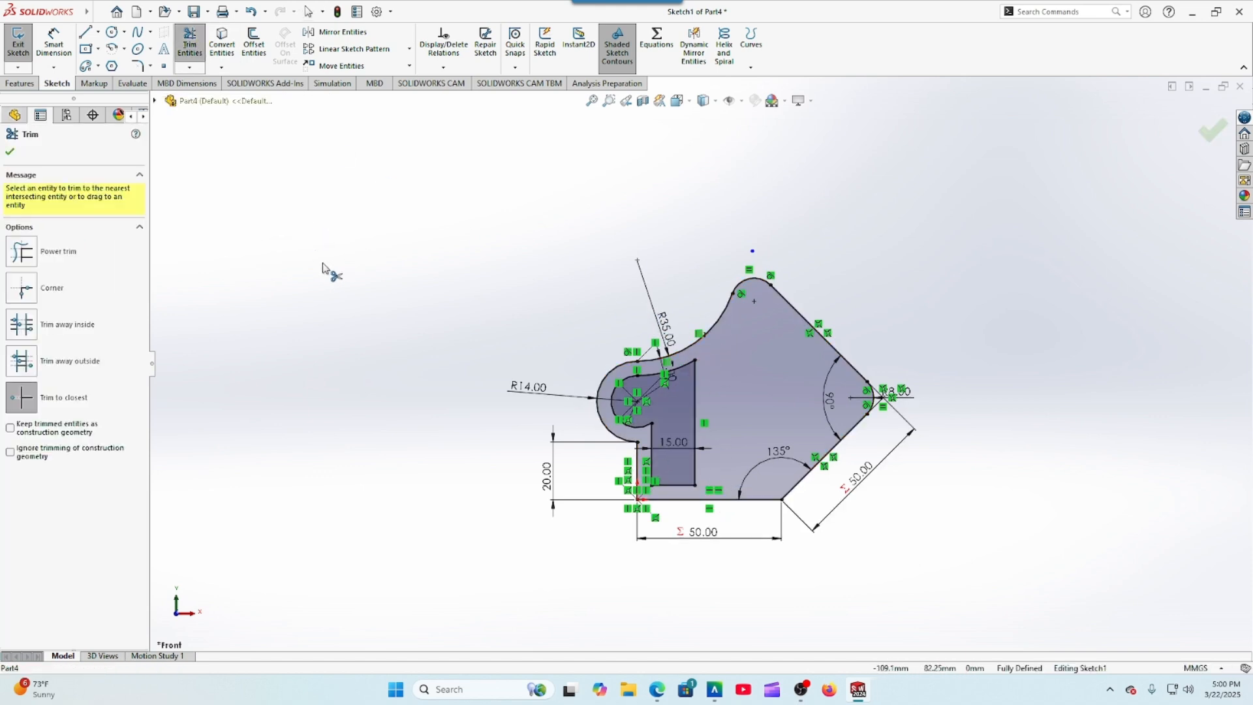
{"action": "left_click", "coordinate": [9, 154]}
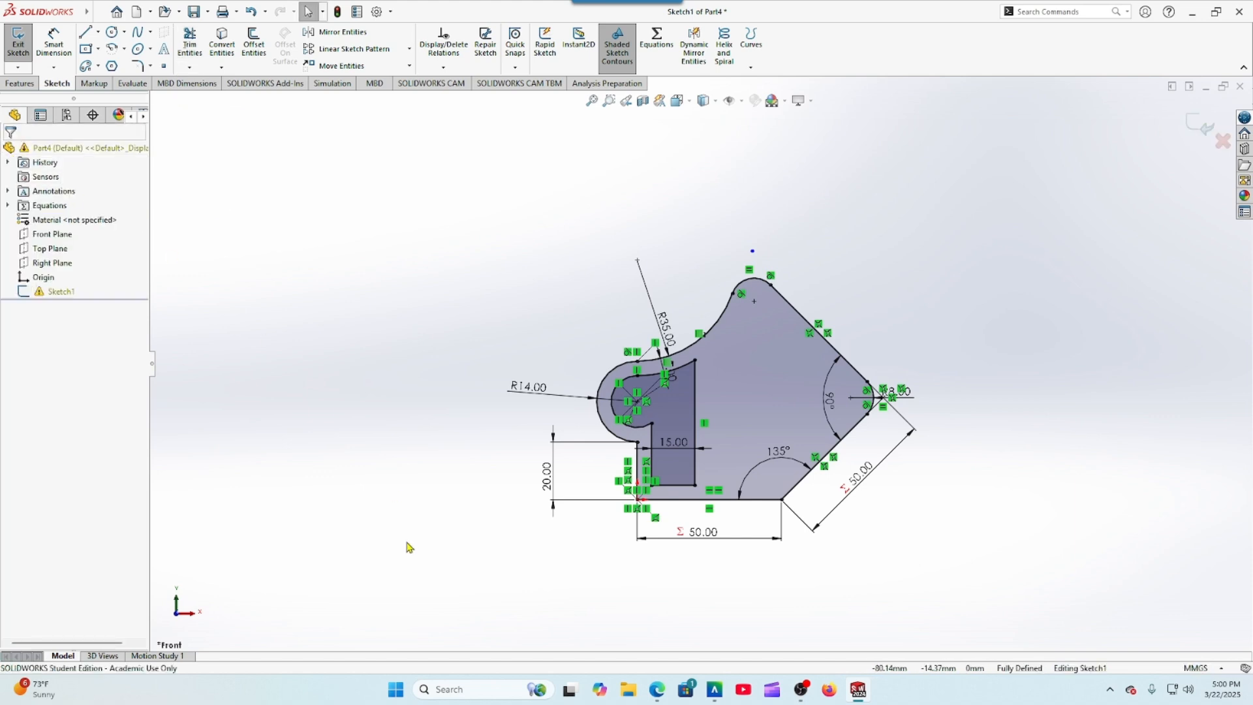
Step: Switch to the browser to check the pocket on the question 4 drawing and return to SOLIDWORKS
{"action": "left_click", "coordinate": [656, 689]}
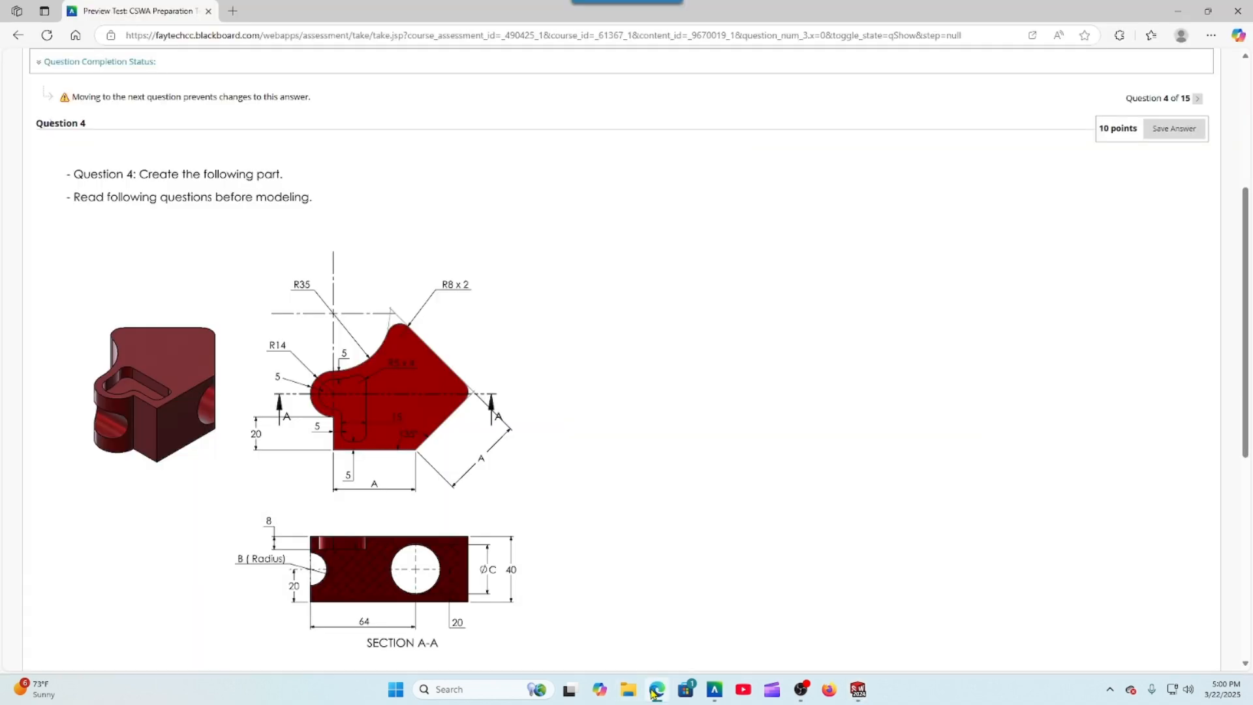
{"action": "left_click", "coordinate": [858, 690]}
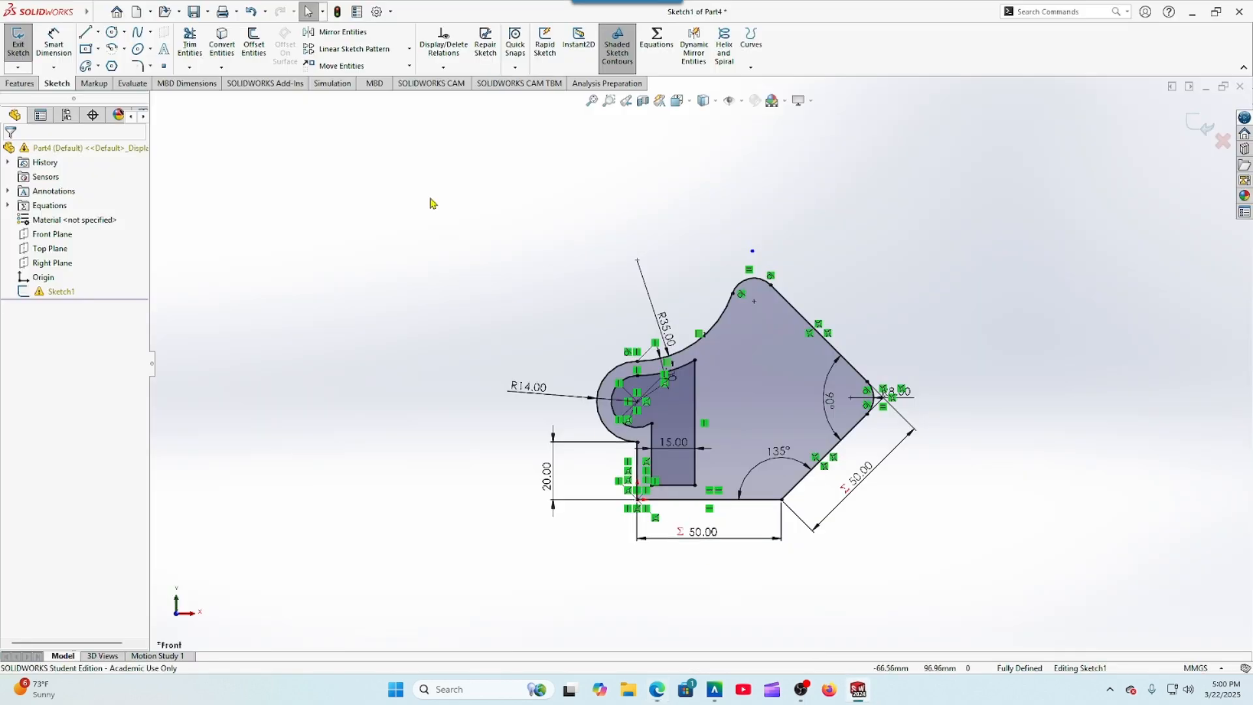
Step: Round the four sharp corners of the inner pocket profile with 5 mm sketch fillets
{"action": "left_click", "coordinate": [137, 66]}
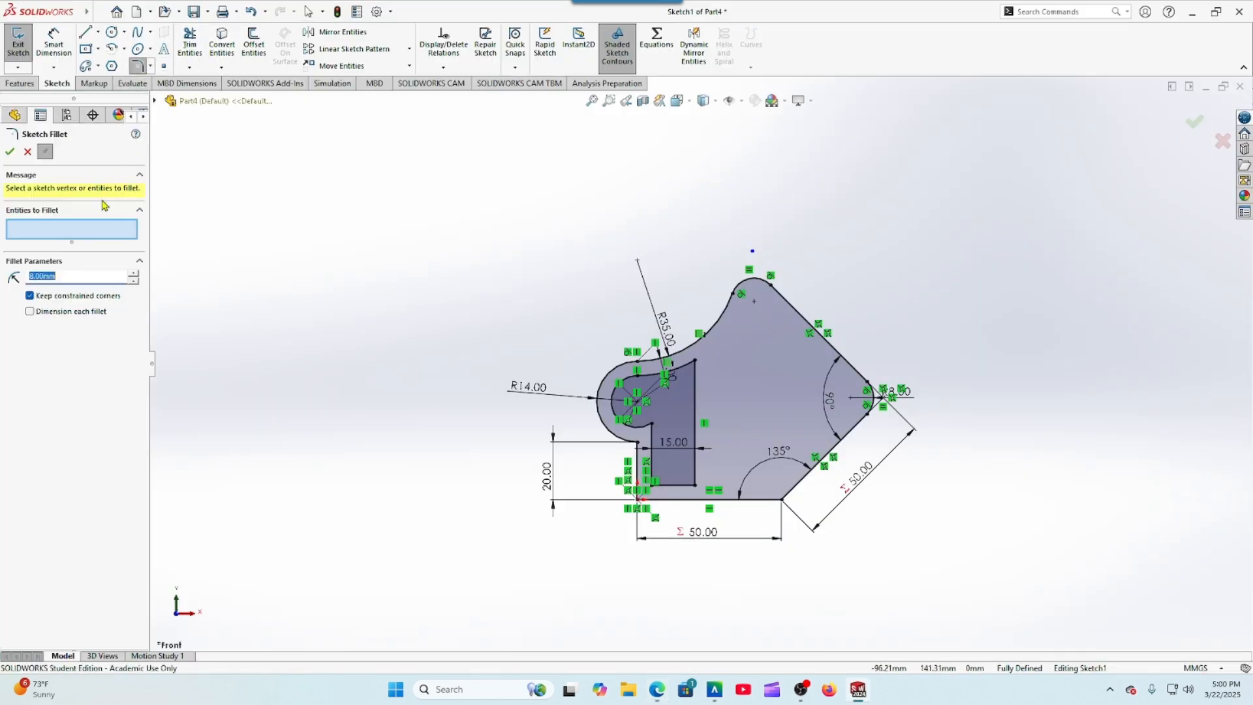
{"action": "type", "text": "5"}
{"action": "left_click", "coordinate": [695, 369]}
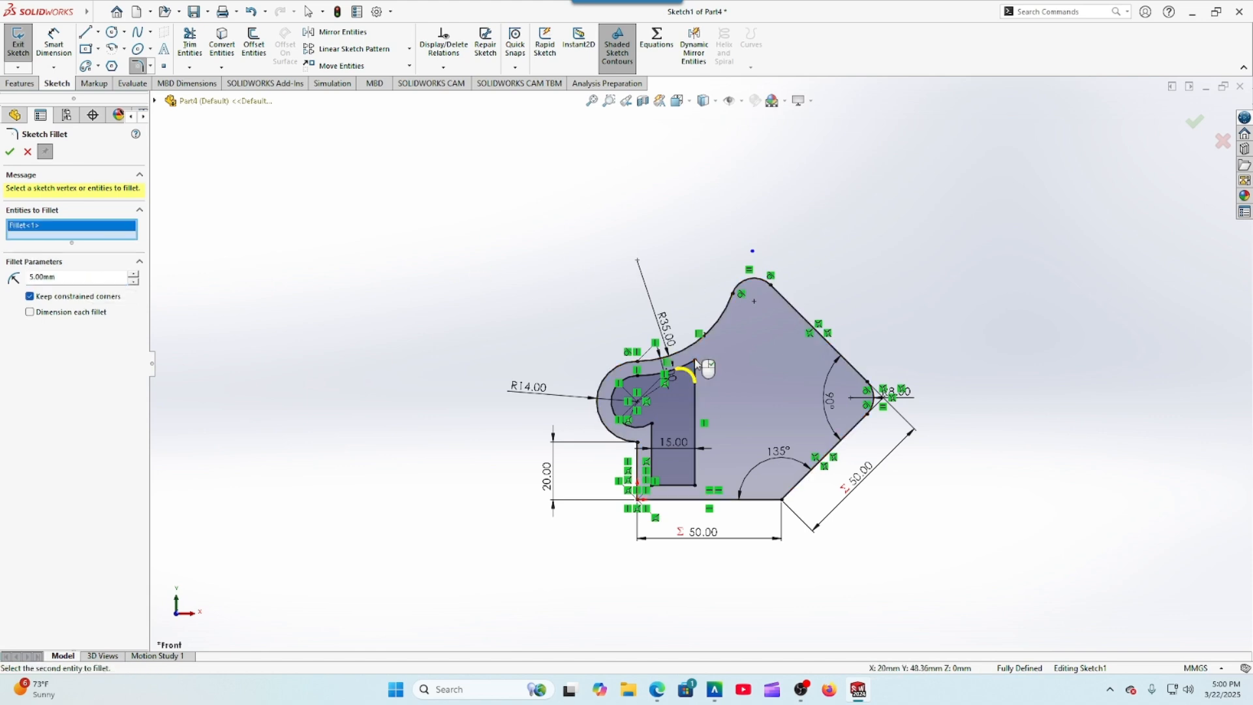
{"action": "left_click", "coordinate": [692, 486]}
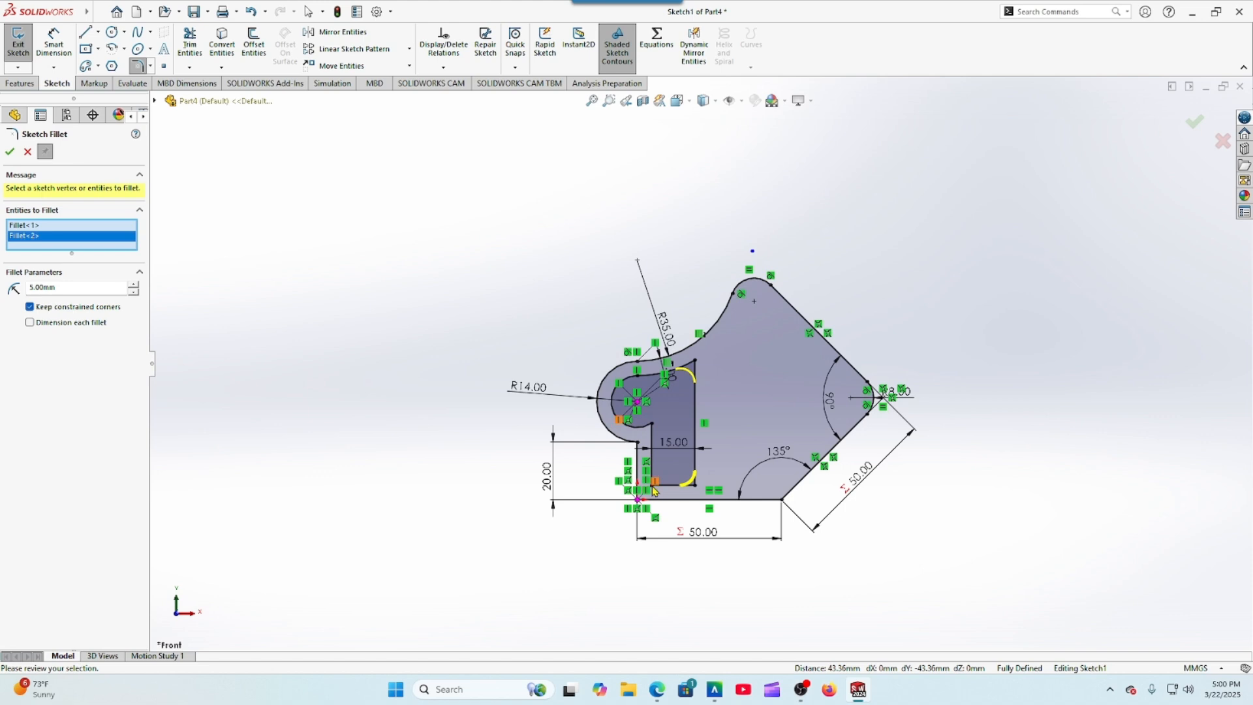
{"action": "scroll", "coordinate": [652, 490], "scroll_direction": "down", "scroll_amount": 5}
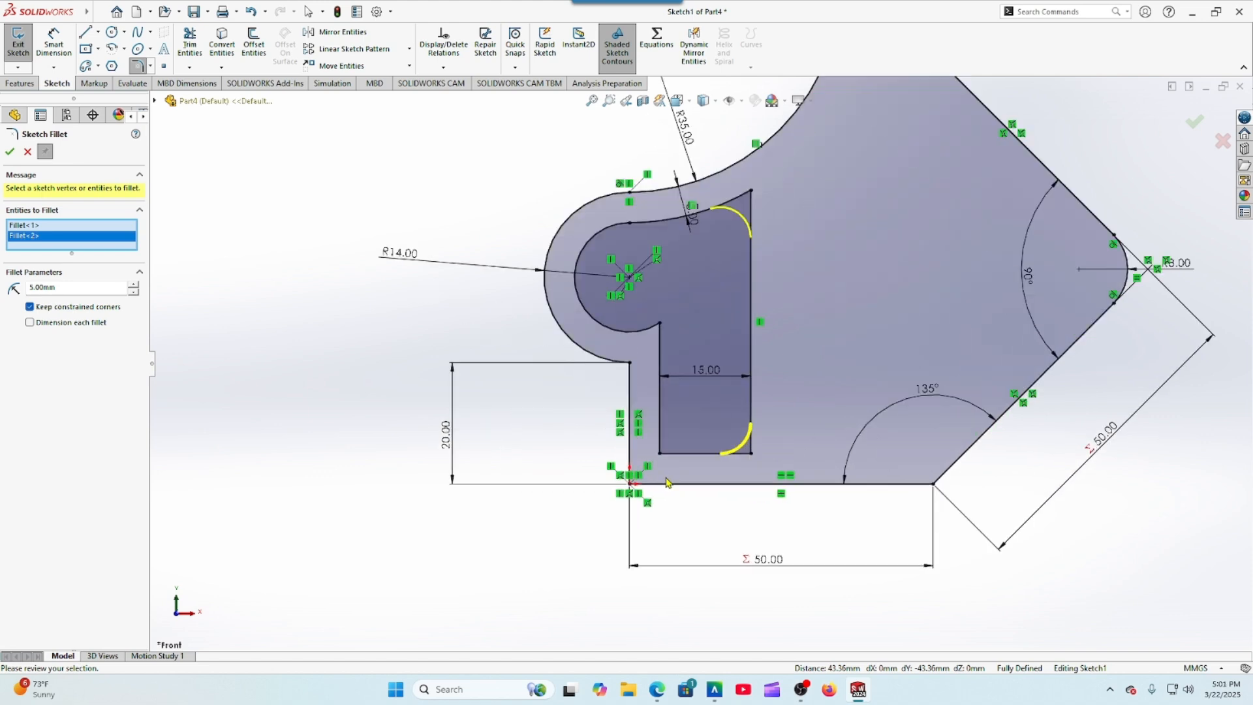
{"action": "left_click", "coordinate": [660, 437]}
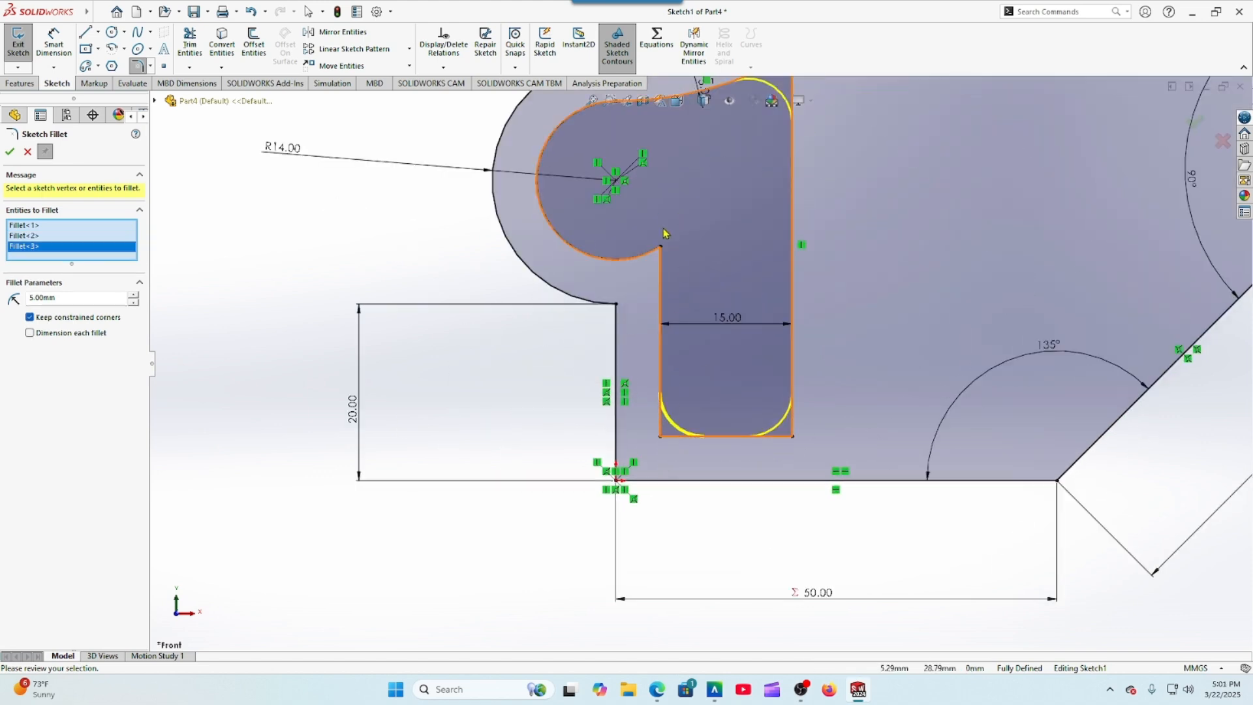
{"action": "left_click", "coordinate": [661, 248]}
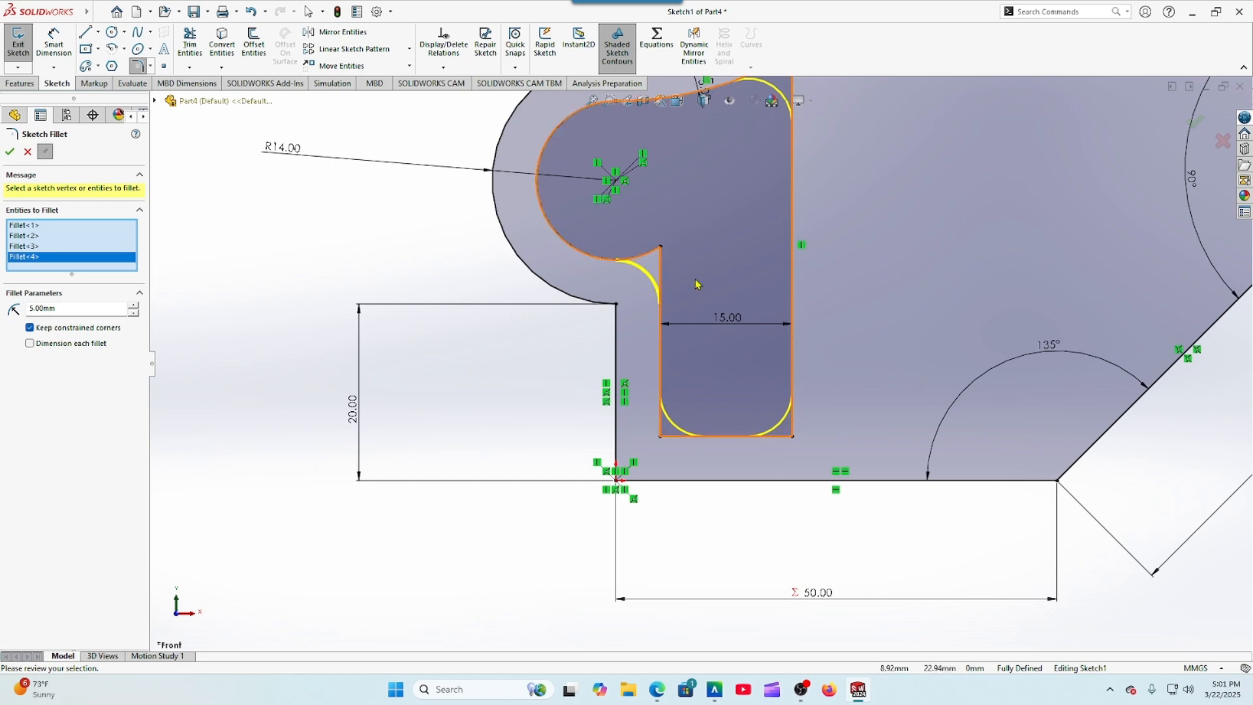
{"action": "left_click", "coordinate": [13, 154]}
{"action": "scroll", "coordinate": [517, 341], "scroll_direction": "up", "scroll_amount": 5}
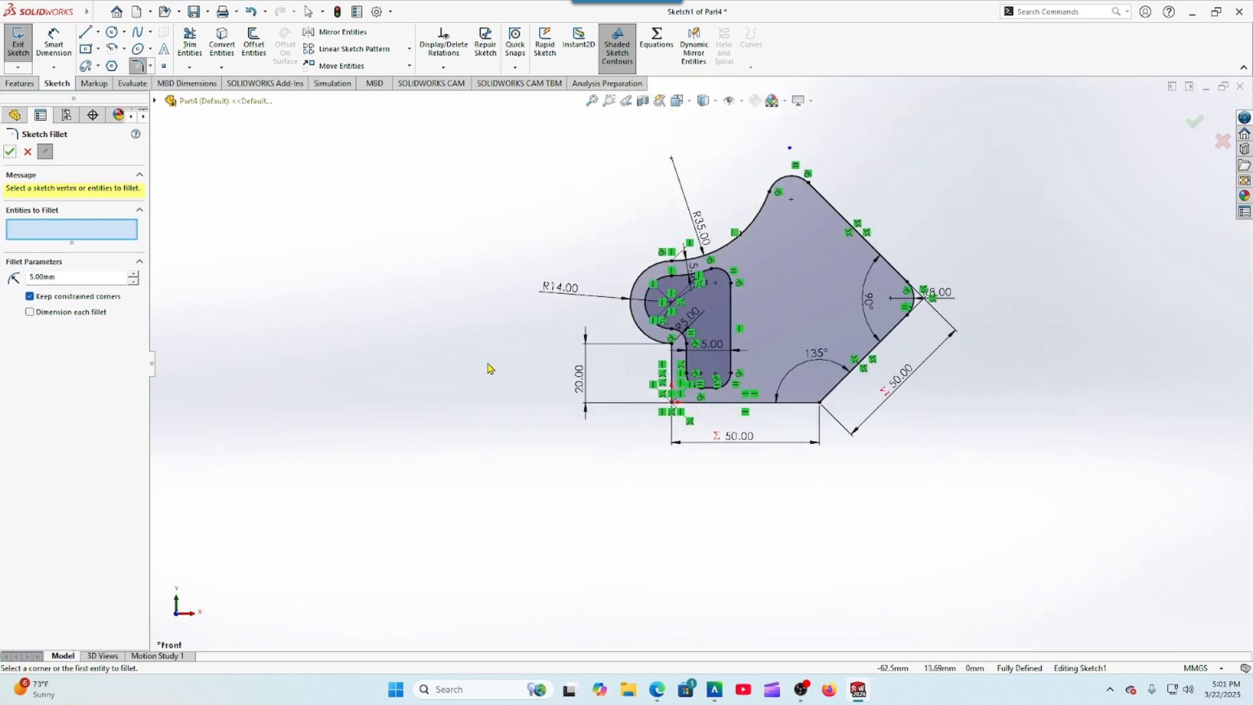
{"action": "scroll", "coordinate": [838, 187], "scroll_direction": "down", "scroll_amount": 2}
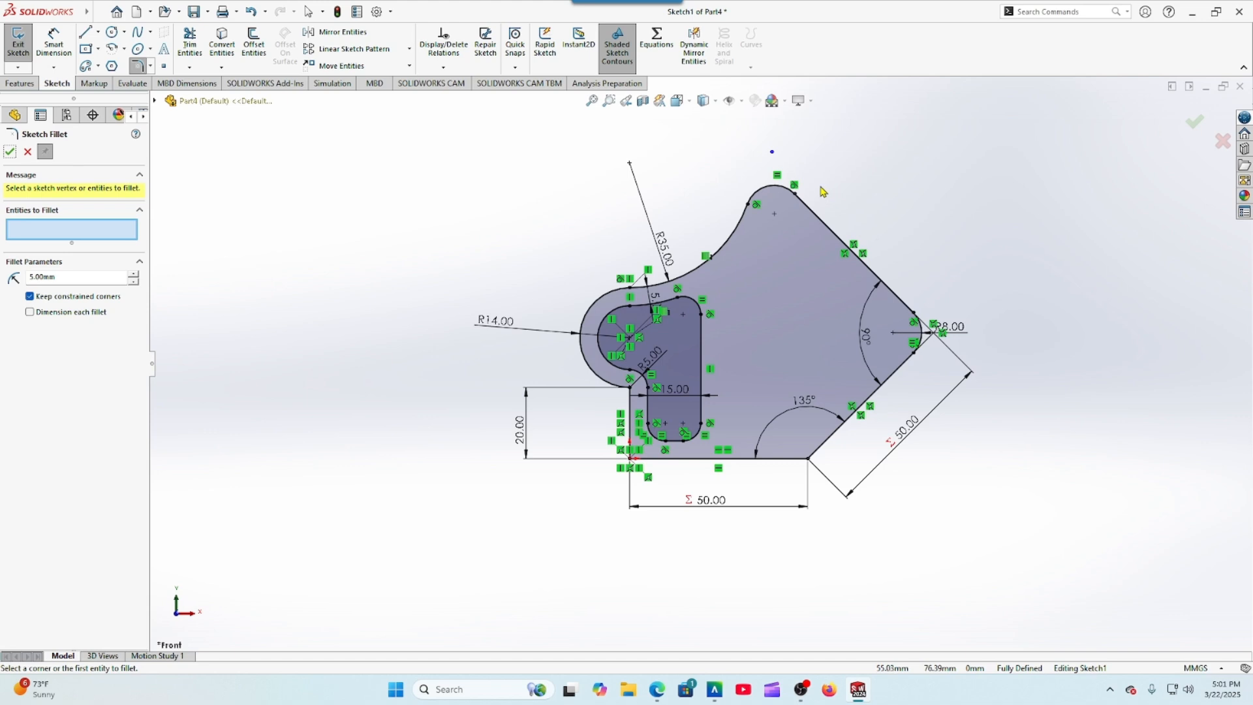
{"action": "left_click", "coordinate": [10, 150]}
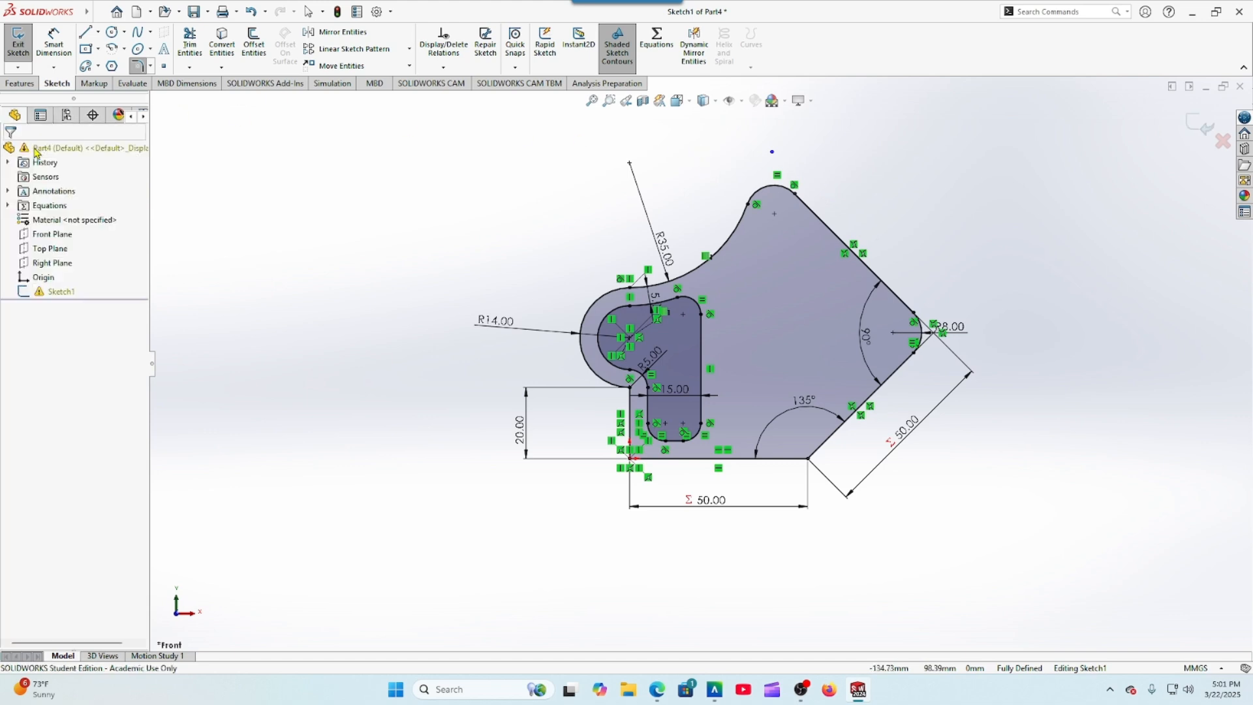
Step: Hide the sketch relation symbols and check the question 4 drawing in the browser before returning to SOLIDWORKS
{"action": "left_click", "coordinate": [742, 101]}
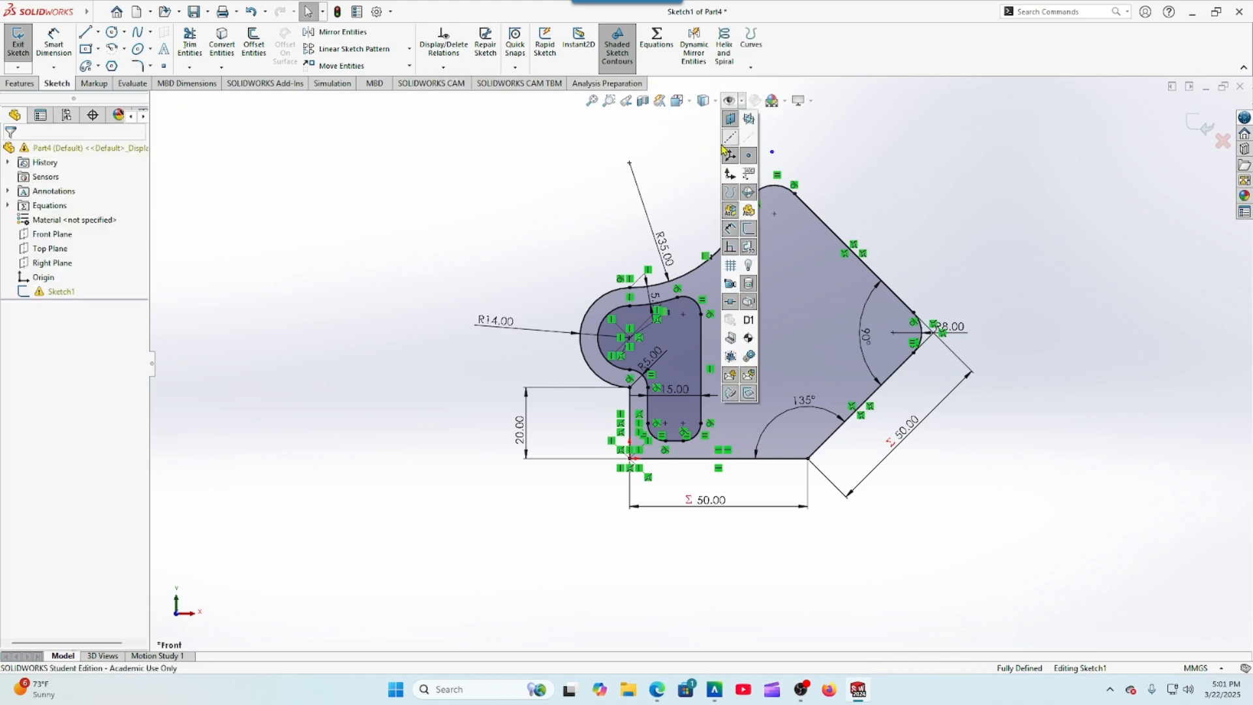
{"action": "left_click", "coordinate": [730, 253]}
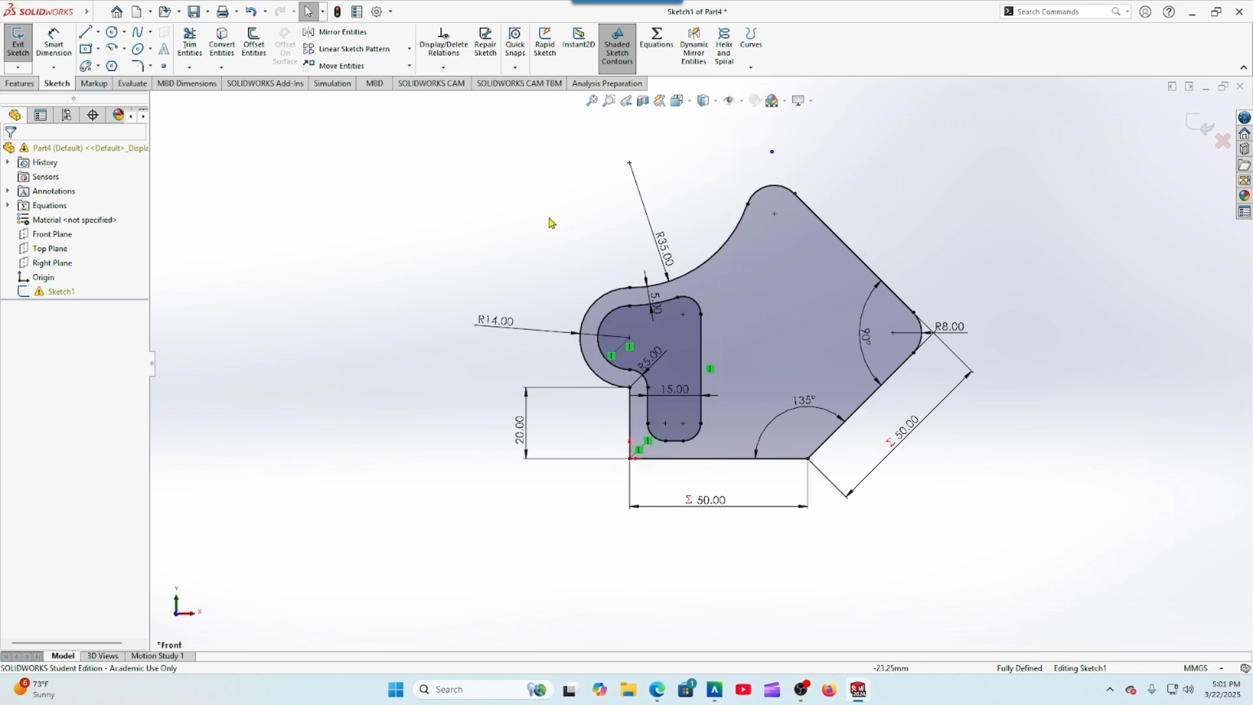
{"action": "left_click", "coordinate": [661, 692]}
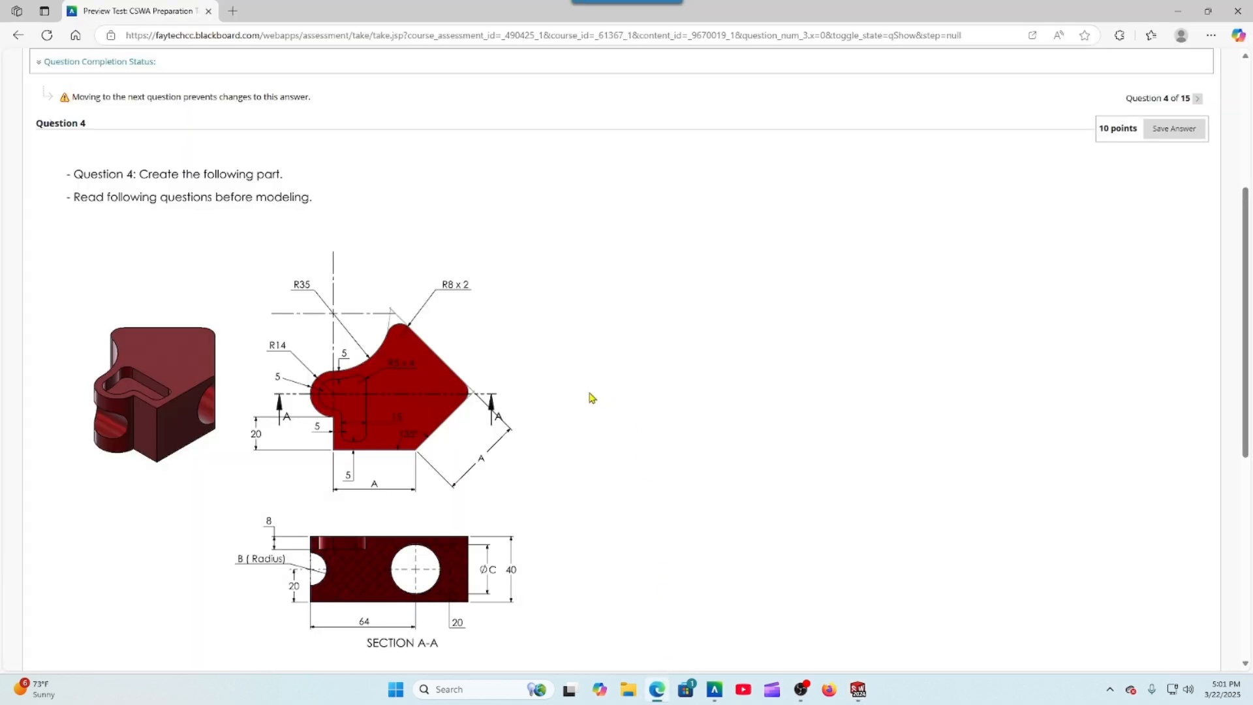
{"action": "left_click", "coordinate": [859, 691]}
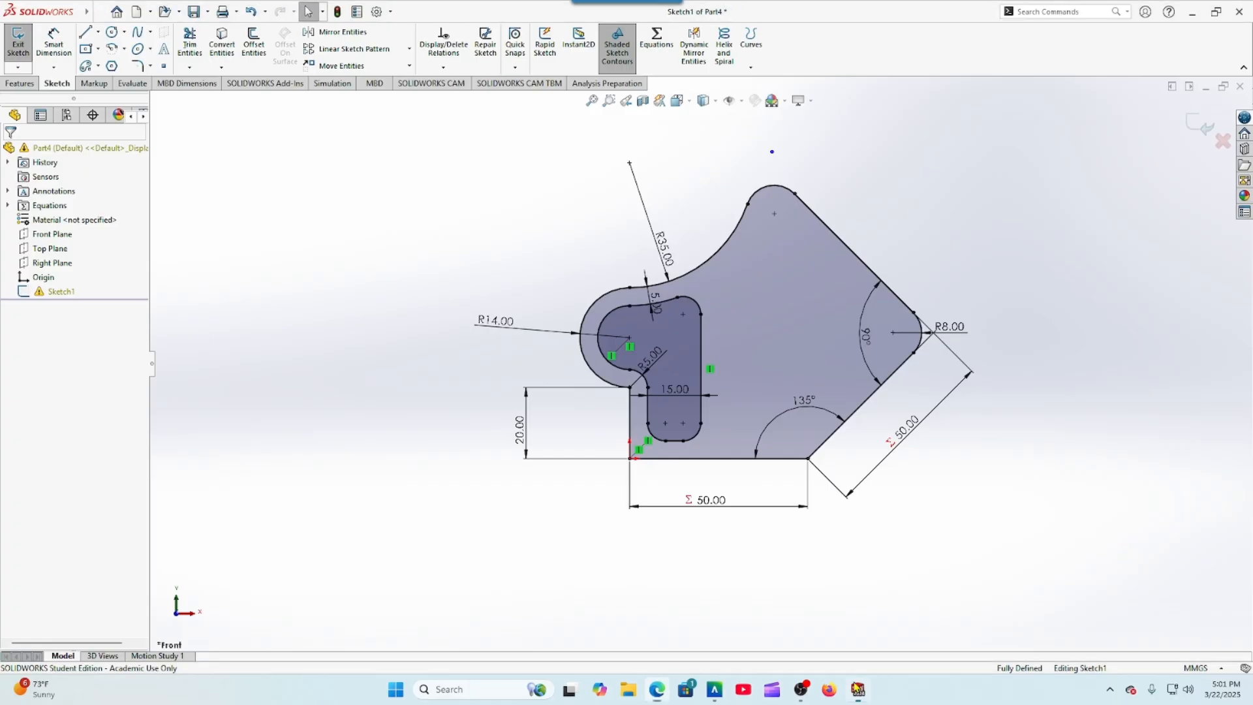
Step: Extrude the sketch's outer contour as a solid blind boss, 10 mm deep in the reversed direction
{"action": "left_click", "coordinate": [19, 84]}
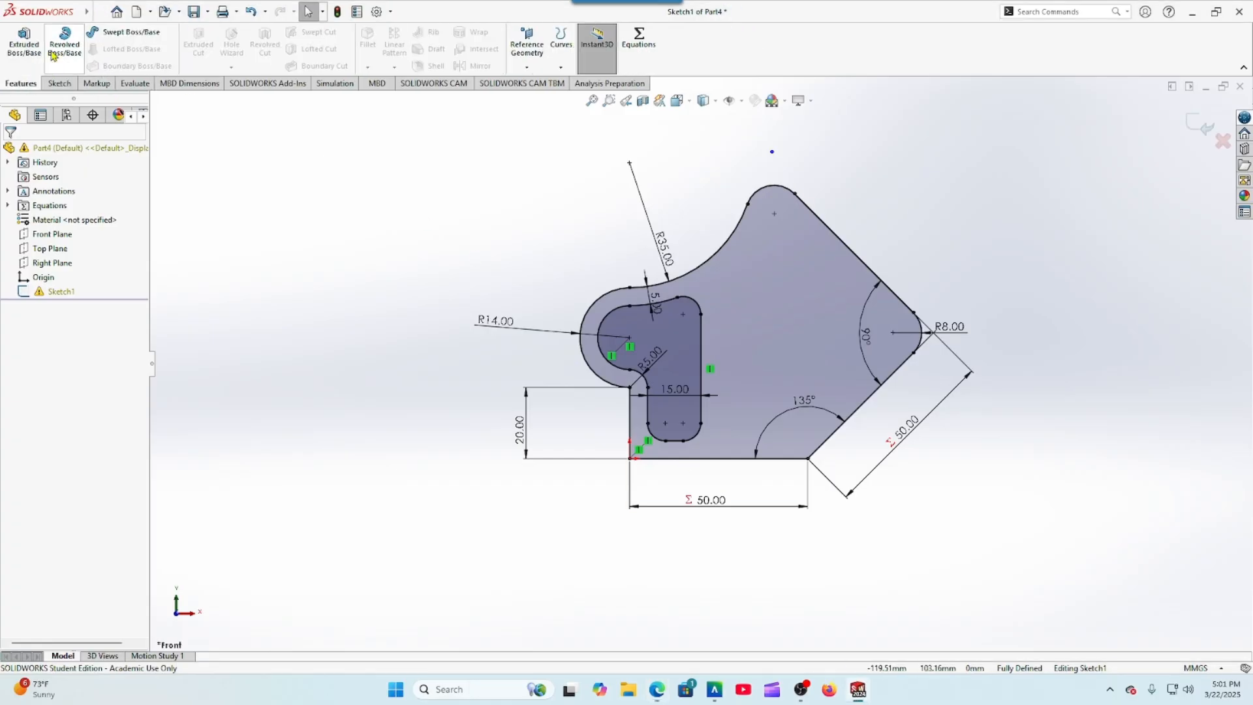
{"action": "left_click", "coordinate": [24, 40]}
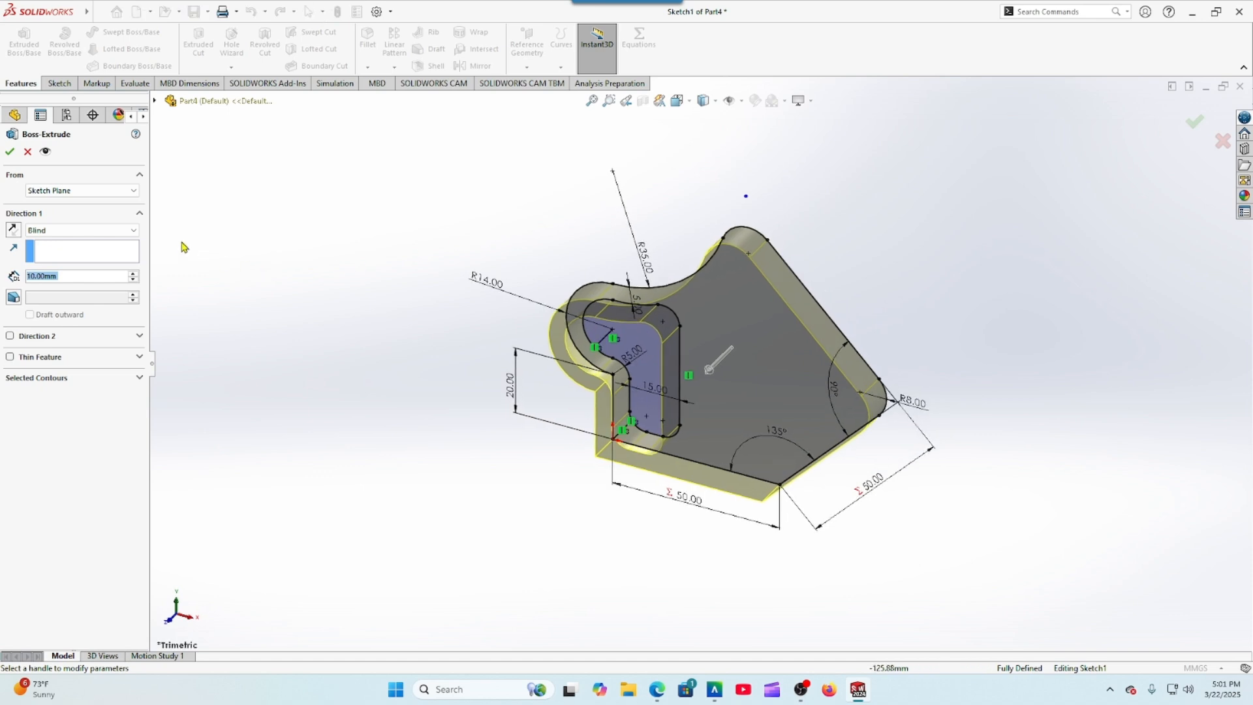
{"action": "left_click", "coordinate": [13, 230]}
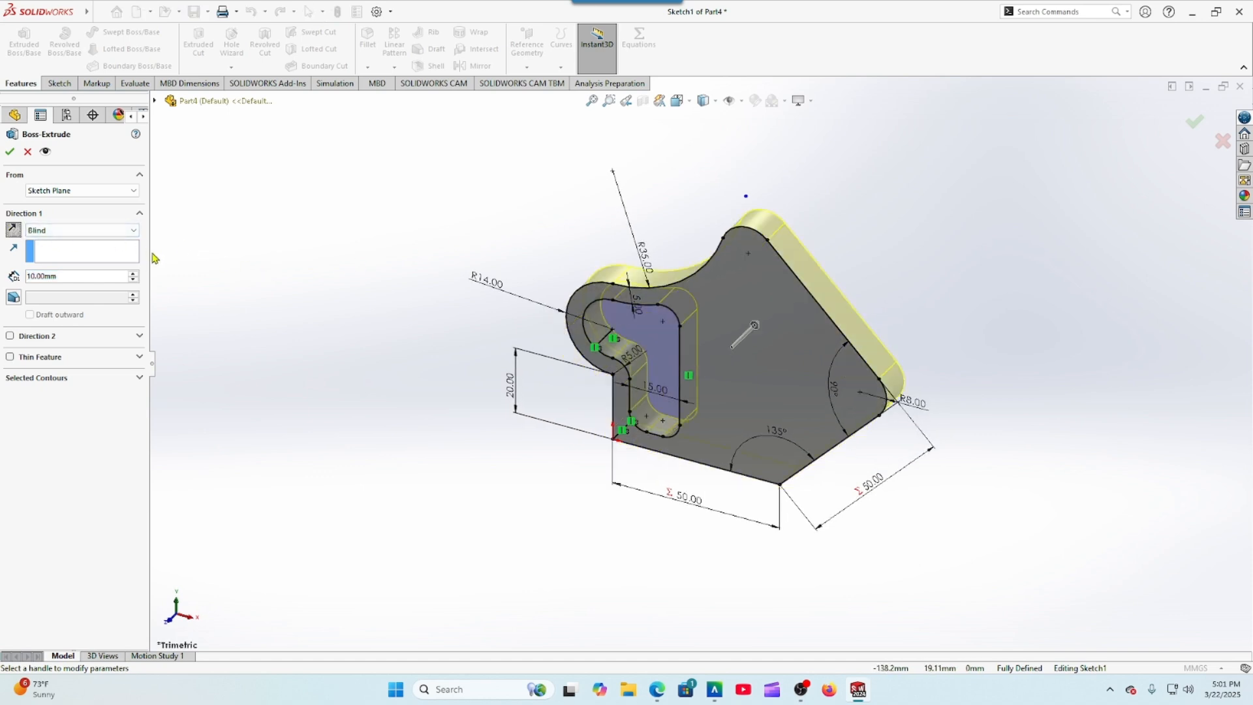
{"action": "left_click", "coordinate": [139, 378]}
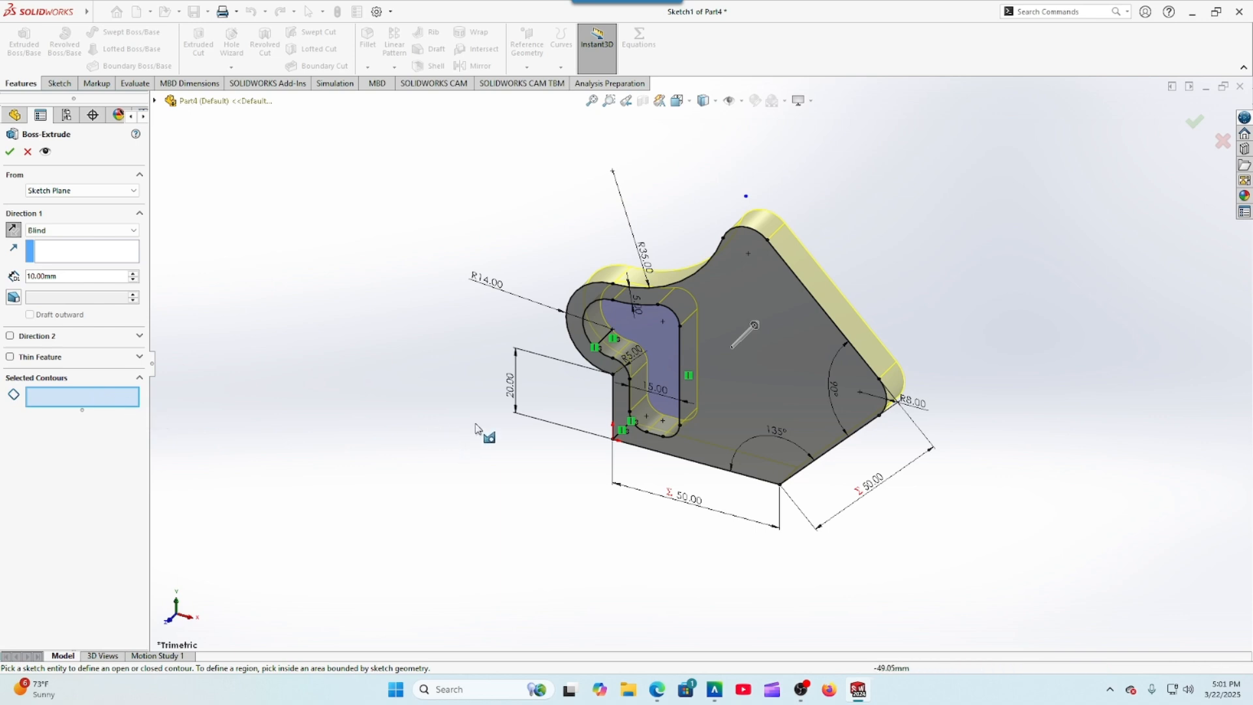
{"action": "left_click", "coordinate": [655, 455]}
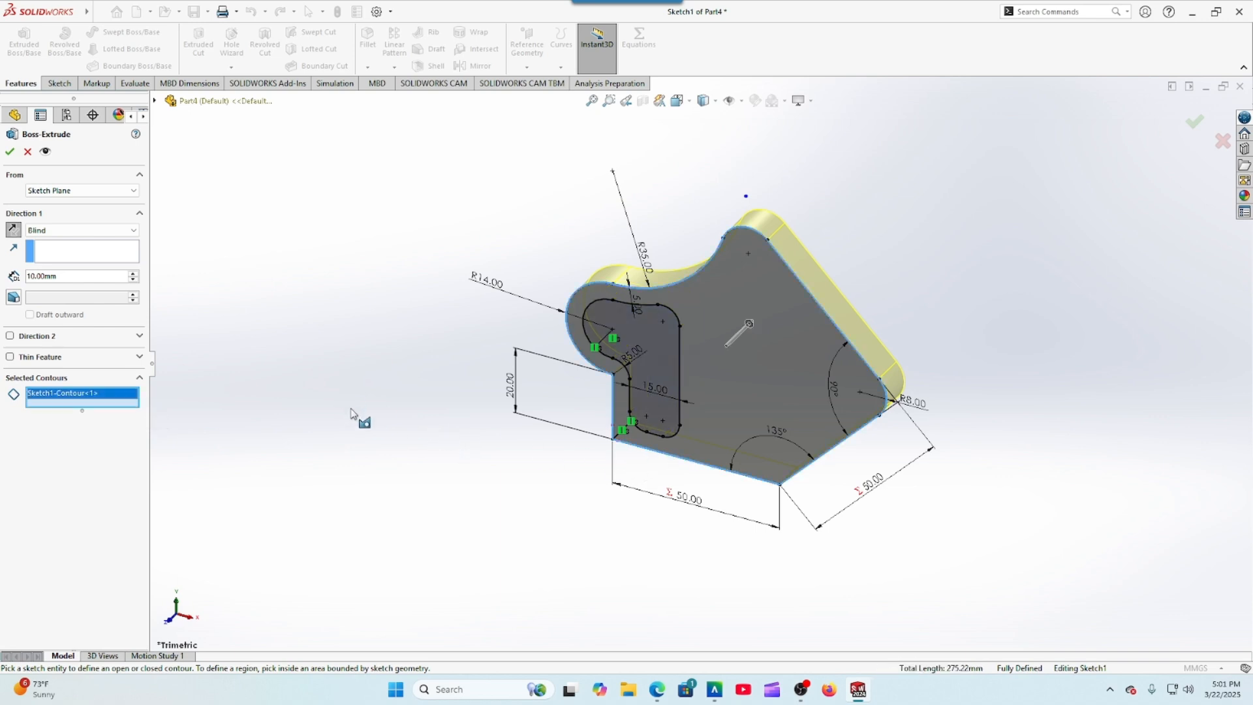
{"action": "left_click", "coordinate": [9, 153]}
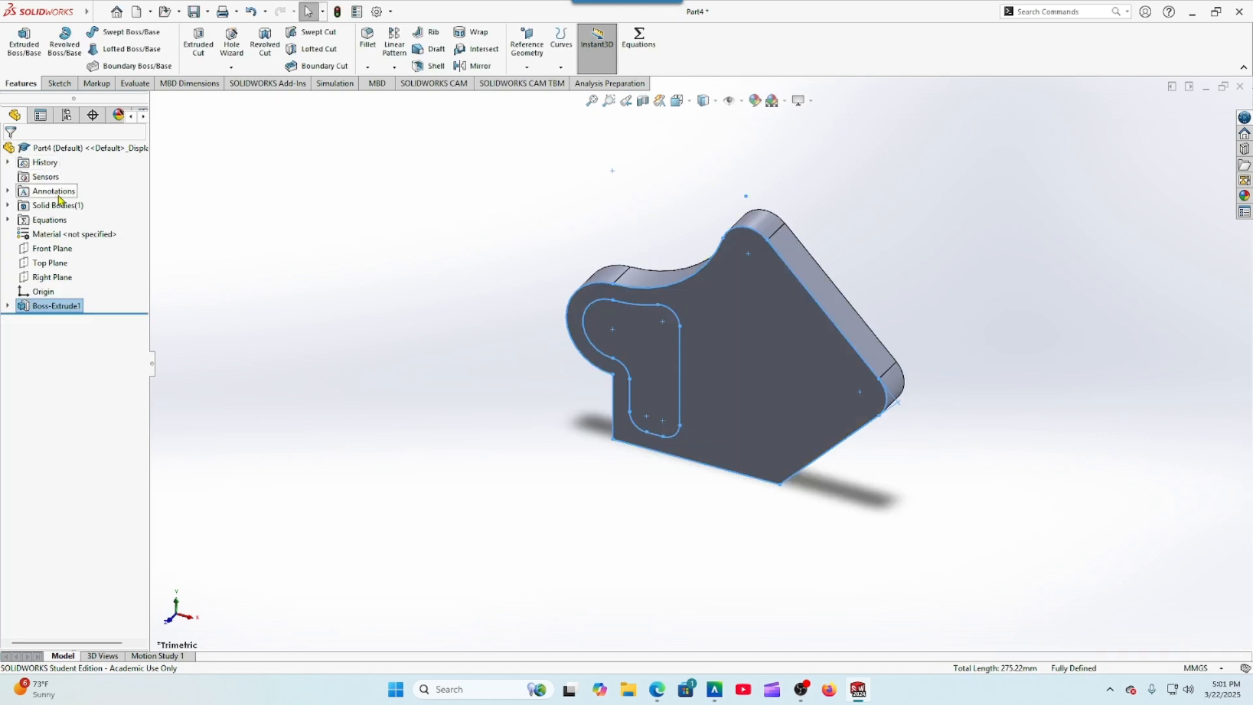
Step: Edit the boss extrusion and set its depth to 40 mm
{"action": "left_click", "coordinate": [23, 306]}
{"action": "left_click", "coordinate": [32, 266]}
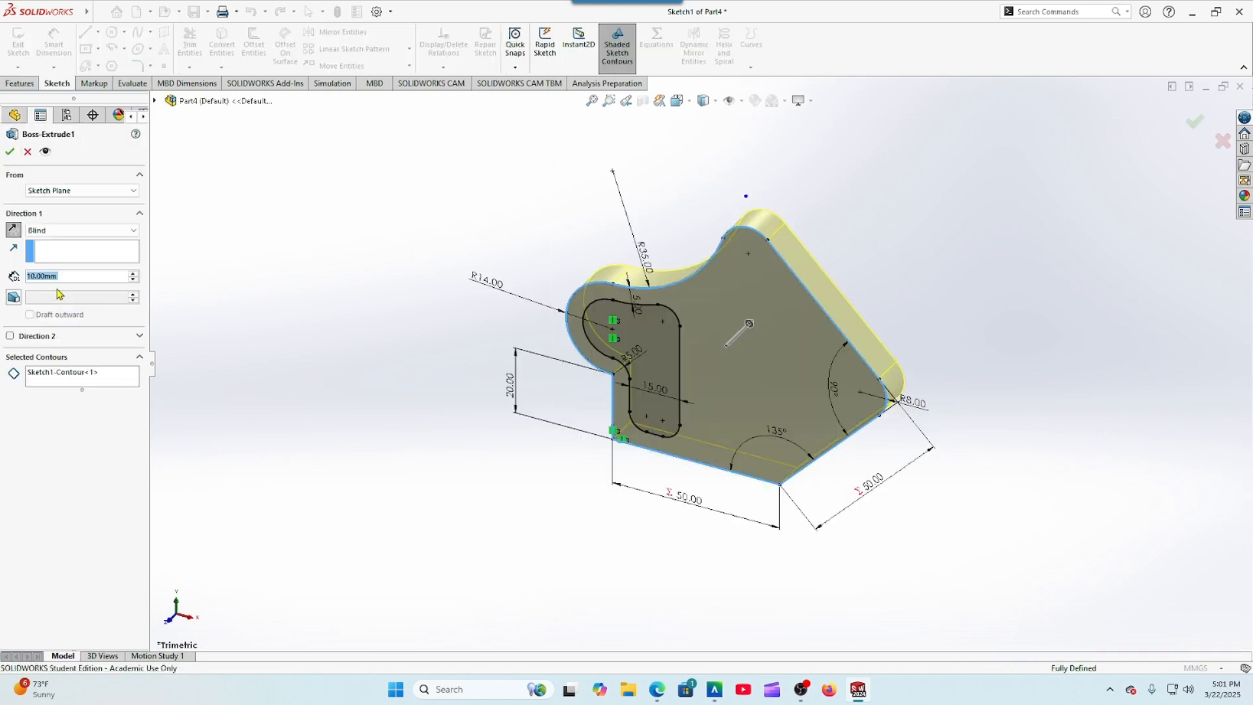
{"action": "type", "text": "40"}
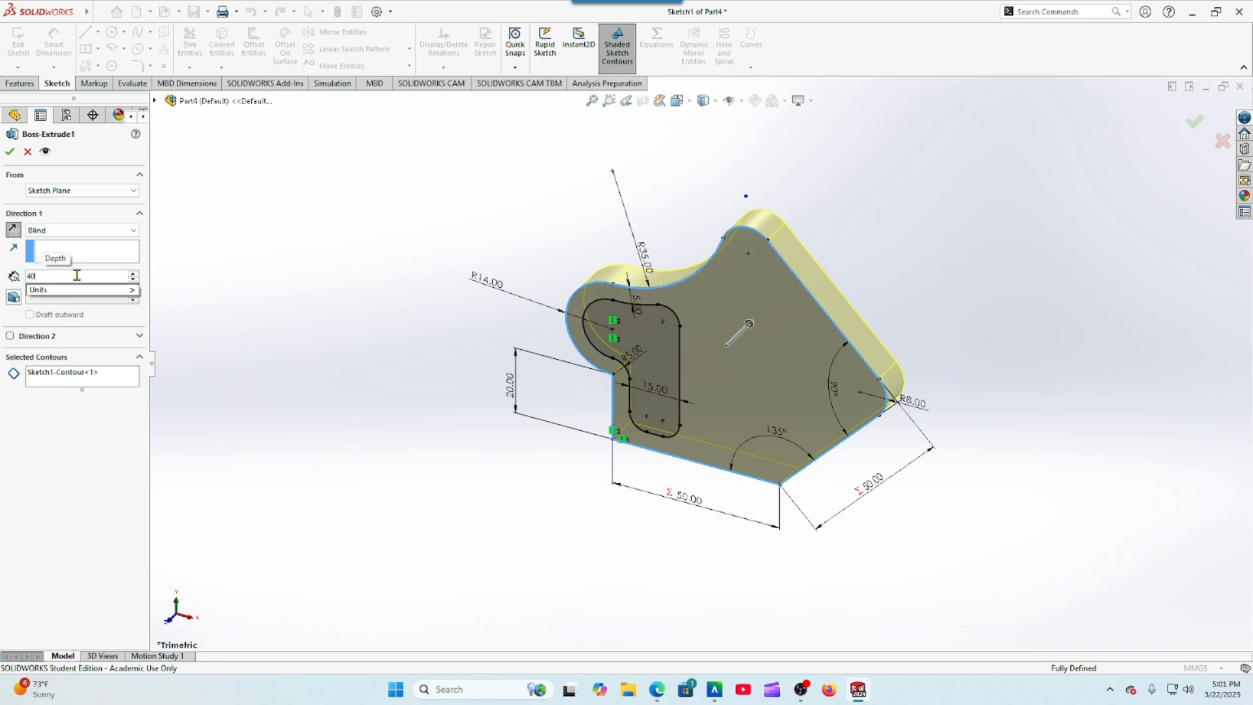
{"action": "key", "text": "Return"}
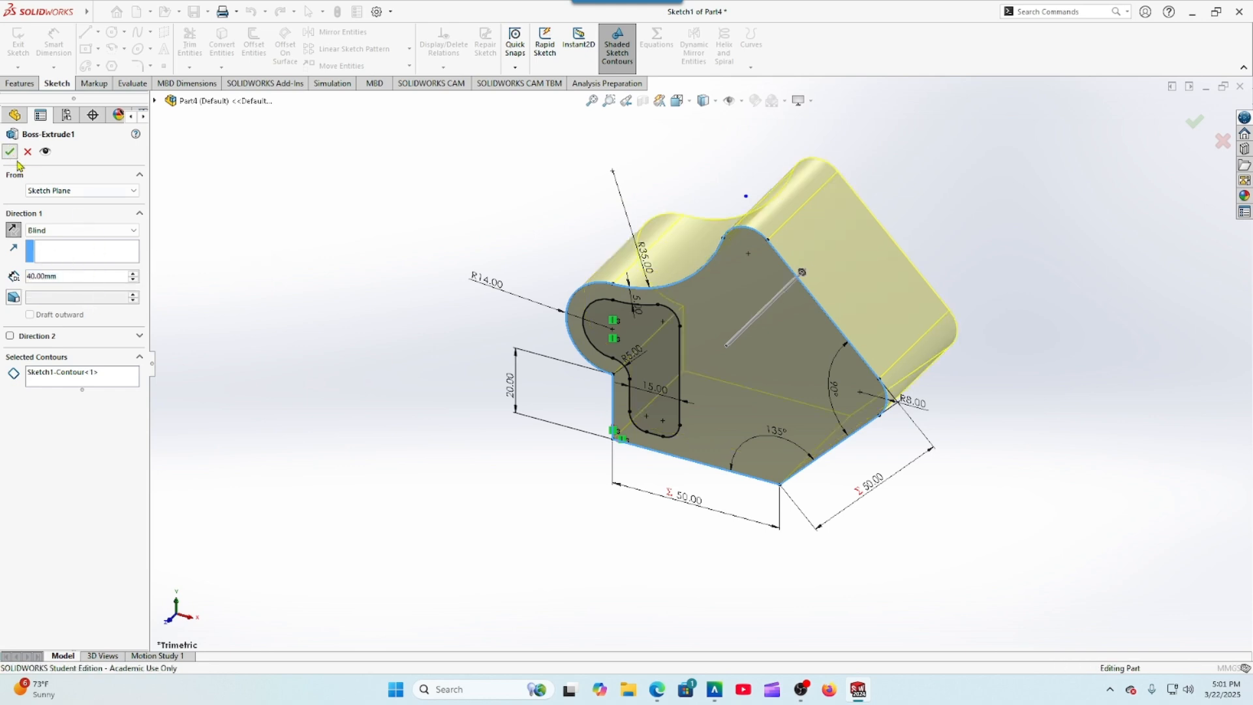
{"action": "left_click", "coordinate": [10, 151]}
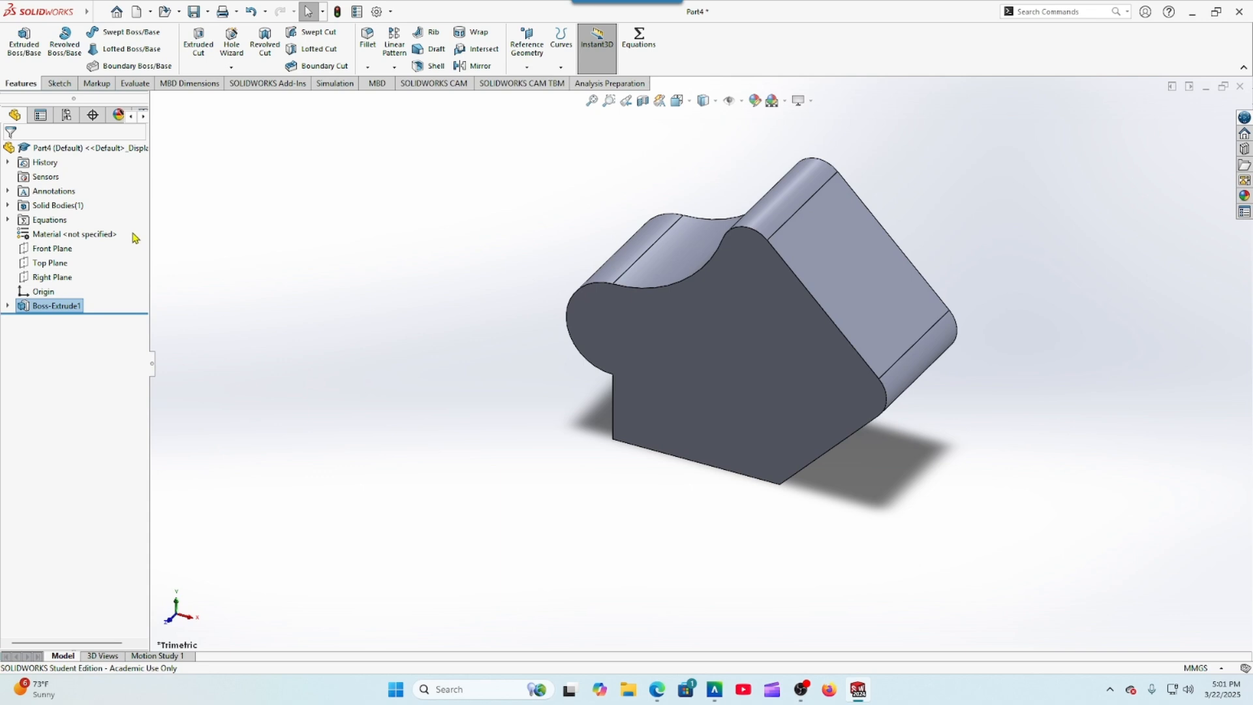
Step: Set up an extruded cut from Sketch1 with a blind depth of 8 mm, checking the pocket depth on the browser drawing
{"action": "left_click", "coordinate": [198, 40]}
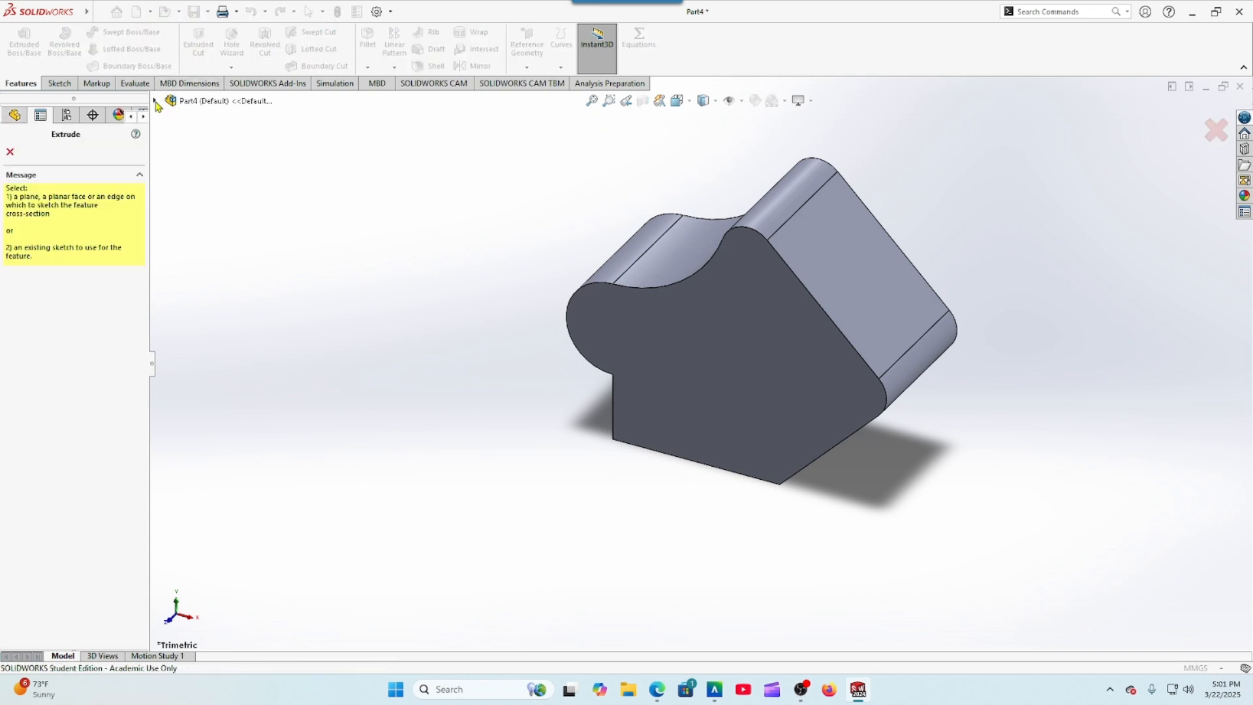
{"action": "left_click", "coordinate": [154, 101]}
{"action": "left_click", "coordinate": [170, 260]}
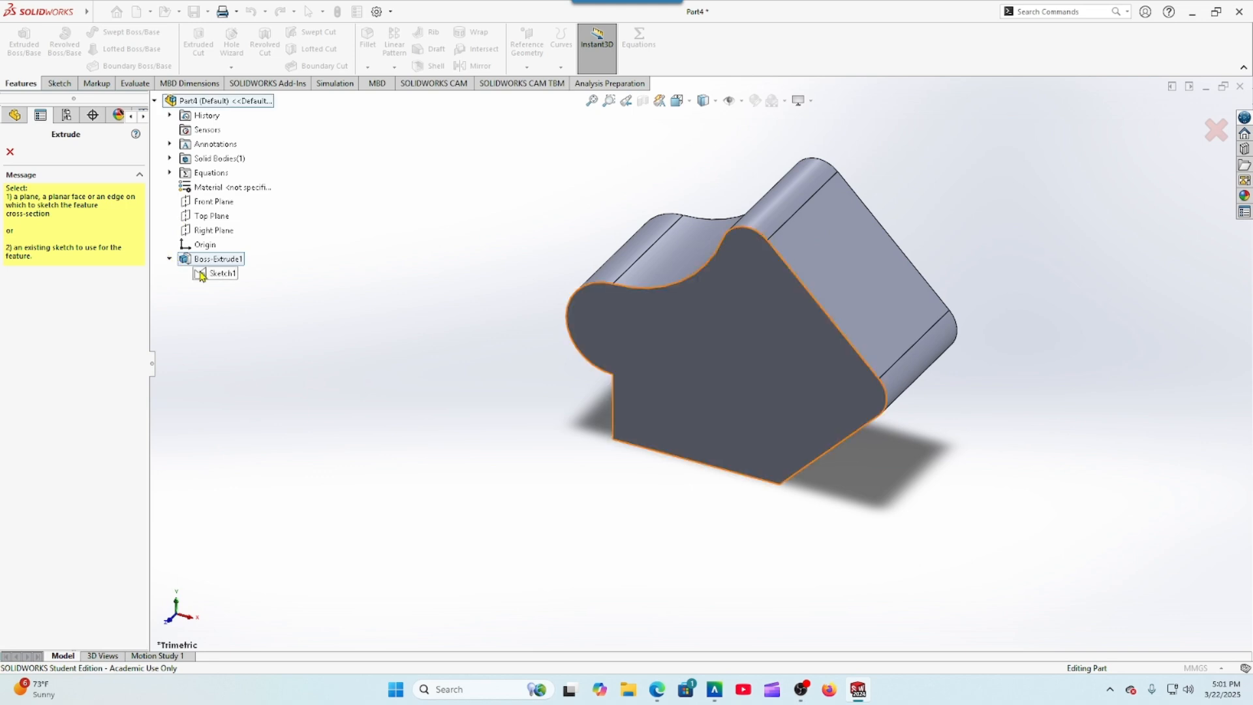
{"action": "left_click", "coordinate": [202, 277]}
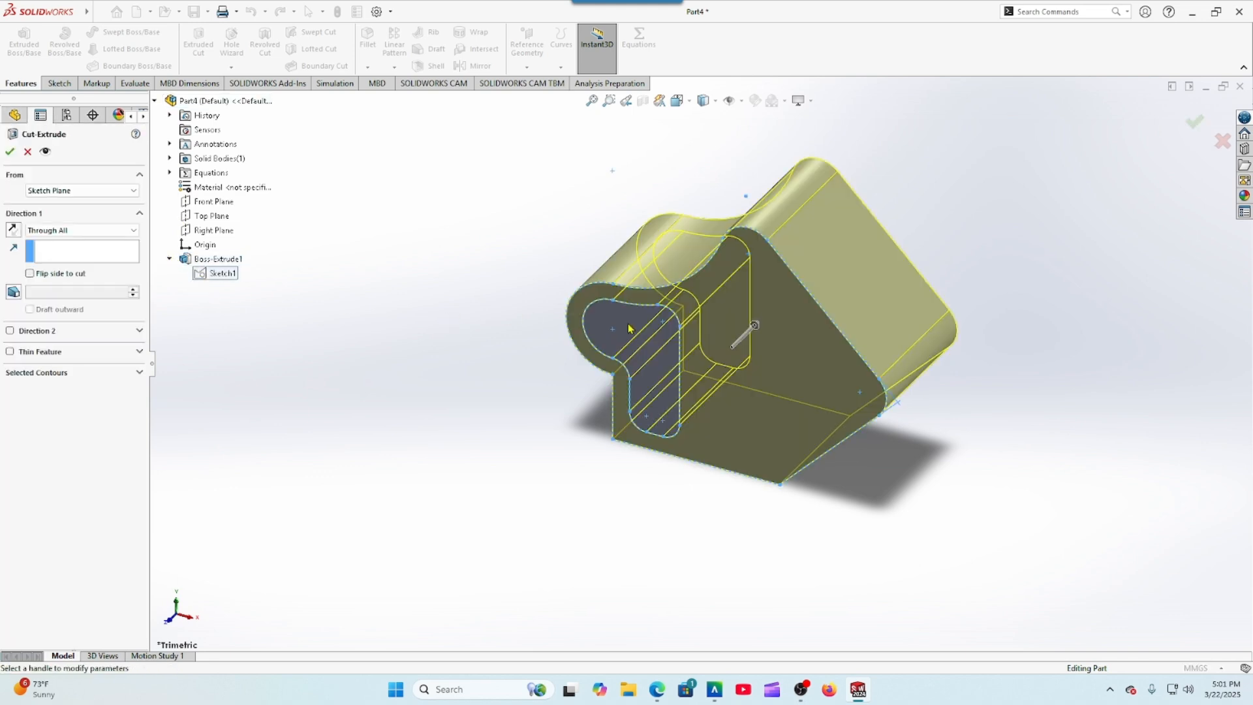
{"action": "left_click", "coordinate": [68, 239]}
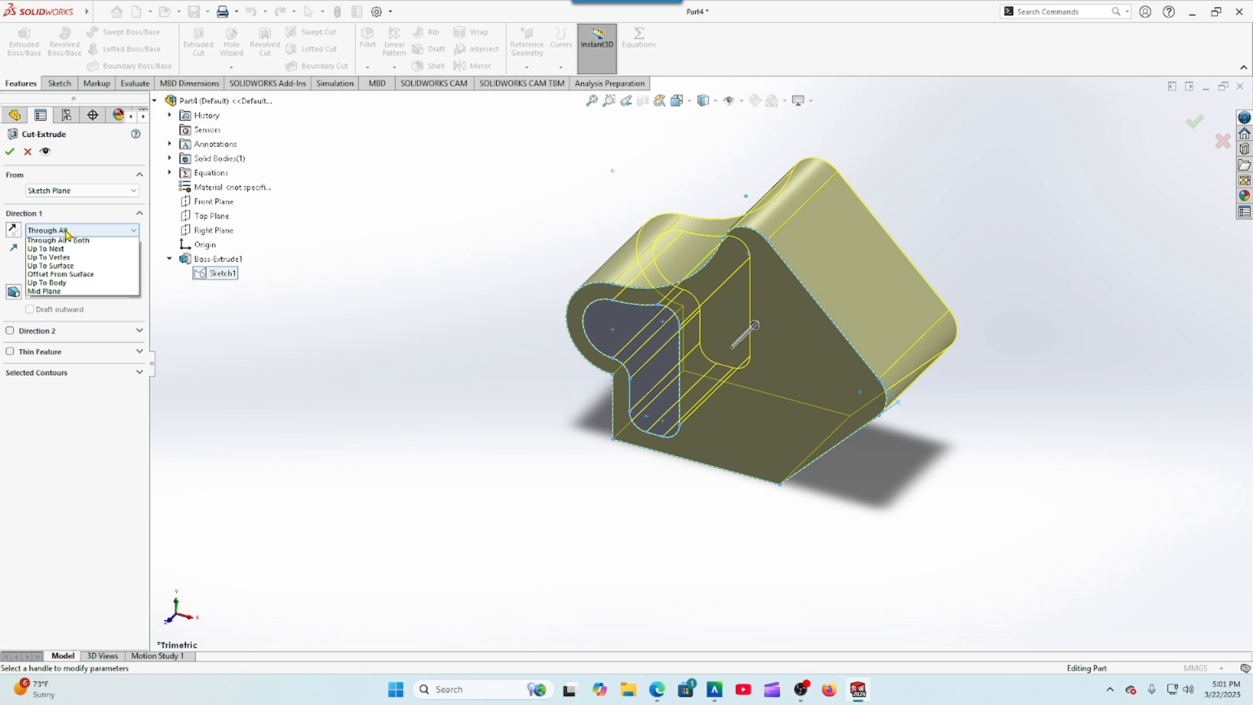
{"action": "left_click", "coordinate": [64, 240]}
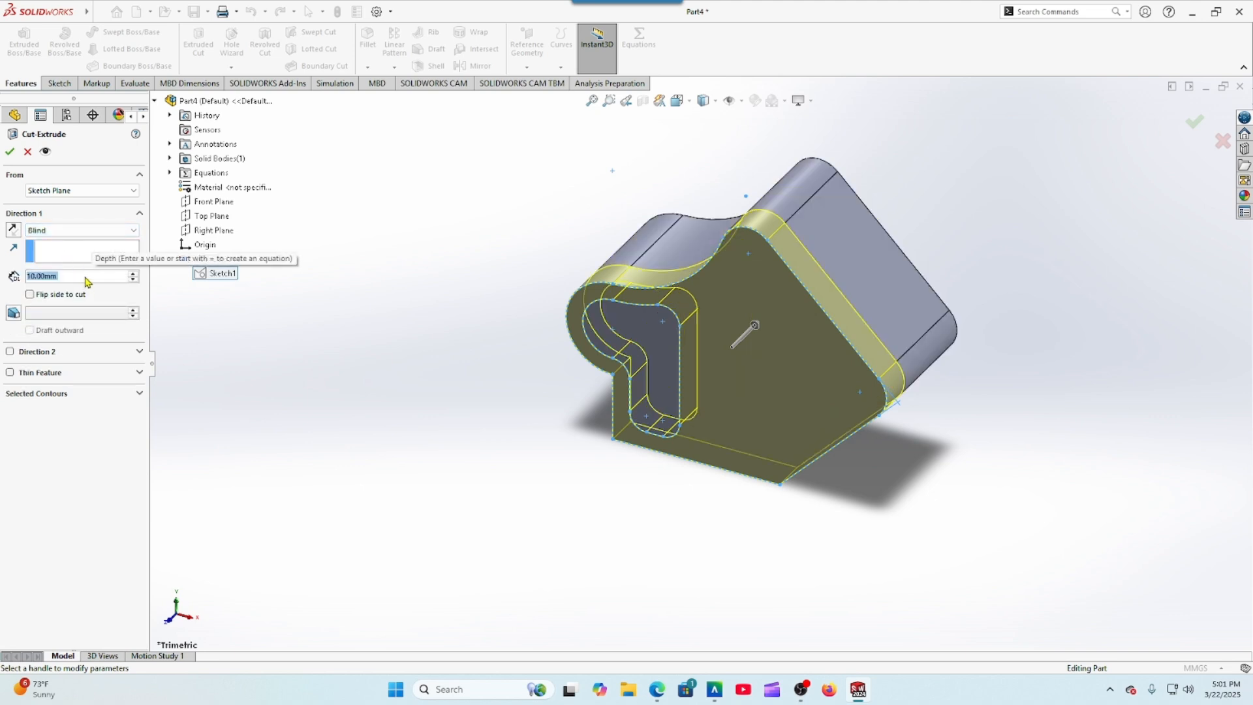
{"action": "type", "text": "8"}
{"action": "key", "text": "Return"}
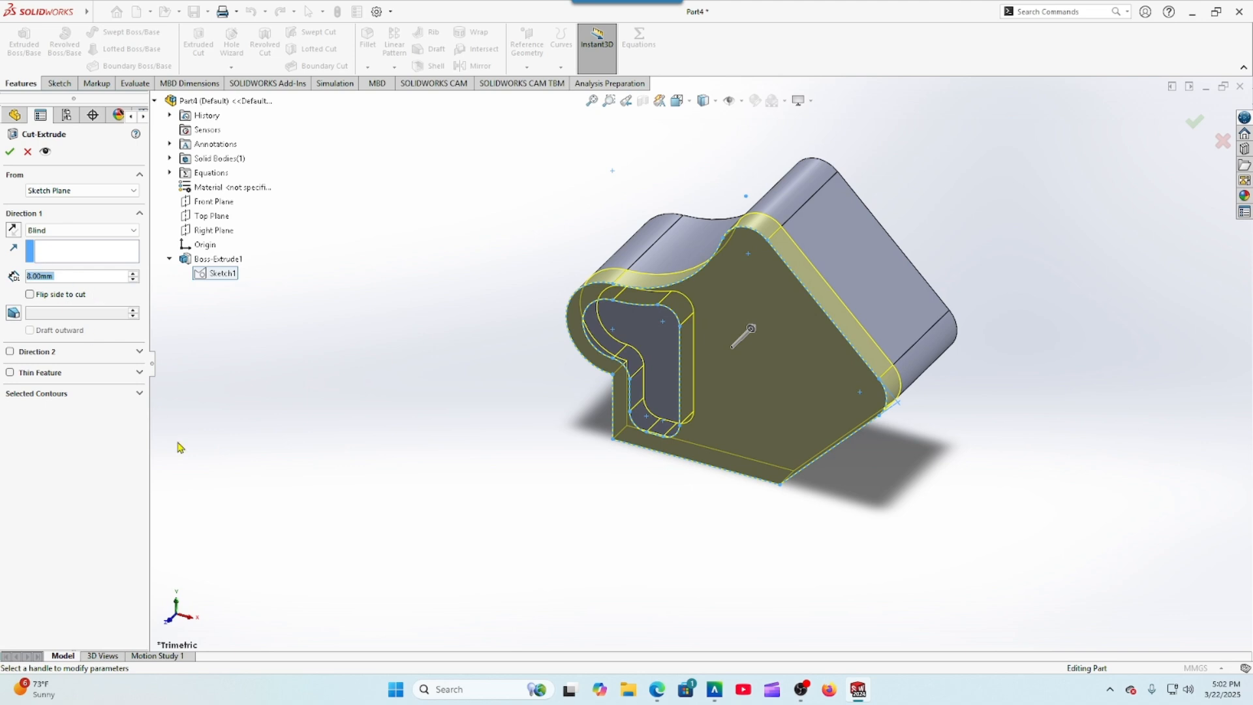
{"action": "left_click", "coordinate": [658, 689]}
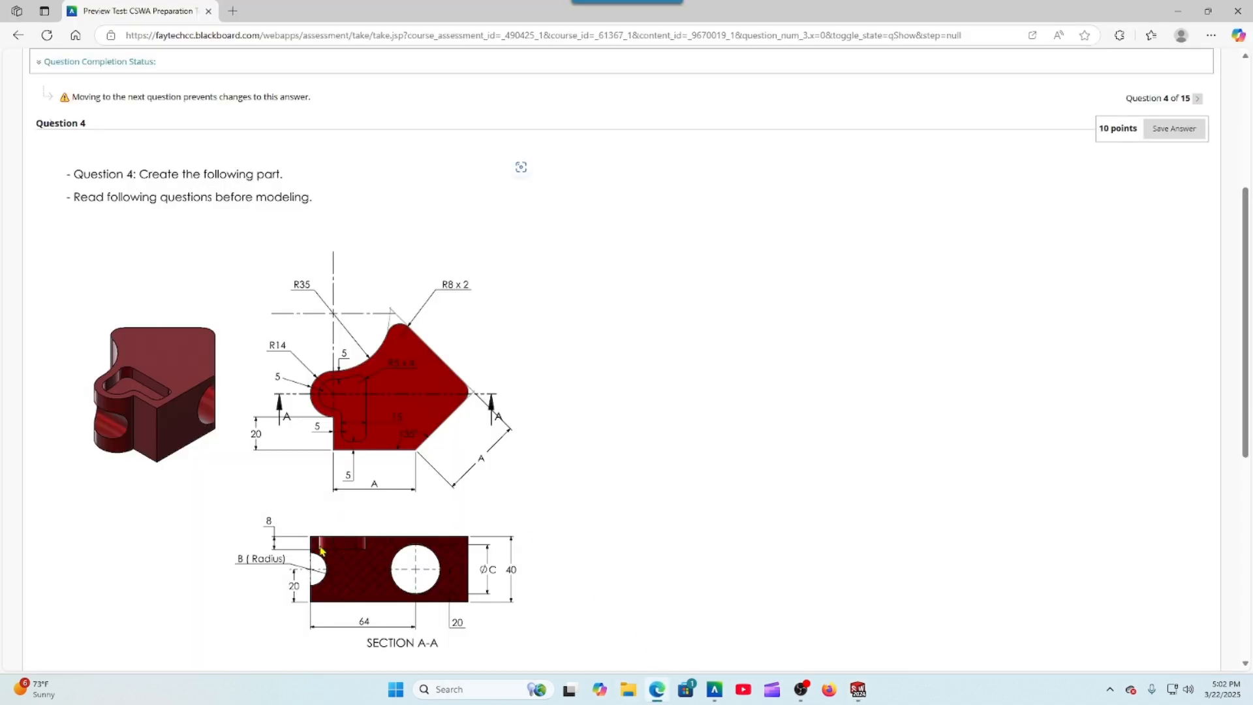
{"action": "left_click", "coordinate": [858, 689]}
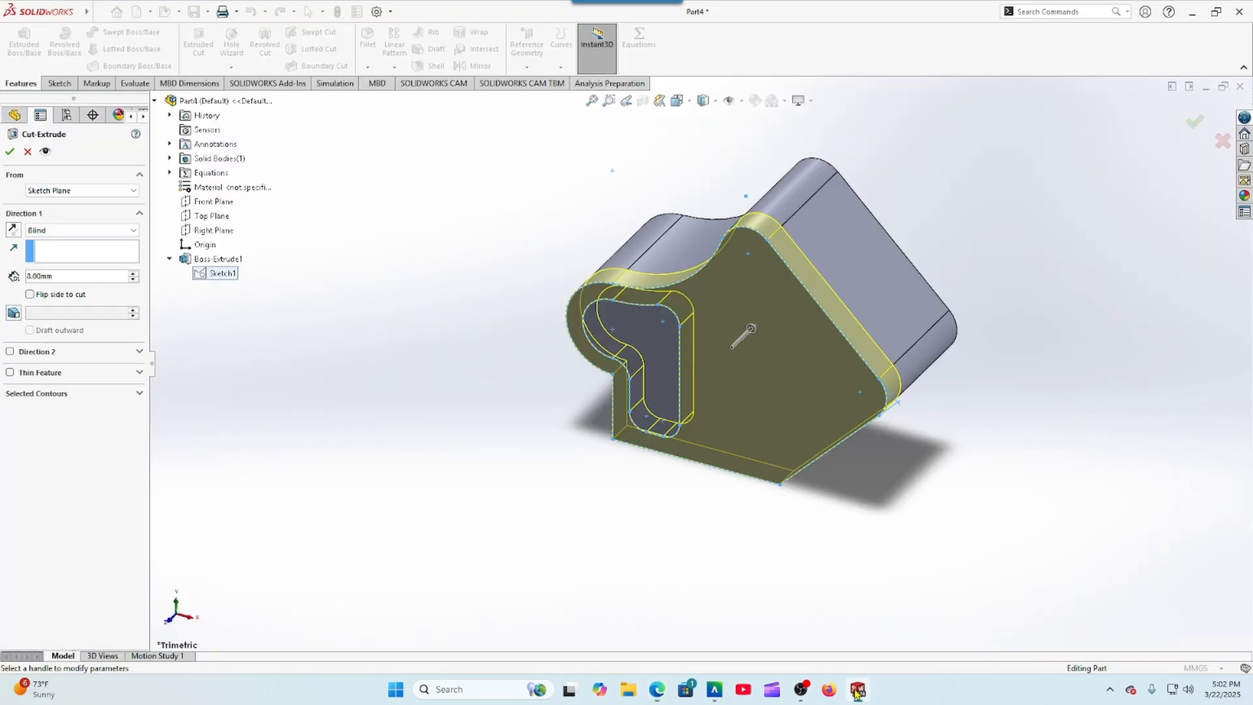
Step: Replace the cut's whole-sketch selection with only the inner pocket region and finish the cut
{"action": "left_click", "coordinate": [140, 393]}
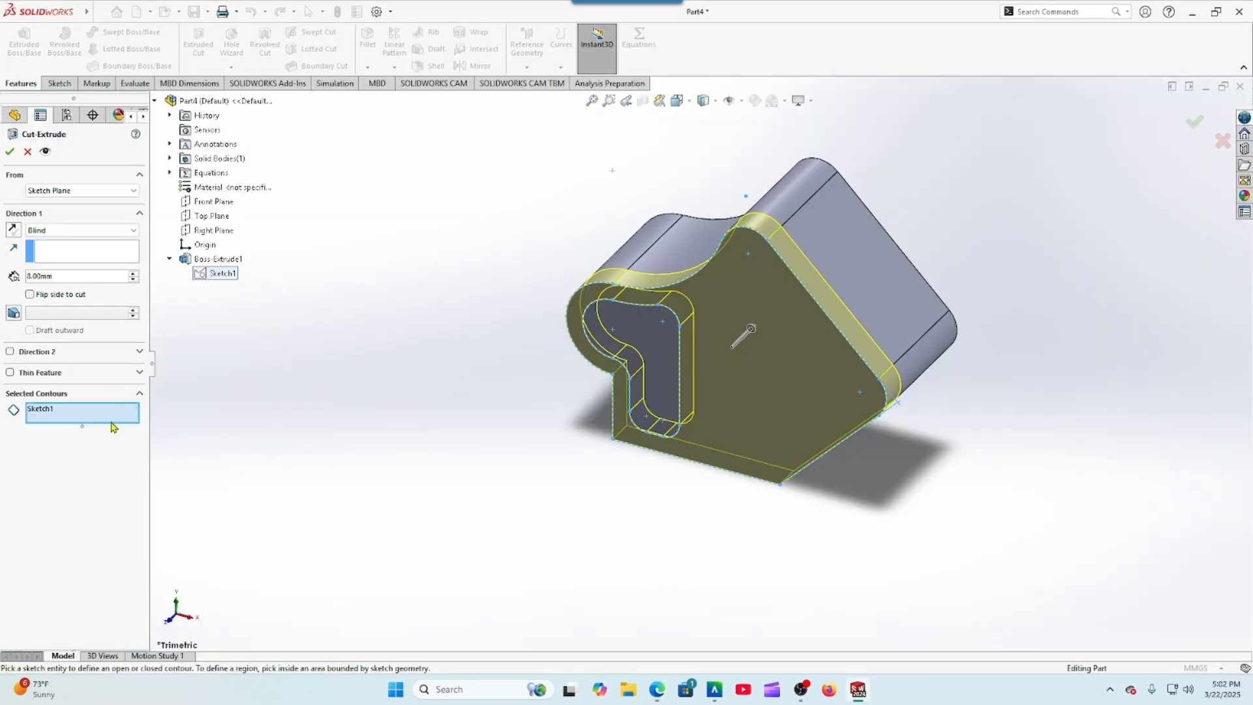
{"action": "right_click", "coordinate": [115, 414]}
{"action": "left_click", "coordinate": [143, 438]}
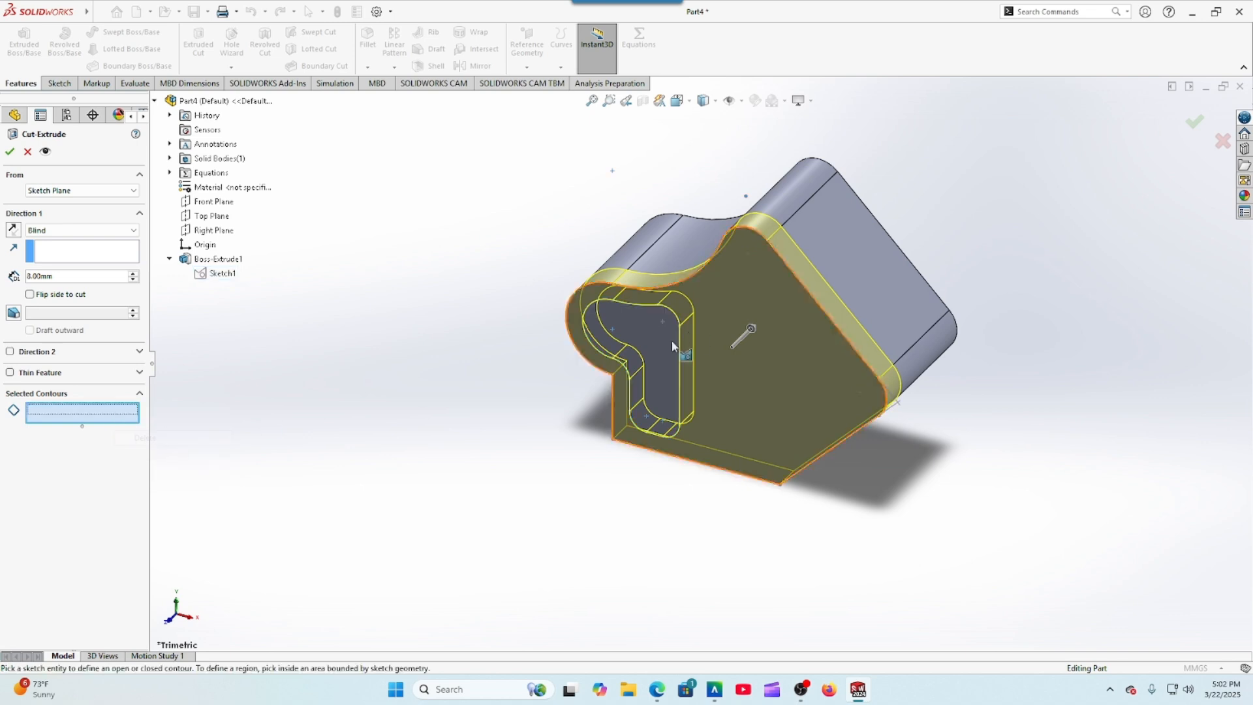
{"action": "left_click", "coordinate": [659, 343]}
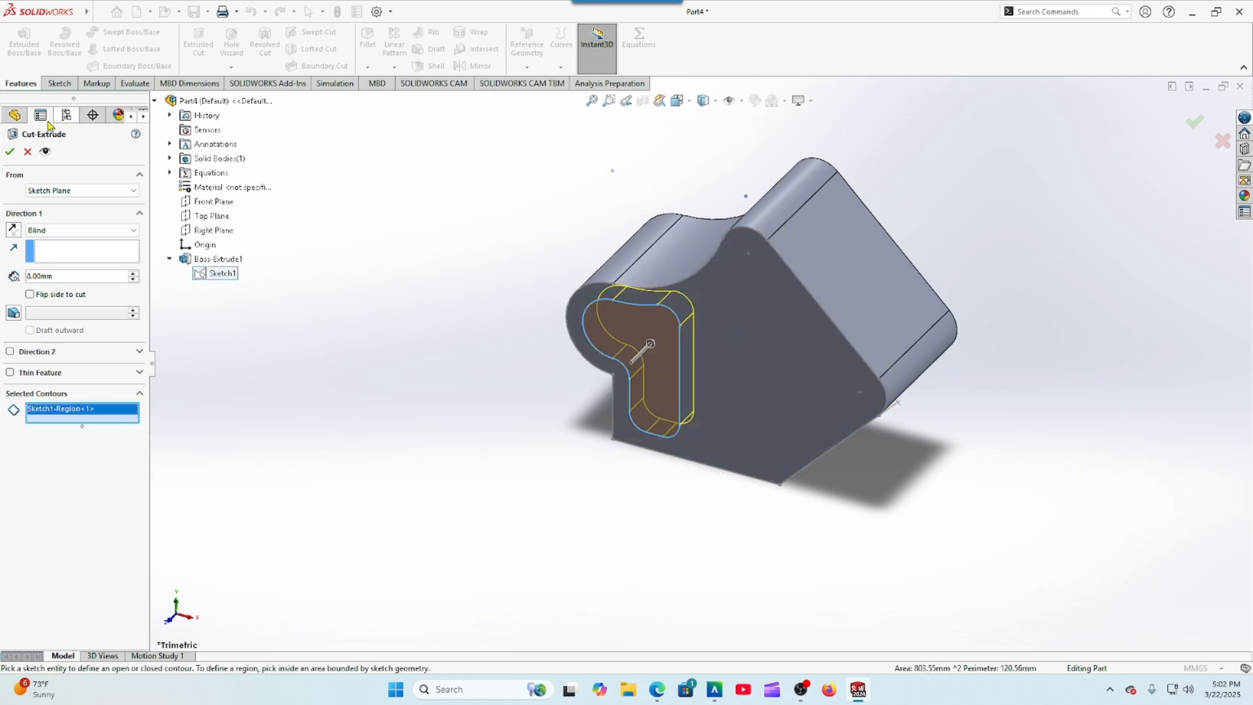
{"action": "left_click", "coordinate": [10, 151]}
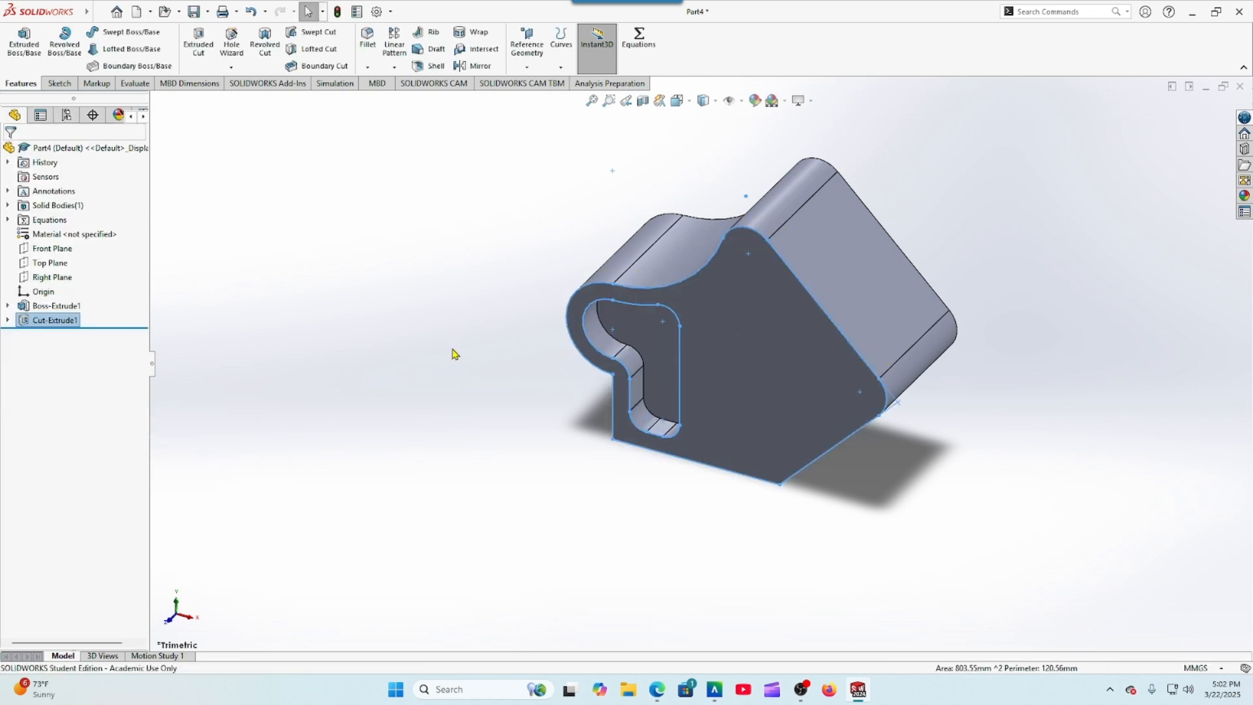
Step: Check the section view of the question 4 drawing in the browser, and start a new sketch on the Top Plane in SOLIDWORKS
{"action": "middle_click_drag", "start_coordinate": [455, 353], "coordinate": [484, 353]}
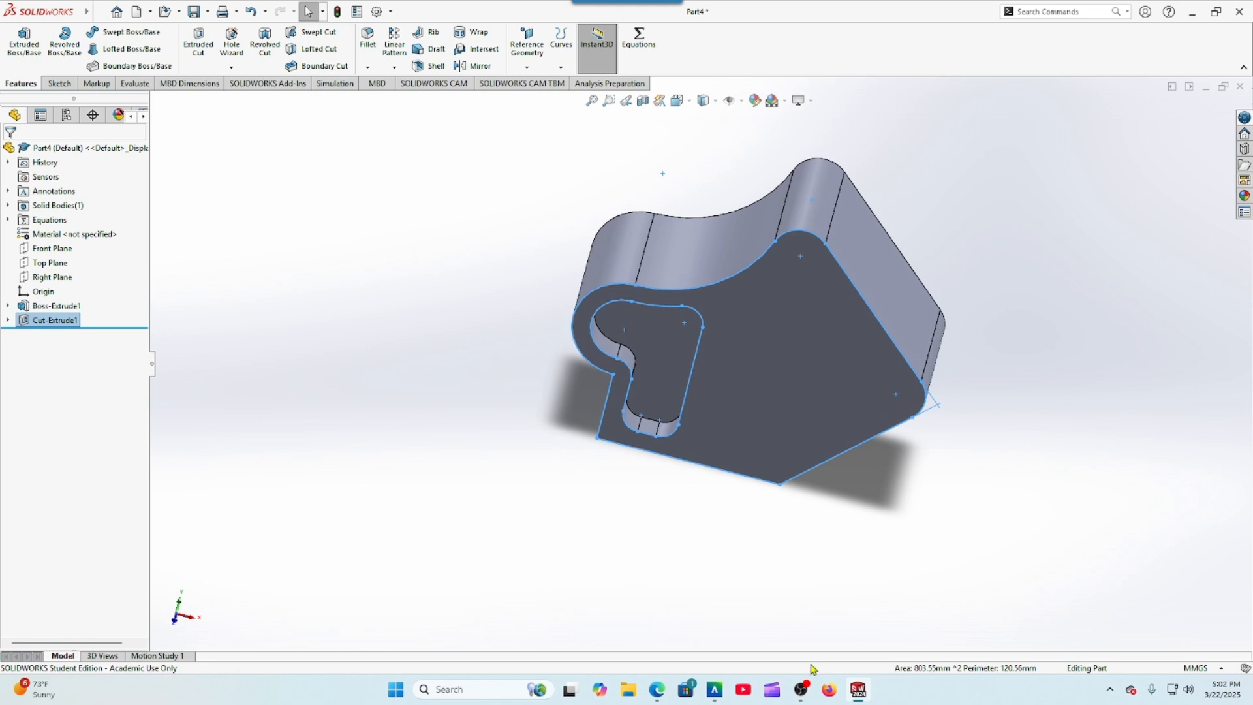
{"action": "left_click", "coordinate": [657, 690]}
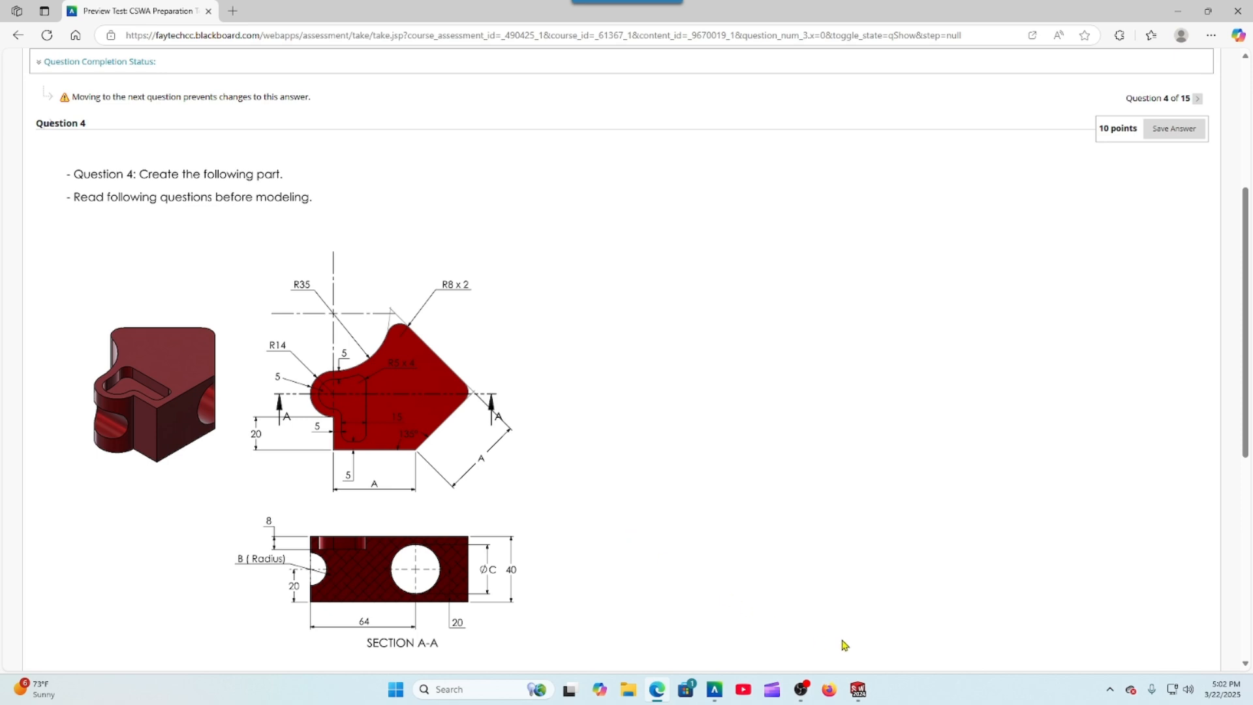
{"action": "left_click", "coordinate": [859, 690]}
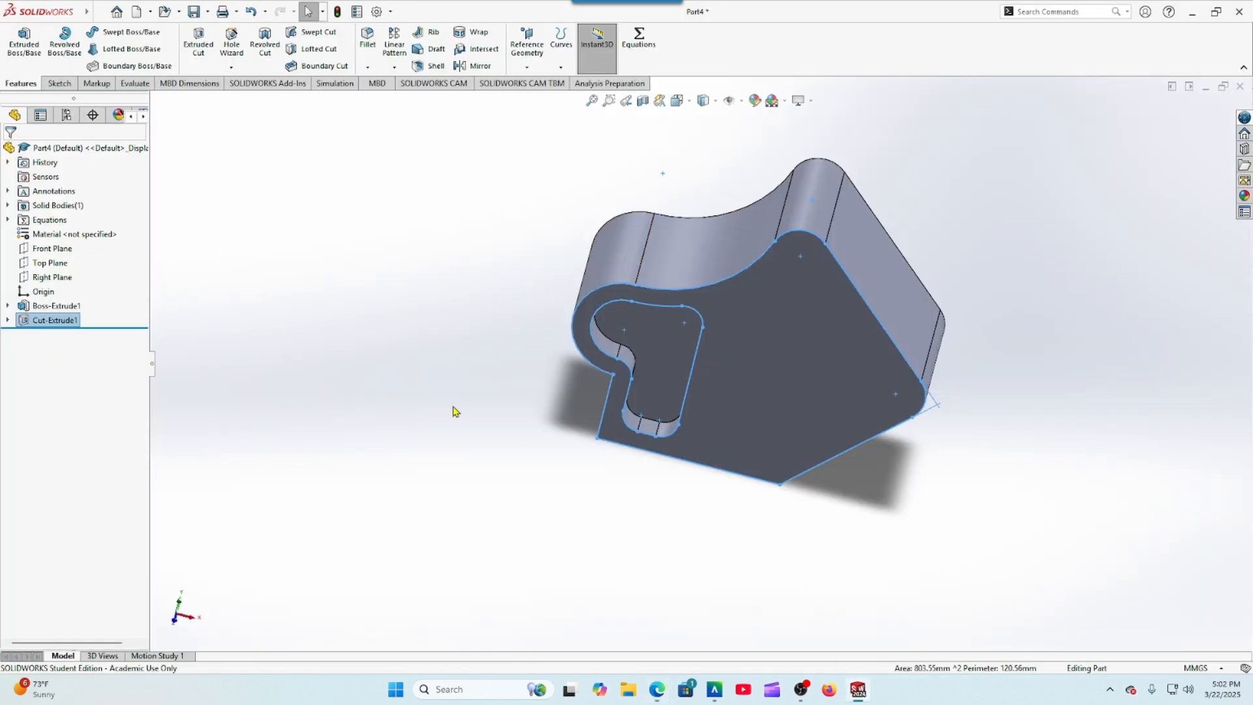
{"action": "left_click", "coordinate": [49, 262]}
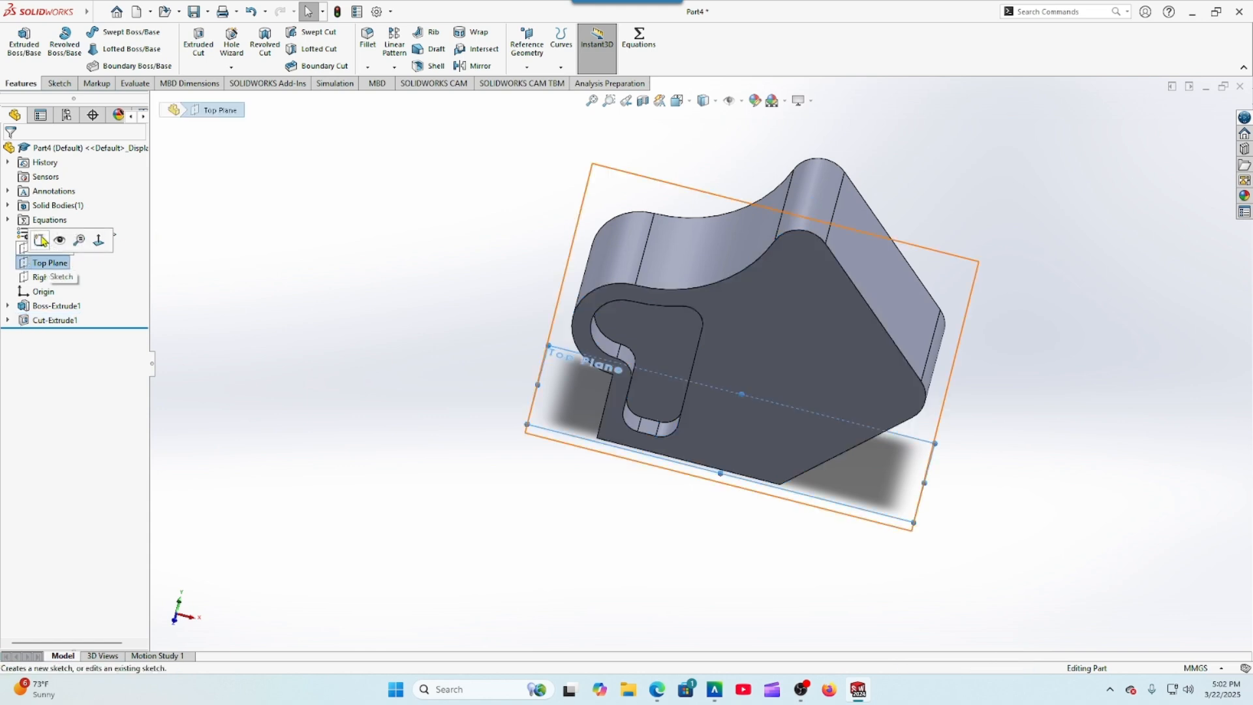
{"action": "left_click", "coordinate": [72, 277]}
{"action": "left_click", "coordinate": [98, 12]}
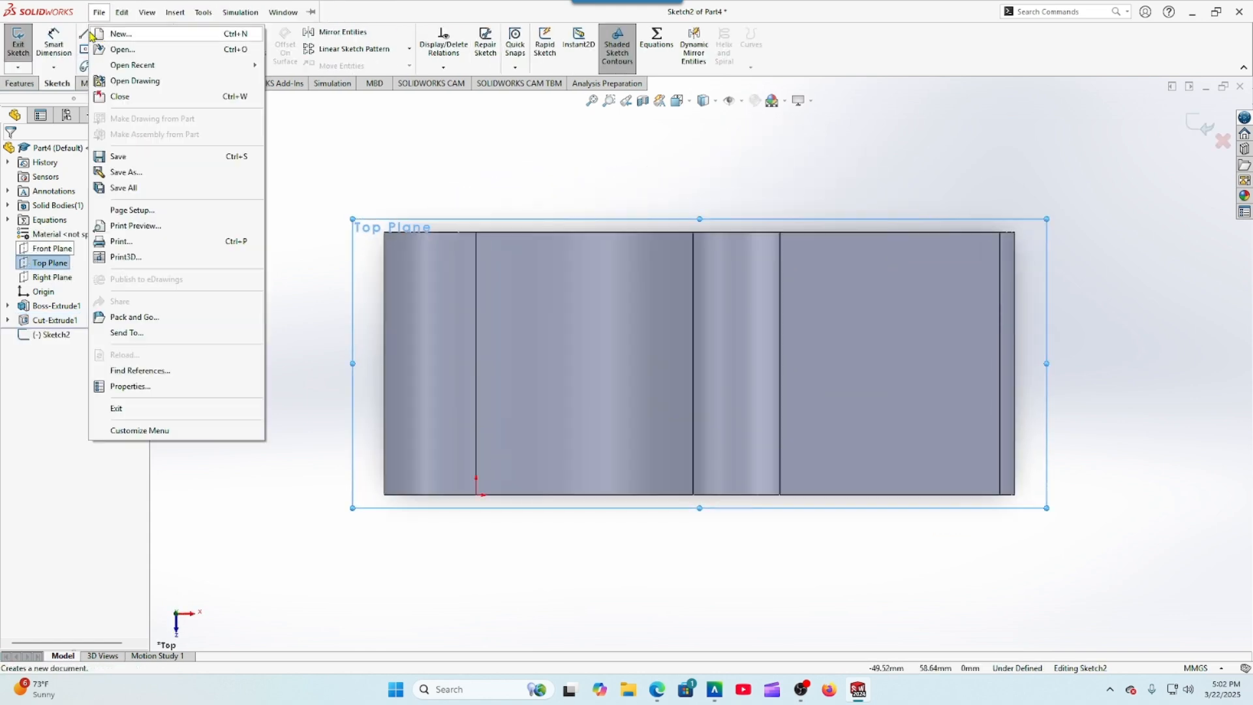
{"action": "left_click", "coordinate": [291, 126]}
Step: Sketch a horizontal centerline about 82 mm long, starting at the midpoint of the part's left vertical edge
{"action": "left_click", "coordinate": [98, 31]}
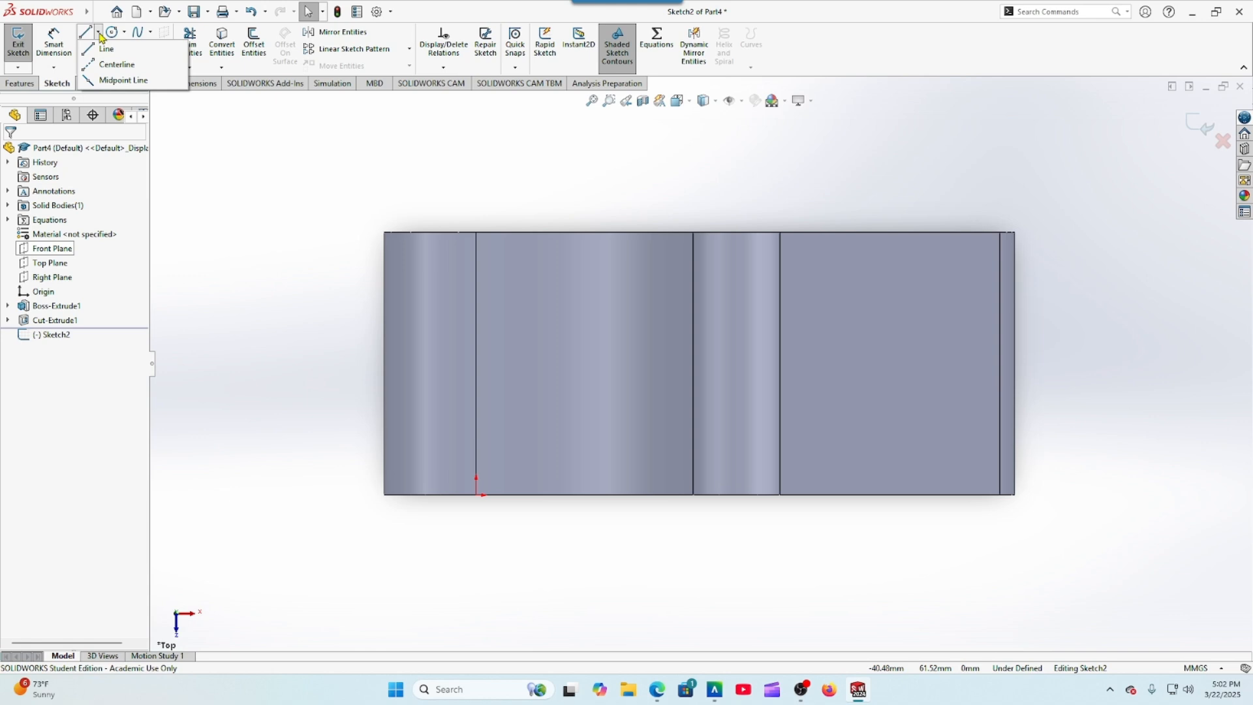
{"action": "left_click", "coordinate": [109, 65]}
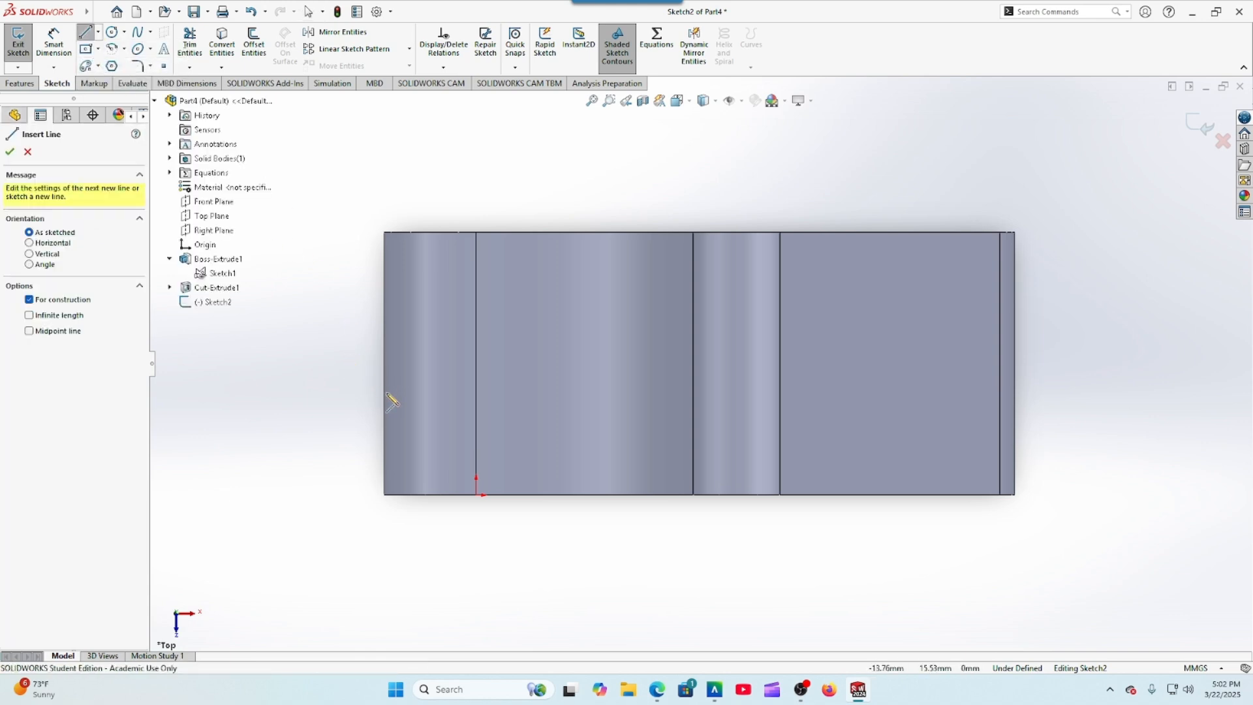
{"action": "left_click", "coordinate": [384, 363]}
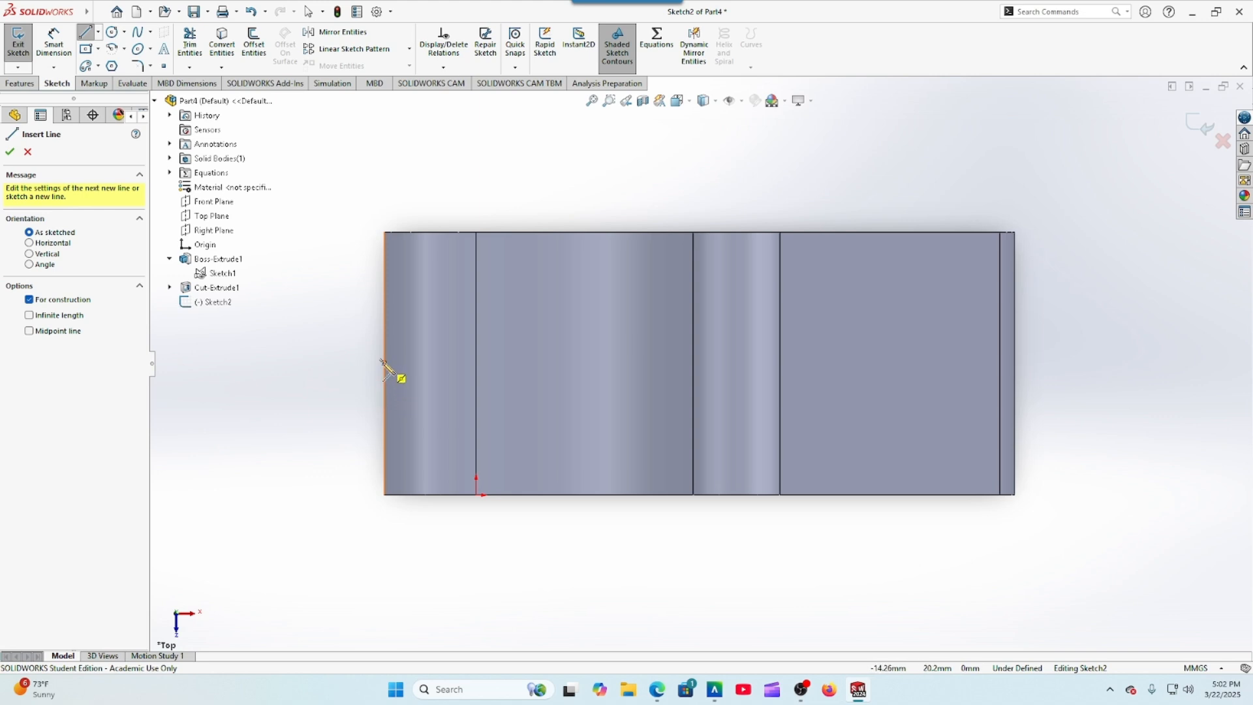
{"action": "left_click", "coordinate": [926, 363]}
{"action": "right_click", "coordinate": [927, 364]}
{"action": "left_click", "coordinate": [946, 372]}
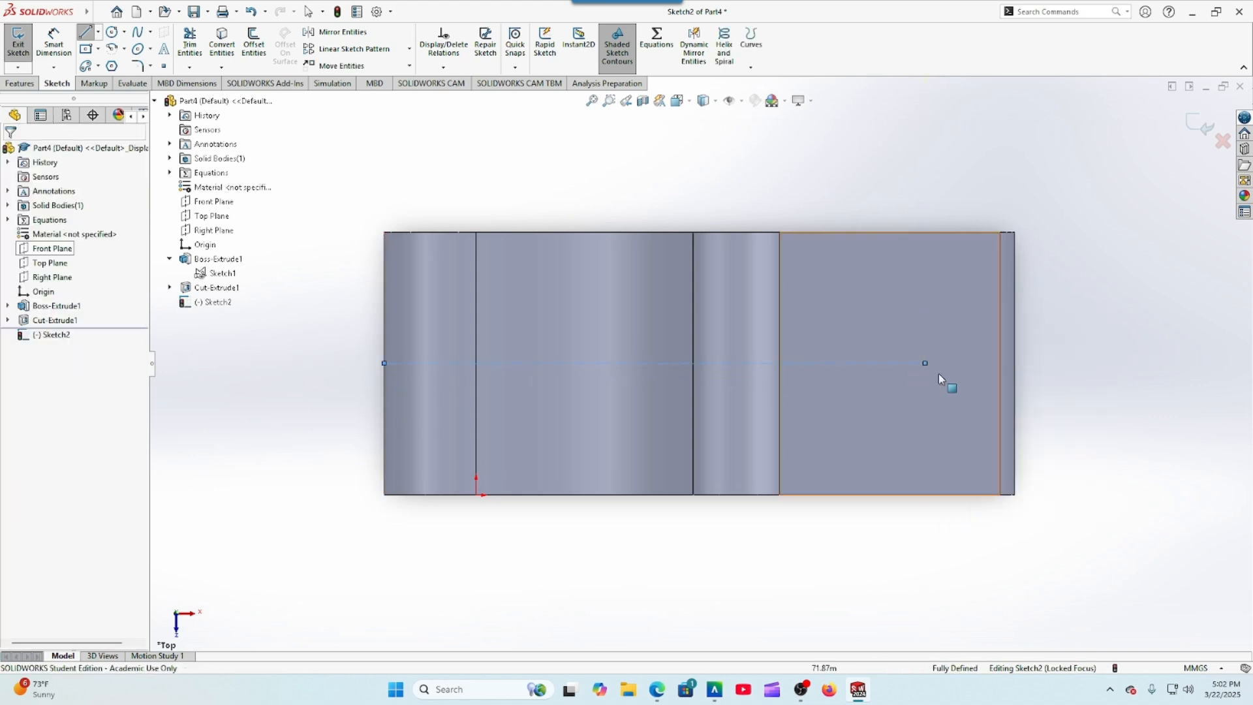
Step: Dimension the centerline's free endpoint 64 mm from the part's left edge and check the value against the browser drawing
{"action": "left_click", "coordinate": [54, 43]}
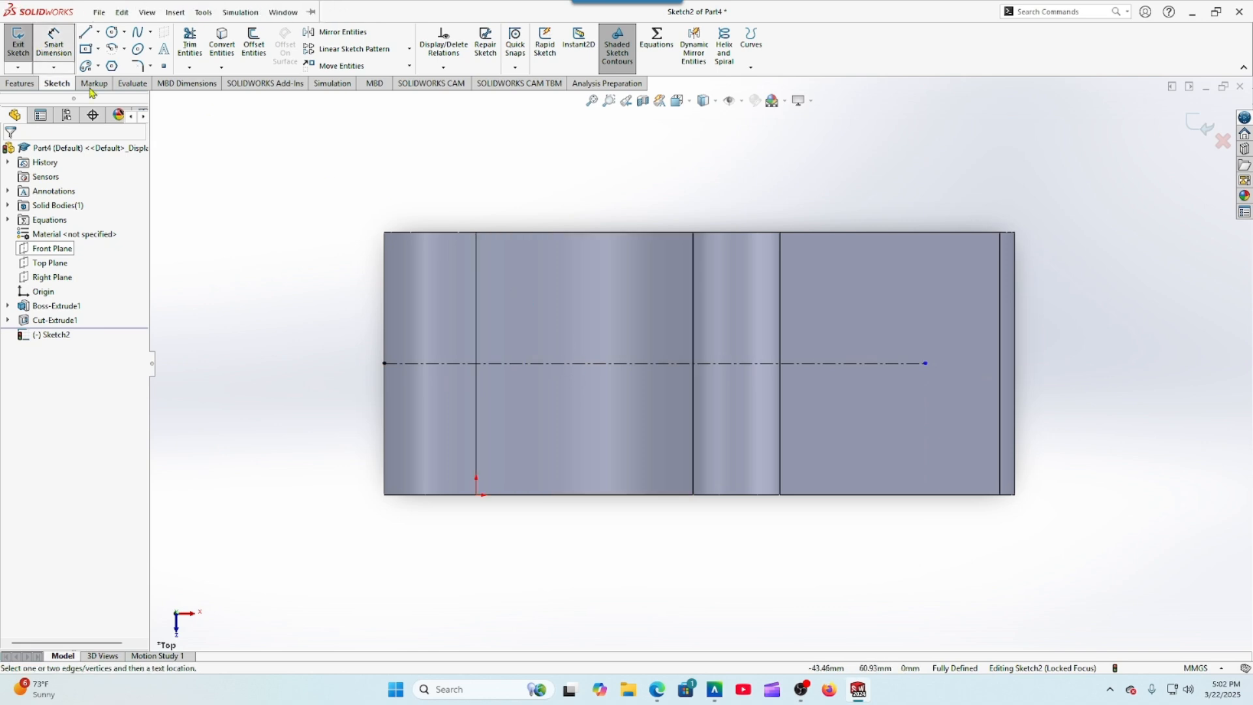
{"action": "left_click", "coordinate": [384, 490]}
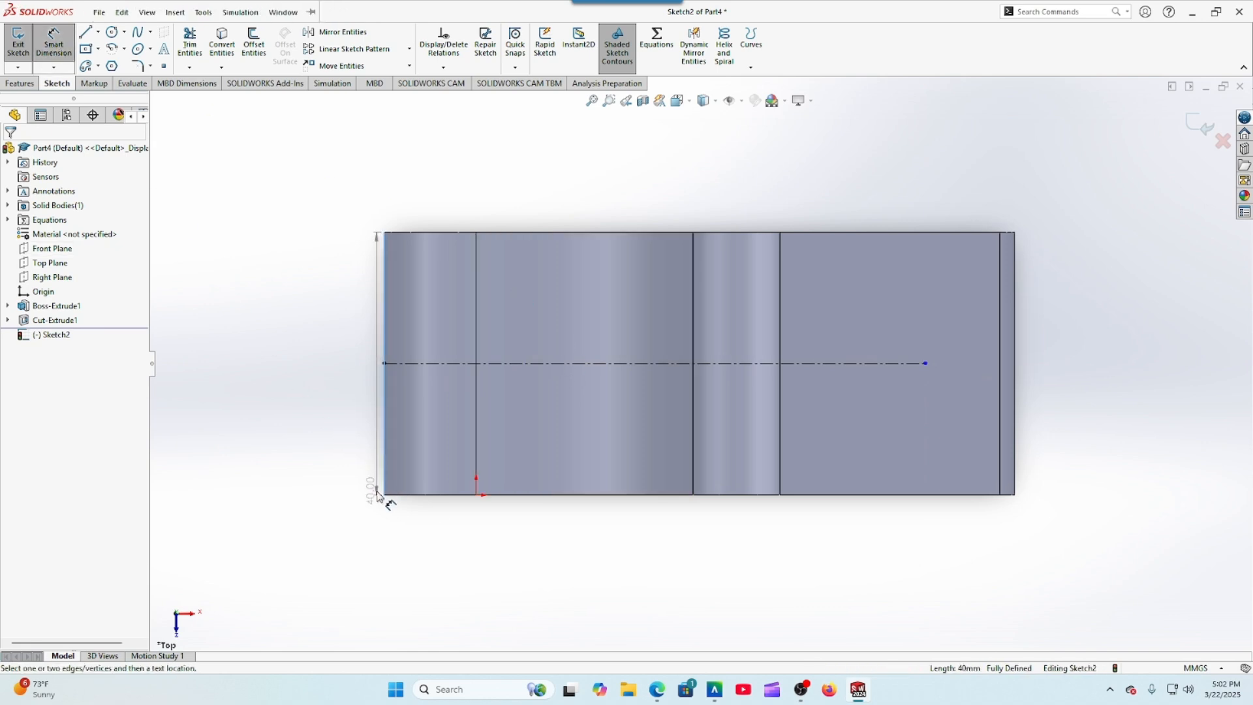
{"action": "left_click", "coordinate": [925, 363]}
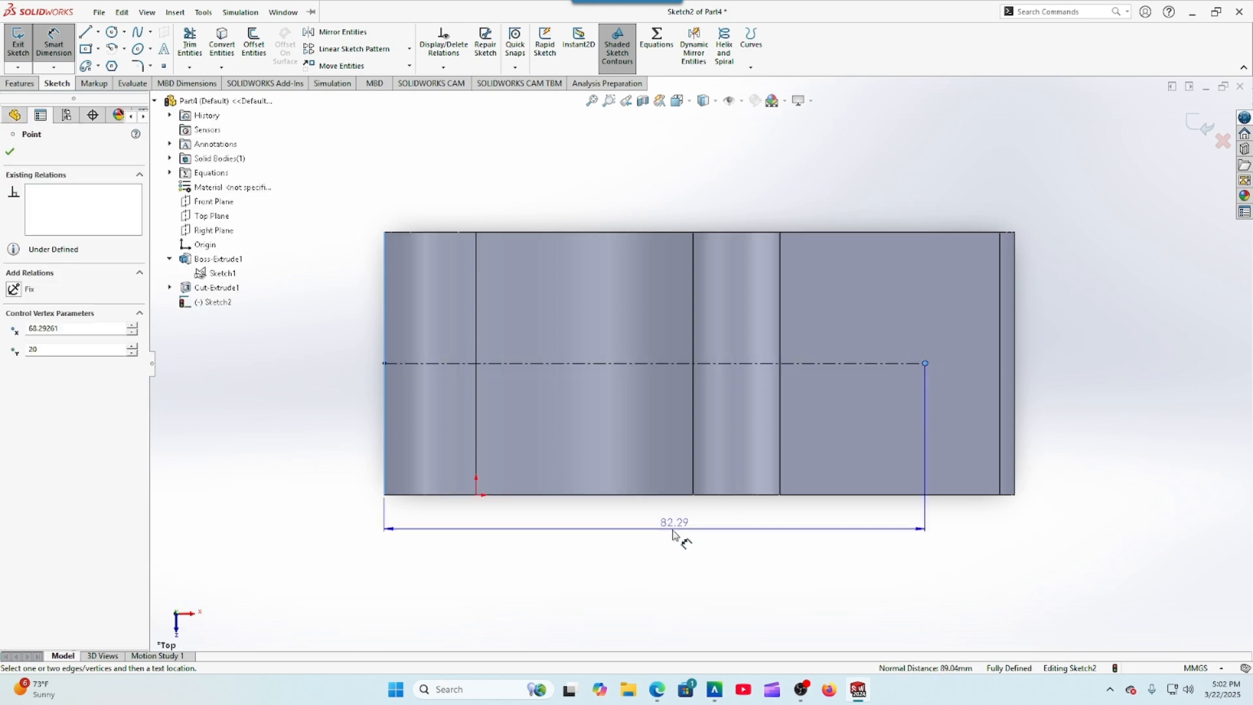
{"action": "left_click", "coordinate": [640, 536]}
{"action": "type", "text": "64"}
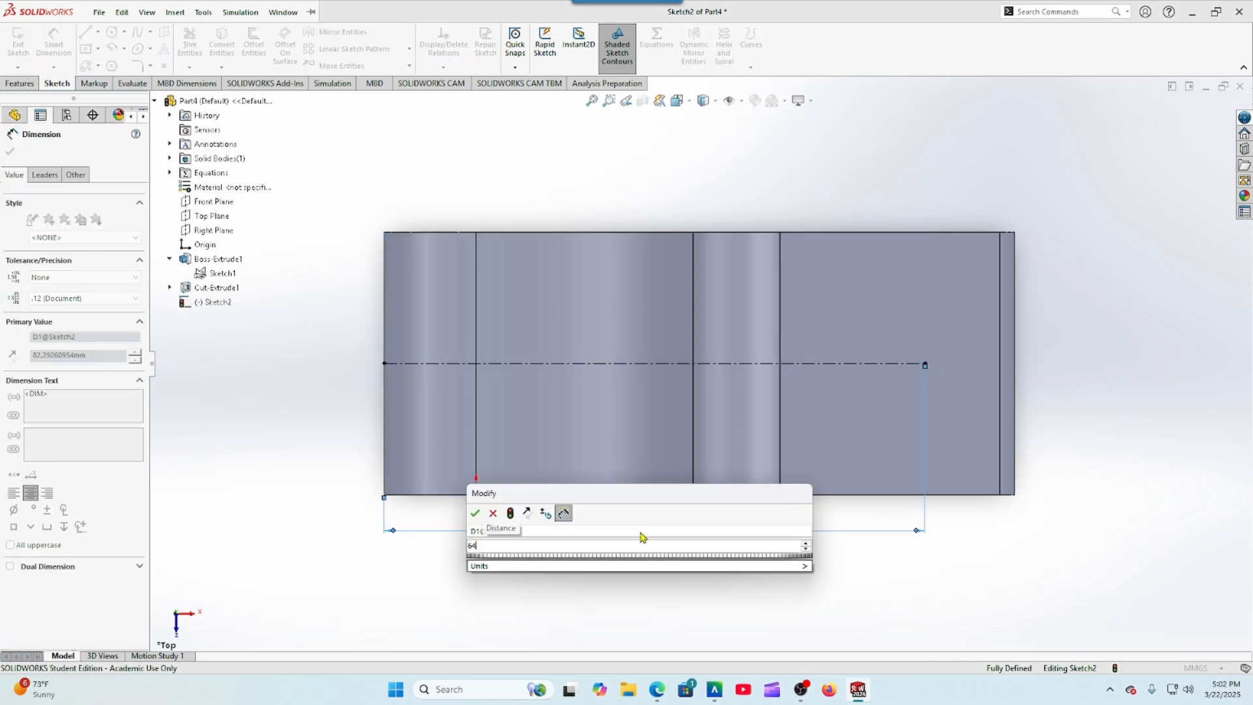
{"action": "key", "text": "Return"}
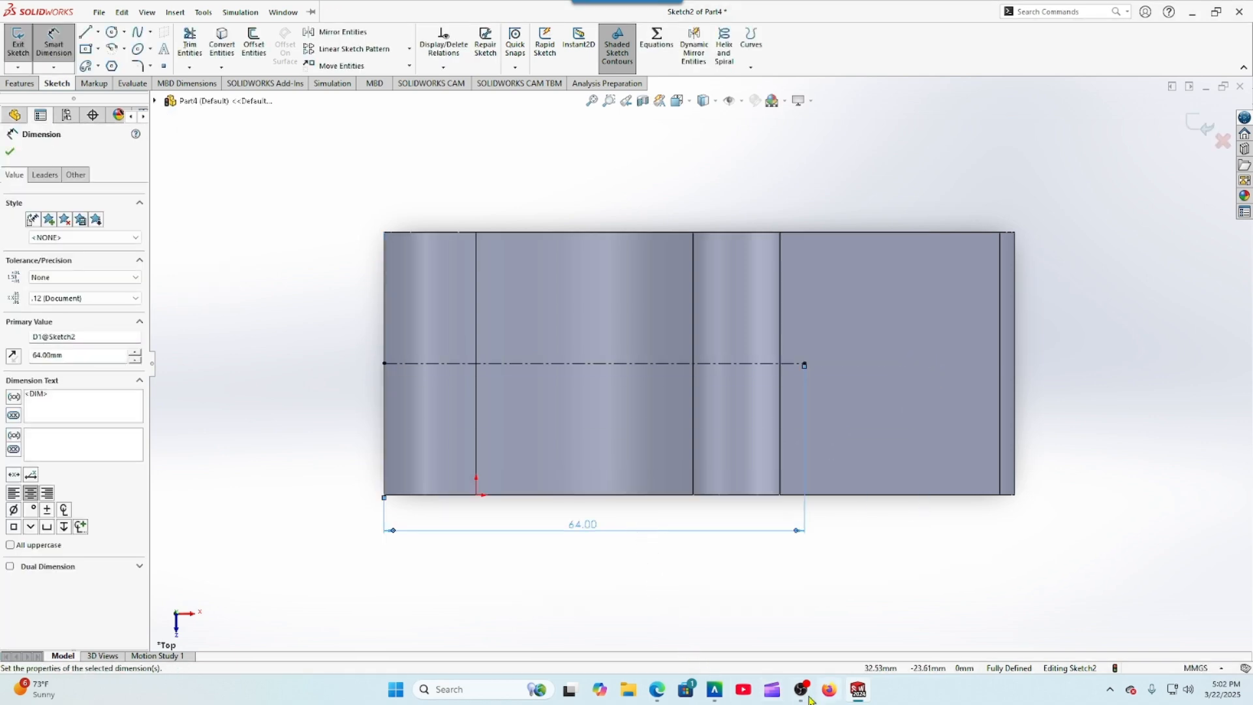
{"action": "left_click", "coordinate": [656, 691]}
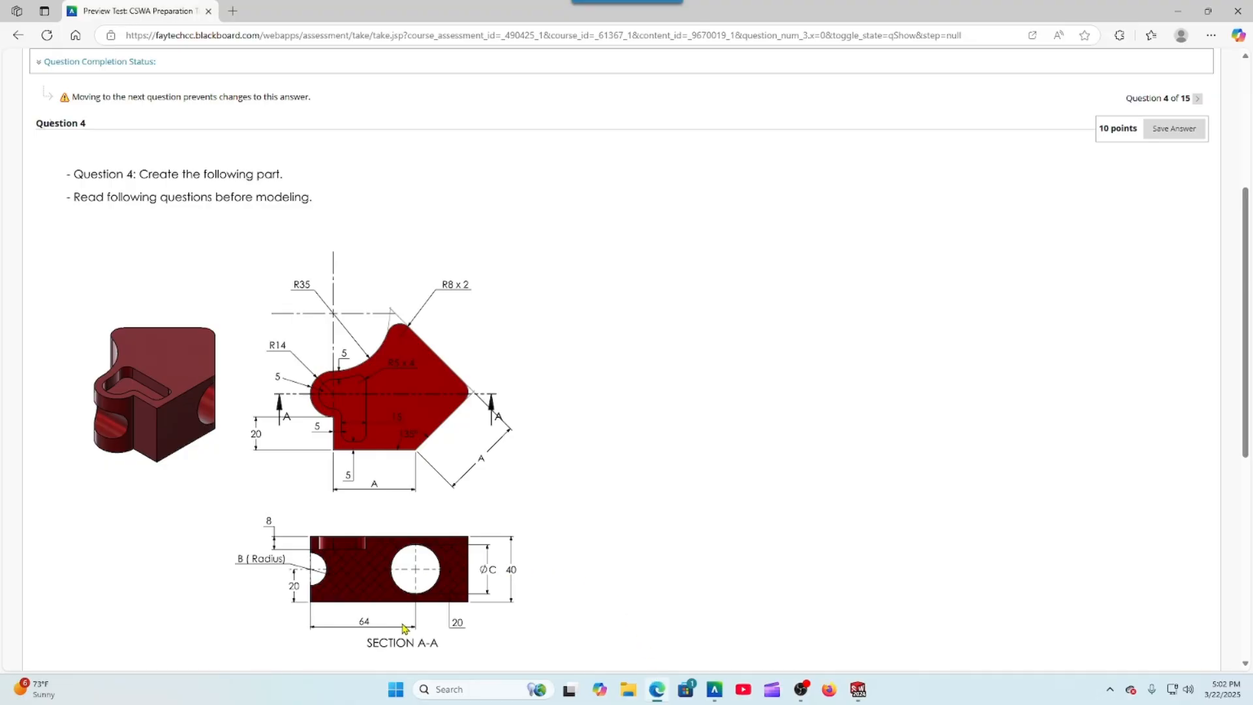
{"action": "left_click", "coordinate": [859, 691]}
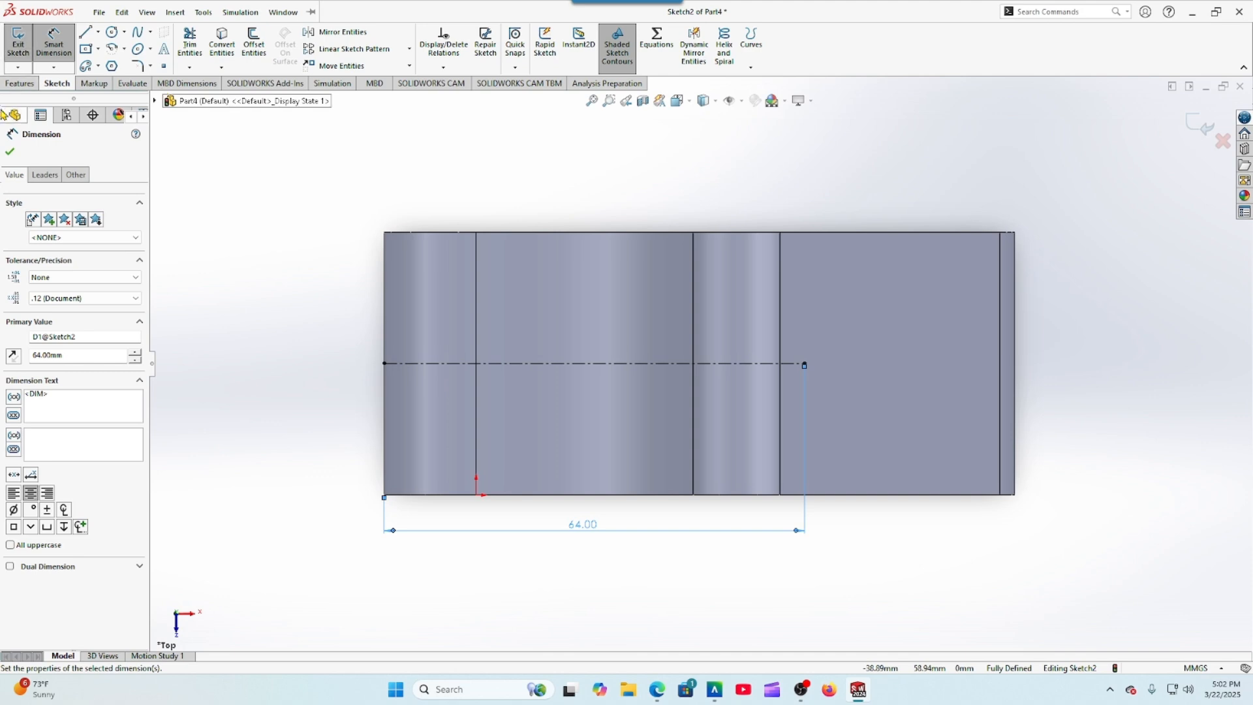
{"action": "left_click", "coordinate": [9, 152]}
Step: Sketch circles centred on both centerline ends, with a radius of about 8.5 mm at the part's edge and about 12.3 mm inside
{"action": "left_click", "coordinate": [112, 32]}
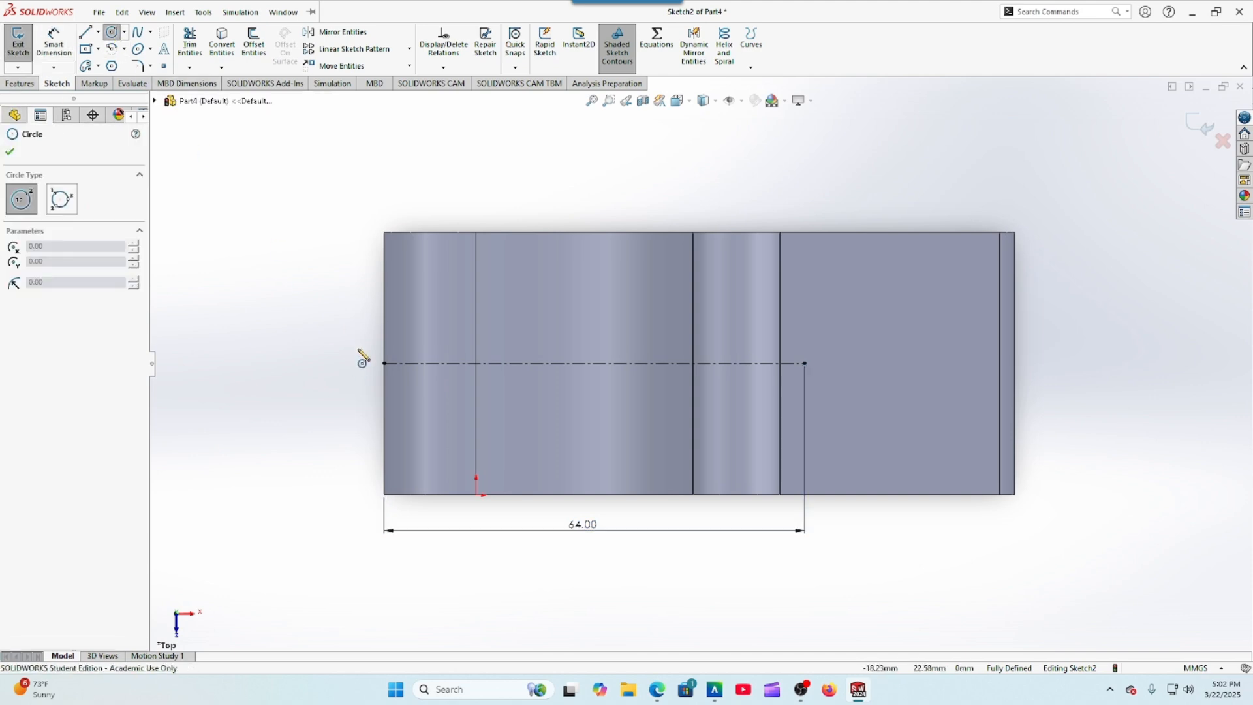
{"action": "left_click", "coordinate": [383, 362]}
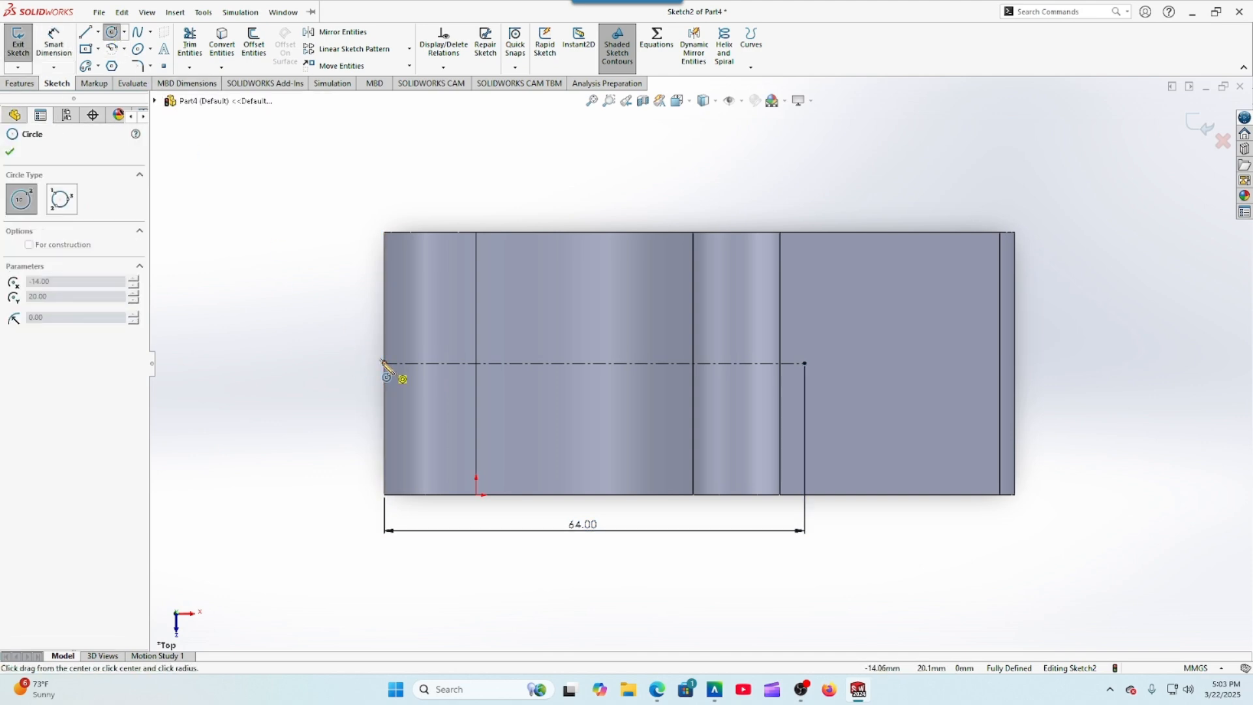
{"action": "left_click", "coordinate": [338, 333]}
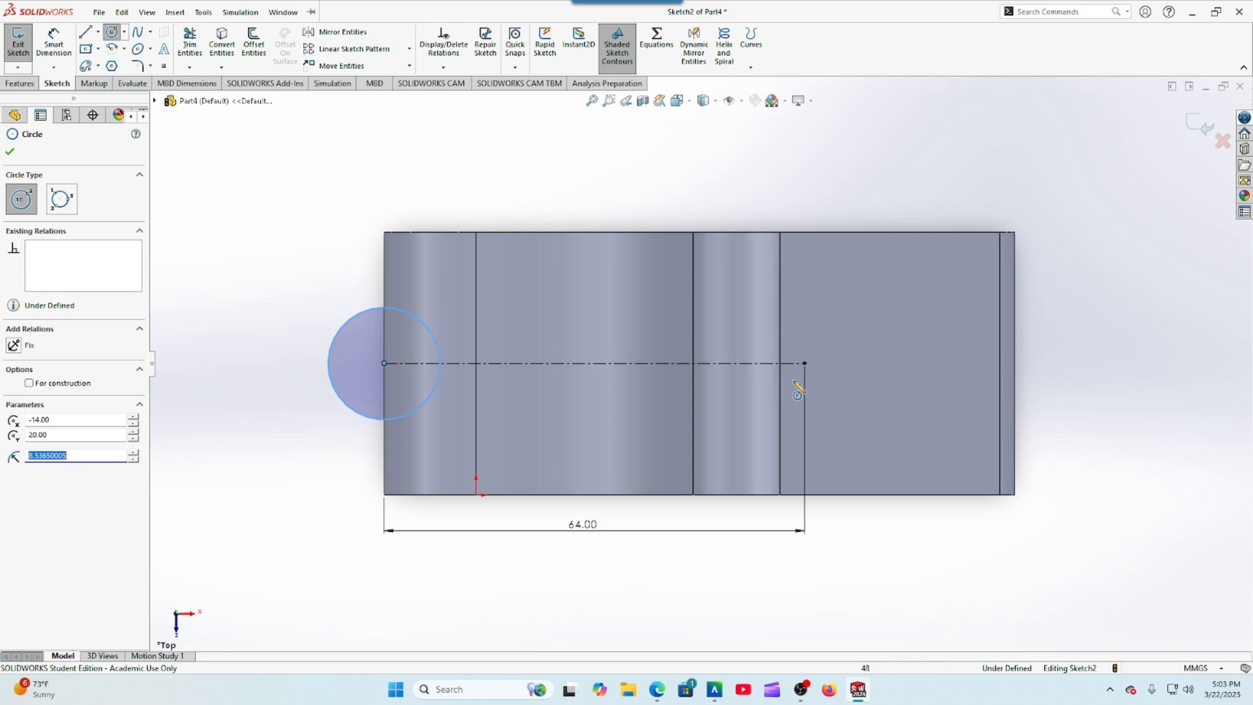
{"action": "left_click", "coordinate": [804, 363]}
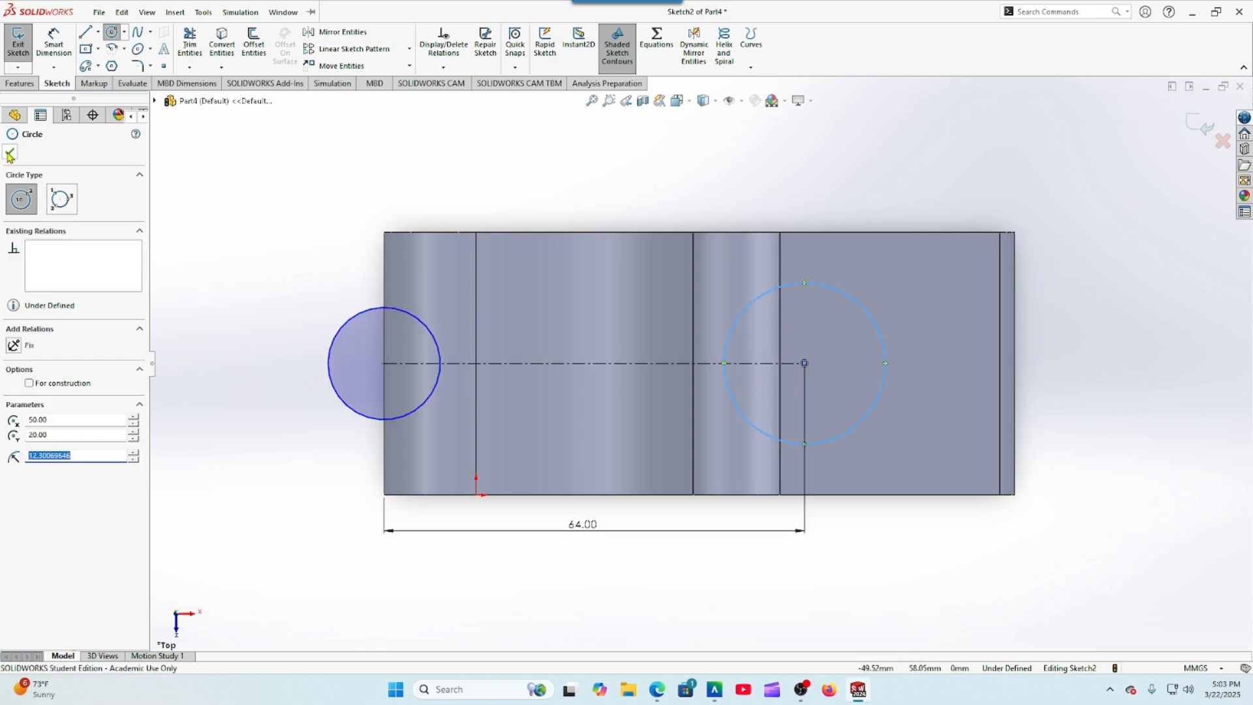
{"action": "left_click", "coordinate": [9, 151]}
Step: Dimension the diameter of the circle at the inner centerline end and link it to global variable C
{"action": "left_click", "coordinate": [54, 42]}
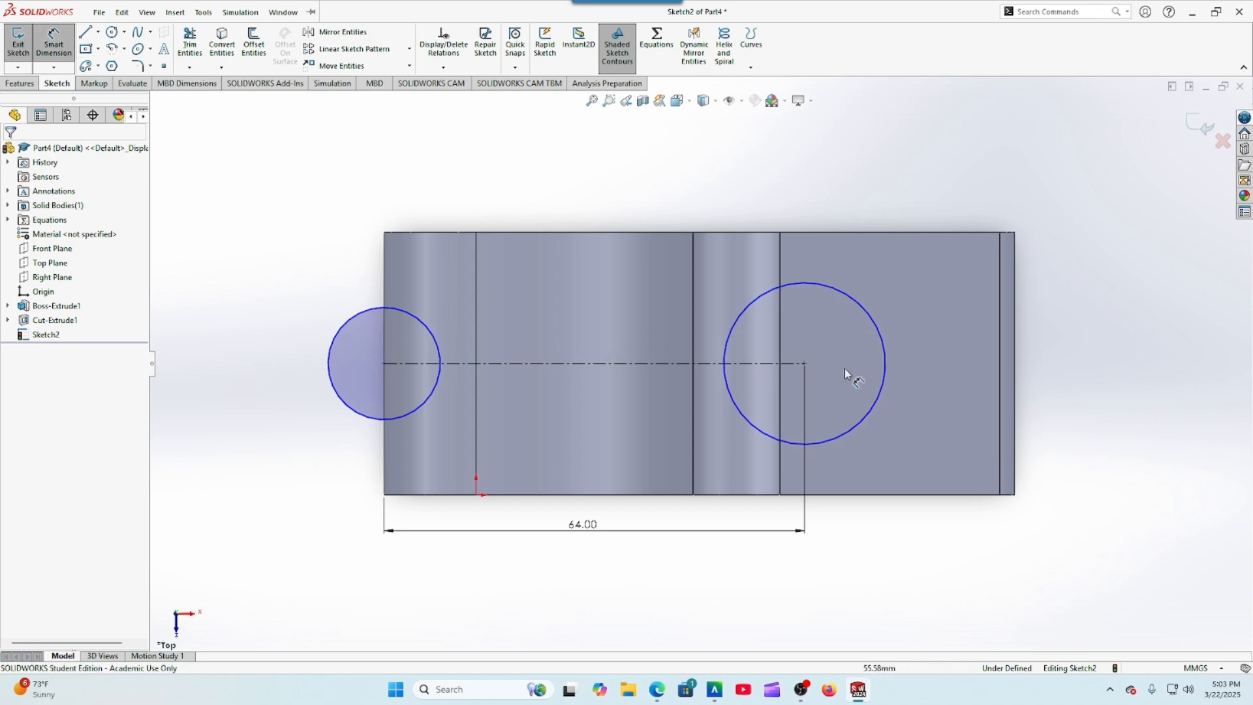
{"action": "left_click", "coordinate": [883, 396]}
{"action": "left_click", "coordinate": [962, 369]}
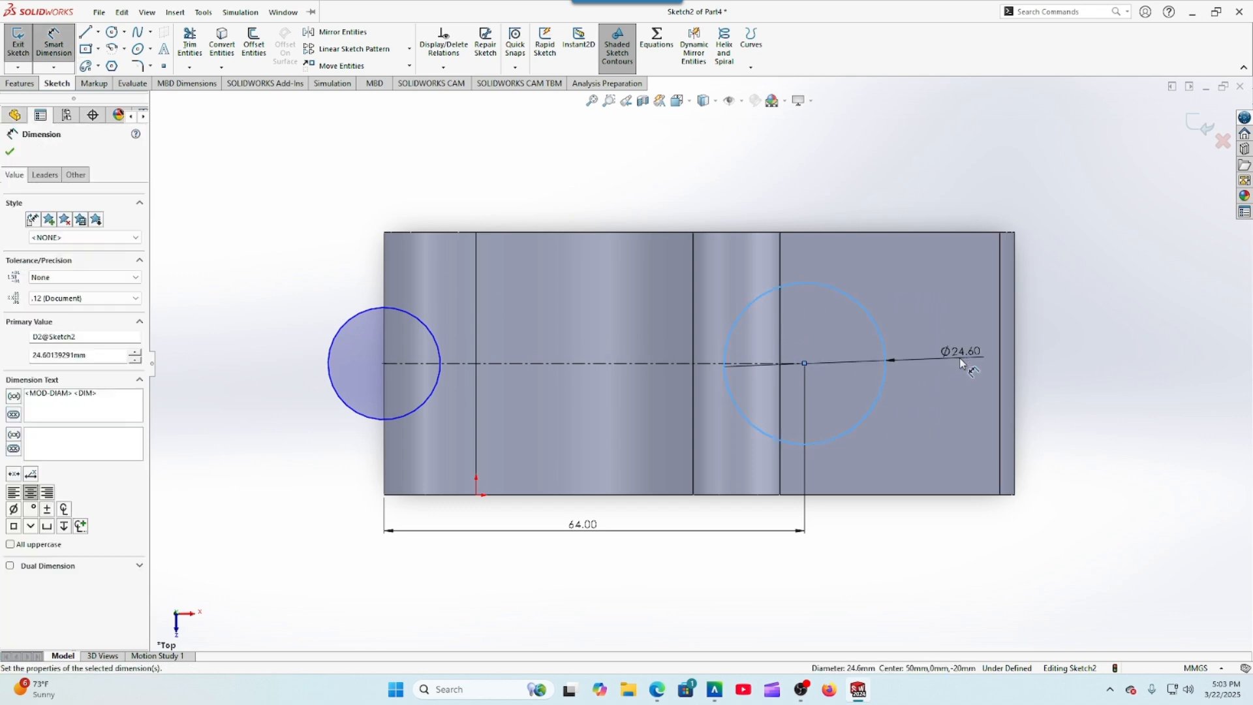
{"action": "type", "text": "="}
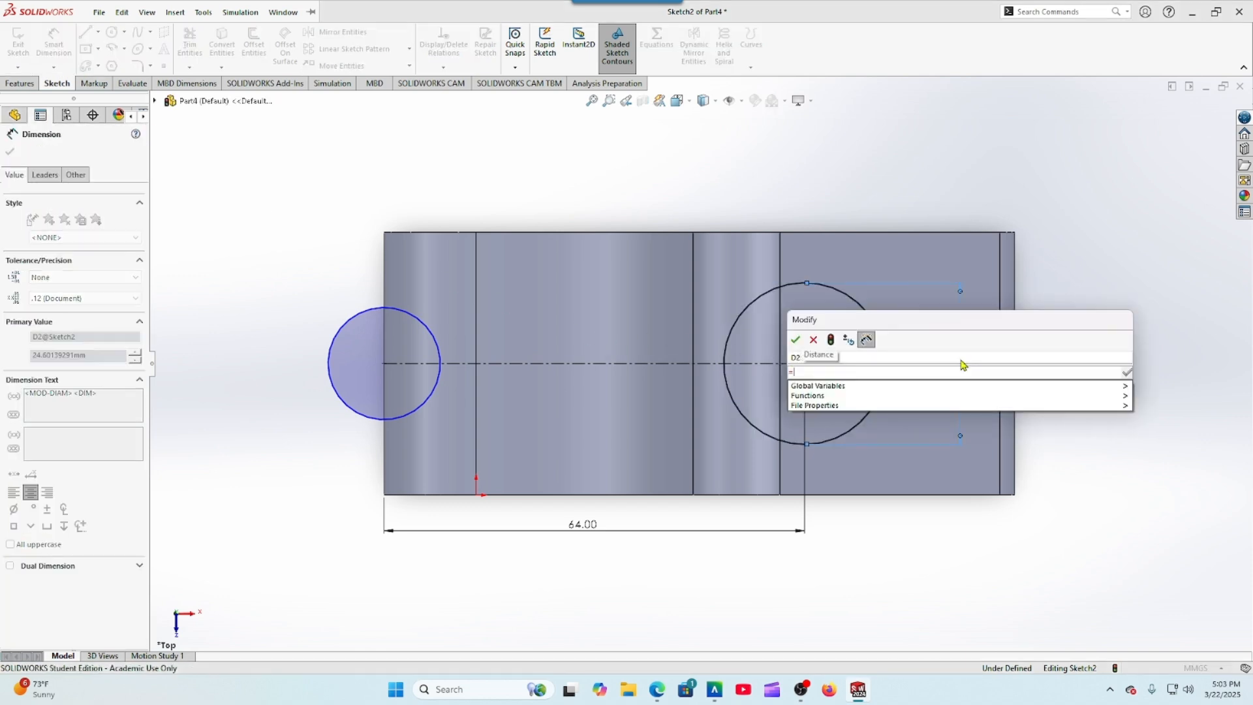
{"action": "mouse_move", "coordinate": [1125, 386]}
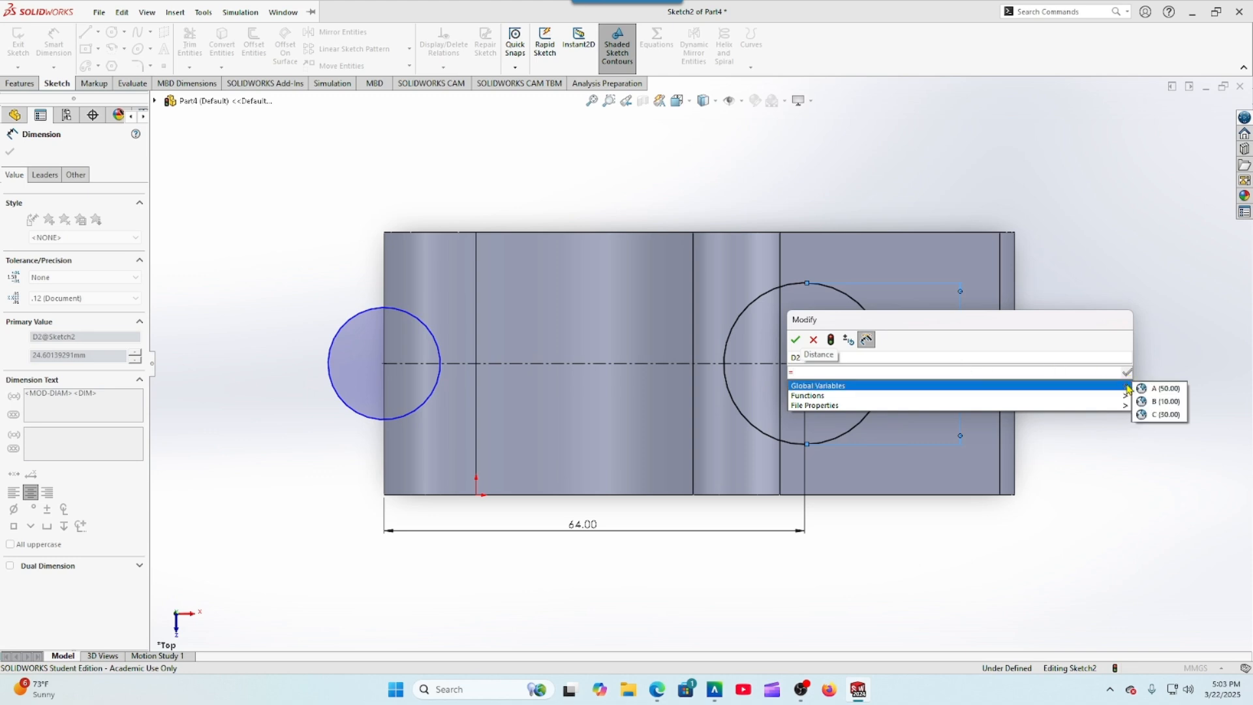
{"action": "left_click", "coordinate": [1150, 418]}
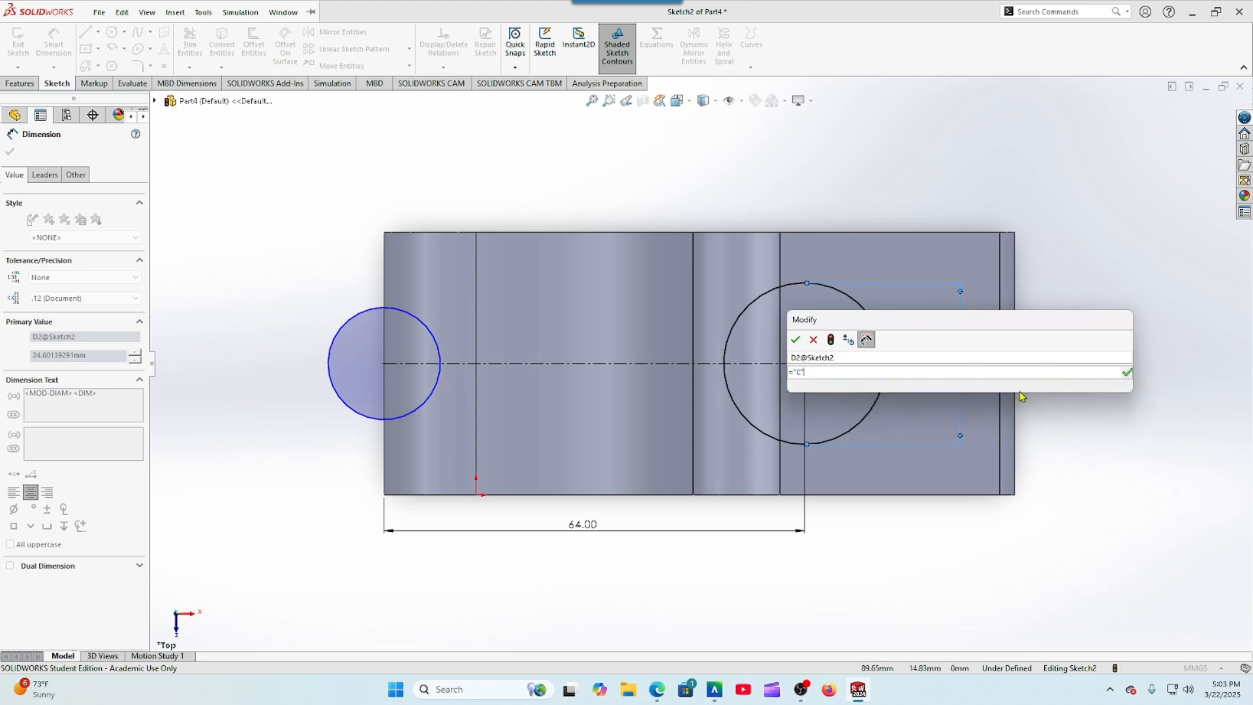
{"action": "left_click", "coordinate": [795, 339]}
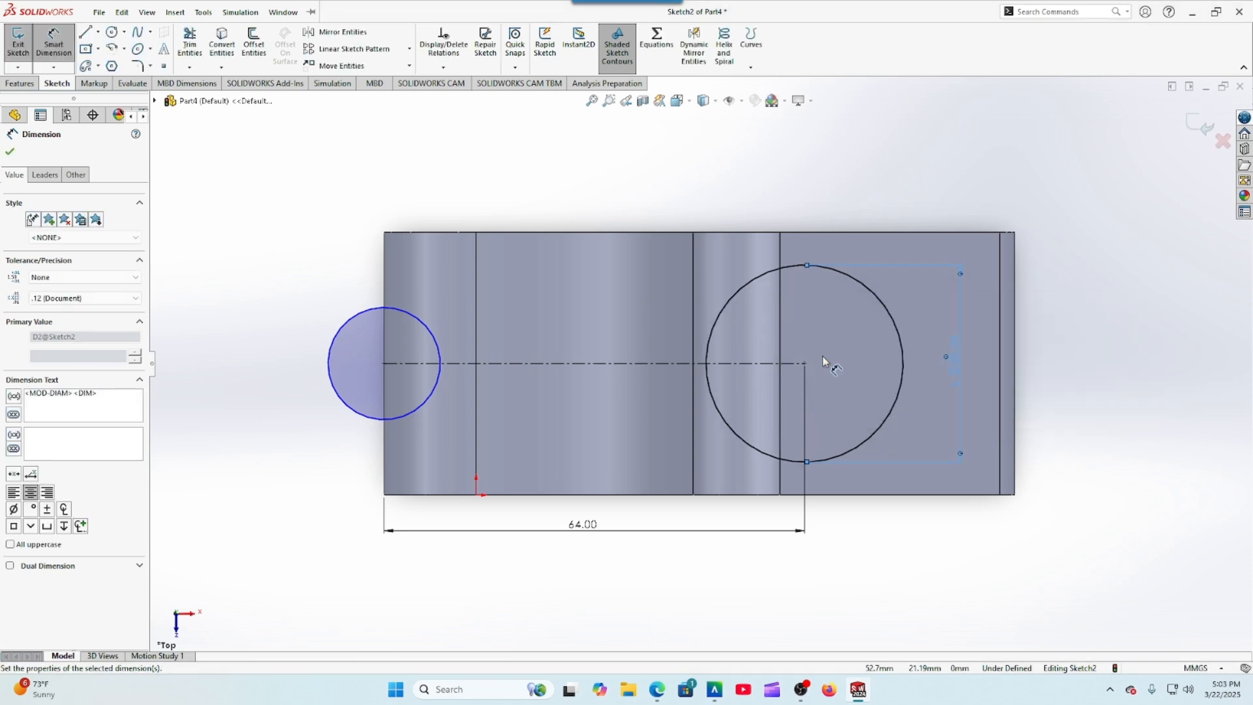
Step: Dimension the diameter of the circle on the part's left edge with the equation ="B"*2
{"action": "left_click", "coordinate": [363, 318]}
{"action": "left_click", "coordinate": [298, 306]}
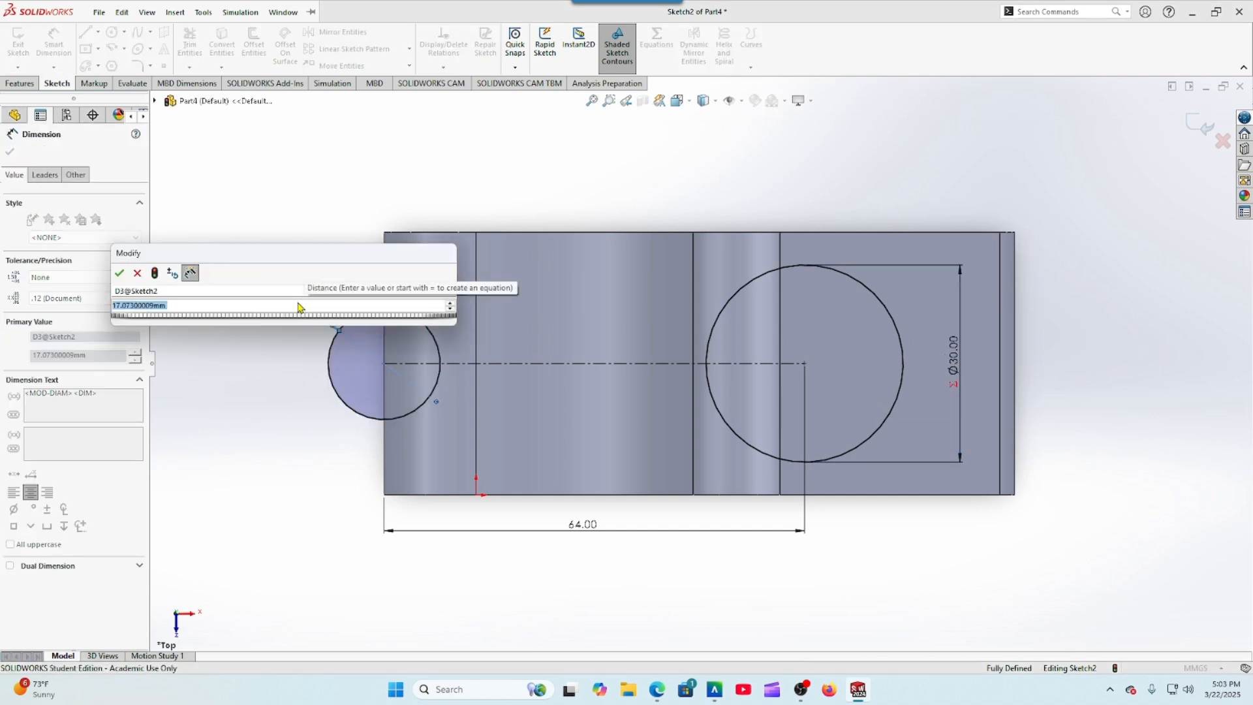
{"action": "type", "text": "="}
{"action": "mouse_move", "coordinate": [400, 323]}
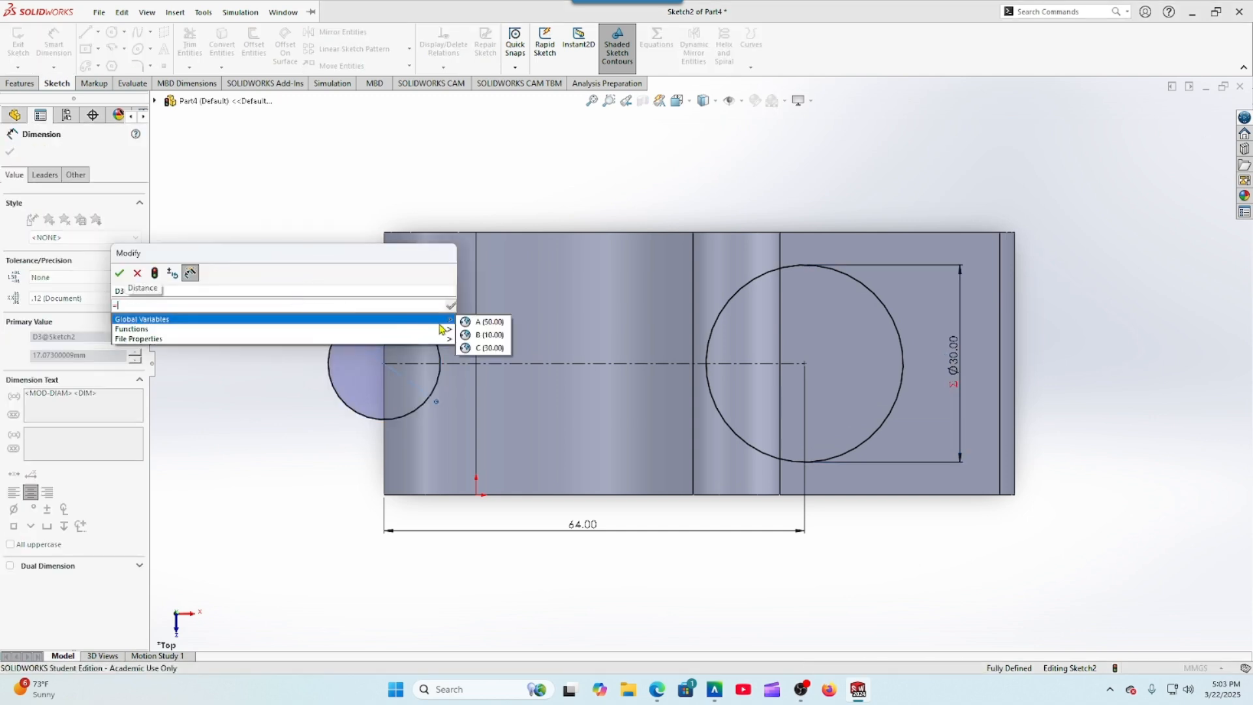
{"action": "left_click", "coordinate": [483, 335]}
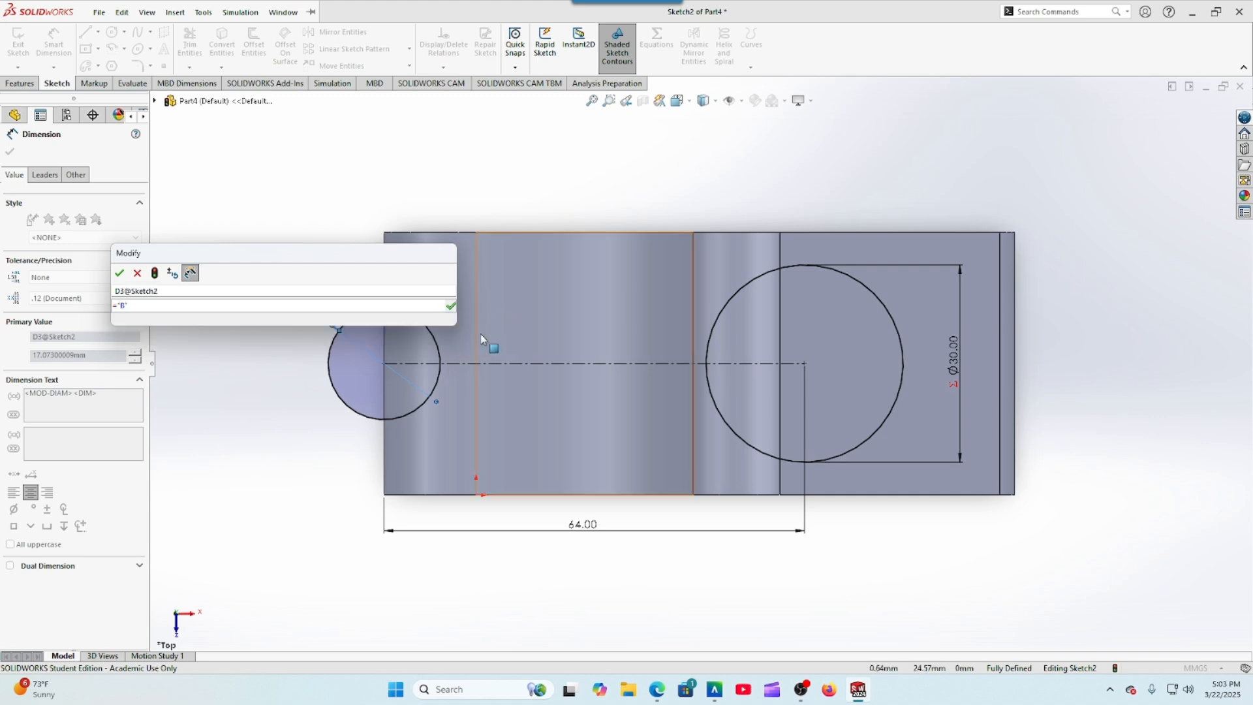
{"action": "type", "text": "*2"}
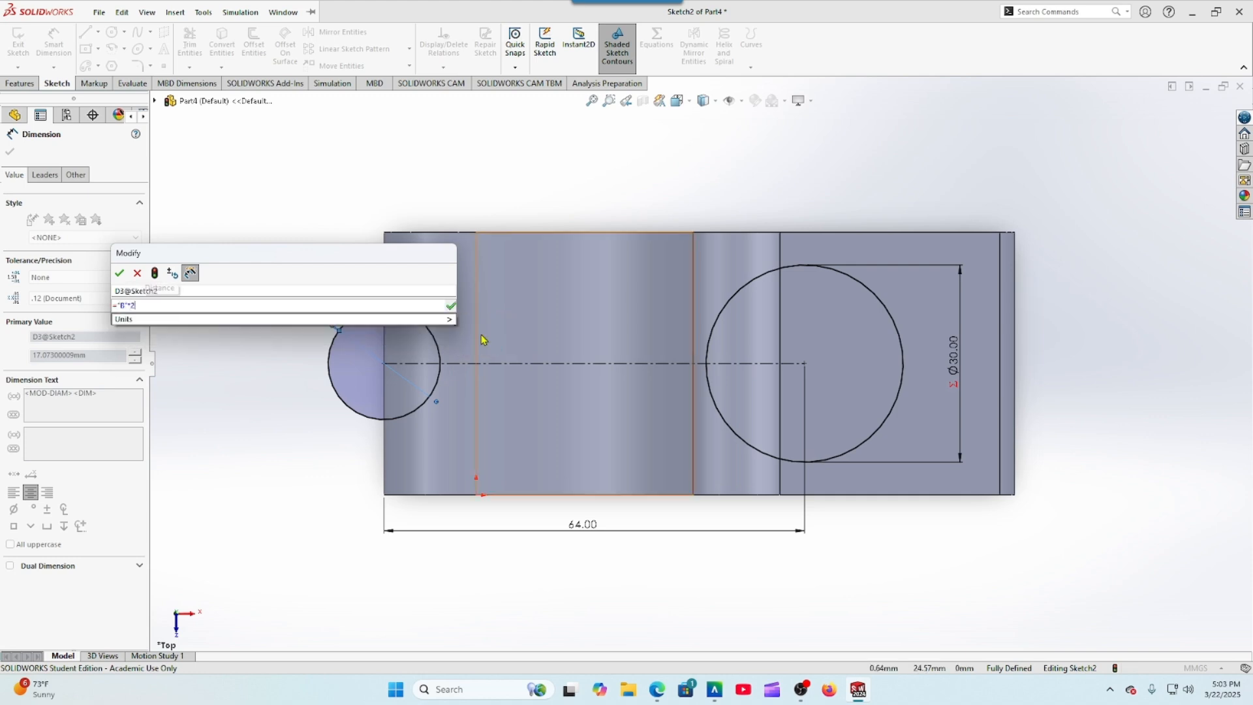
{"action": "left_click", "coordinate": [120, 273]}
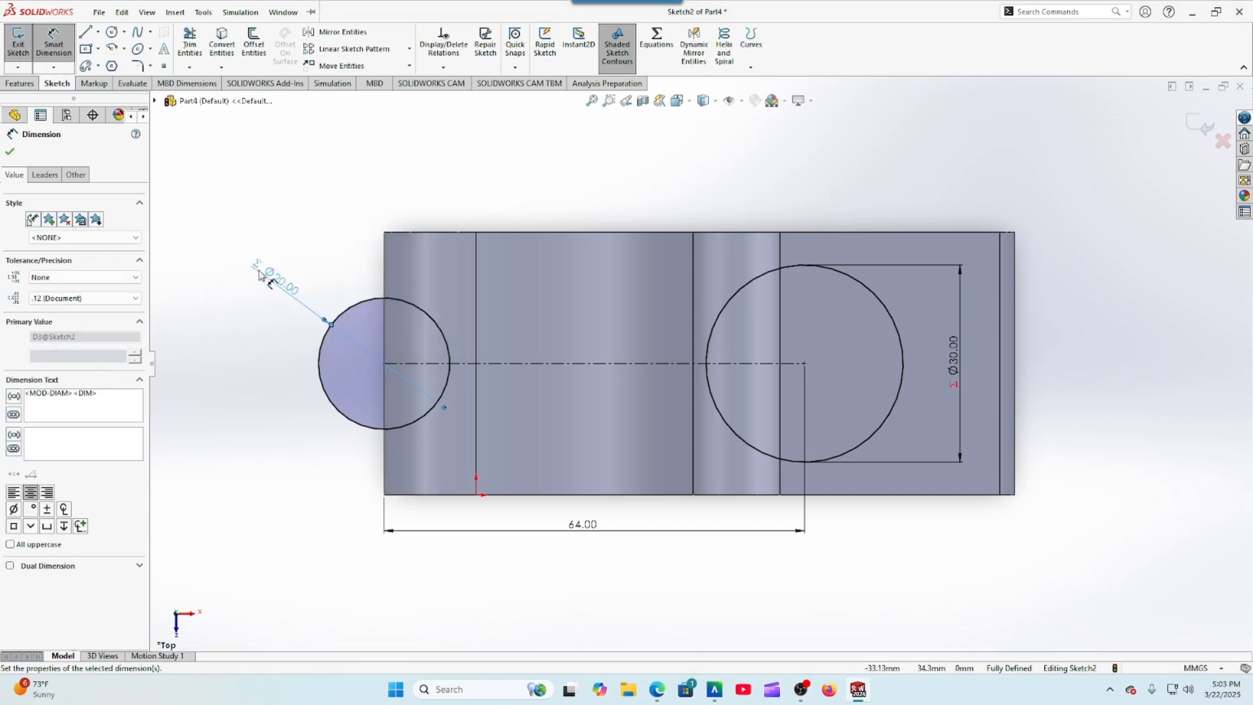
{"action": "left_click", "coordinate": [11, 151]}
Step: Cut the two sketched circles through the whole part with an Extruded Cut set to Through All in the reversed direction
{"action": "middle_click_drag", "start_coordinate": [333, 232], "coordinate": [332, 194]}
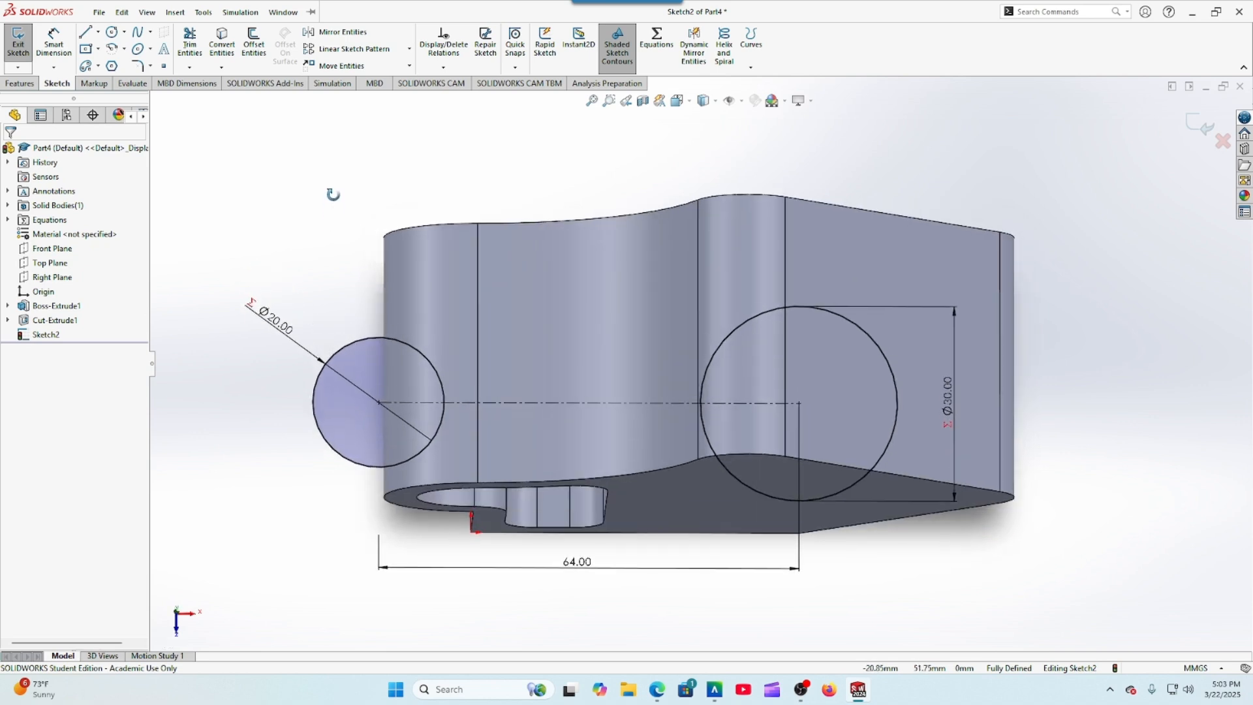
{"action": "middle_click_drag", "start_coordinate": [283, 500], "coordinate": [299, 415]}
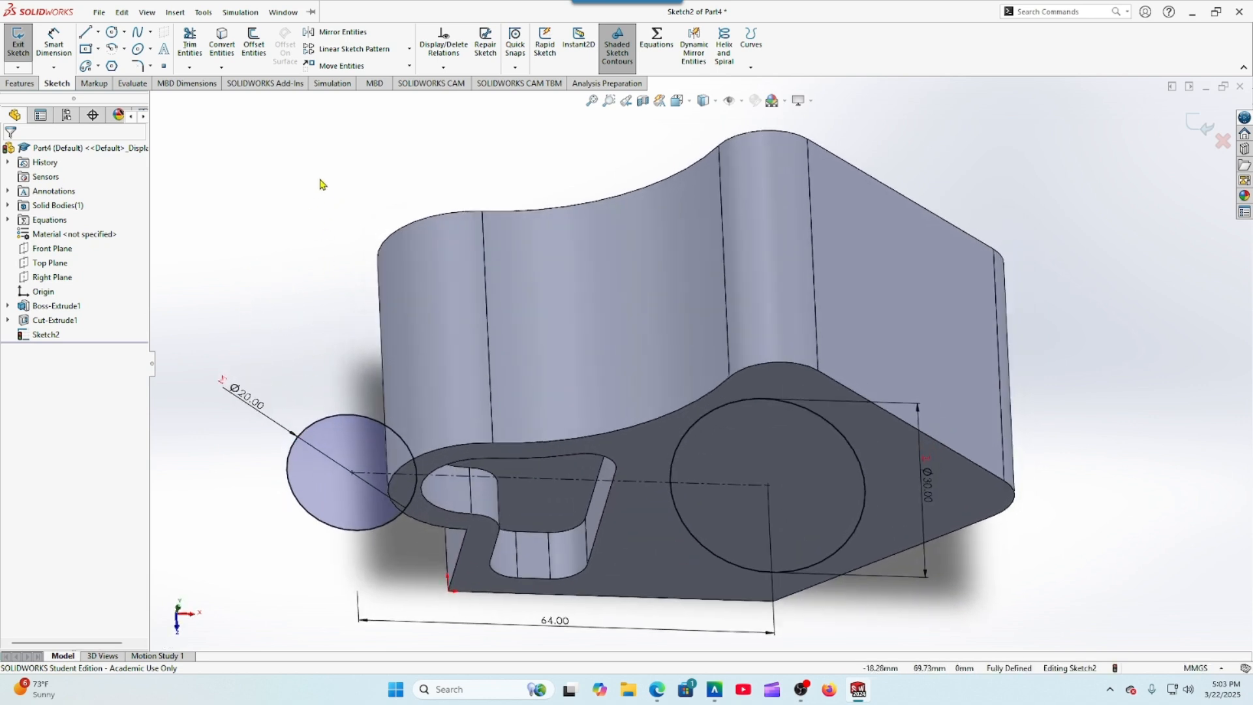
{"action": "left_click", "coordinate": [19, 84]}
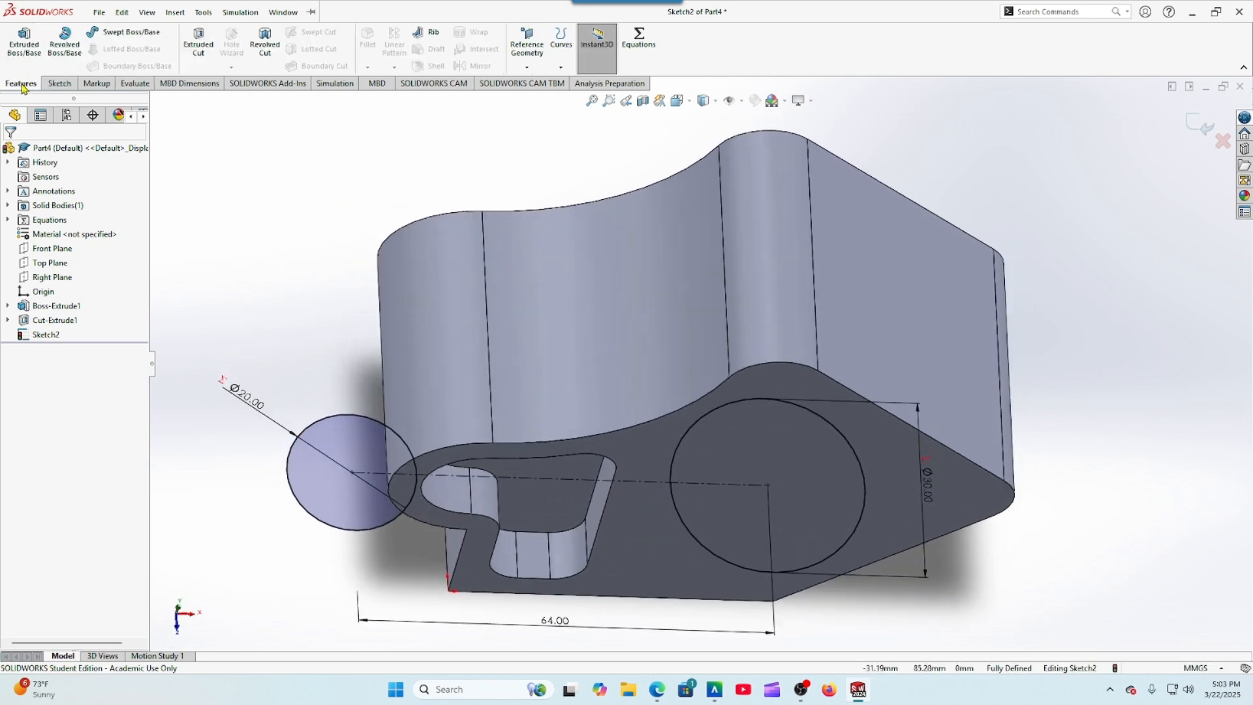
{"action": "left_click", "coordinate": [198, 43]}
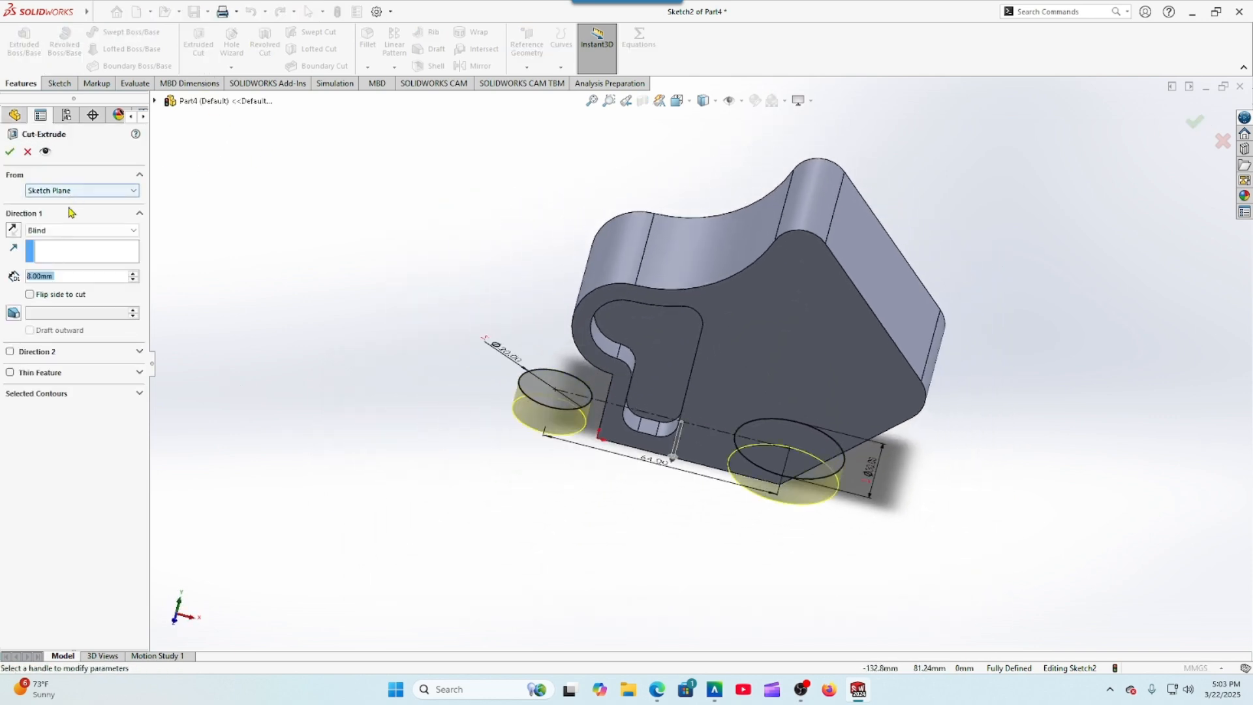
{"action": "left_click", "coordinate": [72, 230]}
{"action": "left_click", "coordinate": [74, 252]}
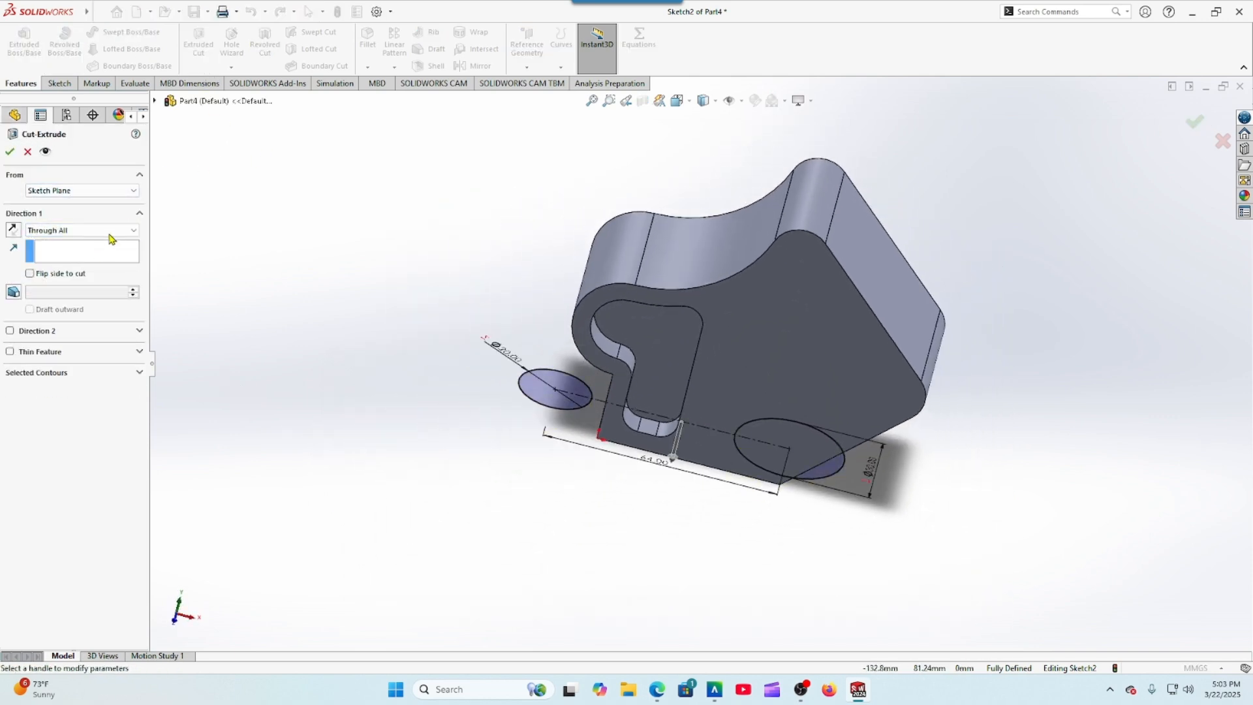
{"action": "left_click", "coordinate": [18, 232]}
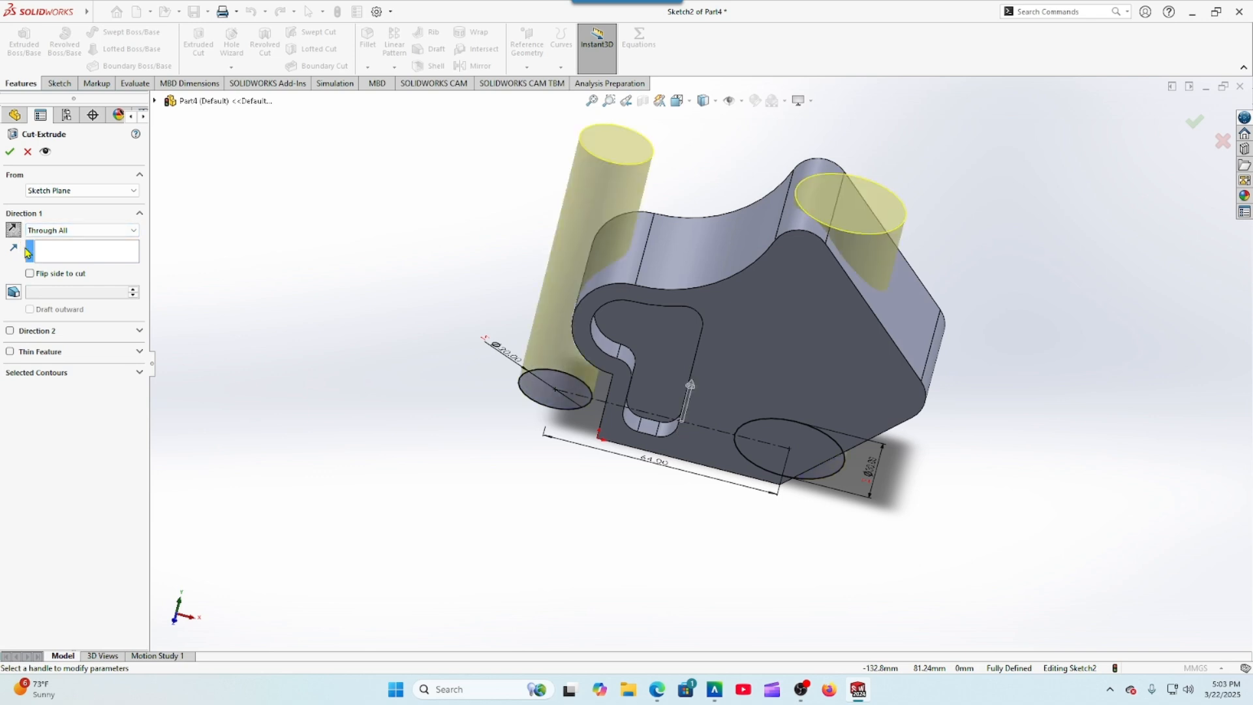
{"action": "left_click", "coordinate": [9, 151]}
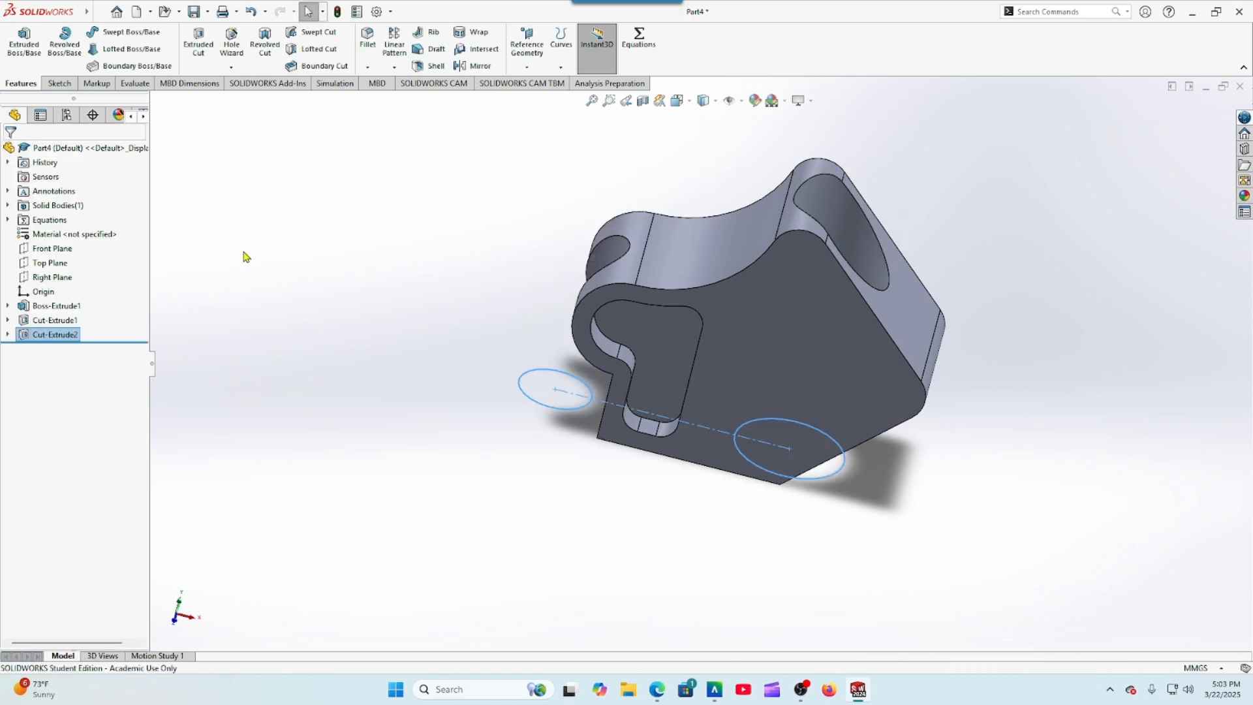
Step: Switch to the browser and review question 4's drawing, material, parameters and answer choices
{"action": "left_click", "coordinate": [657, 688]}
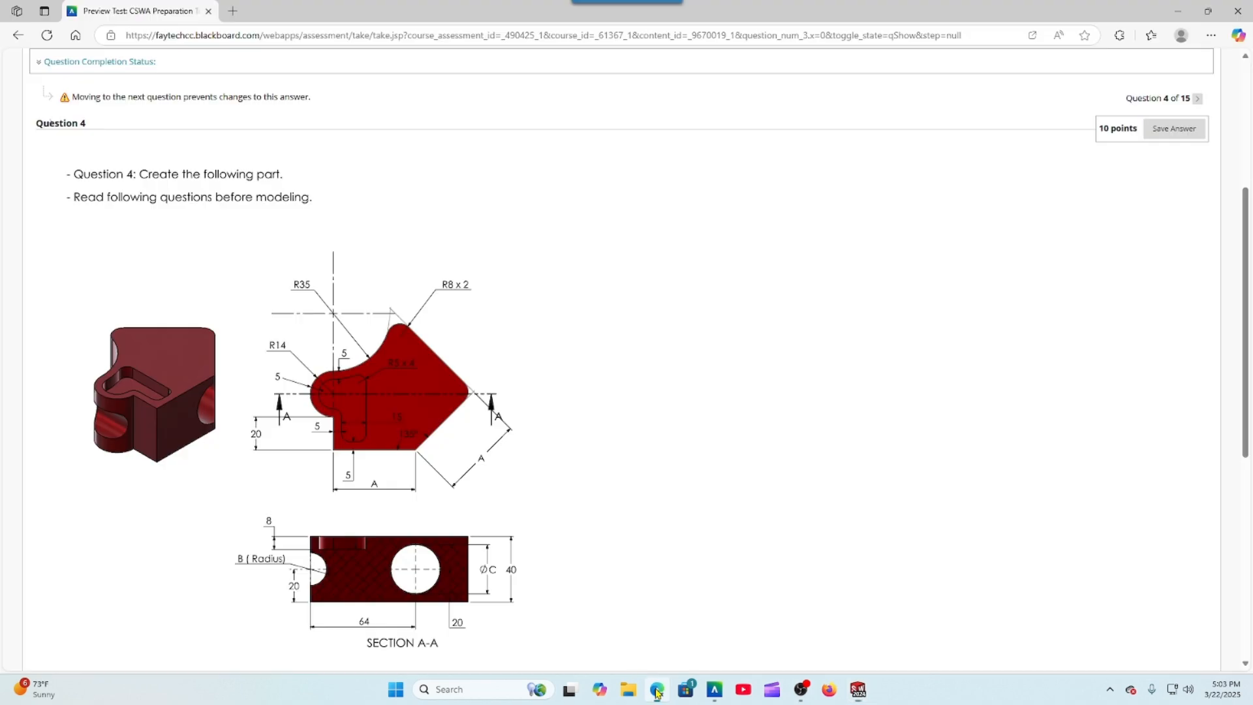
{"action": "scroll", "coordinate": [461, 428], "scroll_direction": "down", "scroll_amount": 1}
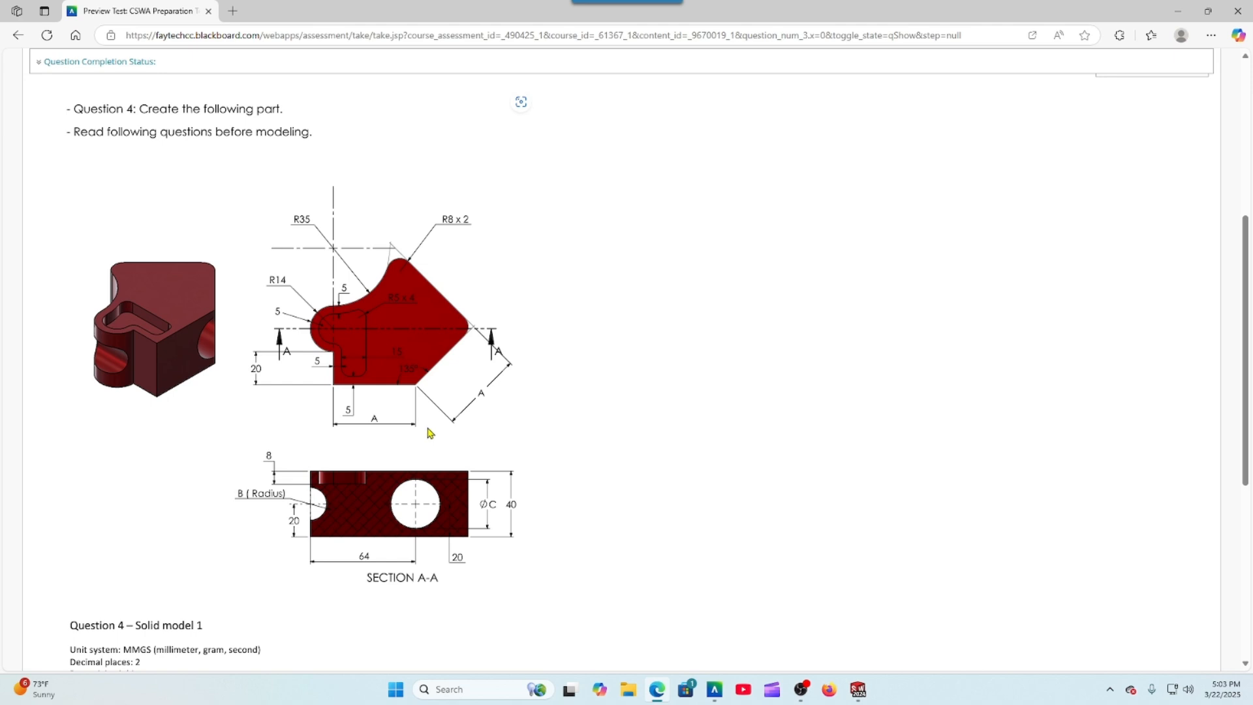
{"action": "scroll", "coordinate": [430, 434], "scroll_direction": "down", "scroll_amount": 1}
{"action": "scroll", "coordinate": [430, 434], "scroll_direction": "down", "scroll_amount": 1}
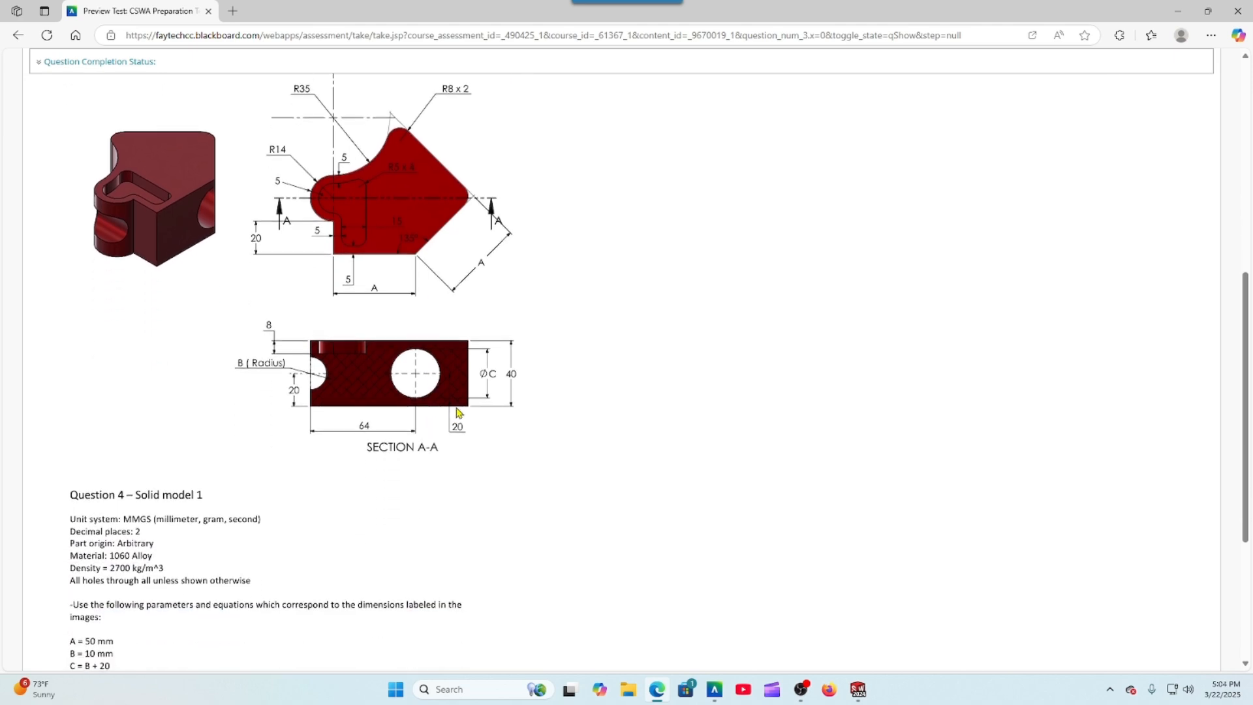
{"action": "scroll", "coordinate": [449, 395], "scroll_direction": "down", "scroll_amount": 4}
{"action": "scroll", "coordinate": [449, 396], "scroll_direction": "up", "scroll_amount": 4}
{"action": "scroll", "coordinate": [261, 534], "scroll_direction": "down", "scroll_amount": 4}
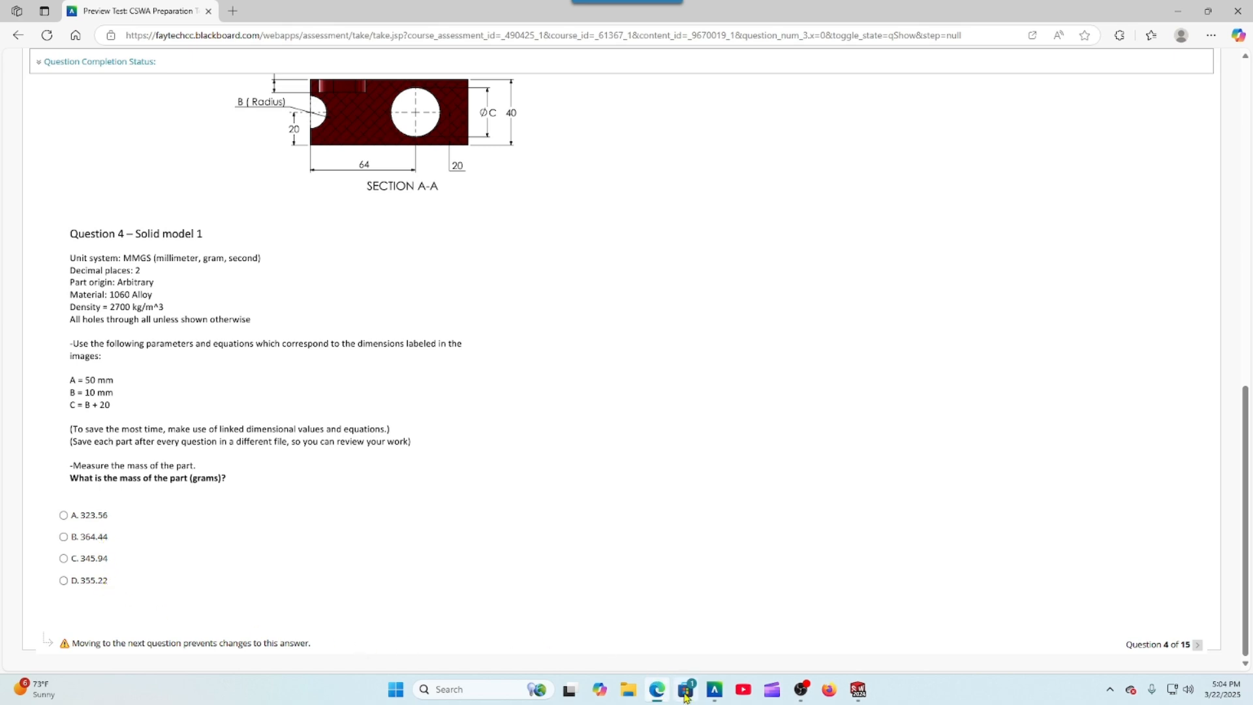
Step: Switch to SOLIDWORKS, evaluate the part's mass properties and close the report
{"action": "left_click", "coordinate": [858, 689]}
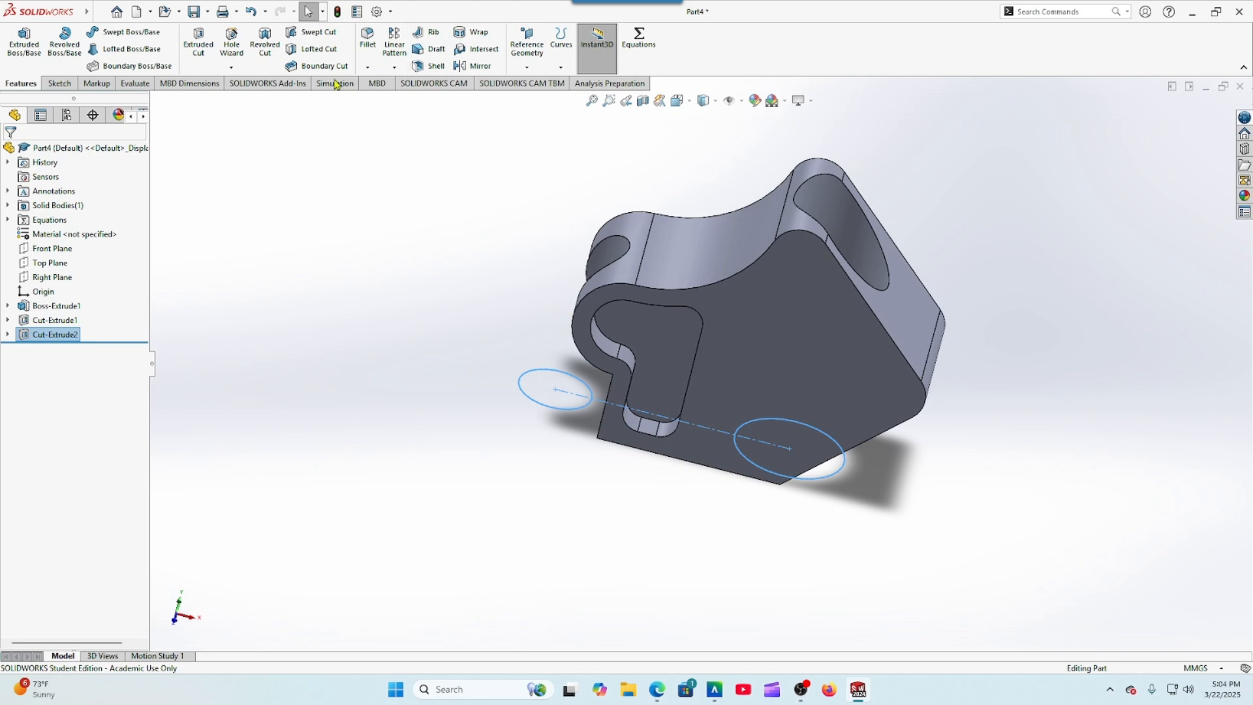
{"action": "left_click", "coordinate": [131, 84]}
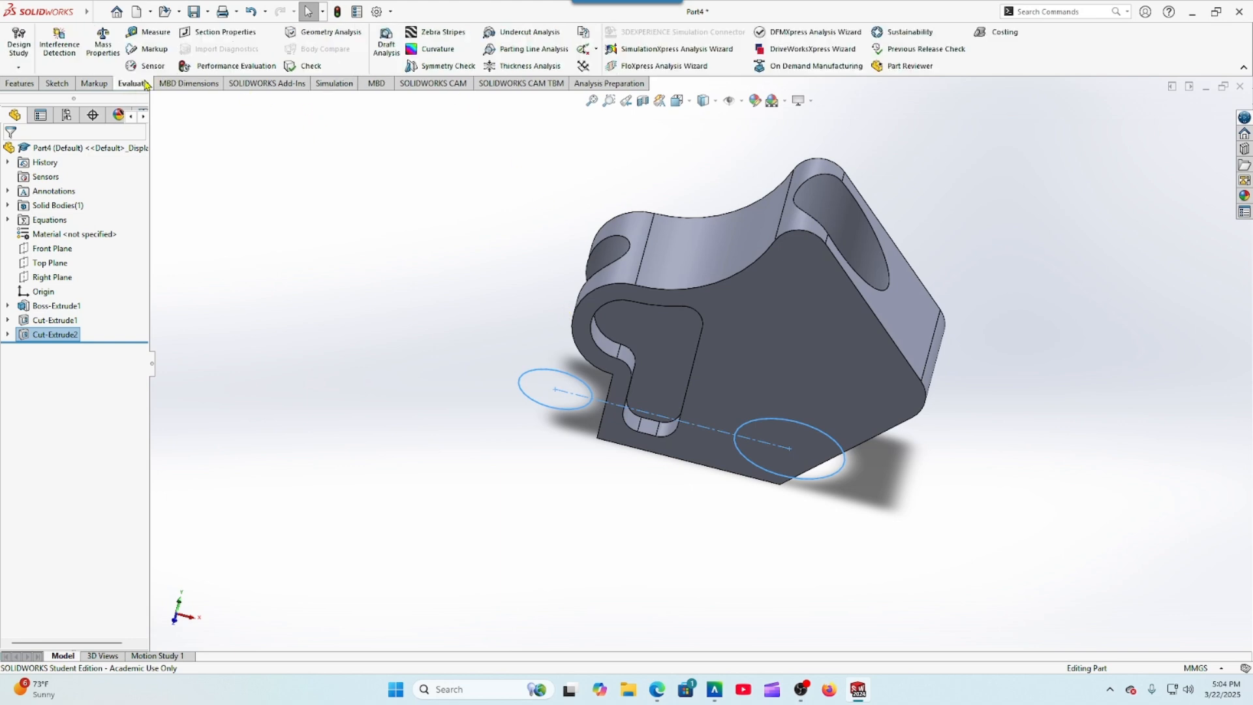
{"action": "left_click", "coordinate": [103, 44]}
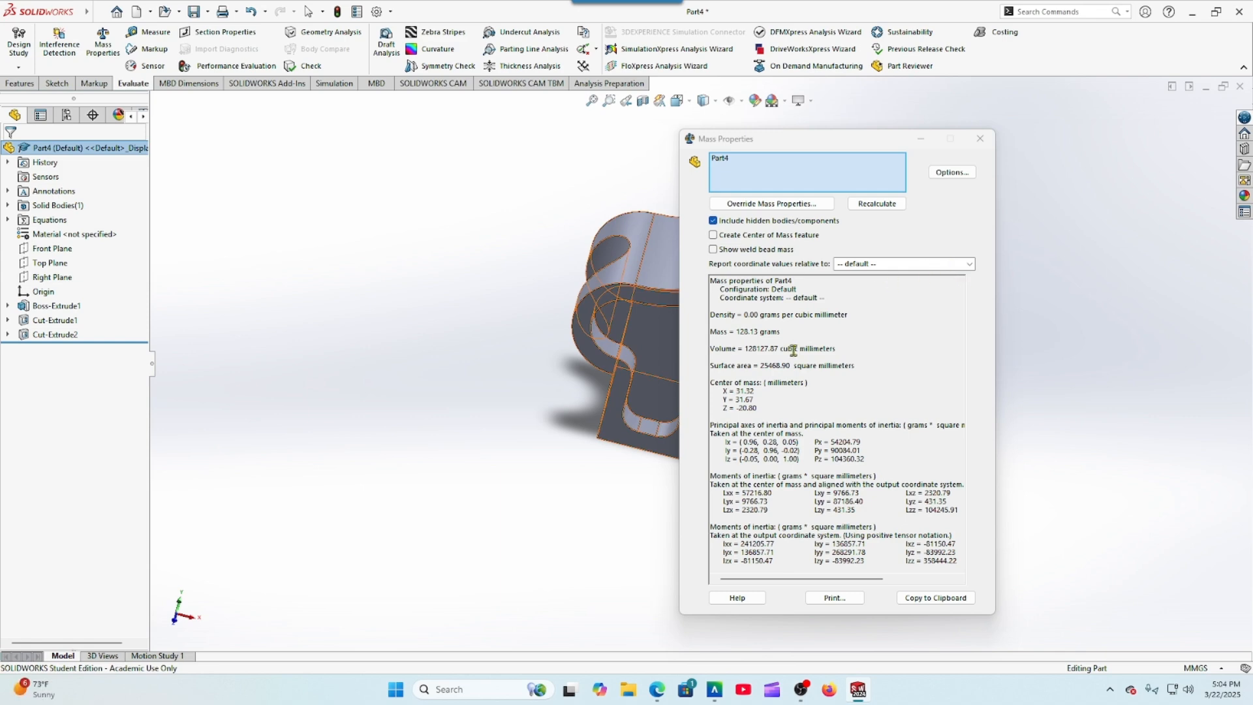
{"action": "left_click", "coordinate": [980, 138]}
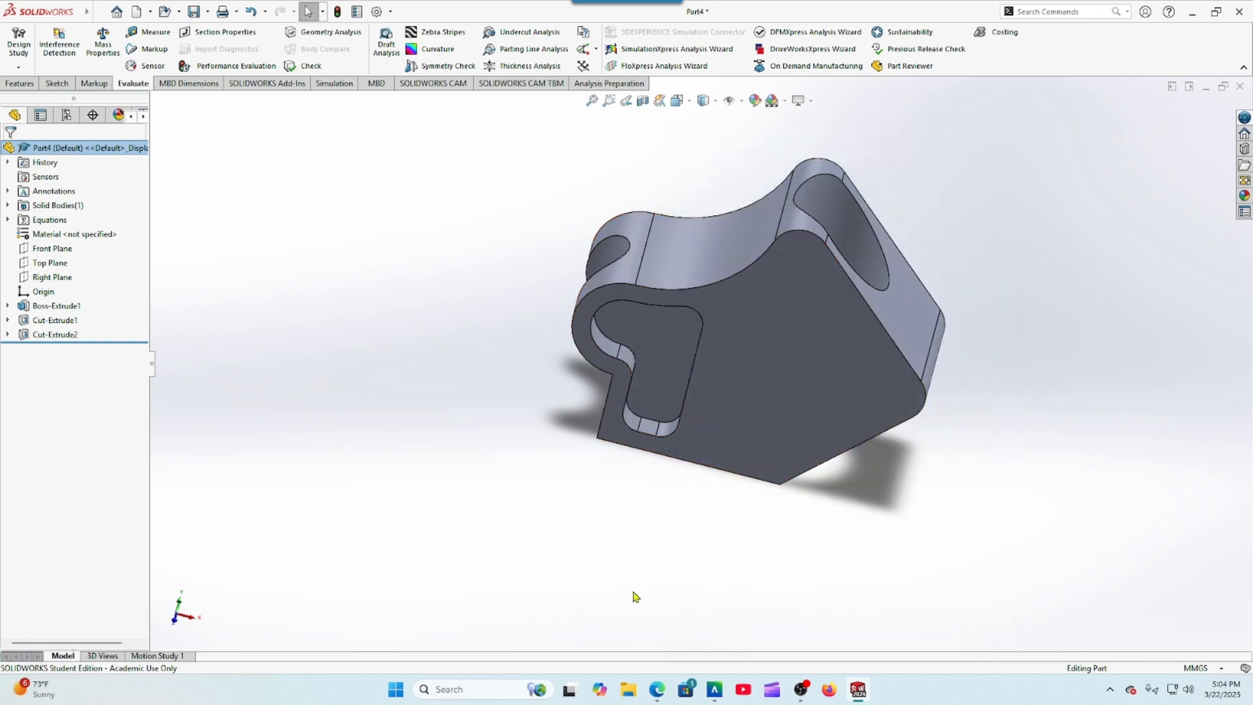
Step: Check the required material in the browser question and assign 1060 Alloy to the part in SOLIDWORKS
{"action": "left_click", "coordinate": [657, 689]}
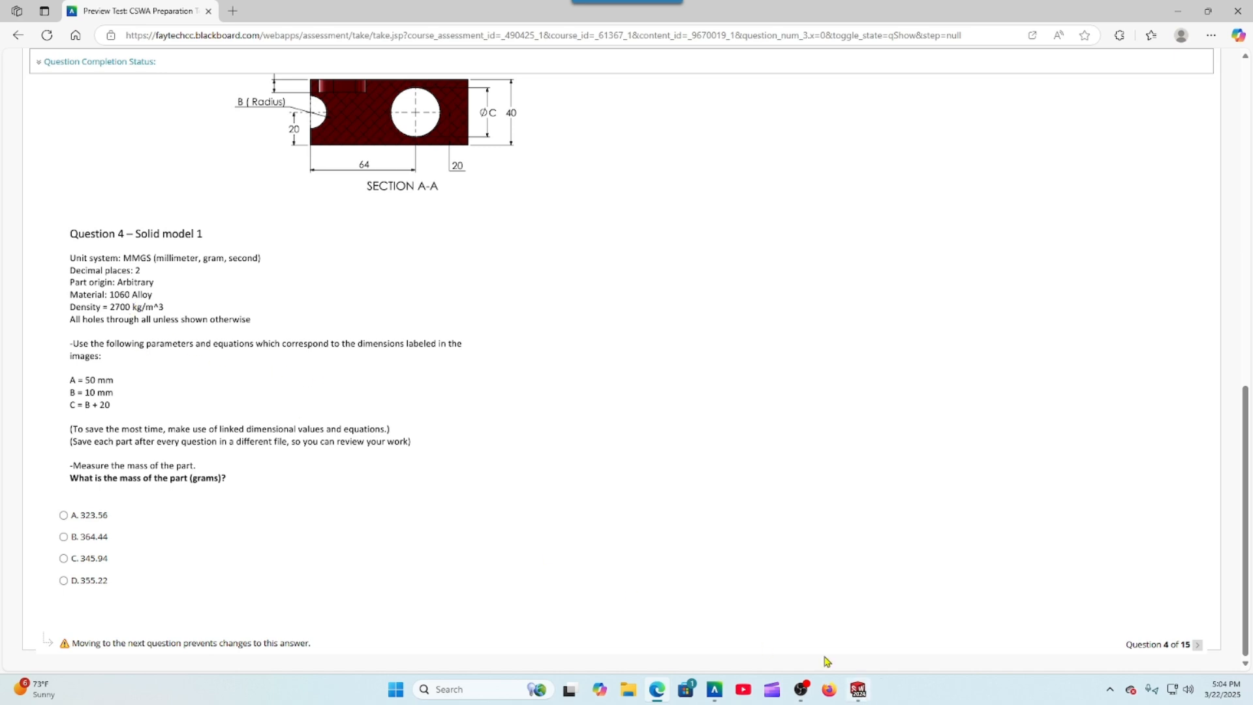
{"action": "left_click", "coordinate": [858, 689]}
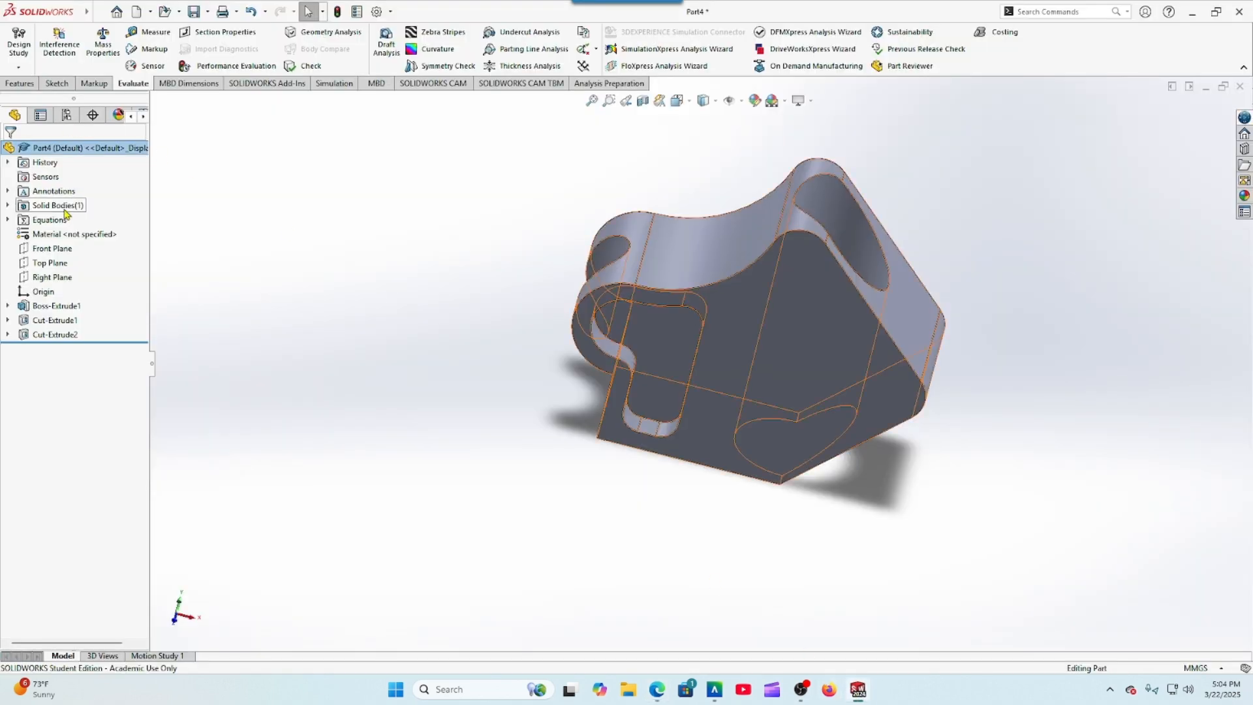
{"action": "right_click", "coordinate": [75, 235]}
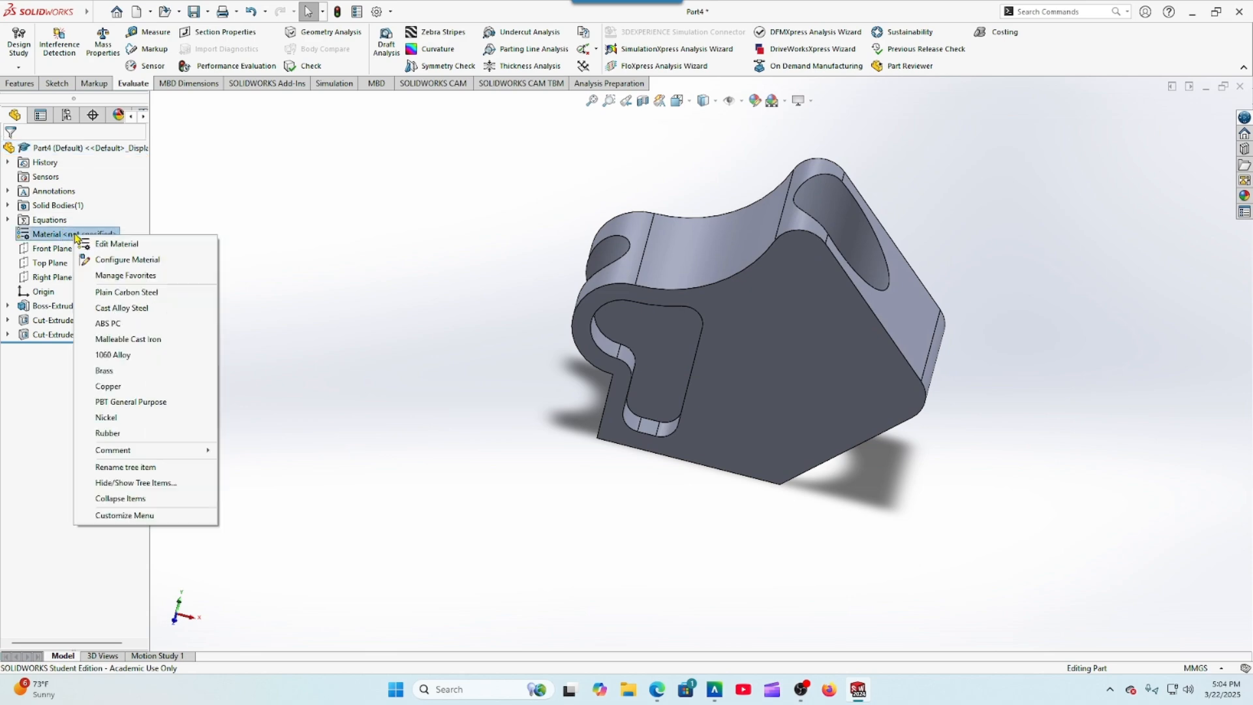
{"action": "left_click", "coordinate": [102, 244]}
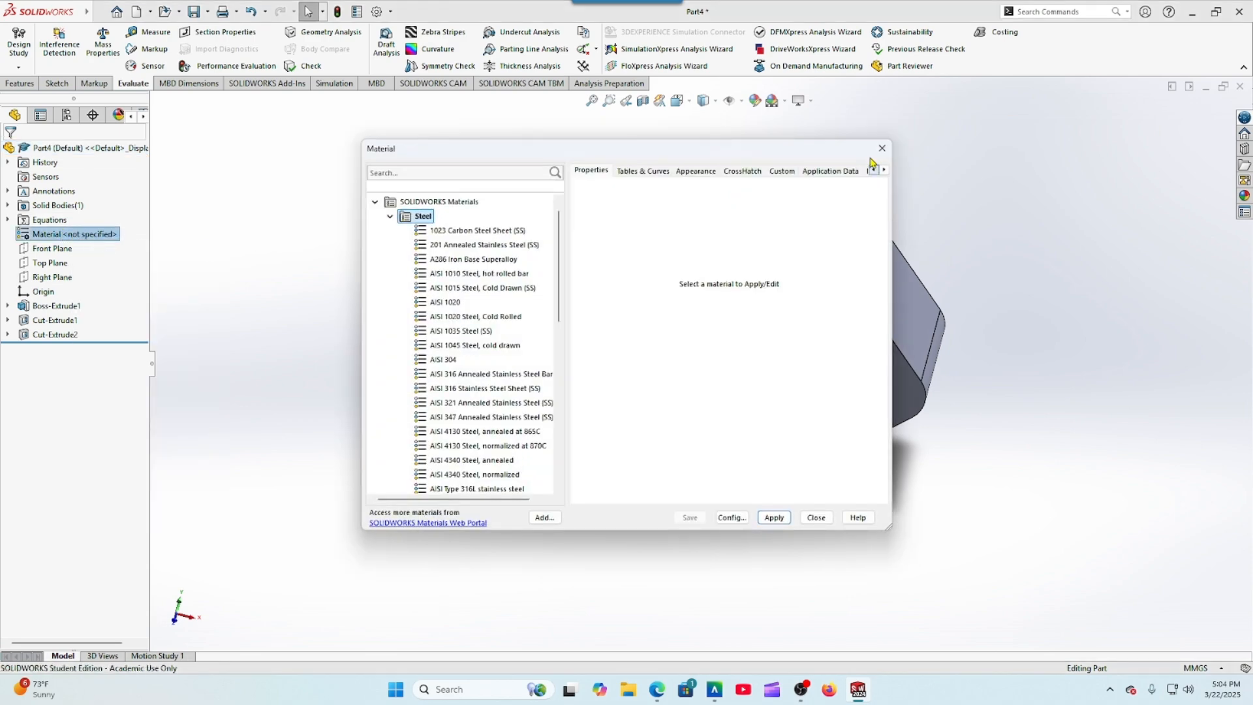
{"action": "left_click", "coordinate": [881, 149]}
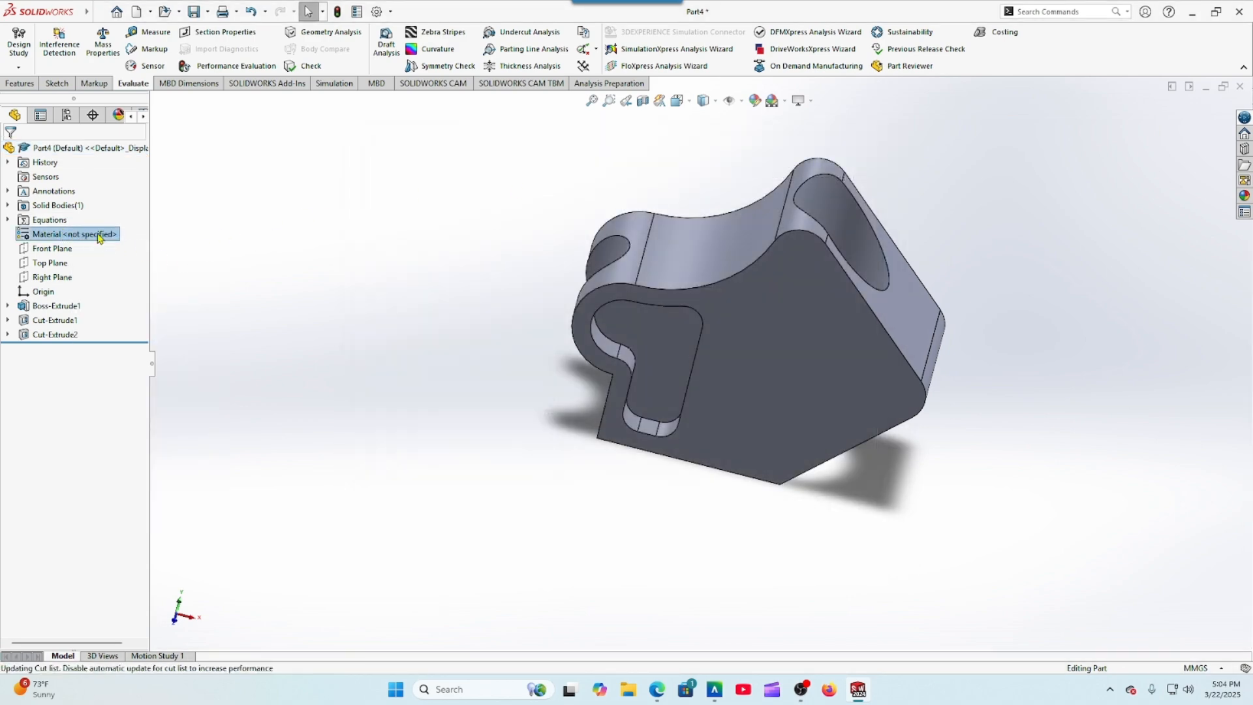
{"action": "right_click", "coordinate": [100, 239]}
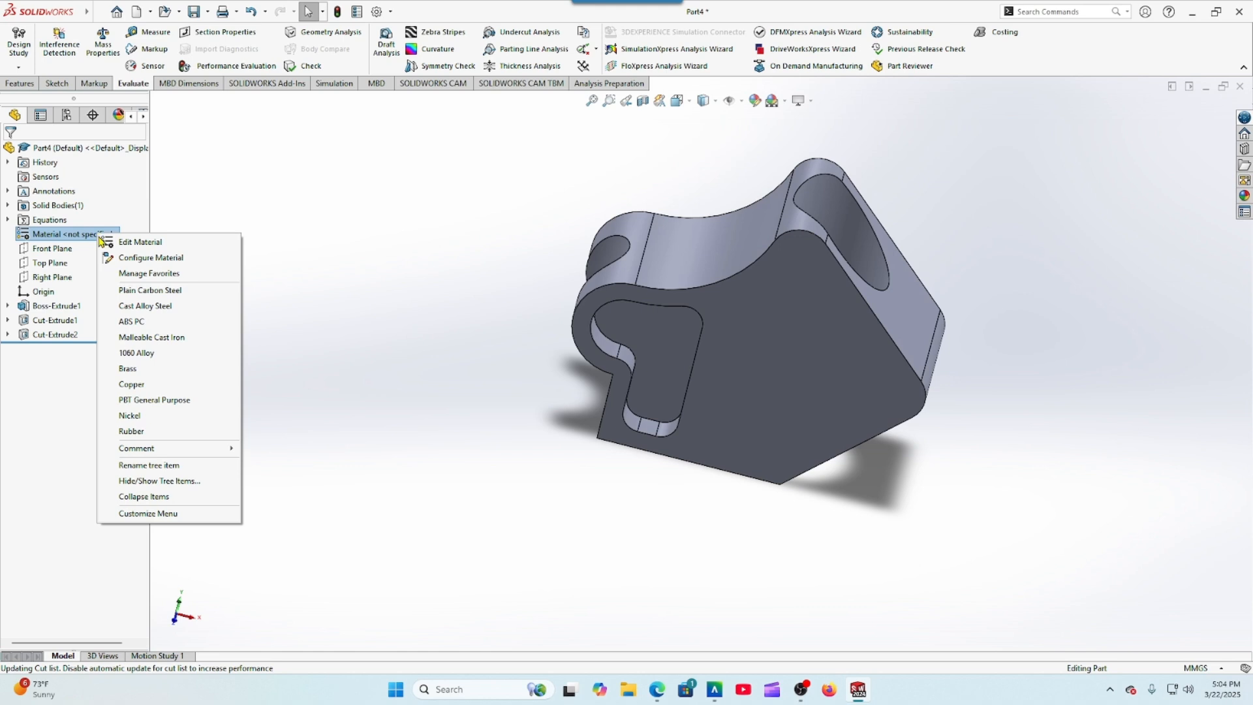
{"action": "left_click", "coordinate": [137, 353]}
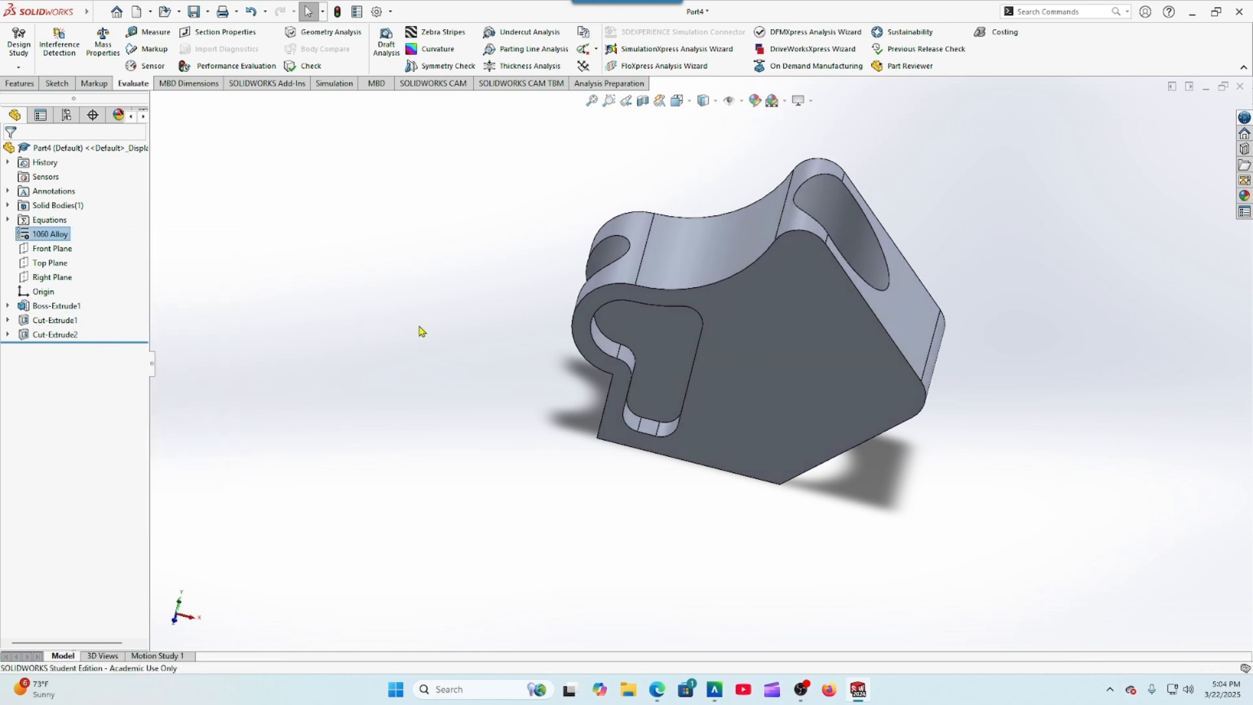
Step: Evaluate the part's mass properties again and select answer C. 345.94 for question 4 in the browser
{"action": "left_click", "coordinate": [102, 39]}
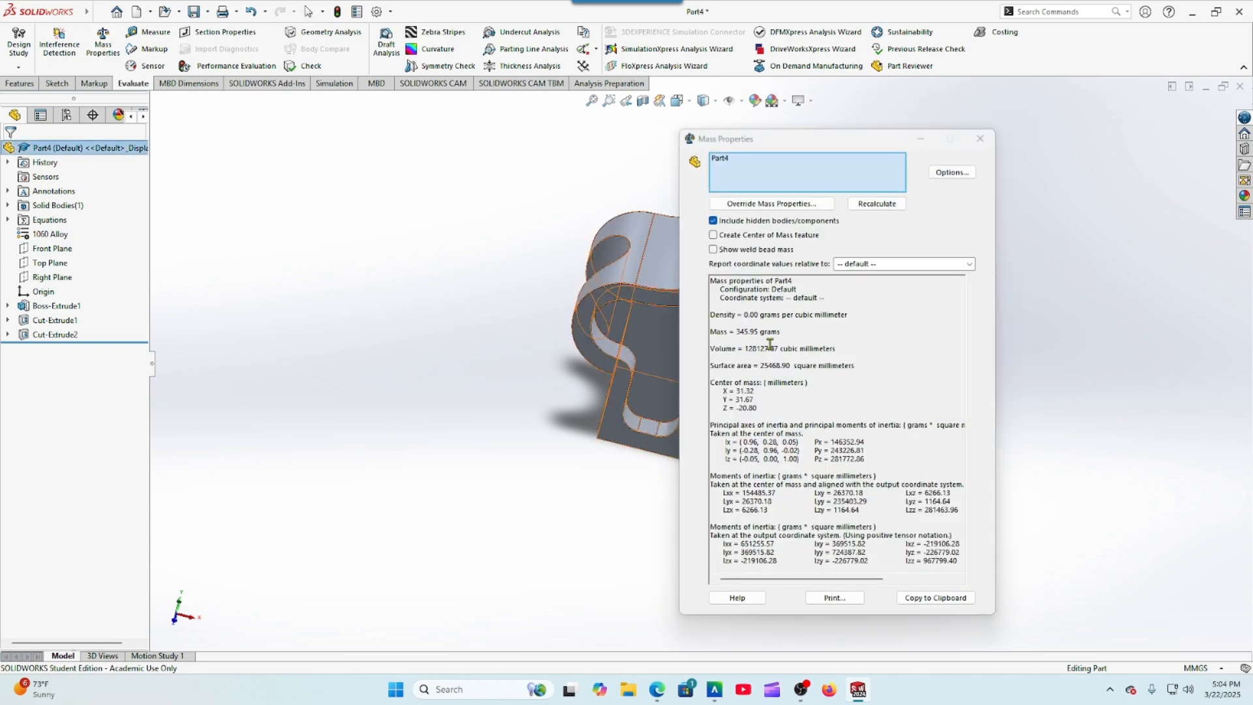
{"action": "left_click", "coordinate": [657, 689]}
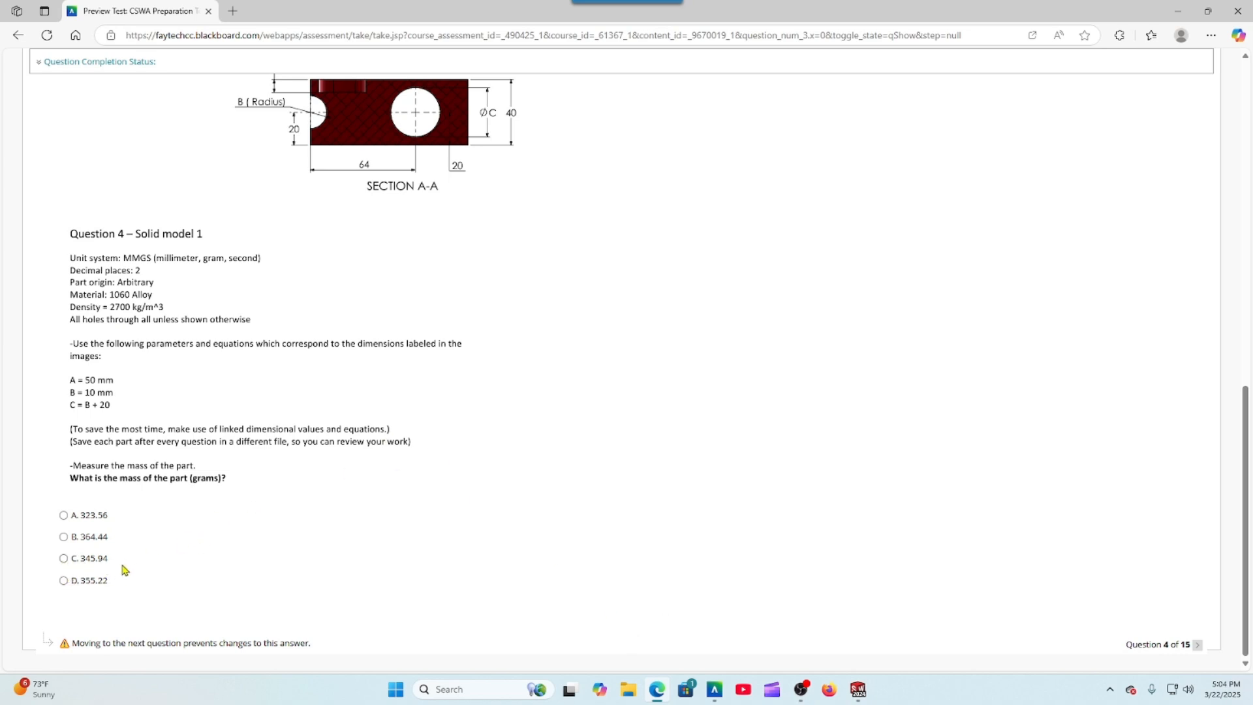
{"action": "left_click", "coordinate": [63, 558]}
Step: Advance the test to question 5 and review its modified drawing, updated parameters and mass question
{"action": "left_click", "coordinate": [1197, 645]}
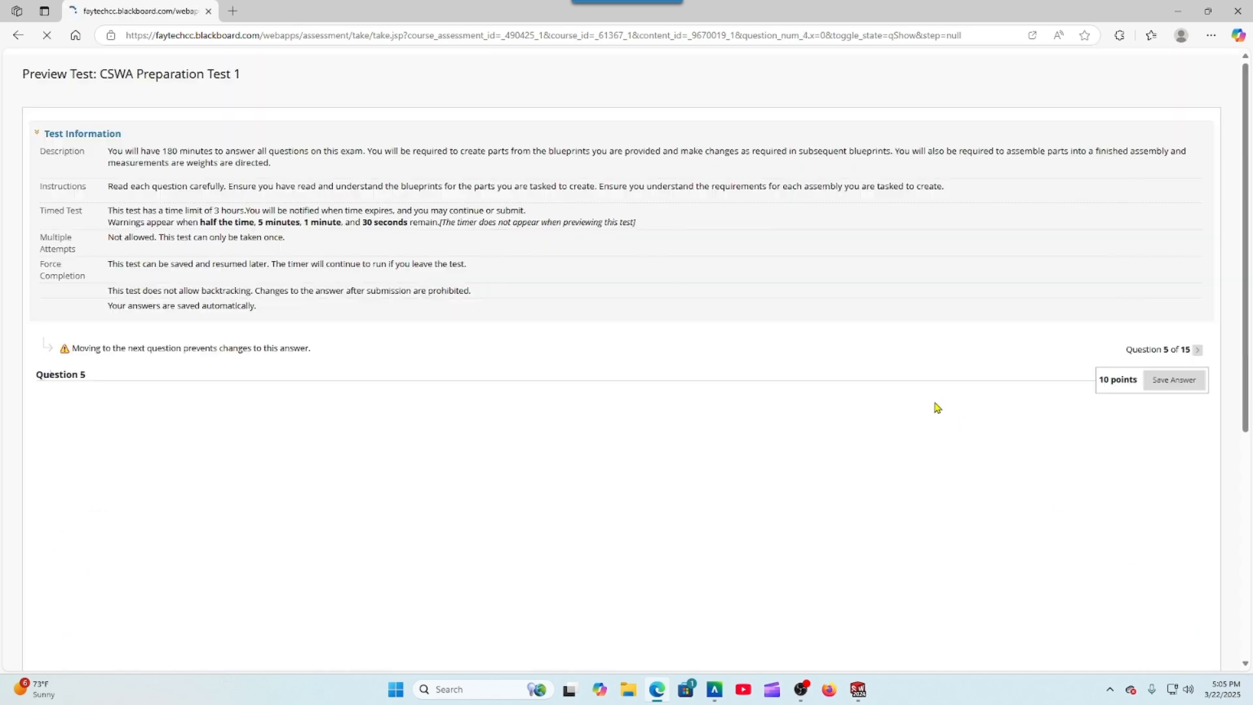
{"action": "scroll", "coordinate": [806, 406], "scroll_direction": "down", "scroll_amount": 2}
{"action": "scroll", "coordinate": [805, 405], "scroll_direction": "down", "scroll_amount": 4}
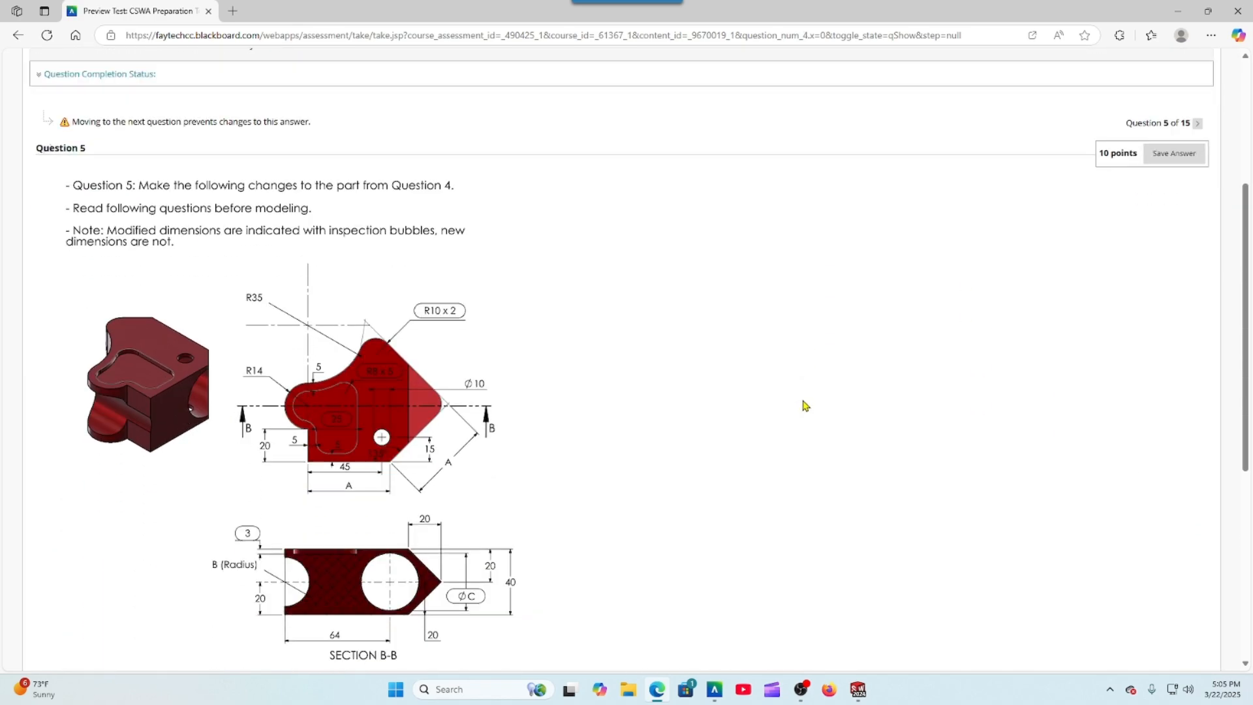
{"action": "scroll", "coordinate": [805, 406], "scroll_direction": "down", "scroll_amount": 1}
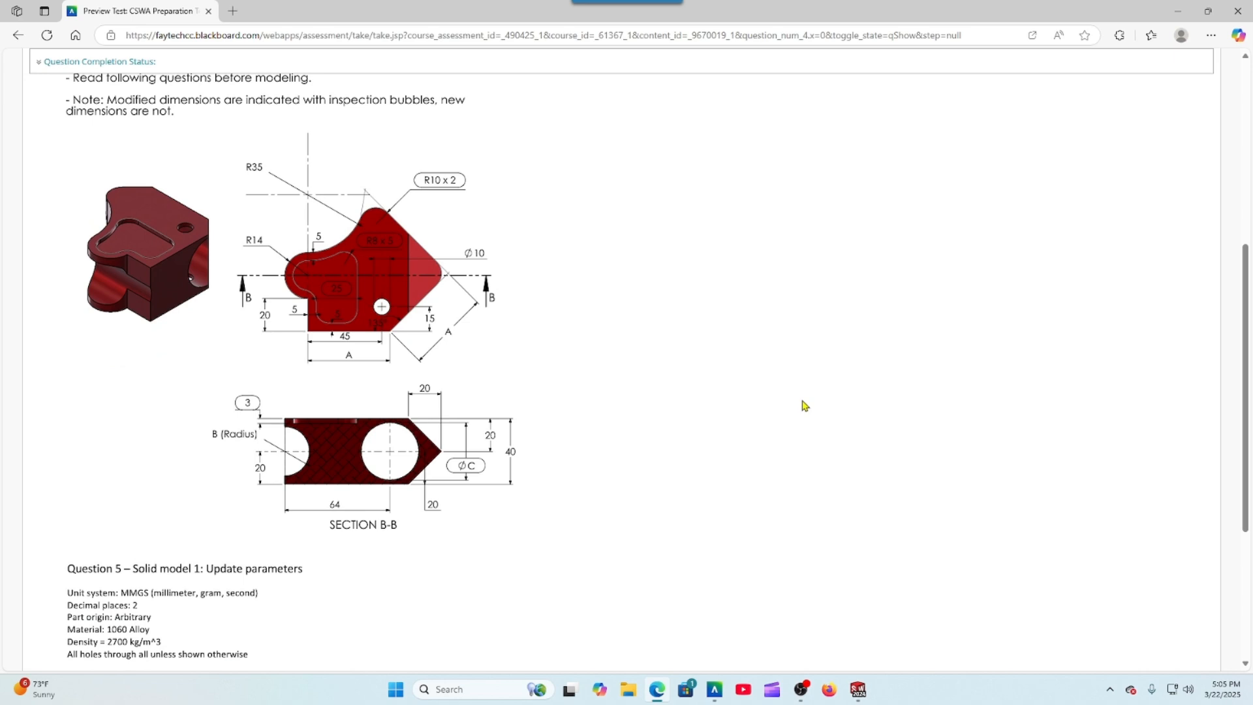
{"action": "mouse_move", "coordinate": [852, 682]}
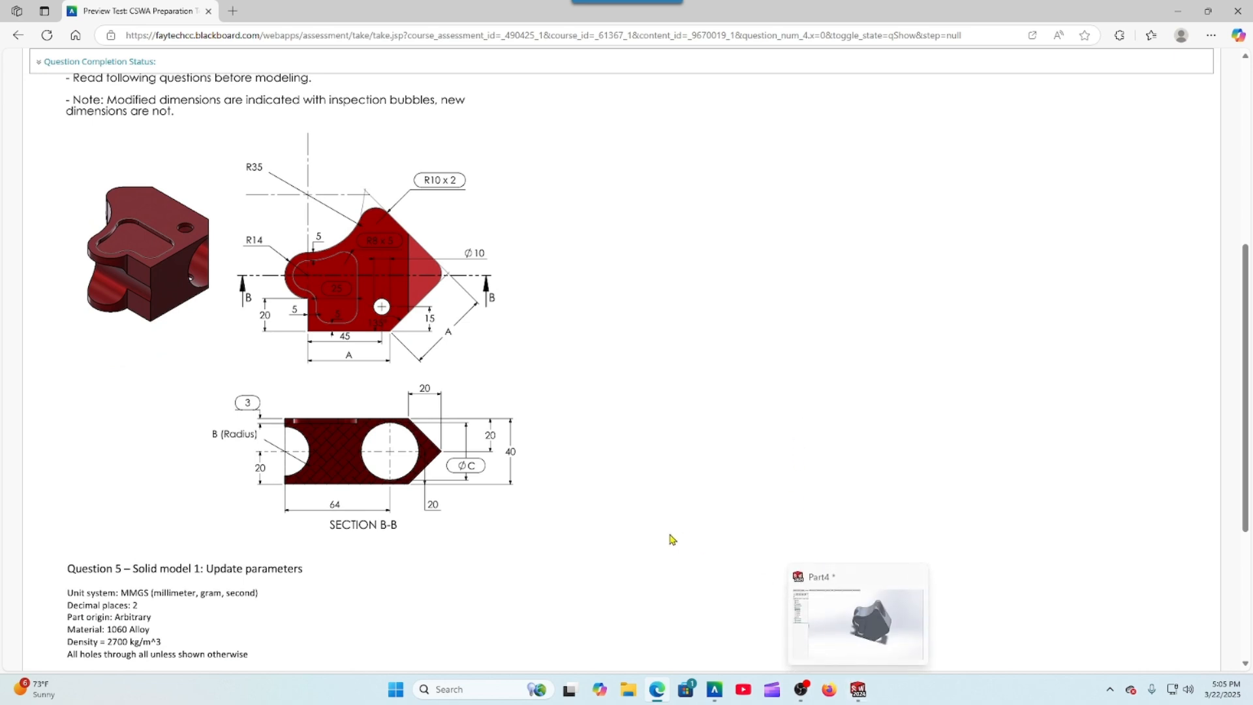
{"action": "scroll", "coordinate": [673, 540], "scroll_direction": "down", "scroll_amount": 3}
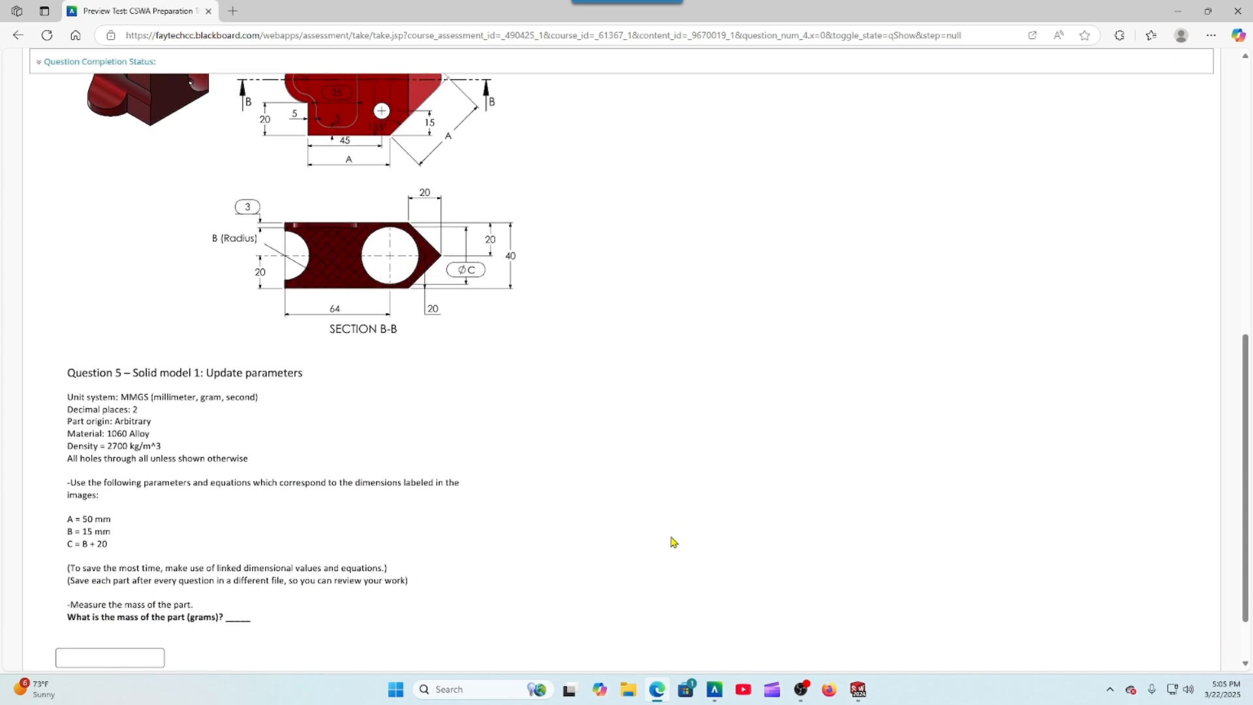
Step: Switch to SOLIDWORKS and close the mass properties report to show the whole part
{"action": "left_click", "coordinate": [859, 686]}
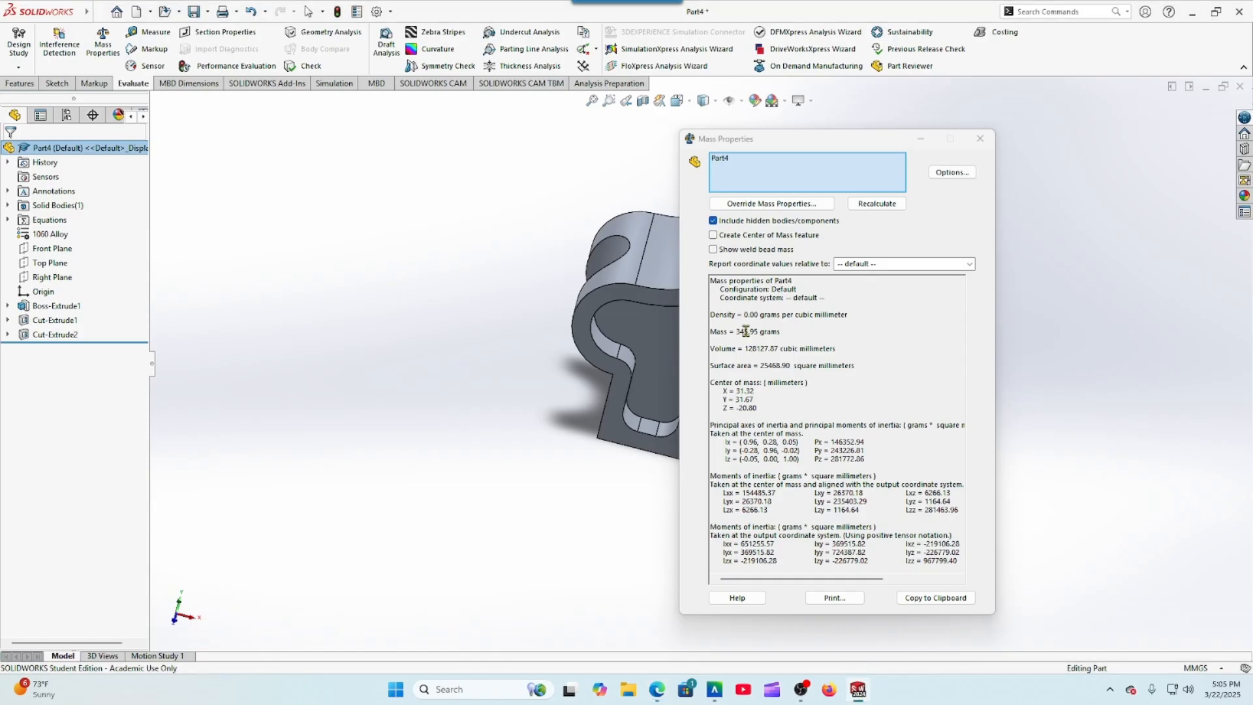
{"action": "left_click", "coordinate": [980, 138]}
{"action": "key", "text": "f"}
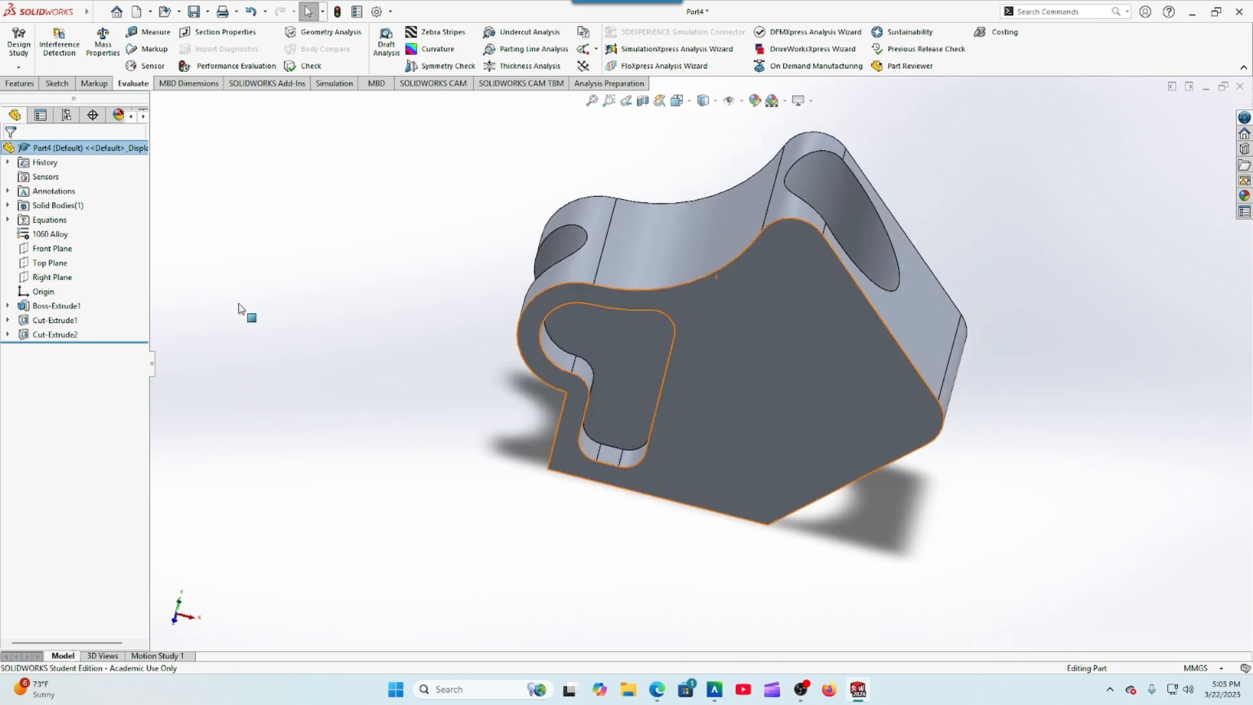
Step: Check the question 5 parameters in the browser and set global variable B to 15 in the part's equations in SOLIDWORKS
{"action": "right_click", "coordinate": [51, 219]}
{"action": "left_click", "coordinate": [87, 228]}
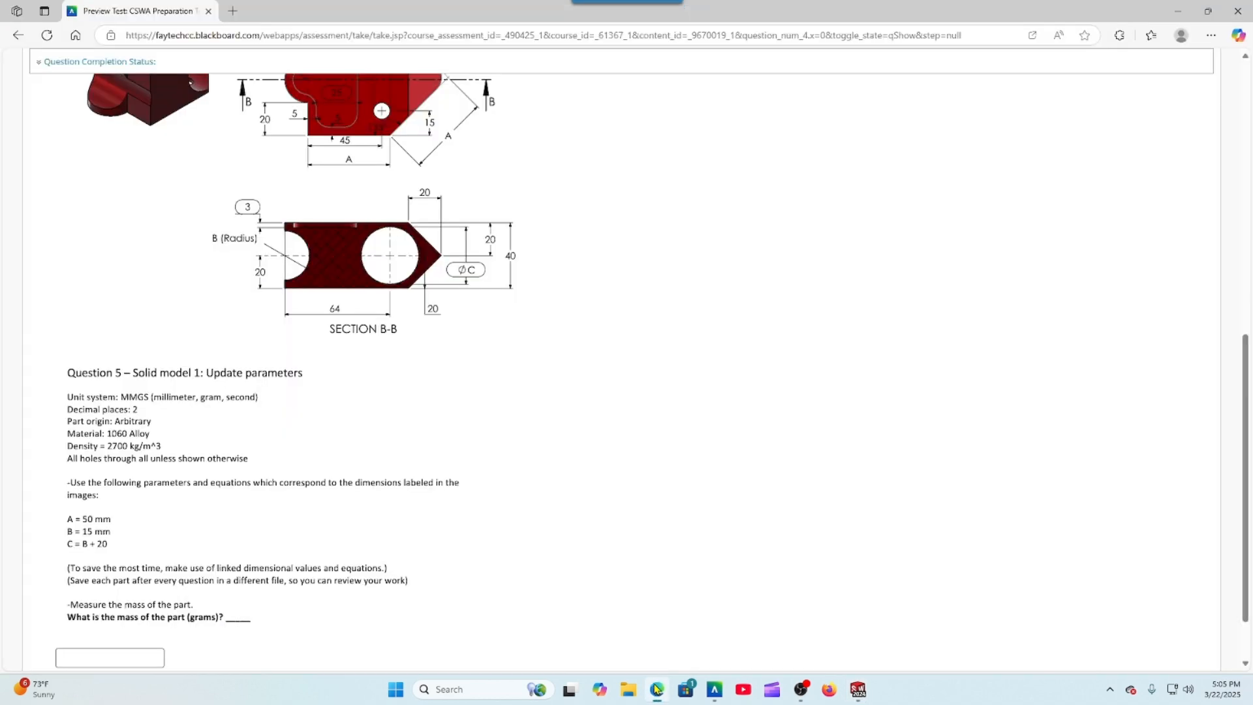
{"action": "left_click", "coordinate": [655, 688]}
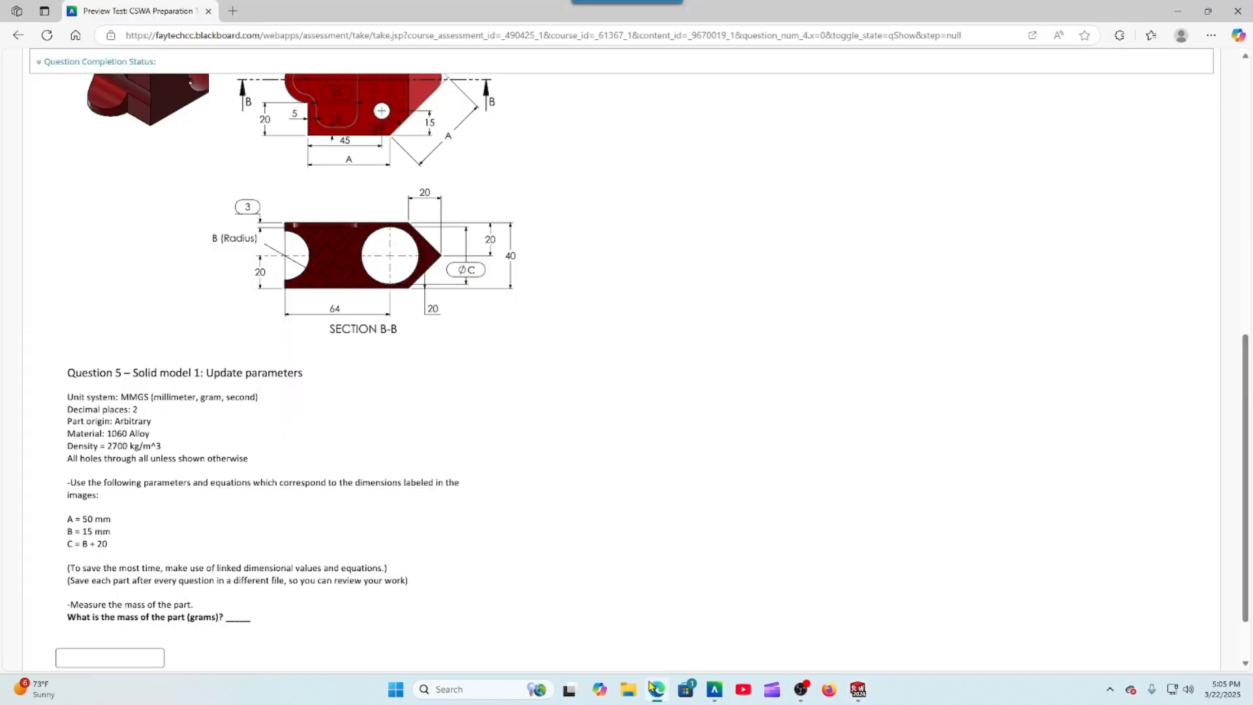
{"action": "left_click", "coordinate": [859, 689]}
{"action": "left_click", "coordinate": [575, 307]}
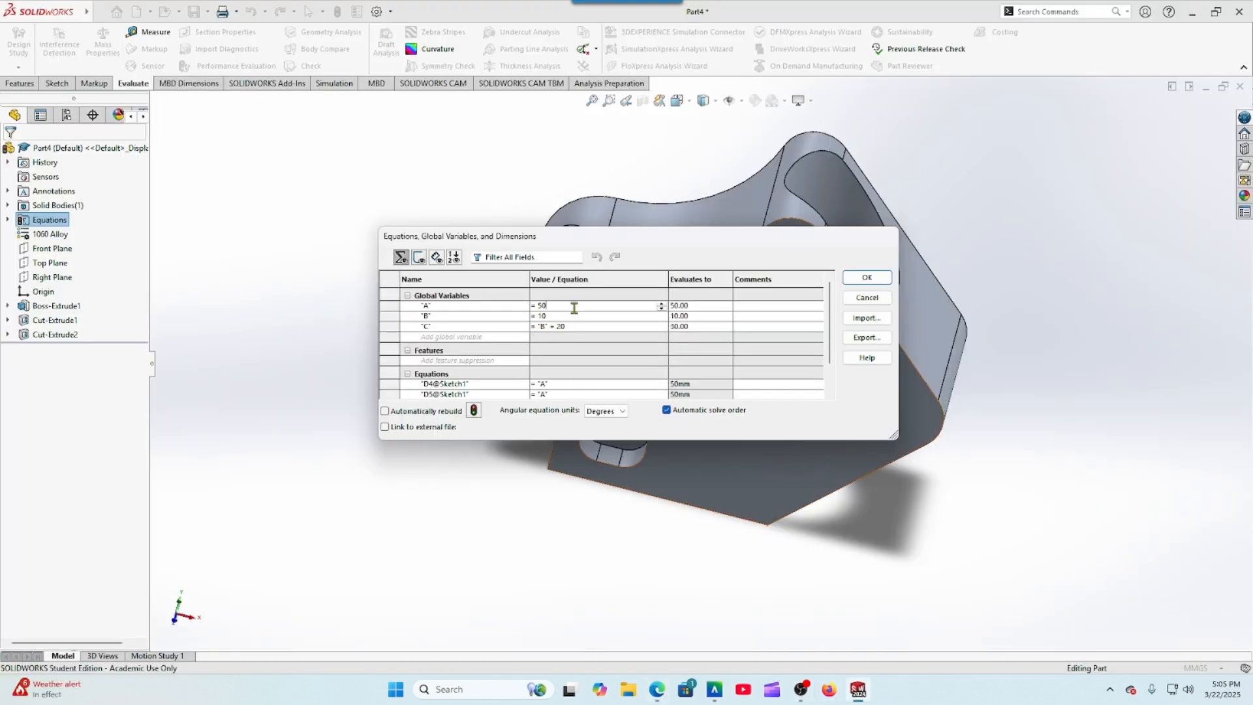
{"action": "left_click", "coordinate": [580, 315]}
{"action": "key", "text": "BackSpace"}
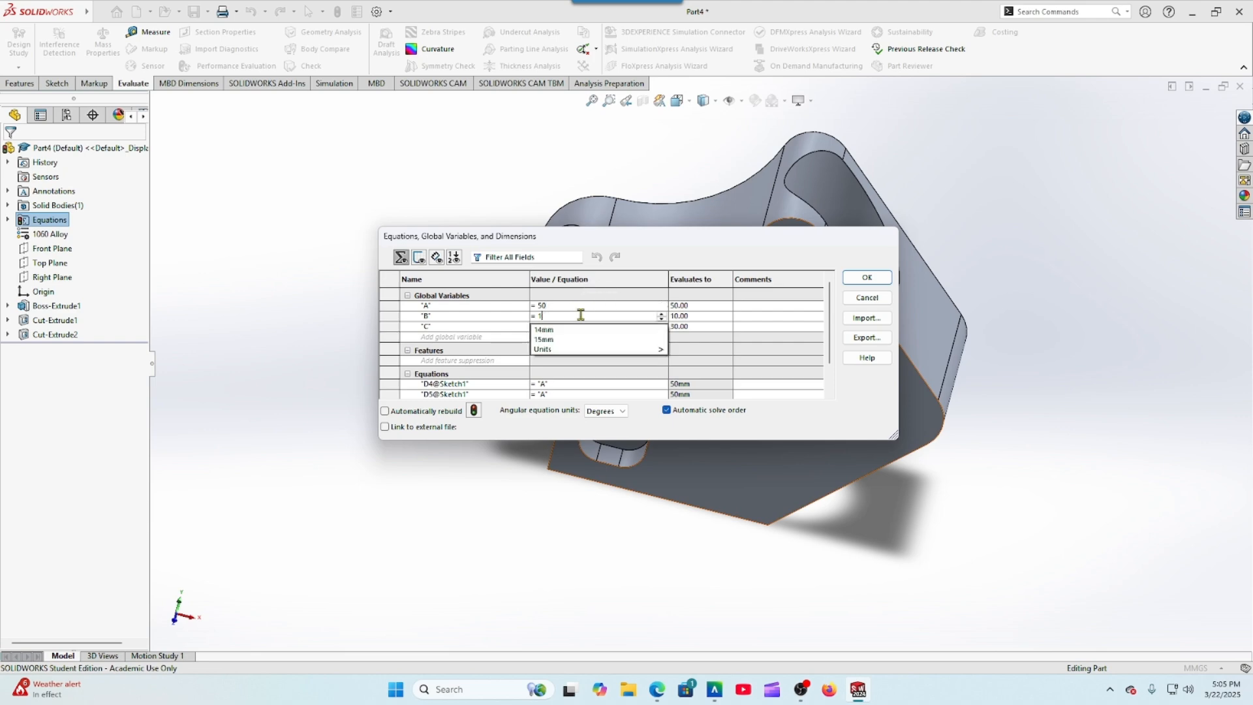
{"action": "type", "text": "5"}
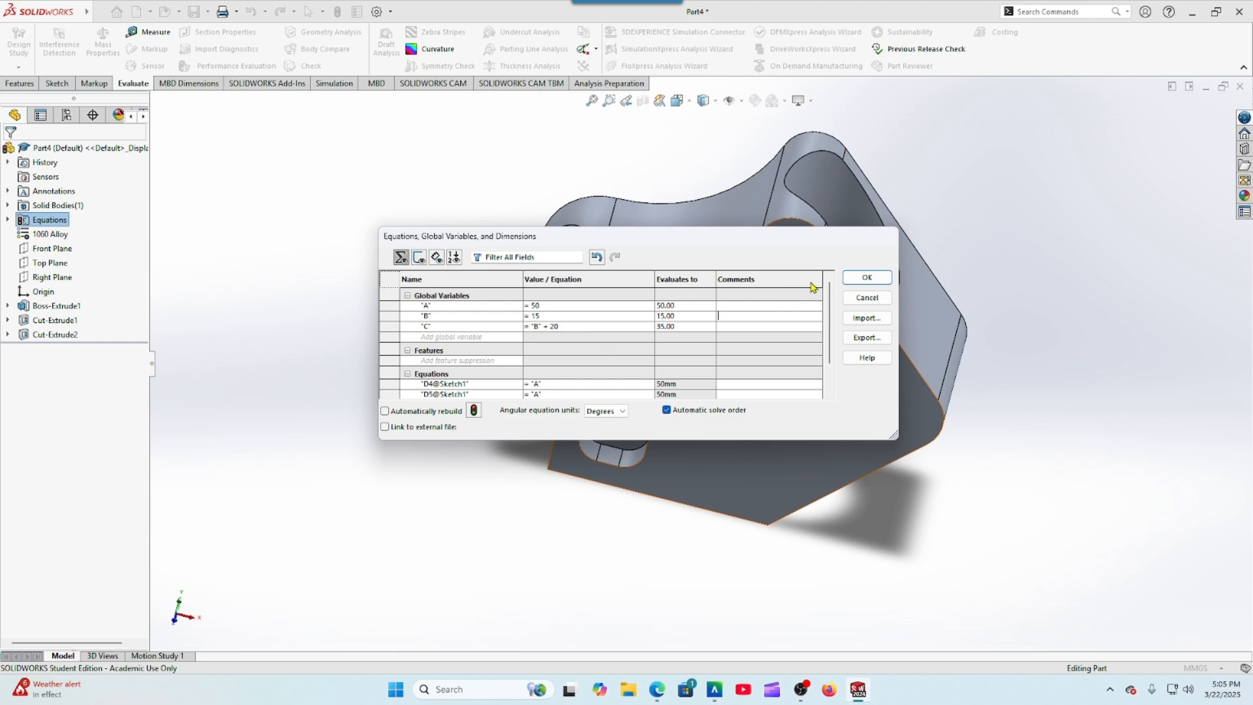
{"action": "left_click", "coordinate": [873, 284]}
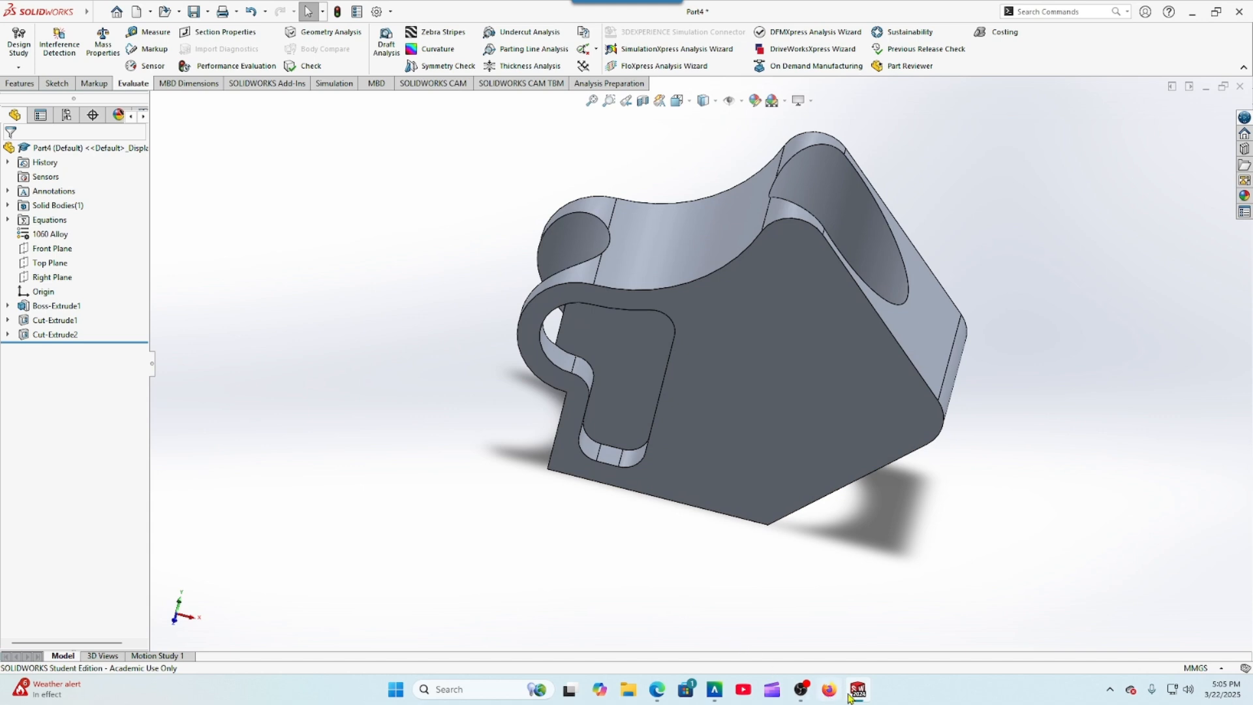
Step: Consult the modified drawing in the browser and set the pocket's blind cut depth to 3 mm in SOLIDWORKS
{"action": "left_click", "coordinate": [658, 690]}
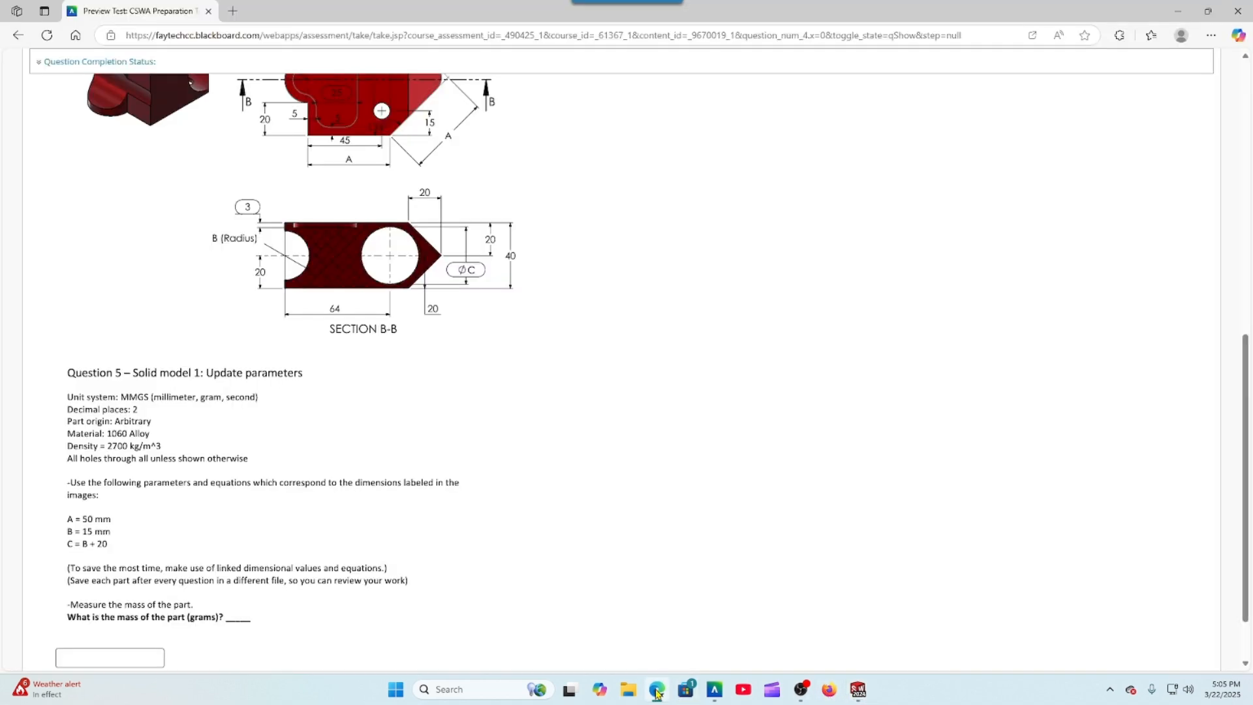
{"action": "scroll", "coordinate": [517, 420], "scroll_direction": "up", "scroll_amount": 3}
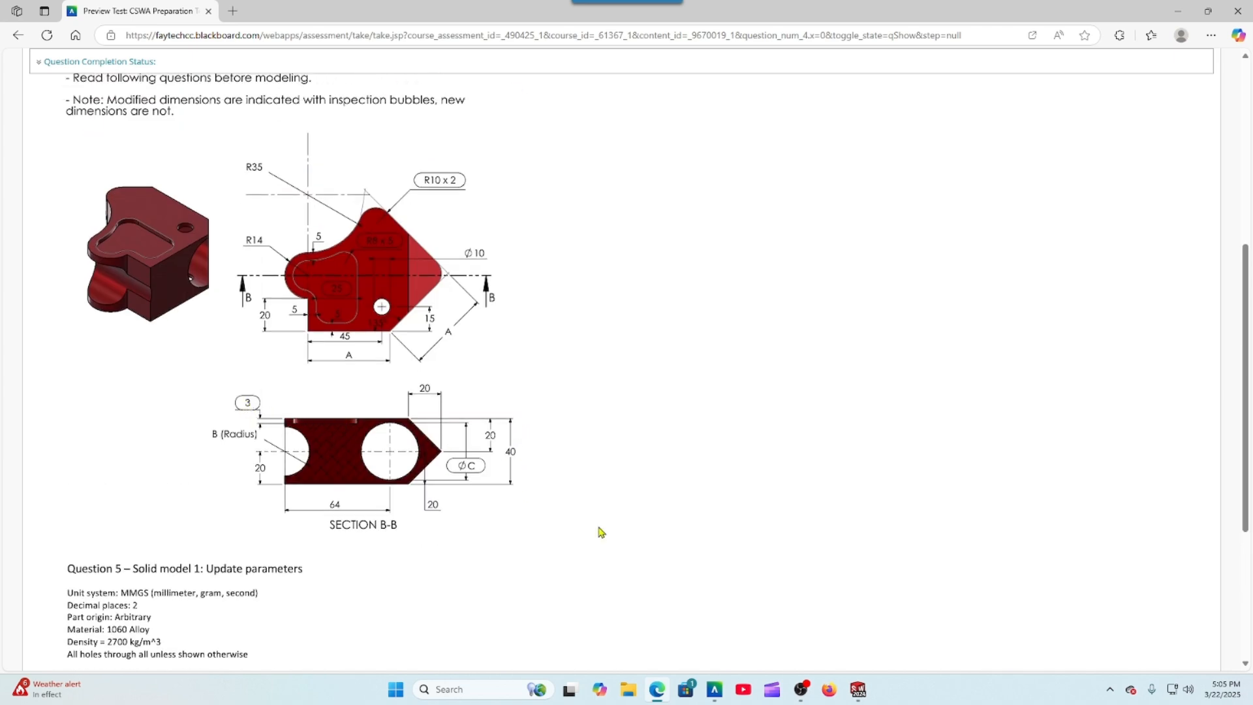
{"action": "left_click", "coordinate": [857, 692]}
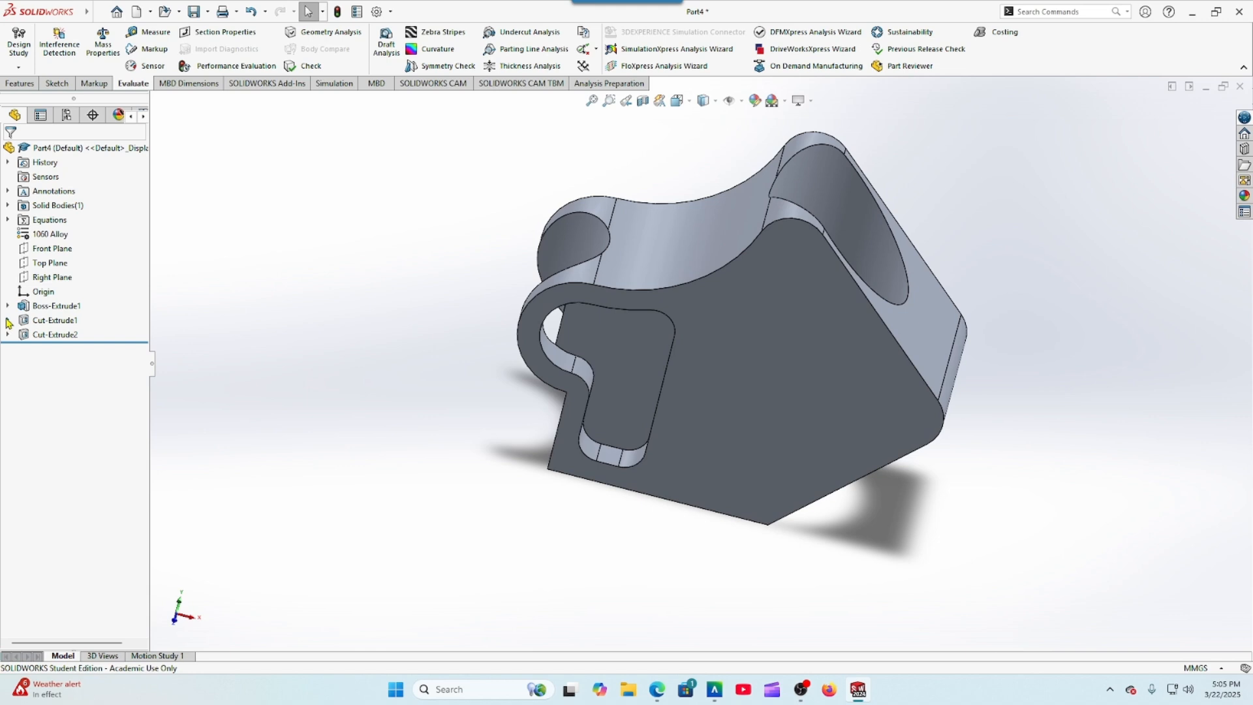
{"action": "left_click", "coordinate": [52, 320]}
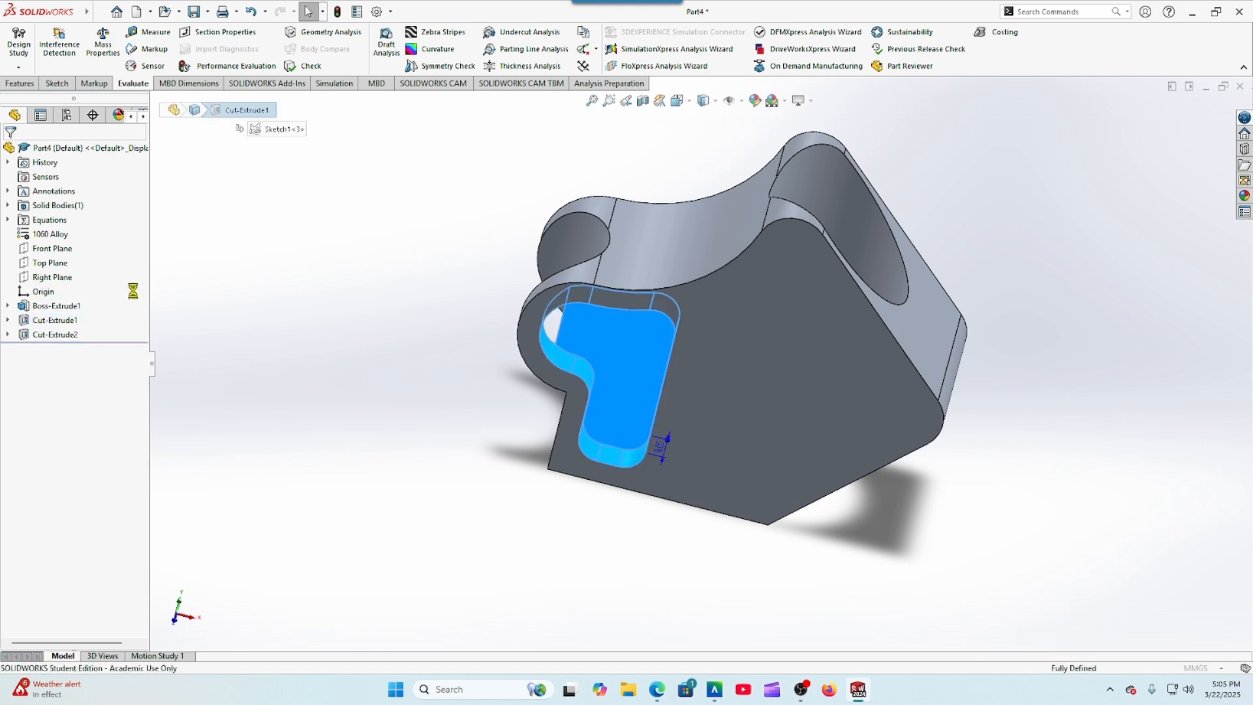
{"action": "type", "text": "3"}
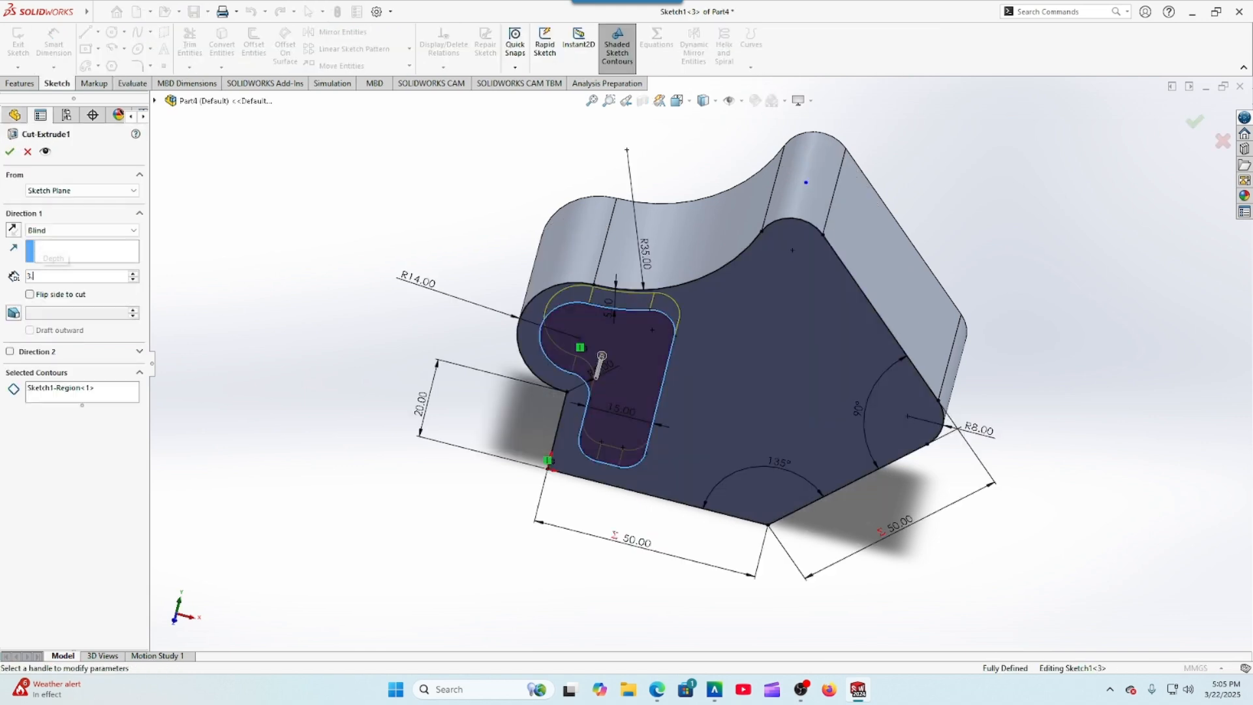
{"action": "key", "text": "Return"}
{"action": "left_click", "coordinate": [10, 151]}
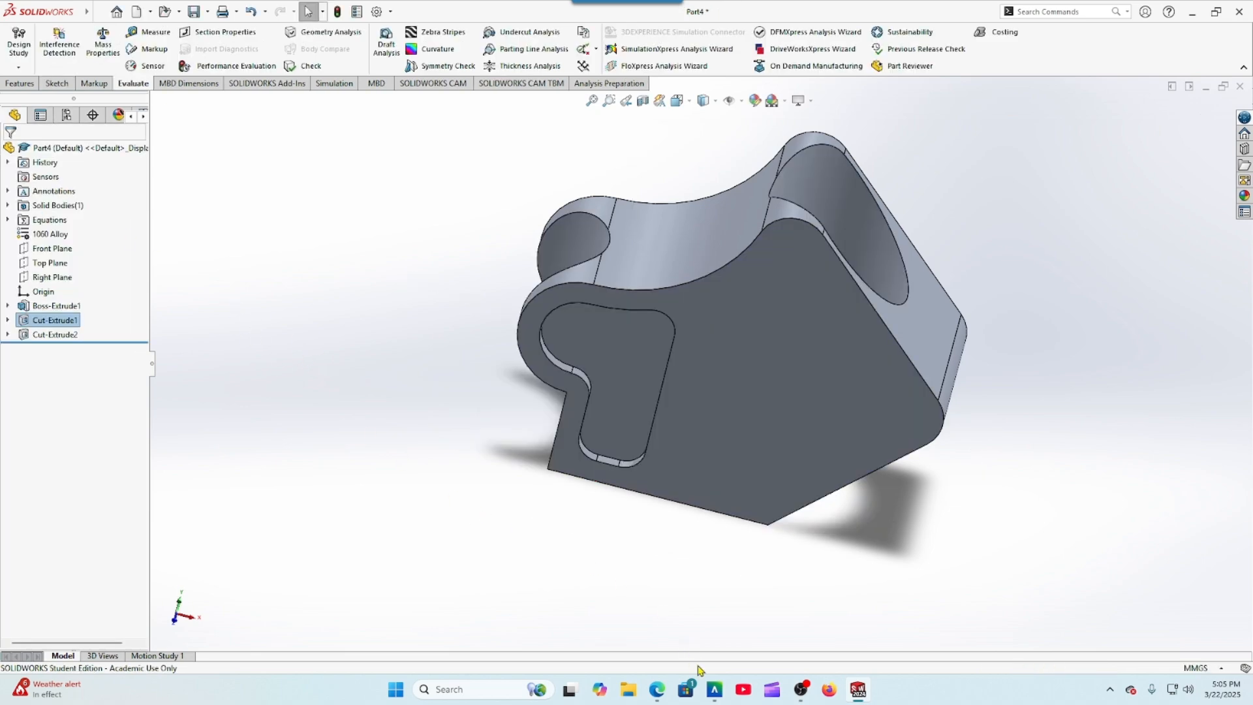
Step: Check the drawing's outer fillets in the browser and set the base sketch's outer corner radius to 10 mm in SOLIDWORKS
{"action": "left_click", "coordinate": [658, 690]}
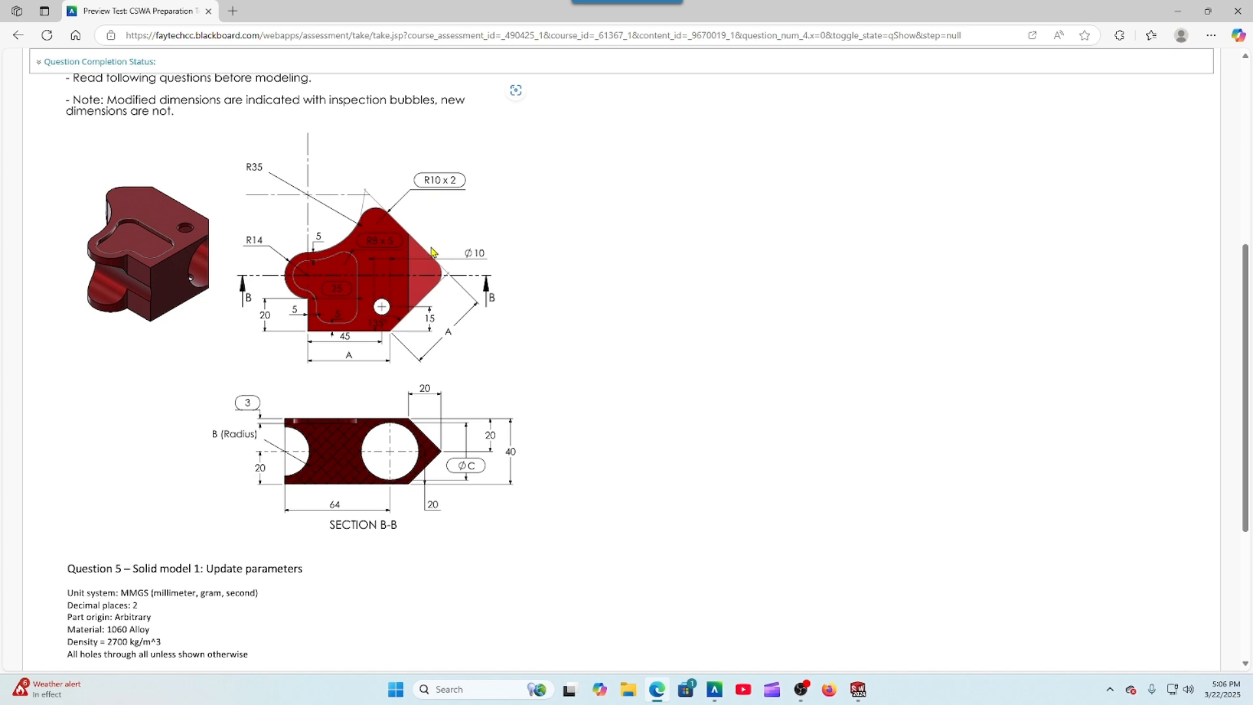
{"action": "left_click", "coordinate": [857, 690]}
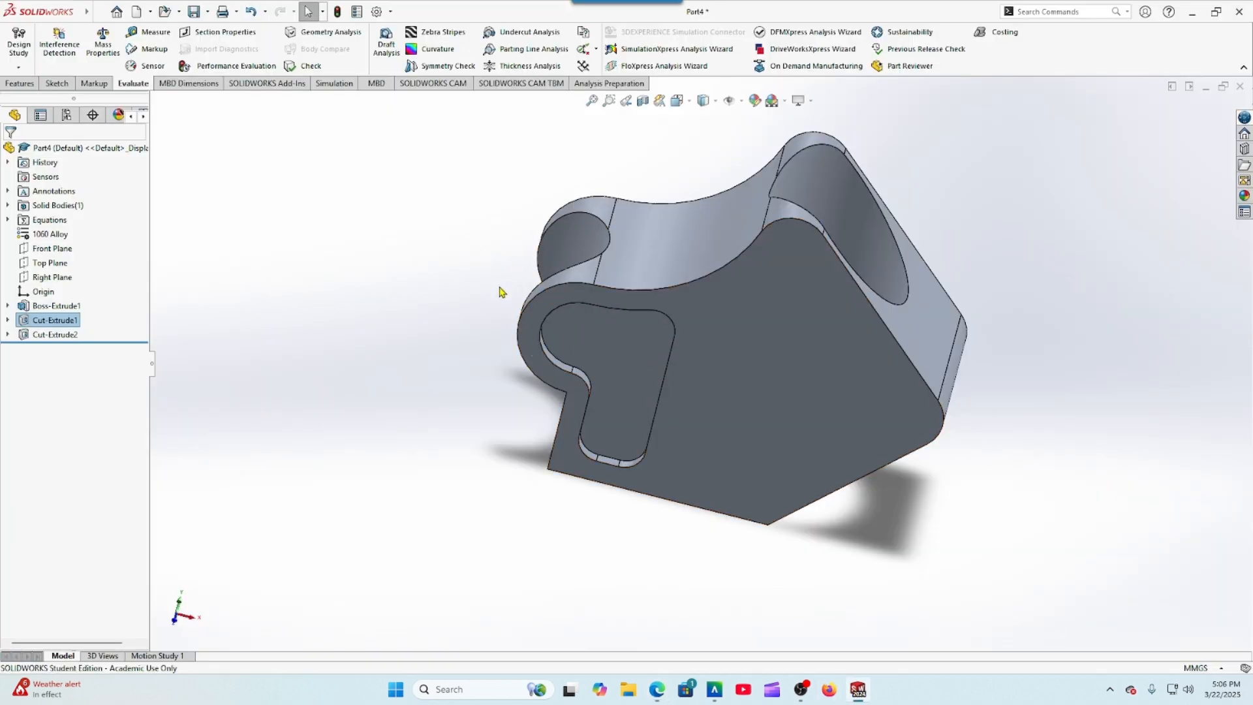
{"action": "left_click", "coordinate": [8, 305]}
{"action": "left_click", "coordinate": [30, 321]}
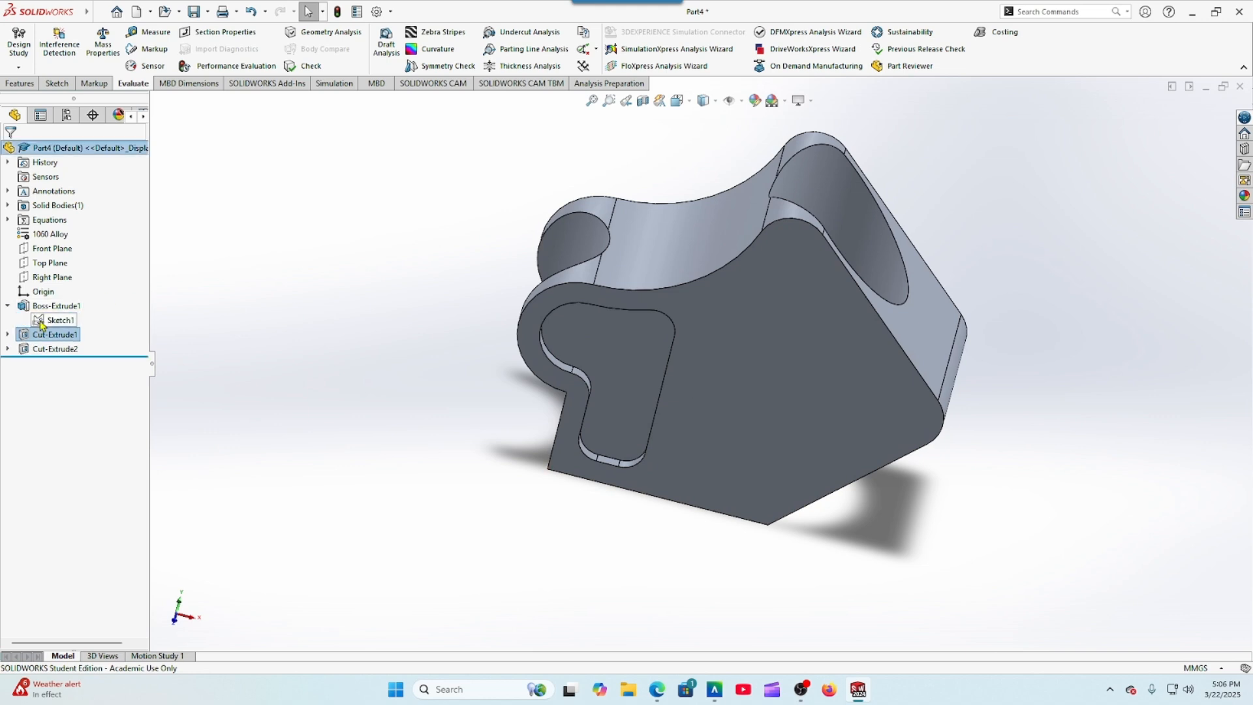
{"action": "middle_click_drag", "start_coordinate": [326, 450], "coordinate": [321, 383]}
{"action": "double_click", "coordinate": [960, 392]}
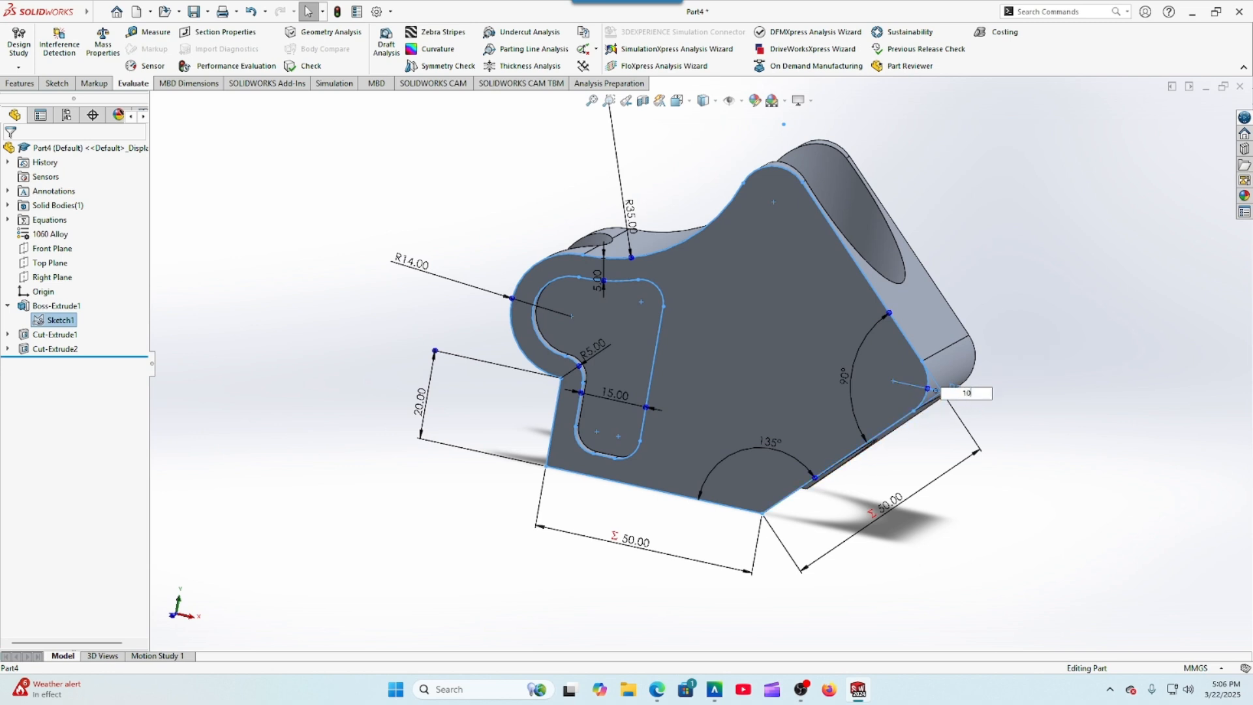
{"action": "key", "text": "Return"}
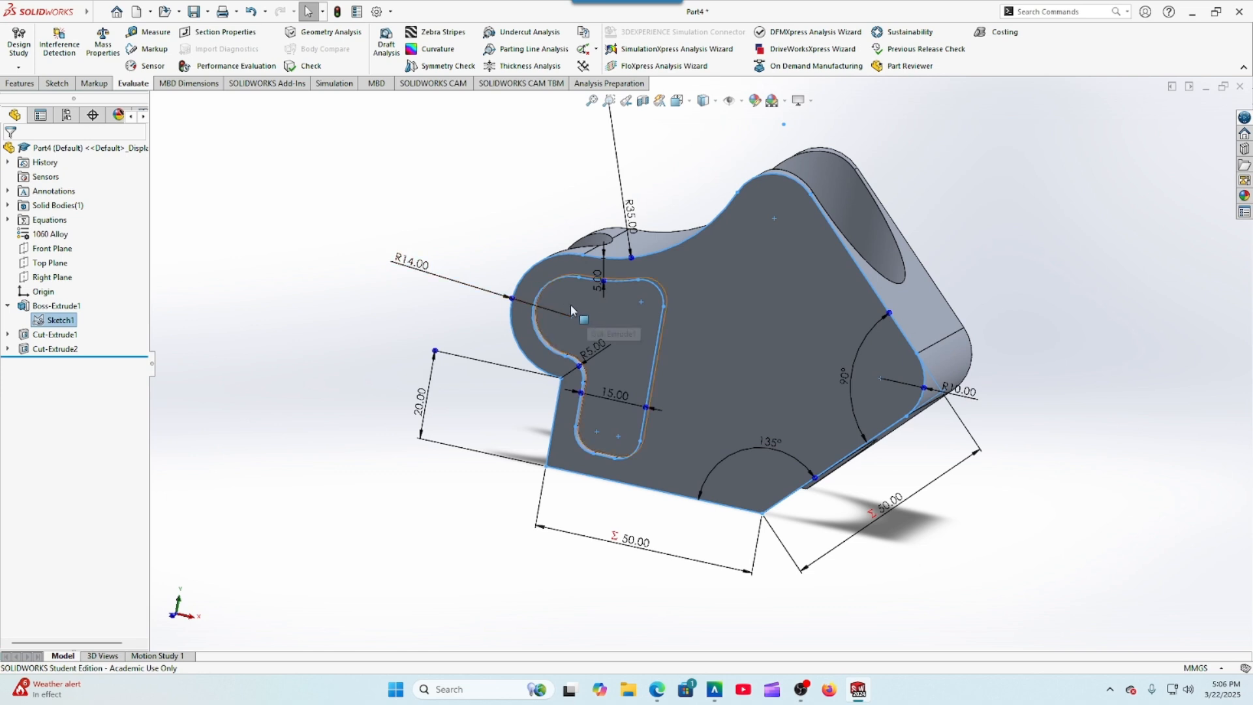
Step: Set the radius of the pocket profile's corners to 8 mm in the base sketch
{"action": "scroll", "coordinate": [620, 376], "scroll_direction": "down", "scroll_amount": 1}
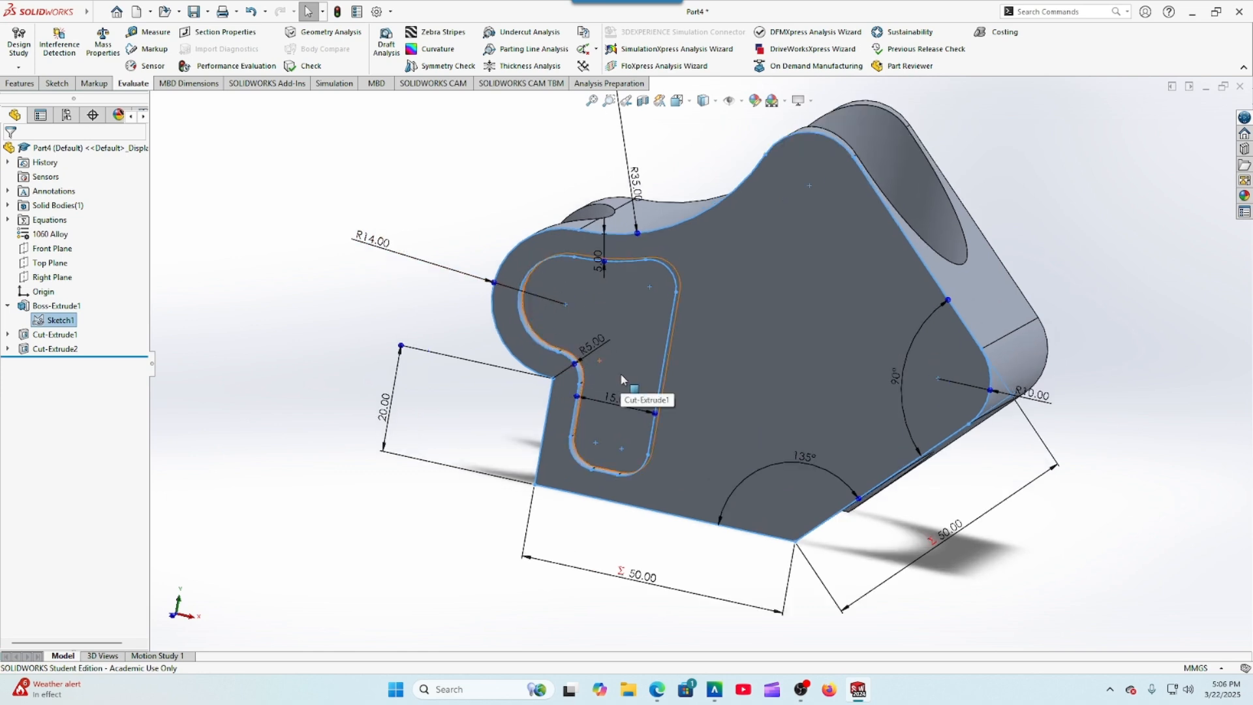
{"action": "scroll", "coordinate": [613, 374], "scroll_direction": "down", "scroll_amount": 2}
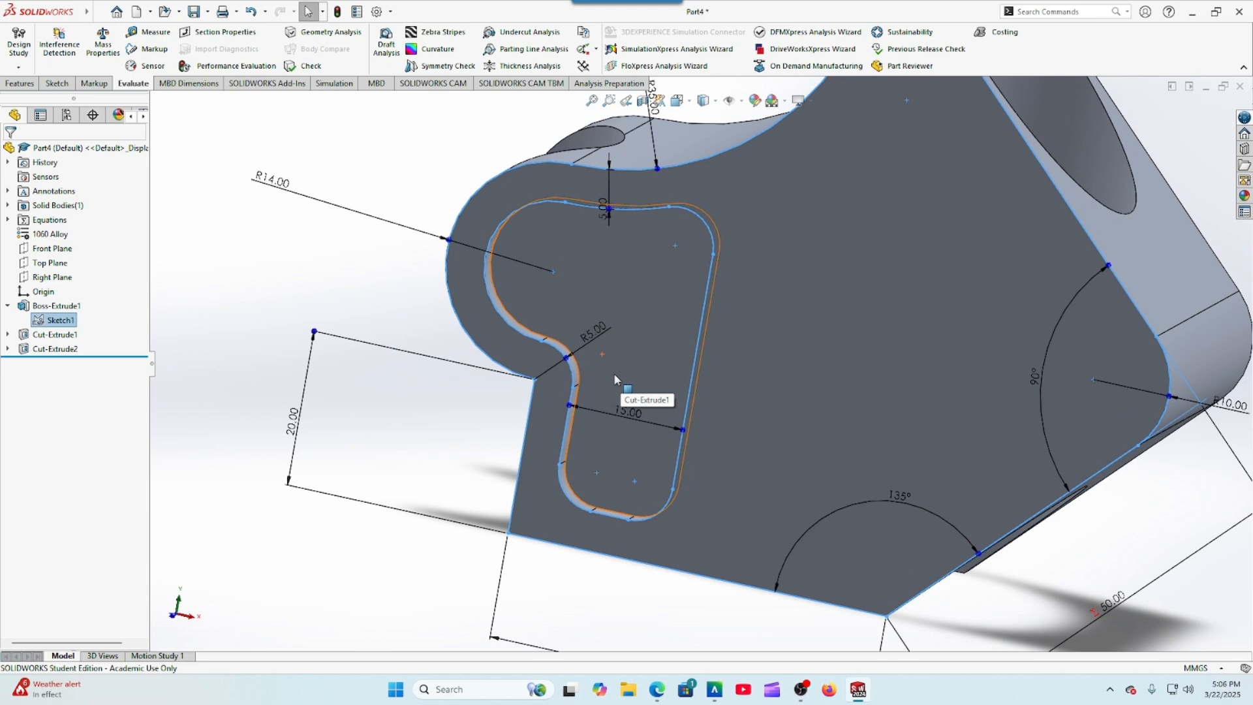
{"action": "double_click", "coordinate": [591, 338]}
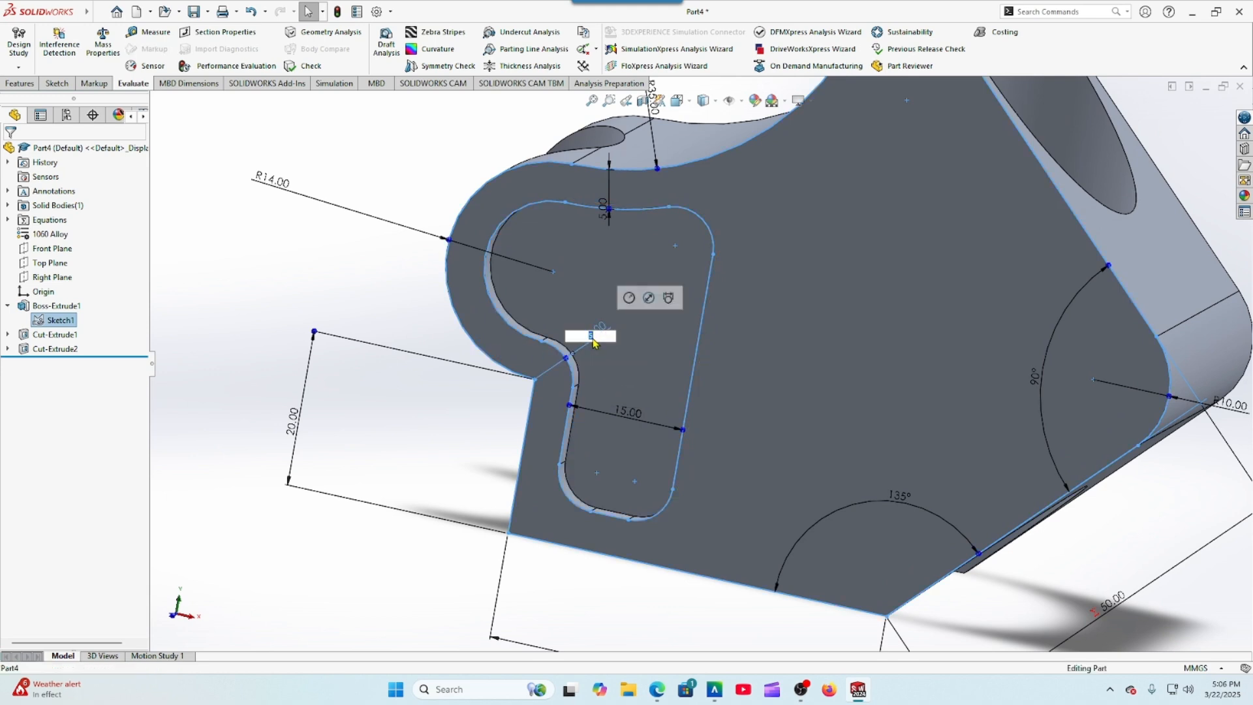
{"action": "type", "text": "6"}
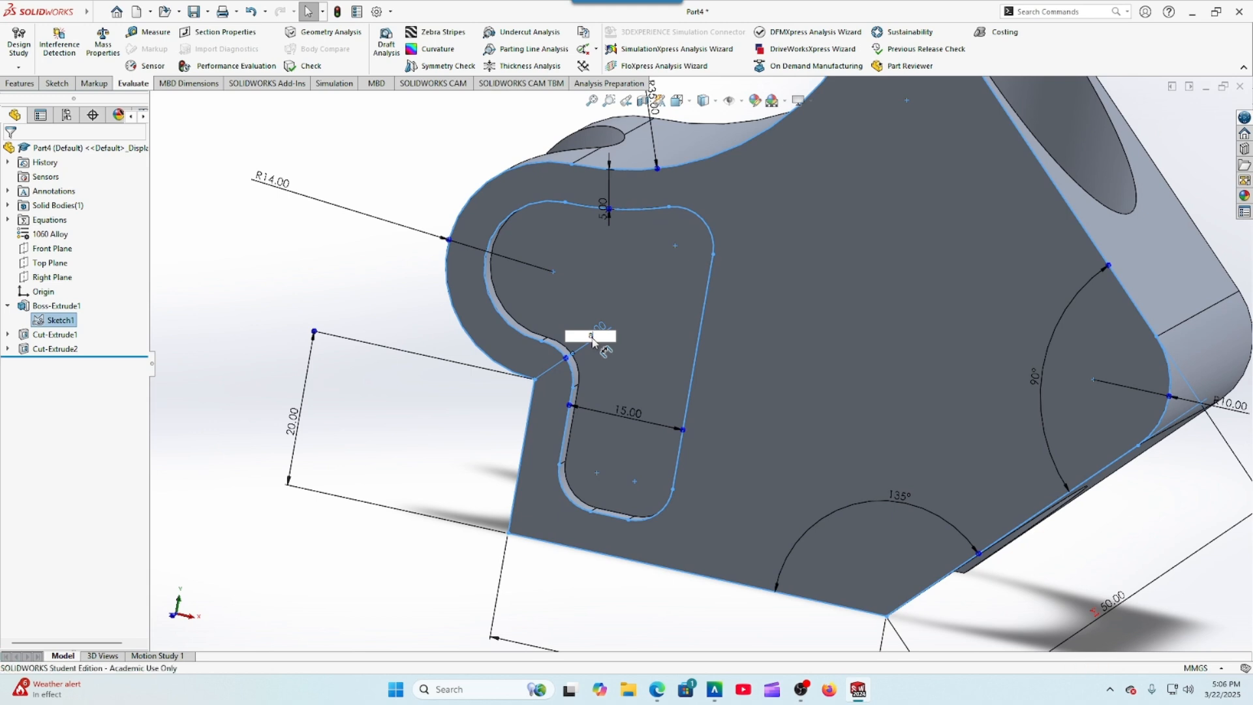
{"action": "key", "text": "Return"}
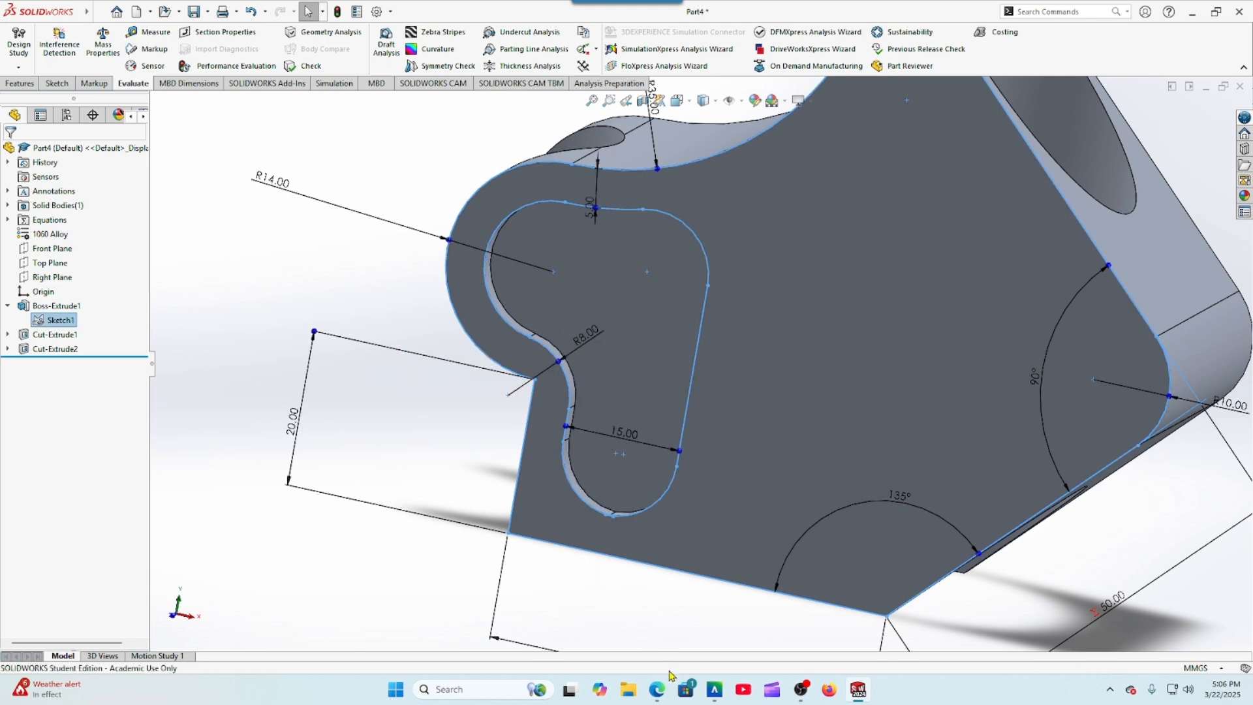
Step: Check the pocket width on the browser drawing and set it to 25 mm in the base sketch in SOLIDWORKS
{"action": "left_click", "coordinate": [658, 689]}
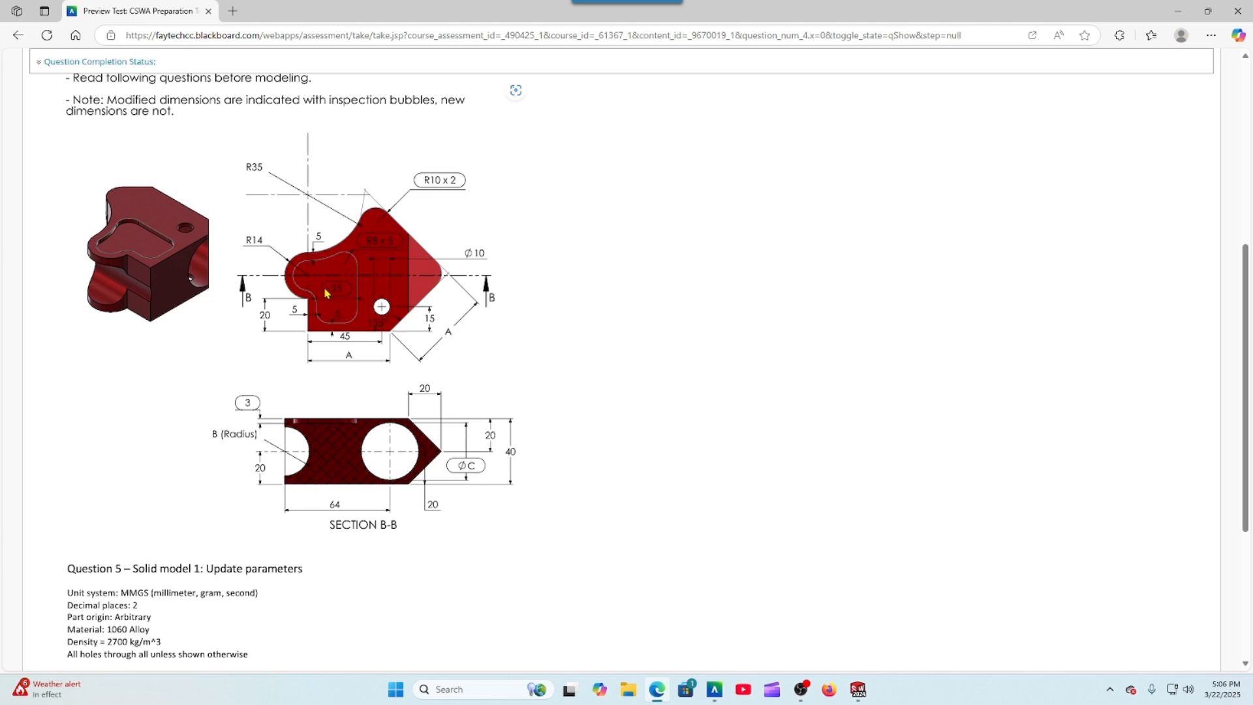
{"action": "left_click", "coordinate": [859, 689]}
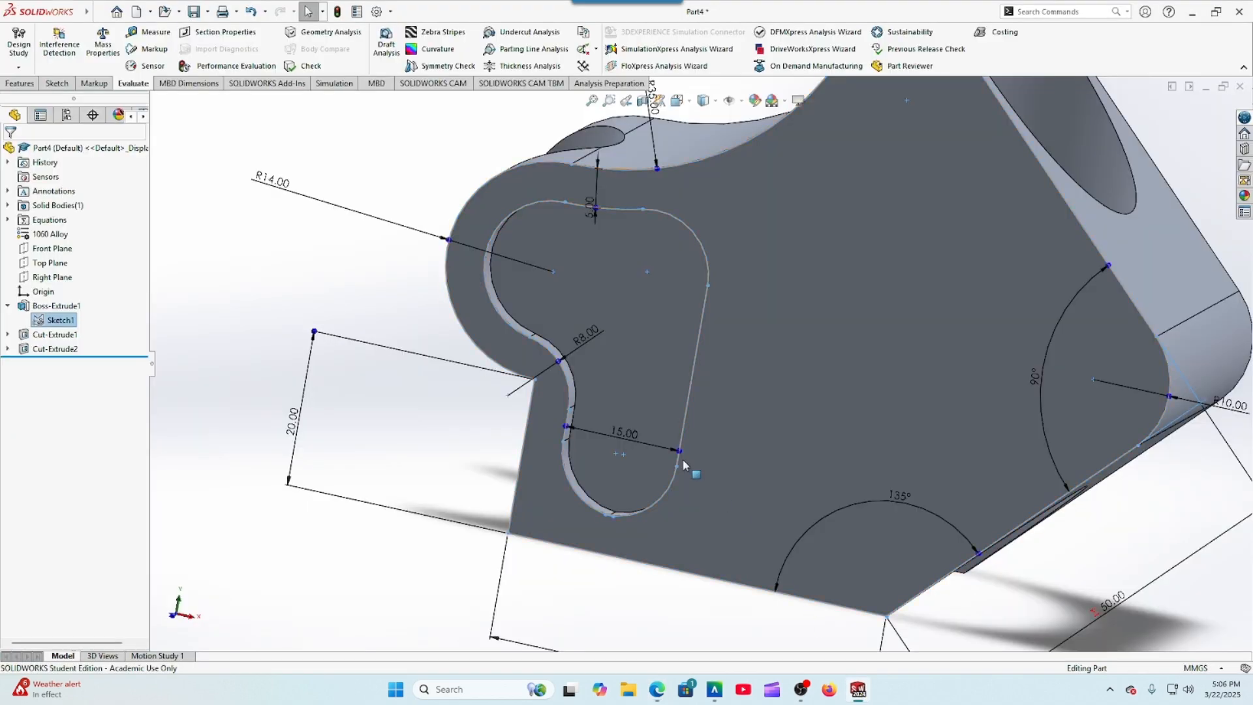
{"action": "double_click", "coordinate": [628, 436]}
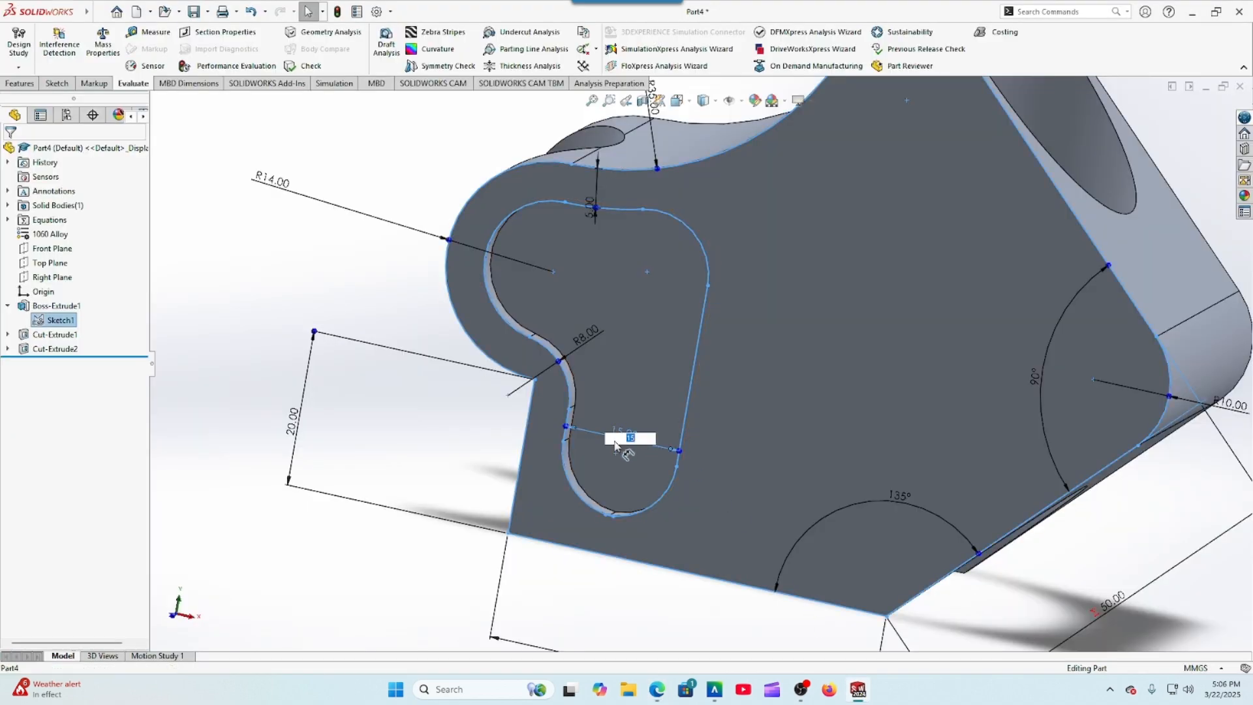
{"action": "type", "text": "25"}
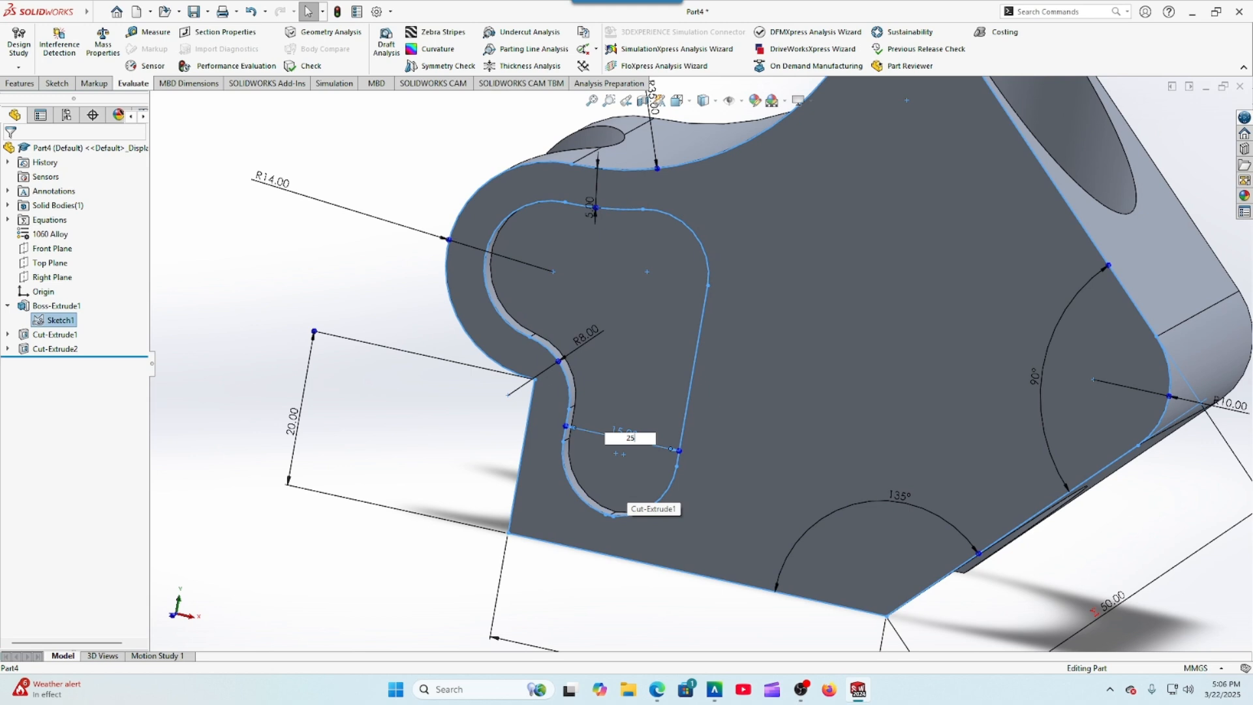
{"action": "key", "text": "Return"}
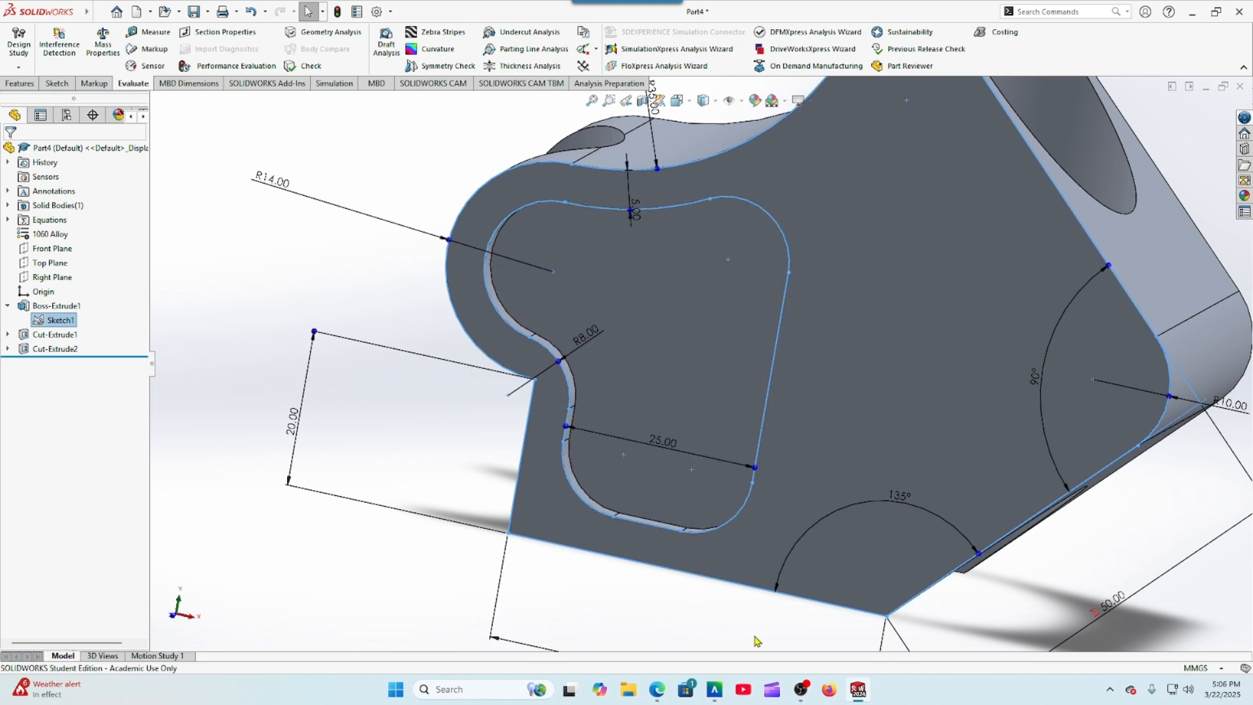
Step: Compare the updated part in SOLIDWORKS with the browser drawing's pocket dimensions and angled end cuts
{"action": "left_click", "coordinate": [648, 646]}
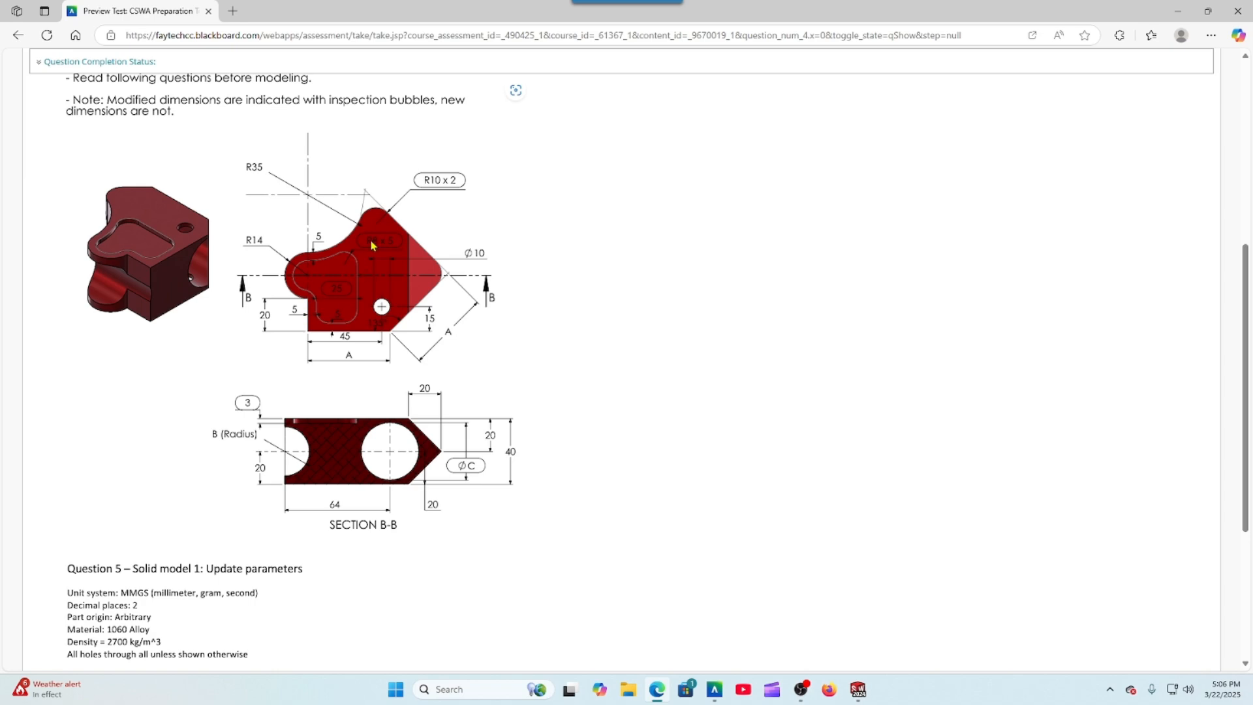
{"action": "left_click", "coordinate": [859, 689]}
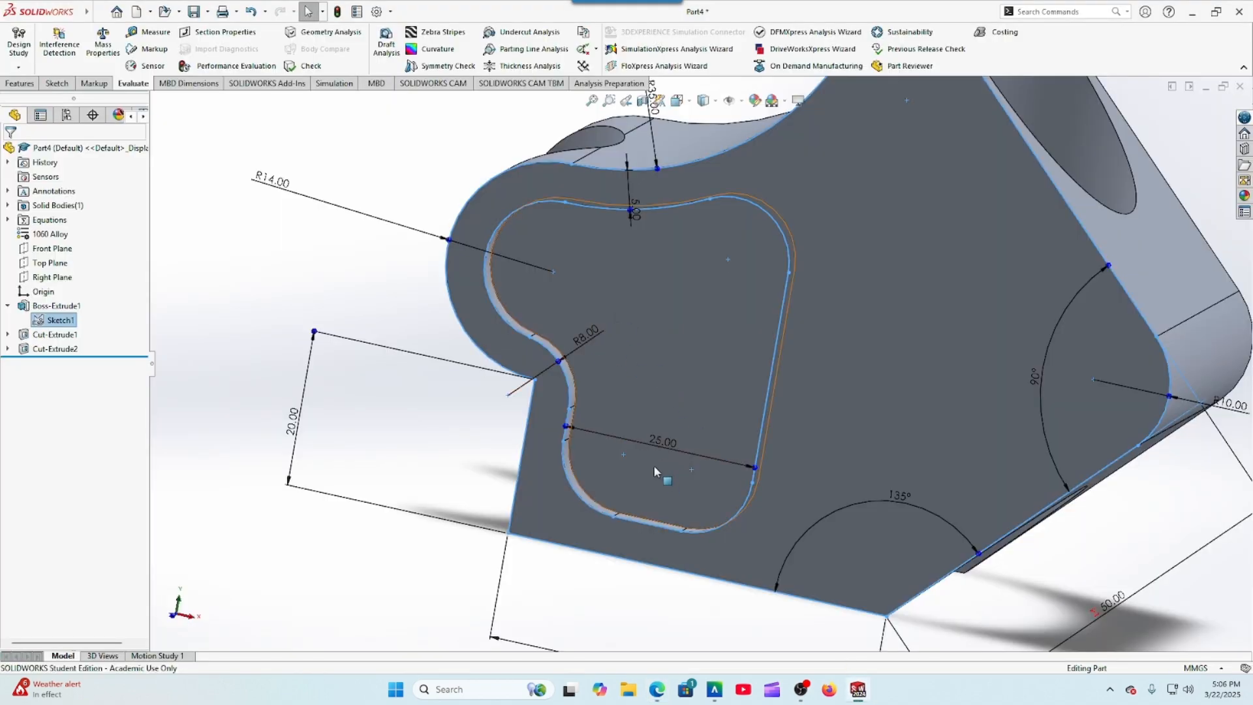
{"action": "scroll", "coordinate": [652, 464], "scroll_direction": "up", "scroll_amount": 3}
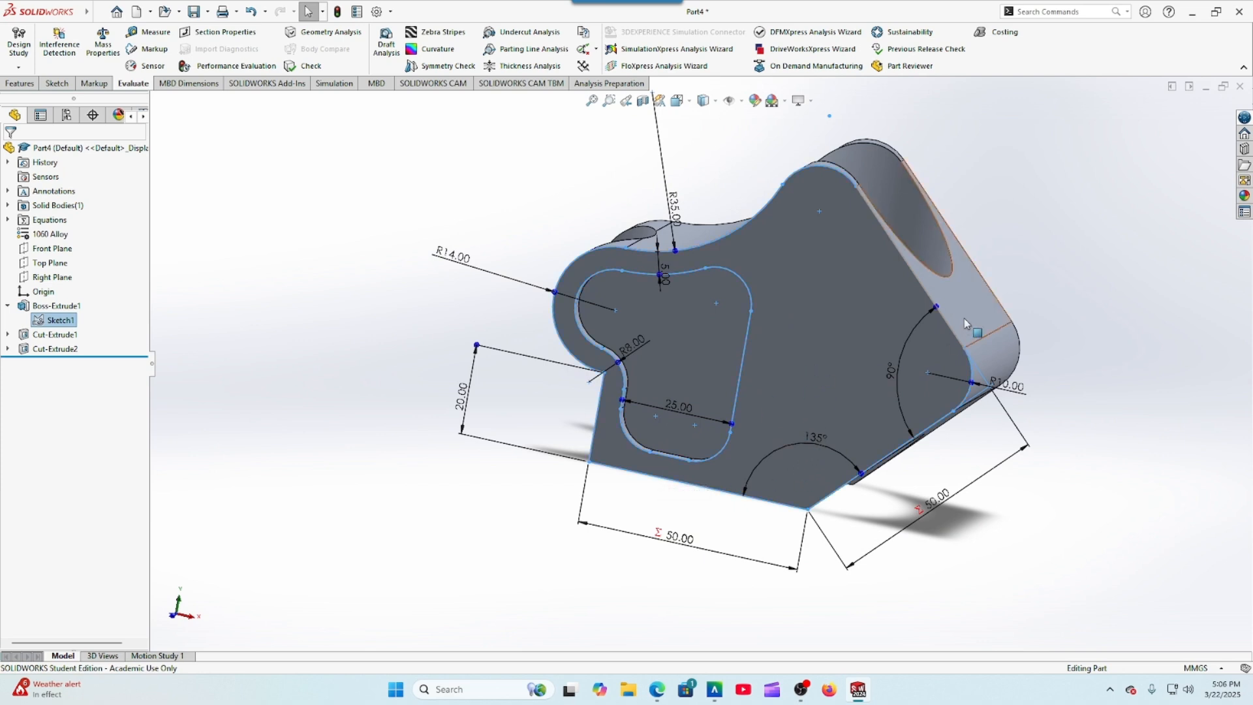
{"action": "left_click", "coordinate": [657, 690]}
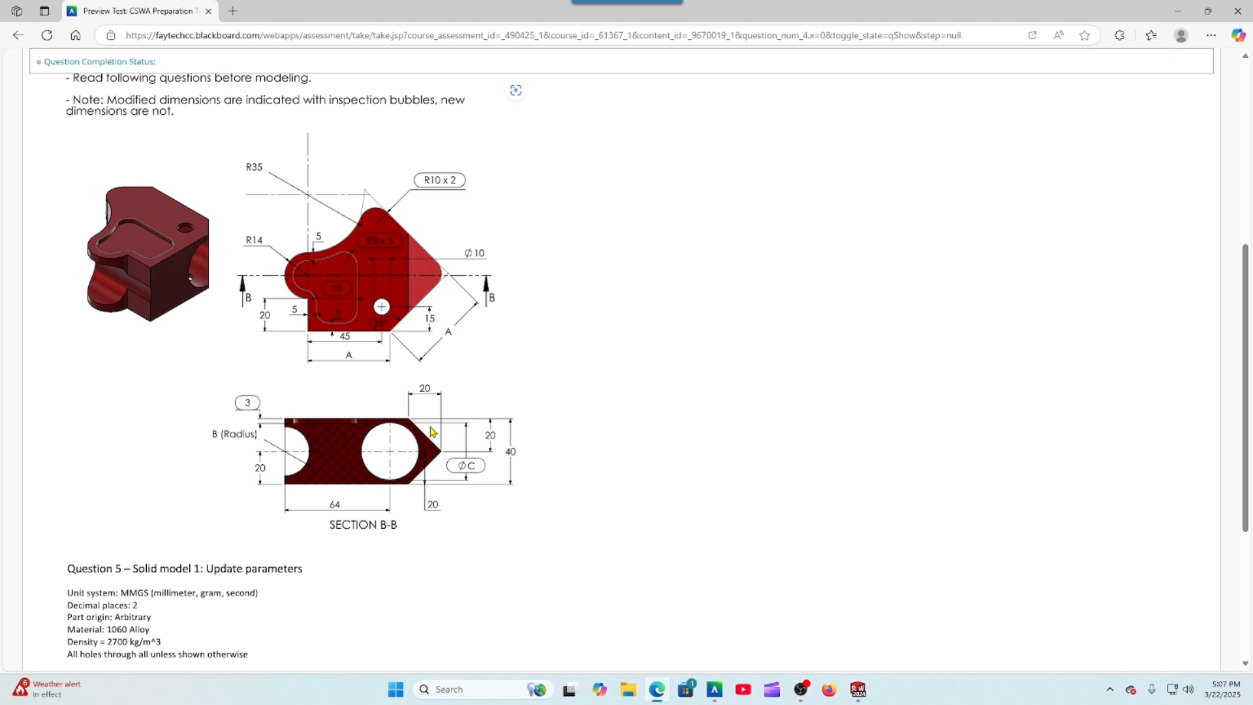
{"action": "left_click", "coordinate": [859, 690]}
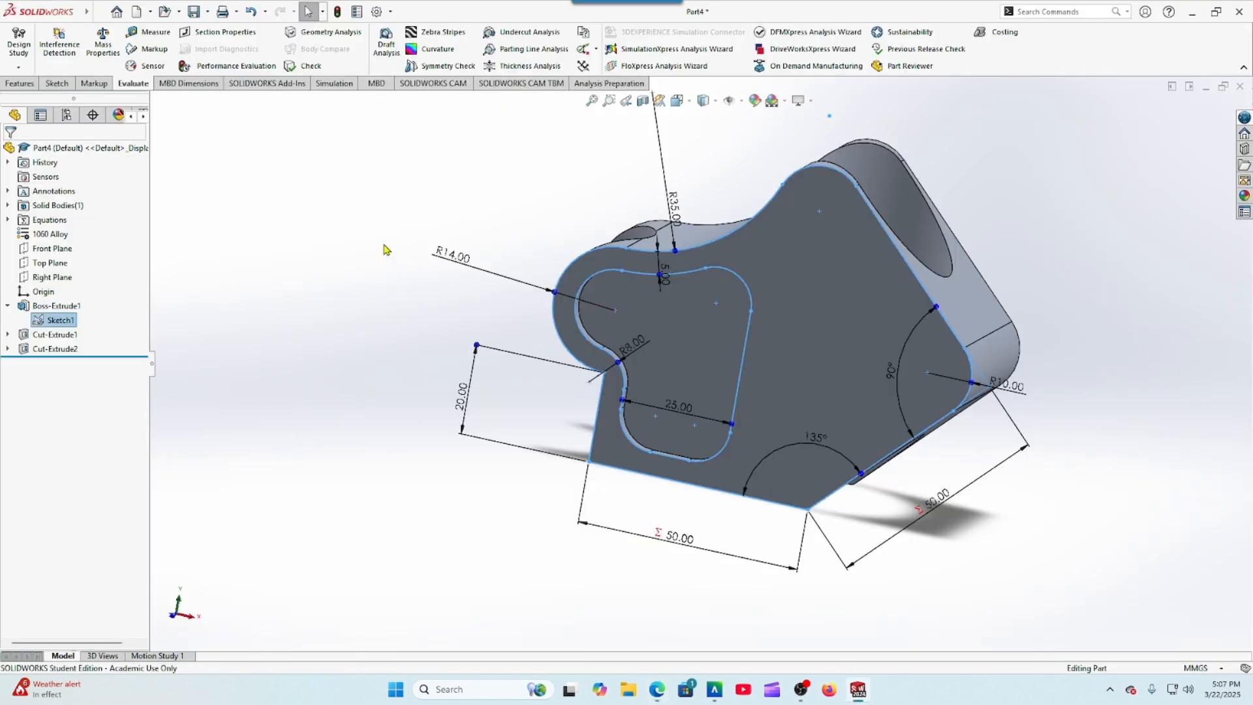
{"action": "middle_click_drag", "start_coordinate": [397, 267], "coordinate": [383, 275]}
{"action": "scroll", "coordinate": [383, 275], "scroll_direction": "up", "scroll_amount": 1}
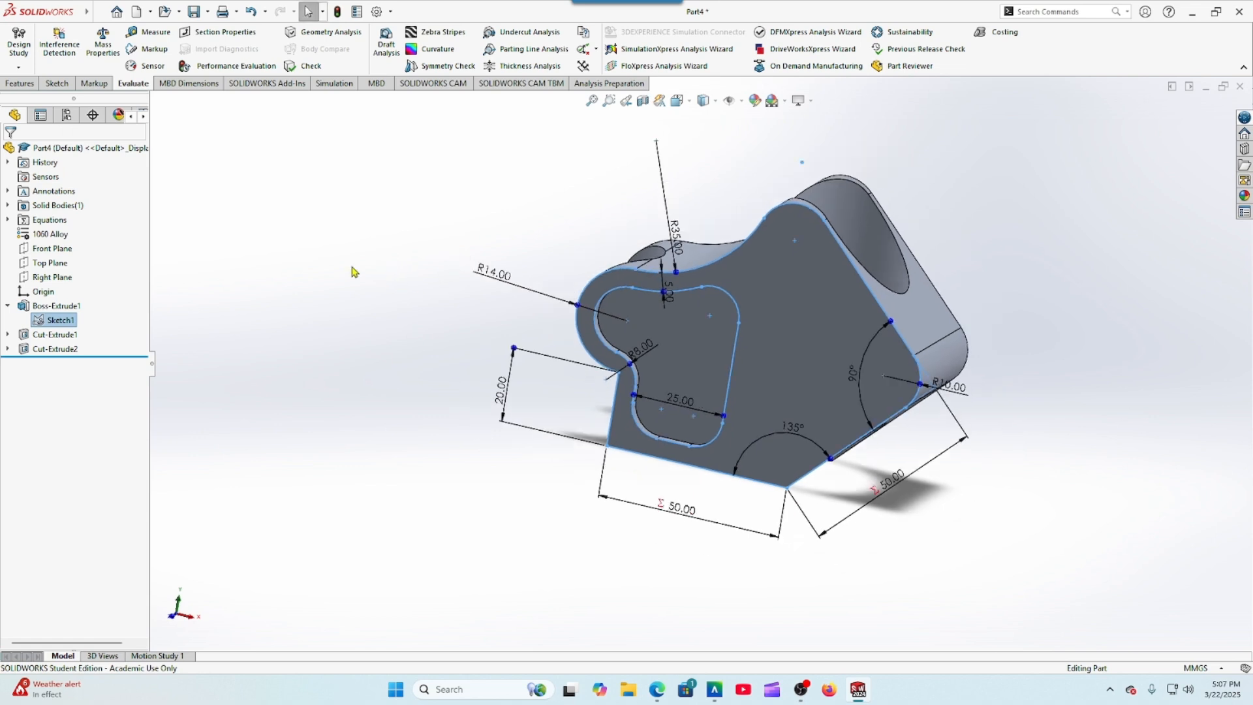
Step: On the Top Plane, sketch two connected angled lines from the part's long edges to the midpoint of its pointed side's end edge
{"action": "left_click", "coordinate": [7, 307]}
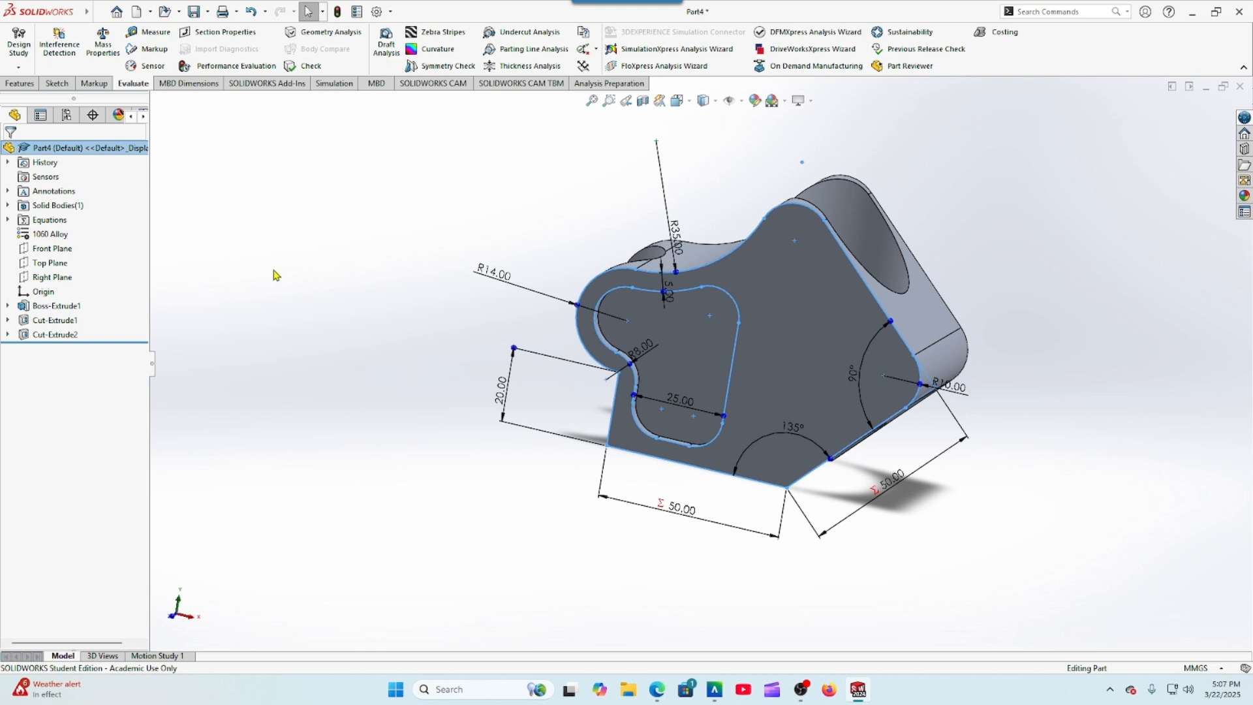
{"action": "left_click", "coordinate": [34, 263]}
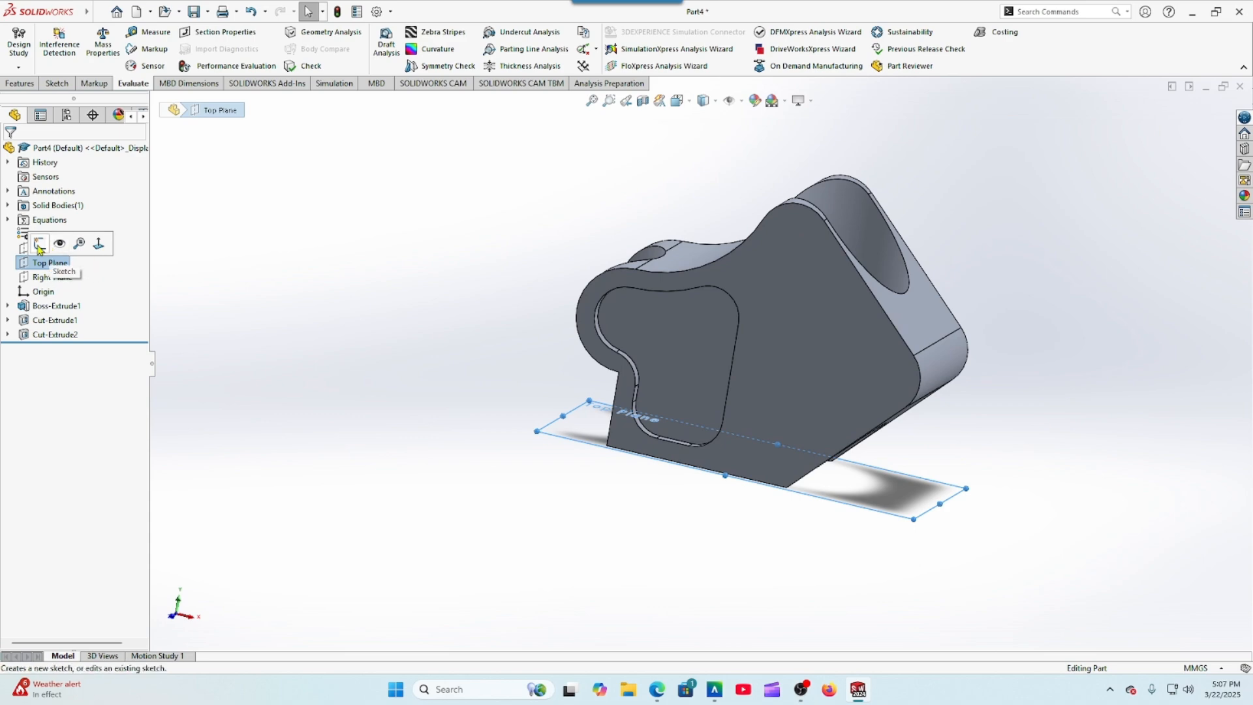
{"action": "left_click", "coordinate": [99, 244]}
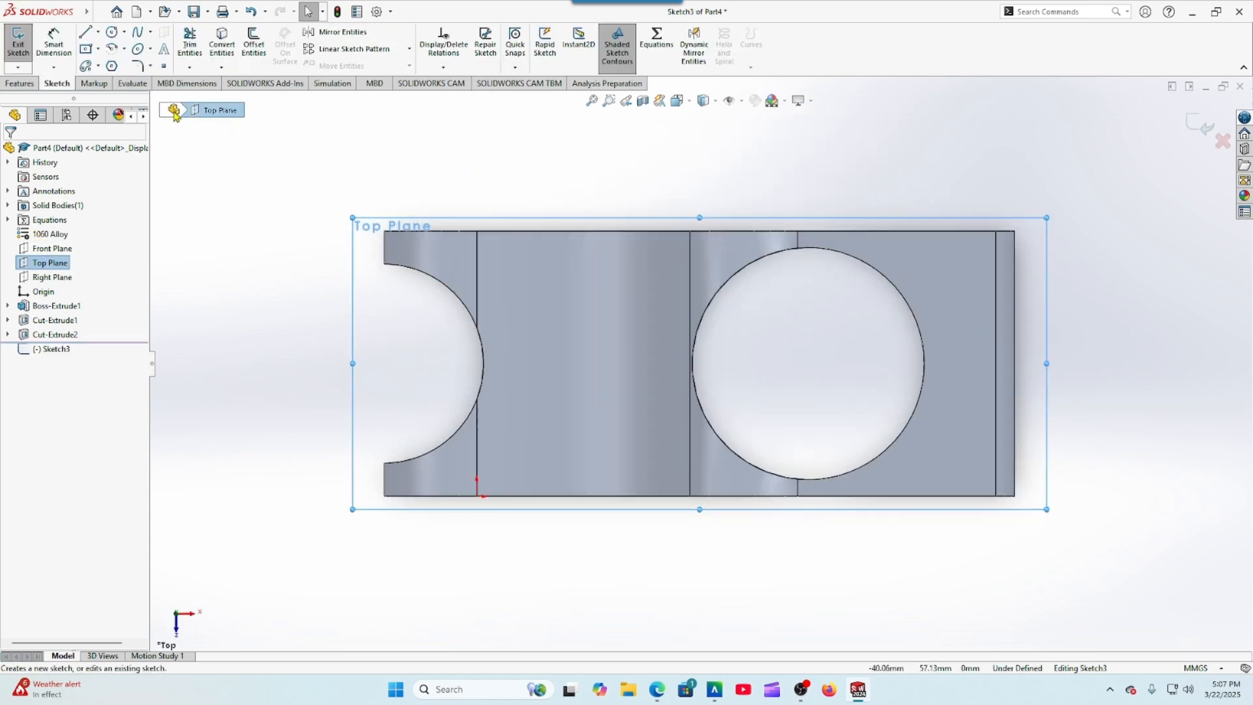
{"action": "left_click", "coordinate": [85, 33]}
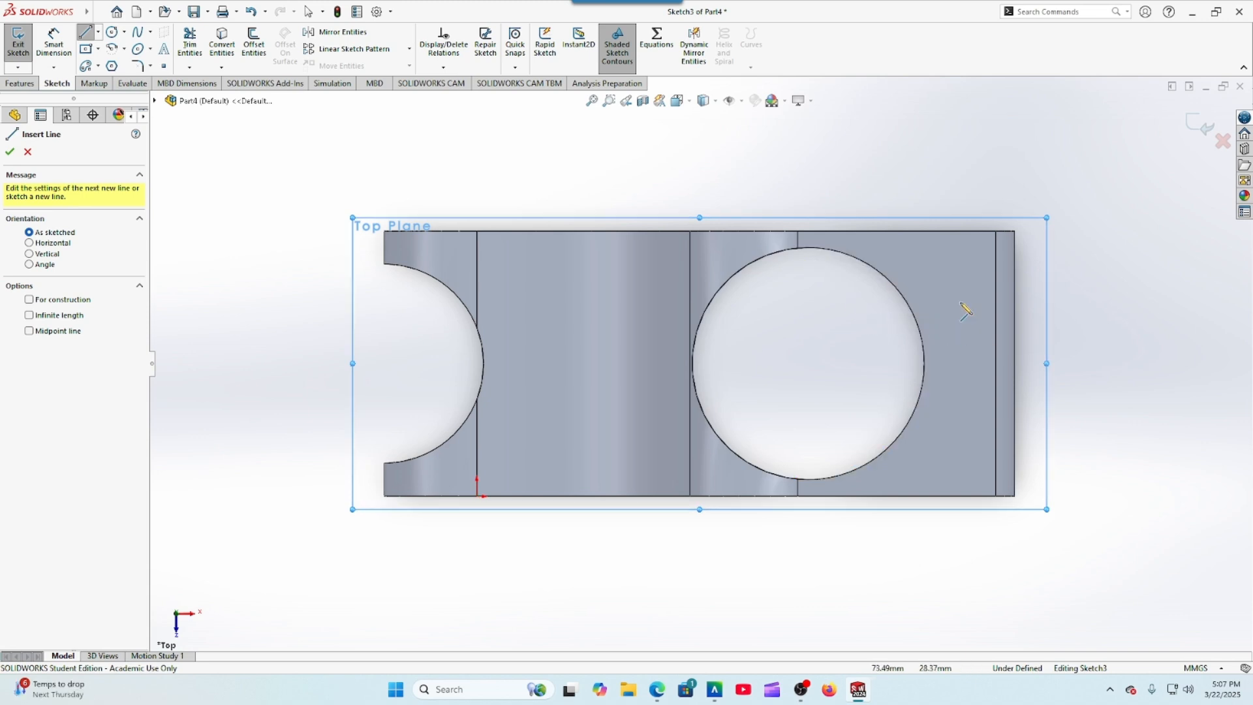
{"action": "left_click", "coordinate": [914, 231]}
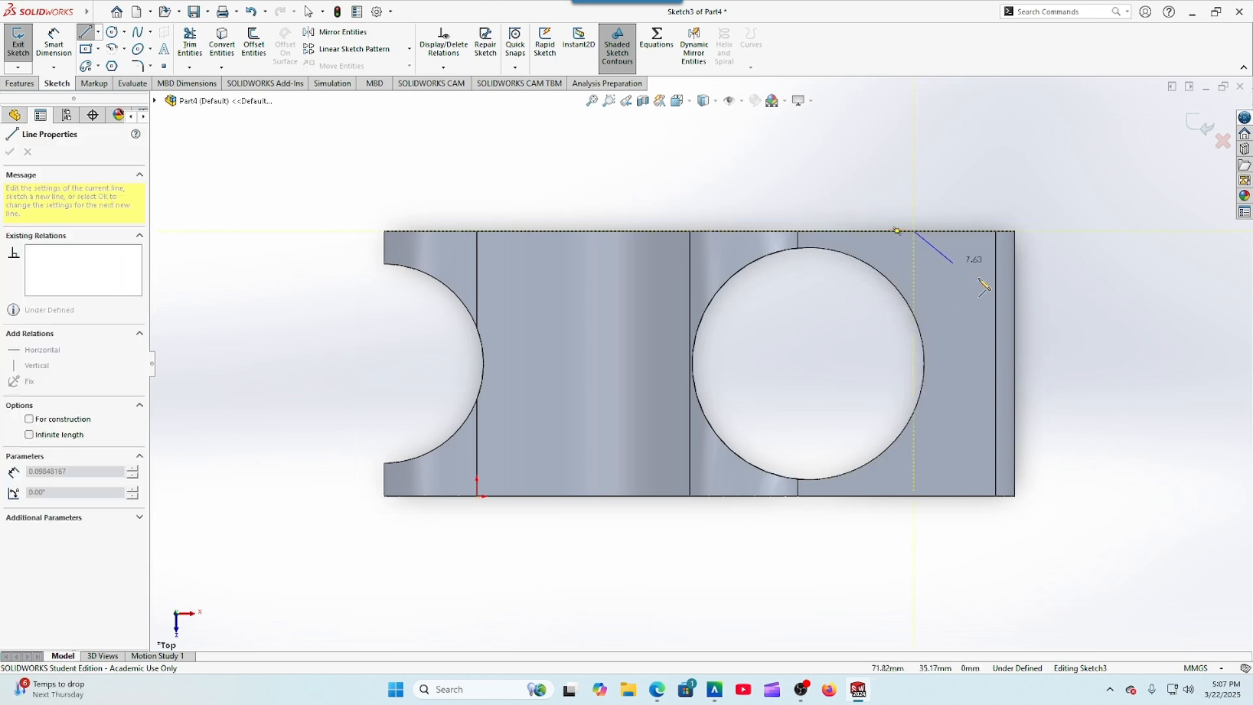
{"action": "left_click", "coordinate": [1015, 363]}
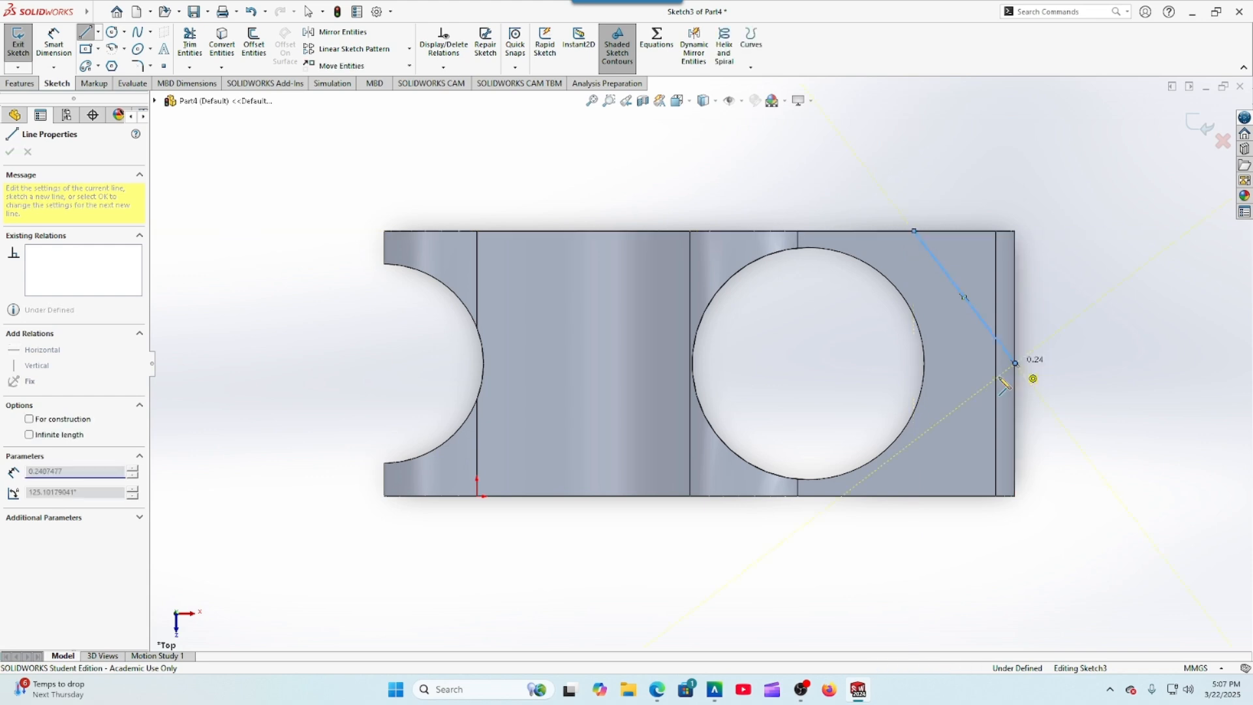
{"action": "left_click", "coordinate": [915, 496]}
{"action": "right_click", "coordinate": [916, 496]}
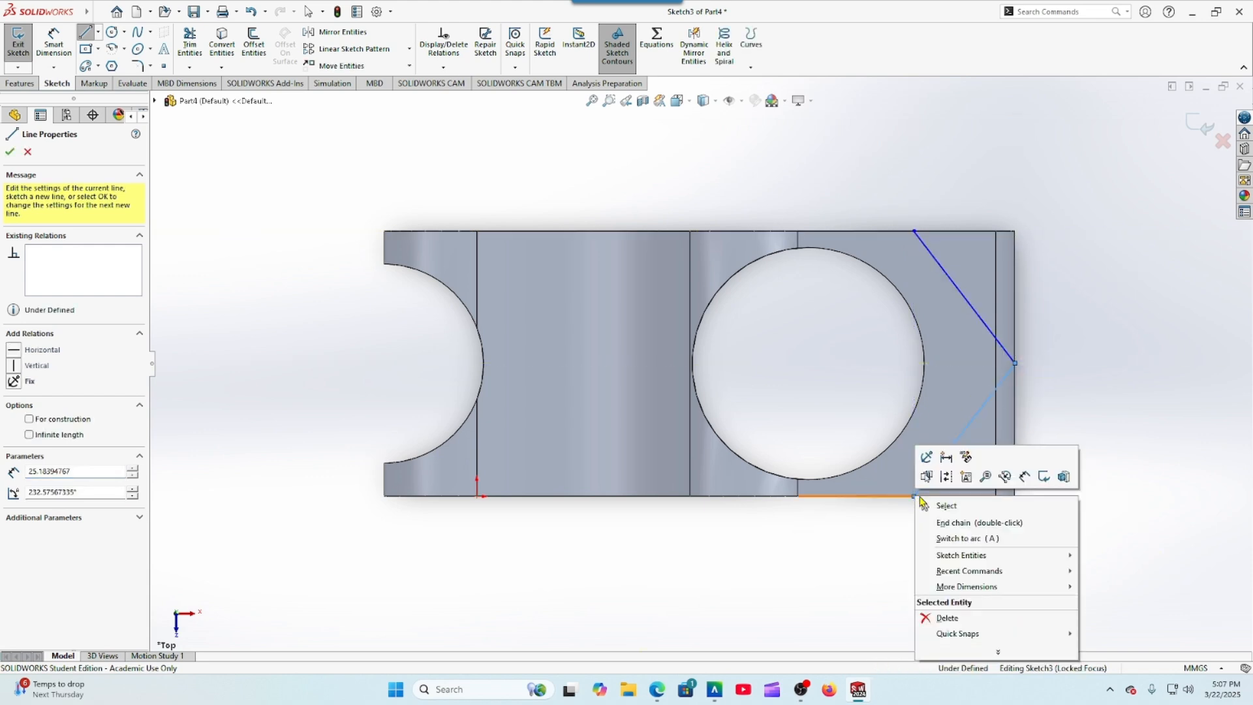
{"action": "left_click", "coordinate": [934, 513]}
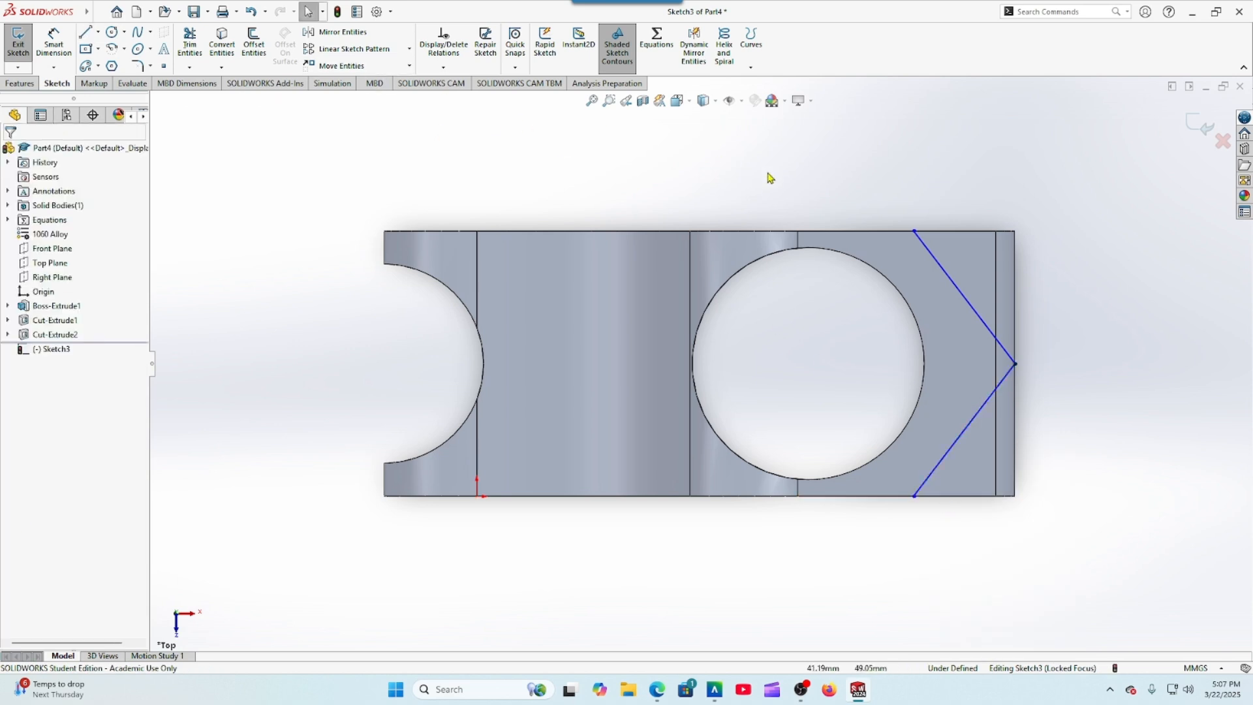
Step: Add a vertical relation between the open endpoints of the two angled lines
{"action": "left_click", "coordinate": [915, 231]}
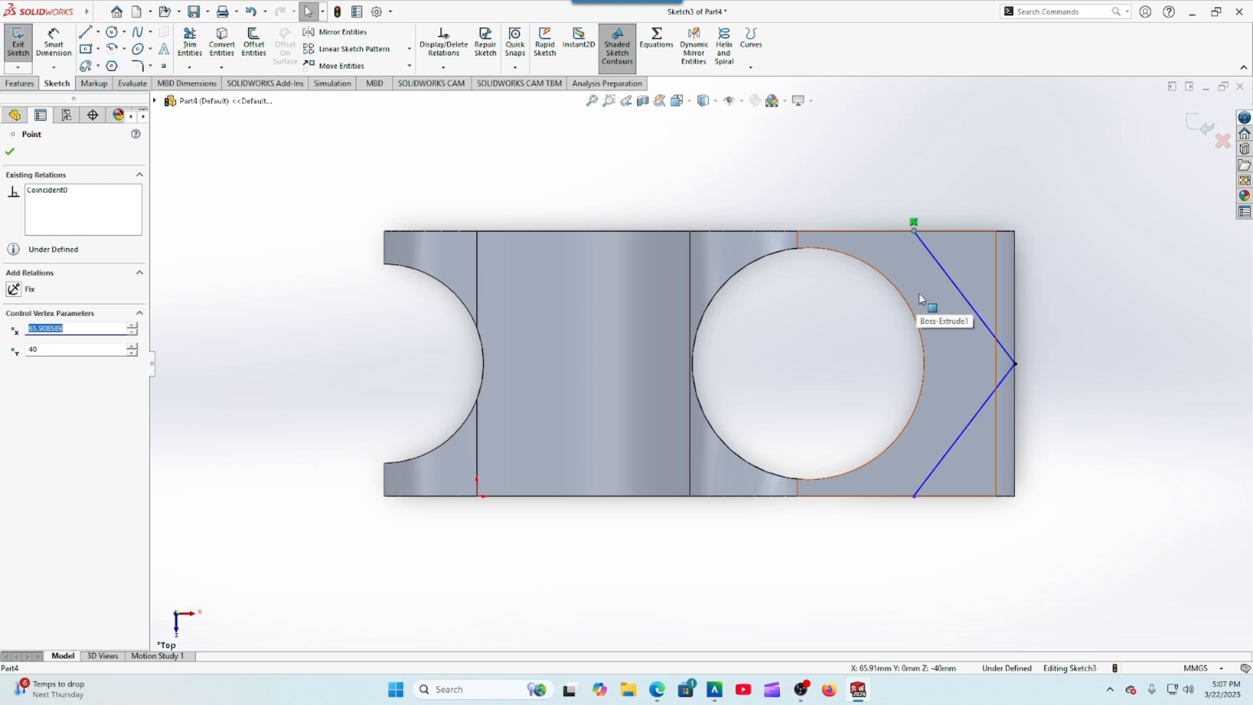
{"action": "left_click", "coordinate": [915, 497], "text": "ctrl"}
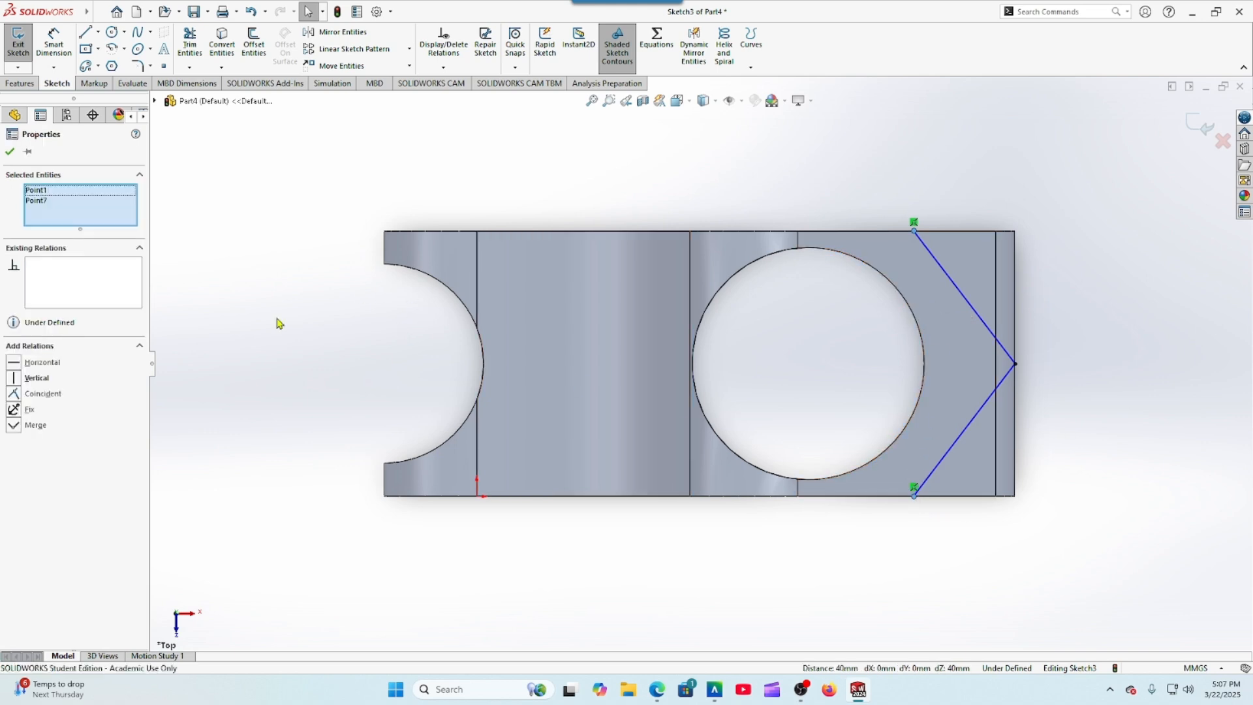
{"action": "left_click", "coordinate": [14, 381]}
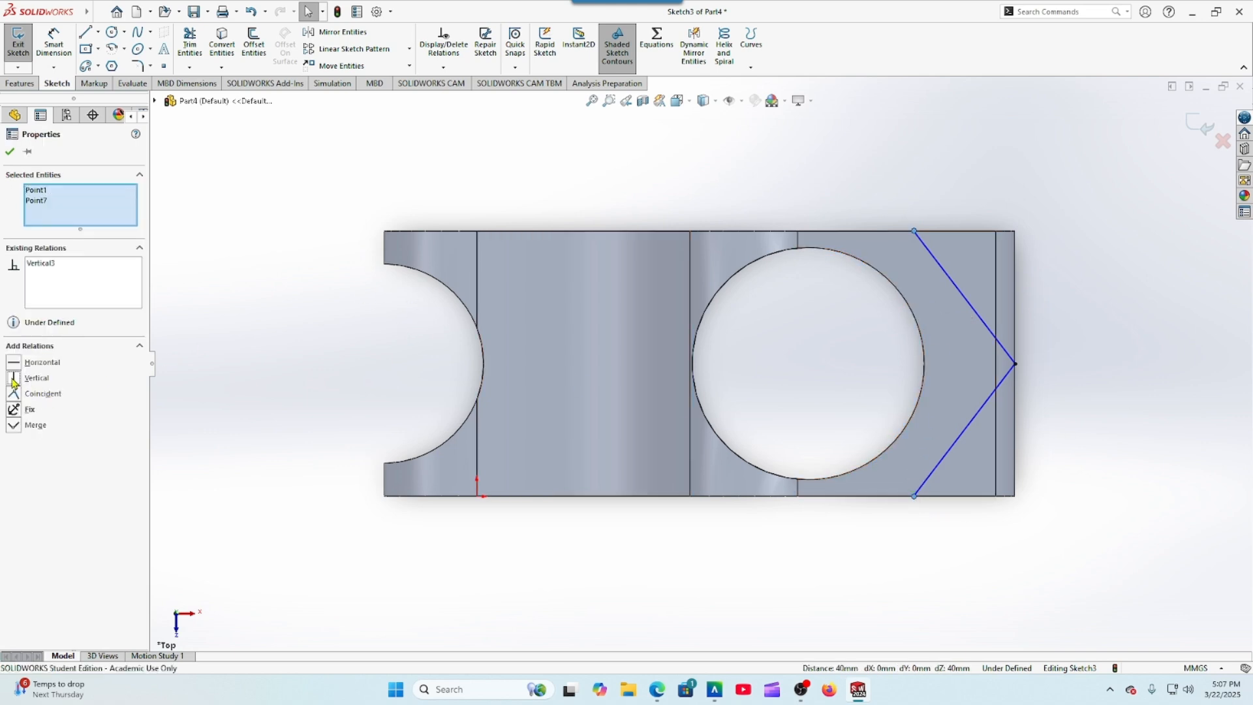
{"action": "left_click", "coordinate": [10, 152]}
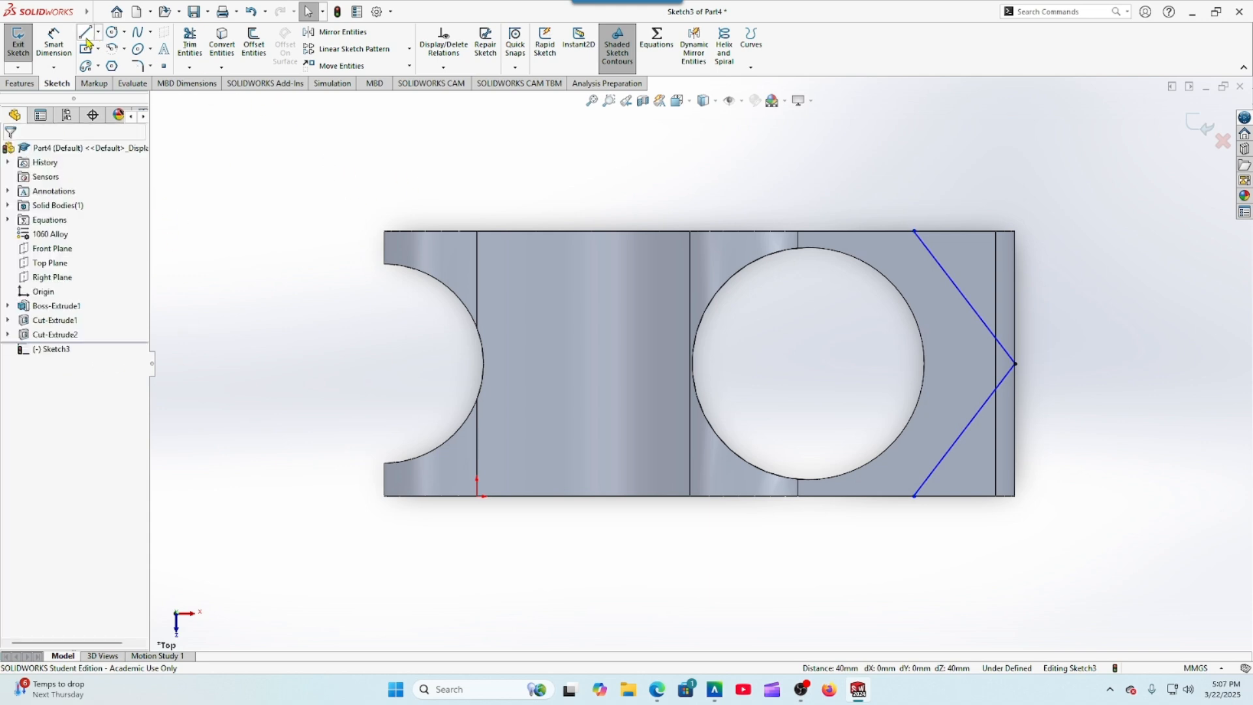
Step: Close the two corner triangles with lines along the part's long edges and end edge
{"action": "left_click", "coordinate": [85, 33]}
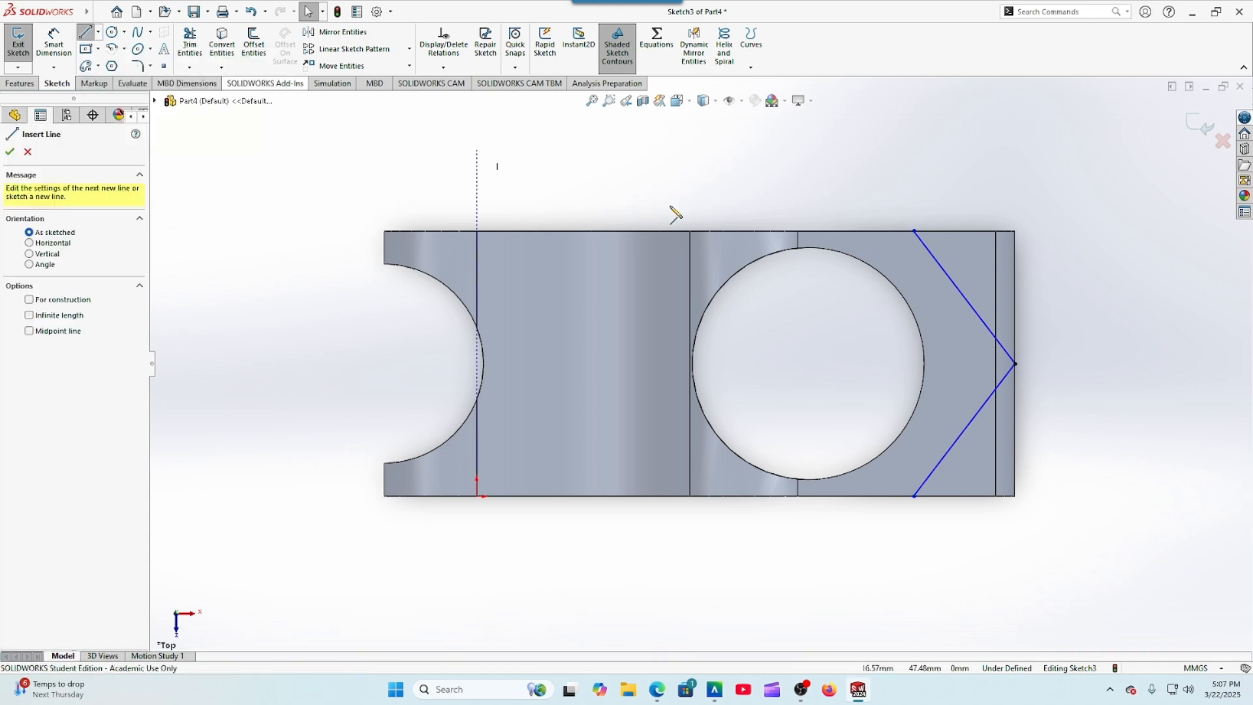
{"action": "left_click", "coordinate": [914, 231]}
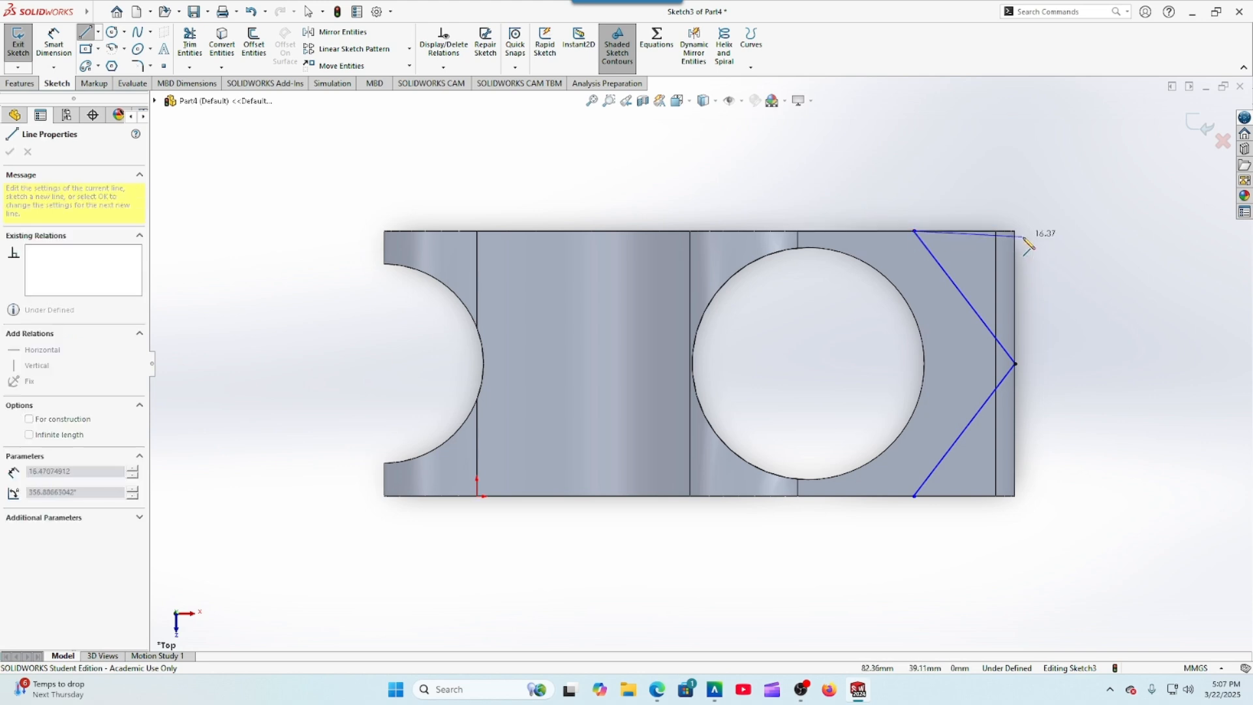
{"action": "left_click", "coordinate": [1015, 231]}
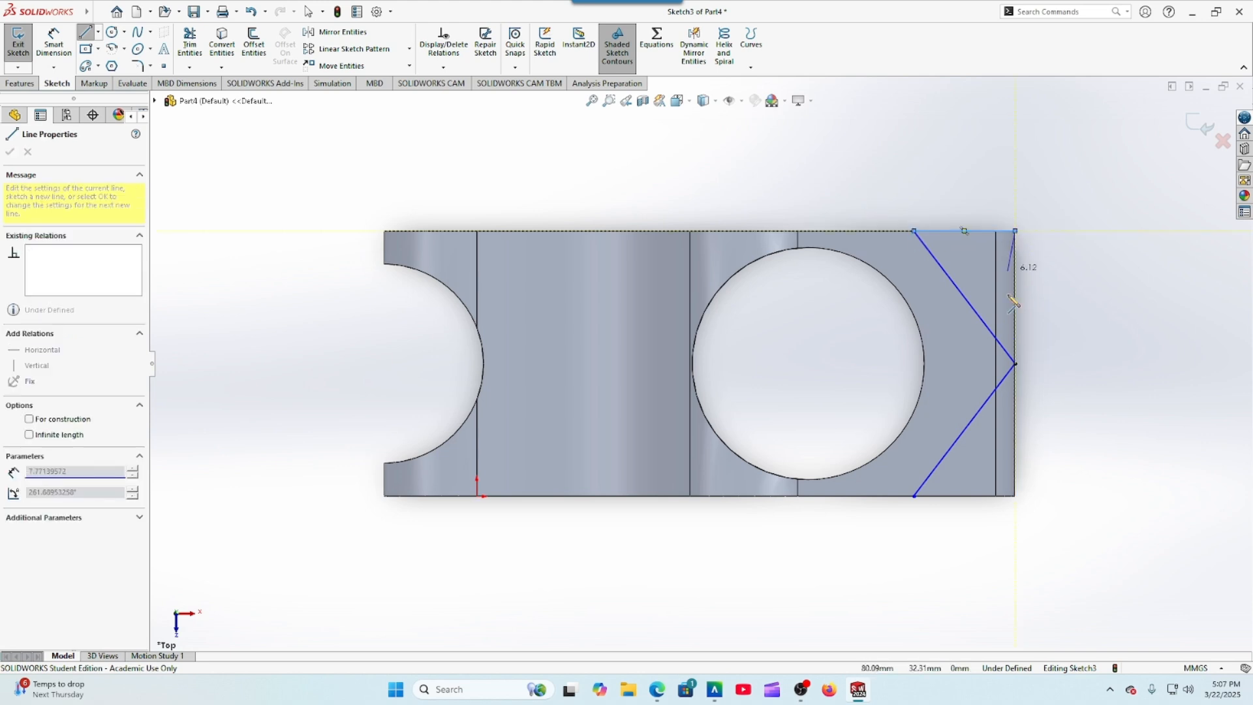
{"action": "left_click", "coordinate": [1016, 496]}
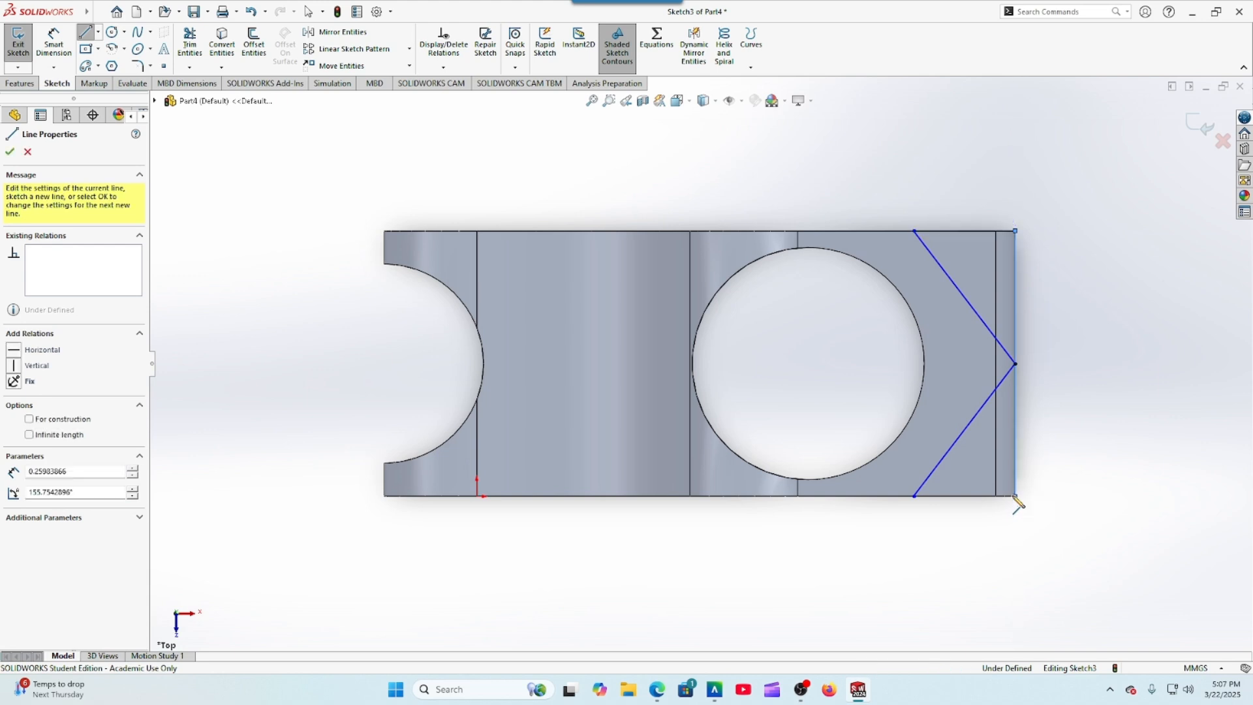
{"action": "right_click", "coordinate": [919, 501]}
{"action": "left_click", "coordinate": [940, 507]}
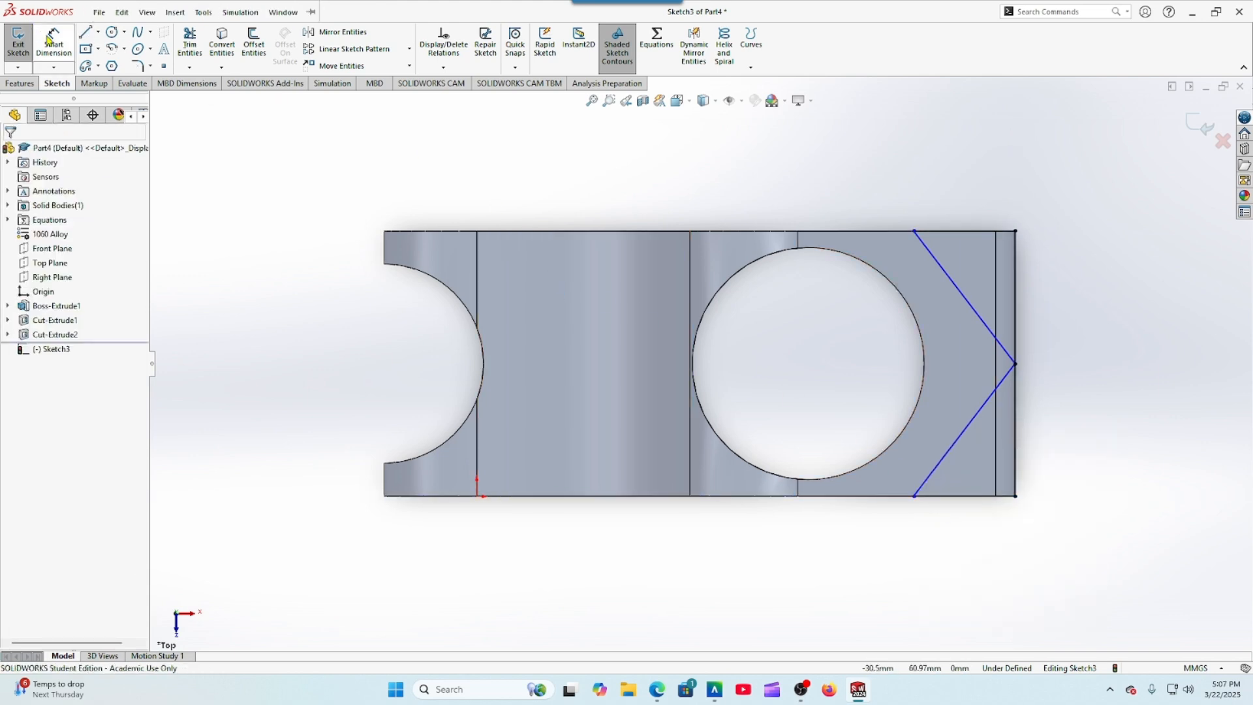
Step: Dimension the horizontal distance from the angled line's start to the part's end corner as 20 mm and exit the sketch
{"action": "left_click", "coordinate": [53, 43]}
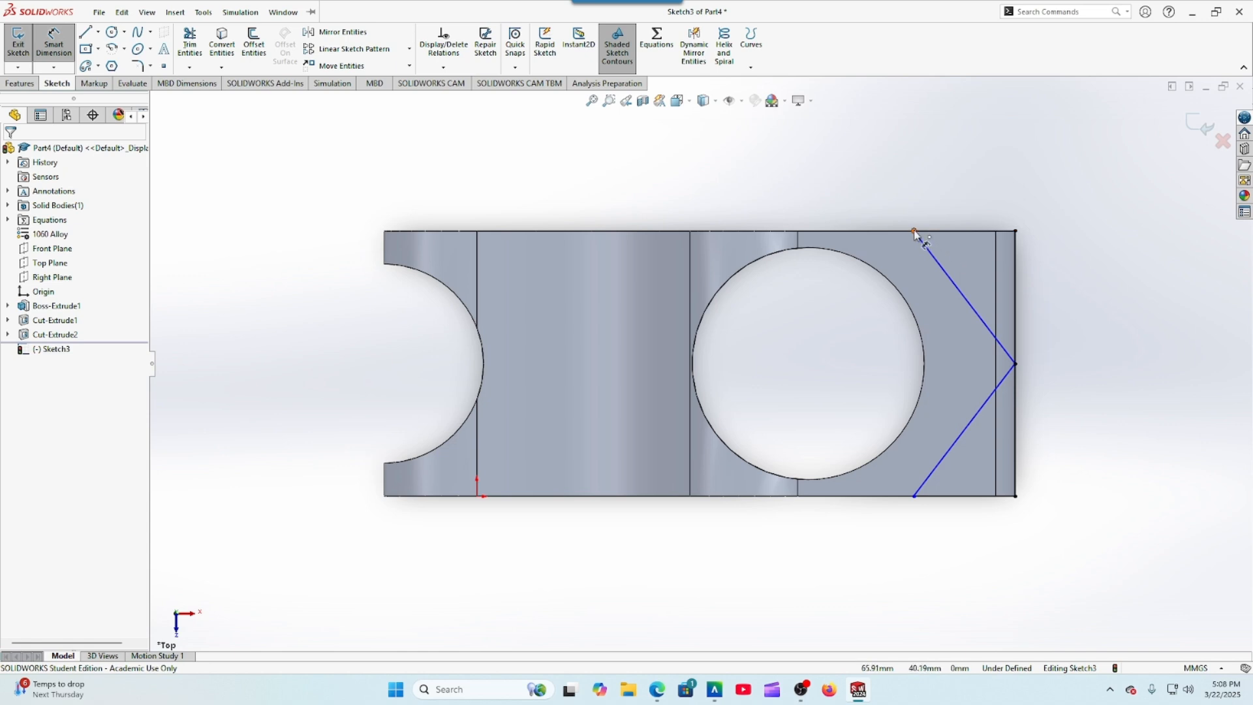
{"action": "left_click", "coordinate": [914, 231]}
{"action": "left_click", "coordinate": [1015, 231]}
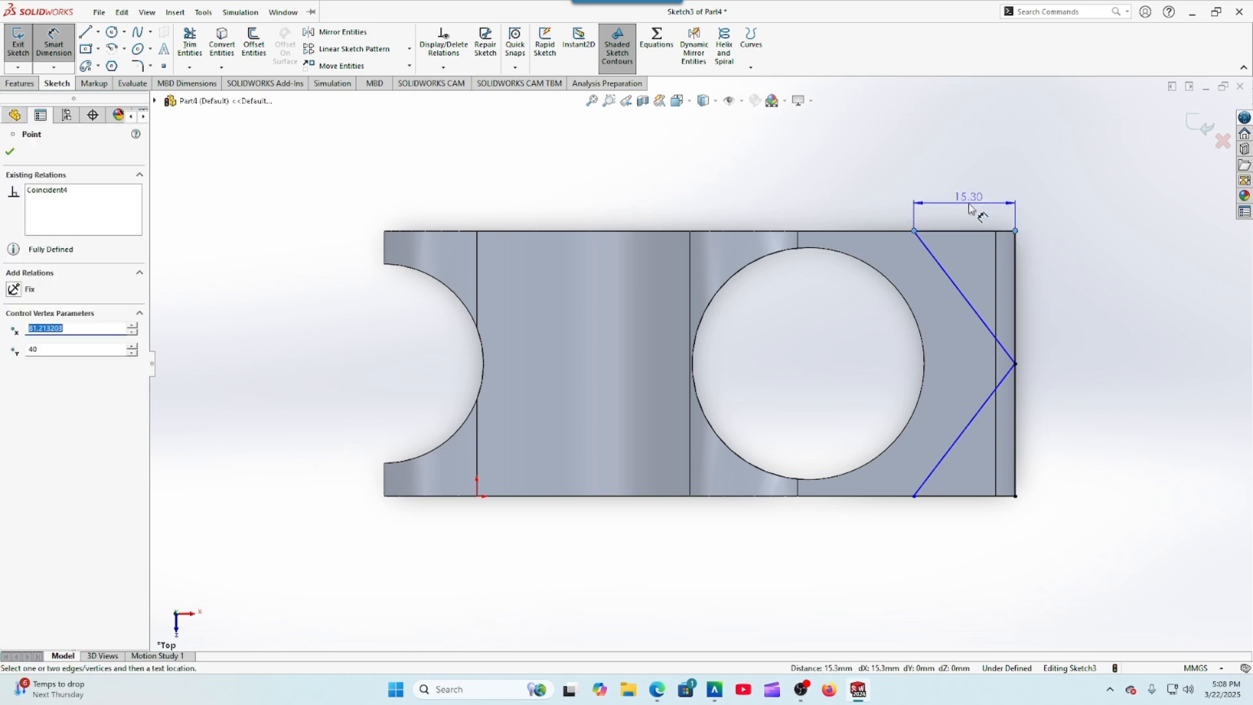
{"action": "left_click", "coordinate": [970, 208]}
{"action": "type", "text": "20"}
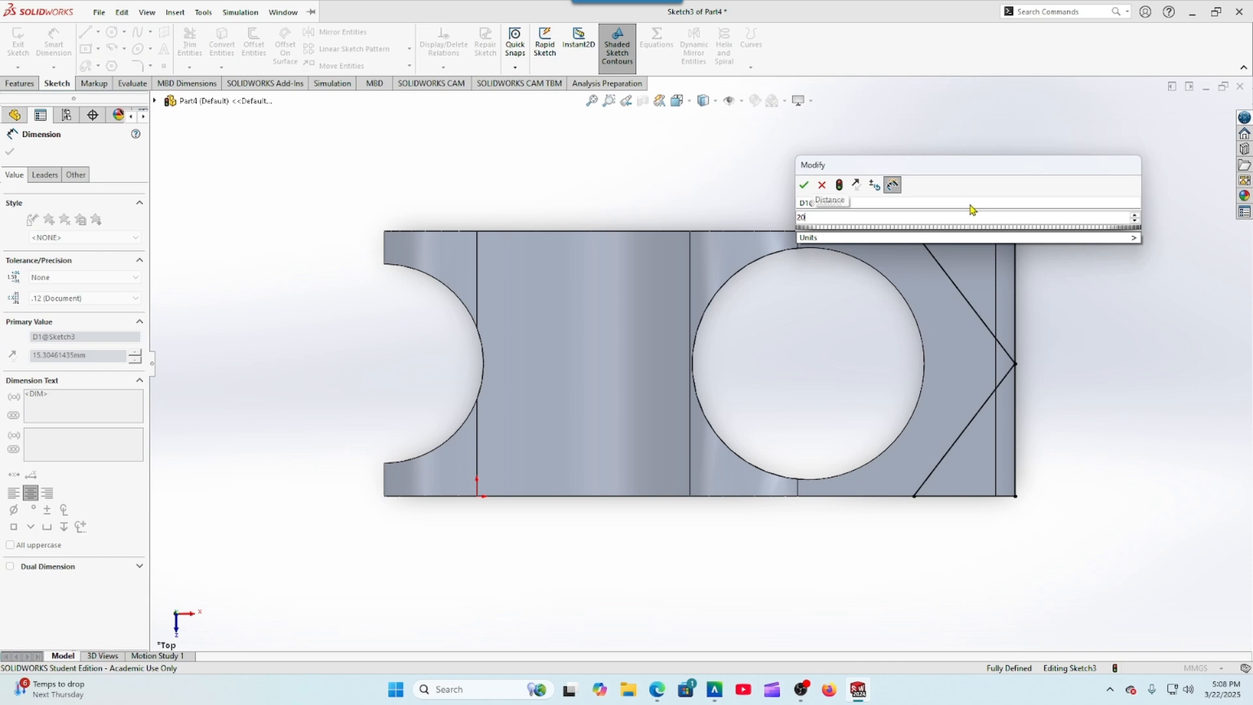
{"action": "key", "text": "Return"}
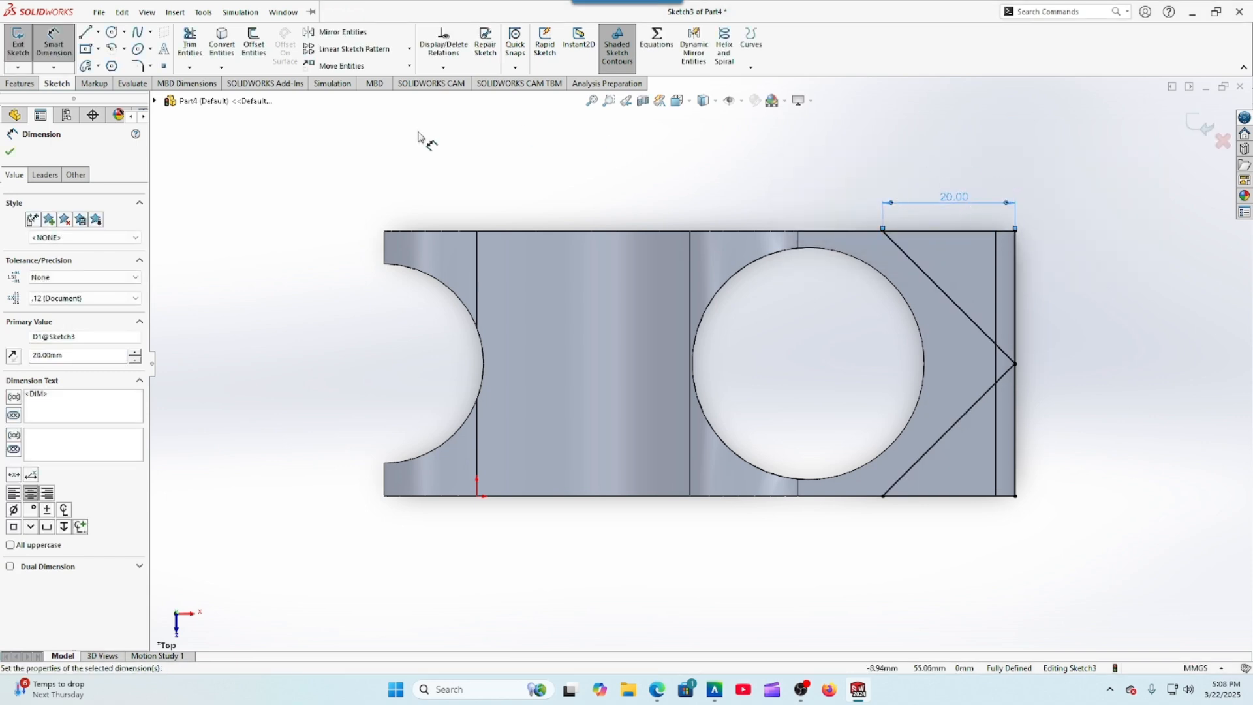
{"action": "left_click", "coordinate": [10, 151]}
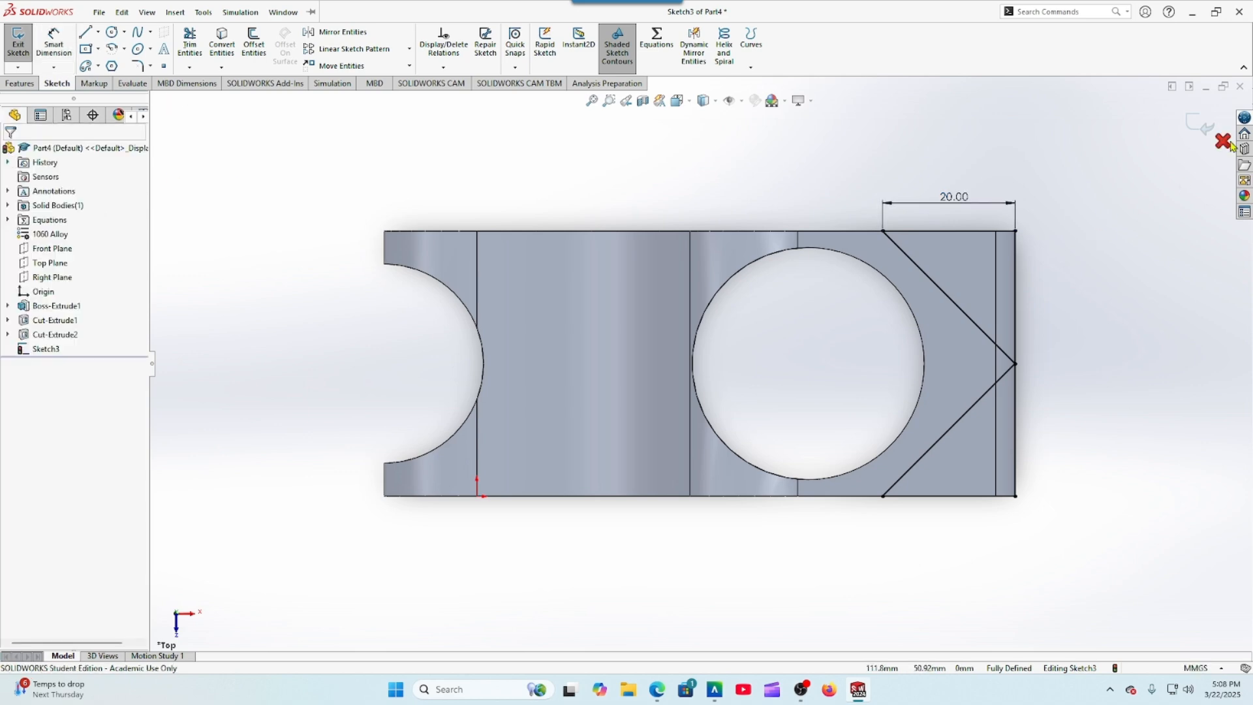
{"action": "left_click", "coordinate": [1201, 124]}
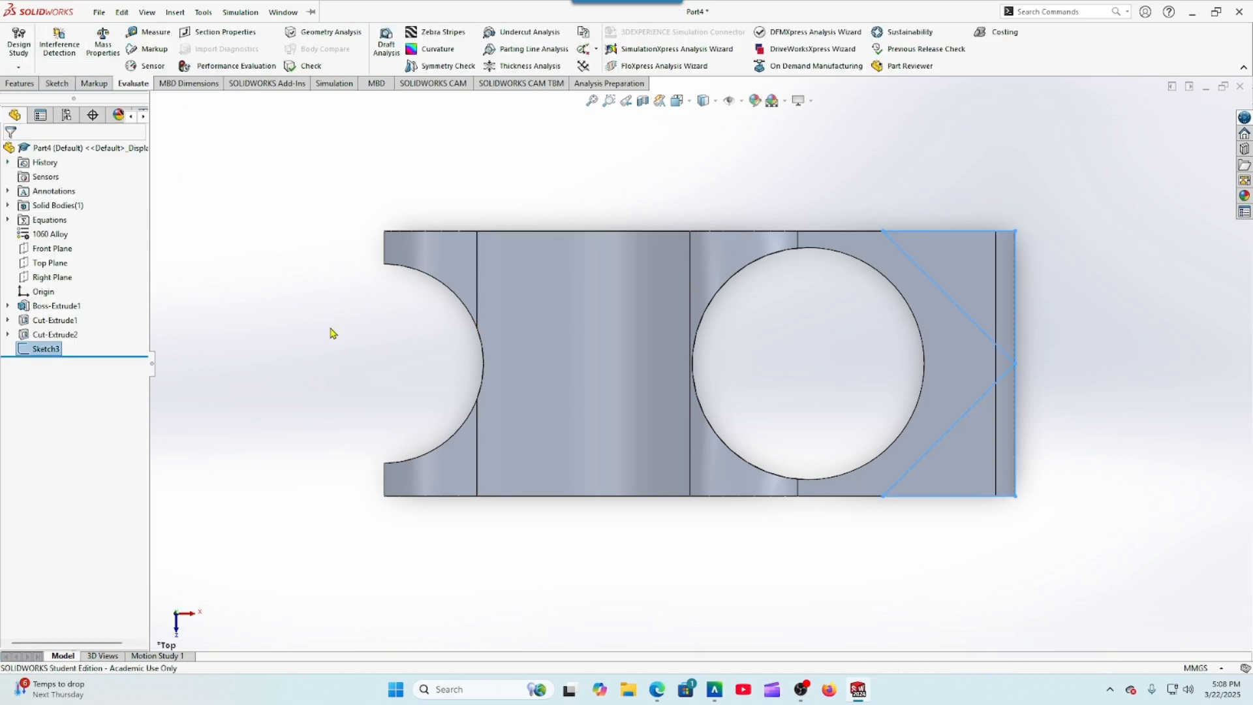
Step: Extrude-cut both triangular sketch regions with Through All, reversed upward through the part, to form the angled end cuts
{"action": "middle_click_drag", "start_coordinate": [333, 334], "coordinate": [333, 236]}
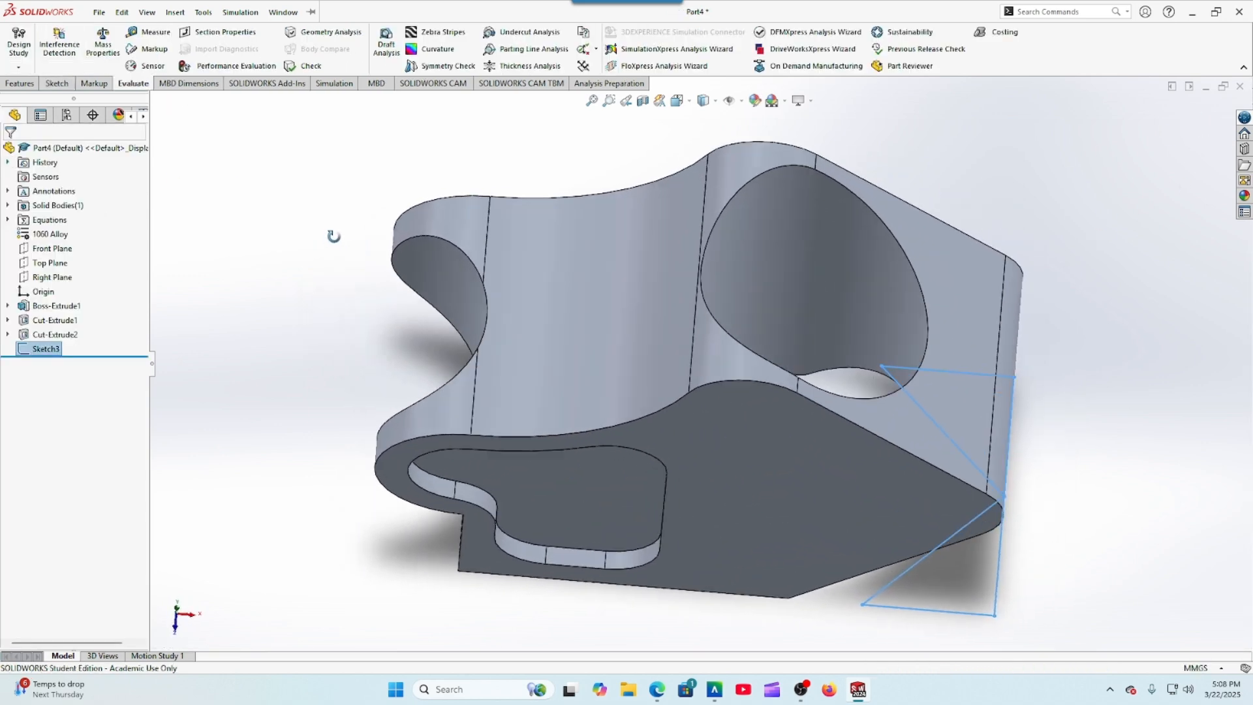
{"action": "left_click", "coordinate": [20, 84]}
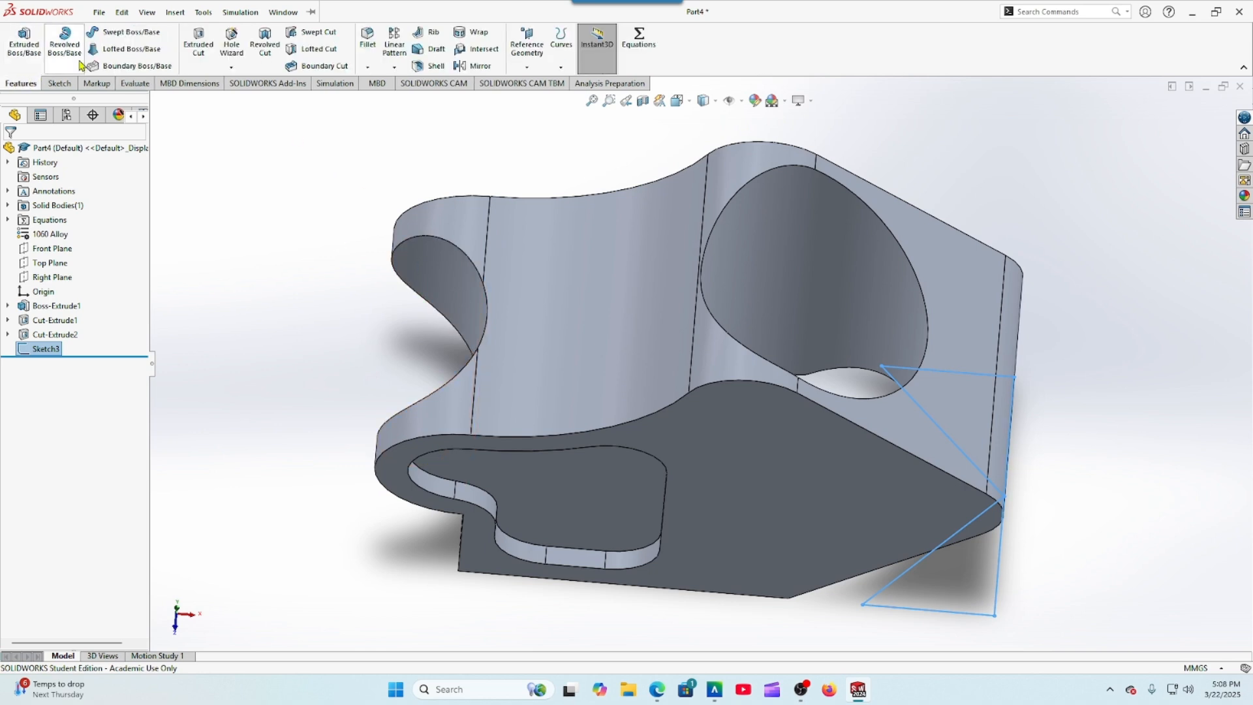
{"action": "left_click", "coordinate": [199, 42]}
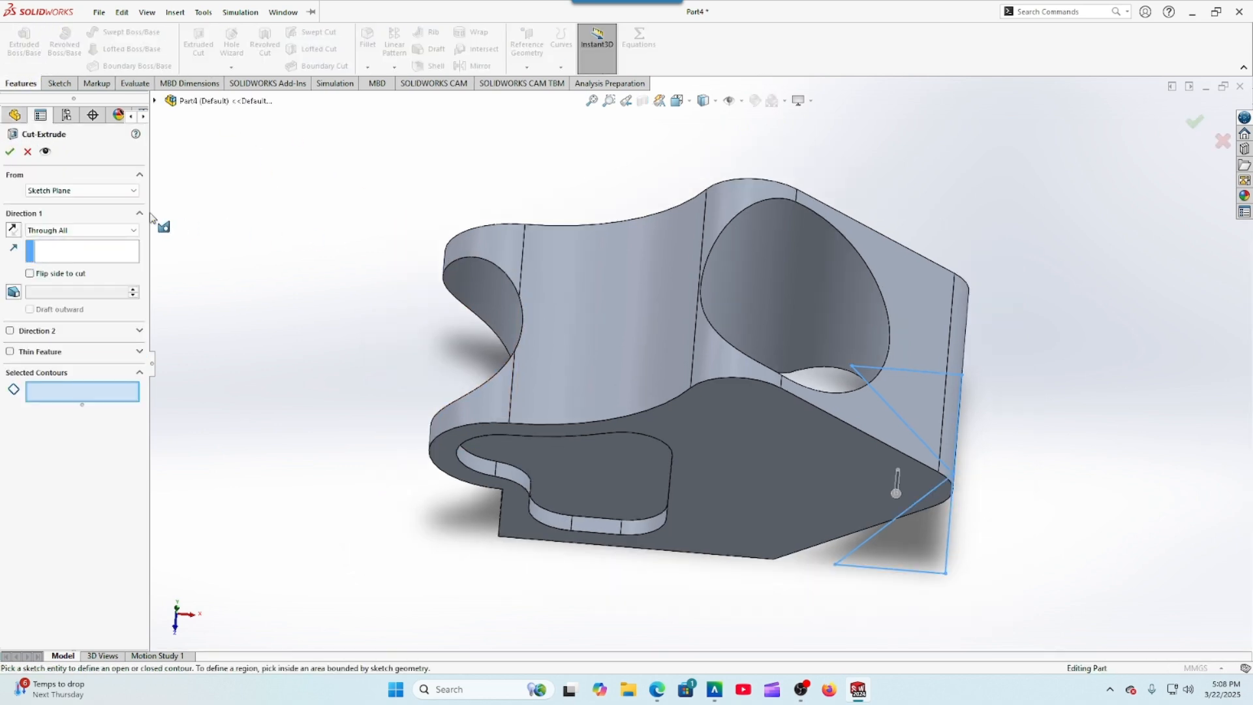
{"action": "left_click", "coordinate": [155, 101]}
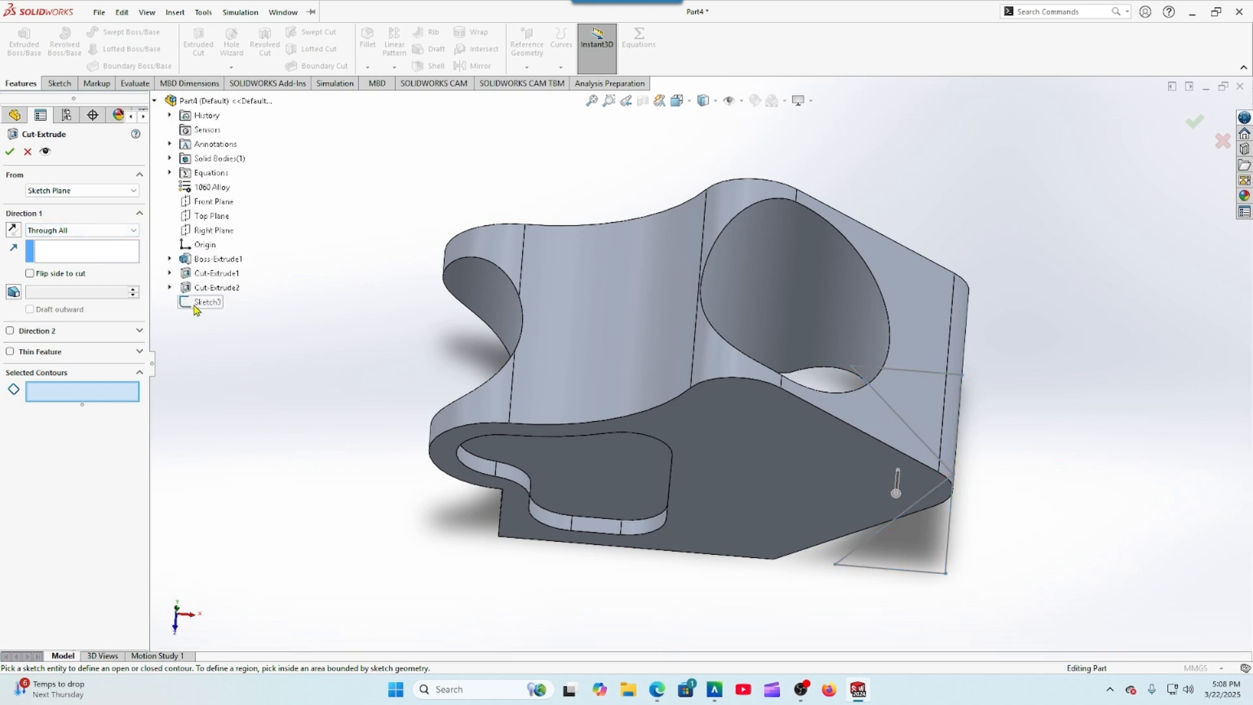
{"action": "middle_click_drag", "start_coordinate": [333, 361], "coordinate": [321, 293]}
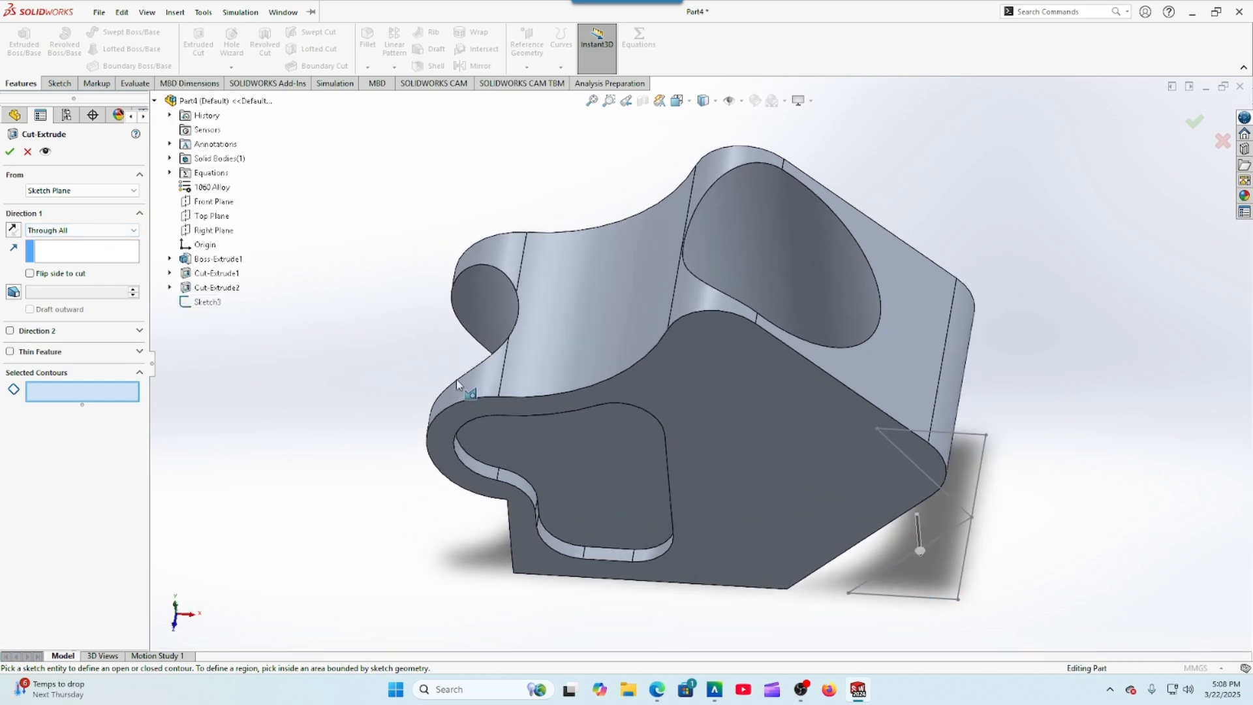
{"action": "left_click", "coordinate": [962, 475]}
{"action": "left_click", "coordinate": [938, 585]}
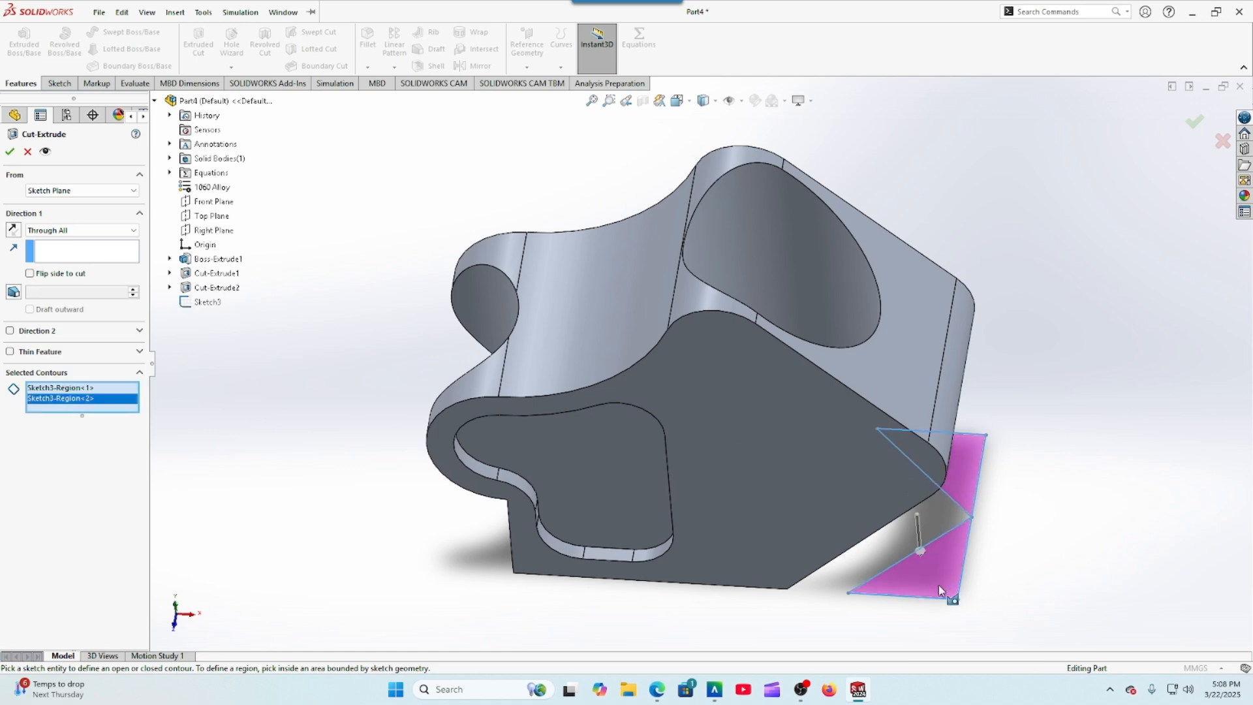
{"action": "left_click", "coordinate": [14, 229]}
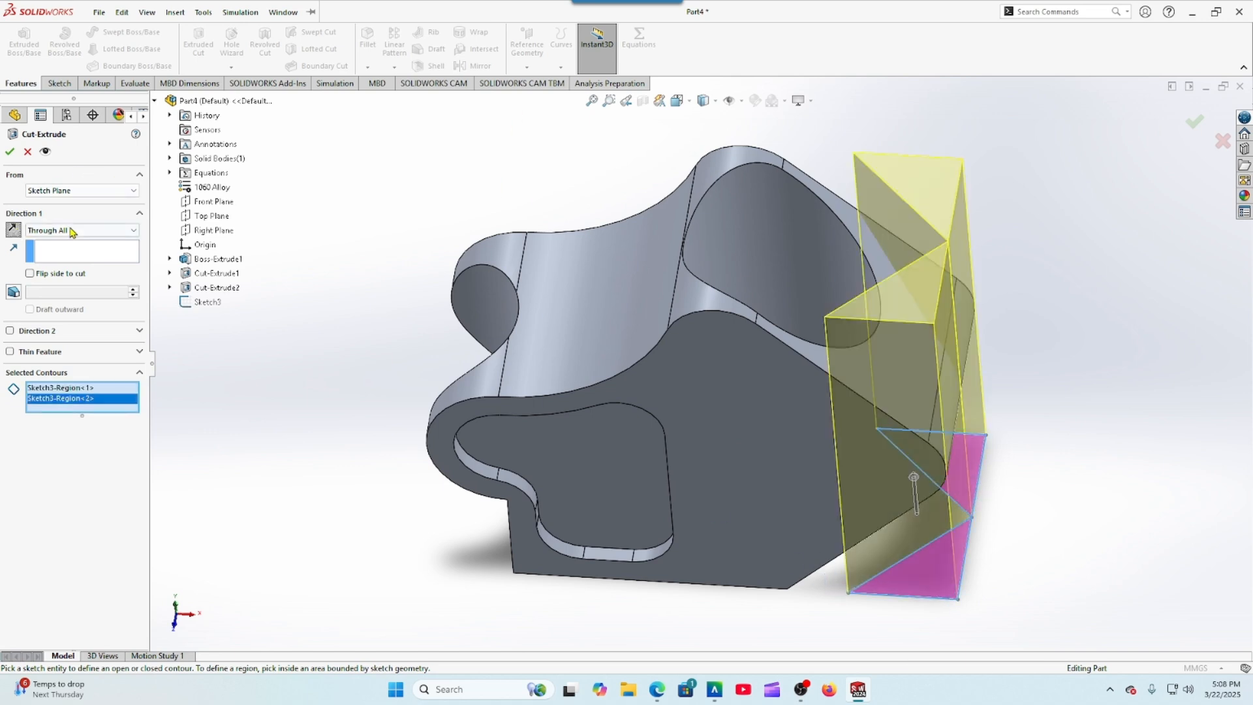
{"action": "left_click", "coordinate": [8, 151]}
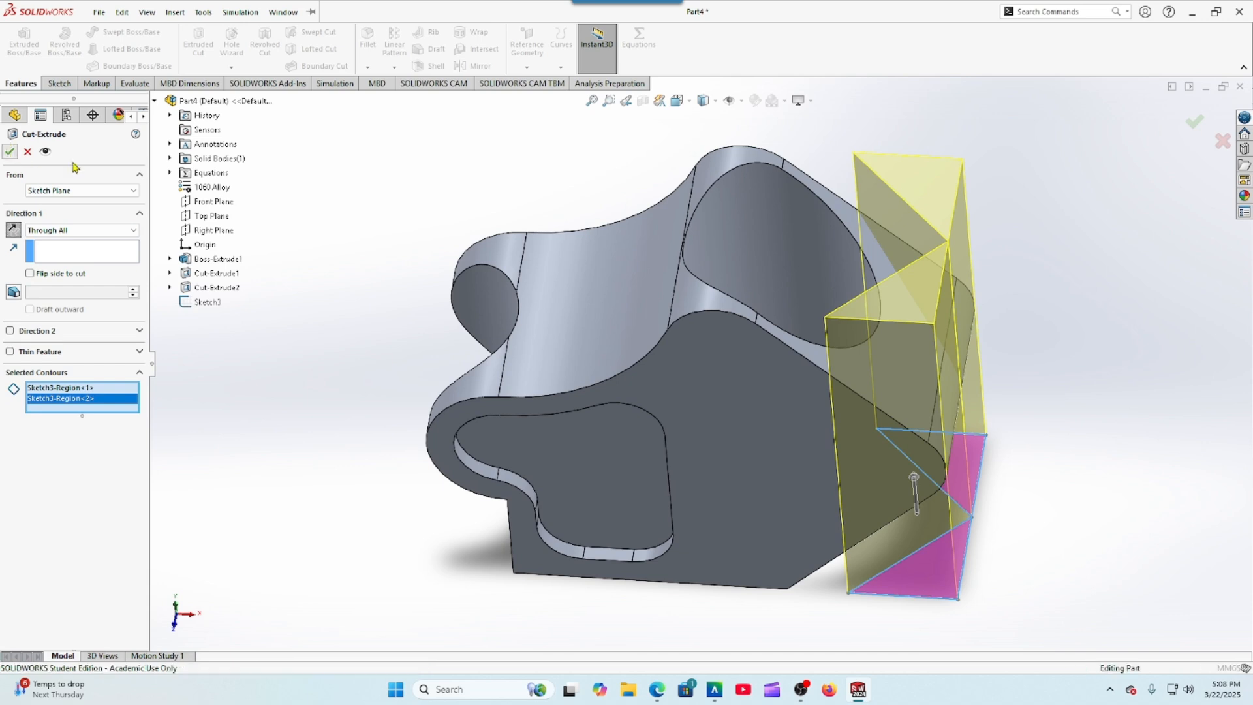
{"action": "mouse_move", "coordinate": [344, 230]}
{"action": "middle_mouse_down"}
{"action": "mouse_move", "coordinate": [353, 347]}
{"action": "mouse_move", "coordinate": [363, 223]}
{"action": "mouse_move", "coordinate": [518, 530]}
{"action": "mouse_move", "coordinate": [617, 630]}
{"action": "middle_mouse_up"}
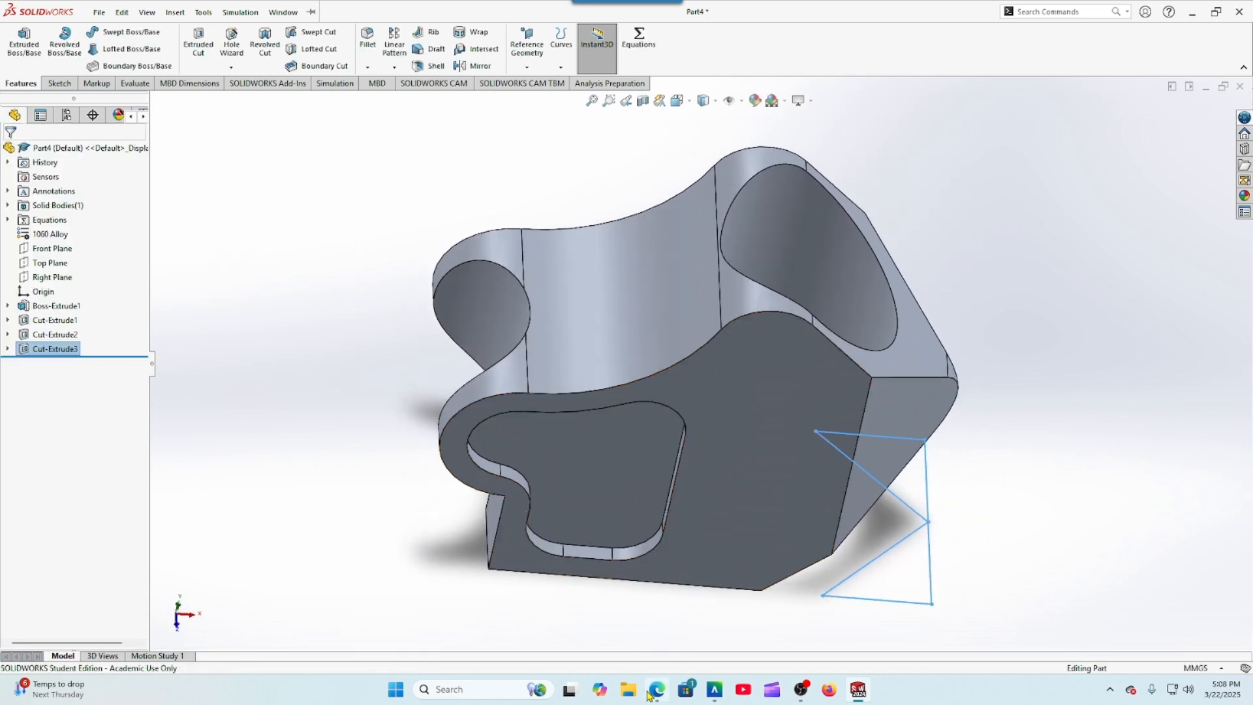
Step: Check the part's drawing and question 5's parameters in the browser for remaining features, and return to SOLIDWORKS
{"action": "left_click", "coordinate": [658, 689]}
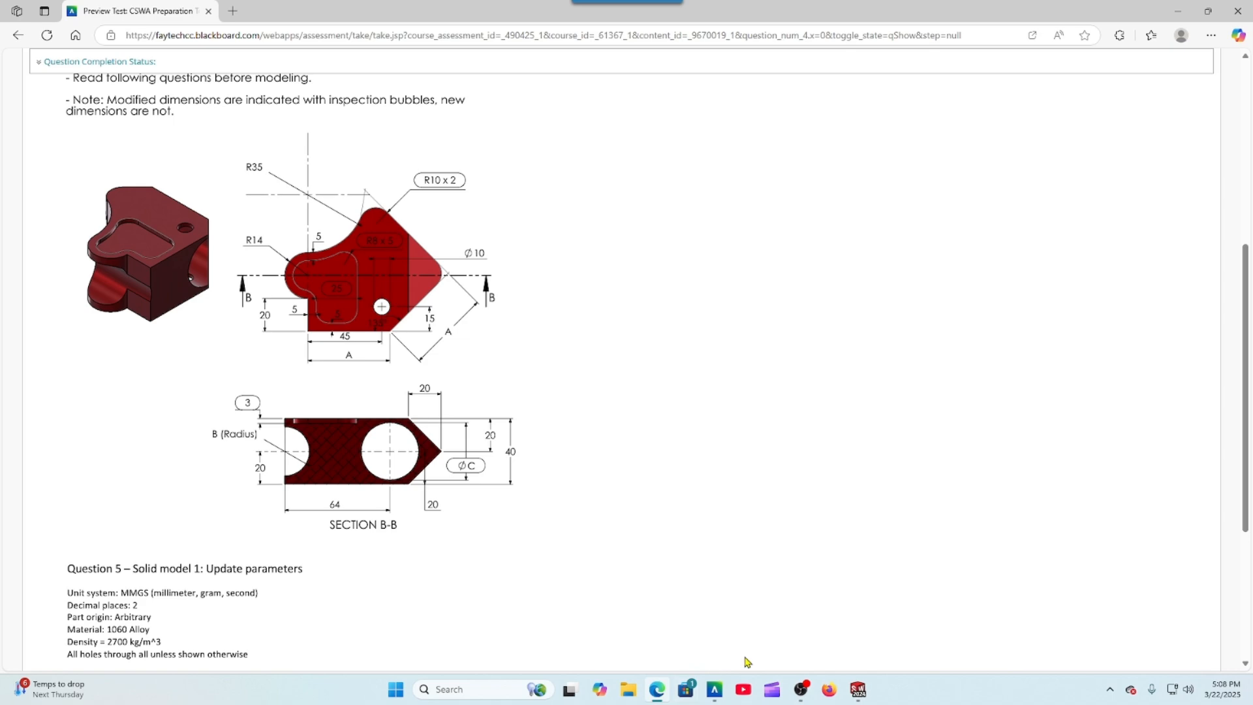
{"action": "mouse_move", "coordinate": [866, 693]}
{"action": "scroll", "coordinate": [523, 518], "scroll_direction": "down", "scroll_amount": 4}
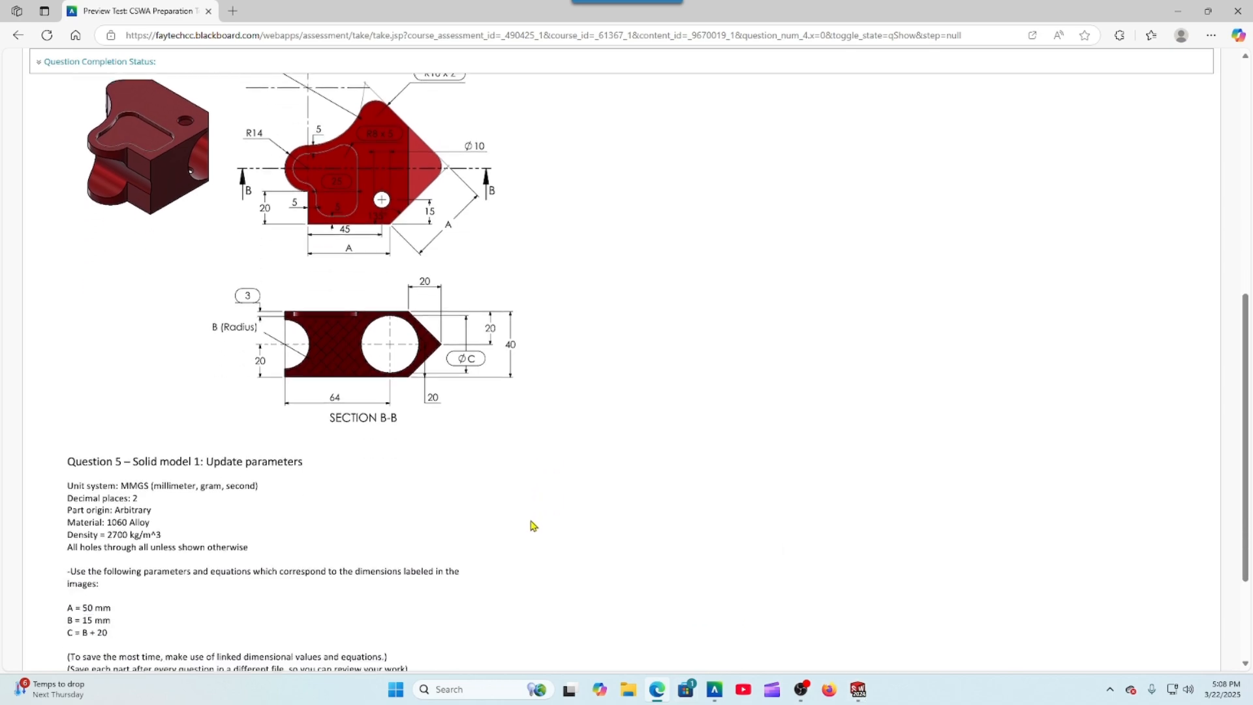
{"action": "left_click", "coordinate": [858, 691]}
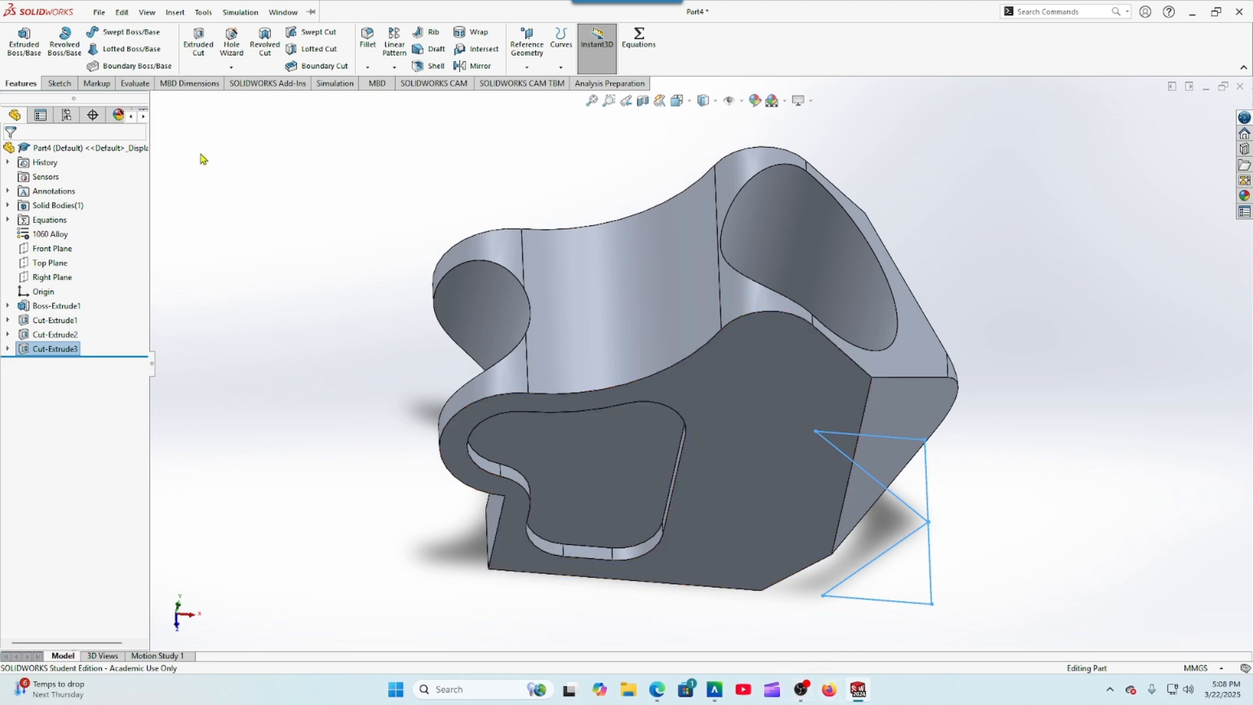
Step: Calculate the part's mass properties for question 5 and minimize the results window
{"action": "left_click", "coordinate": [134, 83]}
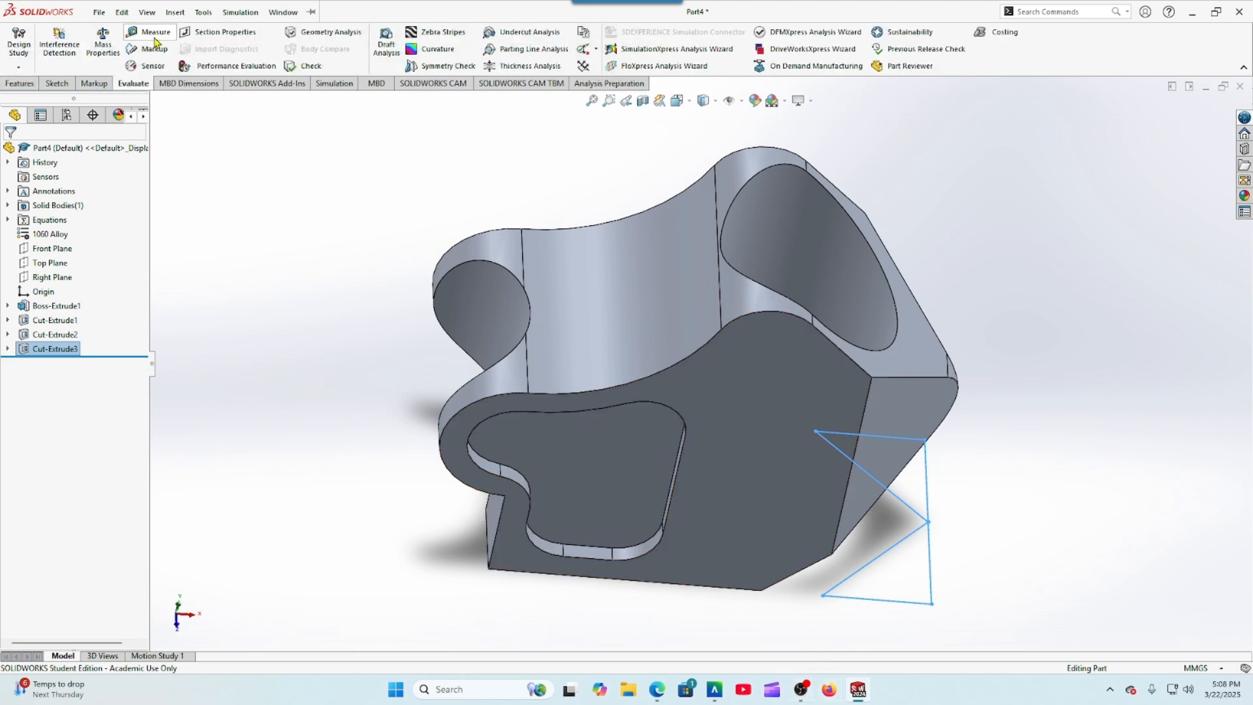
{"action": "left_click", "coordinate": [103, 44]}
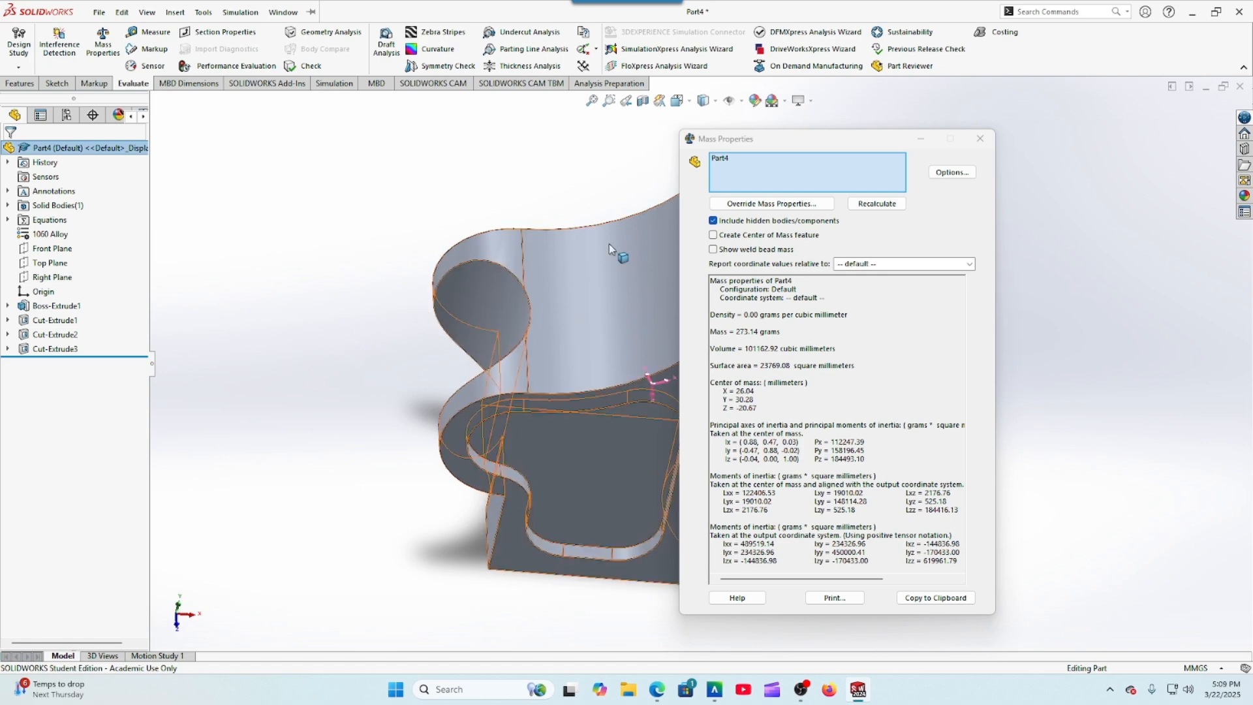
{"action": "left_click", "coordinate": [921, 138]}
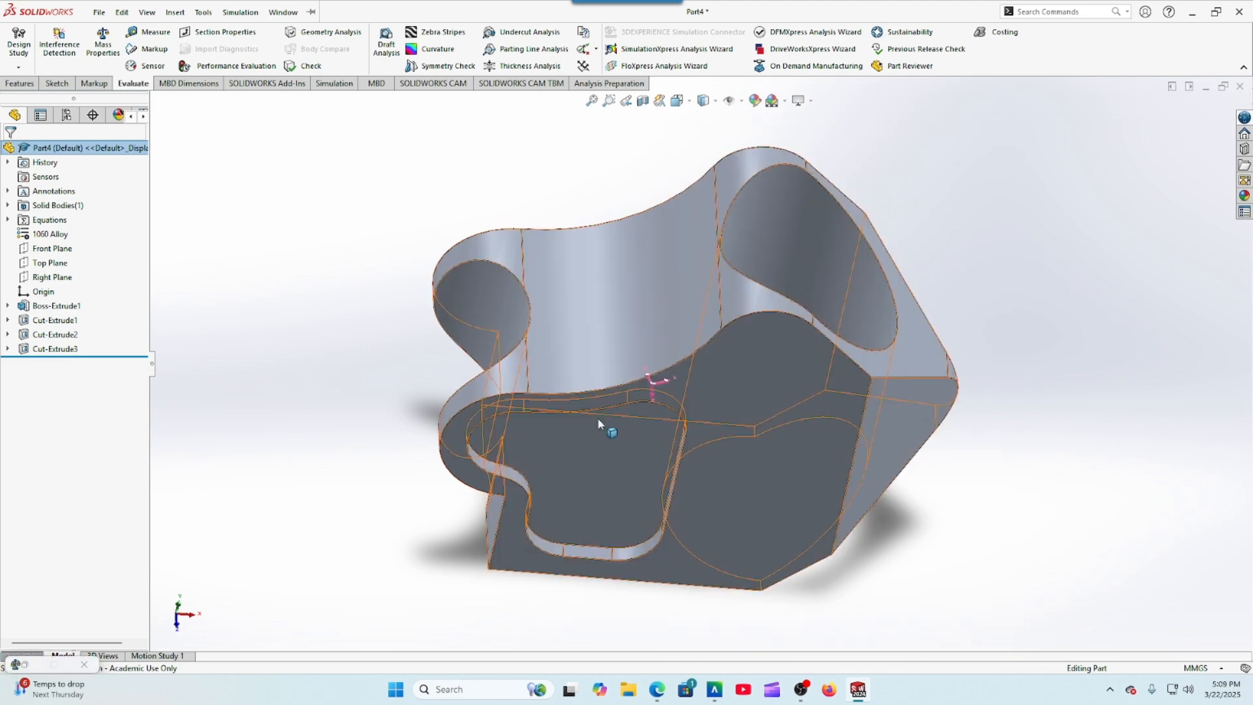
Step: Check the question 5 drawing in the browser for features missing from the model and return to SOLIDWORKS
{"action": "left_click", "coordinate": [657, 689]}
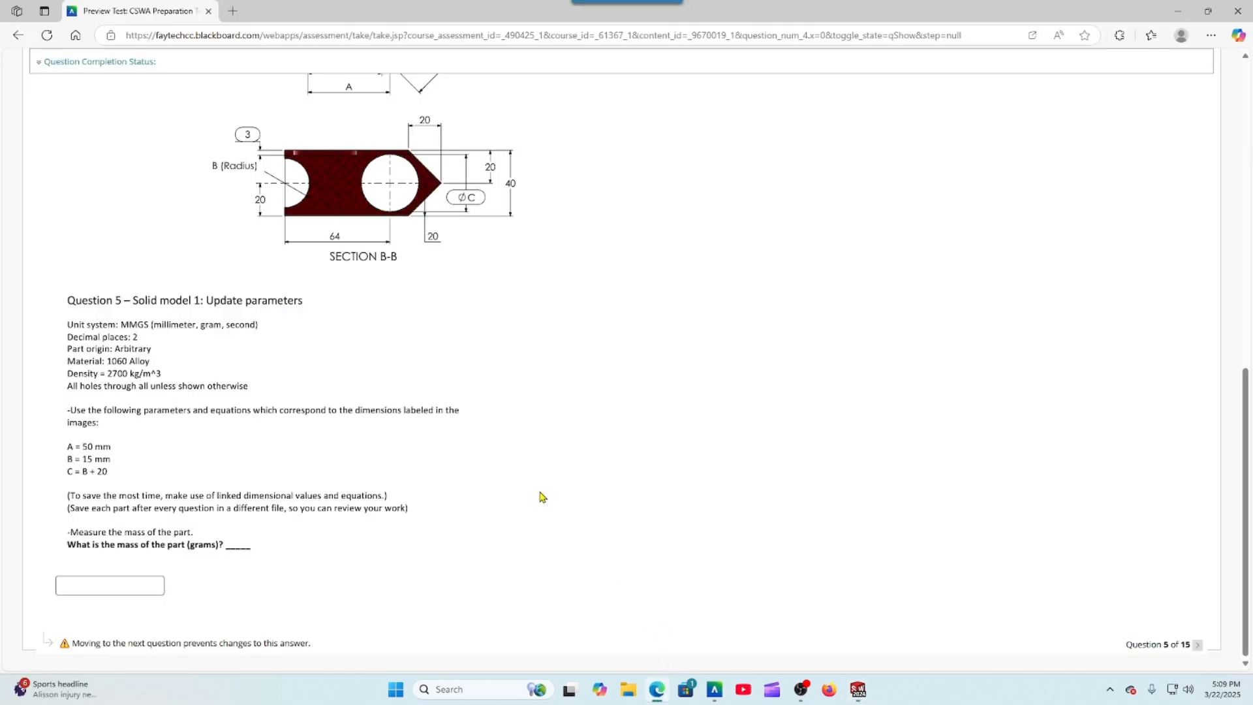
{"action": "scroll", "coordinate": [539, 497], "scroll_direction": "up", "scroll_amount": 2}
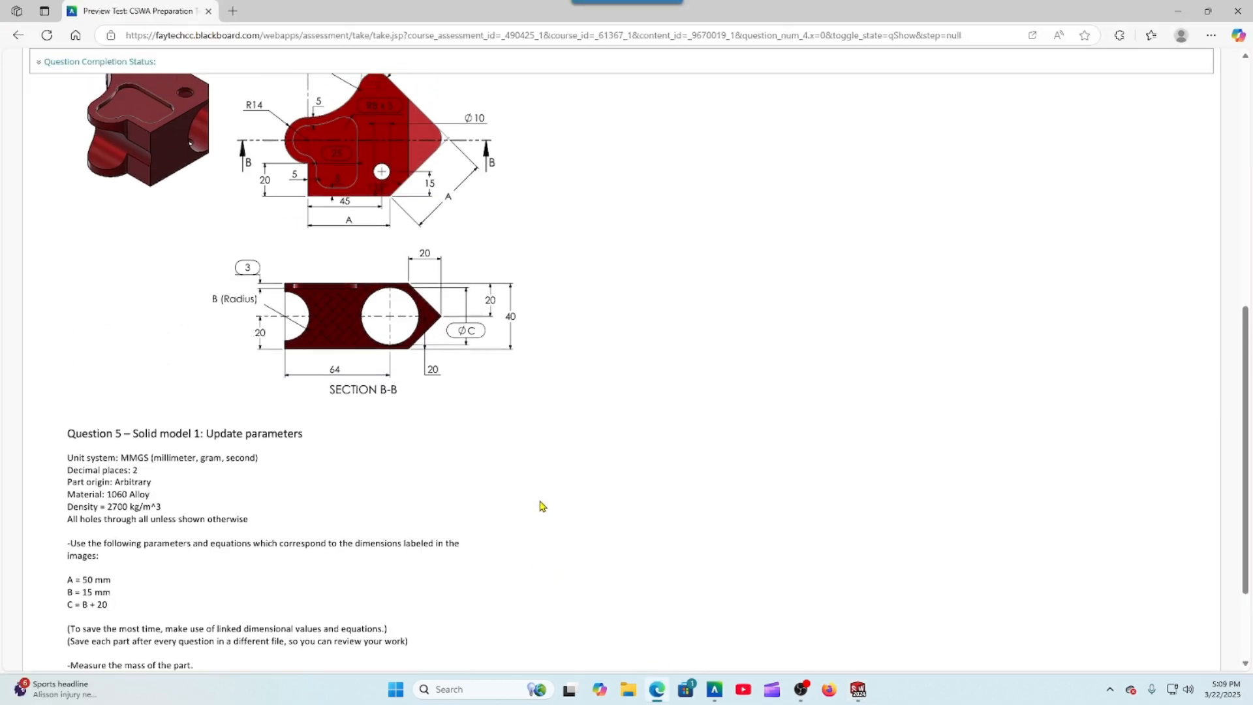
{"action": "scroll", "coordinate": [541, 505], "scroll_direction": "up", "scroll_amount": 1}
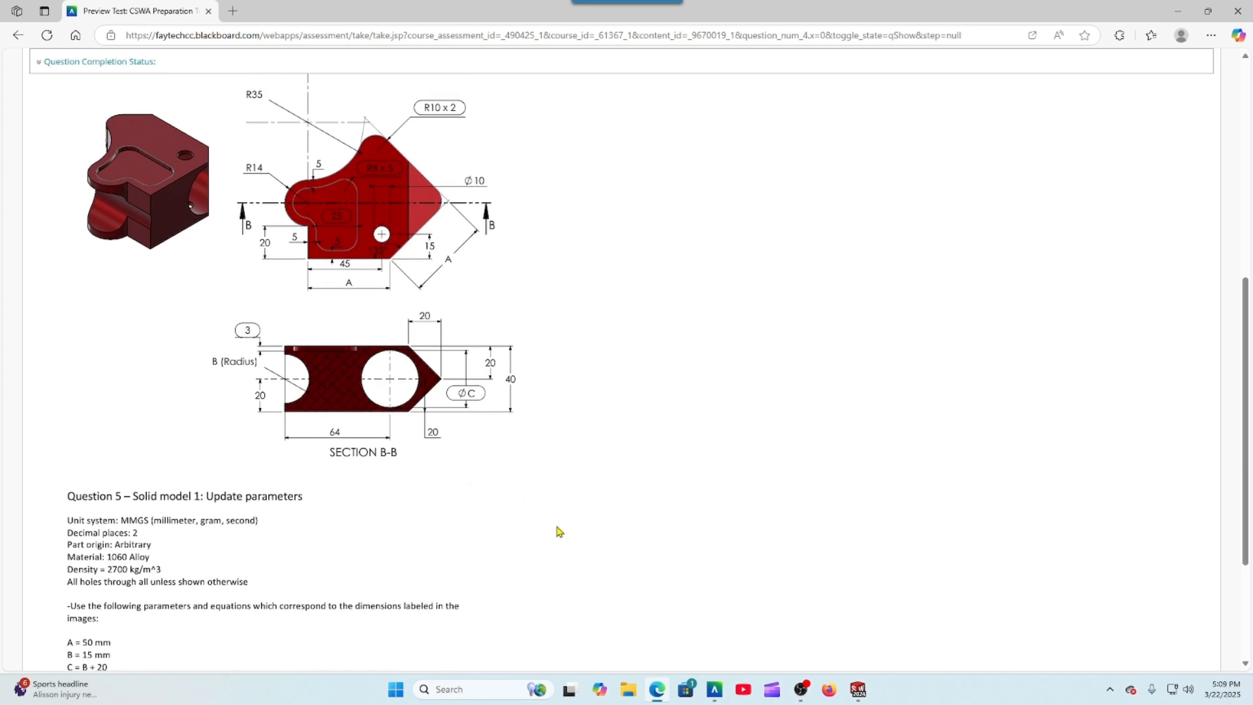
{"action": "mouse_move", "coordinate": [862, 691]}
{"action": "left_click", "coordinate": [859, 690]}
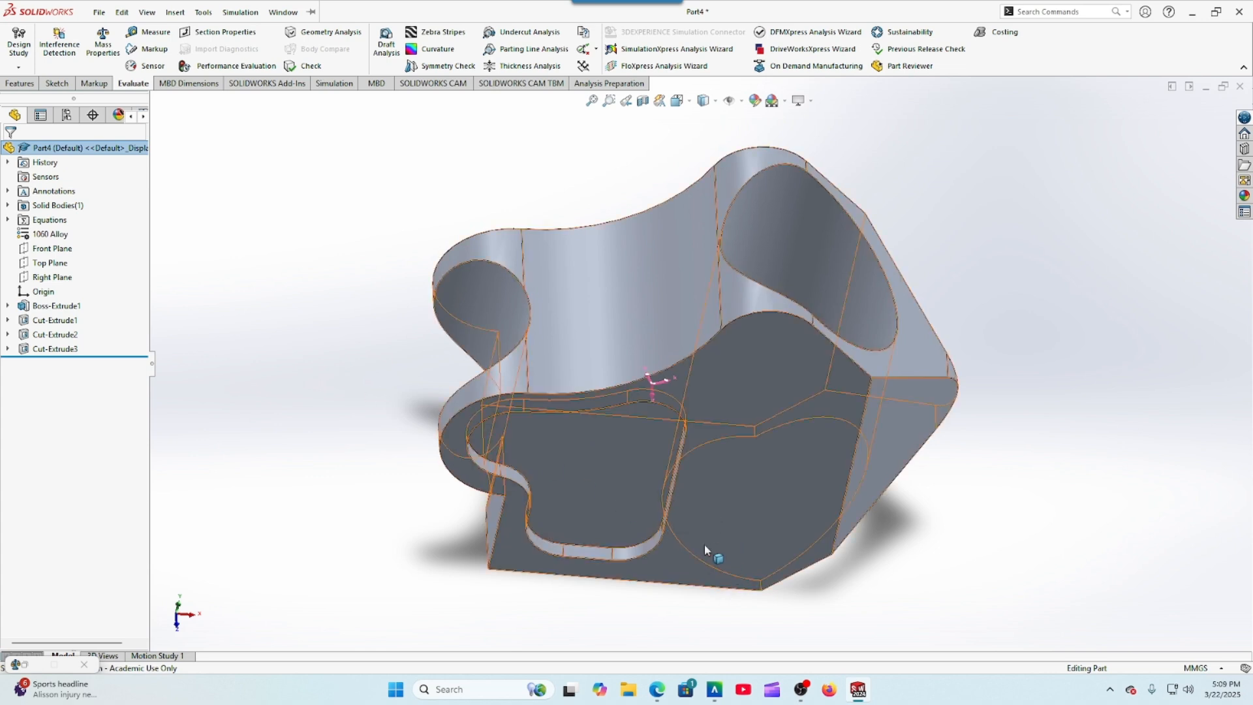
Step: Sketch a circle of about 5.6 mm radius between the pocket and the angled lower edge, and check the hole's dimensions in the browser drawing
{"action": "left_click", "coordinate": [679, 565]}
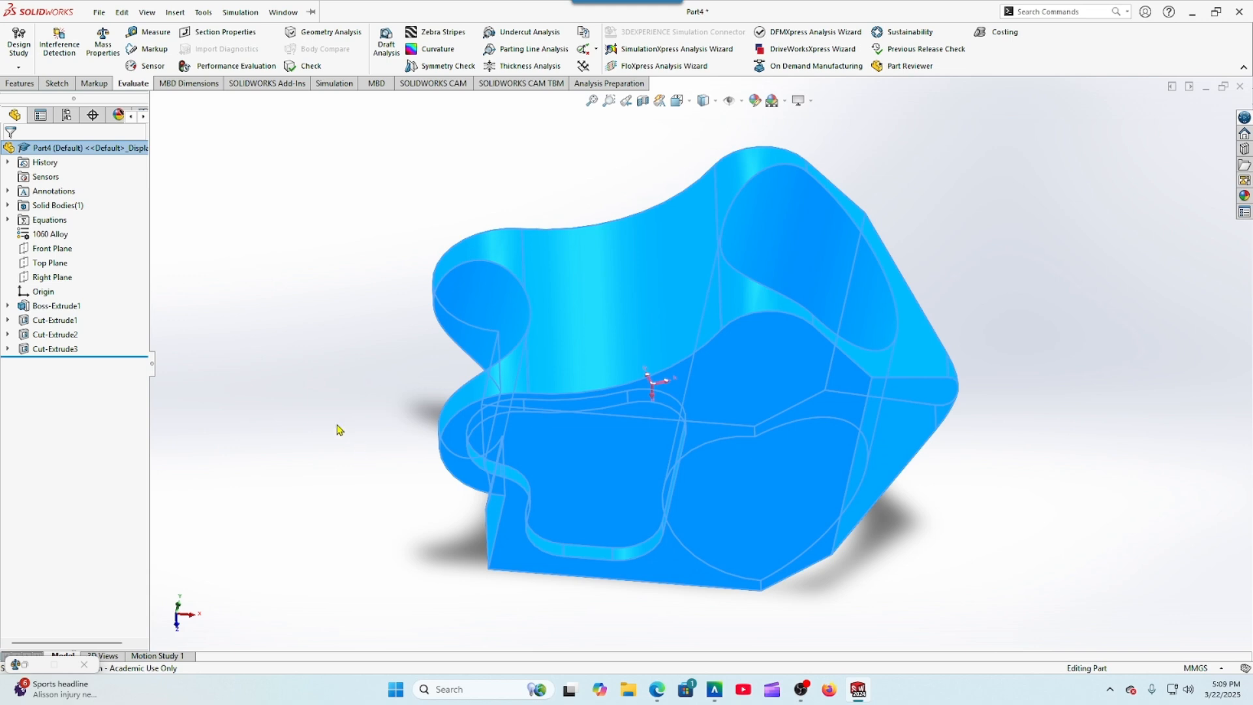
{"action": "left_click", "coordinate": [72, 83]}
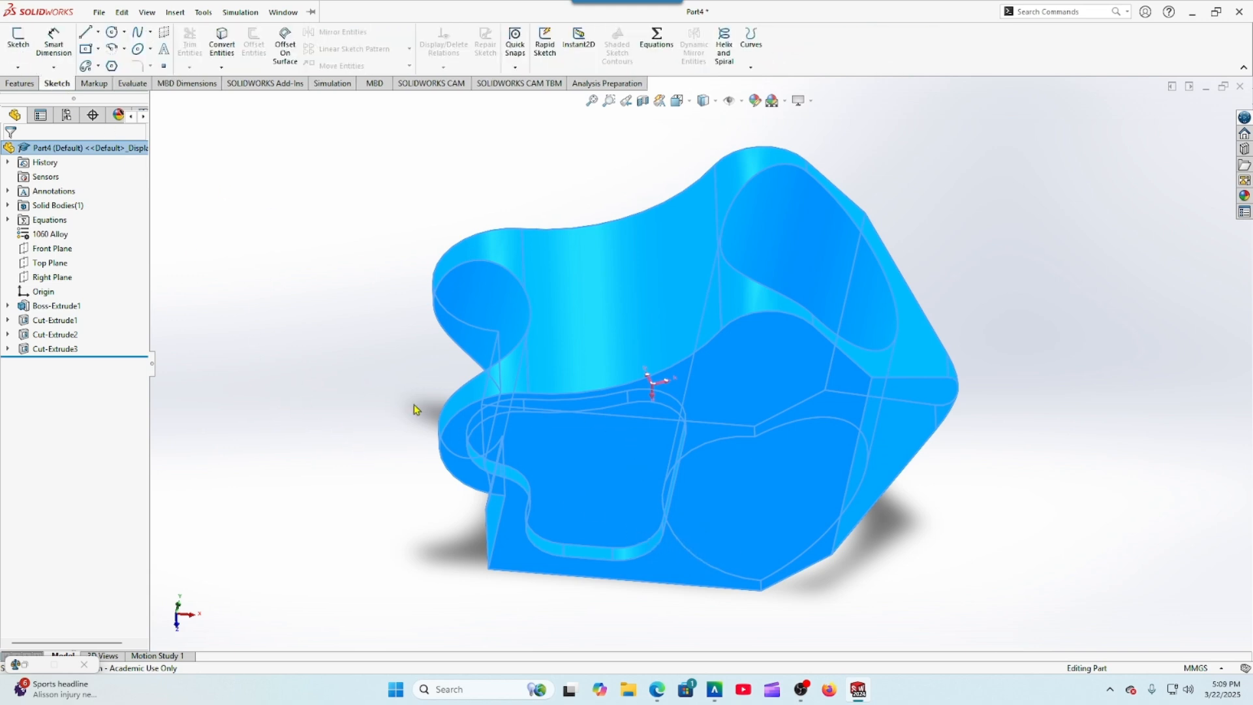
{"action": "left_click", "coordinate": [299, 338]}
{"action": "left_click", "coordinate": [695, 537]}
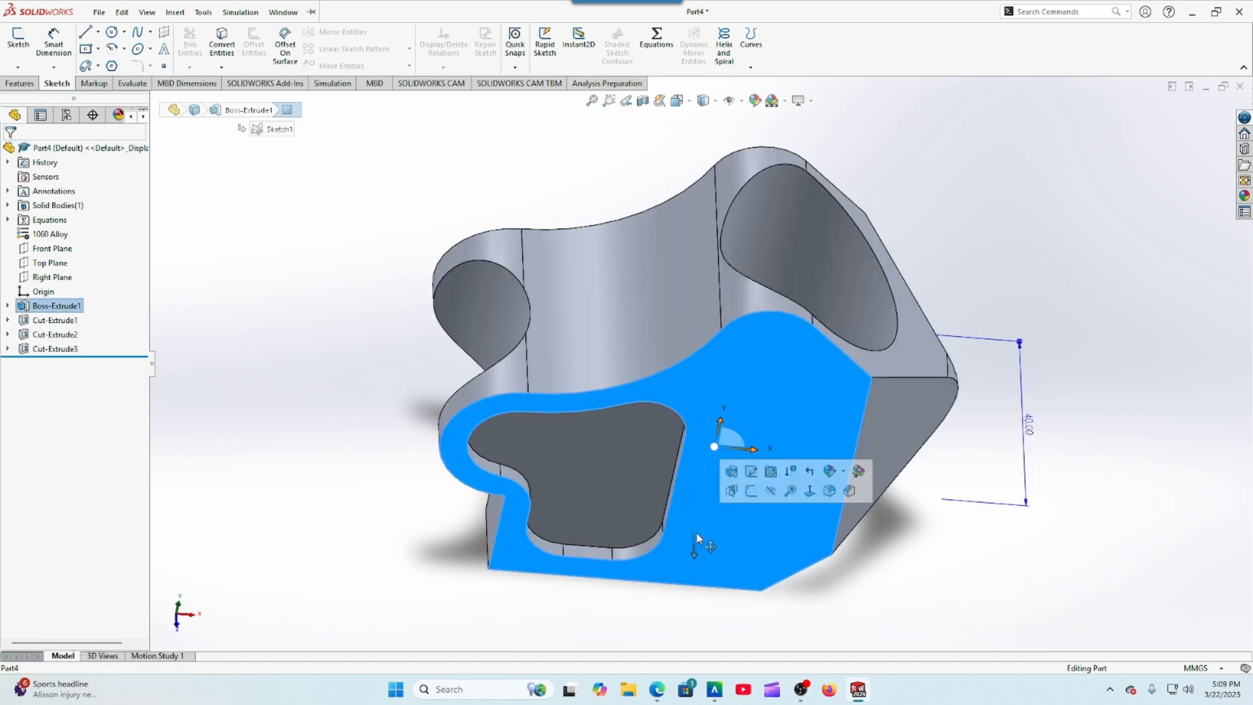
{"action": "left_click", "coordinate": [751, 491]}
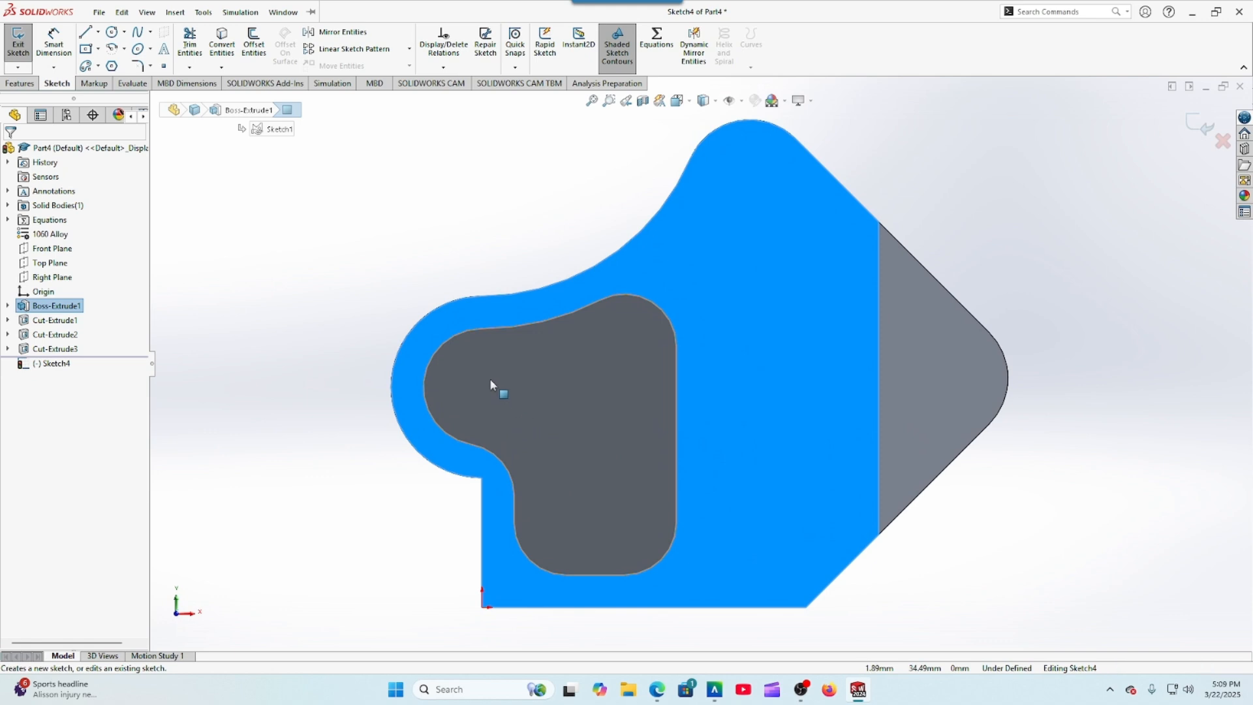
{"action": "left_click", "coordinate": [112, 31]}
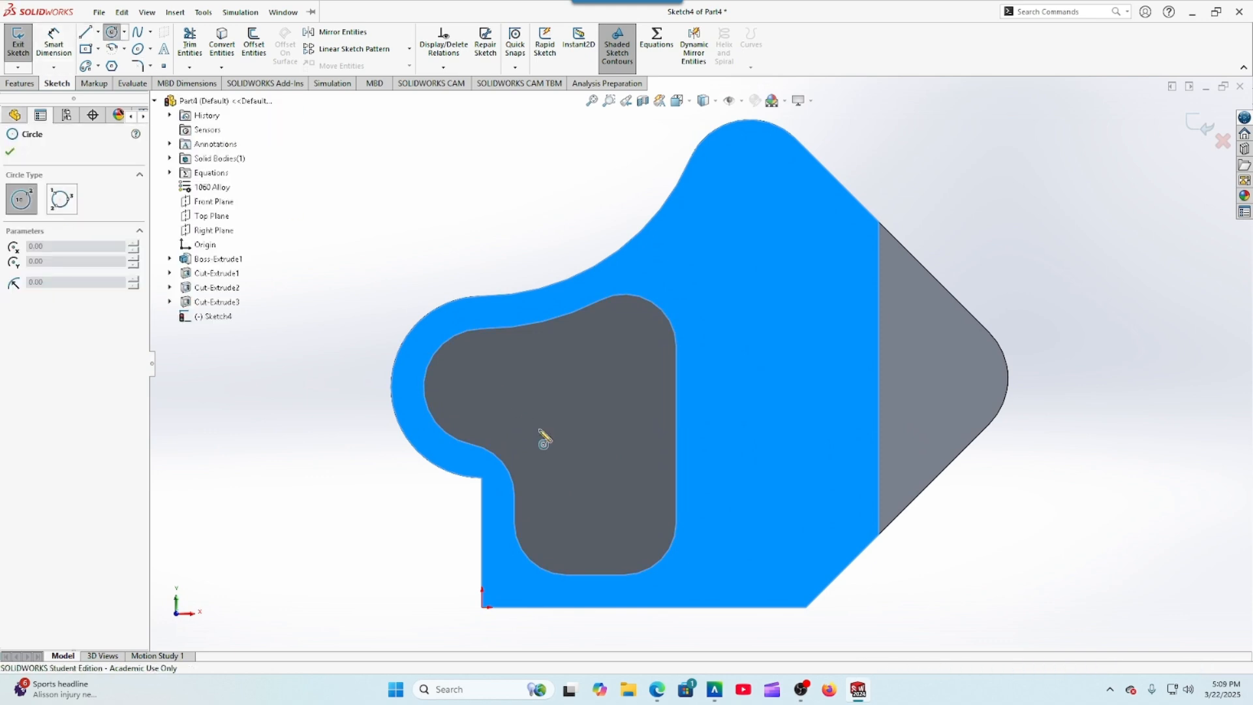
{"action": "left_click", "coordinate": [749, 539]}
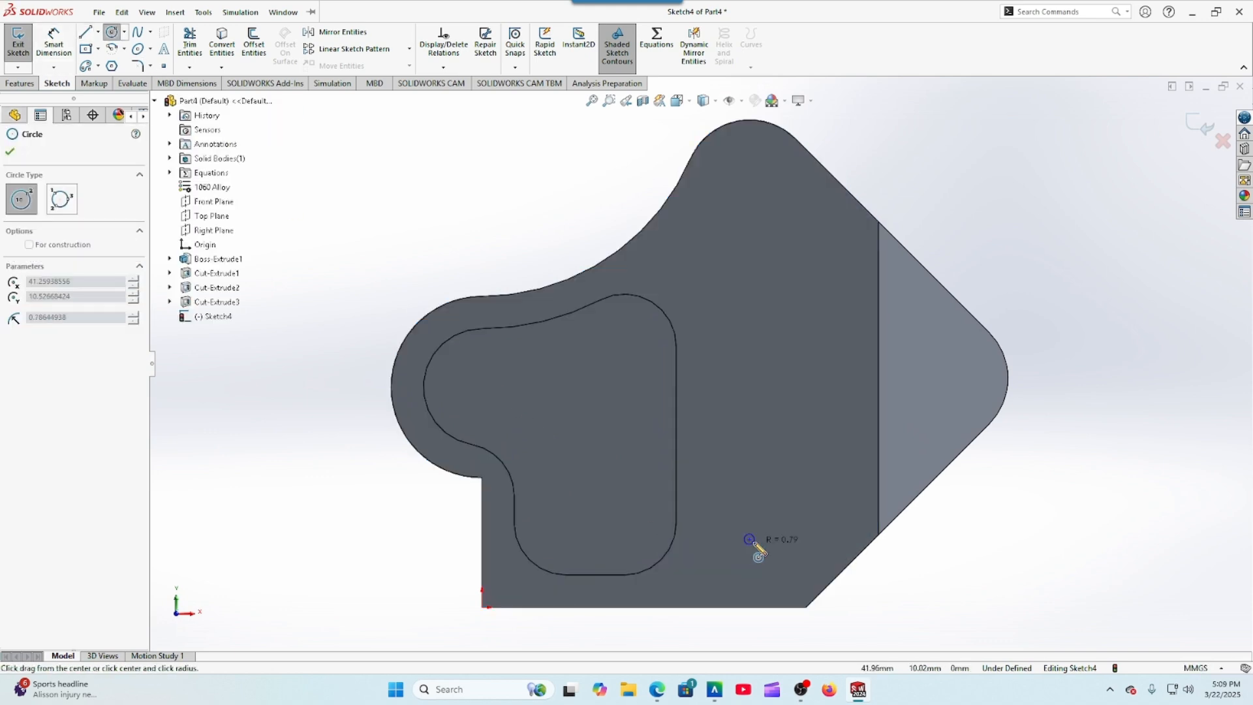
{"action": "left_click", "coordinate": [782, 530]}
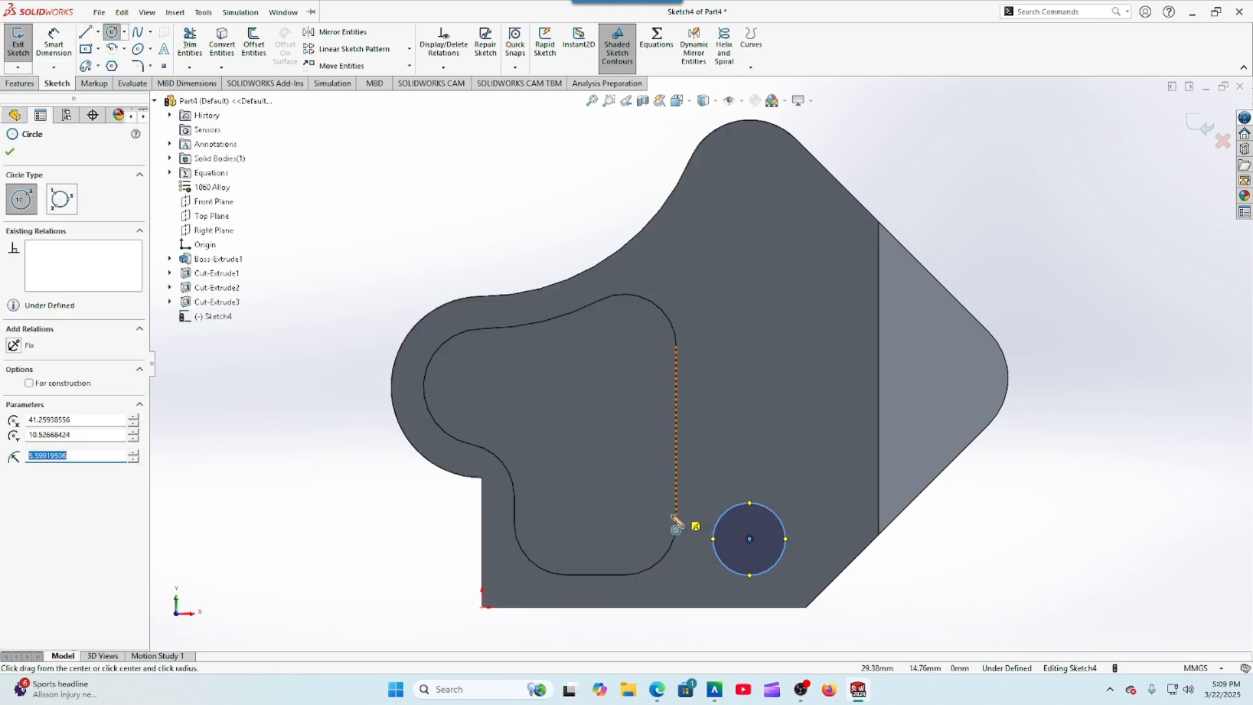
{"action": "left_click", "coordinate": [657, 690]}
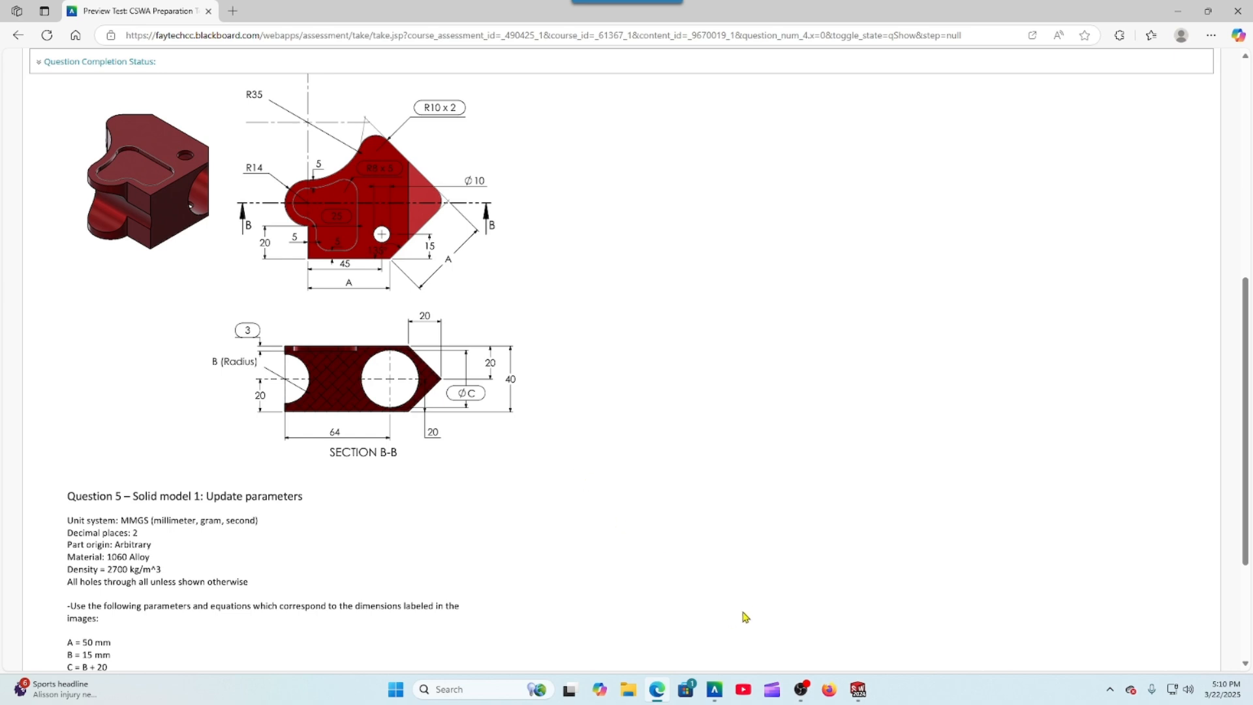
{"action": "left_click", "coordinate": [858, 689]}
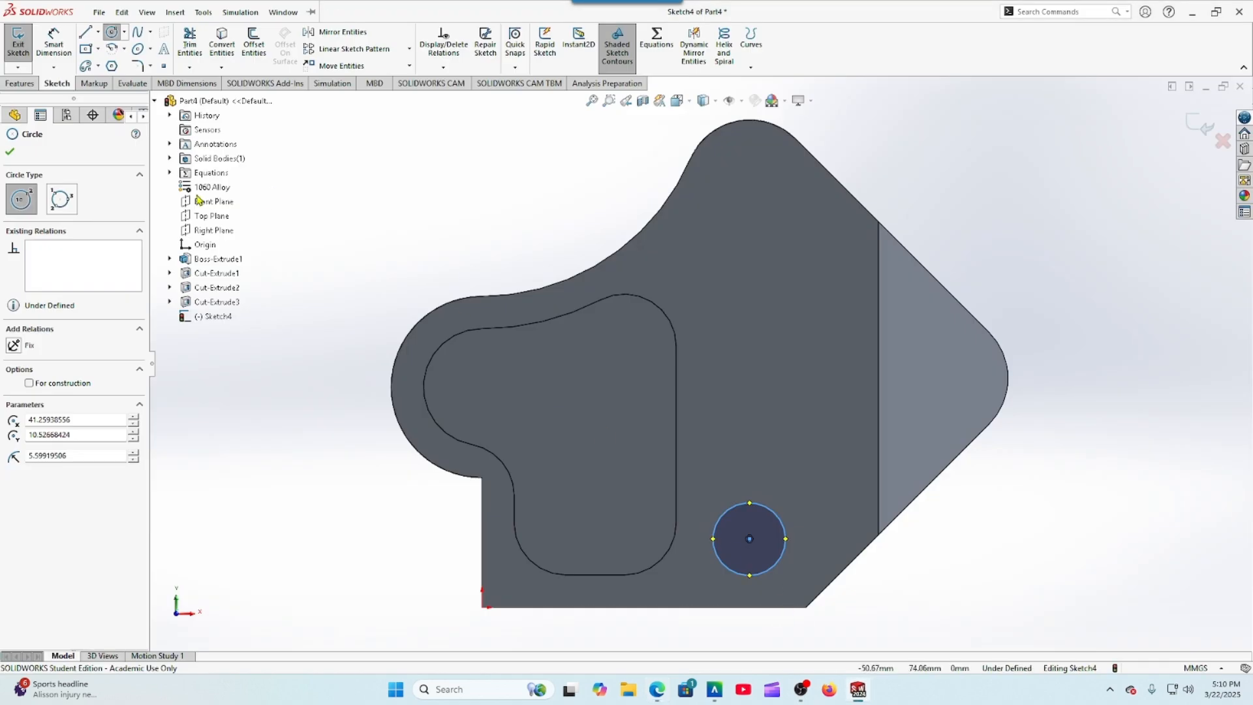
Step: Dimension the circle's centre 45 mm horizontally from the origin
{"action": "left_click", "coordinate": [11, 154]}
{"action": "left_click", "coordinate": [53, 41]}
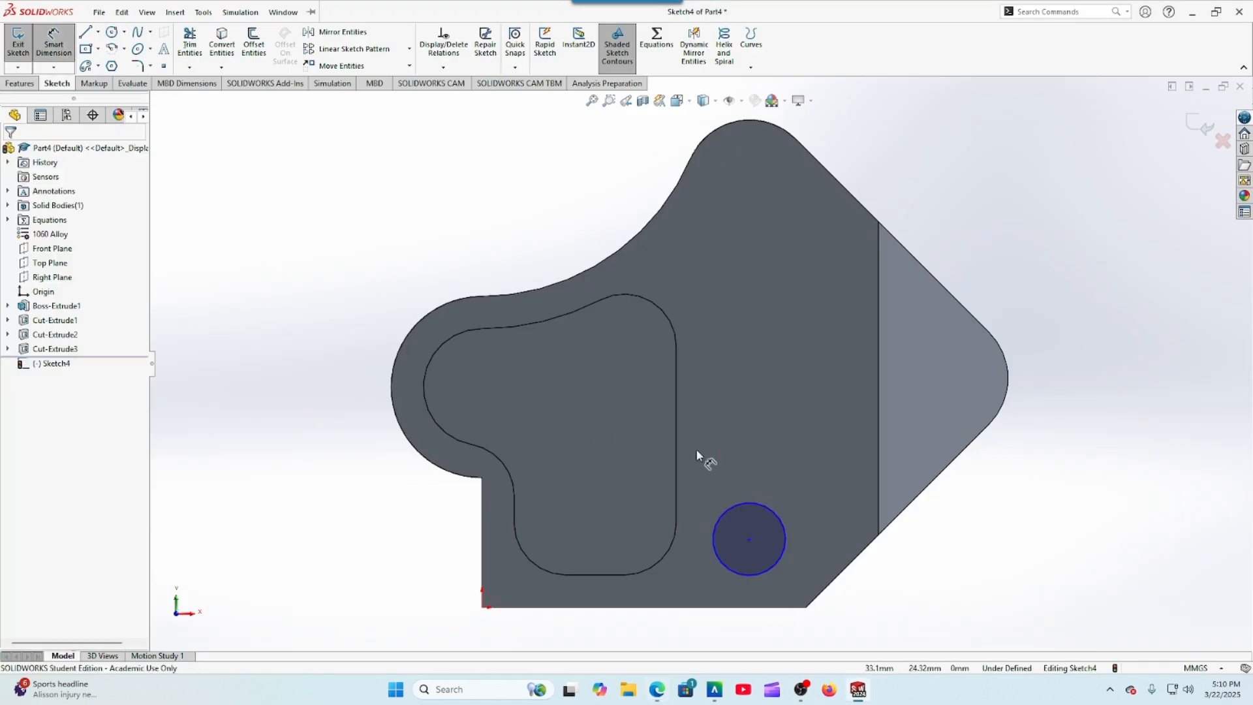
{"action": "left_click", "coordinate": [483, 607]}
{"action": "left_click", "coordinate": [752, 580]}
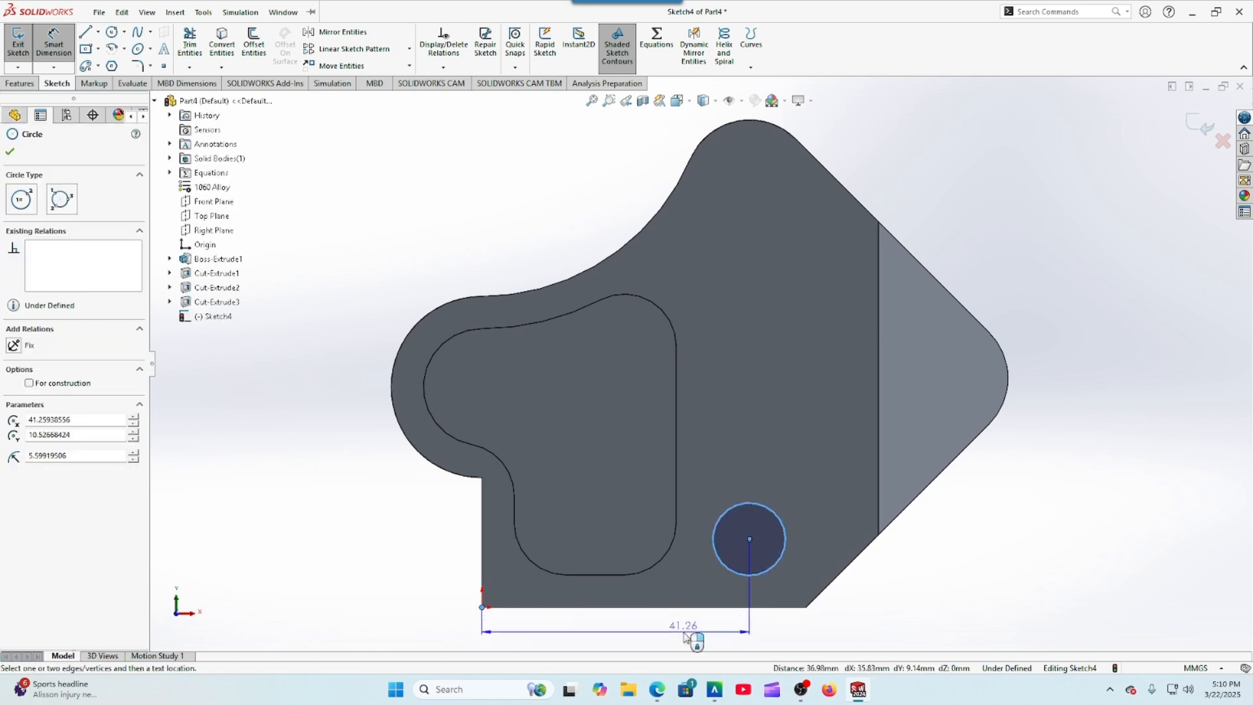
{"action": "left_click", "coordinate": [691, 643]}
{"action": "type", "text": "45"}
{"action": "key", "text": "Return"}
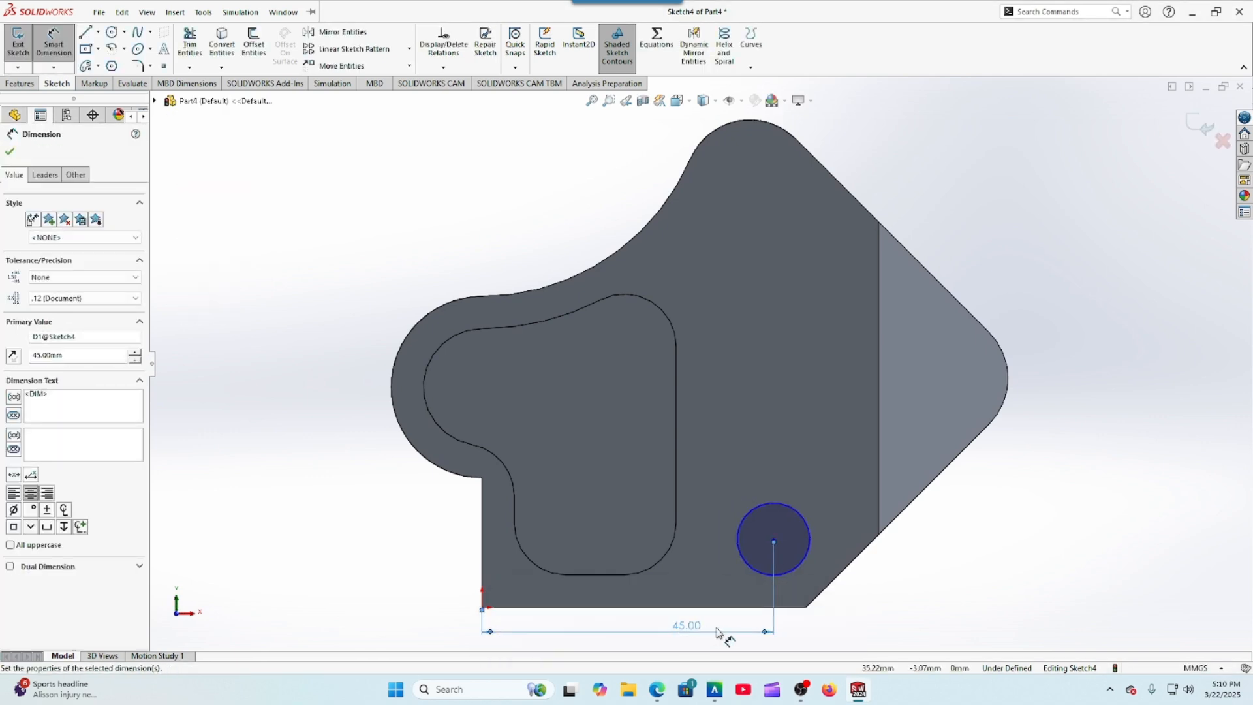
Step: Dimension the circle's centre 15 mm above the part's lower horizontal edge
{"action": "left_click", "coordinate": [792, 609]}
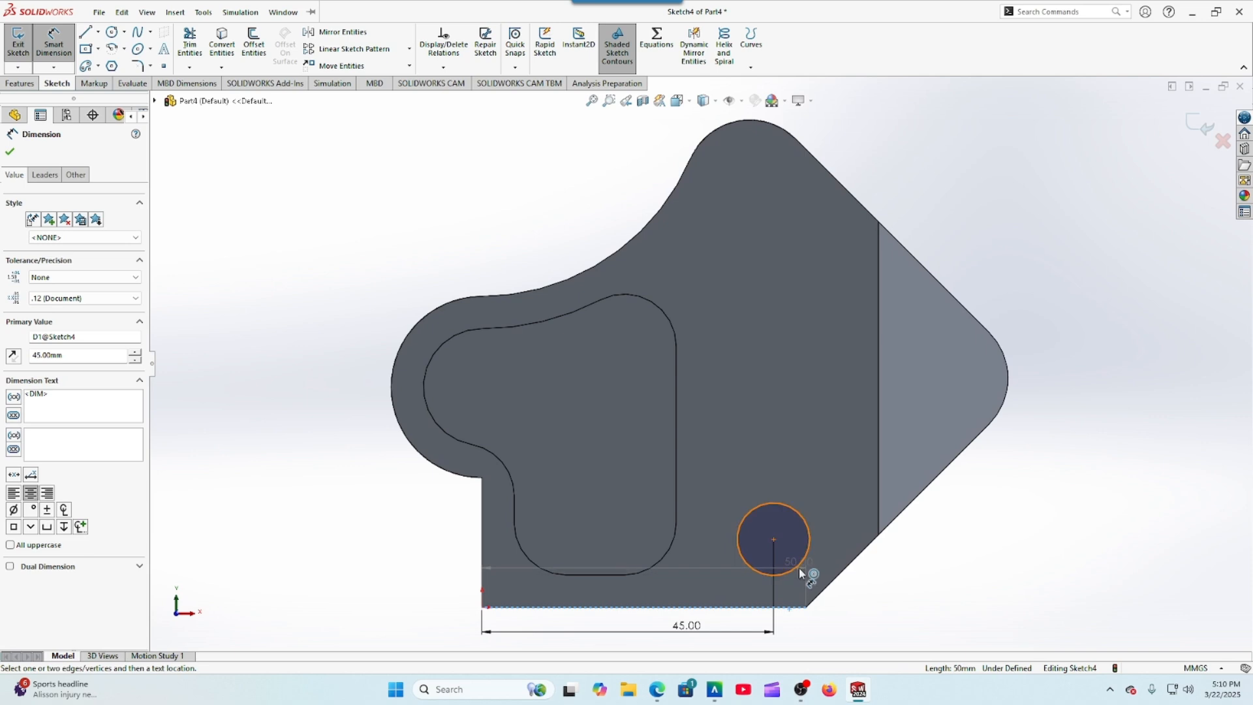
{"action": "left_click", "coordinate": [803, 566]}
{"action": "left_click", "coordinate": [886, 583]}
{"action": "type", "text": "15"}
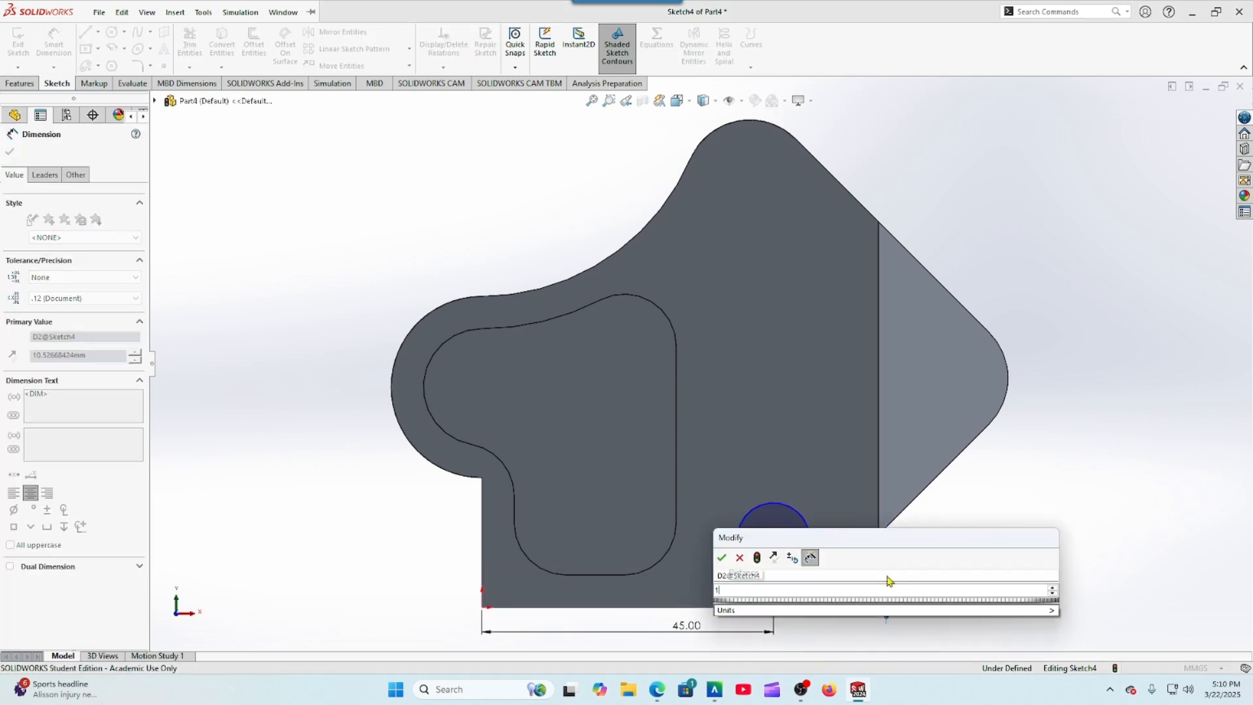
{"action": "key", "text": "Return"}
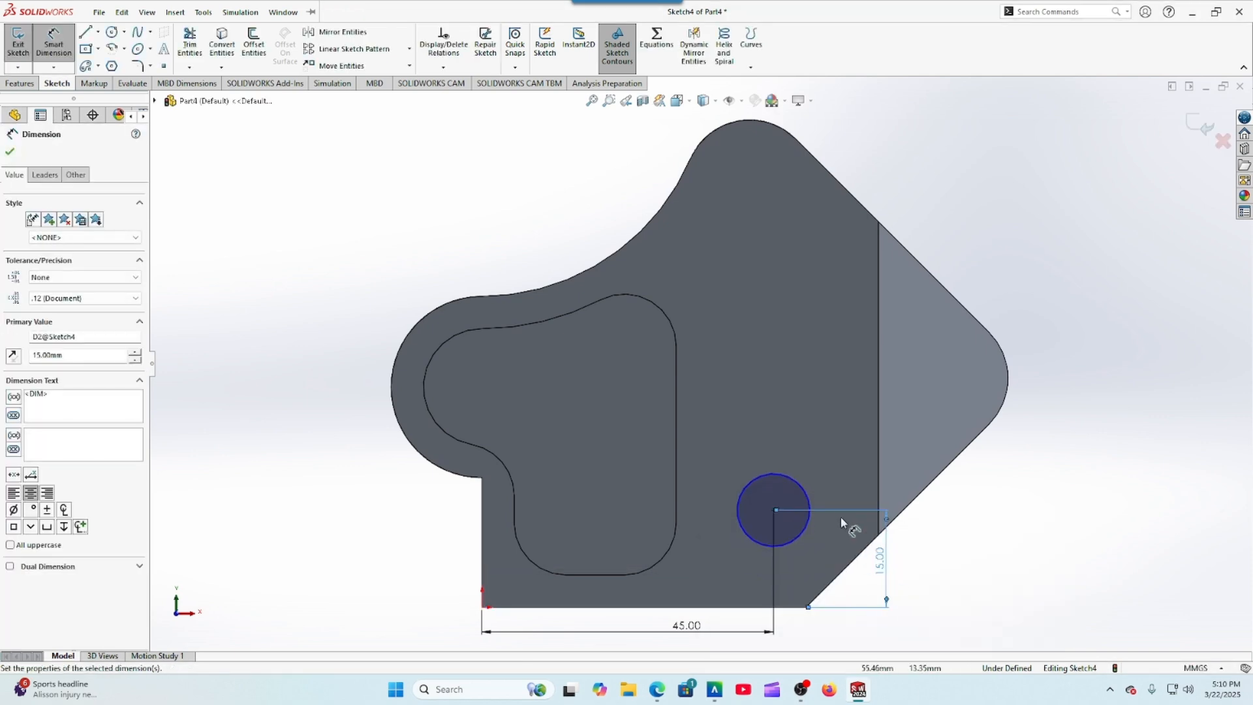
Step: Dimension the circle's diameter as 10 mm and finish dimensioning
{"action": "left_click", "coordinate": [803, 489]}
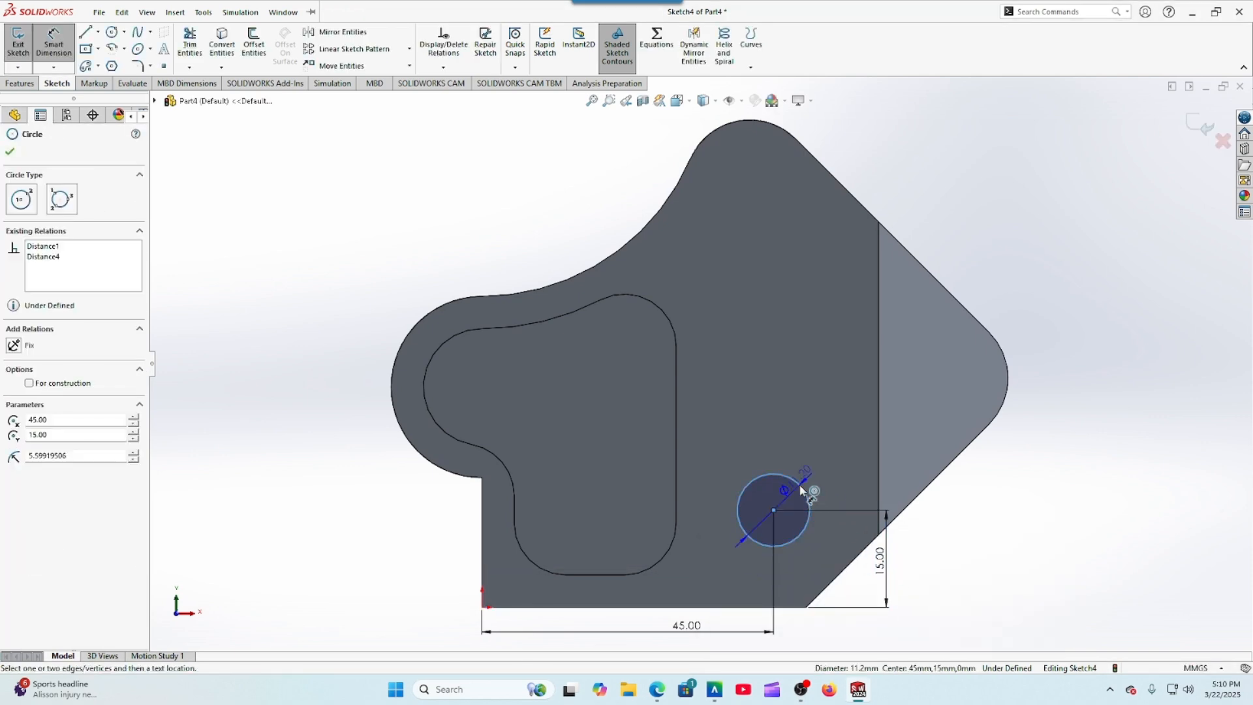
{"action": "left_click", "coordinate": [813, 431]}
{"action": "type", "text": "10"}
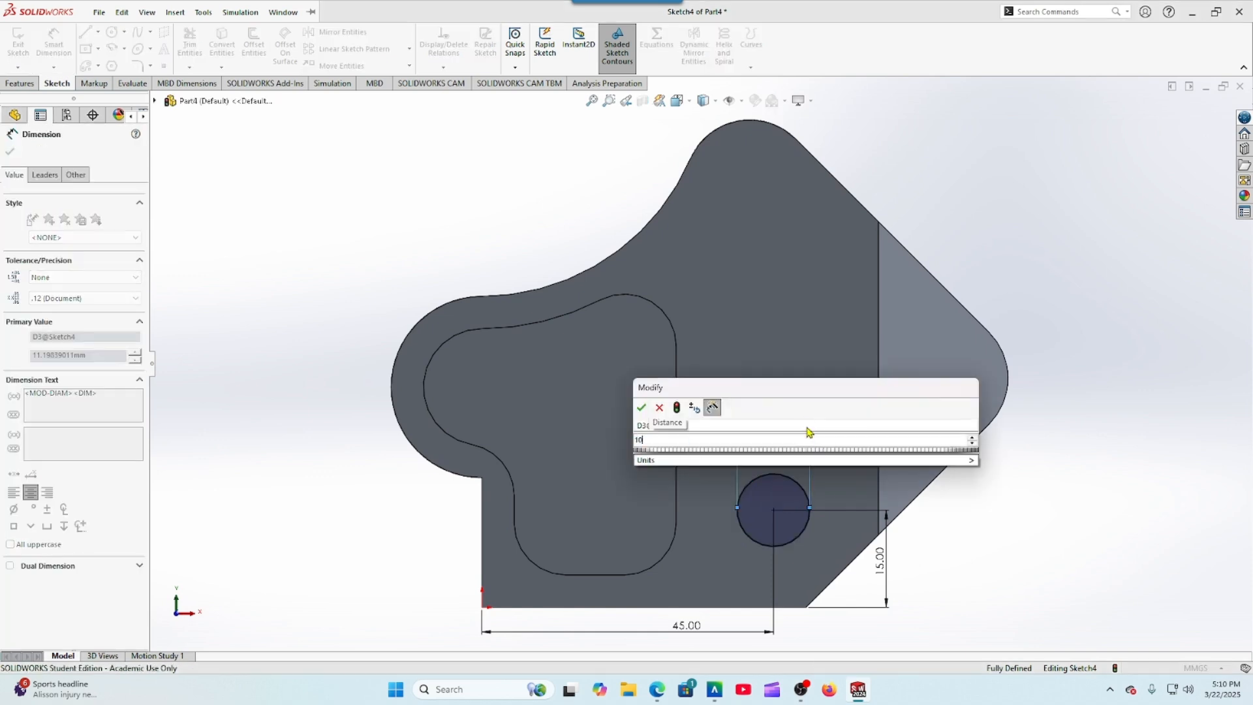
{"action": "key", "text": "Return"}
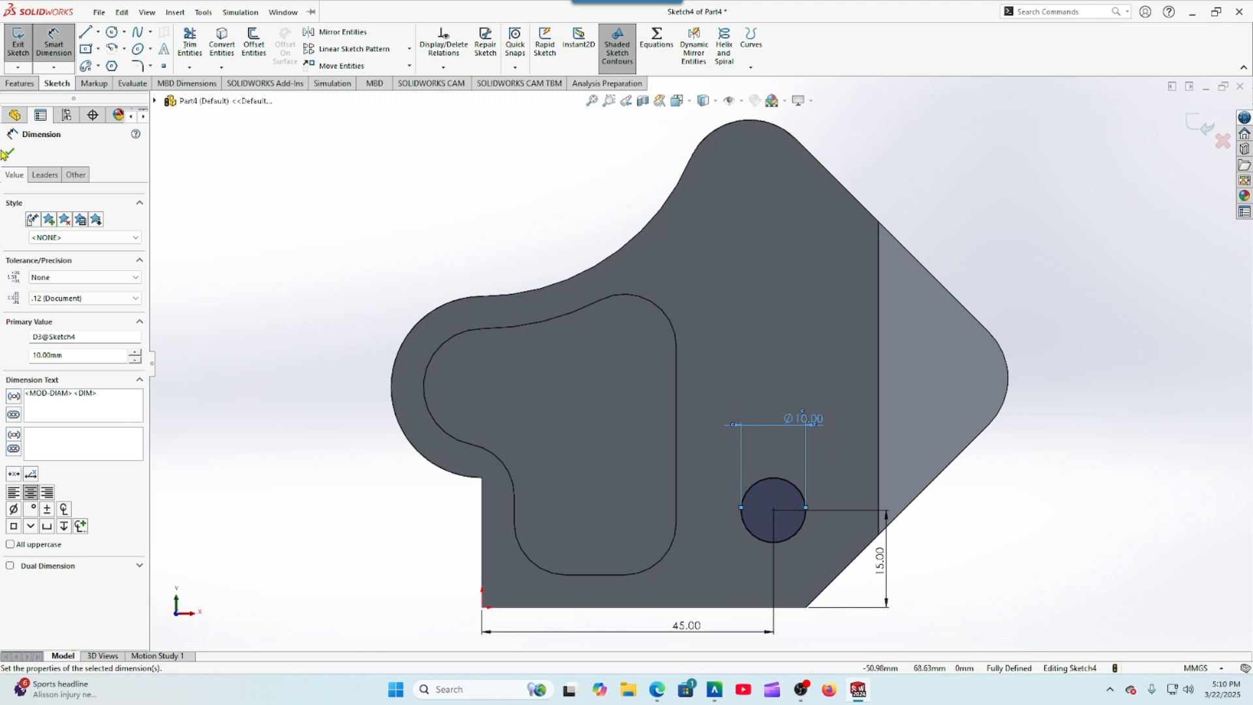
{"action": "left_click", "coordinate": [7, 155]}
Step: Cut the 10 mm circle through the part with an Extruded Cut set to Through All
{"action": "left_click", "coordinate": [26, 84]}
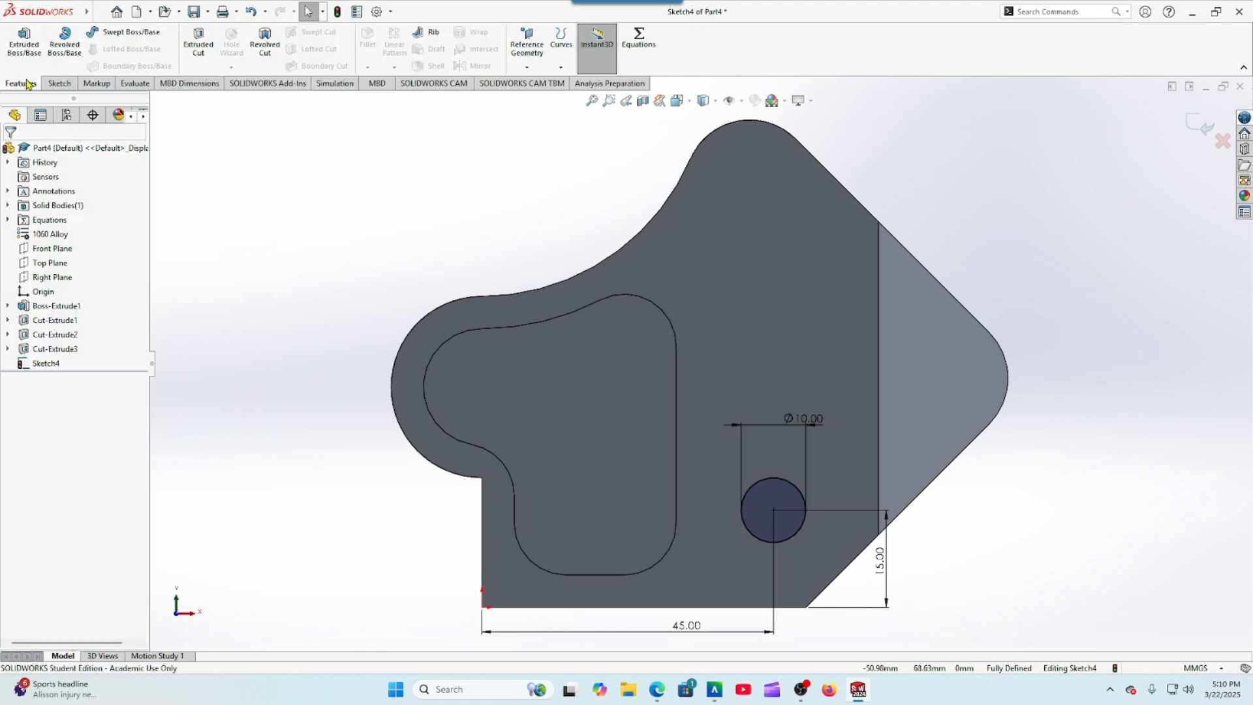
{"action": "left_click", "coordinate": [198, 40]}
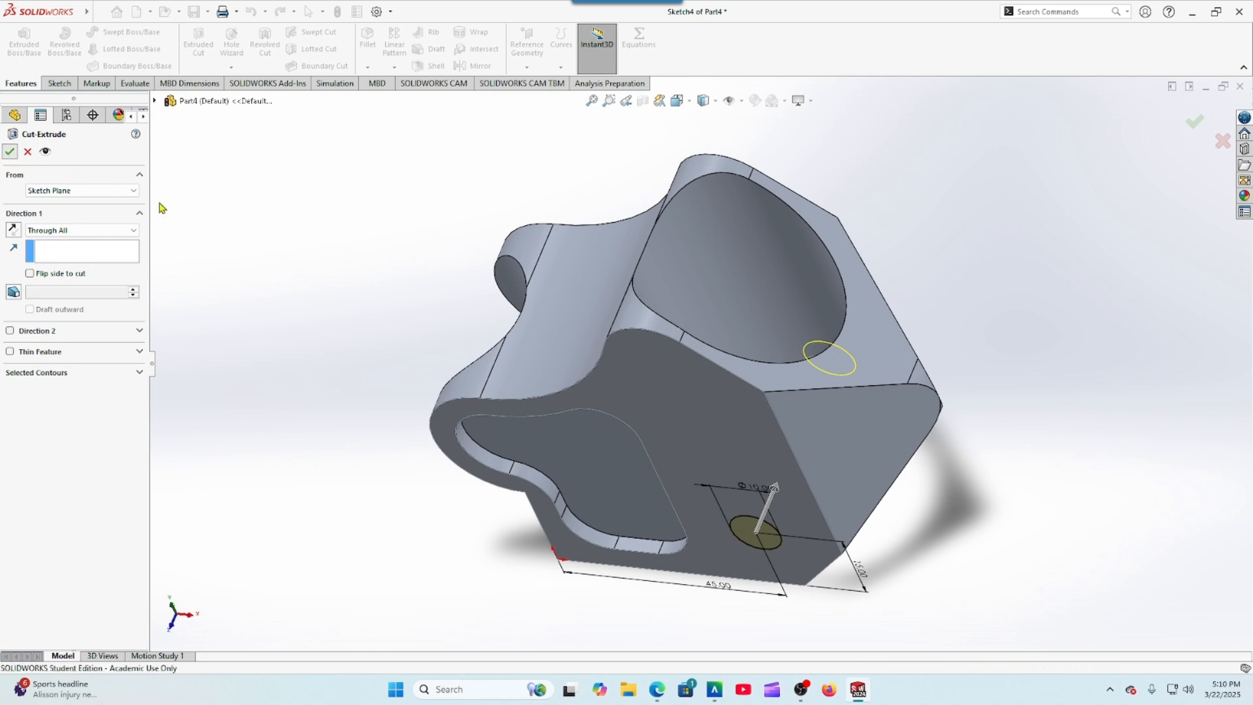
{"action": "key", "text": "Return"}
{"action": "middle_click_drag", "start_coordinate": [320, 379], "coordinate": [337, 291]}
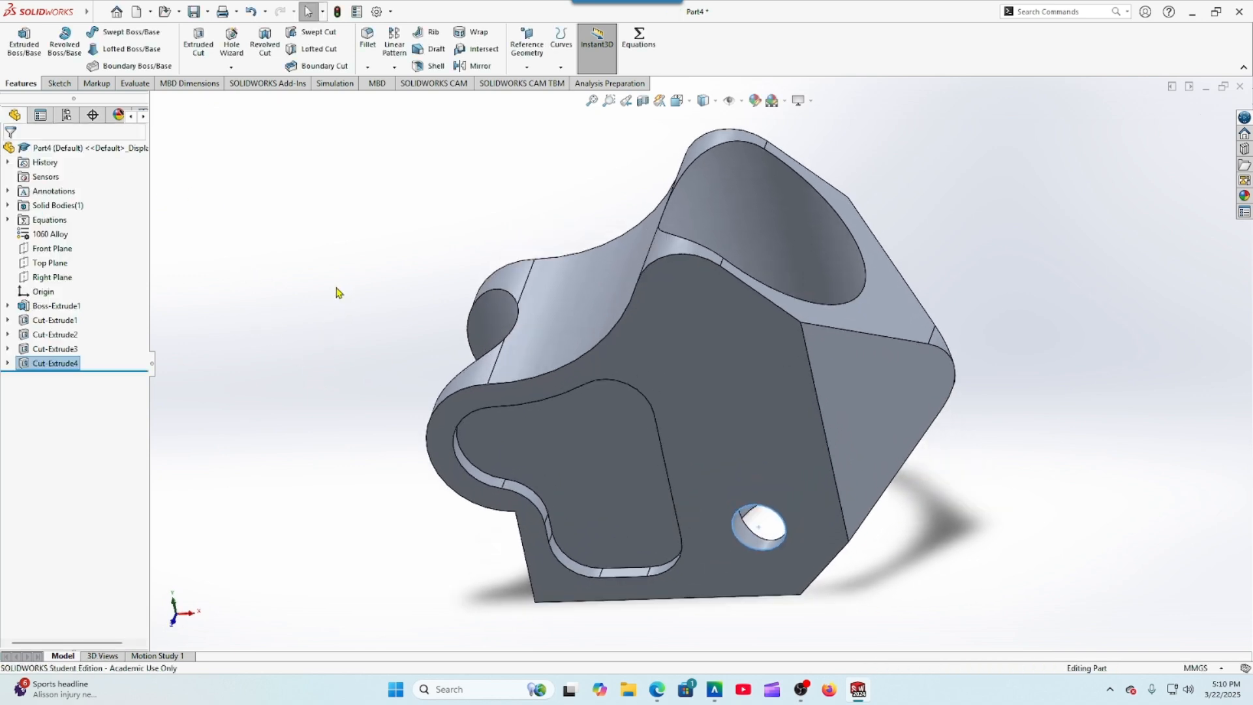
Step: Calculate the part's mass properties and read its mass, keeping the results clear of the model
{"action": "left_click", "coordinate": [133, 84]}
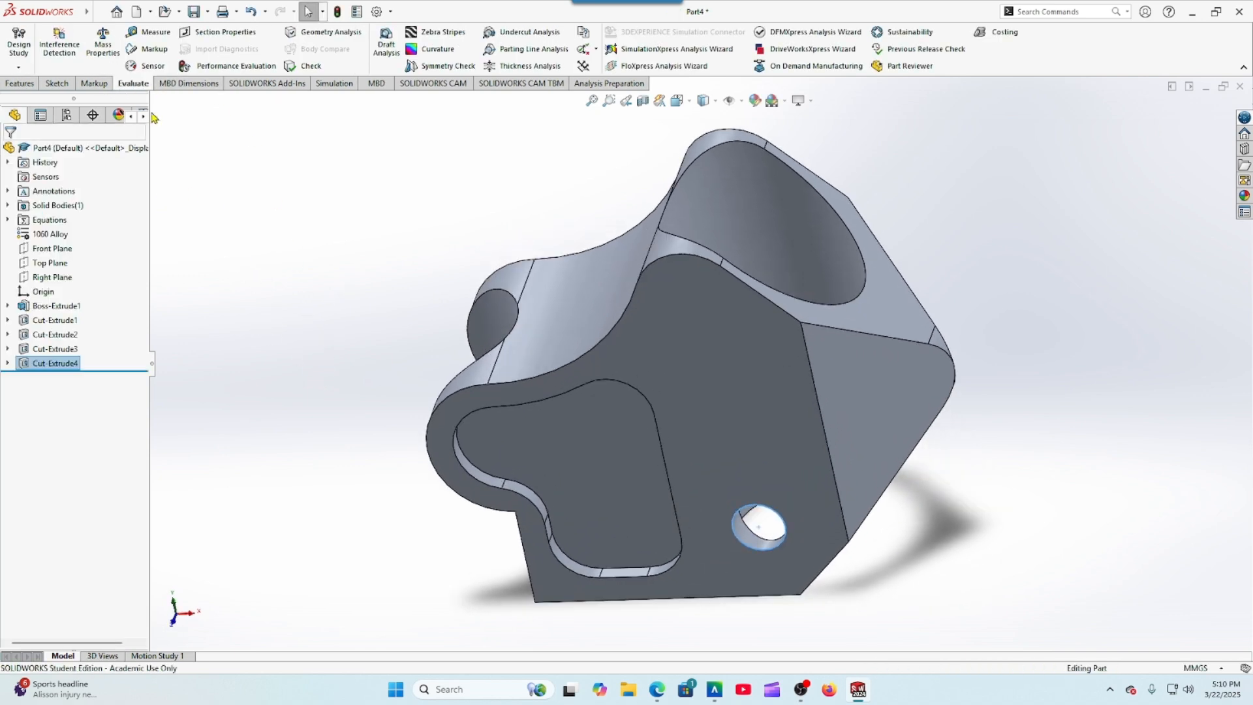
{"action": "left_click", "coordinate": [103, 47]}
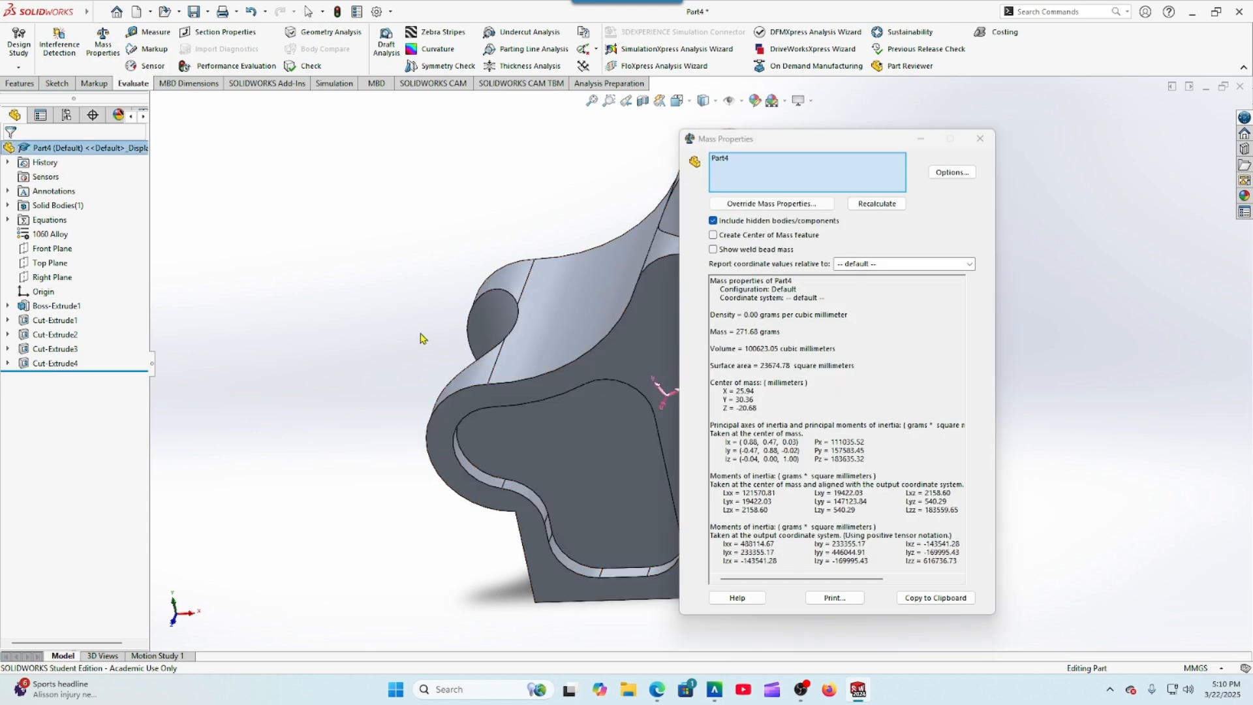
{"action": "left_click_drag", "start_coordinate": [793, 145], "coordinate": [998, 167]}
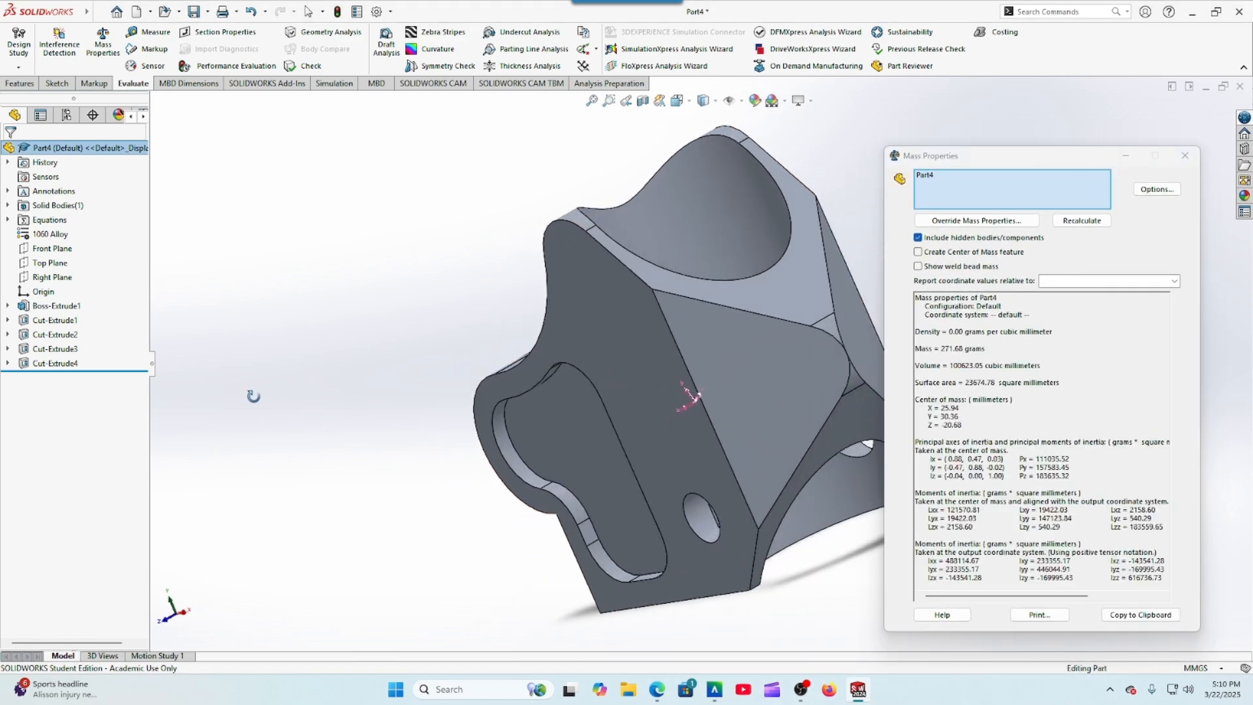
{"action": "middle_click_drag", "start_coordinate": [253, 396], "coordinate": [393, 401]}
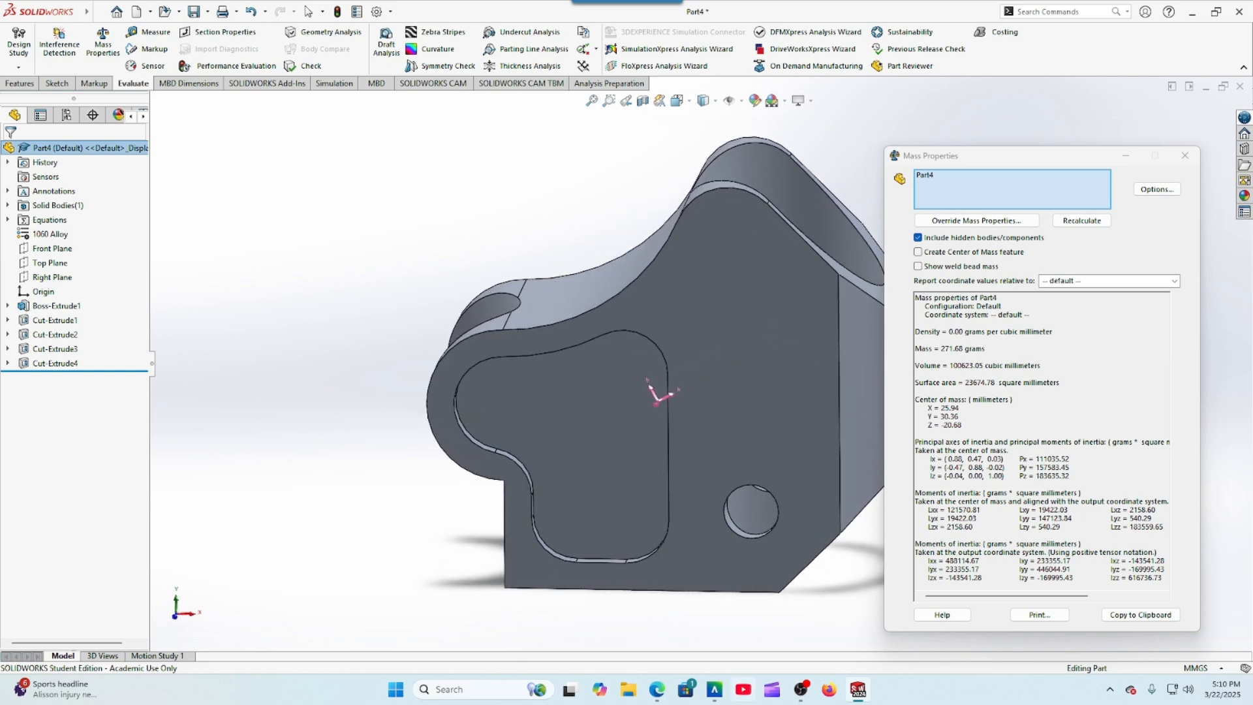
{"action": "mouse_move", "coordinate": [716, 691]}
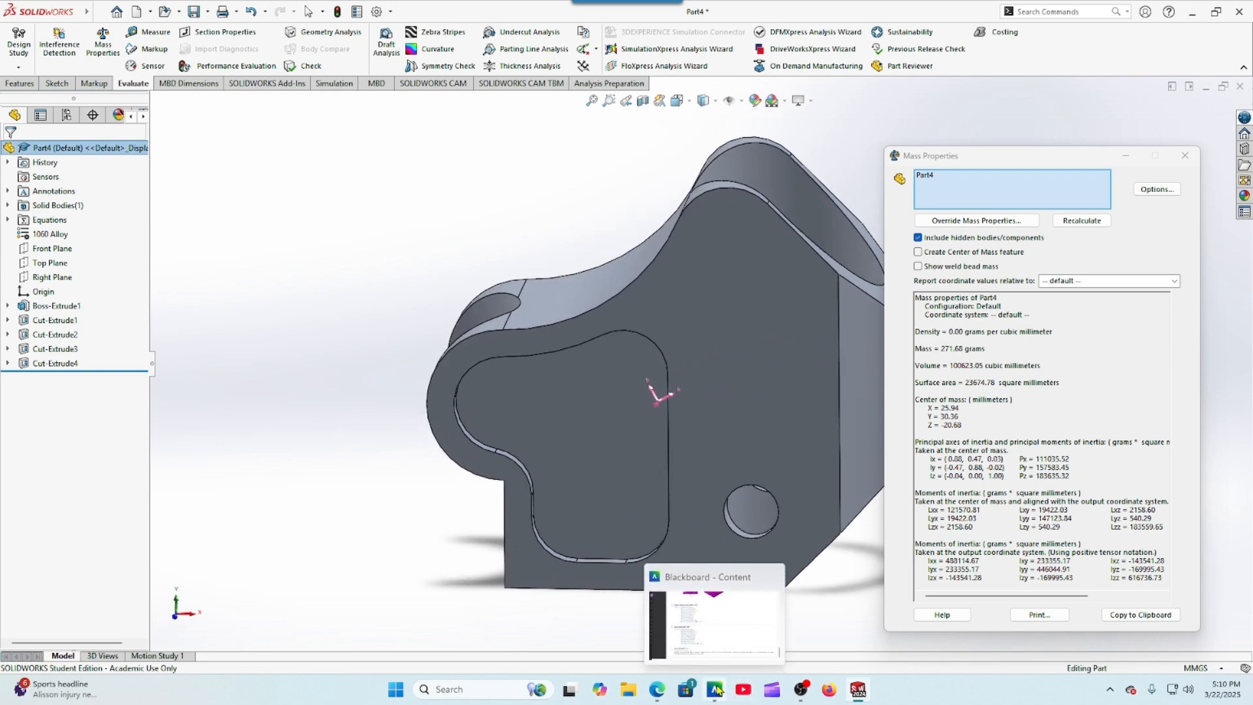
Step: Switch to the Blackboard test in Edge, answer question 5 with 217.68 and advance to question 6
{"action": "left_click", "coordinate": [657, 692]}
{"action": "scroll", "coordinate": [214, 532], "scroll_direction": "down", "scroll_amount": 3}
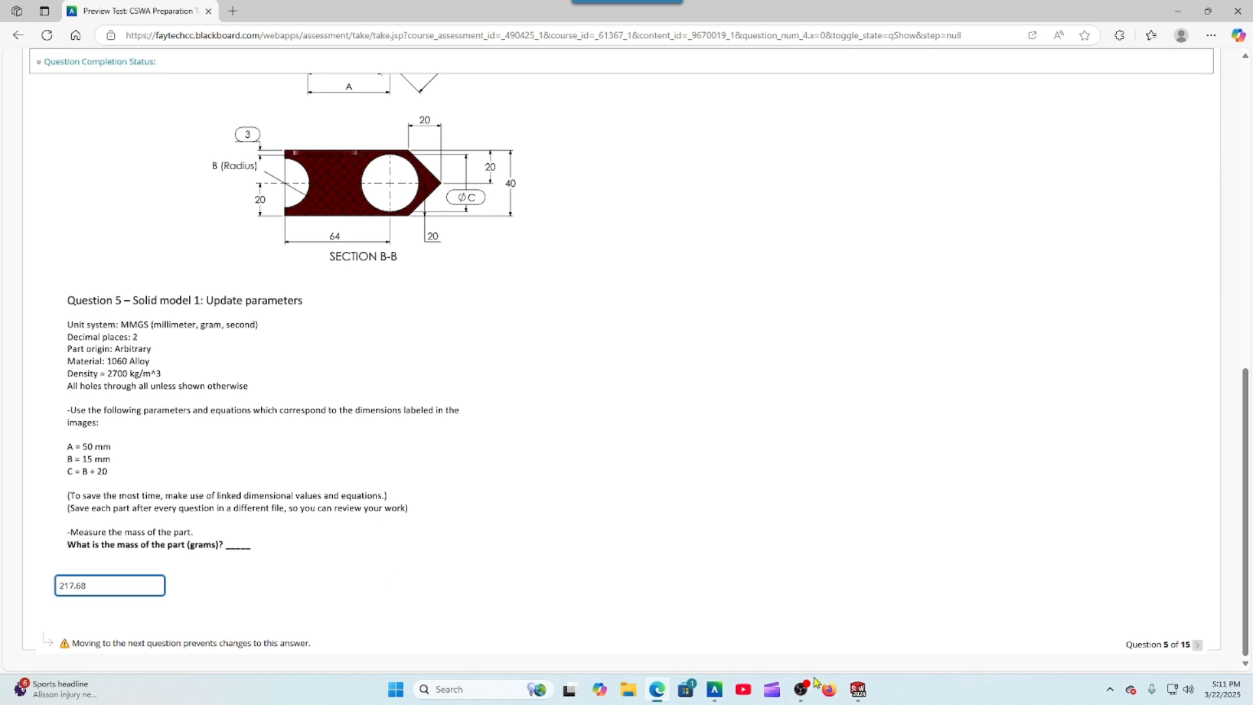
{"action": "left_click", "coordinate": [1198, 646]}
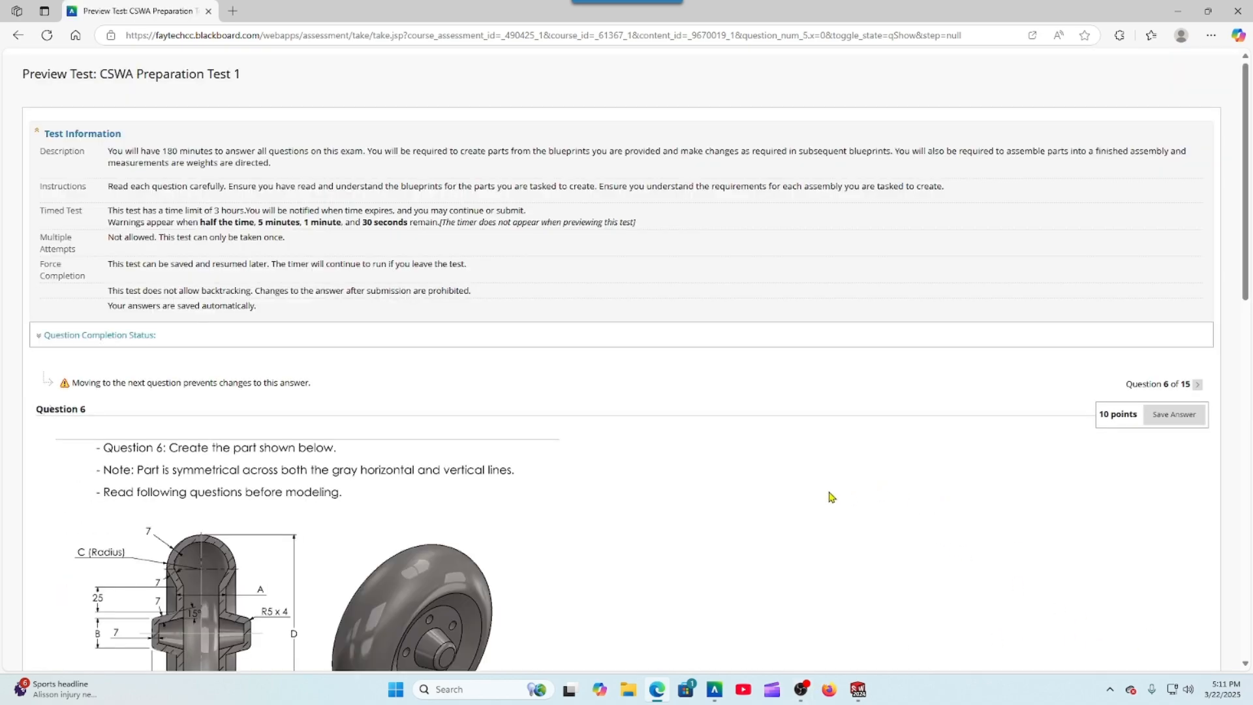
{"action": "scroll", "coordinate": [816, 476], "scroll_direction": "down", "scroll_amount": 2}
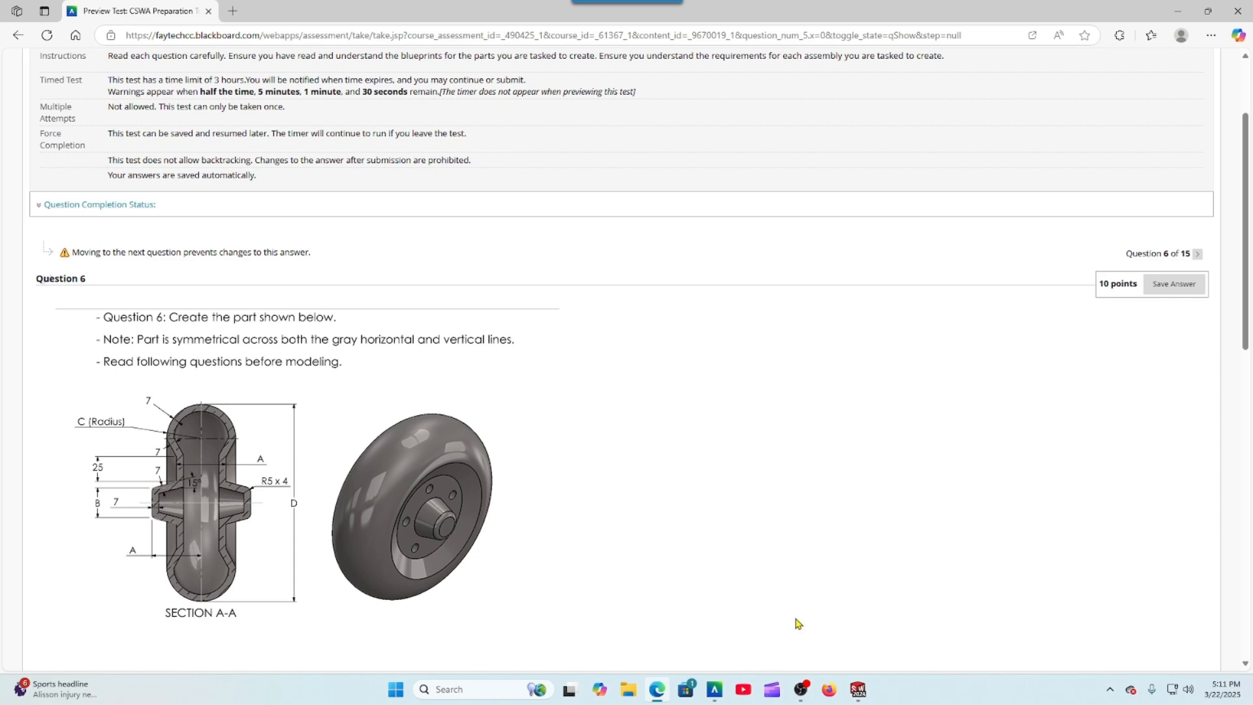
Step: Return to SOLIDWORKS and close the mass properties results
{"action": "mouse_move", "coordinate": [859, 696]}
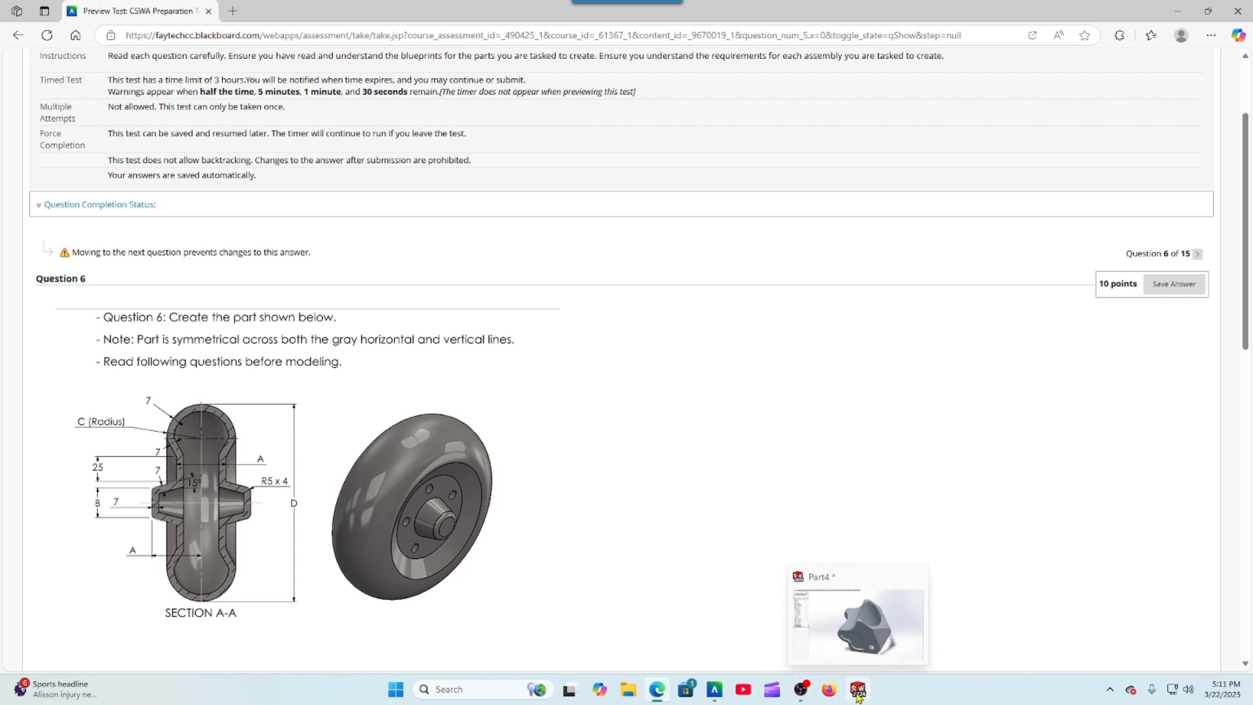
{"action": "left_click", "coordinate": [857, 692]}
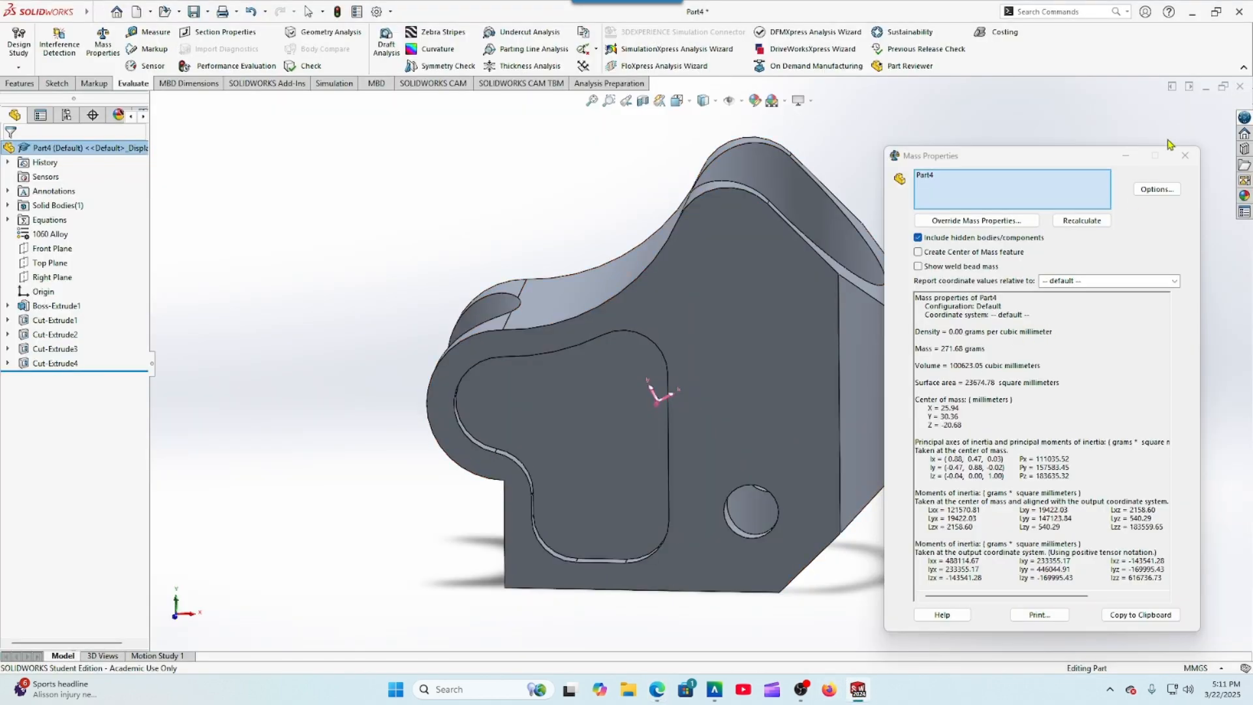
{"action": "left_click", "coordinate": [1185, 155]}
{"action": "middle_click_drag", "start_coordinate": [683, 244], "coordinate": [833, 285]}
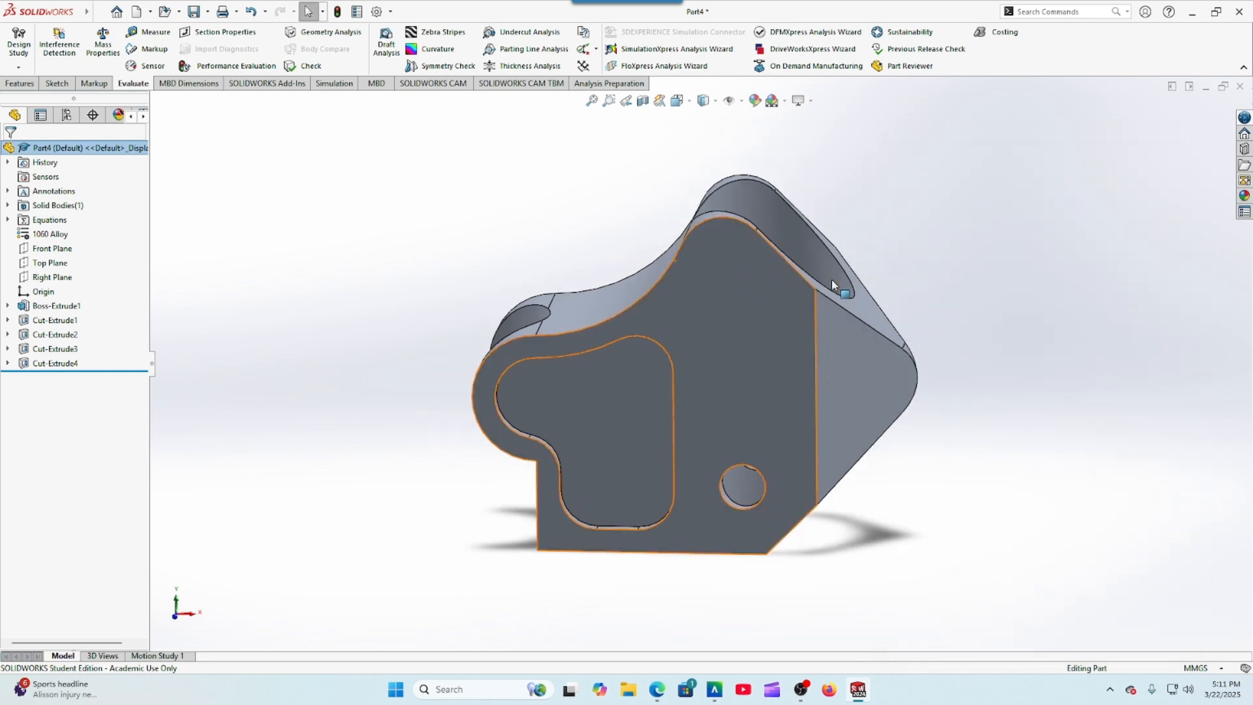
{"action": "scroll", "coordinate": [617, 203], "scroll_direction": "down", "scroll_amount": 2}
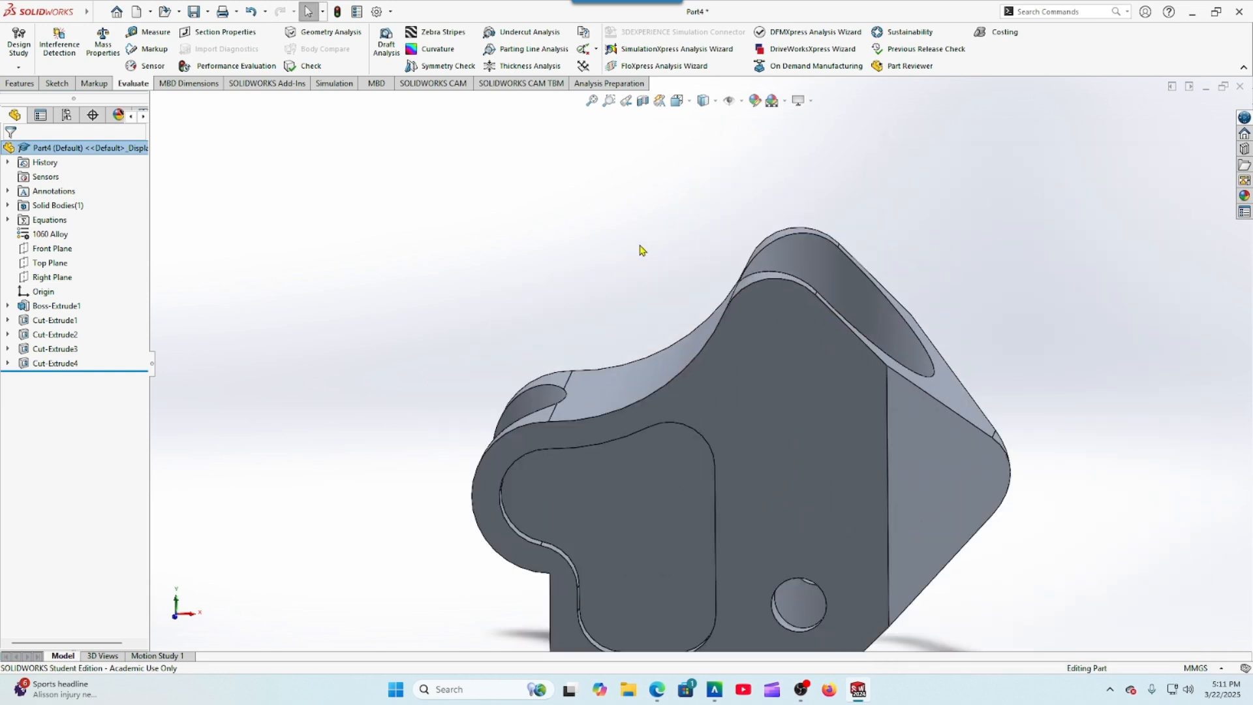
{"action": "scroll", "coordinate": [652, 246], "scroll_direction": "up", "scroll_amount": 1}
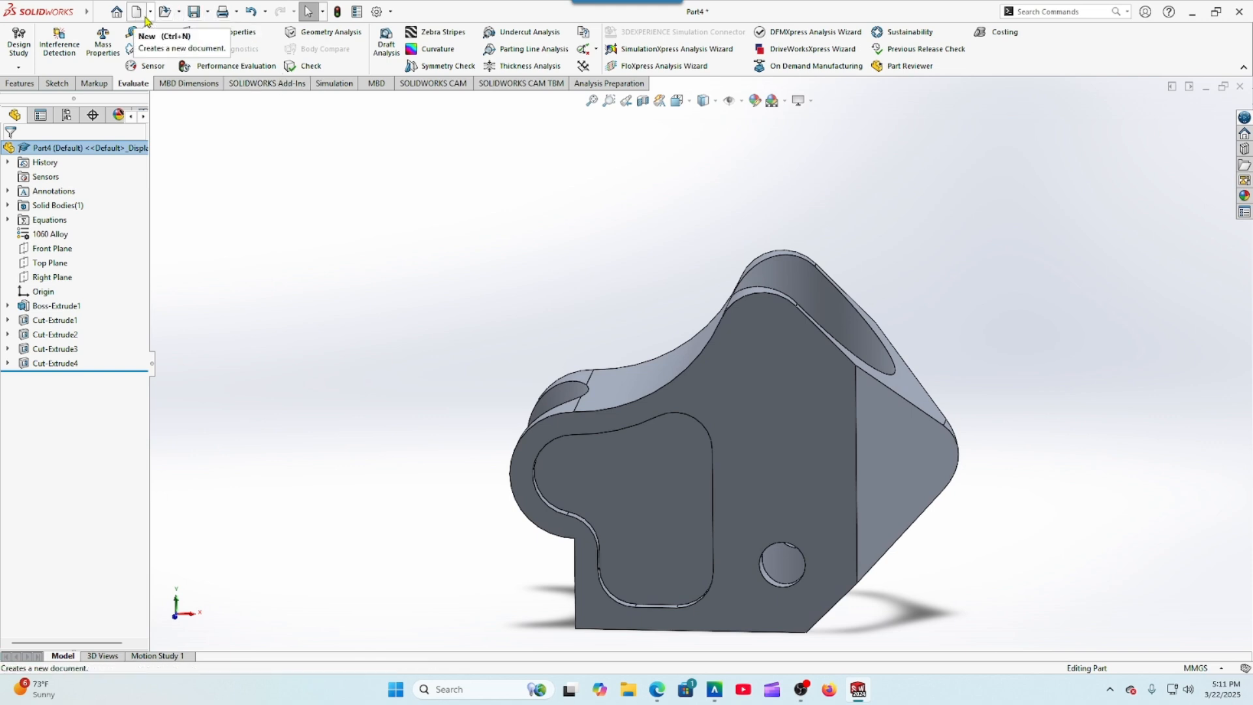
Step: Save the part to the Desktop as question 5.SLDPRT, replacing the existing file
{"action": "left_click", "coordinate": [193, 11]}
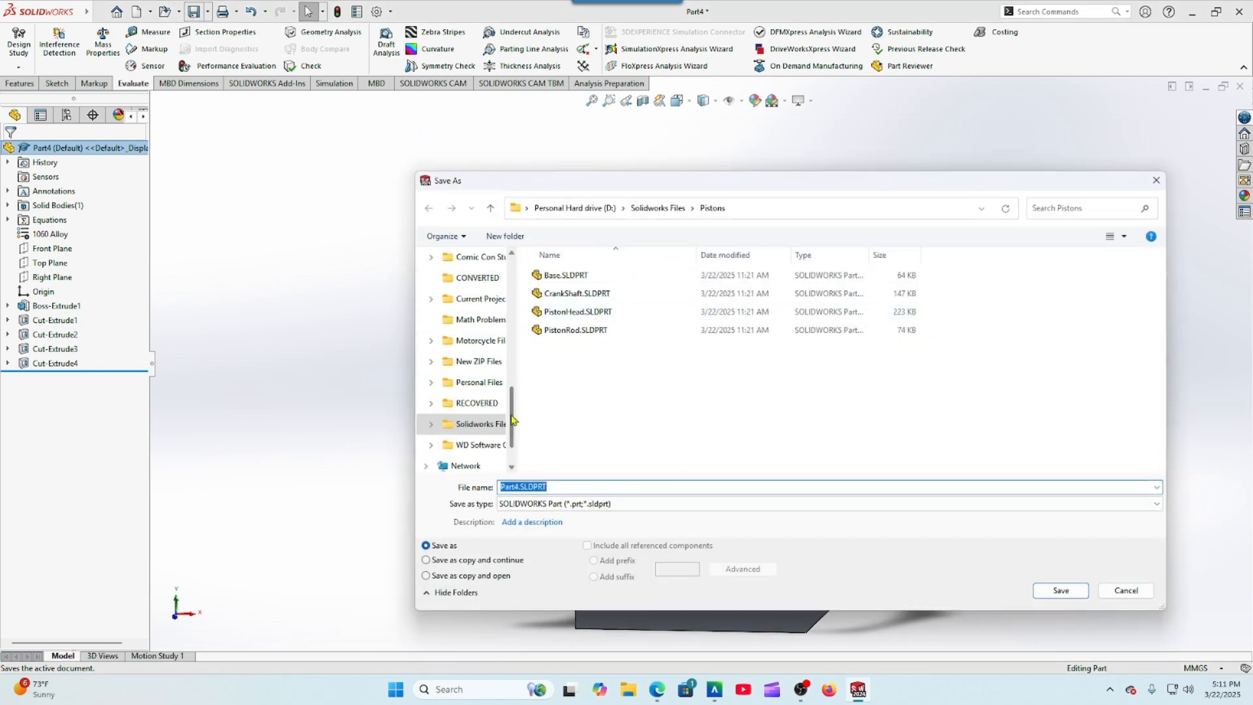
{"action": "scroll", "coordinate": [486, 346], "scroll_direction": "up", "scroll_amount": 5}
{"action": "left_click", "coordinate": [474, 346]}
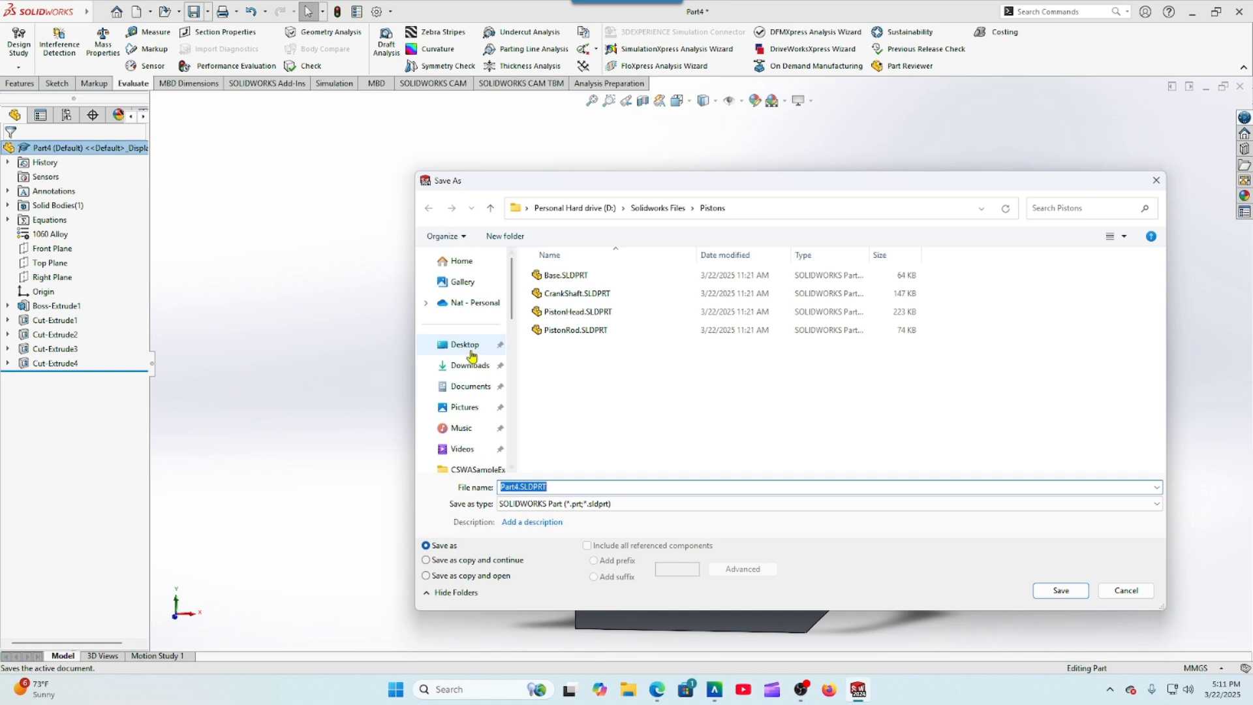
{"action": "left_click", "coordinate": [520, 487]}
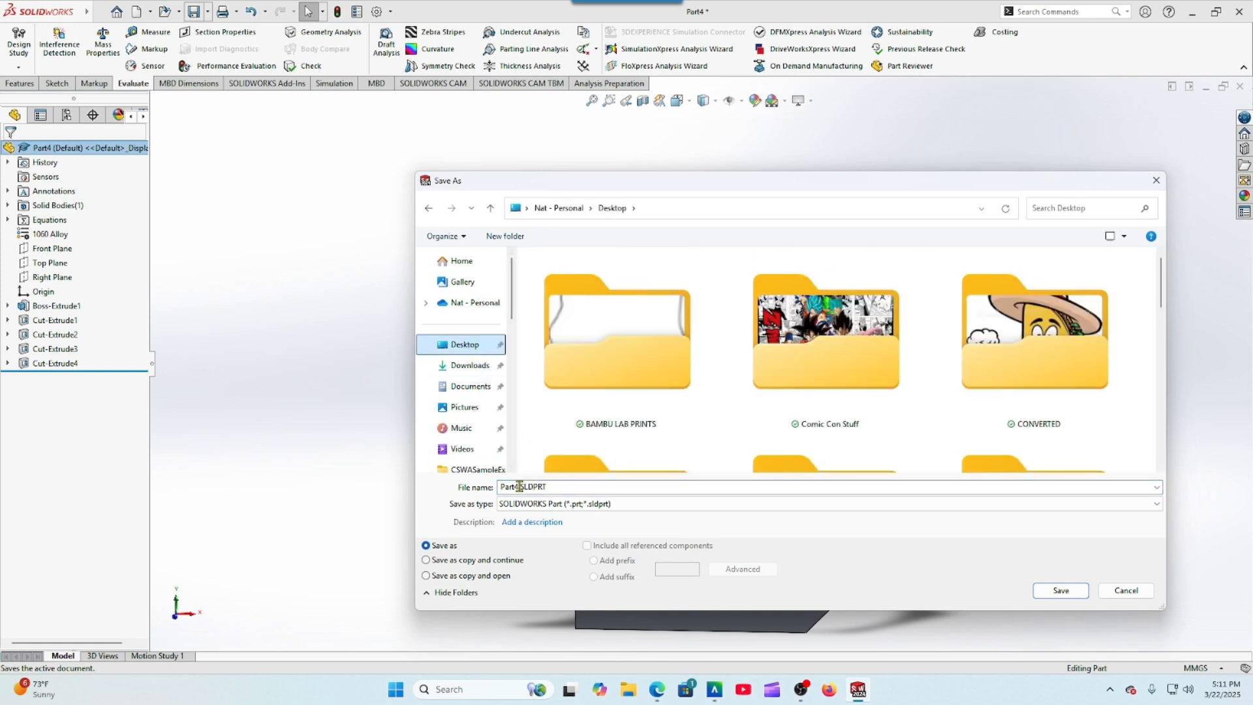
{"action": "double_click", "coordinate": [520, 486]}
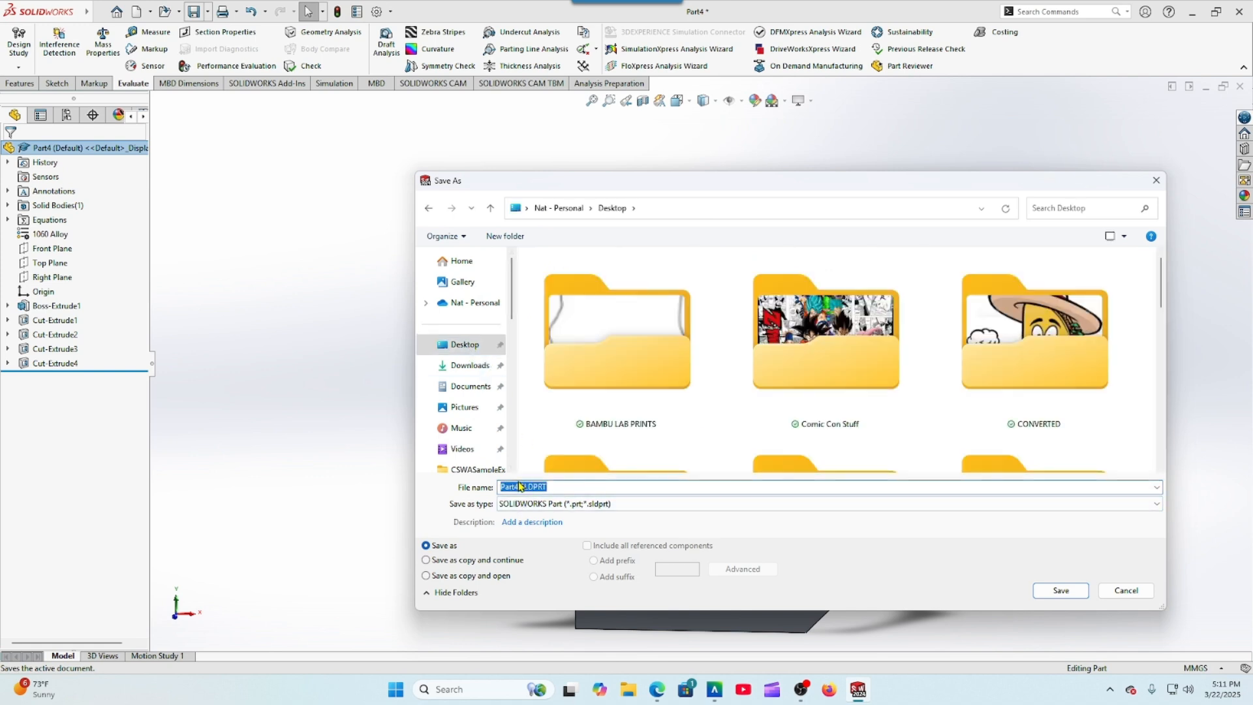
{"action": "left_click", "coordinate": [518, 486]}
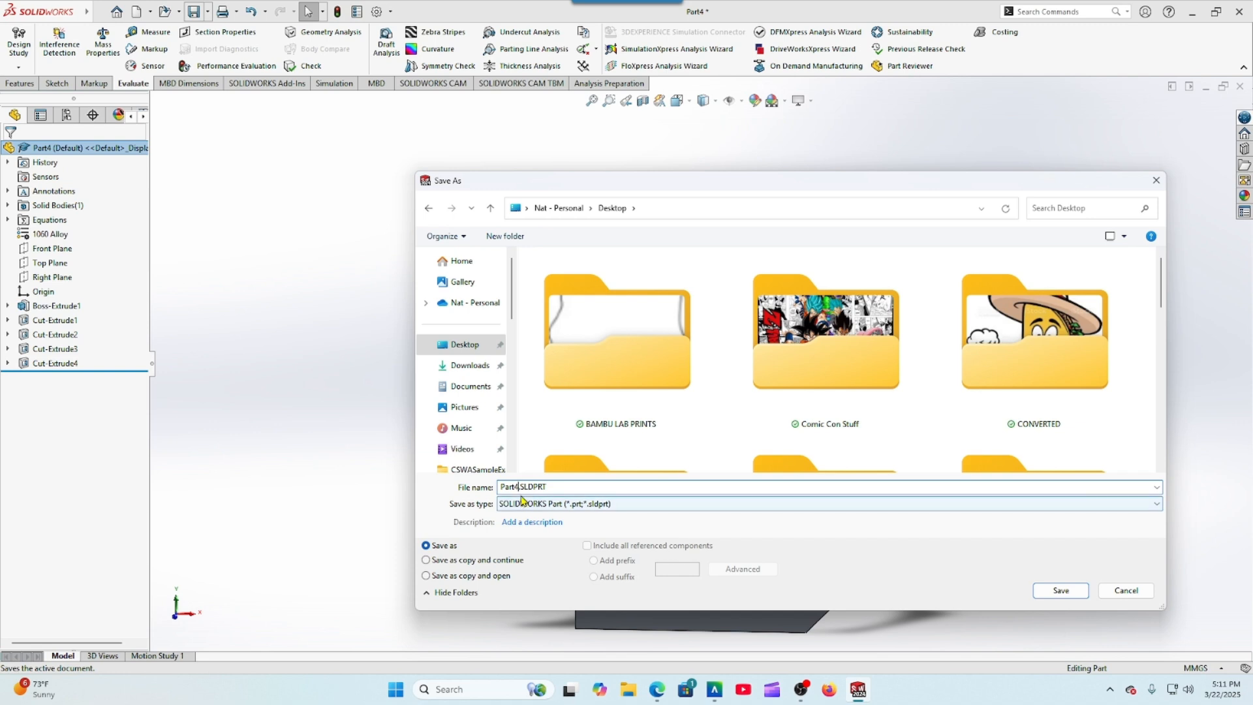
{"action": "key", "text": "BackSpace"}
{"action": "key", "text": "BackSpace"}
{"action": "key", "text": "BackSpace"}
{"action": "key", "text": "BackSpace"}
{"action": "key", "text": "BackSpace"}
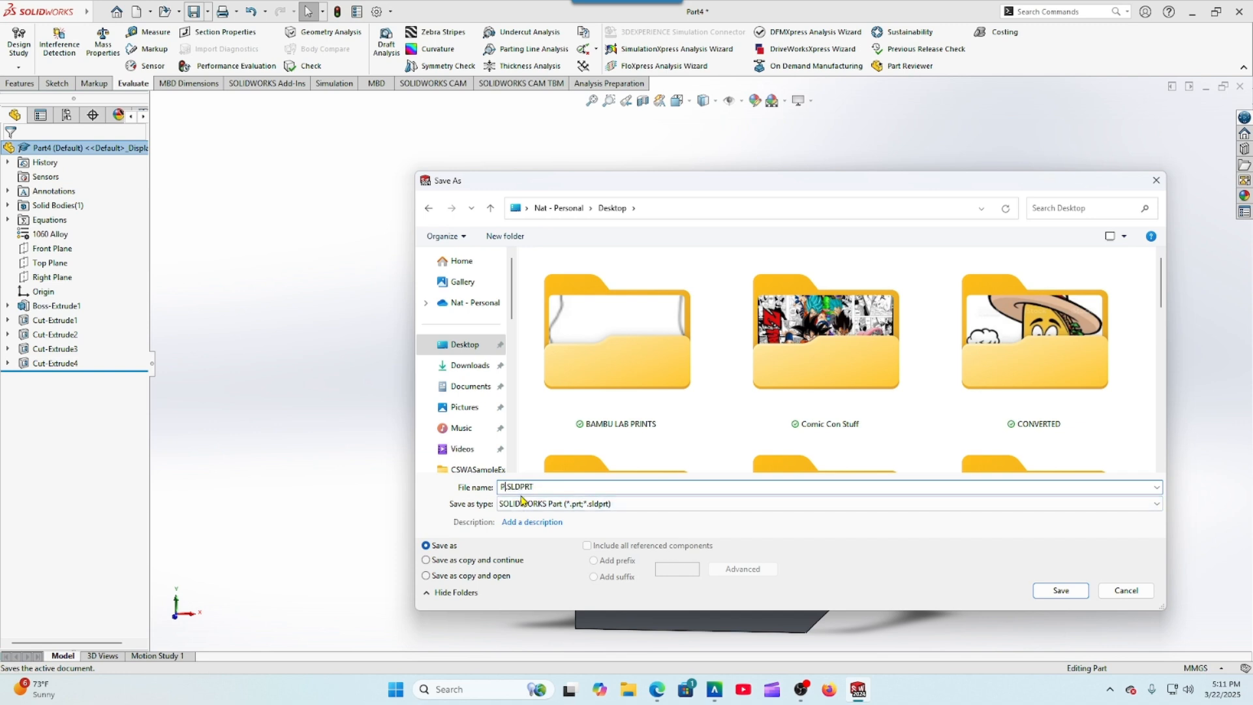
{"action": "type", "text": "c"}
{"action": "type", "text": "uestion 5"}
{"action": "left_click", "coordinate": [1062, 591]}
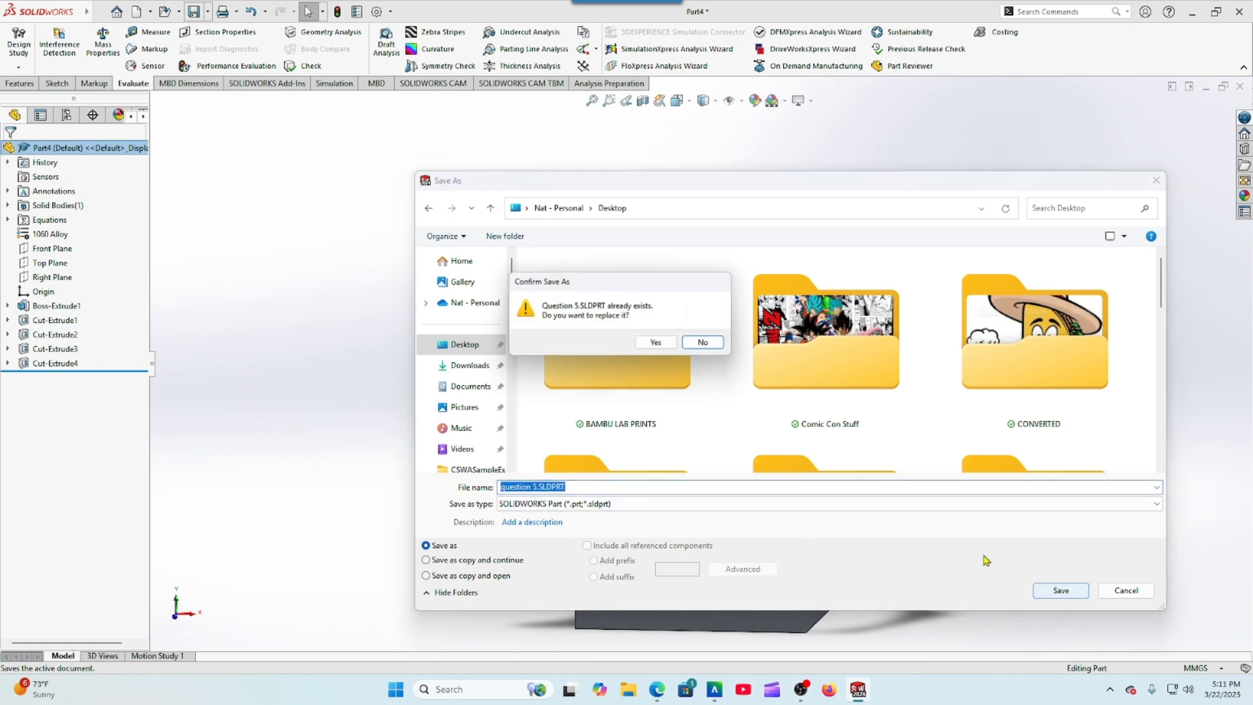
{"action": "left_click", "coordinate": [653, 347]}
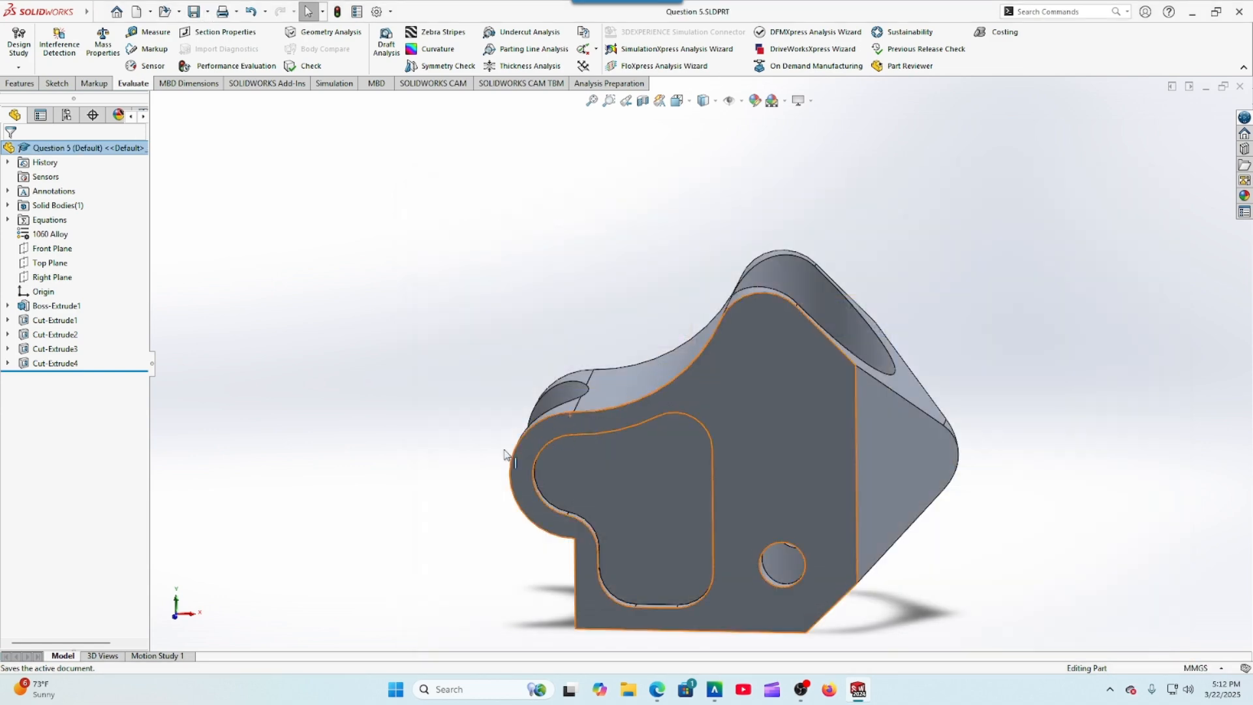
Step: Check the question 6 wheel drawing in Edge, return to SOLIDWORKS and close the saved part
{"action": "left_click", "coordinate": [655, 688]}
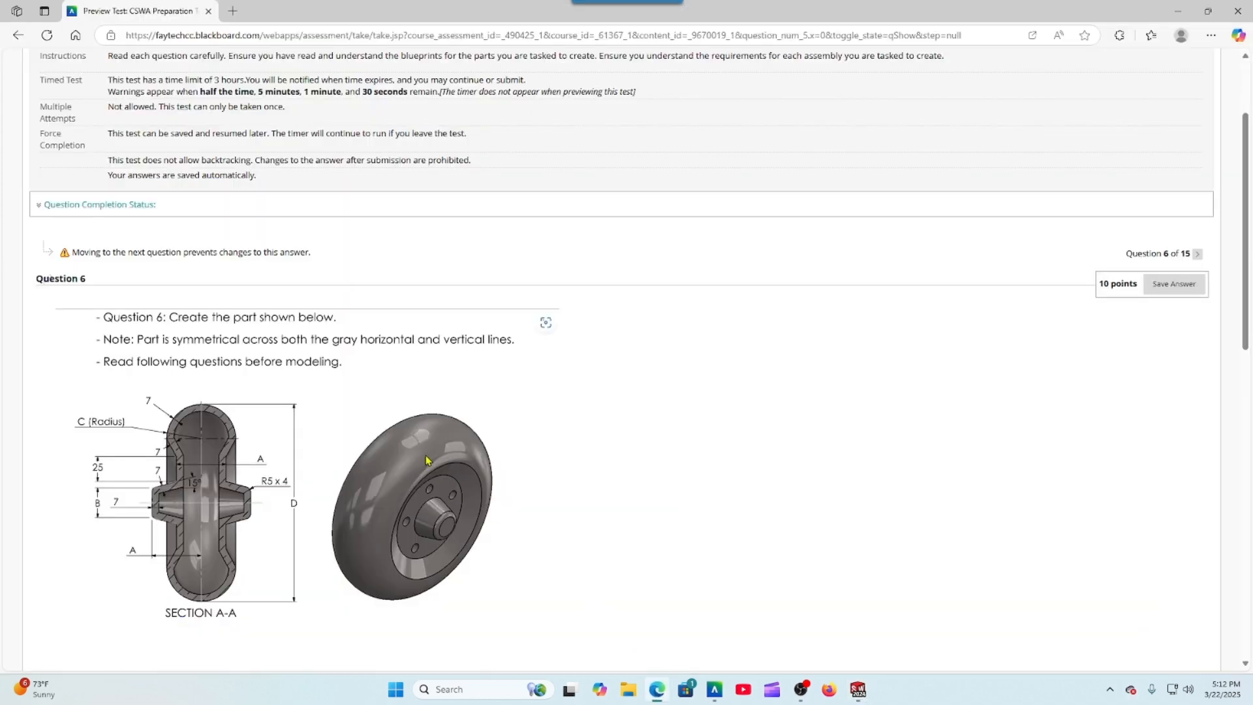
{"action": "left_click", "coordinate": [857, 687]}
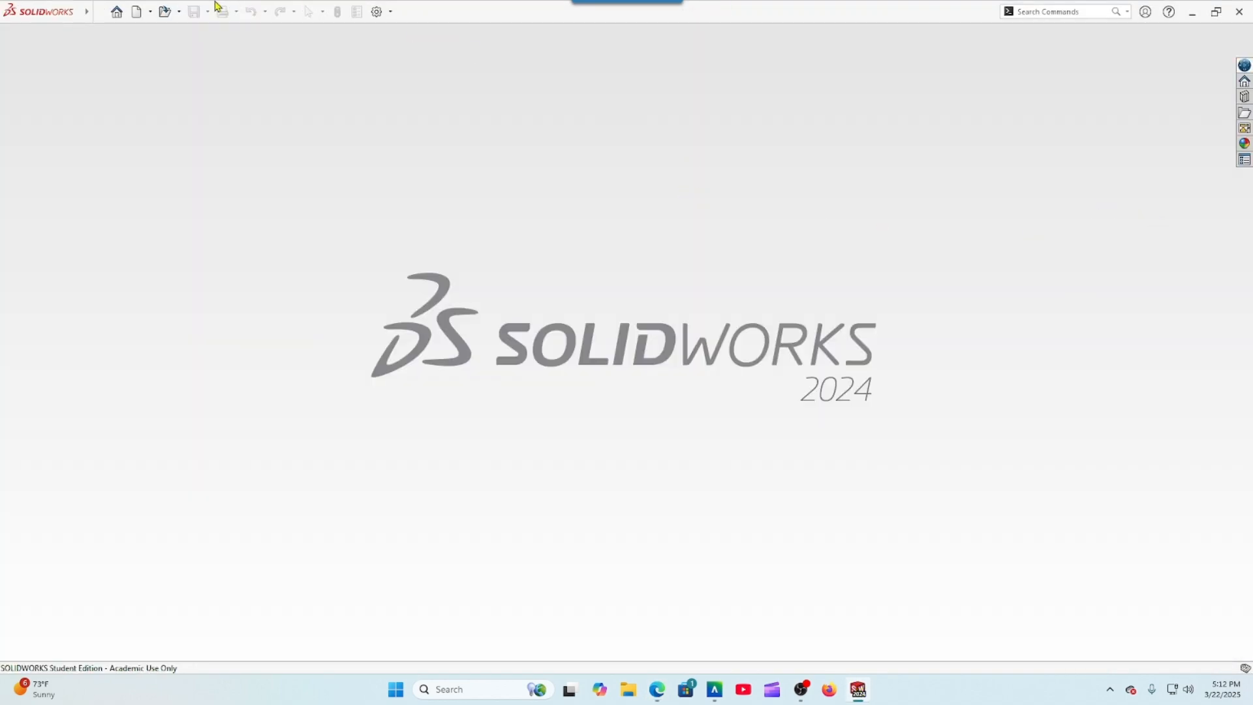
Step: Create a new part document and start a sketch on the Front Plane
{"action": "left_click", "coordinate": [137, 11]}
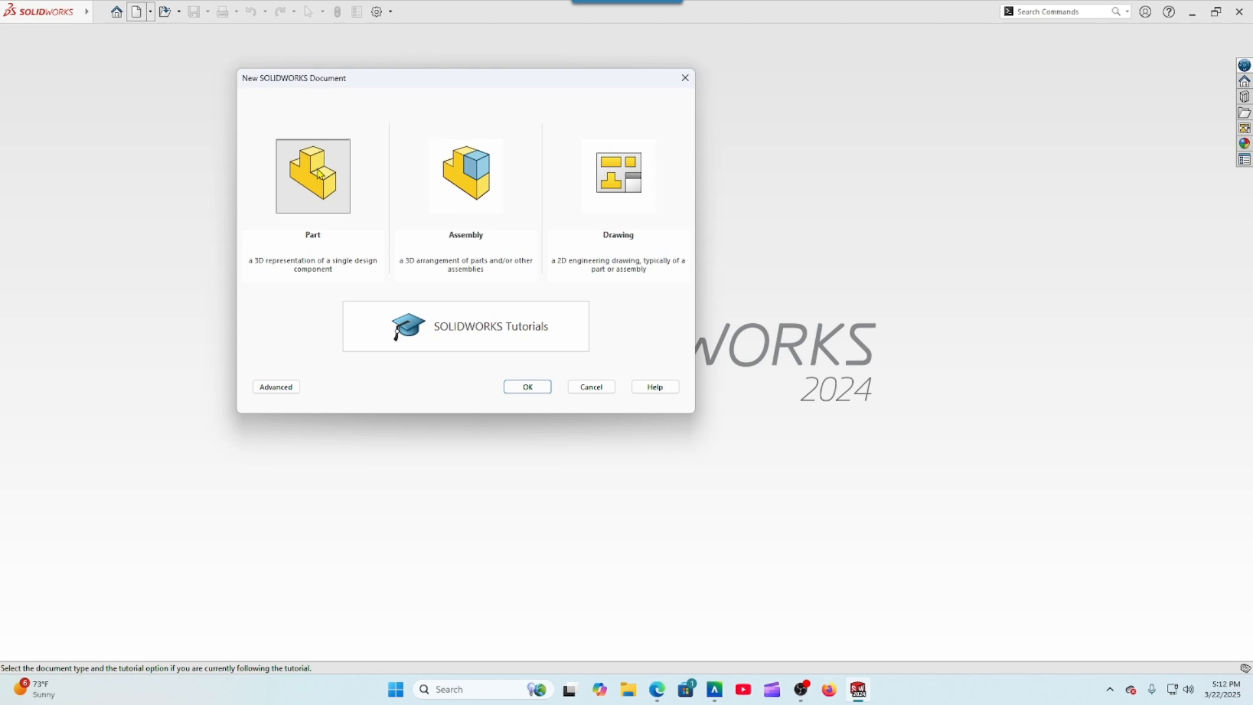
{"action": "left_click", "coordinate": [528, 387]}
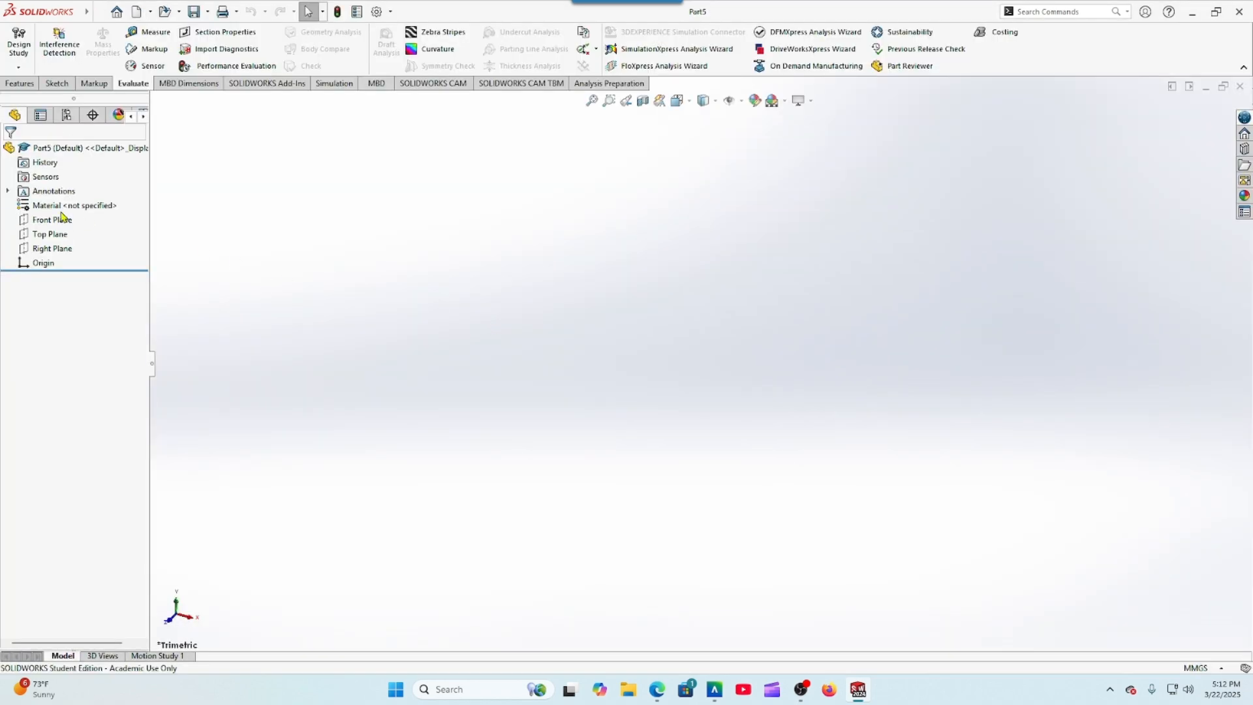
{"action": "left_click", "coordinate": [40, 222]}
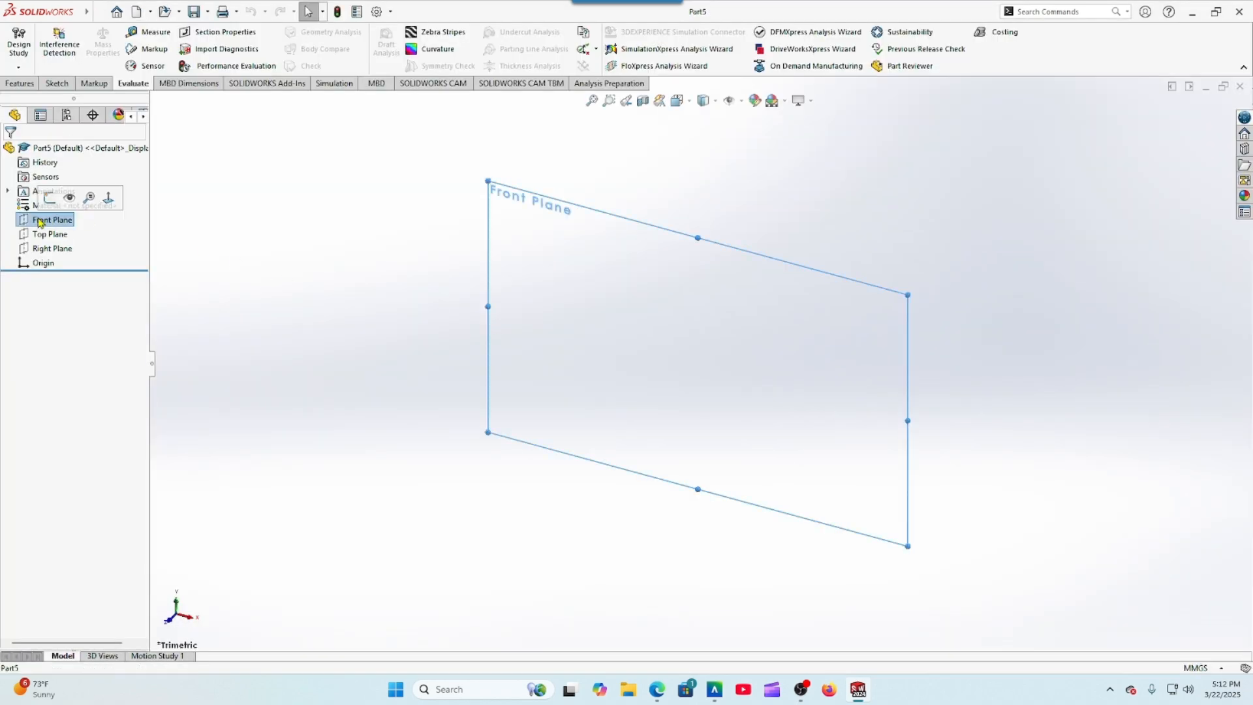
{"action": "left_click", "coordinate": [47, 199]}
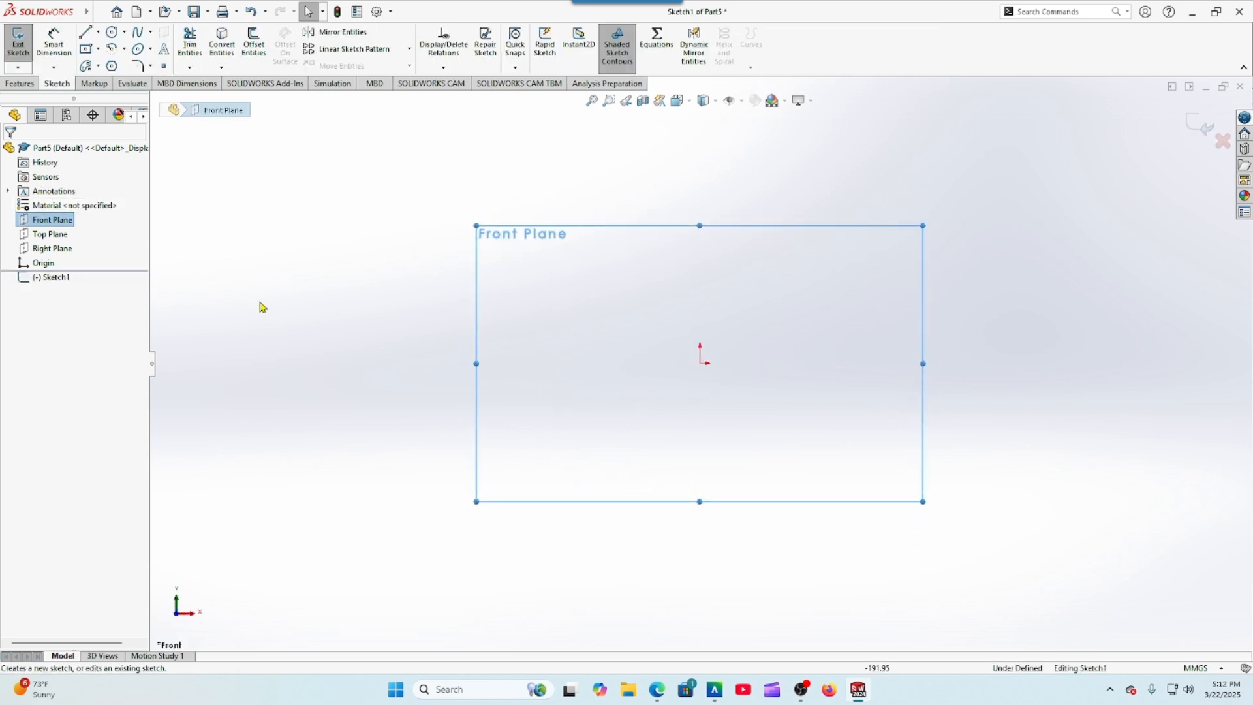
Step: Add a global variable A = 50 in the equations manager, checking the question 6 parameters in Edge and returning to SOLIDWORKS
{"action": "left_click", "coordinate": [657, 40]}
{"action": "left_click", "coordinate": [488, 307]}
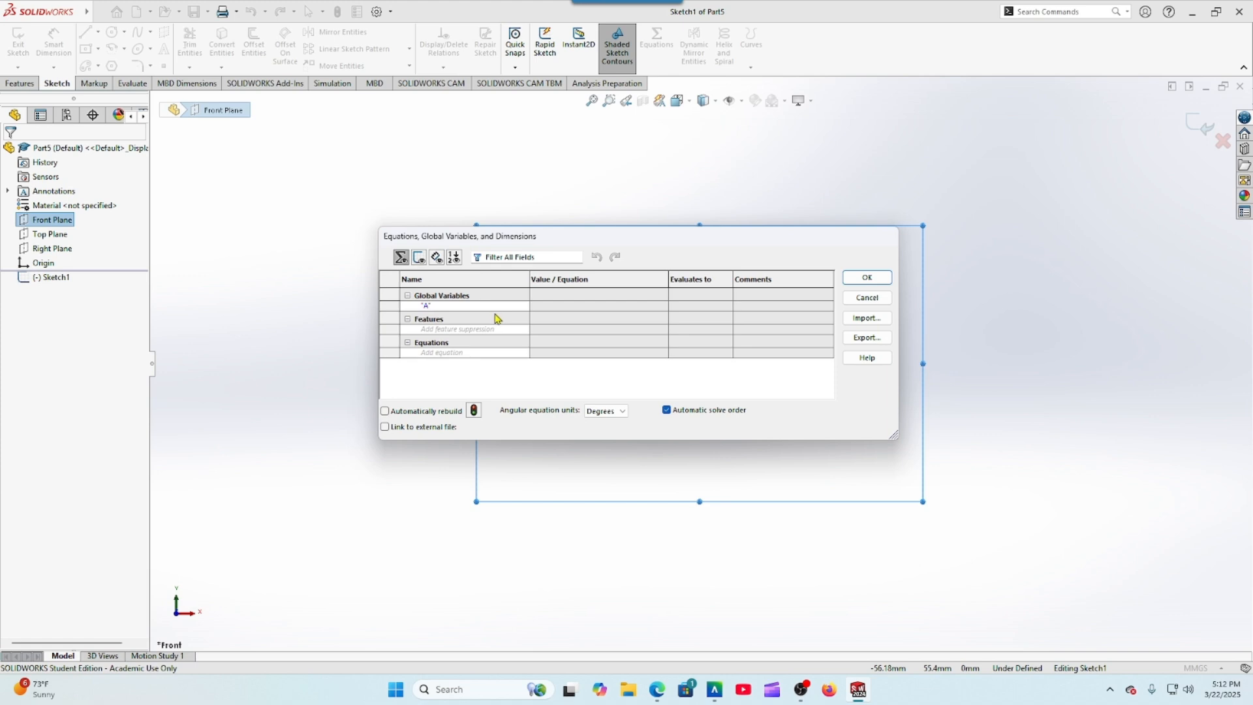
{"action": "key", "text": "Tab"}
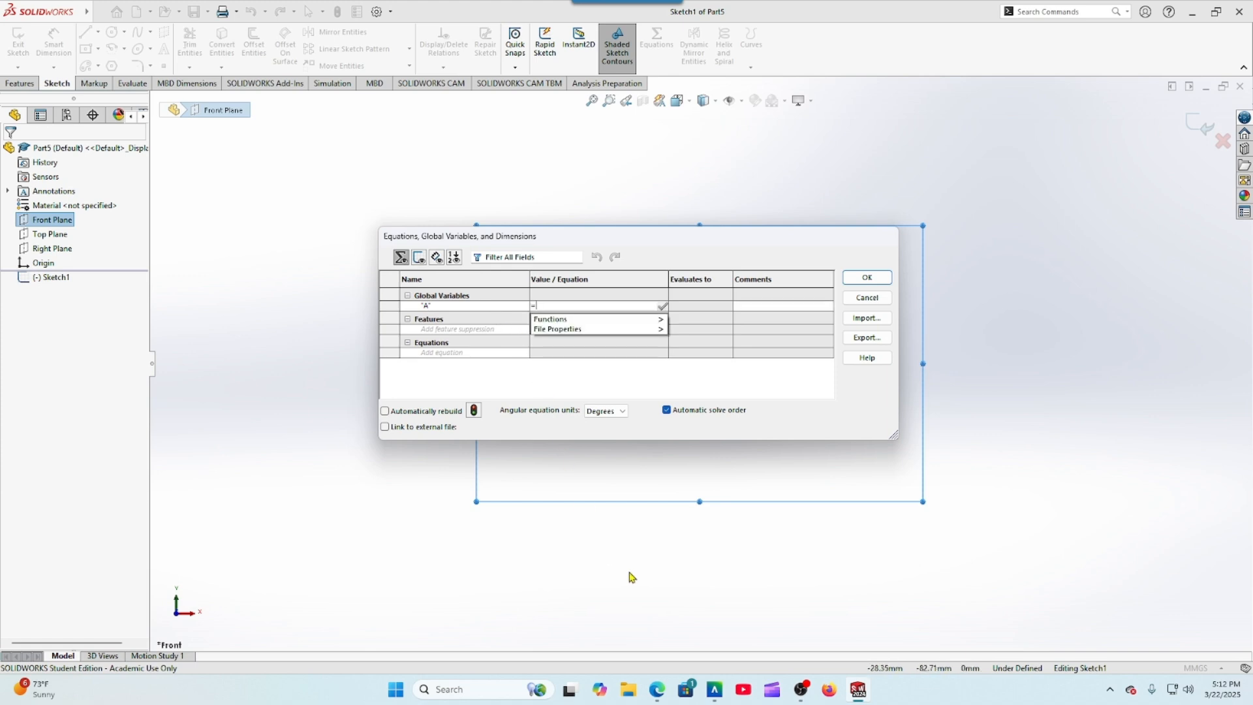
{"action": "left_click", "coordinate": [657, 689]}
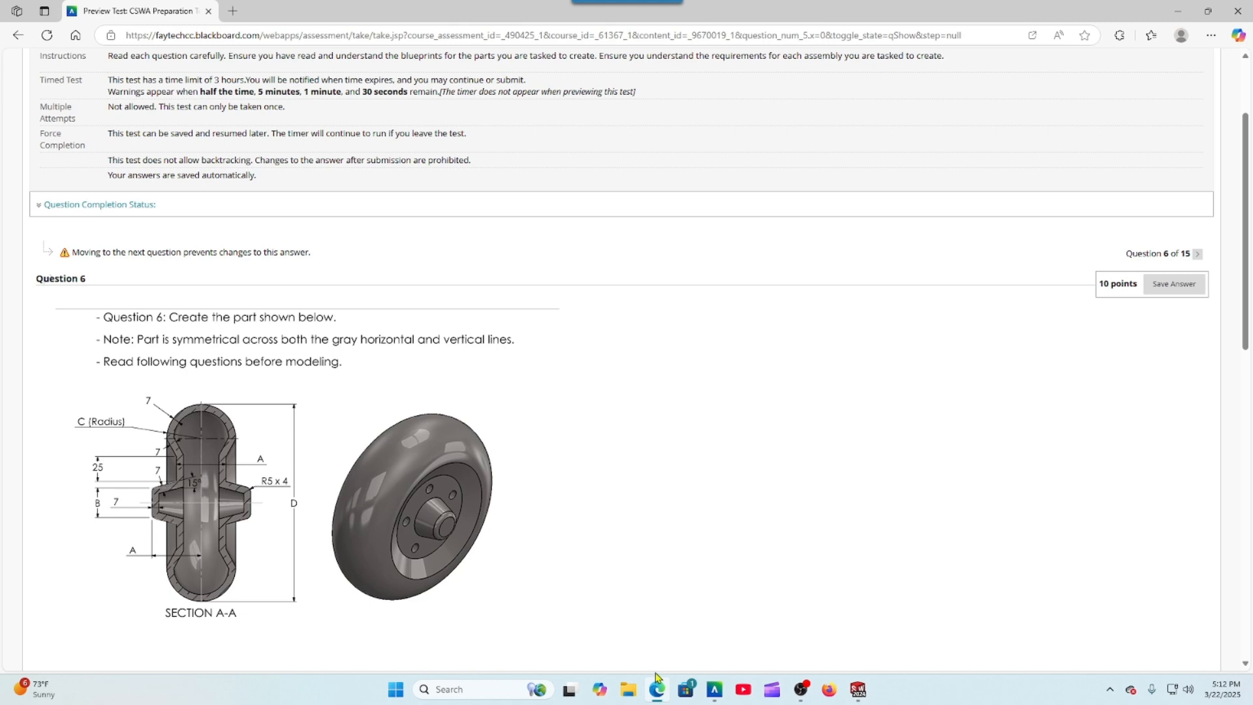
{"action": "scroll", "coordinate": [638, 661], "scroll_direction": "down", "scroll_amount": 3}
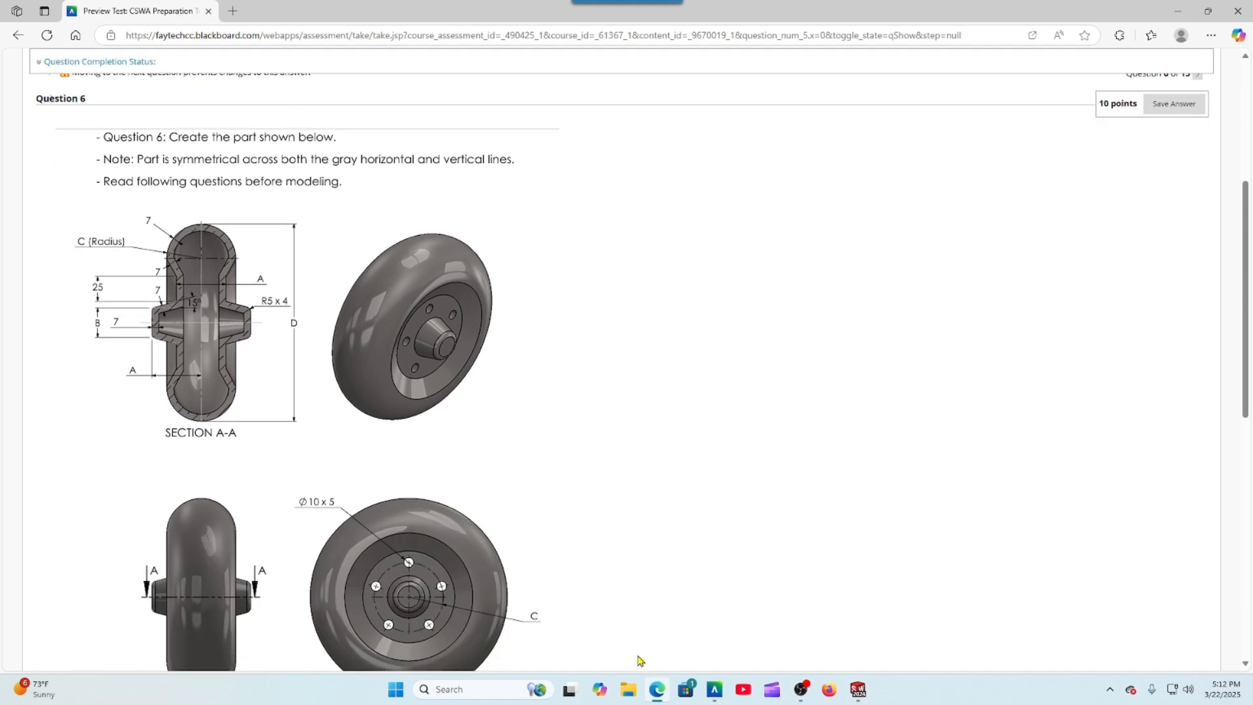
{"action": "scroll", "coordinate": [516, 568], "scroll_direction": "down", "scroll_amount": 4}
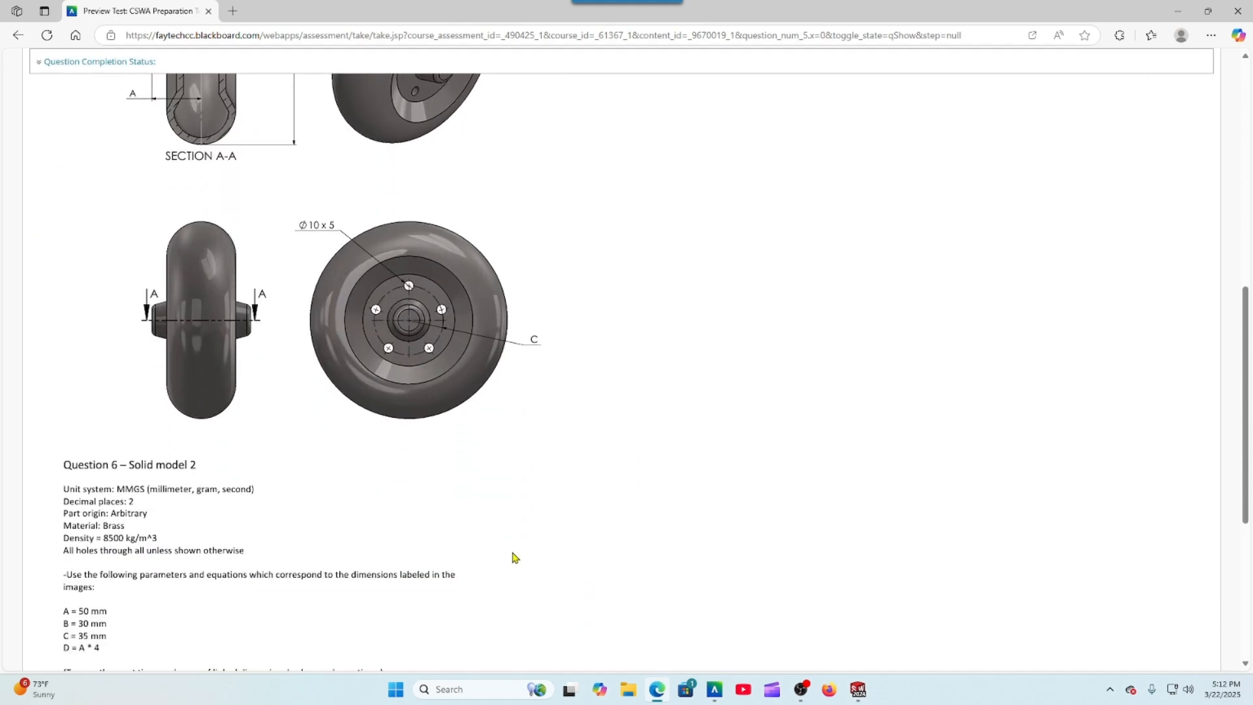
{"action": "left_click", "coordinate": [857, 689]}
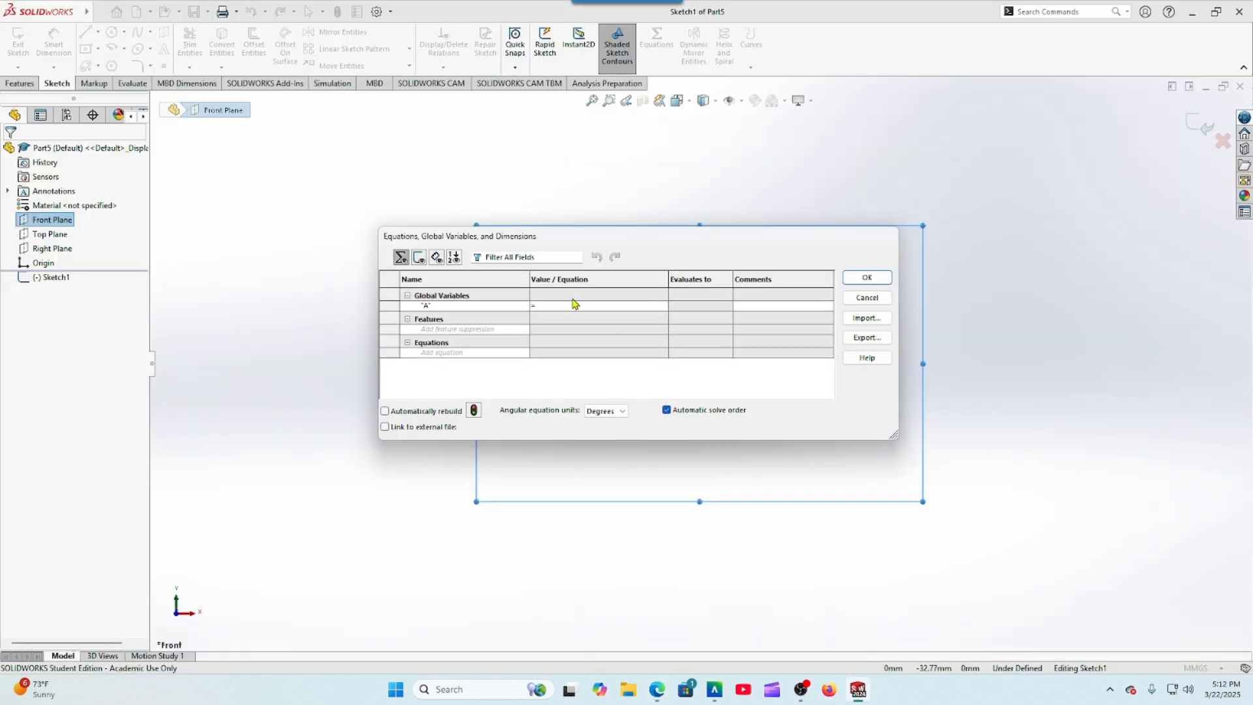
{"action": "type", "text": "50"}
{"action": "key", "text": "Return"}
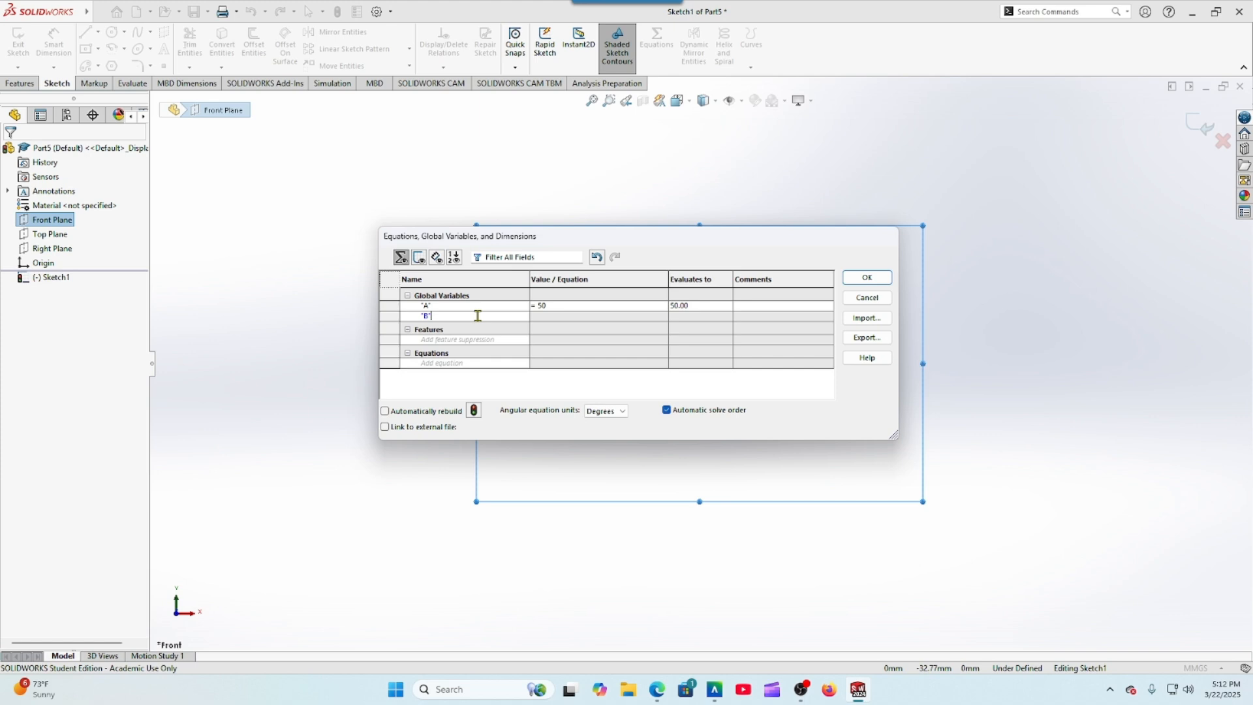
Step: Add the global variables B = 30 and C = 35
{"action": "key", "text": "Tab"}
{"action": "type", "text": "30"}
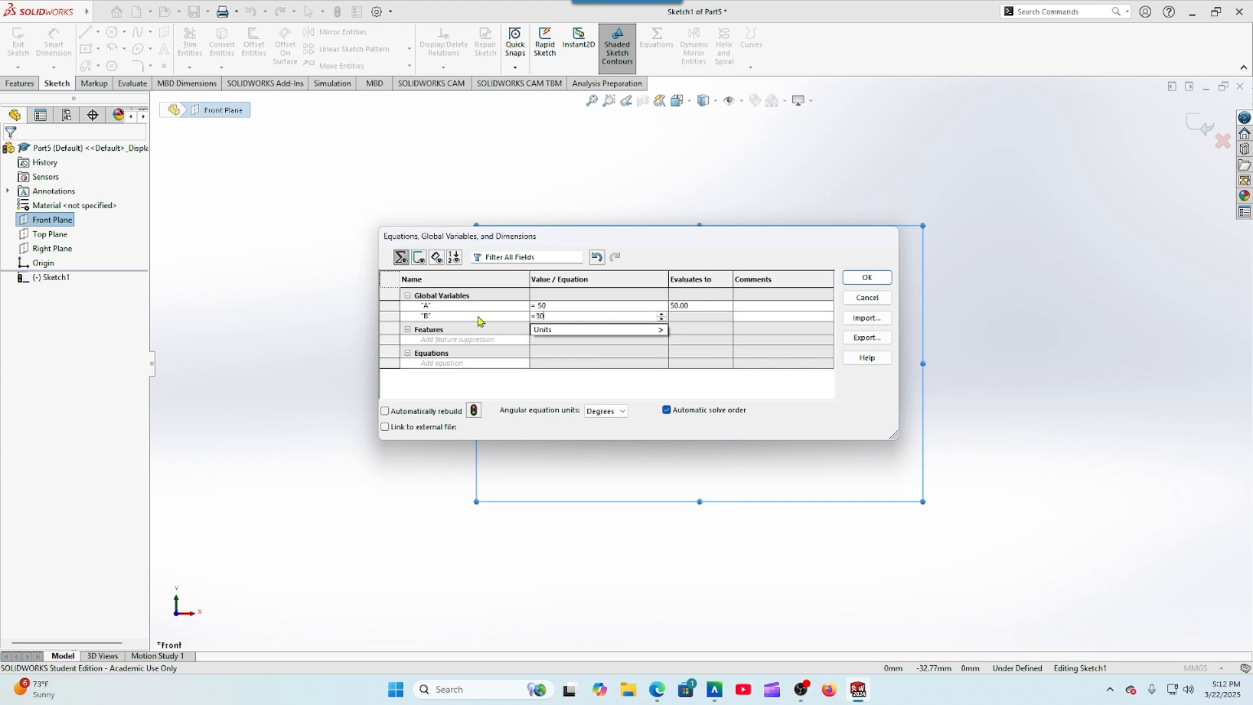
{"action": "key", "text": "Return"}
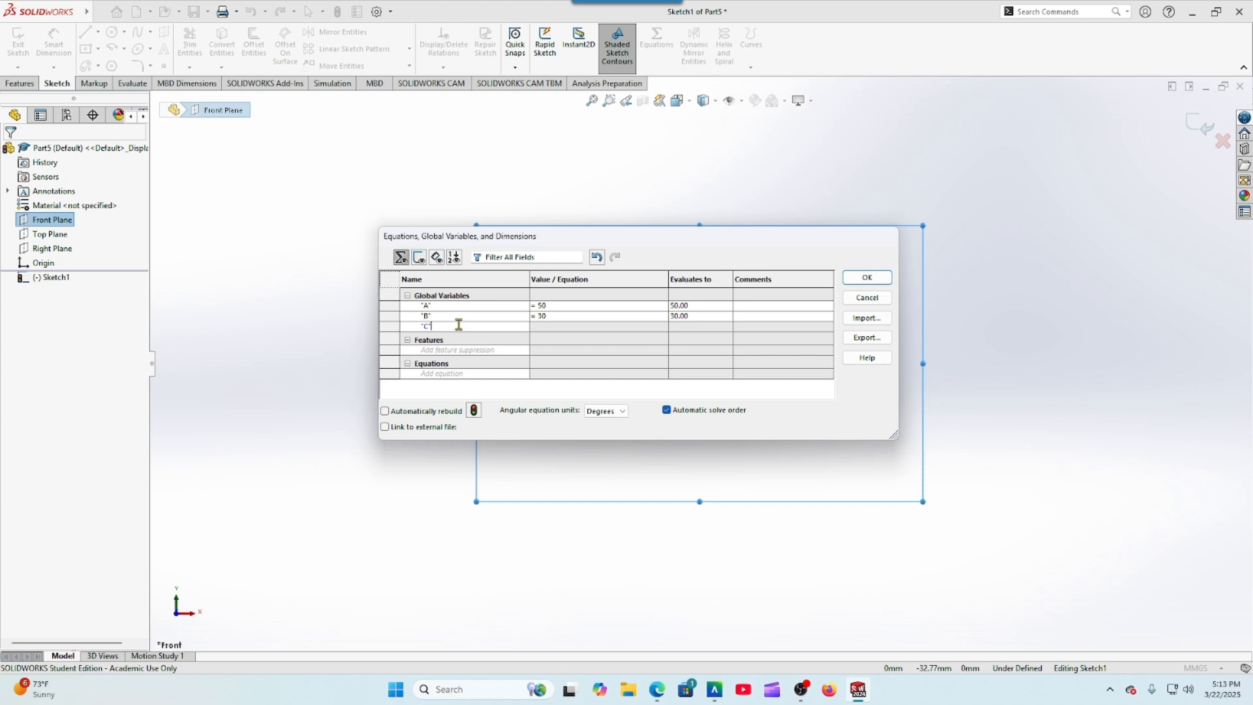
{"action": "key", "text": "Tab"}
{"action": "type", "text": "35"}
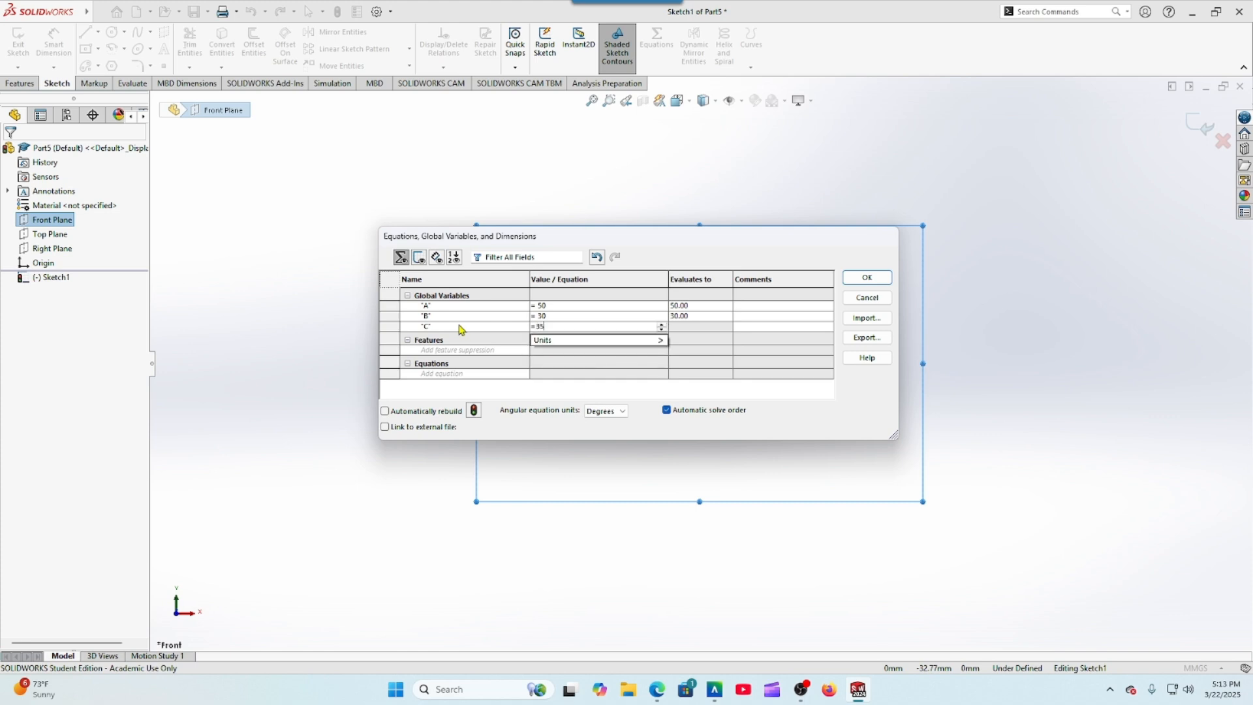
{"action": "key", "text": "Tab"}
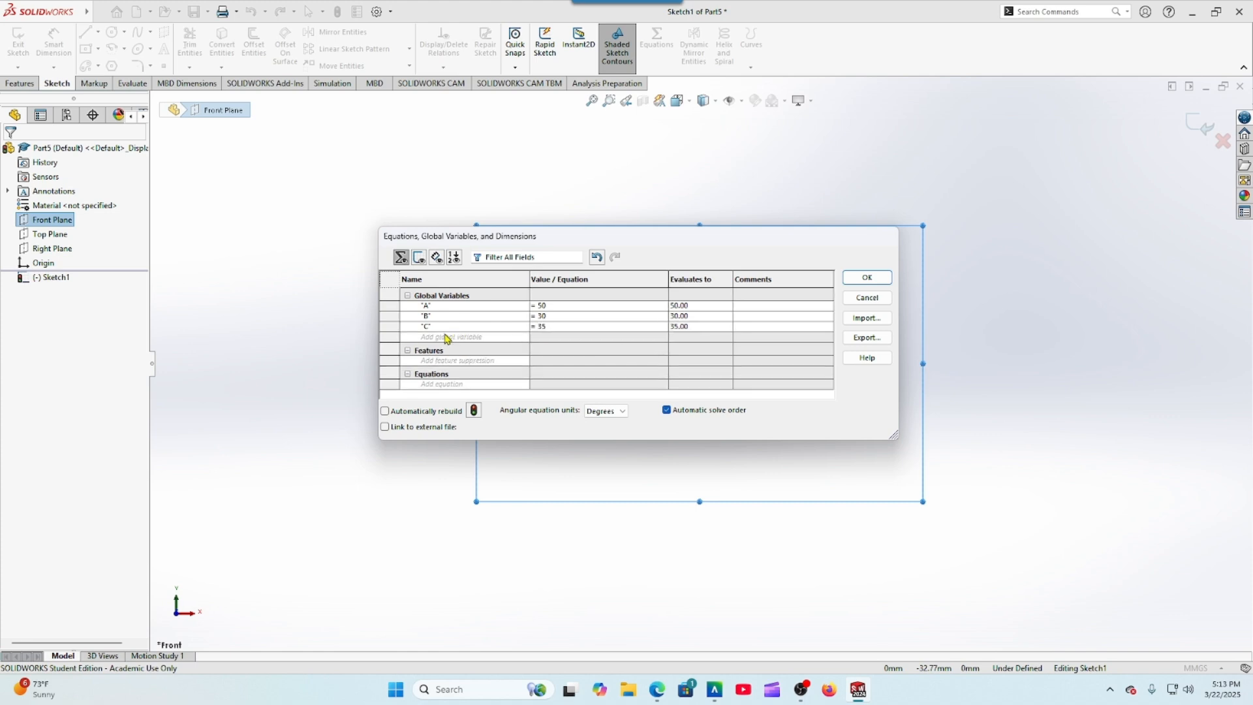
Step: Check the formula for D in Edge, return to SOLIDWORKS, add global variable D = "A" * 4 and accept the equations
{"action": "left_click", "coordinate": [445, 338]}
{"action": "type", "text": "D"}
{"action": "key", "text": "Tab"}
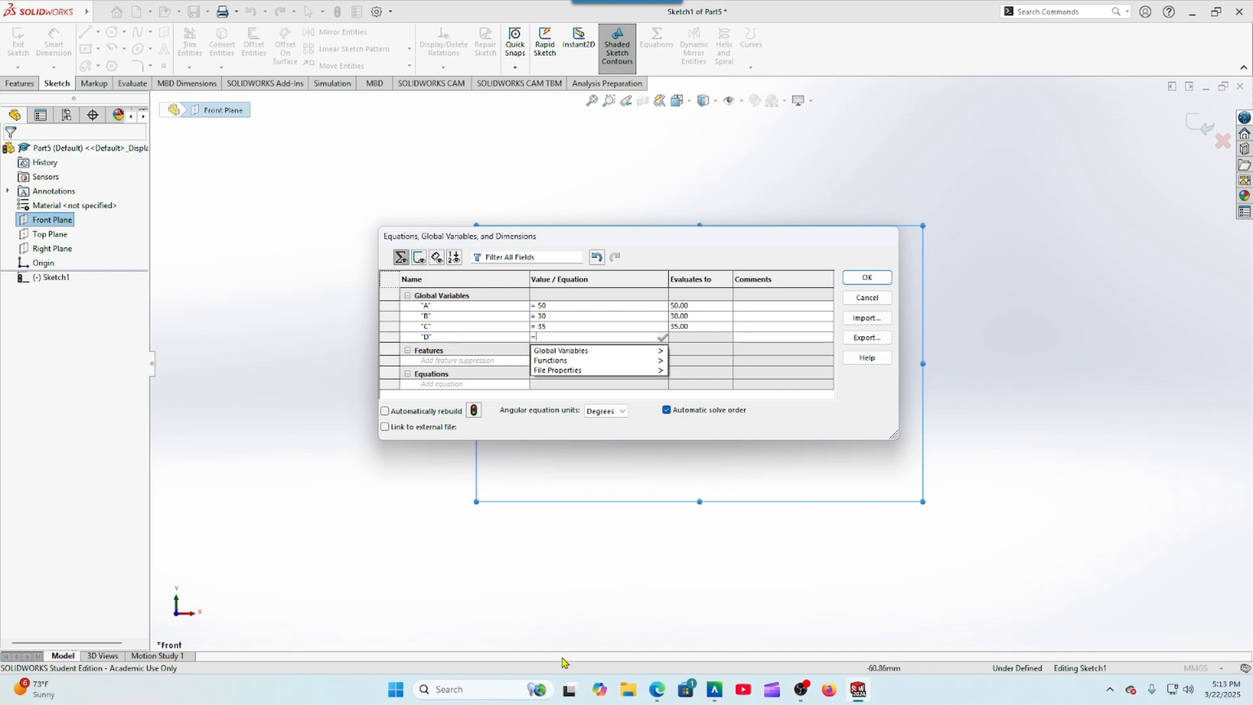
{"action": "left_click", "coordinate": [656, 695]}
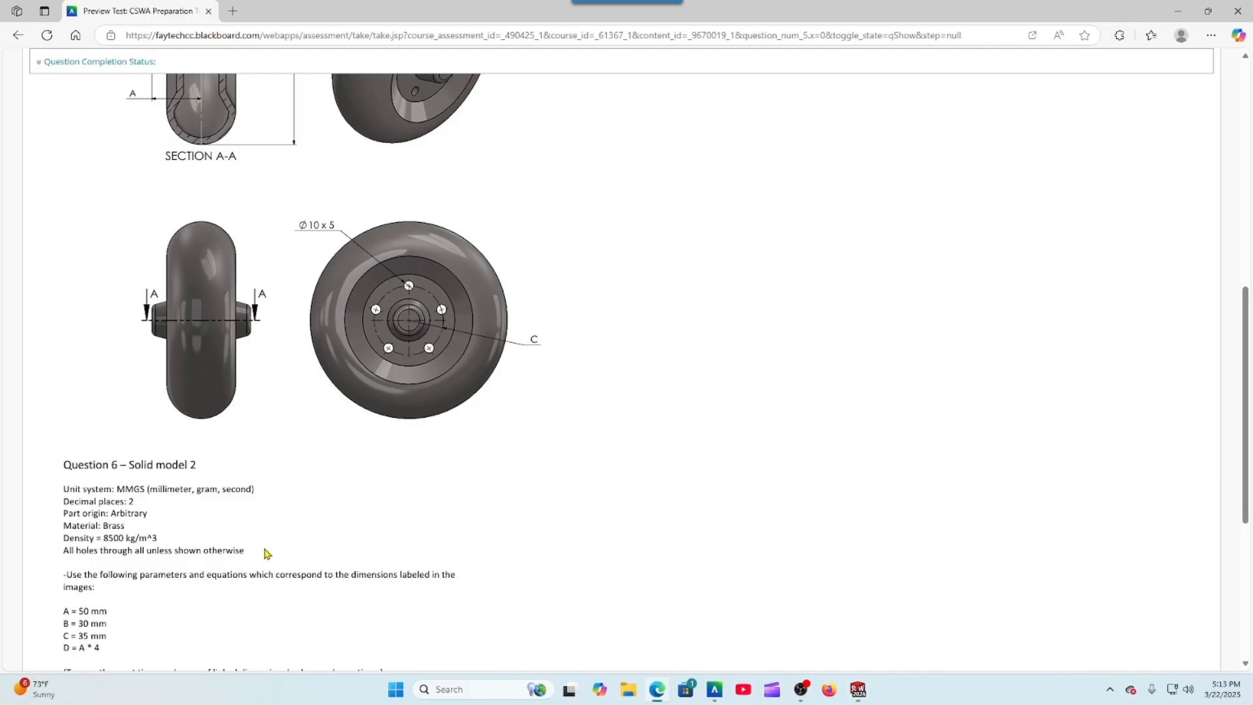
{"action": "scroll", "coordinate": [267, 554], "scroll_direction": "down", "scroll_amount": 1}
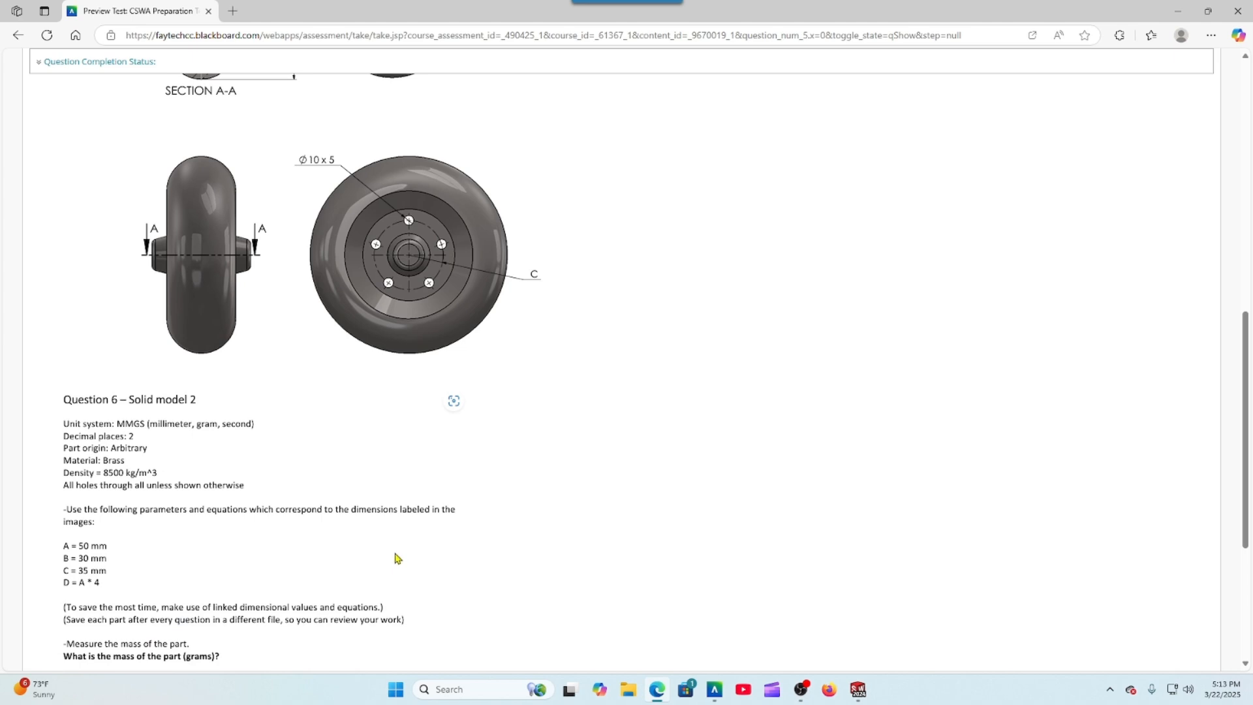
{"action": "left_click", "coordinate": [860, 688]}
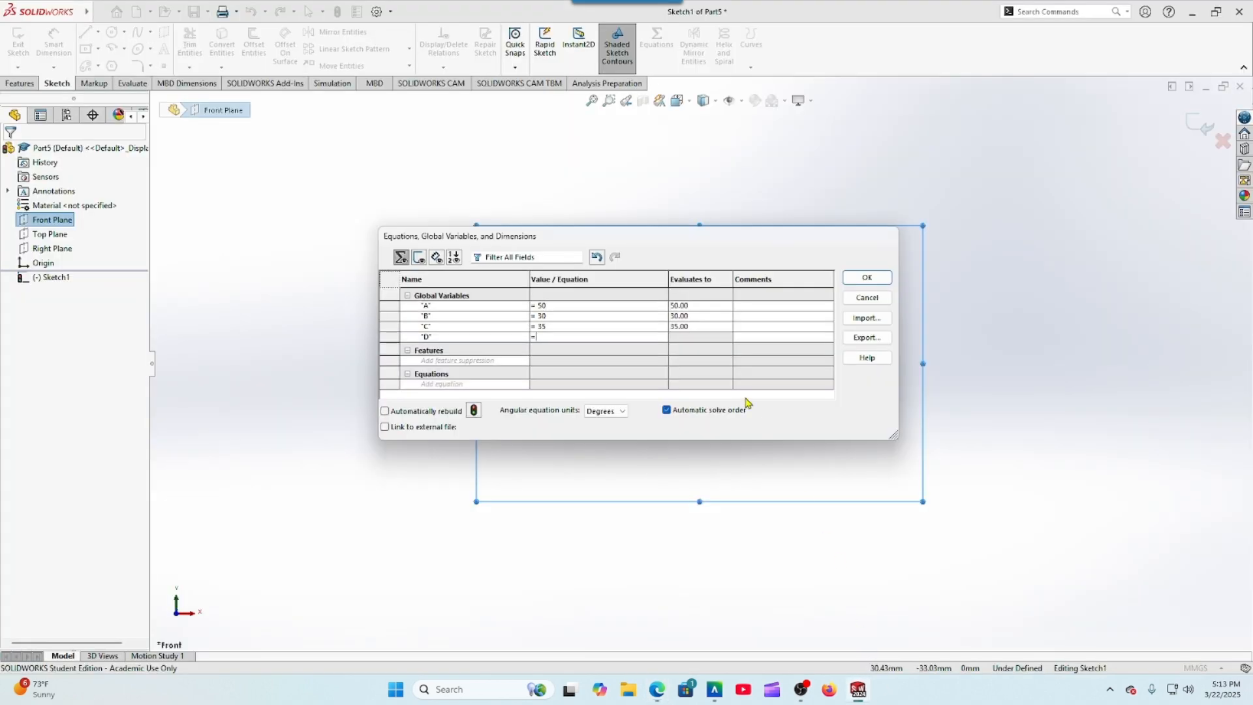
{"action": "left_click", "coordinate": [642, 333]}
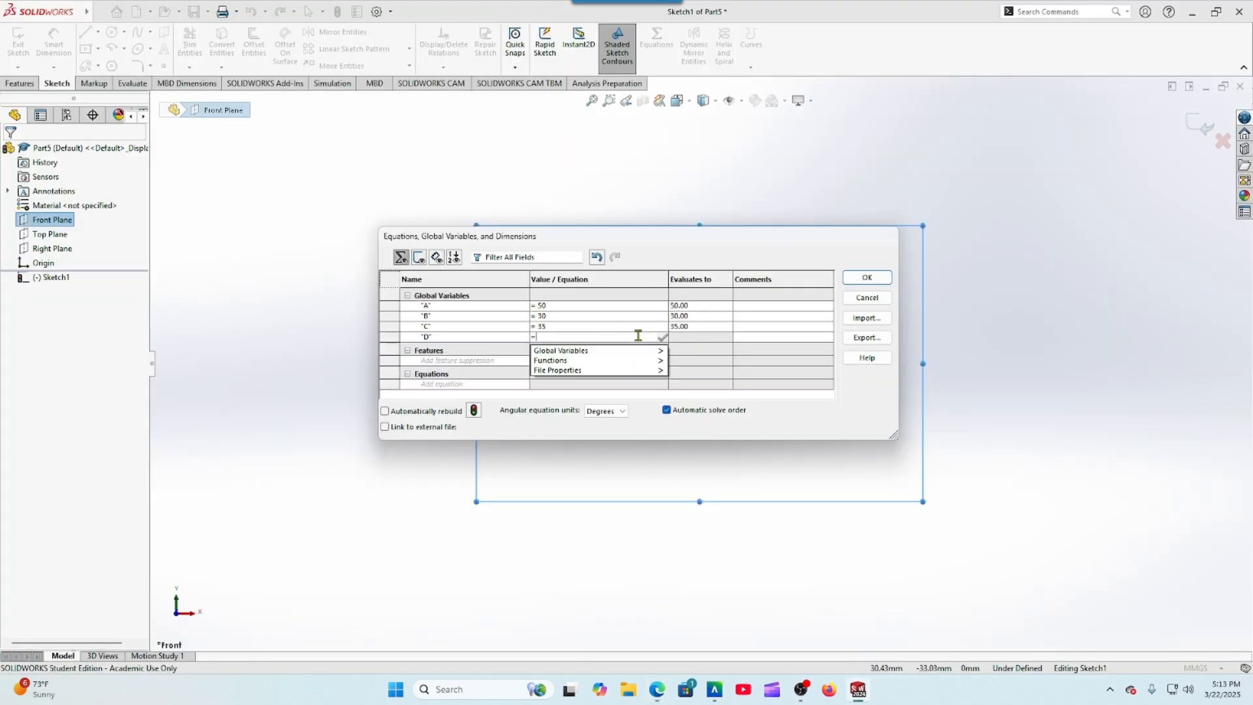
{"action": "left_click", "coordinate": [686, 354]}
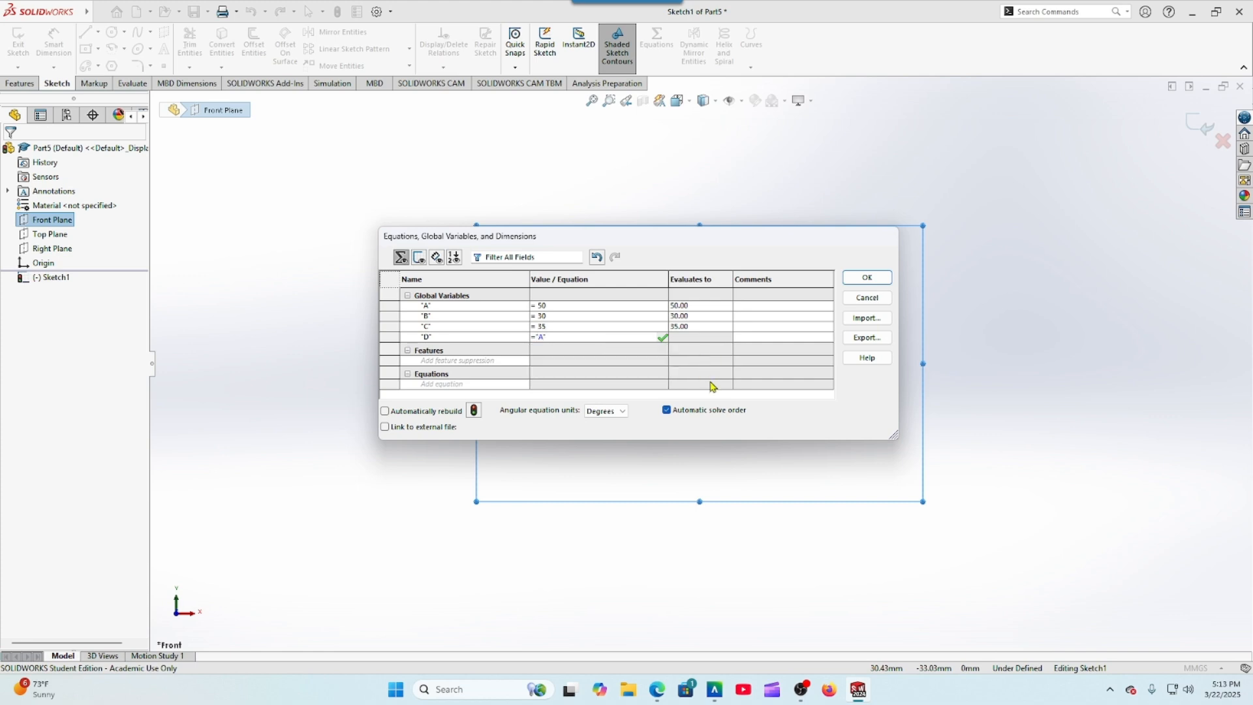
{"action": "type", "text": "-5"}
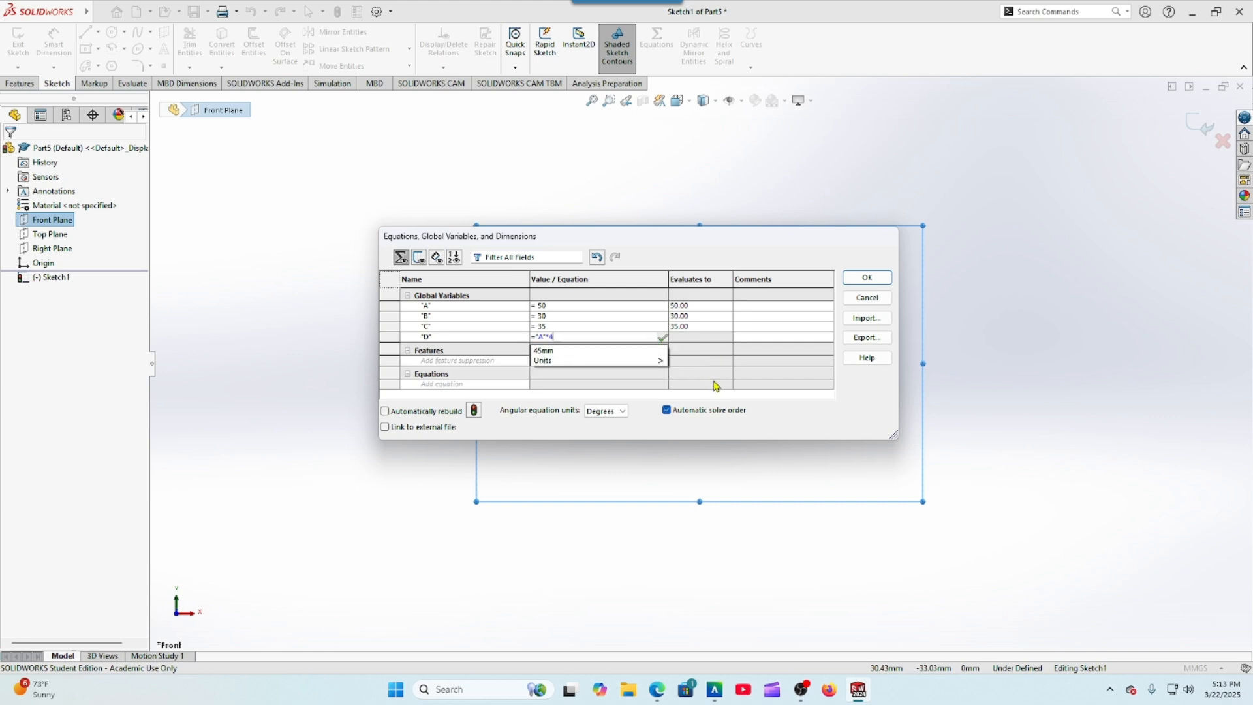
{"action": "key", "text": "Return"}
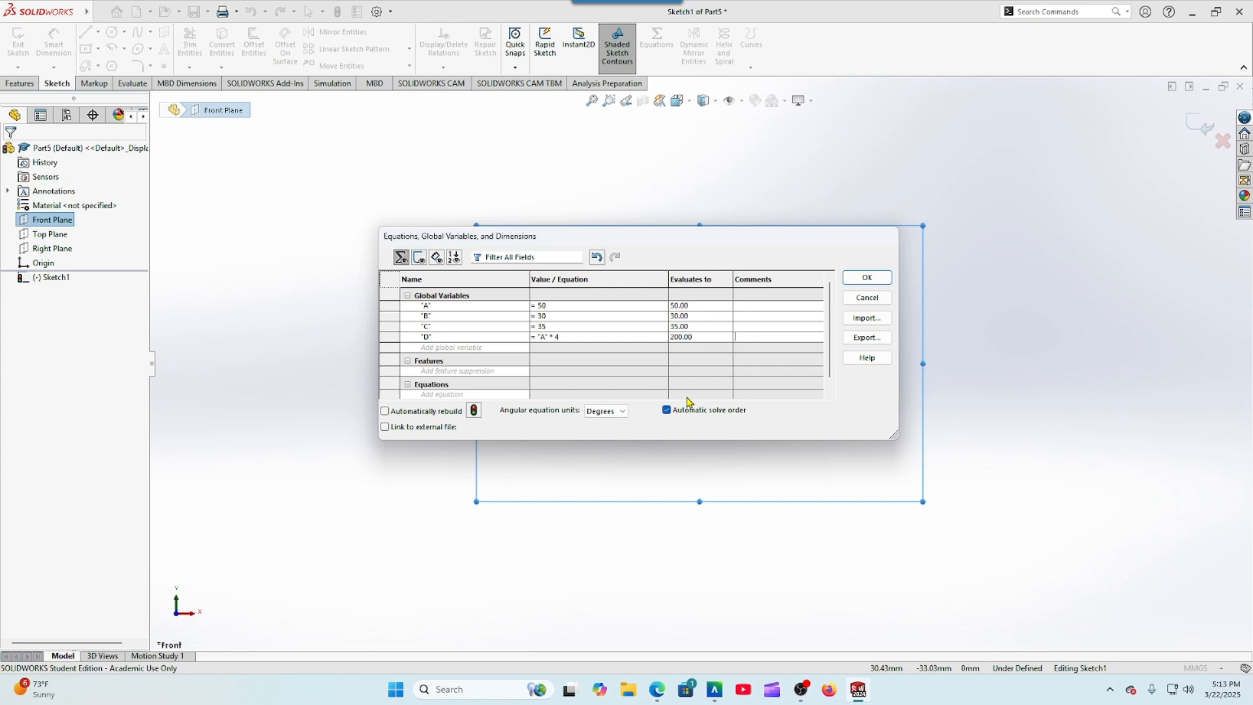
{"action": "left_click", "coordinate": [864, 278]}
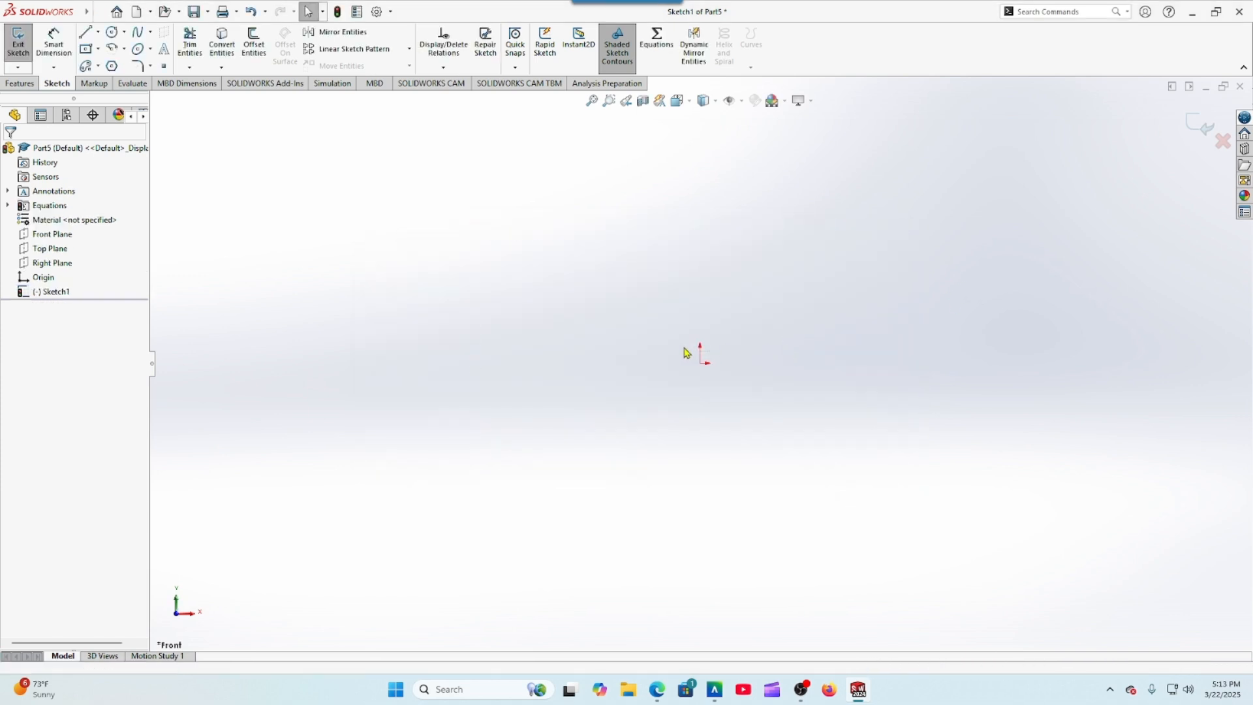
Step: Sketch a horizontal centerline about 51 mm long, running left from the origin
{"action": "left_click", "coordinate": [98, 33]}
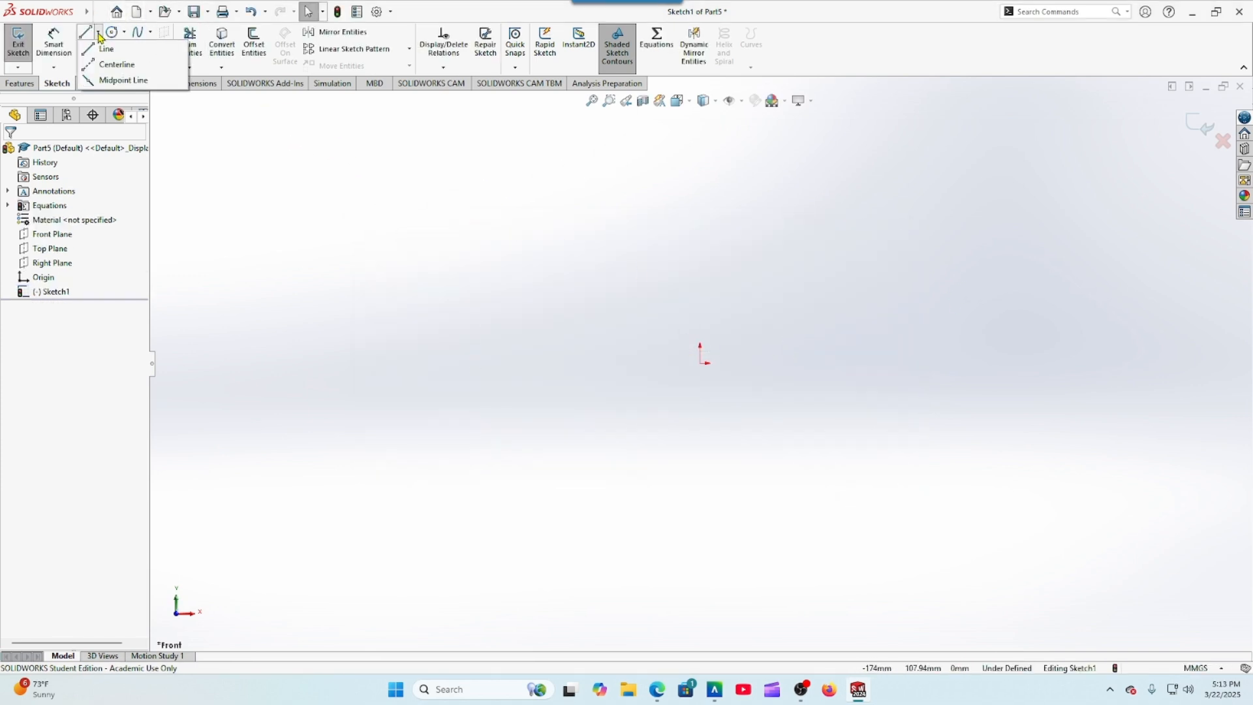
{"action": "left_click", "coordinate": [100, 64]}
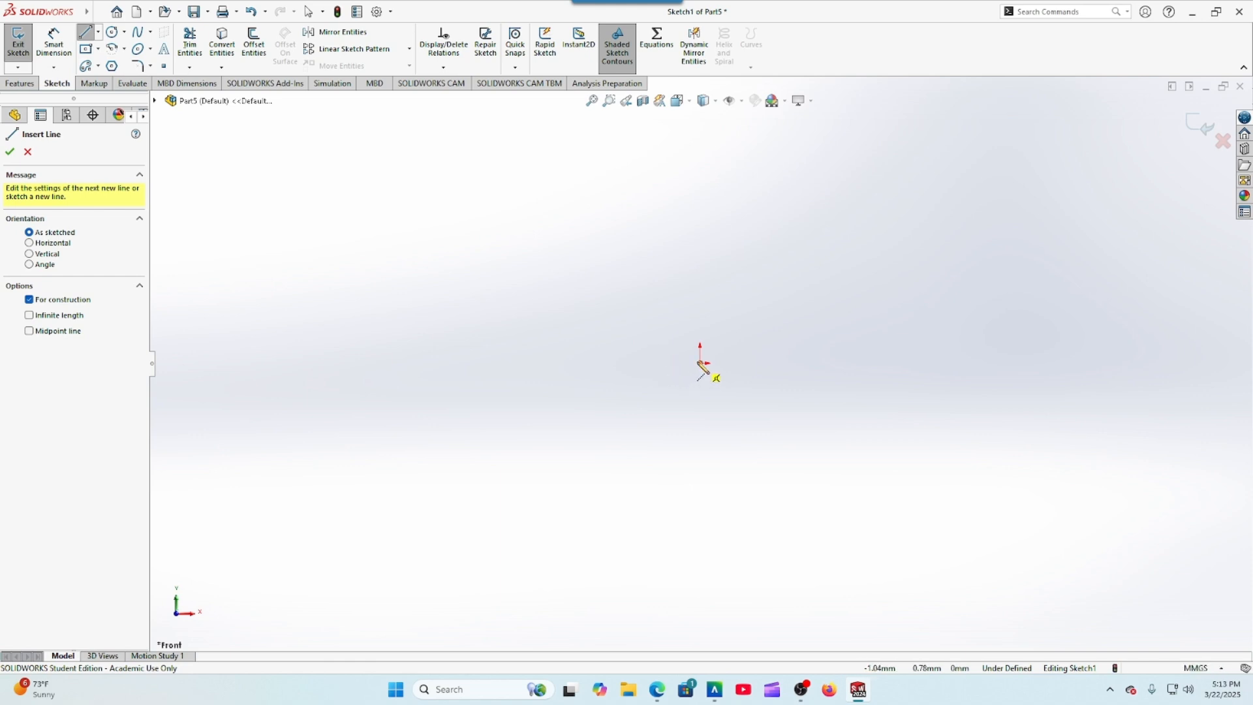
{"action": "left_click", "coordinate": [701, 363]}
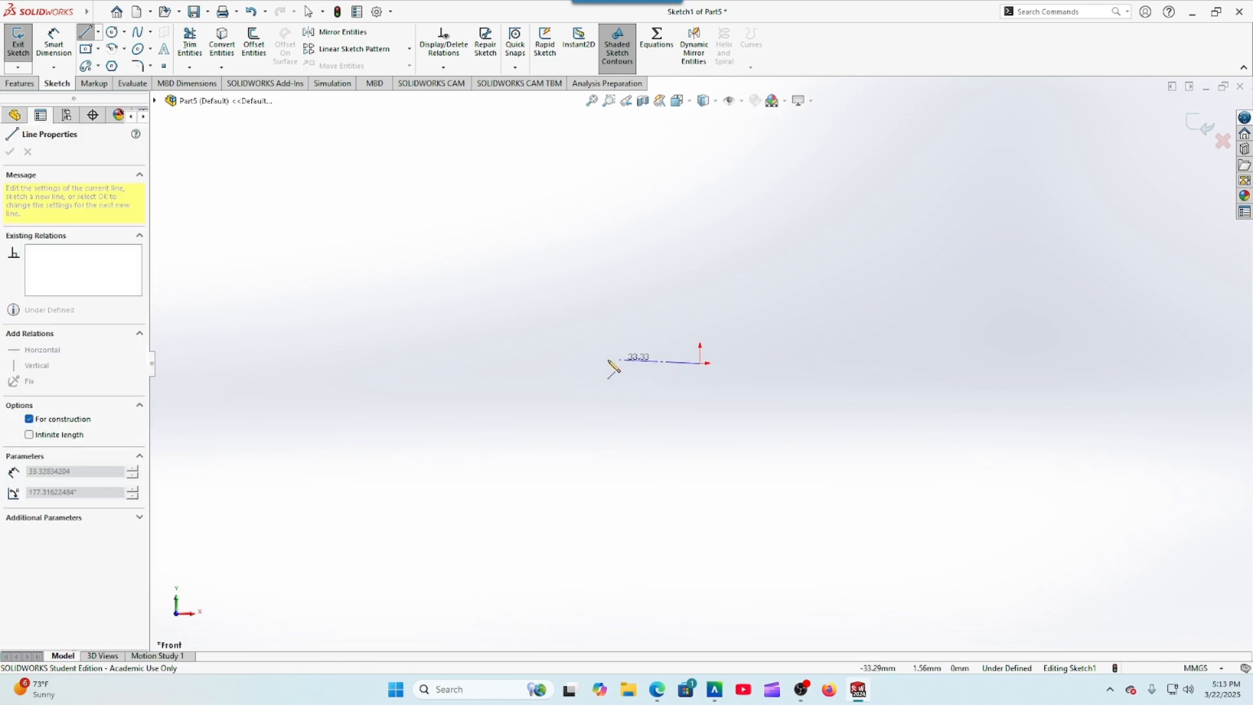
{"action": "left_click", "coordinate": [574, 362]}
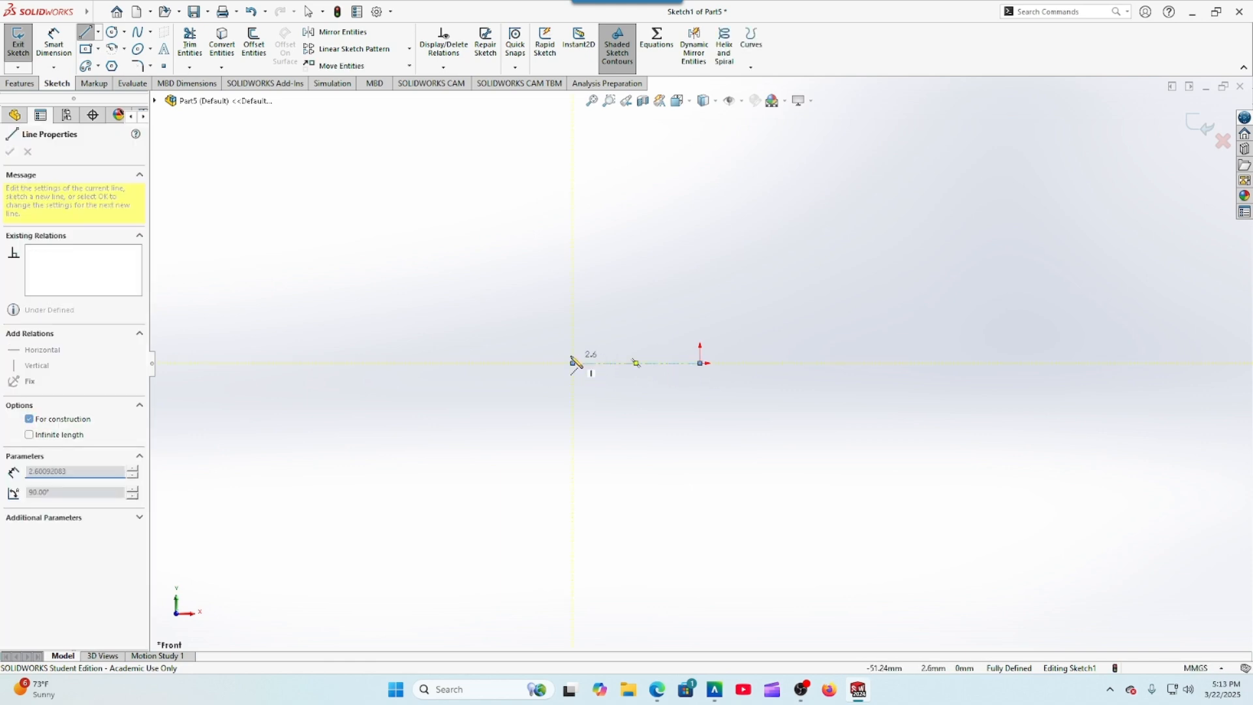
{"action": "right_click", "coordinate": [564, 317]}
{"action": "left_click", "coordinate": [607, 325]}
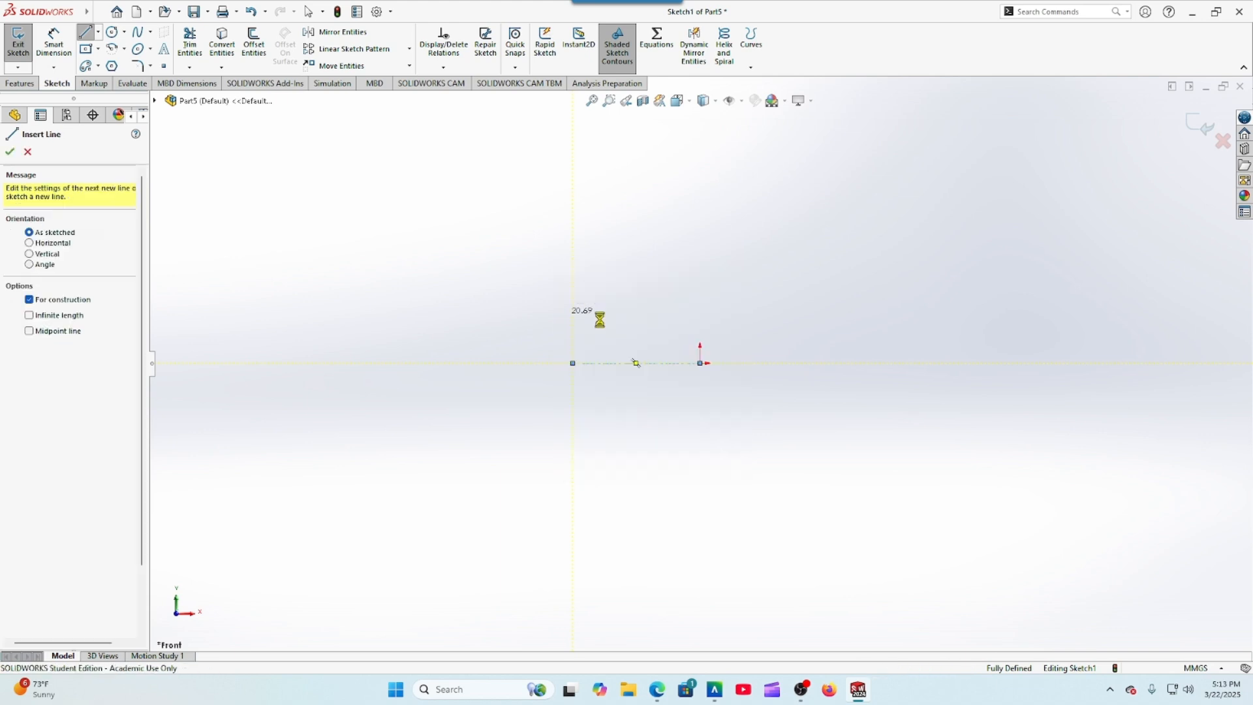
Step: Sketch a vertical line about 93 mm long, upward from the origin, and convert it to construction geometry
{"action": "left_click", "coordinate": [90, 38]}
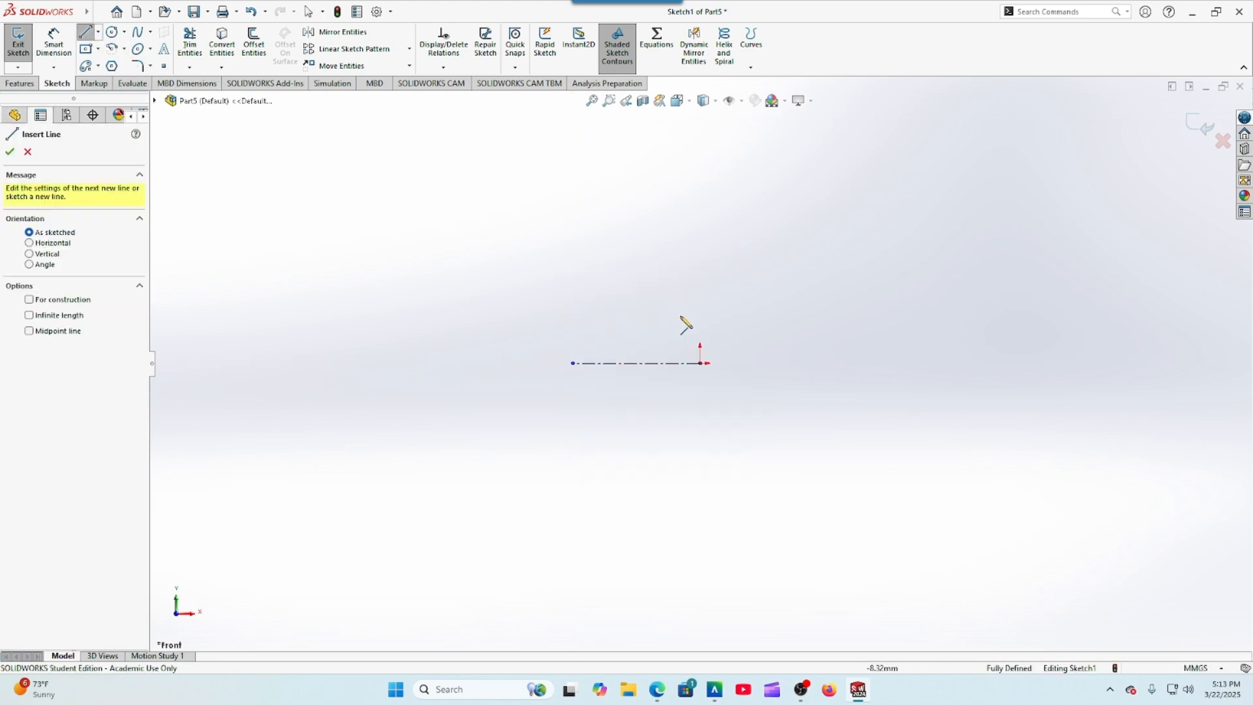
{"action": "left_click", "coordinate": [700, 363]}
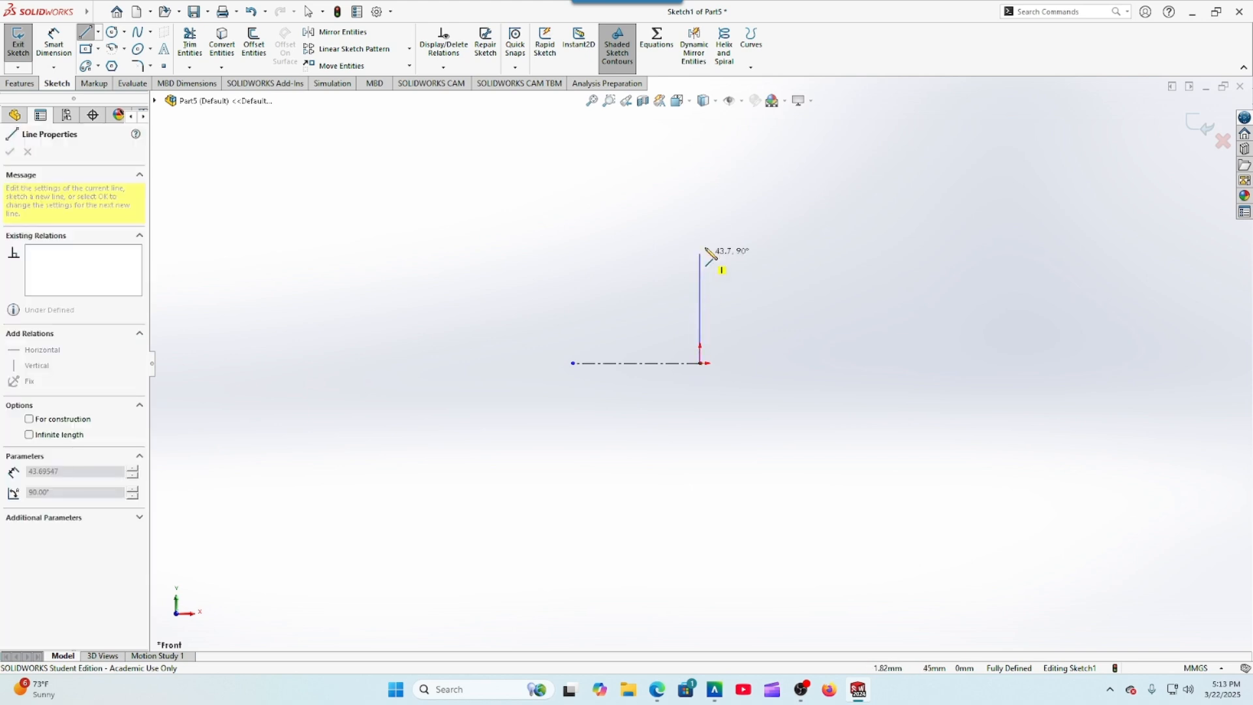
{"action": "scroll", "coordinate": [708, 215], "scroll_direction": "down", "scroll_amount": 4}
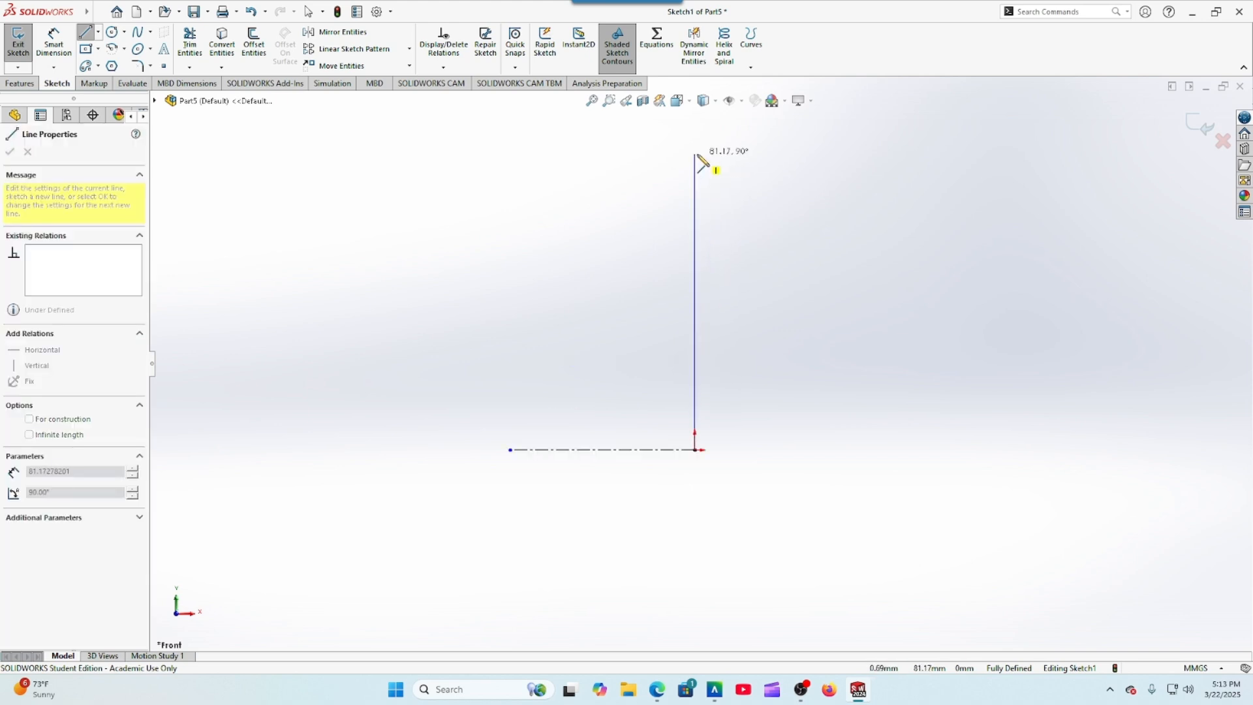
{"action": "left_click", "coordinate": [695, 111]}
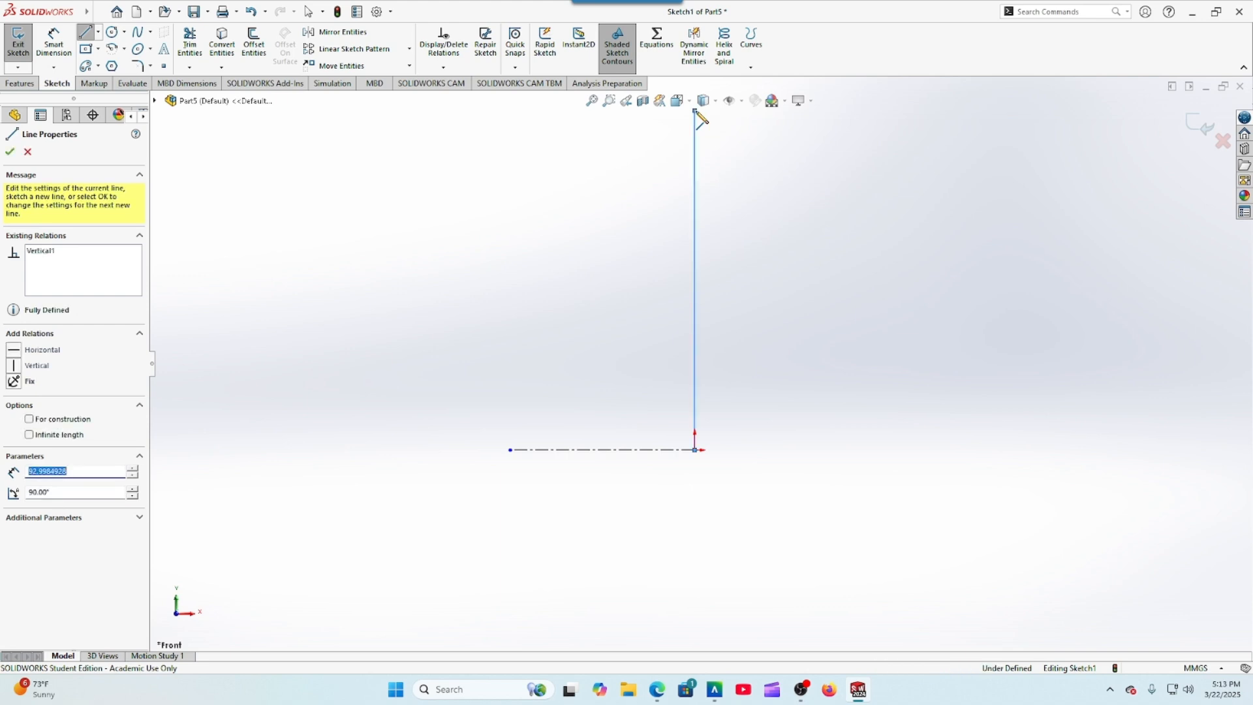
{"action": "right_click", "coordinate": [696, 112]}
{"action": "left_click", "coordinate": [721, 121]}
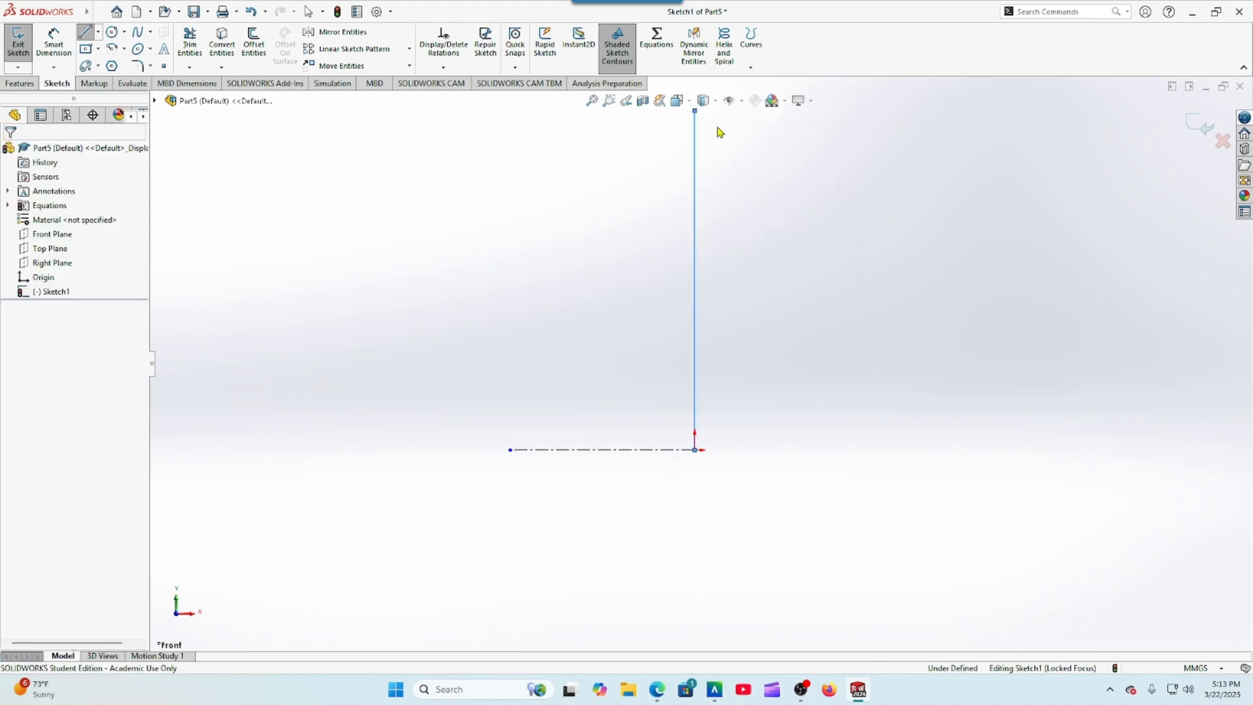
{"action": "left_click", "coordinate": [696, 258]}
{"action": "left_click", "coordinate": [749, 215]}
{"action": "scroll", "coordinate": [713, 315], "scroll_direction": "up", "scroll_amount": 4}
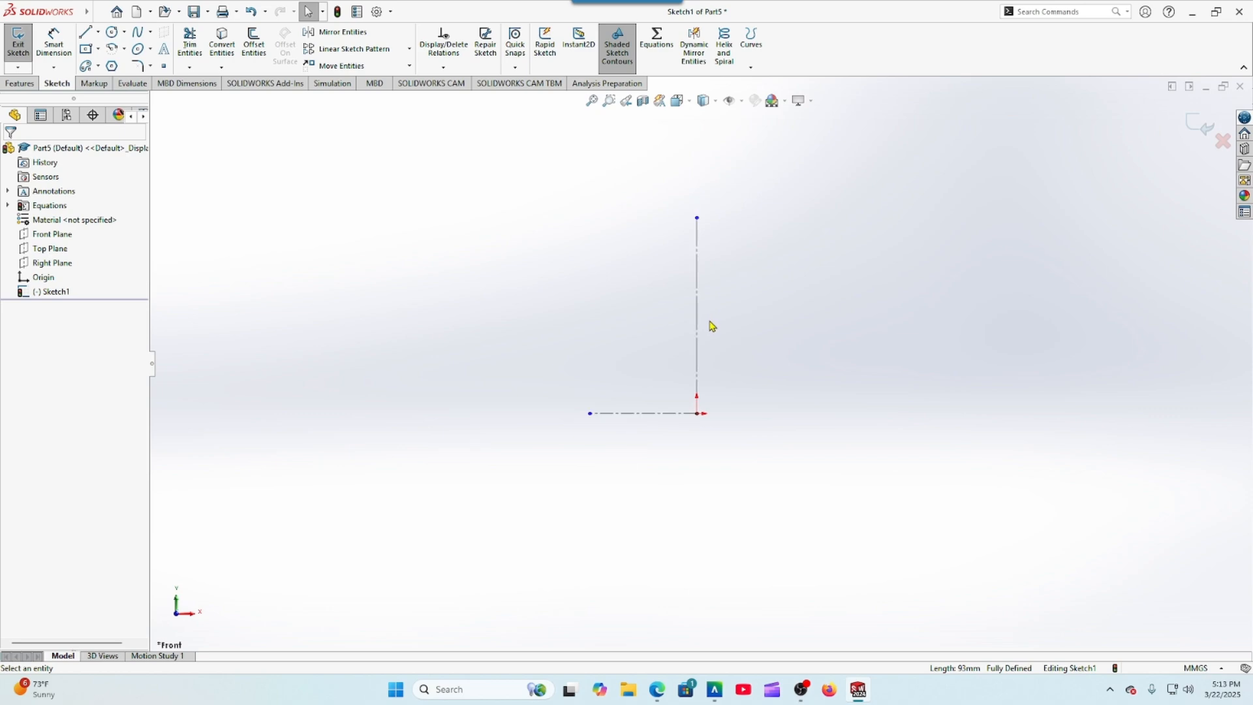
Step: Check the wheel's section view in Edge, return to SOLIDWORKS and dimension the horizontal centerline's length as = "A"
{"action": "scroll", "coordinate": [713, 325], "scroll_direction": "down", "scroll_amount": 2}
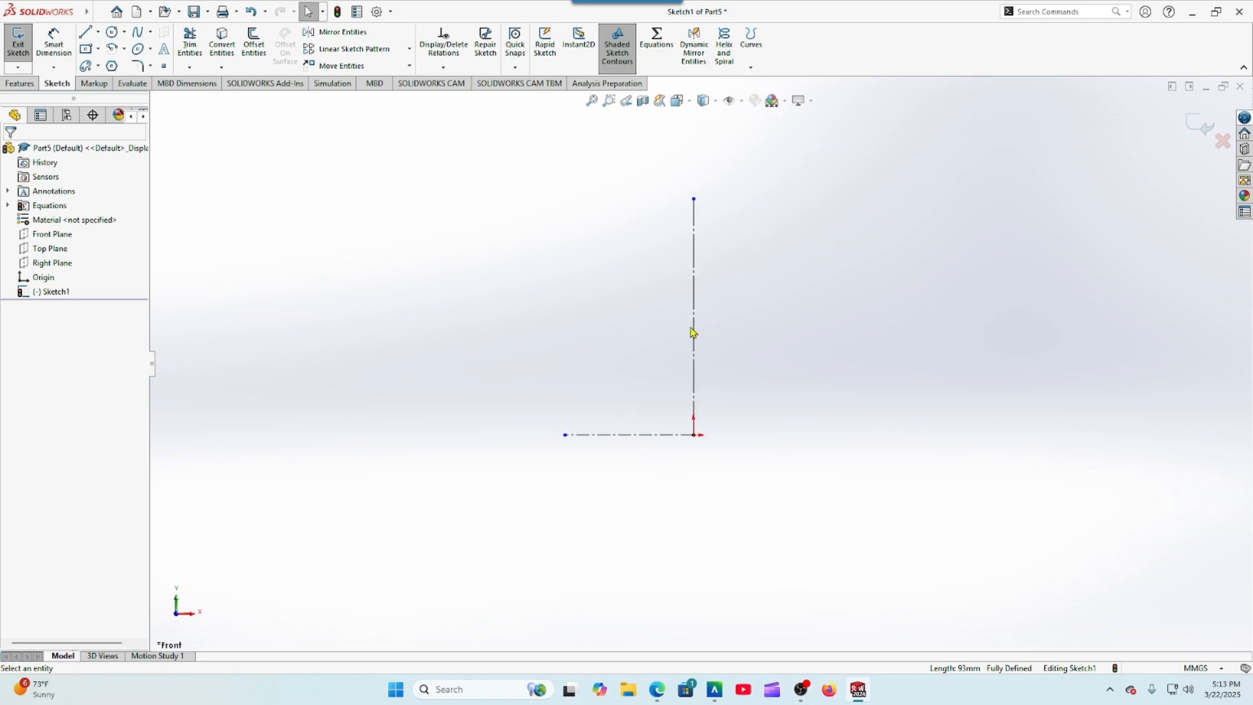
{"action": "left_click", "coordinate": [659, 691]}
{"action": "scroll", "coordinate": [490, 477], "scroll_direction": "up", "scroll_amount": 5}
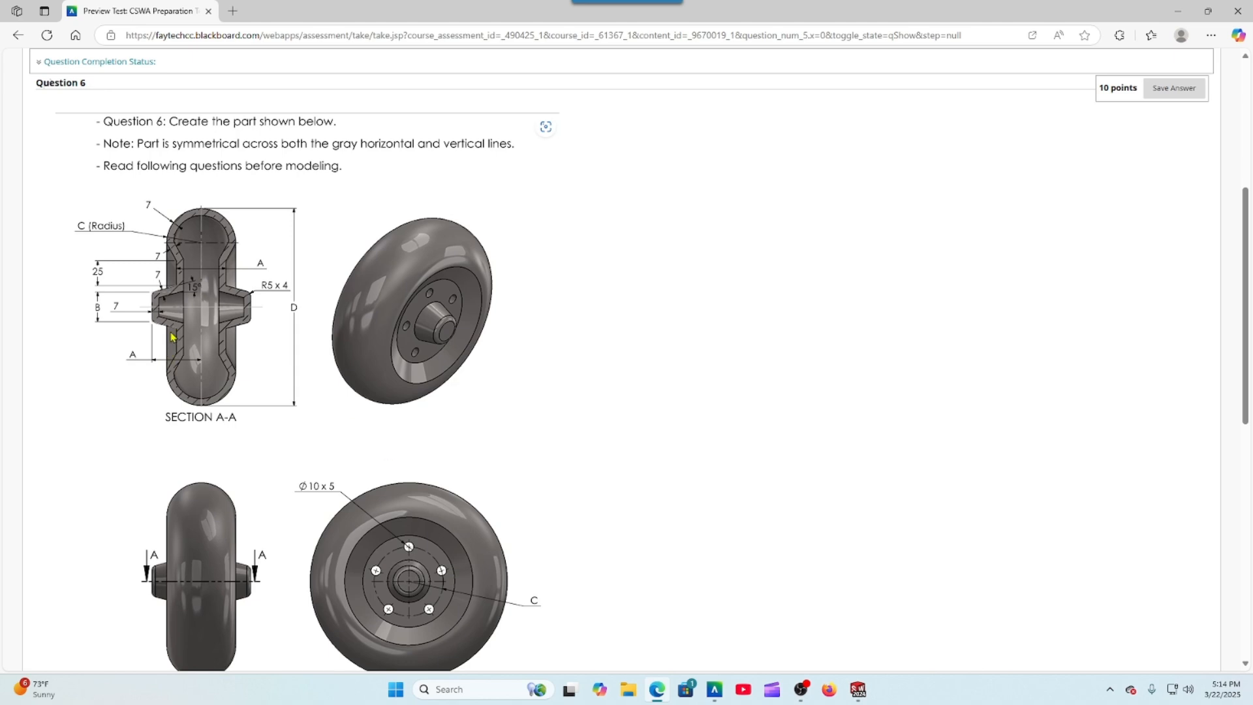
{"action": "left_click", "coordinate": [859, 690]}
{"action": "left_click", "coordinate": [53, 43]}
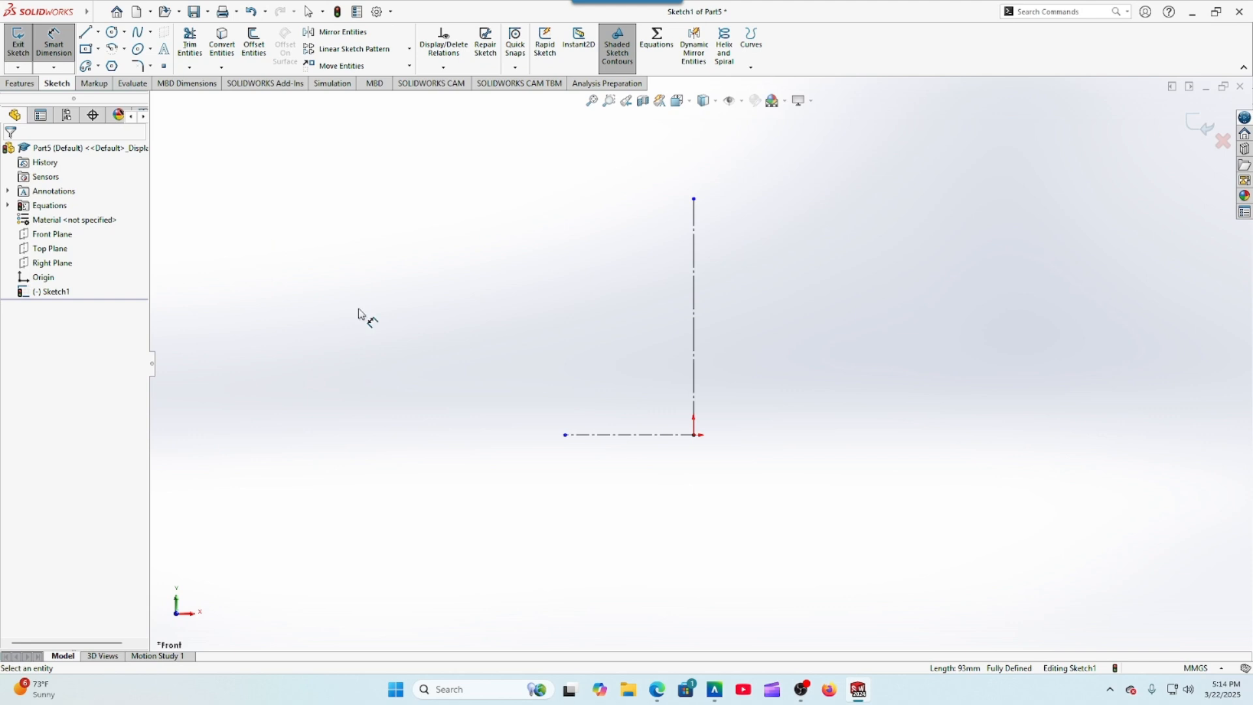
{"action": "left_click", "coordinate": [603, 441]}
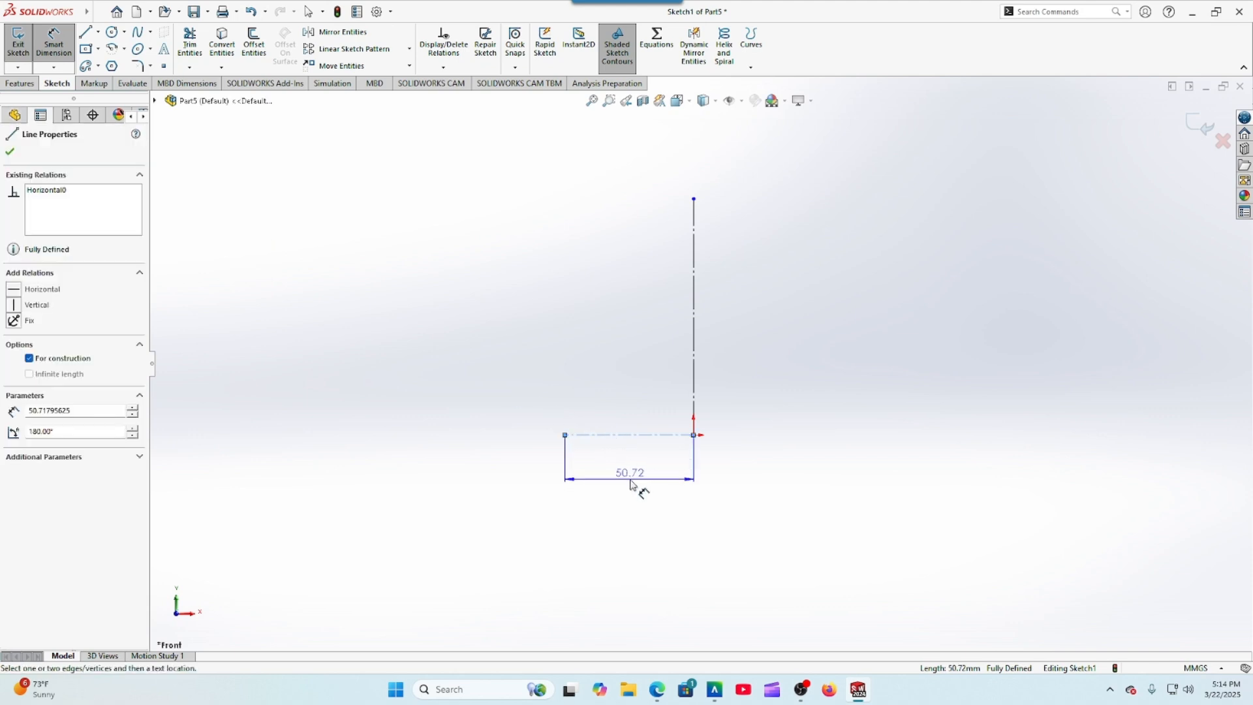
{"action": "left_click", "coordinate": [631, 479]}
{"action": "type", "text": "="}
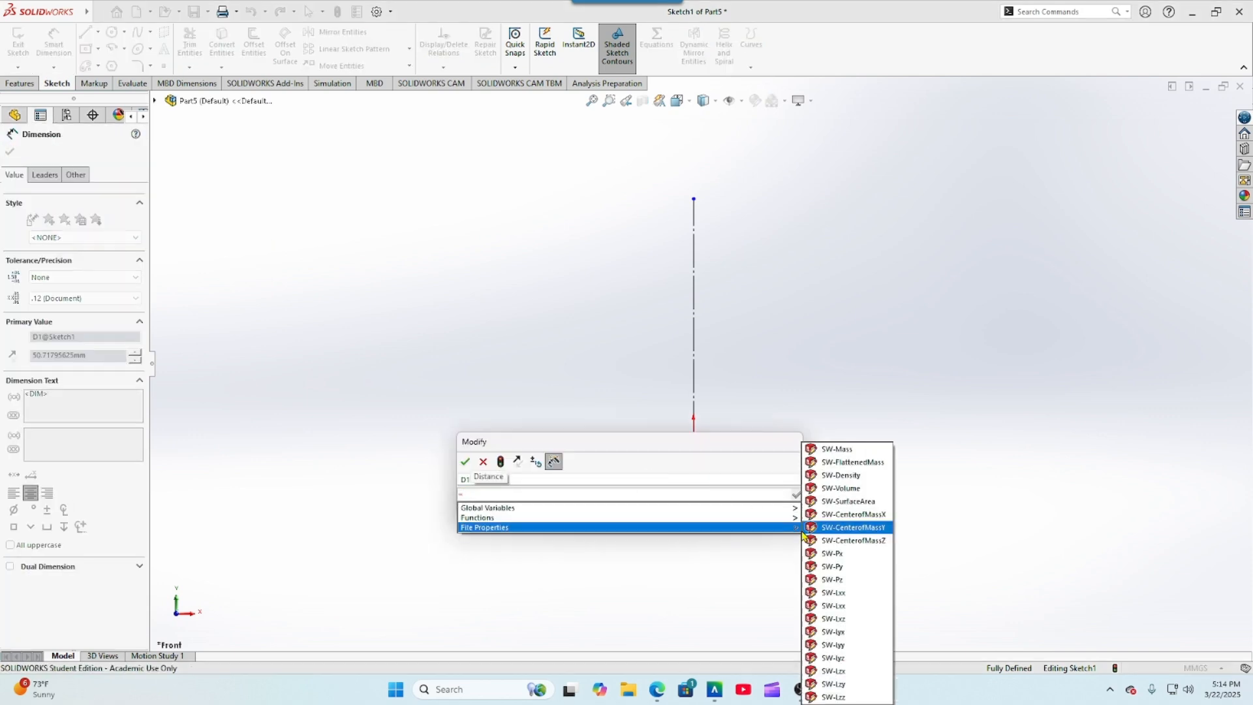
{"action": "left_click", "coordinate": [825, 512]}
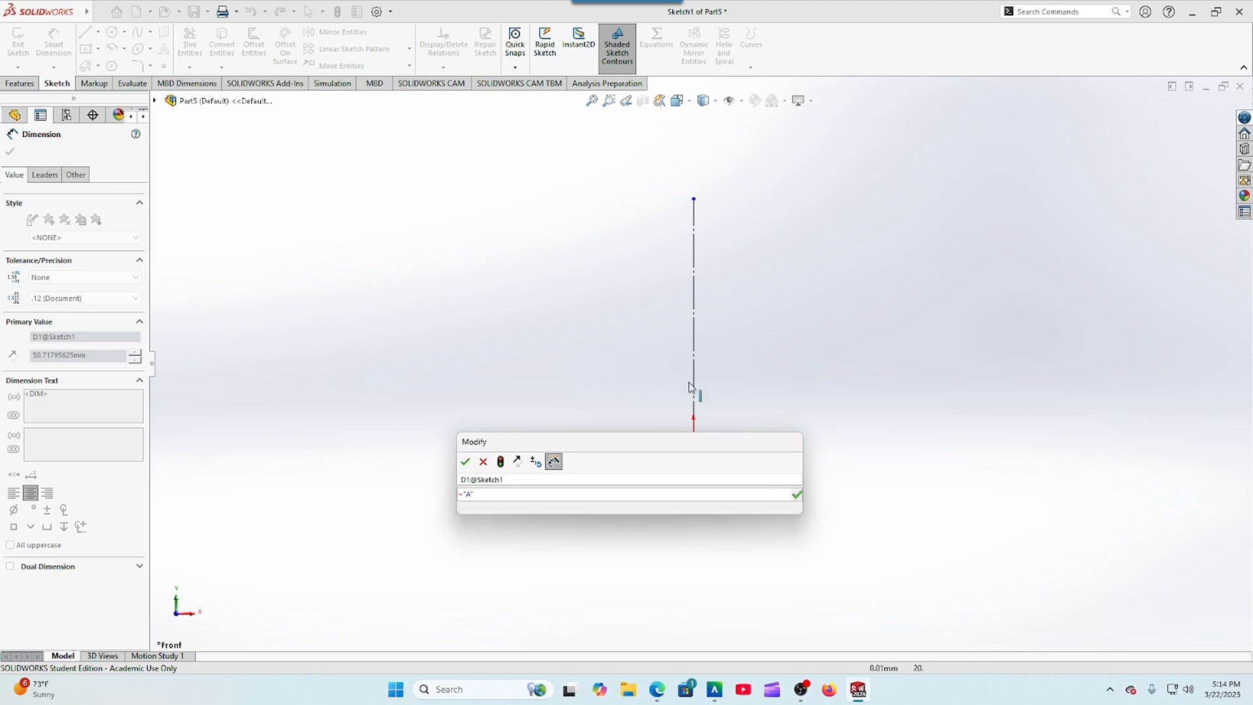
{"action": "left_click", "coordinate": [468, 462]}
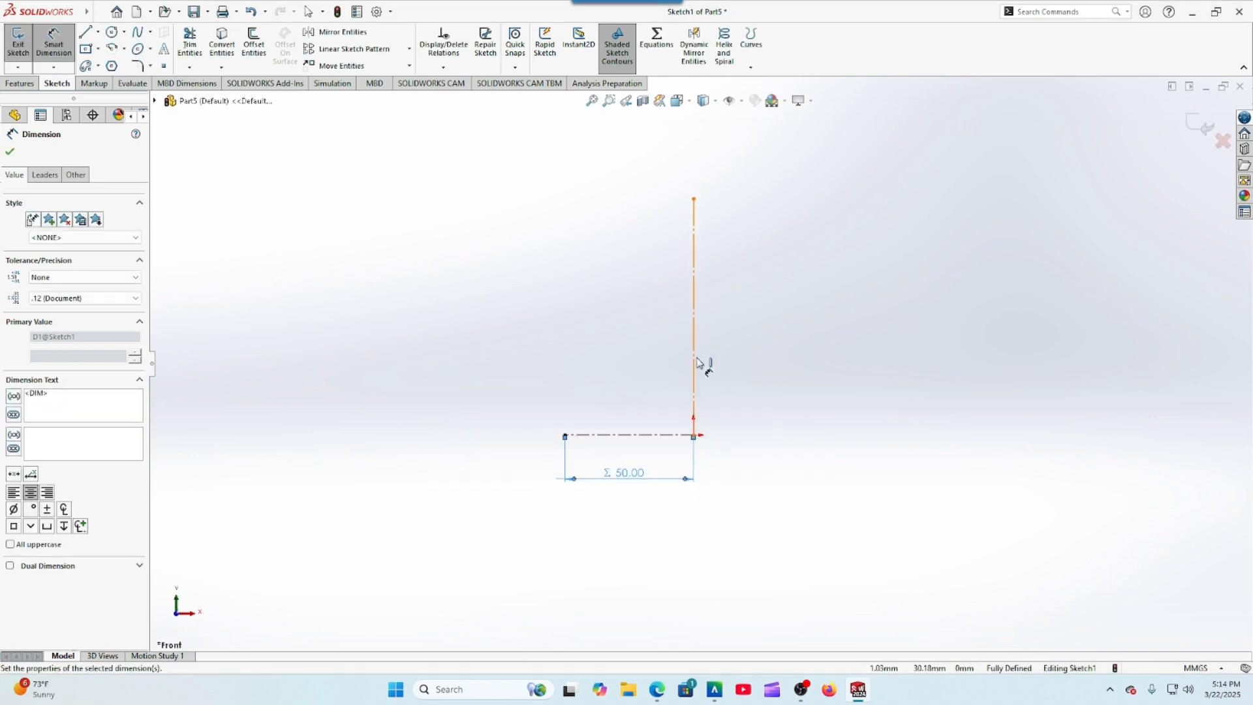
Step: Dimension the vertical construction line's length as = "D"/2 and finish dimensioning
{"action": "left_click", "coordinate": [695, 363]}
{"action": "left_click", "coordinate": [789, 321]}
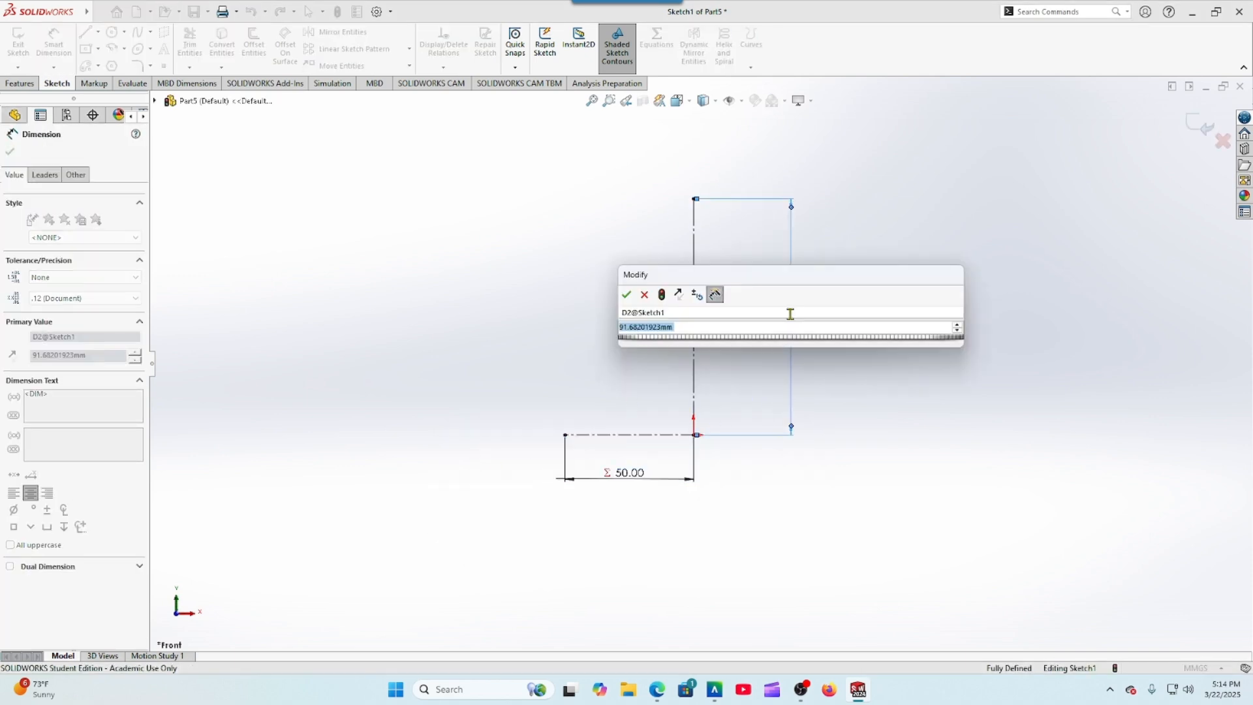
{"action": "type", "text": "="}
{"action": "mouse_move", "coordinate": [864, 347]}
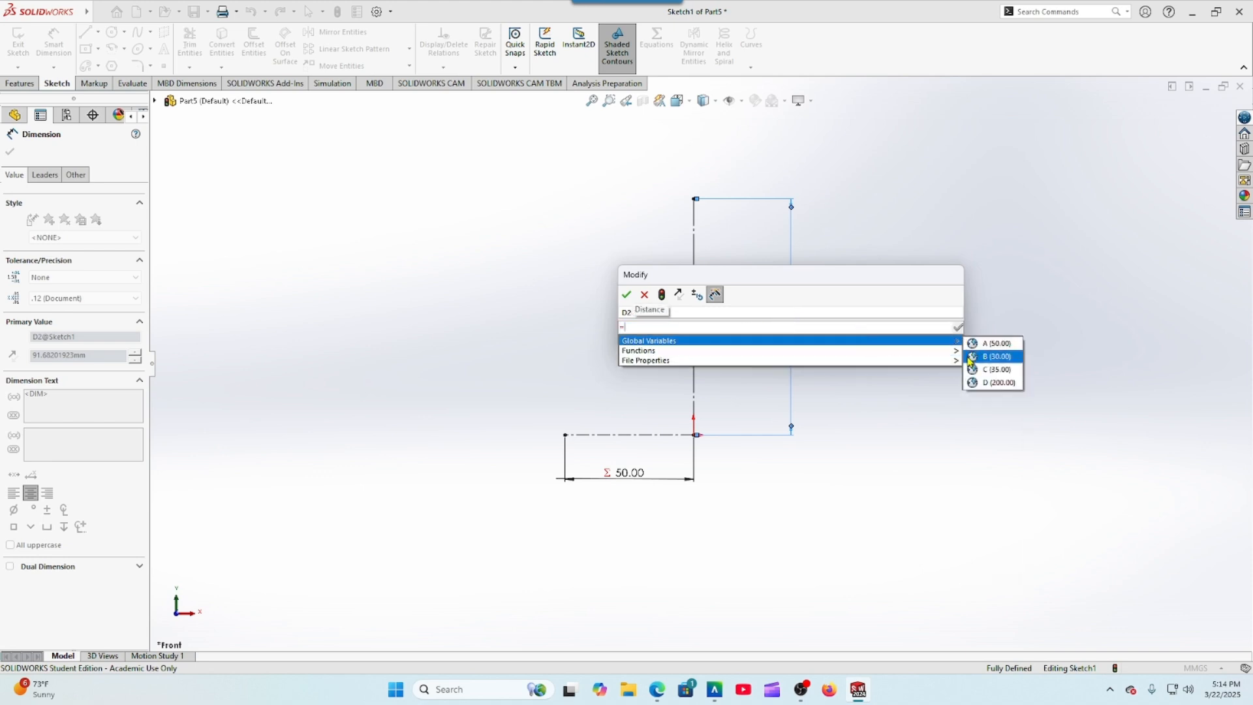
{"action": "left_click", "coordinate": [979, 382]}
{"action": "type", "text": "/2"}
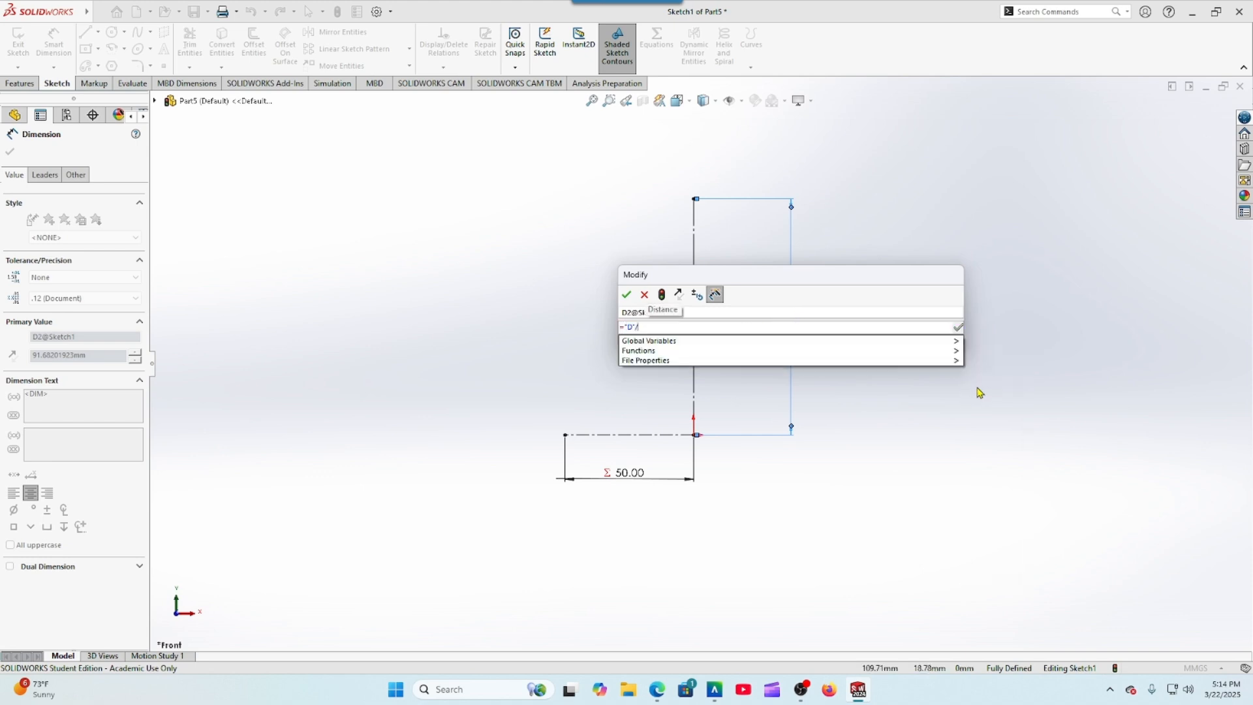
{"action": "left_click", "coordinate": [626, 294]}
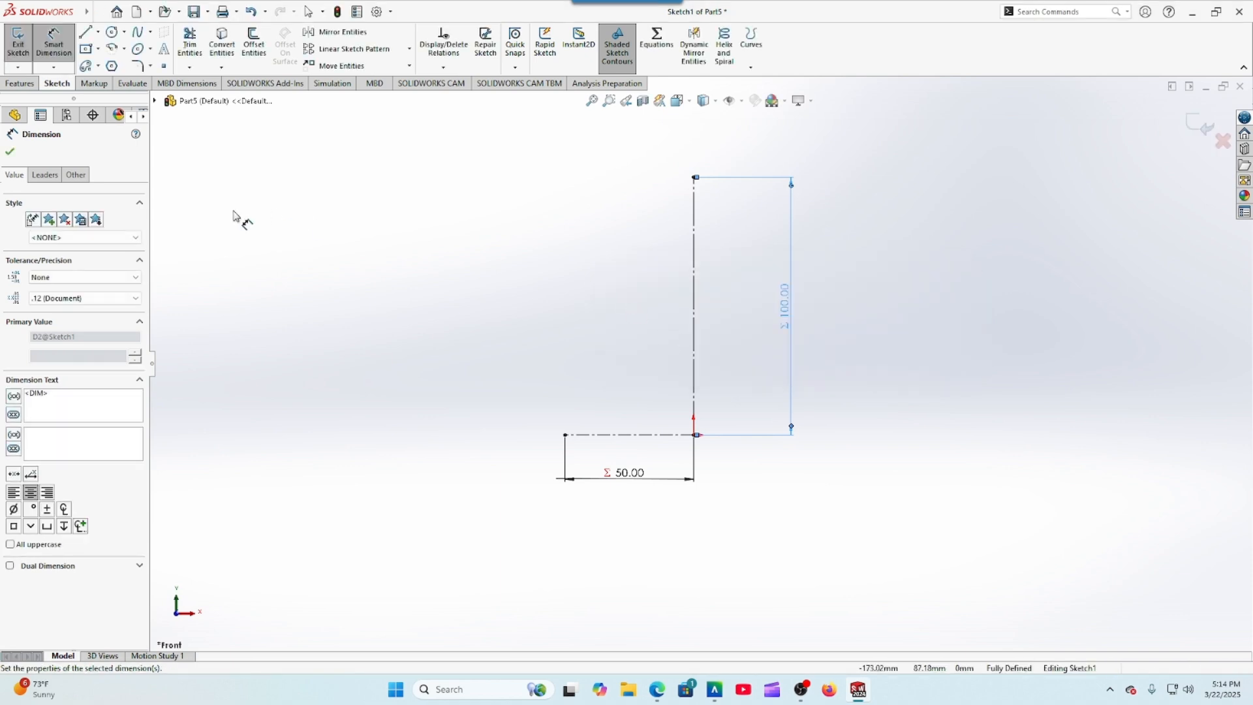
{"action": "left_click", "coordinate": [10, 150]}
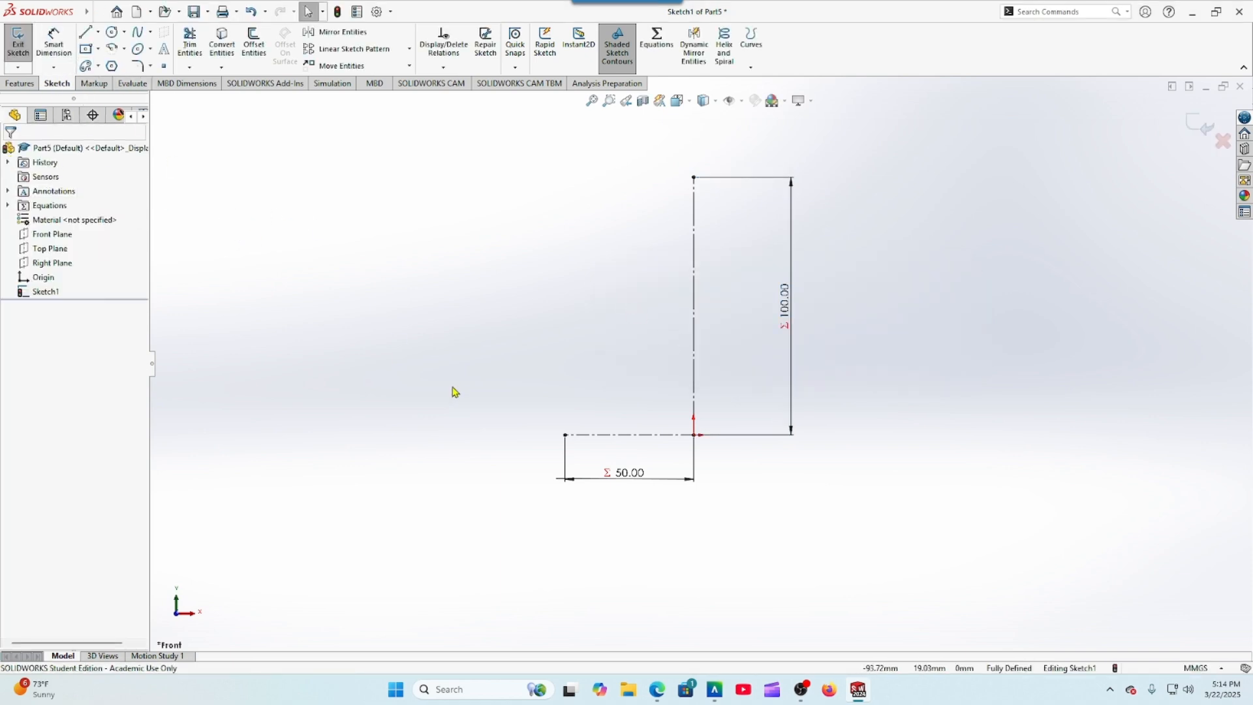
Step: Check the drawing in Edge, return to SOLIDWORKS and sketch lines from the centerline's left end: about 16 mm up, sloping right, about 25 mm up
{"action": "left_click", "coordinate": [657, 694]}
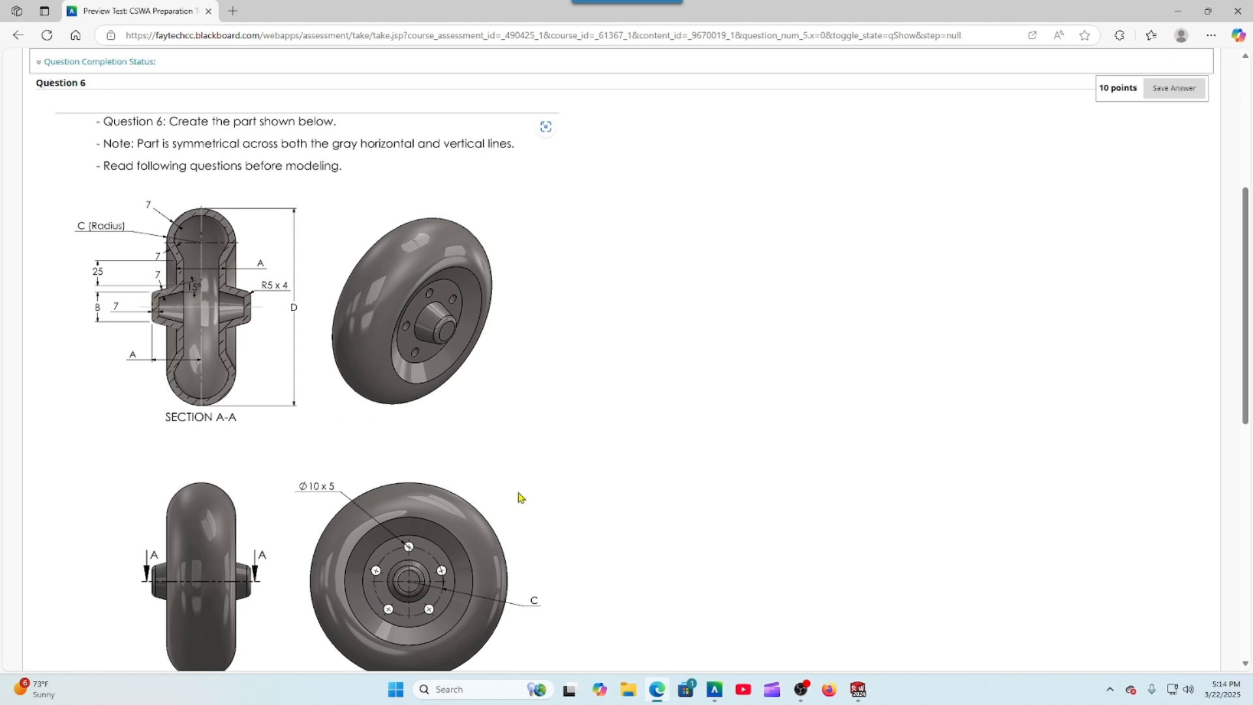
{"action": "left_click", "coordinate": [859, 689]}
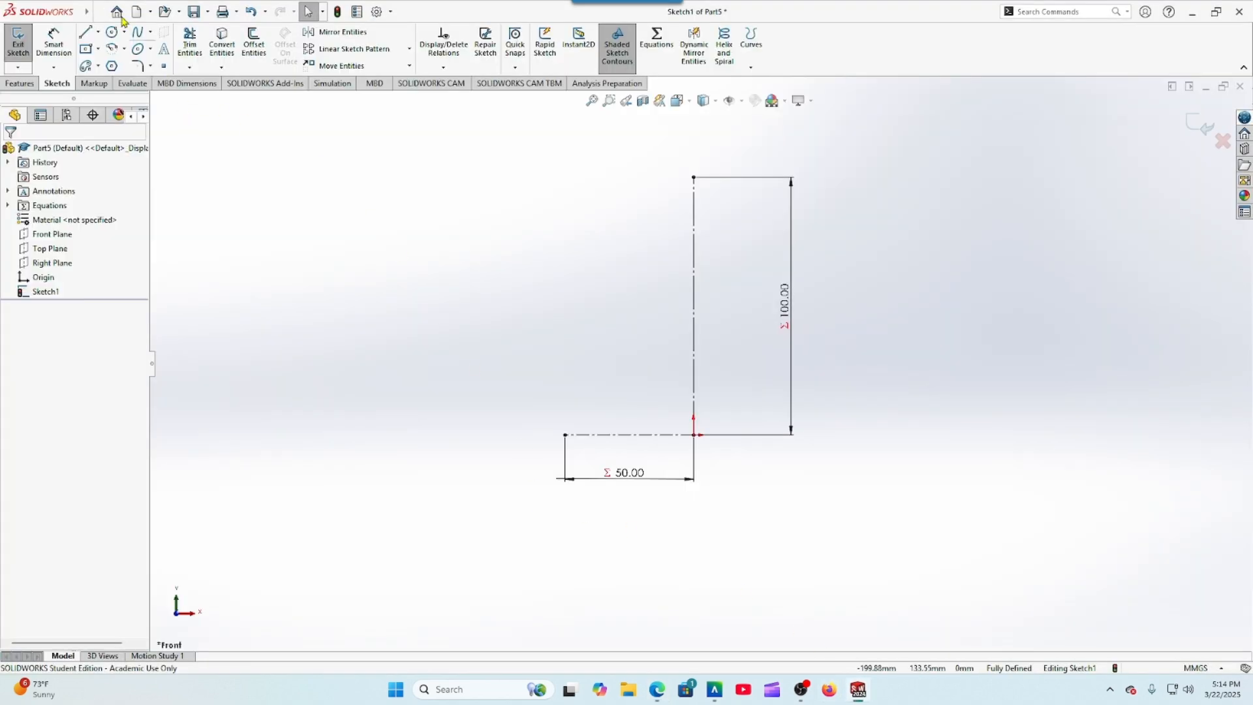
{"action": "left_click", "coordinate": [86, 32]}
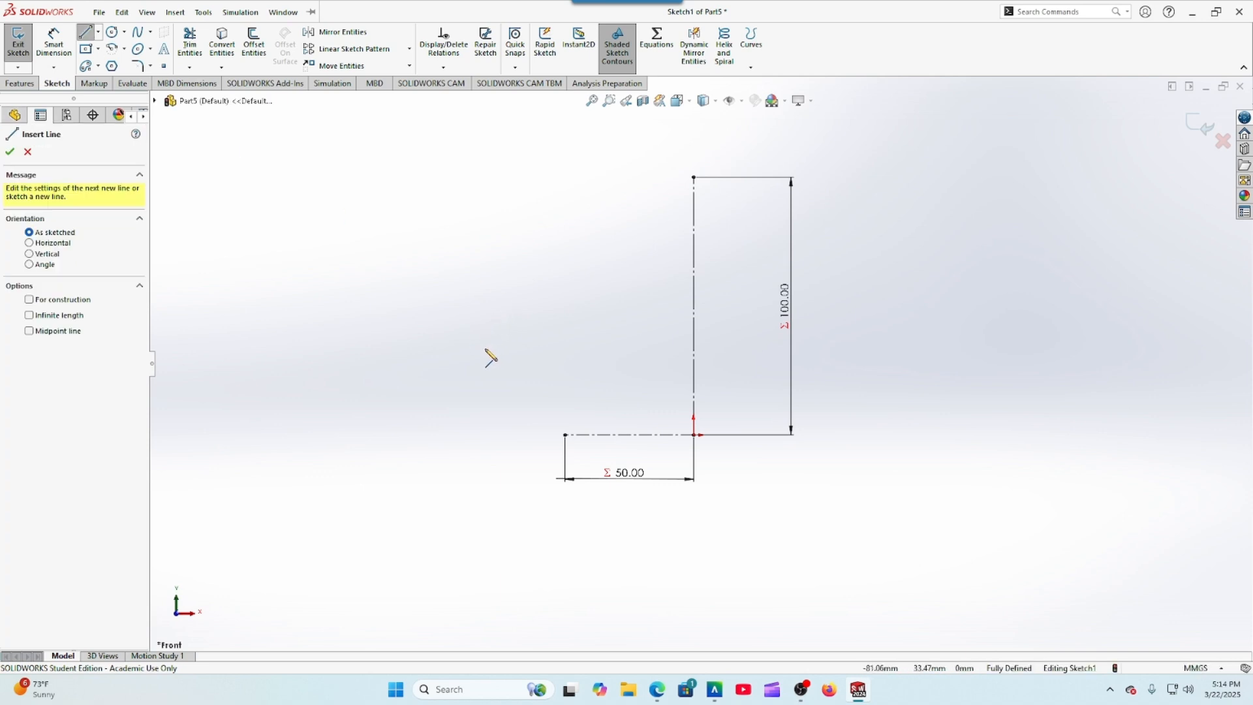
{"action": "left_click", "coordinate": [566, 434]}
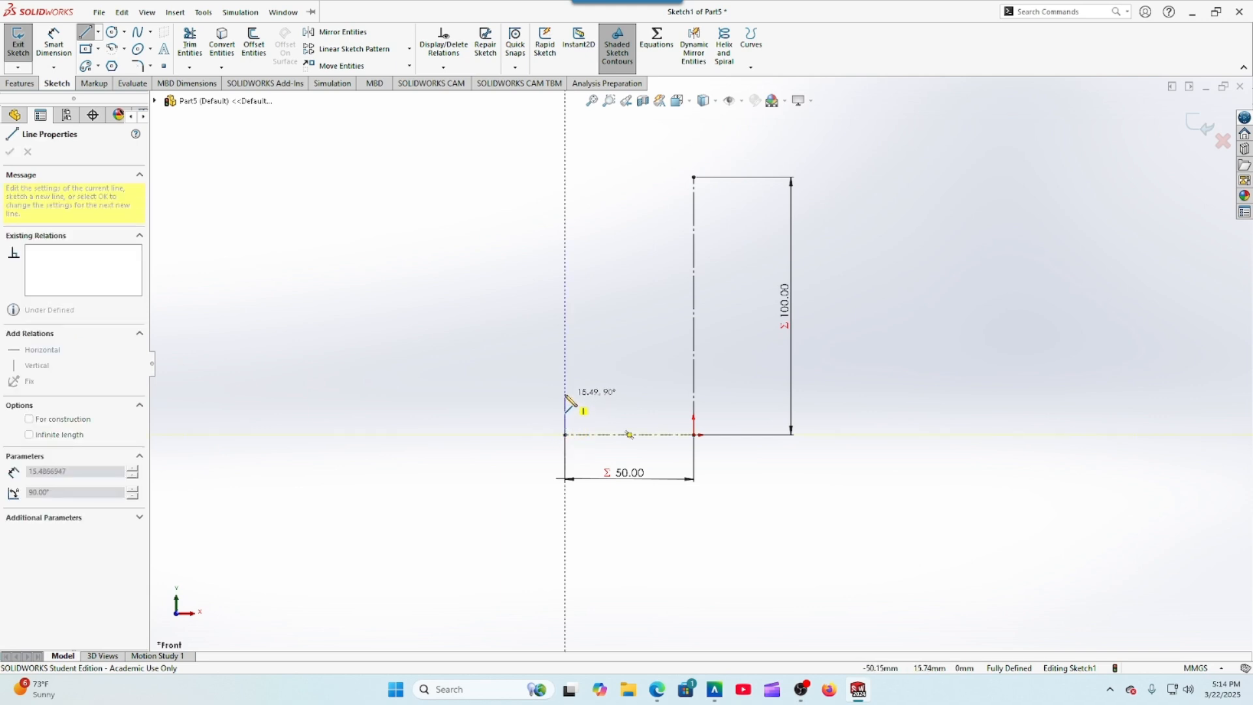
{"action": "left_click", "coordinate": [566, 395]}
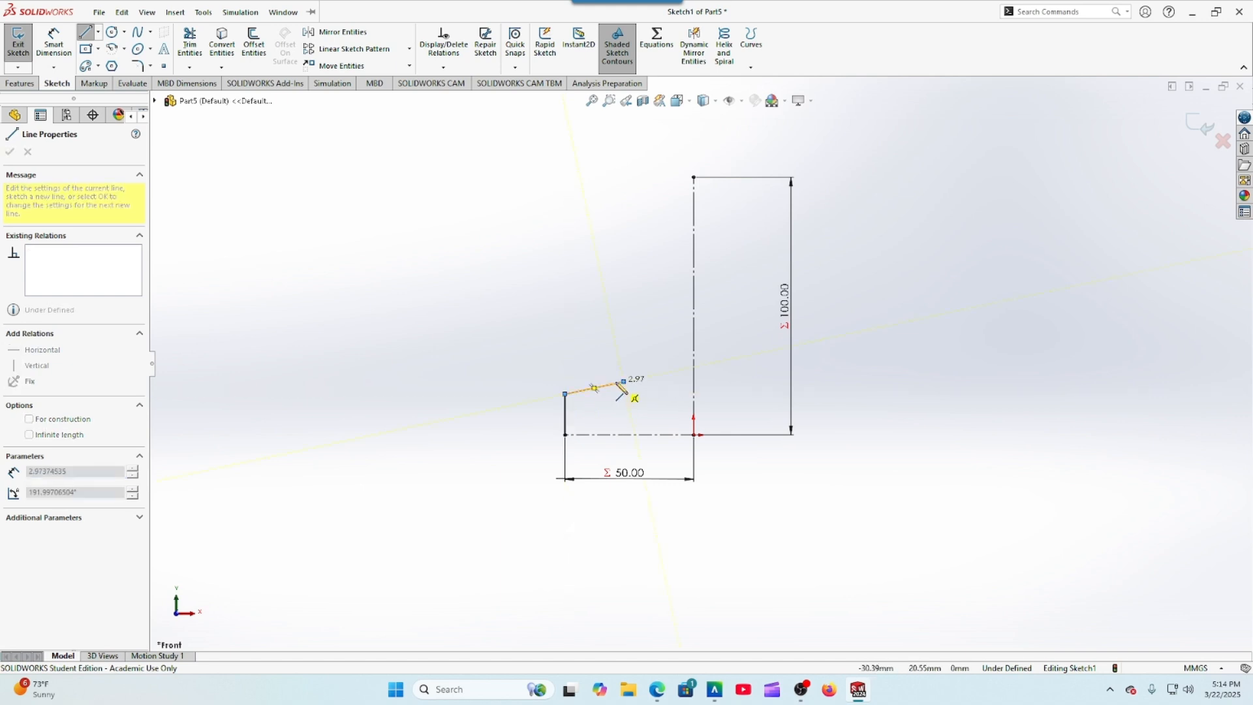
{"action": "left_click", "coordinate": [623, 382]}
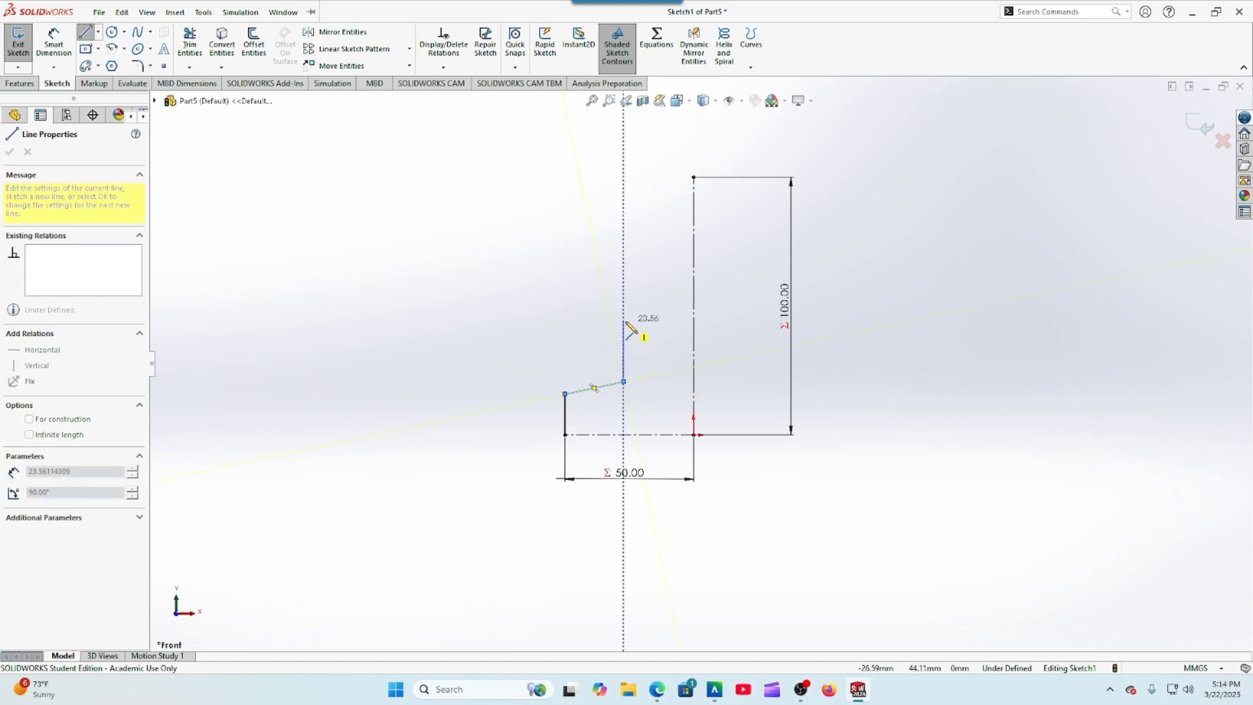
{"action": "left_click", "coordinate": [624, 317]}
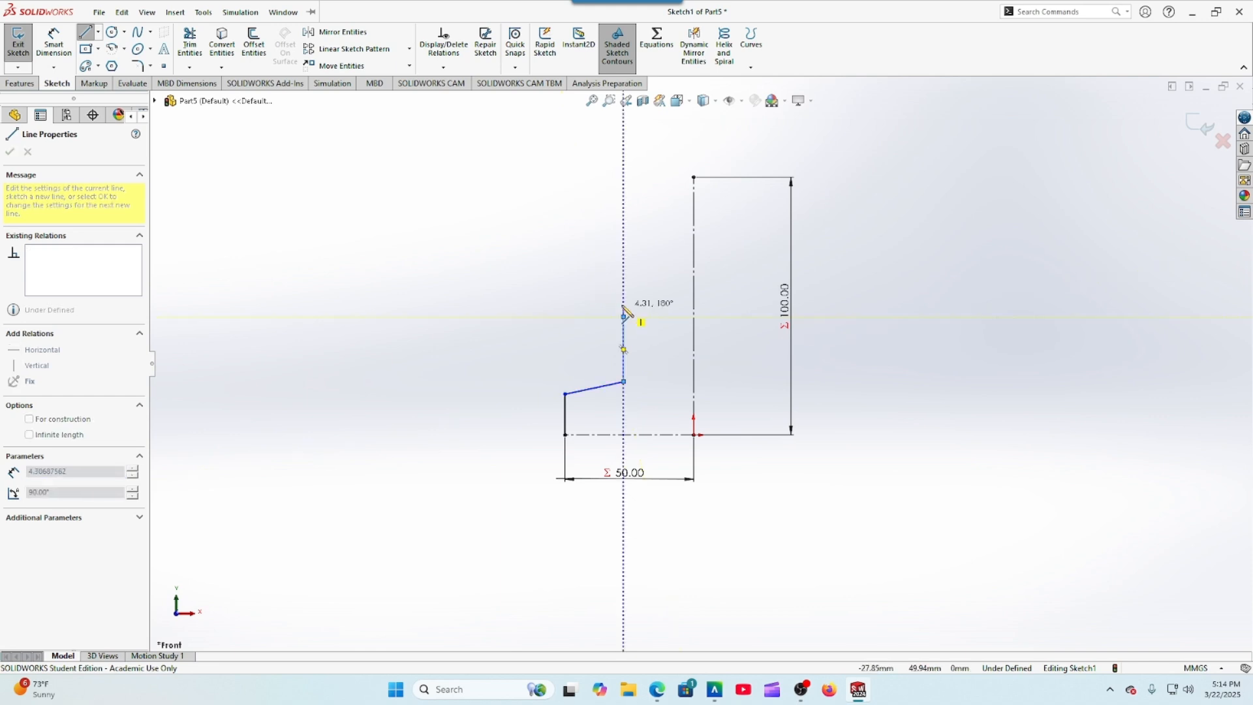
Step: Continue the profile with a line sloping up and left, then a tangent arc ending at the vertical centerline's upper endpoint
{"action": "left_click", "coordinate": [603, 257]}
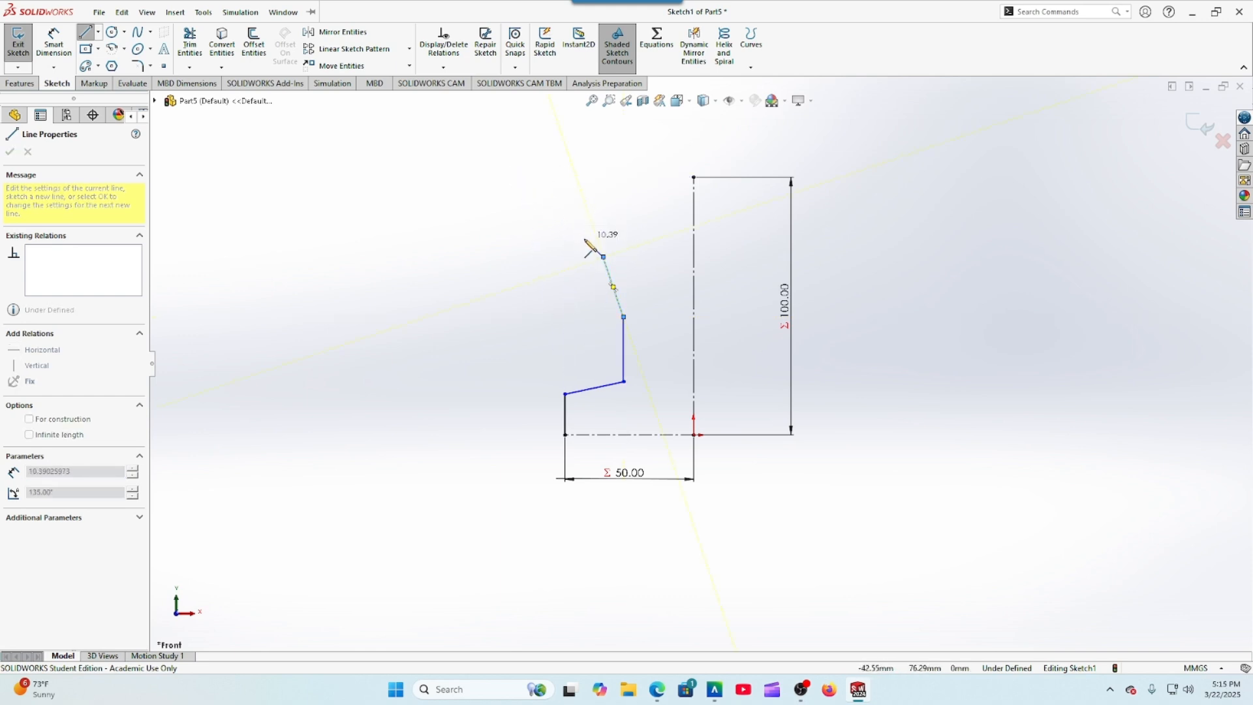
{"action": "left_click", "coordinate": [694, 177]}
{"action": "right_click", "coordinate": [697, 182]}
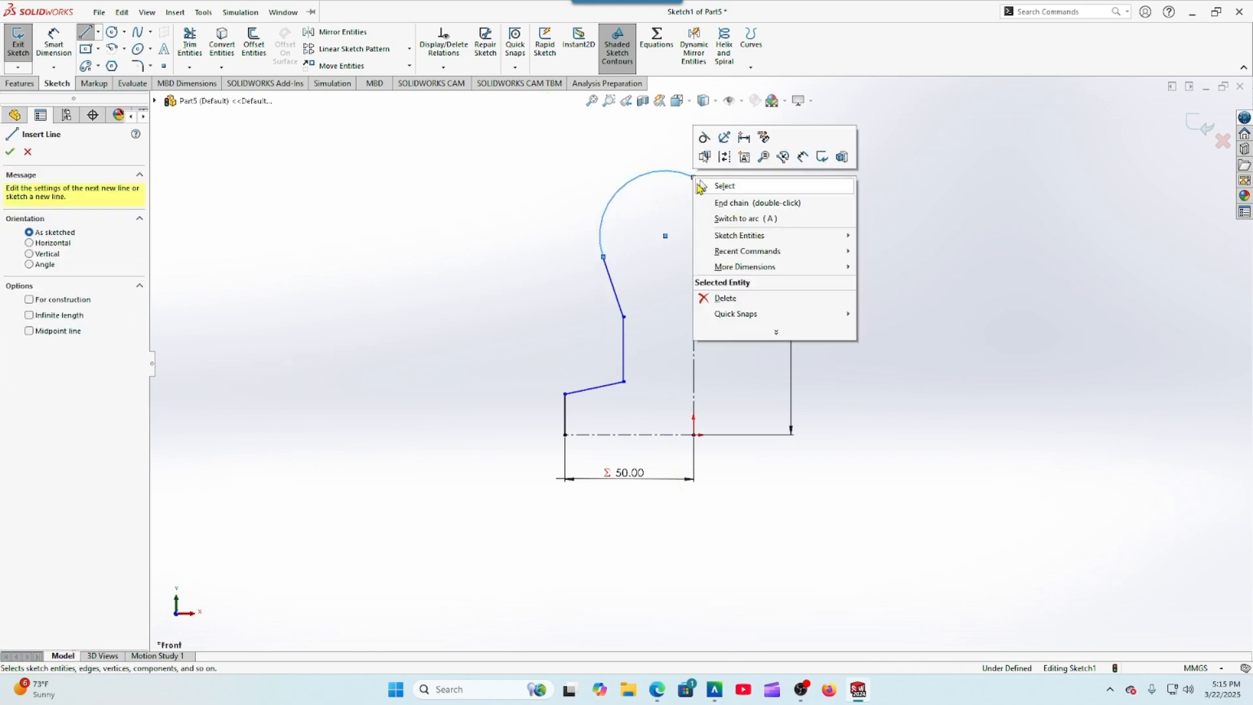
{"action": "left_click", "coordinate": [720, 187]}
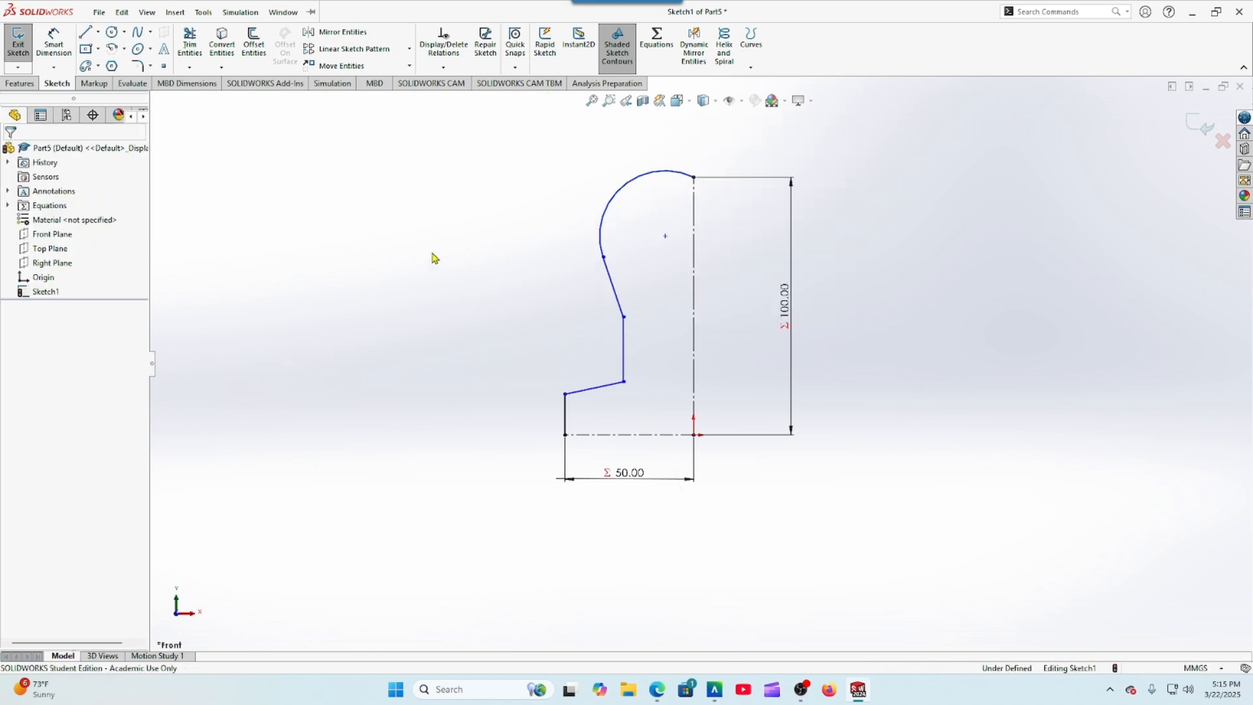
Step: Dimension the short vertical line at the profile's left end as = "B"/2
{"action": "left_click", "coordinate": [55, 43]}
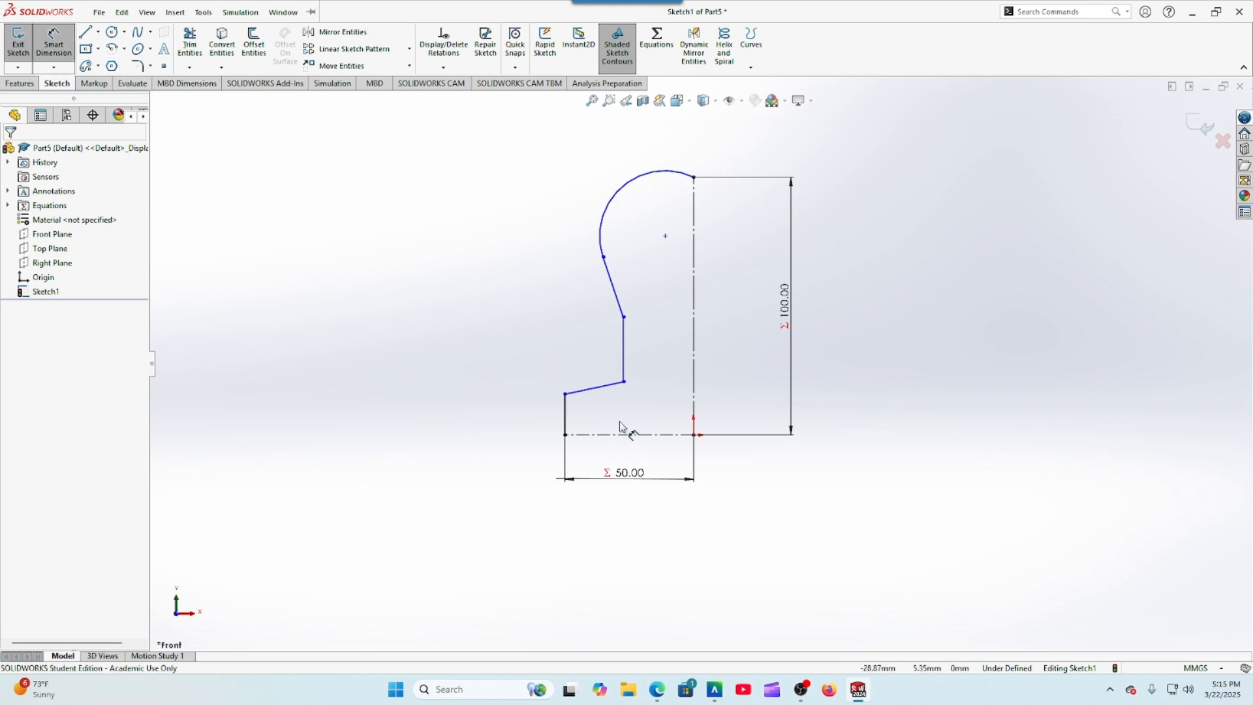
{"action": "left_click", "coordinate": [565, 424]}
{"action": "left_click", "coordinate": [522, 421]}
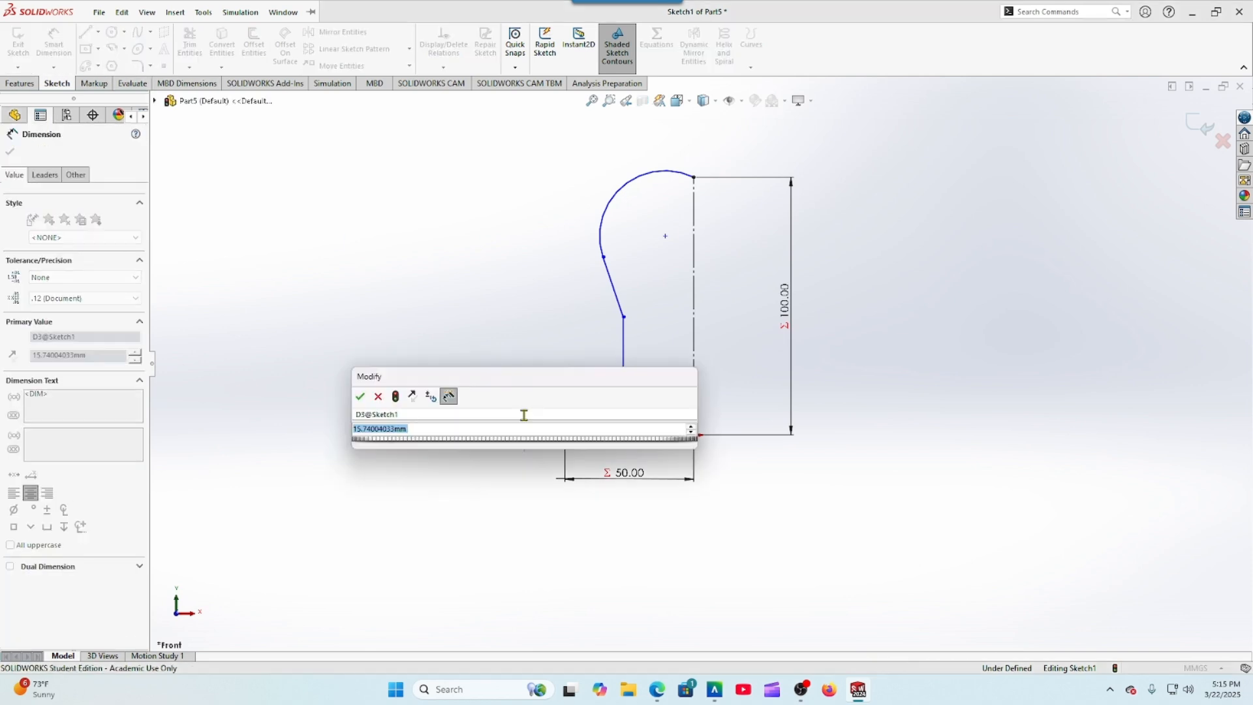
{"action": "type", "text": "="}
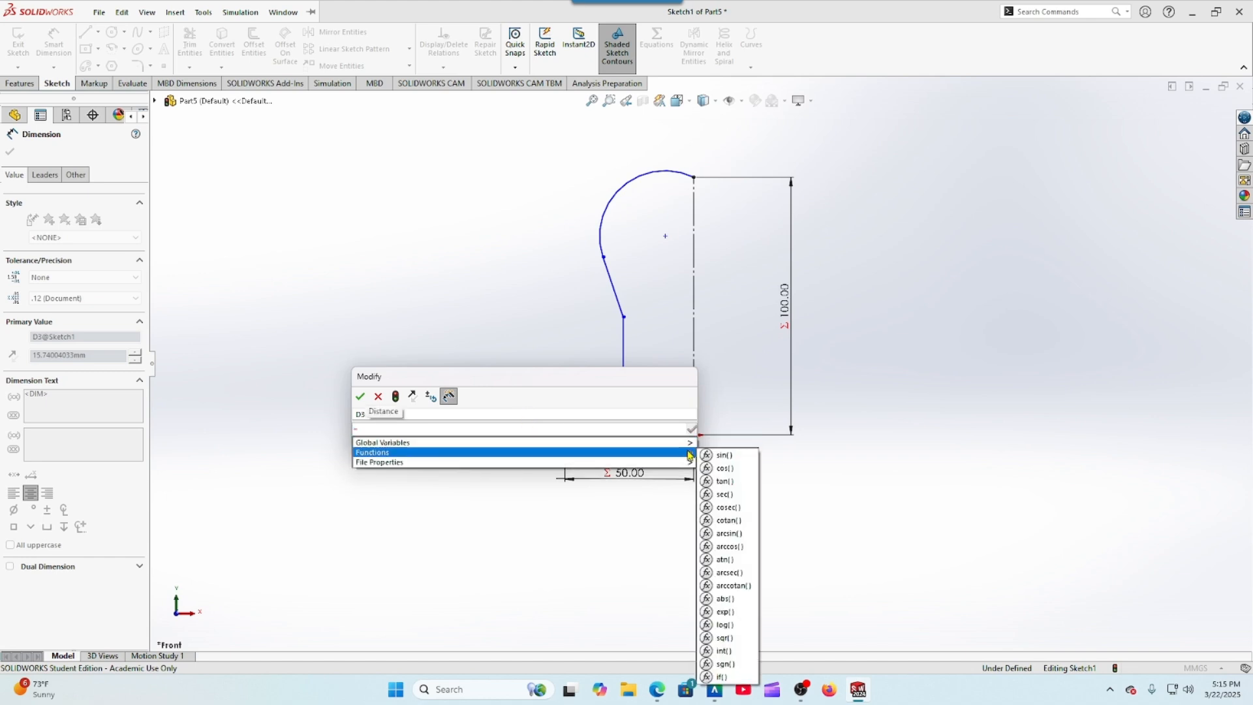
{"action": "left_click", "coordinate": [718, 458]}
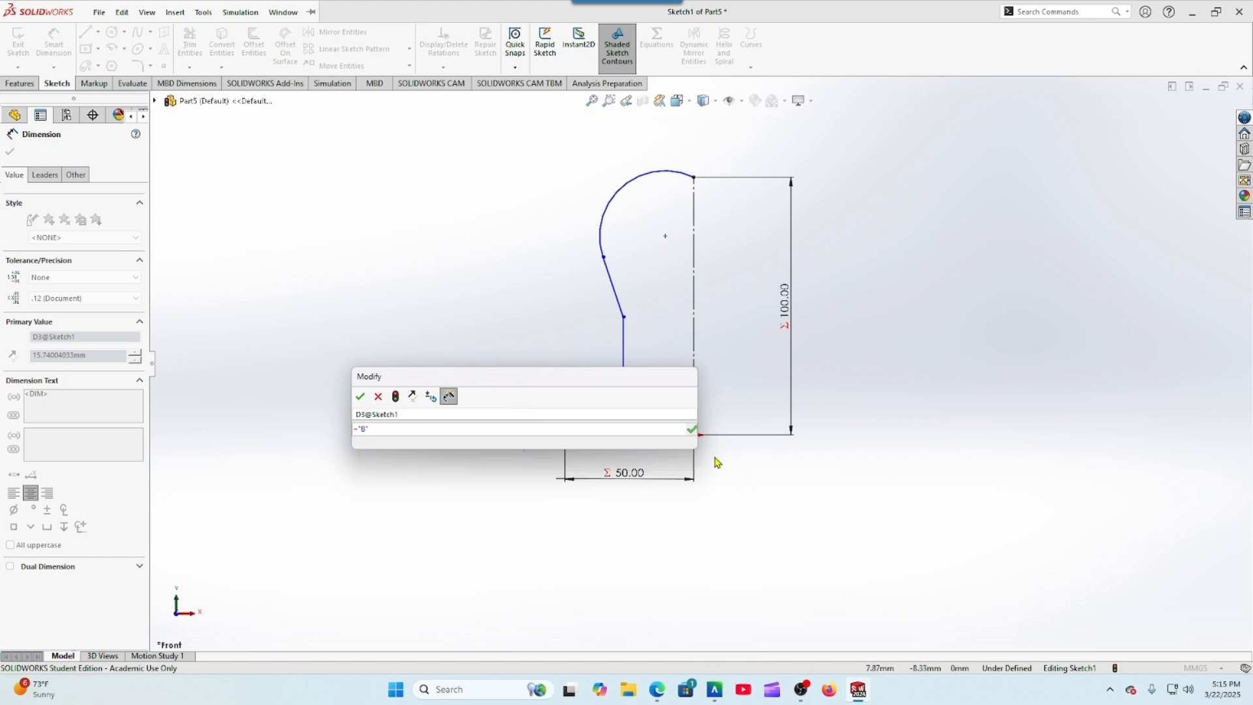
{"action": "type", "text": "/2"}
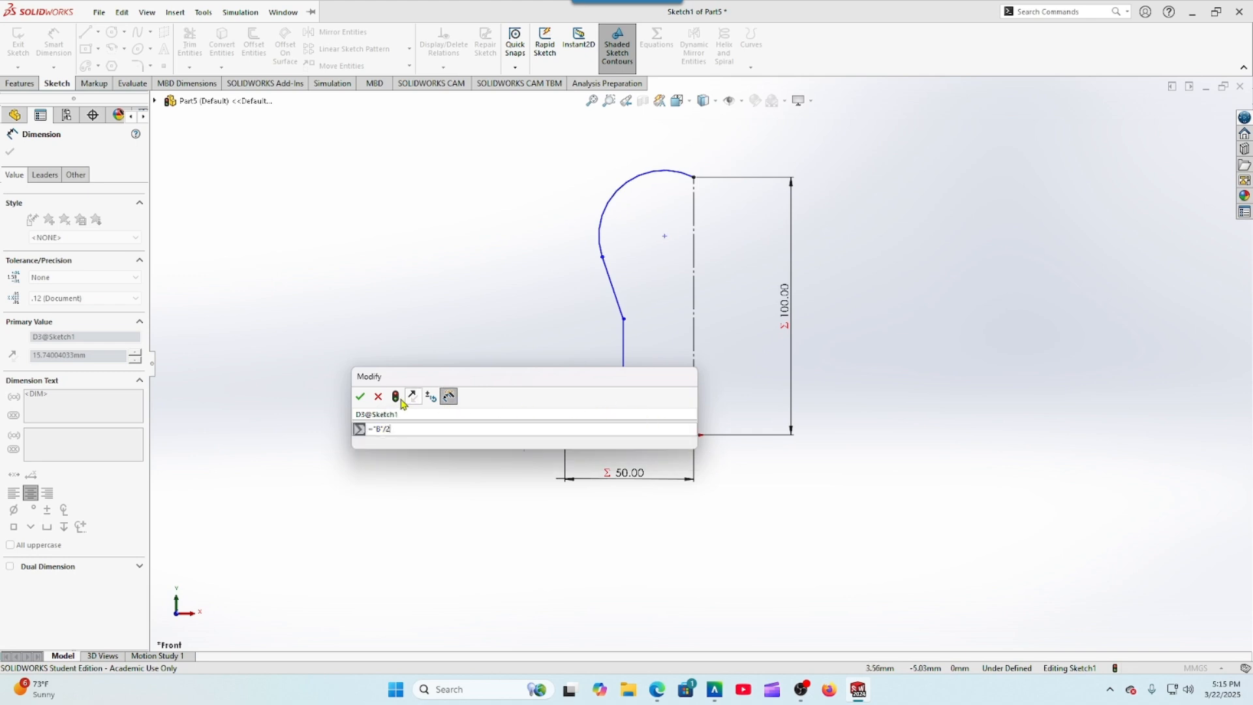
{"action": "left_click", "coordinate": [359, 397]}
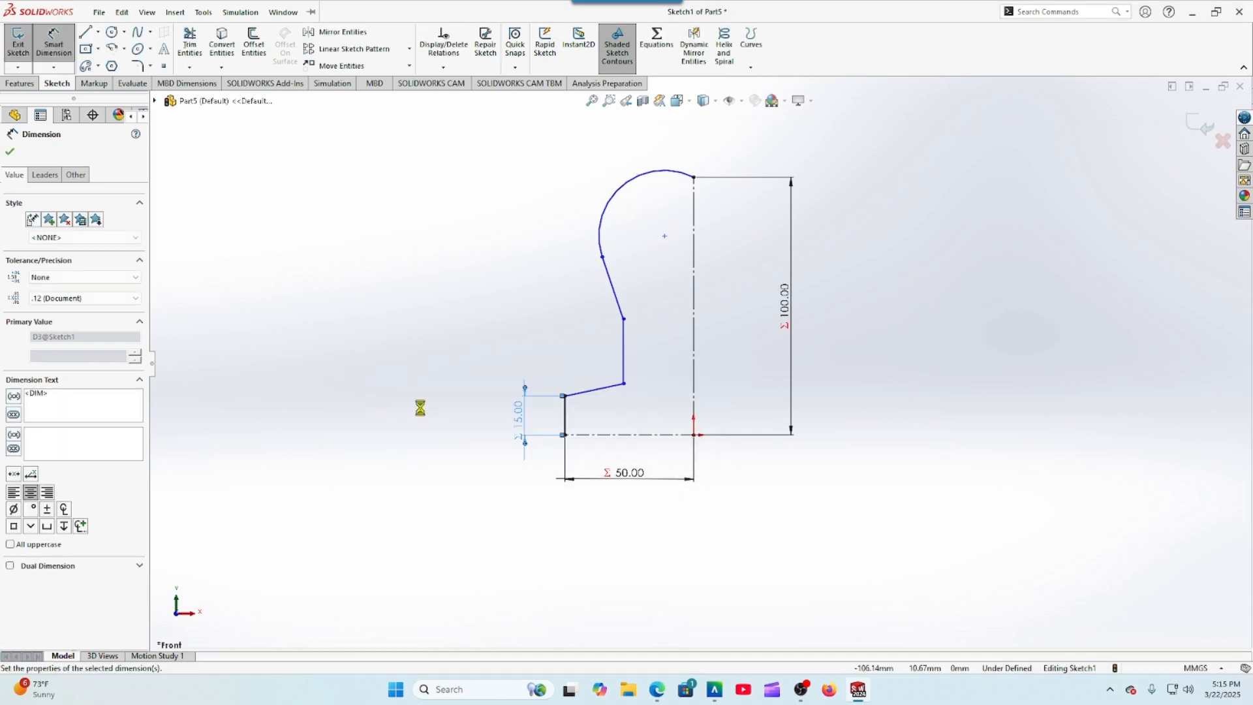
Step: Dimension the angle between the sloped hub line and the horizontal as 15 degrees
{"action": "left_click", "coordinate": [566, 396]}
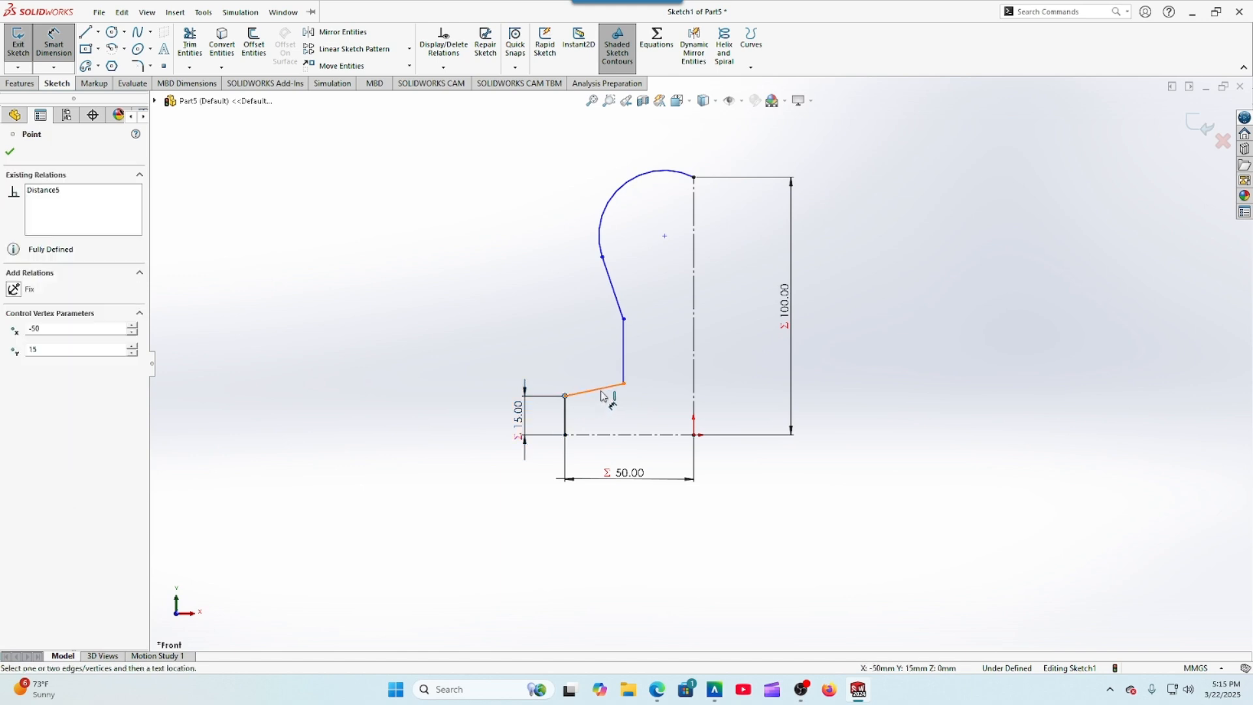
{"action": "left_click", "coordinate": [599, 390]}
{"action": "left_click", "coordinate": [590, 396]}
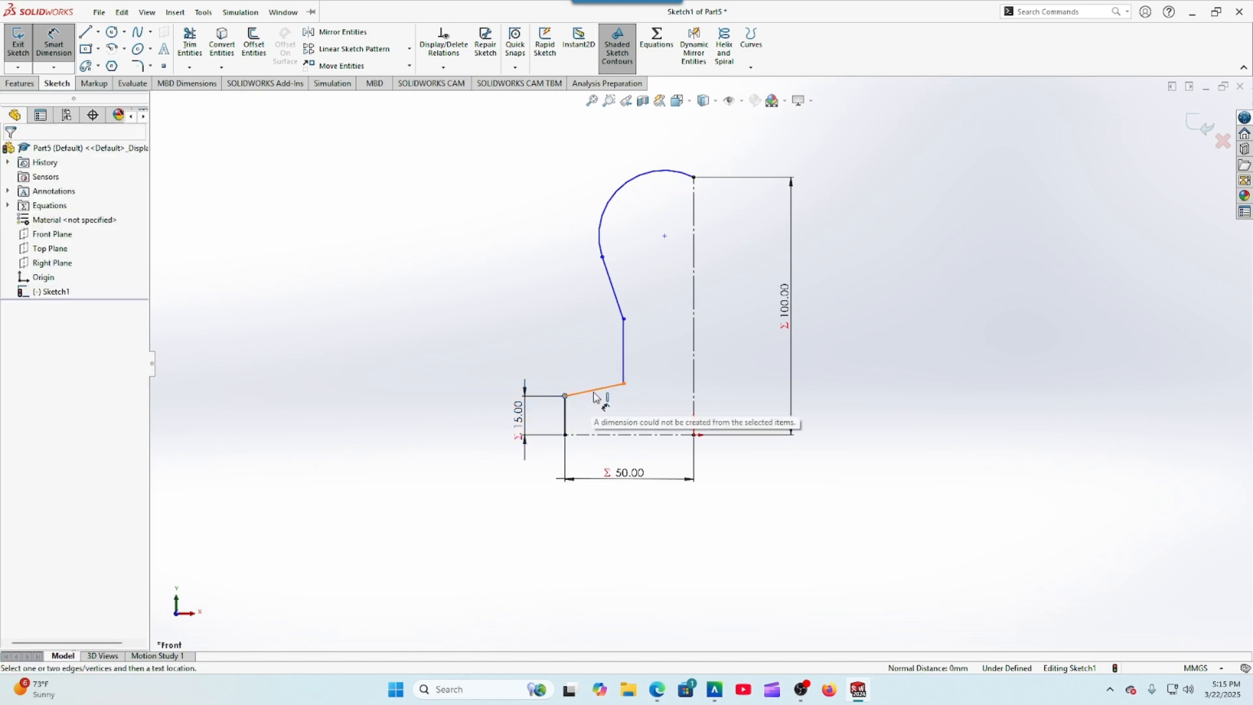
{"action": "left_click", "coordinate": [593, 397]}
{"action": "left_click", "coordinate": [594, 397]}
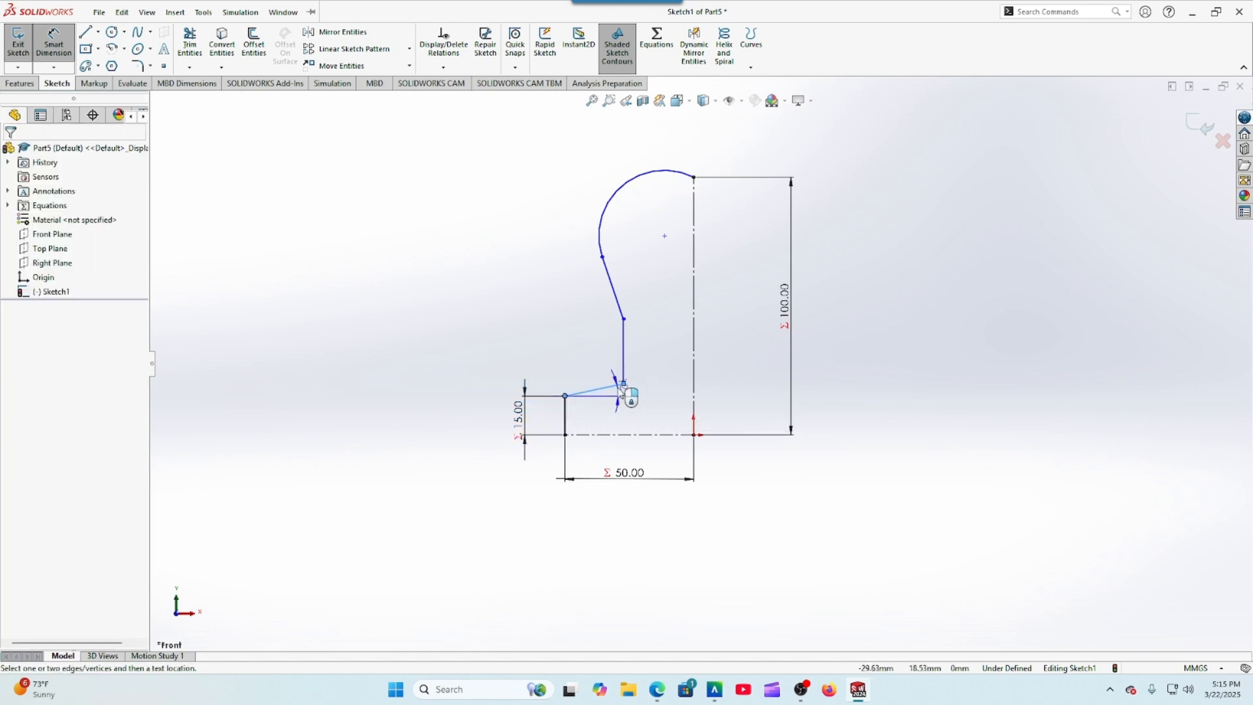
{"action": "left_click", "coordinate": [656, 386]}
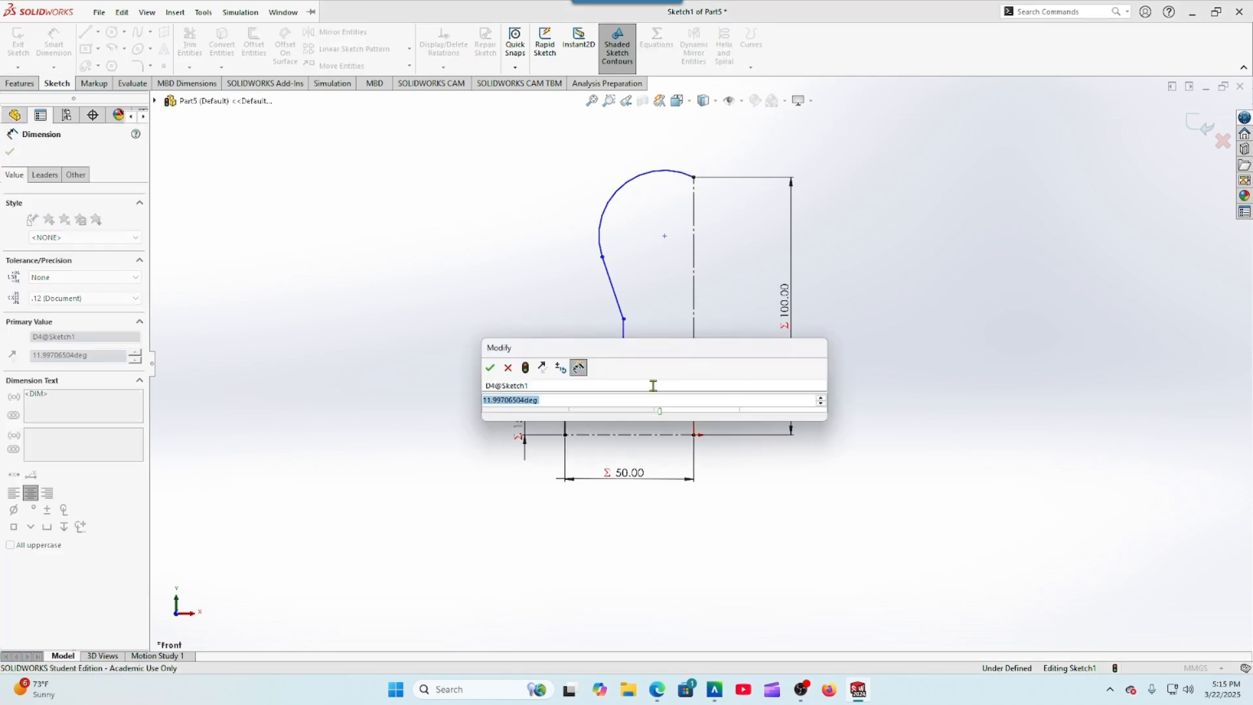
{"action": "type", "text": "15"}
{"action": "key", "text": "Return"}
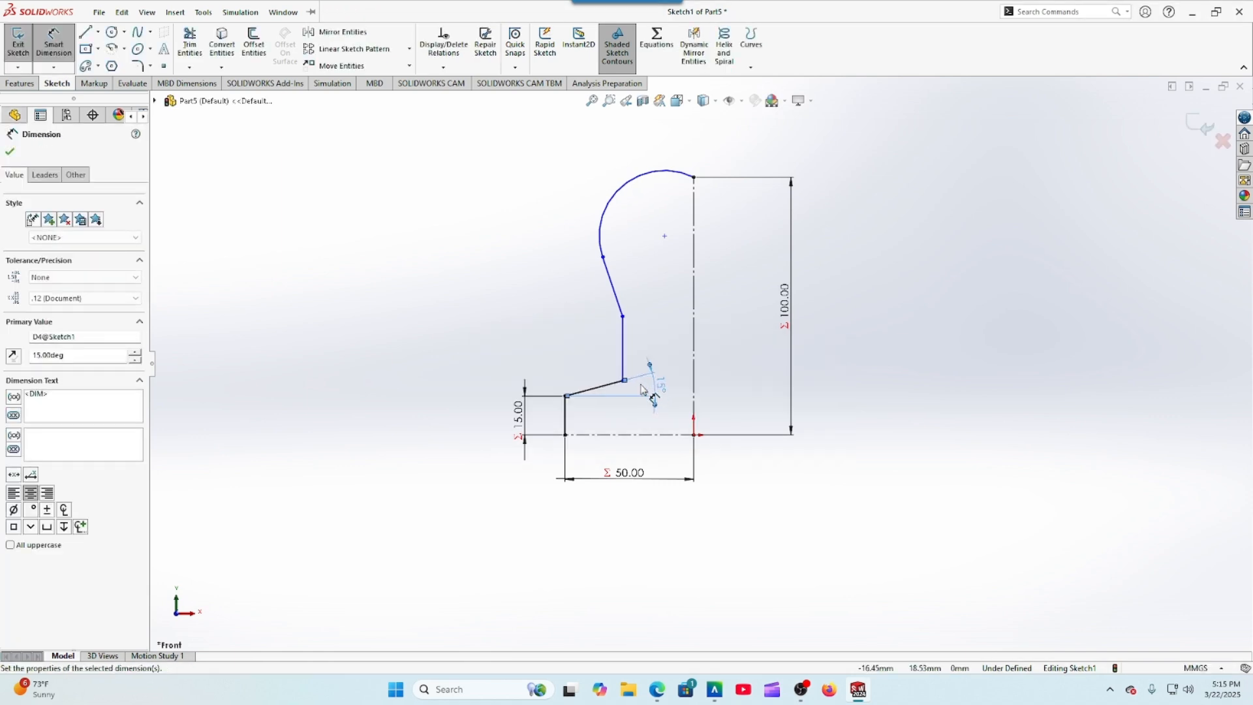
Step: Dimension the vertical line between the sloped hub line and the upper sloped line as 25 mm
{"action": "left_click", "coordinate": [622, 367]}
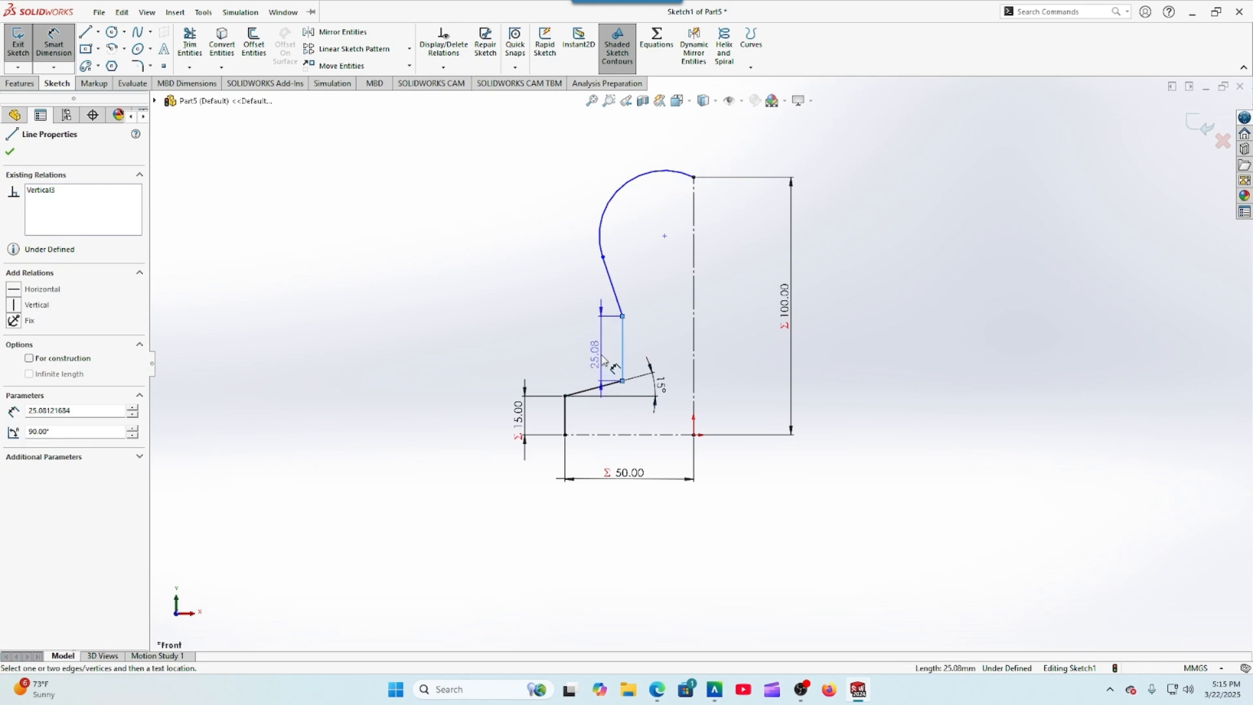
{"action": "left_click", "coordinate": [647, 350]}
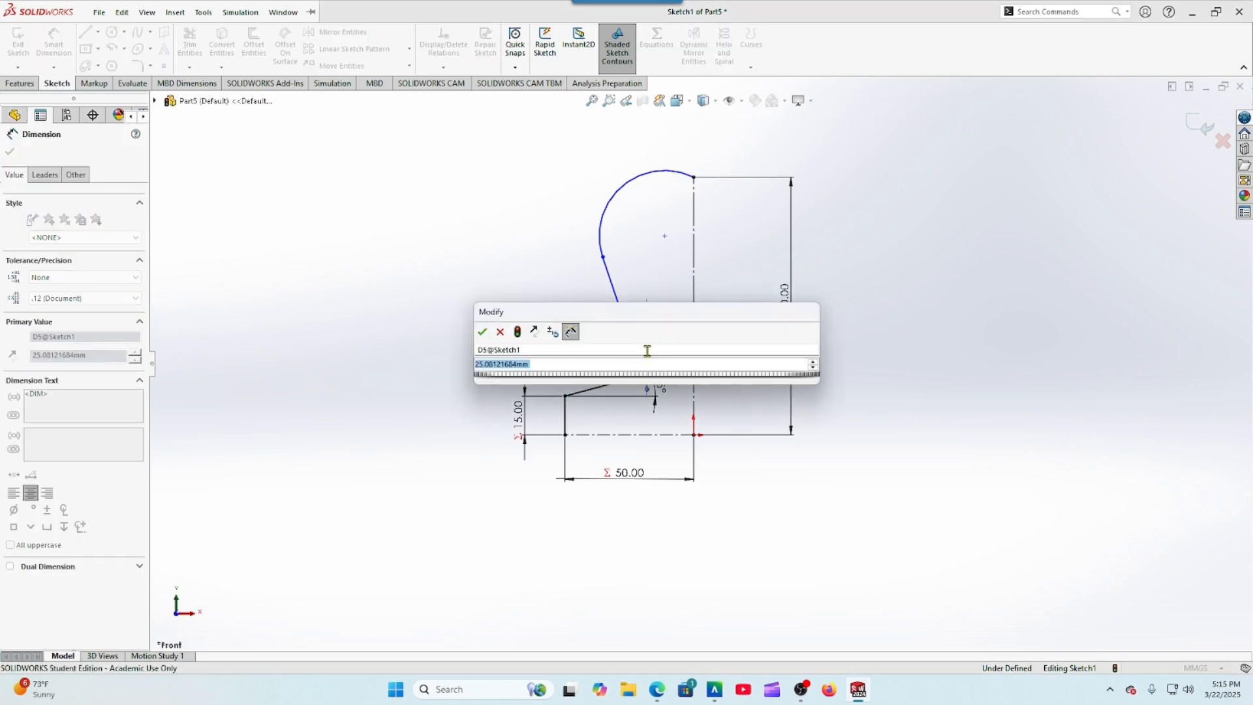
{"action": "type", "text": "25"}
{"action": "key", "text": "Return"}
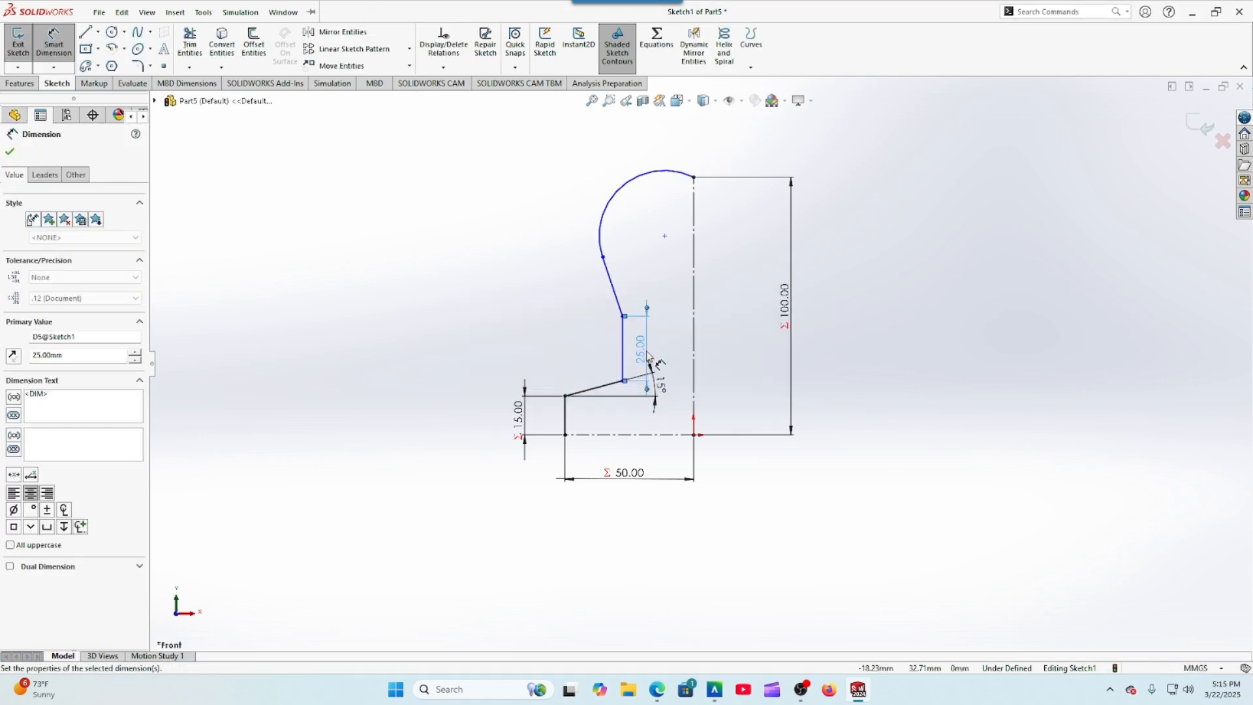
Step: Check the drawing in Edge, return to SOLIDWORKS and dimension the distance from the 25 mm line to the vertical centerline as = "A"/2
{"action": "left_click", "coordinate": [656, 689]}
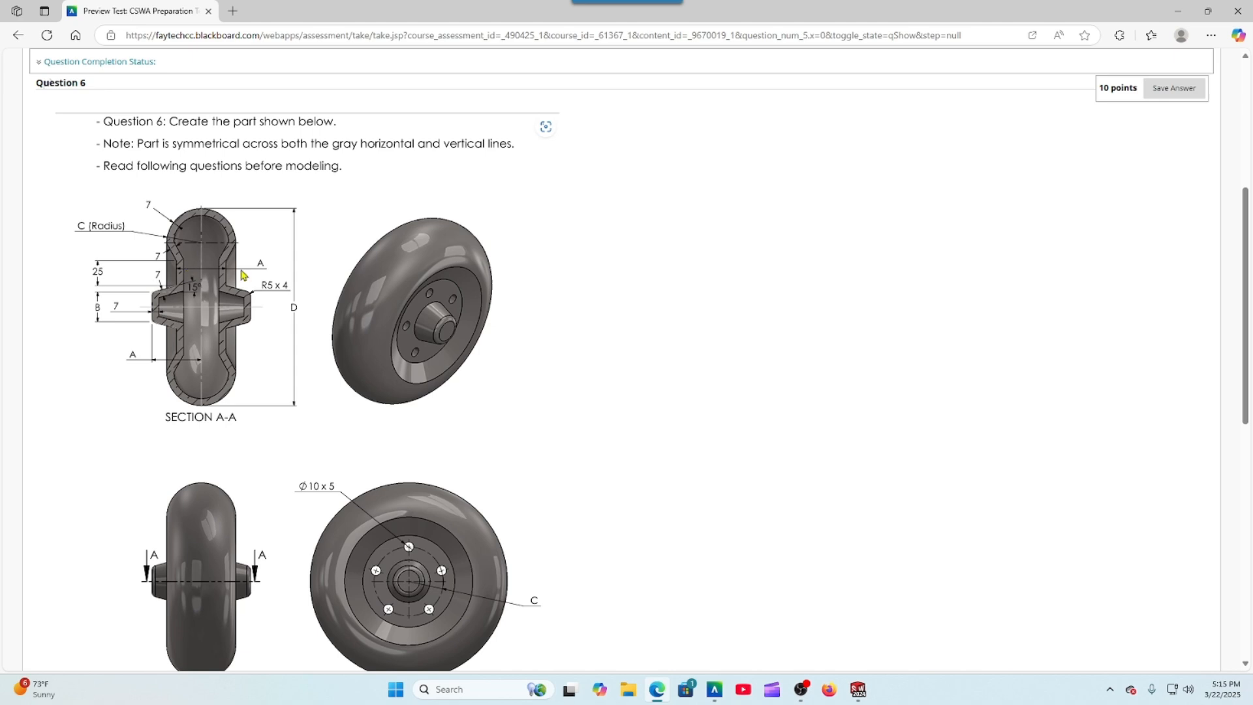
{"action": "left_click", "coordinate": [858, 690]}
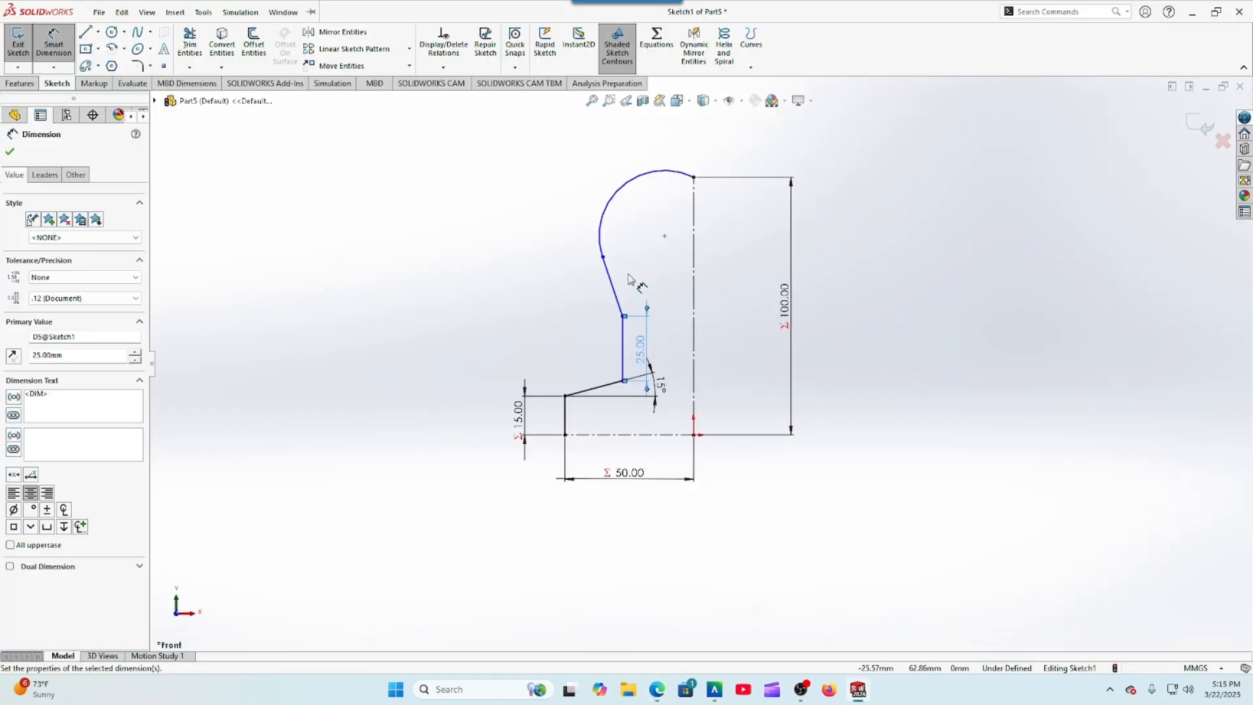
{"action": "left_click", "coordinate": [657, 690]}
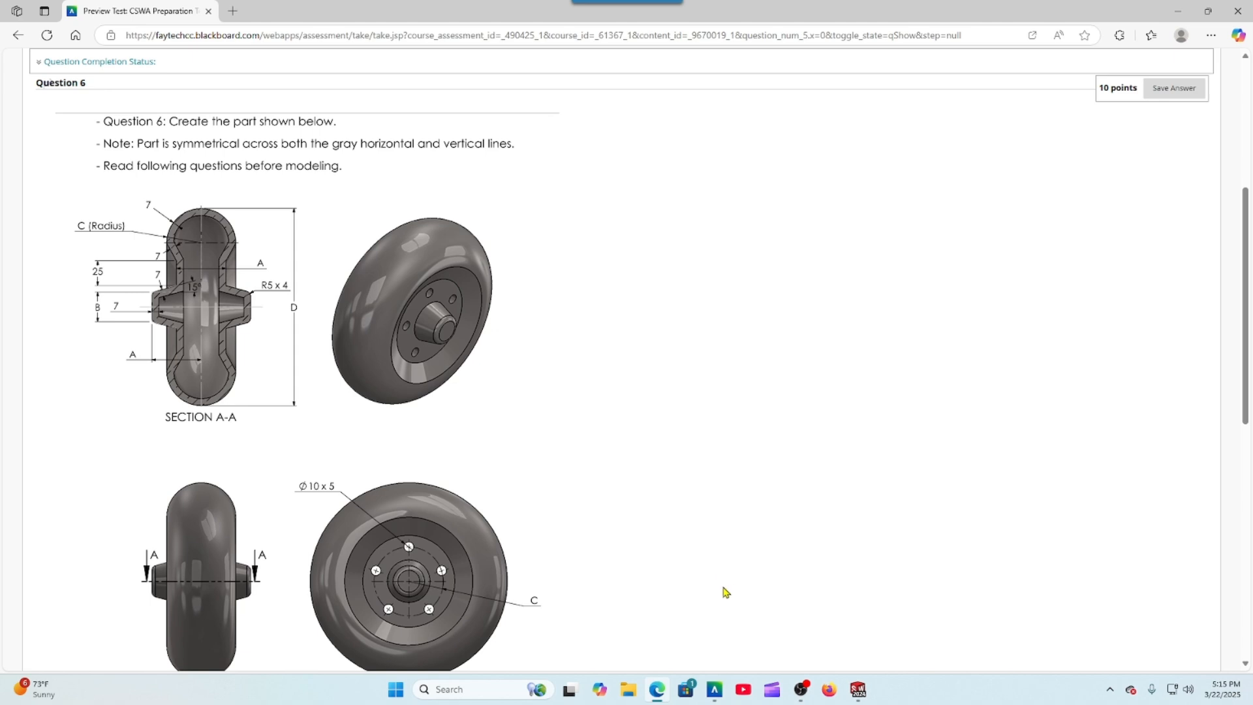
{"action": "left_click", "coordinate": [857, 691]}
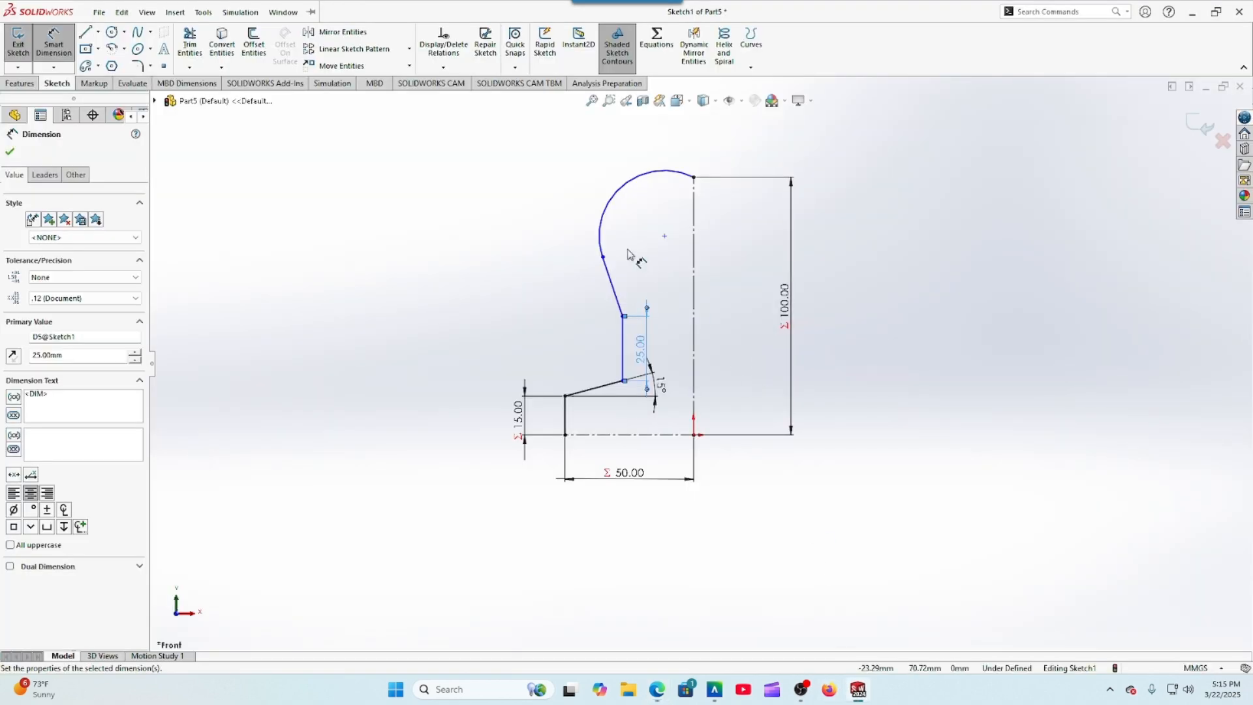
{"action": "left_click", "coordinate": [625, 343]}
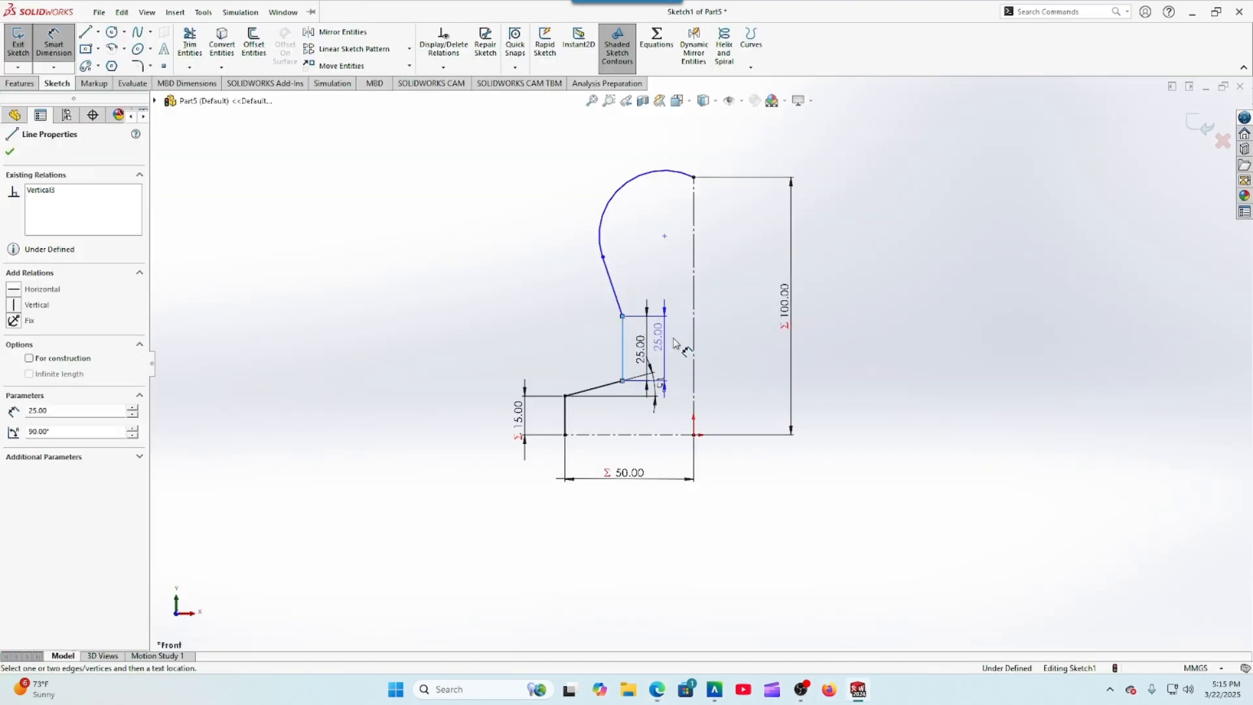
{"action": "left_click", "coordinate": [694, 369]}
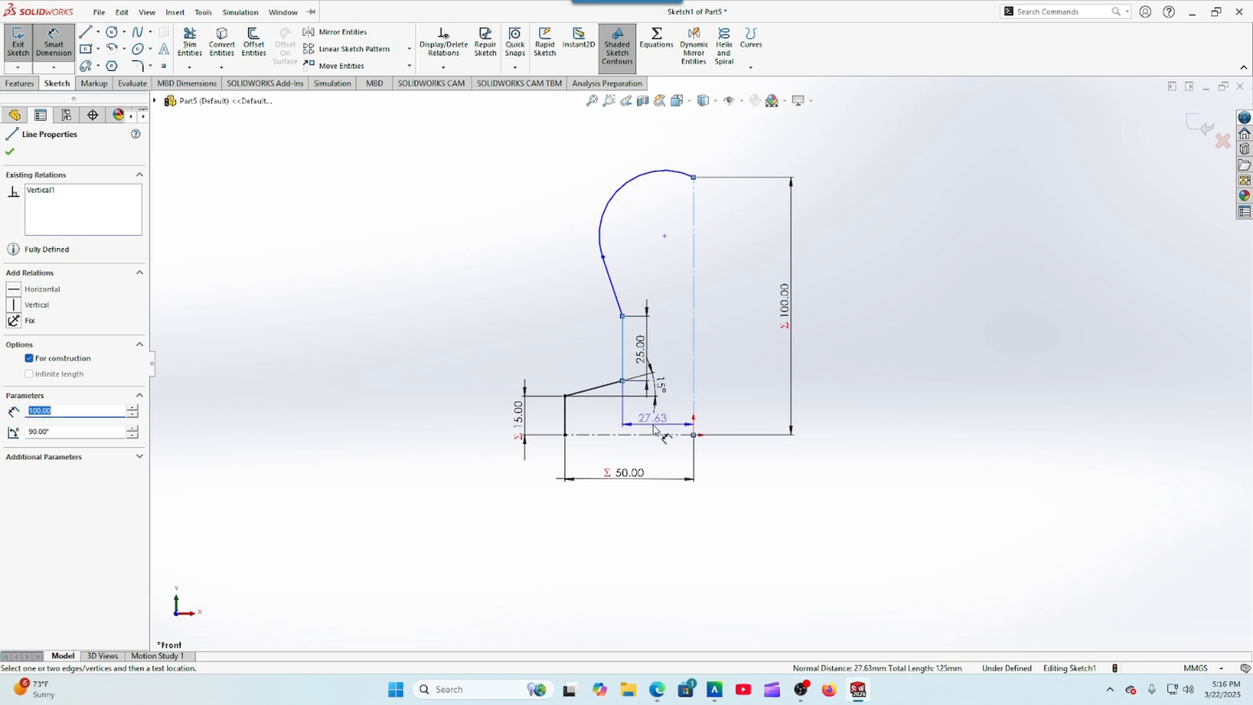
{"action": "left_click", "coordinate": [655, 421]}
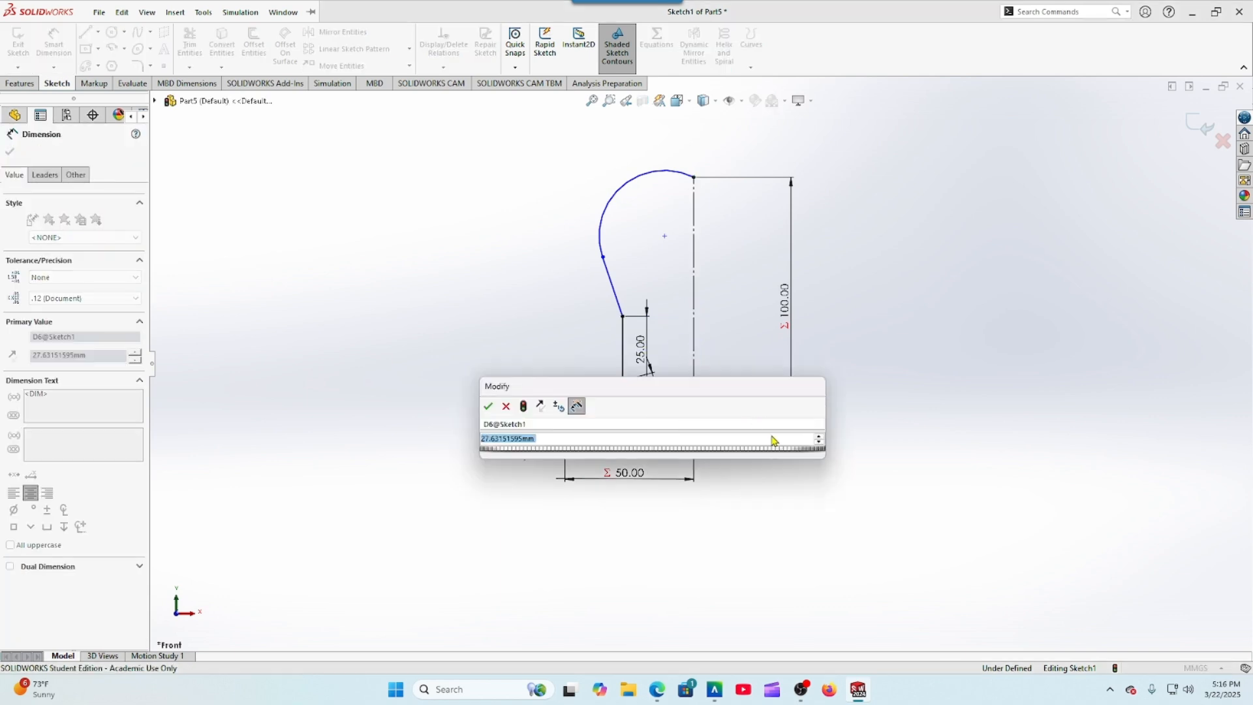
{"action": "type", "text": "="}
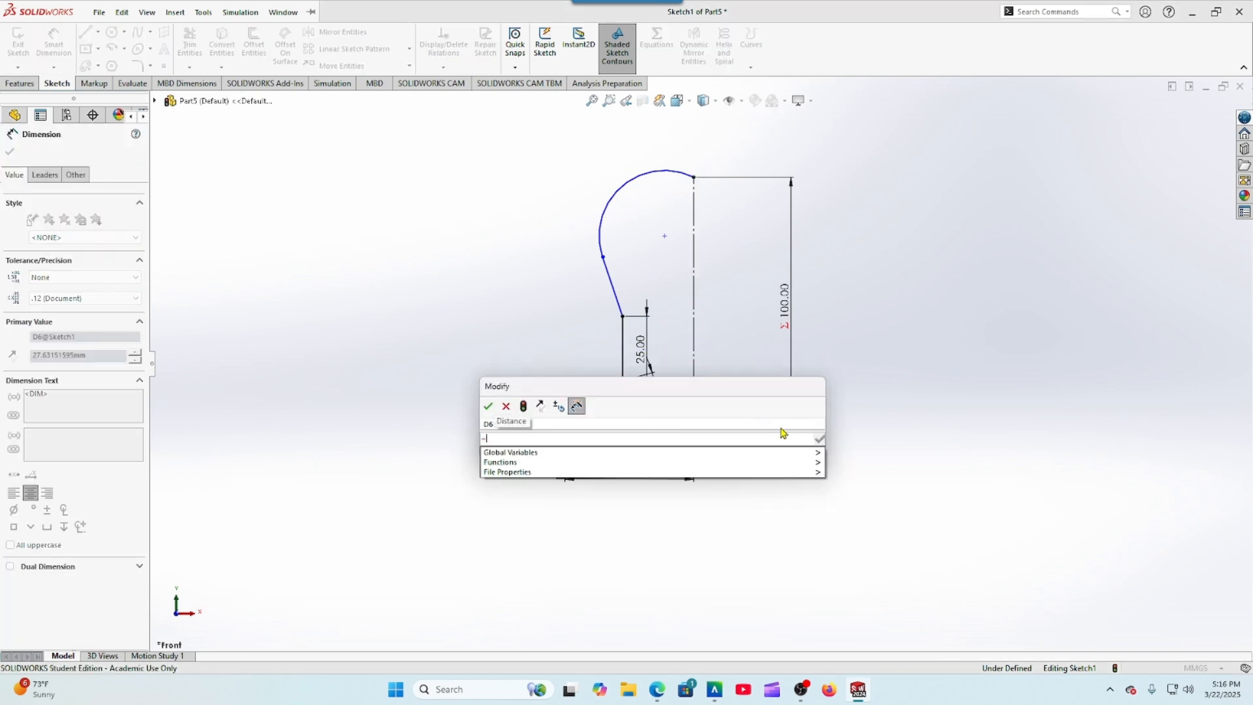
{"action": "left_click", "coordinate": [838, 456]}
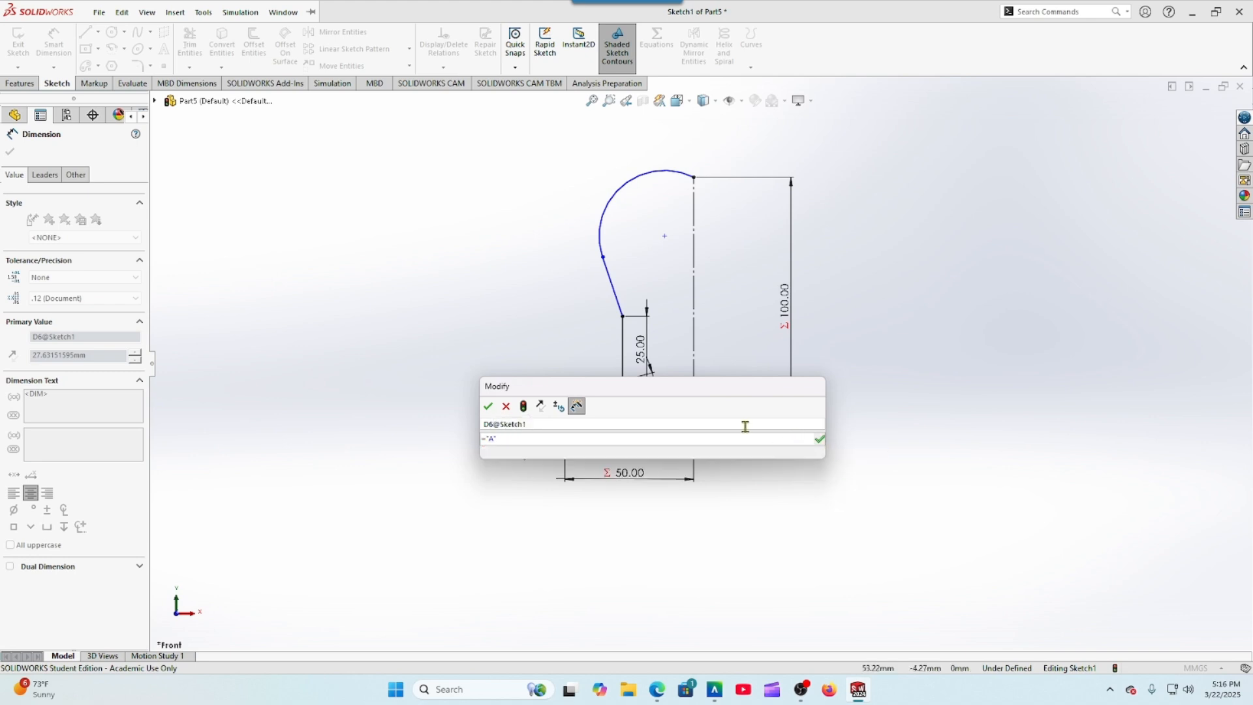
{"action": "type", "text": "/2"}
{"action": "key", "text": "Return"}
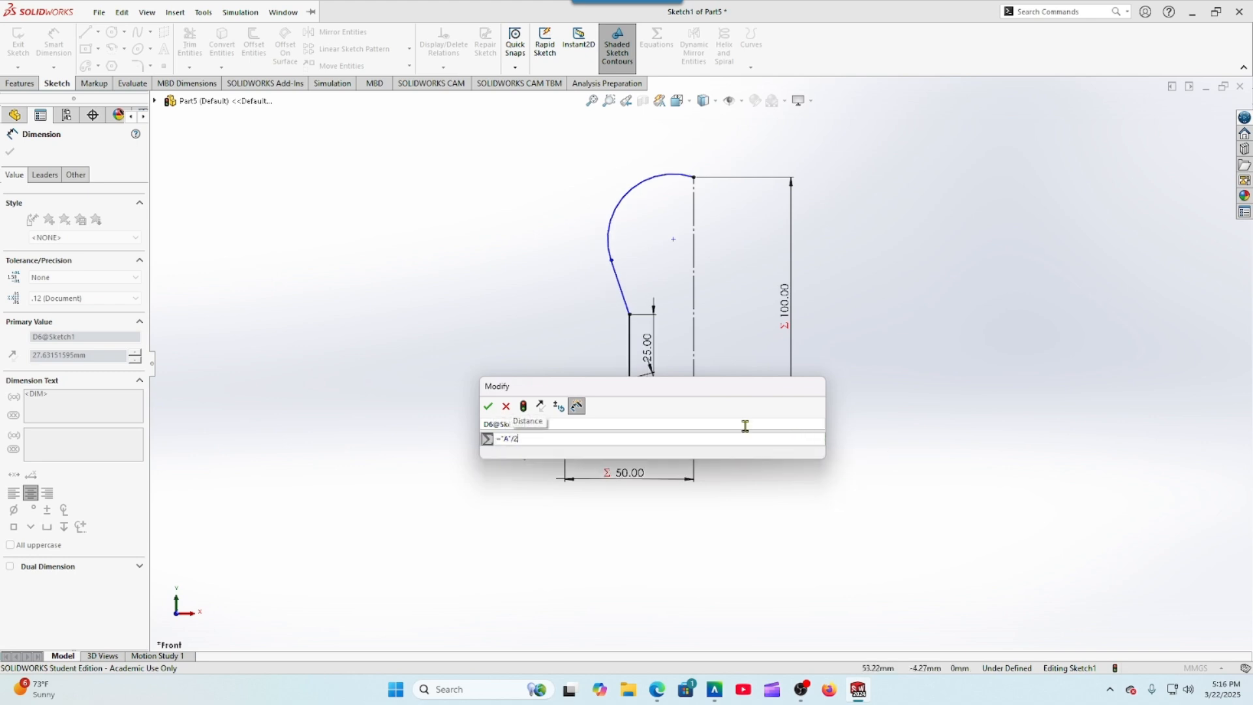
{"action": "left_click", "coordinate": [488, 406]}
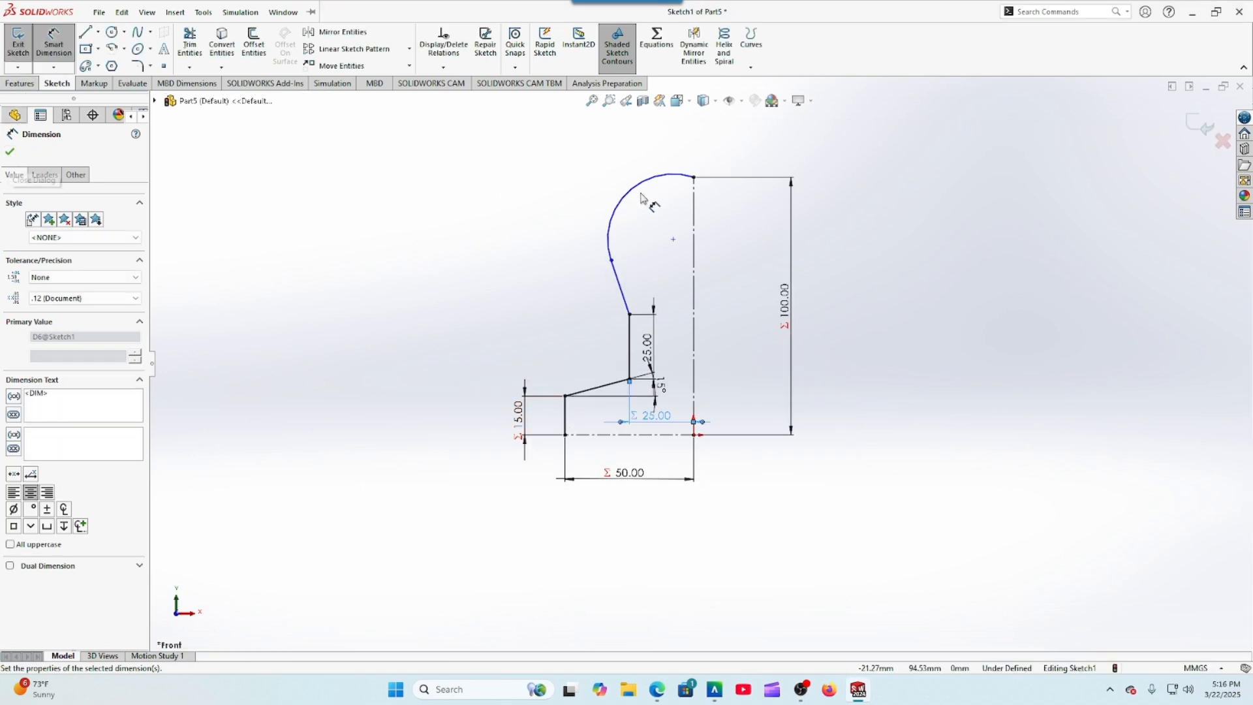
Step: Dimension the upper arc's radius as = "C"
{"action": "left_click", "coordinate": [636, 216]}
{"action": "left_click", "coordinate": [636, 216]}
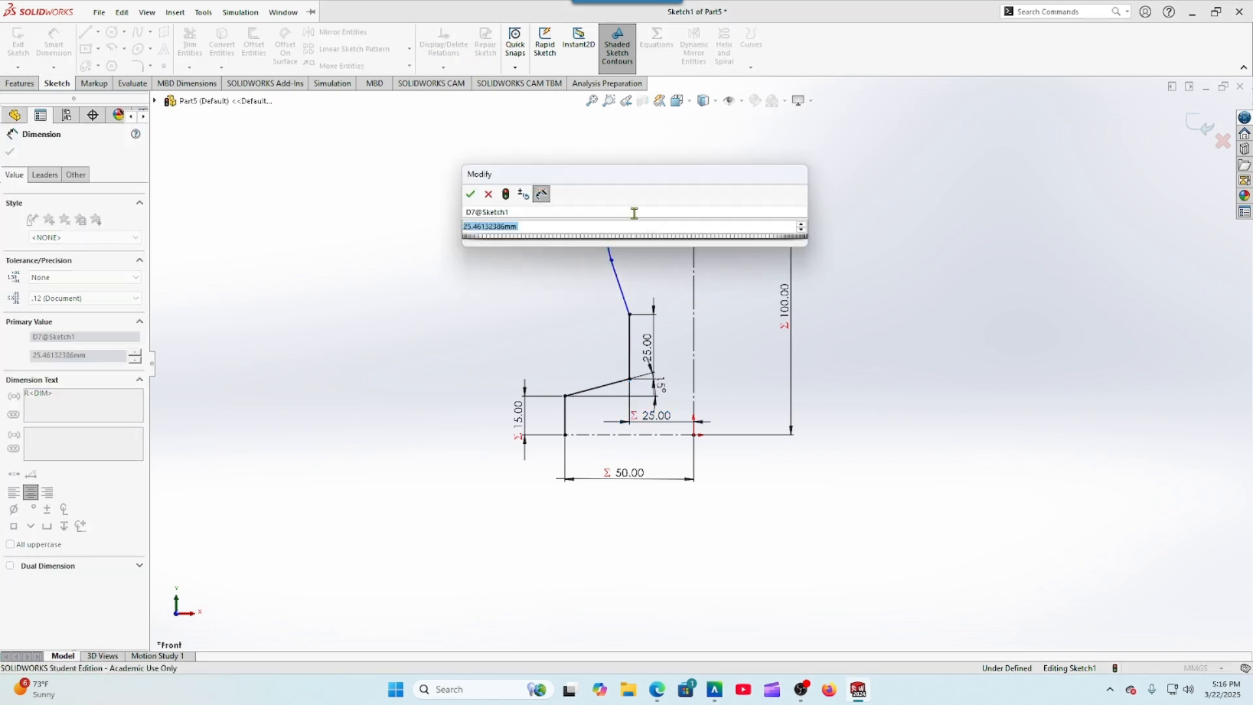
{"action": "type", "text": "="}
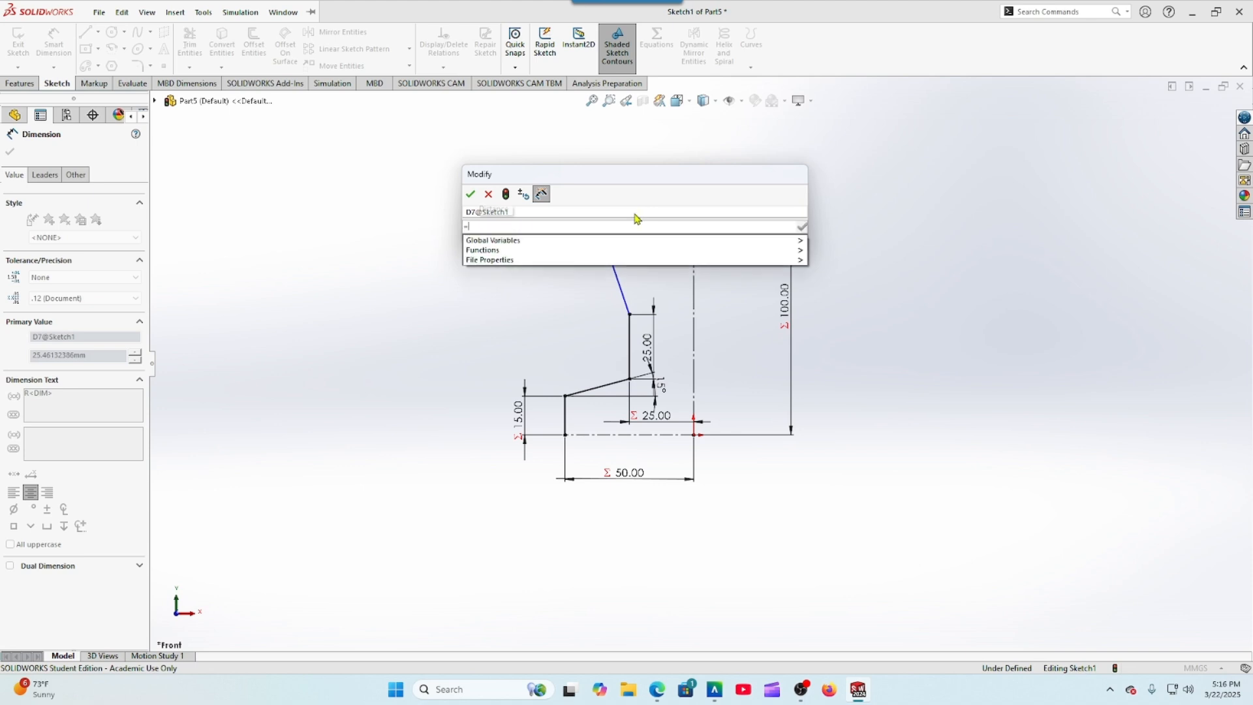
{"action": "mouse_move", "coordinate": [807, 248]}
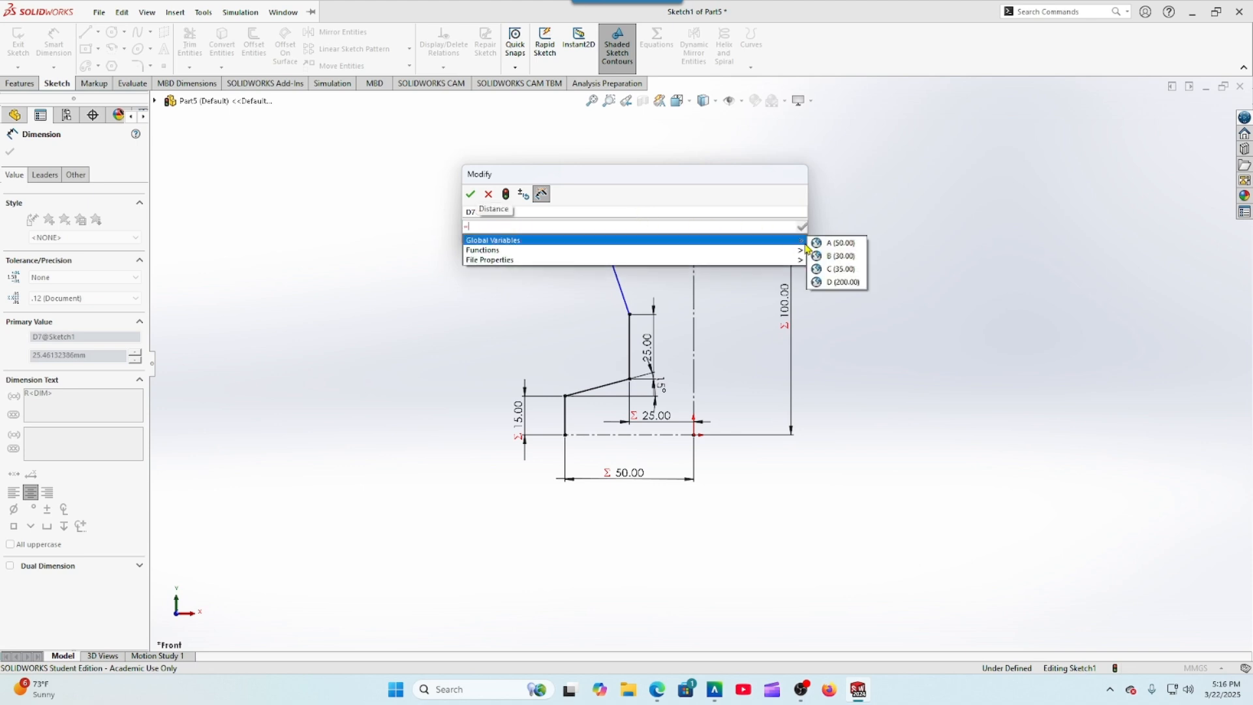
{"action": "left_click", "coordinate": [838, 269]}
{"action": "left_click", "coordinate": [469, 194]}
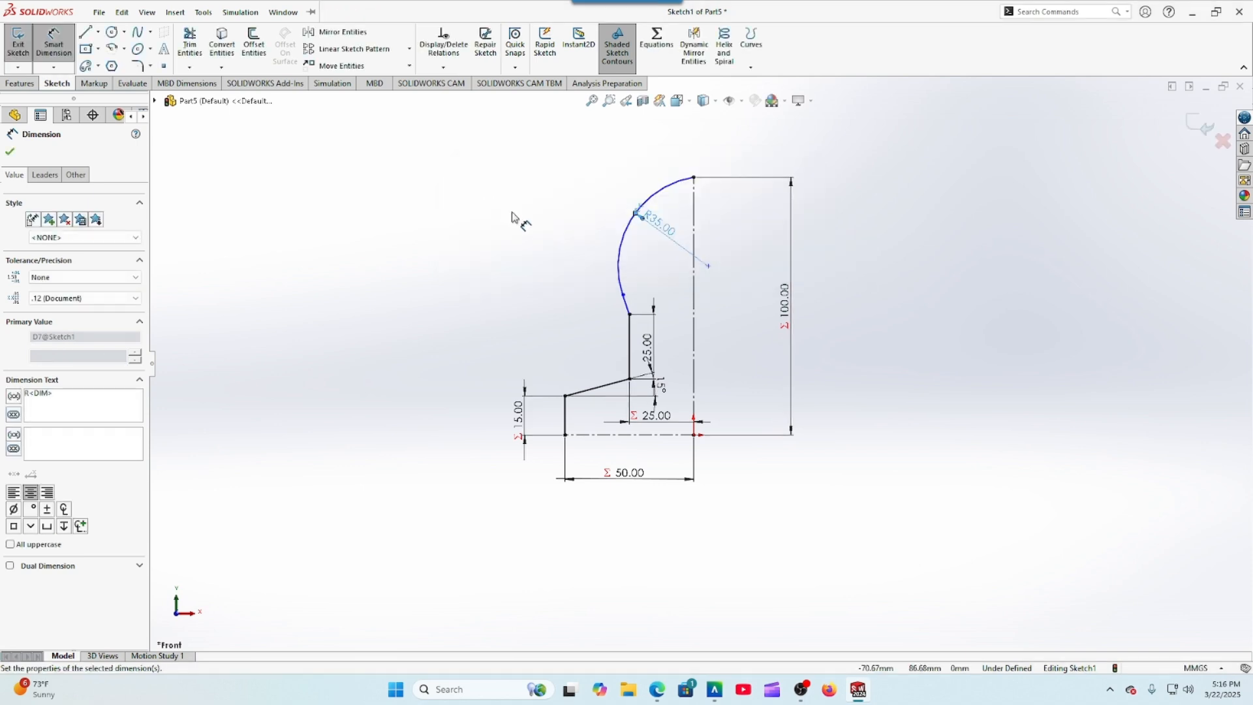
{"action": "left_click", "coordinate": [10, 151]}
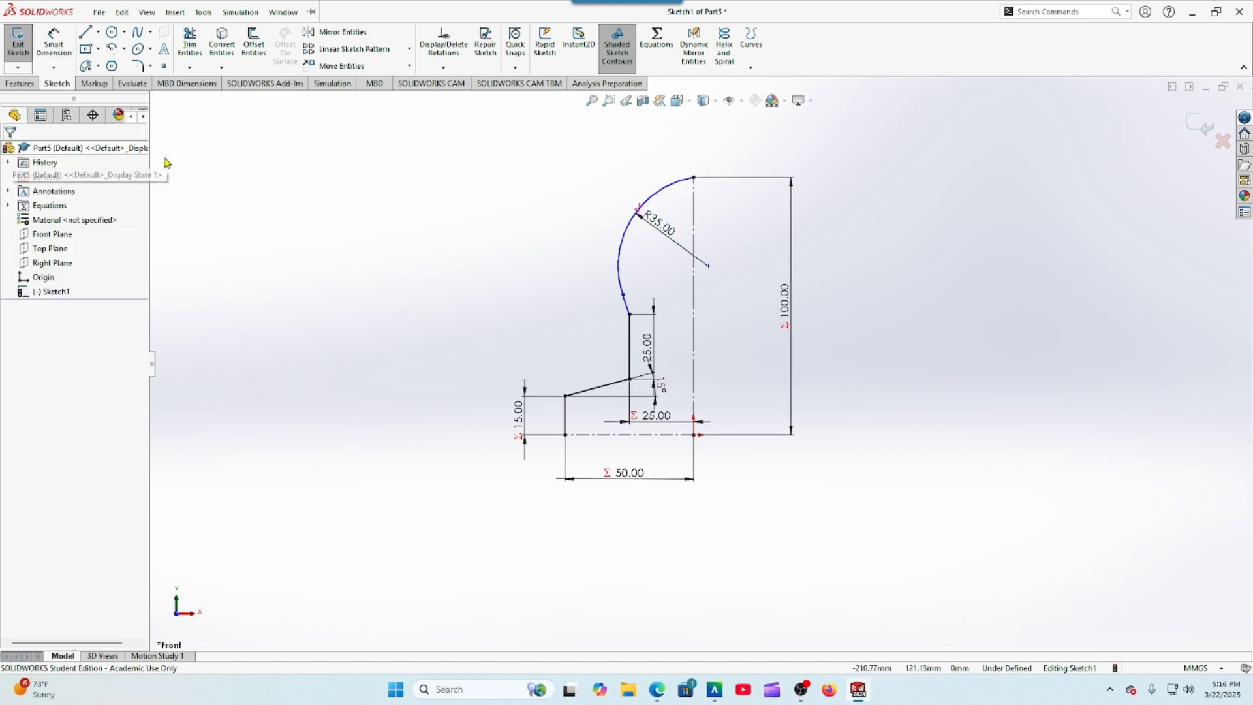
Step: Try to make the arc's center coincident with the vertical centerline, and delete that relation and the arc's radius dimension
{"action": "left_click", "coordinate": [709, 266]}
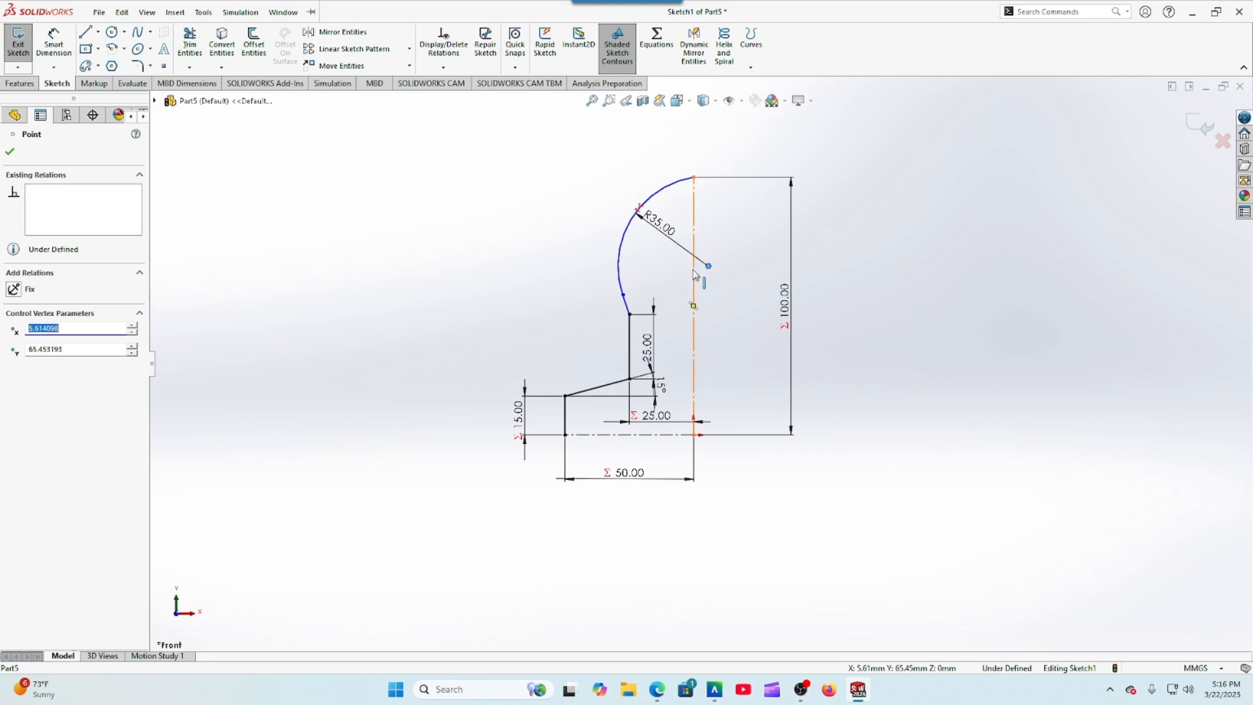
{"action": "left_click", "coordinate": [693, 276], "text": "ctrl"}
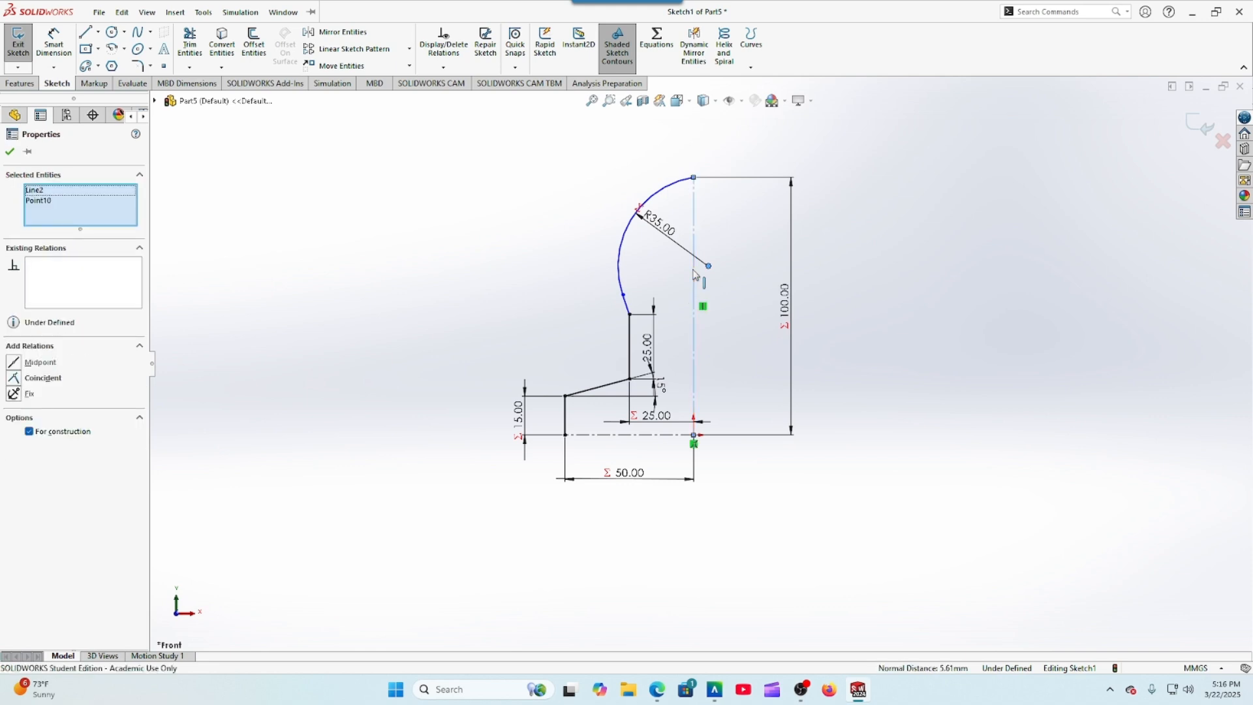
{"action": "left_click", "coordinate": [17, 380]}
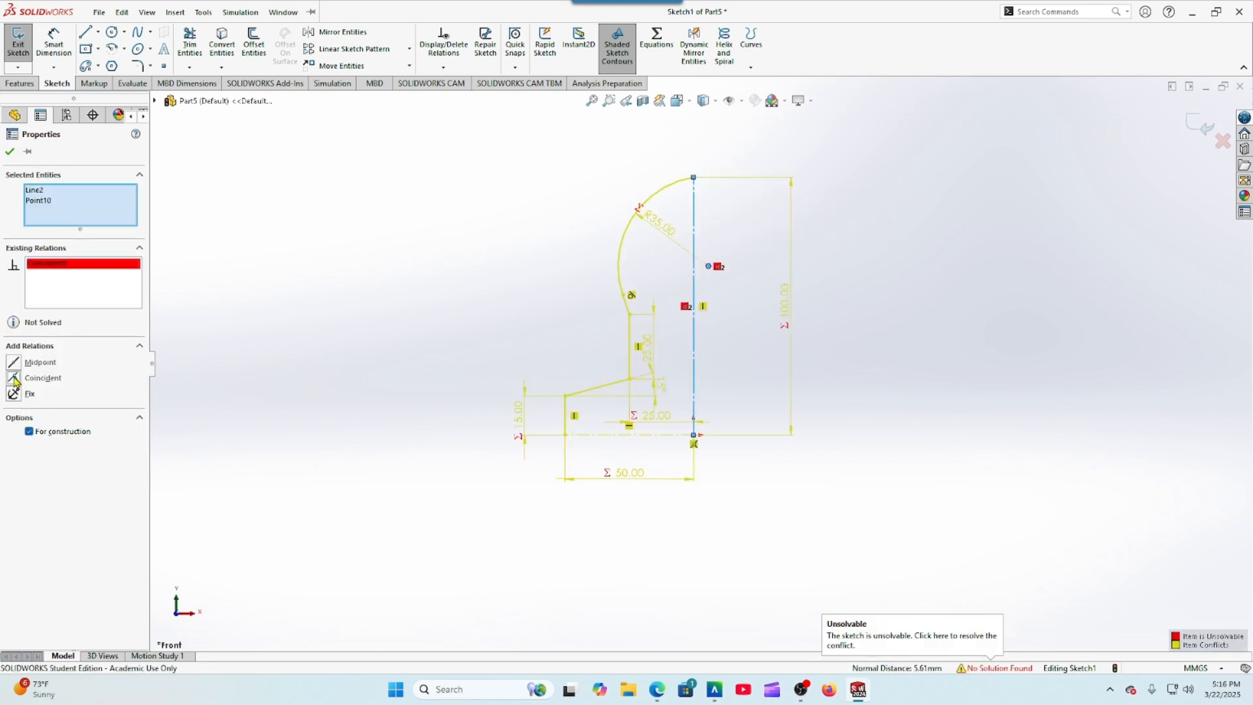
{"action": "left_click", "coordinate": [10, 152]}
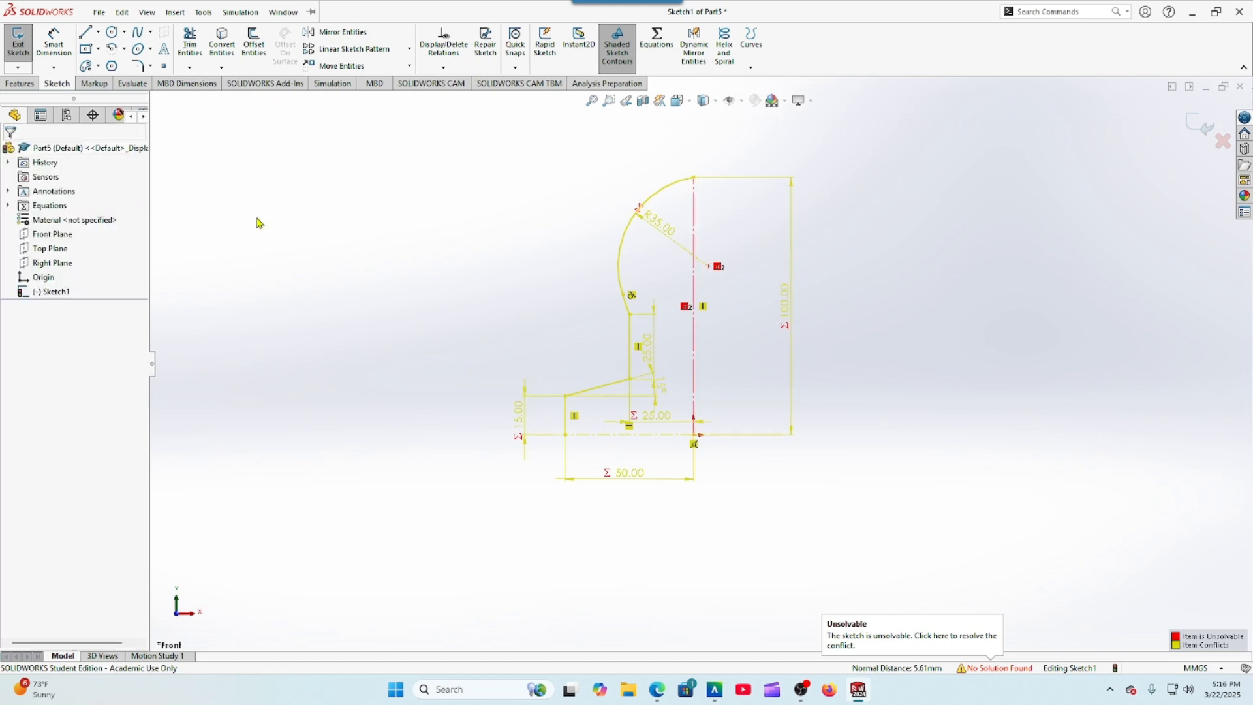
{"action": "left_click", "coordinate": [718, 268]}
{"action": "key", "text": "Delete"}
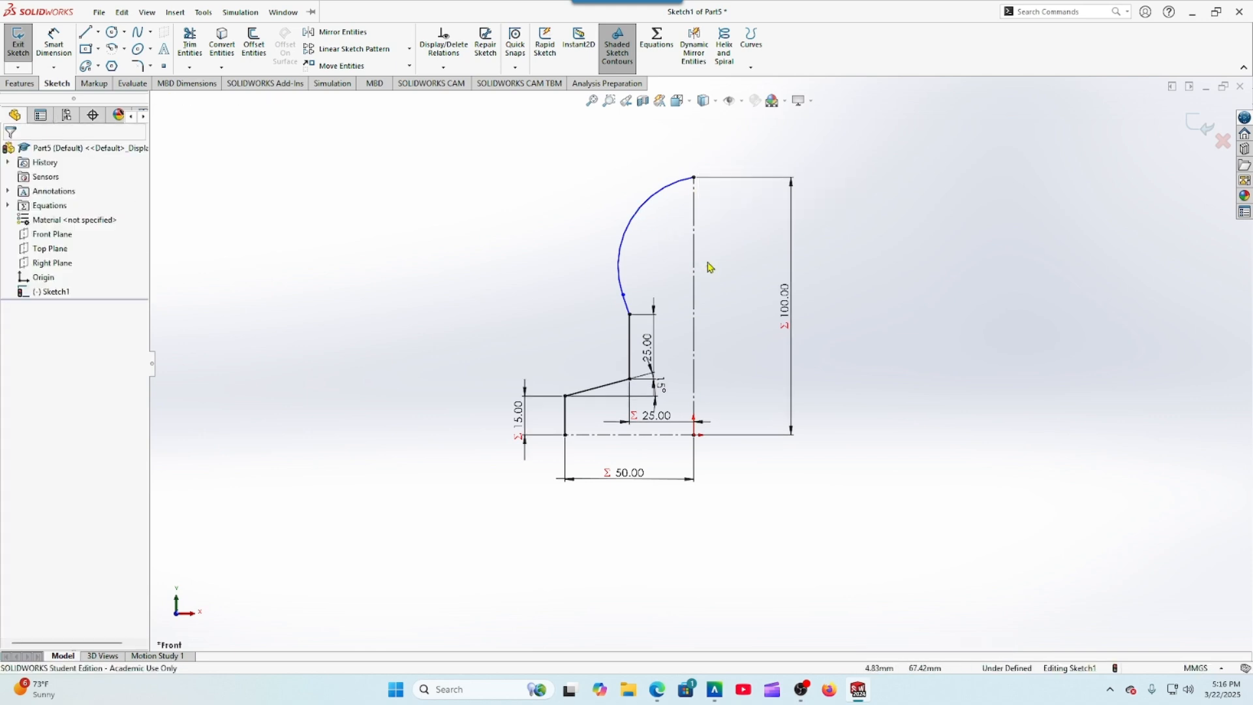
Step: Add a Coincident relation between the arc's center point and the vertical centerline
{"action": "left_click", "coordinate": [709, 267]}
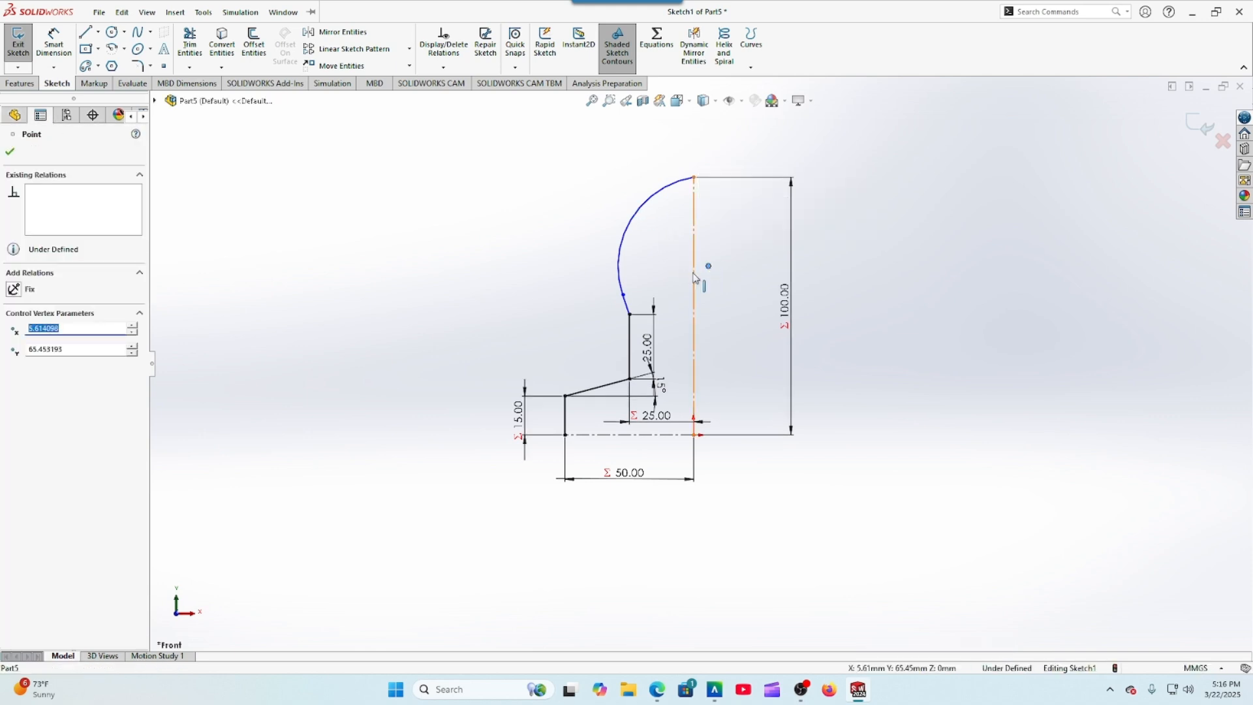
{"action": "left_click", "coordinate": [695, 297], "text": "ctrl"}
{"action": "left_click", "coordinate": [25, 378]}
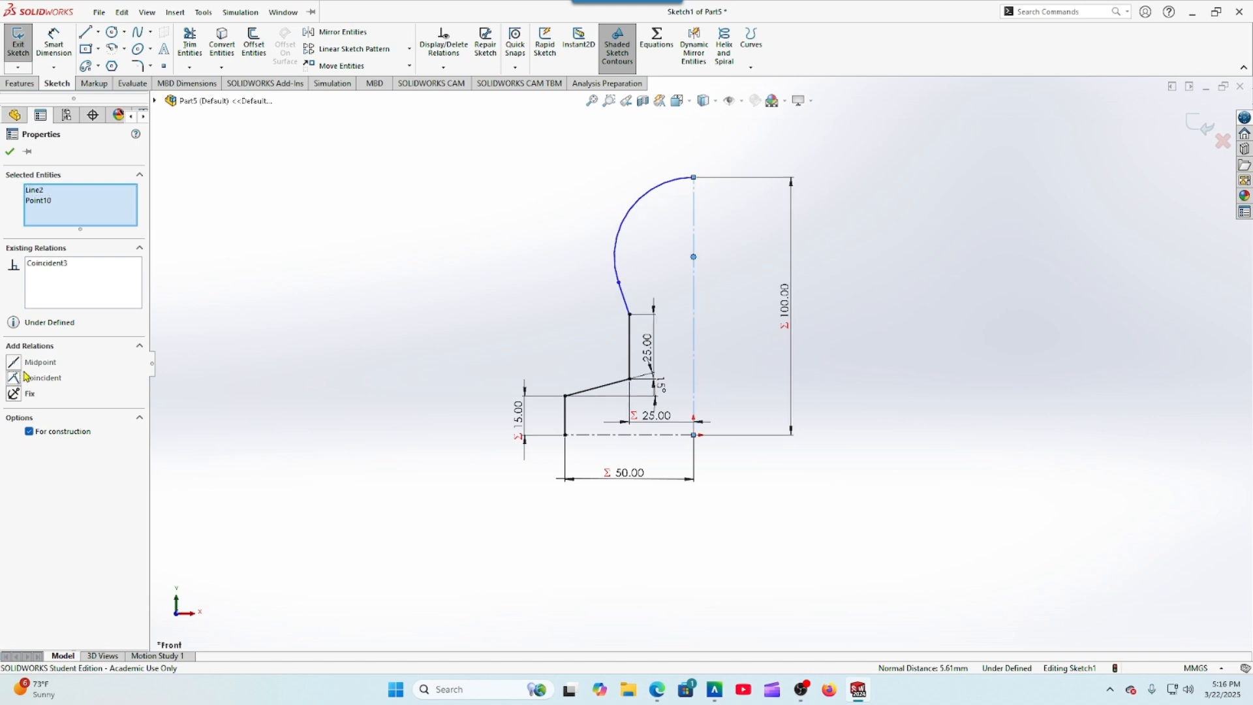
{"action": "left_click", "coordinate": [10, 151]}
Step: Try to dimension the centered arc's radius as = "C", and delete the radius dimension
{"action": "left_click", "coordinate": [53, 44]}
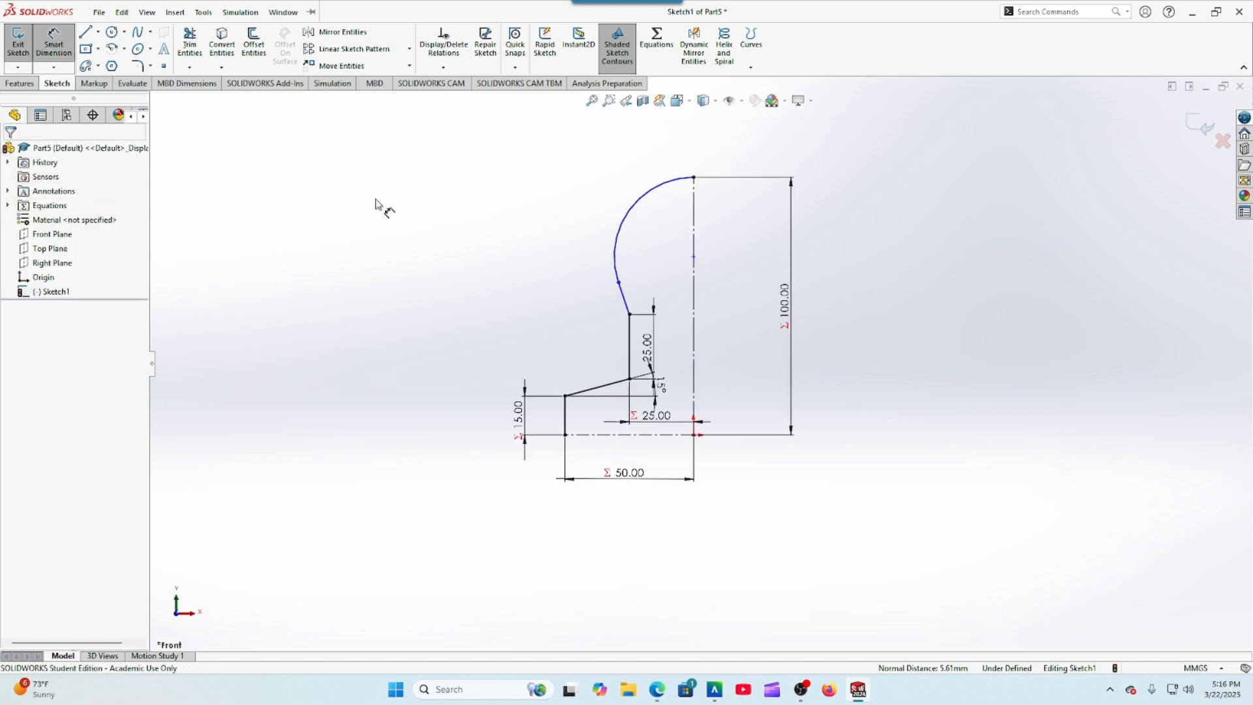
{"action": "left_click", "coordinate": [632, 217]}
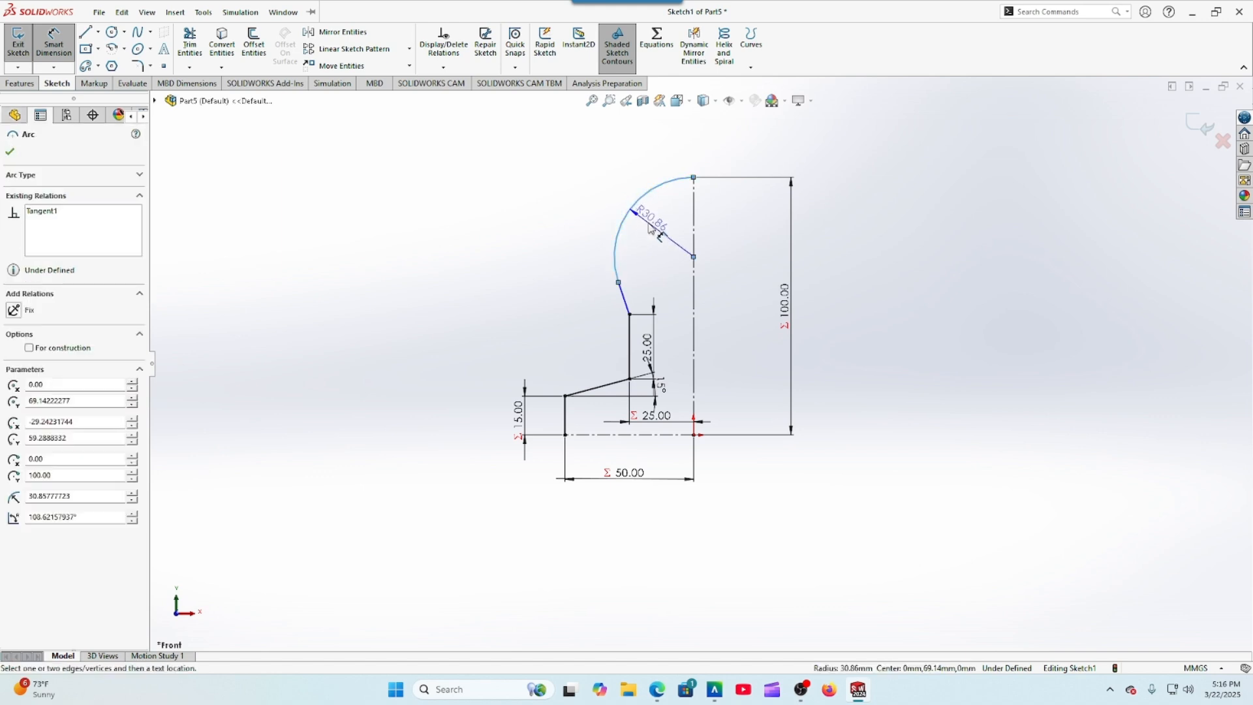
{"action": "left_click", "coordinate": [650, 228]}
{"action": "type", "text": "="}
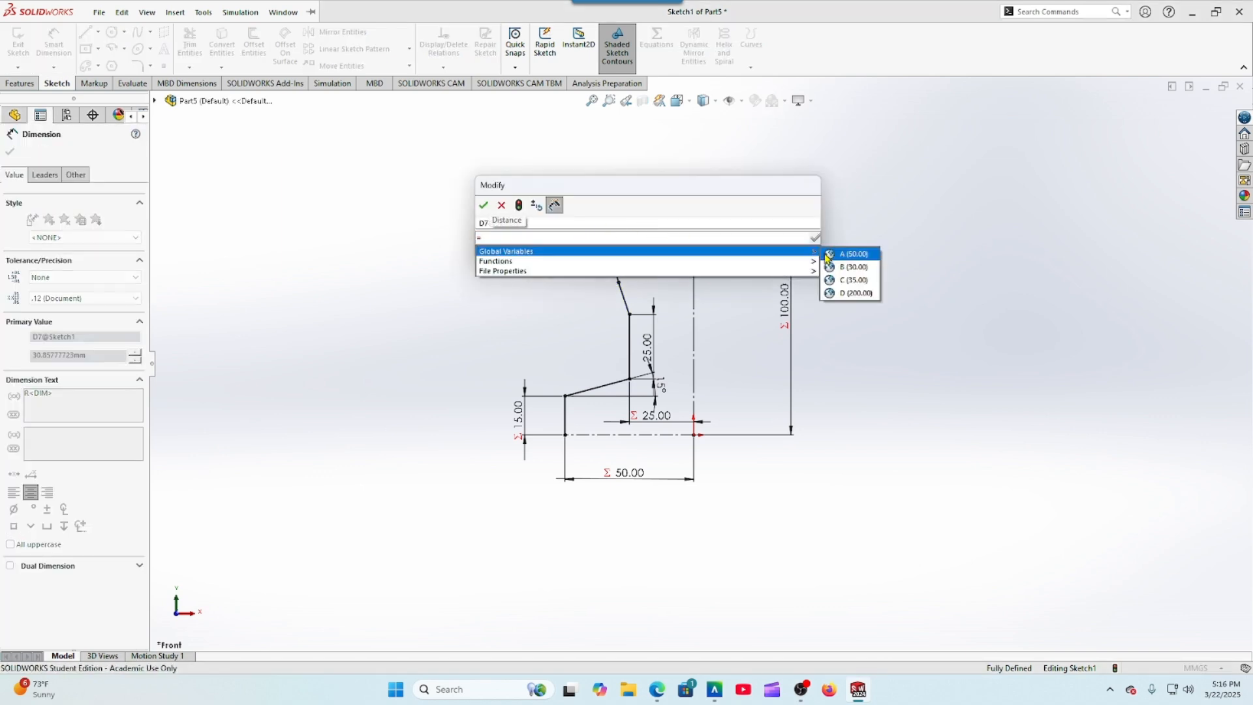
{"action": "mouse_move", "coordinate": [809, 254]}
{"action": "left_click", "coordinate": [851, 280]}
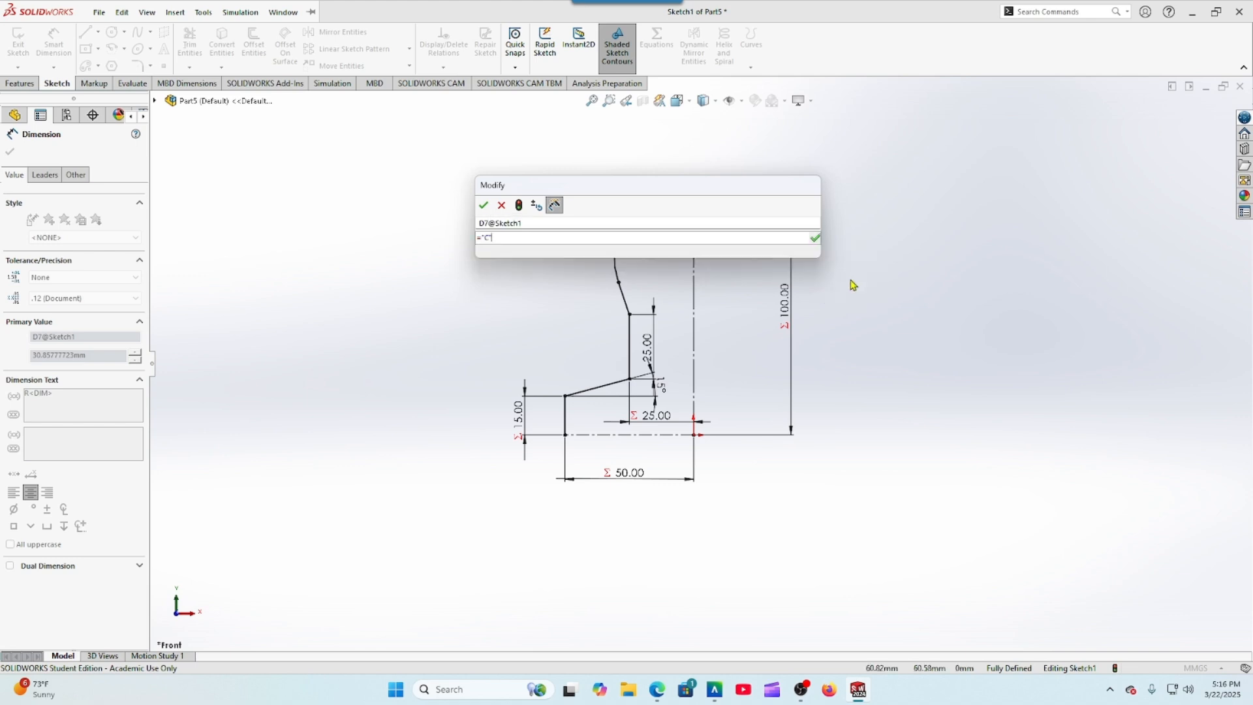
{"action": "left_click", "coordinate": [487, 207]}
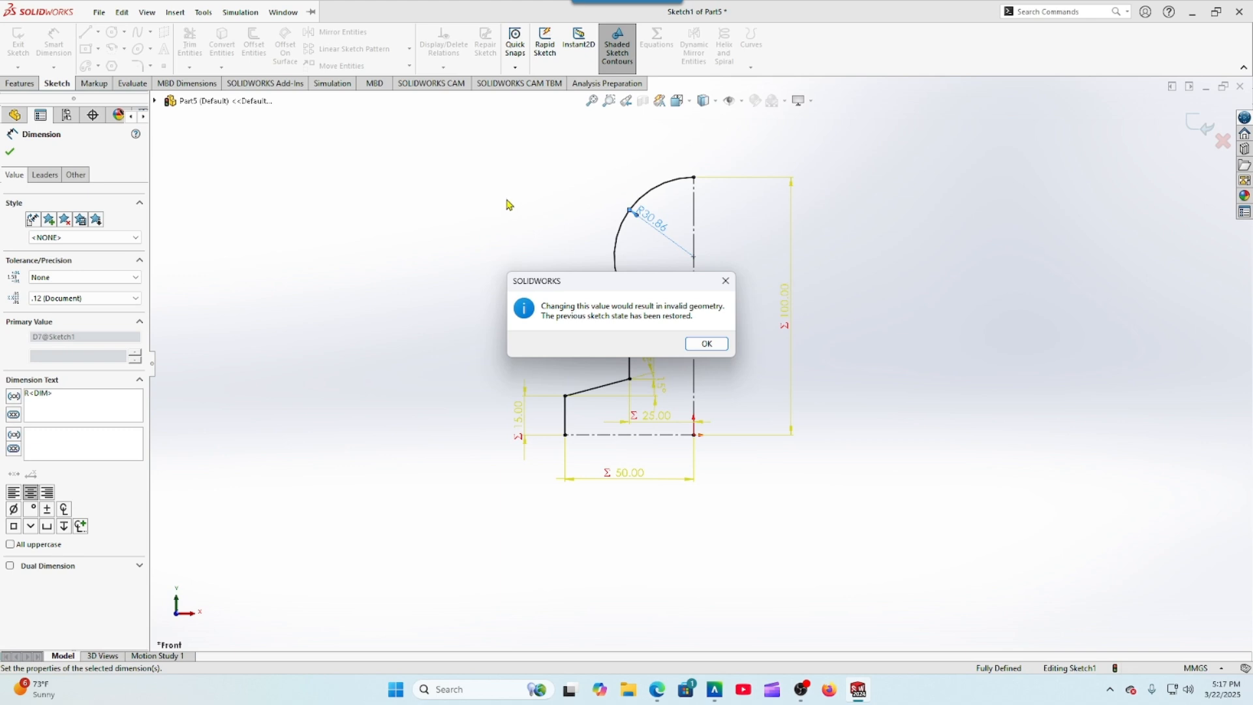
{"action": "left_click", "coordinate": [707, 344]}
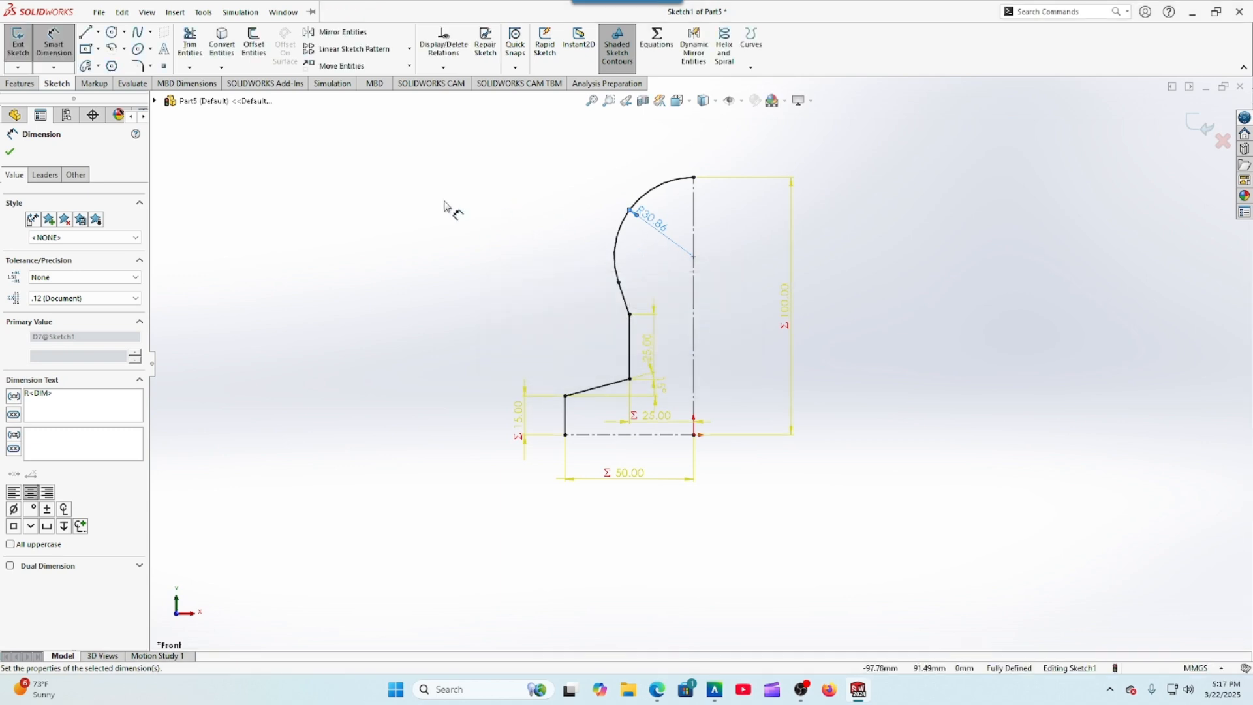
{"action": "left_click", "coordinate": [10, 153]}
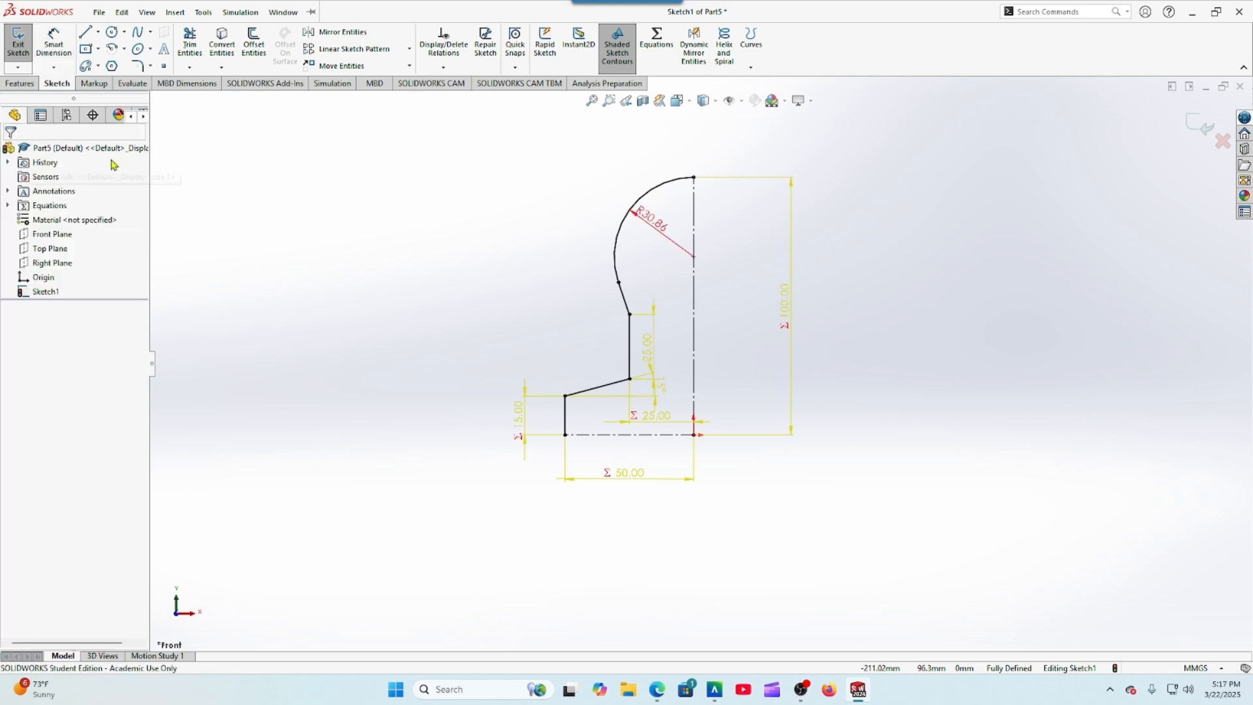
{"action": "left_click", "coordinate": [667, 241]}
{"action": "key", "text": "Delete"}
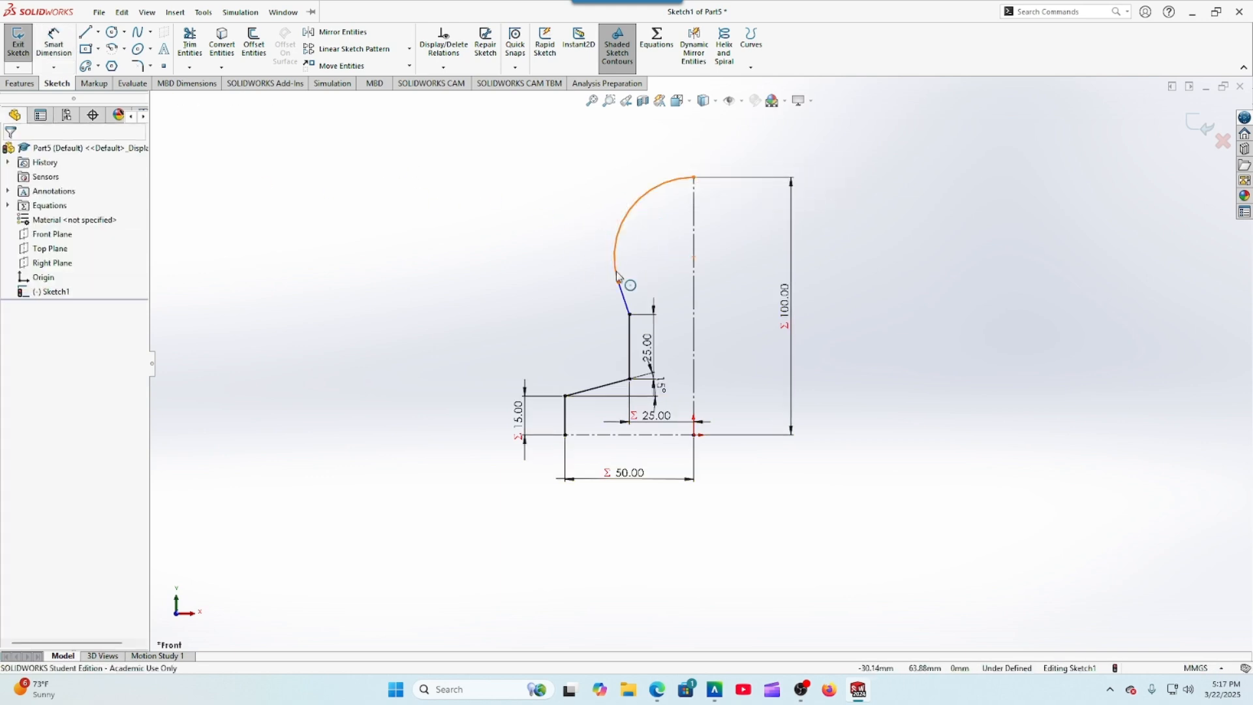
Step: Try to add a Horizontal relation between the upper arc's lower endpoint and its center point
{"action": "left_click", "coordinate": [618, 280]}
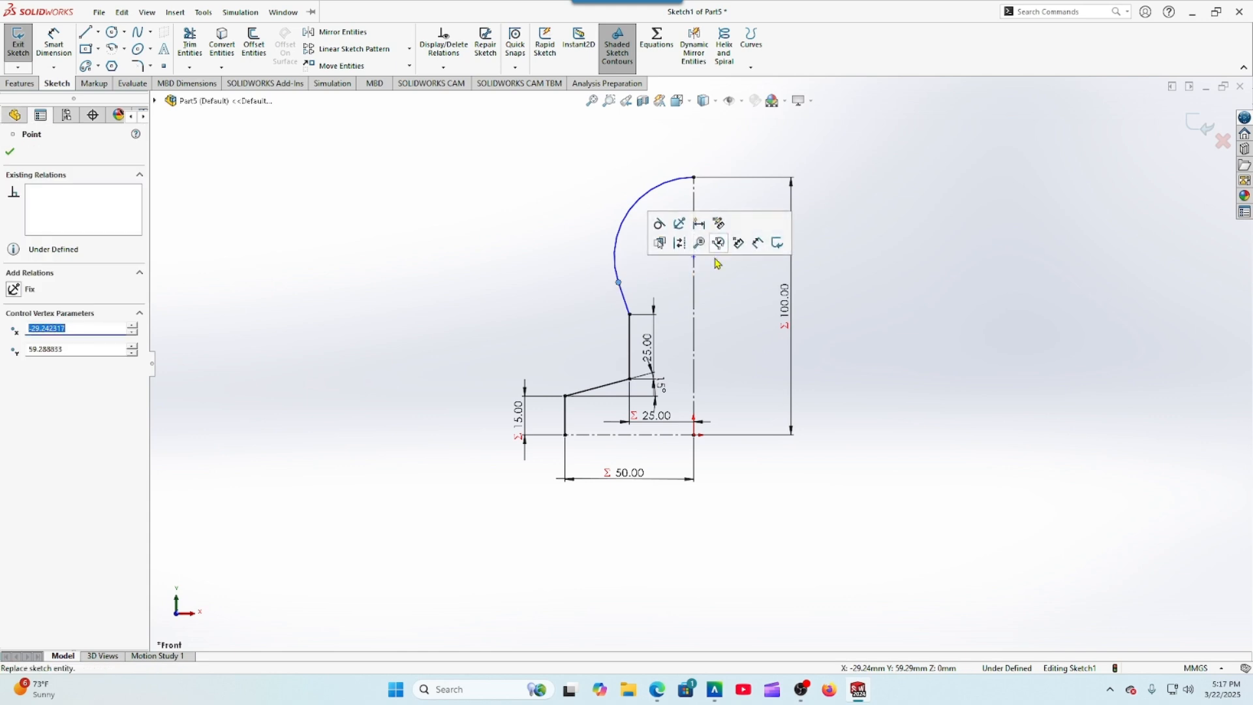
{"action": "left_click", "coordinate": [694, 257], "text": "ctrl"}
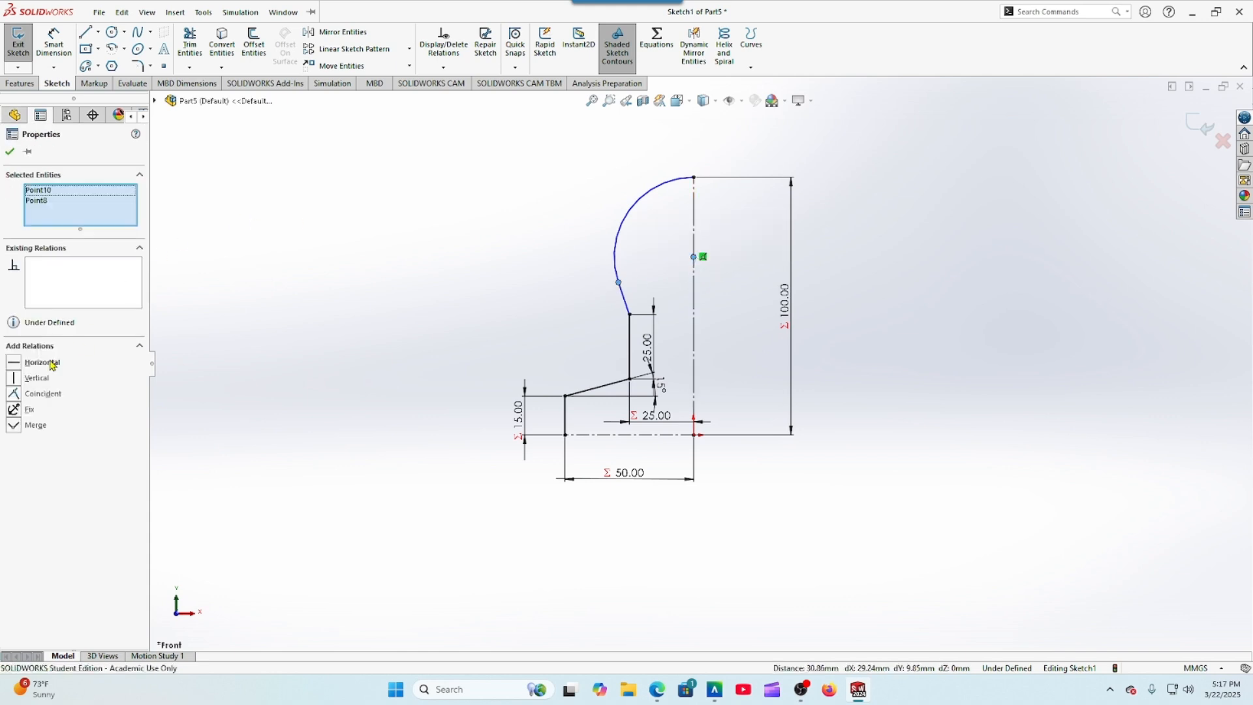
{"action": "left_click", "coordinate": [13, 365]}
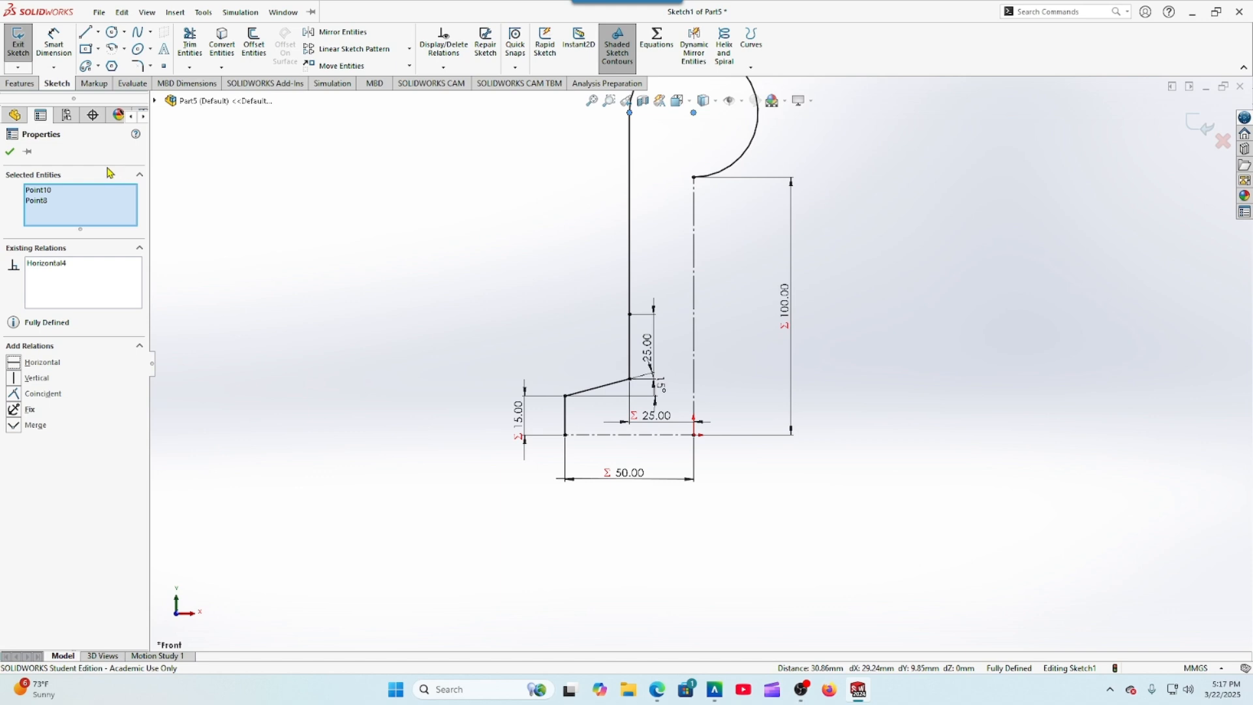
{"action": "left_click", "coordinate": [9, 151]}
{"action": "key", "text": "f"}
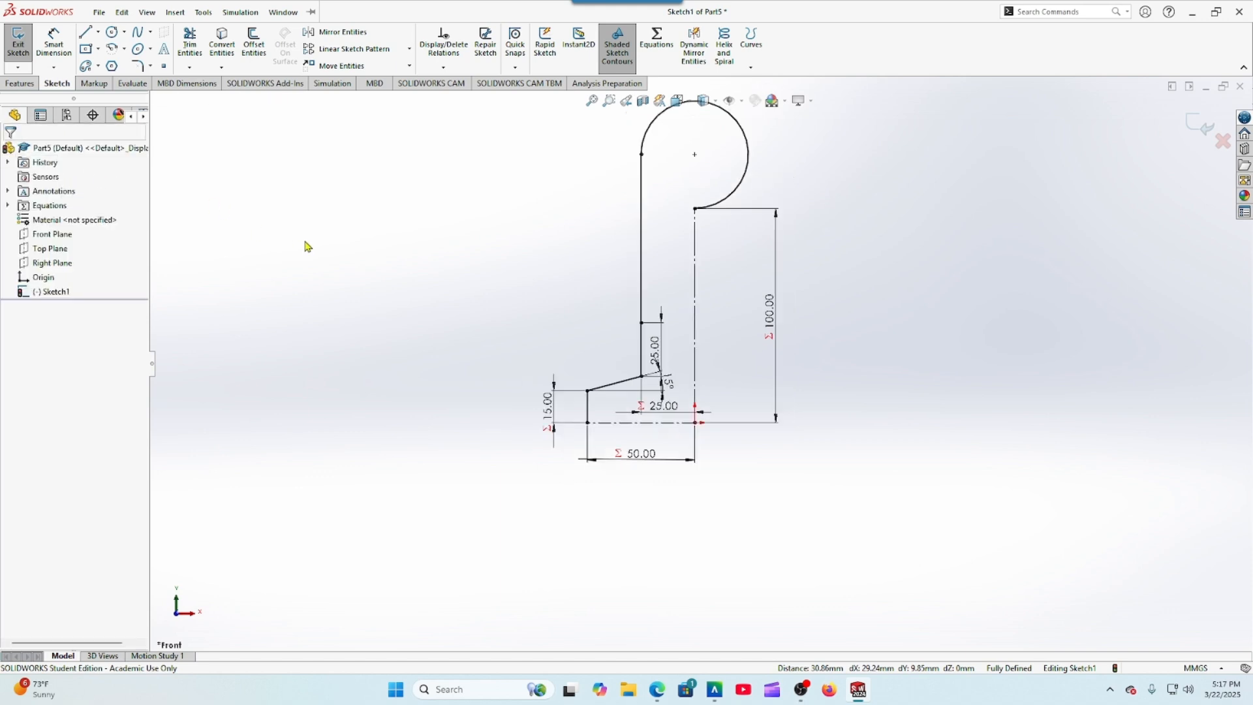
{"action": "scroll", "coordinate": [666, 232], "scroll_direction": "down", "scroll_amount": 3}
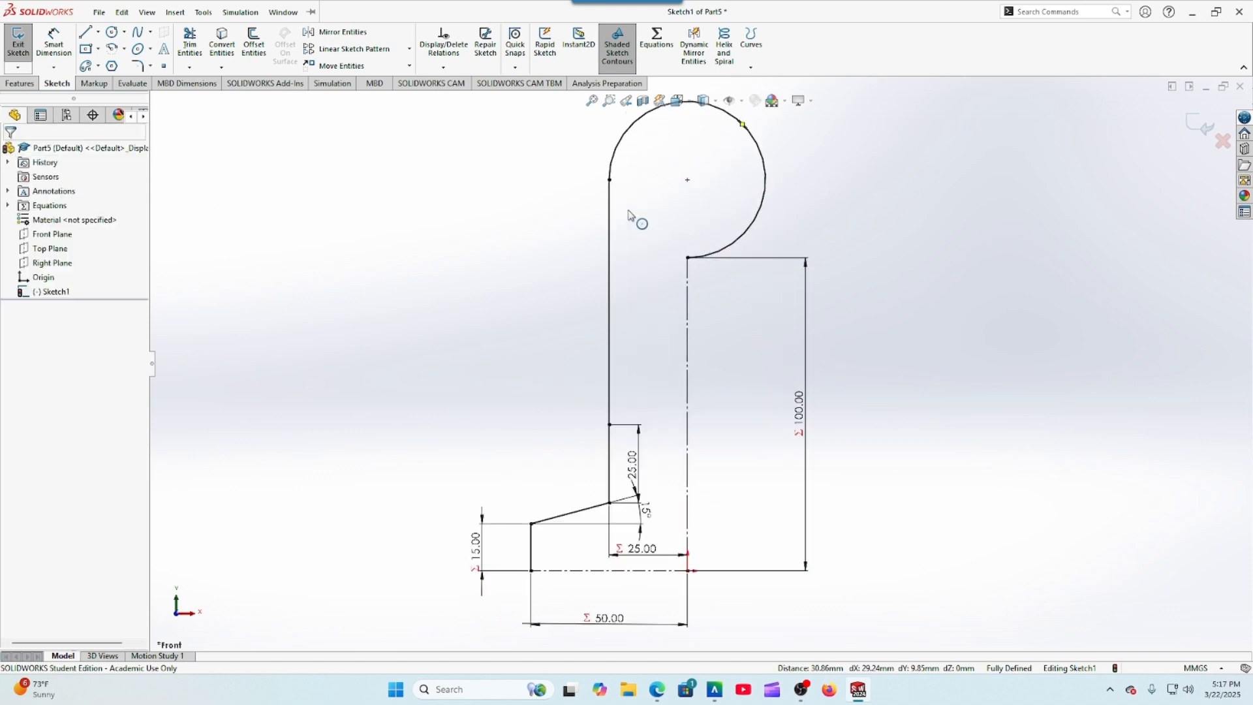
Step: Delete the arc center's Horizontal and Coincident relations, and pull the arc's lower endpoint down to about X -31.7, Y 75 mm
{"action": "left_click", "coordinate": [609, 180]}
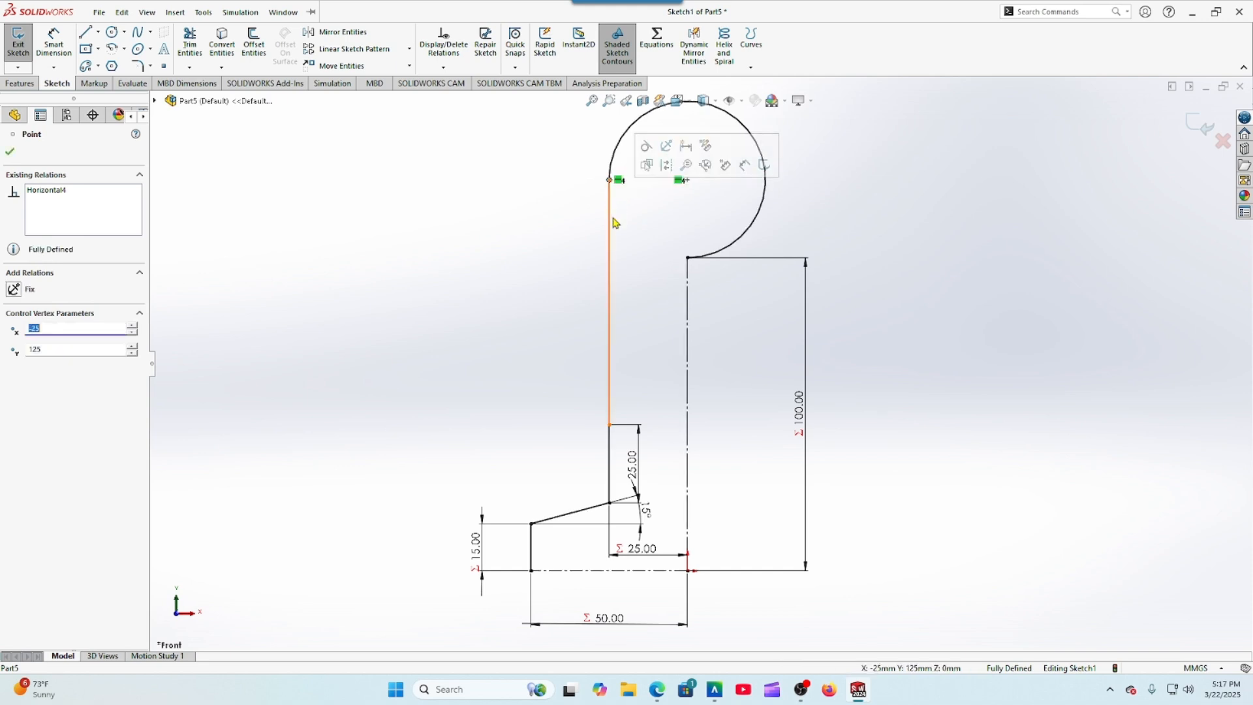
{"action": "left_click", "coordinate": [687, 180]}
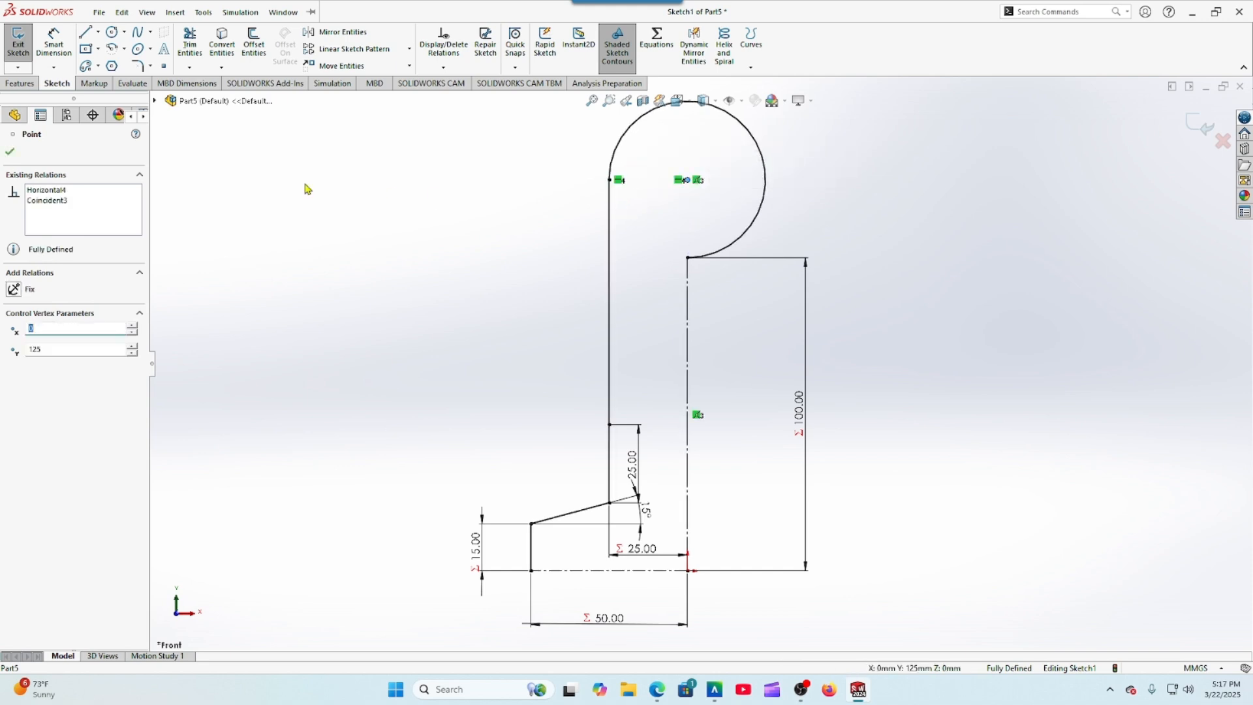
{"action": "left_click", "coordinate": [9, 154]}
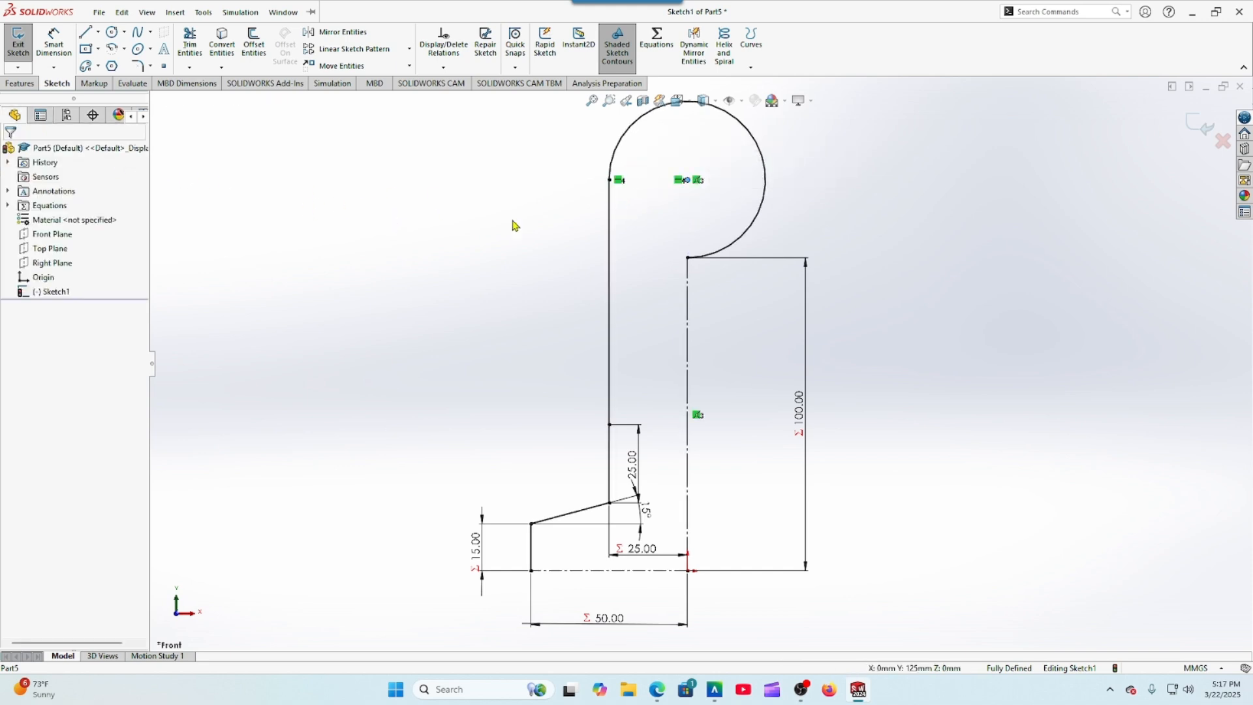
{"action": "left_click", "coordinate": [621, 183]}
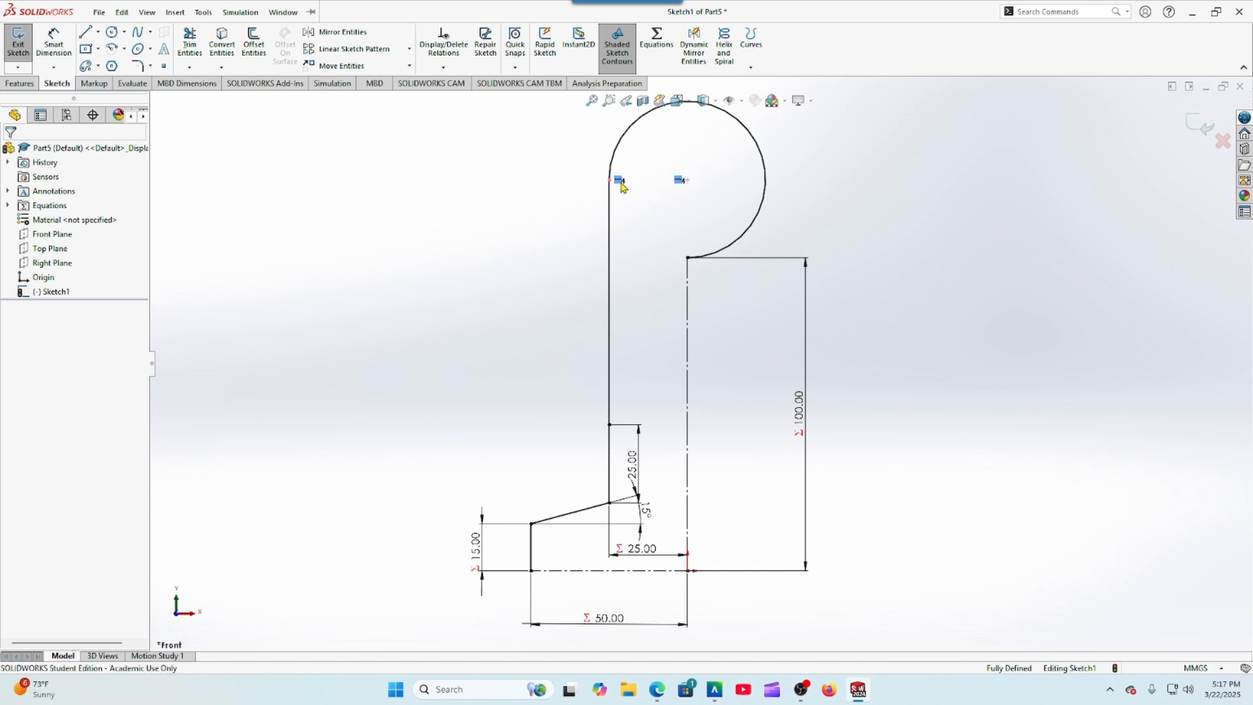
{"action": "key", "text": "Delete"}
{"action": "left_click", "coordinate": [688, 181]}
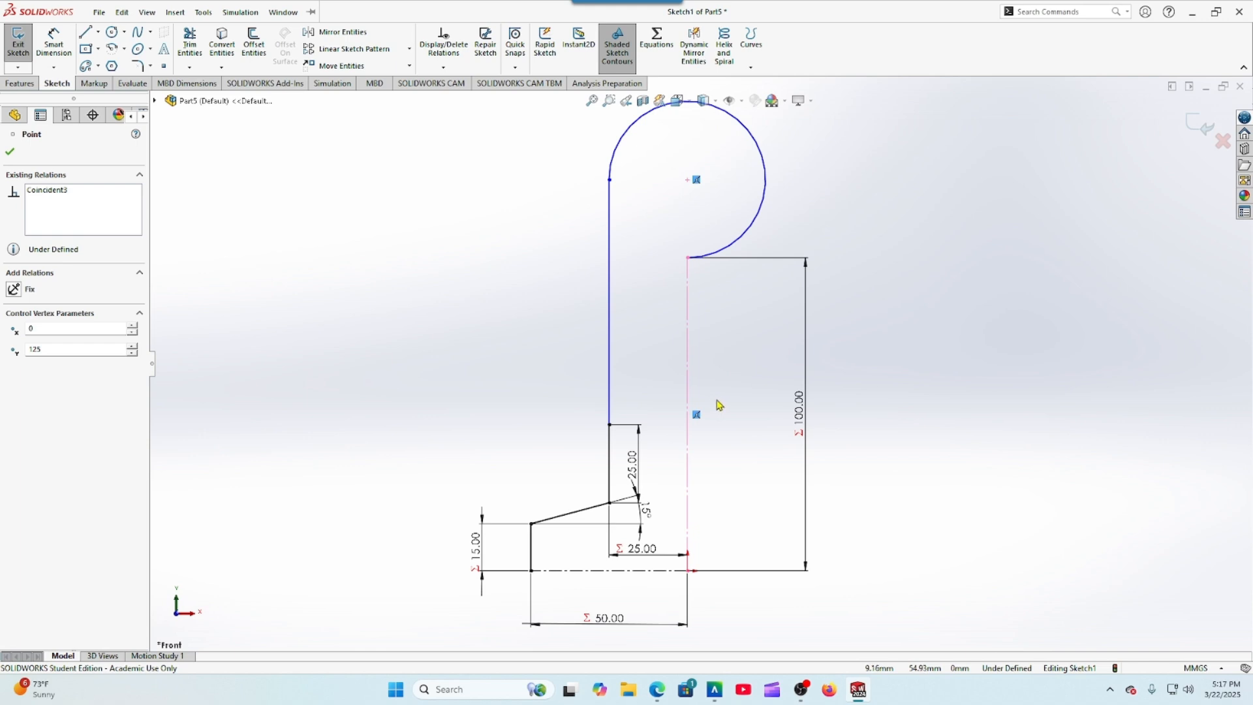
{"action": "key", "text": "Delete"}
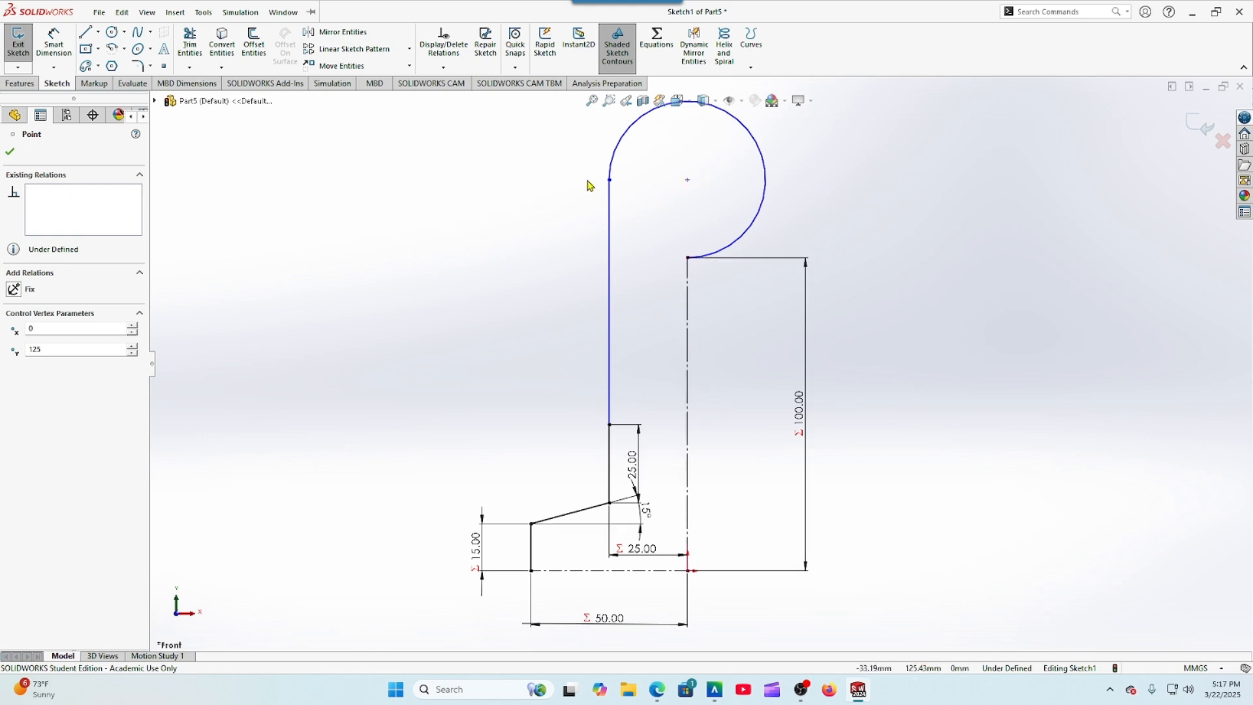
{"action": "left_click_drag", "start_coordinate": [610, 180], "coordinate": [589, 339]}
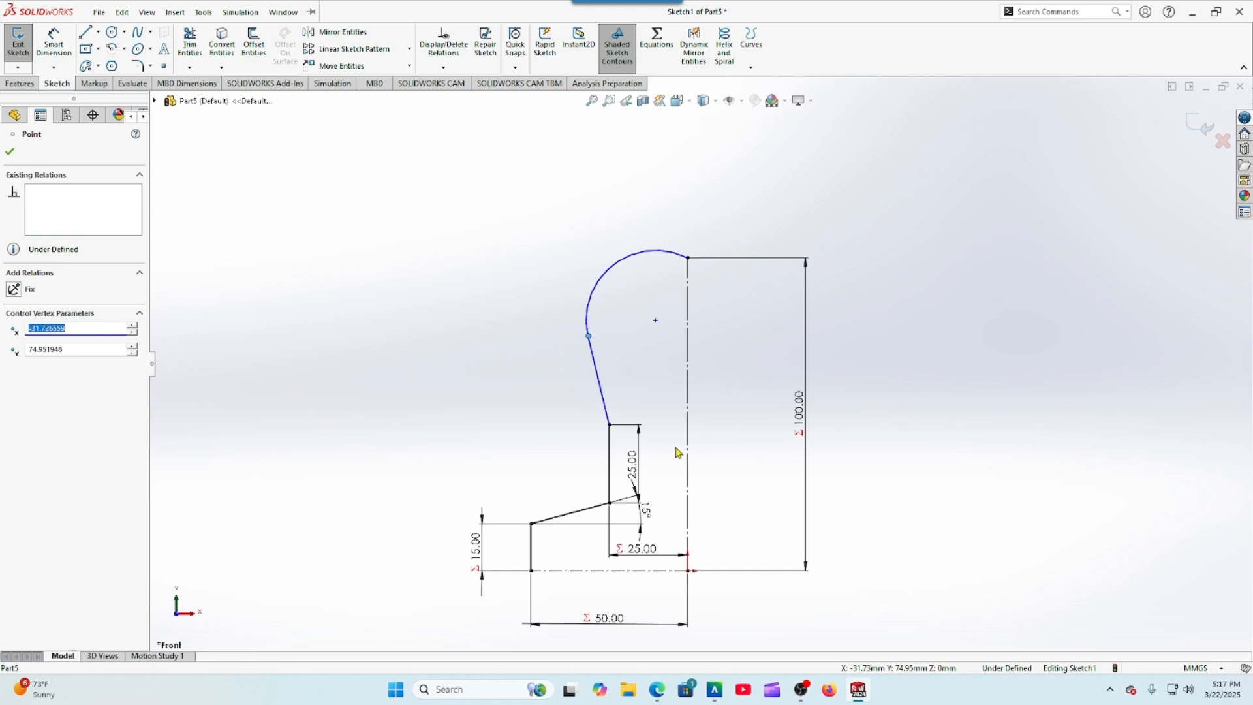
Step: Check the question 6 section drawing and try to align the freed arc center horizontally with the arc's lower endpoint
{"action": "left_click", "coordinate": [657, 689]}
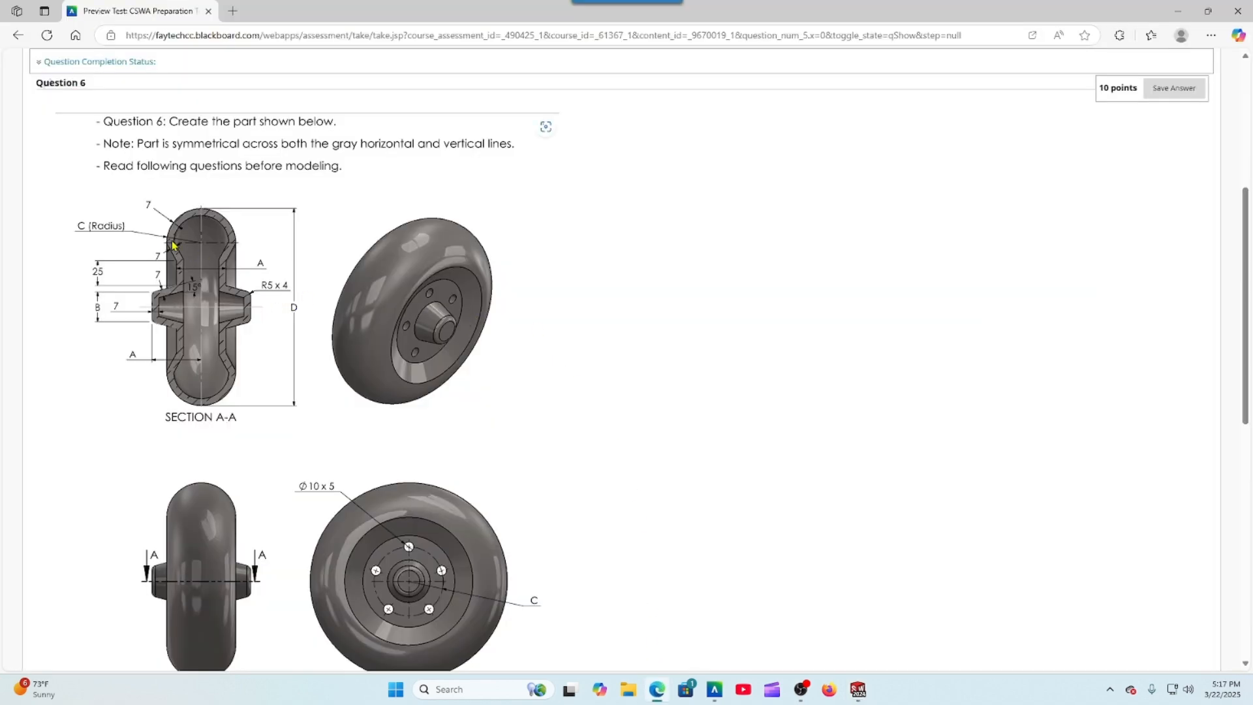
{"action": "scroll", "coordinate": [160, 240], "scroll_direction": "down", "scroll_amount": 1}
{"action": "scroll", "coordinate": [162, 240], "scroll_direction": "up", "scroll_amount": 1}
{"action": "left_click", "coordinate": [858, 689]}
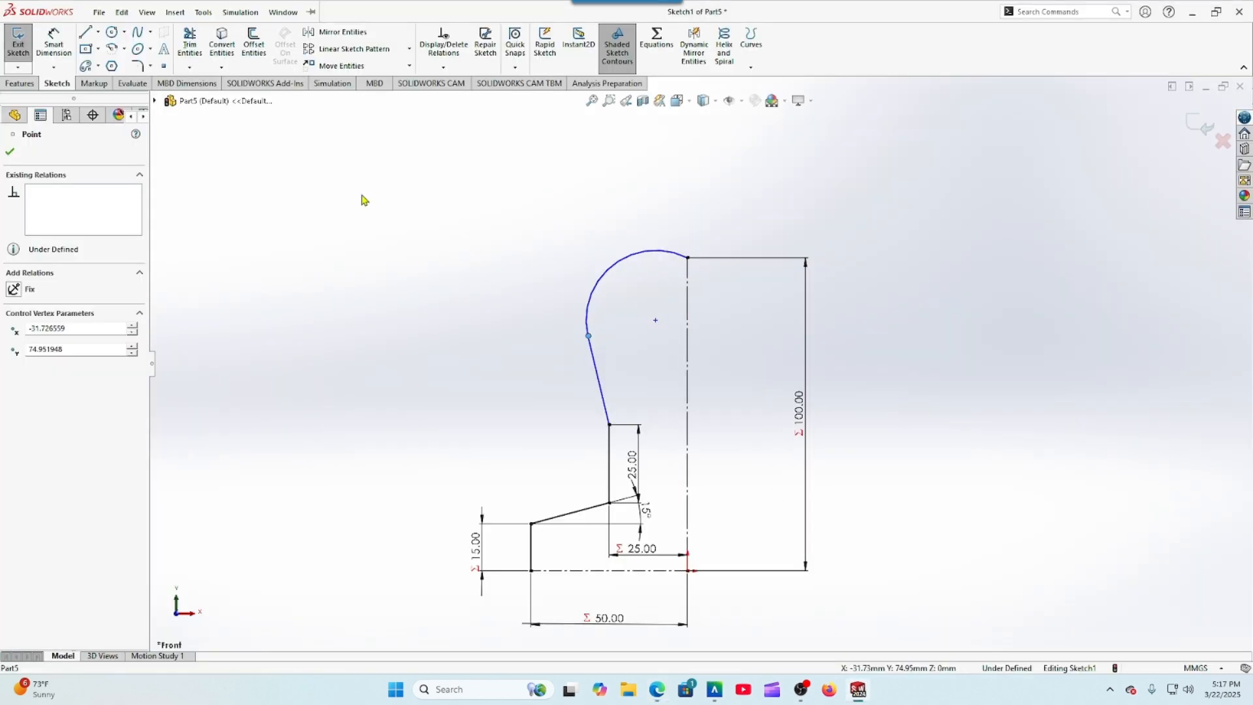
{"action": "left_click", "coordinate": [10, 151]}
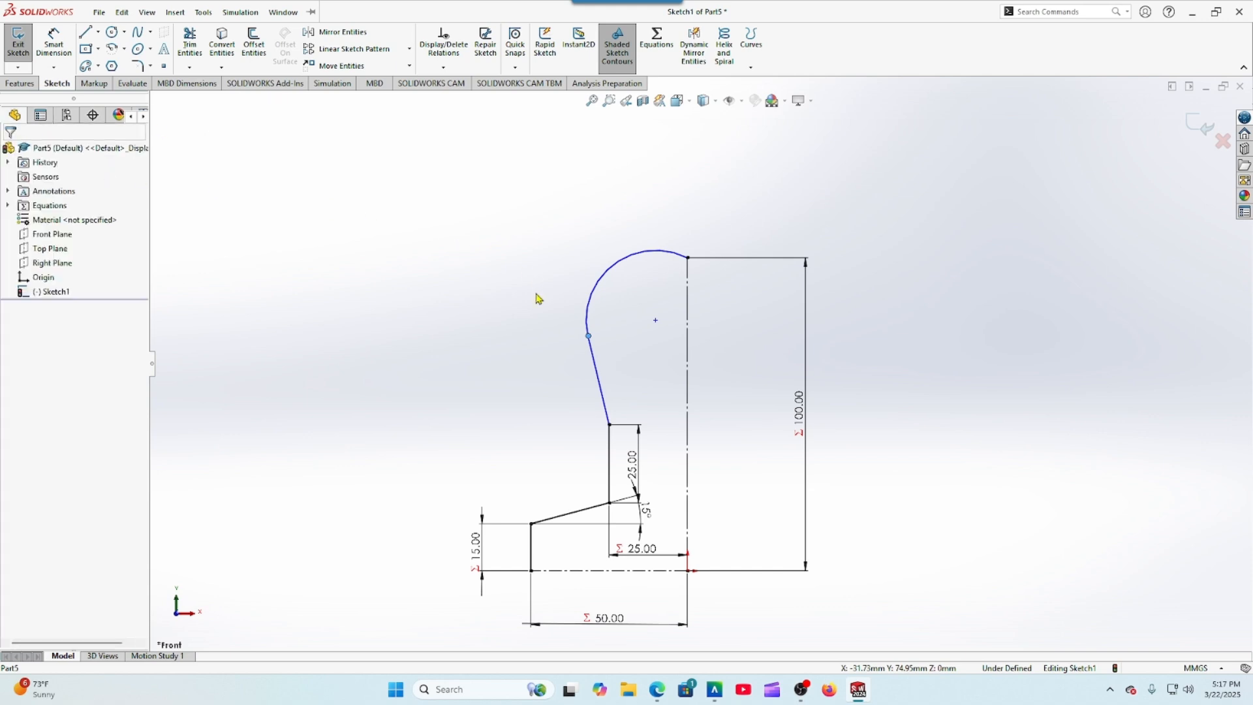
{"action": "left_click", "coordinate": [656, 321]}
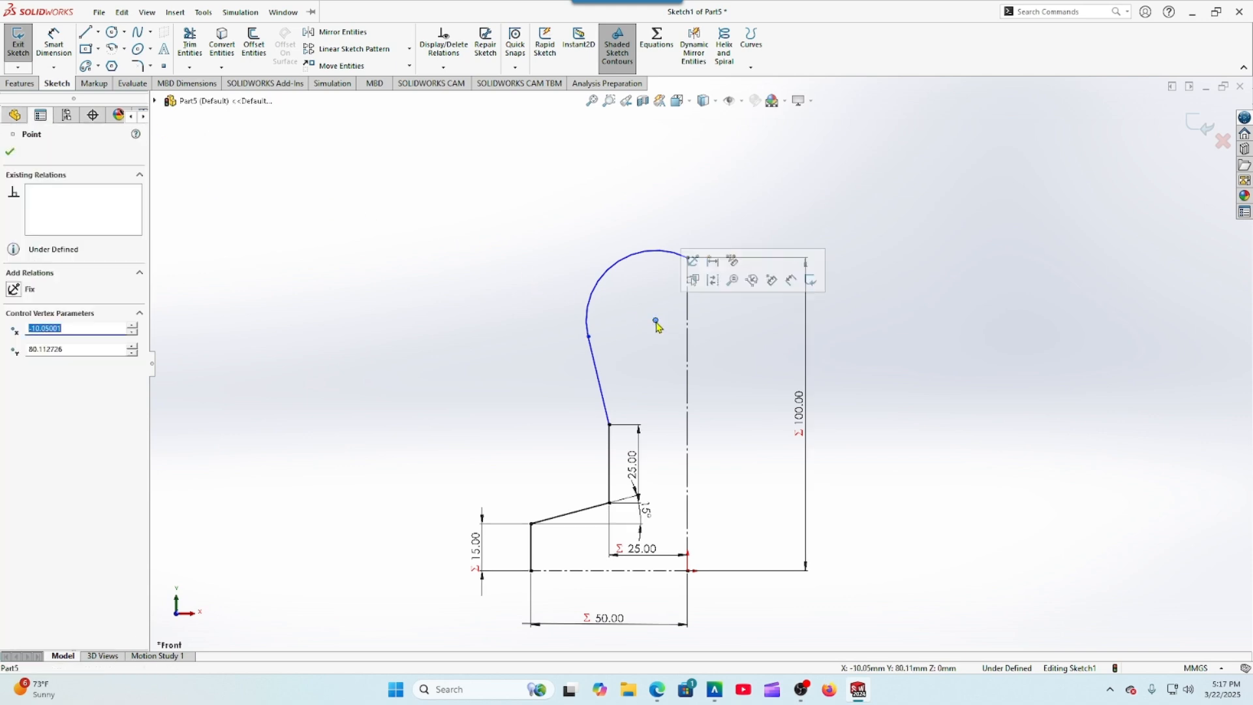
{"action": "left_click", "coordinate": [589, 336], "text": "ctrl"}
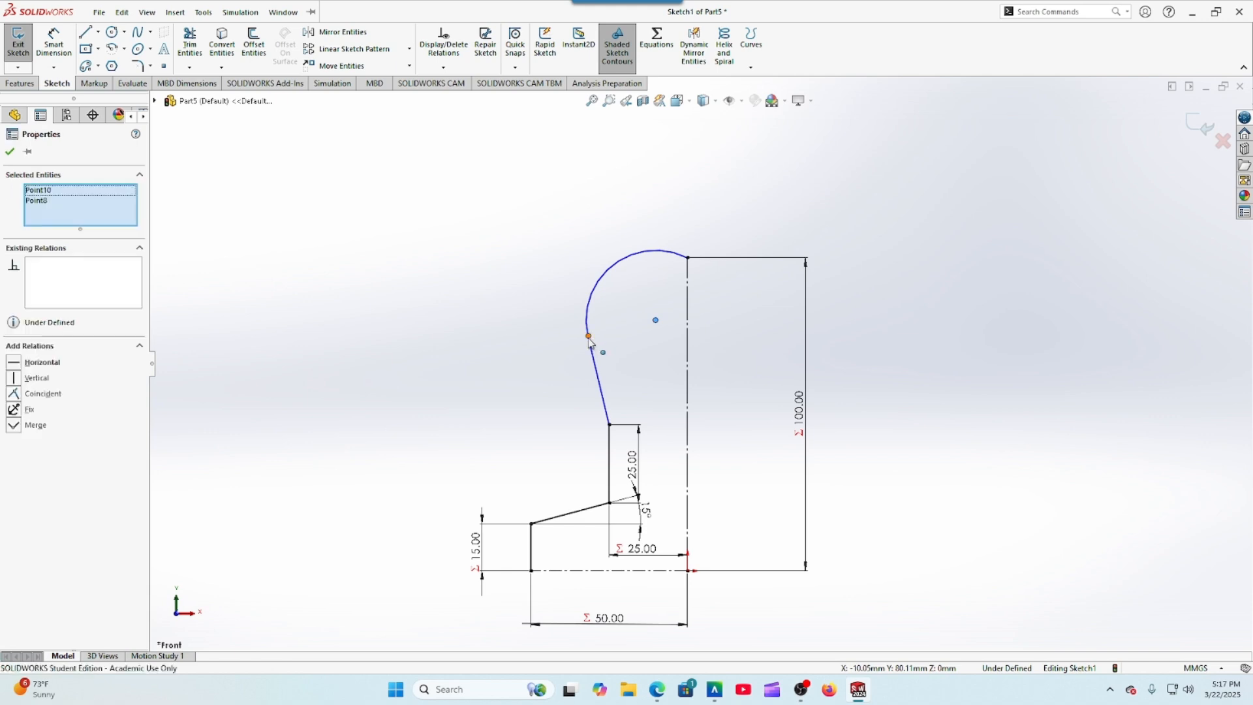
{"action": "left_click", "coordinate": [16, 365]}
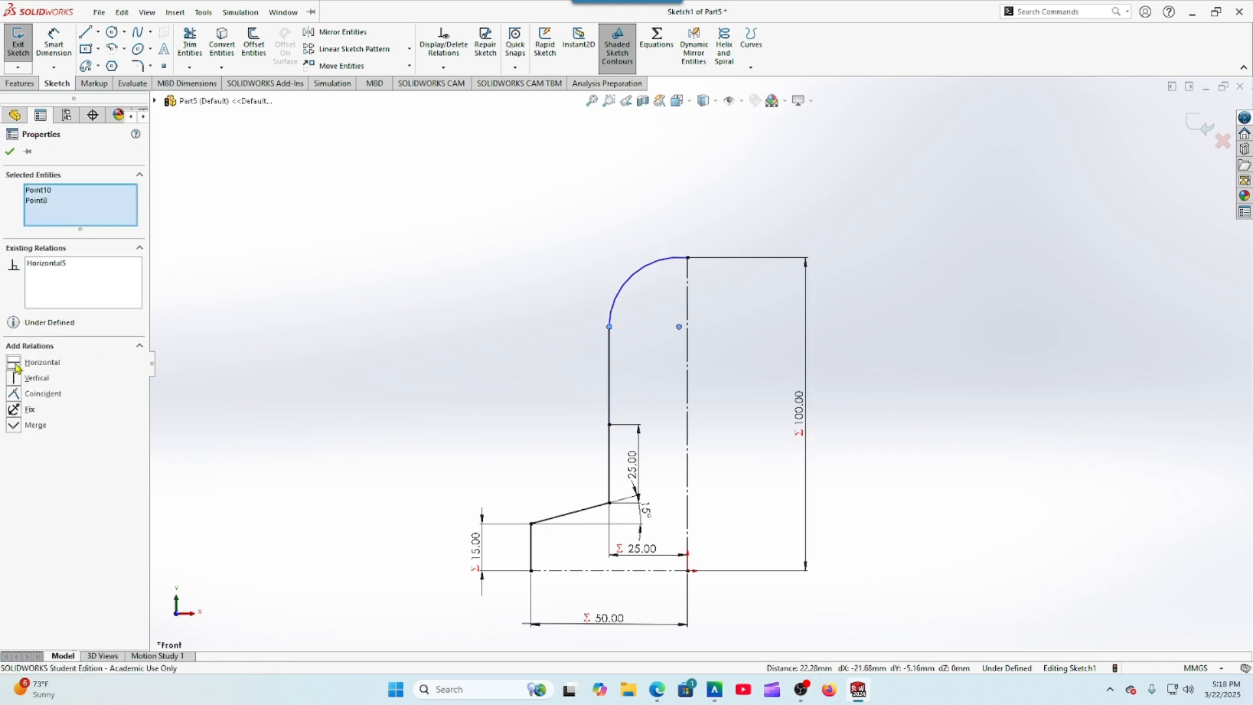
{"action": "left_click", "coordinate": [10, 151]}
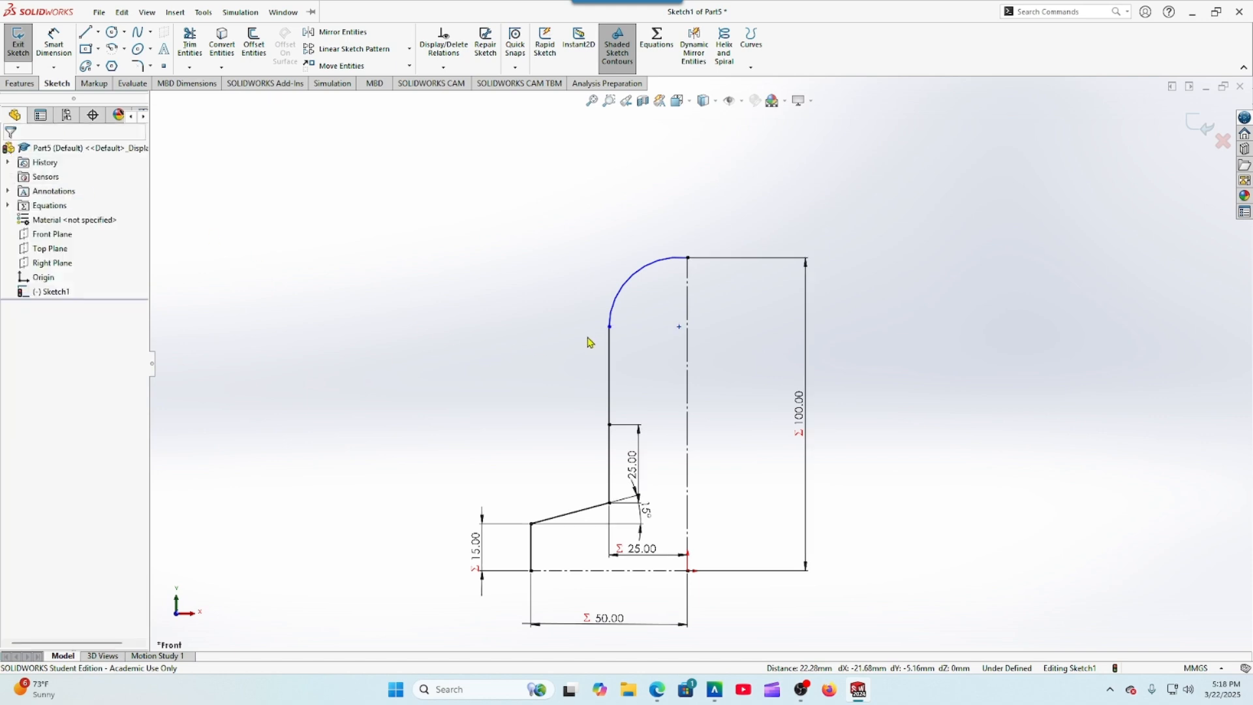
Step: Make the arc's center point coincident with the vertical centerline
{"action": "left_click", "coordinate": [679, 328]}
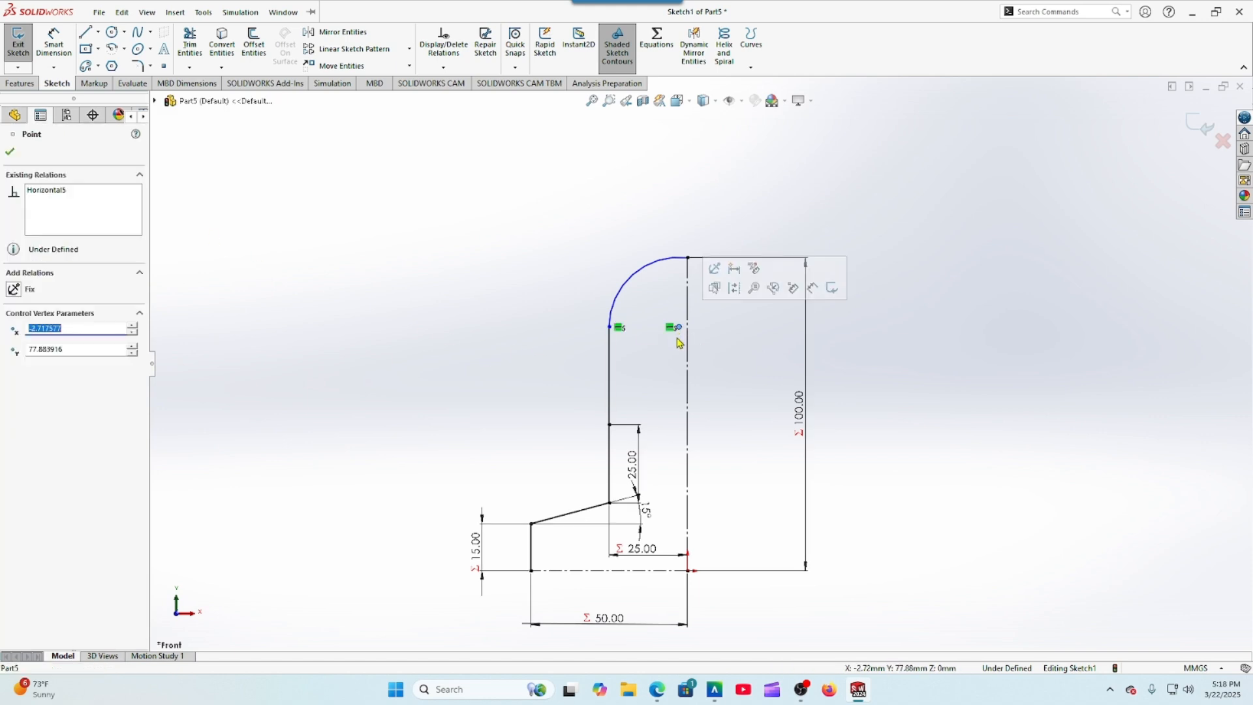
{"action": "left_click", "coordinate": [689, 369], "text": "ctrl"}
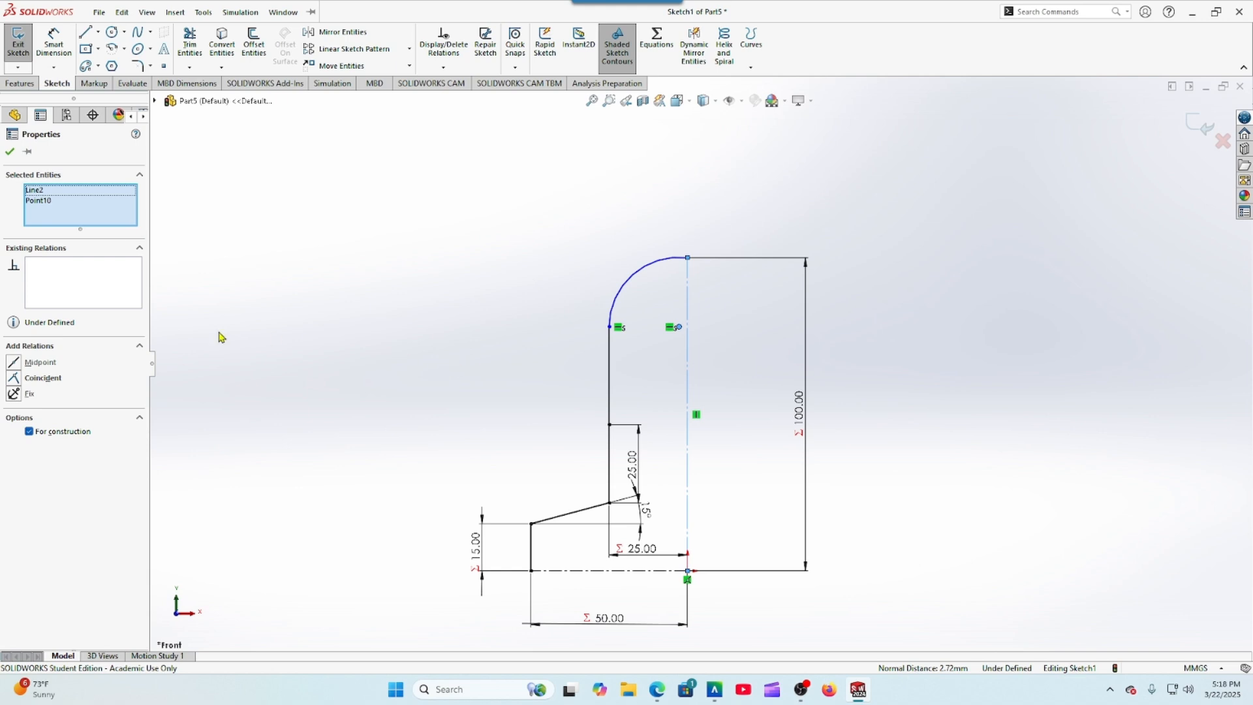
{"action": "left_click", "coordinate": [19, 378]}
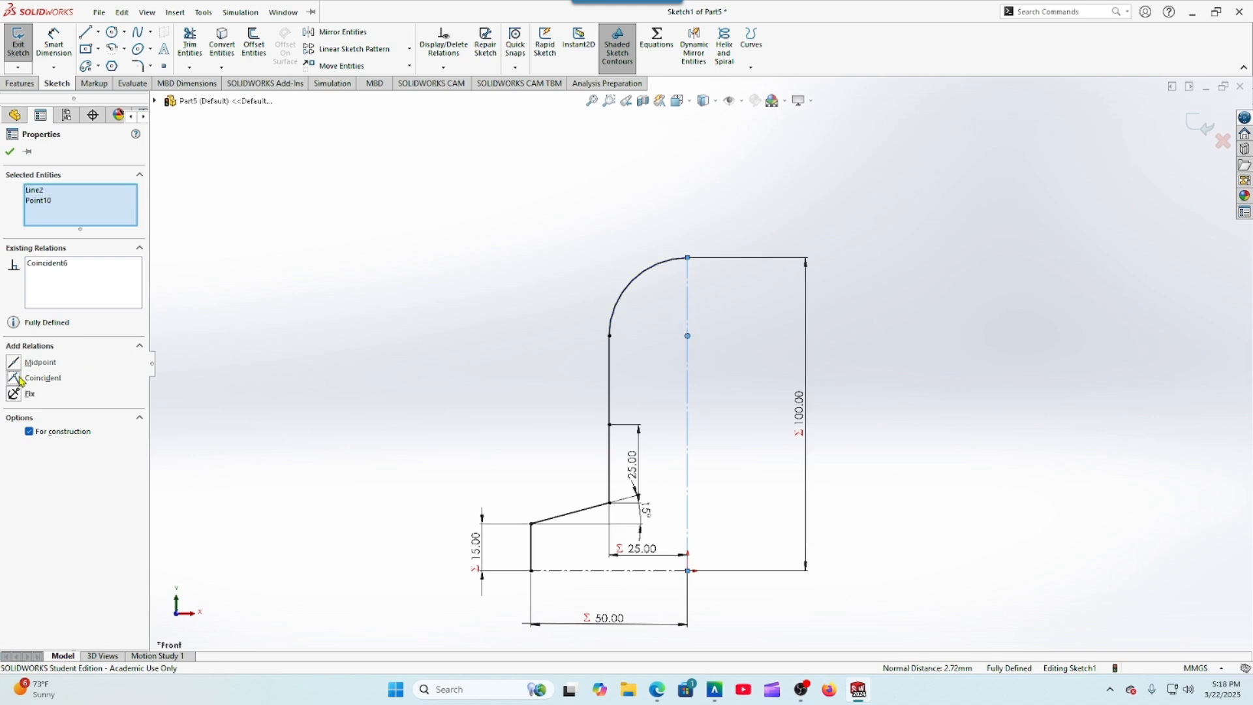
{"action": "left_click", "coordinate": [10, 152]}
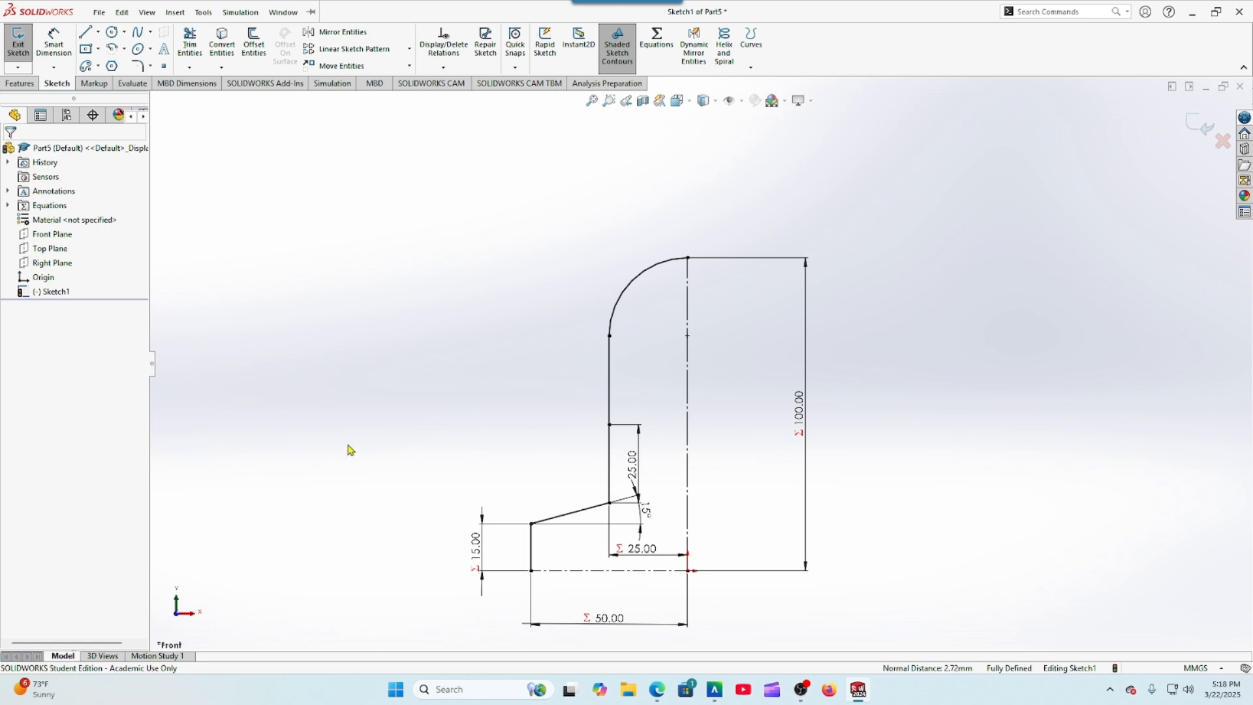
Step: Compare the profile with the question 6 drawing and delete the Horizontal relation between the arc's center and lower endpoint
{"action": "left_click", "coordinate": [658, 690]}
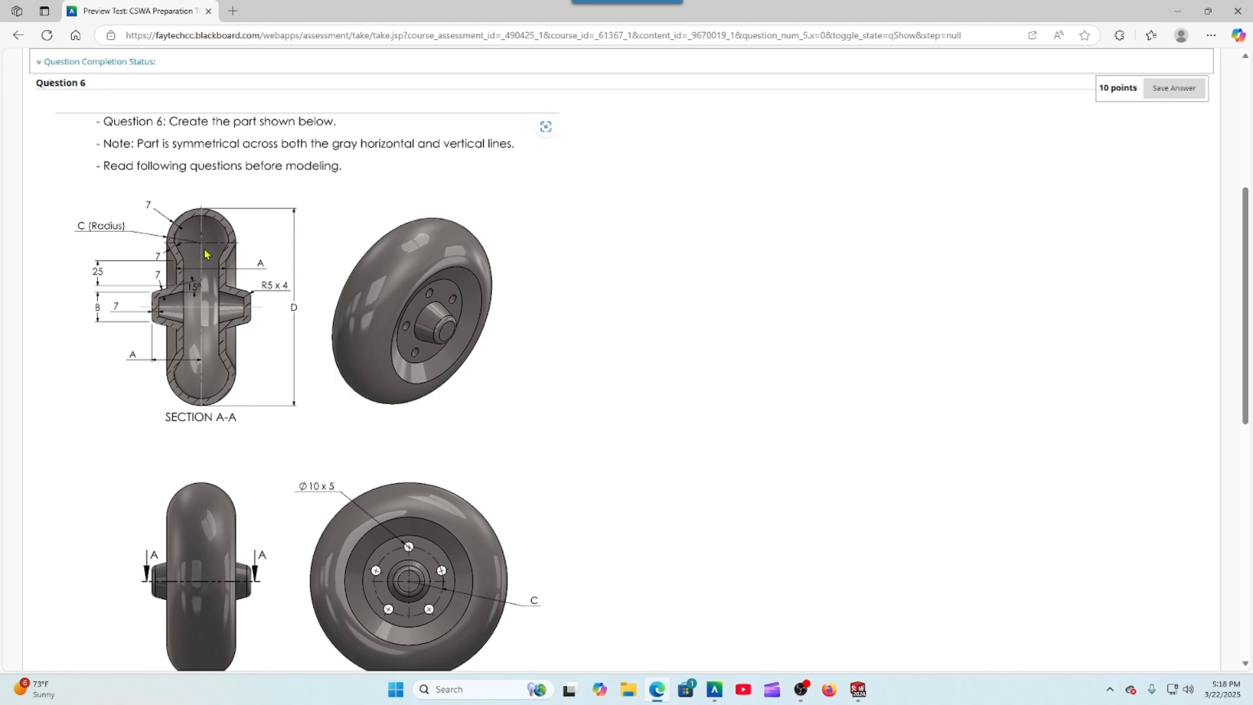
{"action": "left_click", "coordinate": [858, 689]}
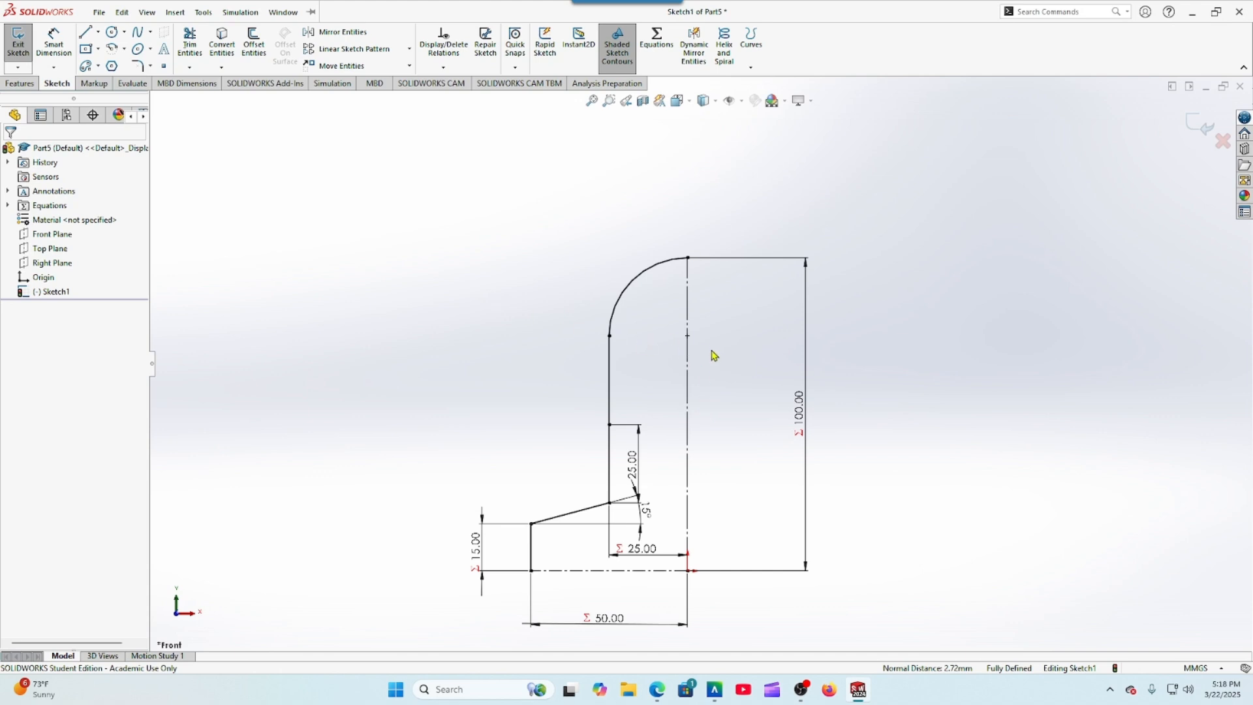
{"action": "left_click", "coordinate": [688, 336]}
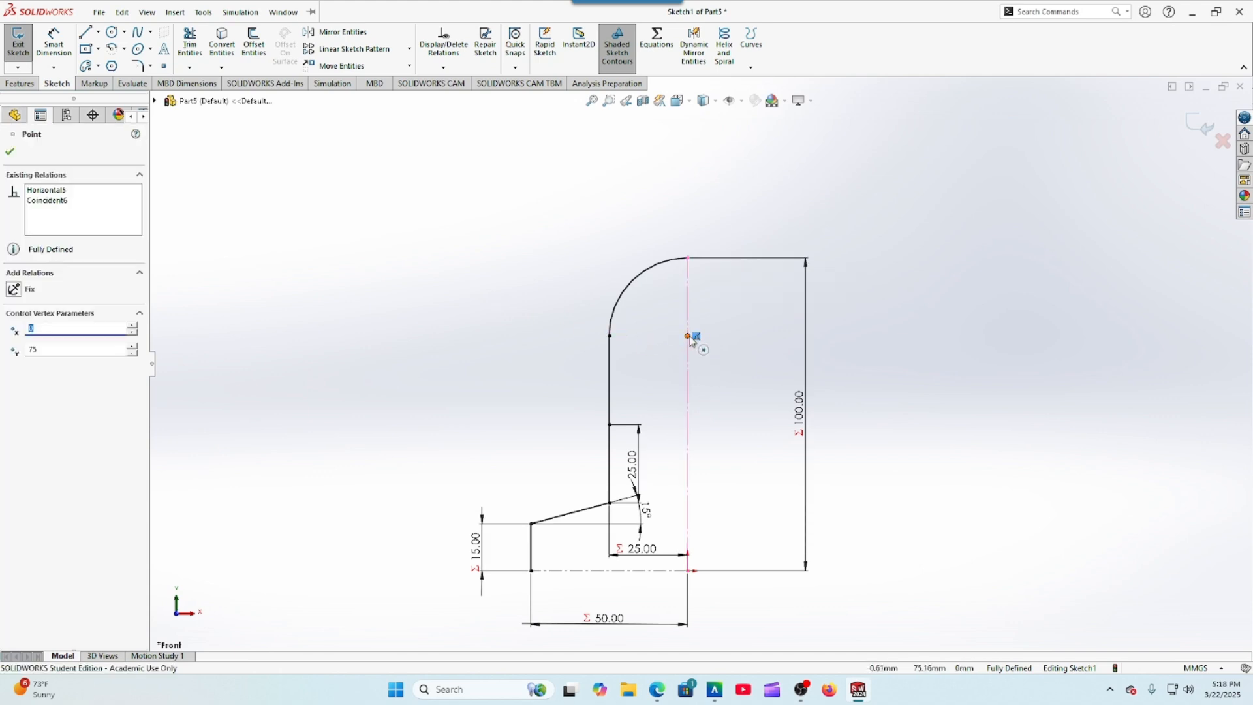
{"action": "left_click", "coordinate": [690, 338]}
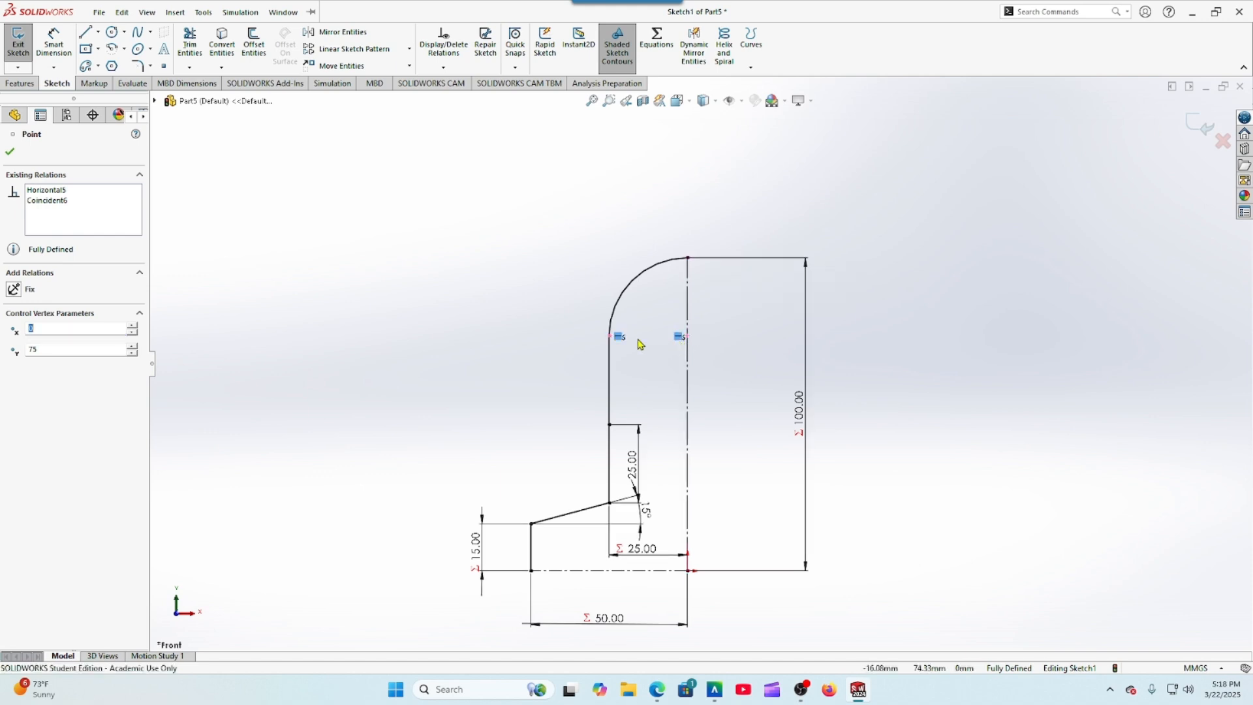
{"action": "key", "text": "Delete"}
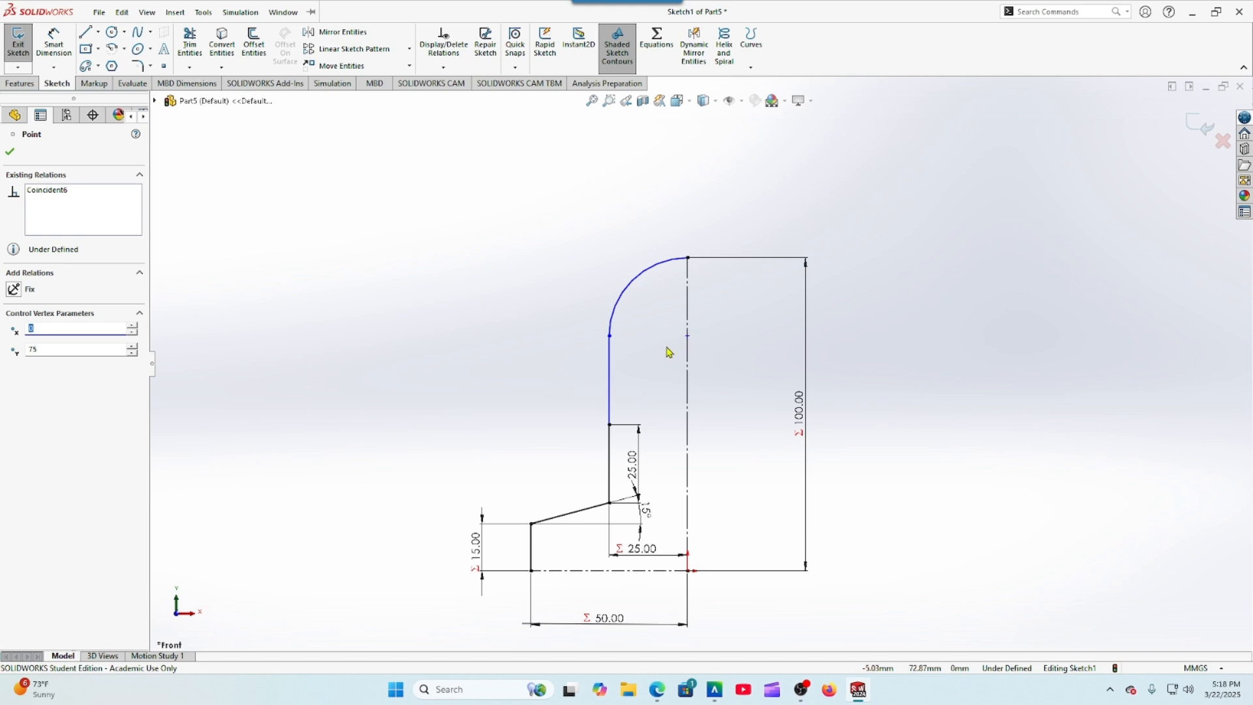
Step: Reshape the arc by moving its lower endpoint outward and down to about X -29.2, Y 60.2 mm
{"action": "left_click_drag", "start_coordinate": [611, 340], "coordinate": [522, 374]}
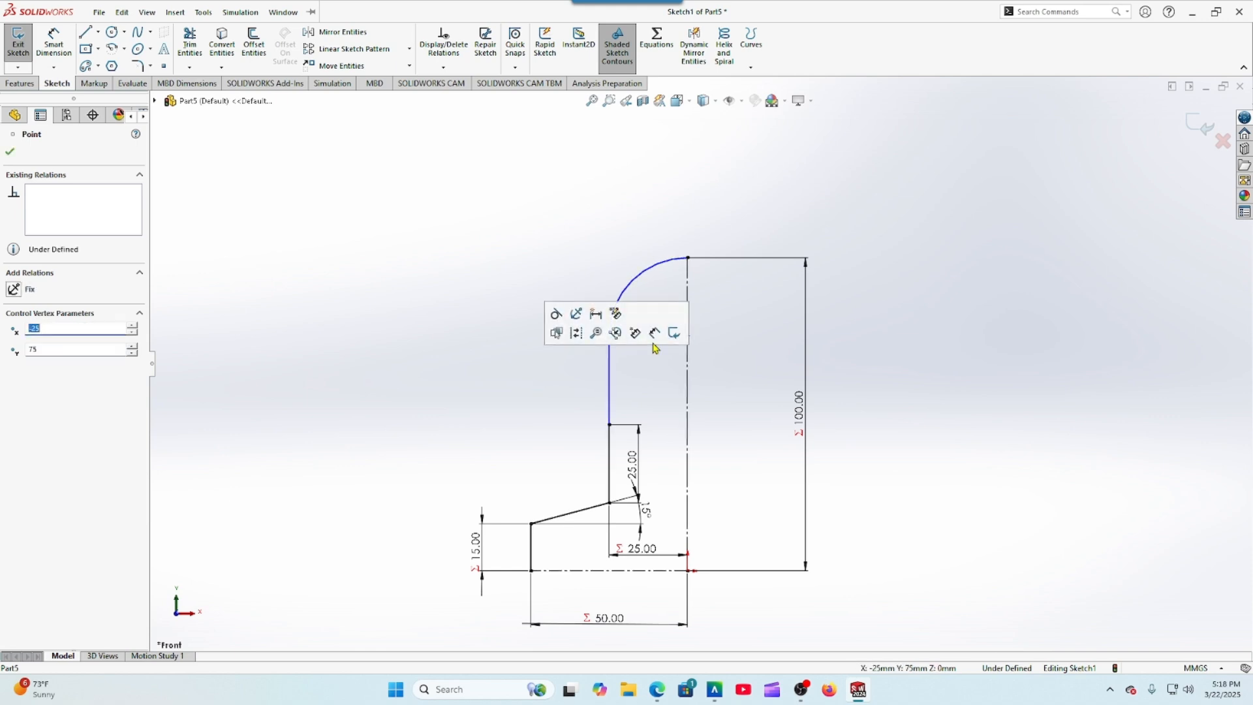
{"action": "left_click", "coordinate": [563, 356]}
{"action": "left_click_drag", "start_coordinate": [583, 363], "coordinate": [565, 388]}
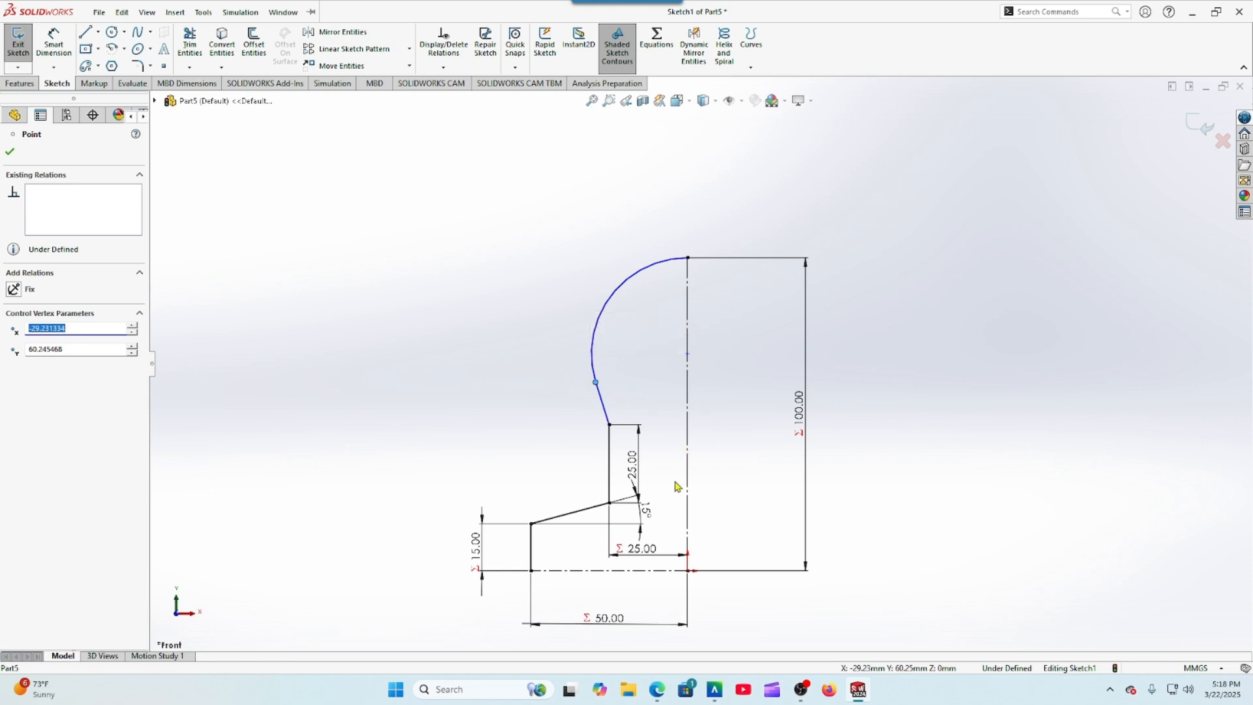
Step: Check the question 6 section drawing and try to dimension the upper arc's radius with global variable C
{"action": "left_click", "coordinate": [657, 689]}
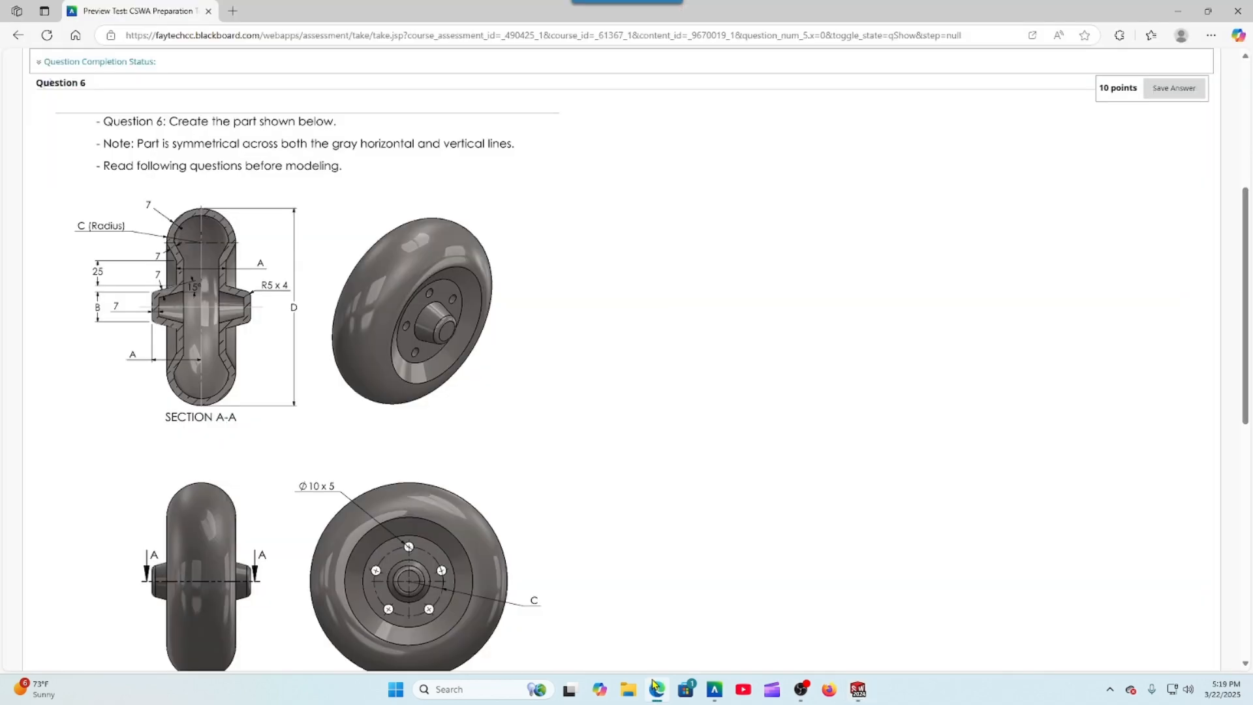
{"action": "left_click", "coordinate": [857, 690]}
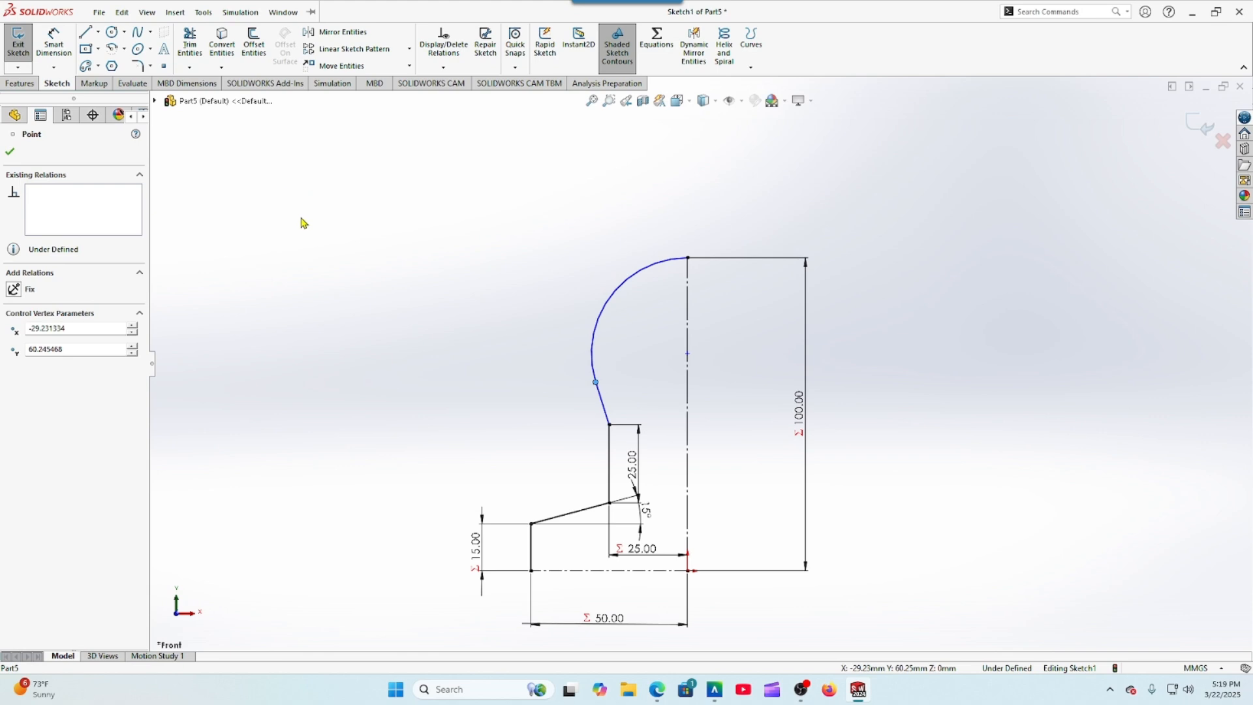
{"action": "left_click", "coordinate": [9, 150]}
{"action": "left_click", "coordinate": [53, 40]}
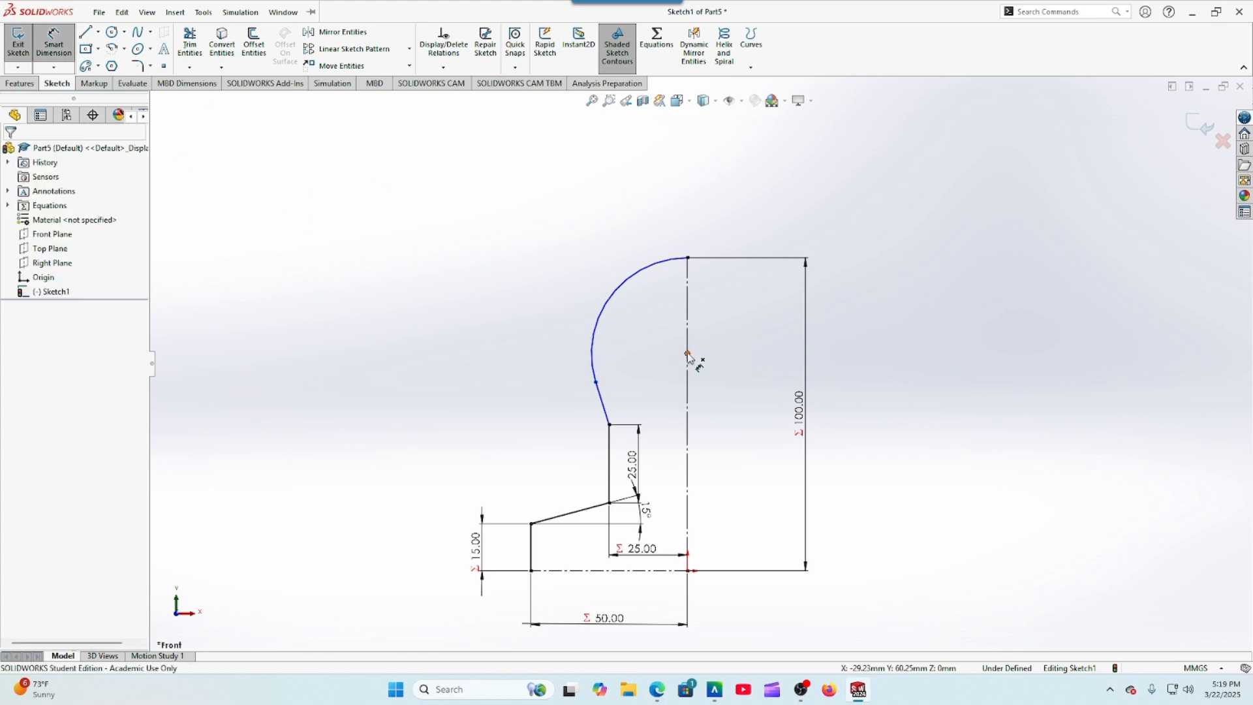
{"action": "left_click", "coordinate": [595, 343]}
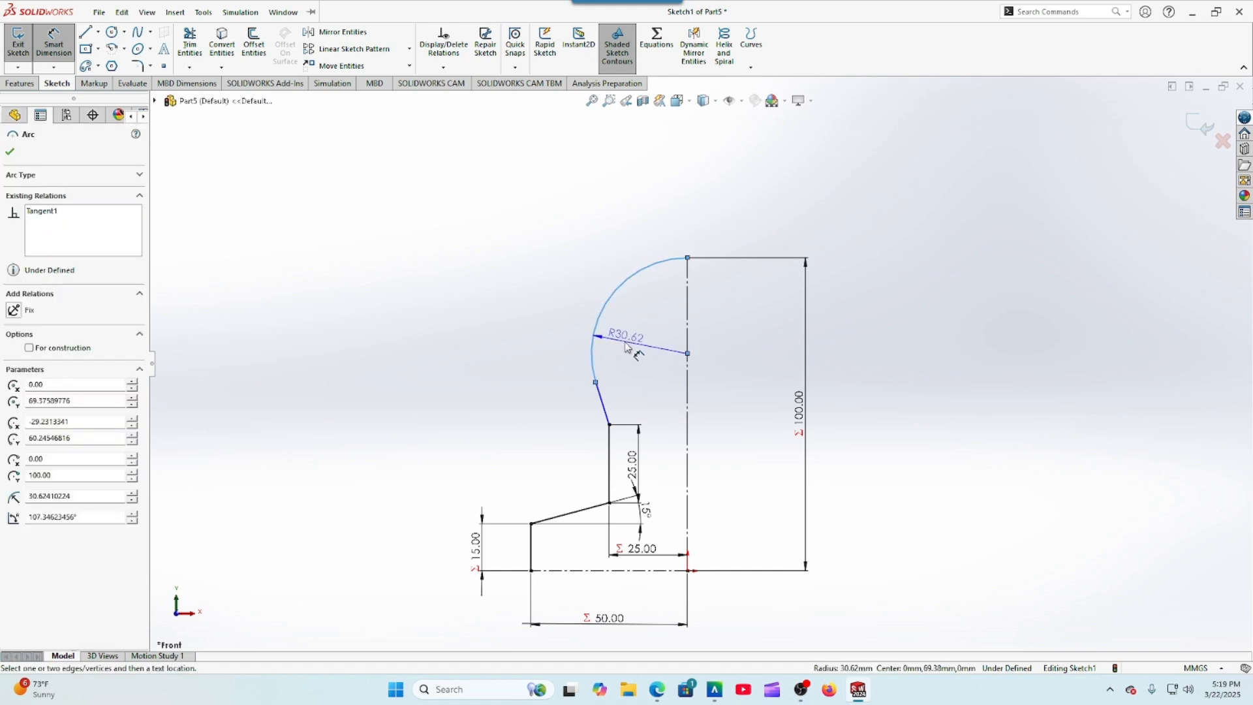
{"action": "left_click", "coordinate": [625, 347]}
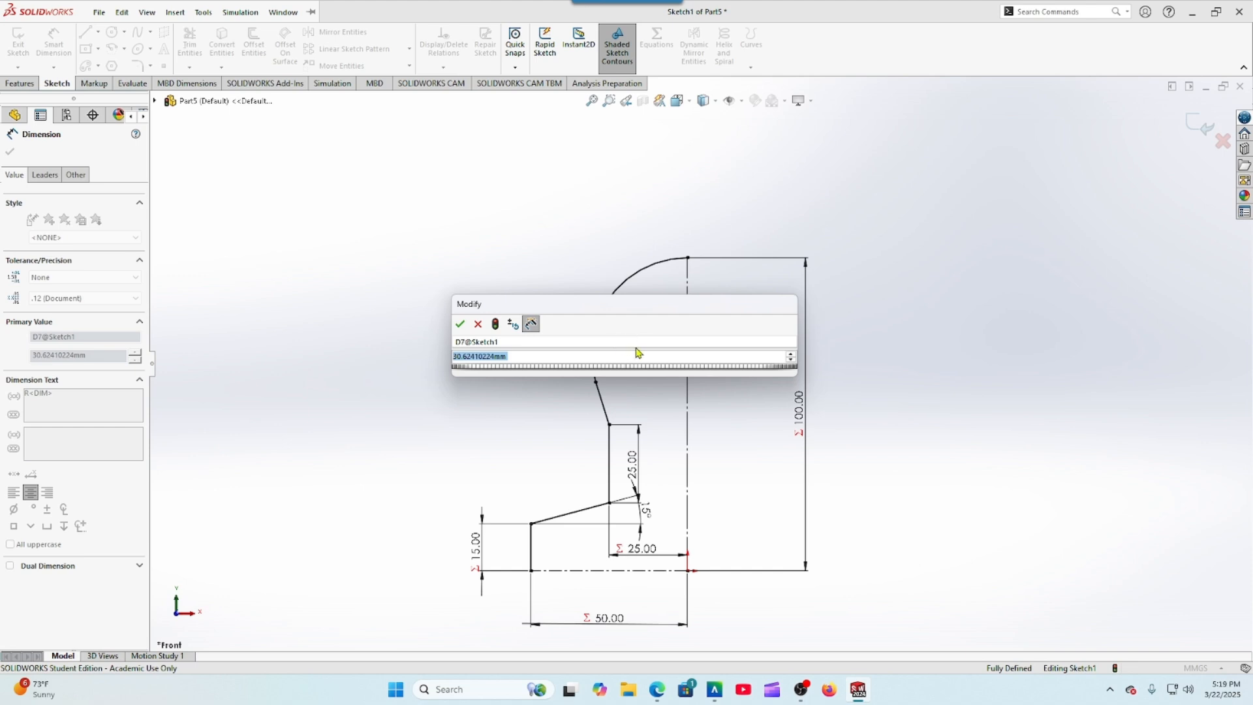
{"action": "type", "text": "="}
{"action": "mouse_move", "coordinate": [784, 370]}
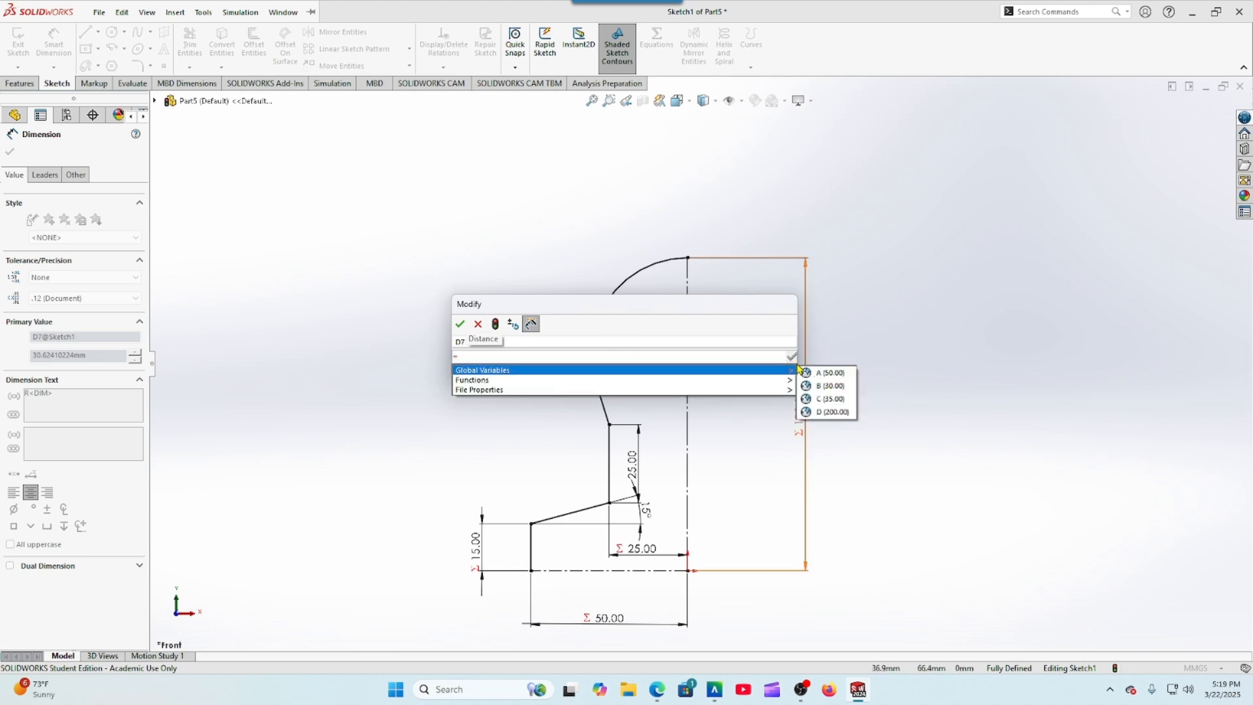
{"action": "left_click", "coordinate": [811, 399]}
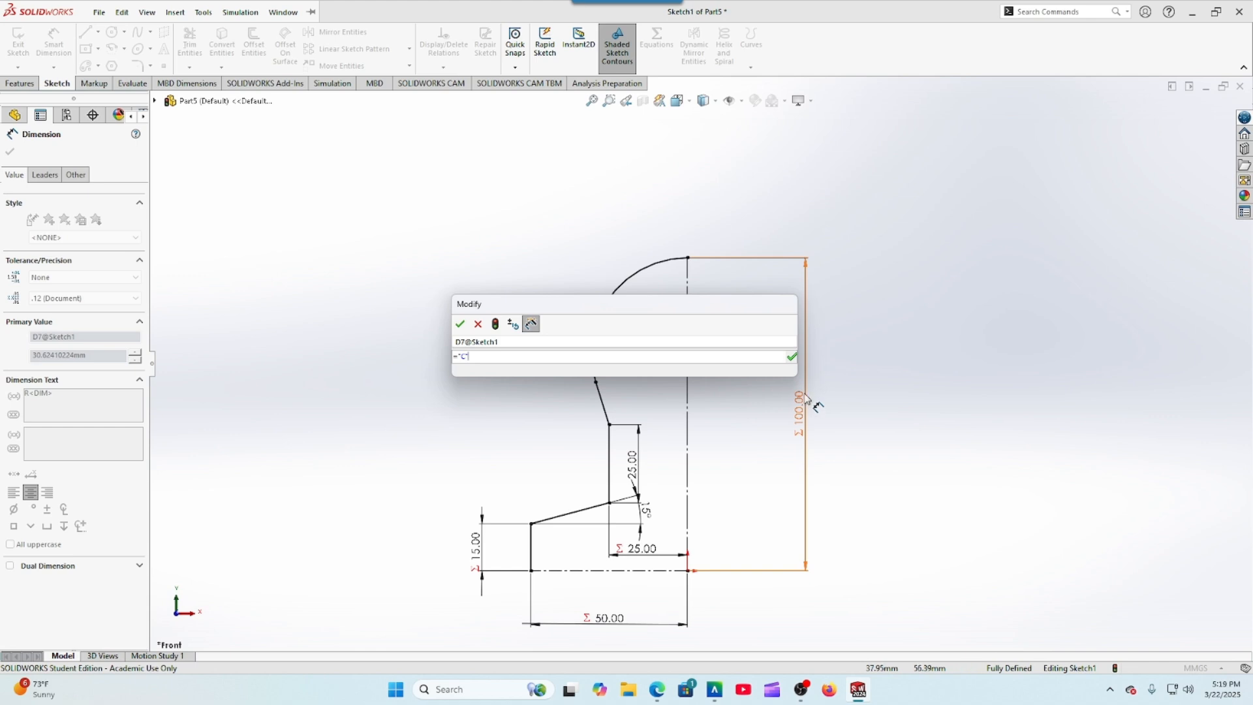
{"action": "left_click", "coordinate": [460, 325]}
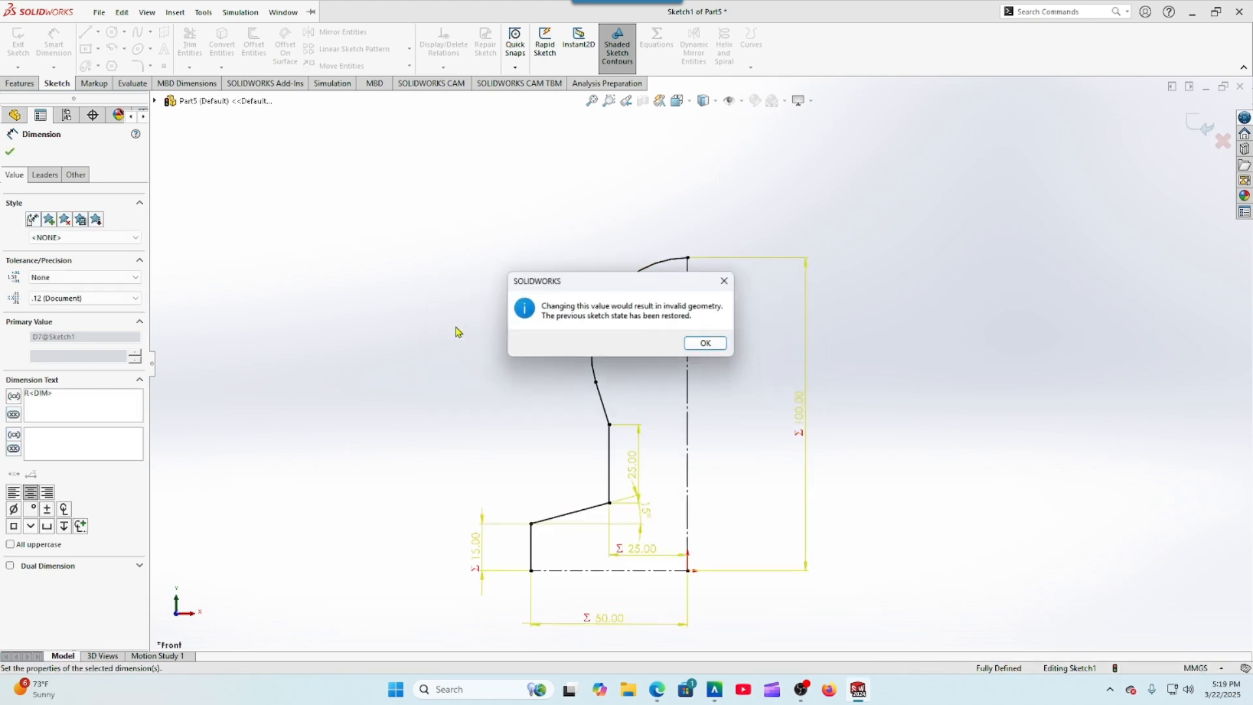
{"action": "left_click", "coordinate": [707, 346]}
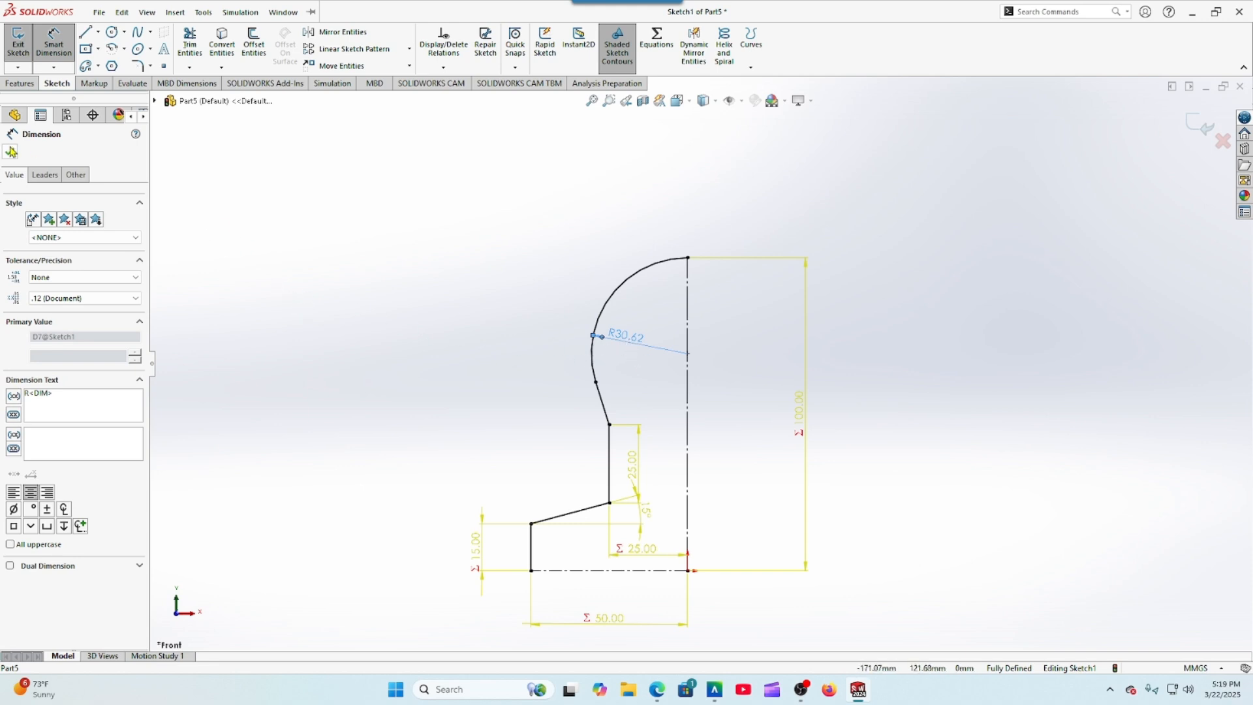
Step: Delete the arc's radius dimension and the 25 mm horizontal dimension between the profile's vertical line and the centerline
{"action": "left_click", "coordinate": [9, 152]}
{"action": "left_click", "coordinate": [658, 355]}
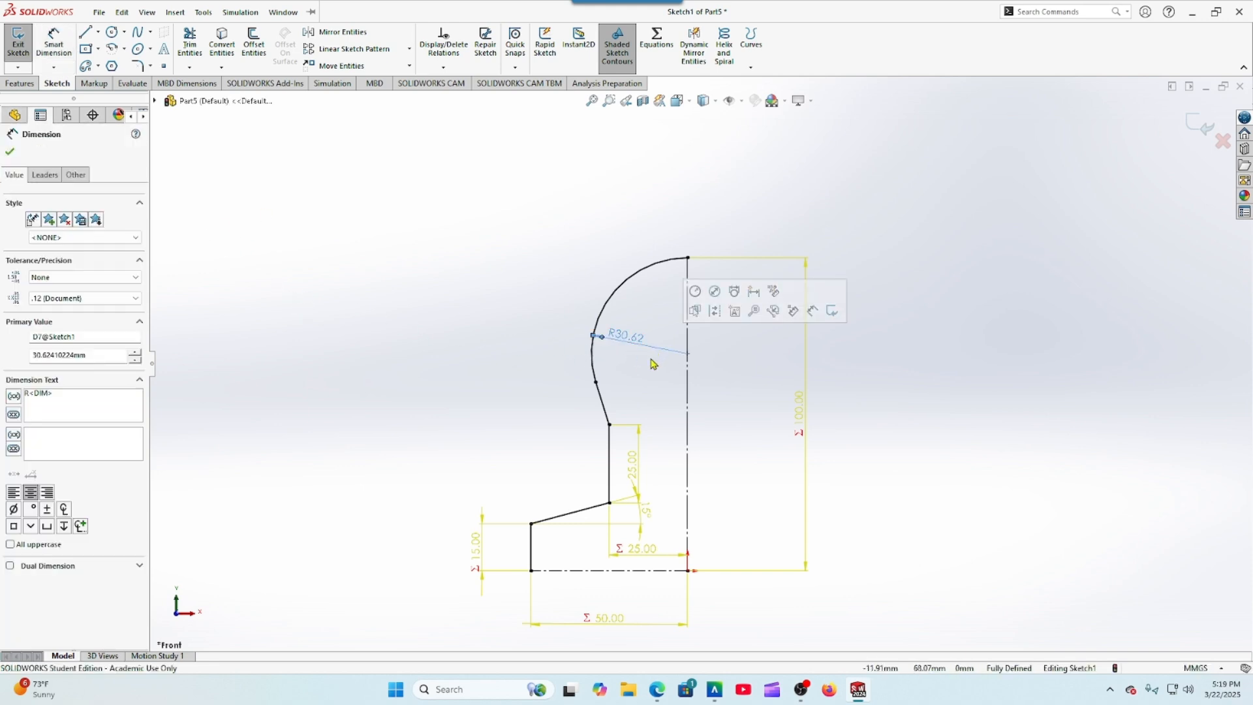
{"action": "key", "text": "Delete"}
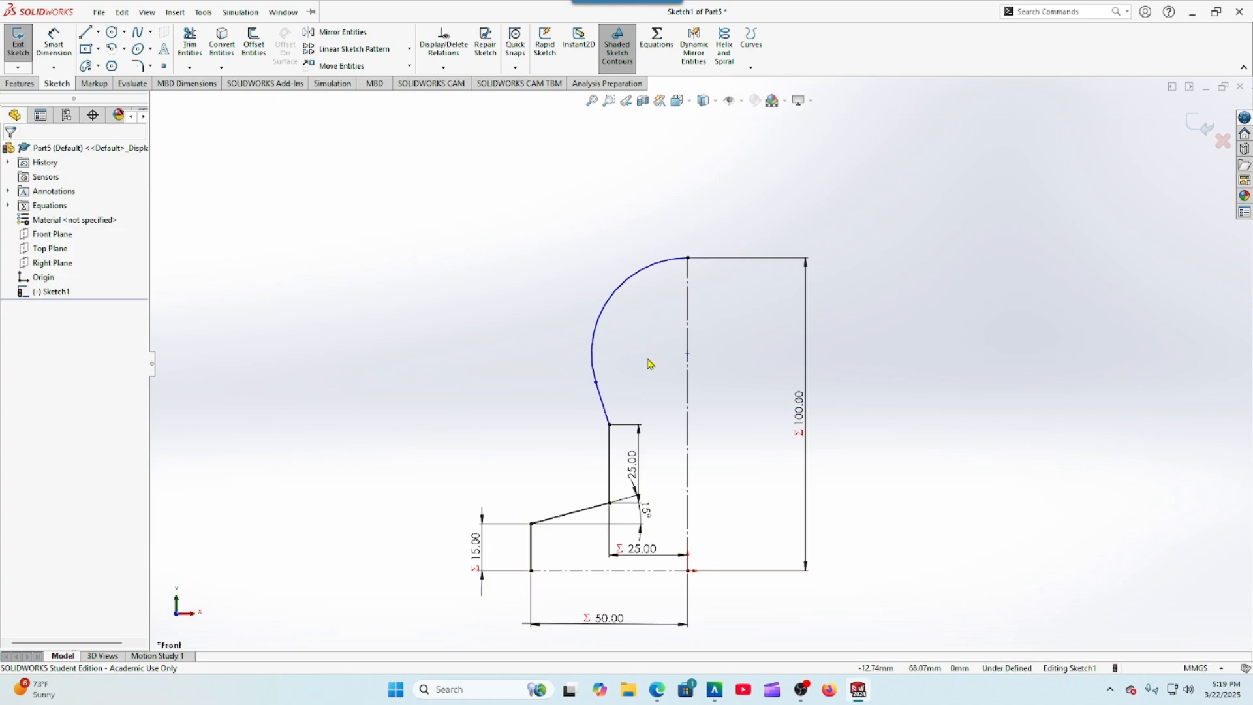
{"action": "left_click", "coordinate": [648, 560]}
{"action": "key", "text": "Delete"}
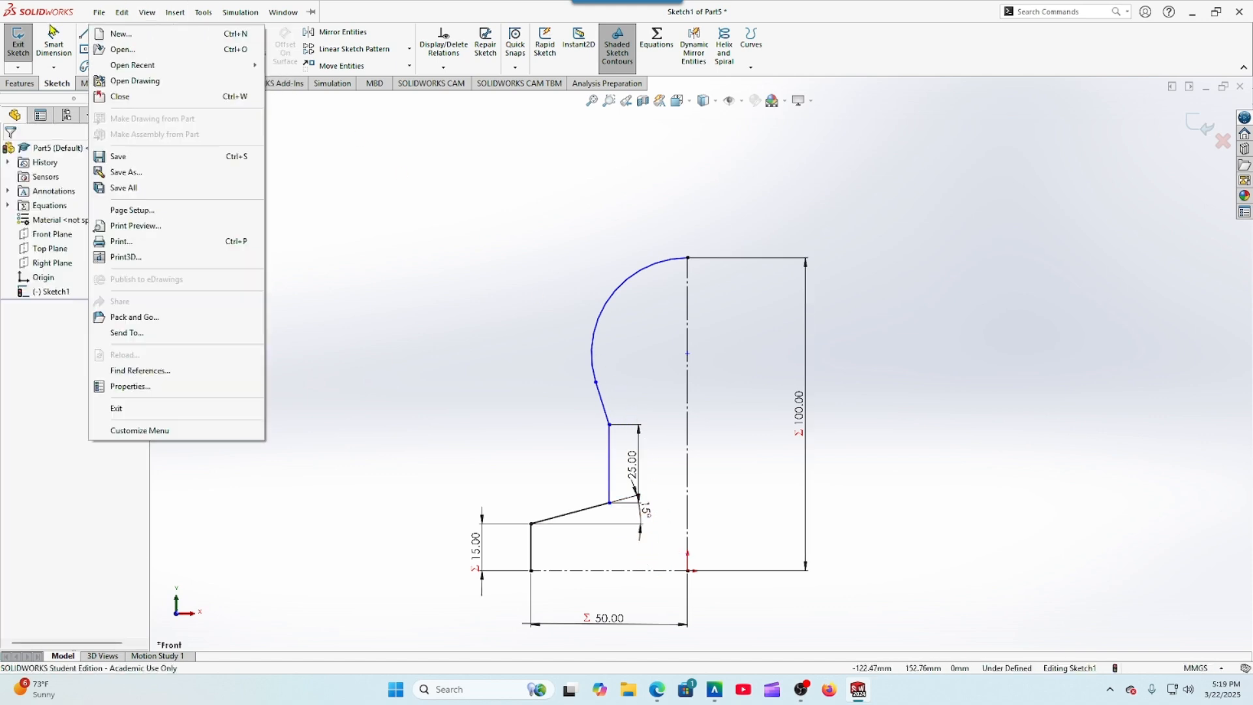
Step: Dimension the upper arc's radius and link it to global variable C
{"action": "left_click", "coordinate": [54, 43]}
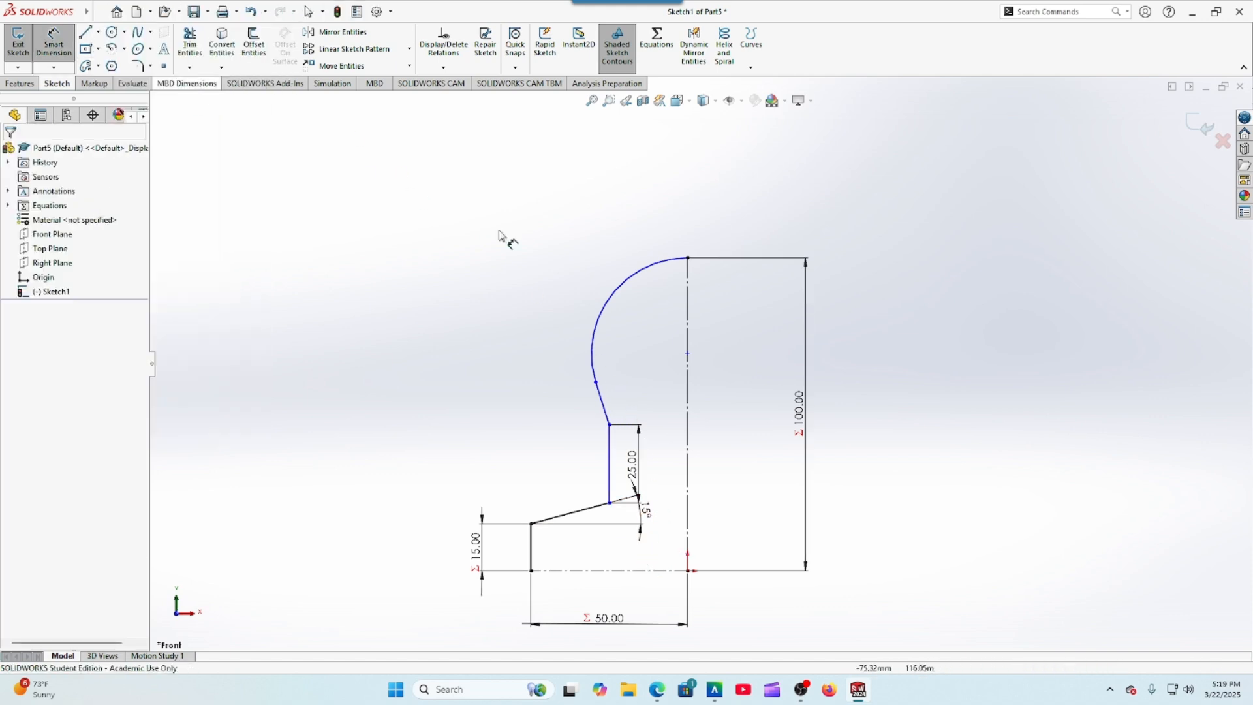
{"action": "left_click", "coordinate": [616, 304]}
{"action": "left_click", "coordinate": [630, 316]}
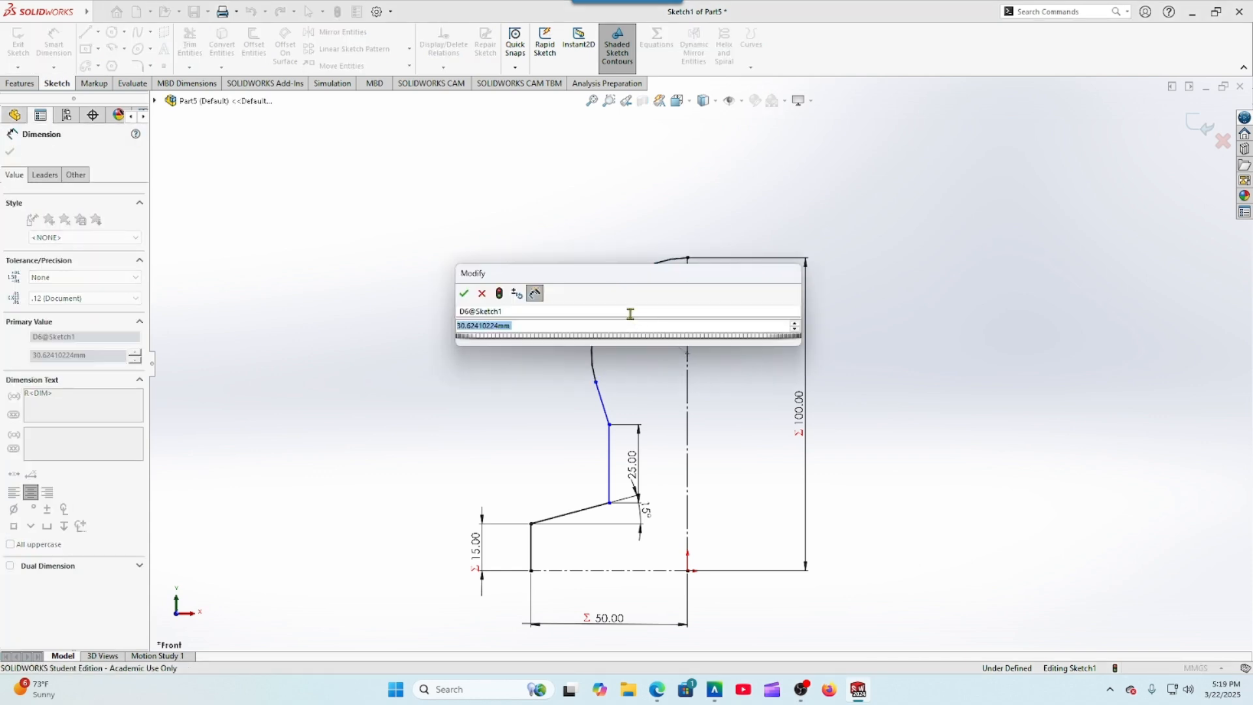
{"action": "type", "text": "="}
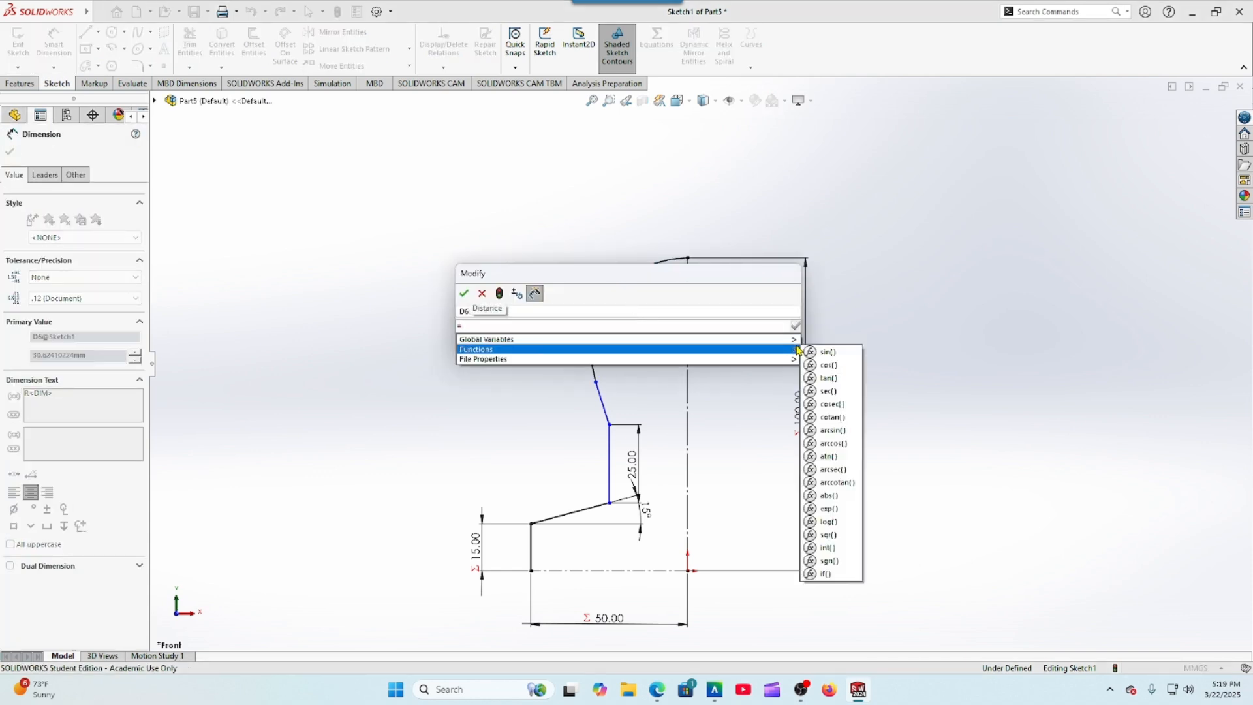
{"action": "mouse_move", "coordinate": [794, 340]}
{"action": "left_click", "coordinate": [826, 367]}
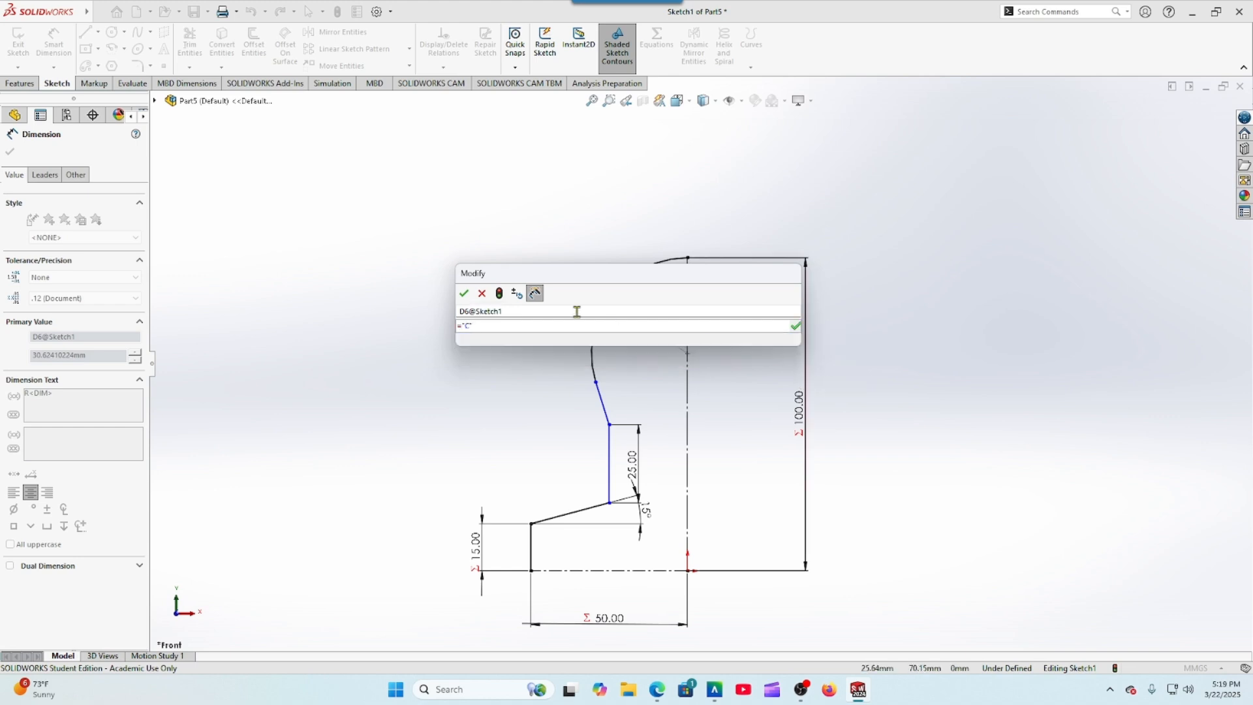
{"action": "left_click", "coordinate": [464, 295]}
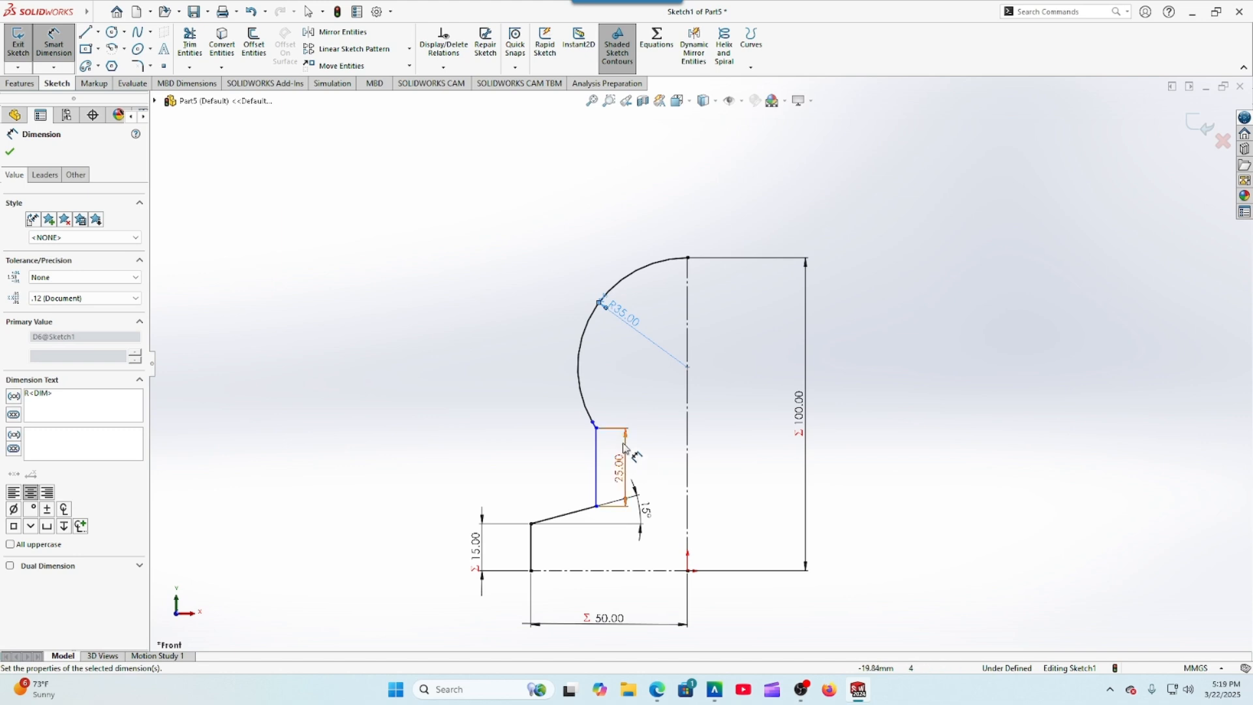
{"action": "left_click", "coordinate": [594, 425]}
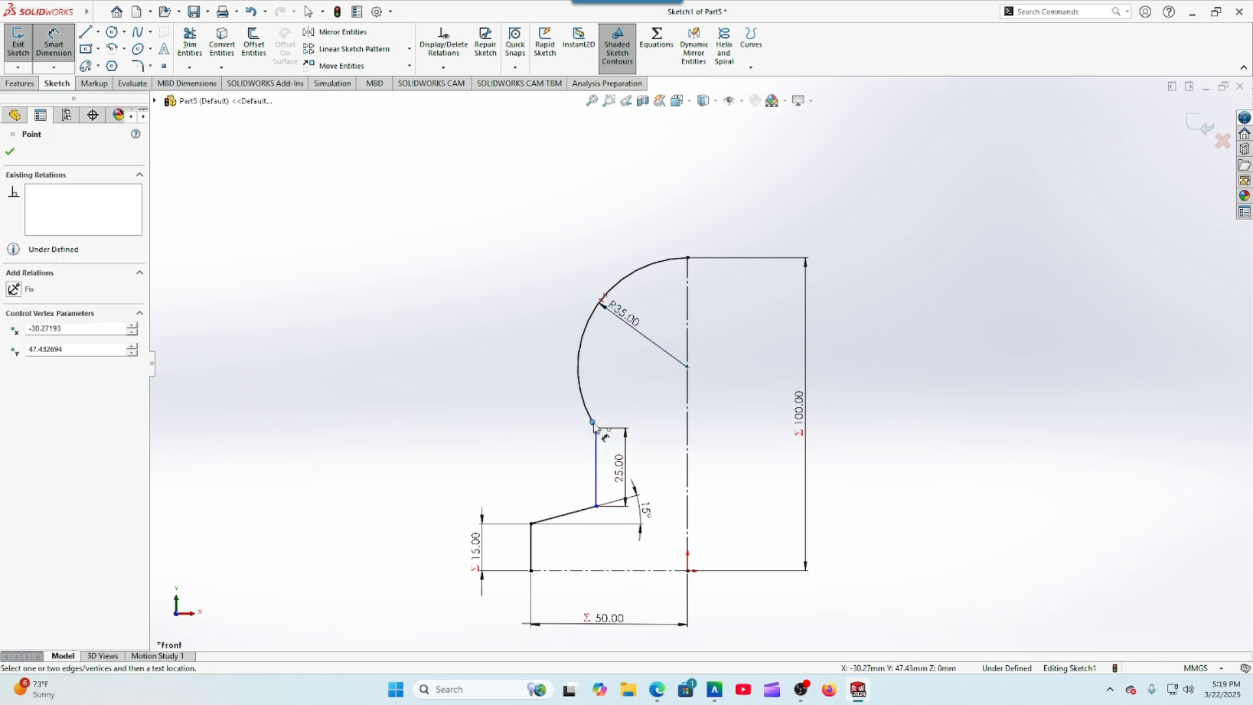
{"action": "left_click", "coordinate": [688, 368]}
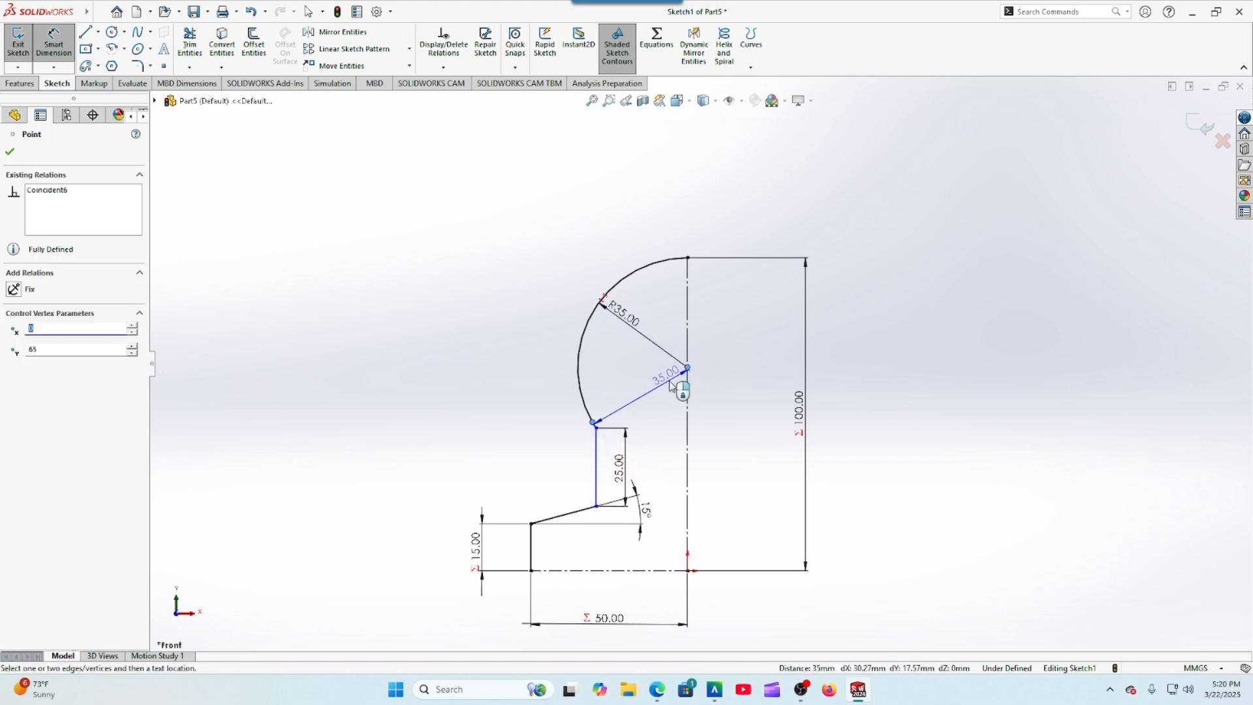
{"action": "key", "text": "Escape"}
{"action": "left_click", "coordinate": [592, 423]}
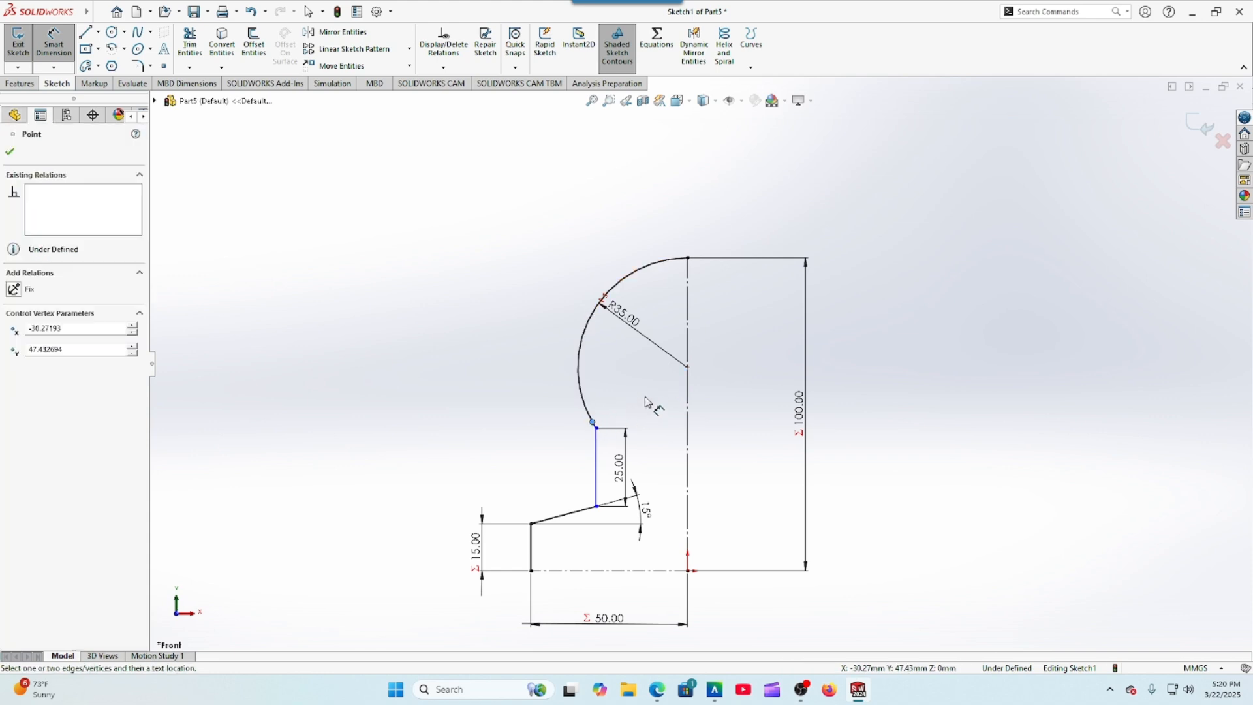
{"action": "left_click", "coordinate": [686, 368]}
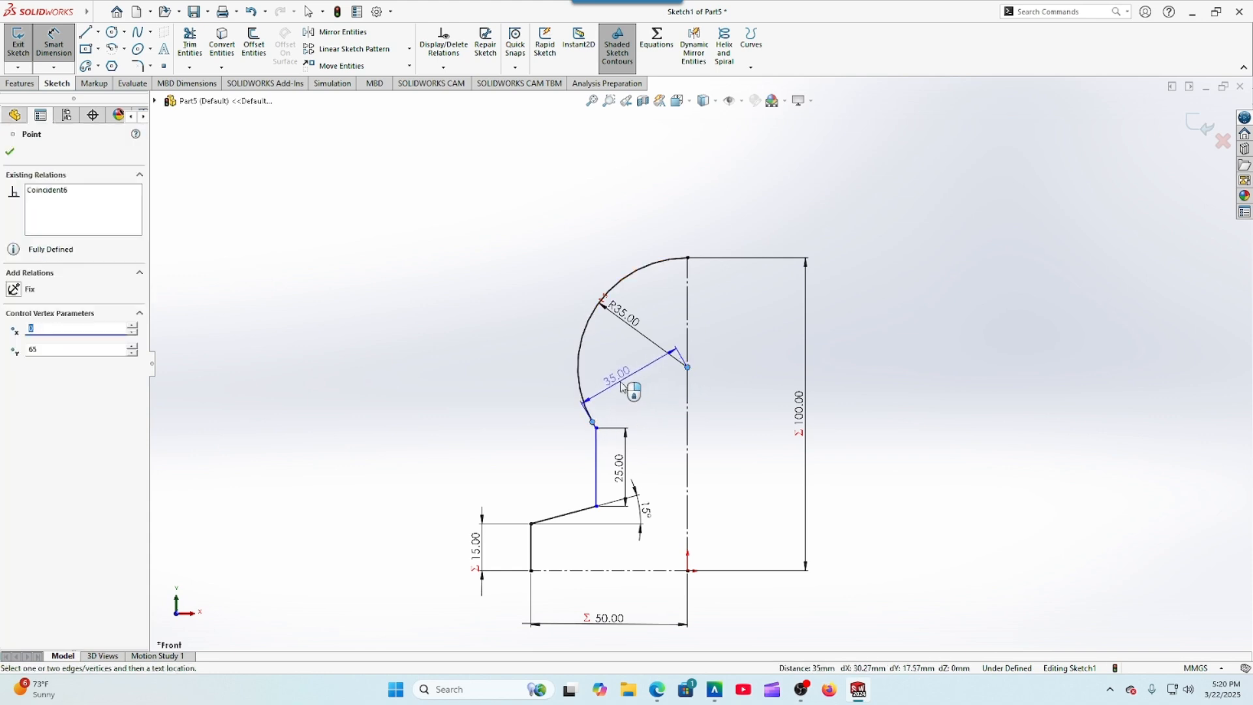
{"action": "key", "text": "Escape"}
{"action": "key", "text": "Escape"}
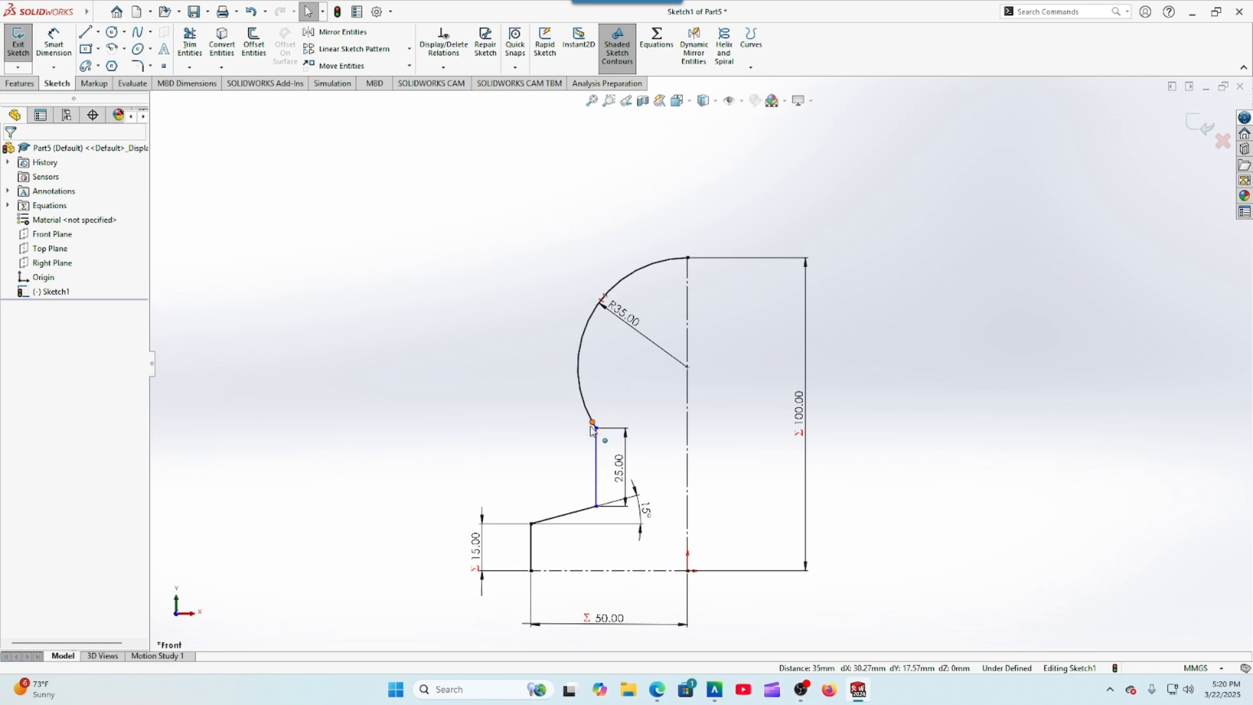
{"action": "left_click", "coordinate": [591, 425]}
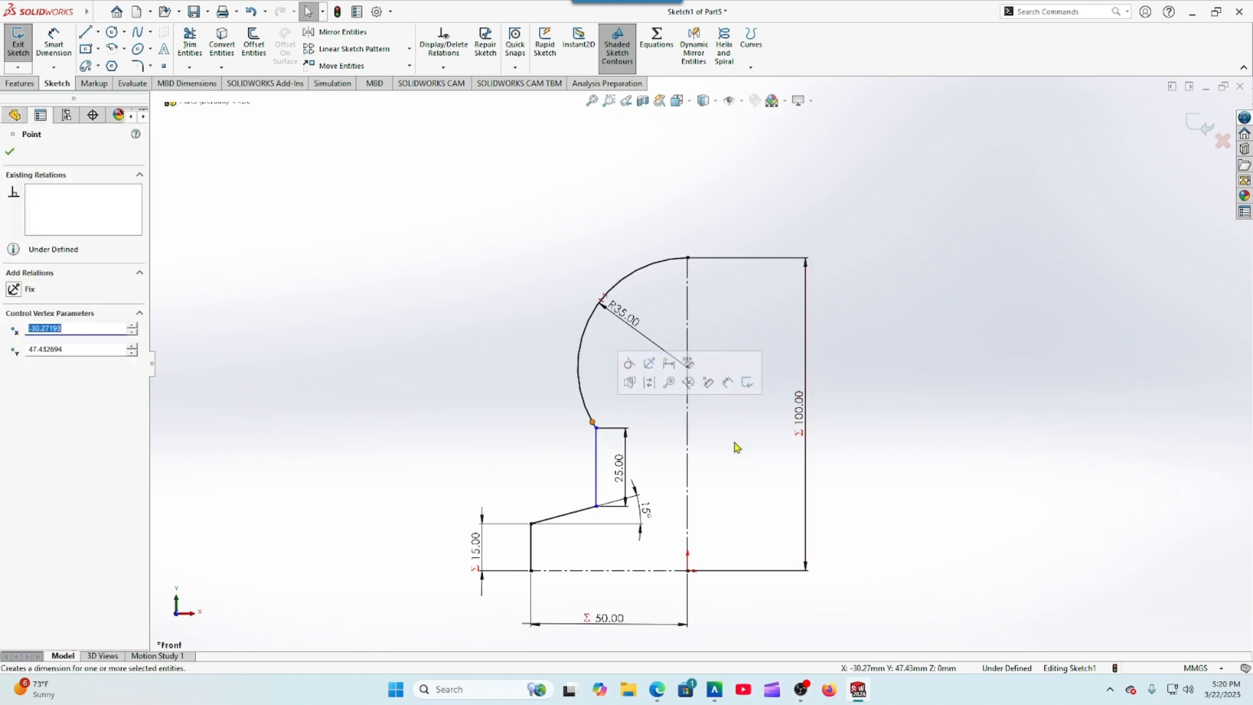
{"action": "key", "text": "Escape"}
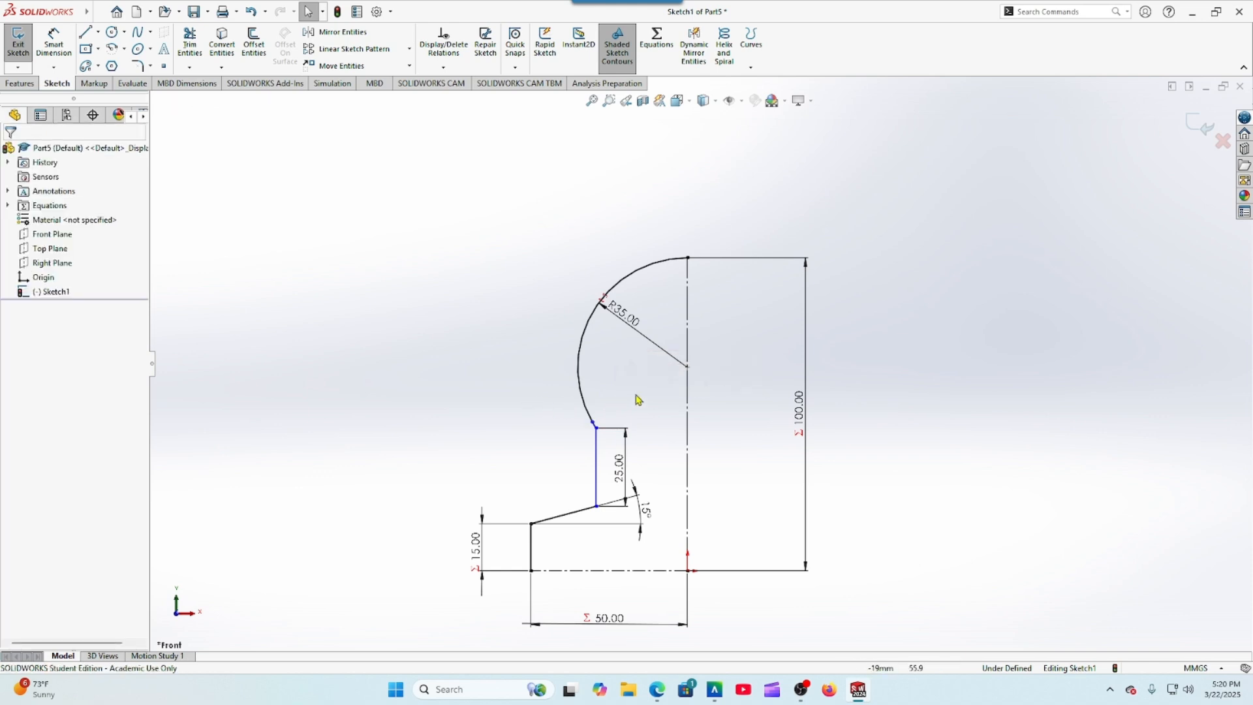
Step: Add a Horizontal relation between the arc's center point and its lower endpoint
{"action": "left_click", "coordinate": [680, 376]}
{"action": "left_click", "coordinate": [593, 423], "text": "ctrl"}
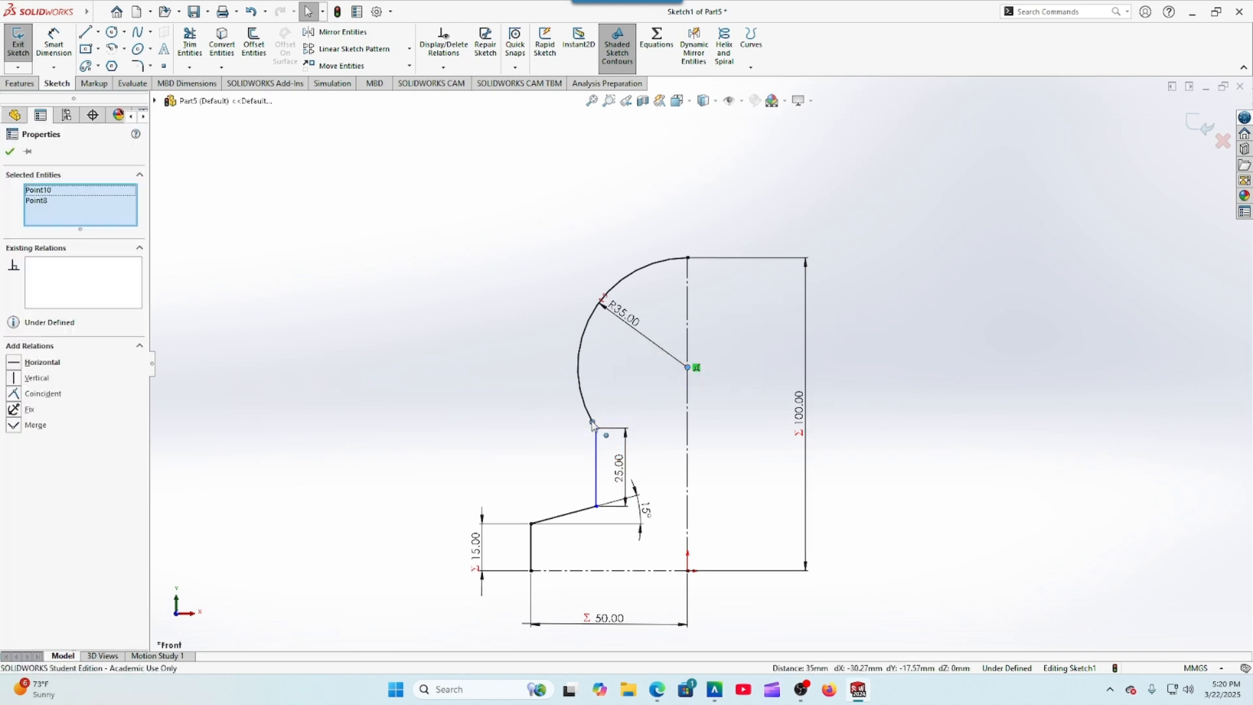
{"action": "left_click", "coordinate": [14, 364]}
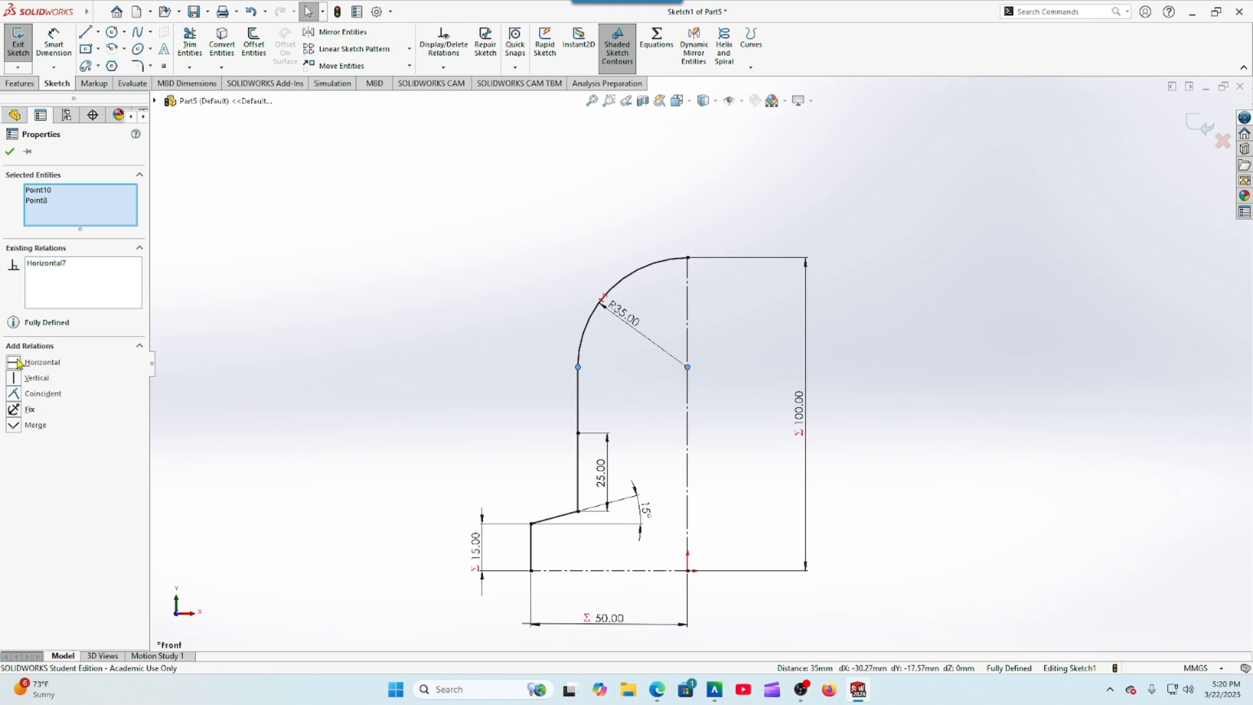
{"action": "left_click", "coordinate": [9, 151]}
Step: Try to dimension the horizontal distance between the profile's 25 mm vertical line and the vertical centerline
{"action": "left_click", "coordinate": [53, 44]}
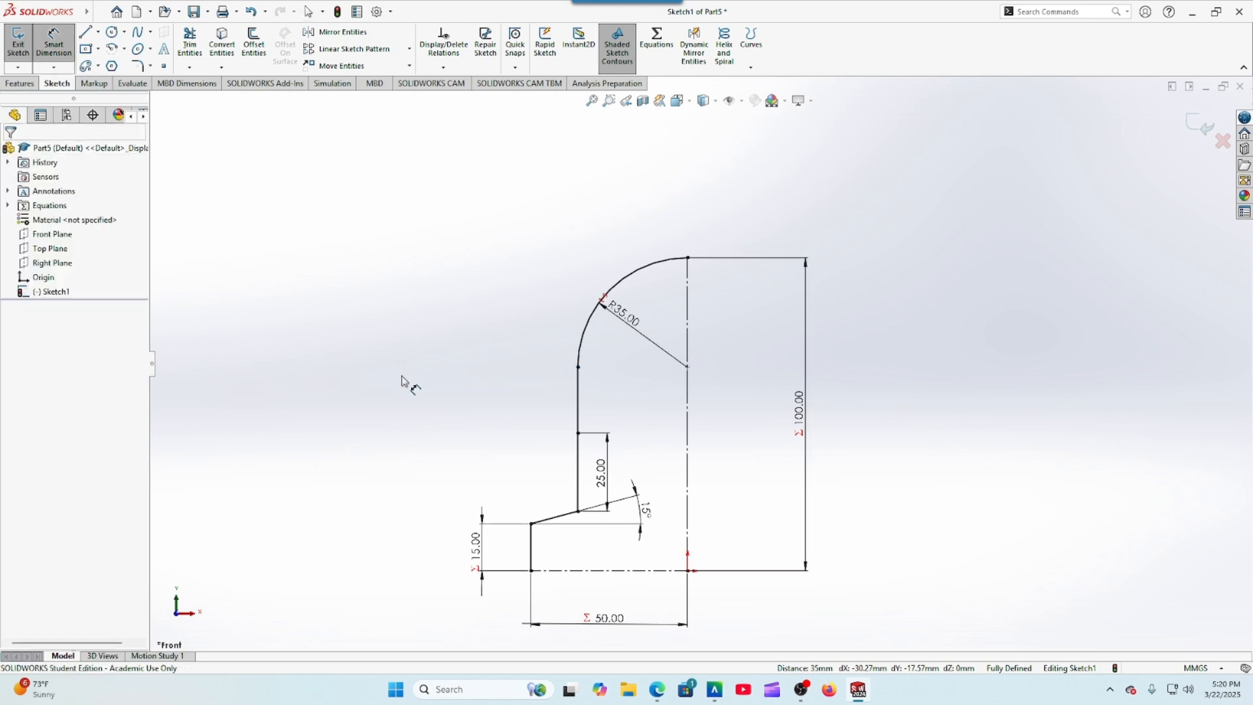
{"action": "left_click", "coordinate": [577, 474]}
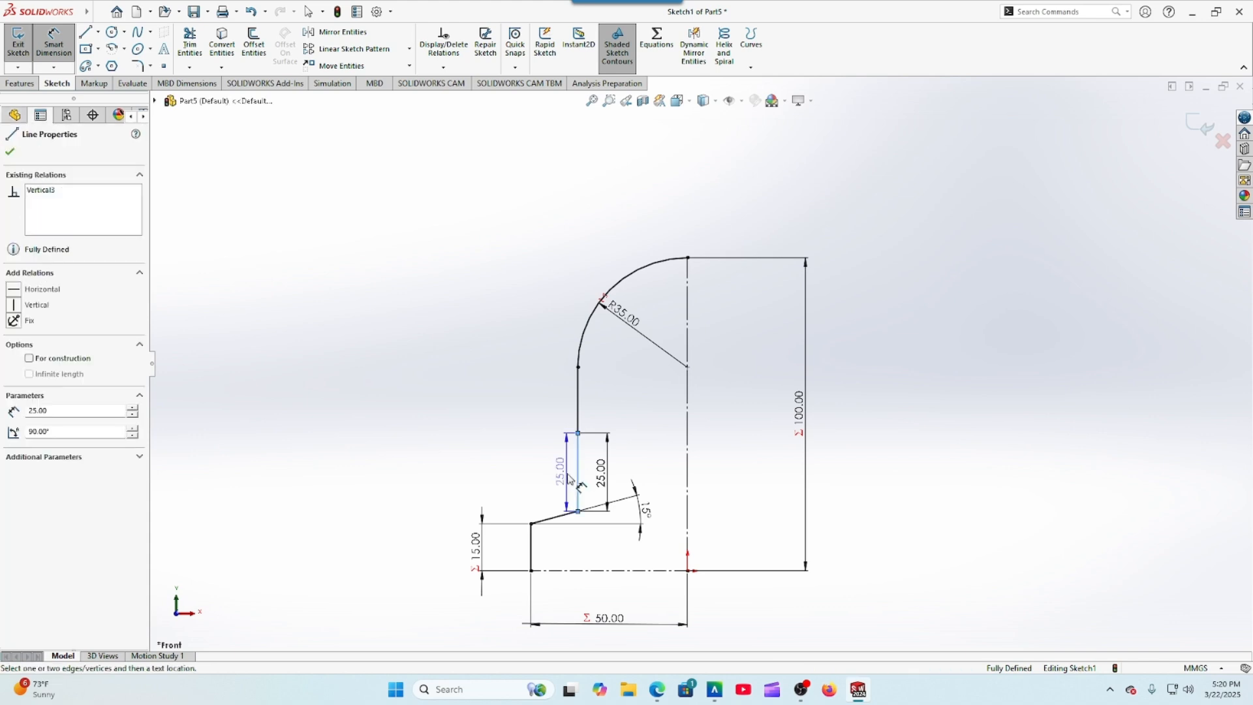
{"action": "left_click", "coordinate": [687, 506]}
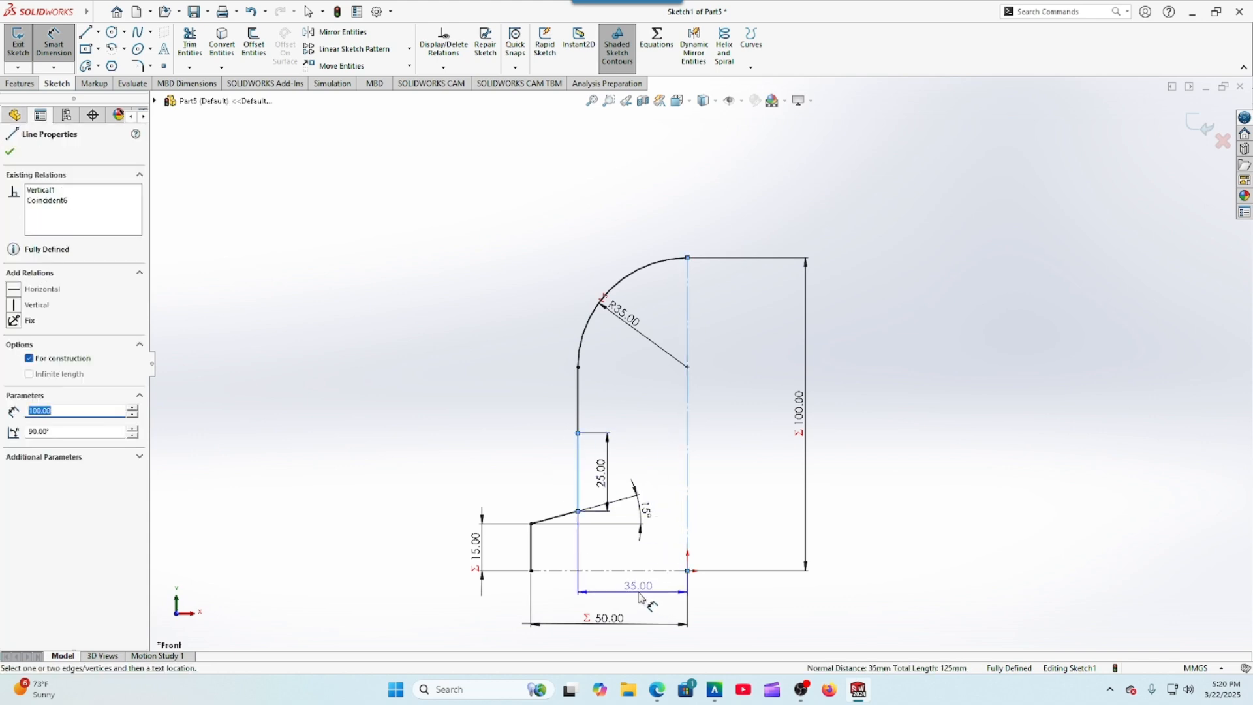
{"action": "left_click", "coordinate": [648, 601]}
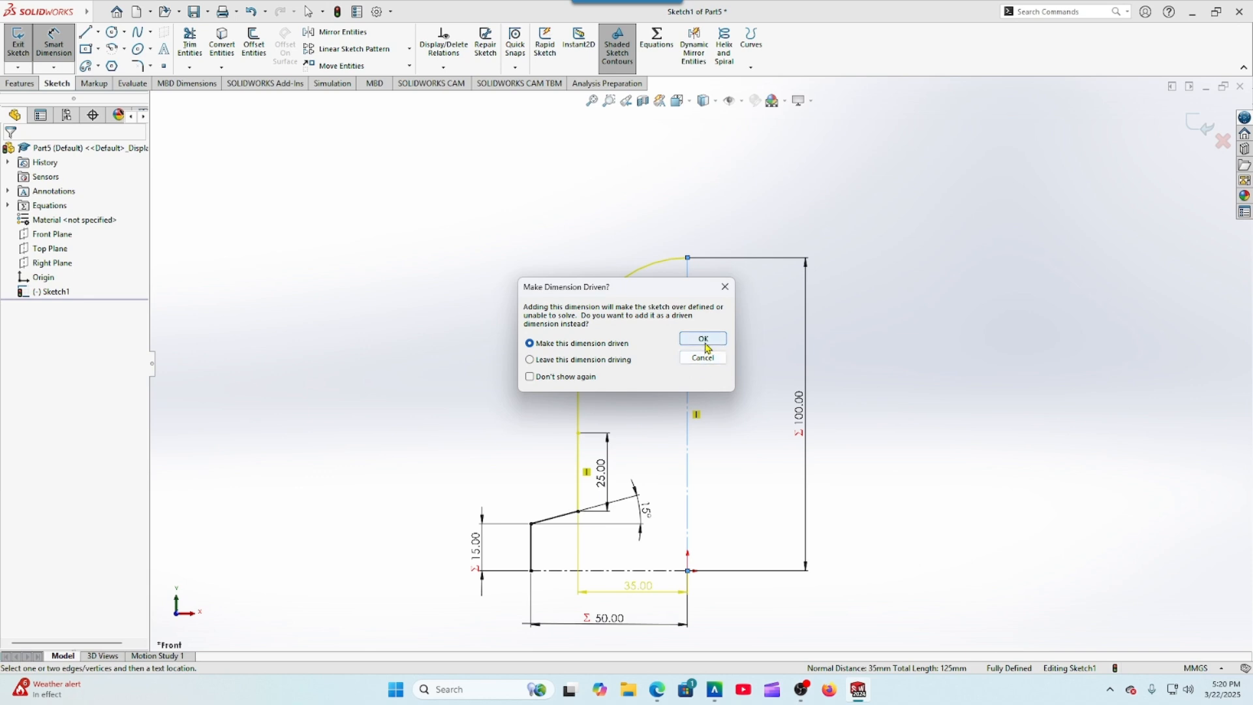
{"action": "left_click", "coordinate": [704, 359]}
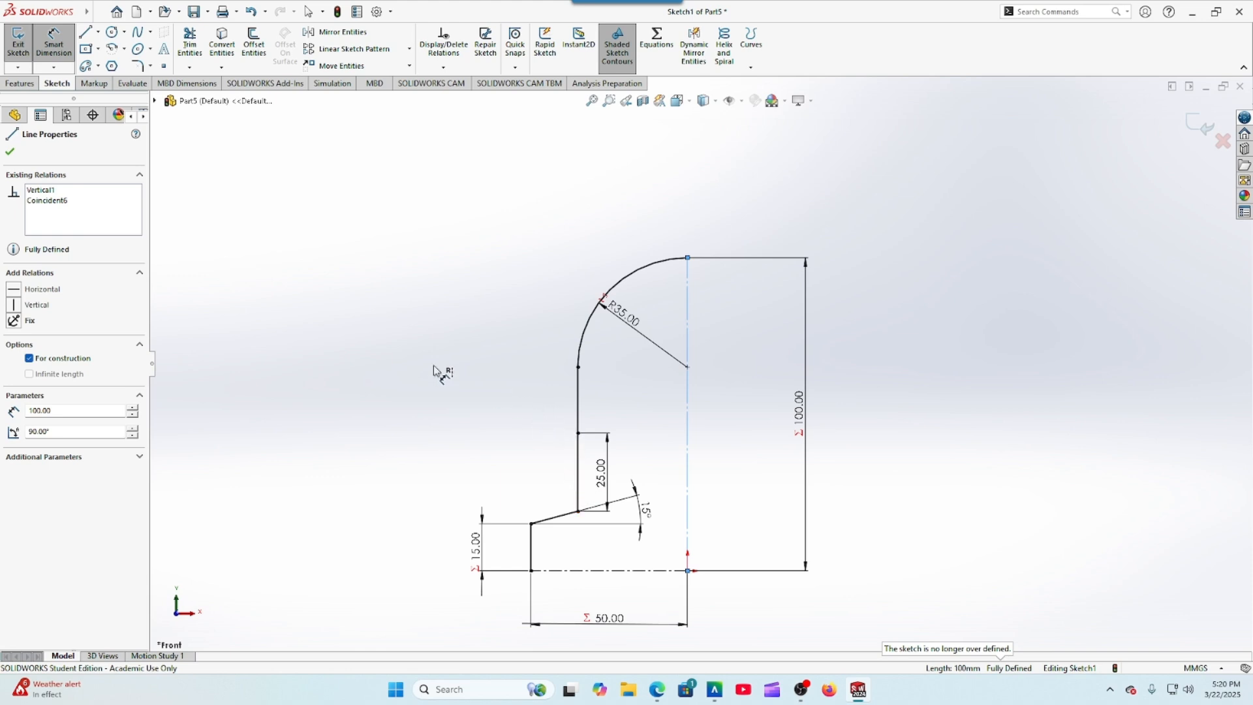
{"action": "left_click", "coordinate": [11, 153]}
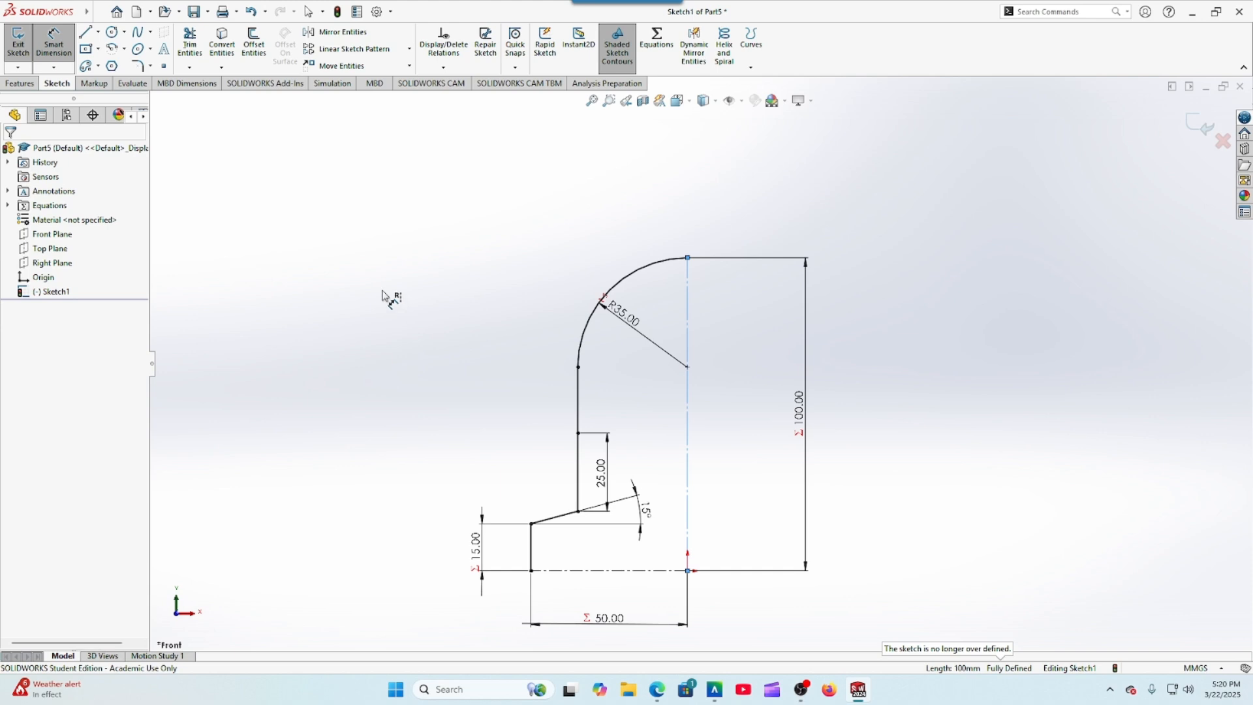
Step: Turn on the display of sketch relations for the wheel profile
{"action": "left_click", "coordinate": [577, 335]}
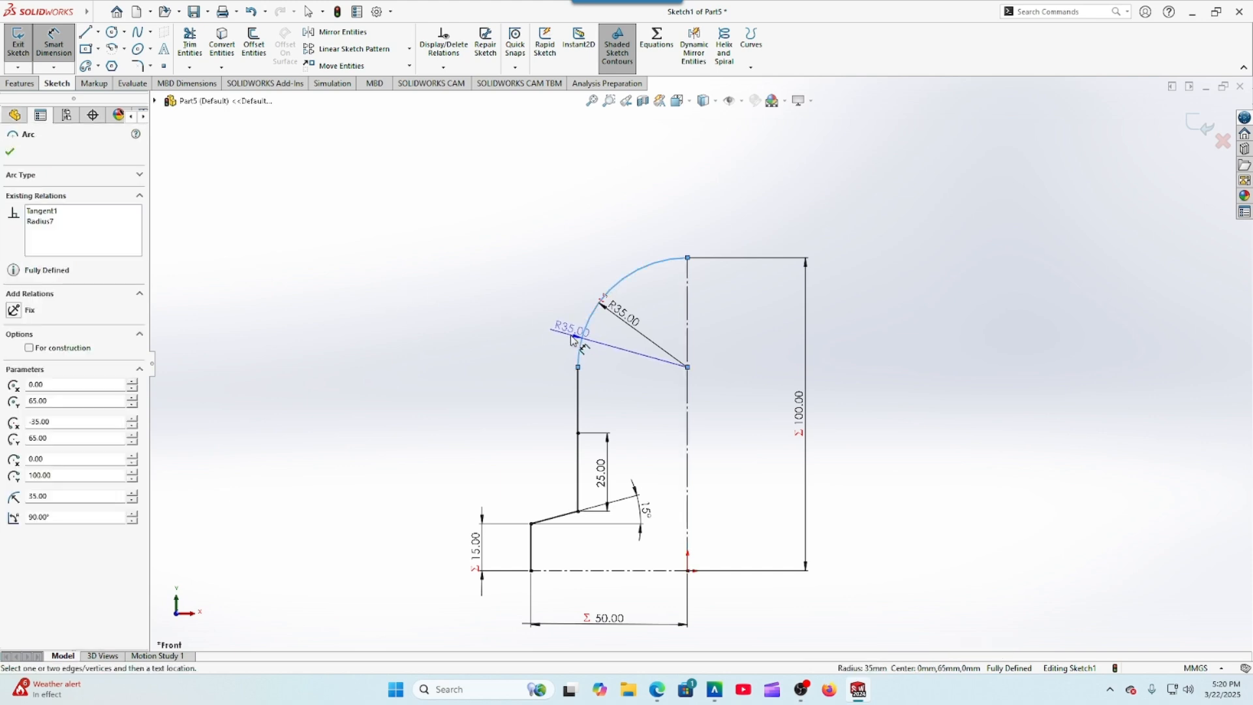
{"action": "key", "text": "Escape"}
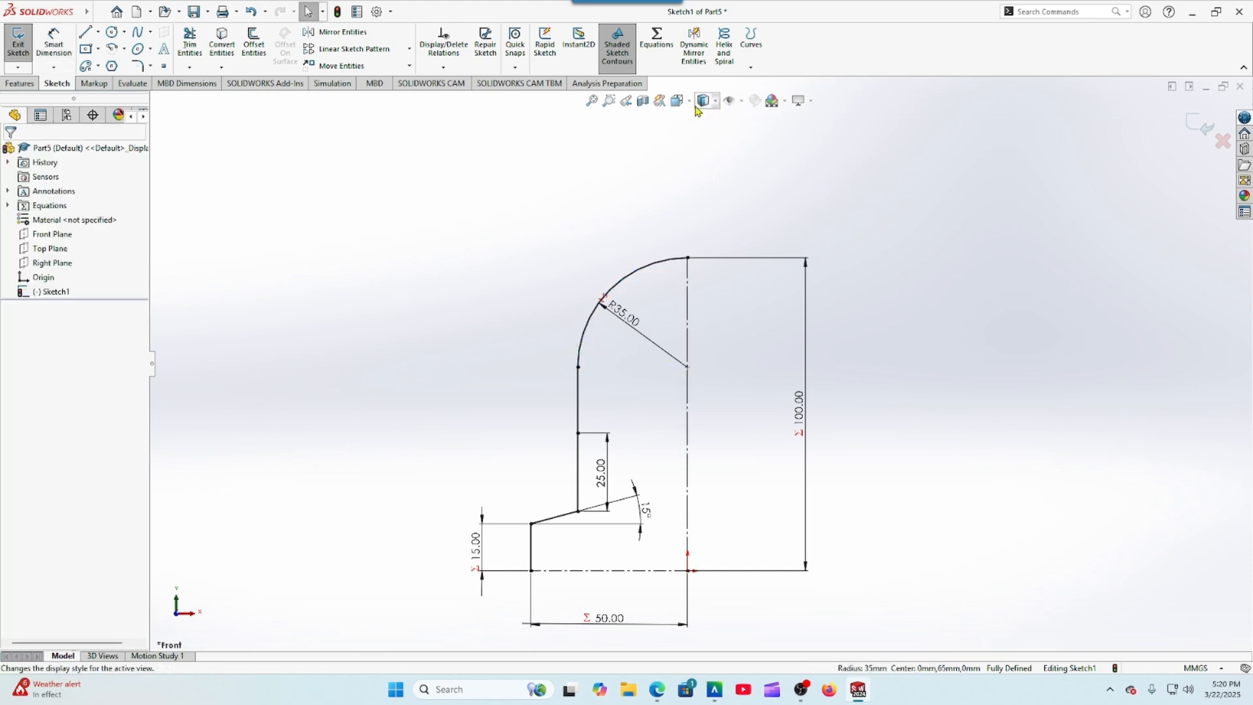
{"action": "left_click", "coordinate": [742, 102]}
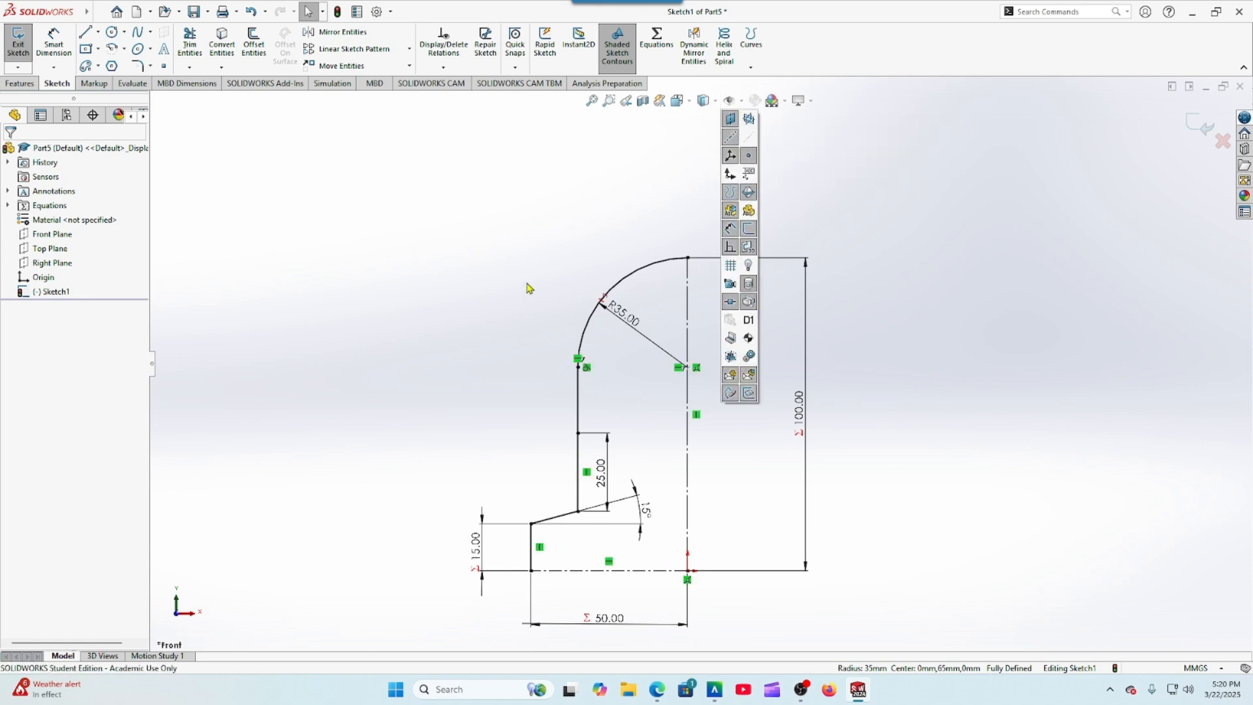
Step: Delete the Tangent relation between the upper arc and the line directly below it
{"action": "left_click", "coordinate": [462, 301]}
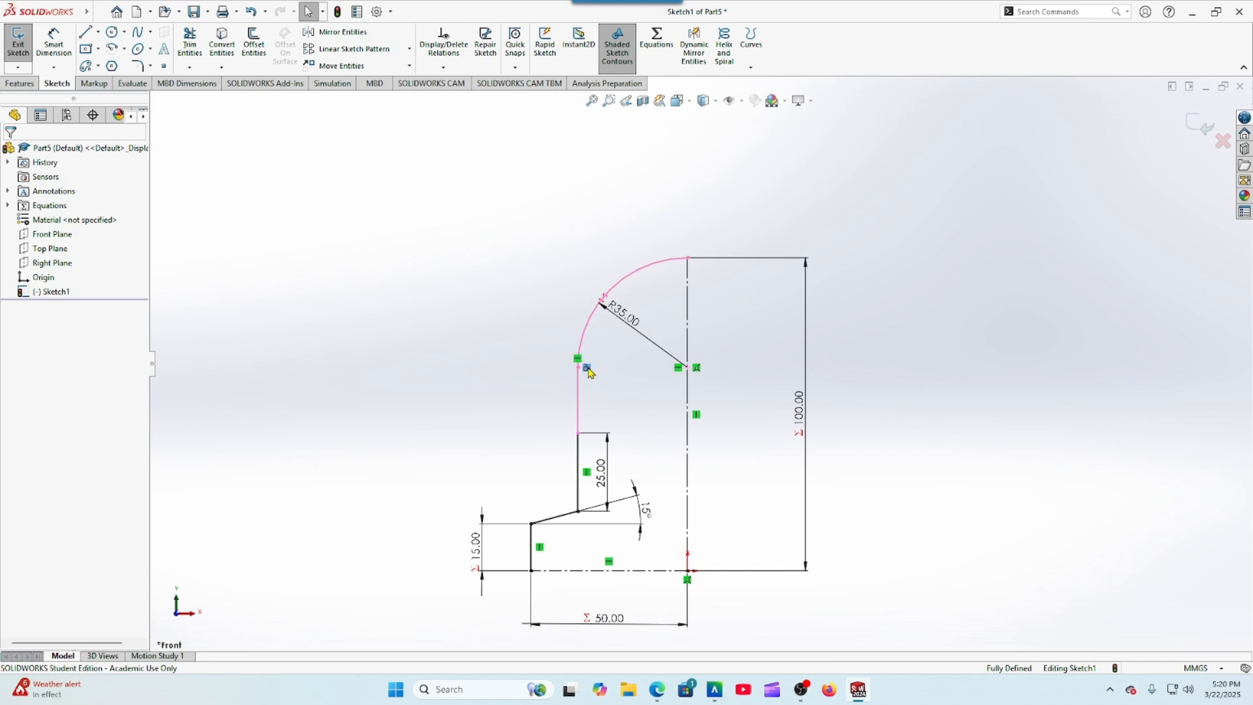
{"action": "left_click", "coordinate": [587, 367]}
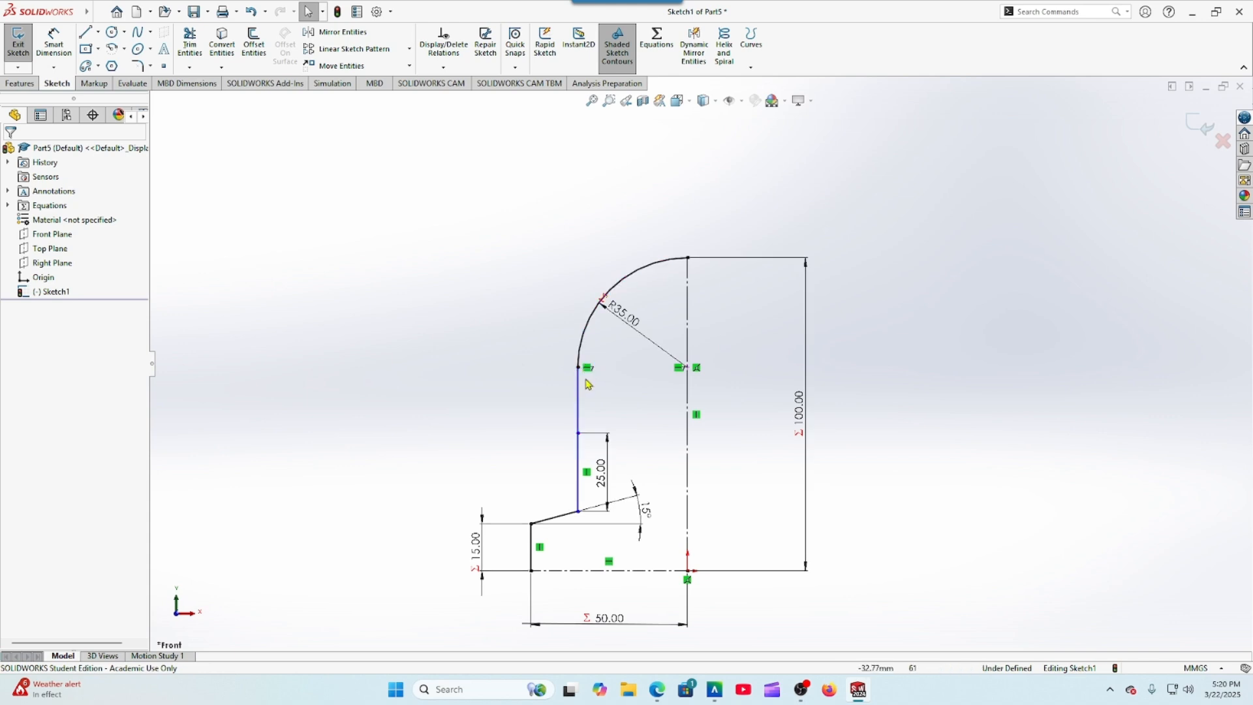
{"action": "key", "text": "Delete"}
Step: Dimension the horizontal distance from the profile's 25 mm vertical line to the vertical centerline and set it to global variable A divided by 2
{"action": "left_click", "coordinate": [65, 50]}
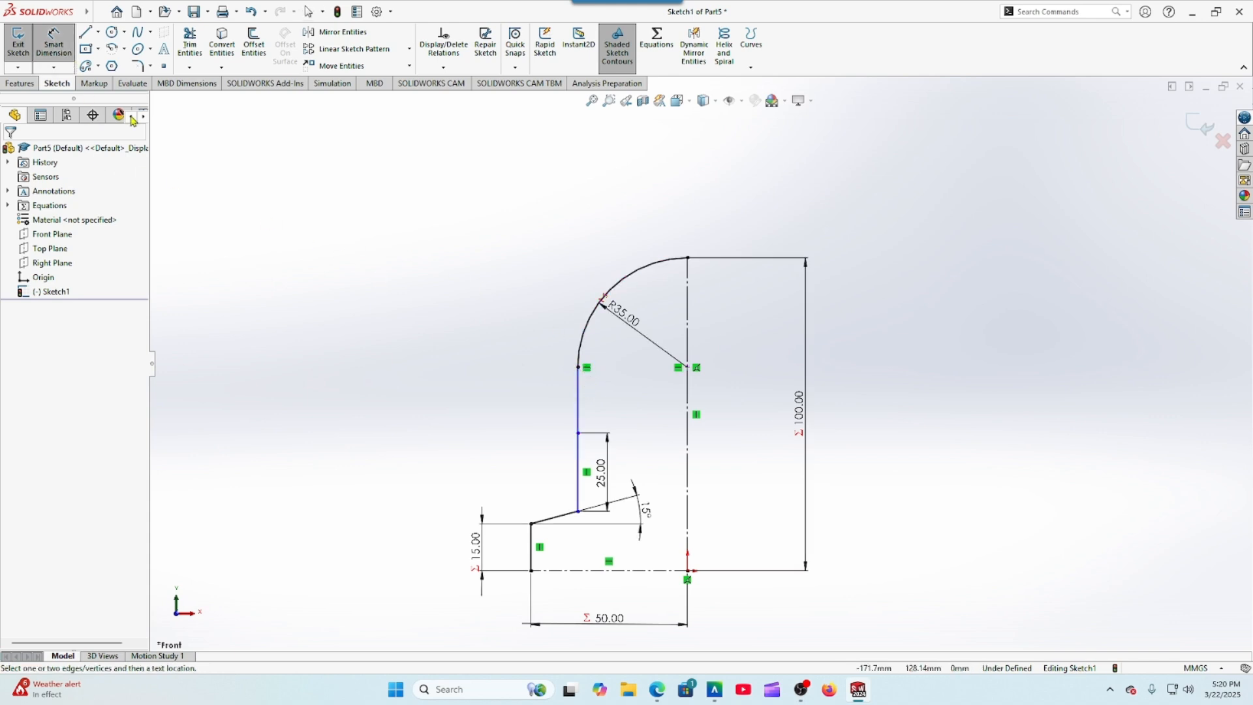
{"action": "left_click", "coordinate": [579, 460]}
{"action": "left_click", "coordinate": [687, 496]}
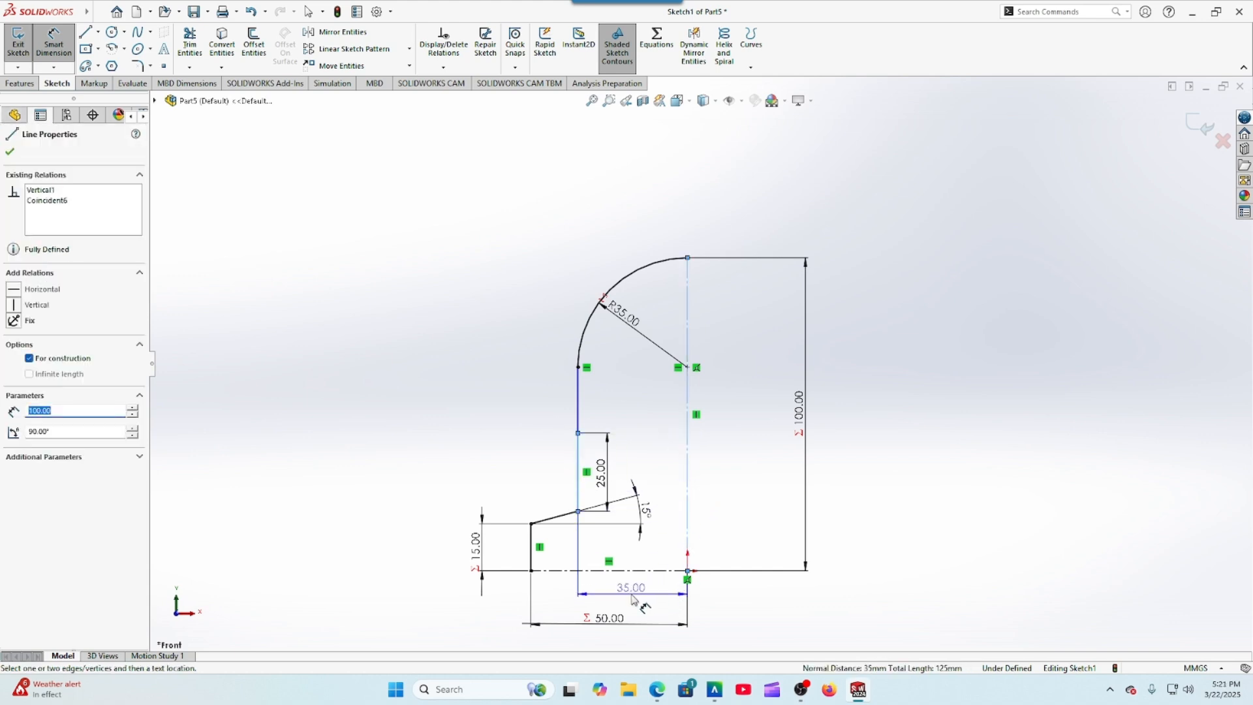
{"action": "left_click", "coordinate": [631, 599]}
{"action": "type", "text": "="}
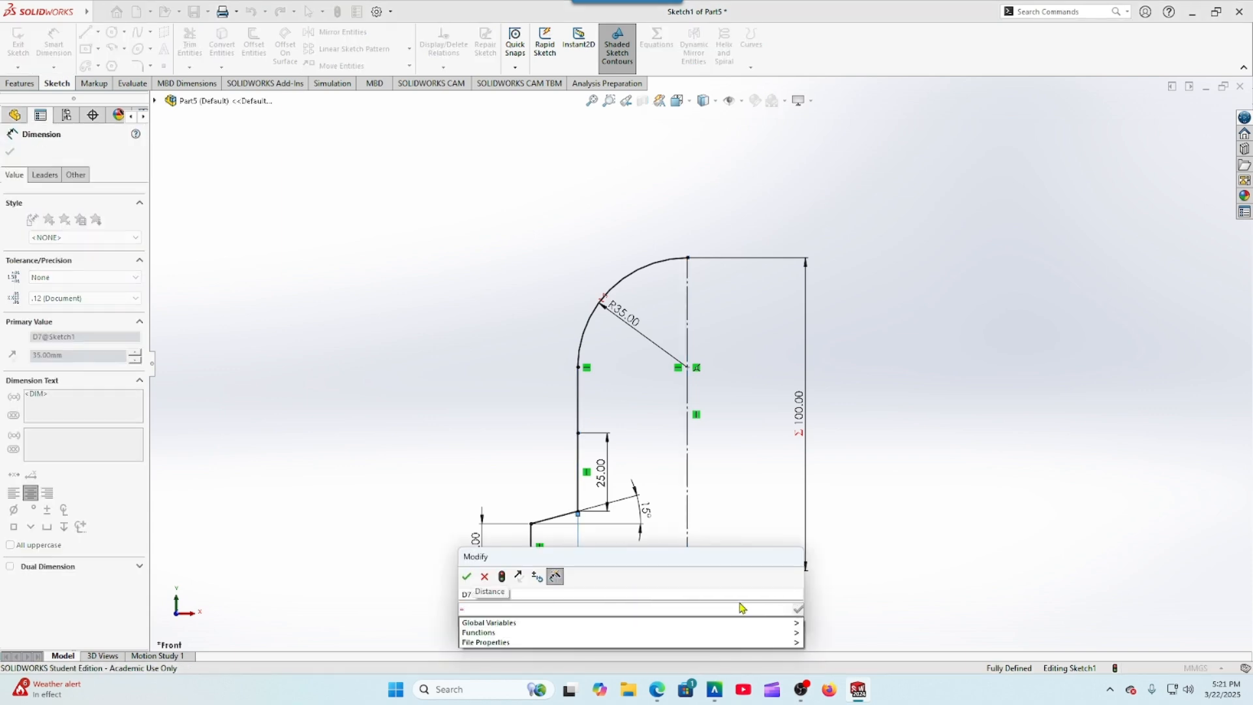
{"action": "mouse_move", "coordinate": [795, 629]}
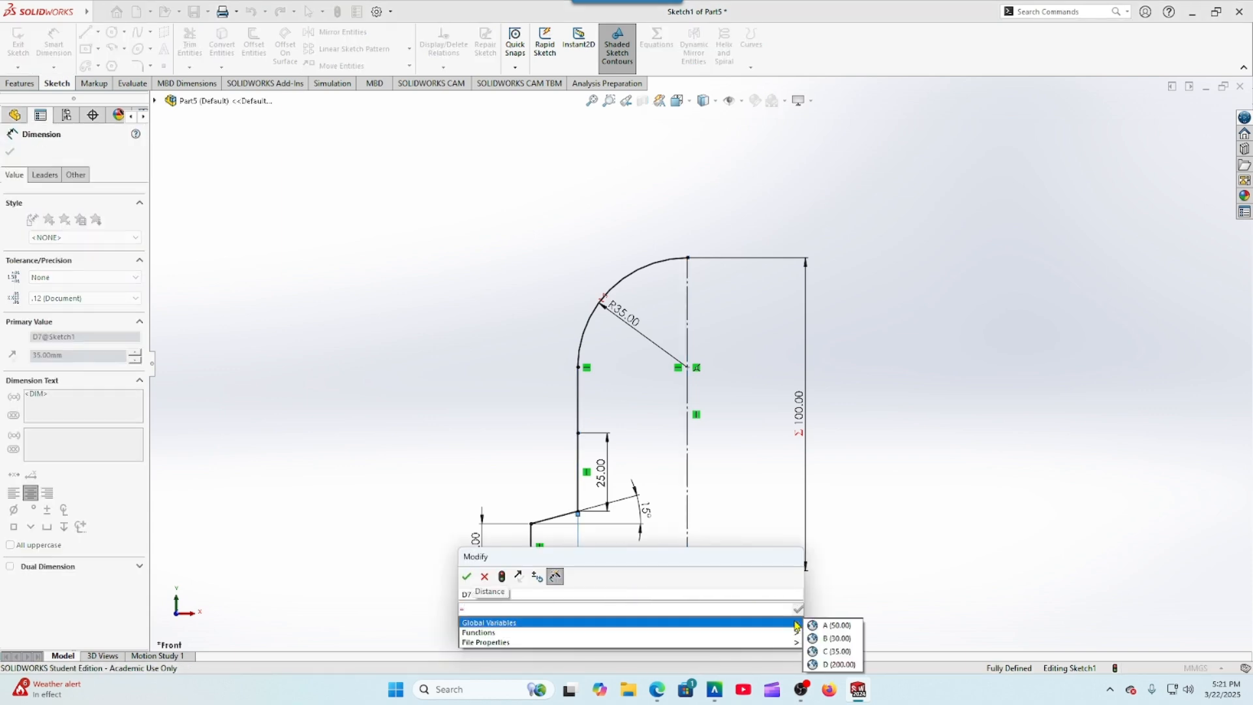
{"action": "left_click", "coordinate": [836, 625]}
{"action": "type", "text": "/2"}
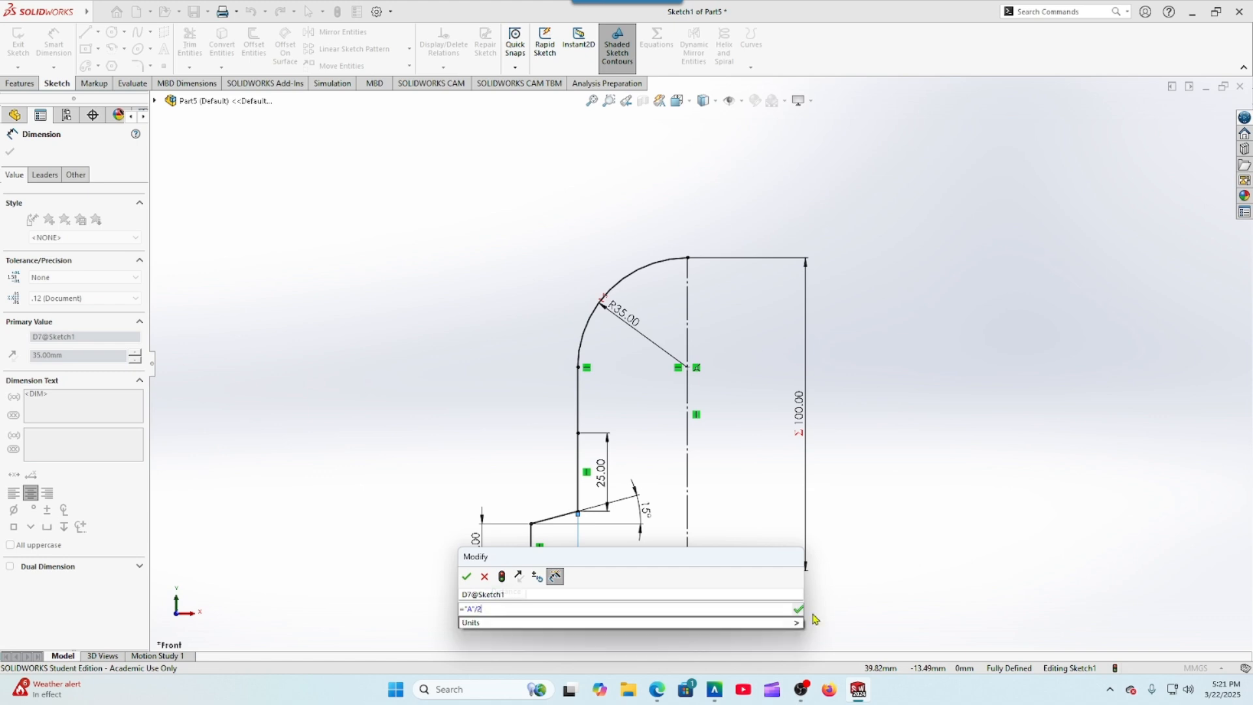
{"action": "key", "text": "Return"}
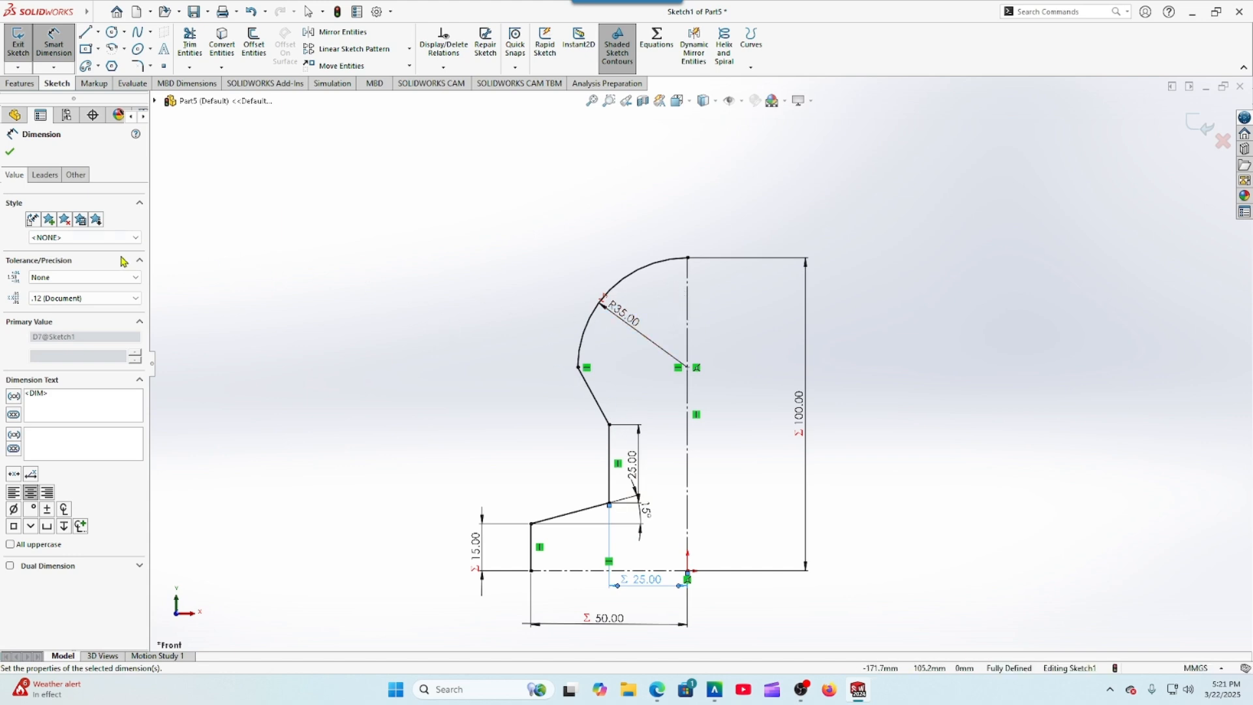
{"action": "left_click", "coordinate": [10, 154]}
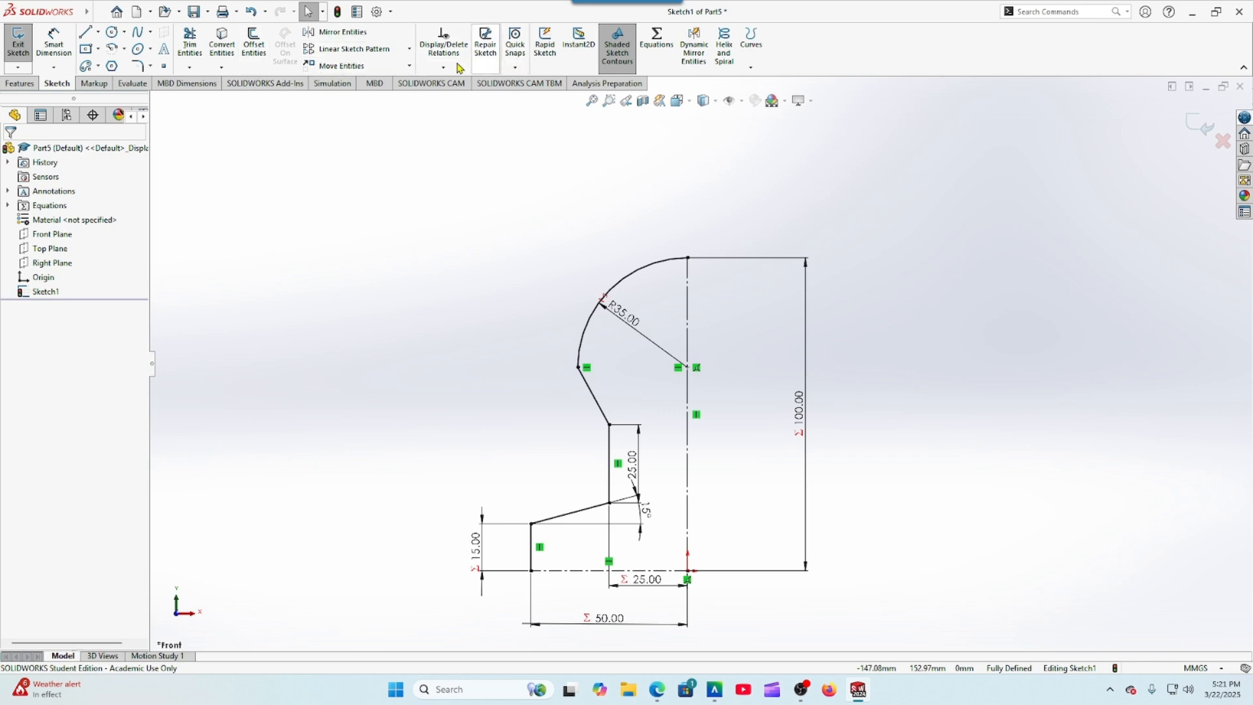
Step: Mirror the profile's four solid lines and upper arc about the vertical centerline, keeping the originals
{"action": "left_click", "coordinate": [344, 32]}
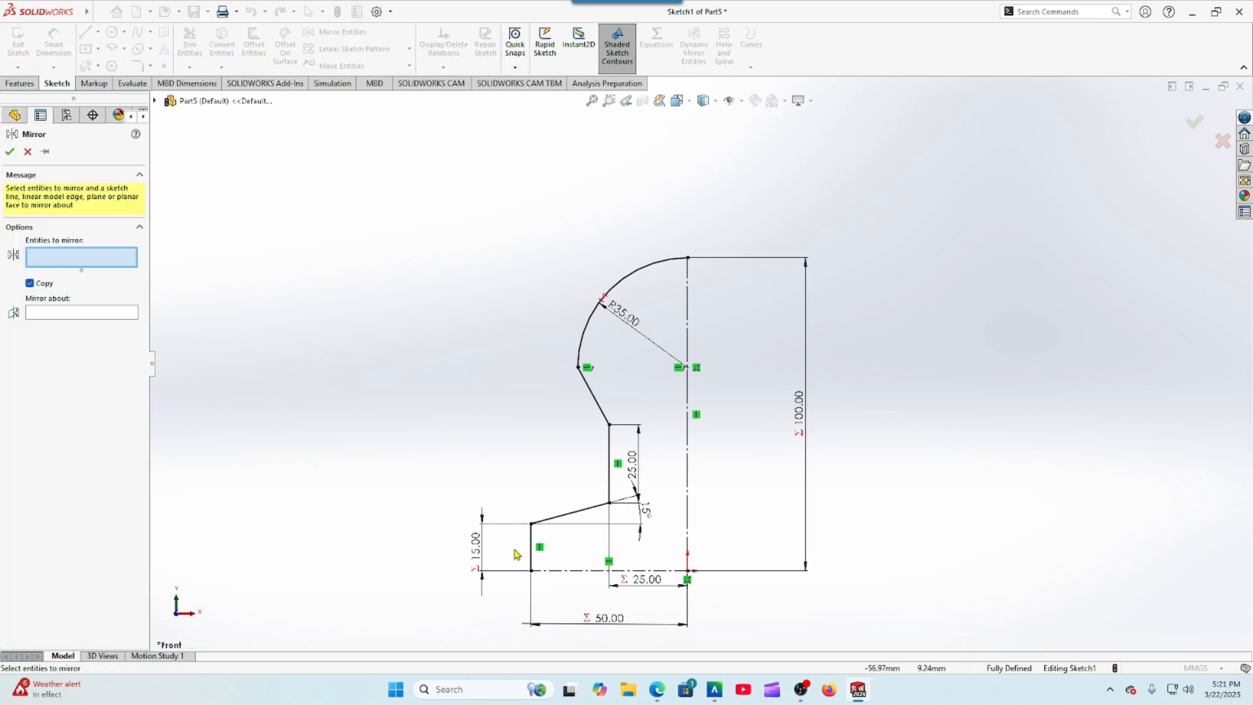
{"action": "left_click", "coordinate": [530, 566]}
{"action": "left_click", "coordinate": [572, 513]}
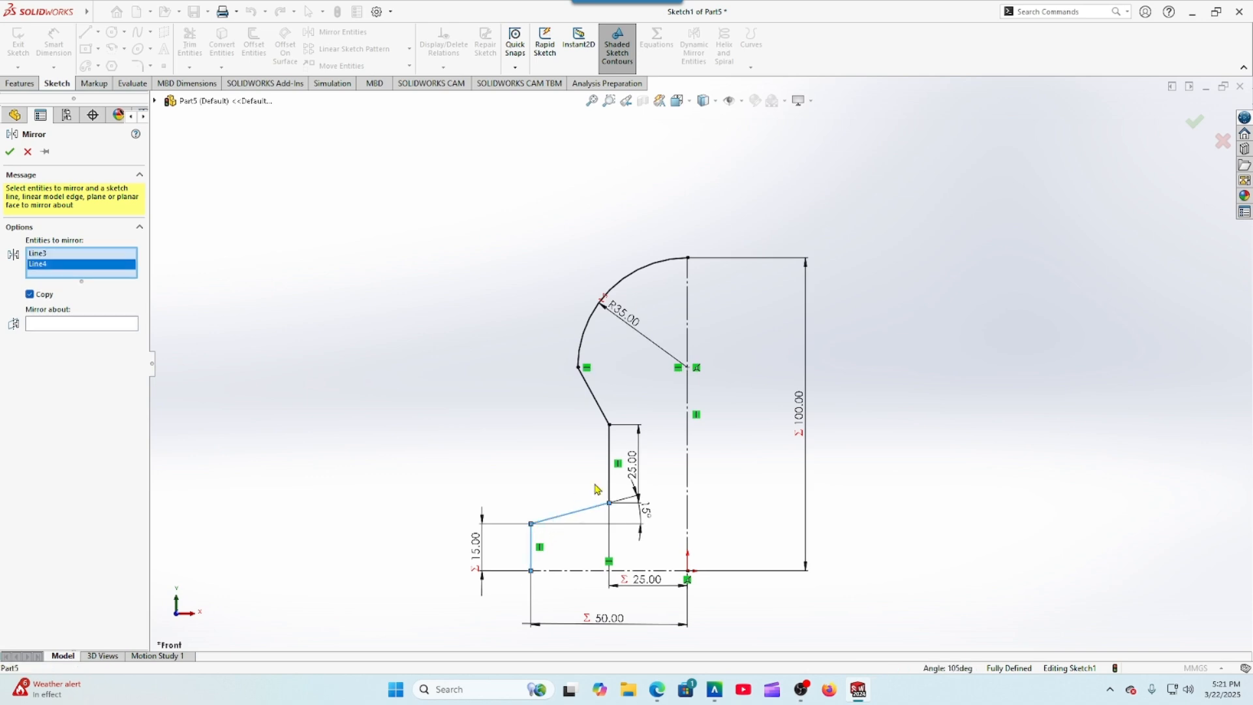
{"action": "left_click", "coordinate": [611, 486]}
{"action": "left_click", "coordinate": [599, 415]}
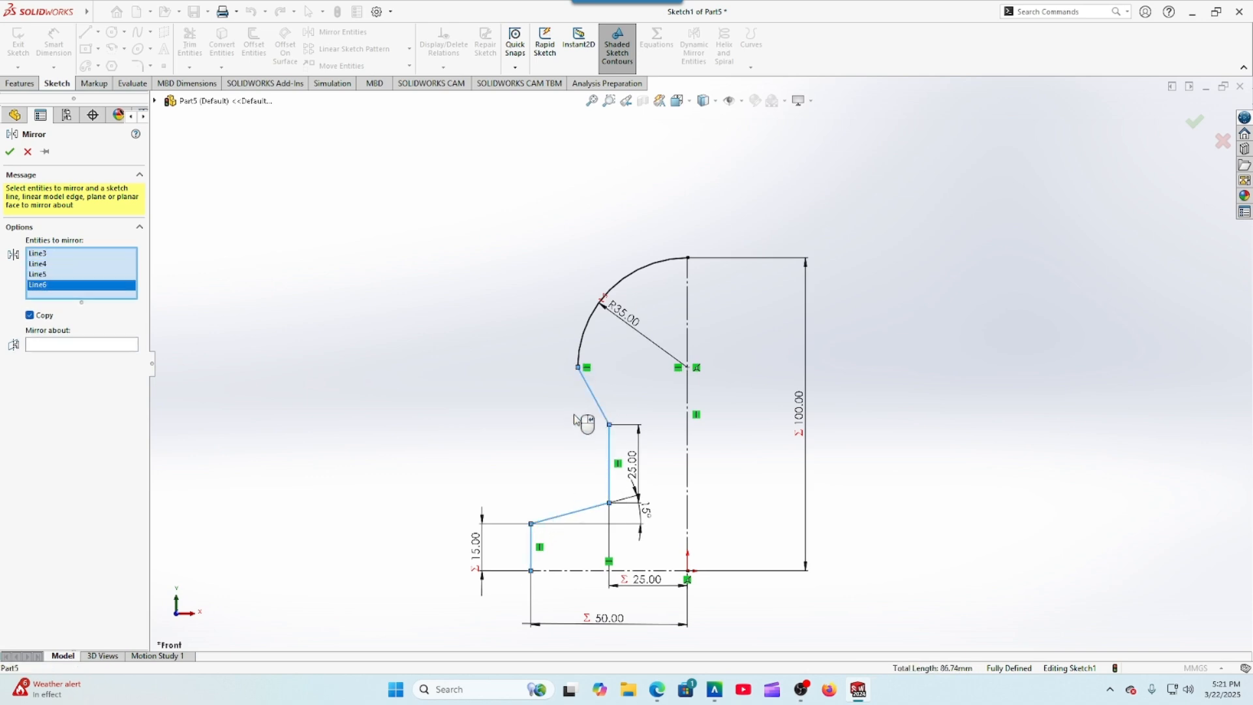
{"action": "left_click", "coordinate": [583, 353]}
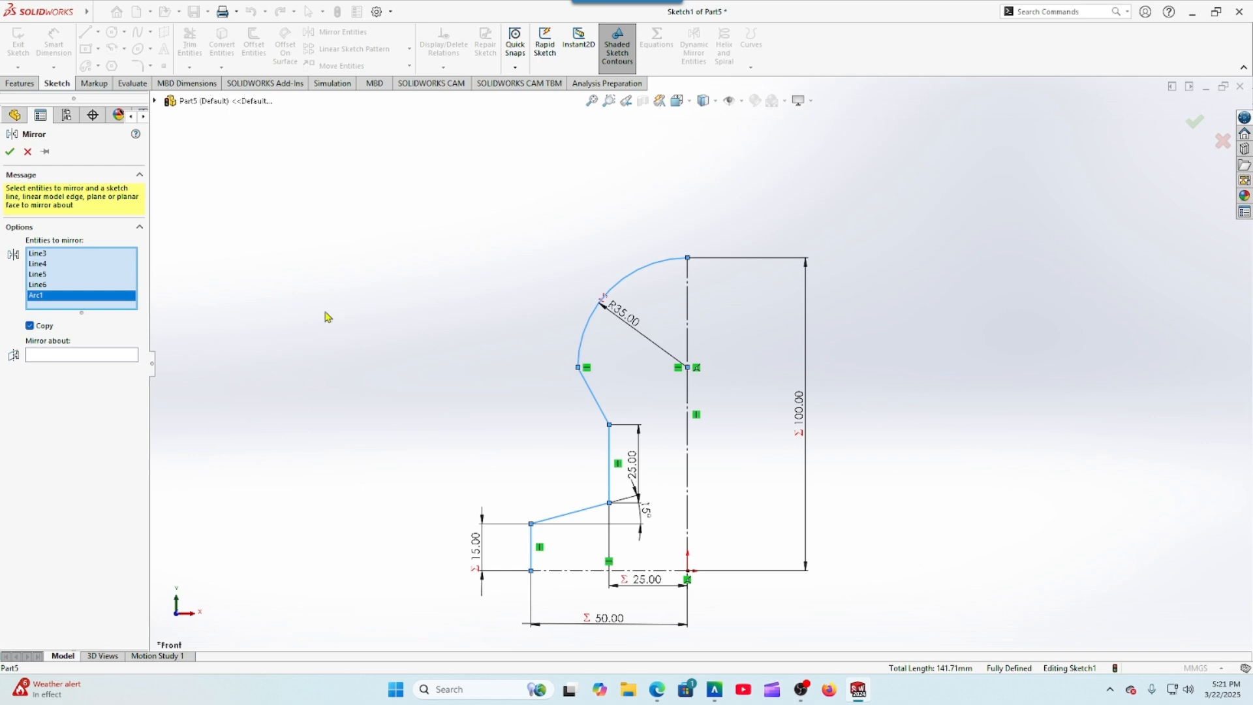
{"action": "left_click", "coordinate": [135, 358]}
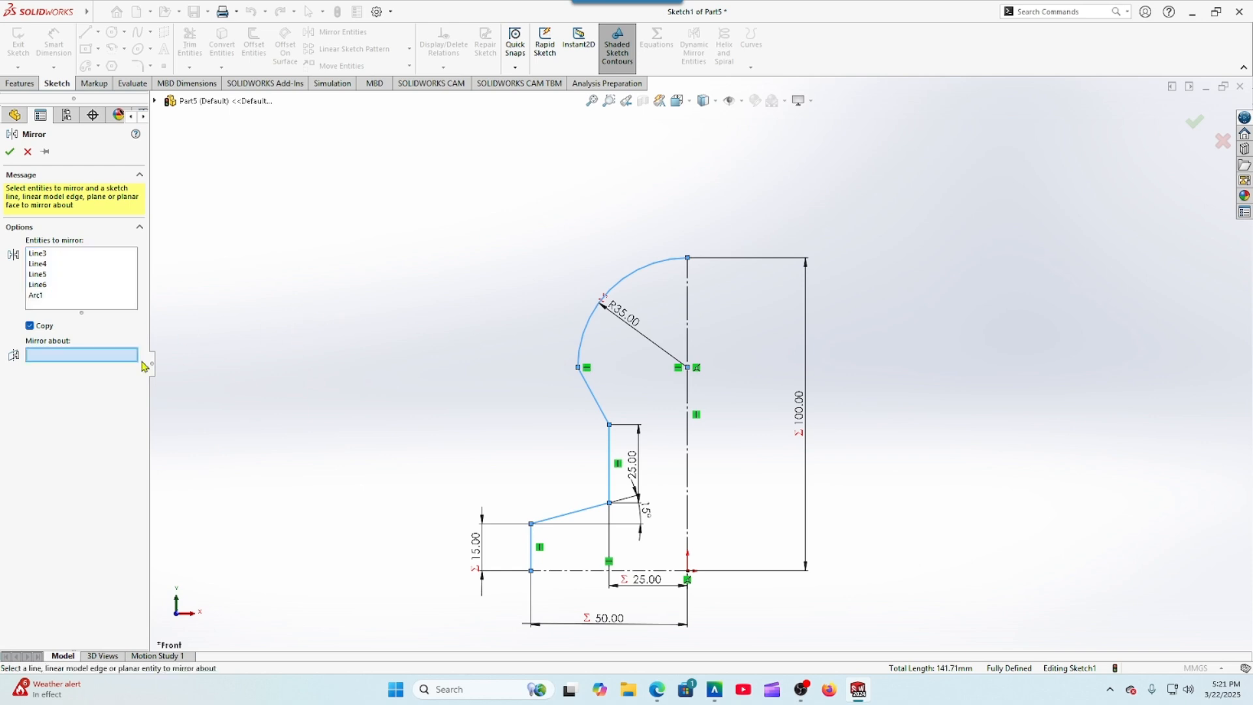
{"action": "left_click", "coordinate": [689, 473]}
{"action": "left_click", "coordinate": [11, 152]}
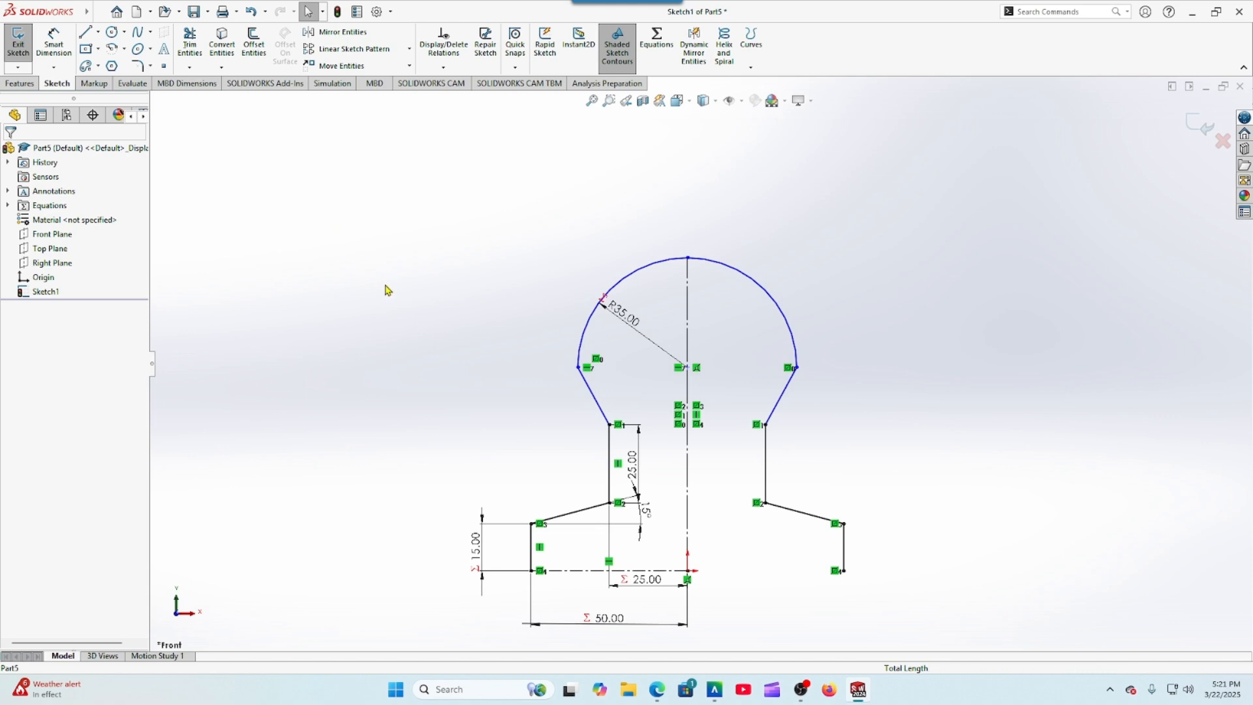
Step: Fully define the wheel sketch for all its entities, adding both relations and dimensions automatically
{"action": "left_click", "coordinate": [443, 67]}
{"action": "left_click", "coordinate": [443, 115]}
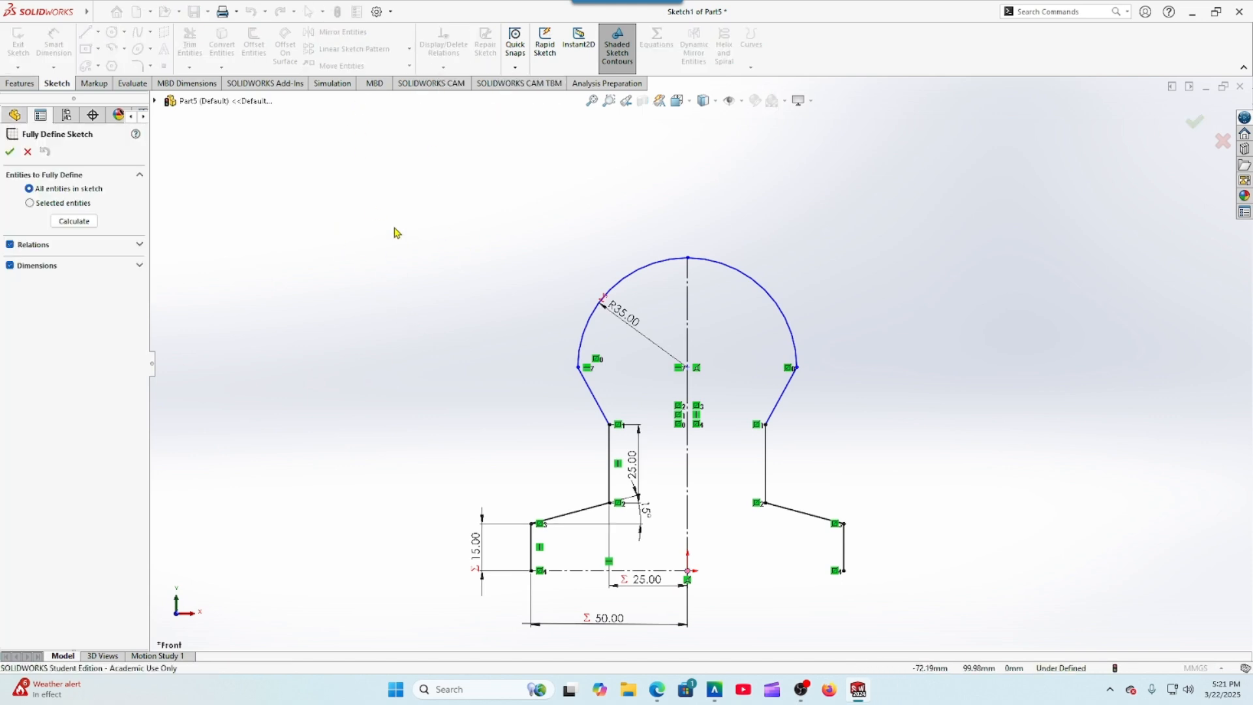
{"action": "left_click", "coordinate": [12, 148]}
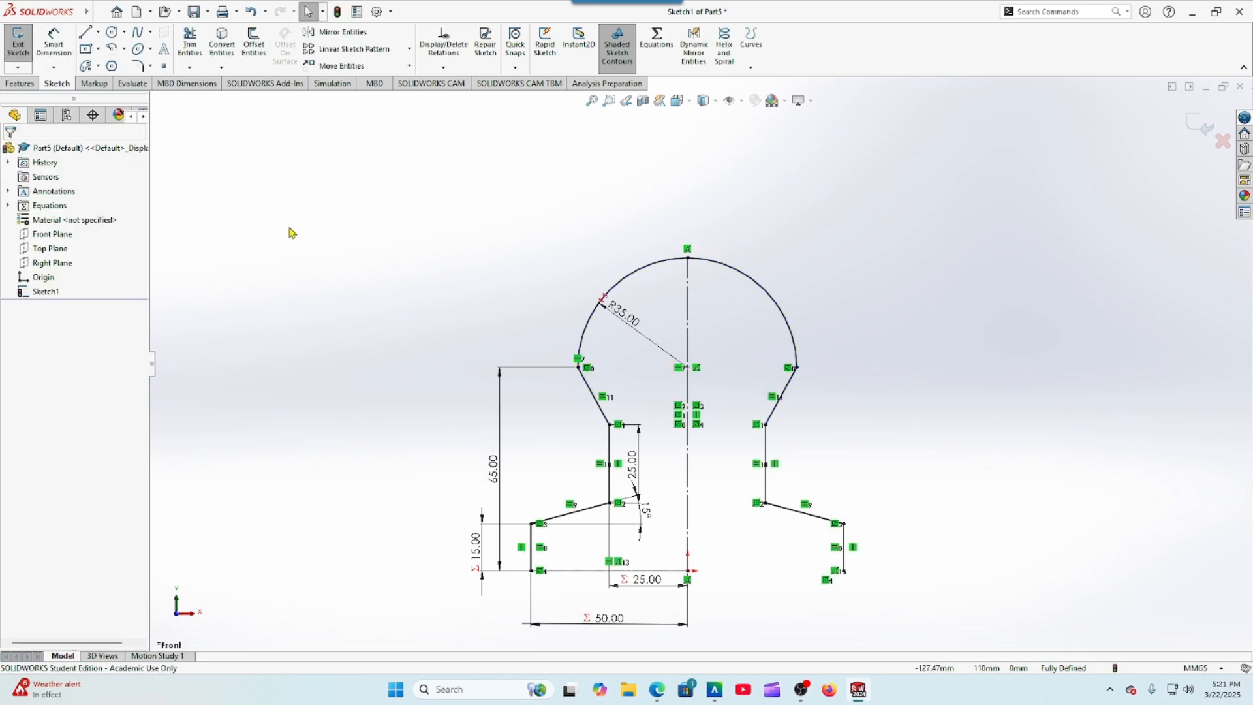
Step: Check the wheel's wall thickness in the question 6 drawing in the browser and return to SOLIDWORKS
{"action": "left_click", "coordinate": [254, 43]}
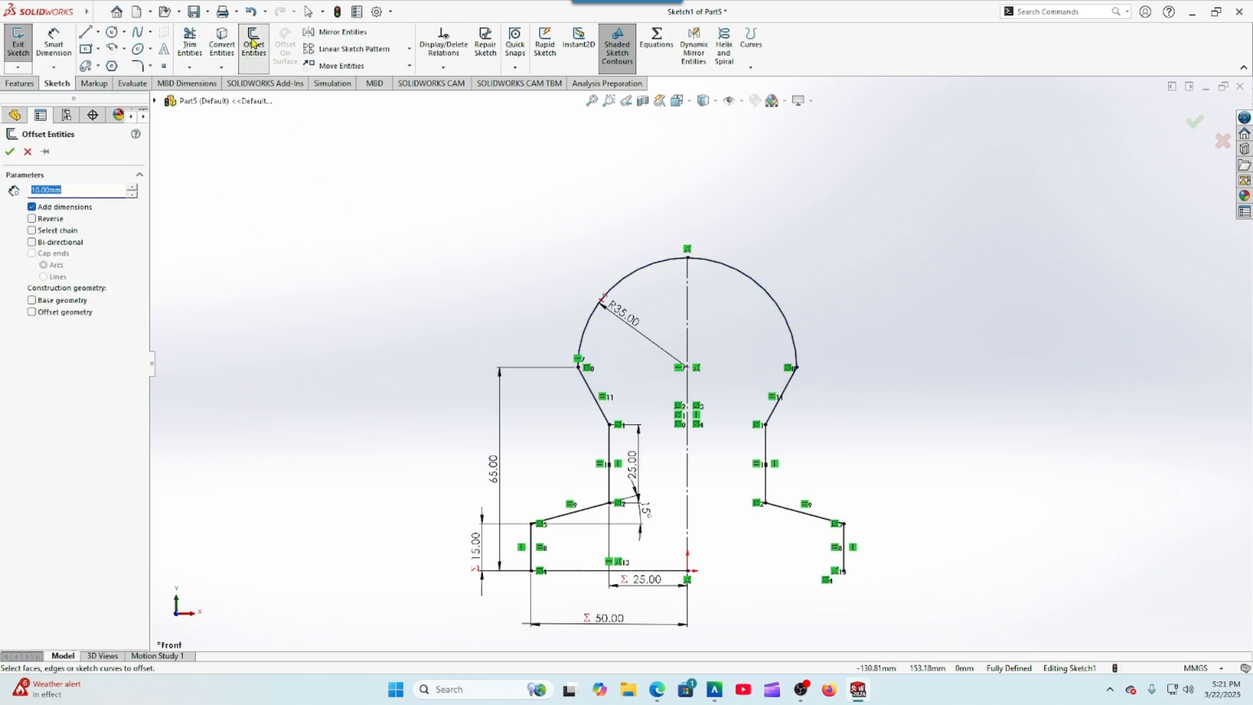
{"action": "left_click", "coordinate": [653, 682]}
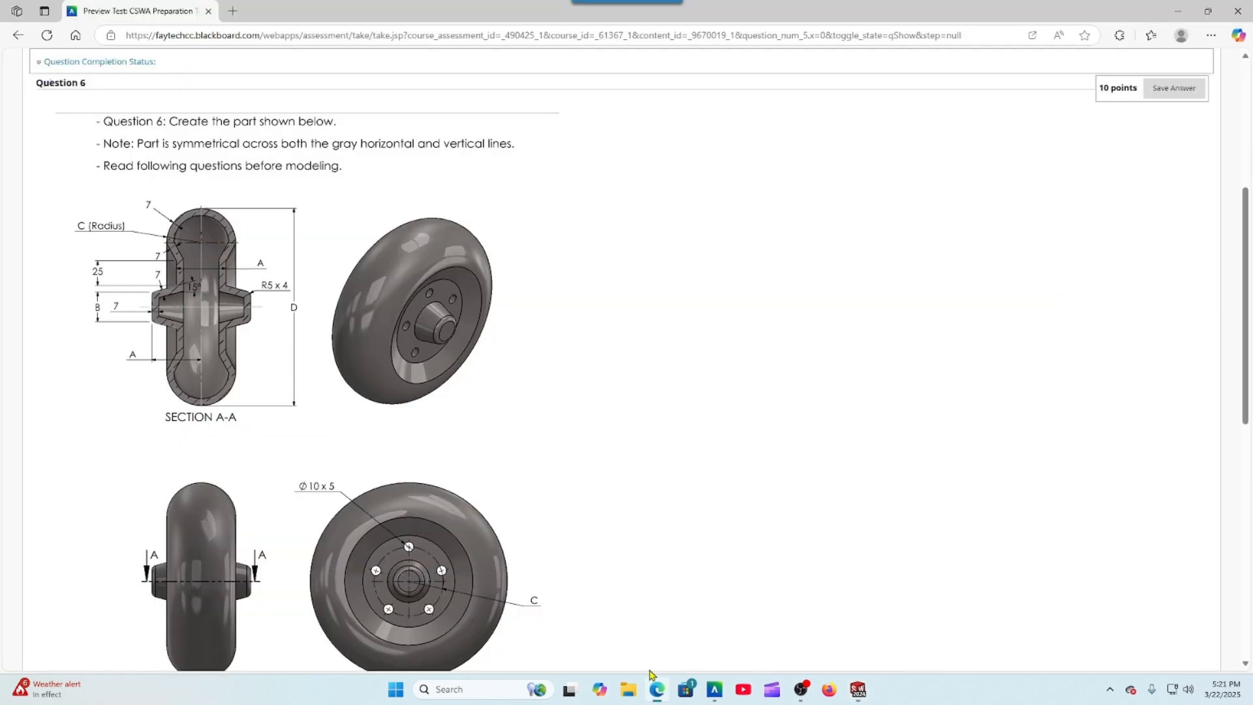
{"action": "left_click", "coordinate": [865, 685]}
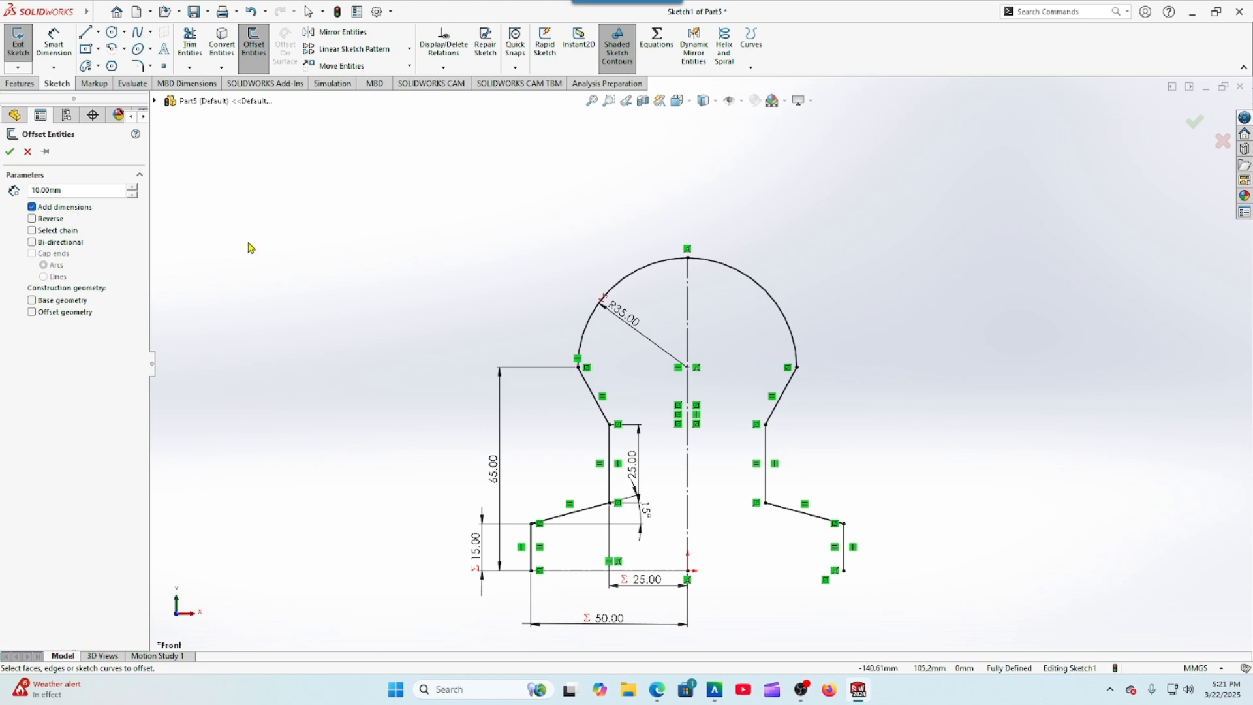
{"action": "key", "text": "Escape"}
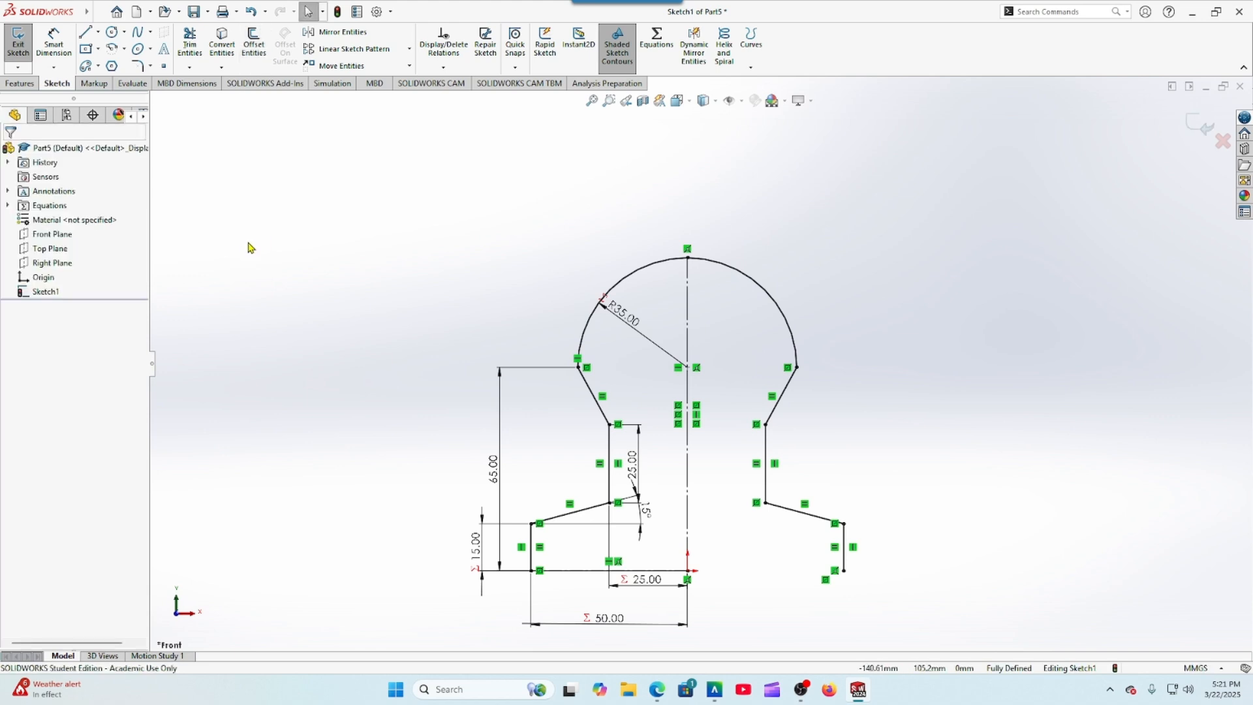
Step: Offset the whole mirrored profile, including all lines and arcs on both sides, 7 mm inward
{"action": "left_click", "coordinate": [255, 40]}
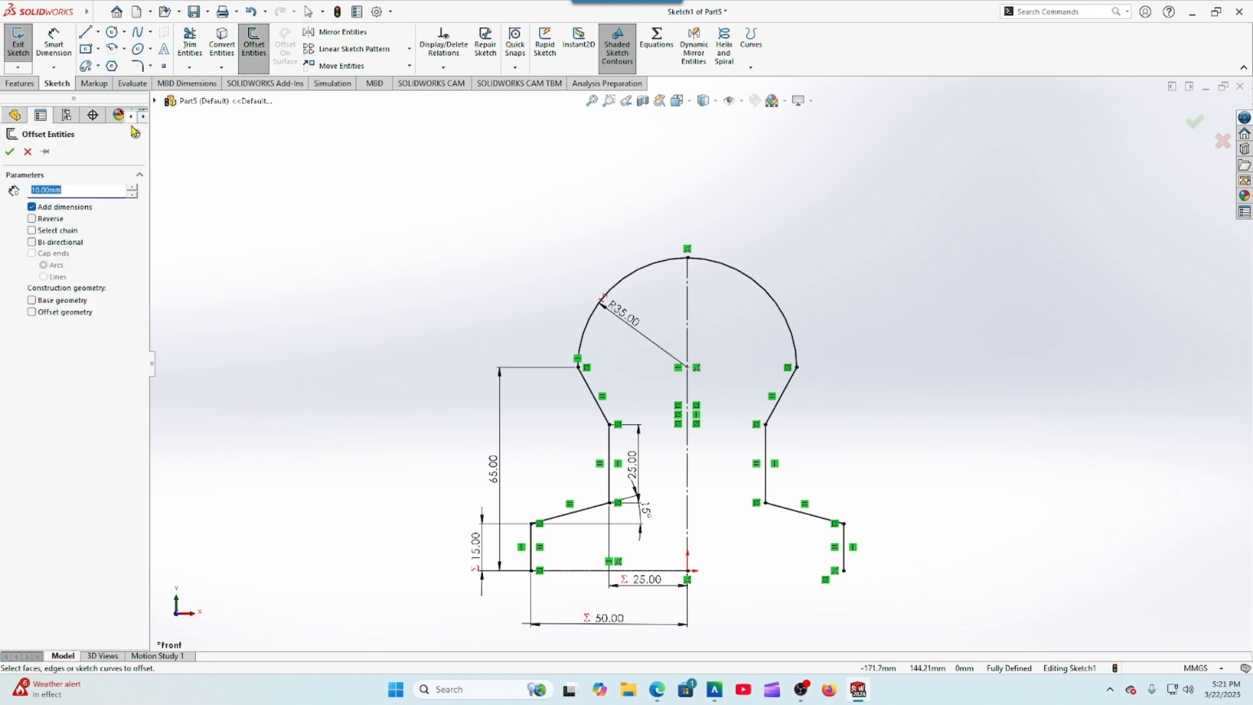
{"action": "type", "text": "7.0"}
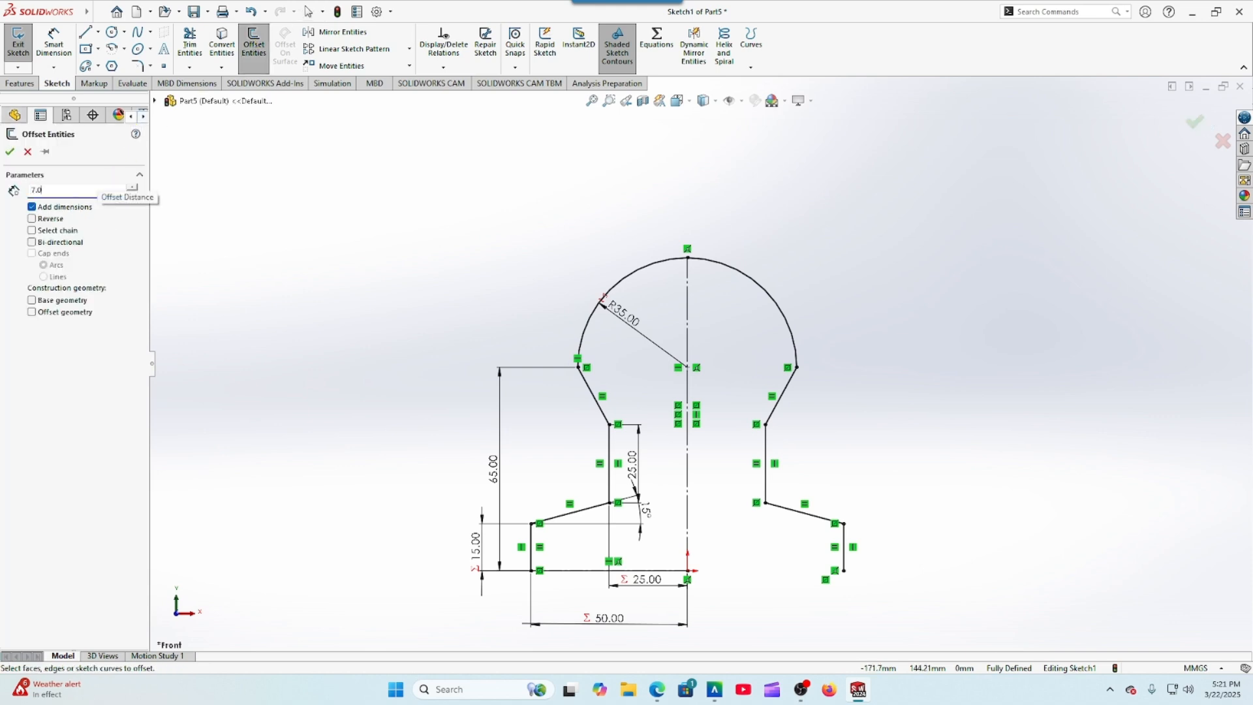
{"action": "key", "text": "Return"}
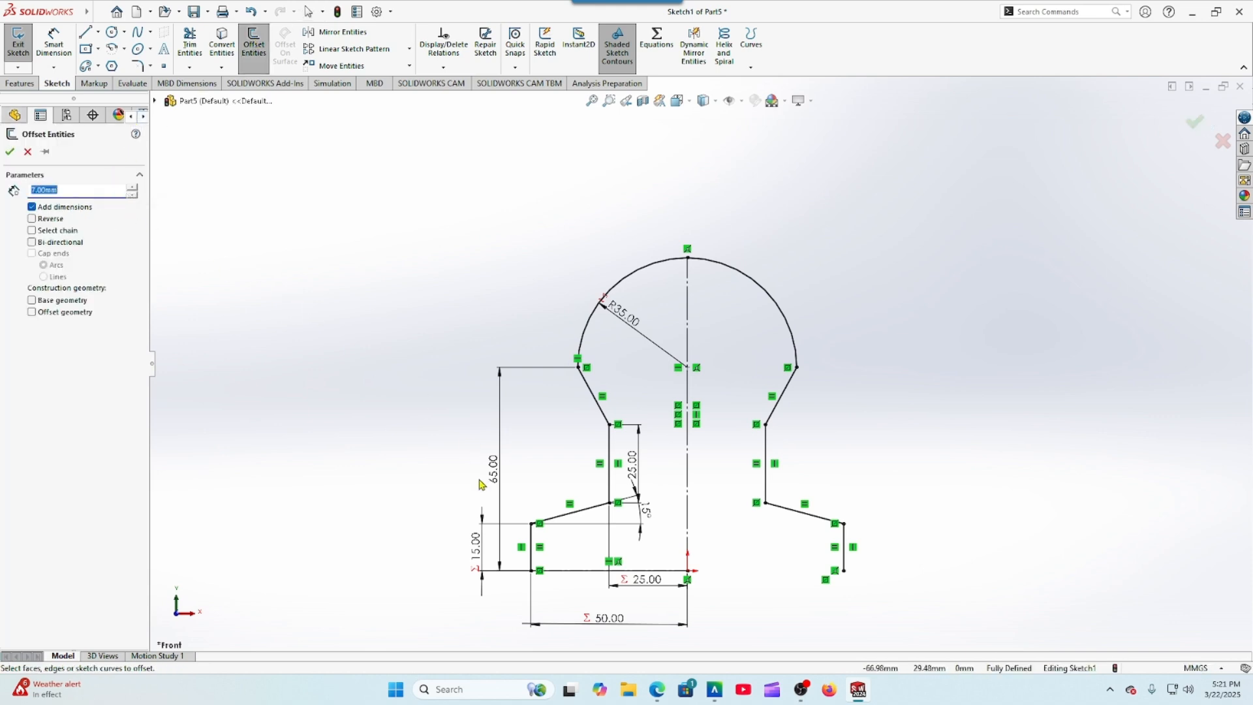
{"action": "left_click", "coordinate": [531, 560]}
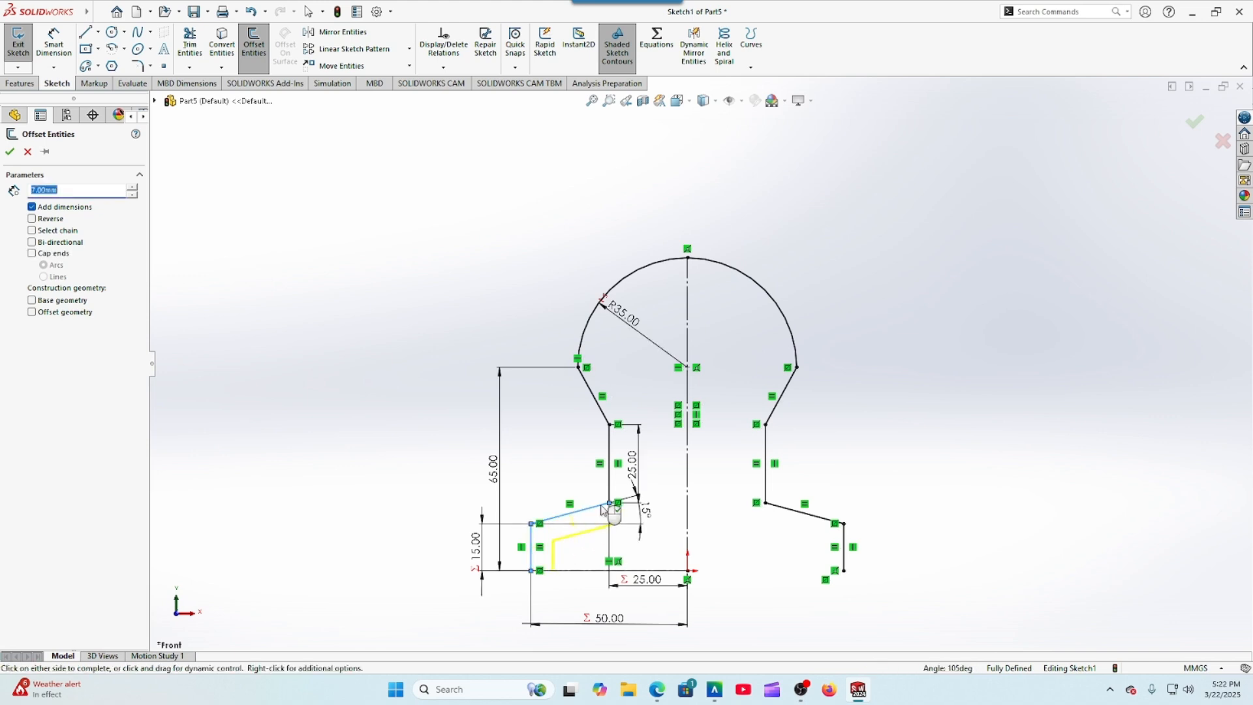
{"action": "left_click", "coordinate": [610, 466]}
{"action": "left_click", "coordinate": [602, 413]}
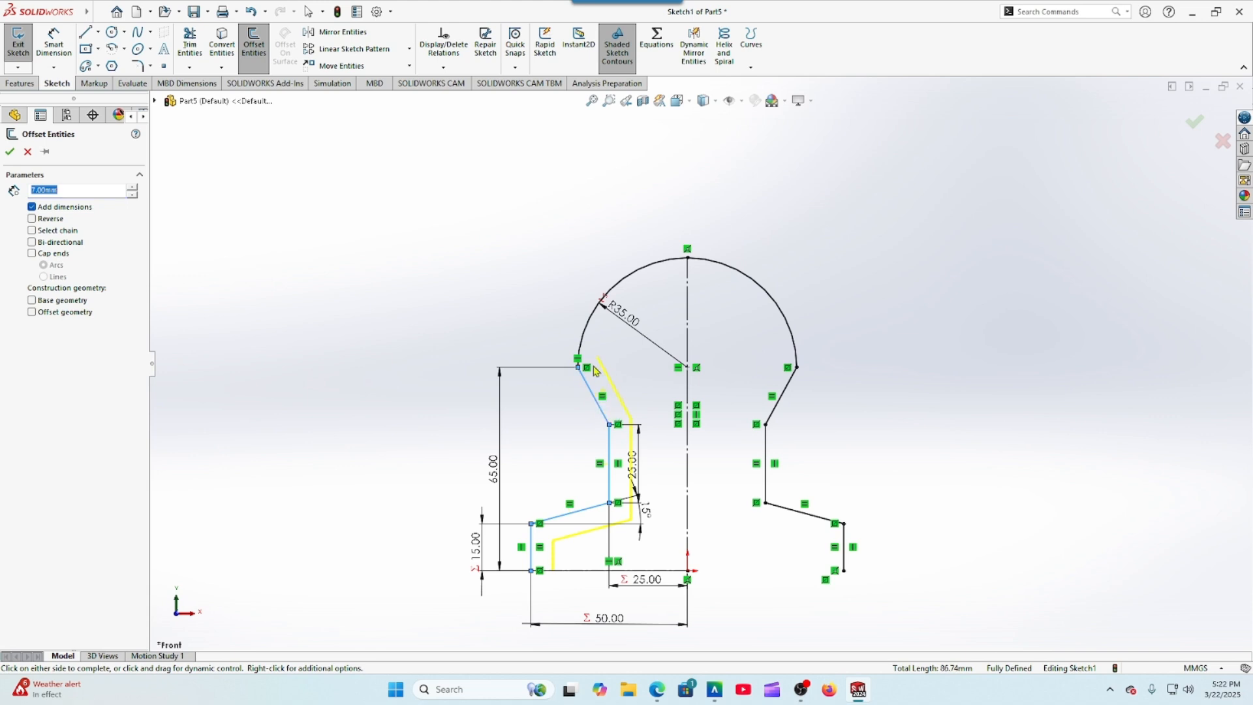
{"action": "left_click", "coordinate": [585, 334]}
{"action": "left_click", "coordinate": [783, 393]}
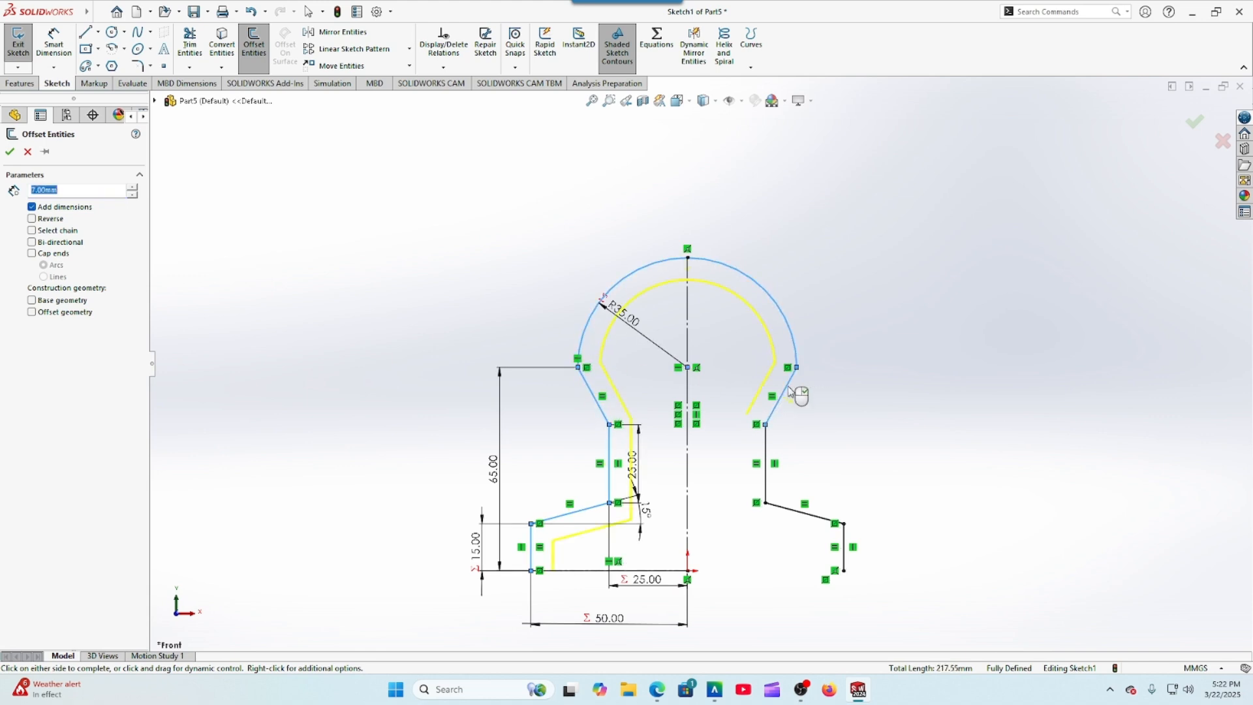
{"action": "left_click", "coordinate": [766, 463]}
{"action": "left_click", "coordinate": [783, 514]}
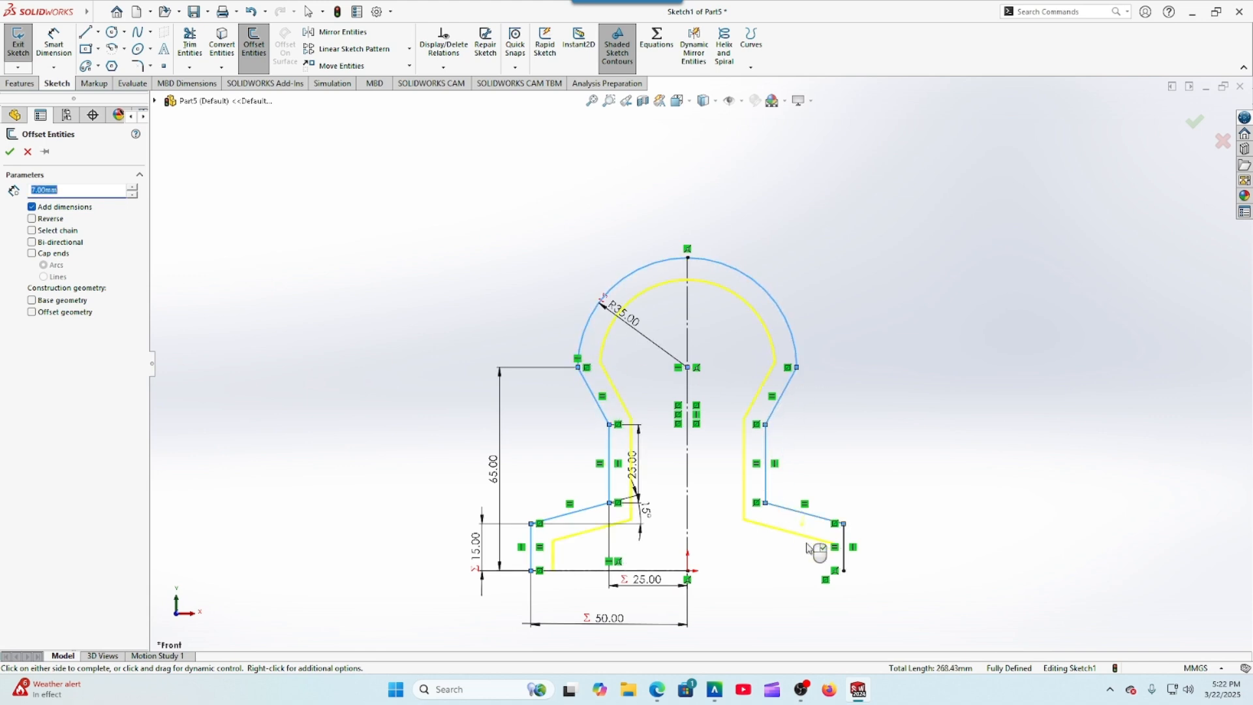
{"action": "left_click", "coordinate": [844, 561]}
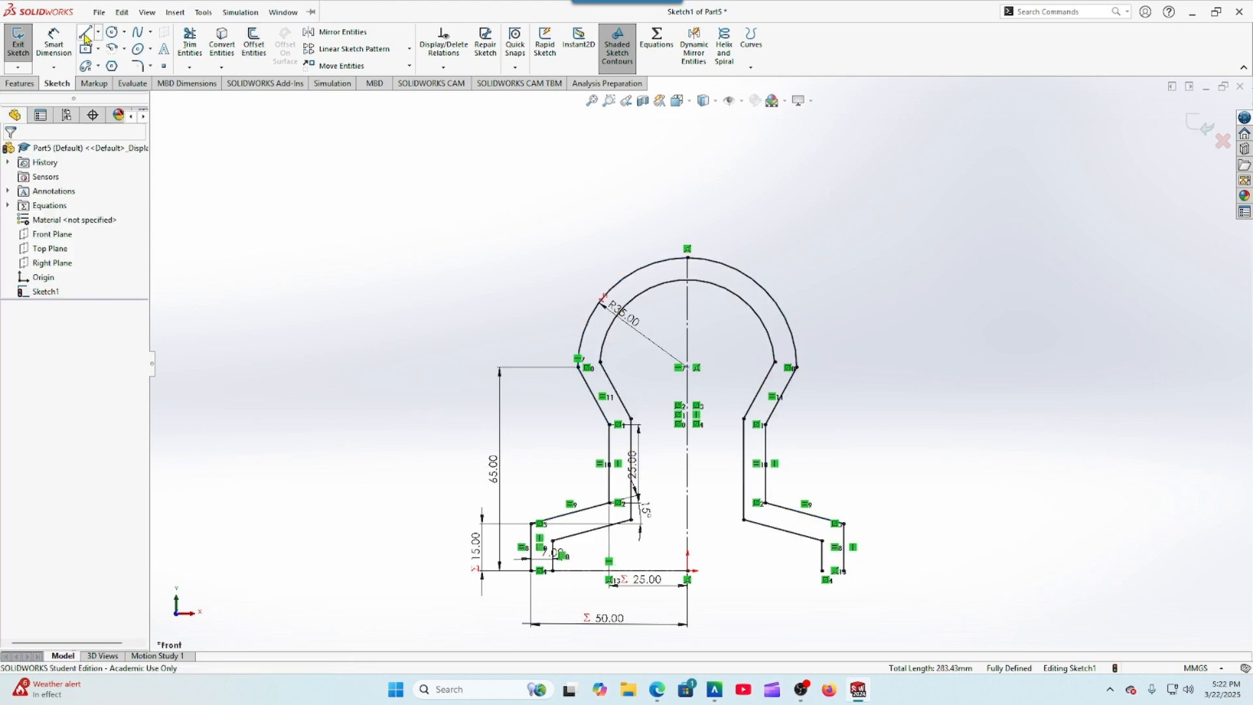
Step: Close both lower ends of the wall profile with horizontal 7 mm lines joining the outer and inner endpoints
{"action": "left_click", "coordinate": [85, 31]}
{"action": "scroll", "coordinate": [572, 534], "scroll_direction": "down", "scroll_amount": 4}
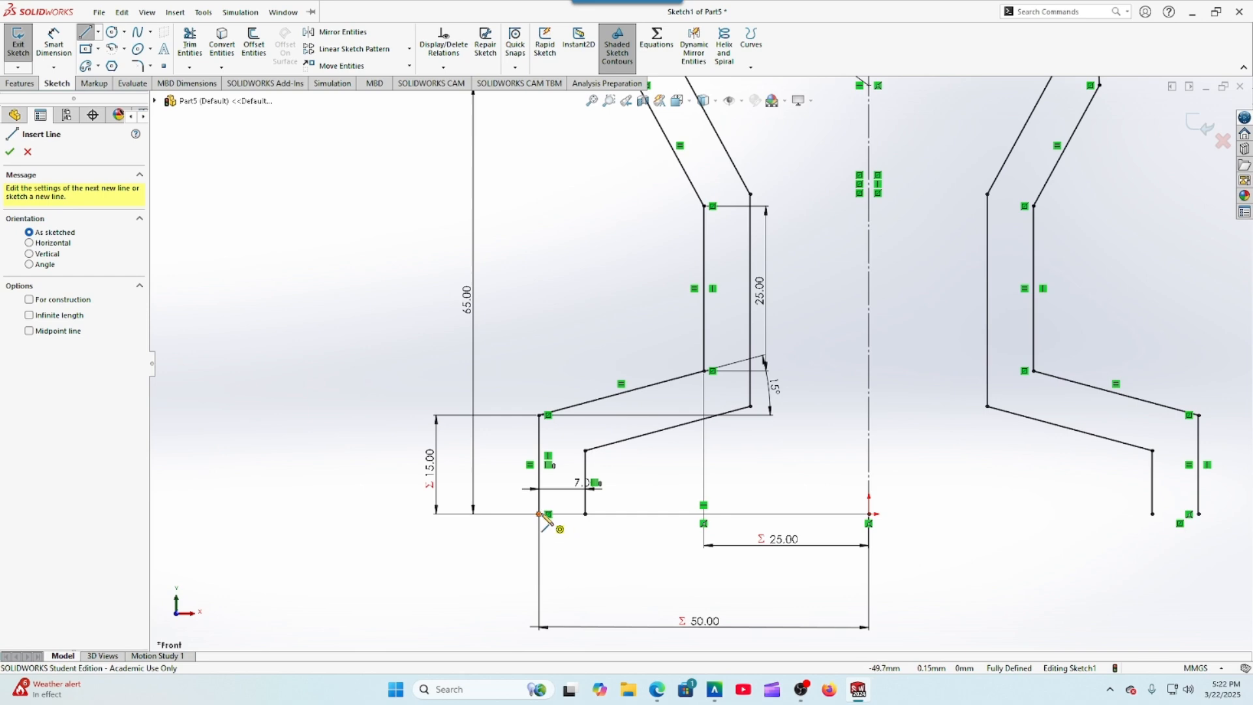
{"action": "left_click", "coordinate": [539, 515]}
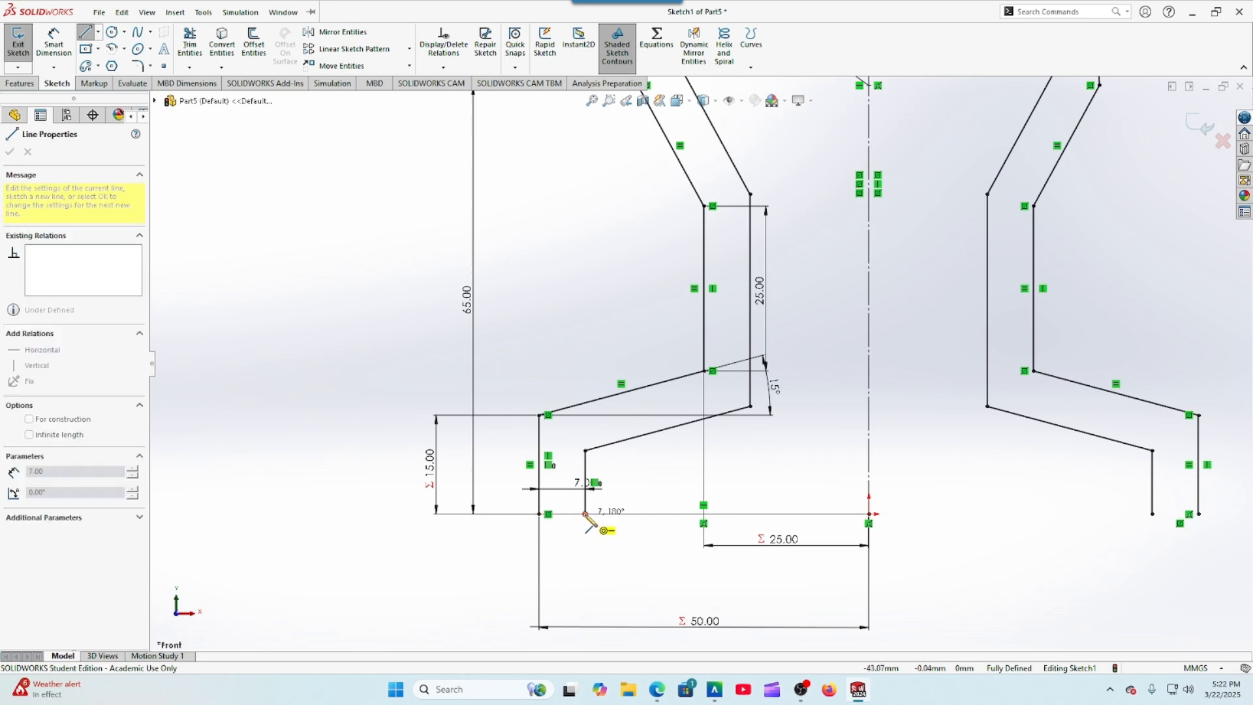
{"action": "left_click", "coordinate": [585, 515]}
{"action": "scroll", "coordinate": [700, 362], "scroll_direction": "up", "scroll_amount": 3}
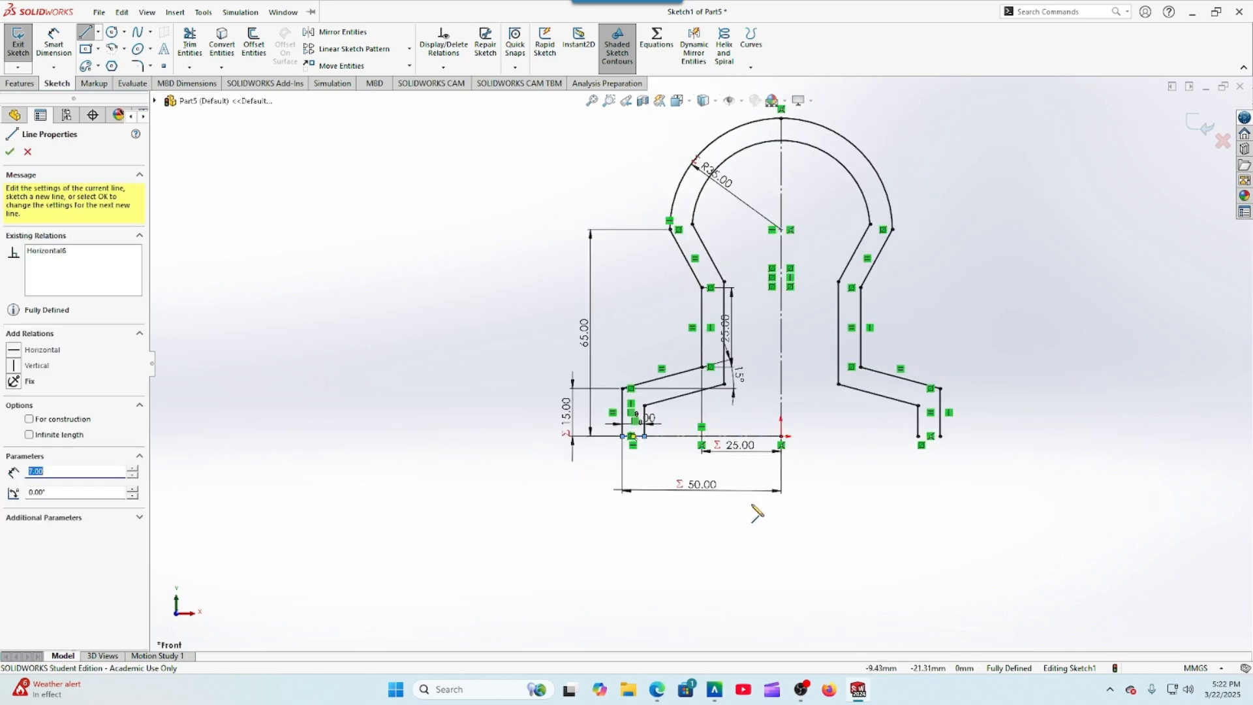
{"action": "scroll", "coordinate": [946, 440], "scroll_direction": "down", "scroll_amount": 3}
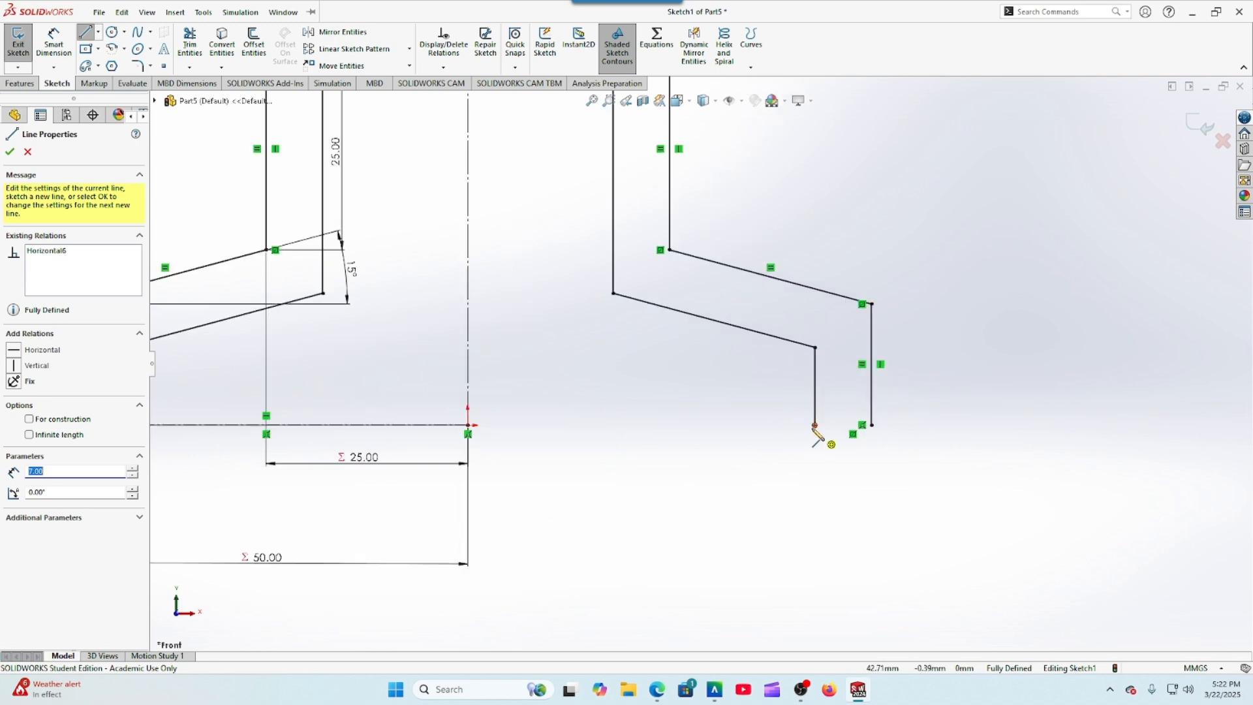
{"action": "left_click", "coordinate": [815, 425]}
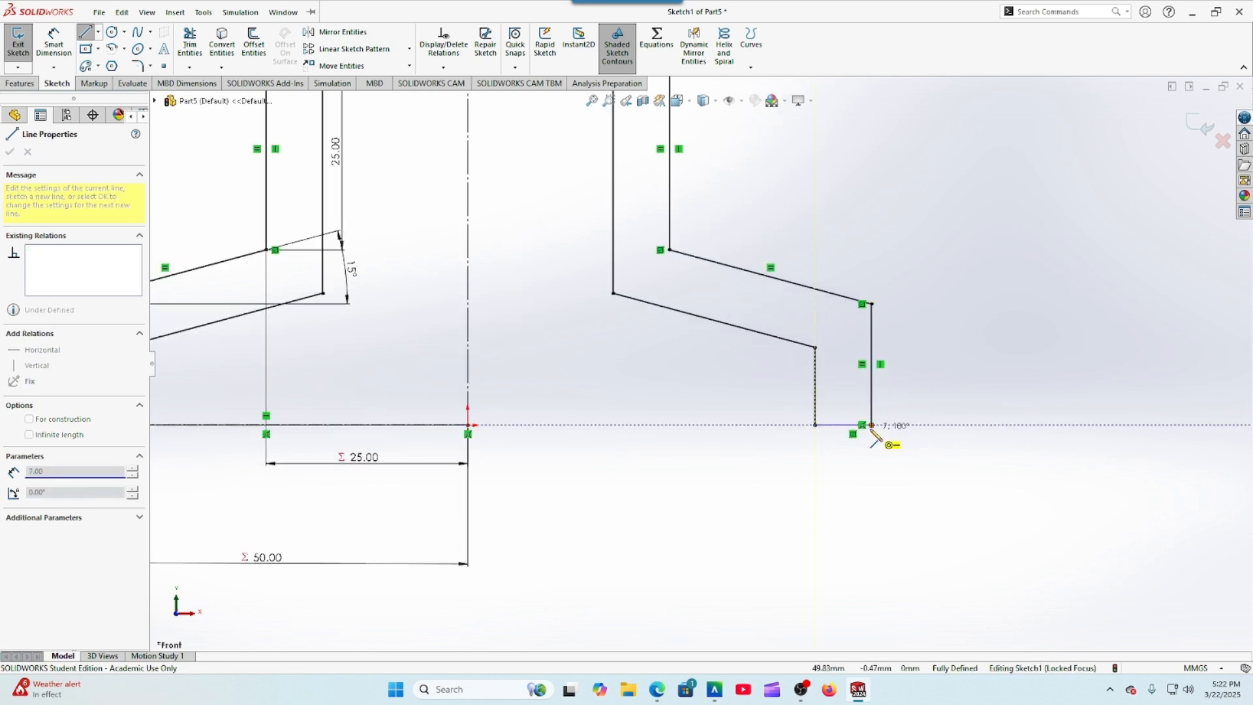
{"action": "left_click", "coordinate": [872, 425]}
{"action": "right_click", "coordinate": [879, 480]}
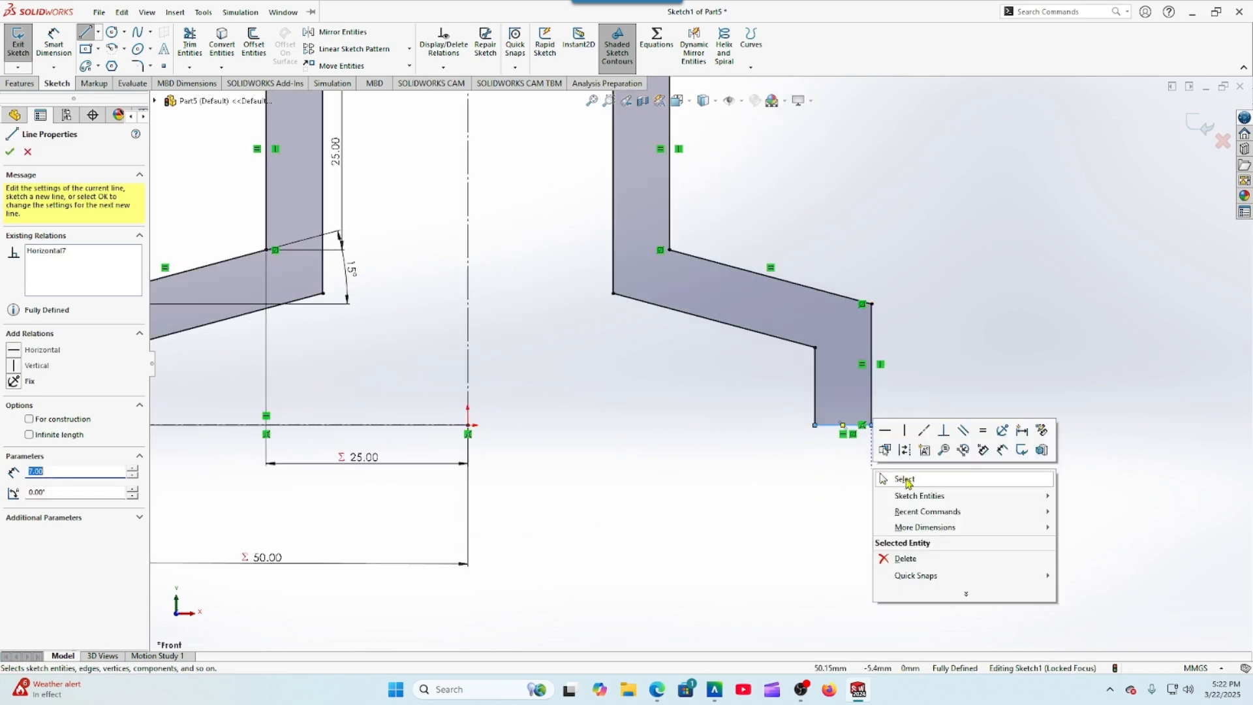
Step: Revolve the closed wall profile 360 degrees about the horizontal centerline running from the origin to form the wheel
{"action": "left_click", "coordinate": [907, 479]}
{"action": "scroll", "coordinate": [666, 529], "scroll_direction": "up", "scroll_amount": 5}
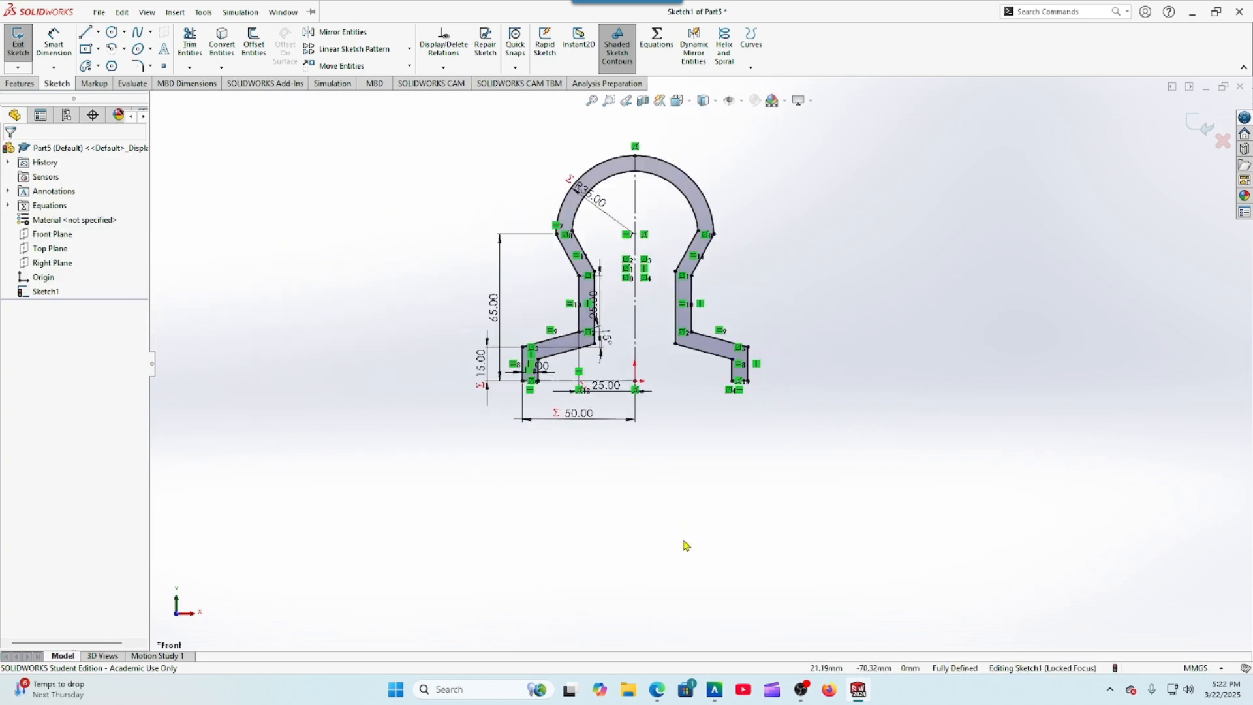
{"action": "scroll", "coordinate": [716, 268], "scroll_direction": "down", "scroll_amount": 2}
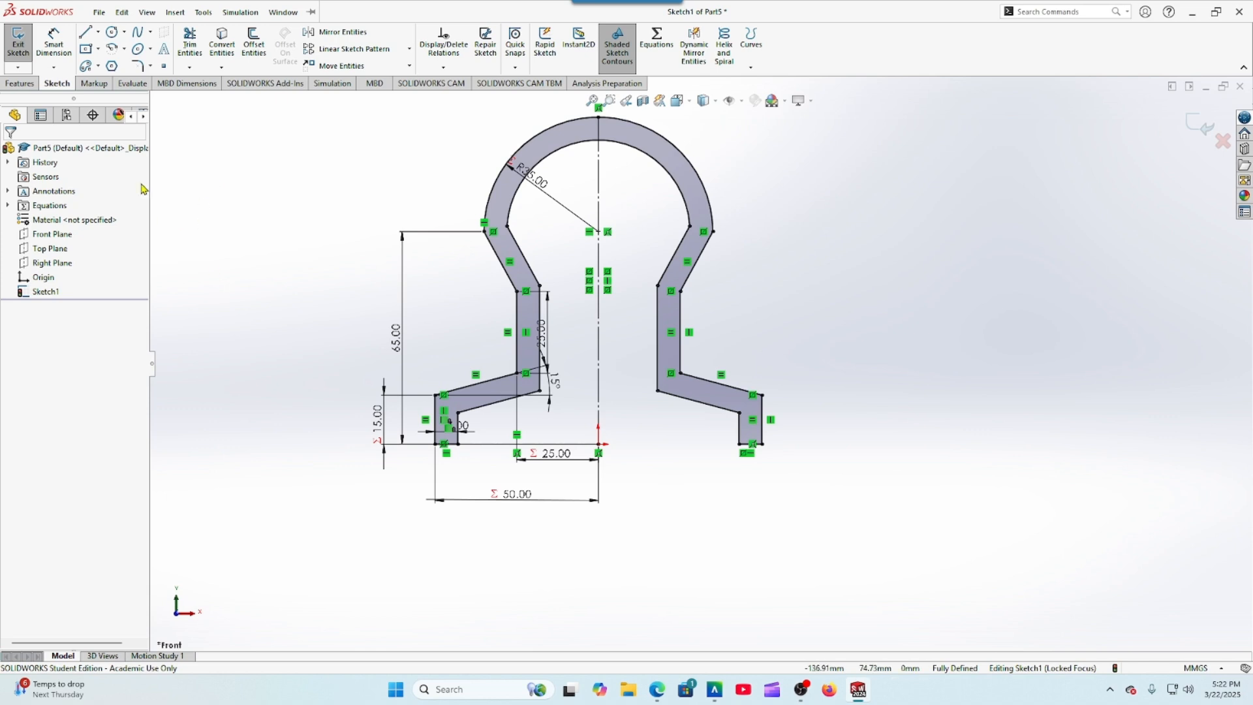
{"action": "left_click", "coordinate": [19, 83]}
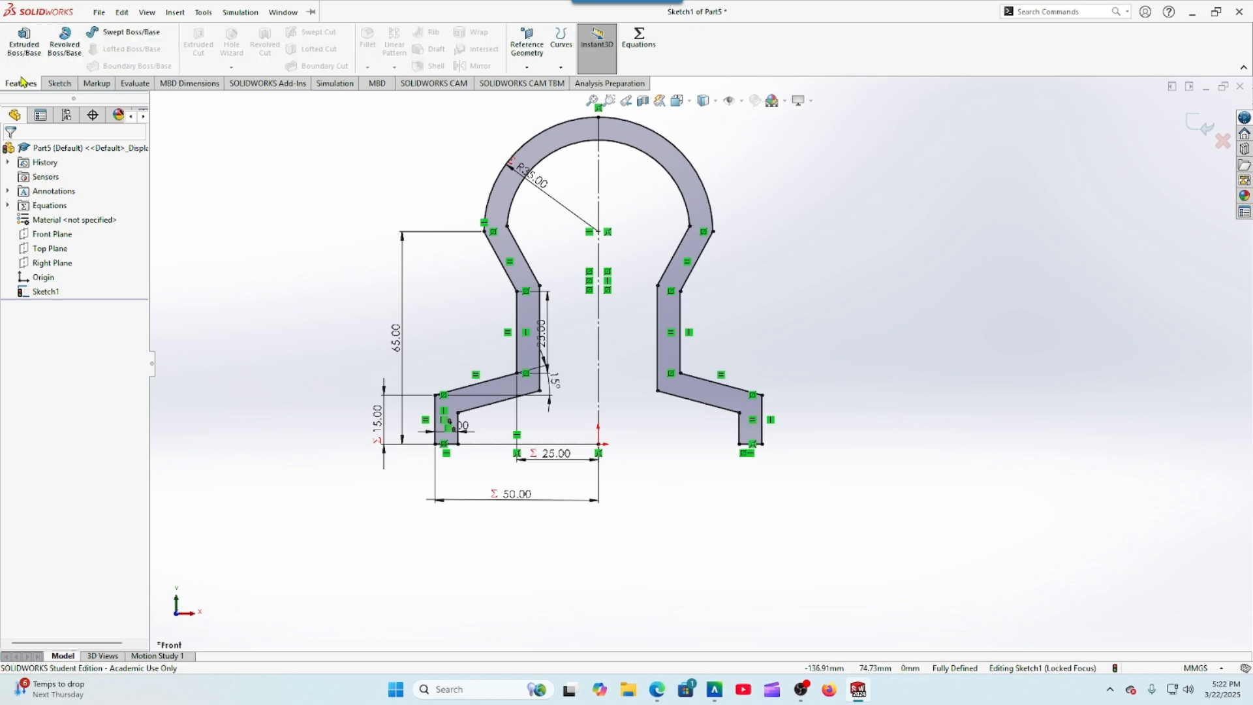
{"action": "left_click", "coordinate": [65, 43]}
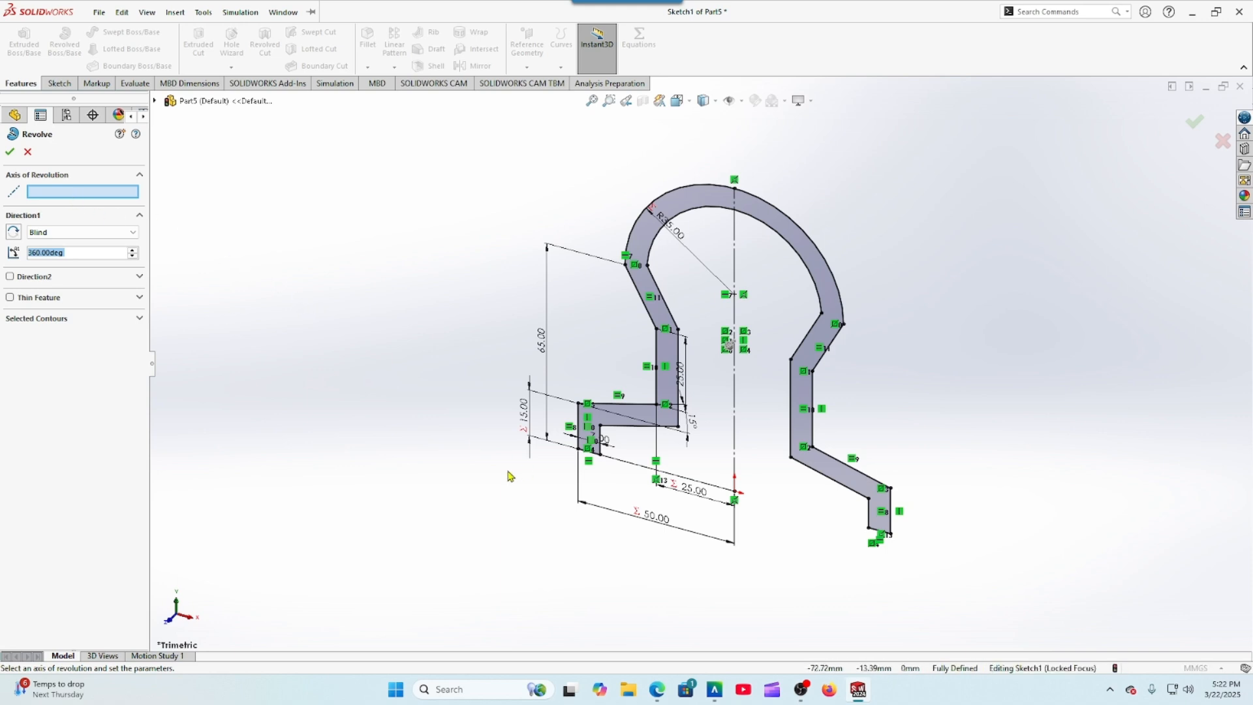
{"action": "left_click", "coordinate": [640, 469]}
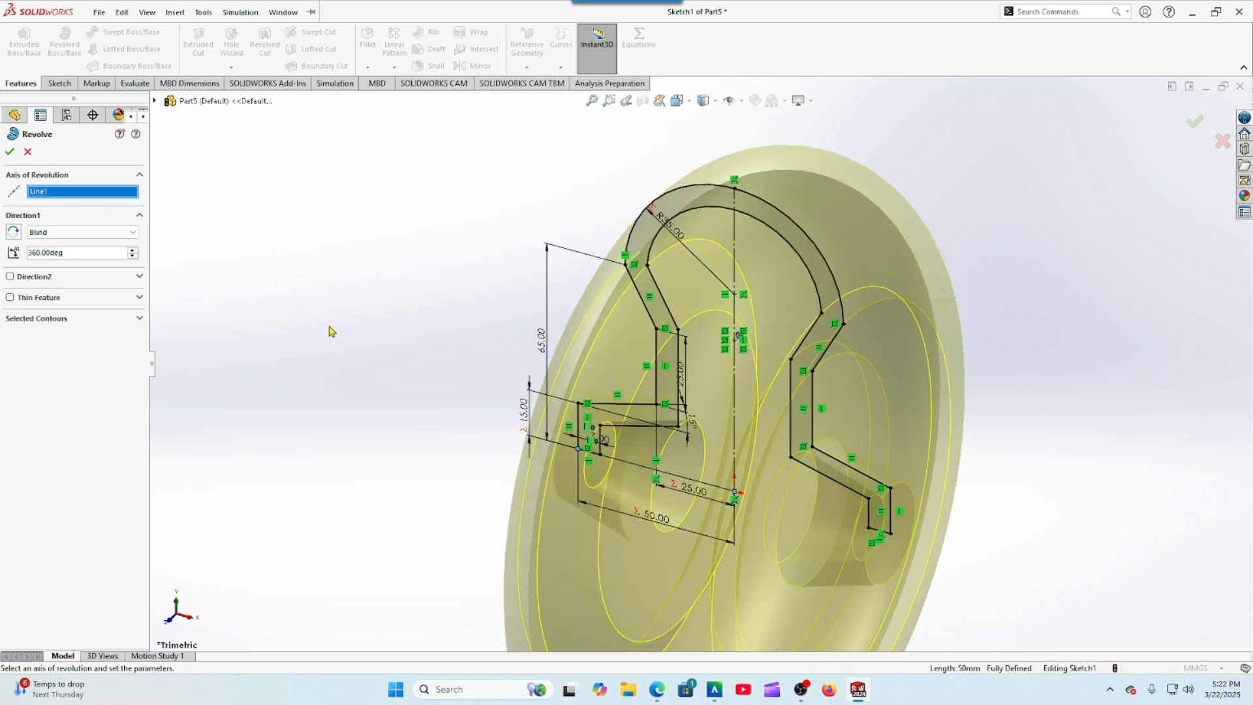
{"action": "left_click", "coordinate": [10, 152]}
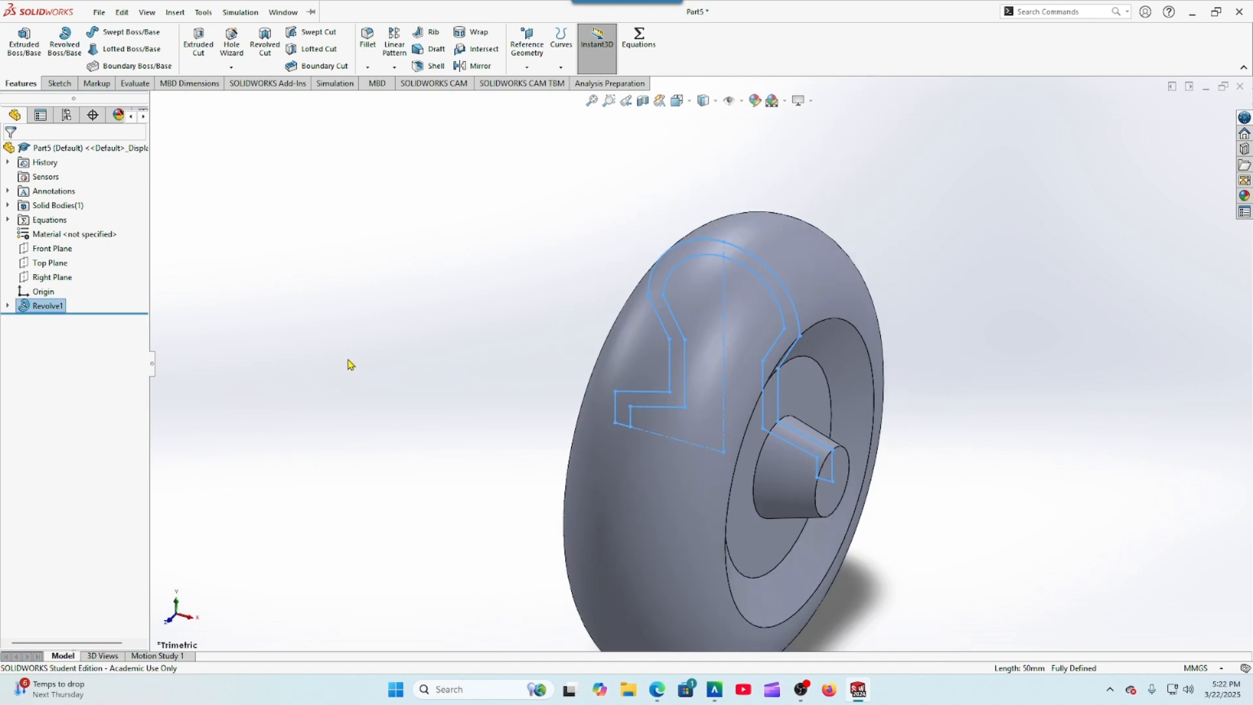
Step: Hide the profile sketch used by the wheel's revolve feature
{"action": "left_click", "coordinate": [9, 307]}
{"action": "left_click", "coordinate": [59, 320]}
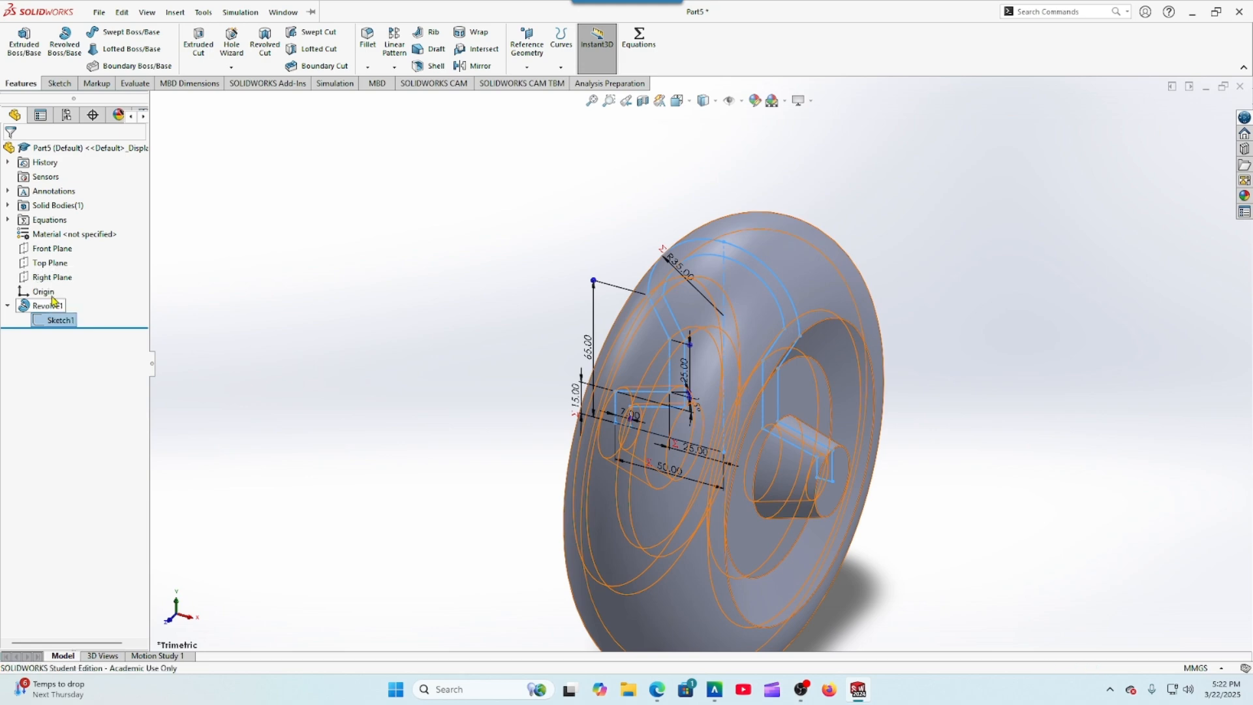
{"action": "left_click", "coordinate": [210, 348]}
{"action": "left_click", "coordinate": [58, 320]}
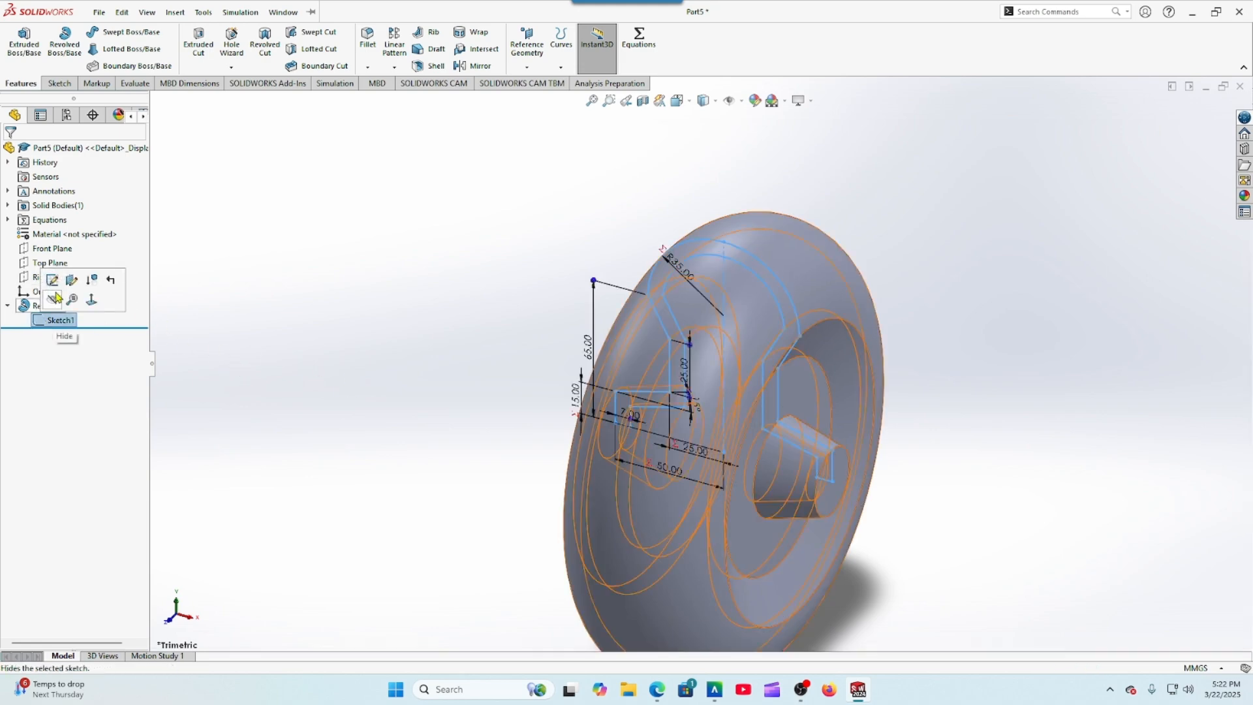
{"action": "left_click", "coordinate": [237, 351]}
{"action": "middle_click_drag", "start_coordinate": [255, 386], "coordinate": [447, 561]}
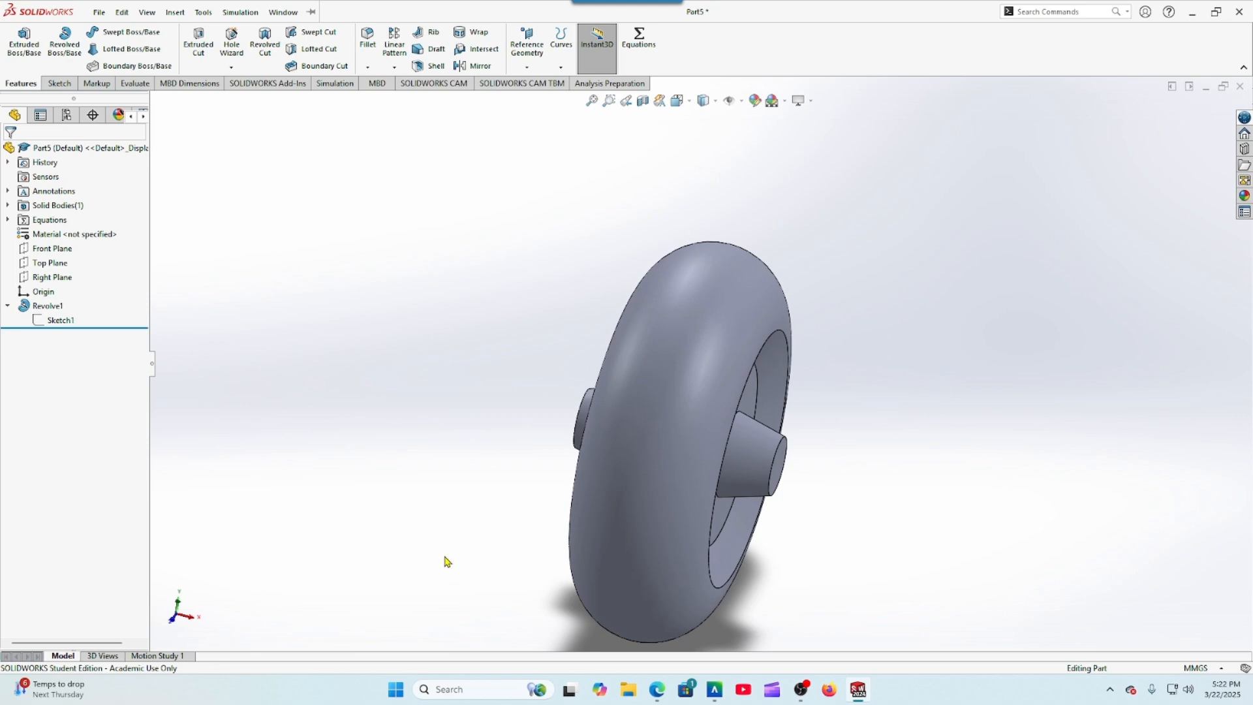
Step: Check the fillet callout in the browser's question 6 drawing, and fillet the outer end edges of both hubs in SOLIDWORKS with a 5 mm radius
{"action": "left_click", "coordinate": [654, 686]}
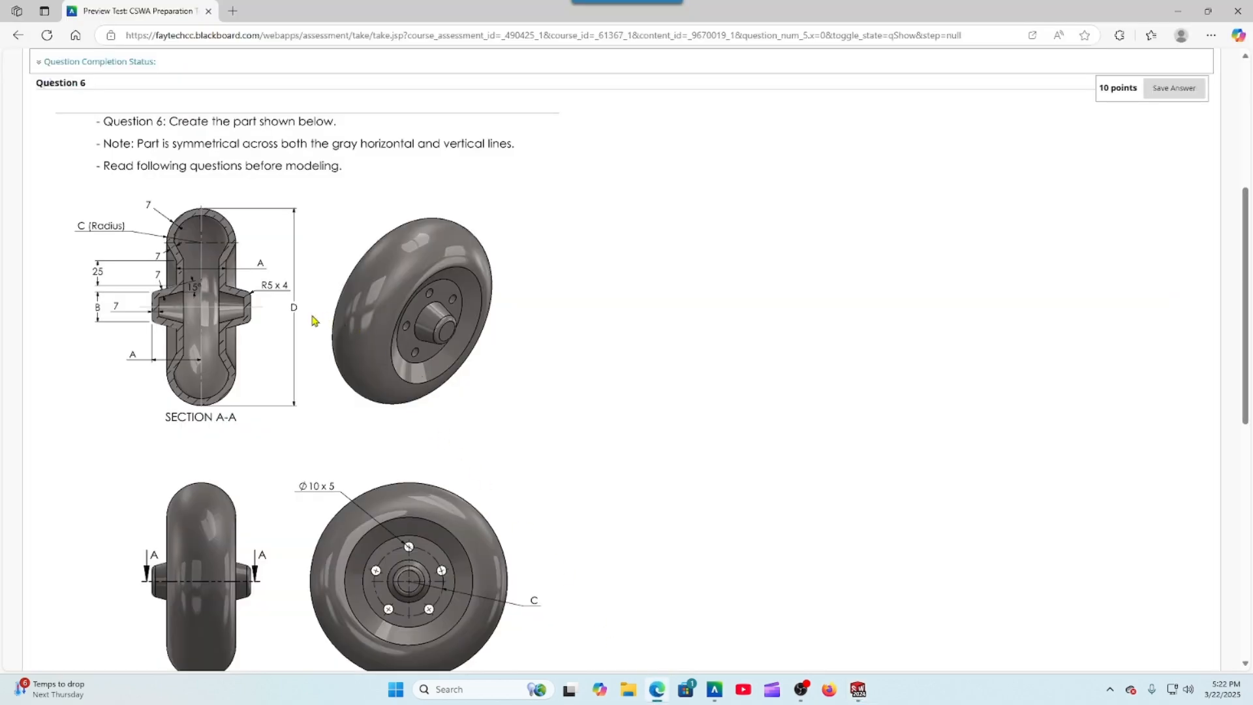
{"action": "left_click", "coordinate": [858, 690]}
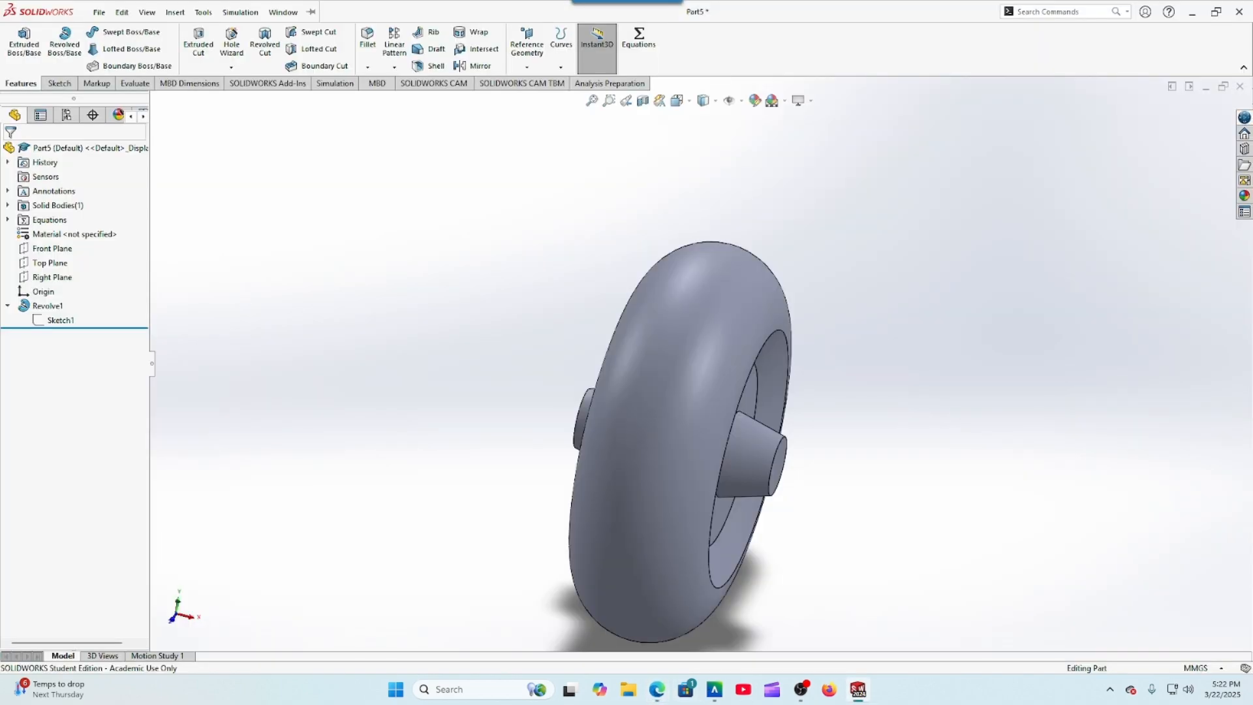
{"action": "left_click", "coordinate": [367, 39]}
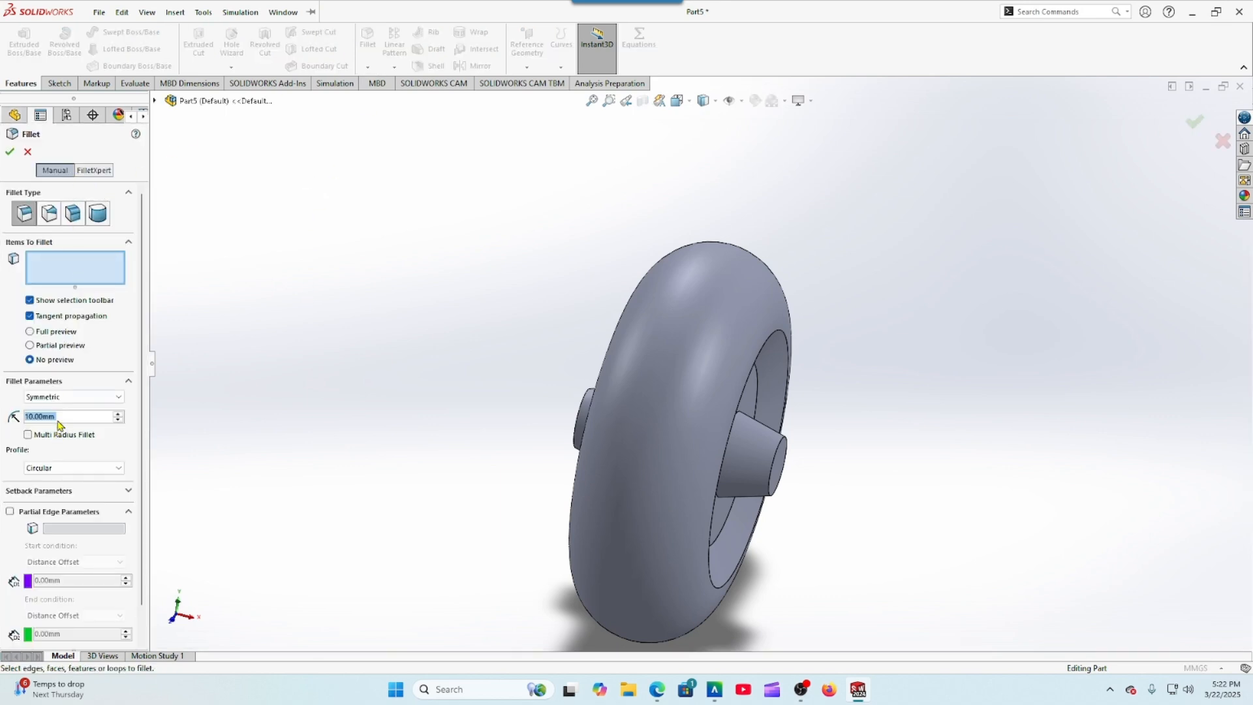
{"action": "type", "text": "5"}
{"action": "key", "text": "Return"}
{"action": "left_click", "coordinate": [777, 457]}
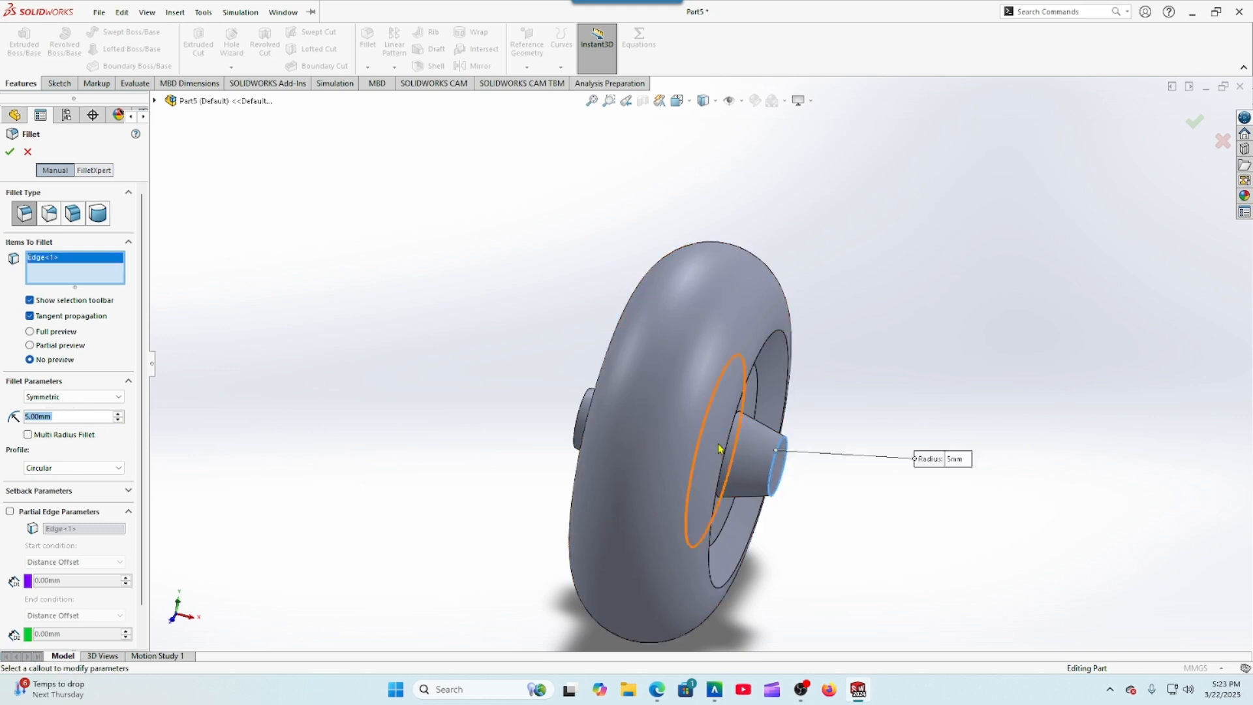
{"action": "left_click", "coordinate": [579, 416]}
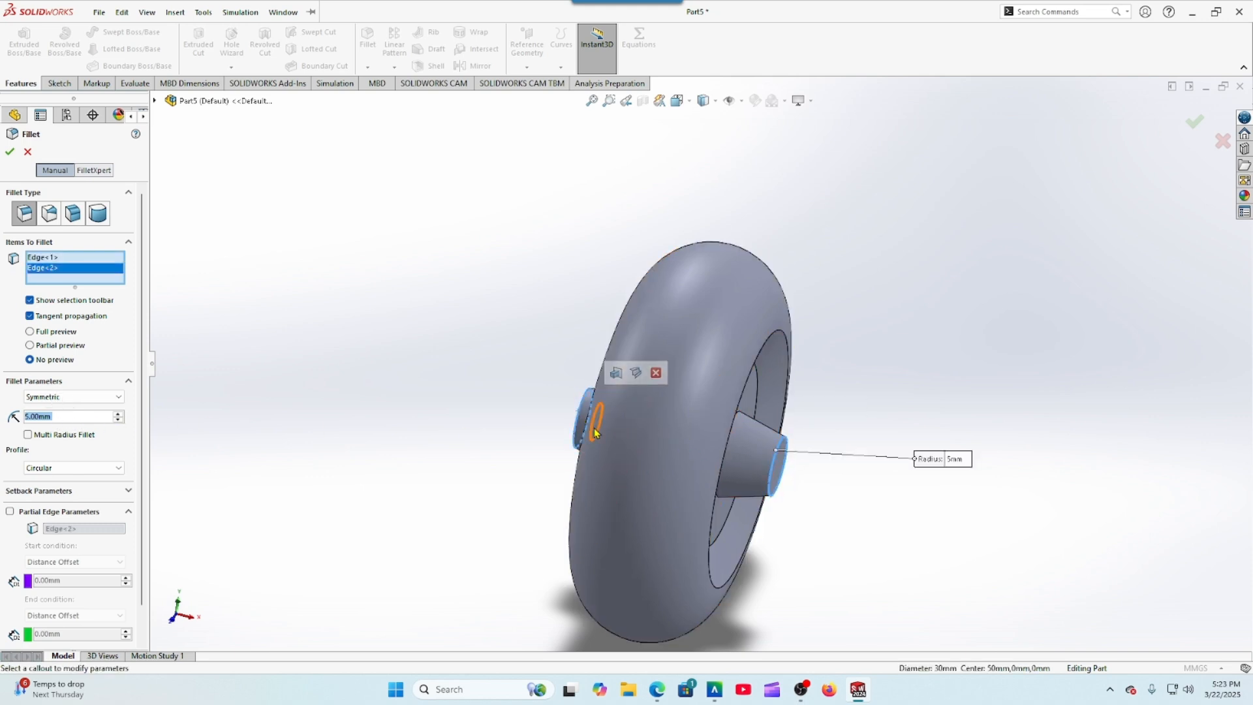
{"action": "left_click", "coordinate": [15, 154]}
Step: Start a sketch on the flat ring face around the hub and check the hole callouts in the browser's question 6 drawing before returning to SOLIDWORKS
{"action": "mouse_move", "coordinate": [481, 336]}
{"action": "middle_mouse_down"}
{"action": "mouse_move", "coordinate": [422, 314]}
{"action": "mouse_move", "coordinate": [457, 339]}
{"action": "middle_mouse_up"}
{"action": "left_click", "coordinate": [651, 391]}
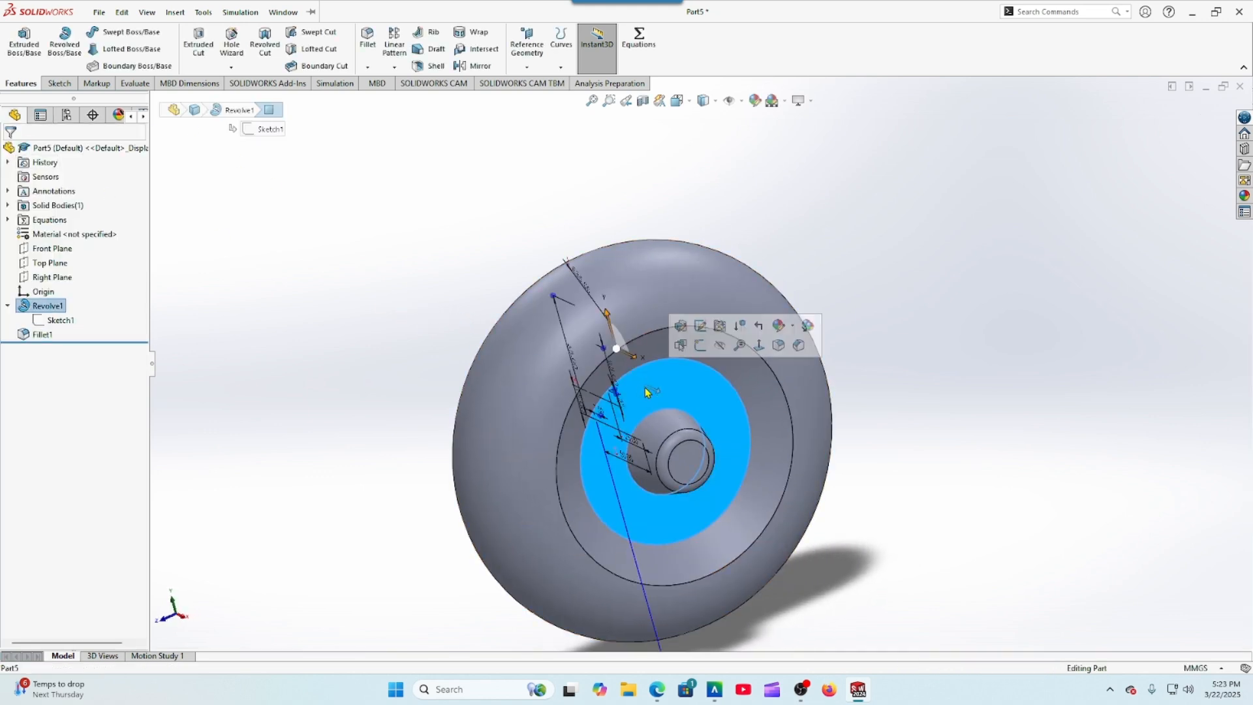
{"action": "left_click", "coordinate": [701, 349]}
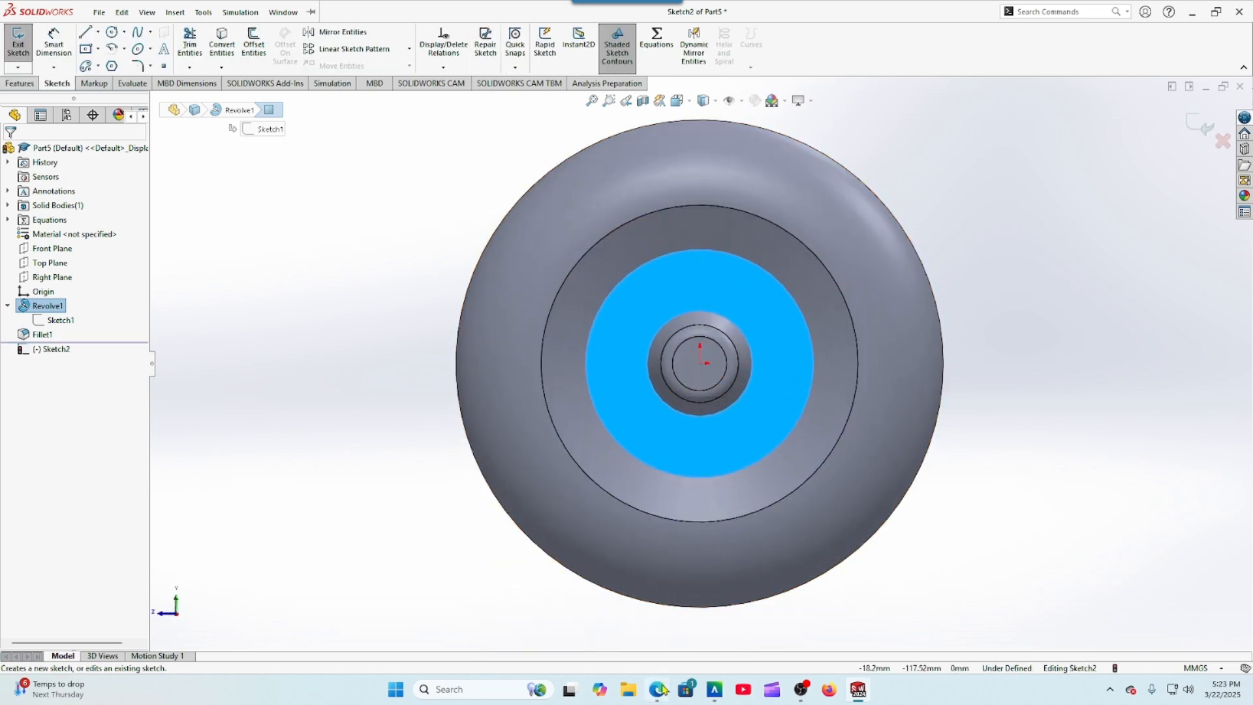
{"action": "left_click", "coordinate": [659, 689]}
{"action": "scroll", "coordinate": [437, 460], "scroll_direction": "down", "scroll_amount": 1}
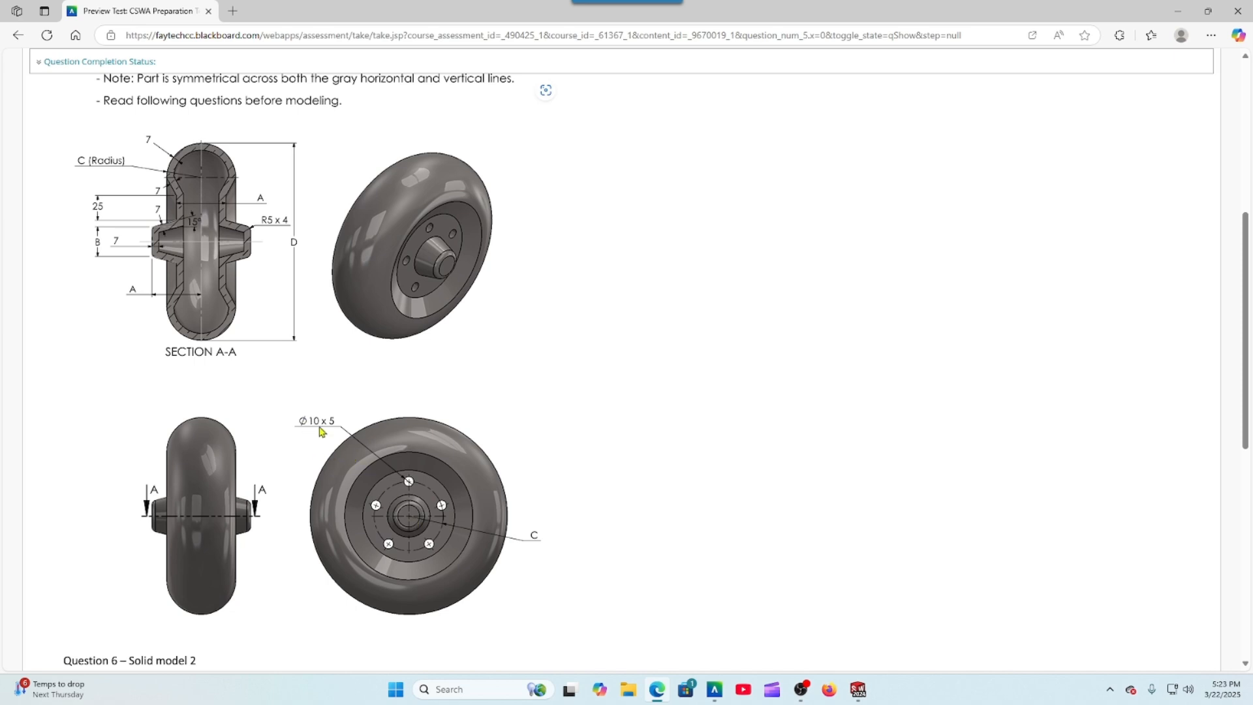
{"action": "left_click", "coordinate": [858, 689]}
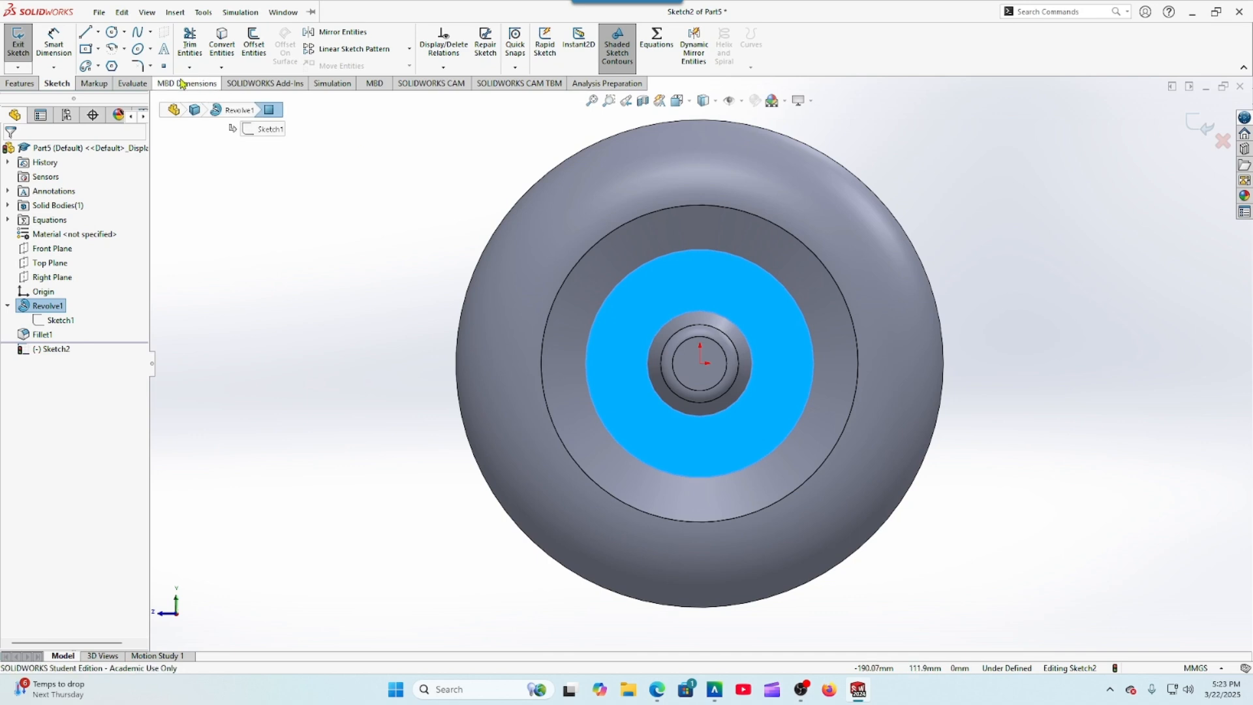
Step: Sketch a construction circle centered on the origin with a radius of about 35.7 mm as the bolt circle
{"action": "left_click", "coordinate": [124, 33]}
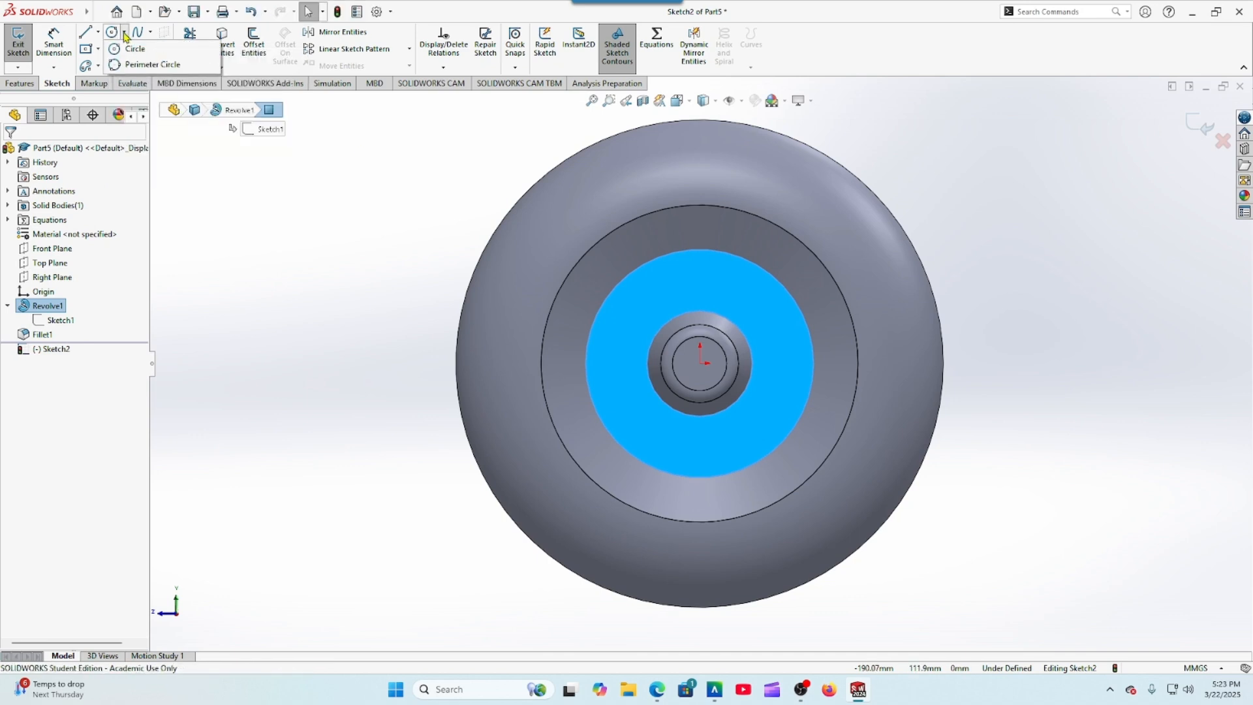
{"action": "left_click", "coordinate": [128, 48]}
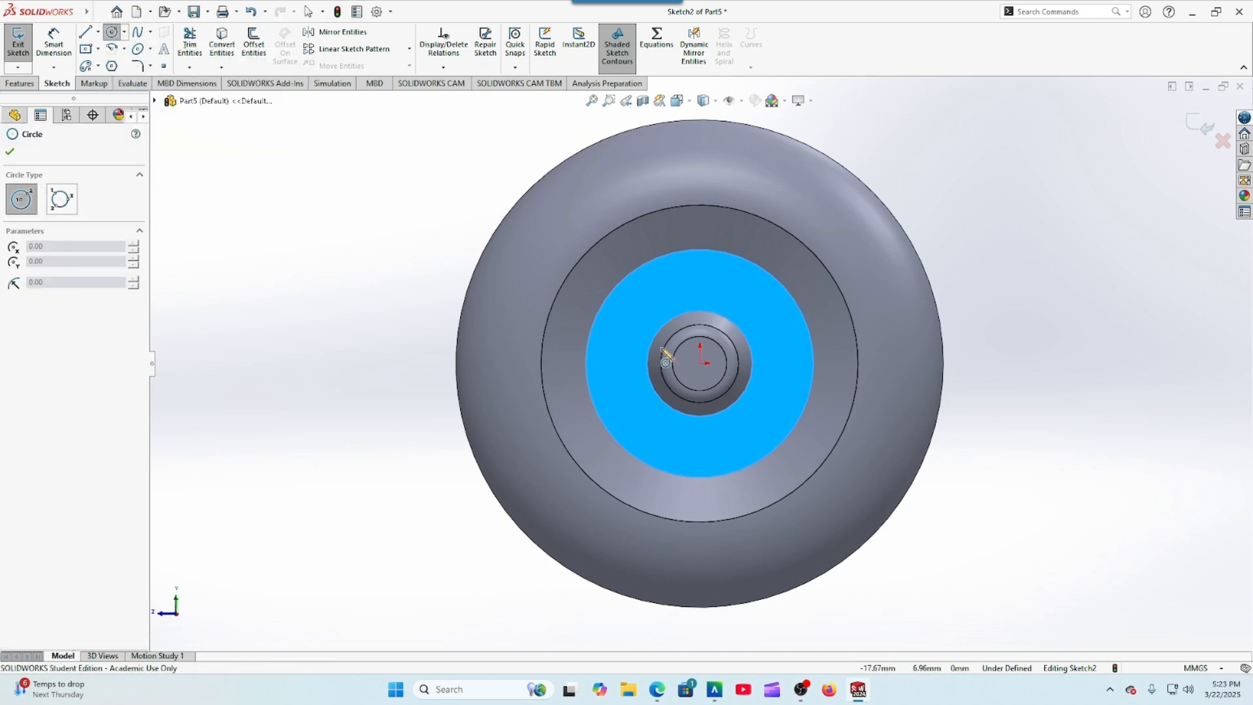
{"action": "left_click", "coordinate": [701, 364]}
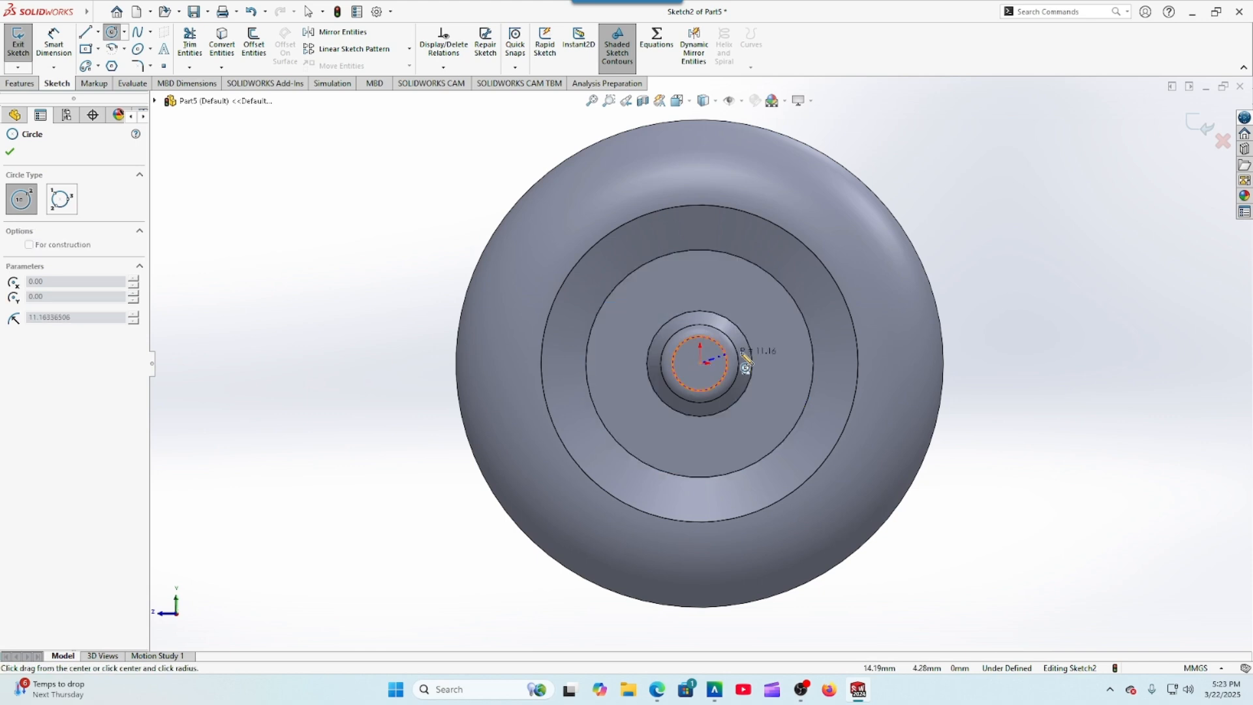
{"action": "left_click", "coordinate": [786, 346]}
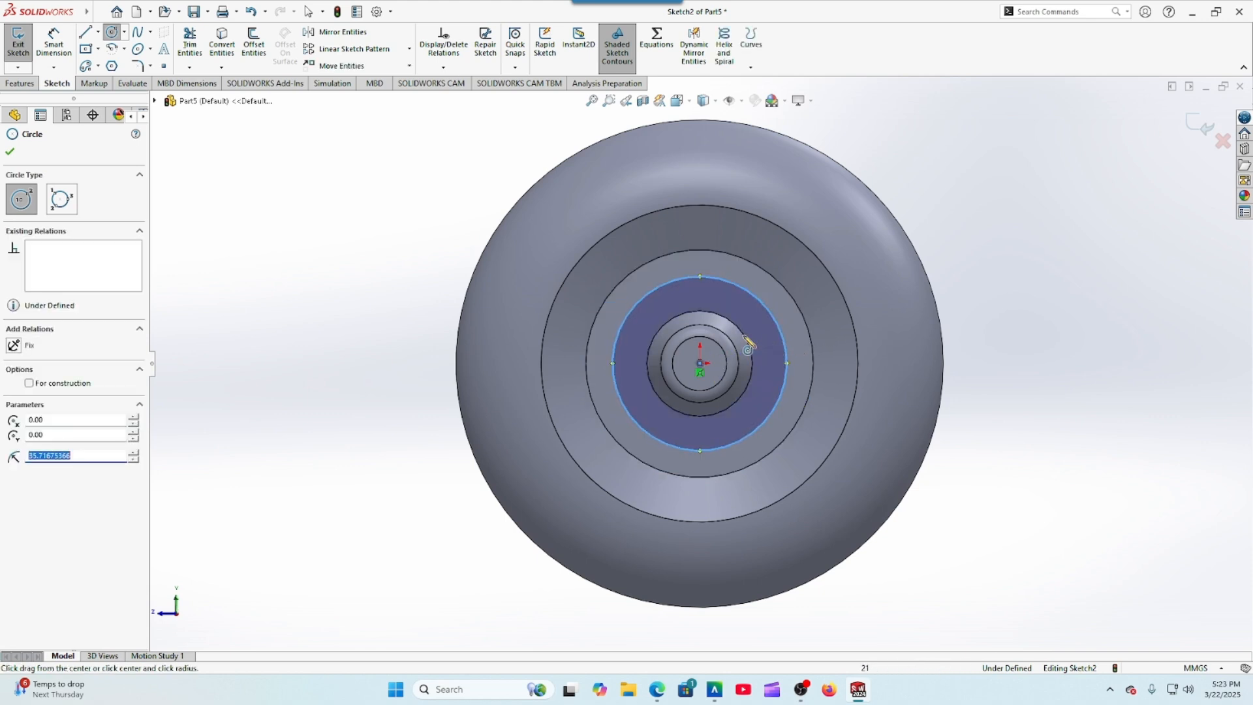
{"action": "left_click", "coordinate": [29, 384]}
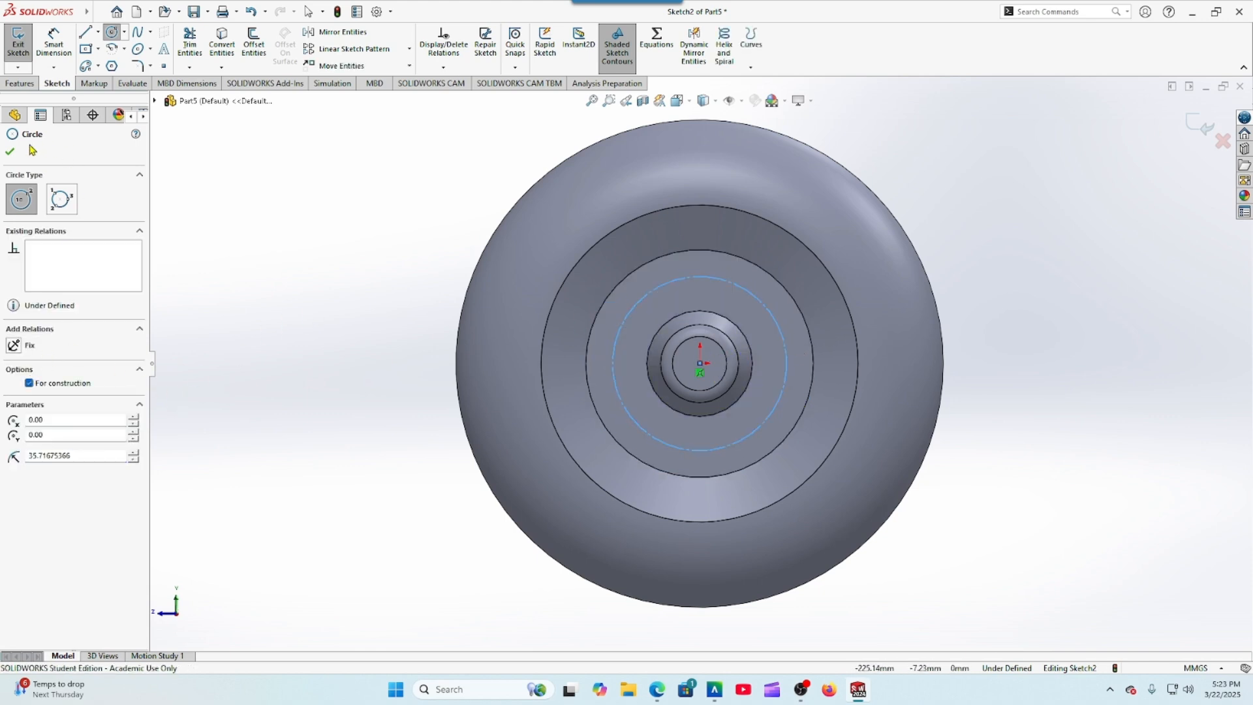
{"action": "left_click", "coordinate": [11, 153]}
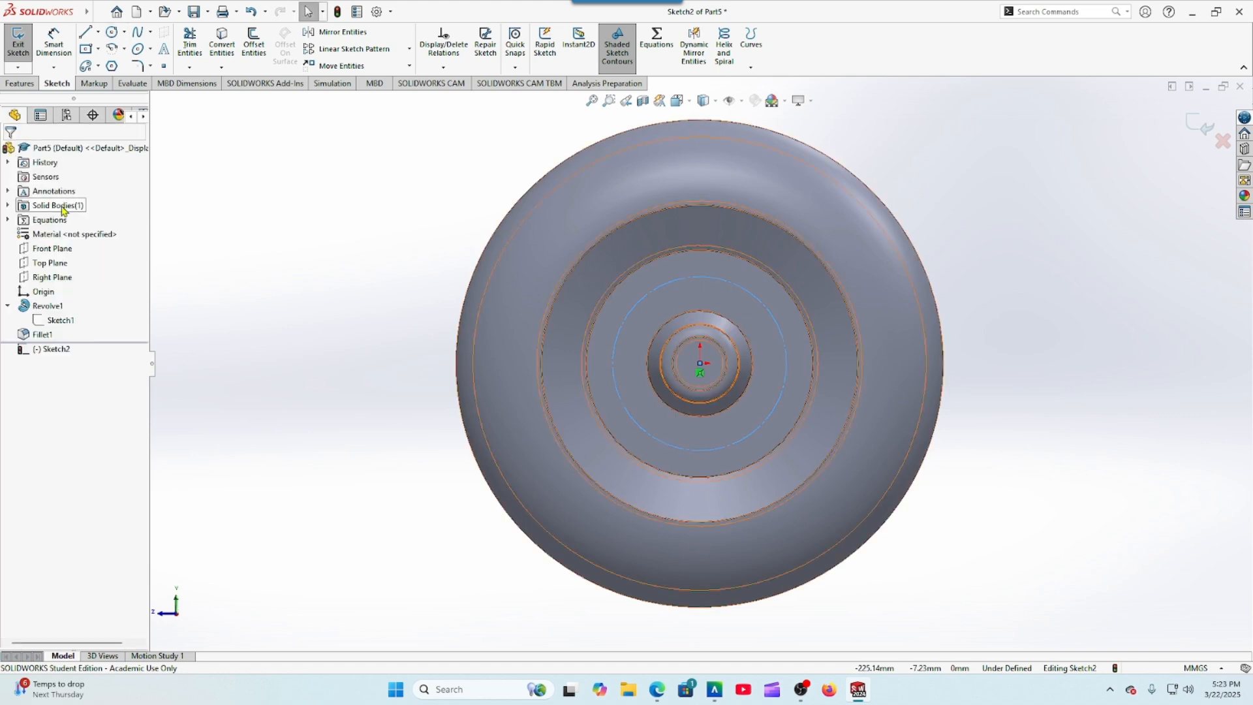
Step: Dimension the construction circle's diameter with the equation ="C"*2, using the global variable C
{"action": "left_click", "coordinate": [53, 43]}
{"action": "left_click", "coordinate": [738, 440]}
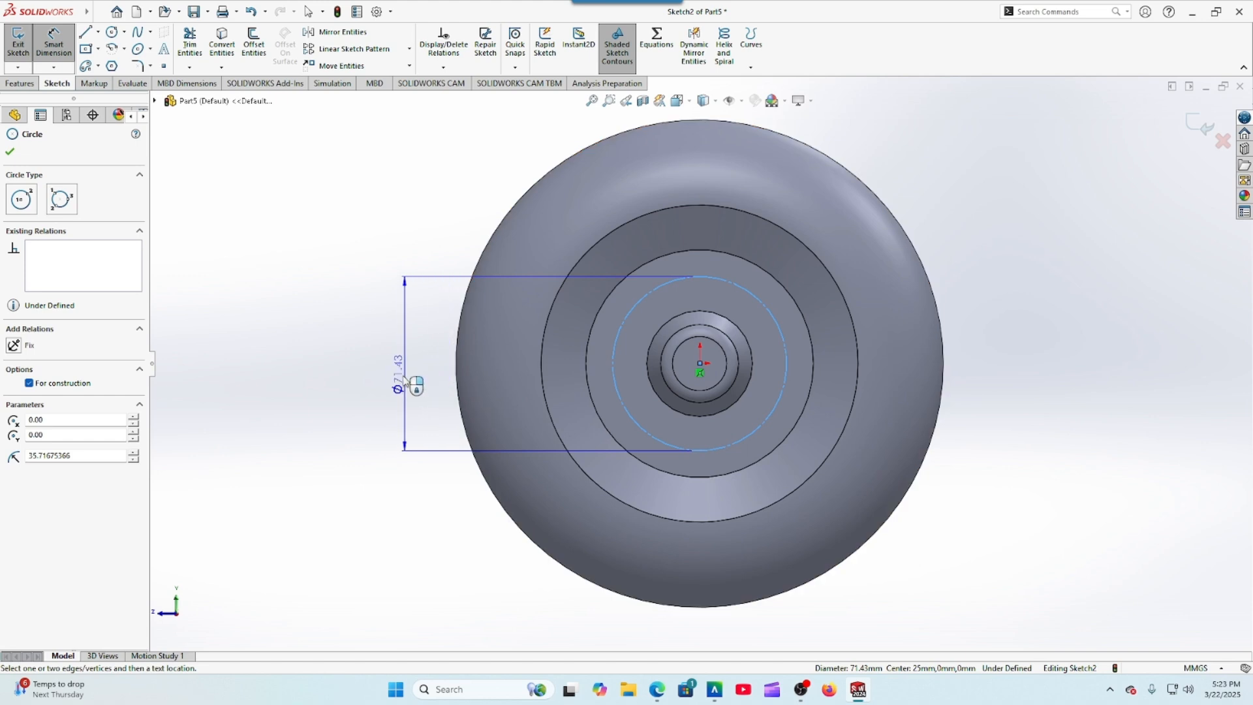
{"action": "left_click", "coordinate": [405, 381]}
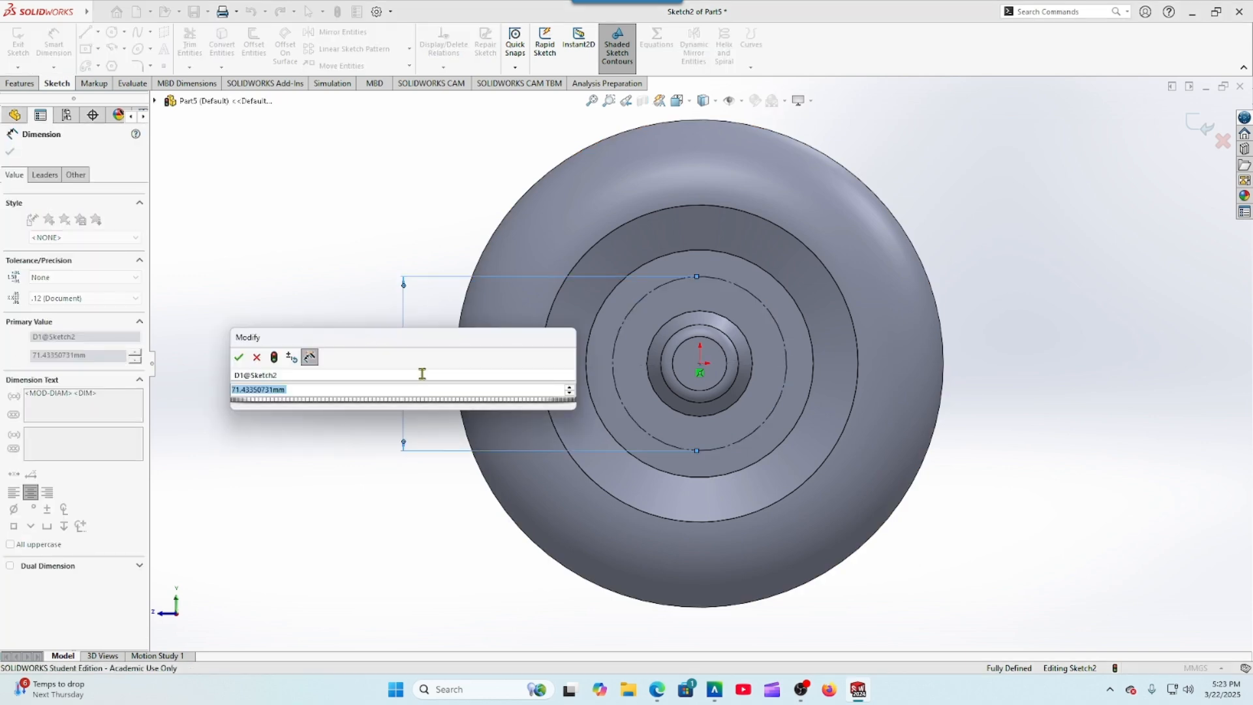
{"action": "type", "text": "="}
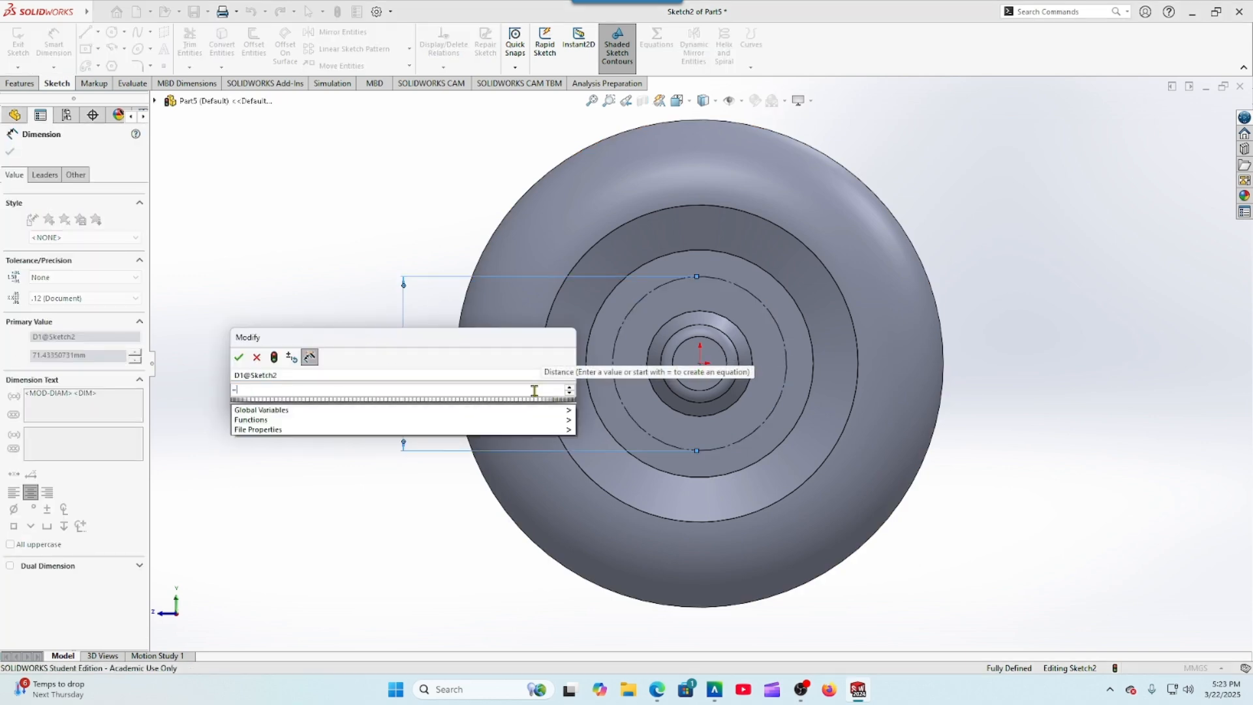
{"action": "mouse_move", "coordinate": [559, 405]}
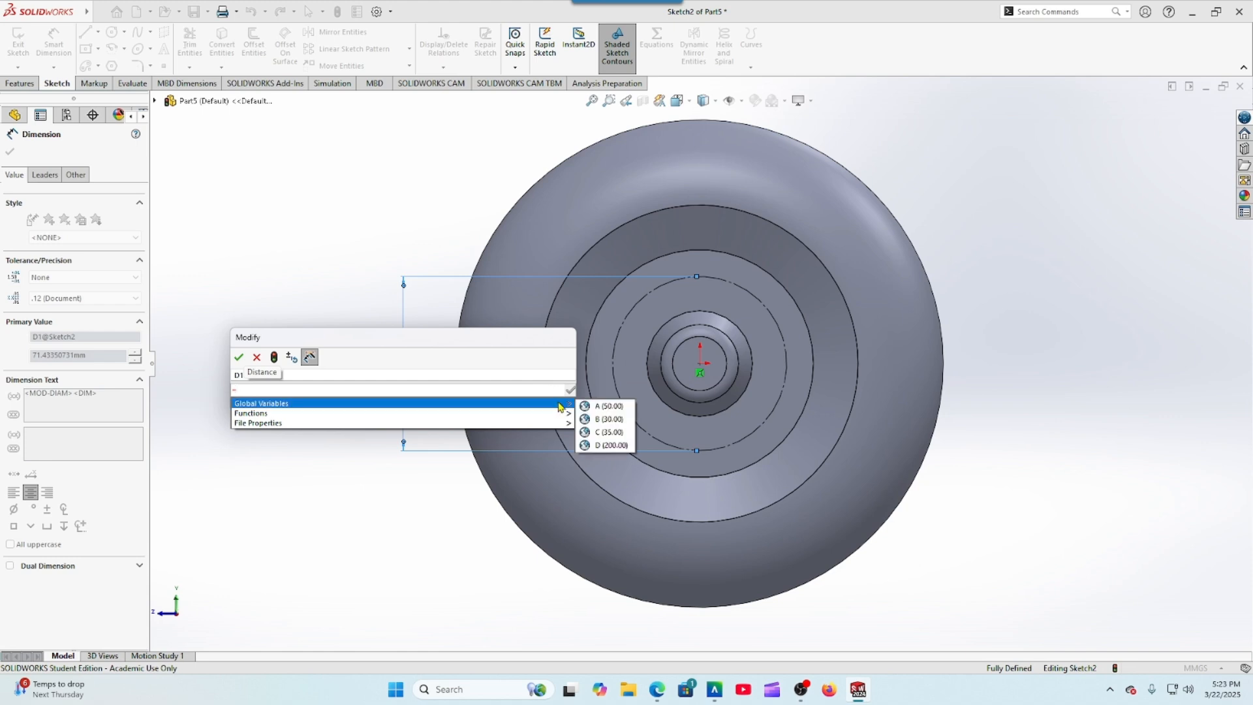
{"action": "left_click", "coordinate": [605, 432]}
{"action": "type", "text": "*2"}
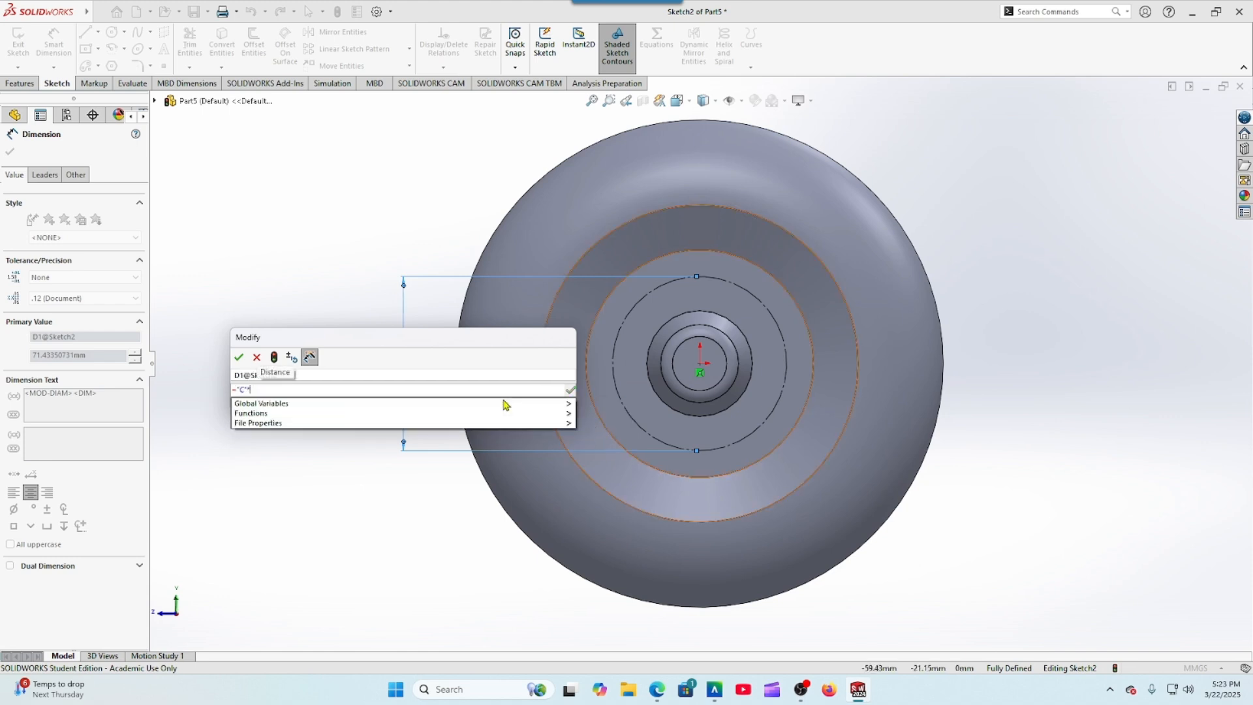
{"action": "left_click", "coordinate": [238, 357]}
{"action": "left_click", "coordinate": [11, 152]}
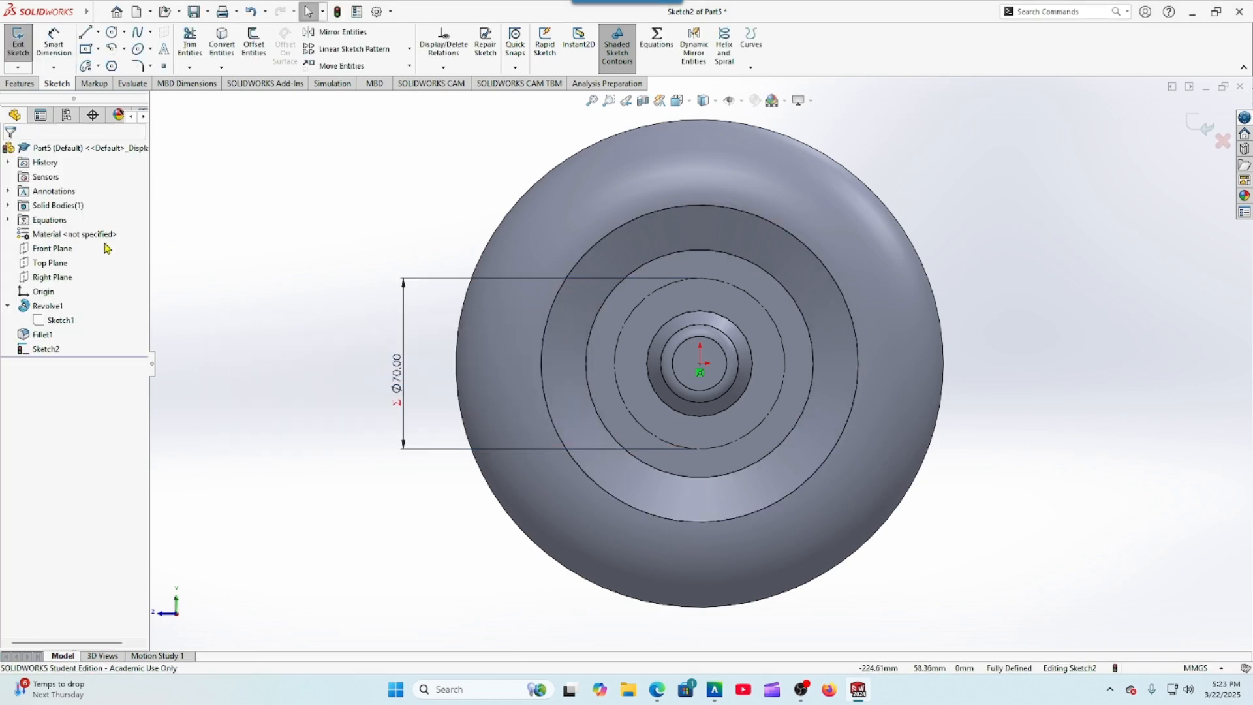
Step: Sketch a hole circle centered on the construction circle's top quadrant point and dimension its diameter to 10 mm
{"action": "left_click", "coordinate": [112, 32]}
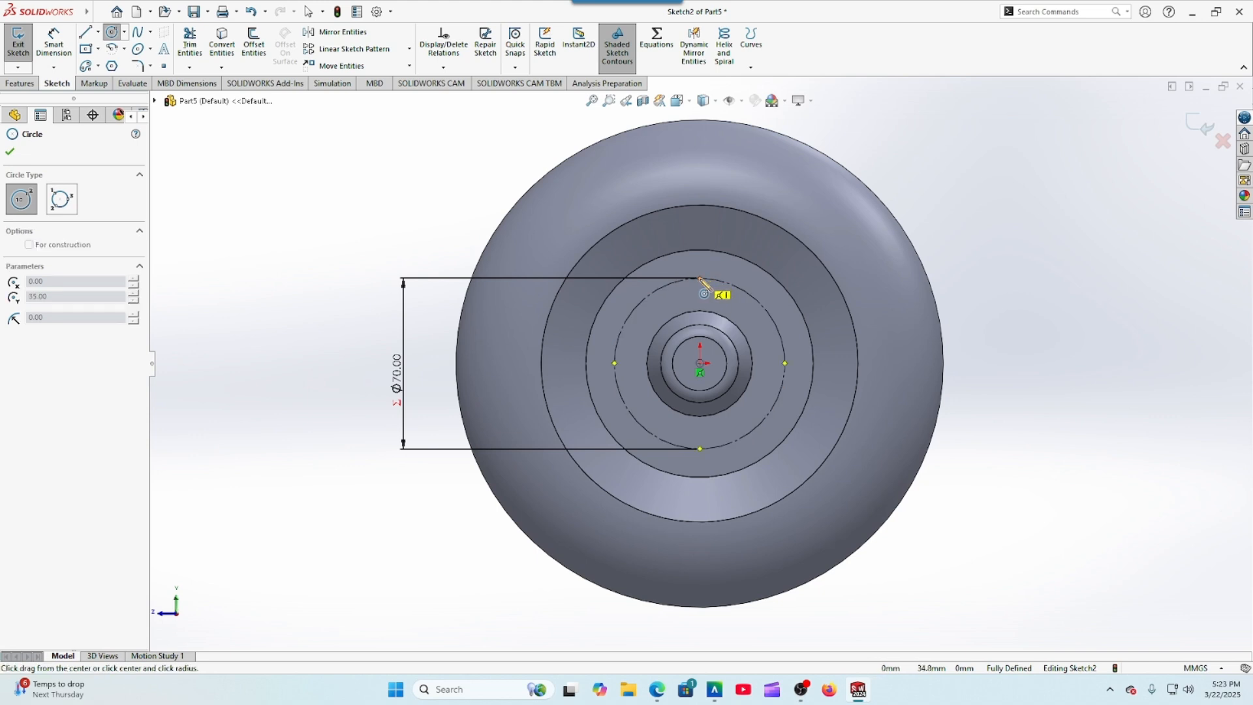
{"action": "left_click", "coordinate": [699, 279]}
{"action": "left_click", "coordinate": [717, 279]}
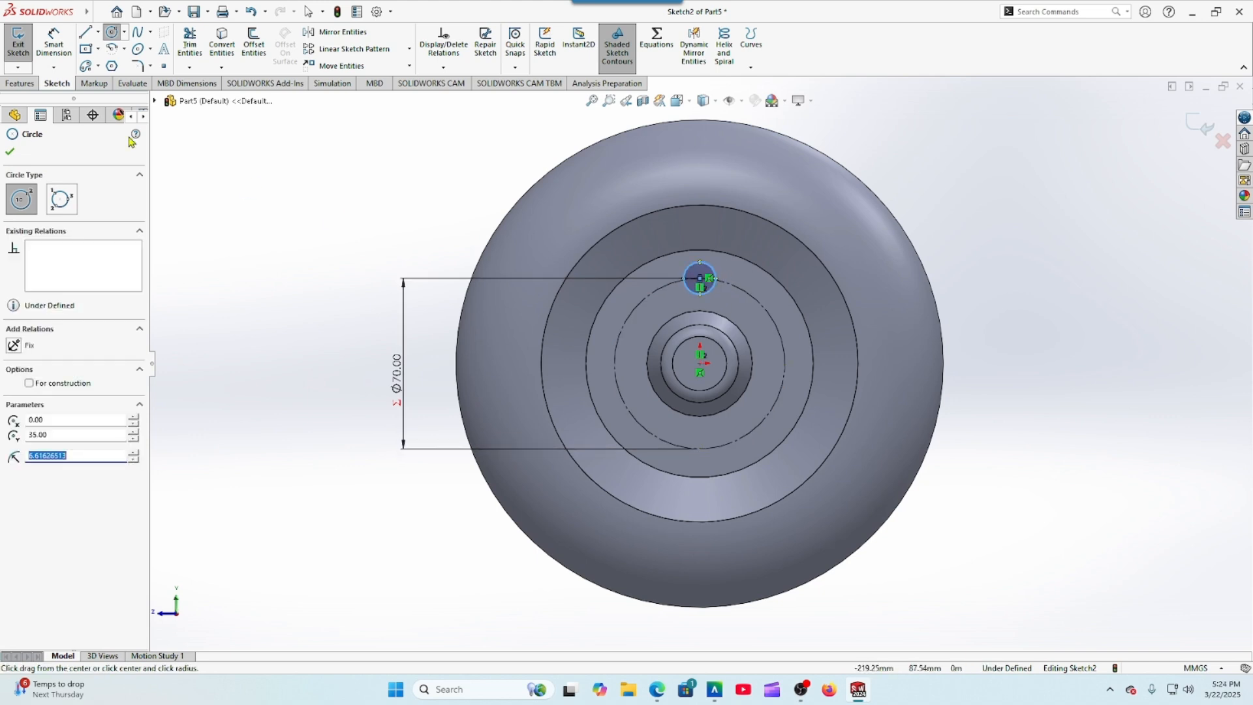
{"action": "left_click", "coordinate": [9, 152]}
{"action": "left_click", "coordinate": [62, 49]}
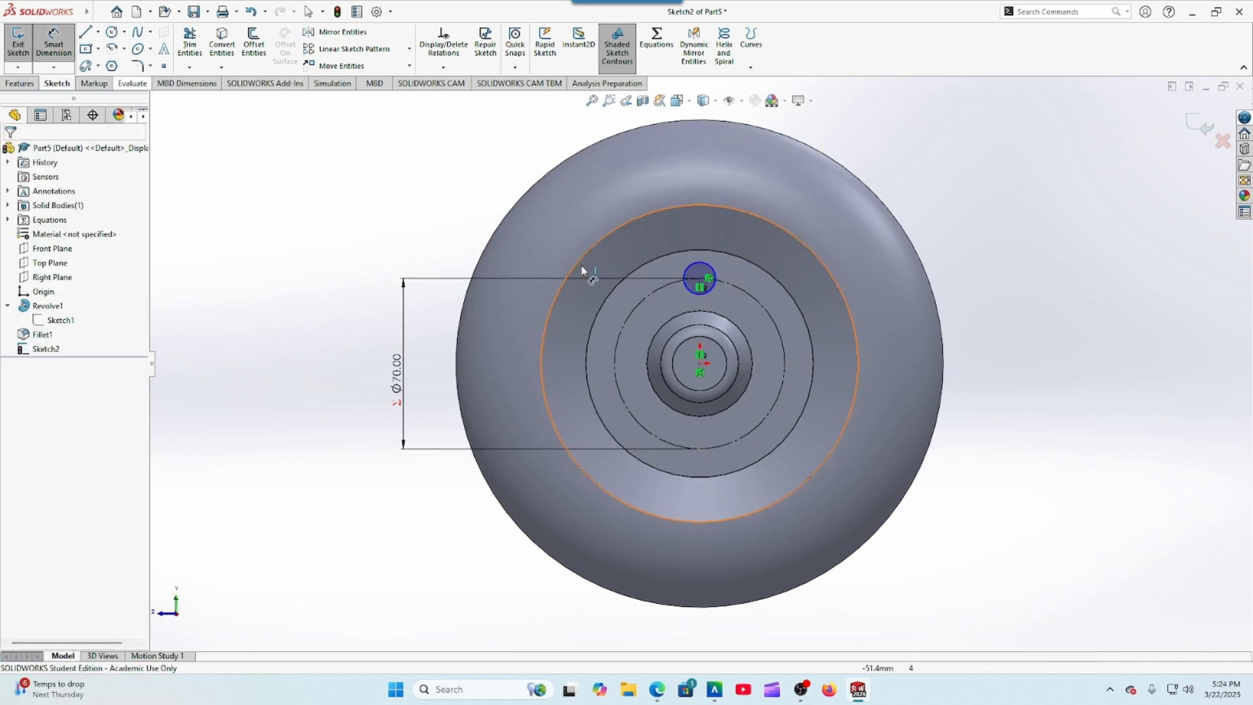
{"action": "left_click", "coordinate": [712, 289]}
{"action": "left_click", "coordinate": [737, 307]}
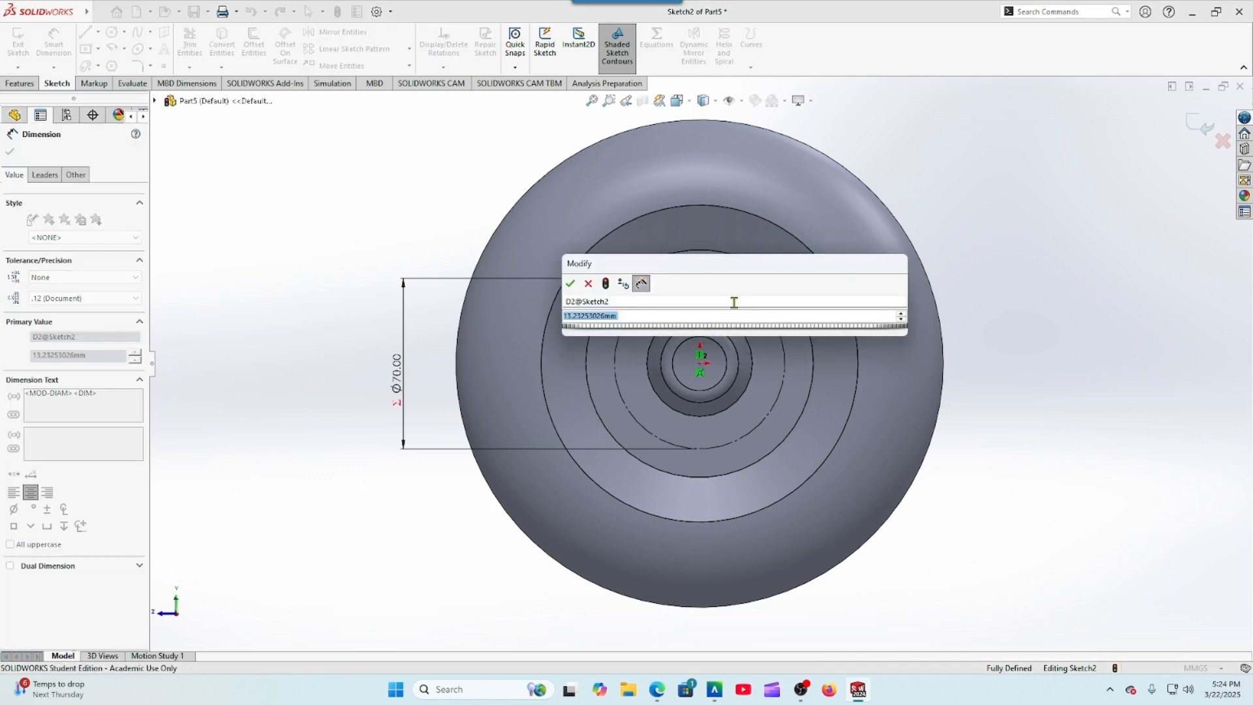
{"action": "type", "text": "10"}
{"action": "key", "text": "Return"}
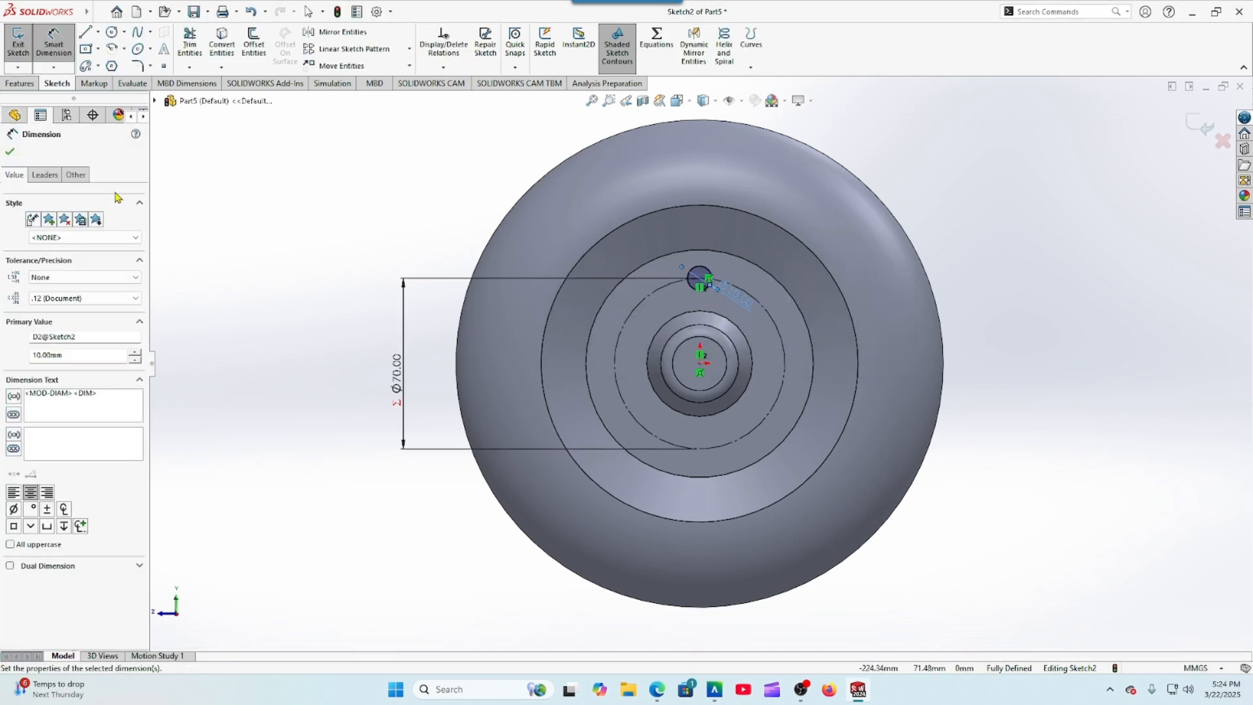
Step: Extrude-cut the 10 mm hole circle Through All in the wheel's ring face
{"action": "left_click", "coordinate": [13, 153]}
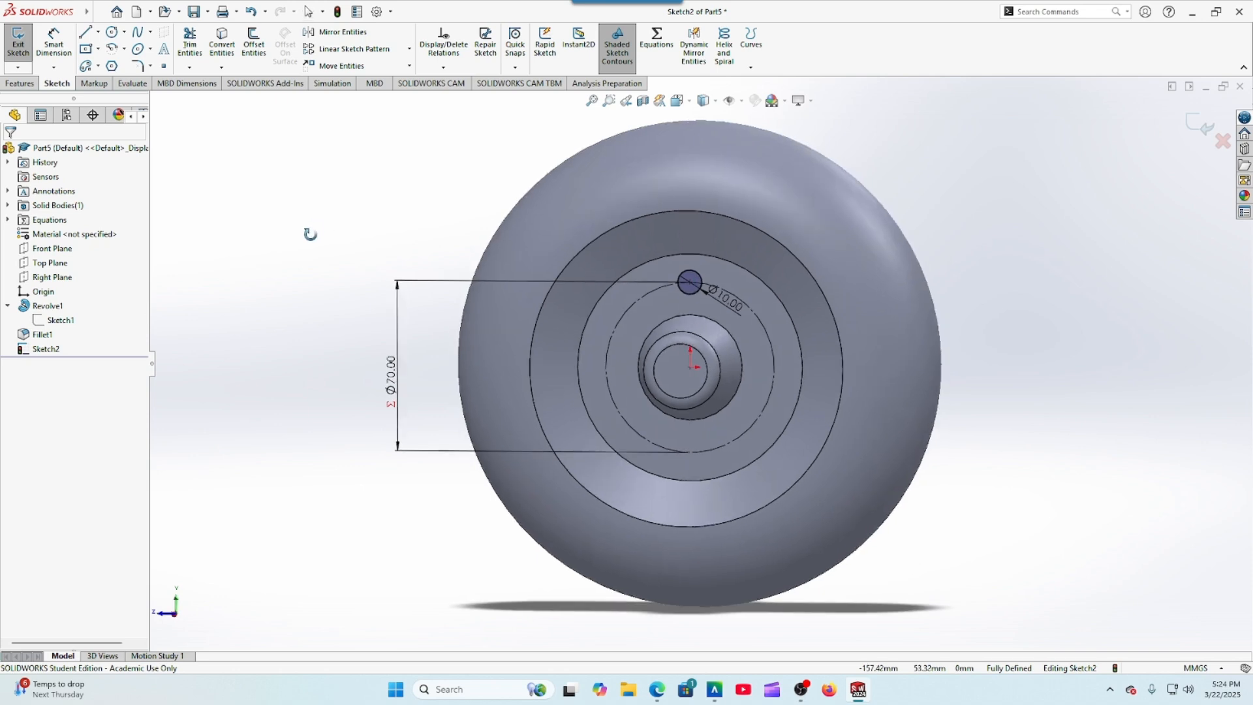
{"action": "left_click", "coordinate": [19, 83]}
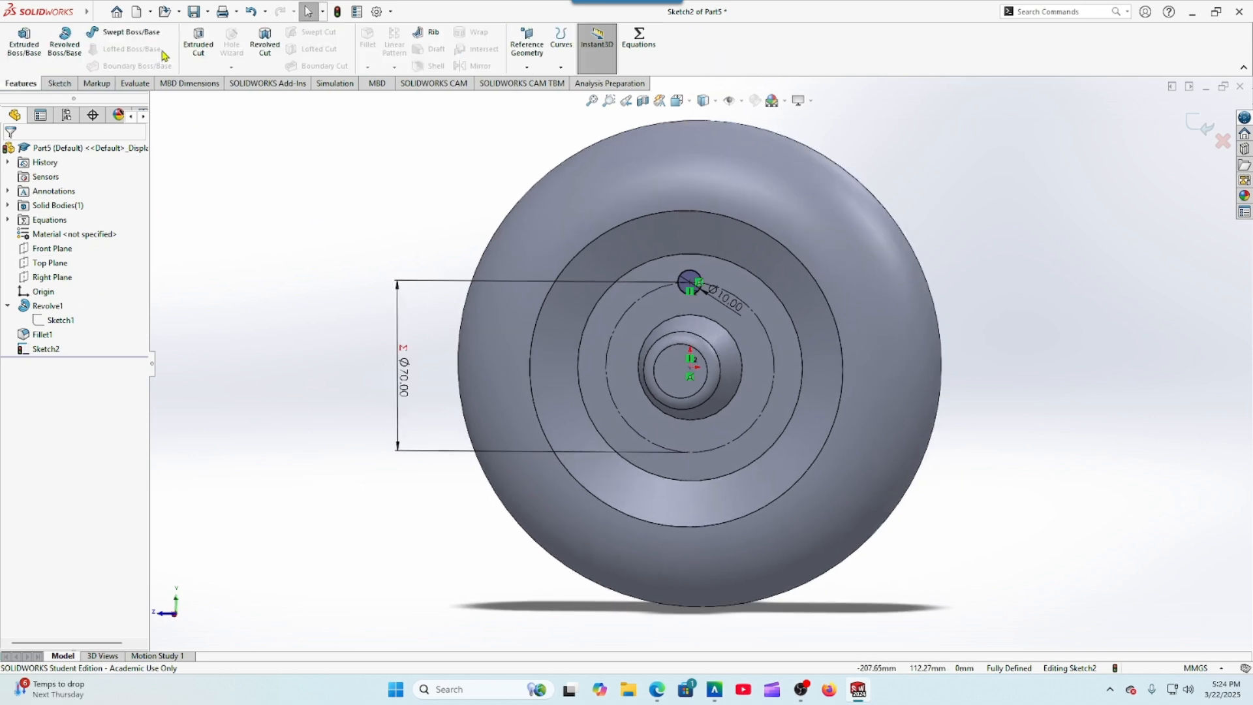
{"action": "left_click", "coordinate": [199, 45]}
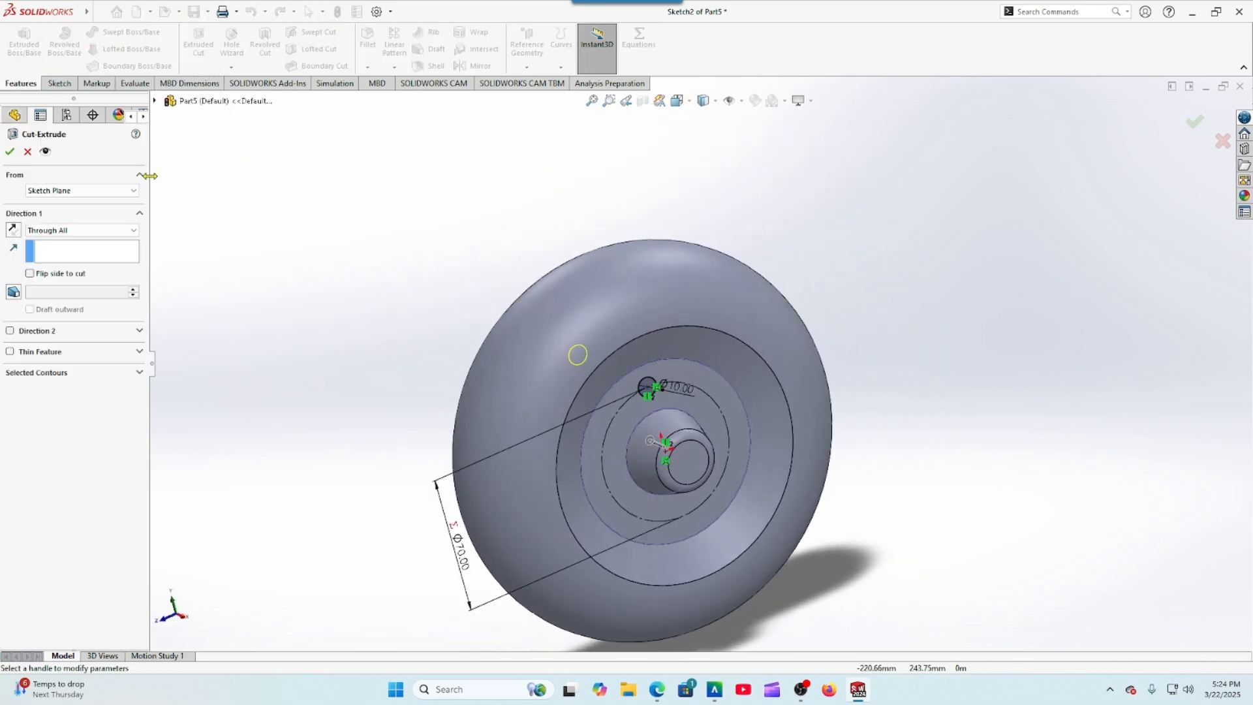
{"action": "left_click", "coordinate": [9, 152]}
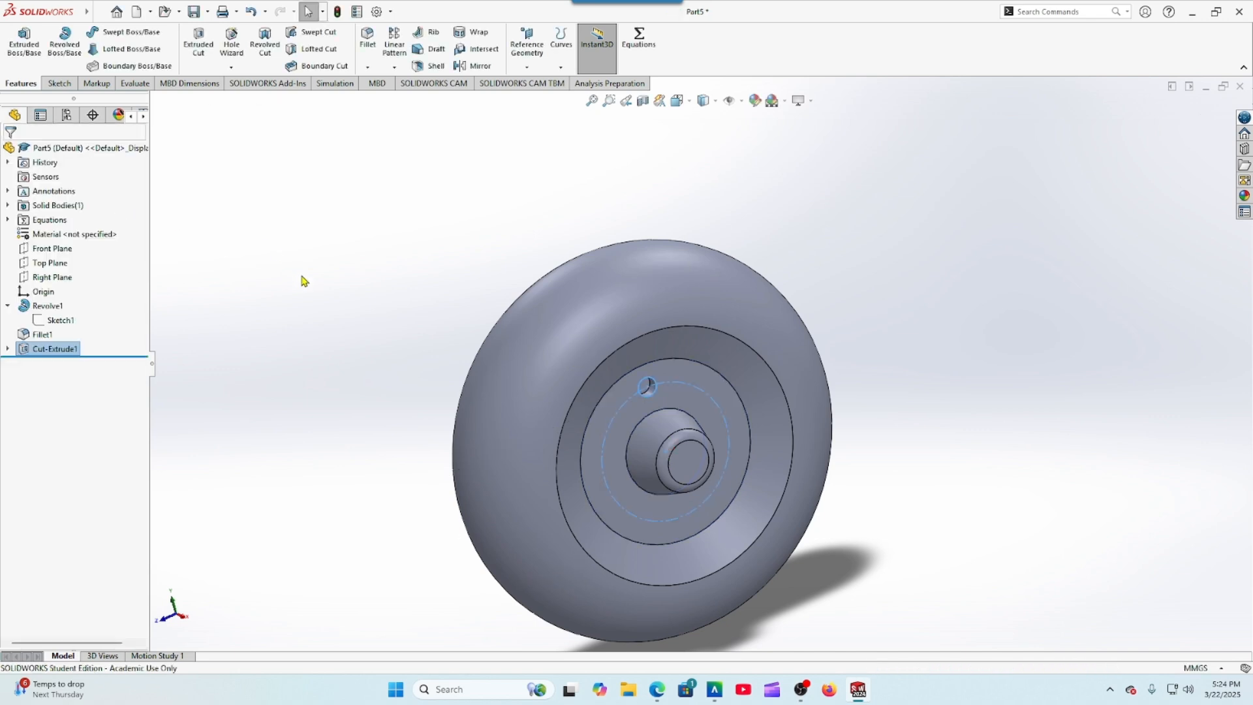
Step: Circular-pattern the hole cut around the hub's circular edge with 5 equally spaced instances over 360 degrees
{"action": "left_click", "coordinate": [395, 68]}
{"action": "left_click", "coordinate": [414, 99]}
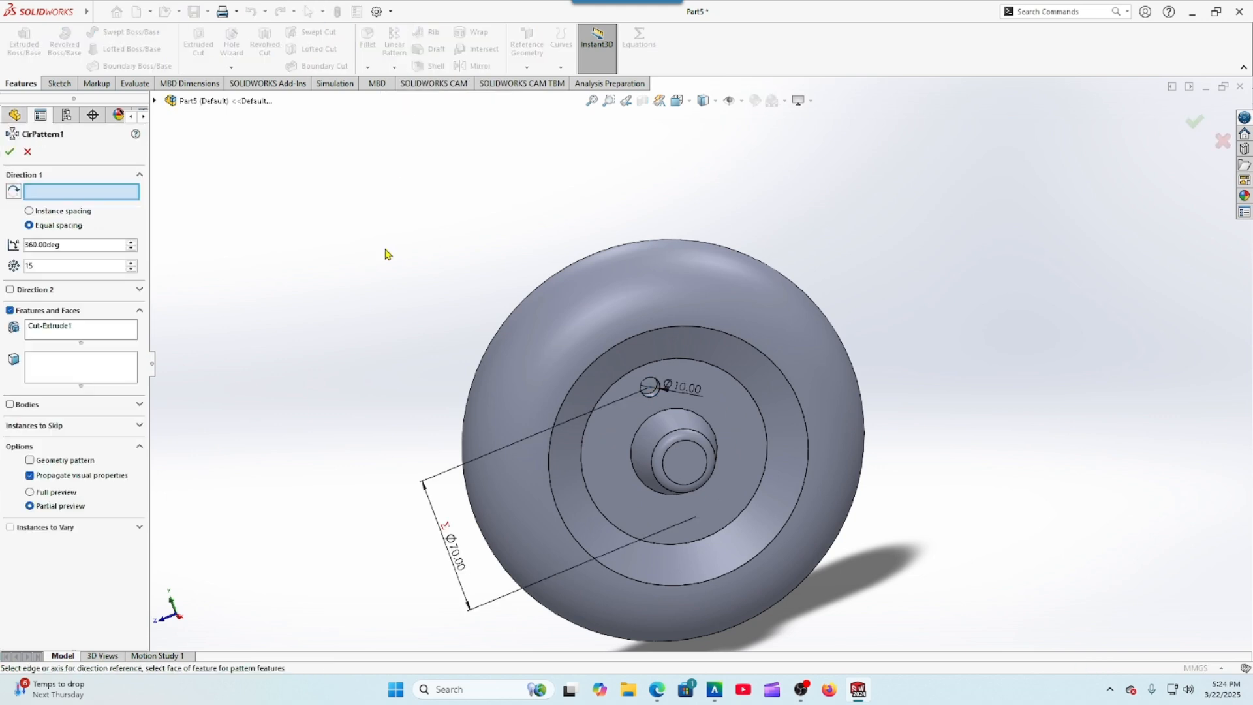
{"action": "middle_click_drag", "start_coordinate": [385, 249], "coordinate": [349, 250]}
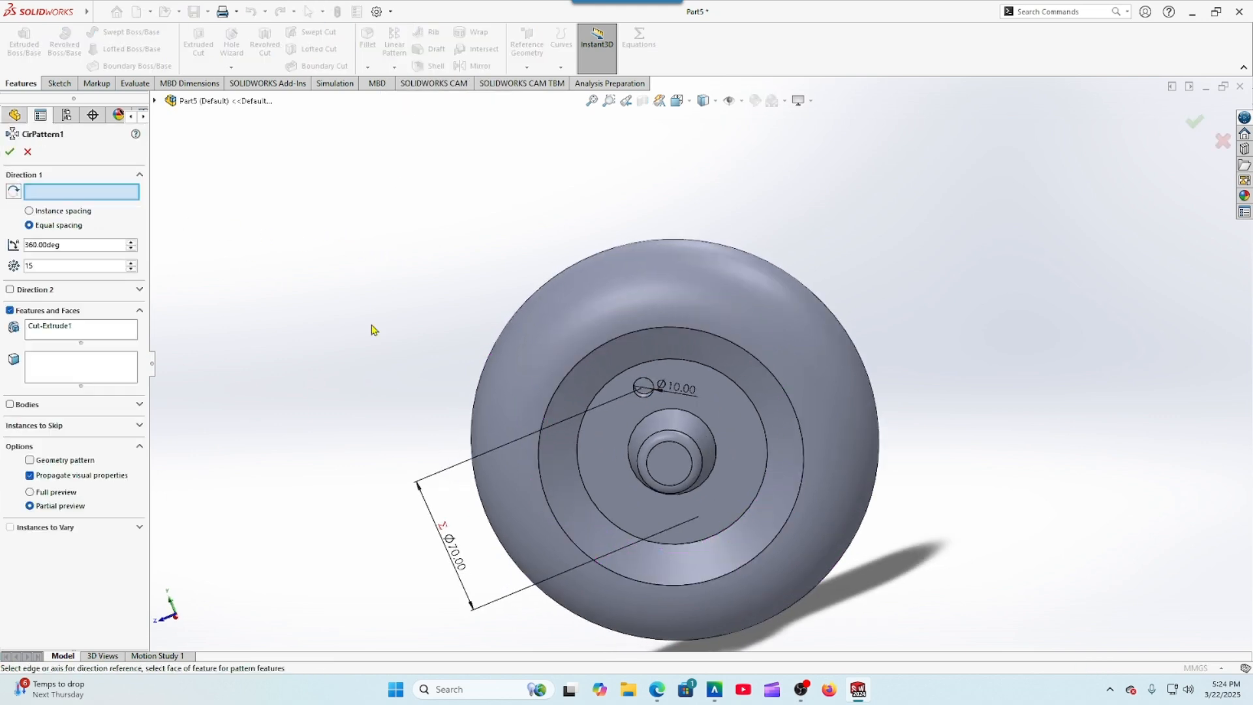
{"action": "left_click", "coordinate": [714, 467]}
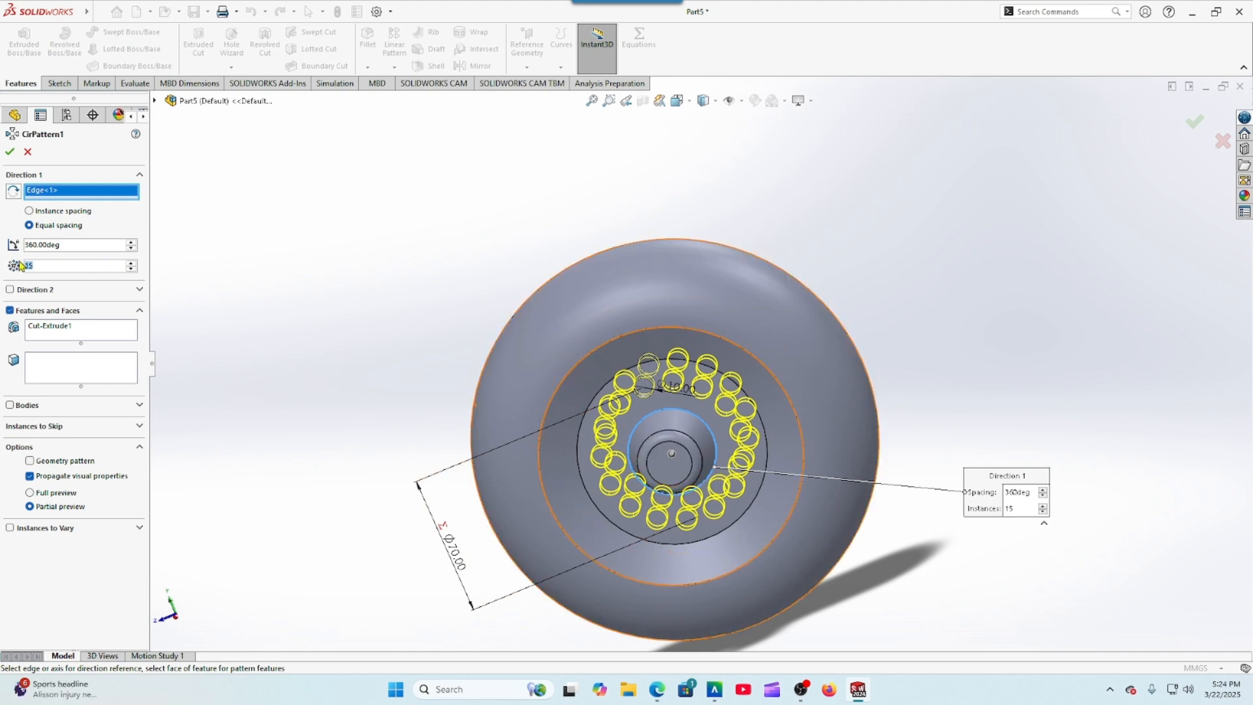
{"action": "type", "text": "5"}
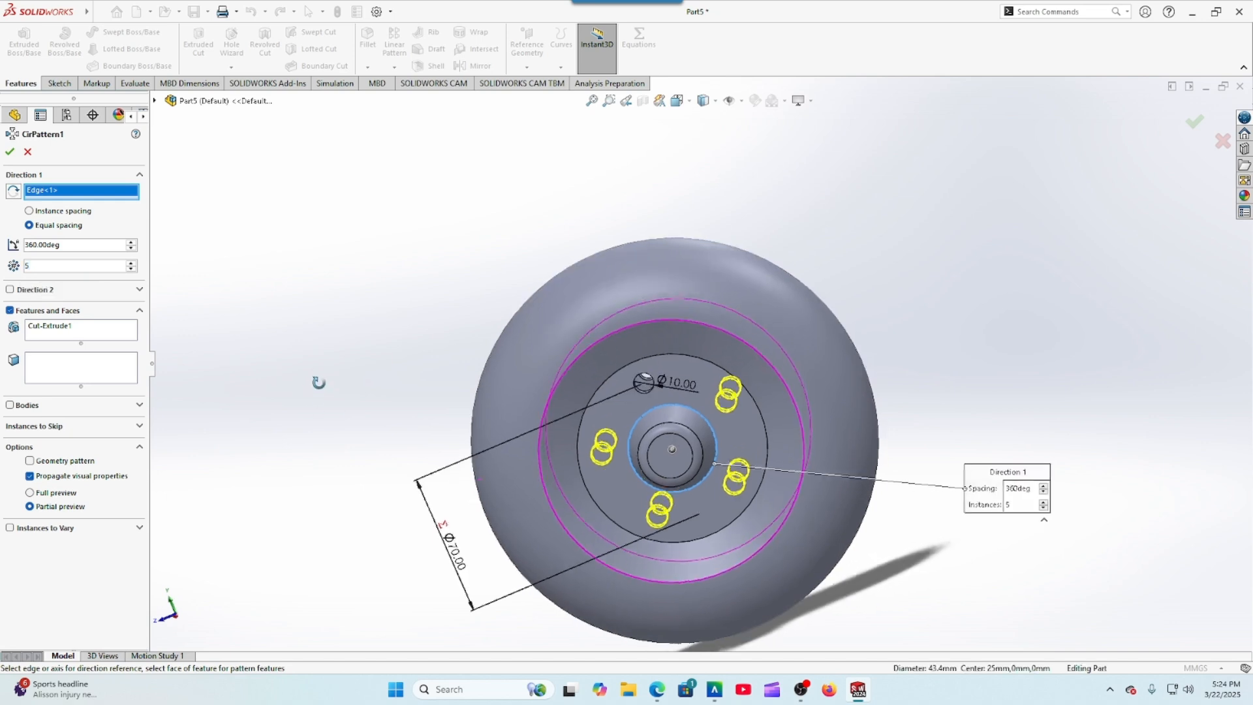
{"action": "left_click", "coordinate": [10, 152]}
{"action": "middle_click_drag", "start_coordinate": [466, 353], "coordinate": [378, 324]}
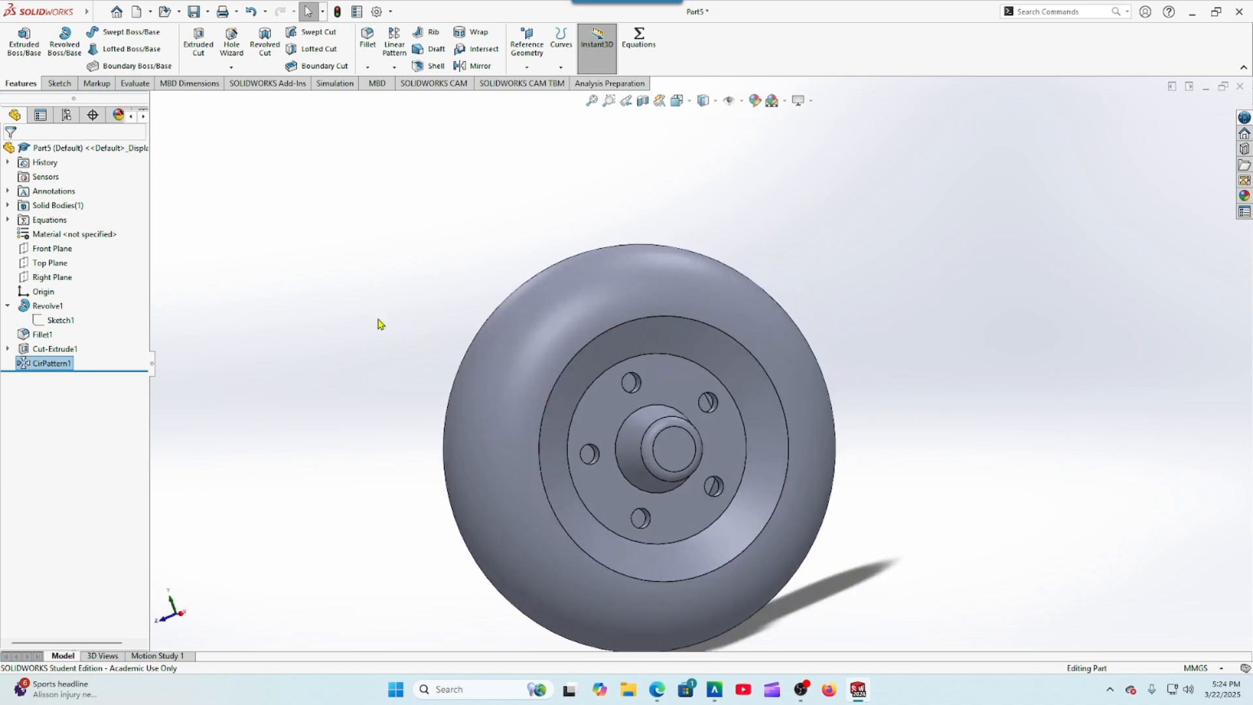
Step: Check the question 6 material specification in the browser and assign Brass to the part in SOLIDWORKS
{"action": "left_click", "coordinate": [657, 689]}
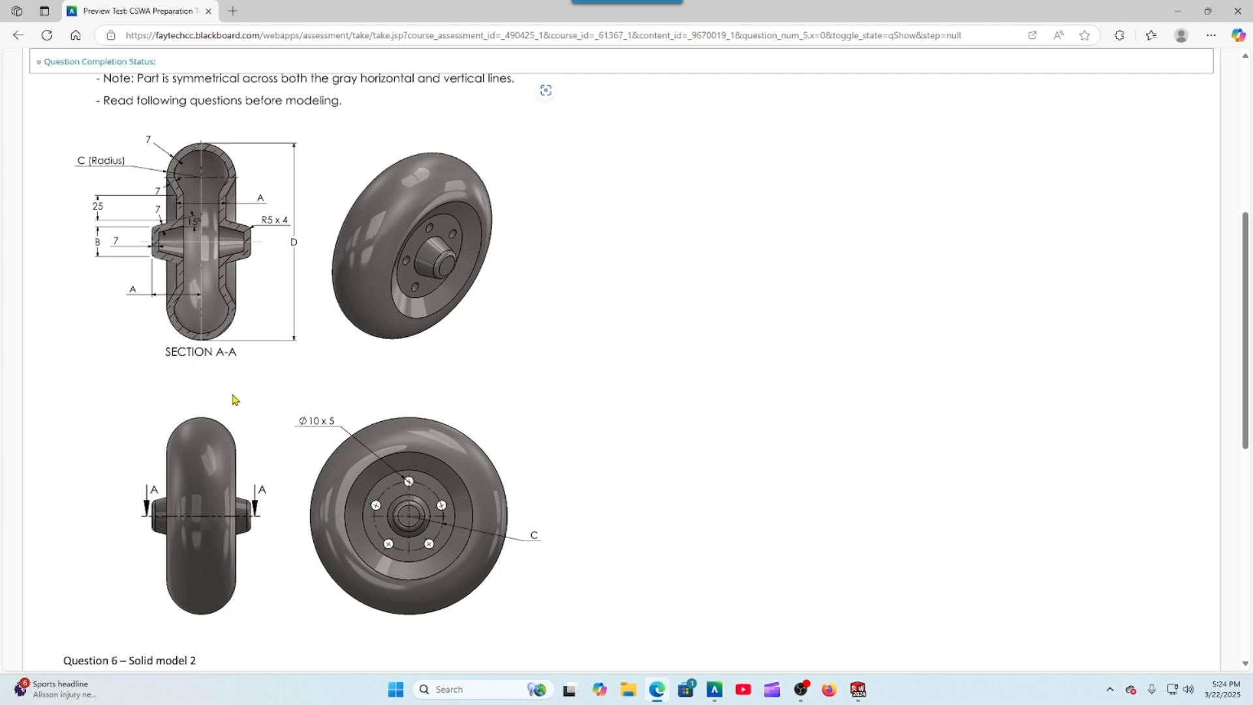
{"action": "scroll", "coordinate": [236, 399], "scroll_direction": "down", "scroll_amount": 4}
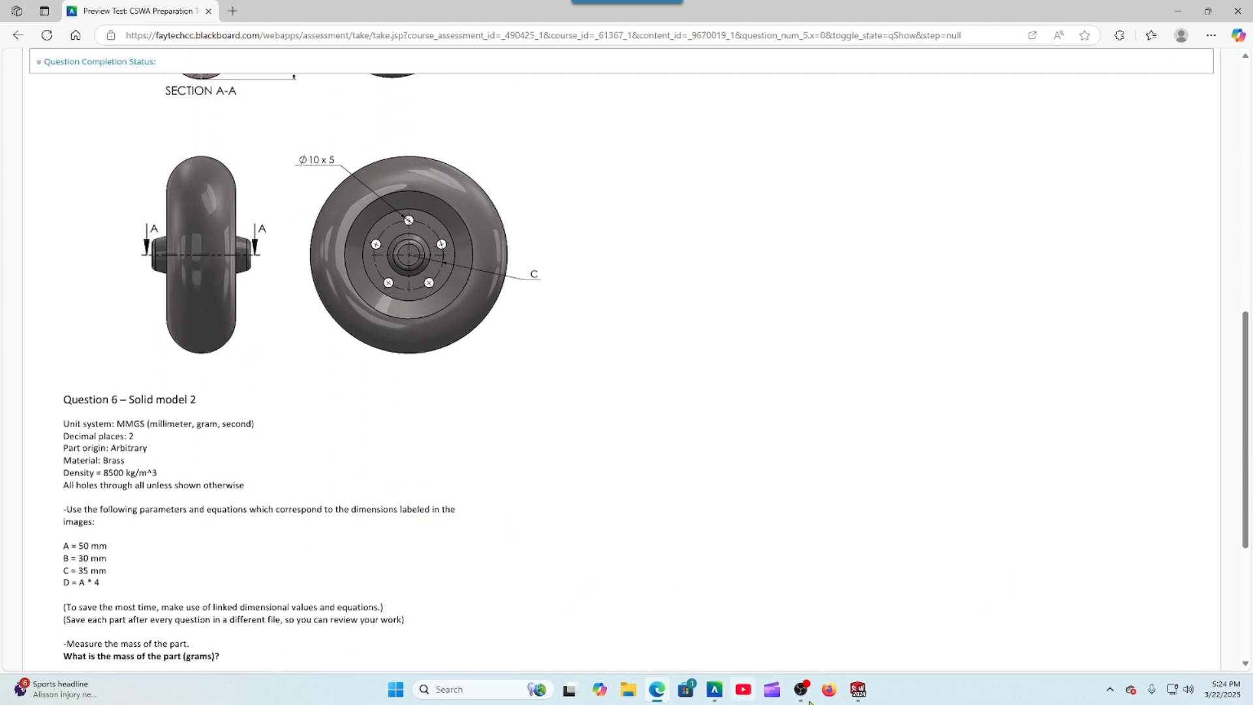
{"action": "left_click", "coordinate": [858, 691]}
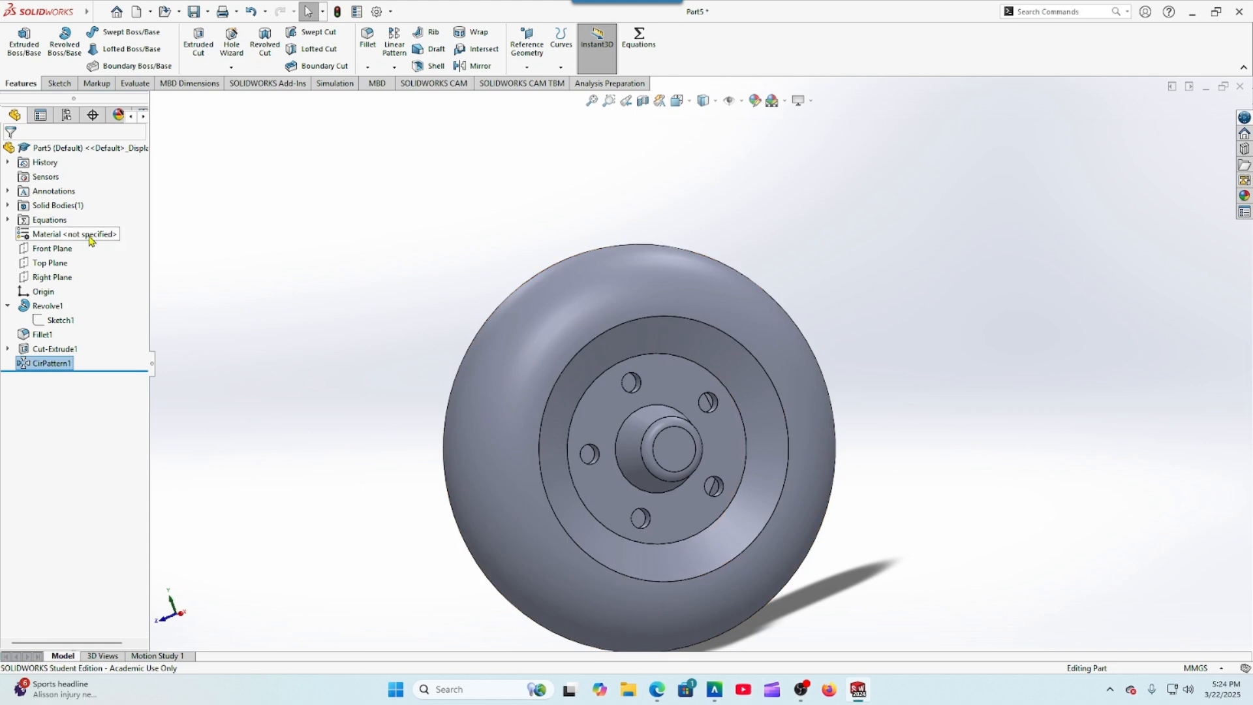
{"action": "right_click", "coordinate": [63, 234]}
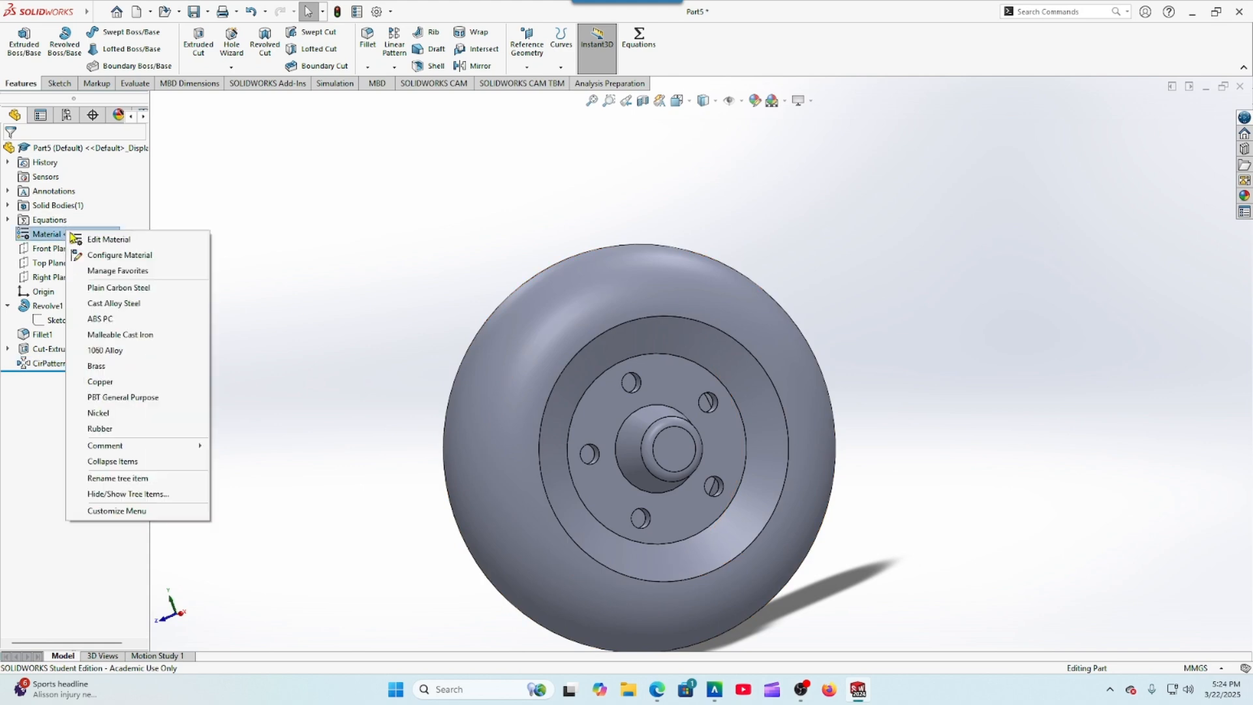
{"action": "left_click", "coordinate": [97, 366]}
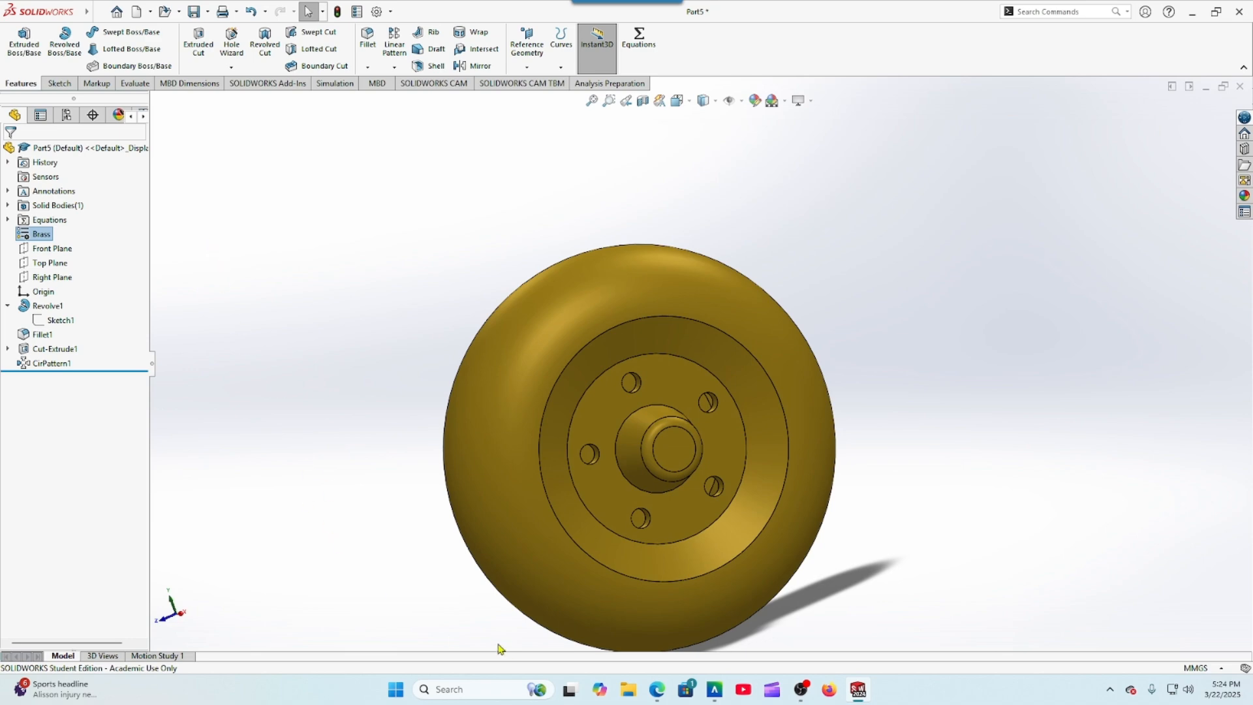
Step: Recheck the question 6 drawing in the browser, and save the SOLIDWORKS part as Question 6, replacing the existing file
{"action": "left_click", "coordinate": [656, 691]}
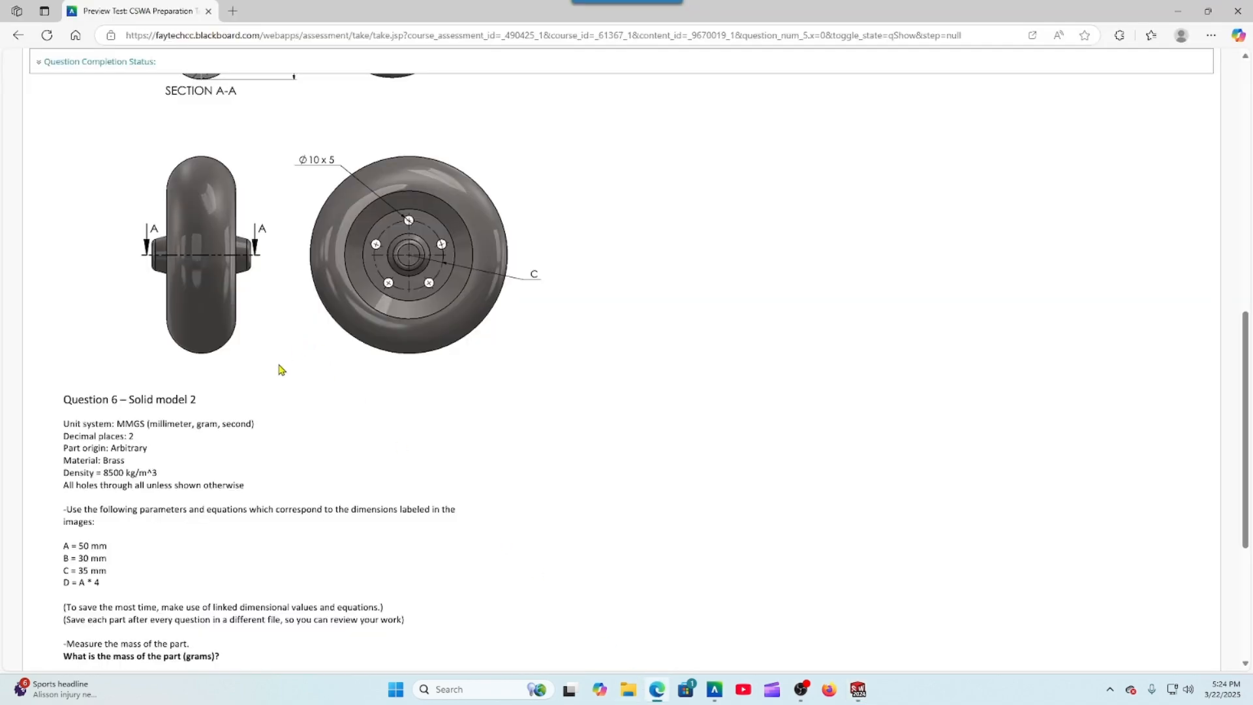
{"action": "scroll", "coordinate": [261, 385], "scroll_direction": "up", "scroll_amount": 8}
{"action": "scroll", "coordinate": [637, 556], "scroll_direction": "down", "scroll_amount": 4}
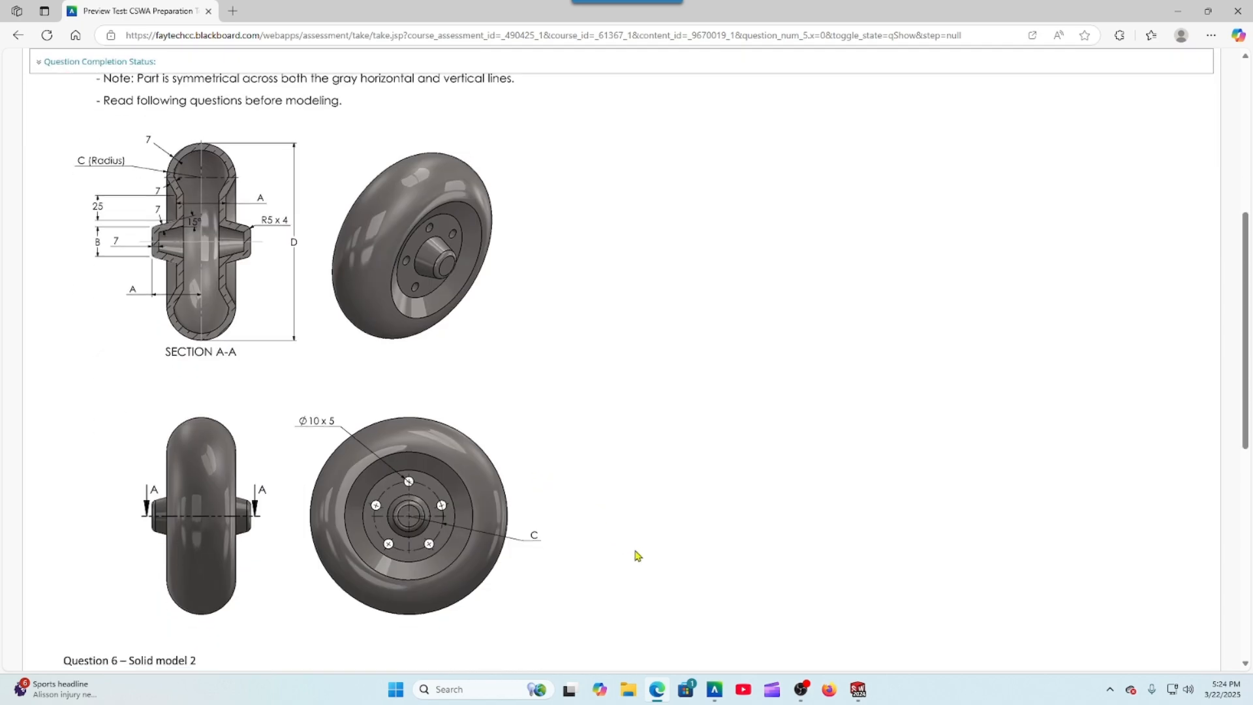
{"action": "left_click", "coordinate": [857, 689]}
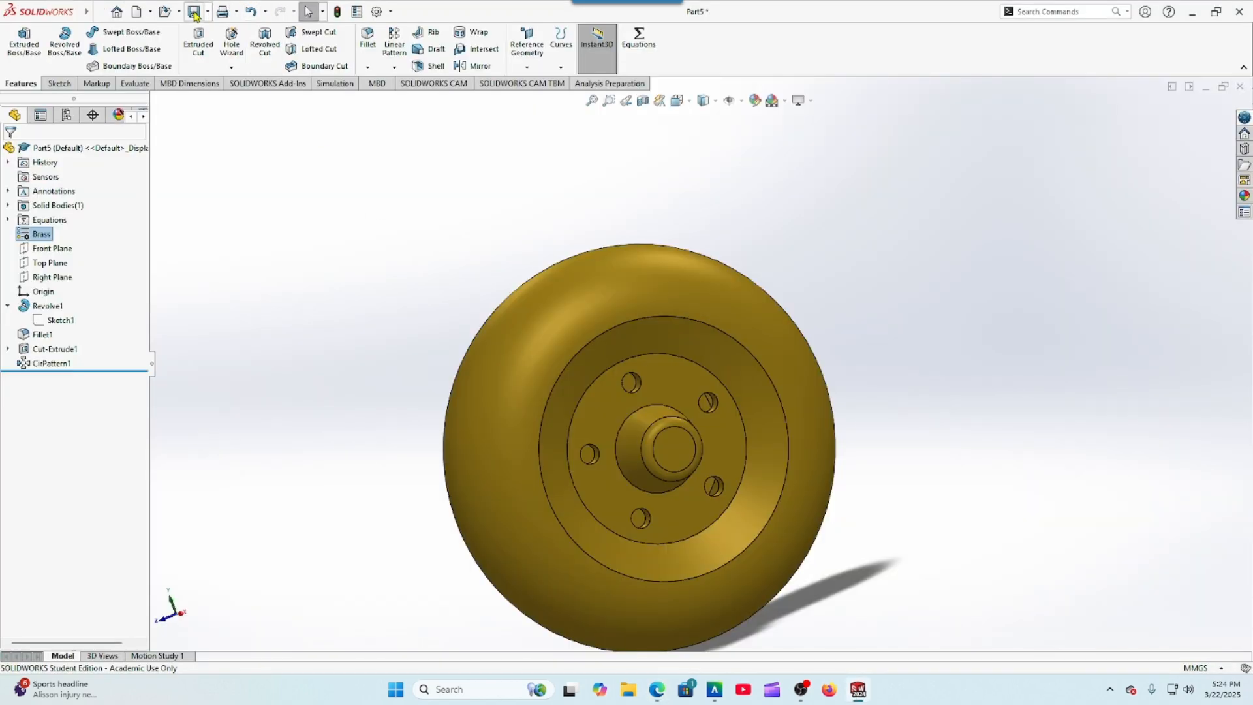
{"action": "key", "text": "ctrl+s"}
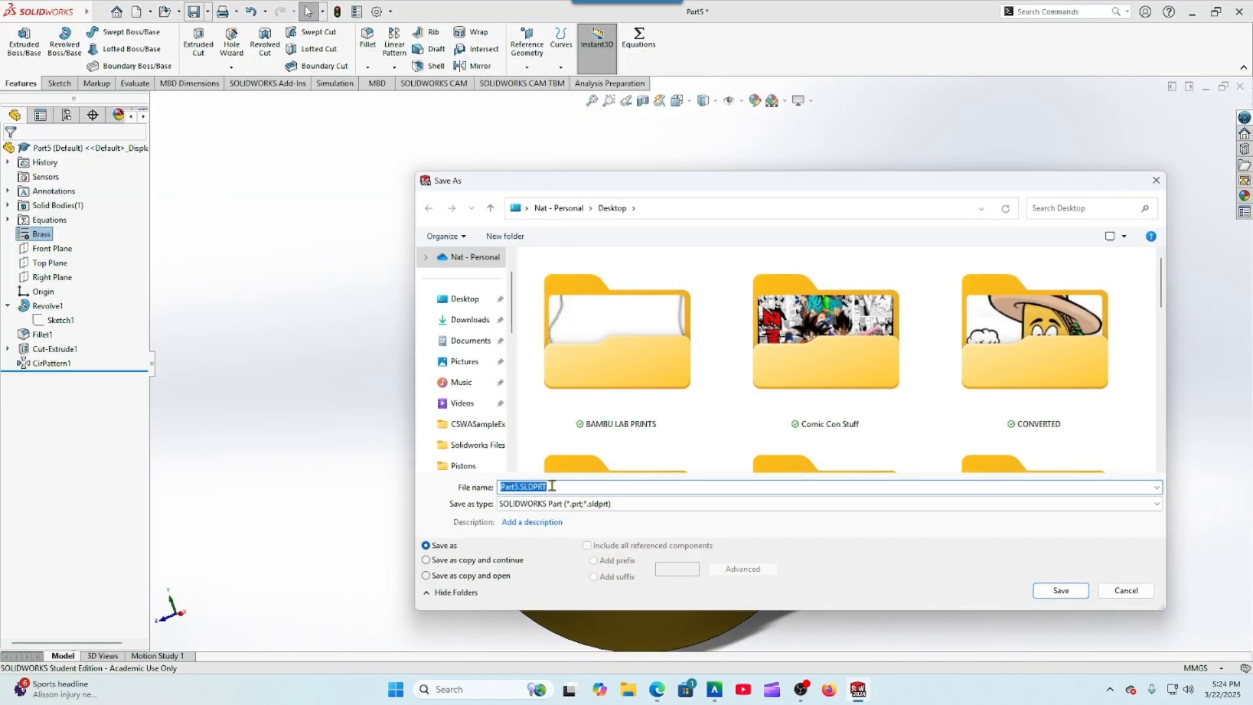
{"action": "type", "text": "Questio"}
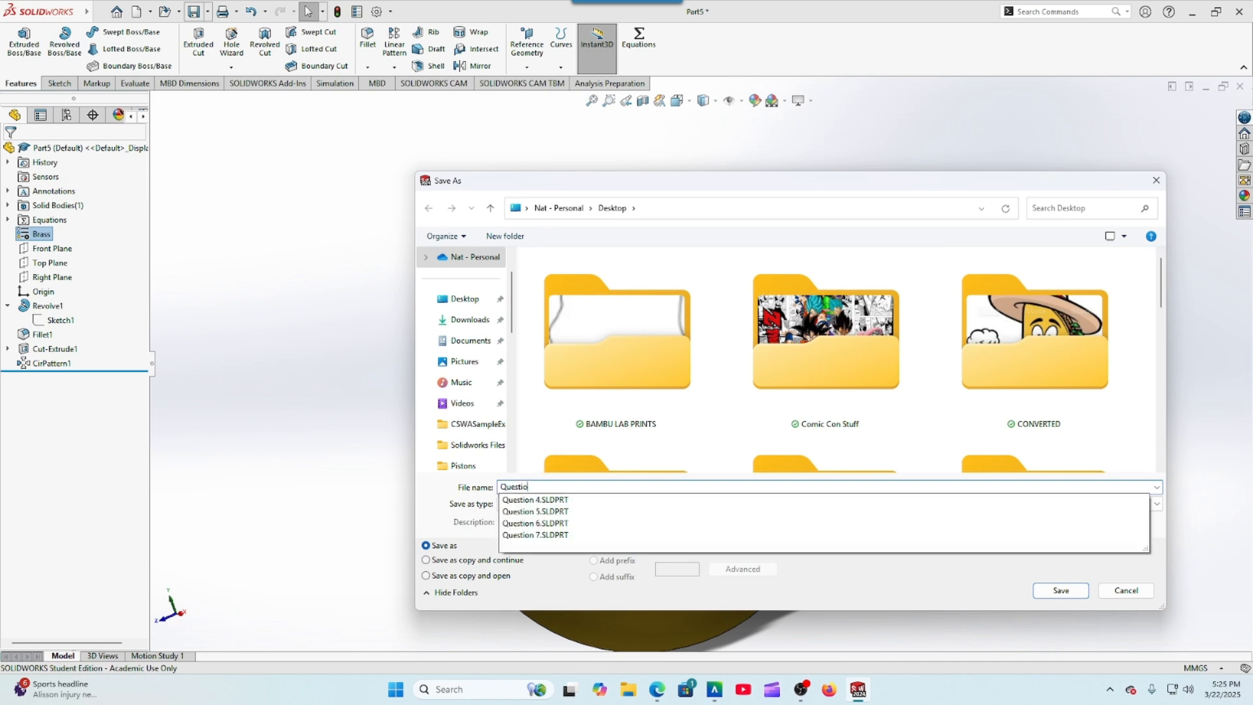
{"action": "type", "text": "n 6"}
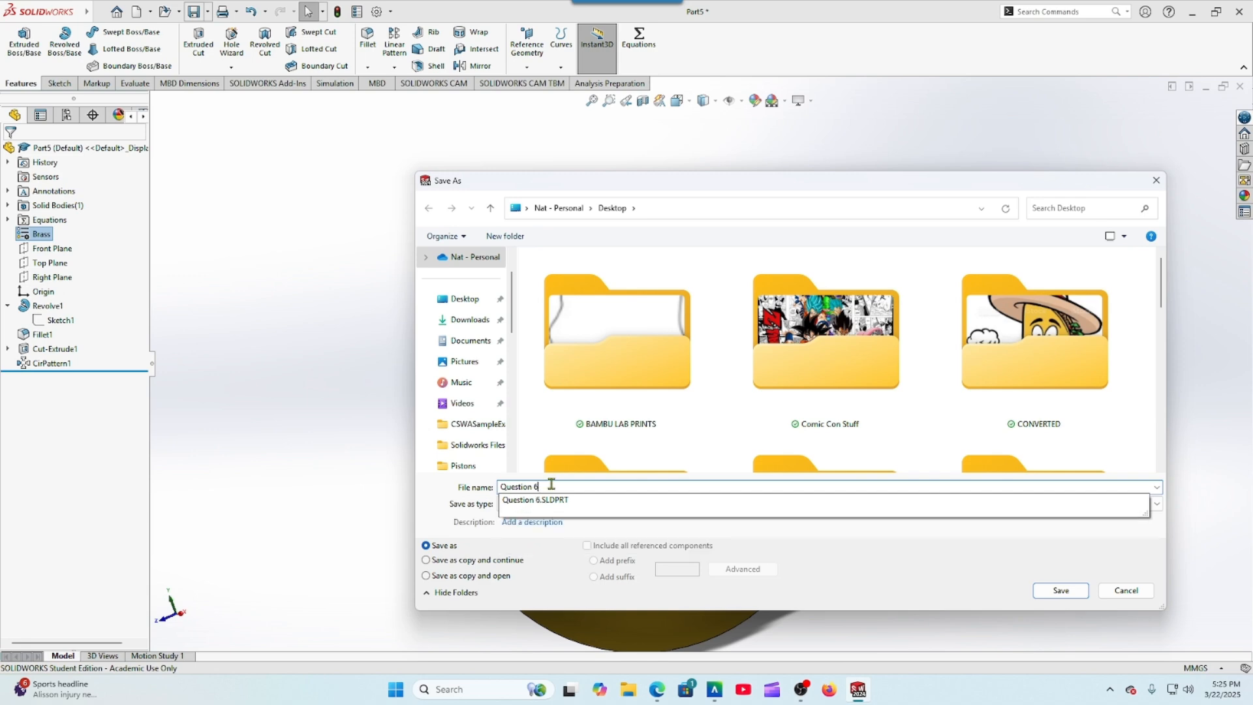
{"action": "left_click", "coordinate": [1061, 590]}
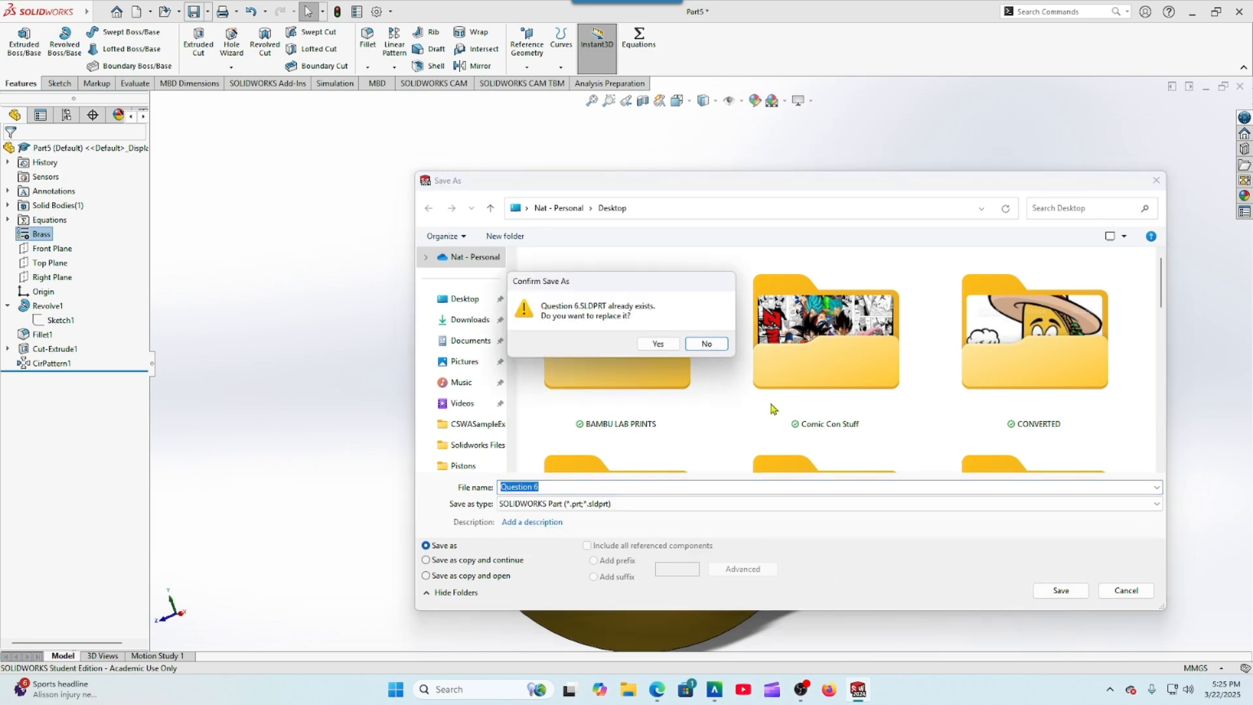
{"action": "left_click", "coordinate": [658, 344]}
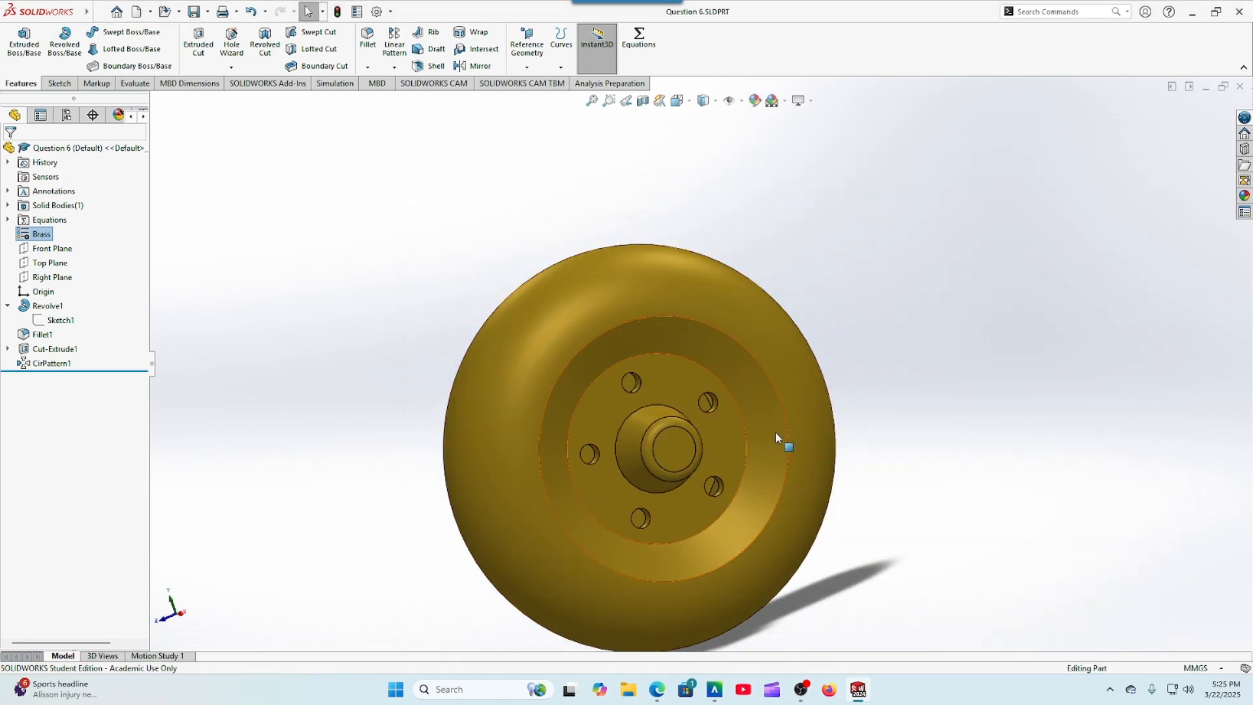
Step: Evaluate the mass properties of the brass wheel
{"action": "middle_click_drag", "start_coordinate": [889, 449], "coordinate": [859, 473]}
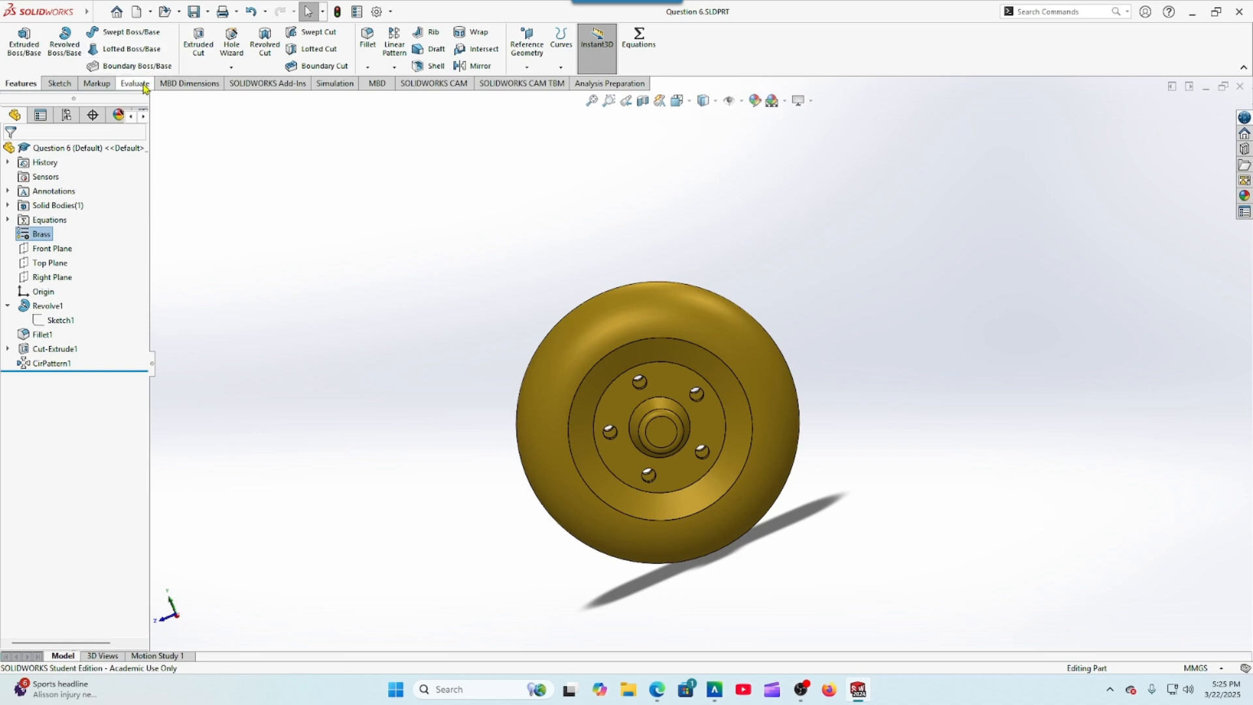
{"action": "left_click", "coordinate": [134, 83]}
{"action": "left_click", "coordinate": [104, 45]}
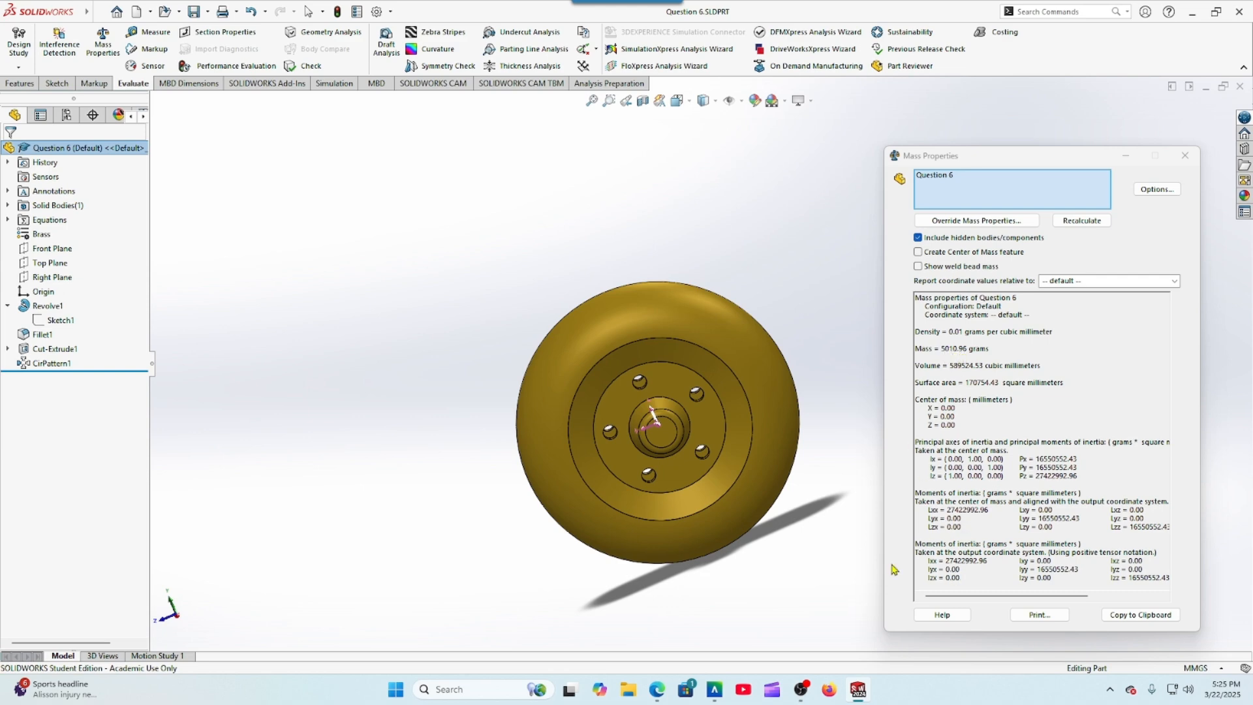
Step: Answer question 6 in the browser test with option B, 5010.96, and advance to question 7
{"action": "left_click", "coordinate": [655, 690]}
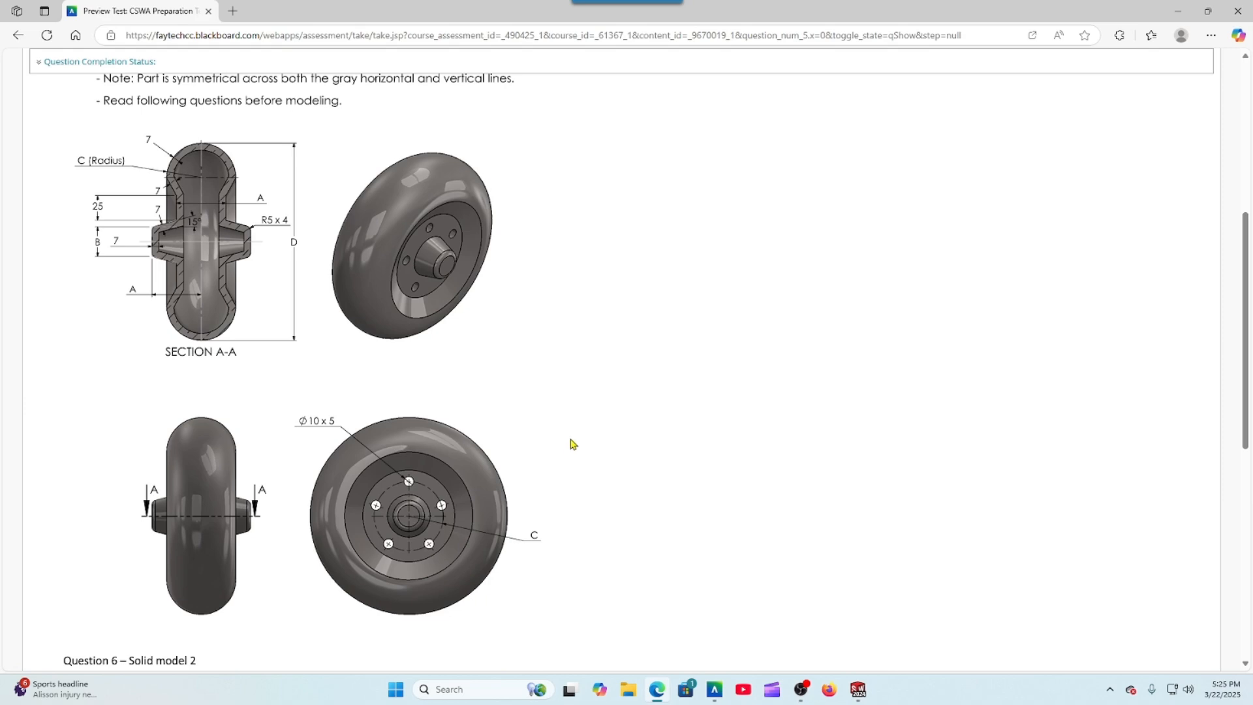
{"action": "scroll", "coordinate": [572, 443], "scroll_direction": "down", "scroll_amount": 8}
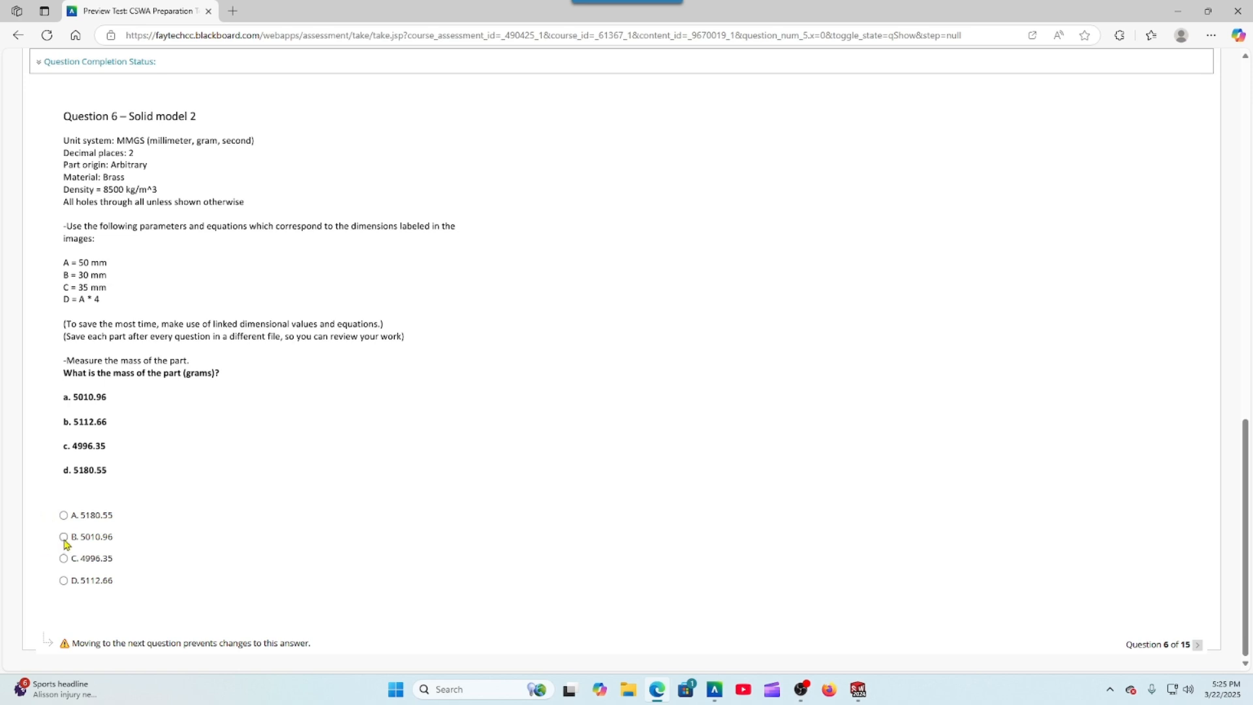
{"action": "left_click", "coordinate": [104, 541]}
{"action": "left_click", "coordinate": [1197, 643]}
Step: Review question 7's modified wheel drawing and parameters, return to SOLIDWORKS and close the mass properties report
{"action": "scroll", "coordinate": [697, 475], "scroll_direction": "down", "scroll_amount": 5}
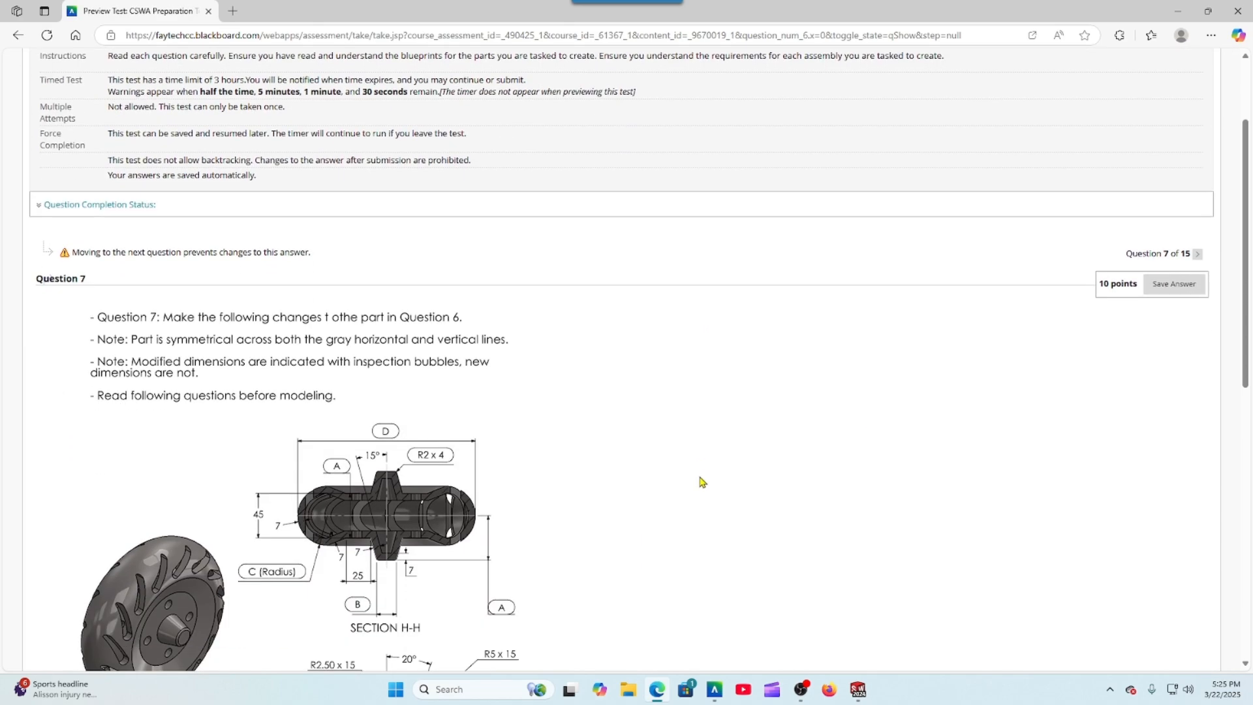
{"action": "scroll", "coordinate": [705, 486], "scroll_direction": "down", "scroll_amount": 6}
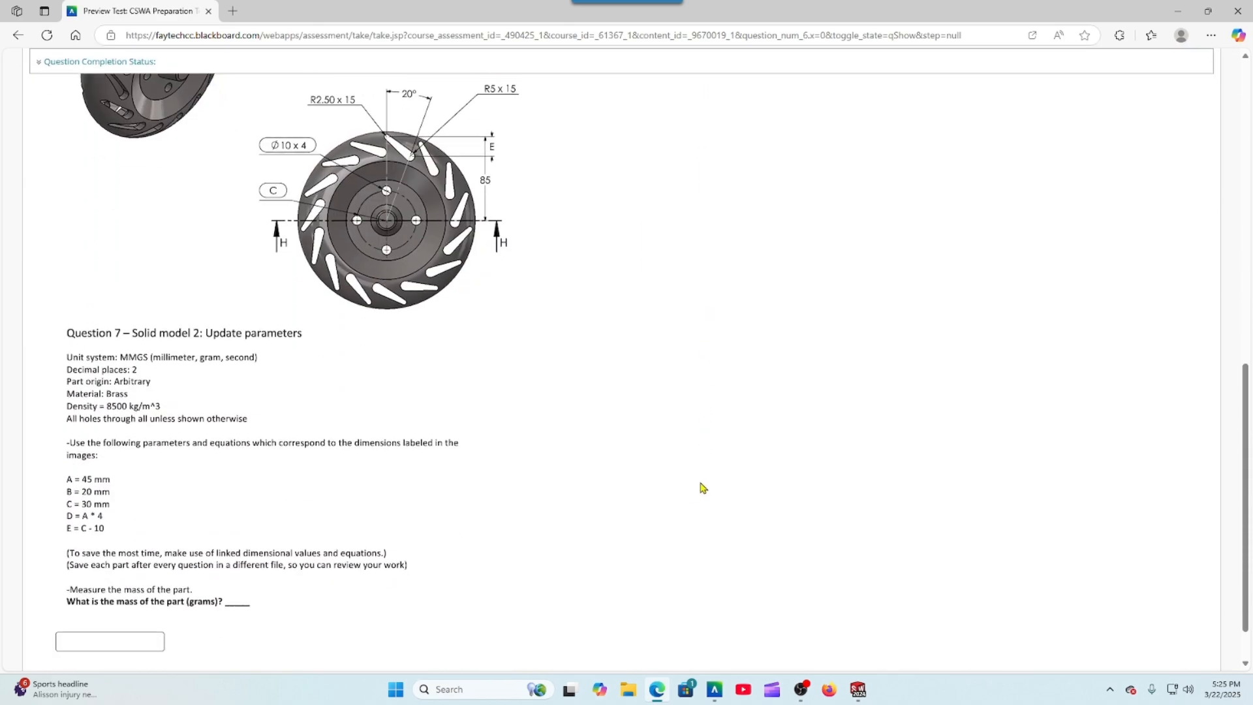
{"action": "scroll", "coordinate": [749, 562], "scroll_direction": "down", "scroll_amount": 1}
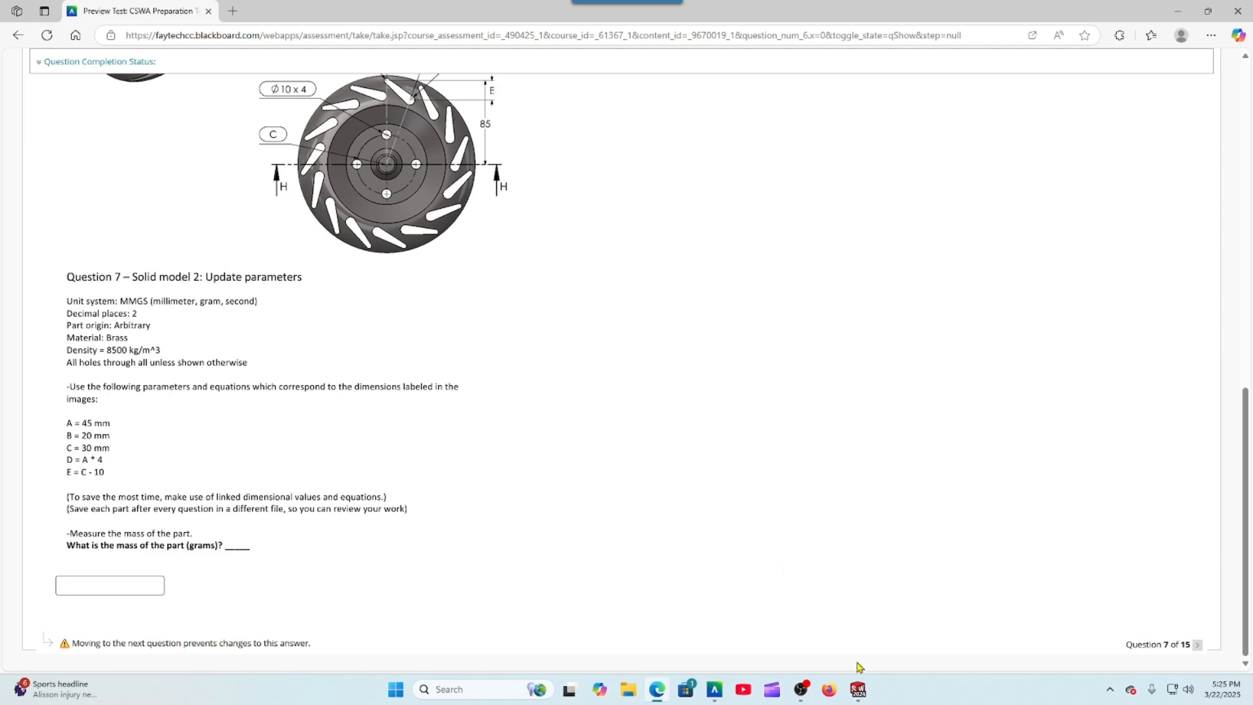
{"action": "mouse_move", "coordinate": [862, 690]}
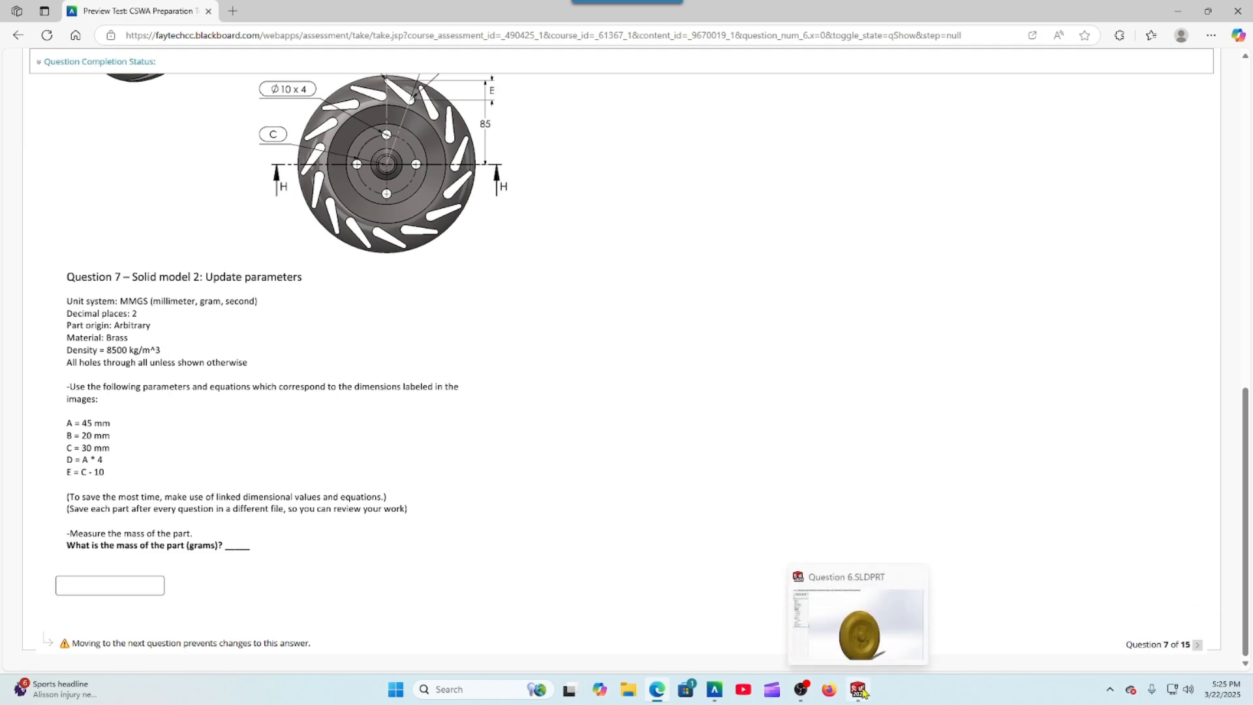
{"action": "left_click", "coordinate": [859, 581]}
{"action": "left_click", "coordinate": [1185, 155]}
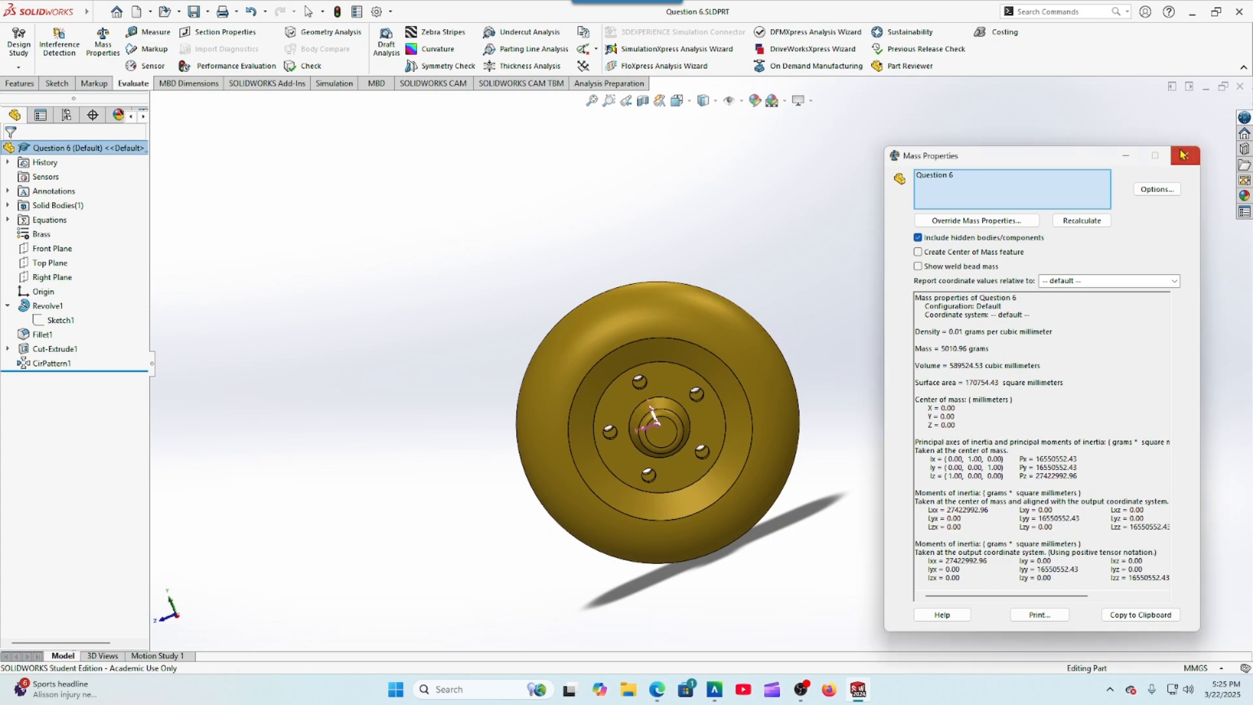
Step: Save the wheel part under the new file name Question 7, replacing the existing file
{"action": "left_click", "coordinate": [208, 16]}
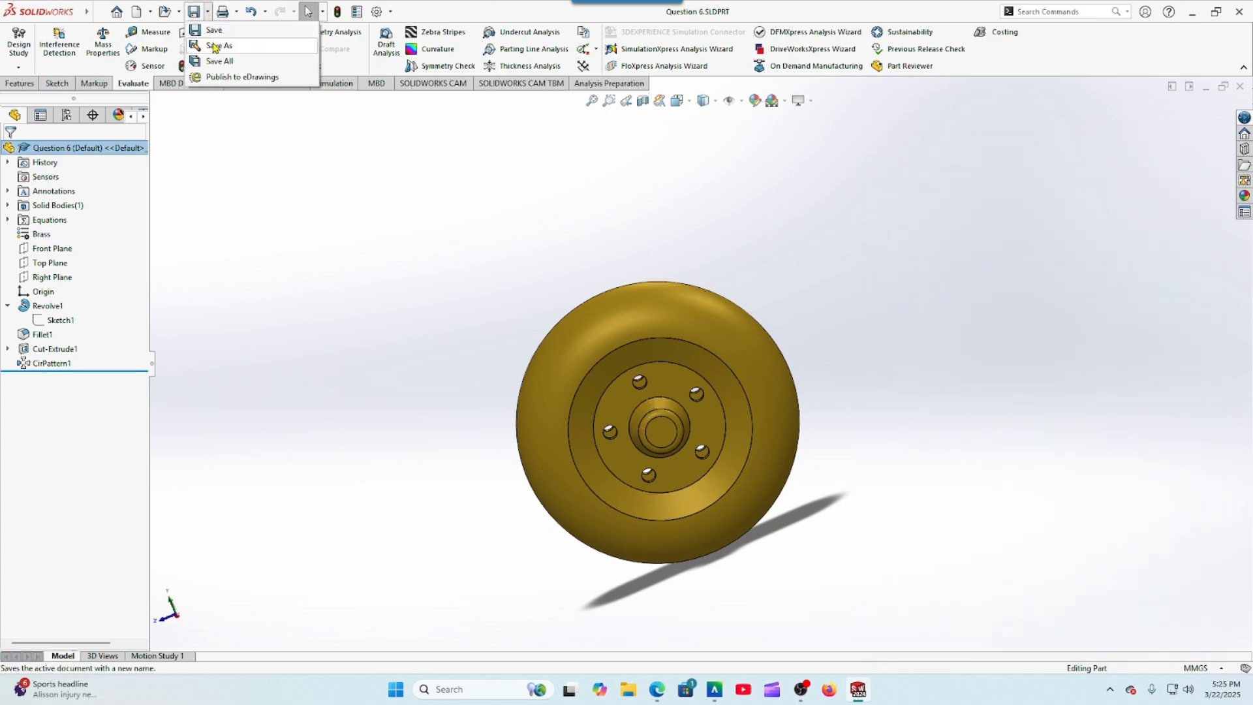
{"action": "left_click", "coordinate": [218, 43]}
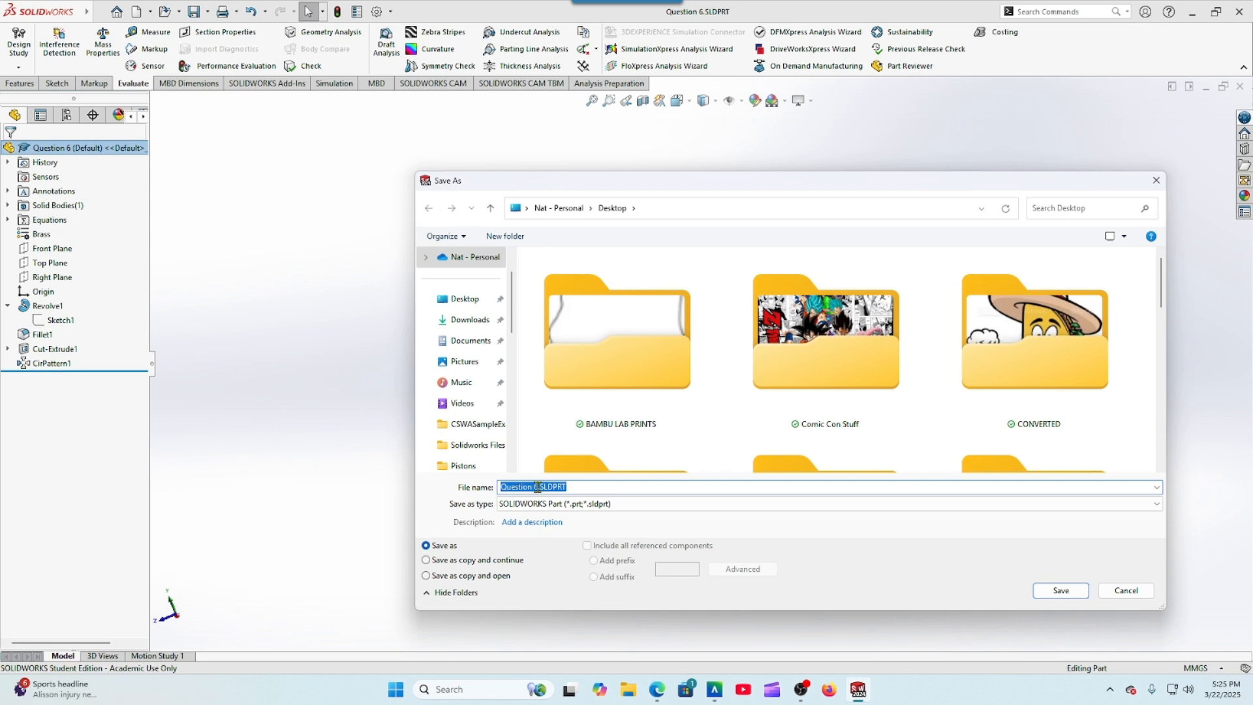
{"action": "left_click", "coordinate": [537, 487]}
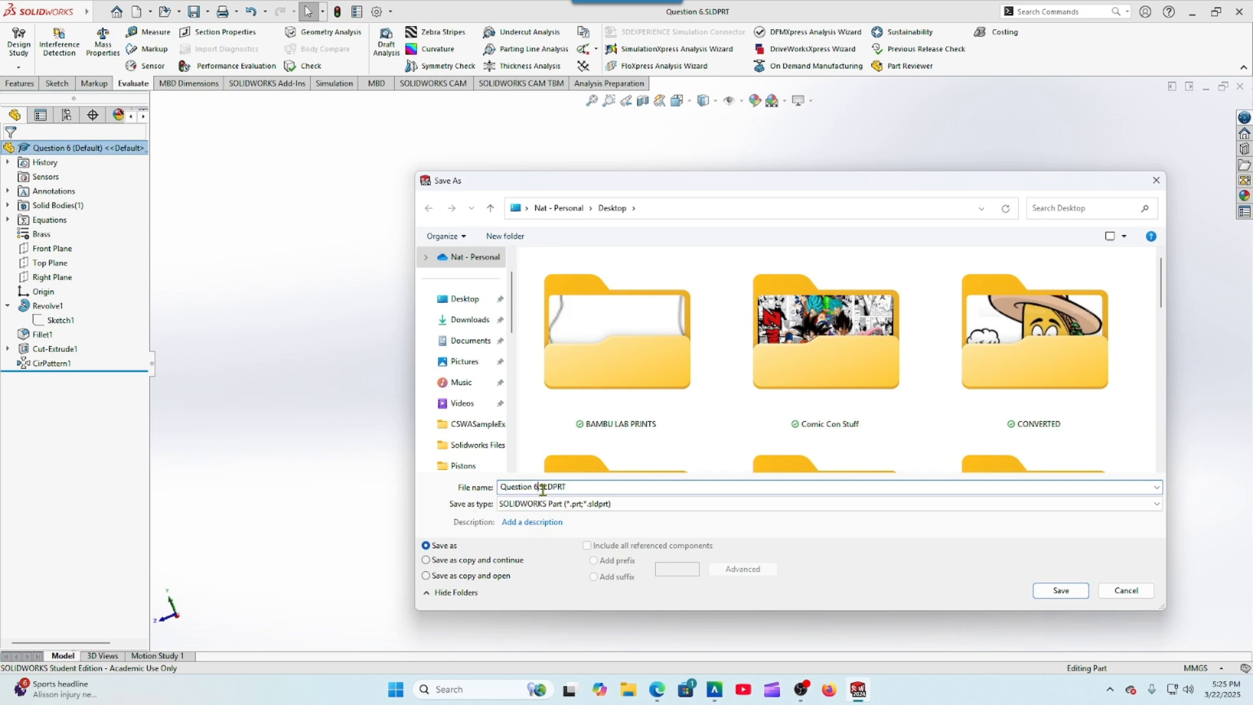
{"action": "key", "text": "BackSpace"}
{"action": "type", "text": "7"}
{"action": "left_click", "coordinate": [1050, 592]}
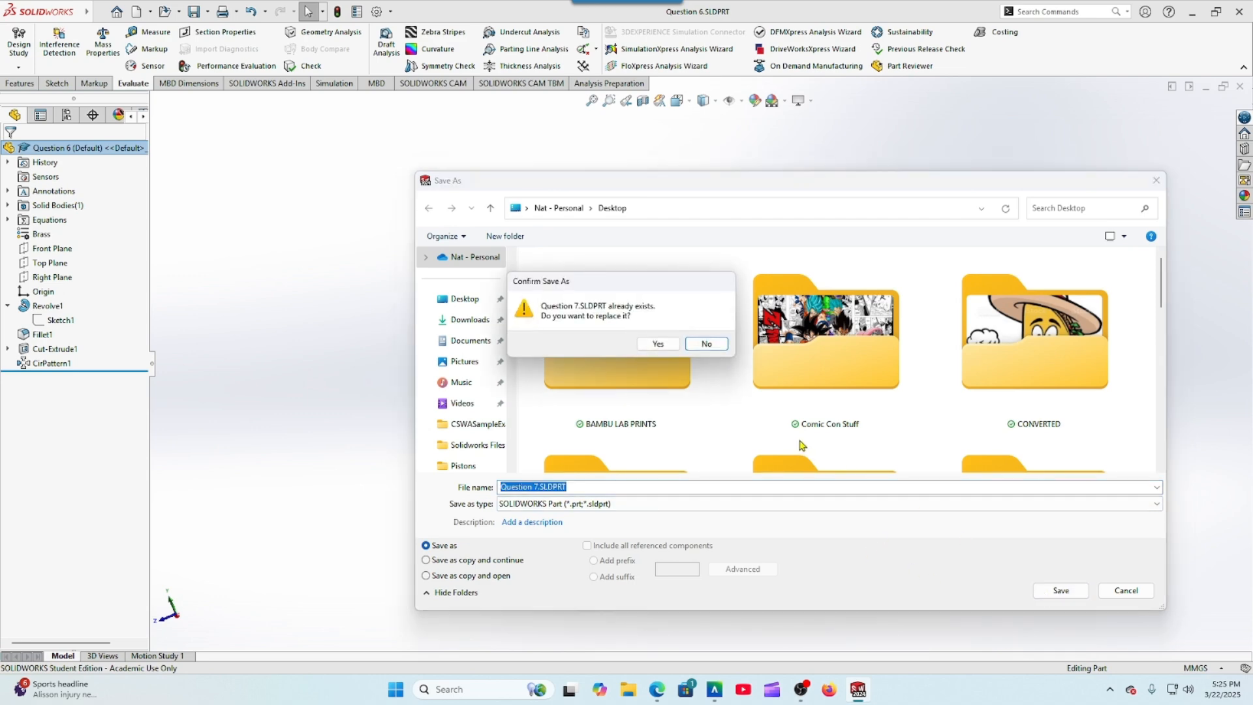
{"action": "left_click", "coordinate": [655, 344]}
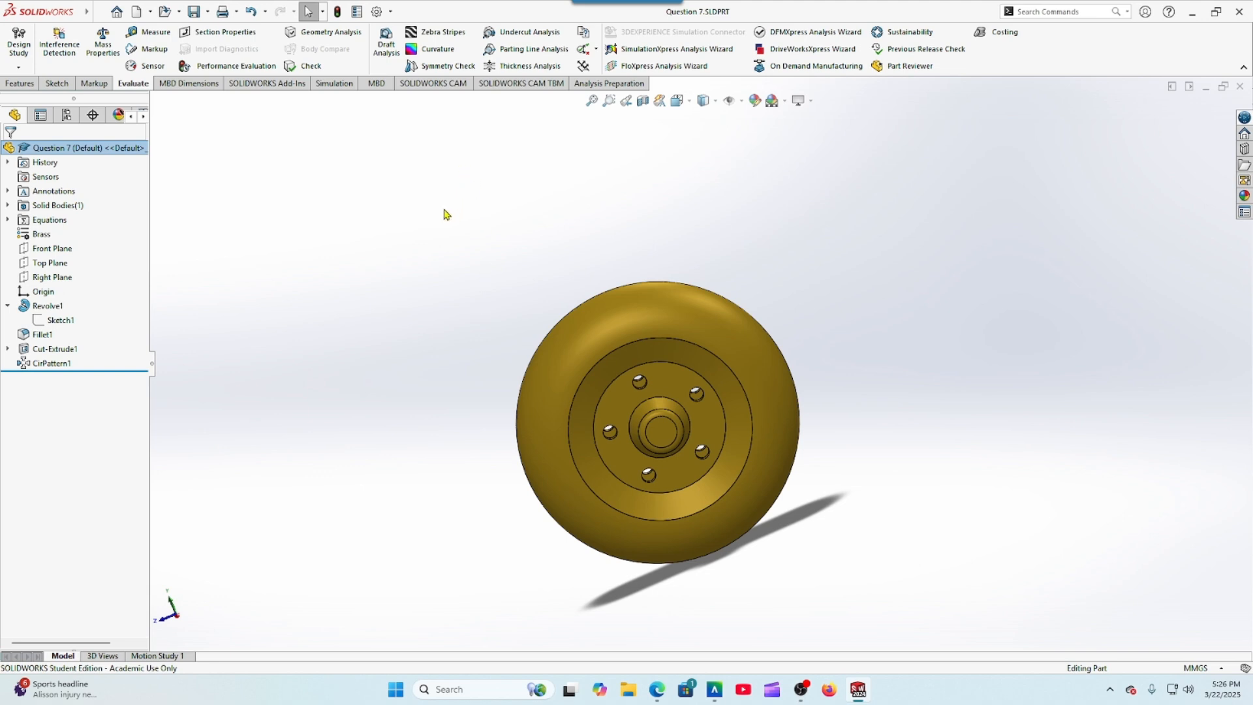
Step: Open the part's equations for editing, check question 7's parameters in the browser, and set global variable A to 45
{"action": "mouse_move", "coordinate": [446, 215]}
{"action": "middle_mouse_down"}
{"action": "mouse_move", "coordinate": [419, 235]}
{"action": "mouse_move", "coordinate": [416, 215]}
{"action": "mouse_move", "coordinate": [398, 231]}
{"action": "middle_mouse_up"}
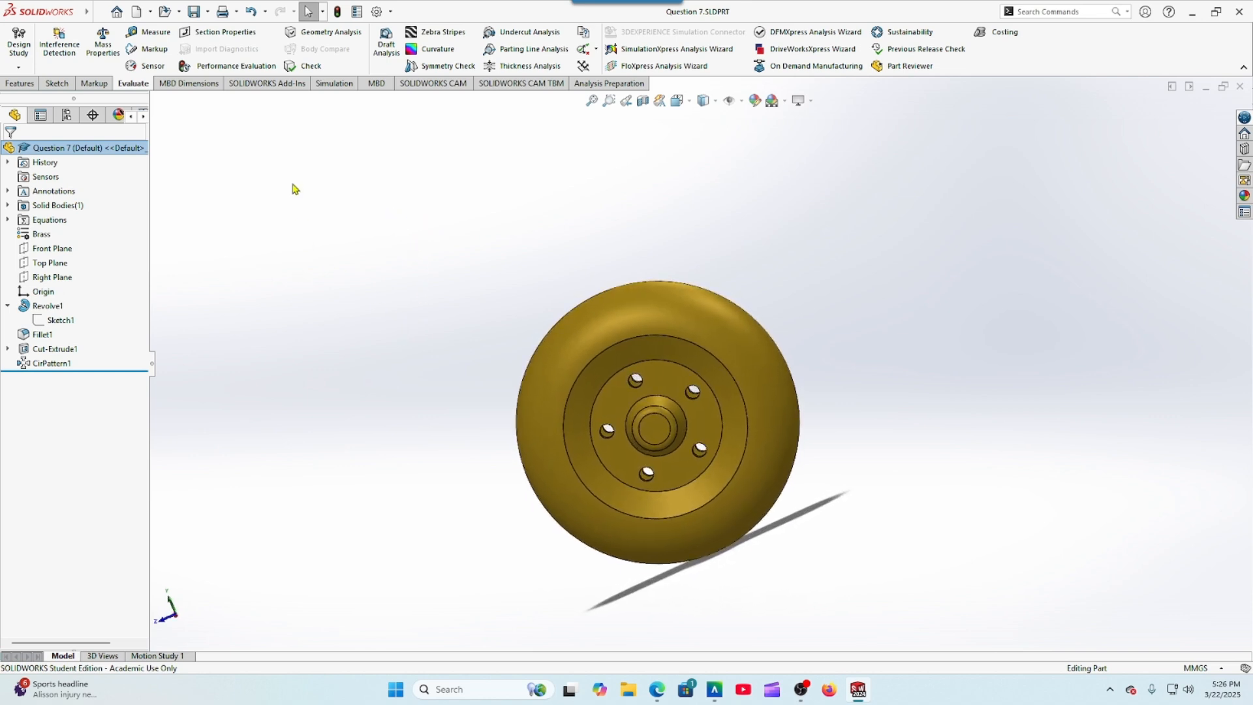
{"action": "left_click", "coordinate": [62, 220]}
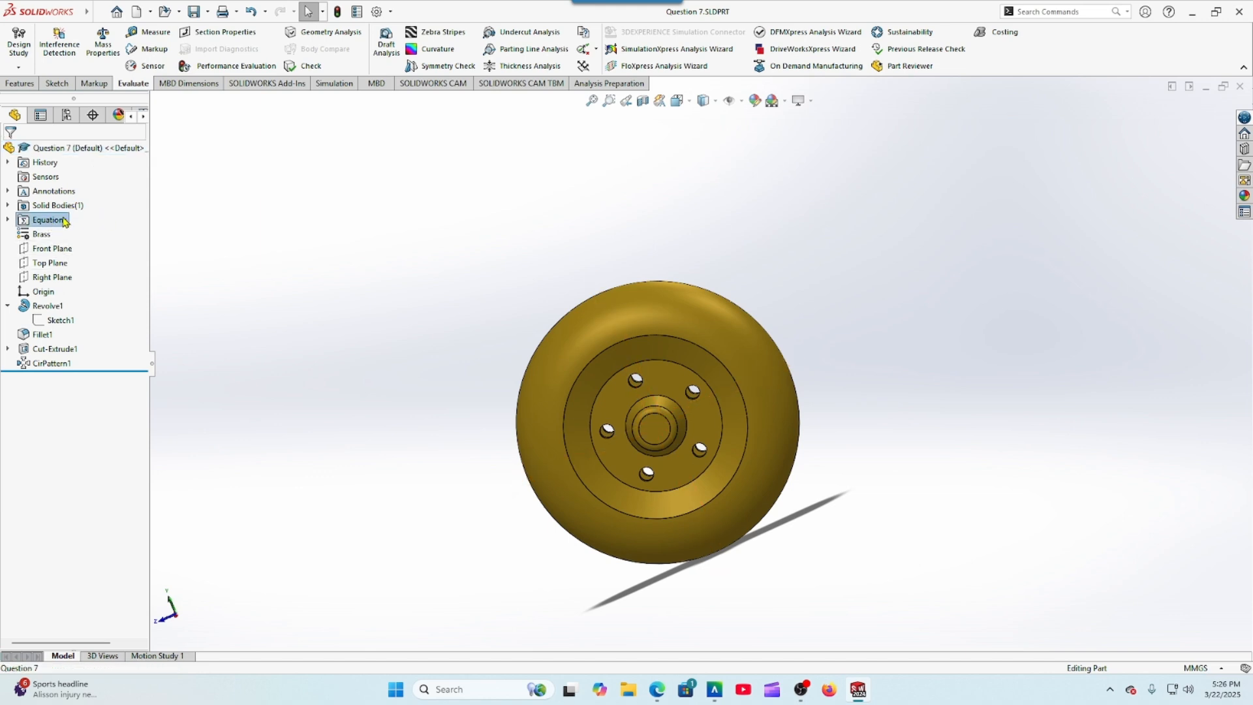
{"action": "right_click", "coordinate": [62, 221]}
{"action": "left_click", "coordinate": [88, 225]}
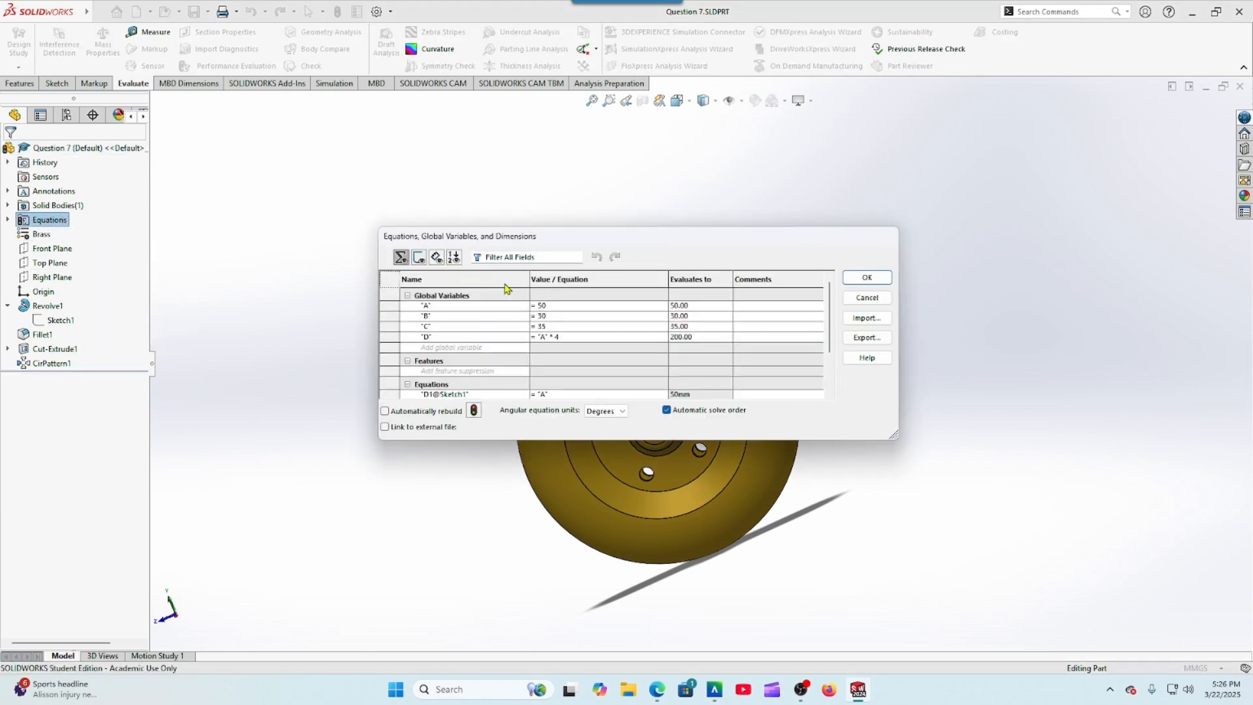
{"action": "left_click", "coordinate": [652, 691]}
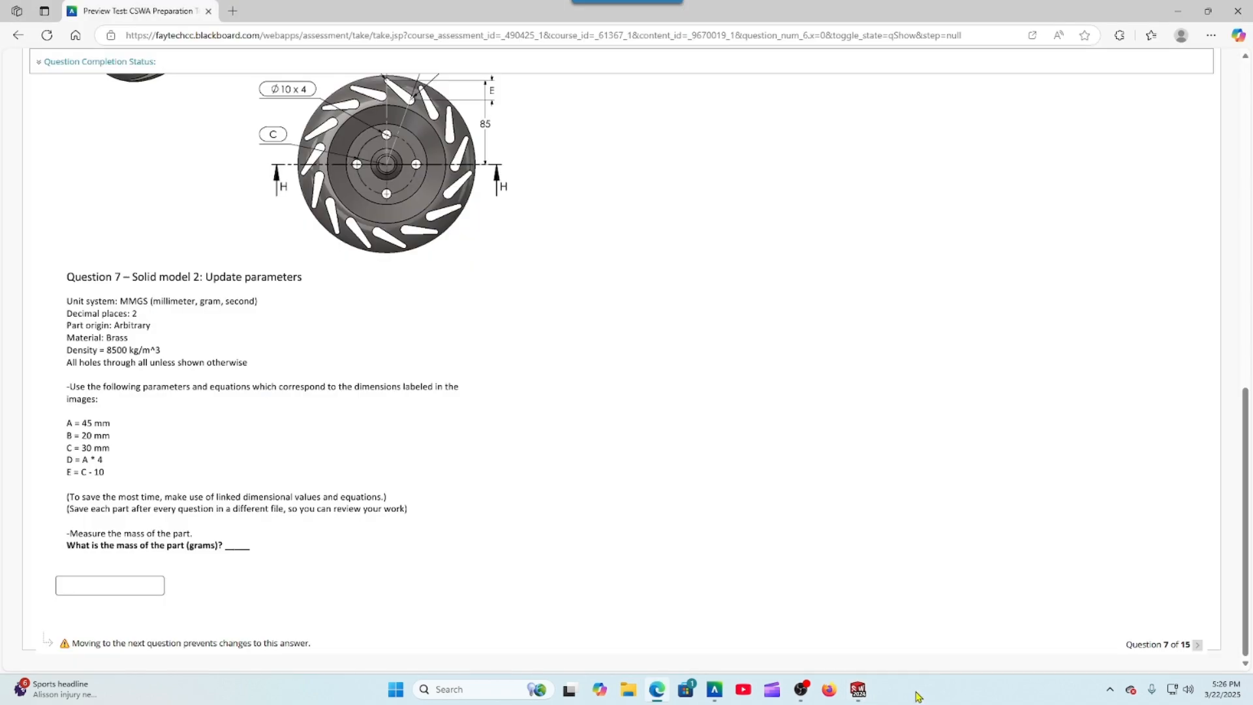
{"action": "left_click", "coordinate": [859, 690]}
{"action": "left_click", "coordinate": [581, 305]}
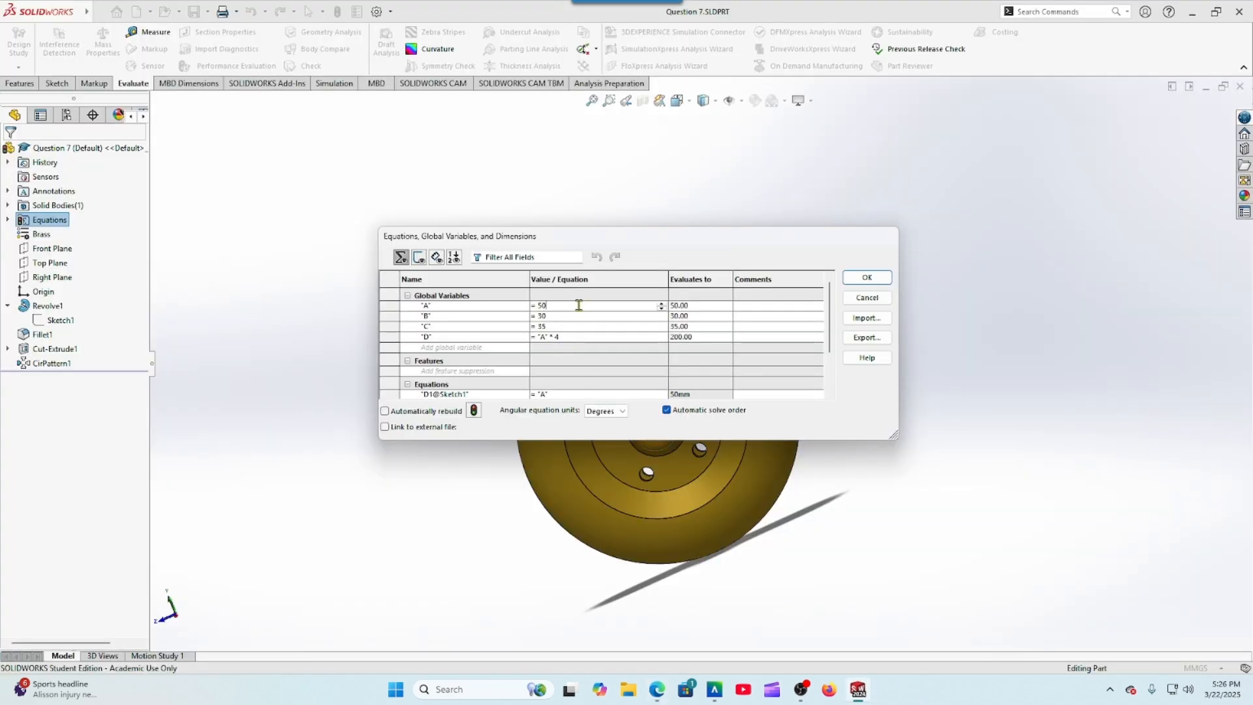
{"action": "key", "text": "BackSpace"}
{"action": "key", "text": "BackSpace"}
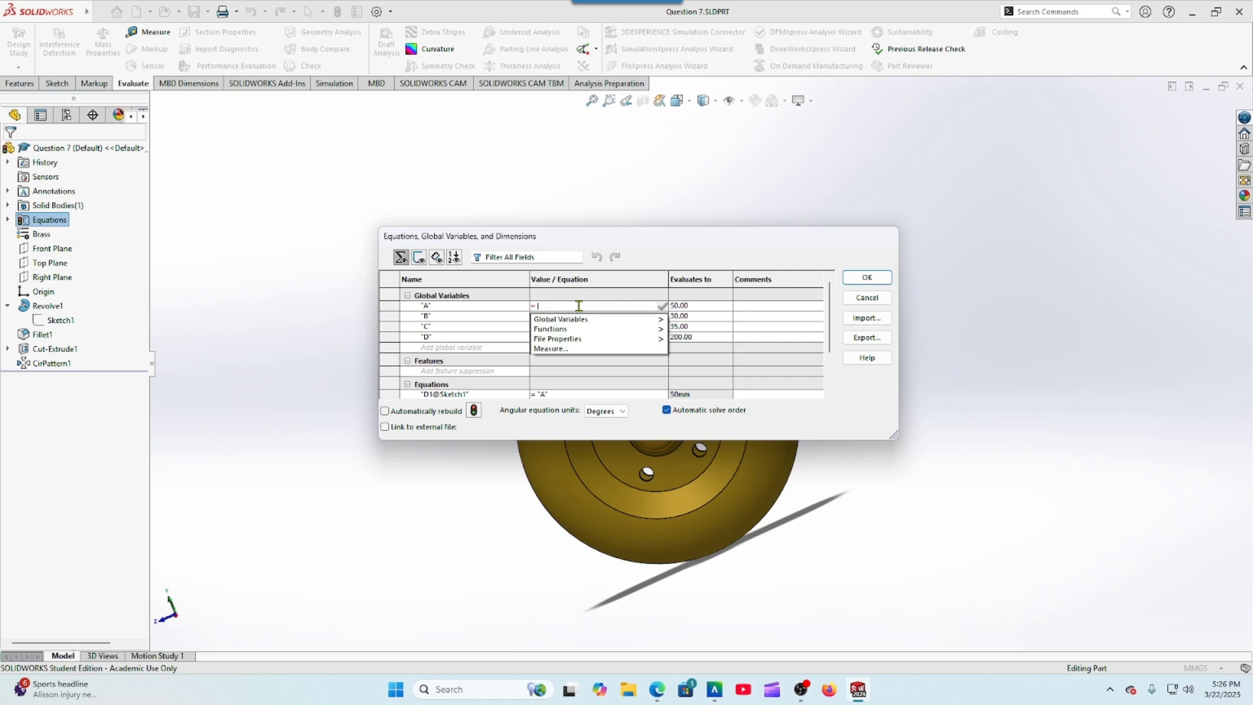
{"action": "type", "text": "45"}
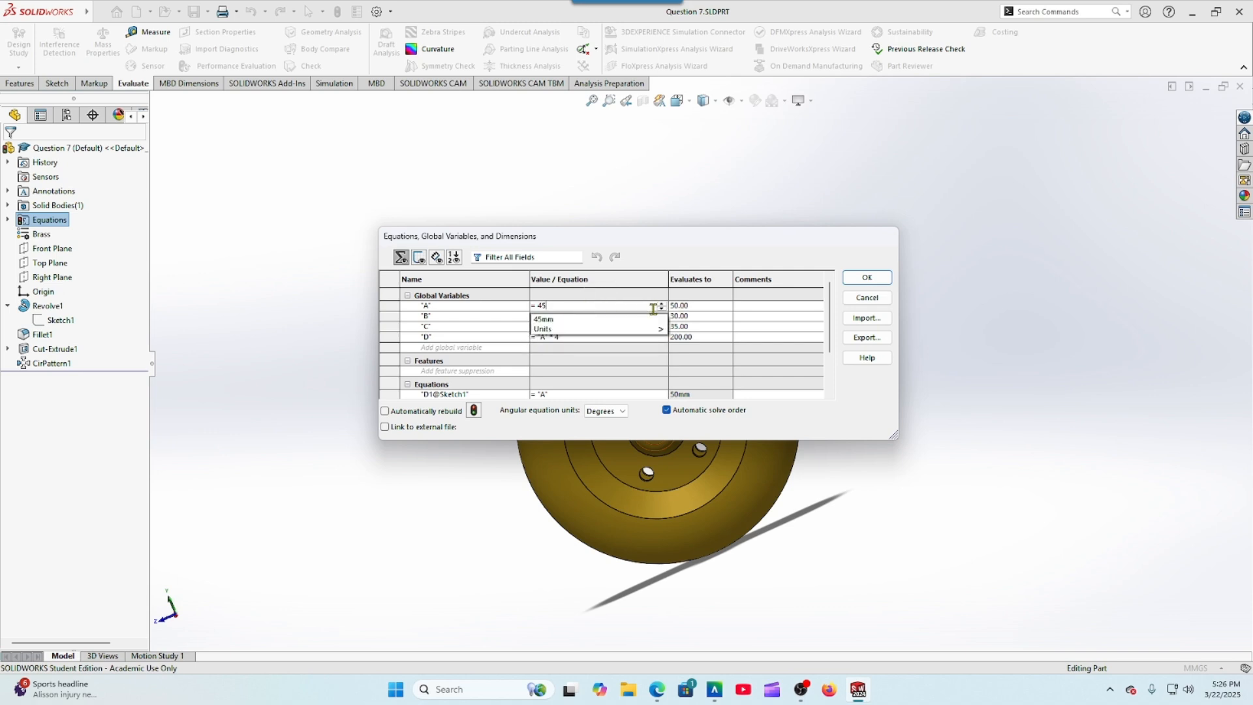
{"action": "key", "text": "Return"}
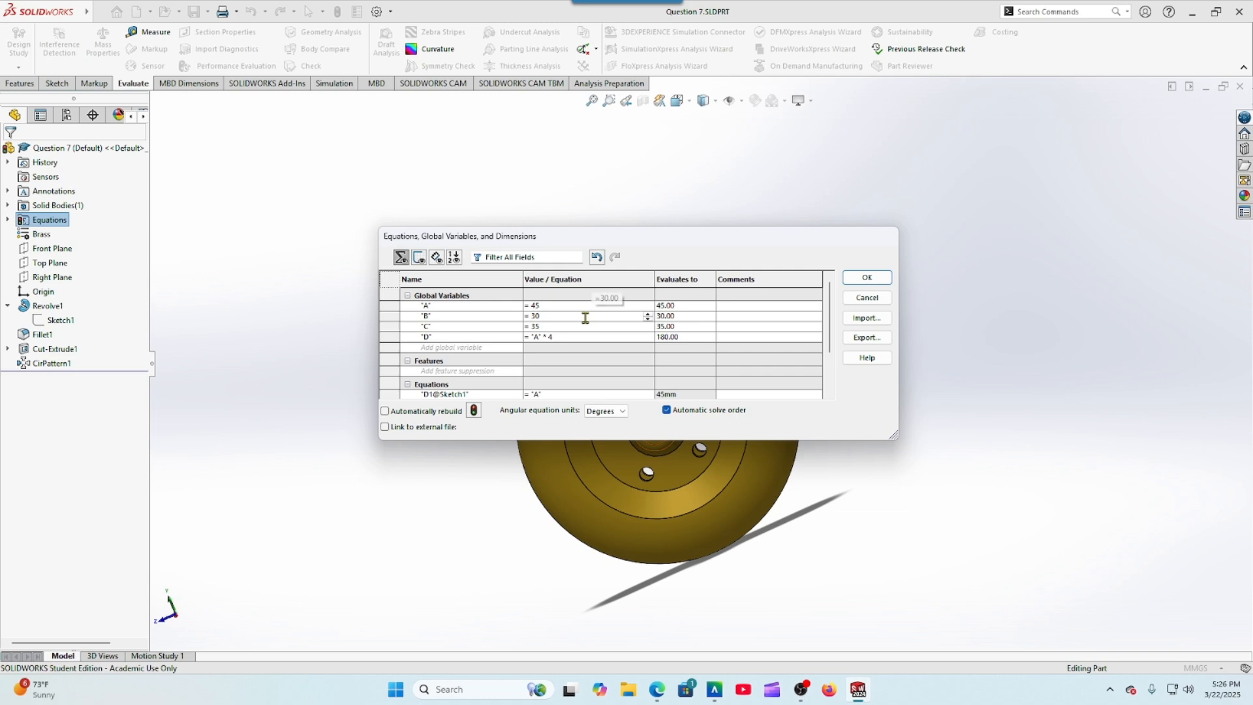
Step: Set global variable B to 20 and global variable C to 30
{"action": "left_click", "coordinate": [586, 318]}
{"action": "key", "text": "BackSpace"}
{"action": "key", "text": "BackSpace"}
{"action": "type", "text": "20"}
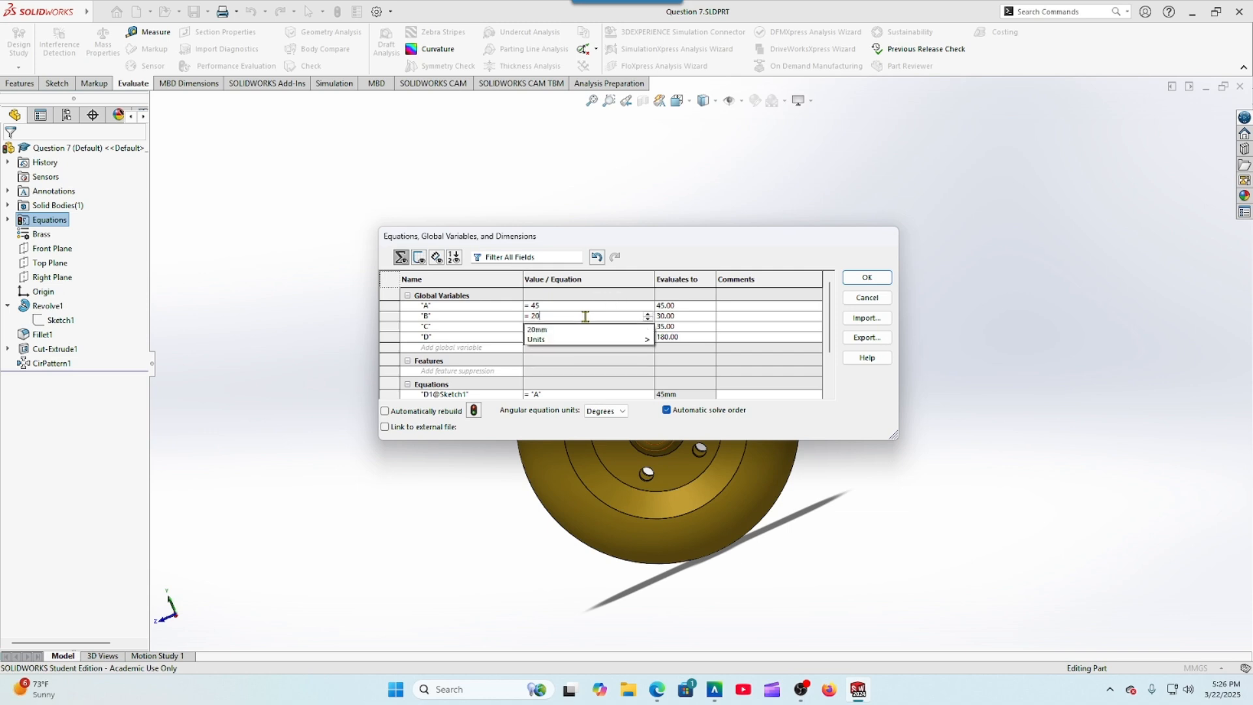
{"action": "key", "text": "Return"}
{"action": "left_click", "coordinate": [570, 327]}
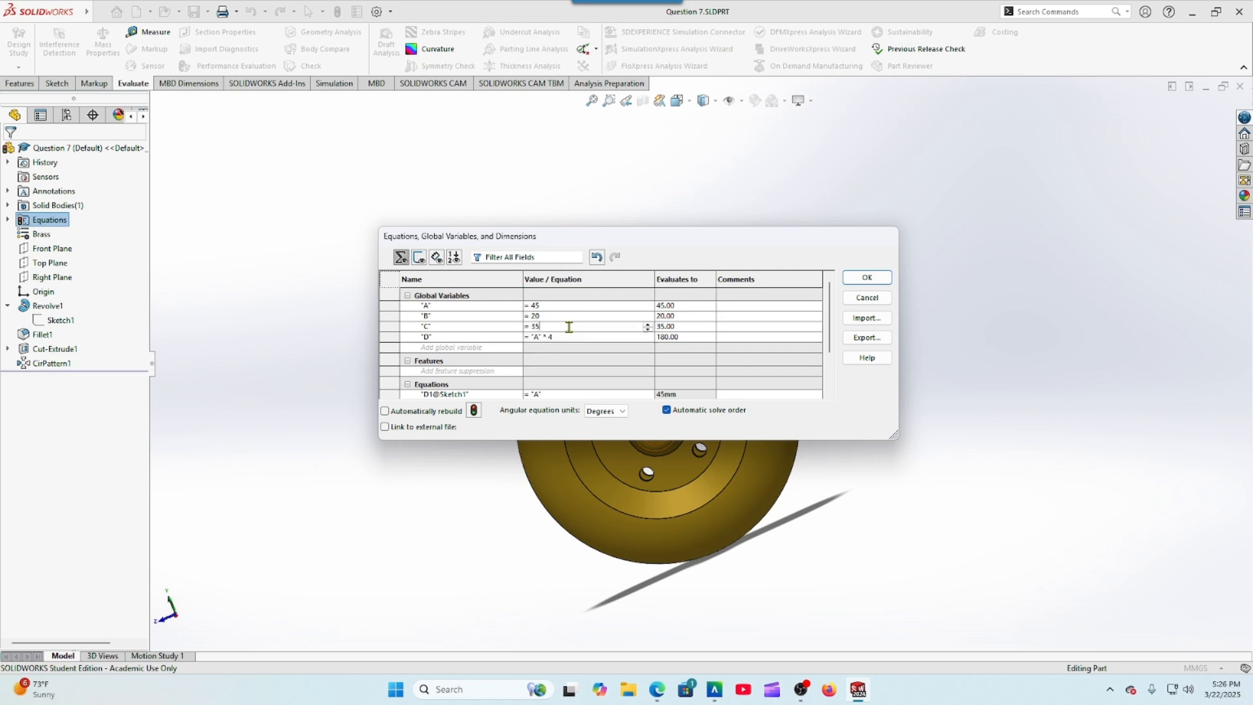
{"action": "key", "text": "BackSpace"}
{"action": "type", "text": "0"}
{"action": "key", "text": "Tab"}
Step: Recheck the question 7 equations in the browser, add global variable E equal to "C" - 10, and apply the equation changes
{"action": "left_click", "coordinate": [657, 690]}
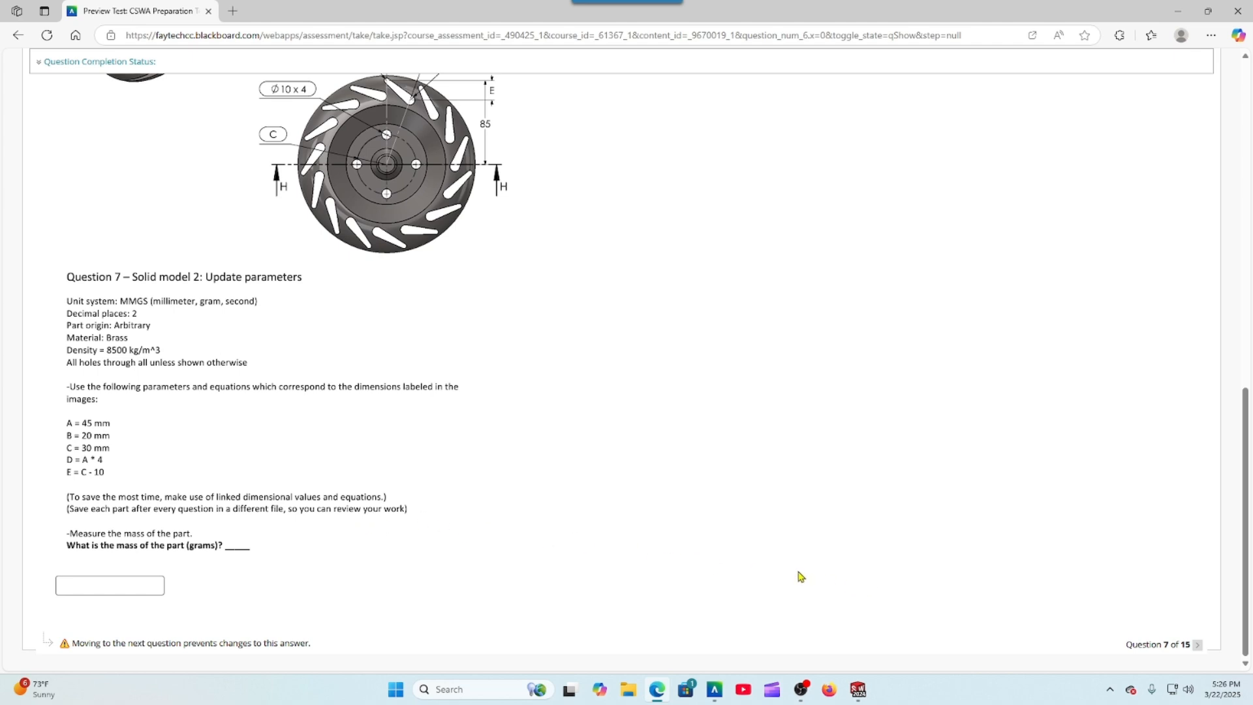
{"action": "left_click", "coordinate": [859, 690]}
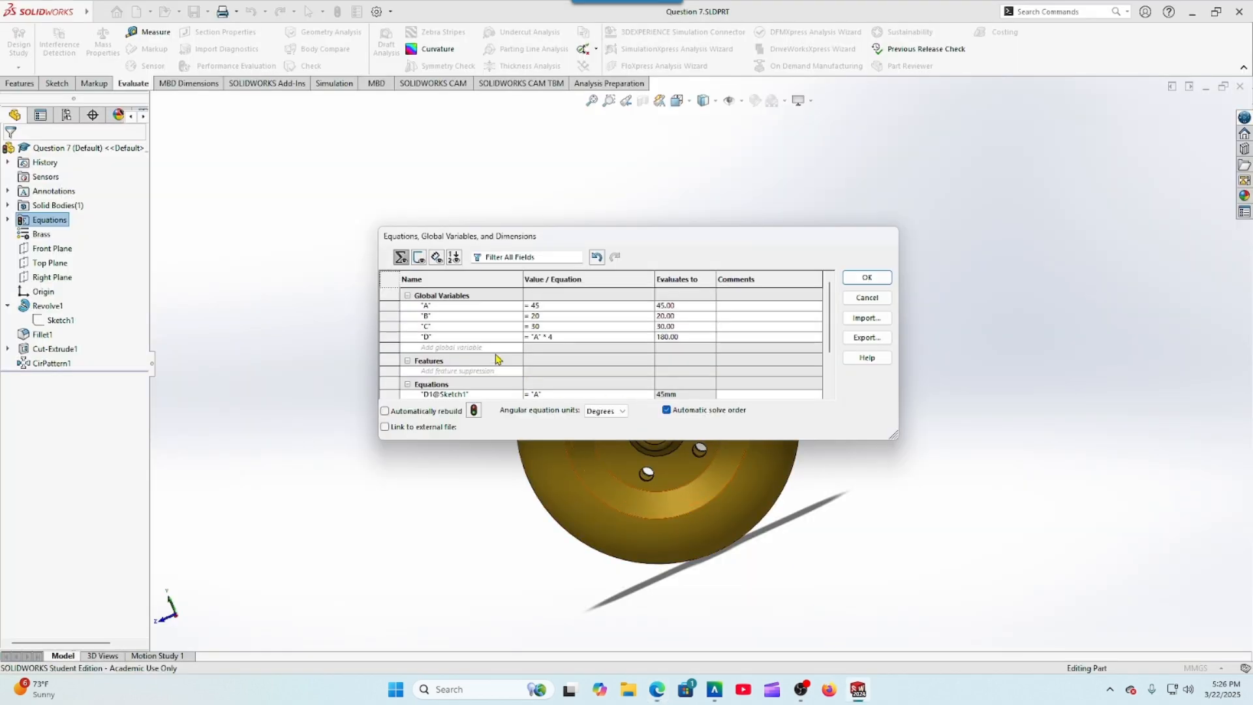
{"action": "left_click", "coordinate": [462, 347]}
{"action": "type", "text": "E"}
{"action": "key", "text": "Tab"}
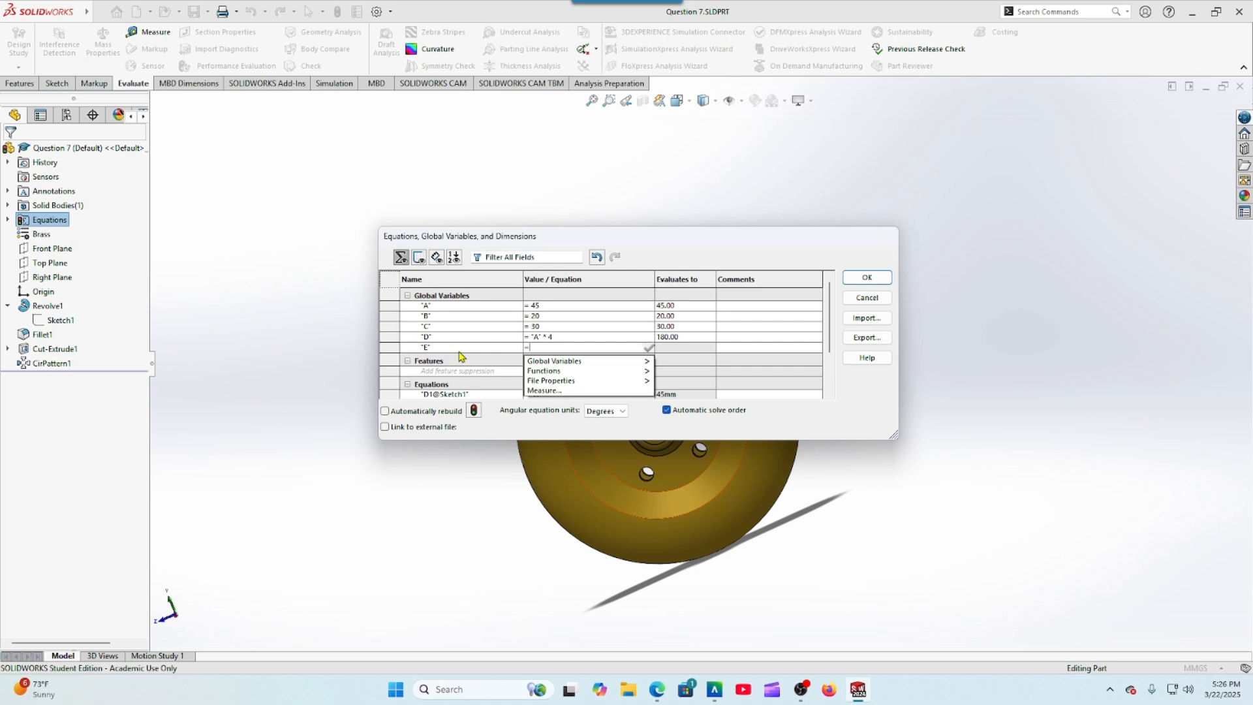
{"action": "mouse_move", "coordinate": [588, 361]}
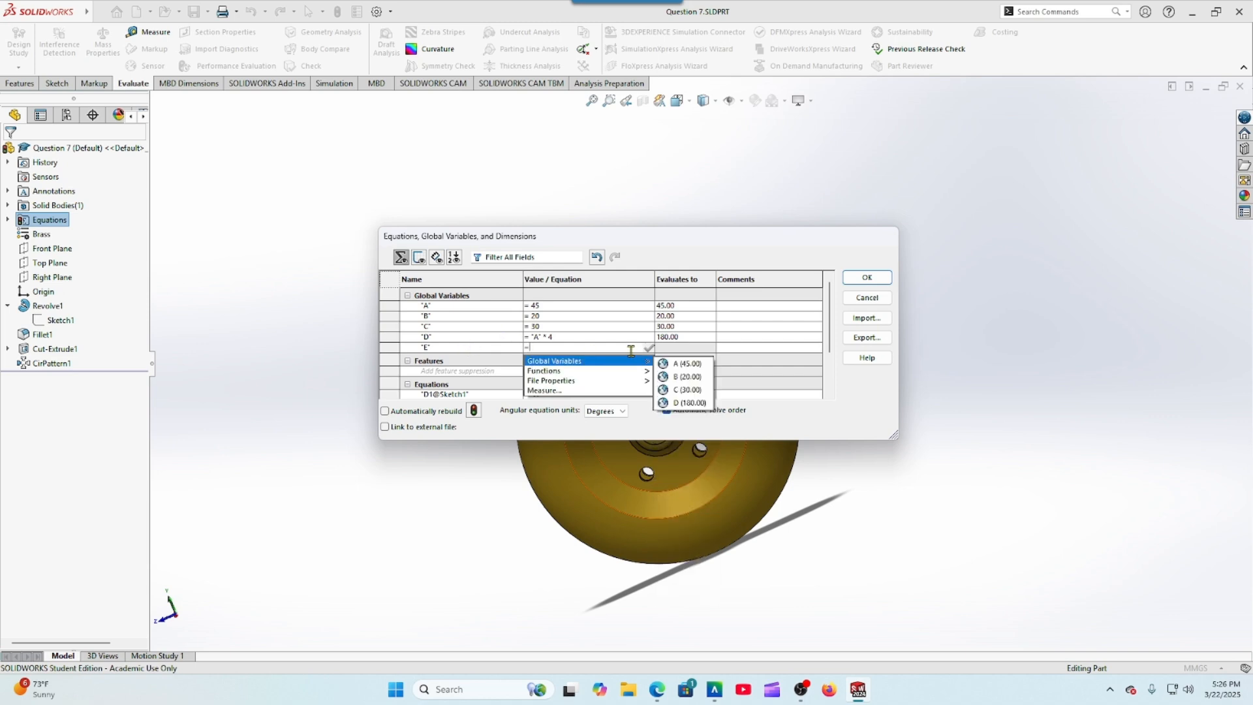
{"action": "left_click", "coordinate": [688, 390]}
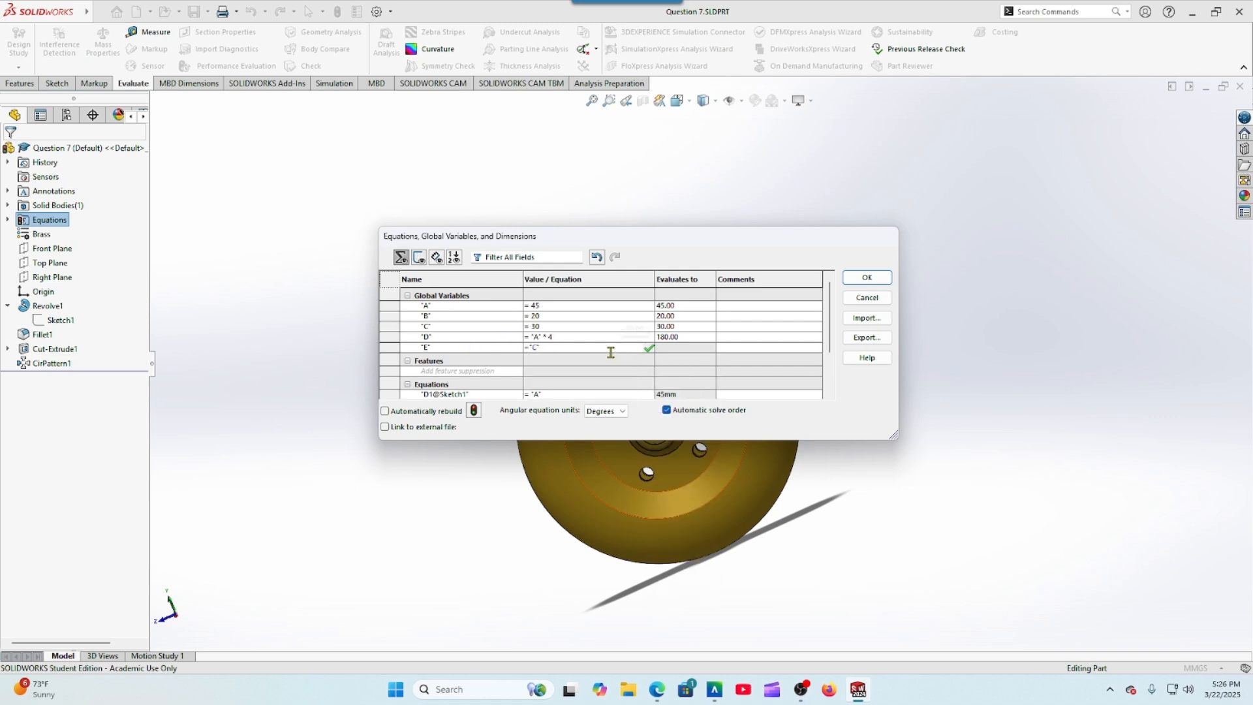
{"action": "type", "text": "*10"}
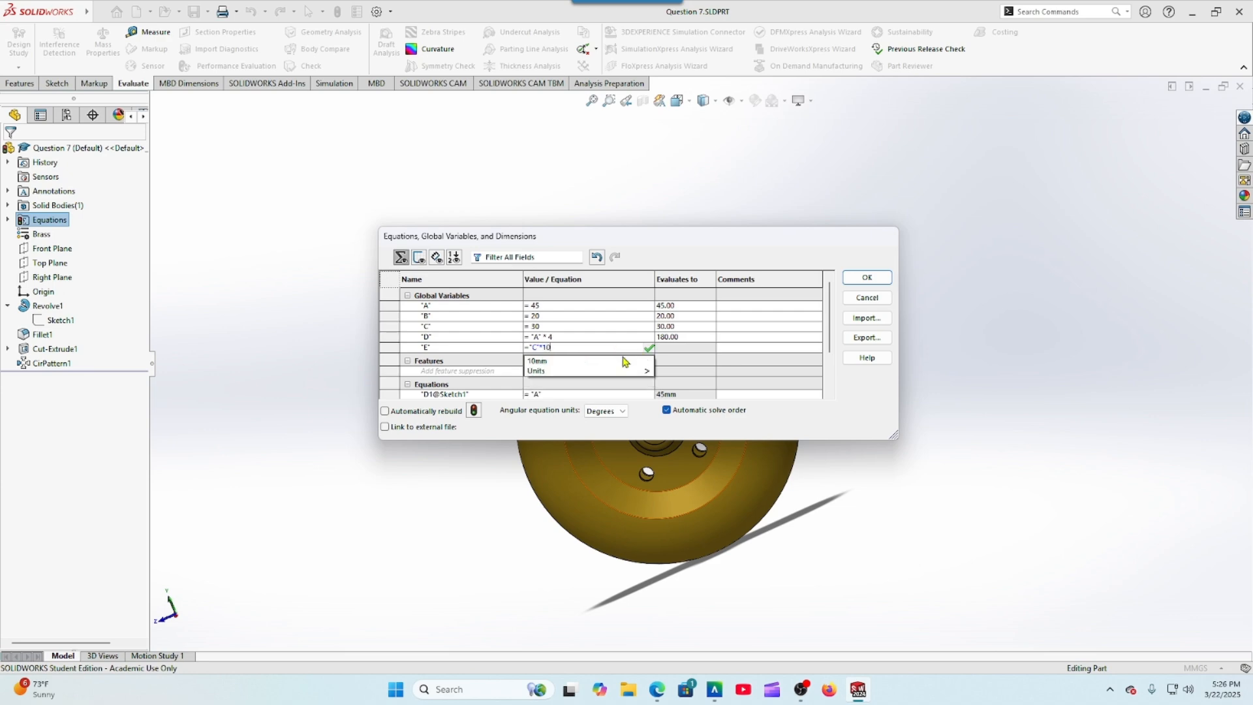
{"action": "key", "text": "BackSpace"}
{"action": "key", "text": "BackSpace"}
{"action": "key", "text": "BackSpace"}
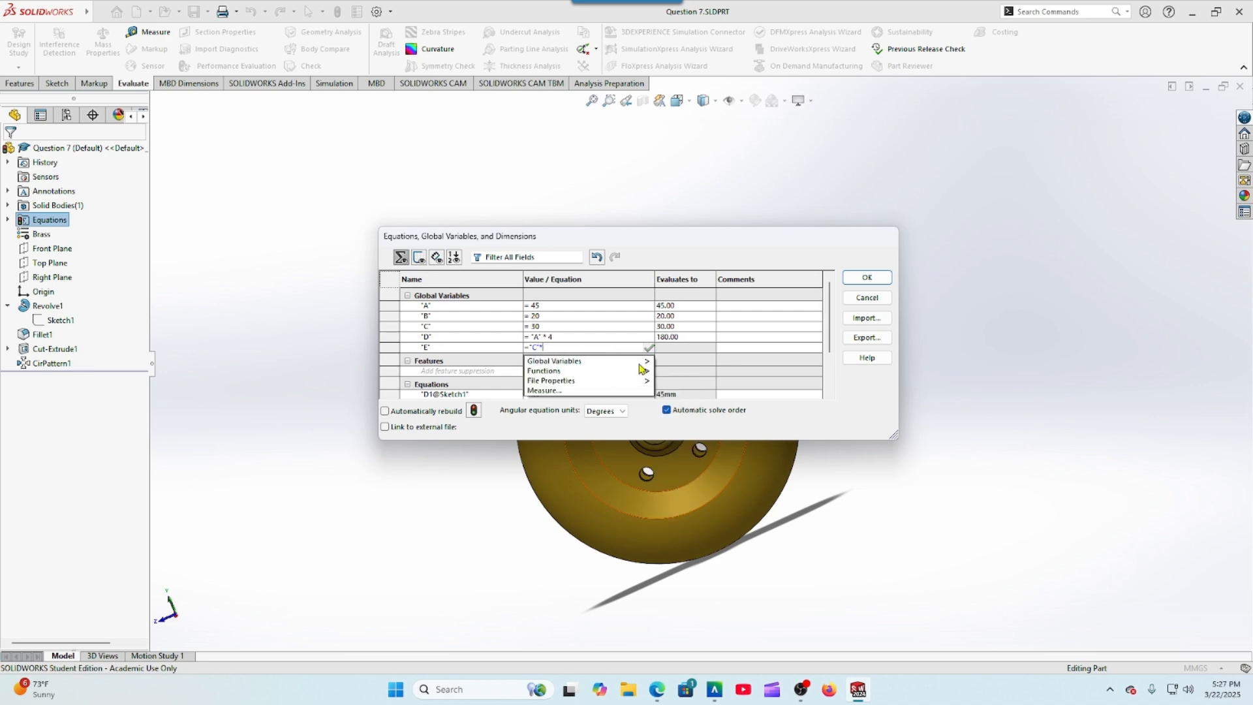
{"action": "type", "text": "-10"}
{"action": "left_click", "coordinate": [775, 348]}
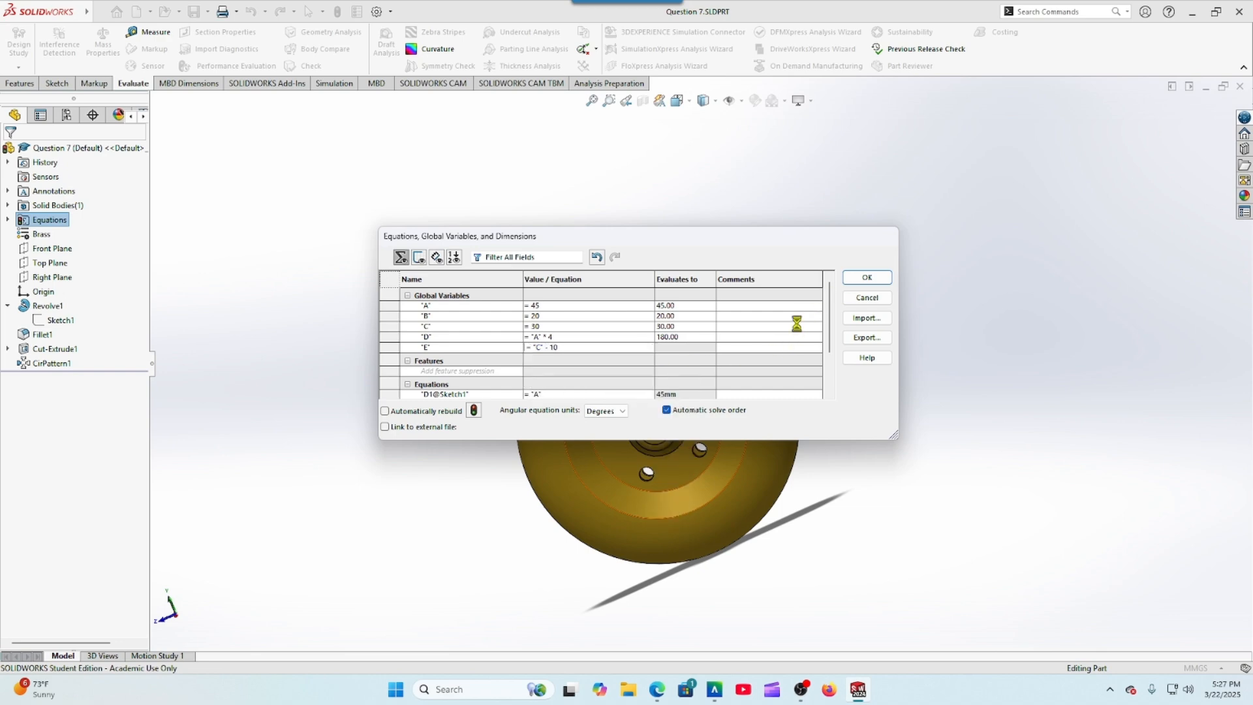
{"action": "left_click", "coordinate": [854, 284]}
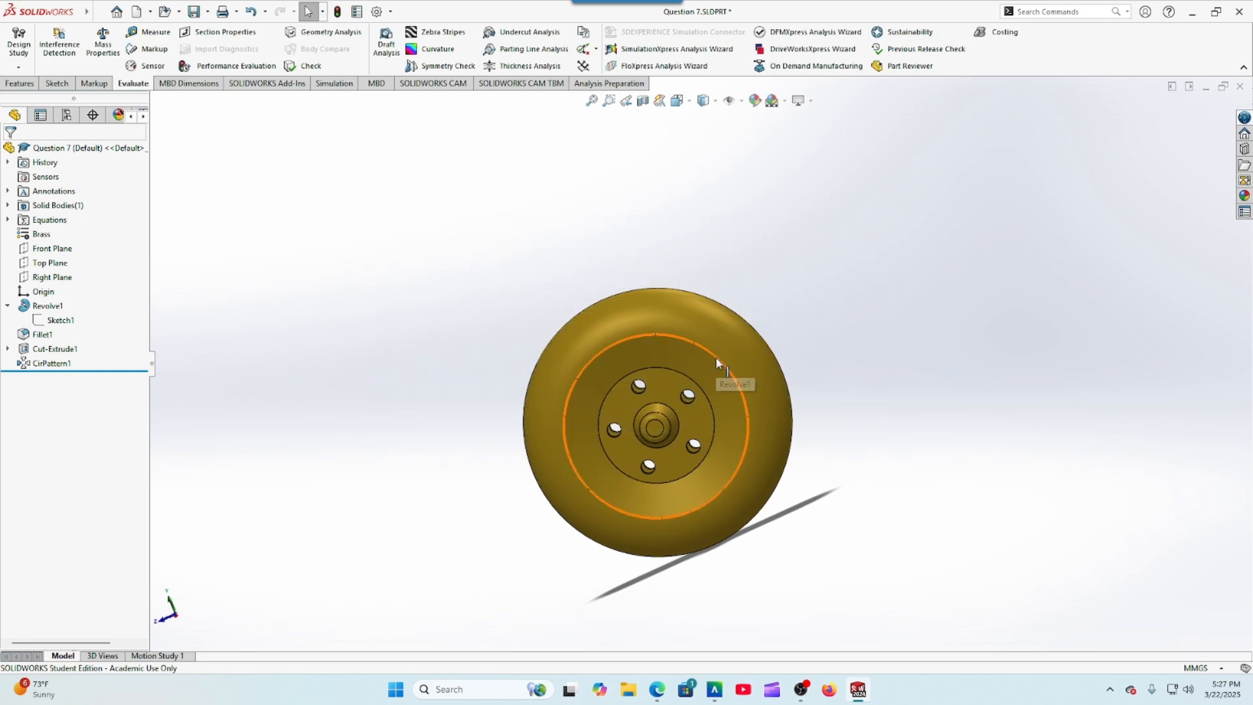
{"action": "left_click", "coordinate": [23, 277]}
{"action": "left_click", "coordinate": [30, 264]}
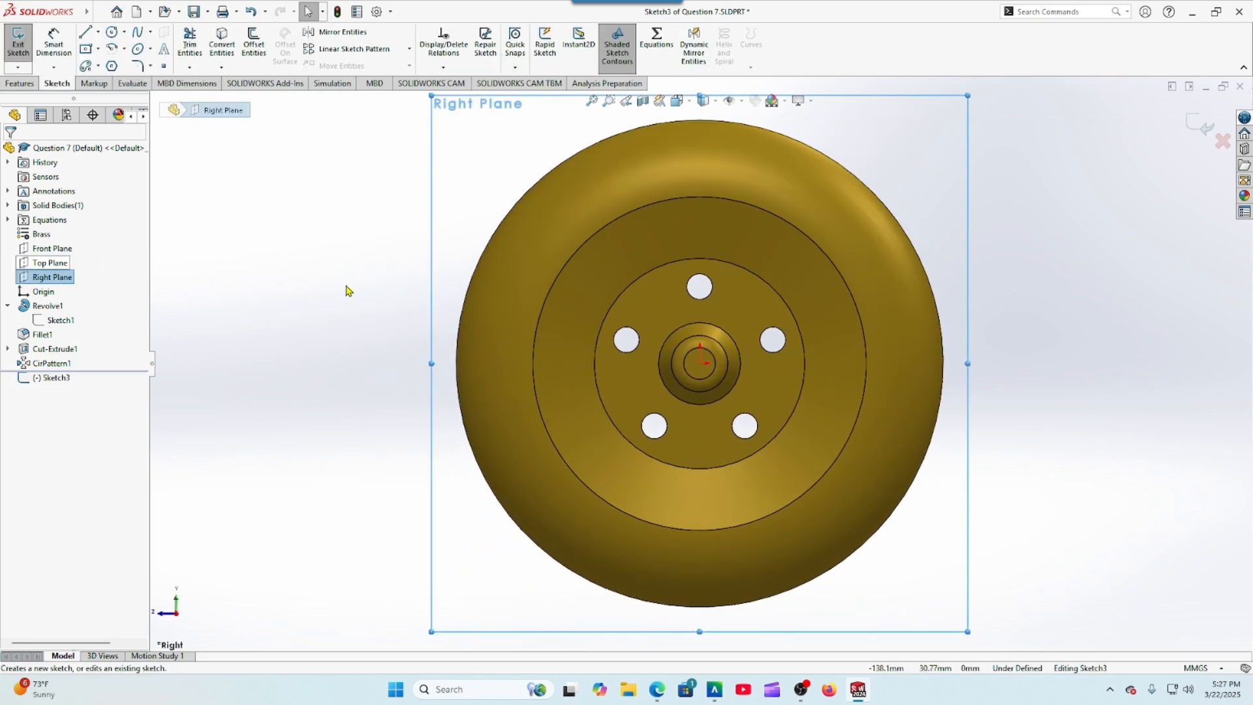
{"action": "left_click", "coordinate": [657, 689]}
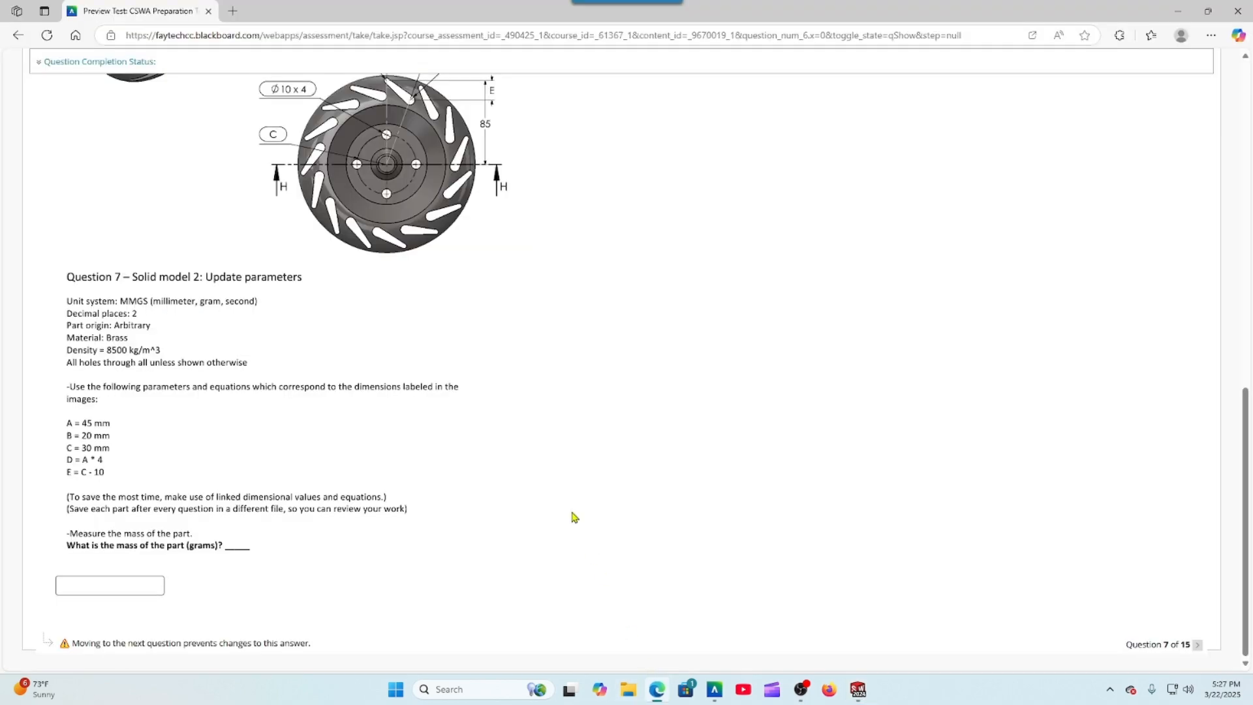
{"action": "scroll", "coordinate": [496, 431], "scroll_direction": "up", "scroll_amount": 4}
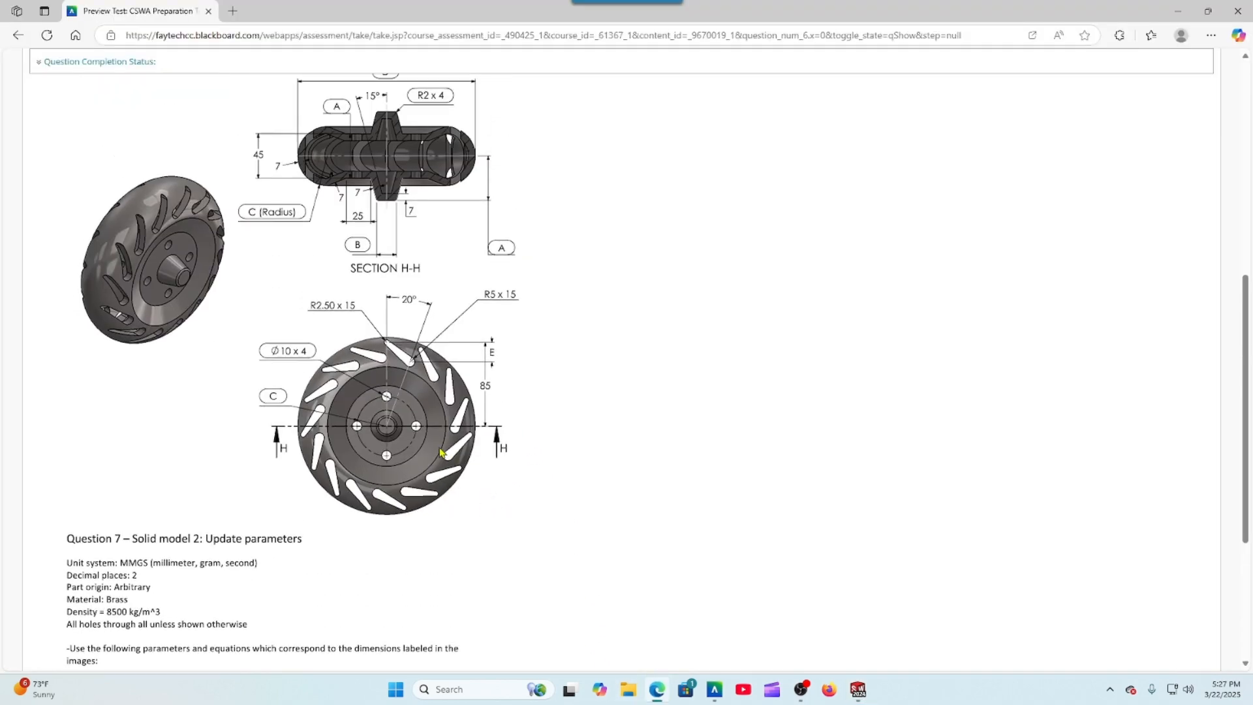
{"action": "scroll", "coordinate": [441, 451], "scroll_direction": "up", "scroll_amount": 1}
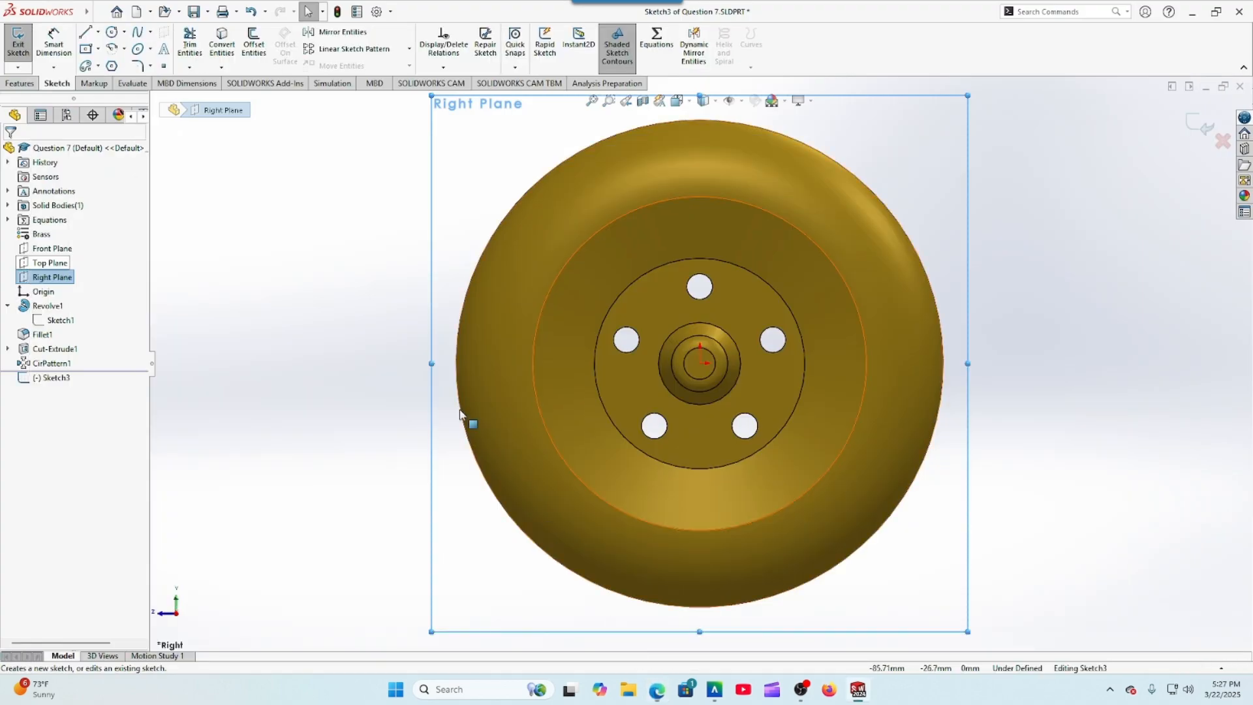
{"action": "left_click", "coordinate": [656, 690]}
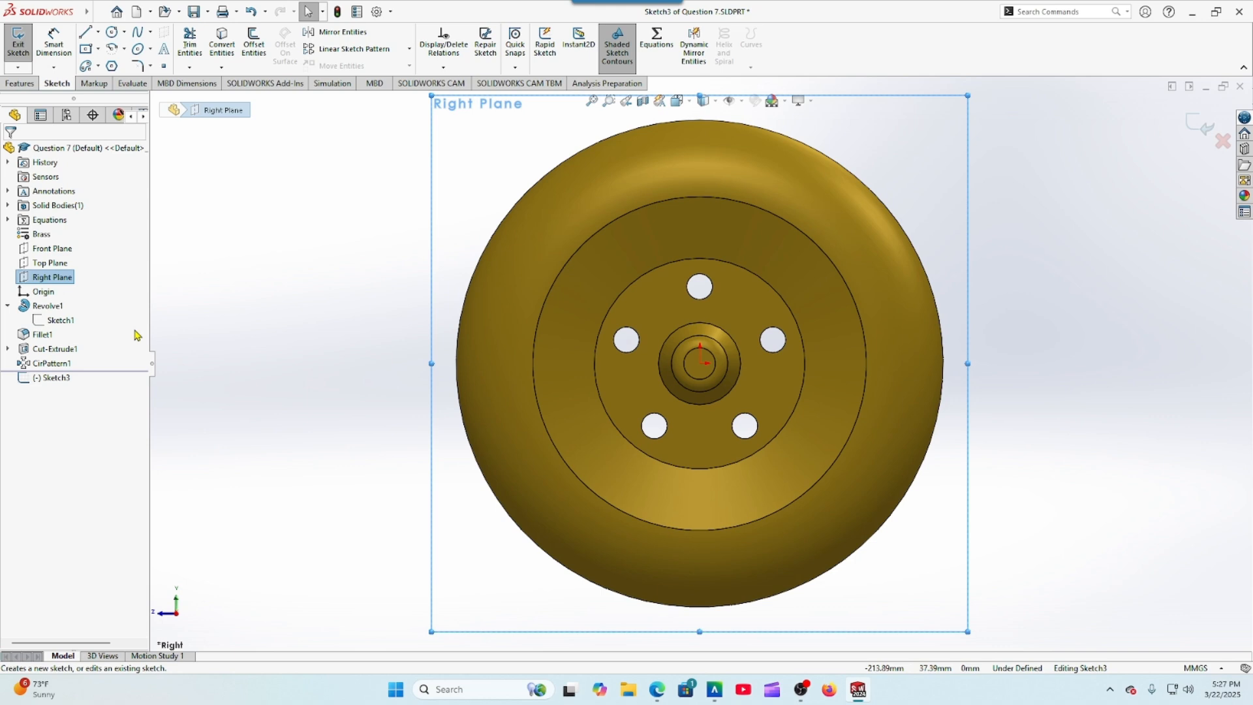
{"action": "left_click", "coordinate": [47, 321]}
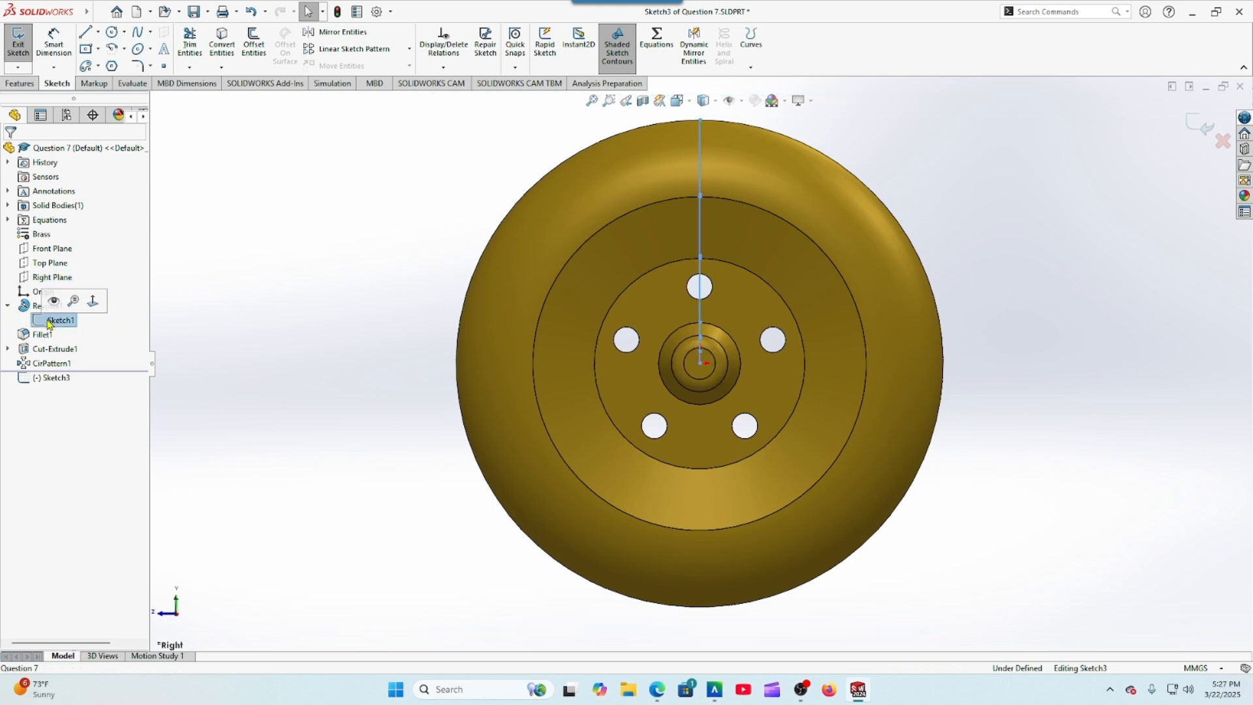
{"action": "left_click", "coordinate": [141, 323]}
{"action": "left_click", "coordinate": [24, 335]}
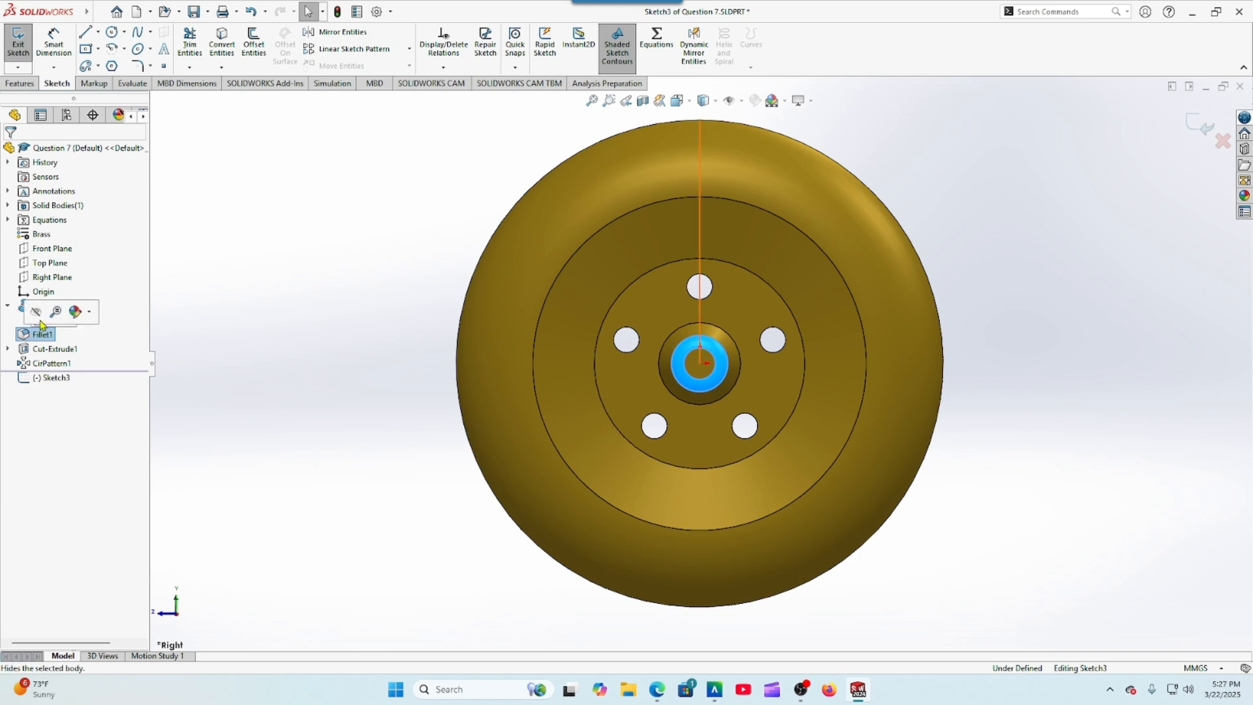
{"action": "right_click", "coordinate": [23, 336]}
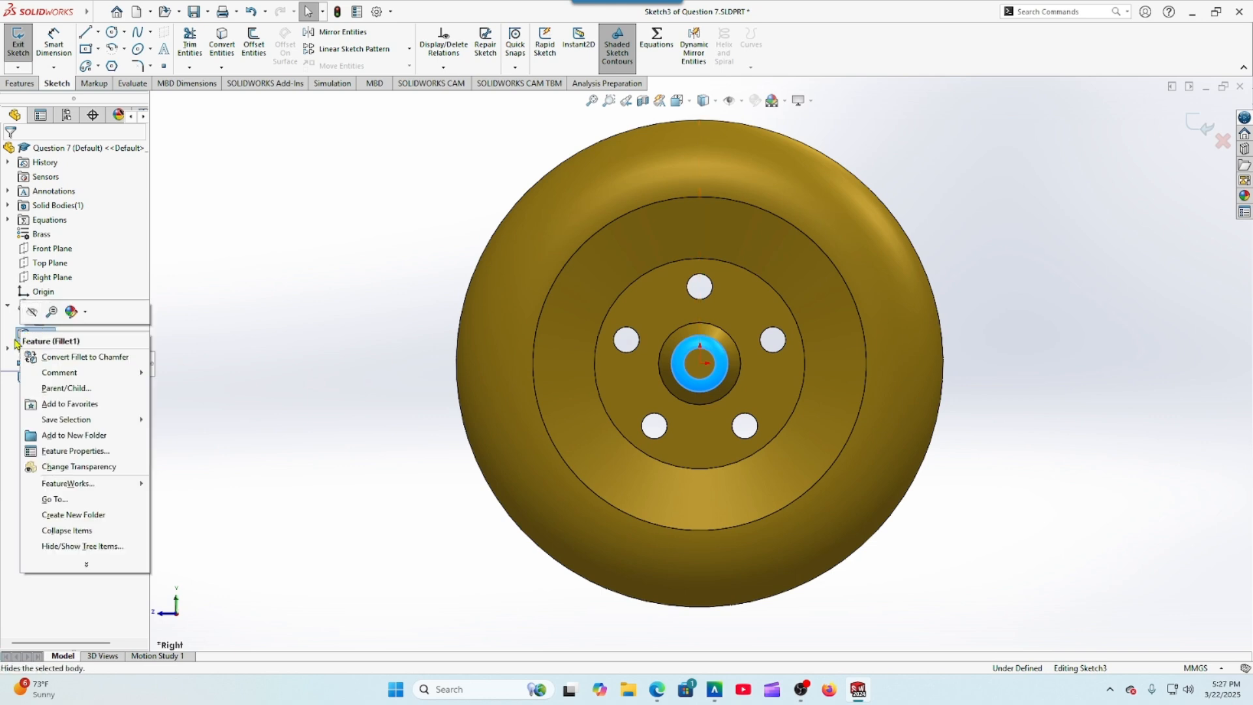
{"action": "left_click", "coordinate": [189, 324]}
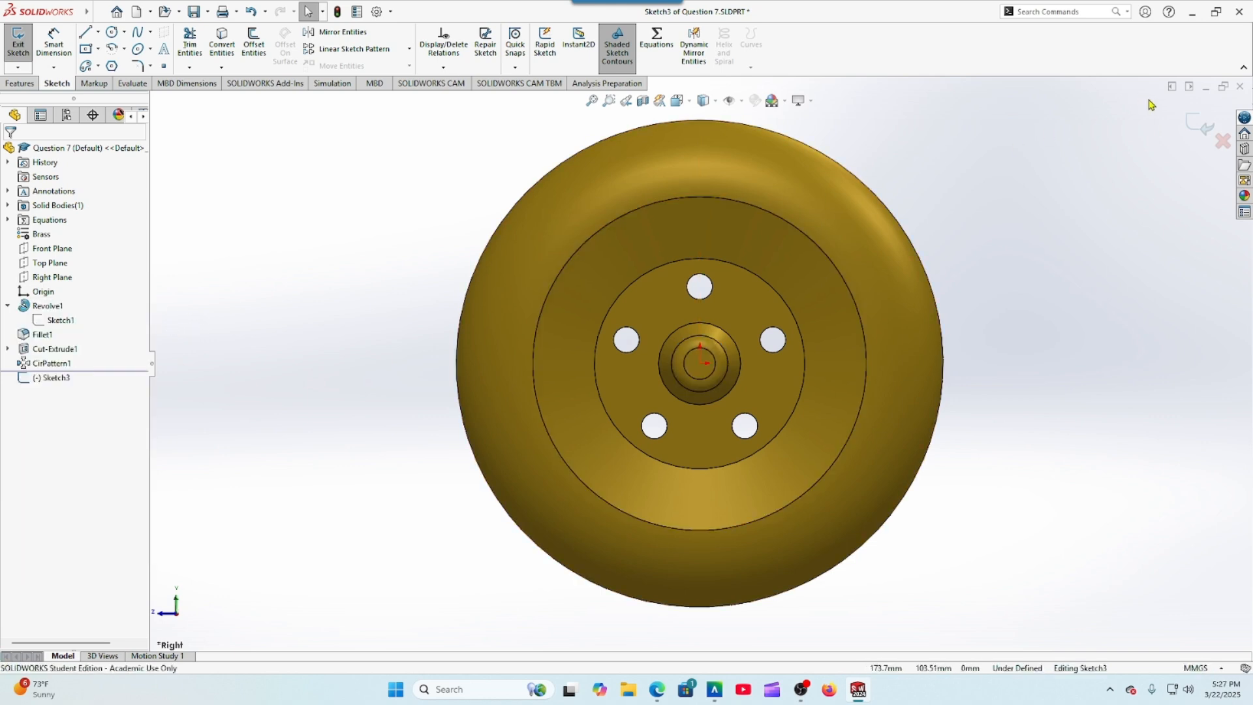
{"action": "left_click", "coordinate": [1223, 140]}
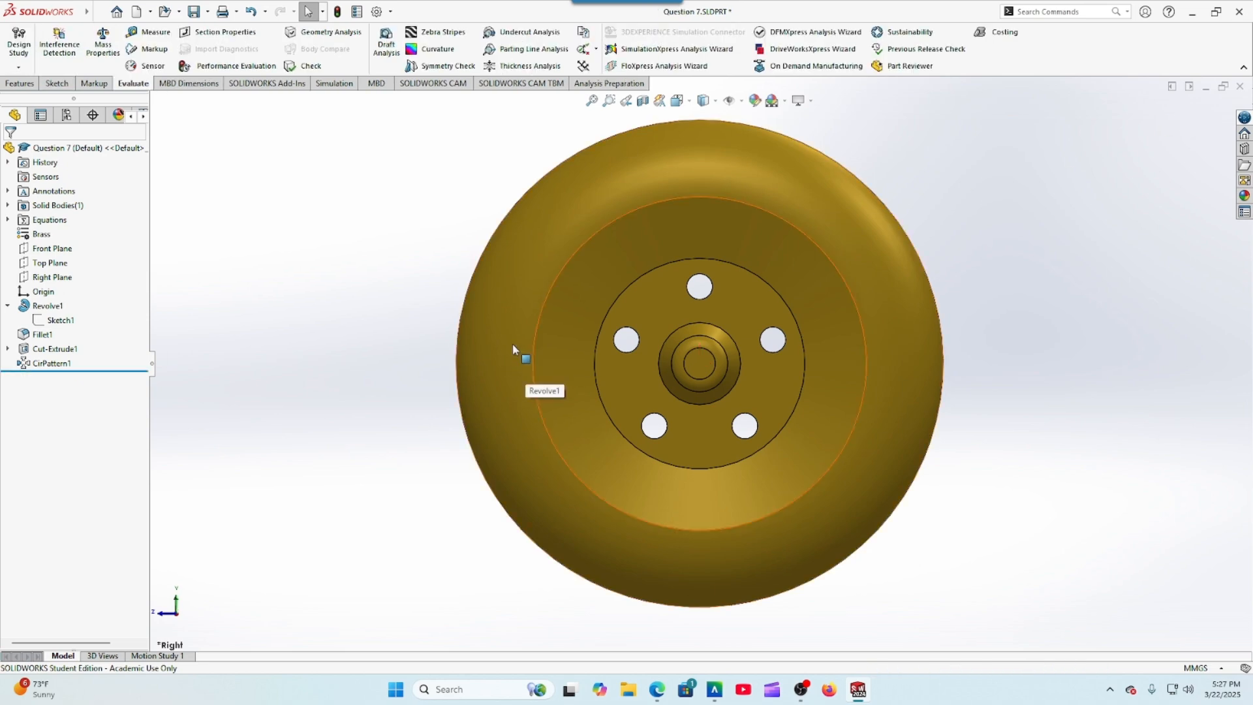
Step: Edit the fillet on the wheel's central hub edges and set its radius to 2 mm
{"action": "left_click", "coordinate": [29, 308]}
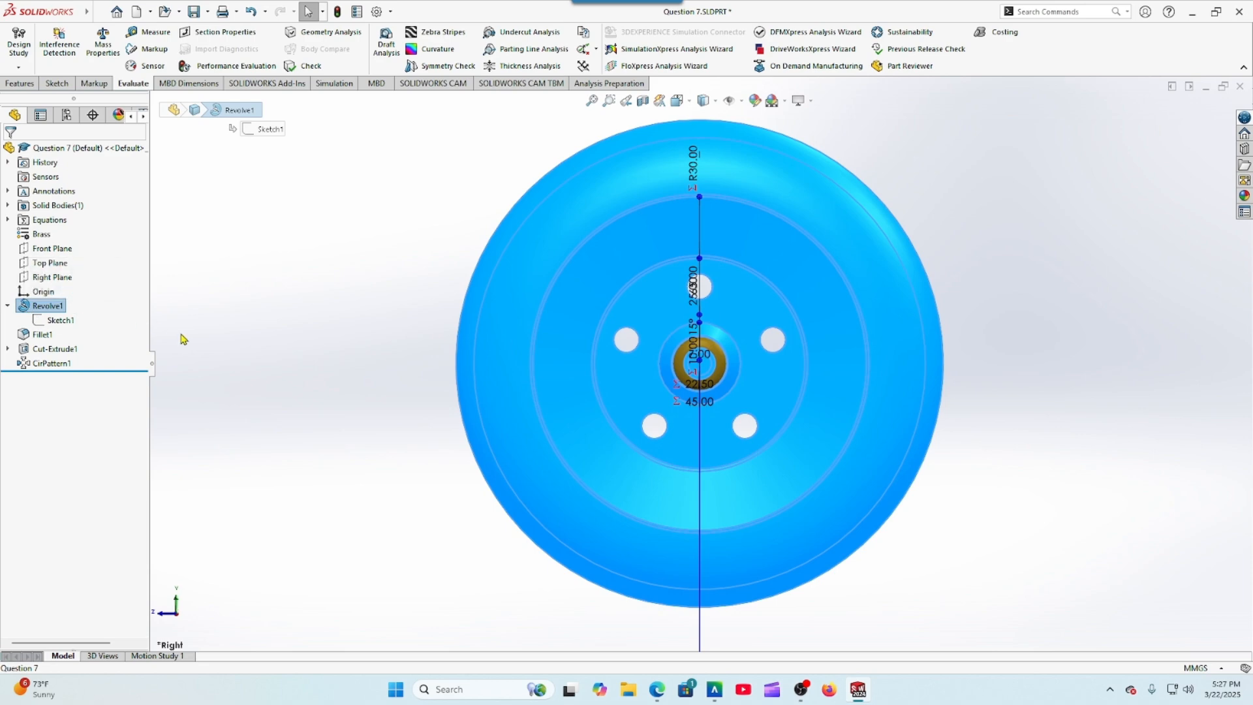
{"action": "left_click", "coordinate": [181, 337]}
{"action": "left_click", "coordinate": [42, 334]}
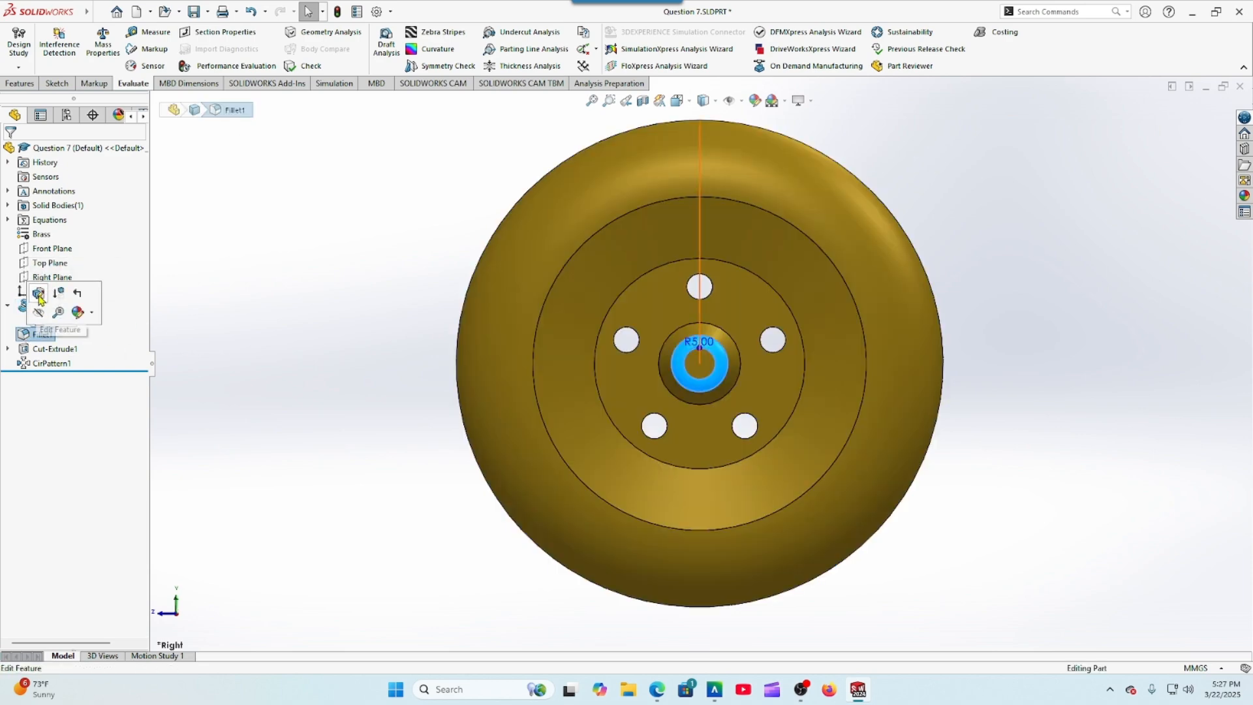
{"action": "left_click", "coordinate": [121, 321]}
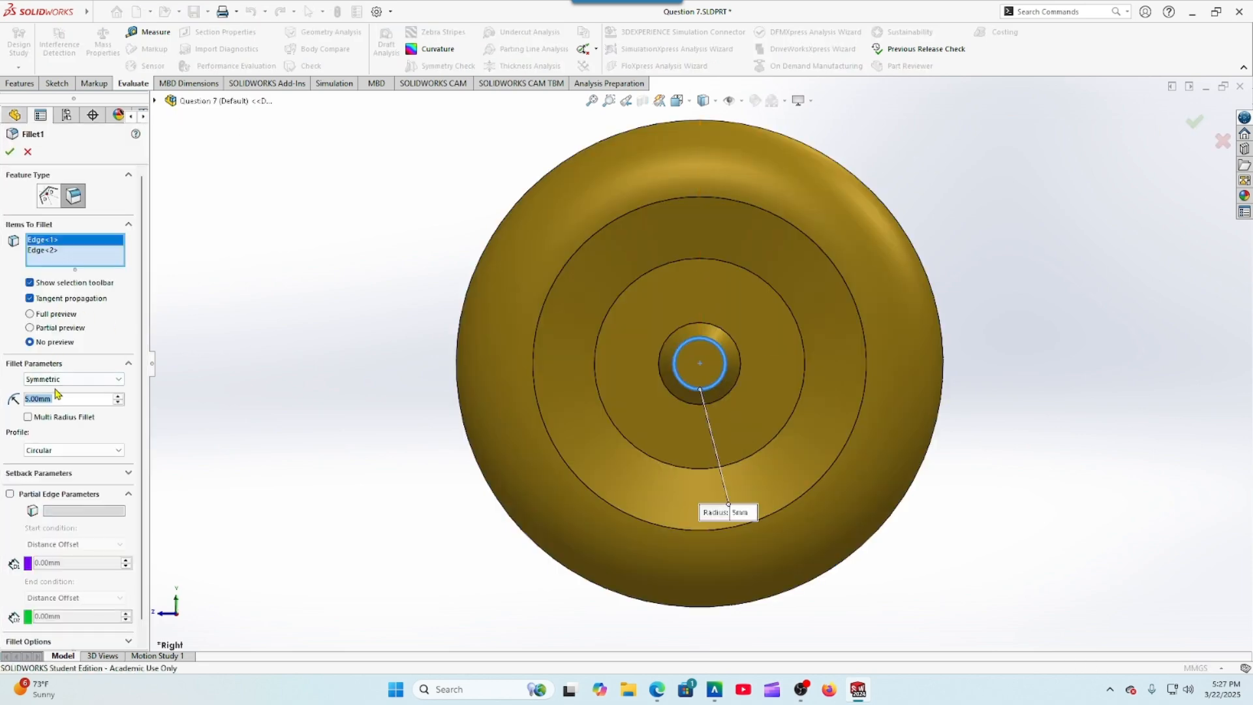
{"action": "type", "text": "2"}
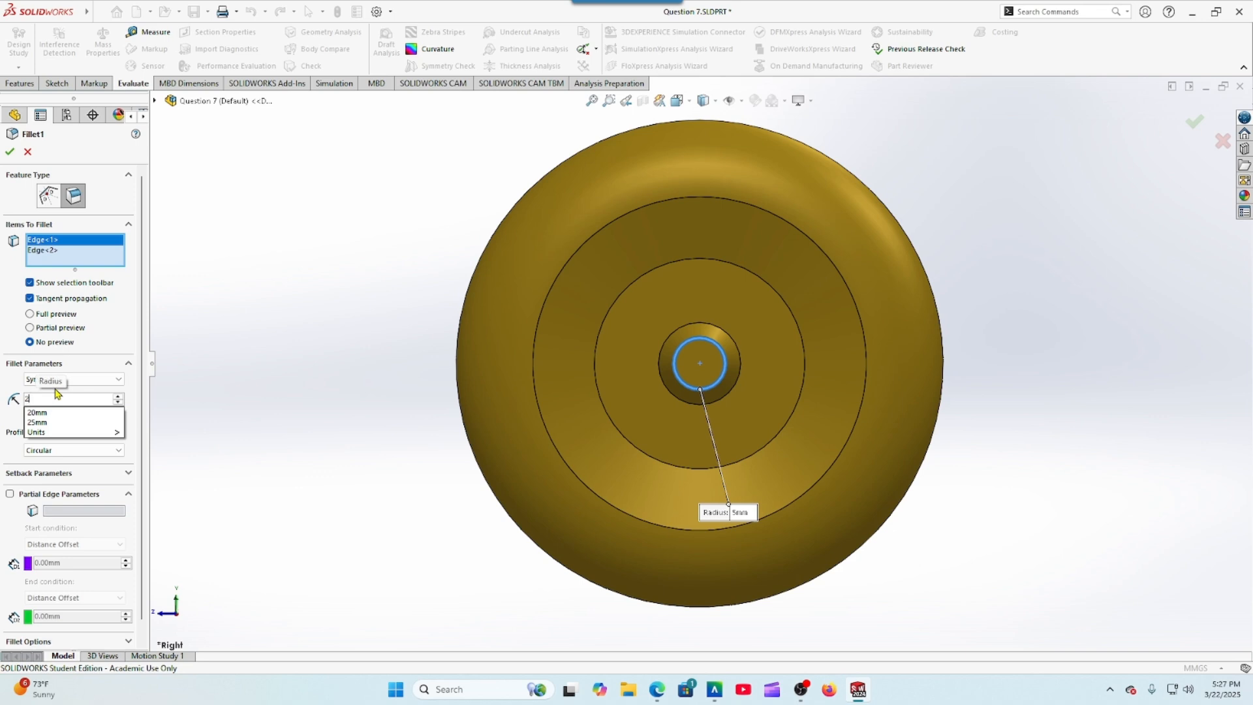
{"action": "type", "text": ".00mm"}
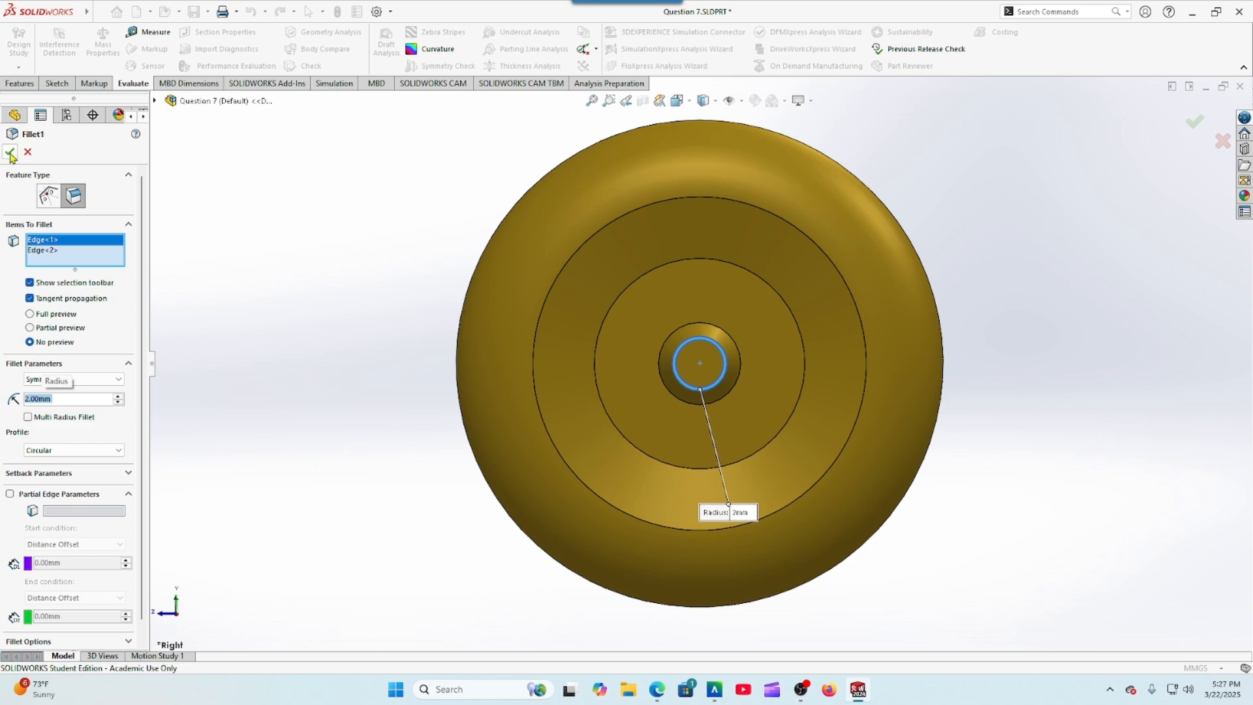
{"action": "left_click", "coordinate": [10, 151]}
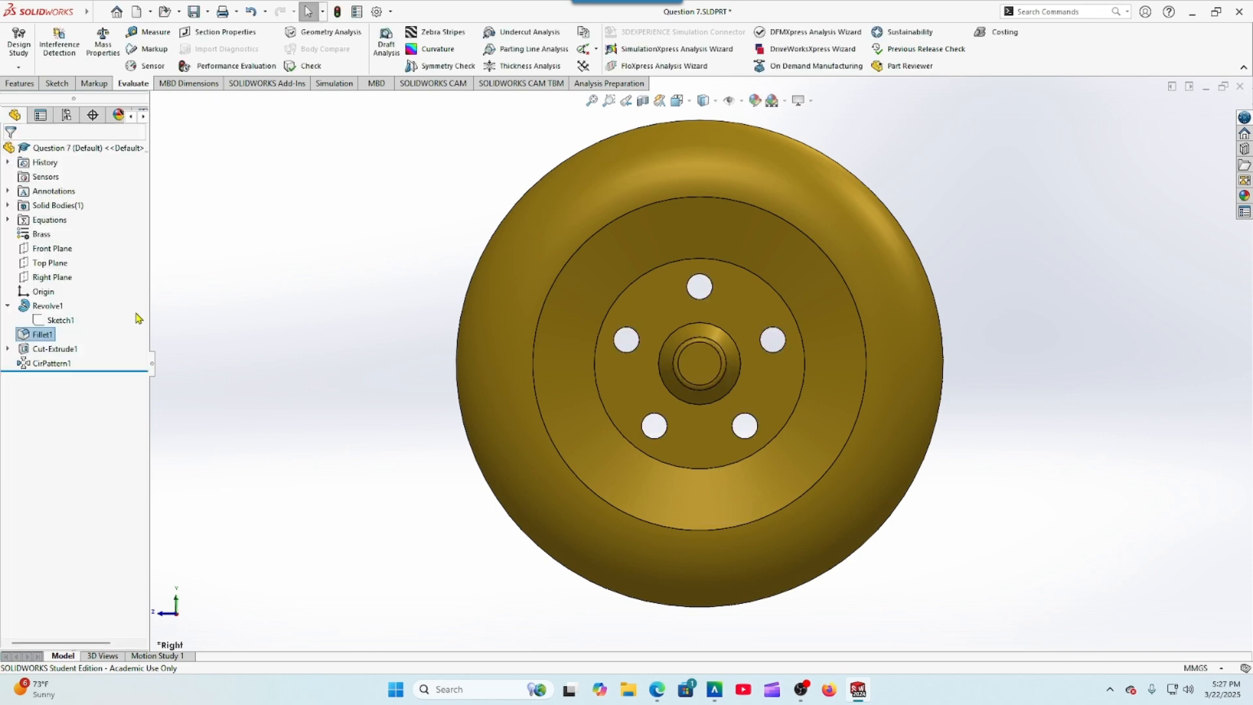
Step: Edit the circular pattern of the hub's 10 mm holes and set its number of instances to 4
{"action": "left_click", "coordinate": [23, 364]}
{"action": "left_click", "coordinate": [27, 321]}
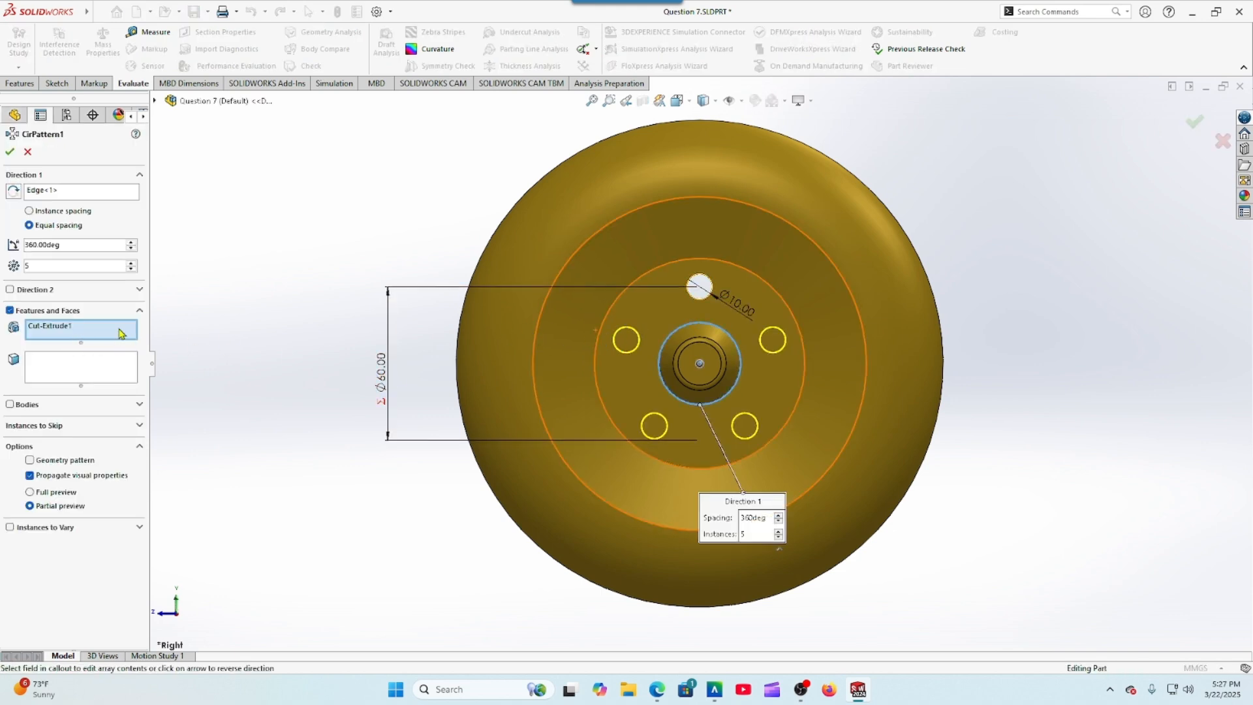
{"action": "left_click", "coordinate": [132, 269]}
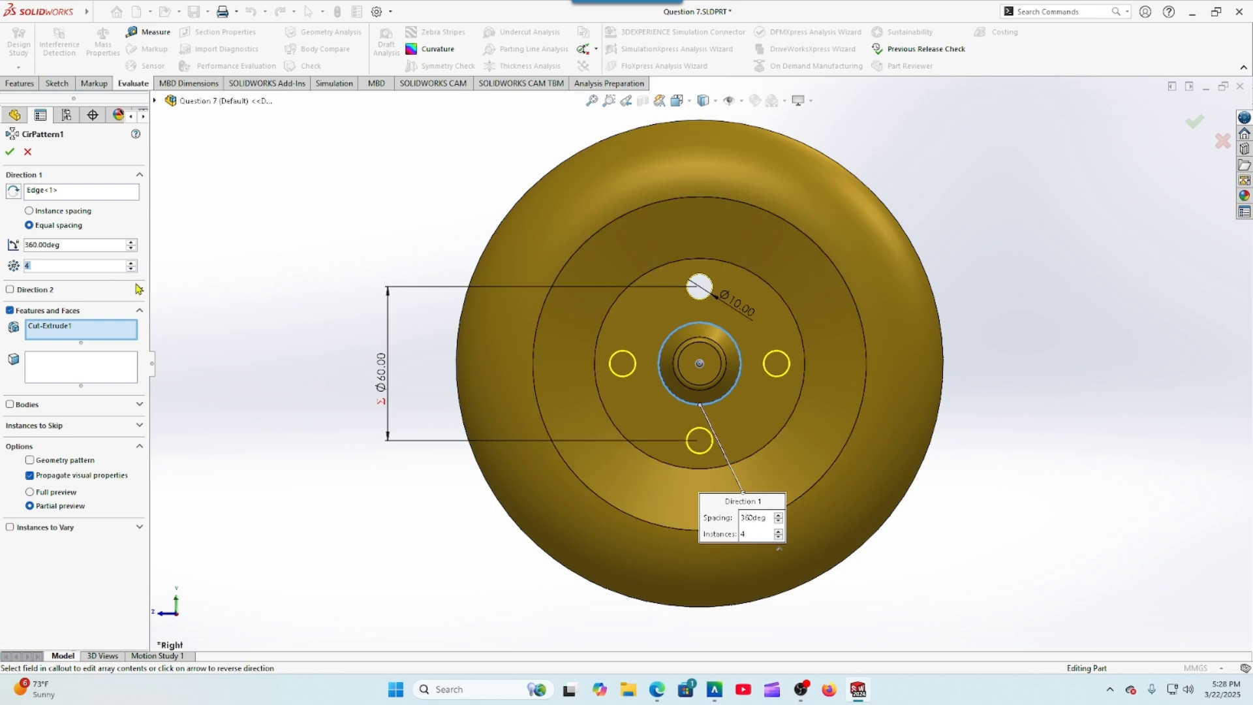
{"action": "left_click", "coordinate": [10, 151]}
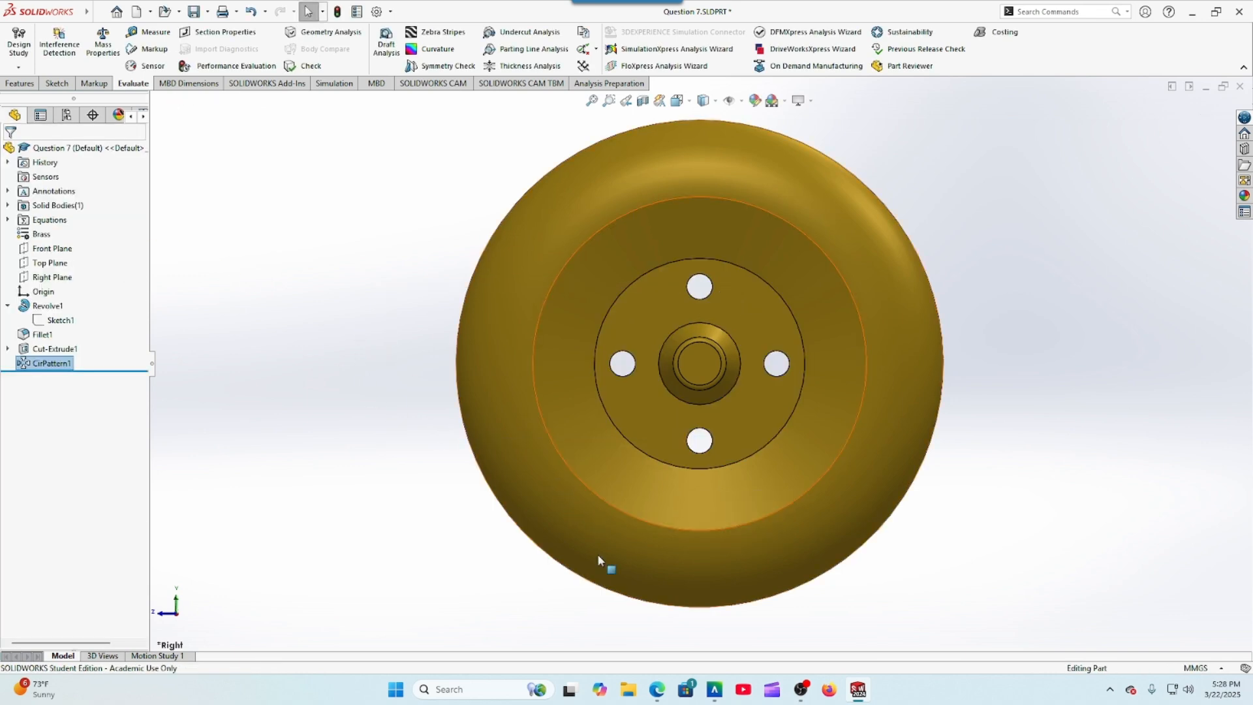
Step: Review the Question 7 drawing in the browser, then start a new sketch on the wheel part's Right Plane in SOLIDWORKS
{"action": "left_click", "coordinate": [658, 682]}
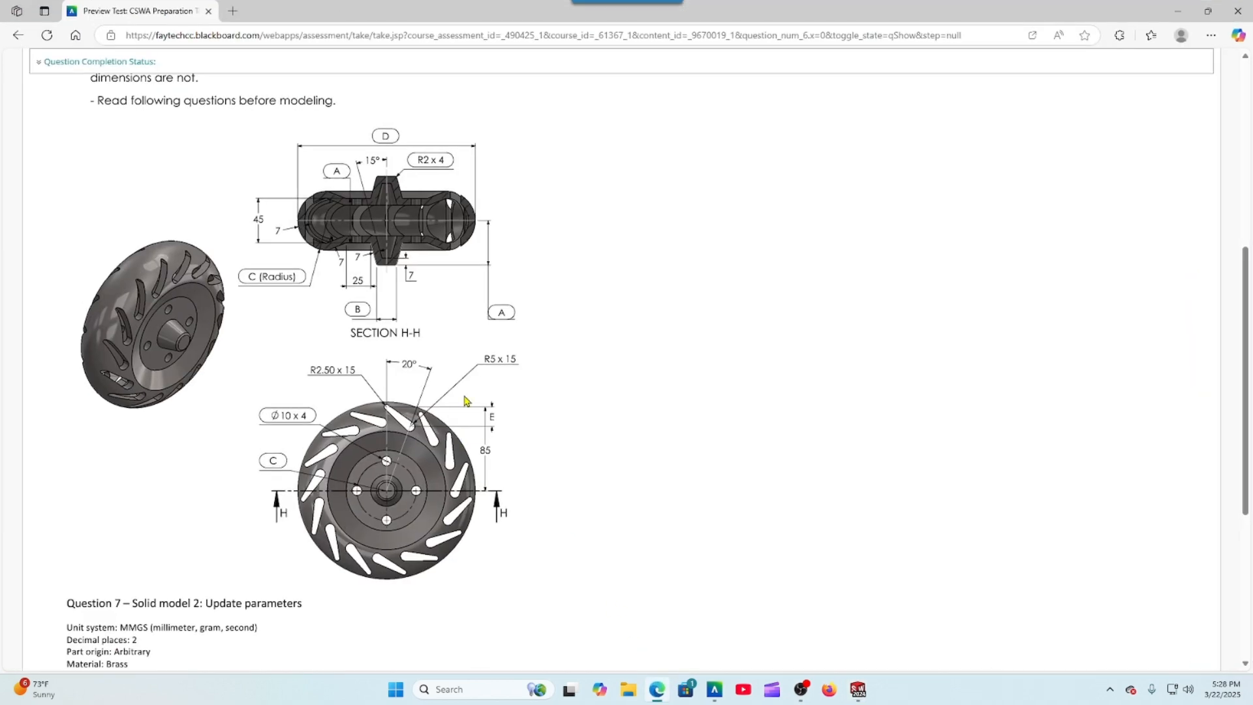
{"action": "scroll", "coordinate": [519, 414], "scroll_direction": "up", "scroll_amount": 1}
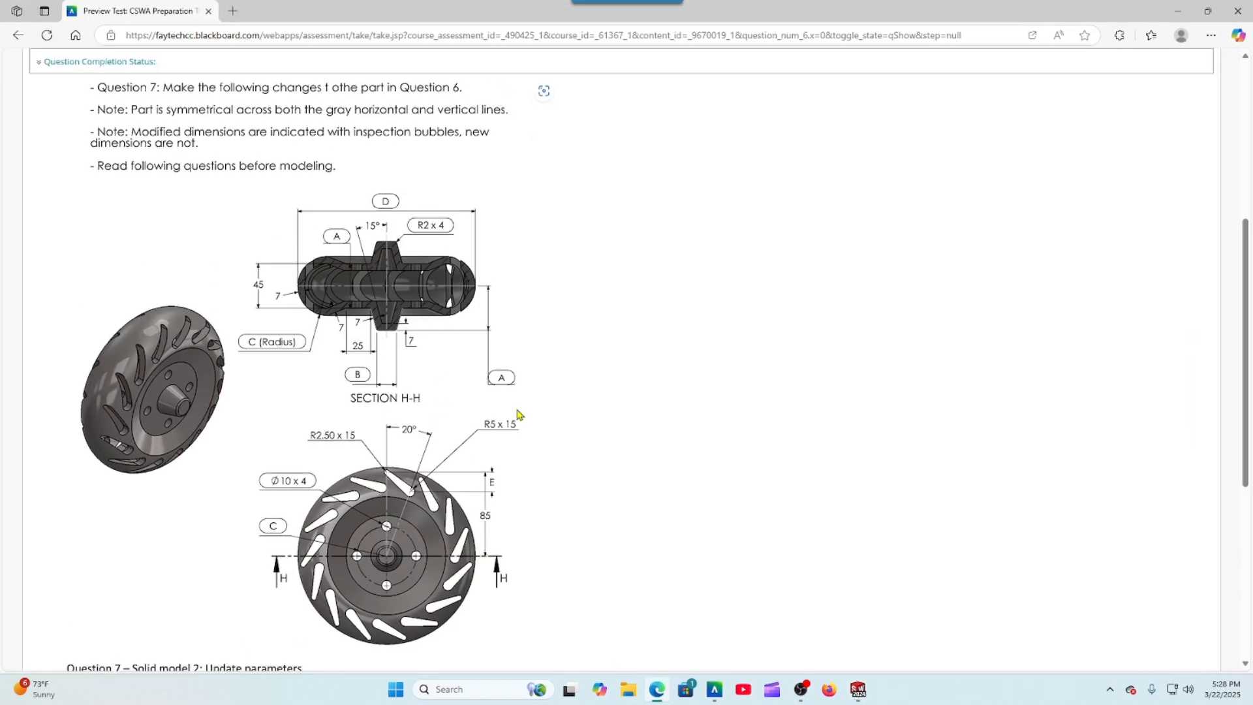
{"action": "scroll", "coordinate": [496, 371], "scroll_direction": "up", "scroll_amount": 2}
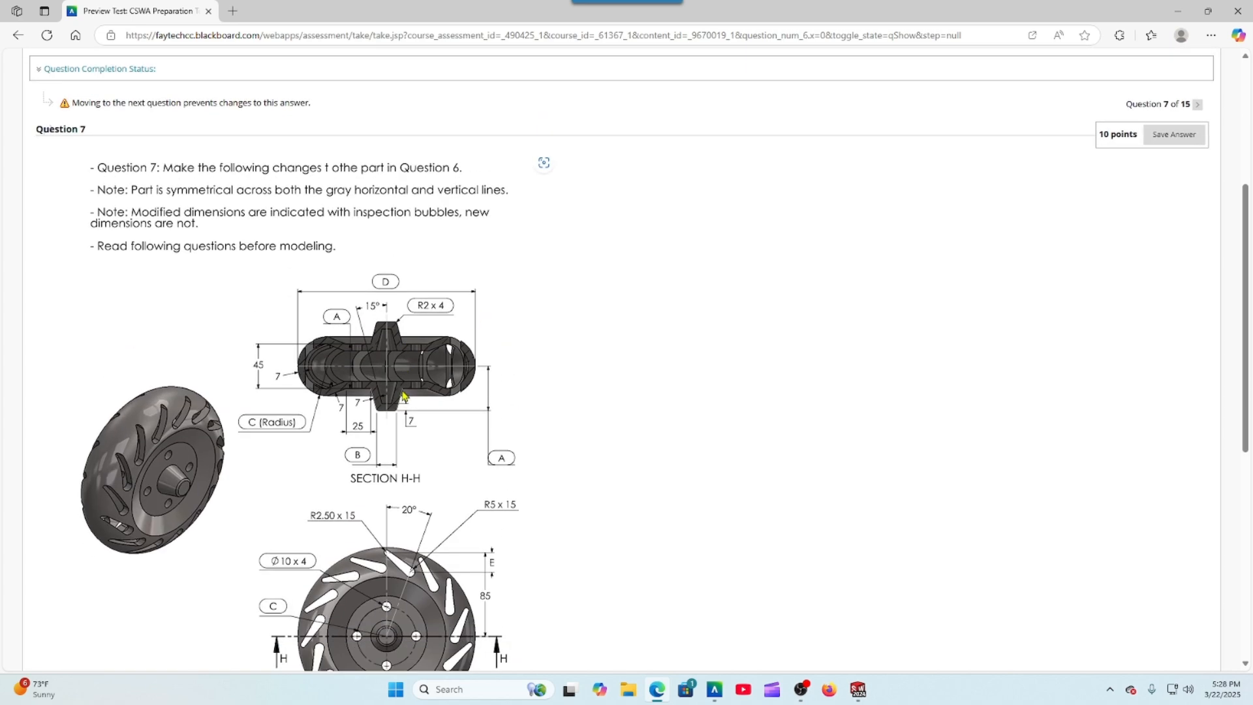
{"action": "scroll", "coordinate": [404, 395], "scroll_direction": "down", "scroll_amount": 3}
{"action": "scroll", "coordinate": [401, 396], "scroll_direction": "down", "scroll_amount": 1}
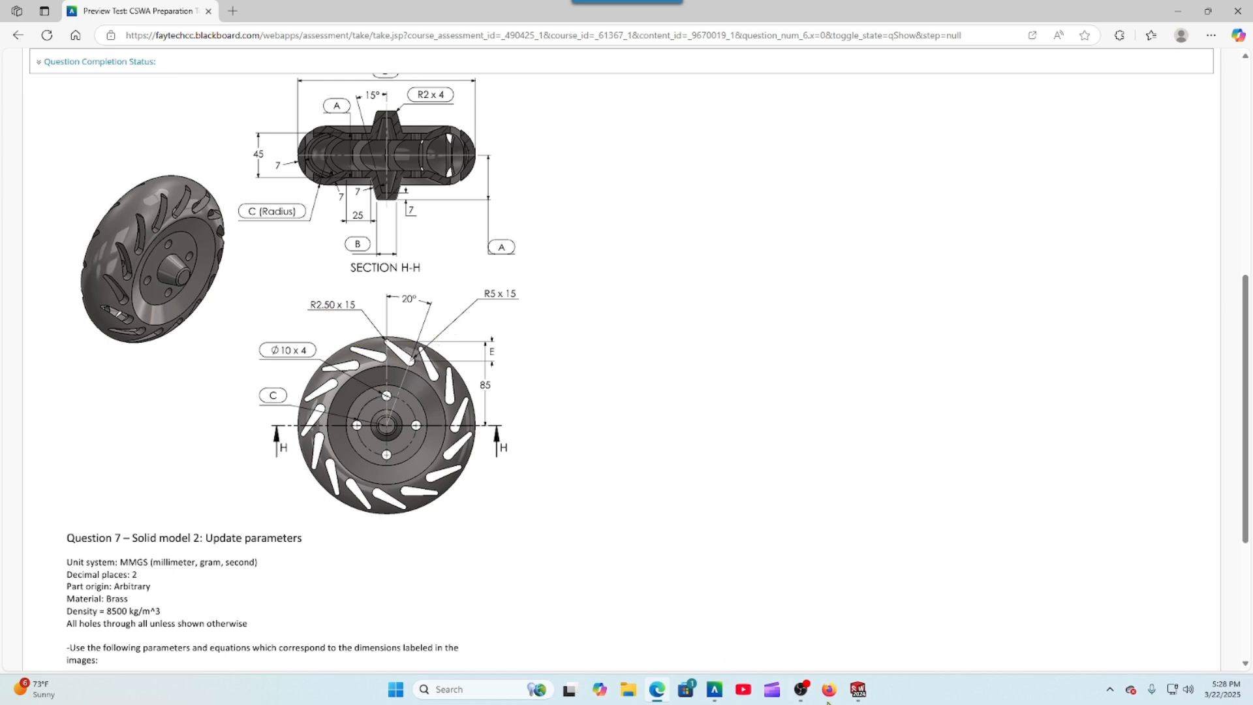
{"action": "left_click", "coordinate": [858, 690]}
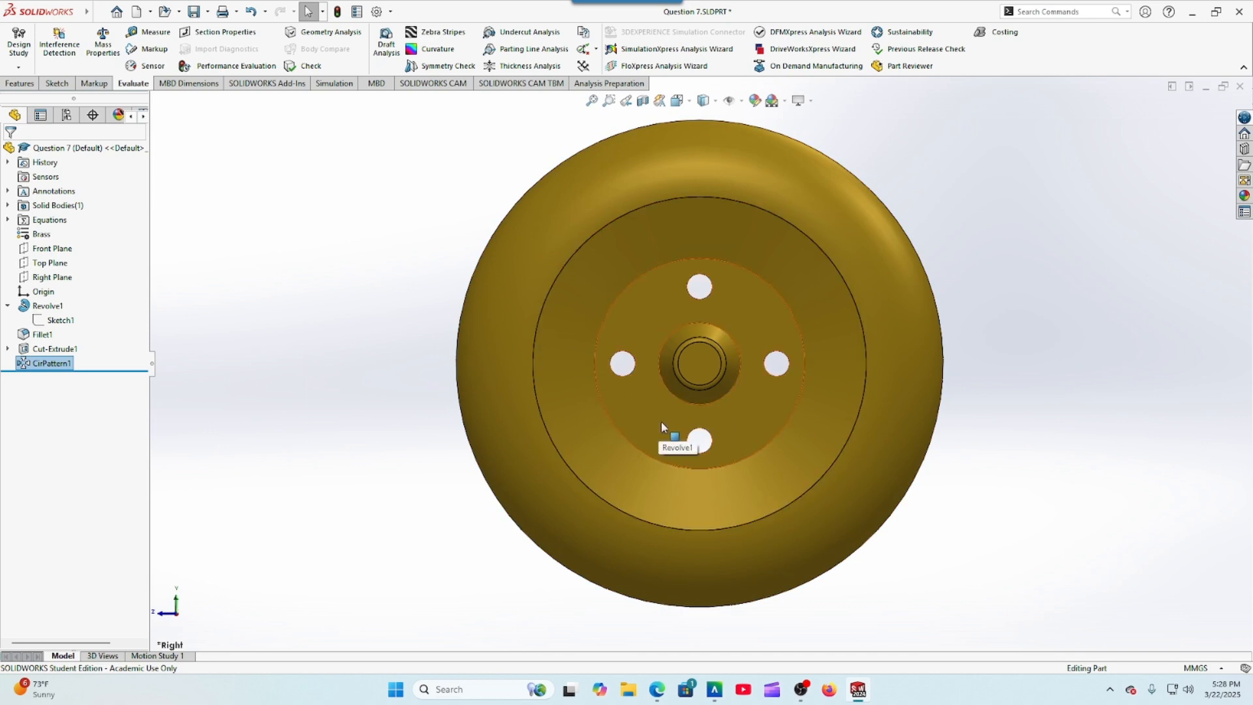
{"action": "left_click", "coordinate": [28, 276]}
{"action": "left_click", "coordinate": [32, 256]}
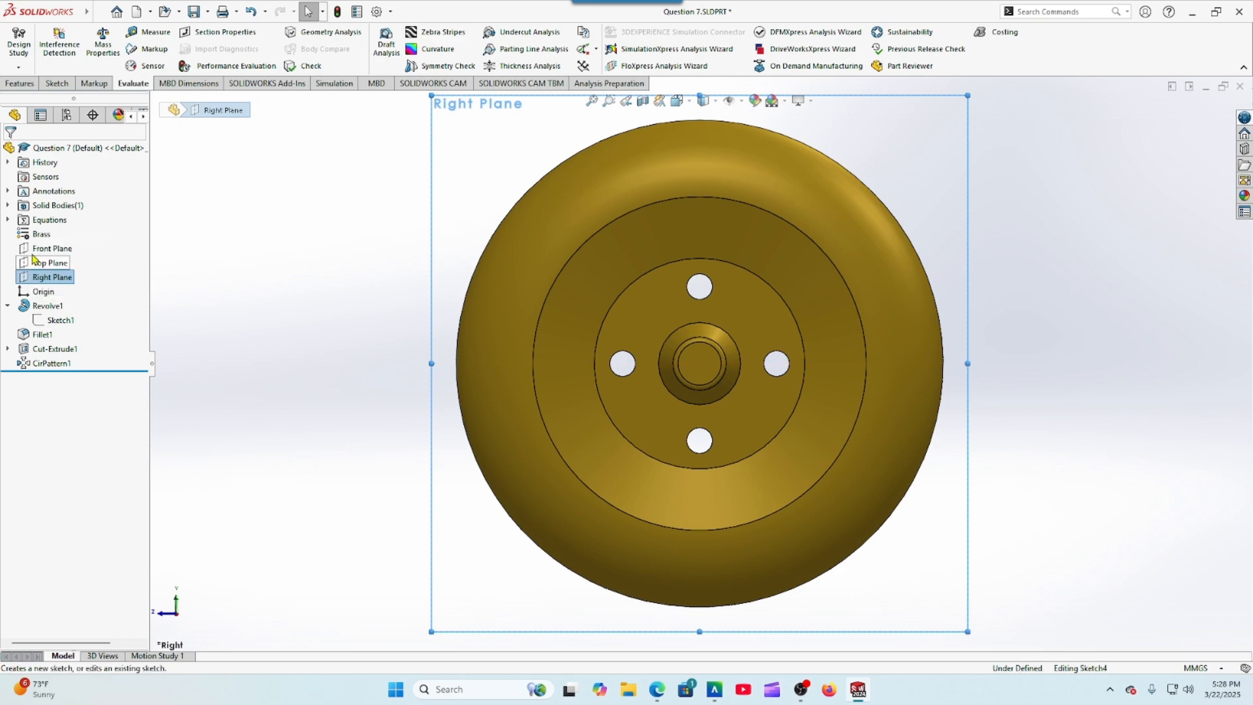
Step: Sketch a vertical centerline about 86 mm long upward from the origin on the Right Plane
{"action": "scroll", "coordinate": [233, 375], "scroll_direction": "up", "scroll_amount": 3}
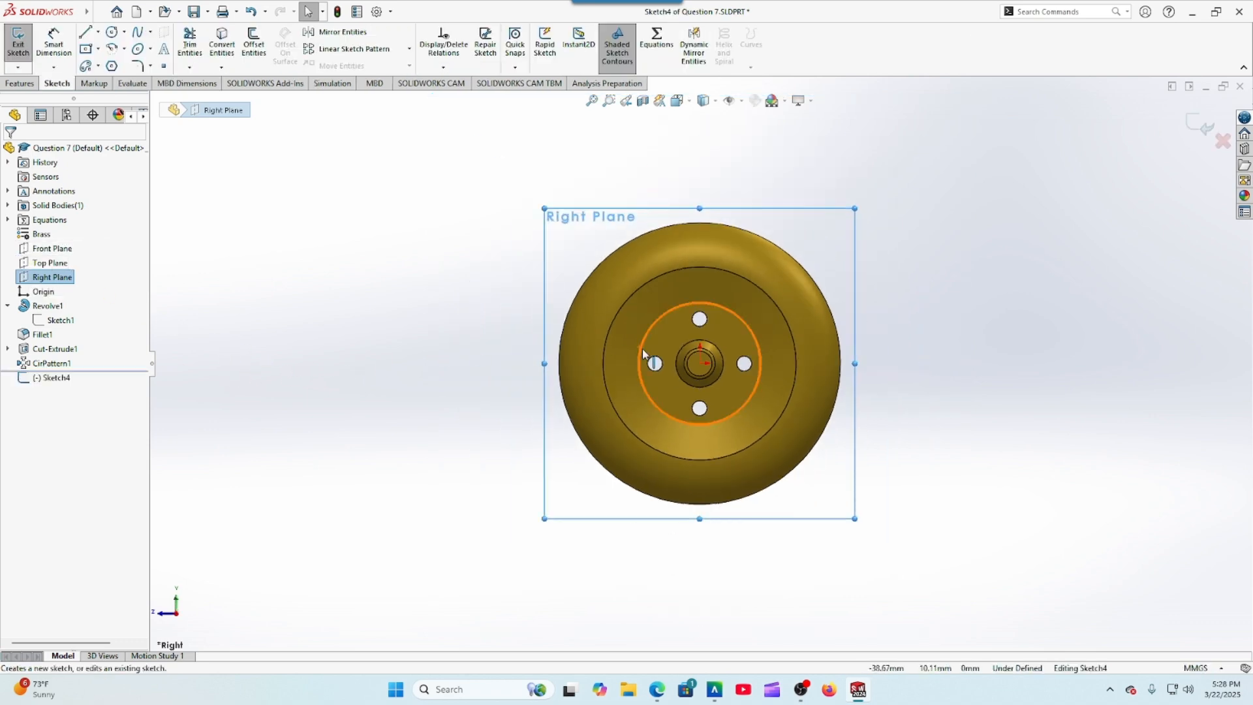
{"action": "scroll", "coordinate": [719, 307], "scroll_direction": "down", "scroll_amount": 2}
{"action": "left_click", "coordinate": [97, 32]}
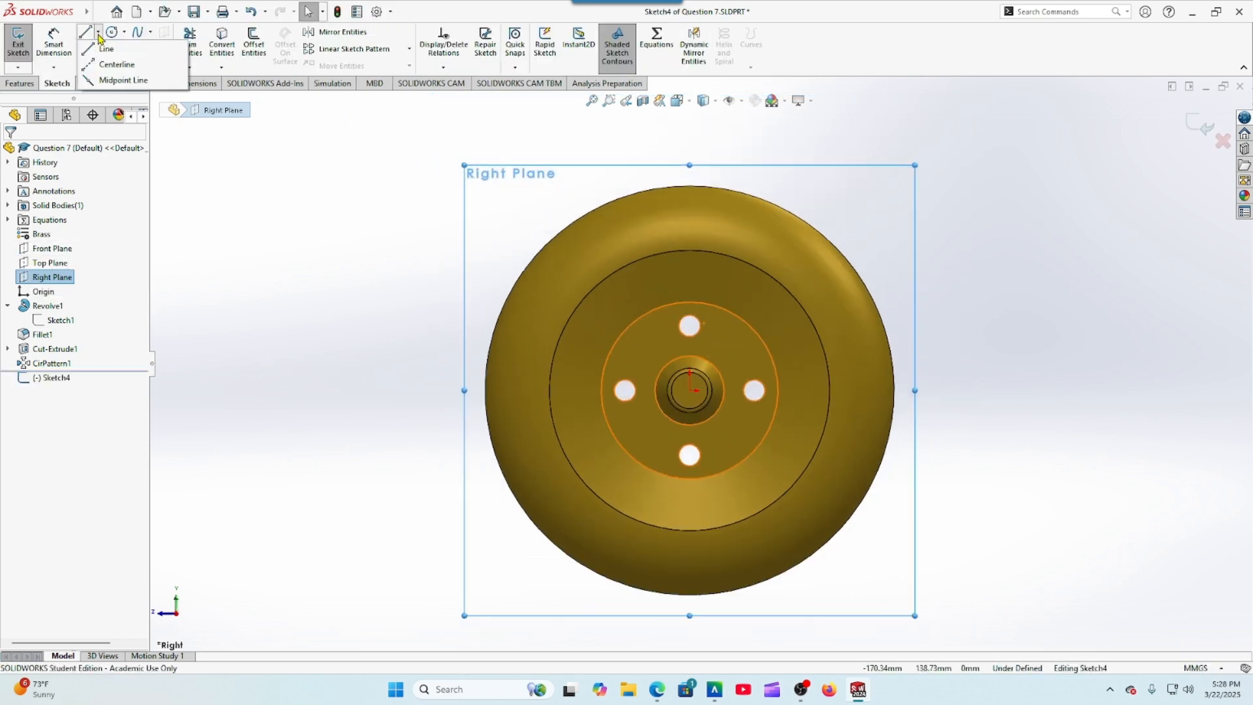
{"action": "left_click", "coordinate": [103, 65]}
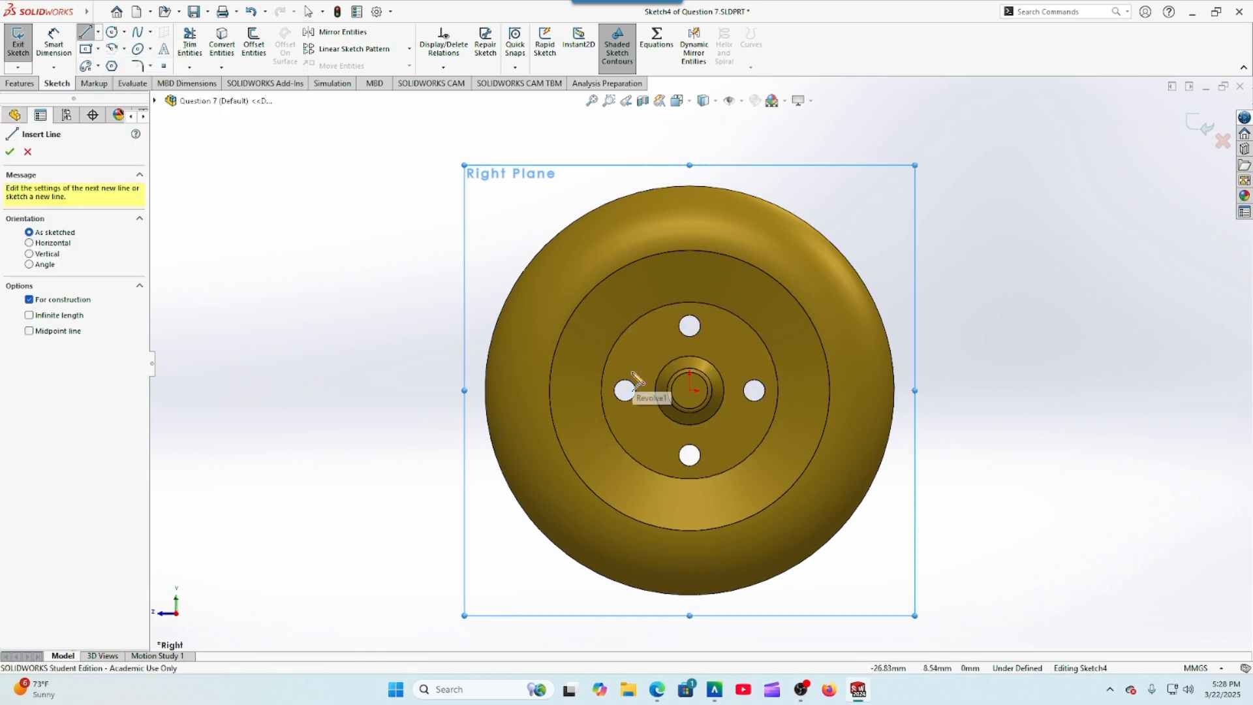
{"action": "left_click", "coordinate": [689, 390]}
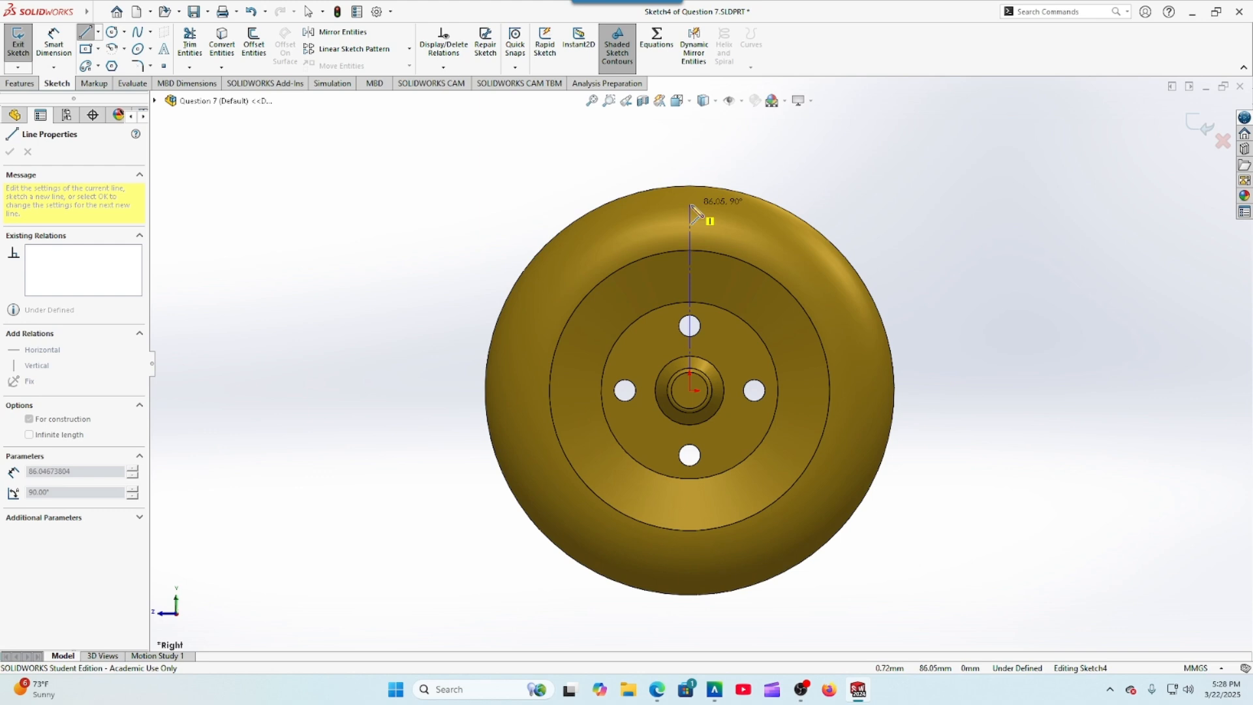
{"action": "left_click", "coordinate": [690, 206]}
{"action": "right_click", "coordinate": [694, 211]}
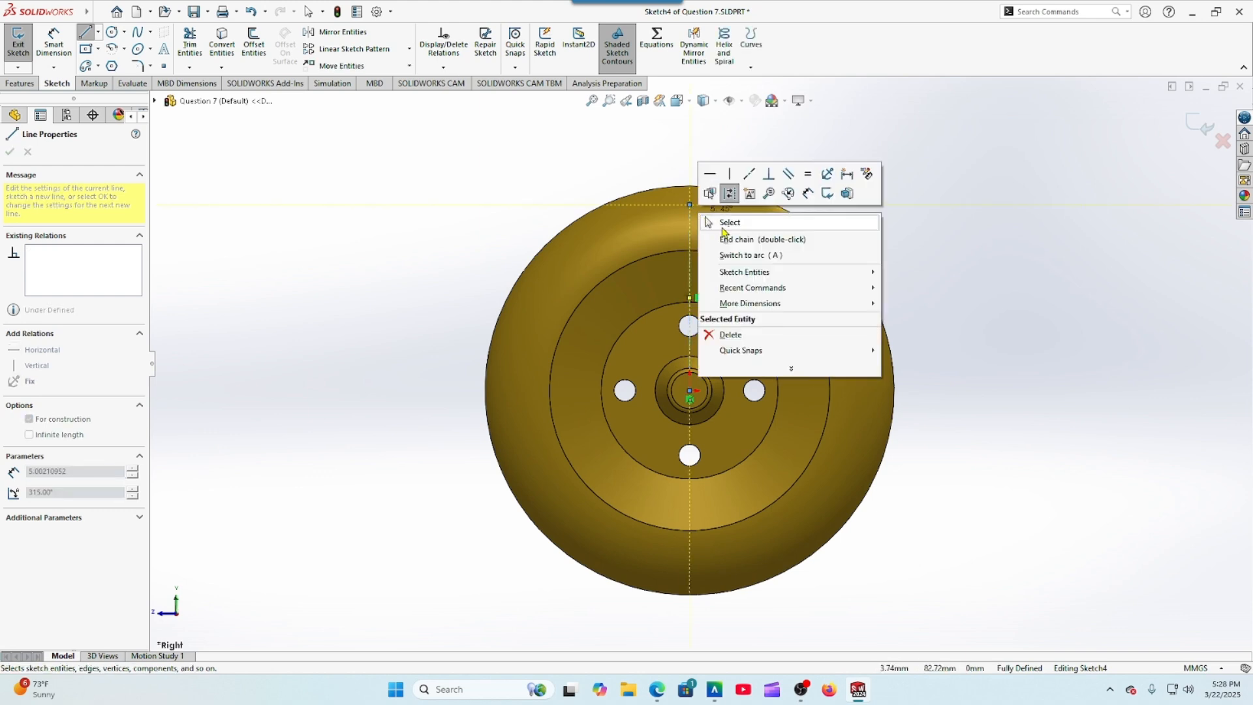
{"action": "left_click", "coordinate": [726, 226]}
Step: Sketch a second centerline about 75 mm long from the origin, tilted about 20° clockwise from the vertical one
{"action": "left_click", "coordinate": [97, 32]}
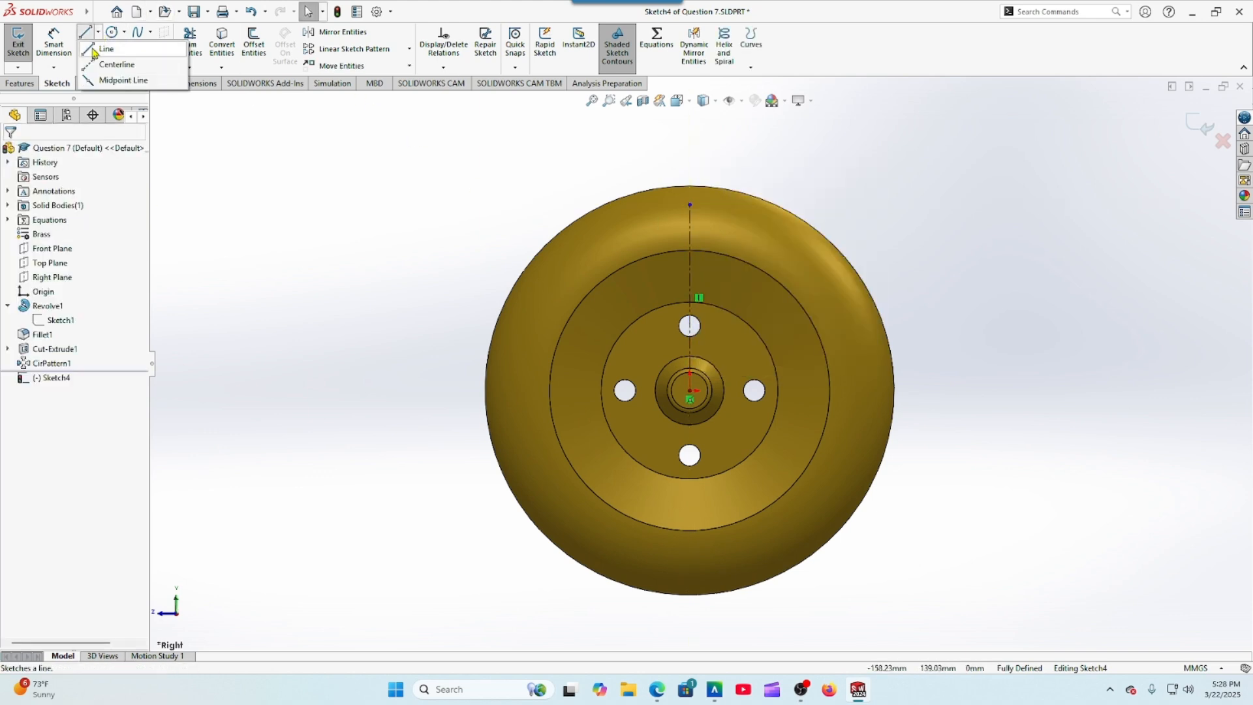
{"action": "left_click", "coordinate": [96, 64]}
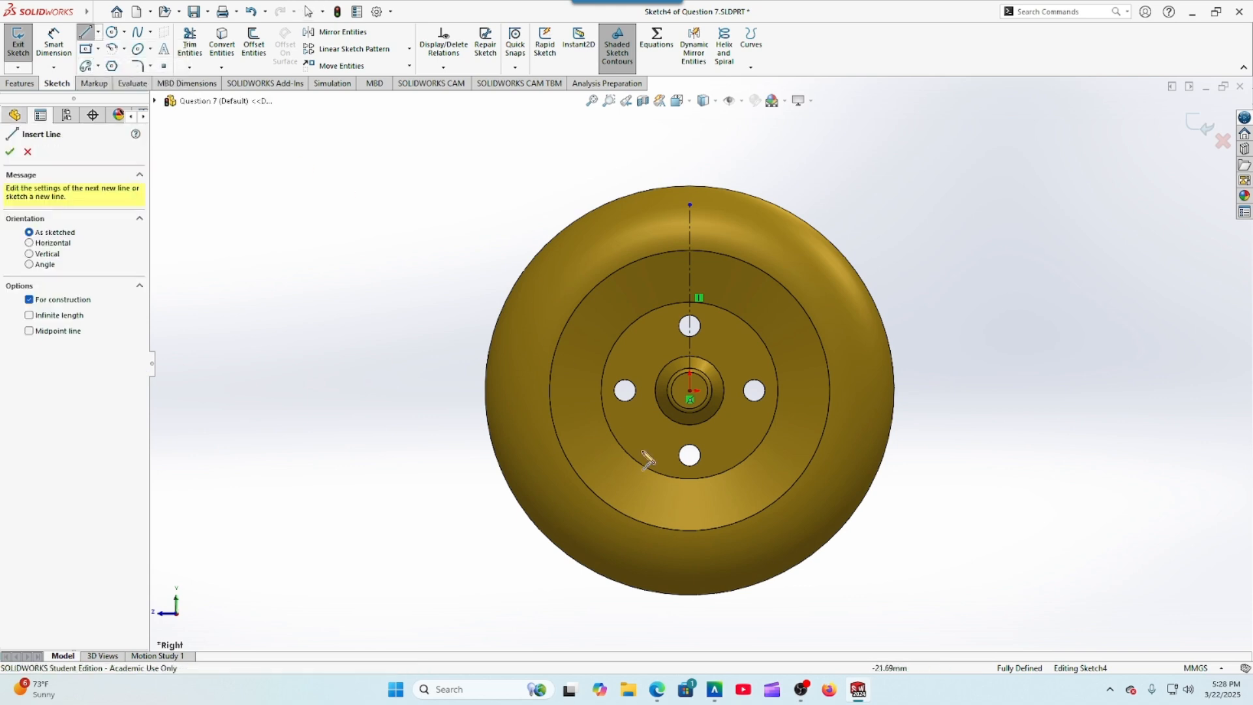
{"action": "left_click", "coordinate": [690, 391]}
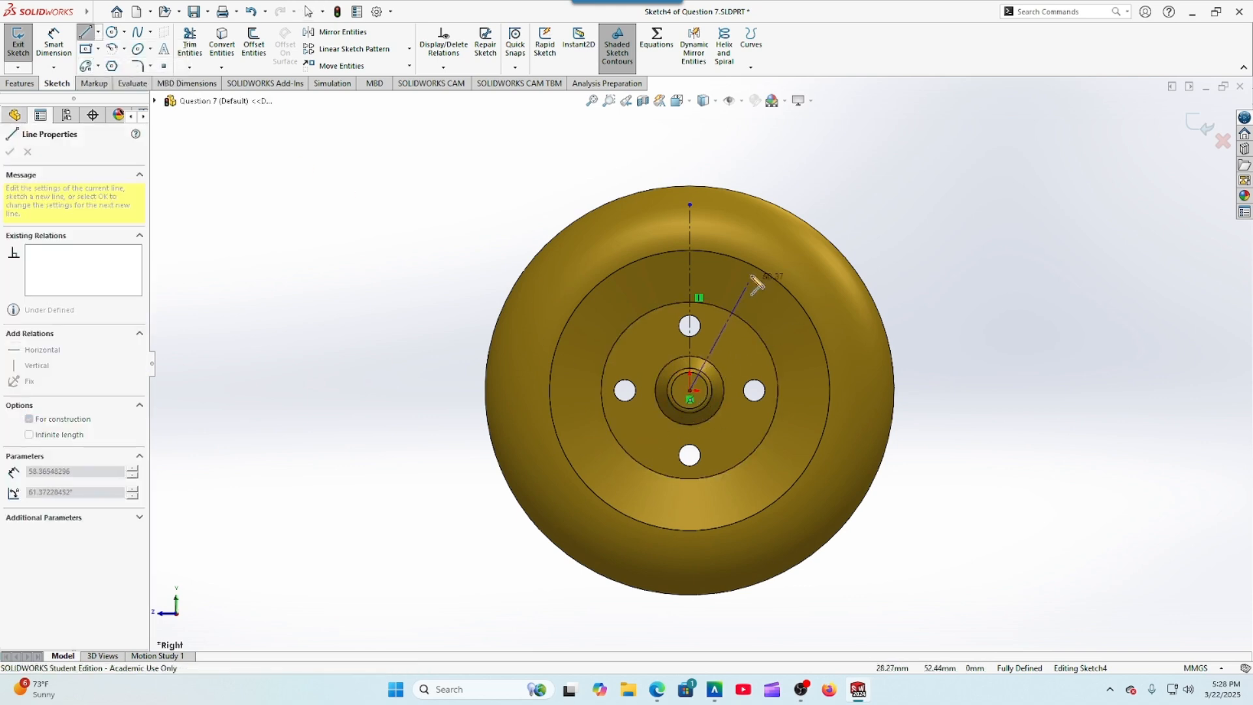
{"action": "left_click", "coordinate": [747, 240]}
{"action": "right_click", "coordinate": [749, 241]}
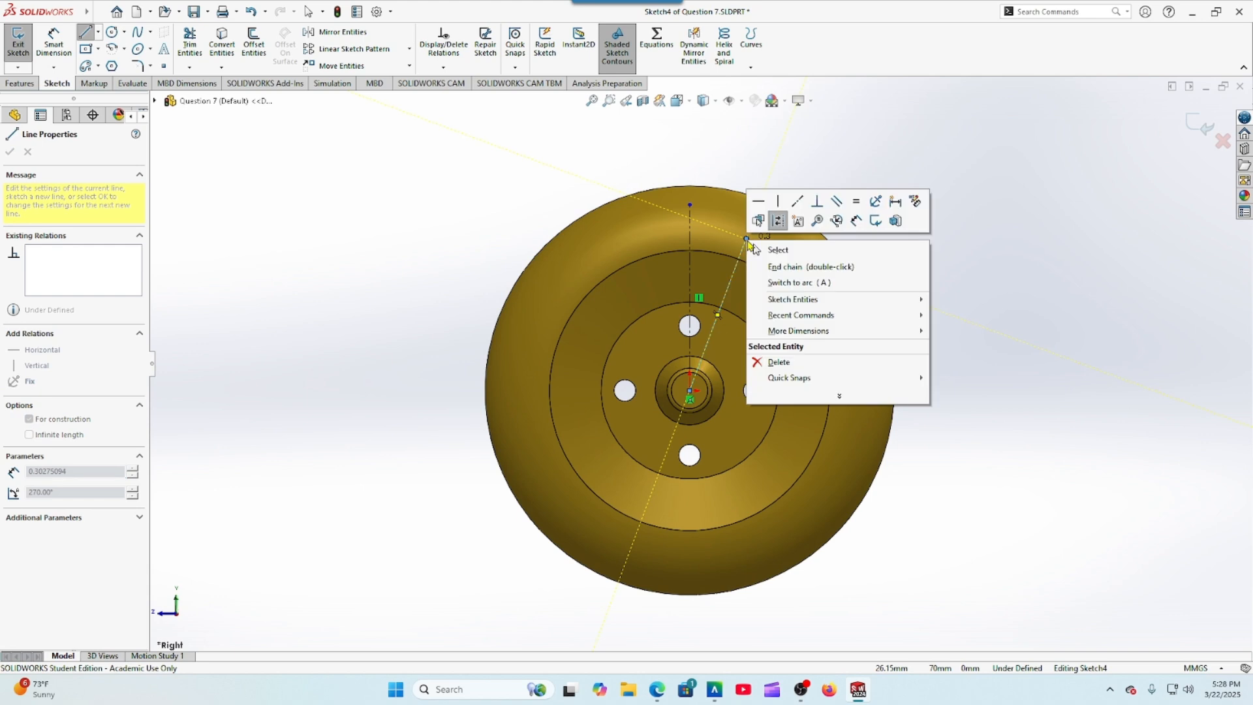
{"action": "left_click", "coordinate": [774, 250]}
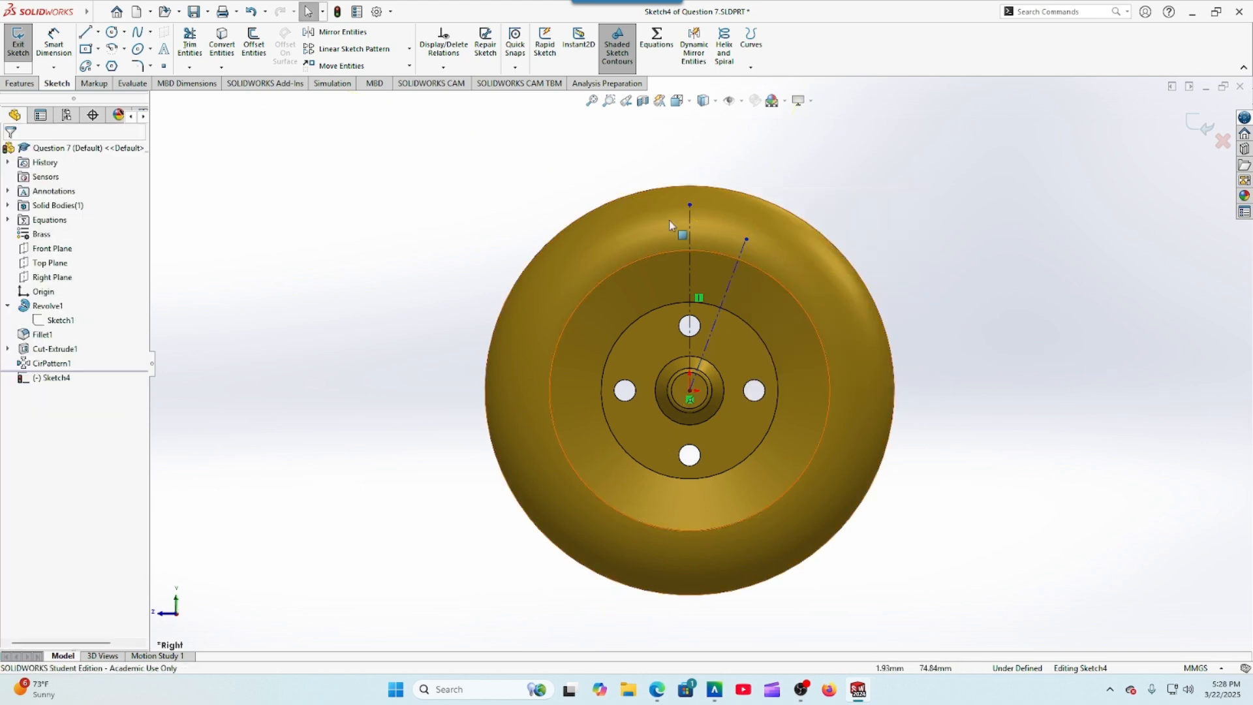
Step: Dimension the vertical centerline's length as 85 mm
{"action": "left_click", "coordinate": [57, 49]}
{"action": "left_click", "coordinate": [687, 343]}
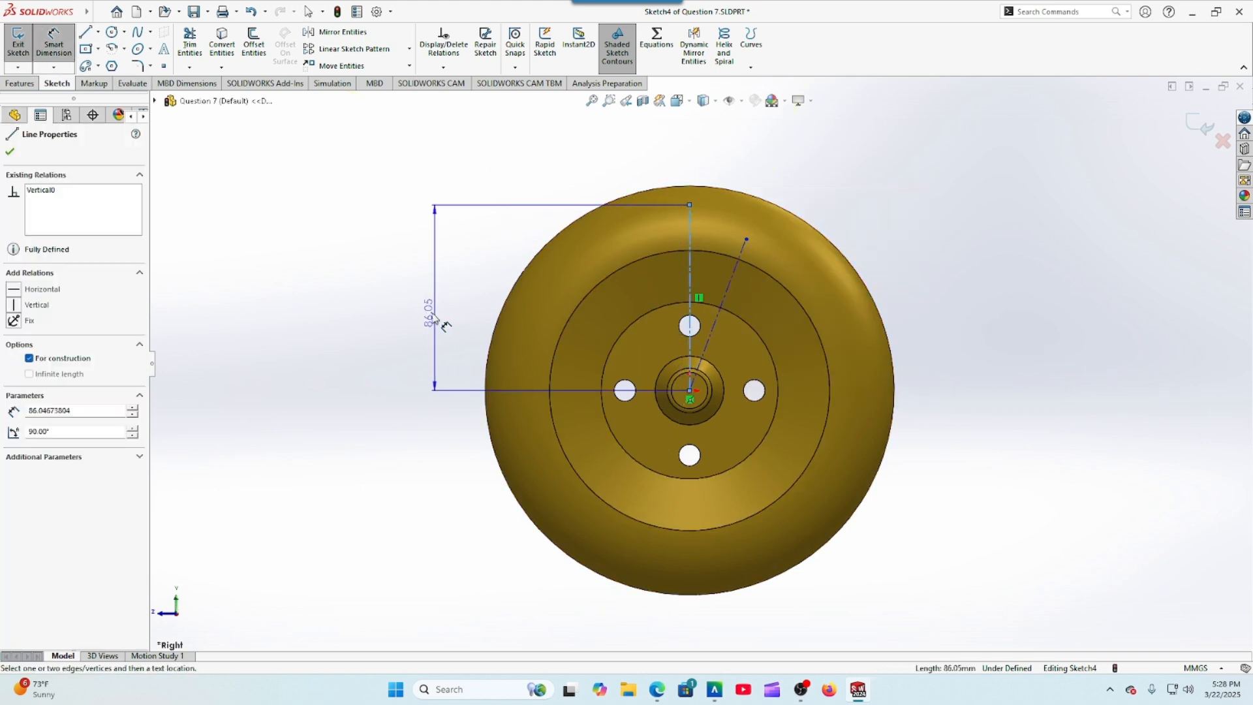
{"action": "left_click", "coordinate": [431, 314]}
{"action": "type", "text": "85"}
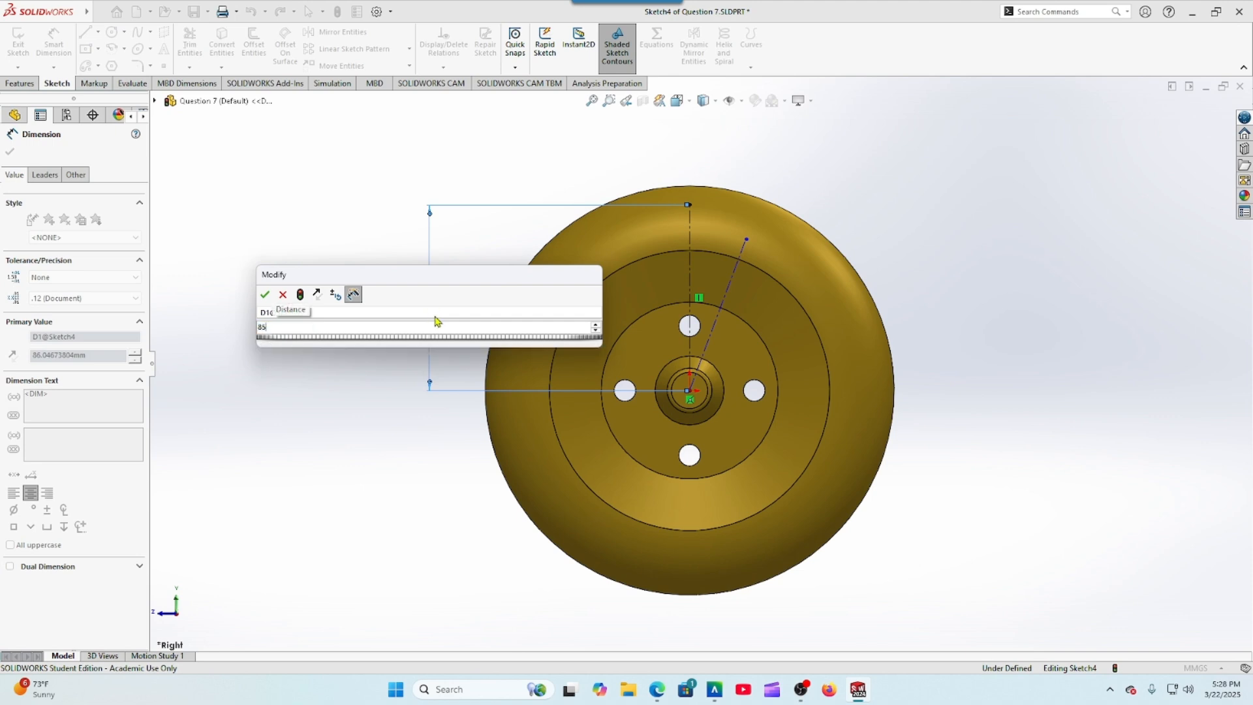
{"action": "key", "text": "Return"}
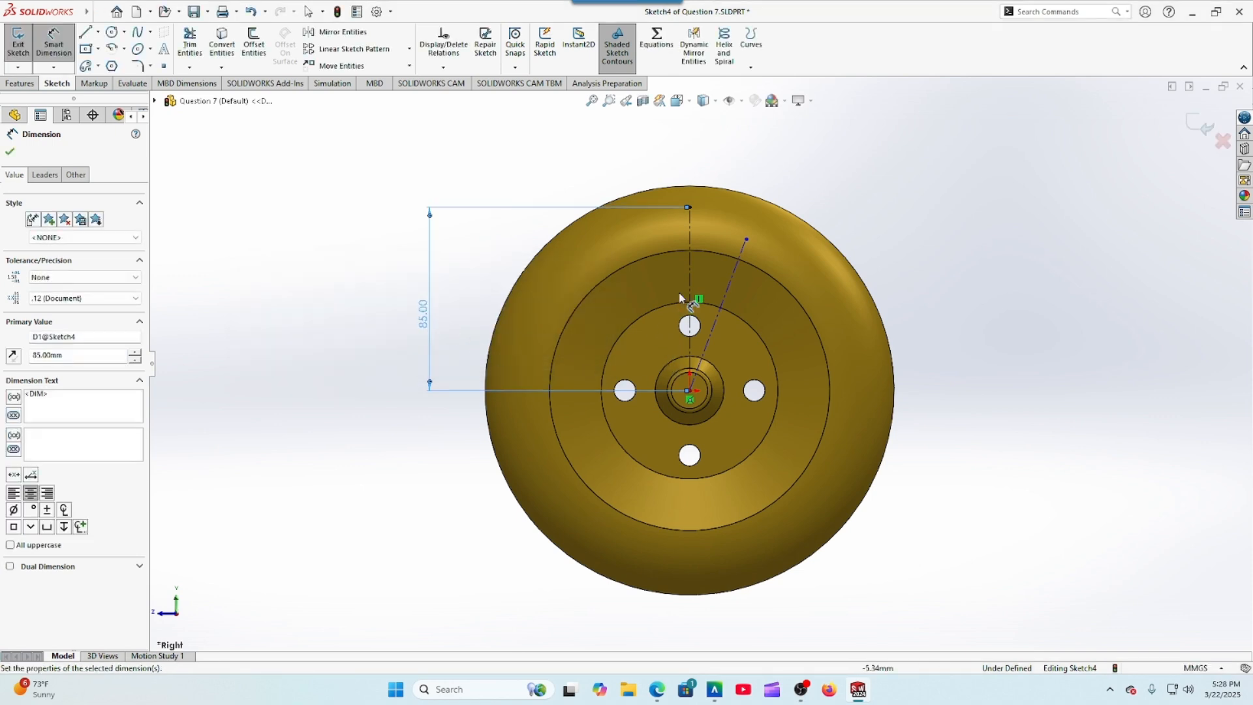
Step: Dimension the angle between the vertical and the slanted centerline as 20°
{"action": "left_click", "coordinate": [689, 265]}
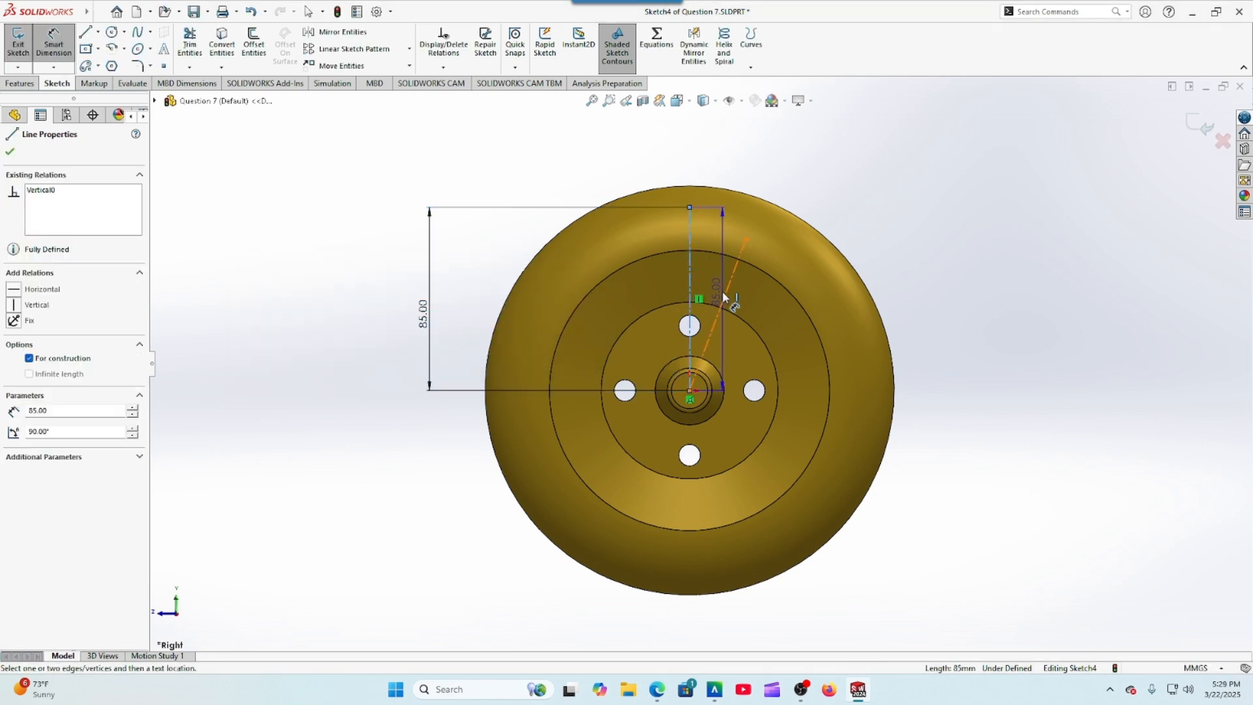
{"action": "left_click", "coordinate": [724, 291]}
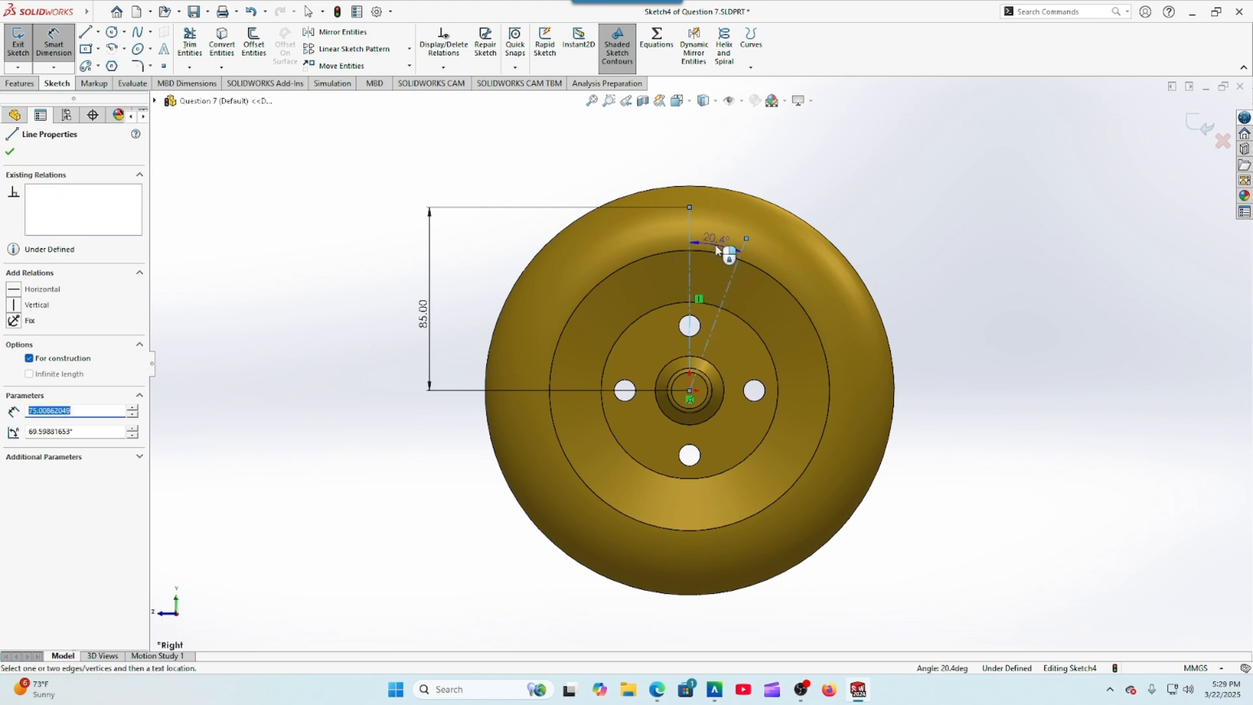
{"action": "left_click", "coordinate": [717, 250]}
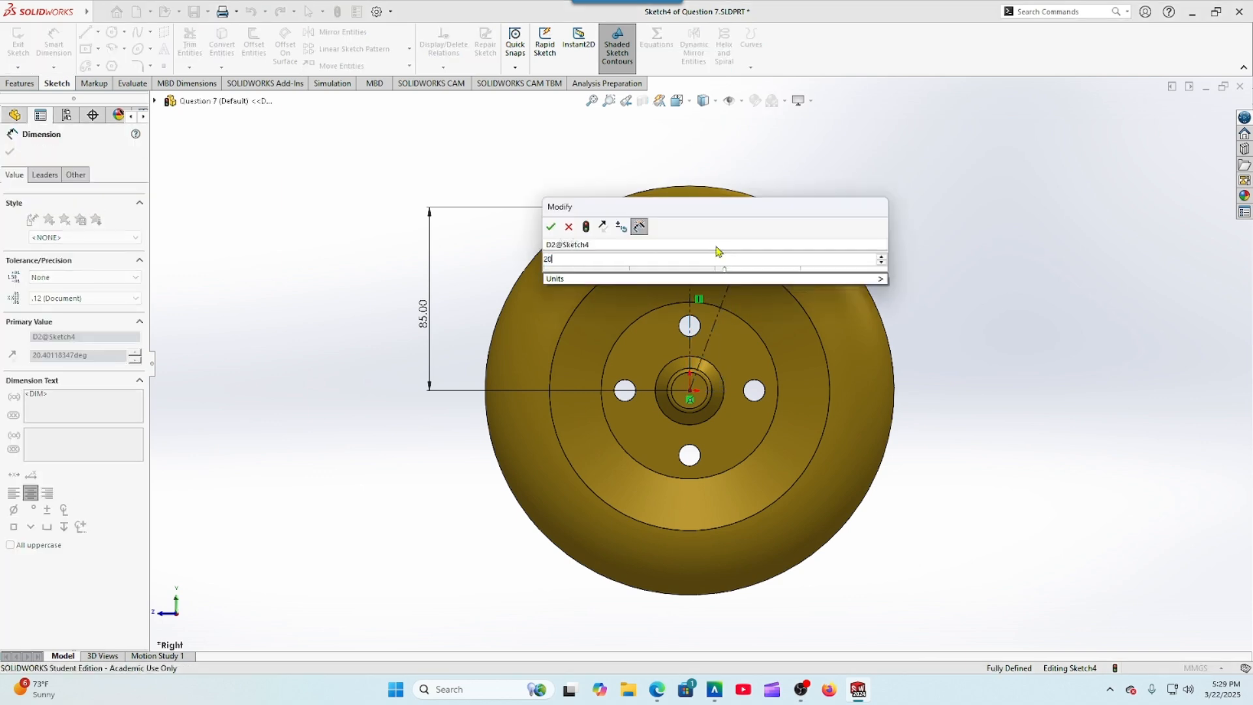
{"action": "key", "text": "Return"}
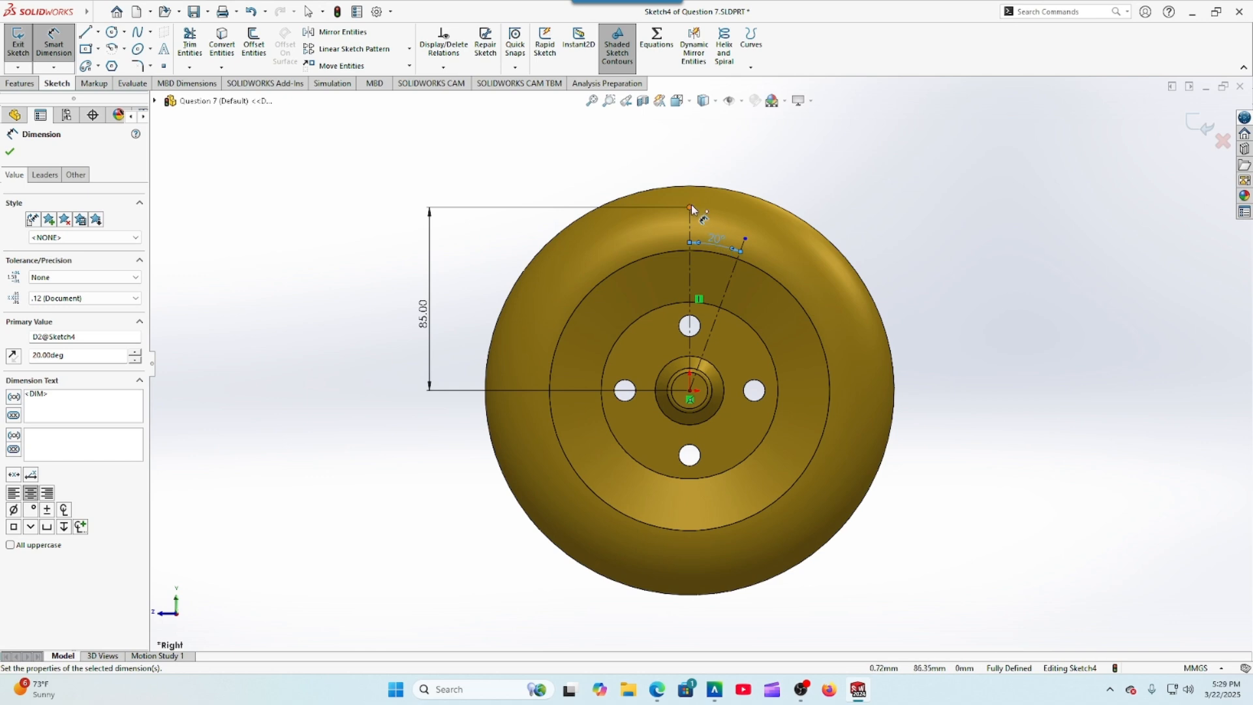
Step: Dimension the vertical distance between the outer endpoints of the two centerlines, linking it to the 20 mm global variable
{"action": "left_click", "coordinate": [690, 208]}
{"action": "left_click", "coordinate": [745, 239]}
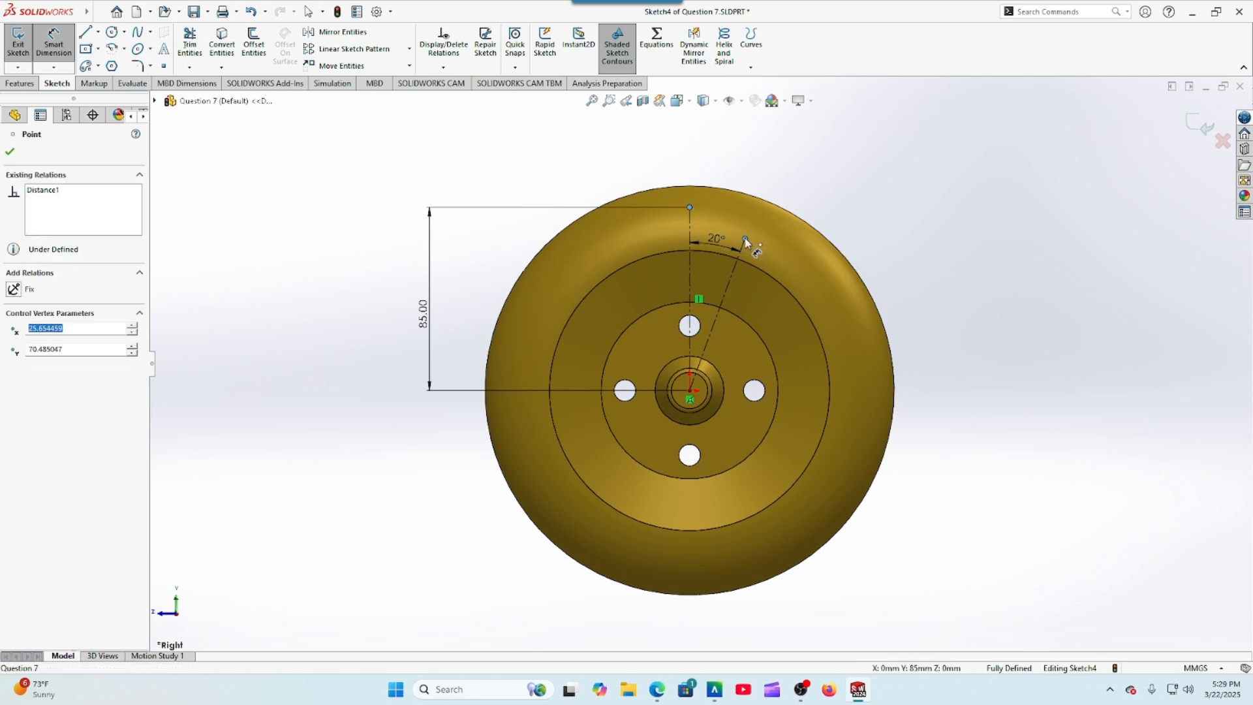
{"action": "left_click", "coordinate": [879, 228]}
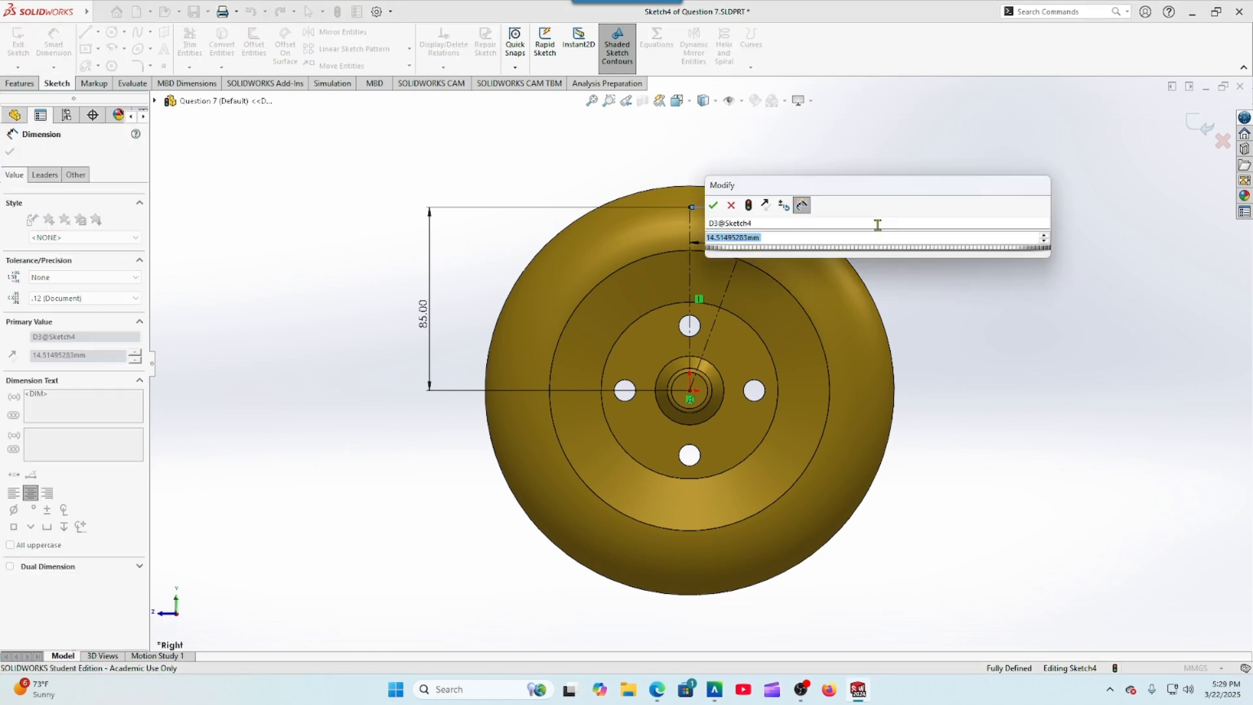
{"action": "type", "text": "="}
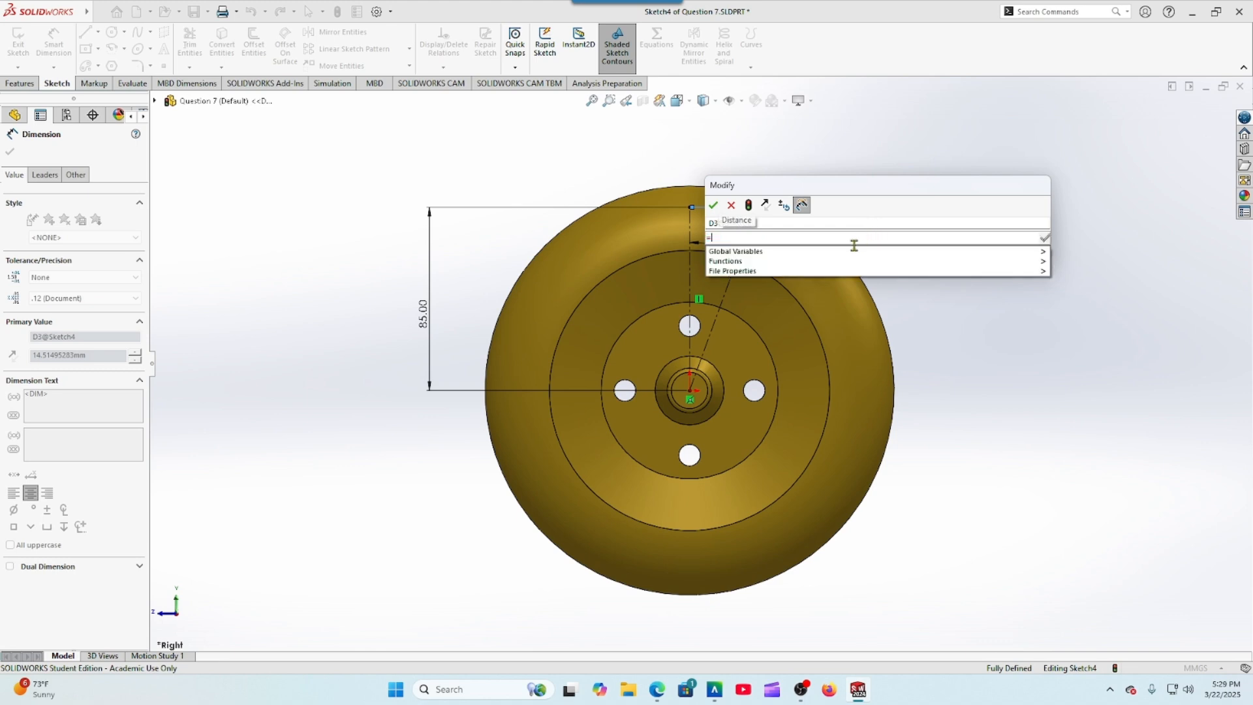
{"action": "mouse_move", "coordinate": [1044, 251]}
{"action": "left_click", "coordinate": [1082, 305]}
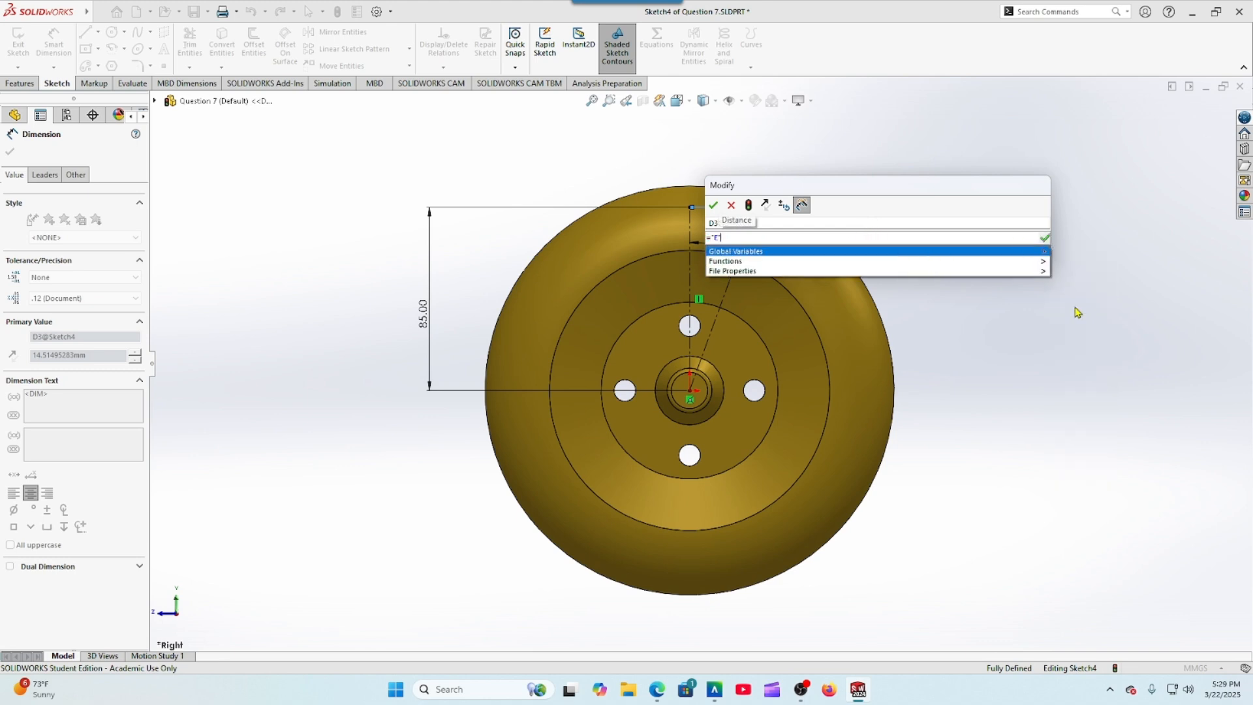
{"action": "left_click", "coordinate": [713, 208]}
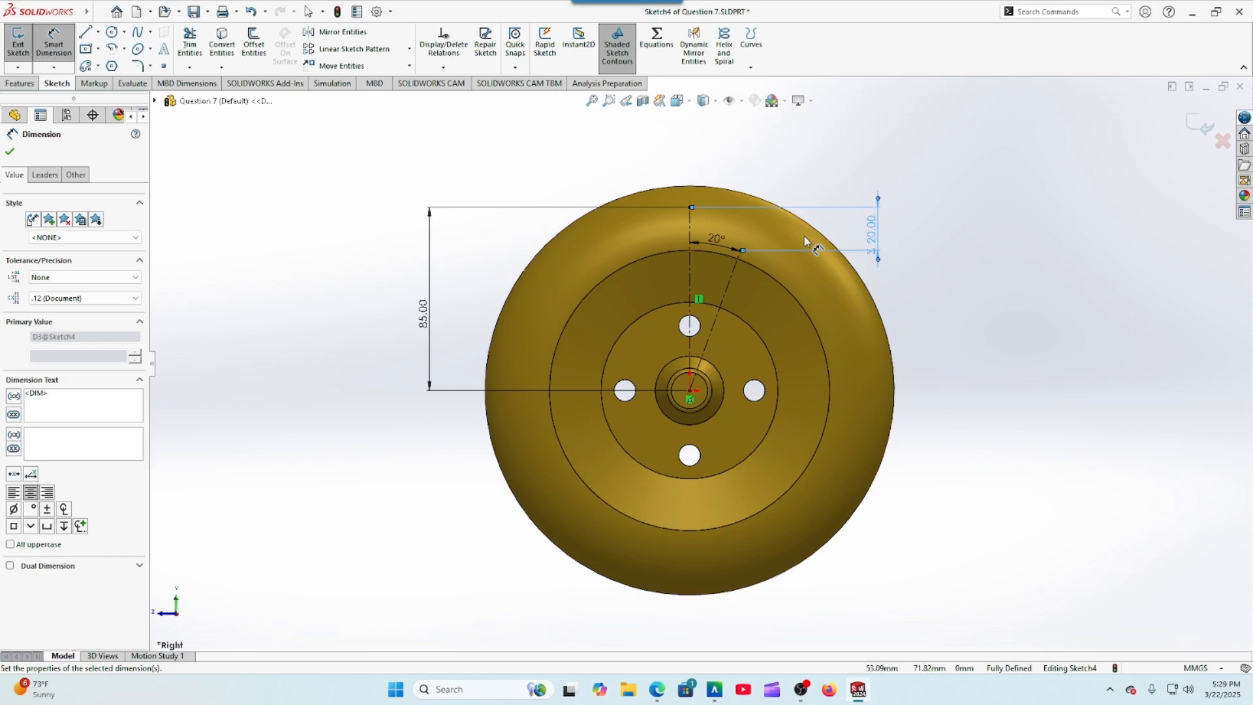
{"action": "key", "text": "Escape"}
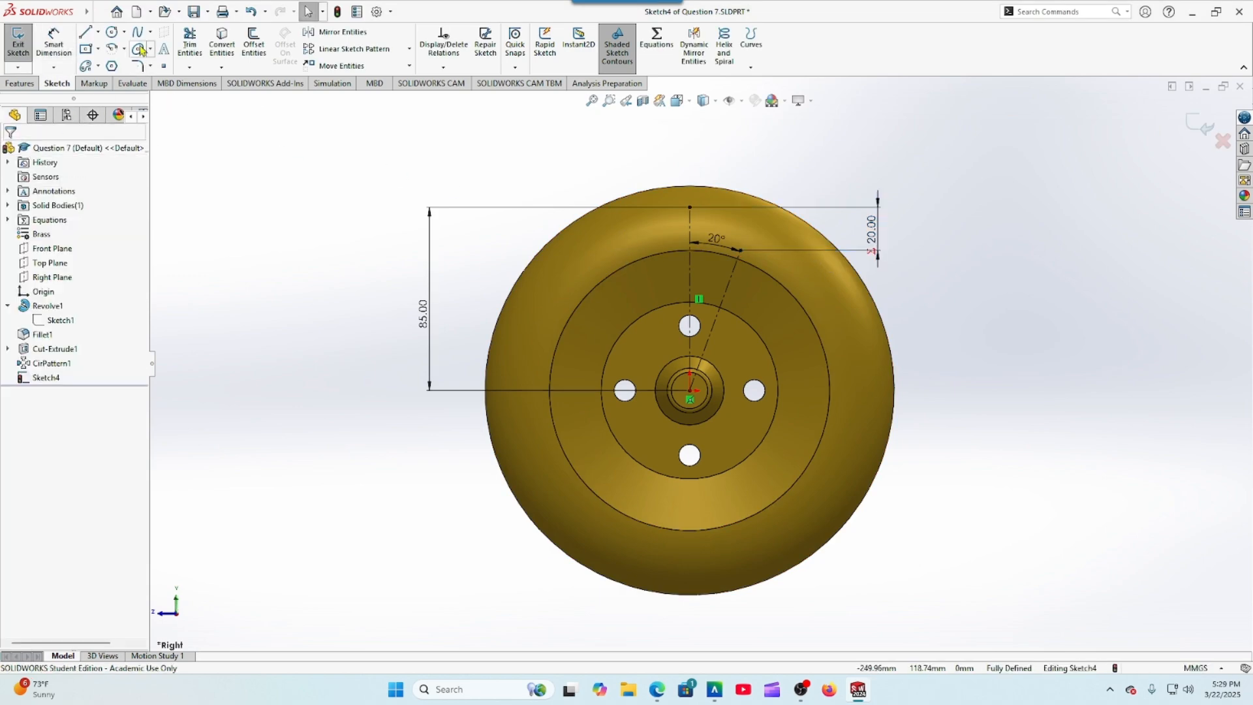
Step: Sketch circles centered on the outer endpoints of the vertical and slanted centerlines, with radii of about 5.4 mm and 5.1 mm
{"action": "left_click", "coordinate": [112, 33]}
{"action": "scroll", "coordinate": [702, 202], "scroll_direction": "up", "scroll_amount": 3}
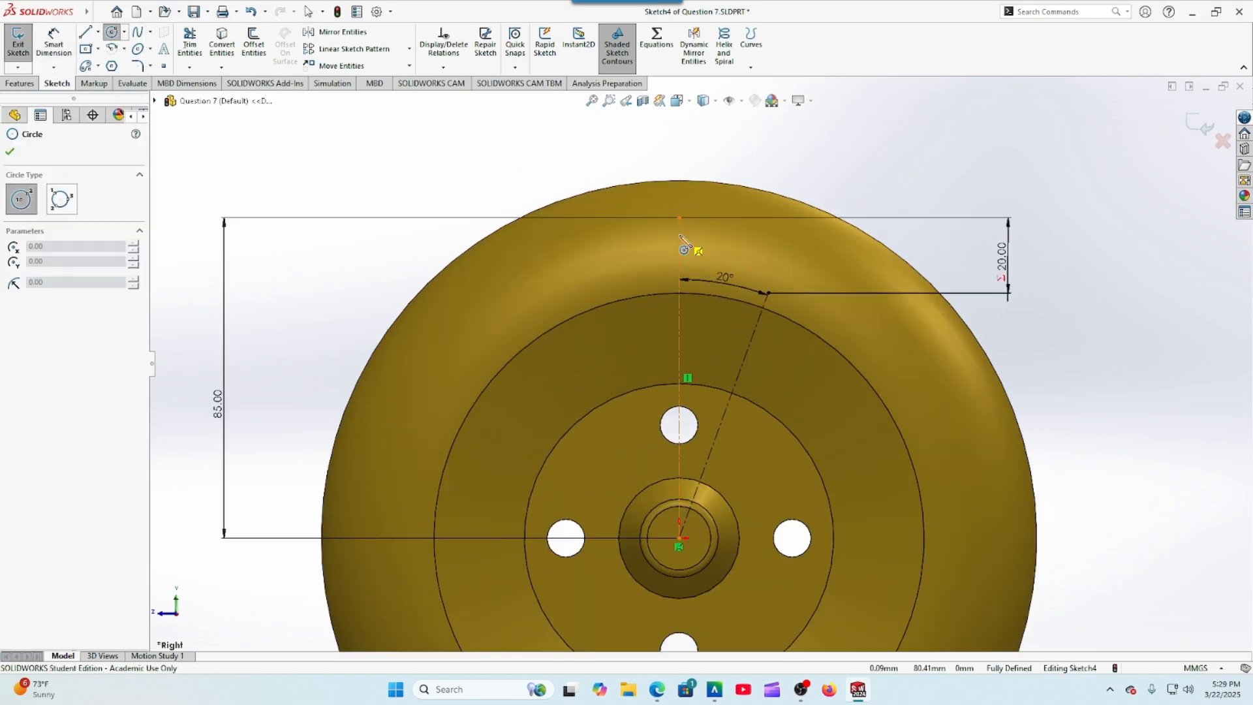
{"action": "left_click", "coordinate": [679, 218]}
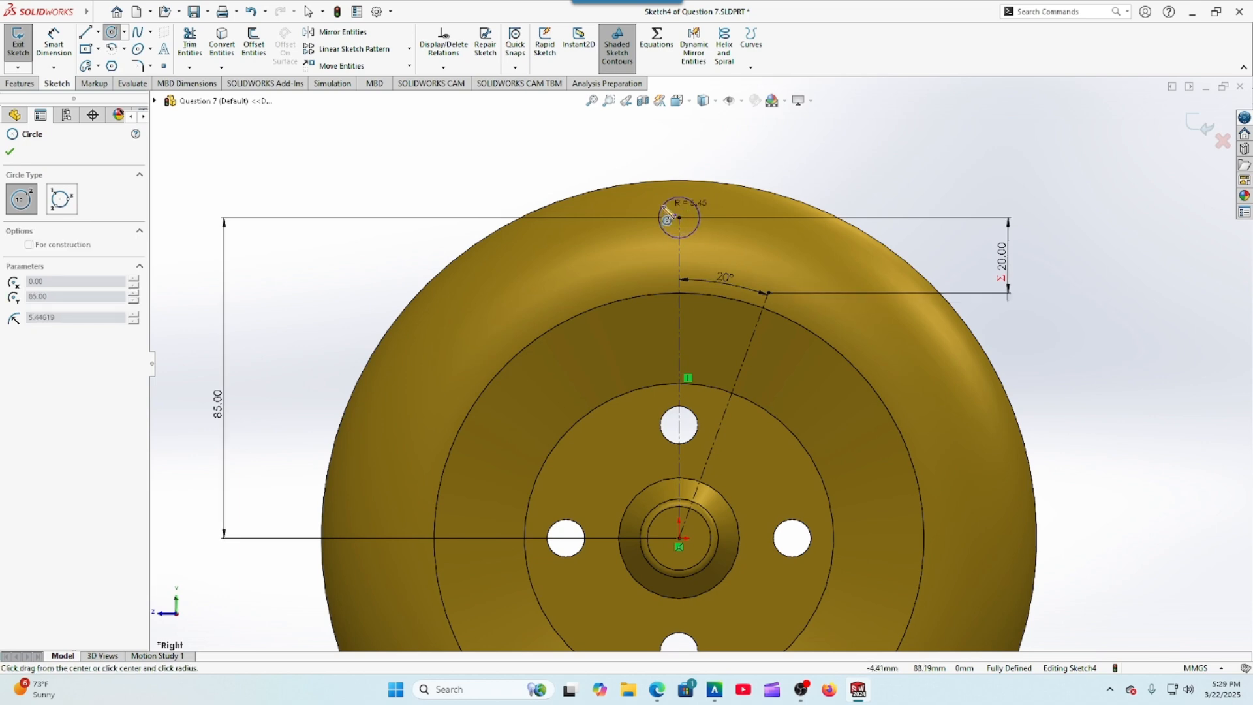
{"action": "left_click", "coordinate": [667, 215]}
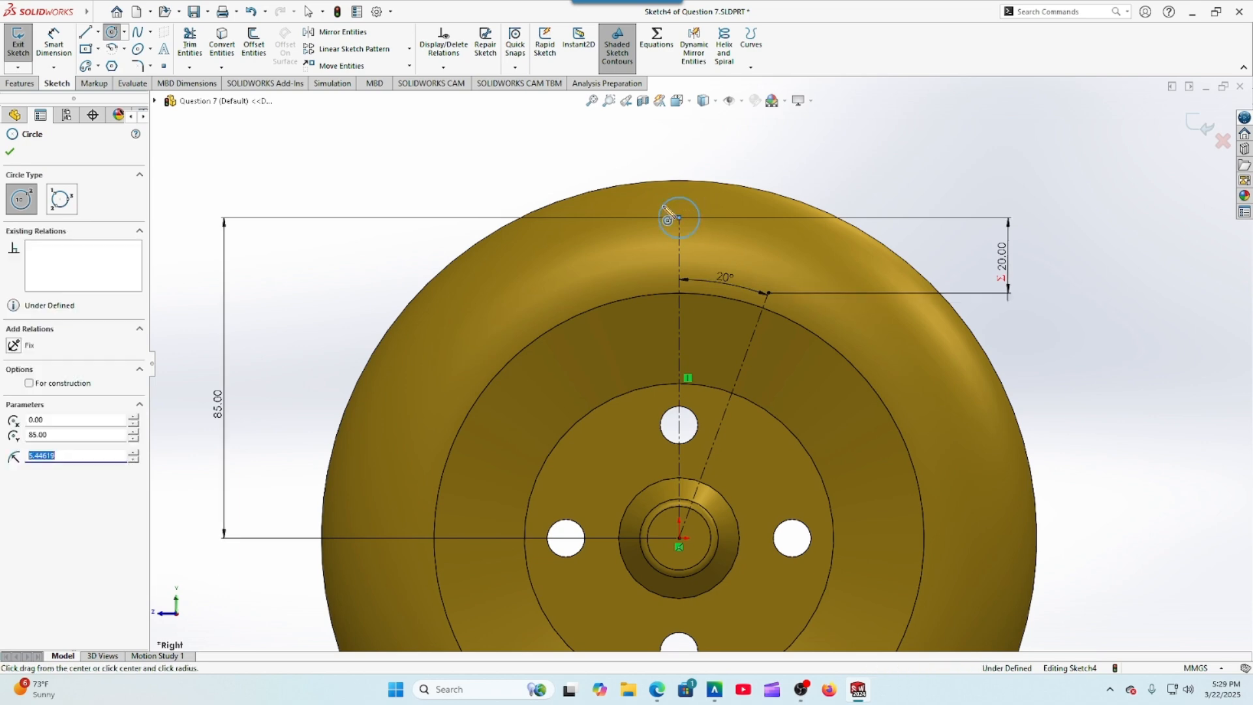
{"action": "left_click", "coordinate": [768, 293]}
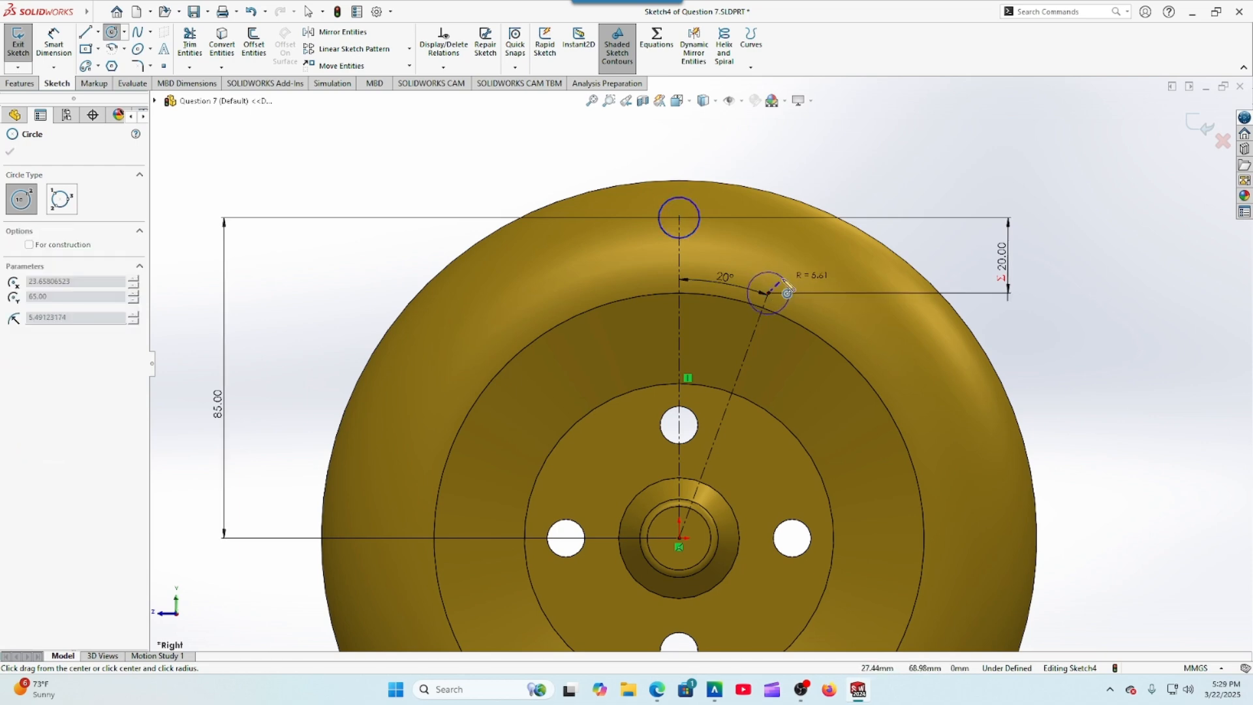
{"action": "left_click", "coordinate": [782, 279]}
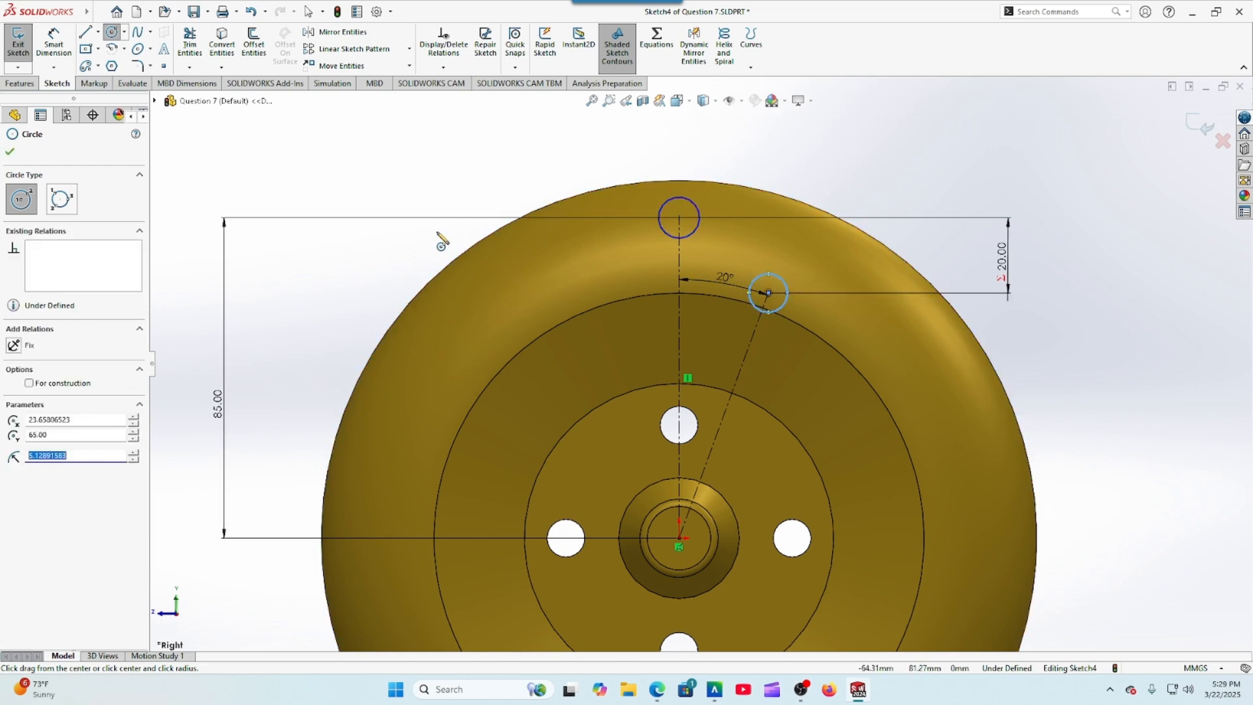
{"action": "key", "text": "Escape"}
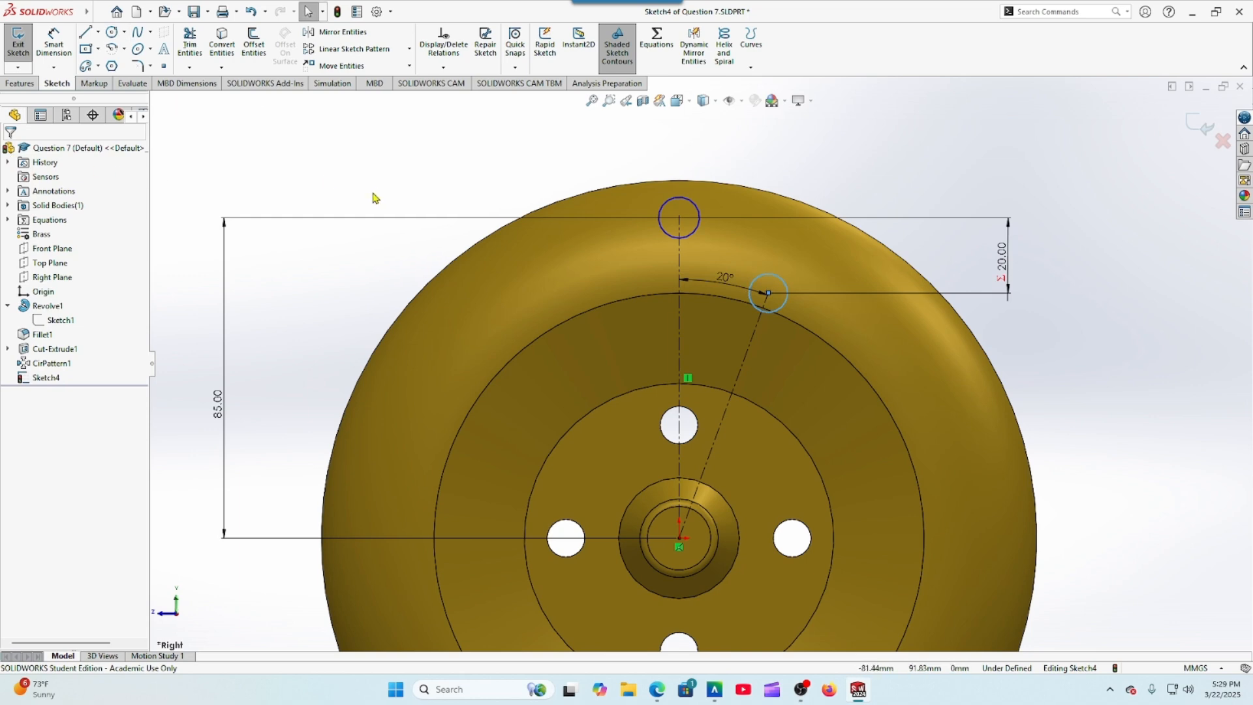
Step: Dimension the circle at the end of the vertical centerline with a 5 mm diameter
{"action": "left_click", "coordinate": [54, 42]}
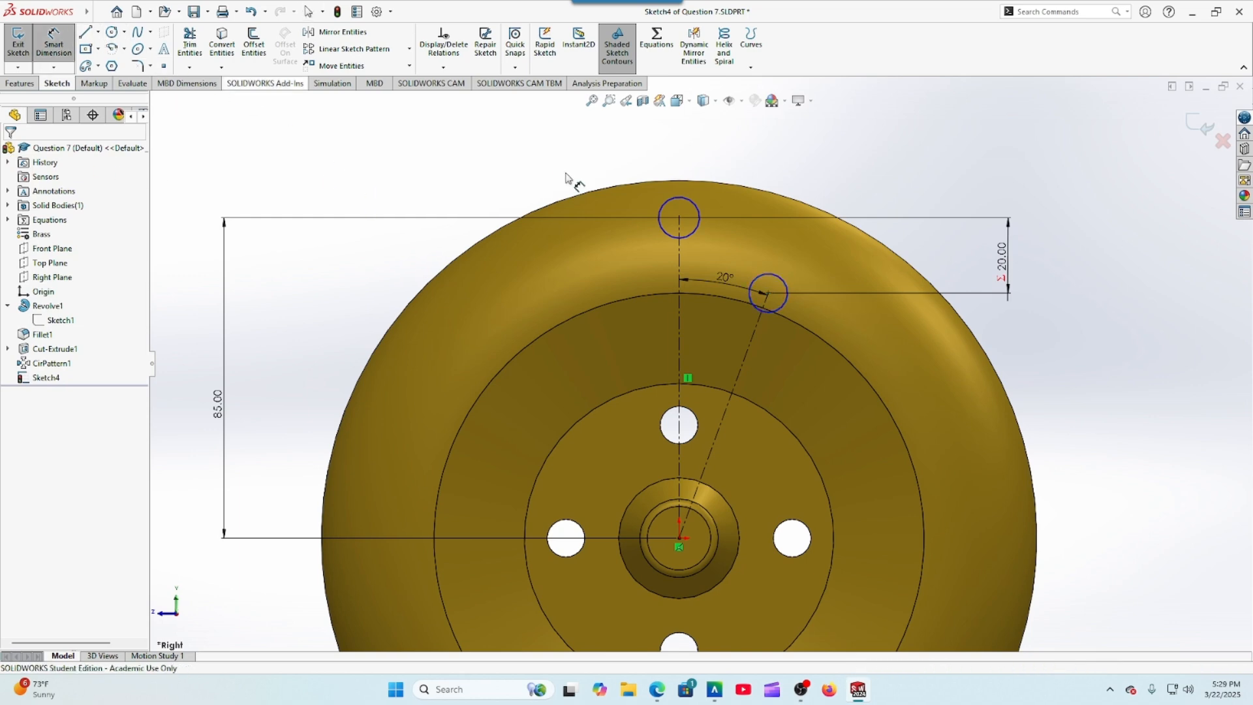
{"action": "left_click", "coordinate": [661, 233]}
{"action": "left_click", "coordinate": [615, 238]}
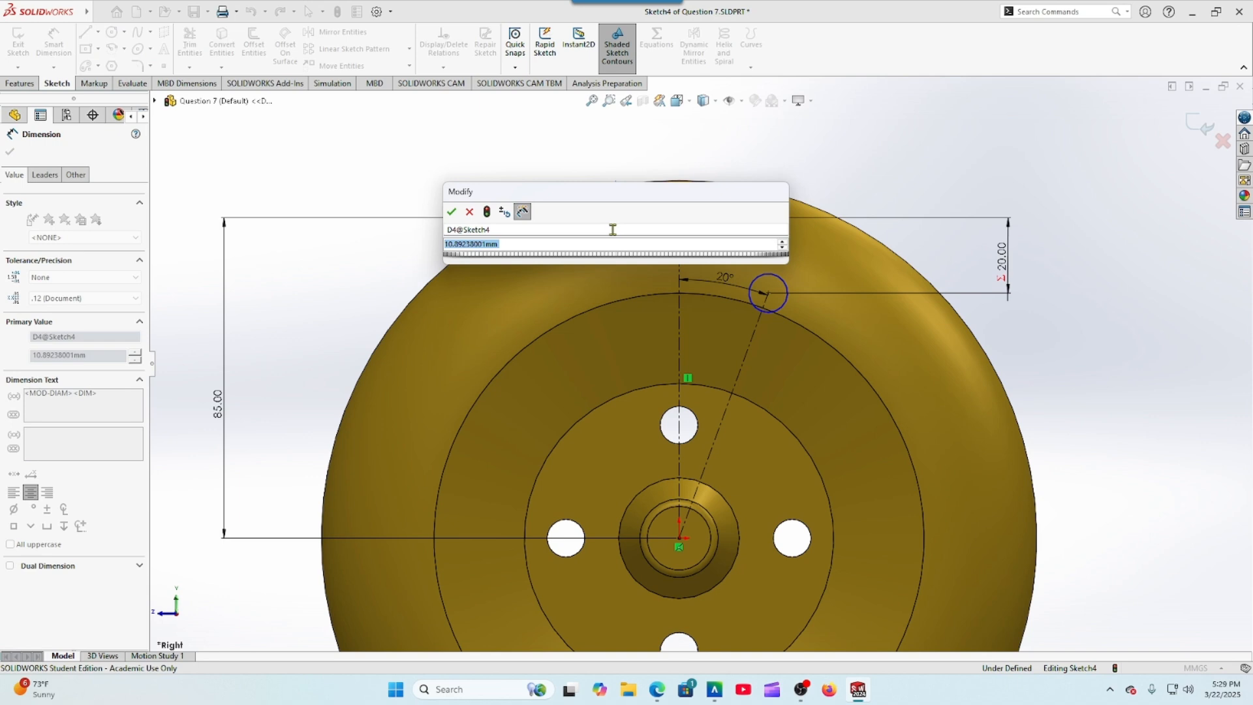
{"action": "type", "text": "5"}
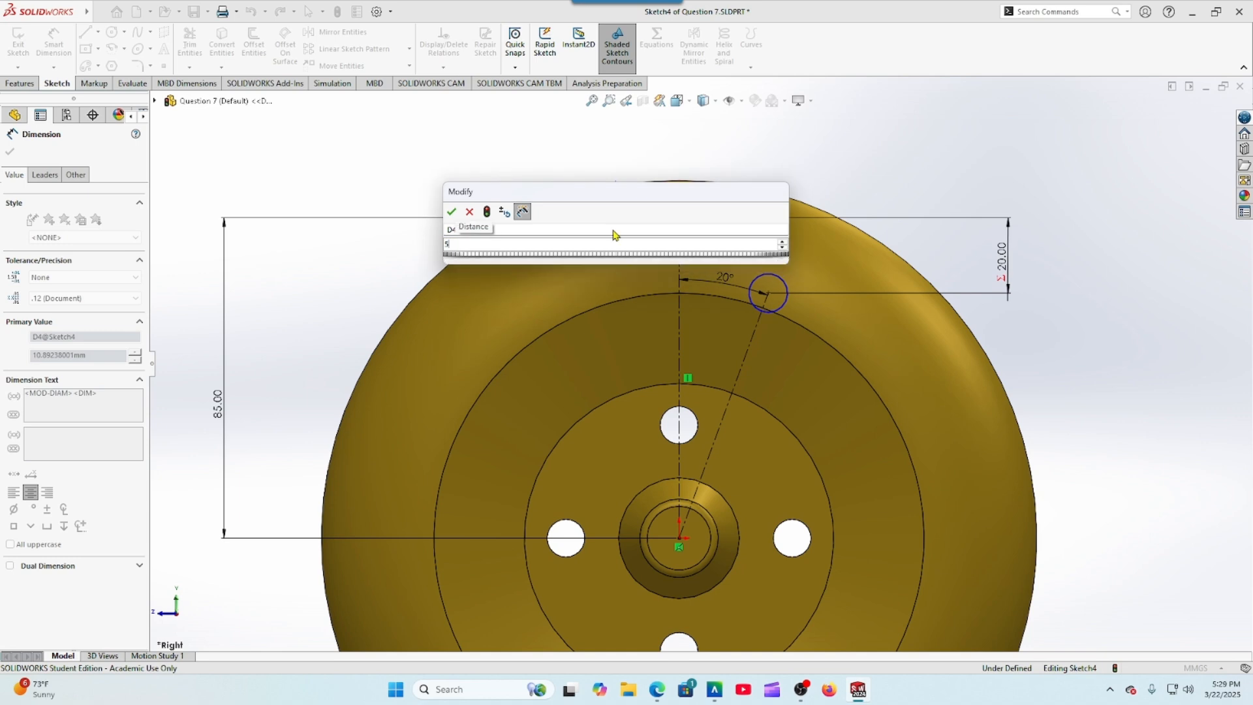
{"action": "key", "text": "Return"}
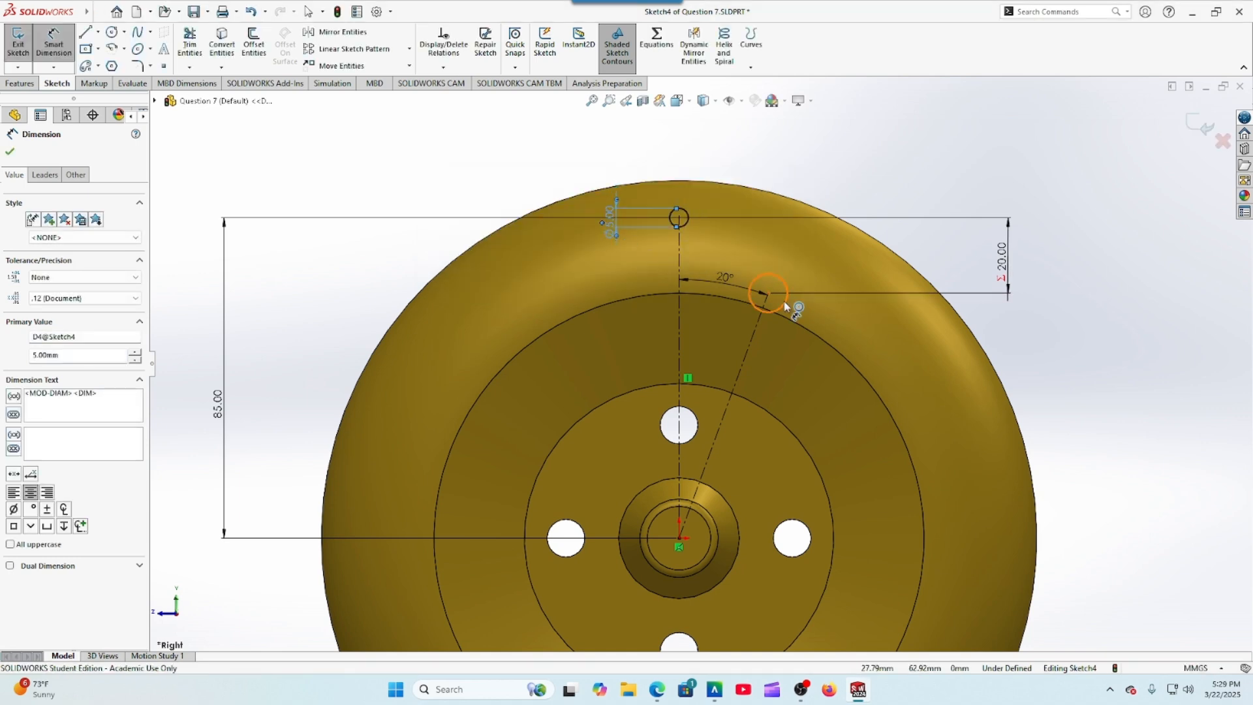
Step: Dimension the circle at the end of the slanted centerline with a 10 mm diameter
{"action": "left_click", "coordinate": [782, 279]}
{"action": "left_click", "coordinate": [817, 264]}
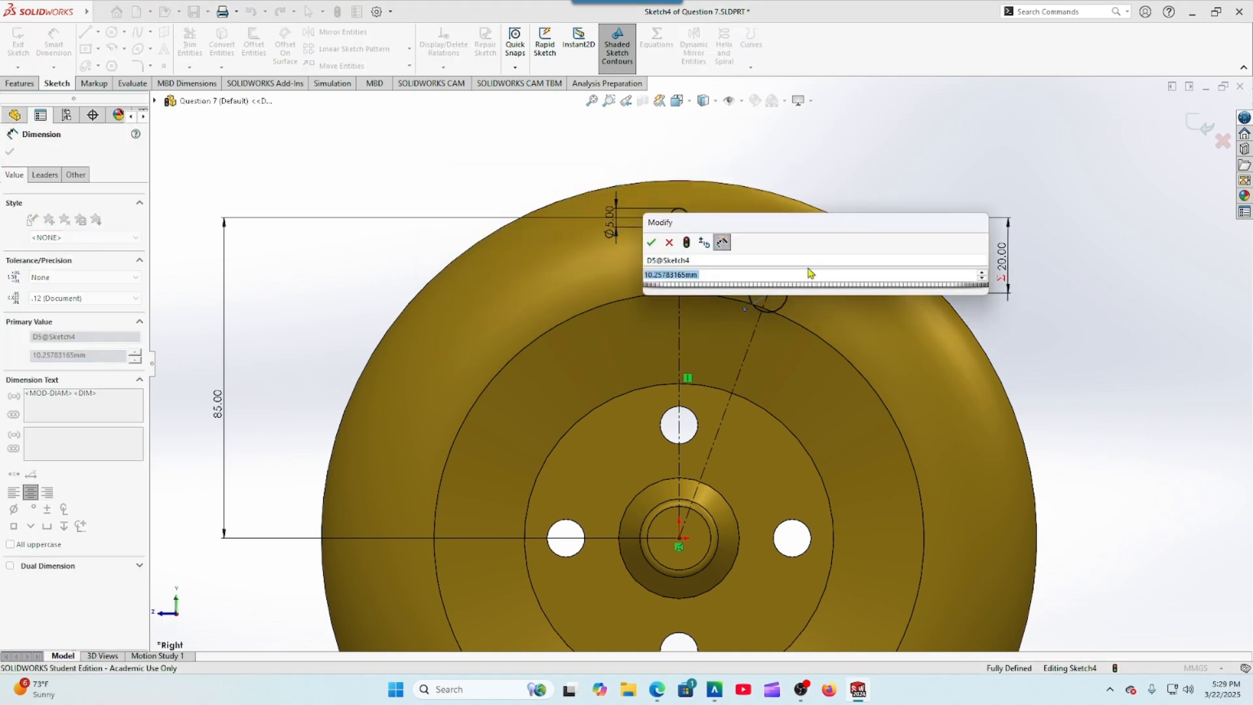
{"action": "type", "text": "10"}
{"action": "key", "text": "Return"}
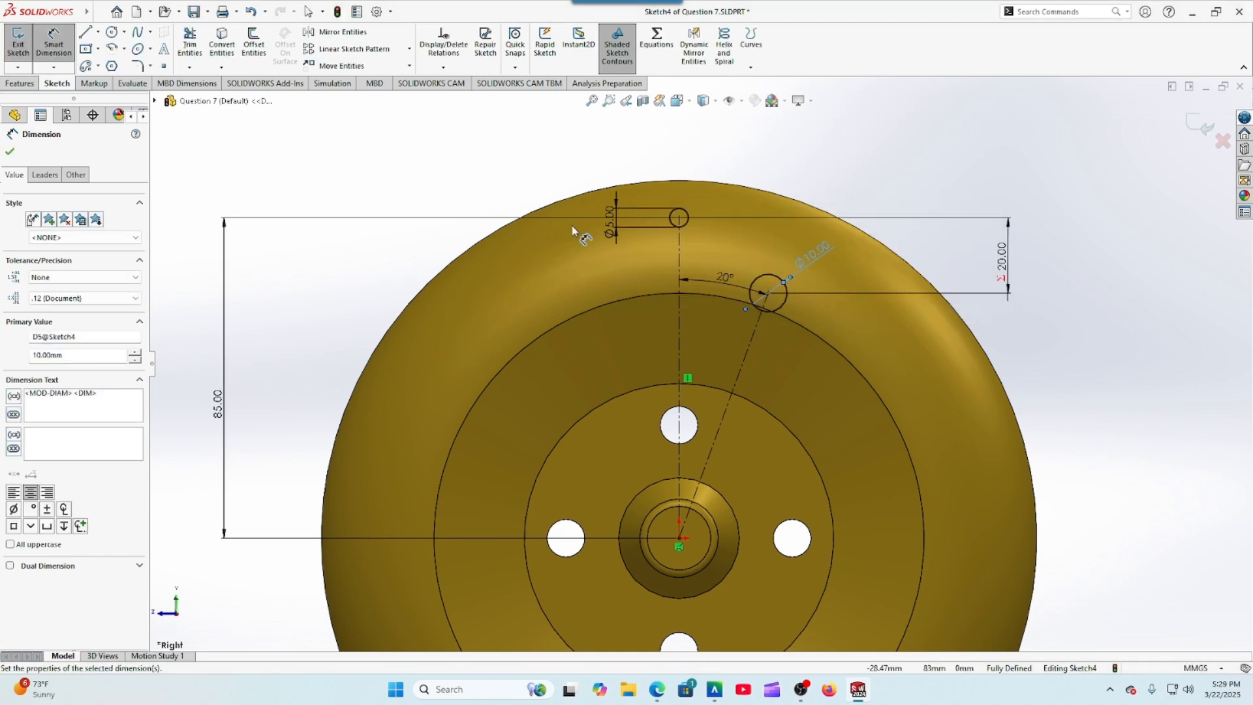
Step: Close the finished two-circle sketch and open Sketch1, the profile under Revolve1, for editing
{"action": "left_click", "coordinate": [10, 152]}
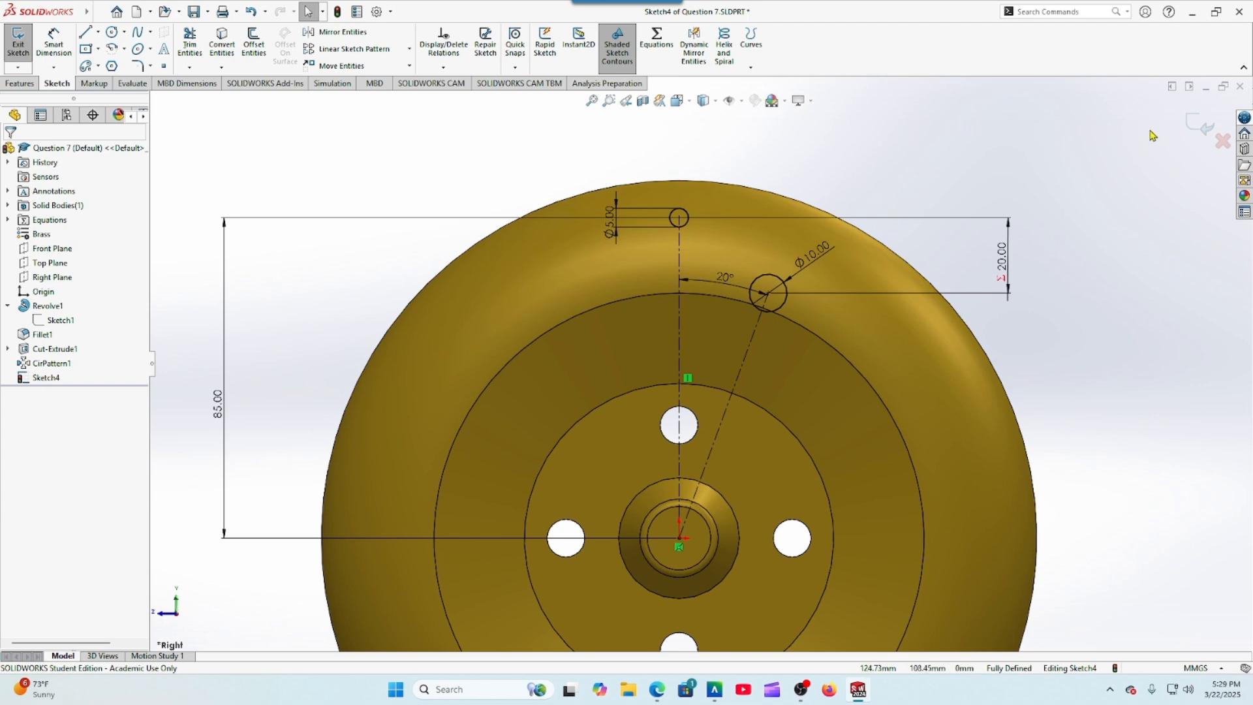
{"action": "left_click", "coordinate": [1206, 128]}
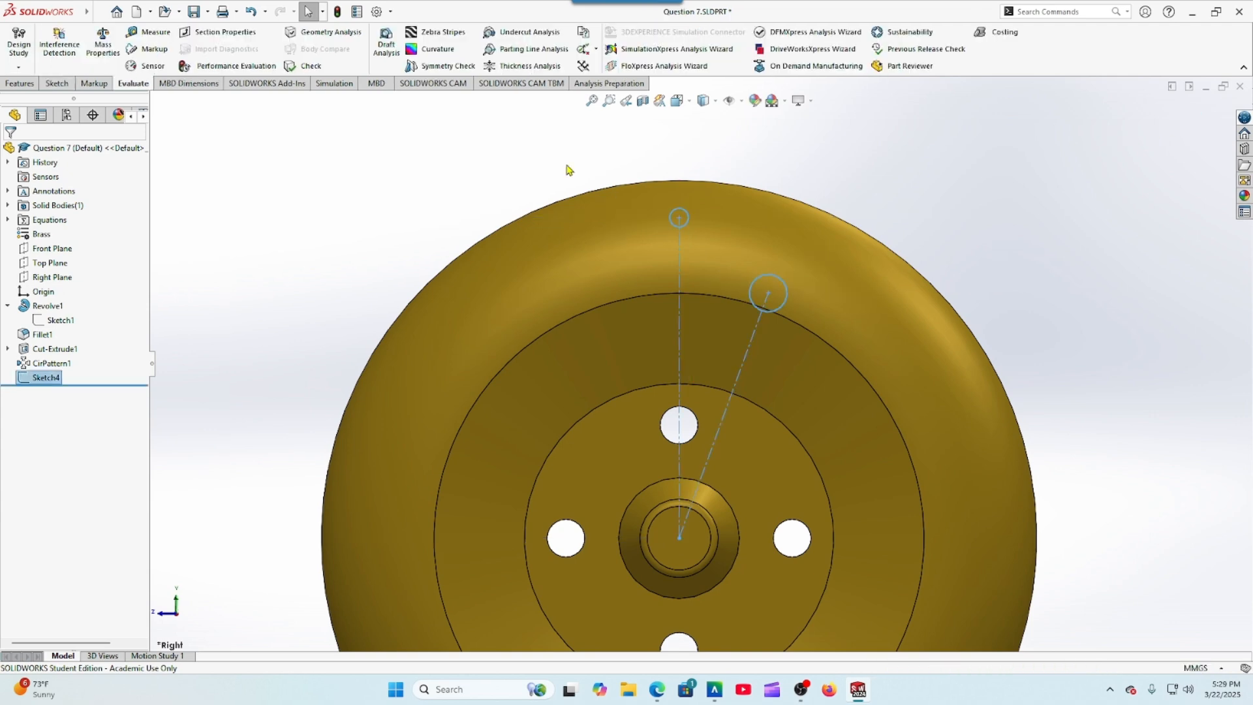
{"action": "left_click", "coordinate": [52, 320]}
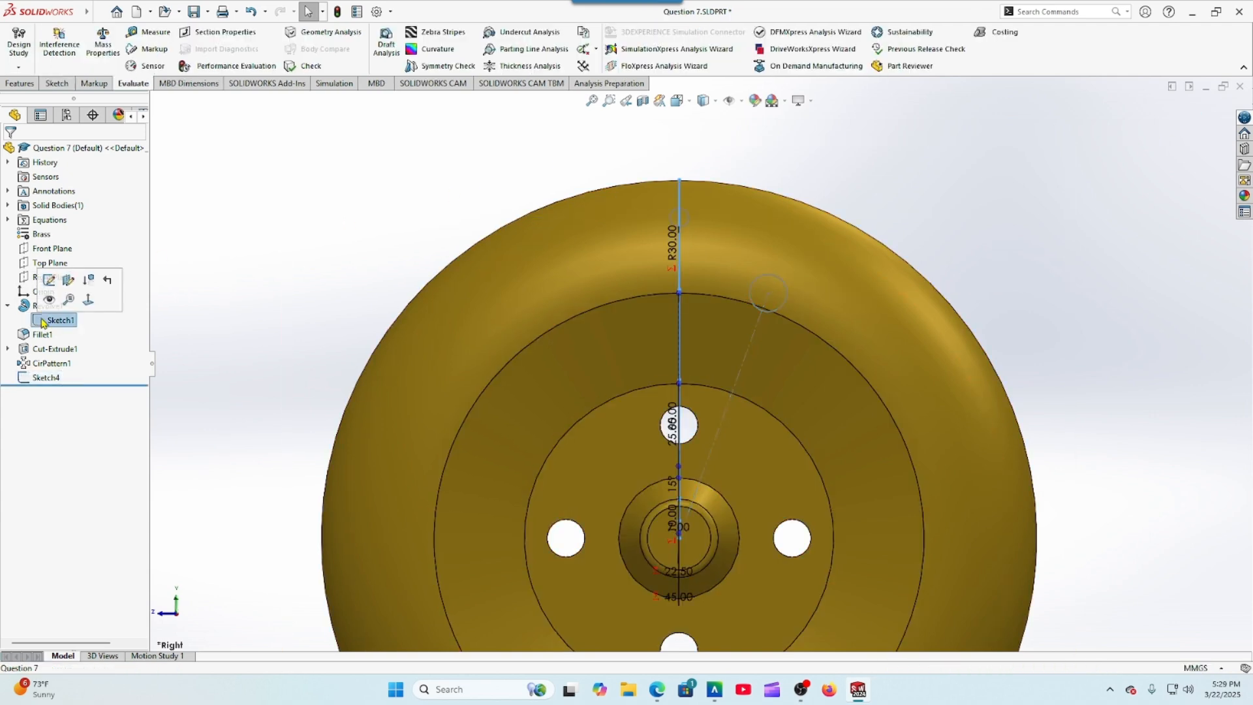
{"action": "left_click", "coordinate": [46, 283]}
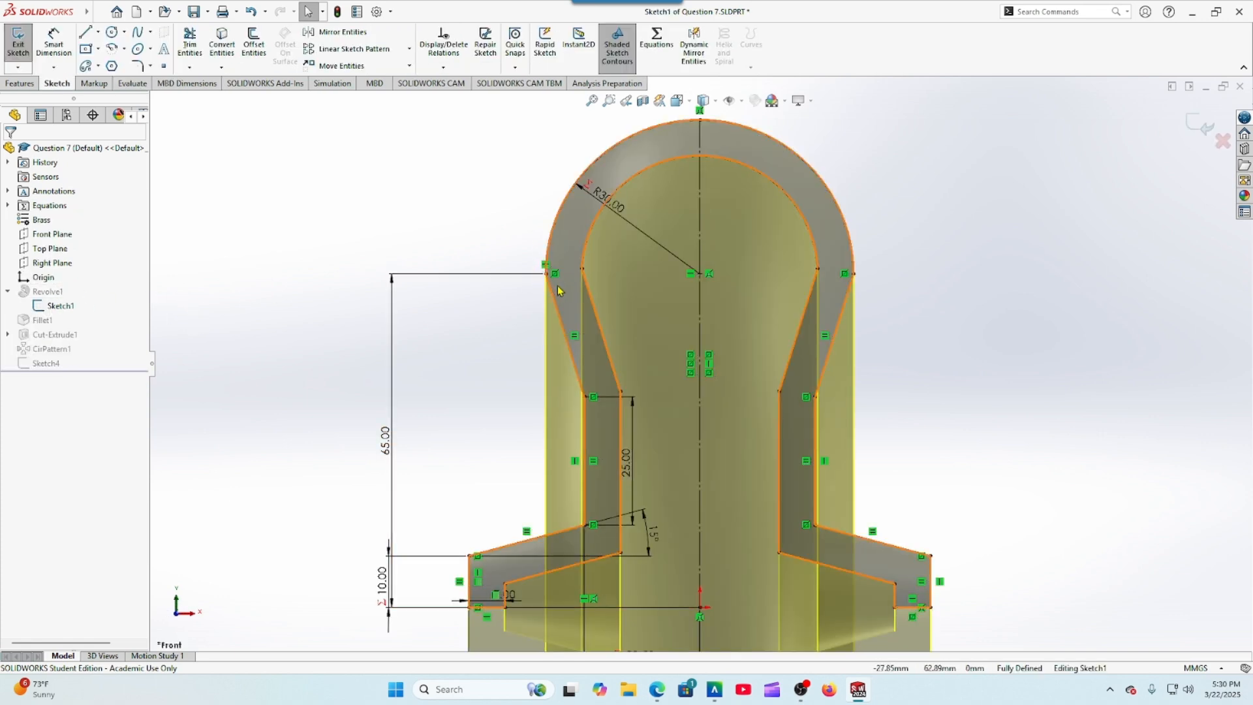
{"action": "key", "text": "z"}
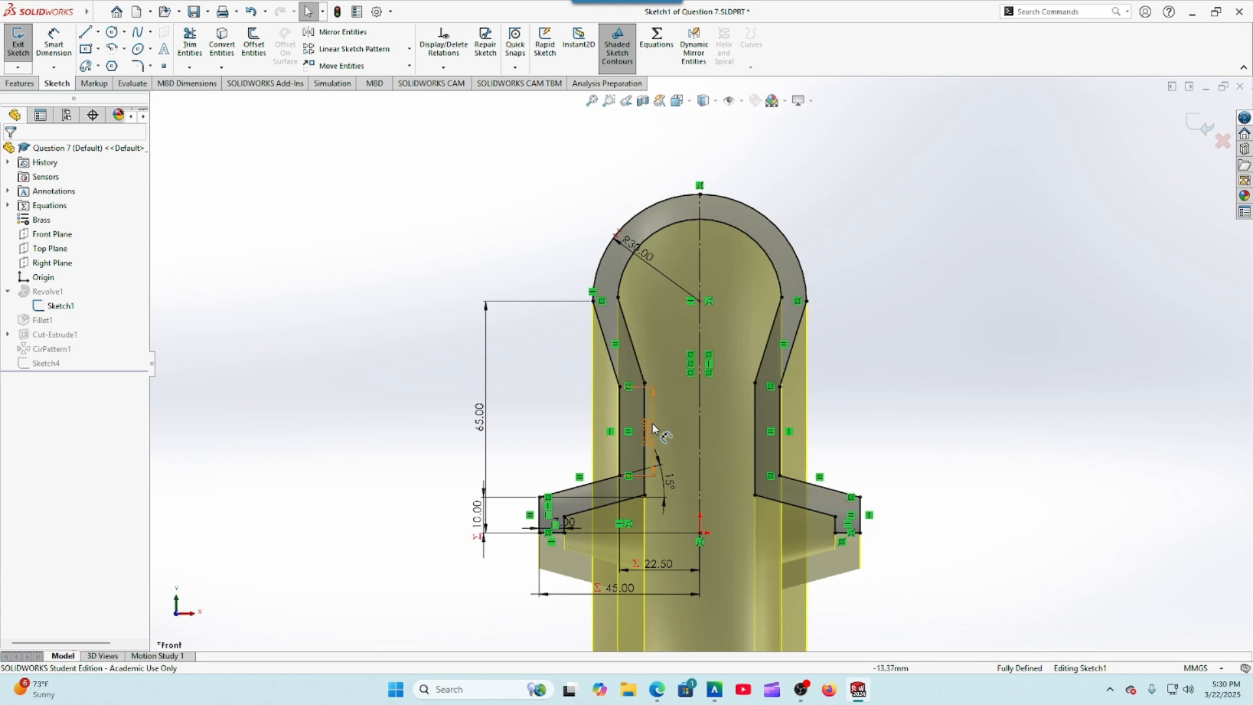
Step: Switch to the test page in the browser, examine how the wheel drawing dimensions the overall diameter, and return to SOLIDWORKS
{"action": "left_click", "coordinate": [657, 692]}
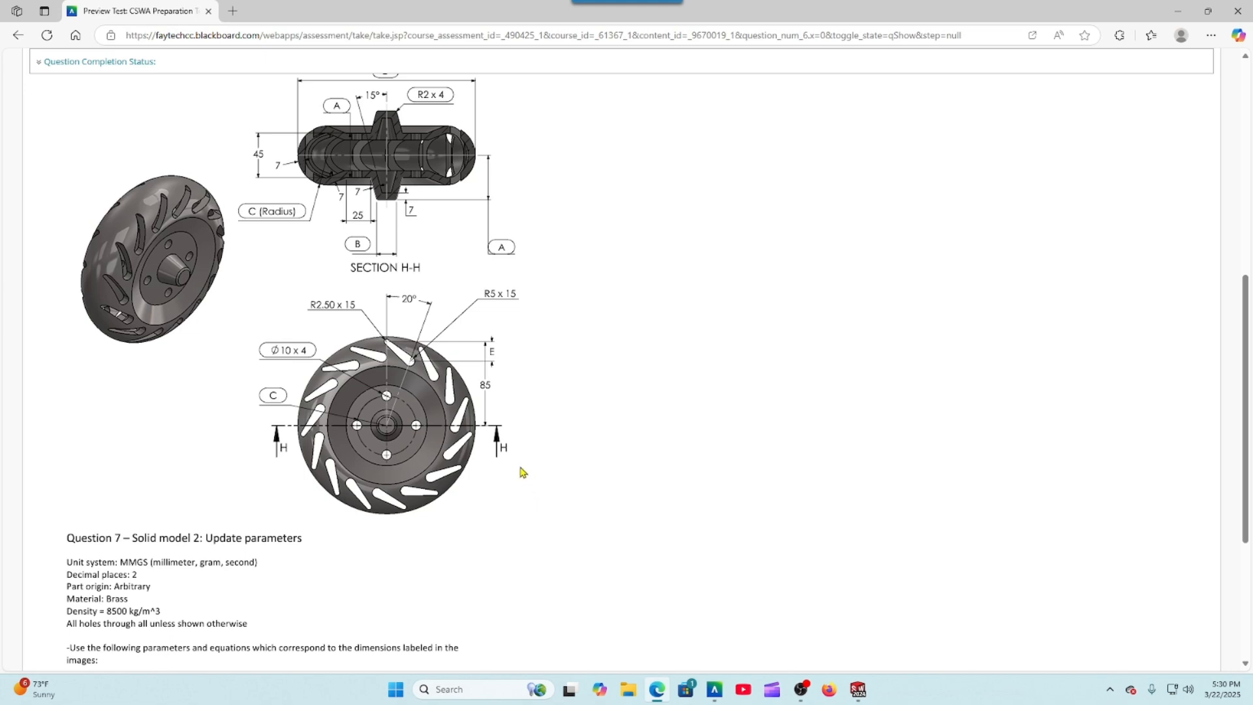
{"action": "scroll", "coordinate": [523, 468], "scroll_direction": "up", "scroll_amount": 1}
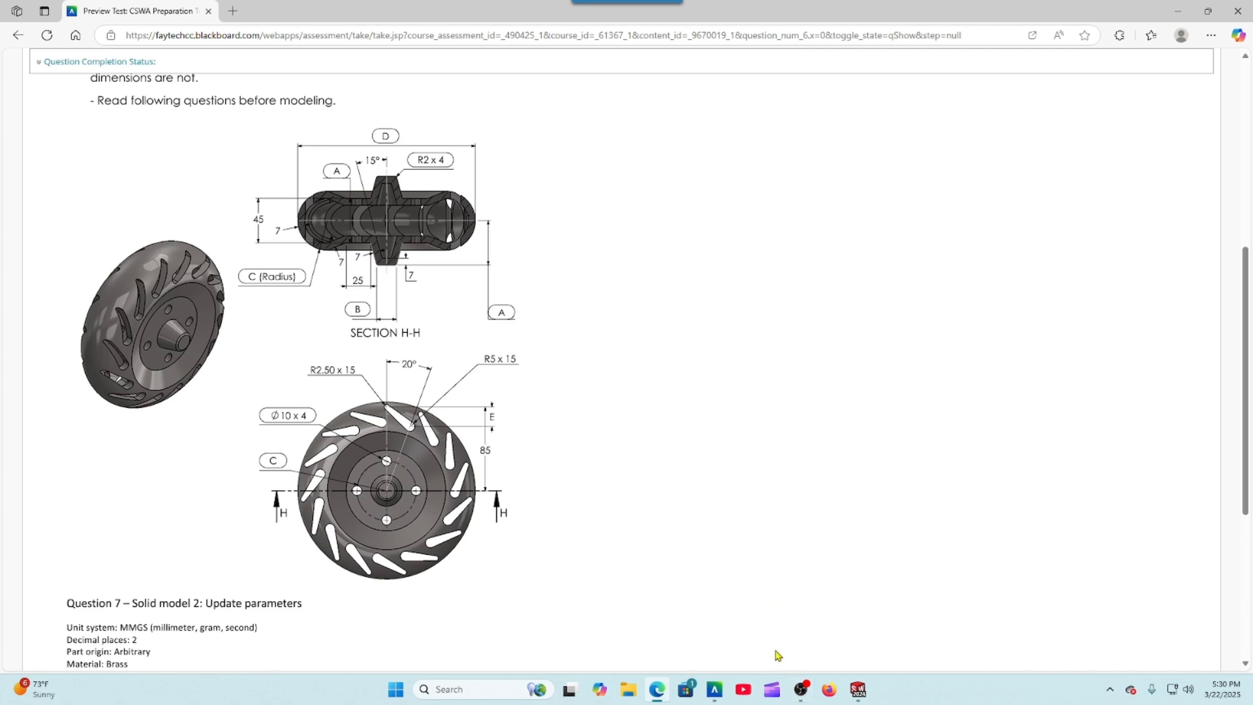
{"action": "left_click", "coordinate": [865, 694]}
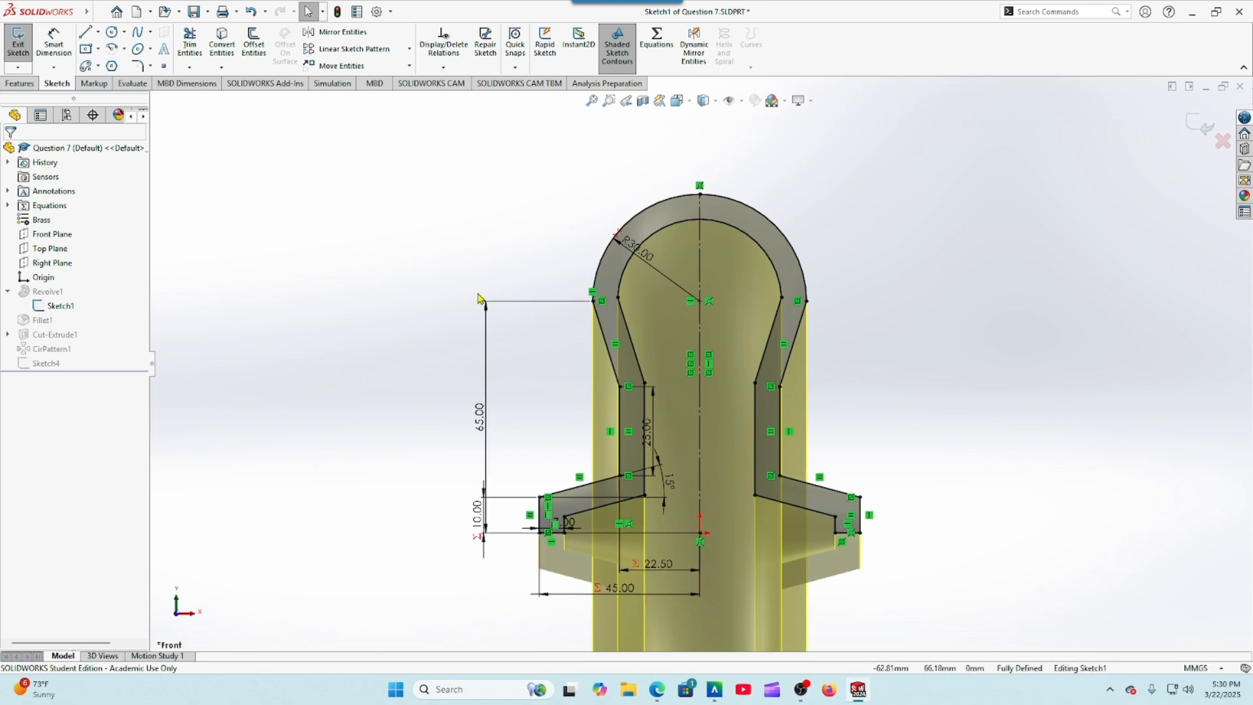
{"action": "left_click", "coordinate": [55, 42]}
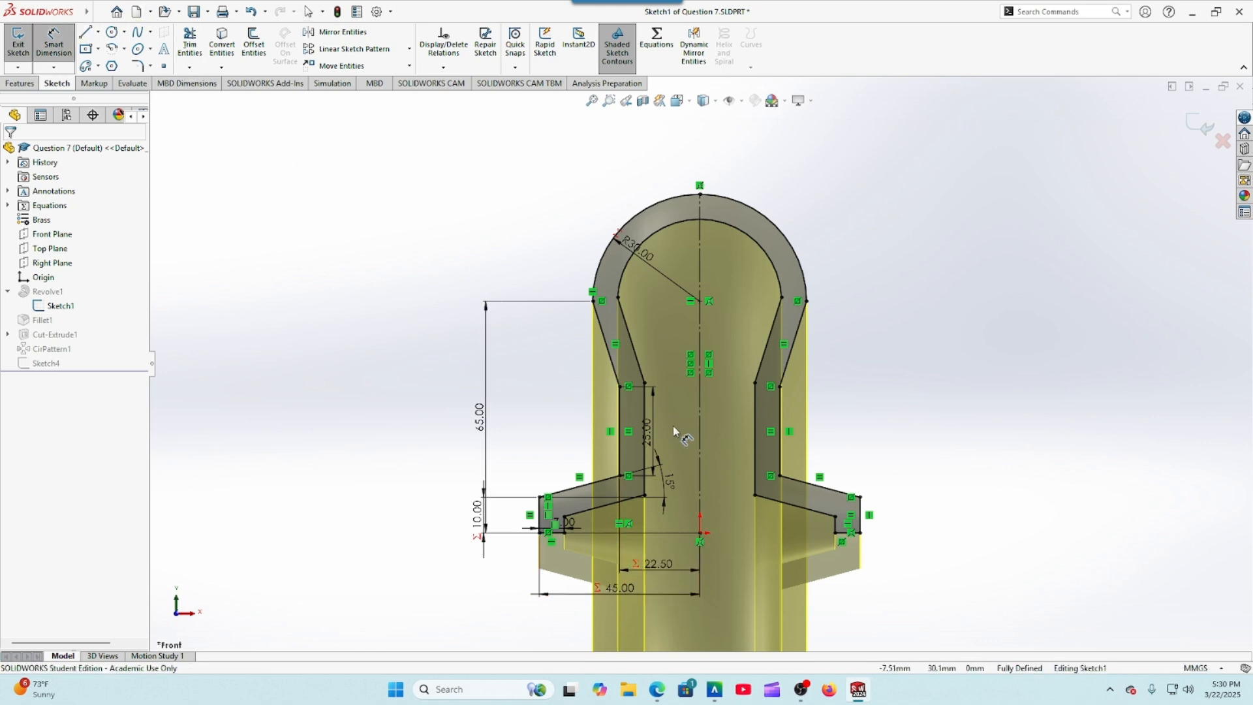
{"action": "left_click", "coordinate": [701, 431]}
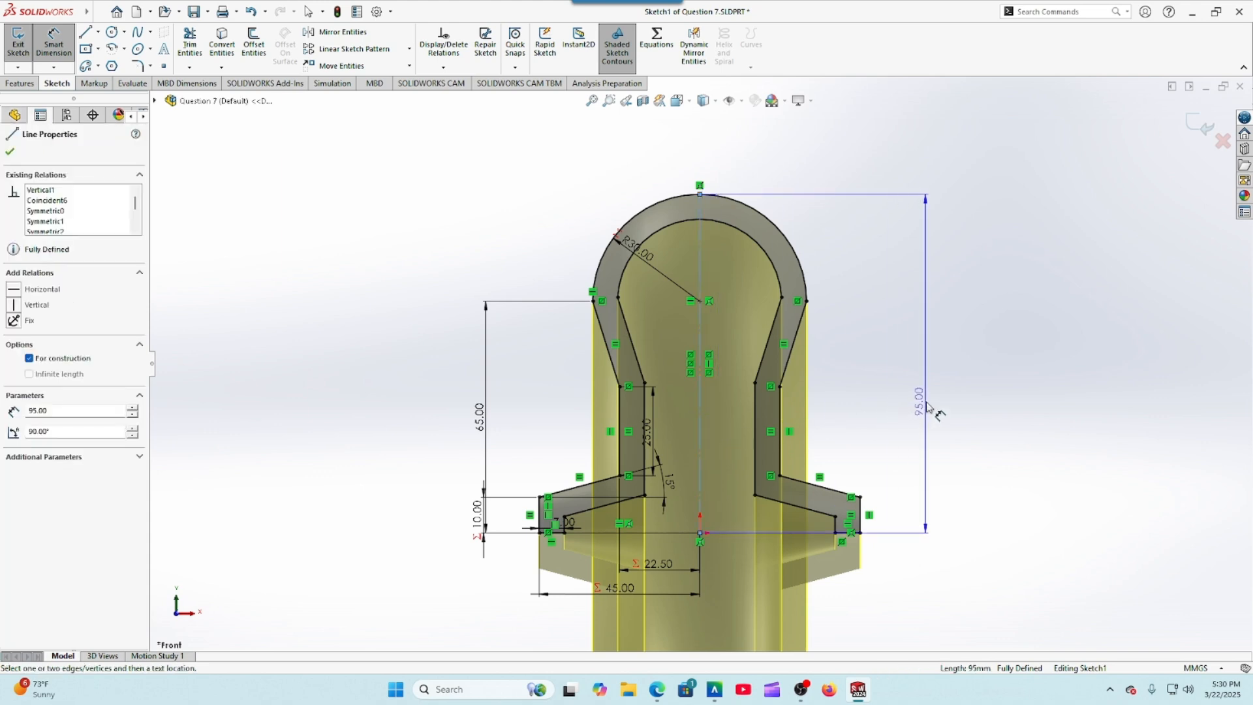
{"action": "left_click", "coordinate": [927, 405]}
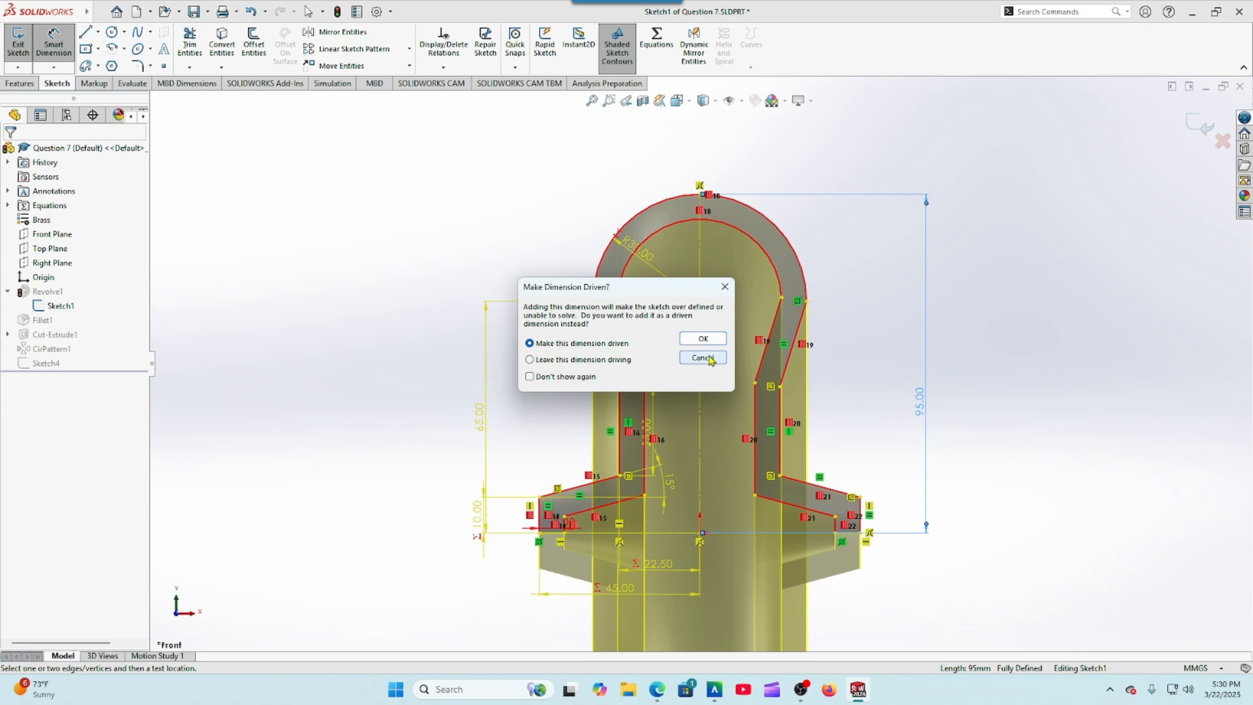
{"action": "left_click", "coordinate": [709, 359]}
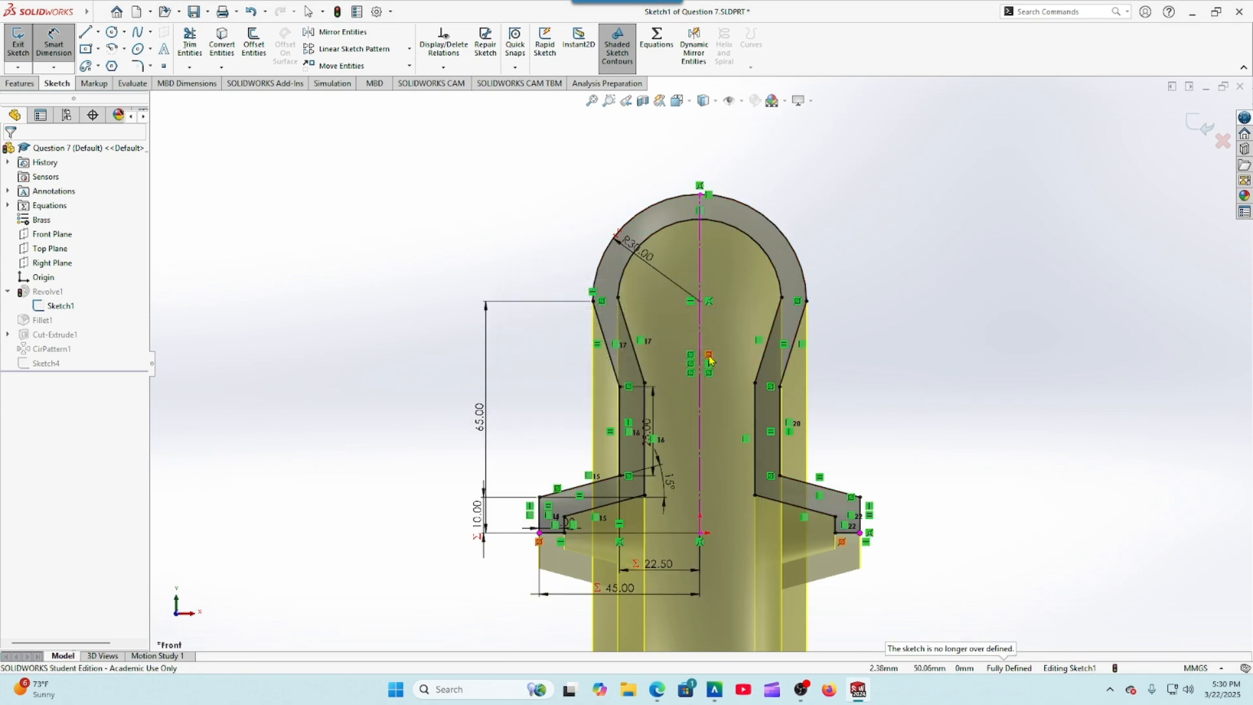
Step: Replace the profile's 65 mm vertical dimension with a dimension on the vertical centerline's length, set to the equation "D"/2
{"action": "left_click", "coordinate": [487, 376]}
{"action": "key", "text": "Delete"}
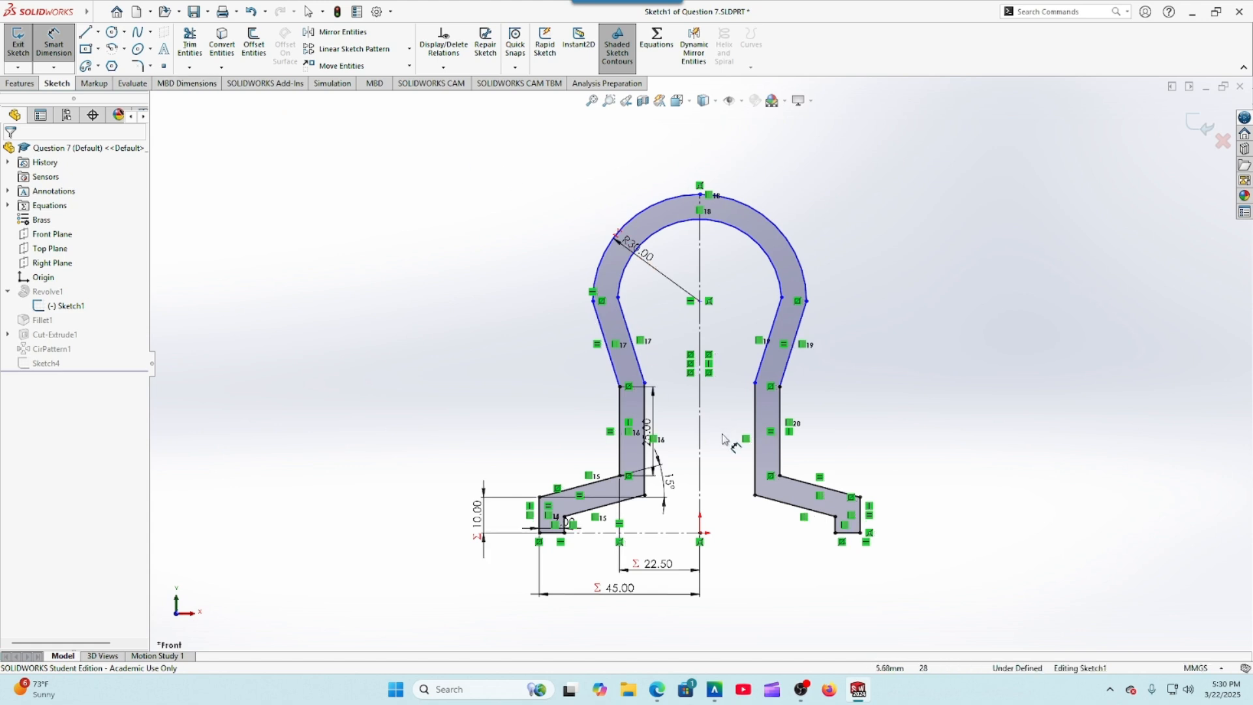
{"action": "left_click", "coordinate": [700, 443]}
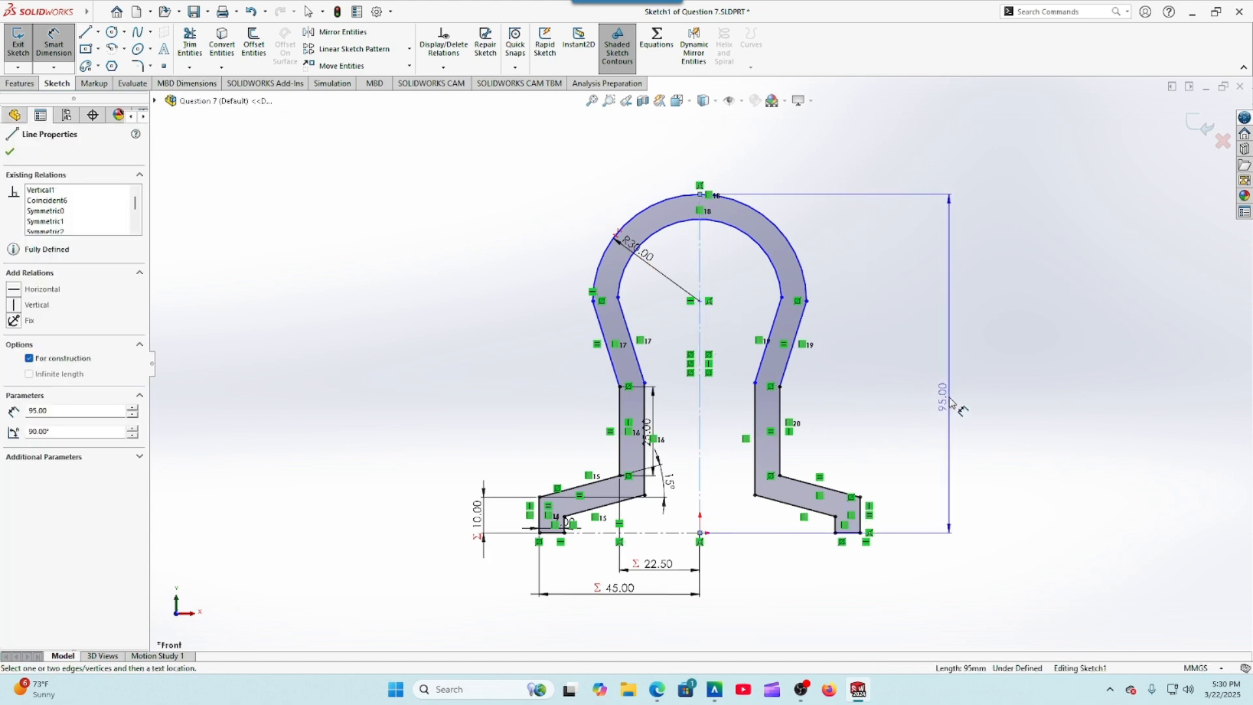
{"action": "left_click", "coordinate": [953, 432]}
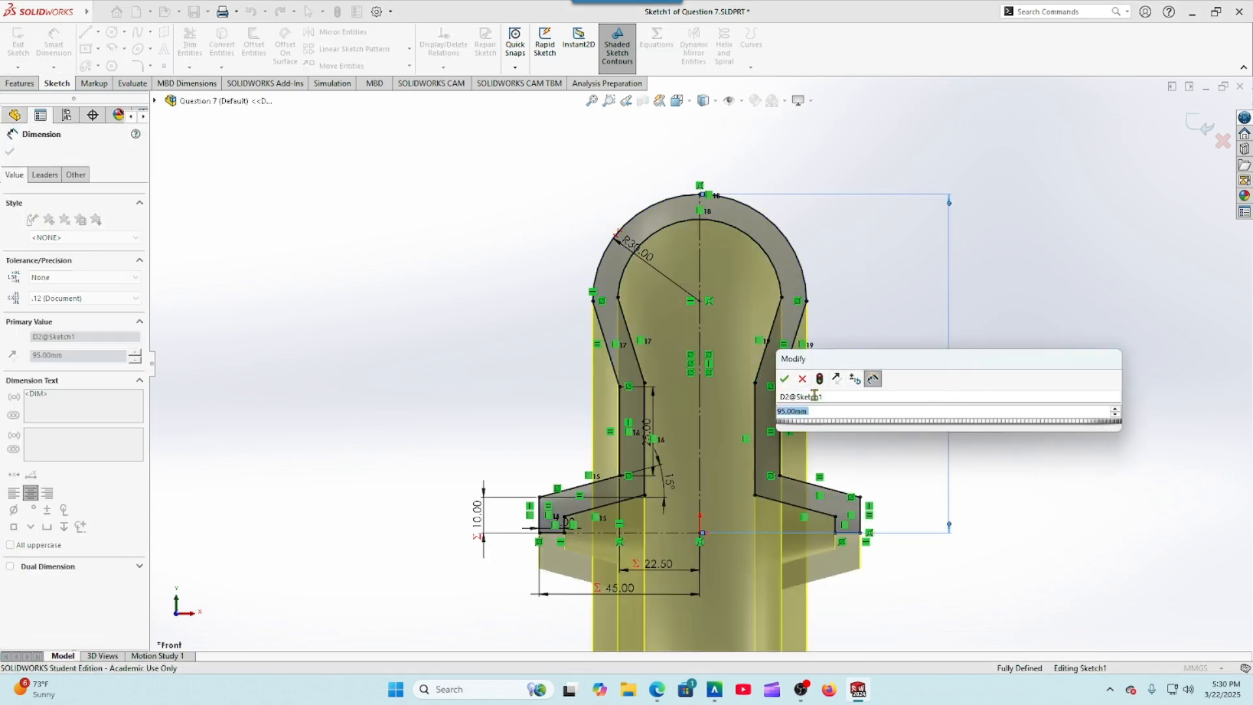
{"action": "type", "text": "="}
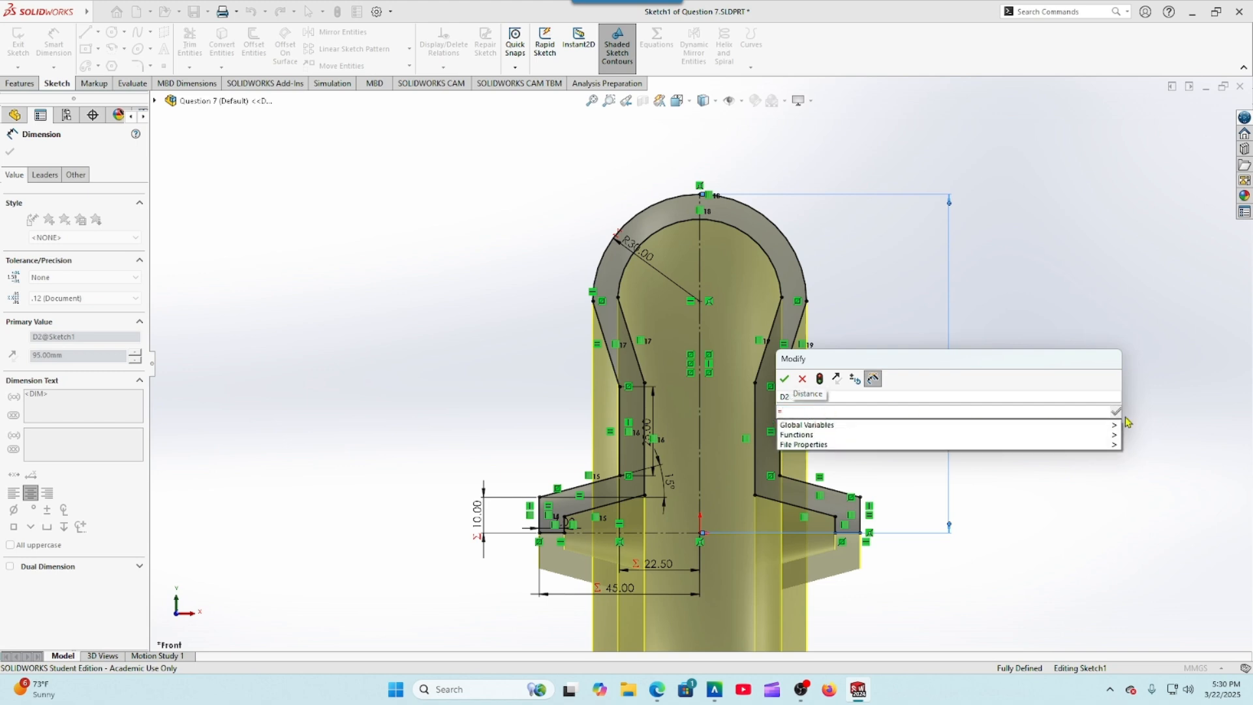
{"action": "mouse_move", "coordinate": [1118, 425]}
{"action": "left_click", "coordinate": [1148, 464]}
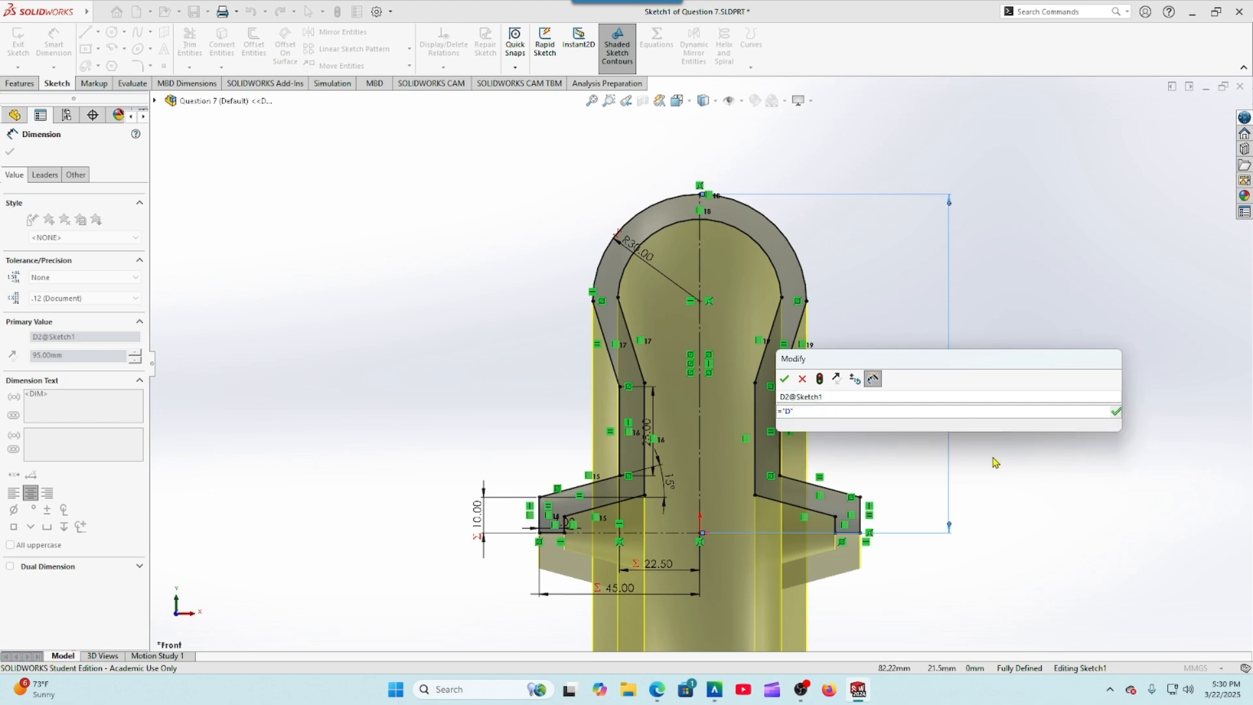
{"action": "type", "text": "/2"}
{"action": "left_click", "coordinate": [785, 378]}
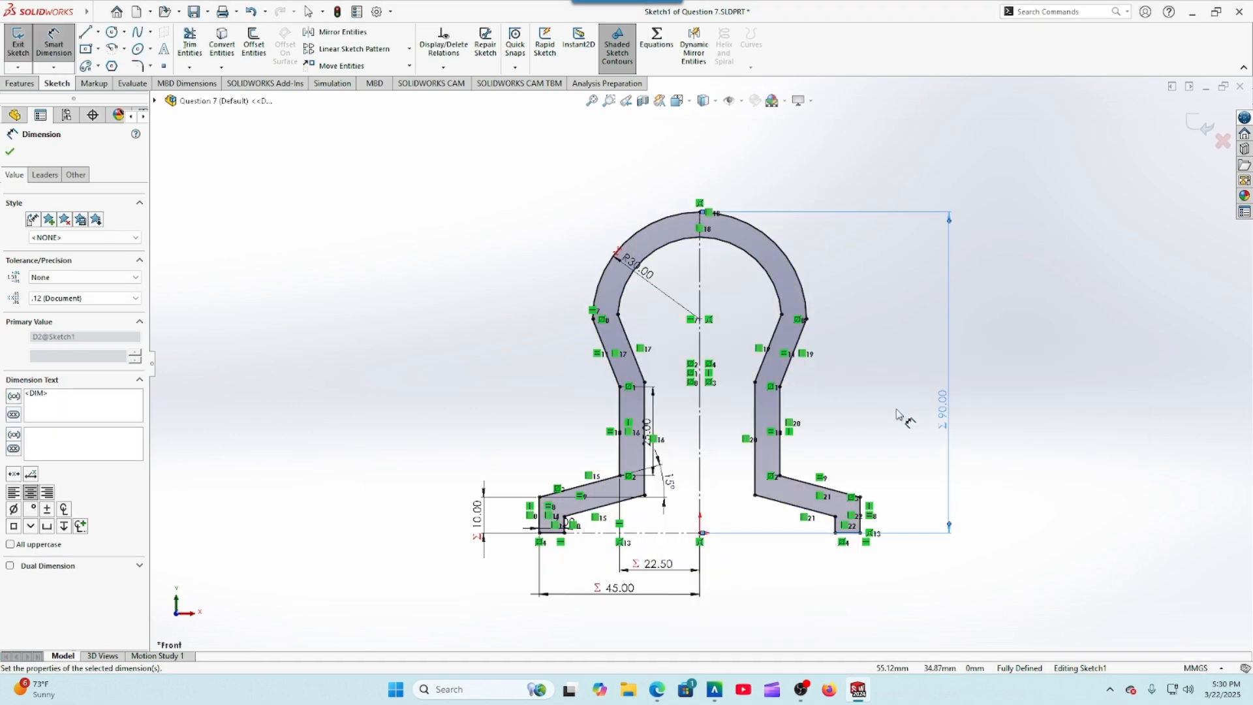
{"action": "left_click", "coordinate": [10, 154]}
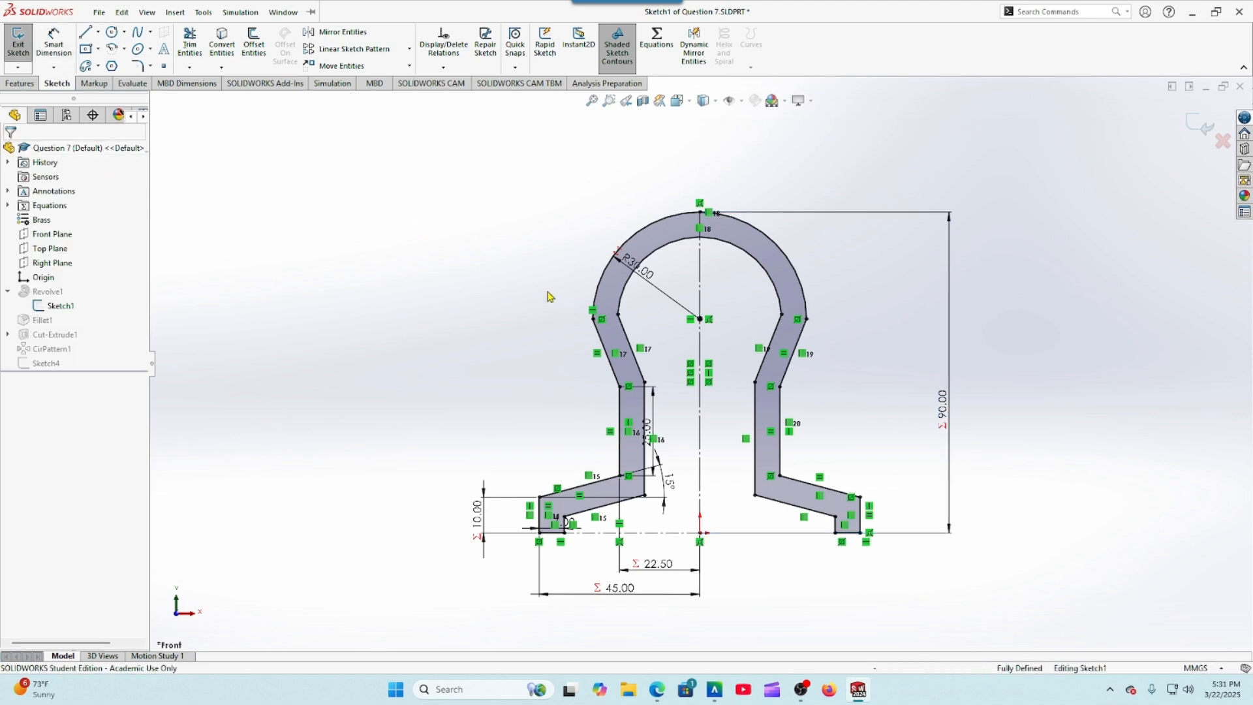
Step: Exit the profile sketch, rebuilding the wheel, and reopen Sketch4 with the two circles for editing
{"action": "left_click", "coordinate": [1202, 126]}
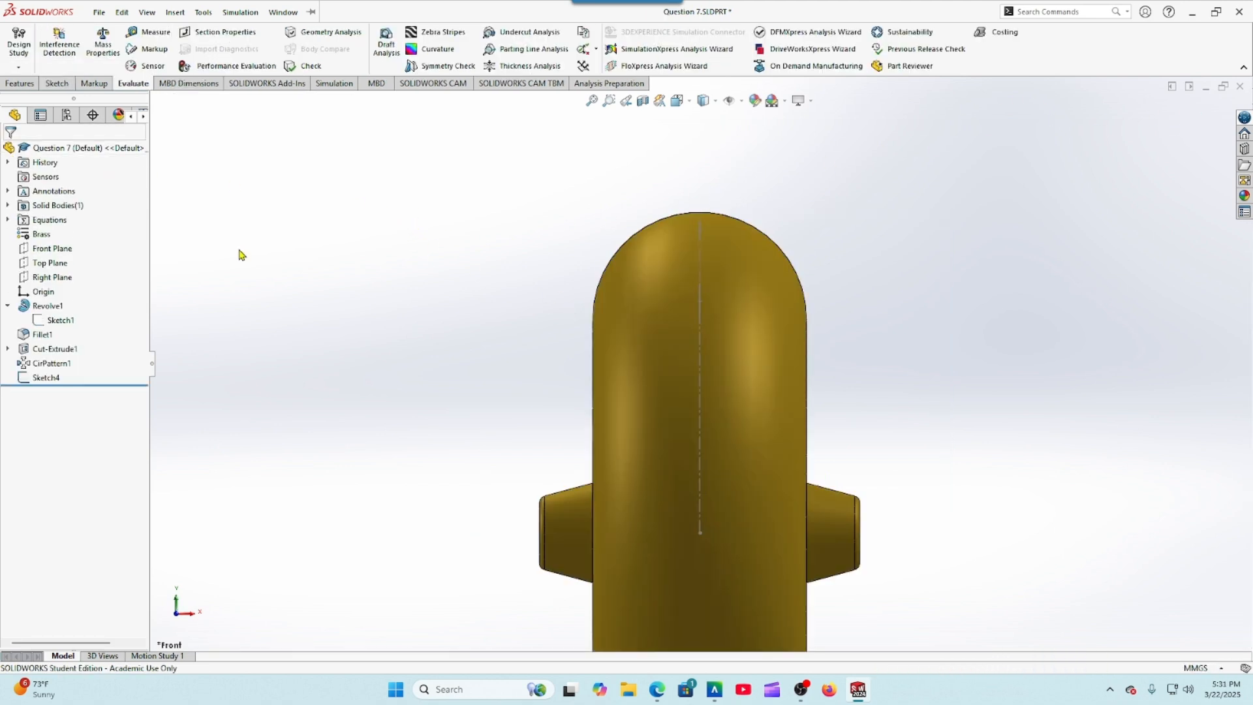
{"action": "left_click", "coordinate": [44, 377]}
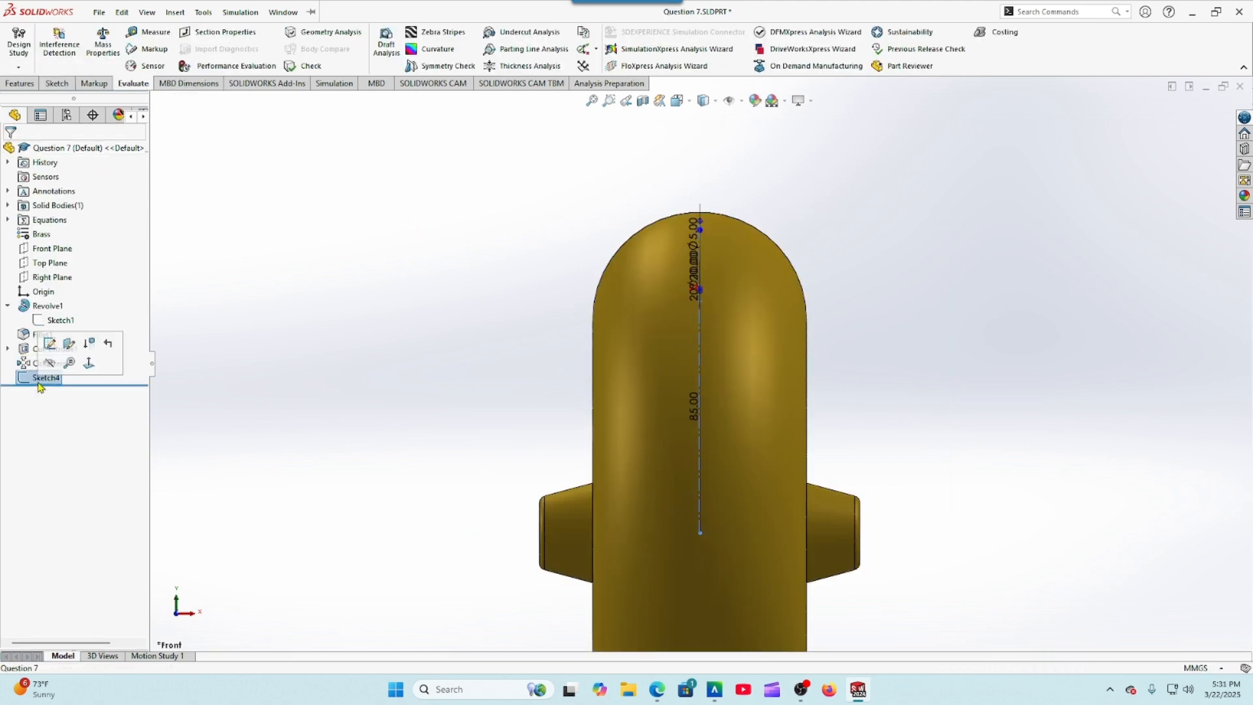
{"action": "left_click", "coordinate": [50, 346]}
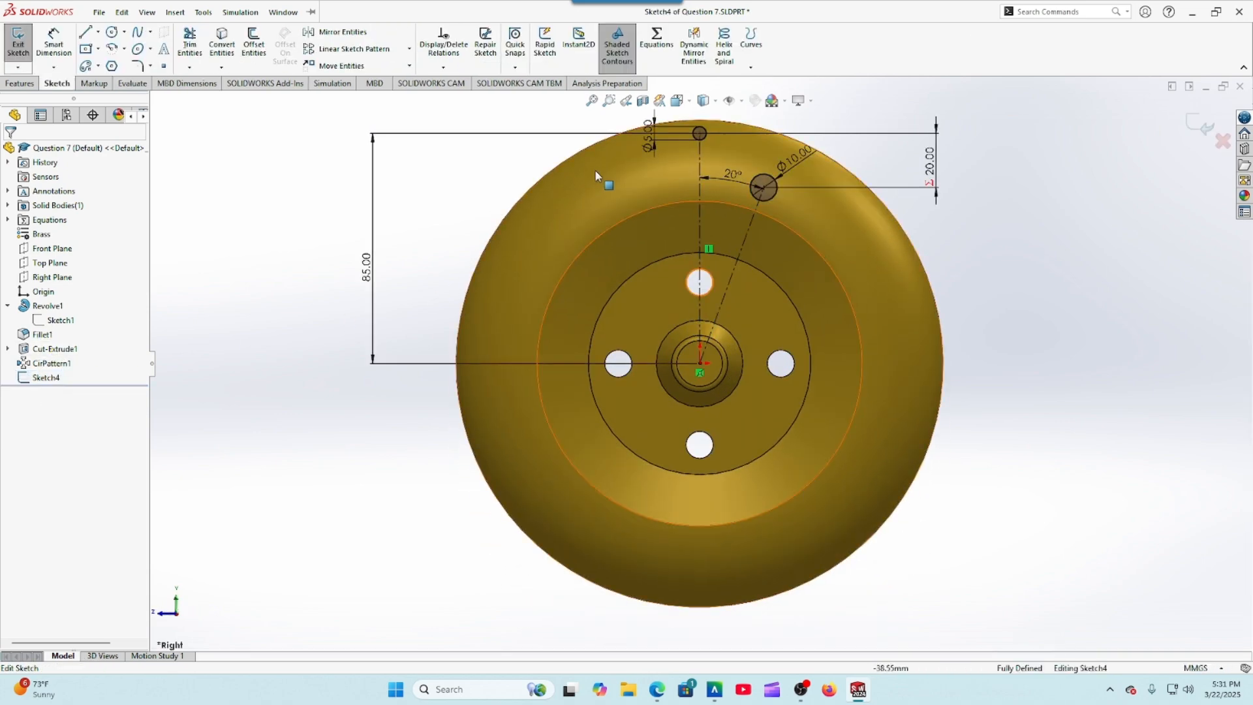
Step: Sketch a slanted line about 57 mm long from above the 5 mm circle, running down past the outer side of the 10 mm circle
{"action": "scroll", "coordinate": [610, 193], "scroll_direction": "up", "scroll_amount": 2}
{"action": "scroll", "coordinate": [798, 191], "scroll_direction": "down", "scroll_amount": 2}
{"action": "scroll", "coordinate": [685, 231], "scroll_direction": "down", "scroll_amount": 2}
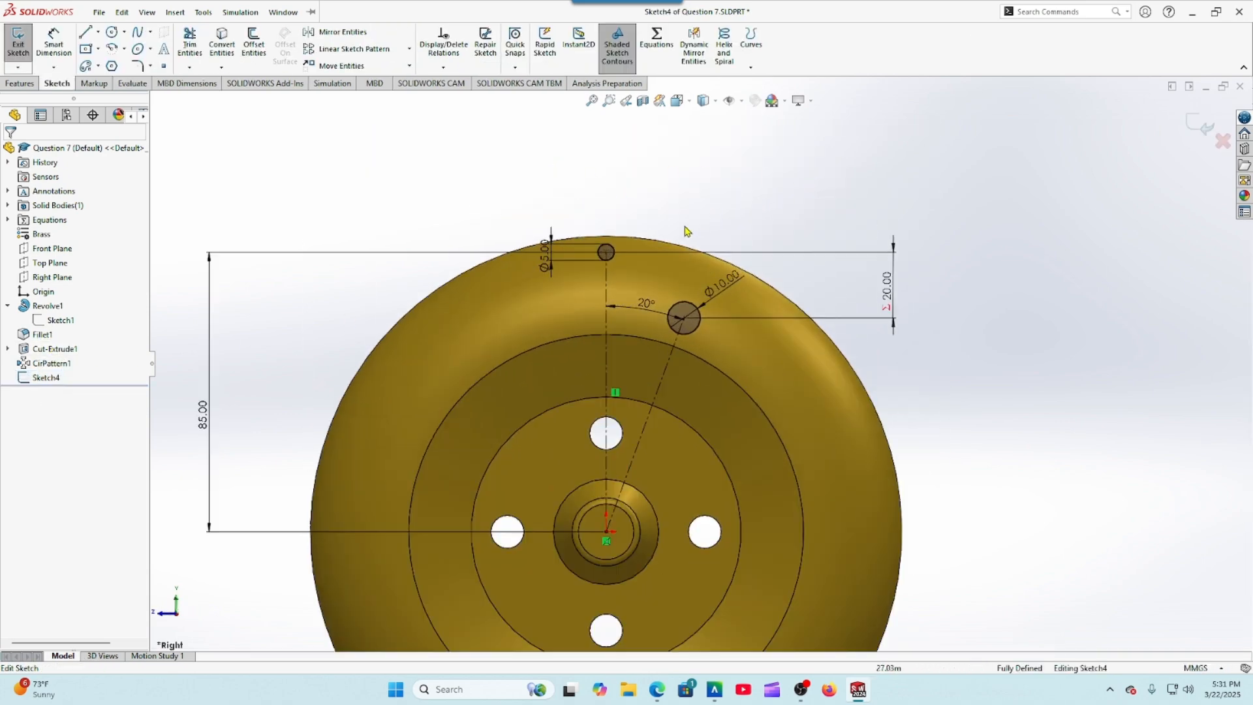
{"action": "left_click", "coordinate": [85, 31]}
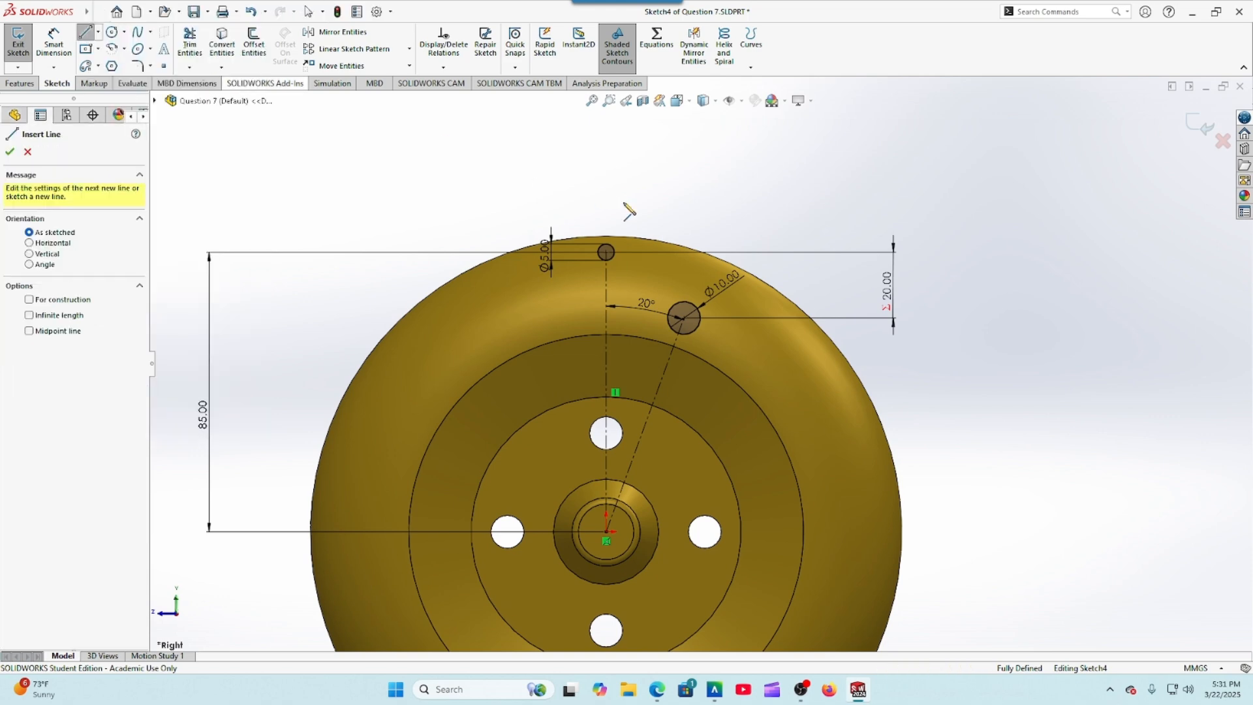
{"action": "scroll", "coordinate": [653, 258], "scroll_direction": "down", "scroll_amount": 1}
{"action": "left_click", "coordinate": [581, 204]}
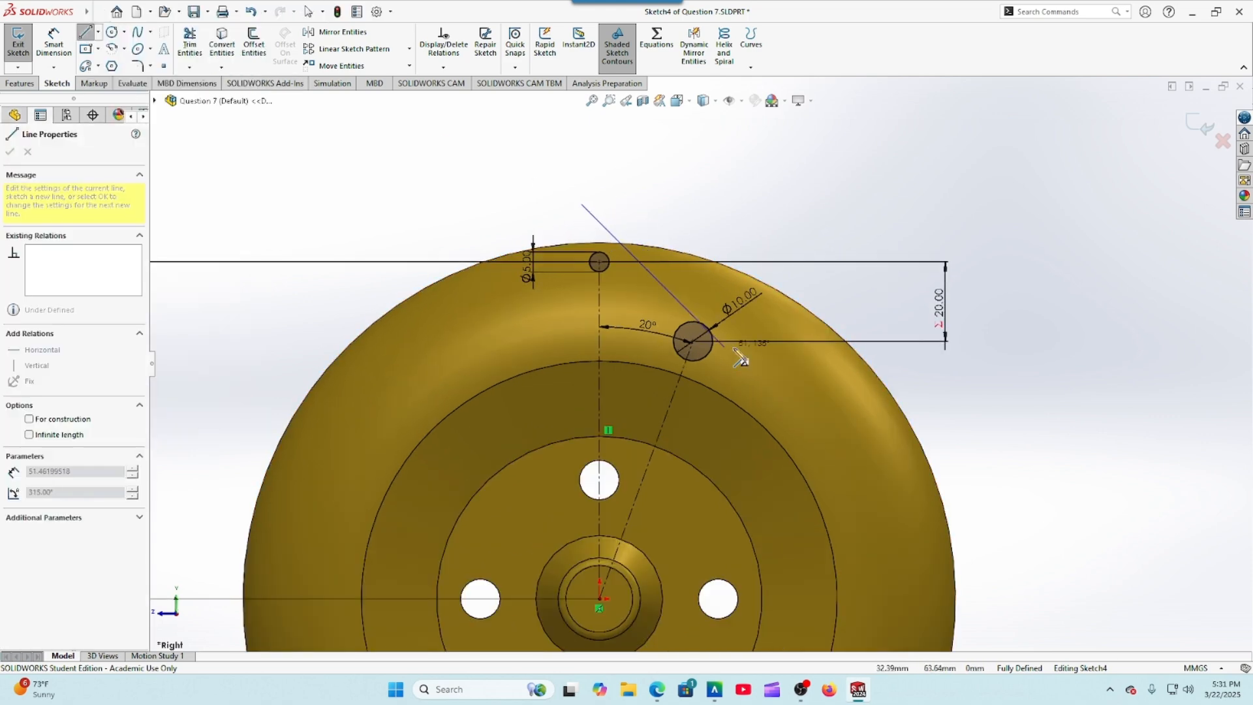
{"action": "left_click", "coordinate": [753, 353]}
{"action": "right_click", "coordinate": [752, 353]}
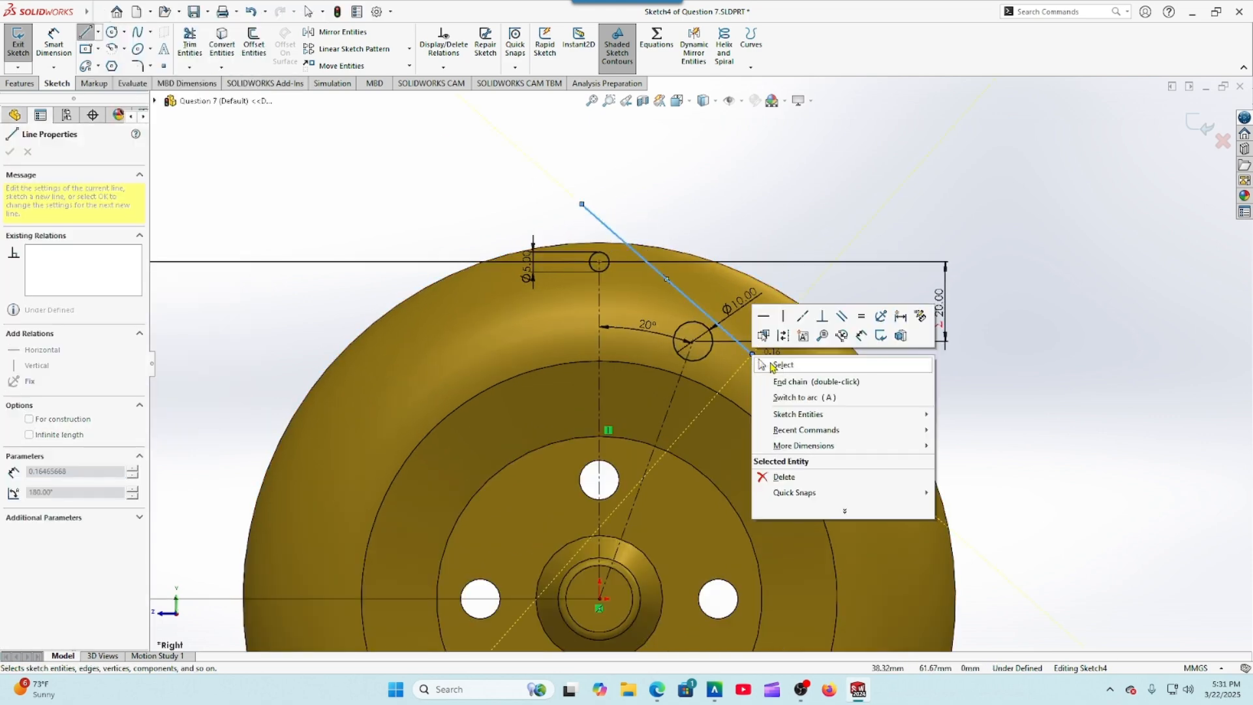
{"action": "left_click", "coordinate": [776, 365]}
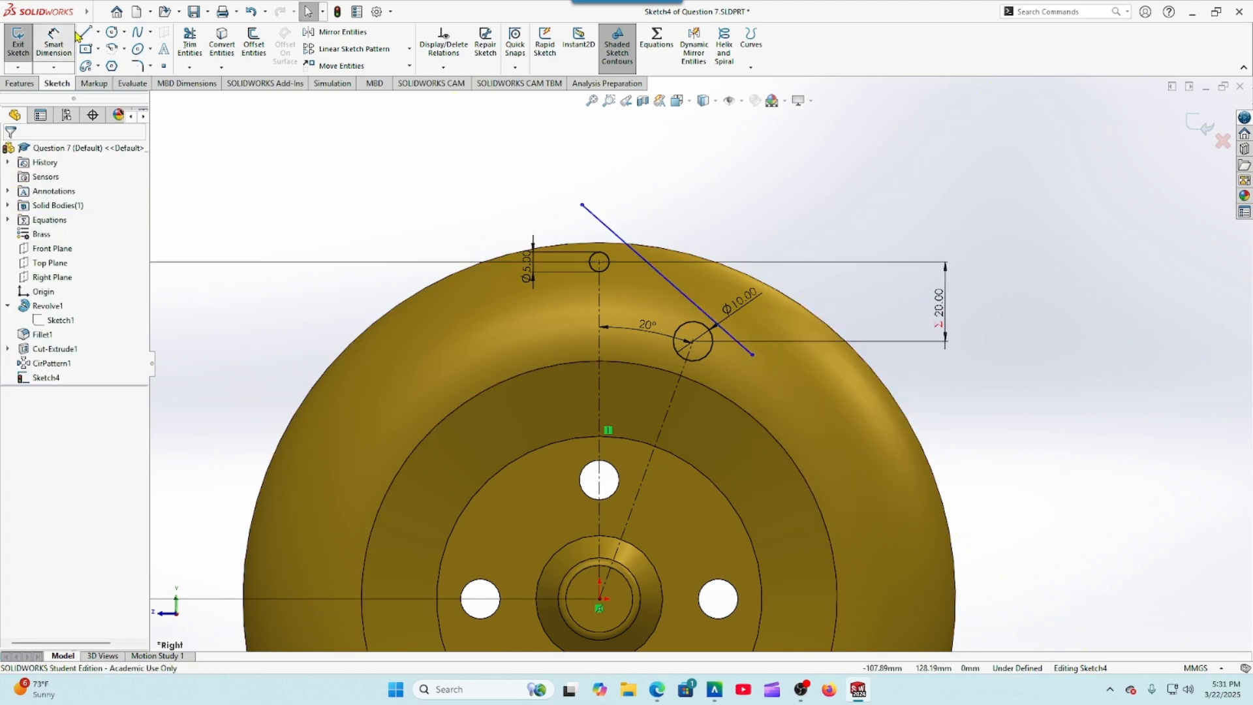
Step: Sketch a second slanted line about 63 mm long on the inner side of the two circles, extending past both
{"action": "left_click", "coordinate": [85, 31]}
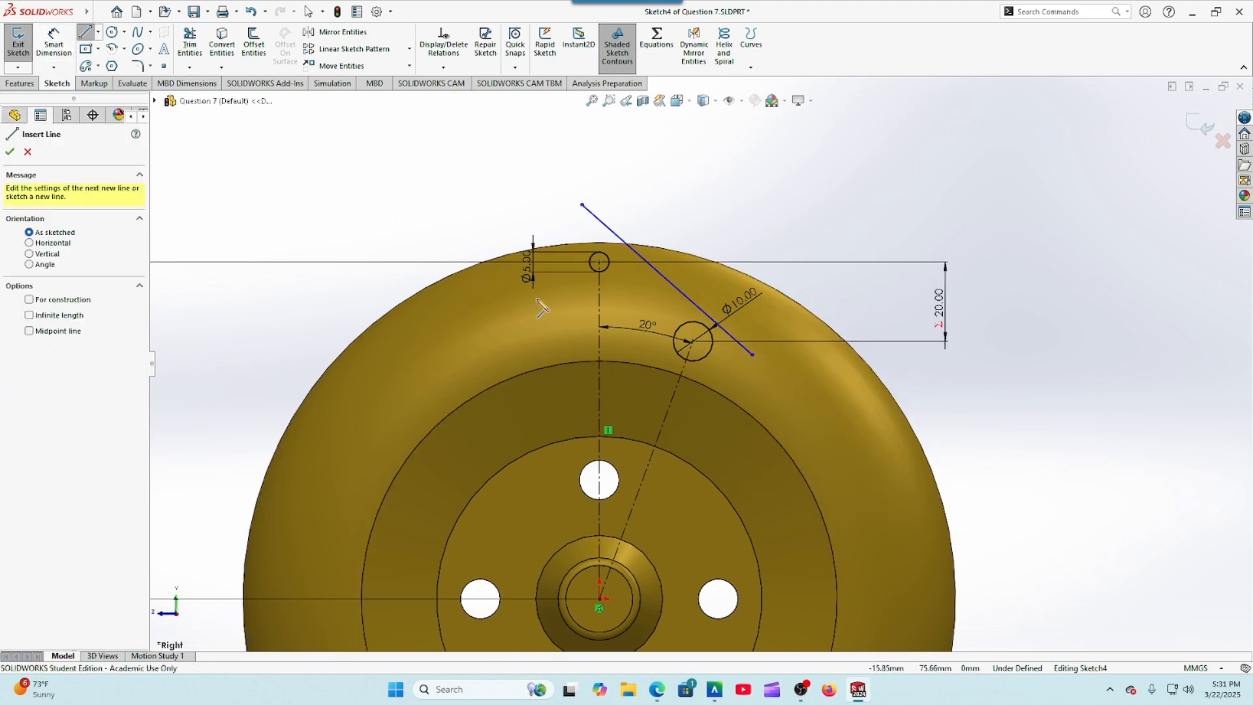
{"action": "left_click", "coordinate": [537, 220]}
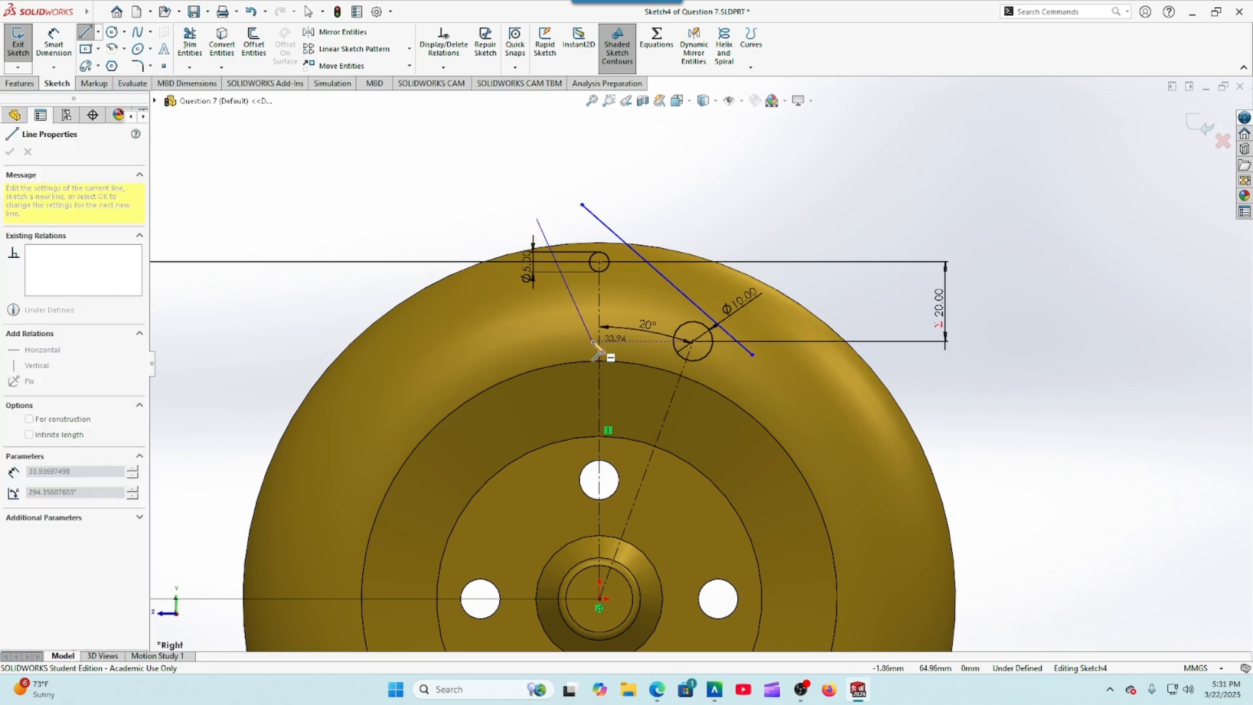
{"action": "left_click", "coordinate": [707, 403]}
{"action": "right_click", "coordinate": [708, 406]}
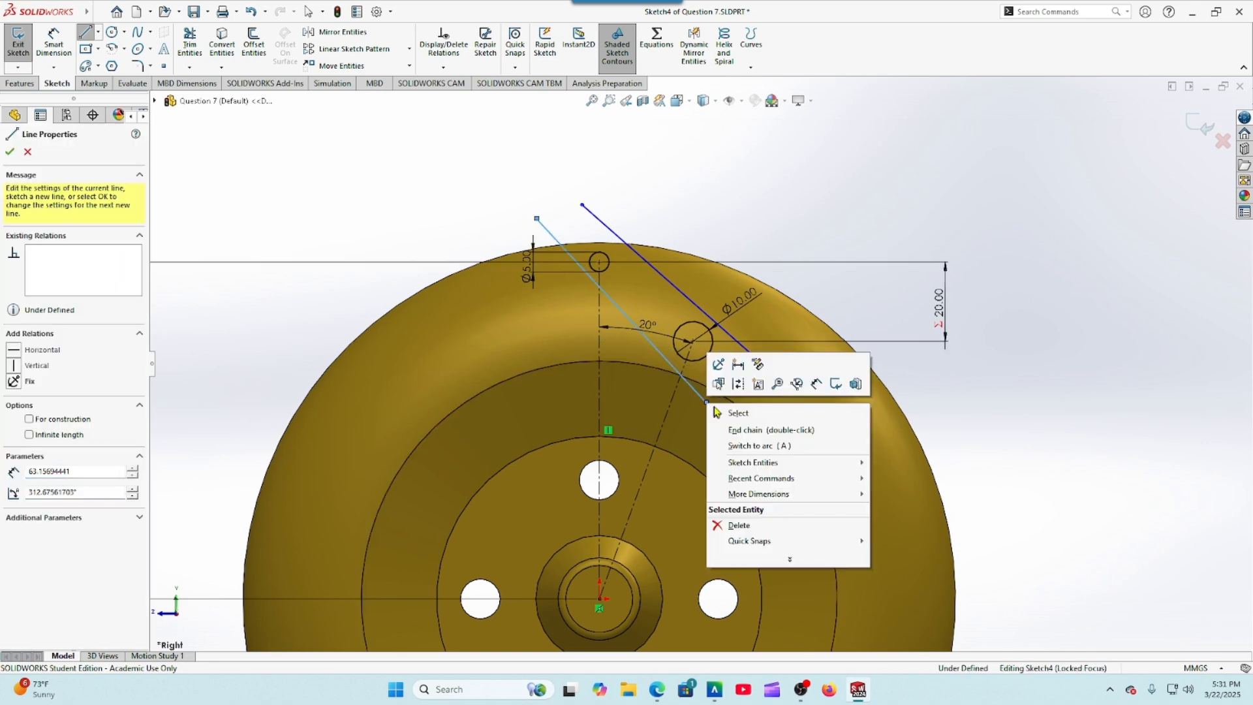
{"action": "left_click", "coordinate": [731, 410]}
Step: Make the inner slanted line tangent to the 5 mm circle
{"action": "scroll", "coordinate": [479, 151], "scroll_direction": "down", "scroll_amount": 2}
{"action": "scroll", "coordinate": [601, 290], "scroll_direction": "down", "scroll_amount": 1}
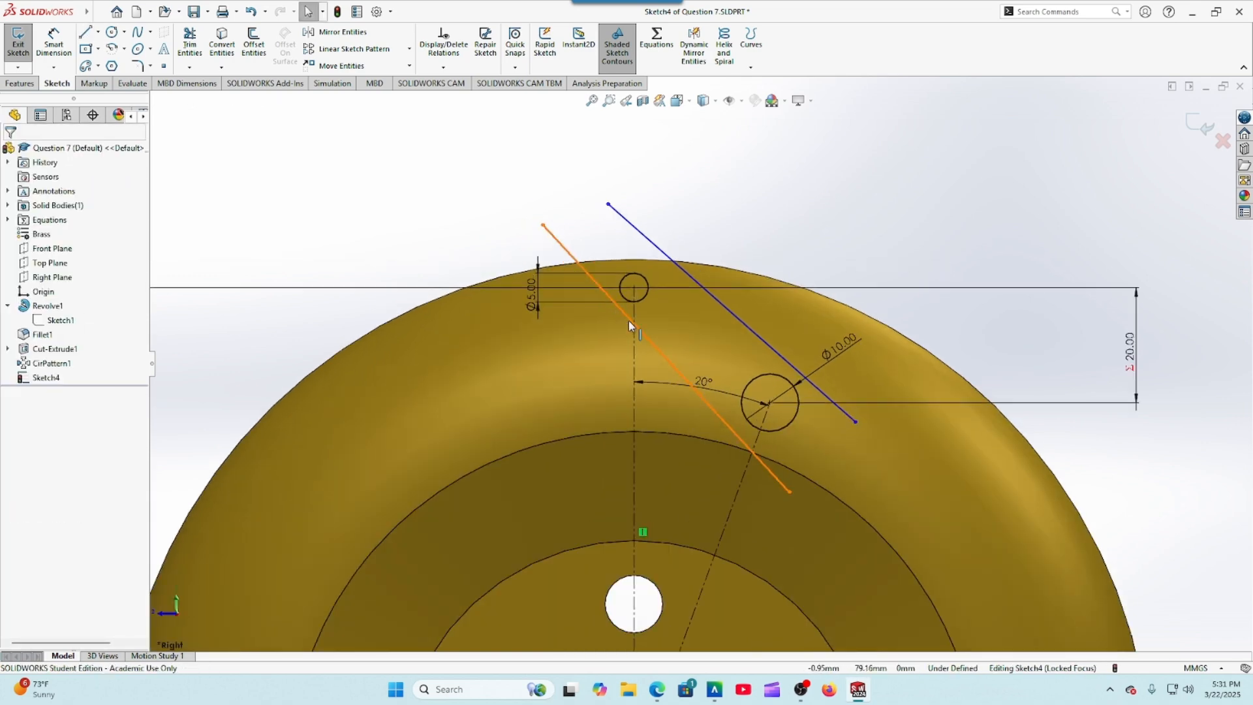
{"action": "left_click", "coordinate": [629, 319]}
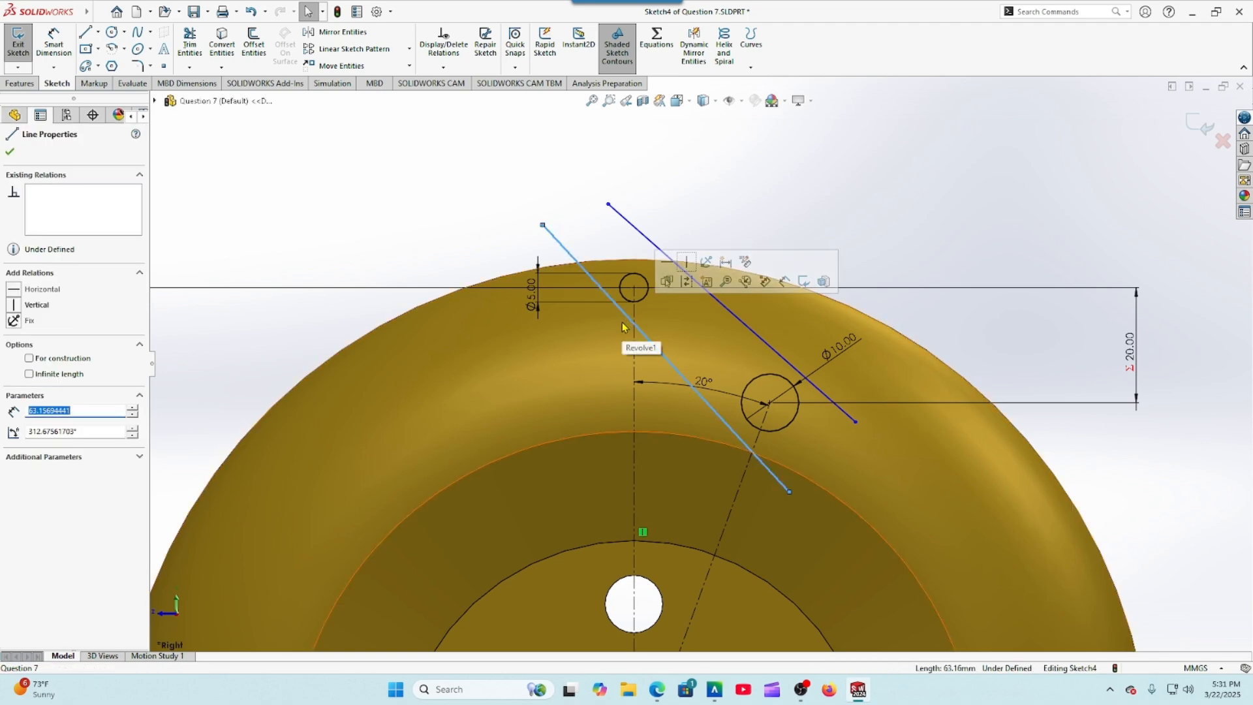
{"action": "left_click", "coordinate": [644, 299], "text": "ctrl"}
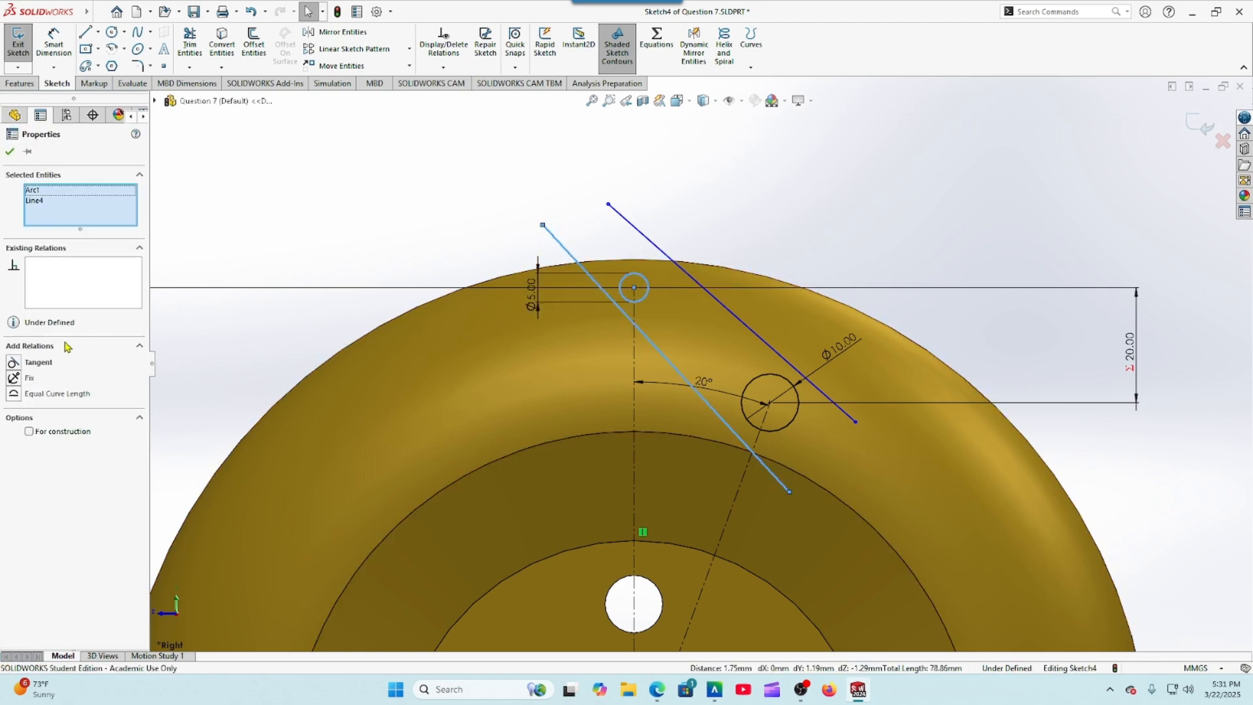
{"action": "left_click", "coordinate": [36, 362]}
{"action": "left_click", "coordinate": [10, 152]}
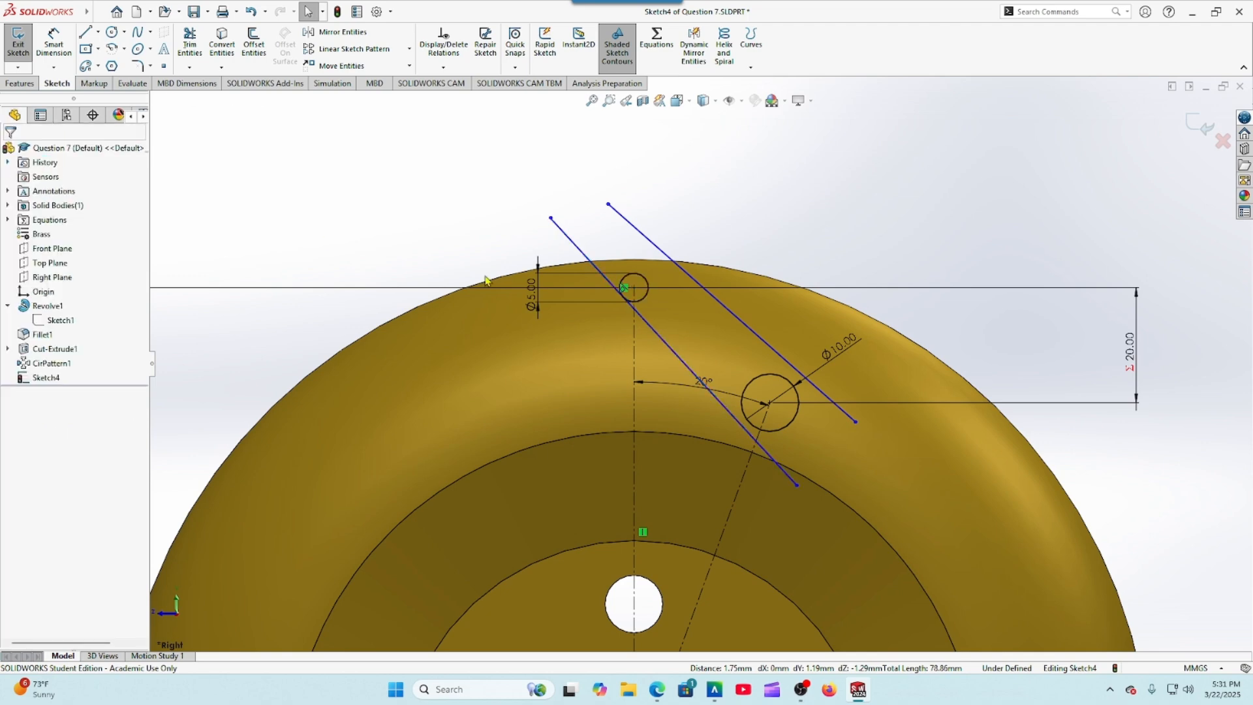
Step: Make the outer slanted line tangent to the 5 mm circle
{"action": "left_click", "coordinate": [660, 248]}
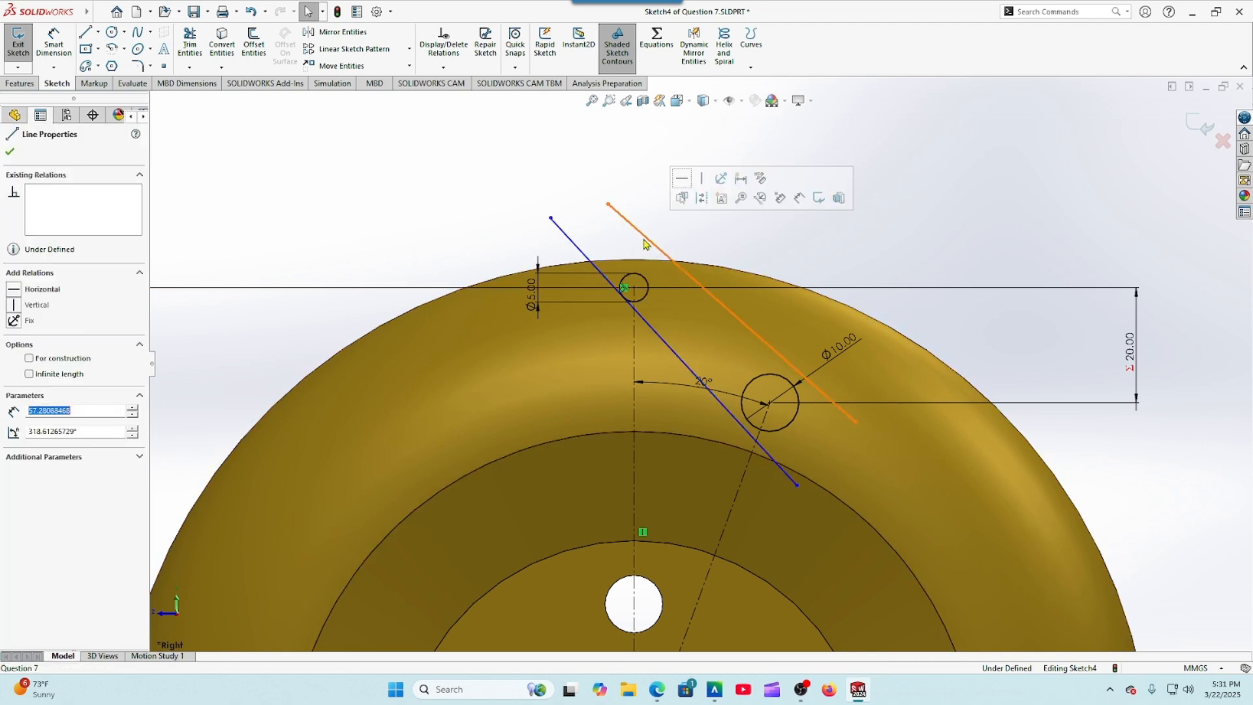
{"action": "left_click", "coordinate": [641, 282], "text": "ctrl"}
{"action": "left_click", "coordinate": [25, 363]}
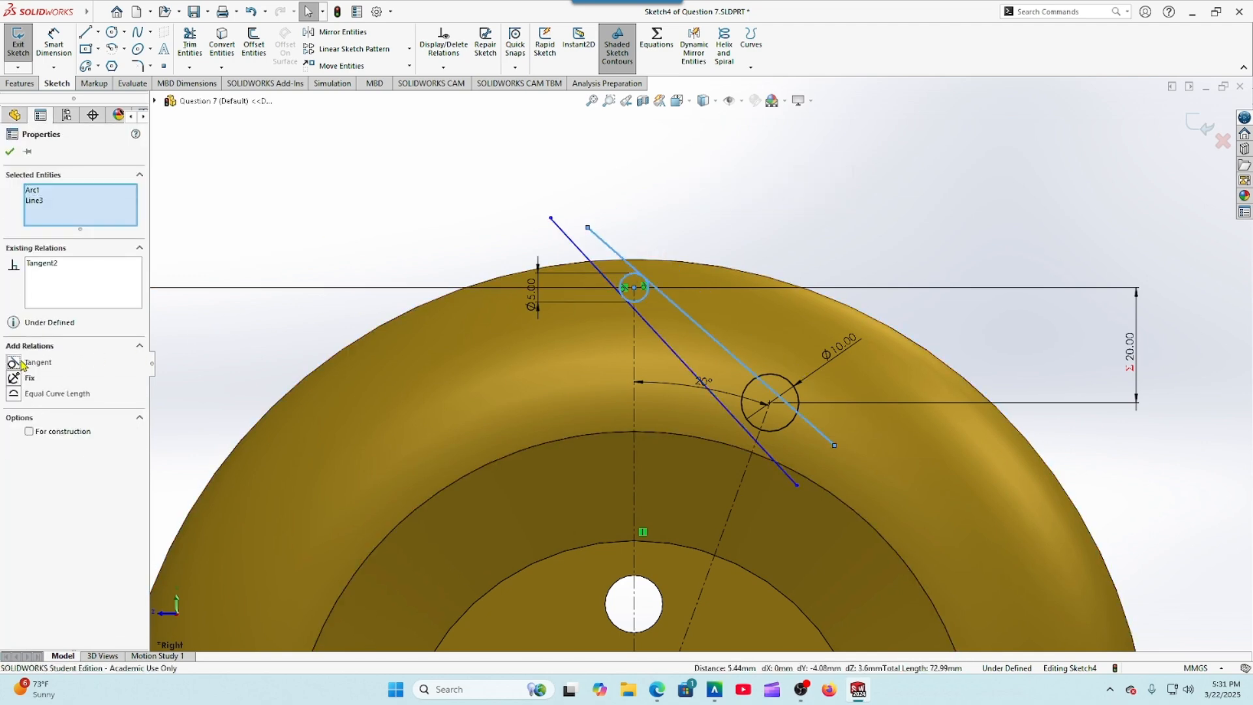
{"action": "left_click", "coordinate": [10, 151]}
Step: Make the inner slanted line tangent to the 10 mm circle
{"action": "left_click", "coordinate": [773, 460]}
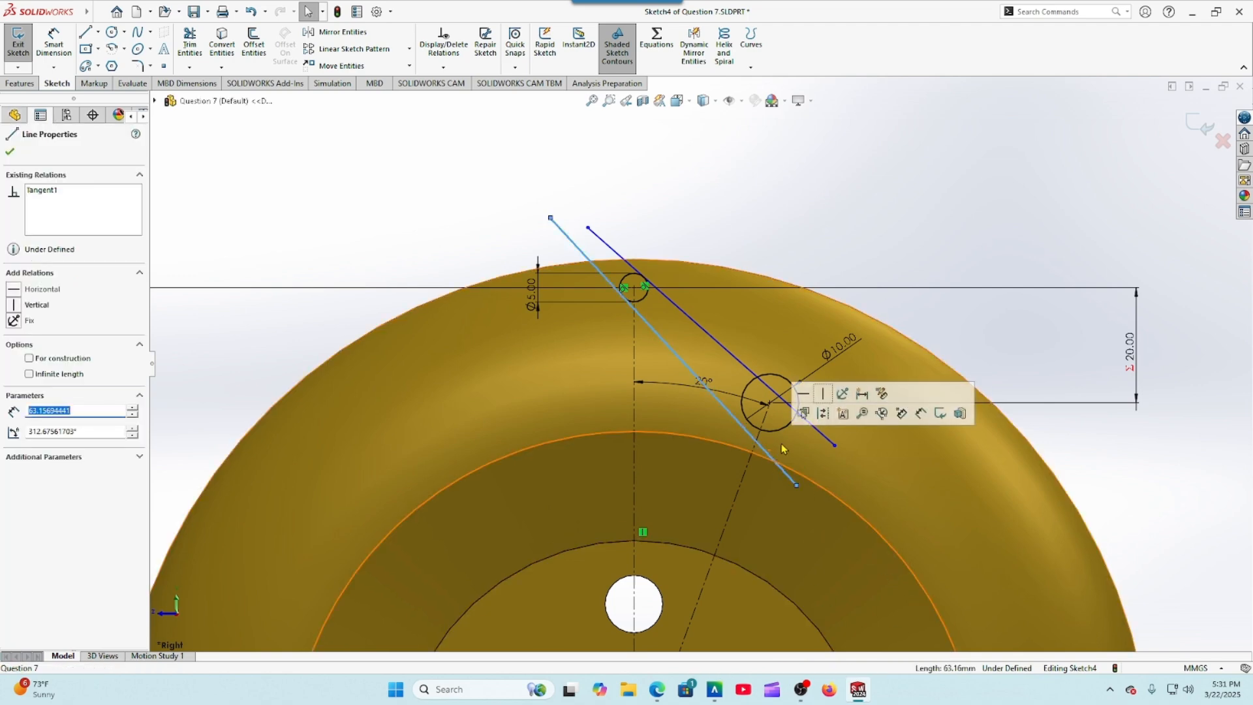
{"action": "left_click", "coordinate": [793, 419], "text": "ctrl"}
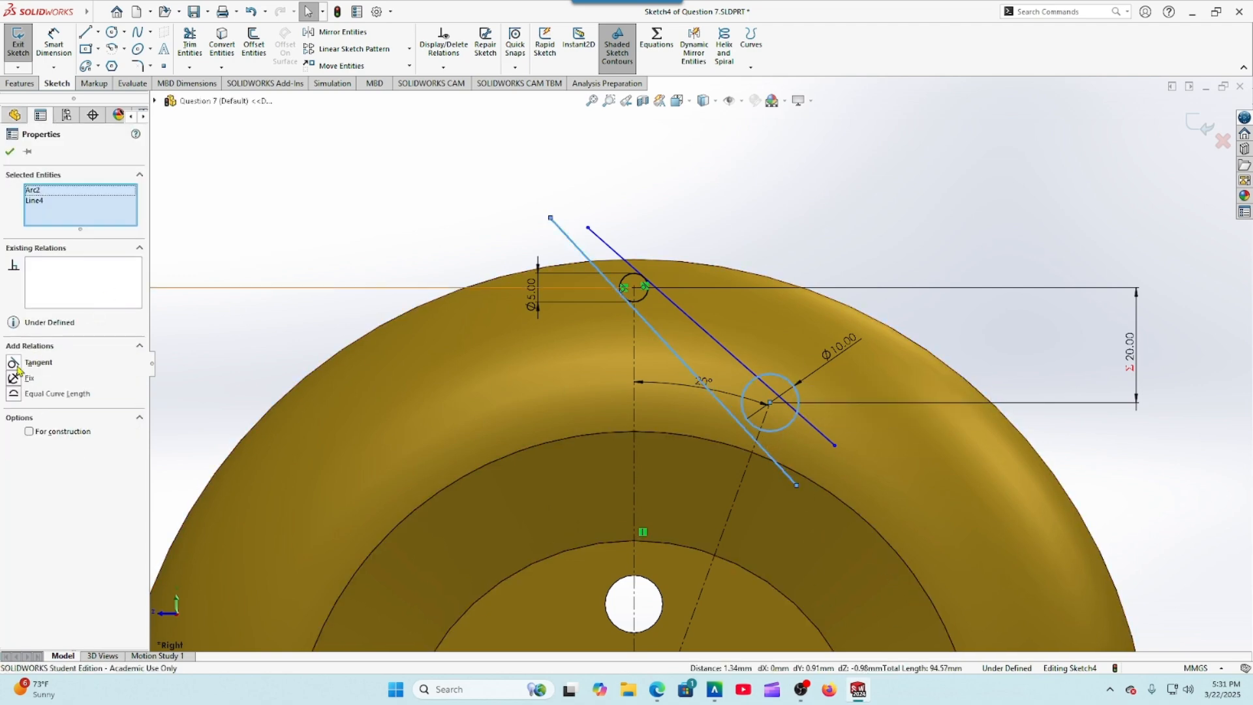
{"action": "left_click", "coordinate": [18, 366]}
{"action": "left_click", "coordinate": [10, 151]}
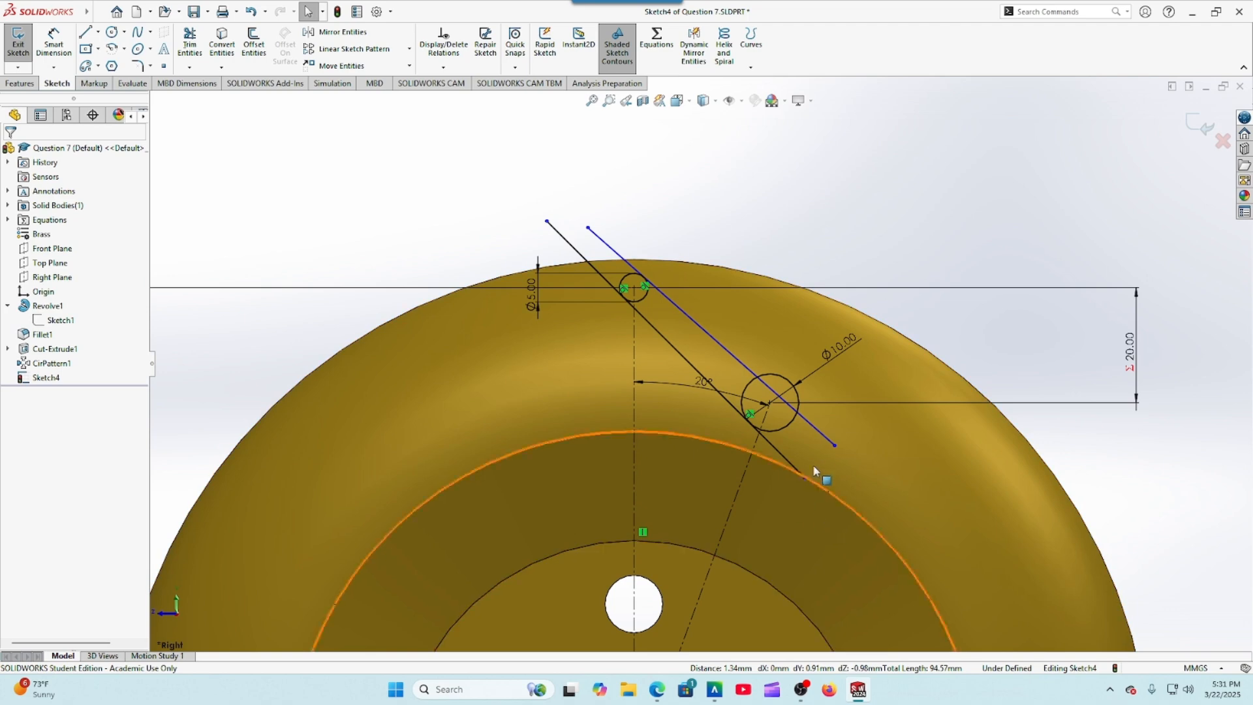
Step: Make the outer slanted line tangent to the 10 mm circle
{"action": "left_click", "coordinate": [816, 431]}
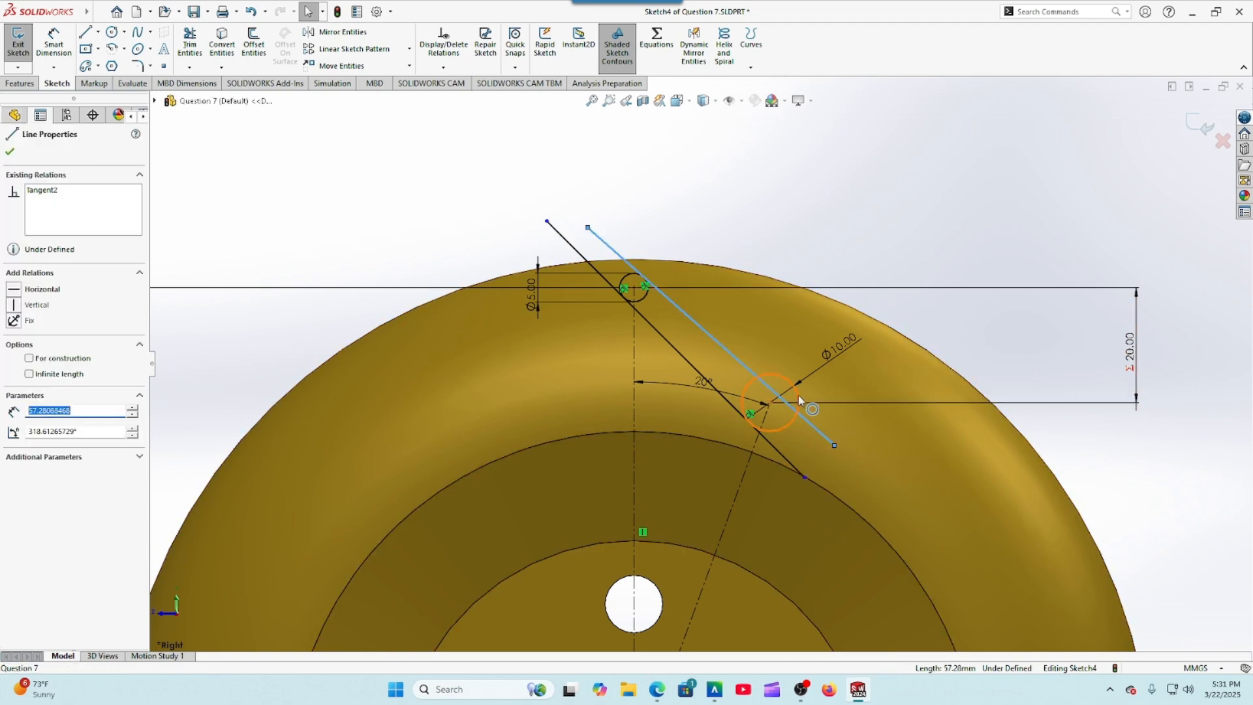
{"action": "left_click", "coordinate": [799, 396], "text": "ctrl"}
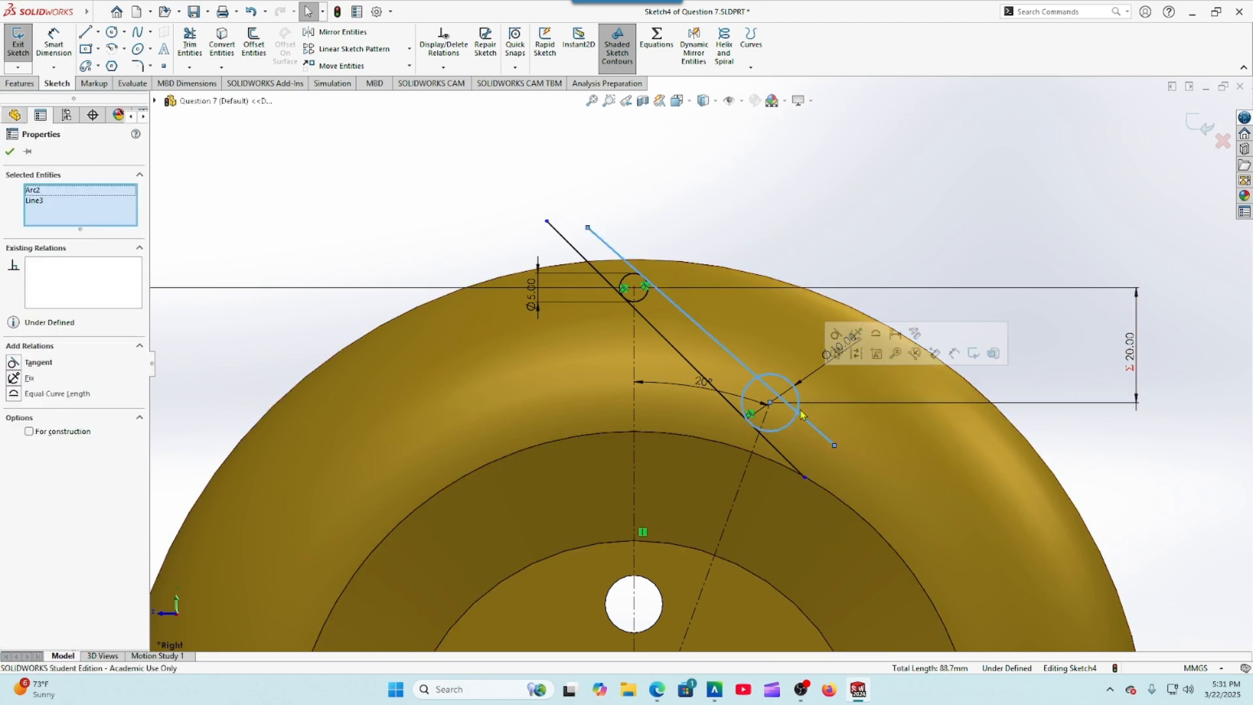
{"action": "left_click", "coordinate": [22, 363]}
{"action": "left_click", "coordinate": [9, 152]}
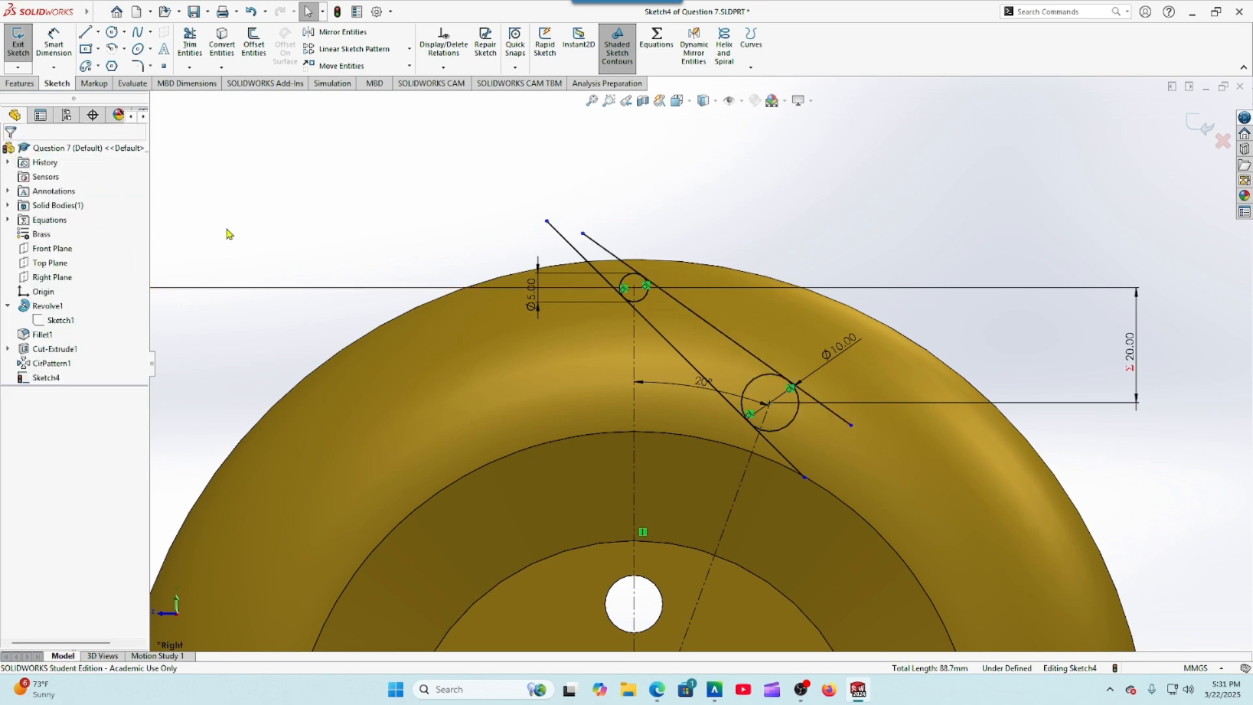
Step: Trim the line ends extending past the 5 mm circle and the part of that circle inside the slot
{"action": "left_click", "coordinate": [190, 45]}
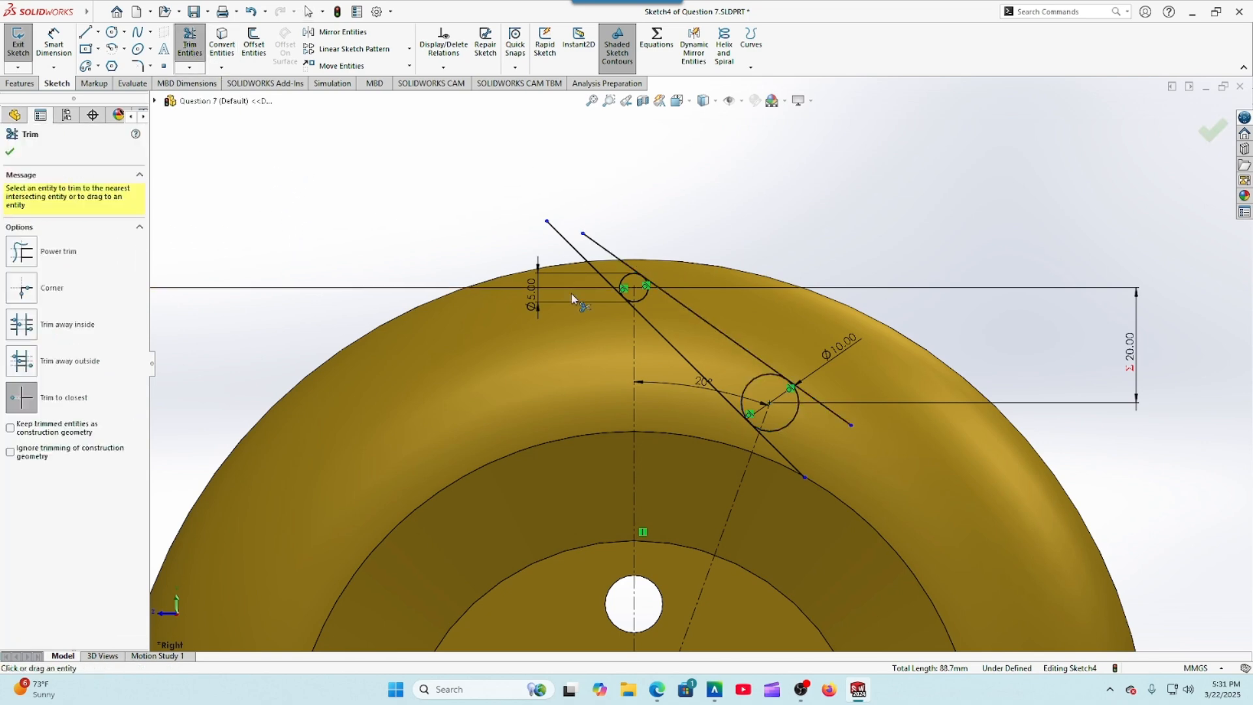
{"action": "scroll", "coordinate": [620, 264], "scroll_direction": "down", "scroll_amount": 5}
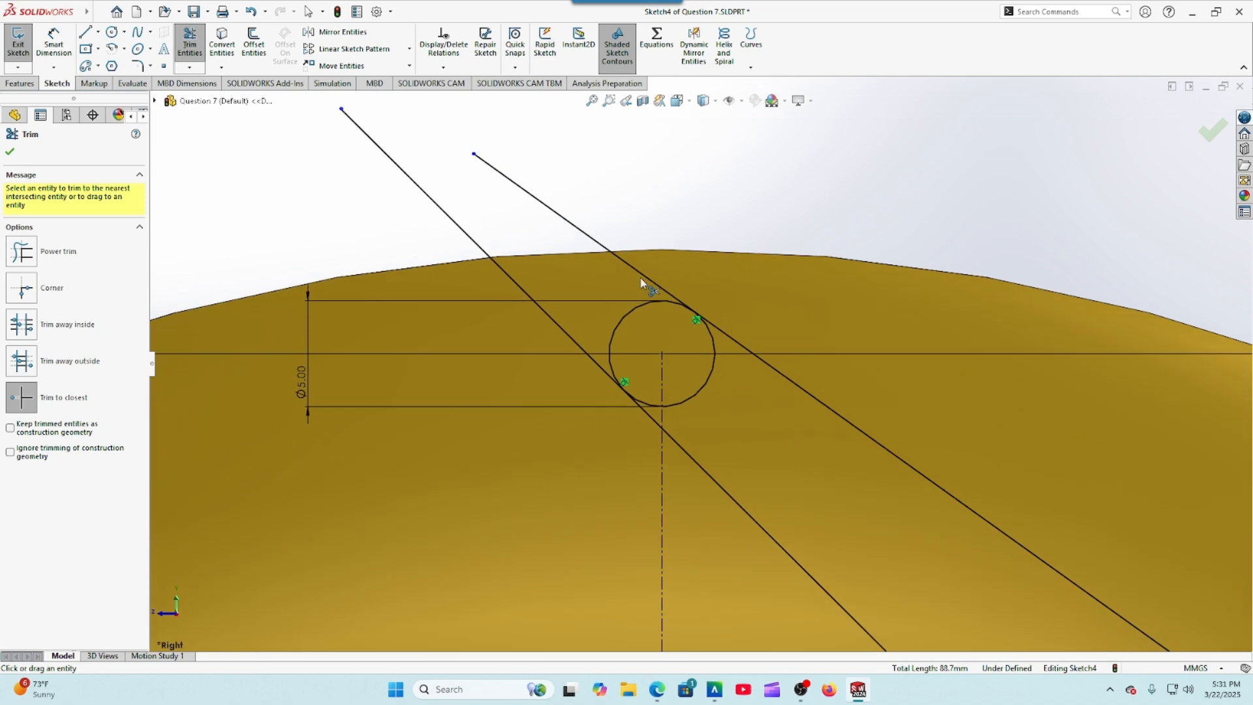
{"action": "left_click", "coordinate": [645, 278]}
{"action": "left_click", "coordinate": [559, 320]}
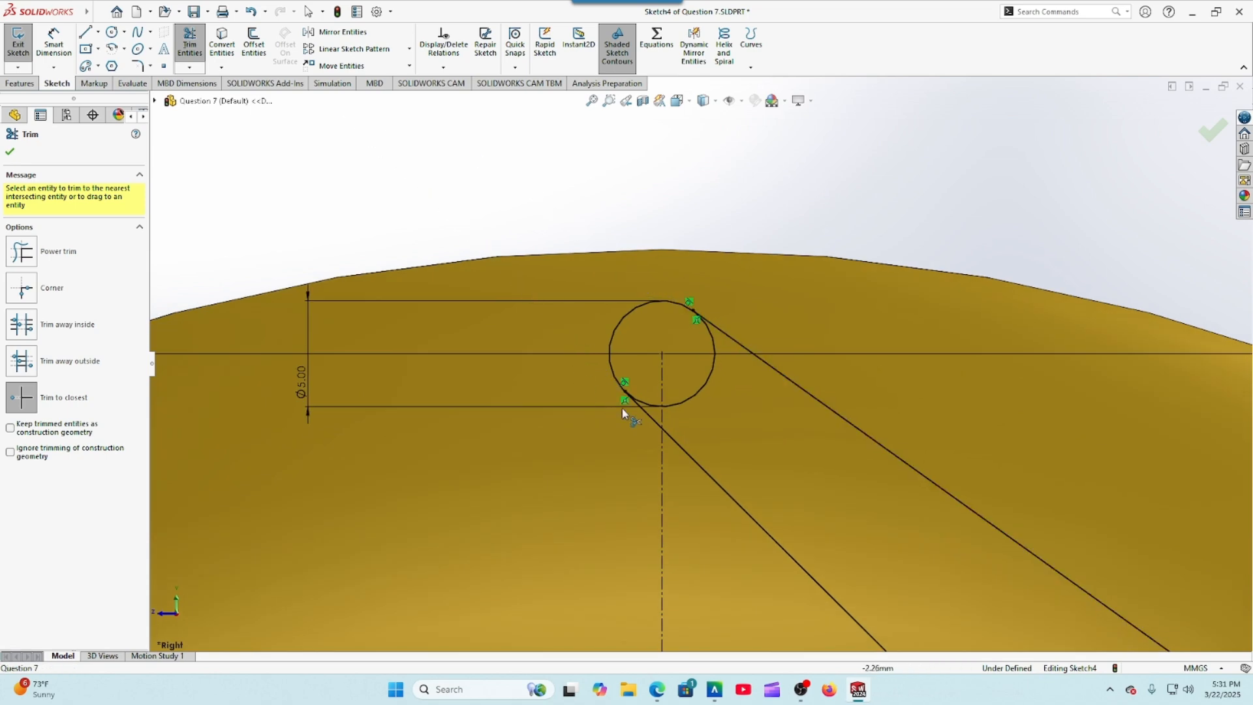
{"action": "left_click", "coordinate": [677, 410]}
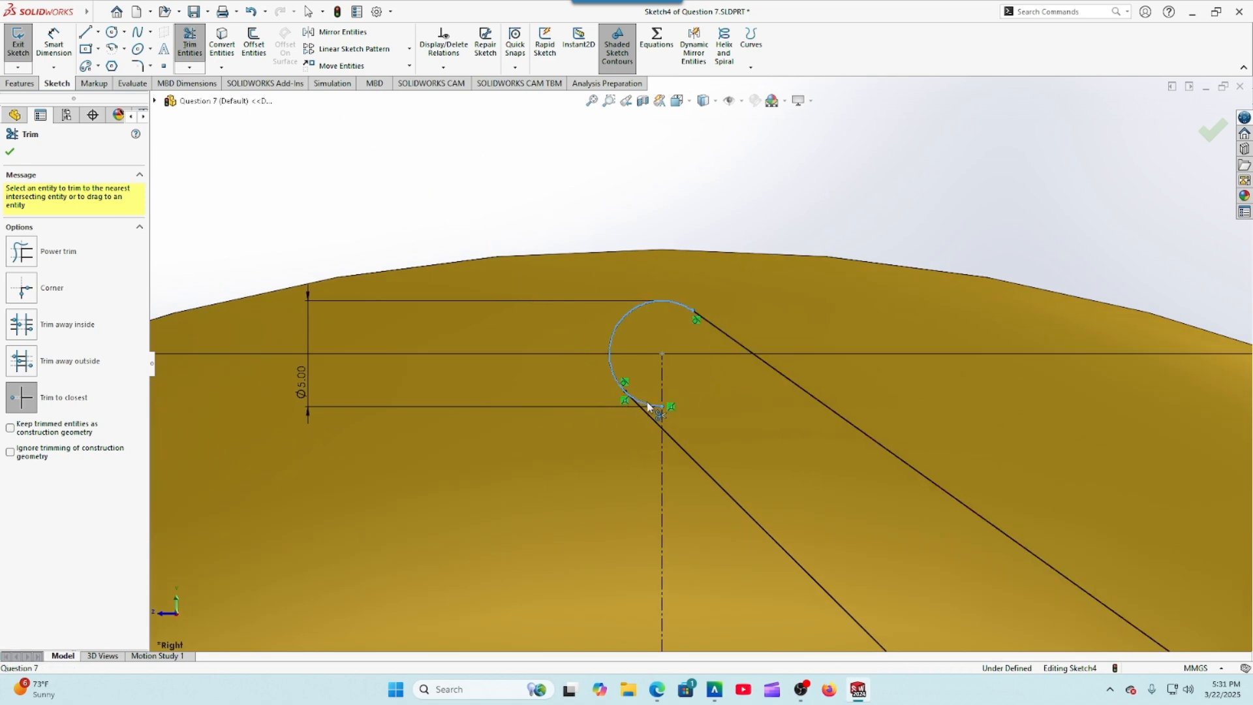
Step: Trim the line ends extending past the 10 mm circle and its inner arc, closing the slot profile
{"action": "scroll", "coordinate": [672, 417], "scroll_direction": "up", "scroll_amount": 2}
{"action": "scroll", "coordinate": [671, 385], "scroll_direction": "up", "scroll_amount": 4}
{"action": "scroll", "coordinate": [857, 457], "scroll_direction": "down", "scroll_amount": 3}
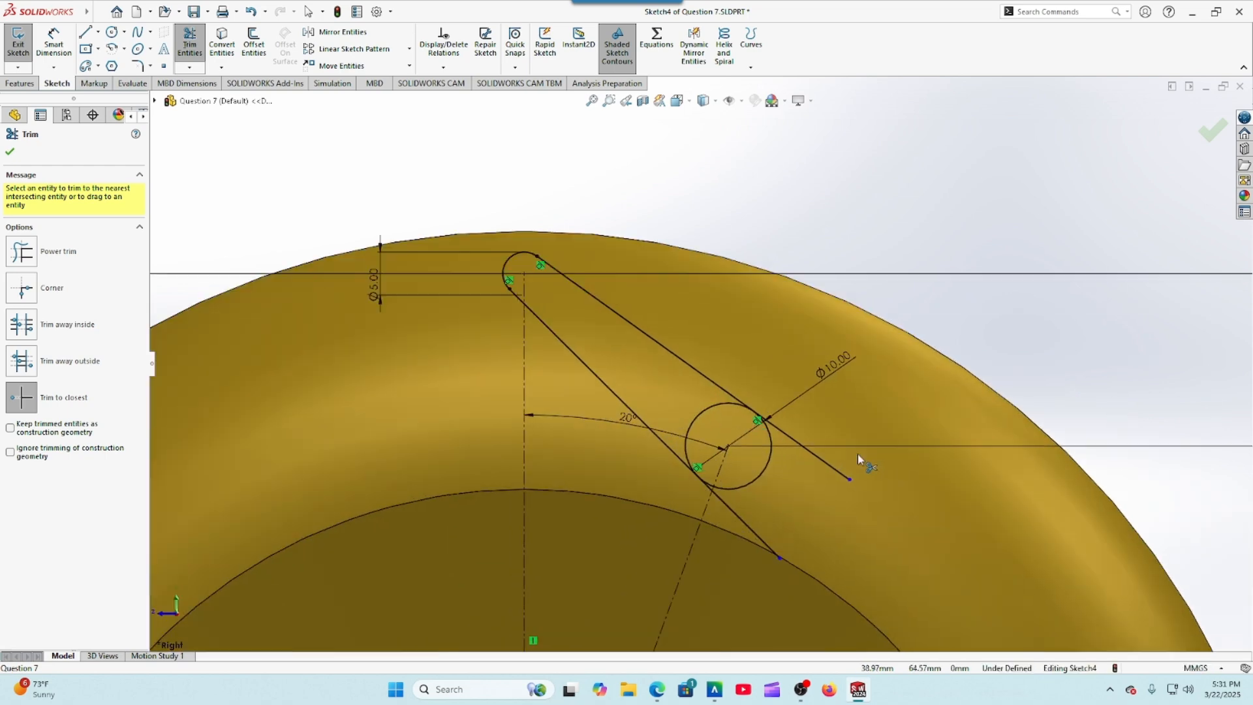
{"action": "left_click", "coordinate": [801, 450]}
{"action": "left_click", "coordinate": [735, 512]}
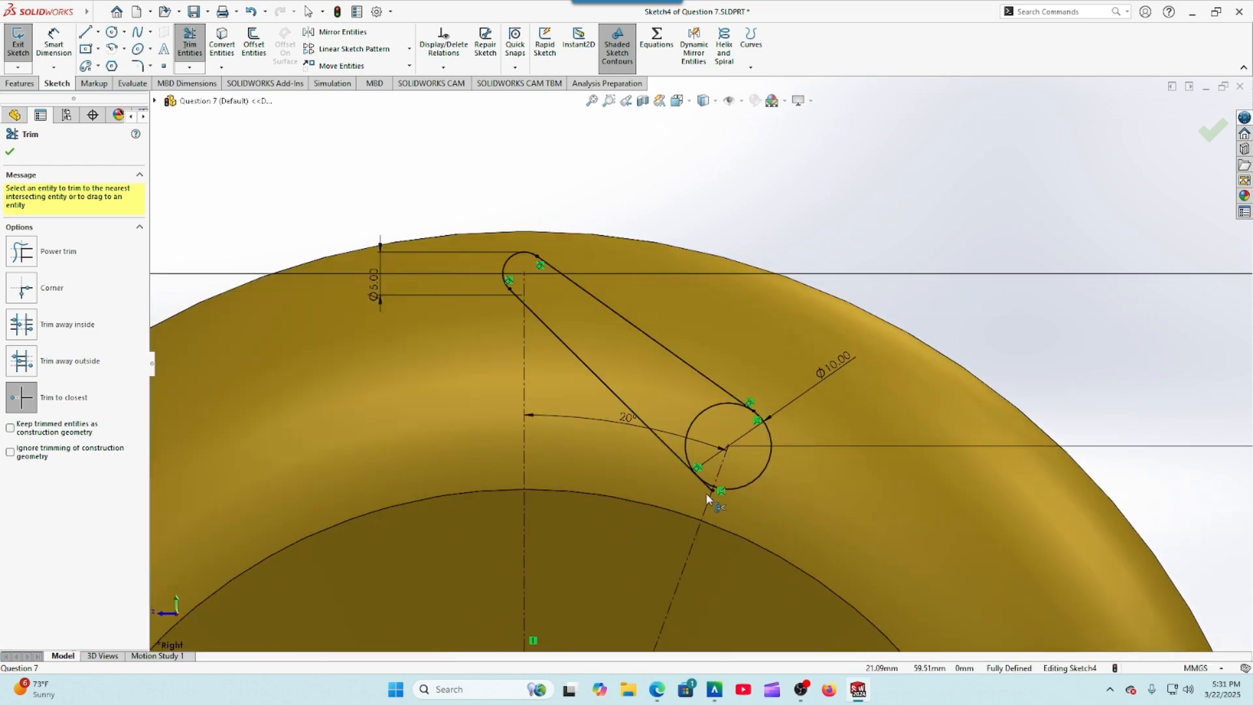
{"action": "scroll", "coordinate": [713, 498], "scroll_direction": "down", "scroll_amount": 2}
{"action": "left_click", "coordinate": [709, 467]}
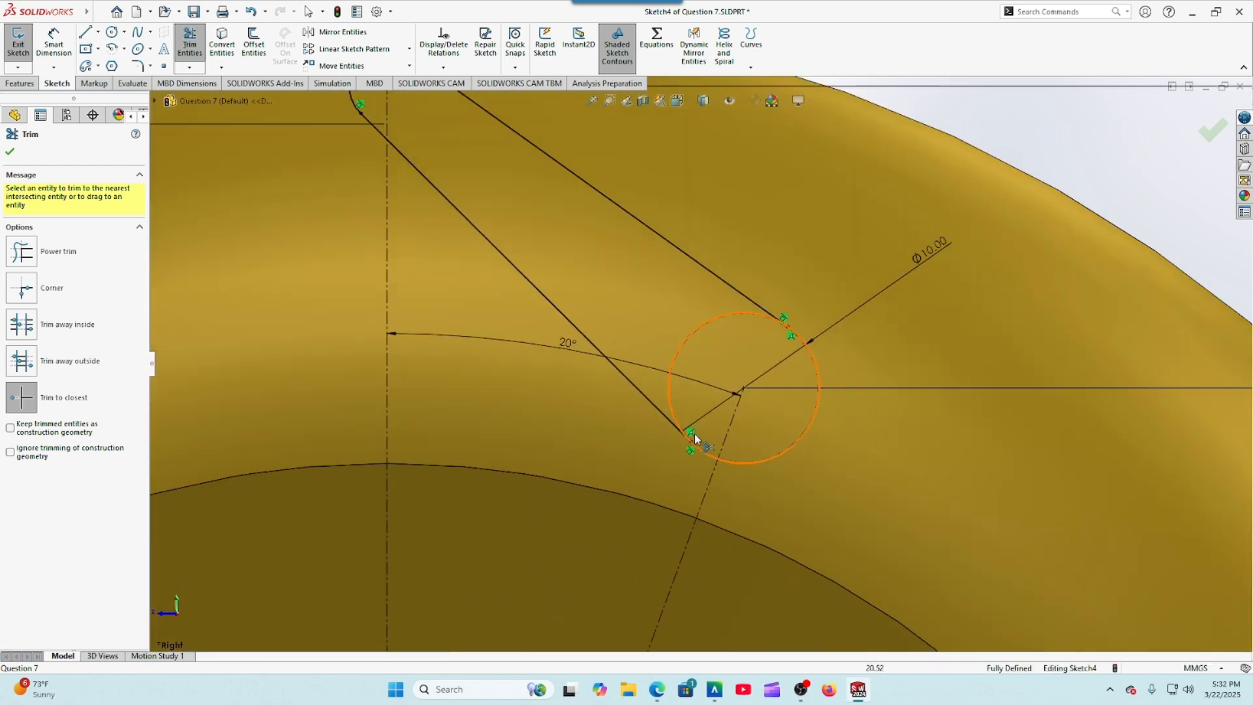
{"action": "left_click", "coordinate": [668, 401]}
{"action": "left_click", "coordinate": [10, 152]}
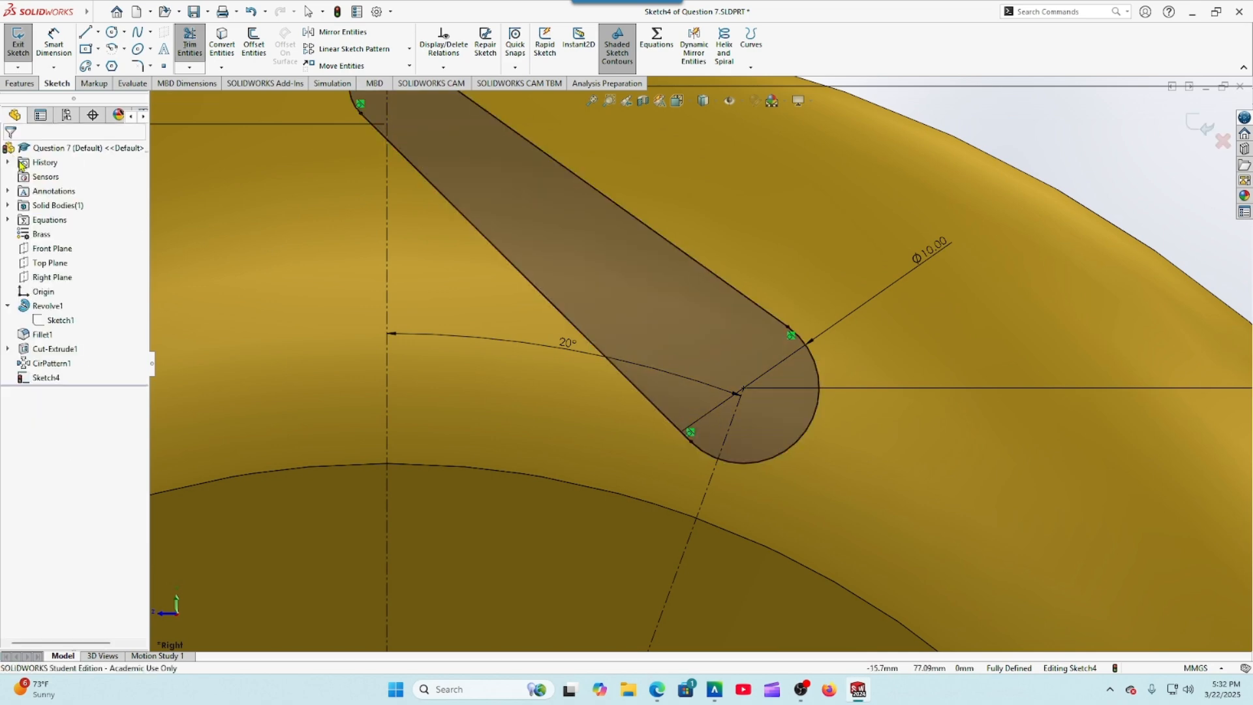
Step: Cut-extrude the slot profile through all in both directions
{"action": "scroll", "coordinate": [268, 284], "scroll_direction": "up", "scroll_amount": 5}
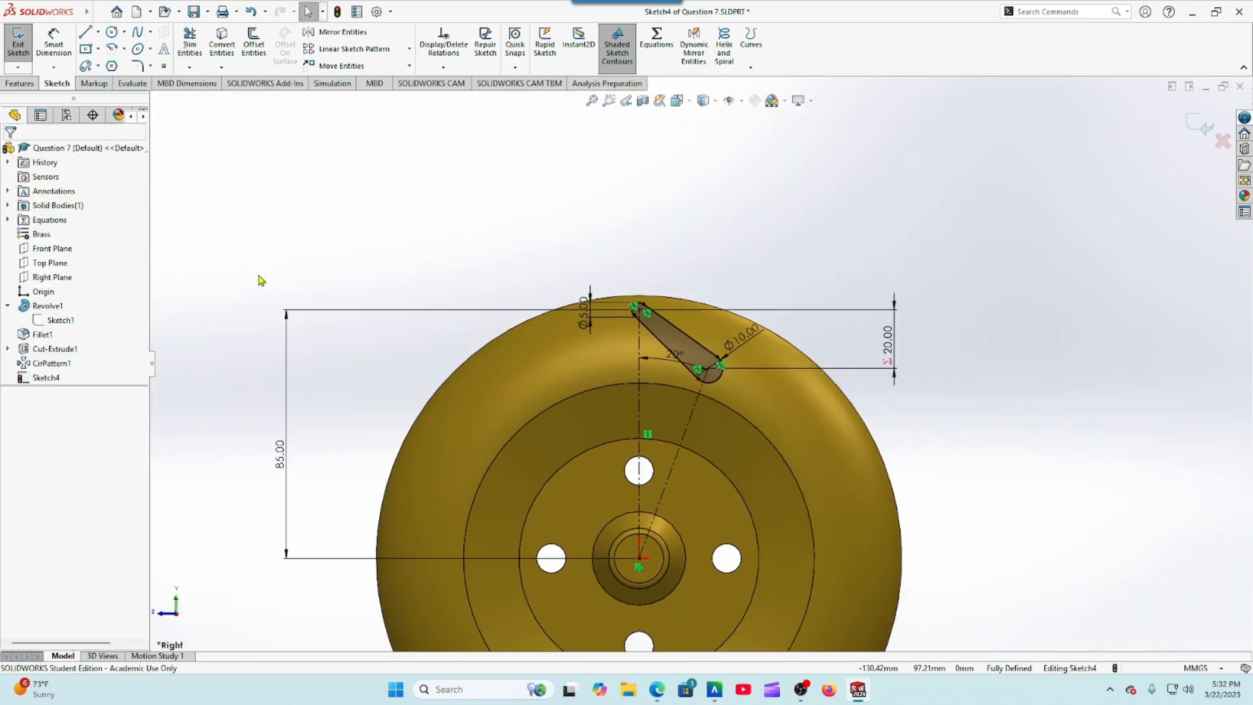
{"action": "left_click", "coordinate": [18, 85]}
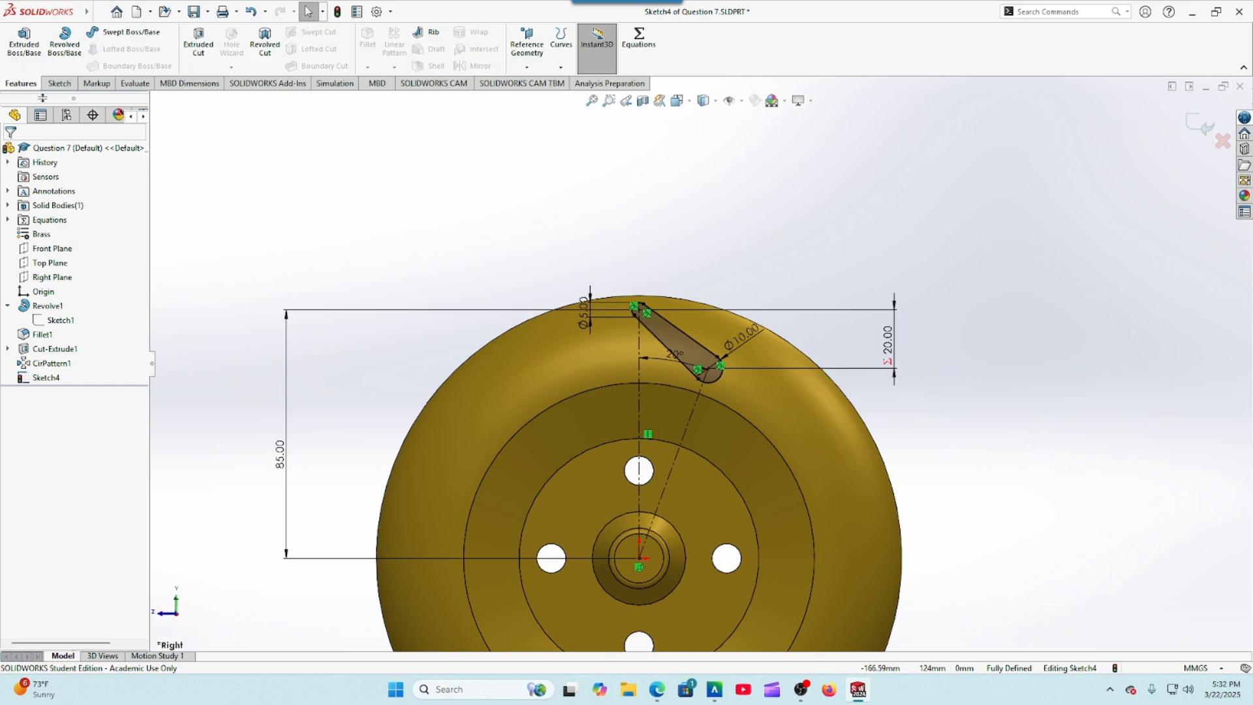
{"action": "left_click", "coordinate": [197, 41]}
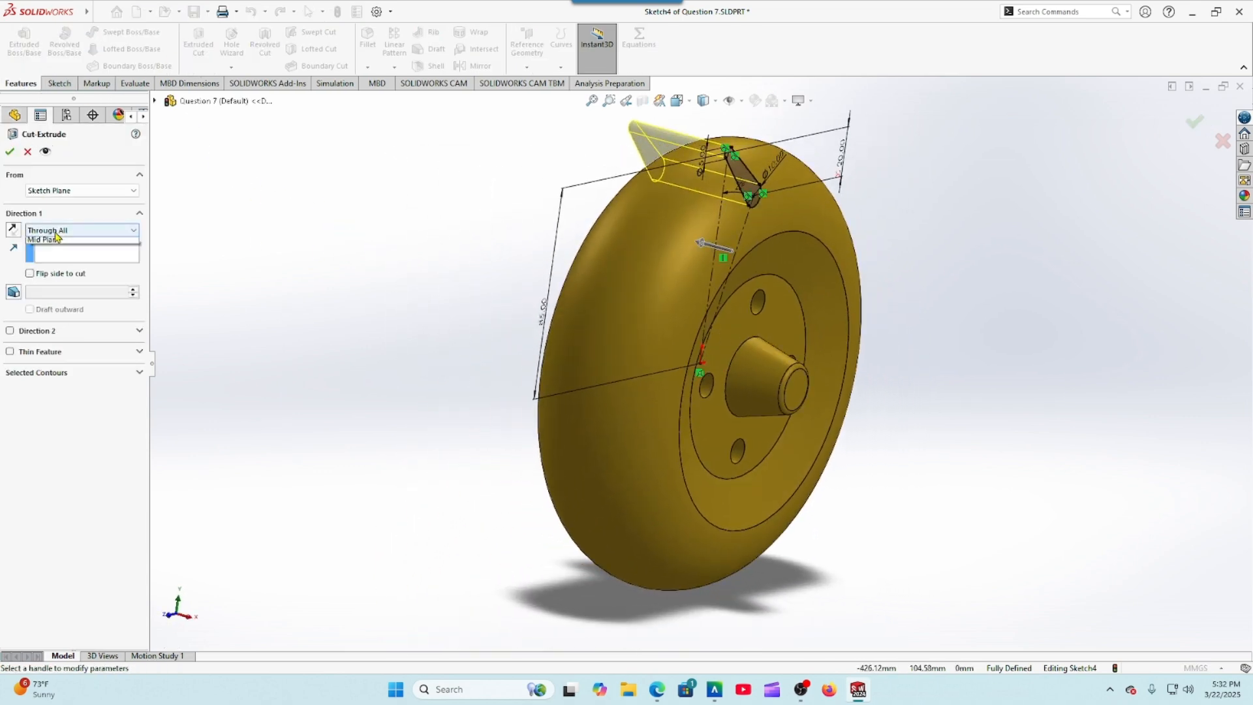
{"action": "left_click", "coordinate": [75, 231]}
{"action": "left_click", "coordinate": [71, 259]}
{"action": "left_click", "coordinate": [10, 152]}
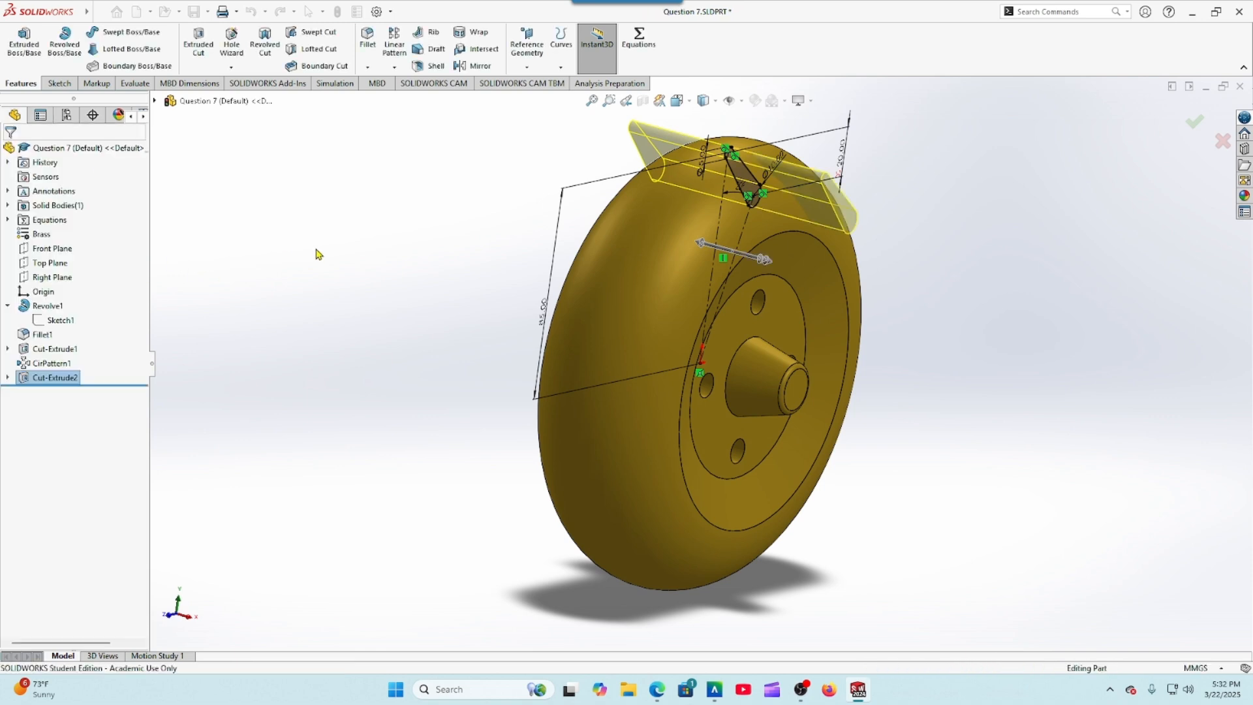
Step: Circular-pattern the slot cut around the hub's circular edge with 15 equally spaced instances over 360 degrees, checking the count against the test drawing
{"action": "key", "text": "ctrl+1"}
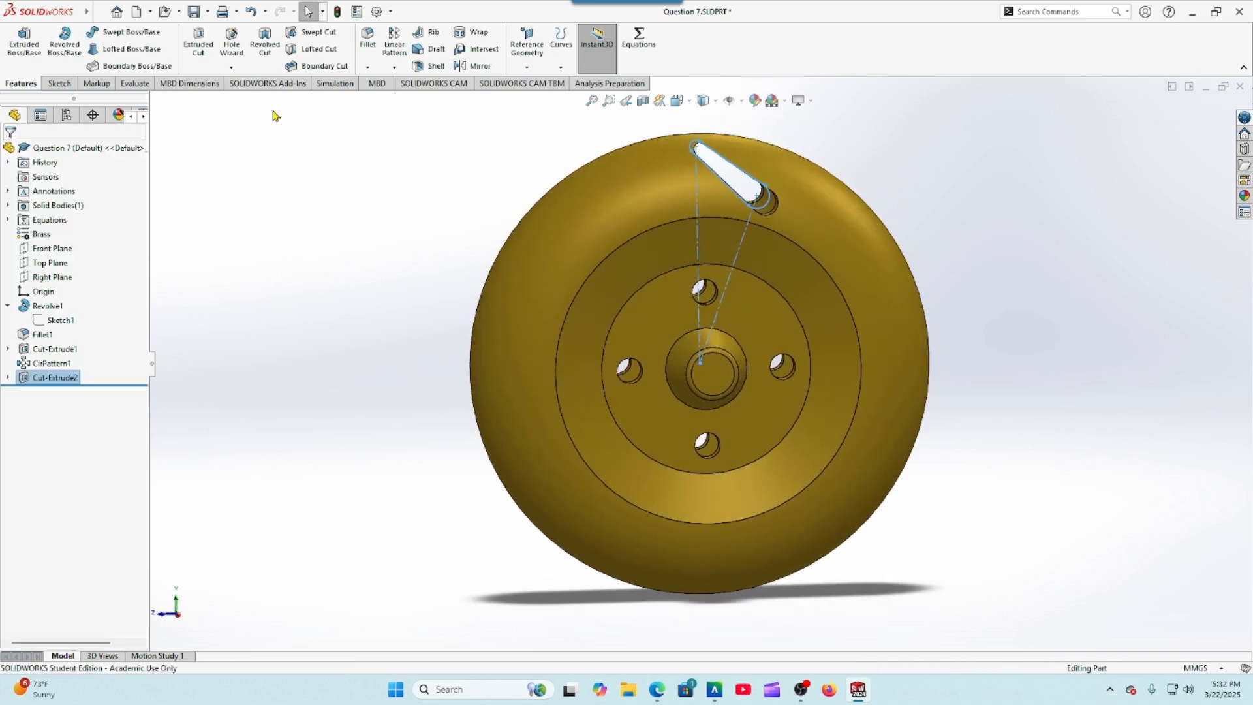
{"action": "left_click", "coordinate": [394, 67]}
{"action": "left_click", "coordinate": [421, 99]}
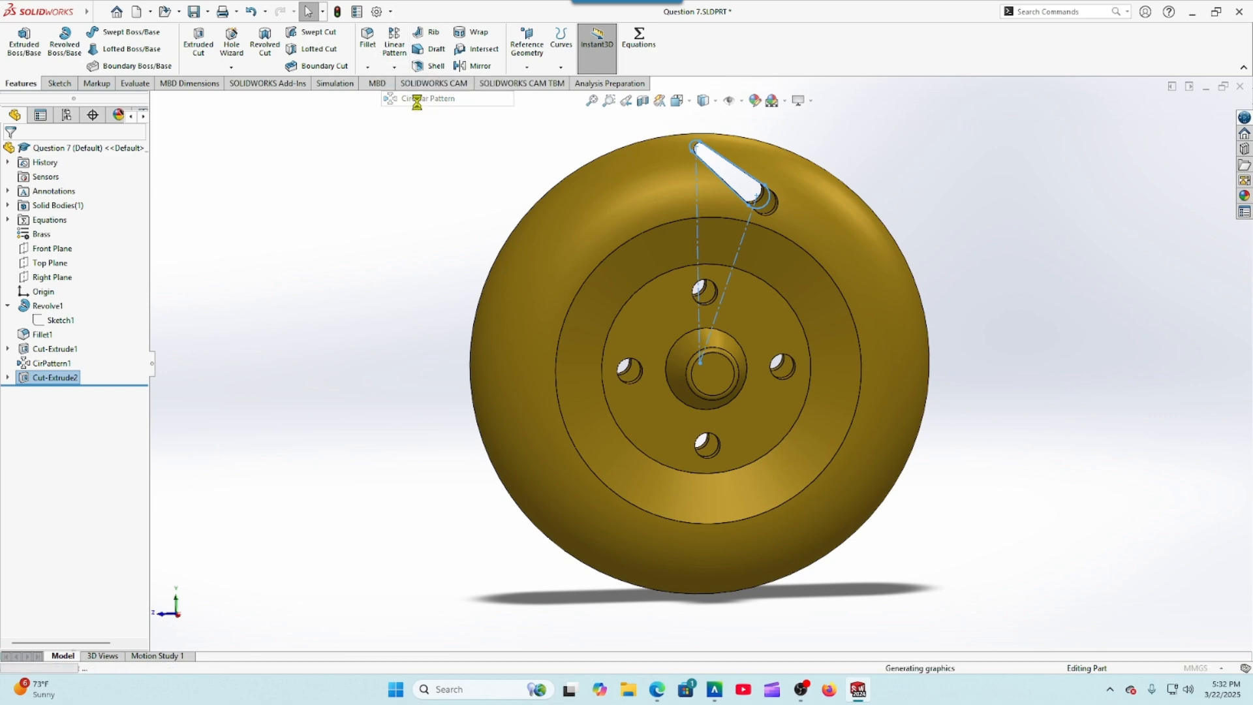
{"action": "left_click", "coordinate": [743, 390]}
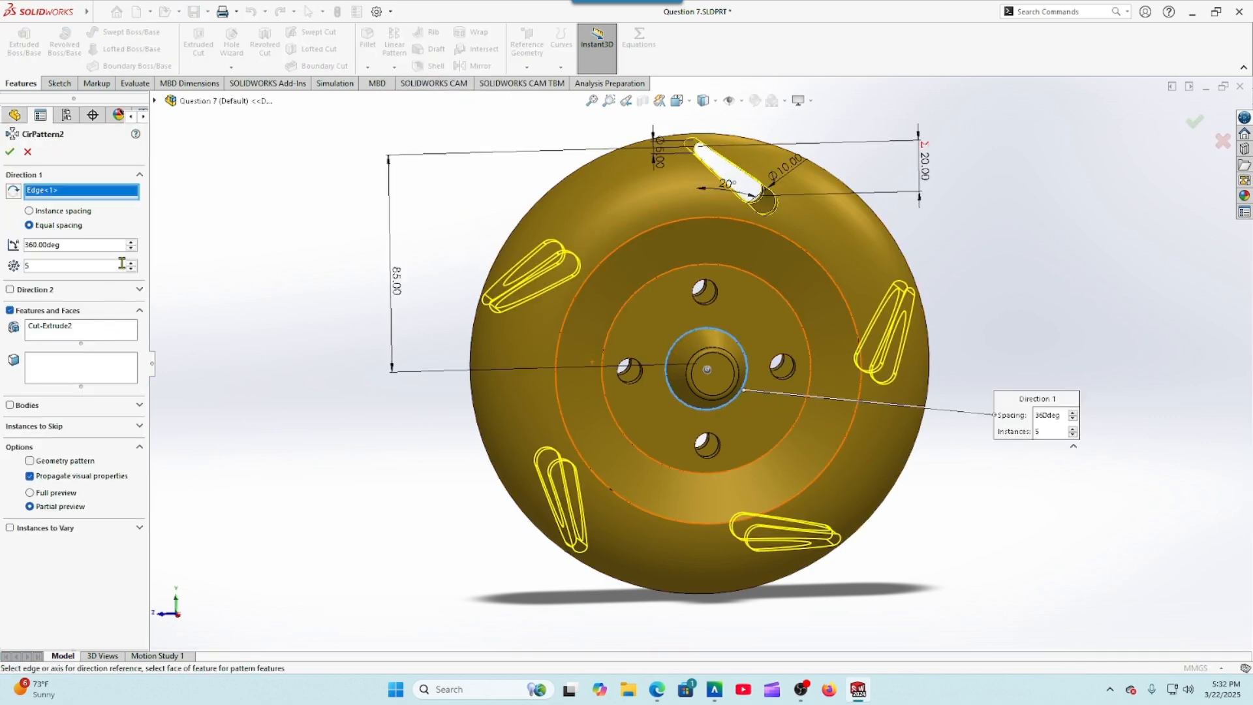
{"action": "left_click_drag", "start_coordinate": [135, 264], "coordinate": [134, 264]}
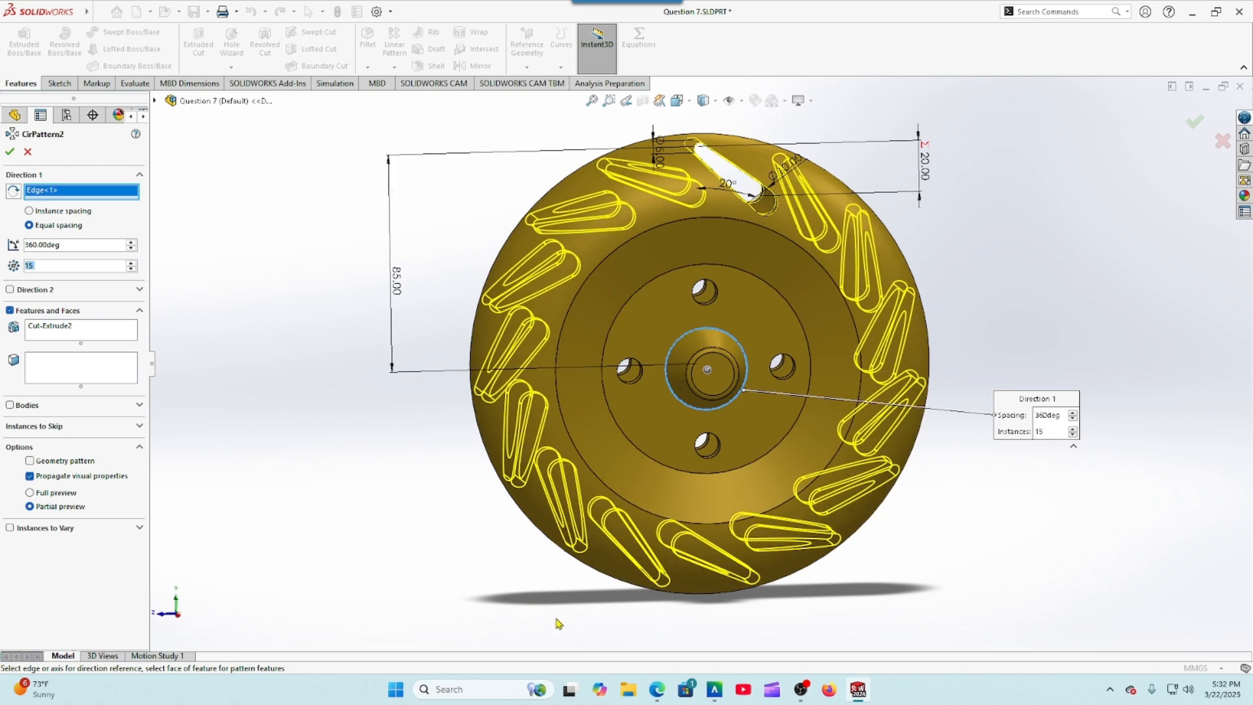
{"action": "left_click", "coordinate": [657, 689]}
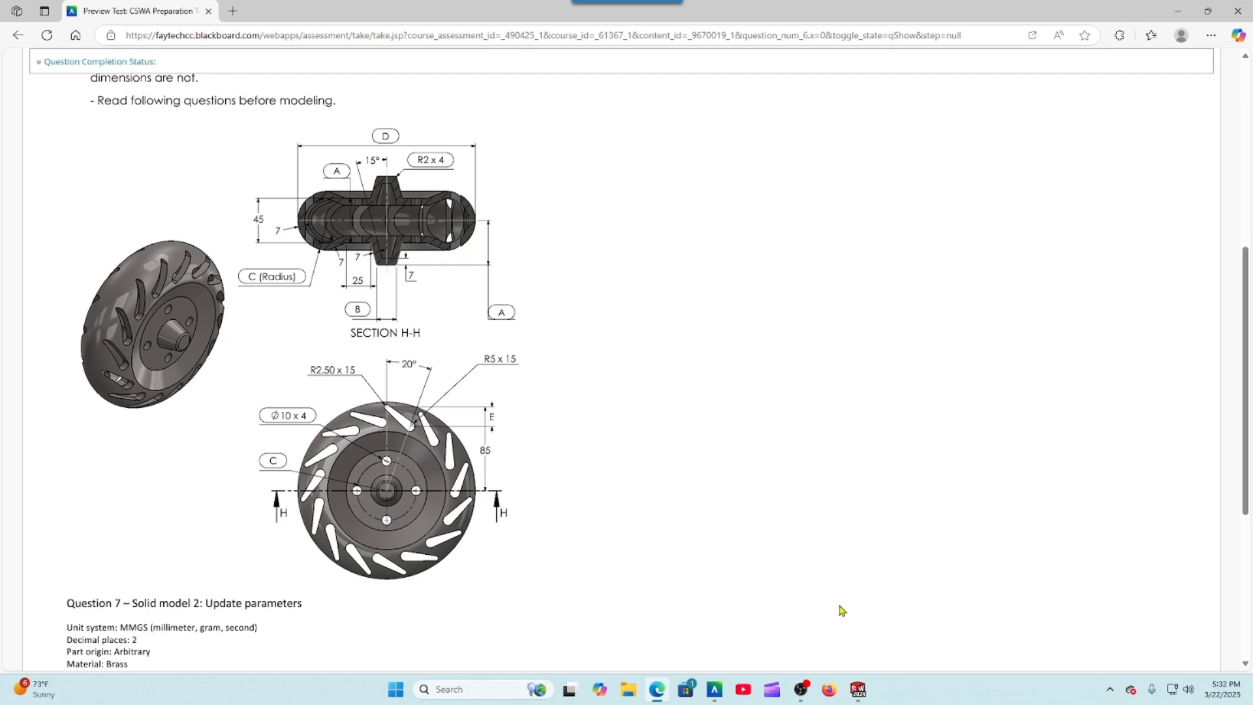
{"action": "left_click", "coordinate": [858, 690]}
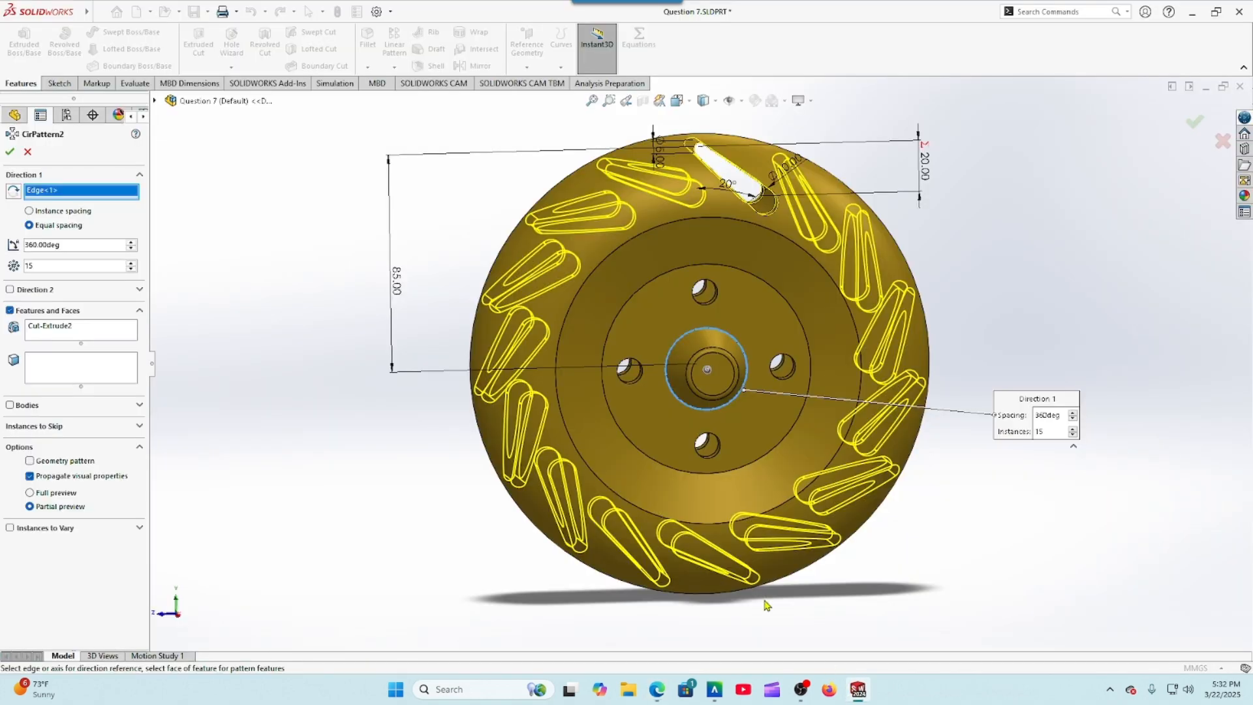
{"action": "left_click", "coordinate": [8, 152]}
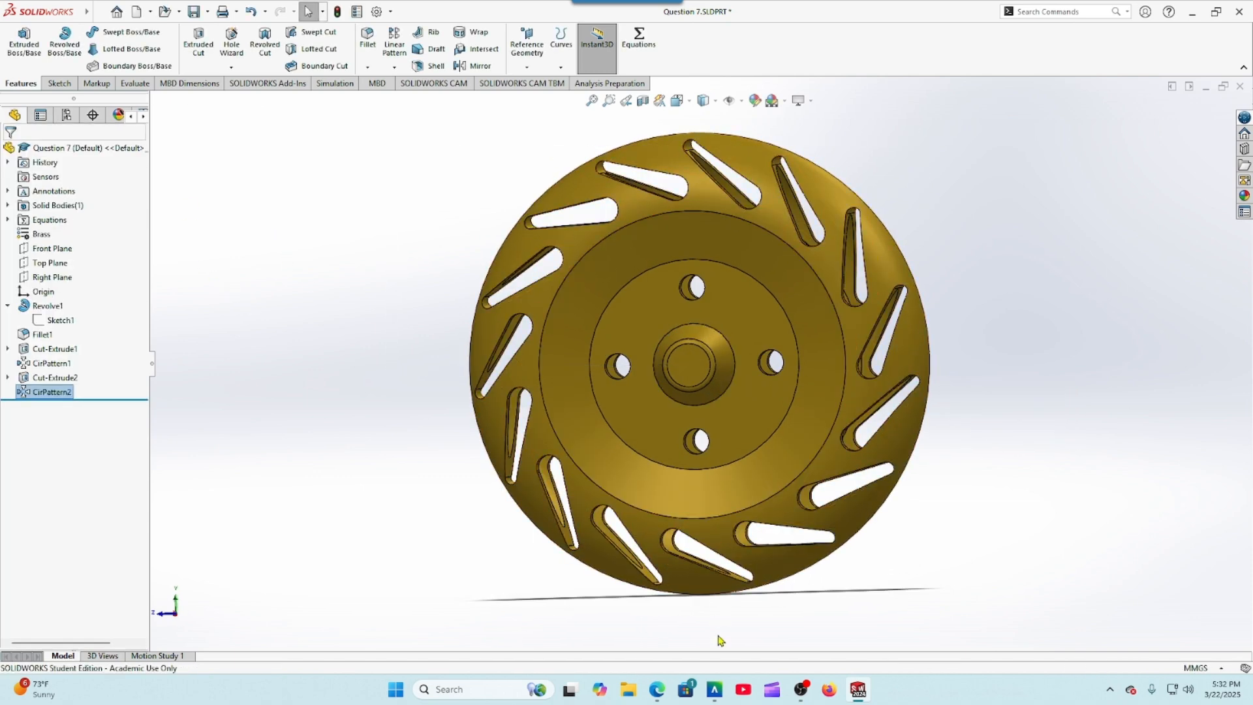
Step: Compare the finished wheel with the Question 7 drawing and calculate the part's mass properties
{"action": "left_click", "coordinate": [657, 689]}
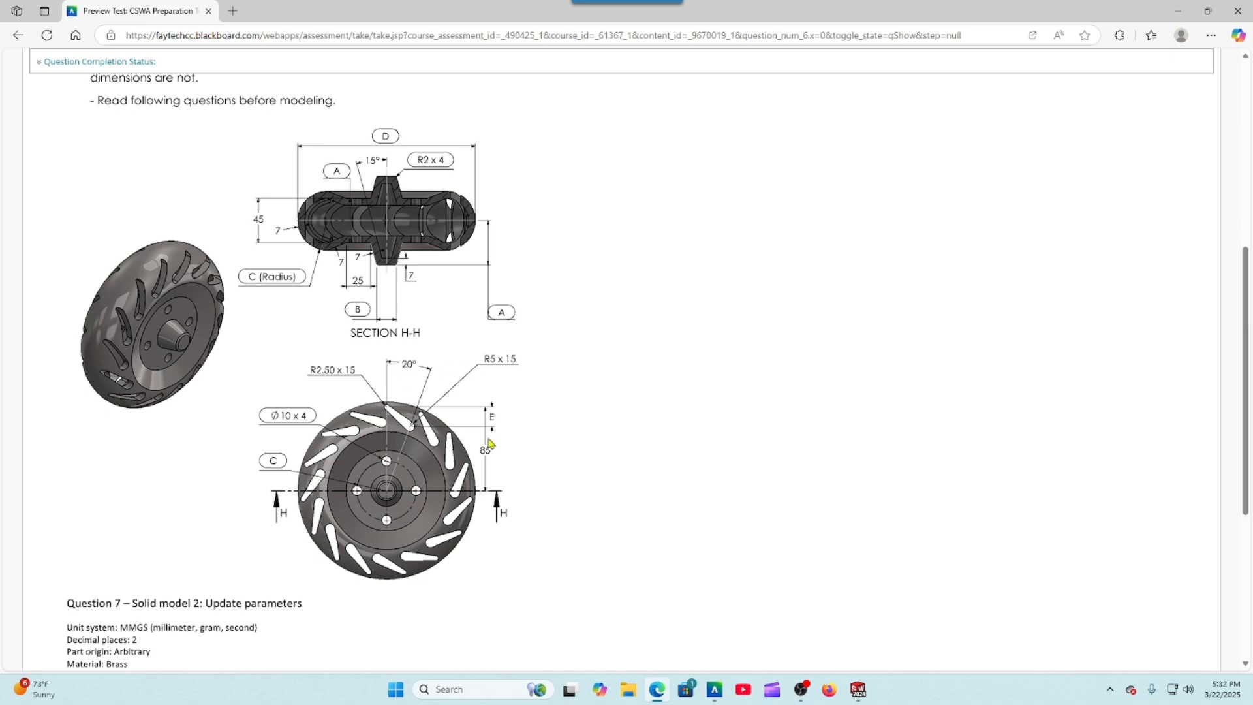
{"action": "left_click", "coordinate": [859, 690]}
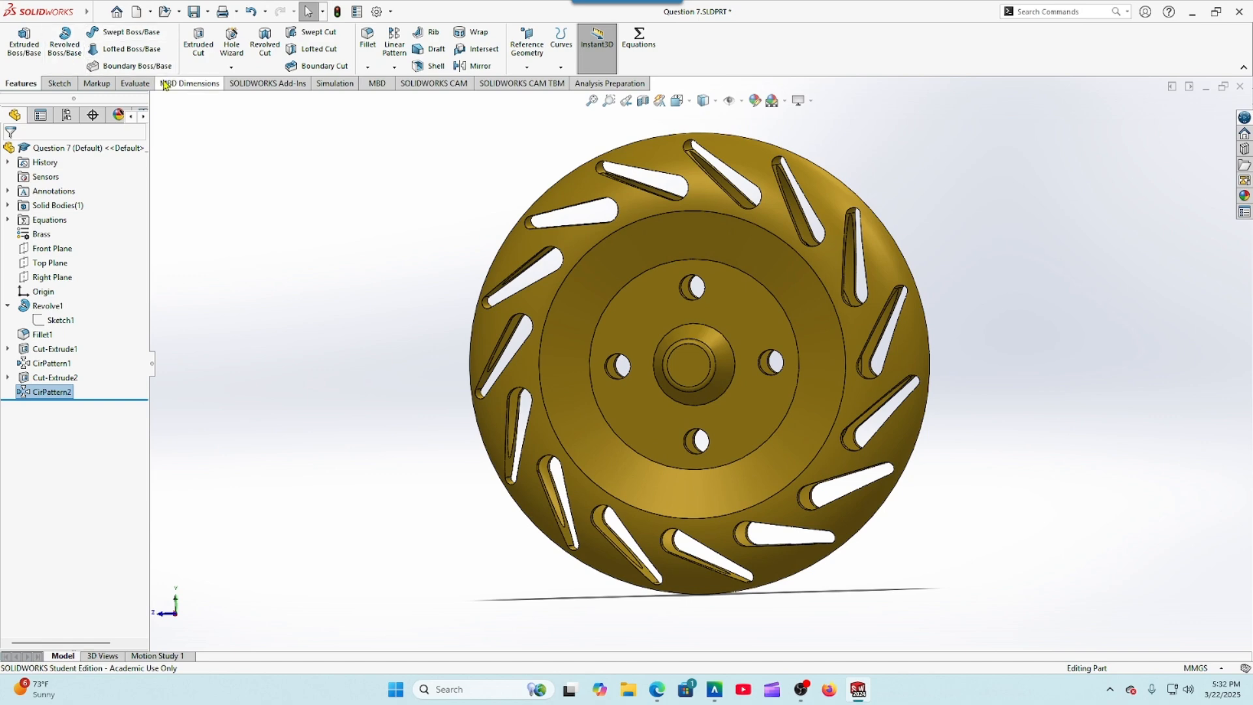
{"action": "left_click", "coordinate": [134, 83]}
{"action": "left_click", "coordinate": [103, 47]}
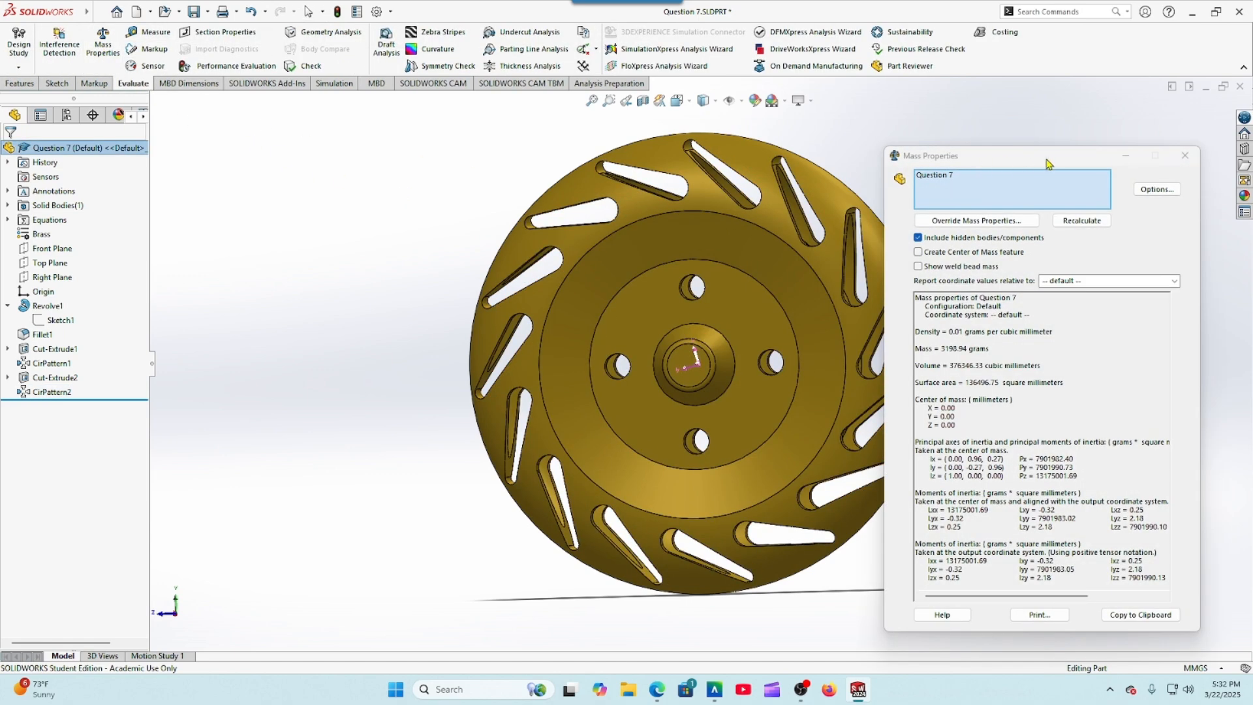
{"action": "left_click_drag", "start_coordinate": [1047, 164], "coordinate": [907, 158]}
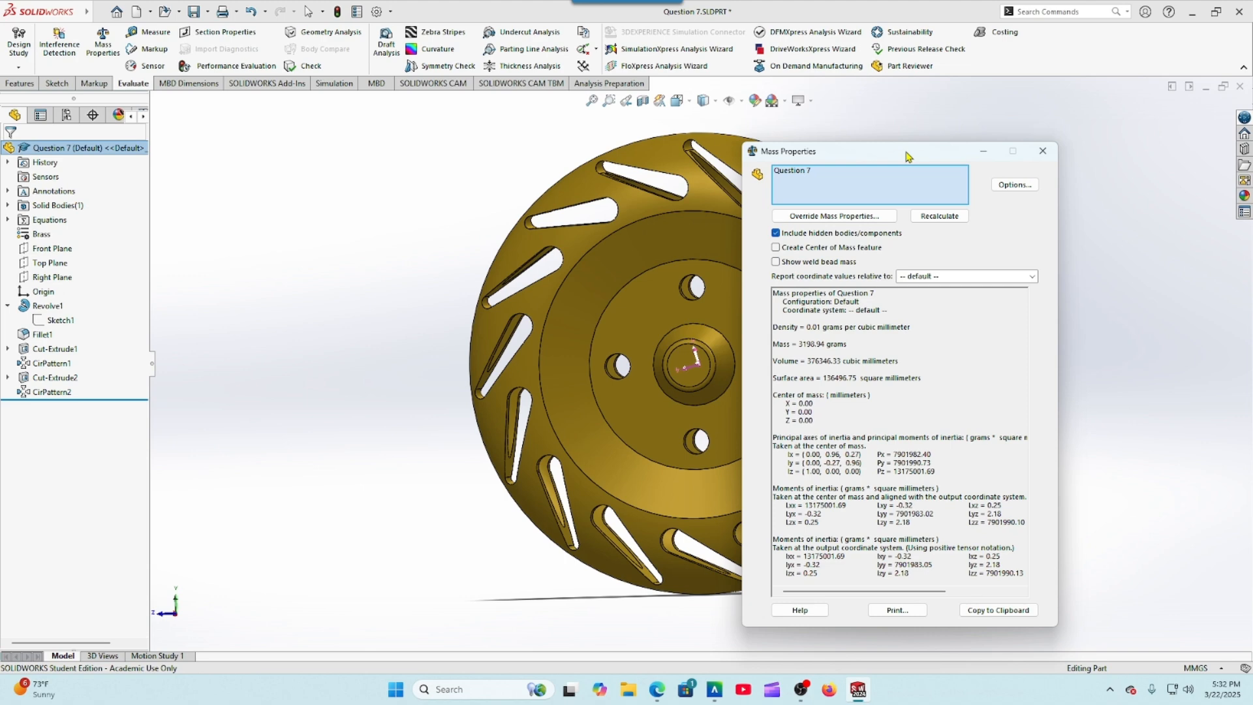
{"action": "left_click", "coordinate": [653, 682]}
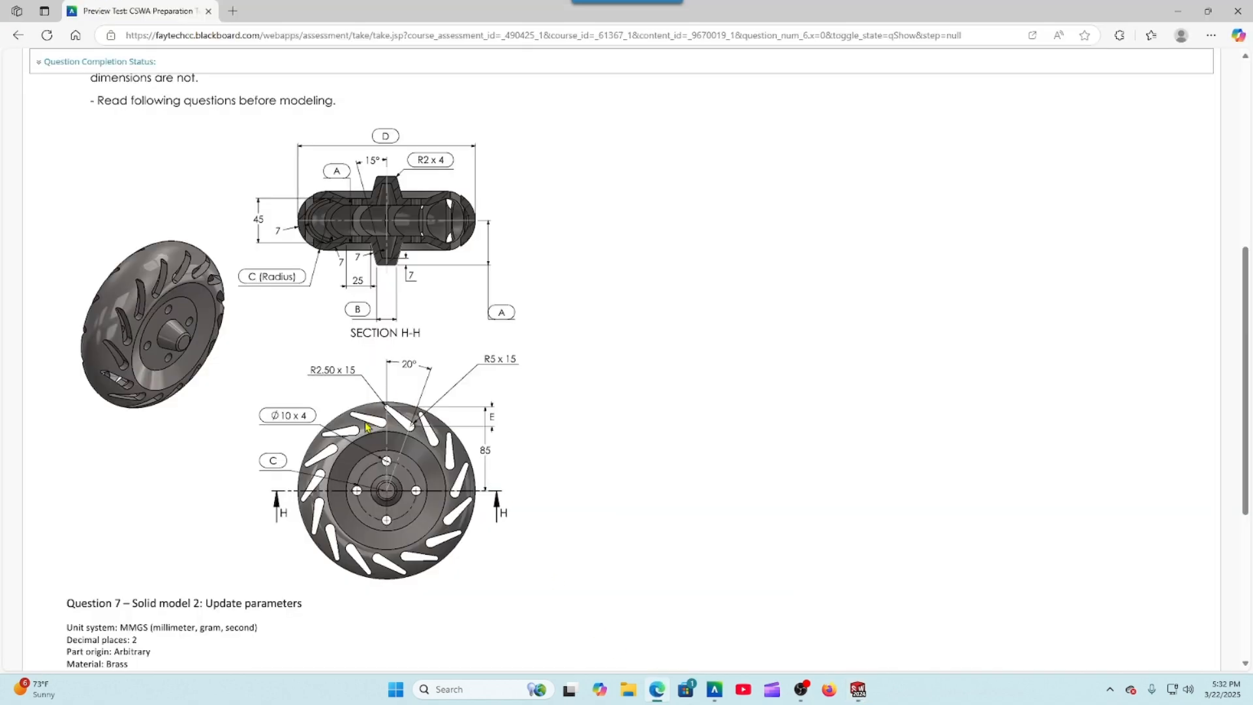
{"action": "left_click", "coordinate": [859, 691]}
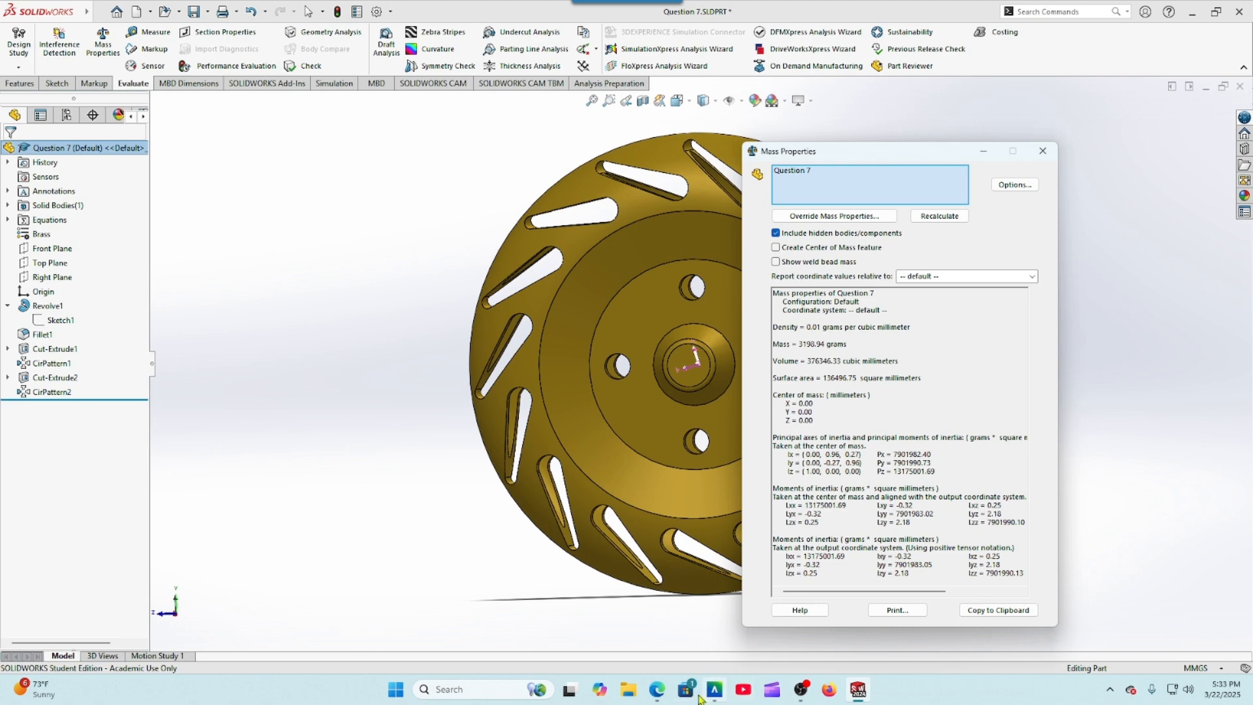
Step: Switch to the Blackboard test in the browser and enter 3198.94 as the part's mass in grams for Question 7
{"action": "left_click", "coordinate": [658, 689]}
{"action": "scroll", "coordinate": [411, 429], "scroll_direction": "down", "scroll_amount": 5}
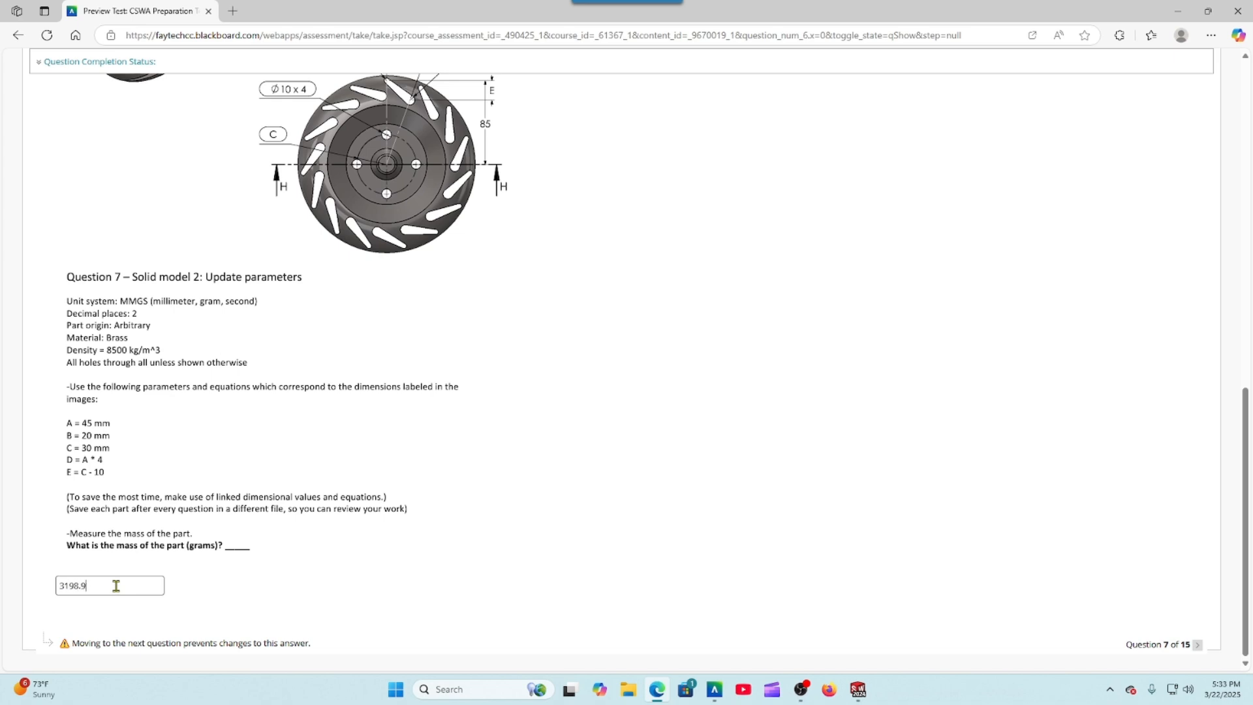
{"action": "left_click", "coordinate": [137, 586]}
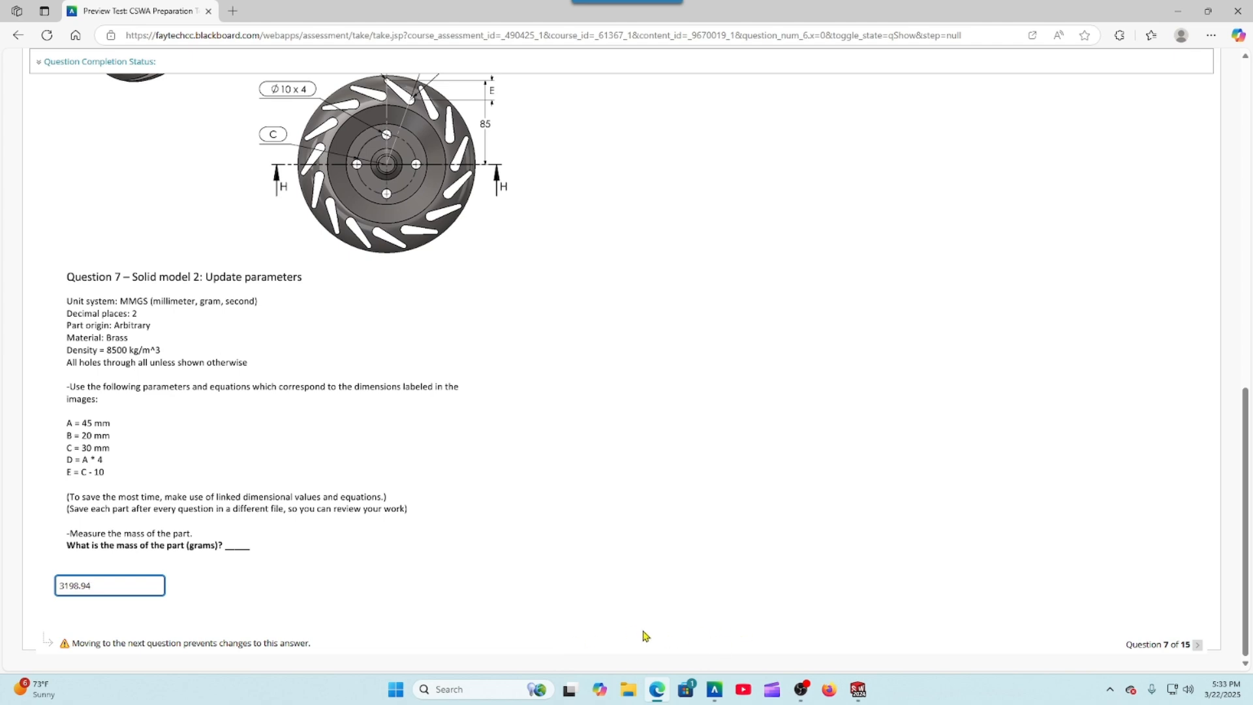
Step: Advance the test to Question 8 and read its Assembly Model 1 requirements and parts list
{"action": "left_click", "coordinate": [1198, 645]}
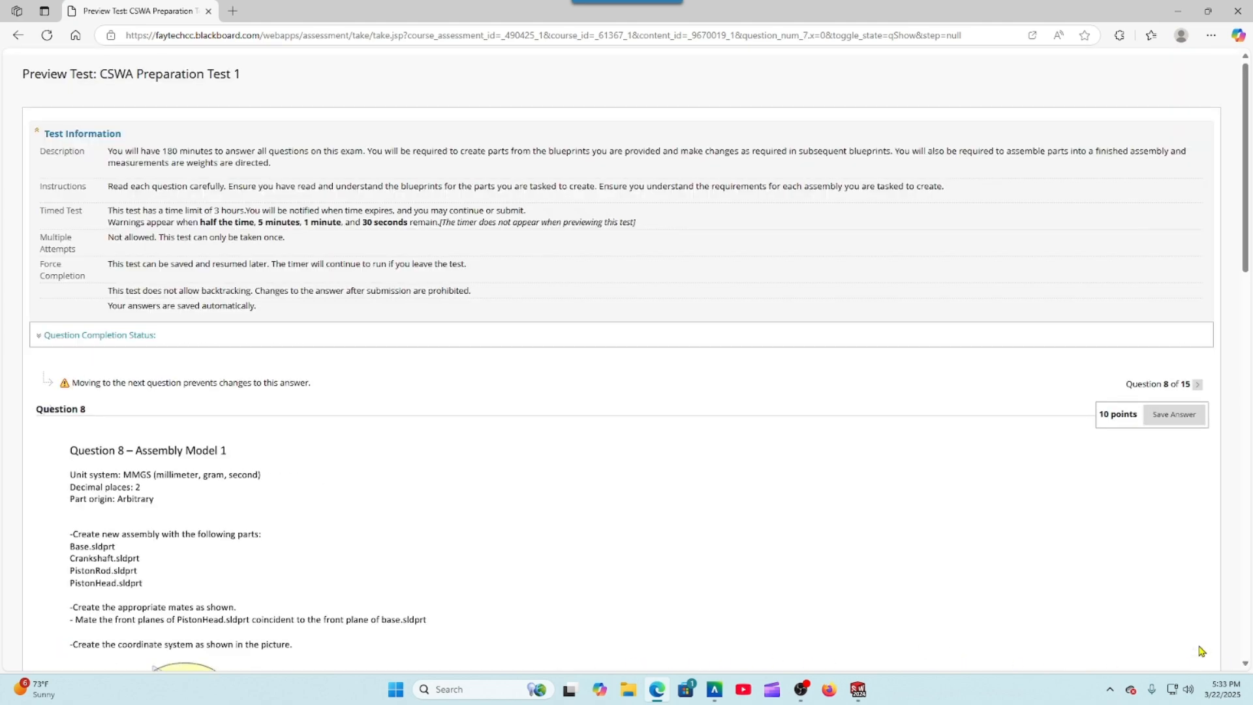
{"action": "scroll", "coordinate": [913, 502], "scroll_direction": "down", "scroll_amount": 5}
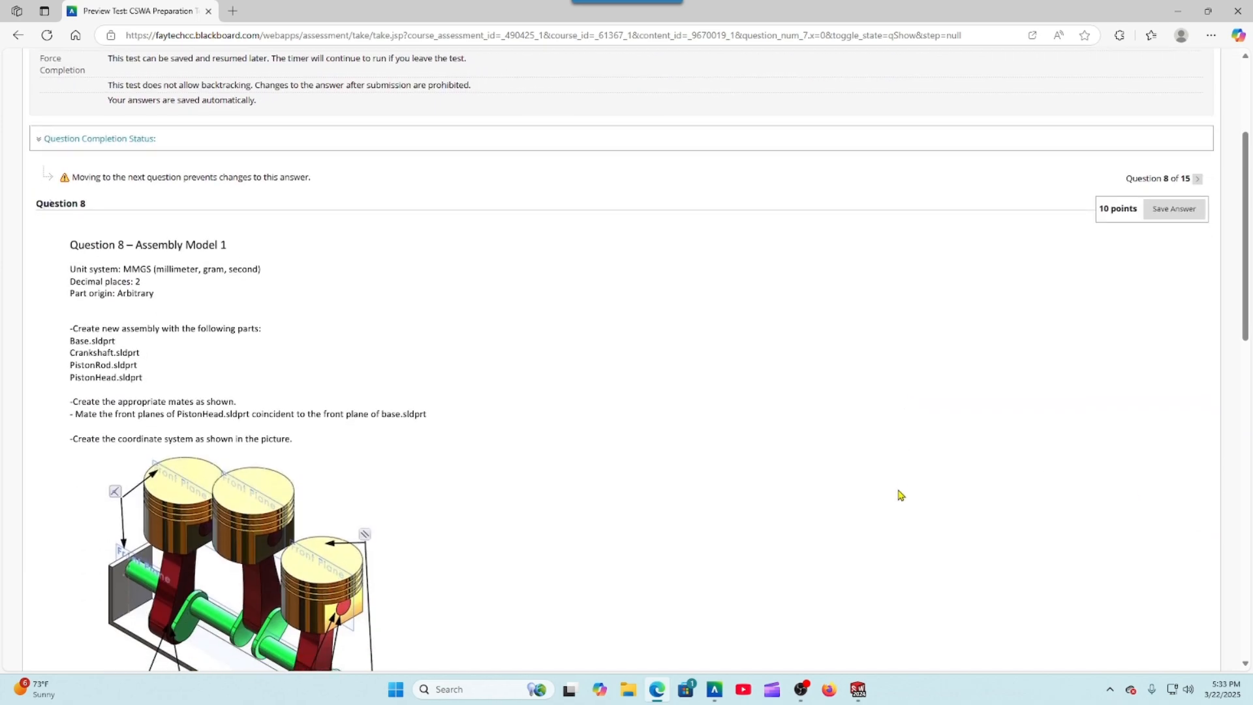
{"action": "scroll", "coordinate": [907, 542], "scroll_direction": "up", "scroll_amount": 2}
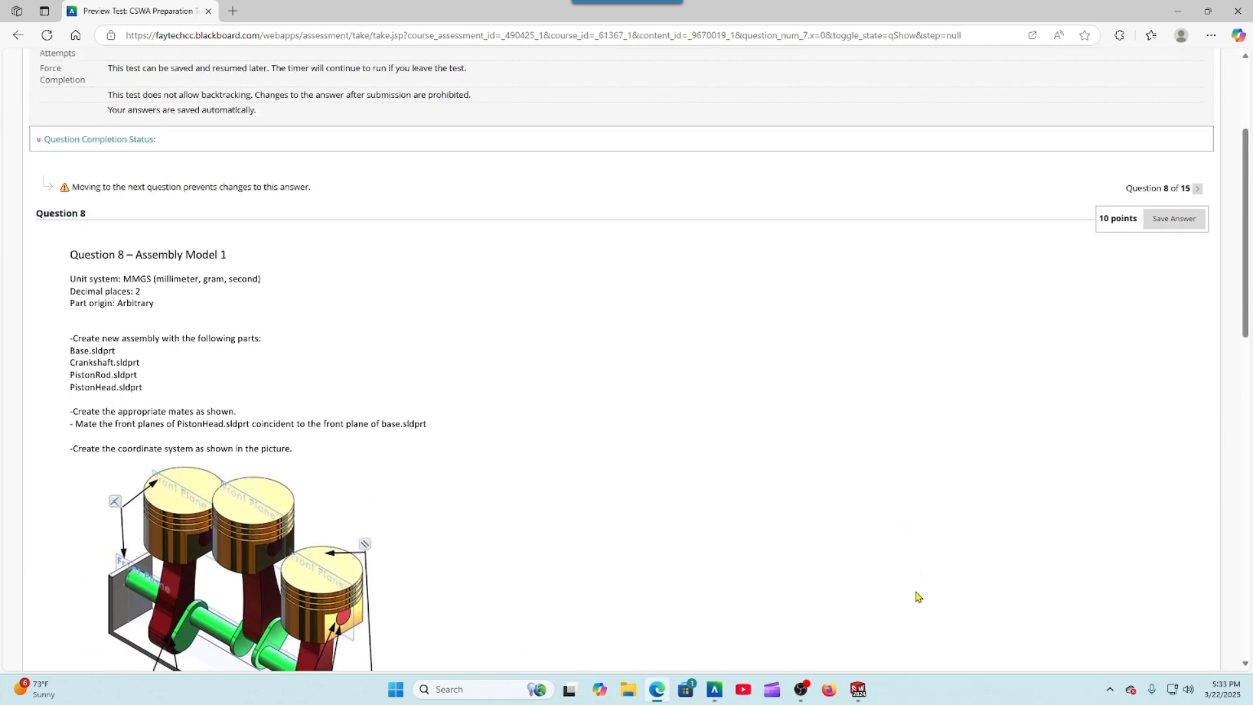
Step: Switch to SOLIDWORKS, dismiss the mass properties, and save and close the Question 7 part
{"action": "left_click", "coordinate": [856, 690]}
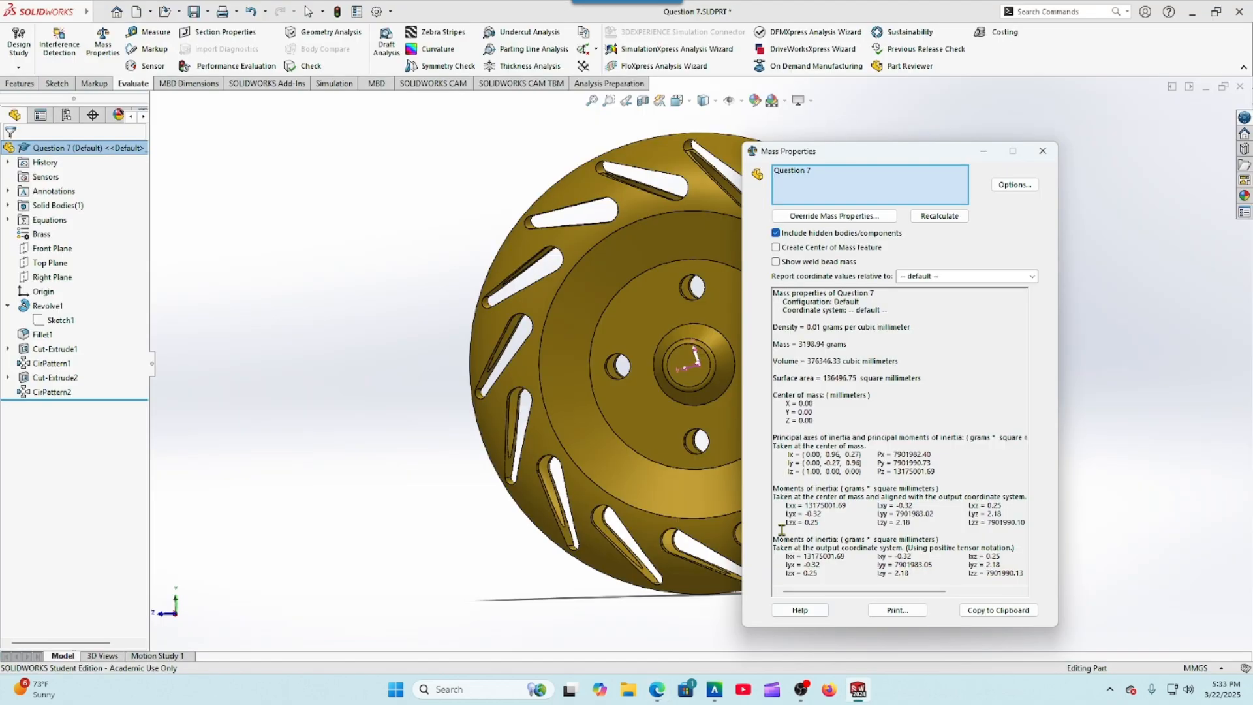
{"action": "key", "text": "Escape"}
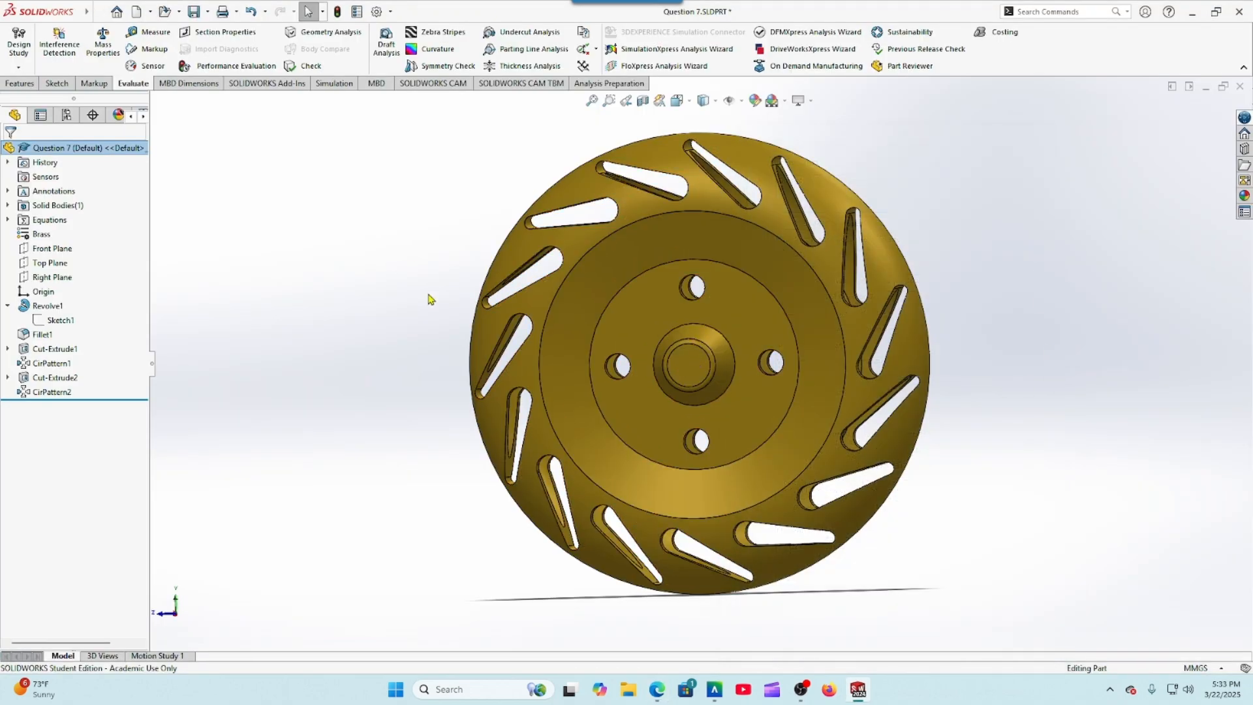
{"action": "left_click", "coordinate": [199, 16]}
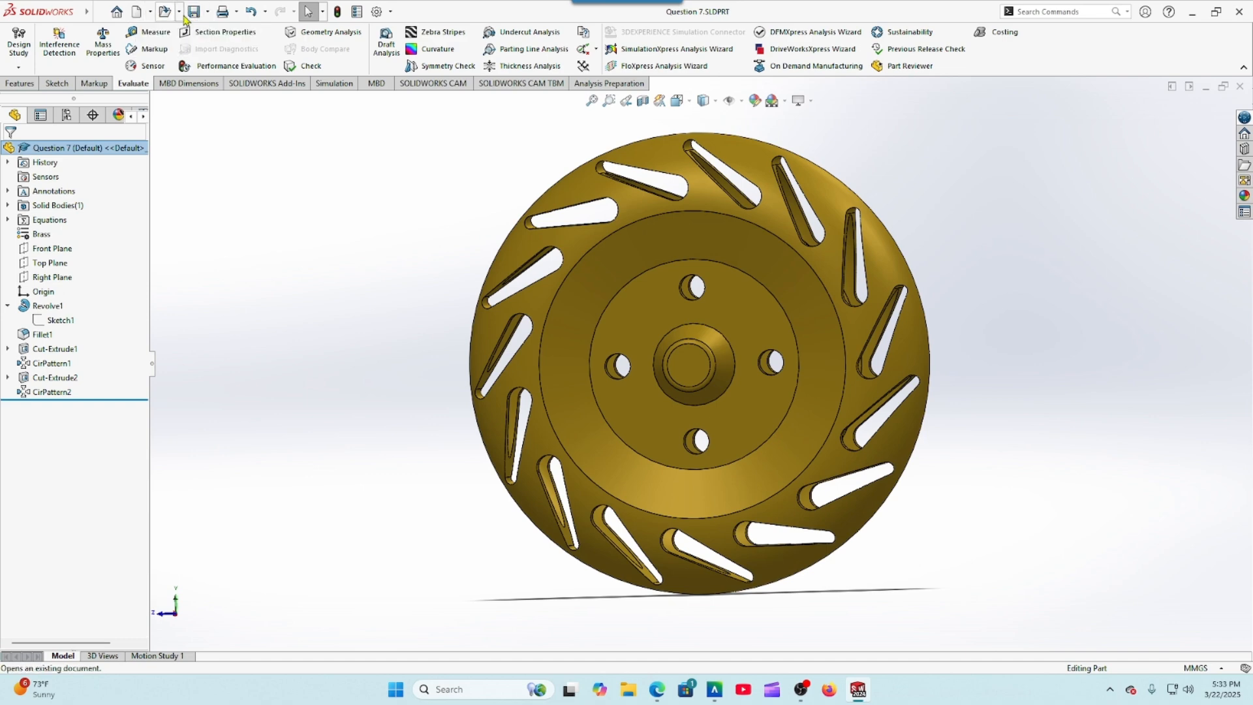
{"action": "left_click", "coordinate": [1241, 86]}
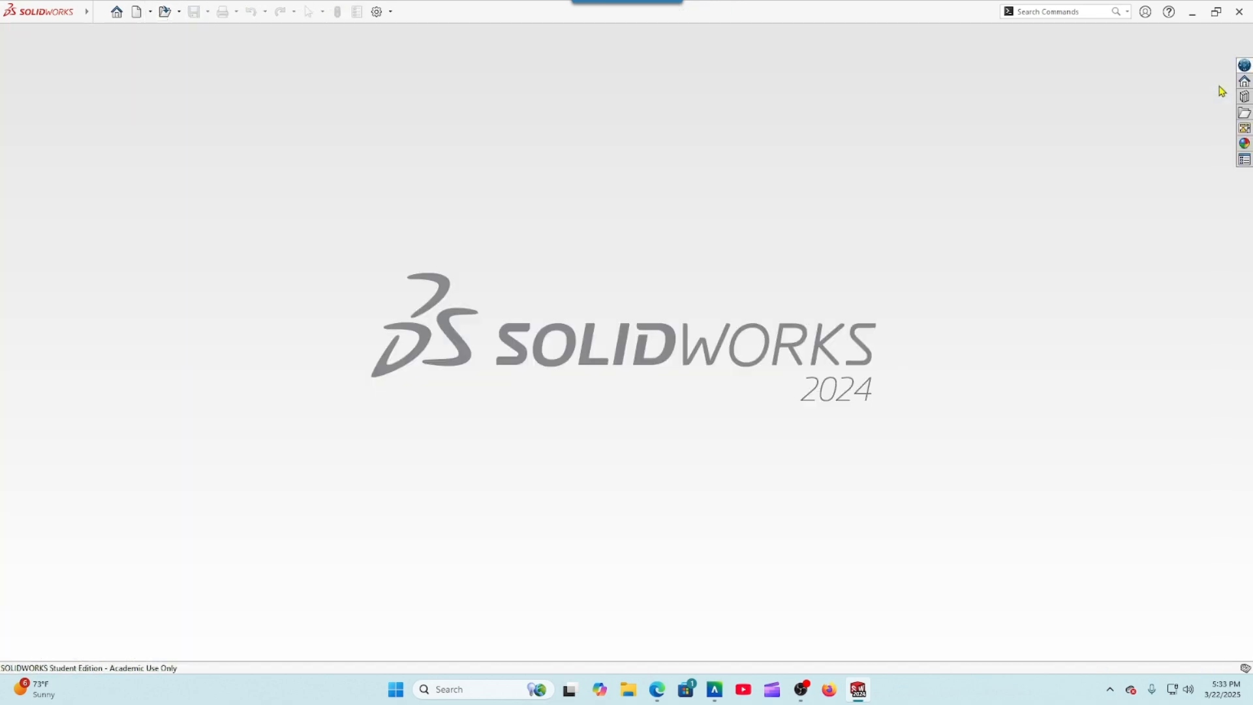
Step: Create a new assembly document and dismiss the automatic file browser without choosing a component
{"action": "left_click", "coordinate": [137, 11]}
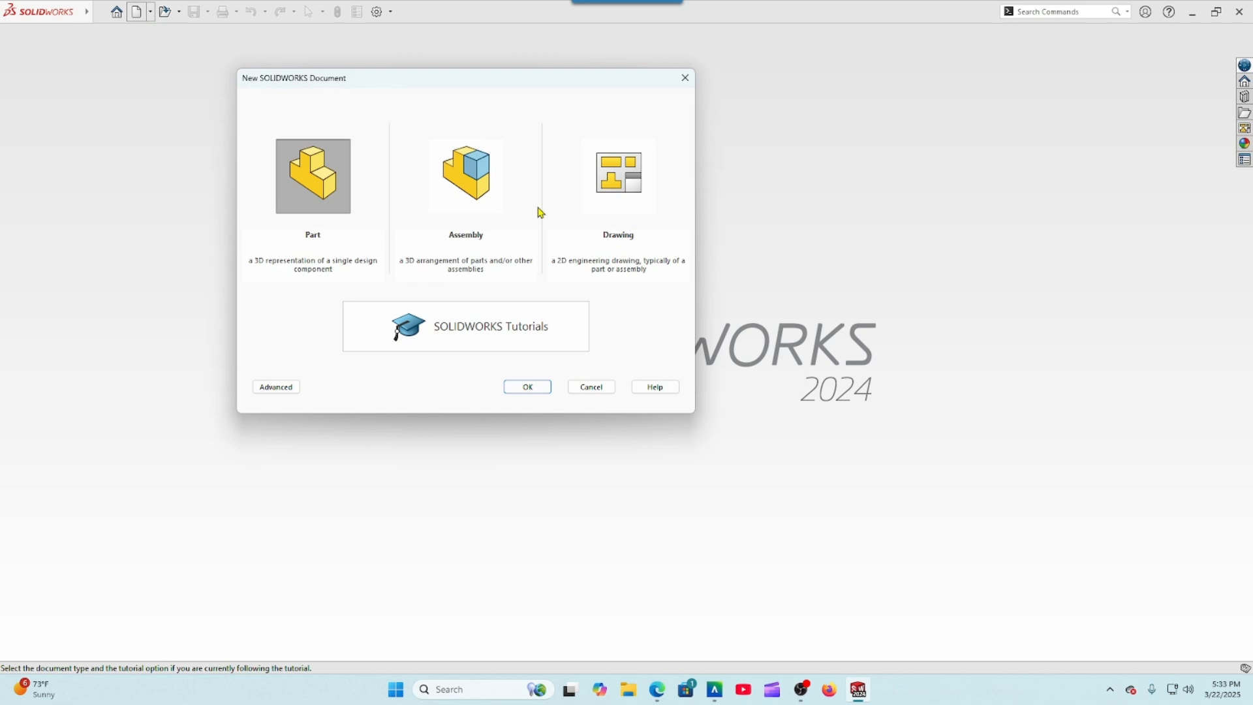
{"action": "left_click", "coordinate": [486, 208]}
{"action": "left_click", "coordinate": [518, 388]}
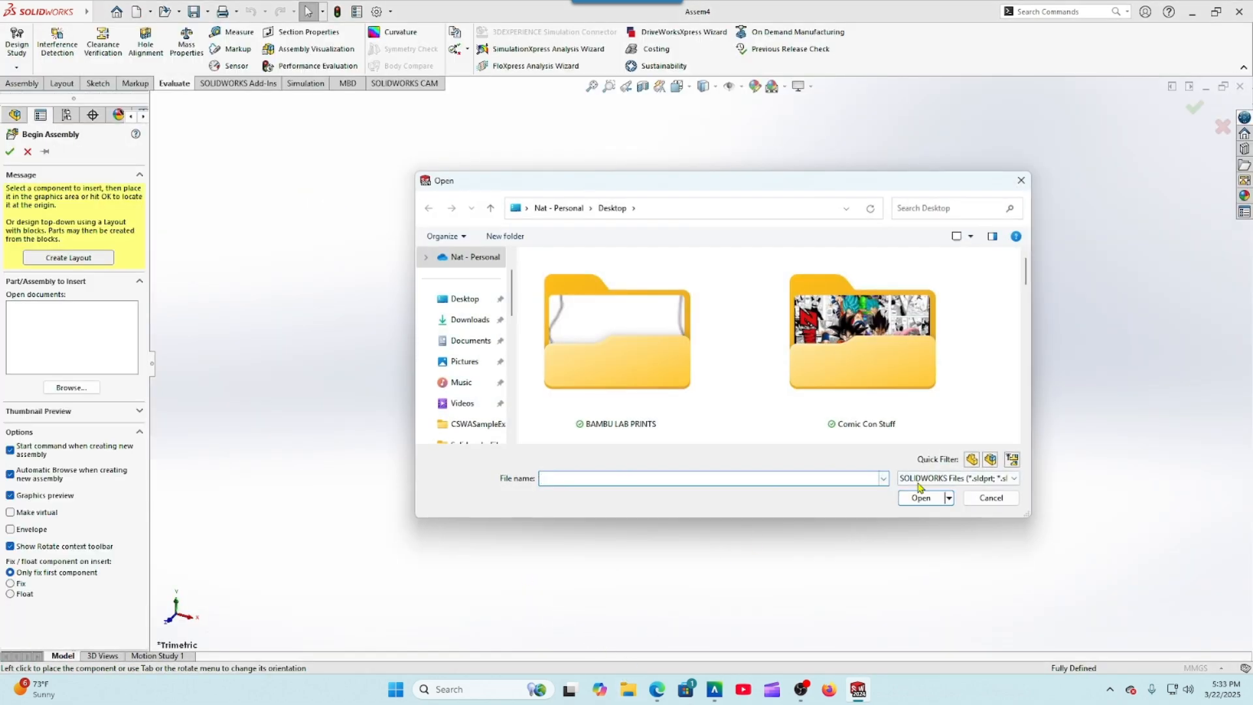
{"action": "left_click", "coordinate": [988, 499]}
Step: Switch to the browser test and download the Base, CrankShaft, PistonHead and PistonRod part files linked in Question 8
{"action": "left_click", "coordinate": [656, 691]}
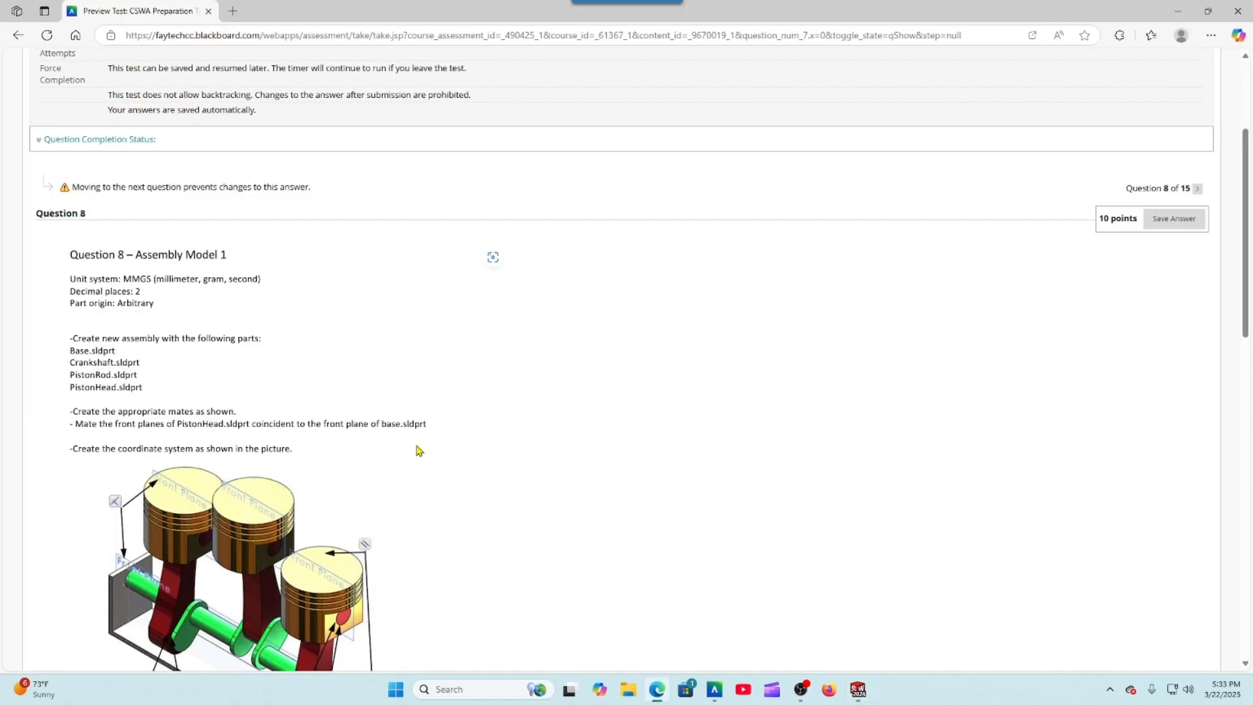
{"action": "scroll", "coordinate": [418, 450], "scroll_direction": "down", "scroll_amount": 7}
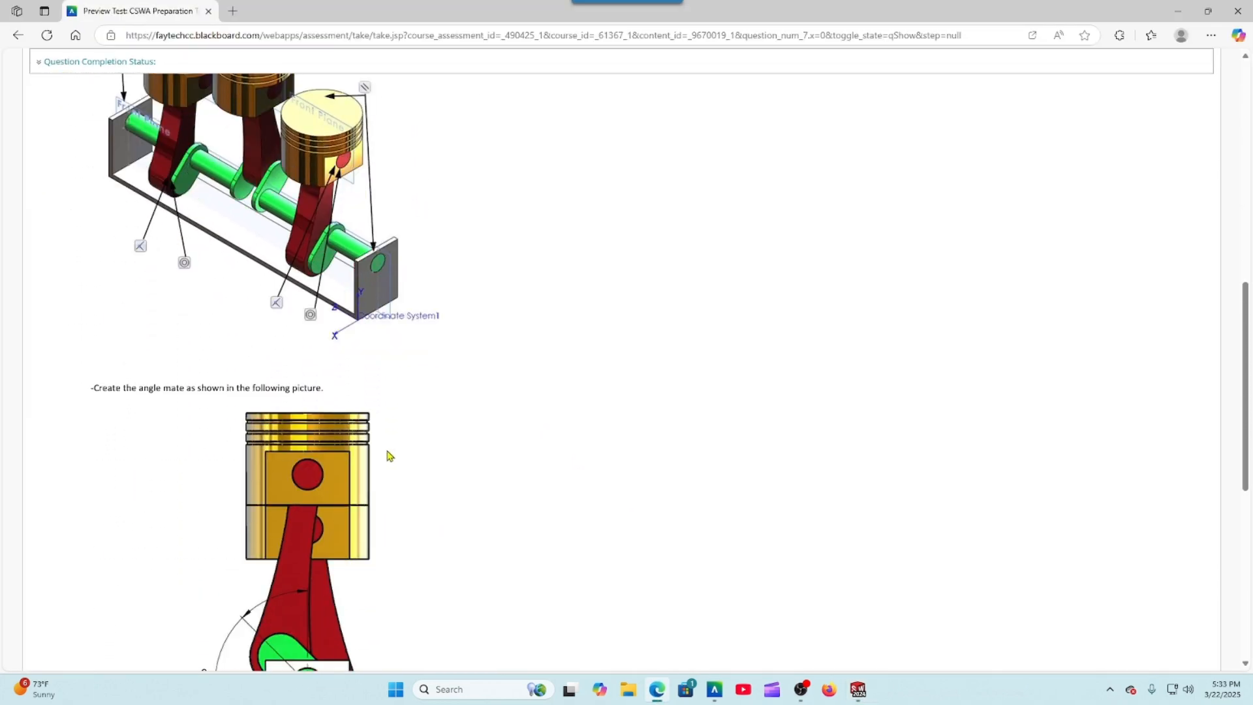
{"action": "scroll", "coordinate": [389, 455], "scroll_direction": "down", "scroll_amount": 7}
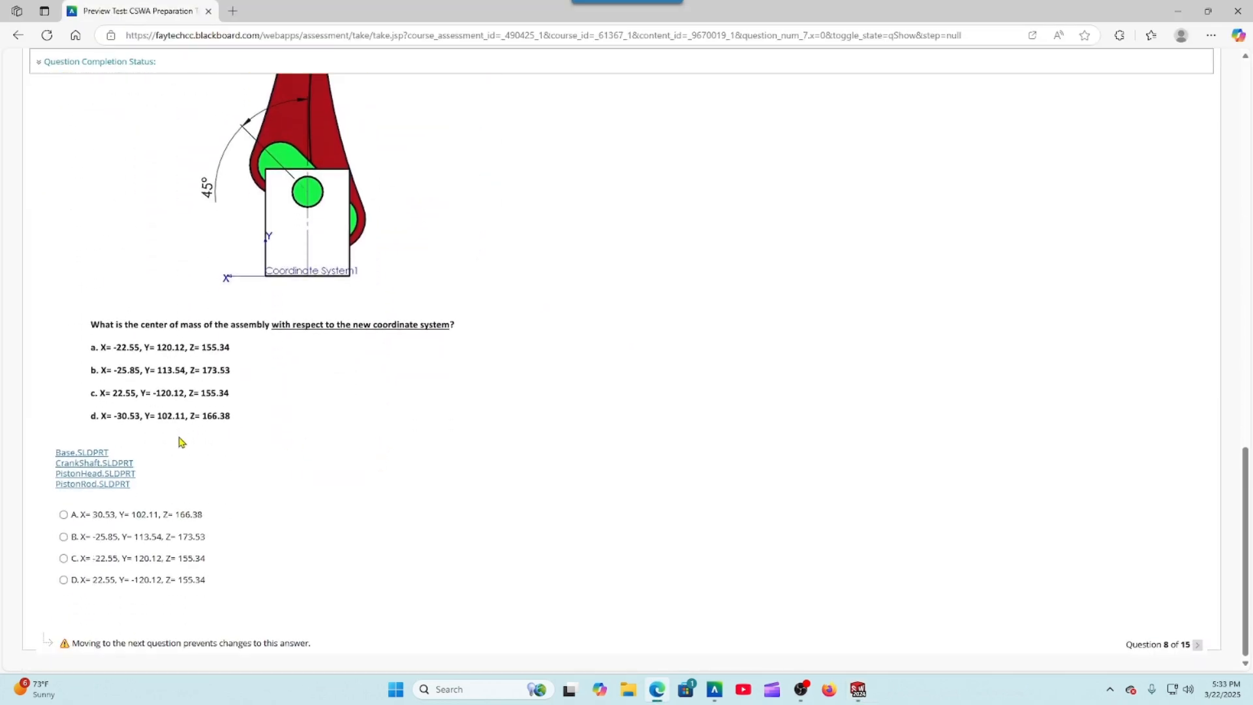
{"action": "left_click", "coordinate": [70, 453]}
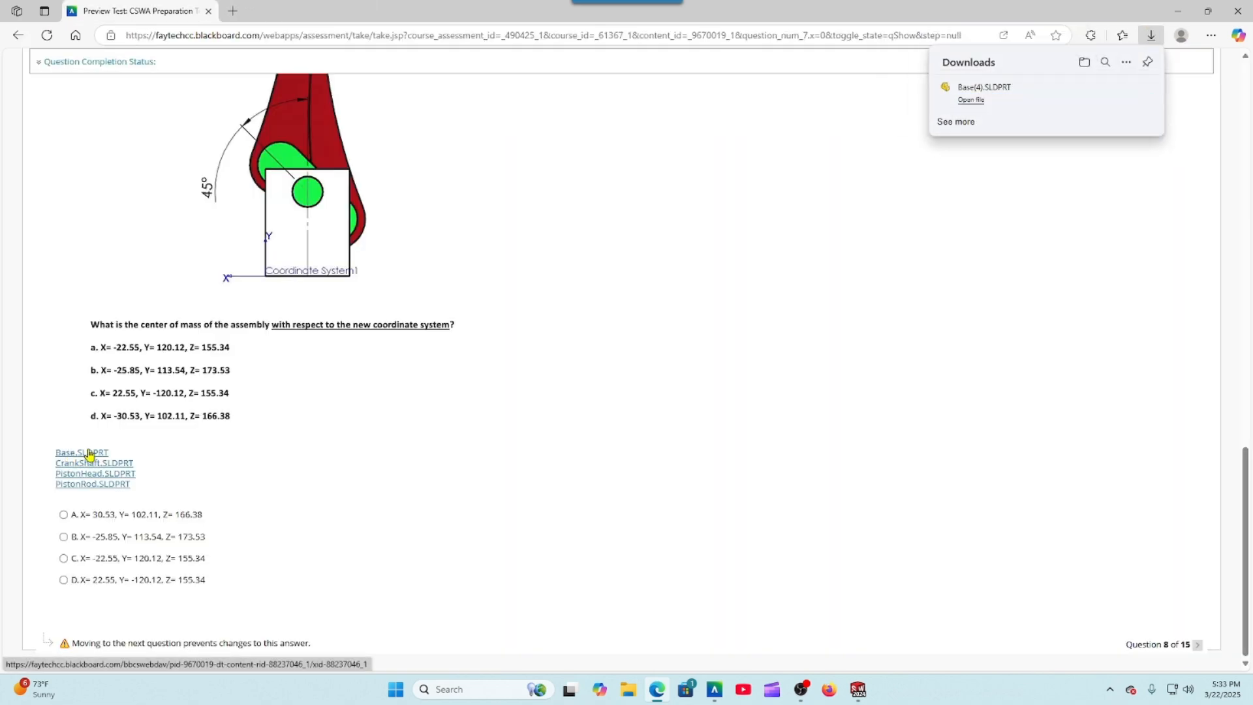
{"action": "left_click", "coordinate": [85, 463]}
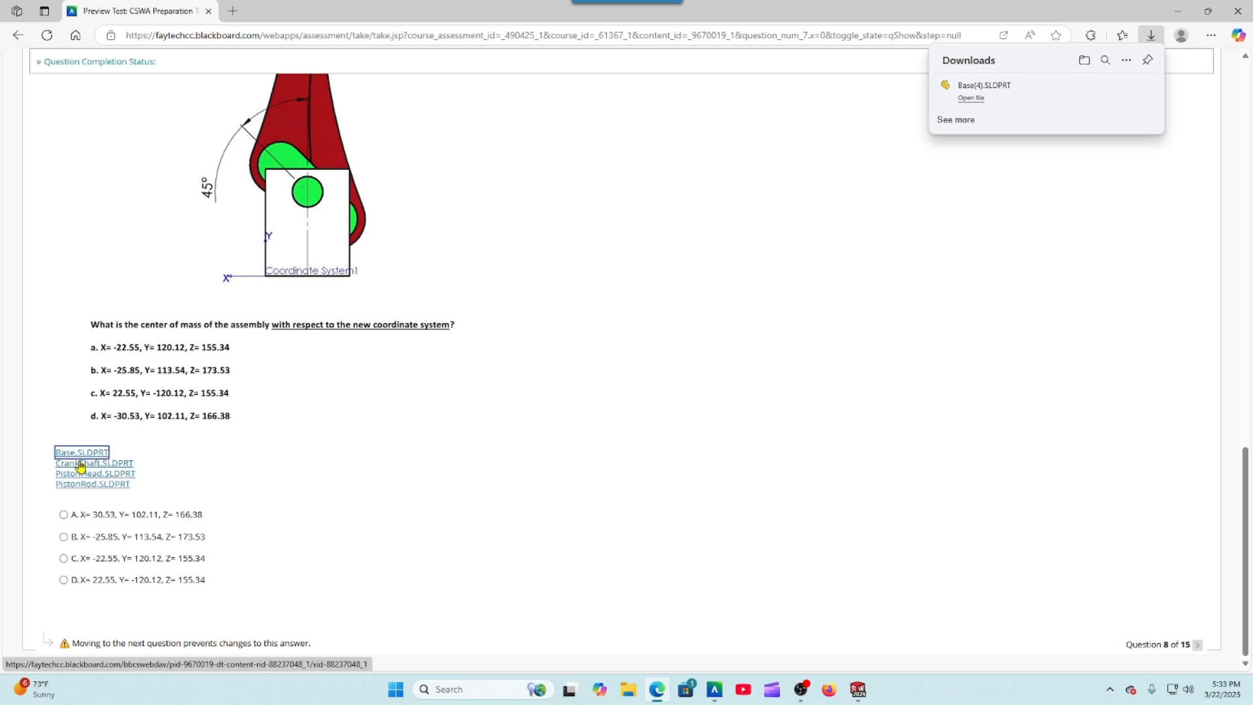
{"action": "left_click", "coordinate": [92, 474]}
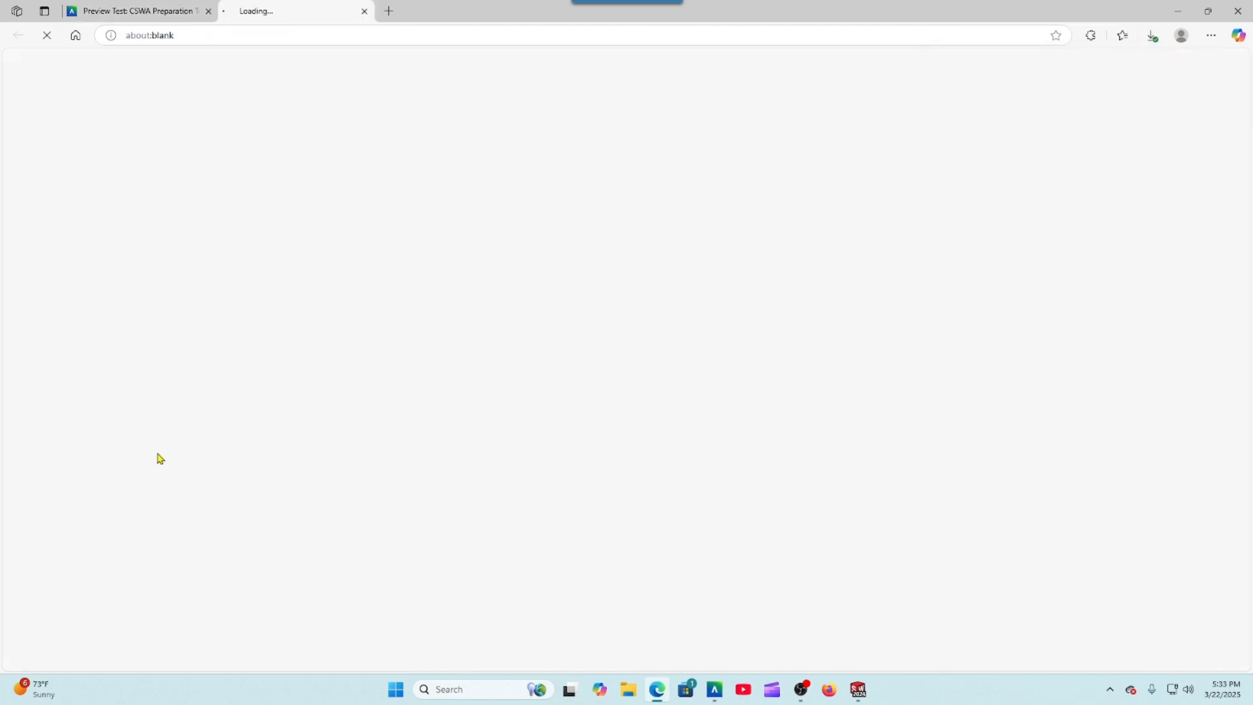
{"action": "left_click", "coordinate": [93, 486]}
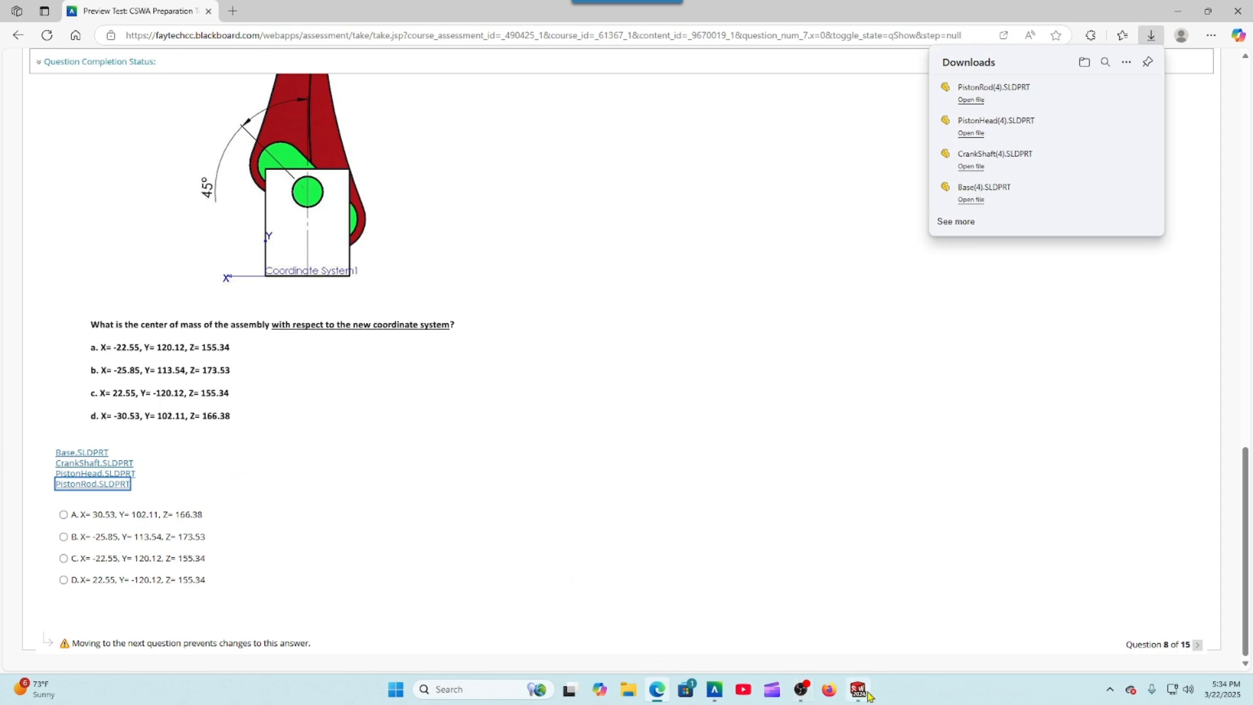
{"action": "mouse_move", "coordinate": [860, 691]}
{"action": "scroll", "coordinate": [645, 537], "scroll_direction": "up", "scroll_amount": 12}
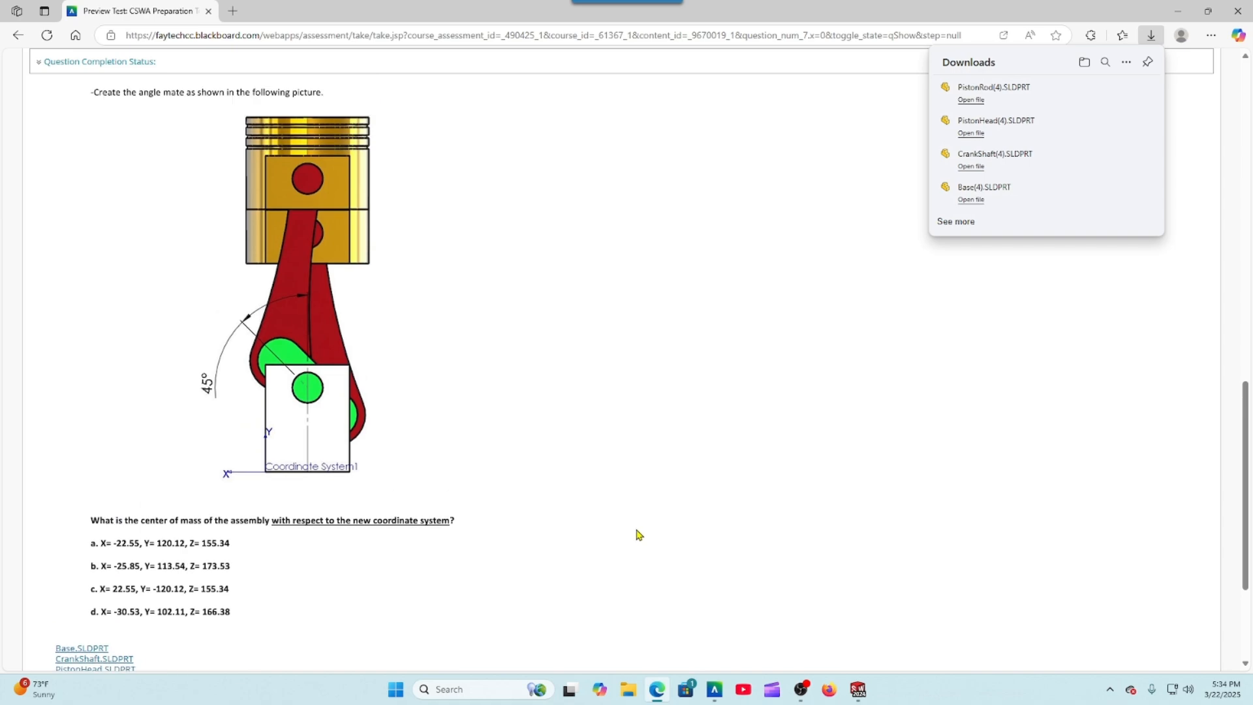
Step: Switch to SOLIDWORKS and place Base(4).SLDPRT from the Downloads folder as the assembly's first component
{"action": "left_click", "coordinate": [859, 690]}
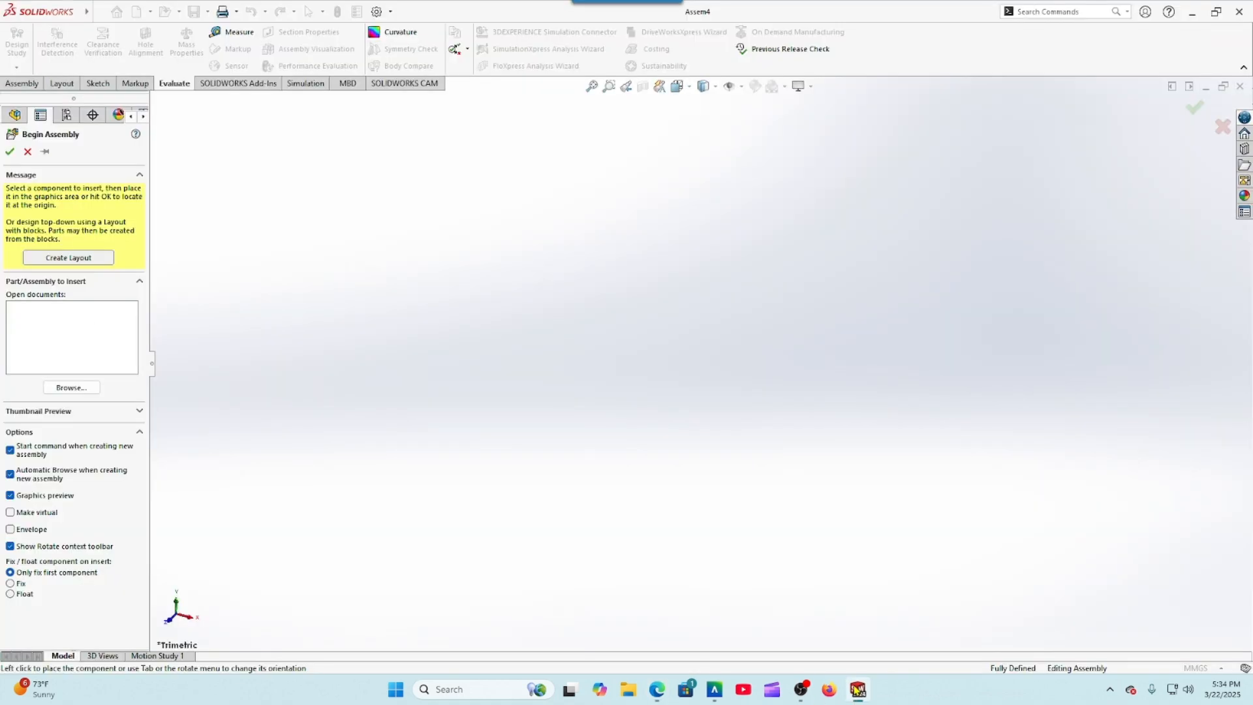
{"action": "left_click", "coordinate": [73, 389]}
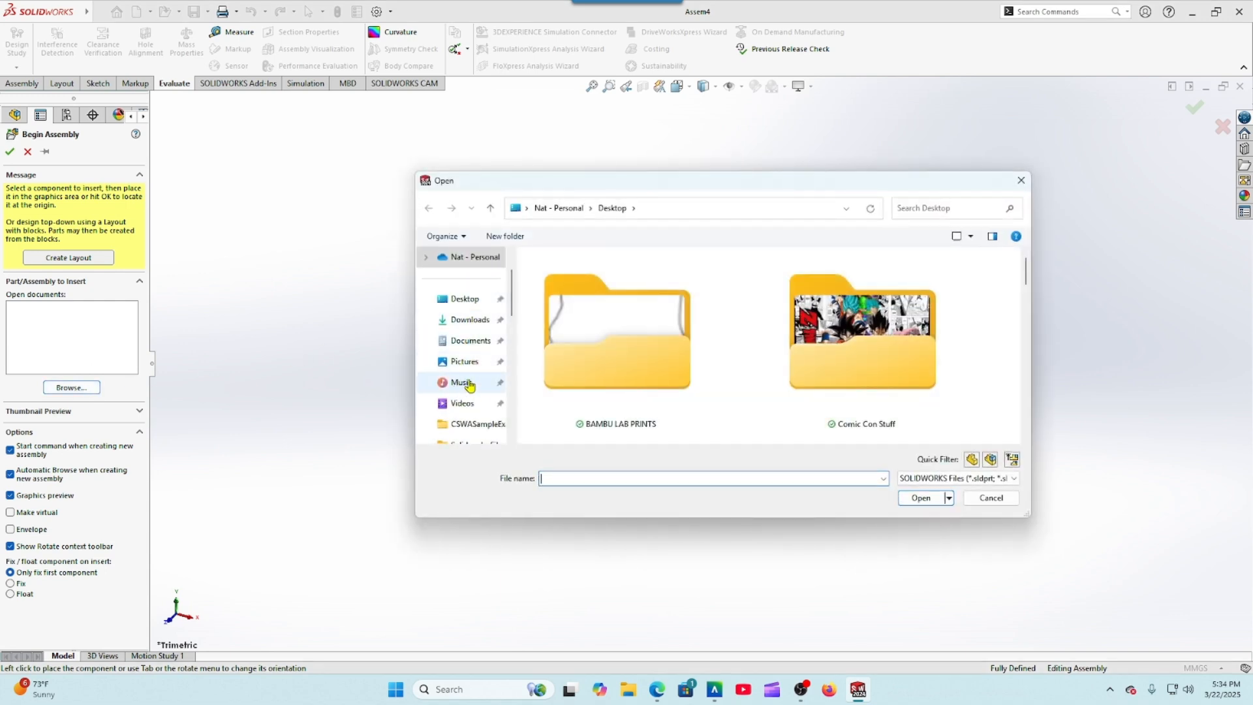
{"action": "left_click", "coordinate": [469, 320]}
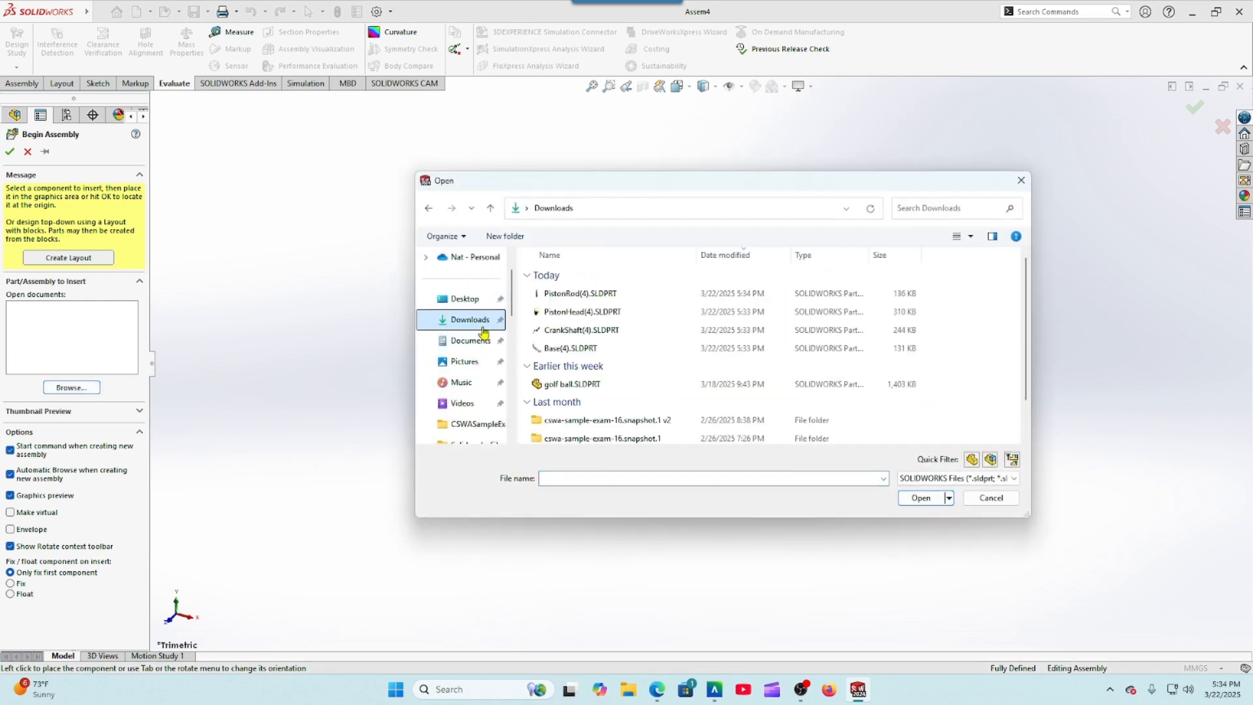
{"action": "left_click", "coordinate": [562, 350]}
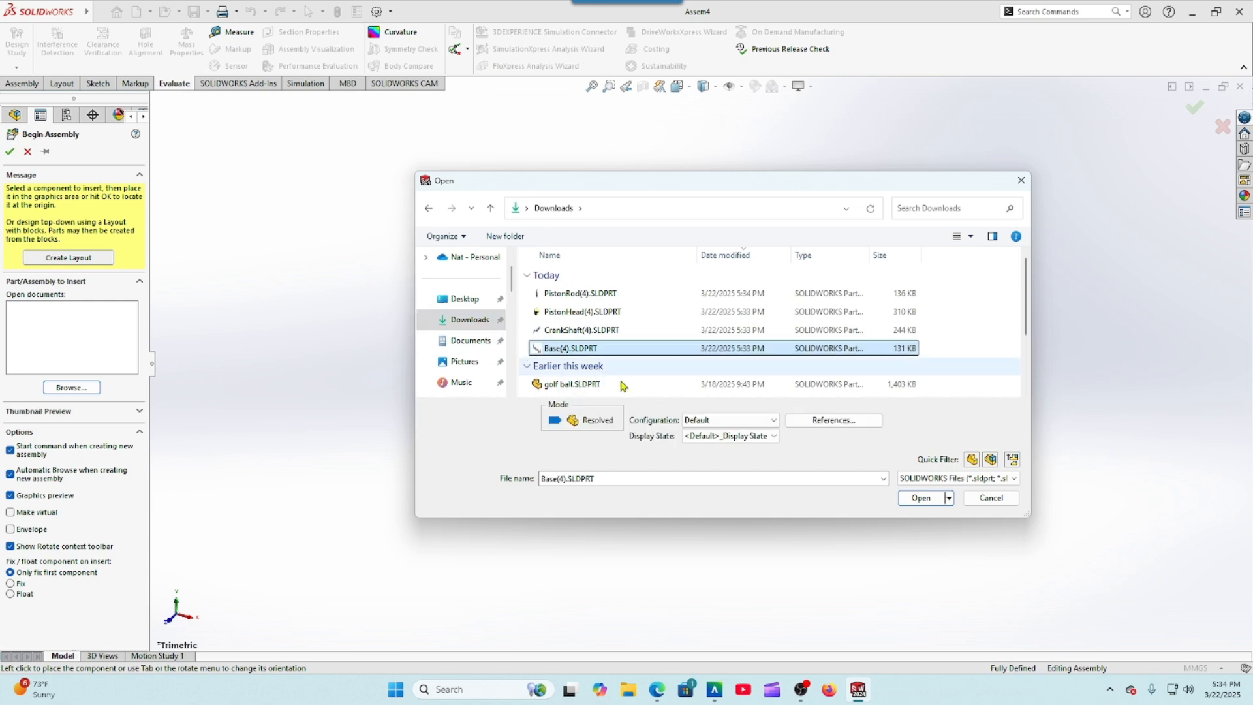
{"action": "left_click", "coordinate": [921, 498]}
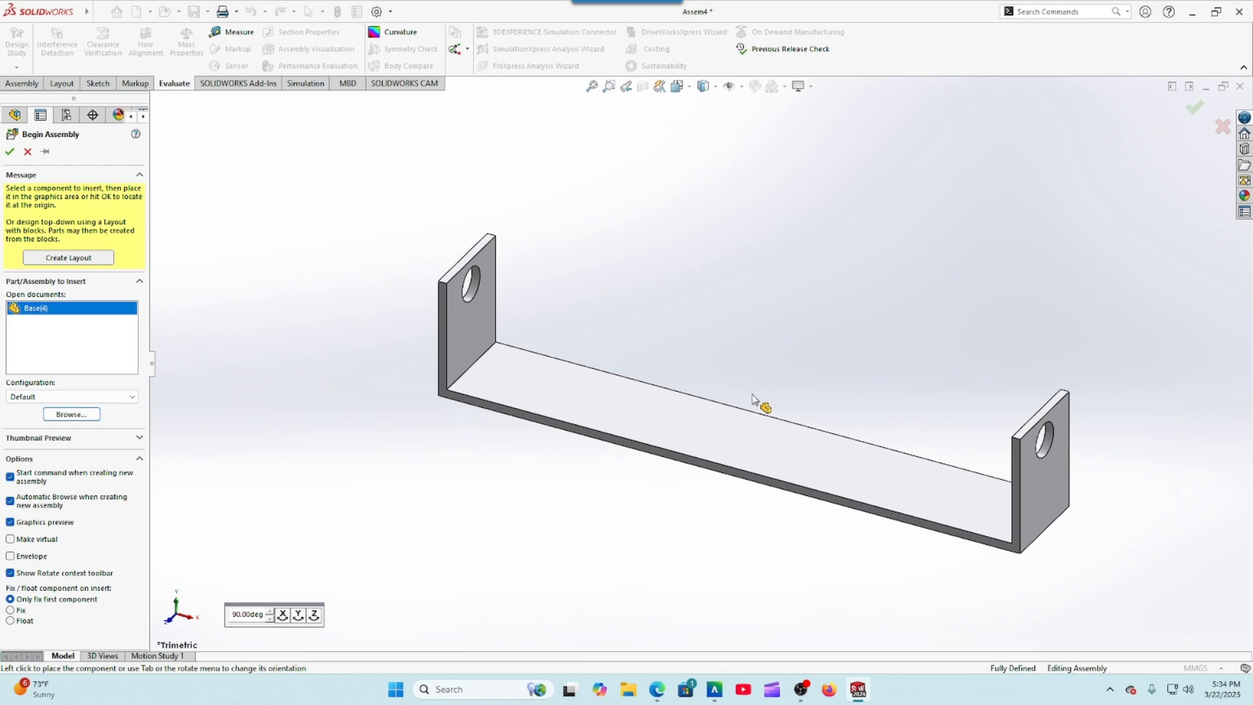
{"action": "left_click", "coordinate": [754, 399]}
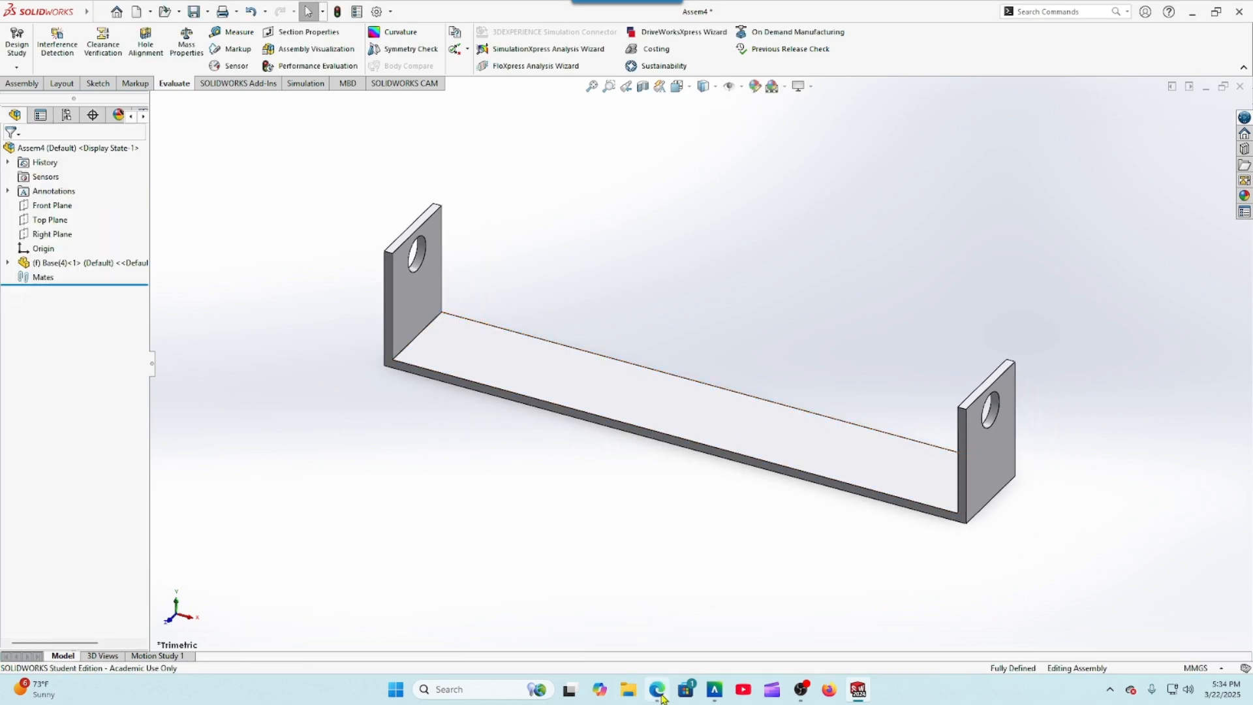
Step: Check the Question 8 assembly picture, and insert CrankShaft(4).SLDPRT rotated 90 degrees about Y, placed above the base
{"action": "mouse_move", "coordinate": [656, 689]}
{"action": "left_click", "coordinate": [631, 660]}
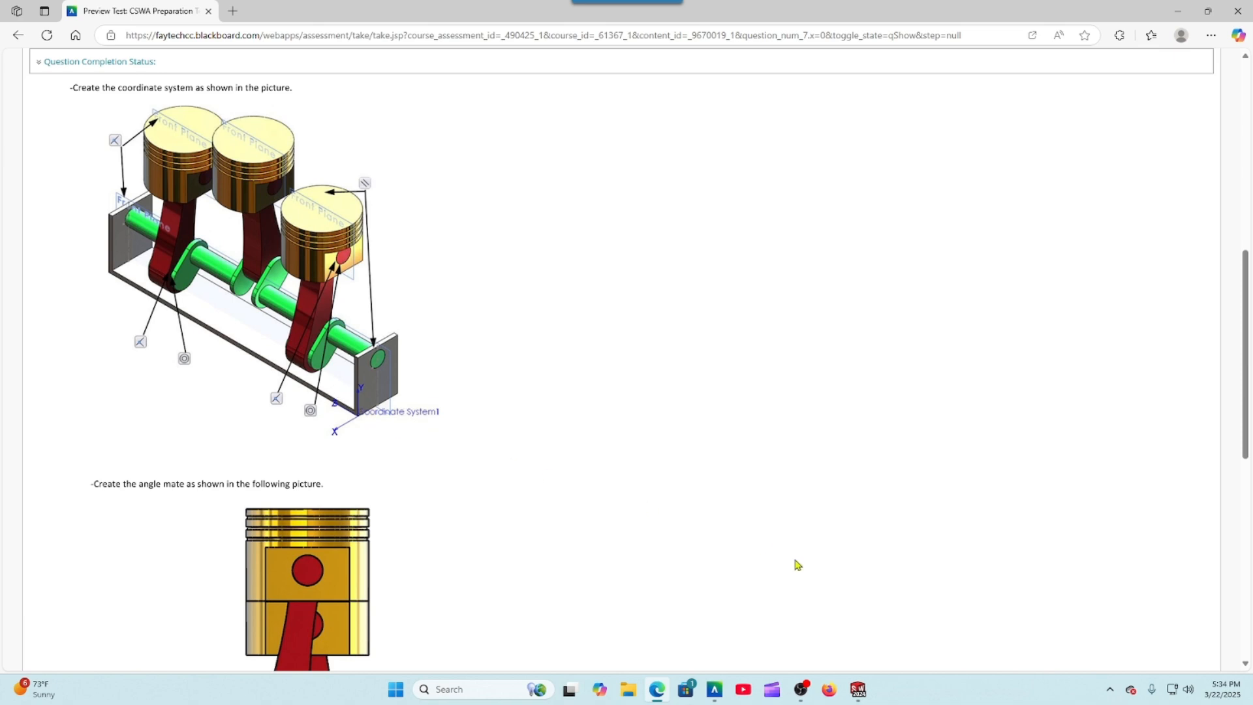
{"action": "mouse_move", "coordinate": [859, 693]}
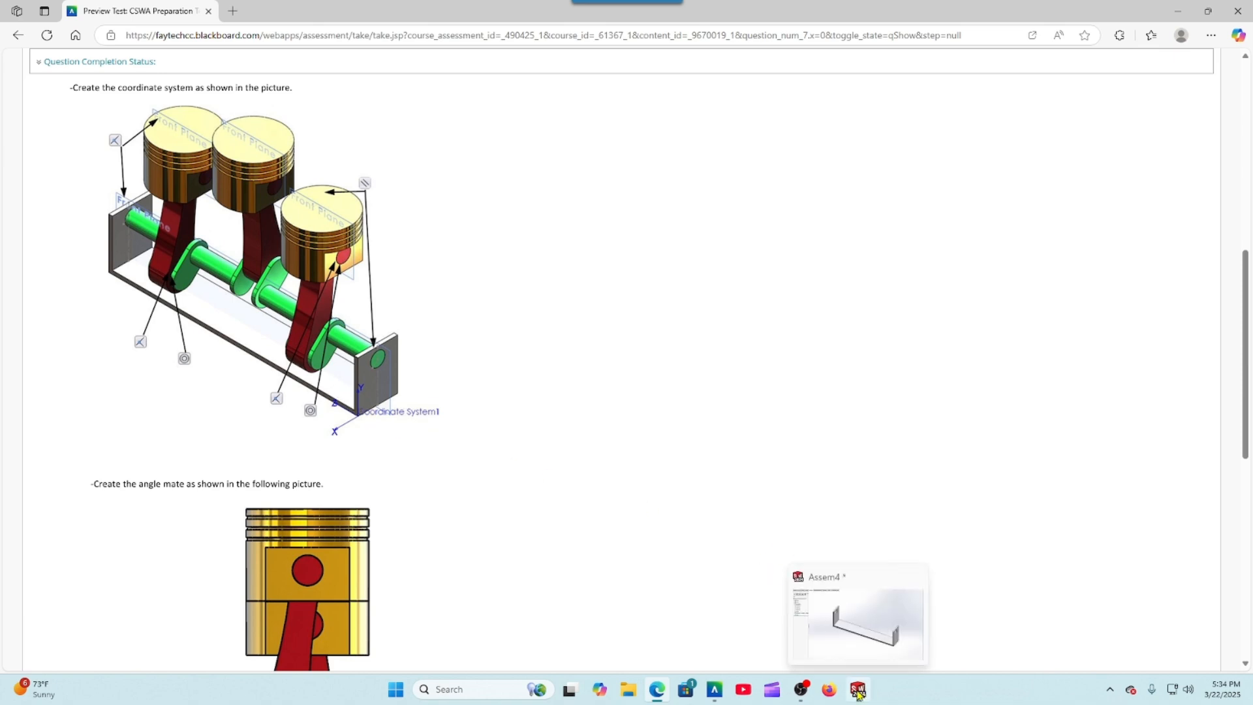
{"action": "left_click", "coordinate": [859, 693]}
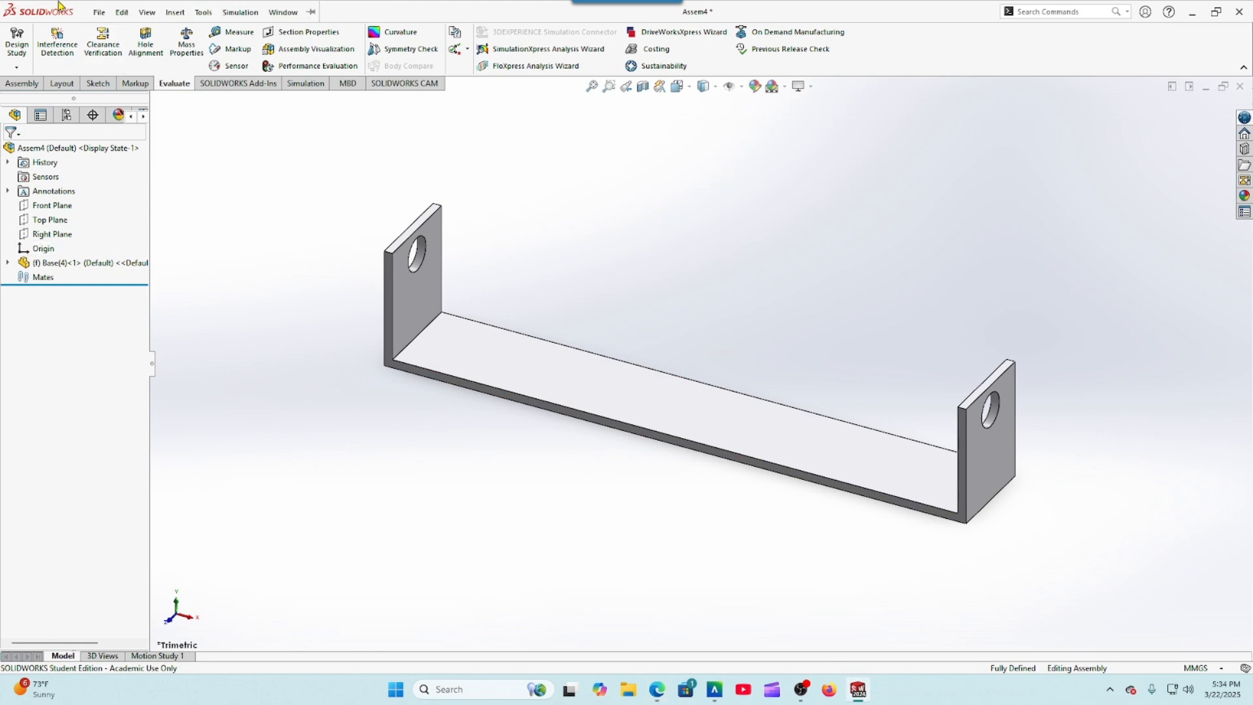
{"action": "left_click", "coordinate": [22, 84]}
{"action": "left_click", "coordinate": [72, 38]}
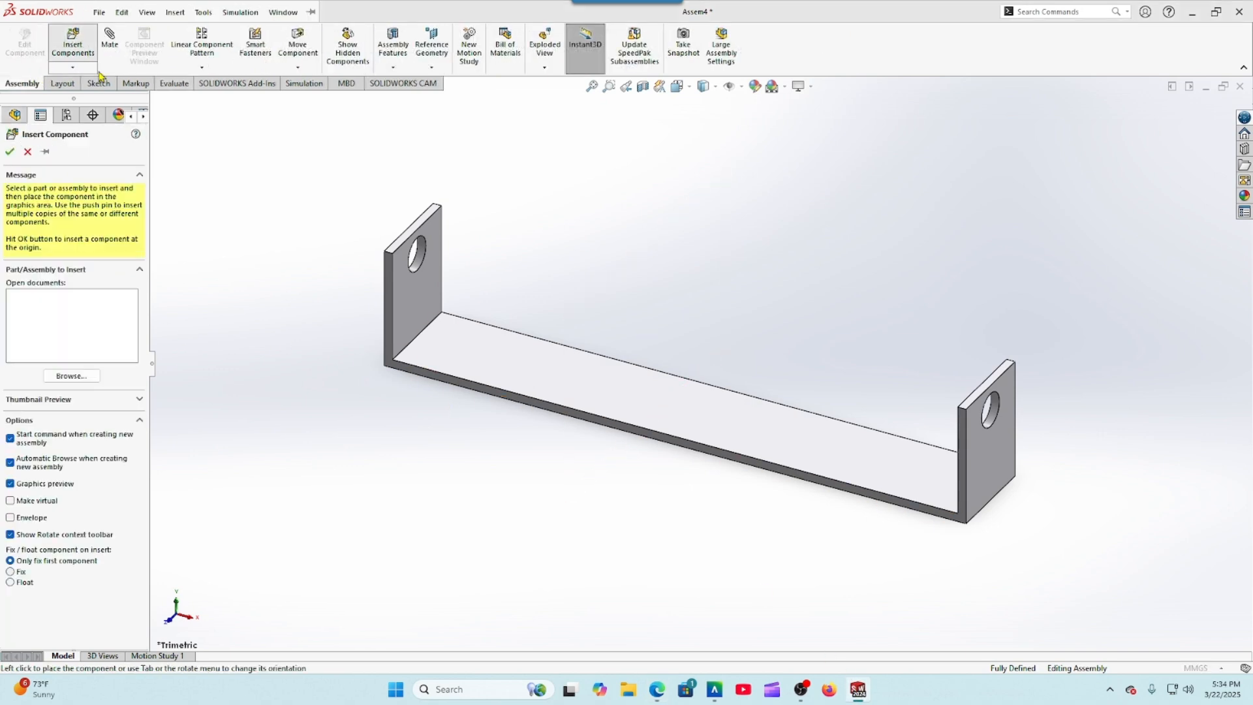
{"action": "left_click", "coordinate": [577, 331]}
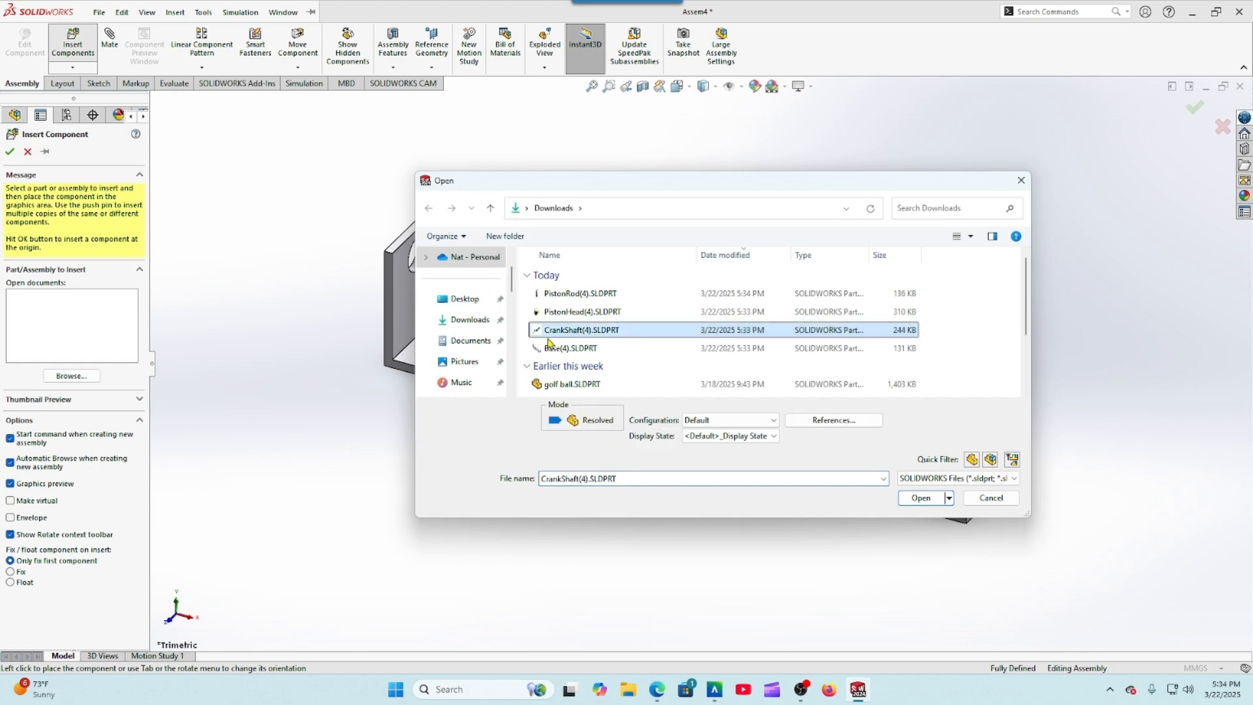
{"action": "left_click", "coordinate": [921, 498]}
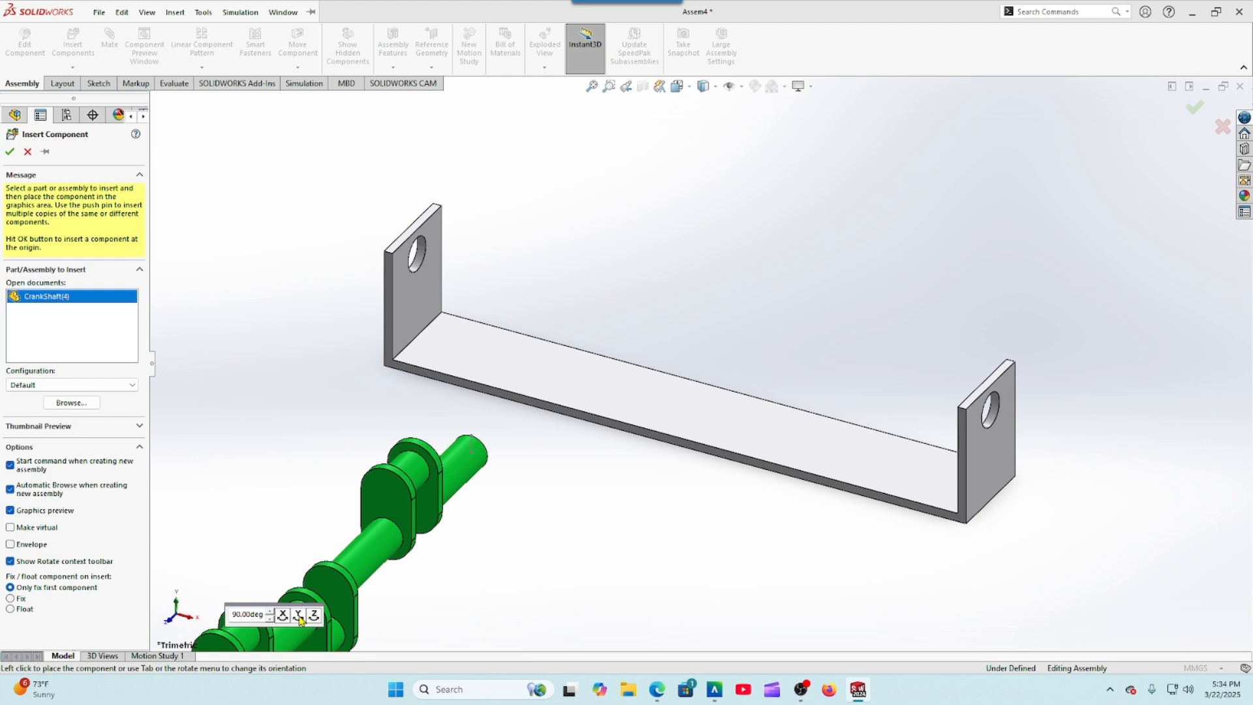
{"action": "left_click", "coordinate": [299, 616]}
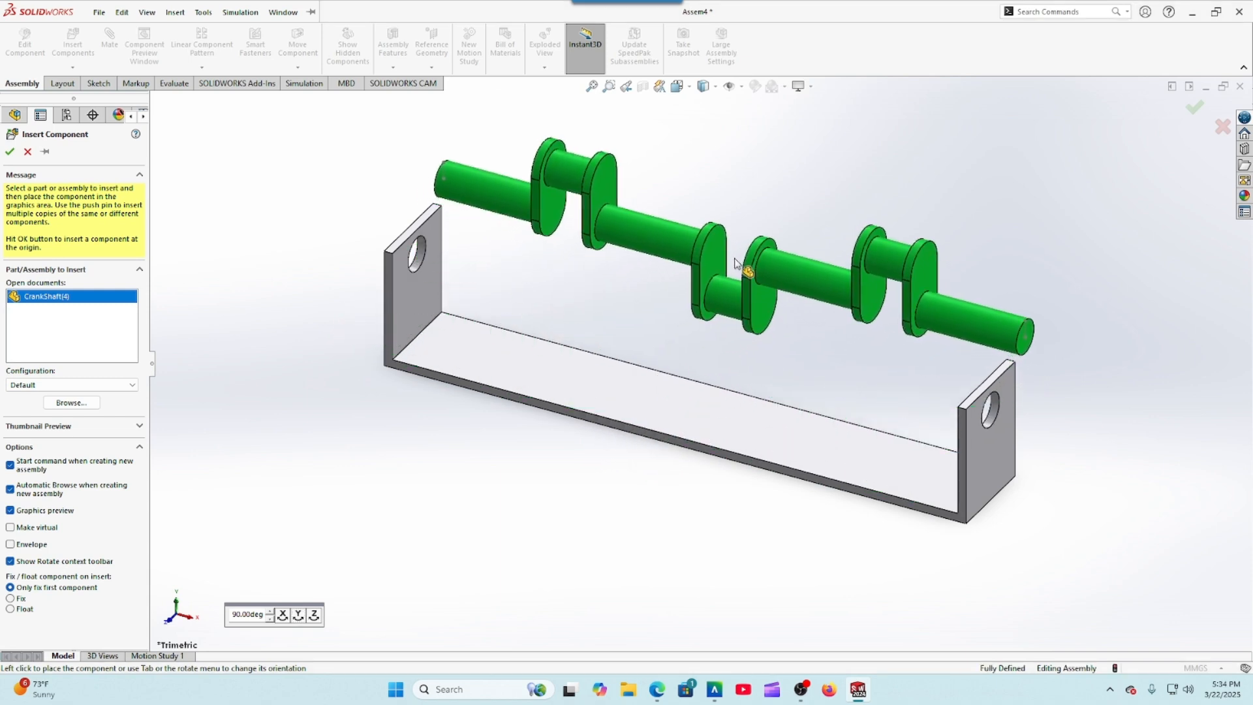
{"action": "left_click", "coordinate": [735, 261]}
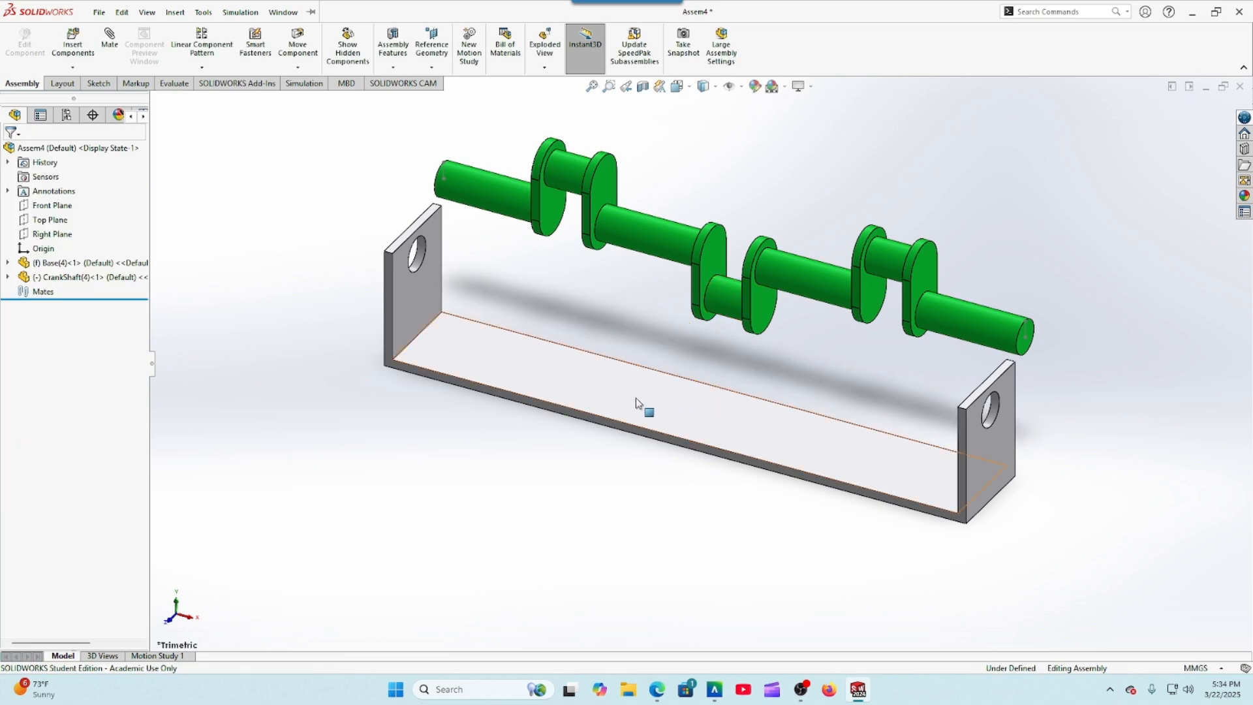
Step: Insert PistonRod(4).SLDPRT from the Downloads folder, rotated 90 degrees about Y, and place it in front of the base
{"action": "left_click", "coordinate": [72, 44]}
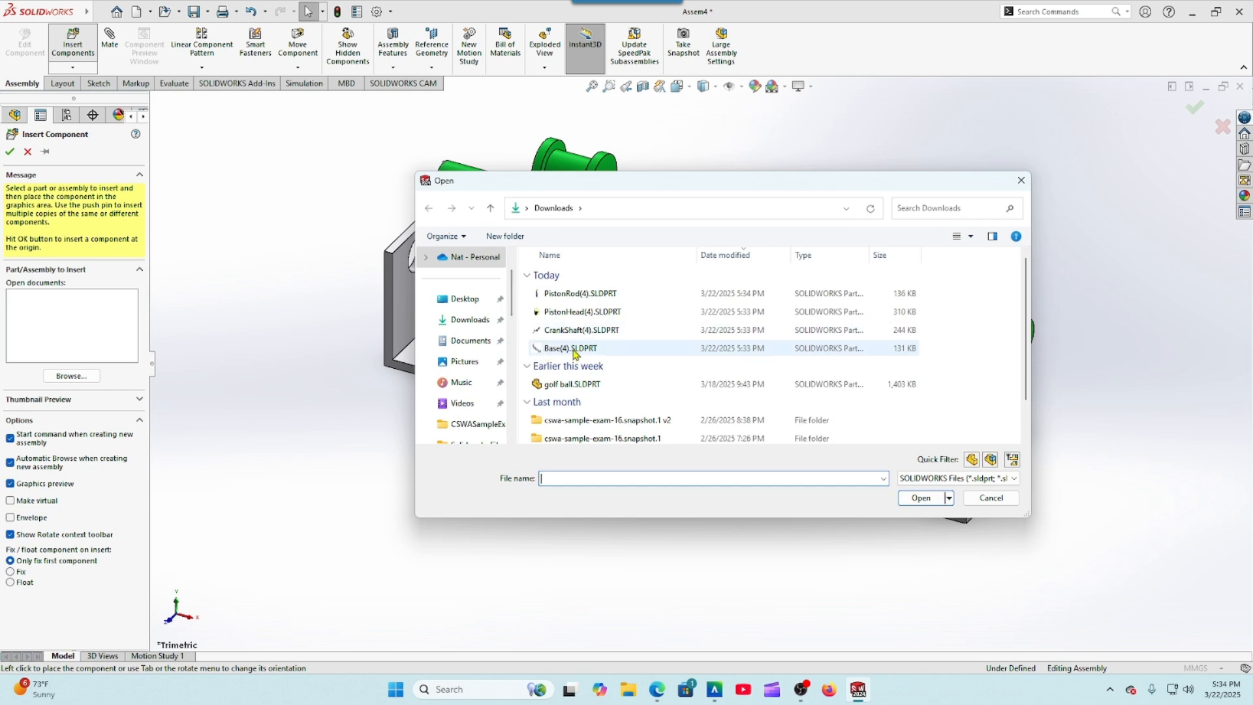
{"action": "left_click", "coordinate": [566, 297]}
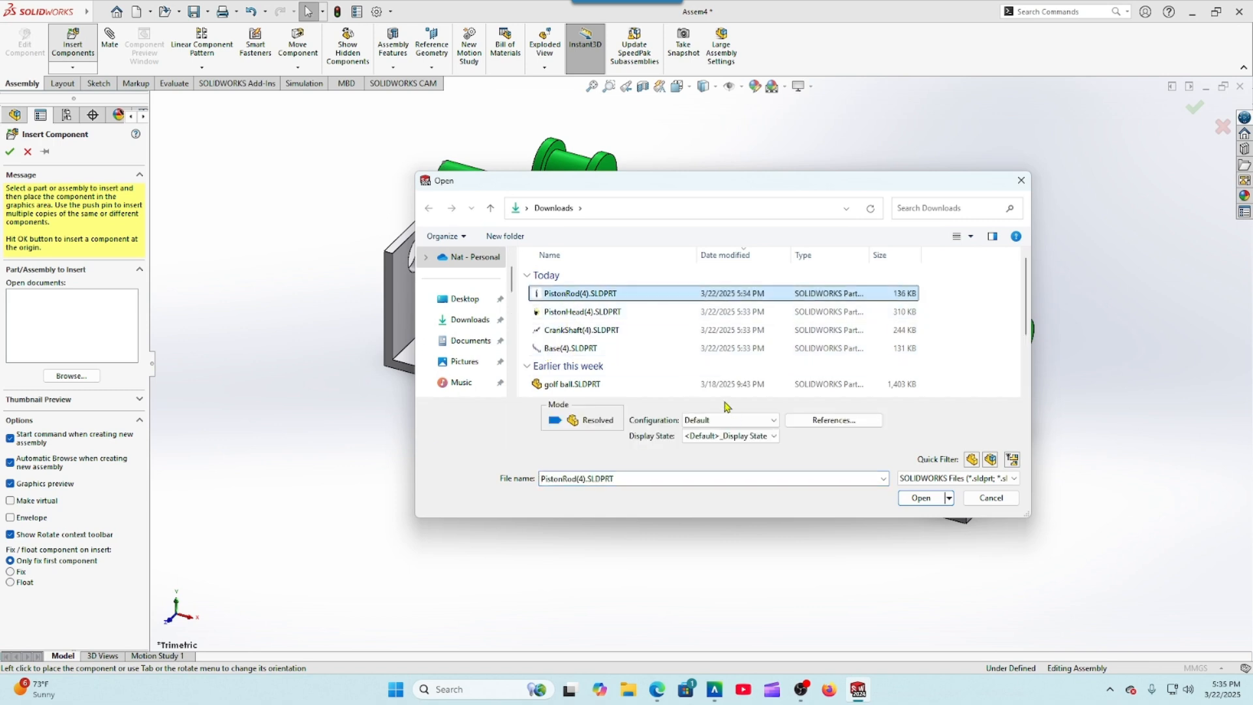
{"action": "left_click", "coordinate": [919, 499]}
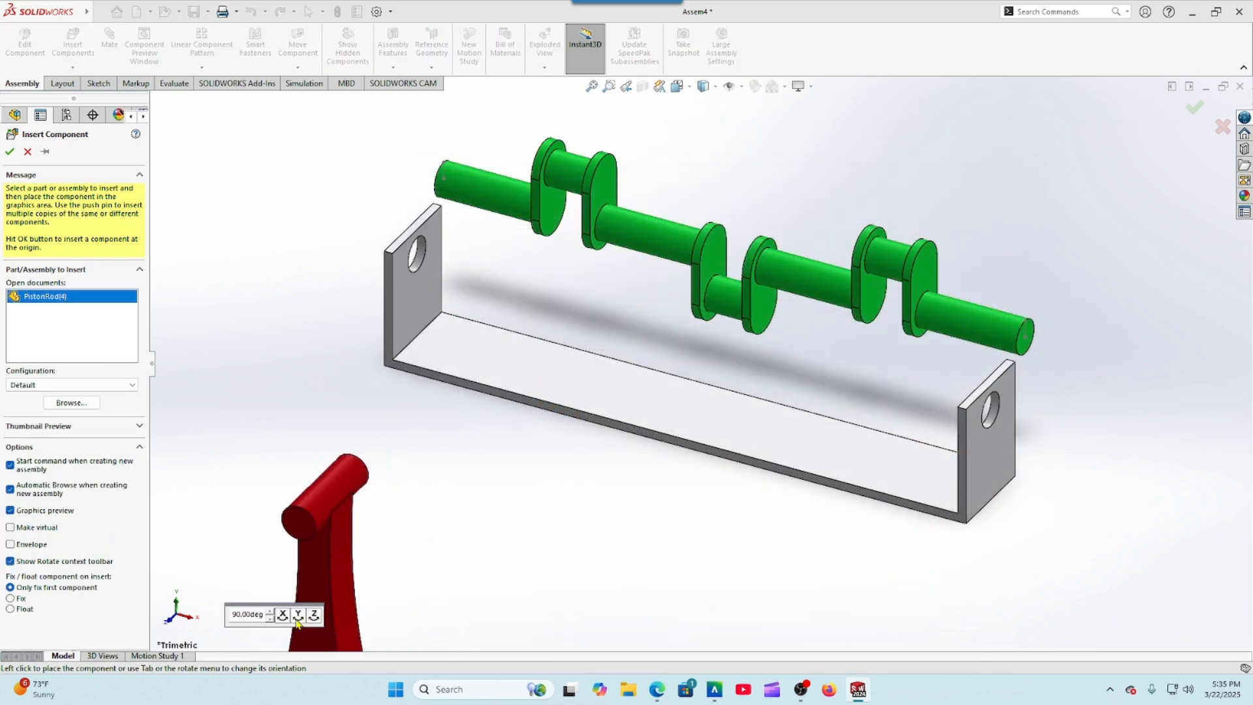
{"action": "left_click", "coordinate": [298, 615]}
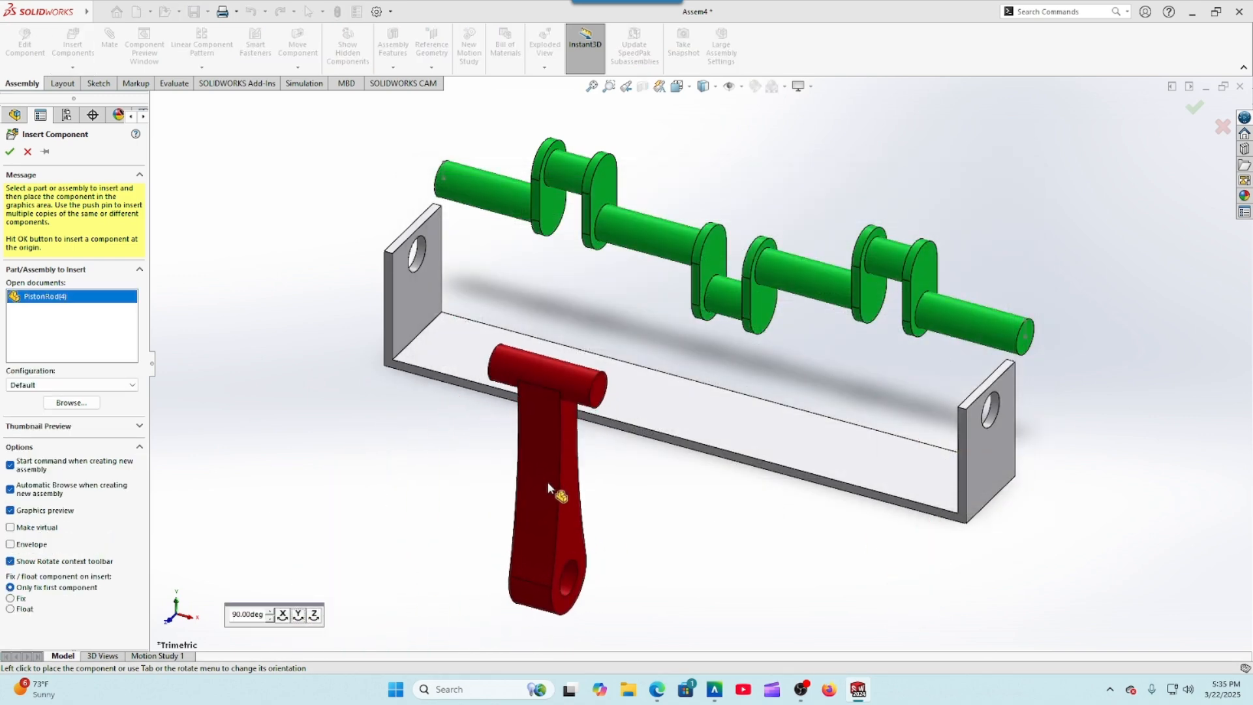
{"action": "left_click", "coordinate": [547, 482]}
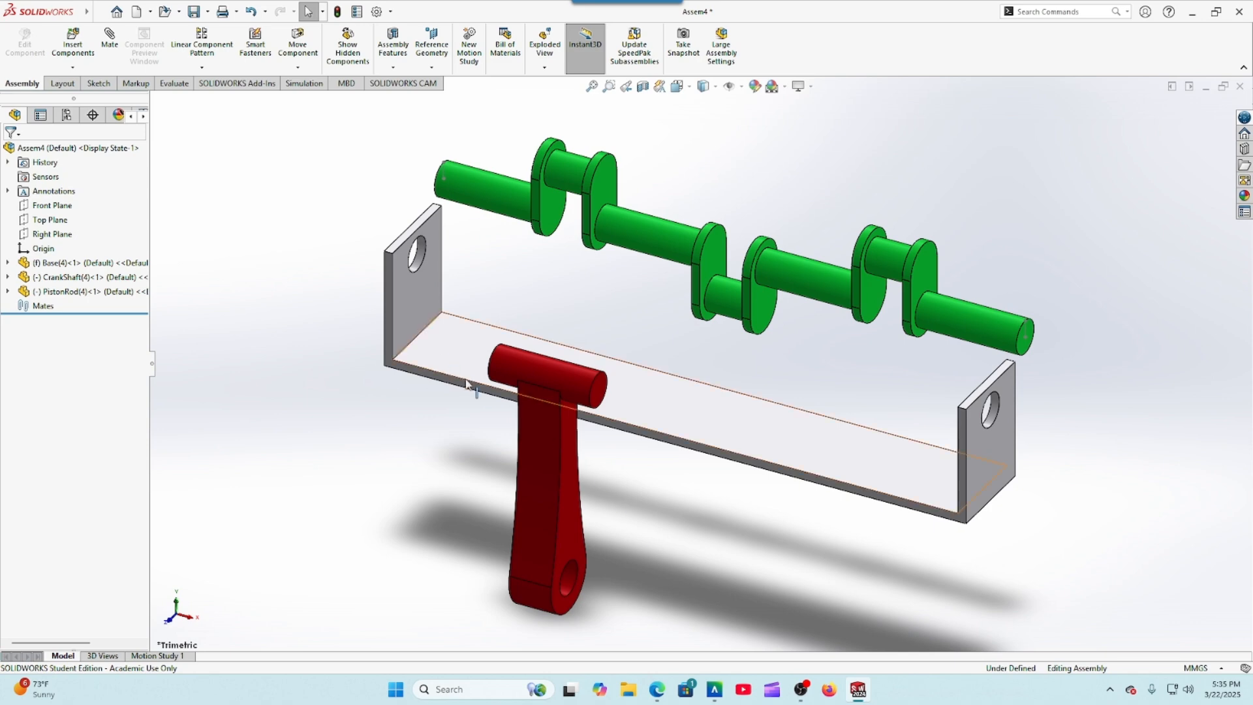
Step: Insert PistonHead(4).SLDPRT from the Downloads folder and place it in free space beside the base and piston rod
{"action": "mouse_move", "coordinate": [66, 15]}
{"action": "left_click", "coordinate": [73, 43]}
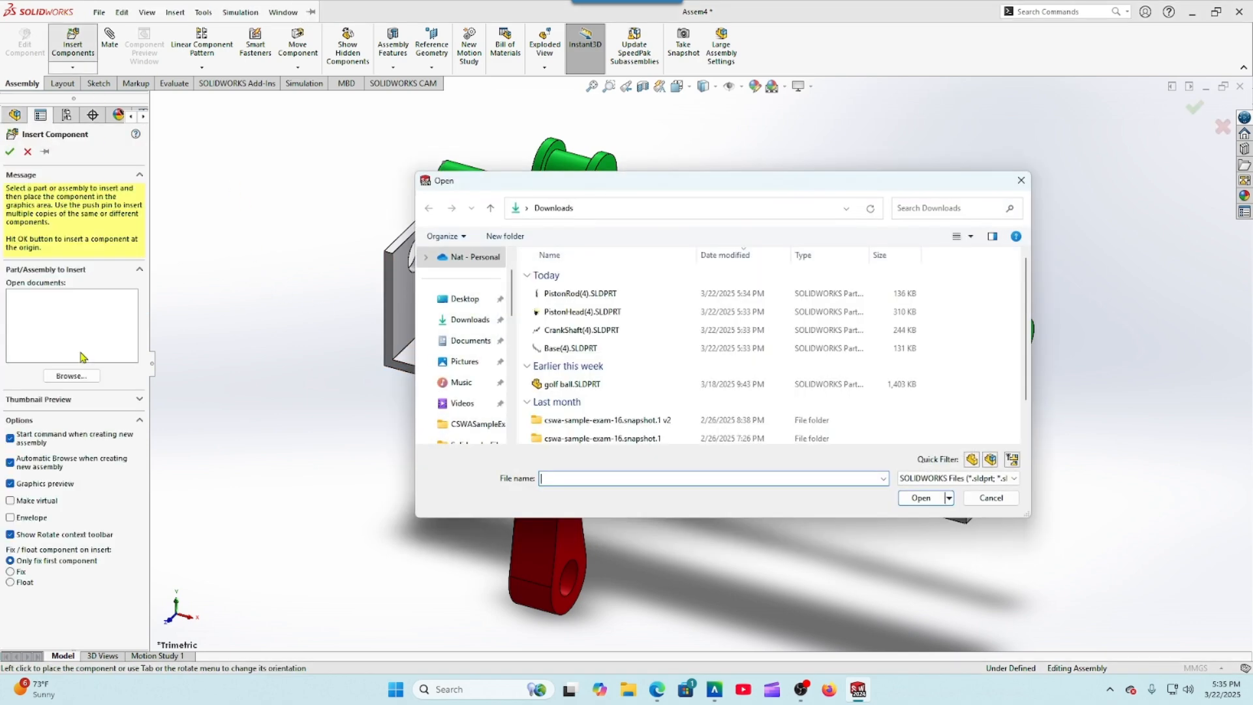
{"action": "left_click", "coordinate": [581, 312]}
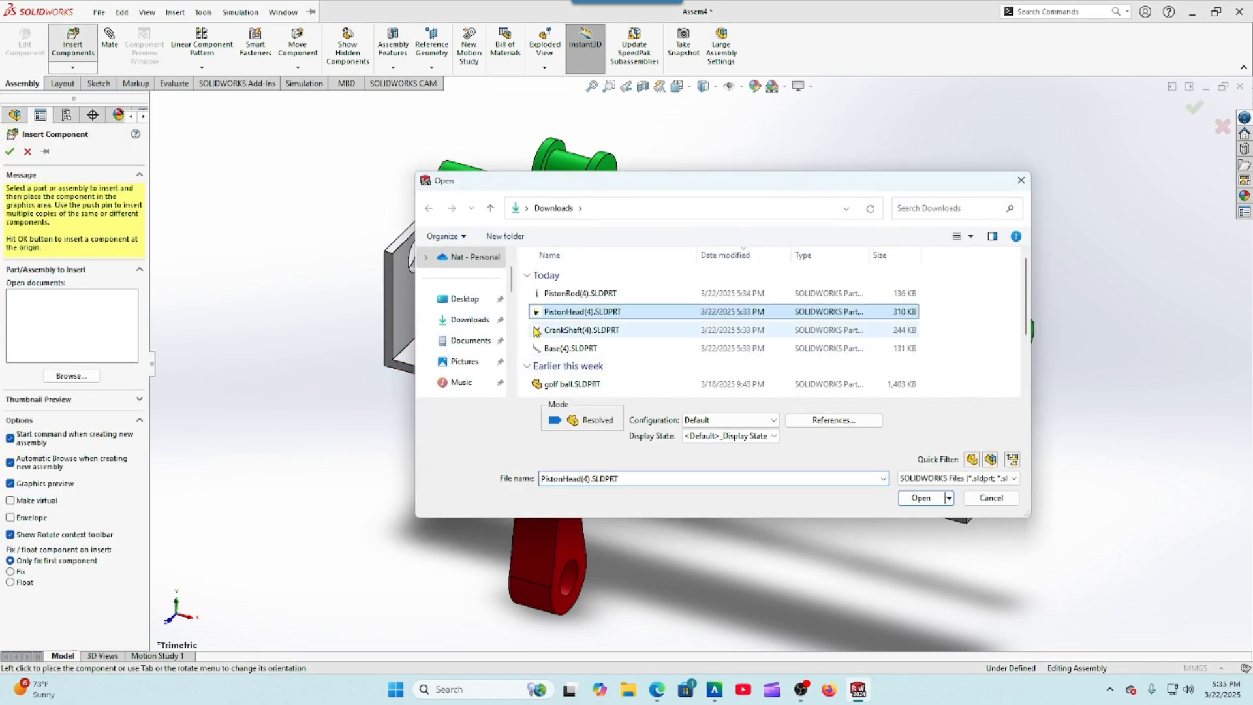
{"action": "left_click", "coordinate": [921, 498]}
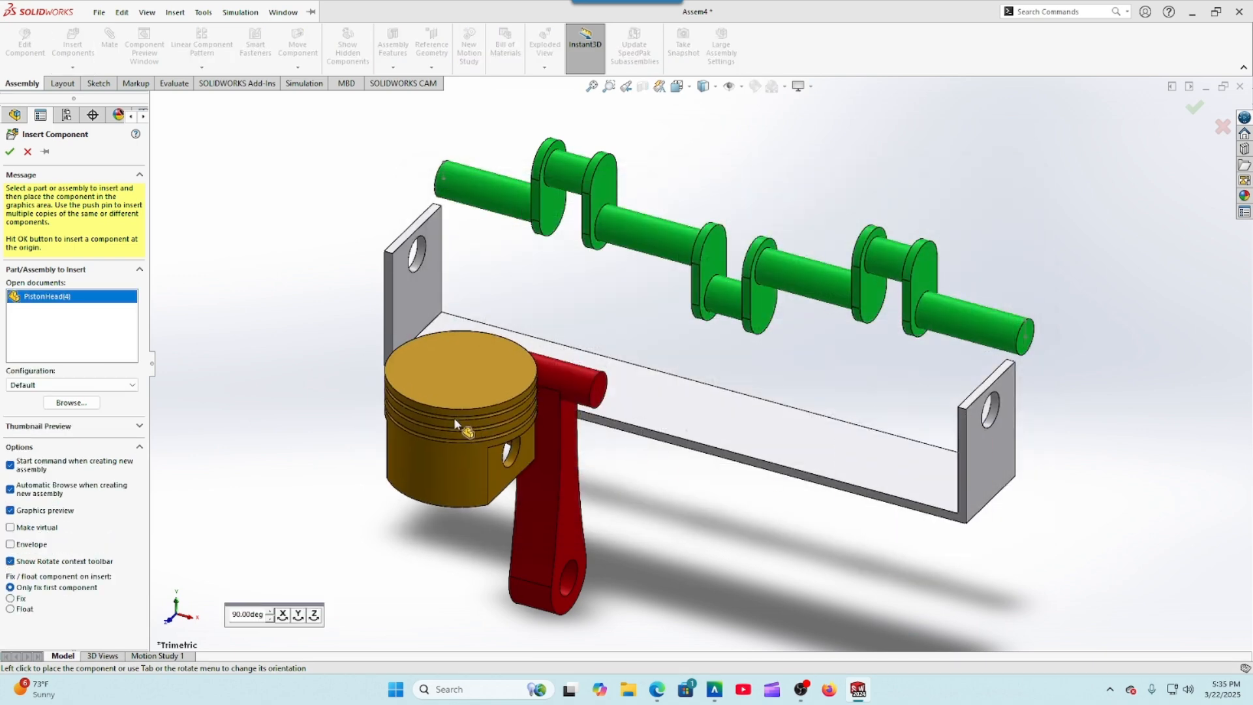
{"action": "left_click", "coordinate": [318, 417]}
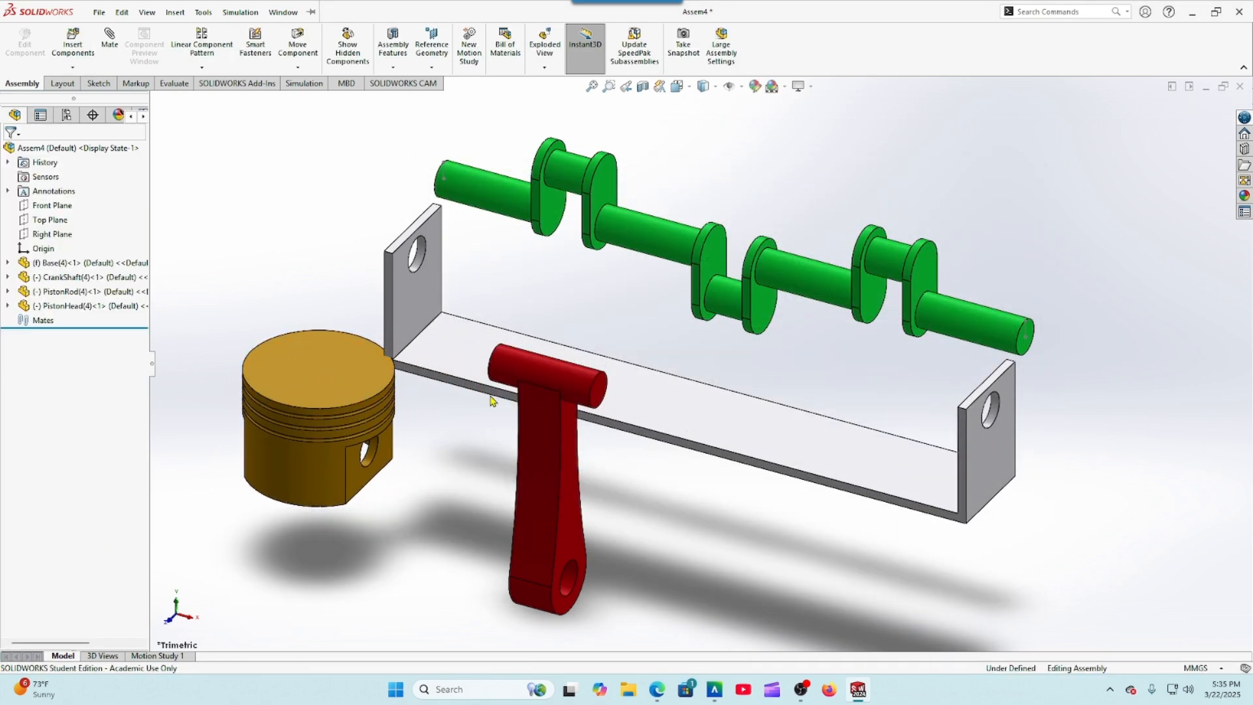
Step: Copy the piston rod twice and the piston head twice, spacing the copies apart so there are three of each
{"action": "scroll", "coordinate": [552, 352], "scroll_direction": "up", "scroll_amount": 3}
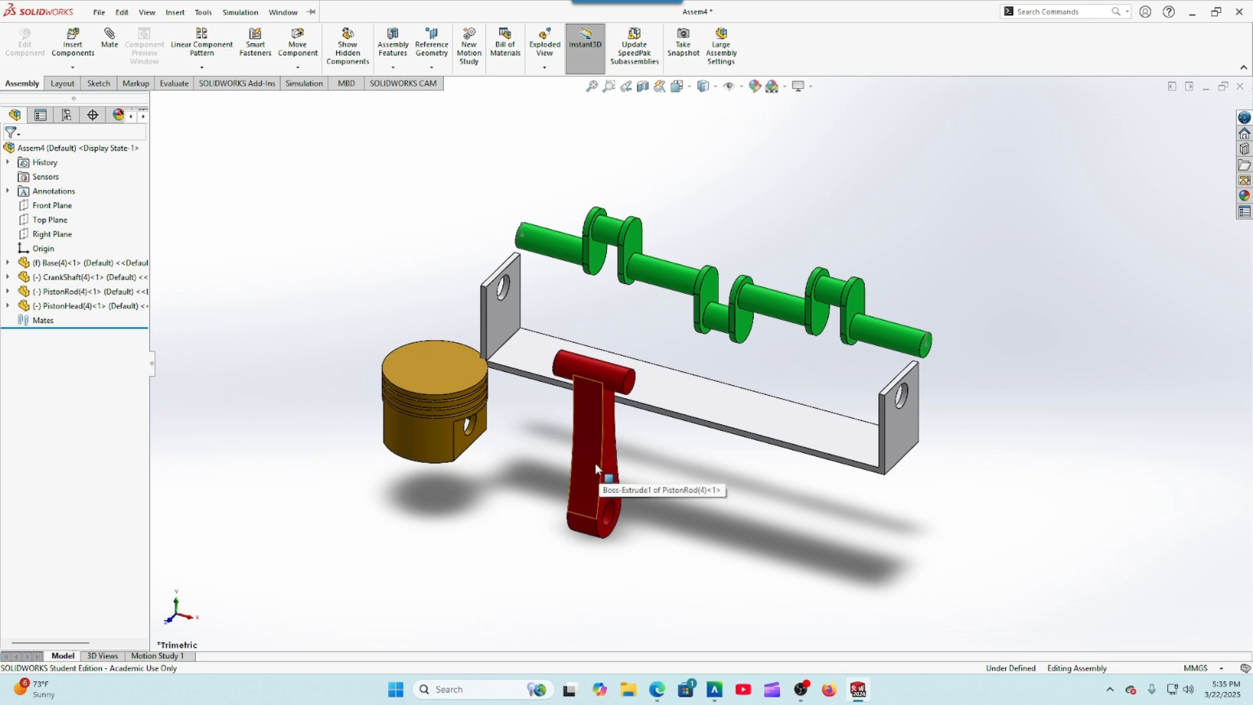
{"action": "left_click_drag", "start_coordinate": [590, 440], "coordinate": [794, 537], "text": "ctrl"}
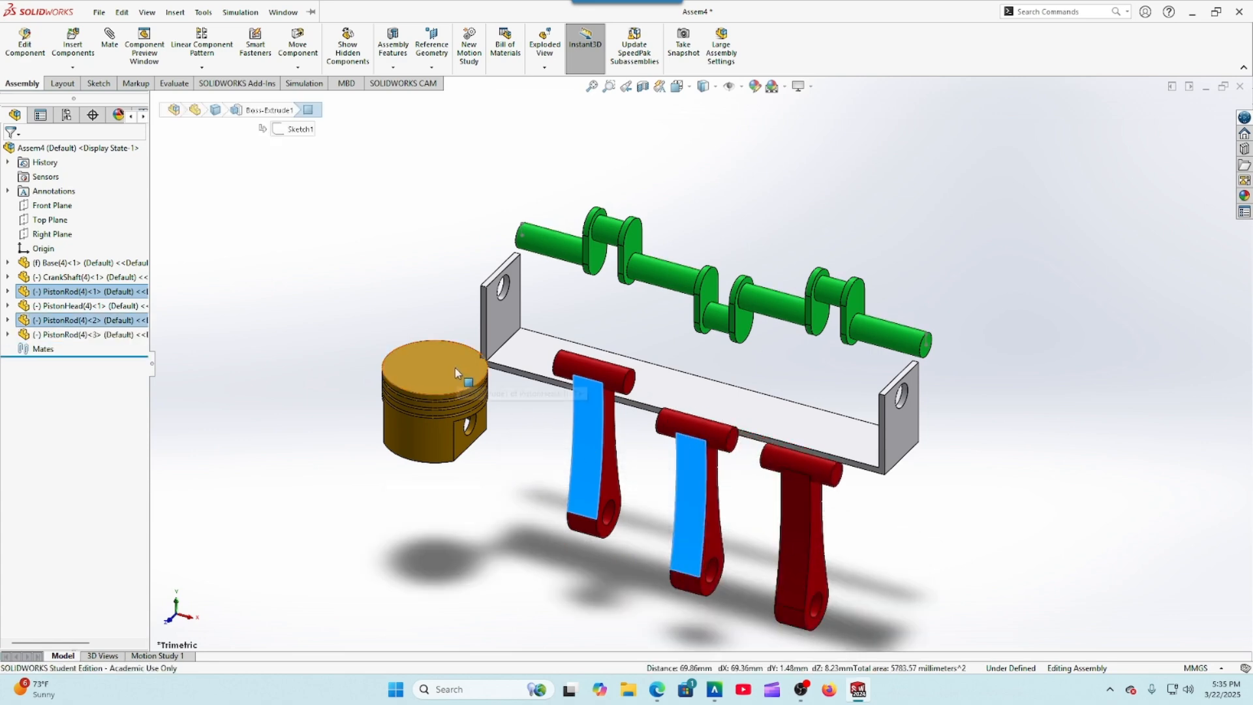
{"action": "left_click_drag", "start_coordinate": [457, 373], "coordinate": [342, 263], "text": "ctrl"}
{"action": "left_click", "coordinate": [316, 419]}
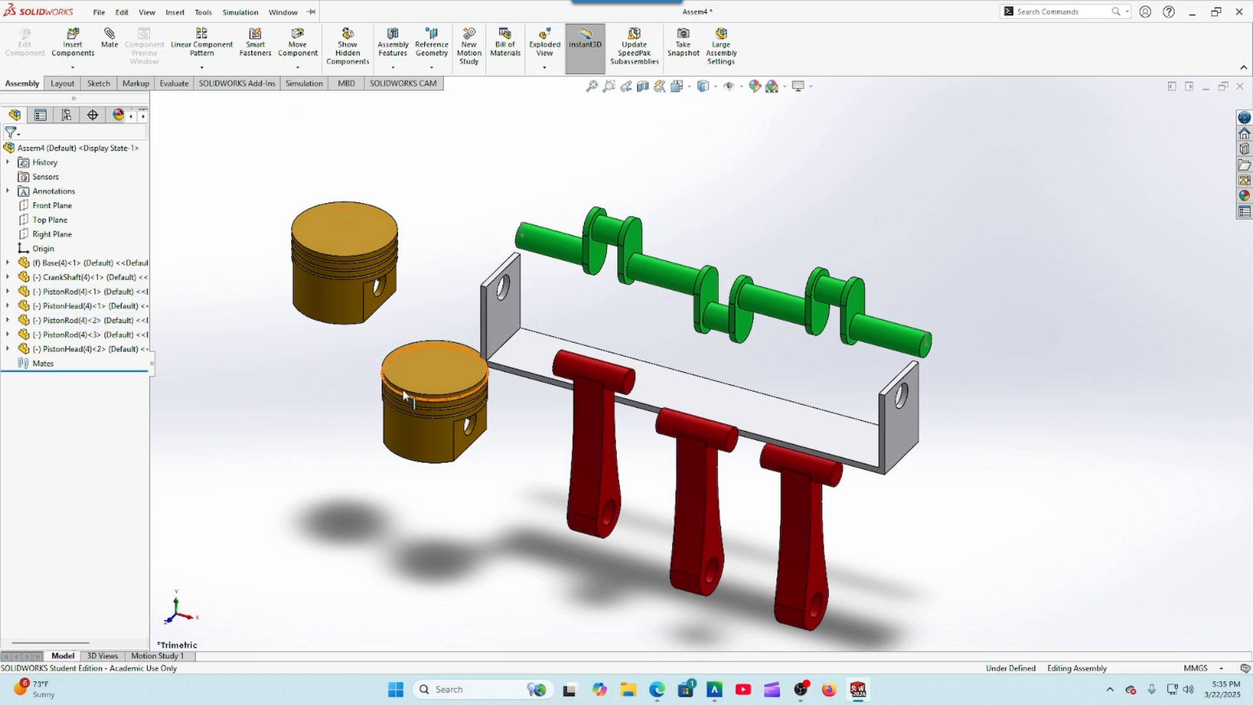
{"action": "left_click_drag", "start_coordinate": [441, 368], "coordinate": [406, 389]}
{"action": "left_click_drag", "start_coordinate": [410, 390], "coordinate": [268, 392], "text": "ctrl"}
{"action": "left_click", "coordinate": [273, 150]}
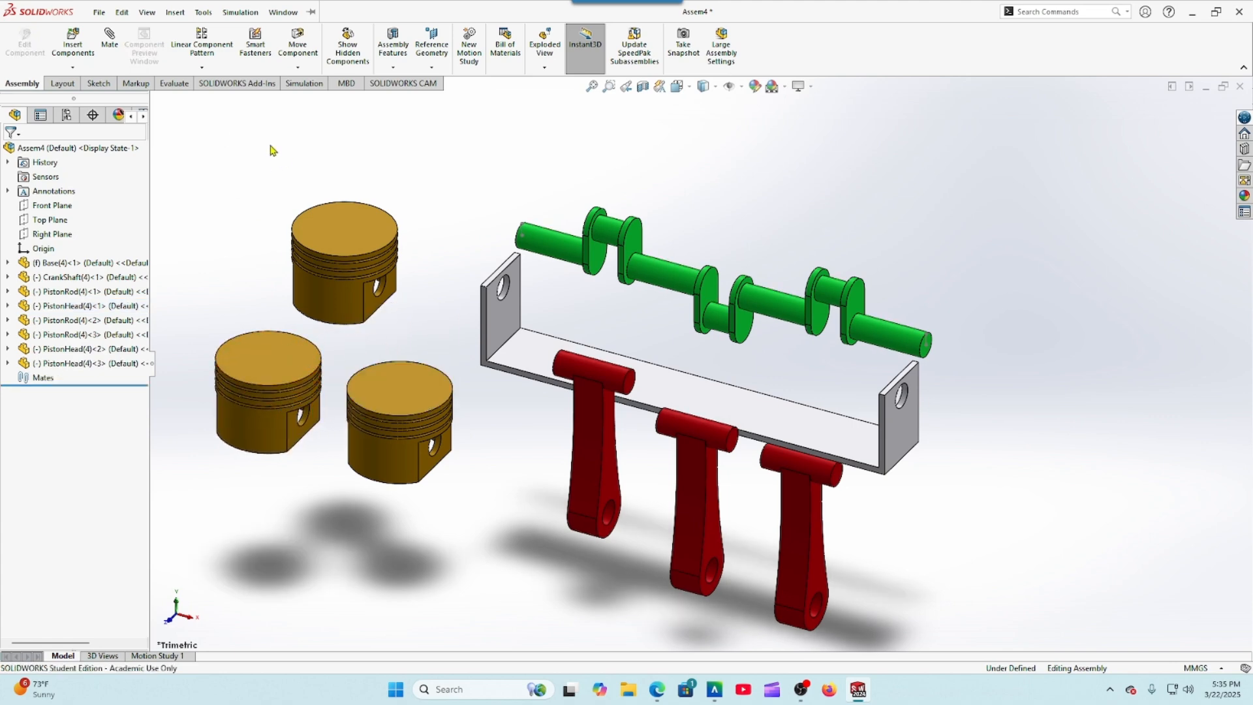
Step: Check the mates in the Question 8 picture, and mate the crankshaft's end journal concentric with the hole in the base's end wall
{"action": "left_click", "coordinate": [109, 39]}
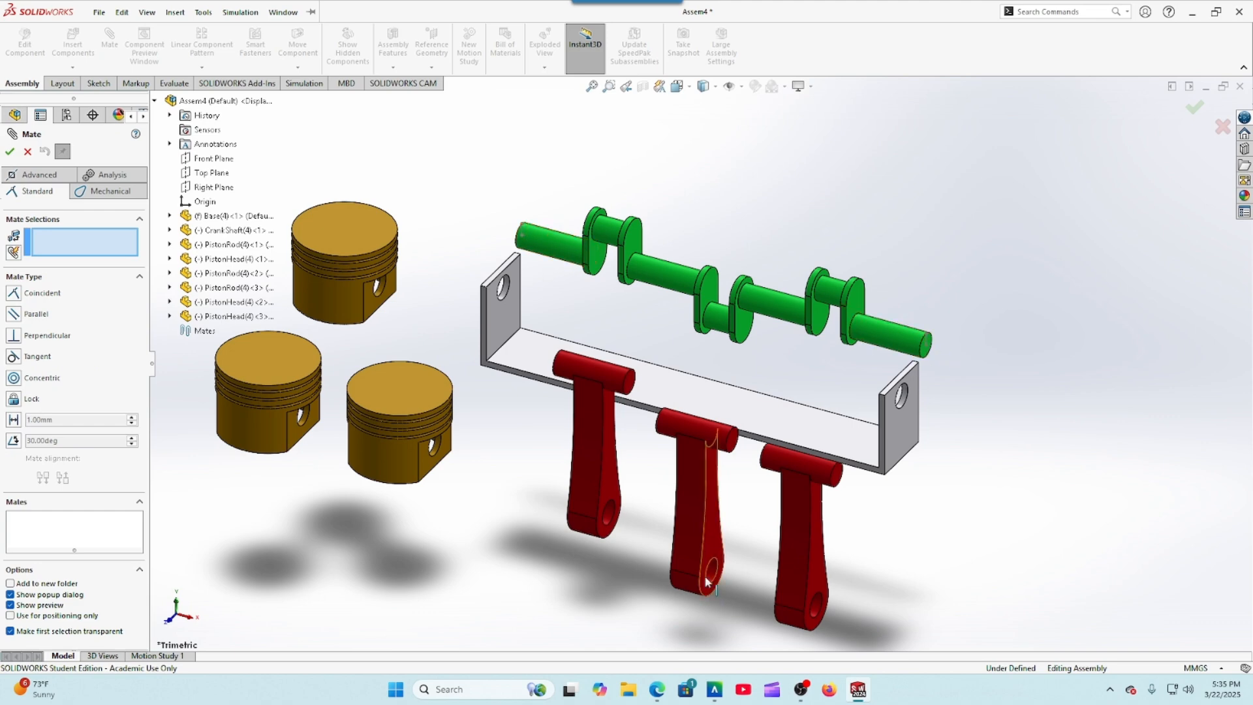
{"action": "left_click", "coordinate": [657, 690]}
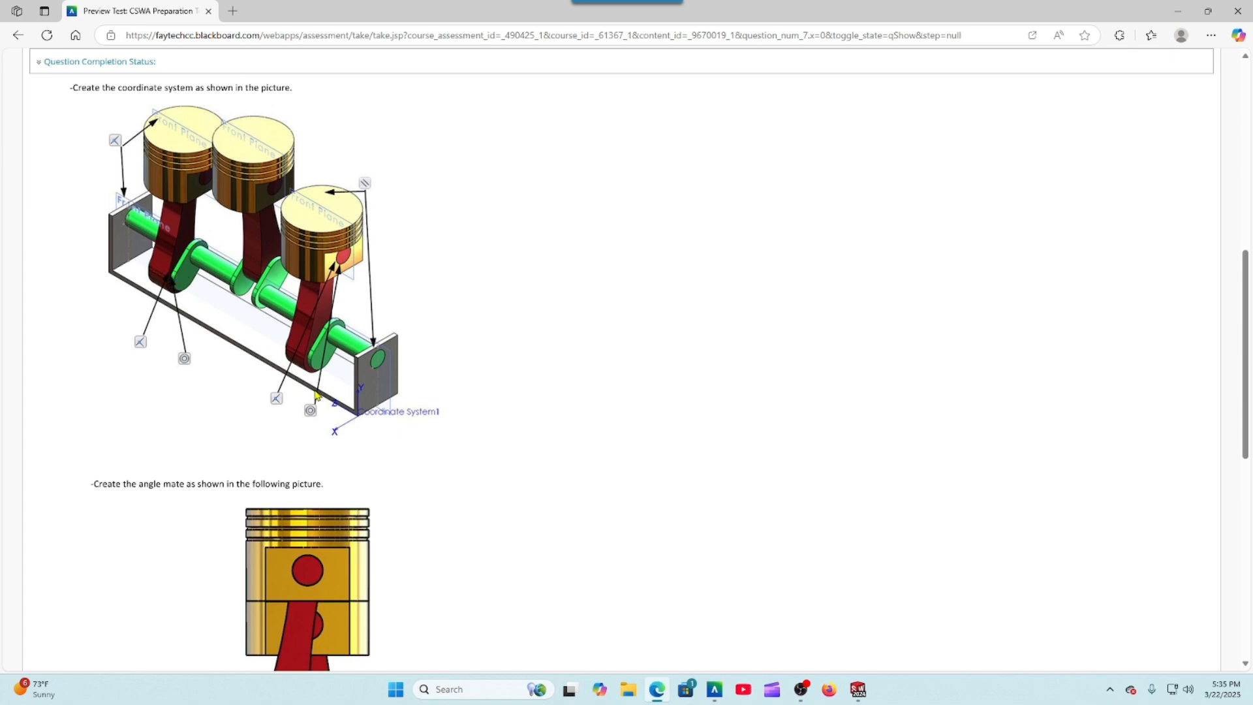
{"action": "left_click", "coordinate": [855, 691]}
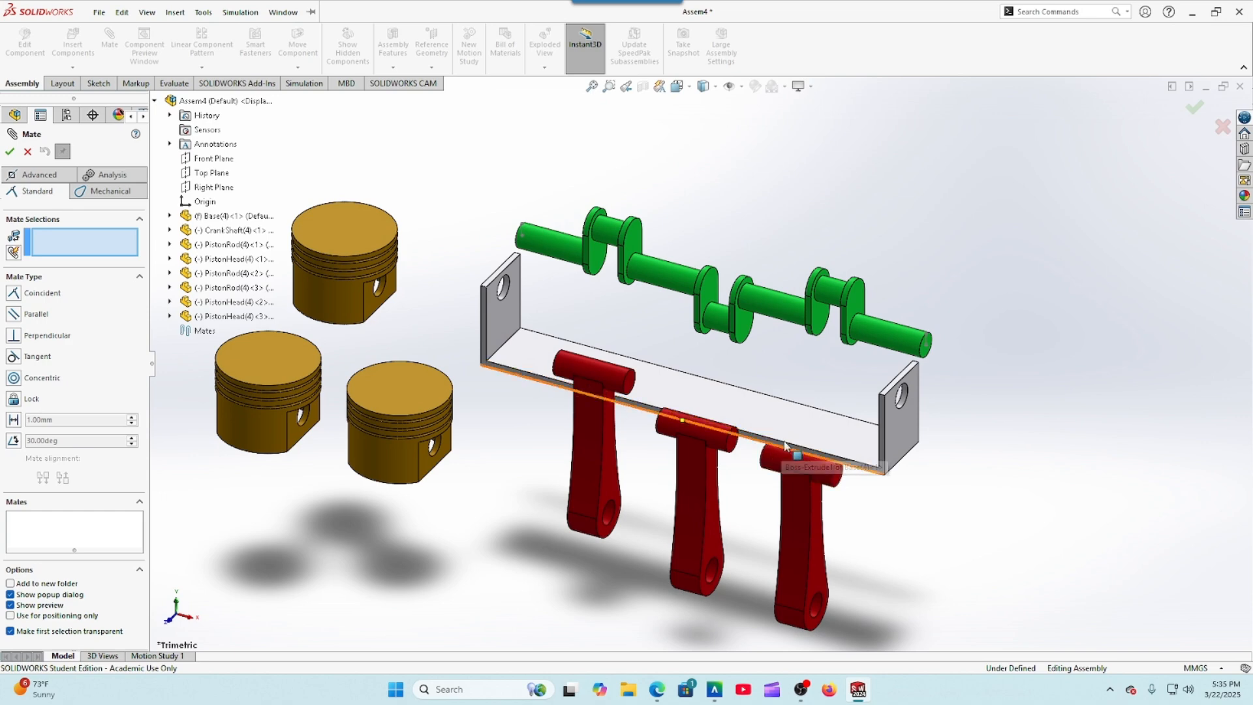
{"action": "left_click", "coordinate": [889, 336]}
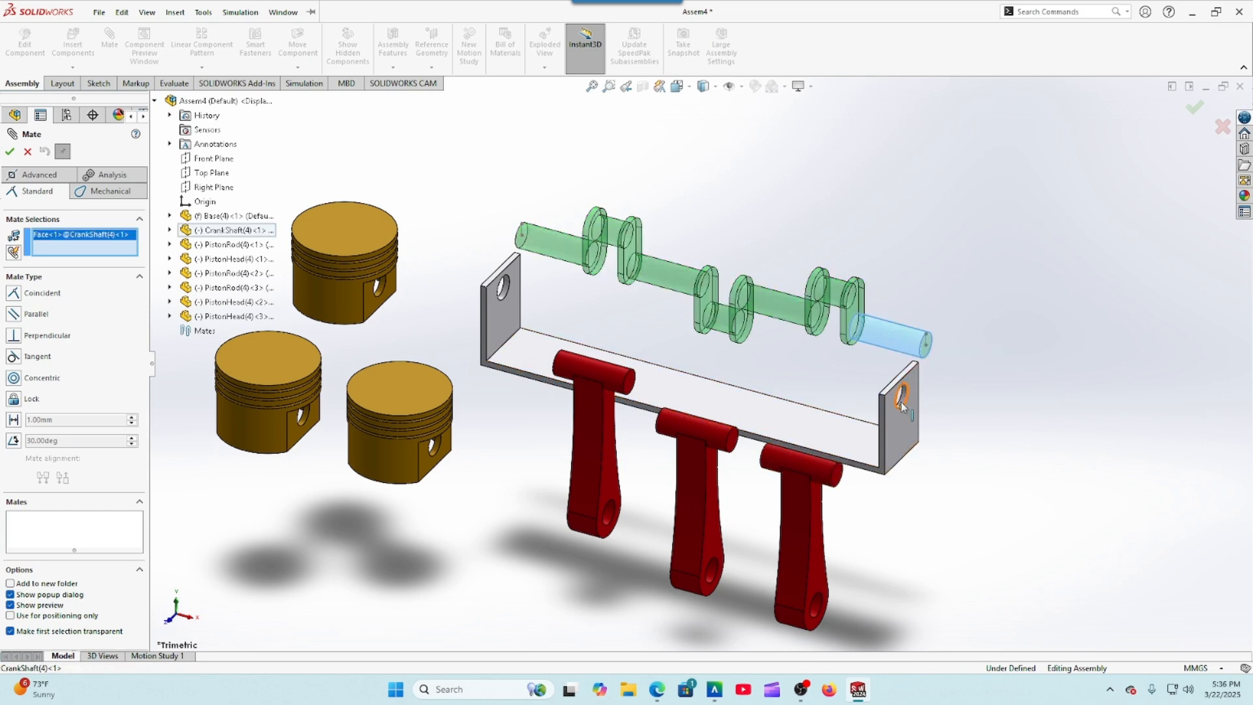
{"action": "scroll", "coordinate": [902, 405], "scroll_direction": "down", "scroll_amount": 5}
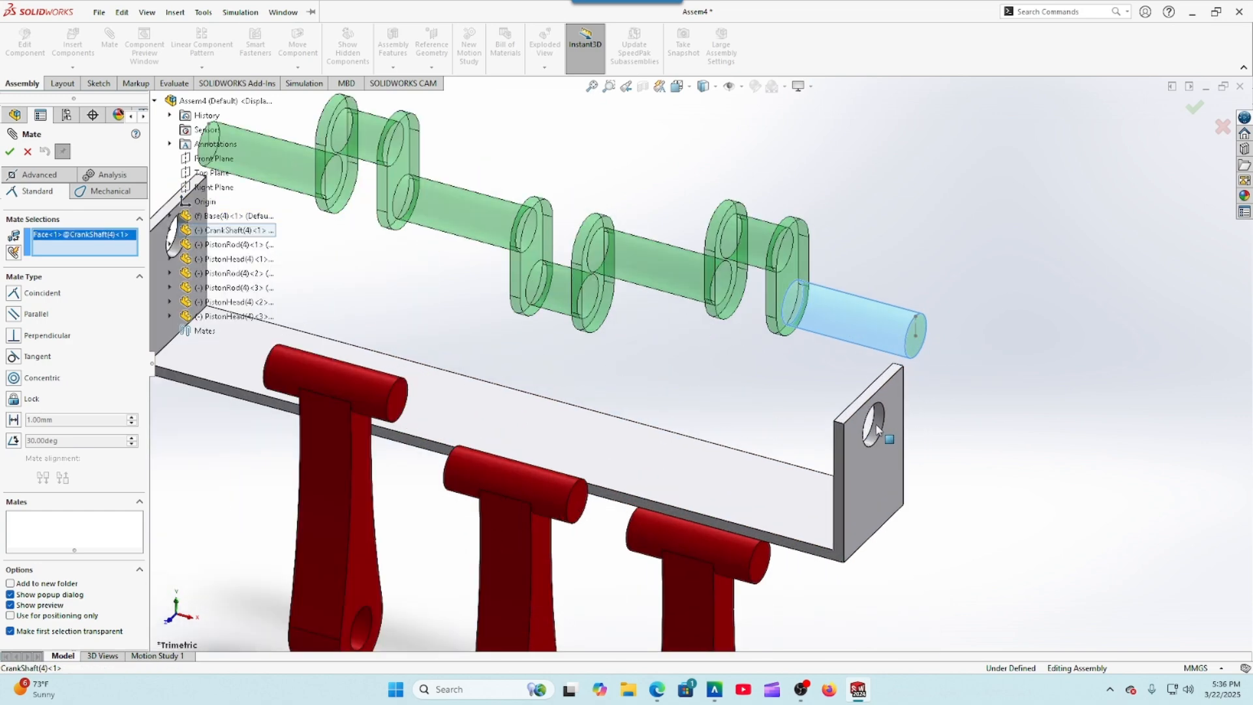
{"action": "left_click", "coordinate": [868, 447]}
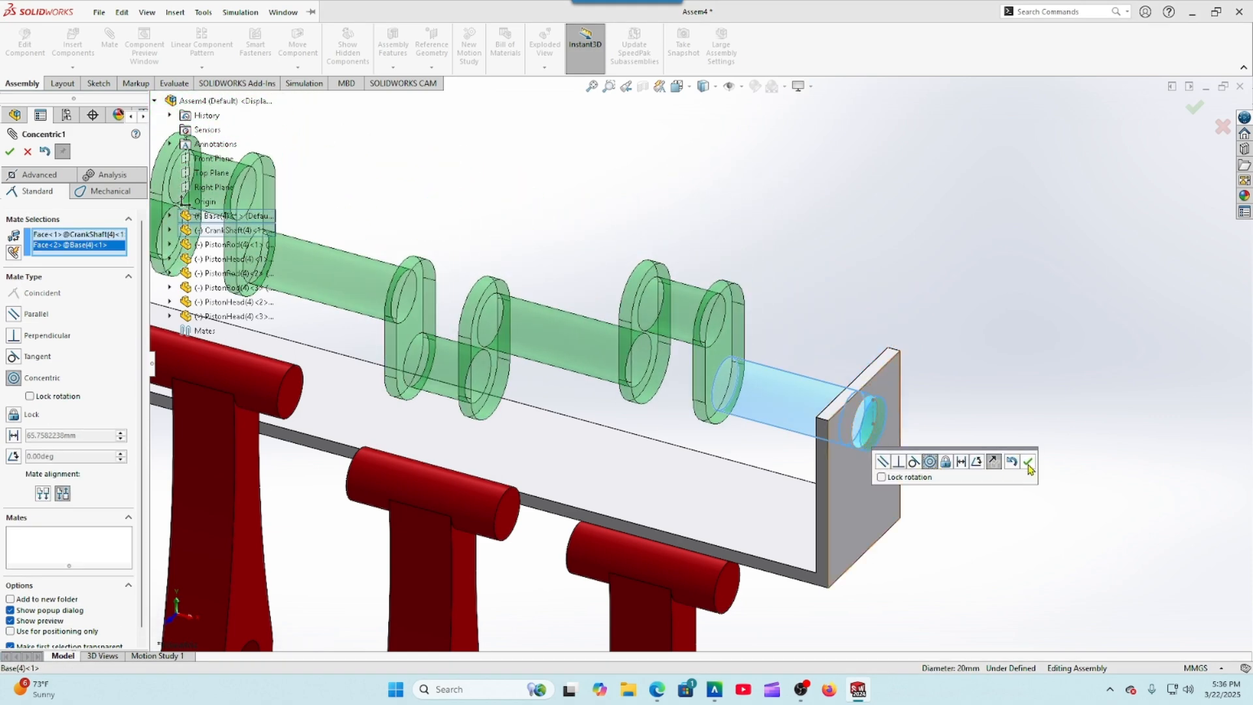
{"action": "left_click", "coordinate": [1029, 463]}
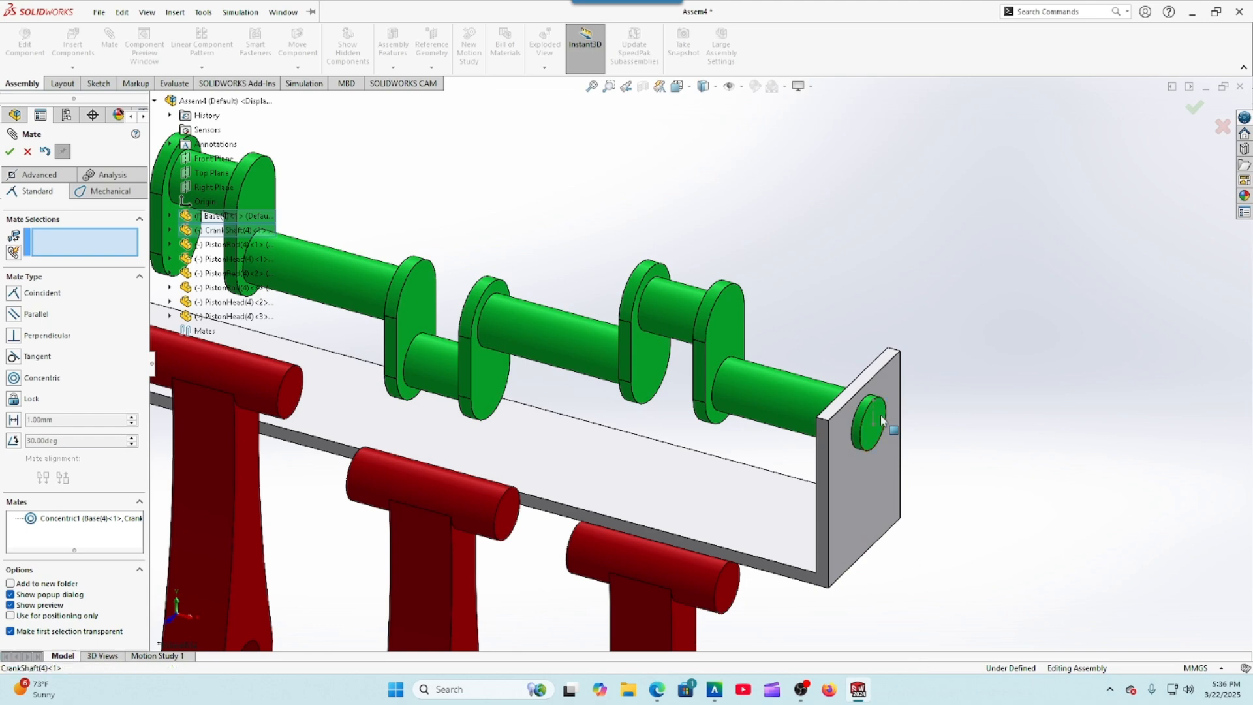
Step: Mate the crankshaft's end face coincident with the outer face of the base's end wall
{"action": "left_click", "coordinate": [882, 420]}
{"action": "left_click", "coordinate": [893, 459]}
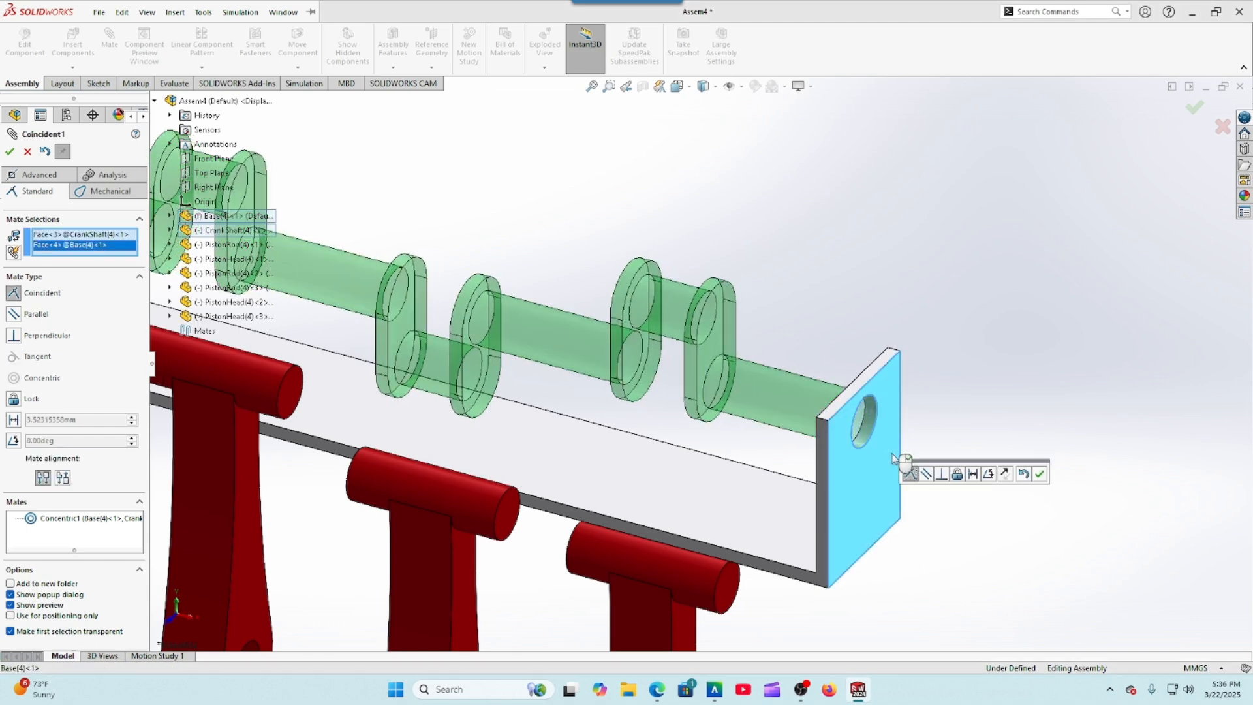
{"action": "left_click", "coordinate": [1041, 475]}
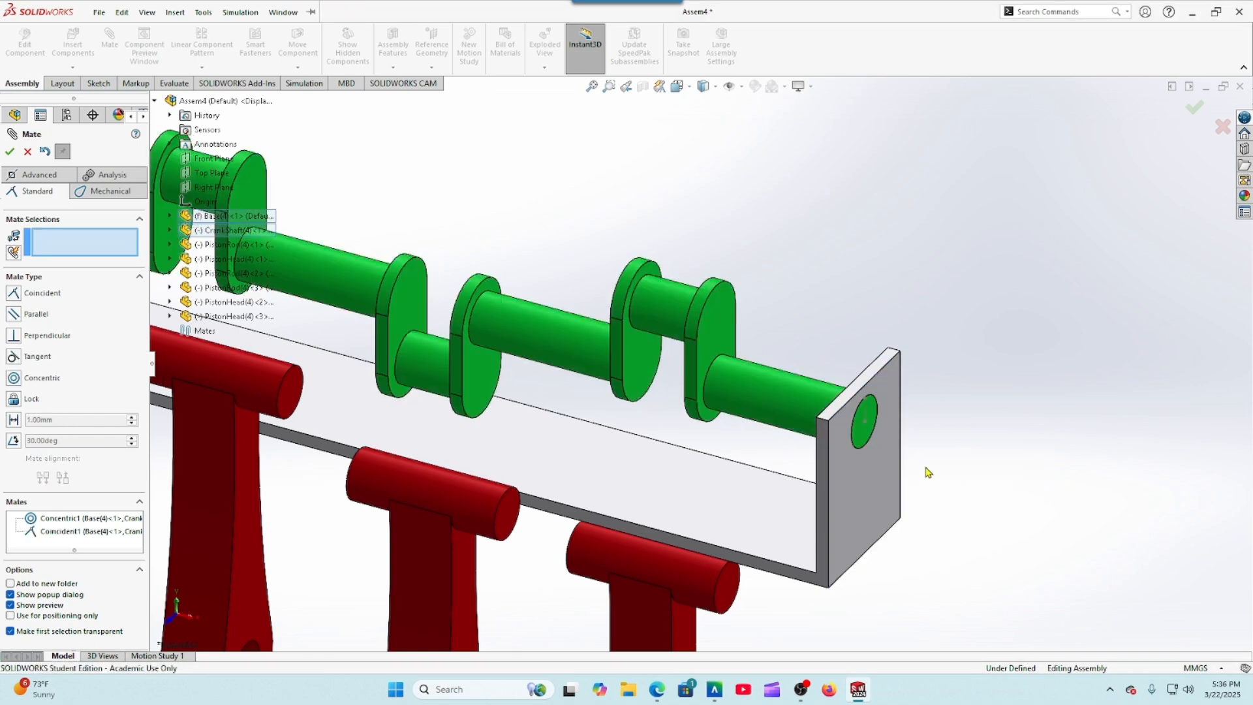
Step: Mate the lower hole of PistonRod(4)<3> concentric with the crankpin nearest the crankshaft's flush-mated end
{"action": "key", "text": "f"}
{"action": "scroll", "coordinate": [802, 533], "scroll_direction": "down", "scroll_amount": 2}
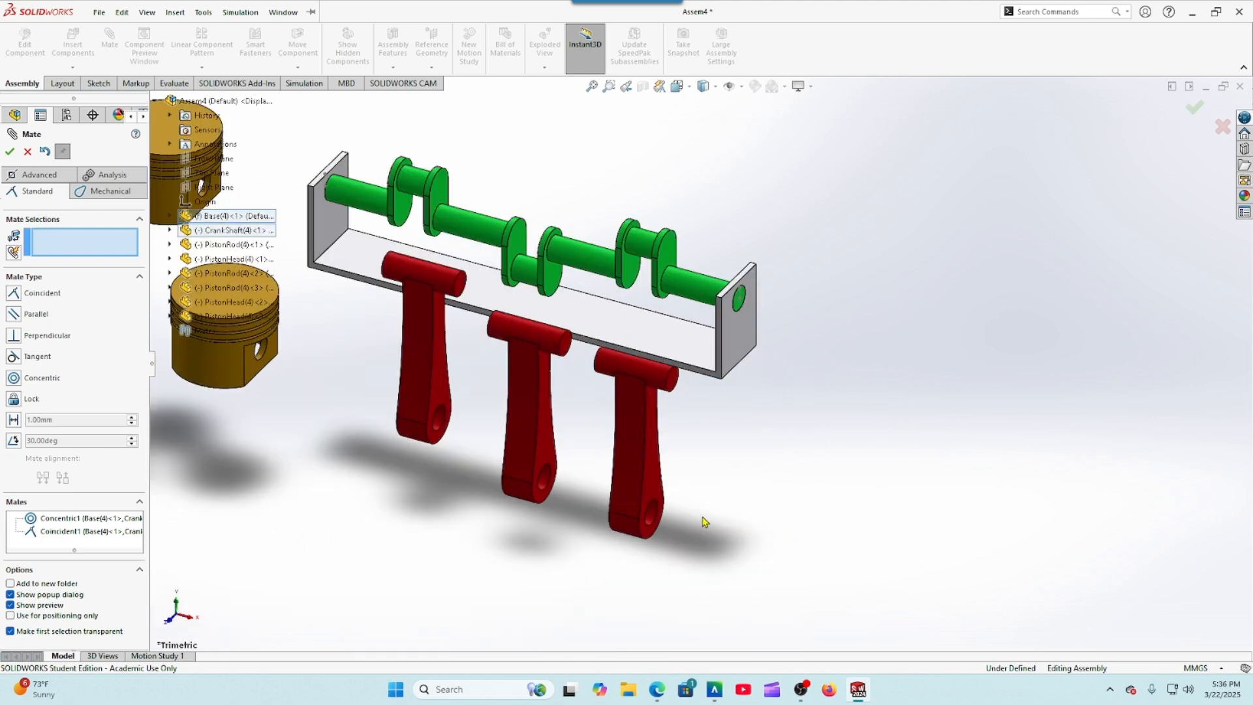
{"action": "left_click", "coordinate": [650, 518]}
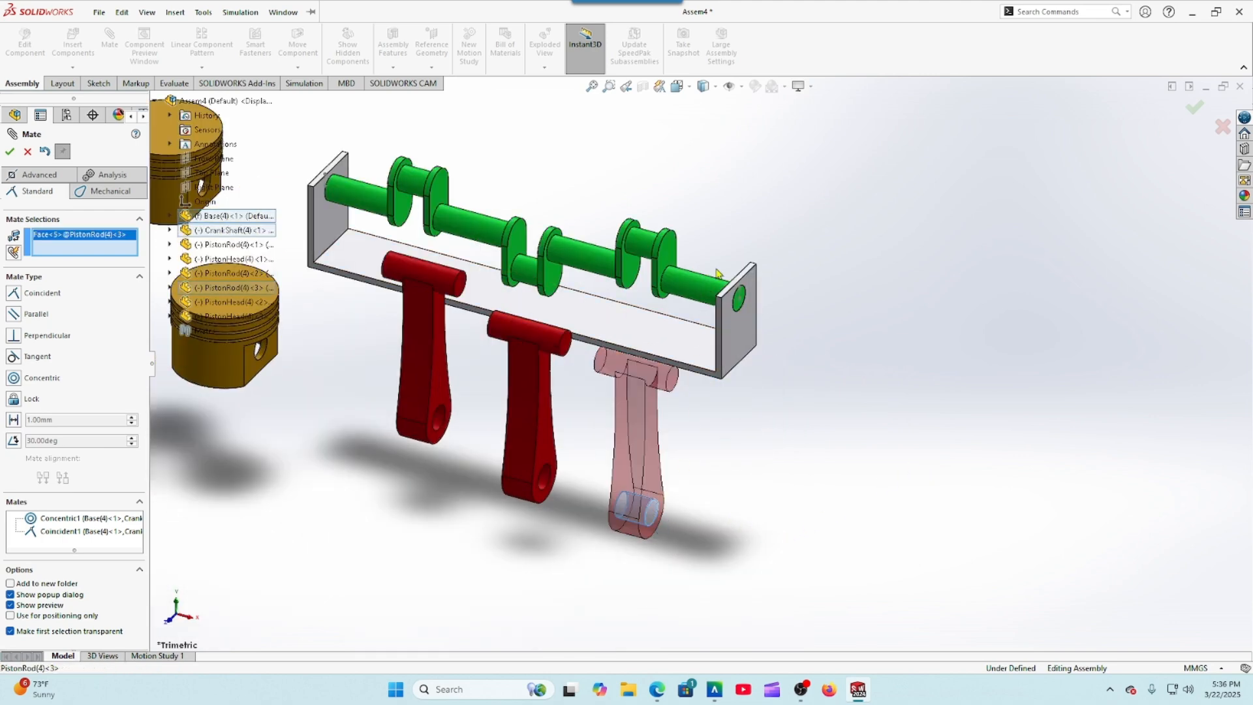
{"action": "left_click", "coordinate": [643, 248]}
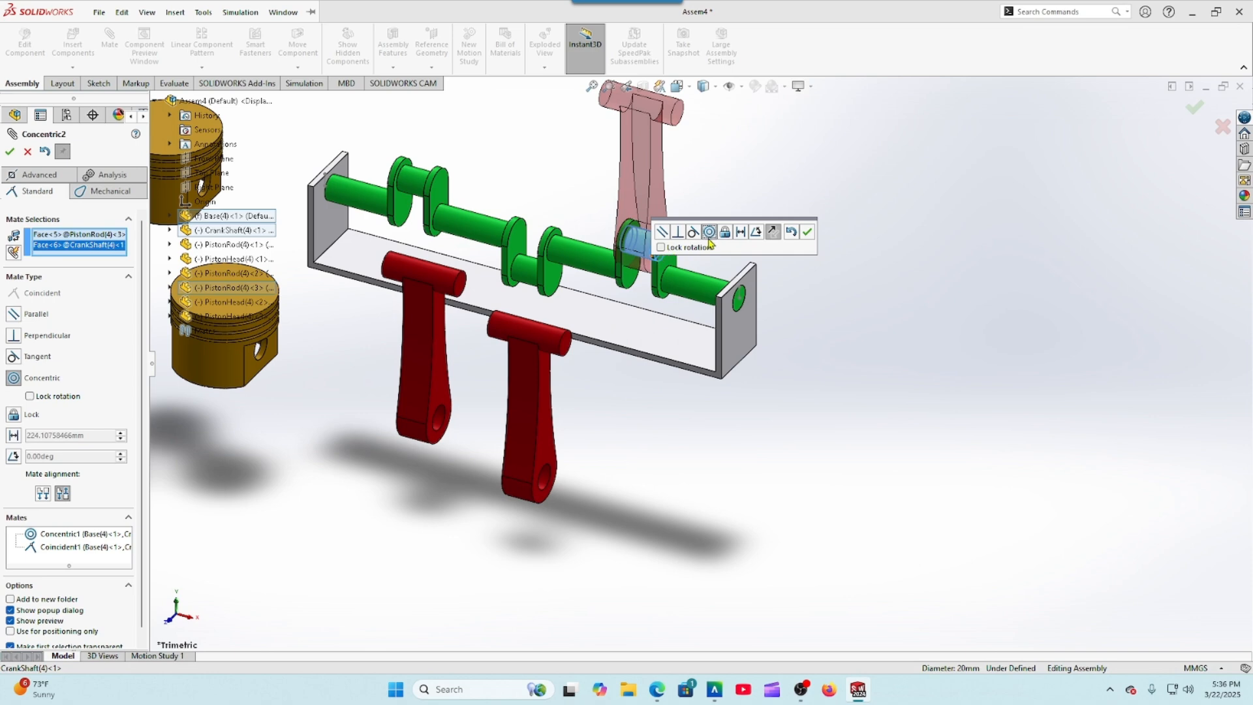
{"action": "left_click", "coordinate": [808, 235]}
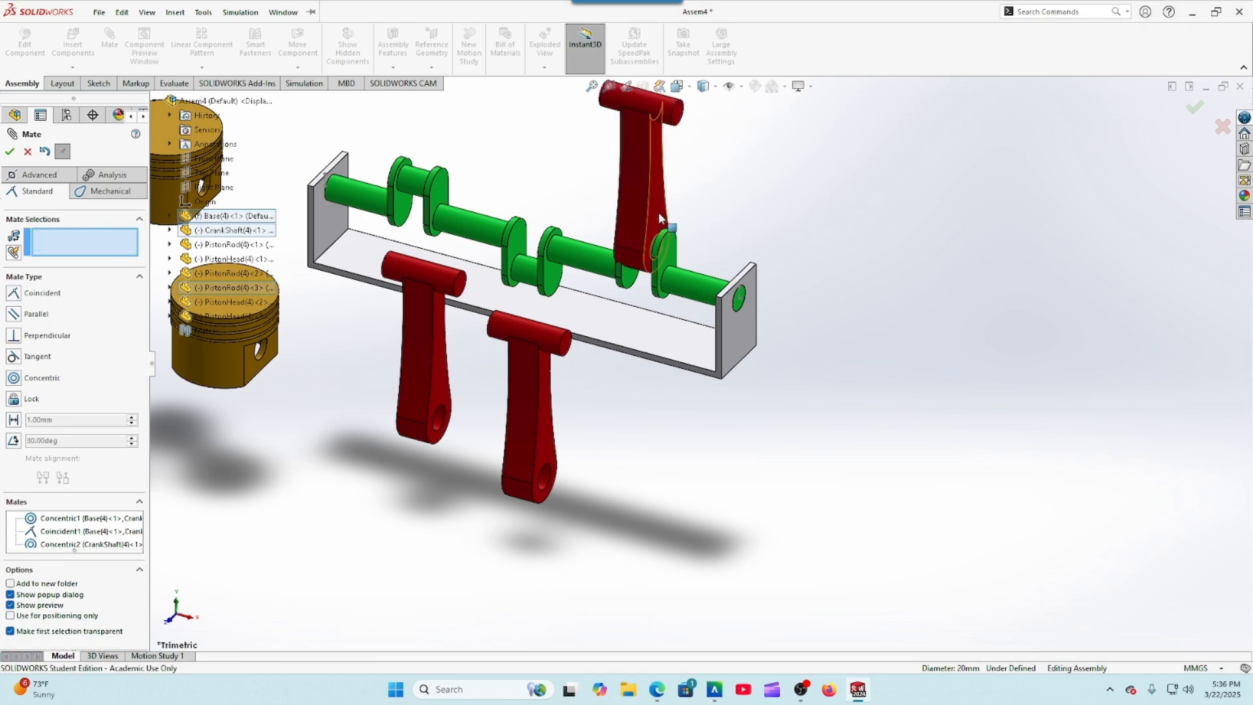
Step: Mate the side face of PistonRod(4)<3> coincident with the inner face of the adjacent outer crank web
{"action": "left_click", "coordinate": [659, 238]}
{"action": "middle_click_drag", "start_coordinate": [632, 425], "coordinate": [685, 436]}
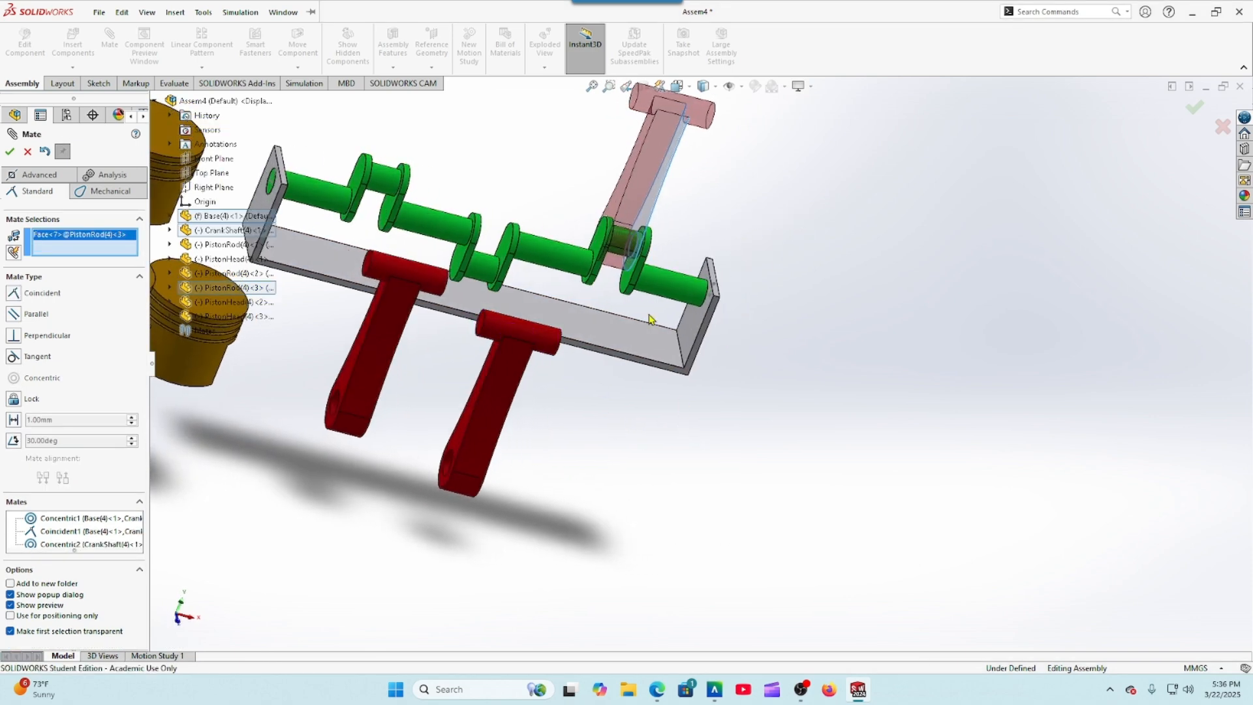
{"action": "left_click", "coordinate": [627, 288]}
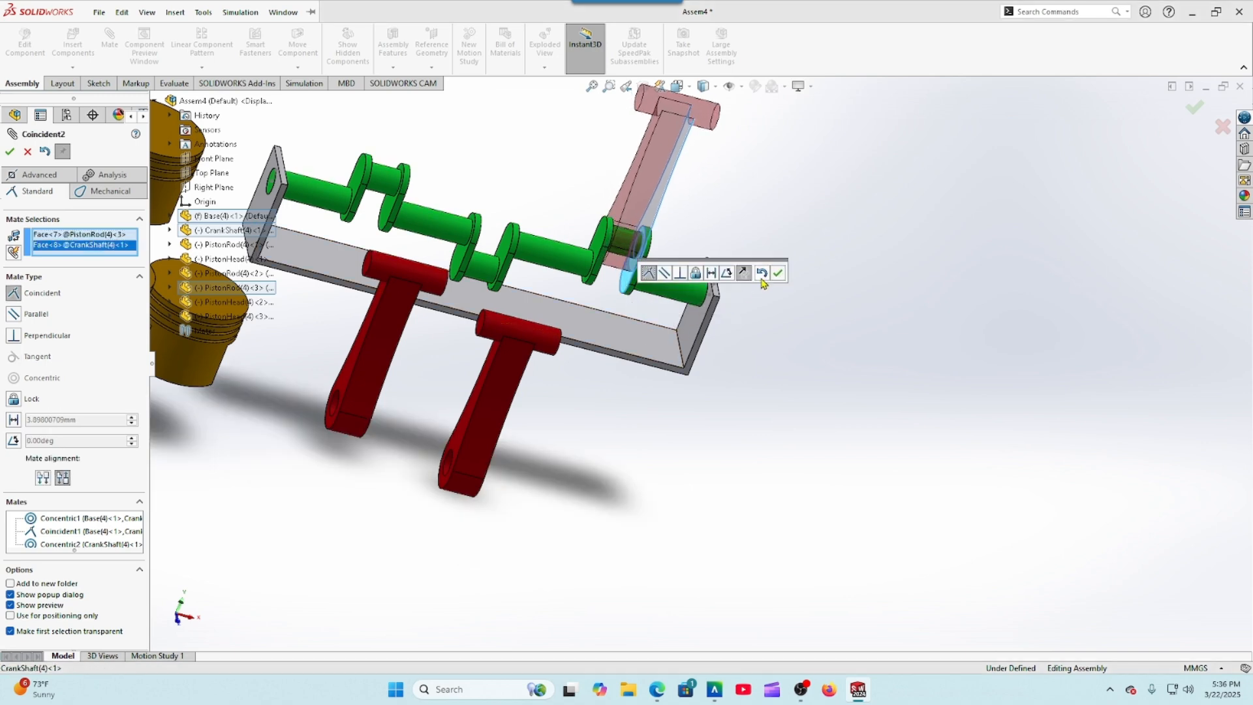
{"action": "left_click", "coordinate": [779, 273]}
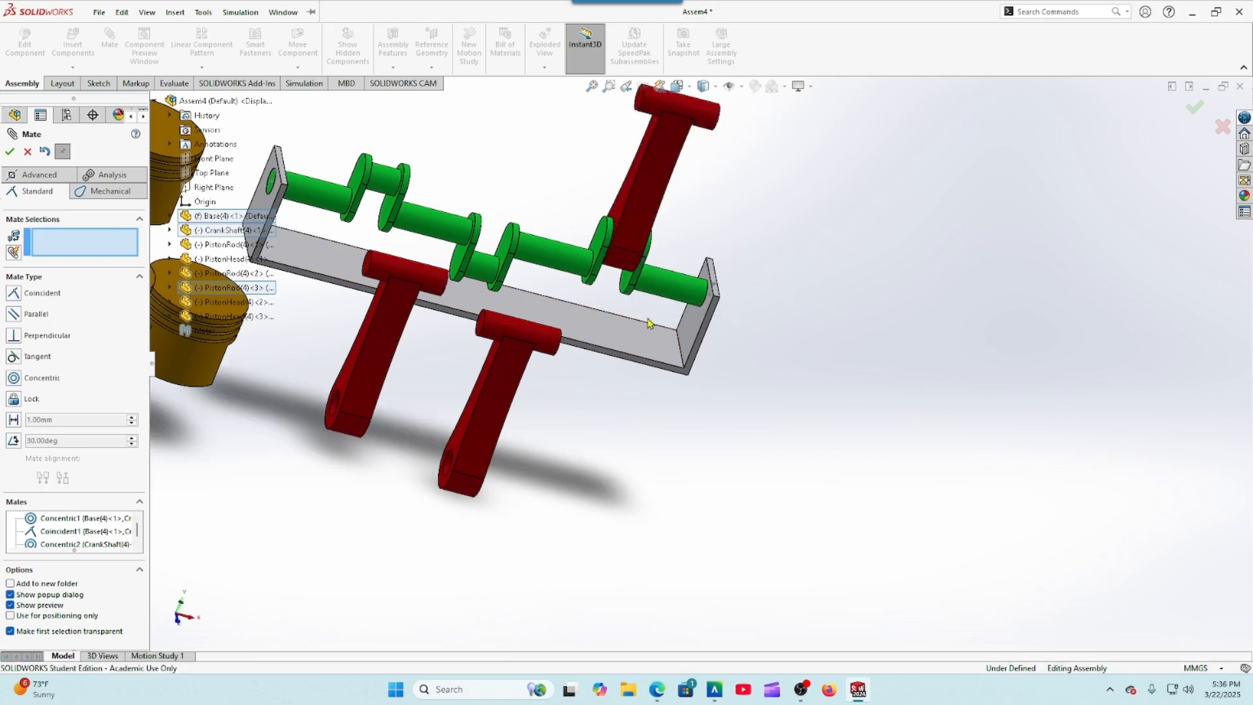
Step: Mate the lower hole of PistonRod(4)<2> concentric with the crankshaft's middle crankpin
{"action": "middle_click_drag", "start_coordinate": [620, 467], "coordinate": [568, 439]}
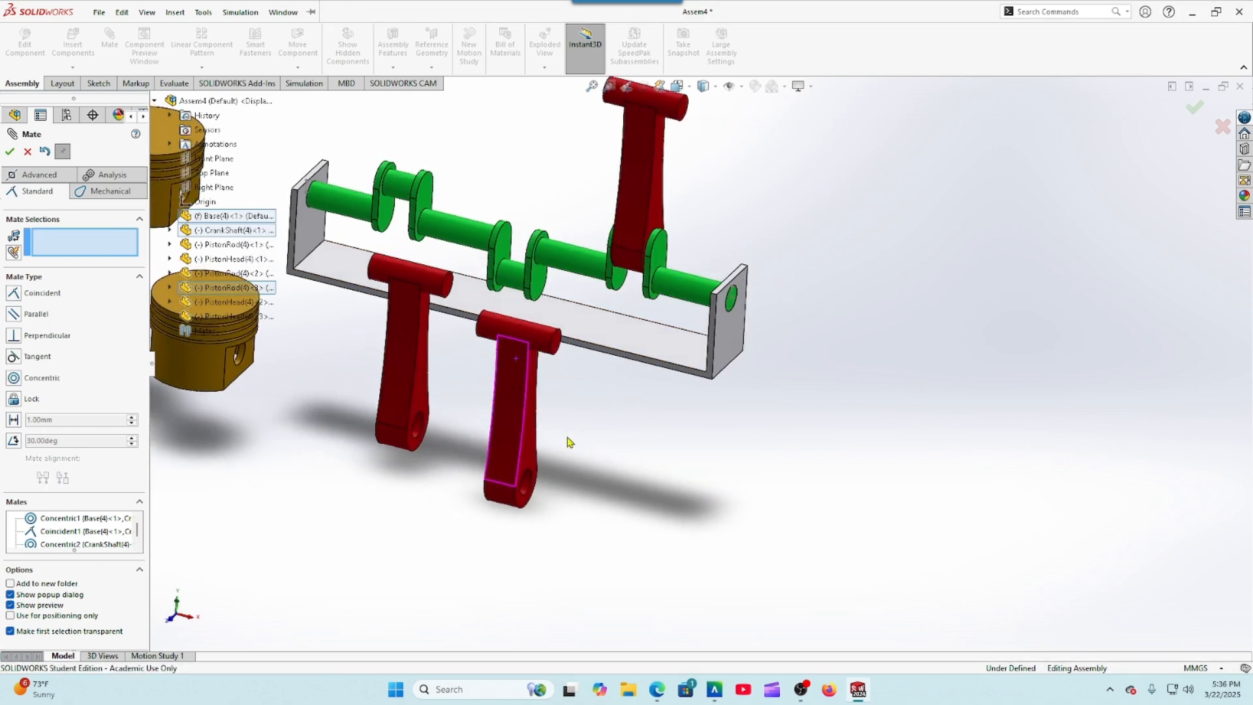
{"action": "left_click", "coordinate": [527, 490]}
{"action": "left_click", "coordinate": [536, 295]}
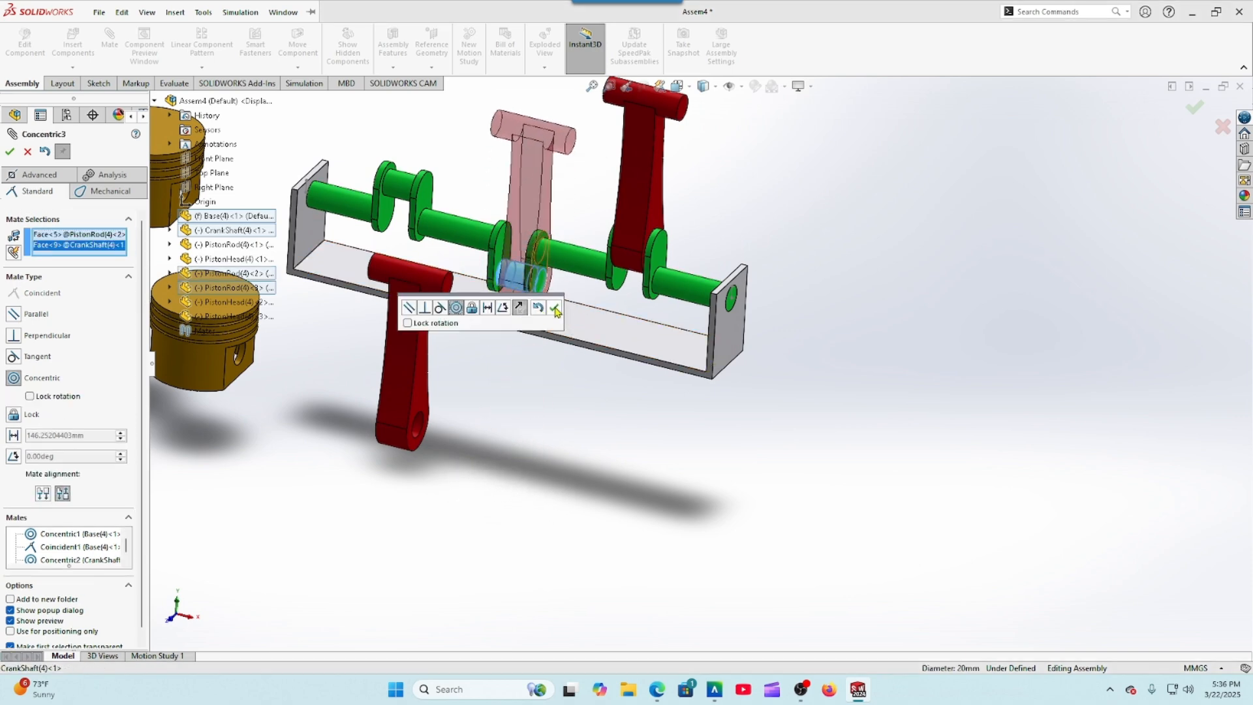
{"action": "left_click", "coordinate": [555, 309]}
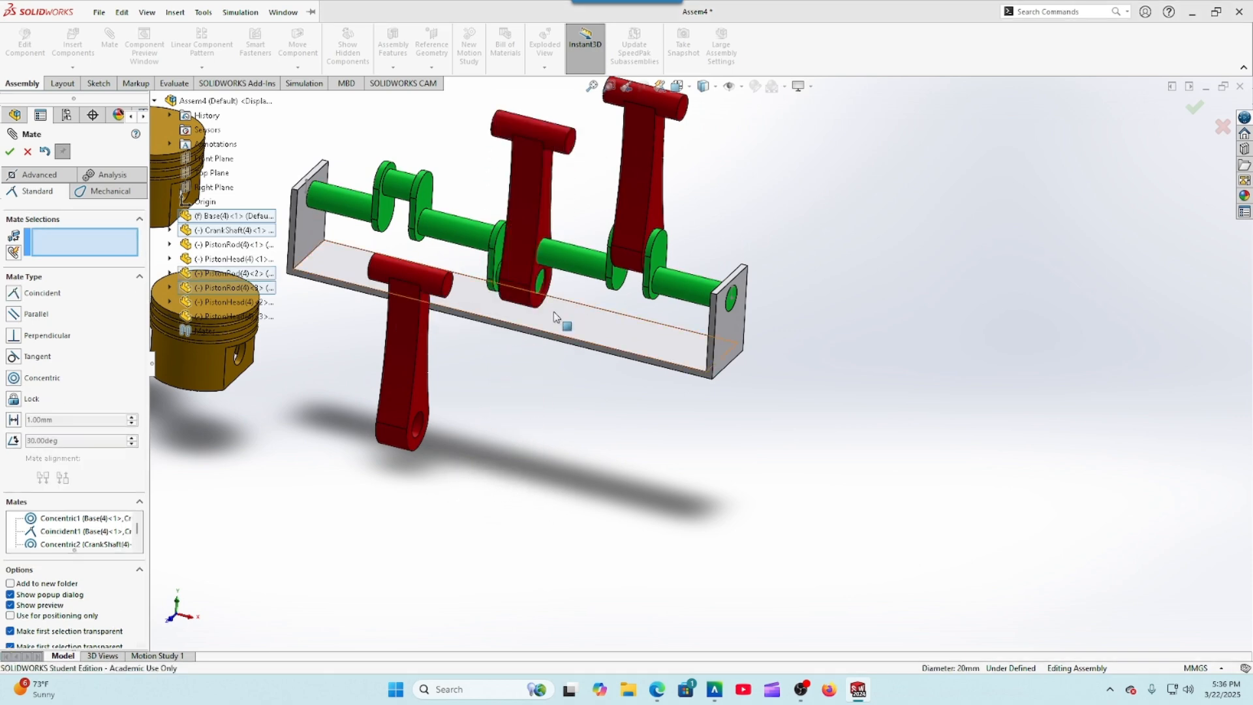
{"action": "left_click", "coordinate": [547, 233]}
{"action": "middle_click_drag", "start_coordinate": [534, 372], "coordinate": [564, 492]}
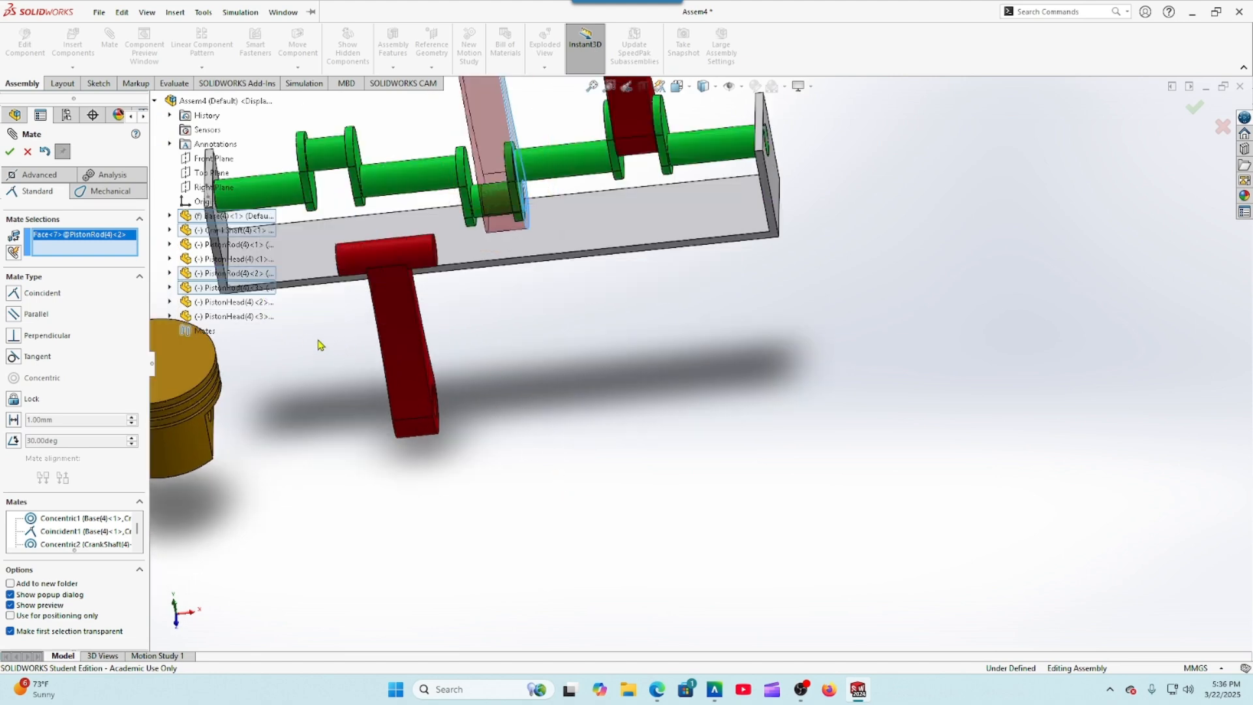
{"action": "right_click", "coordinate": [105, 254]}
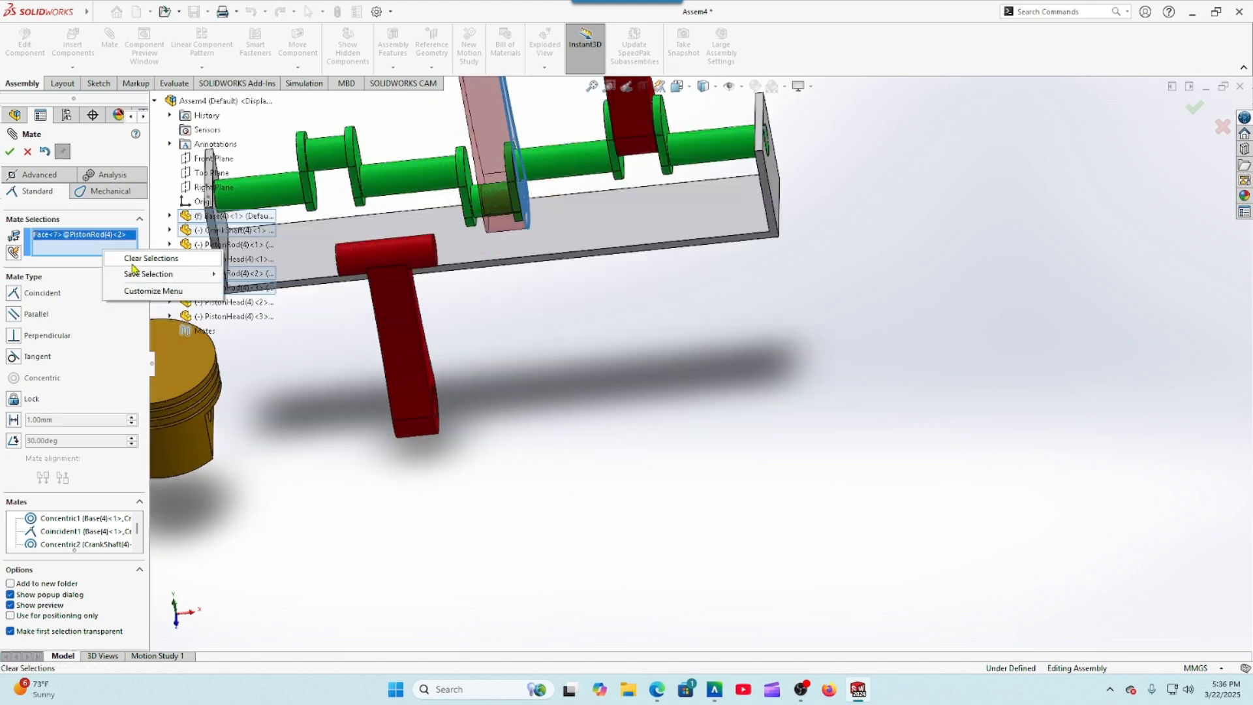
{"action": "left_click", "coordinate": [136, 259]}
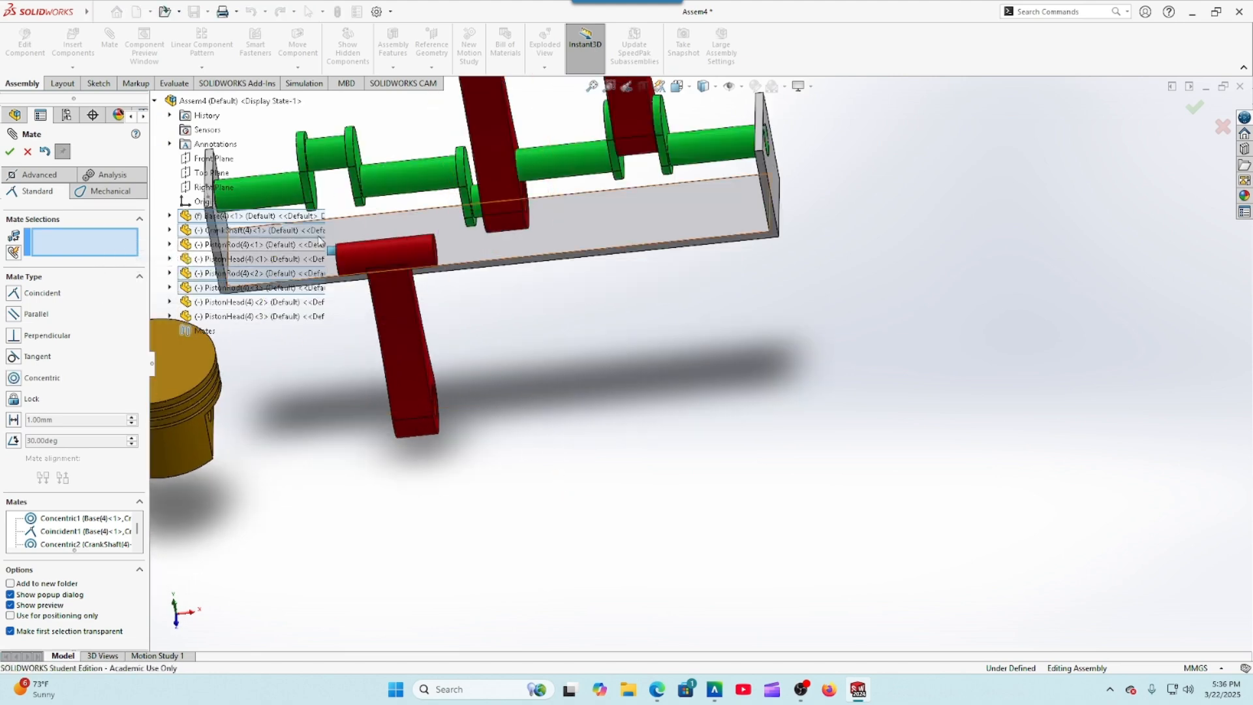
Step: Mate the side face of PistonRod(4)<2> coincident with the inner face of the middle crankpin's web nearer PistonRod(4)<3>
{"action": "left_click_drag", "start_coordinate": [480, 212], "coordinate": [508, 263]}
{"action": "mouse_move", "coordinate": [508, 264]}
{"action": "middle_mouse_down"}
{"action": "mouse_move", "coordinate": [531, 327]}
{"action": "mouse_move", "coordinate": [581, 347]}
{"action": "mouse_move", "coordinate": [498, 248]}
{"action": "middle_mouse_up"}
{"action": "left_click", "coordinate": [517, 183]}
{"action": "left_click", "coordinate": [495, 218]}
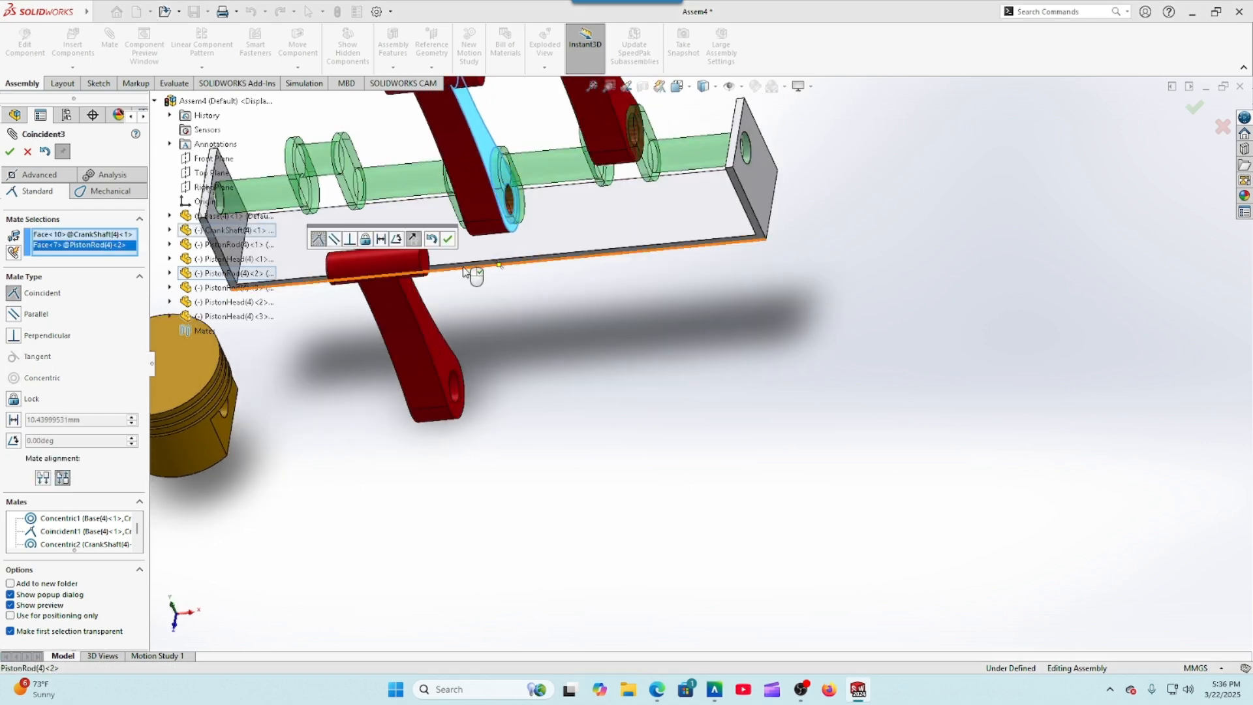
{"action": "left_click", "coordinate": [448, 239]}
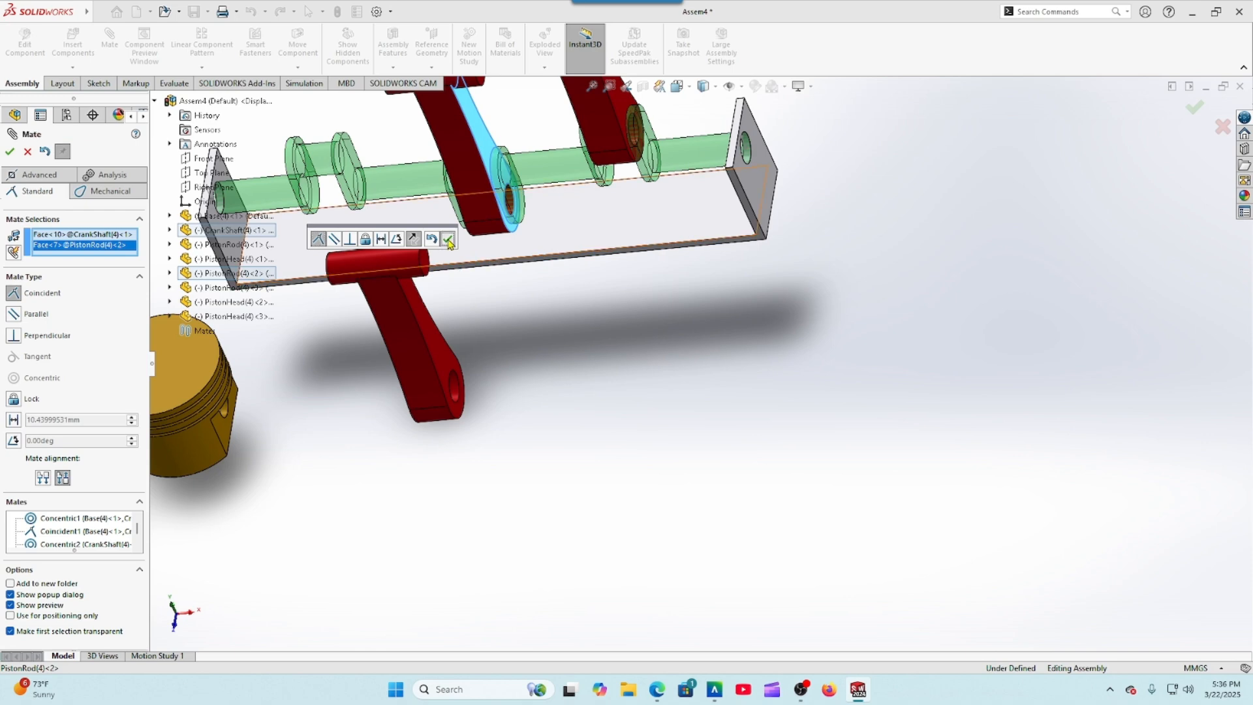
Step: Mate the lower hole of PistonRod(4)<1> concentric with the crankshaft's remaining free crankpin
{"action": "left_click", "coordinate": [436, 390]}
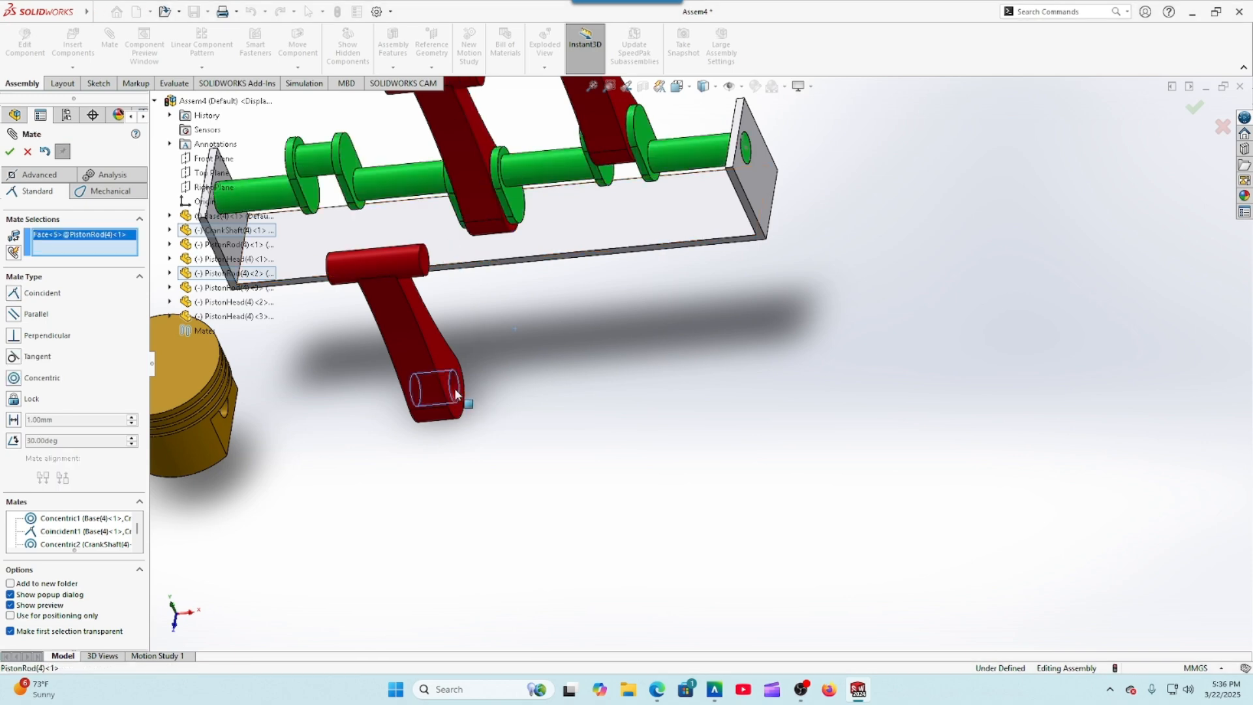
{"action": "left_click", "coordinate": [340, 159]}
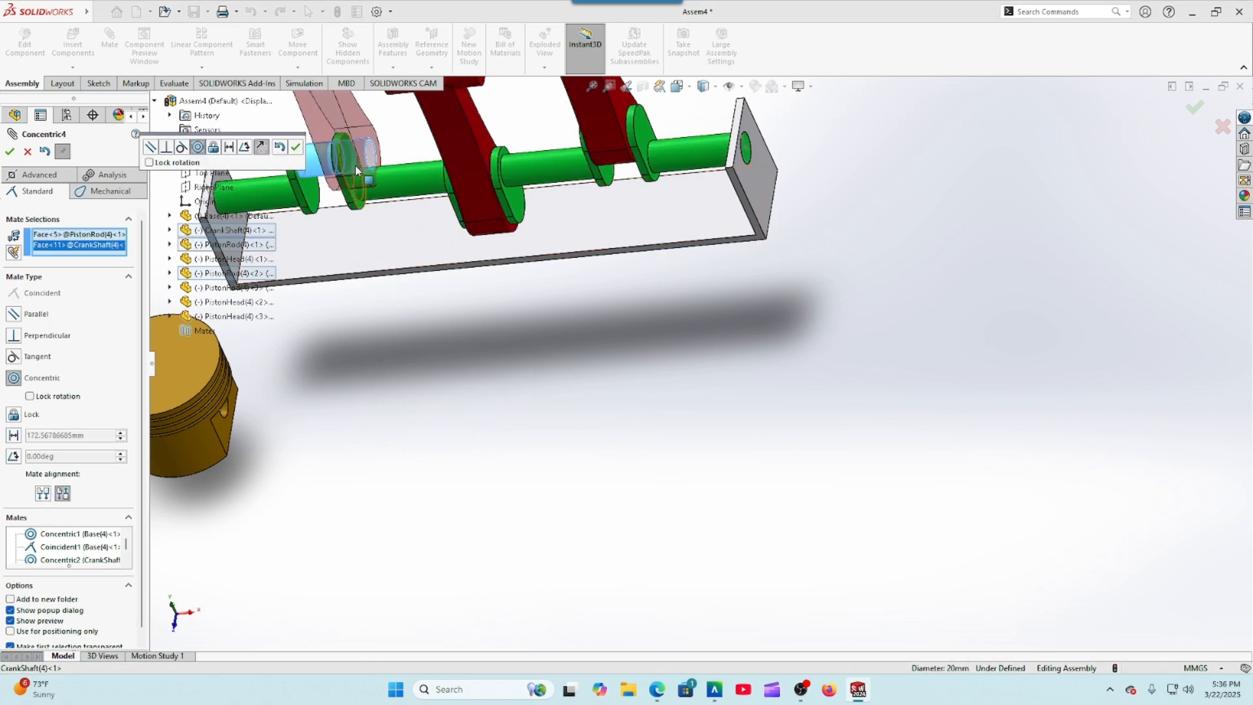
{"action": "left_click", "coordinate": [295, 151]}
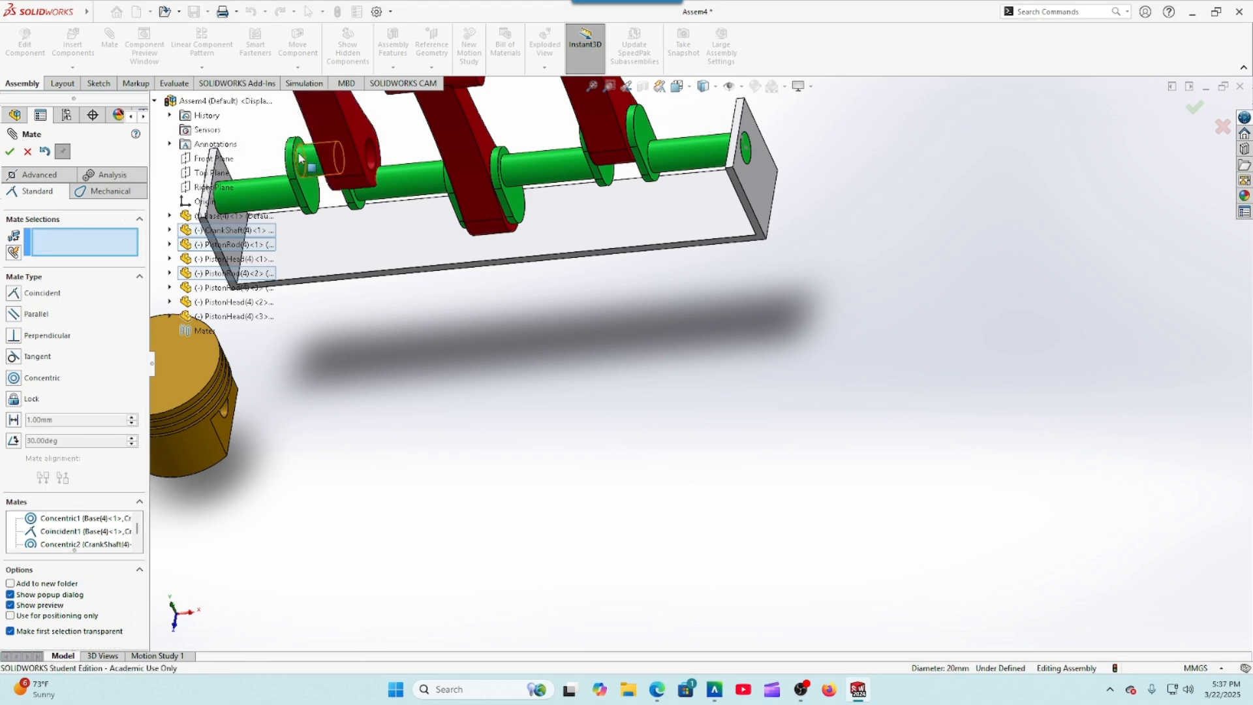
Step: Mate the side face of PistonRod(4)<1> coincident with the inner face of its crankpin's web nearer PistonRod(4)<2>
{"action": "middle_click_drag", "start_coordinate": [400, 316], "coordinate": [439, 311]}
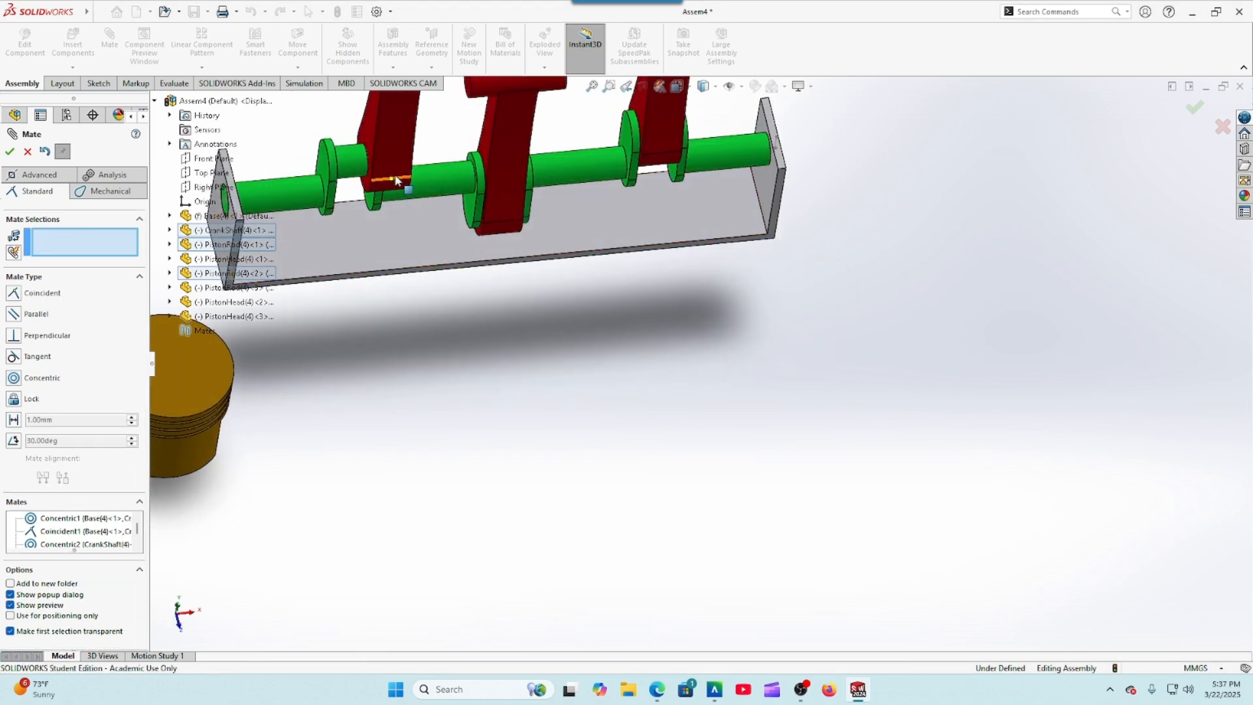
{"action": "left_click_drag", "start_coordinate": [336, 171], "coordinate": [333, 176]}
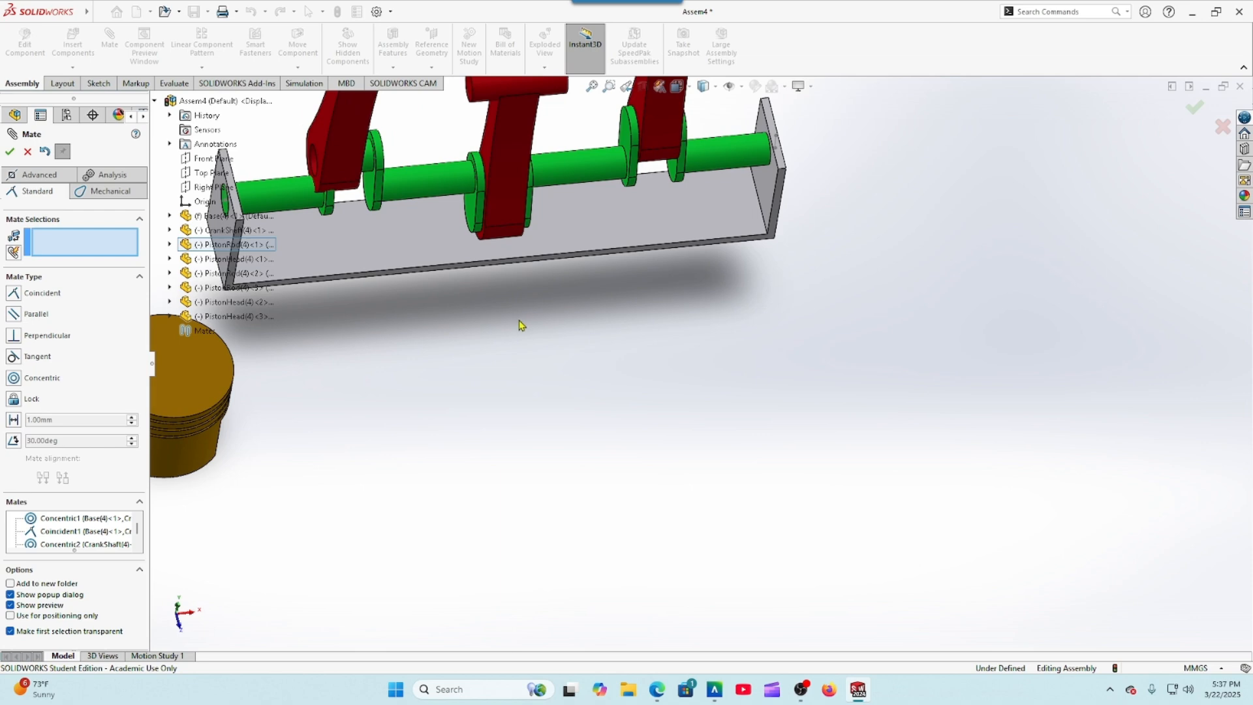
{"action": "middle_click_drag", "start_coordinate": [521, 324], "coordinate": [486, 307]}
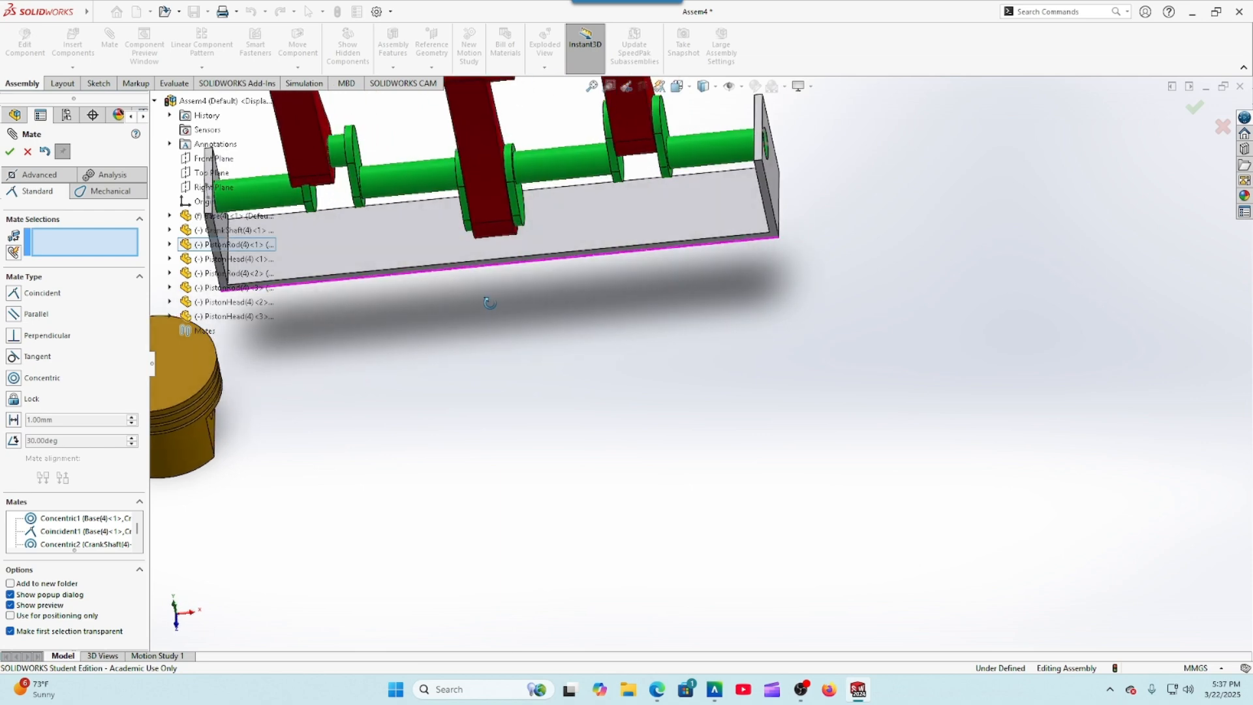
{"action": "left_click", "coordinate": [321, 129]}
{"action": "middle_click_drag", "start_coordinate": [363, 322], "coordinate": [375, 215]}
{"action": "left_click", "coordinate": [369, 196]}
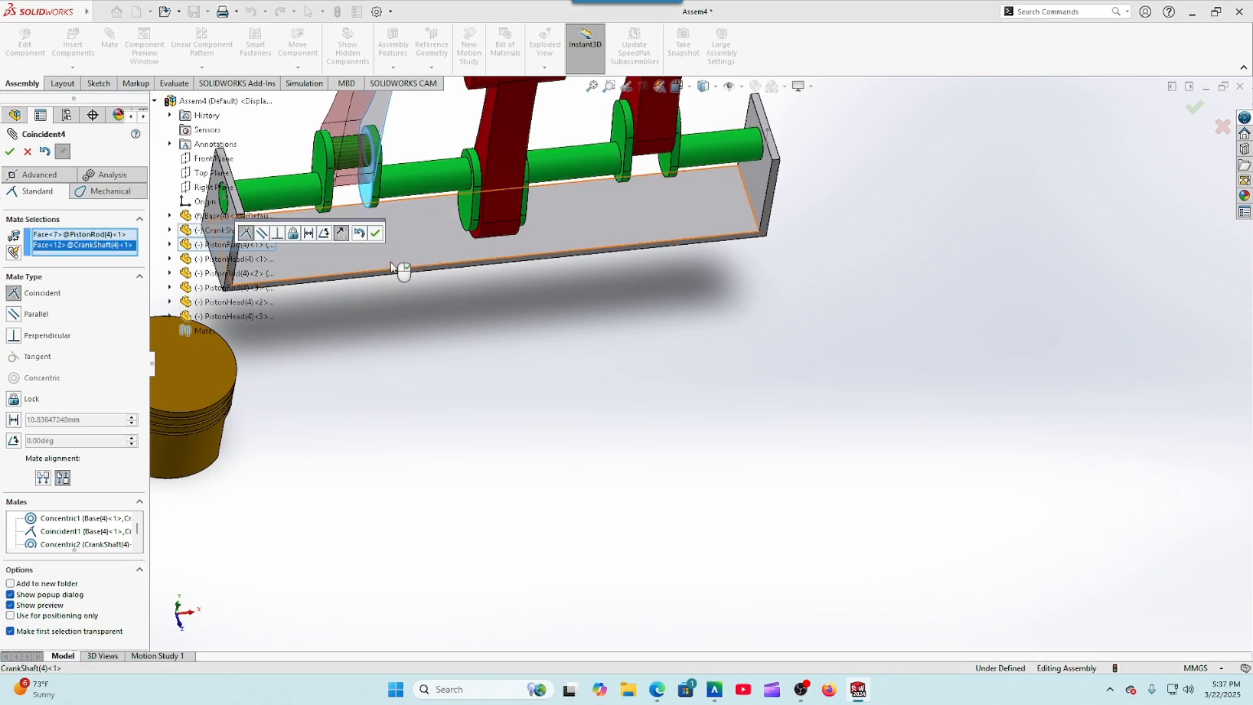
{"action": "left_click", "coordinate": [376, 234]}
Step: Mate the pin hole of PistonHead(4)<1> concentric with the upper cylindrical pin of PistonRod(4)<3>
{"action": "scroll", "coordinate": [467, 408], "scroll_direction": "up", "scroll_amount": 5}
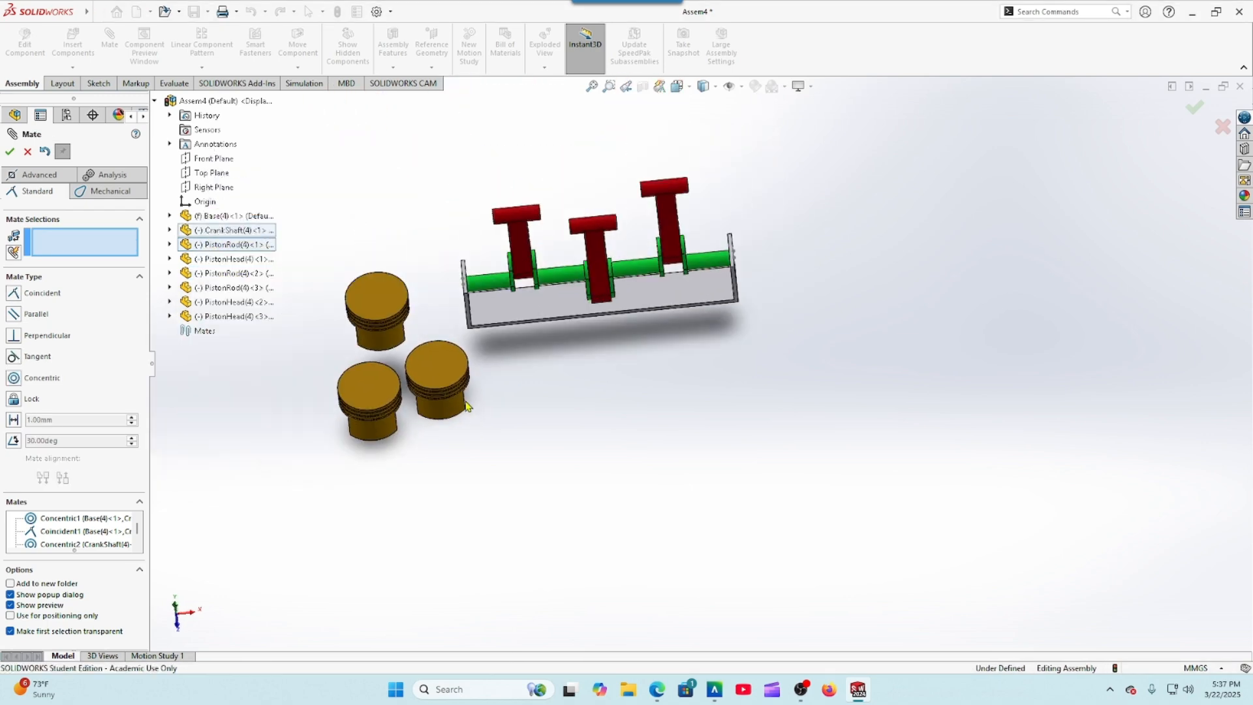
{"action": "middle_click_drag", "start_coordinate": [745, 432], "coordinate": [645, 431]}
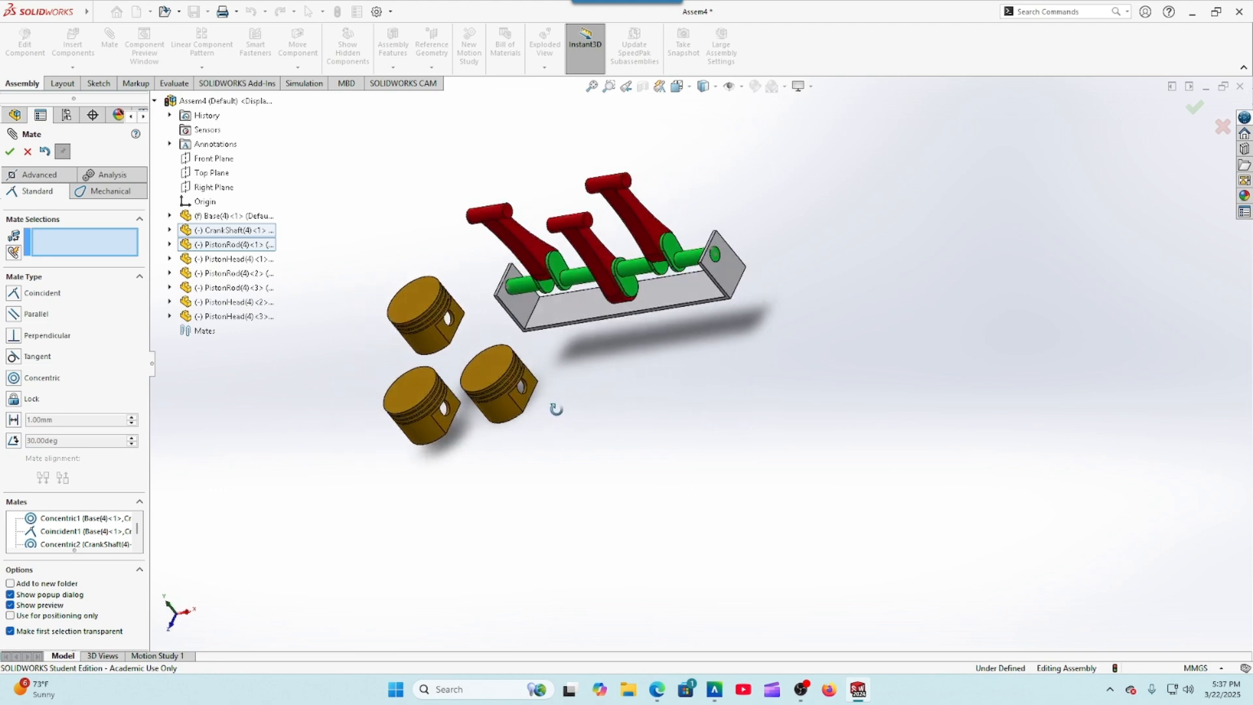
{"action": "middle_click_drag", "start_coordinate": [556, 409], "coordinate": [566, 403]}
{"action": "scroll", "coordinate": [653, 222], "scroll_direction": "down", "scroll_amount": 2}
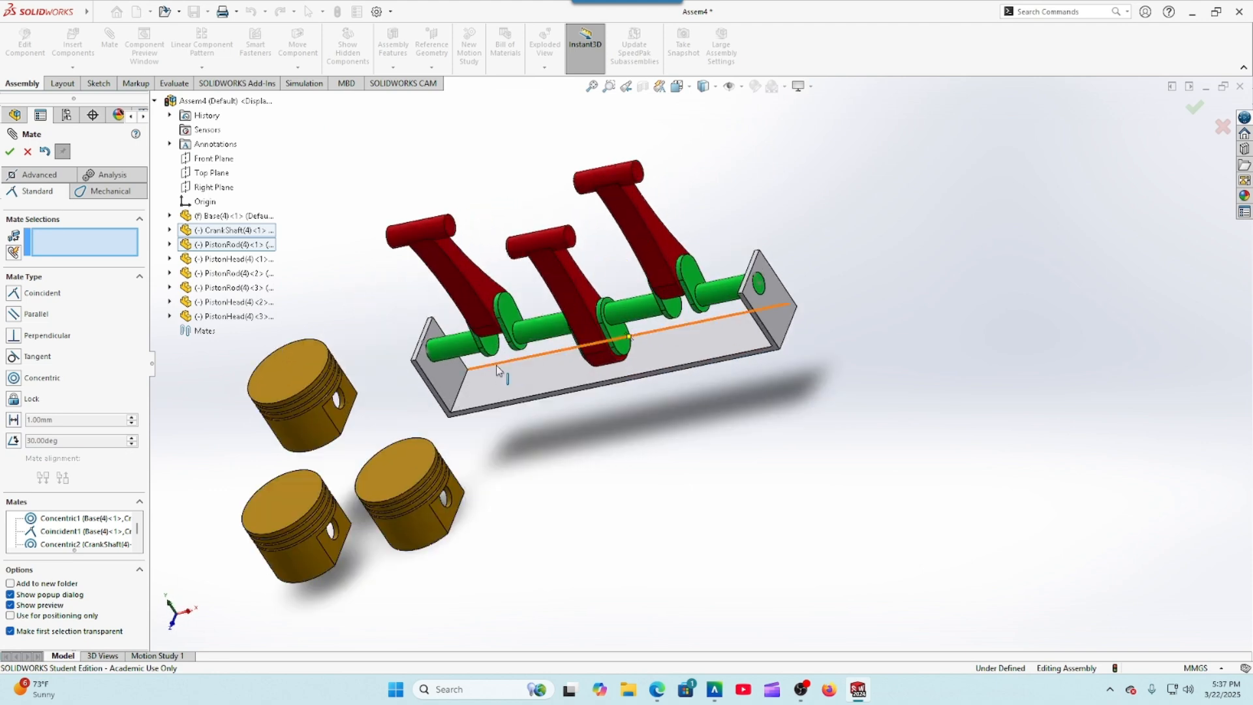
{"action": "scroll", "coordinate": [578, 340], "scroll_direction": "down", "scroll_amount": 2}
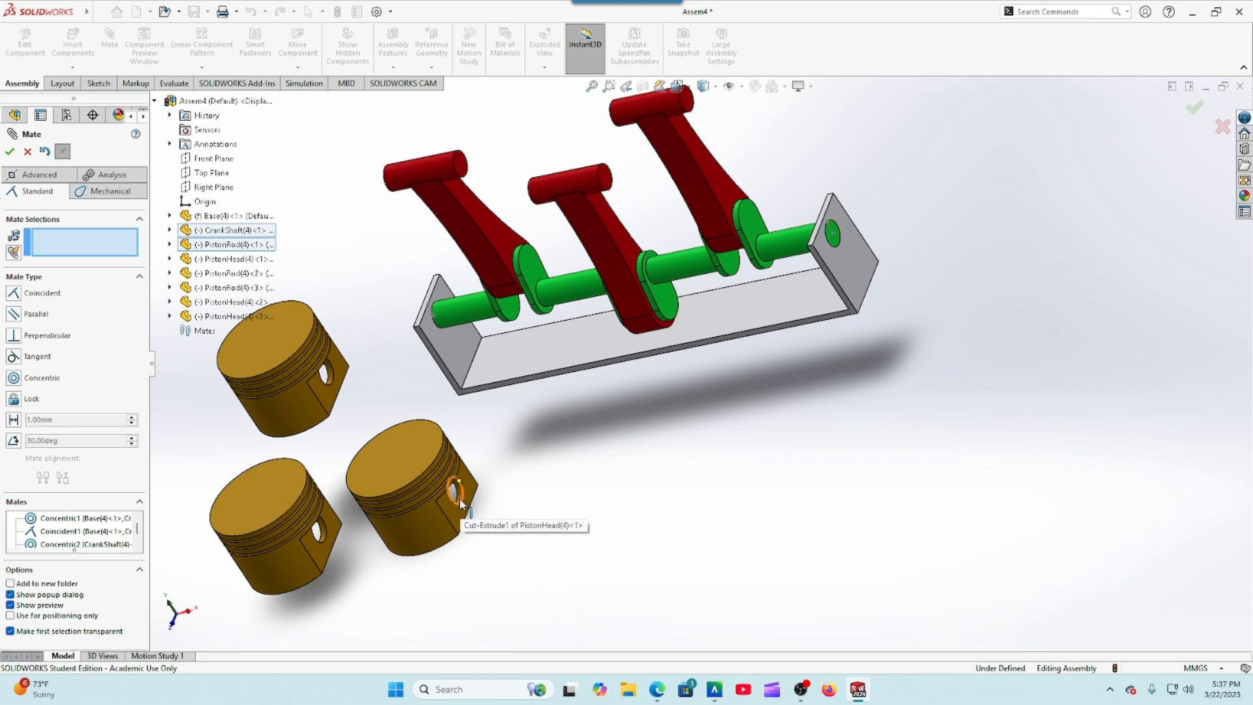
{"action": "scroll", "coordinate": [461, 497], "scroll_direction": "down", "scroll_amount": 4}
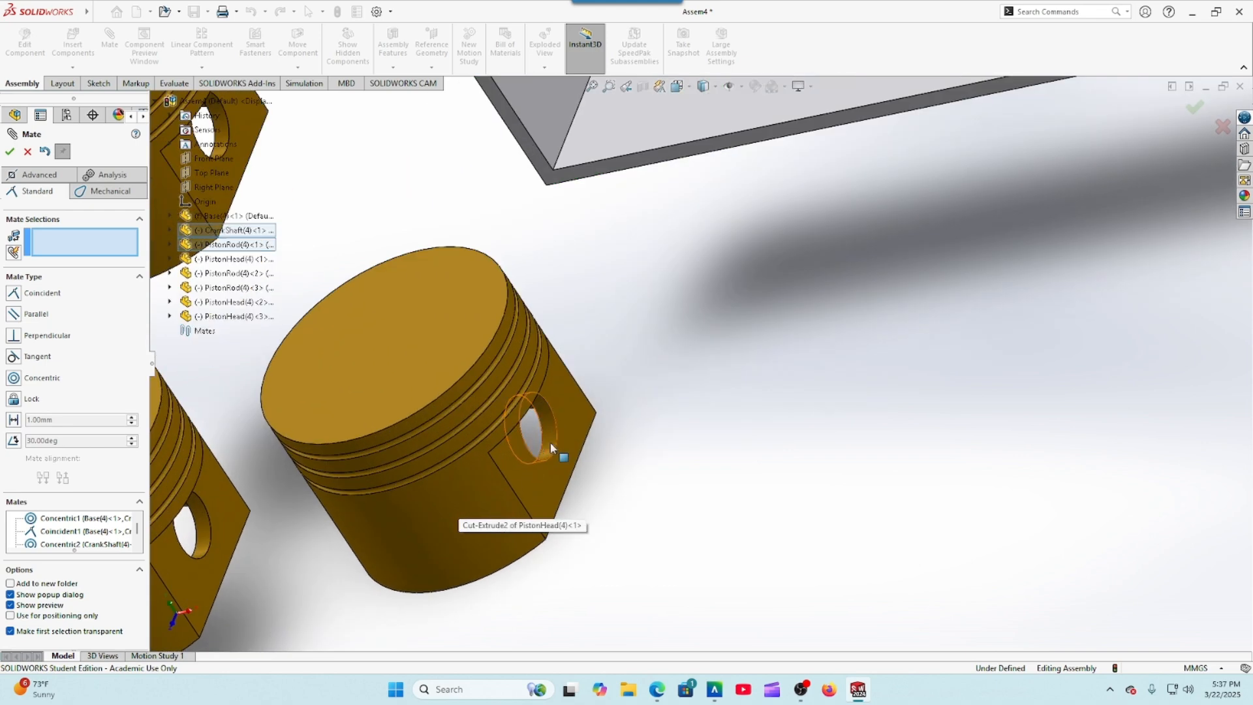
{"action": "left_click", "coordinate": [551, 442]}
{"action": "scroll", "coordinate": [569, 500], "scroll_direction": "up", "scroll_amount": 5}
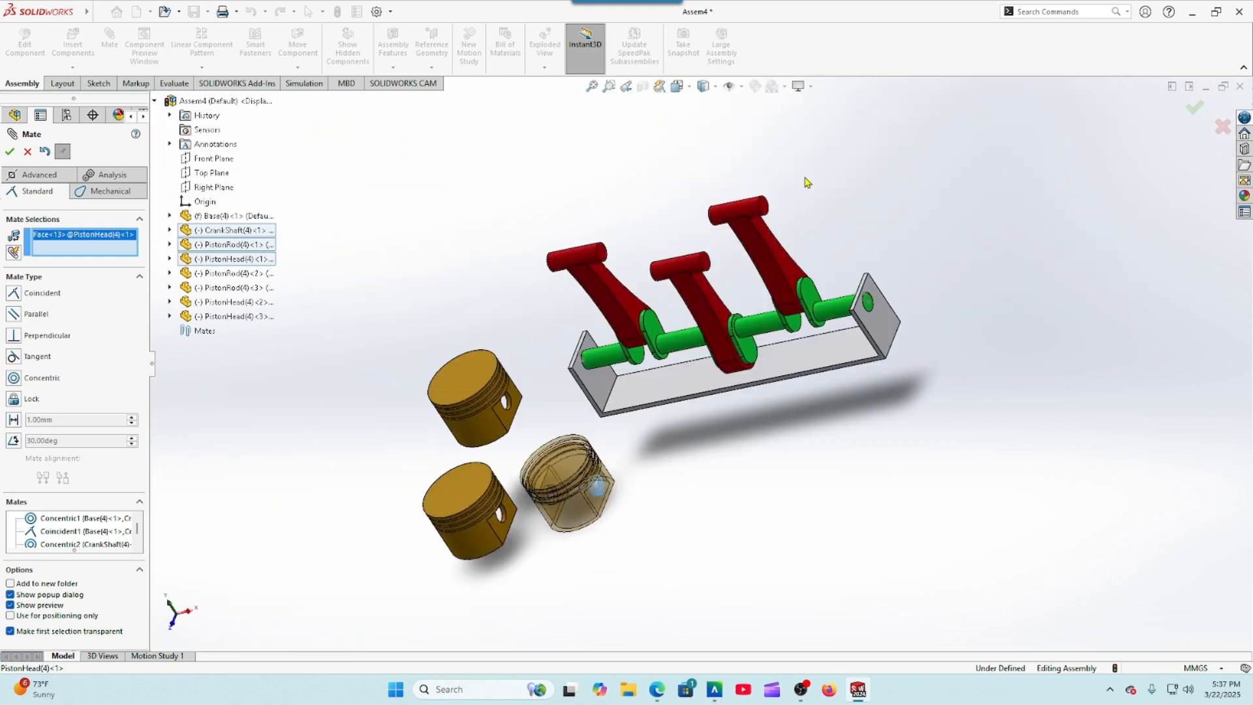
{"action": "scroll", "coordinate": [807, 182], "scroll_direction": "down", "scroll_amount": 3}
{"action": "left_click", "coordinate": [719, 254]}
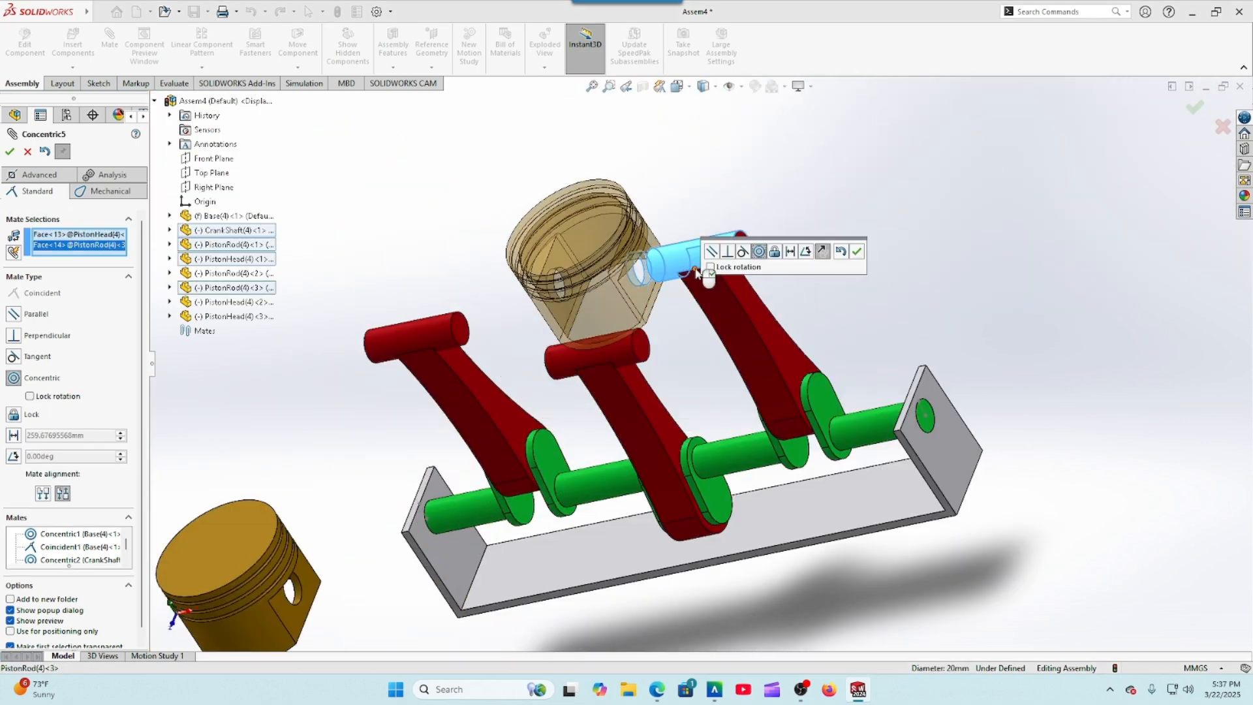
{"action": "left_click", "coordinate": [856, 253]}
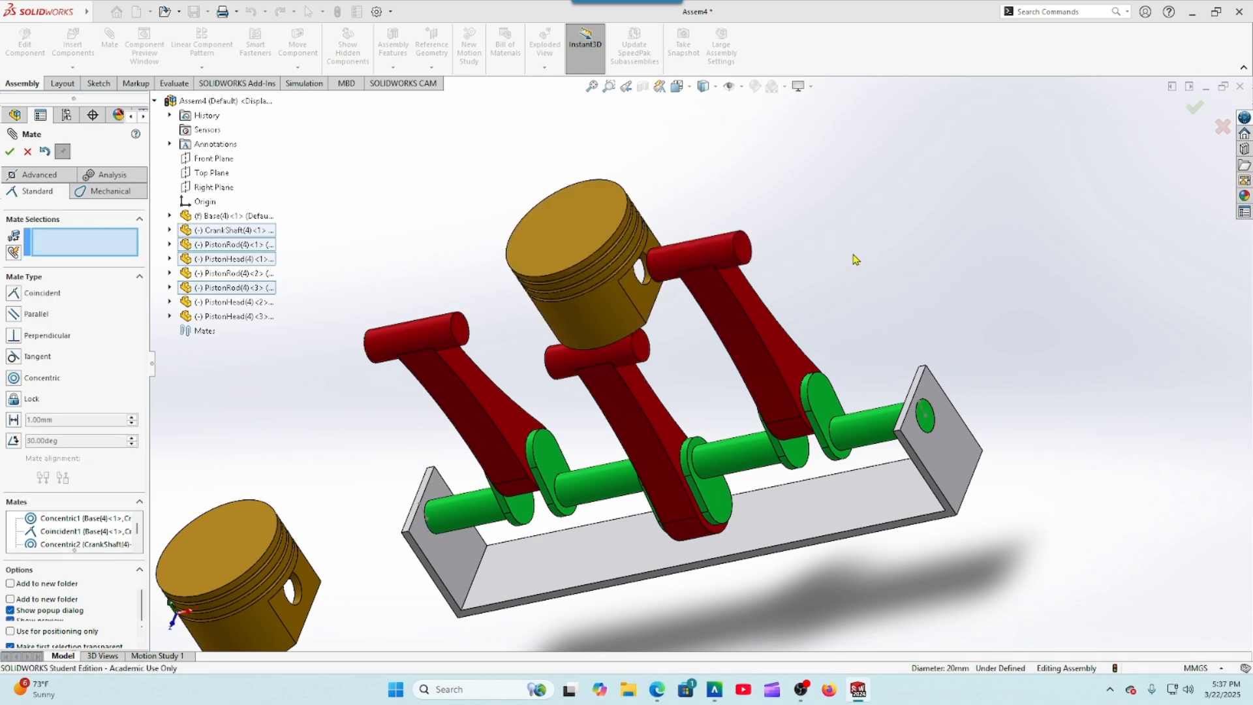
Step: Mate the flat side face of PistonHead(4)<1> coincident with the end face of the upper pin on PistonRod(4)<3>
{"action": "left_click", "coordinate": [647, 299]}
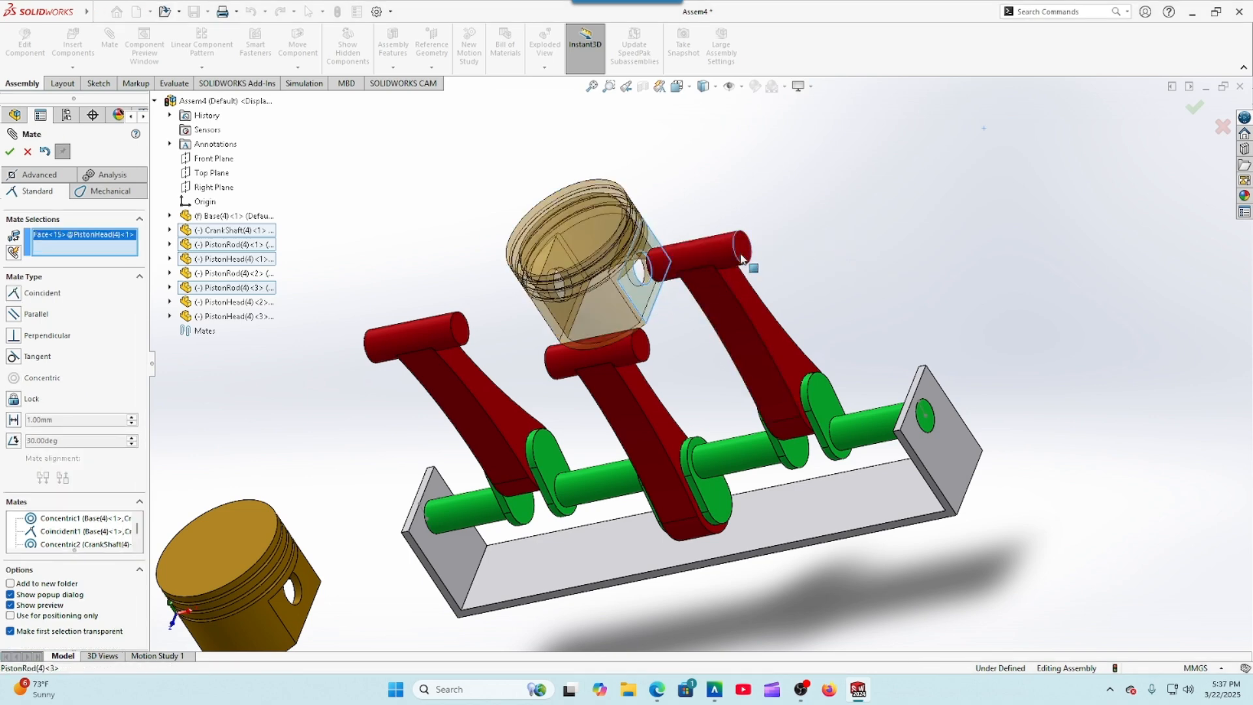
{"action": "left_click", "coordinate": [743, 258]}
{"action": "left_click", "coordinate": [869, 280]}
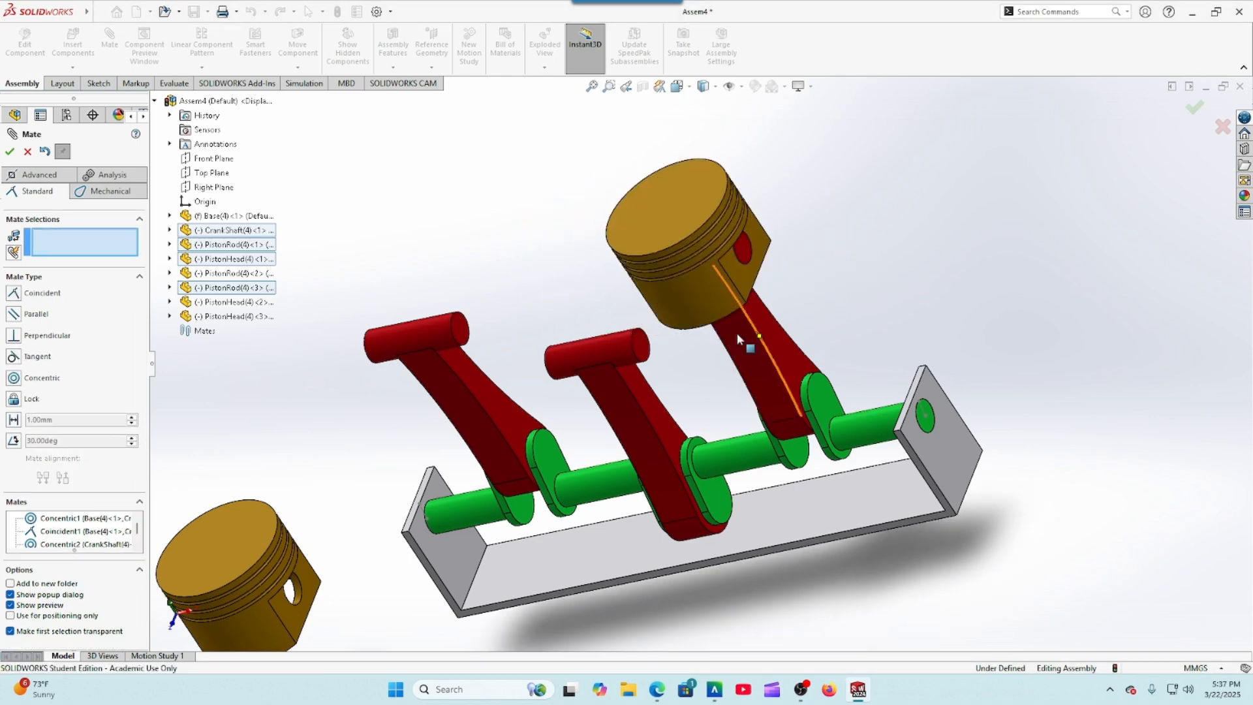
Step: Mate the pin hole of PistonHead(4)<2> concentric with the upper cylindrical pin of PistonRod(4)<2>
{"action": "scroll", "coordinate": [327, 581], "scroll_direction": "down", "scroll_amount": 3}
{"action": "scroll", "coordinate": [460, 494], "scroll_direction": "down", "scroll_amount": 2}
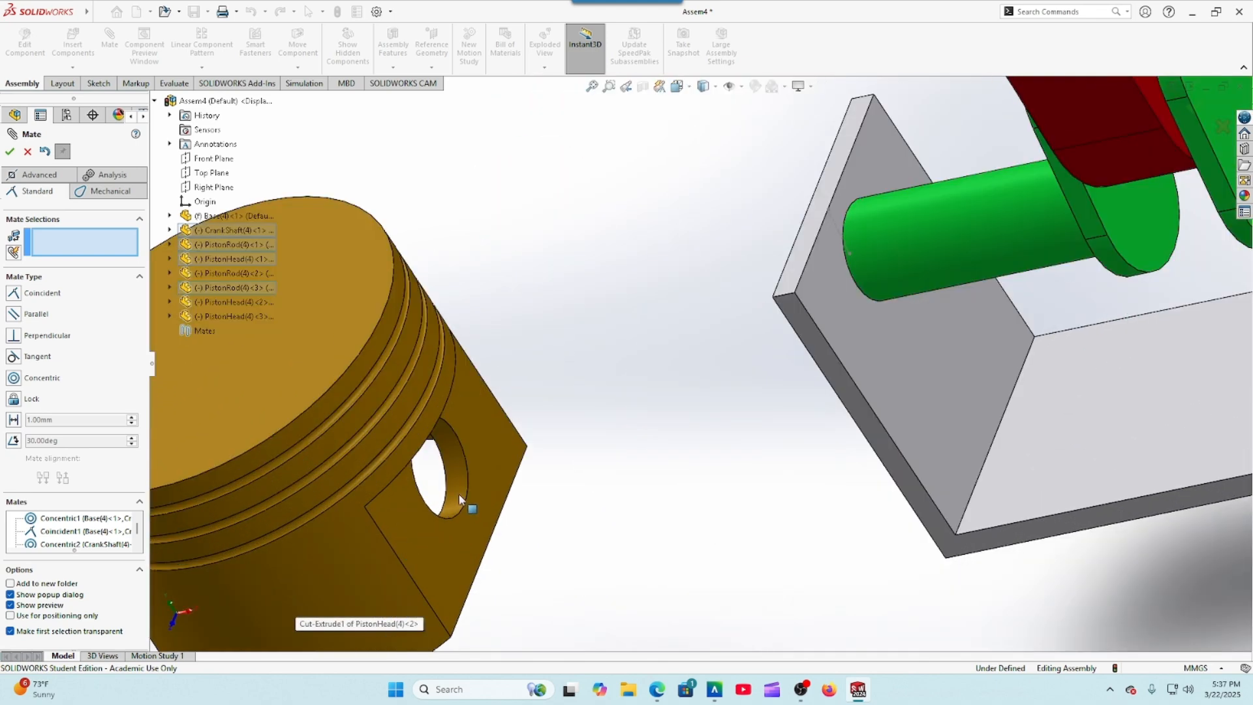
{"action": "left_click", "coordinate": [464, 480]}
{"action": "scroll", "coordinate": [466, 513], "scroll_direction": "up", "scroll_amount": 3}
{"action": "scroll", "coordinate": [466, 513], "scroll_direction": "up", "scroll_amount": 3}
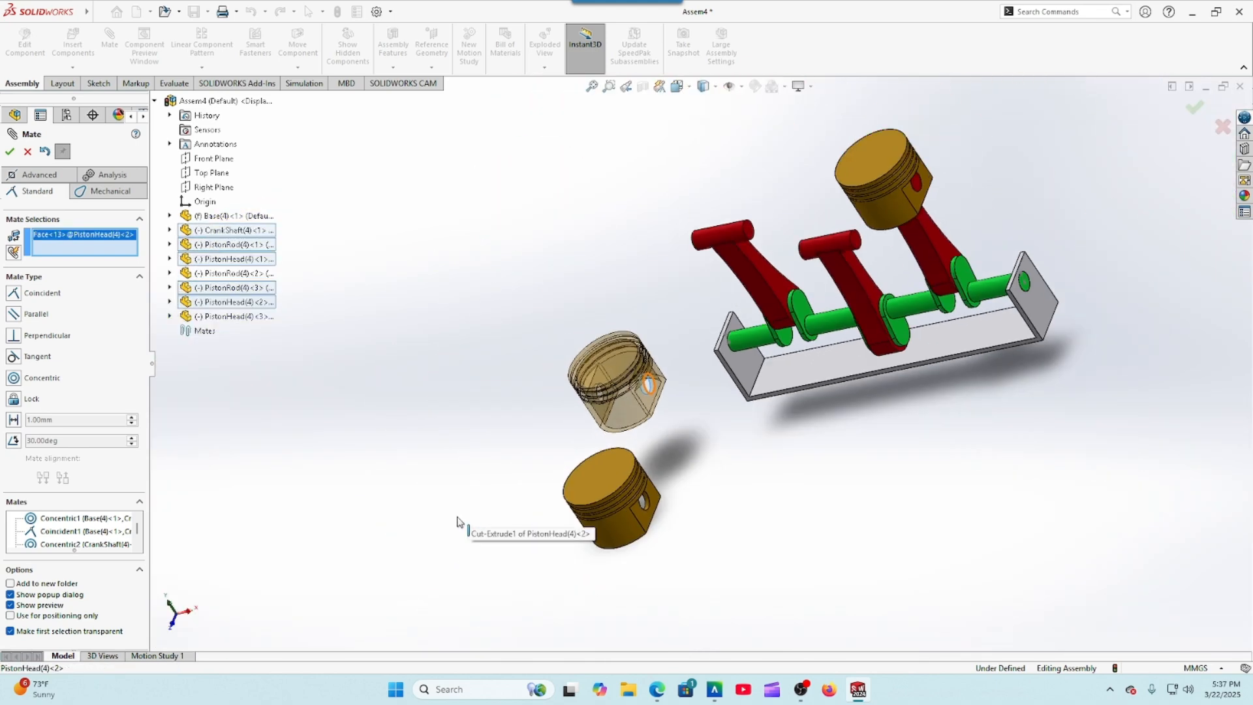
{"action": "scroll", "coordinate": [813, 232], "scroll_direction": "down", "scroll_amount": 3}
{"action": "left_click", "coordinate": [793, 234]}
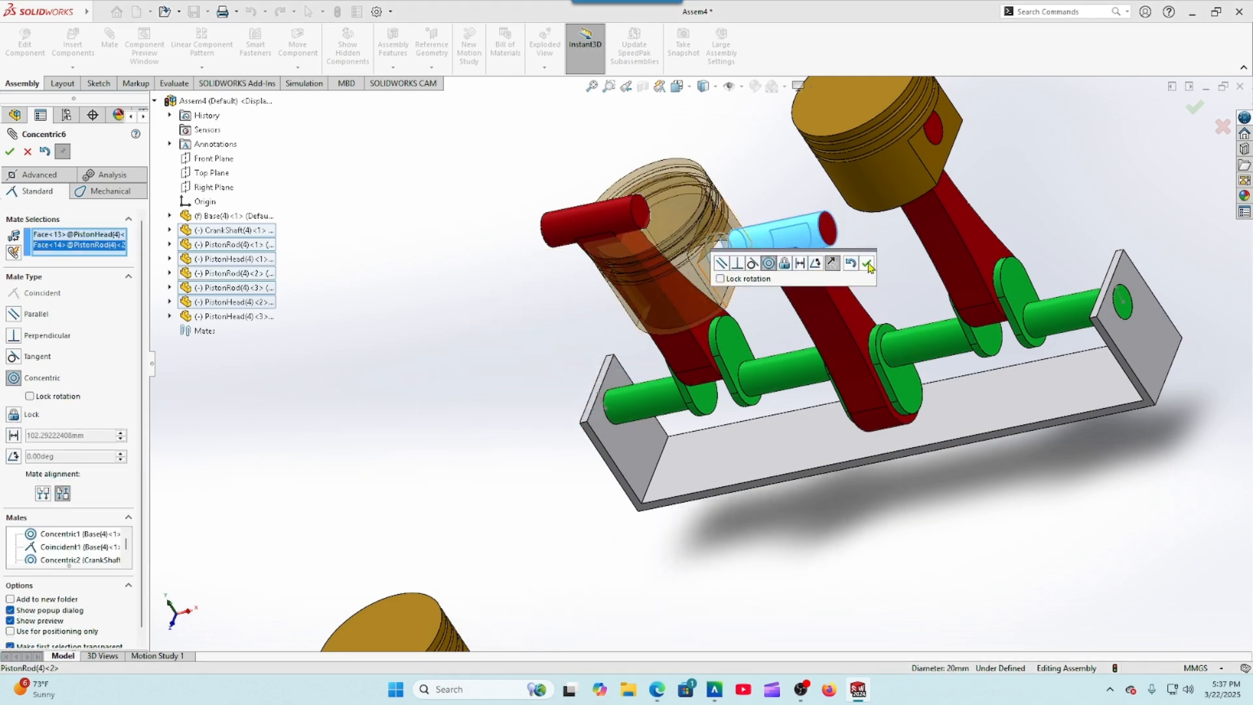
{"action": "left_click", "coordinate": [868, 264]}
Step: Mate the flat side face of PistonHead(4)<2> coincident with the end face of the upper pin on PistonRod(4)<2>
{"action": "left_click", "coordinate": [718, 277]}
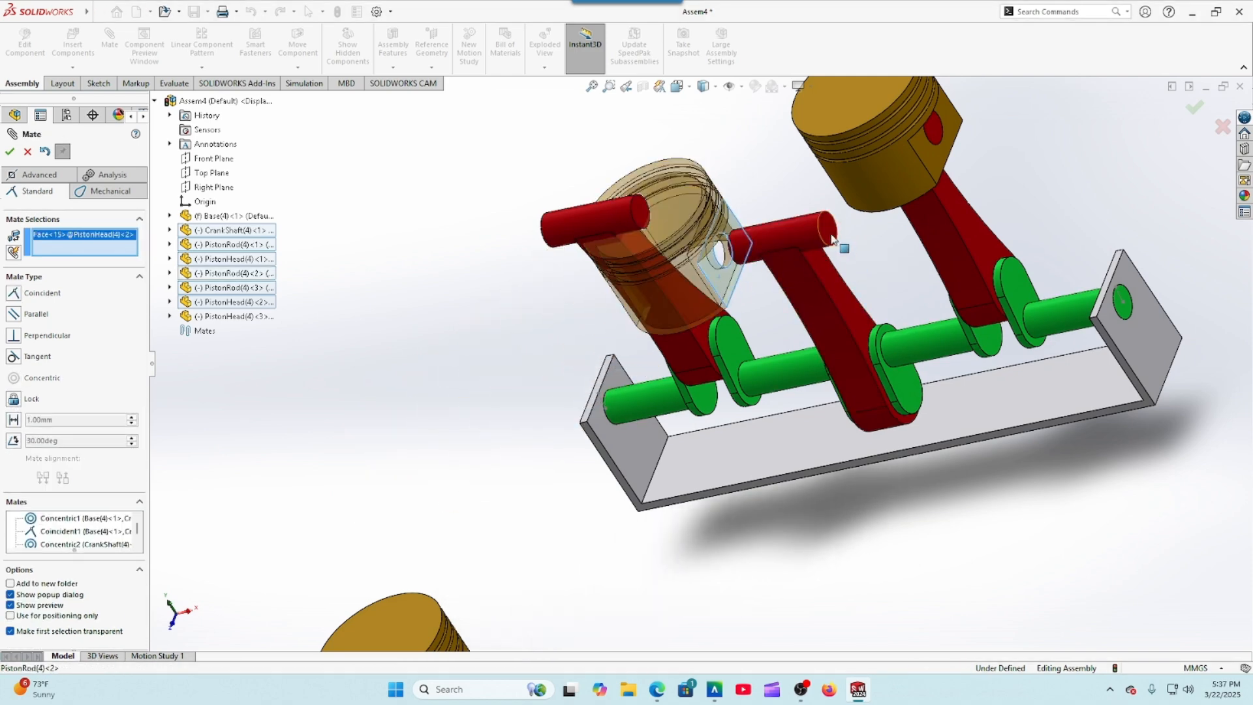
{"action": "left_click", "coordinate": [832, 237]}
{"action": "left_click", "coordinate": [919, 265]}
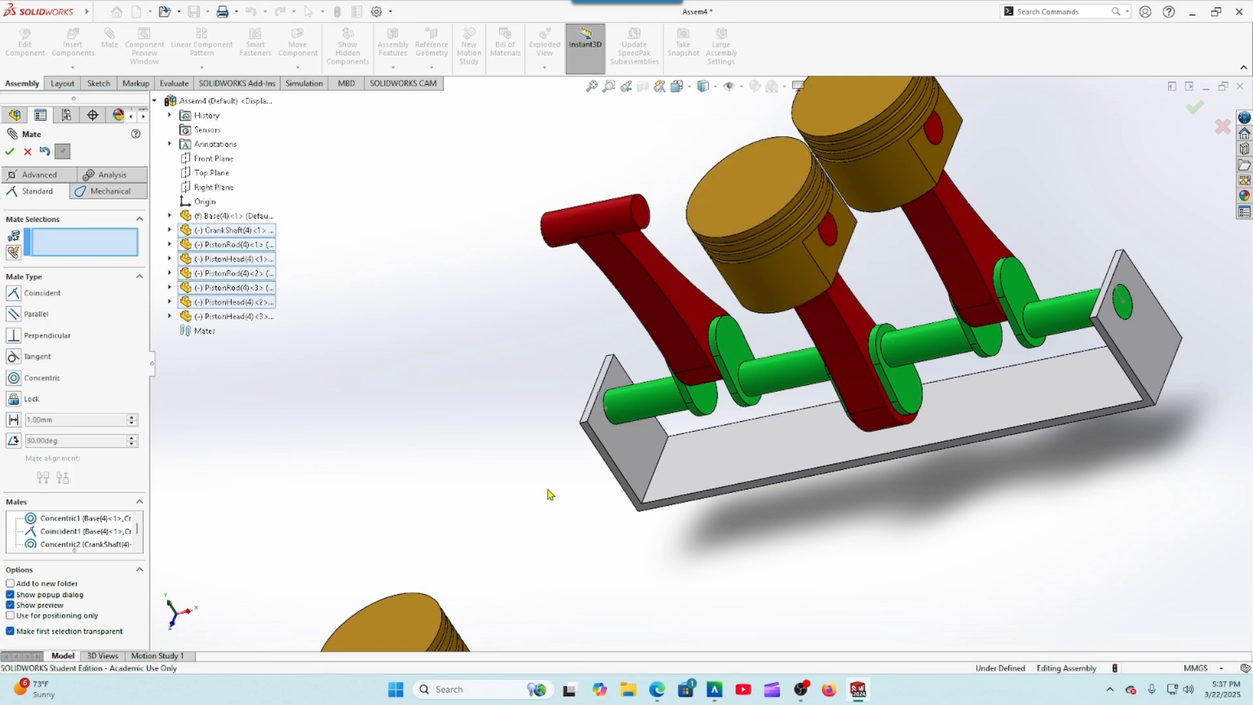
Step: Mate the pin hole of PistonHead(4)<3> concentric with the upper cylindrical pin of PistonRod(4)<1>
{"action": "scroll", "coordinate": [531, 429], "scroll_direction": "up", "scroll_amount": 2}
{"action": "scroll", "coordinate": [578, 530], "scroll_direction": "down", "scroll_amount": 6}
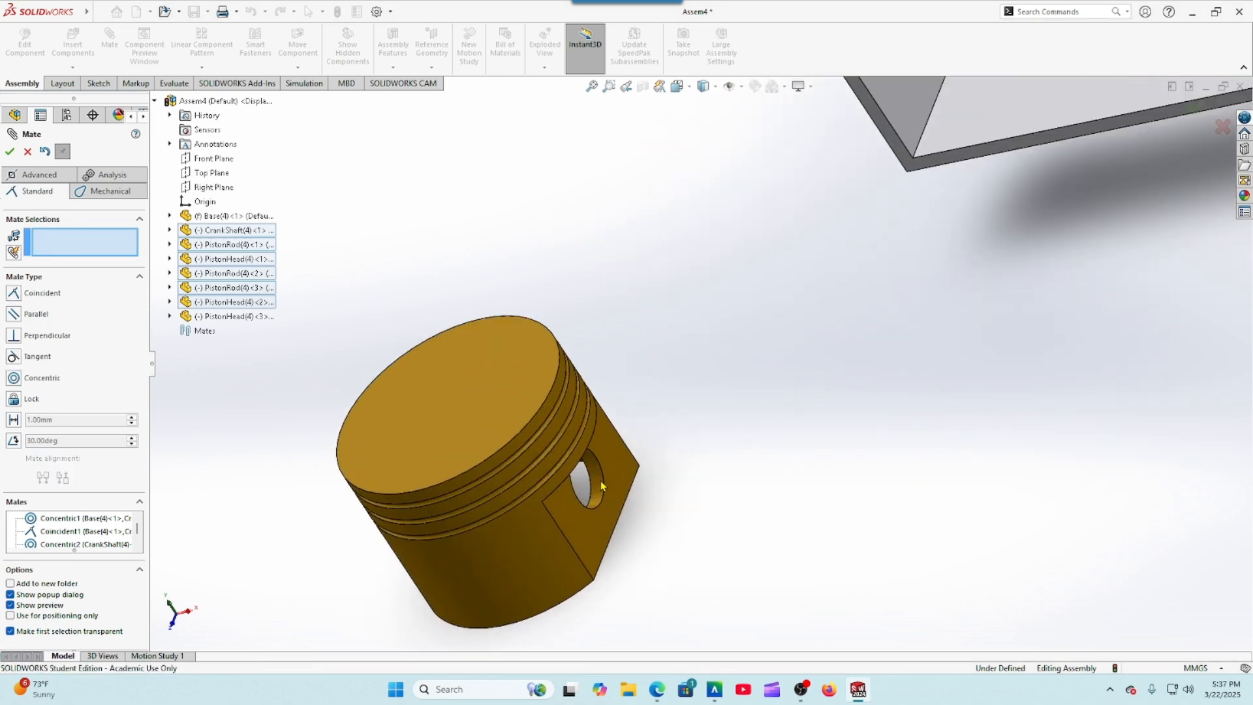
{"action": "left_click", "coordinate": [593, 494]}
{"action": "scroll", "coordinate": [623, 516], "scroll_direction": "up", "scroll_amount": 4}
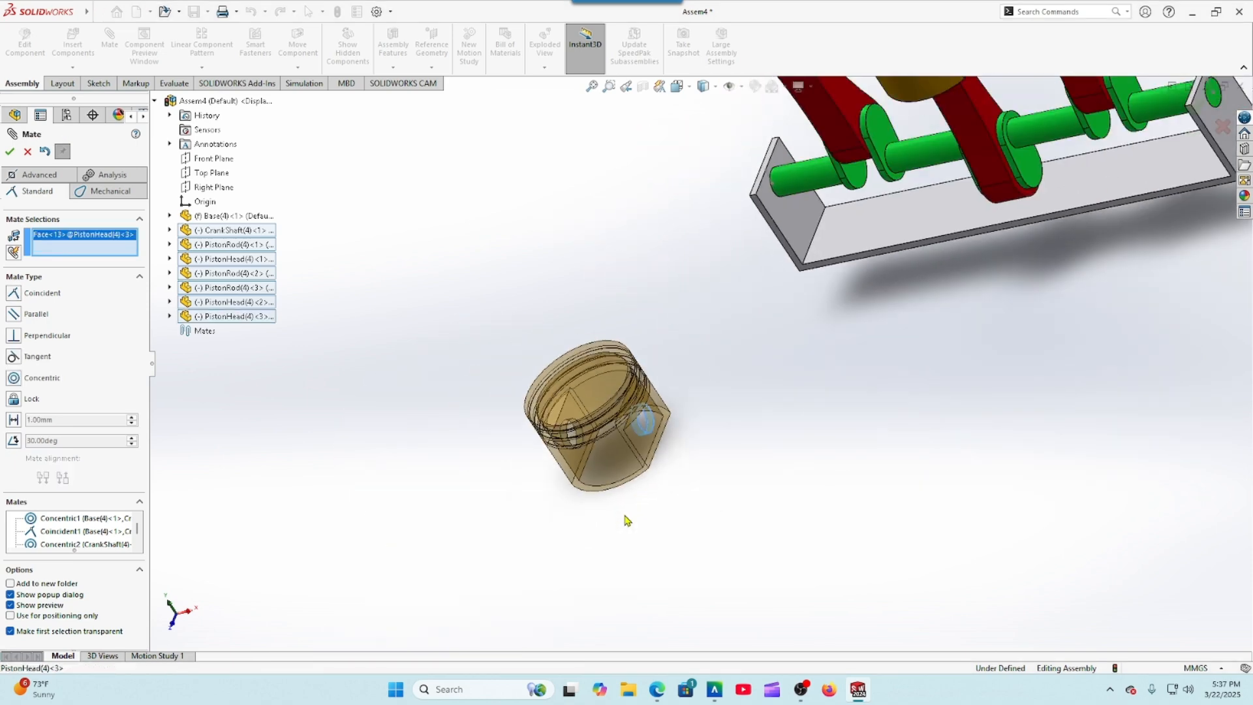
{"action": "scroll", "coordinate": [777, 432], "scroll_direction": "down", "scroll_amount": 2}
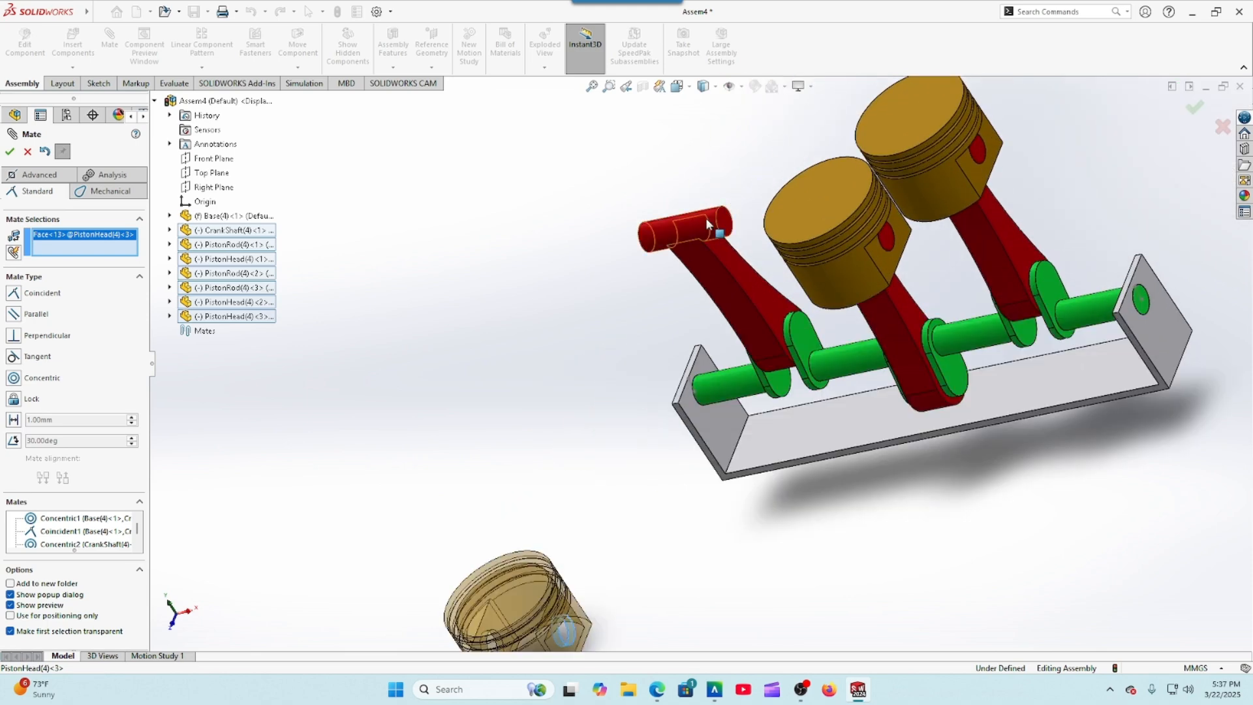
{"action": "left_click", "coordinate": [707, 224]}
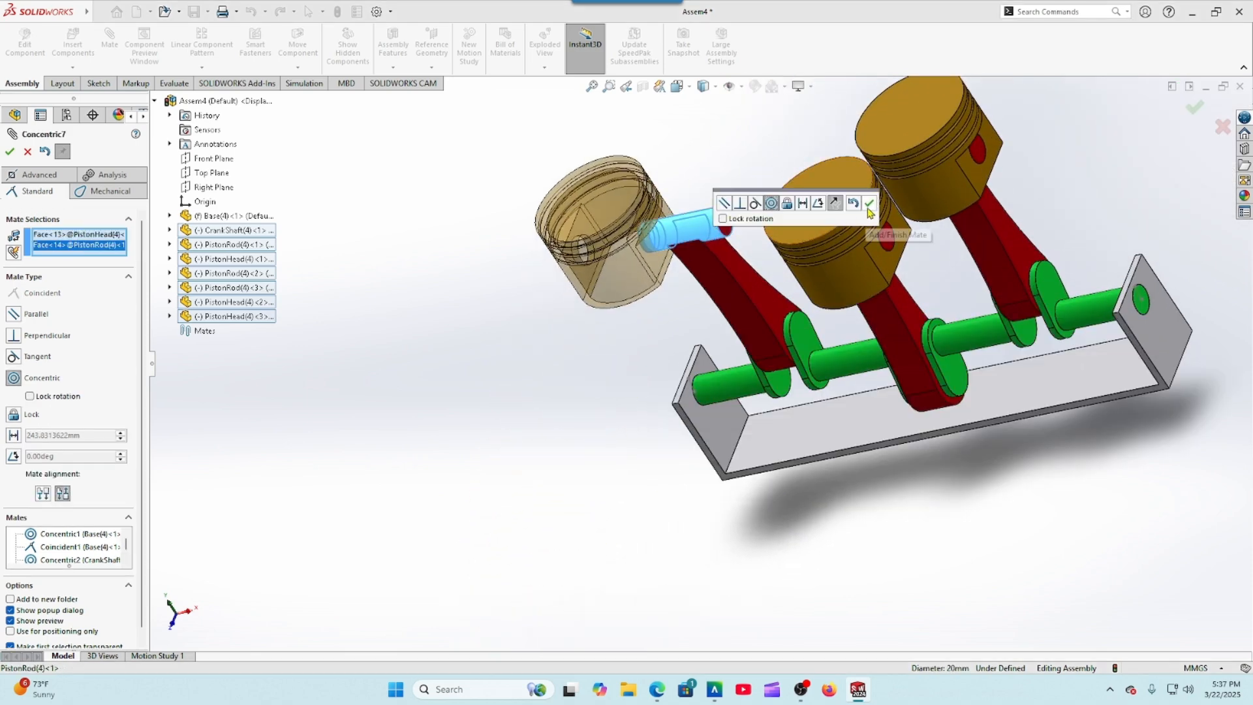
{"action": "left_click", "coordinate": [868, 208]}
Step: Mate the flat side face of PistonHead(4)<3> coincident with the end face of the upper pin on PistonRod(4)<1>
{"action": "left_click", "coordinate": [663, 209]}
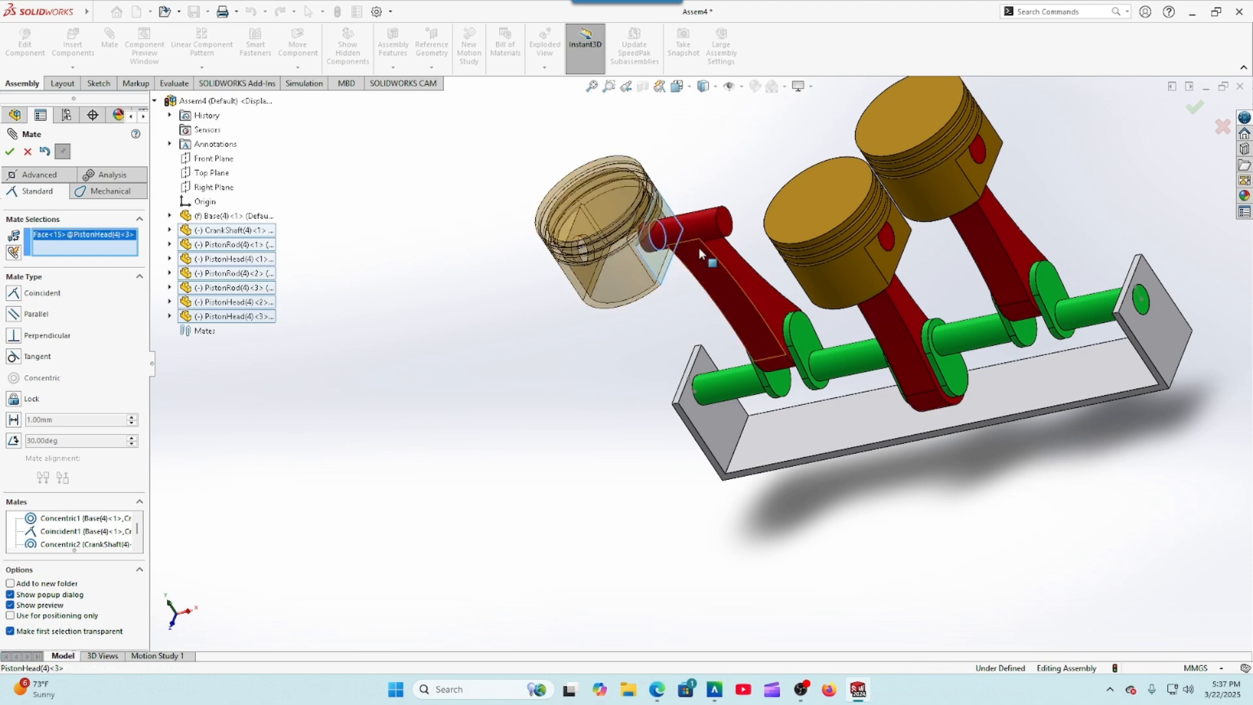
{"action": "left_click", "coordinate": [728, 222]}
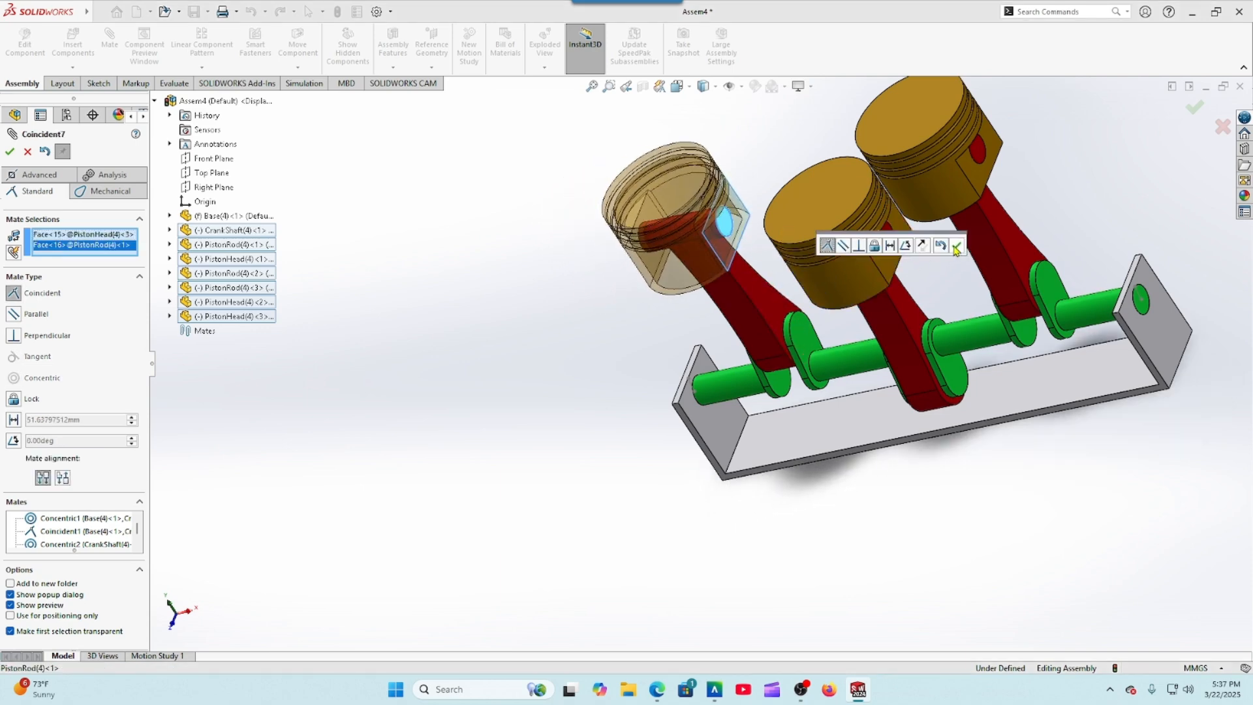
{"action": "left_click", "coordinate": [952, 246]}
Step: Check the mates in the reference picture and mate the Front Plane of Base(4)<1> coincident with the Front Plane of PistonHead(4)<1>
{"action": "scroll", "coordinate": [564, 379], "scroll_direction": "down", "scroll_amount": 5}
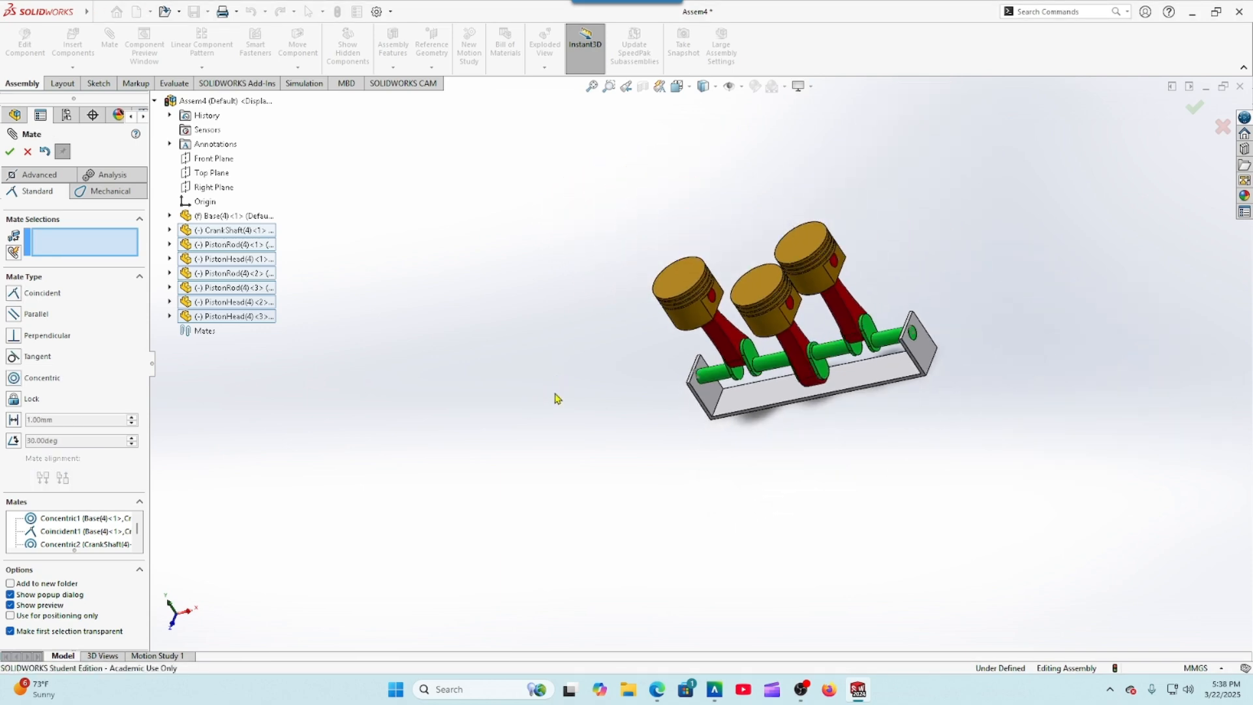
{"action": "middle_click_drag", "start_coordinate": [560, 356], "coordinate": [511, 374]}
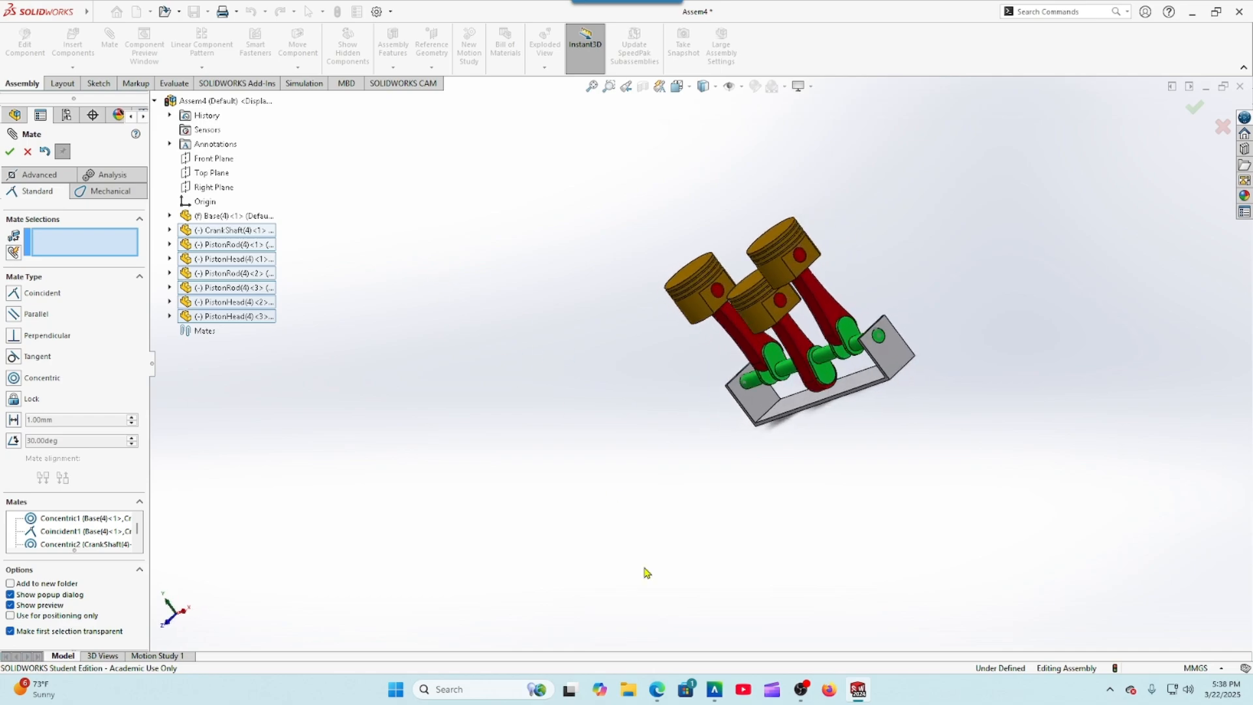
{"action": "left_click", "coordinate": [658, 692]}
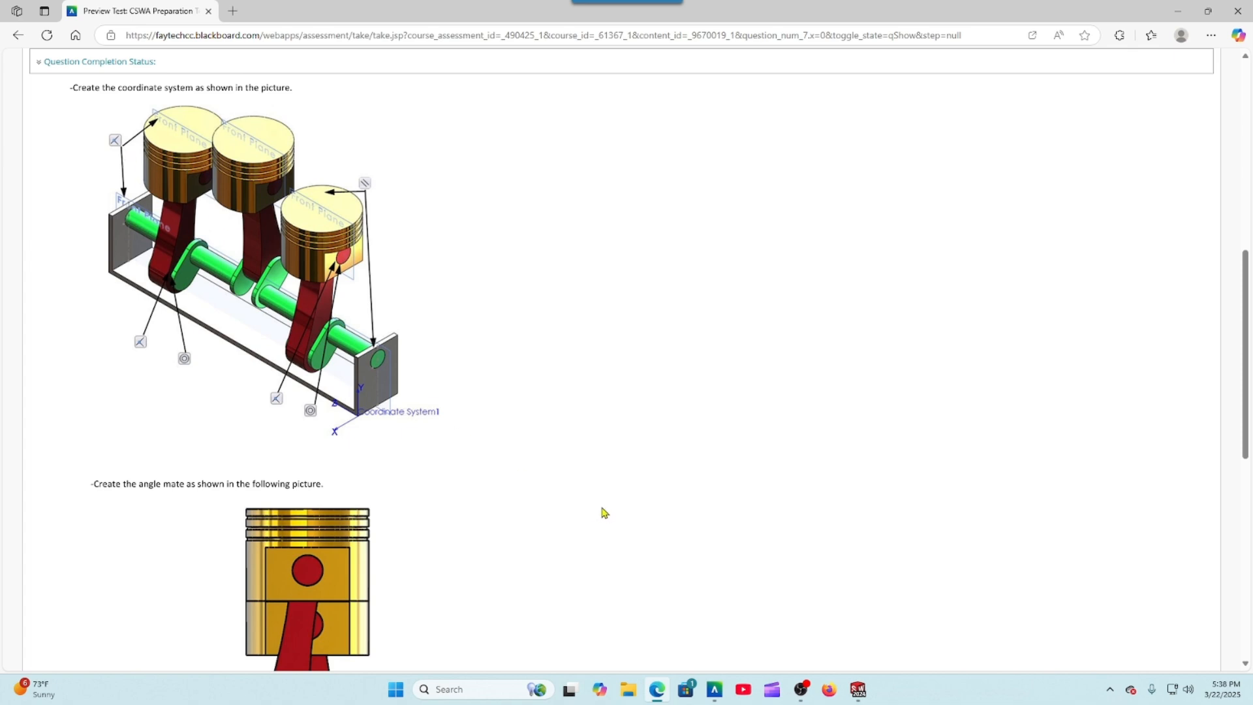
{"action": "left_click", "coordinate": [858, 689]}
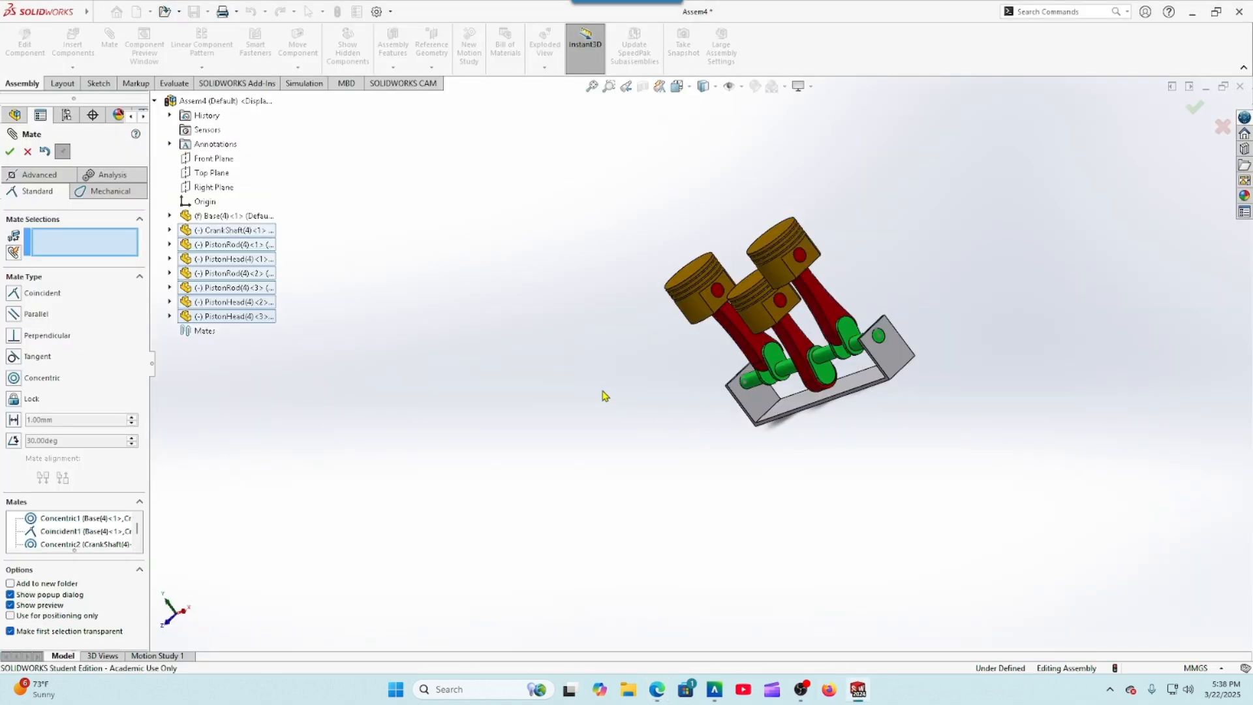
{"action": "left_click", "coordinate": [169, 216]}
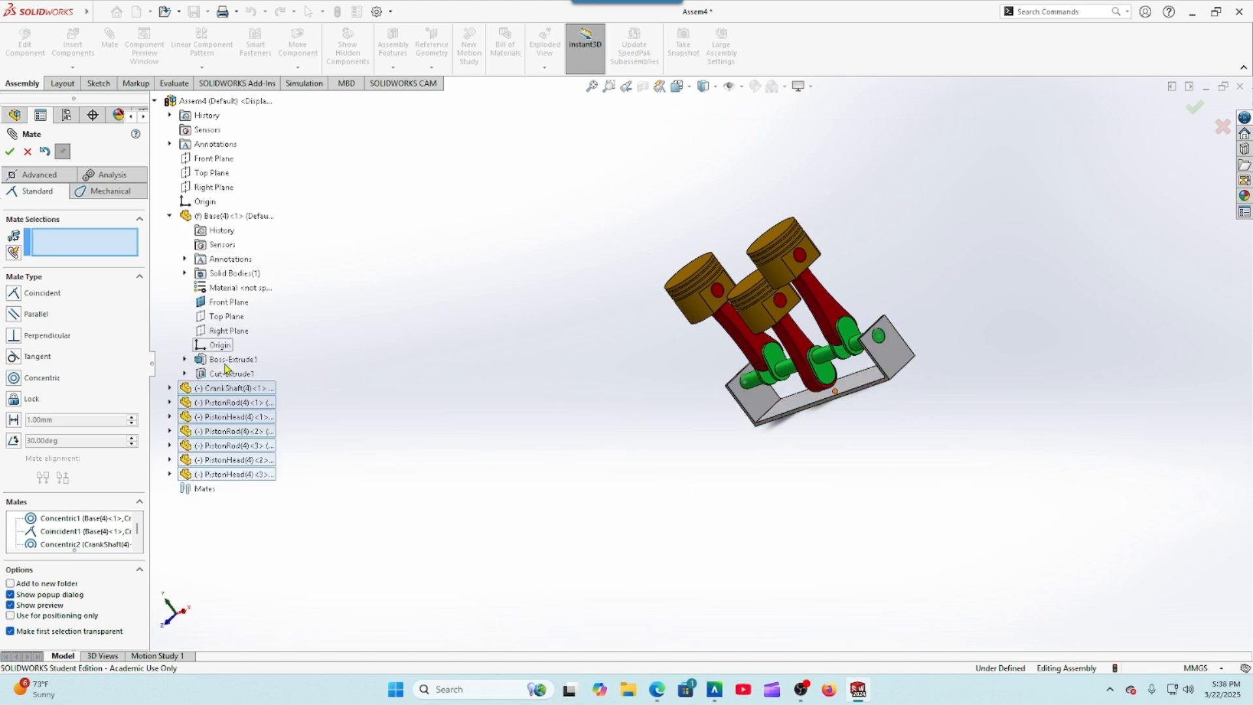
{"action": "left_click", "coordinate": [231, 304]}
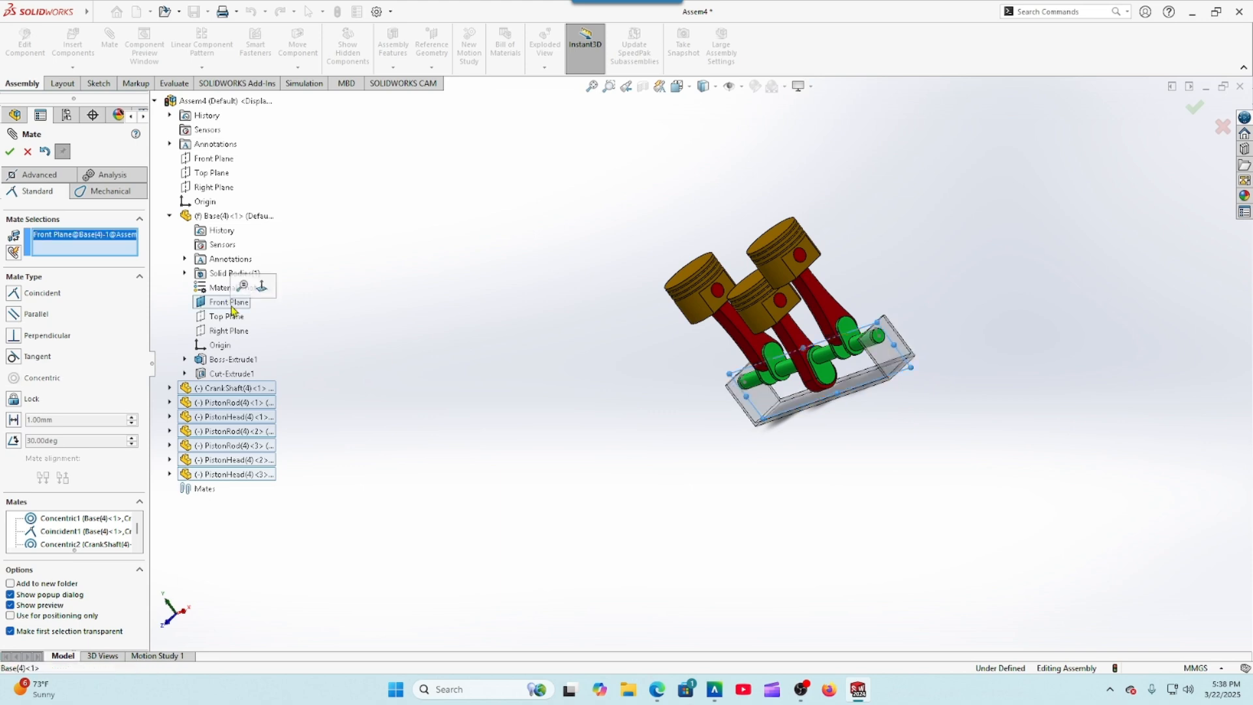
{"action": "left_click", "coordinate": [169, 418]}
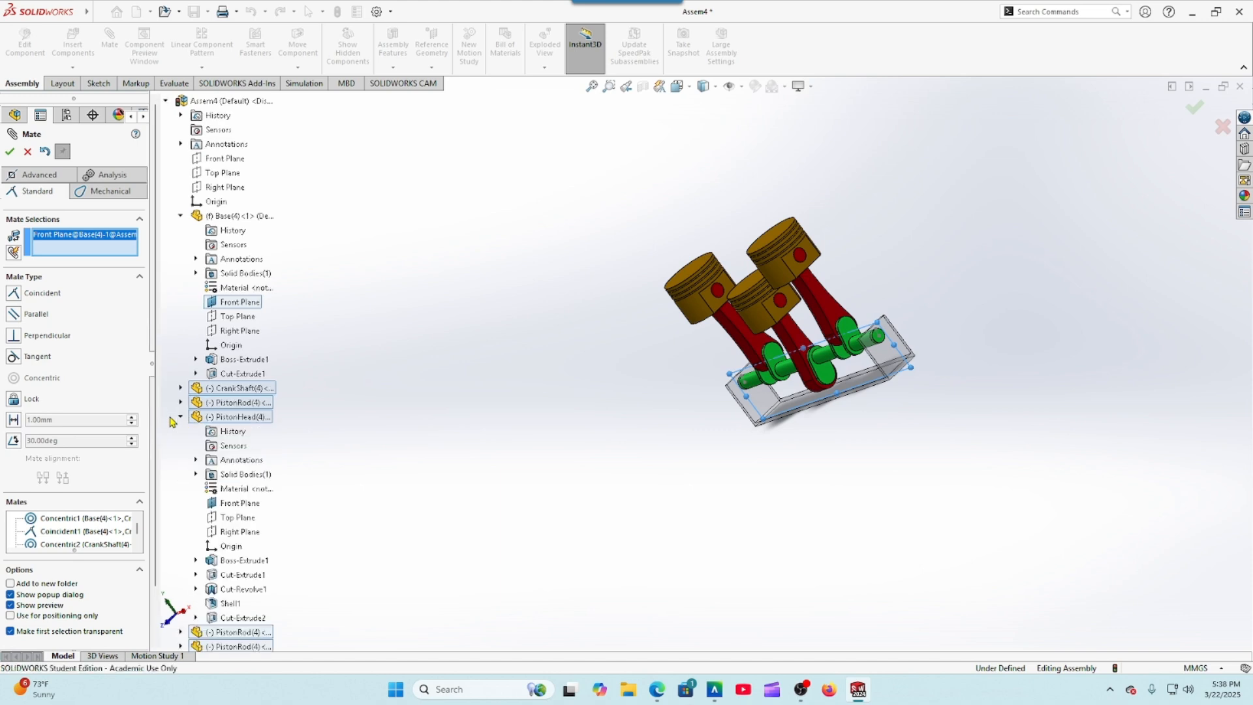
{"action": "left_click", "coordinate": [232, 507]}
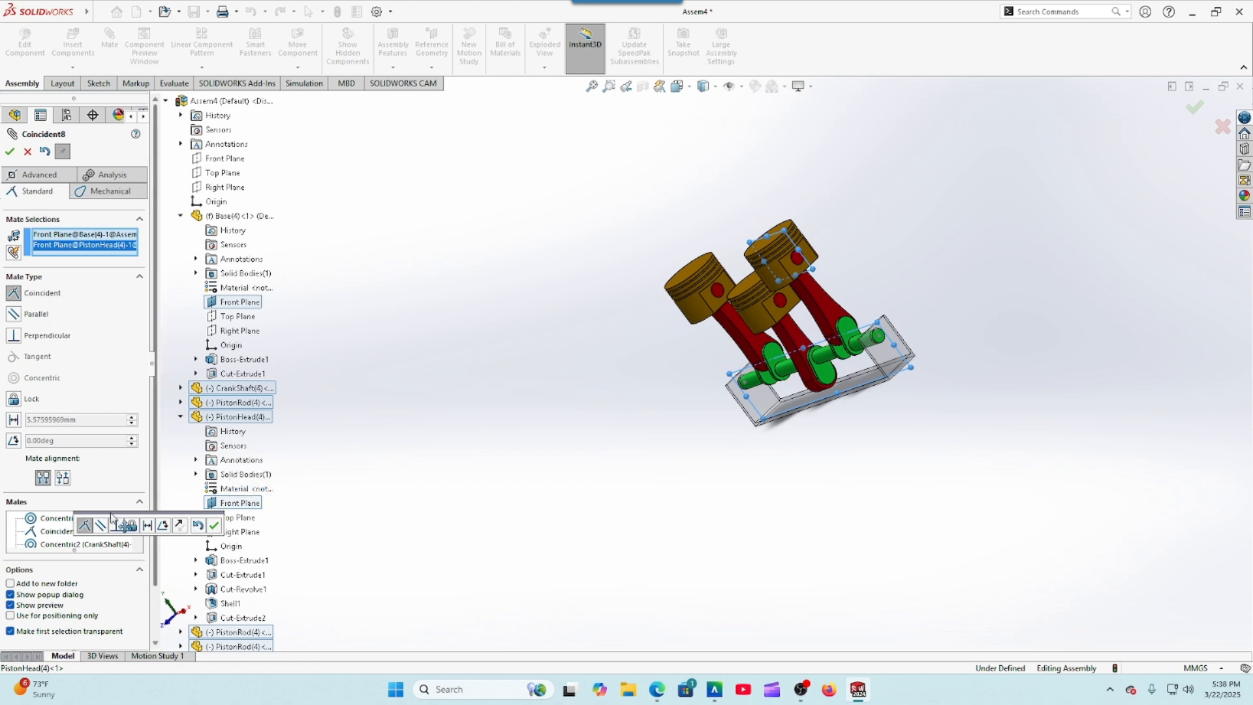
{"action": "left_click", "coordinate": [214, 526]}
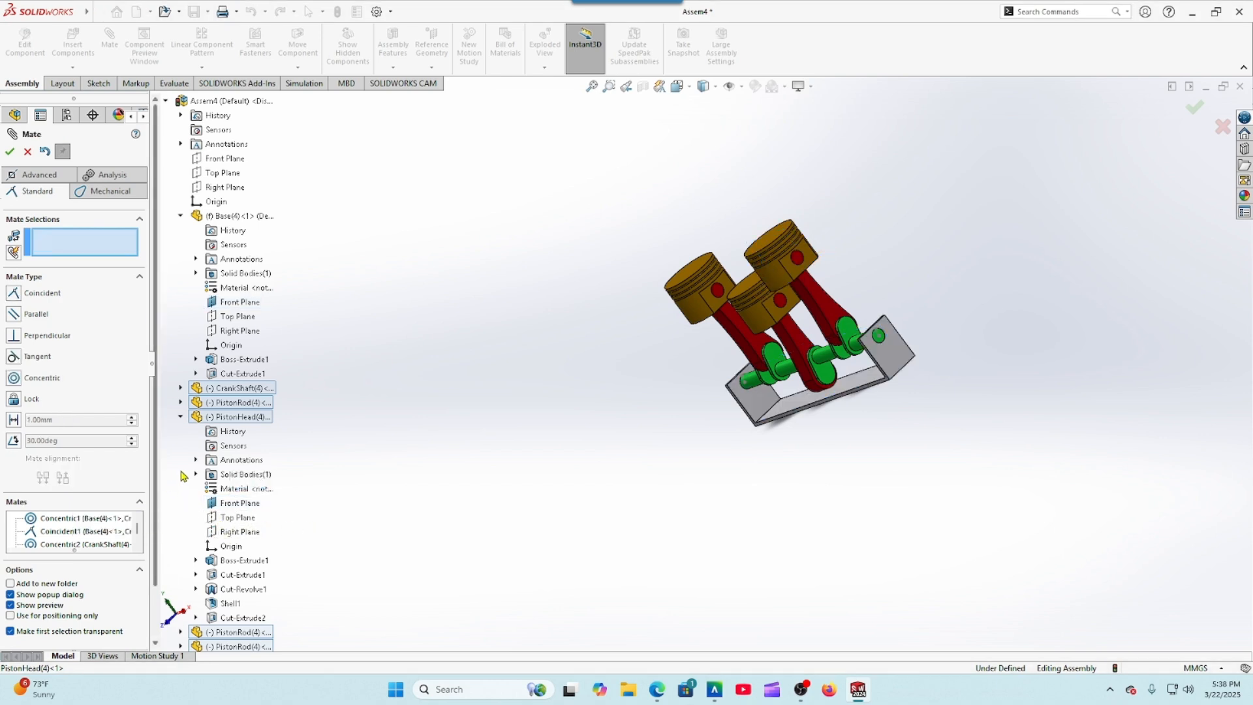
Step: Mate the Front Plane of Base(4)<1> coincident with the Front Plane of PistonHead(4)<2>
{"action": "left_click", "coordinate": [181, 419]}
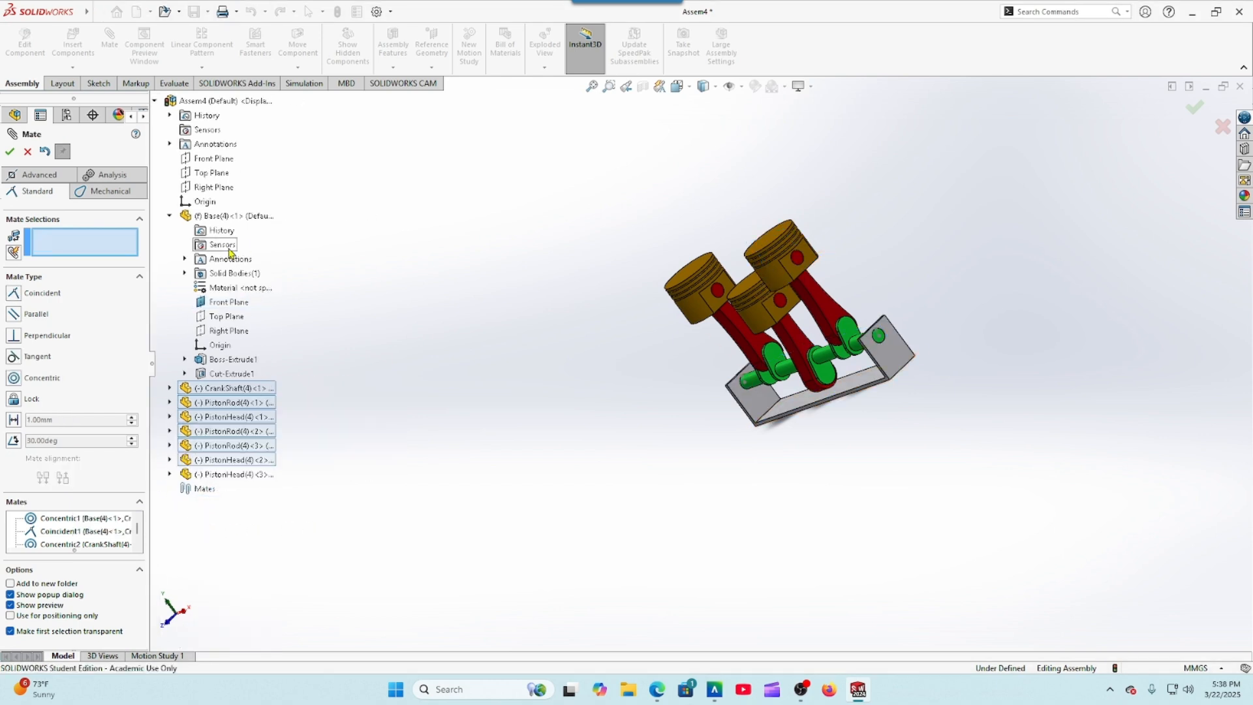
{"action": "left_click", "coordinate": [213, 305]}
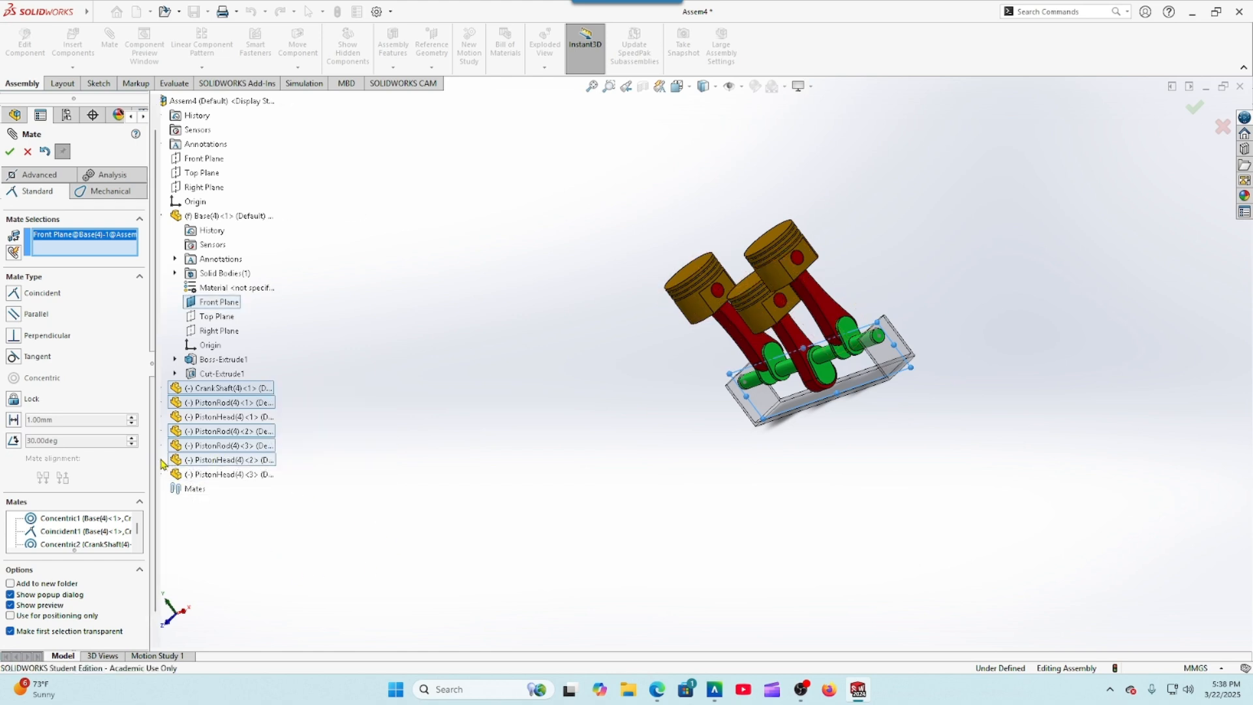
{"action": "left_click", "coordinate": [159, 459]}
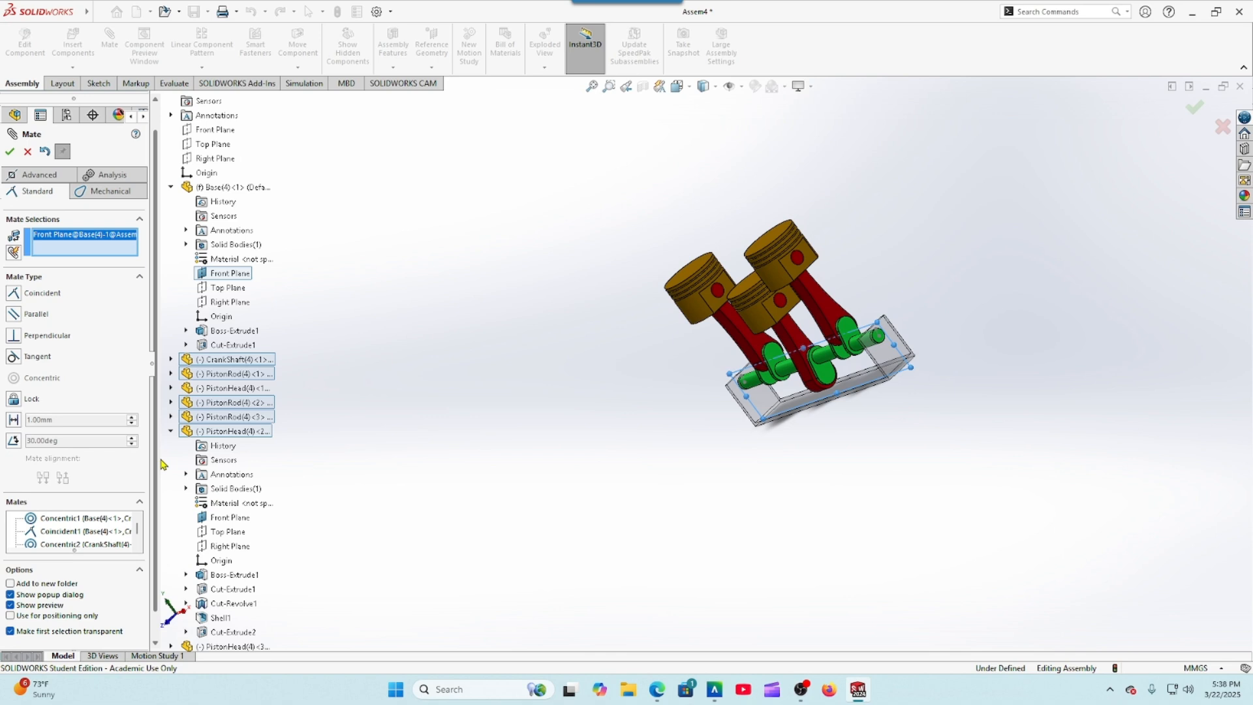
{"action": "left_click", "coordinate": [221, 518]}
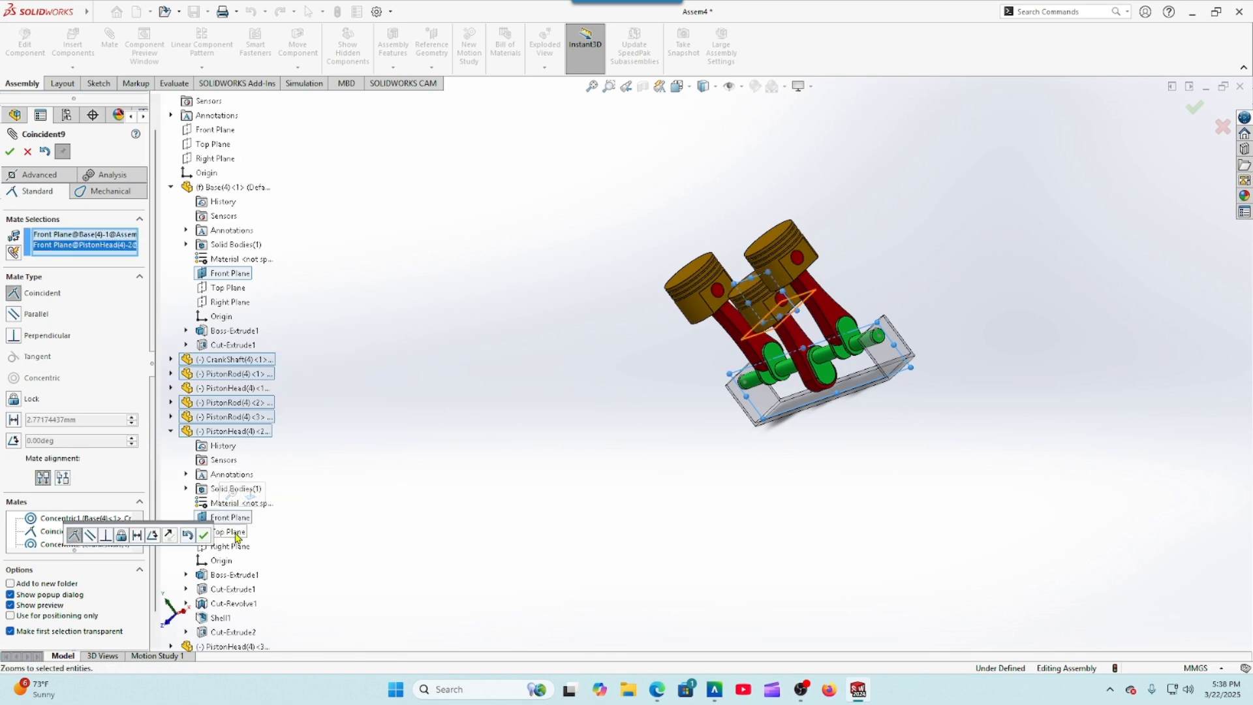
{"action": "left_click", "coordinate": [203, 535]}
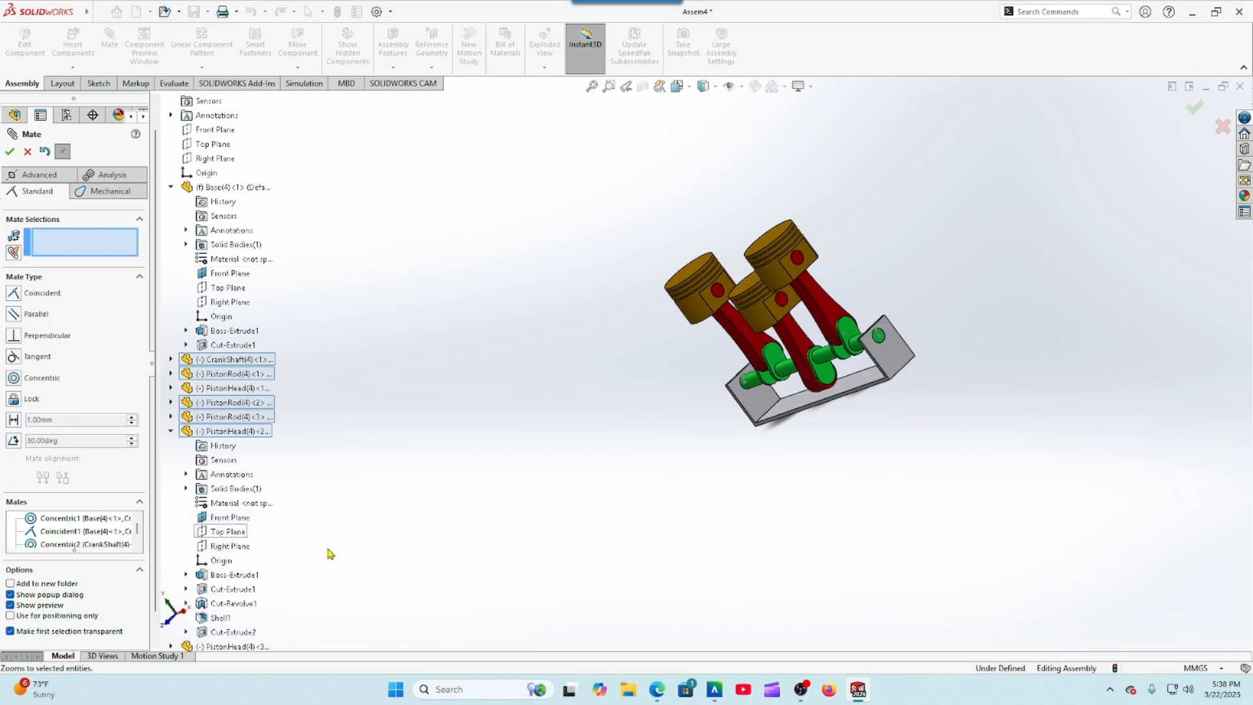
Step: Mate the Front Plane of Base(4)<1> coincident with the Front Plane of PistonHead(4)<3>
{"action": "left_click", "coordinate": [229, 274]}
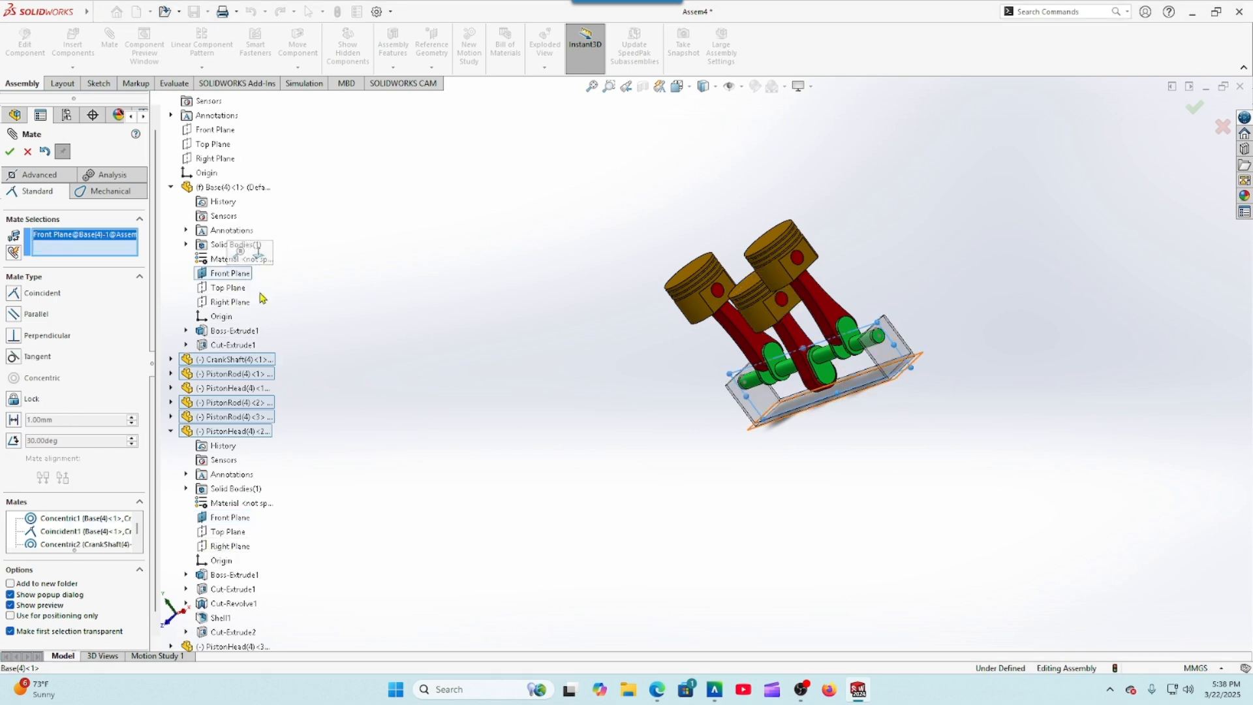
{"action": "scroll", "coordinate": [361, 400], "scroll_direction": "down", "scroll_amount": 2}
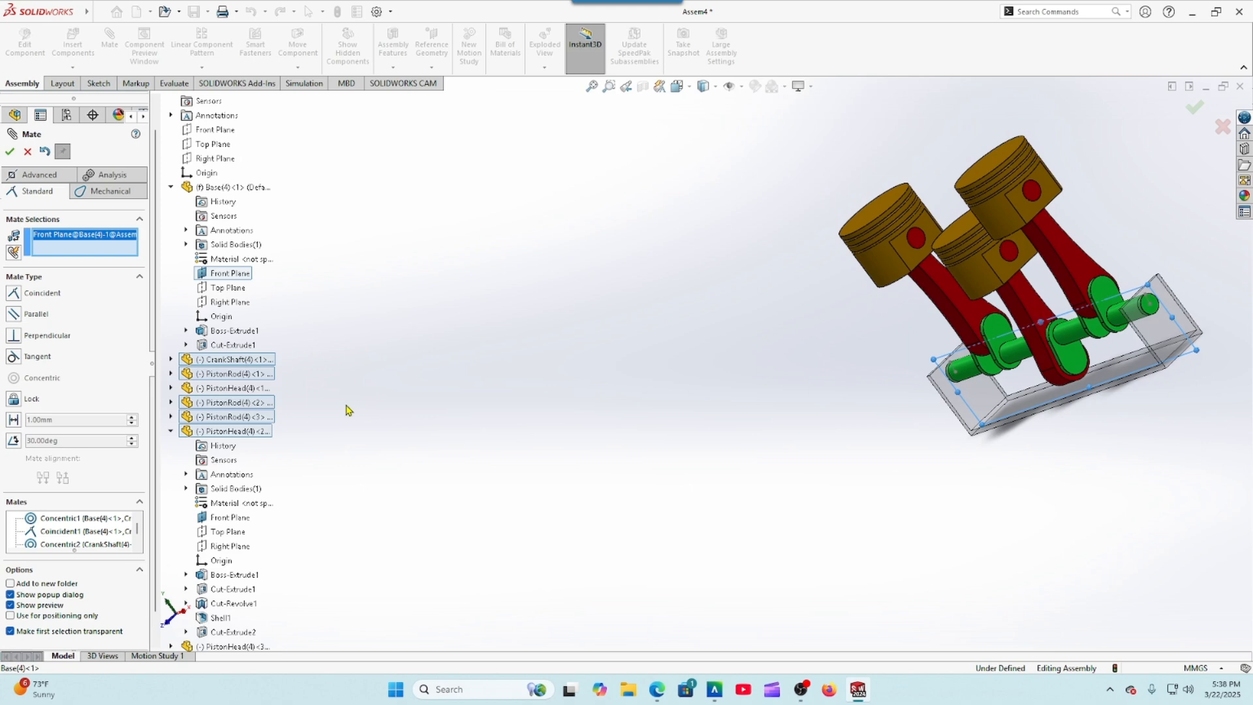
{"action": "left_click", "coordinate": [171, 431]}
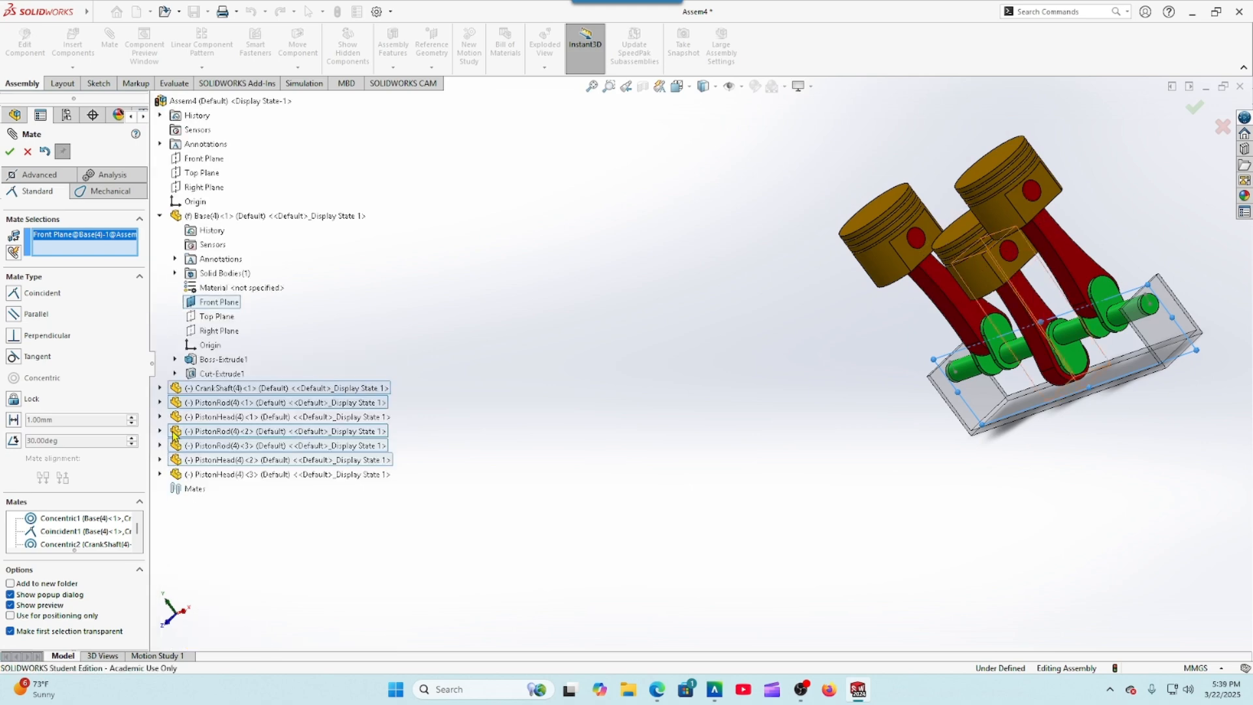
{"action": "left_click", "coordinate": [160, 475]}
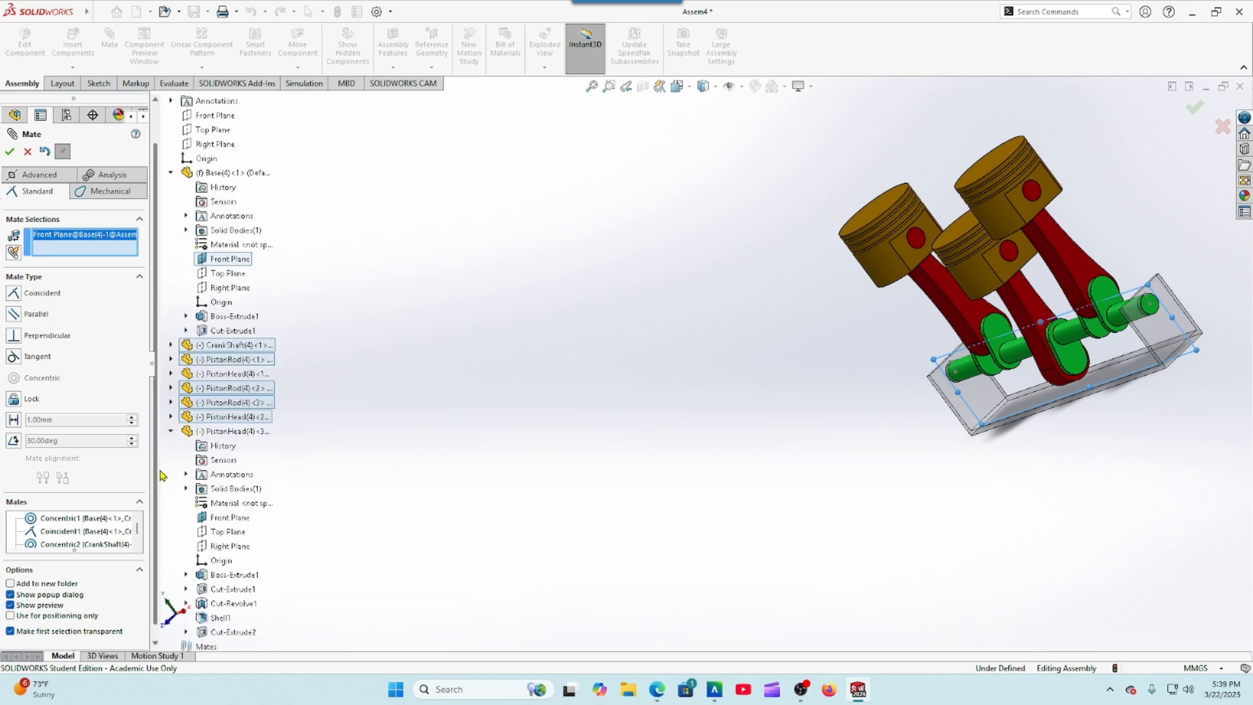
{"action": "left_click", "coordinate": [221, 518]}
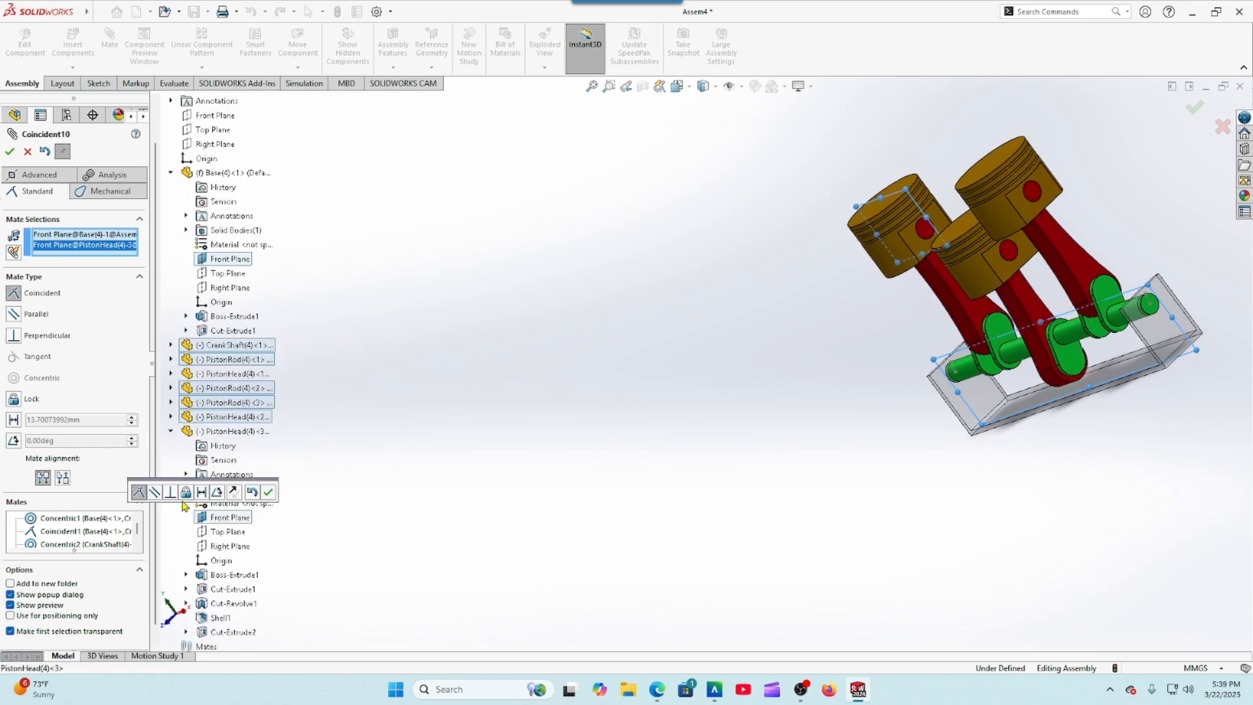
{"action": "left_click", "coordinate": [268, 493]}
Step: Following the reference picture, mate the top face of PistonHead(4)<1> parallel to the narrow top face of the base's end plate and finish mating
{"action": "scroll", "coordinate": [434, 512], "scroll_direction": "up", "scroll_amount": 3}
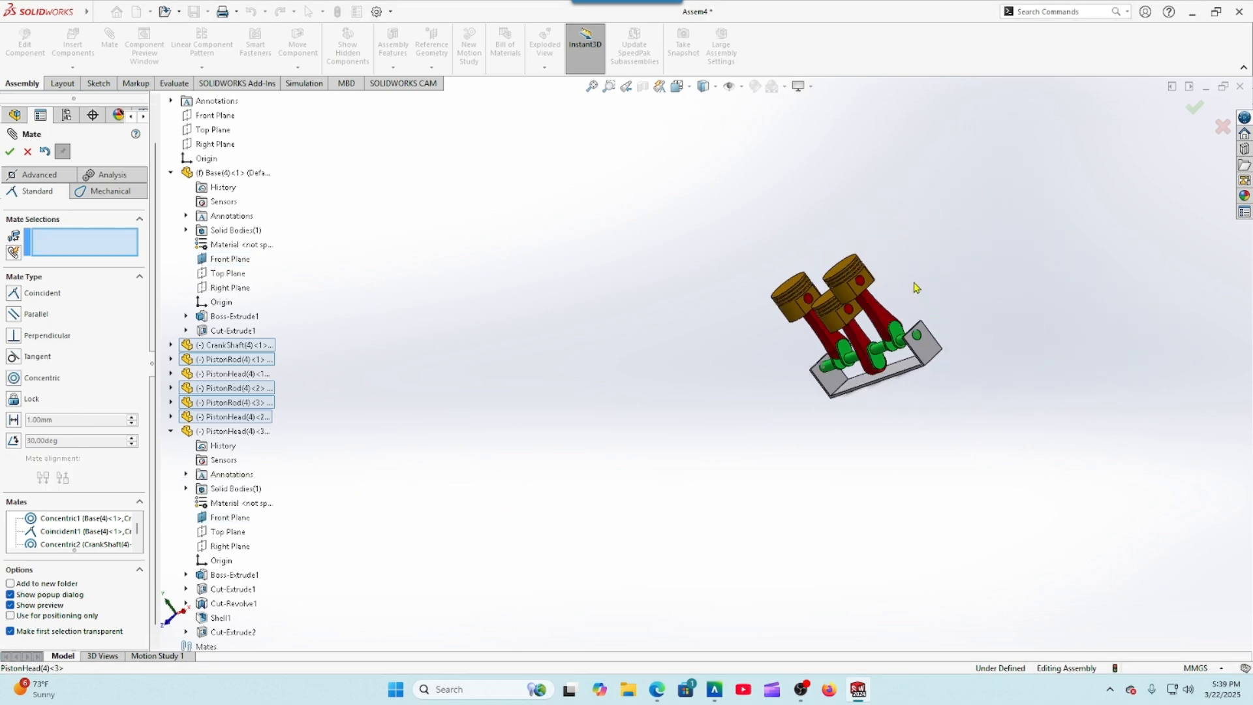
{"action": "middle_click_drag", "start_coordinate": [911, 285], "coordinate": [876, 299]}
{"action": "scroll", "coordinate": [877, 299], "scroll_direction": "down", "scroll_amount": 2}
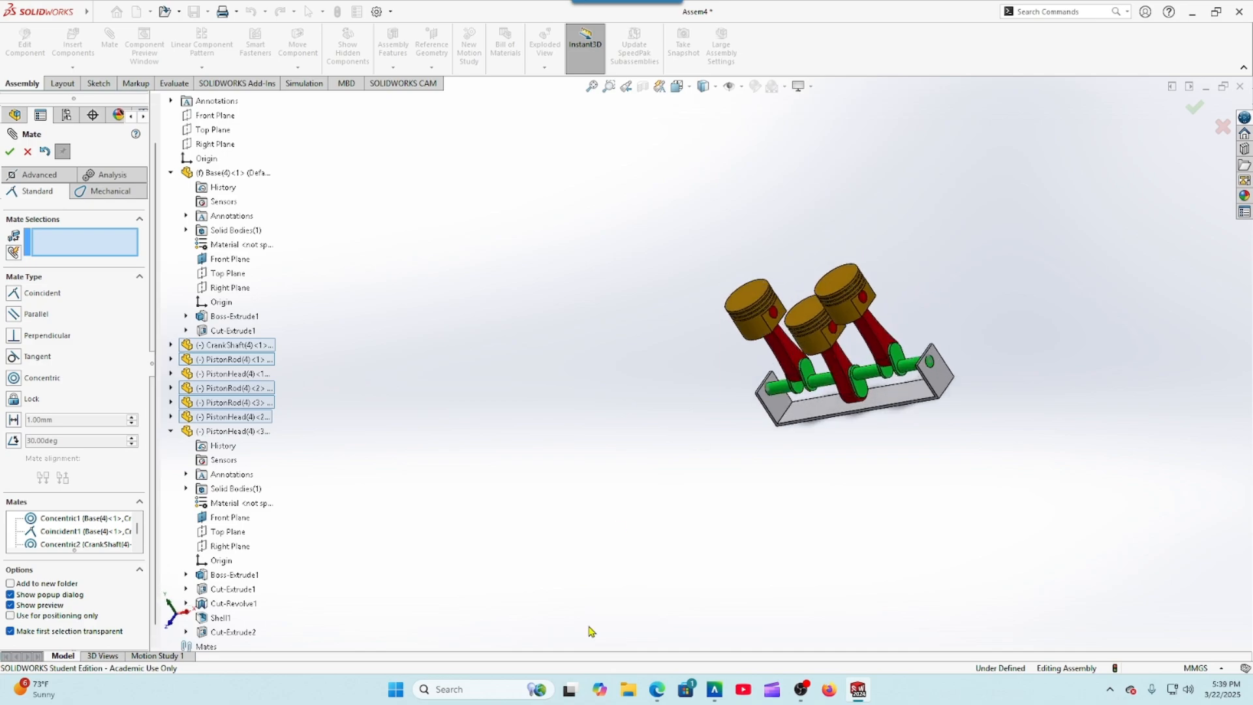
{"action": "left_click", "coordinate": [655, 693]}
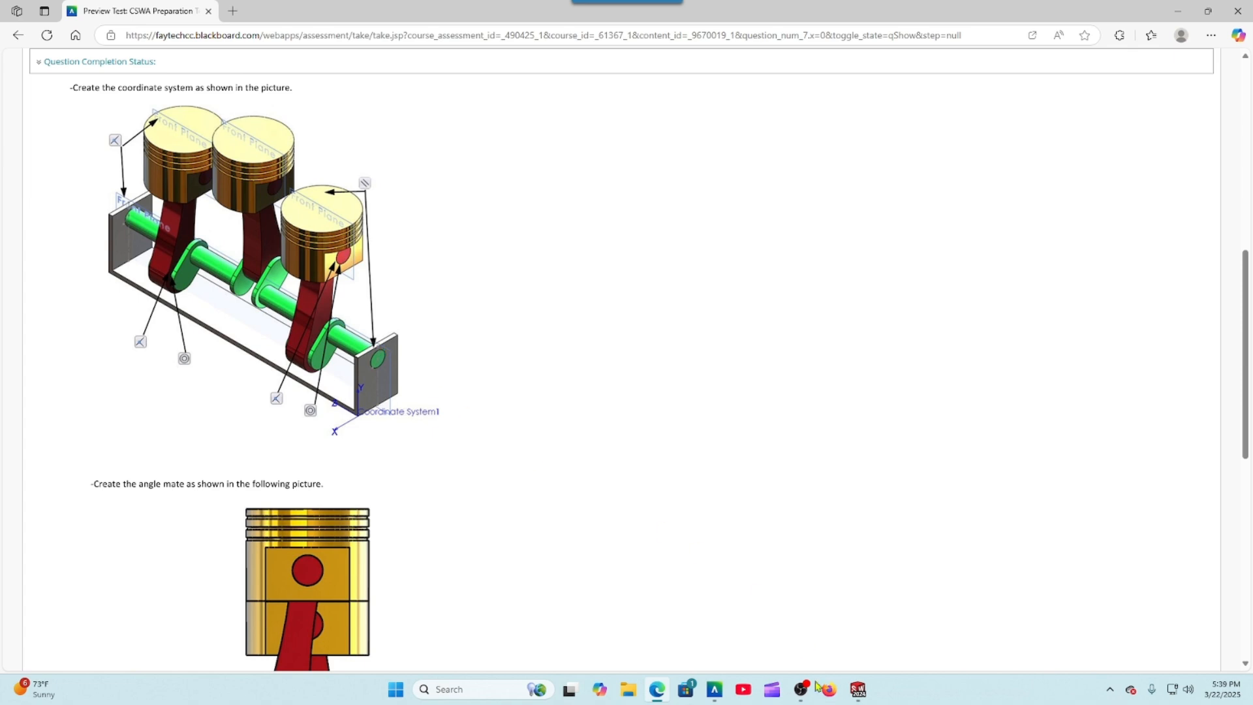
{"action": "left_click", "coordinate": [858, 690]}
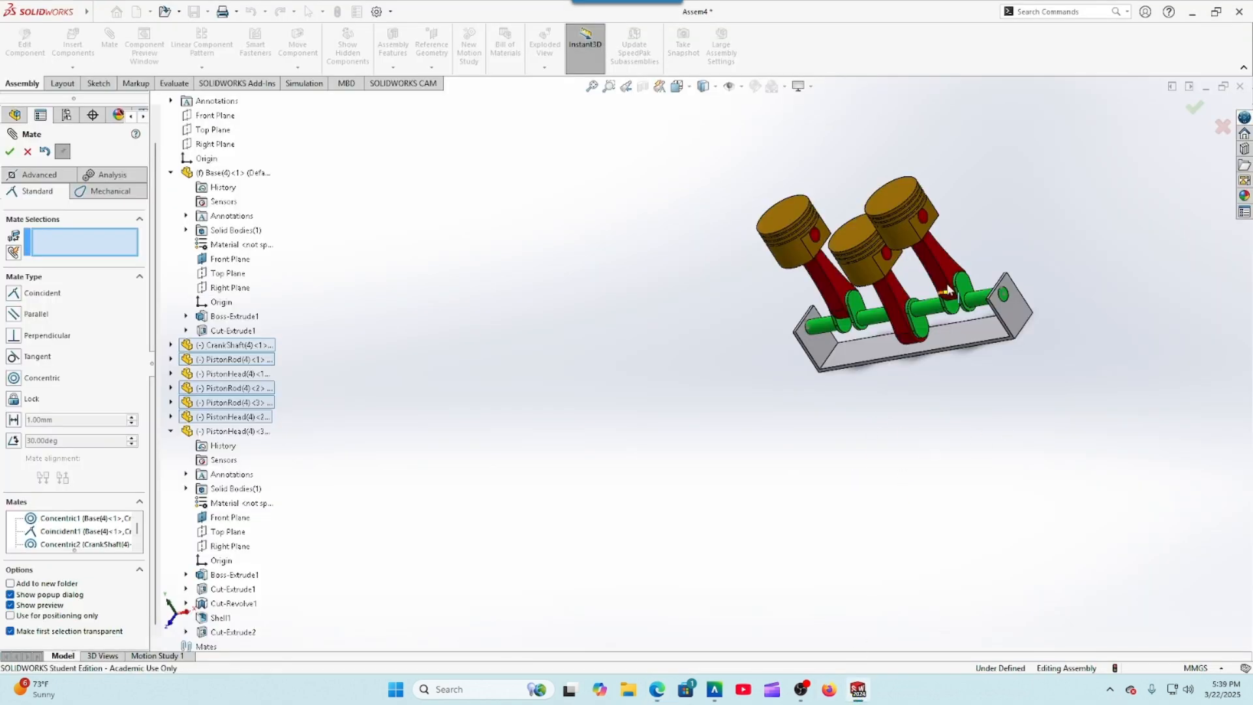
{"action": "scroll", "coordinate": [1009, 257], "scroll_direction": "down", "scroll_amount": 2}
{"action": "left_click", "coordinate": [848, 167]}
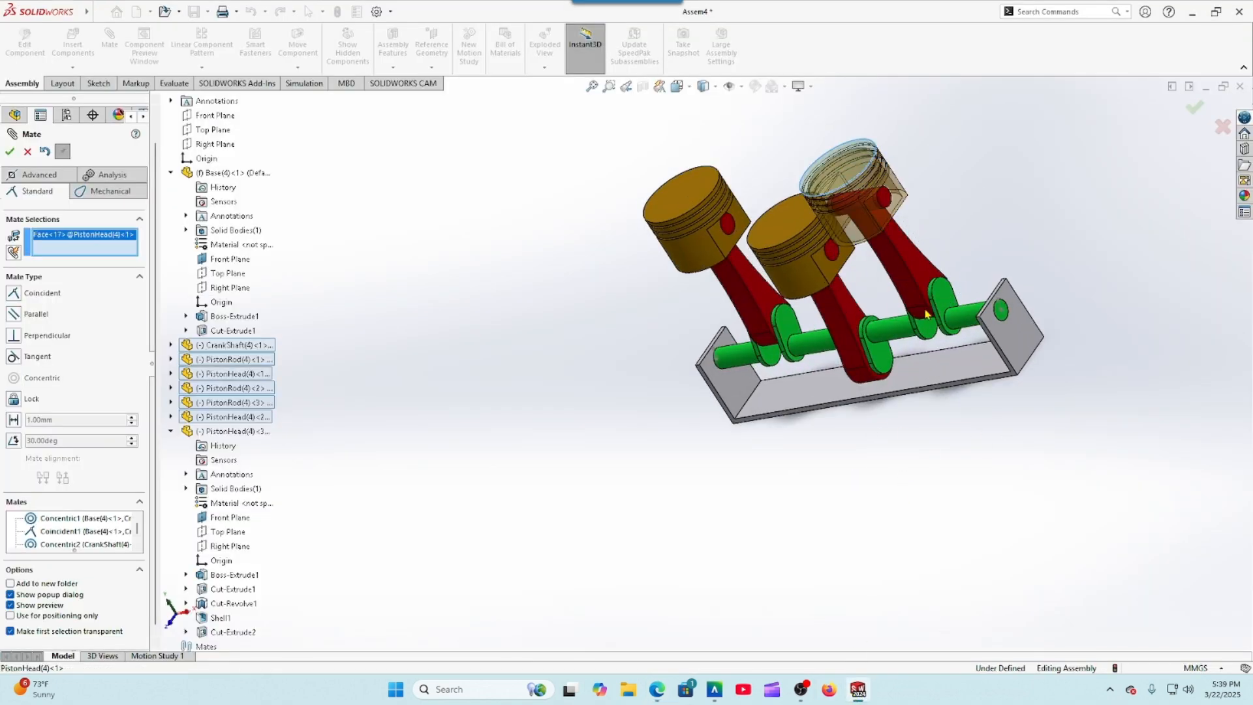
{"action": "scroll", "coordinate": [966, 313], "scroll_direction": "down", "scroll_amount": 3}
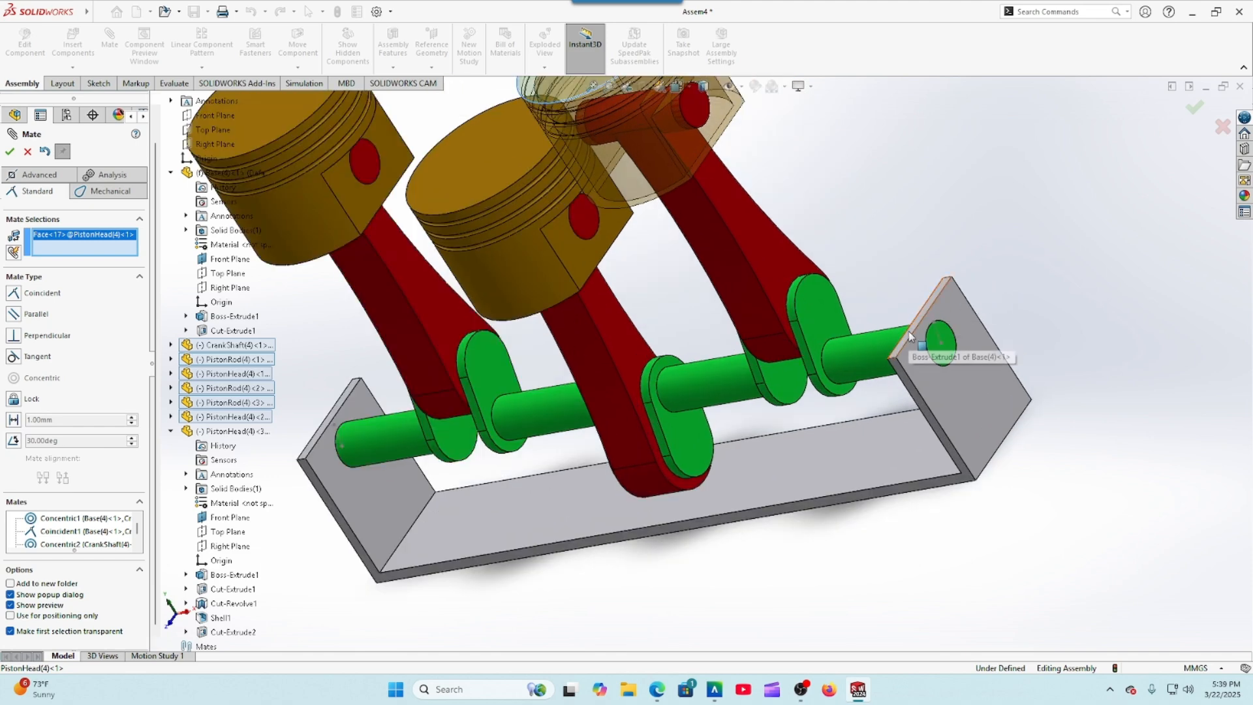
{"action": "left_click", "coordinate": [910, 330]}
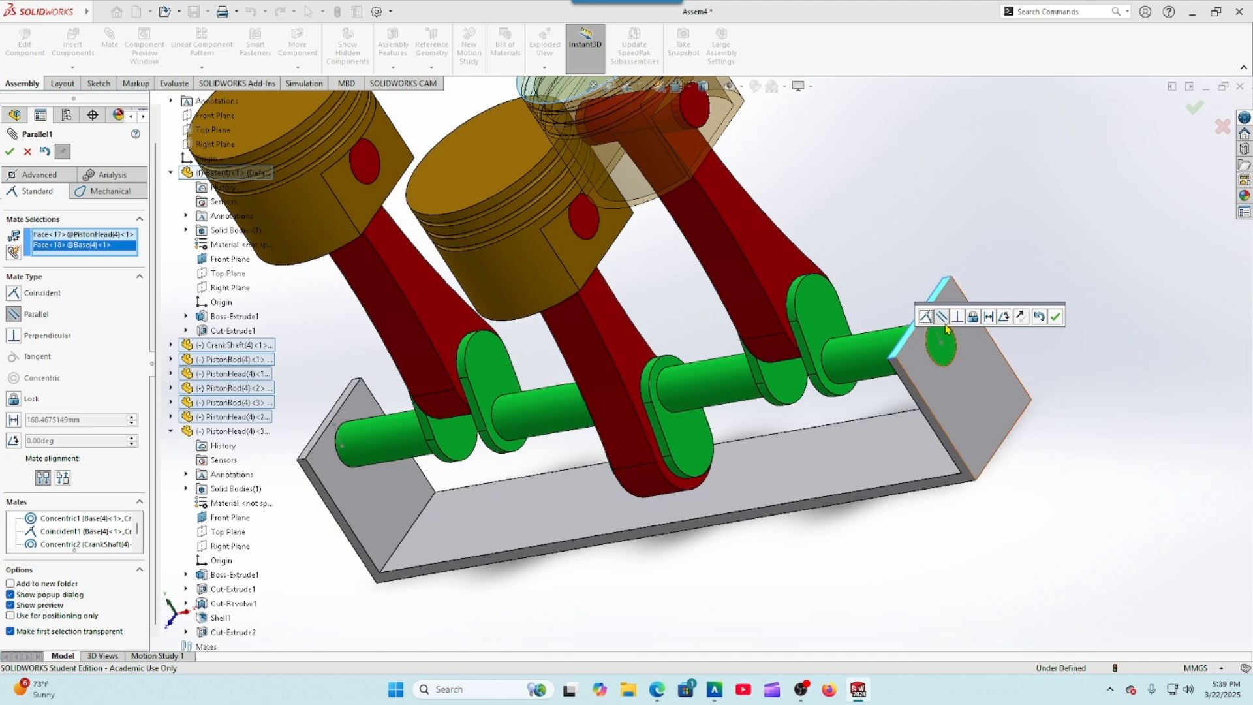
{"action": "left_click", "coordinate": [1055, 317]}
{"action": "key", "text": "f"}
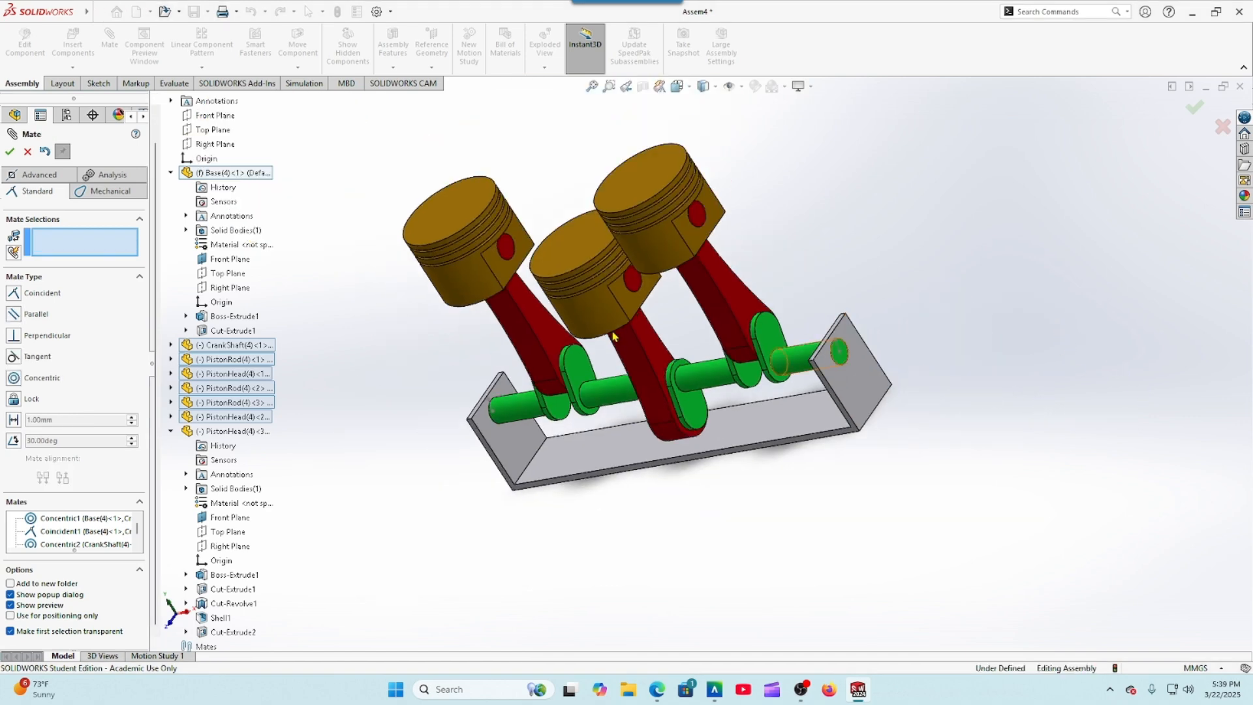
{"action": "left_click", "coordinate": [27, 152]}
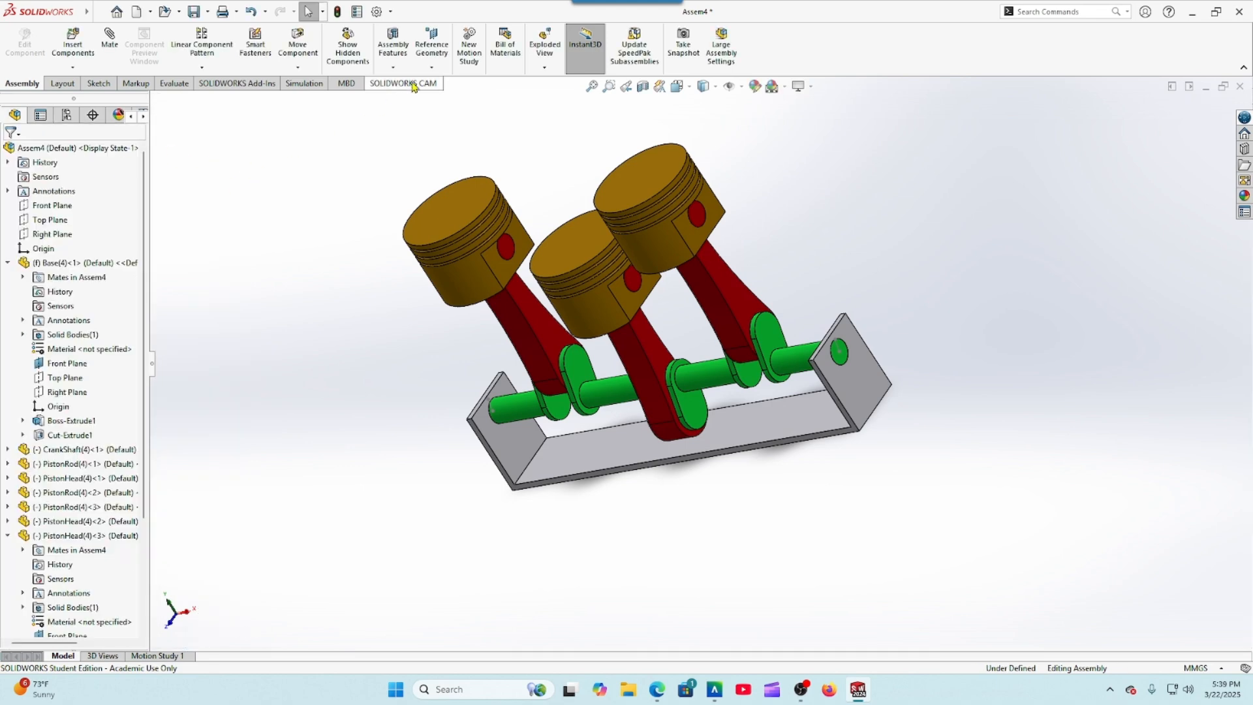
Step: Check the coordinate system in the reference picture and place a new coordinate system's origin at the lower outer corner vertex of the base's end plate
{"action": "left_click", "coordinate": [430, 68]}
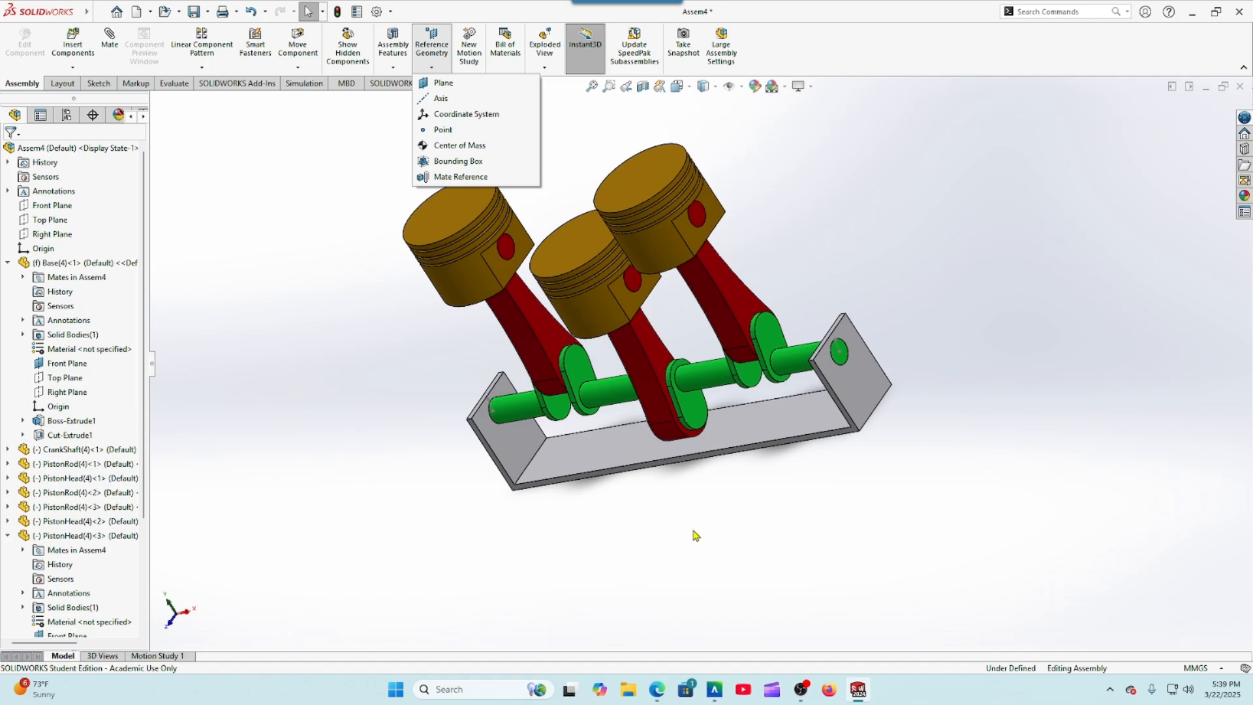
{"action": "left_click", "coordinate": [656, 689]}
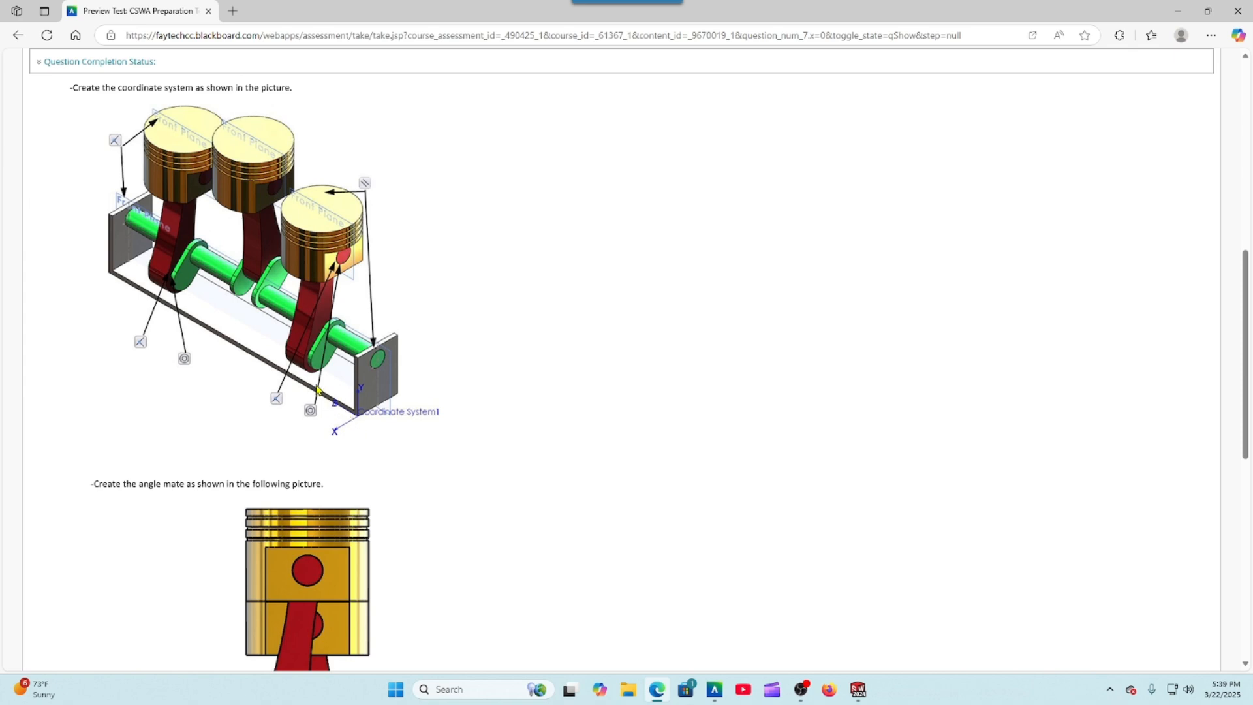
{"action": "mouse_move", "coordinate": [858, 689]}
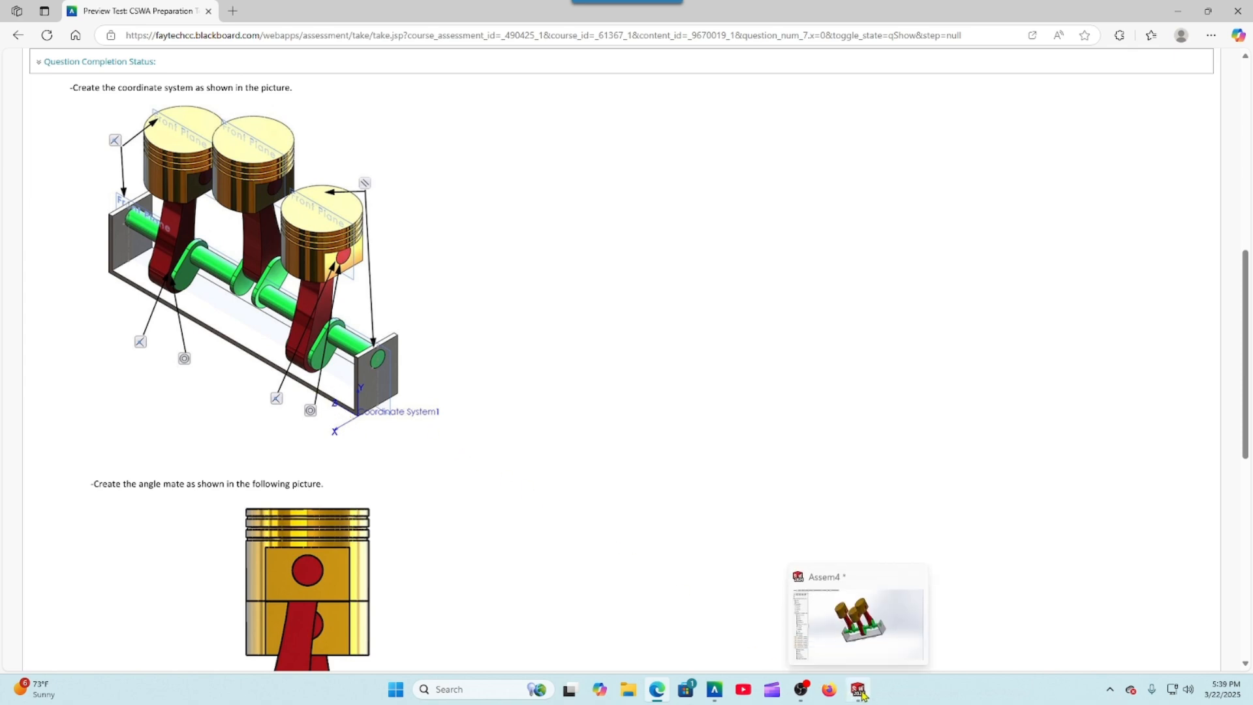
{"action": "left_click", "coordinate": [819, 643]}
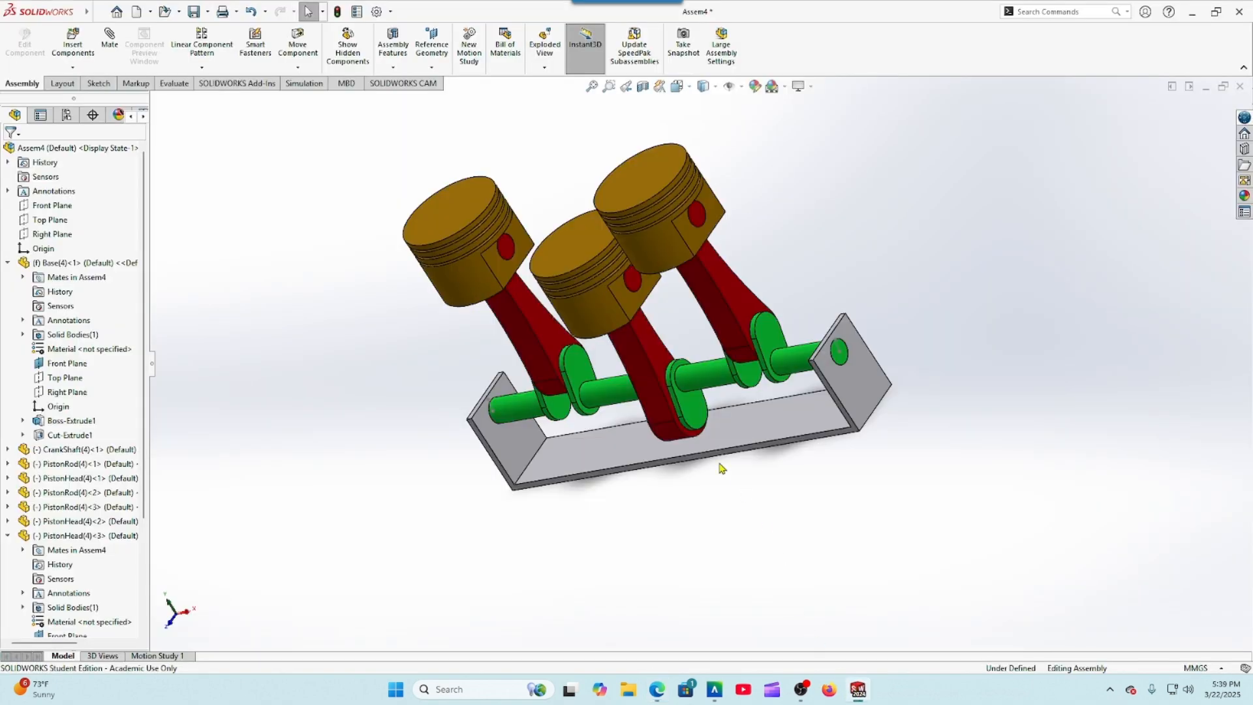
{"action": "left_click", "coordinate": [432, 67]}
{"action": "left_click", "coordinate": [459, 115]}
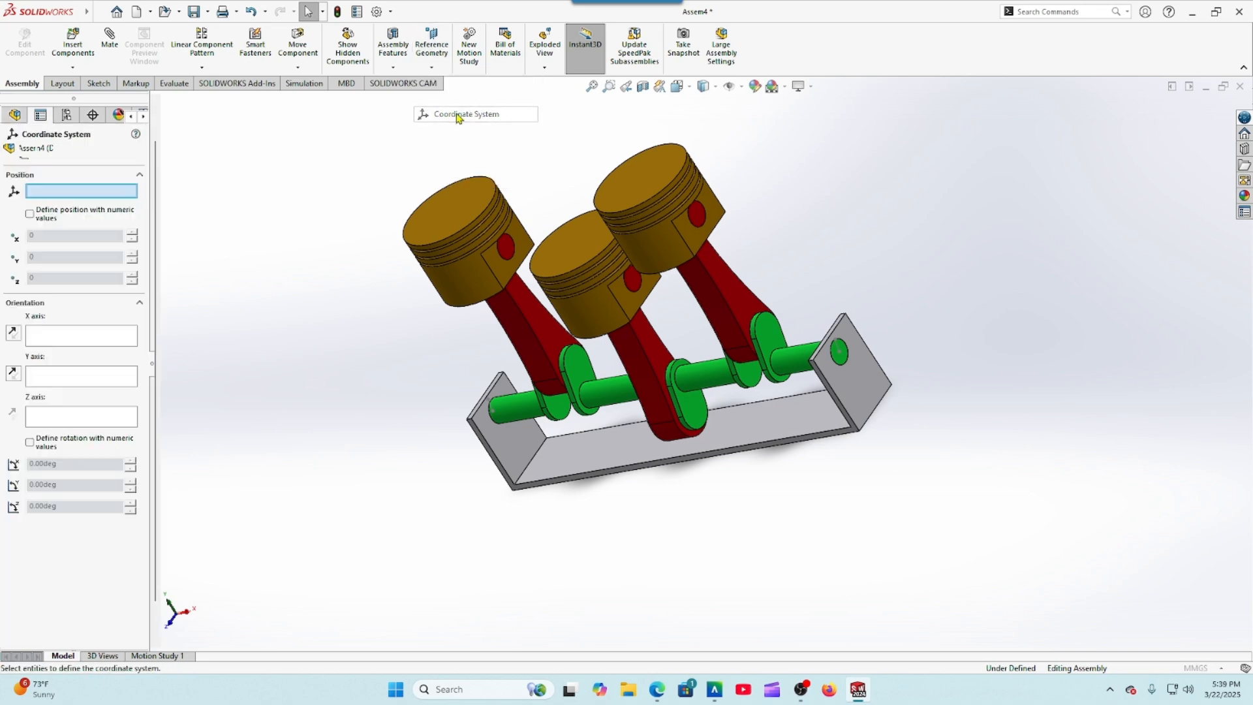
{"action": "scroll", "coordinate": [930, 444], "scroll_direction": "down", "scroll_amount": 5}
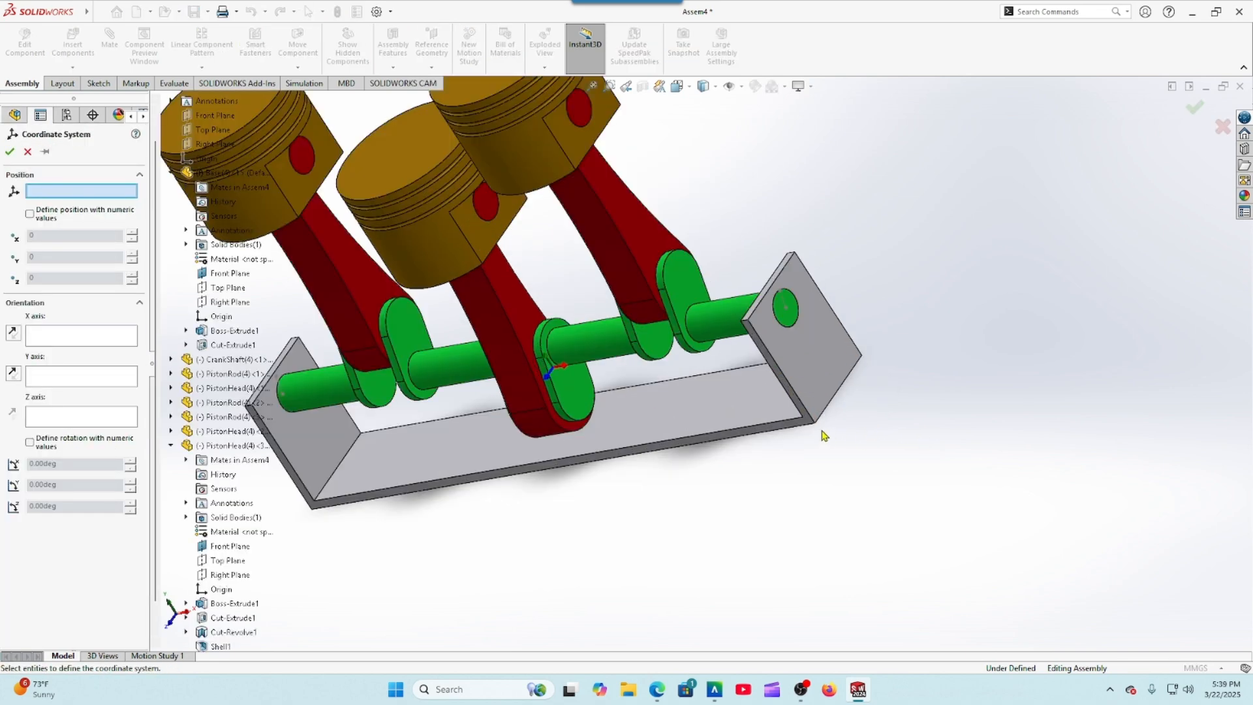
{"action": "left_click", "coordinate": [763, 410]}
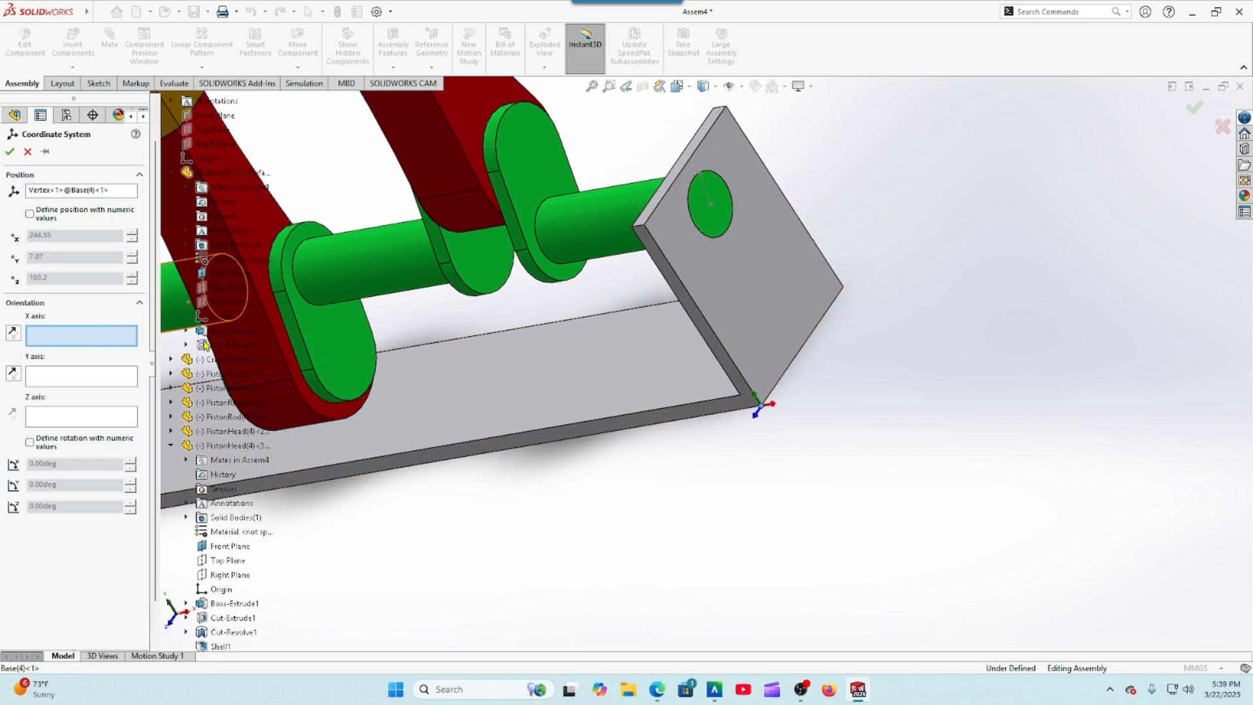
Step: Align the coordinate system's X, Y and Z axes with the end plate's short bottom, upright and long base edges, reverse Z, and accept it
{"action": "left_click", "coordinate": [779, 386]}
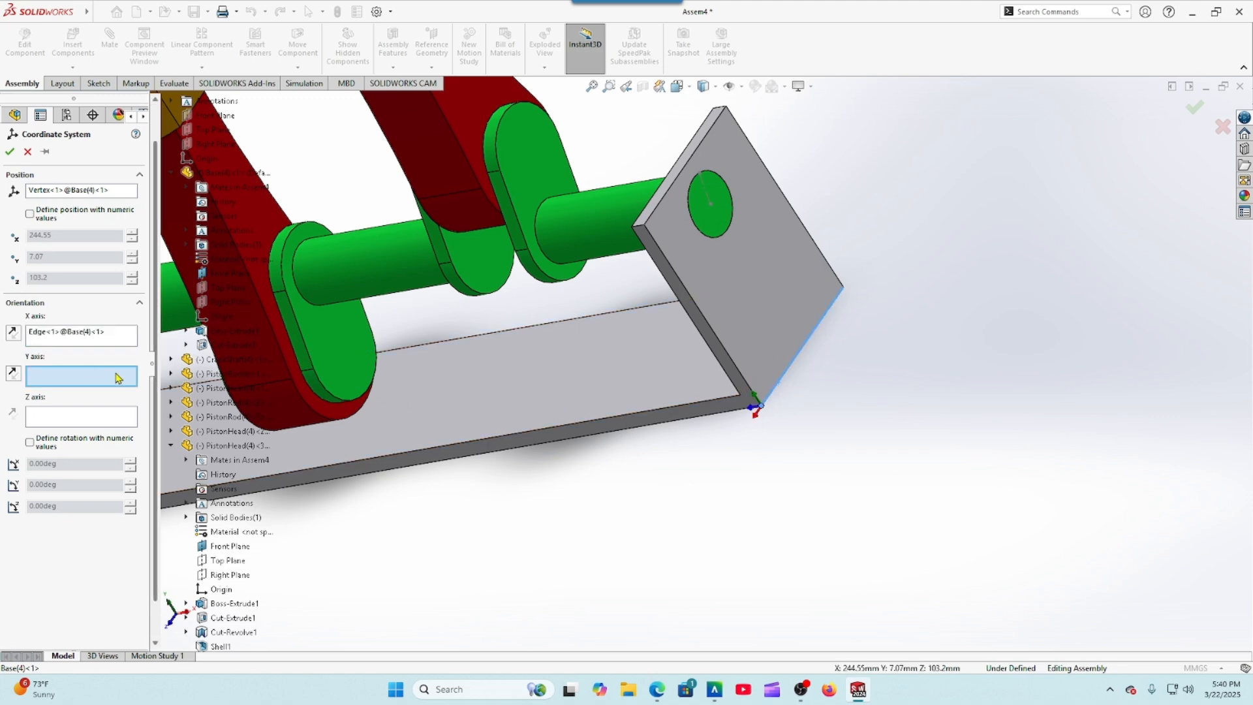
{"action": "left_click", "coordinate": [734, 366]}
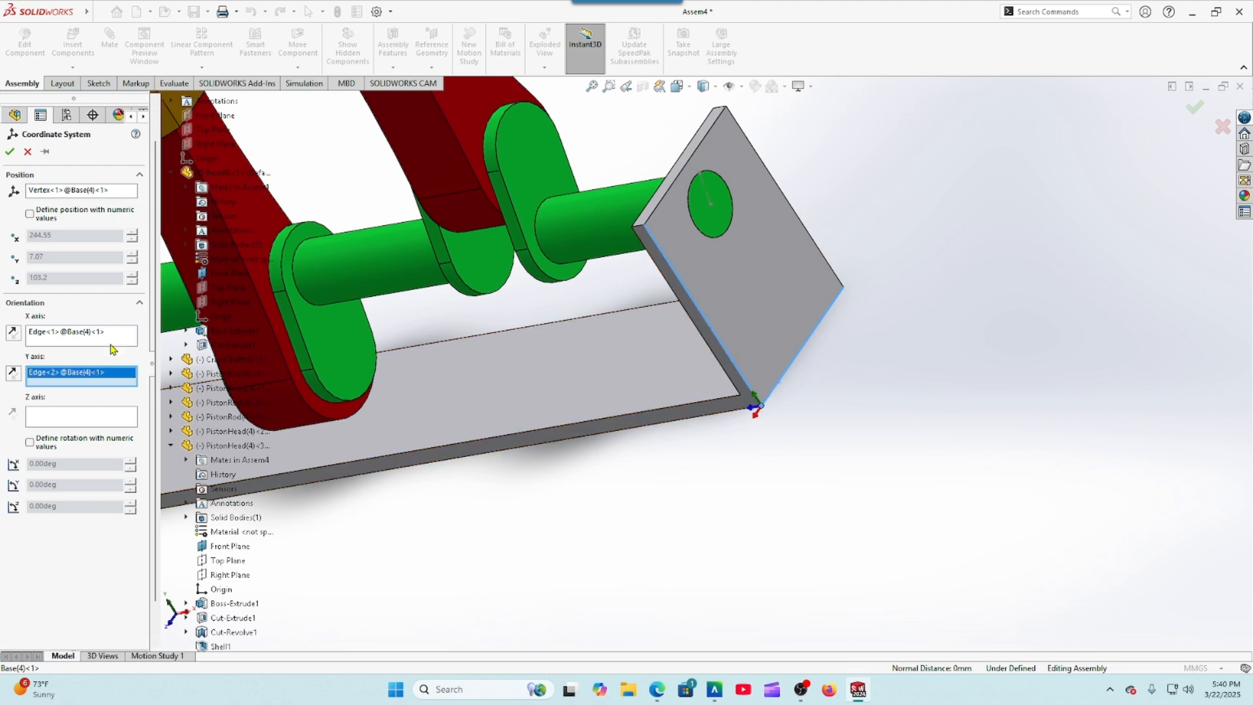
{"action": "left_click", "coordinate": [73, 418]}
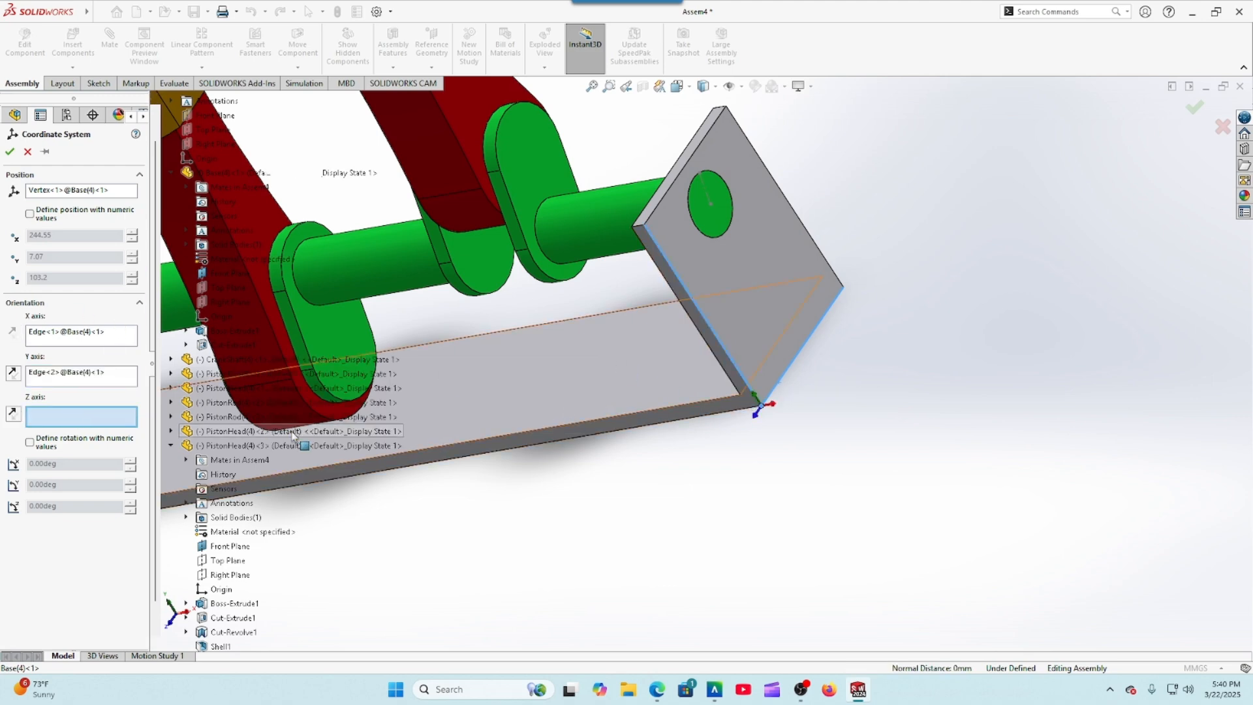
{"action": "left_click", "coordinate": [583, 444]}
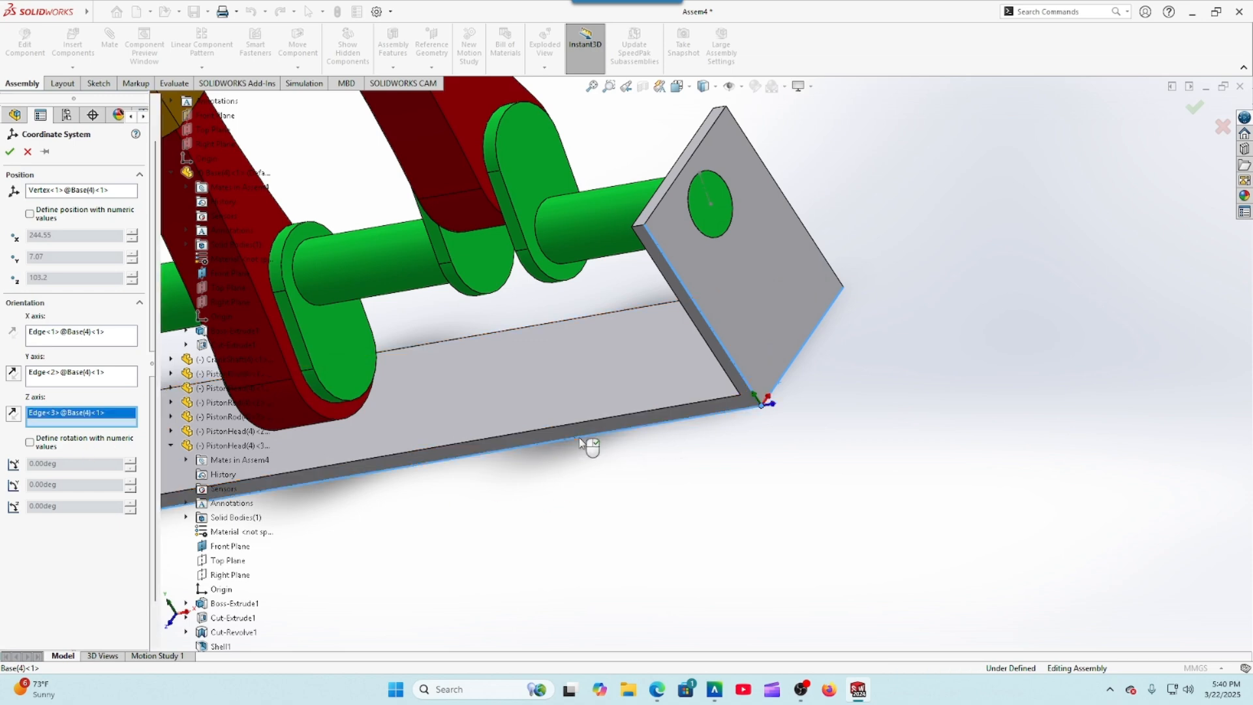
{"action": "left_click", "coordinate": [13, 412]}
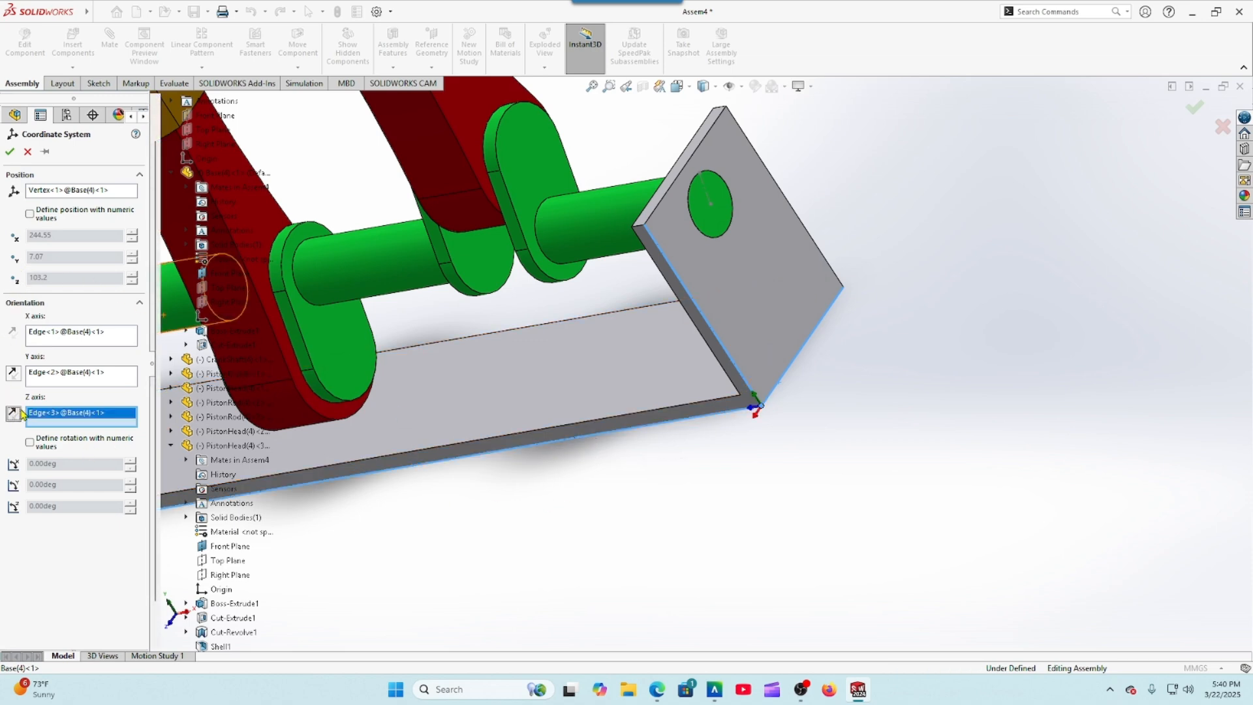
{"action": "left_click", "coordinate": [9, 152]}
Step: Evaluate the assembly's mass properties relative to Coordinate System1 and read the center of mass
{"action": "mouse_move", "coordinate": [242, 356]}
{"action": "middle_mouse_down"}
{"action": "mouse_move", "coordinate": [388, 392]}
{"action": "mouse_move", "coordinate": [288, 359]}
{"action": "mouse_move", "coordinate": [283, 321]}
{"action": "mouse_move", "coordinate": [263, 364]}
{"action": "middle_mouse_up"}
{"action": "scroll", "coordinate": [387, 392], "scroll_direction": "up", "scroll_amount": 3}
{"action": "middle_click_drag", "start_coordinate": [296, 255], "coordinate": [319, 218]}
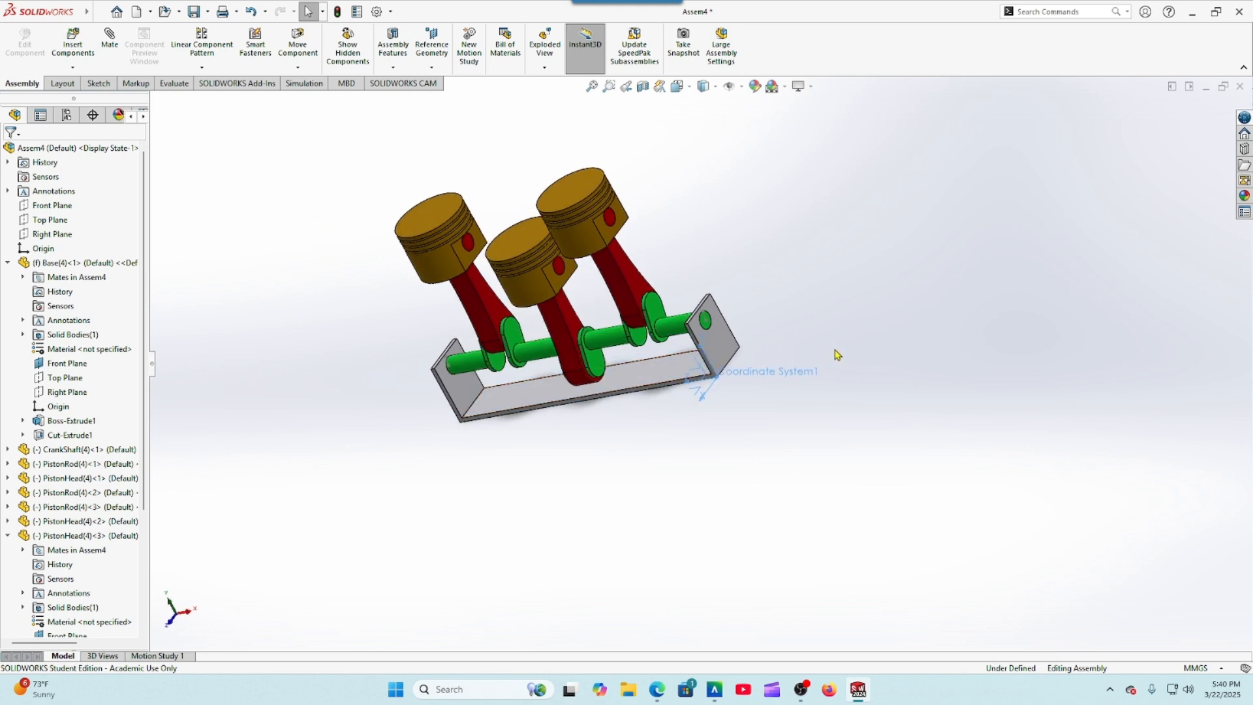
{"action": "middle_click_drag", "start_coordinate": [836, 350], "coordinate": [827, 374]}
{"action": "scroll", "coordinate": [647, 331], "scroll_direction": "down", "scroll_amount": 2}
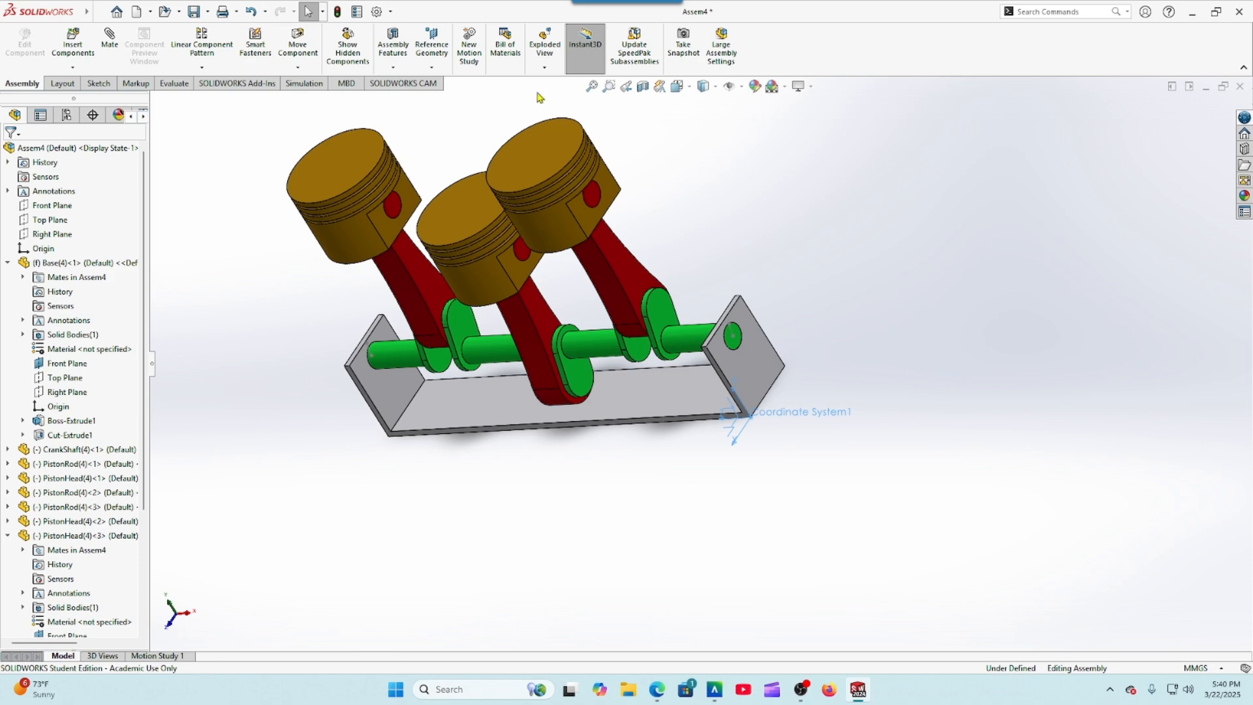
{"action": "left_click", "coordinate": [592, 85]}
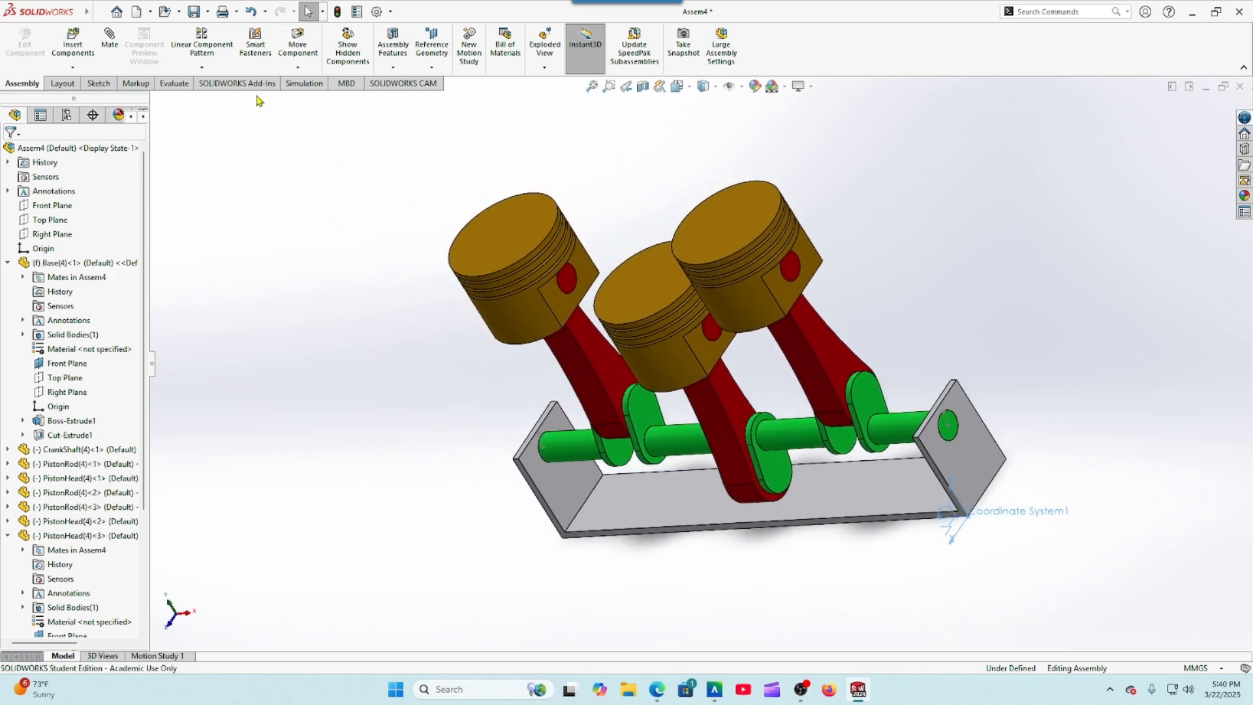
{"action": "left_click", "coordinate": [171, 84]}
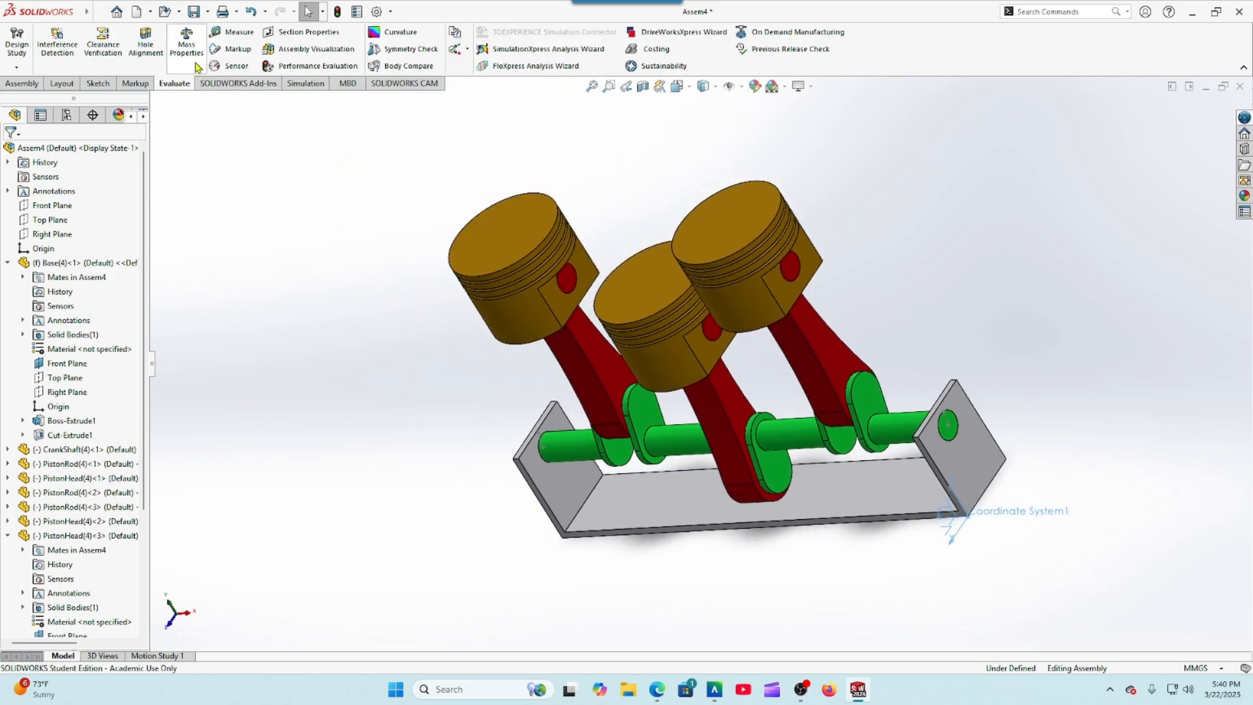
{"action": "left_click", "coordinate": [186, 44]}
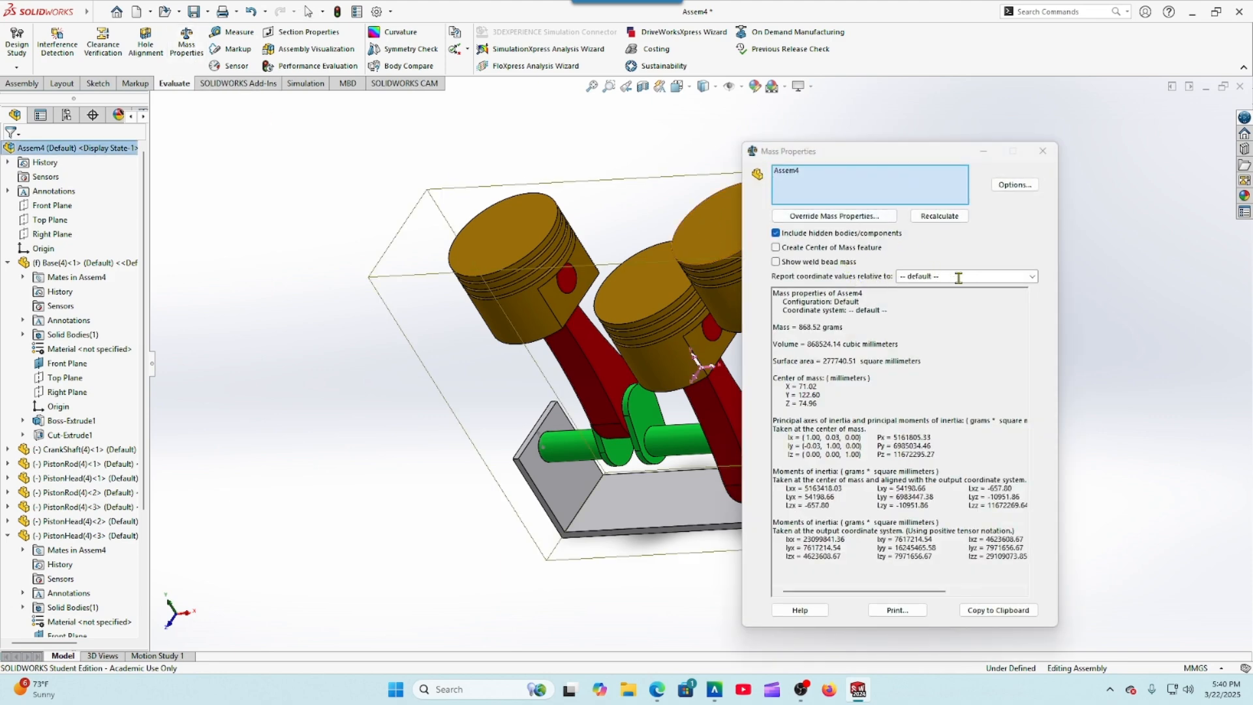
{"action": "left_click", "coordinate": [1007, 277]}
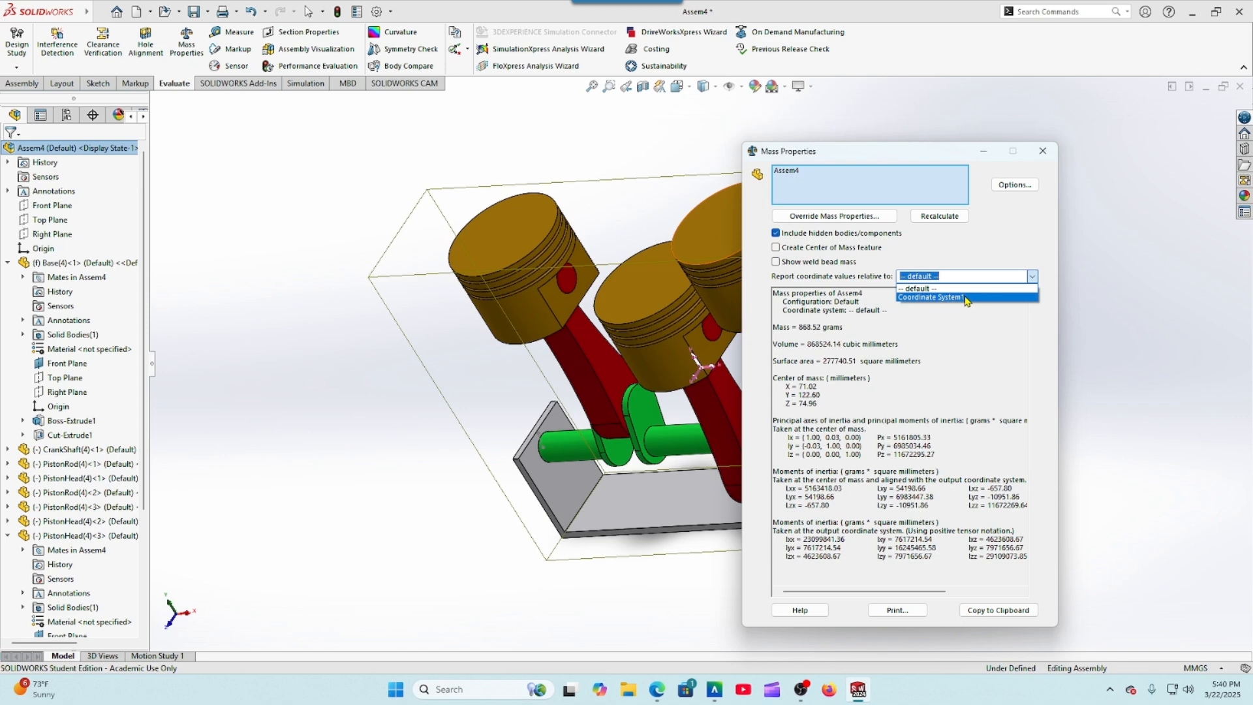
{"action": "left_click", "coordinate": [965, 298]}
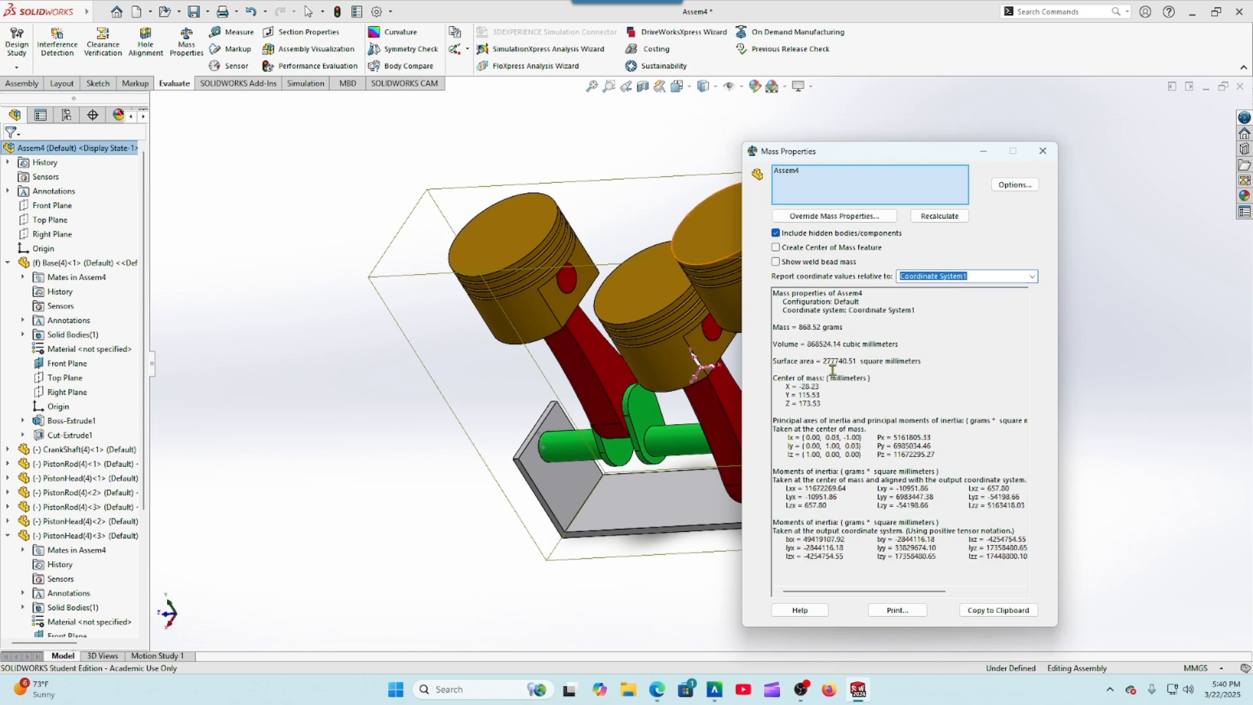
{"action": "left_click", "coordinate": [1117, 395]}
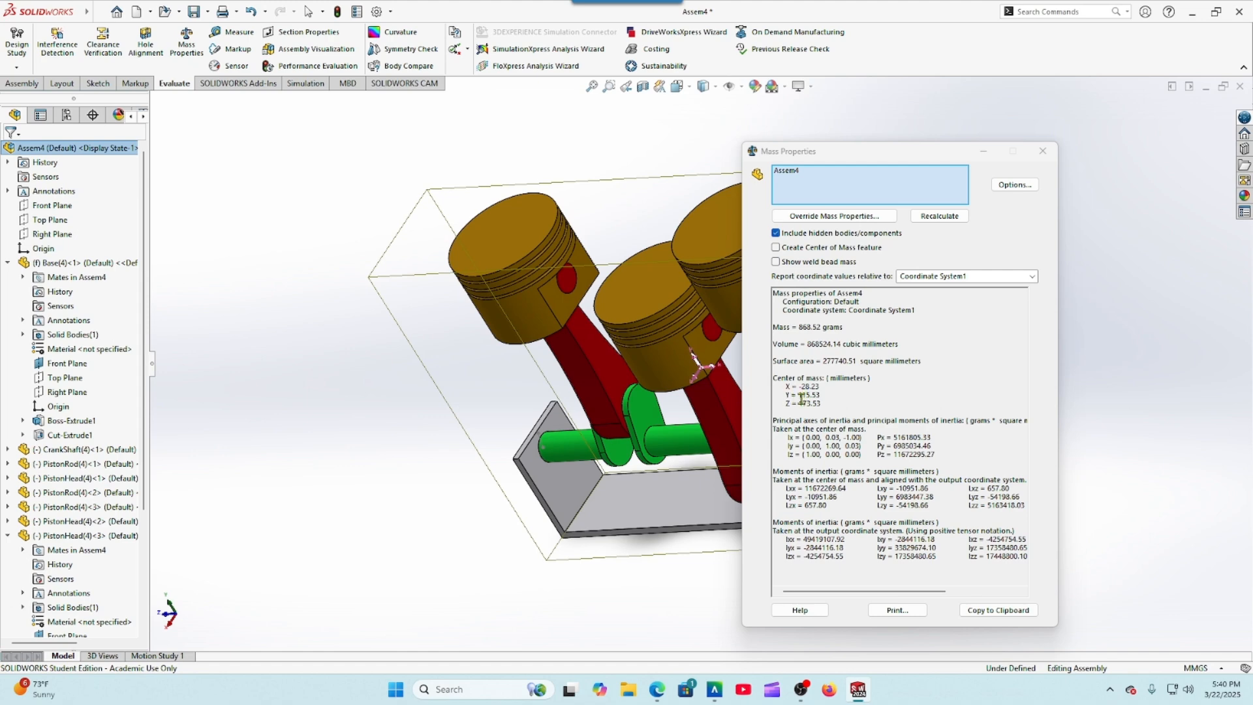
Step: Compare the center of mass with the Question 8 answer choices in the browser, then return to the assembly and close the mass properties
{"action": "left_click", "coordinate": [657, 690]}
{"action": "scroll", "coordinate": [434, 444], "scroll_direction": "down", "scroll_amount": 5}
{"action": "scroll", "coordinate": [434, 450], "scroll_direction": "down", "scroll_amount": 4}
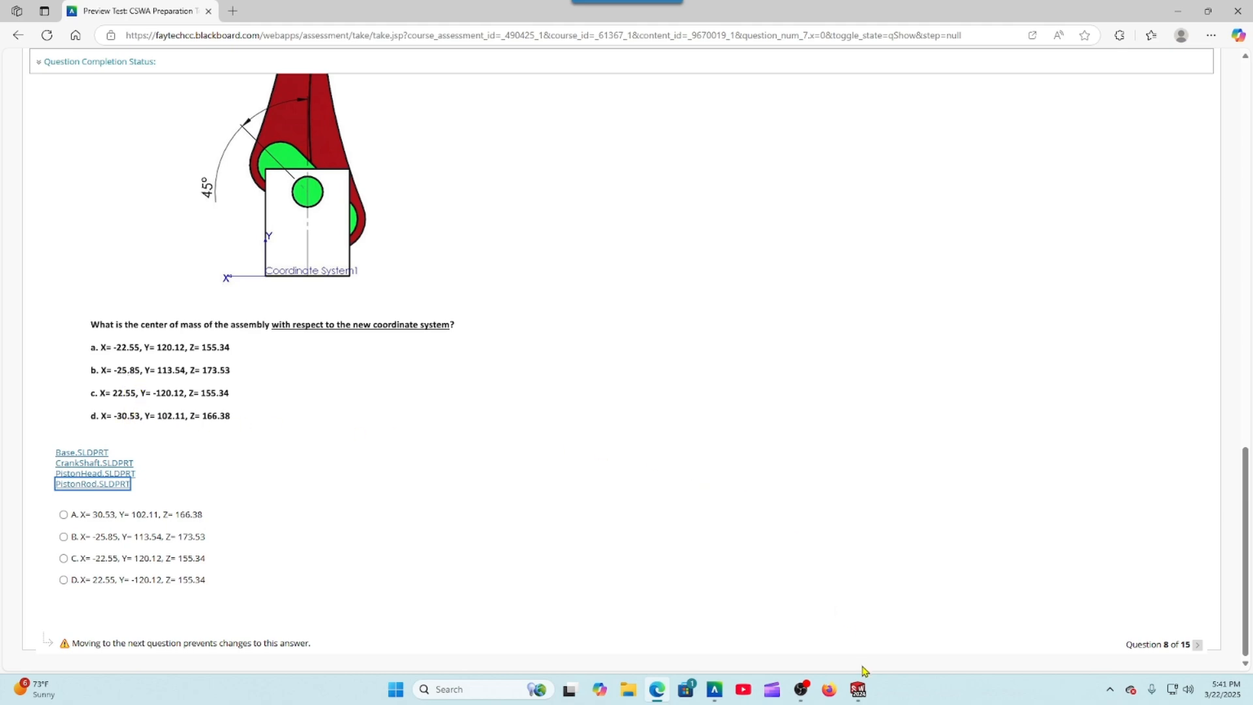
{"action": "left_click", "coordinate": [859, 689]}
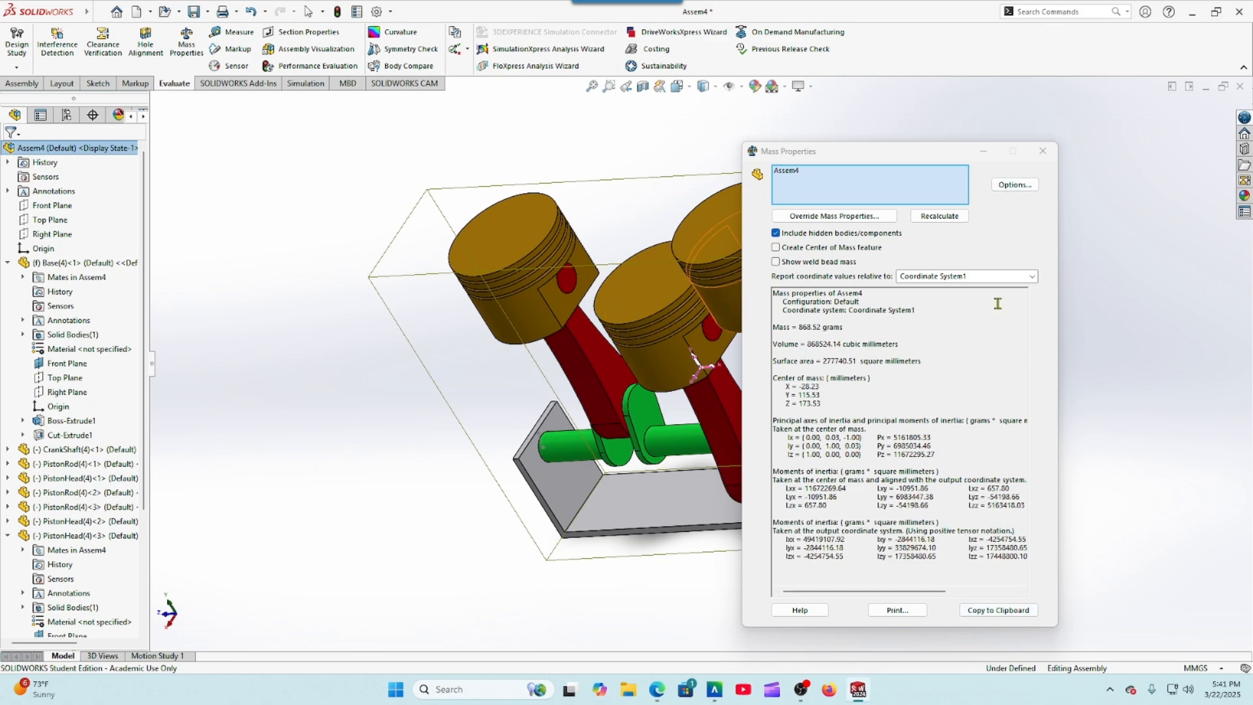
{"action": "left_click", "coordinate": [1052, 150]}
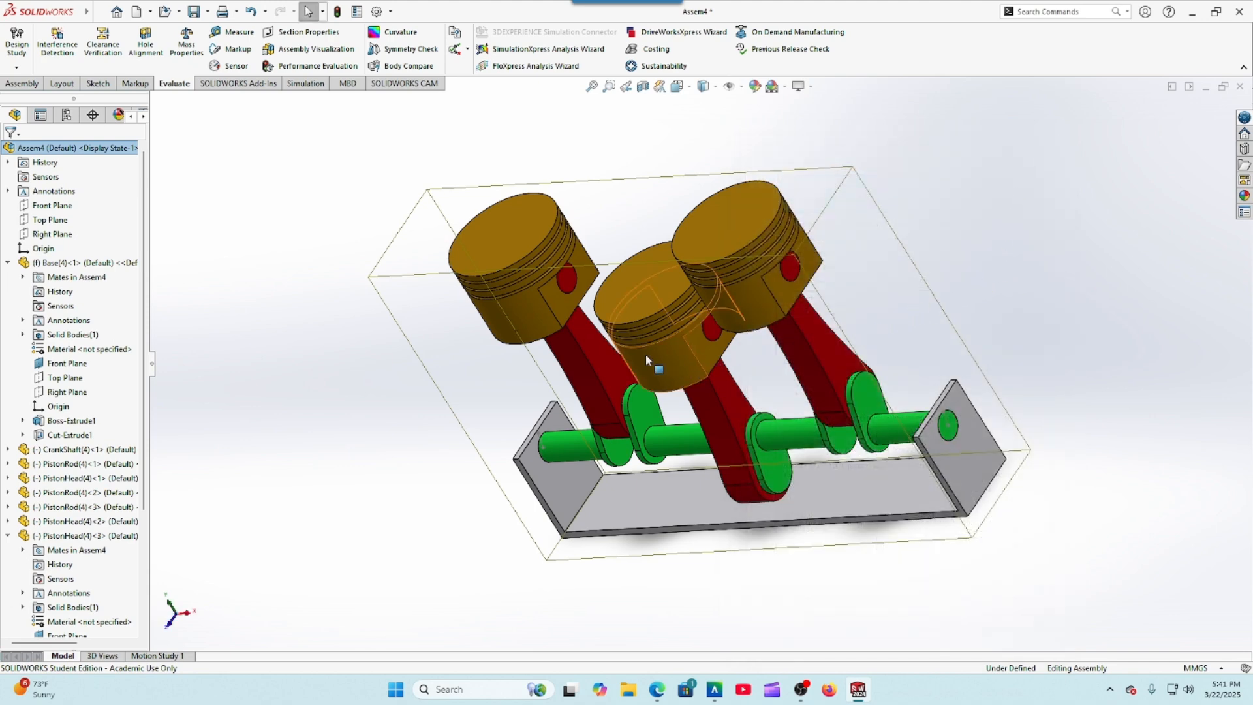
Step: Rotate the crankshaft so its nearest crank tilts sideways above the base's end plate, and view the assembly normal to that end face
{"action": "middle_click_drag", "start_coordinate": [394, 386], "coordinate": [429, 313]}
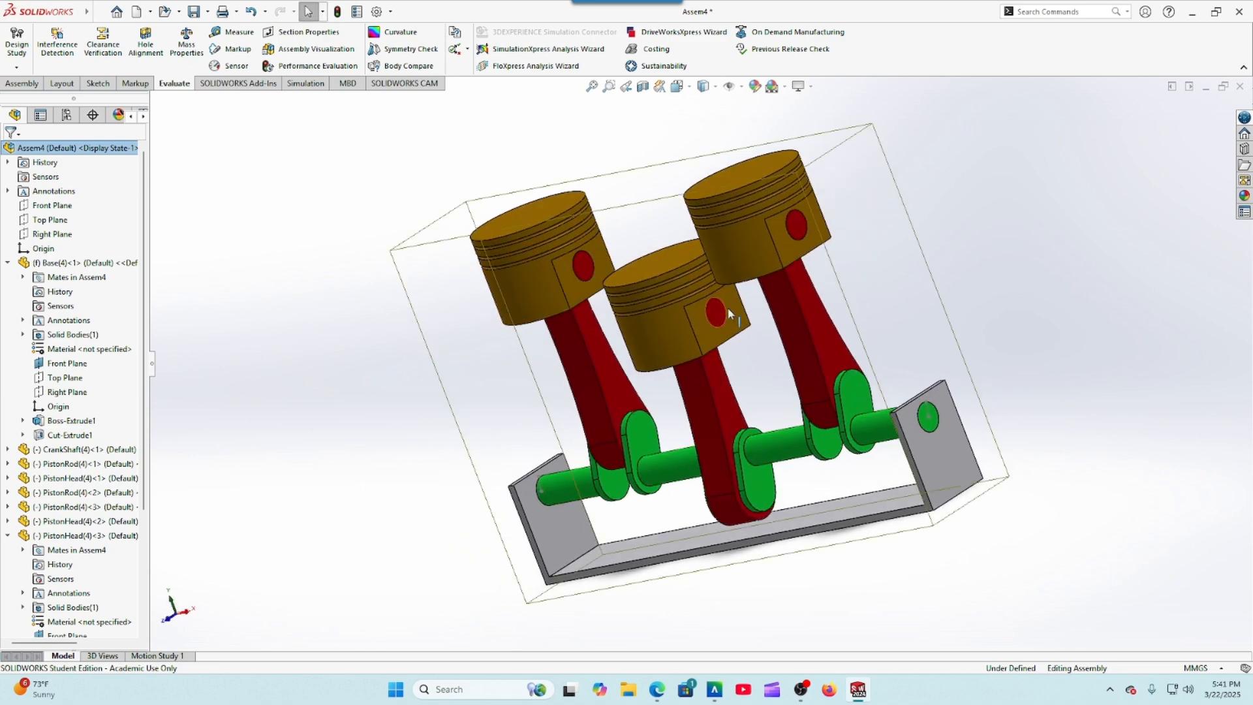
{"action": "middle_click_drag", "start_coordinate": [997, 348], "coordinate": [895, 422]}
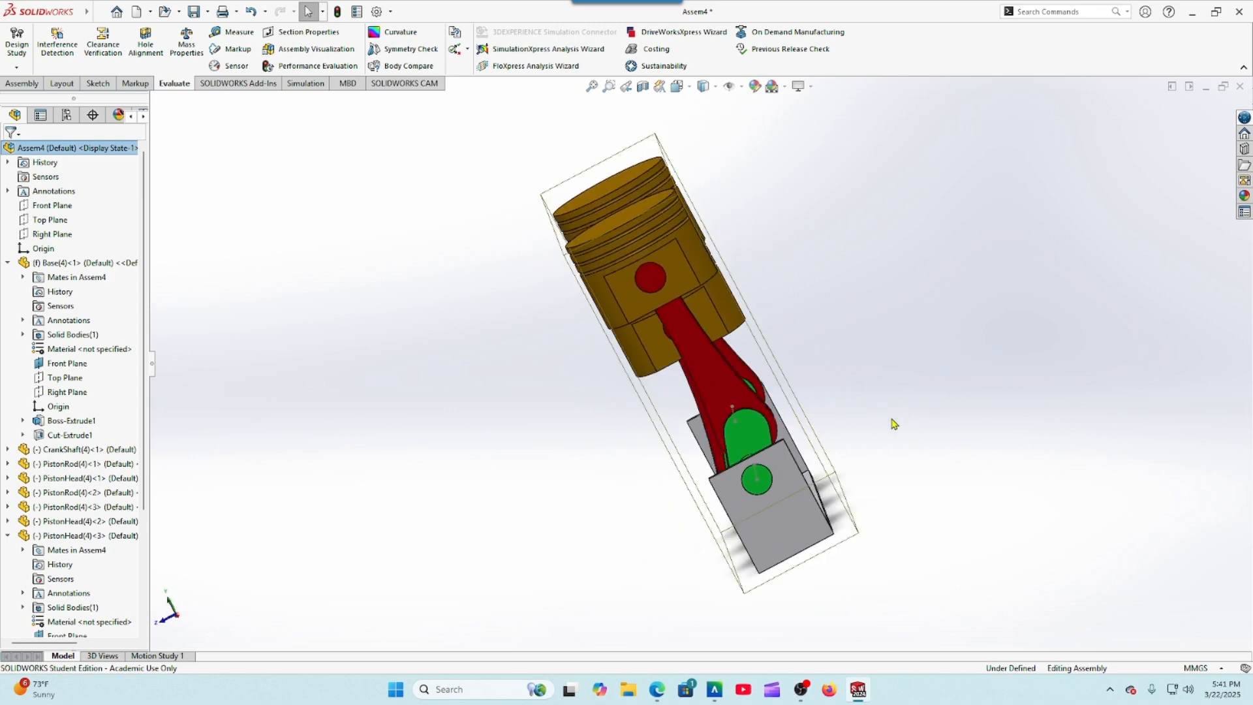
{"action": "scroll", "coordinate": [744, 470], "scroll_direction": "down", "scroll_amount": 5}
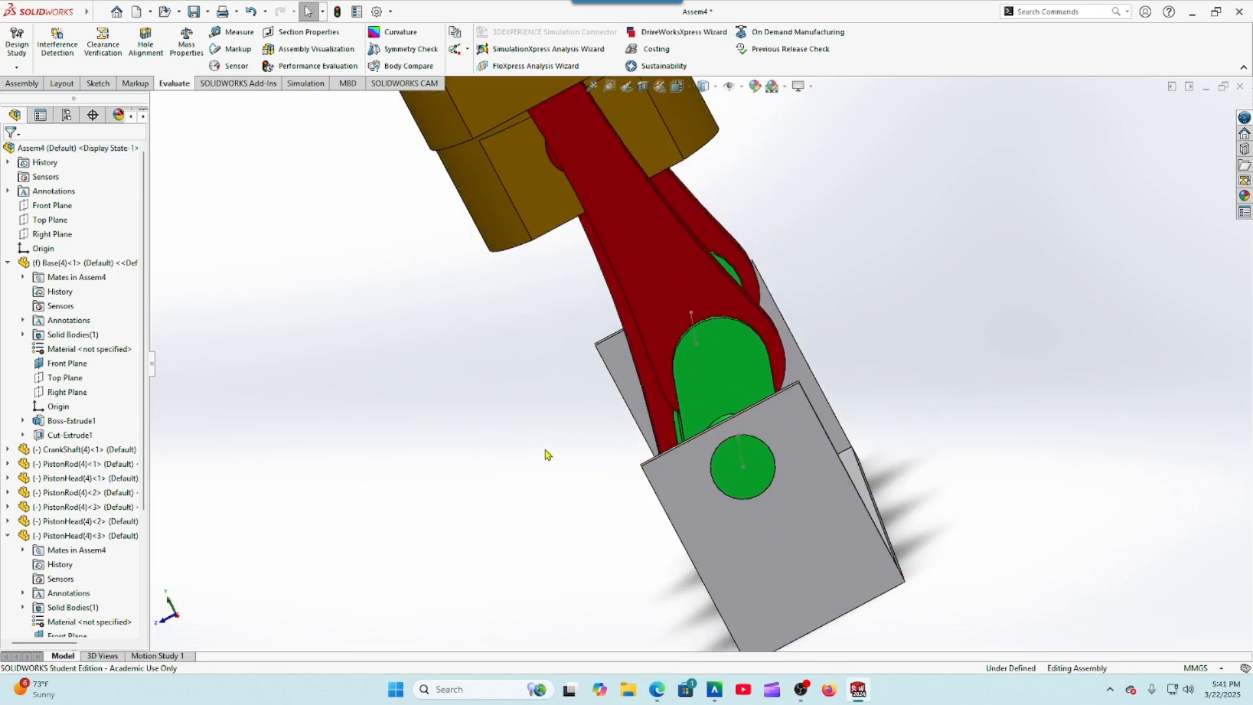
{"action": "left_click", "coordinate": [736, 406]}
{"action": "scroll", "coordinate": [729, 408], "scroll_direction": "down", "scroll_amount": 2}
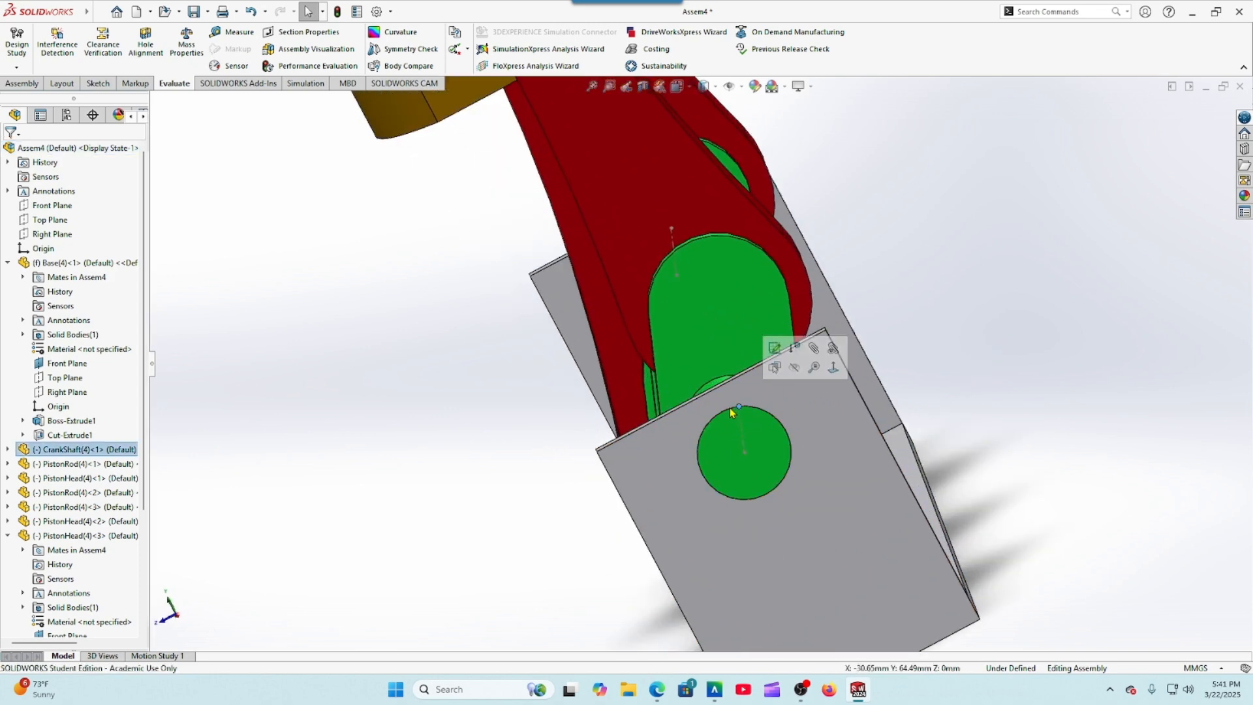
{"action": "left_click_drag", "start_coordinate": [722, 410], "coordinate": [826, 393]}
{"action": "left_click", "coordinate": [785, 528]}
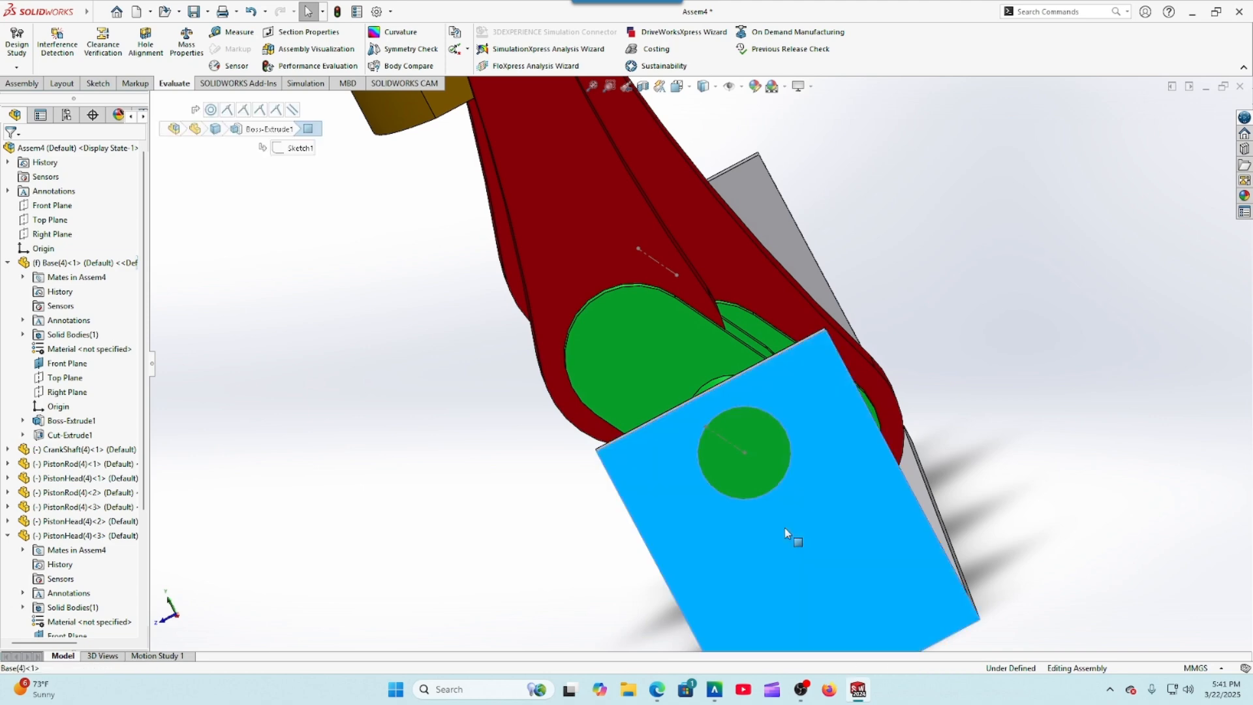
{"action": "left_click", "coordinate": [863, 490]}
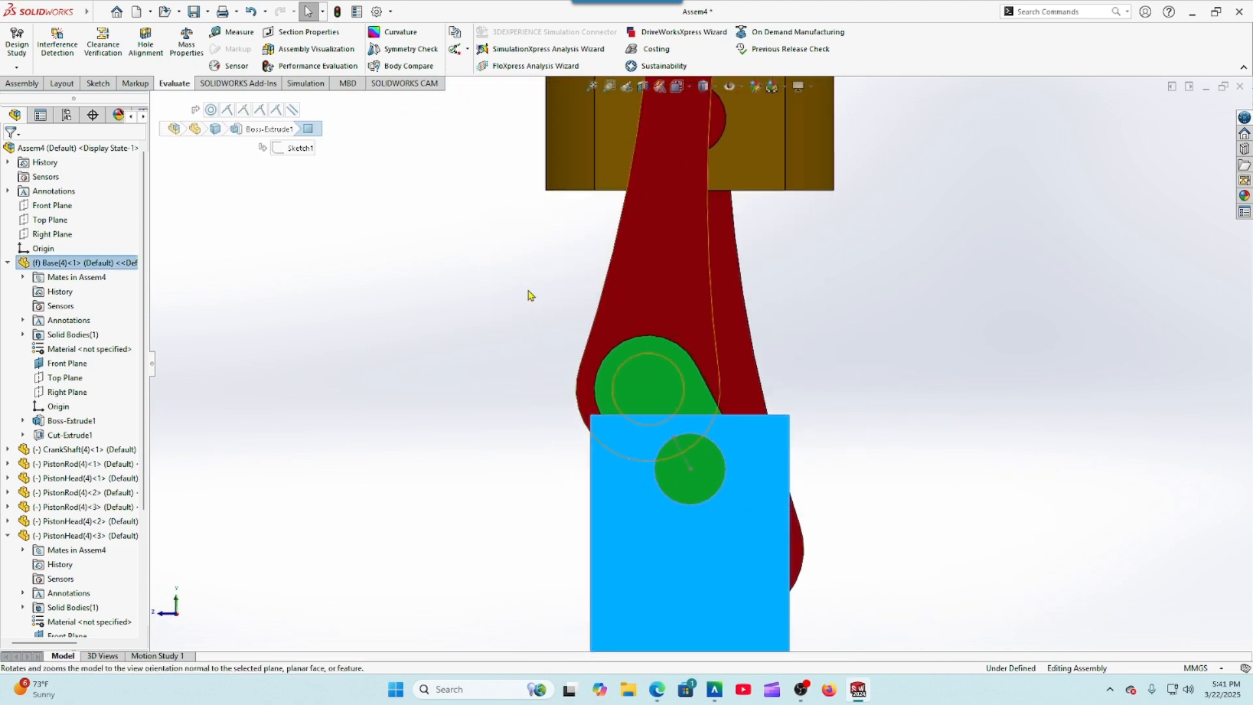
Step: Check the crank angle picture for Question 8 in the browser, then return to the SOLIDWORKS assembly
{"action": "left_click", "coordinate": [657, 690]}
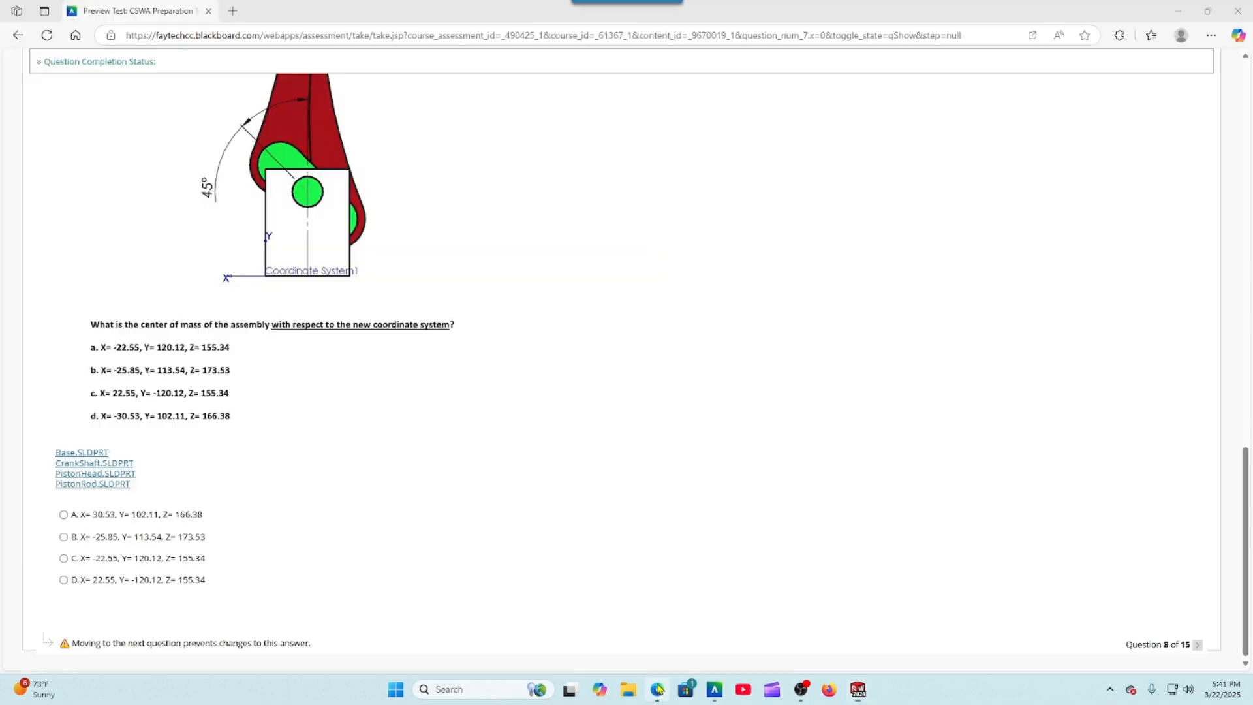
{"action": "scroll", "coordinate": [248, 263], "scroll_direction": "up", "scroll_amount": 2}
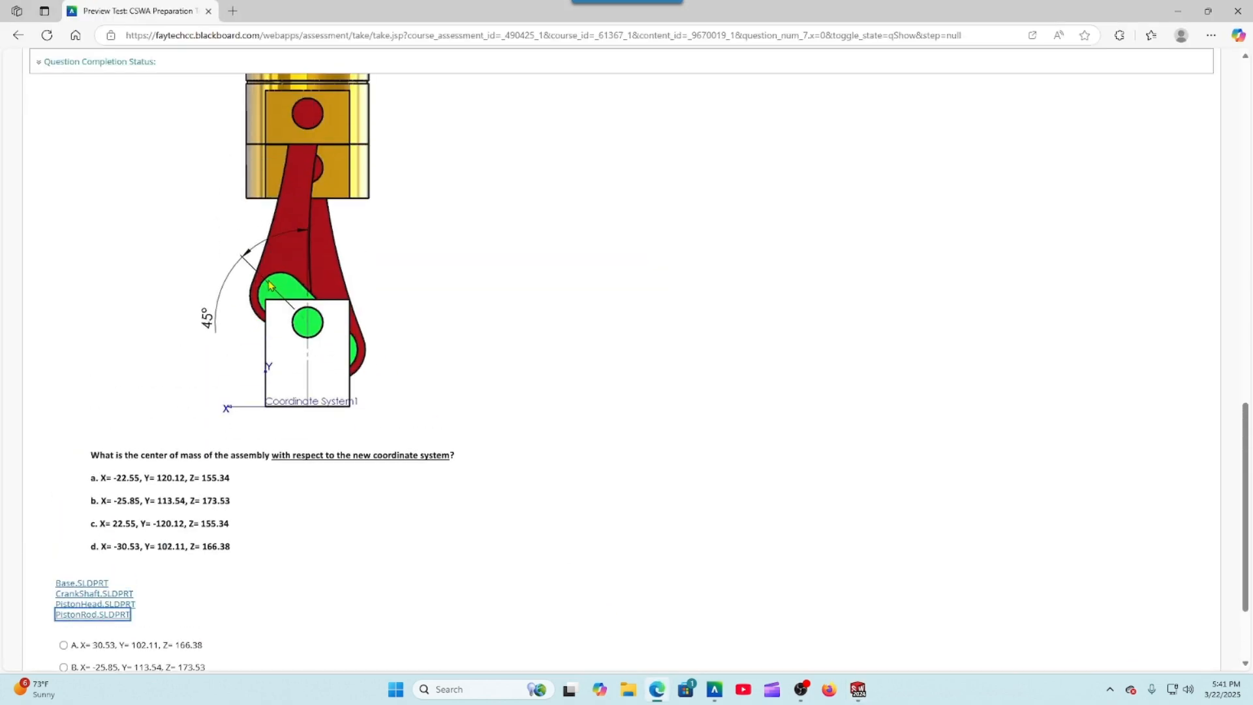
{"action": "left_click", "coordinate": [859, 694]}
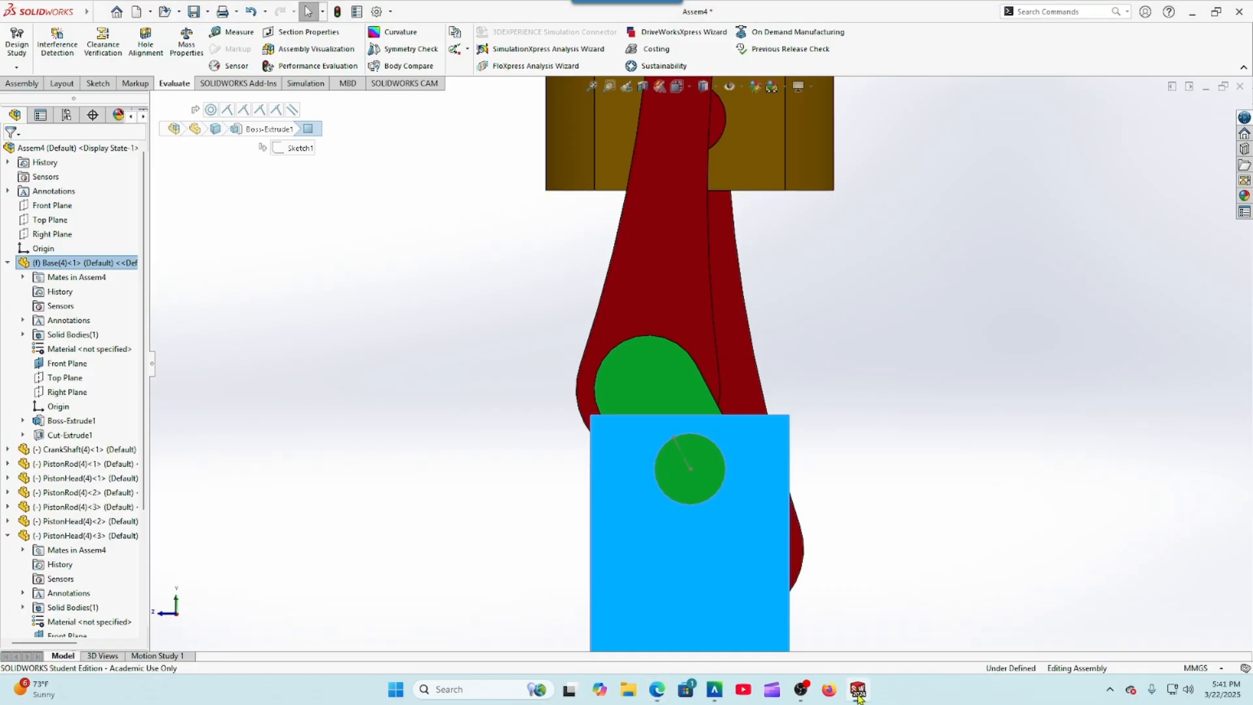
Step: Add a 45° angle mate between the crankshaft's end sketch line and the vertical edge of the base's end face
{"action": "left_click", "coordinate": [28, 84]}
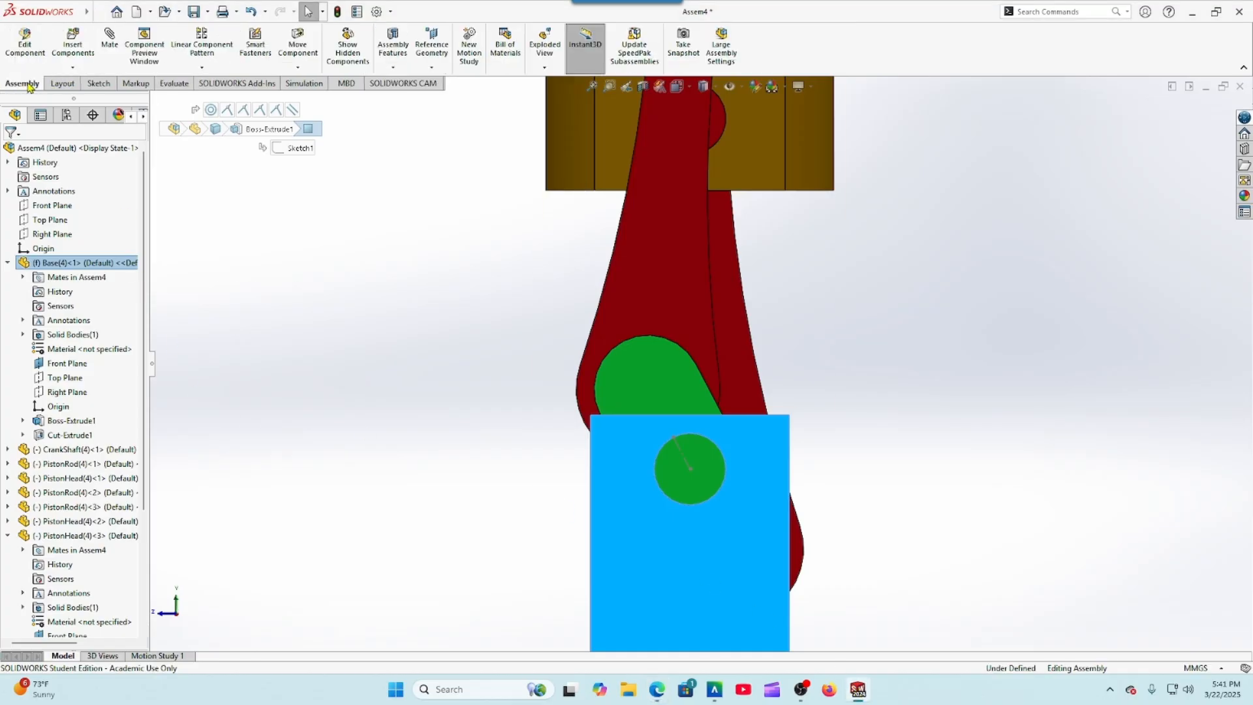
{"action": "left_click", "coordinate": [110, 40]}
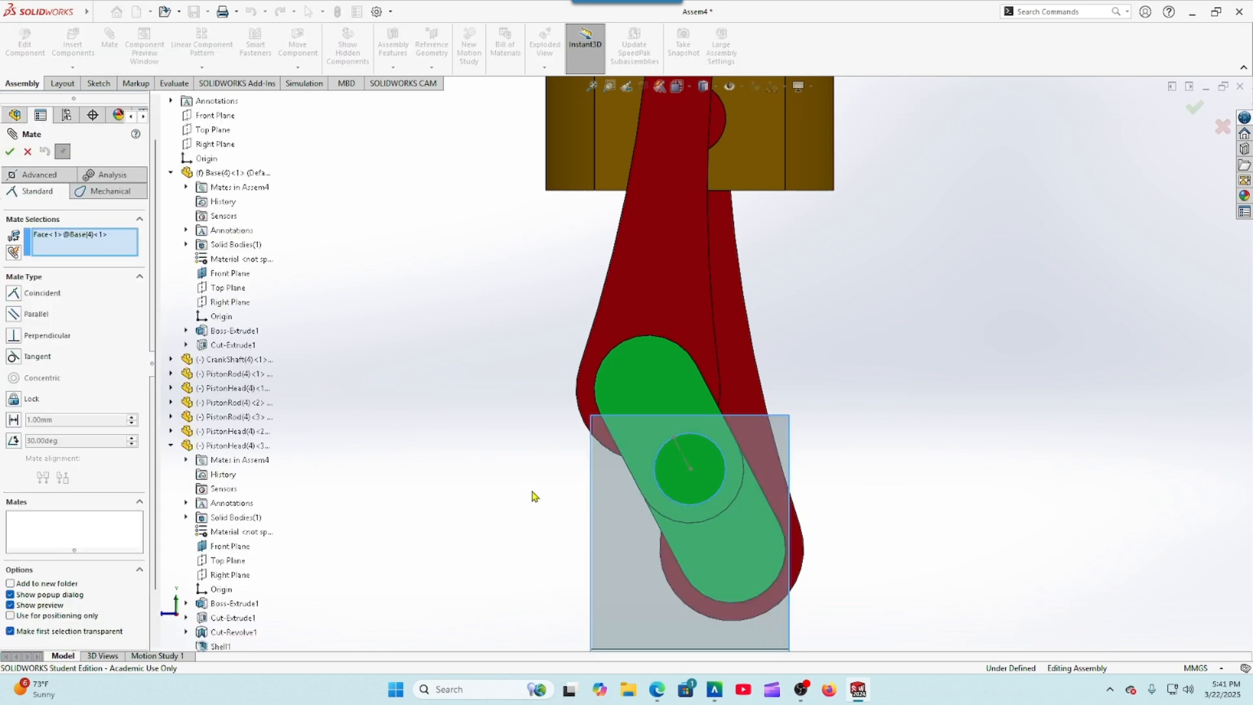
{"action": "right_click", "coordinate": [81, 234]}
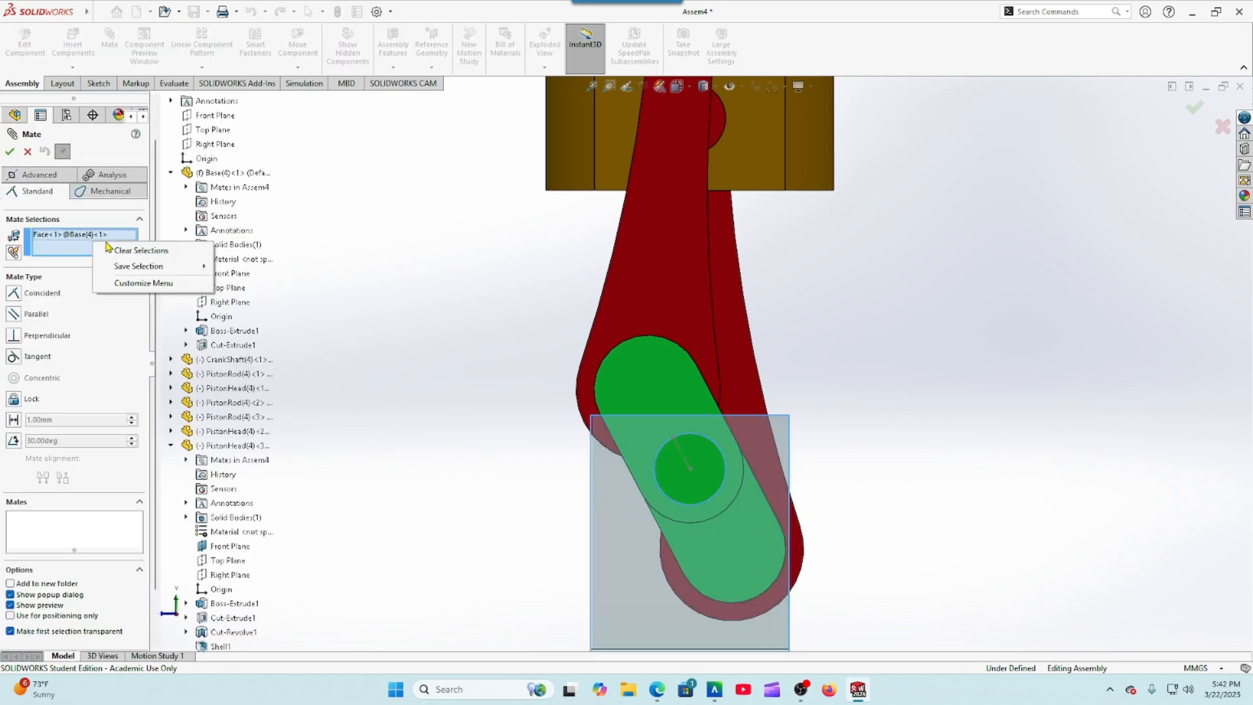
{"action": "left_click", "coordinate": [124, 249]}
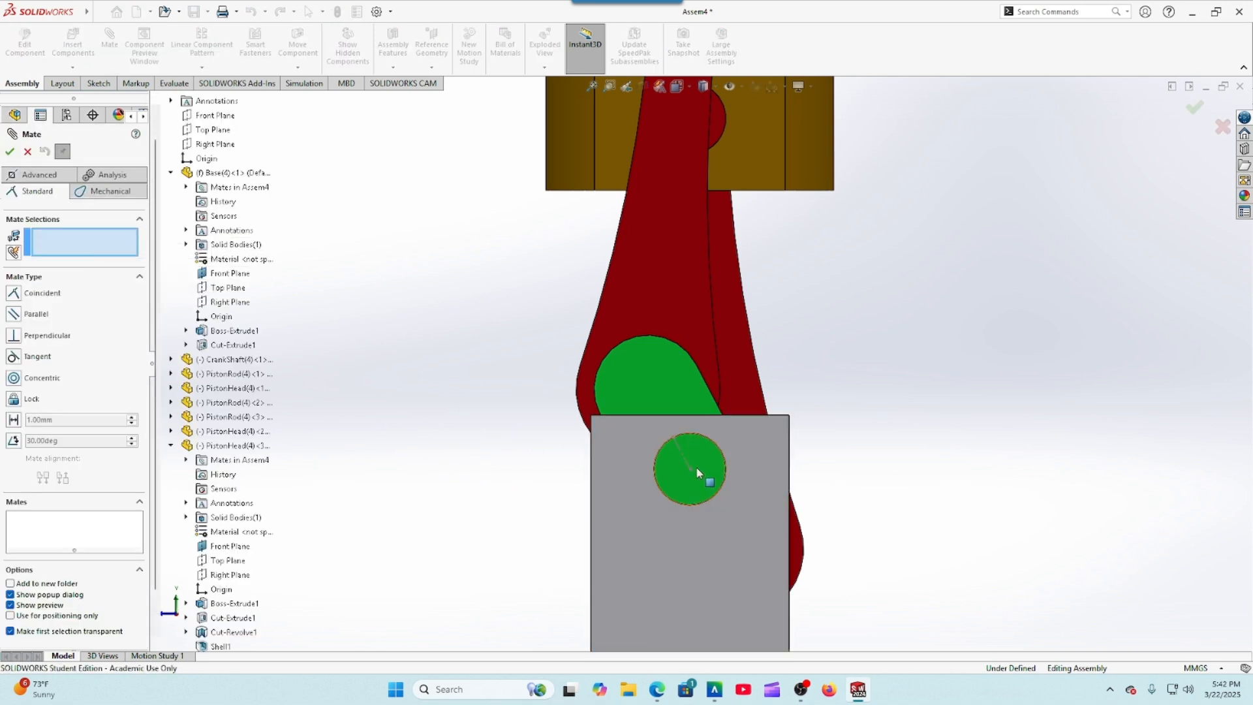
{"action": "left_click", "coordinate": [682, 452]}
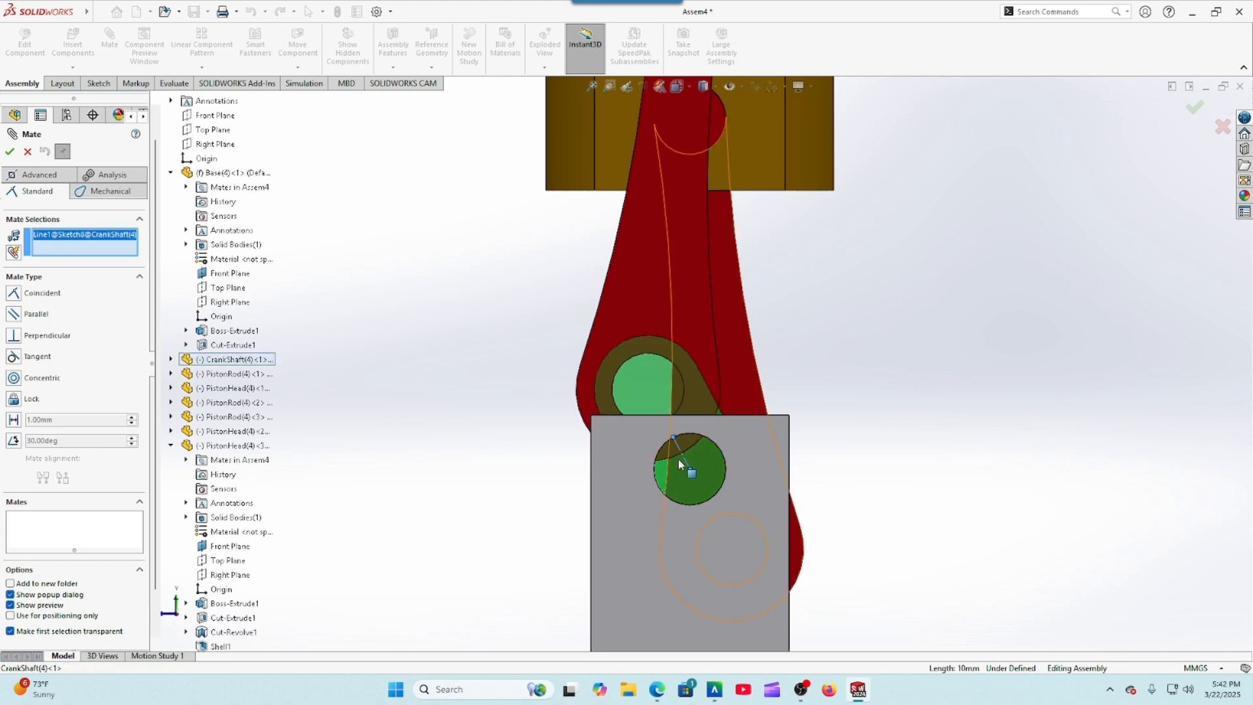
{"action": "left_click", "coordinate": [790, 464]}
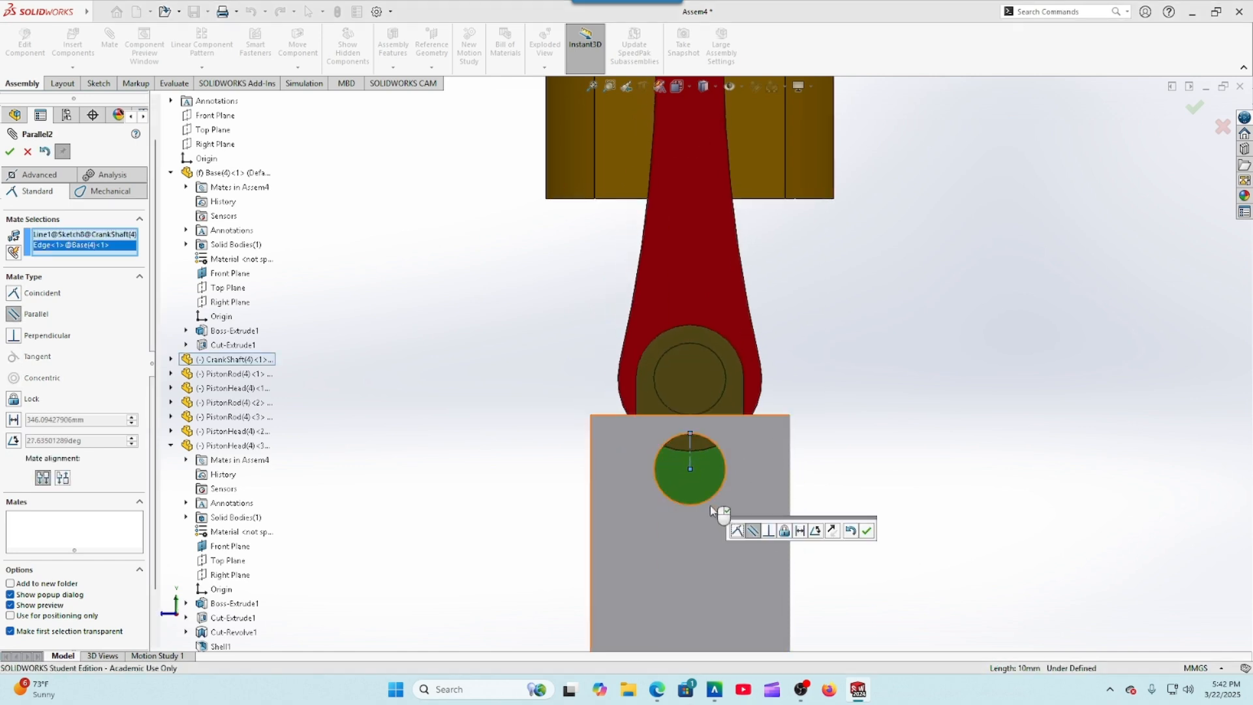
{"action": "left_click", "coordinate": [816, 532]}
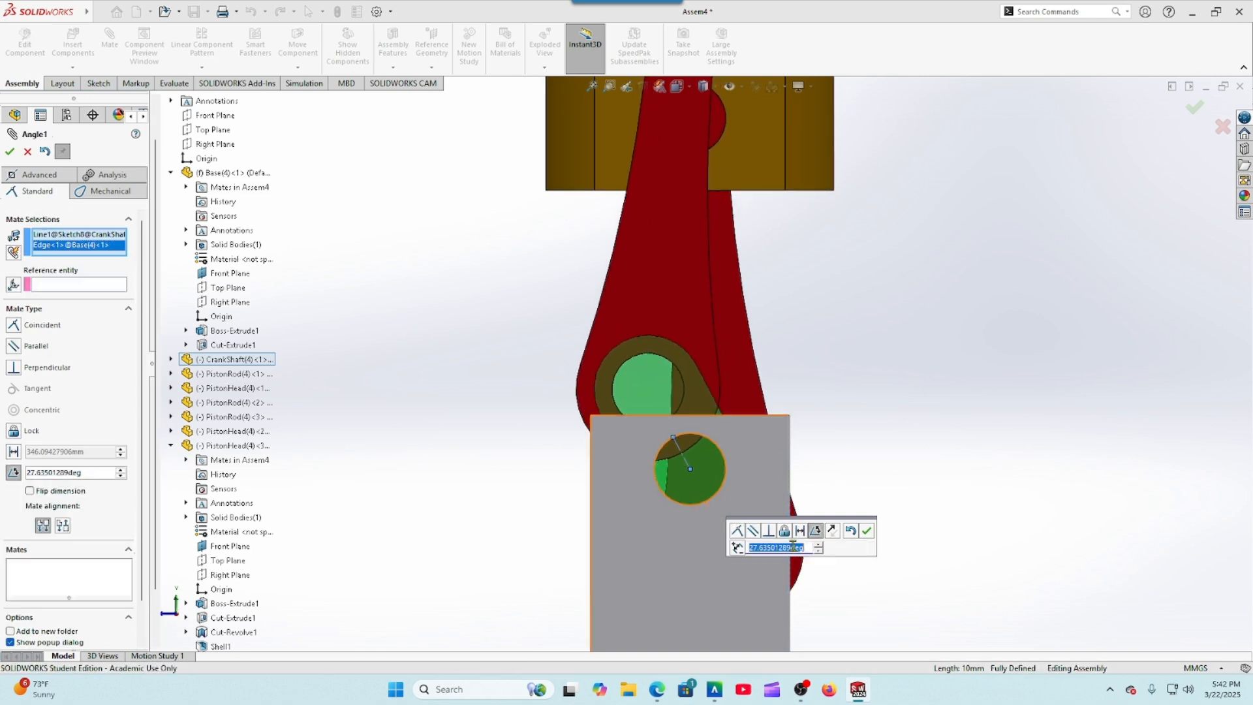
{"action": "type", "text": "45"}
{"action": "key", "text": "Return"}
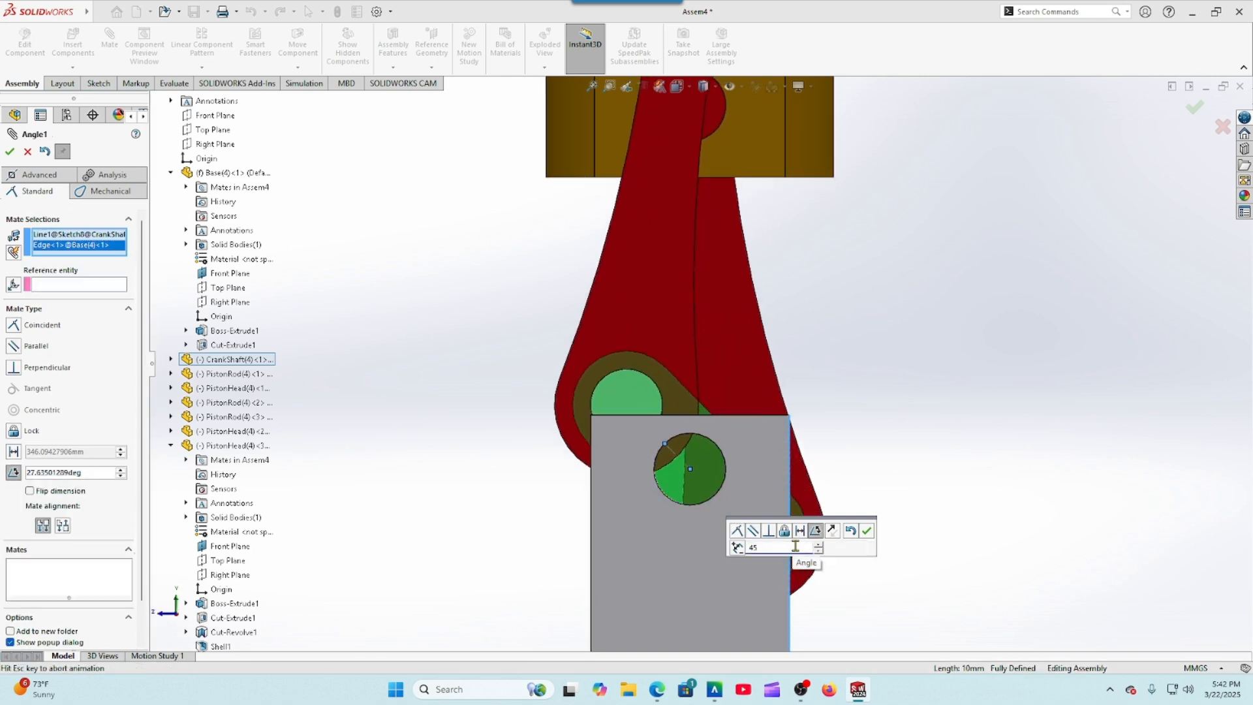
{"action": "left_click", "coordinate": [867, 531]}
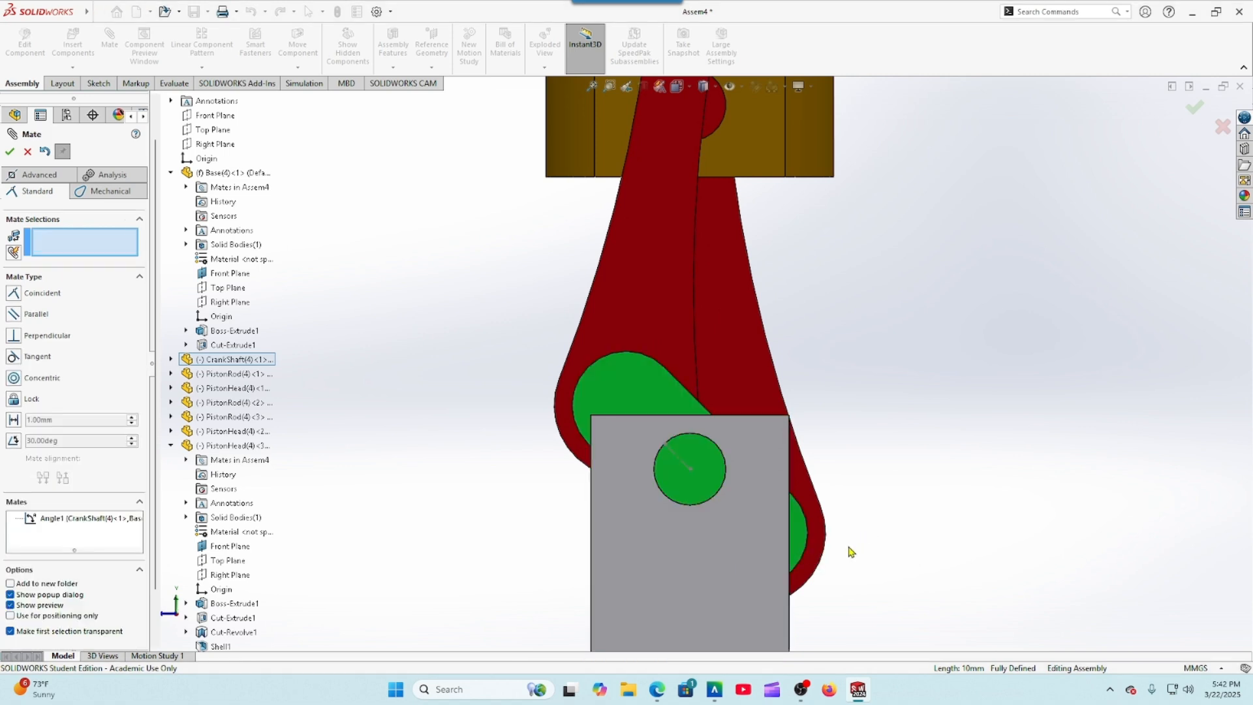
{"action": "left_click", "coordinate": [10, 154]}
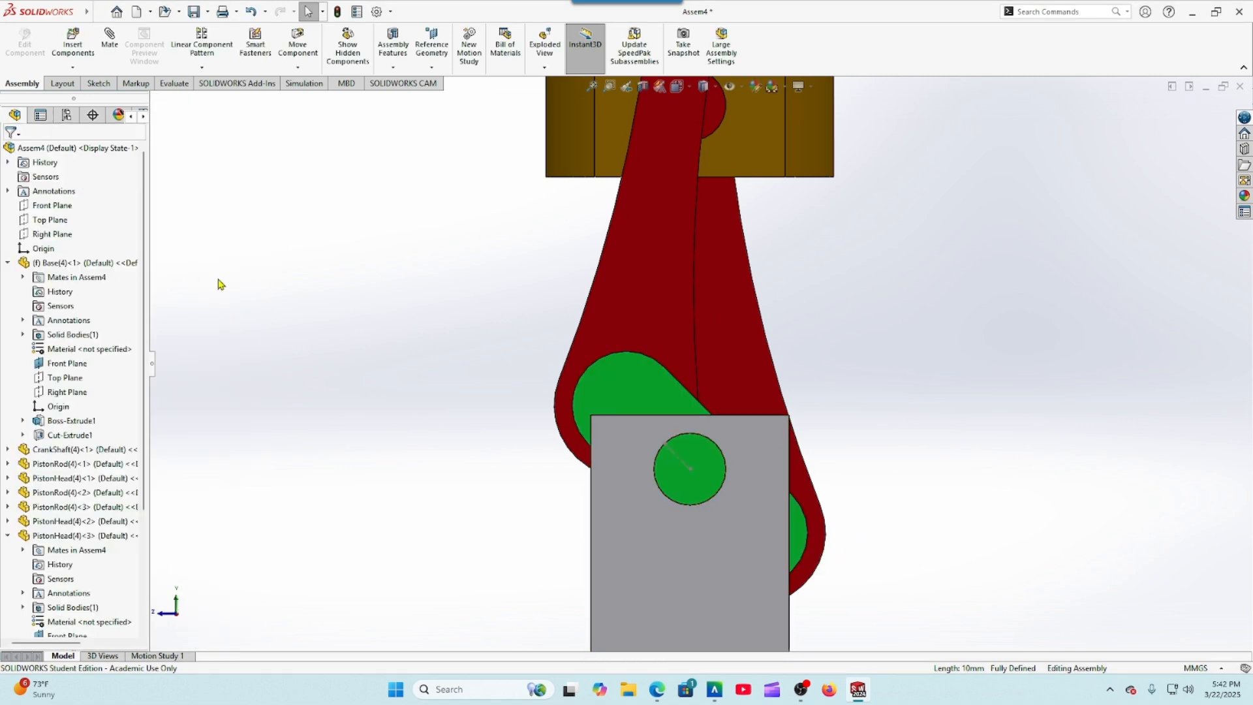
Step: Evaluate the assembly's mass properties relative to Coordinate System1 and move the results aside from the model
{"action": "left_click", "coordinate": [174, 83]}
{"action": "left_click", "coordinate": [186, 40]}
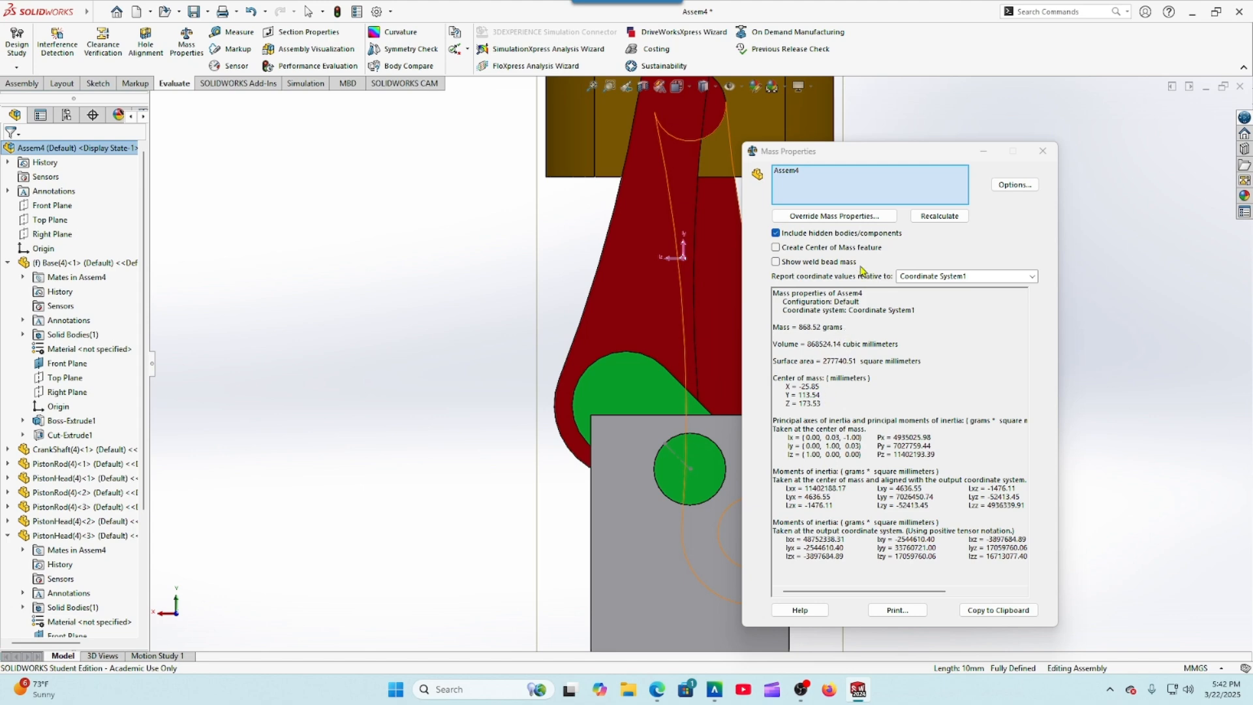
{"action": "left_click_drag", "start_coordinate": [882, 159], "coordinate": [919, 131]}
Step: Compare the center of mass with the Question 8 choices in the browser, and select answer B, X= -25.85, Y= 113.54, Z= 173.53
{"action": "left_click", "coordinate": [658, 689]}
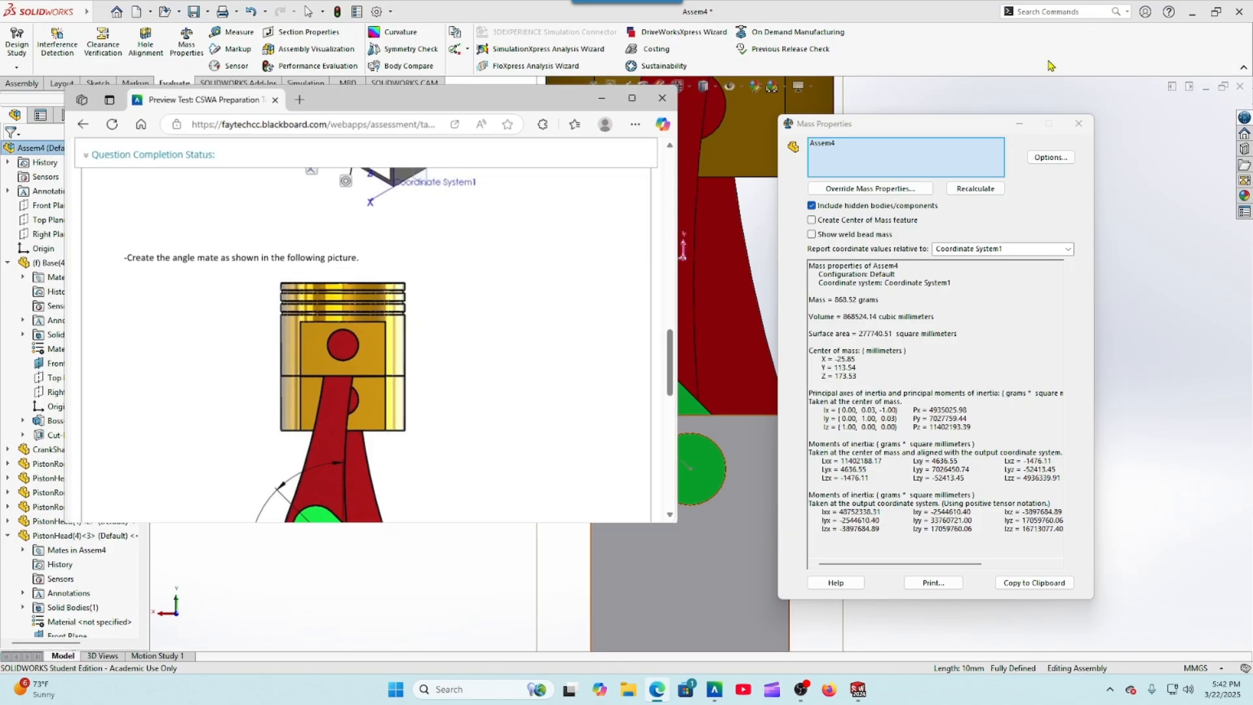
{"action": "left_click", "coordinate": [1208, 11]}
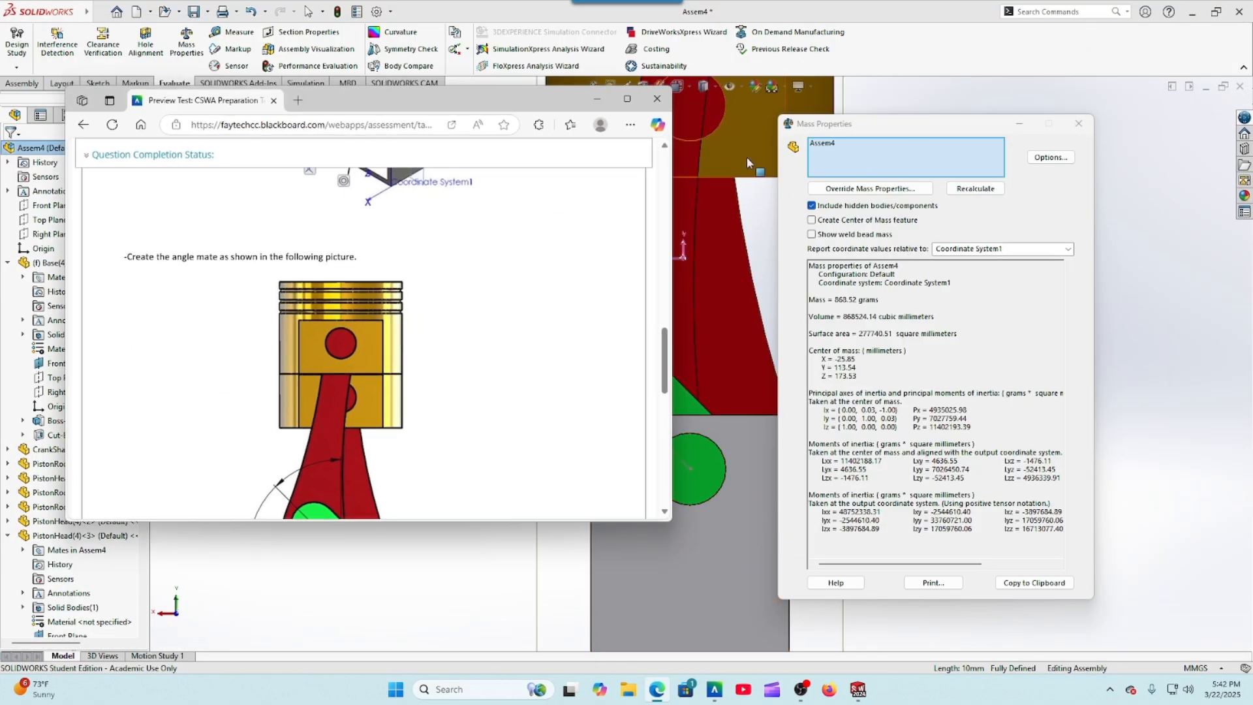
{"action": "scroll", "coordinate": [405, 269], "scroll_direction": "down", "scroll_amount": 5}
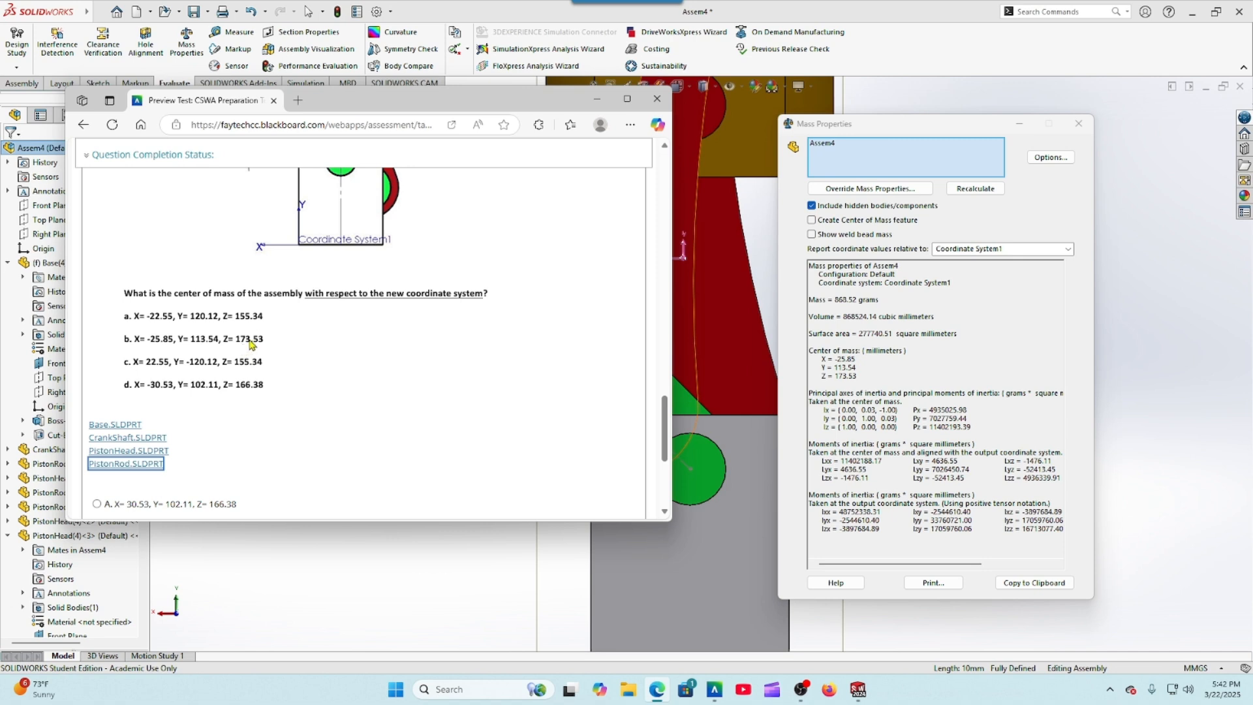
{"action": "scroll", "coordinate": [355, 363], "scroll_direction": "down", "scroll_amount": 2}
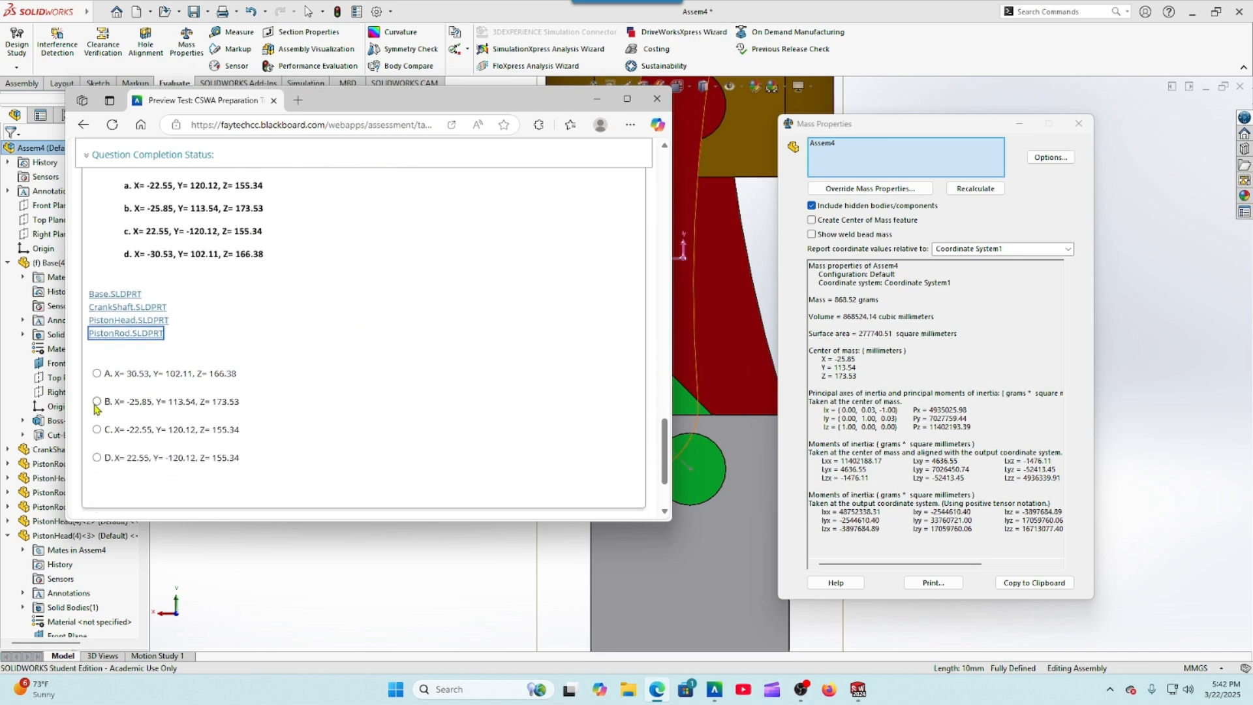
{"action": "left_click", "coordinate": [96, 403]}
{"action": "scroll", "coordinate": [315, 385], "scroll_direction": "down", "scroll_amount": 1}
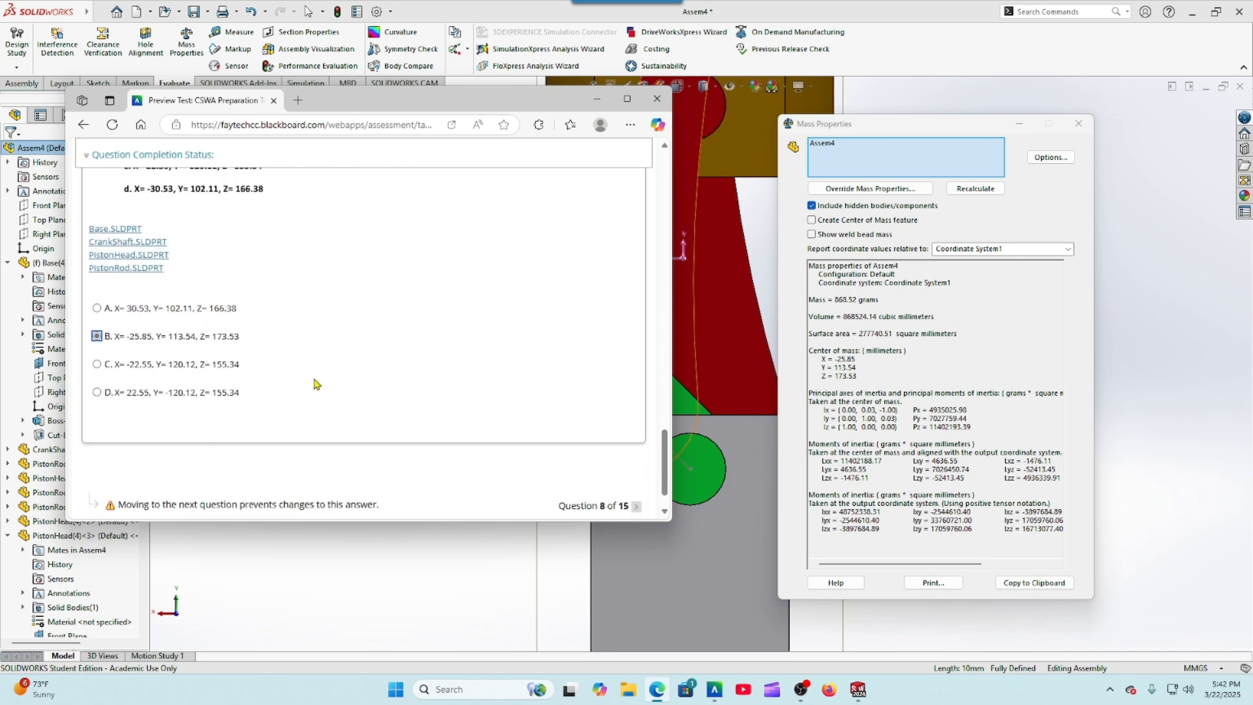
Step: Maximize the browser window, advance the test to Question 9, and review its changed angle mate and center of mass requirements
{"action": "left_click", "coordinate": [620, 104]}
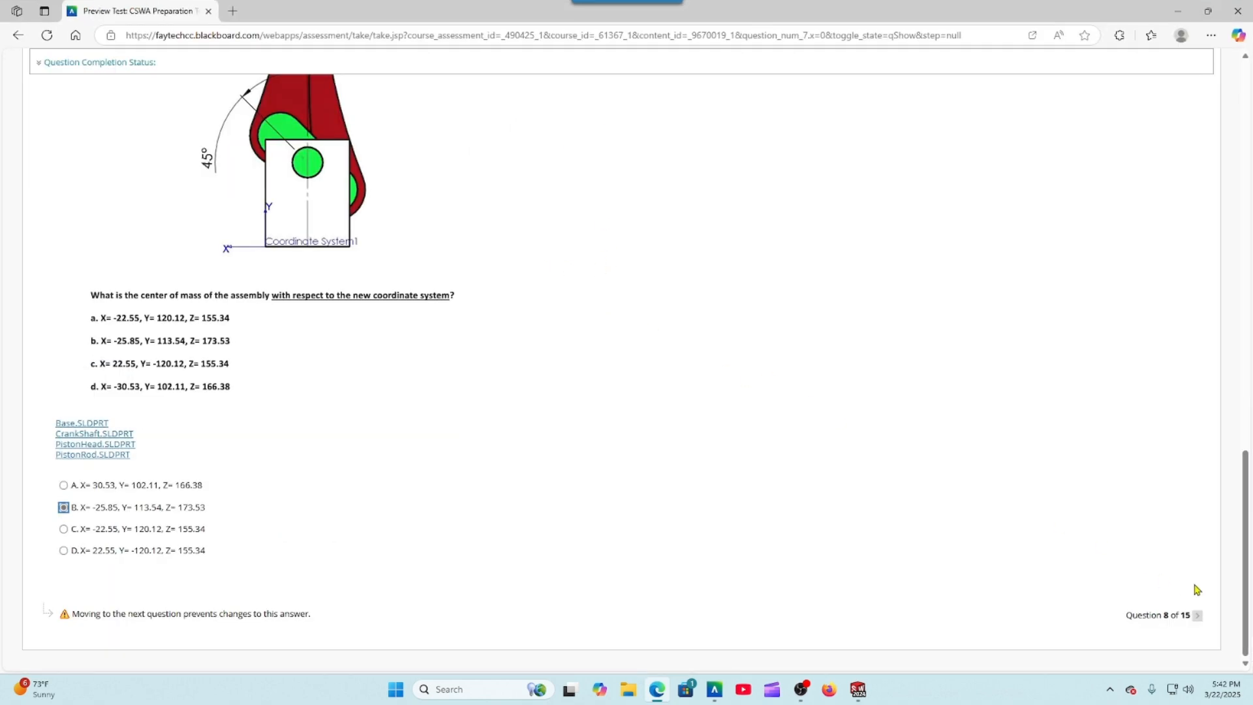
{"action": "left_click", "coordinate": [1198, 617]}
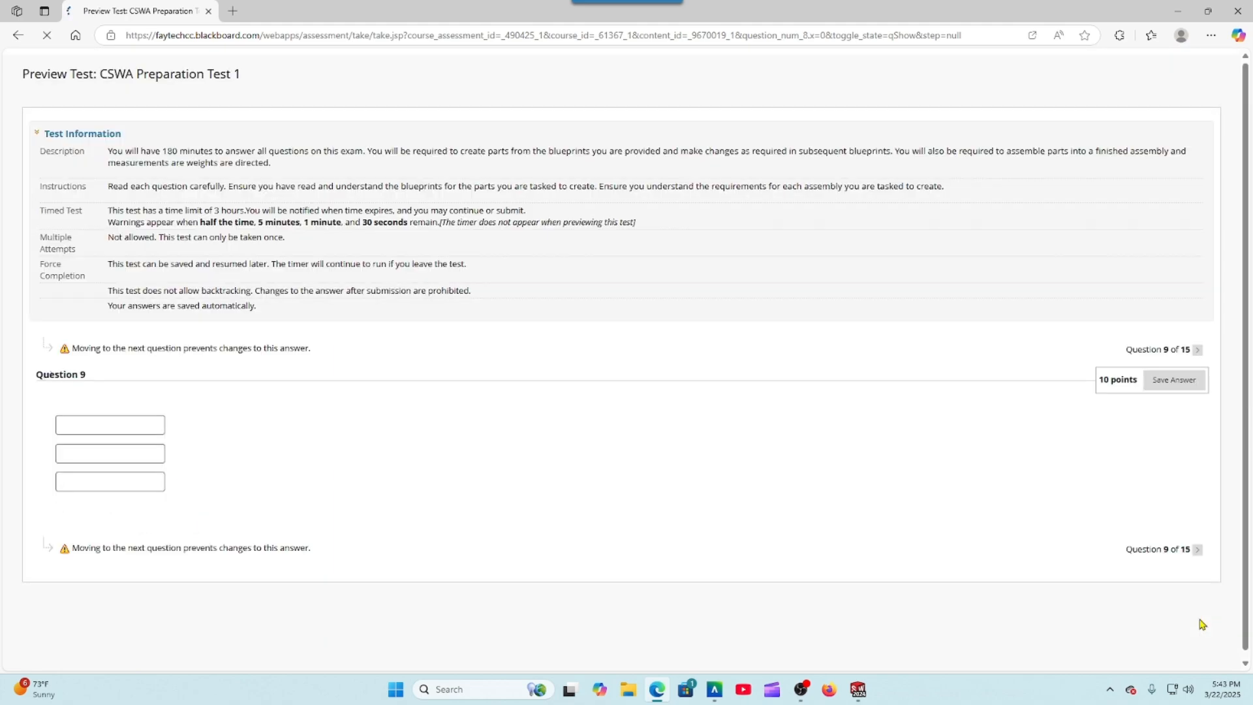
{"action": "scroll", "coordinate": [904, 483], "scroll_direction": "down", "scroll_amount": 6}
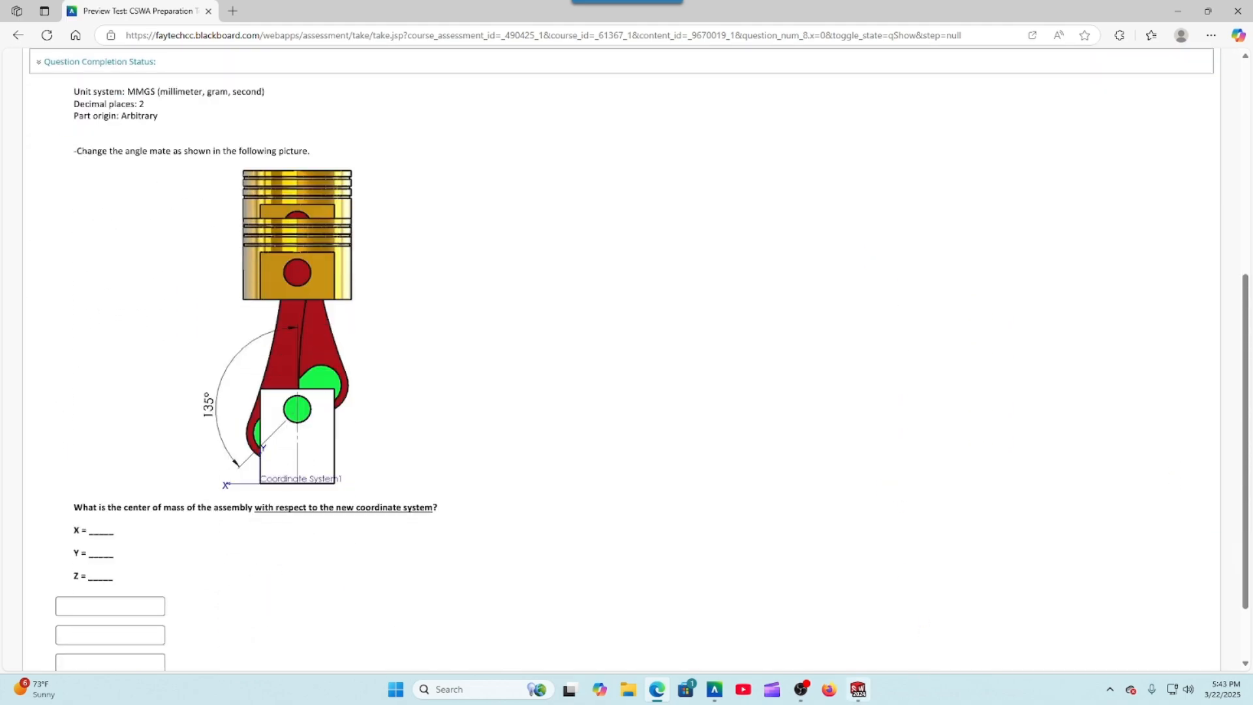
Step: In SOLIDWORKS, close the mass properties and save all modified files, naming the assembly Assem1Q1.SLDASM on the Desktop
{"action": "left_click", "coordinate": [857, 689]}
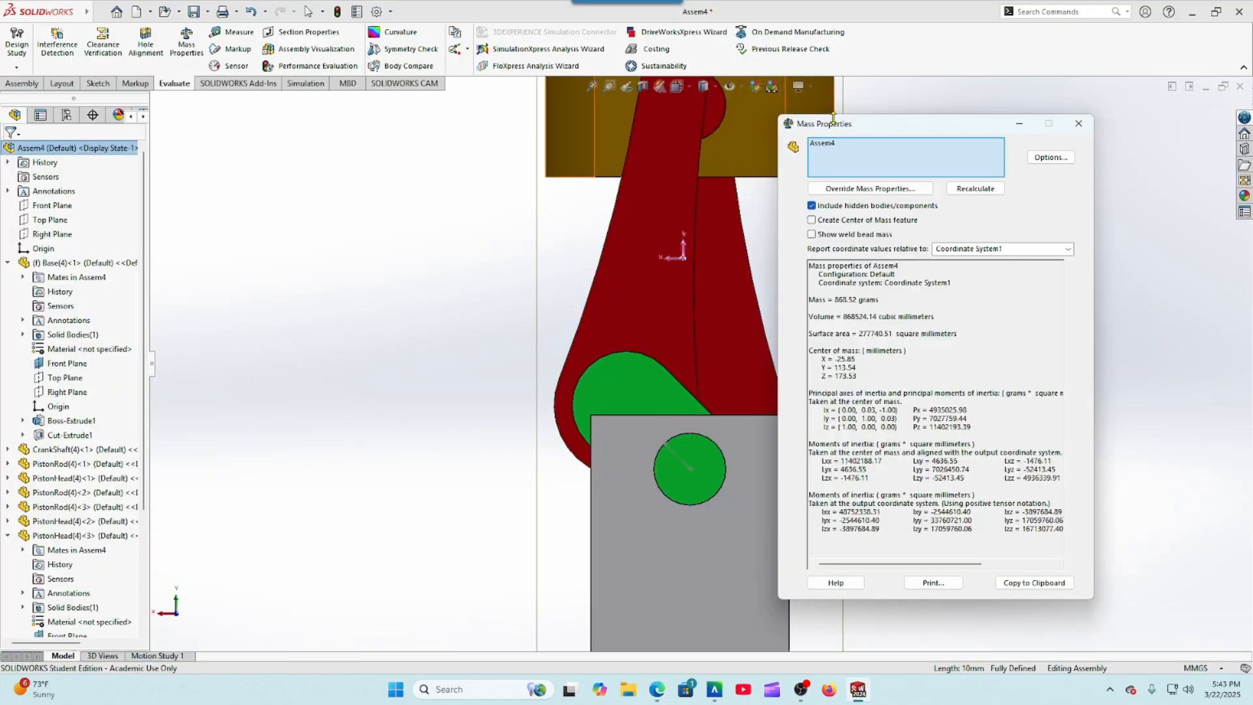
{"action": "left_click", "coordinate": [1079, 123]}
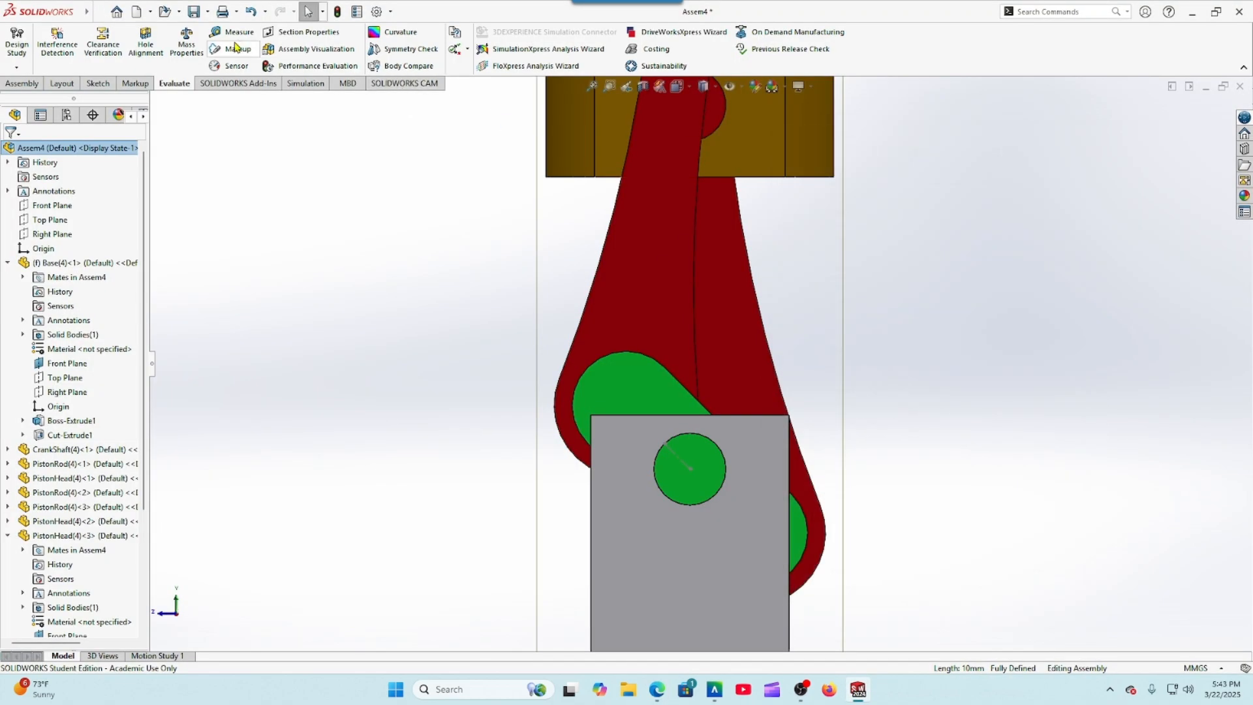
{"action": "left_click", "coordinate": [194, 11]}
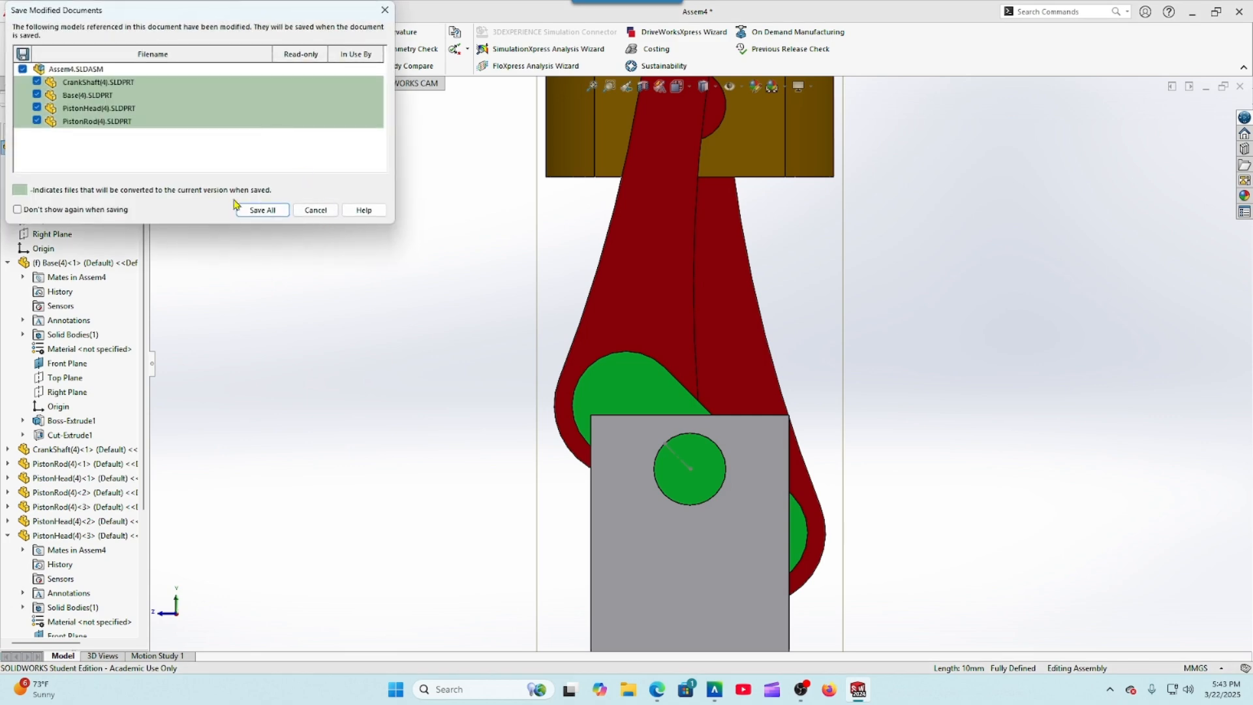
{"action": "left_click", "coordinate": [255, 210]}
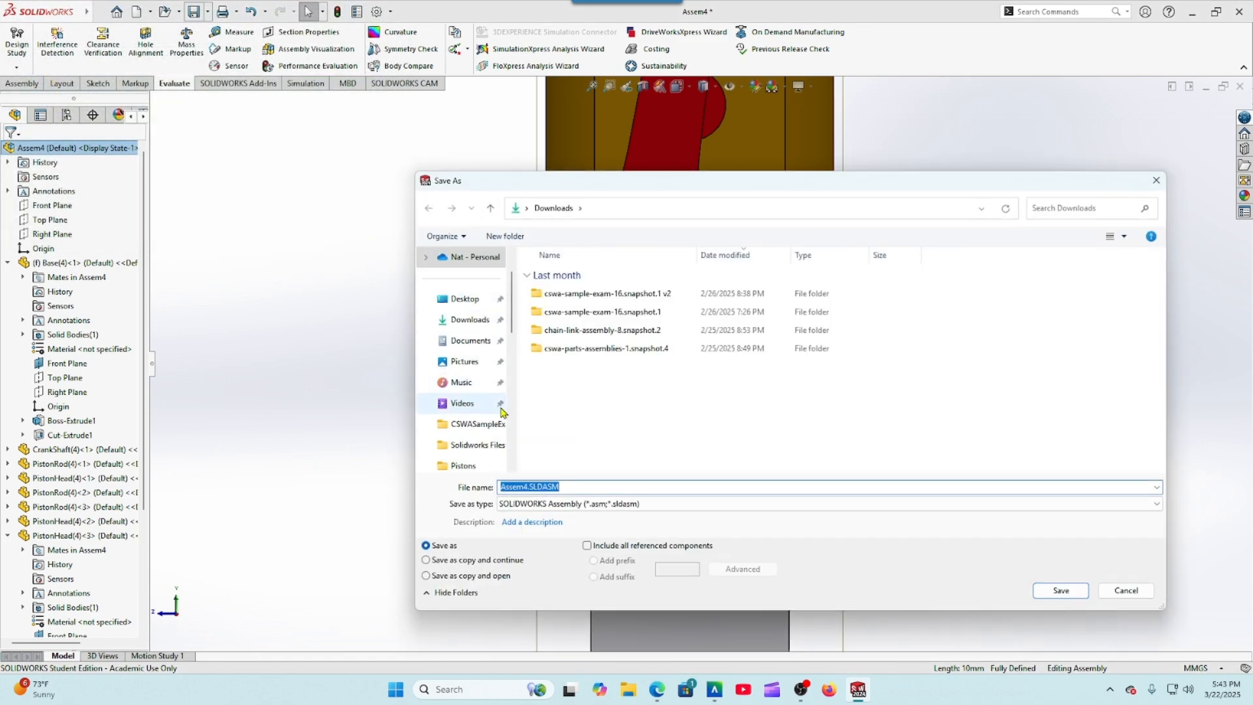
{"action": "left_click", "coordinate": [528, 486]}
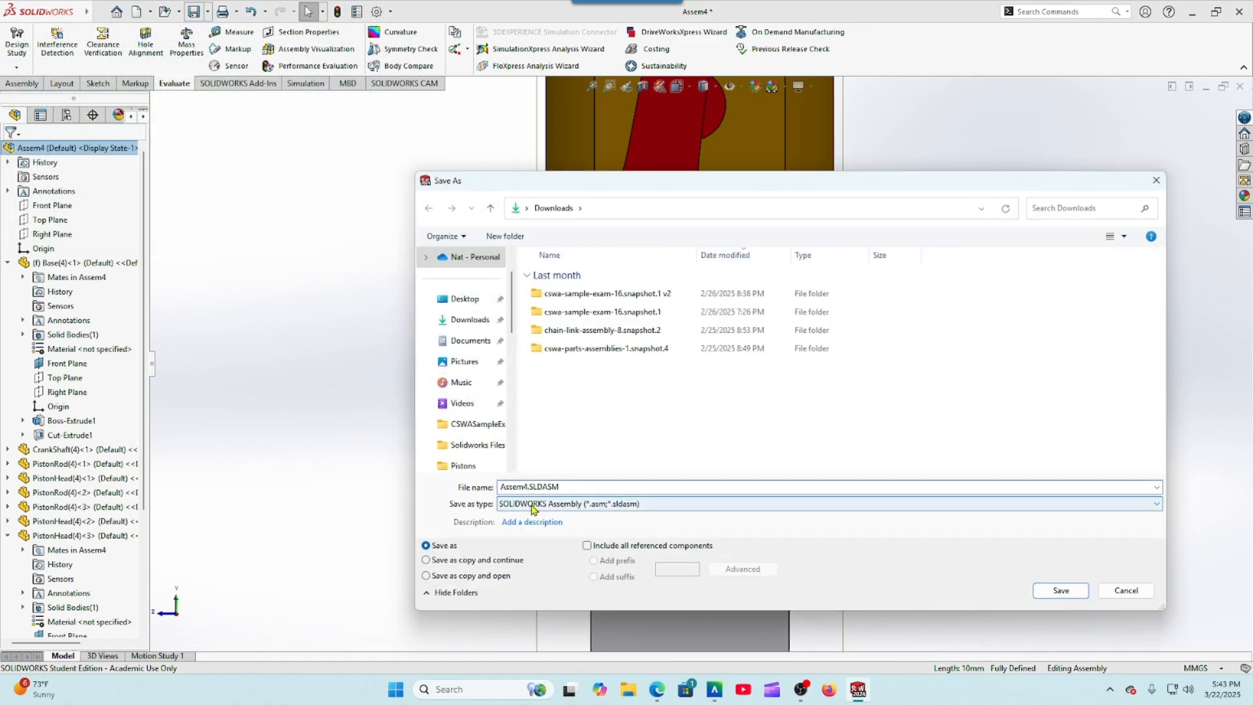
{"action": "key", "text": "BackSpace"}
{"action": "type", "text": "1Q1"}
{"action": "left_click", "coordinate": [464, 299]}
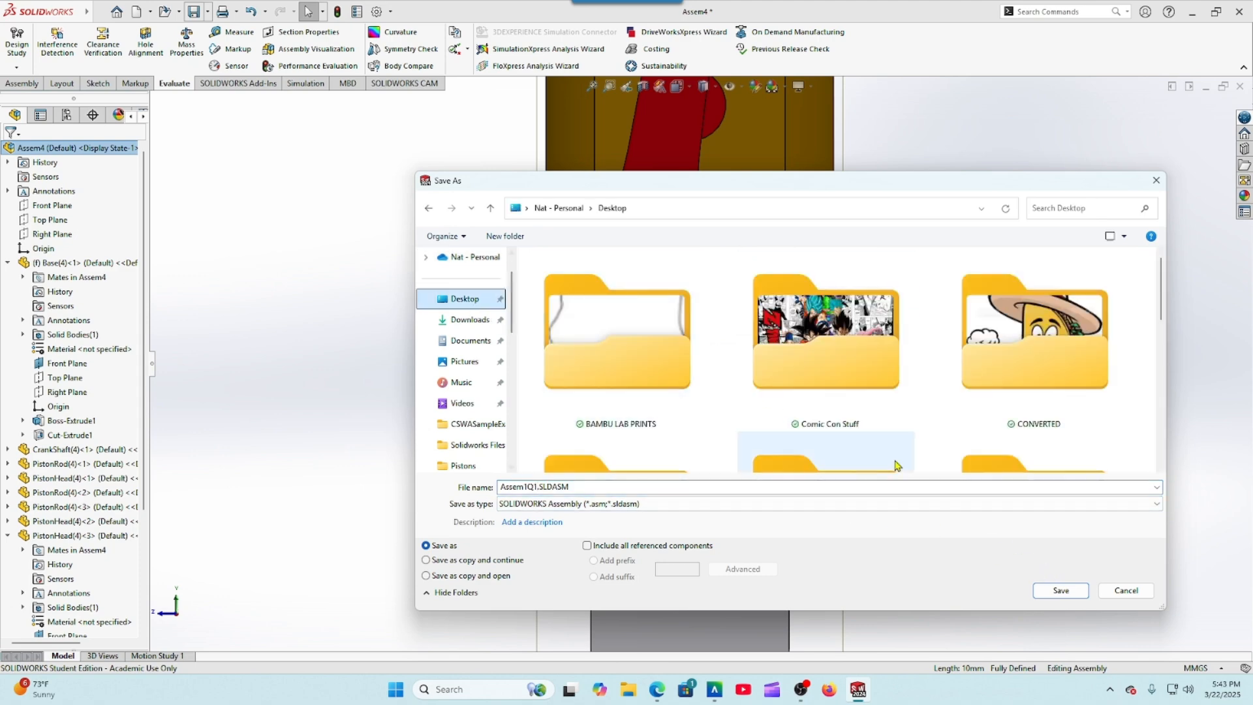
{"action": "left_click", "coordinate": [1061, 591]}
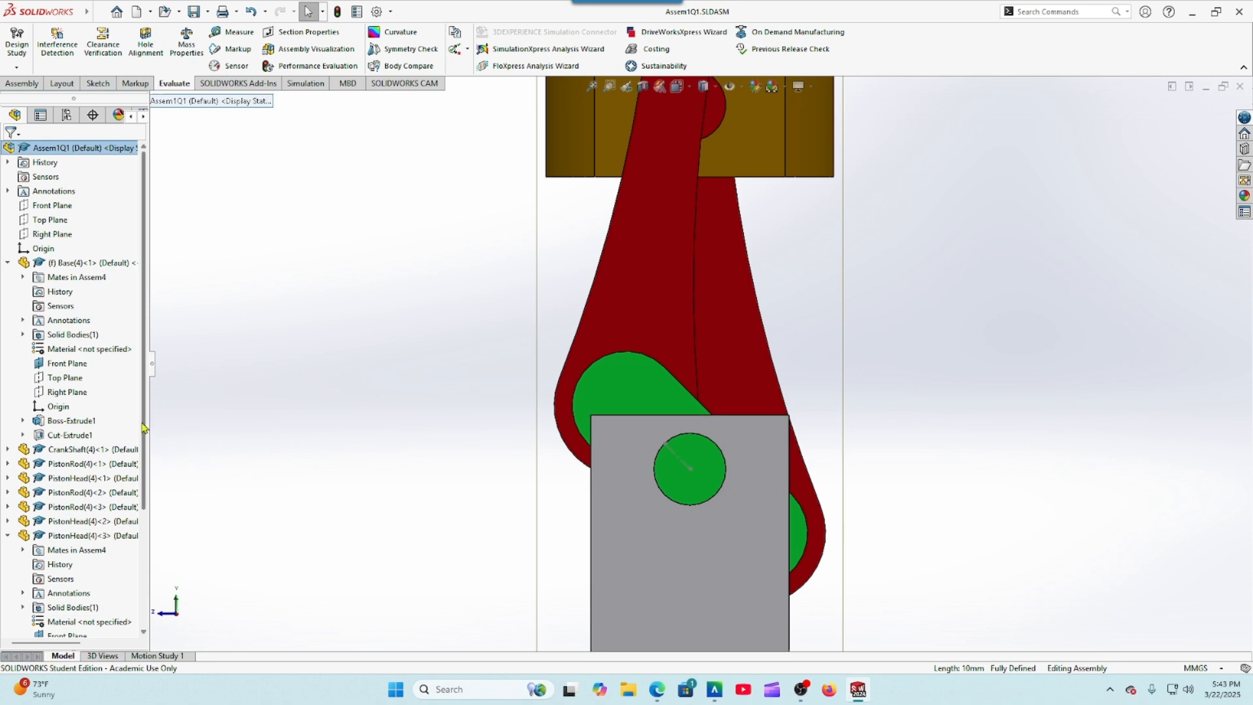
Step: Edit the existing angle mate between the crankshaft and the base, set it to 135°, and accept it
{"action": "scroll", "coordinate": [77, 587], "scroll_direction": "down", "scroll_amount": 4}
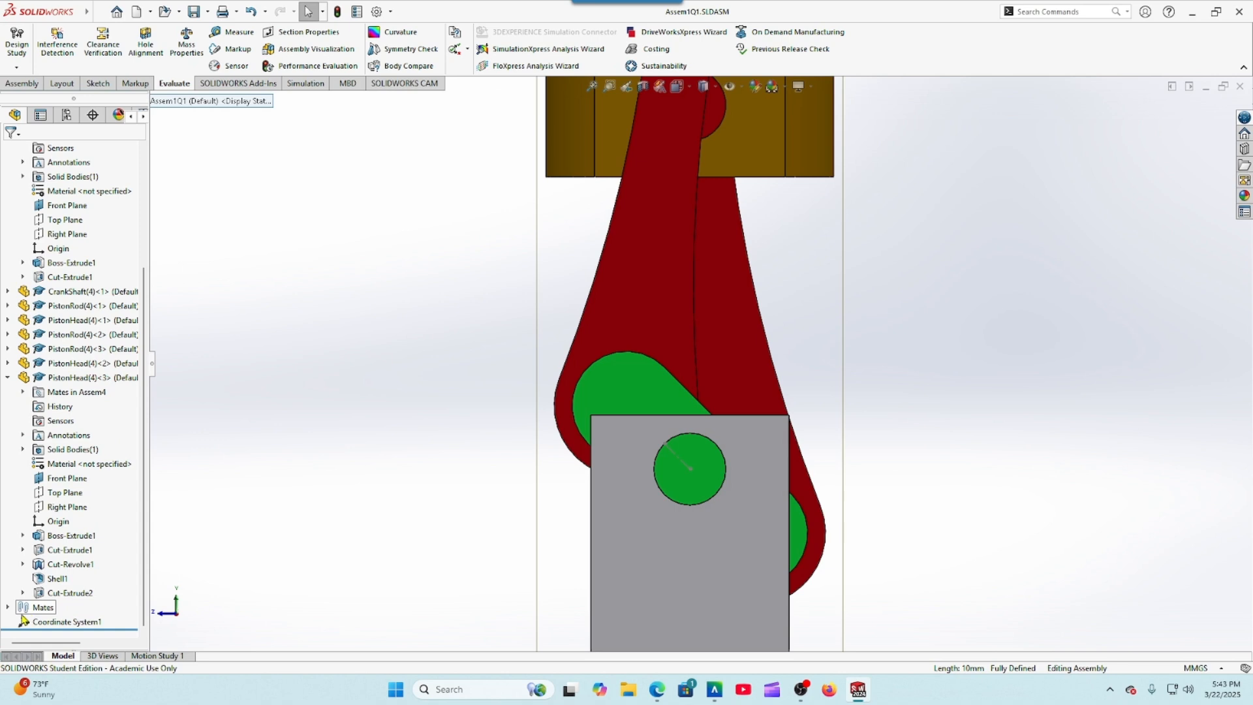
{"action": "left_click", "coordinate": [8, 607]}
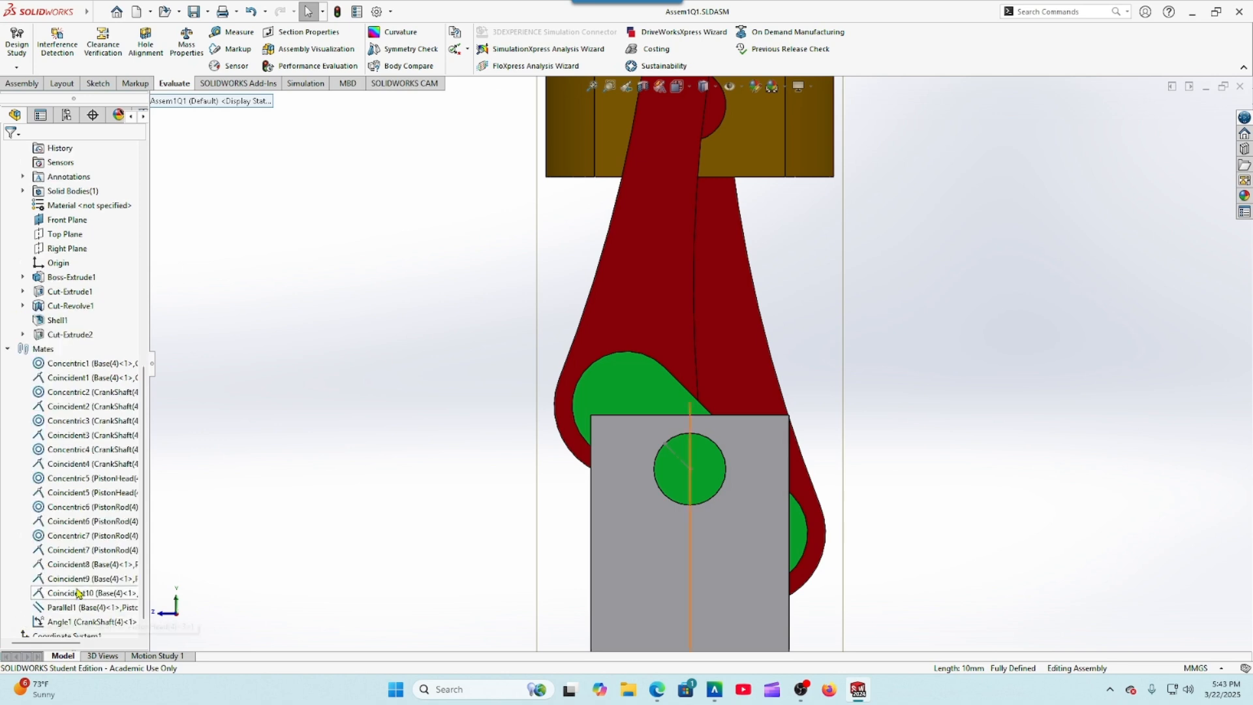
{"action": "left_click", "coordinate": [83, 621]}
{"action": "left_click", "coordinate": [96, 586]}
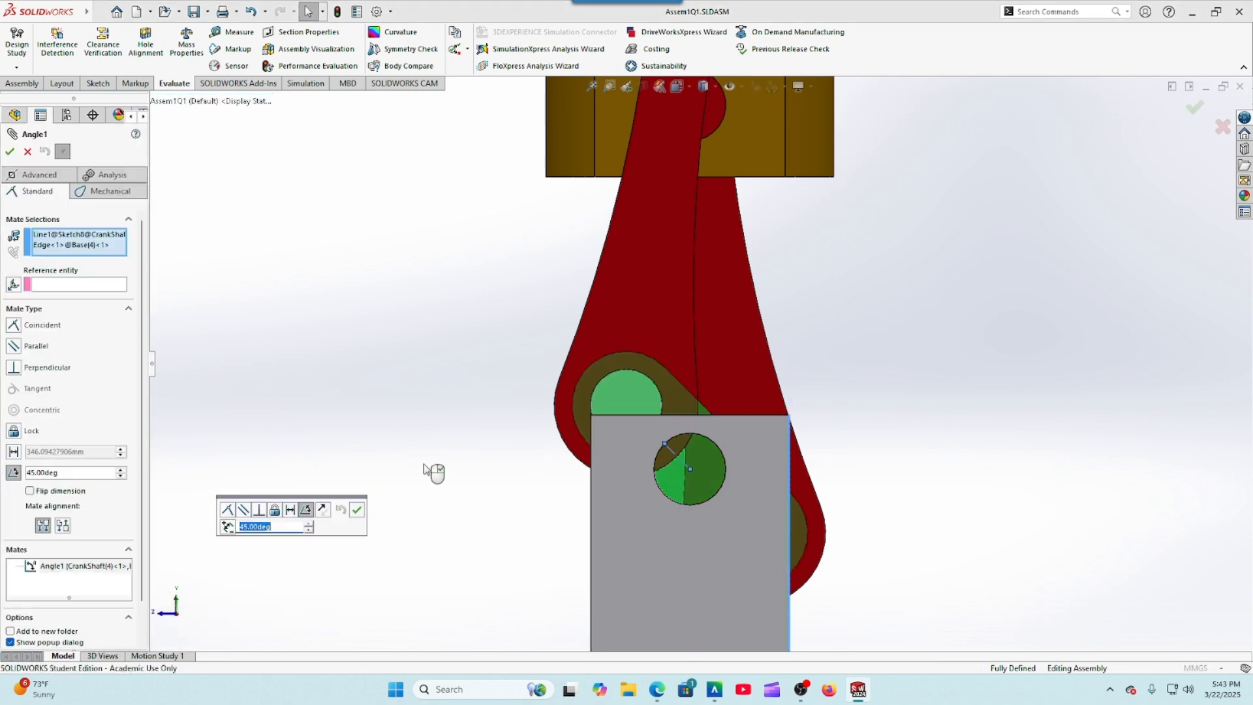
{"action": "type", "text": "13"}
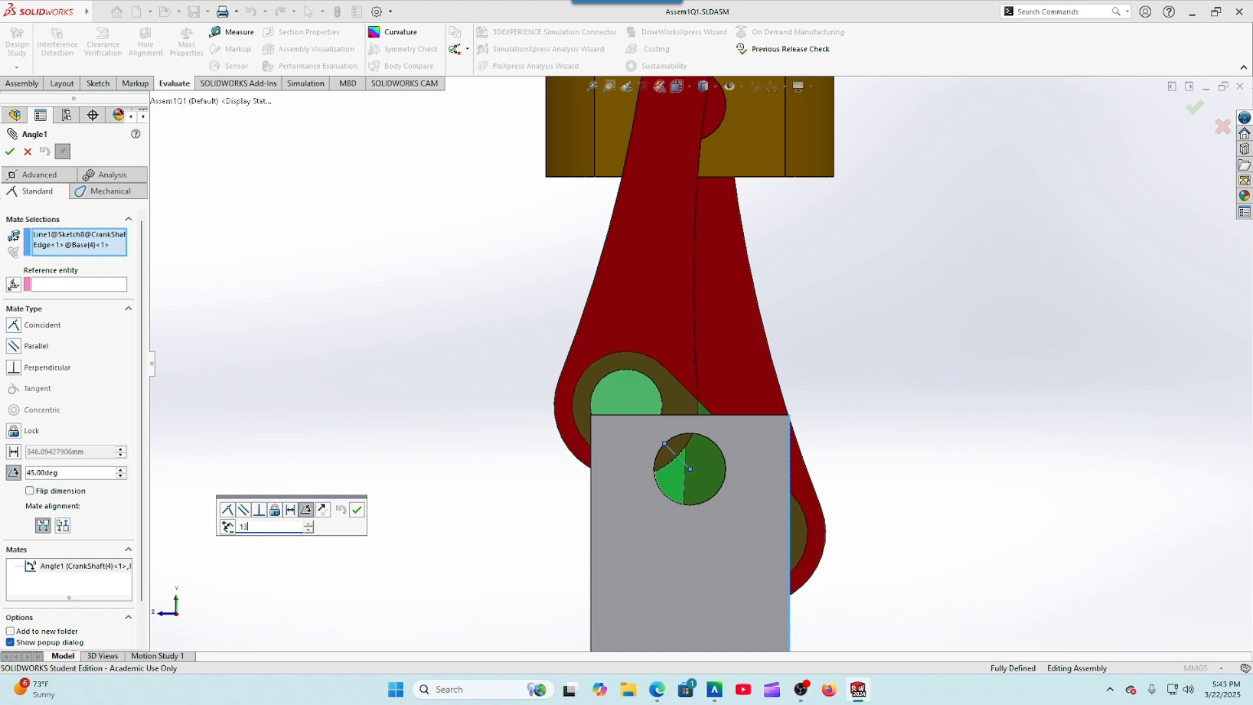
{"action": "type", "text": "5"}
{"action": "key", "text": "Return"}
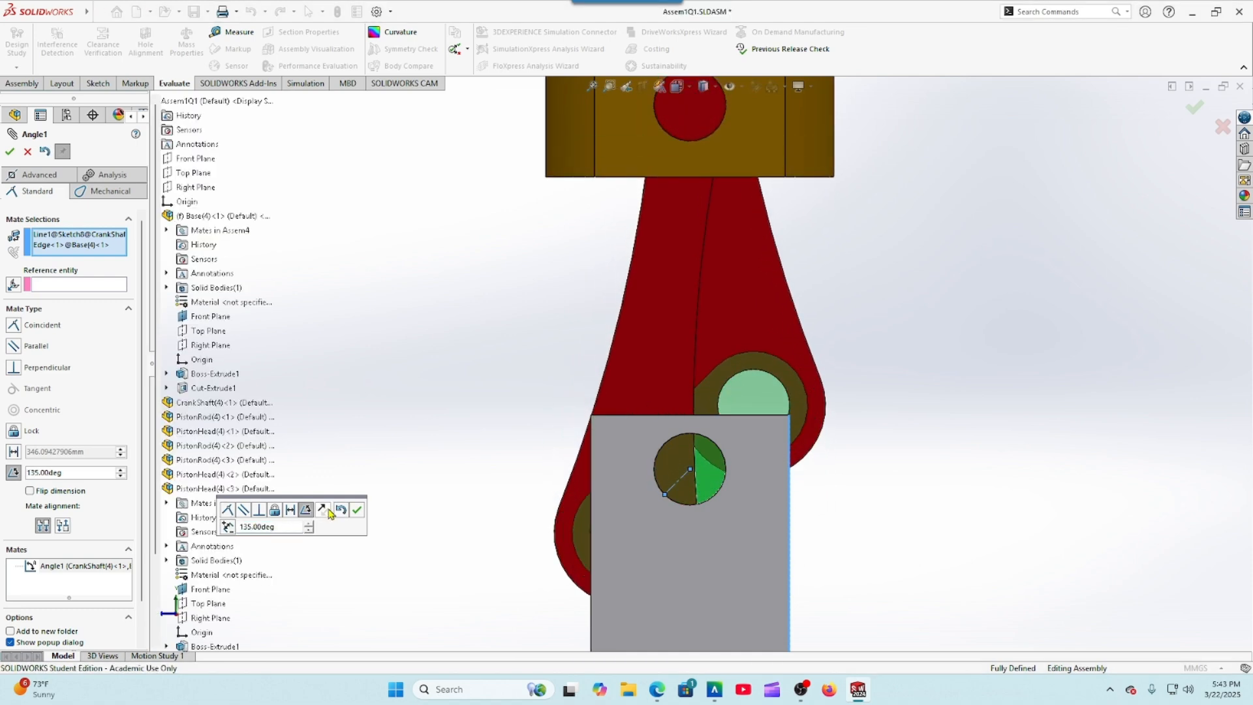
{"action": "left_click", "coordinate": [360, 511]}
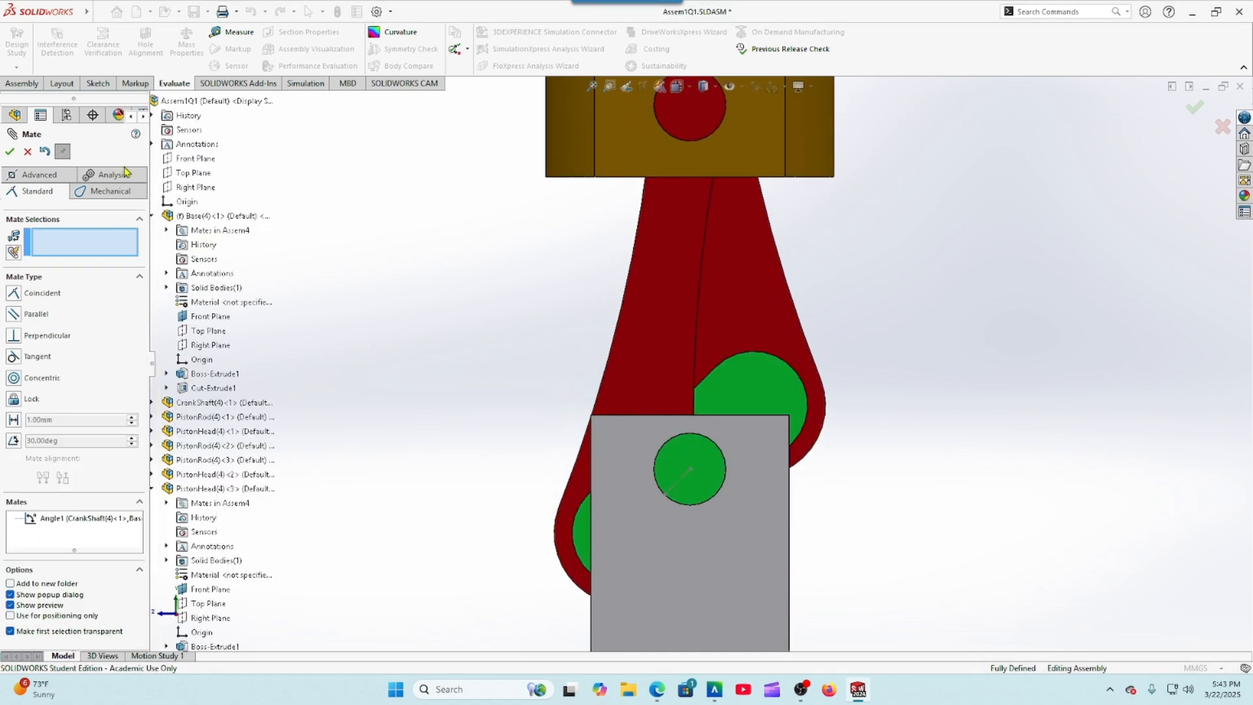
Step: Calculate the assembly's mass properties relative to Coordinate System1, and place the Question 9 browser window beside the results
{"action": "left_click", "coordinate": [11, 152]}
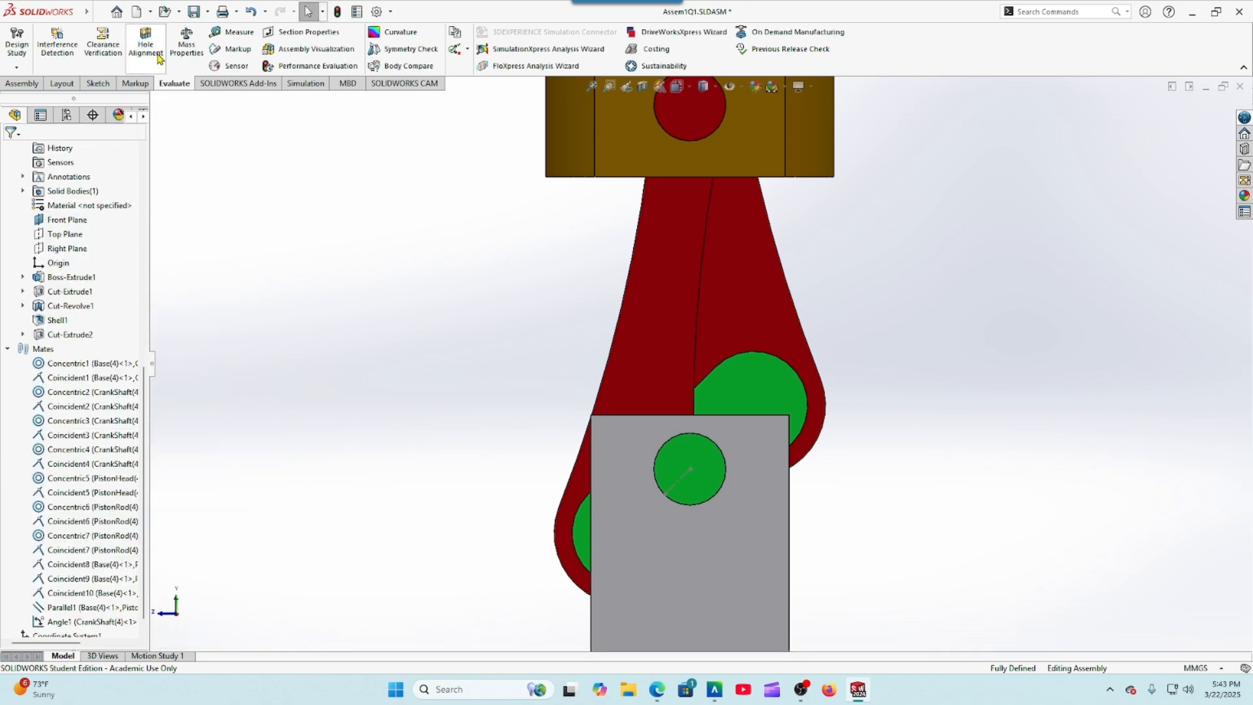
{"action": "left_click", "coordinate": [187, 43]}
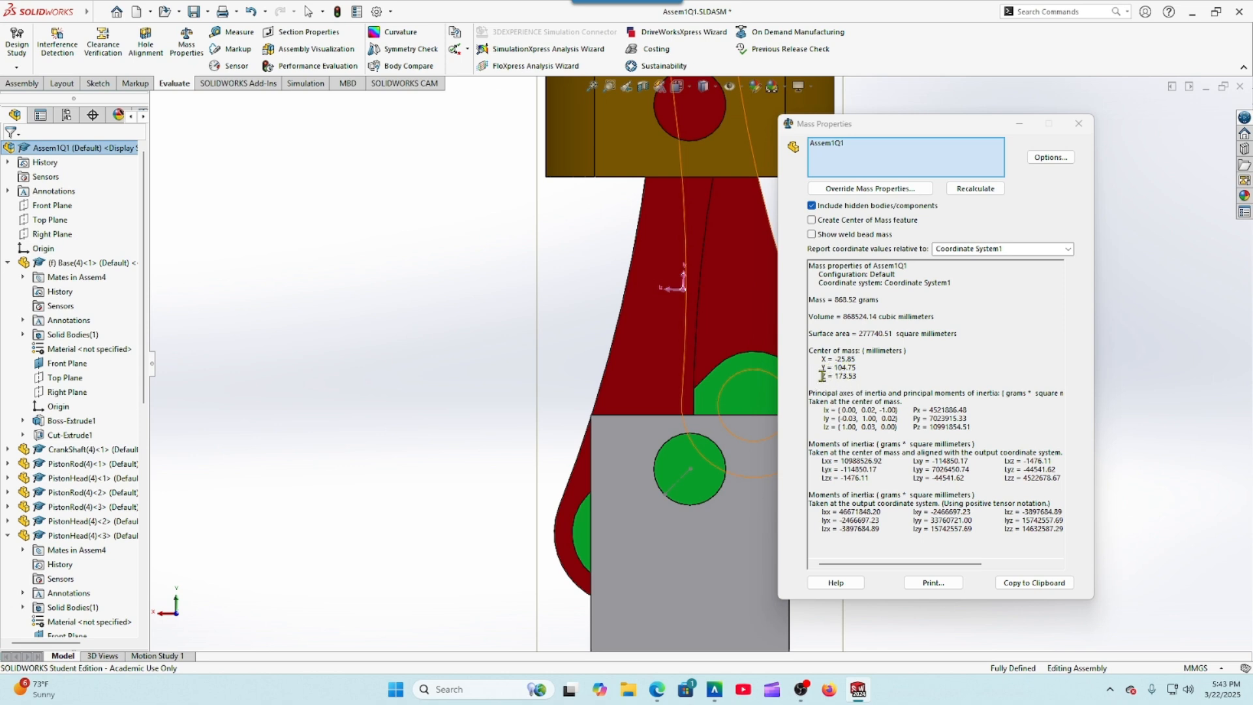
{"action": "left_click", "coordinate": [658, 696]}
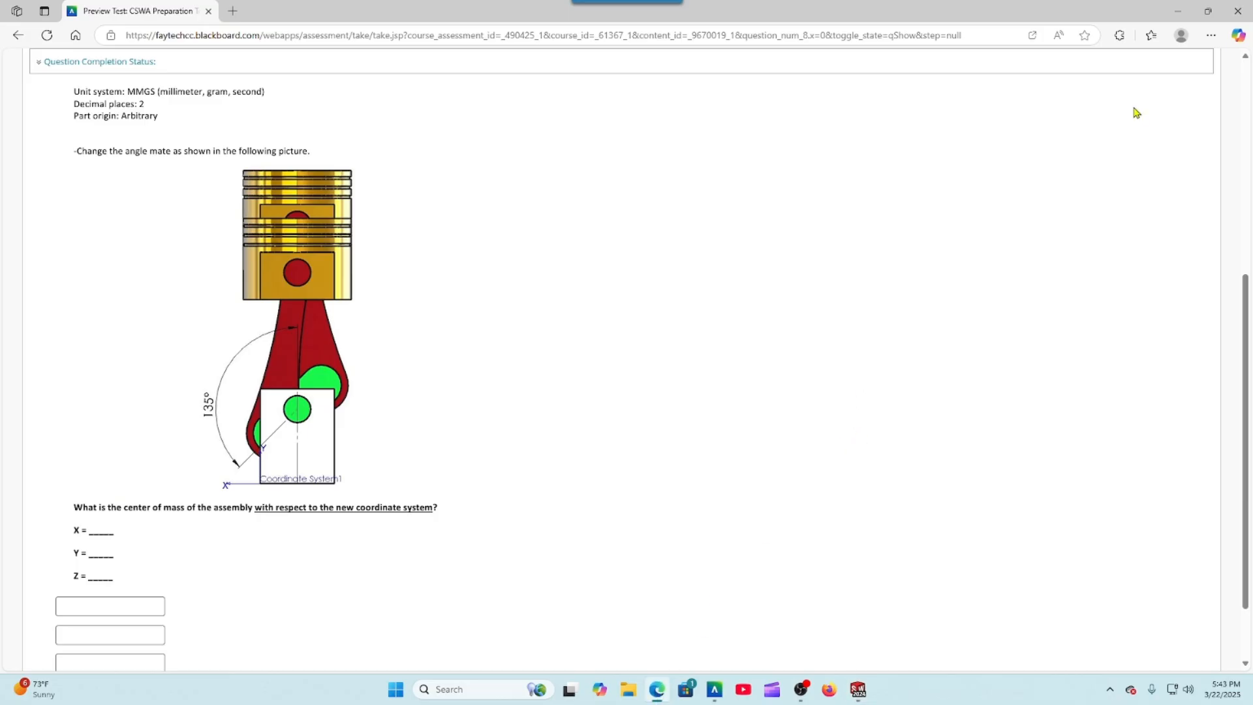
{"action": "left_click", "coordinate": [1209, 11]}
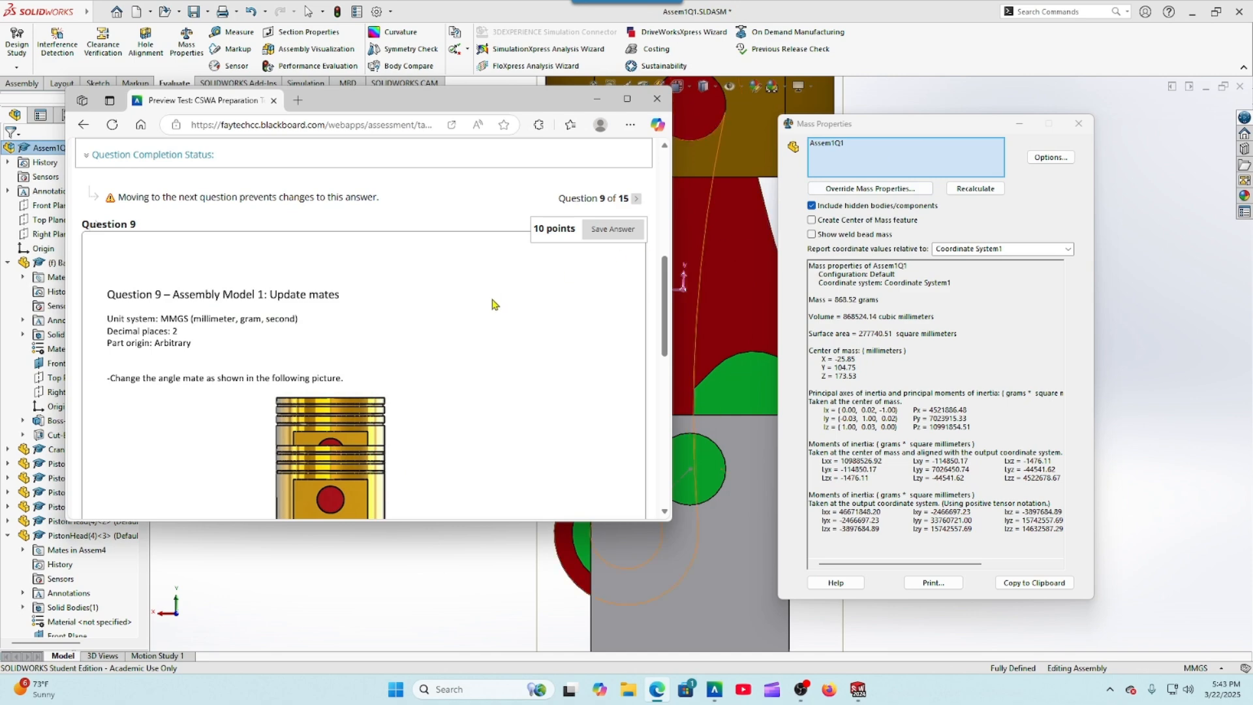
Step: Fill in the Question 9 center of mass answers as X -25.85, Y 104.75 and Z 173.53
{"action": "scroll", "coordinate": [494, 304], "scroll_direction": "down", "scroll_amount": 10}
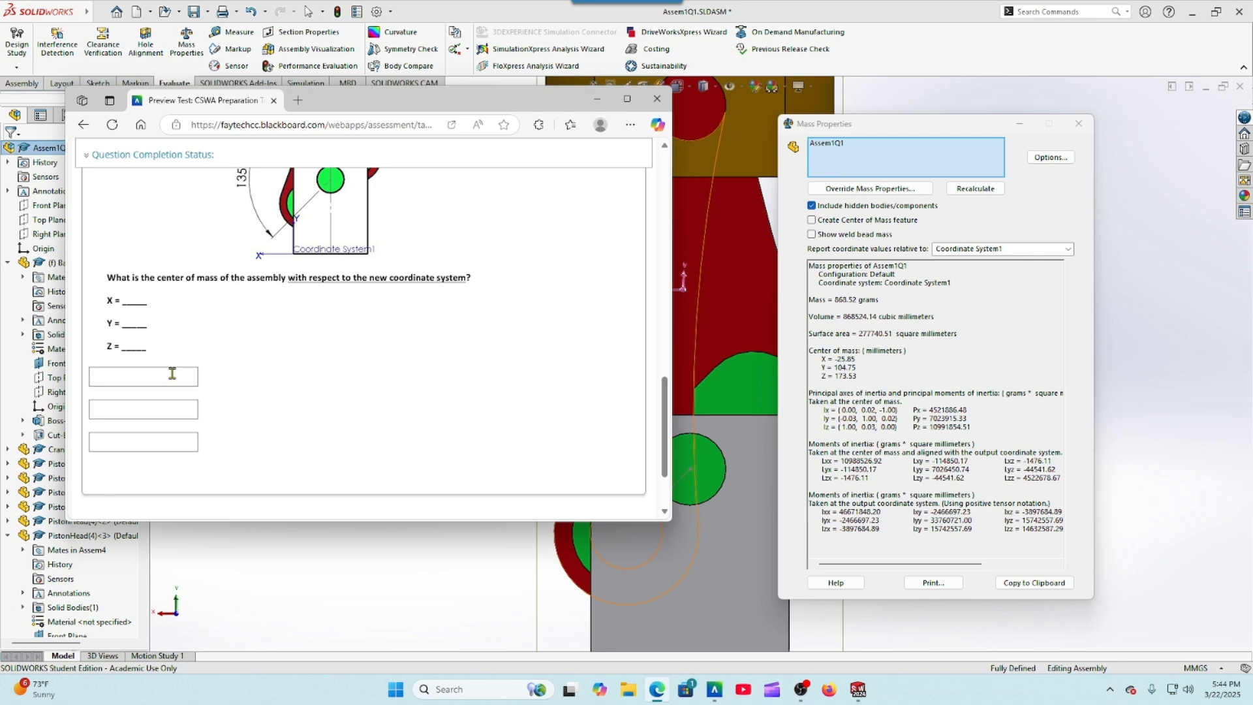
{"action": "type", "text": "5.8"}
{"action": "key", "text": "BackSpace"}
{"action": "key", "text": "BackSpace"}
{"action": "key", "text": "BackSpace"}
{"action": "left_click", "coordinate": [158, 406]}
{"action": "type", "text": "104.75"}
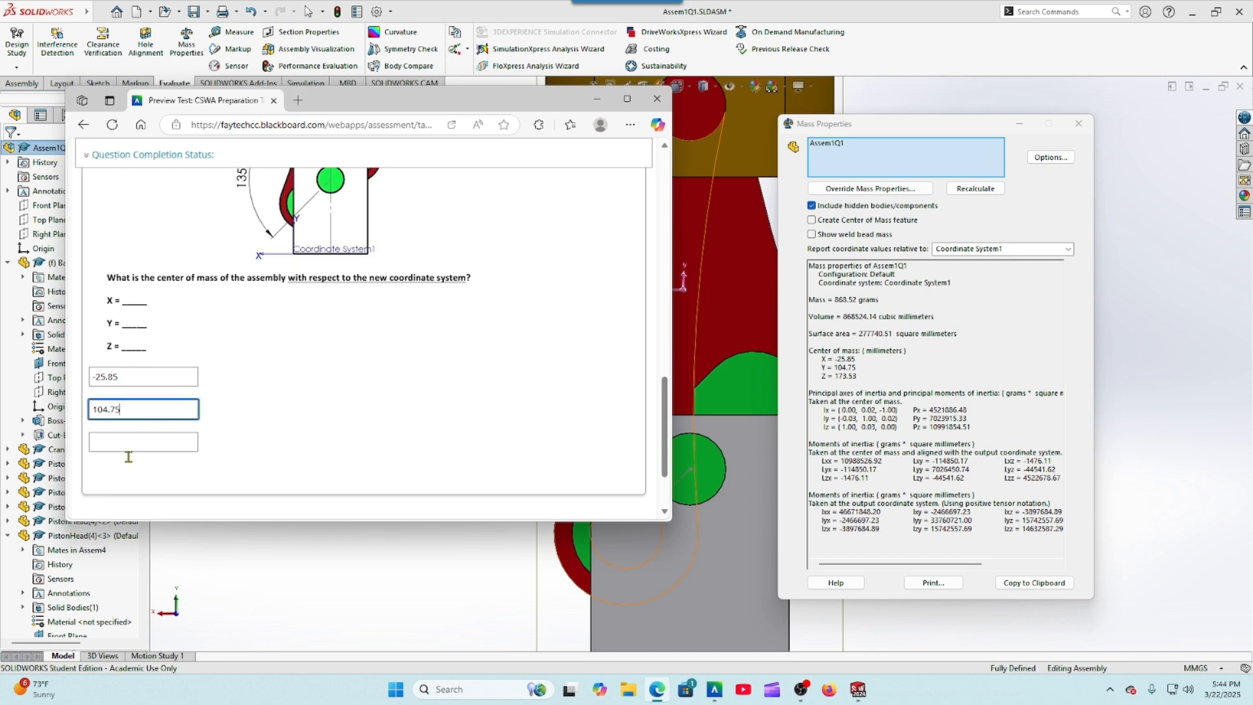
{"action": "left_click", "coordinate": [153, 444]}
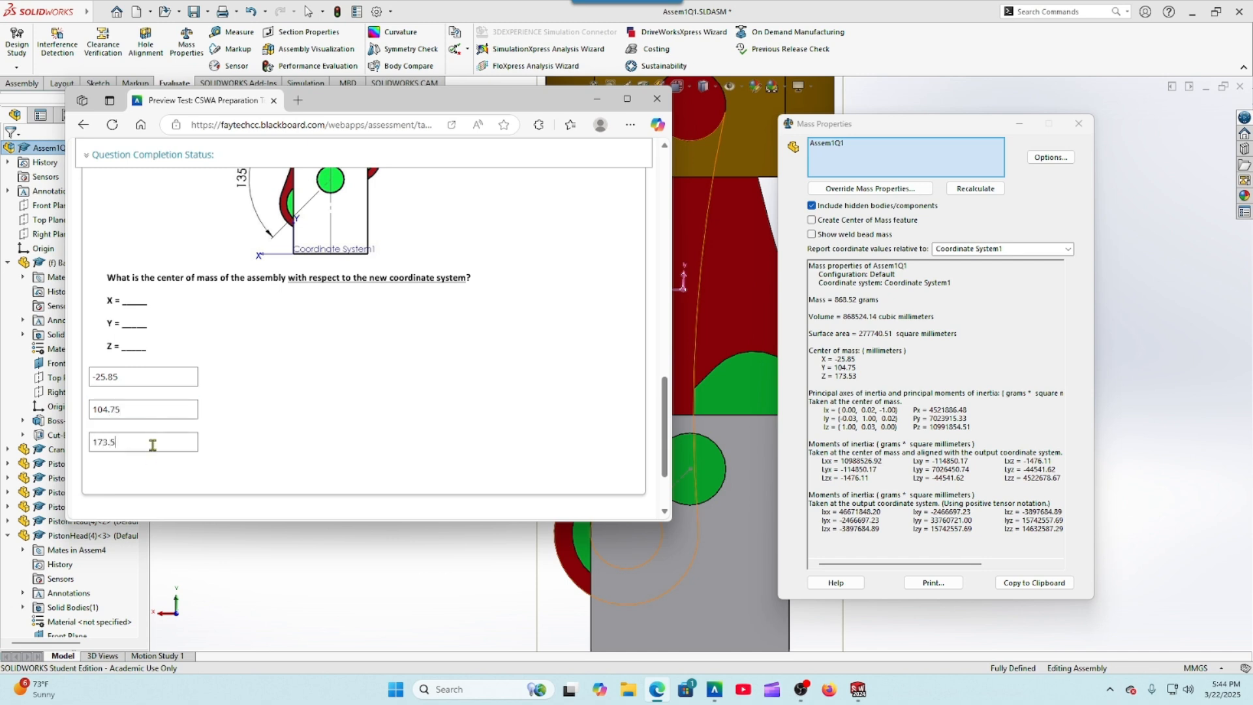
{"action": "left_click", "coordinate": [120, 442]}
Step: Maximize the browser window, advance the test to Question 10, and review its required parts
{"action": "left_click", "coordinate": [627, 99]}
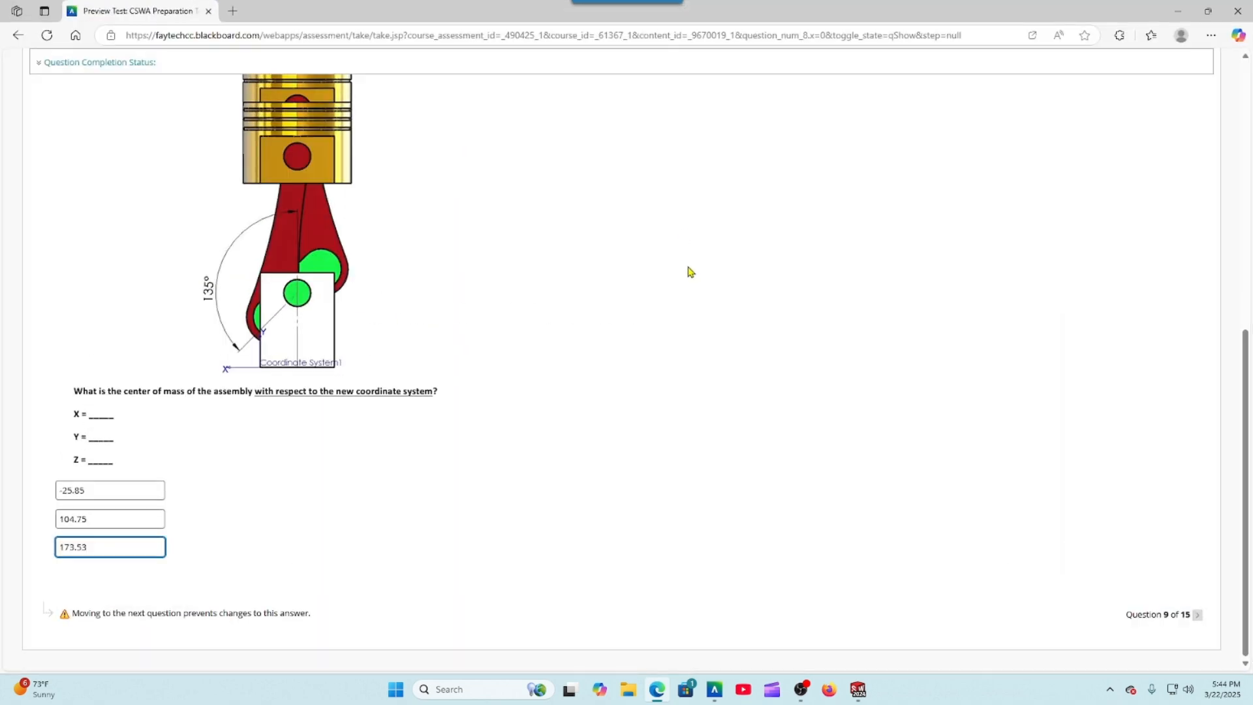
{"action": "left_click", "coordinate": [1198, 615]}
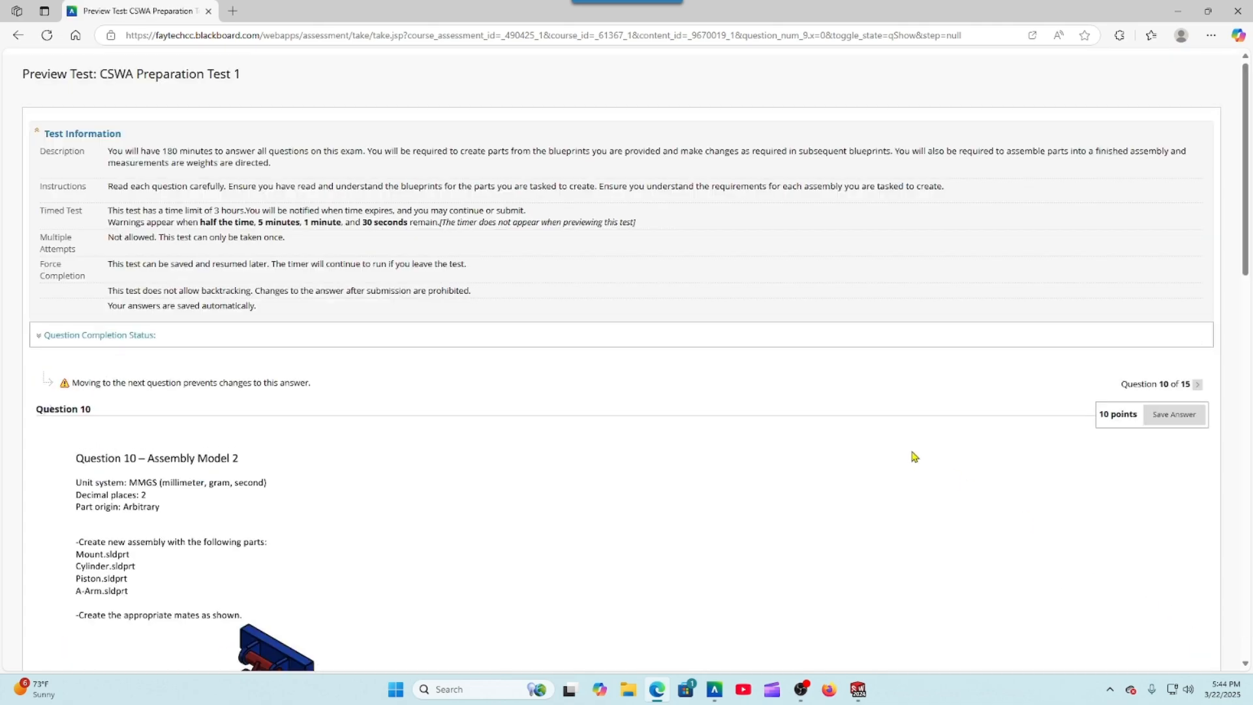
{"action": "scroll", "coordinate": [812, 414], "scroll_direction": "down", "scroll_amount": 3}
{"action": "scroll", "coordinate": [812, 414], "scroll_direction": "down", "scroll_amount": 1}
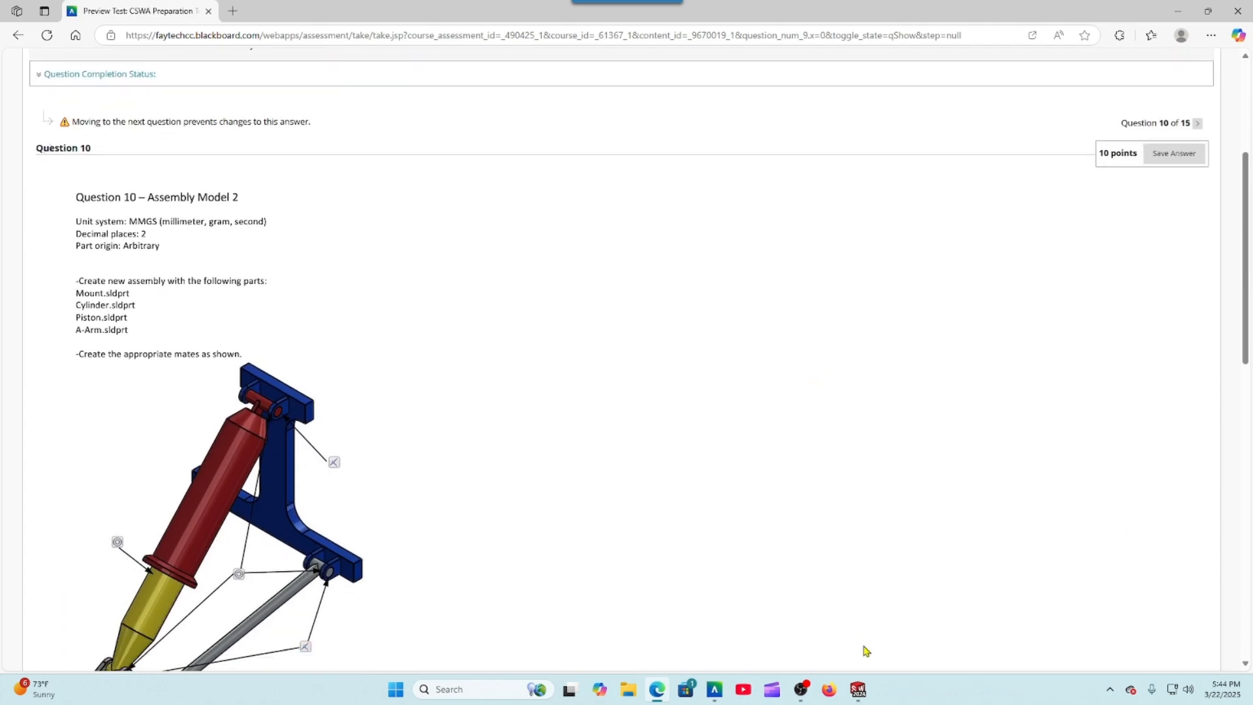
Step: In SOLIDWORKS, close the mass properties and save the assembly under the new name Assem1Q2.SLDASM on the Desktop
{"action": "left_click", "coordinate": [860, 689]}
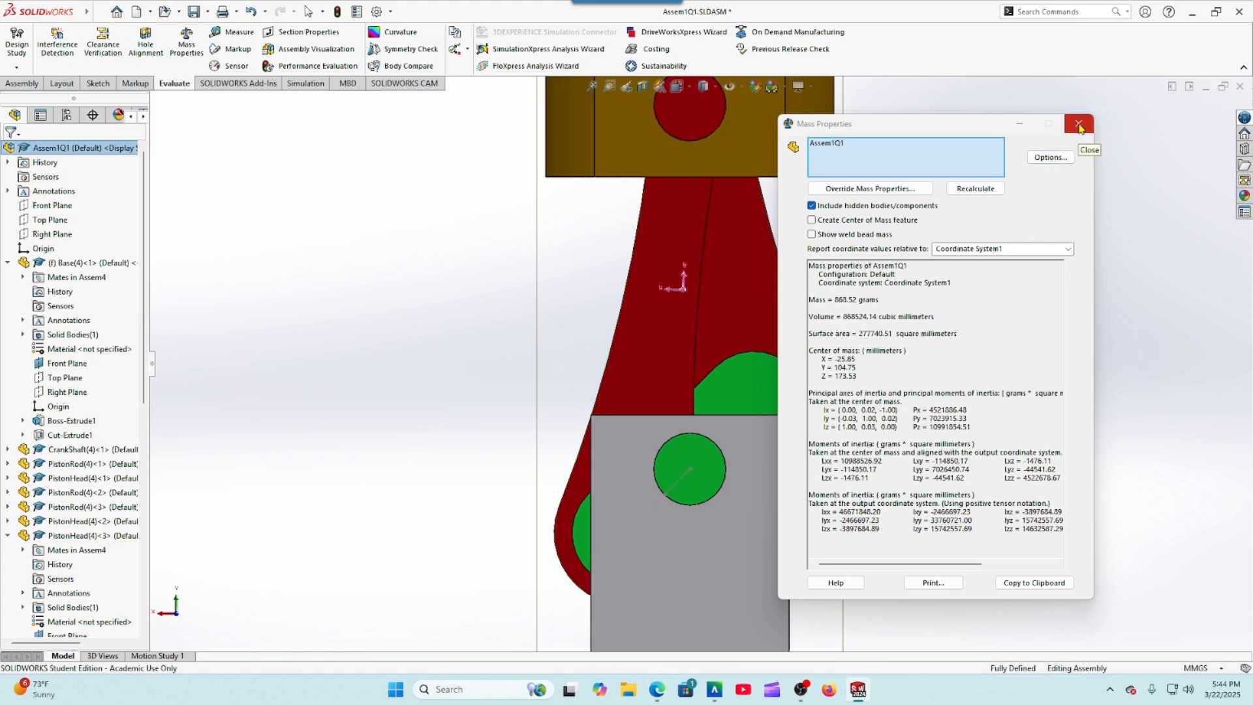
{"action": "left_click", "coordinate": [1079, 124]}
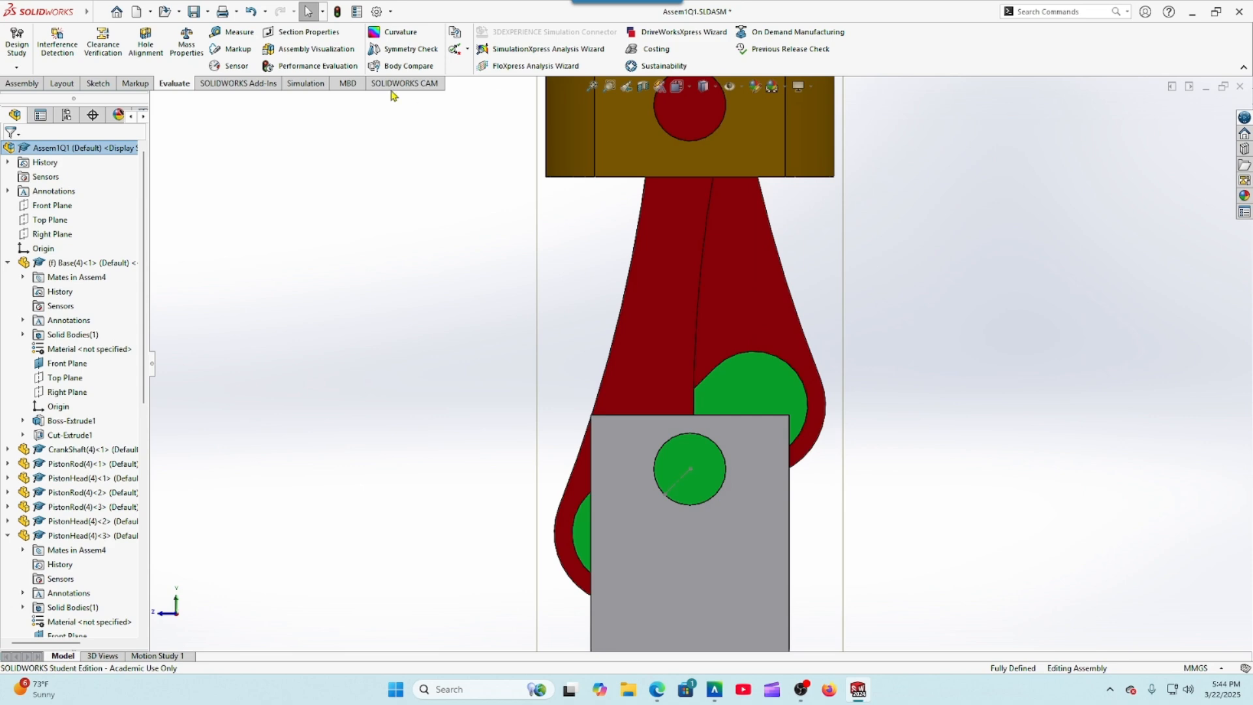
{"action": "left_click", "coordinate": [208, 11]}
{"action": "left_click", "coordinate": [218, 44]}
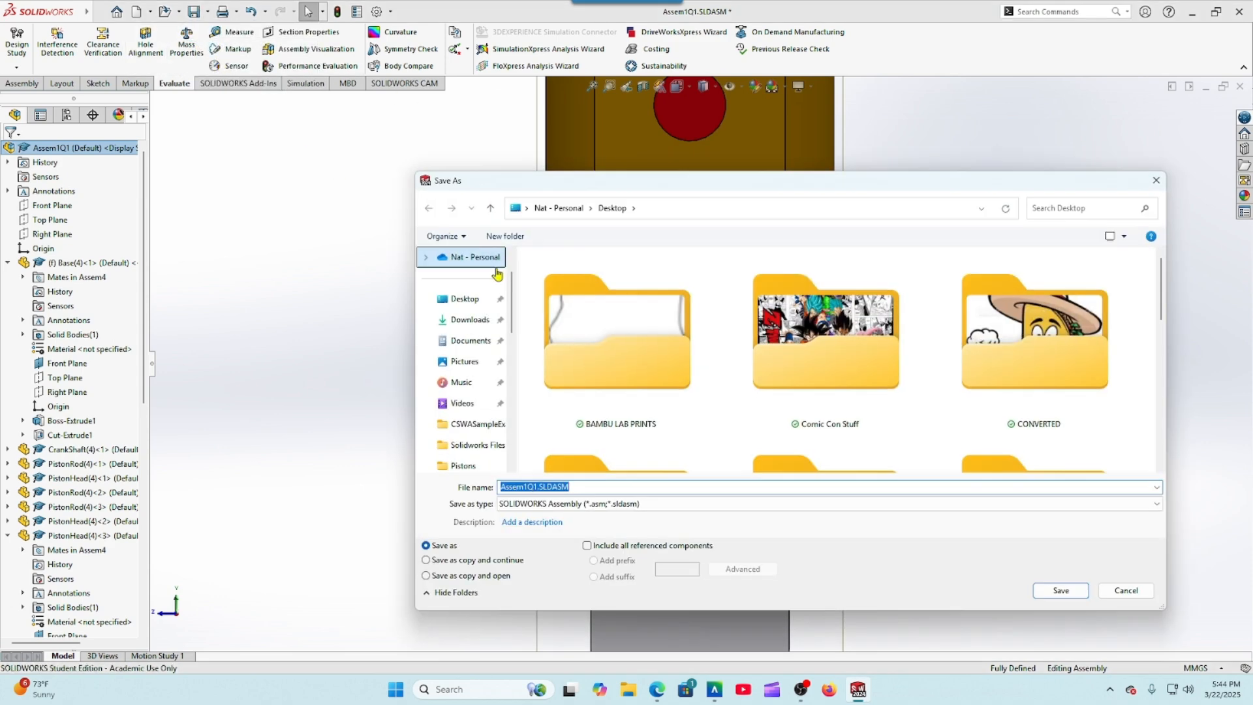
{"action": "left_click", "coordinate": [538, 487]}
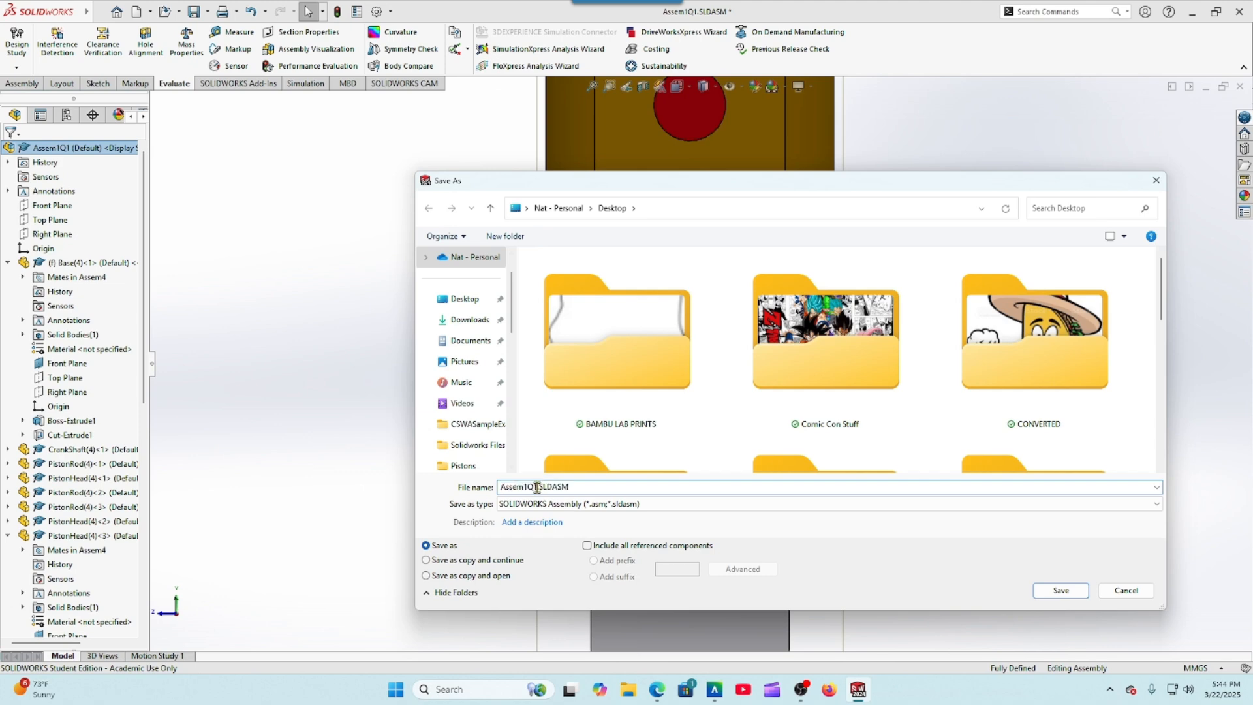
{"action": "type", "text": "2"}
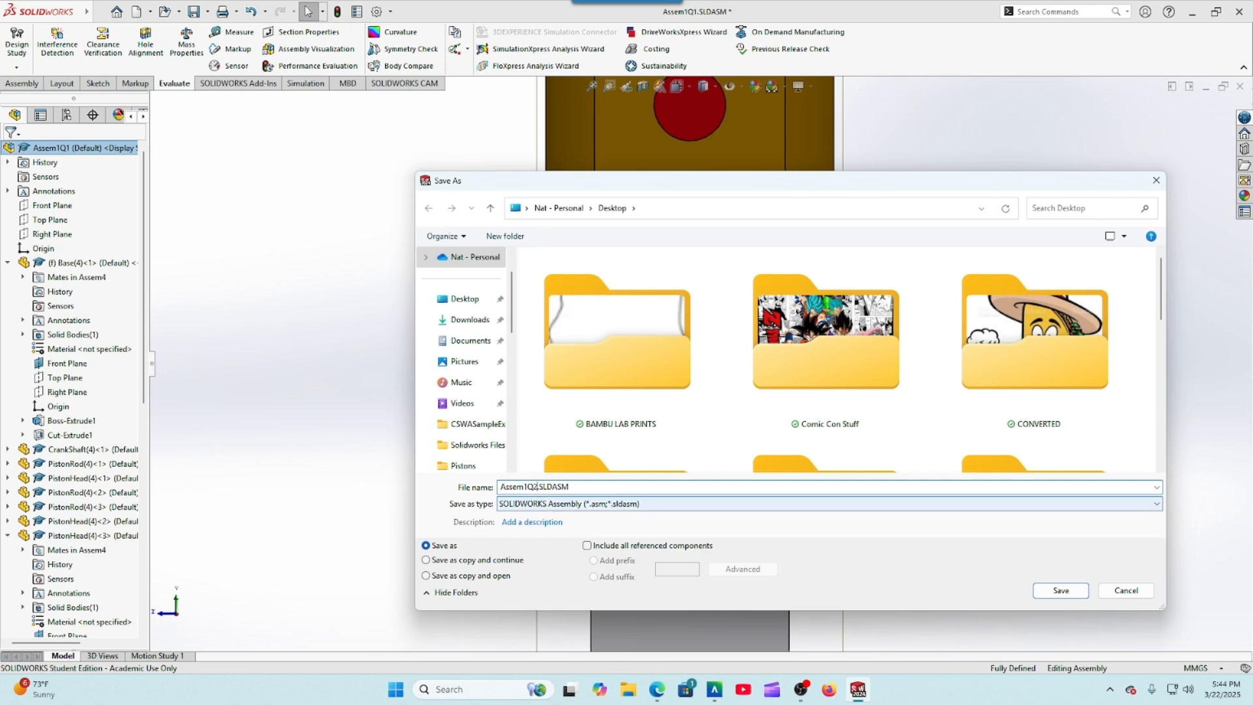
{"action": "left_click", "coordinate": [1059, 590]}
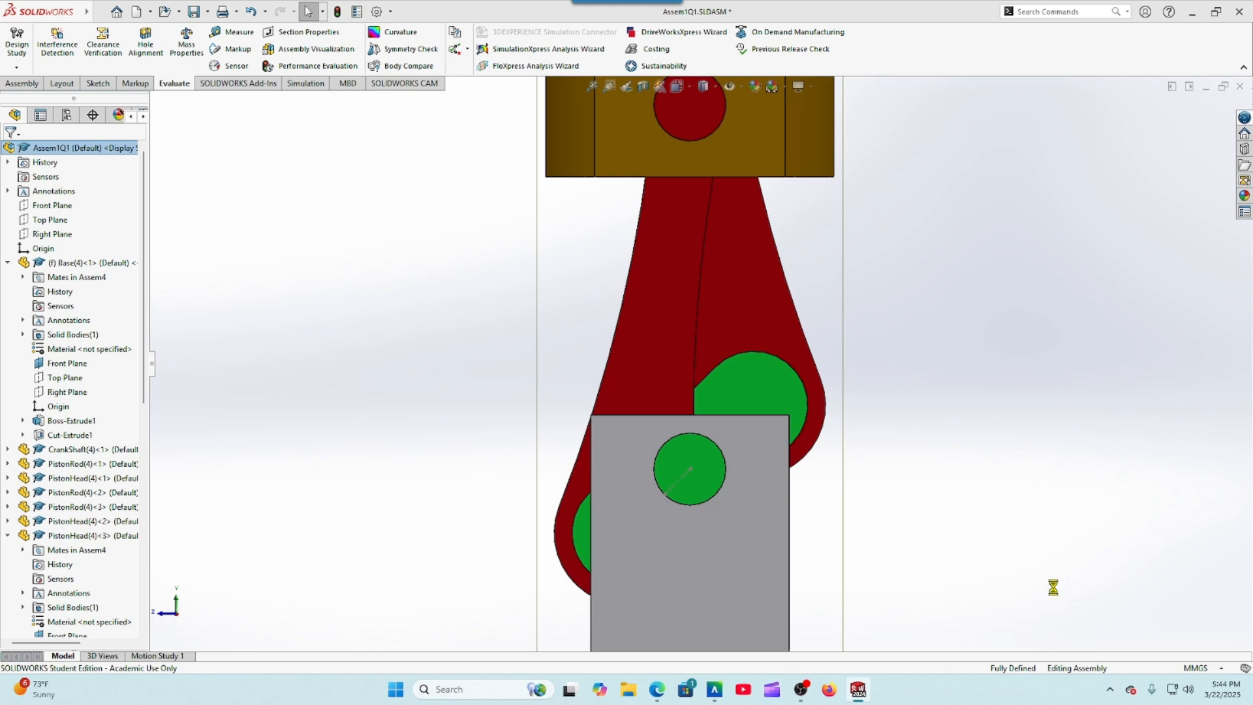
Step: Close the piston assembly and create a new assembly document
{"action": "left_click", "coordinate": [1240, 86]}
{"action": "left_click", "coordinate": [136, 11]}
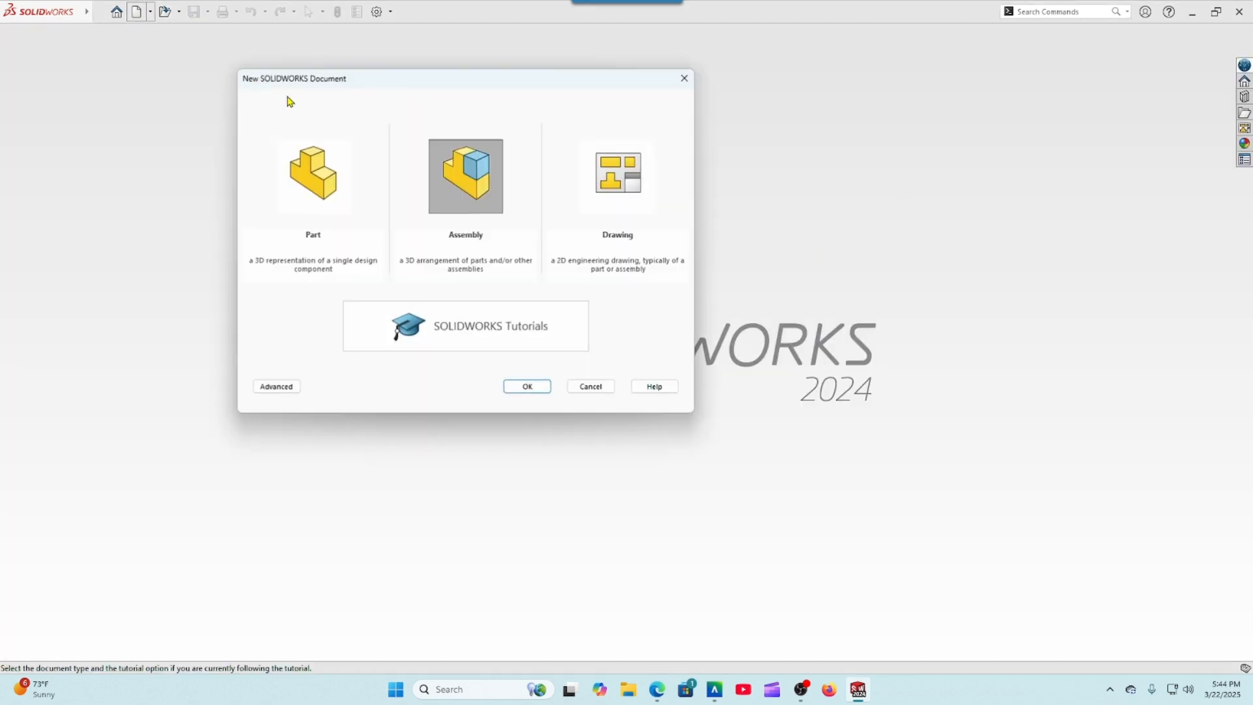
{"action": "left_click", "coordinate": [513, 386]}
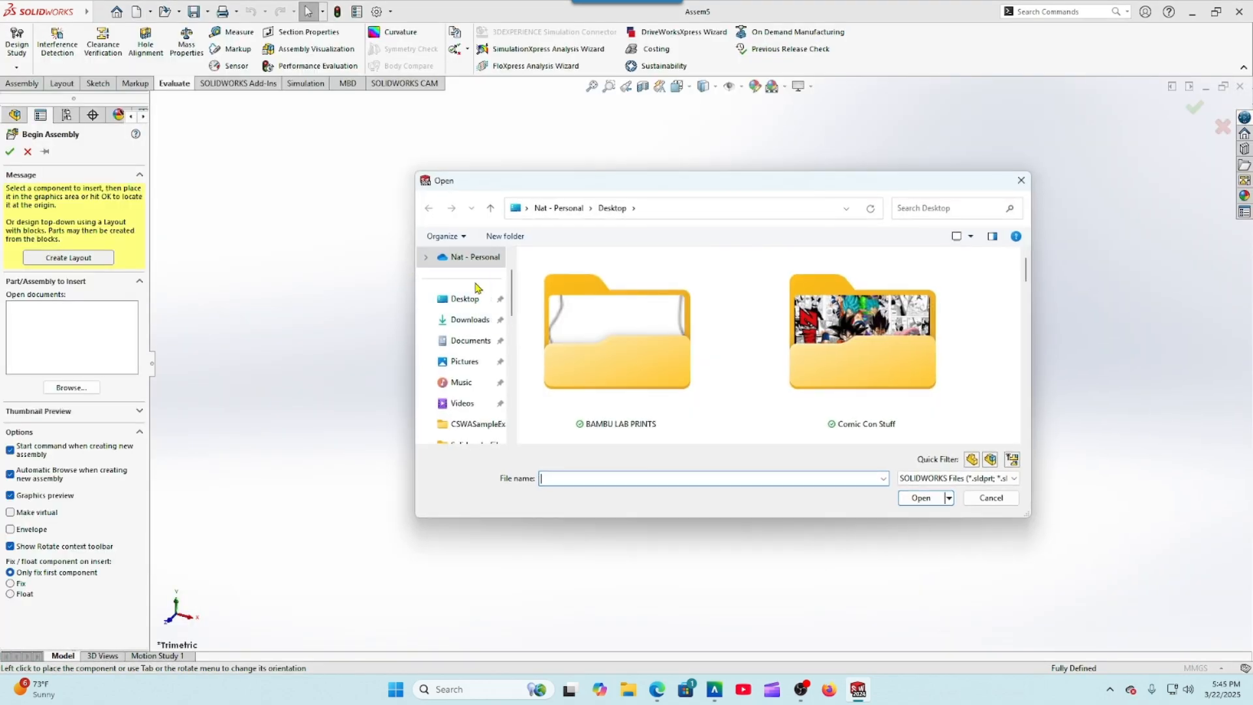
Step: In the browser, examine Question 10's part list, mate diagrams, dimension A, requested length X and answer choices
{"action": "left_click", "coordinate": [658, 693]}
{"action": "scroll", "coordinate": [336, 366], "scroll_direction": "down", "scroll_amount": 6}
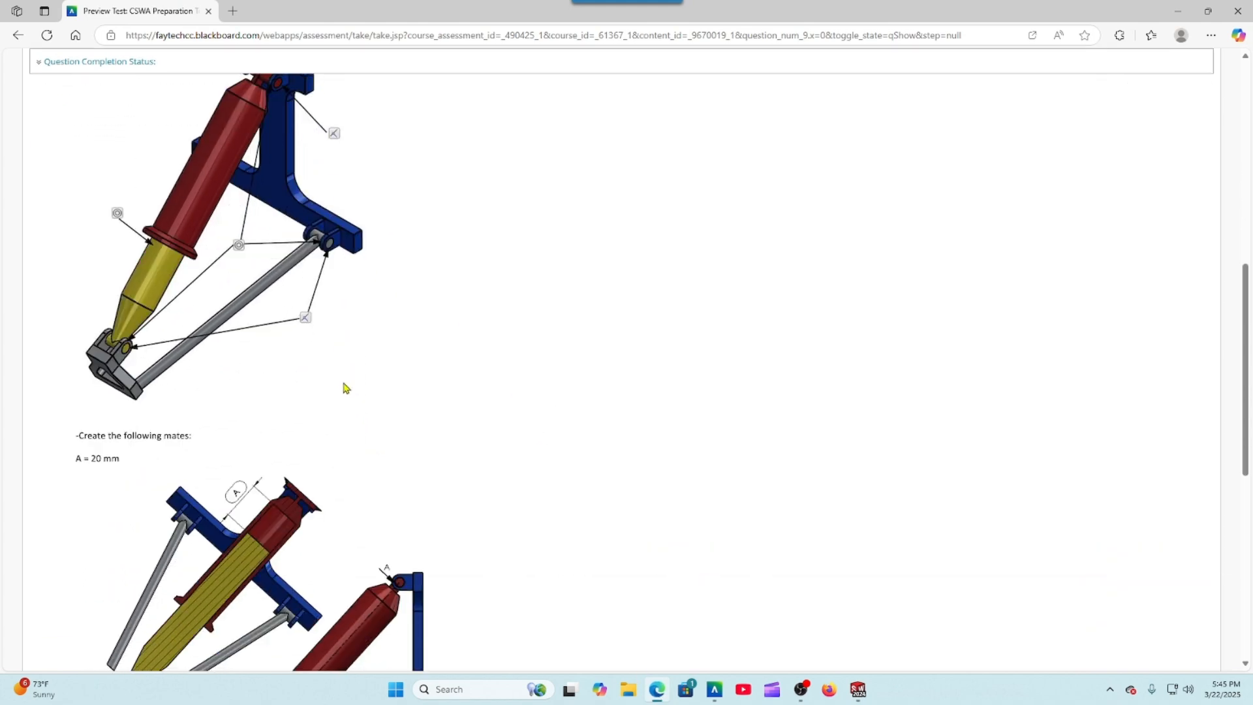
{"action": "scroll", "coordinate": [336, 388], "scroll_direction": "up", "scroll_amount": 4}
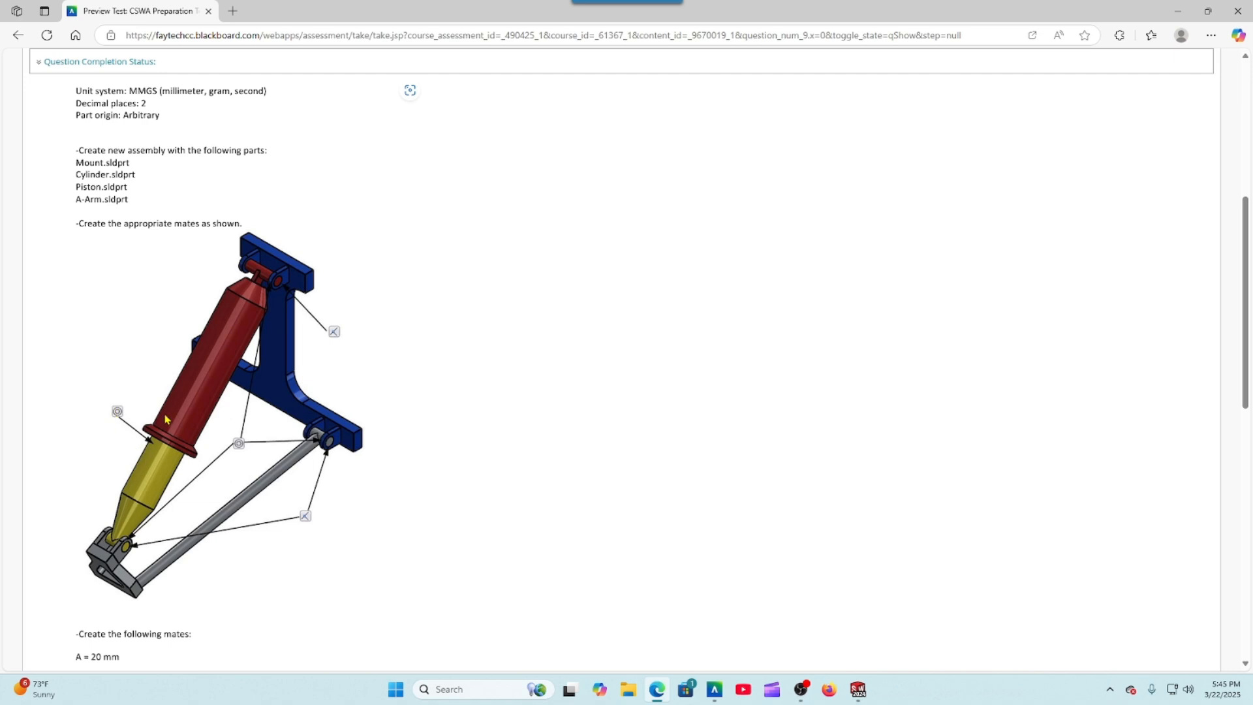
{"action": "scroll", "coordinate": [157, 260], "scroll_direction": "up", "scroll_amount": 2}
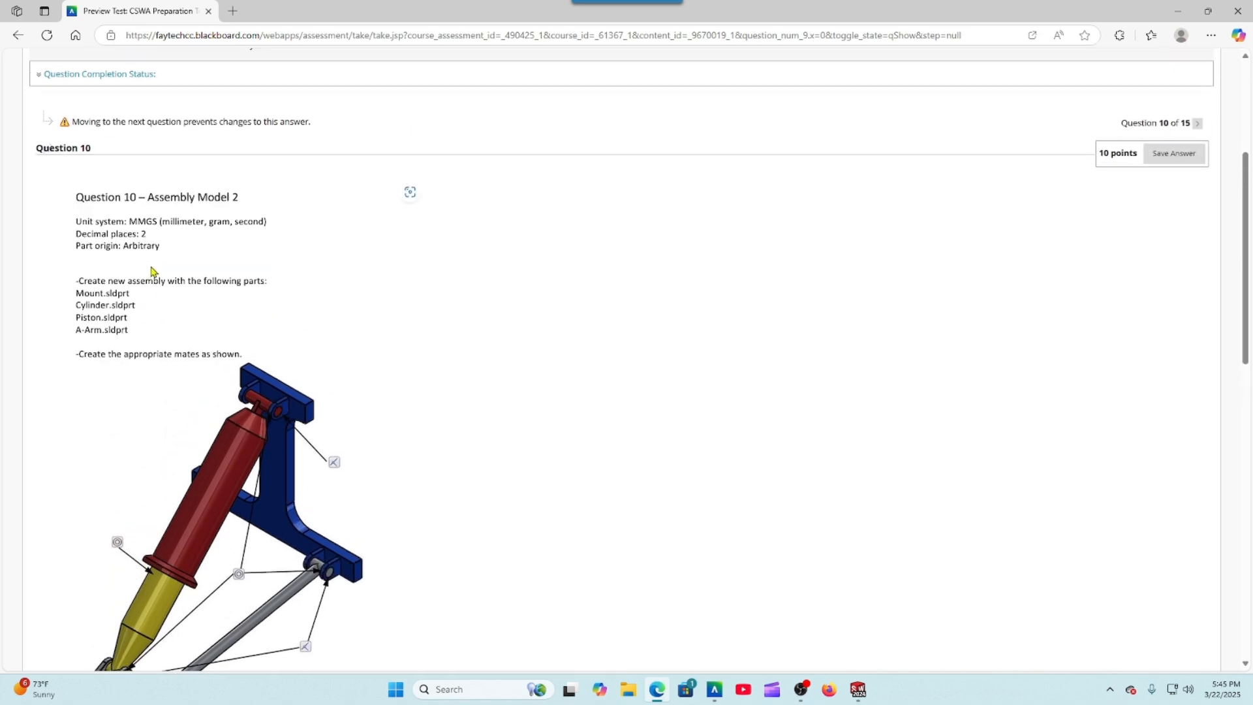
{"action": "scroll", "coordinate": [154, 307], "scroll_direction": "down", "scroll_amount": 4}
{"action": "scroll", "coordinate": [151, 324], "scroll_direction": "down", "scroll_amount": 4}
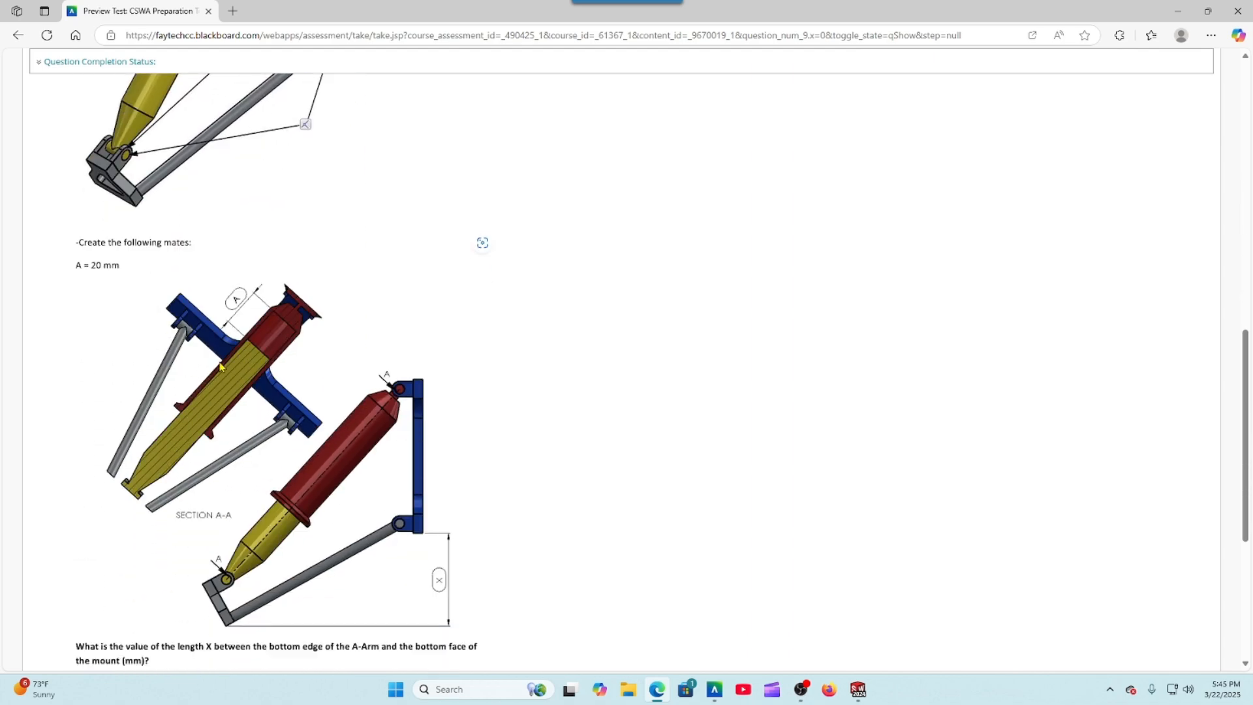
{"action": "scroll", "coordinate": [188, 357], "scroll_direction": "up", "scroll_amount": 4}
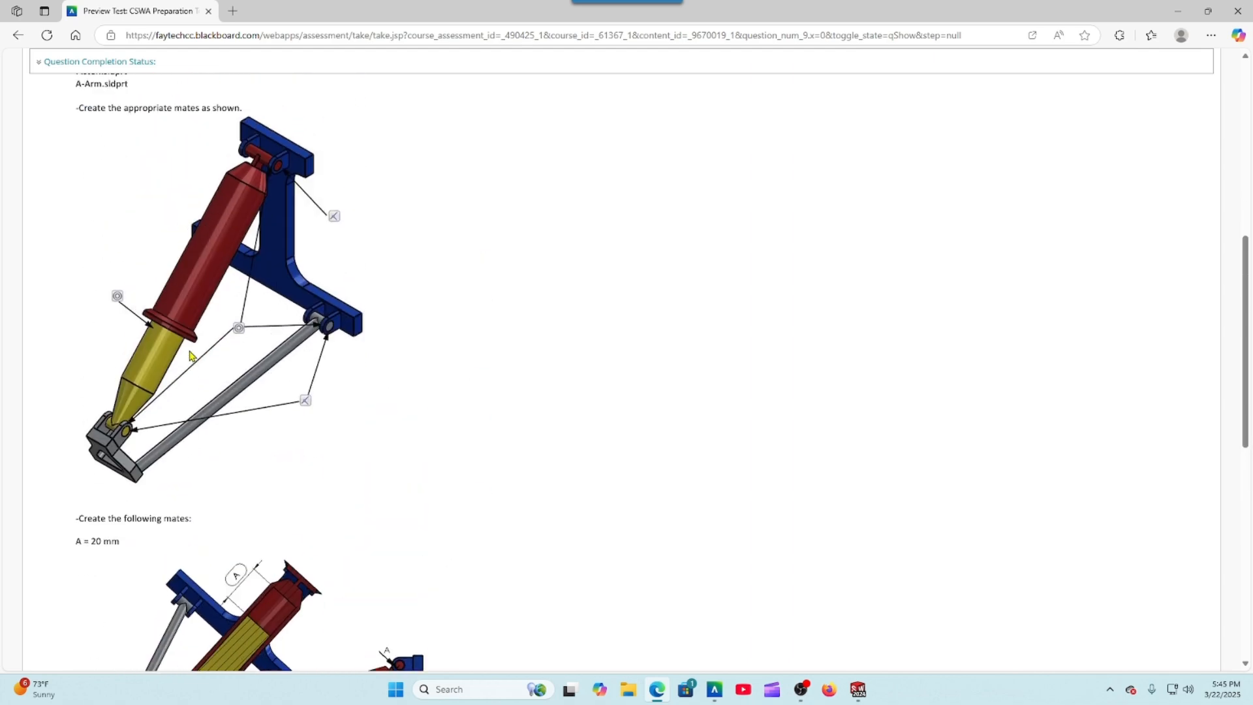
{"action": "scroll", "coordinate": [186, 358], "scroll_direction": "down", "scroll_amount": 7}
{"action": "scroll", "coordinate": [188, 357], "scroll_direction": "down", "scroll_amount": 2}
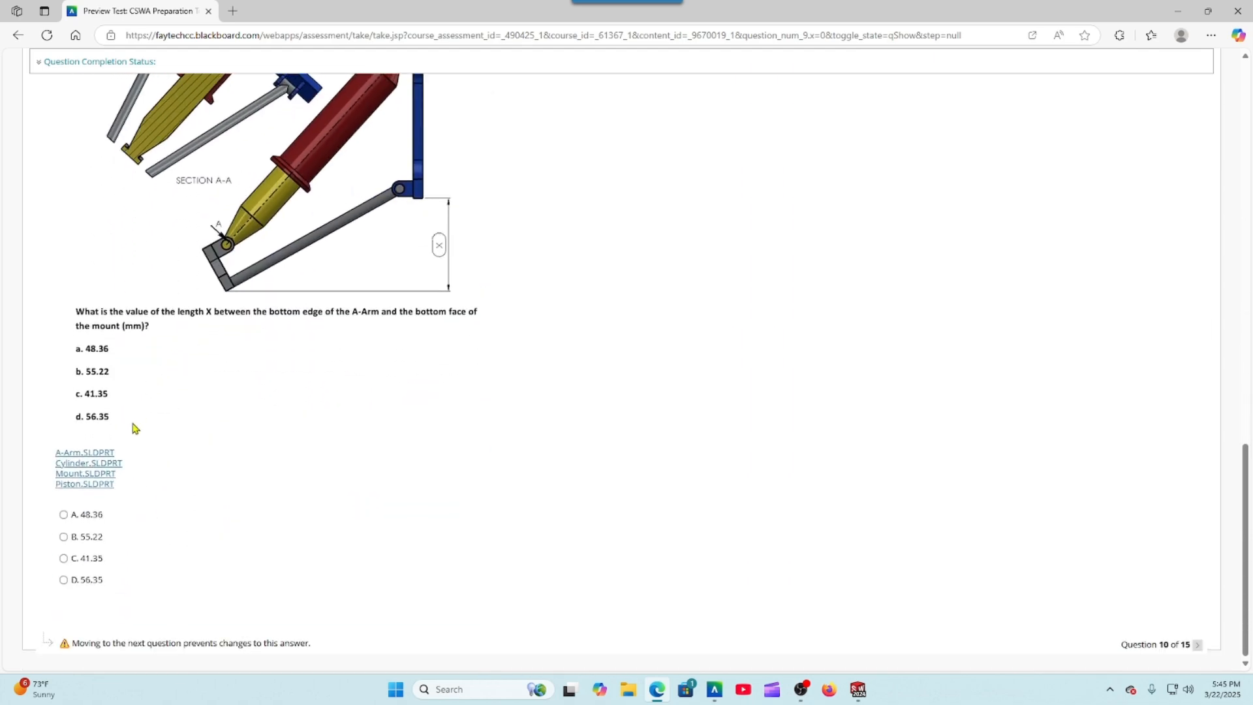
Step: Download the A-Arm, Cylinder, Mount and Piston part files attached to Question 10
{"action": "left_click", "coordinate": [88, 454]}
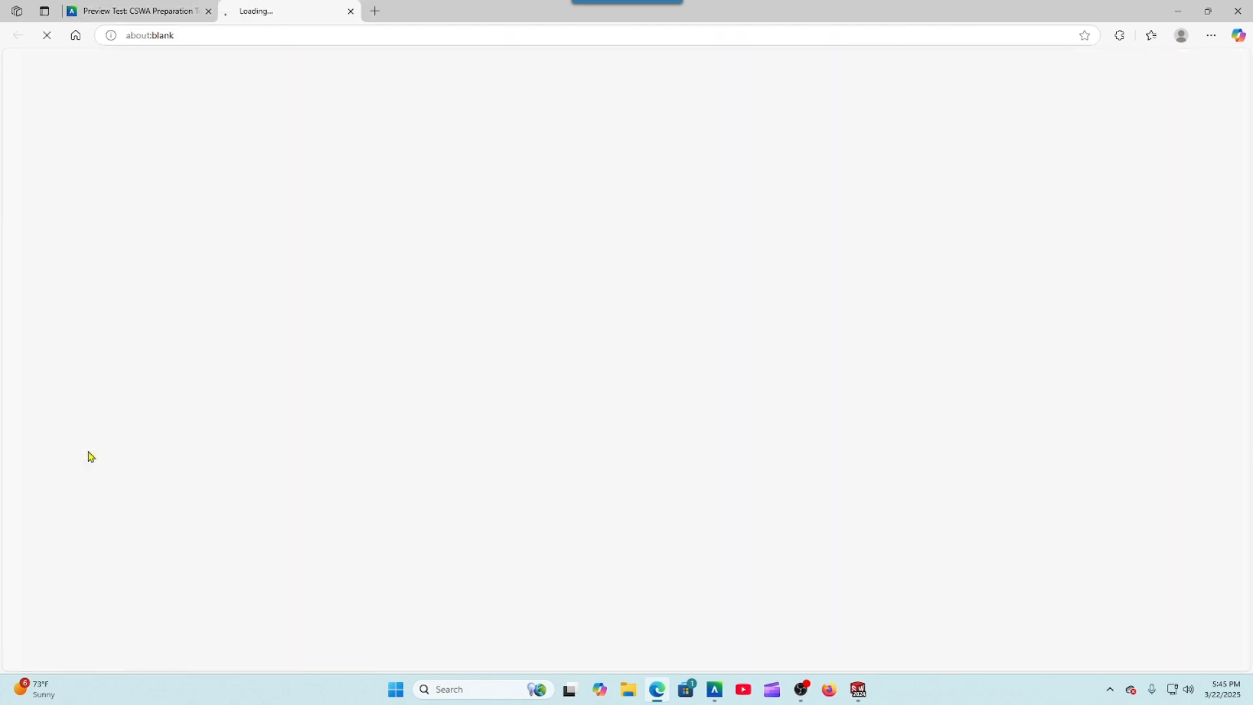
{"action": "left_click", "coordinate": [103, 464]}
{"action": "left_click", "coordinate": [103, 475]}
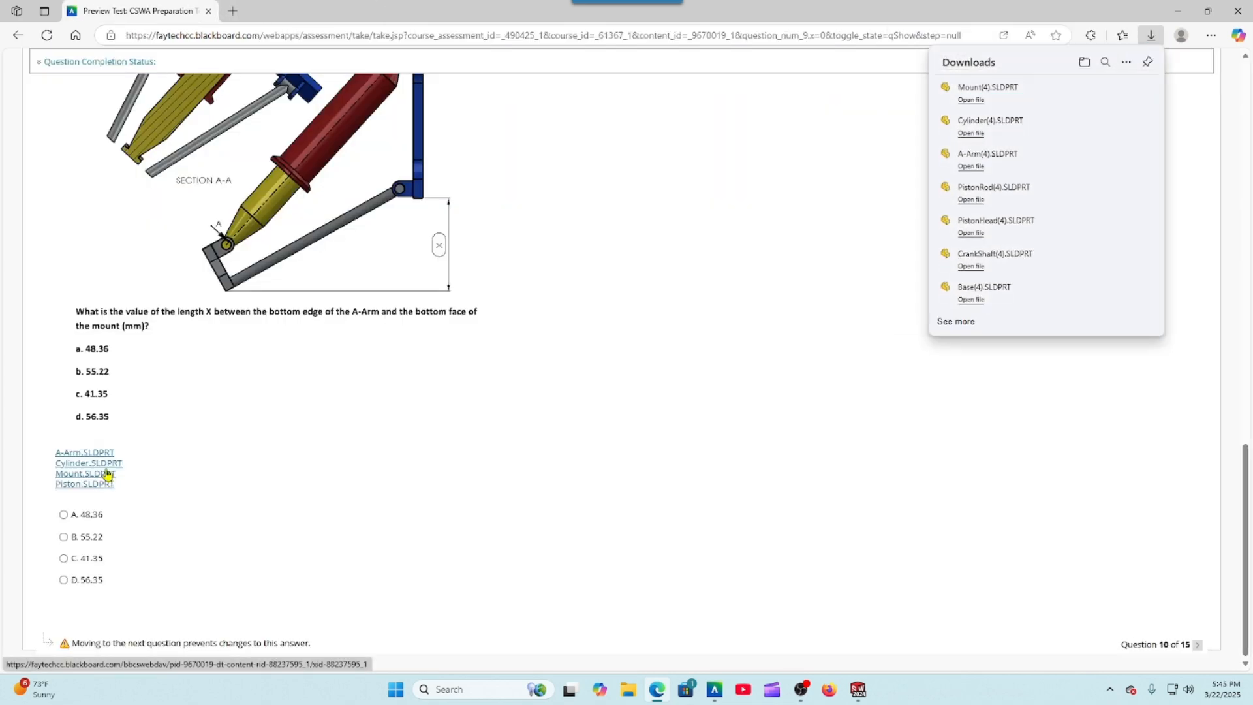
{"action": "left_click", "coordinate": [83, 486]}
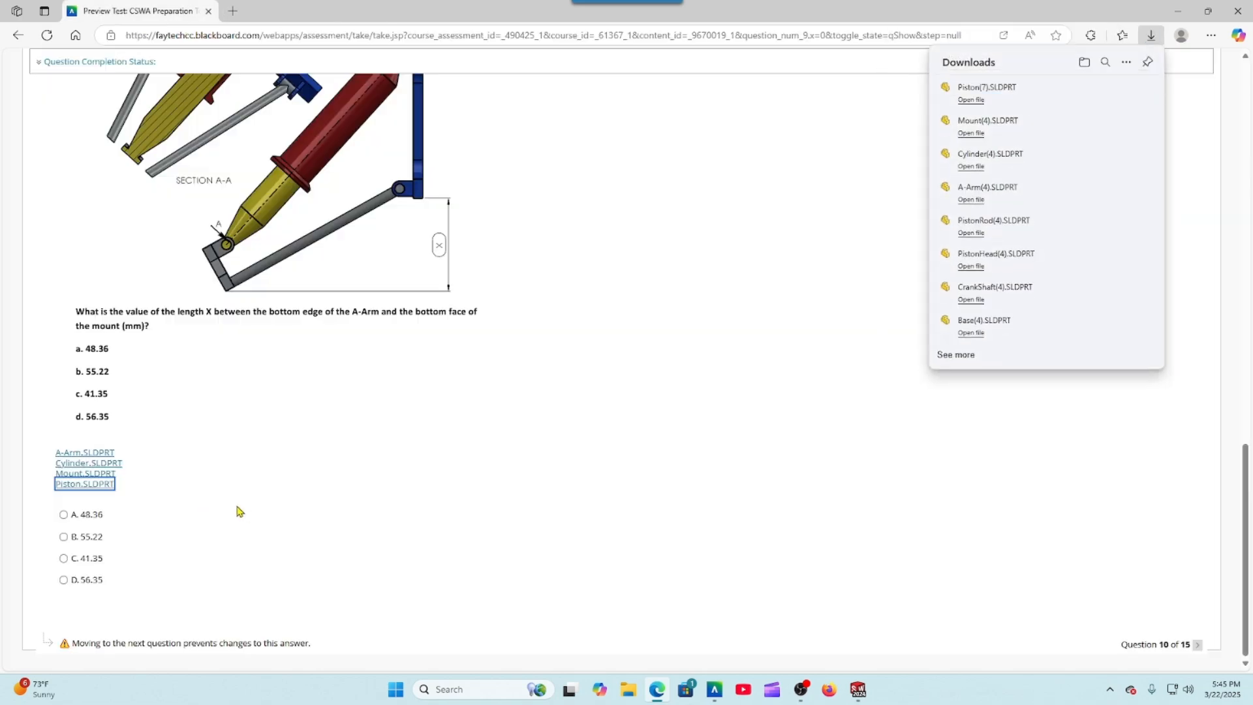
Step: In SOLIDWORKS, insert Mount(4).SLDPRT from the Downloads folder as the new assembly's first component
{"action": "left_click", "coordinate": [857, 690]}
{"action": "left_click", "coordinate": [992, 498]}
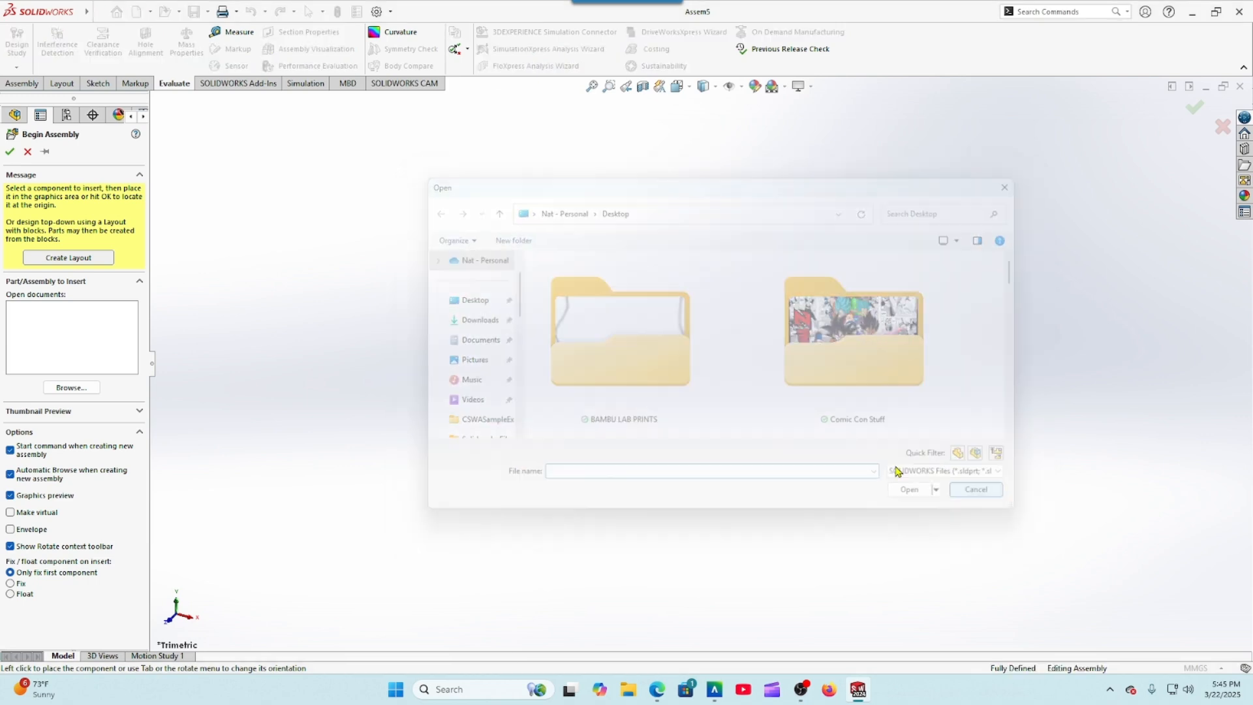
{"action": "left_click", "coordinate": [77, 389]}
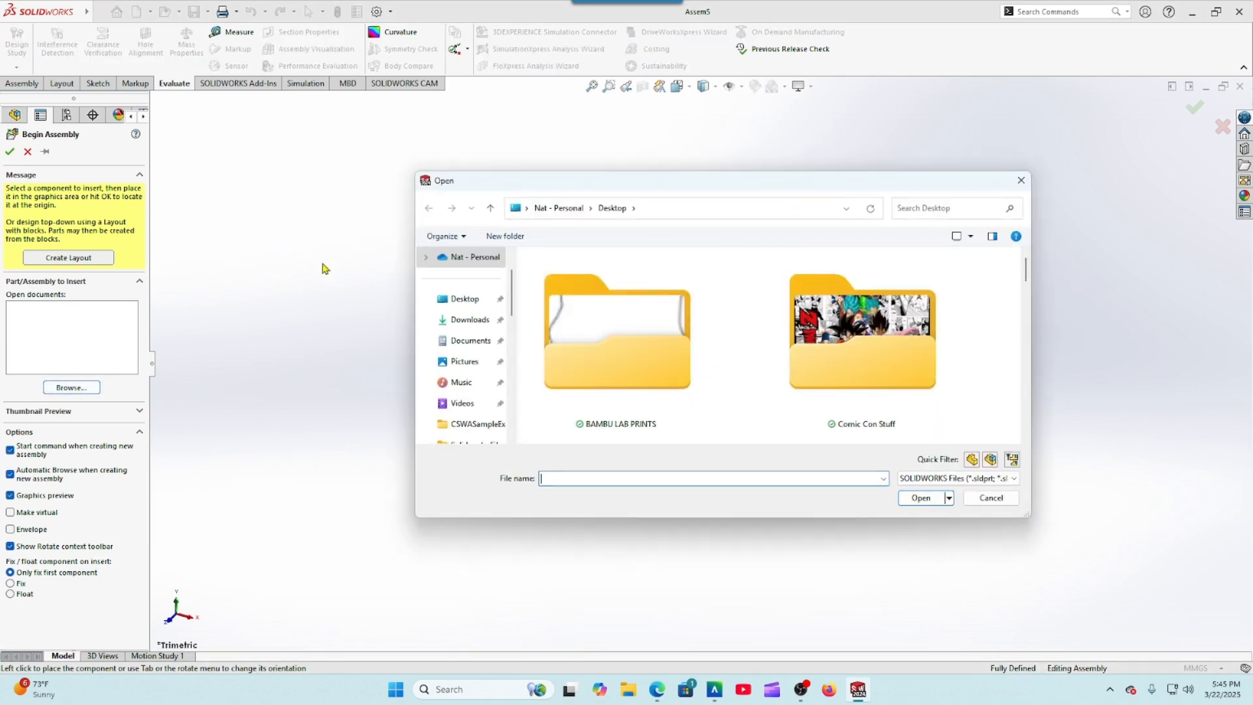
{"action": "left_click", "coordinate": [481, 327]}
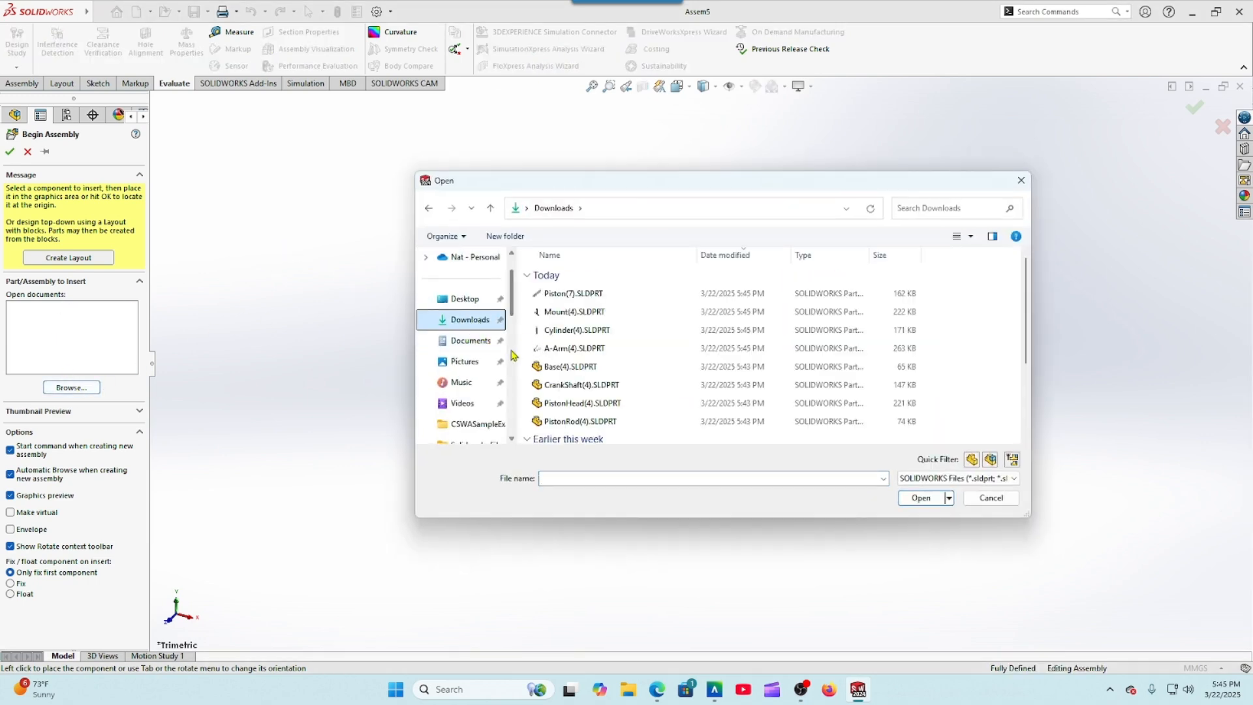
{"action": "left_click", "coordinate": [580, 315]}
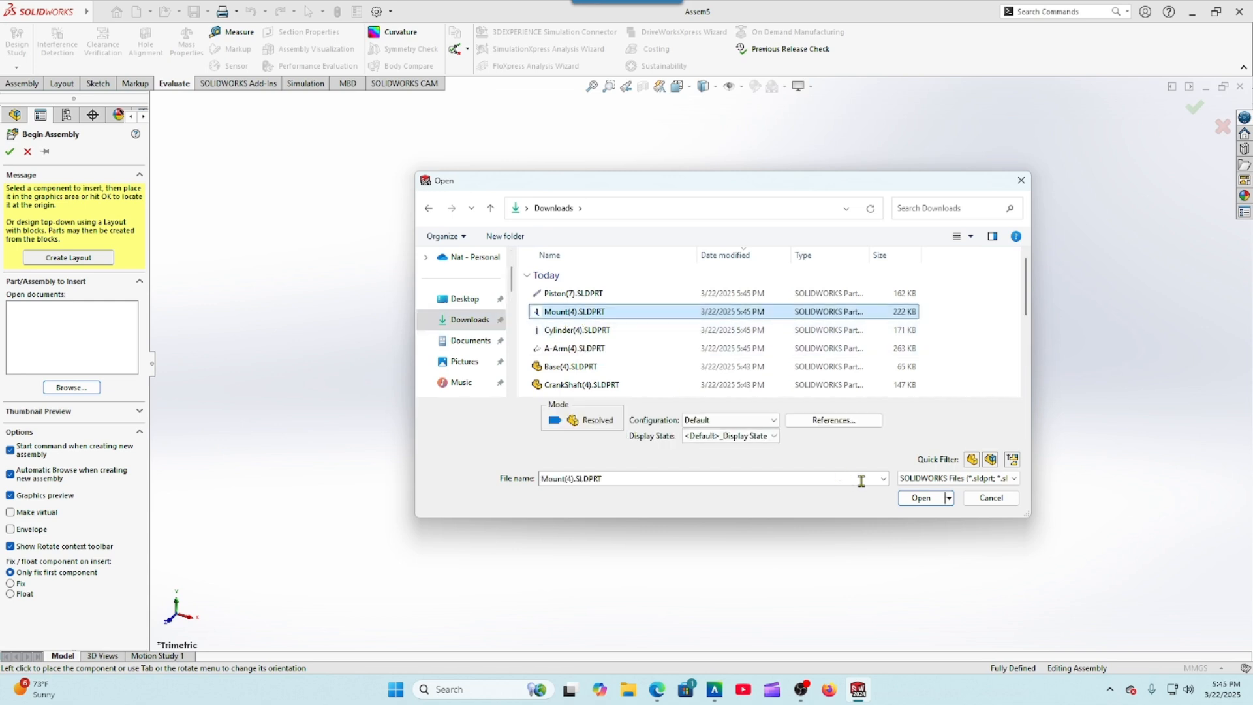
{"action": "left_click", "coordinate": [920, 499]}
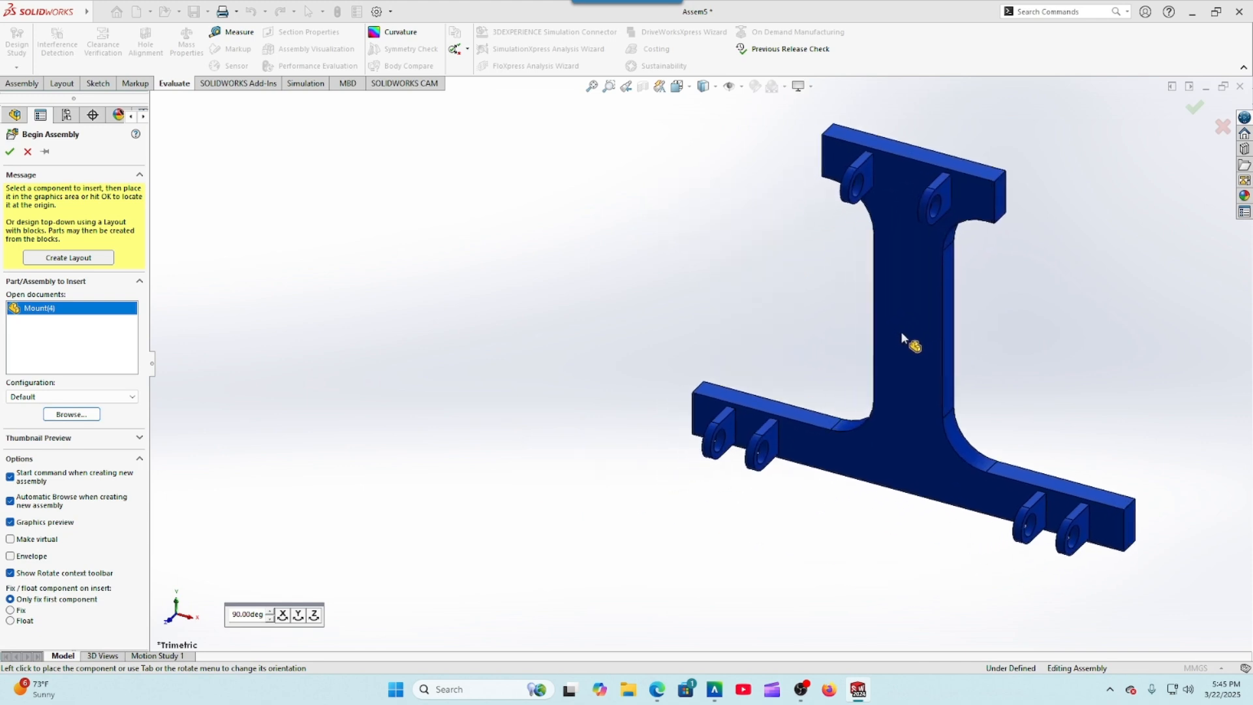
{"action": "left_click", "coordinate": [901, 334]}
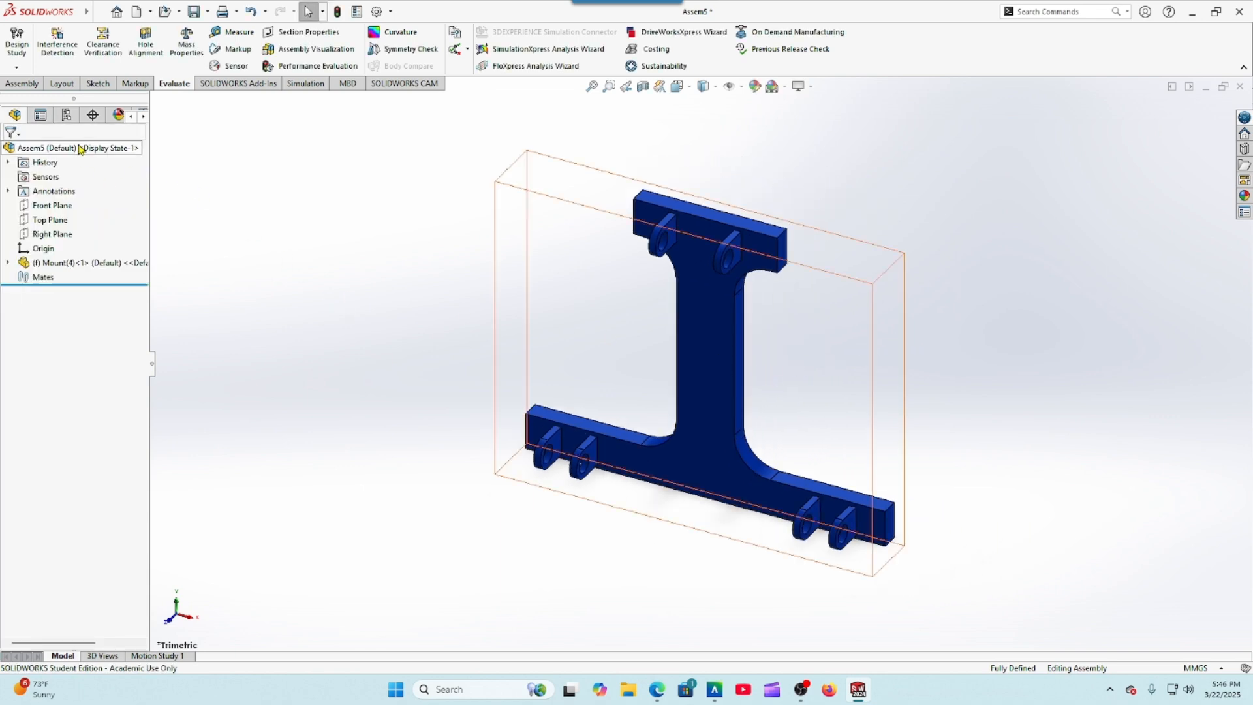
Step: Insert A-Arm(4).SLDPRT from the Downloads folder and place it in front of the Mount
{"action": "left_click", "coordinate": [27, 84]}
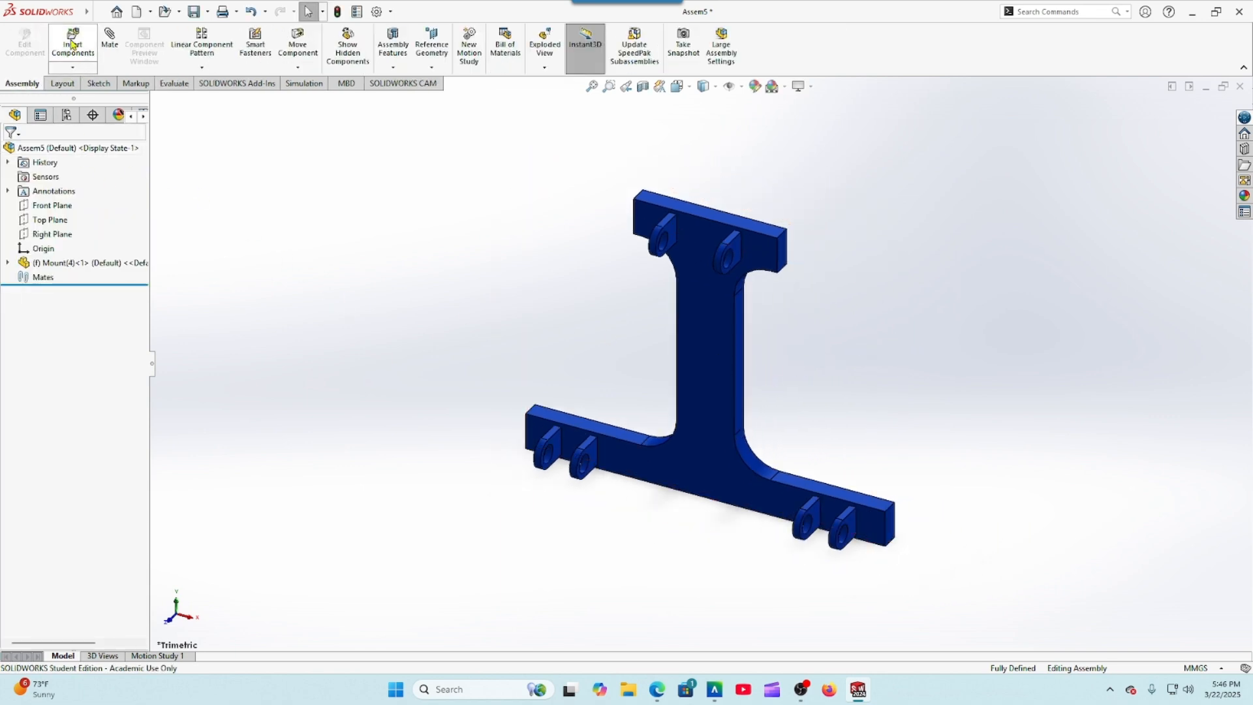
{"action": "left_click", "coordinate": [73, 42]}
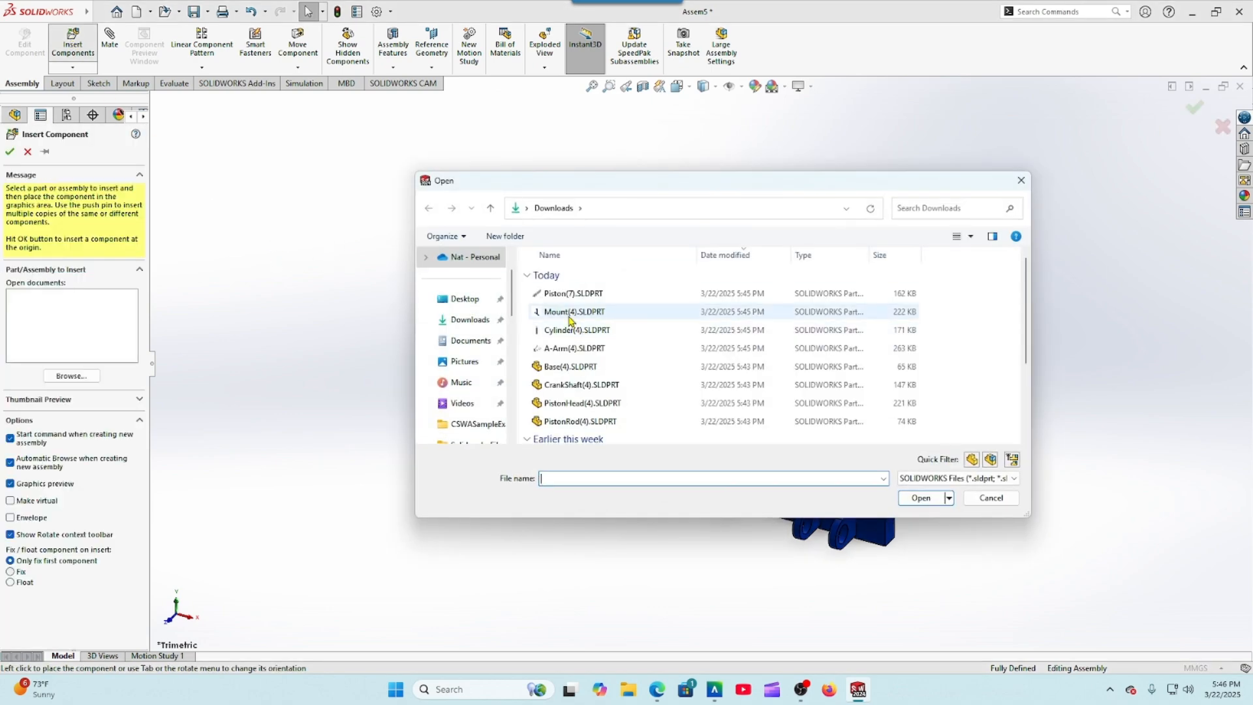
{"action": "left_click", "coordinate": [567, 350]}
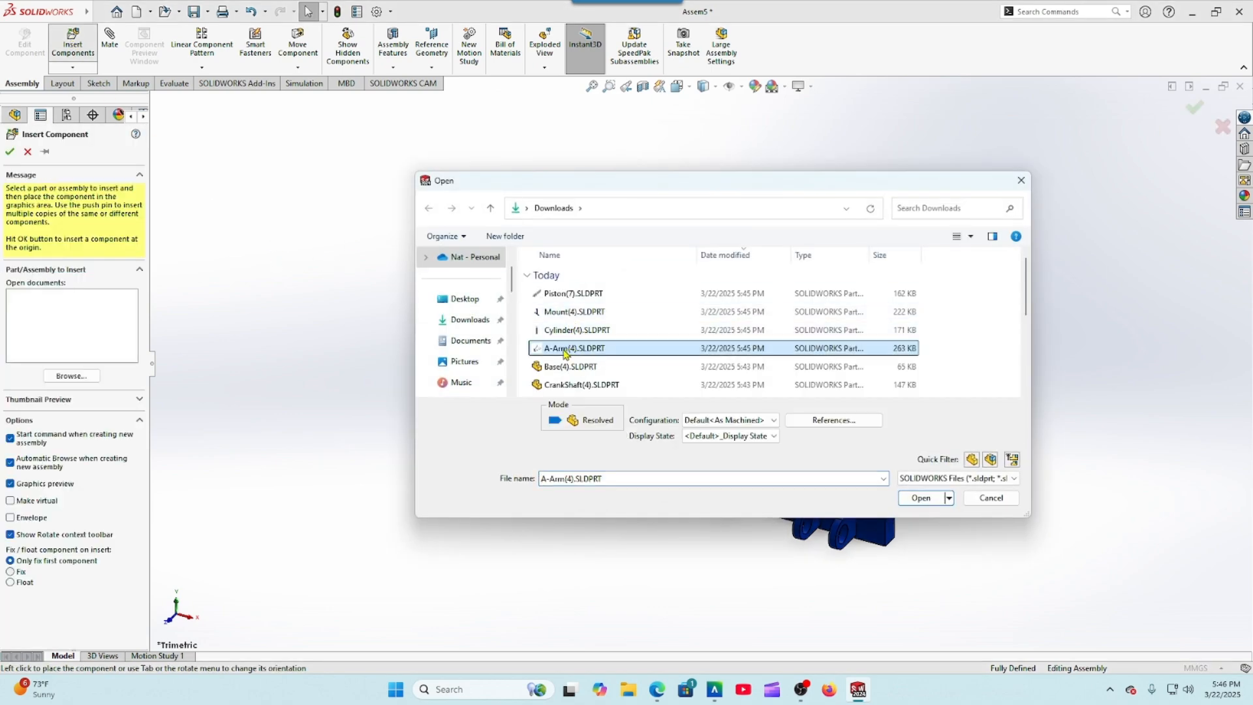
{"action": "left_click", "coordinate": [921, 498]}
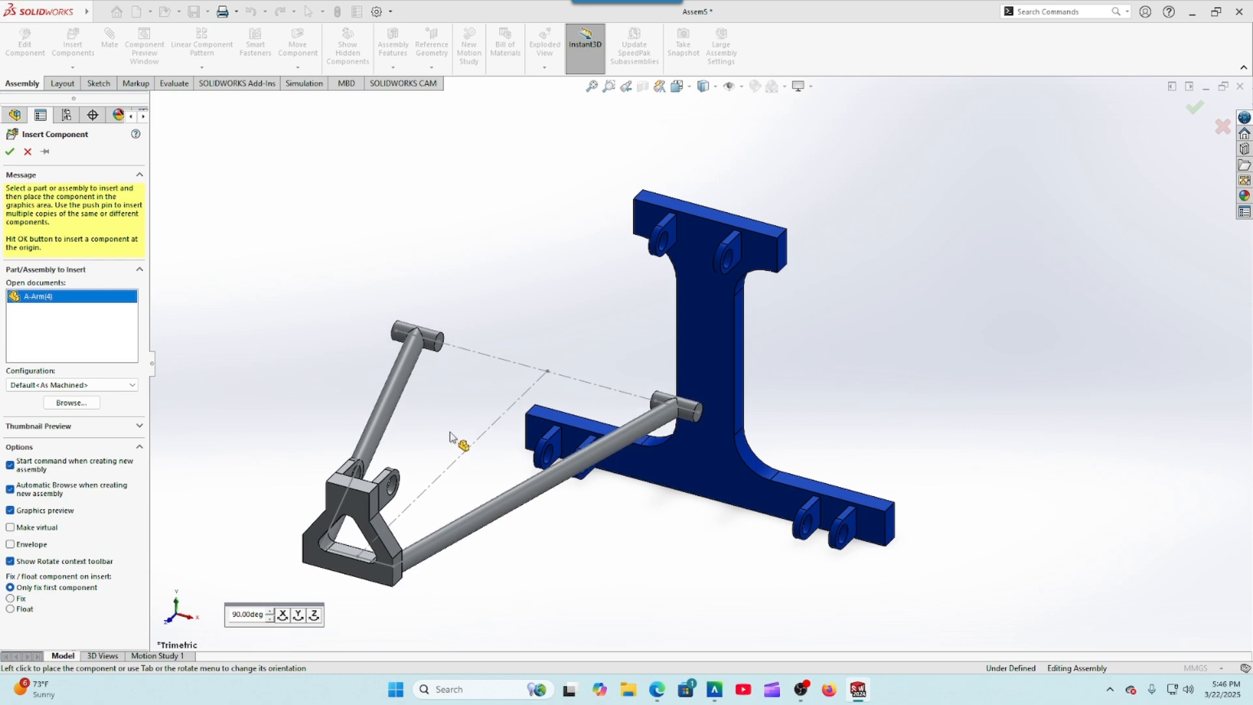
{"action": "left_click", "coordinate": [457, 439]}
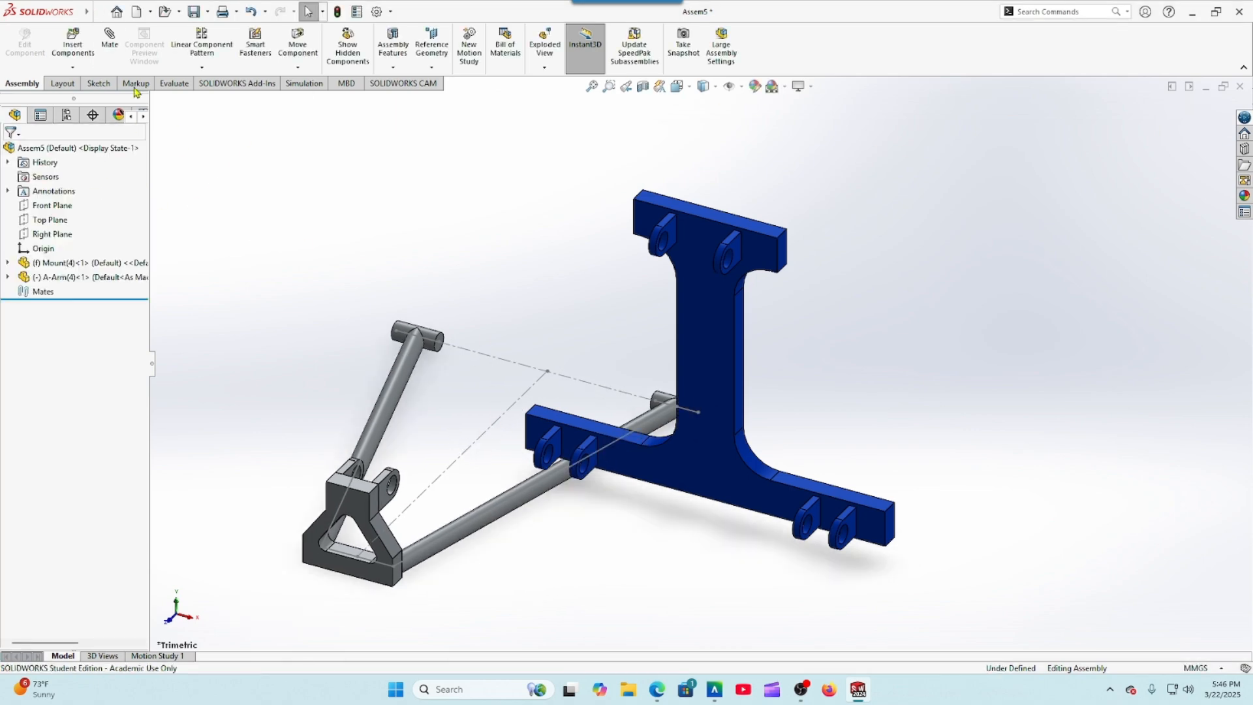
Step: Insert Cylinder(4).SLDPRT from the Downloads folder and place it beside the Mount
{"action": "left_click", "coordinate": [72, 44]}
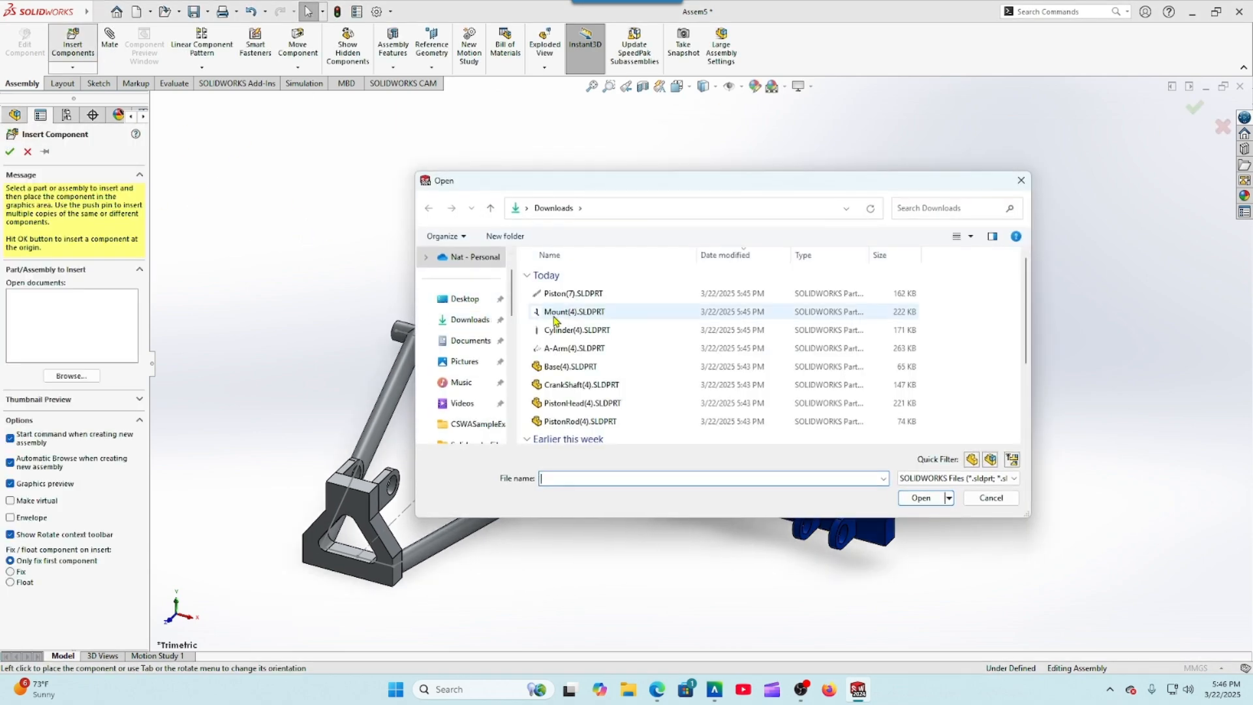
{"action": "left_click", "coordinate": [562, 335]}
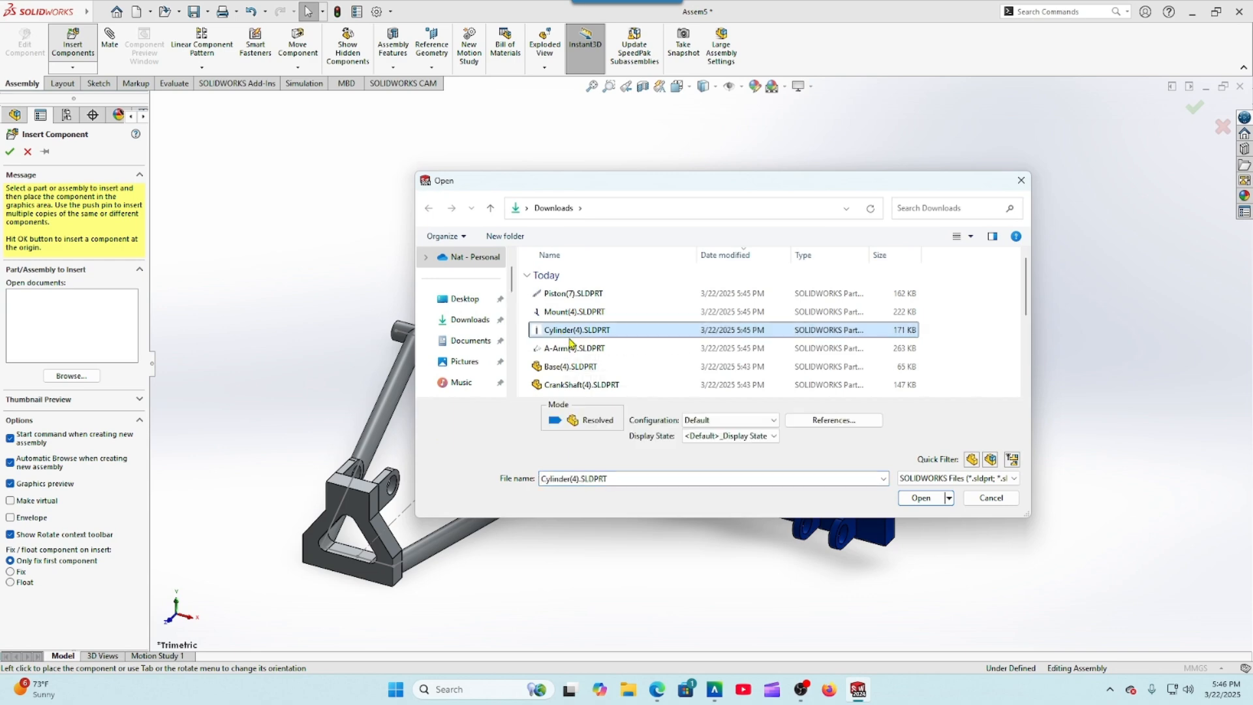
{"action": "left_click", "coordinate": [927, 499]}
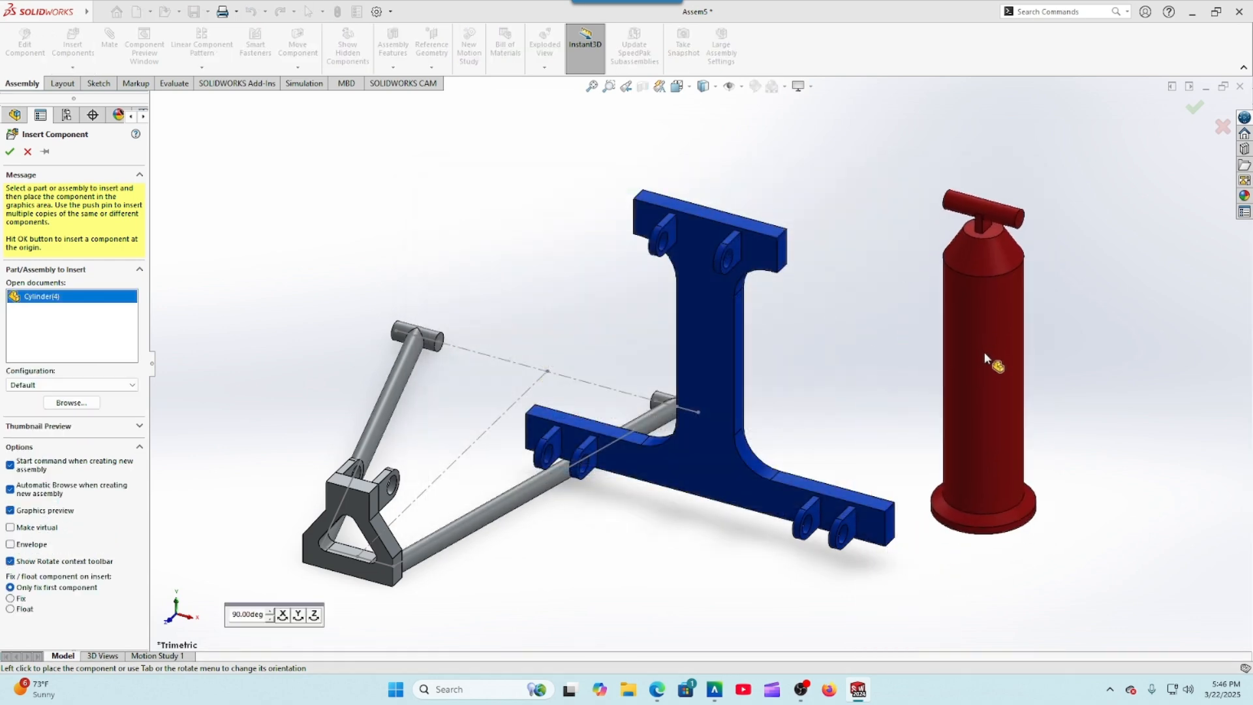
{"action": "left_click", "coordinate": [988, 350]}
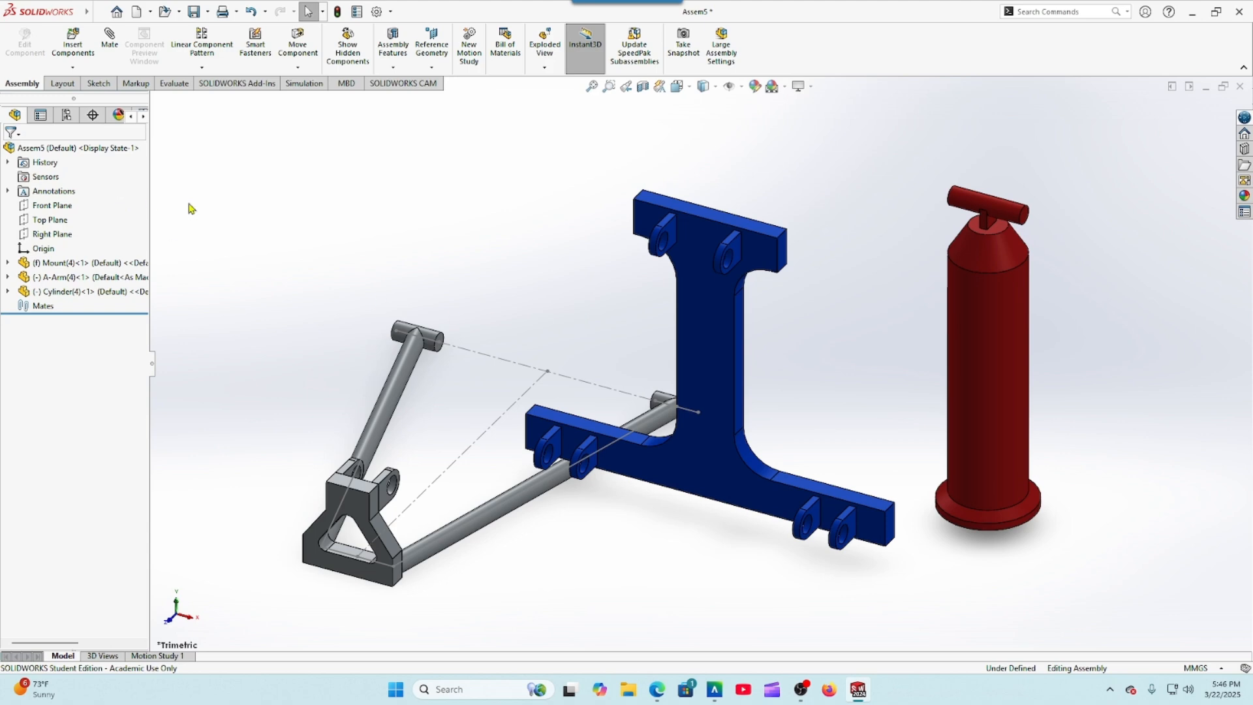
Step: Insert Piston(7).SLDPRT from the Downloads folder and place it above the A-Arm
{"action": "left_click", "coordinate": [72, 44]}
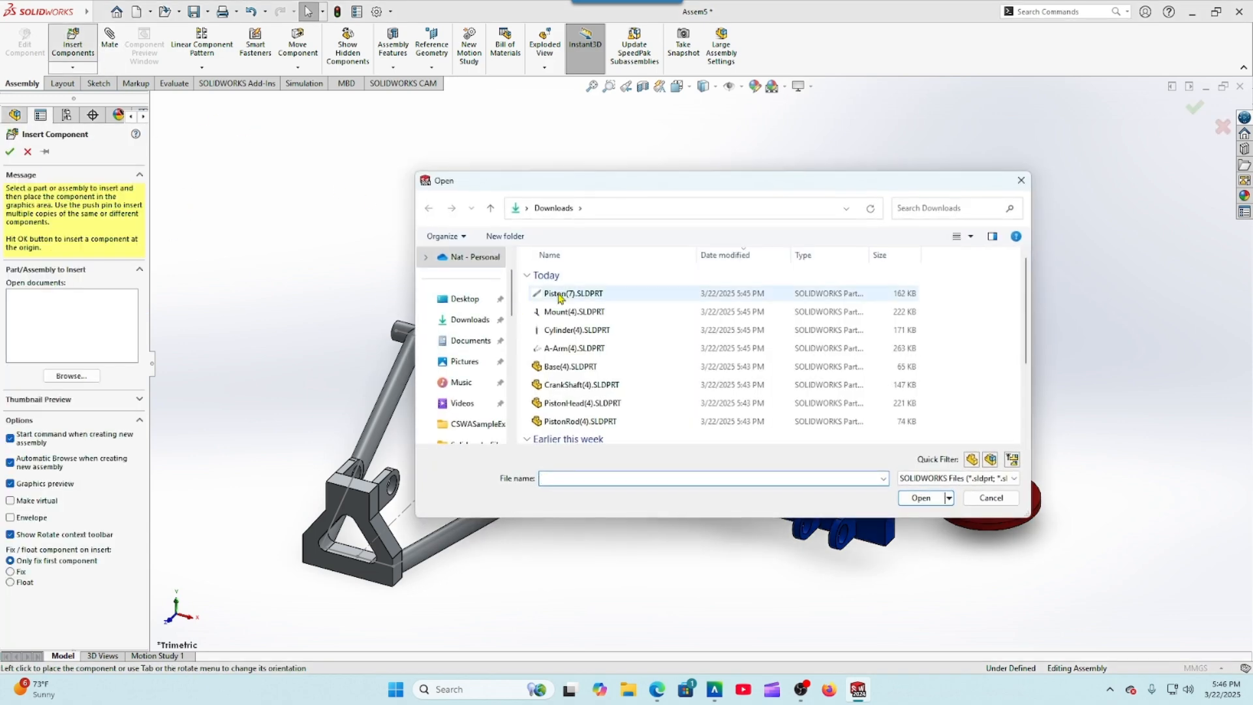
{"action": "left_click", "coordinate": [559, 295]}
{"action": "left_click", "coordinate": [921, 497]}
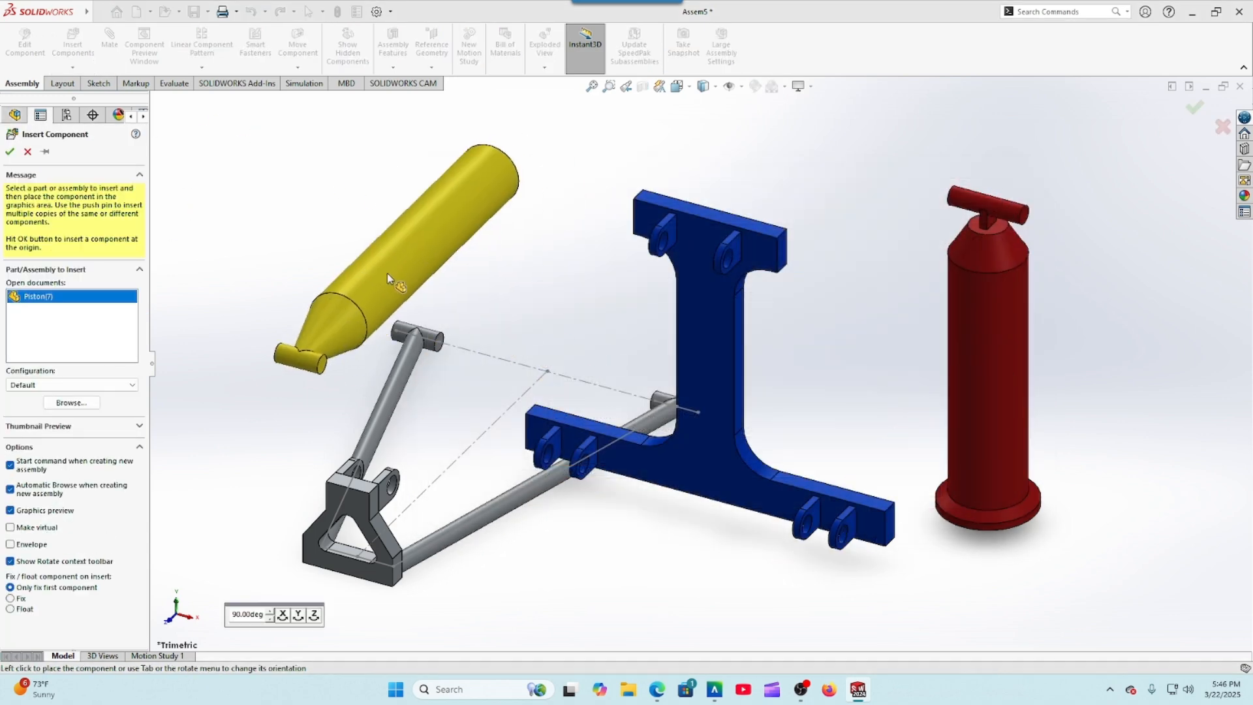
{"action": "left_click", "coordinate": [328, 297]}
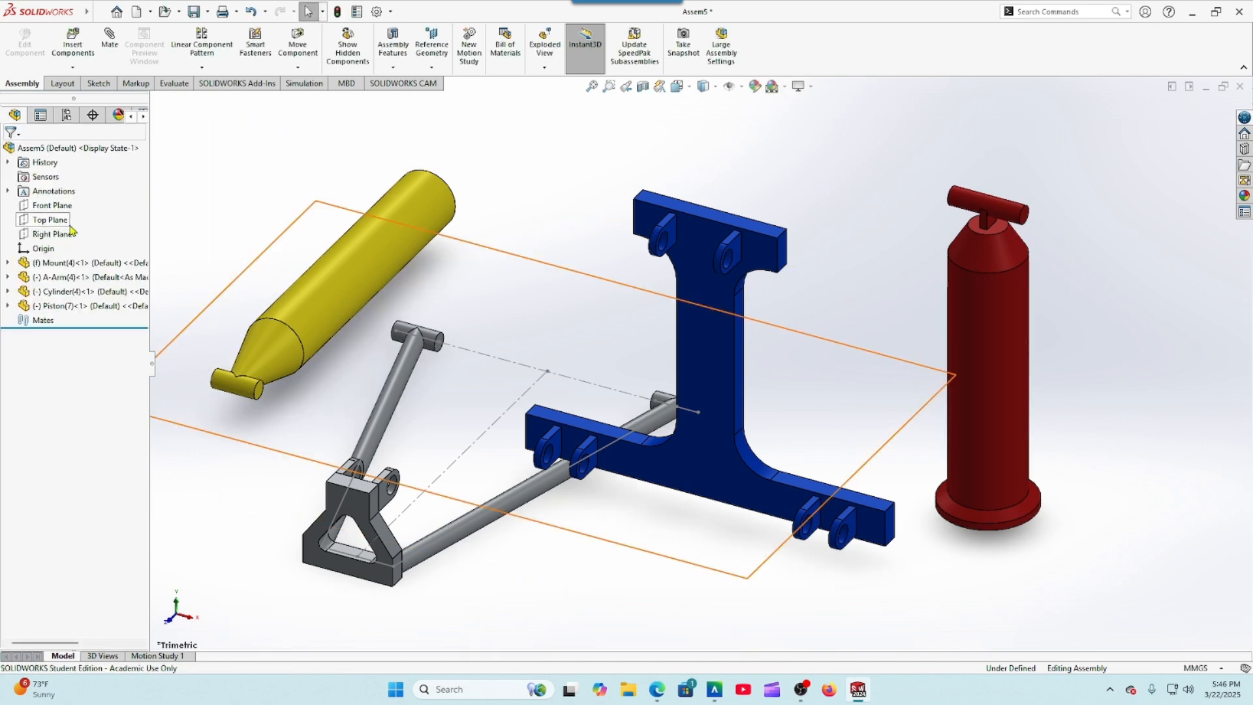
Step: Add a concentric mate between the A-Arm's cylindrical rod end and the hole in the Mount's outermost lower lug
{"action": "scroll", "coordinate": [407, 284], "scroll_direction": "up", "scroll_amount": 3}
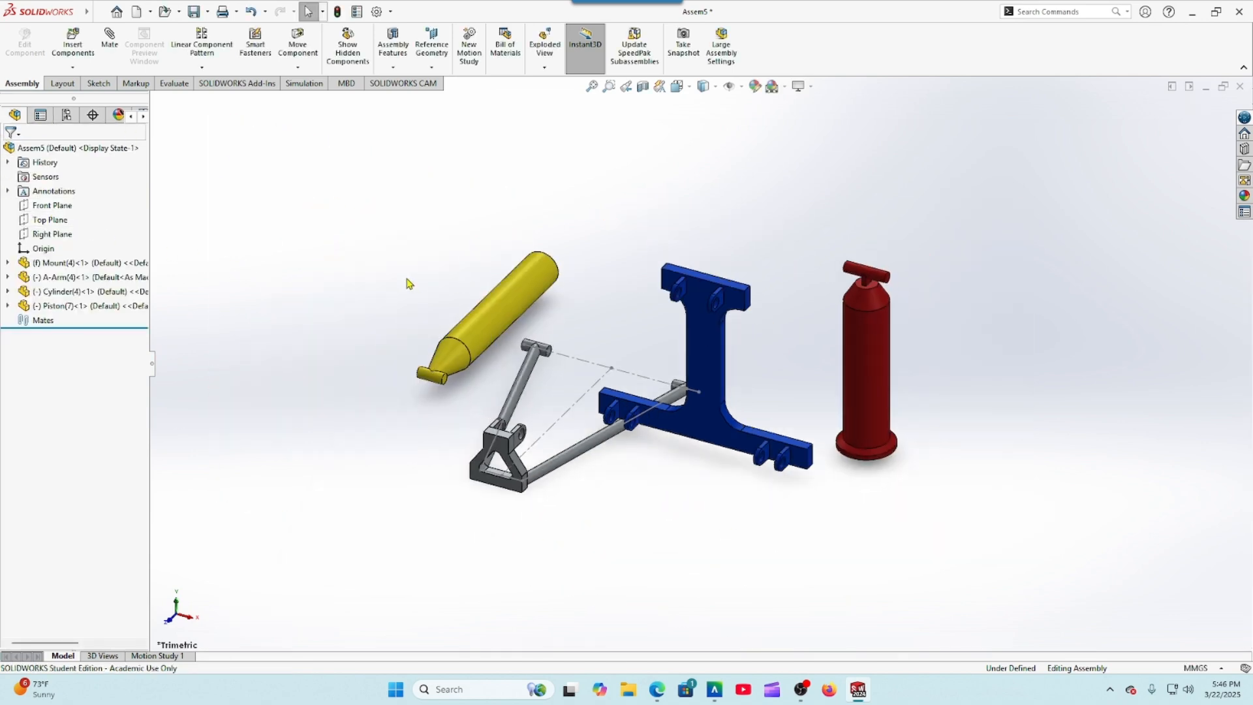
{"action": "middle_click_drag", "start_coordinate": [778, 549], "coordinate": [733, 545]}
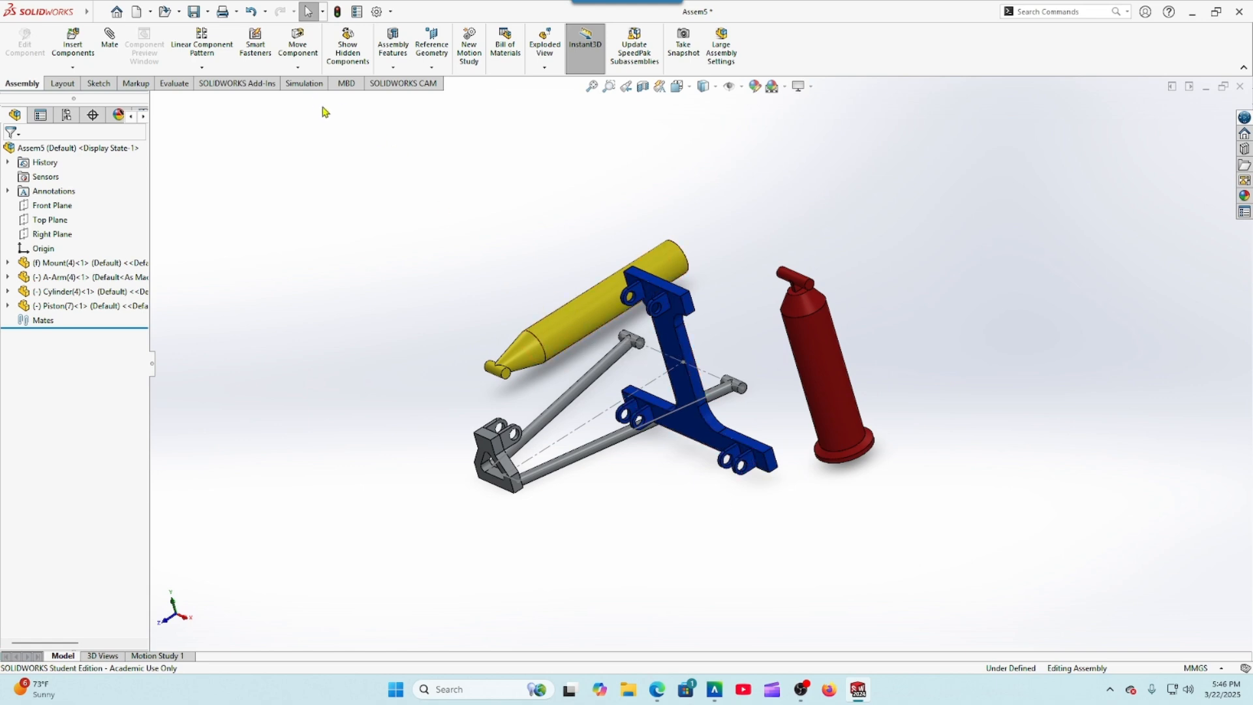
{"action": "left_click", "coordinate": [109, 38]}
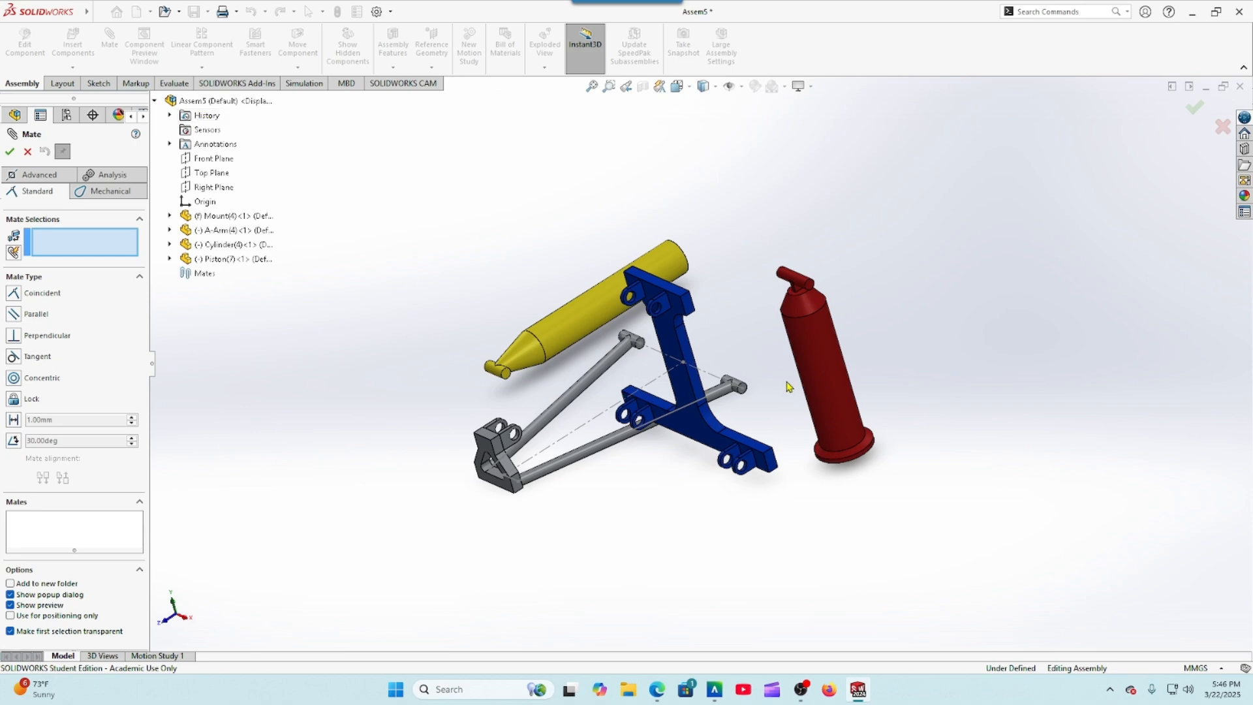
{"action": "scroll", "coordinate": [777, 416], "scroll_direction": "down", "scroll_amount": 3}
{"action": "scroll", "coordinate": [738, 412], "scroll_direction": "down", "scroll_amount": 2}
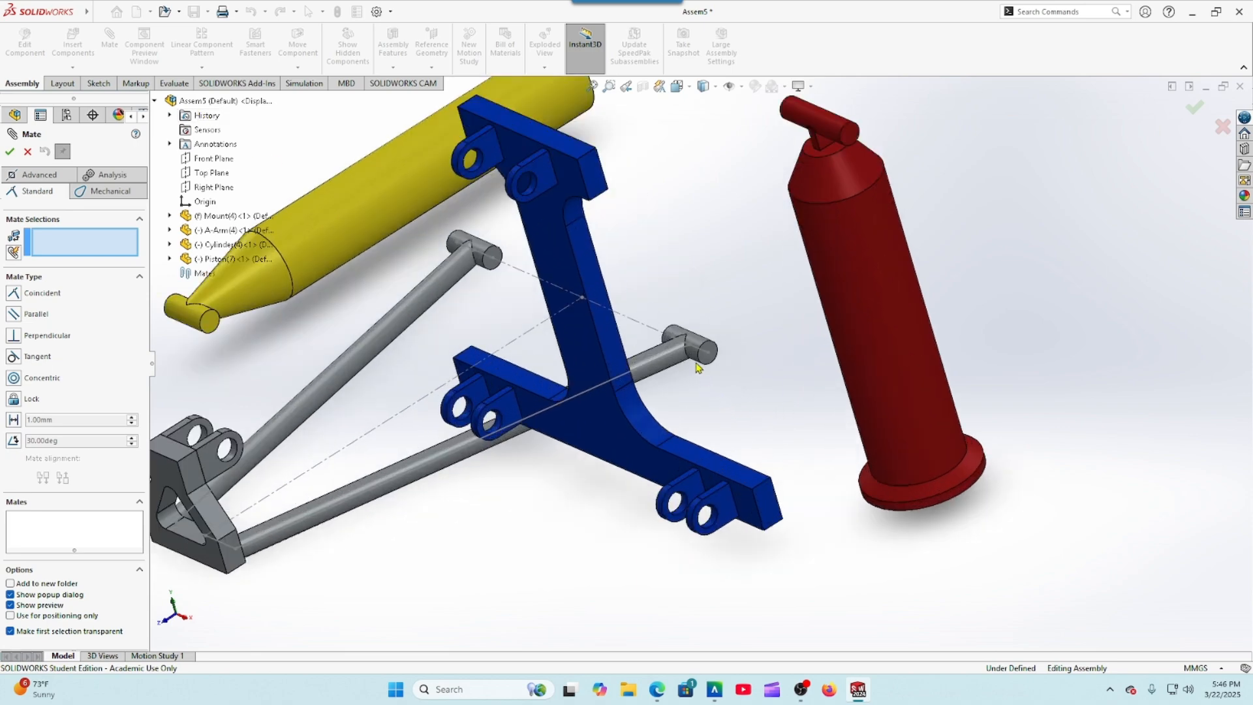
{"action": "left_click", "coordinate": [698, 342]}
{"action": "scroll", "coordinate": [704, 509], "scroll_direction": "down", "scroll_amount": 4}
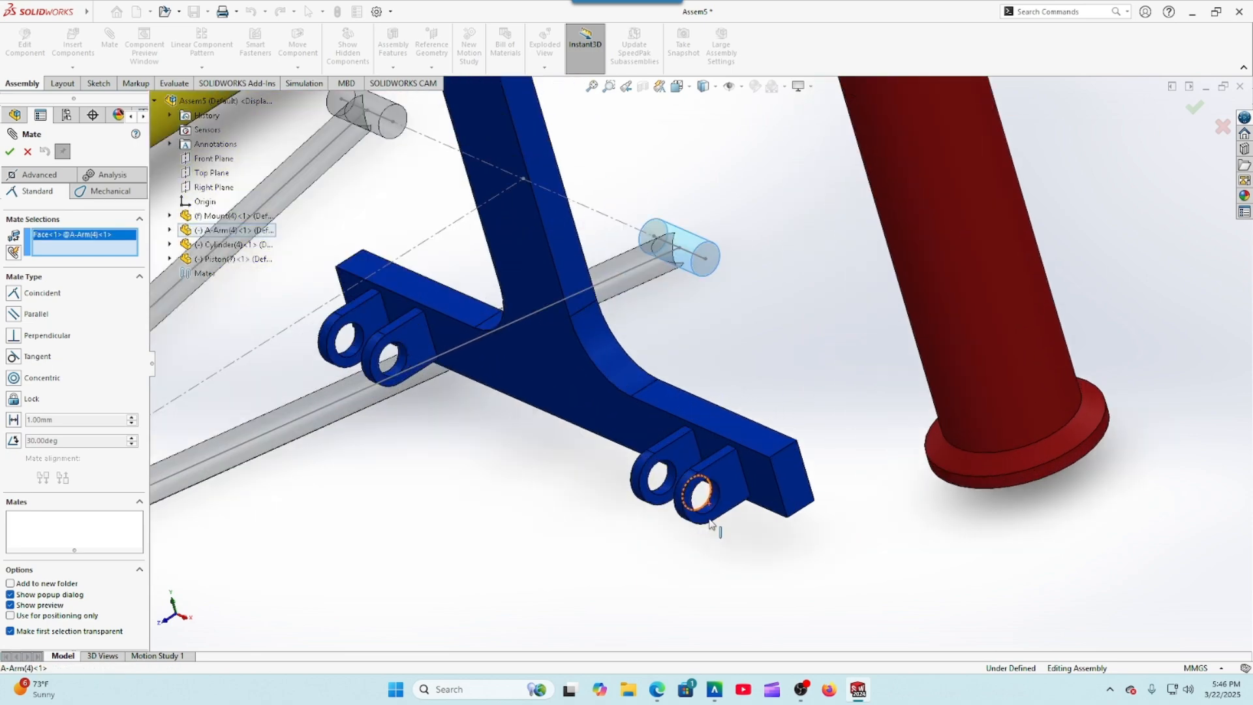
{"action": "left_click", "coordinate": [699, 486]}
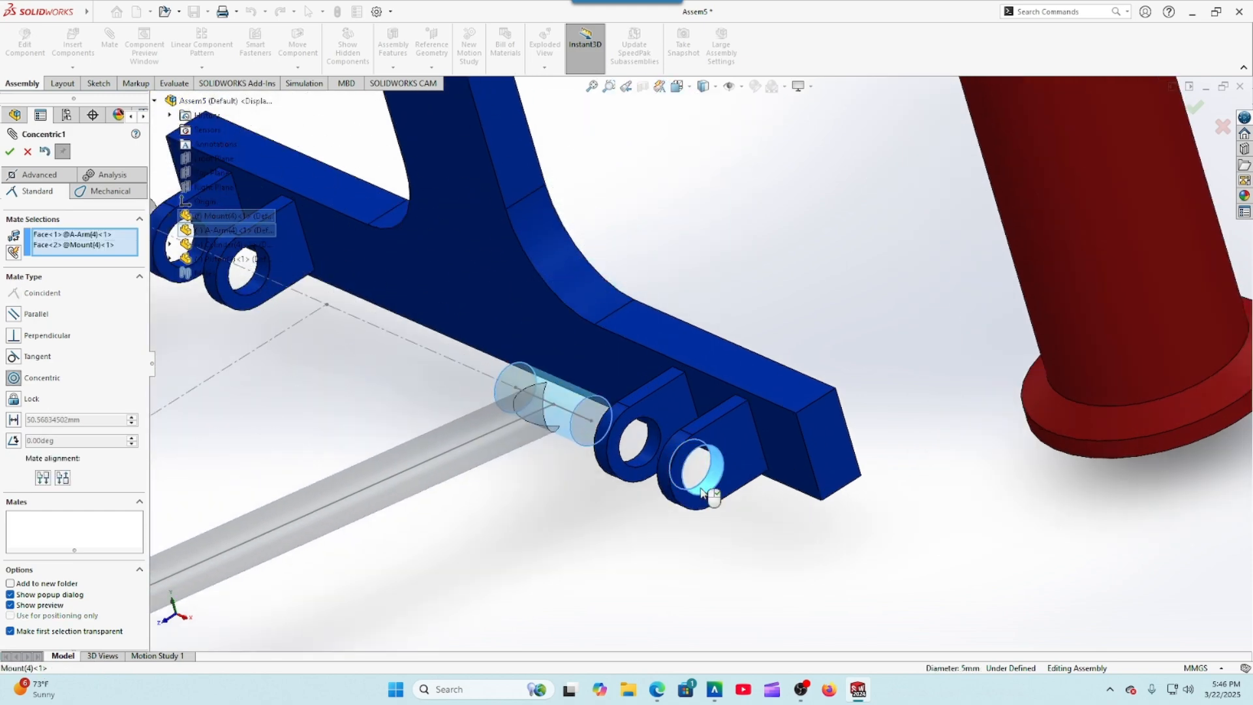
{"action": "left_click", "coordinate": [864, 509]}
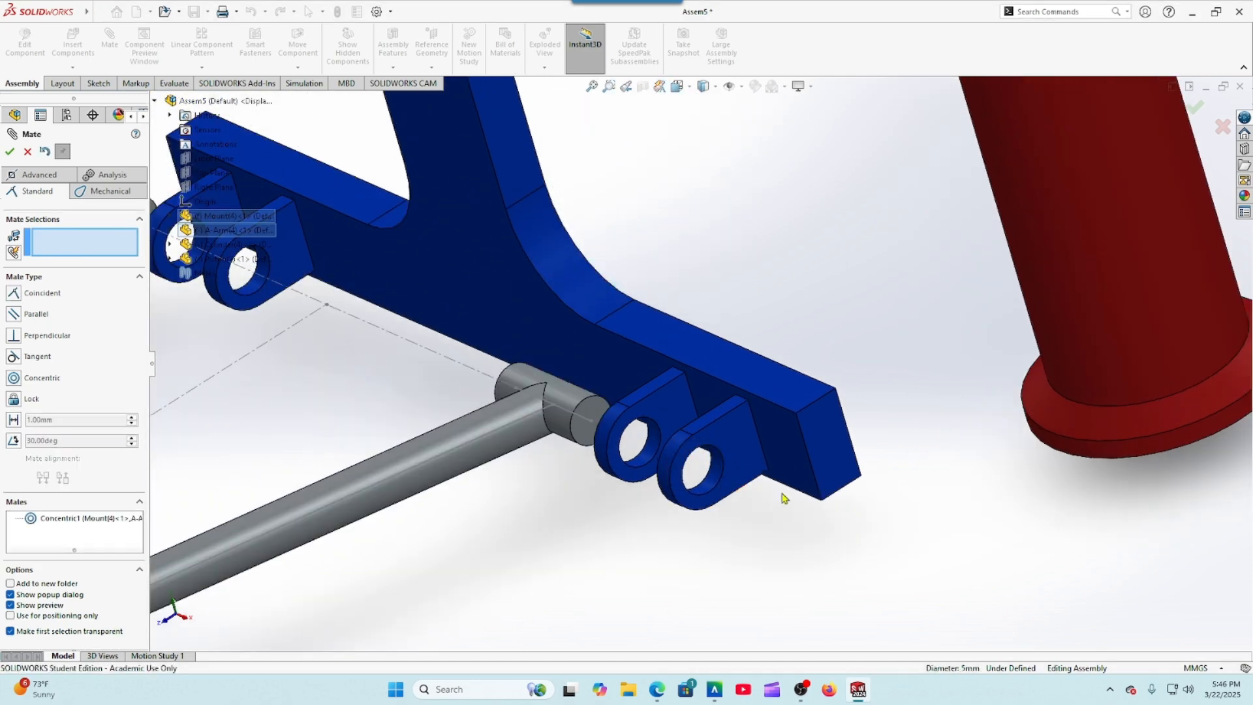
Step: Add a coincident mate between the end face of the A-Arm's rod end and the outer face of the Mount's outermost lower lug
{"action": "left_click", "coordinate": [590, 419]}
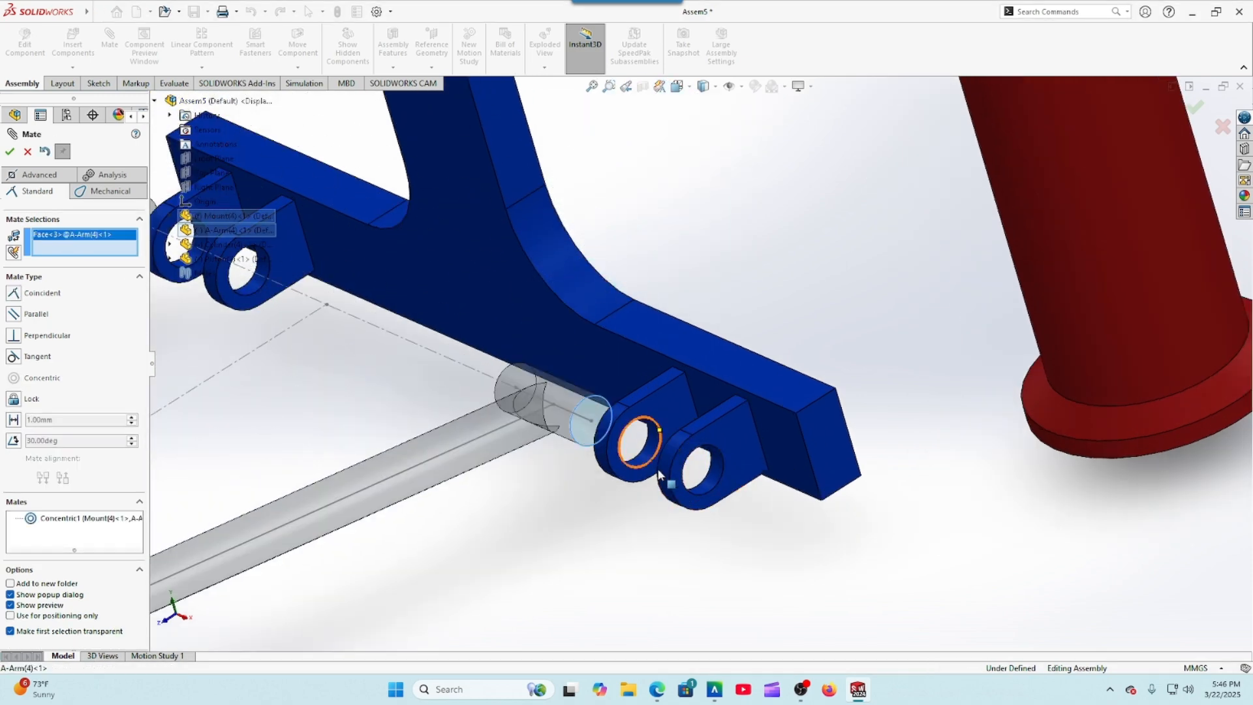
{"action": "left_click", "coordinate": [736, 467]}
{"action": "left_click", "coordinate": [883, 489]}
Step: Add a concentric mate between the Cylinder's cross pin and the hole in the Mount's upper lug
{"action": "key", "text": "f"}
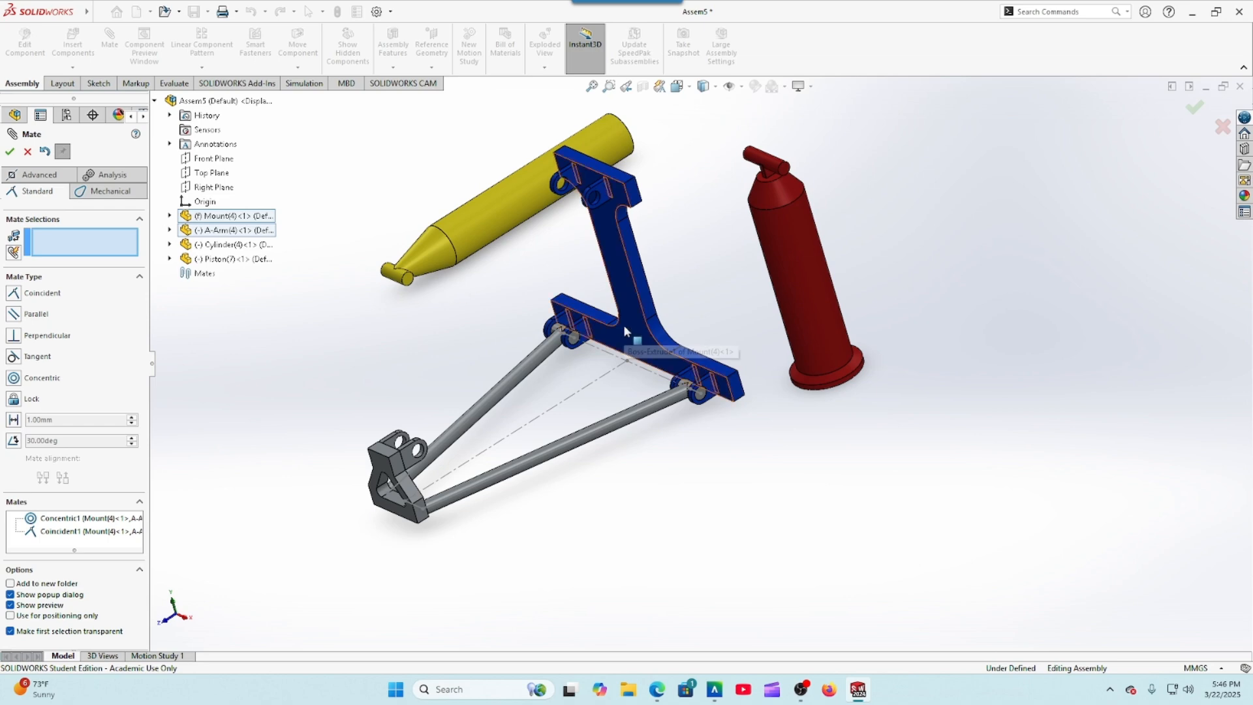
{"action": "left_click", "coordinate": [776, 175]}
{"action": "scroll", "coordinate": [625, 181], "scroll_direction": "down", "scroll_amount": 2}
{"action": "scroll", "coordinate": [625, 181], "scroll_direction": "down", "scroll_amount": 5}
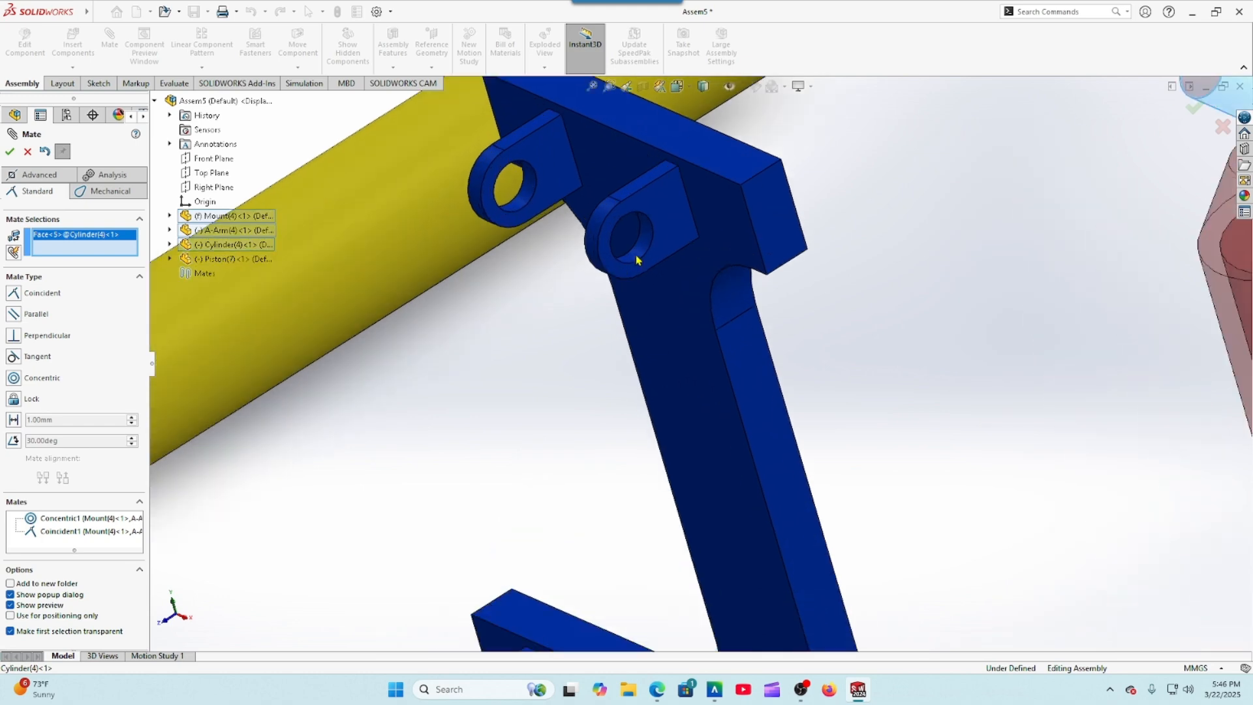
{"action": "left_click", "coordinate": [639, 252]}
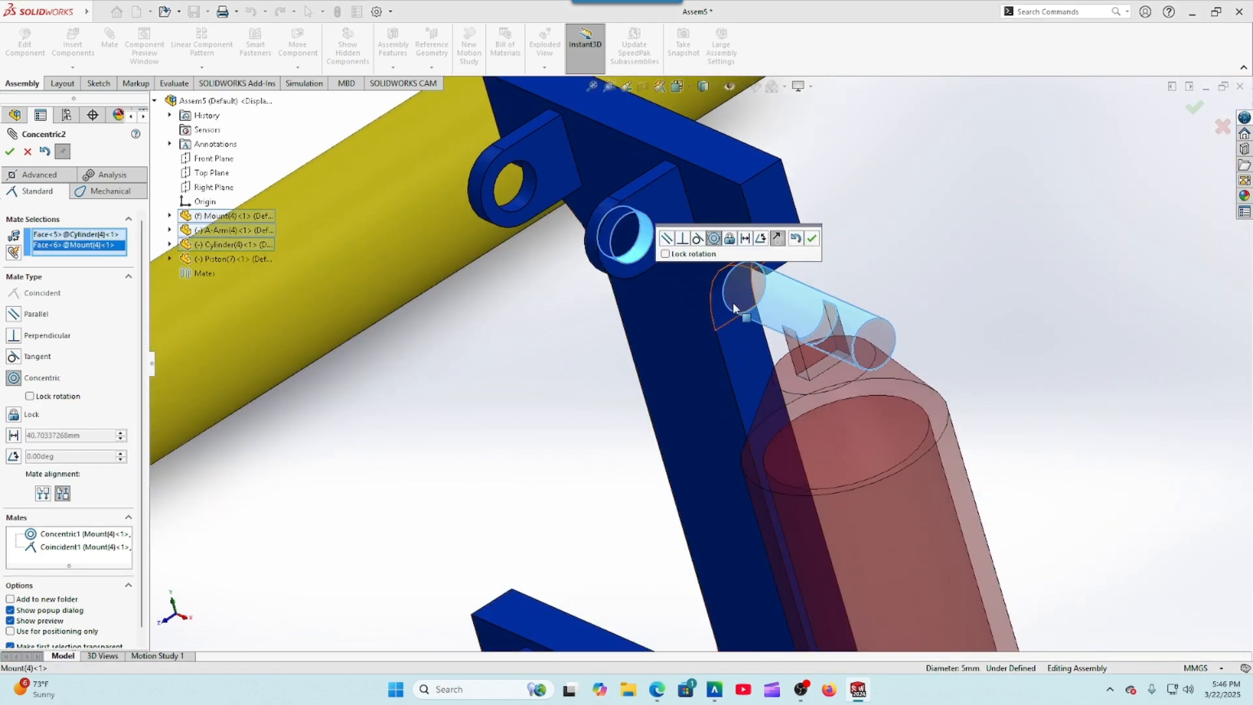
{"action": "left_click", "coordinate": [812, 240]}
Step: Add a coincident mate between the end face of the Cylinder's cross pin and the outer face of the Mount's upper lug
{"action": "left_click", "coordinate": [868, 335]}
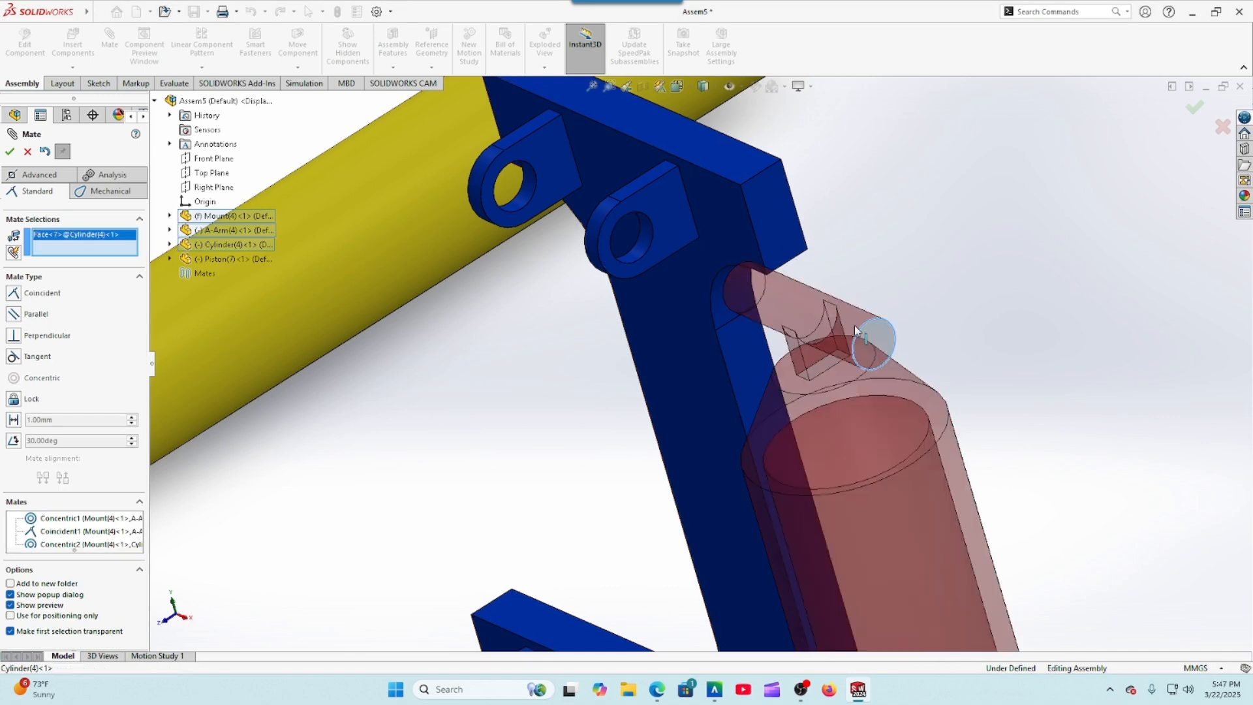
{"action": "left_click", "coordinate": [672, 221]}
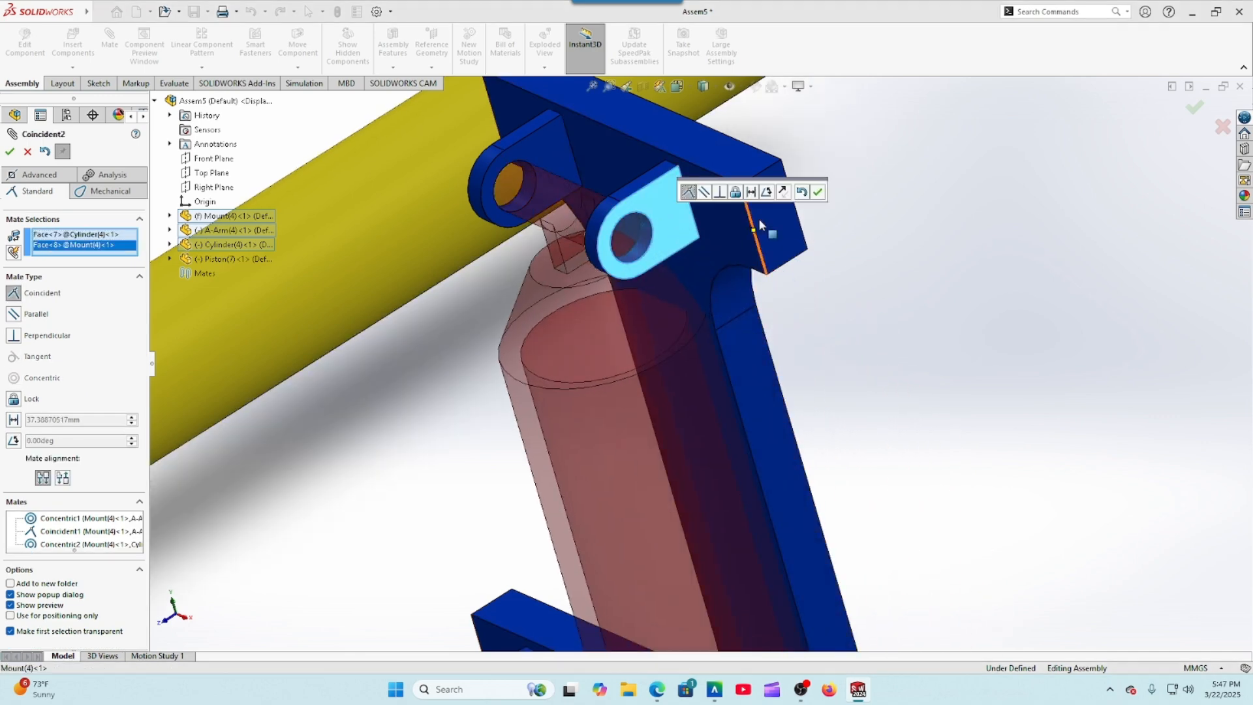
{"action": "left_click", "coordinate": [814, 190]}
{"action": "scroll", "coordinate": [824, 215], "scroll_direction": "up", "scroll_amount": 6}
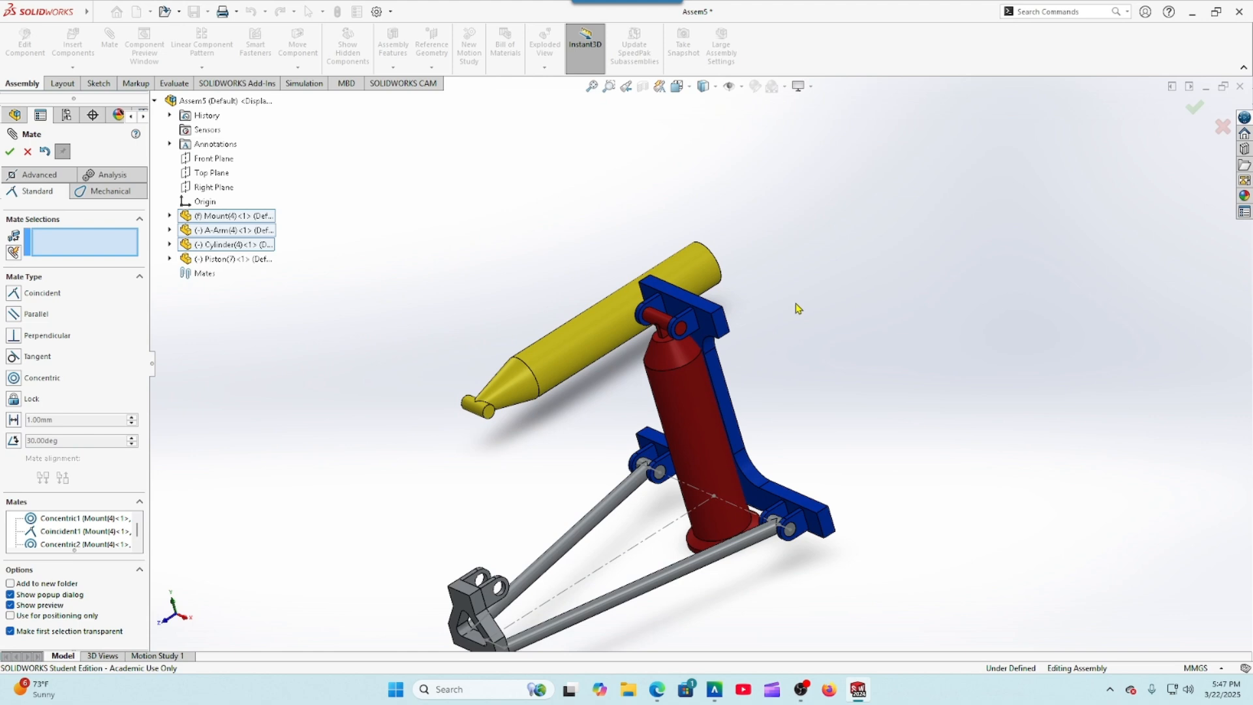
Step: Swing the cylinder outward from the mount and move the piston clear, in front of the cylinder's open end
{"action": "left_click_drag", "start_coordinate": [722, 525], "coordinate": [528, 450]}
{"action": "left_click_drag", "start_coordinate": [586, 326], "coordinate": [325, 591]}
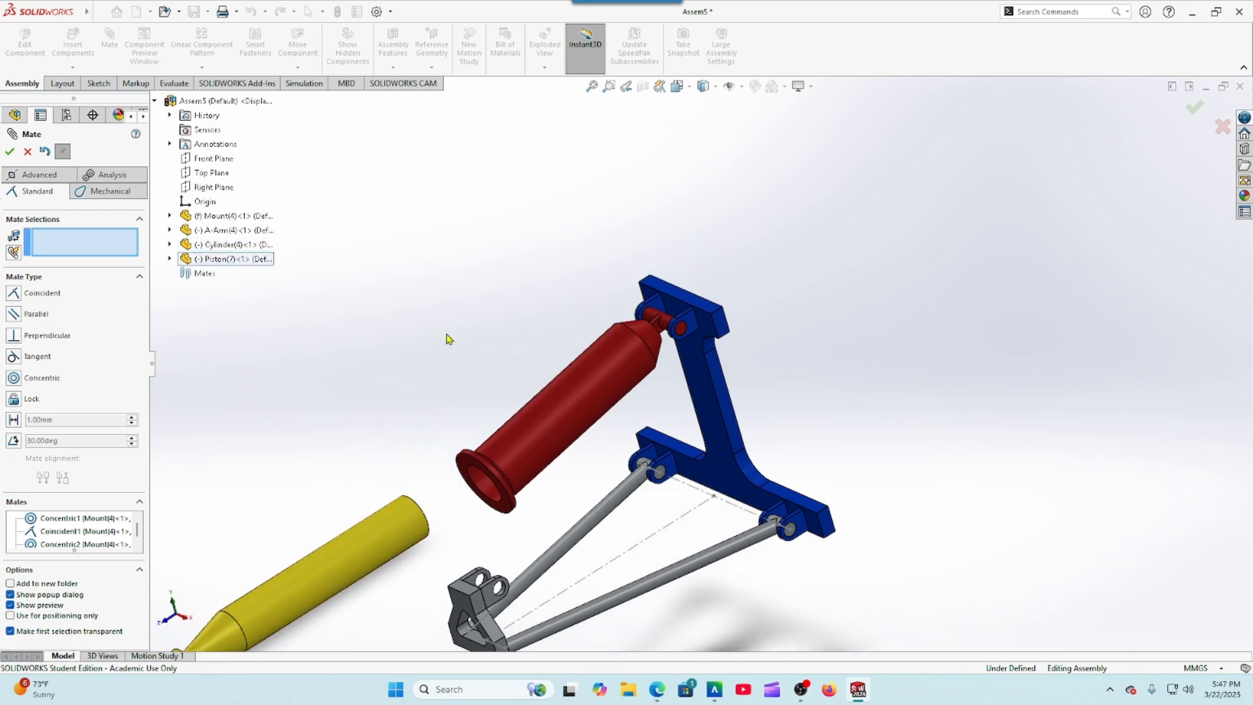
{"action": "middle_click_drag", "start_coordinate": [399, 341], "coordinate": [411, 325]}
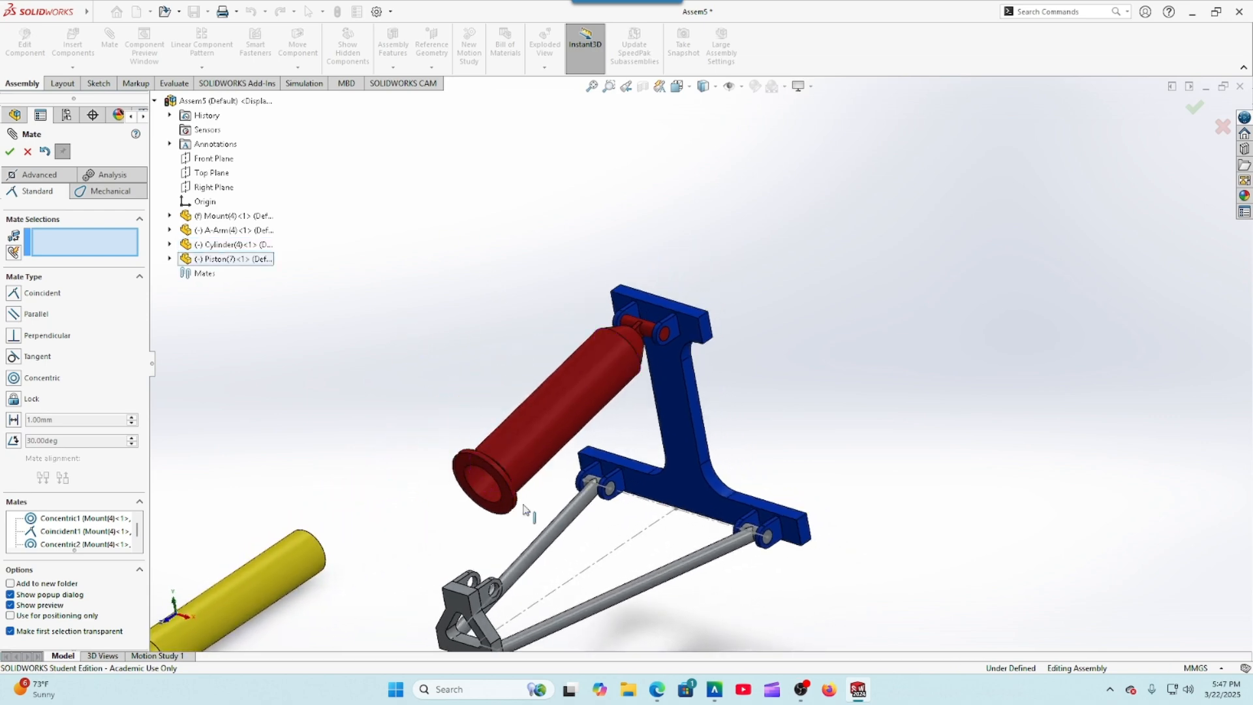
Step: Add a concentric mate between the piston's outer face and the cylinder's bore, and slide the piston out along the cylinder
{"action": "mouse_move", "coordinate": [659, 693]}
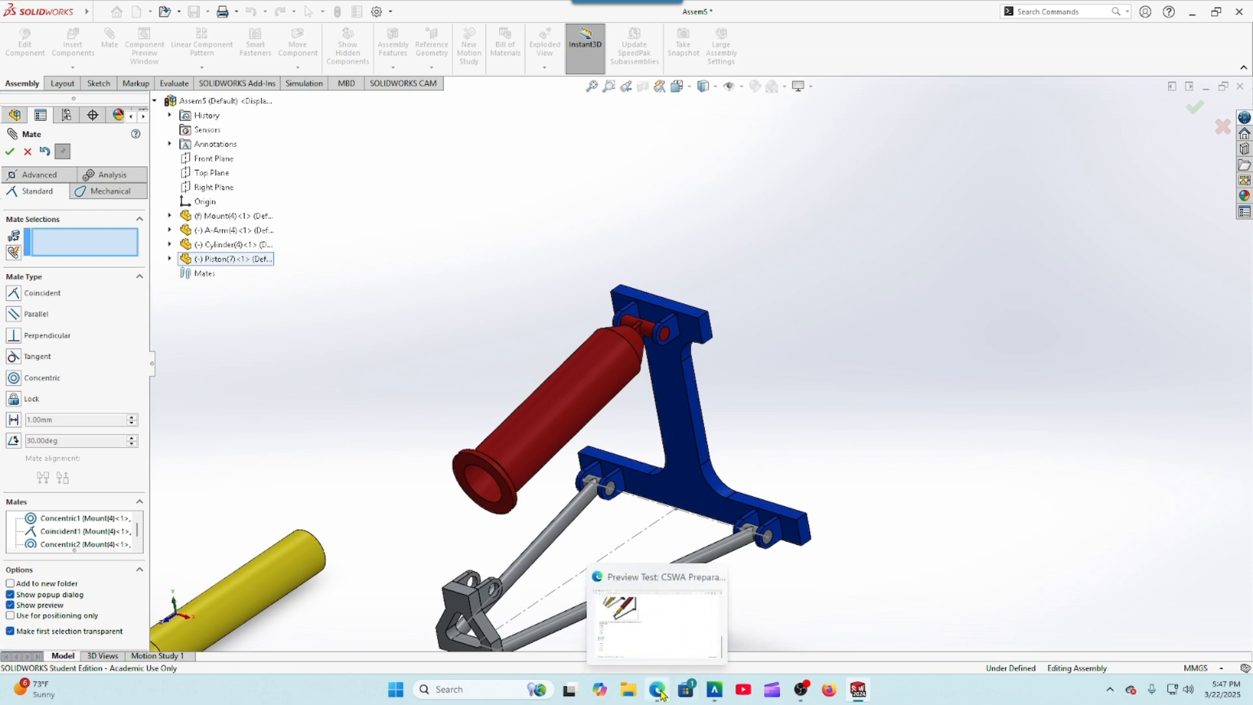
{"action": "left_click", "coordinate": [266, 569]}
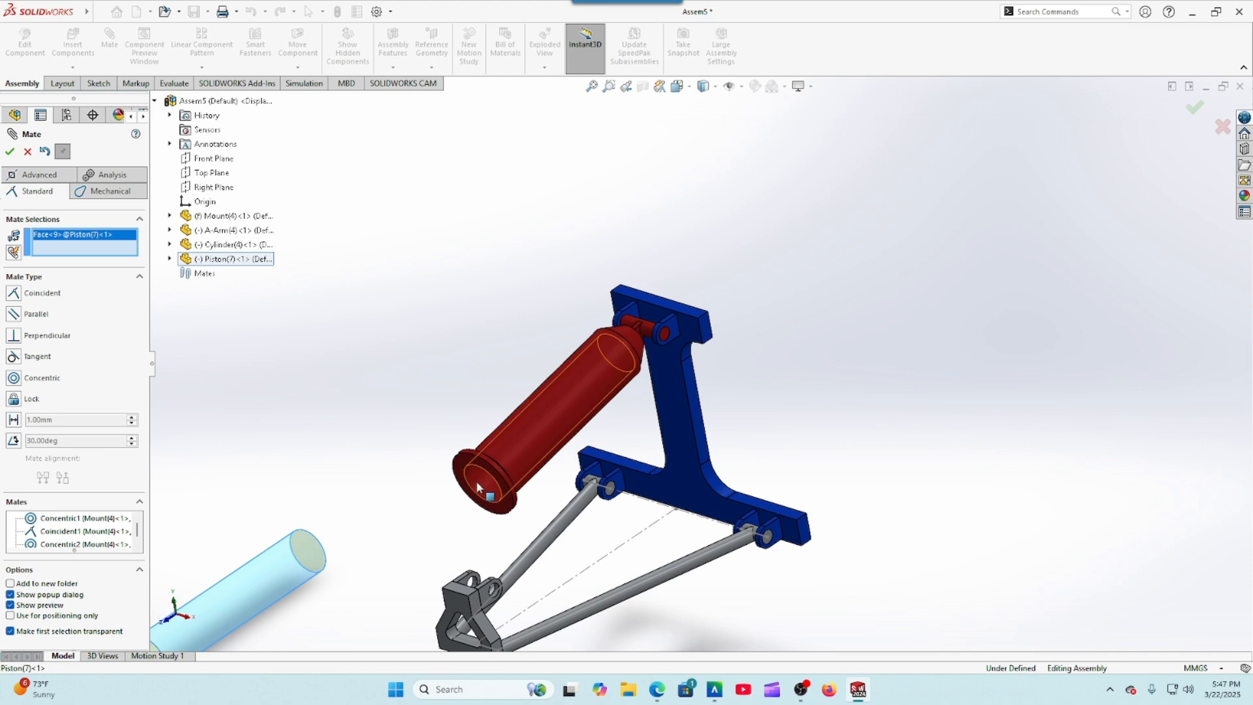
{"action": "left_click", "coordinate": [481, 499]}
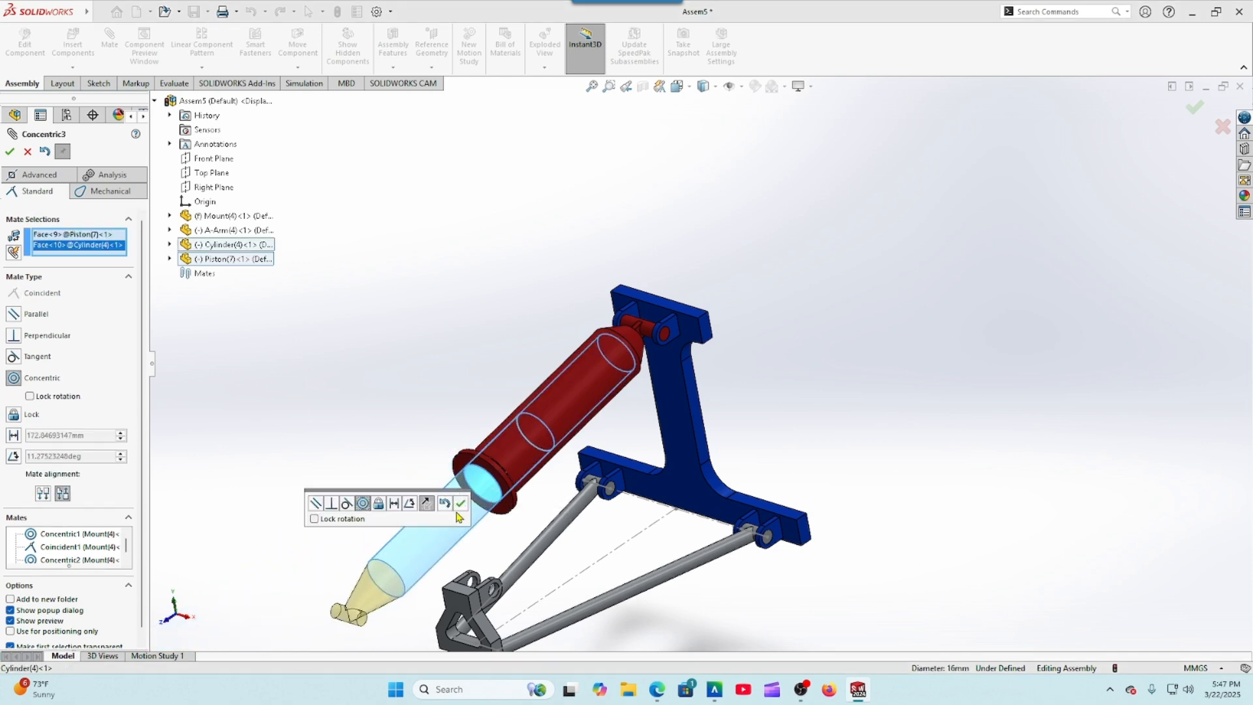
{"action": "left_click", "coordinate": [461, 508]}
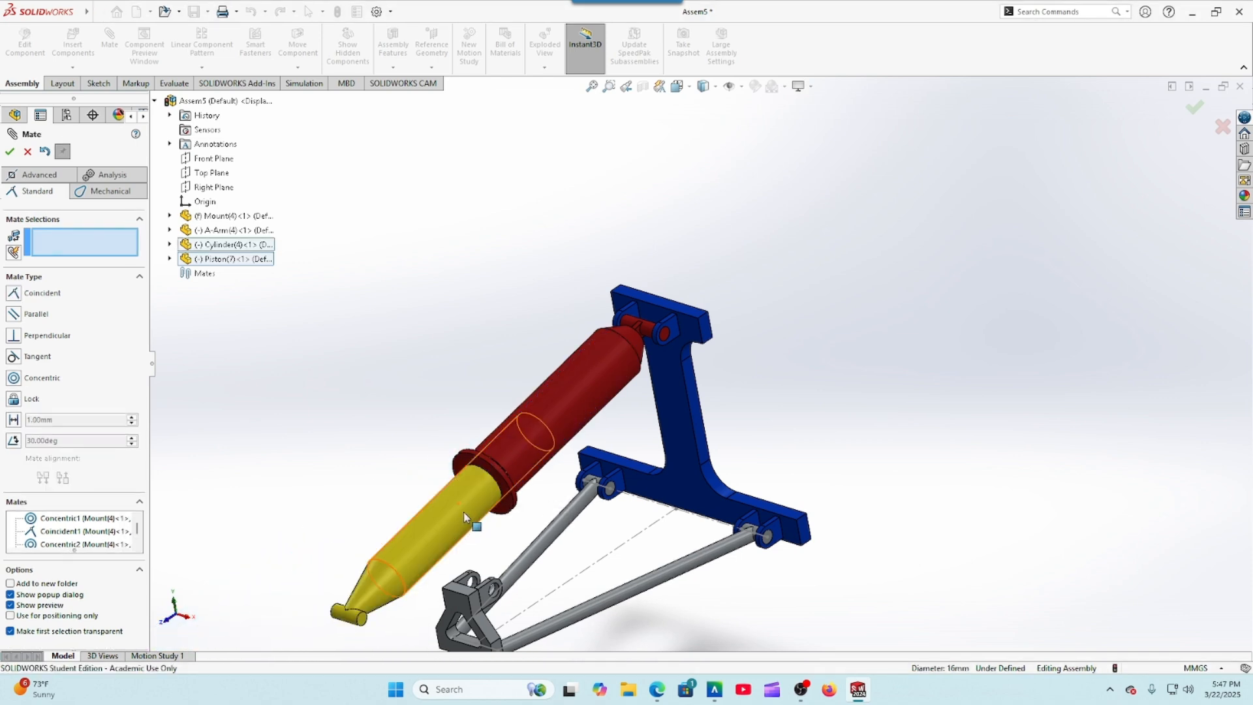
{"action": "left_click_drag", "start_coordinate": [468, 503], "coordinate": [359, 558]}
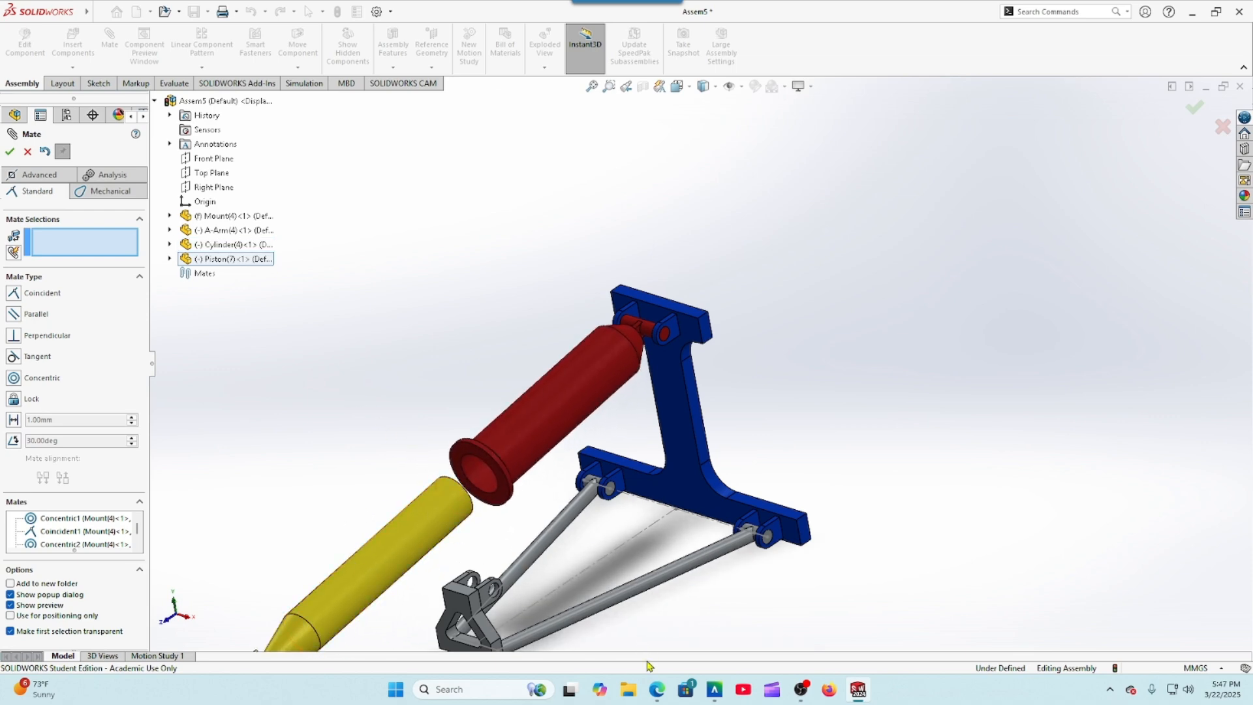
Step: Switch to the test question in the browser and check dimension A in the section view, then return to SOLIDWORKS
{"action": "left_click", "coordinate": [657, 690]}
{"action": "scroll", "coordinate": [232, 327], "scroll_direction": "up", "scroll_amount": 4}
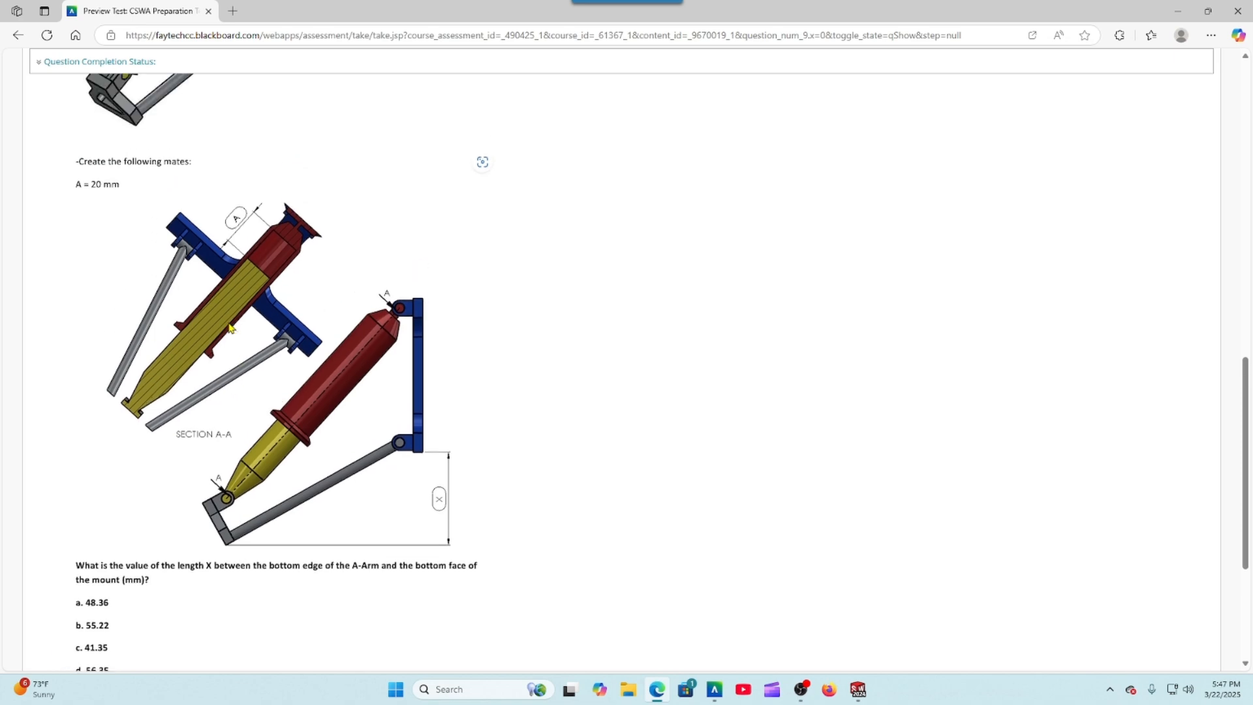
{"action": "scroll", "coordinate": [230, 328], "scroll_direction": "up", "scroll_amount": 1}
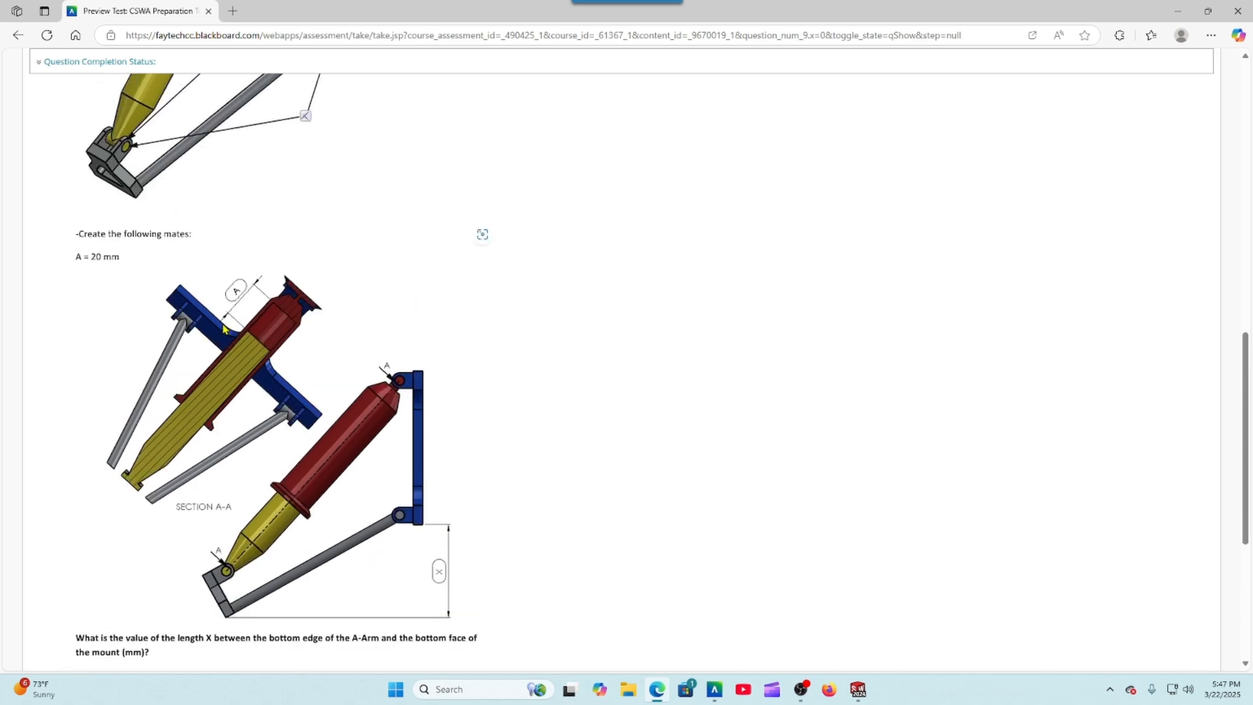
{"action": "left_click", "coordinate": [857, 691]}
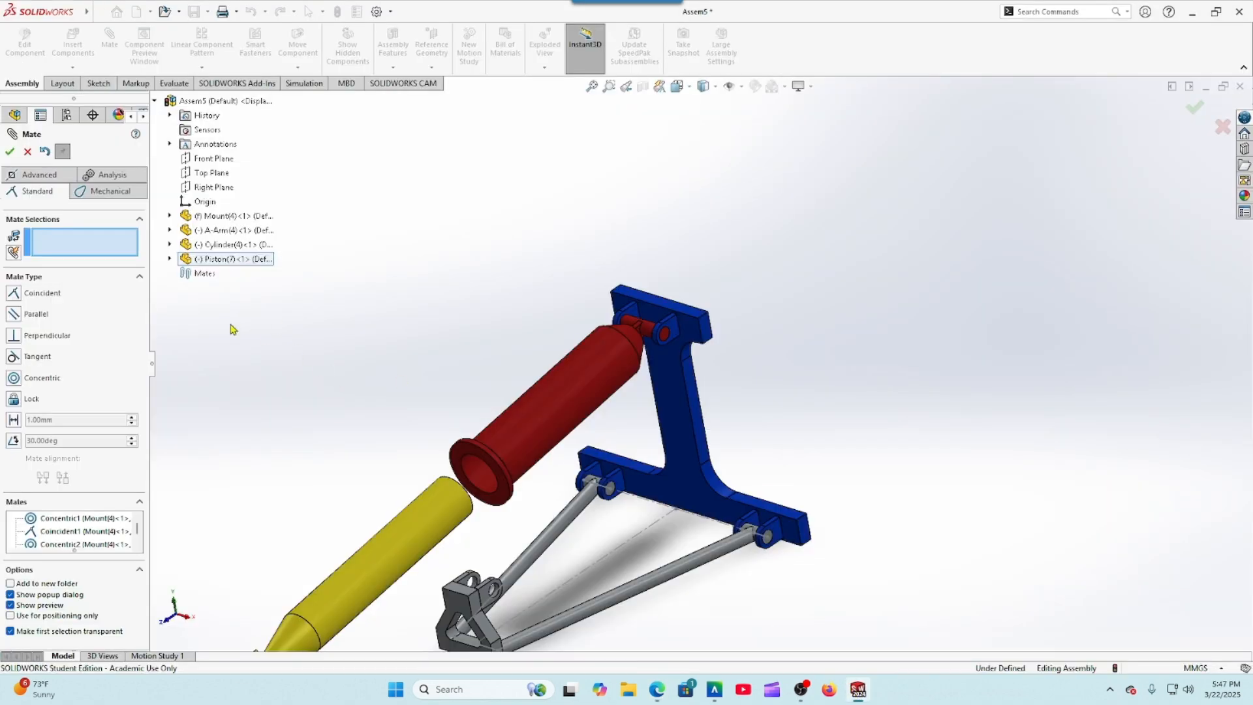
Step: Add a 20 mm distance mate between the cylinder's inner end face and the piston's flat end face, checking it against the question's drawing
{"action": "middle_click_drag", "start_coordinate": [340, 459], "coordinate": [389, 339]}
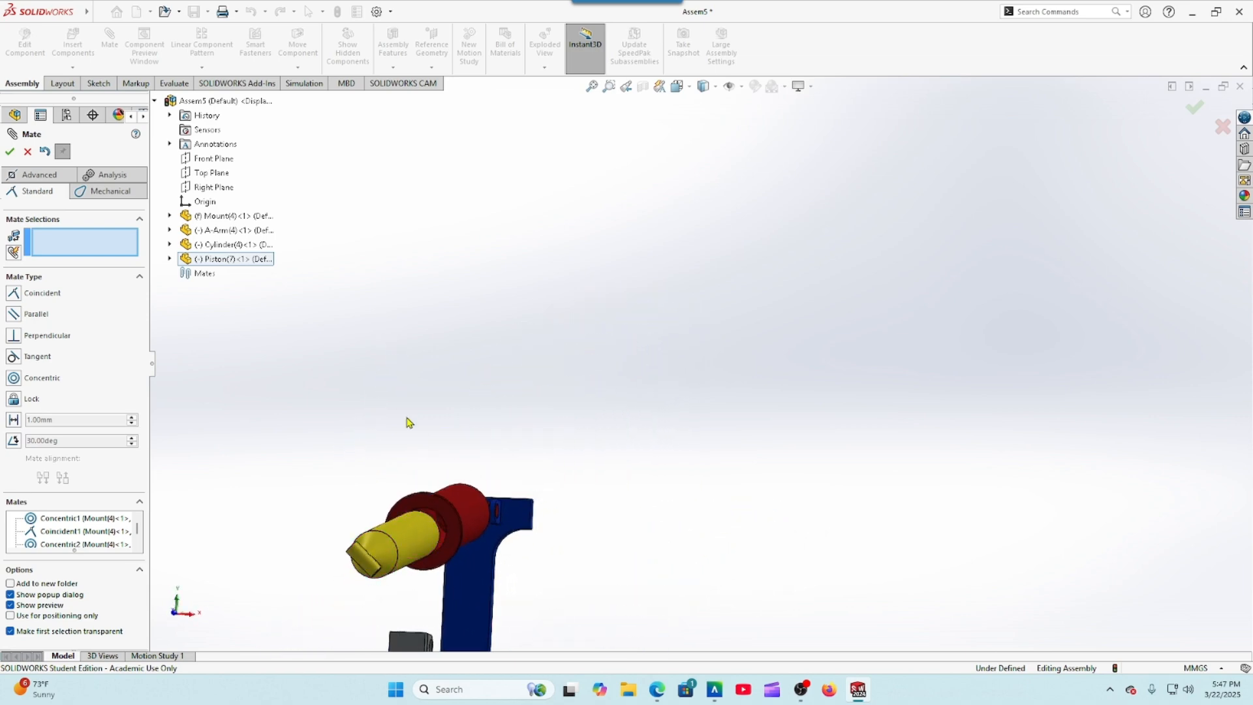
{"action": "scroll", "coordinate": [451, 470], "scroll_direction": "down", "scroll_amount": 6}
{"action": "scroll", "coordinate": [523, 489], "scroll_direction": "down", "scroll_amount": 3}
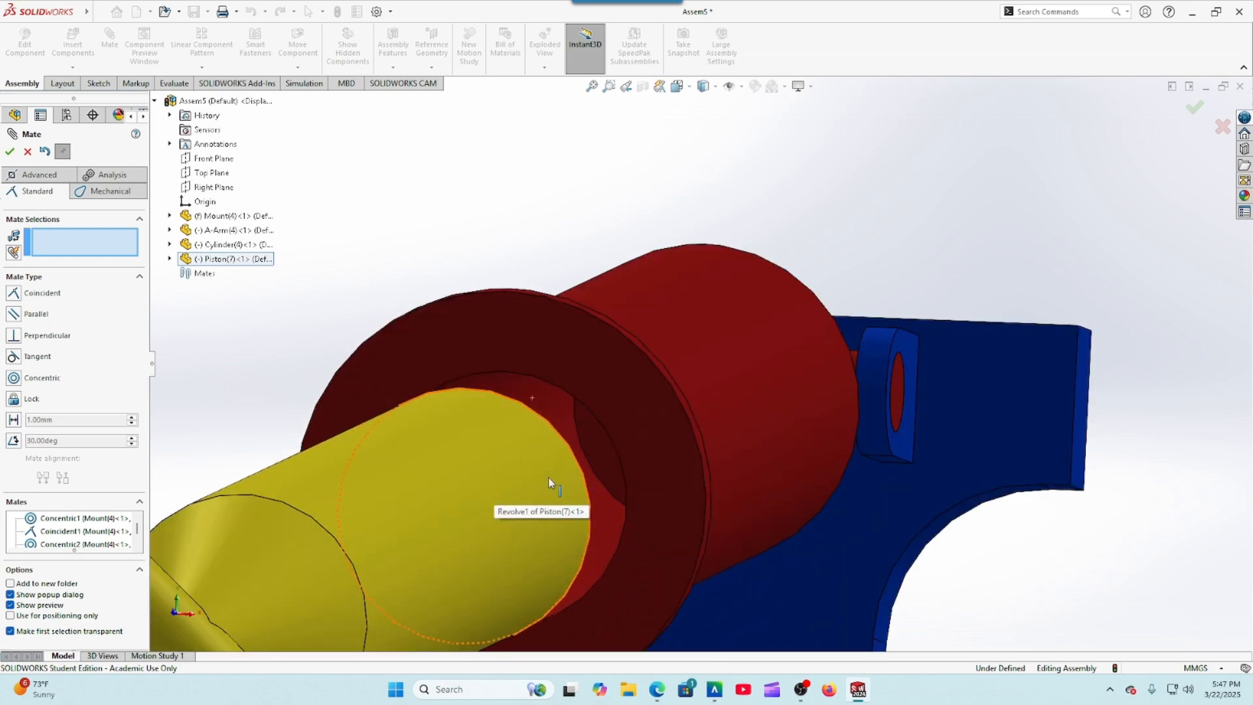
{"action": "left_click", "coordinate": [601, 456]}
{"action": "scroll", "coordinate": [587, 487], "scroll_direction": "up", "scroll_amount": 7}
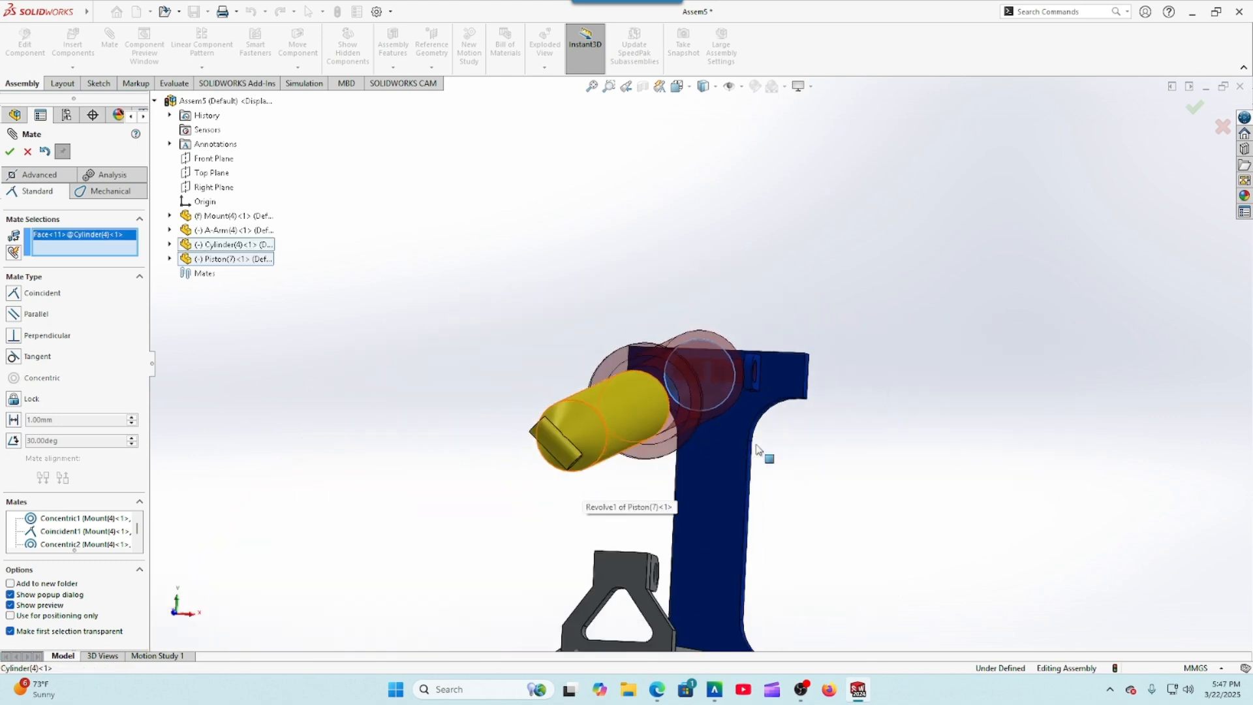
{"action": "middle_click_drag", "start_coordinate": [926, 400], "coordinate": [789, 513]}
{"action": "left_click", "coordinate": [274, 554]}
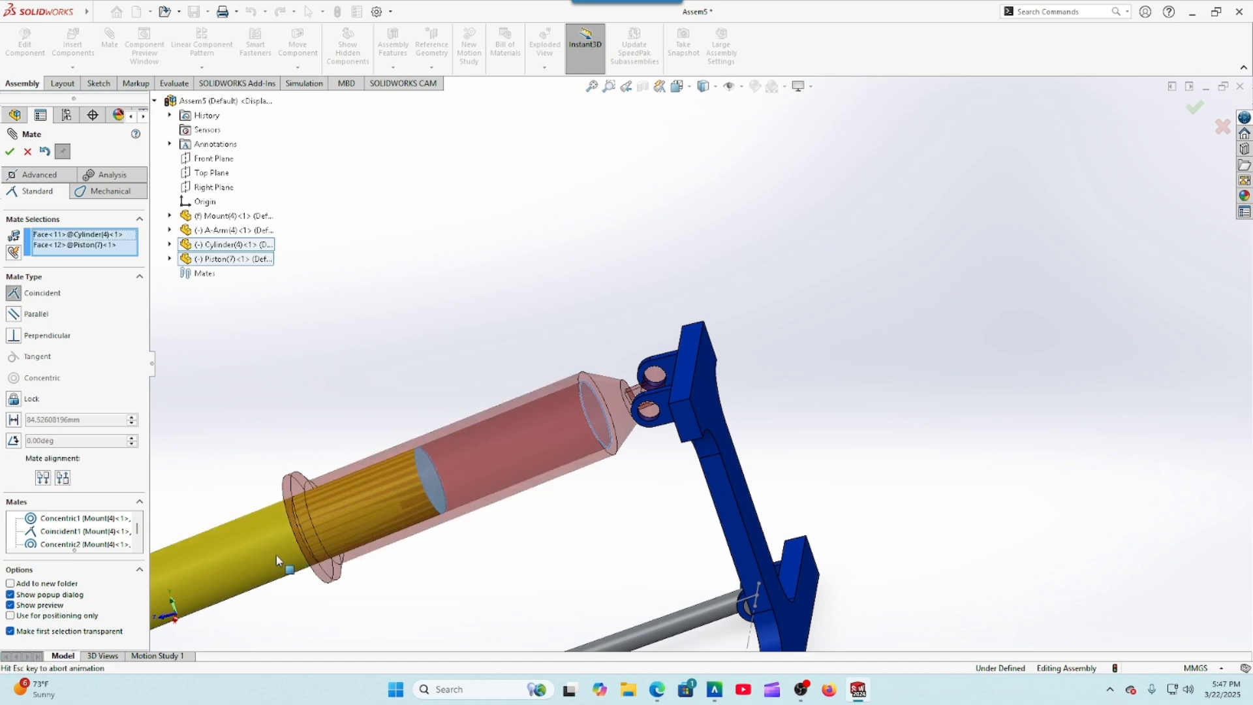
{"action": "left_click", "coordinate": [273, 572]}
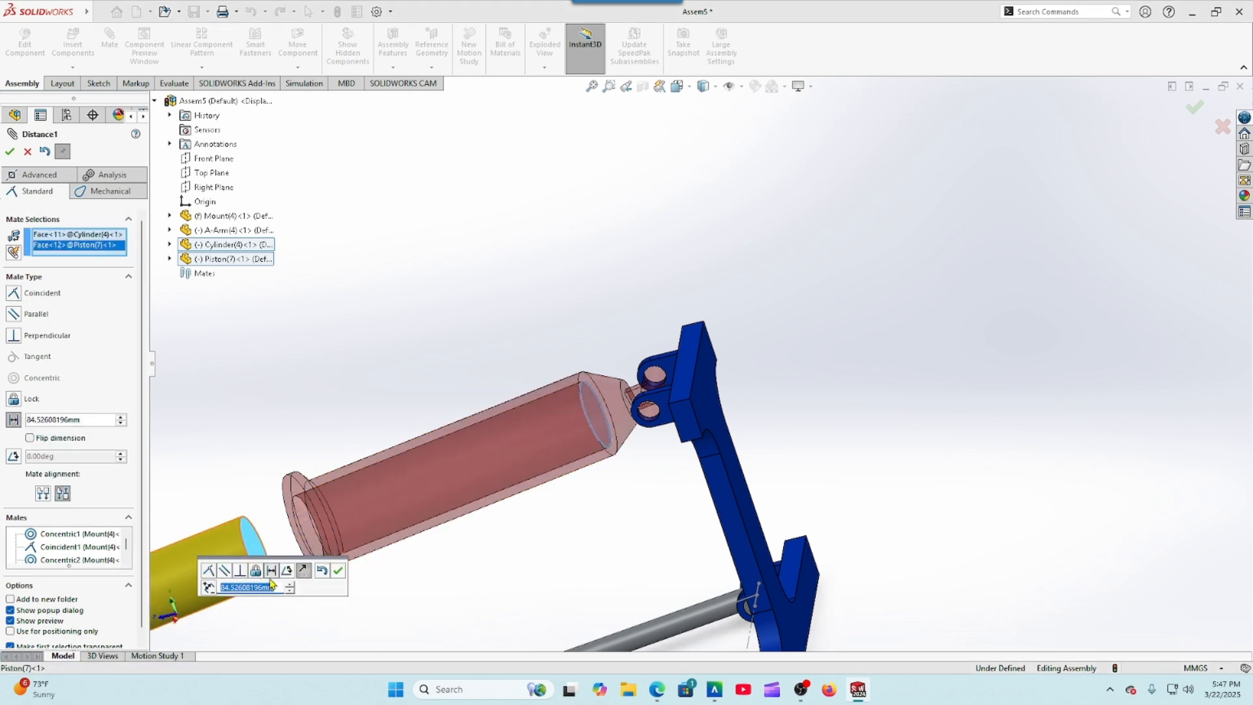
{"action": "type", "text": "20"}
{"action": "key", "text": "Return"}
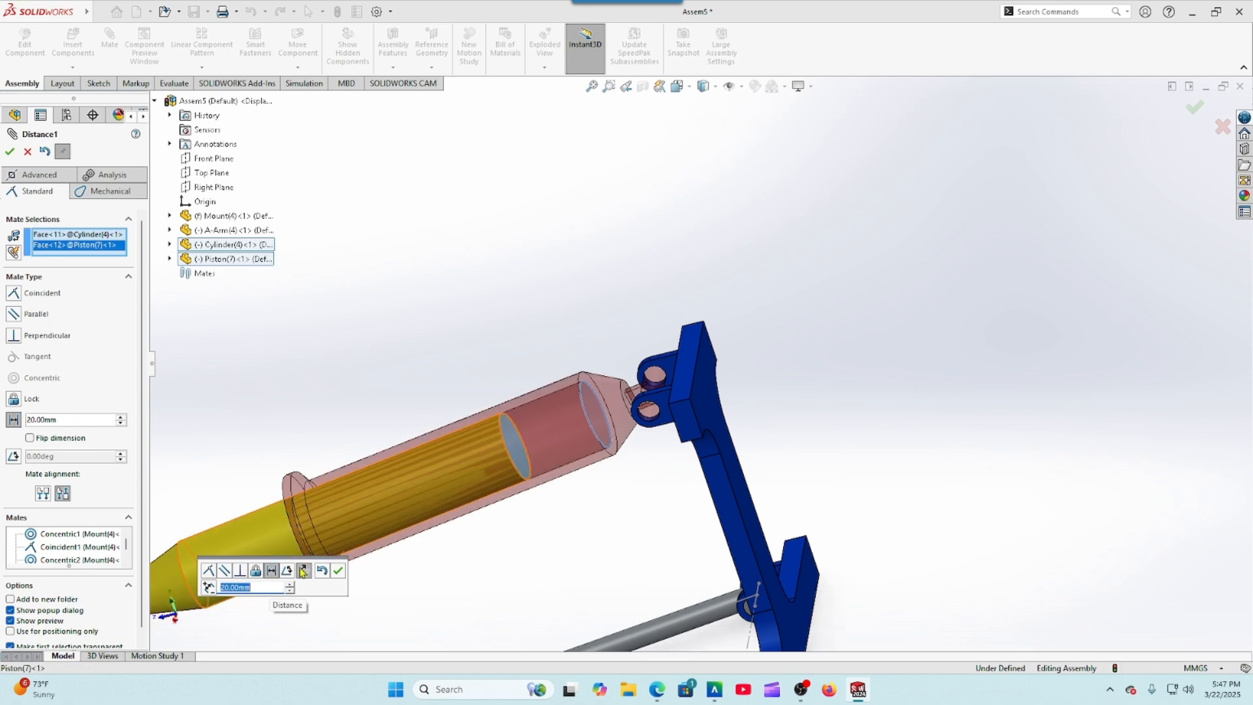
{"action": "left_click", "coordinate": [658, 691]}
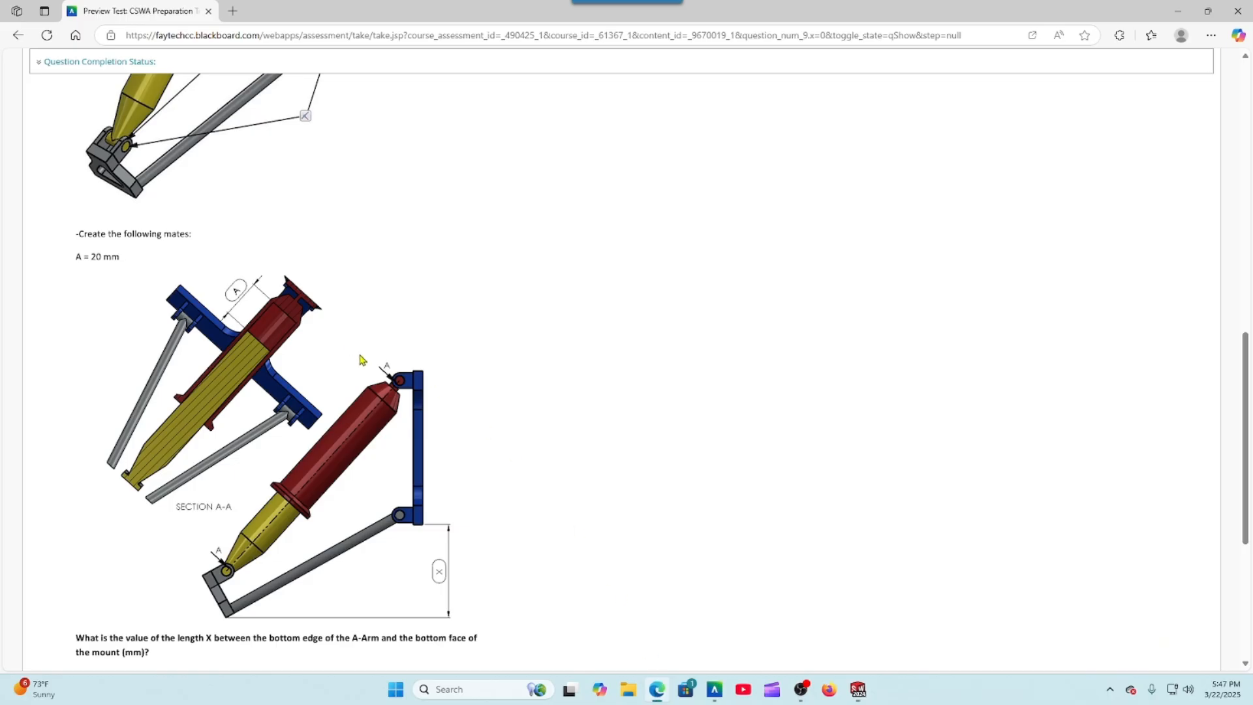
{"action": "left_click", "coordinate": [858, 691]}
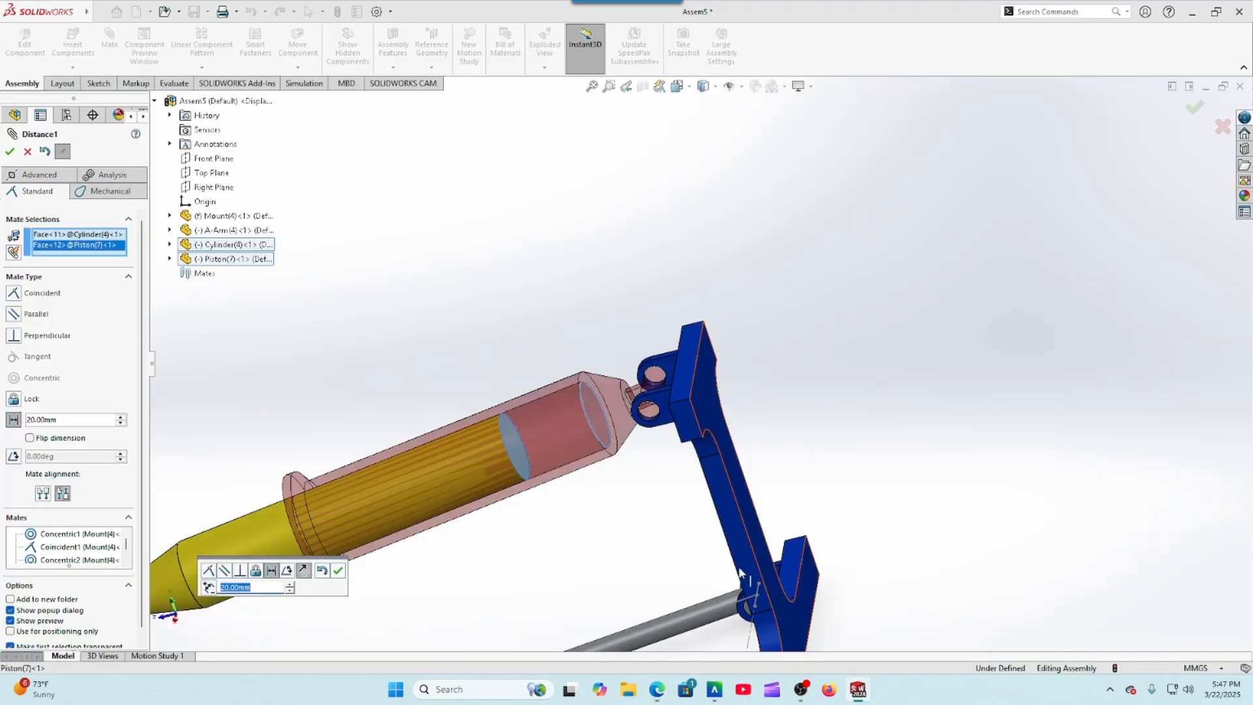
{"action": "left_click", "coordinate": [339, 573]}
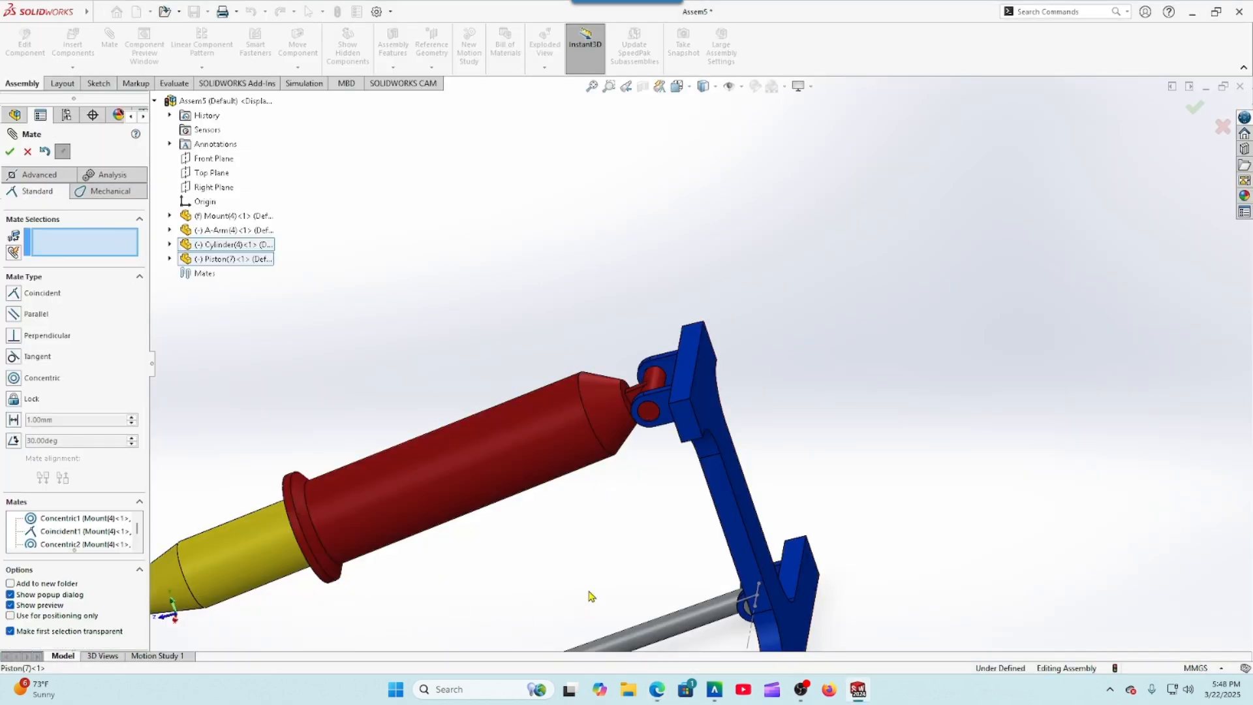
Step: Add a concentric mate between the piston's cross pin and the hole in the A-Arm's lug
{"action": "scroll", "coordinate": [613, 559], "scroll_direction": "up", "scroll_amount": 4}
{"action": "scroll", "coordinate": [440, 498], "scroll_direction": "down", "scroll_amount": 3}
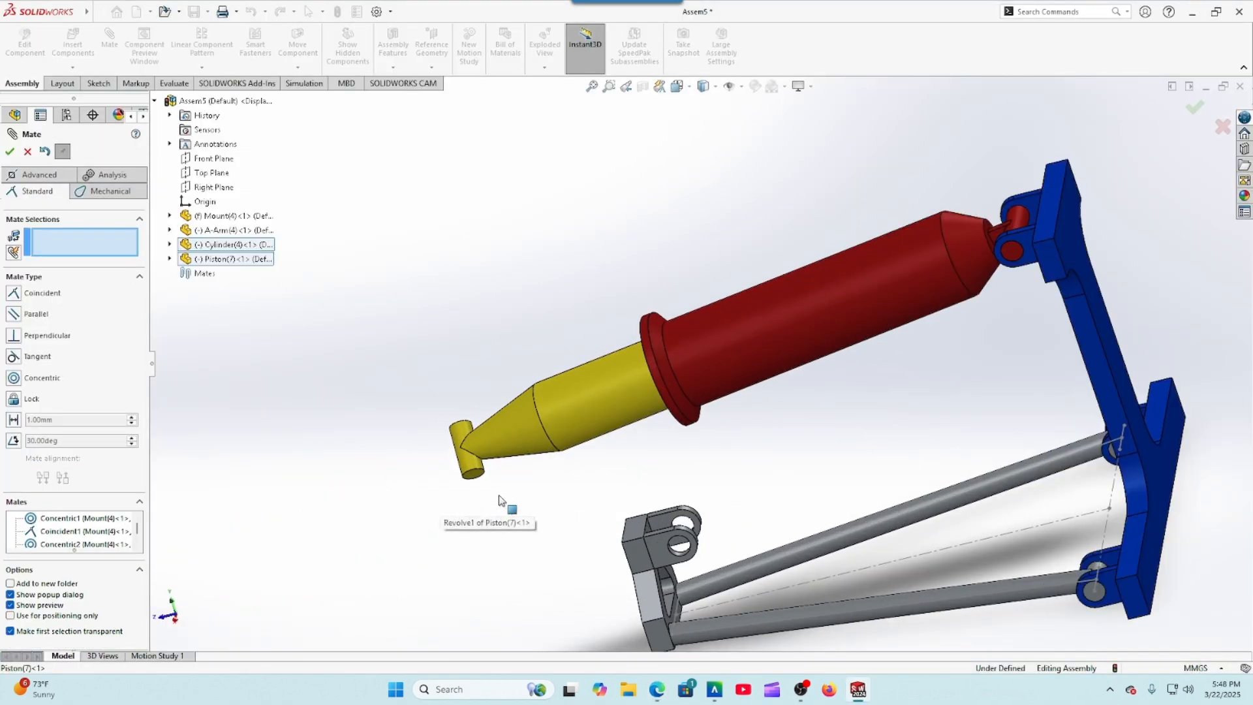
{"action": "left_click", "coordinate": [481, 469]}
{"action": "scroll", "coordinate": [558, 568], "scroll_direction": "down", "scroll_amount": 2}
{"action": "scroll", "coordinate": [674, 560], "scroll_direction": "down", "scroll_amount": 2}
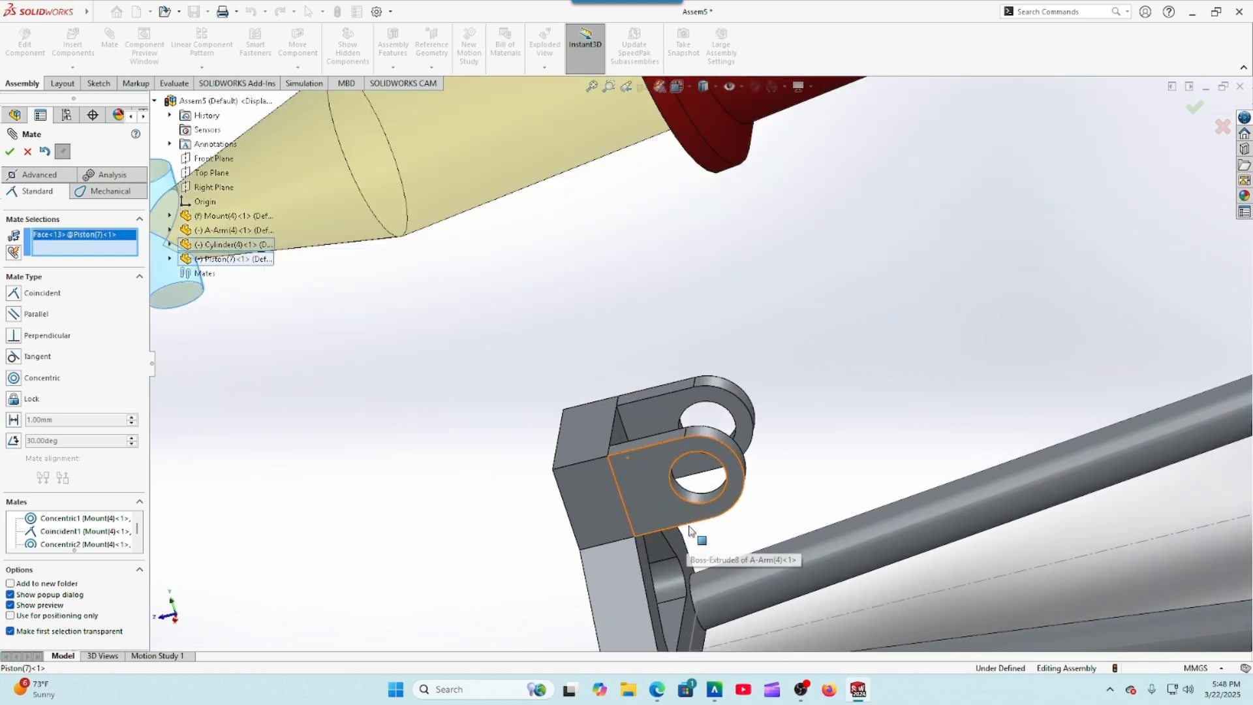
{"action": "left_click", "coordinate": [695, 496]}
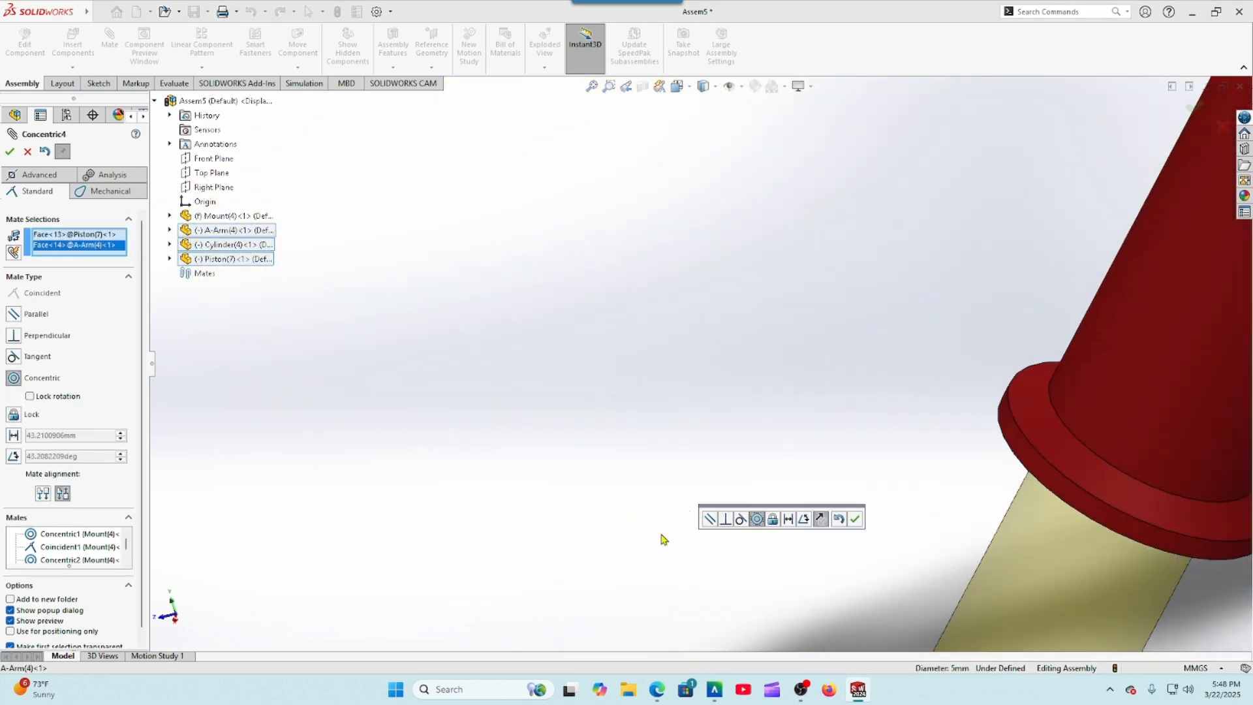
{"action": "left_click", "coordinate": [855, 519]}
Step: Add a coincident mate between the piston pin's end face and the A-Arm lug's outer face, and finish mating
{"action": "scroll", "coordinate": [722, 555], "scroll_direction": "up", "scroll_amount": 4}
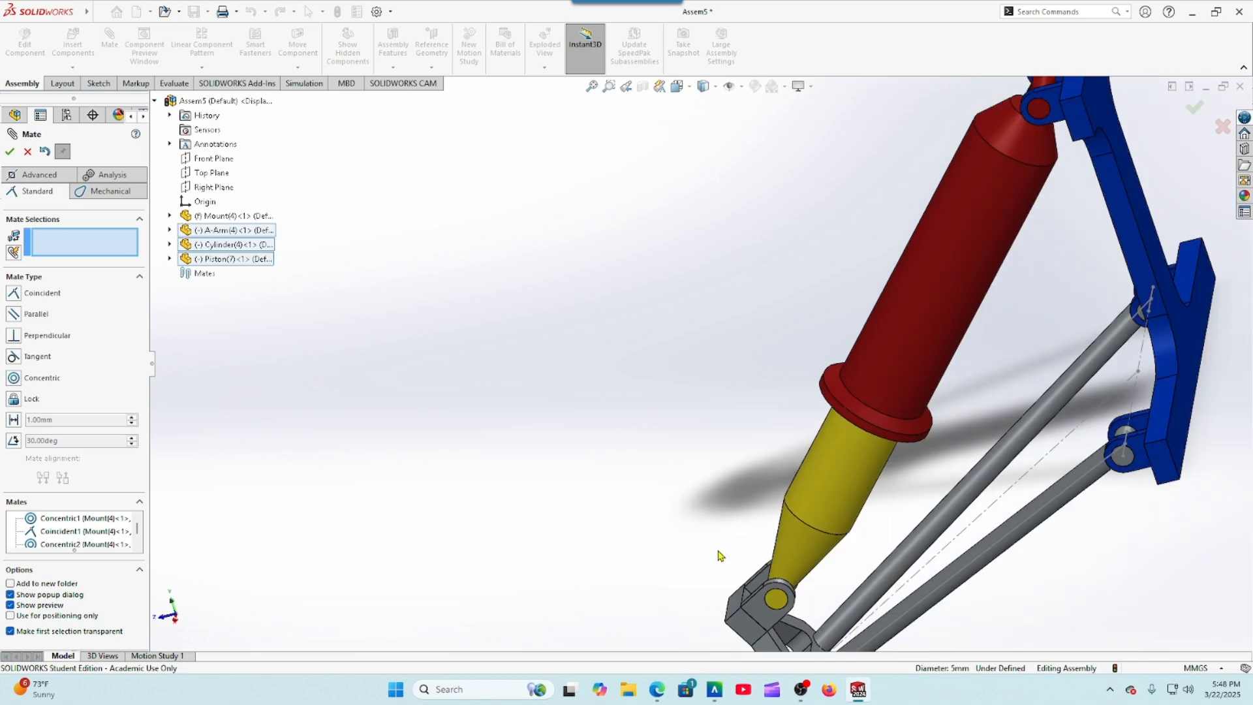
{"action": "scroll", "coordinate": [747, 529], "scroll_direction": "down", "scroll_amount": 3}
{"action": "scroll", "coordinate": [735, 522], "scroll_direction": "down", "scroll_amount": 2}
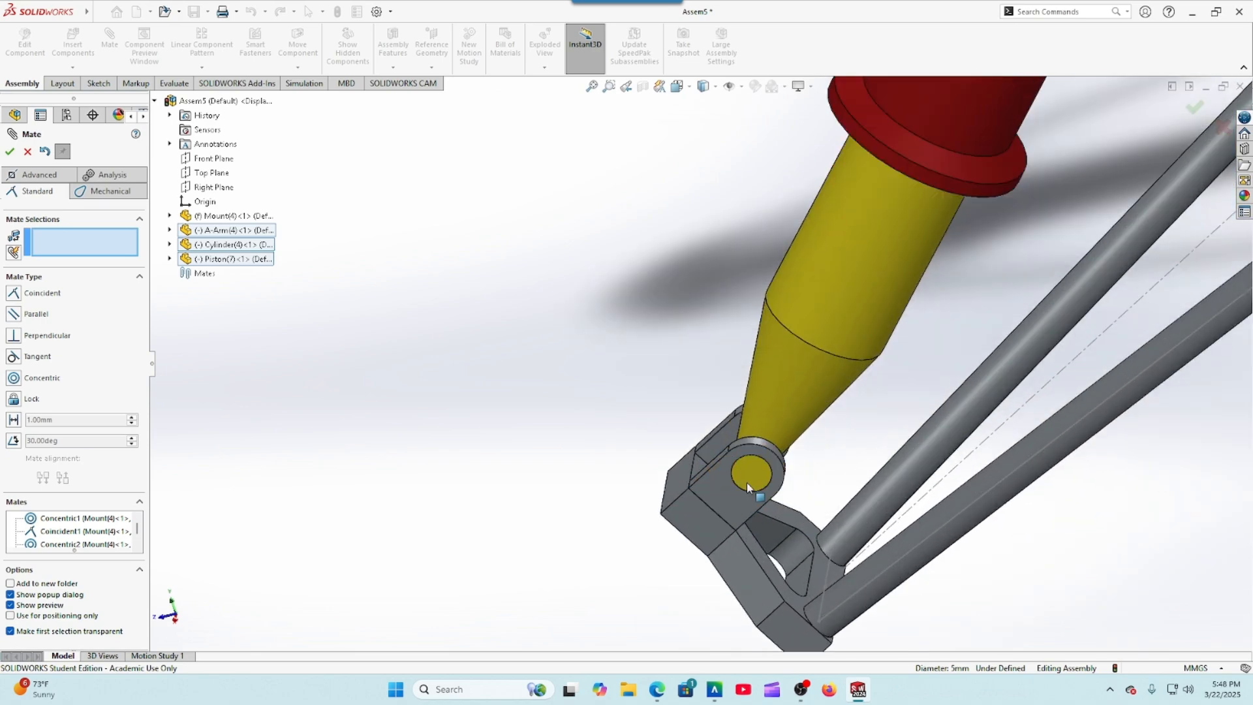
{"action": "left_click", "coordinate": [747, 483]}
{"action": "left_click", "coordinate": [725, 505]}
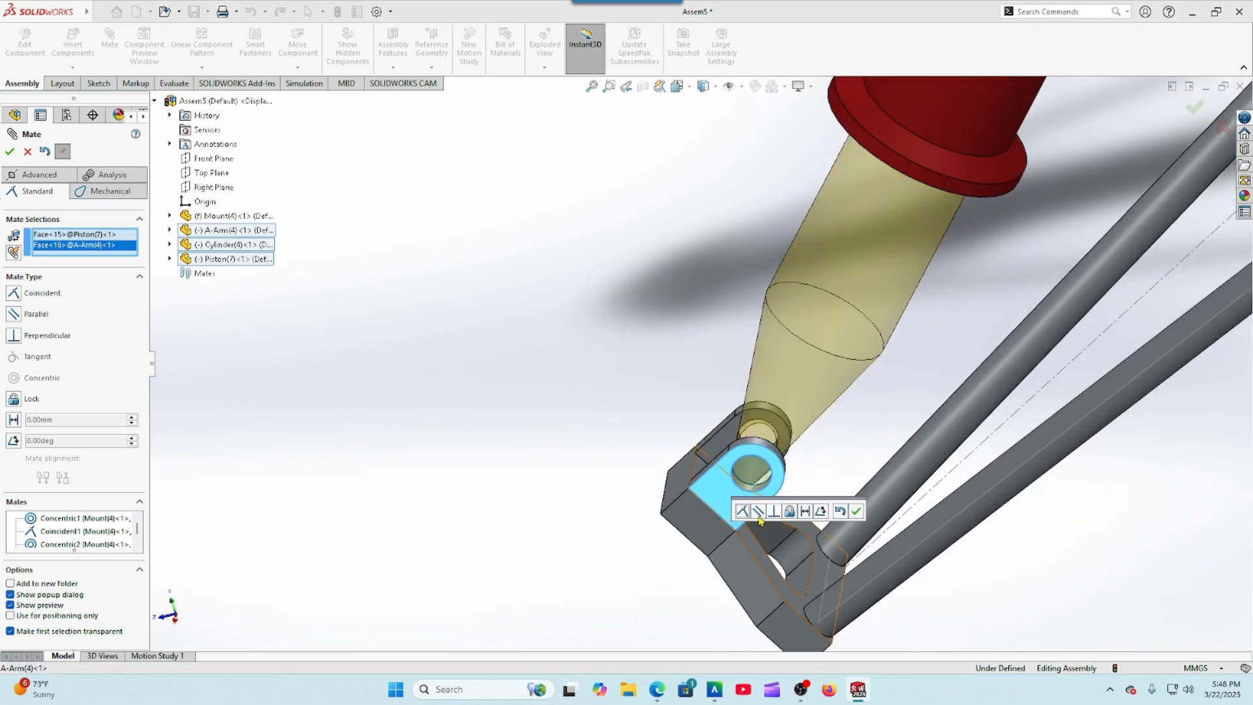
{"action": "left_click", "coordinate": [872, 511]}
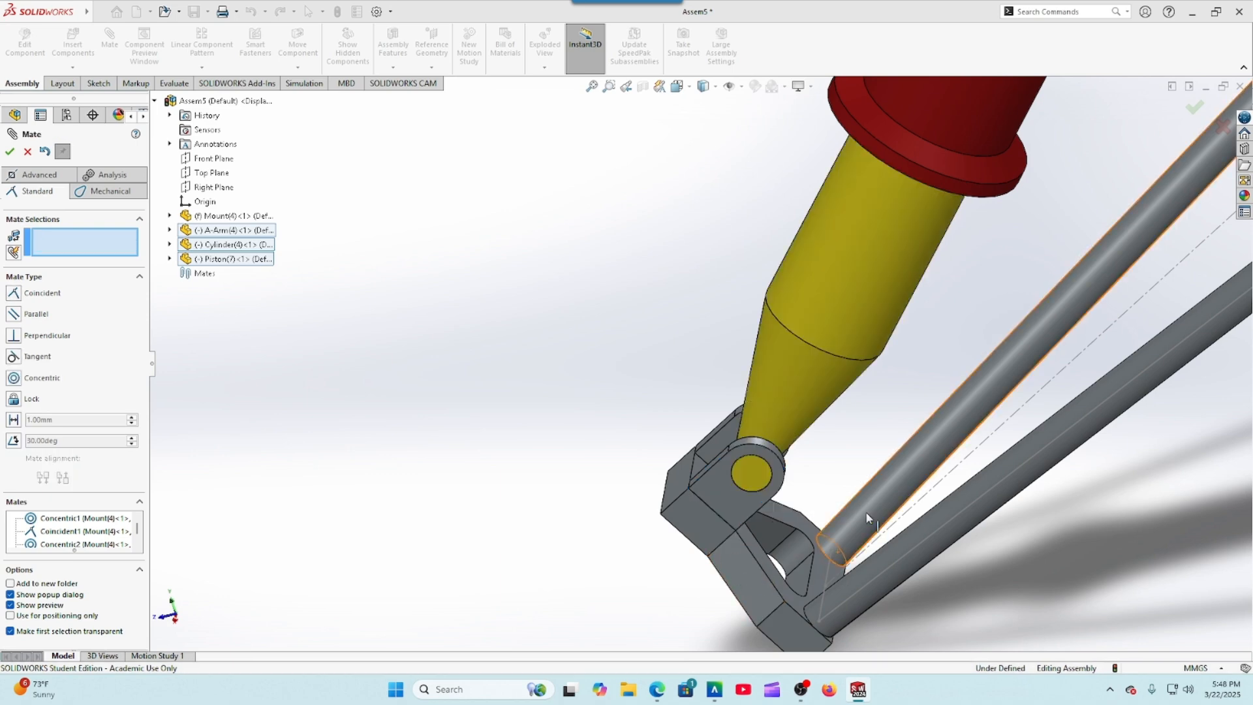
{"action": "scroll", "coordinate": [685, 541], "scroll_direction": "up", "scroll_amount": 3}
{"action": "scroll", "coordinate": [542, 493], "scroll_direction": "up", "scroll_amount": 4}
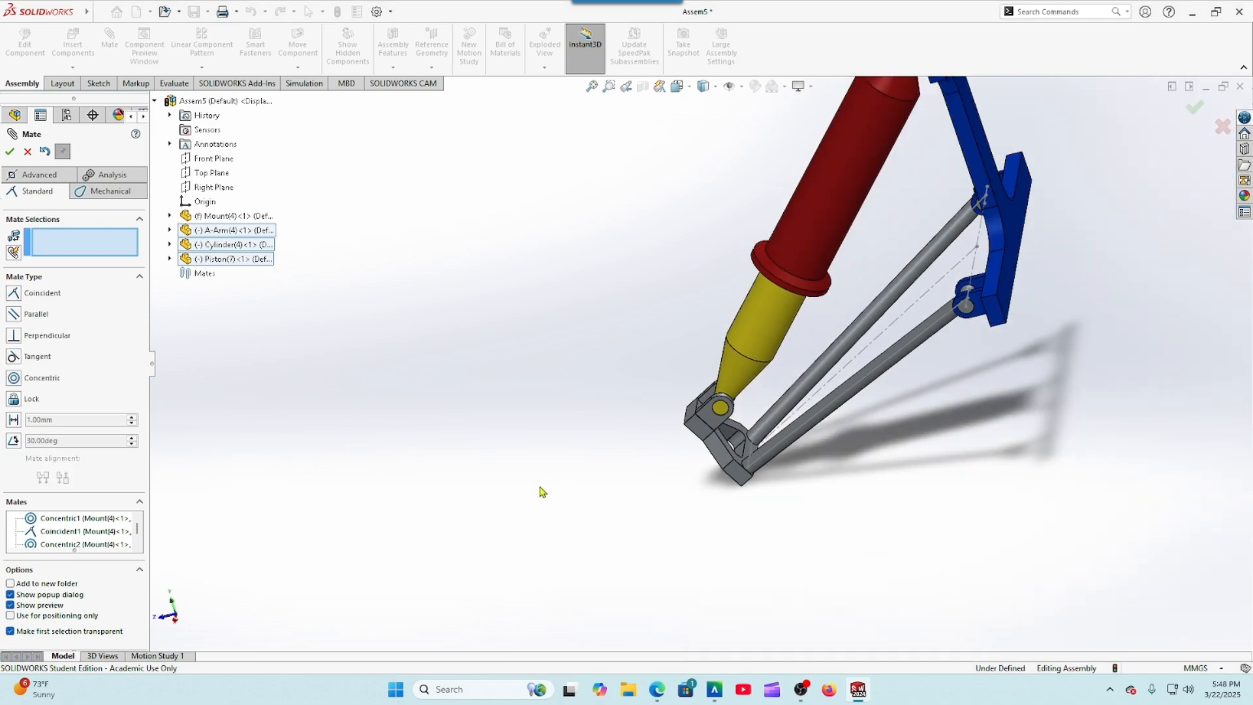
{"action": "middle_click_drag", "start_coordinate": [602, 500], "coordinate": [605, 419]}
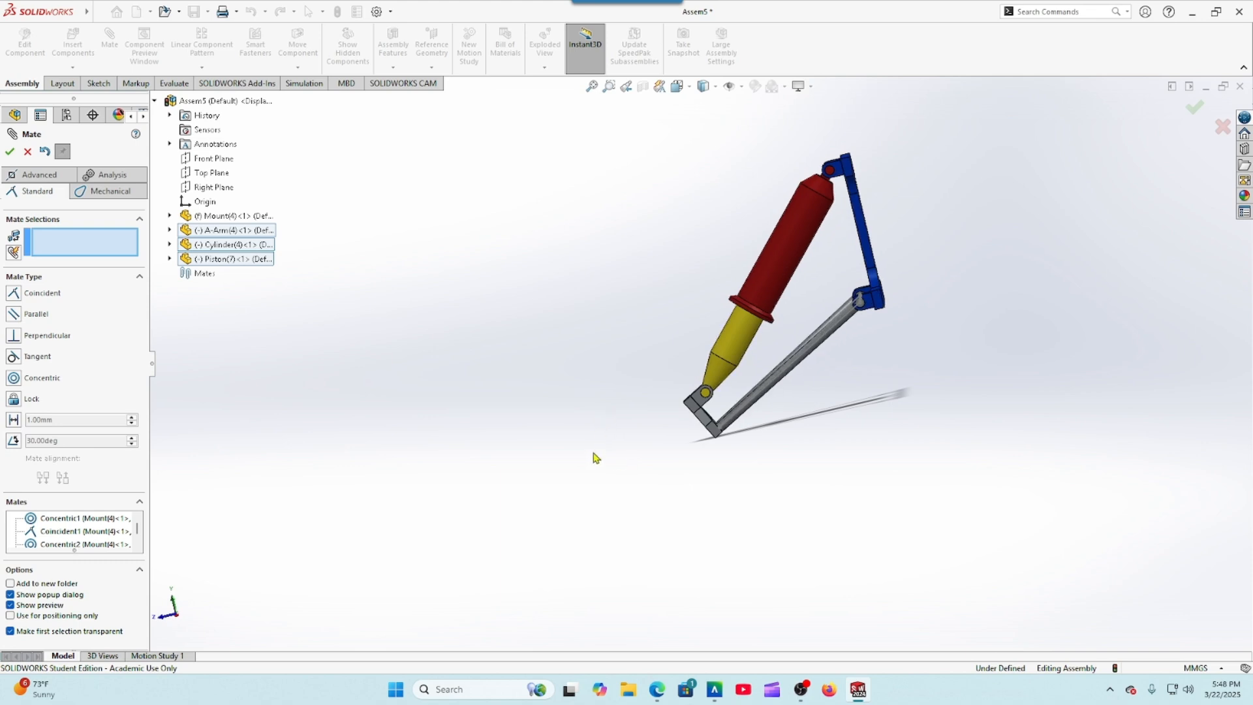
{"action": "left_click", "coordinate": [9, 154]}
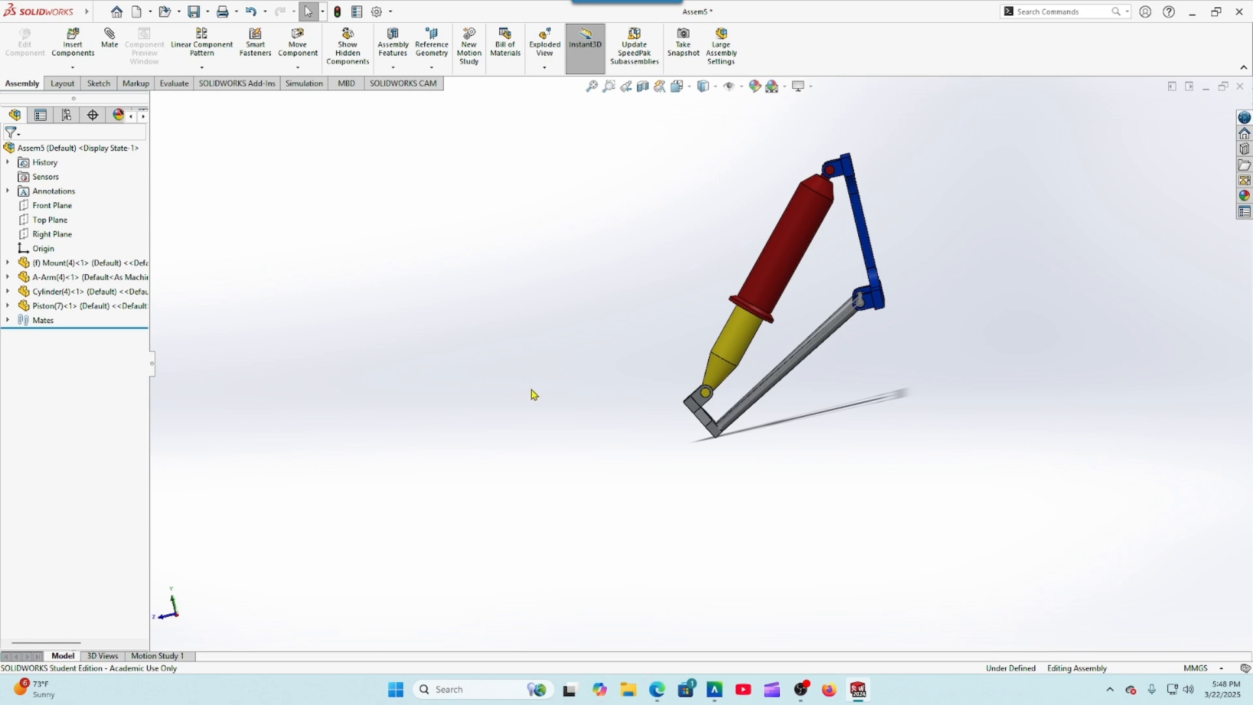
Step: Orient the view normal to the Right Plane and check in the browser question which length X is asked for
{"action": "left_click", "coordinate": [39, 234]}
{"action": "left_click", "coordinate": [95, 210]}
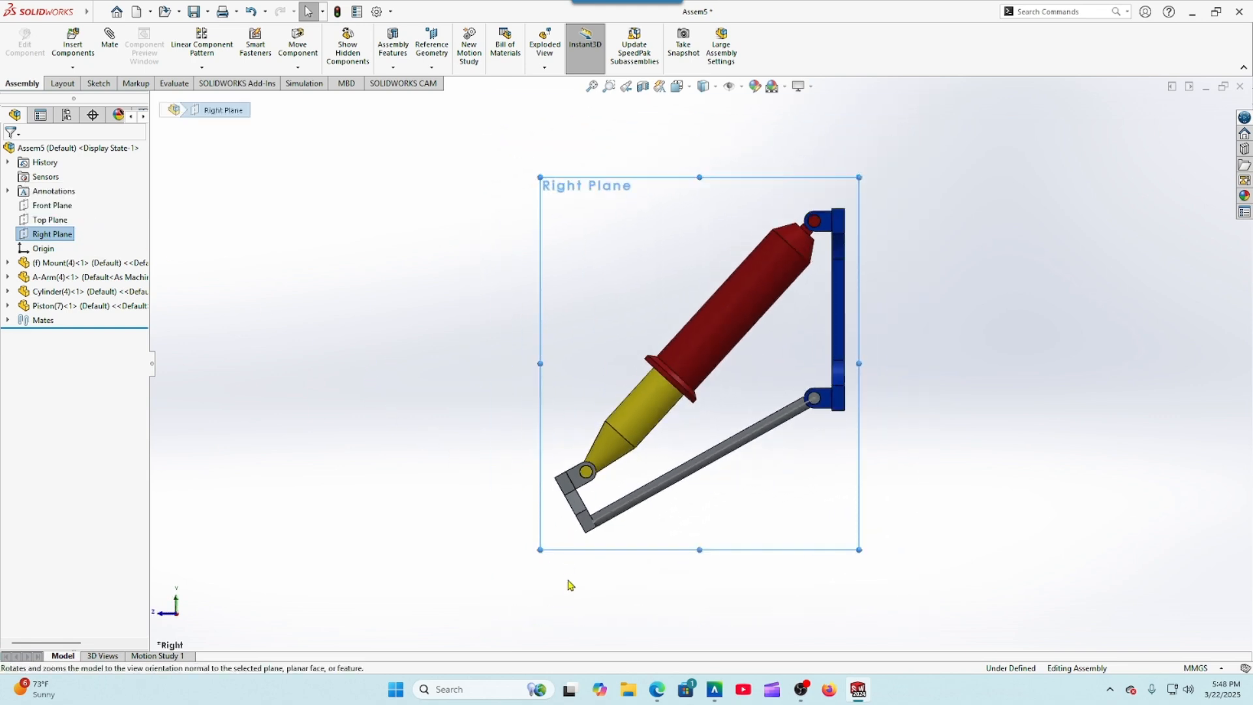
{"action": "left_click", "coordinate": [657, 690]}
{"action": "scroll", "coordinate": [307, 424], "scroll_direction": "down", "scroll_amount": 3}
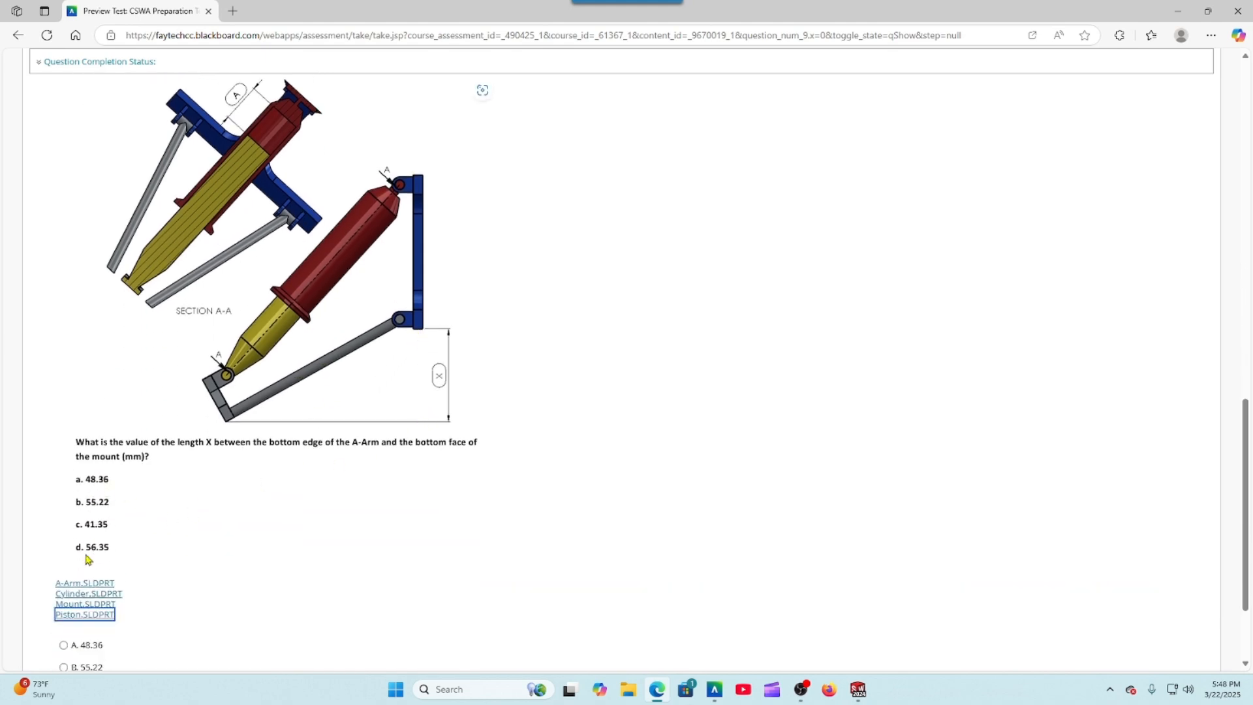
{"action": "left_click", "coordinate": [858, 689]}
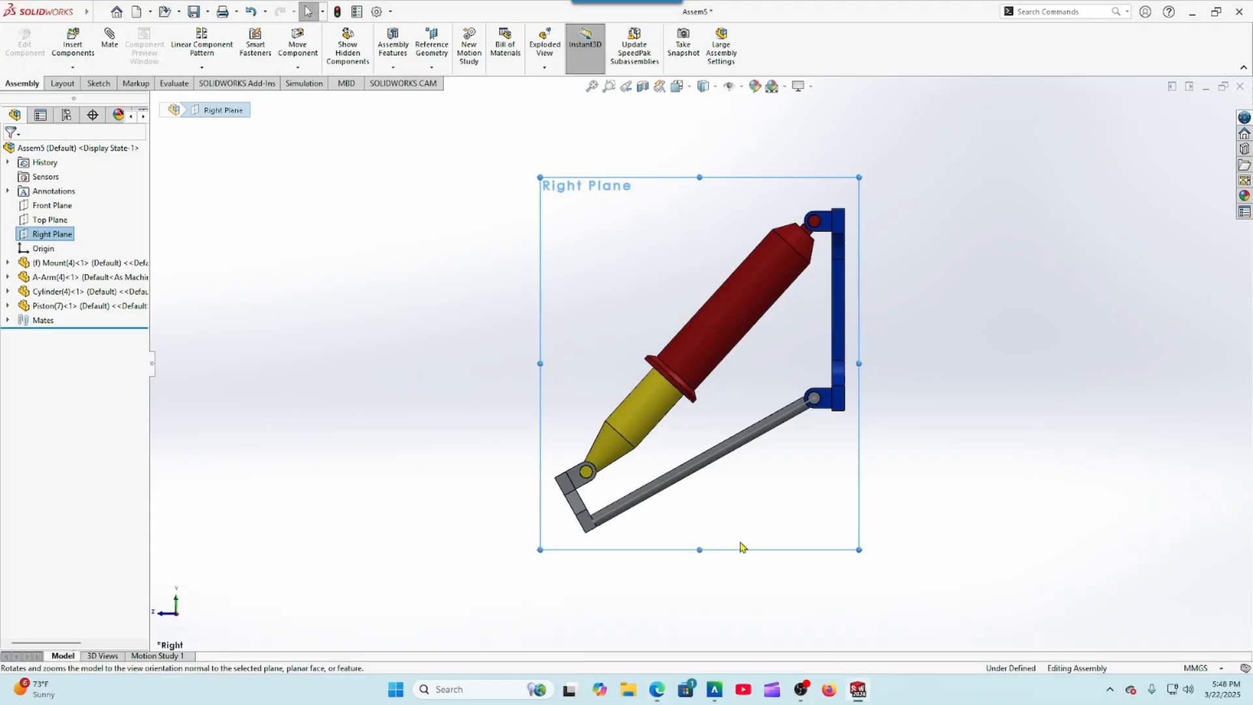
Step: Try to measure between the mount's bottom outer corner and the A-Arm's lowest corner, and clear the selection
{"action": "left_click", "coordinate": [175, 84]}
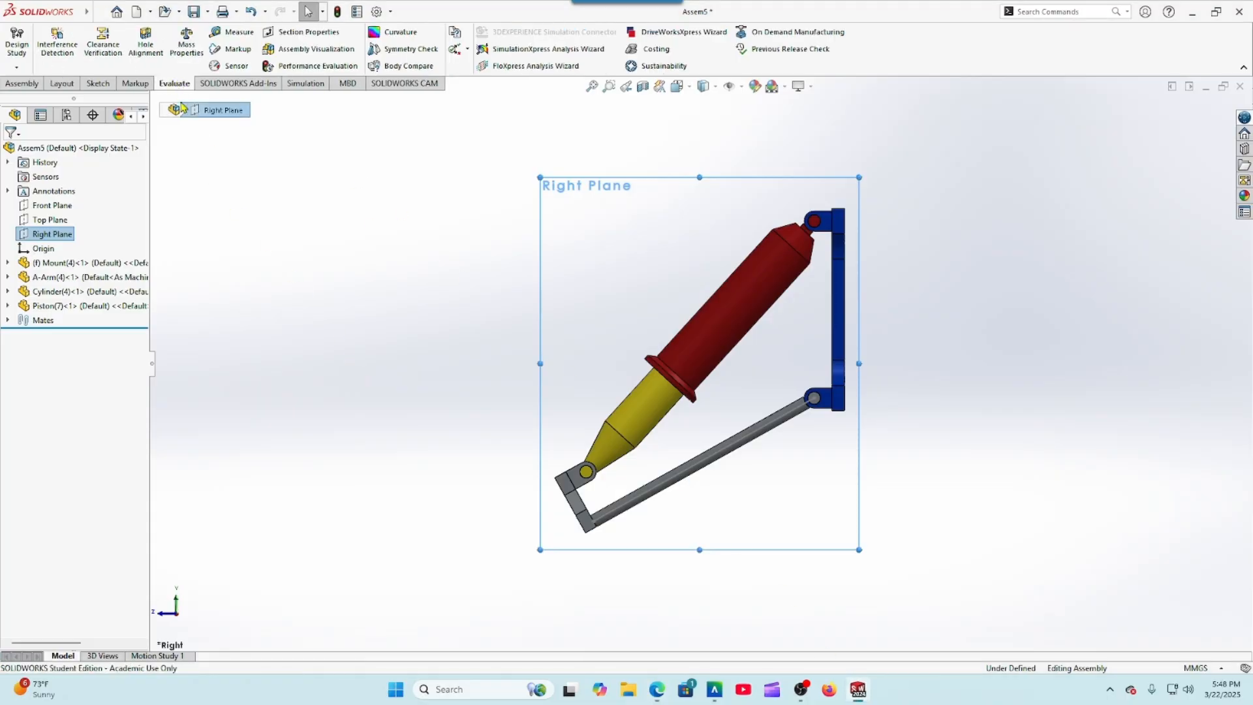
{"action": "left_click", "coordinate": [233, 32]}
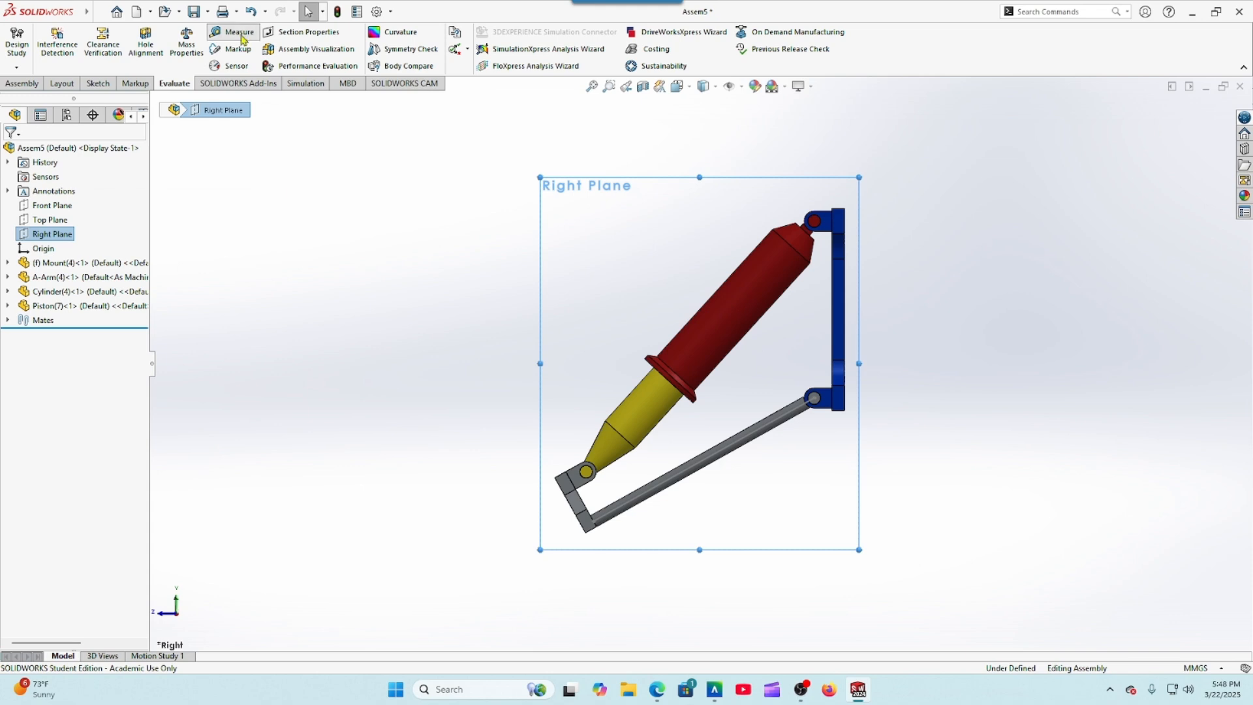
{"action": "scroll", "coordinate": [848, 411], "scroll_direction": "down", "scroll_amount": 8}
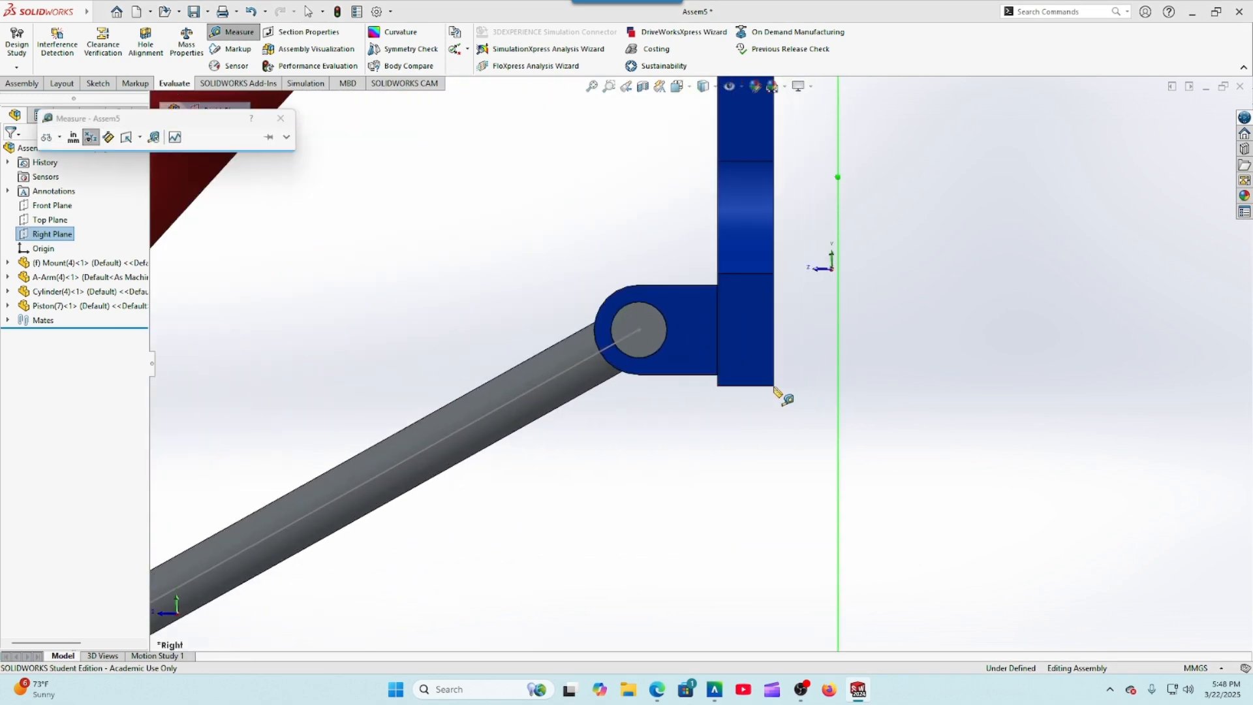
{"action": "left_click", "coordinate": [774, 386]}
{"action": "scroll", "coordinate": [702, 495], "scroll_direction": "up", "scroll_amount": 4}
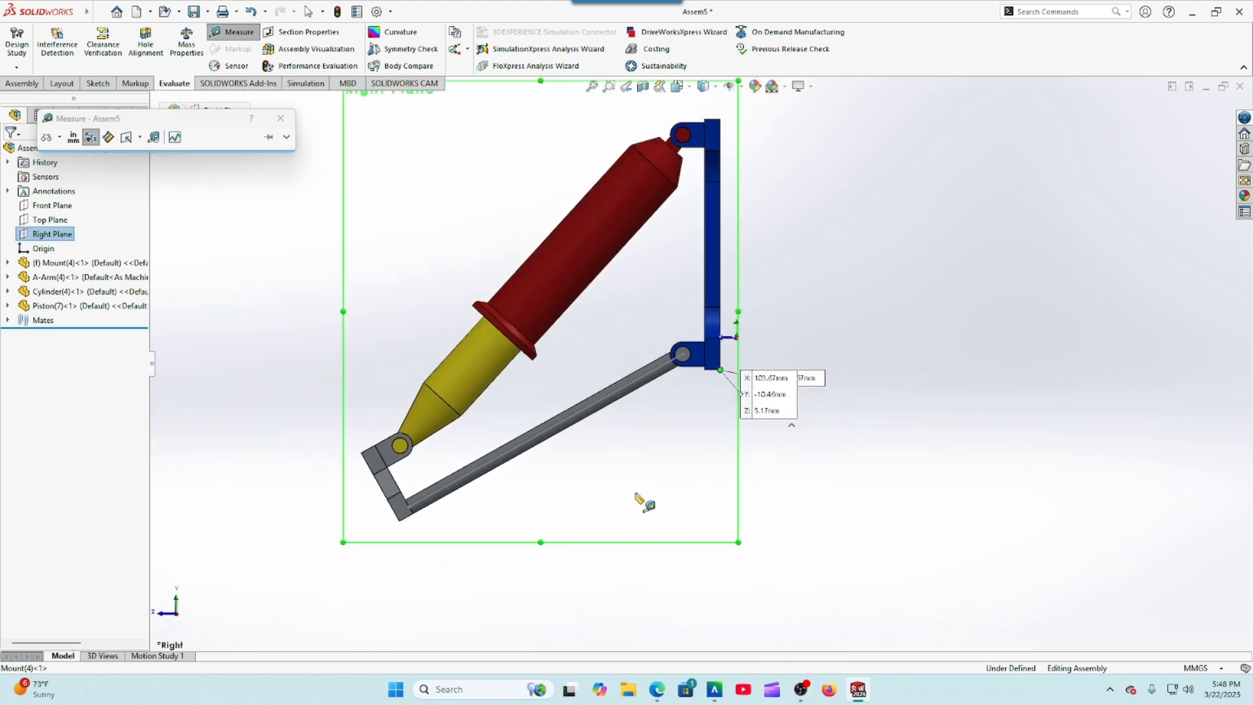
{"action": "scroll", "coordinate": [403, 541], "scroll_direction": "down", "scroll_amount": 4}
{"action": "scroll", "coordinate": [507, 456], "scroll_direction": "down", "scroll_amount": 2}
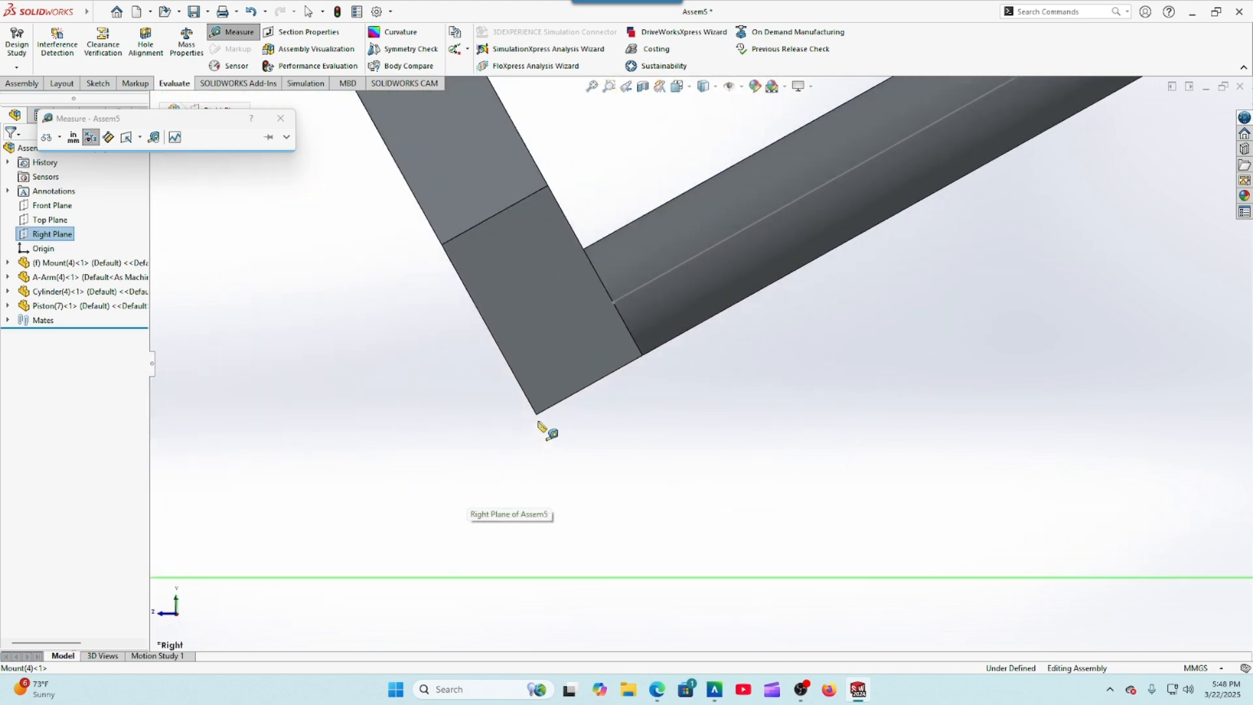
{"action": "left_click", "coordinate": [537, 415]}
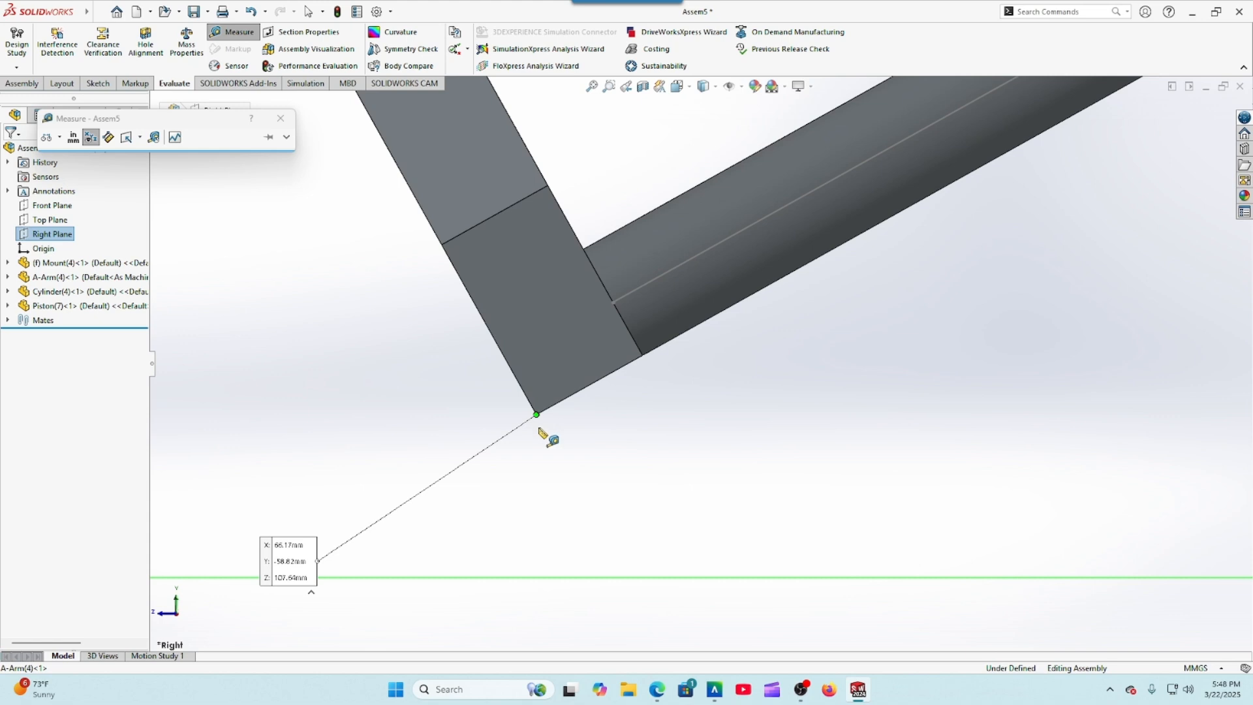
{"action": "scroll", "coordinate": [559, 481], "scroll_direction": "up", "scroll_amount": 3}
{"action": "scroll", "coordinate": [554, 490], "scroll_direction": "up", "scroll_amount": 3}
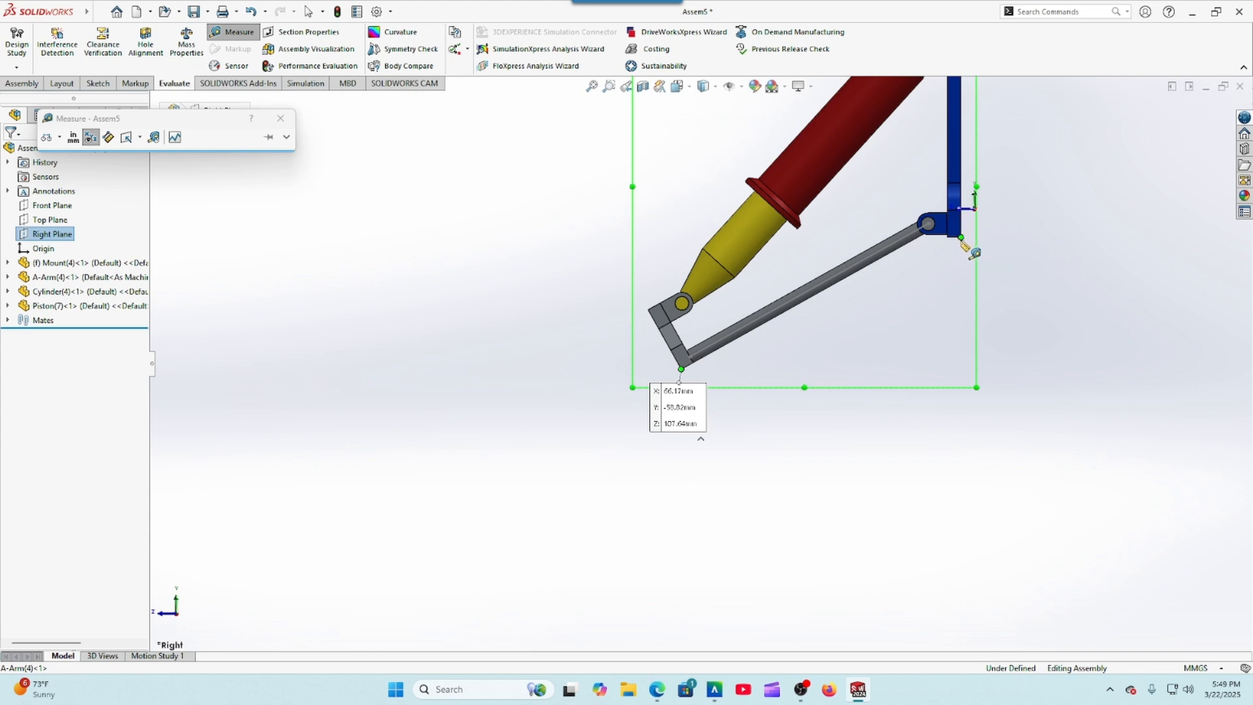
{"action": "scroll", "coordinate": [972, 250], "scroll_direction": "down", "scroll_amount": 8}
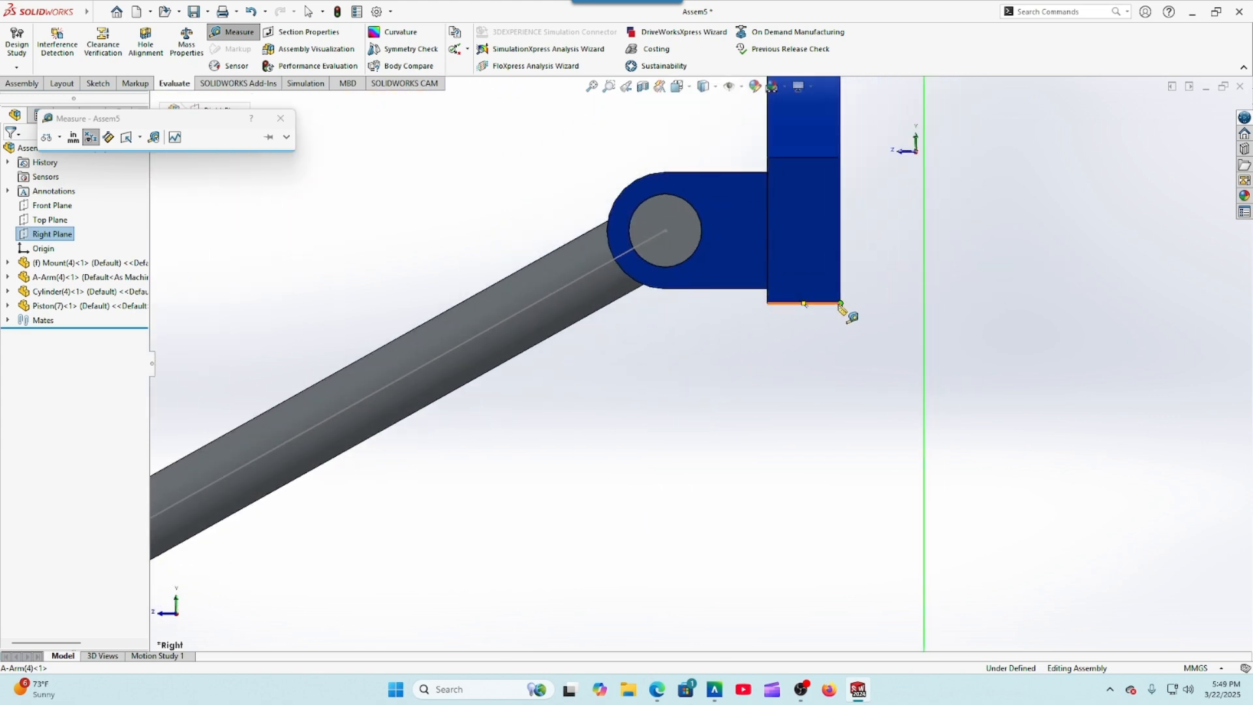
{"action": "left_click", "coordinate": [842, 308]}
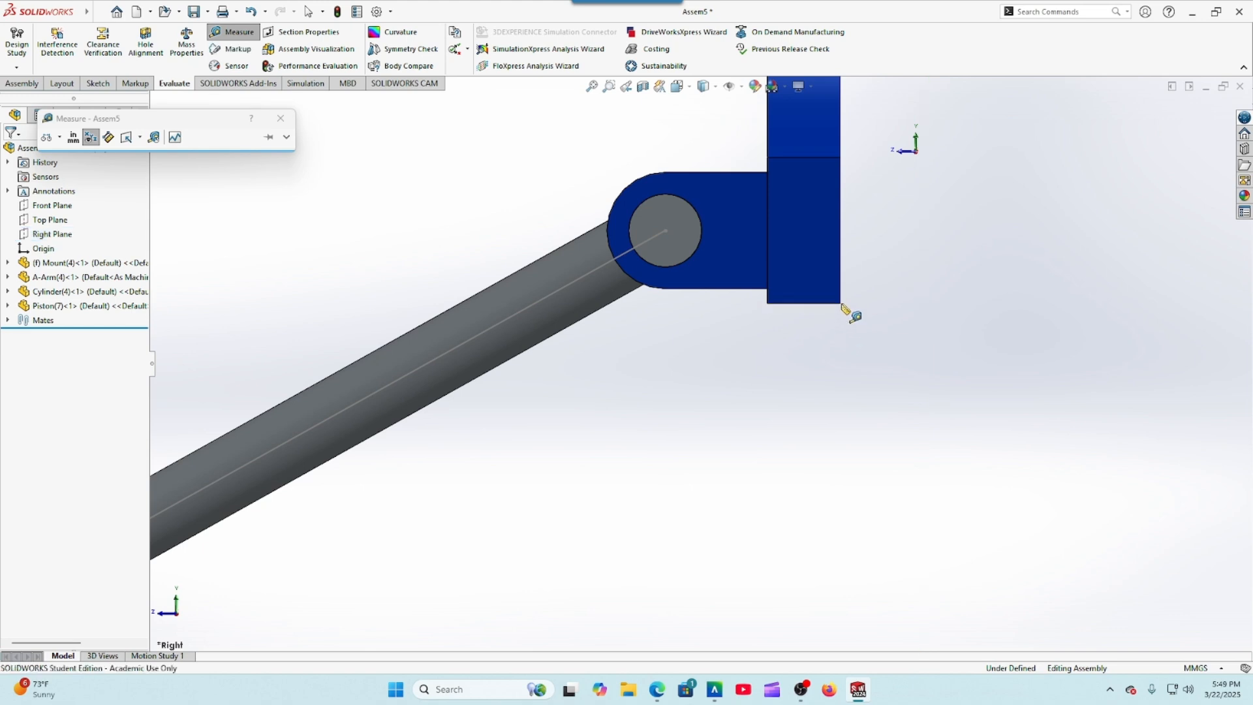
Step: Measure the distance between the mount's bottom outer corner and the A-Arm's lowest corner, including its vertical component for length X
{"action": "scroll", "coordinate": [848, 322], "scroll_direction": "down", "scroll_amount": 5}
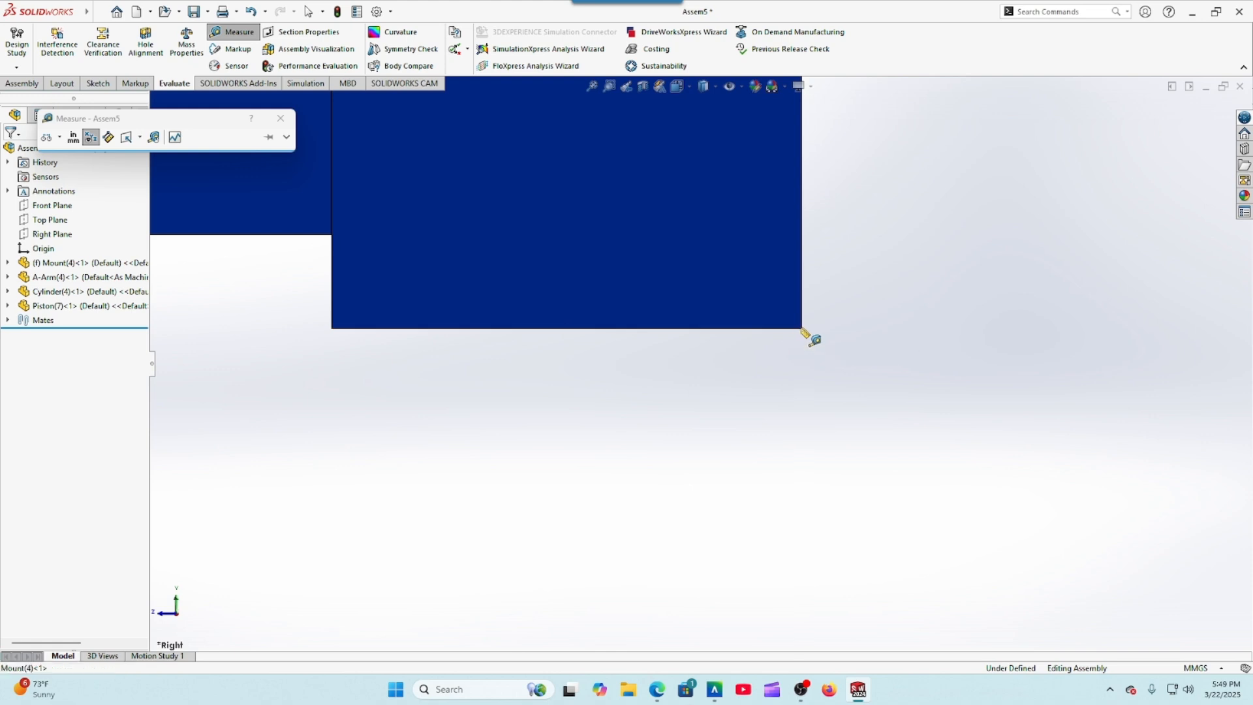
{"action": "left_click", "coordinate": [802, 328]}
{"action": "scroll", "coordinate": [846, 385], "scroll_direction": "up", "scroll_amount": 6}
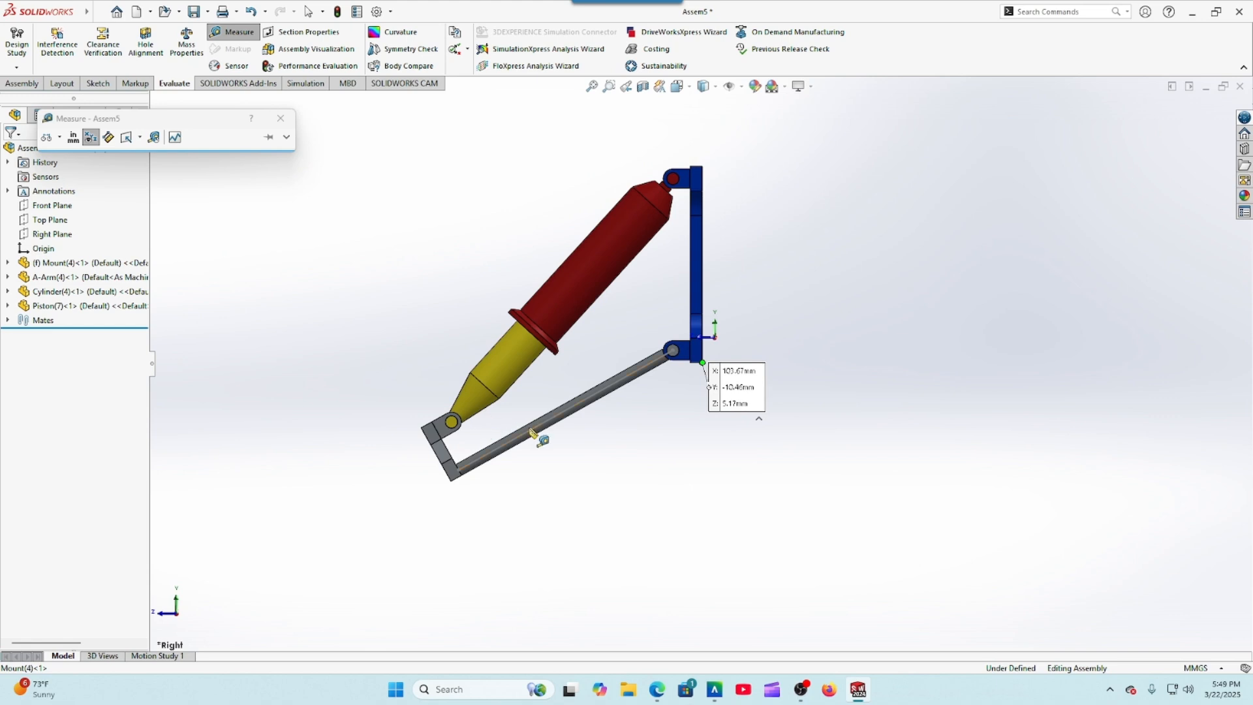
{"action": "scroll", "coordinate": [496, 459], "scroll_direction": "down", "scroll_amount": 9}
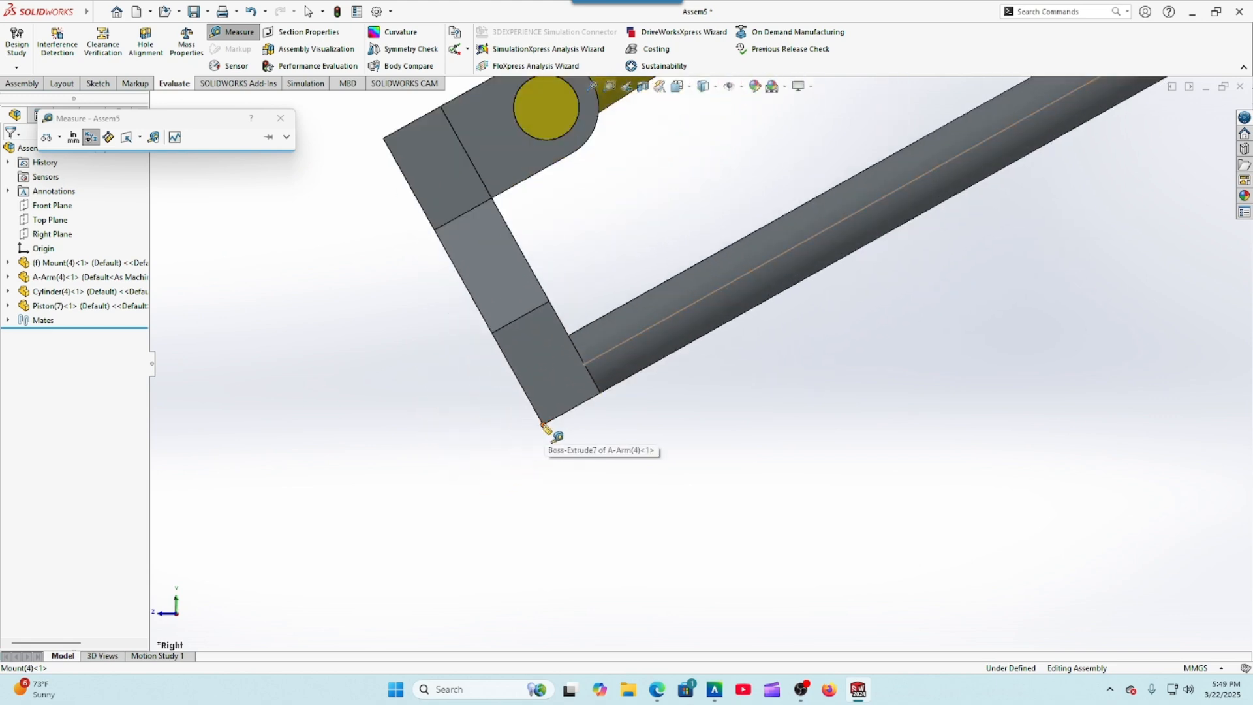
{"action": "scroll", "coordinate": [537, 480], "scroll_direction": "up", "scroll_amount": 6}
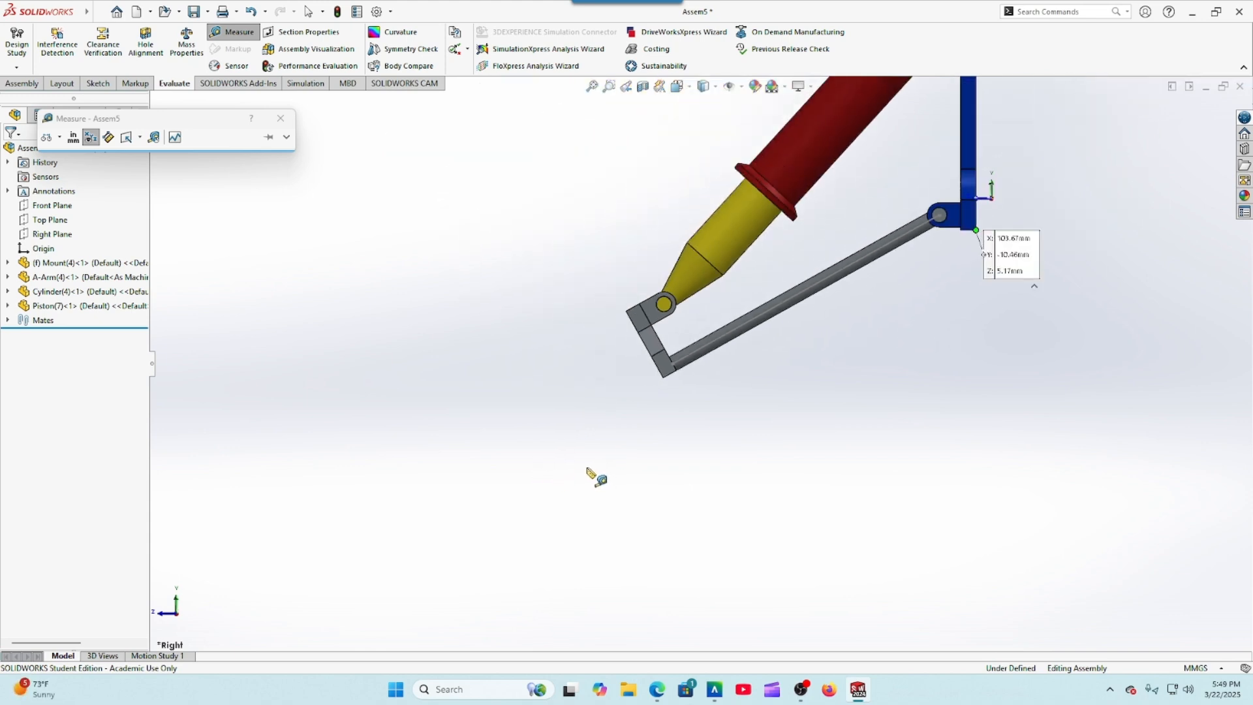
{"action": "scroll", "coordinate": [679, 372], "scroll_direction": "down", "scroll_amount": 5}
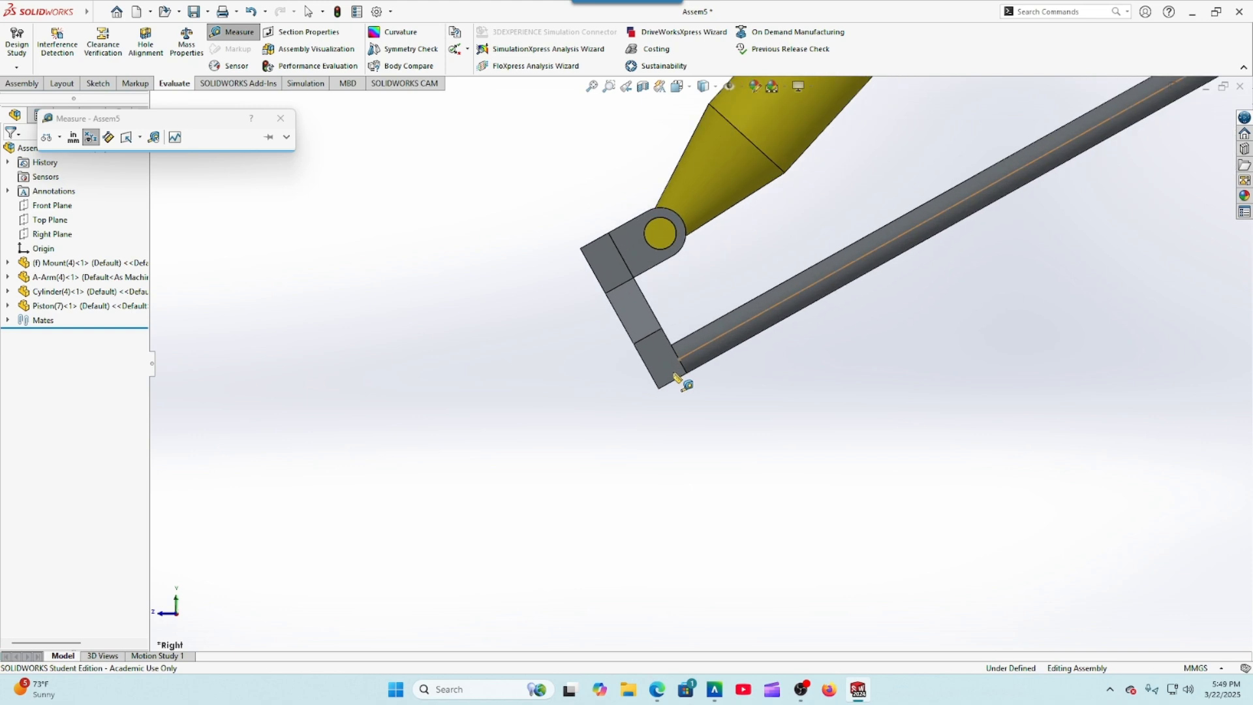
{"action": "scroll", "coordinate": [697, 358], "scroll_direction": "down", "scroll_amount": 5}
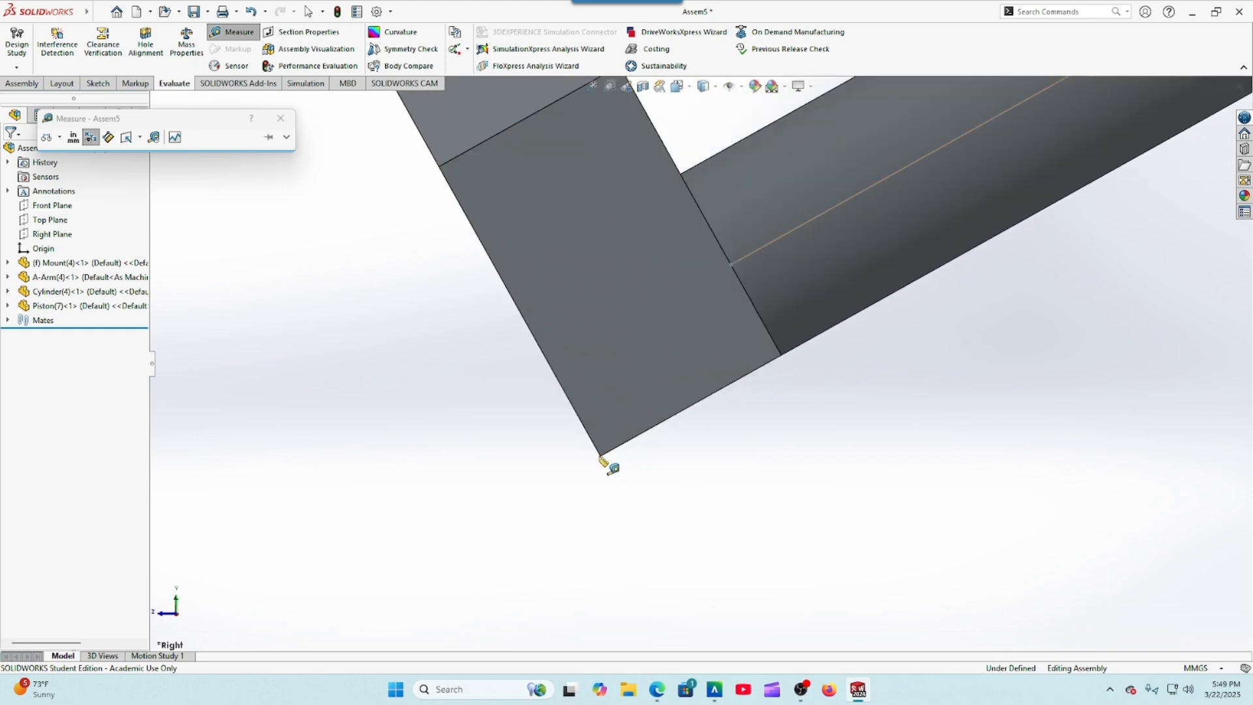
{"action": "scroll", "coordinate": [610, 457], "scroll_direction": "down", "scroll_amount": 3}
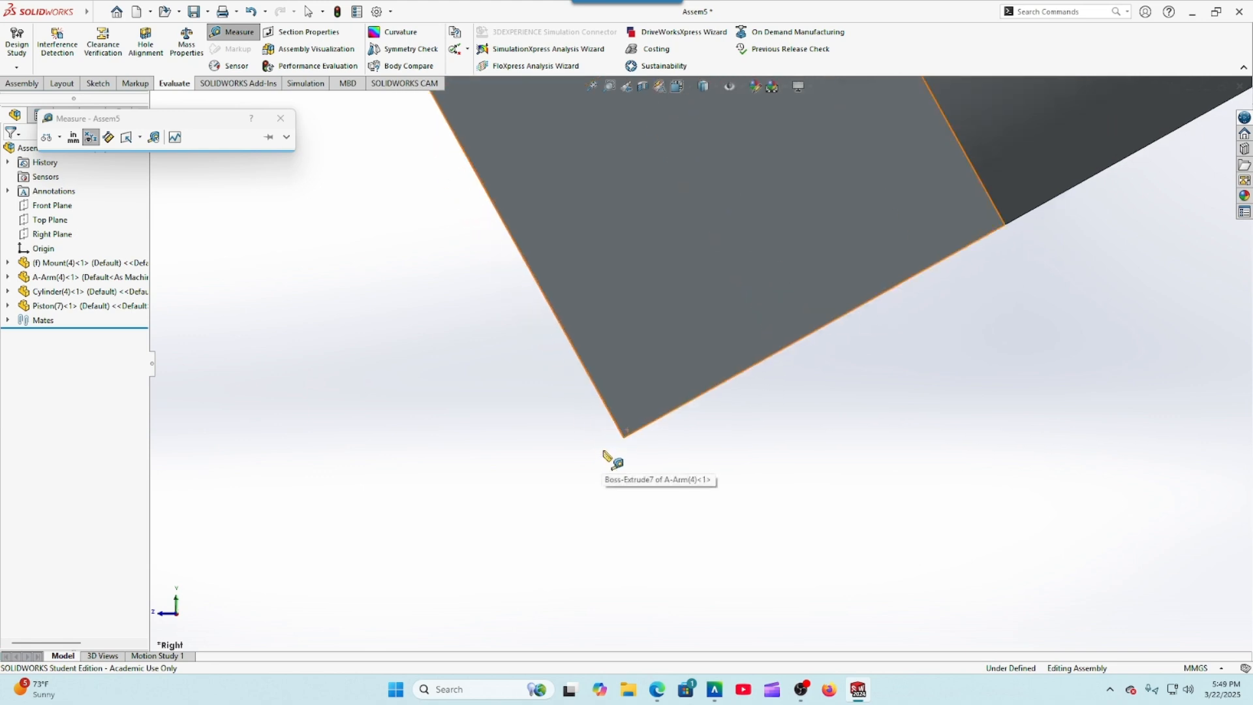
{"action": "left_click", "coordinate": [624, 438]}
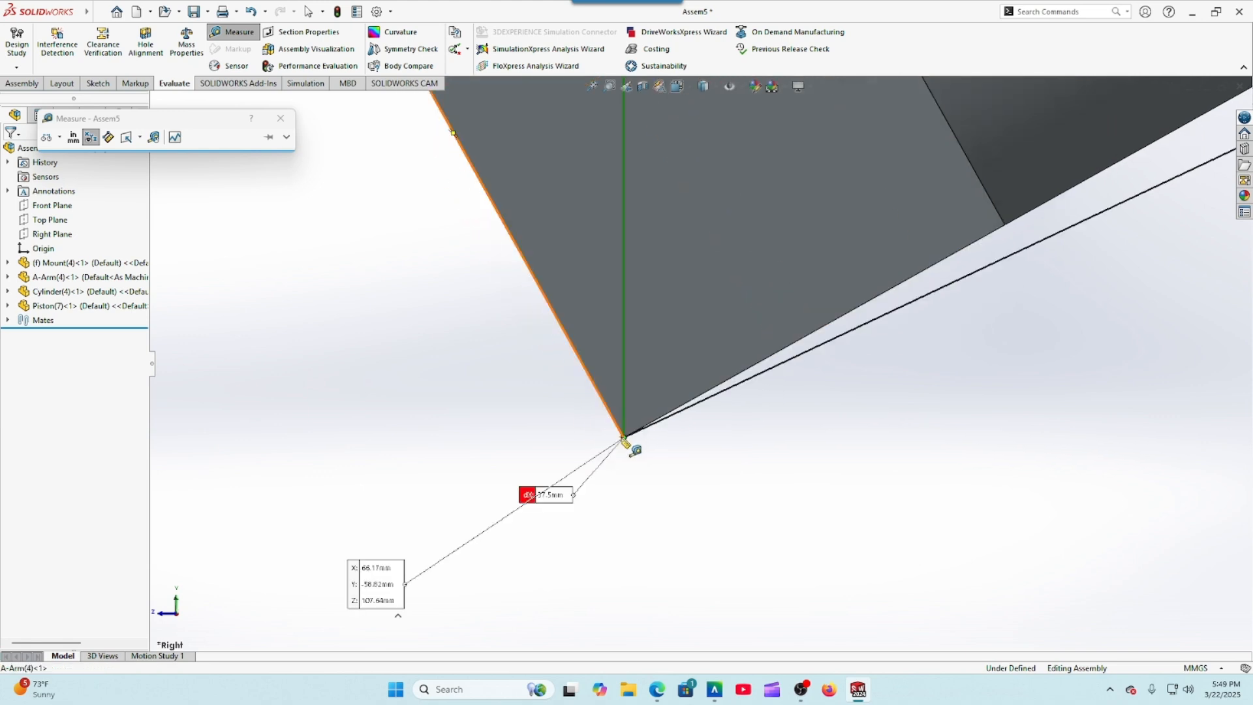
{"action": "scroll", "coordinate": [624, 495], "scroll_direction": "up", "scroll_amount": 2}
{"action": "scroll", "coordinate": [626, 494], "scroll_direction": "up", "scroll_amount": 5}
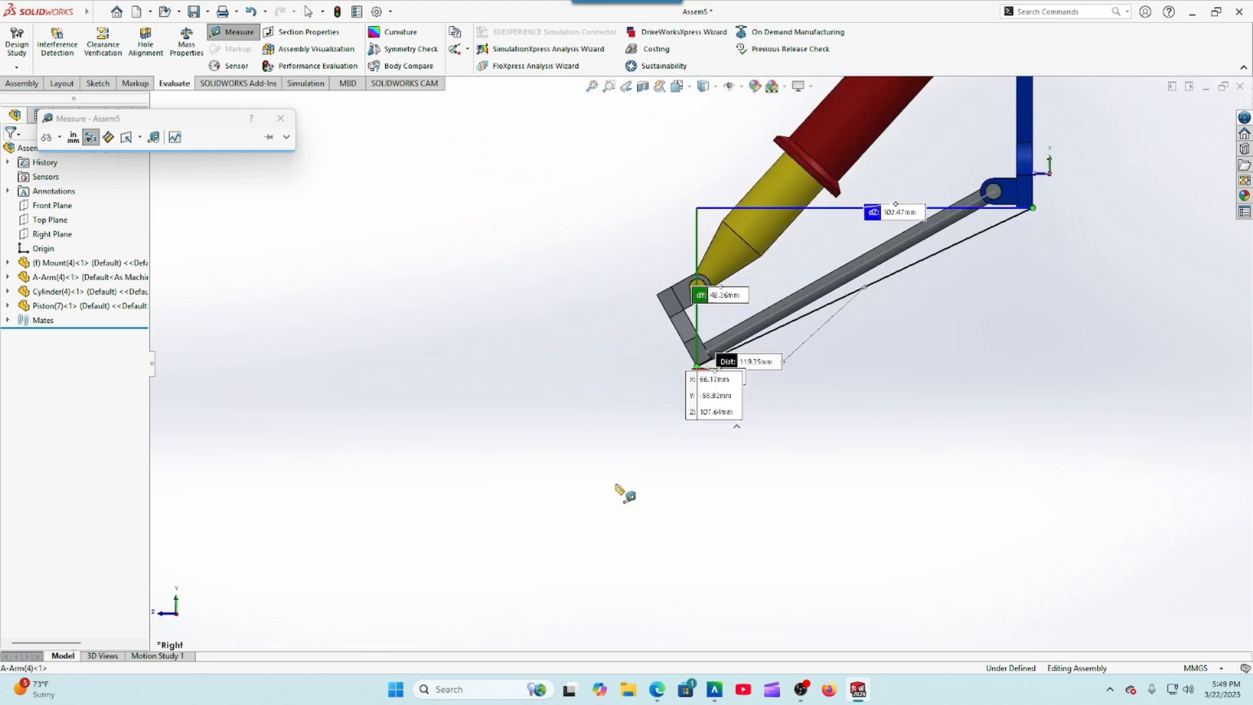
{"action": "scroll", "coordinate": [754, 333], "scroll_direction": "down", "scroll_amount": 3}
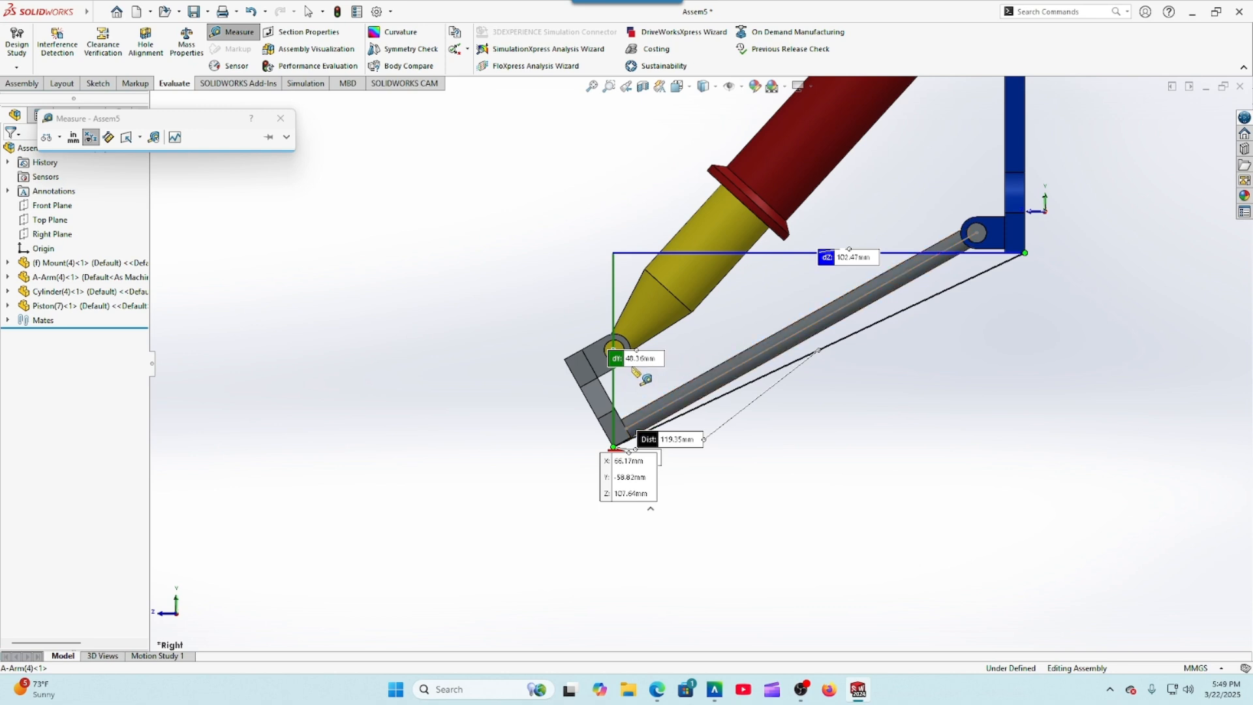
Step: Switch to the browser, answer Question 10 with A. 48.36, and advance to Question 11
{"action": "left_click", "coordinate": [655, 691]}
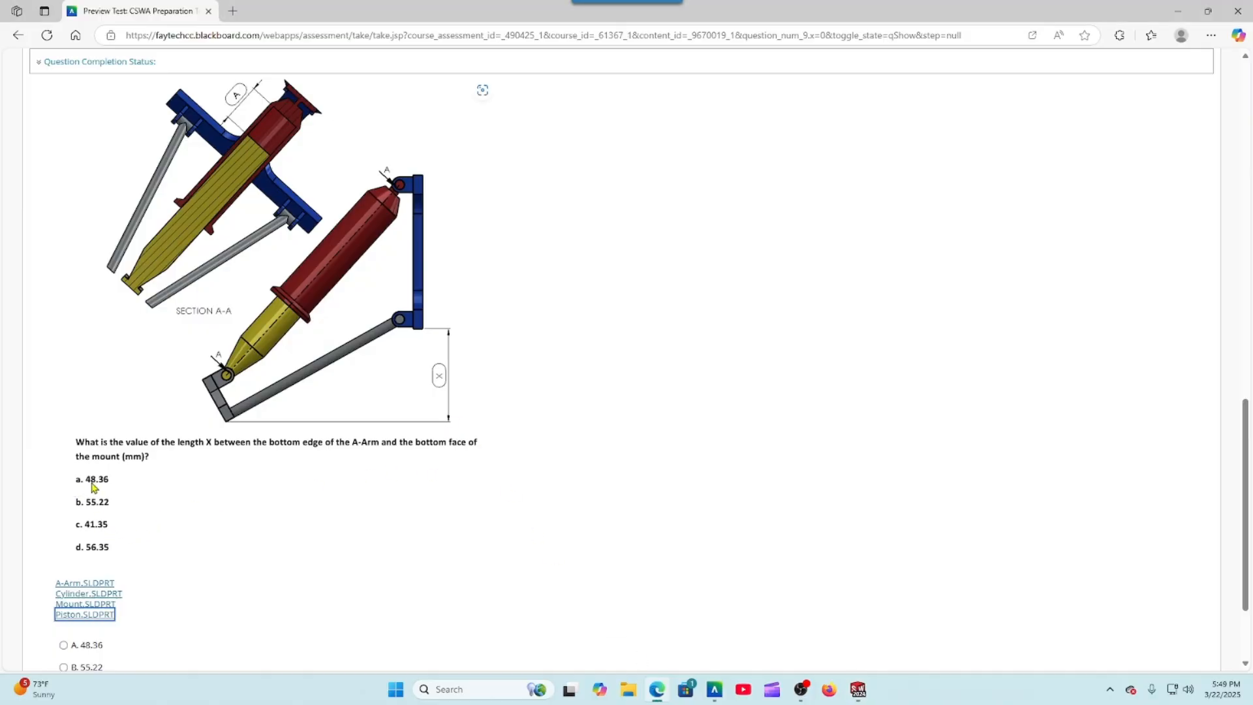
{"action": "scroll", "coordinate": [137, 497], "scroll_direction": "down", "scroll_amount": 2}
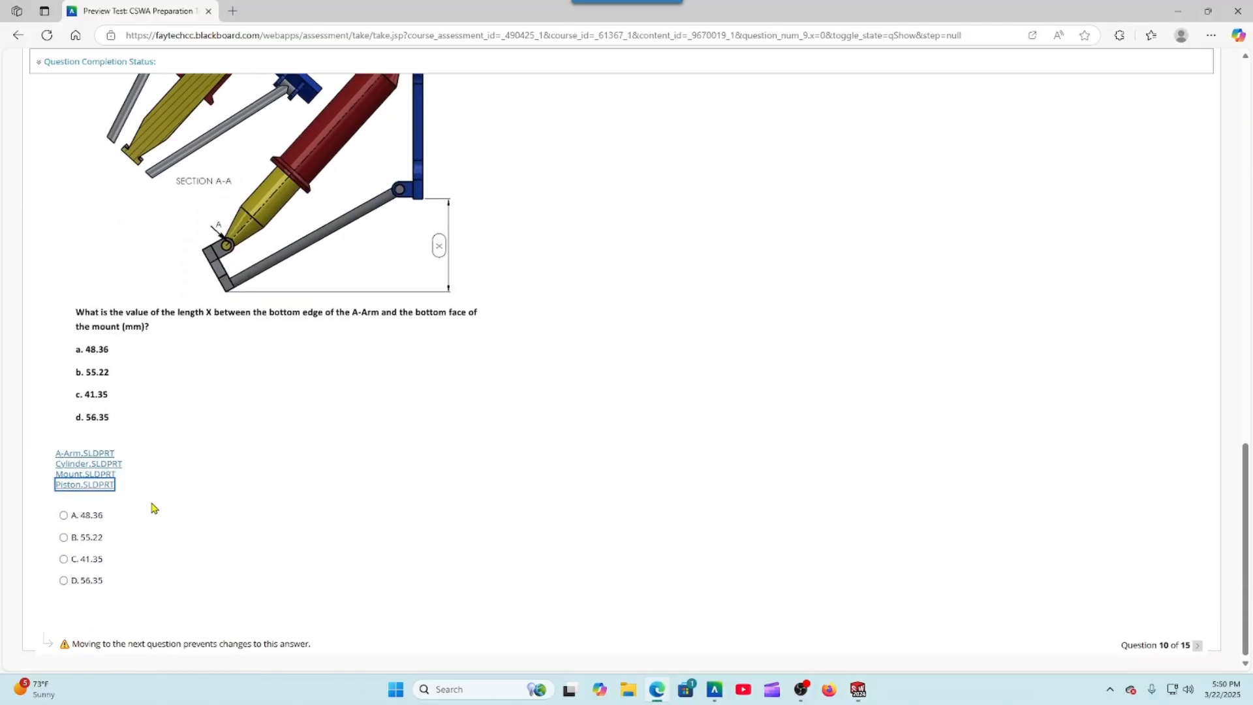
{"action": "left_click", "coordinate": [64, 515]}
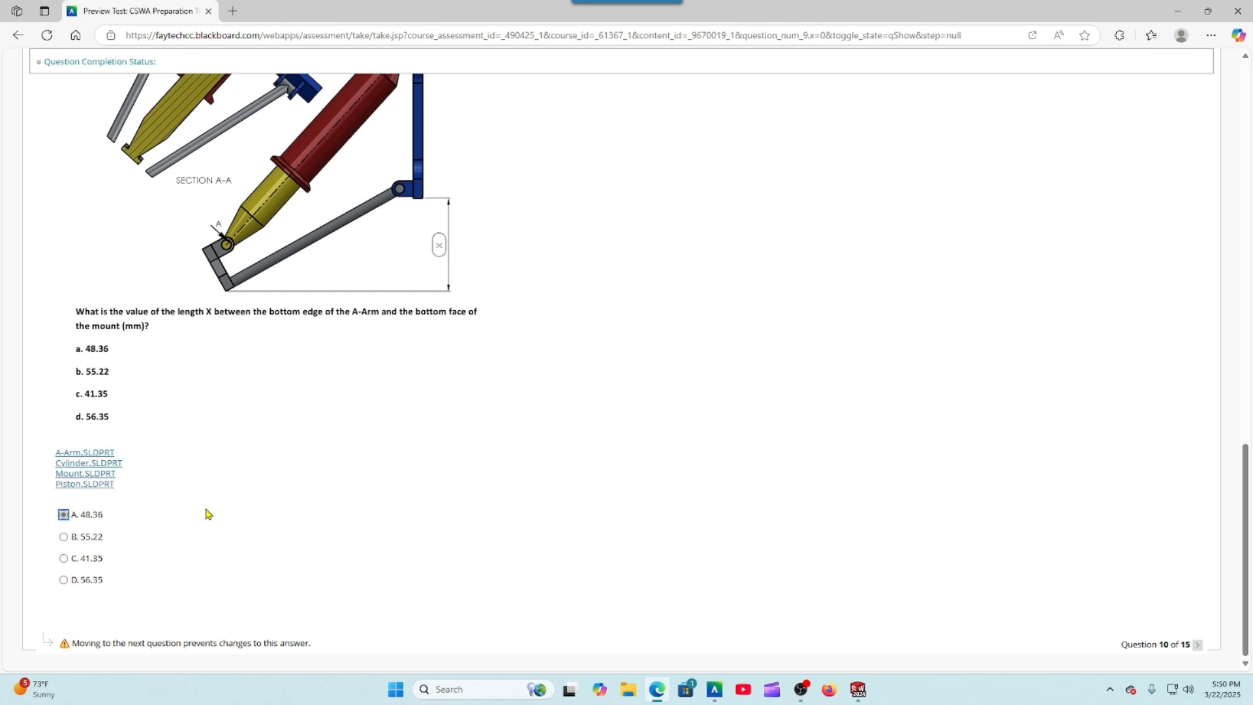
{"action": "left_click", "coordinate": [87, 521]}
{"action": "left_click", "coordinate": [1198, 645]}
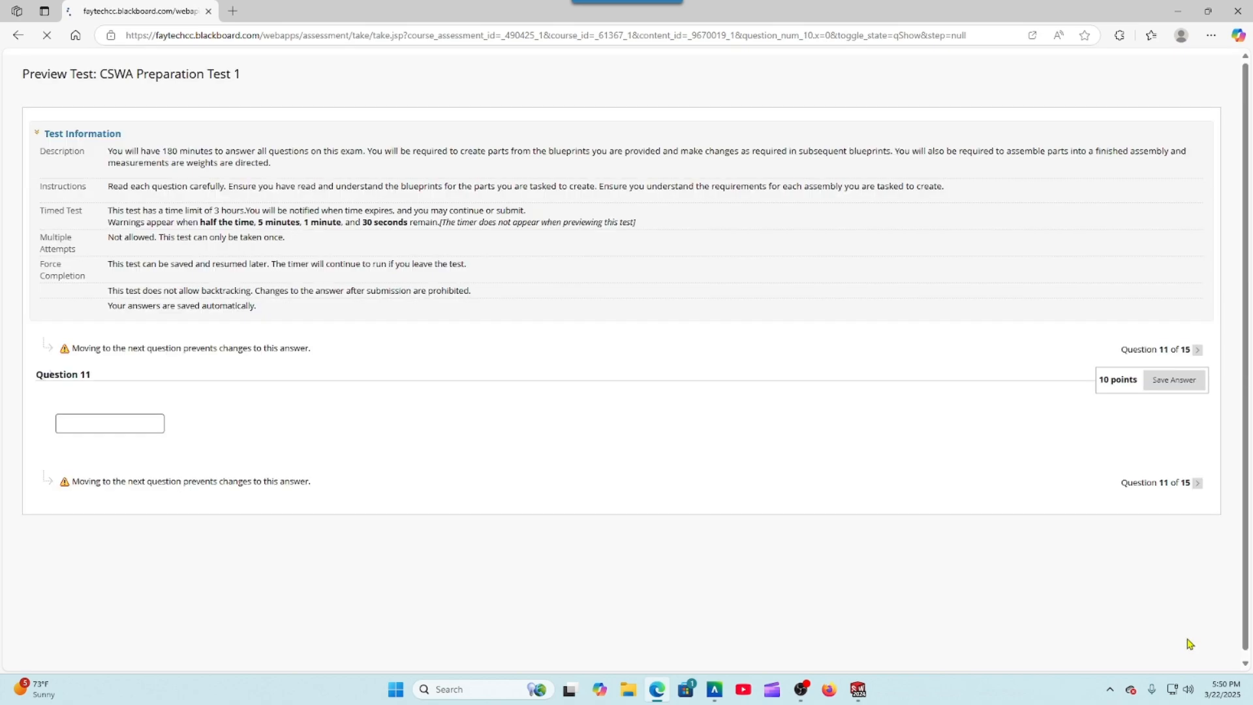
{"action": "scroll", "coordinate": [542, 390], "scroll_direction": "down", "scroll_amount": 1}
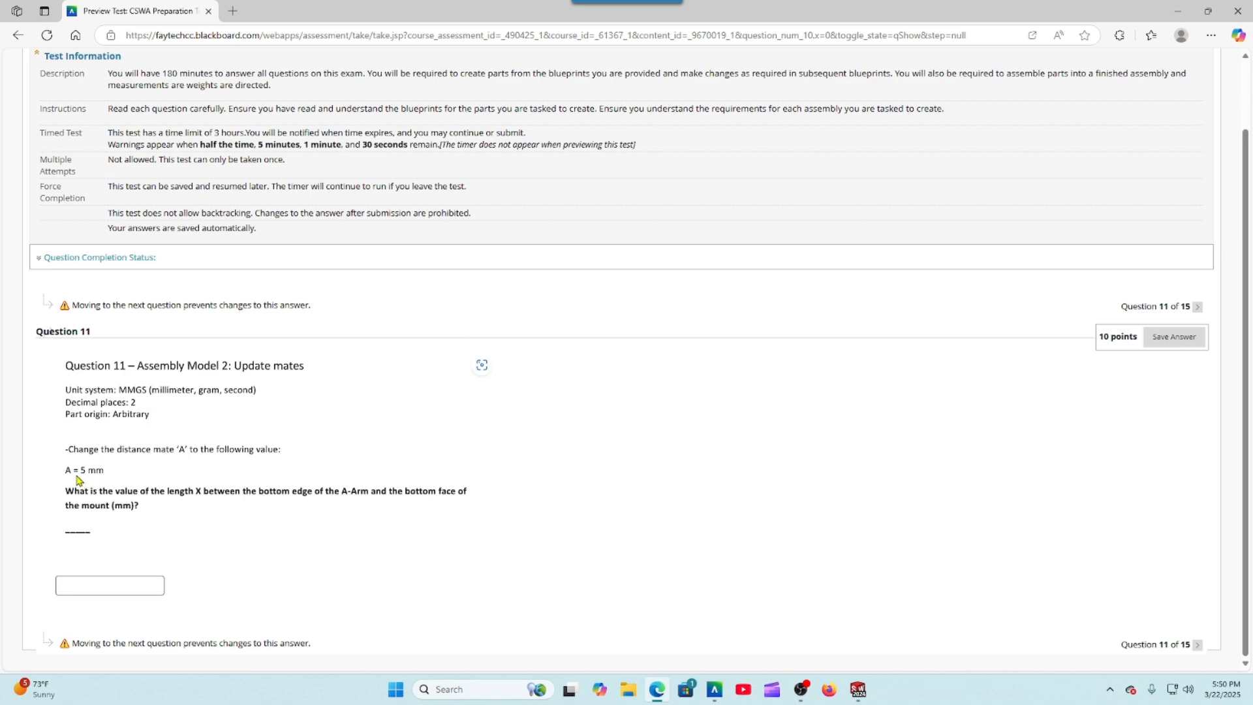
Step: Switch back to SOLIDWORKS and save the assembly with all its modified parts as Assem2Q1.SLDASM in Downloads
{"action": "left_click", "coordinate": [858, 689]}
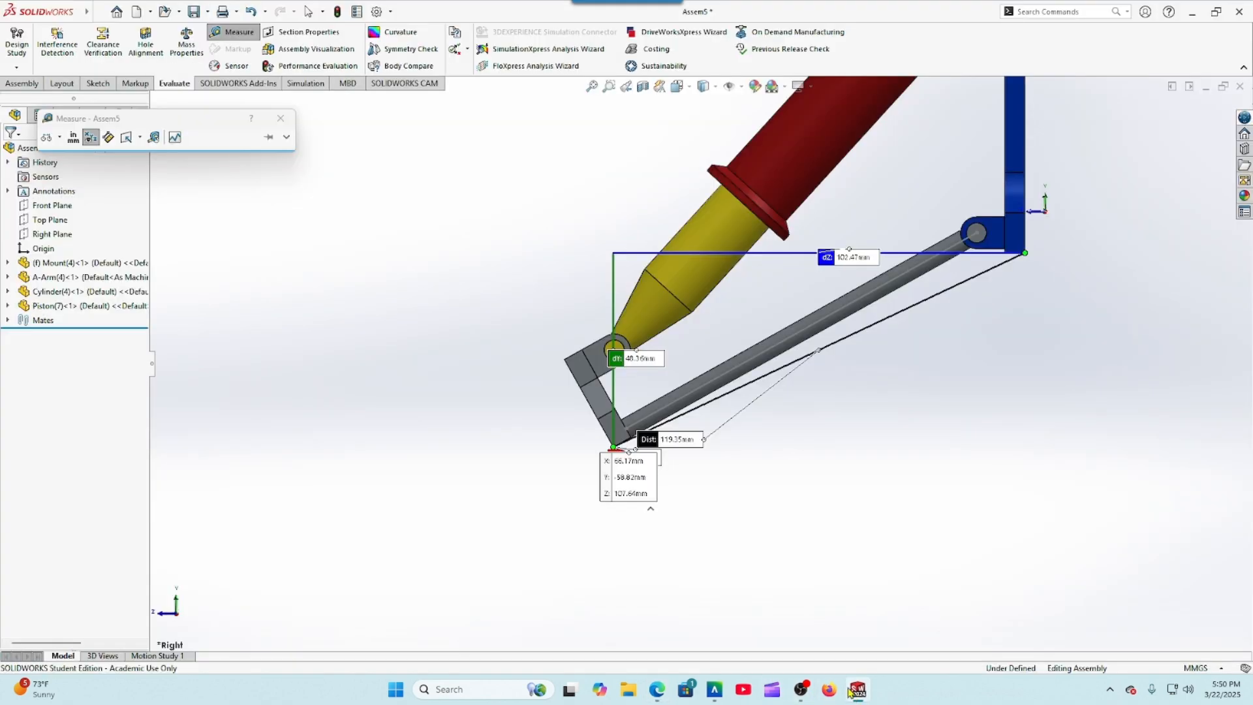
{"action": "scroll", "coordinate": [533, 459], "scroll_direction": "up", "scroll_amount": 4}
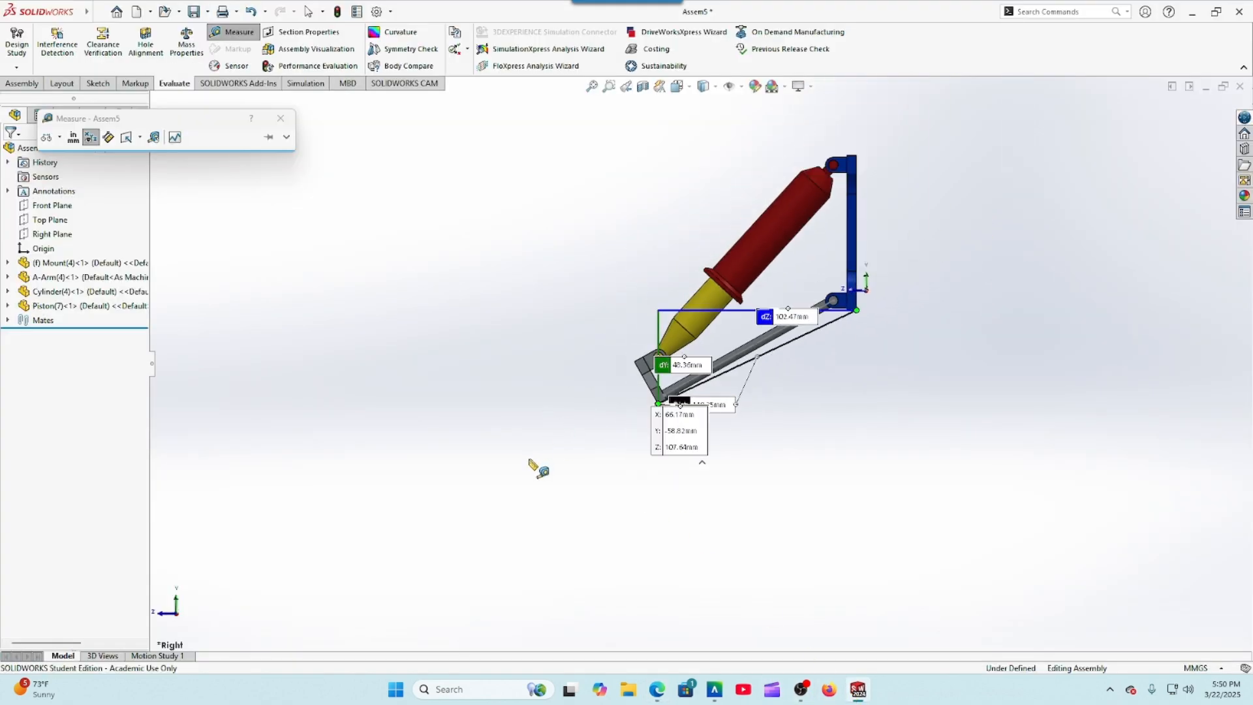
{"action": "left_click", "coordinate": [194, 11]}
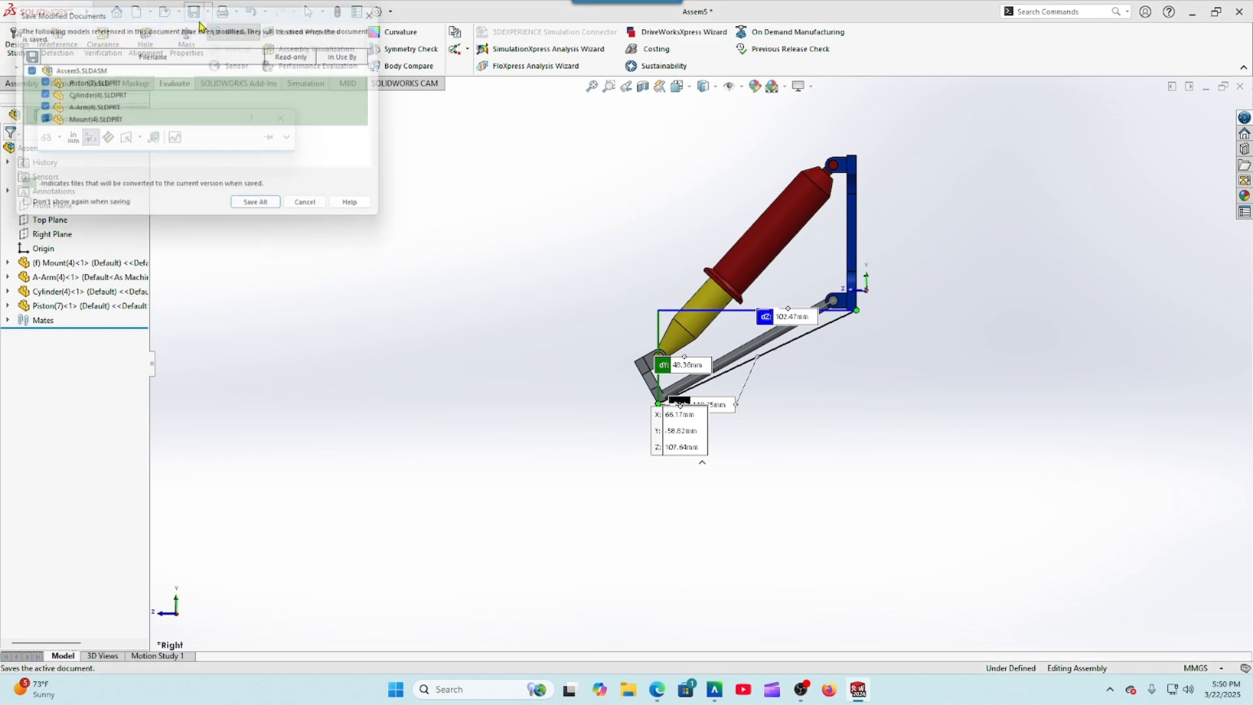
{"action": "left_click", "coordinate": [274, 213]}
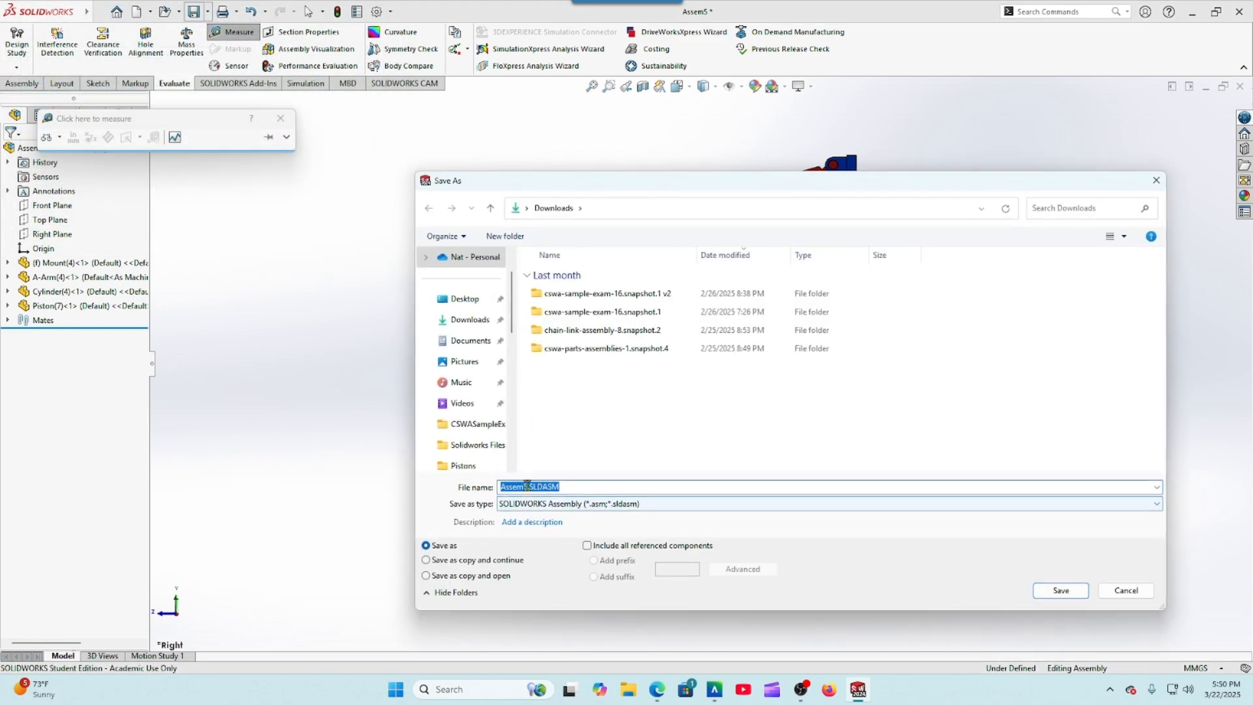
{"action": "left_click", "coordinate": [529, 509]}
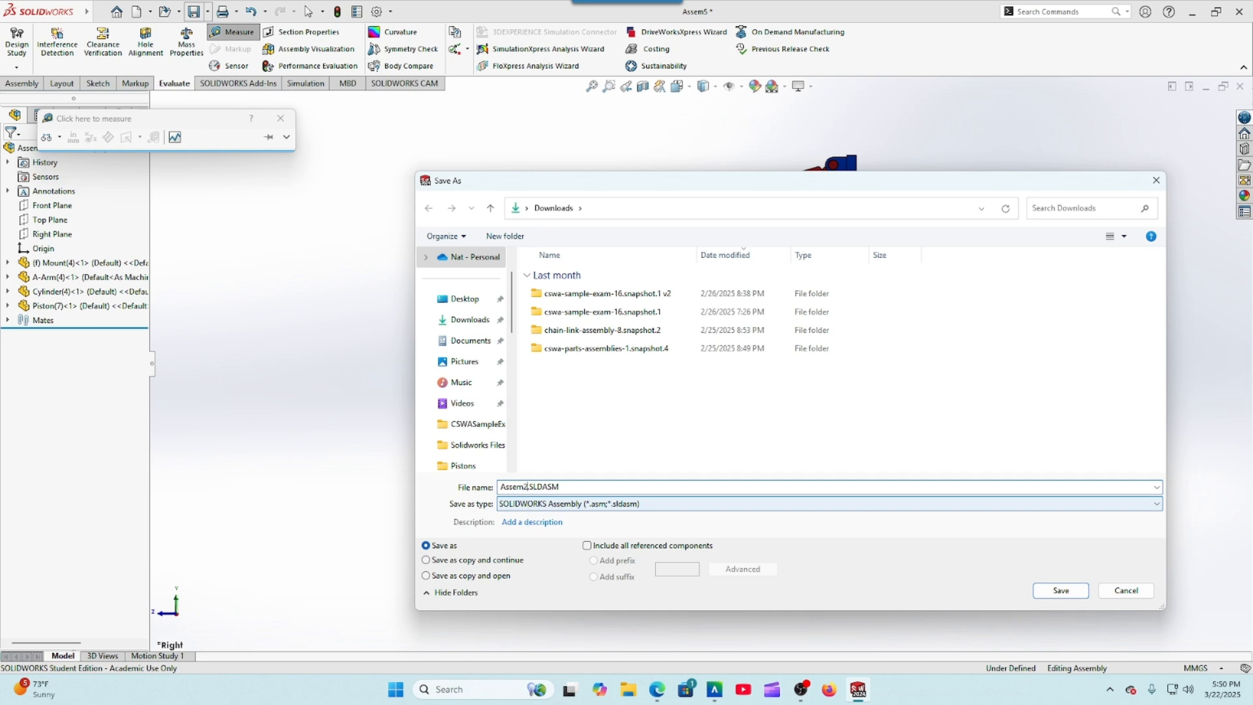
{"action": "left_click", "coordinate": [528, 487]}
{"action": "type", "text": "Q1"}
{"action": "left_click", "coordinate": [1061, 591]}
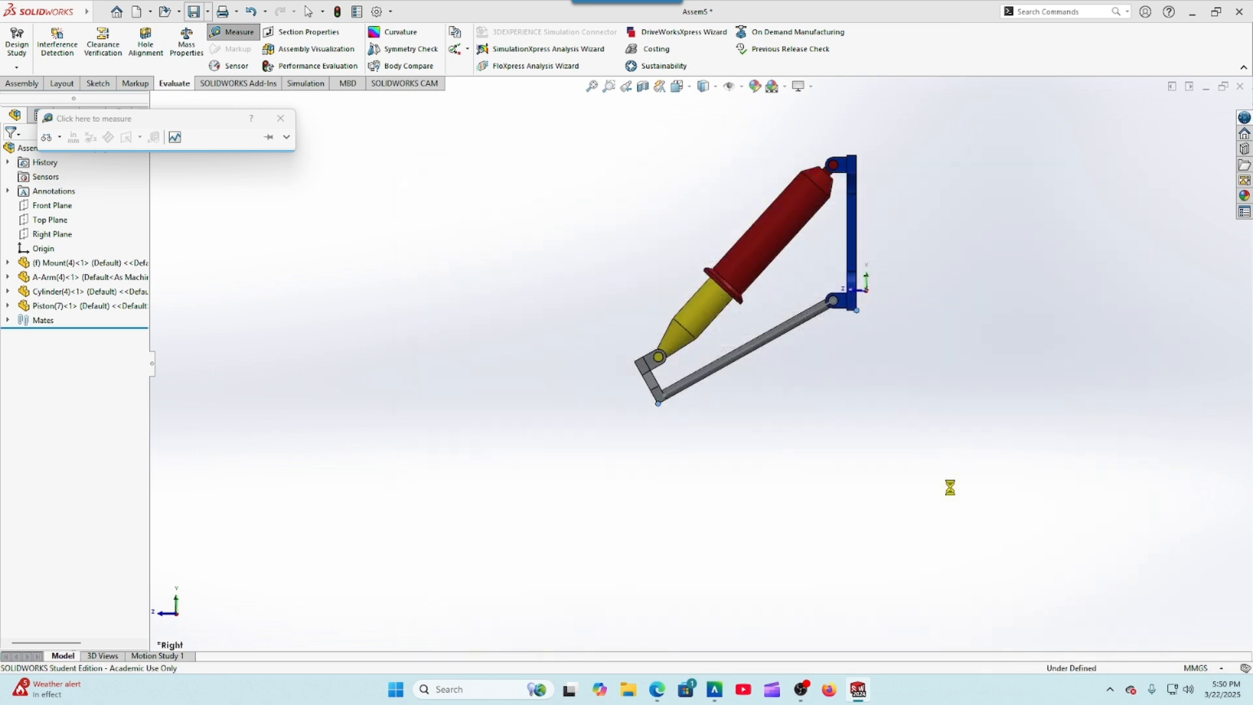
Step: Save the assembly under the new name Assem2Q2.SLDASM in Downloads
{"action": "left_click", "coordinate": [208, 12]}
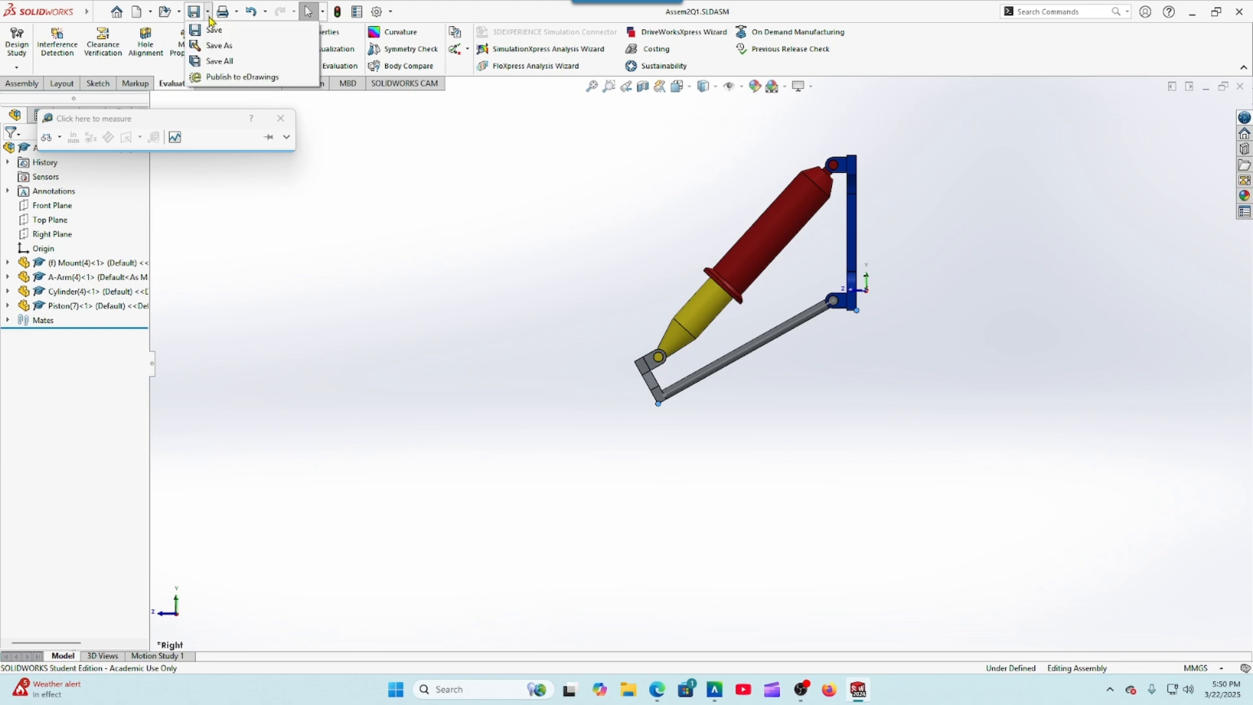
{"action": "left_click", "coordinate": [210, 47]}
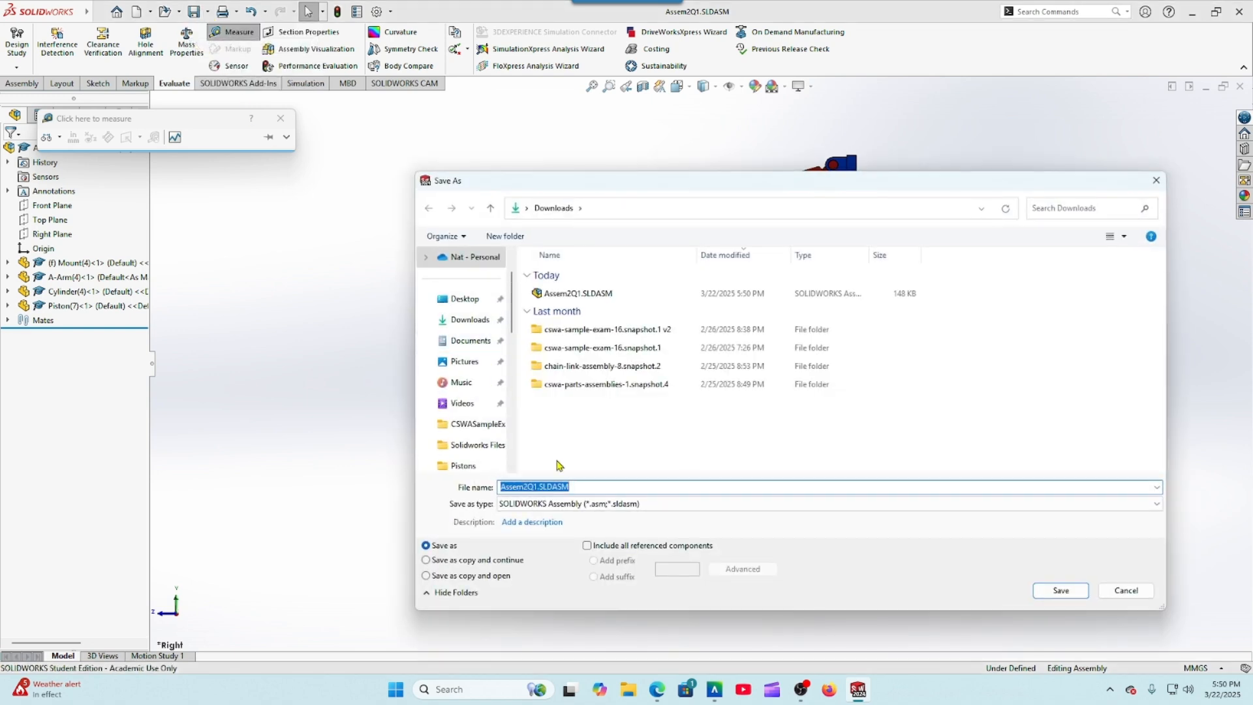
{"action": "left_click", "coordinate": [536, 486]}
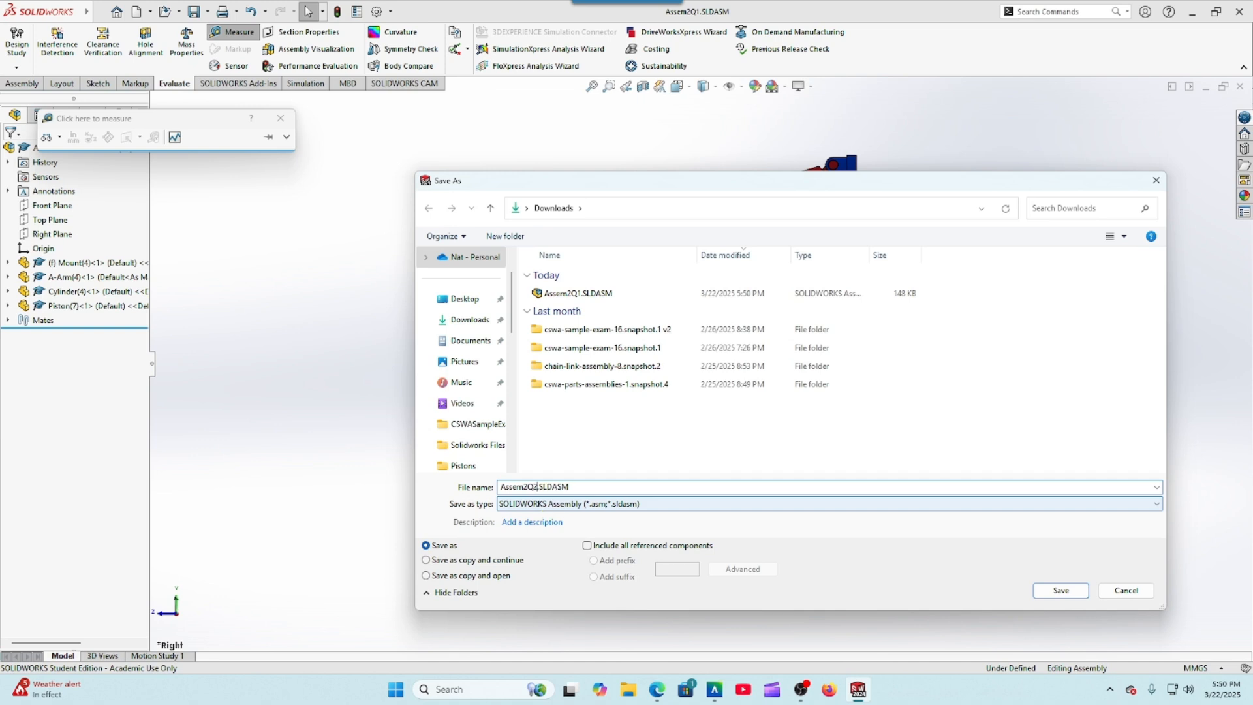
{"action": "left_click", "coordinate": [1061, 590]}
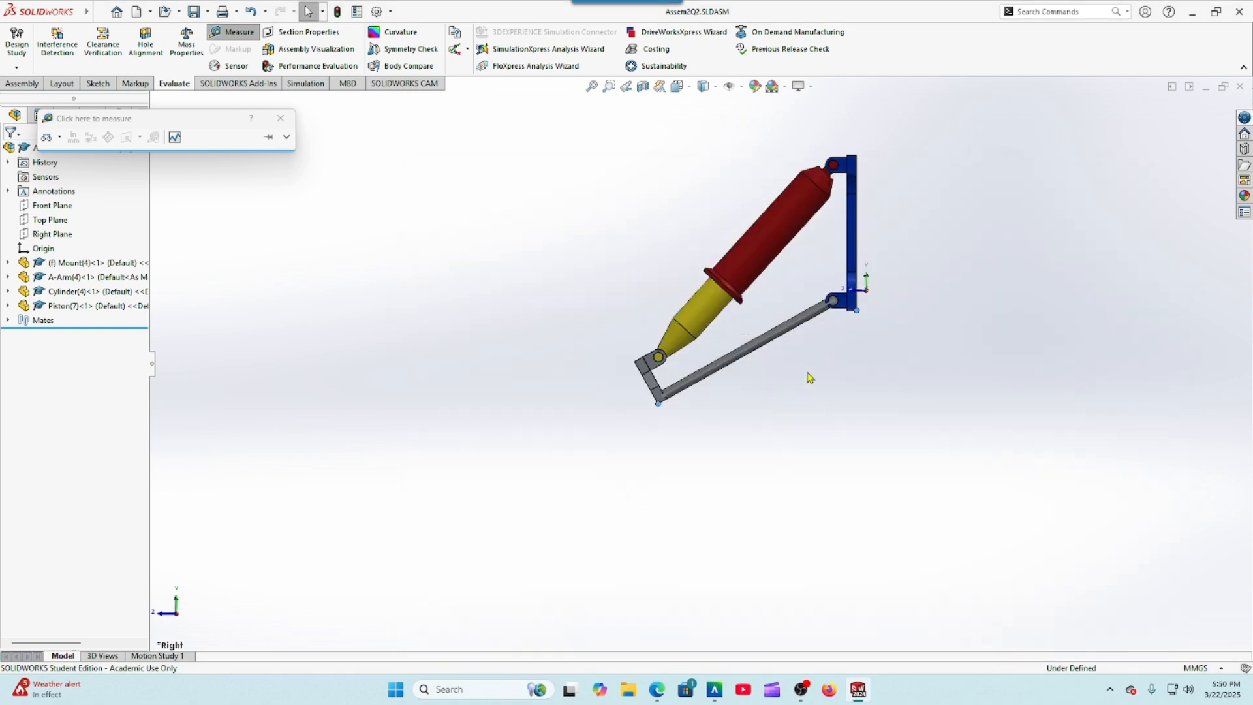
Step: Set the distance mate between the cylinder and piston faces to 5 mm, closing the Measure tool and the mate editor
{"action": "left_click", "coordinate": [8, 321]}
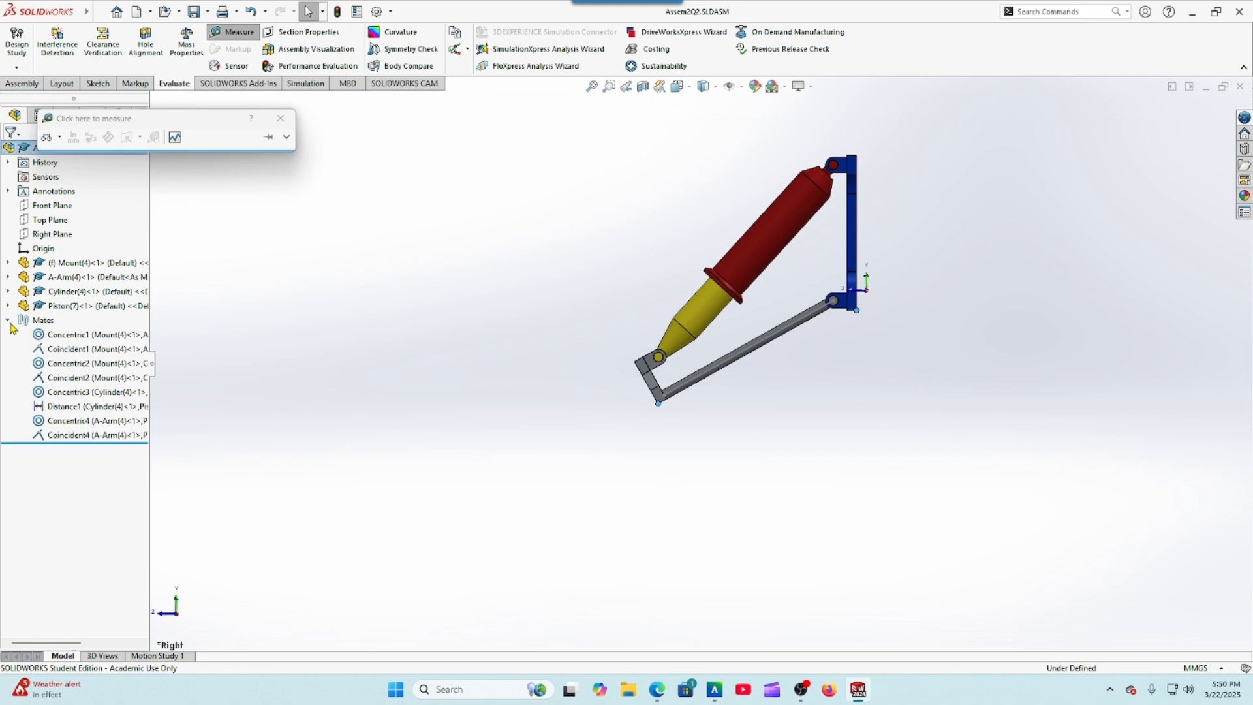
{"action": "left_click", "coordinate": [65, 408]}
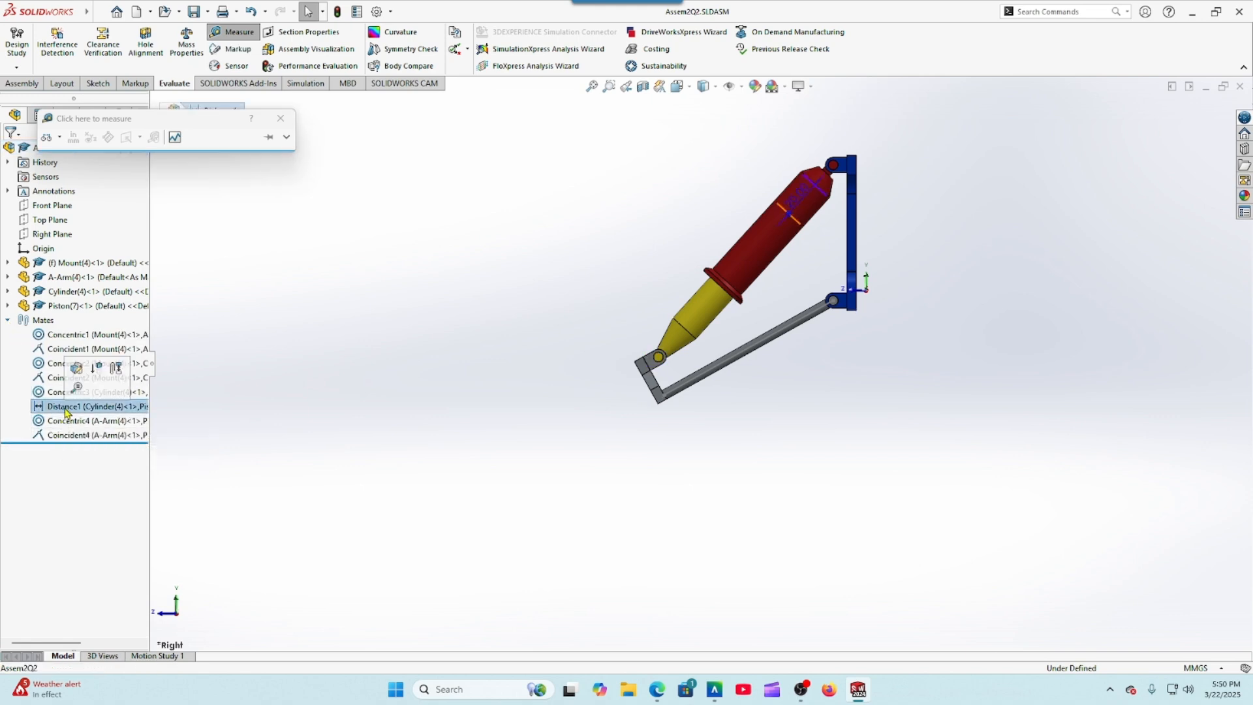
{"action": "left_click", "coordinate": [75, 368]}
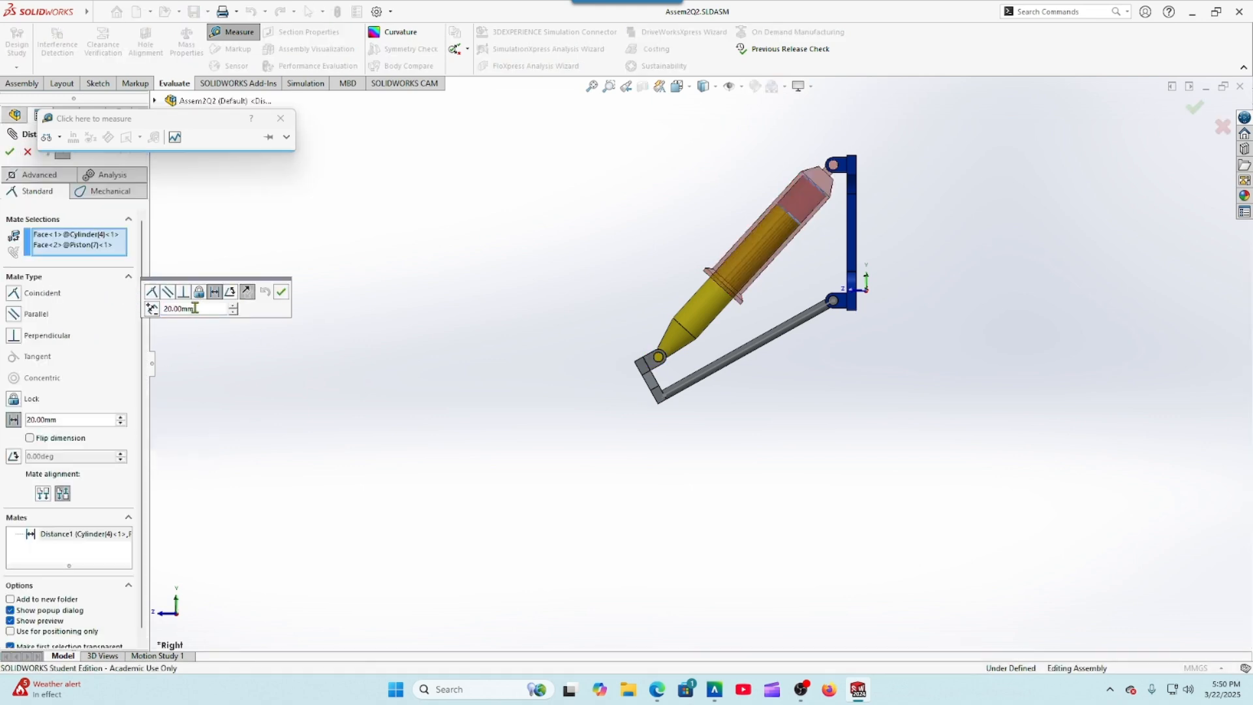
{"action": "left_click_drag", "start_coordinate": [198, 309], "coordinate": [148, 309]}
{"action": "type", "text": "5"}
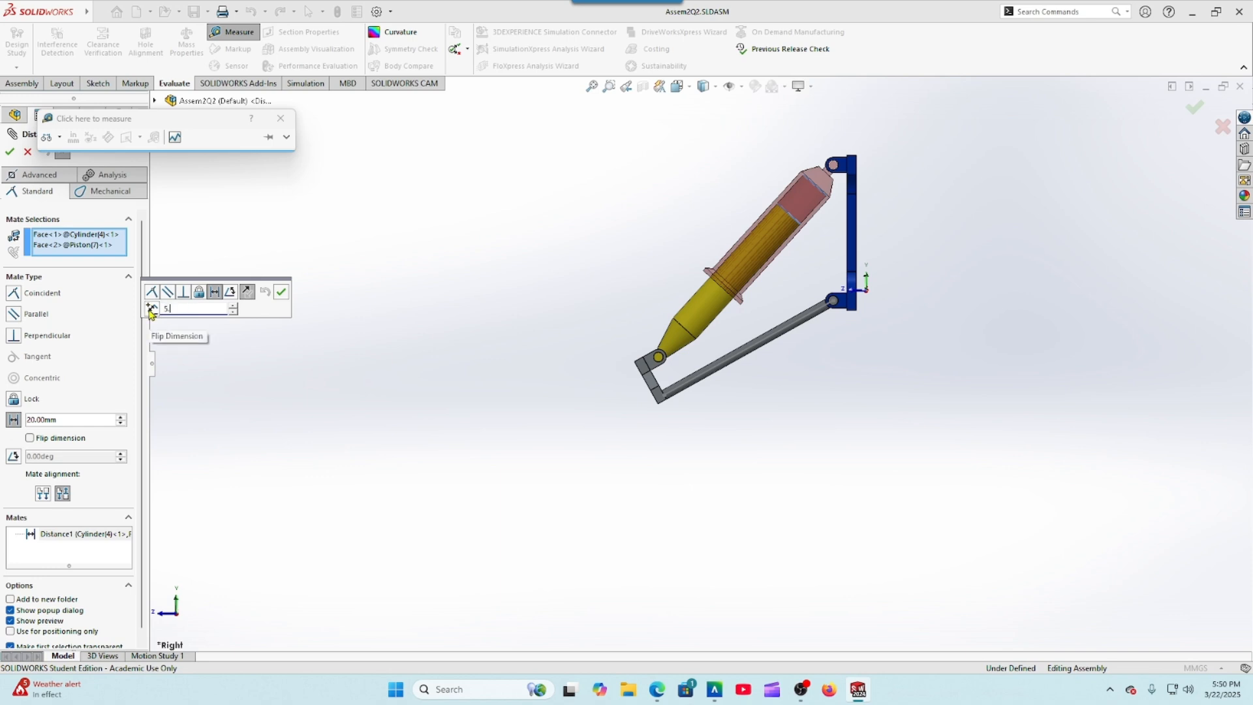
{"action": "key", "text": "Return"}
{"action": "left_click", "coordinate": [281, 292]}
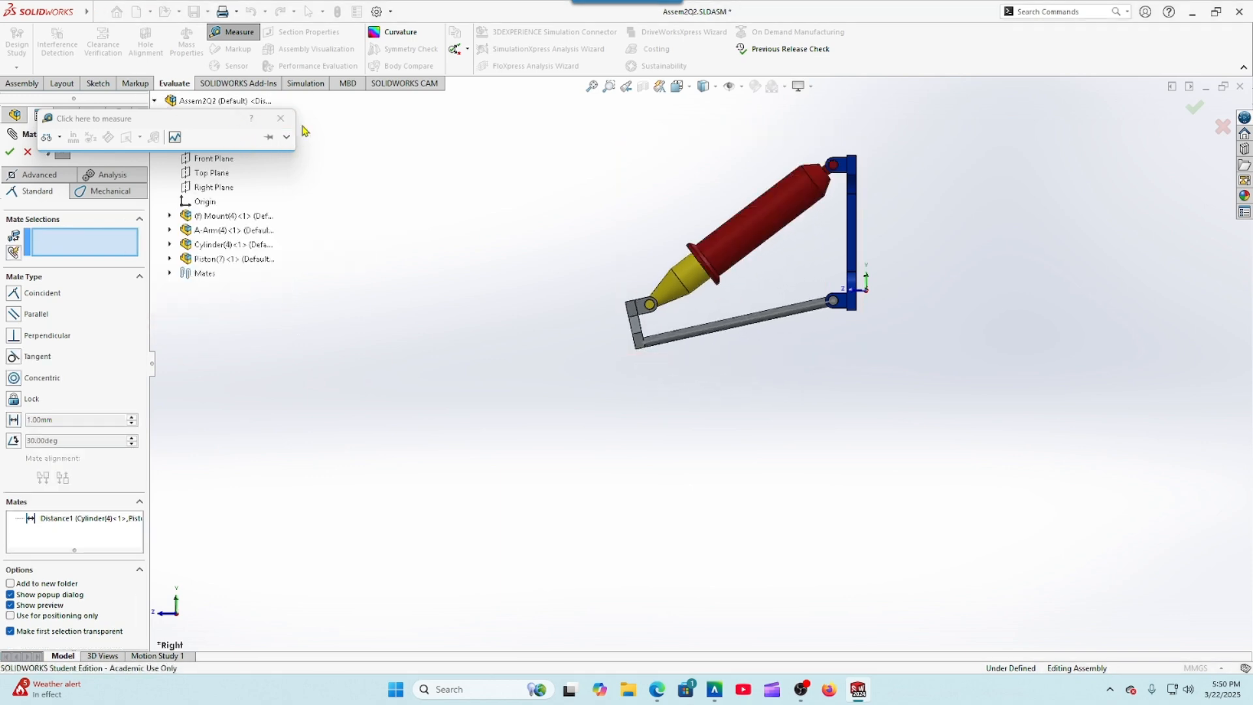
{"action": "left_click", "coordinate": [281, 118]}
{"action": "left_click", "coordinate": [27, 151]}
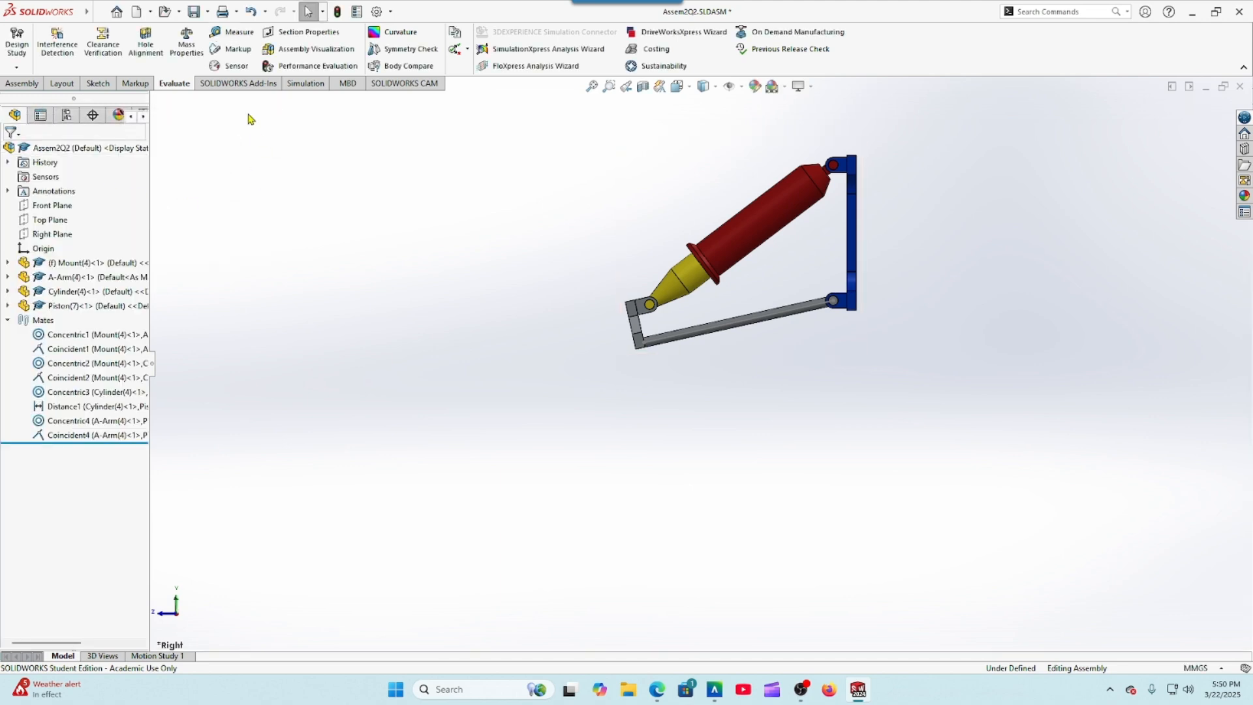
Step: Measure the new length X between the mount's bottom outer corner and the A-Arm's lowest corner, including the vertical component
{"action": "left_click", "coordinate": [231, 32]}
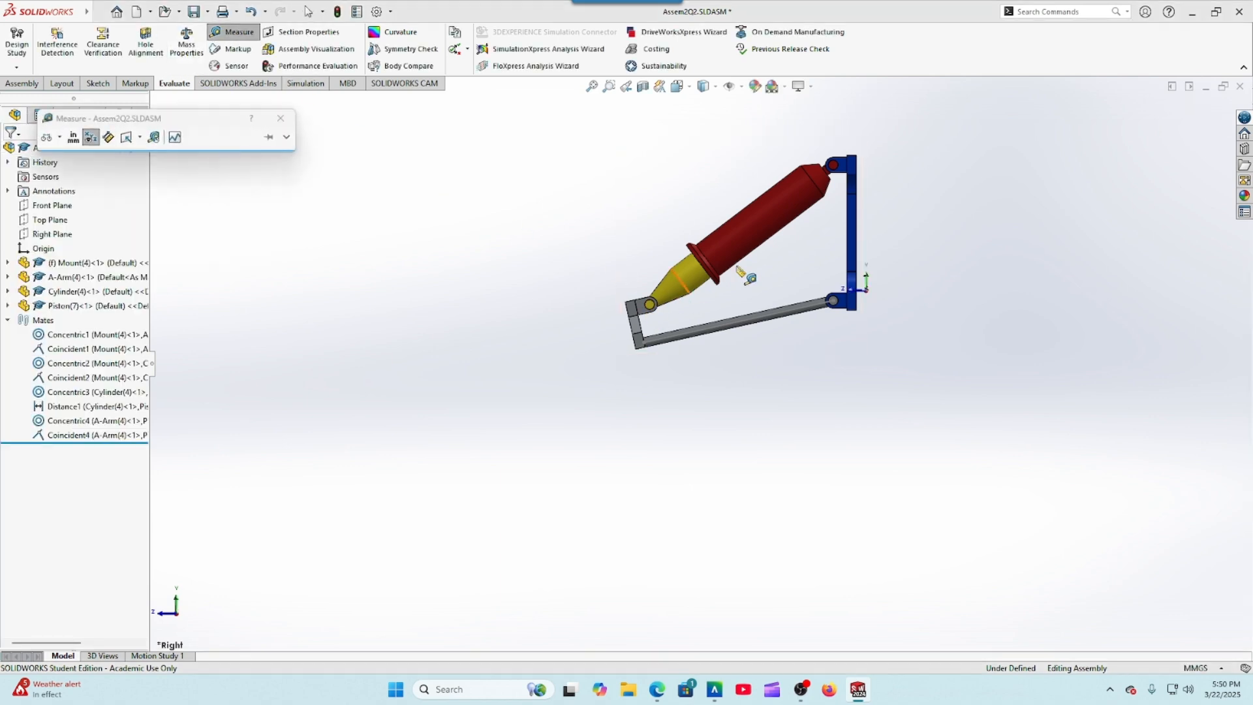
{"action": "scroll", "coordinate": [849, 290], "scroll_direction": "down", "scroll_amount": 10}
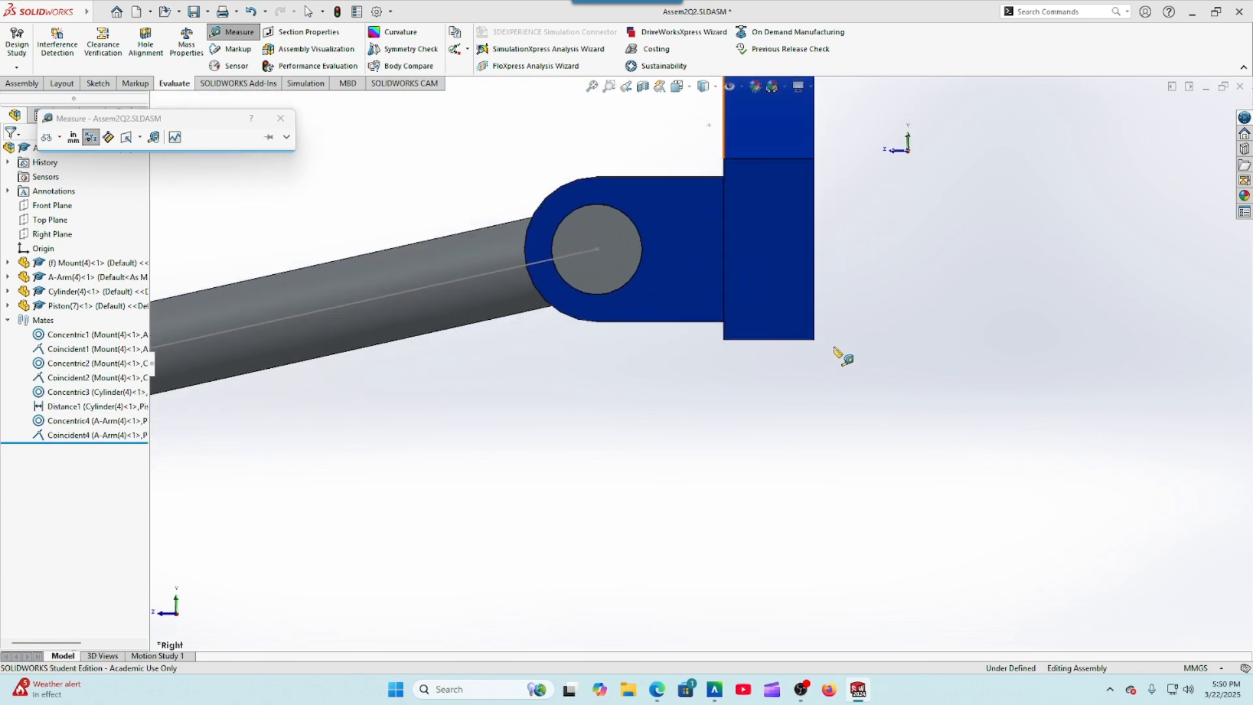
{"action": "scroll", "coordinate": [823, 355], "scroll_direction": "down", "scroll_amount": 3}
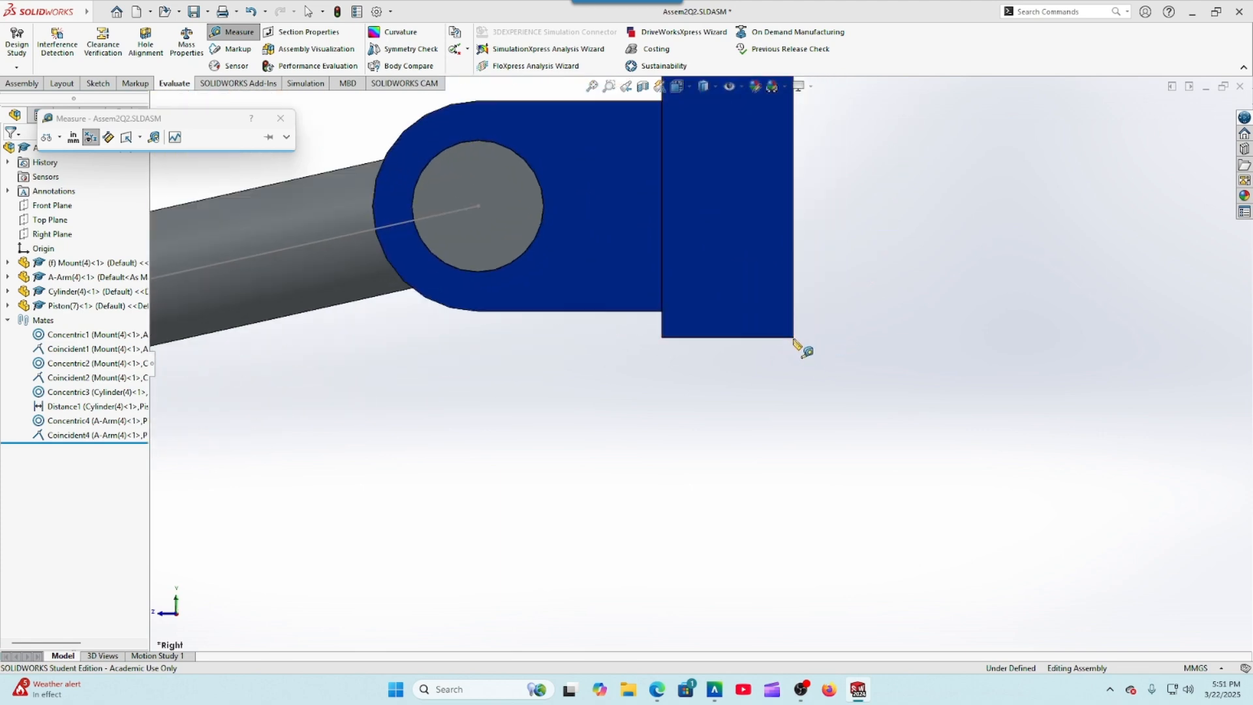
{"action": "scroll", "coordinate": [793, 342], "scroll_direction": "down", "scroll_amount": 5}
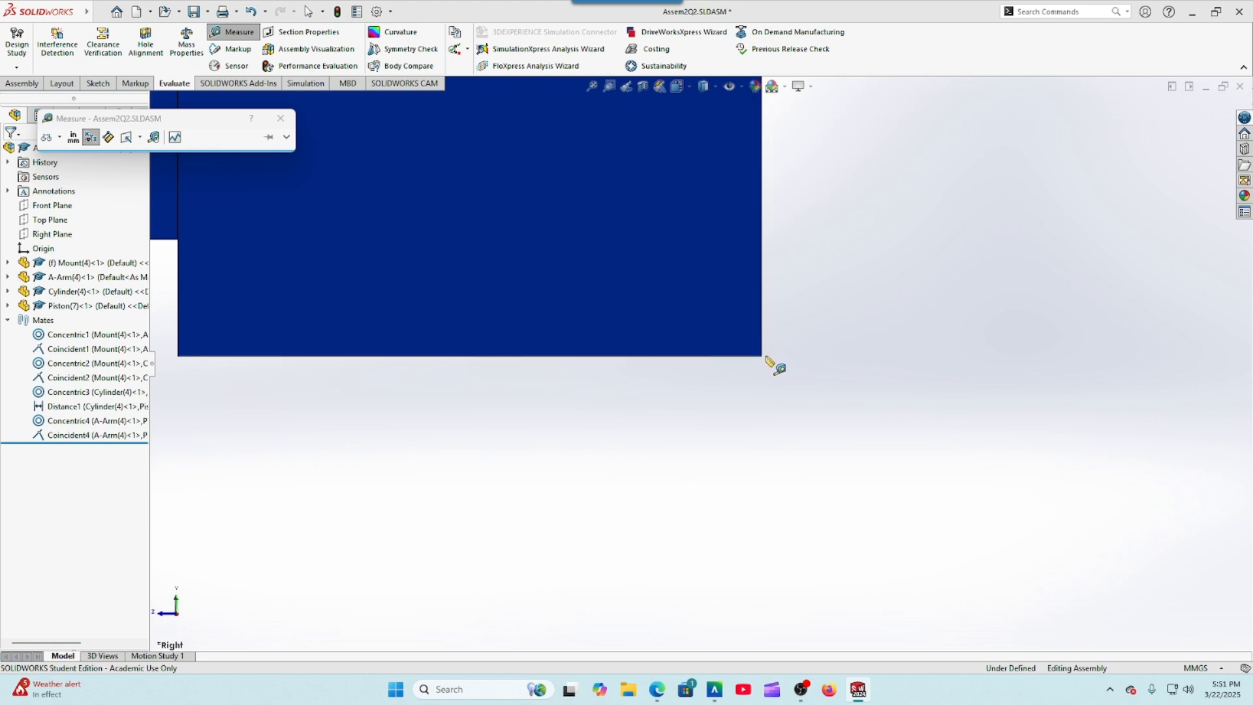
{"action": "scroll", "coordinate": [765, 369], "scroll_direction": "down", "scroll_amount": 2}
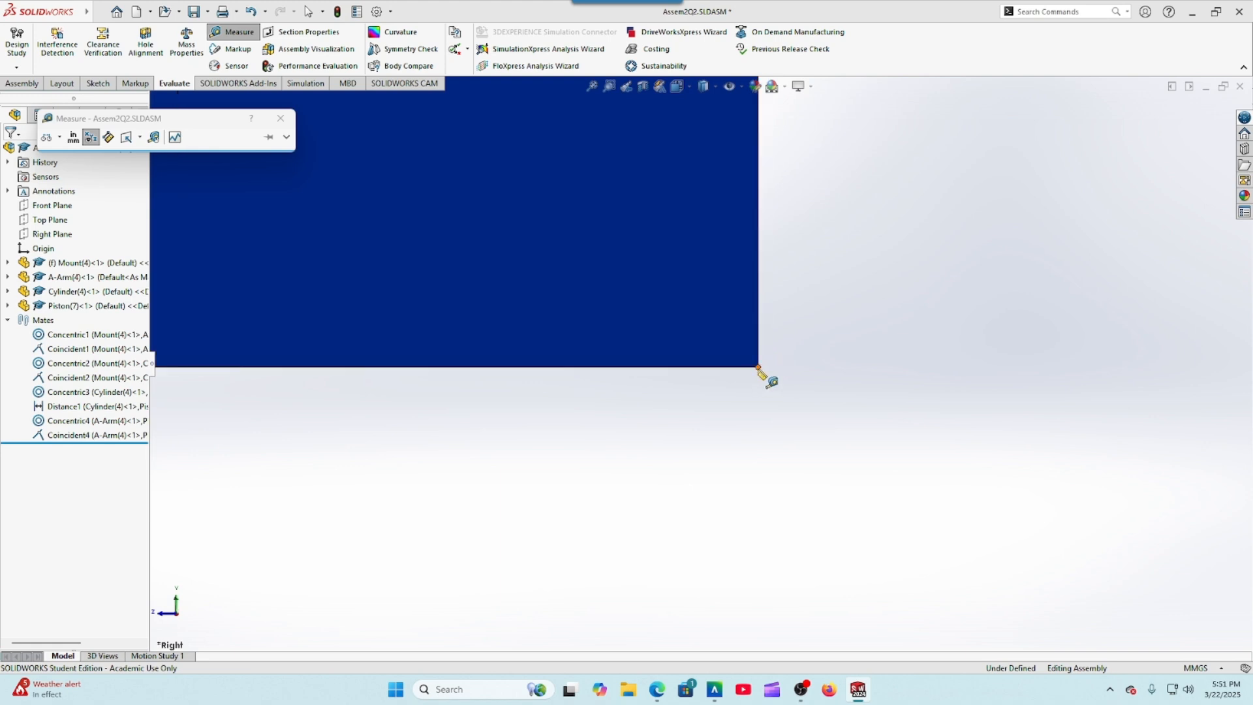
{"action": "scroll", "coordinate": [746, 435], "scroll_direction": "up", "scroll_amount": 2}
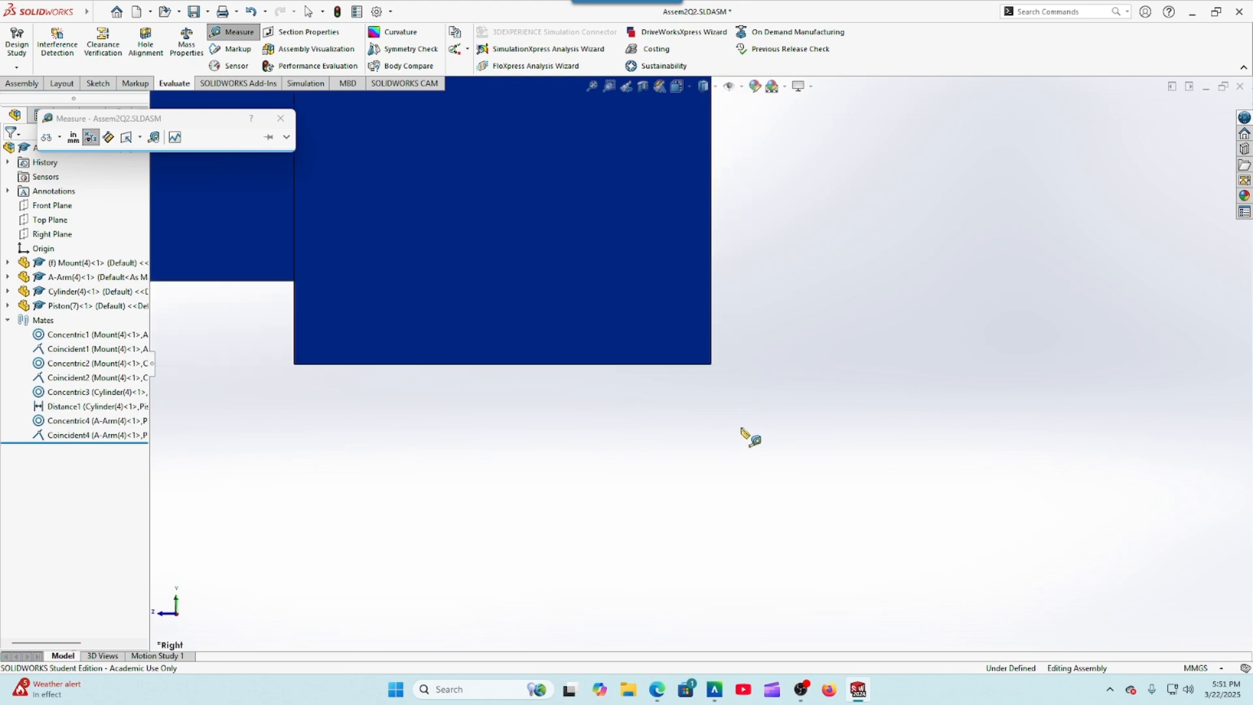
{"action": "scroll", "coordinate": [727, 366], "scroll_direction": "down", "scroll_amount": 2}
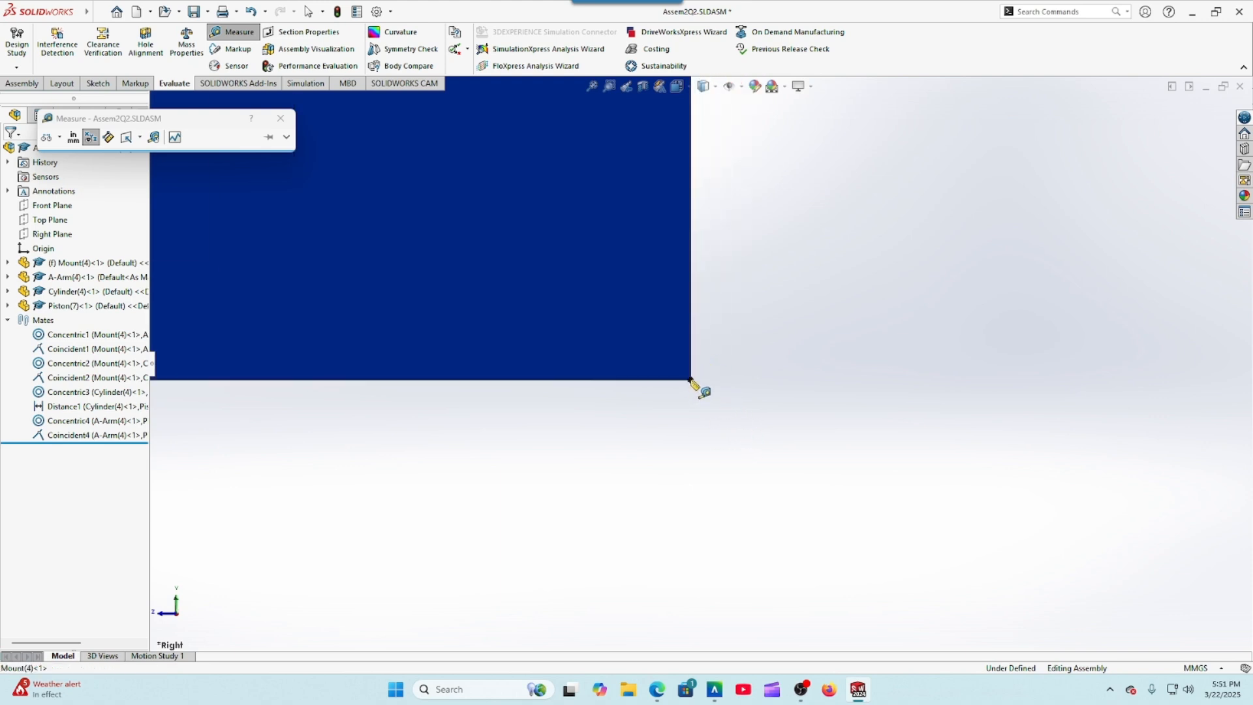
{"action": "scroll", "coordinate": [750, 433], "scroll_direction": "up", "scroll_amount": 3}
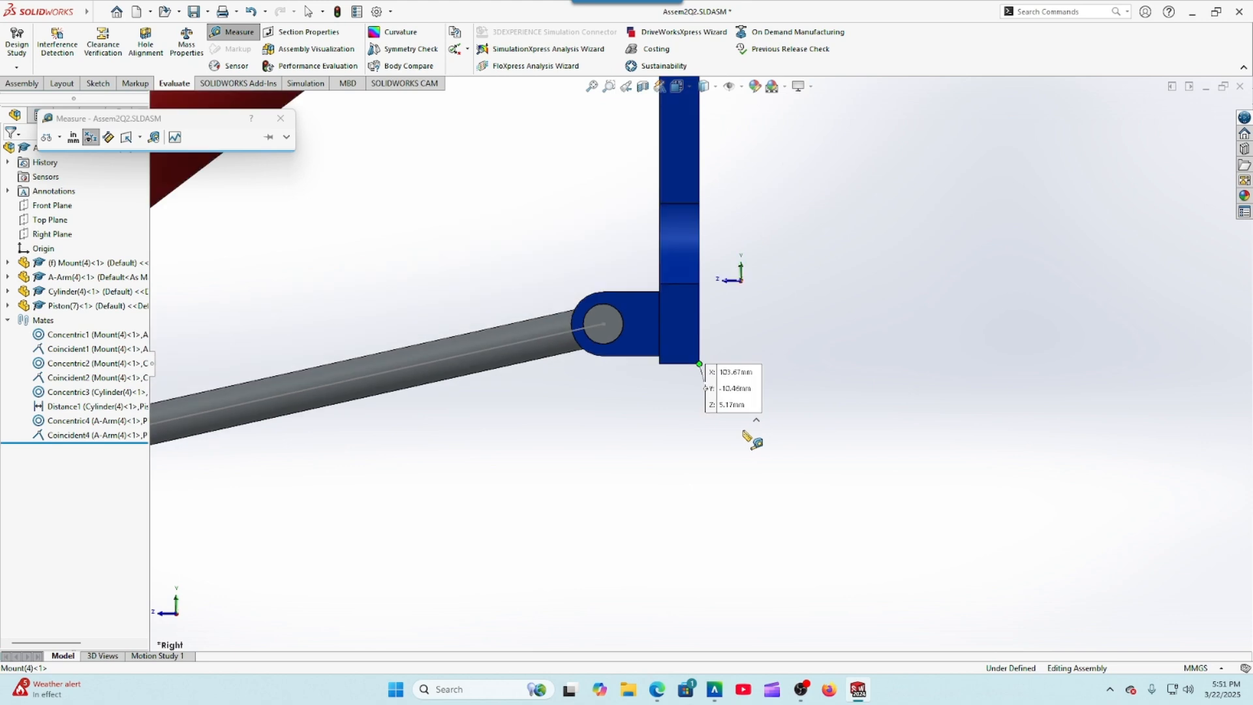
{"action": "scroll", "coordinate": [740, 436], "scroll_direction": "up", "scroll_amount": 2}
{"action": "scroll", "coordinate": [490, 391], "scroll_direction": "down", "scroll_amount": 6}
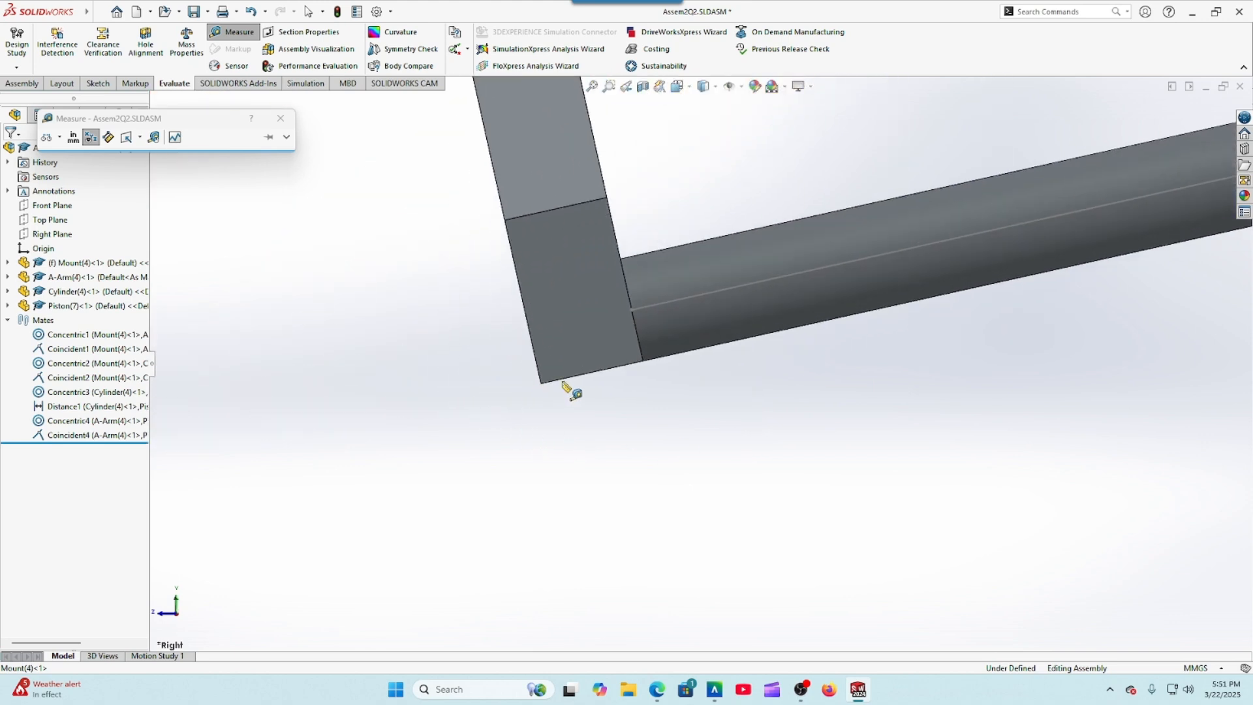
{"action": "scroll", "coordinate": [562, 384], "scroll_direction": "down", "scroll_amount": 1}
{"action": "left_click", "coordinate": [545, 383]}
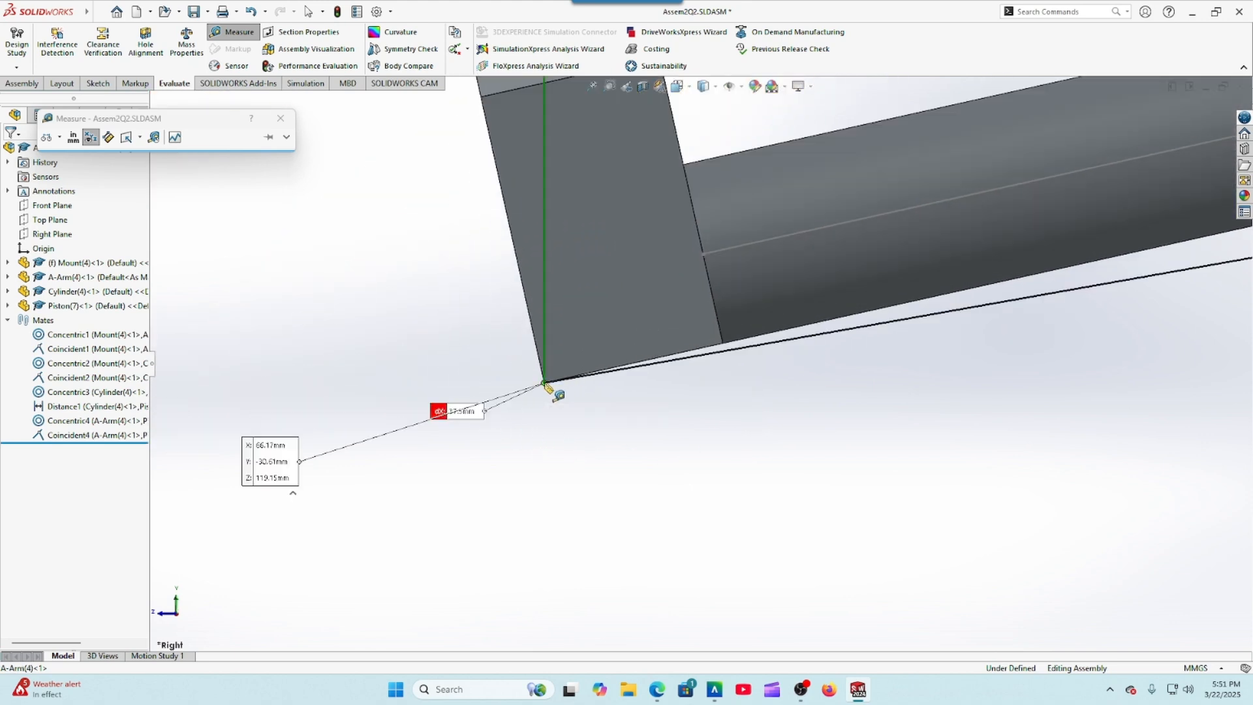
{"action": "scroll", "coordinate": [550, 426], "scroll_direction": "up", "scroll_amount": 3}
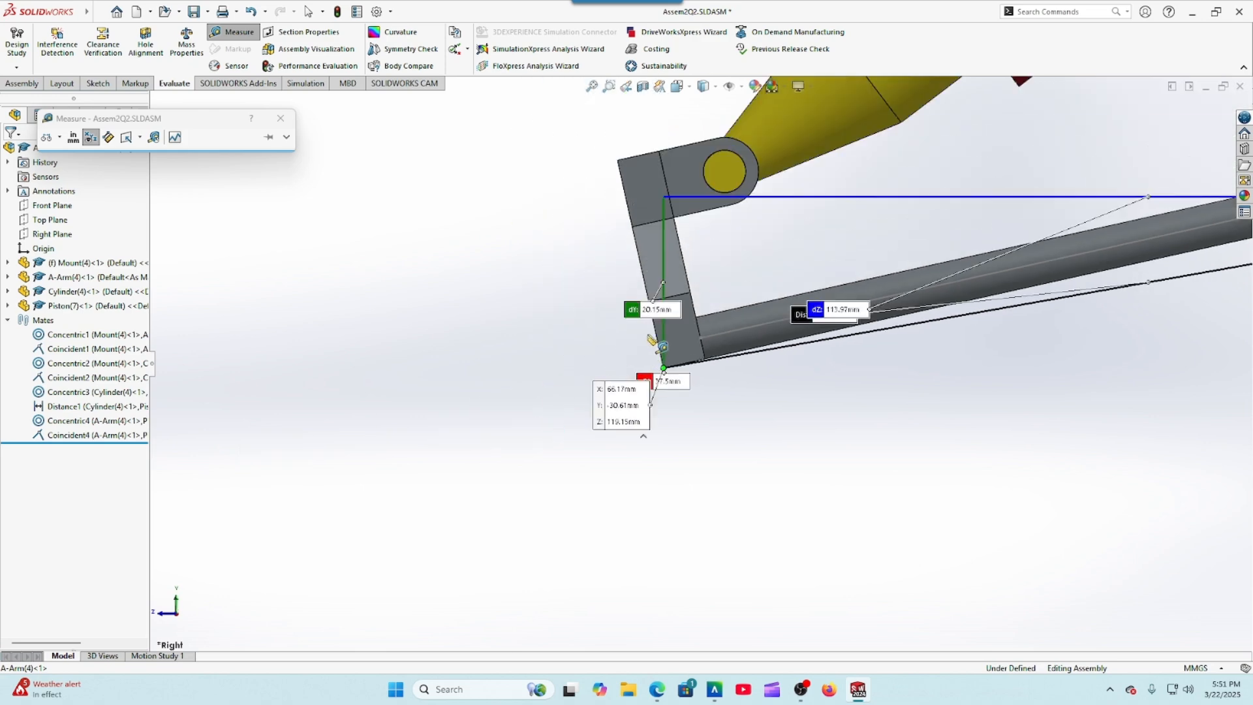
Step: Switch to the browser, answer Question 11 with 20.15, and advance to Question 12
{"action": "left_click", "coordinate": [862, 696]}
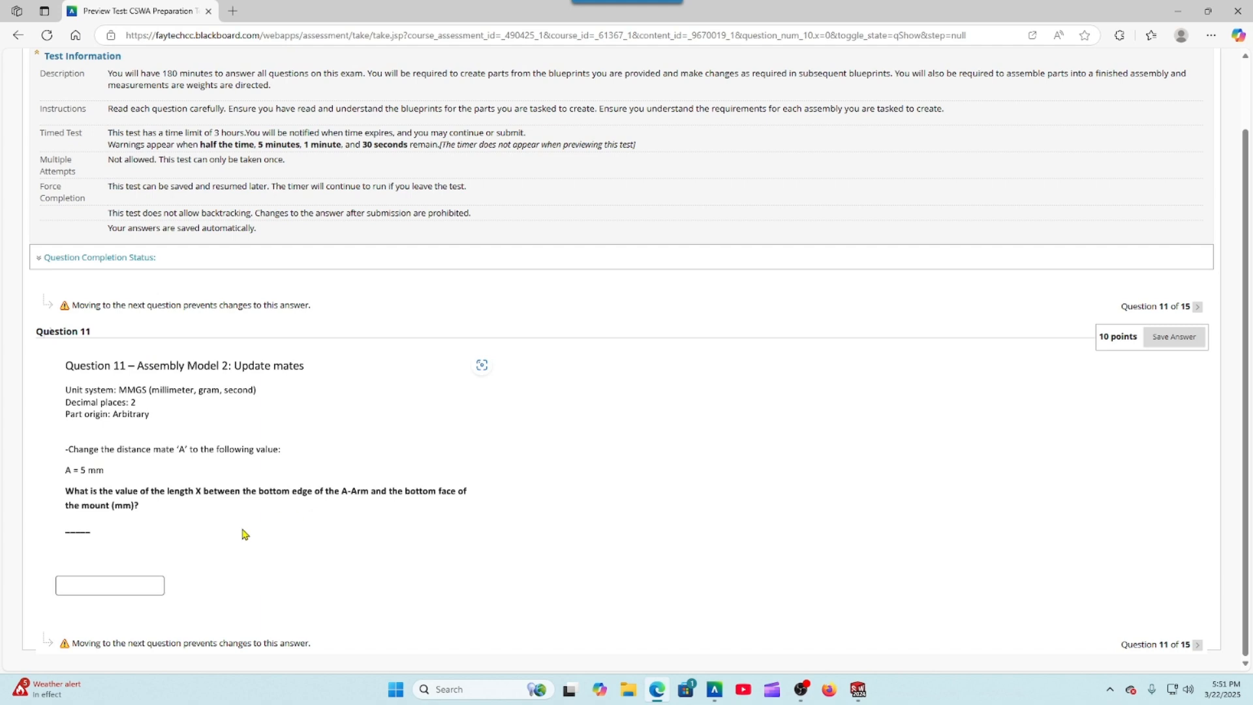
{"action": "left_click", "coordinate": [130, 582]}
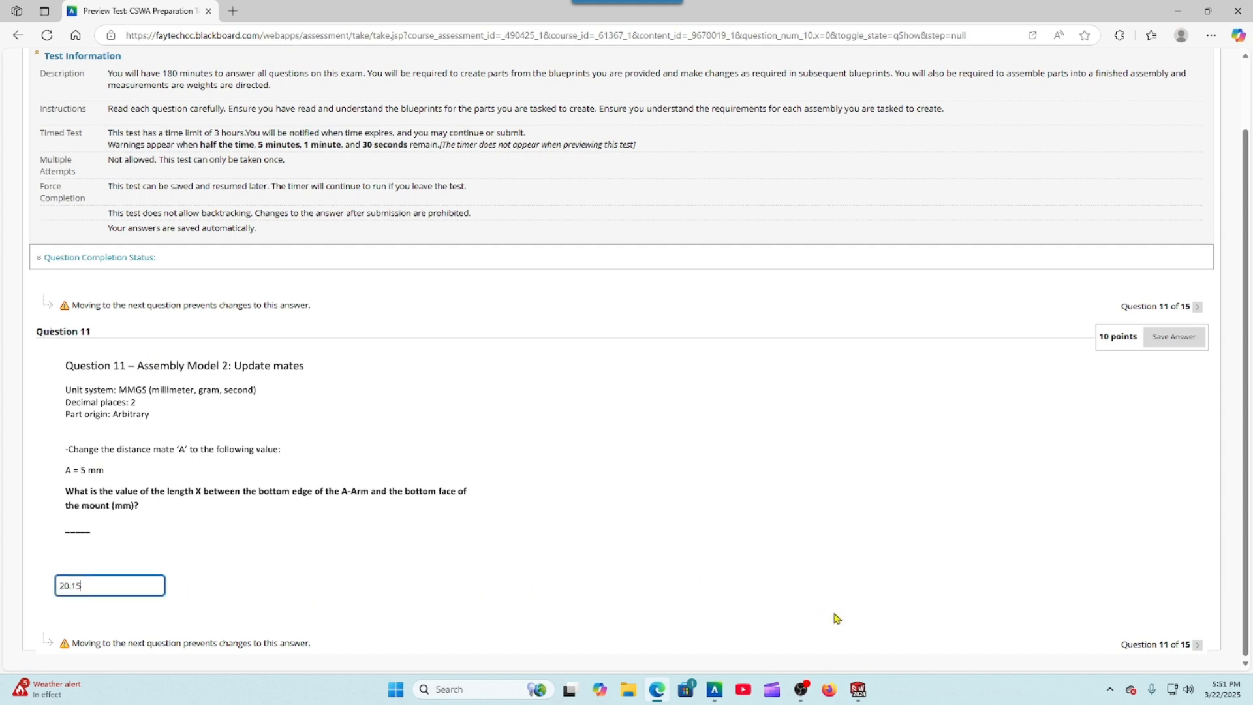
{"action": "left_click", "coordinate": [1196, 646]}
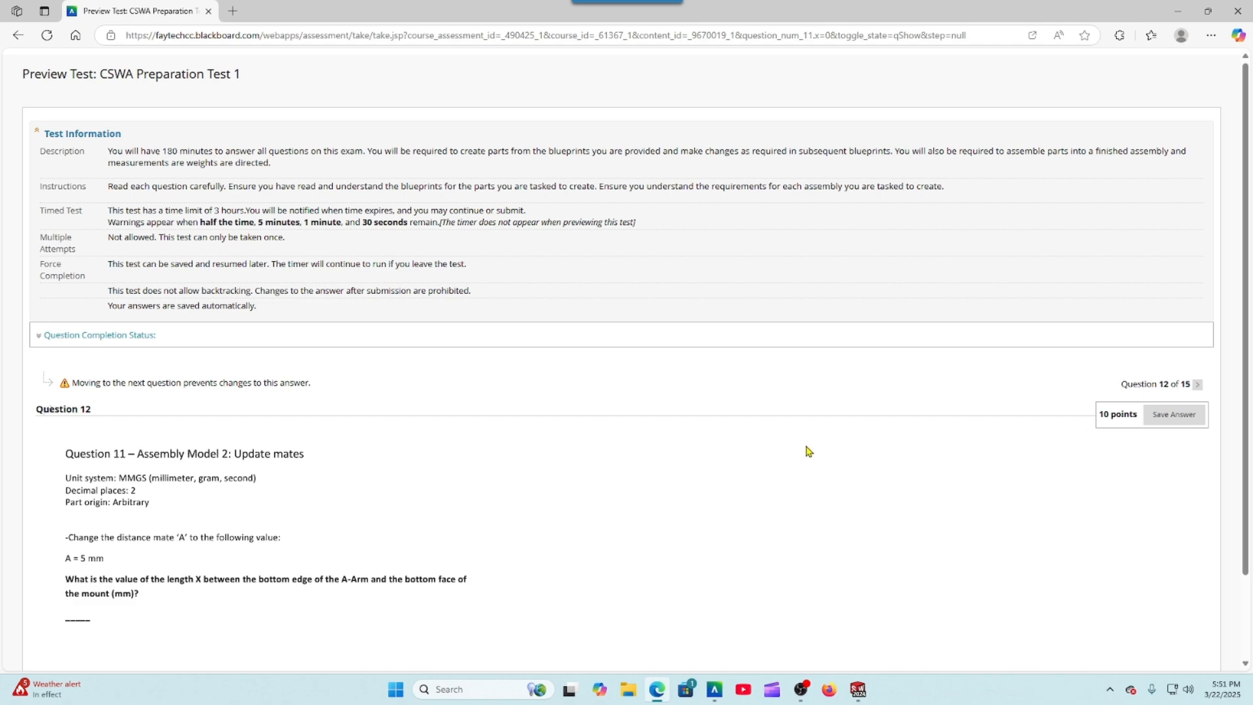
Step: Answer the repeated length X question in Question 12 with 20.15, save it, and advance to Question 13
{"action": "scroll", "coordinate": [808, 450], "scroll_direction": "down", "scroll_amount": 2}
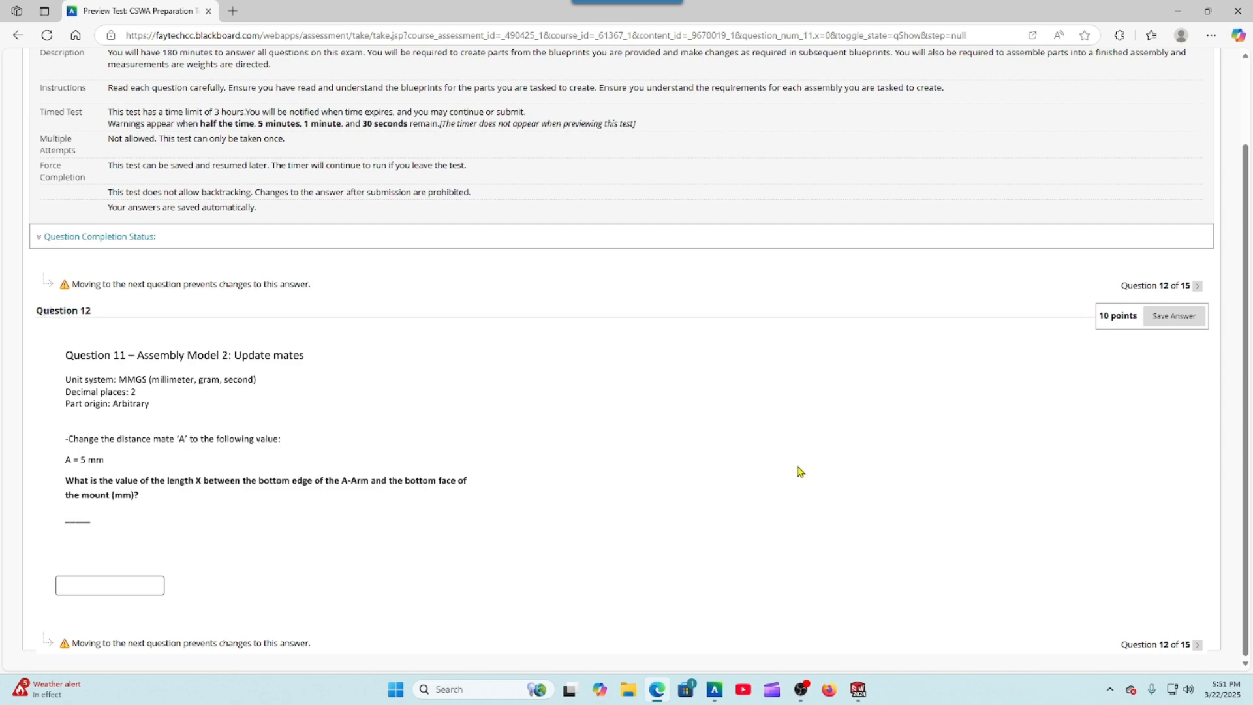
{"action": "scroll", "coordinate": [799, 472], "scroll_direction": "up", "scroll_amount": 2}
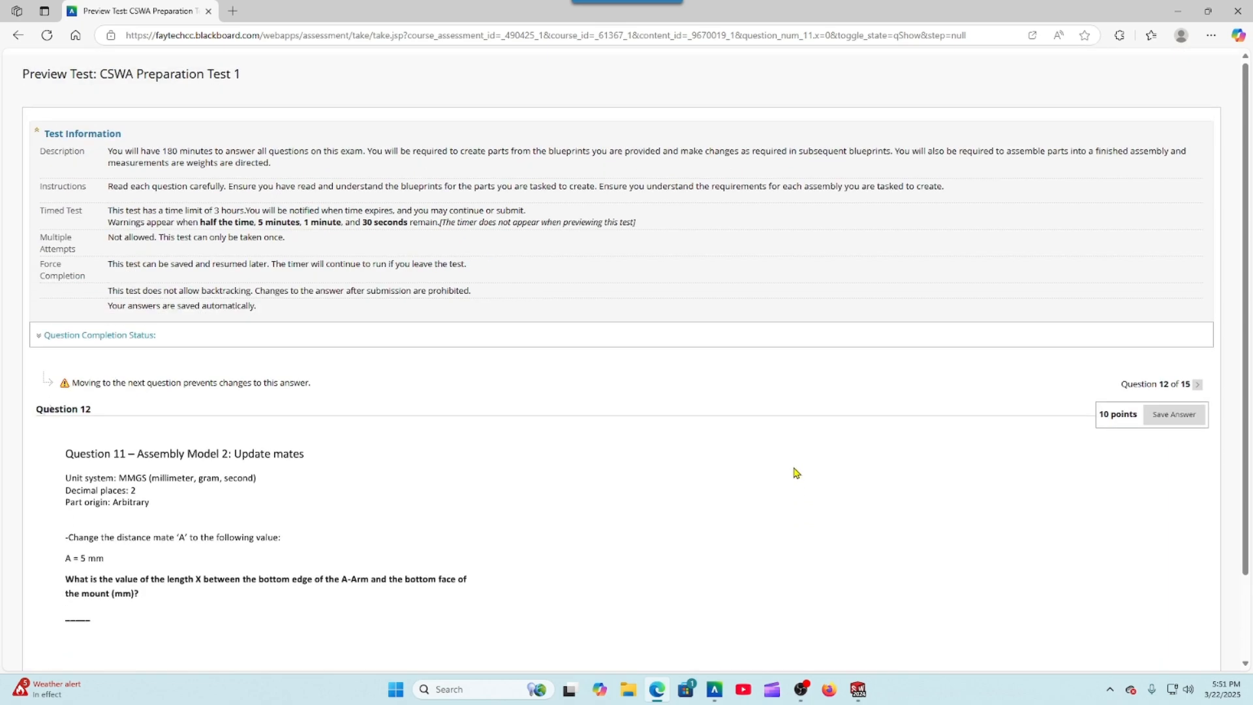
{"action": "scroll", "coordinate": [796, 472], "scroll_direction": "down", "scroll_amount": 2}
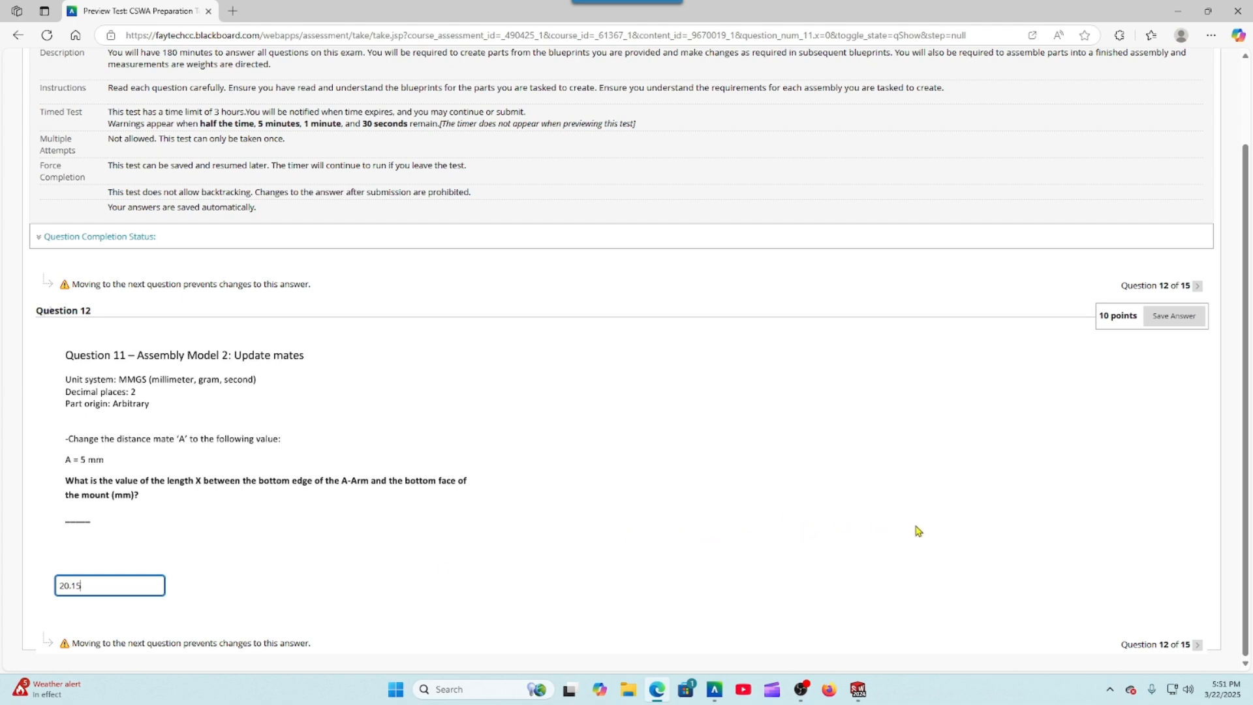
{"action": "left_click", "coordinate": [1173, 316]}
{"action": "left_click", "coordinate": [1198, 646]}
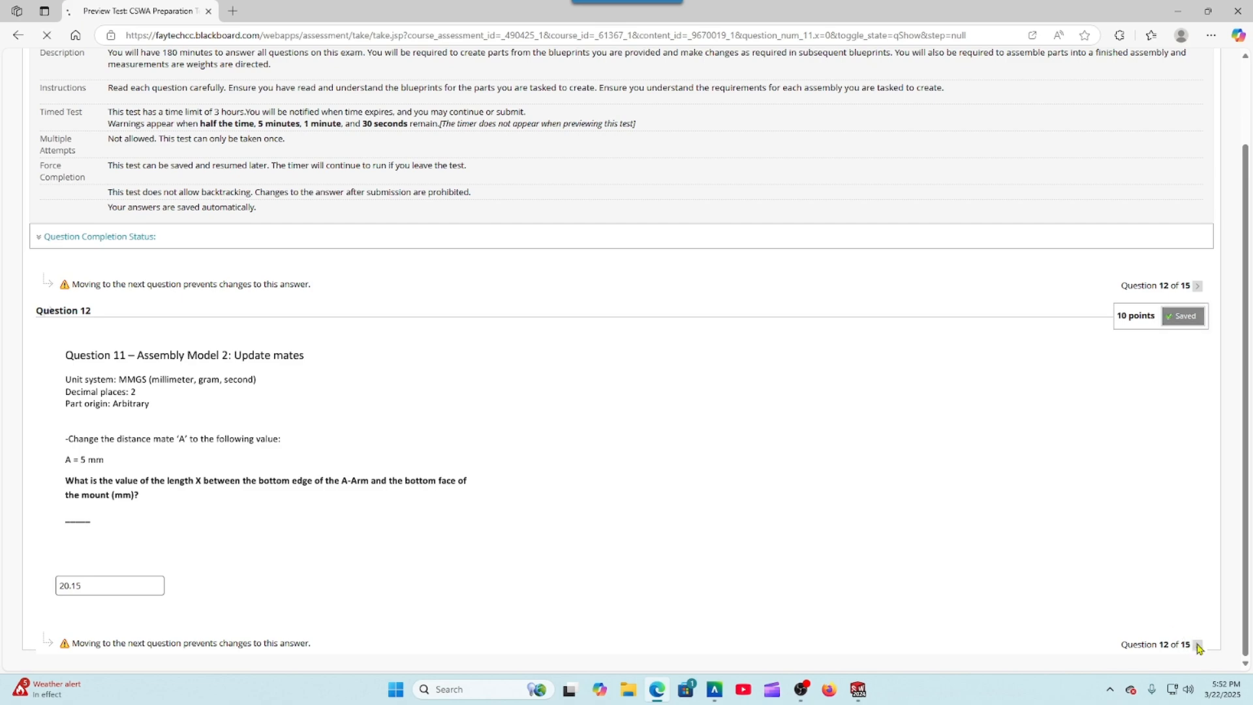
{"action": "scroll", "coordinate": [772, 455], "scroll_direction": "down", "scroll_amount": 2}
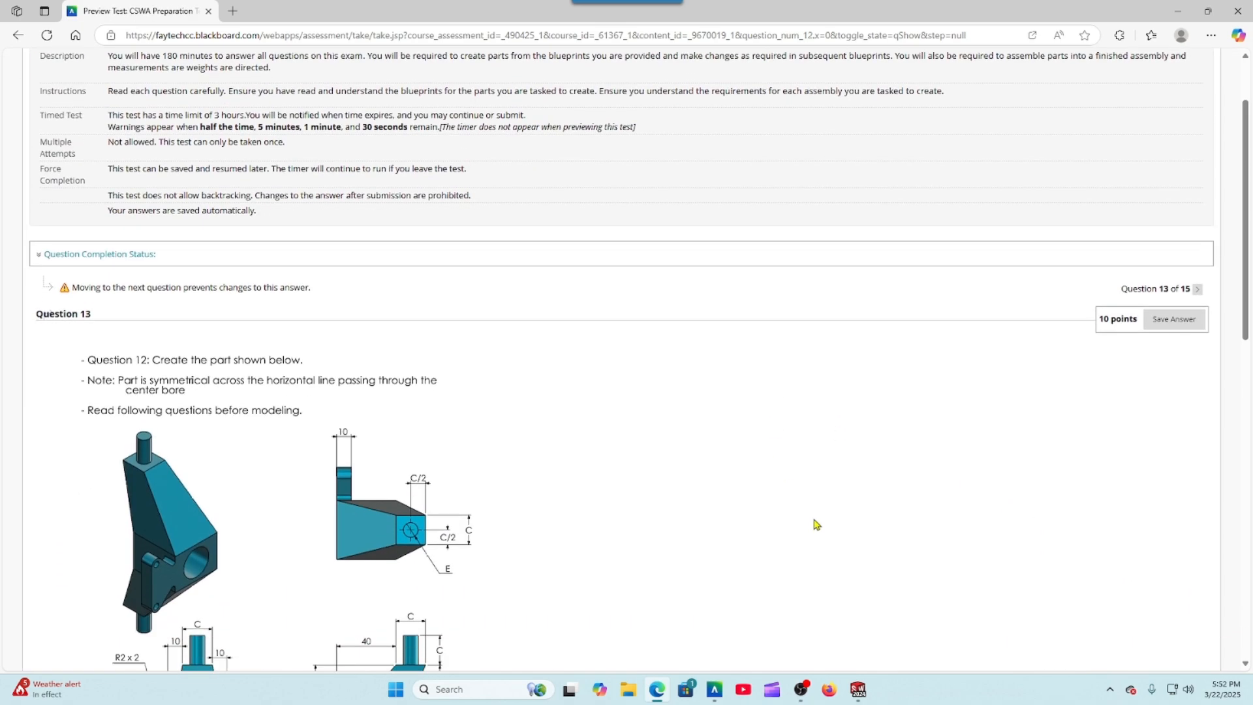
Step: Switch to SOLIDWORKS, save the Assem2Q2 assembly, and close it along with the Measure tool
{"action": "left_click", "coordinate": [858, 689]}
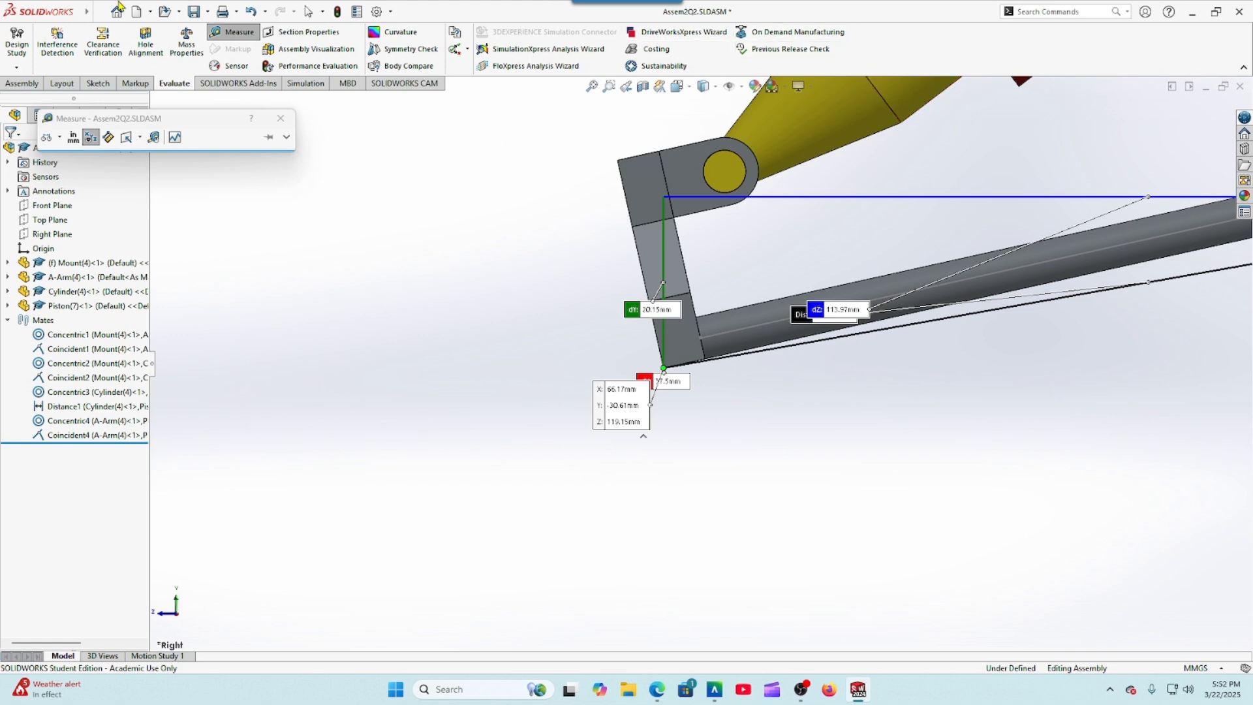
{"action": "left_click", "coordinate": [193, 11]}
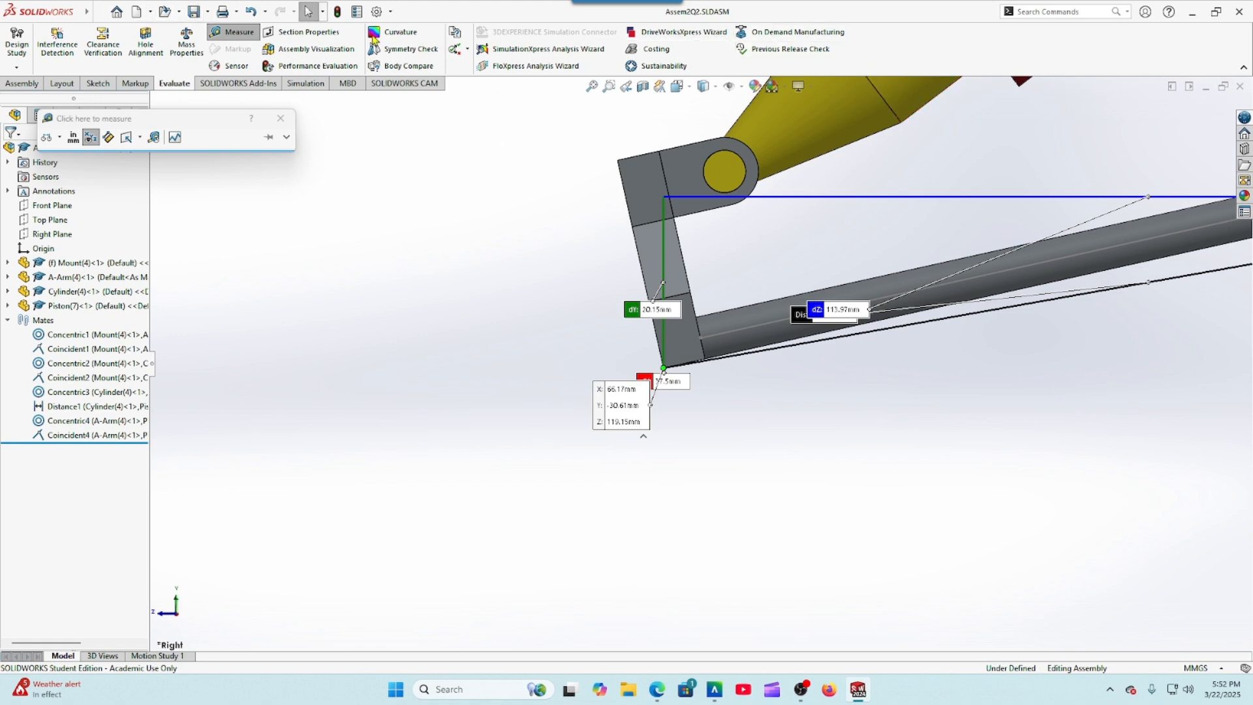
{"action": "left_click", "coordinate": [1241, 86]}
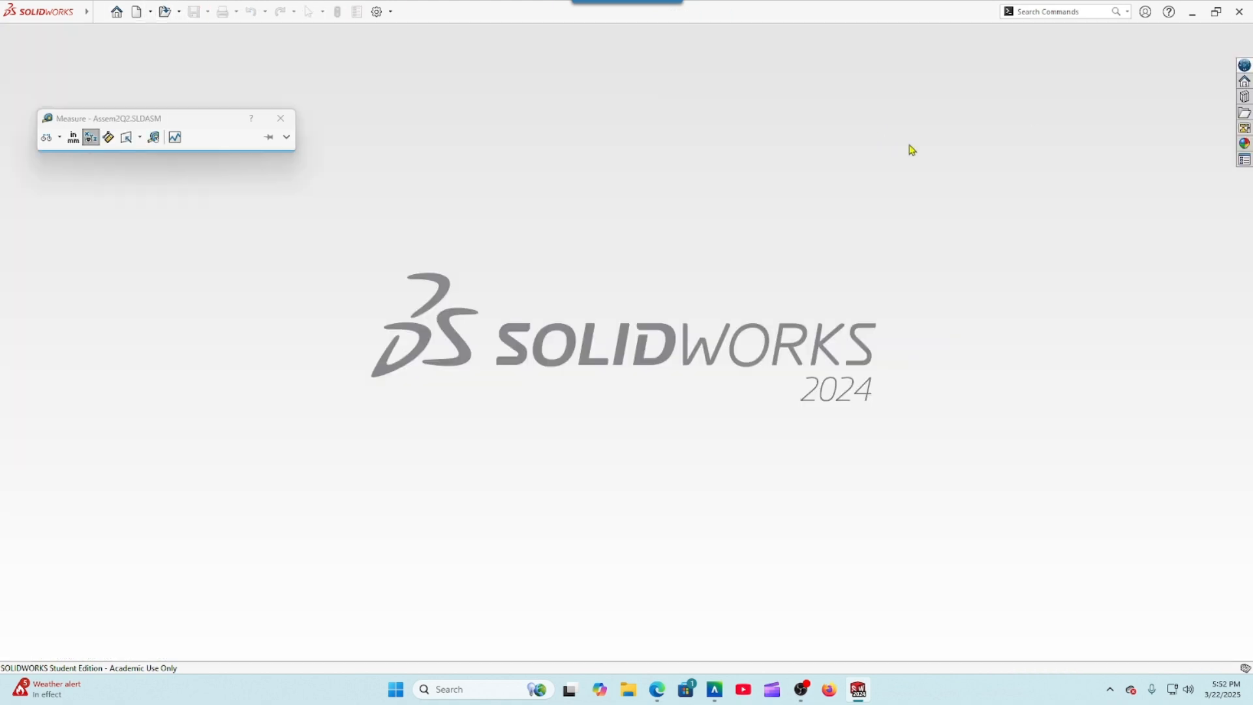
{"action": "left_click", "coordinate": [281, 118]}
Step: Create a new part document
{"action": "left_click", "coordinate": [139, 17]}
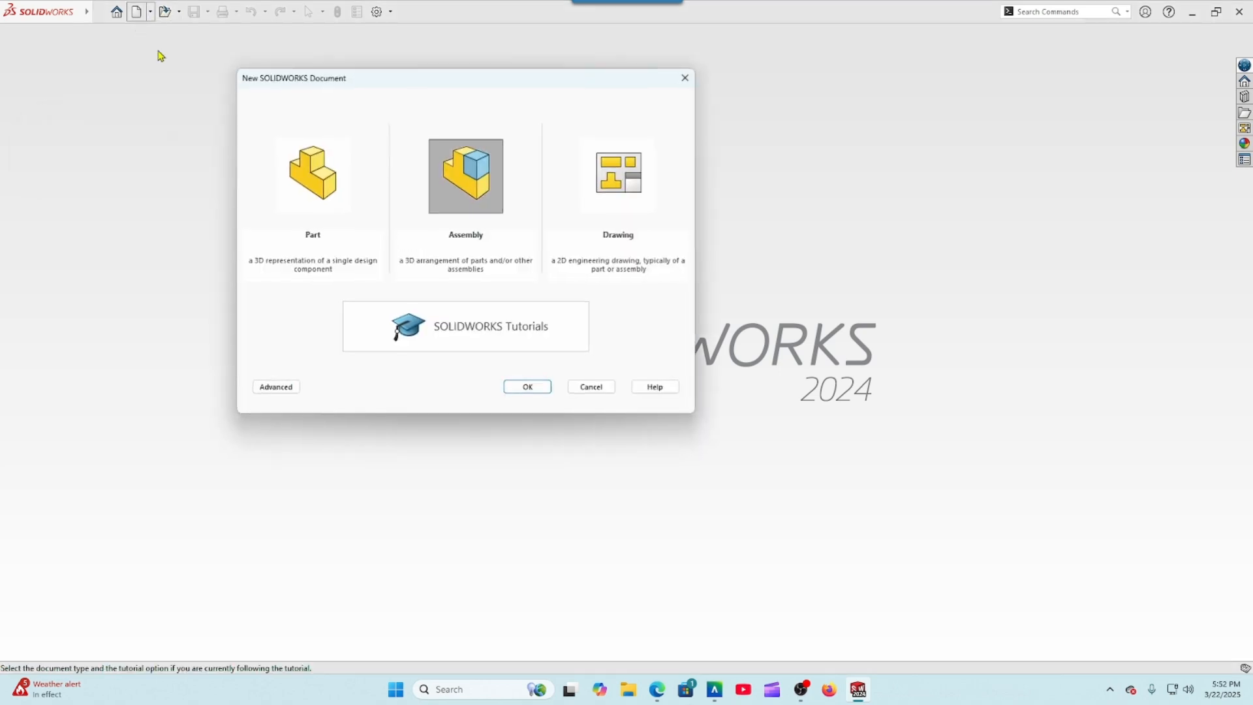
{"action": "left_click", "coordinate": [317, 193]}
{"action": "left_click", "coordinate": [522, 389]}
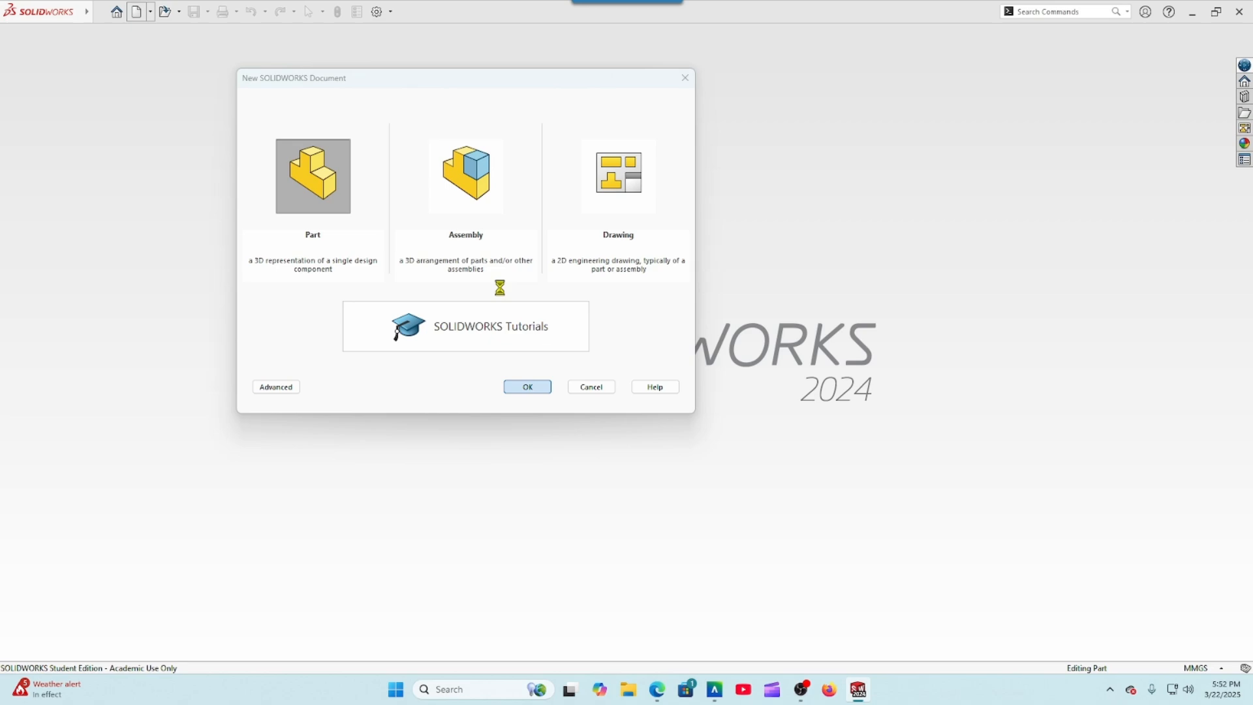
Step: Switch to the browser and review Question 13's part drawing, material, parameters and equations
{"action": "left_click", "coordinate": [656, 689]}
{"action": "scroll", "coordinate": [418, 391], "scroll_direction": "down", "scroll_amount": 3}
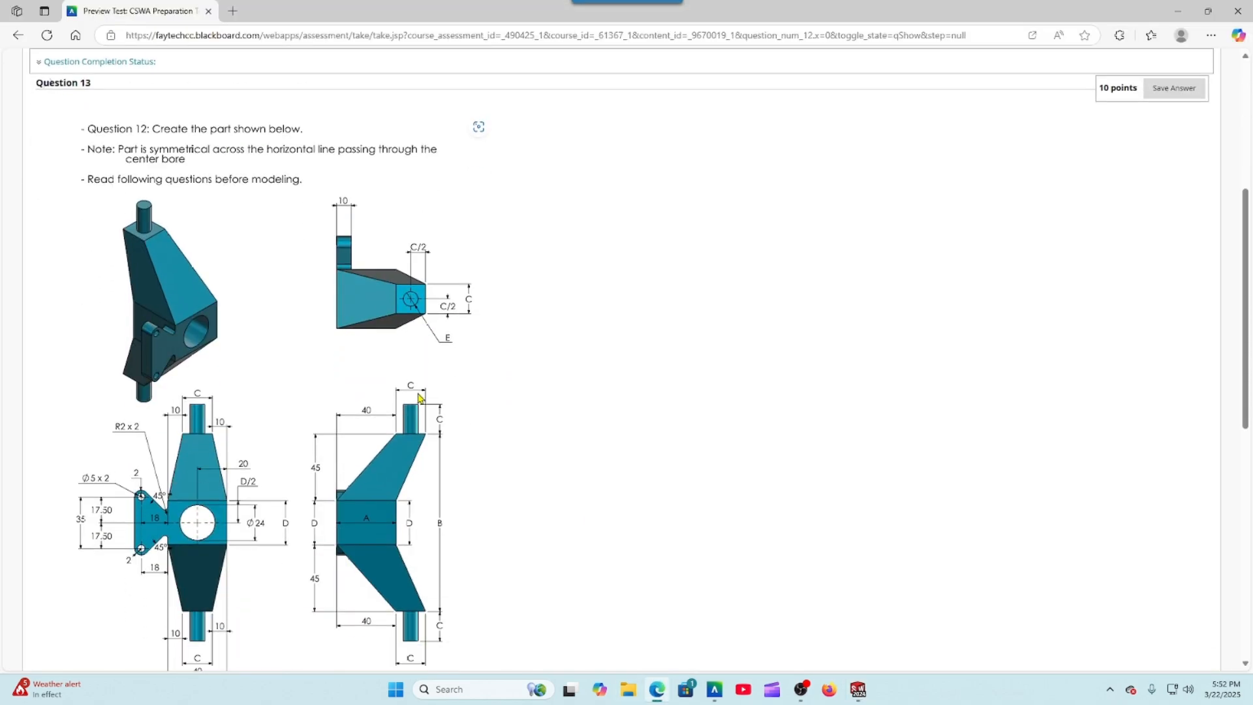
{"action": "scroll", "coordinate": [419, 396], "scroll_direction": "down", "scroll_amount": 5}
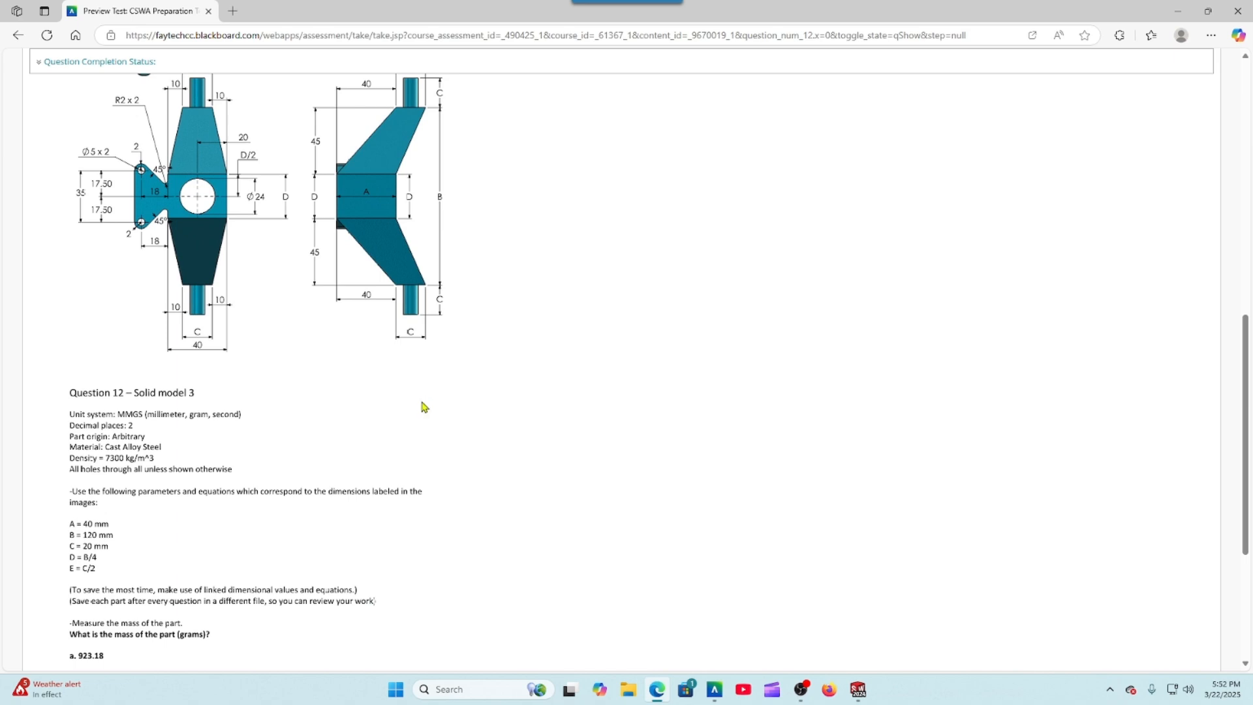
Step: Switch to SOLIDWORKS and add the global variables A = 40 and B = 120 to the part's equations
{"action": "left_click", "coordinate": [858, 690]}
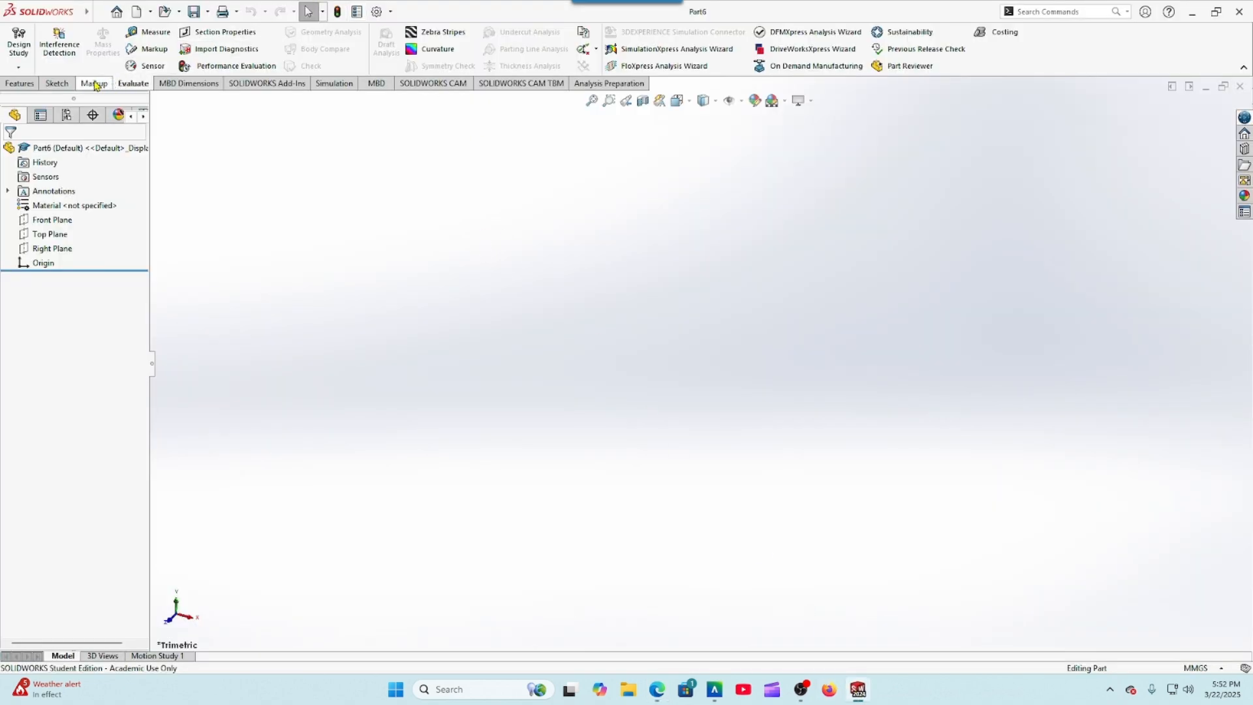
{"action": "left_click", "coordinate": [57, 83]}
{"action": "left_click", "coordinate": [657, 39]}
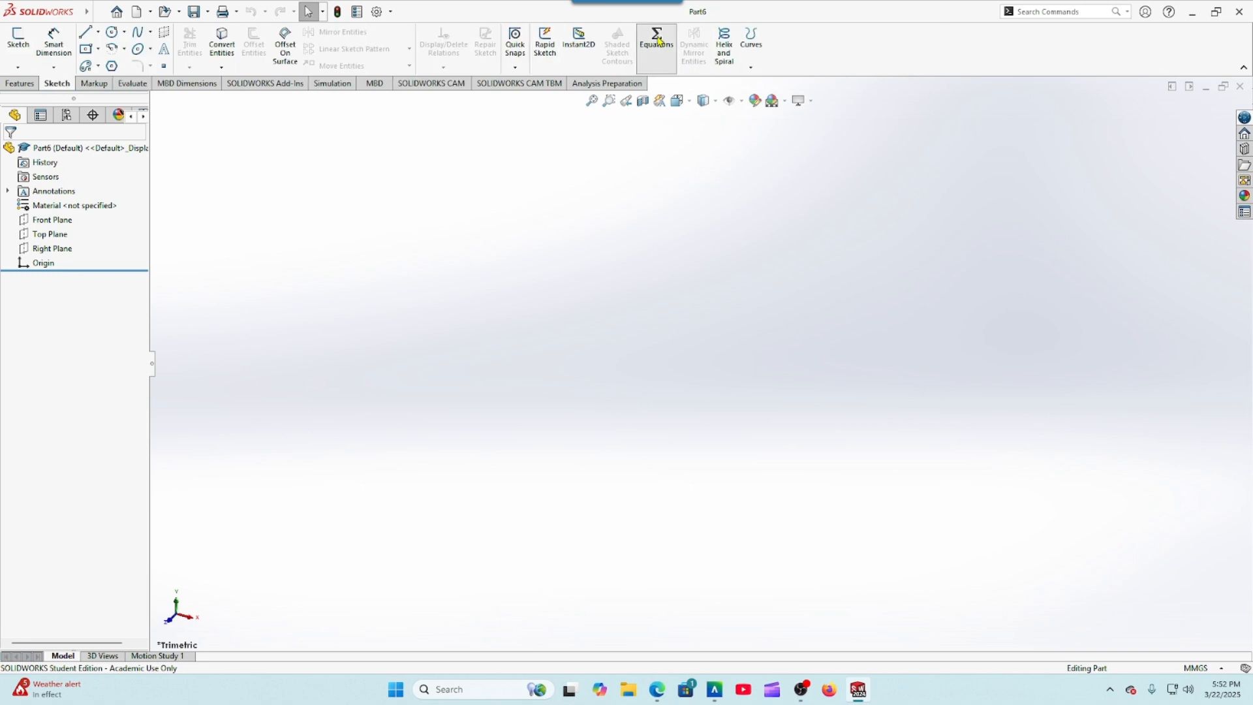
{"action": "left_click", "coordinate": [499, 306]}
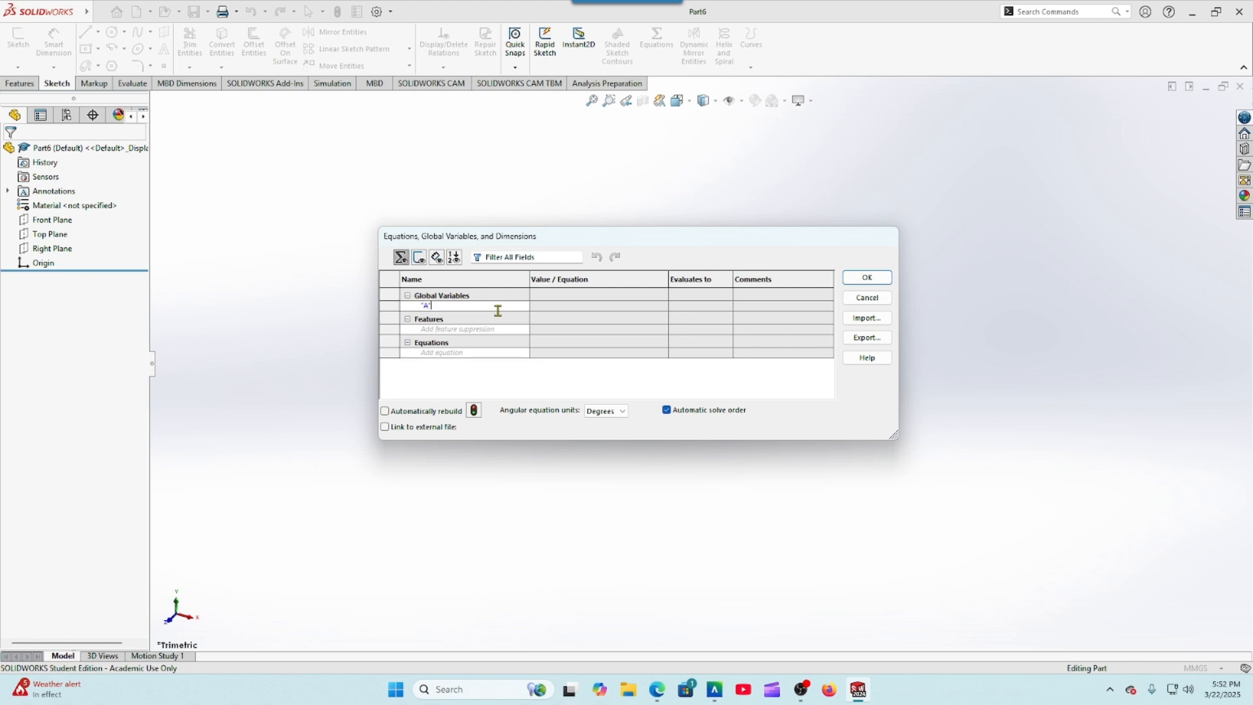
{"action": "key", "text": "Tab"}
{"action": "type", "text": "4"}
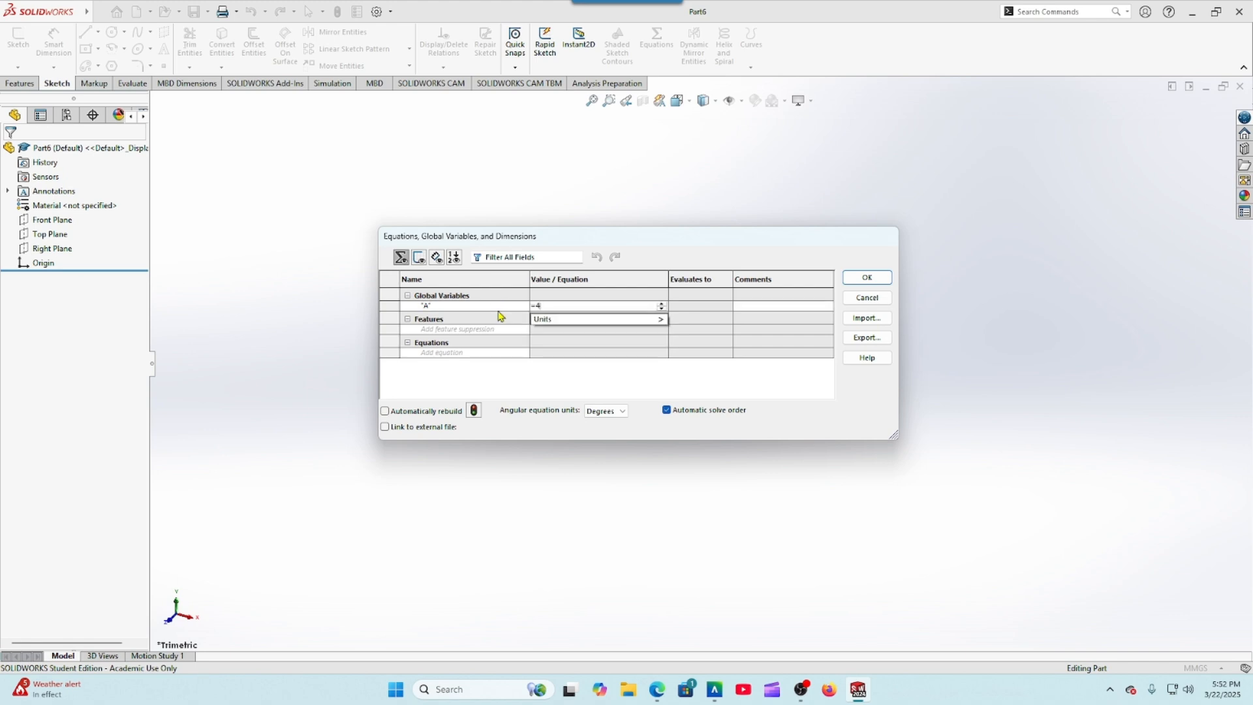
{"action": "key", "text": "Return"}
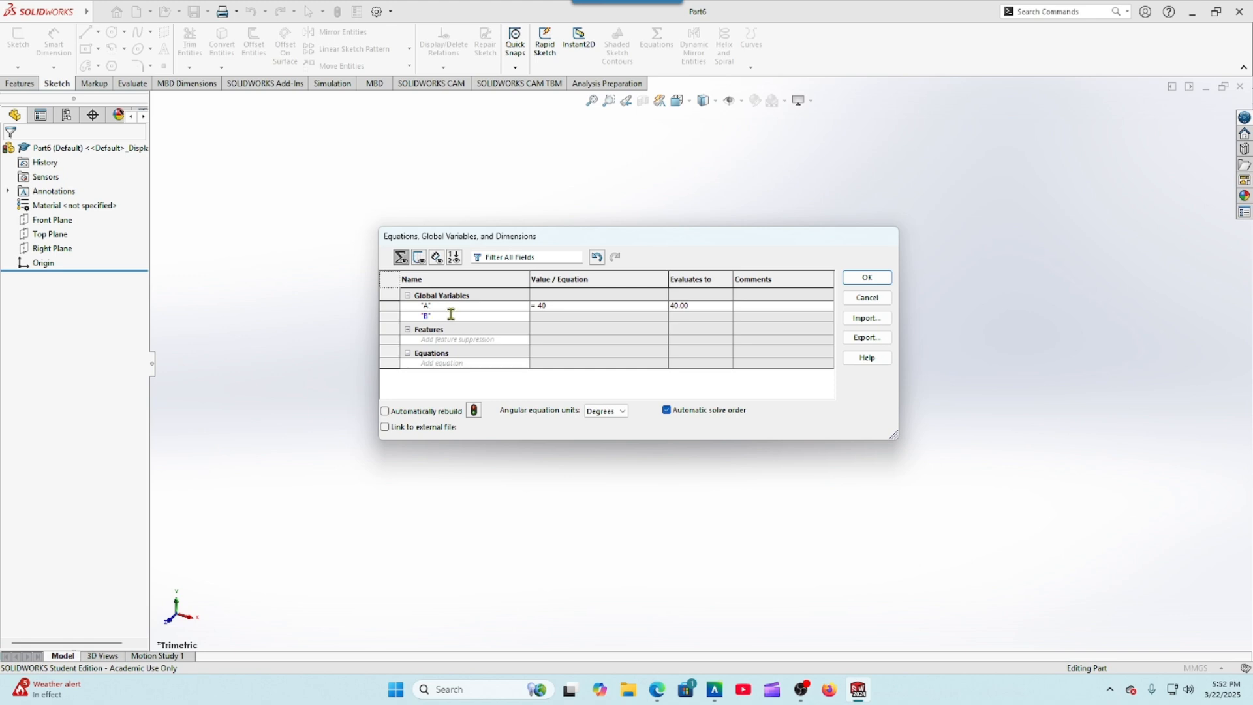
{"action": "key", "text": "Tab"}
{"action": "type", "text": "12"}
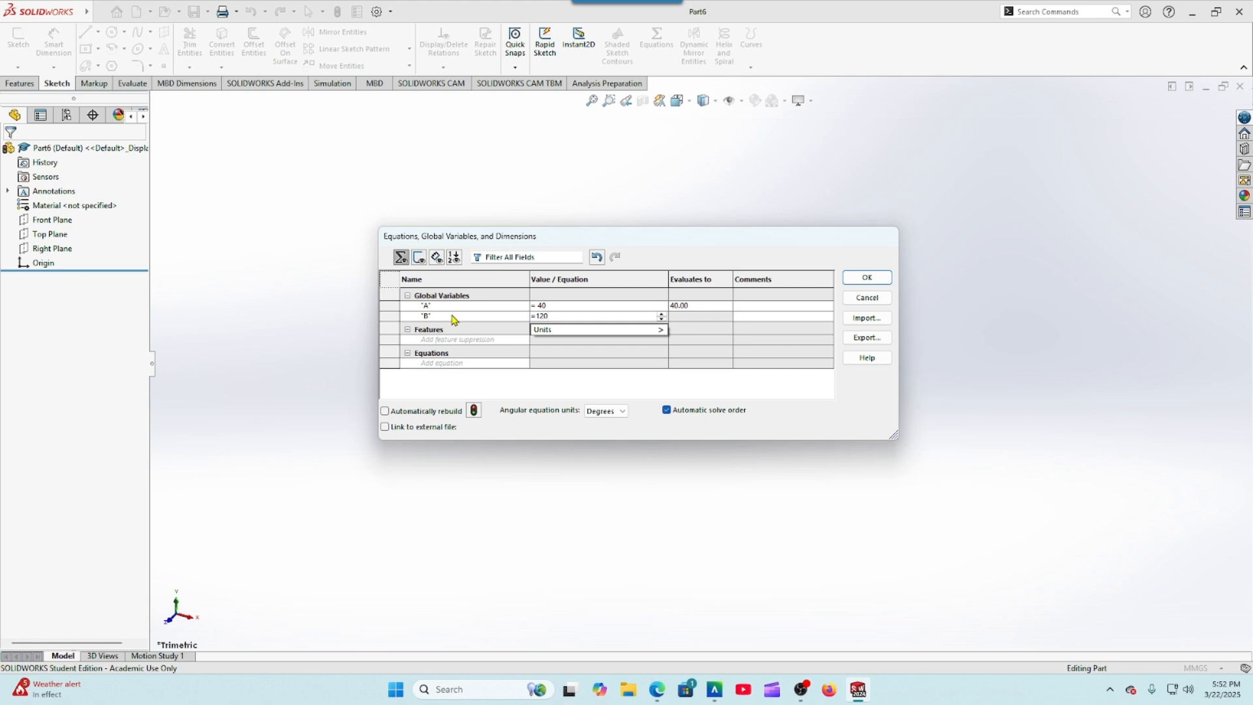
{"action": "key", "text": "Tab"}
Step: Add global variable C with the value 20, checking the parameter list in the browser
{"action": "left_click", "coordinate": [446, 326]}
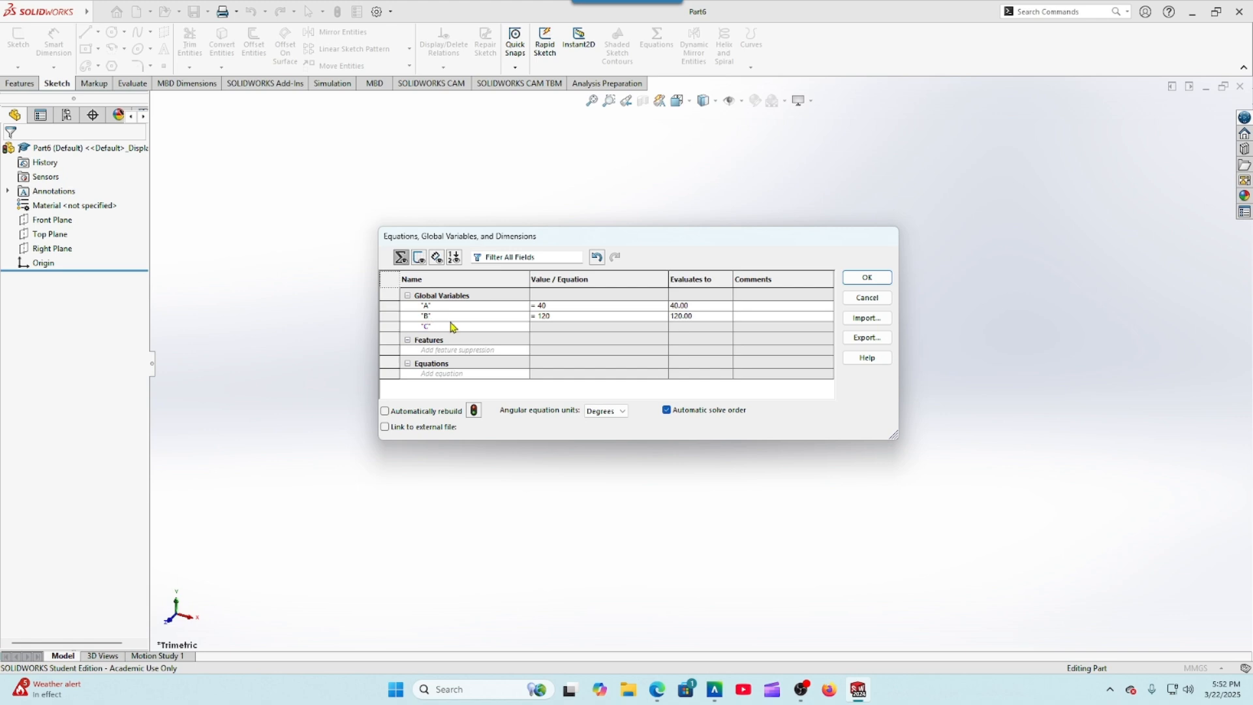
{"action": "key", "text": "Tab"}
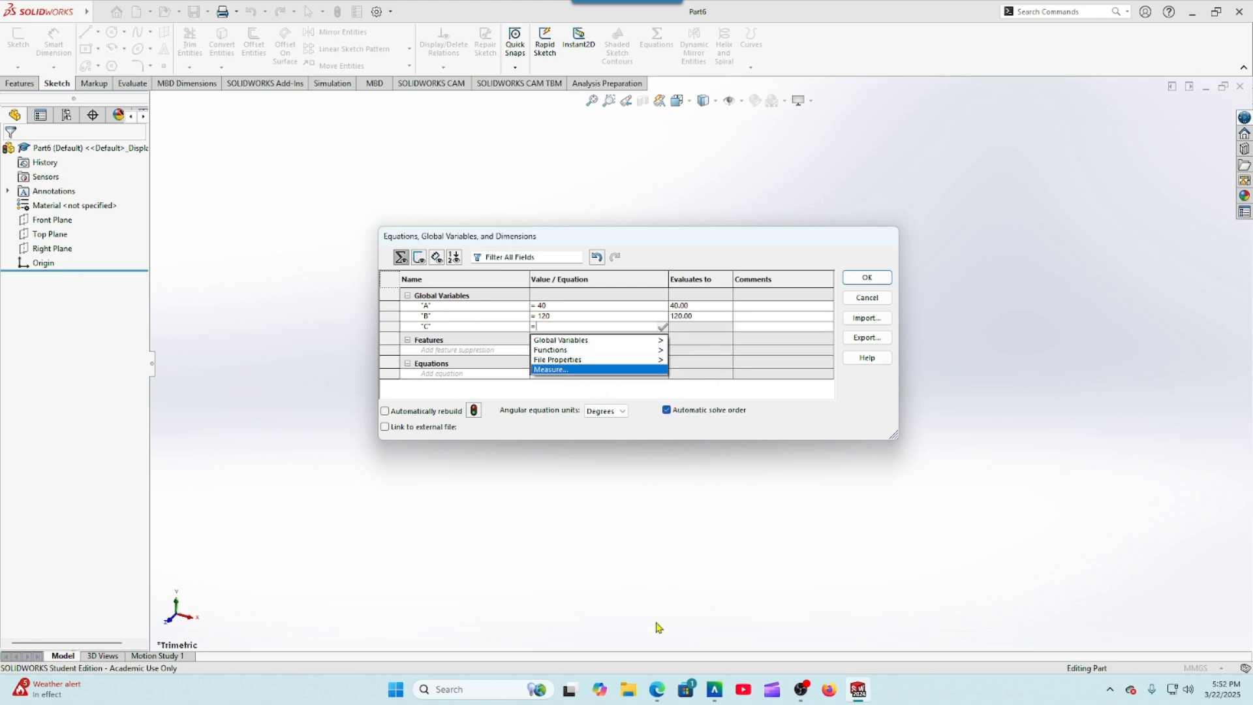
{"action": "left_click", "coordinate": [656, 689]}
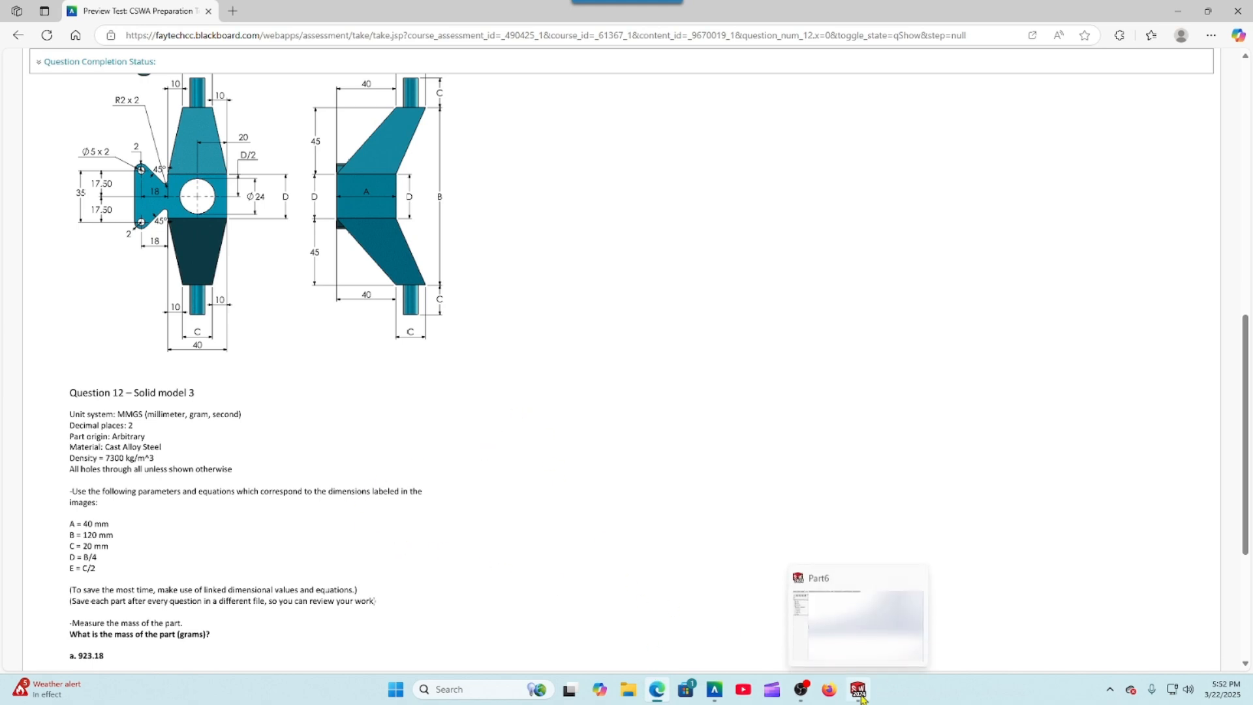
{"action": "left_click", "coordinate": [798, 631]}
{"action": "type", "text": "20"}
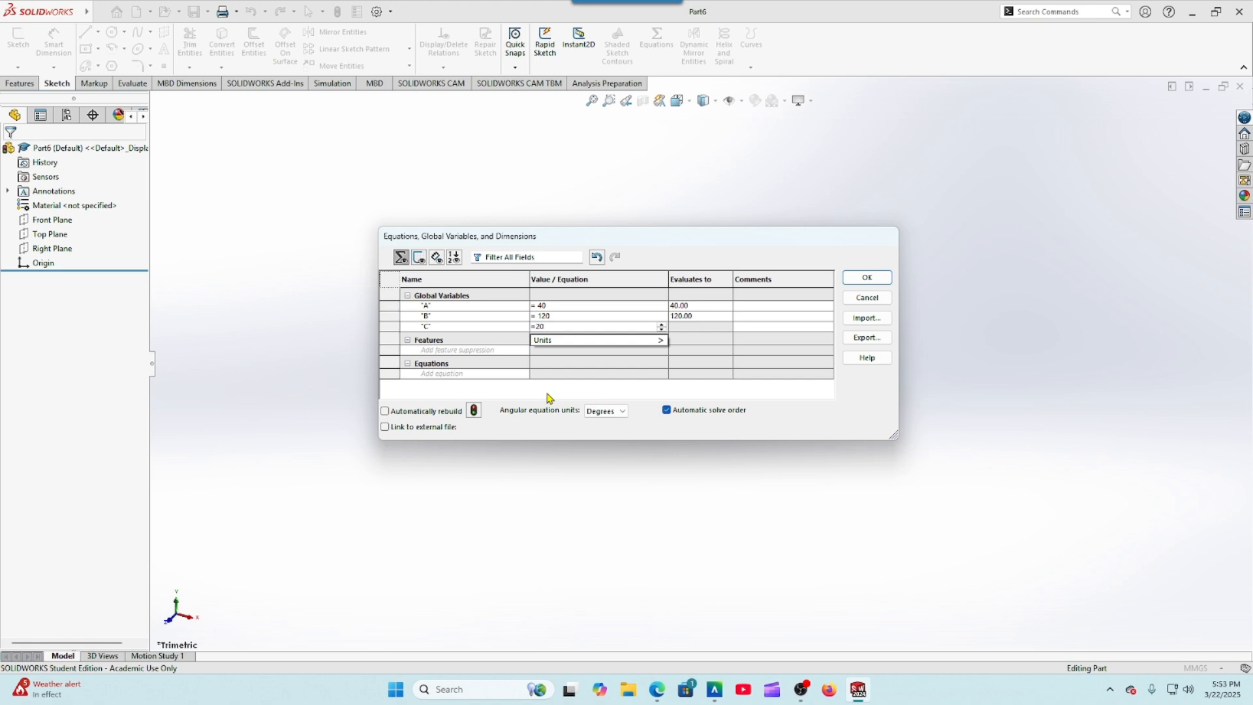
{"action": "key", "text": "Tab"}
Step: Add global variable D defined by the equation "B" / 4
{"action": "left_click", "coordinate": [468, 339]}
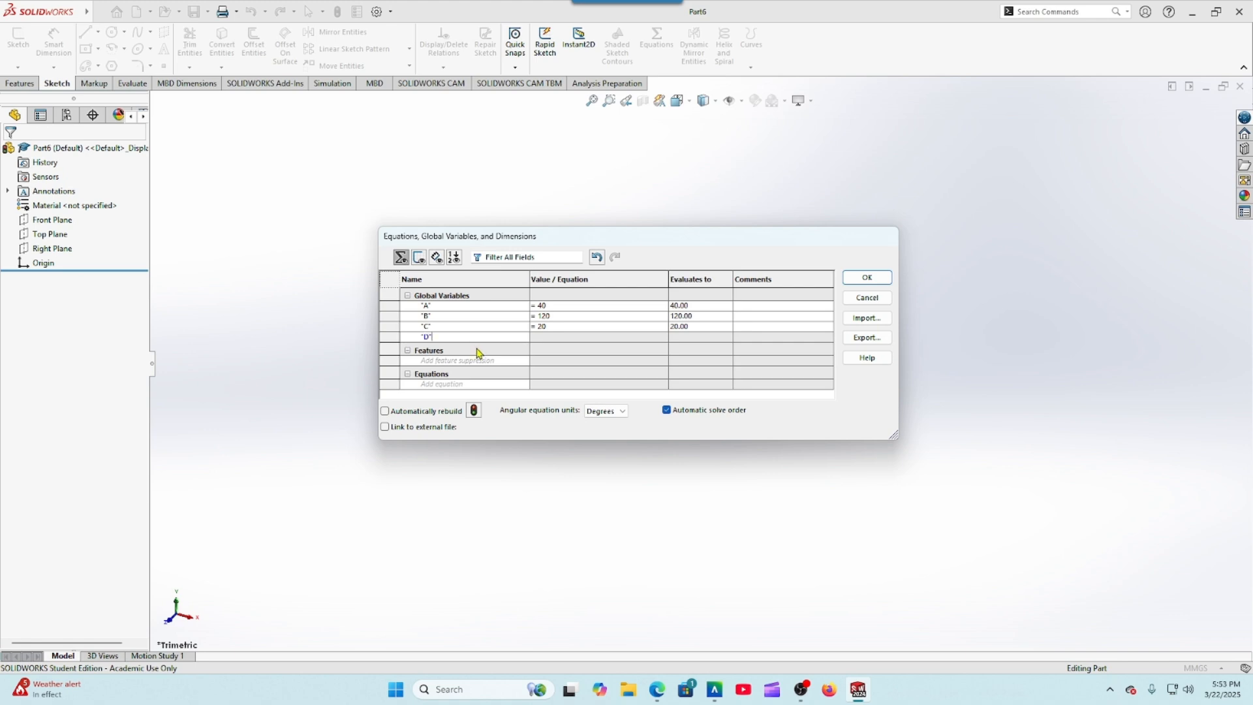
{"action": "type", "text": "D"}
{"action": "key", "text": "Tab"}
{"action": "mouse_move", "coordinate": [659, 351]}
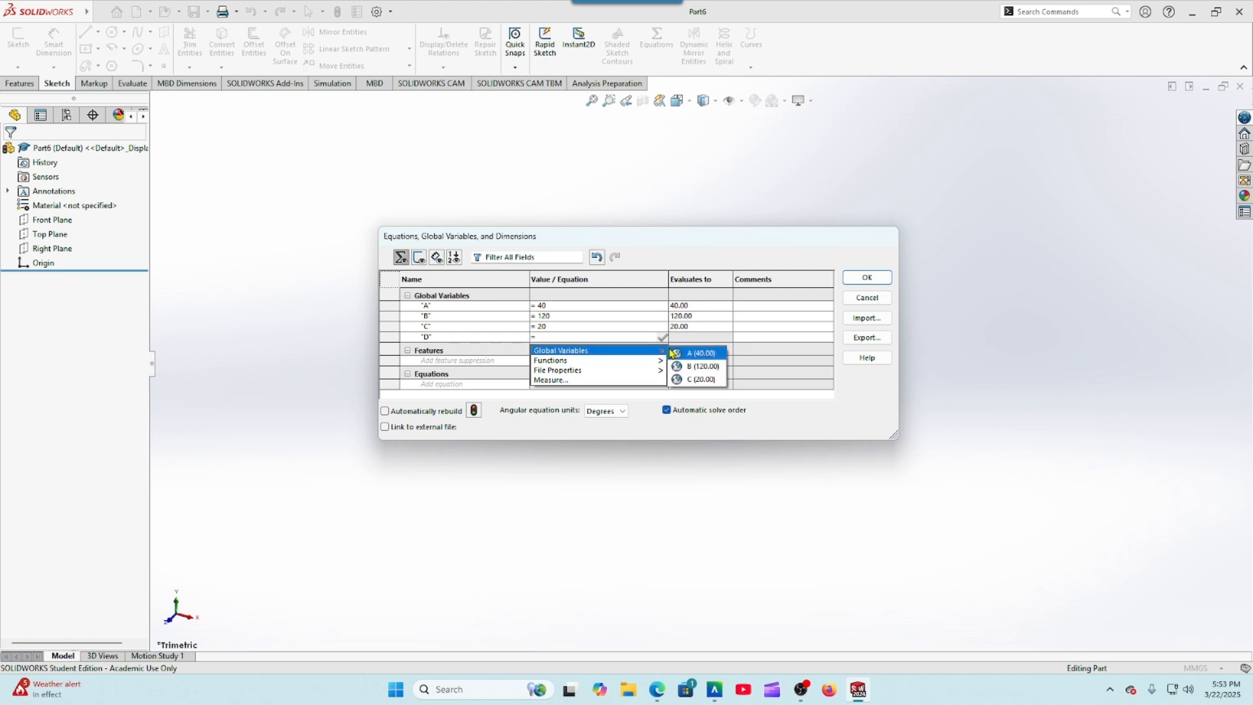
{"action": "left_click", "coordinate": [690, 364]}
{"action": "type", "text": "/"}
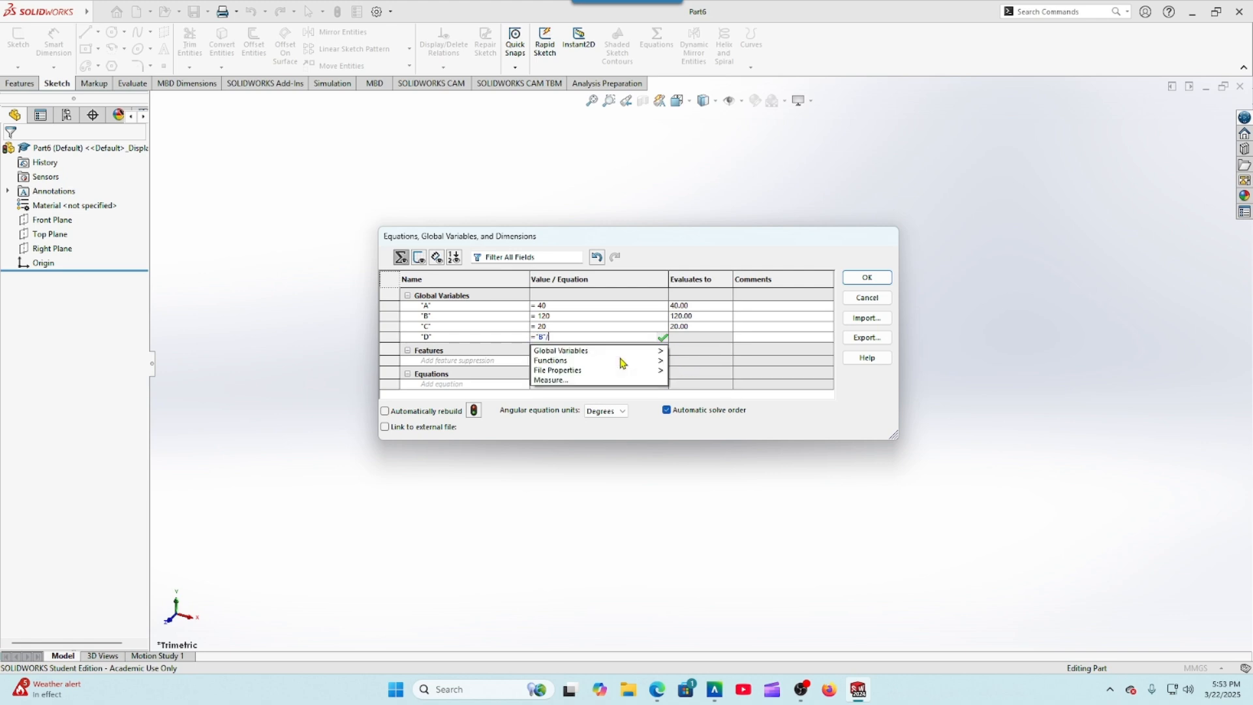
{"action": "type", "text": "4"}
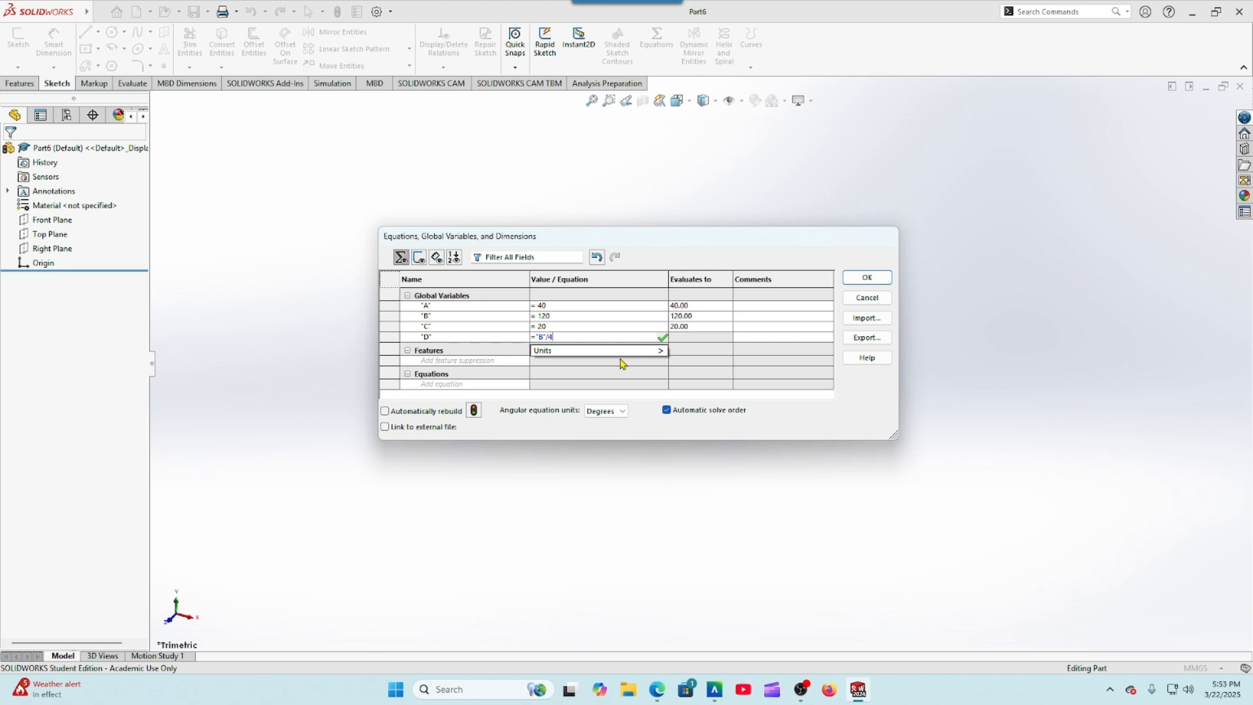
{"action": "key", "text": "Tab"}
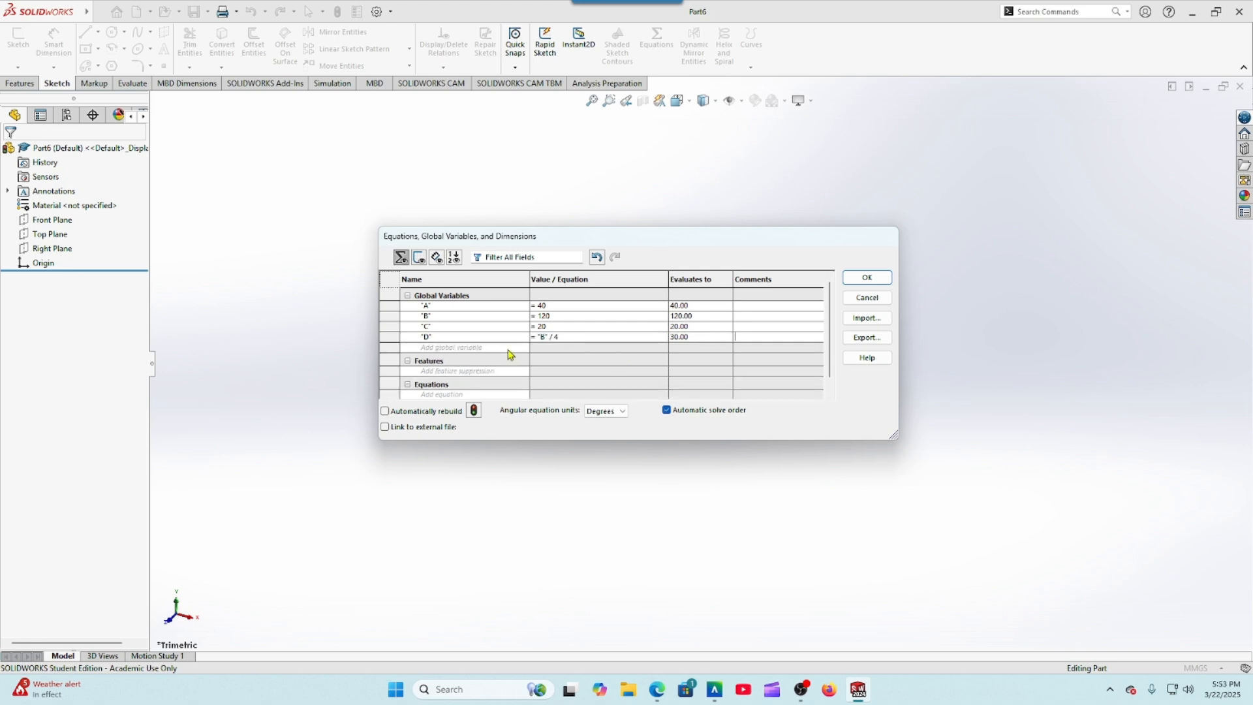
Step: Look up E in the browser's parameter list and add global variable E defined as "C" / 2
{"action": "left_click", "coordinate": [448, 348]}
{"action": "left_click", "coordinate": [656, 691]}
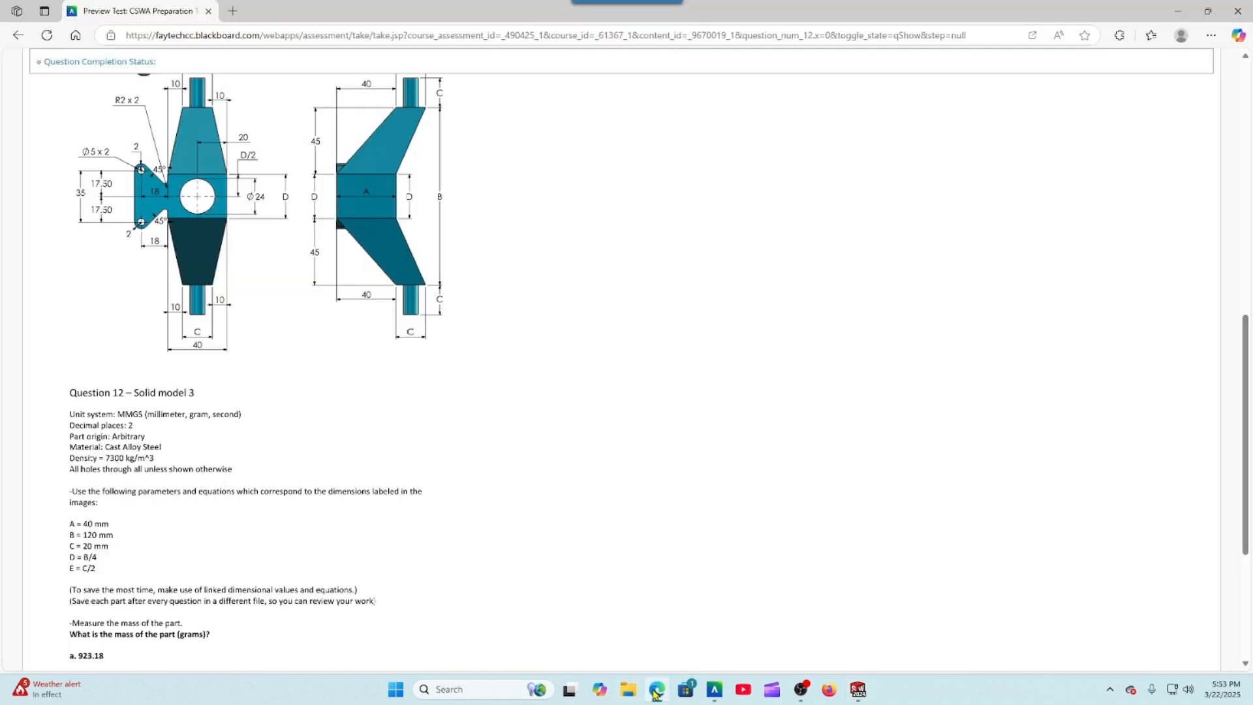
{"action": "left_click", "coordinate": [856, 692]}
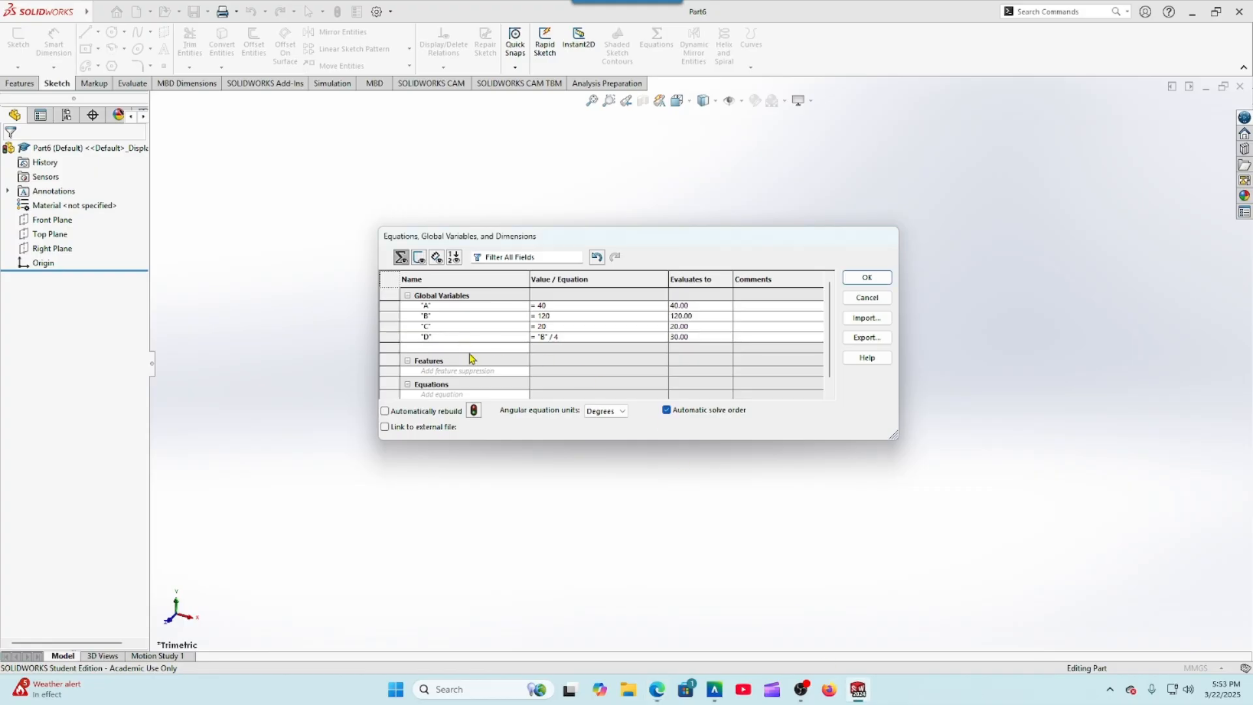
{"action": "type", "text": "\"E"}
{"action": "key", "text": "Tab"}
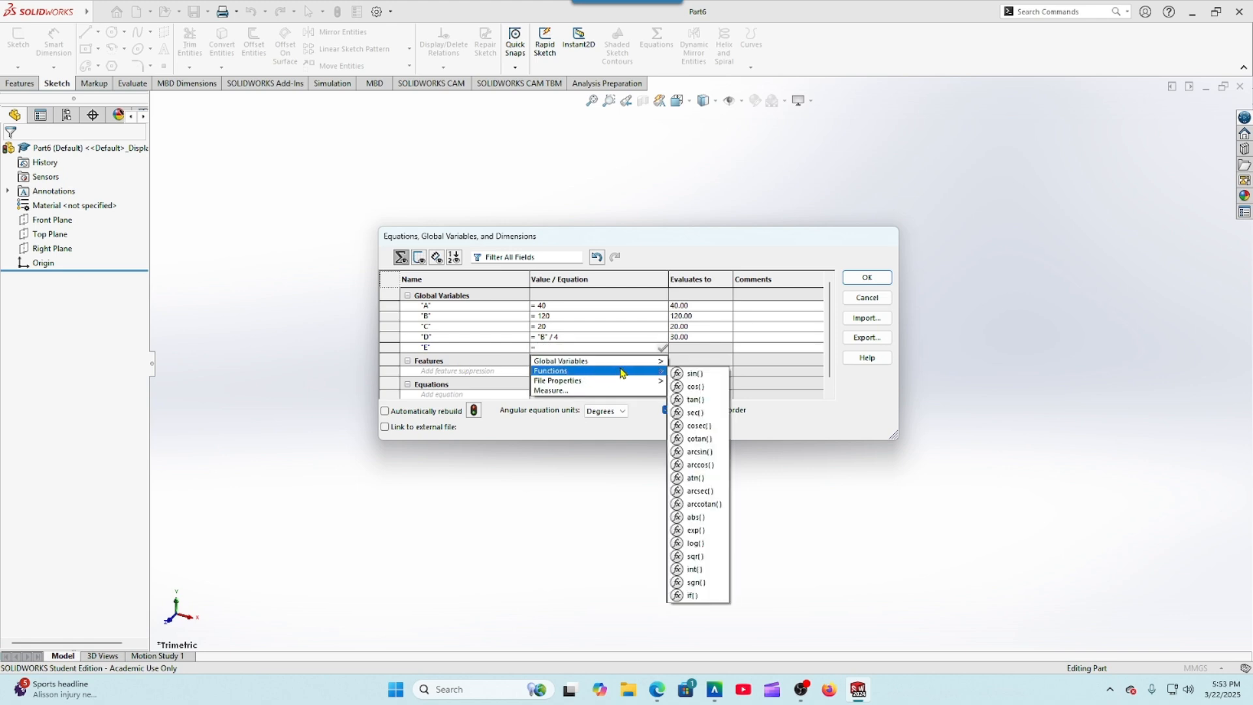
{"action": "mouse_move", "coordinate": [634, 360]}
{"action": "left_click", "coordinate": [697, 390]}
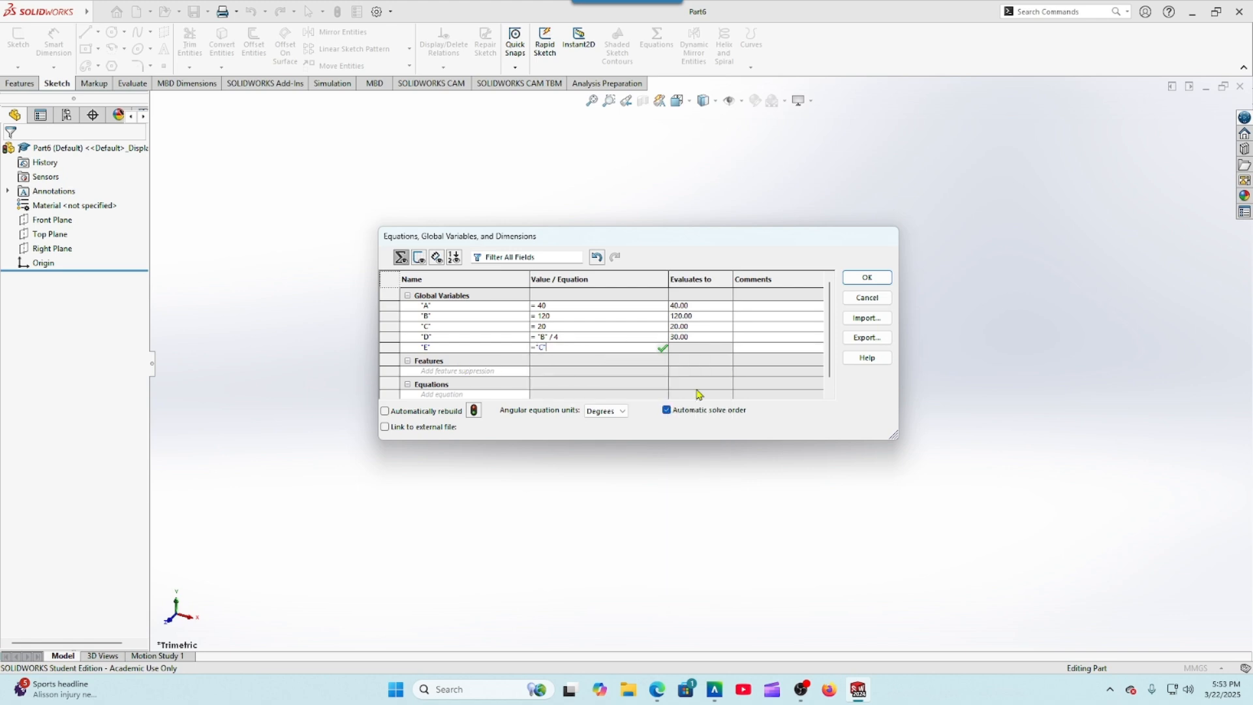
{"action": "type", "text": "/2"}
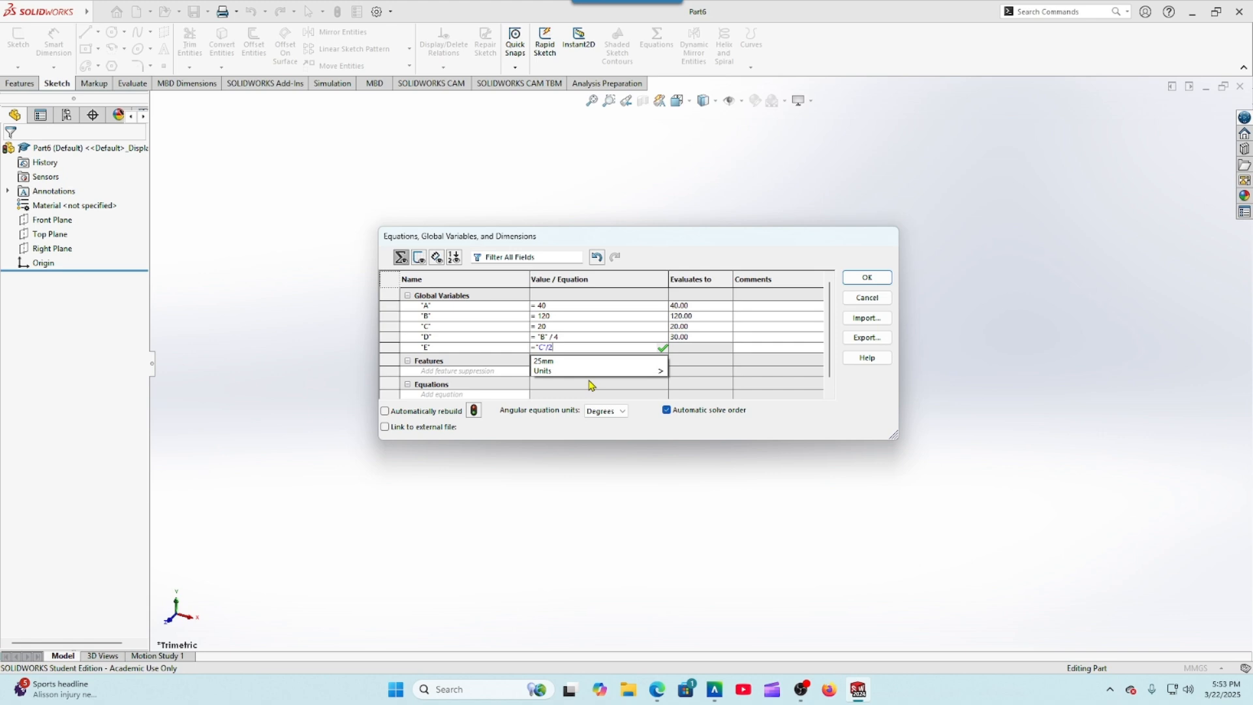
{"action": "key", "text": "Tab"}
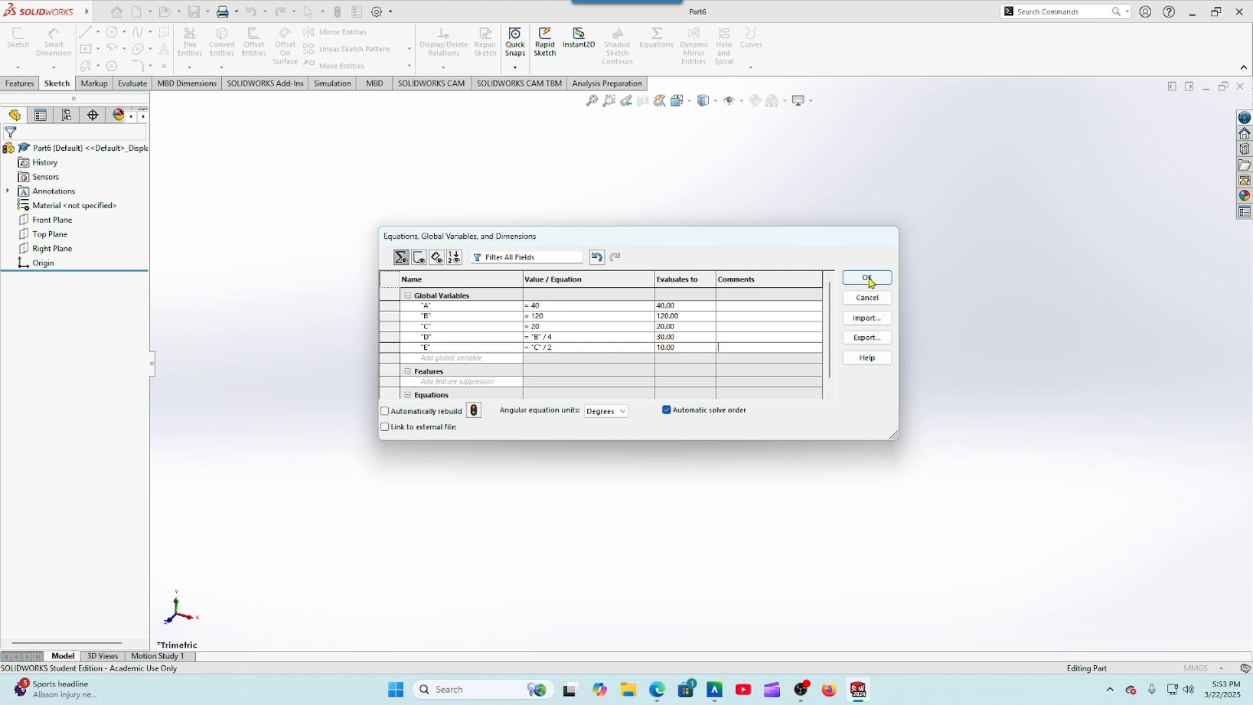
Step: Check the global variables against the question in the browser, return to SOLIDWORKS, and accept the equations
{"action": "mouse_move", "coordinate": [661, 692]}
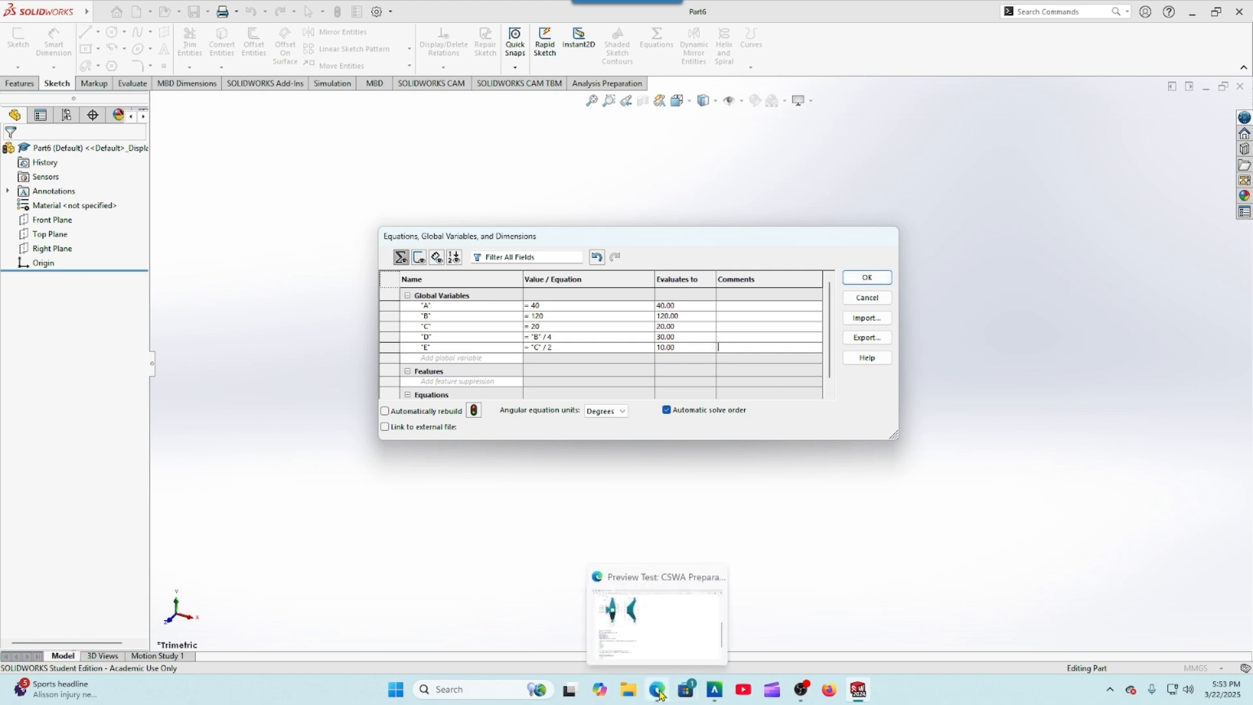
{"action": "left_click", "coordinate": [658, 691]}
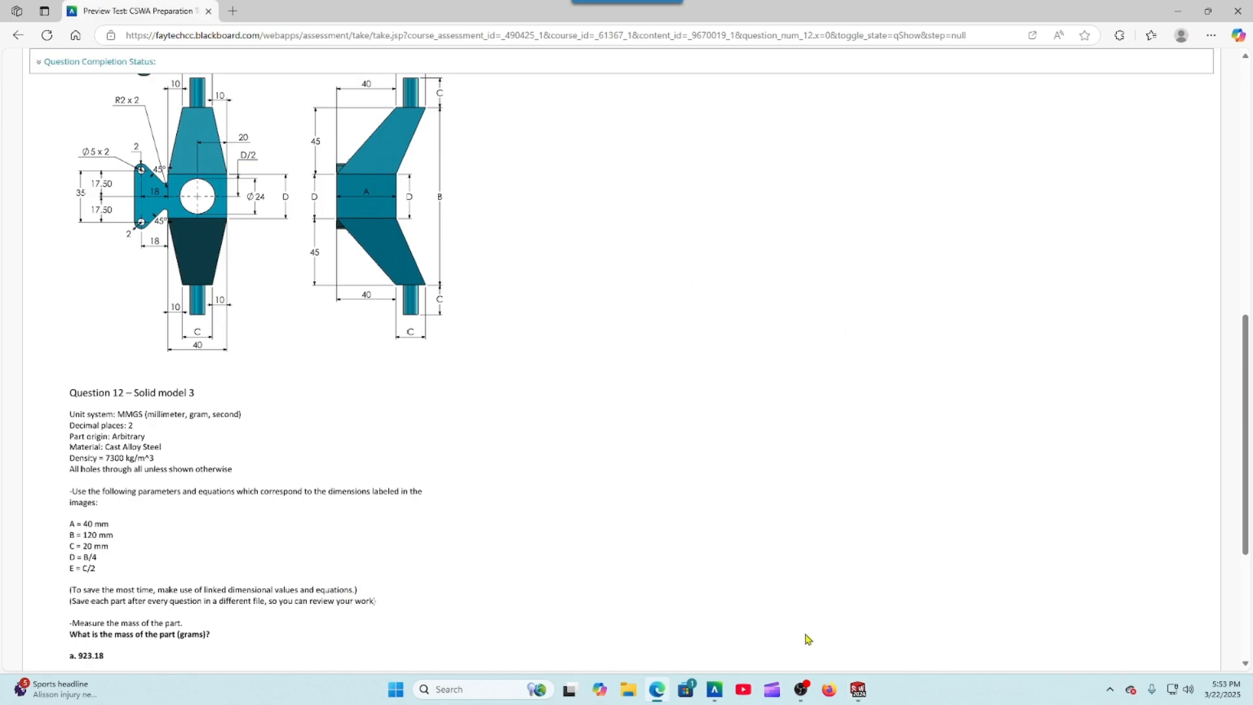
{"action": "left_click", "coordinate": [859, 689]}
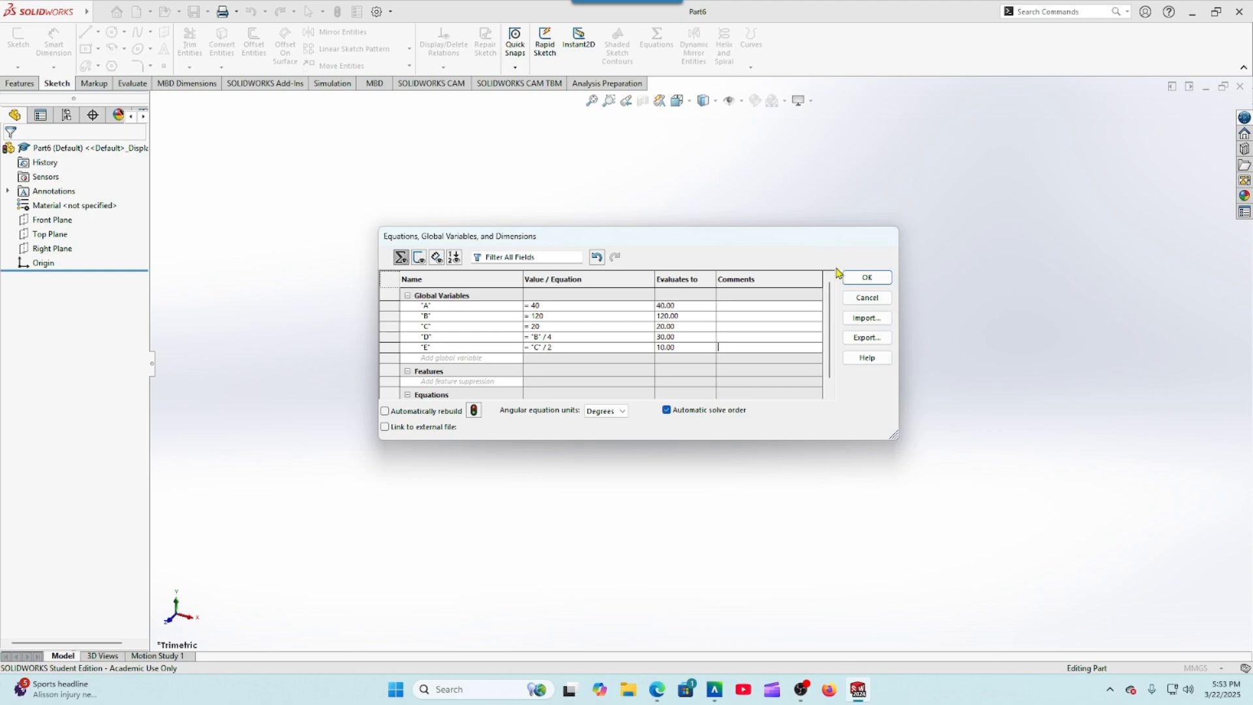
{"action": "left_click", "coordinate": [857, 277]}
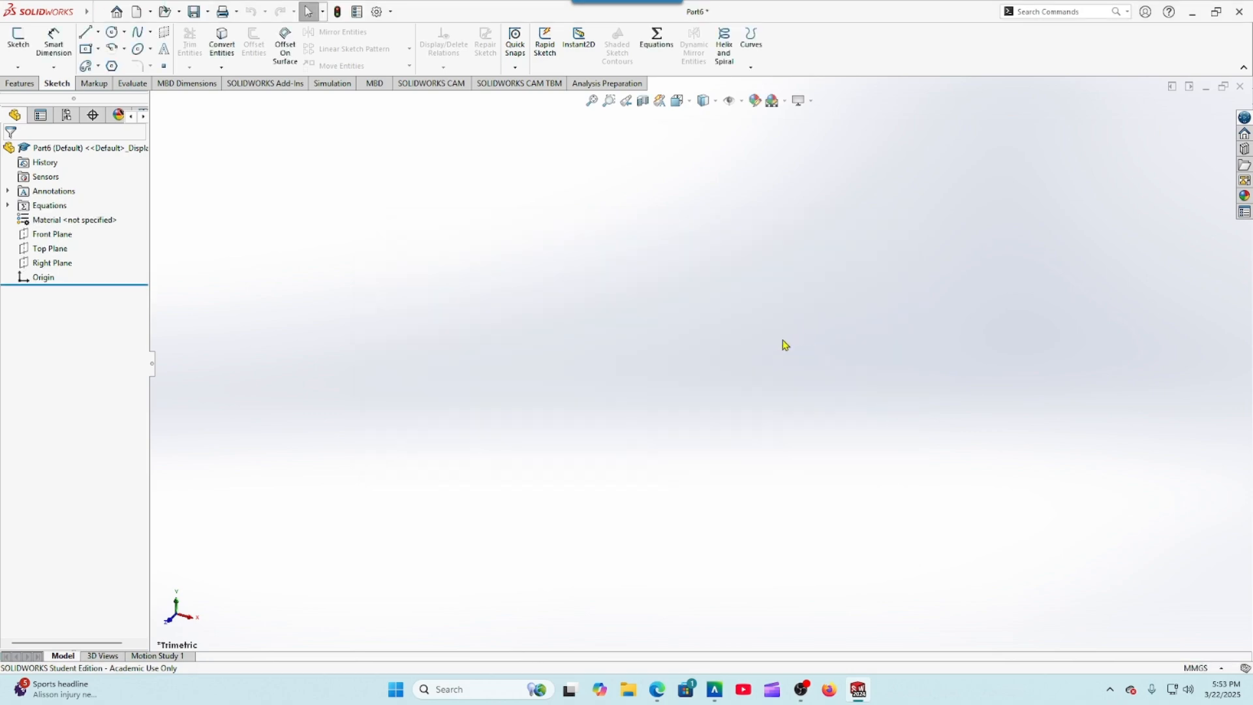
Step: Switch to the browser and examine the dimensioned views of the Question 13 part
{"action": "left_click", "coordinate": [656, 690]}
{"action": "scroll", "coordinate": [554, 375], "scroll_direction": "up", "scroll_amount": 4}
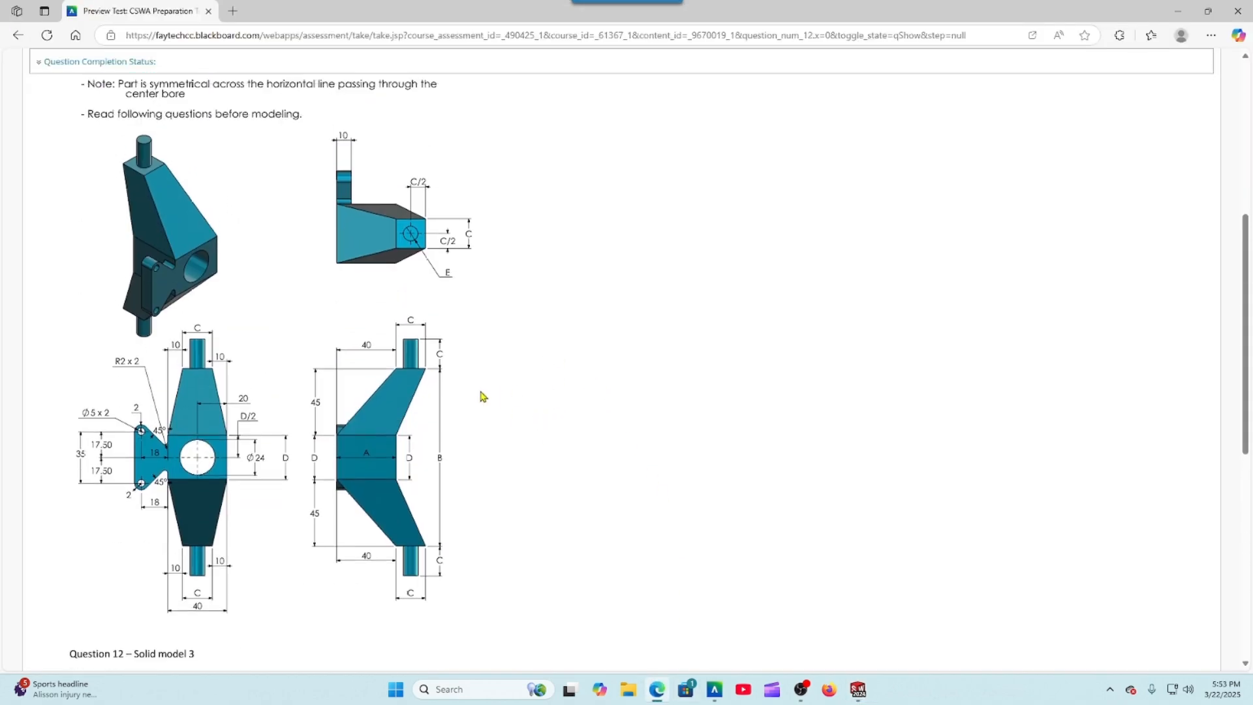
{"action": "scroll", "coordinate": [528, 348], "scroll_direction": "down", "scroll_amount": 1}
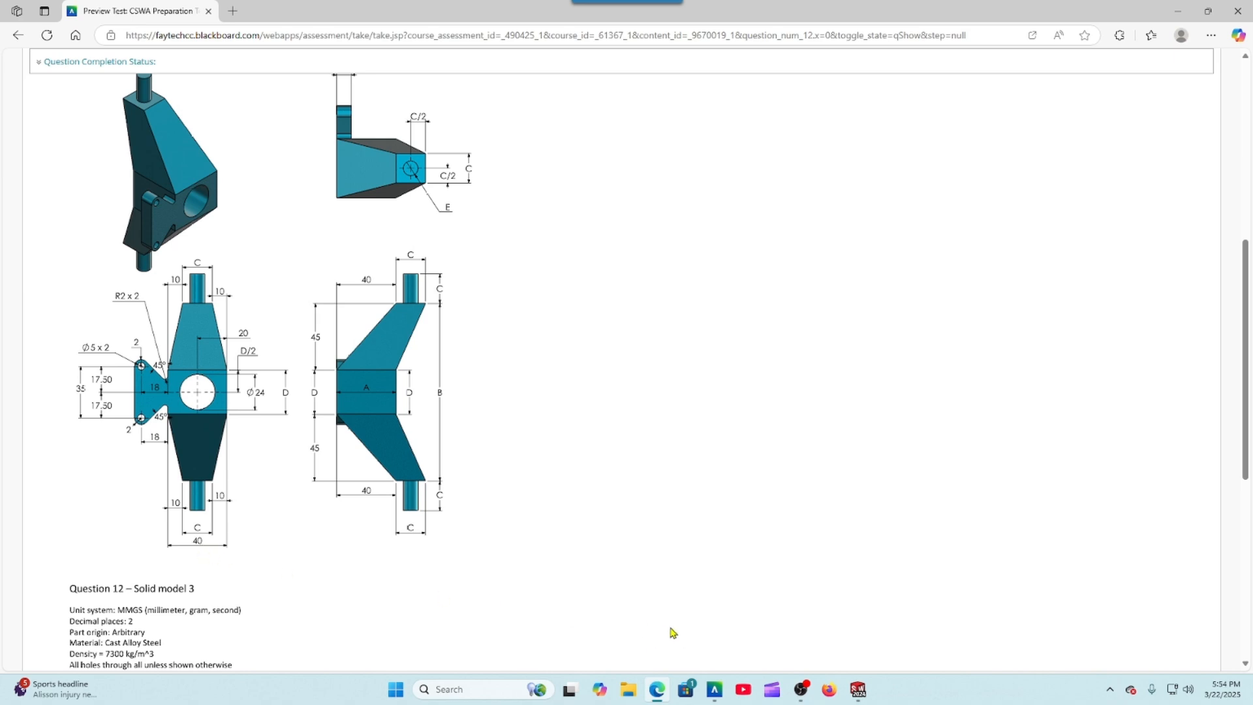
{"action": "mouse_move", "coordinate": [860, 688]}
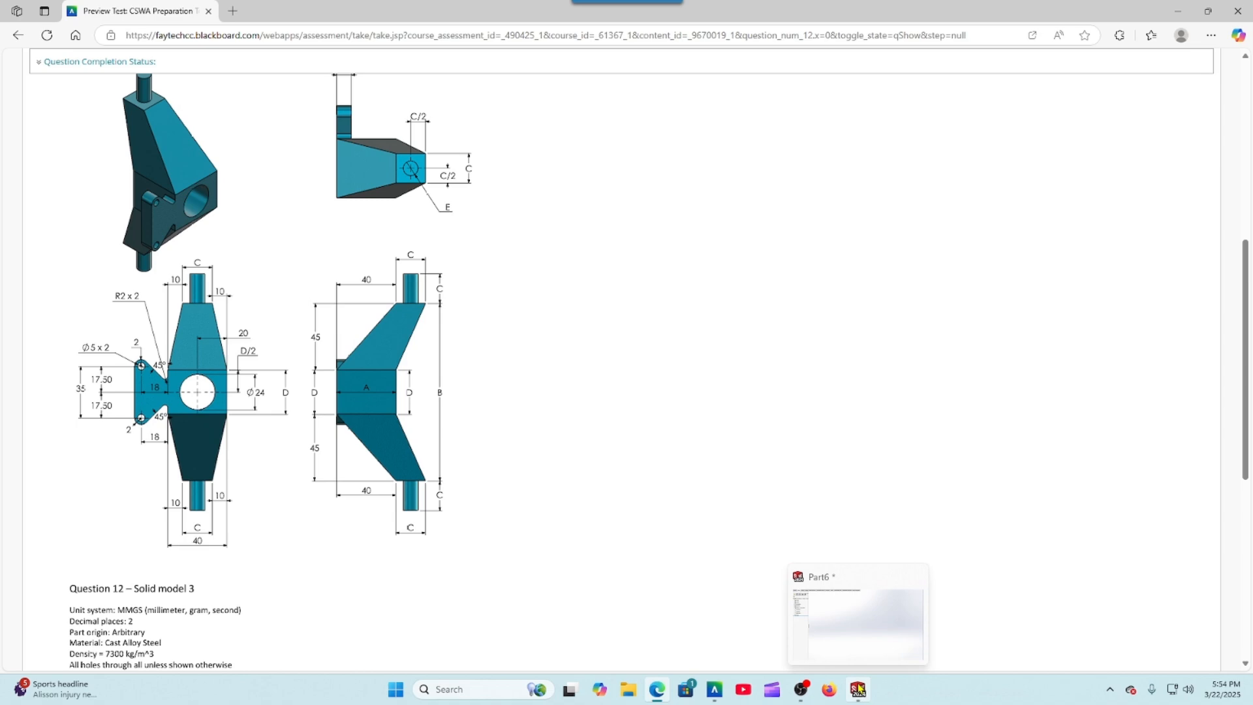
Step: Switch to SOLIDWORKS, start a sketch on the Top Plane, and draw a horizontal centerline about 25 mm long leftward from the origin
{"action": "left_click", "coordinate": [859, 688]}
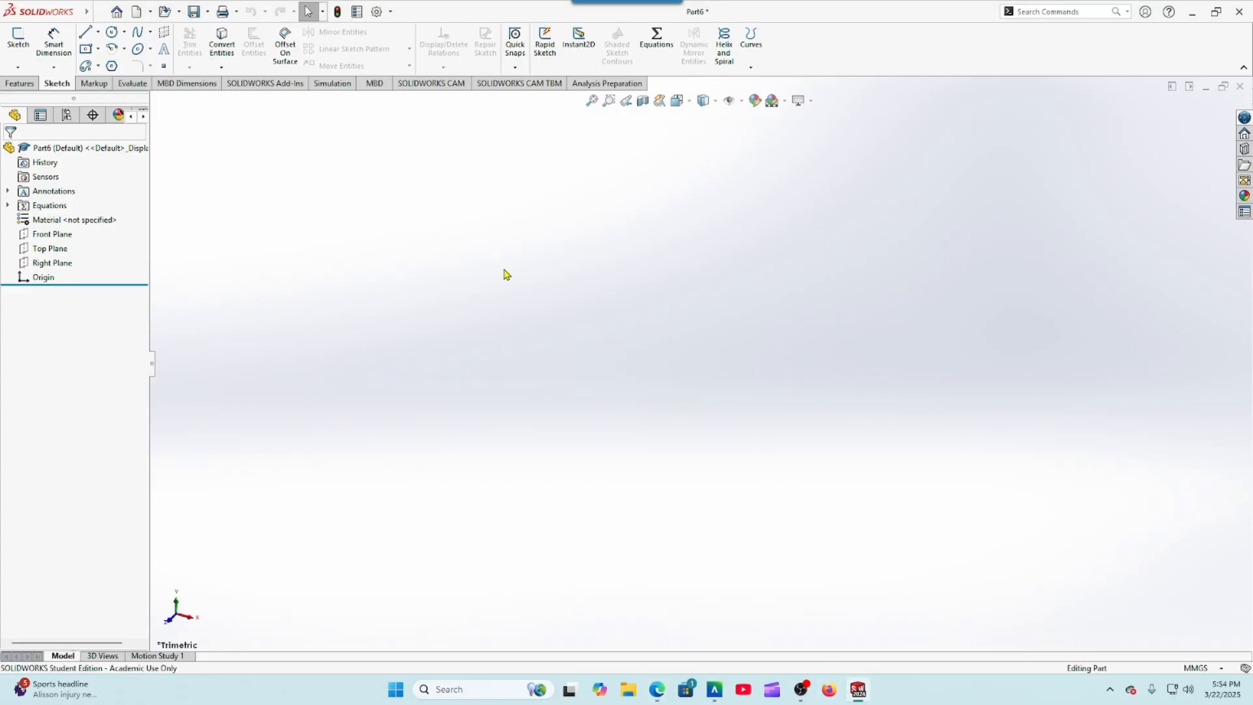
{"action": "left_click", "coordinate": [49, 249]}
{"action": "left_click", "coordinate": [39, 232]}
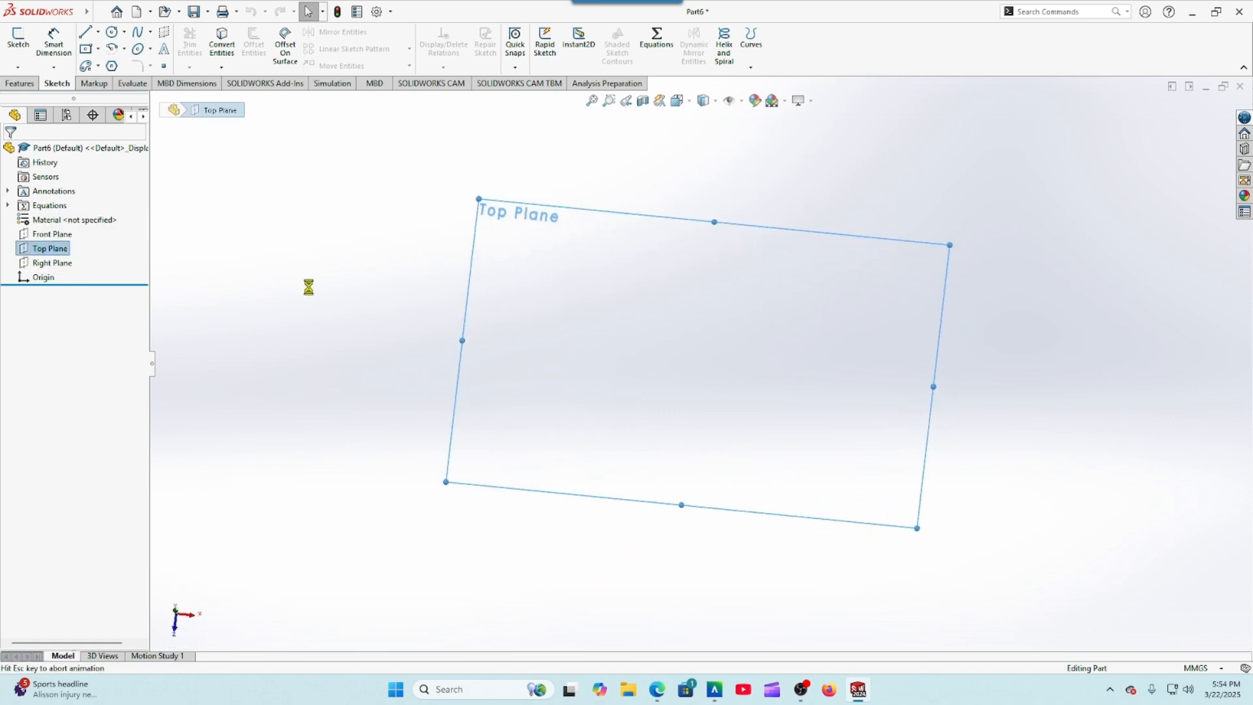
{"action": "left_click", "coordinate": [99, 33]}
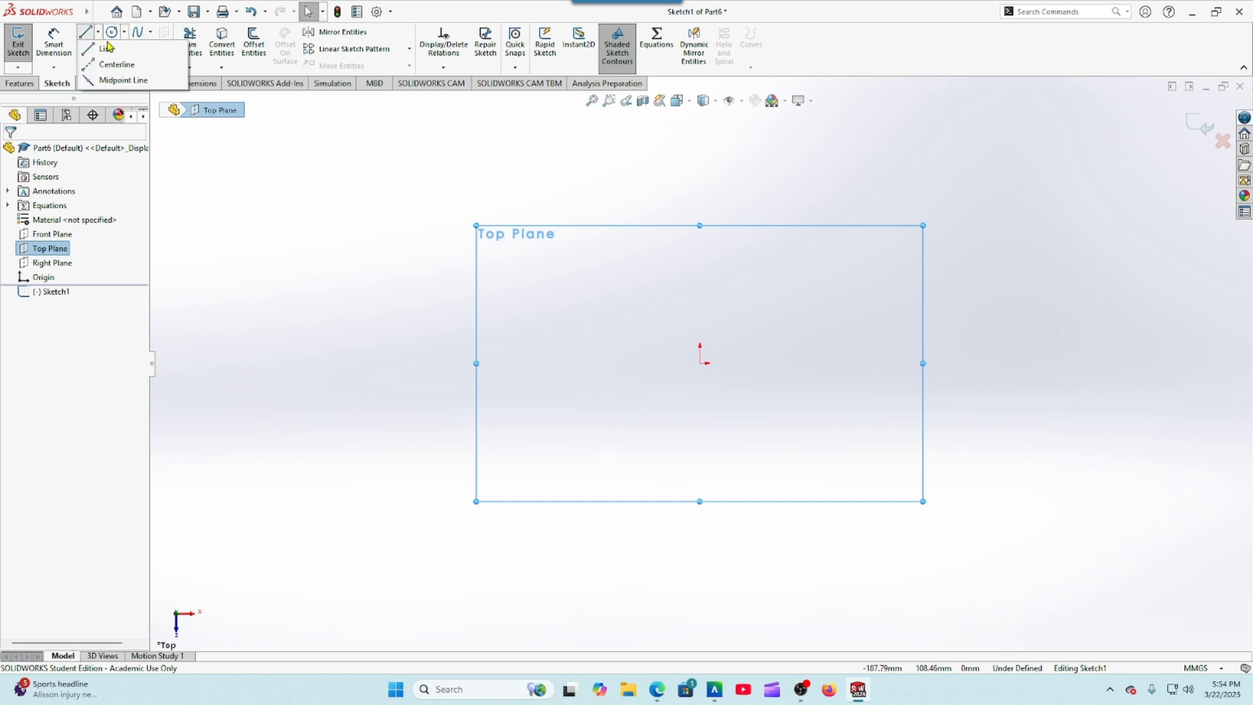
{"action": "left_click", "coordinate": [116, 62]}
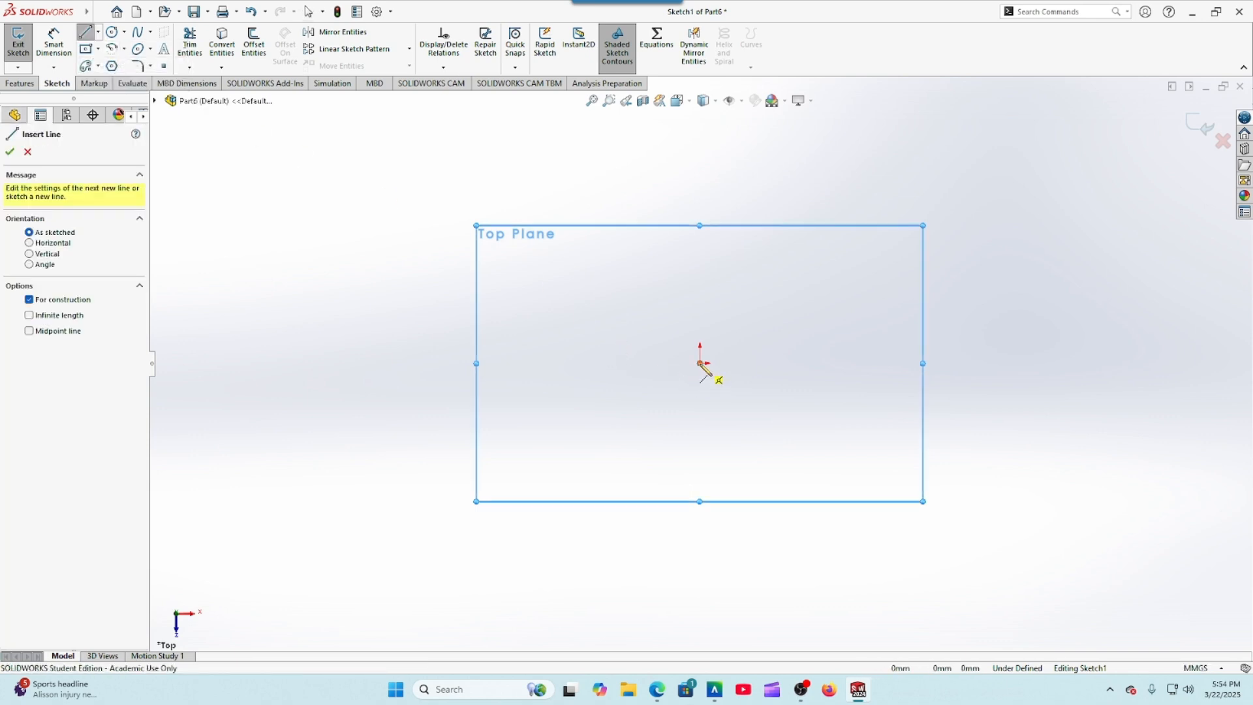
{"action": "left_click", "coordinate": [699, 363]}
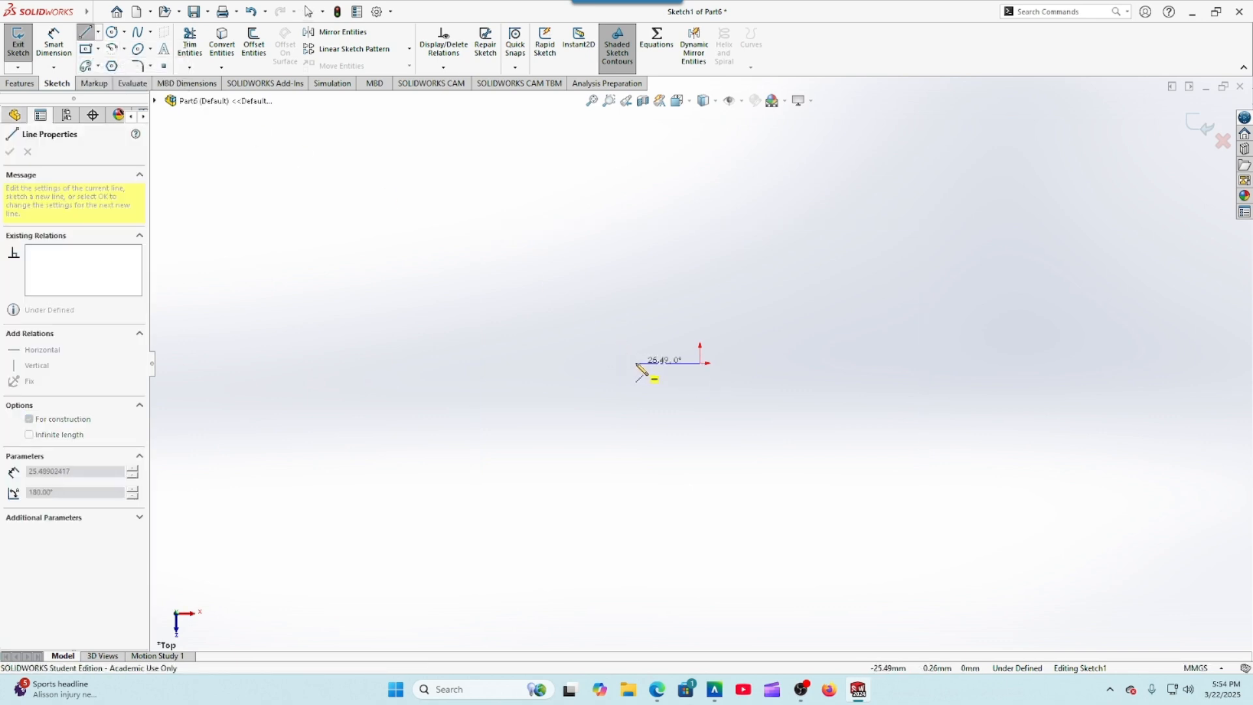
{"action": "left_click", "coordinate": [636, 363]}
{"action": "right_click", "coordinate": [640, 366]}
{"action": "left_click", "coordinate": [666, 372]}
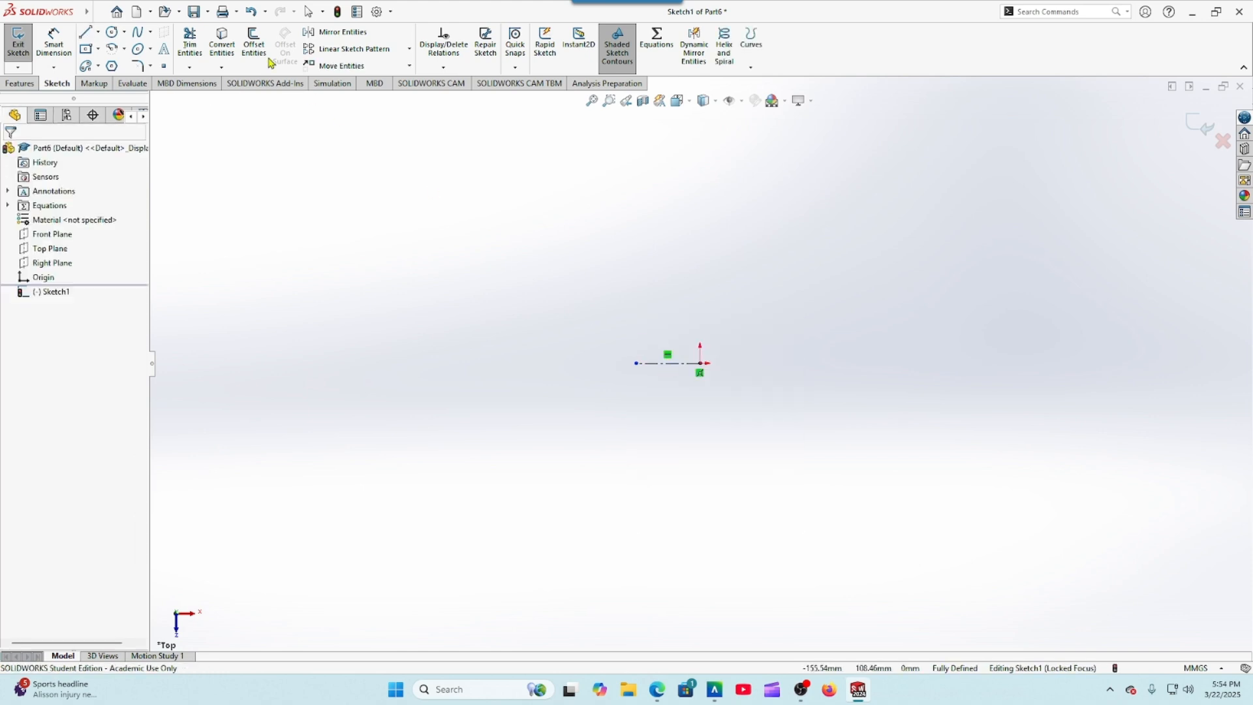
Step: Draw a vertical centerline about 85 mm long upward from the origin
{"action": "left_click", "coordinate": [98, 32]}
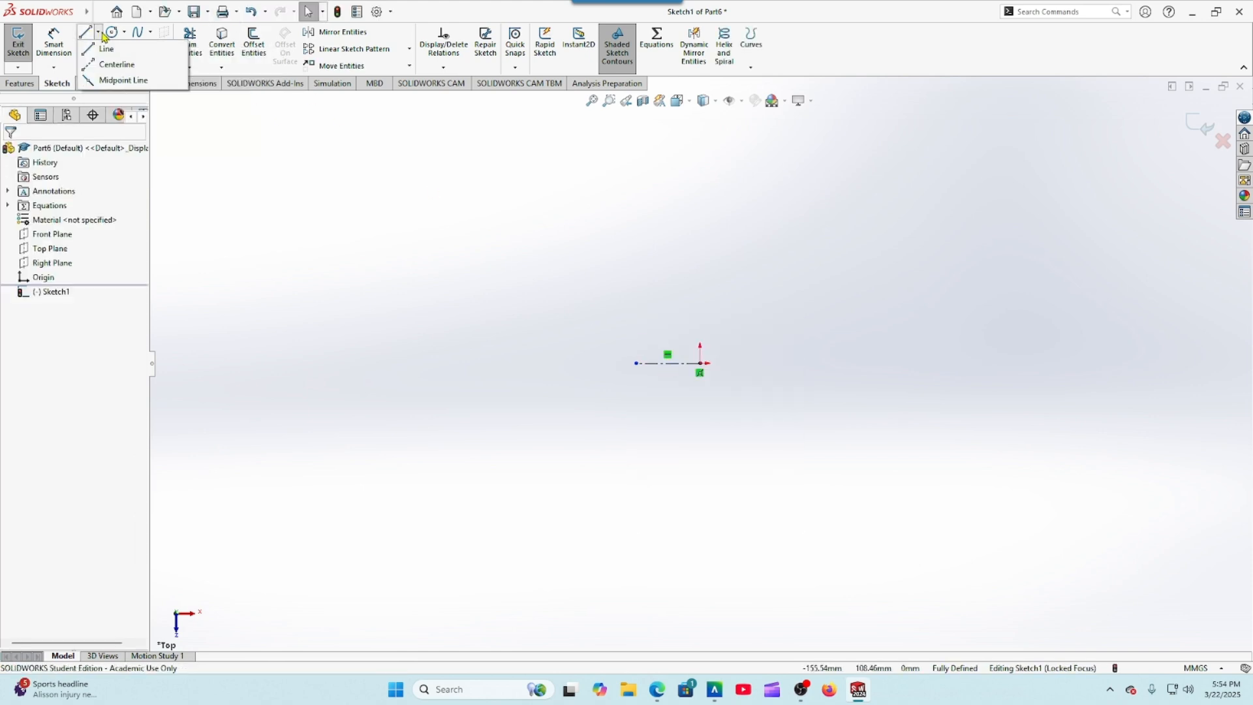
{"action": "left_click", "coordinate": [115, 62]}
{"action": "left_click", "coordinate": [700, 363]}
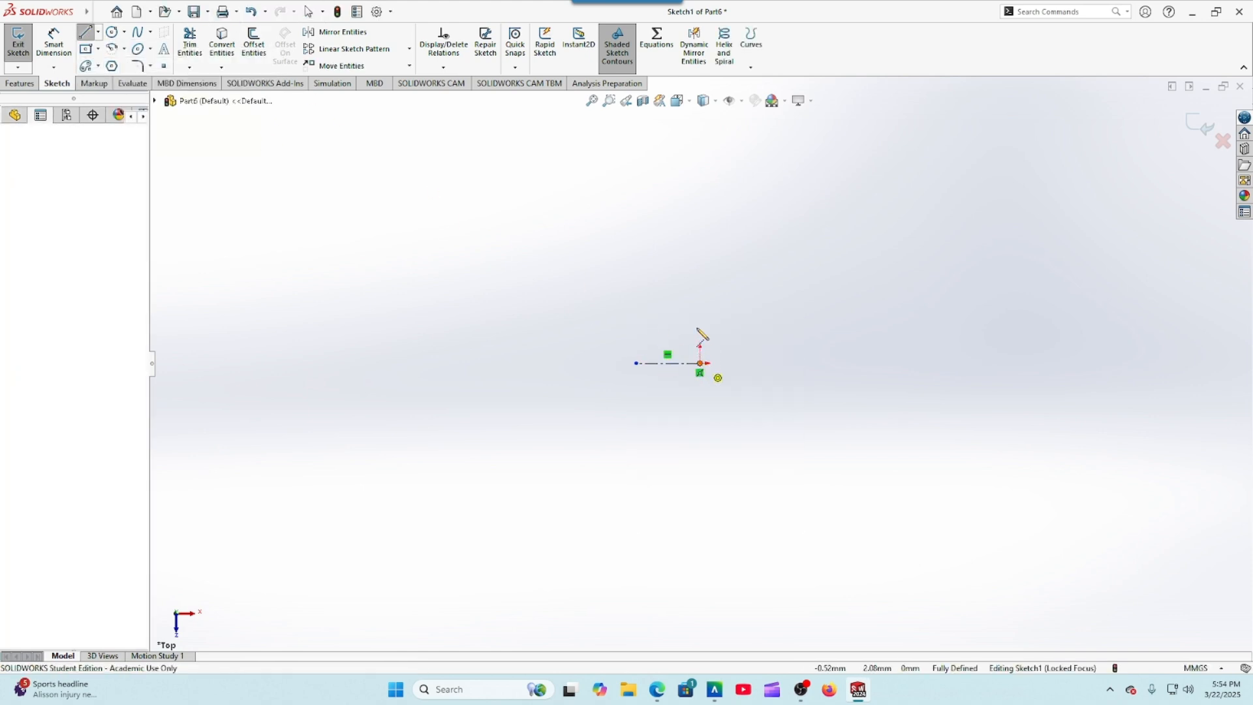
{"action": "left_click", "coordinate": [700, 152]}
{"action": "right_click", "coordinate": [700, 151]}
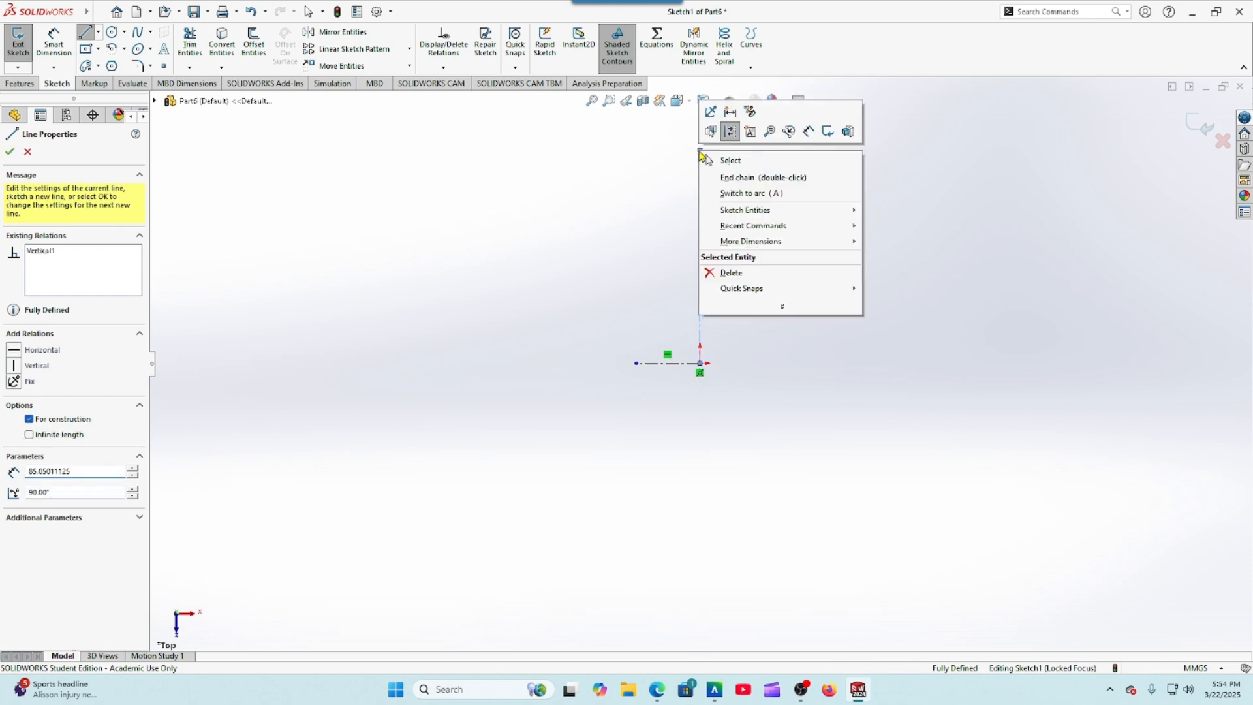
{"action": "left_click", "coordinate": [731, 161]}
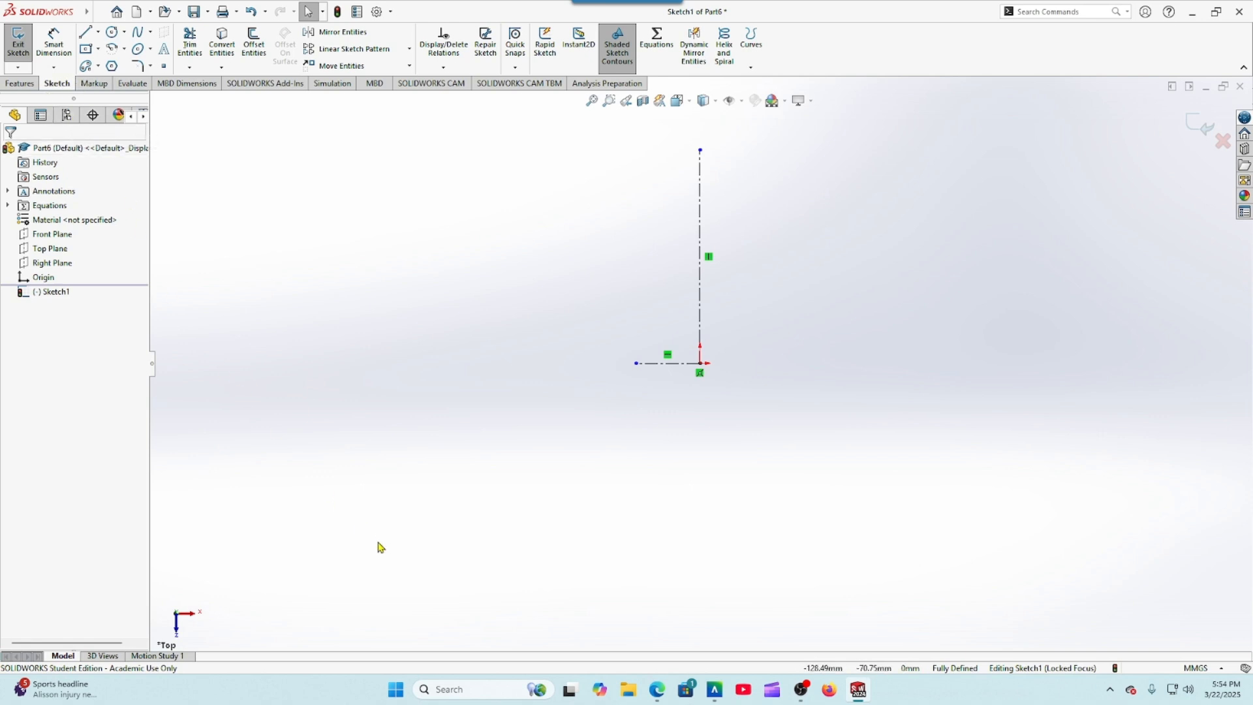
Step: Check the drawing in the browser, return to SOLIDWORKS, and dimension the vertical centerline with the equation "B"/2
{"action": "left_click", "coordinate": [656, 690]}
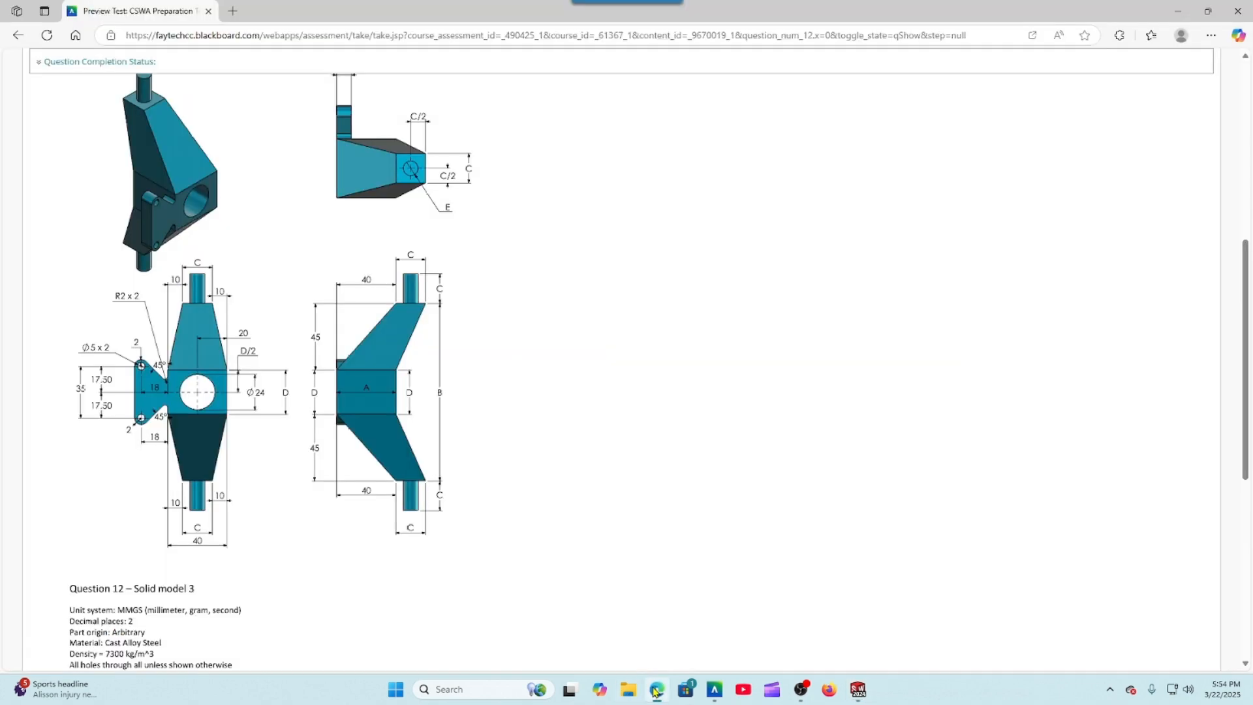
{"action": "left_click", "coordinate": [859, 690]}
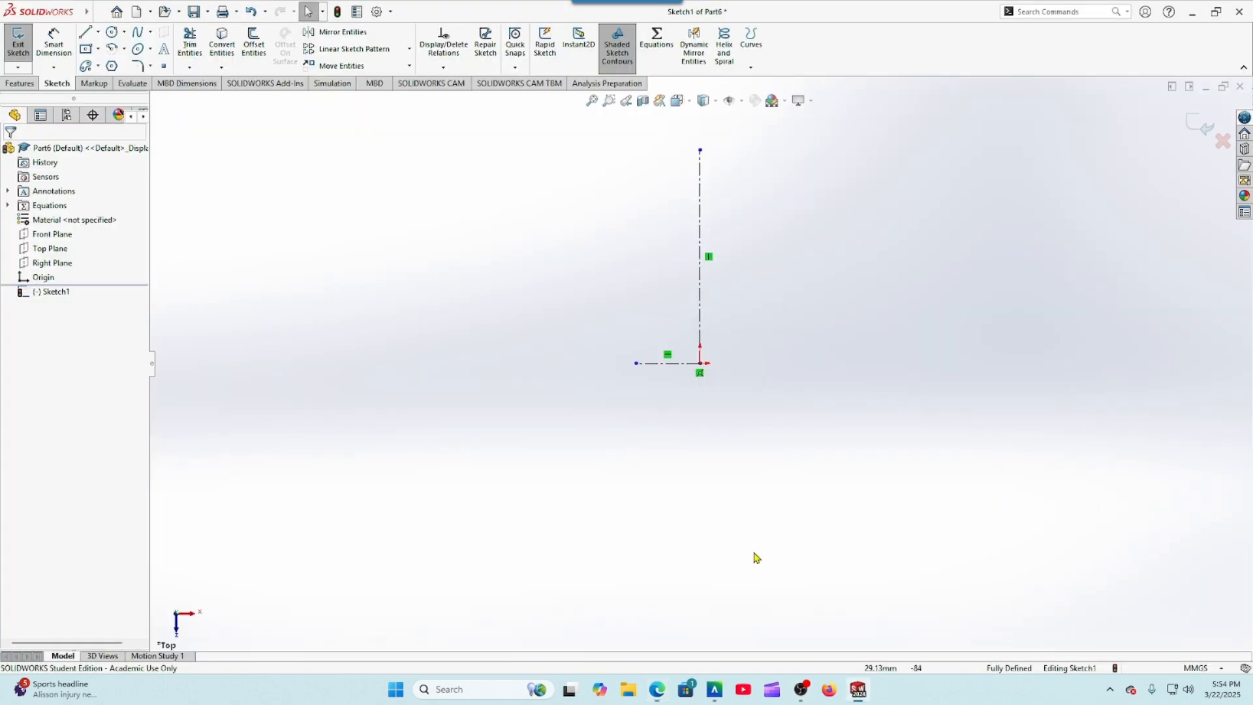
{"action": "left_click", "coordinate": [53, 40]}
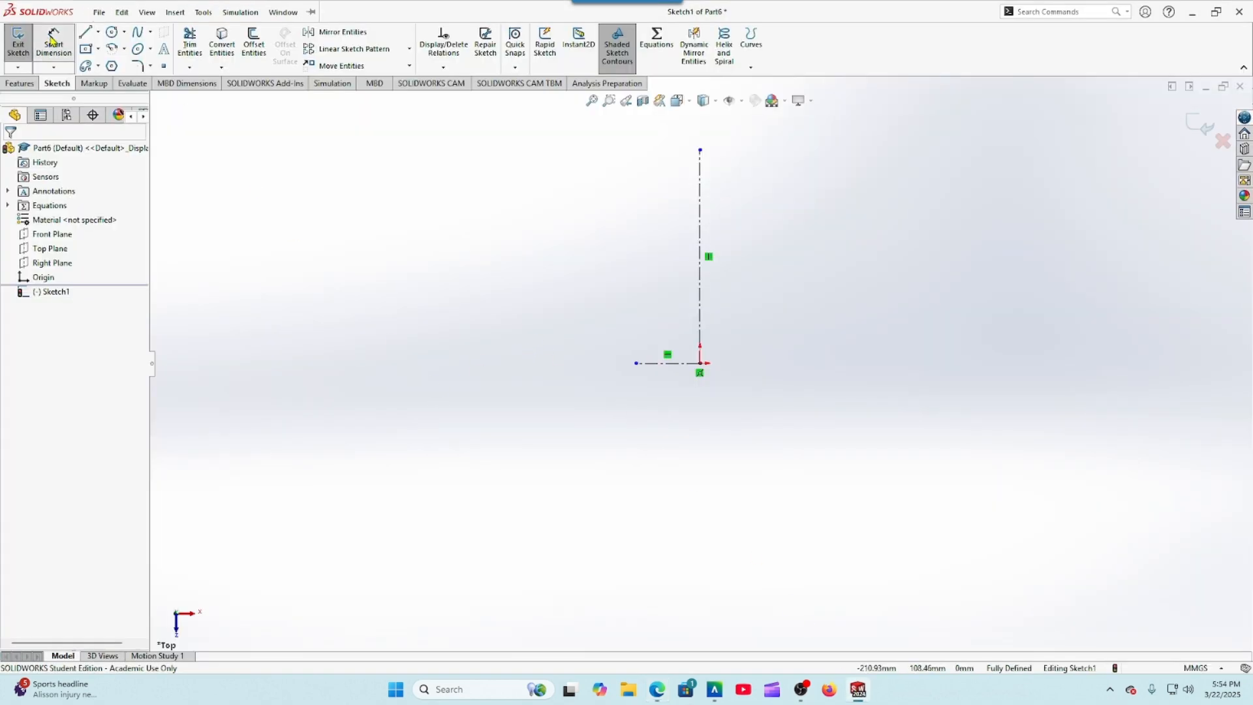
{"action": "left_click", "coordinate": [705, 318]}
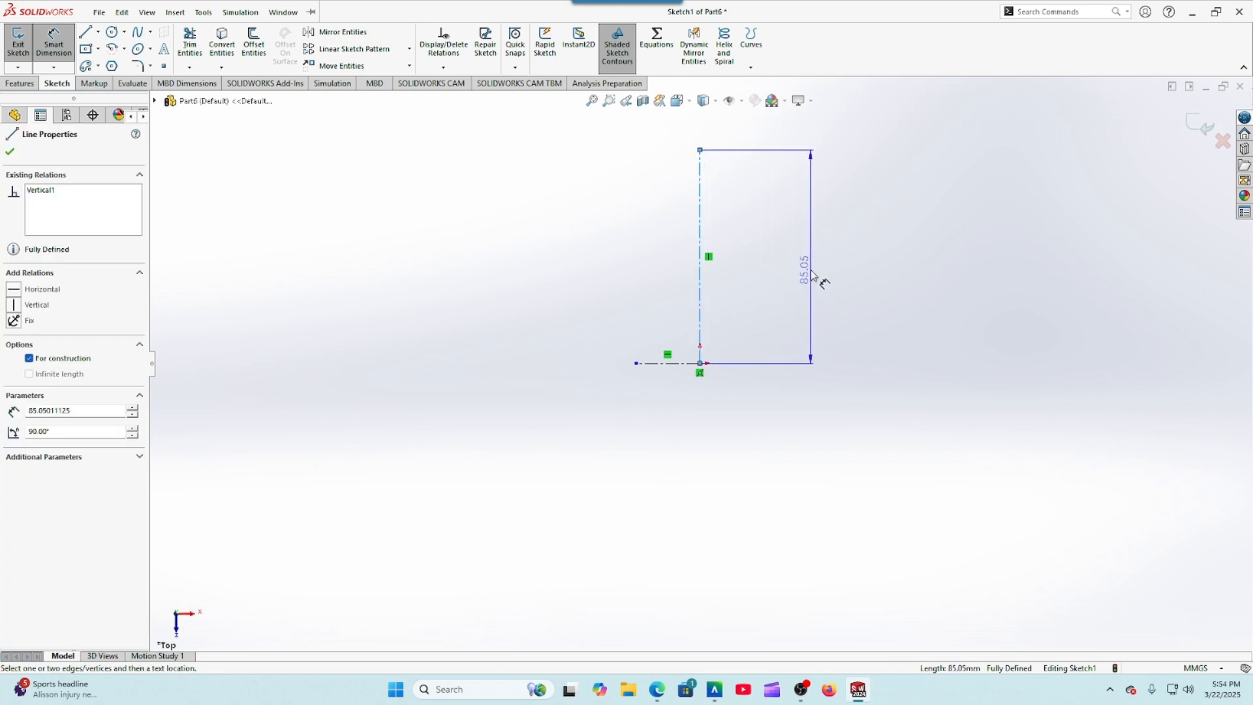
{"action": "left_click", "coordinate": [811, 273]}
{"action": "type", "text": "="}
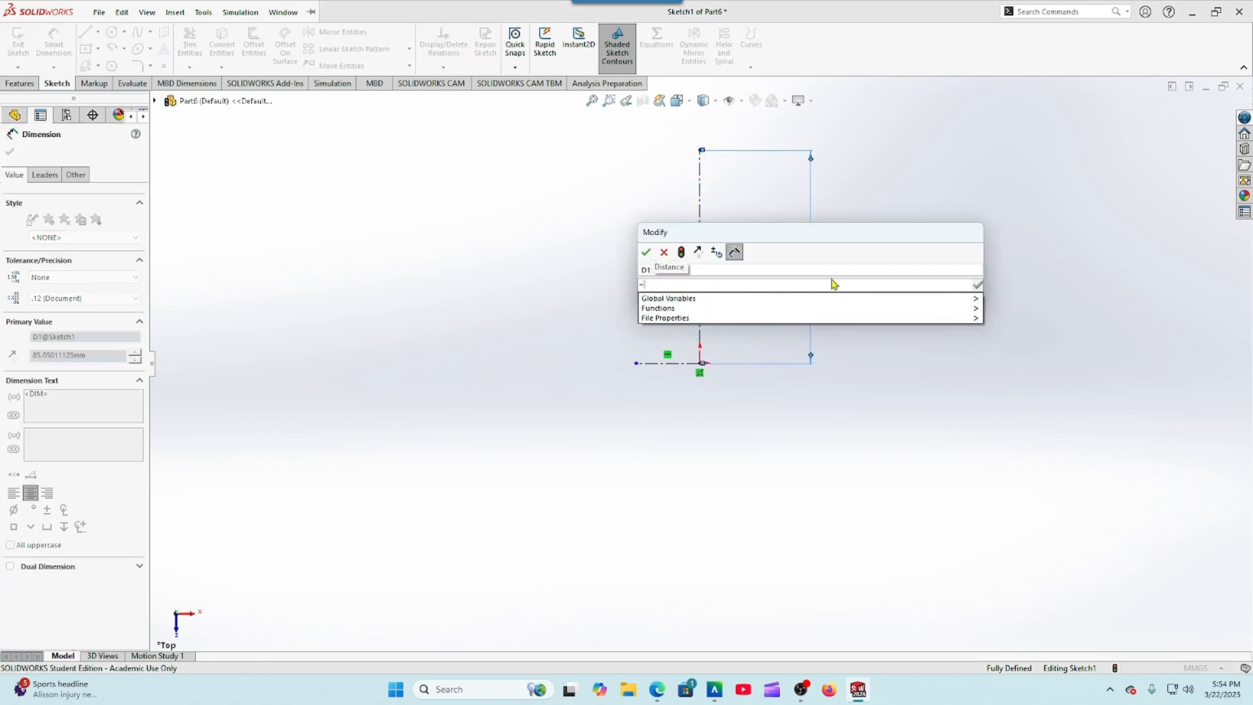
{"action": "mouse_move", "coordinate": [940, 305]}
{"action": "left_click", "coordinate": [1002, 316]}
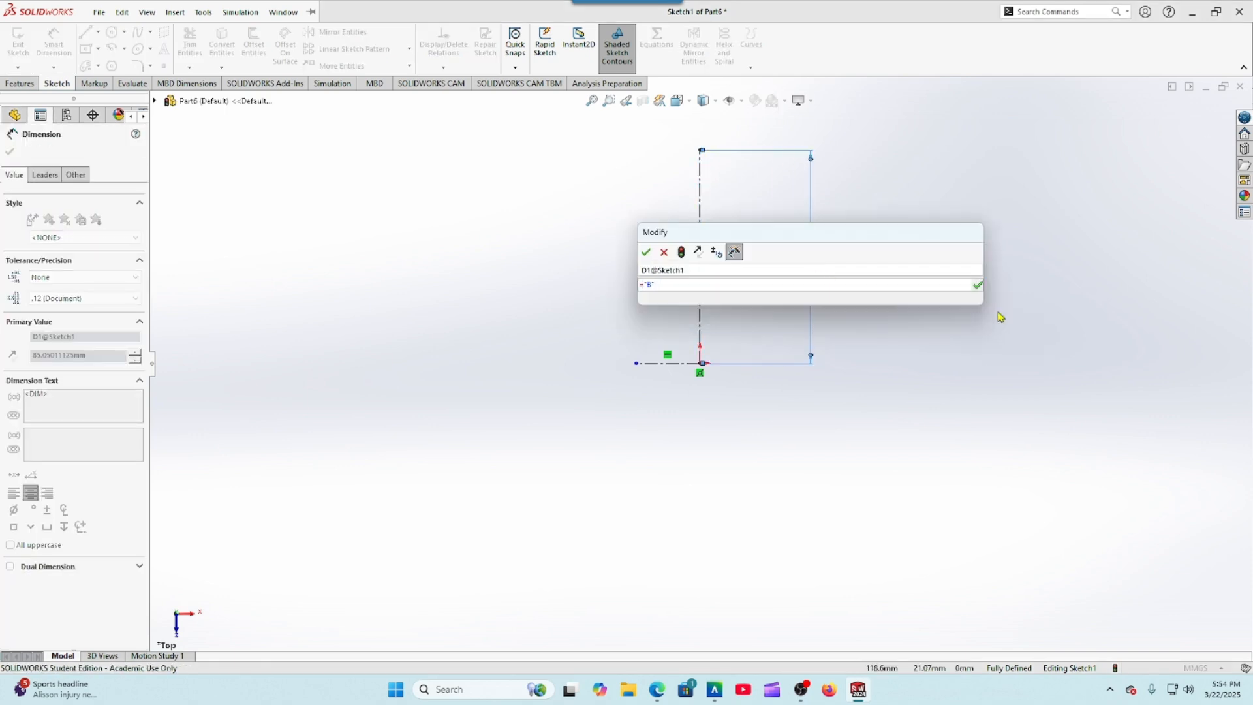
{"action": "type", "text": "/2"}
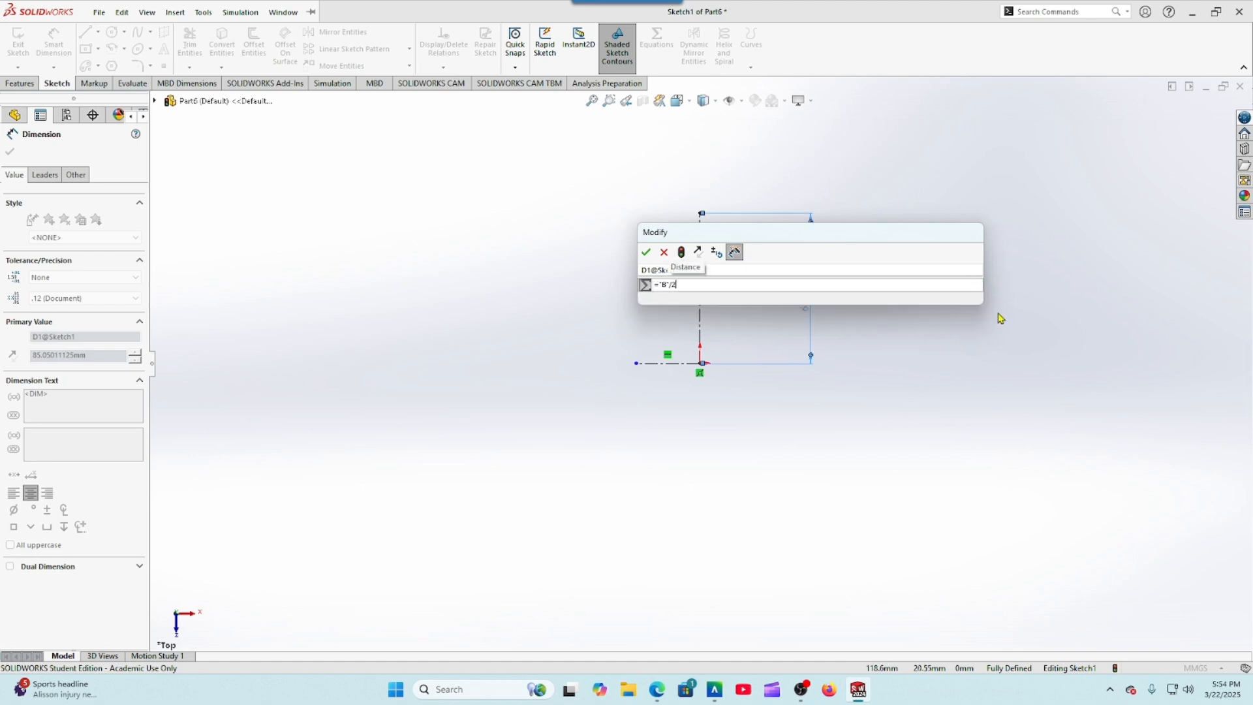
{"action": "left_click", "coordinate": [646, 251]}
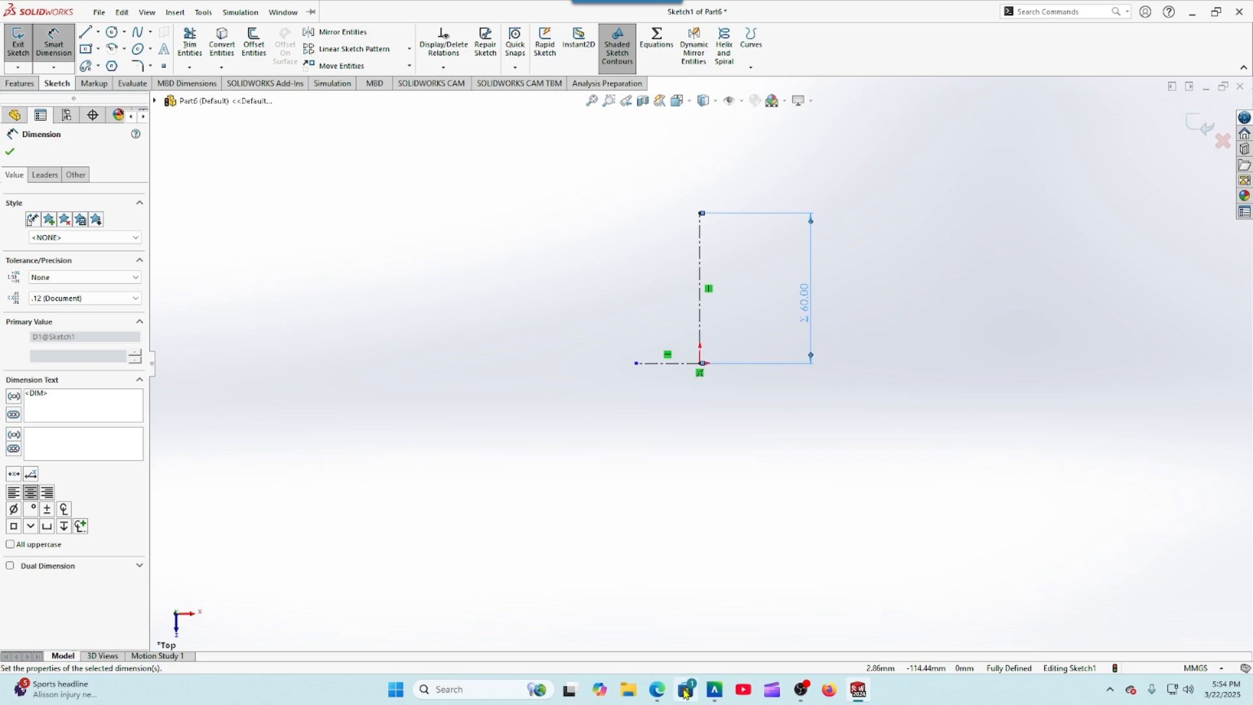
Step: Consult the browser drawing again, return to SOLIDWORKS, and dimension the horizontal centerline to 20 mm
{"action": "left_click", "coordinate": [714, 690]}
{"action": "left_click", "coordinate": [659, 690]}
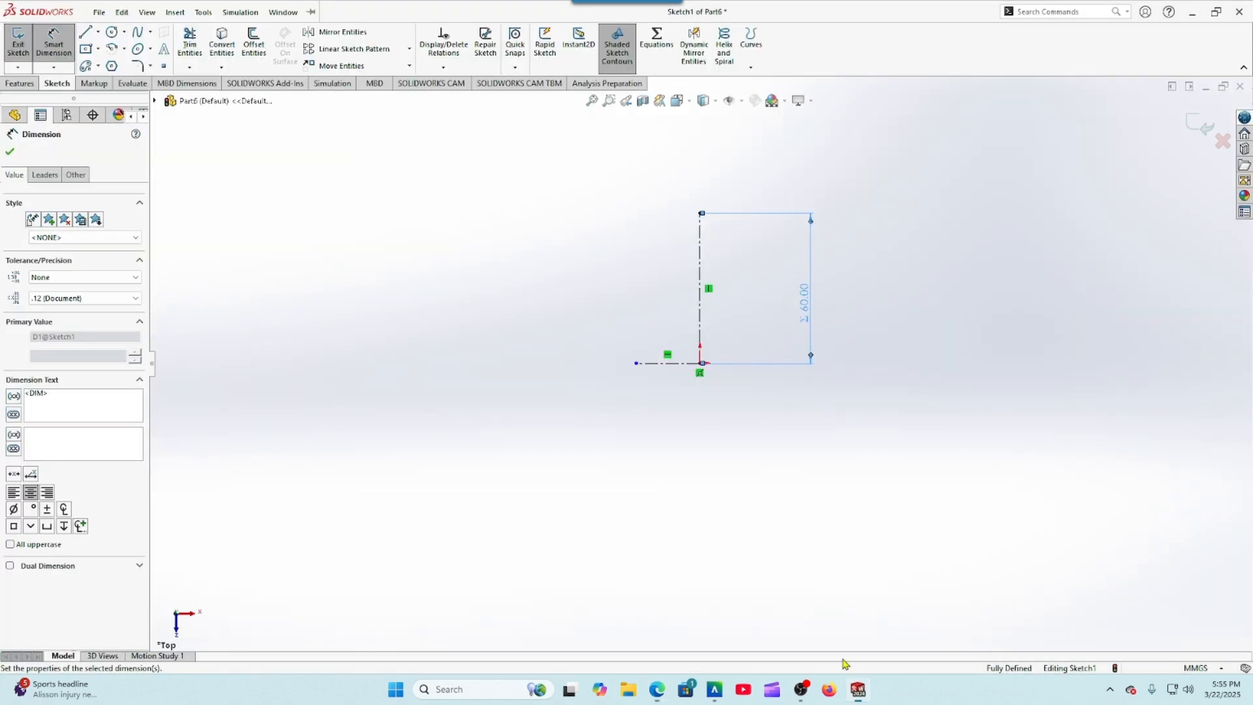
{"action": "left_click", "coordinate": [857, 690]}
{"action": "left_click", "coordinate": [677, 364]}
{"action": "left_click", "coordinate": [669, 392]}
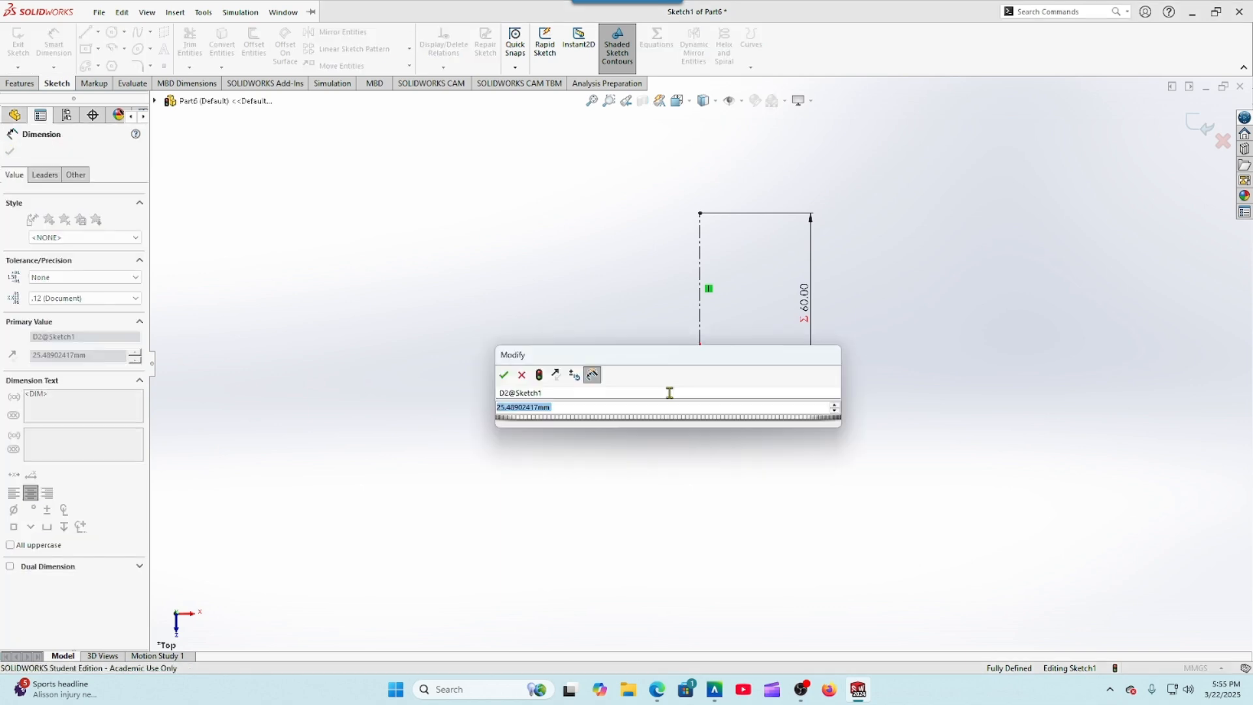
{"action": "type", "text": "20"}
{"action": "key", "text": "Return"}
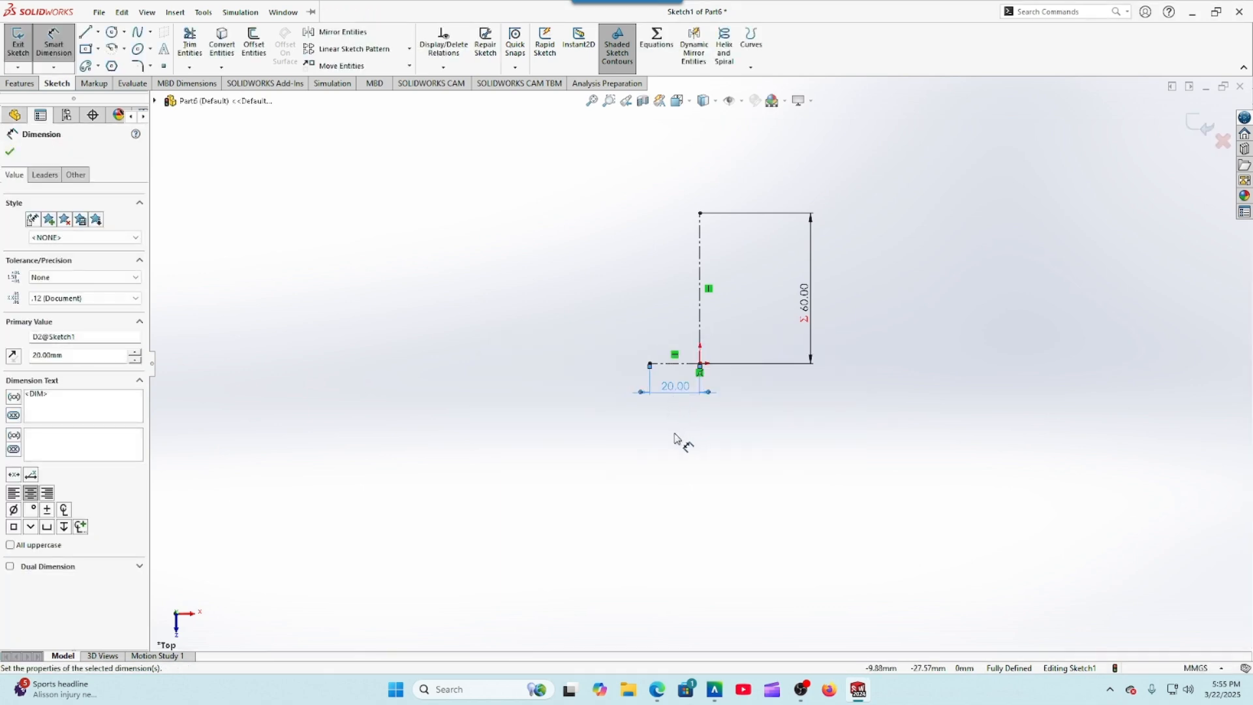
{"action": "key", "text": "Escape"}
Step: After checking the browser drawing, sketch a vertical line about 22 mm long, an inward-sloping line, and a horizontal line connecting the centerlines' outer ends in SOLIDWORKS
{"action": "left_click", "coordinate": [656, 689]}
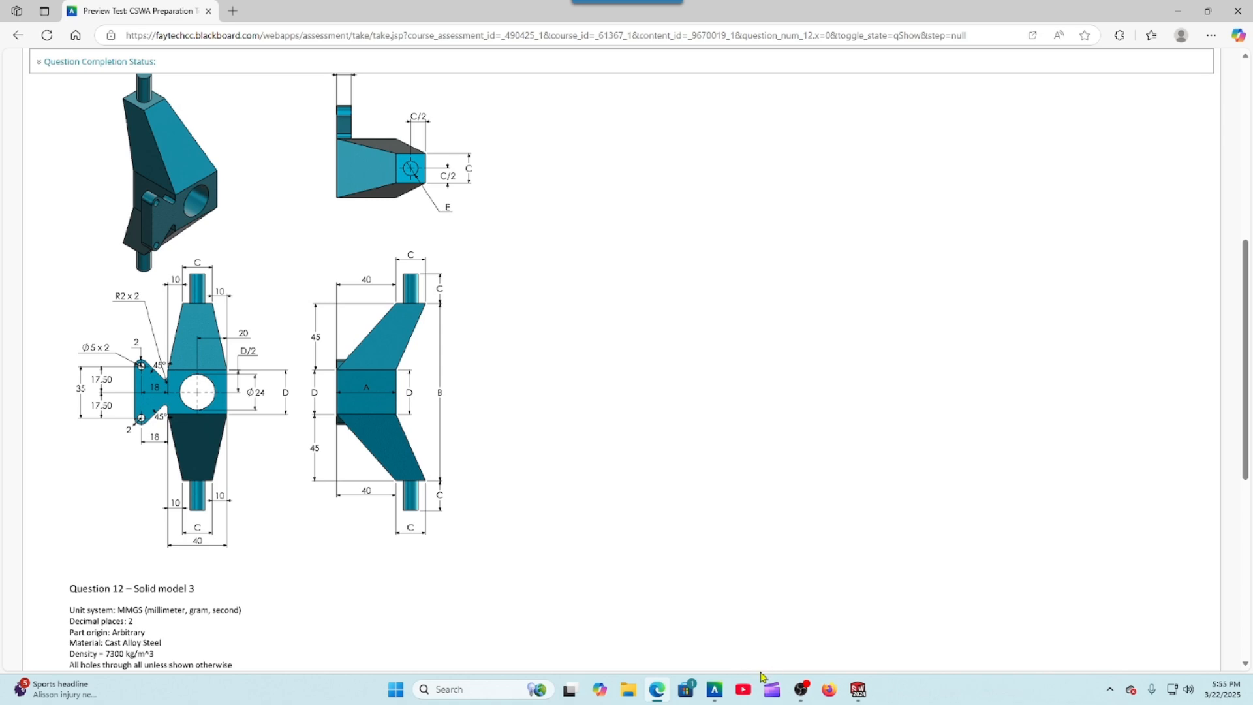
{"action": "mouse_move", "coordinate": [860, 695]}
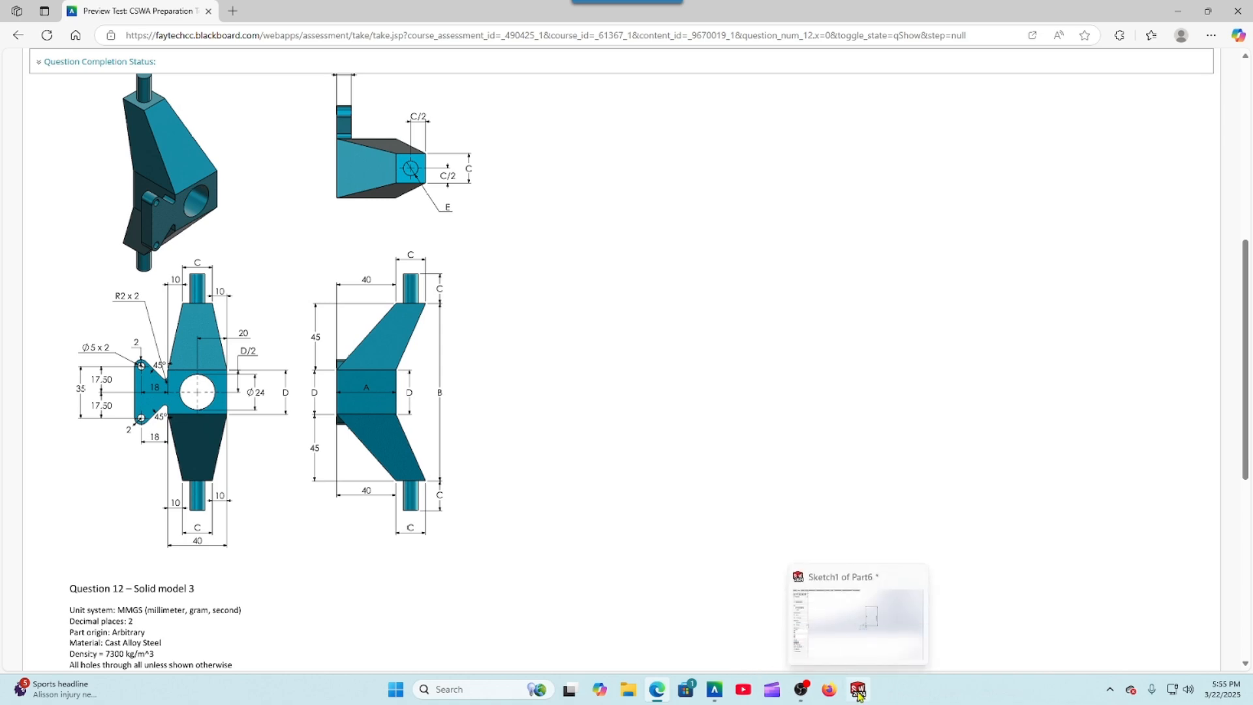
{"action": "left_click", "coordinate": [860, 695]}
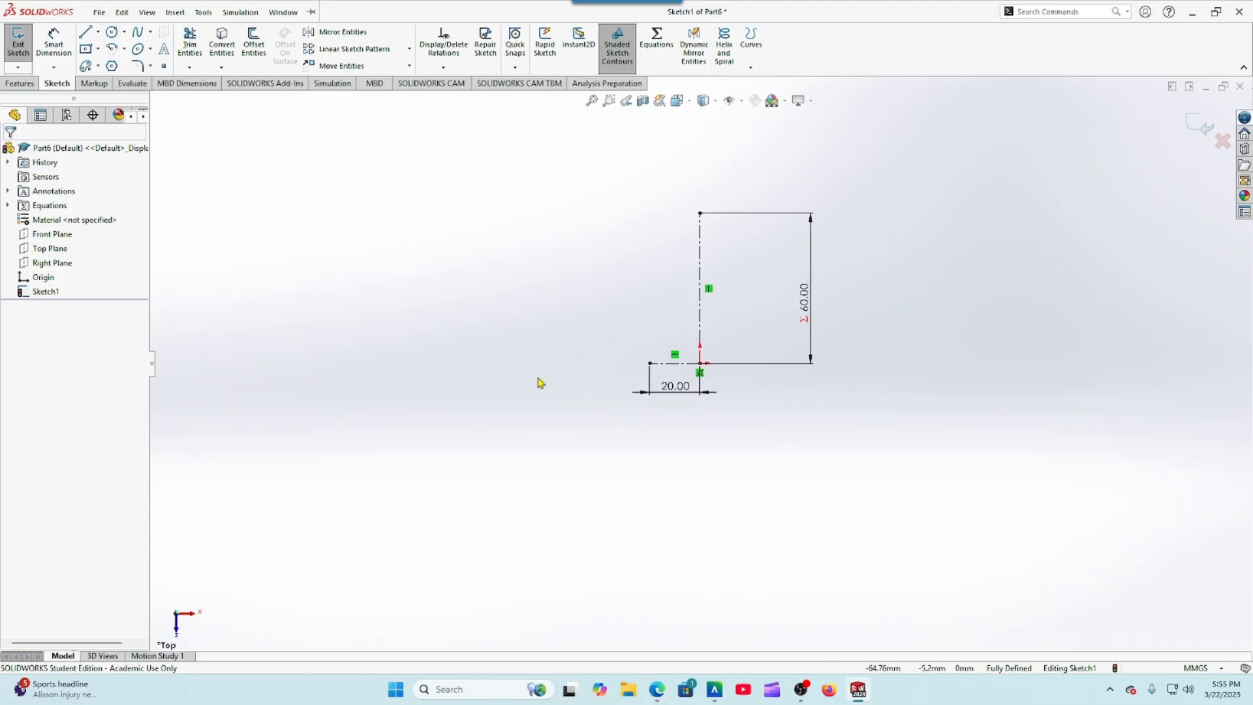
{"action": "left_click", "coordinate": [85, 32]}
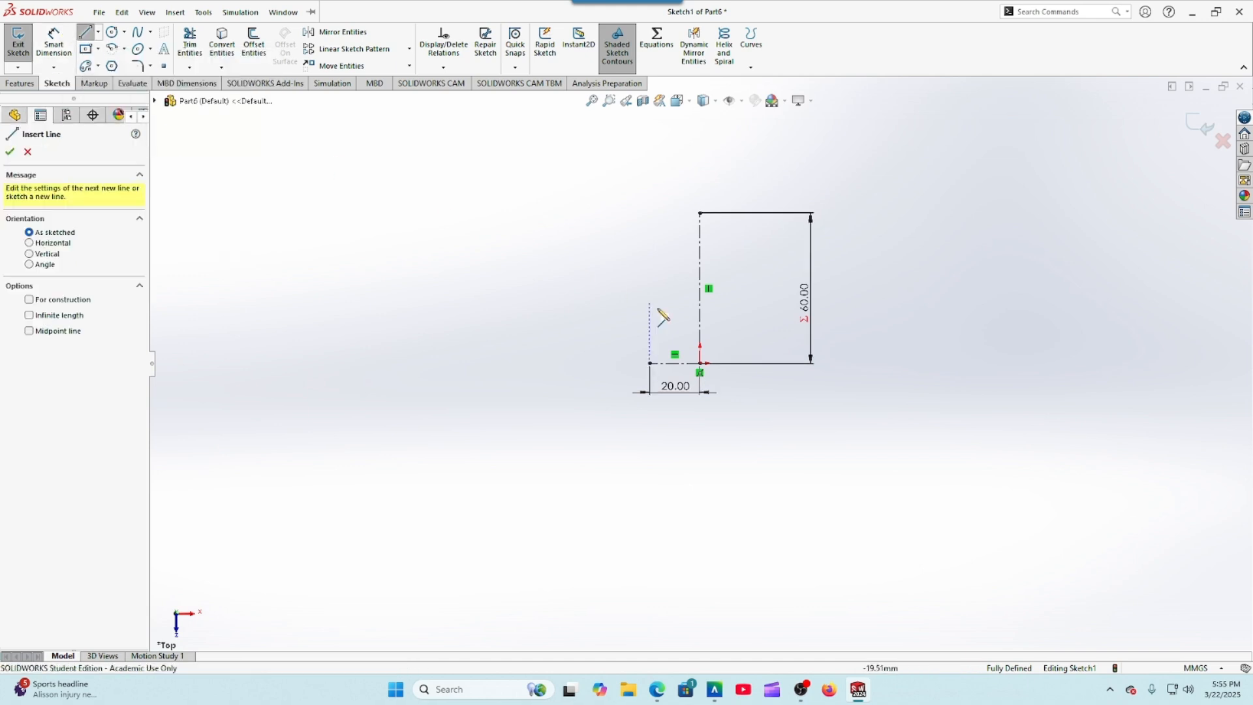
{"action": "left_click", "coordinate": [650, 363]}
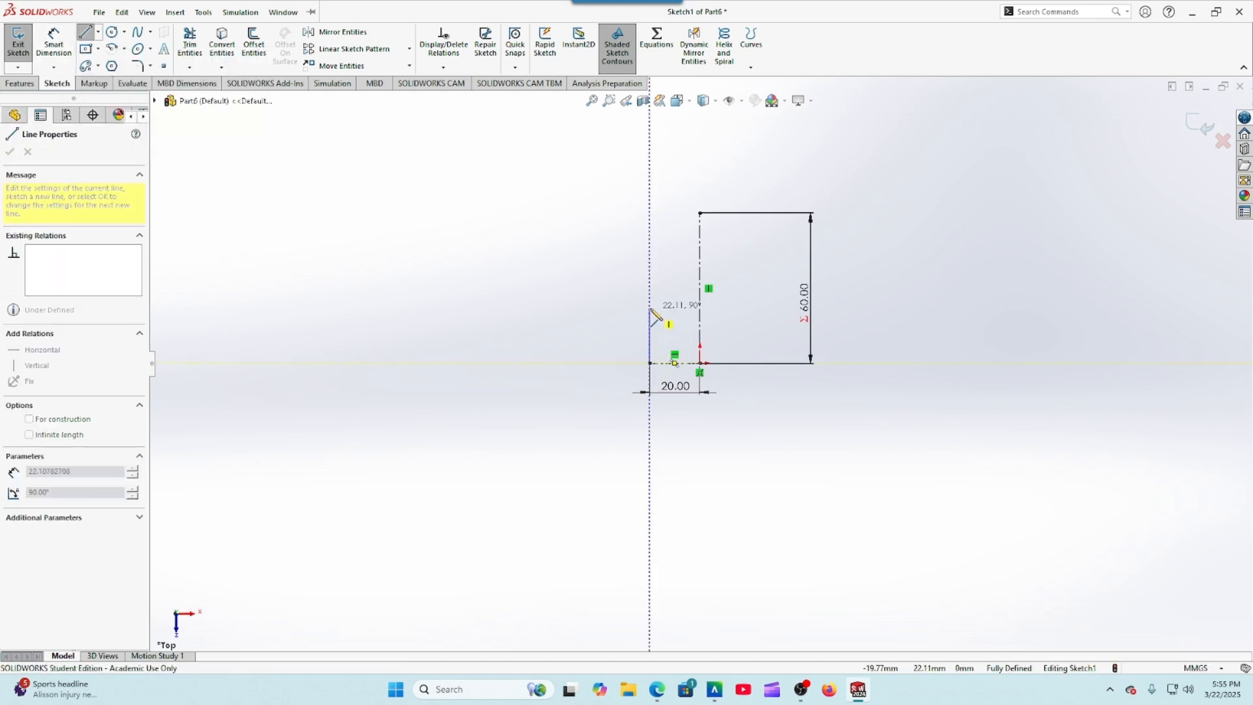
{"action": "left_click", "coordinate": [649, 307]}
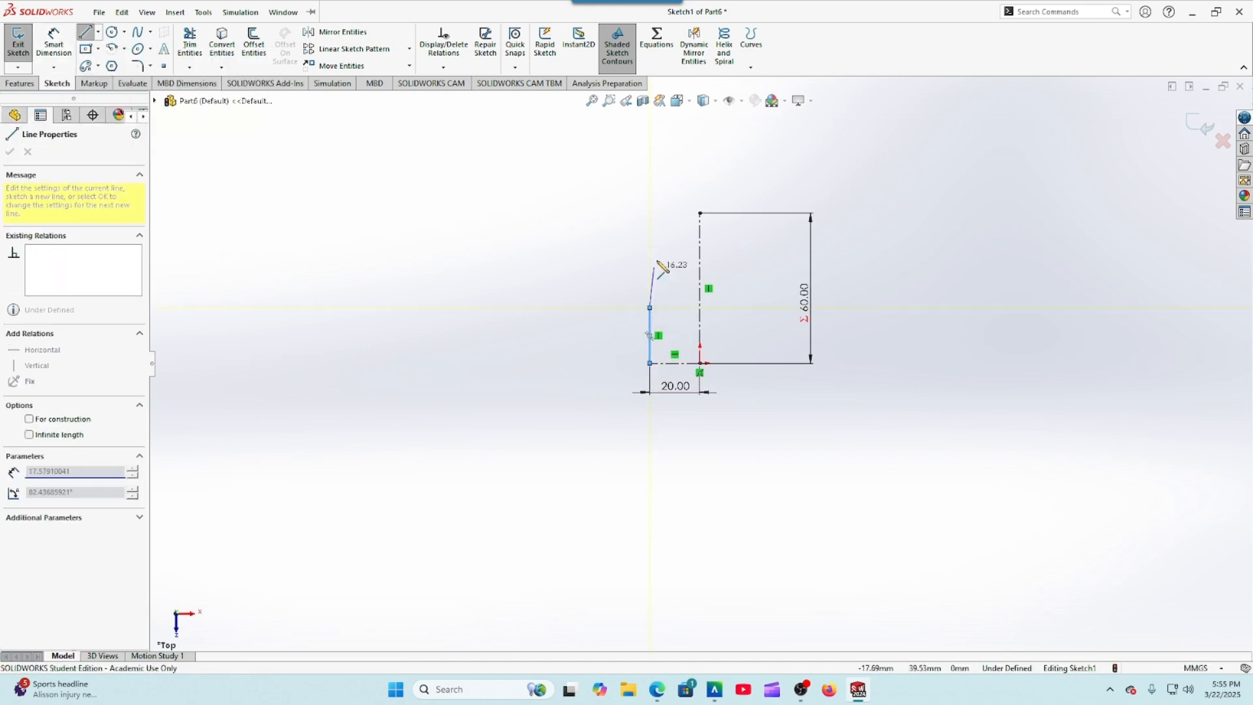
{"action": "left_click", "coordinate": [668, 212]}
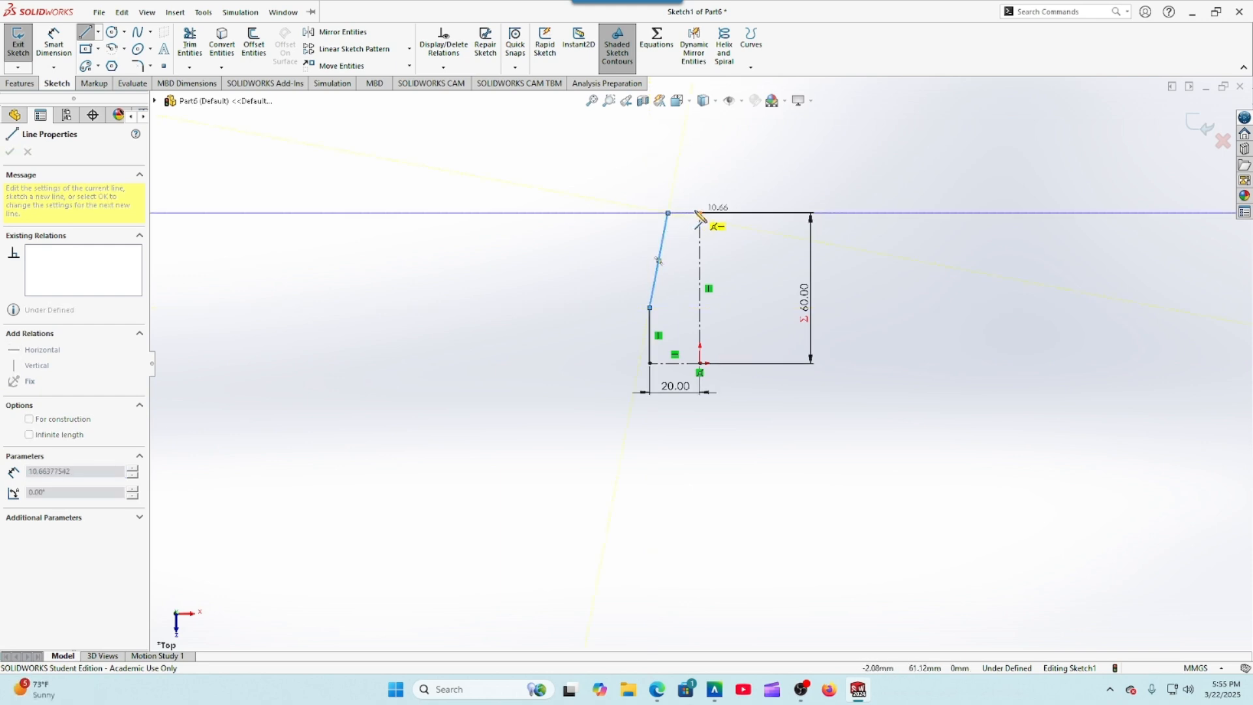
{"action": "left_click", "coordinate": [700, 213]}
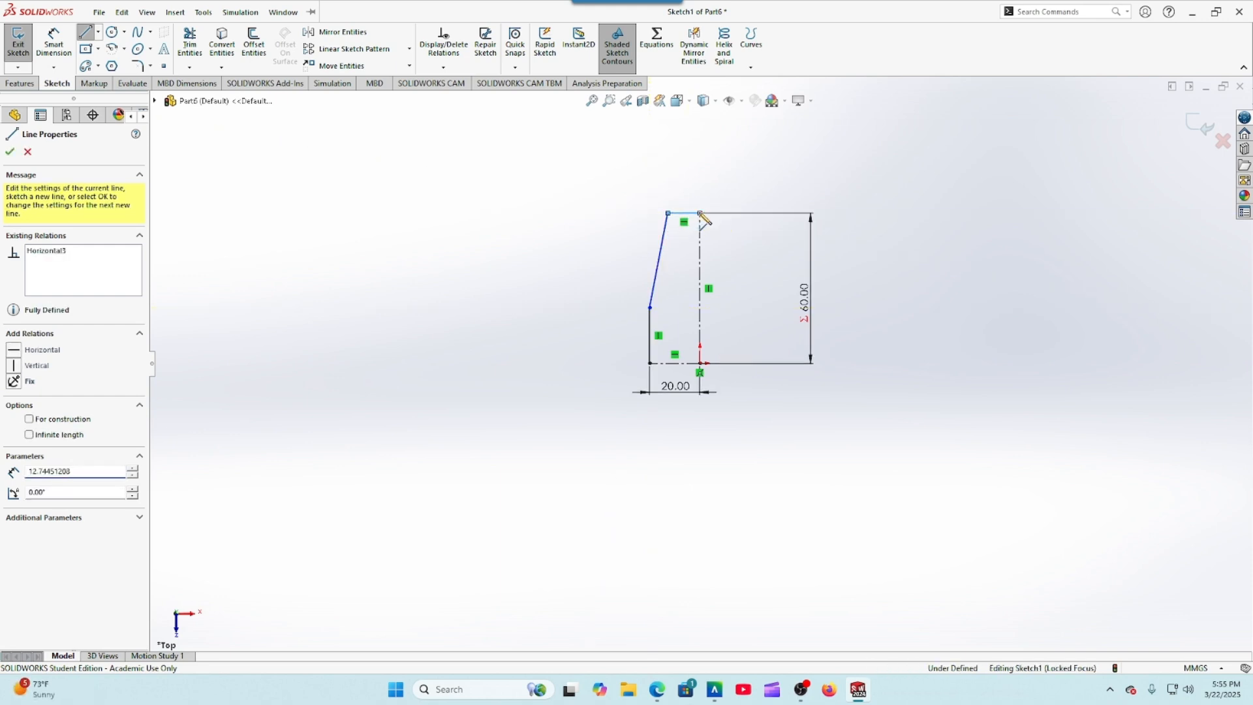
{"action": "right_click", "coordinate": [701, 216]}
{"action": "left_click", "coordinate": [734, 226]}
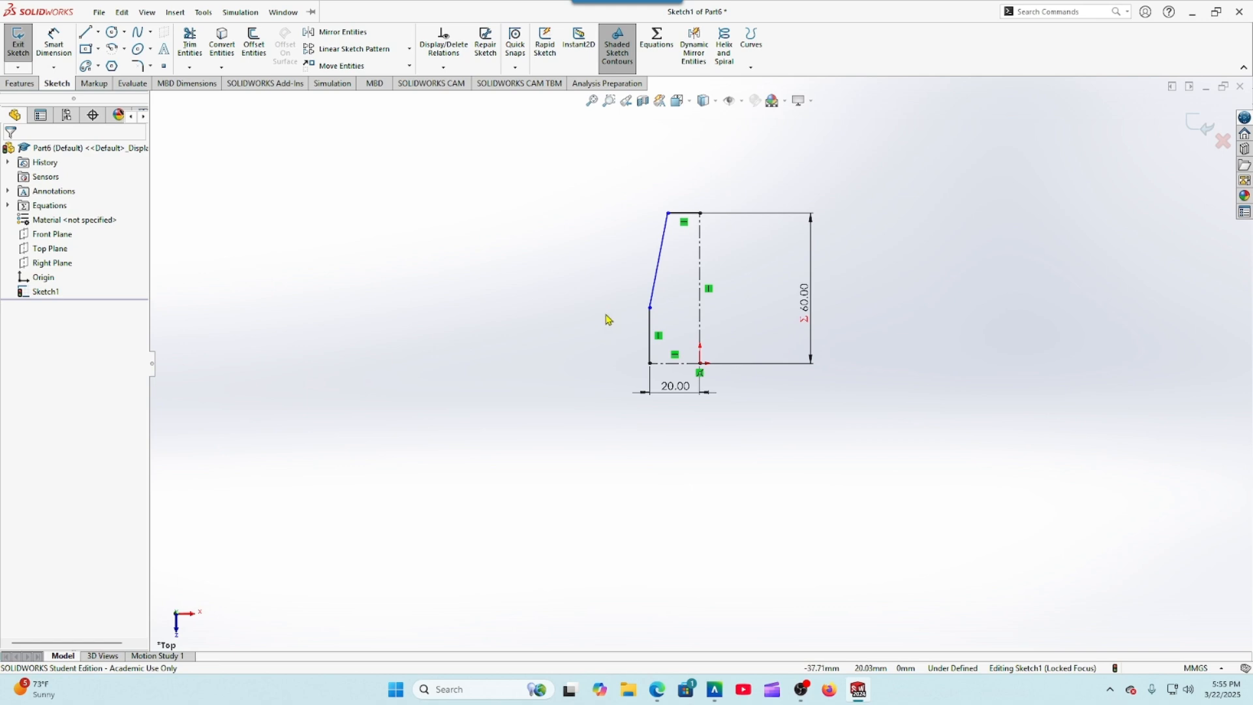
Step: Check the drawing in the browser, return to SOLIDWORKS, and dimension the short vertical side line with the equation "D"/2
{"action": "left_click", "coordinate": [657, 689]}
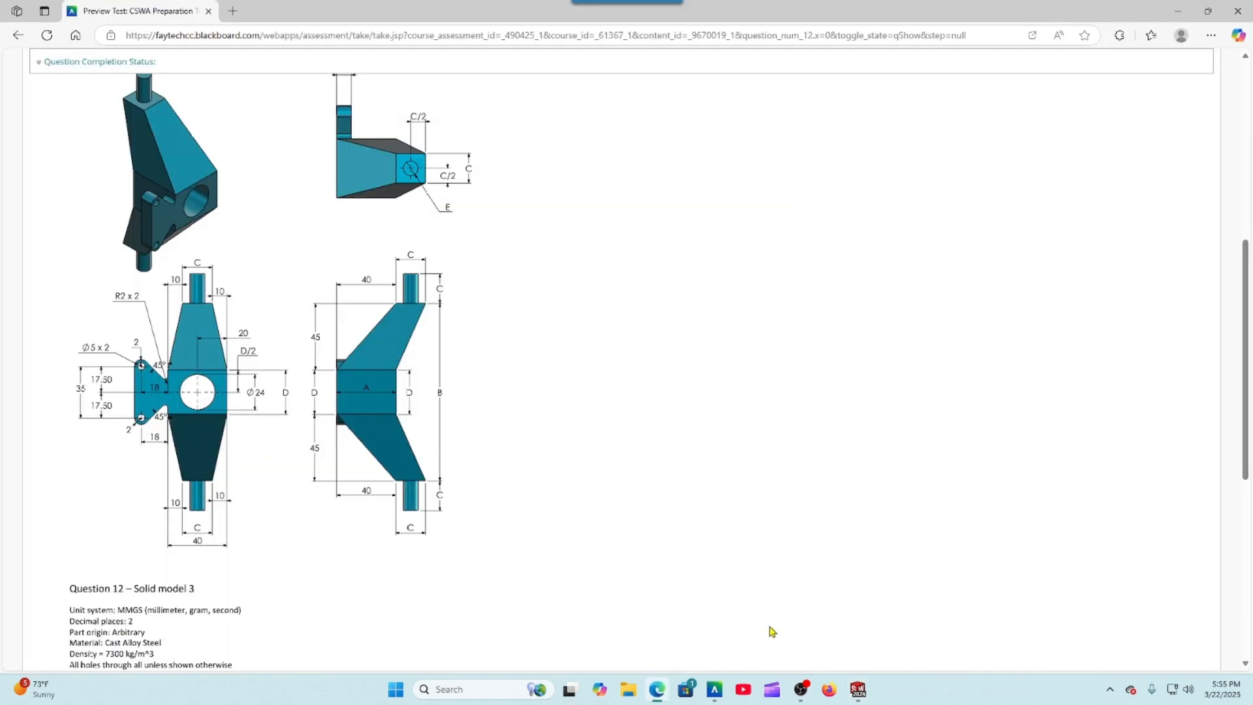
{"action": "left_click", "coordinate": [857, 689]}
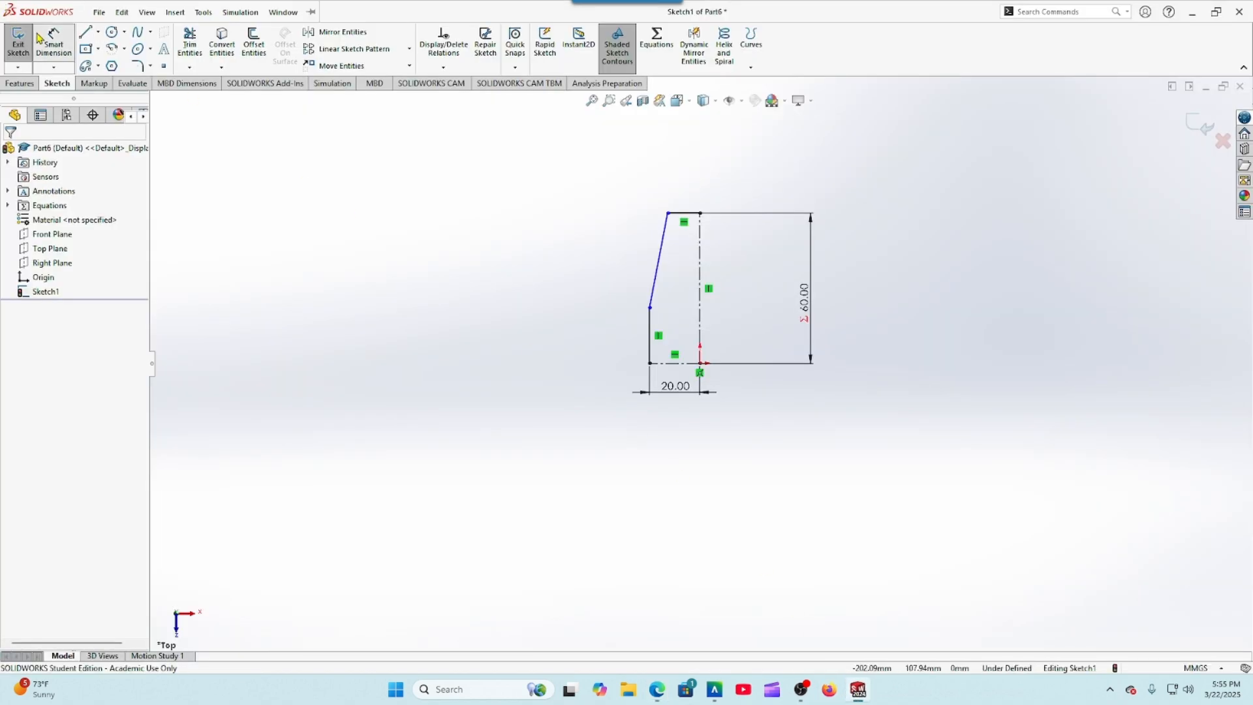
{"action": "left_click", "coordinate": [38, 37]}
{"action": "left_click", "coordinate": [649, 343]}
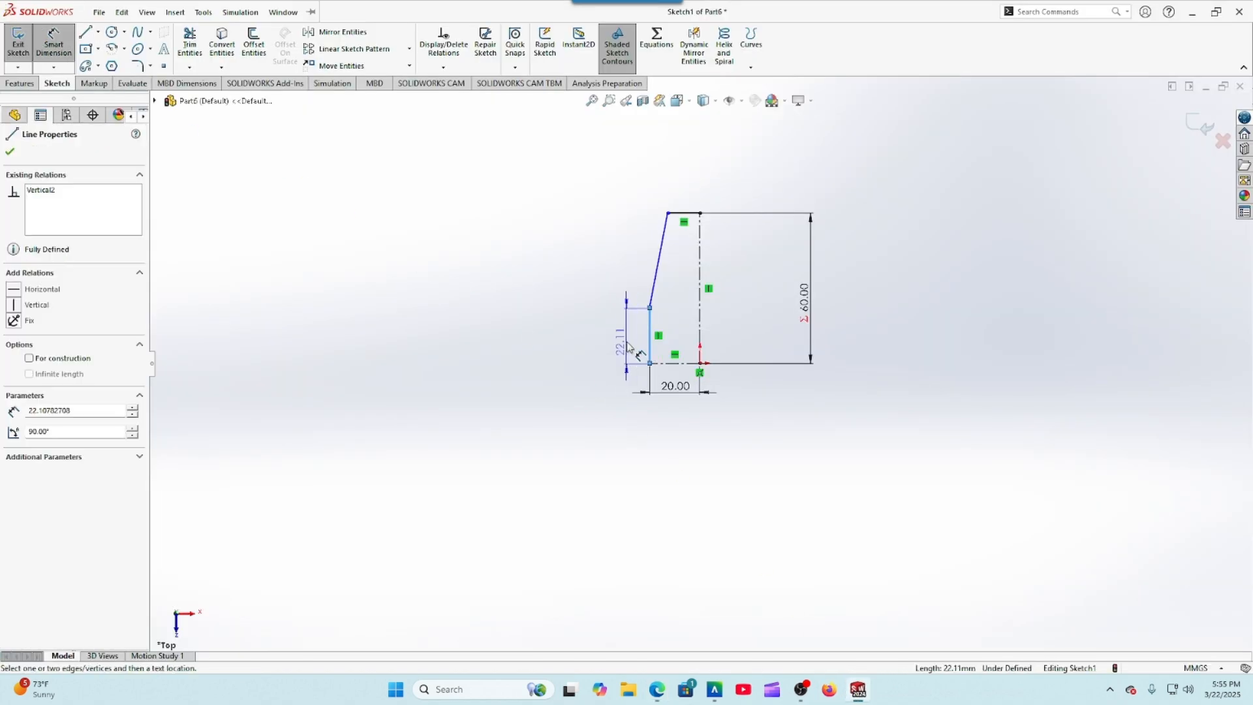
{"action": "left_click", "coordinate": [628, 346]}
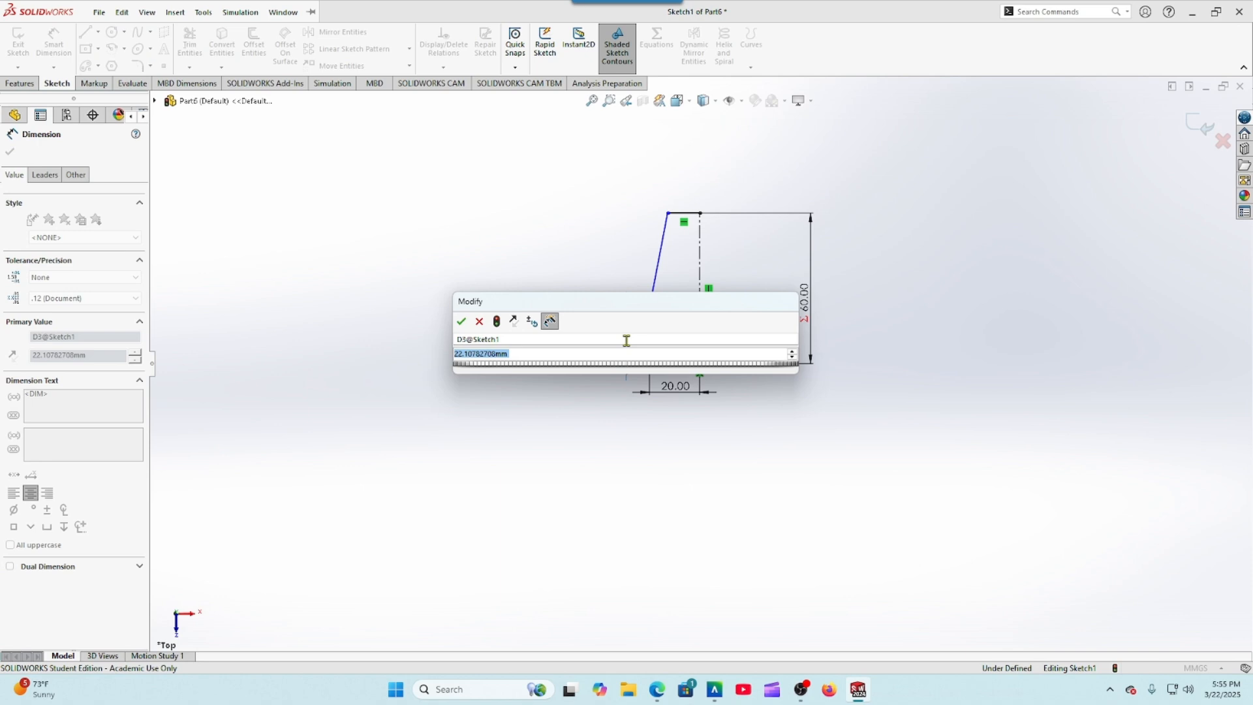
{"action": "type", "text": "="}
{"action": "mouse_move", "coordinate": [757, 378]}
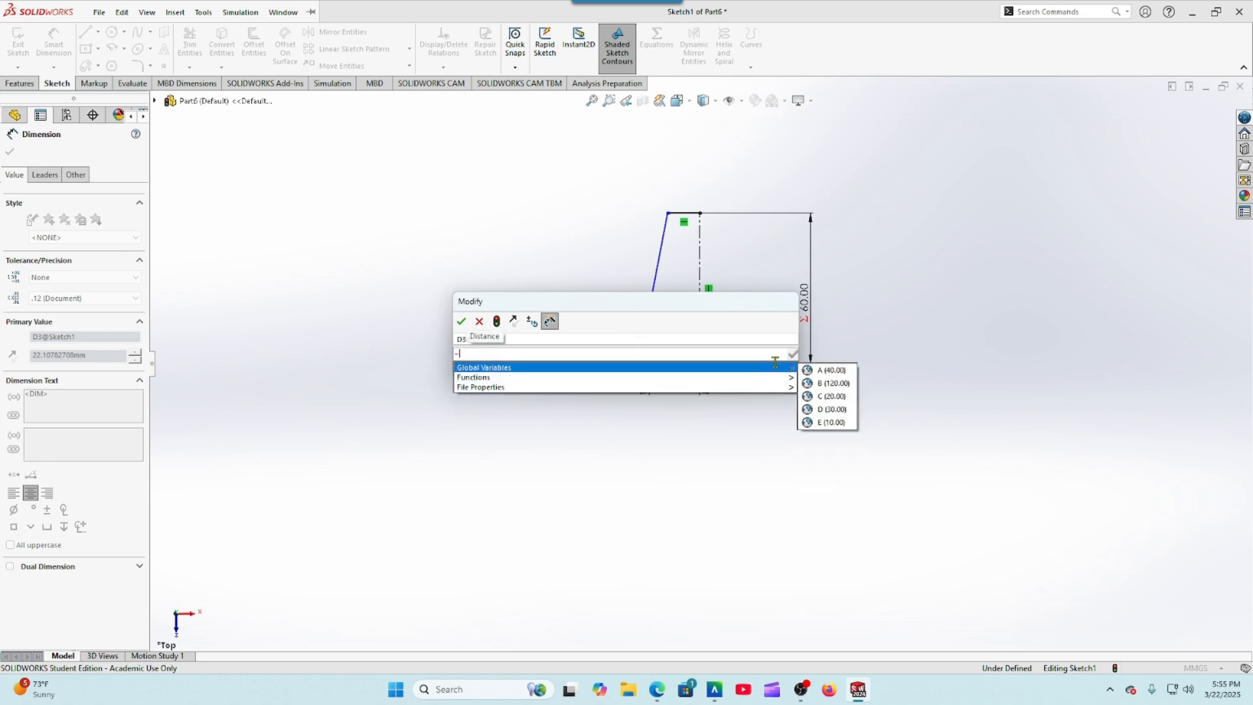
{"action": "left_click", "coordinate": [826, 411]}
{"action": "type", "text": "/2"}
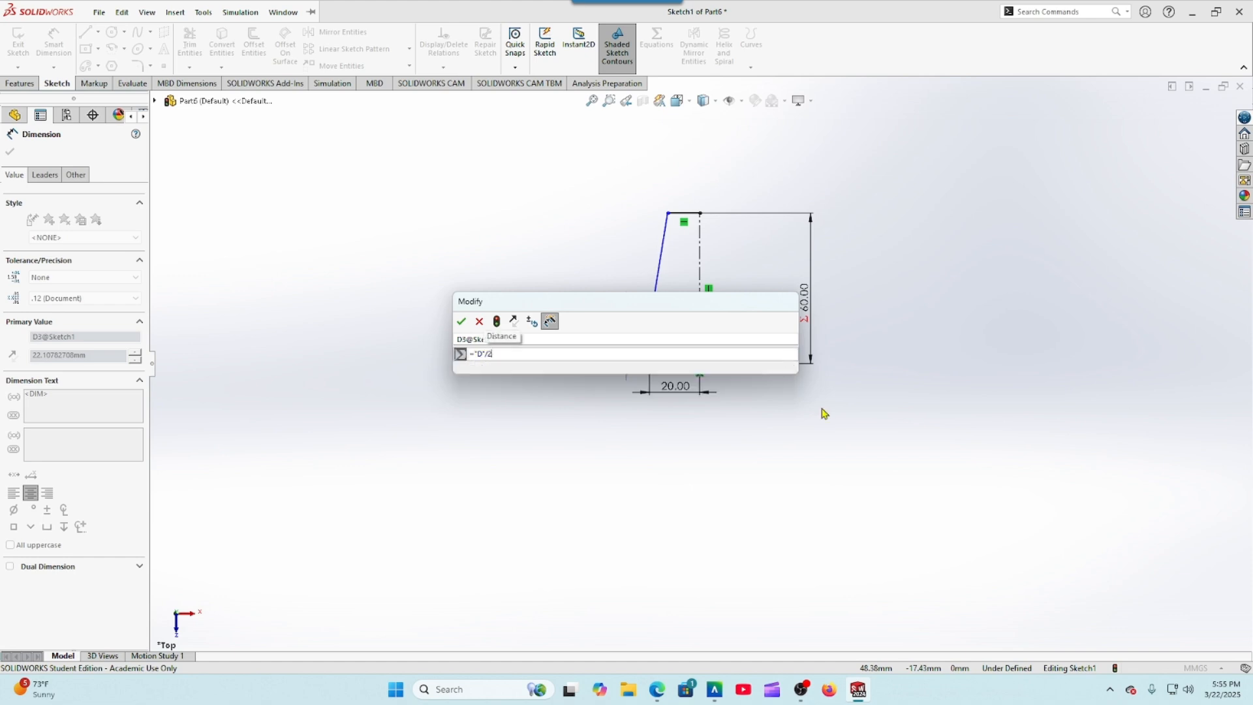
{"action": "left_click", "coordinate": [460, 324]}
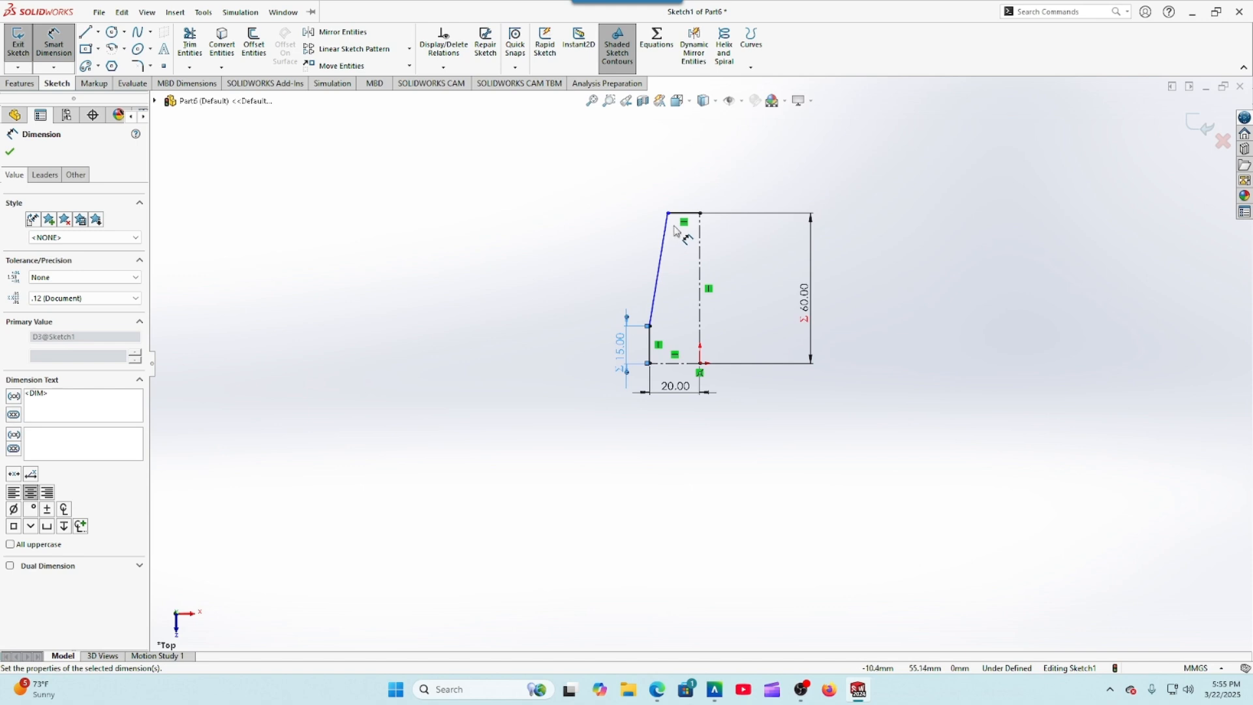
Step: Consult the drawing in the browser, return to SOLIDWORKS, and dimension the upper horizontal line with the equation "C"/2
{"action": "mouse_move", "coordinate": [655, 694]}
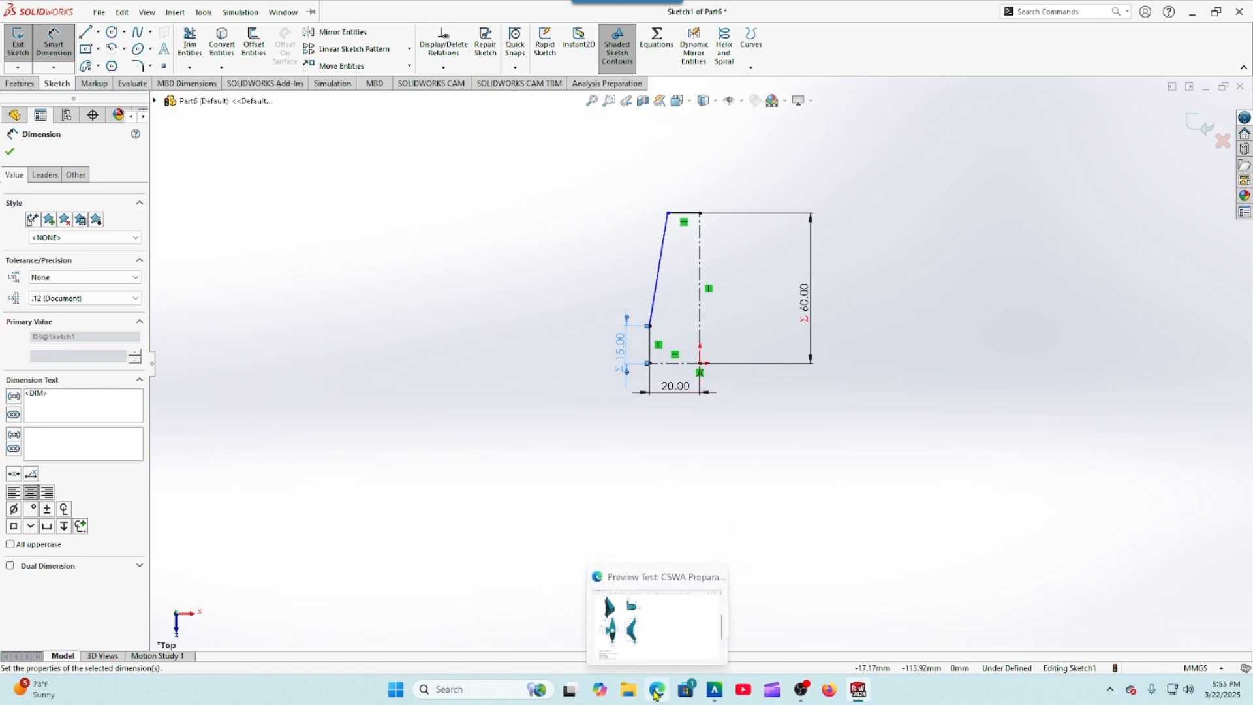
{"action": "left_click", "coordinate": [655, 693]}
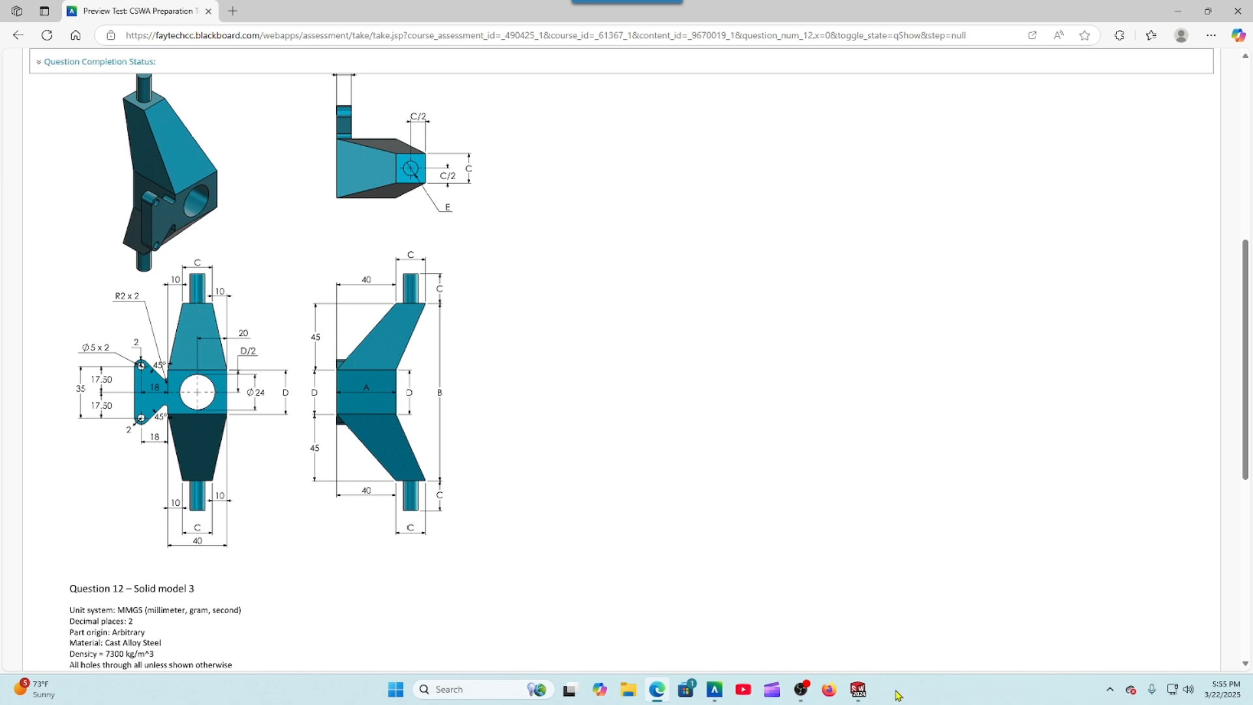
{"action": "mouse_move", "coordinate": [860, 690]}
{"action": "left_click", "coordinate": [834, 578]}
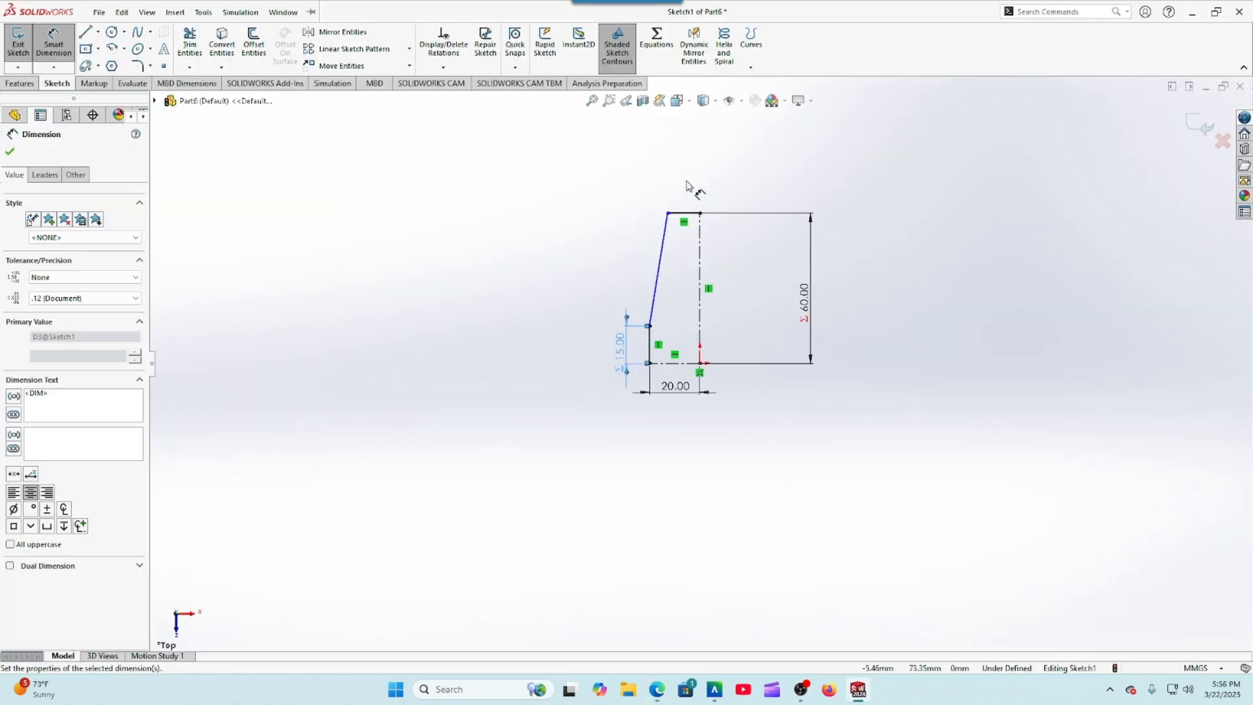
{"action": "left_click", "coordinate": [682, 225]}
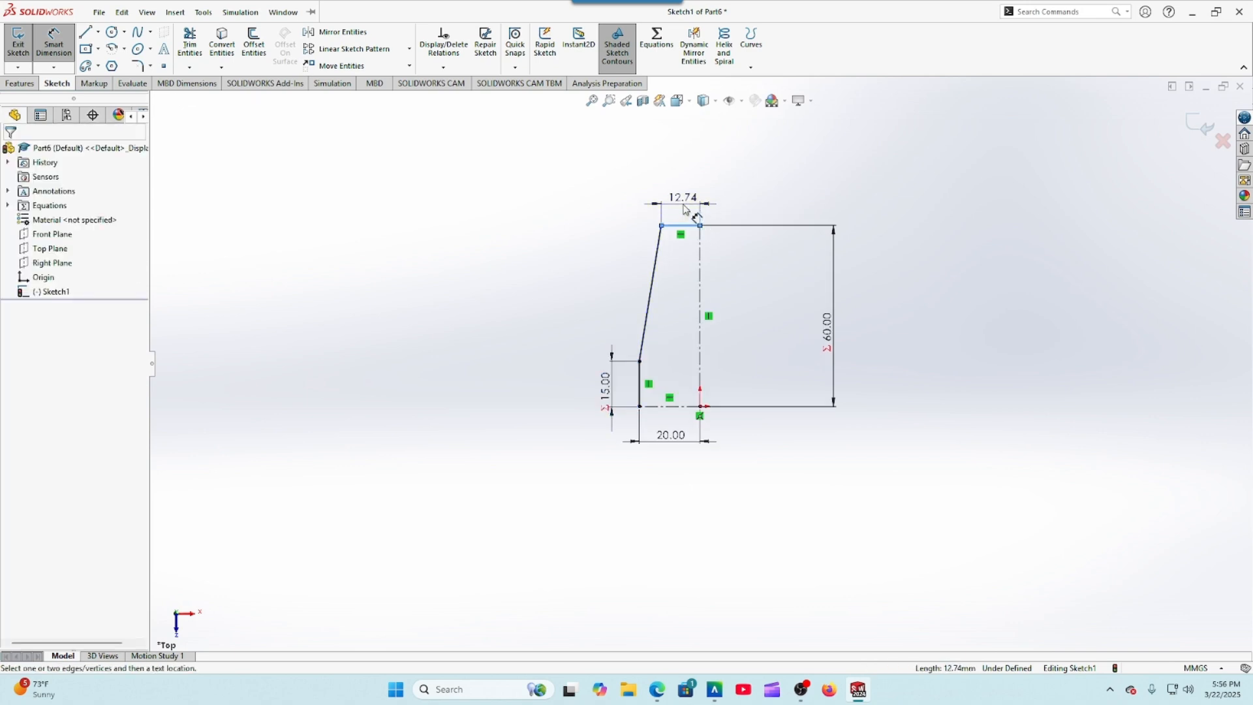
{"action": "left_click", "coordinate": [680, 208]}
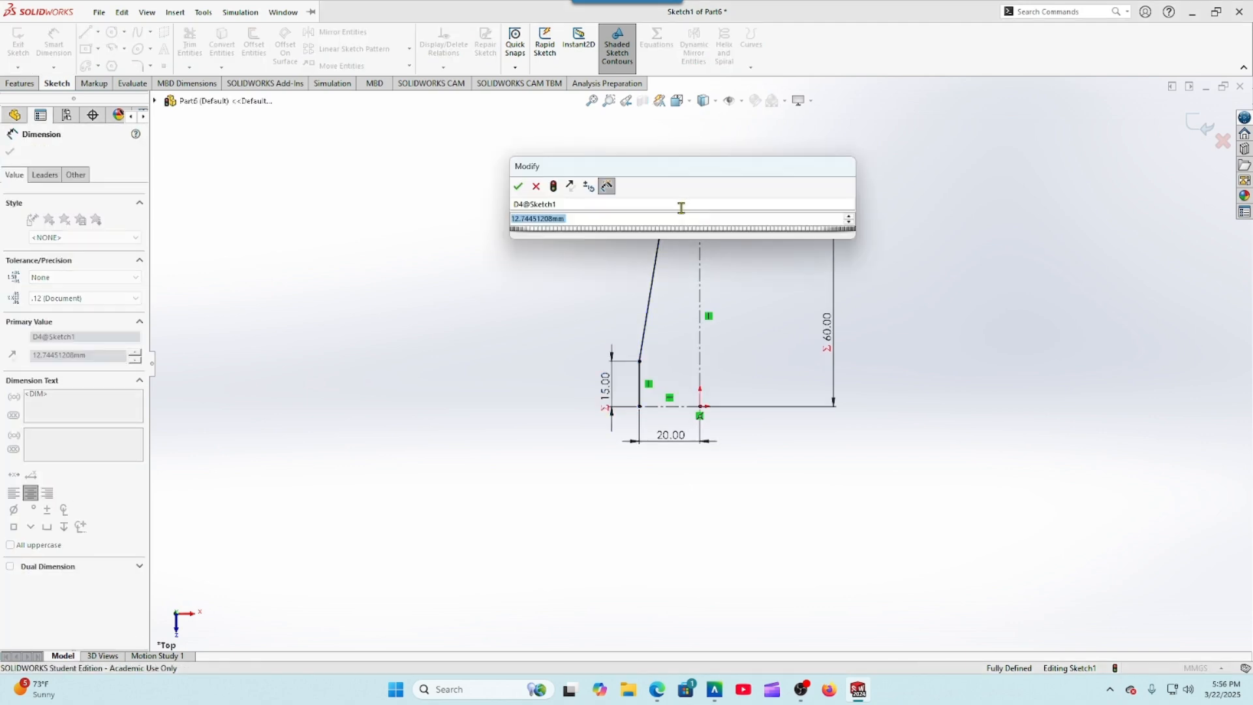
{"action": "type", "text": "="}
{"action": "mouse_move", "coordinate": [846, 238]}
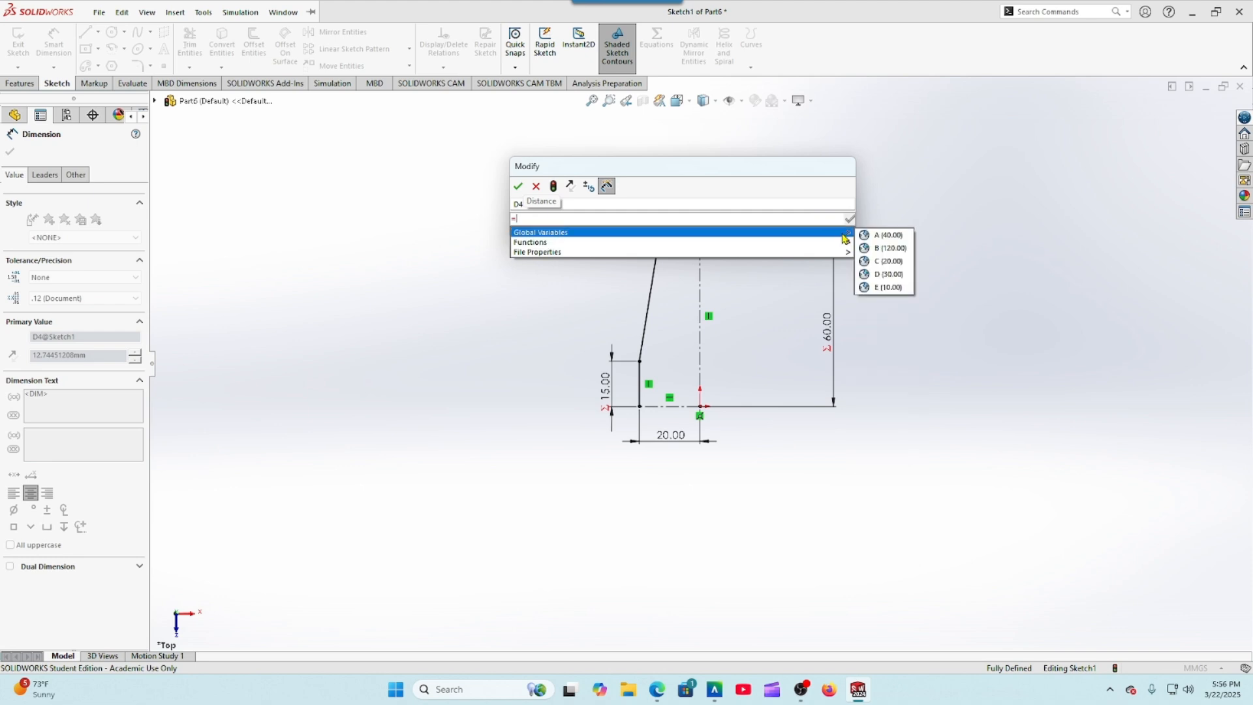
{"action": "left_click", "coordinate": [886, 261]}
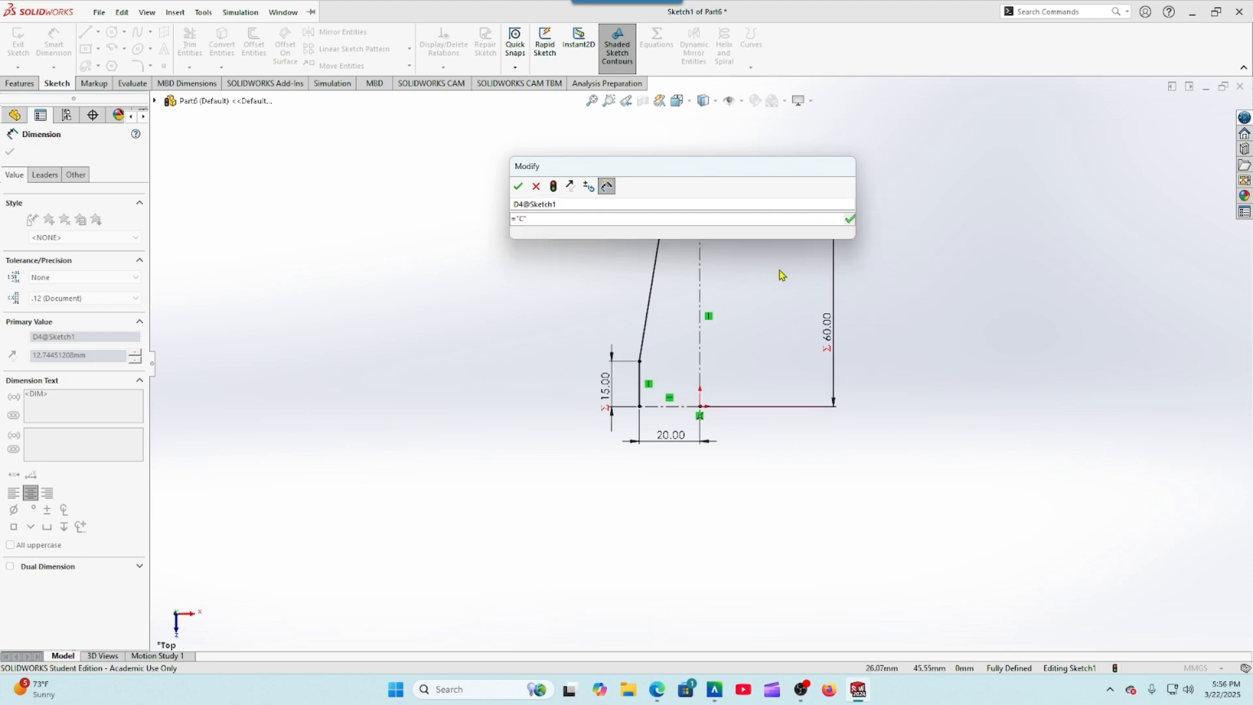
{"action": "type", "text": "/2"}
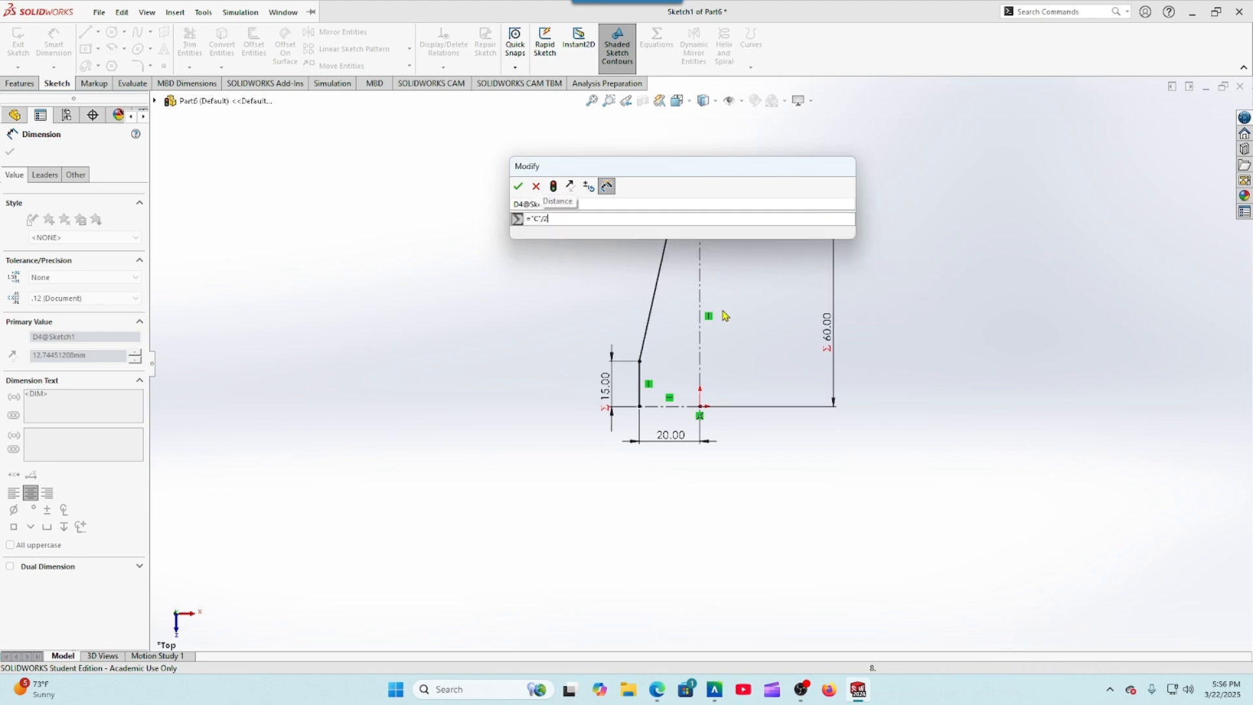
{"action": "key", "text": "Return"}
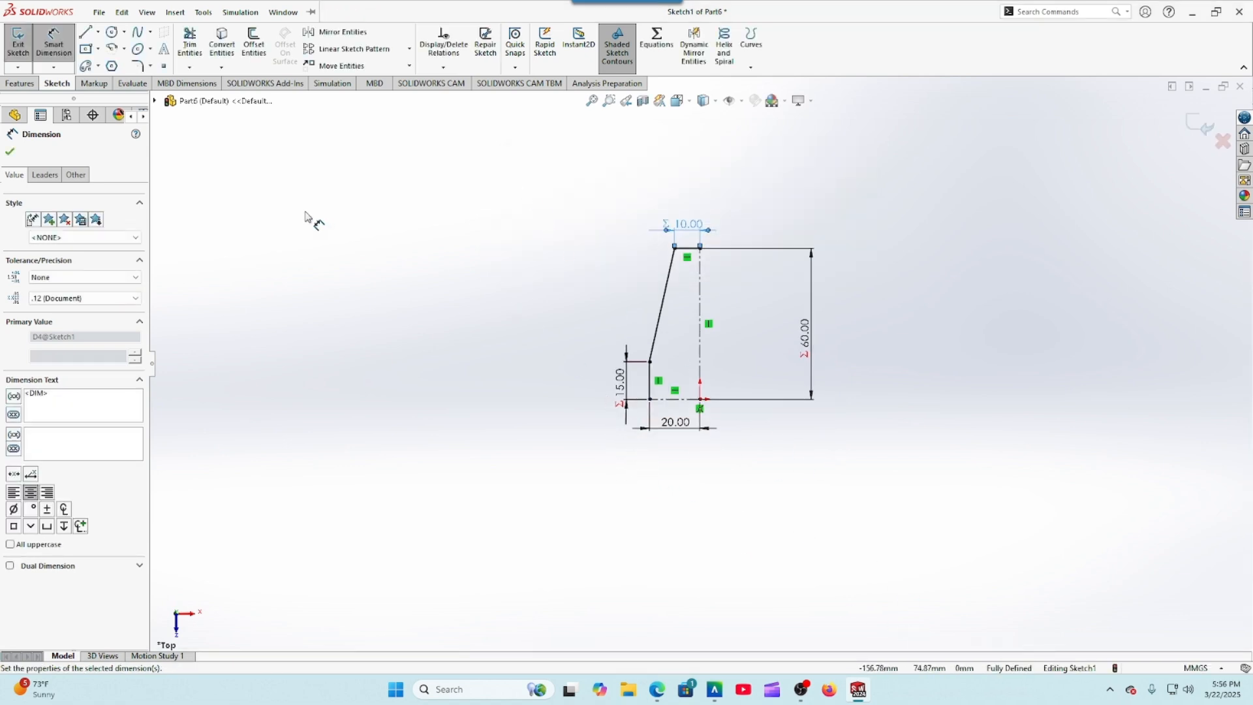
{"action": "left_click", "coordinate": [8, 154]}
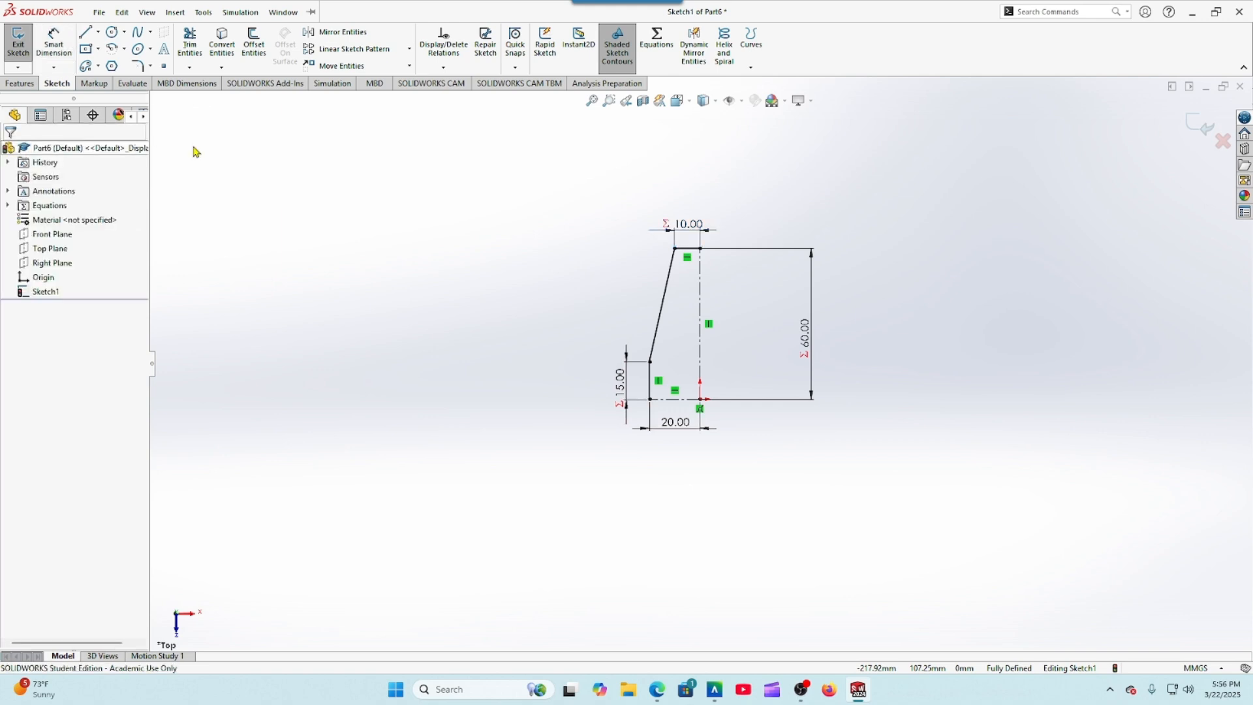
Step: Mirror the vertical, sloping and horizontal profile lines about the vertical centerline, keeping the originals
{"action": "left_click", "coordinate": [175, 12]}
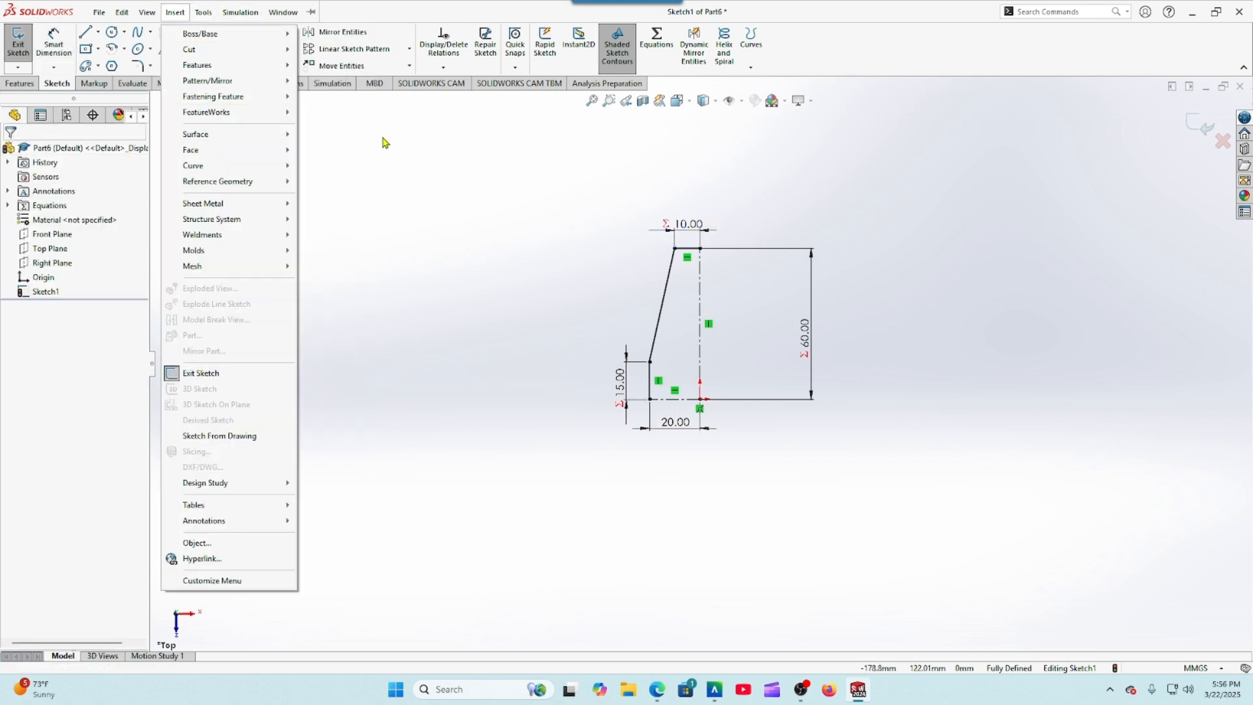
{"action": "left_click", "coordinate": [342, 31]}
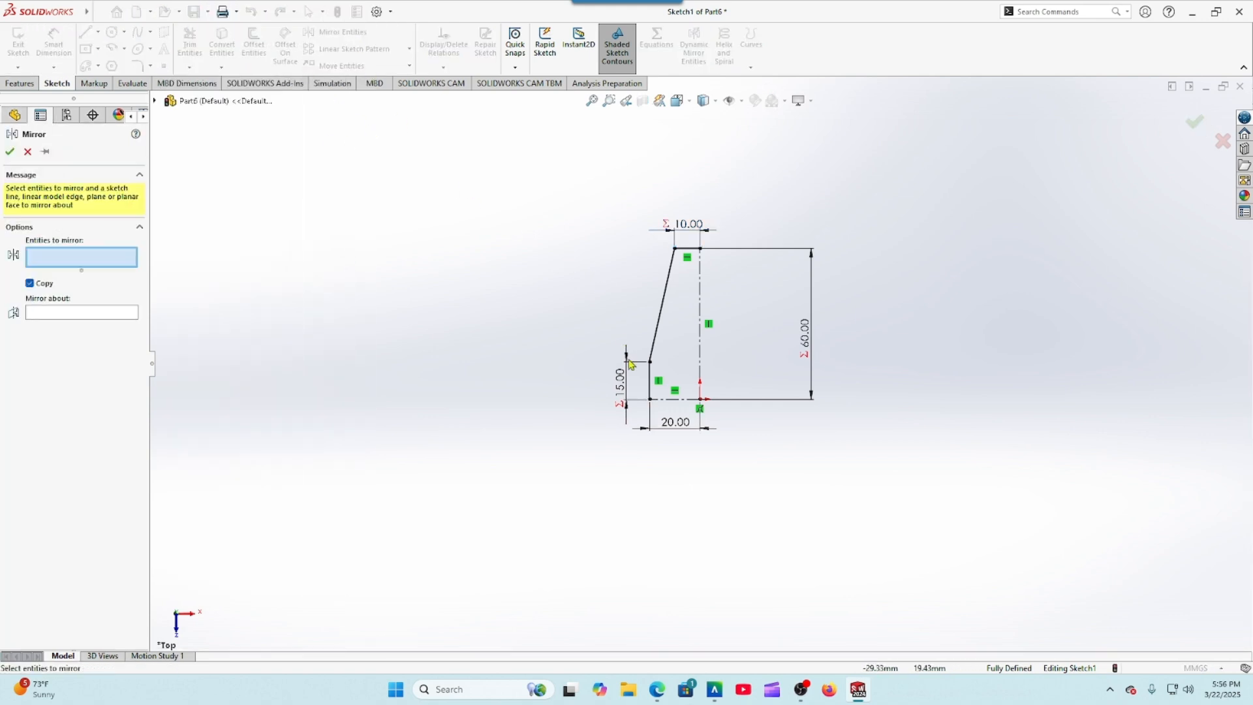
{"action": "left_click", "coordinate": [650, 383]}
{"action": "left_click", "coordinate": [653, 349]}
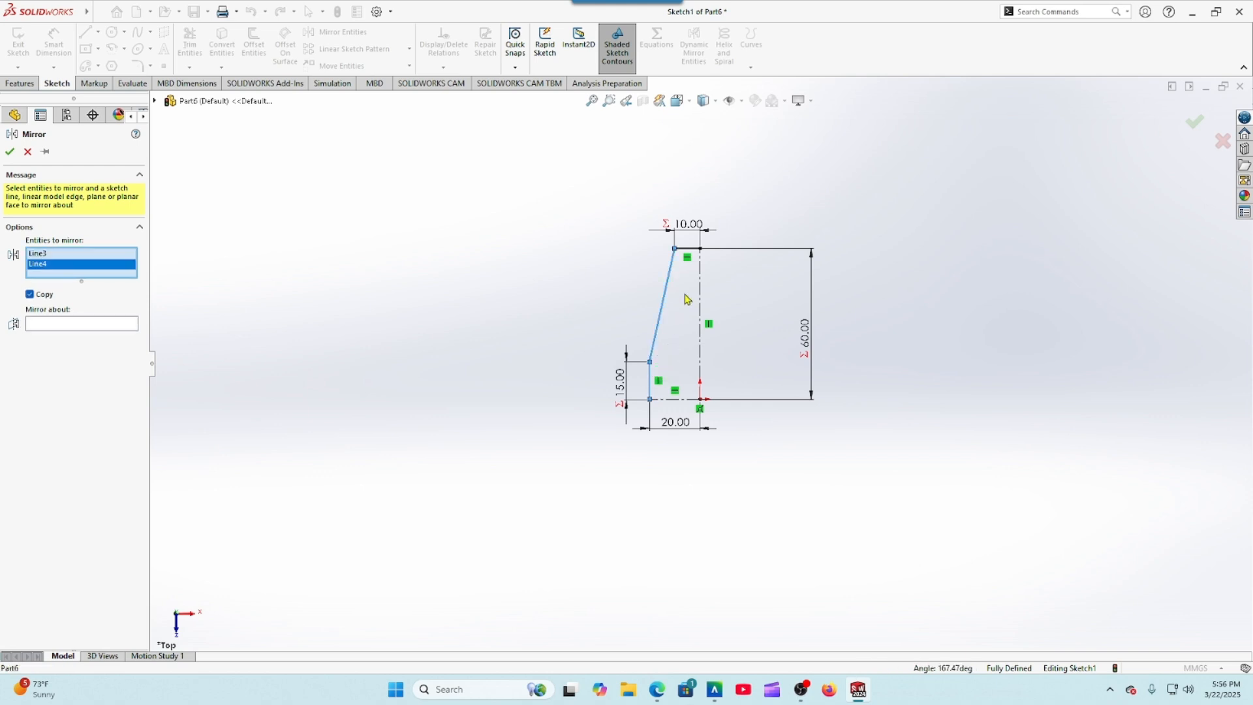
{"action": "left_click", "coordinate": [690, 248]}
{"action": "left_click", "coordinate": [101, 336]}
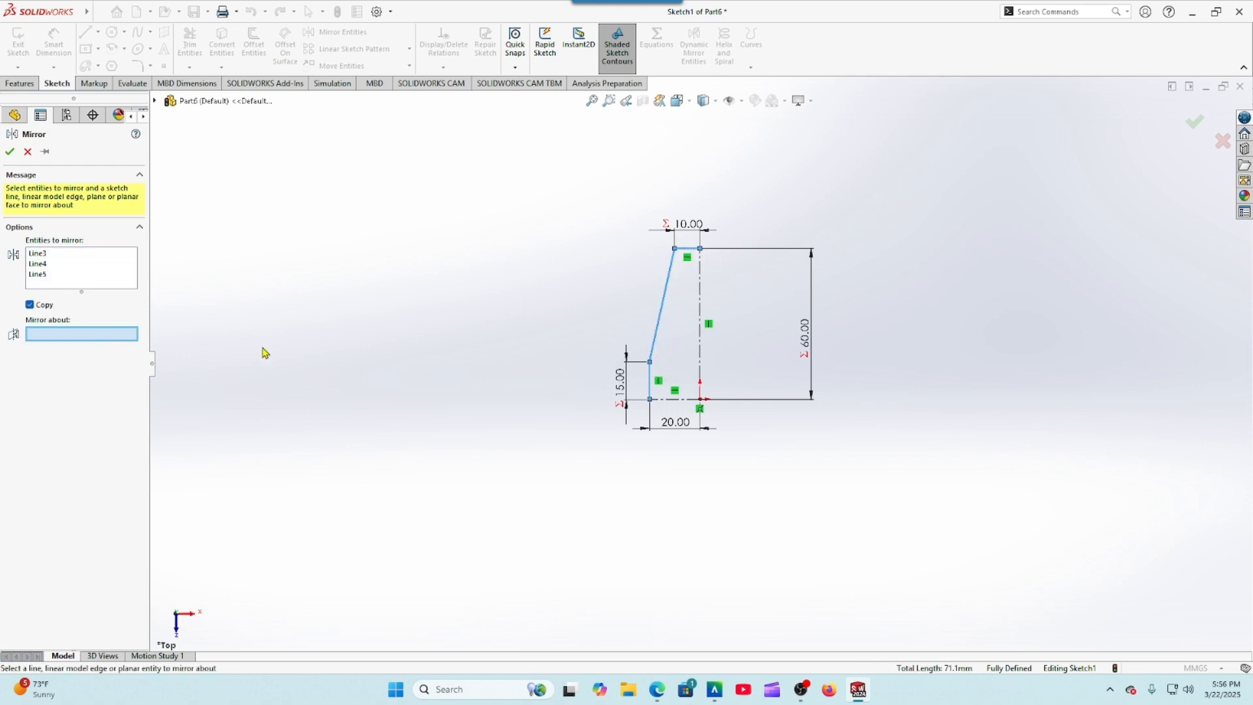
{"action": "left_click", "coordinate": [701, 354]}
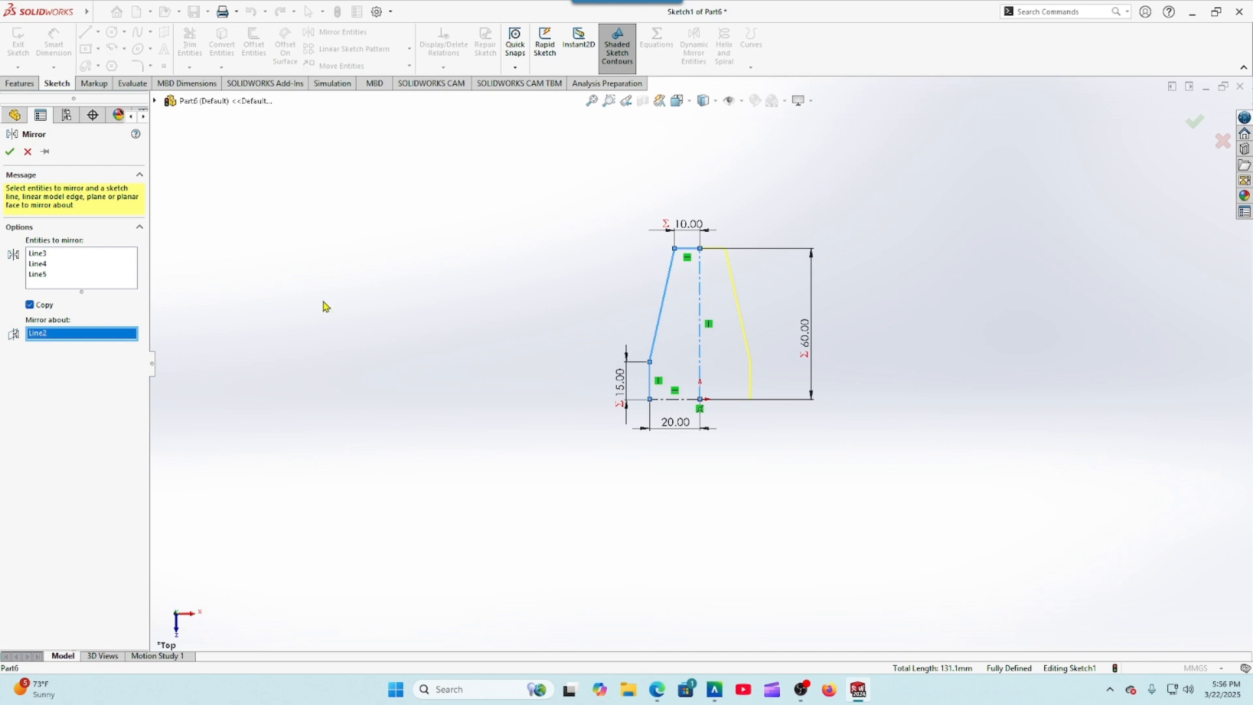
{"action": "left_click", "coordinate": [10, 152]}
Step: Mirror all five upper profile lines about the horizontal centerline to close the elongated profile
{"action": "left_click", "coordinate": [326, 32]}
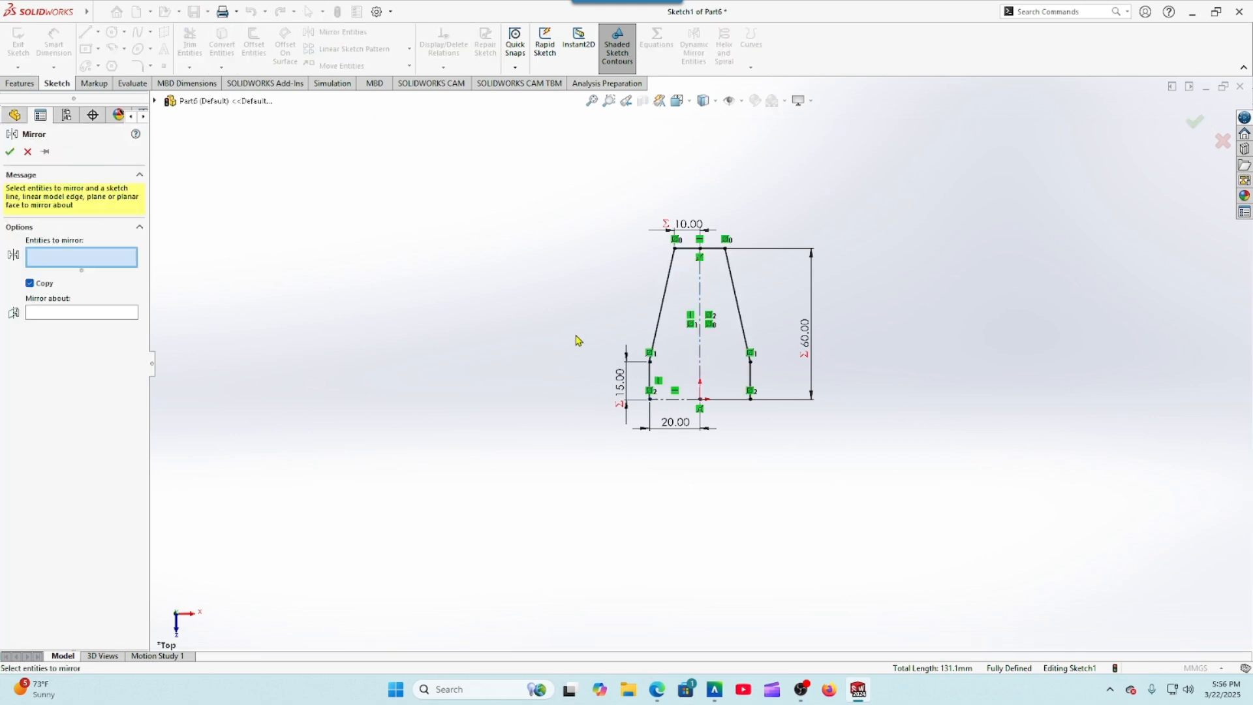
{"action": "left_click", "coordinate": [650, 380]}
{"action": "left_click", "coordinate": [656, 326]}
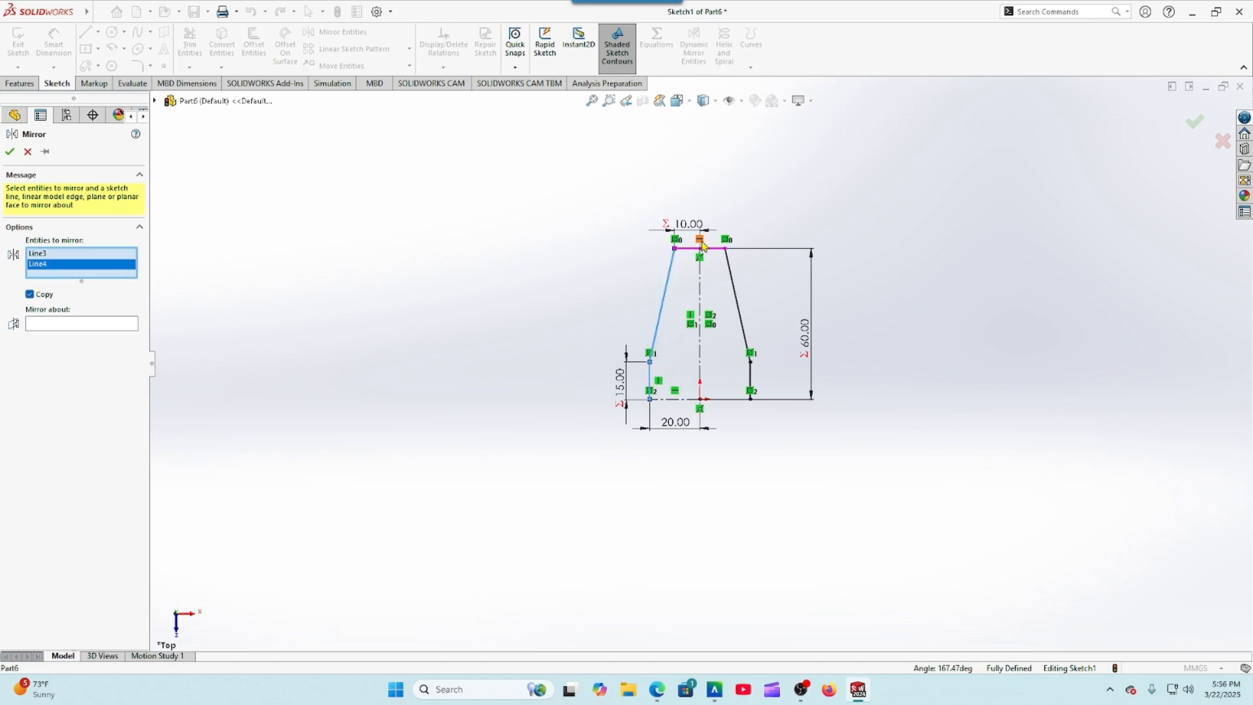
{"action": "left_click", "coordinate": [688, 252]}
{"action": "left_click", "coordinate": [742, 335]}
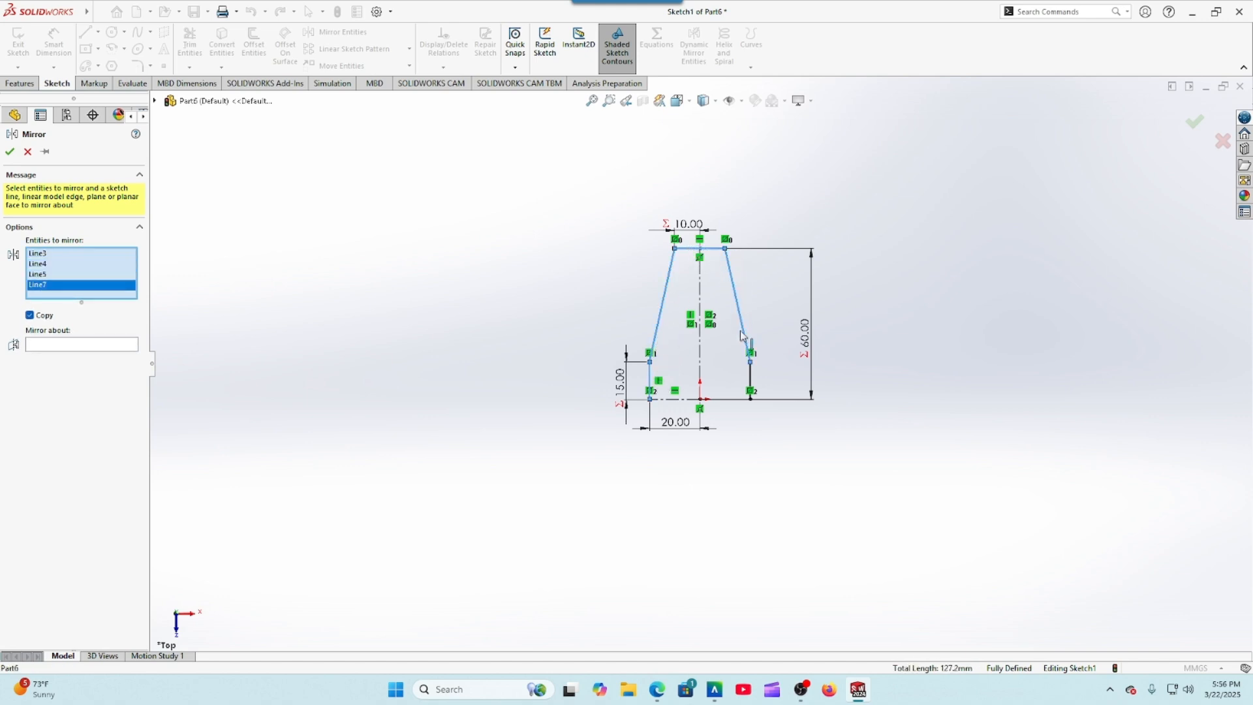
{"action": "left_click", "coordinate": [751, 373]}
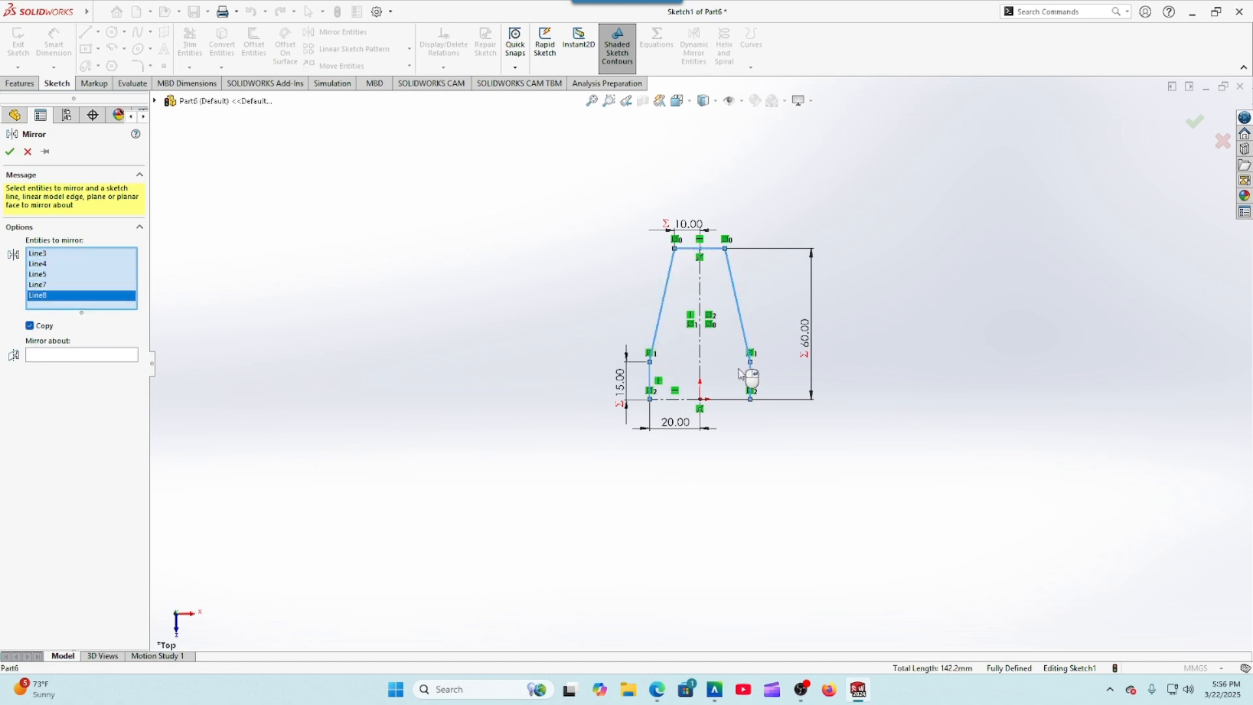
{"action": "left_click", "coordinate": [131, 361]}
{"action": "left_click", "coordinate": [680, 404]}
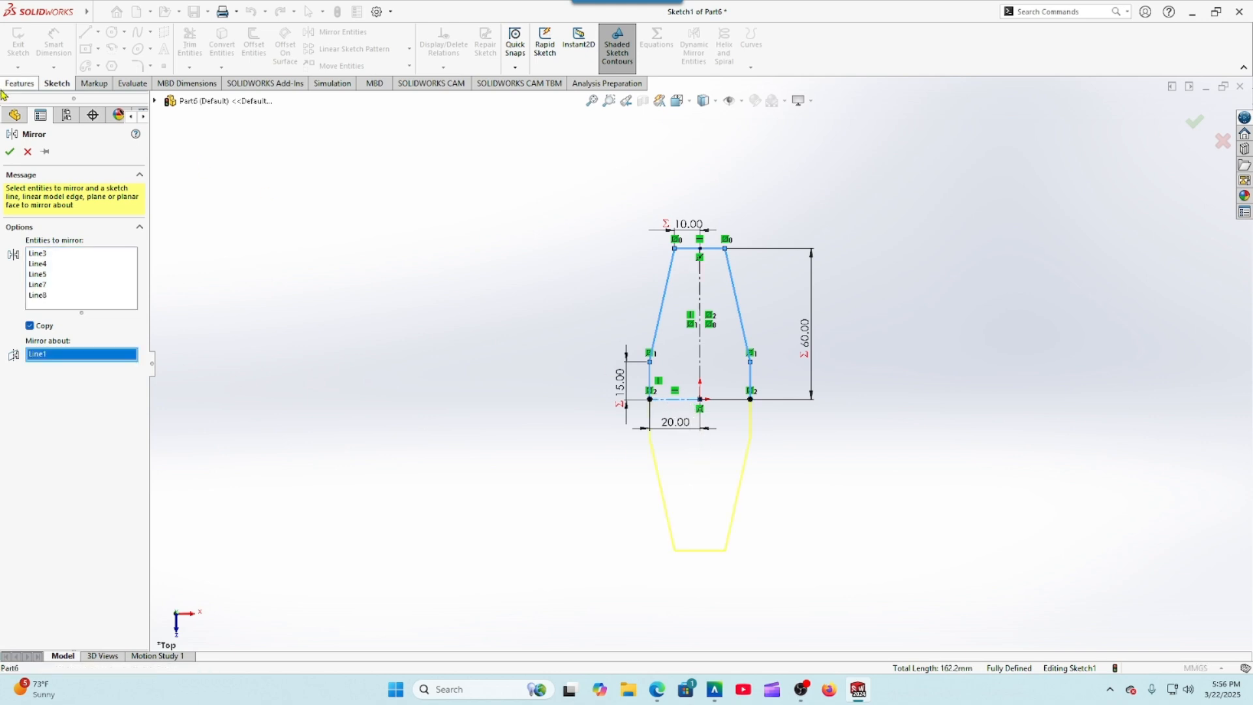
{"action": "left_click", "coordinate": [10, 152]}
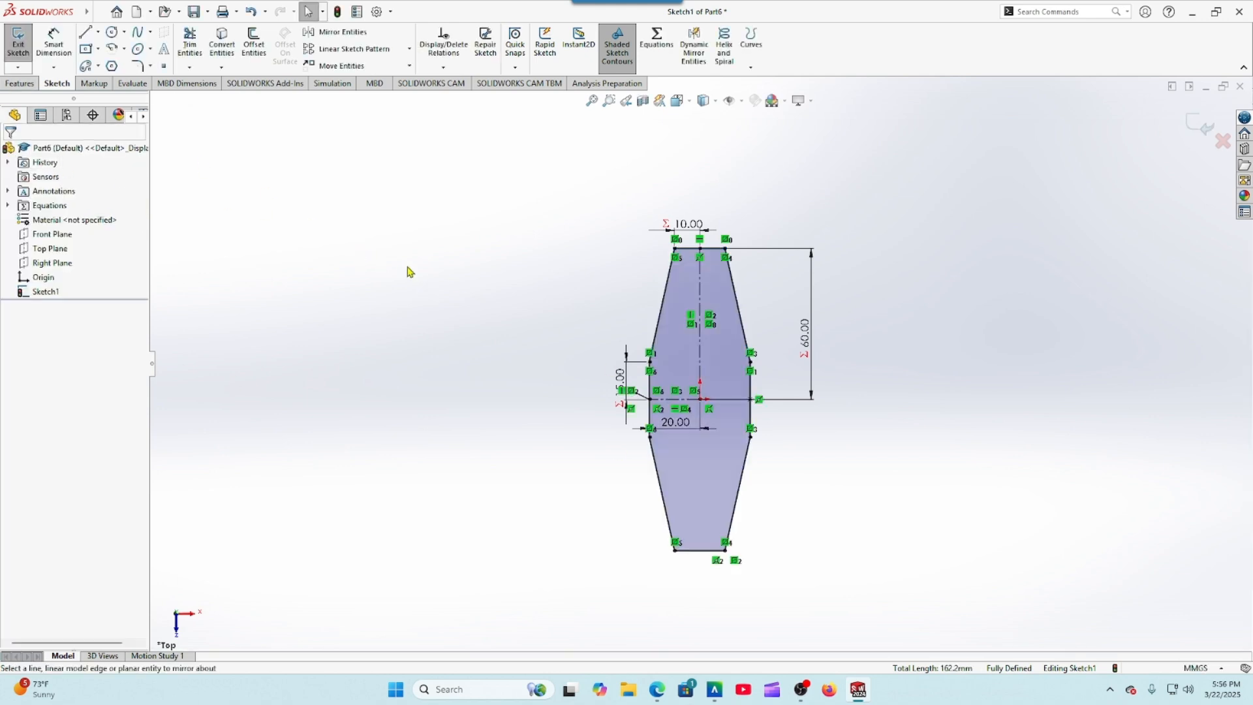
Step: Check the drawing in the browser, return to SOLIDWORKS, and extrude the closed profile in the reversed direction with the depth equation "C"+40
{"action": "left_click", "coordinate": [657, 698]}
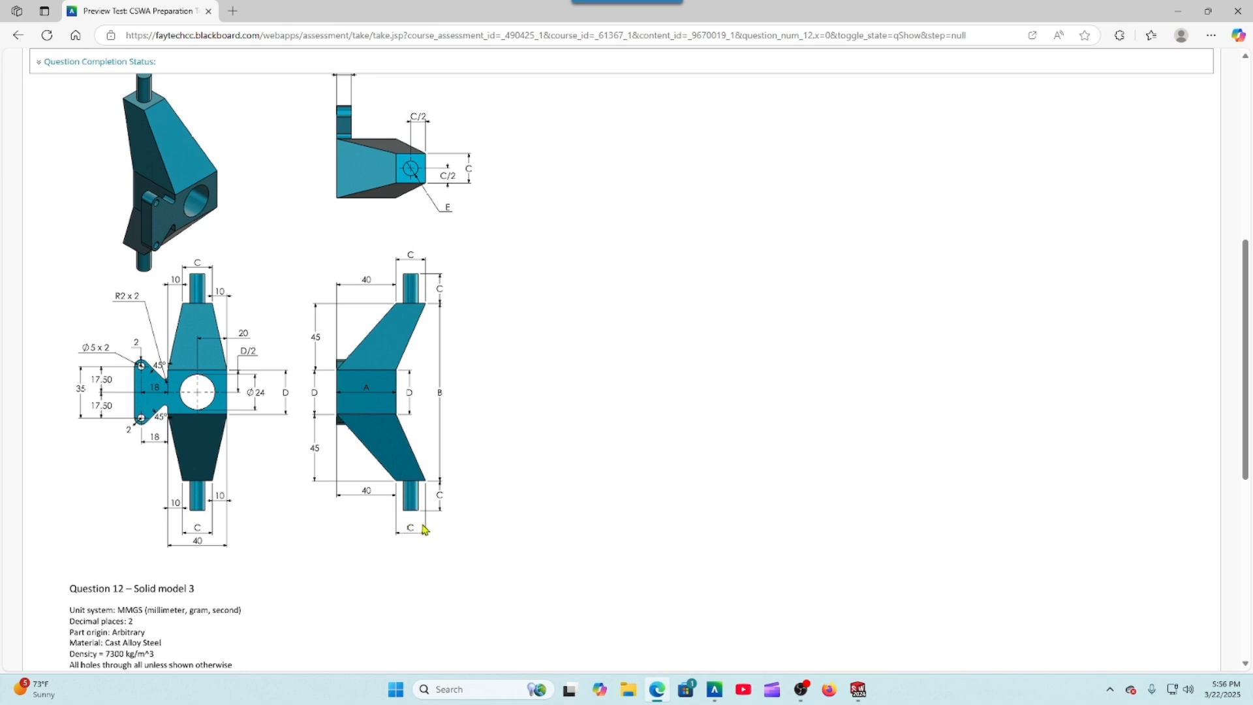
{"action": "left_click", "coordinate": [858, 691]}
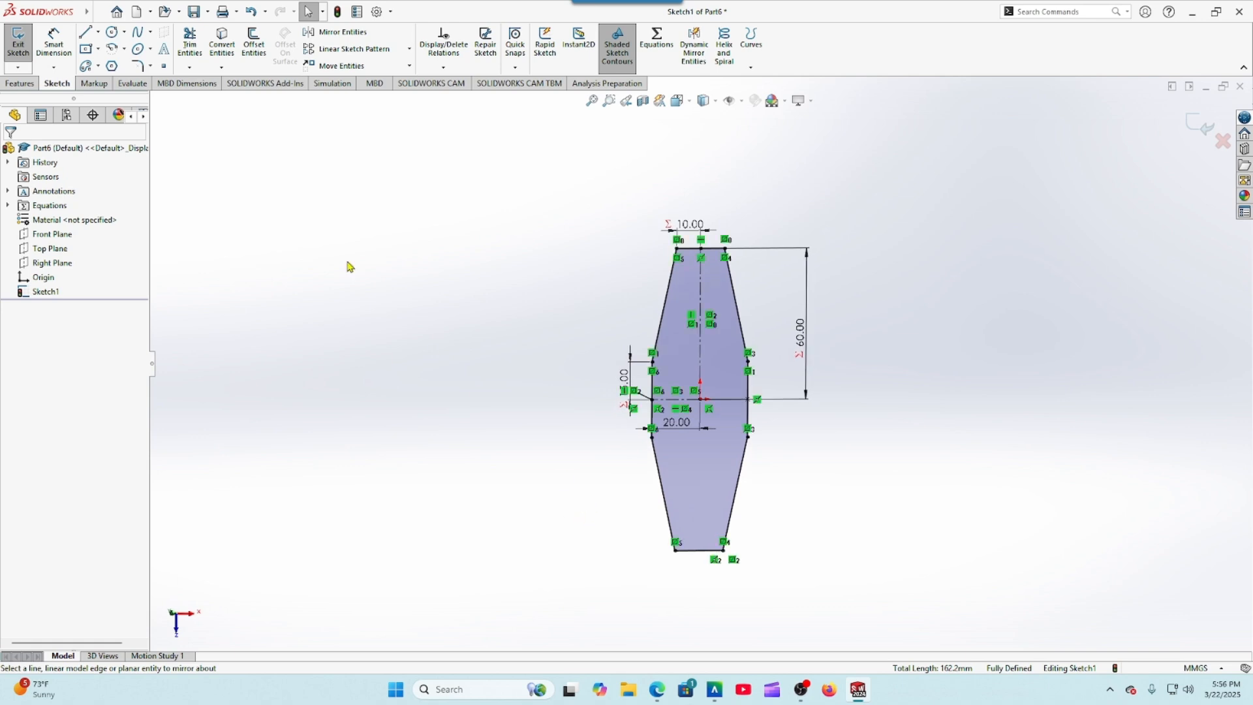
{"action": "left_click", "coordinate": [19, 84]}
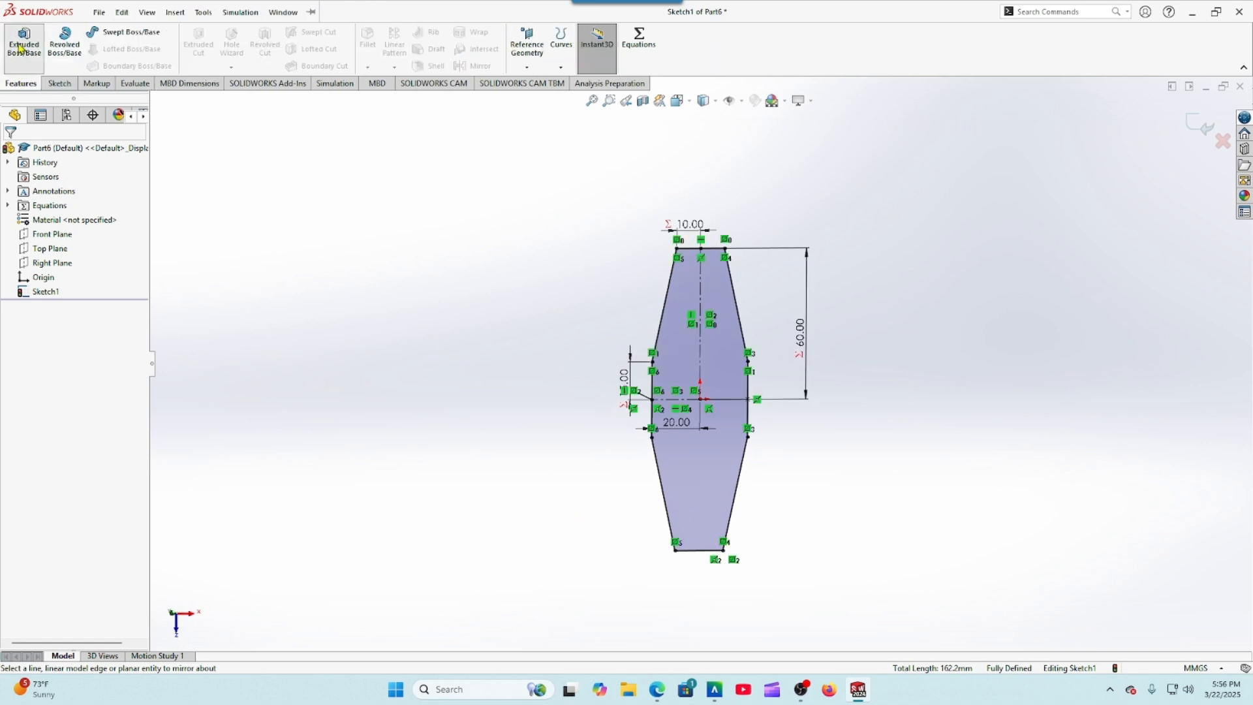
{"action": "left_click", "coordinate": [24, 42]}
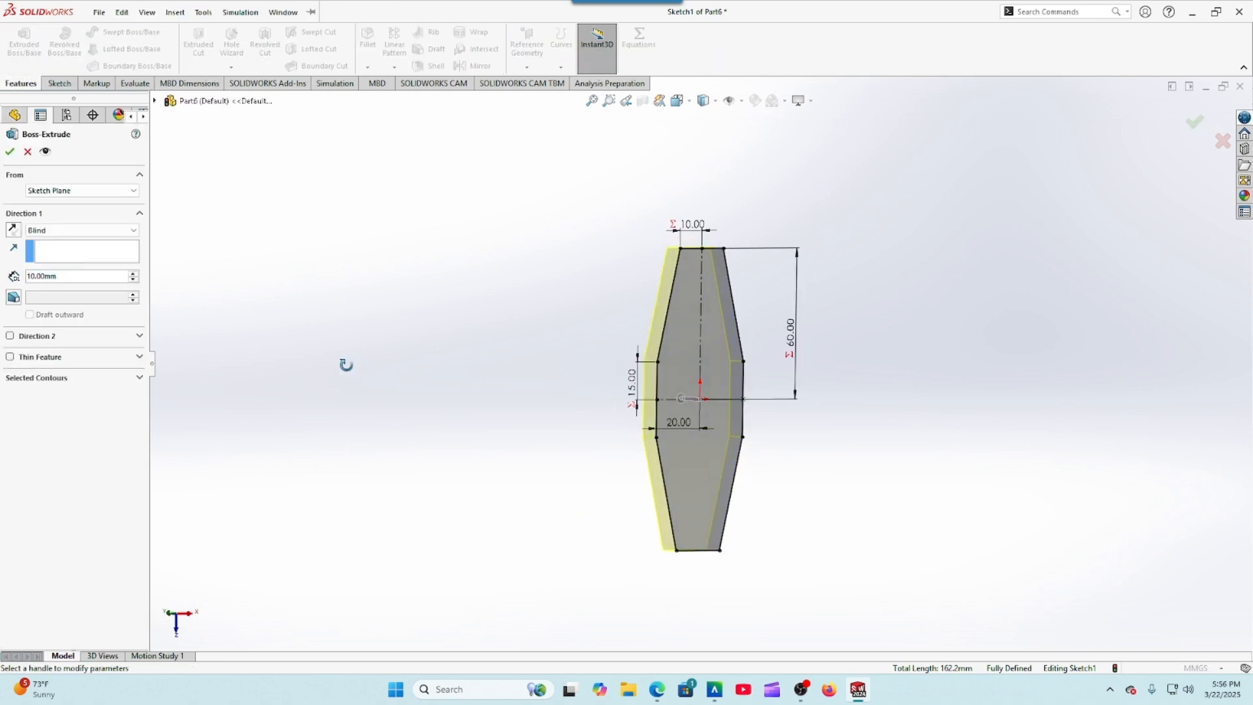
{"action": "left_click", "coordinate": [12, 229]}
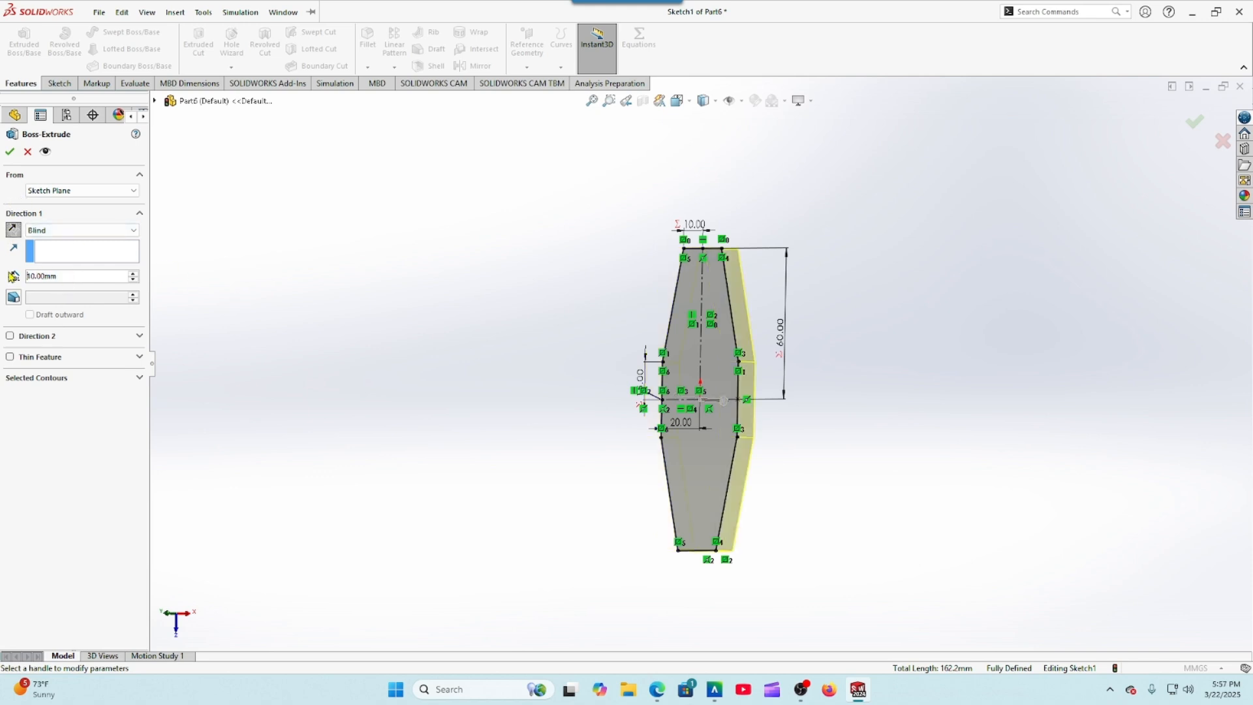
{"action": "left_click_drag", "start_coordinate": [74, 273], "coordinate": [23, 274]}
{"action": "type", "text": "="}
{"action": "mouse_move", "coordinate": [123, 291]}
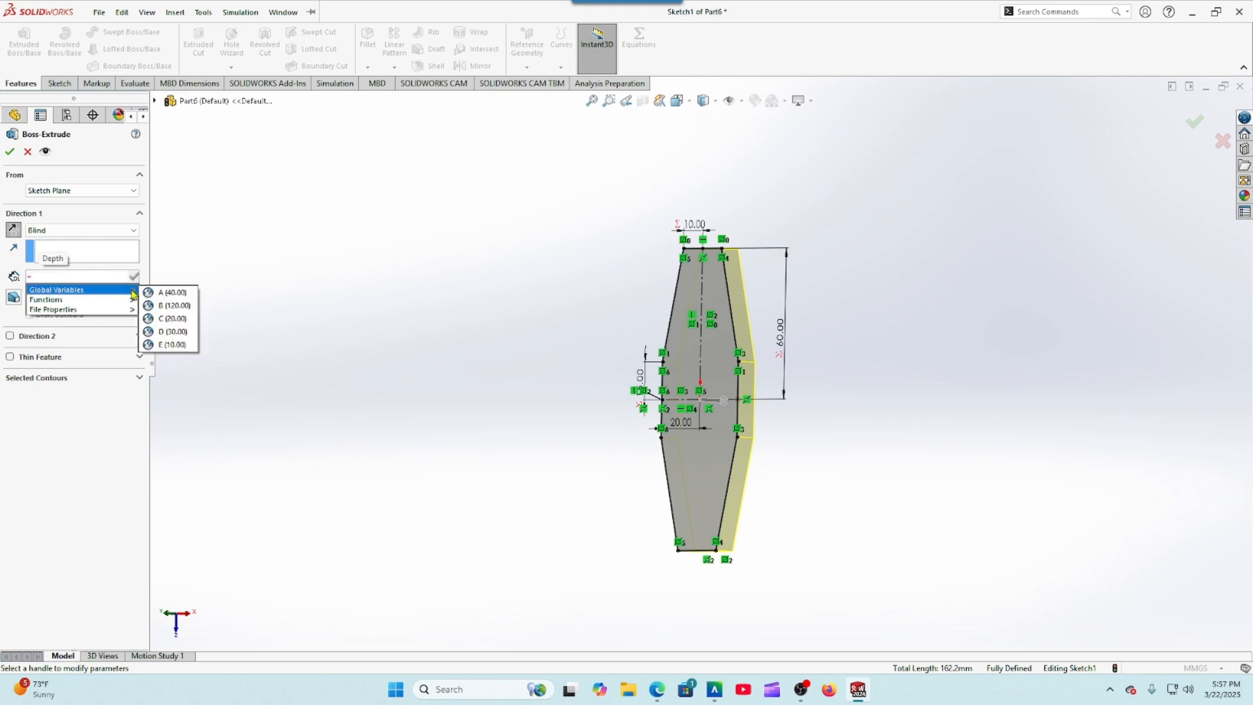
{"action": "left_click", "coordinate": [165, 319]}
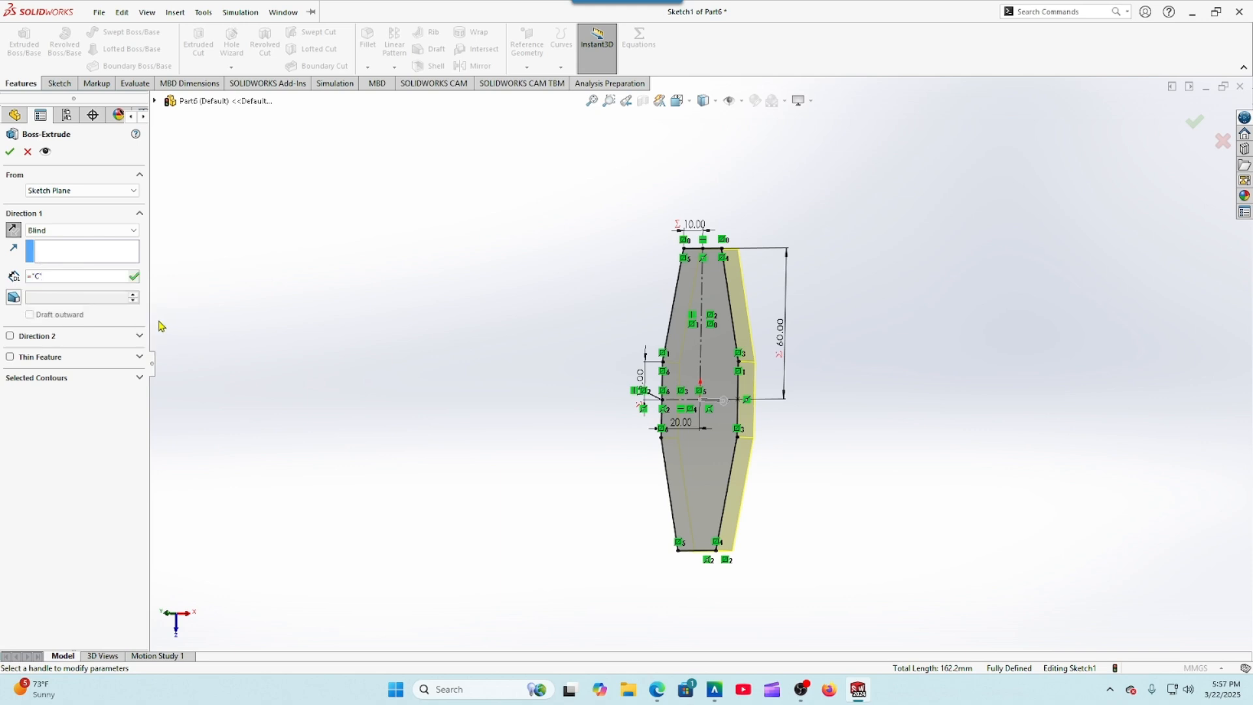
{"action": "type", "text": "+40"}
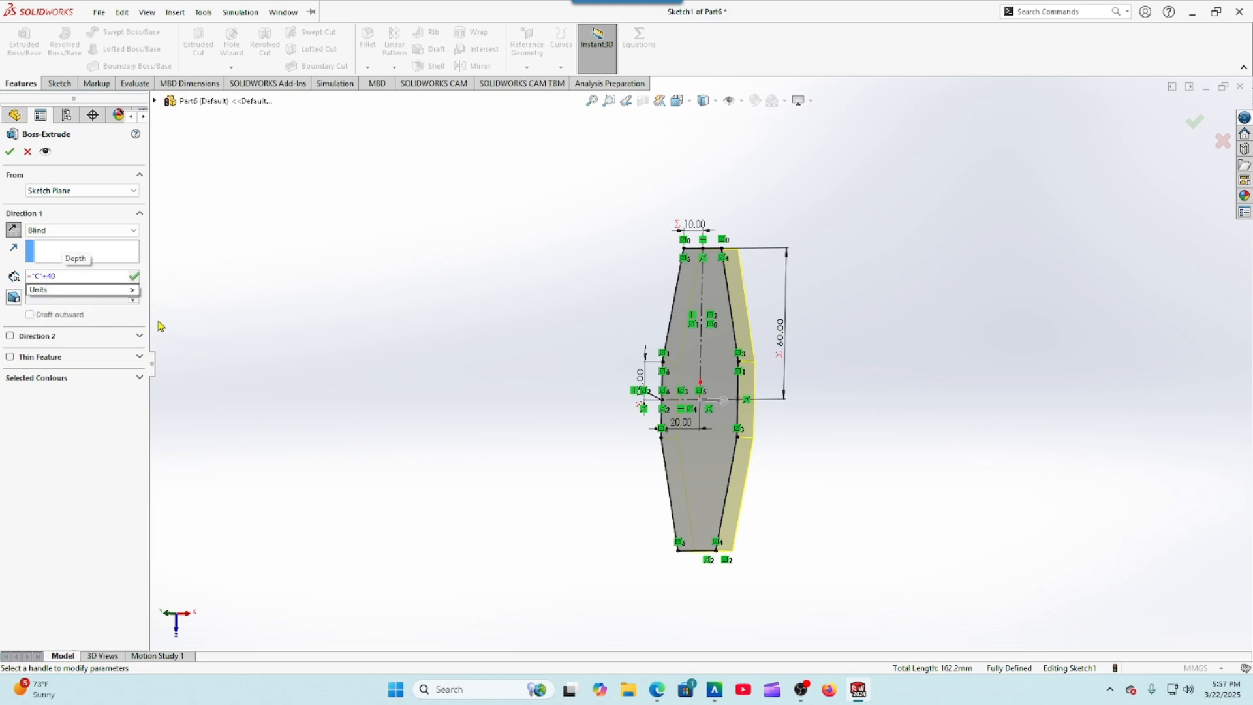
{"action": "key", "text": "Return"}
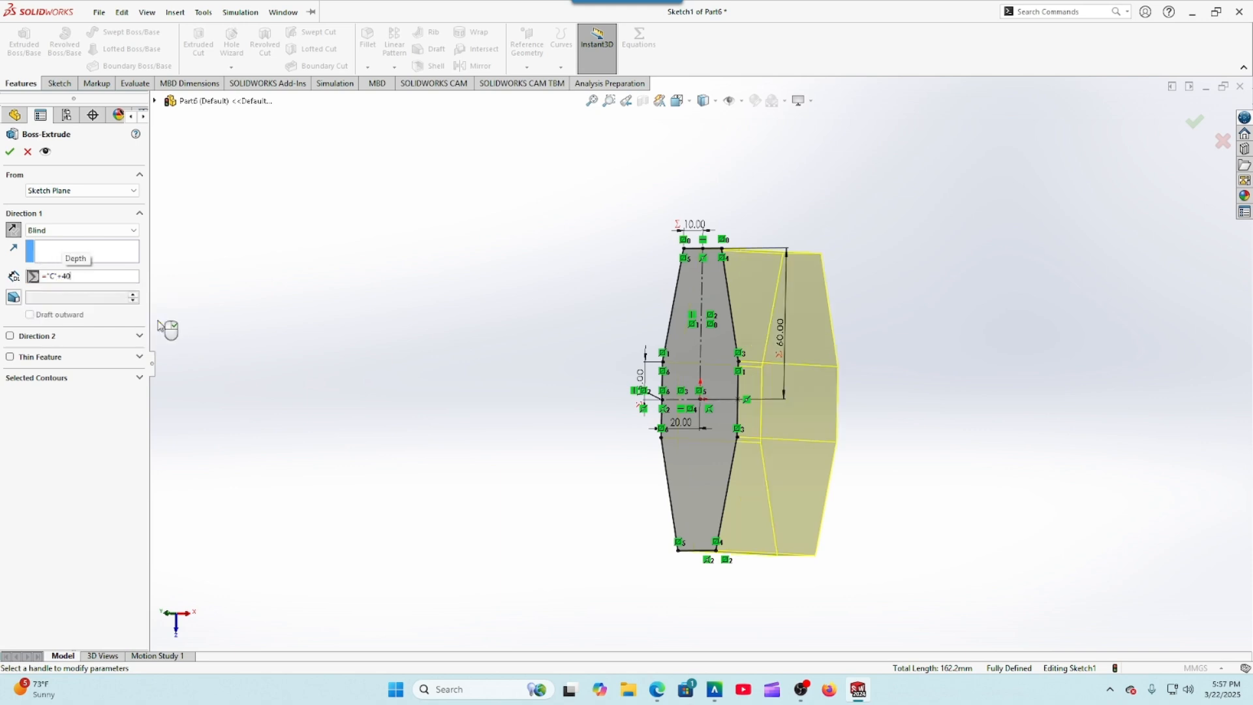
{"action": "left_click", "coordinate": [11, 153]}
{"action": "middle_click_drag", "start_coordinate": [331, 335], "coordinate": [289, 329]}
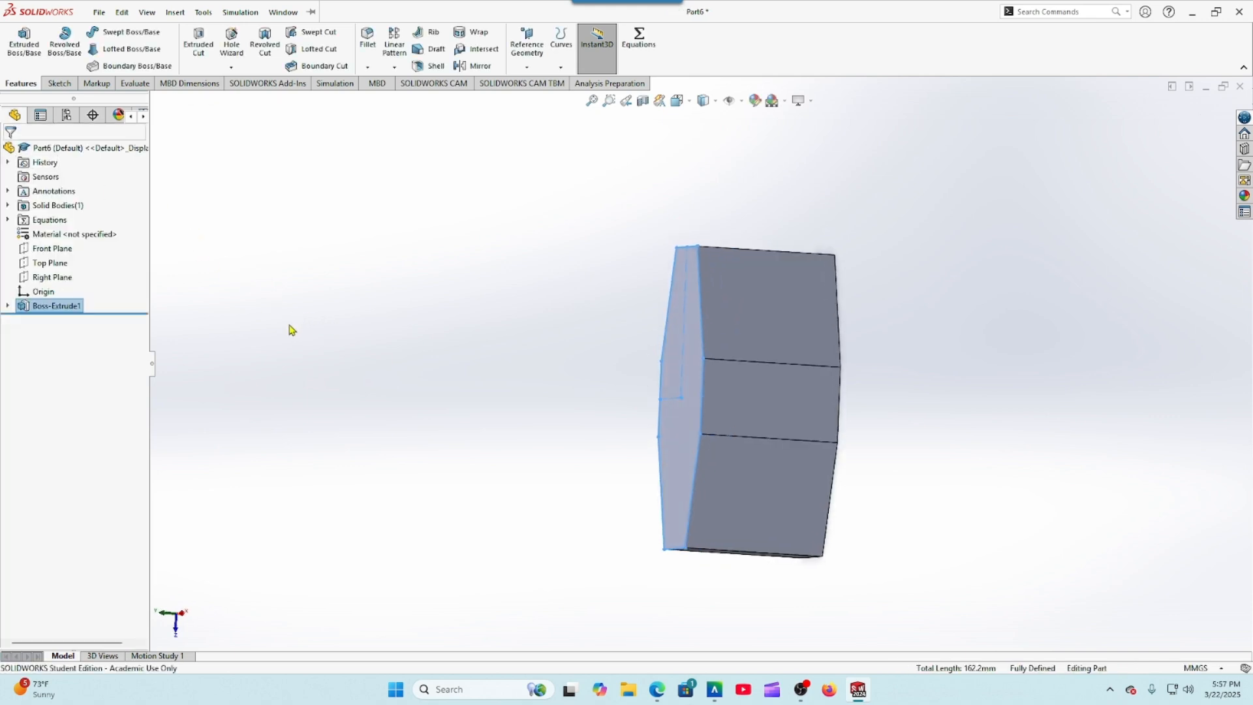
Step: Start a sketch on the Right Plane, consult the side view of the drawing in the browser, and return to SOLIDWORKS
{"action": "left_click", "coordinate": [51, 279]}
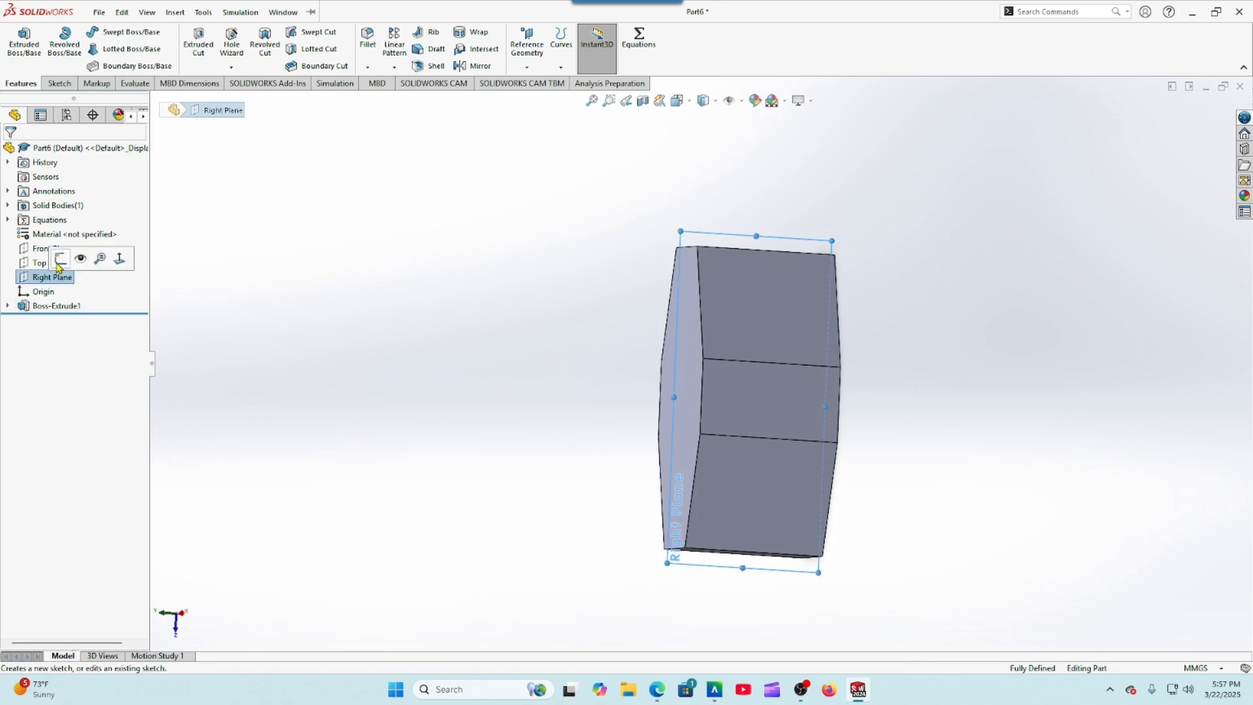
{"action": "left_click", "coordinate": [80, 254]}
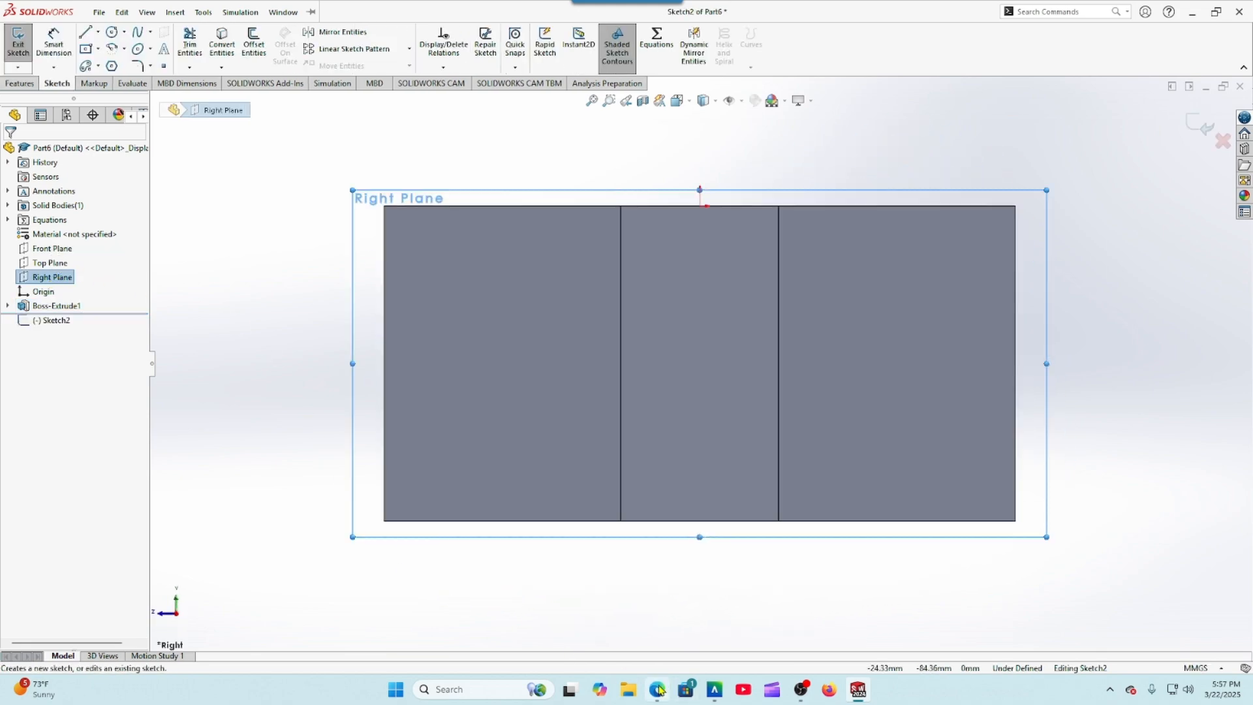
{"action": "left_click", "coordinate": [661, 689]}
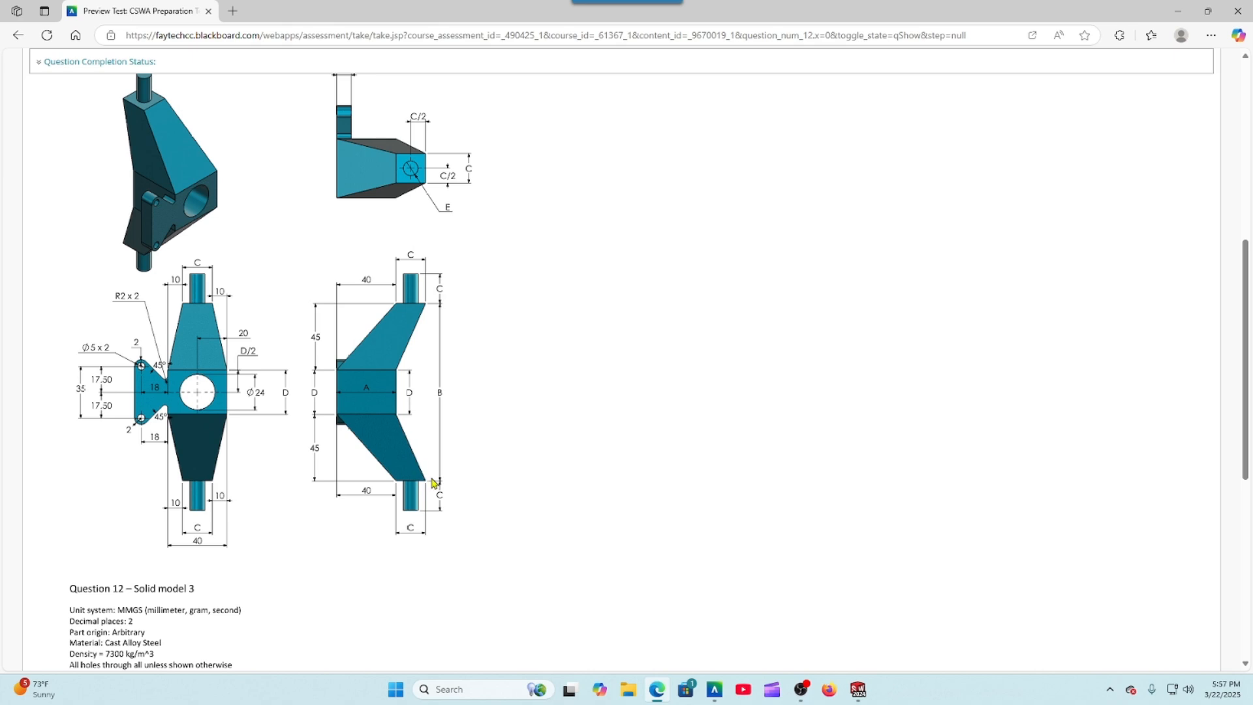
{"action": "left_click", "coordinate": [858, 689]}
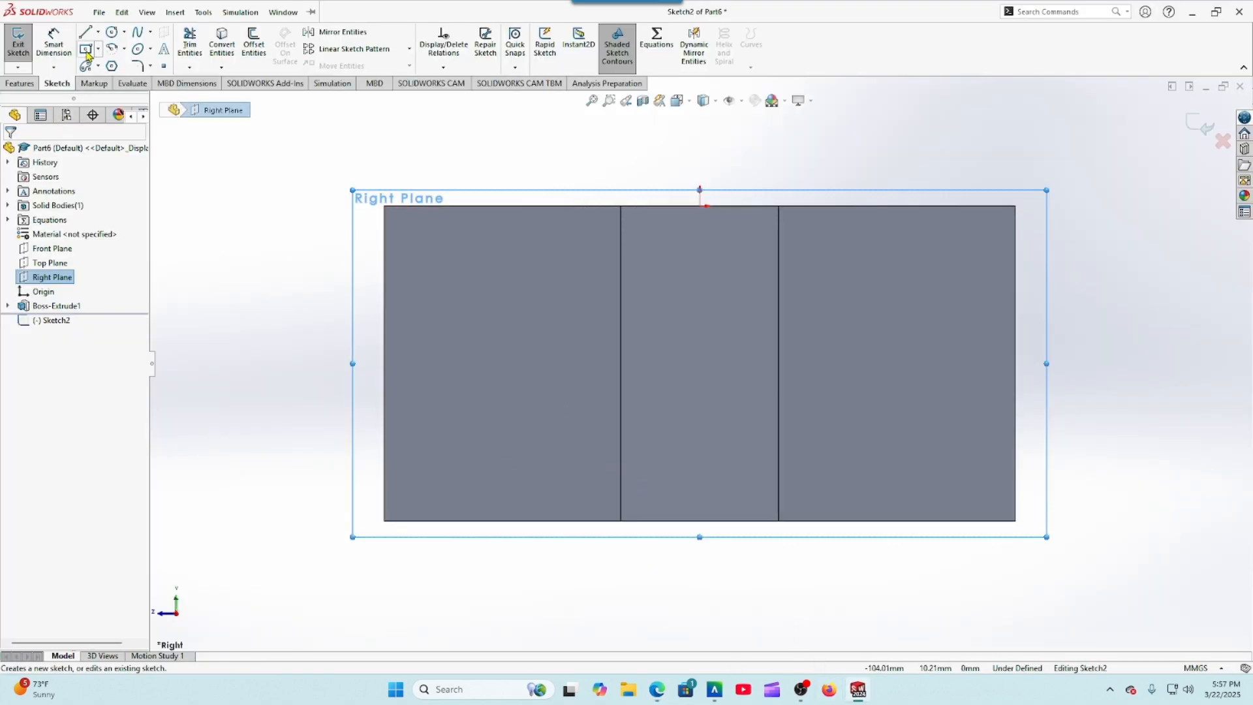
Step: Sketch a closed triangle in the block's upper-left corner, along its upper and outer edges, with a sloping side about 57 mm long
{"action": "left_click", "coordinate": [86, 31]}
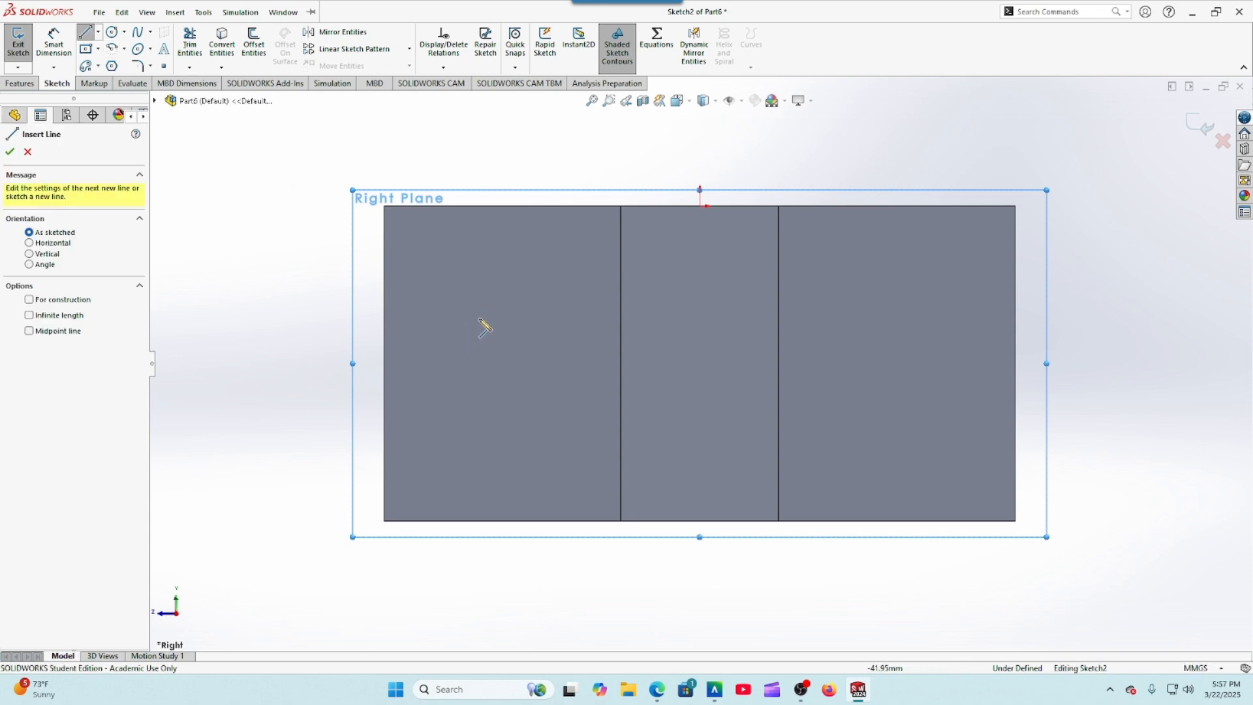
{"action": "left_click", "coordinate": [620, 206]}
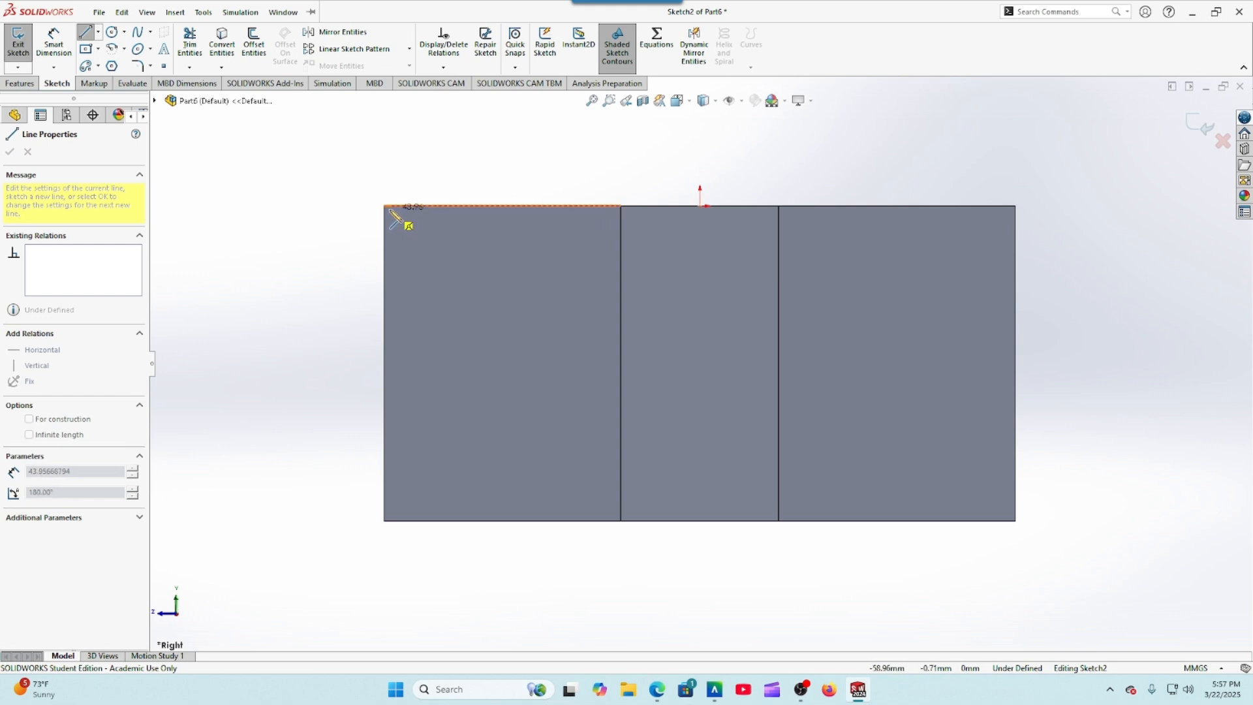
{"action": "left_click", "coordinate": [385, 206]}
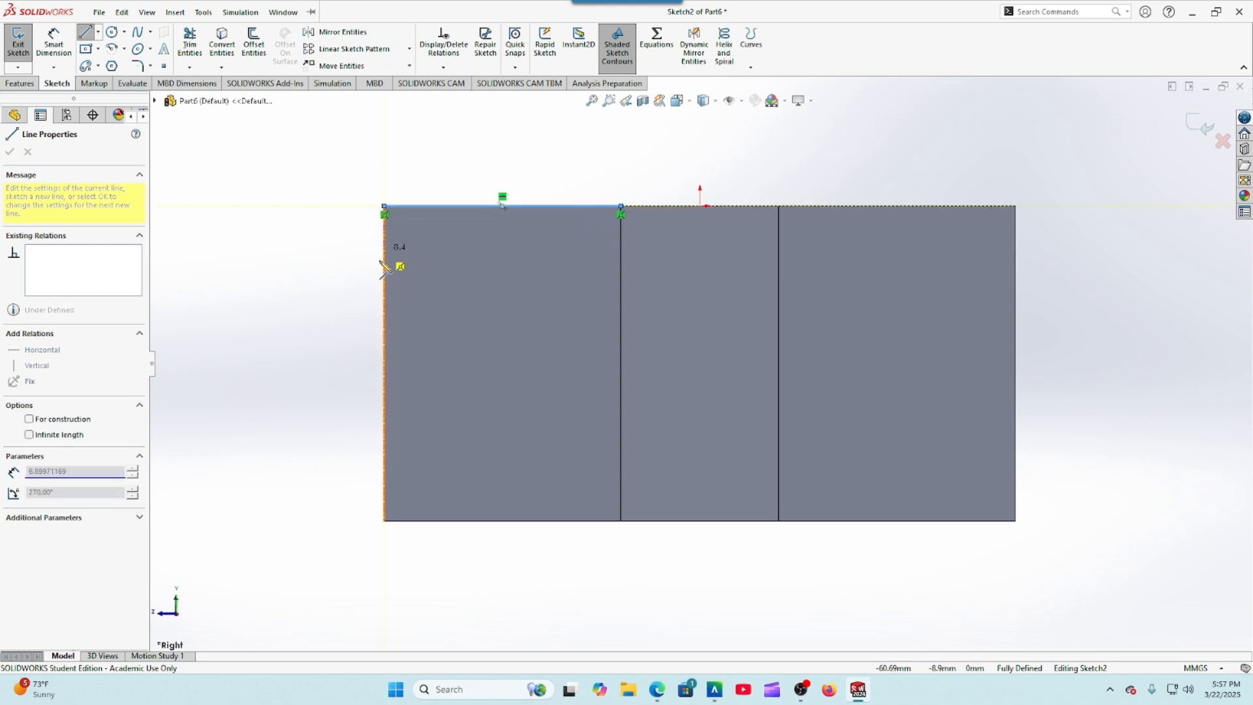
{"action": "left_click", "coordinate": [385, 388]}
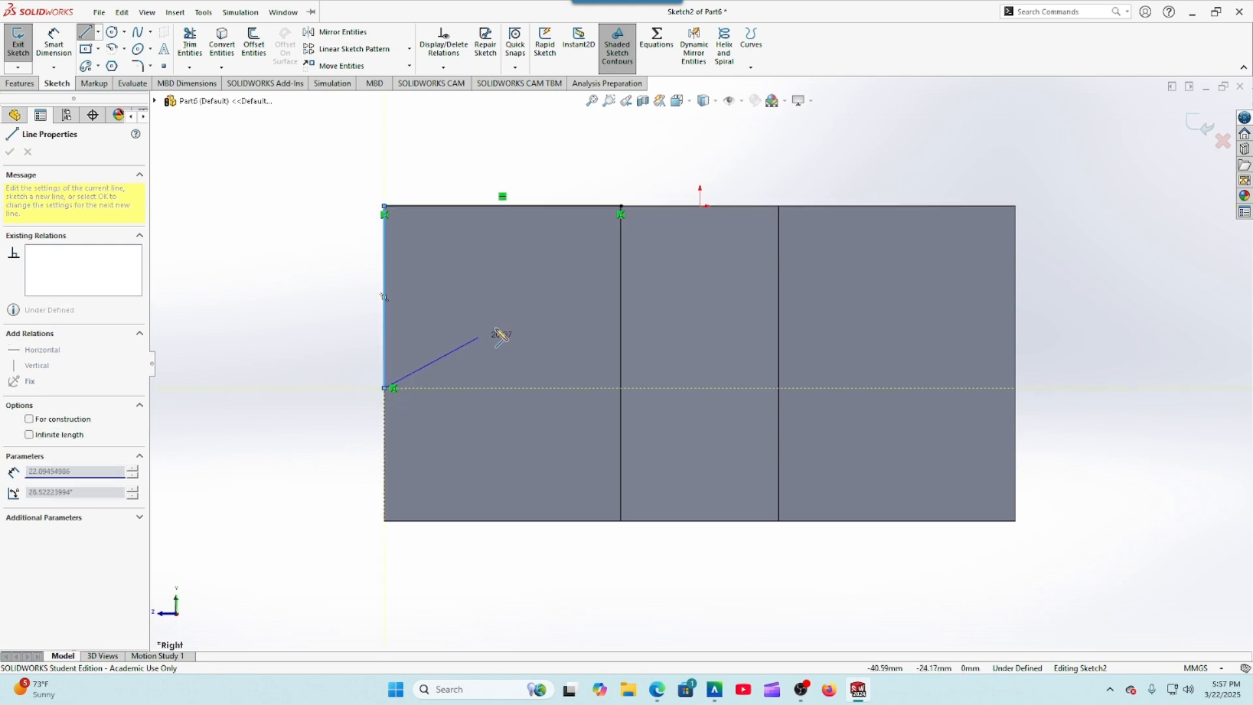
{"action": "left_click", "coordinate": [621, 207]}
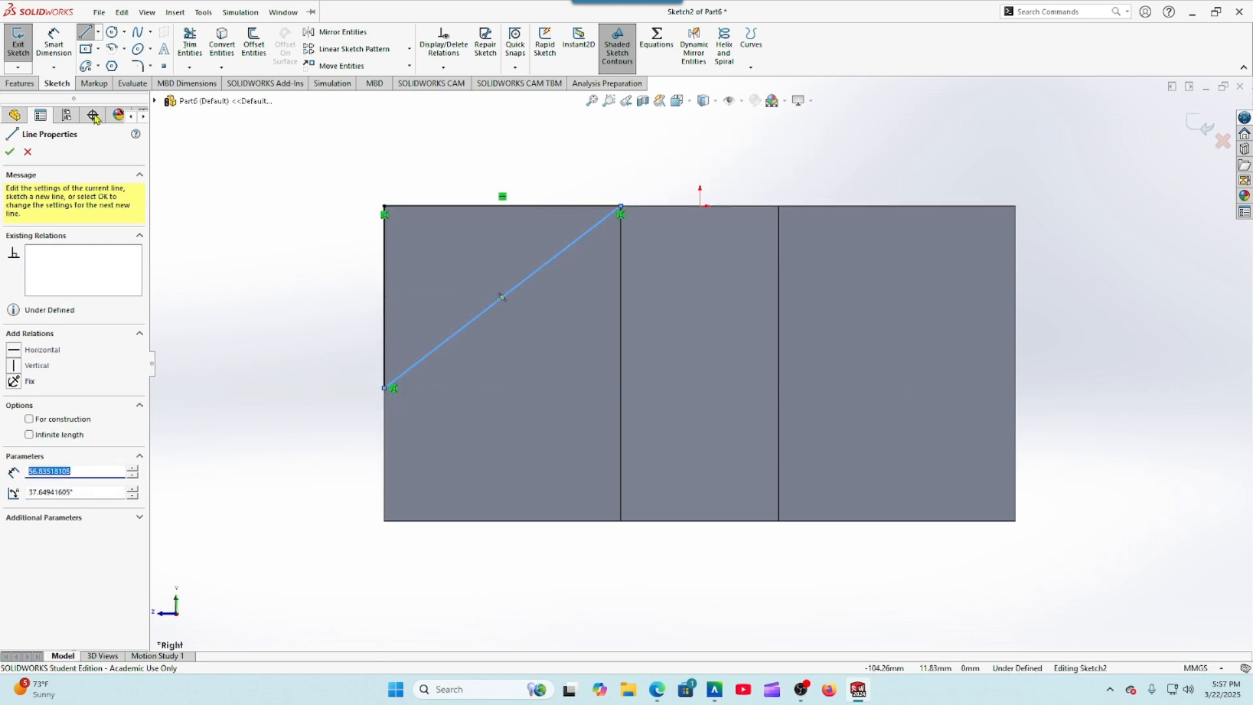
{"action": "left_click", "coordinate": [9, 151]}
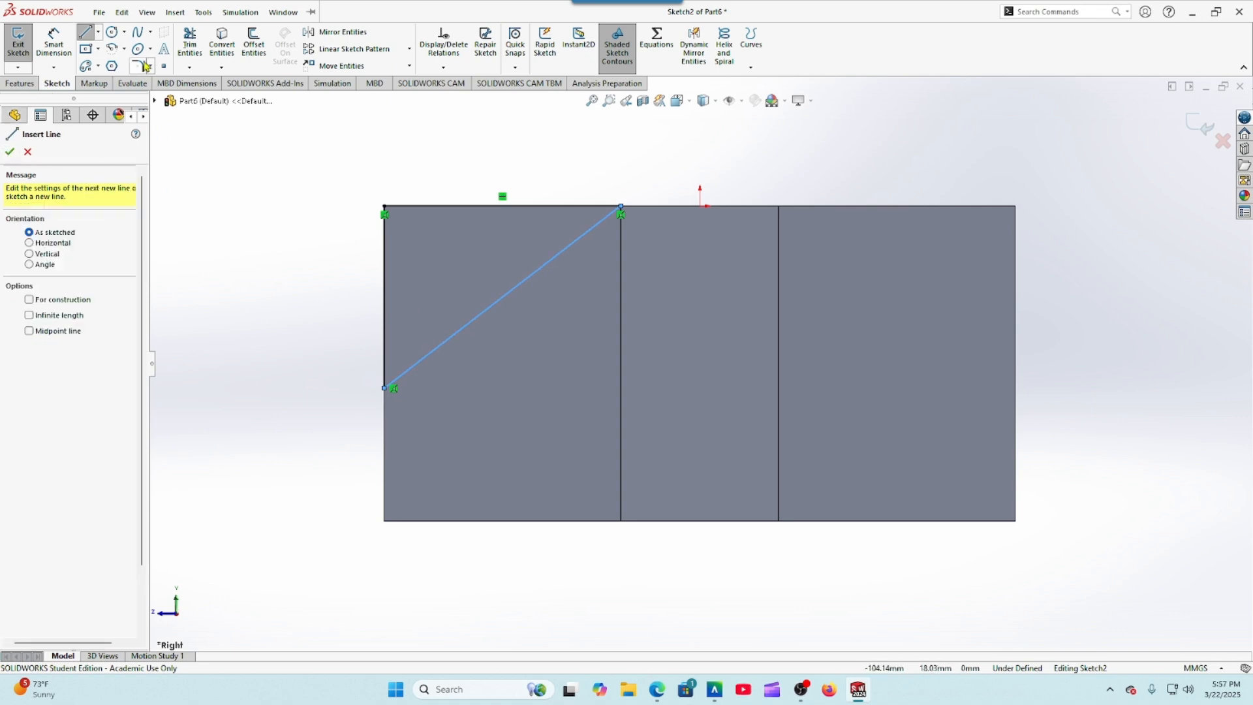
Step: Draw a sloping line from the lower-left corner, a horizontal line between the two inner edges, and a sloping line to the lower-right corner
{"action": "left_click", "coordinate": [89, 35]}
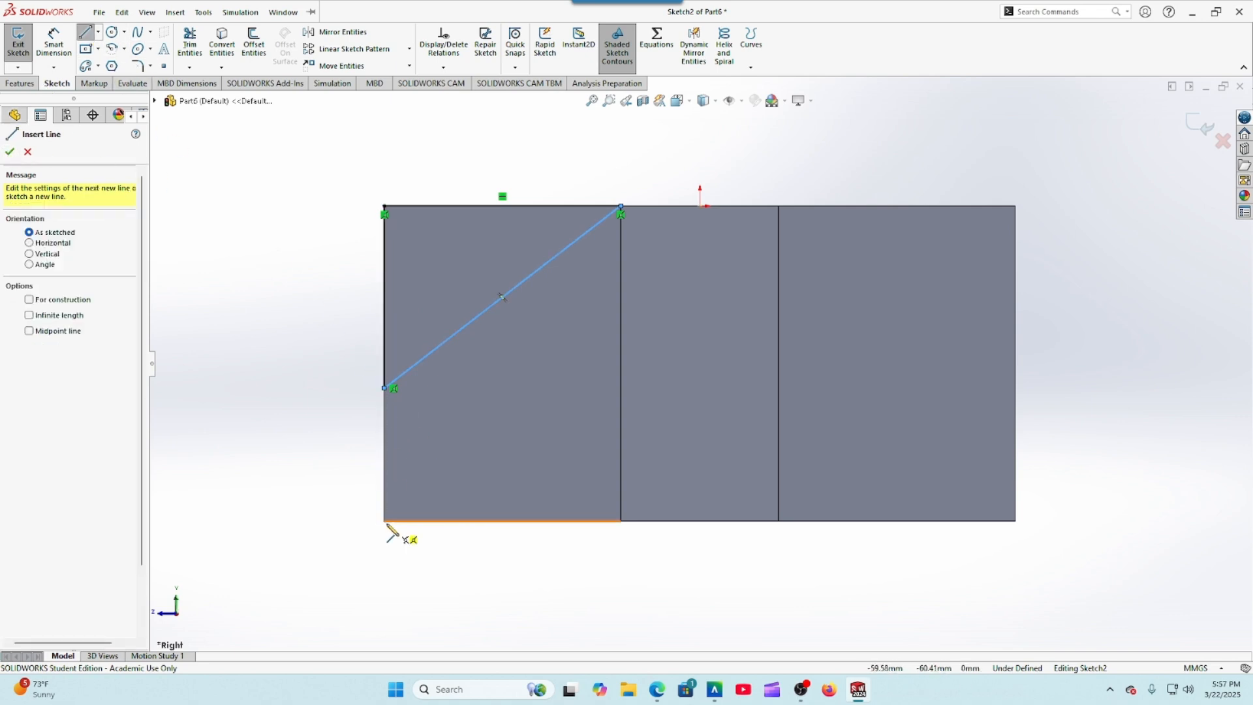
{"action": "left_click", "coordinate": [385, 520]}
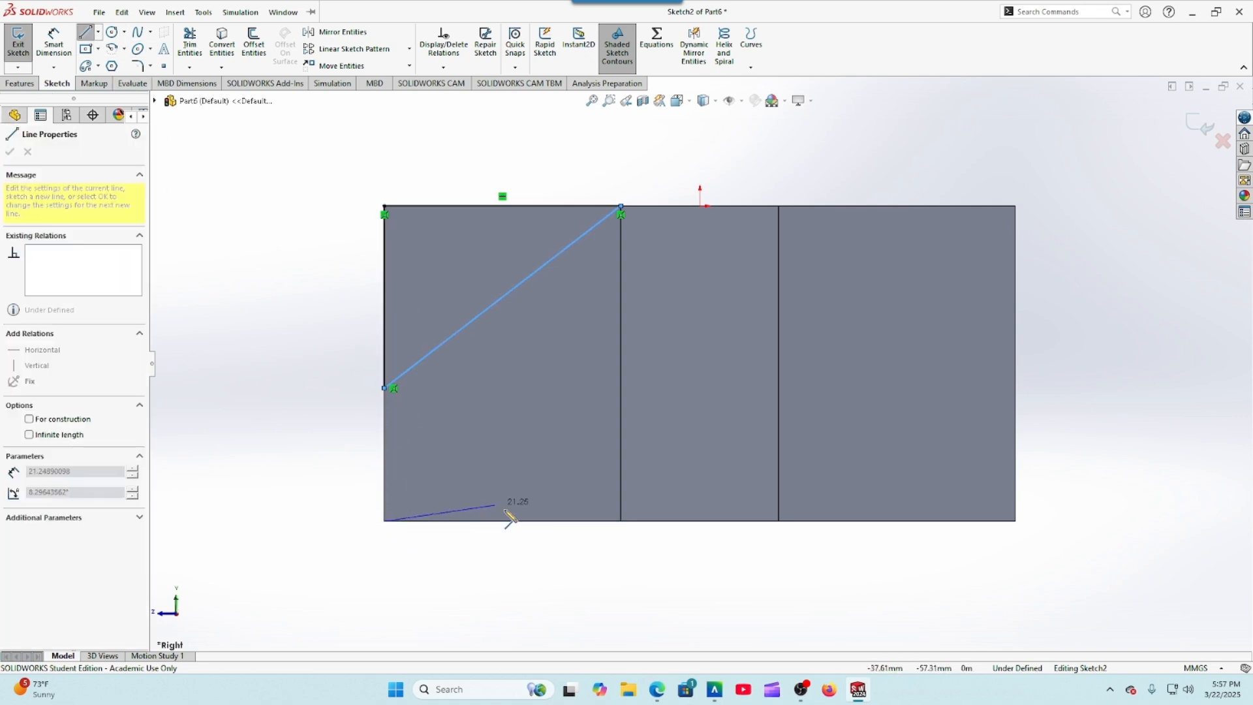
{"action": "left_click", "coordinate": [621, 401]}
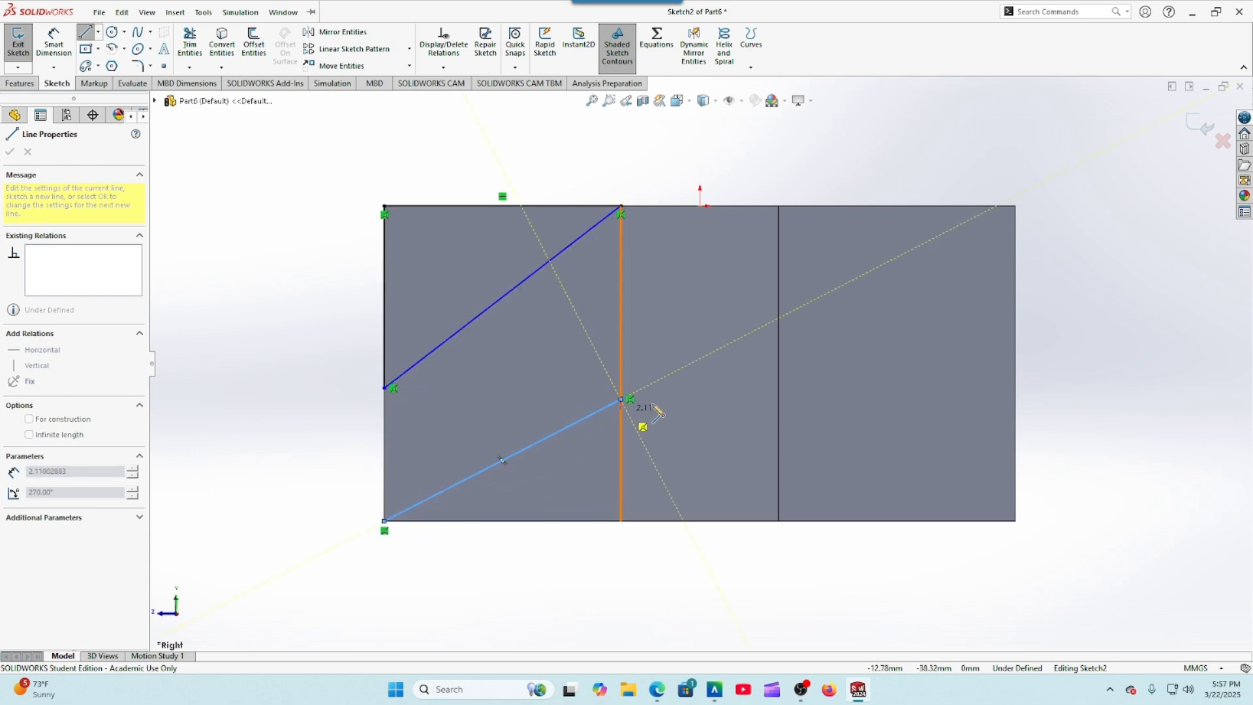
{"action": "left_click", "coordinate": [778, 399]}
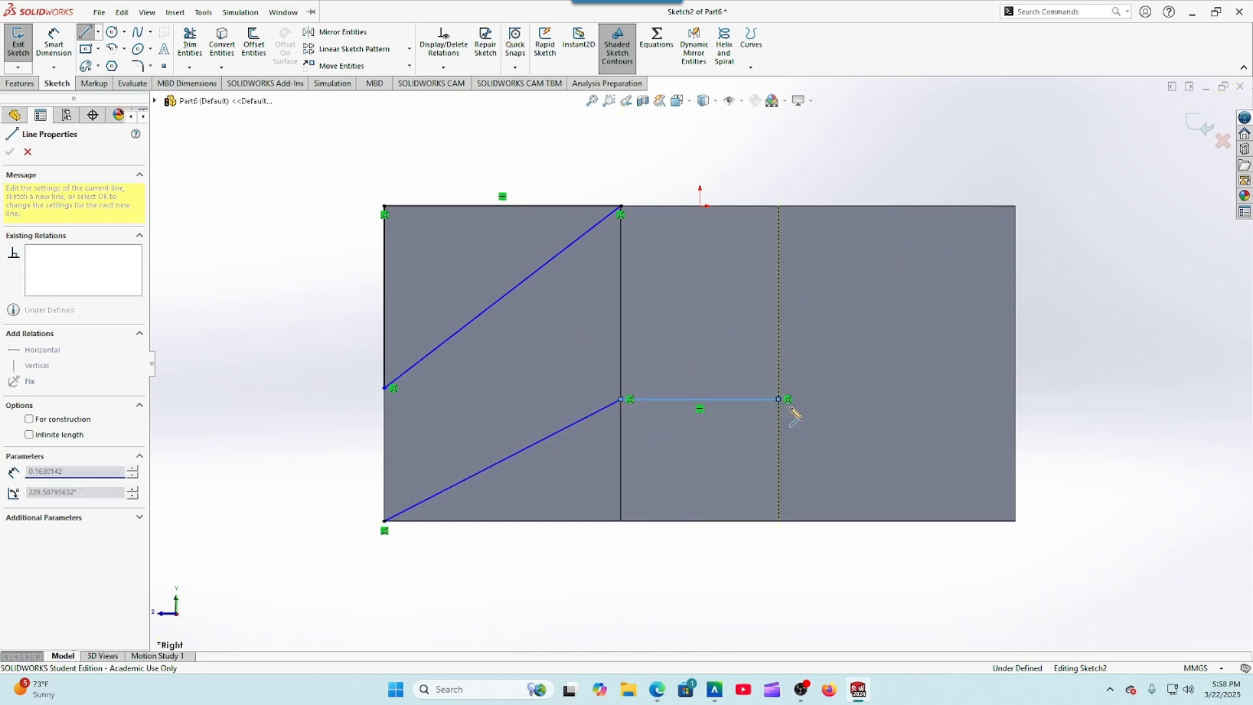
{"action": "left_click", "coordinate": [1015, 522]}
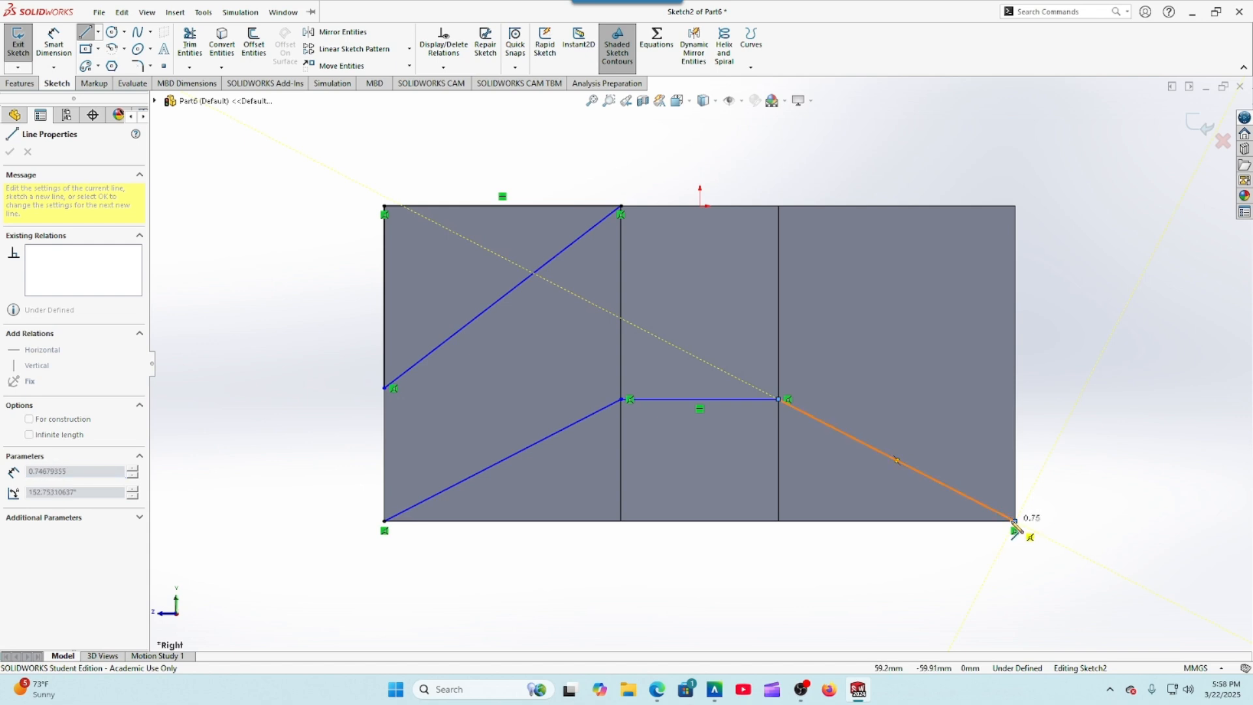
{"action": "right_click", "coordinate": [1016, 522]}
{"action": "left_click", "coordinate": [1044, 531]}
Step: Close the lower cut profile with a horizontal line along the block's bottom edge between its two lower corners
{"action": "left_click", "coordinate": [85, 31]}
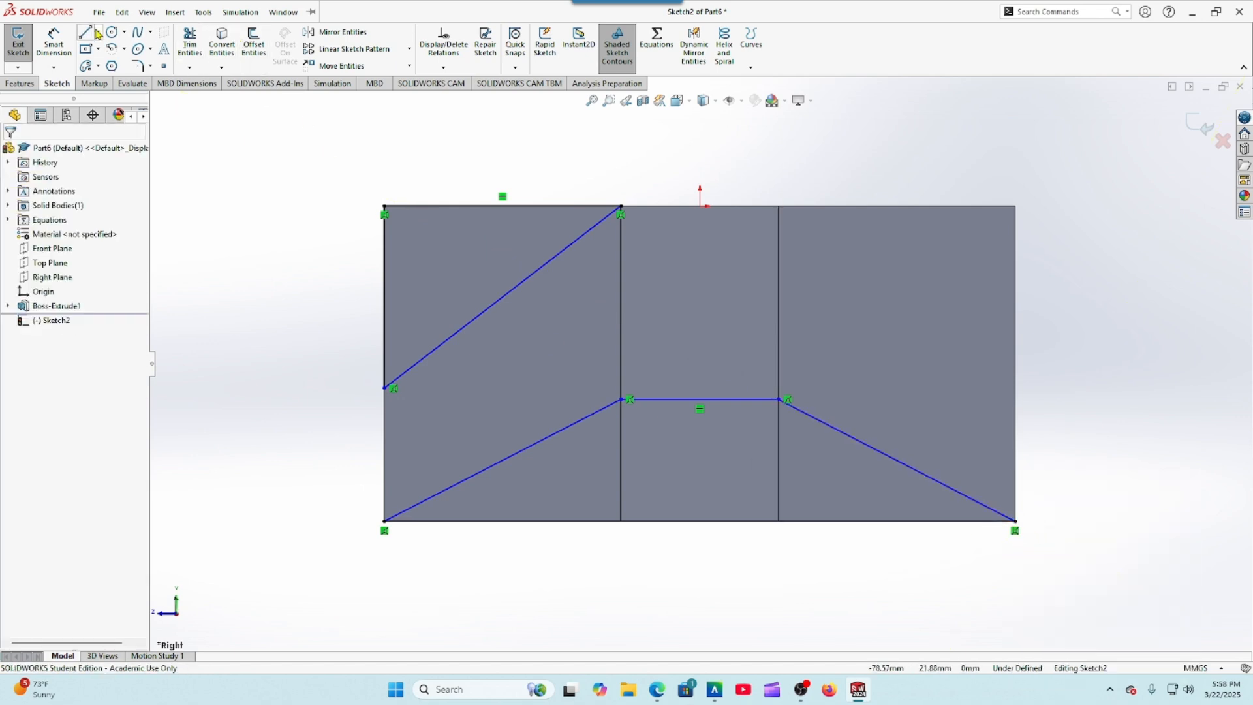
{"action": "left_click", "coordinate": [384, 522]}
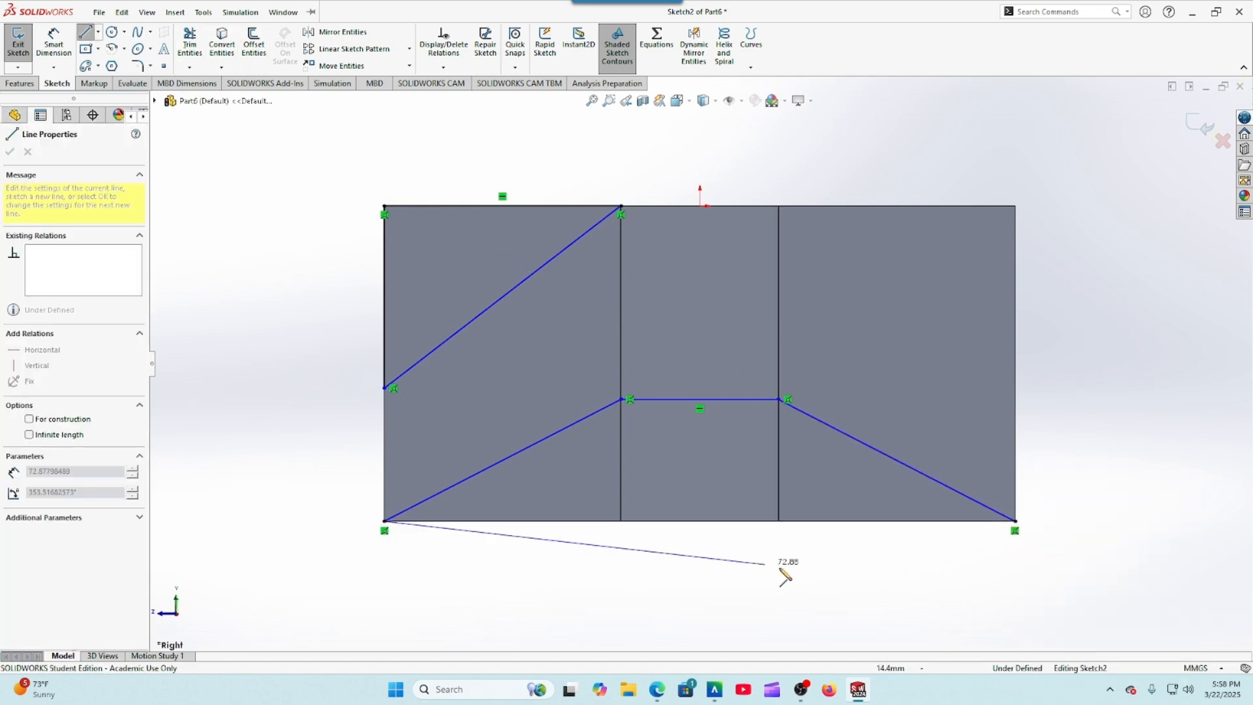
{"action": "left_click", "coordinate": [1015, 522]}
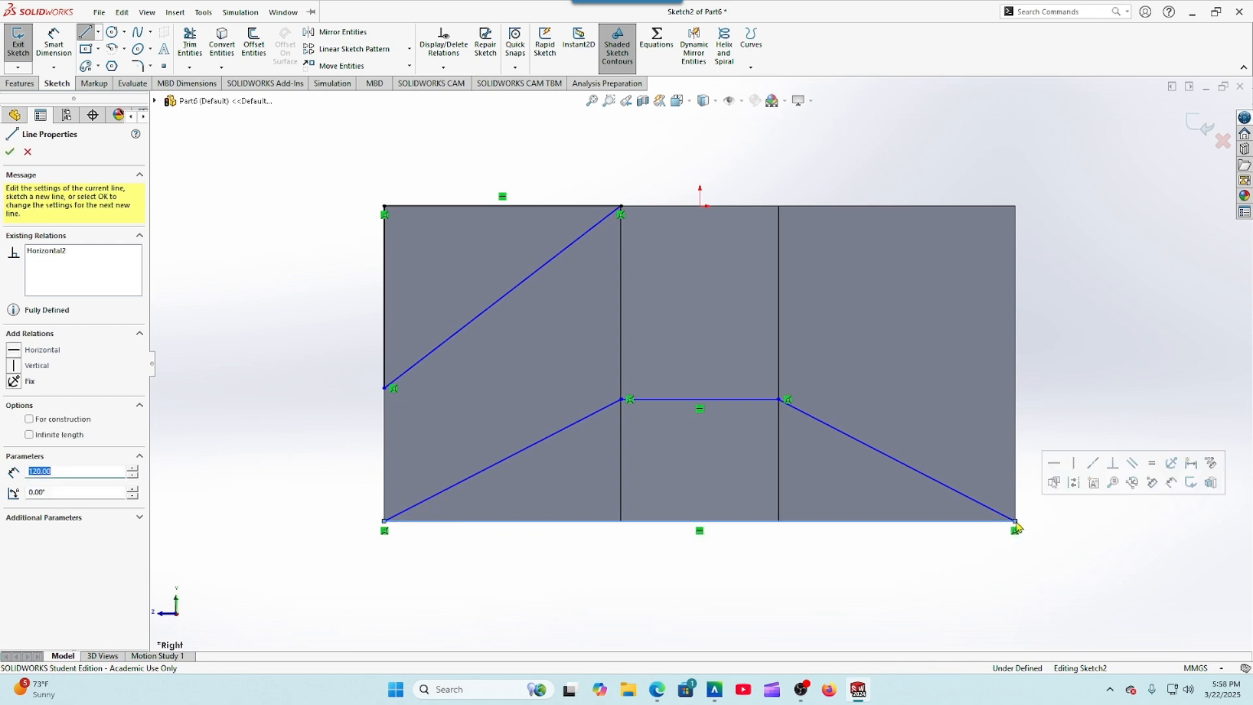
{"action": "right_click", "coordinate": [958, 554]}
{"action": "left_click", "coordinate": [975, 562]}
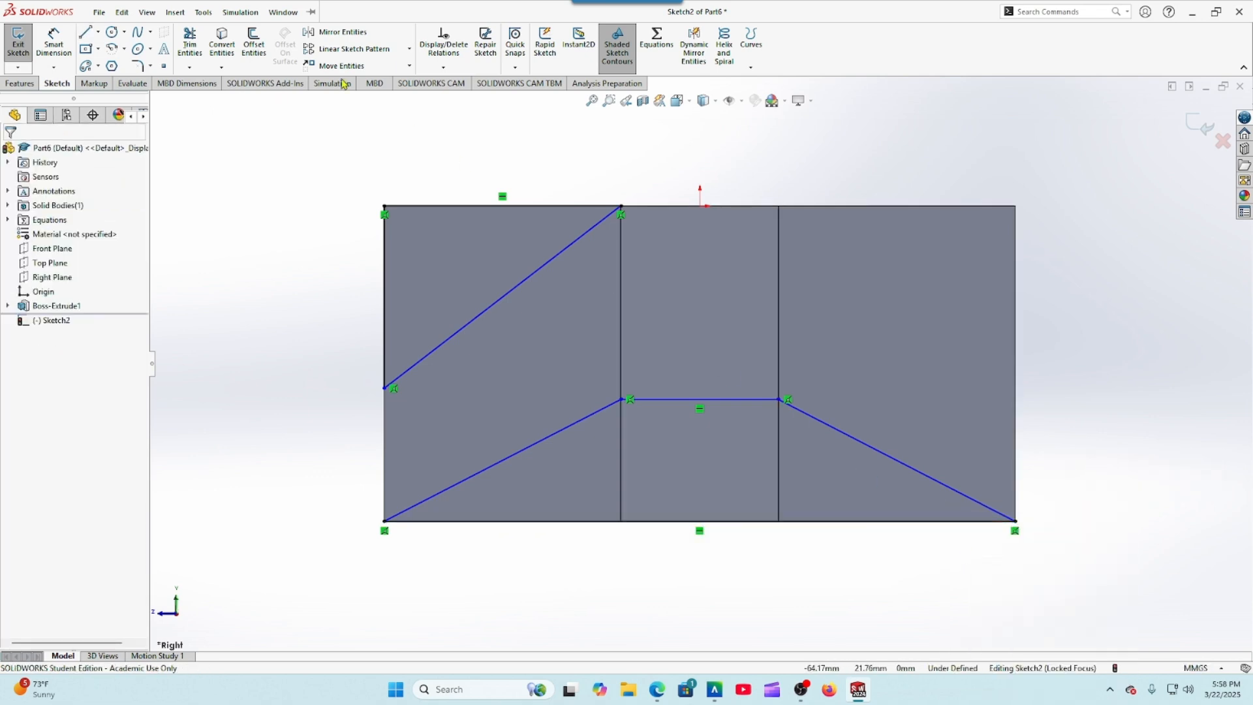
Step: Dimension the distance from the origin to the horizontal line of the lower profile with the global variable "A"
{"action": "left_click", "coordinate": [54, 45]}
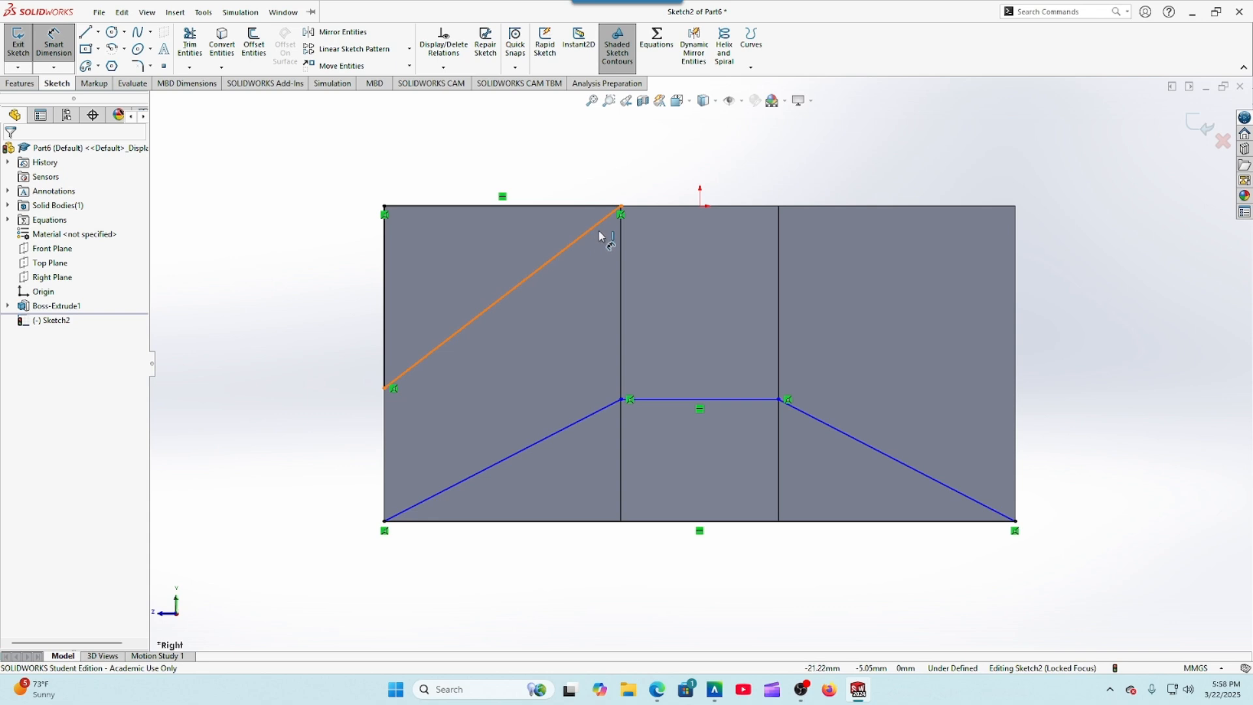
{"action": "left_click", "coordinate": [701, 206]}
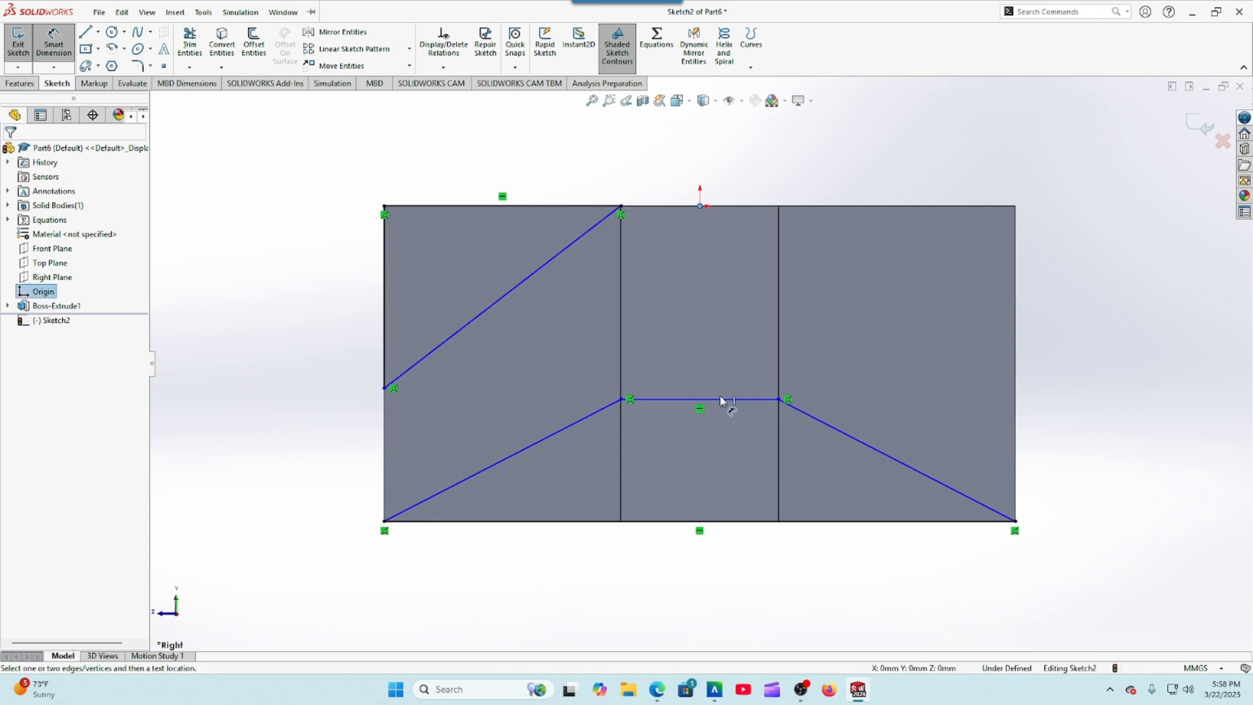
{"action": "left_click", "coordinate": [723, 400]}
{"action": "left_click", "coordinate": [710, 304]}
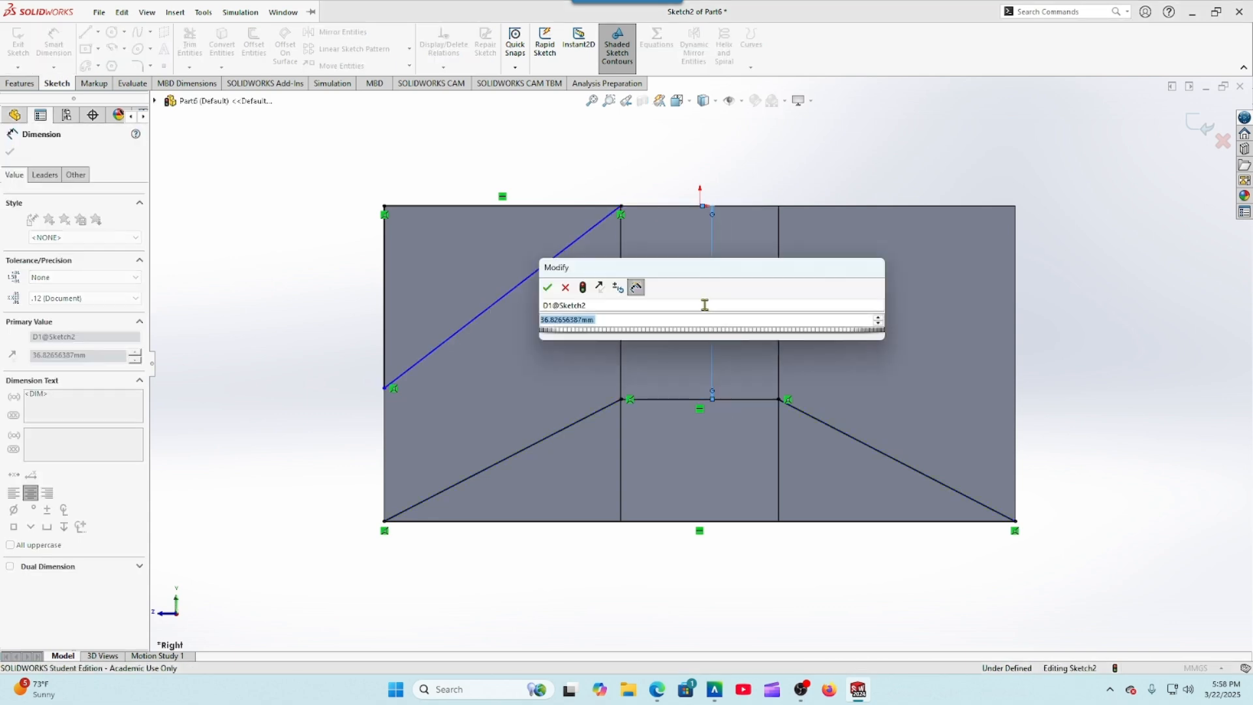
{"action": "type", "text": "="}
{"action": "mouse_move", "coordinate": [852, 334]}
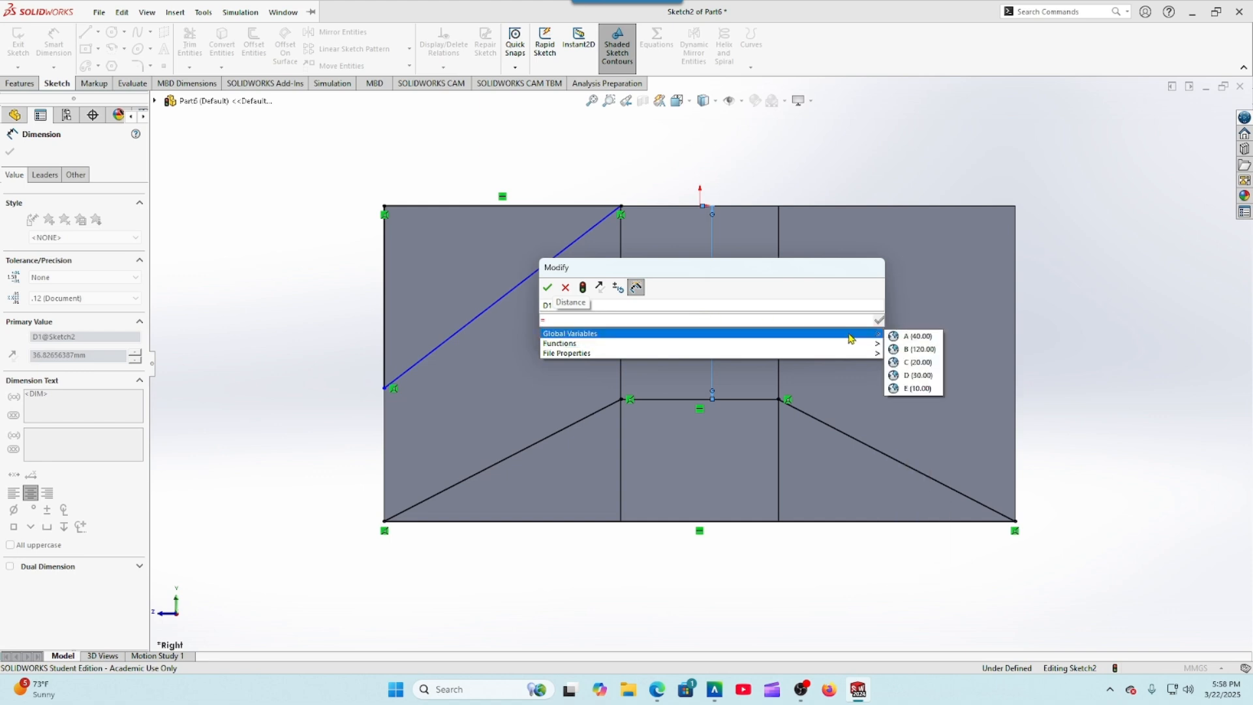
{"action": "left_click", "coordinate": [894, 335]}
{"action": "left_click", "coordinate": [548, 287]}
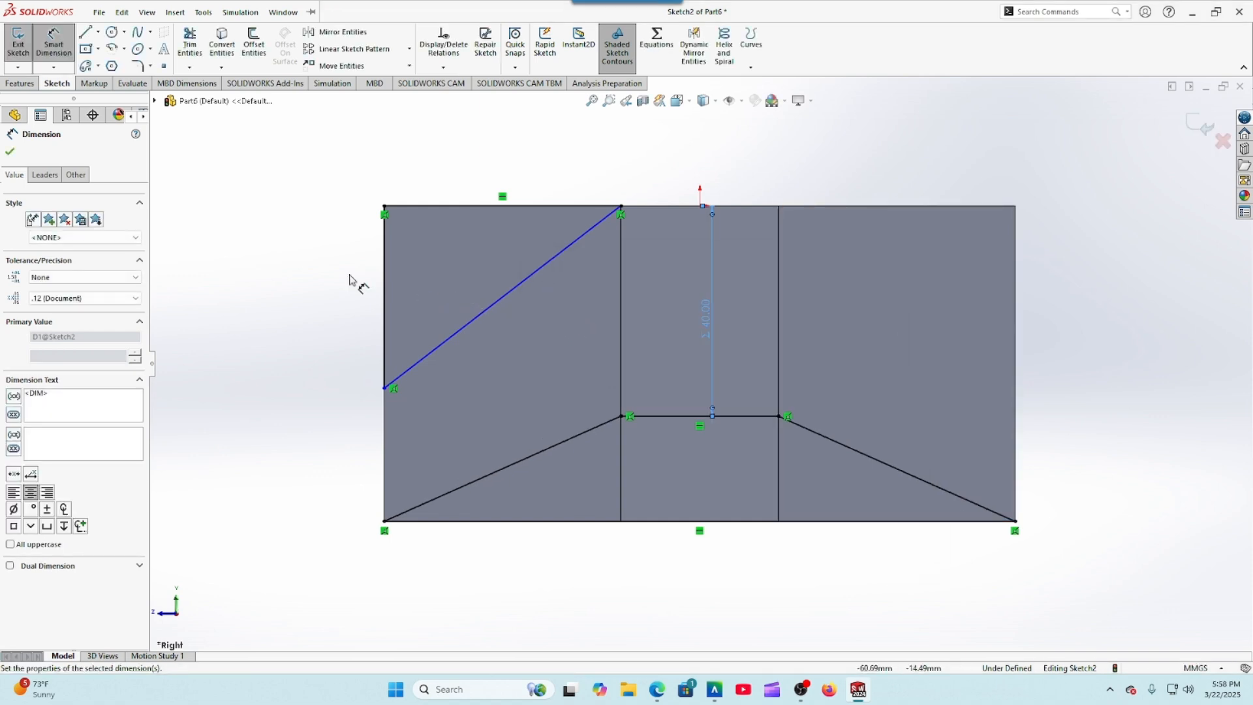
Step: Dimension the vertical distance between the block's lower-left corner and the triangle's lowest vertex with the global variable "C"
{"action": "left_click", "coordinate": [384, 521]}
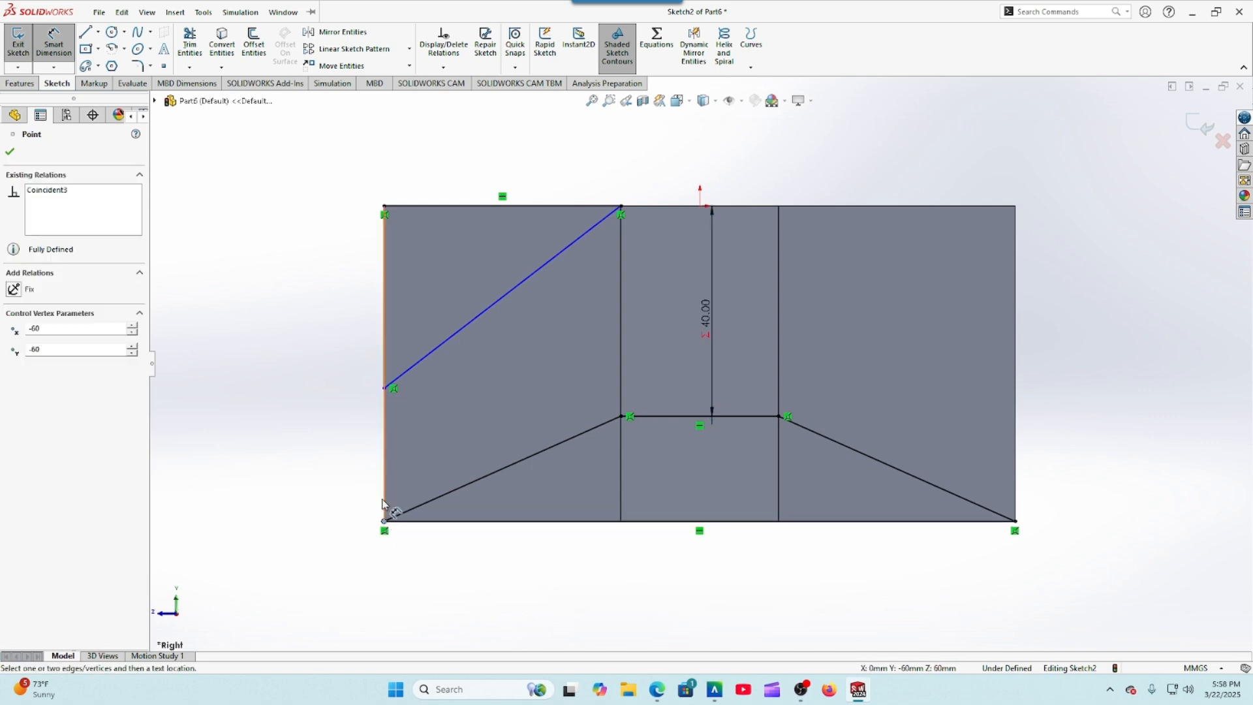
{"action": "left_click", "coordinate": [385, 389]}
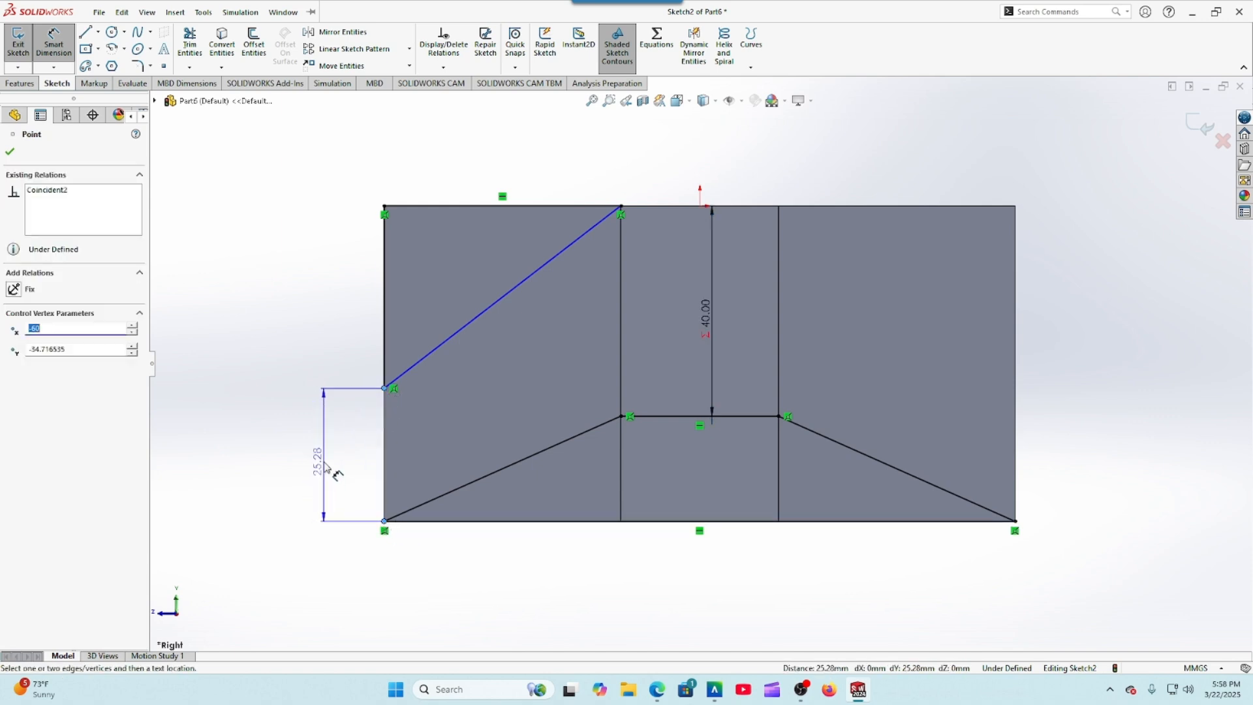
{"action": "left_click", "coordinate": [327, 474]}
{"action": "type", "text": "="}
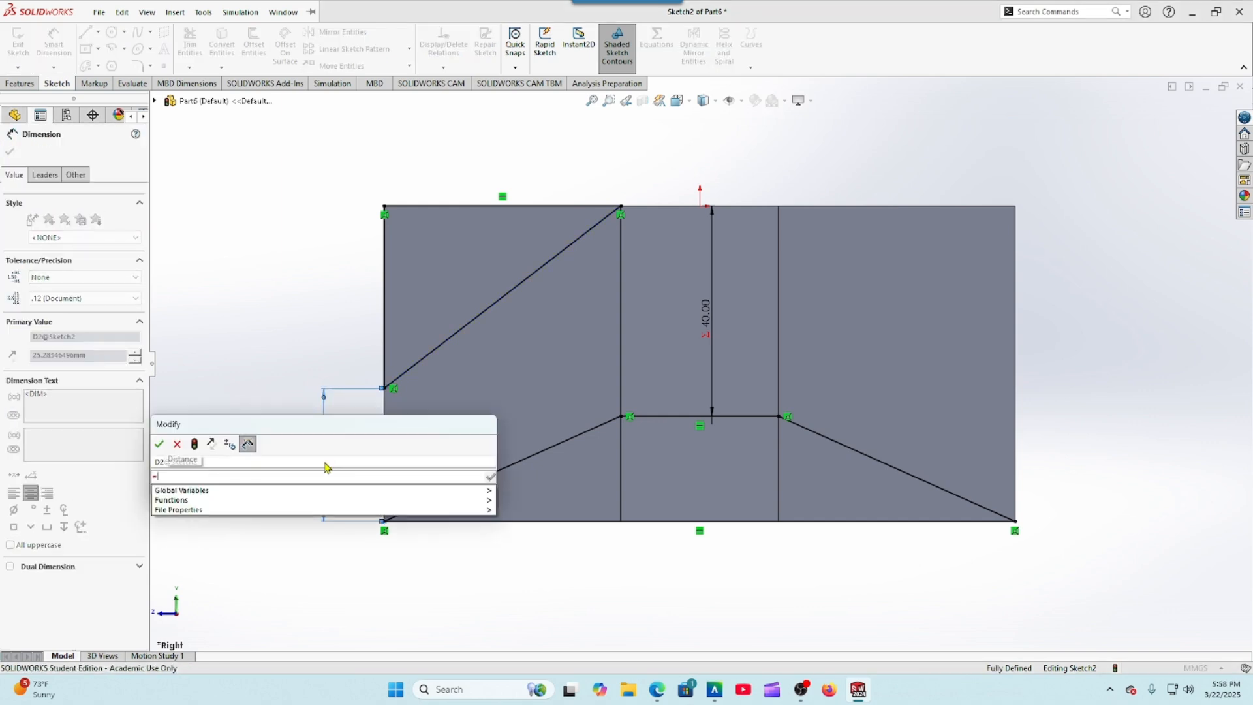
{"action": "mouse_move", "coordinate": [479, 490]}
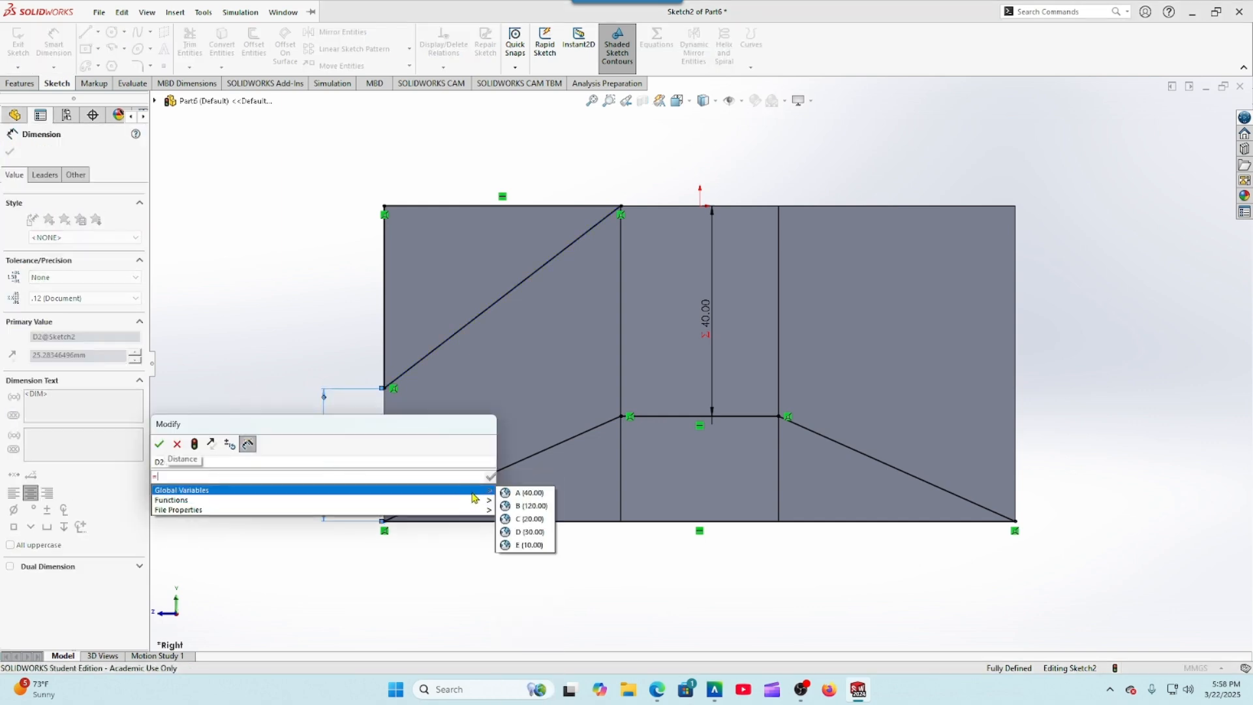
{"action": "left_click", "coordinate": [526, 522]}
{"action": "left_click", "coordinate": [160, 445]}
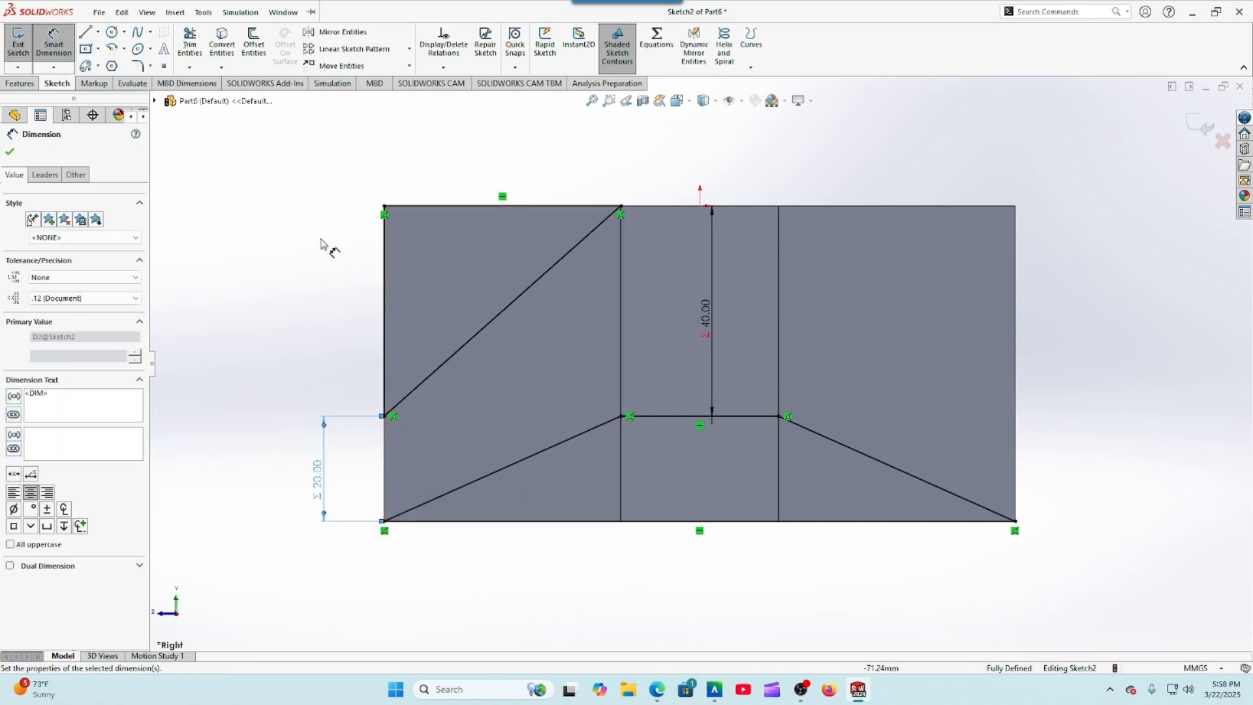
{"action": "left_click", "coordinate": [9, 154]}
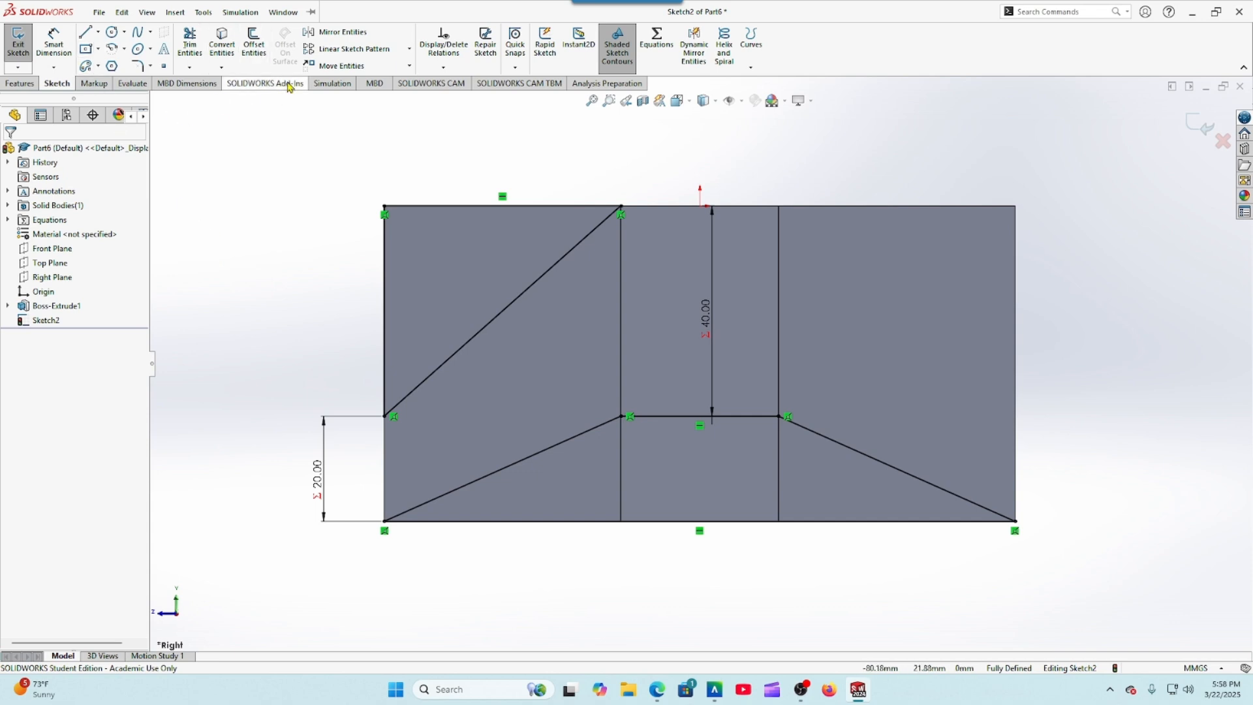
Step: Mirror the three lines of the upper-left triangle about the Front Plane
{"action": "left_click", "coordinate": [341, 32]}
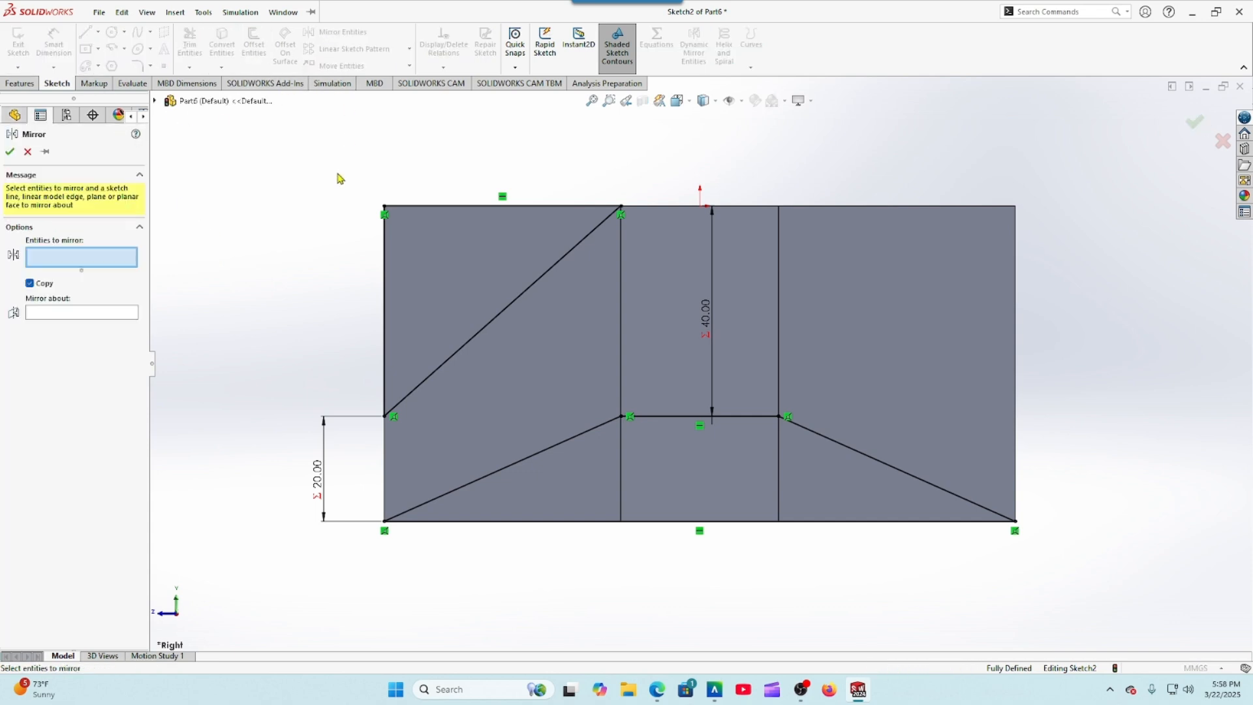
{"action": "left_click", "coordinate": [385, 272]}
{"action": "left_click", "coordinate": [469, 342]}
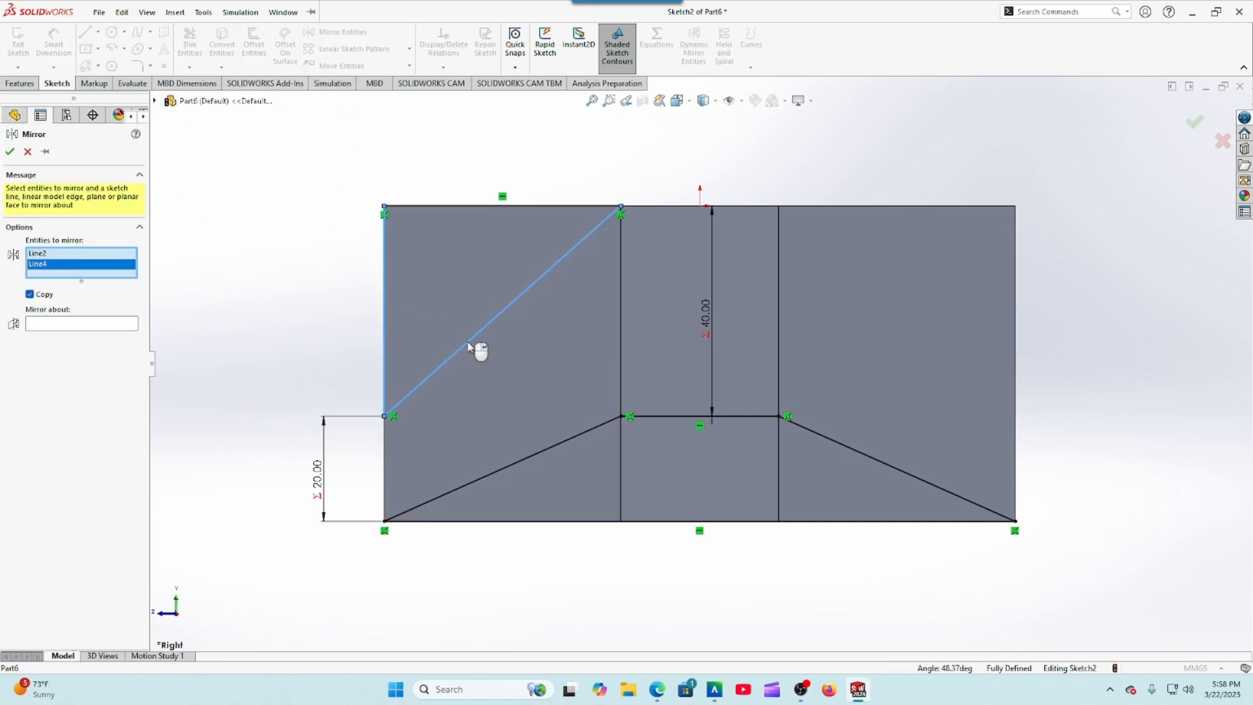
{"action": "left_click", "coordinate": [467, 206]}
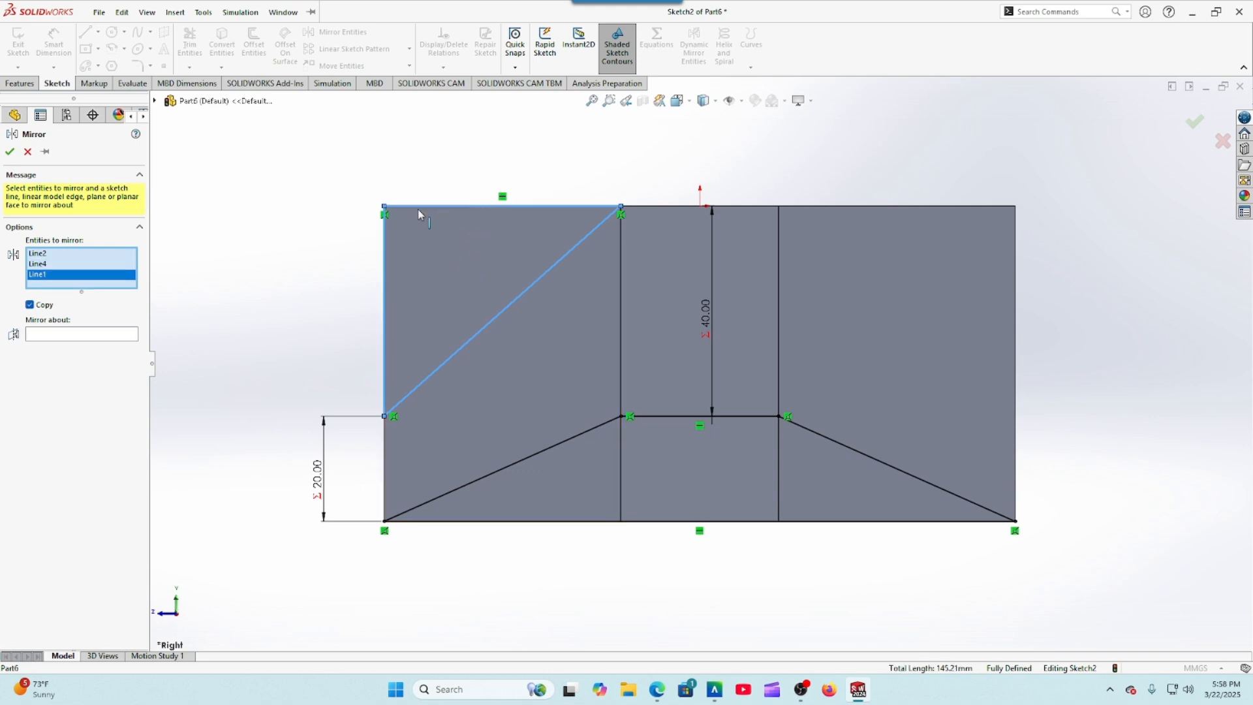
{"action": "left_click", "coordinate": [121, 340]}
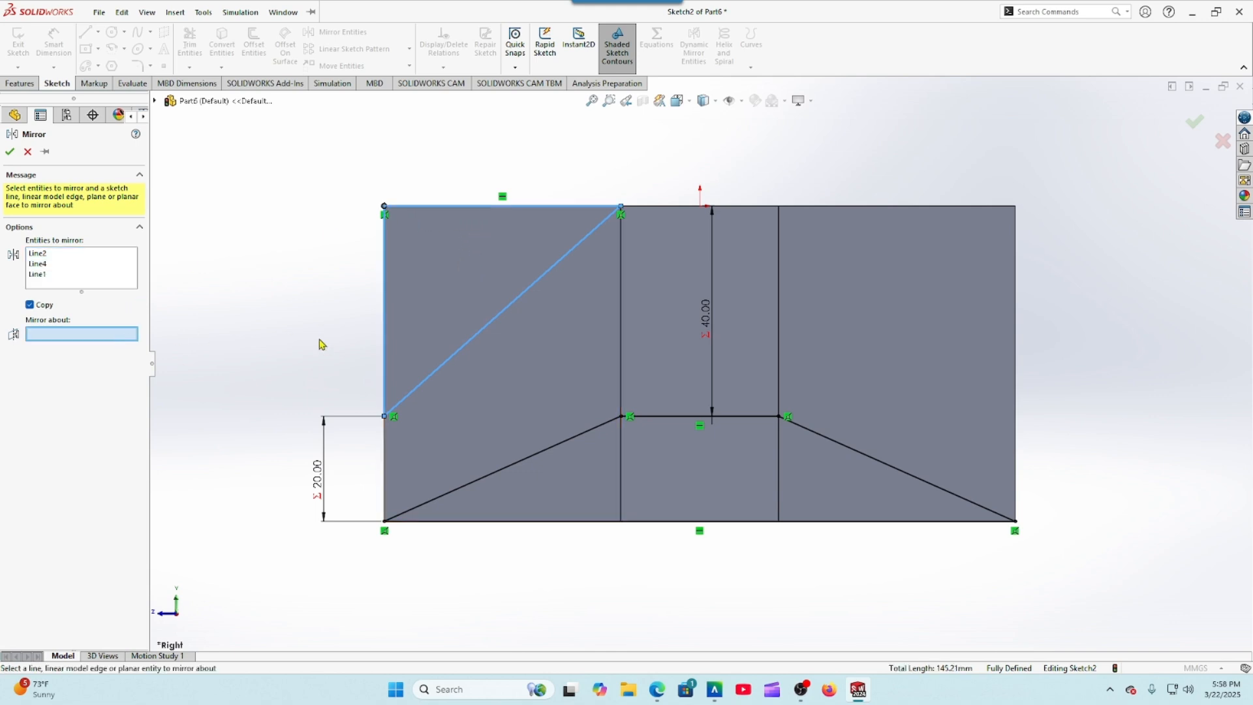
{"action": "left_click", "coordinate": [155, 102]}
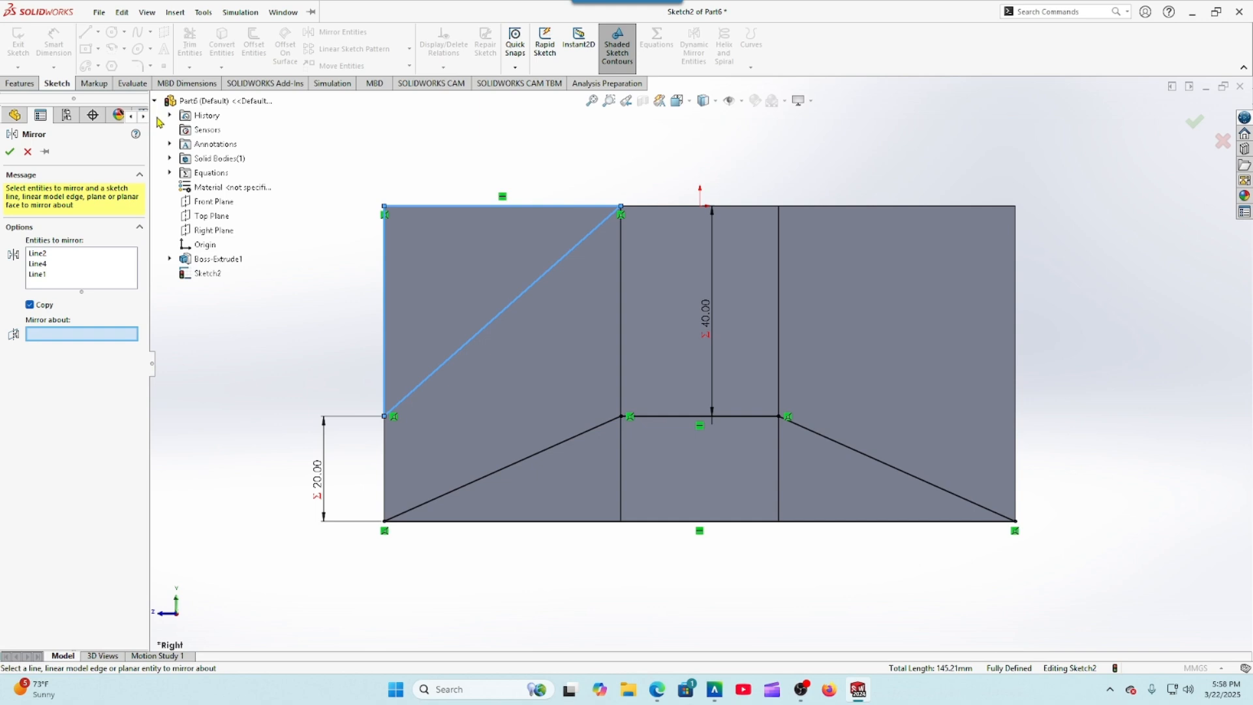
{"action": "left_click", "coordinate": [197, 203]}
{"action": "left_click", "coordinate": [10, 152]}
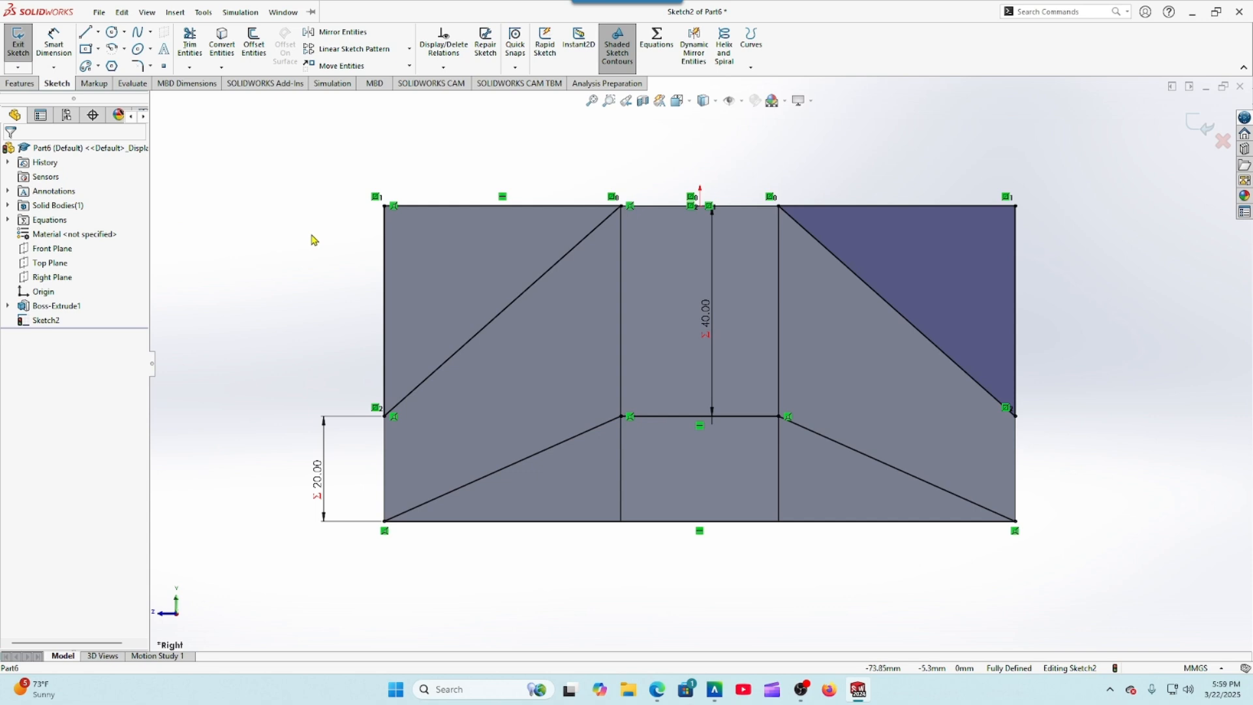
Step: Cut the sketched profiles out of the block with an Extruded Cut set to Through All - Both
{"action": "left_click", "coordinate": [17, 84]}
{"action": "left_click", "coordinate": [198, 44]}
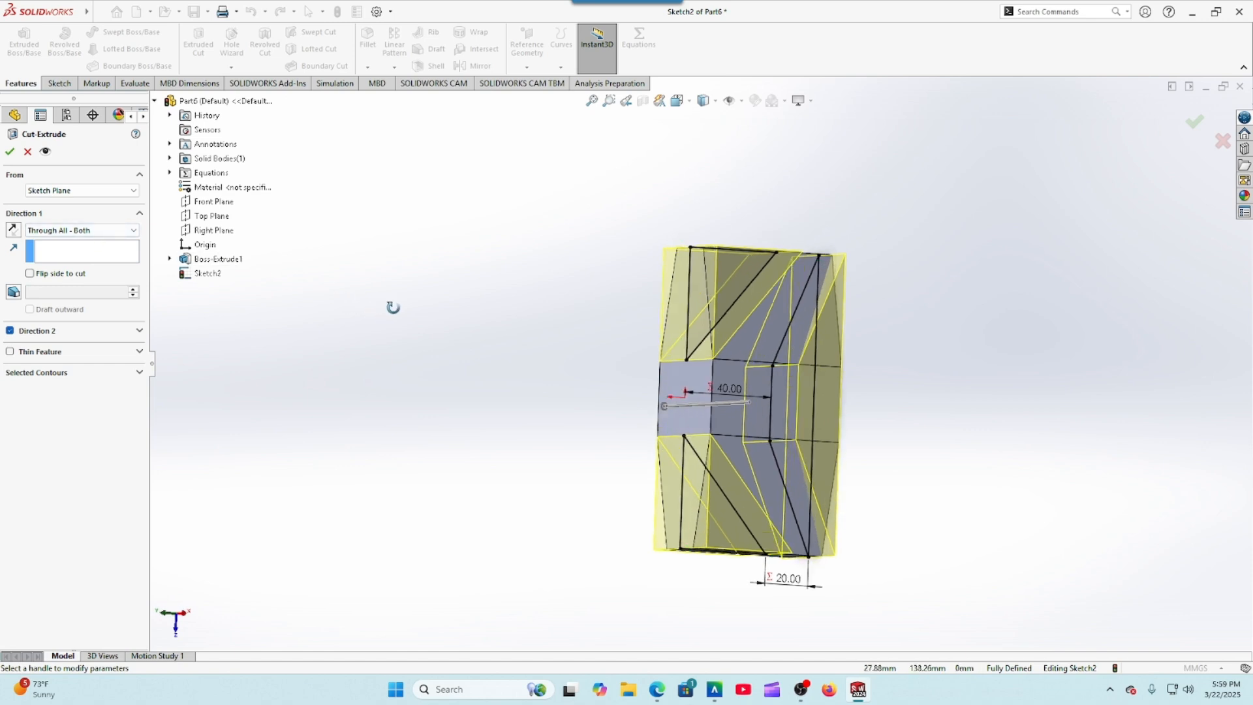
{"action": "mouse_move", "coordinate": [392, 307]}
{"action": "middle_mouse_down"}
{"action": "mouse_move", "coordinate": [464, 322]}
{"action": "mouse_move", "coordinate": [376, 309]}
{"action": "middle_mouse_up"}
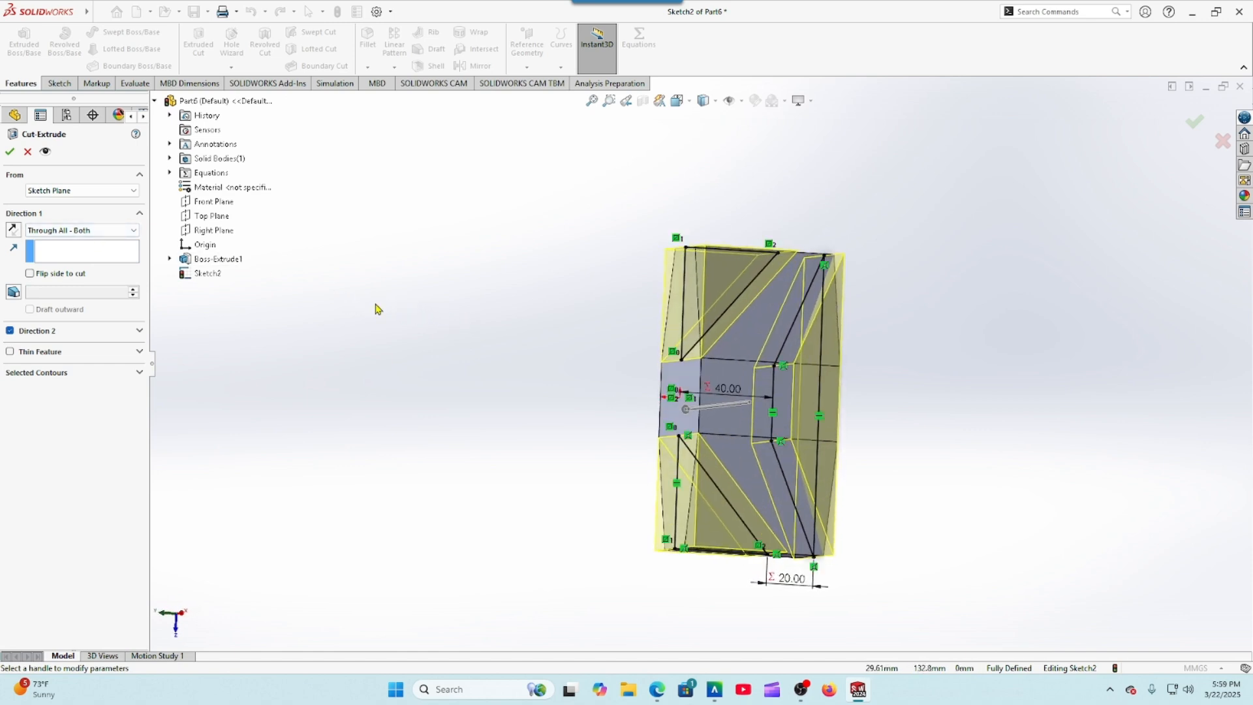
{"action": "left_click", "coordinate": [14, 154]}
Step: Check the test drawing in the browser, then sketch a circle about 7.8 mm in diameter on the part's small square end face
{"action": "mouse_move", "coordinate": [402, 320]}
{"action": "middle_mouse_down"}
{"action": "mouse_move", "coordinate": [410, 312]}
{"action": "mouse_move", "coordinate": [378, 312]}
{"action": "middle_mouse_up"}
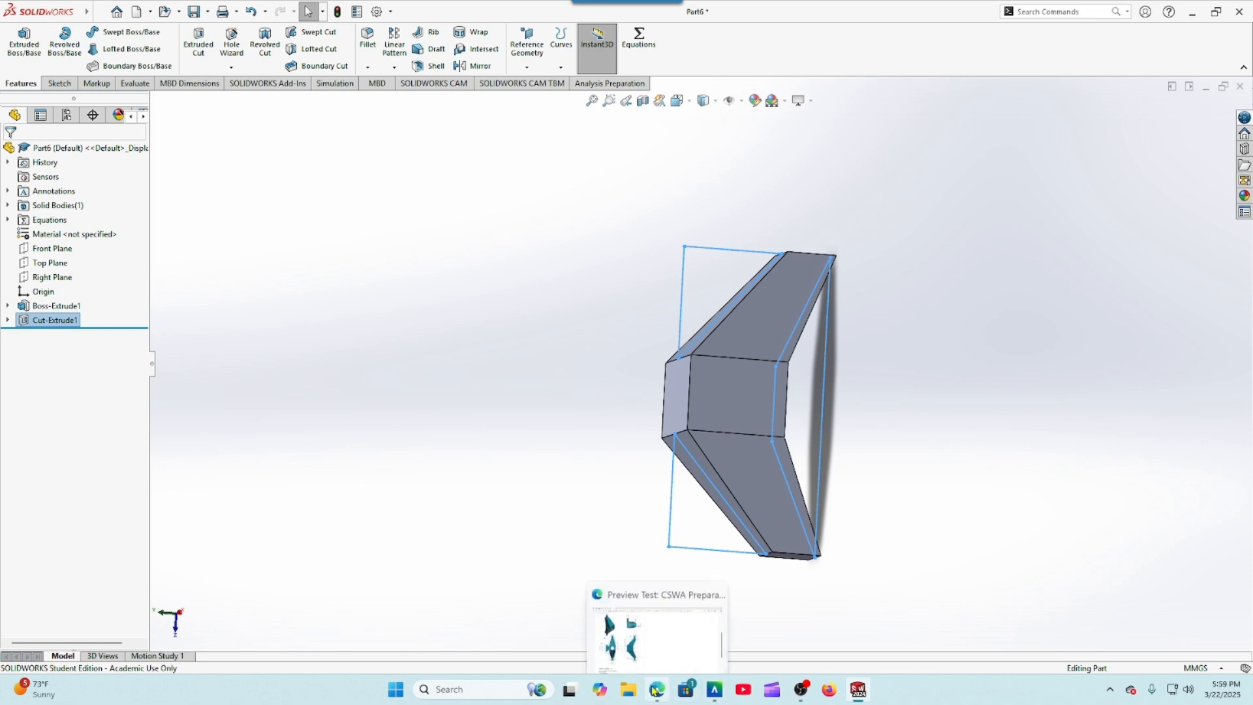
{"action": "left_click", "coordinate": [658, 672]}
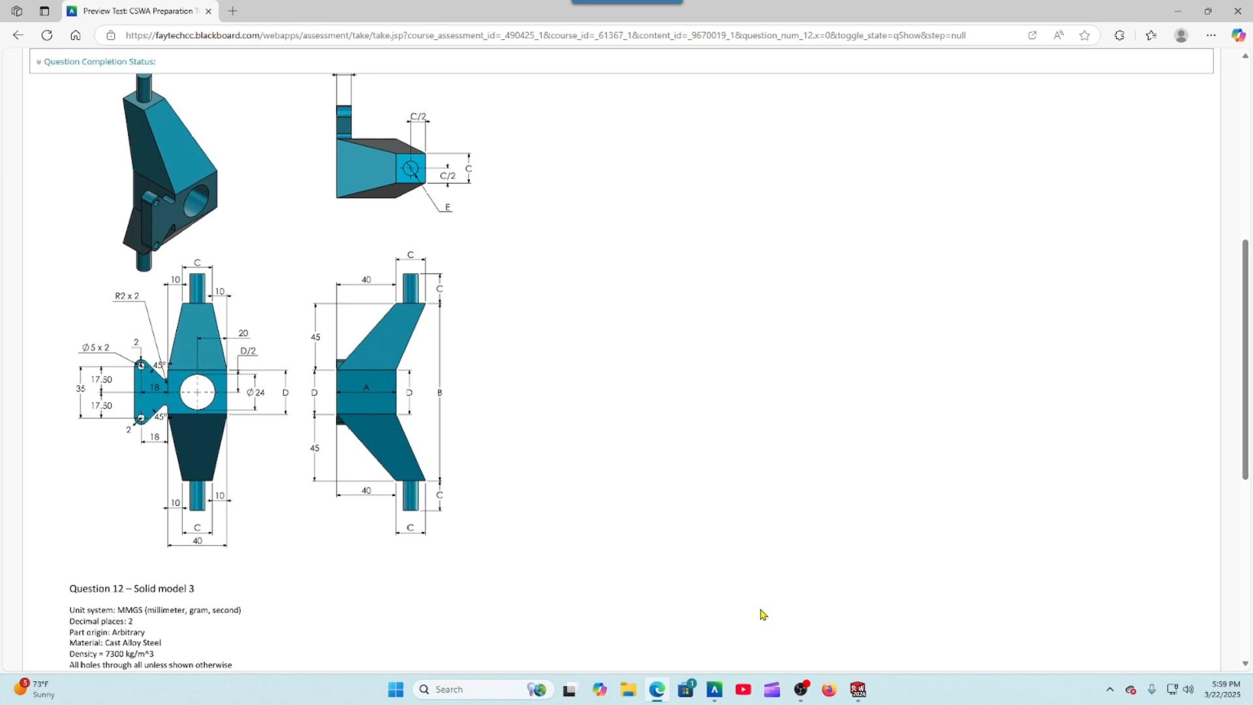
{"action": "left_click", "coordinate": [857, 689]}
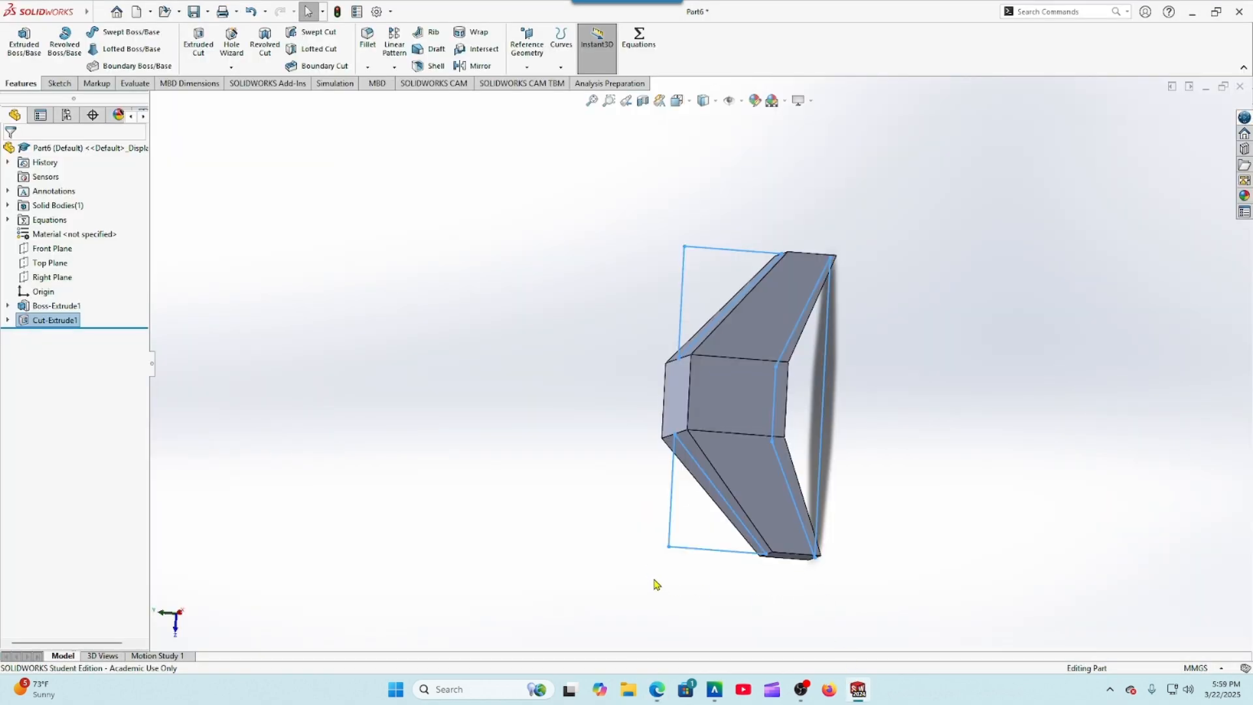
{"action": "middle_click_drag", "start_coordinate": [656, 585], "coordinate": [666, 492]}
{"action": "left_click", "coordinate": [803, 535]}
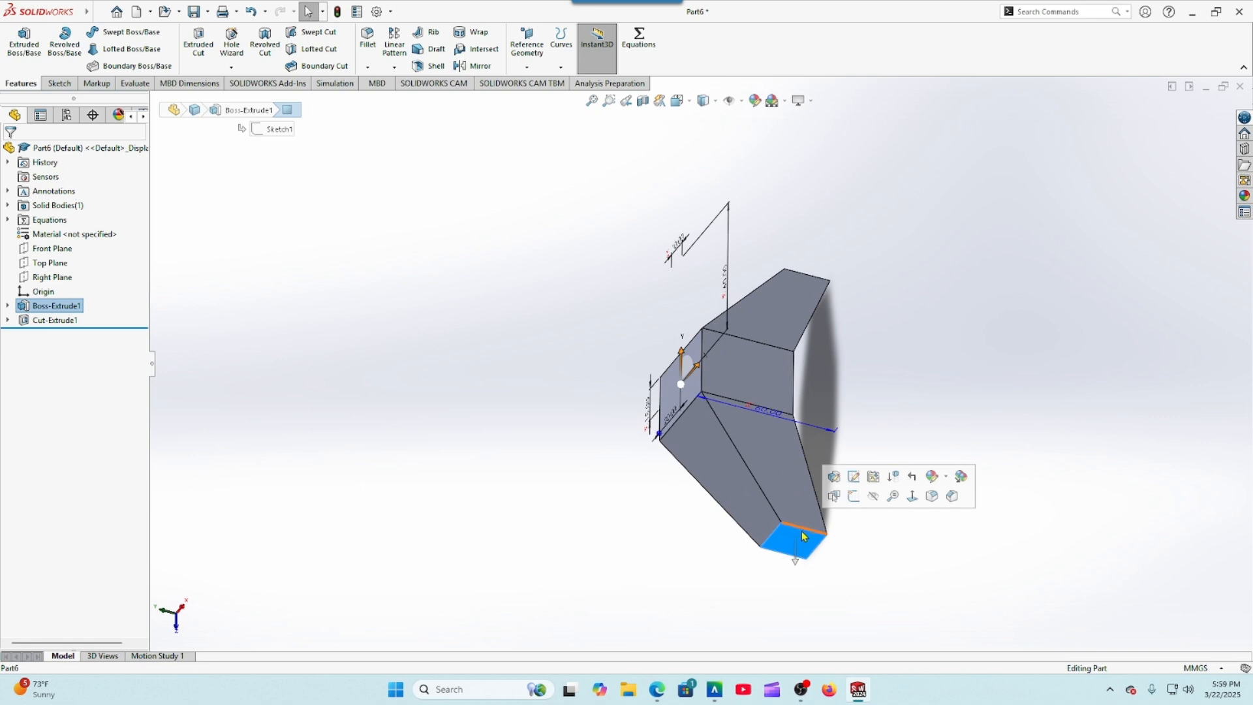
{"action": "left_click", "coordinate": [854, 476]}
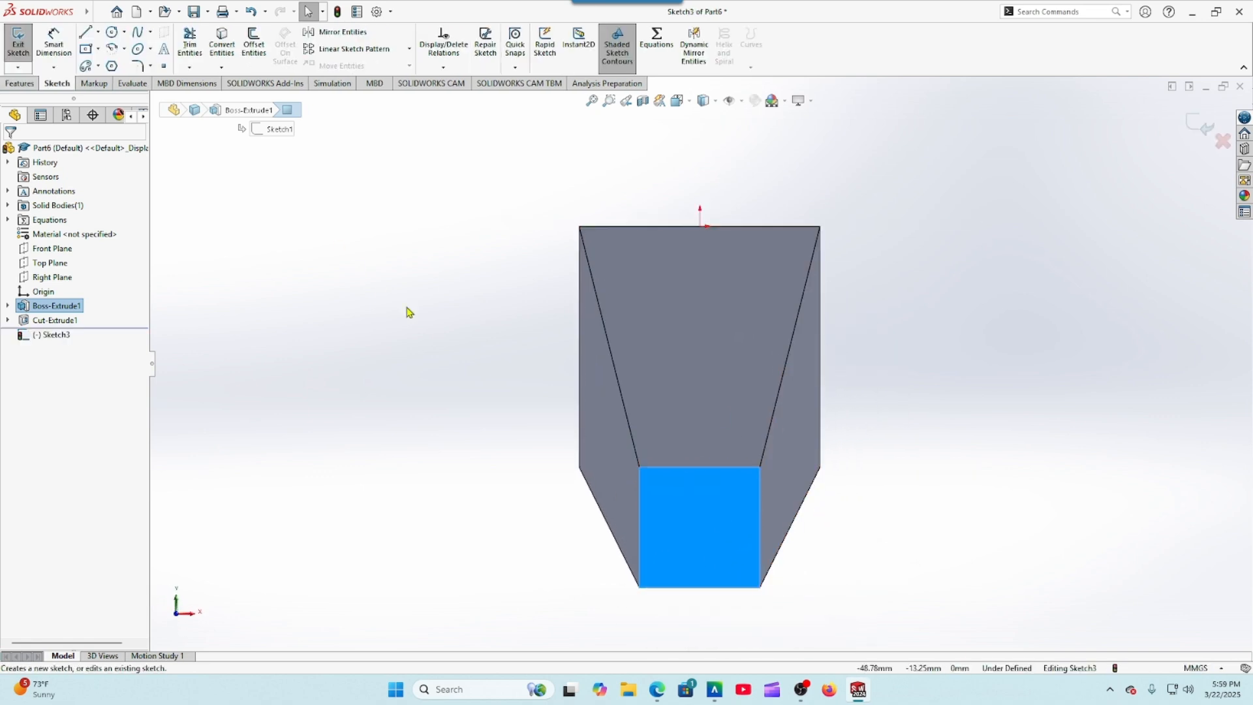
{"action": "left_click", "coordinate": [111, 32]}
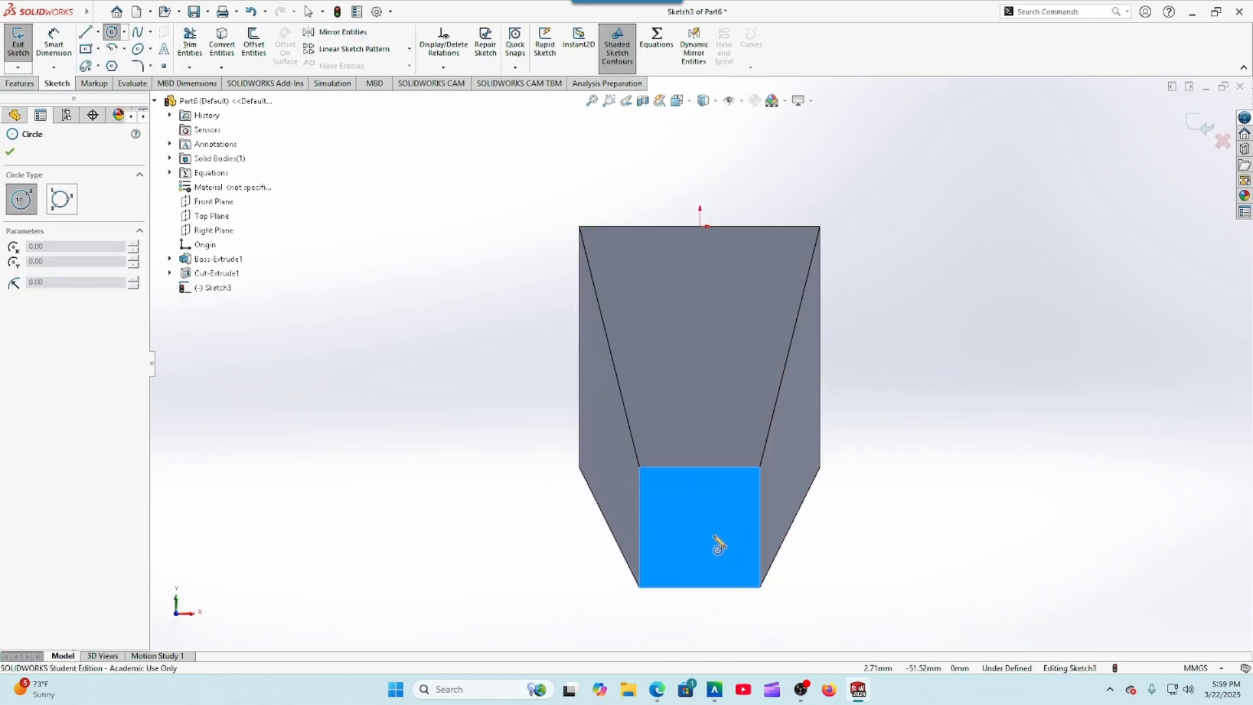
{"action": "left_click", "coordinate": [699, 522]}
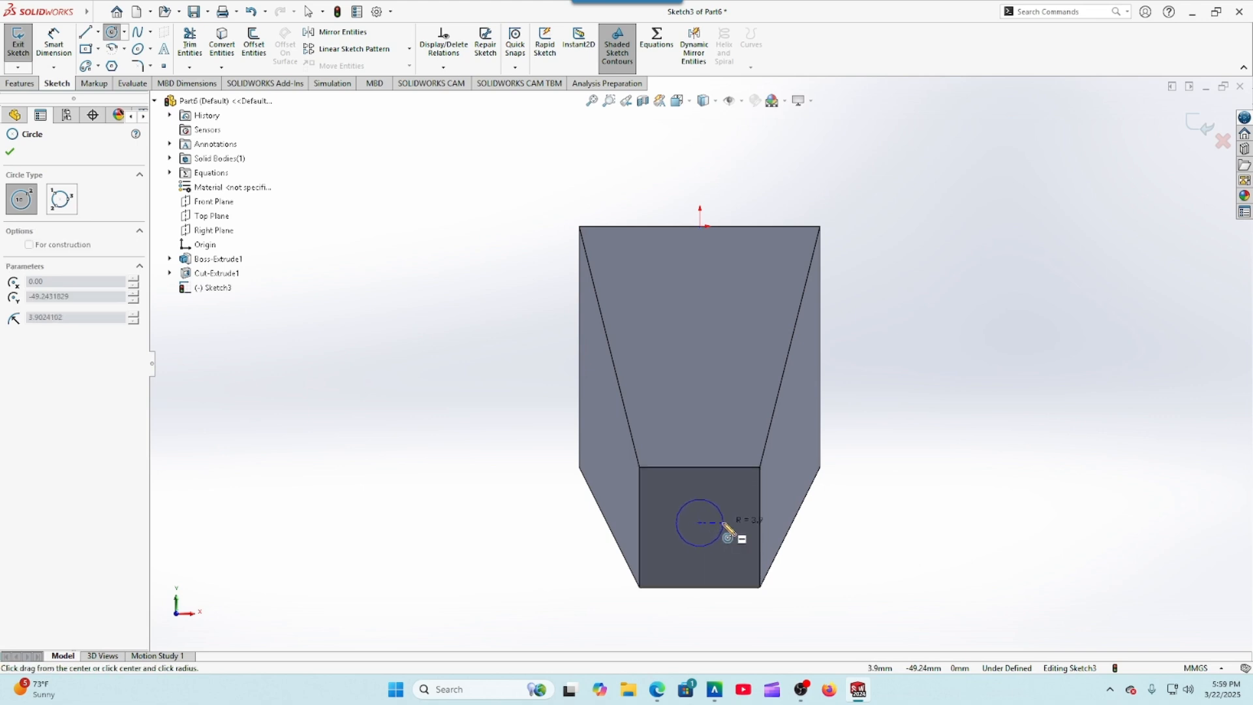
{"action": "left_click", "coordinate": [724, 527]}
{"action": "left_click", "coordinate": [10, 155]}
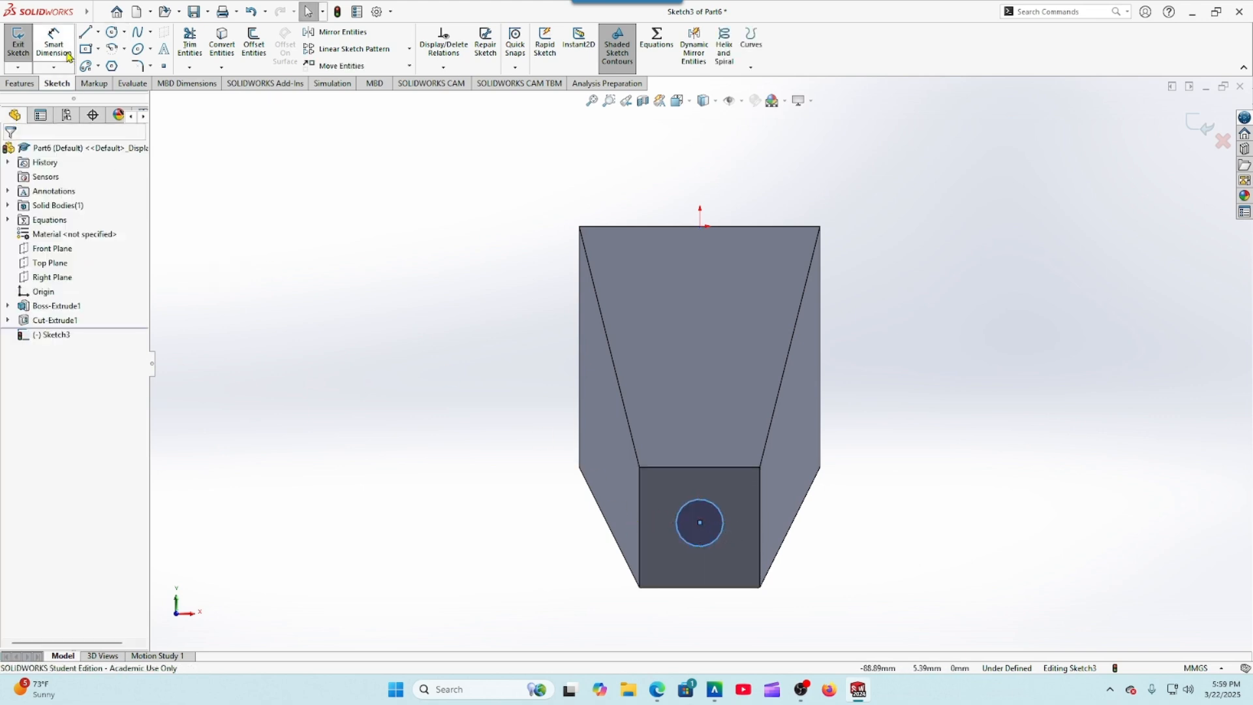
Step: Dimension the circle's diameter on the end face with the global variable "C"
{"action": "left_click", "coordinate": [54, 43]}
{"action": "left_click", "coordinate": [679, 535]}
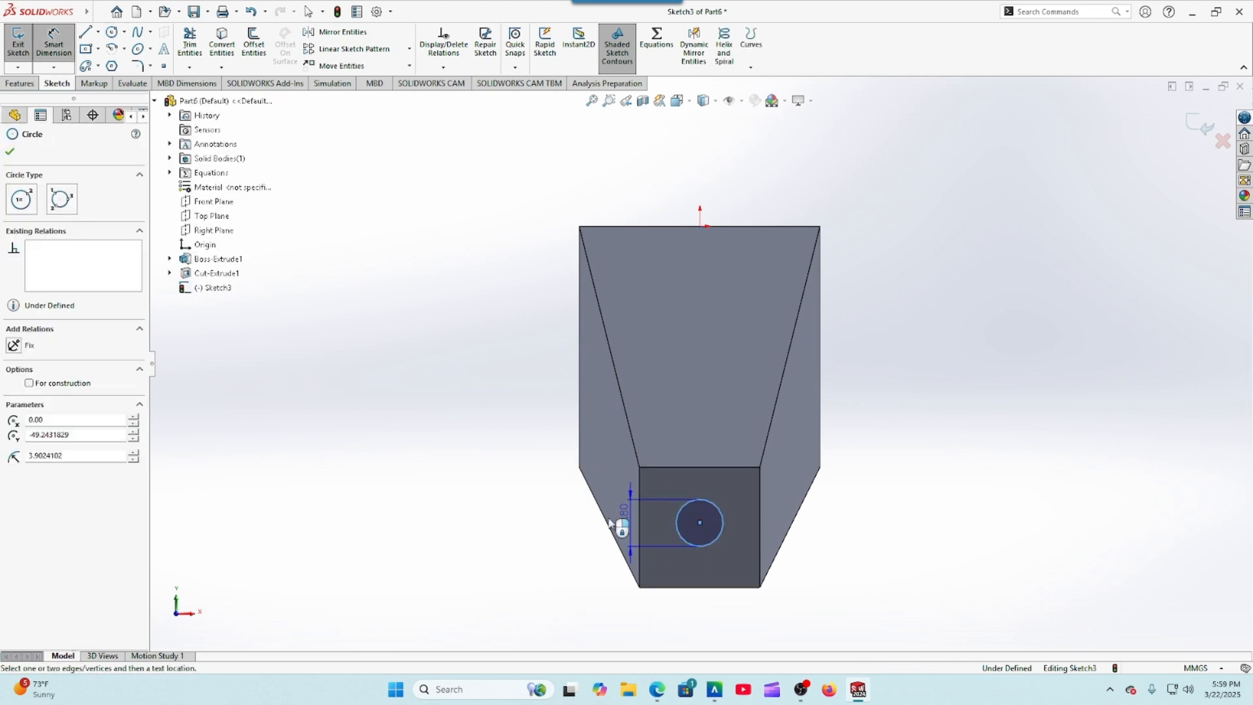
{"action": "left_click", "coordinate": [540, 522]}
{"action": "type", "text": "="}
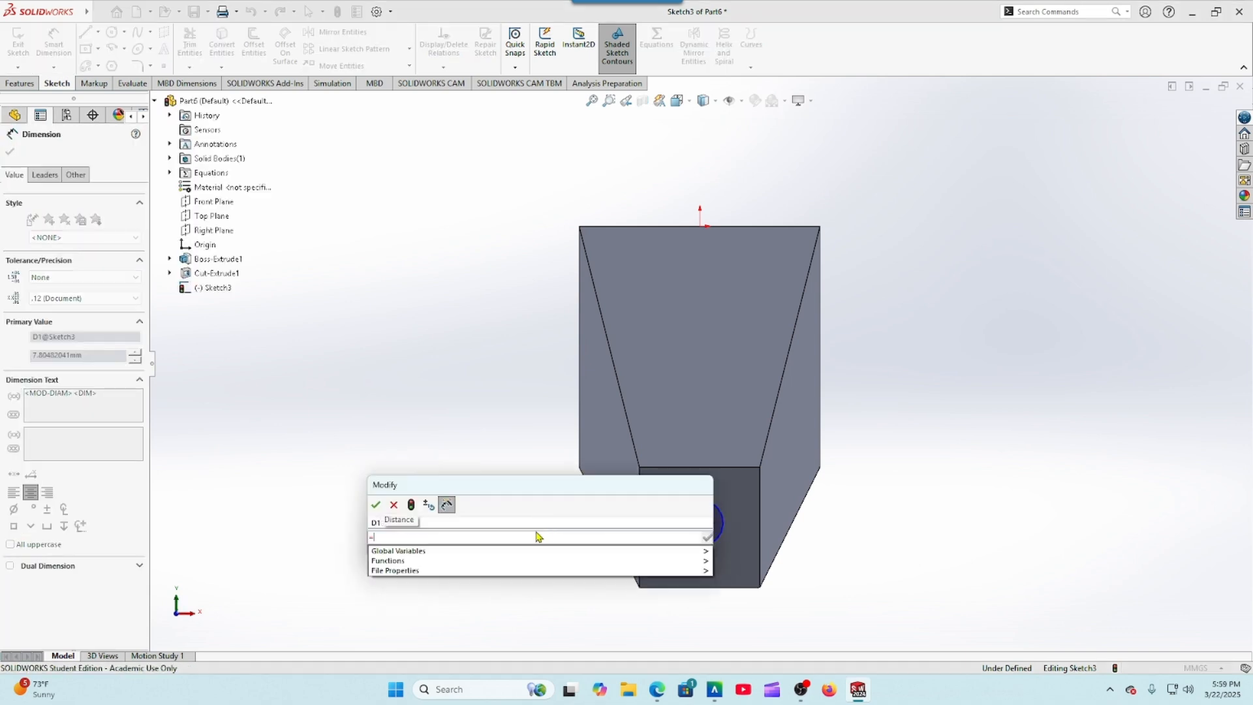
{"action": "mouse_move", "coordinate": [702, 561]}
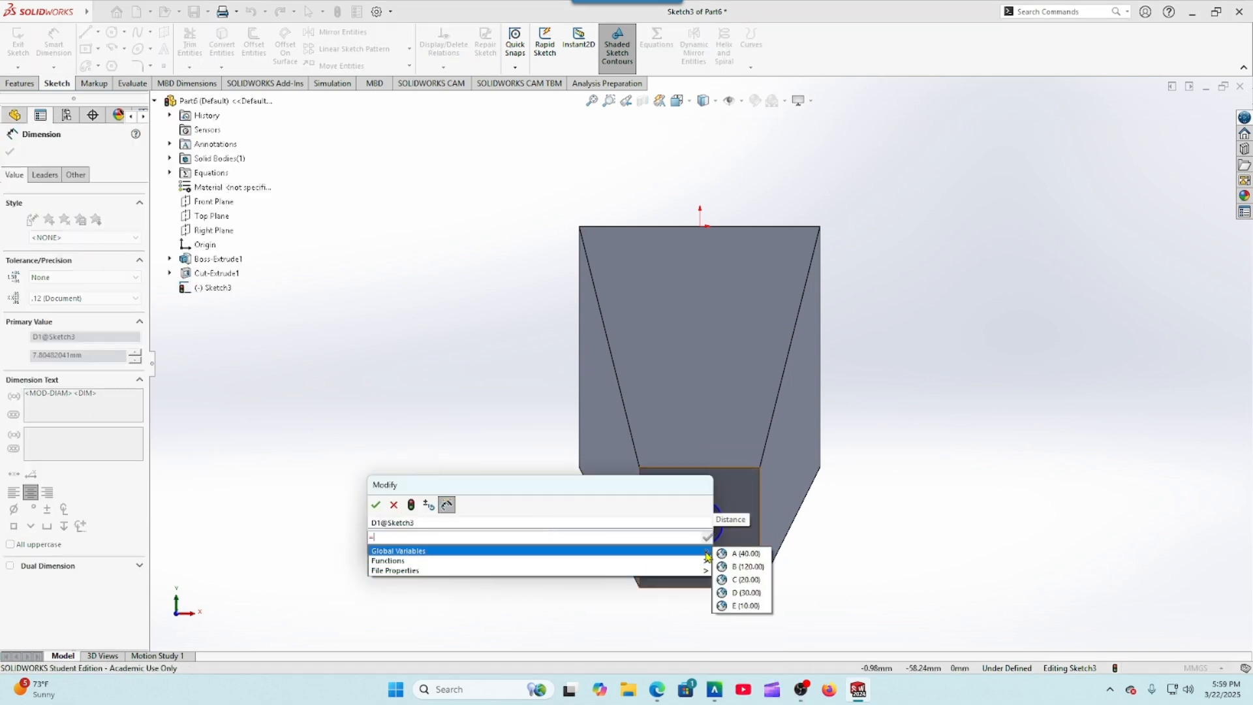
{"action": "left_click", "coordinate": [744, 580]}
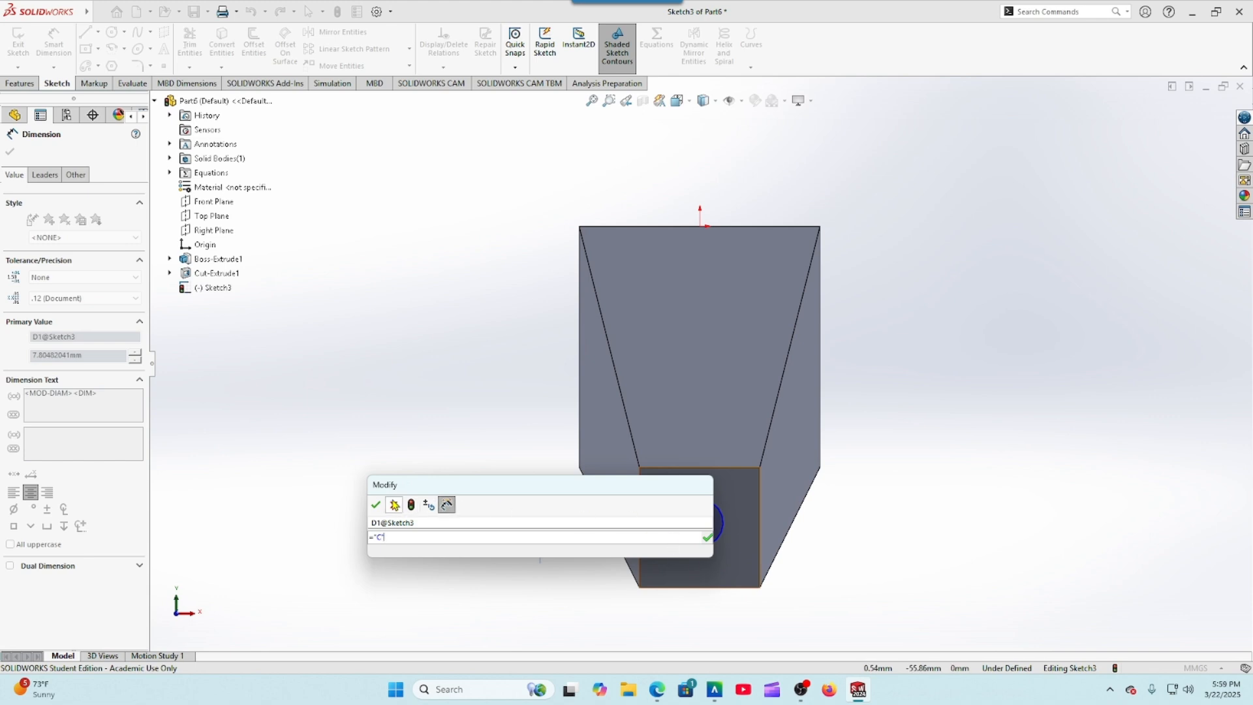
{"action": "left_click", "coordinate": [376, 506]}
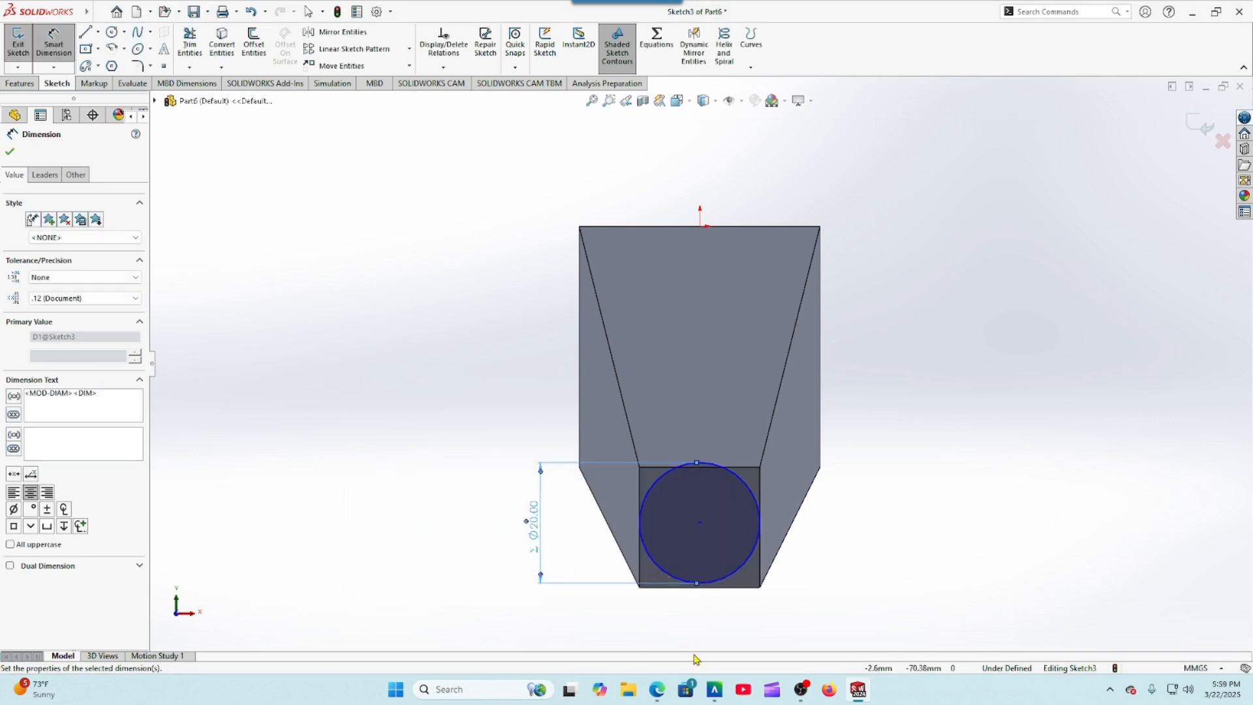
Step: Check the pin's diameter in the browser's test drawing and delete the circle's diameter dimension
{"action": "left_click", "coordinate": [657, 689]}
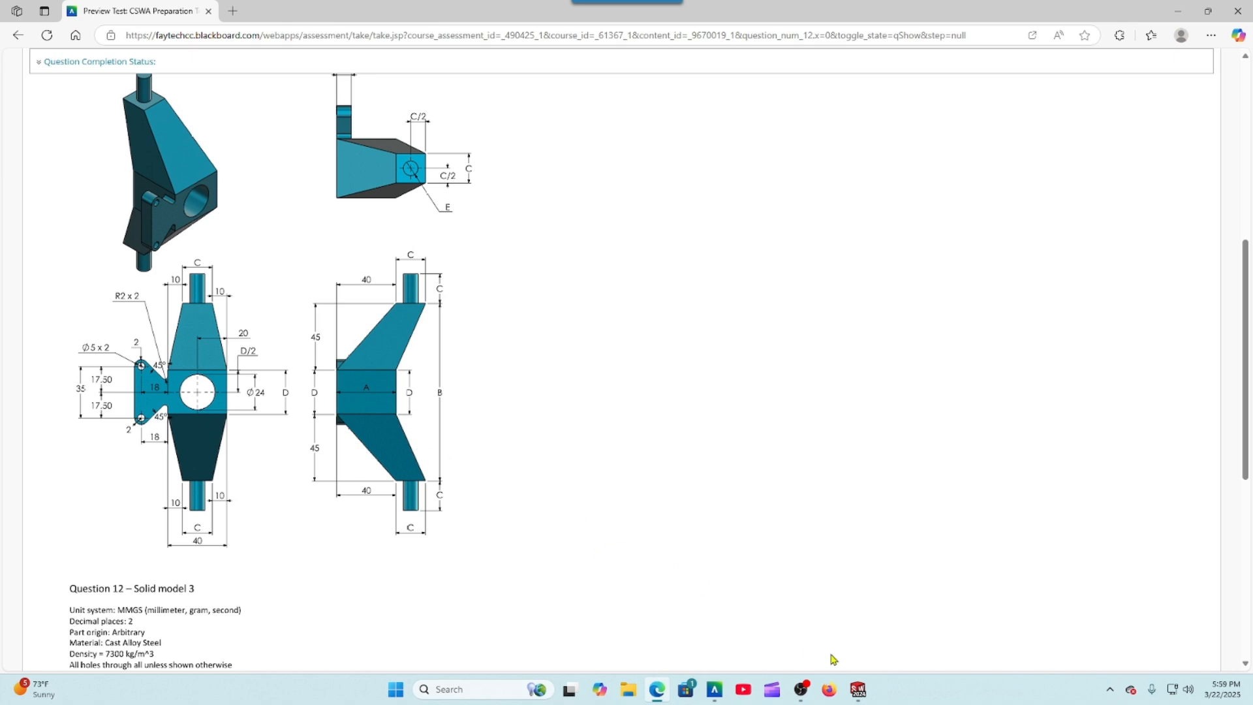
{"action": "key", "text": "alt+Tab"}
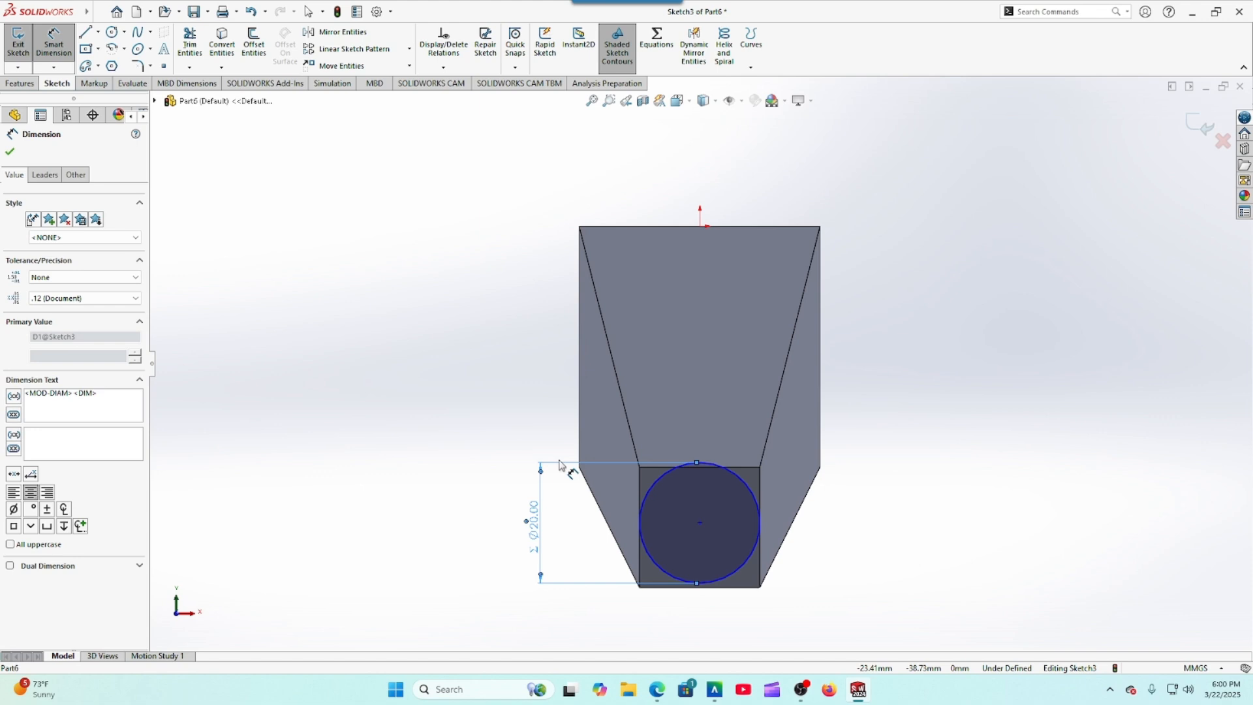
{"action": "key", "text": "Delete"}
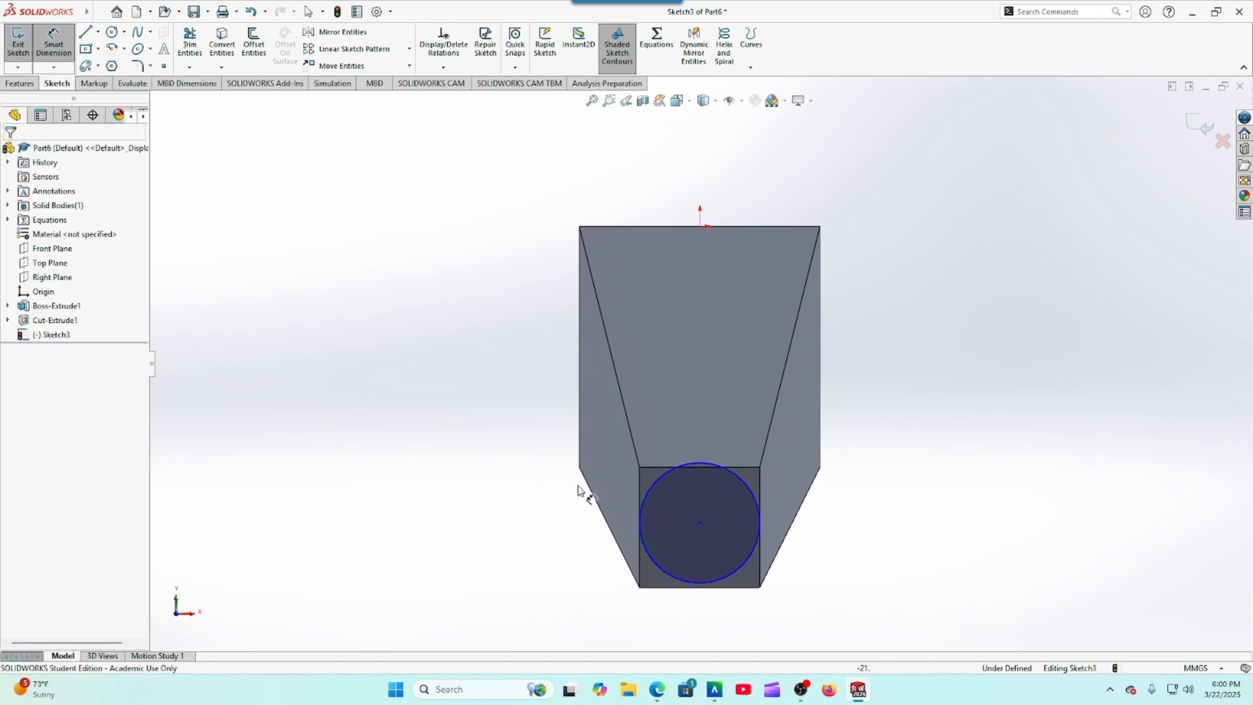
Step: Dimension the circle's diameter with the equation "C"/2
{"action": "left_click", "coordinate": [670, 478]}
{"action": "left_click", "coordinate": [519, 523]}
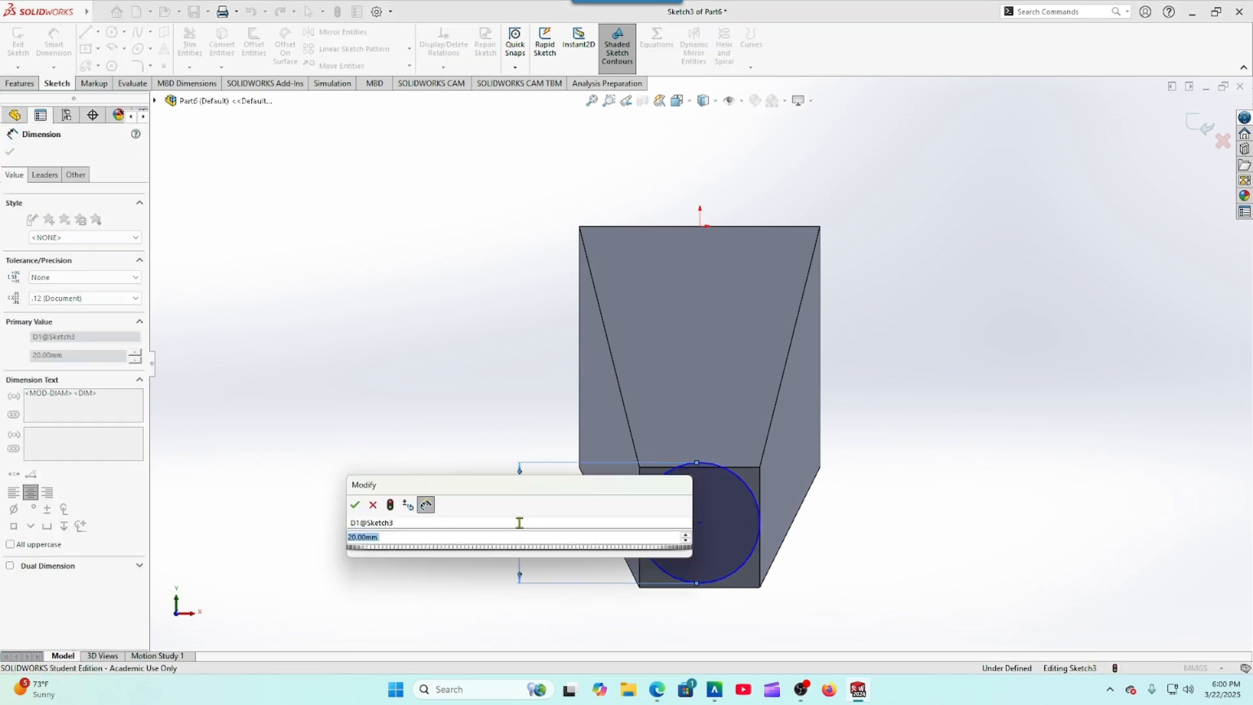
{"action": "type", "text": "="}
{"action": "mouse_move", "coordinate": [679, 560]}
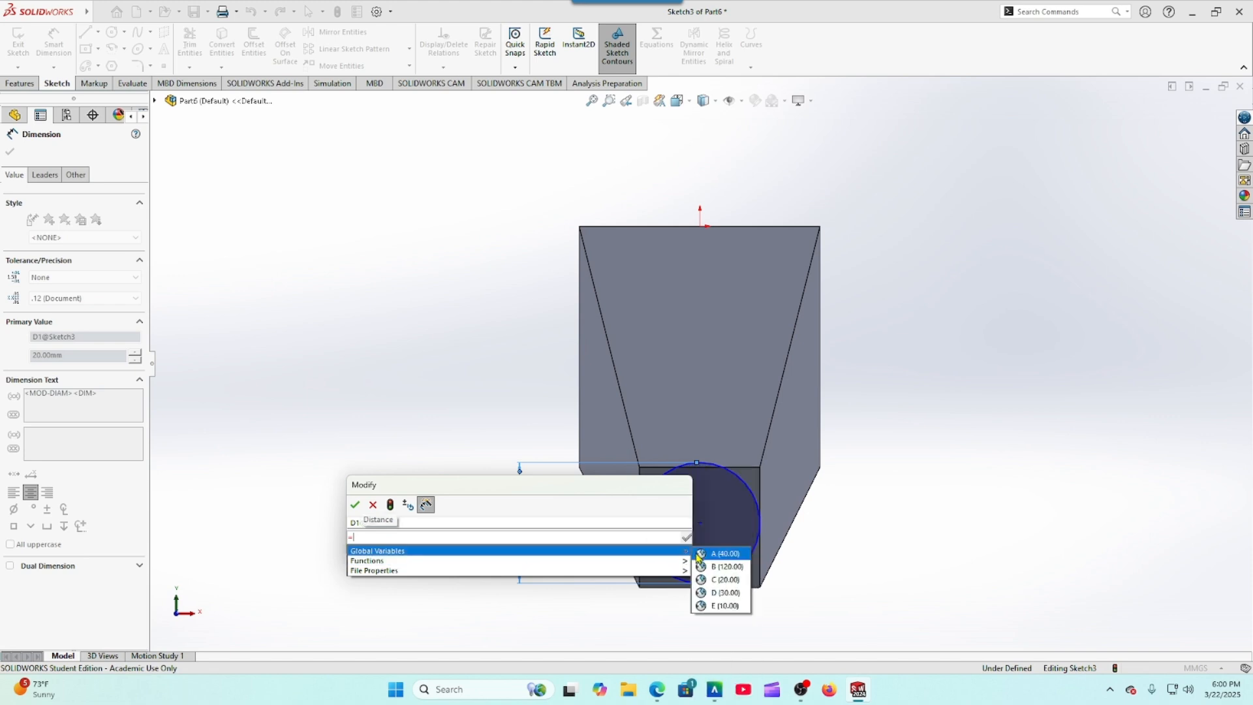
{"action": "left_click", "coordinate": [707, 580]}
{"action": "type", "text": "/2"}
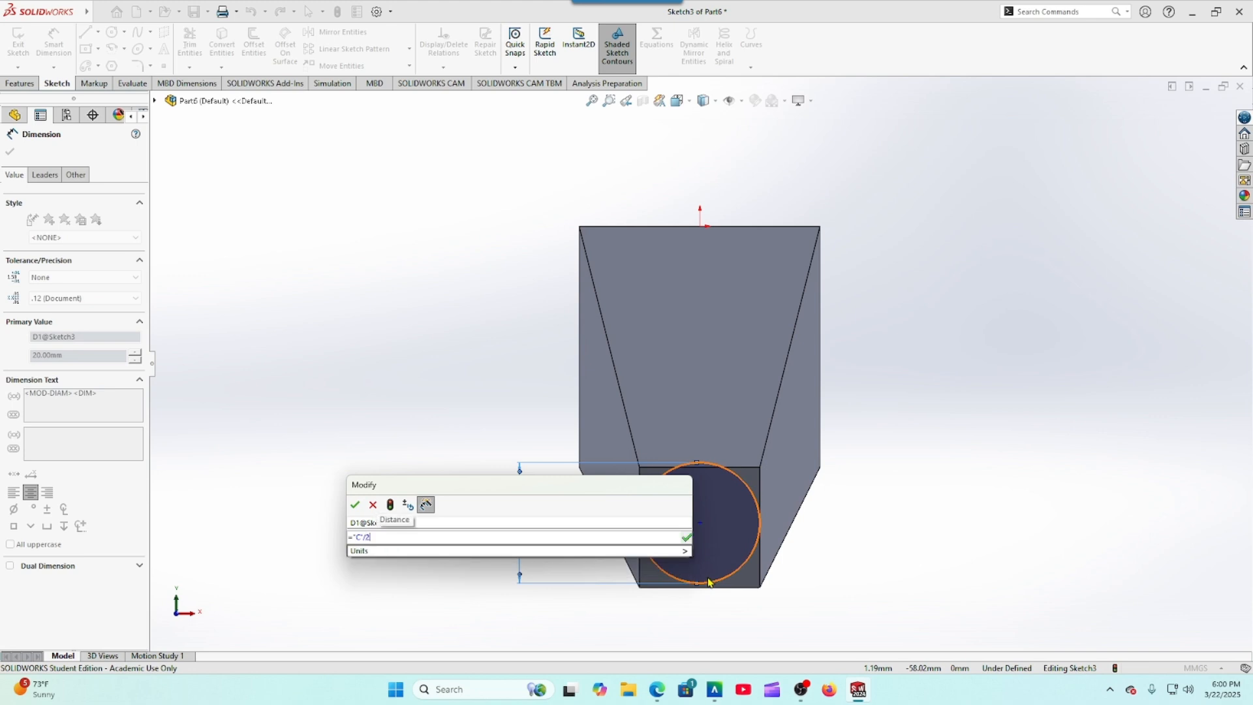
{"action": "key", "text": "Return"}
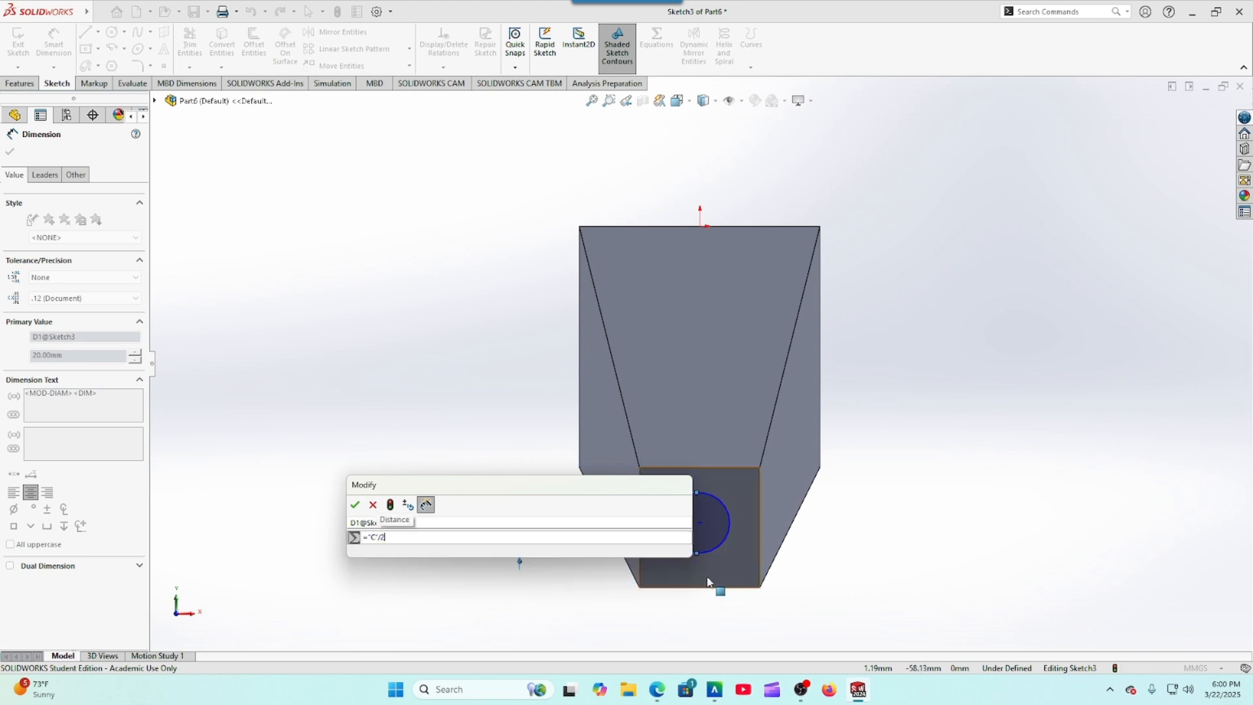
{"action": "left_click", "coordinate": [355, 505]}
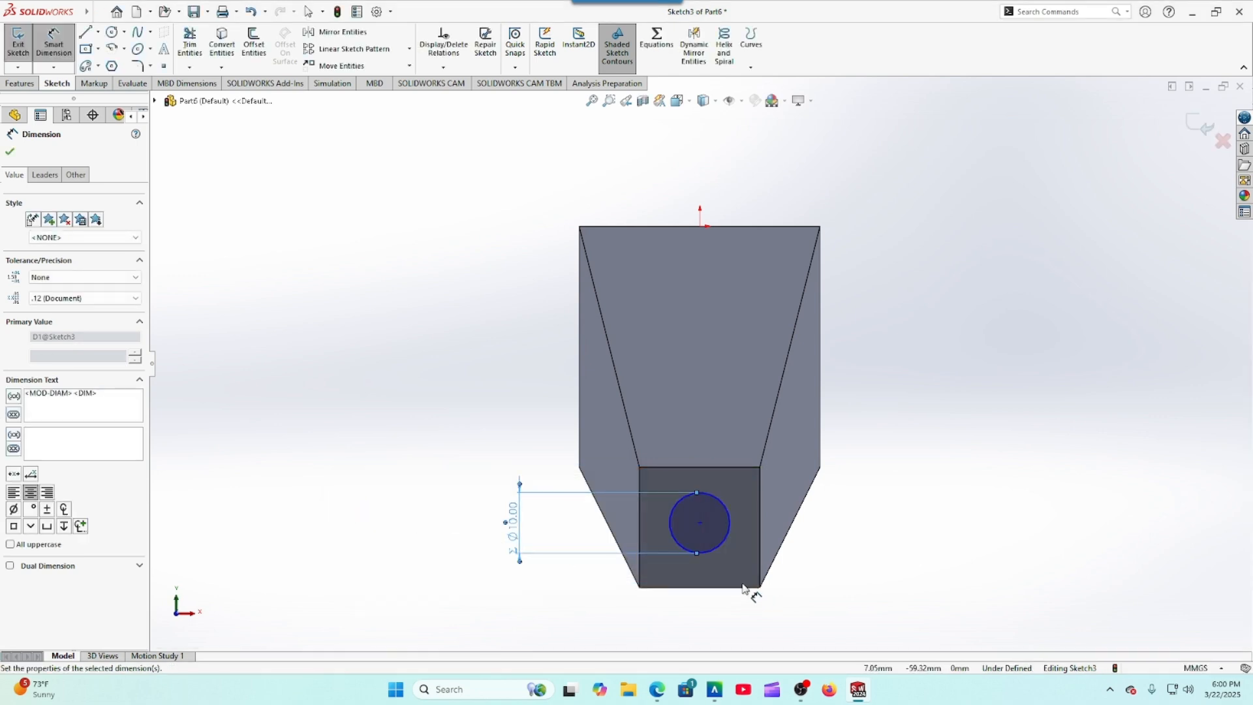
Step: Dimension the circle's centre from the end face's lower edge with the equation "C"/2
{"action": "left_click", "coordinate": [724, 550]}
{"action": "left_click", "coordinate": [730, 586]}
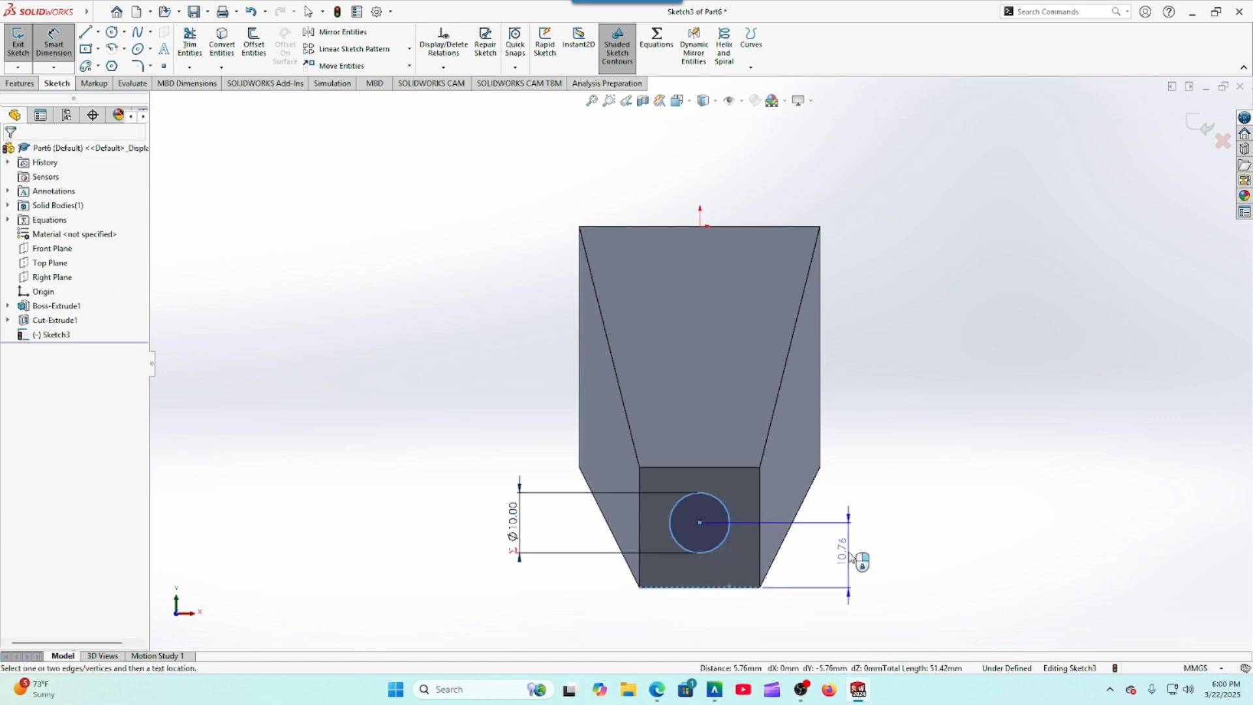
{"action": "left_click", "coordinate": [848, 557]}
{"action": "type", "text": "="}
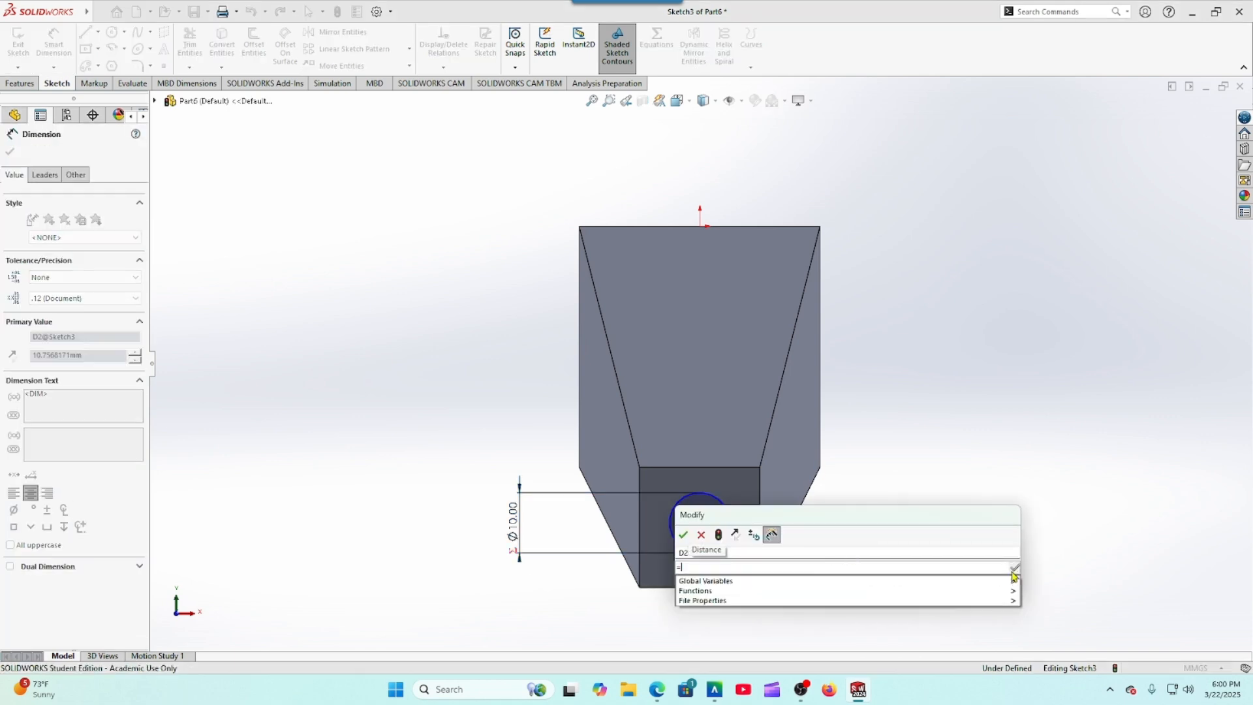
{"action": "mouse_move", "coordinate": [1013, 578]}
{"action": "left_click", "coordinate": [1051, 609]}
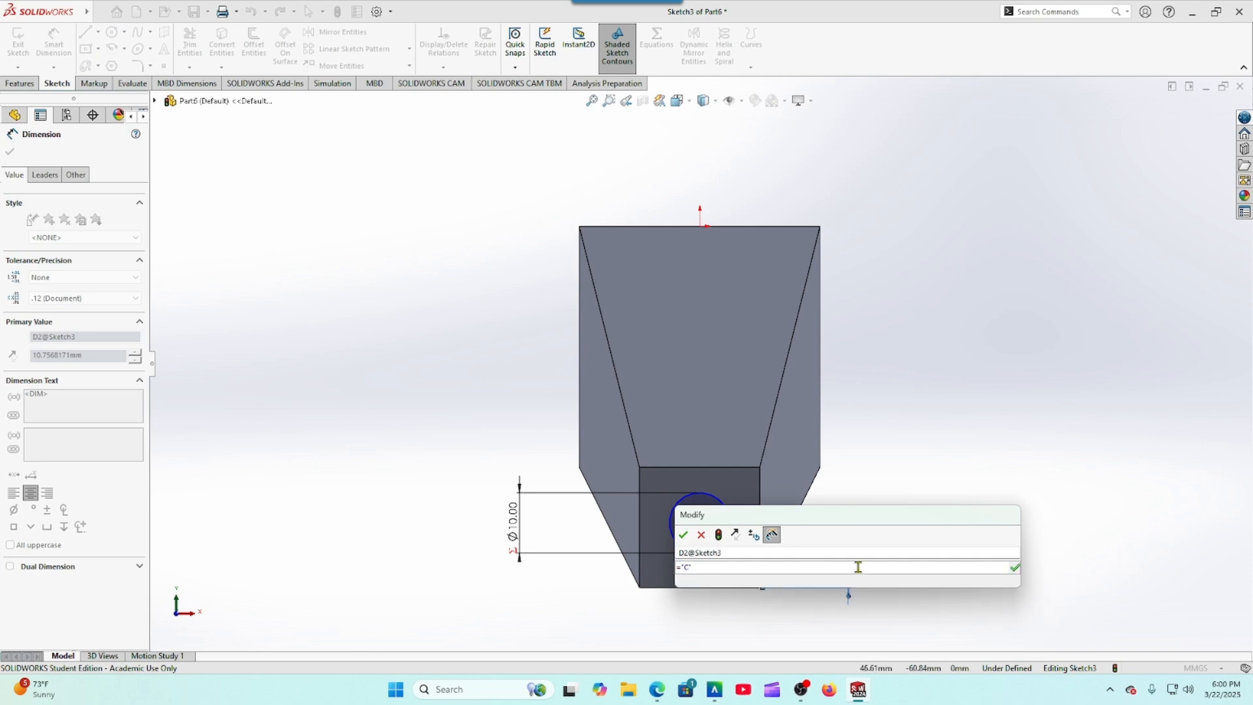
{"action": "type", "text": "/2"}
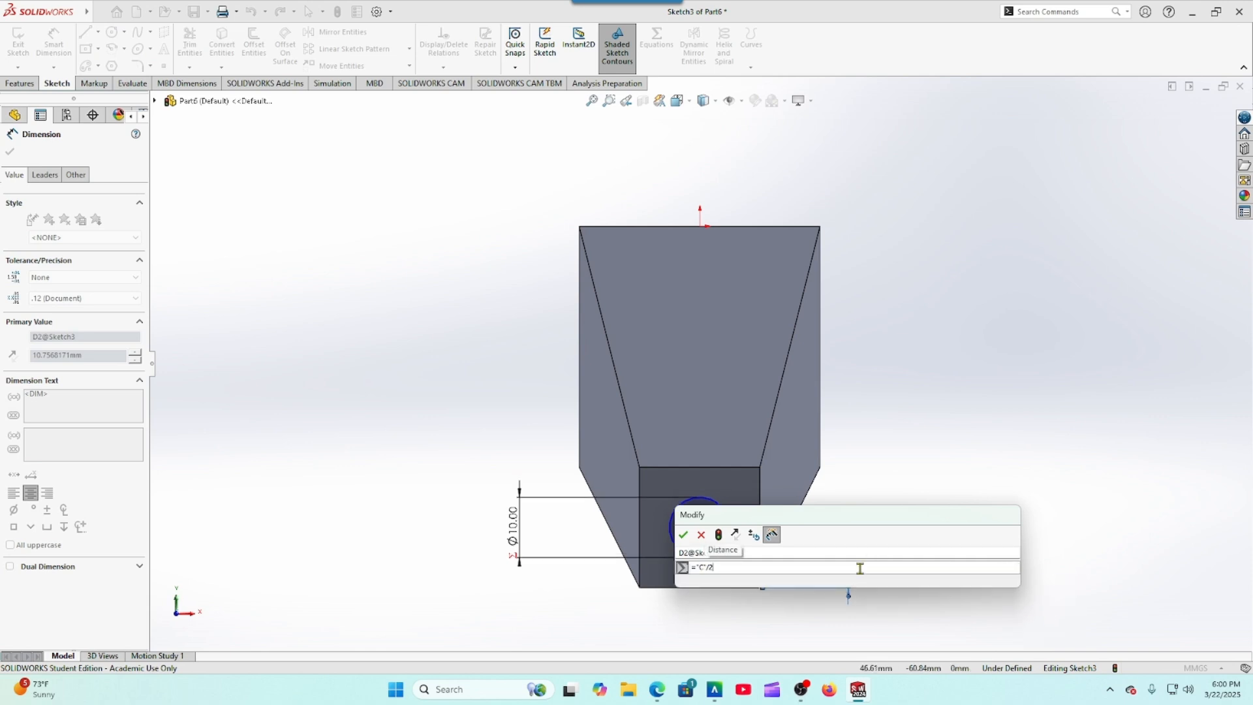
{"action": "left_click", "coordinate": [683, 534]}
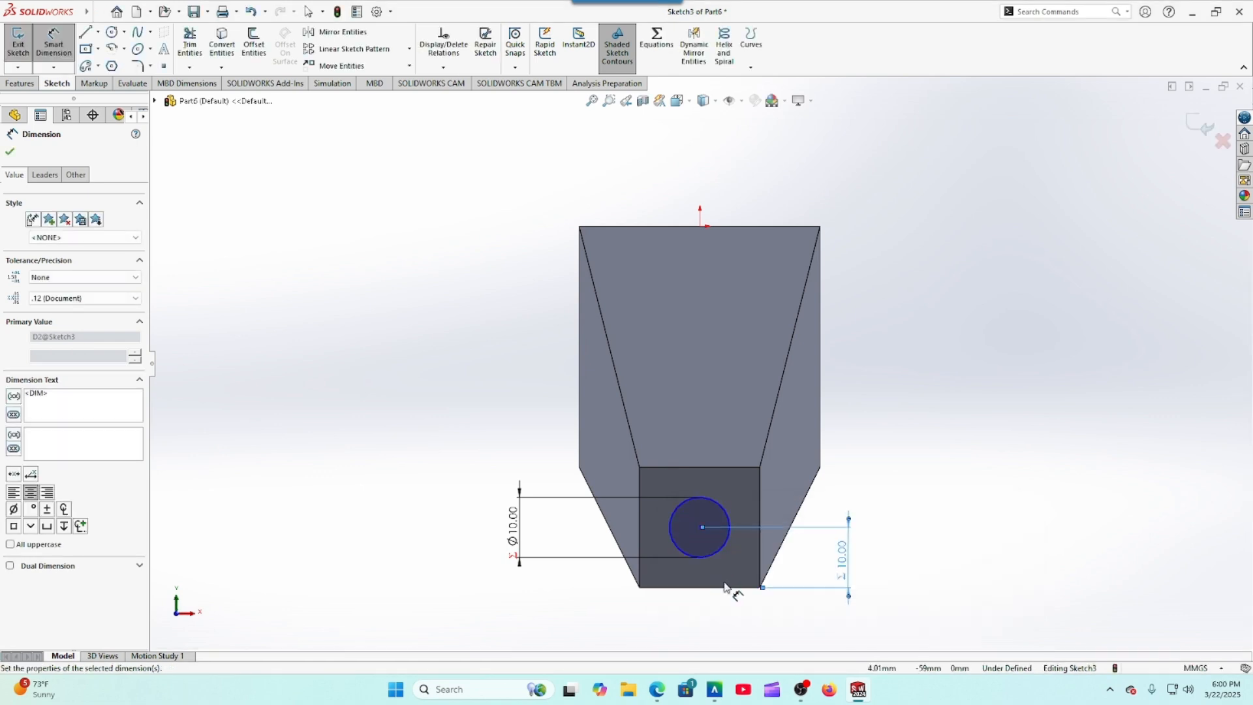
Step: Dimension the circle's centre from the end face's right edge with the equation "C"/2
{"action": "left_click", "coordinate": [761, 573]}
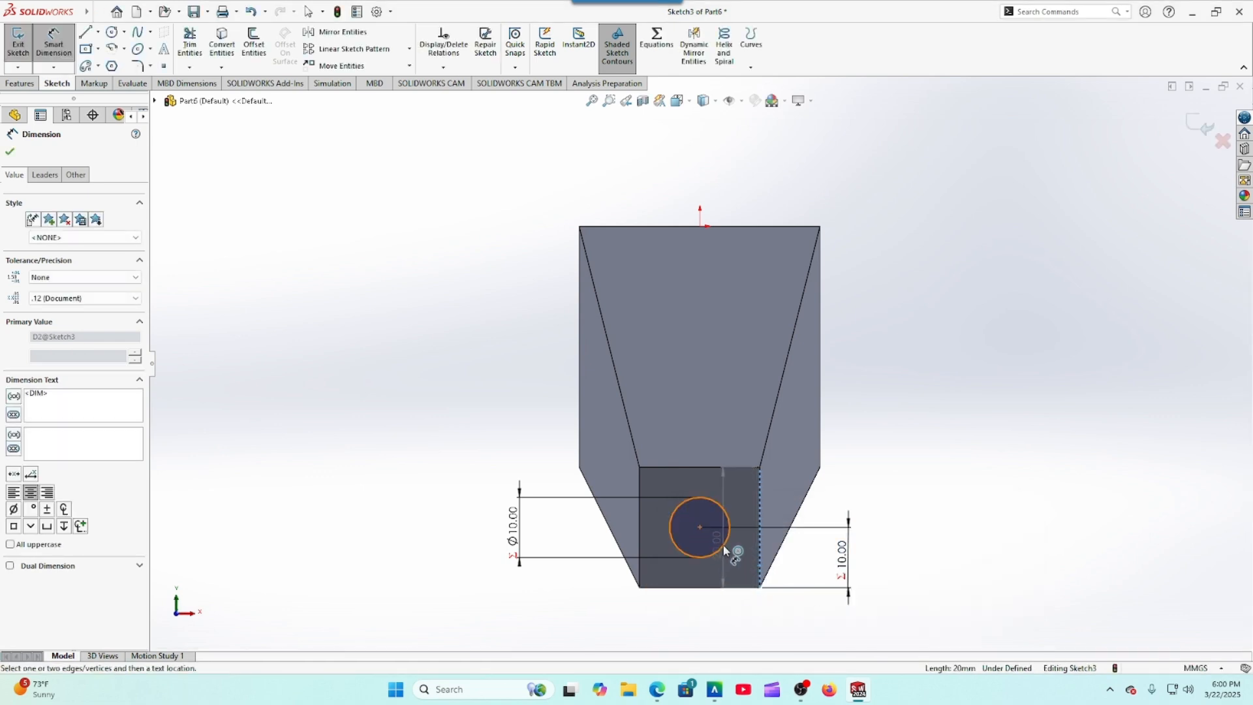
{"action": "left_click", "coordinate": [729, 550]}
{"action": "left_click", "coordinate": [743, 610]}
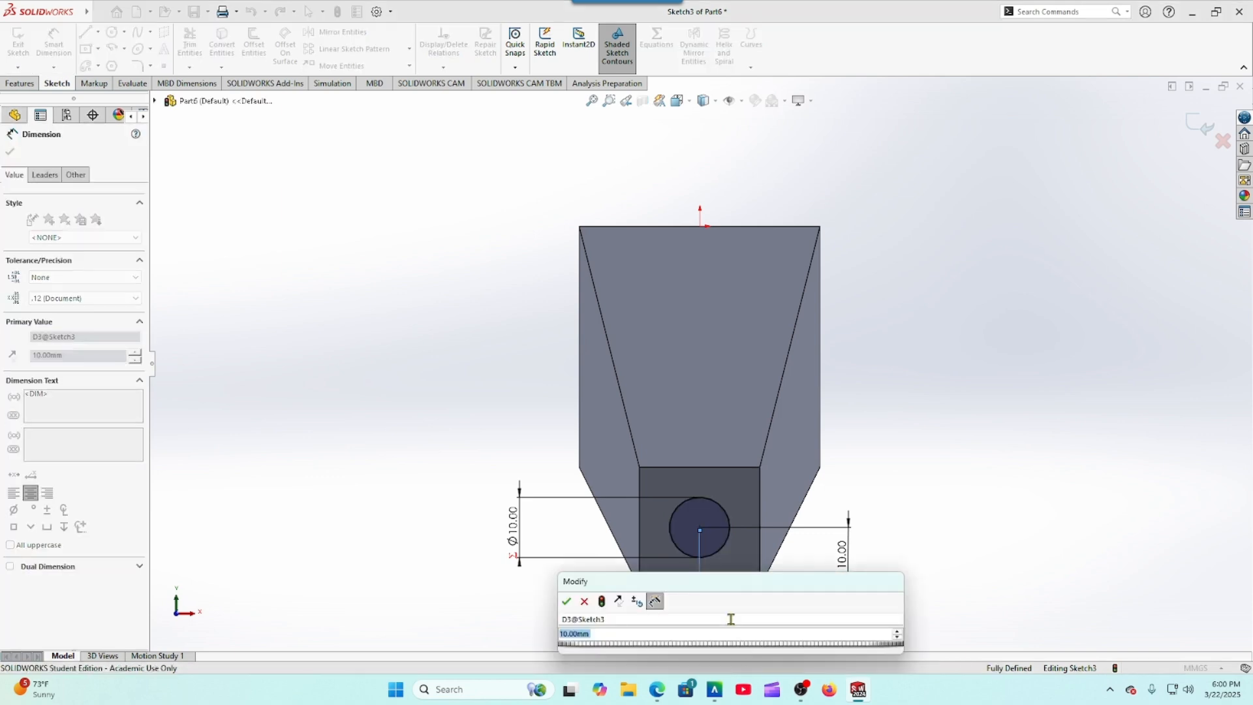
{"action": "type", "text": "="}
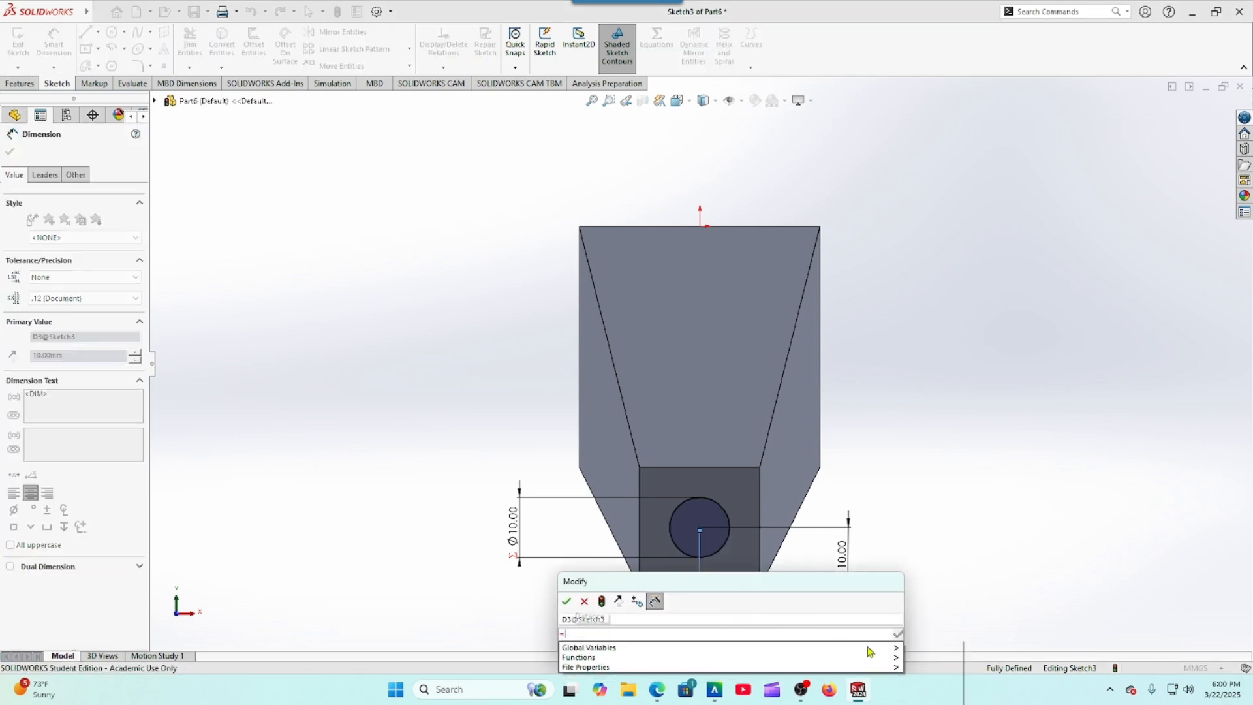
{"action": "mouse_move", "coordinate": [894, 648]}
{"action": "left_click", "coordinate": [936, 671]}
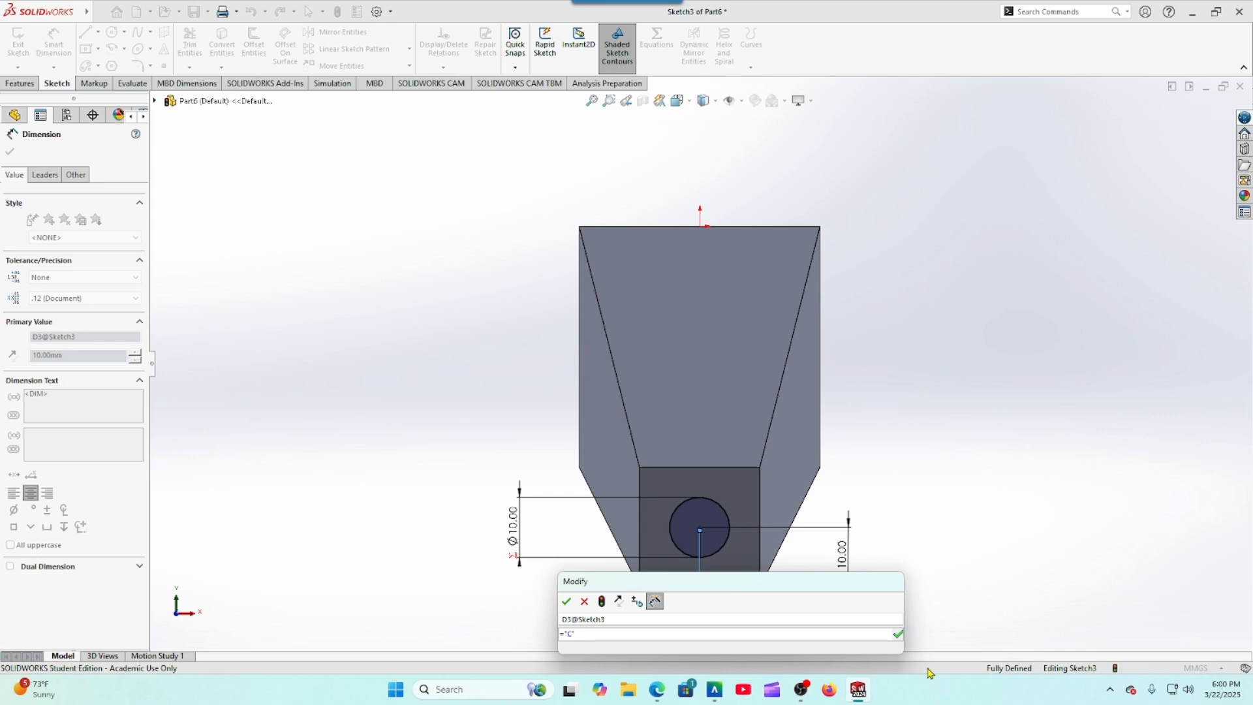
{"action": "type", "text": "/2"}
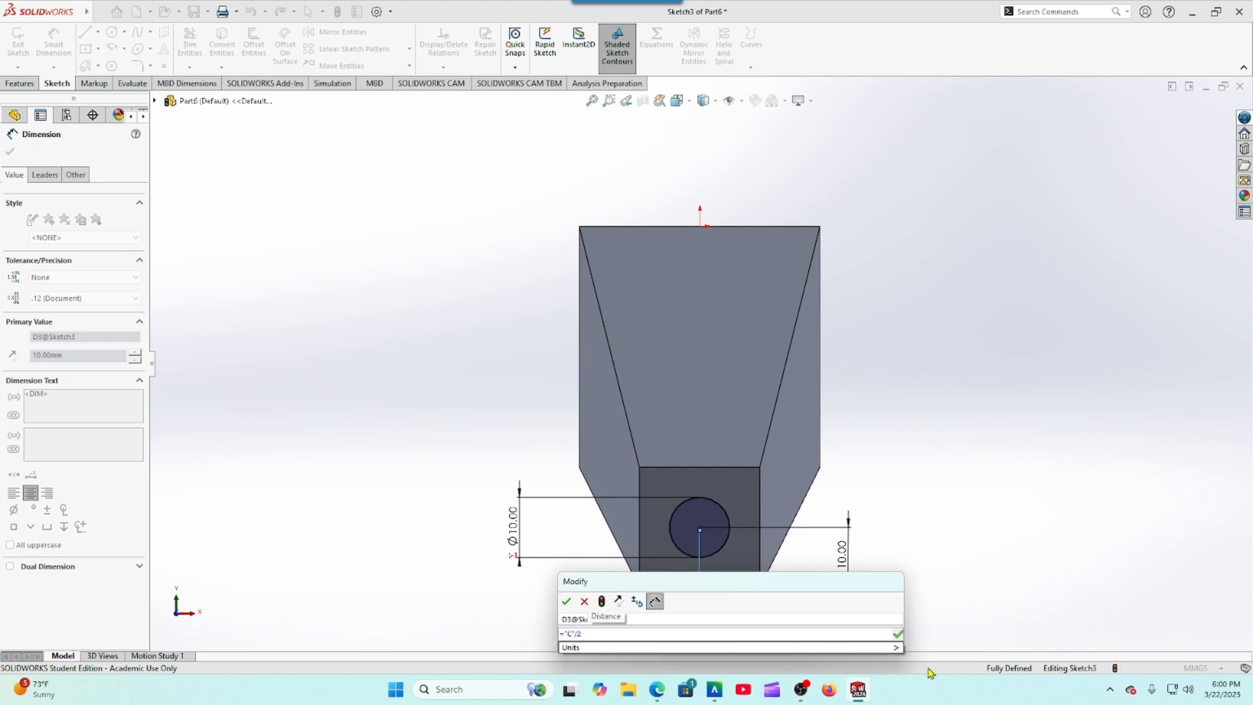
{"action": "key", "text": "Return"}
{"action": "left_click", "coordinate": [568, 603]}
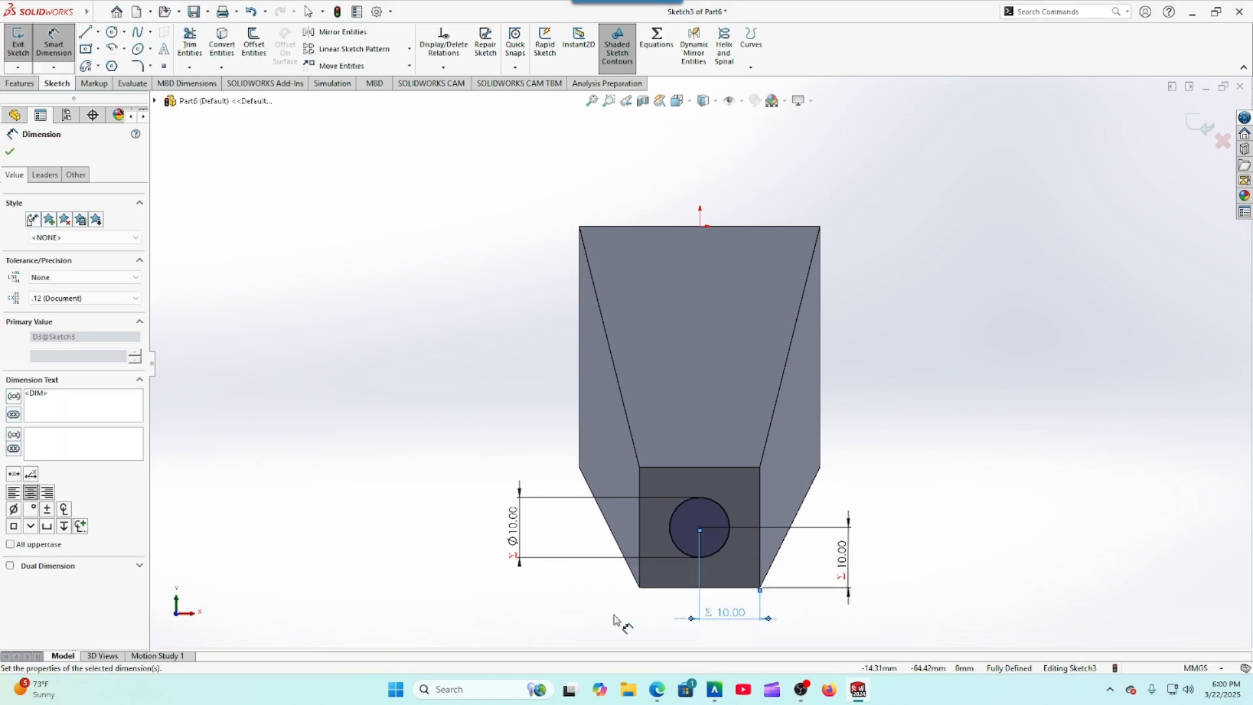
Step: Check the pin in the browser's test drawing, then extrude the circle outward from the end face by the global variable "C"
{"action": "left_click", "coordinate": [657, 689]}
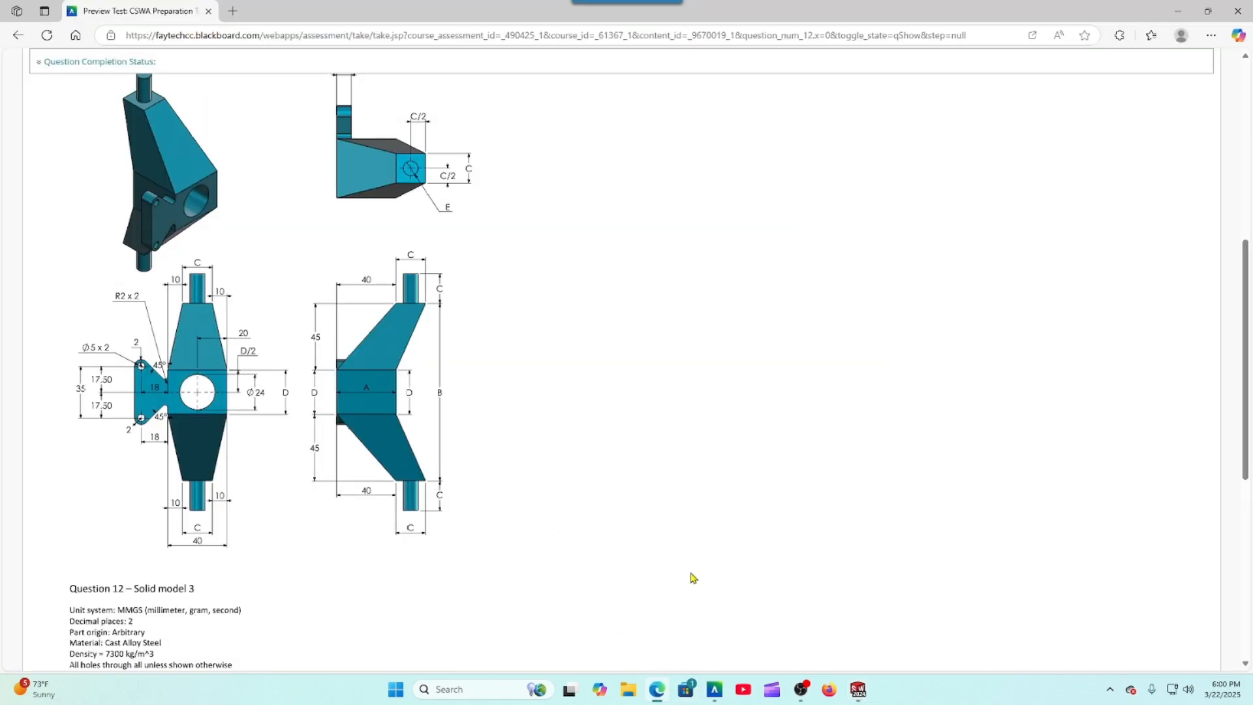
{"action": "left_click", "coordinate": [857, 689]}
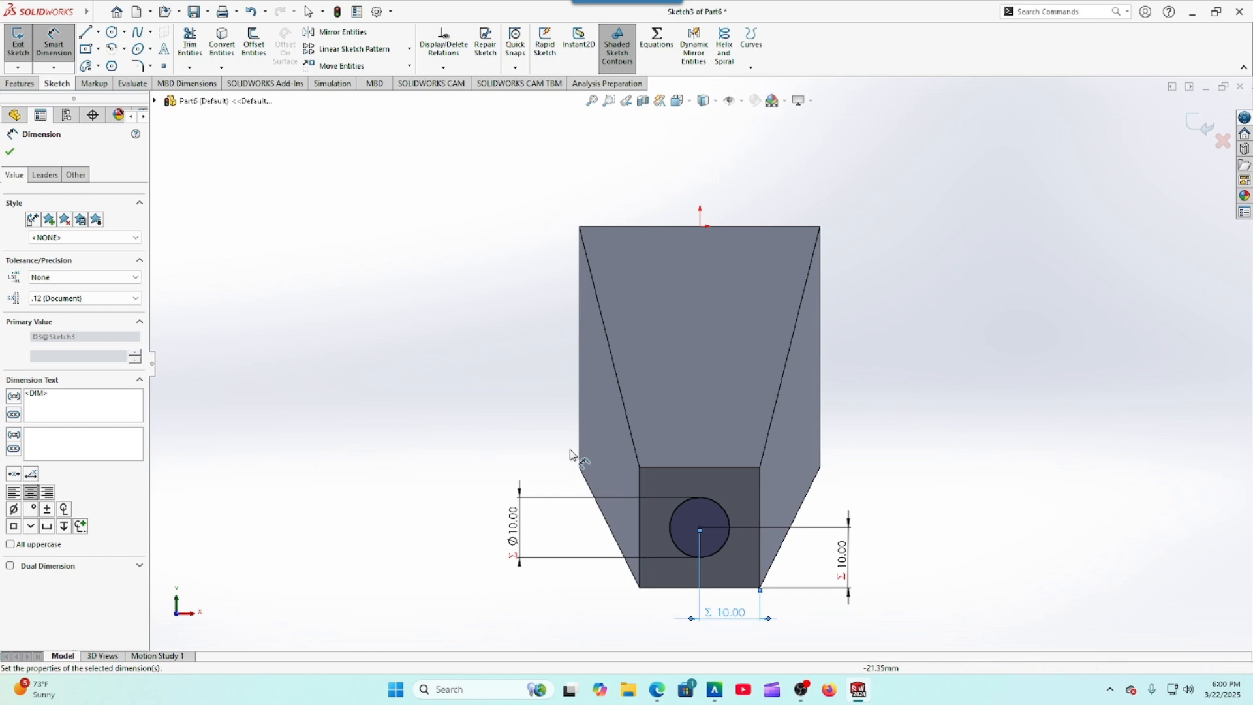
{"action": "middle_click_drag", "start_coordinate": [576, 453], "coordinate": [536, 467]}
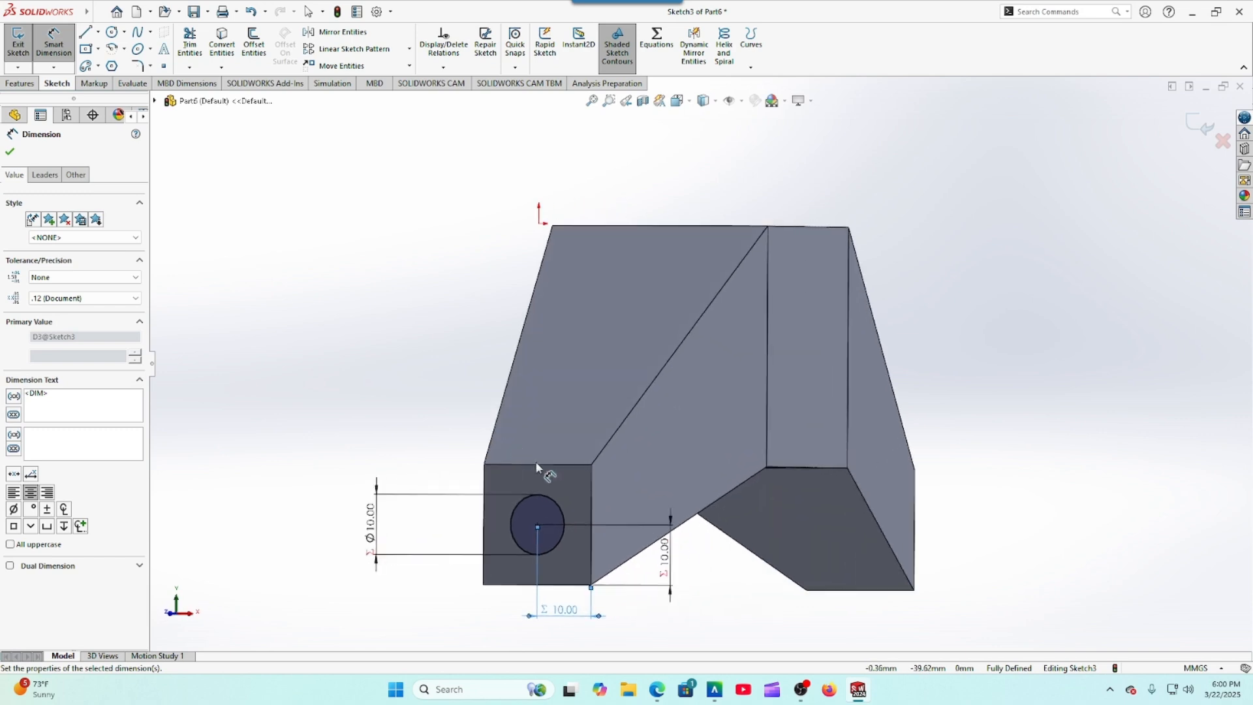
{"action": "left_click", "coordinate": [10, 155]}
{"action": "left_click", "coordinate": [19, 83]}
{"action": "left_click", "coordinate": [39, 56]}
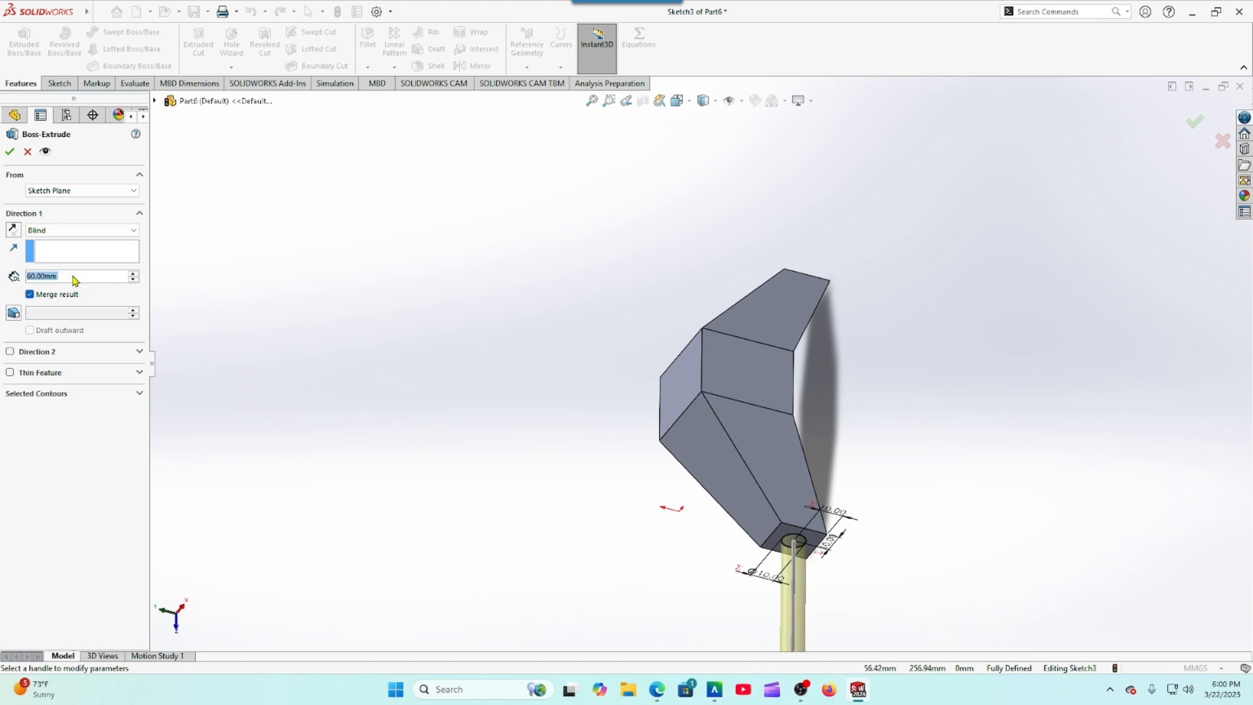
{"action": "type", "text": "=\"C"}
{"action": "left_click", "coordinate": [10, 152]}
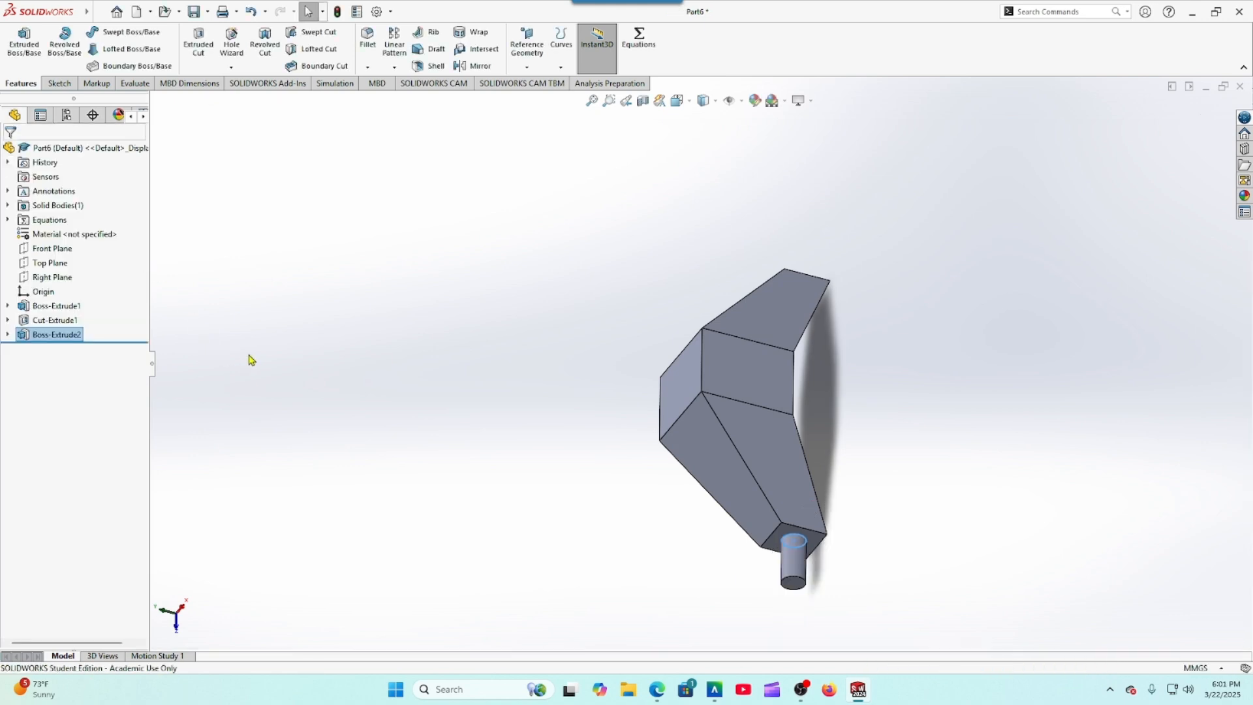
Step: Mirror the extruded pin about the Front Plane onto the part's opposite end
{"action": "left_click", "coordinate": [472, 66]}
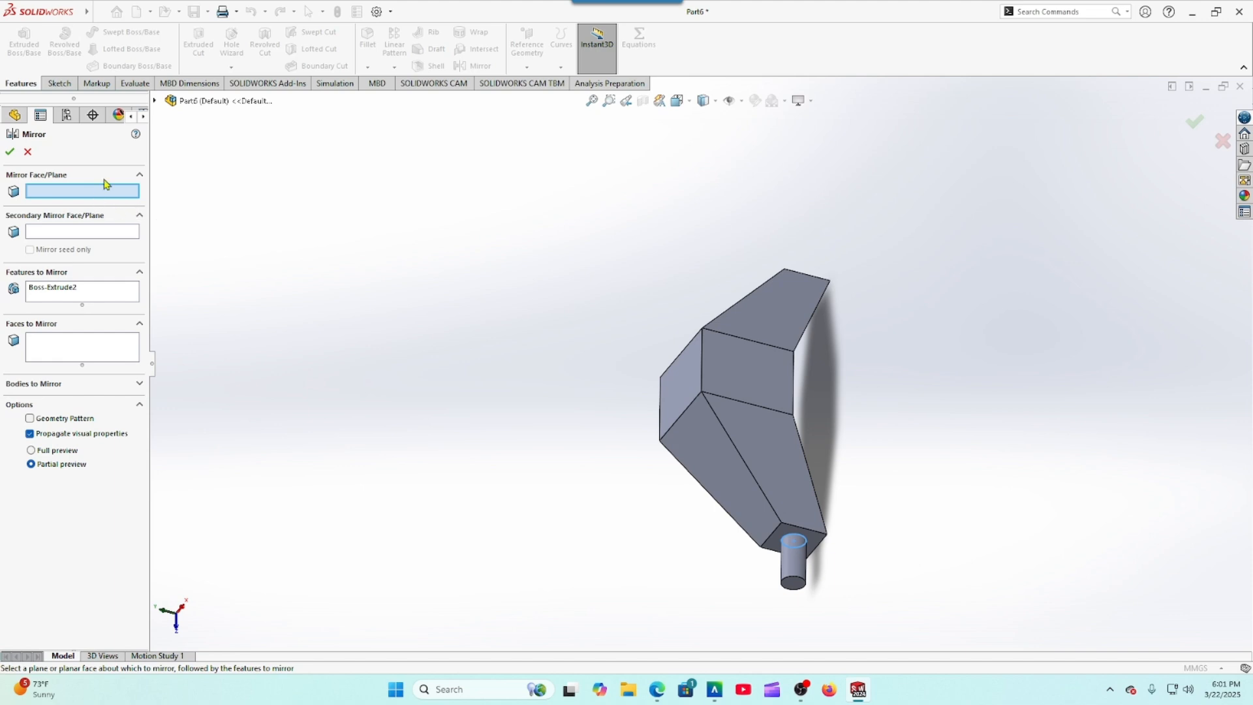
{"action": "left_click", "coordinate": [156, 100]}
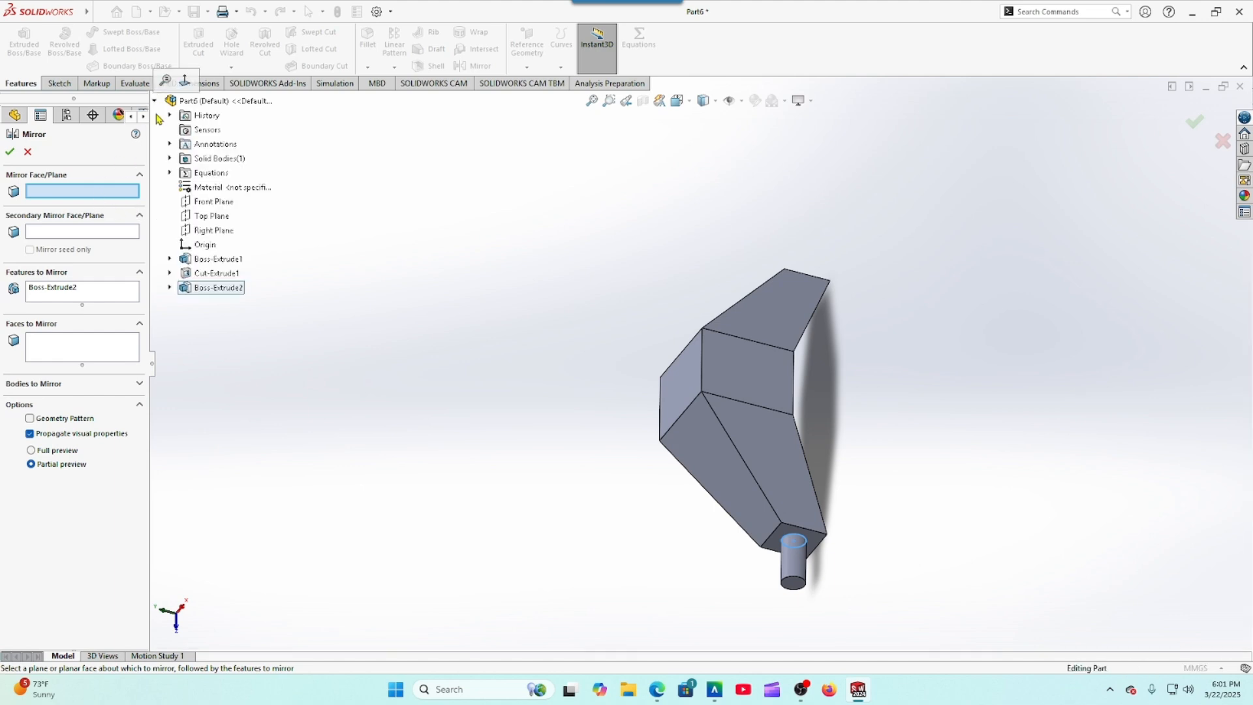
{"action": "left_click", "coordinate": [190, 203]}
{"action": "left_click", "coordinate": [10, 152]}
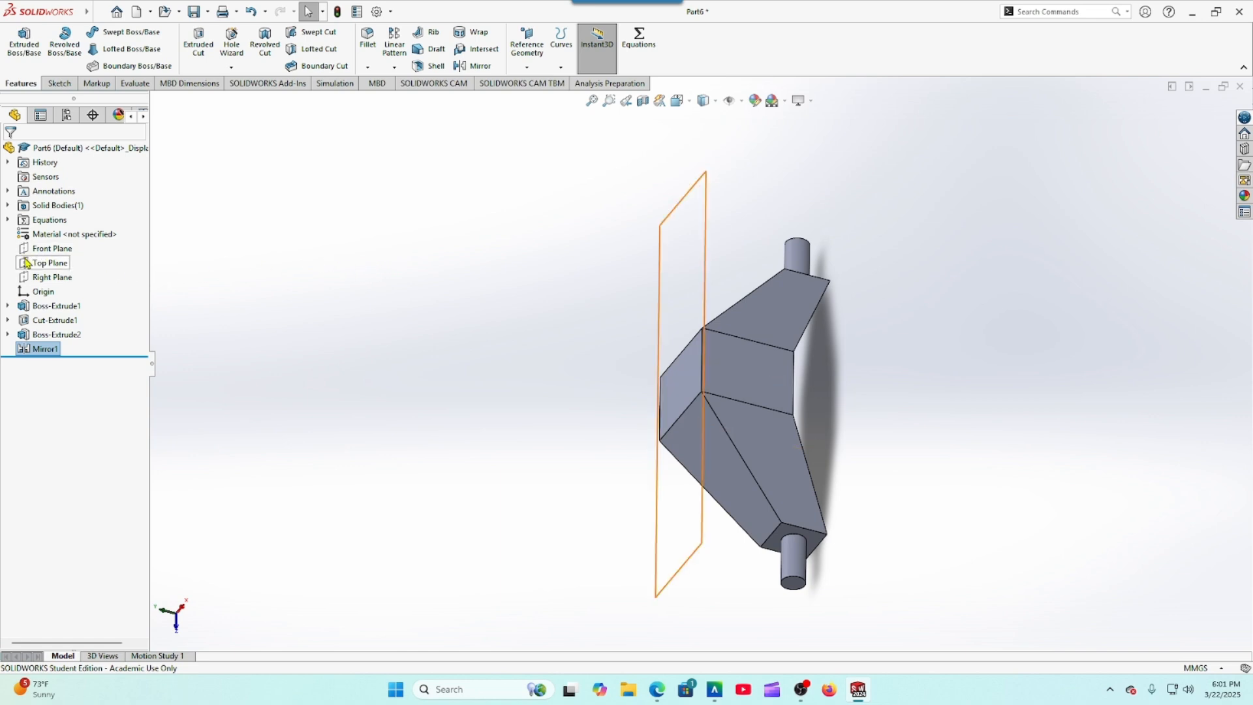
Step: Start a sketch on the Top Plane and check the side bracket's dimensions in the browser's test drawing
{"action": "left_click", "coordinate": [46, 262]}
{"action": "left_click", "coordinate": [36, 244]}
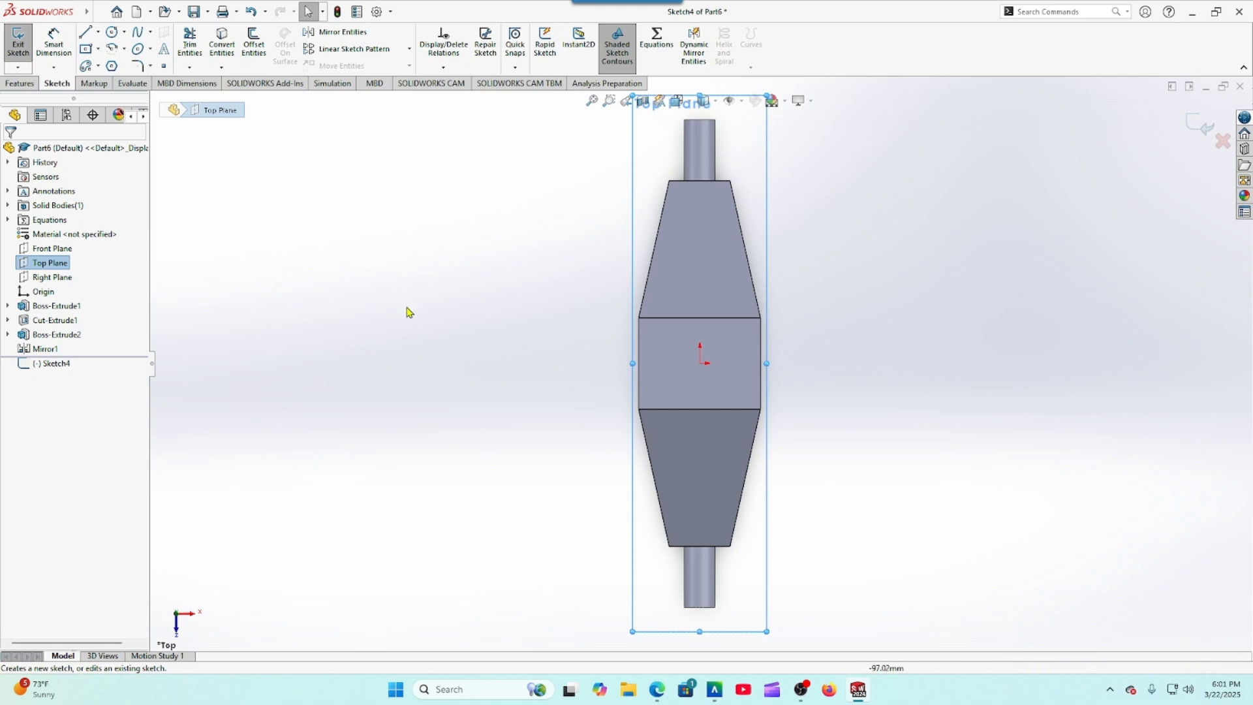
{"action": "left_click", "coordinate": [659, 689]}
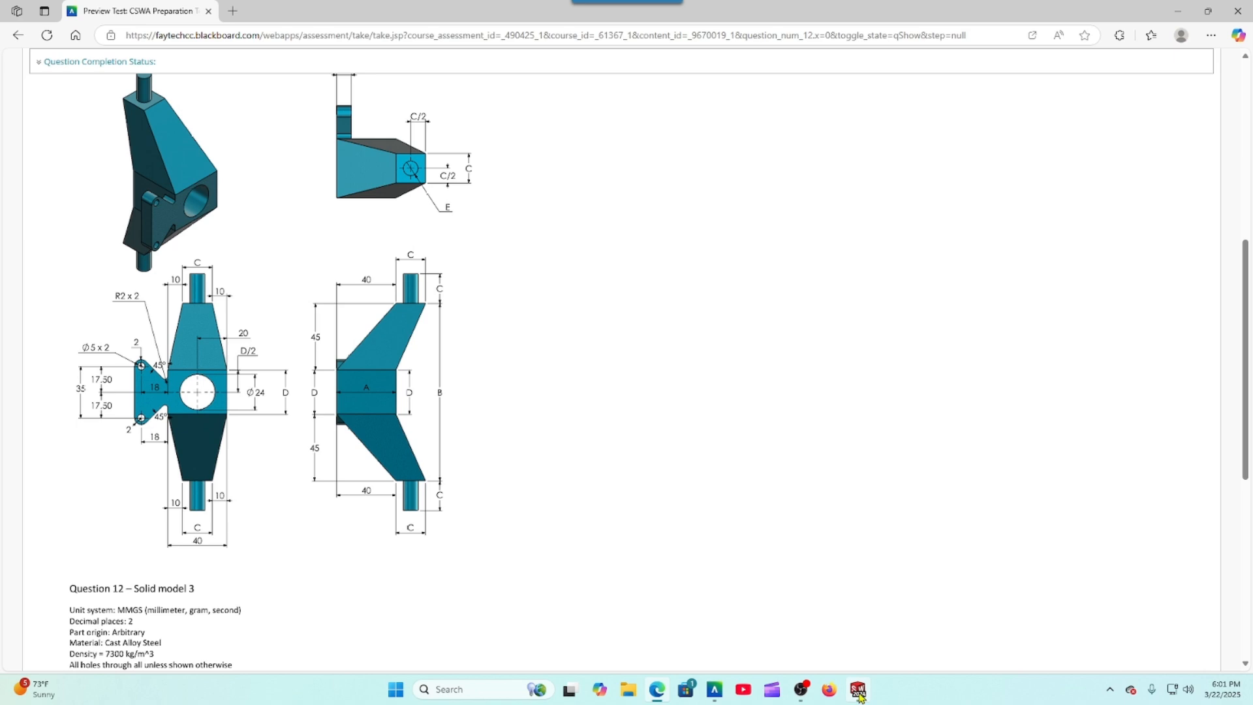
{"action": "mouse_move", "coordinate": [860, 697]}
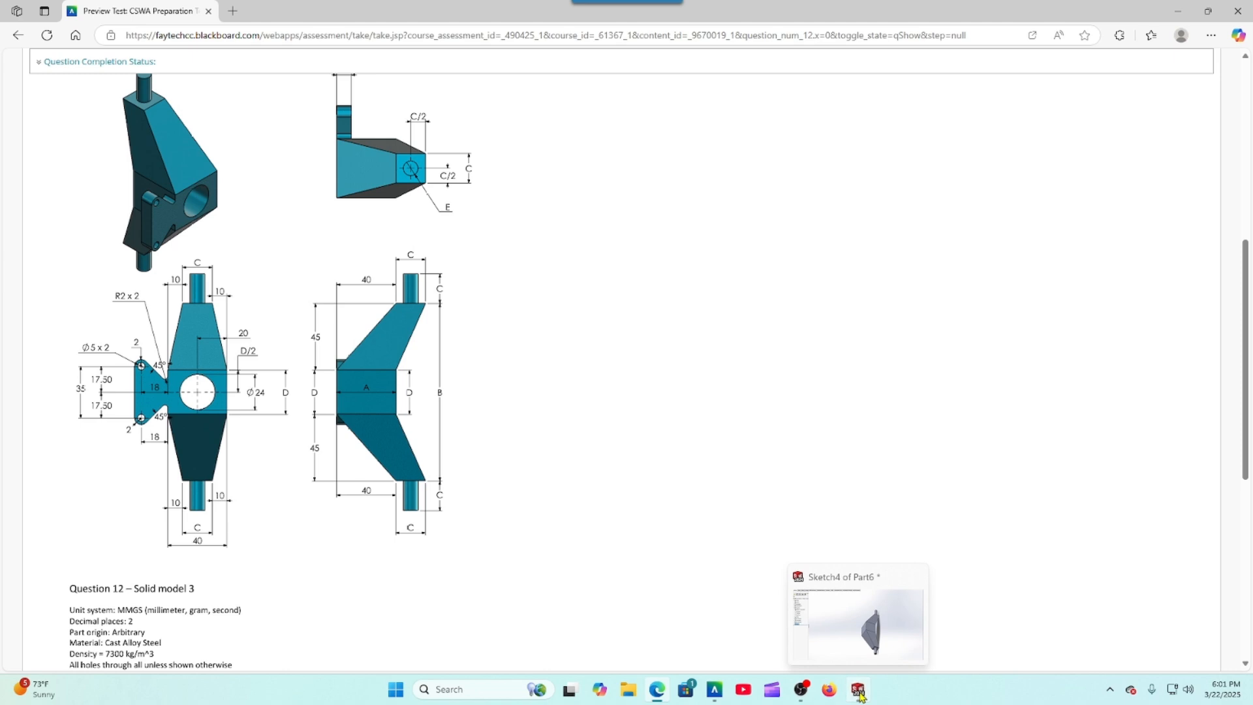
{"action": "left_click", "coordinate": [859, 690]}
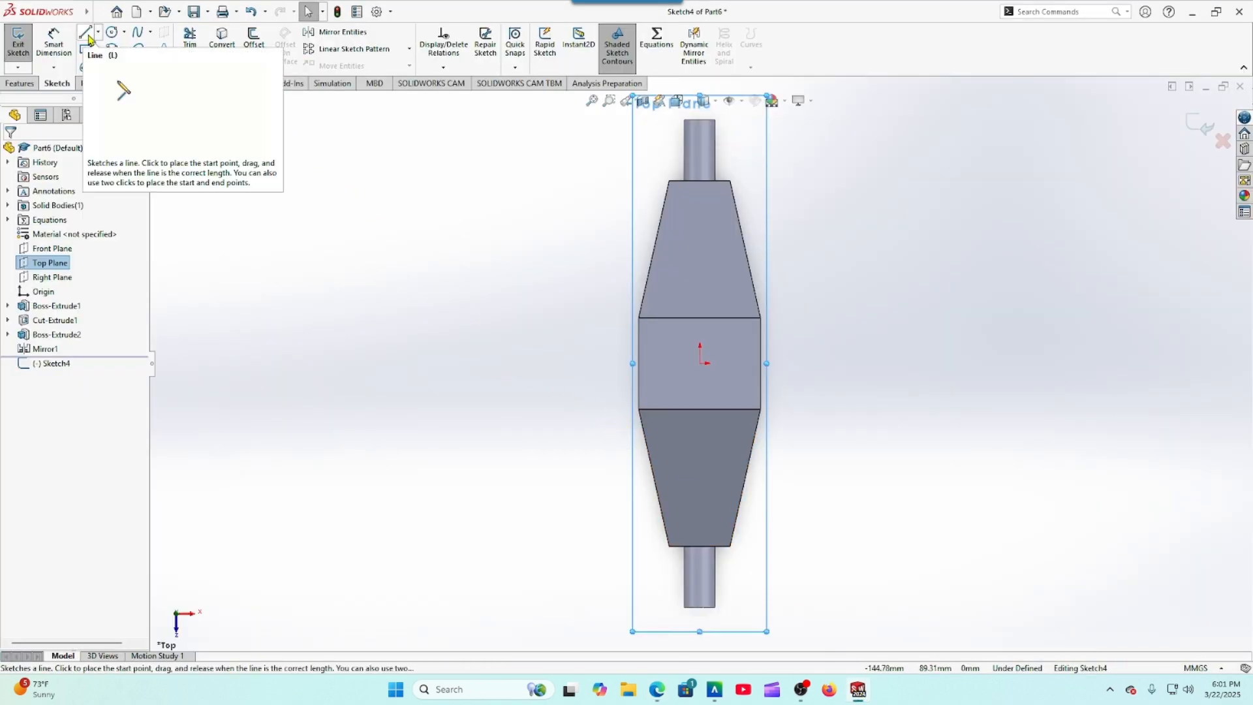
{"action": "left_click", "coordinate": [98, 31]}
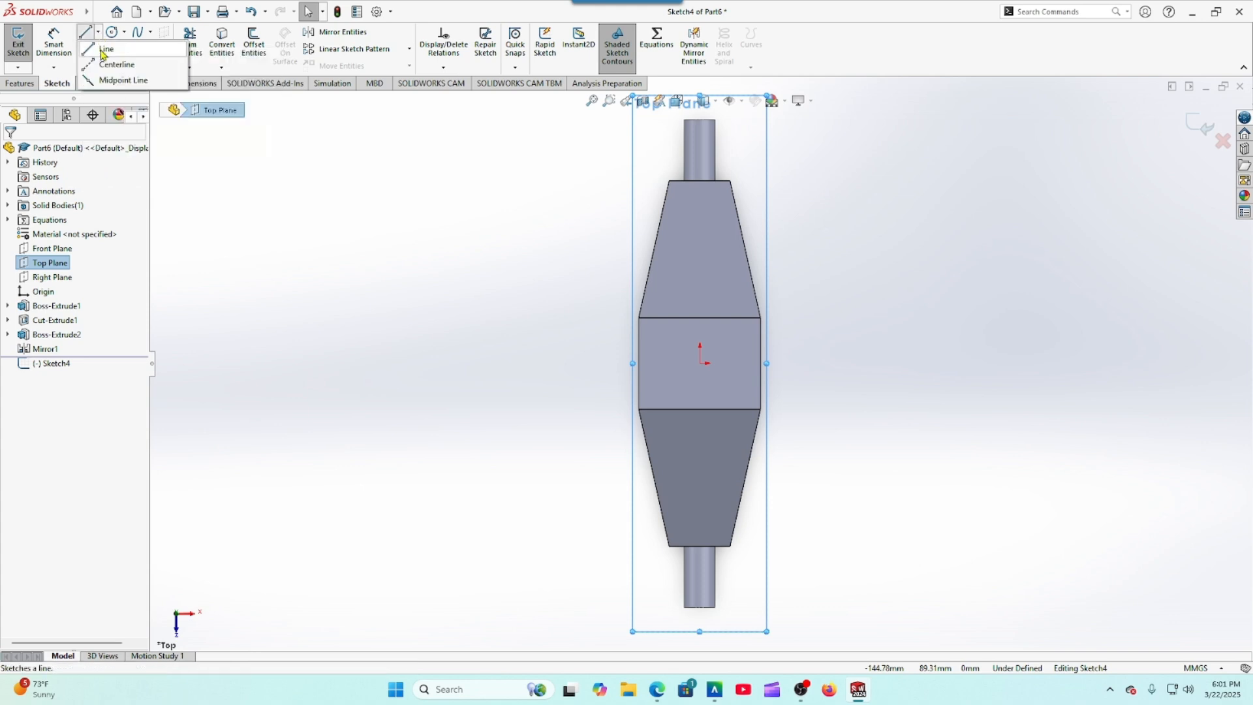
{"action": "left_click", "coordinate": [117, 64]}
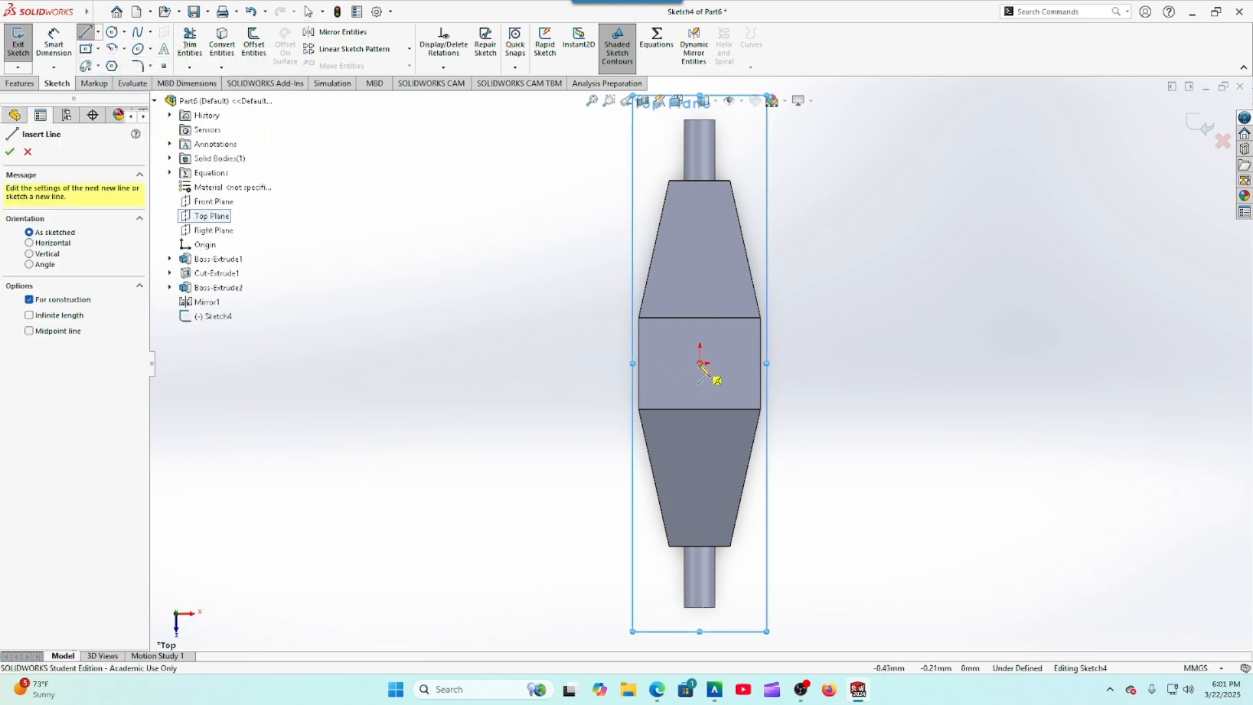
{"action": "mouse_move", "coordinate": [706, 363]}
{"action": "left_mouse_down"}
{"action": "mouse_move", "coordinate": [608, 369]}
{"action": "mouse_move", "coordinate": [671, 372]}
{"action": "left_mouse_up"}
{"action": "key", "text": "Escape"}
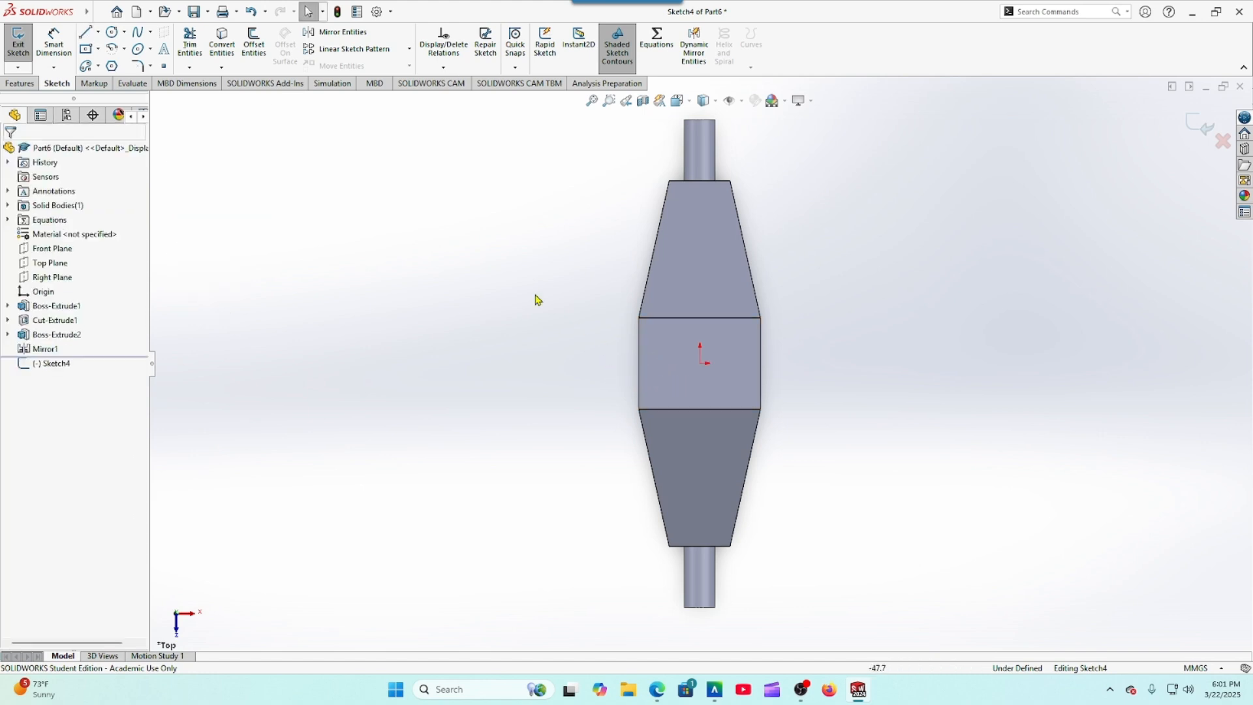
Step: Sketch a horizontal centerline about 18.6 mm long outward from the midpoint of the central block's left edge
{"action": "left_click", "coordinate": [97, 32]}
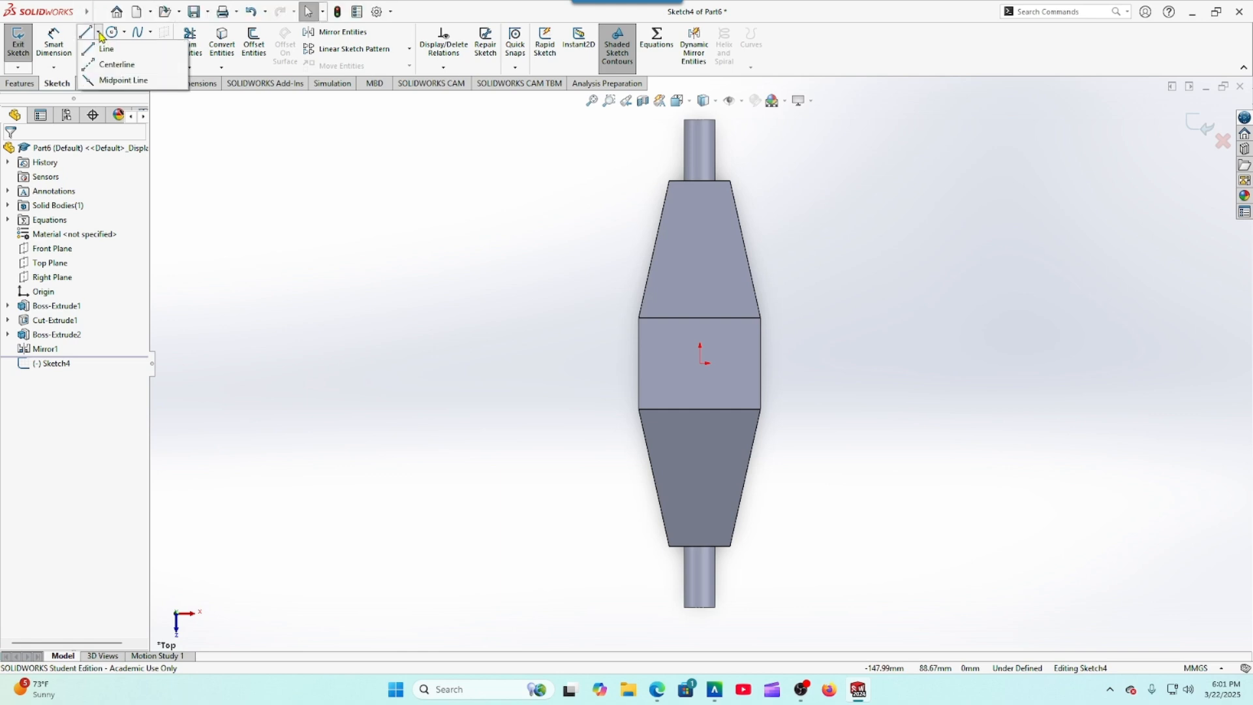
{"action": "left_click", "coordinate": [103, 65]}
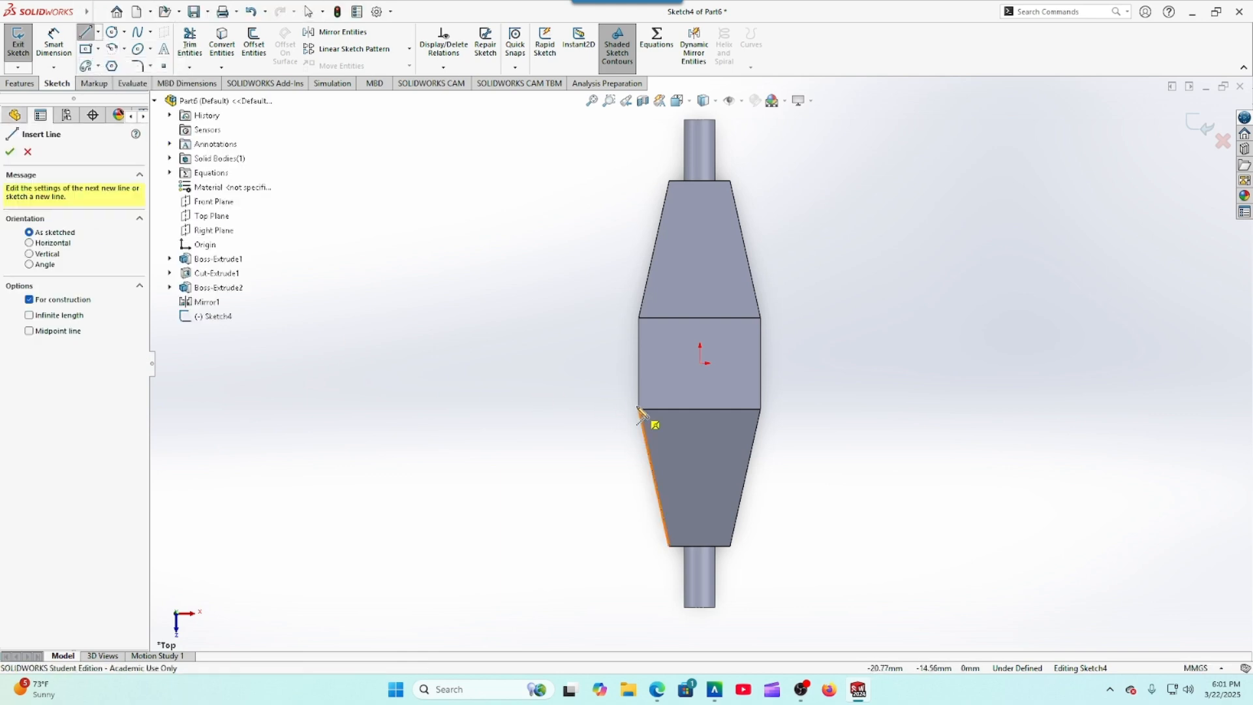
{"action": "left_click", "coordinate": [639, 363]}
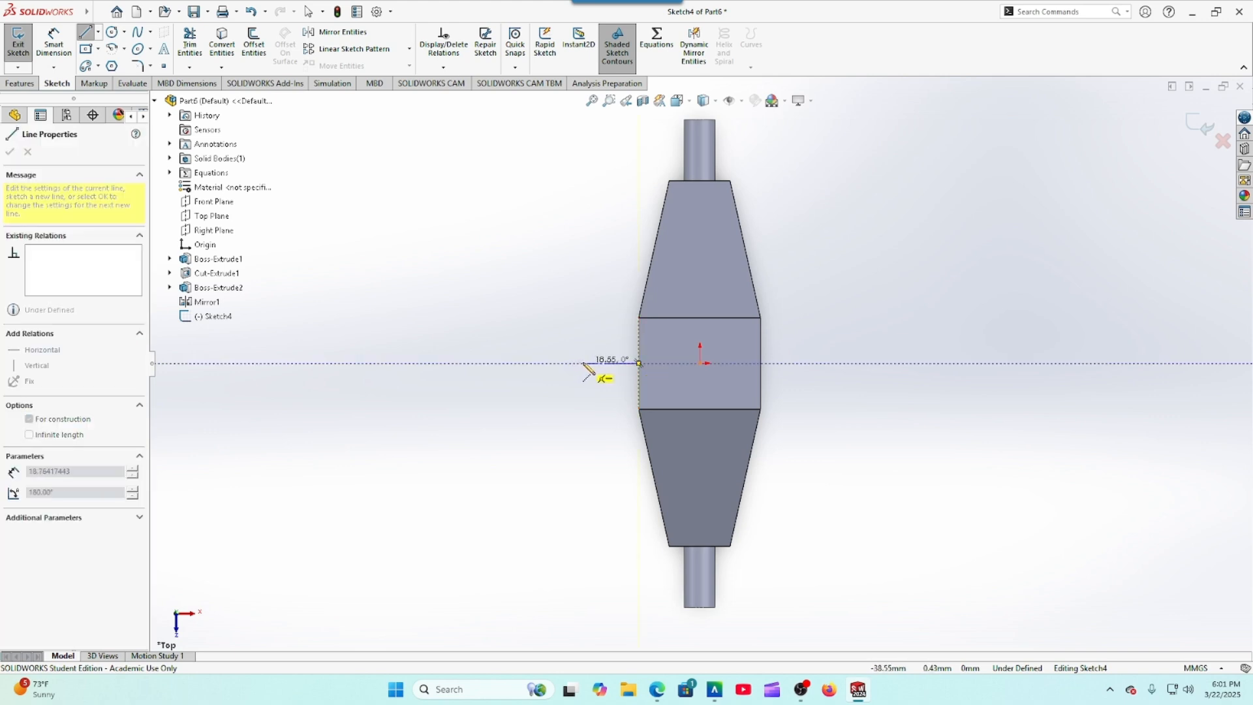
{"action": "left_click", "coordinate": [583, 363]}
{"action": "right_click", "coordinate": [583, 363]}
{"action": "left_click", "coordinate": [604, 372]}
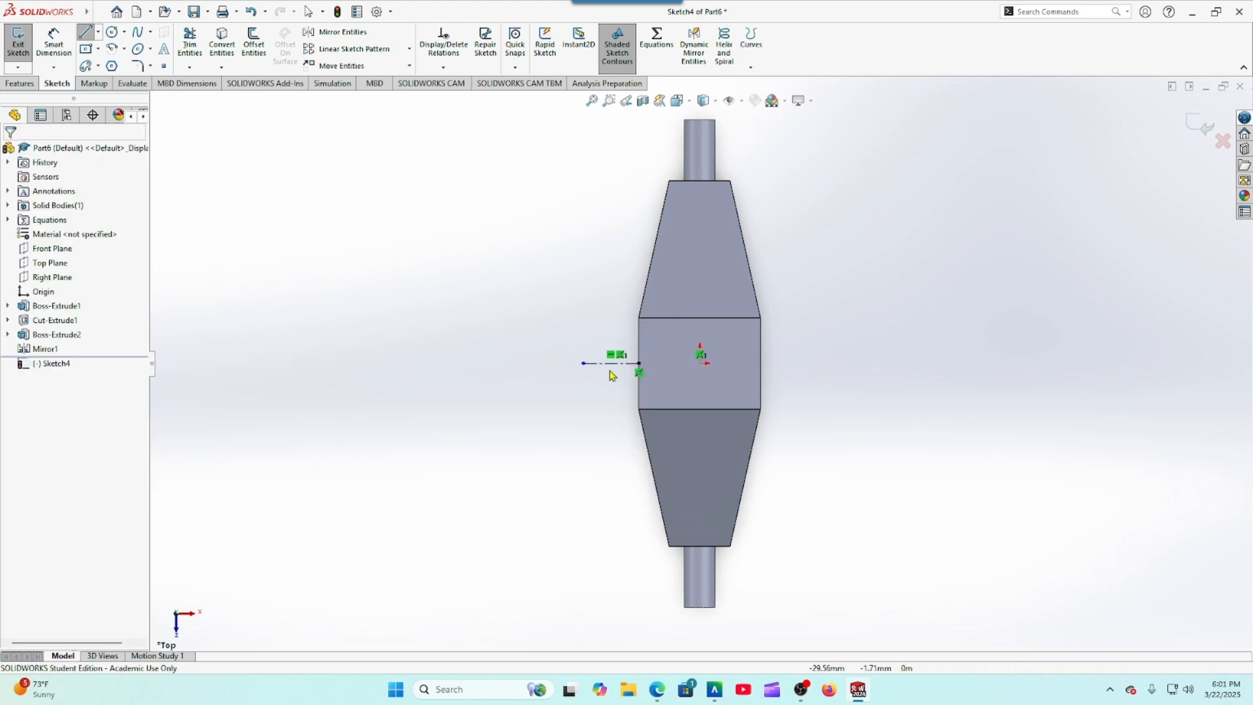
Step: Sketch a vertical midpoint line centred on the centerline's outer end, extending about 19.7 mm to each side
{"action": "left_click", "coordinate": [99, 12]}
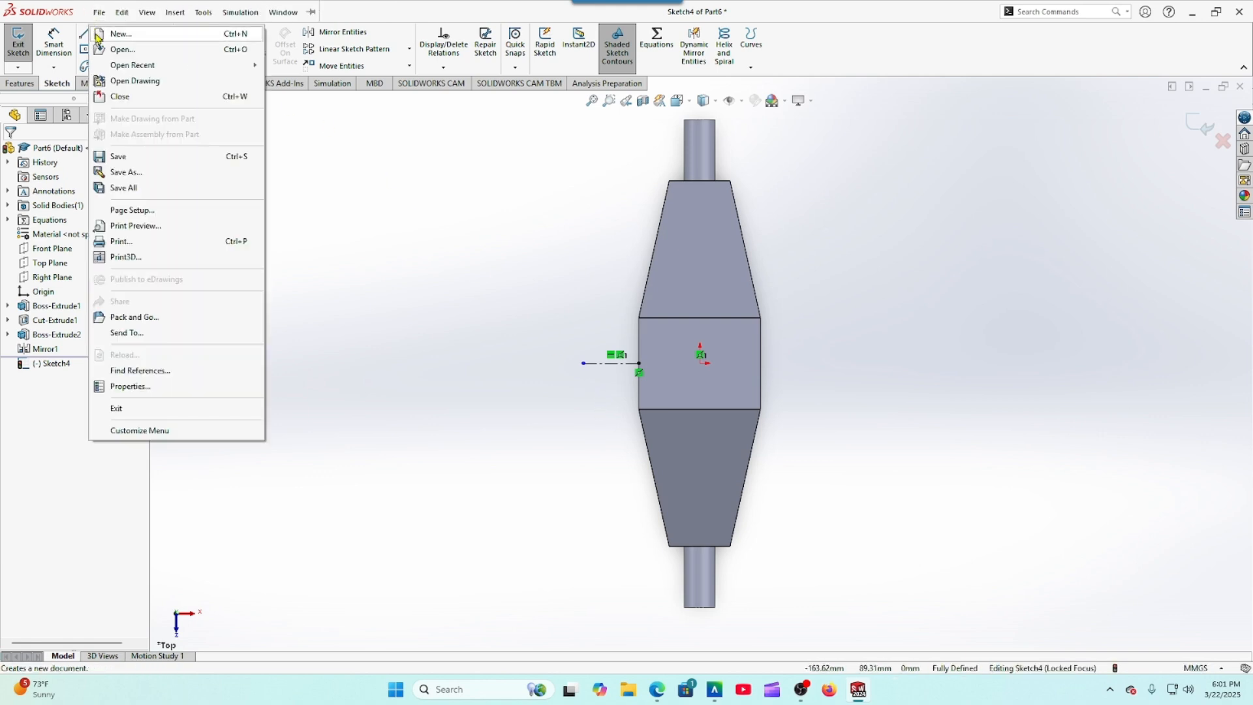
{"action": "left_click", "coordinate": [84, 32]}
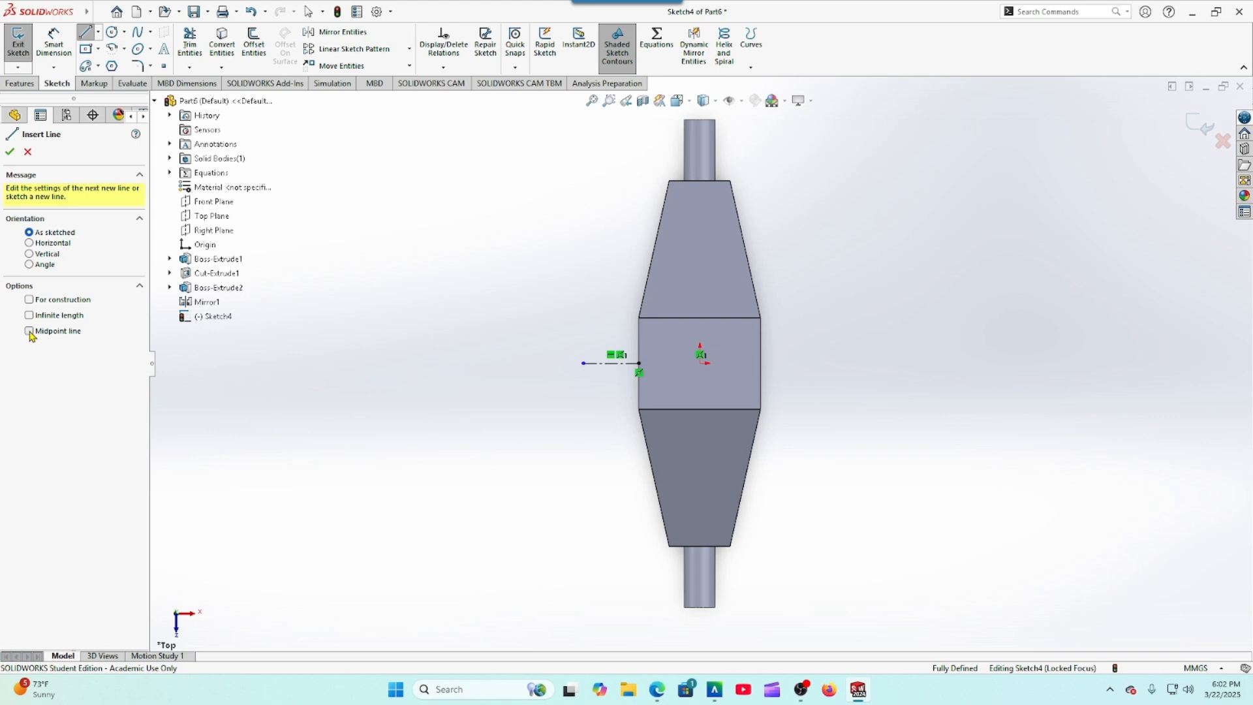
{"action": "left_click", "coordinate": [29, 331]}
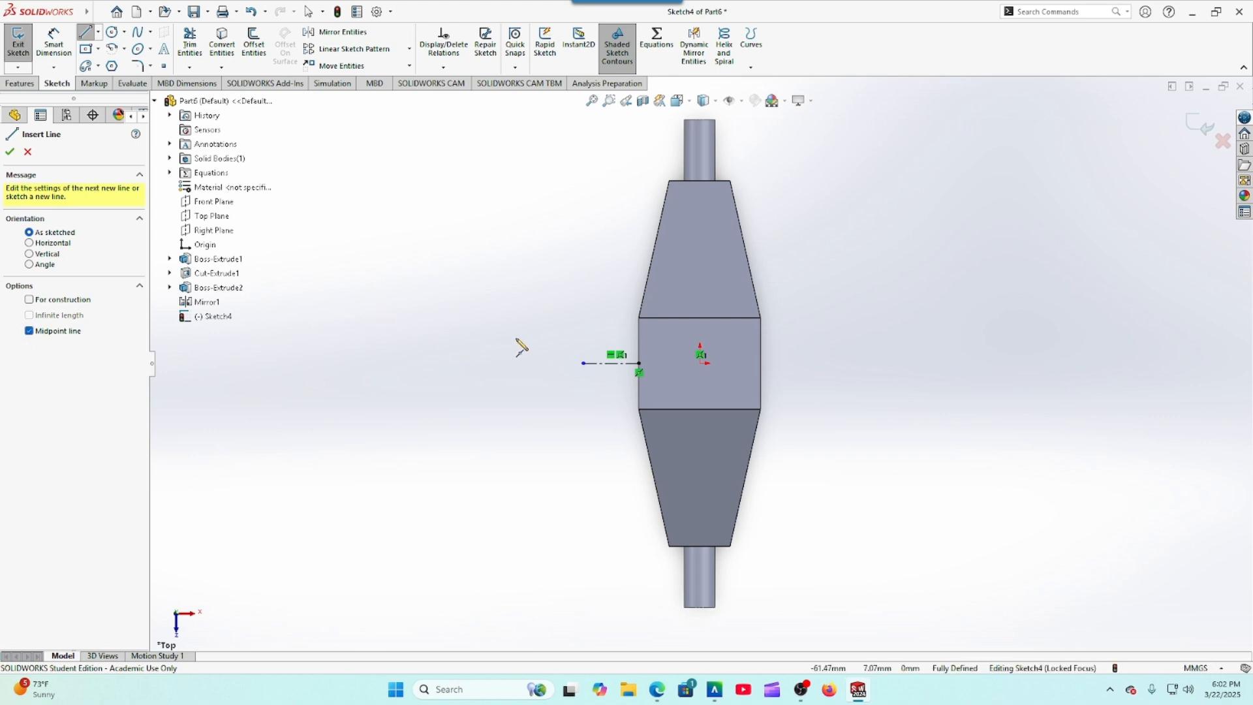
{"action": "left_click", "coordinate": [583, 363]}
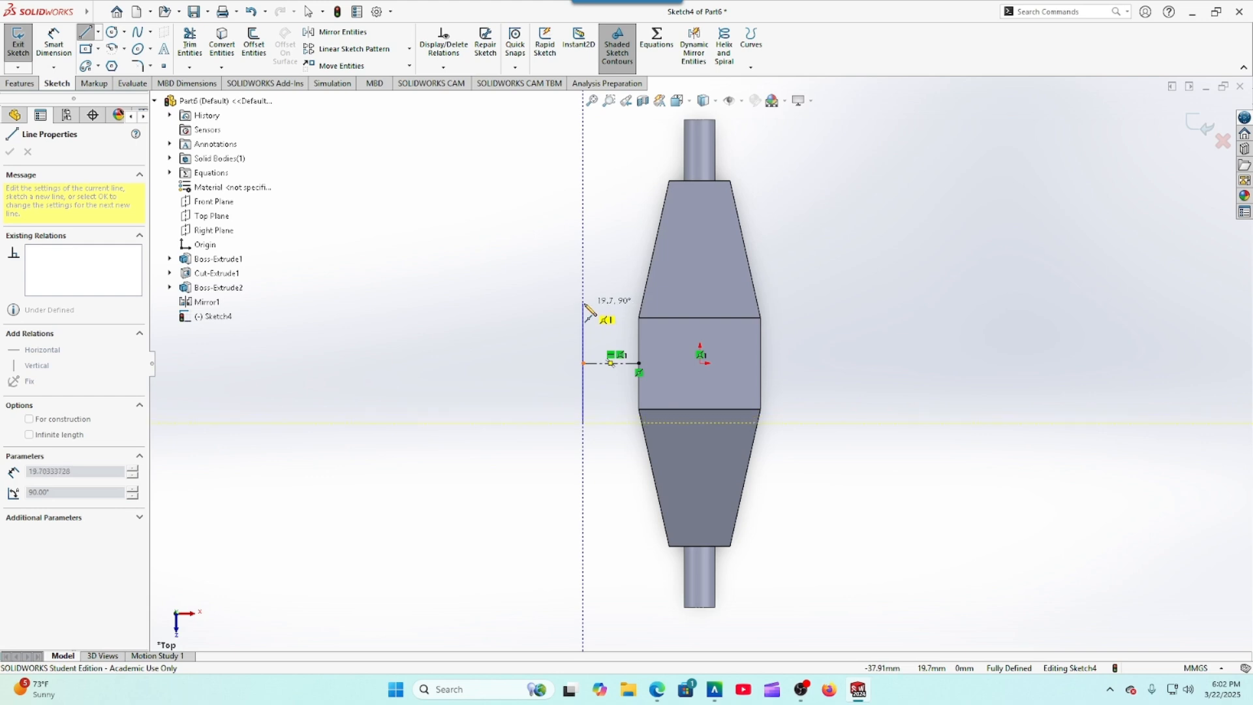
{"action": "left_click", "coordinate": [585, 303]}
{"action": "right_click", "coordinate": [565, 318]}
{"action": "left_click", "coordinate": [591, 328]}
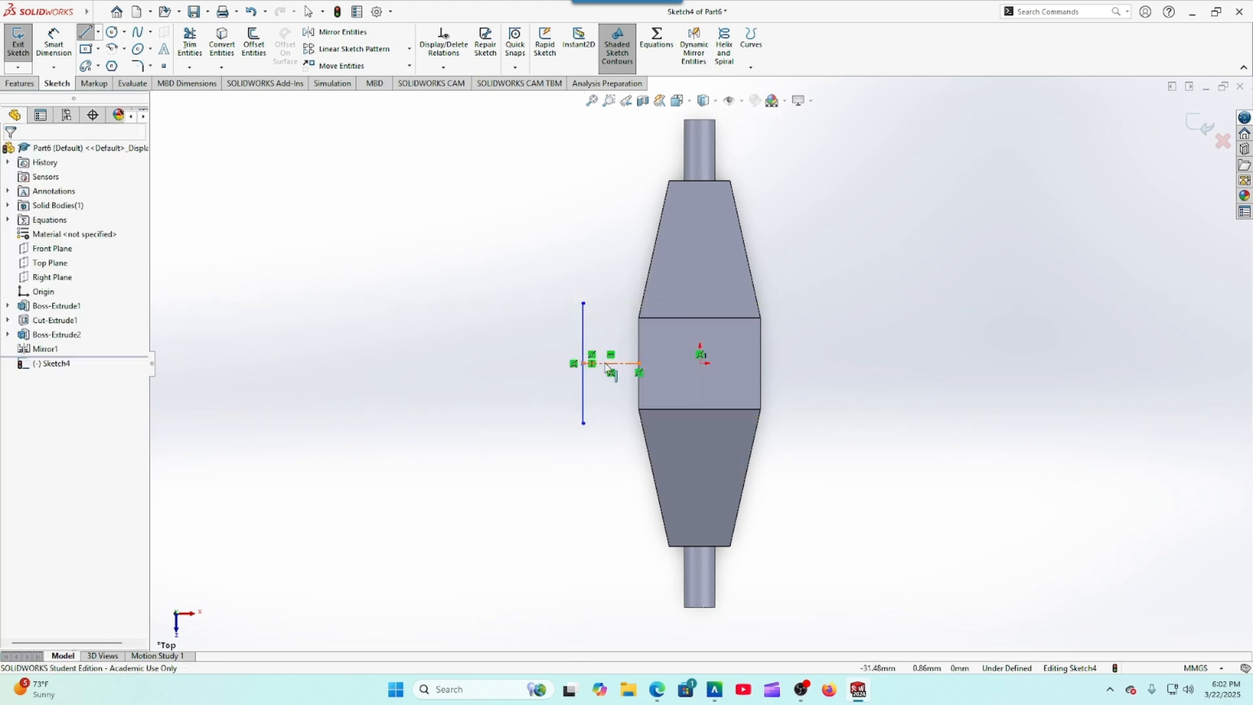
Step: Convert the vertical midpoint line beside the central block to construction geometry
{"action": "left_click", "coordinate": [53, 41]}
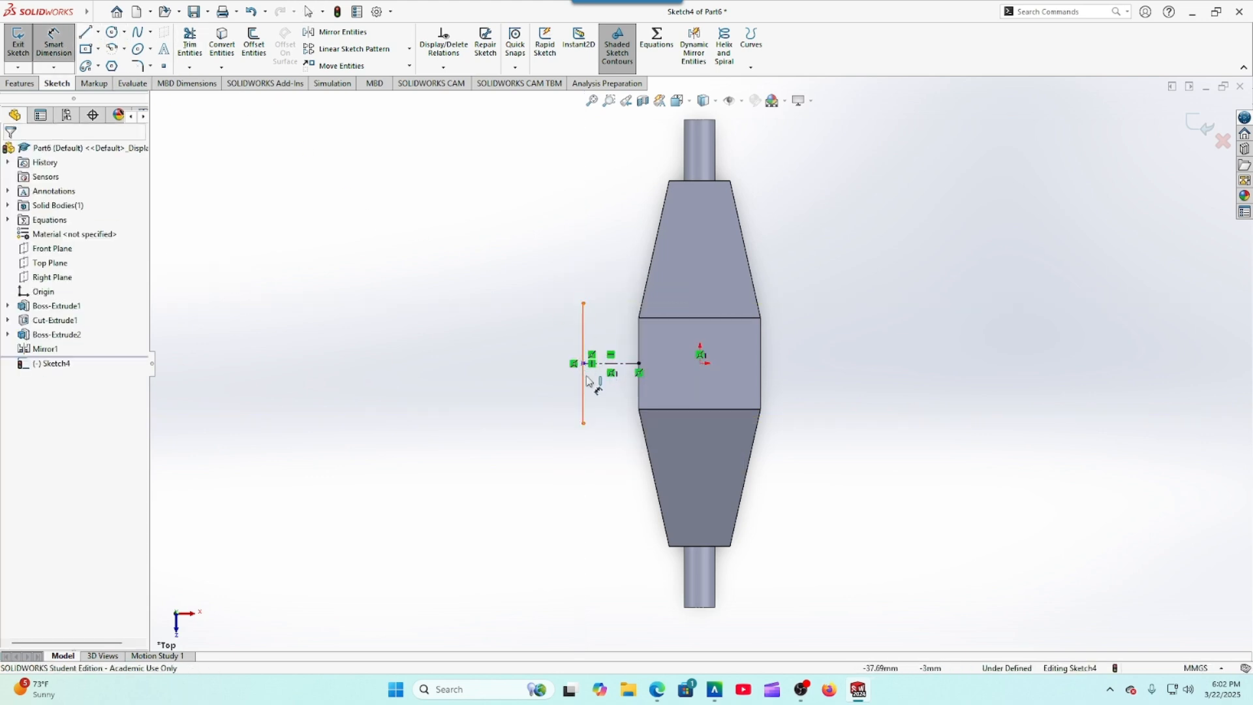
{"action": "key", "text": "Escape"}
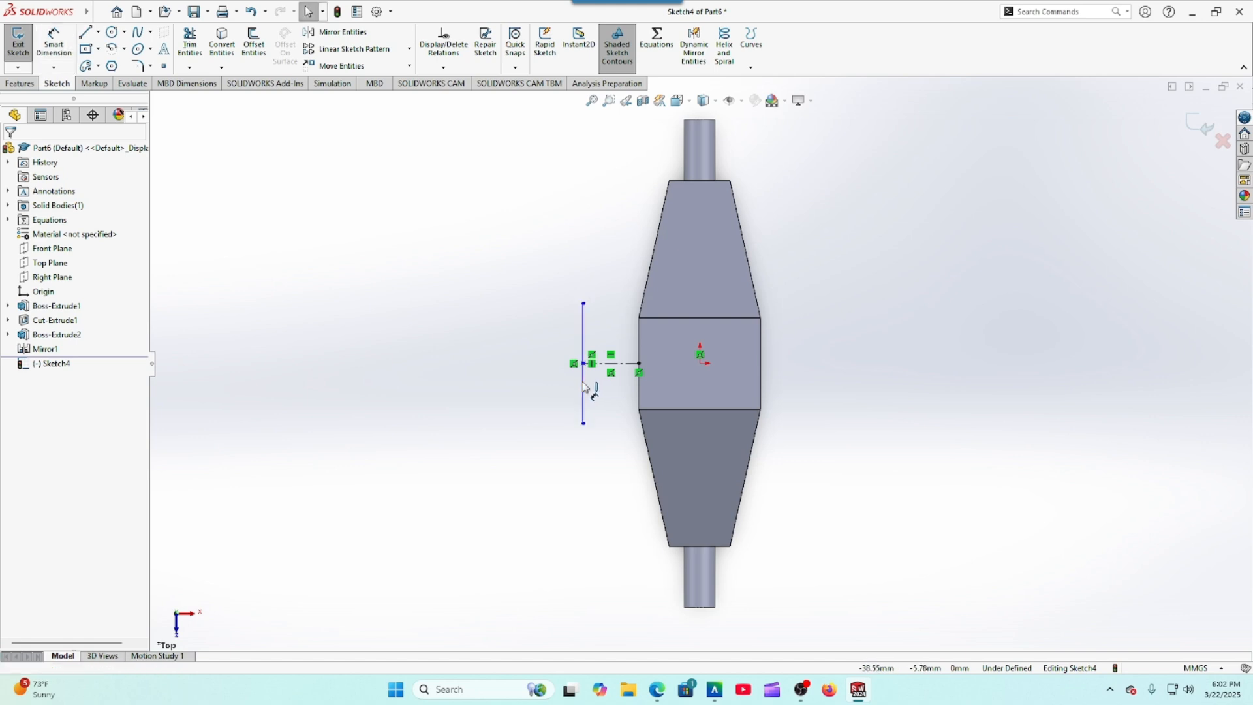
{"action": "left_click", "coordinate": [581, 390]}
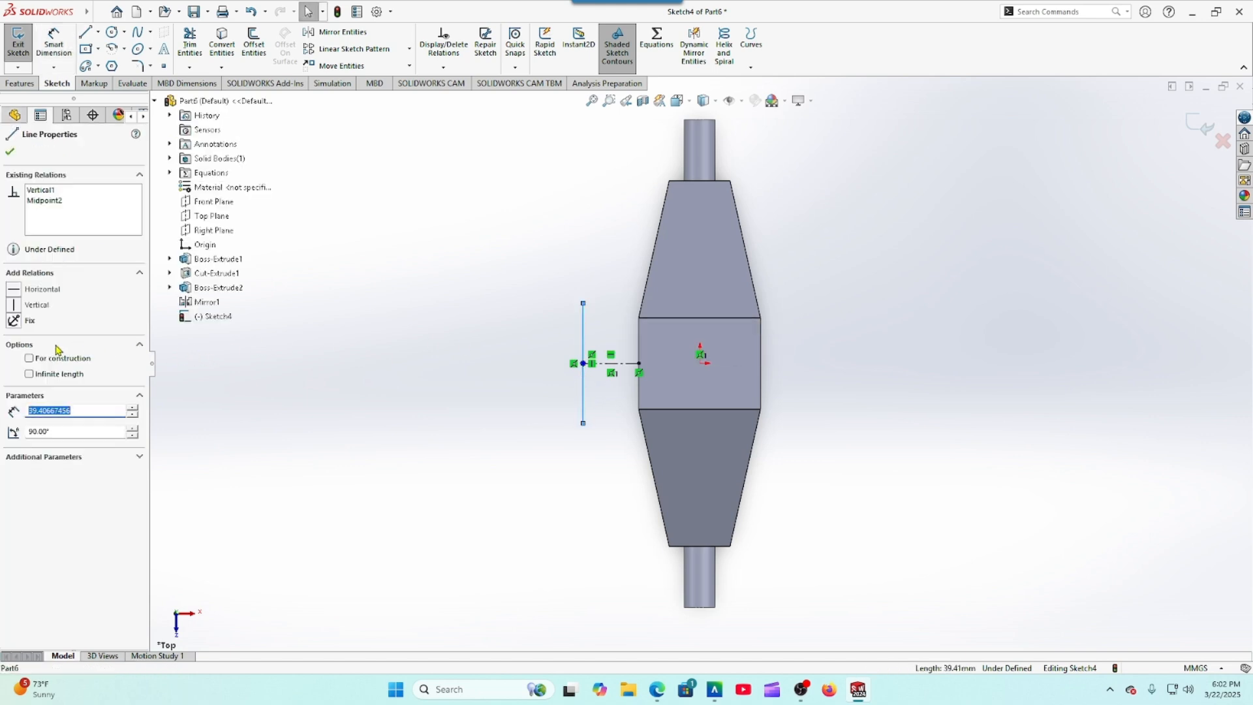
{"action": "left_click", "coordinate": [57, 358]}
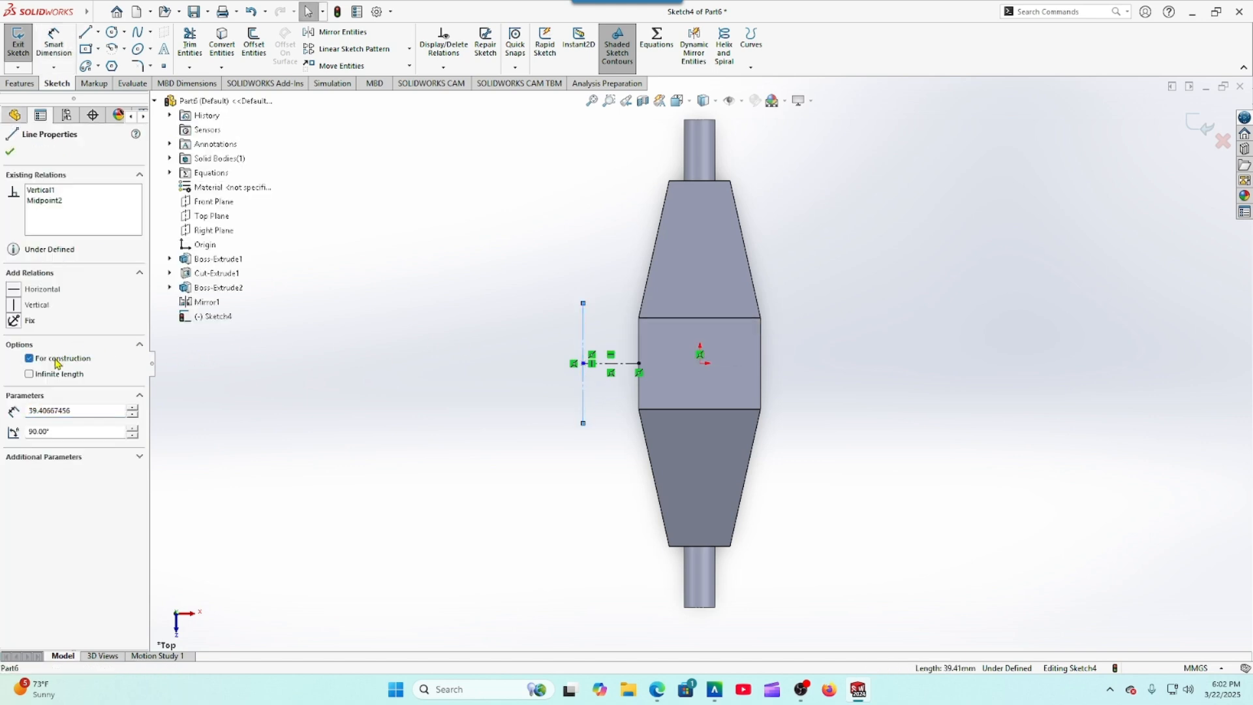
{"action": "left_click", "coordinate": [10, 154]}
Step: Dimension the horizontal centerline between the block edge and the vertical construction line to 18 mm
{"action": "left_click", "coordinate": [54, 42]}
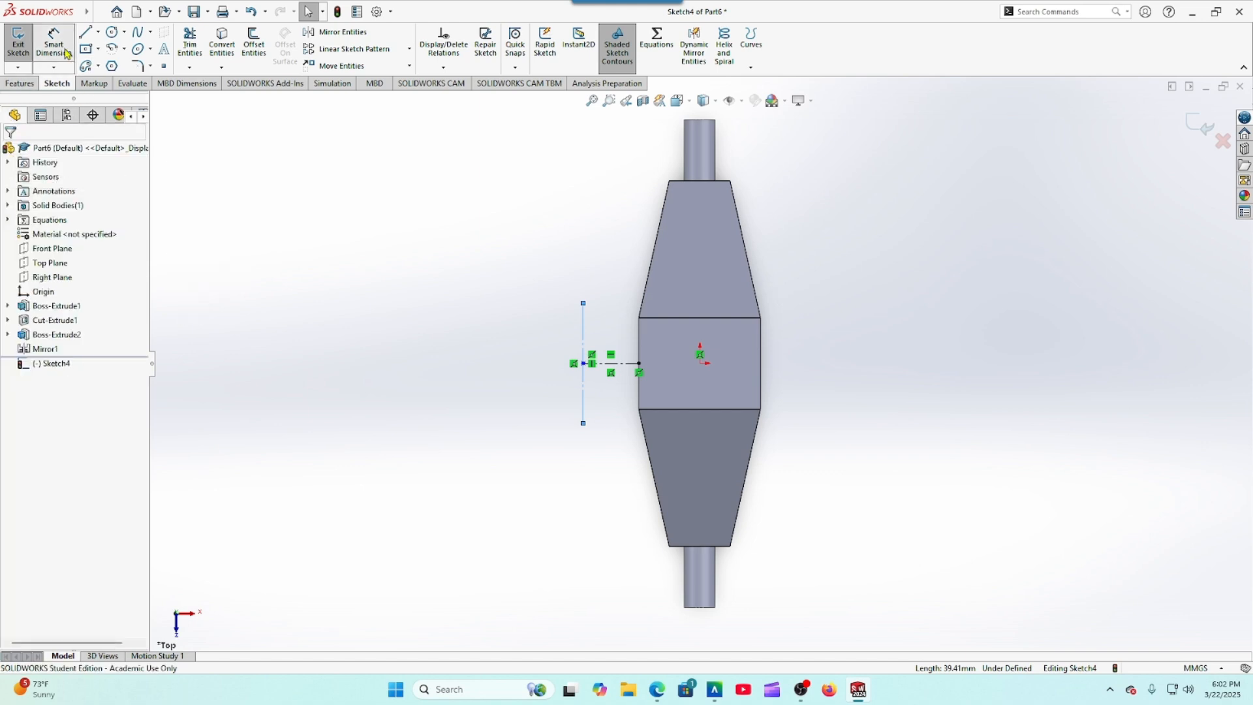
{"action": "left_click", "coordinate": [620, 372]}
{"action": "left_click", "coordinate": [612, 464]}
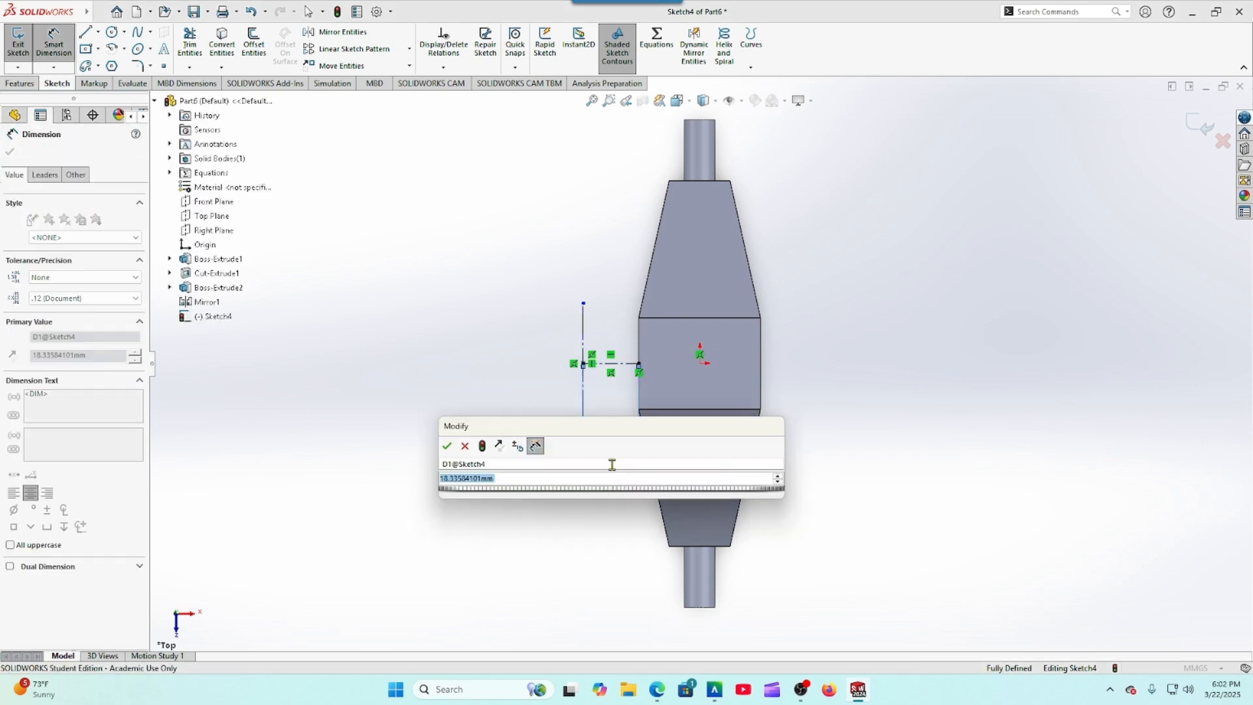
{"action": "type", "text": "18"}
{"action": "key", "text": "Return"}
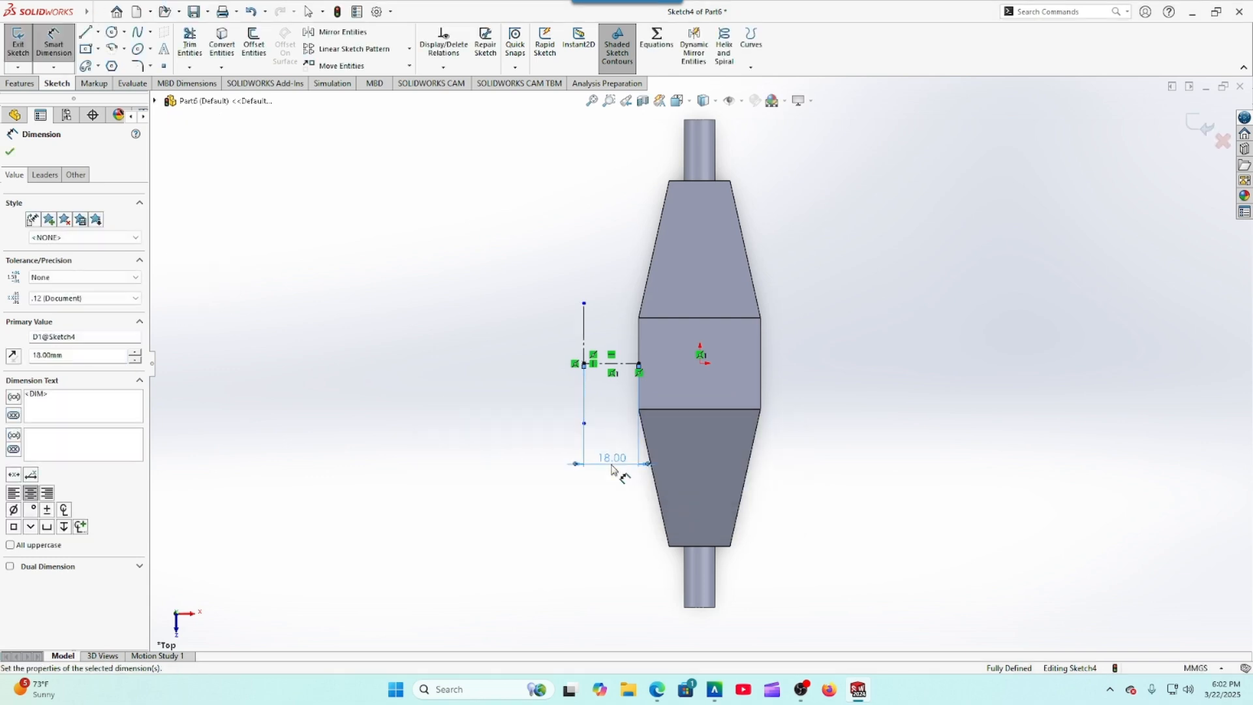
Step: Dimension the vertical construction line's length to 35 mm
{"action": "left_click", "coordinate": [584, 418]}
{"action": "left_click", "coordinate": [523, 387]}
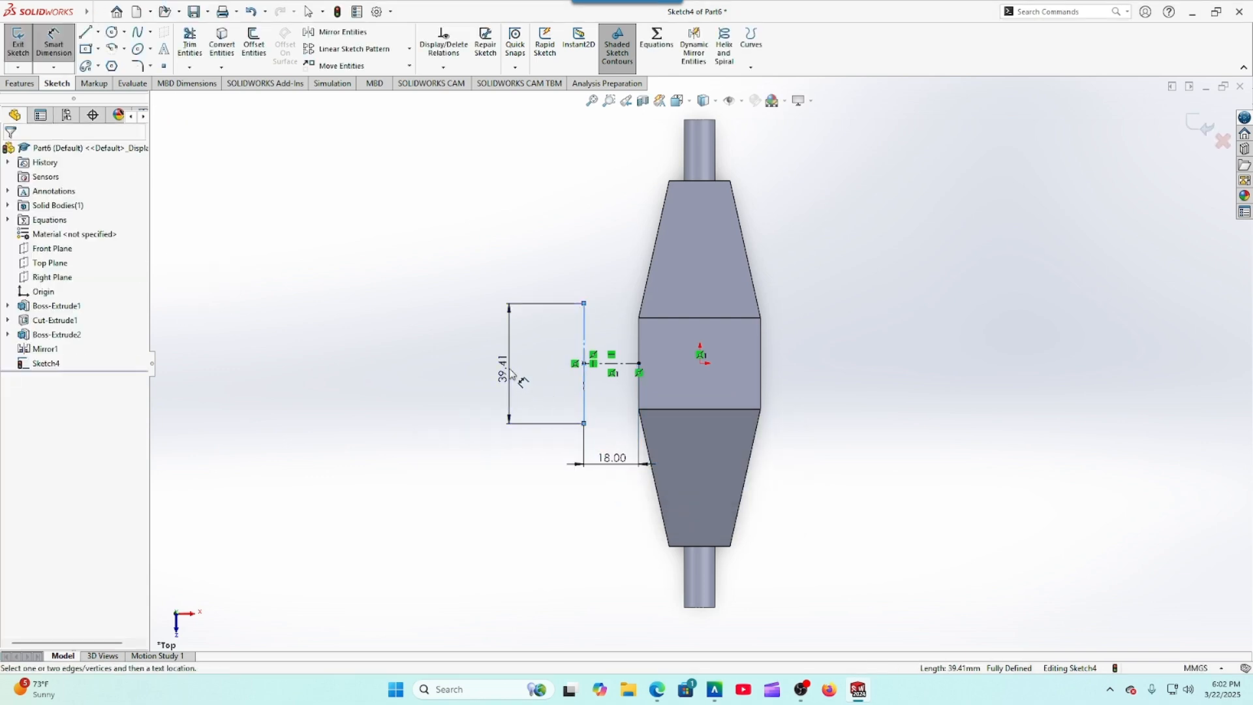
{"action": "type", "text": "35"}
{"action": "key", "text": "Return"}
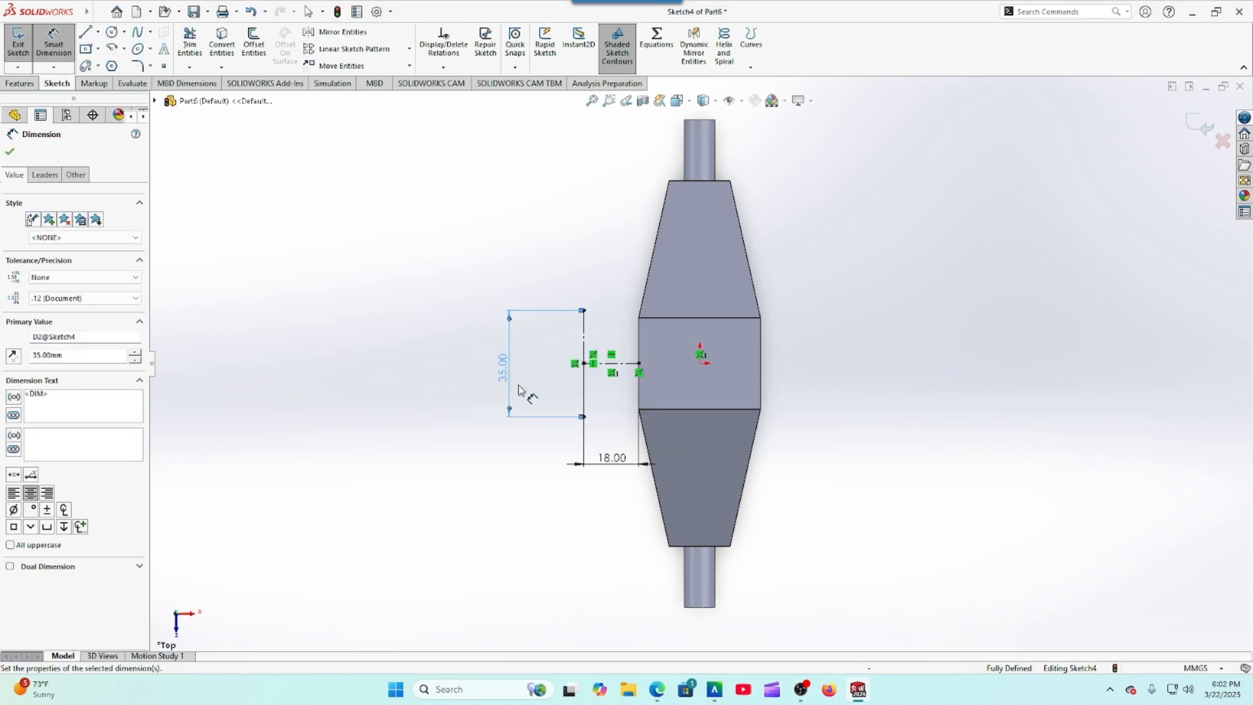
{"action": "left_click", "coordinate": [11, 152]}
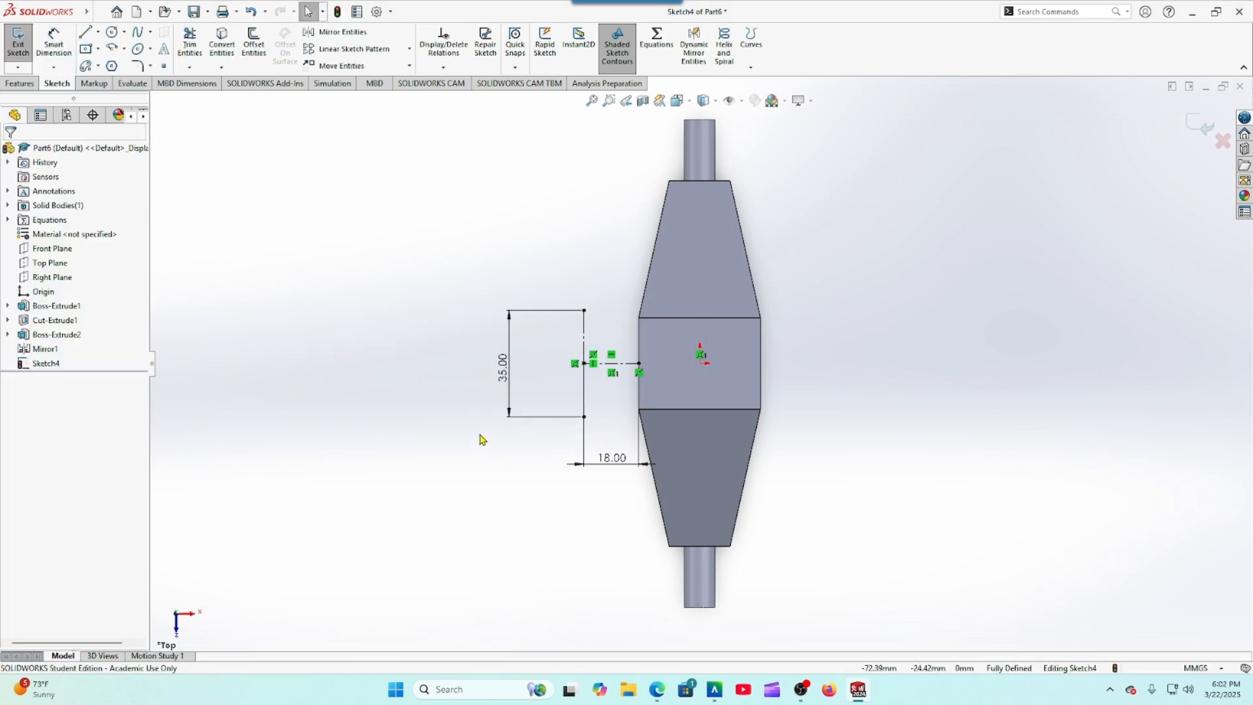
Step: Check the bracket holes in the browser's test drawing and sketch circles about 9.7 mm and 7.5 mm in diameter on the vertical construction line's upper and lower endpoints
{"action": "key", "text": "alt+Tab"}
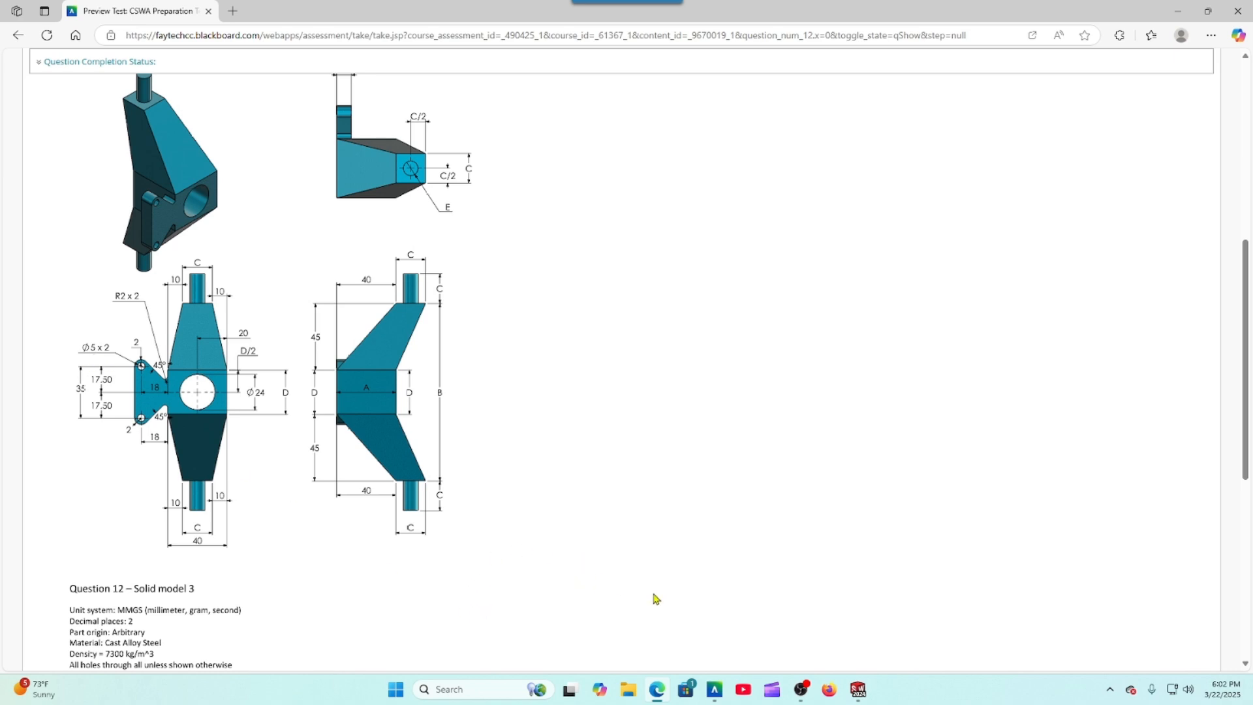
{"action": "left_click", "coordinate": [855, 692]}
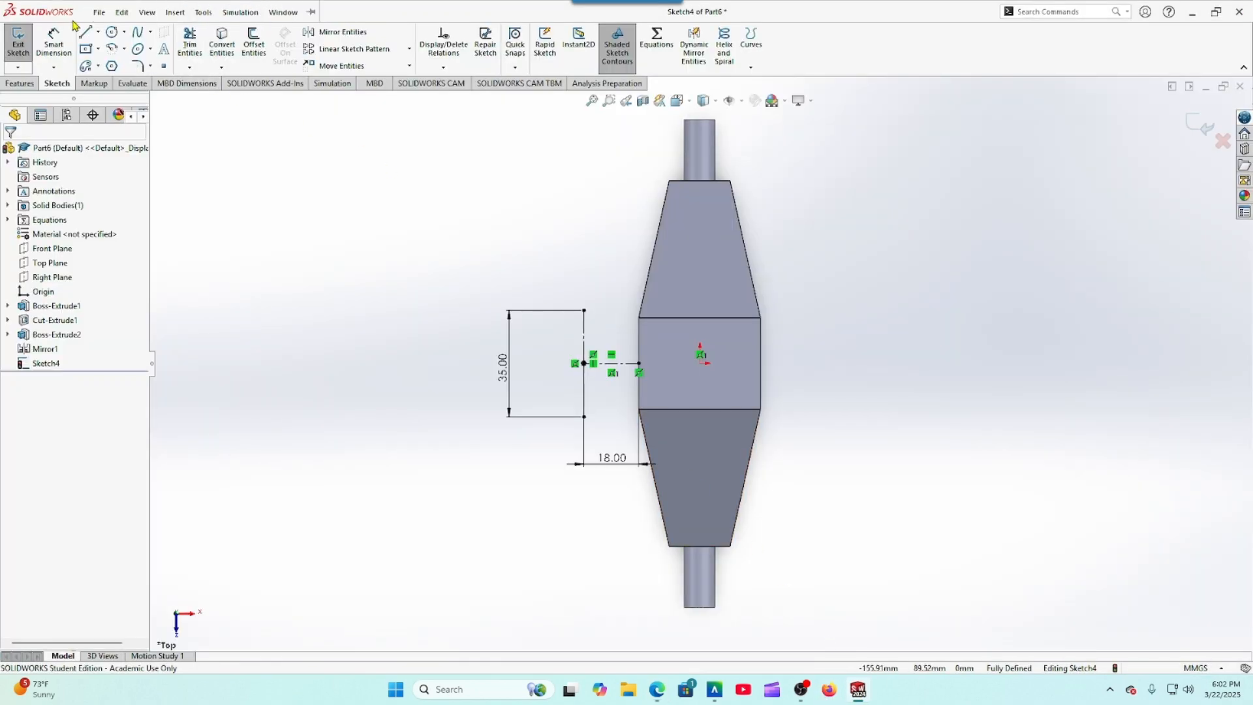
{"action": "left_click", "coordinate": [111, 33]}
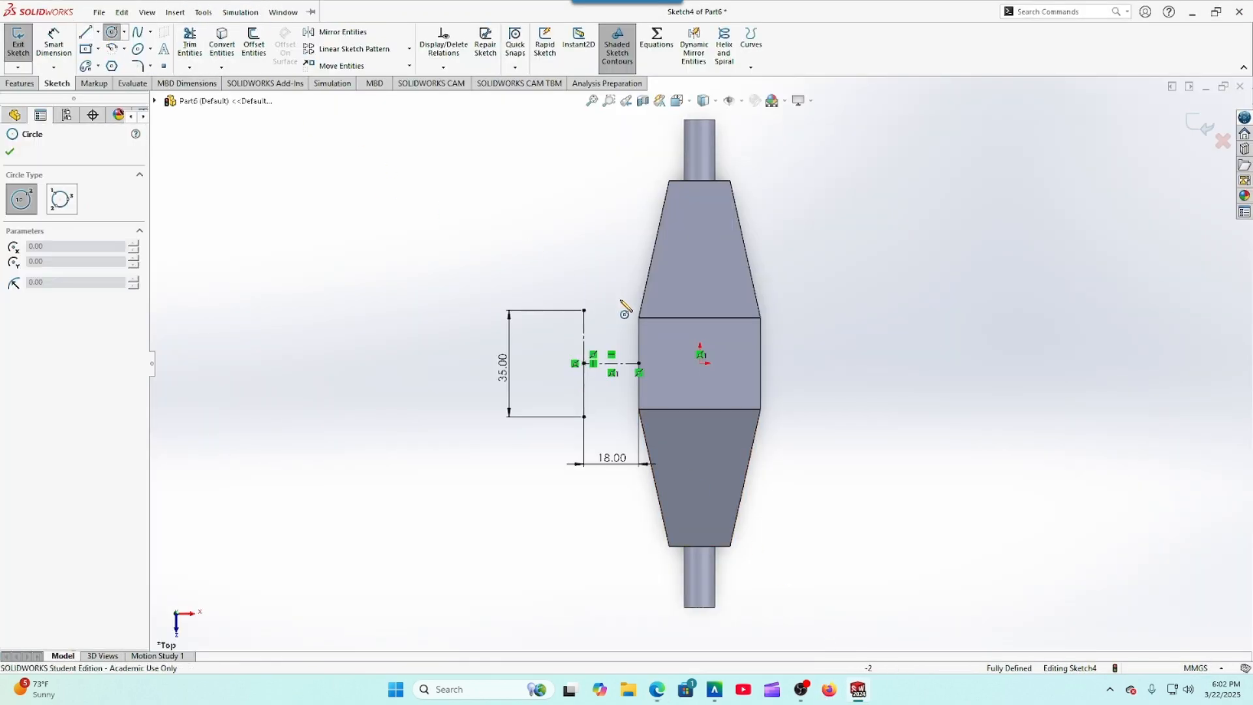
{"action": "left_click", "coordinate": [584, 311]}
{"action": "left_click", "coordinate": [599, 312]}
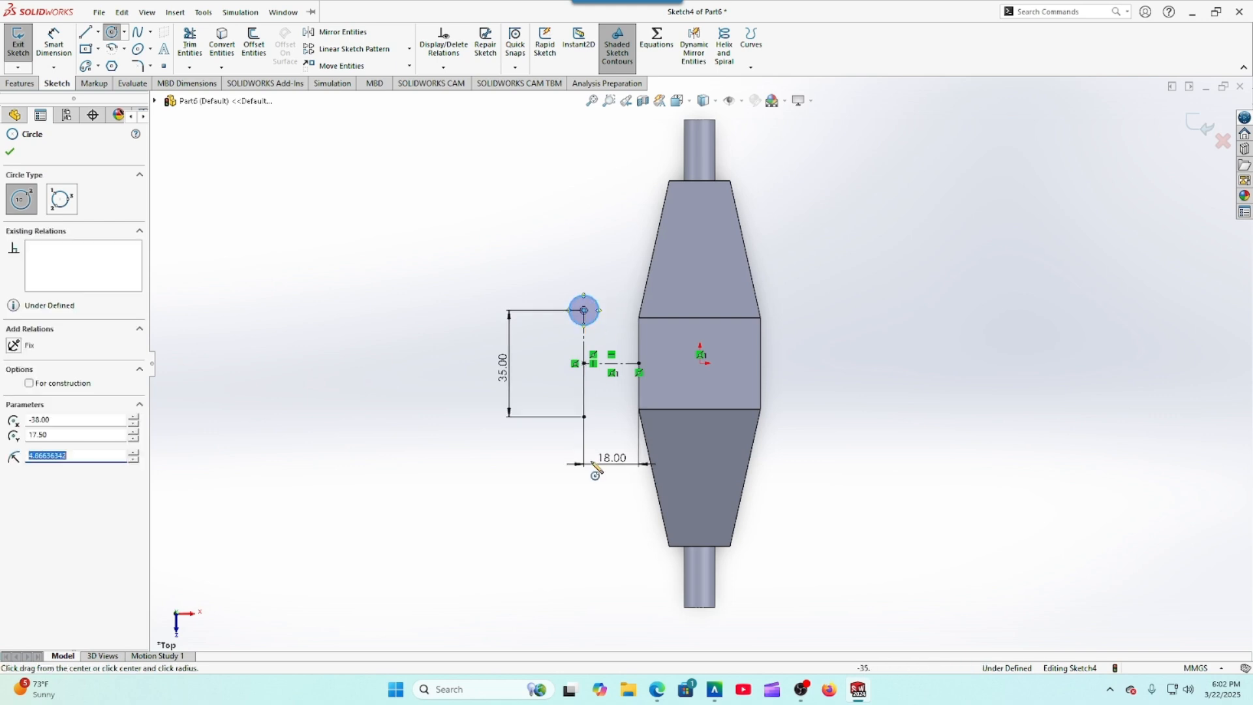
{"action": "left_click", "coordinate": [584, 417]}
{"action": "left_click", "coordinate": [596, 416]}
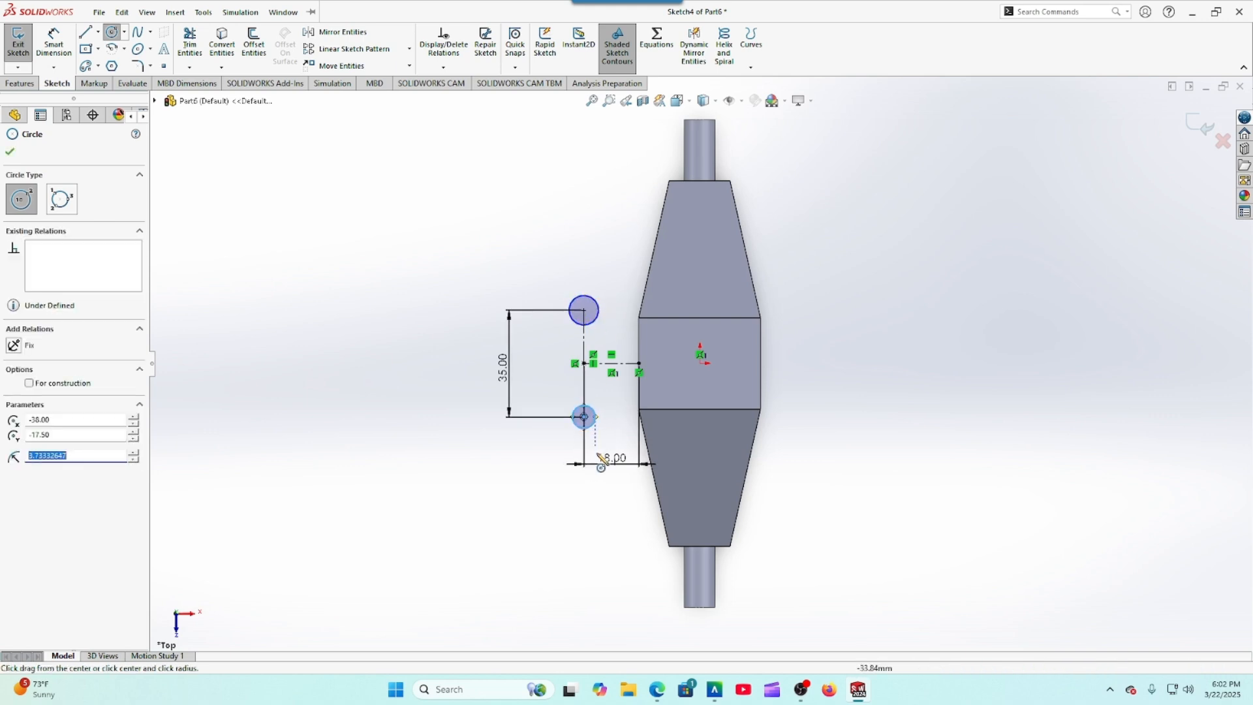
{"action": "left_click", "coordinate": [13, 154]}
Step: Add an Equal relation between the two circles on the construction line's ends
{"action": "left_click", "coordinate": [587, 325]}
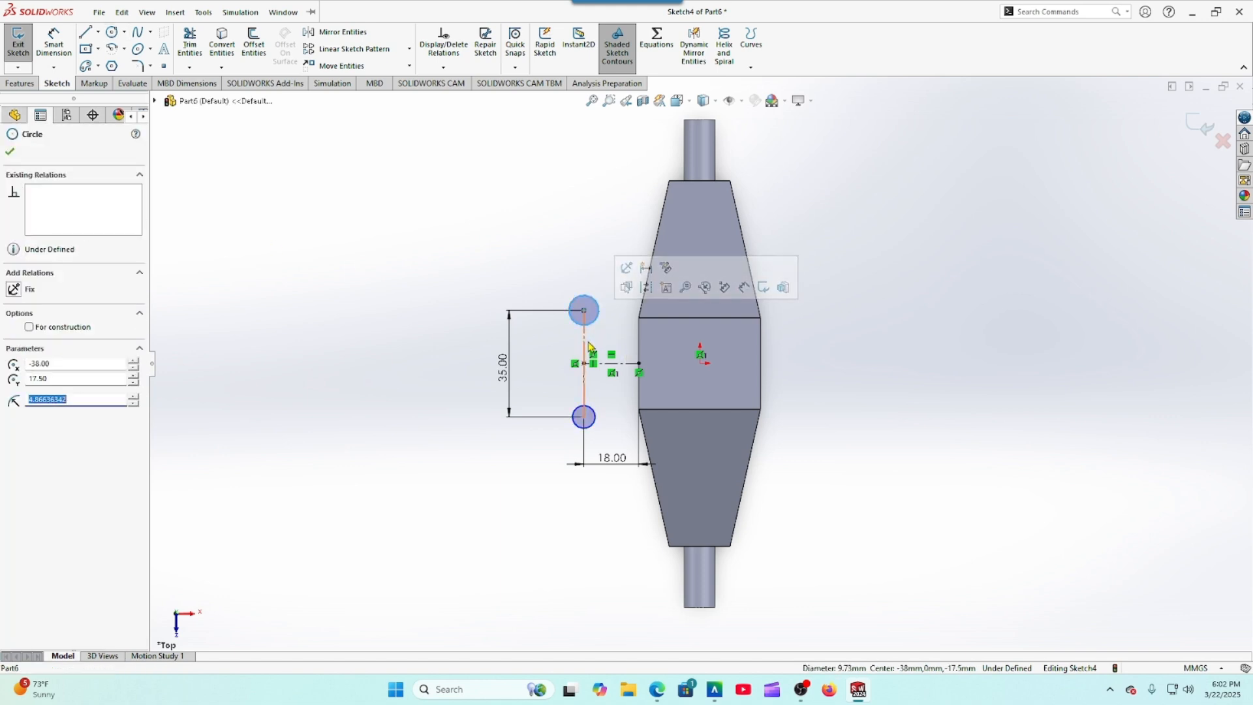
{"action": "left_click", "coordinate": [595, 427], "text": "ctrl"}
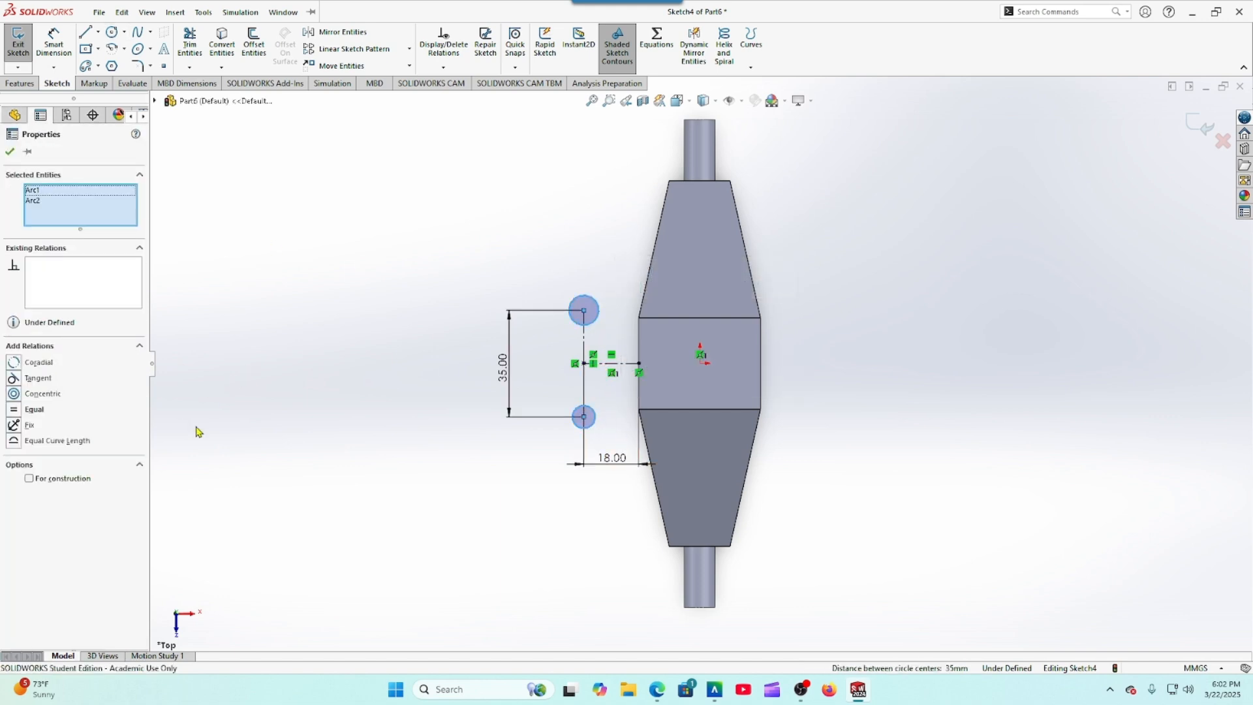
{"action": "left_click", "coordinate": [18, 412]}
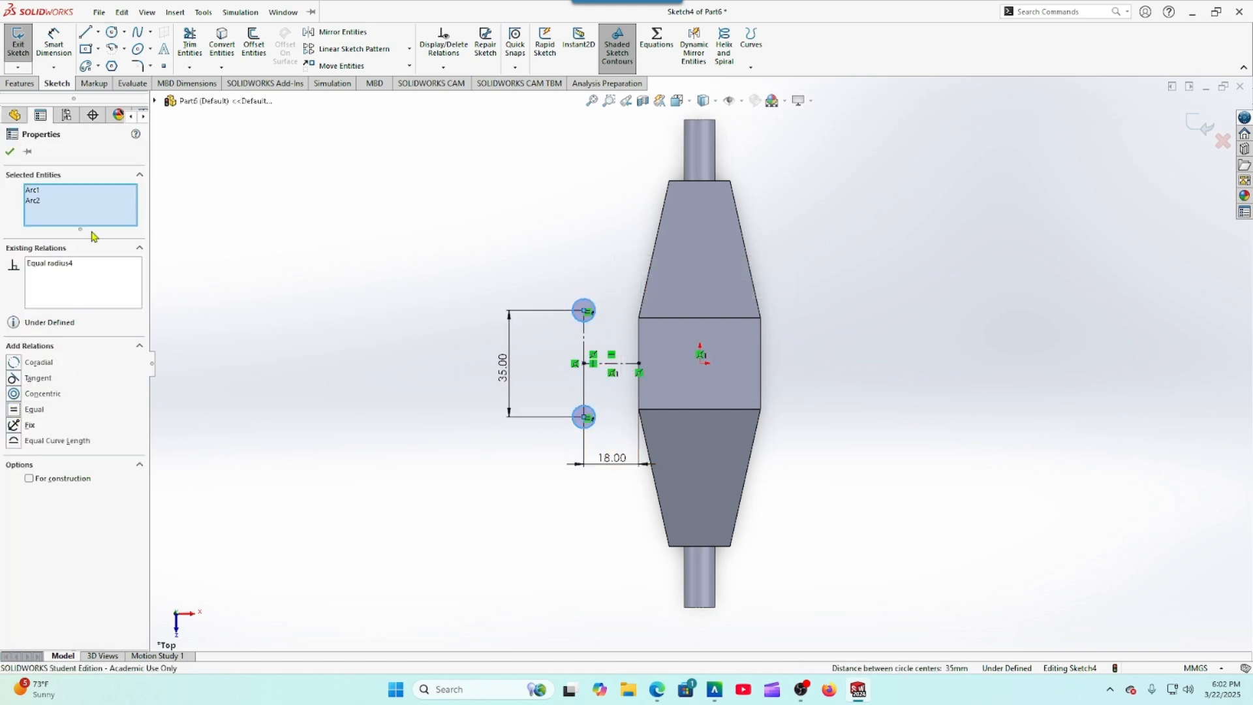
{"action": "left_click", "coordinate": [11, 152]}
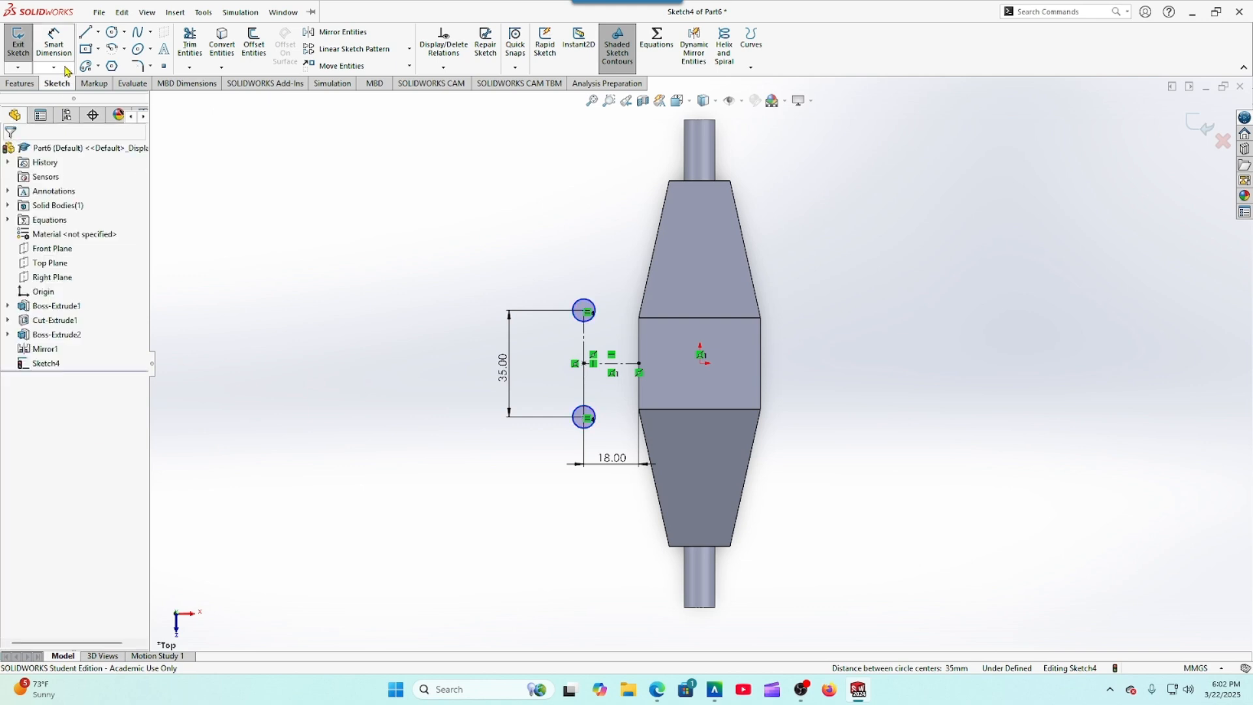
Step: Dimension the upper circle's diameter to 5 mm
{"action": "left_click", "coordinate": [575, 305]}
{"action": "left_click", "coordinate": [551, 292]}
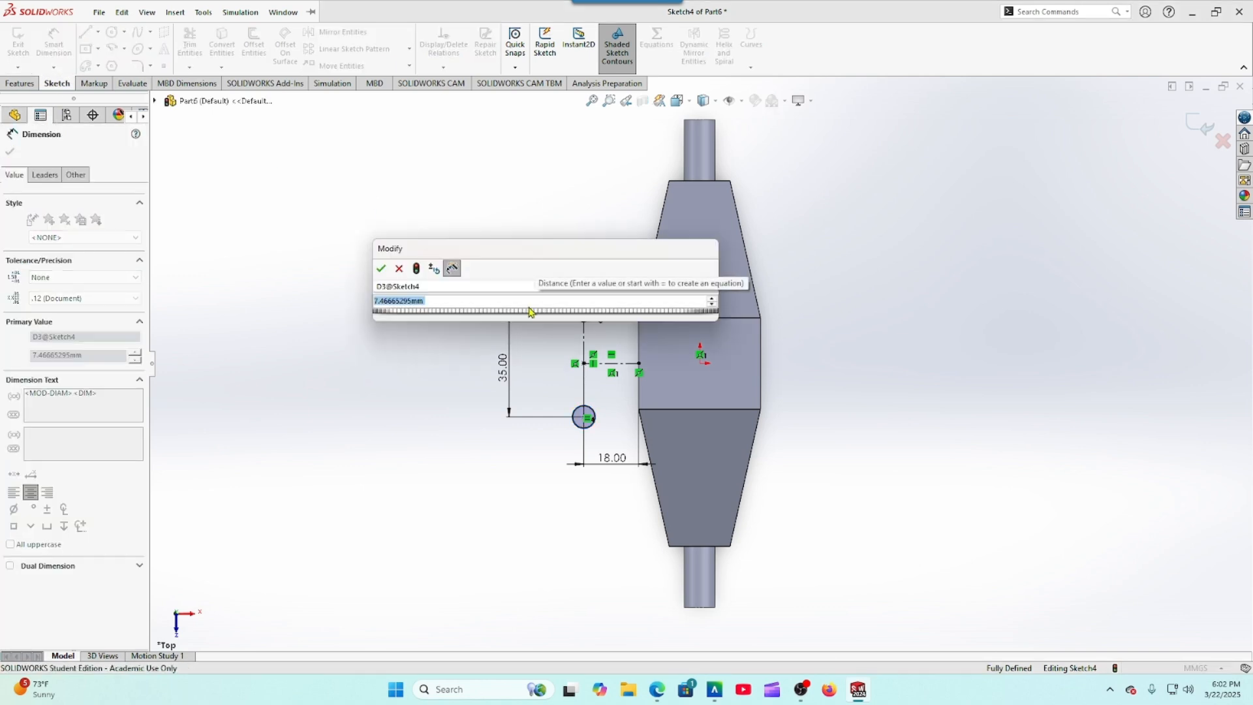
{"action": "type", "text": "5"}
{"action": "key", "text": "Return"}
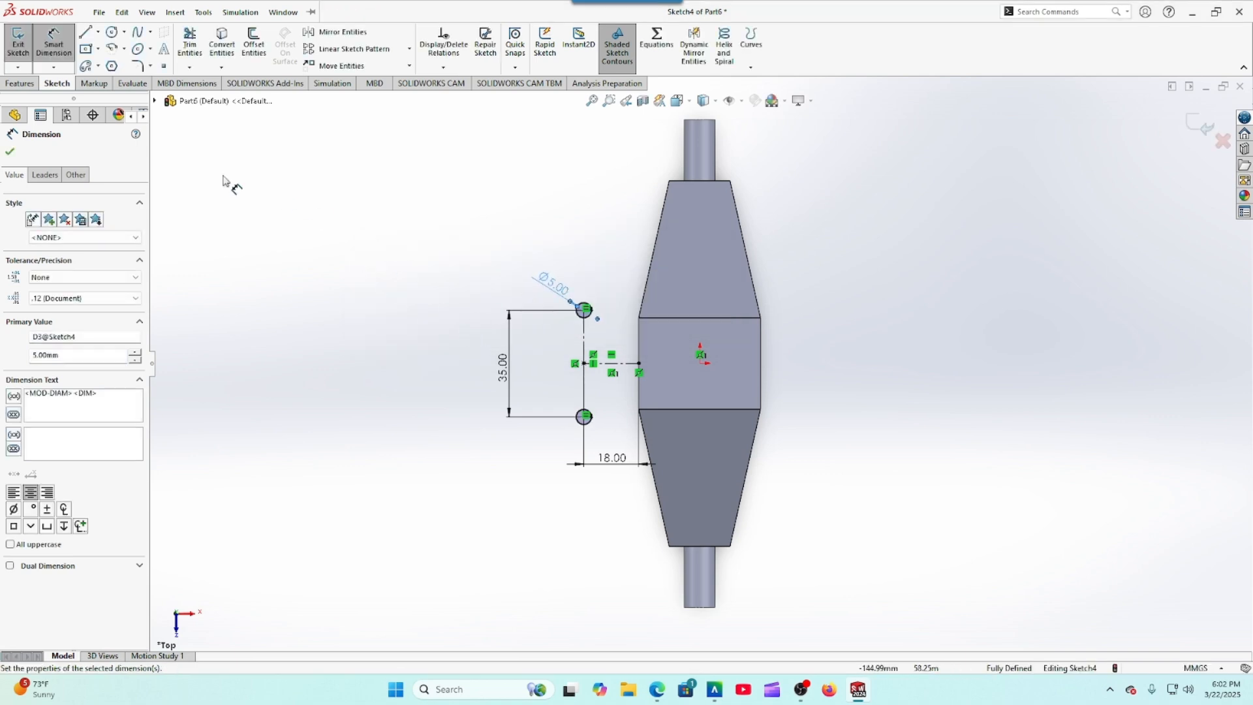
{"action": "left_click", "coordinate": [10, 152]}
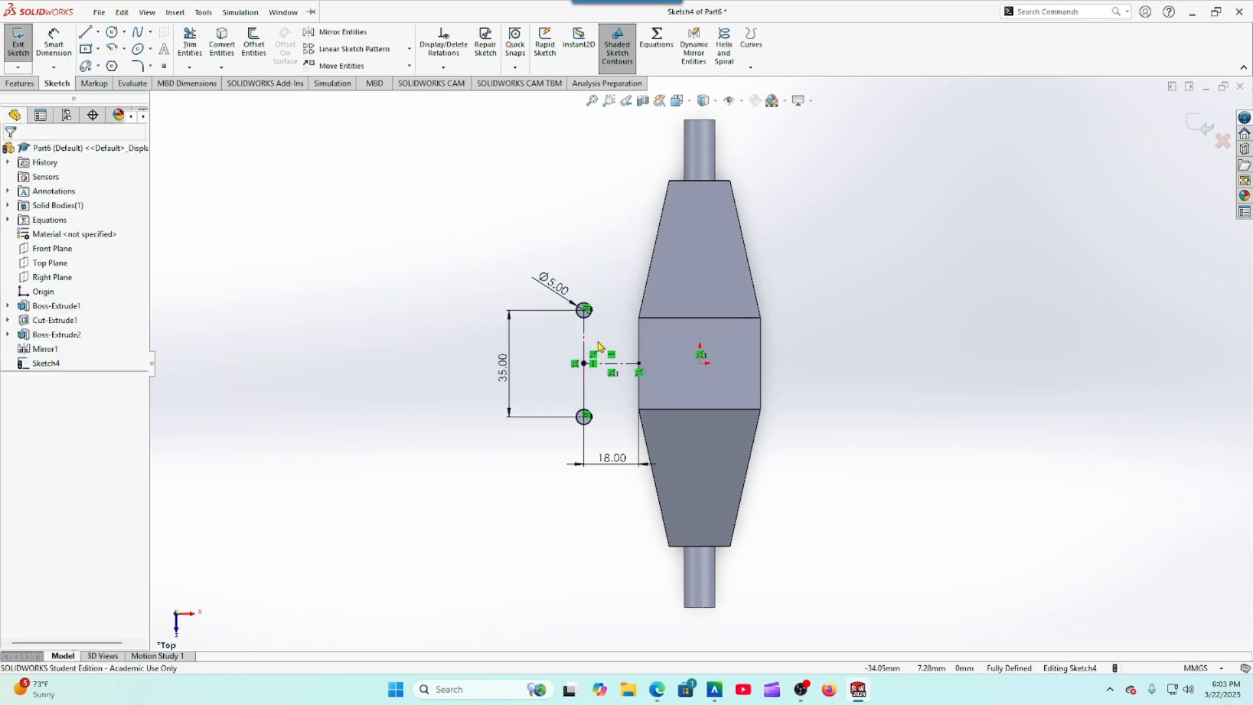
Step: Offset both 5 mm circles outward by 2 mm, checking the distance in the browser's test drawing
{"action": "left_click", "coordinate": [203, 12]}
{"action": "left_click", "coordinate": [203, 12]}
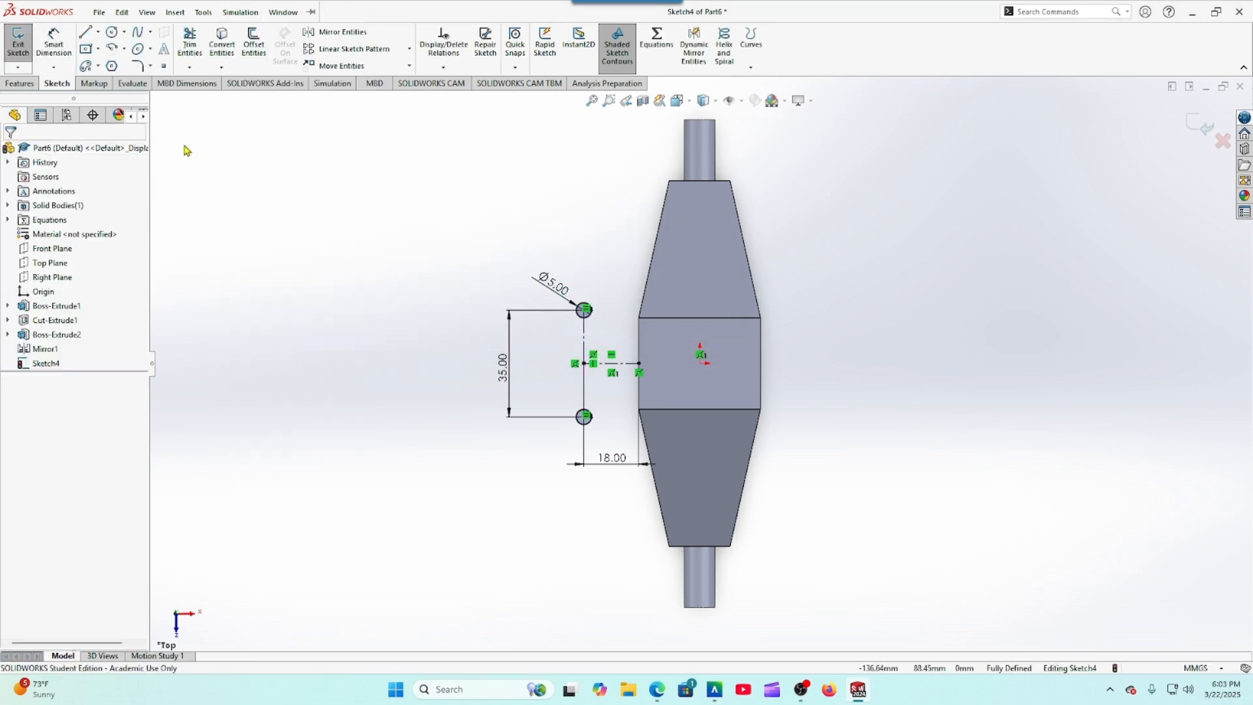
{"action": "left_click", "coordinate": [255, 47]}
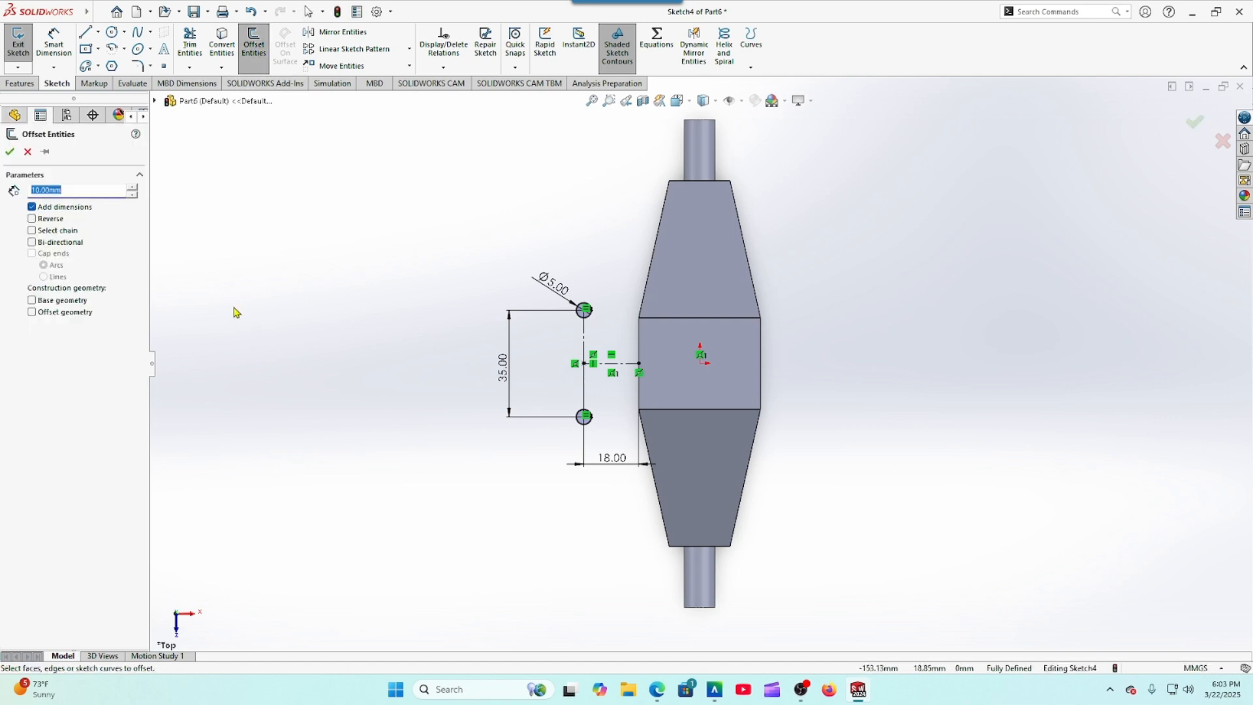
{"action": "key", "text": "Return"}
{"action": "left_click", "coordinate": [650, 690]}
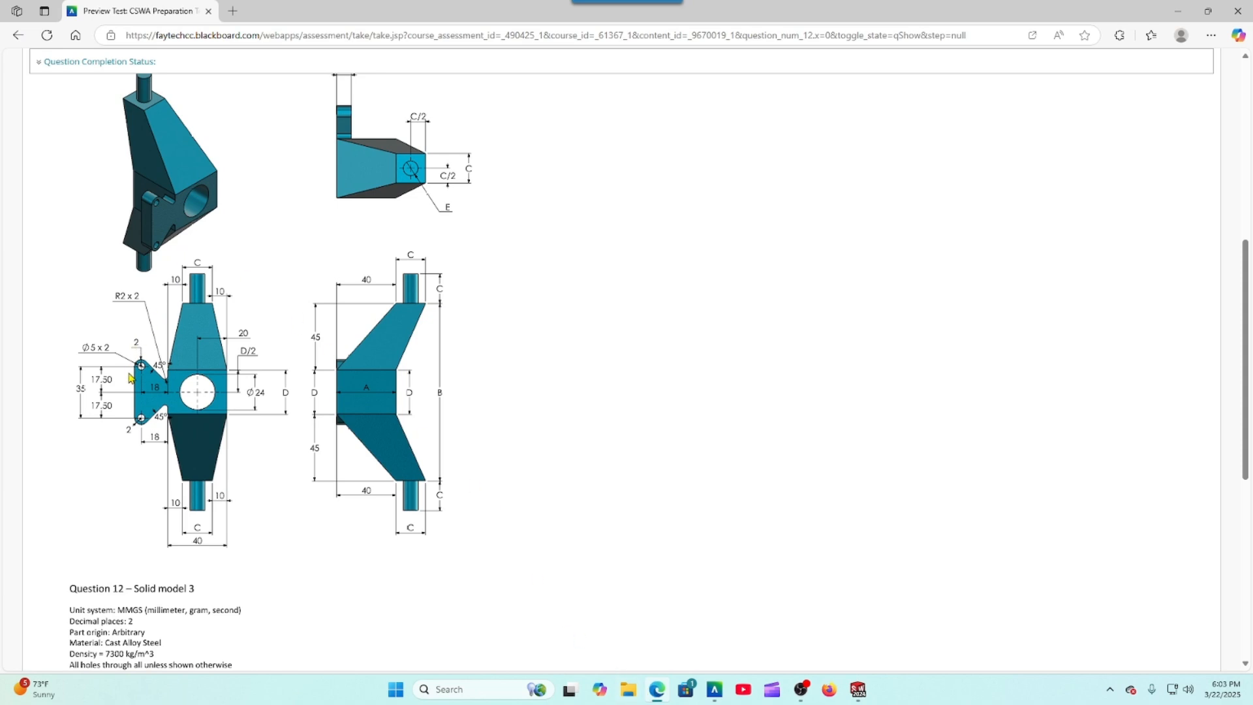
{"action": "left_click", "coordinate": [857, 692]}
{"action": "left_click", "coordinate": [592, 316]}
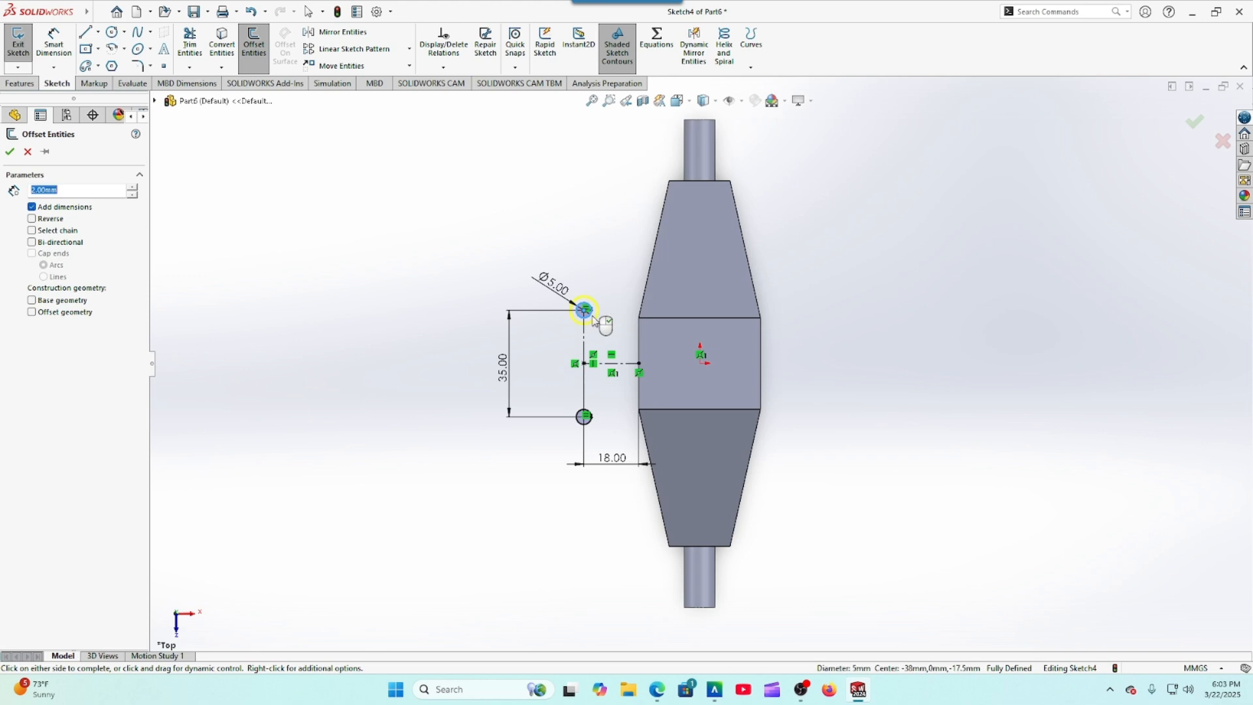
{"action": "left_click", "coordinate": [577, 423]}
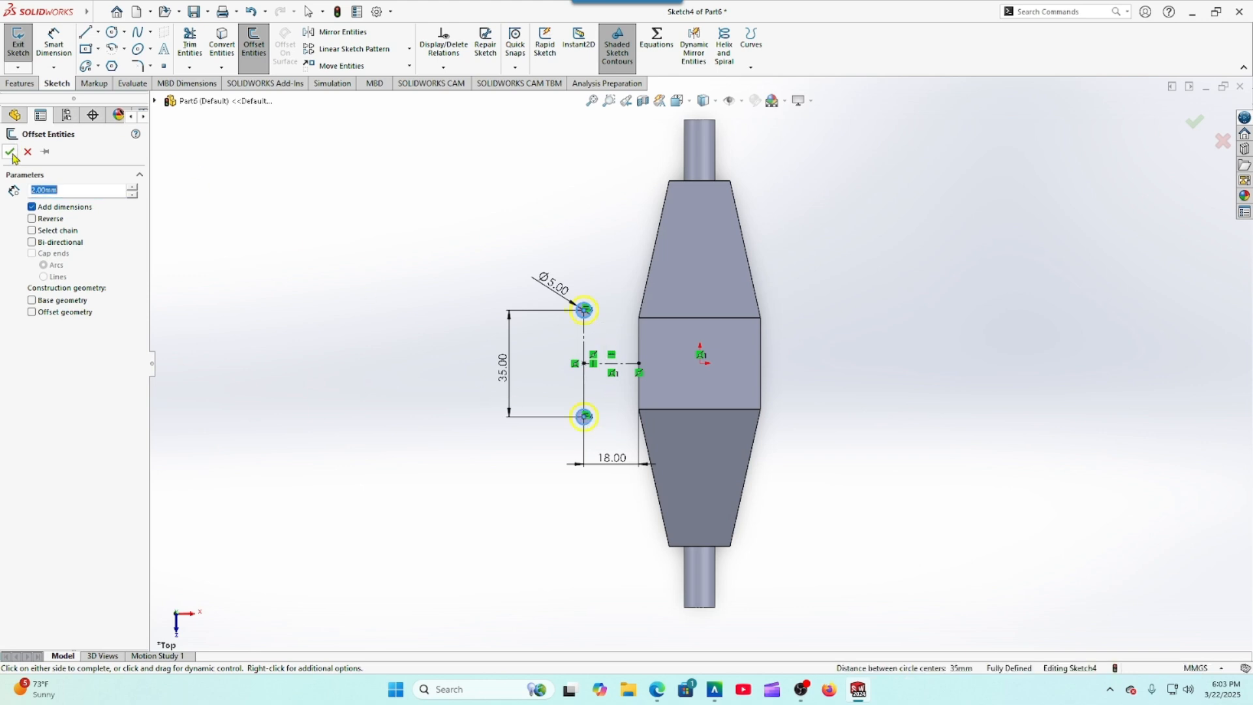
{"action": "left_click", "coordinate": [477, 265]}
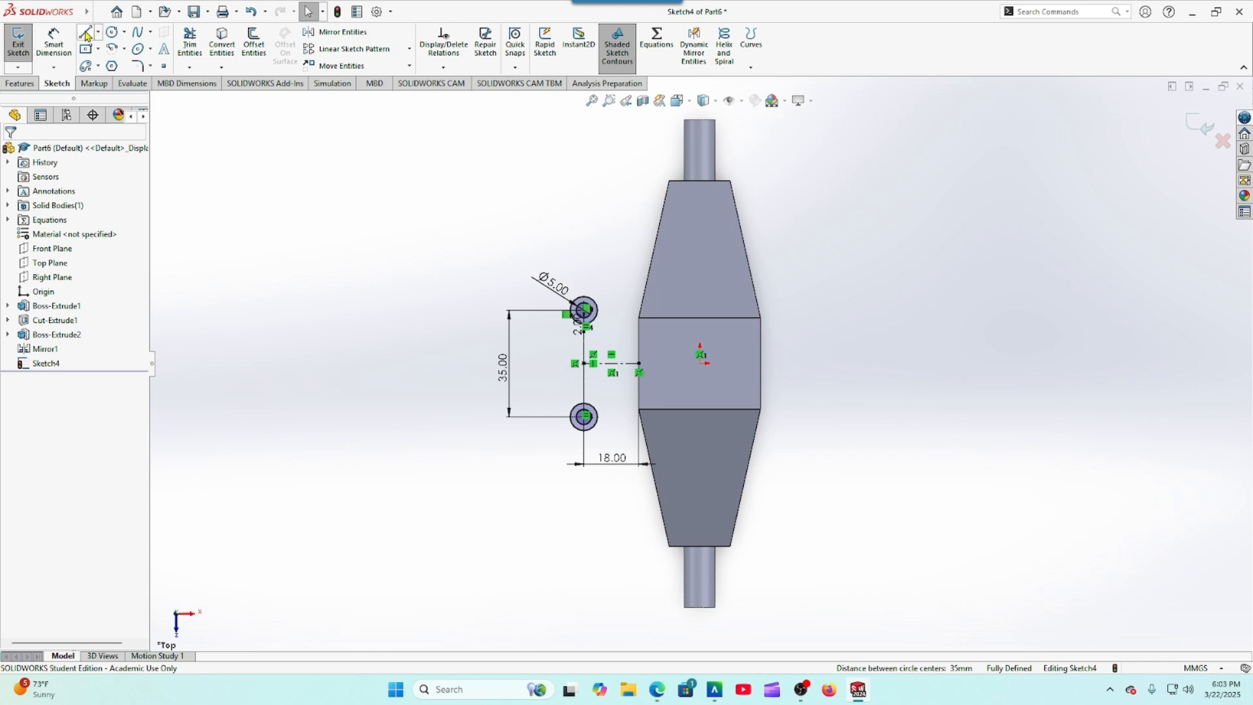
Step: Sketch a vertical line about 58.3 mm long just outside the two offset circles, on the side away from the block
{"action": "left_click", "coordinate": [85, 33]}
{"action": "scroll", "coordinate": [618, 329], "scroll_direction": "down", "scroll_amount": 1}
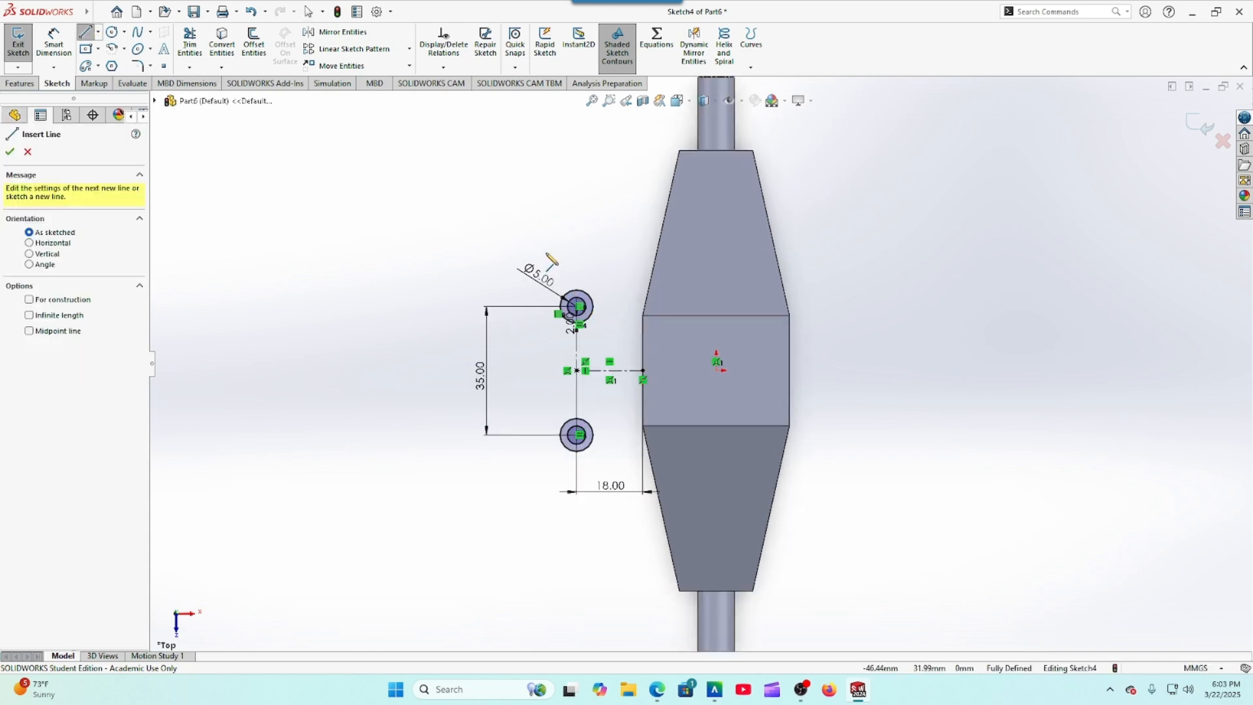
{"action": "left_click", "coordinate": [546, 252]}
{"action": "left_click", "coordinate": [545, 467]}
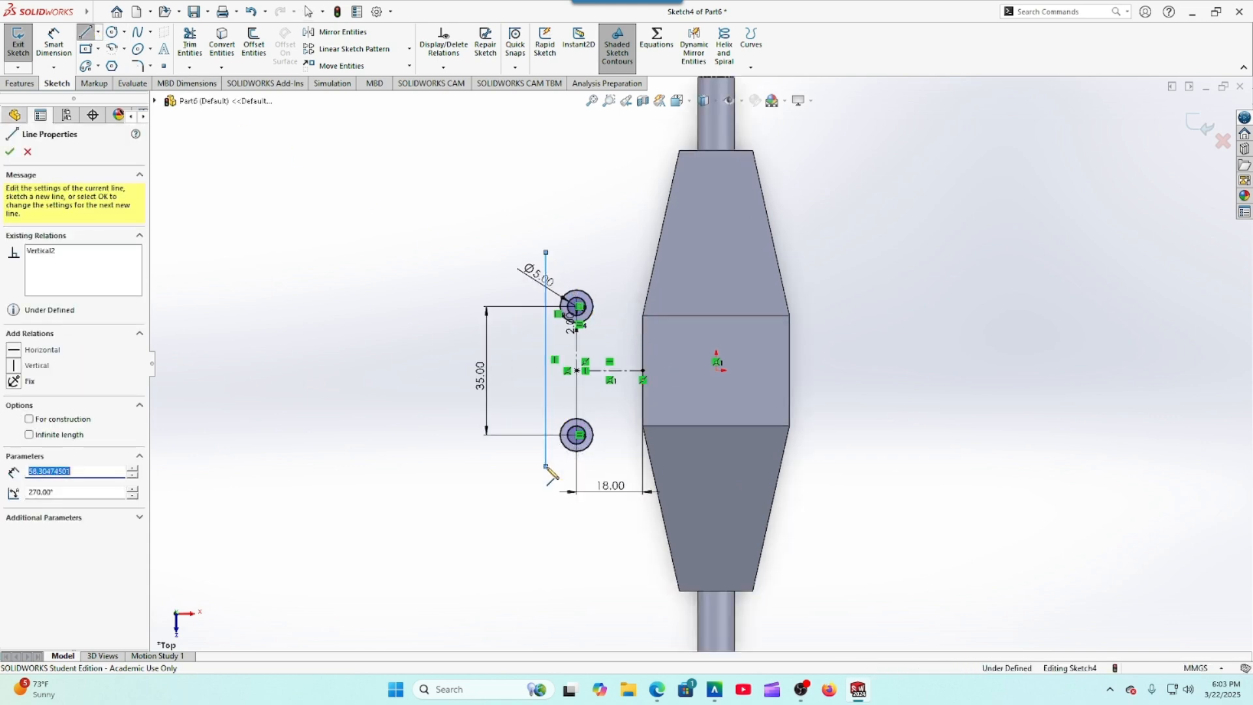
{"action": "right_click", "coordinate": [547, 467]}
{"action": "left_click", "coordinate": [560, 476]}
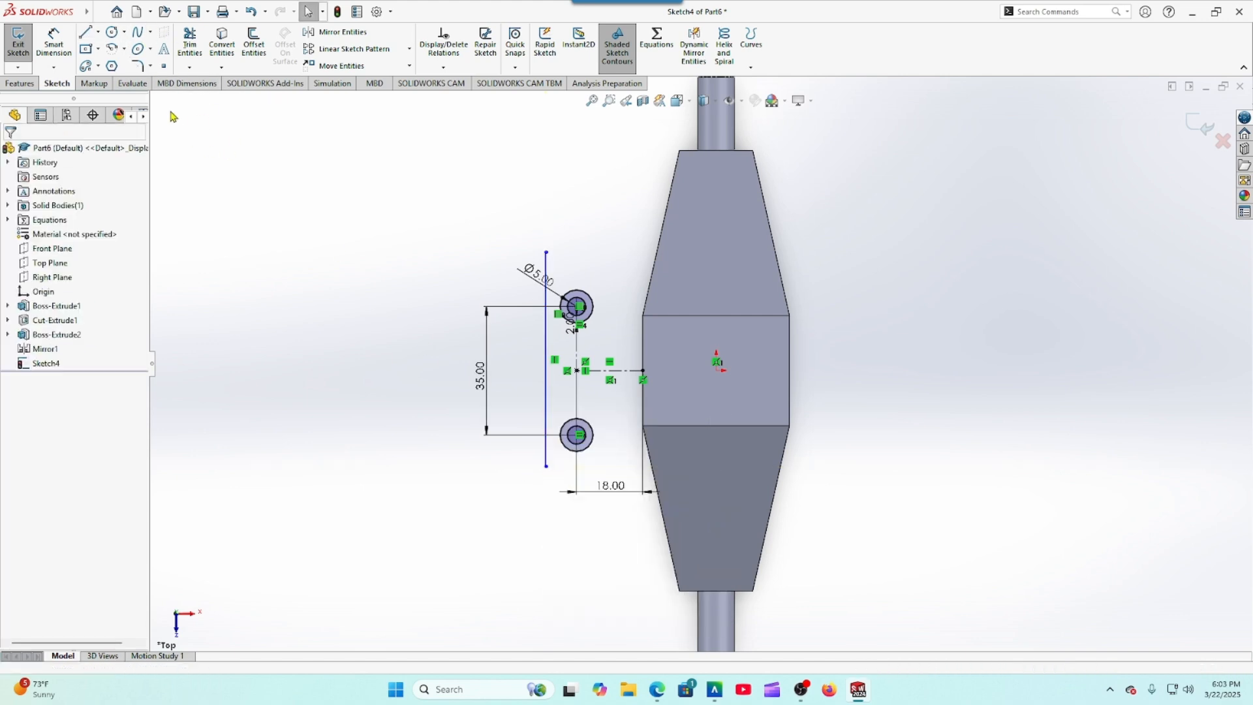
Step: Sketch an angled line about 29.3 mm long from the lower part of the central block's left edge to below the lower circles
{"action": "left_click", "coordinate": [86, 32]}
{"action": "scroll", "coordinate": [588, 487], "scroll_direction": "down", "scroll_amount": 2}
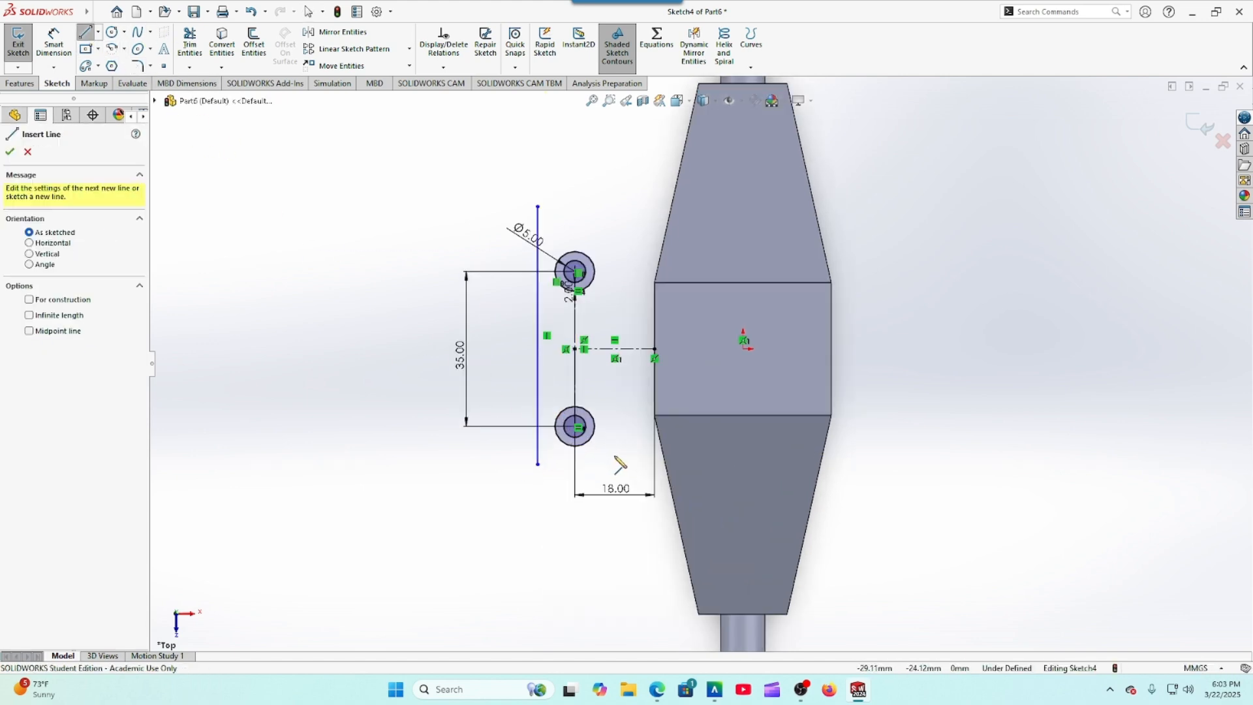
{"action": "left_click", "coordinate": [667, 389]}
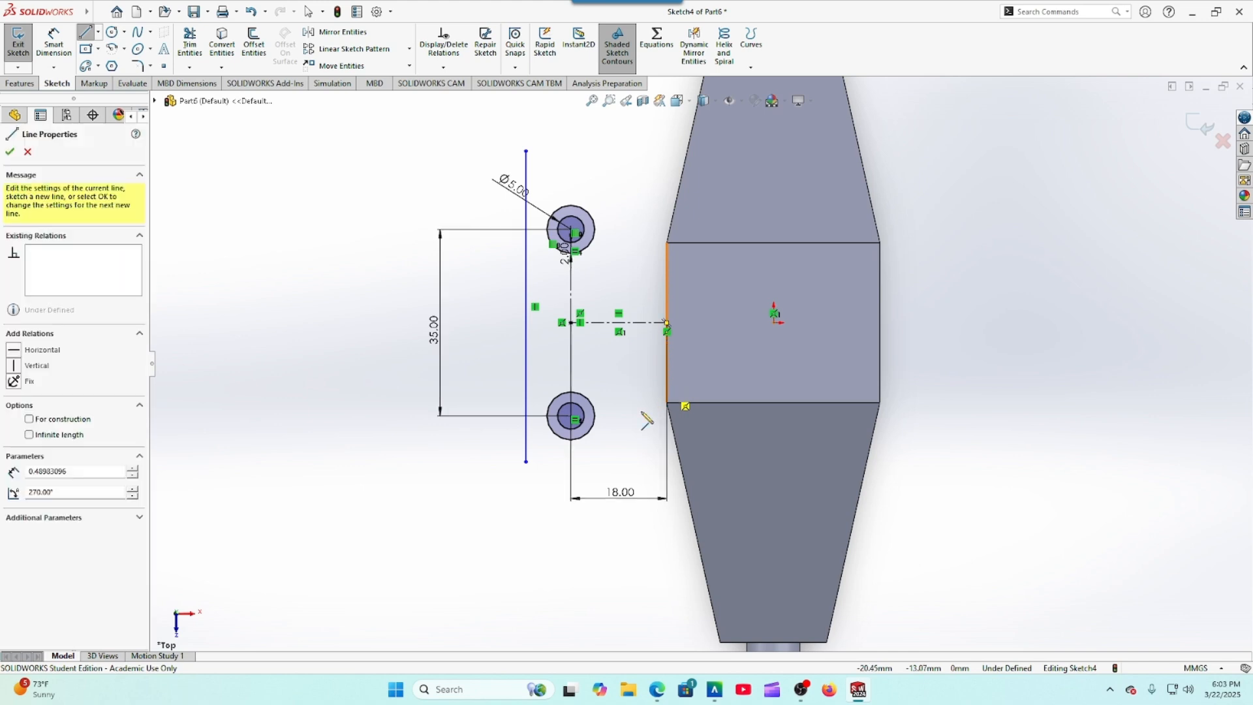
{"action": "left_click", "coordinate": [547, 488]}
{"action": "right_click", "coordinate": [547, 488]}
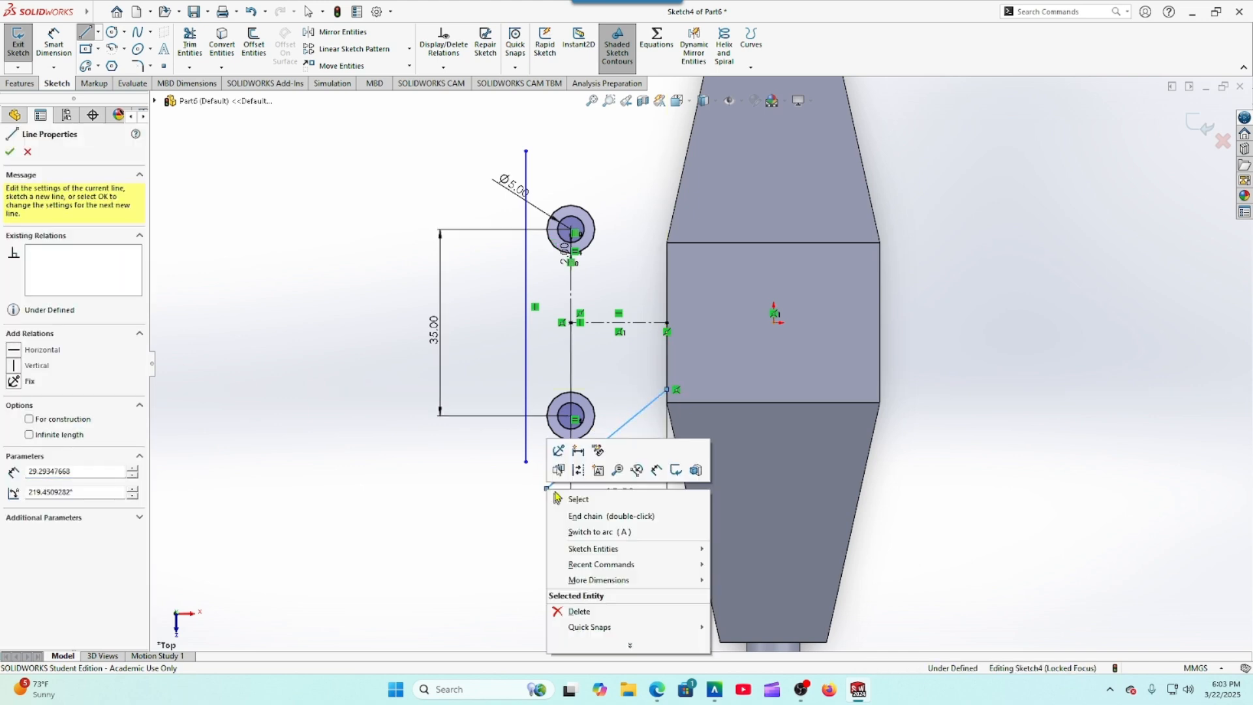
{"action": "left_click", "coordinate": [560, 497]}
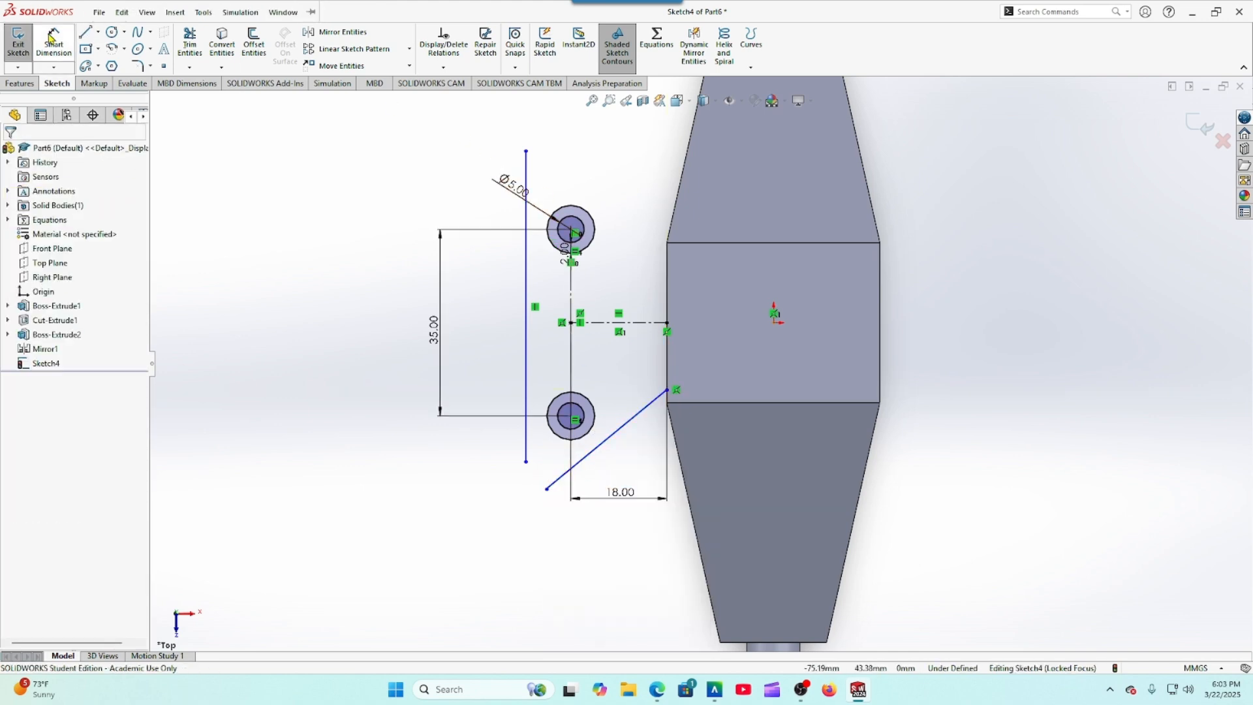
Step: Sketch an angled line about 22.9 mm long from the upper part of the central block's left edge to above the upper circles
{"action": "left_click", "coordinate": [85, 32]}
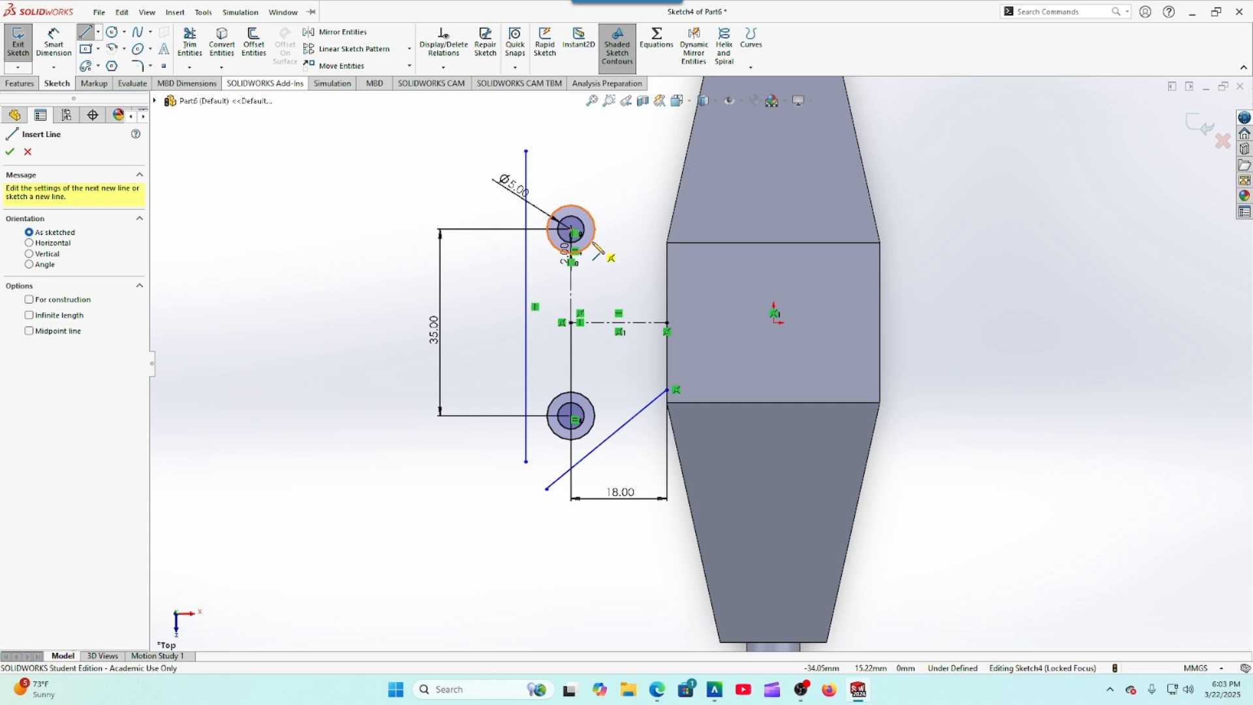
{"action": "left_click", "coordinate": [666, 266]}
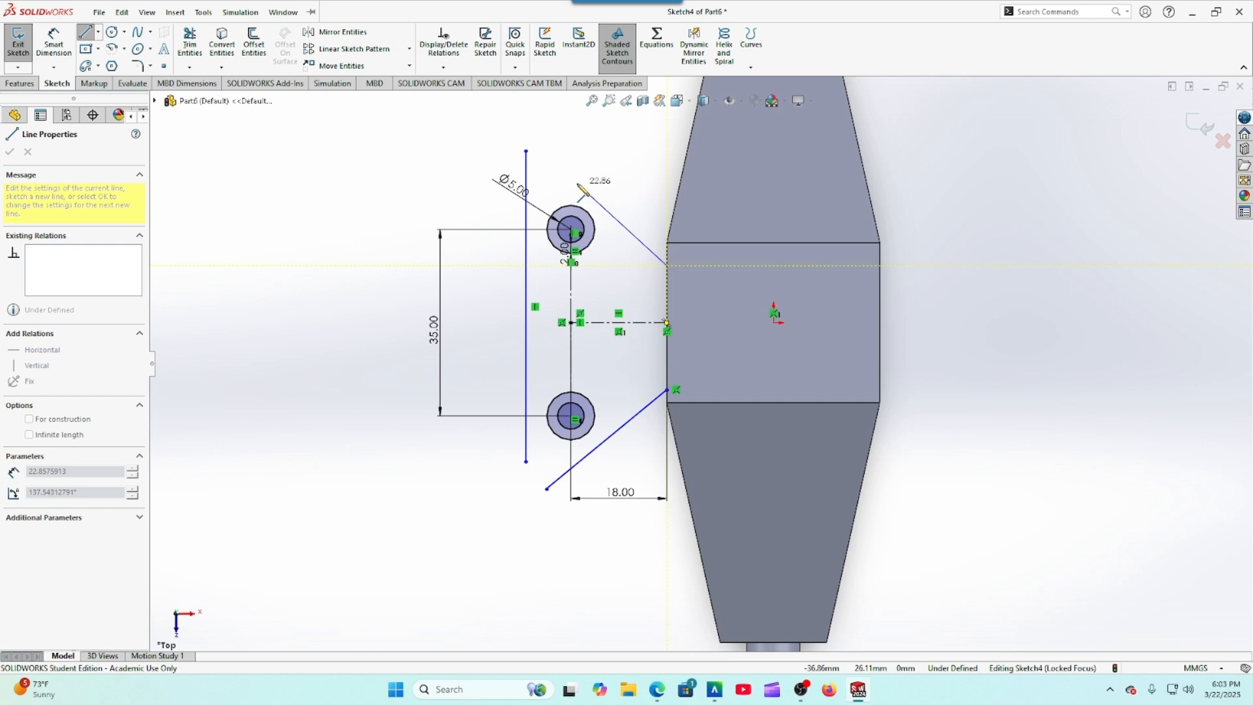
{"action": "left_click", "coordinate": [578, 184]}
{"action": "right_click", "coordinate": [577, 184]}
{"action": "left_click", "coordinate": [620, 195]}
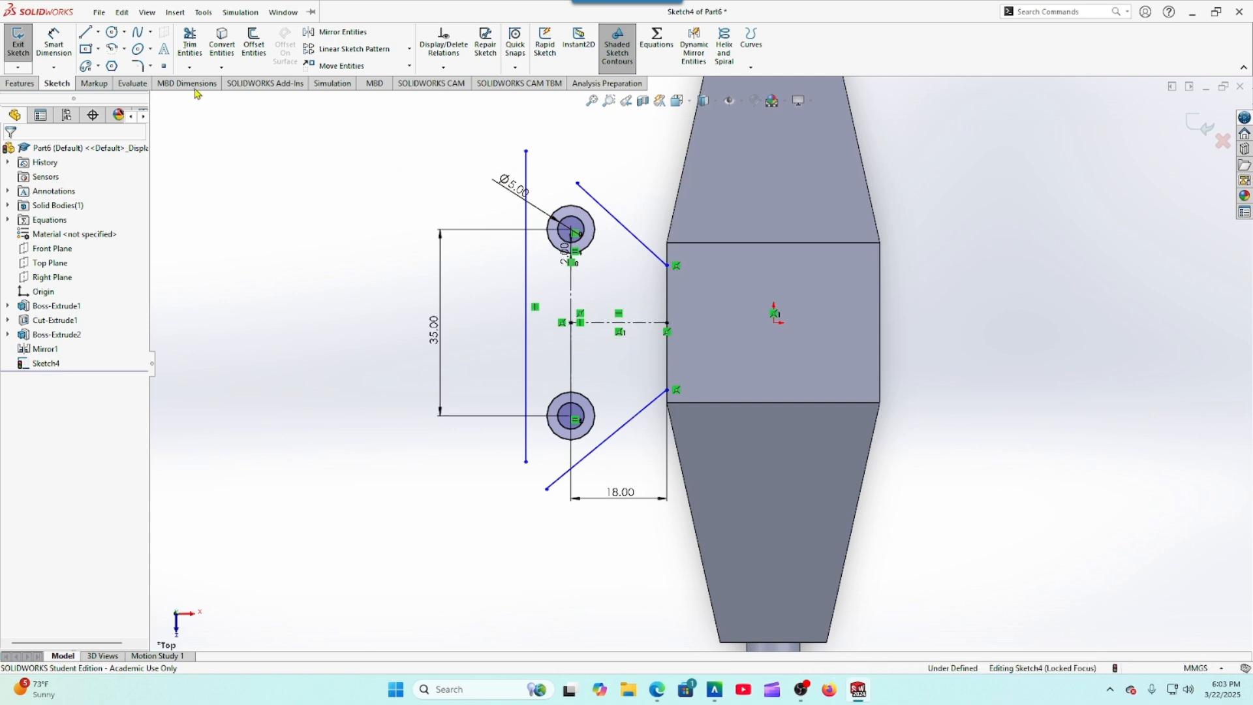
Step: Make the vertical line tangent to both outer offset circles
{"action": "left_click", "coordinate": [526, 195]}
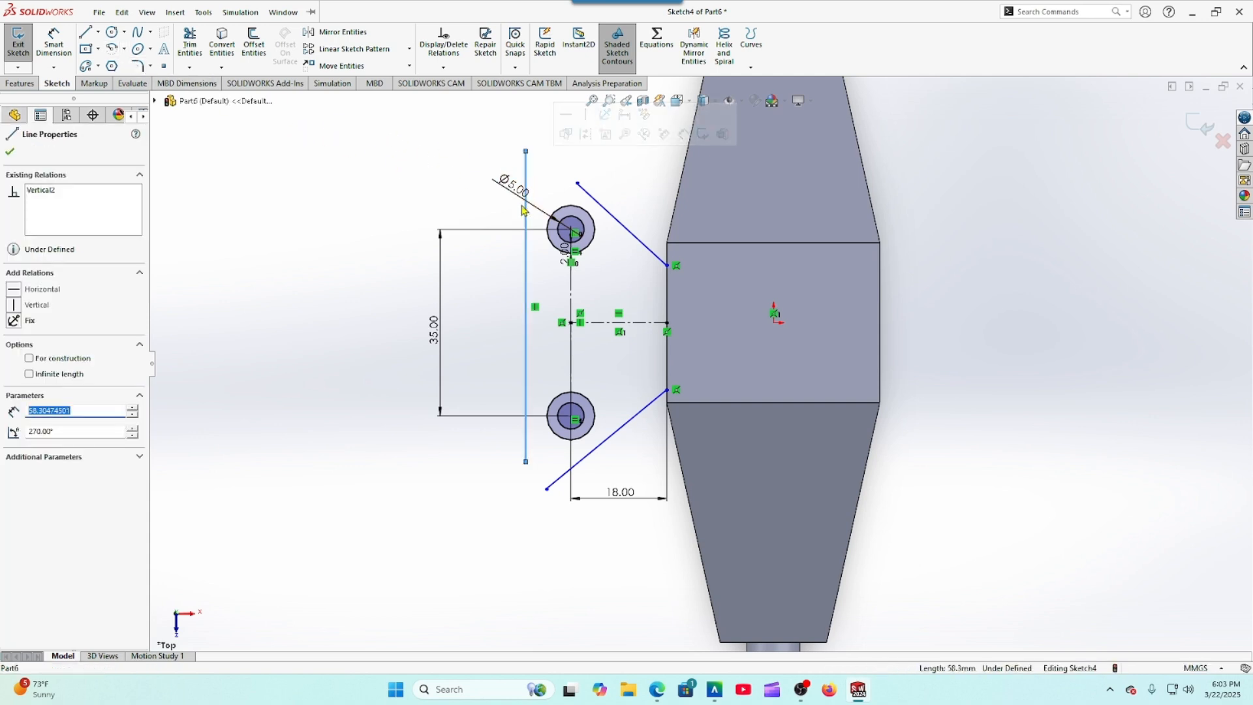
{"action": "left_click", "coordinate": [550, 222], "text": "ctrl"}
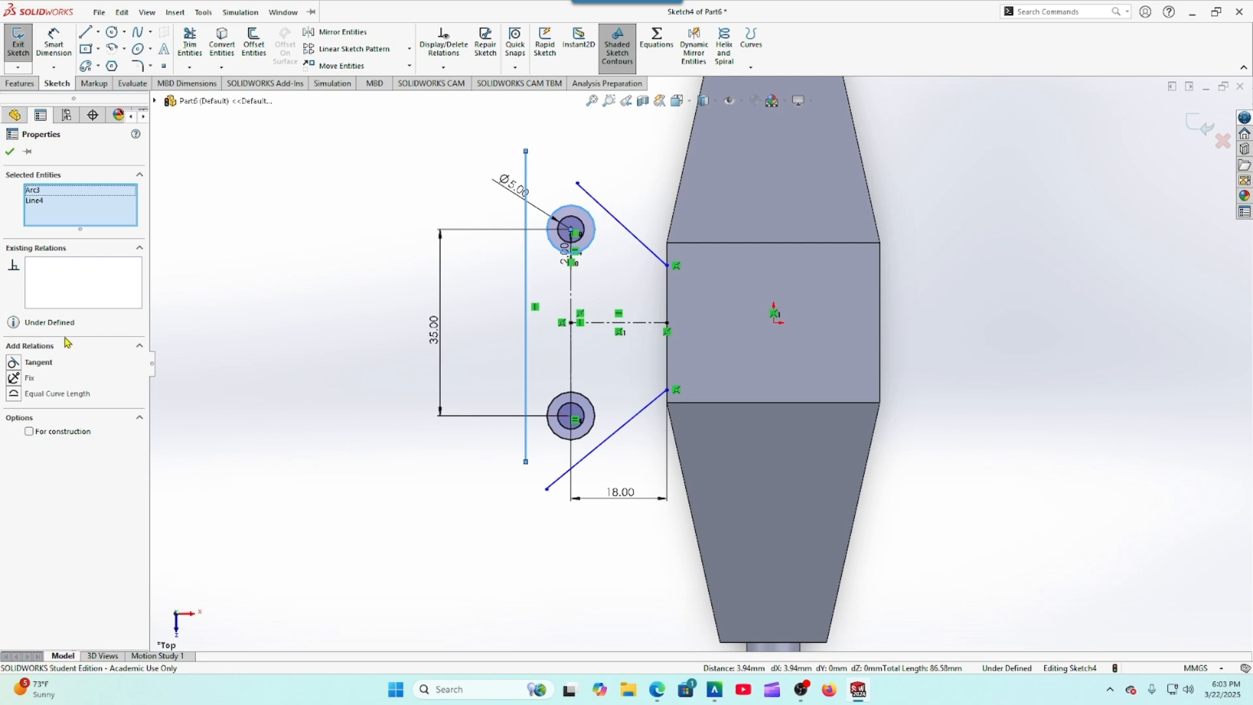
{"action": "left_click", "coordinate": [14, 363]}
{"action": "left_click", "coordinate": [10, 153]}
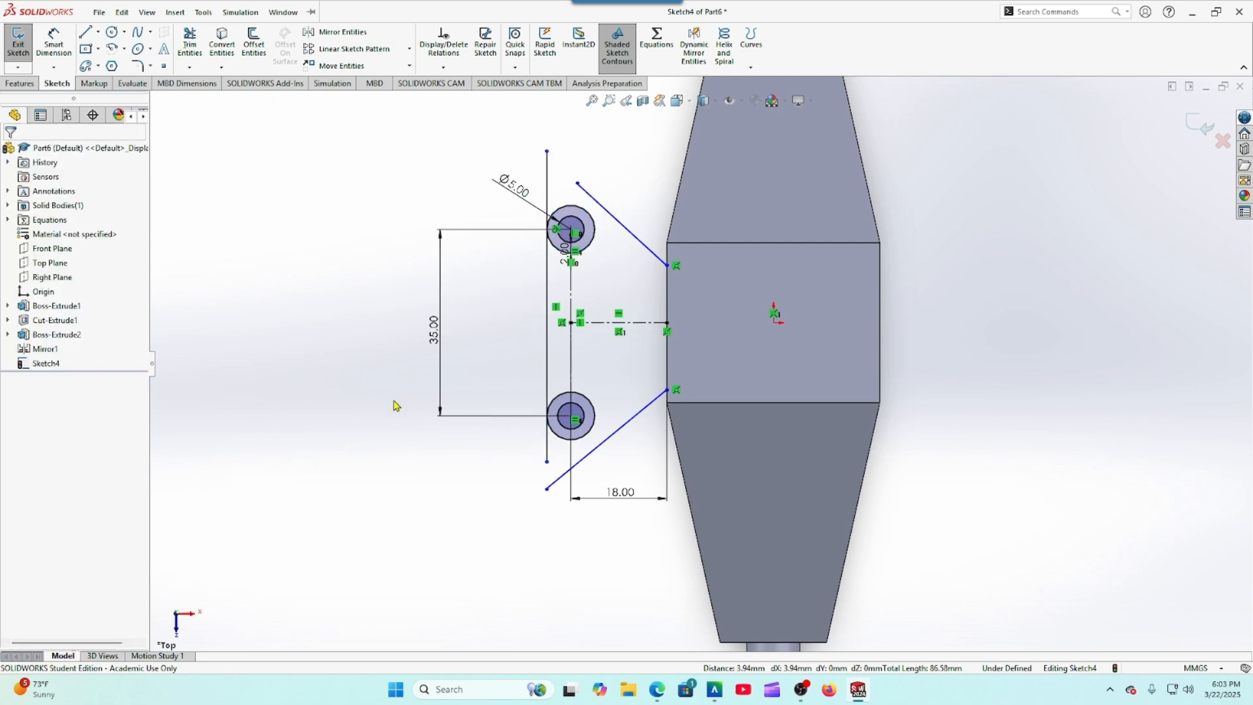
{"action": "left_click", "coordinate": [548, 449]}
{"action": "left_click", "coordinate": [555, 430], "text": "ctrl"}
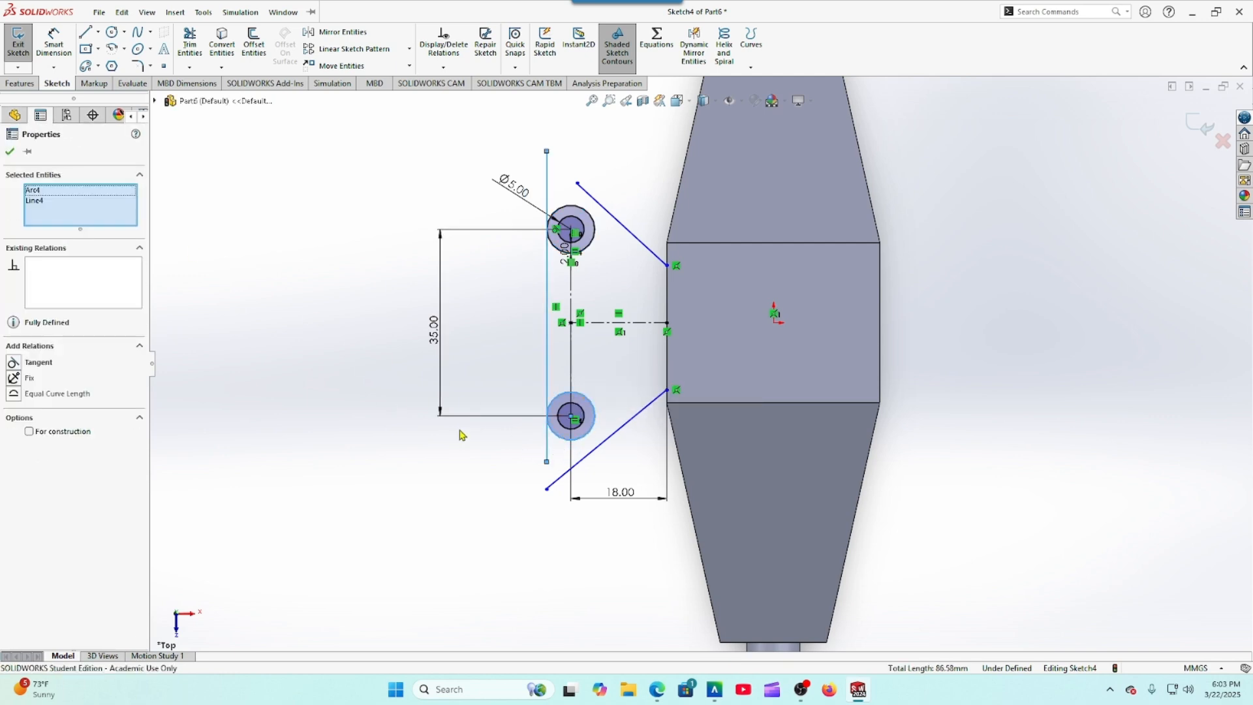
{"action": "left_click", "coordinate": [34, 365]}
{"action": "left_click", "coordinate": [10, 157]}
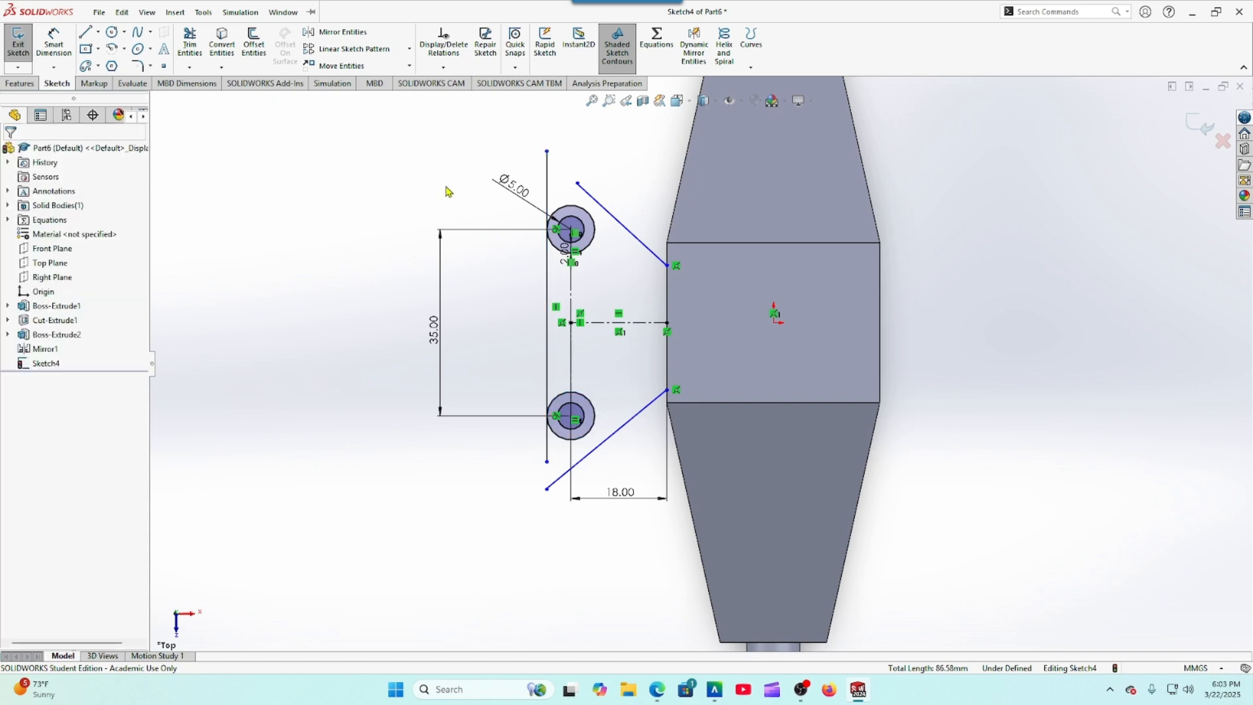
Step: Make the upper angled line tangent to the upper outer circle and the lower angled line tangent to the lower outer circle
{"action": "left_click", "coordinate": [587, 193]}
{"action": "left_click", "coordinate": [578, 212], "text": "ctrl"}
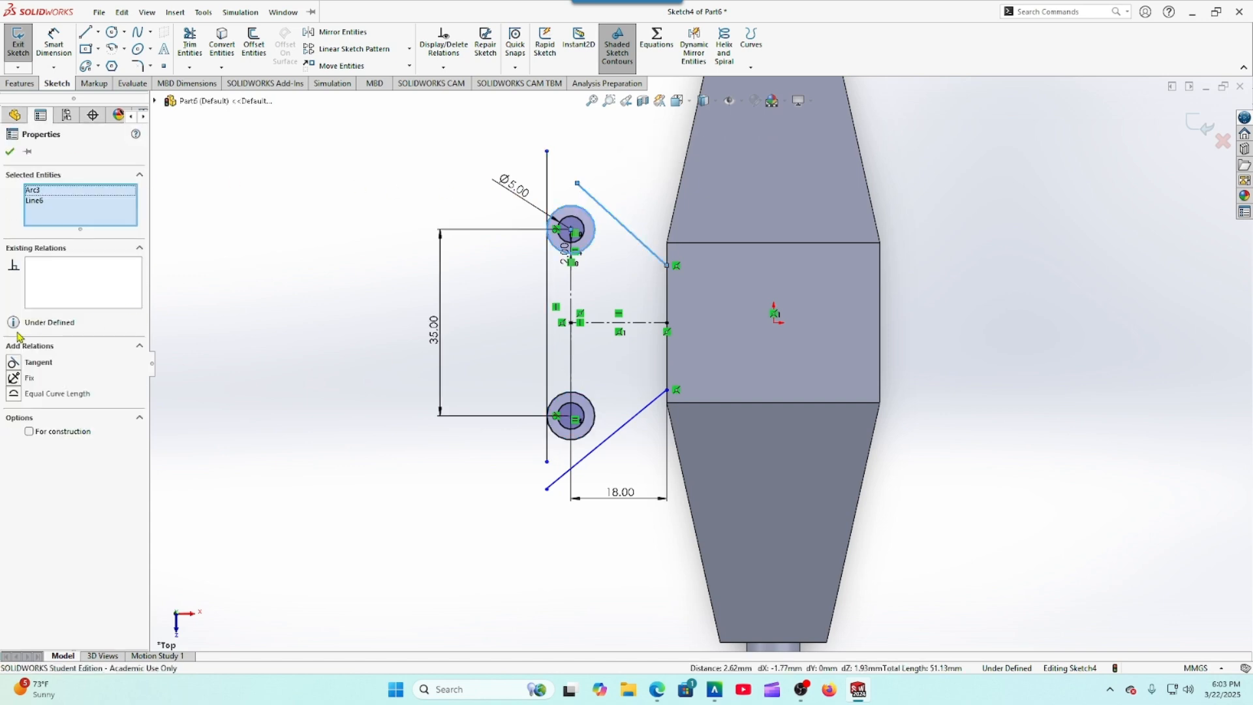
{"action": "left_click", "coordinate": [33, 363]}
{"action": "left_click", "coordinate": [10, 151]}
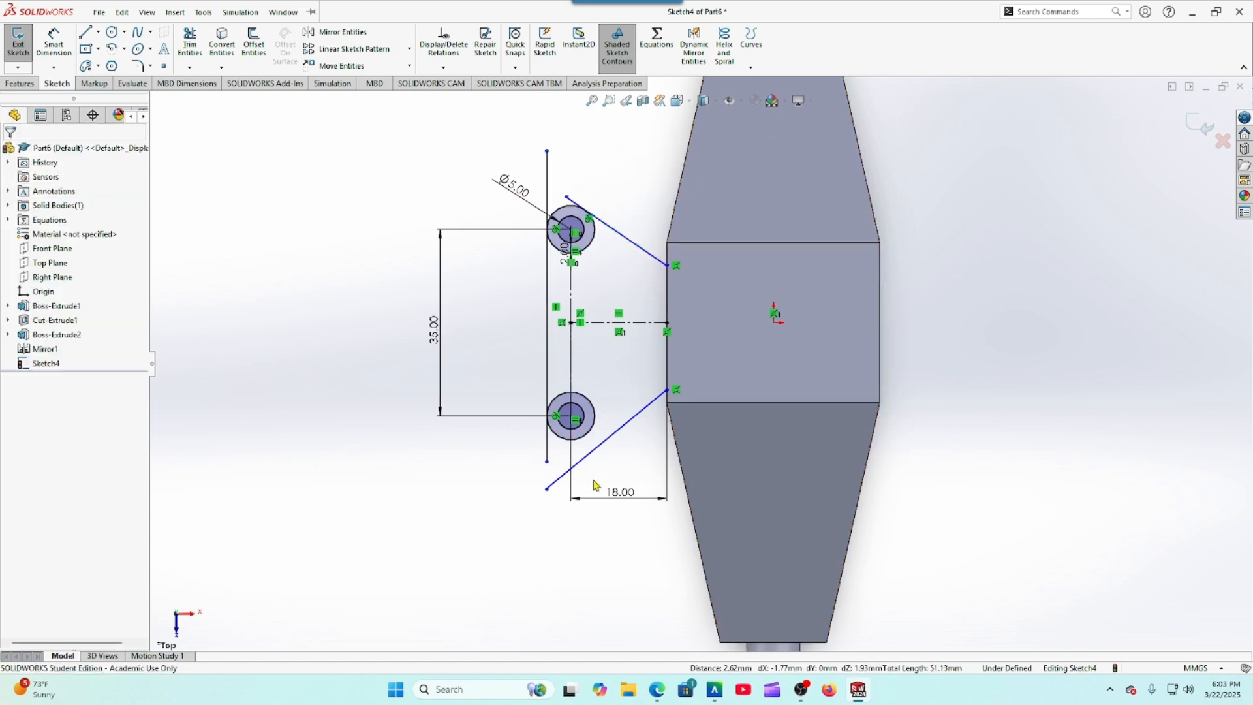
{"action": "left_click", "coordinate": [592, 451]}
{"action": "left_click", "coordinate": [583, 444], "text": "ctrl"}
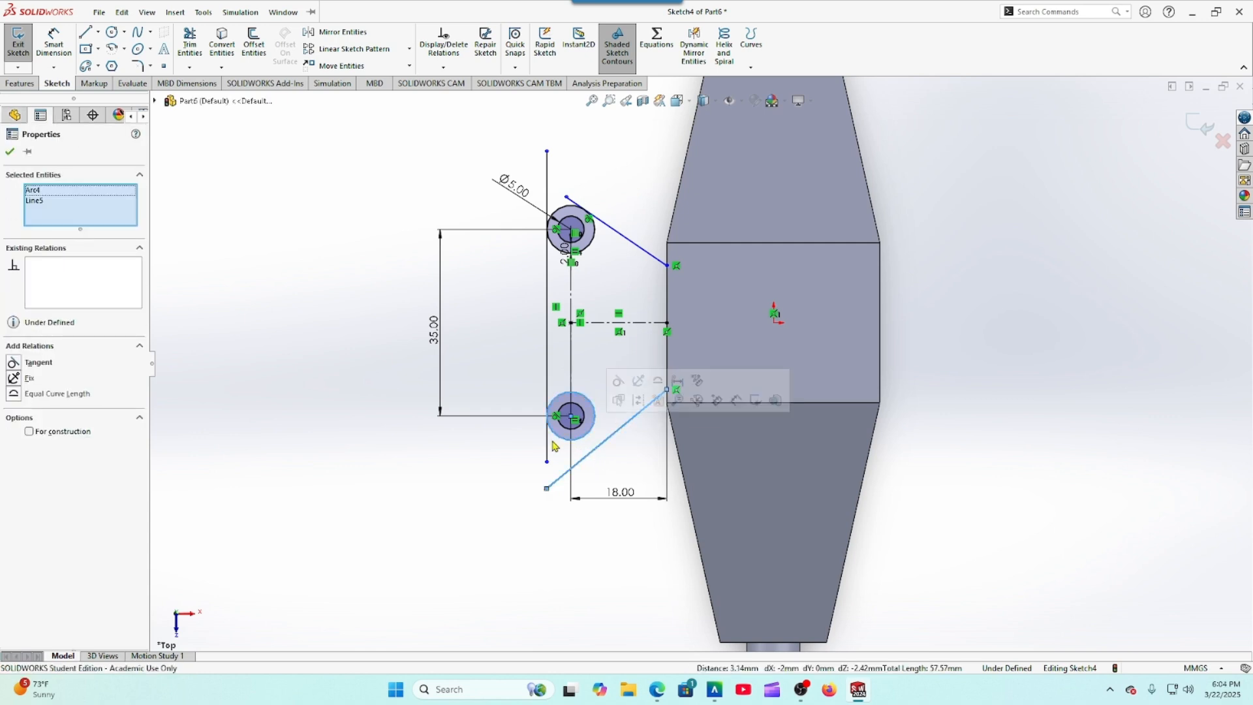
{"action": "left_click", "coordinate": [13, 364]}
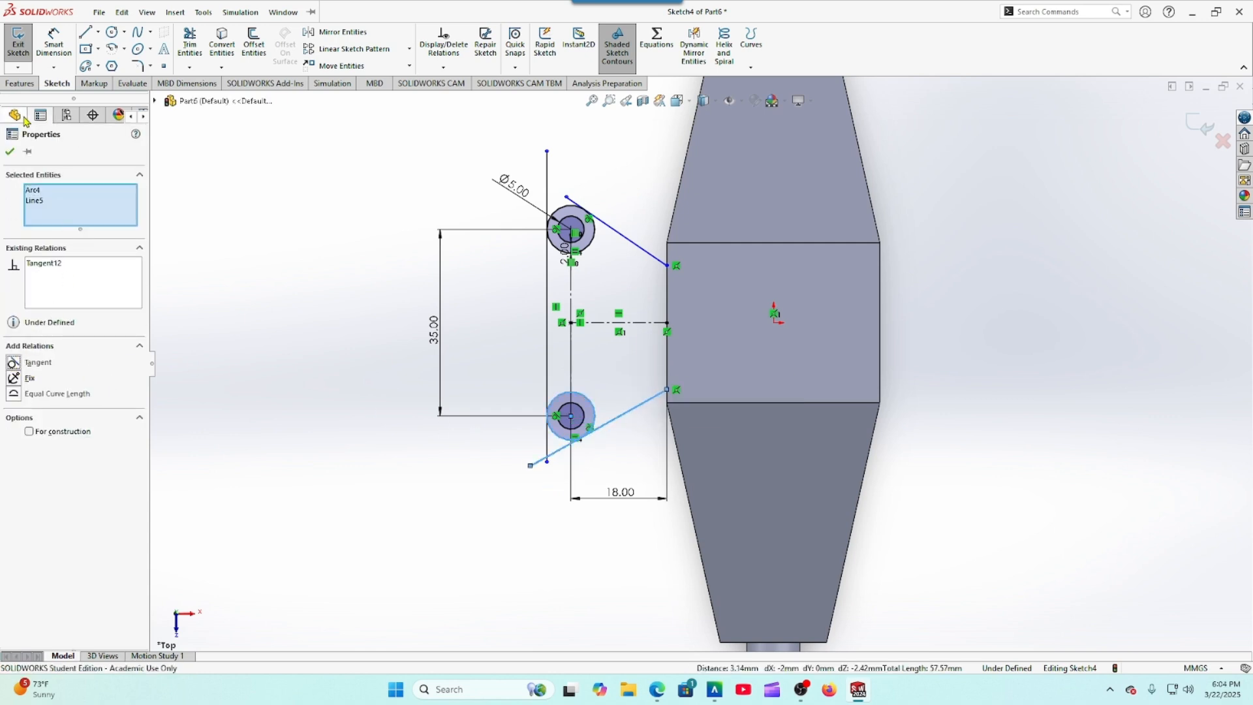
{"action": "left_click", "coordinate": [10, 154]}
Step: Dimension the angle between the upper angled line and the block's left edge to 45 degrees
{"action": "left_click", "coordinate": [54, 45]}
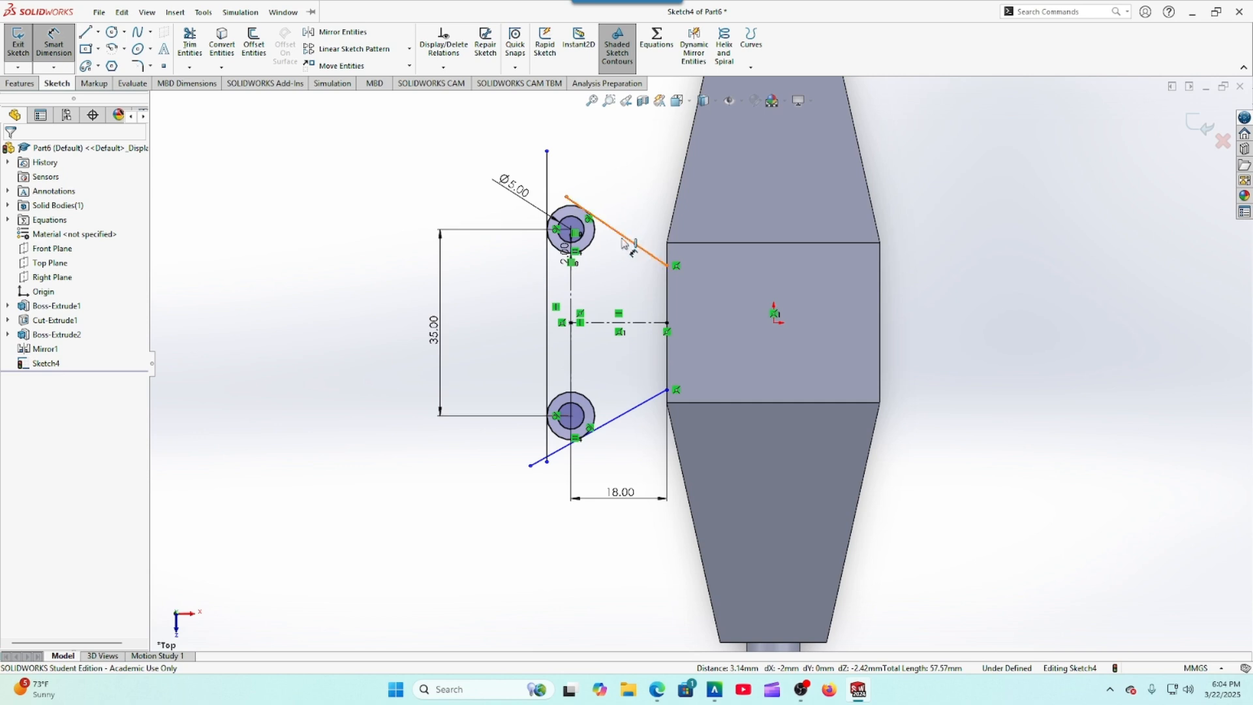
{"action": "left_click", "coordinate": [626, 244]}
{"action": "left_click", "coordinate": [668, 280]}
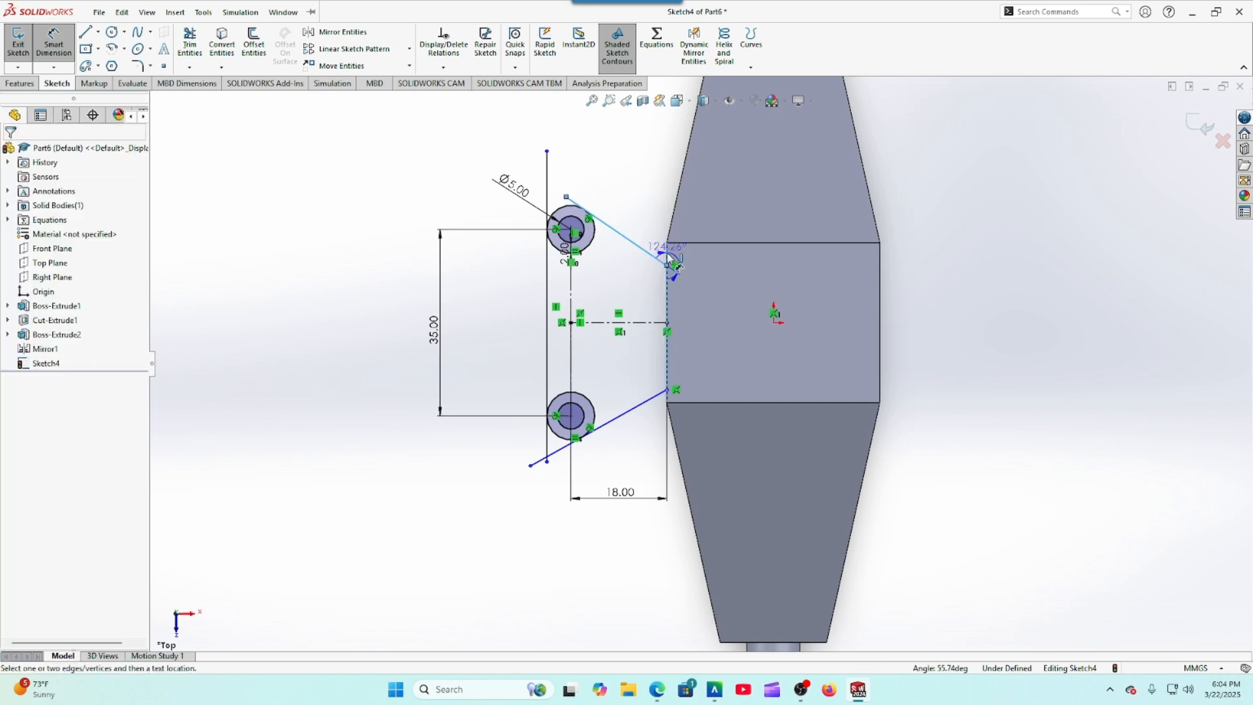
{"action": "left_click", "coordinate": [644, 215]}
{"action": "type", "text": "45"}
{"action": "key", "text": "Return"}
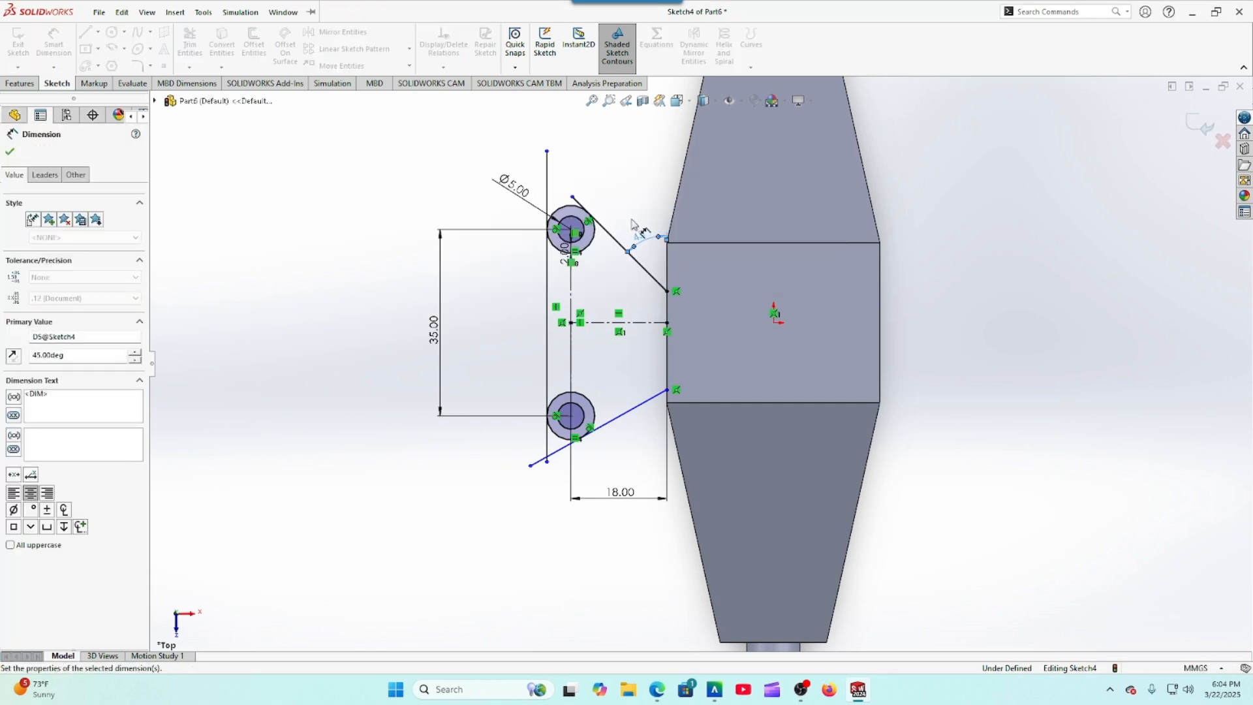
Step: Dimension the angle between the lower angled line and the block's left edge to 45 degrees
{"action": "left_click", "coordinate": [637, 407]}
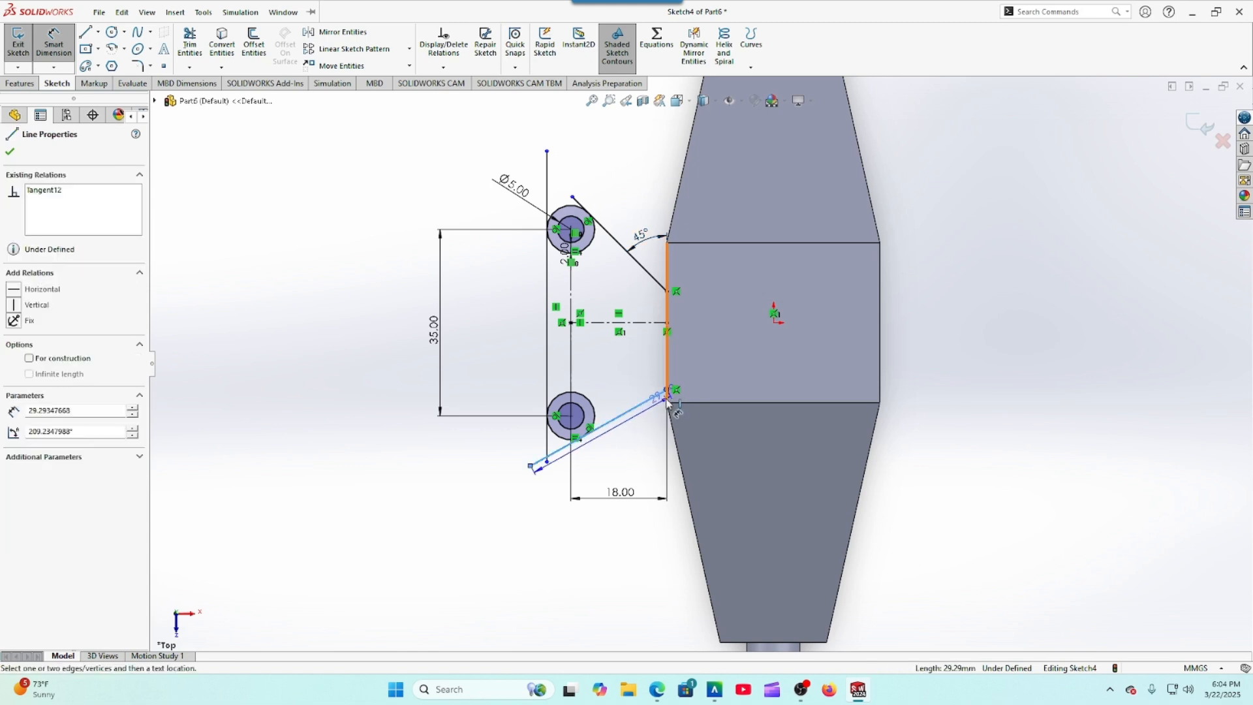
{"action": "left_click", "coordinate": [667, 397]}
{"action": "left_click", "coordinate": [626, 441]}
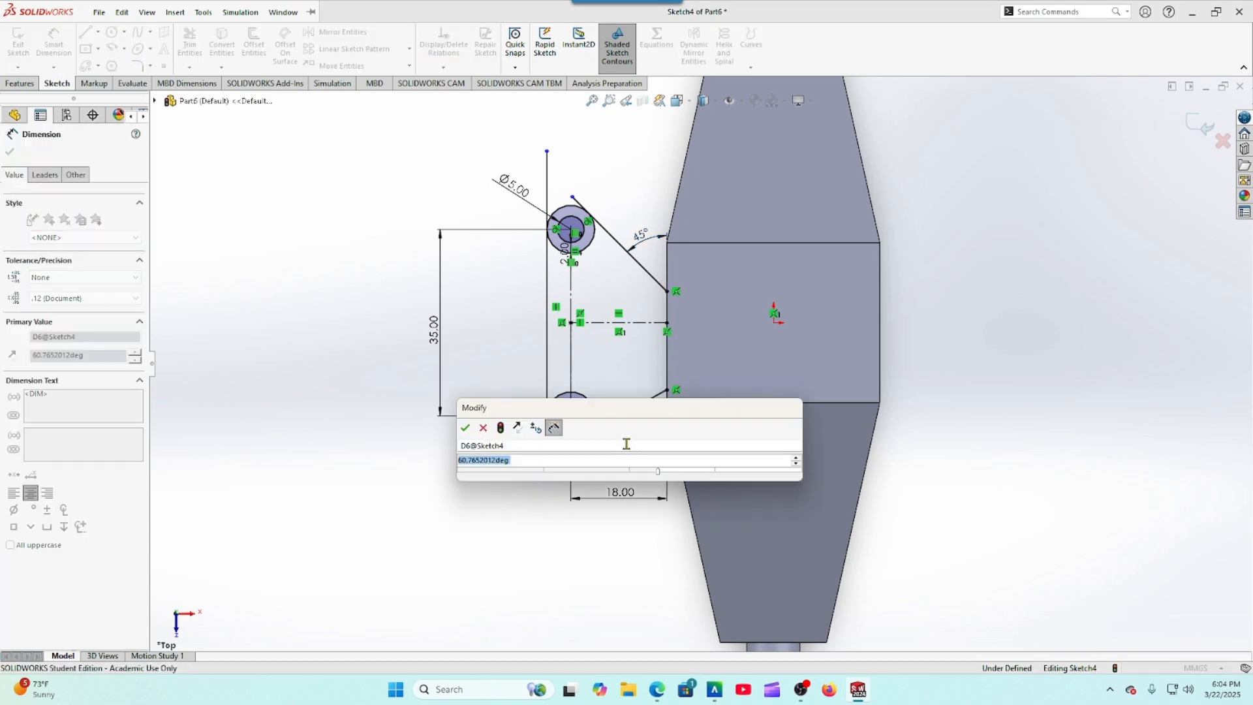
{"action": "type", "text": "45"}
{"action": "key", "text": "Return"}
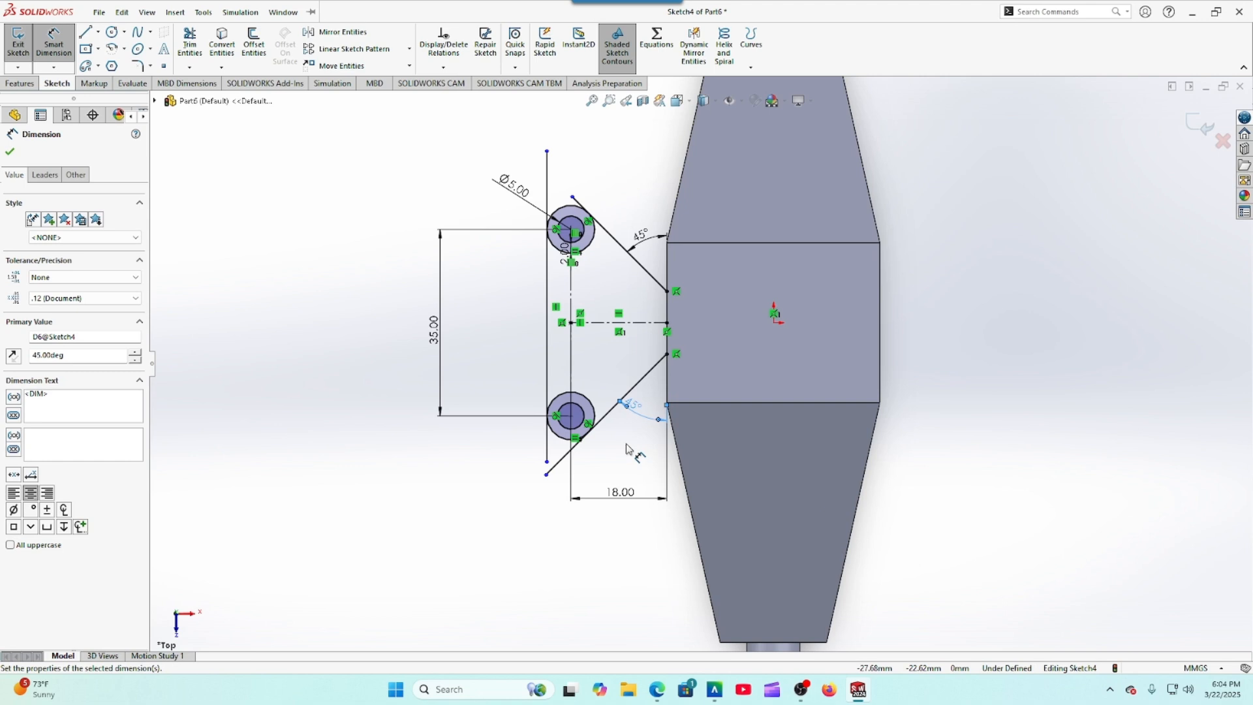
{"action": "left_click", "coordinate": [10, 152]}
Step: Sketch a vertical midpoint line about 11.7 mm long on the block's edge, centred on the horizontal centerline's end, joining both angled lines
{"action": "left_click", "coordinate": [85, 32]}
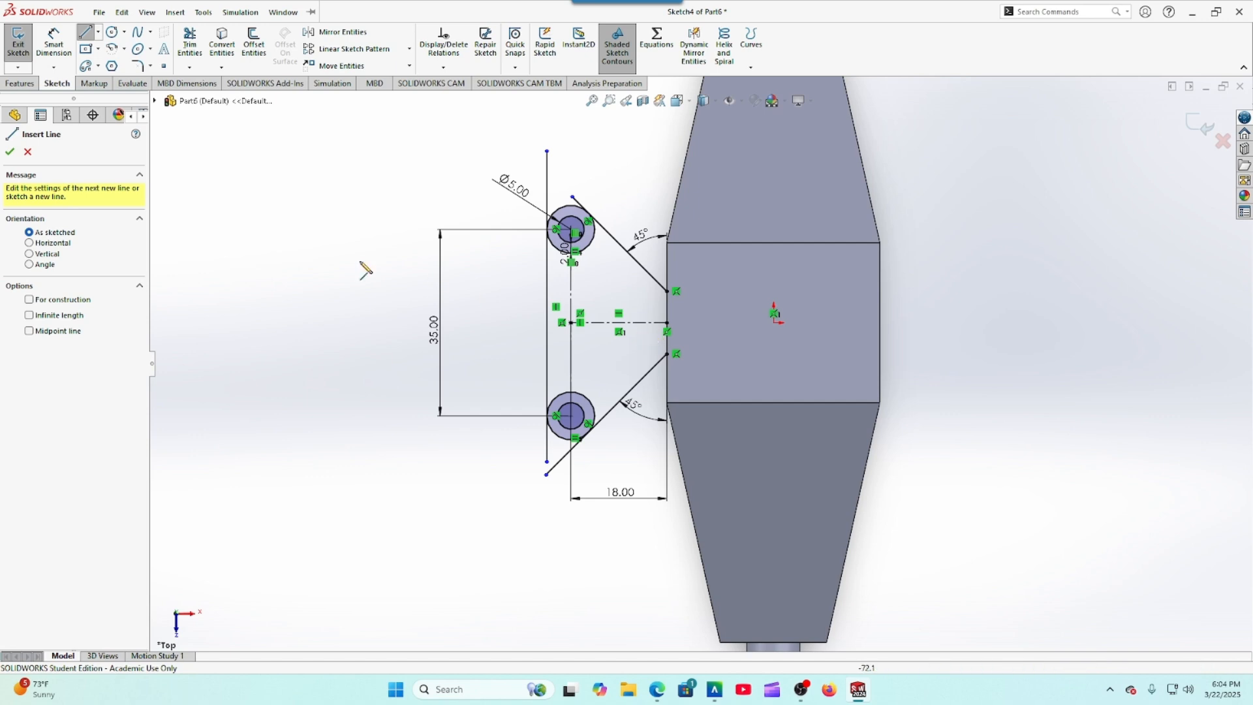
{"action": "left_click", "coordinate": [29, 331]}
{"action": "left_click", "coordinate": [667, 322]}
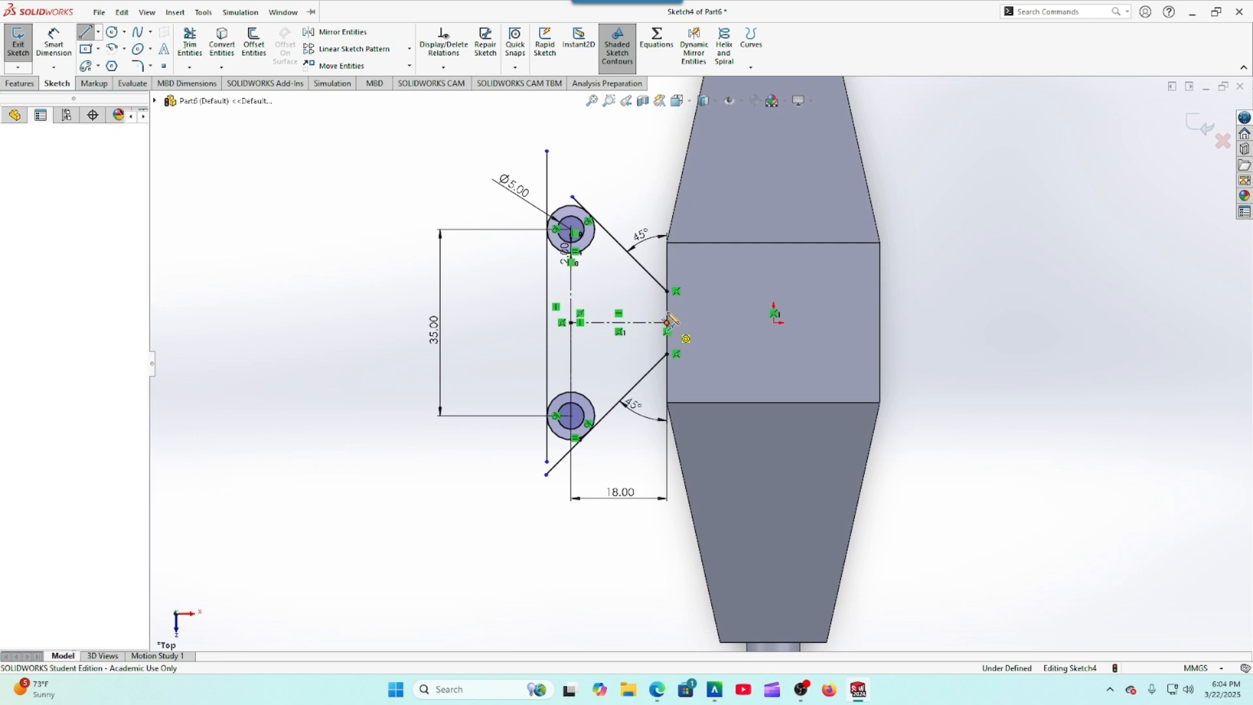
{"action": "left_click", "coordinate": [669, 292]}
{"action": "right_click", "coordinate": [669, 293]}
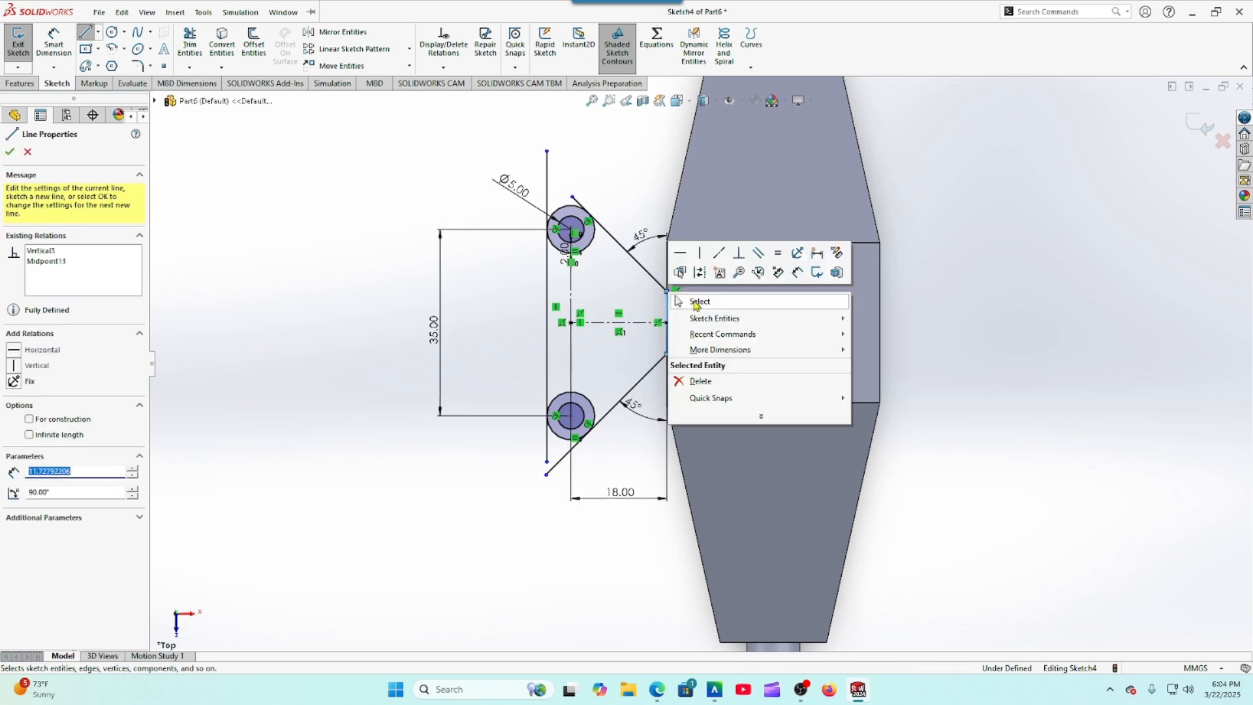
{"action": "left_click", "coordinate": [693, 301]}
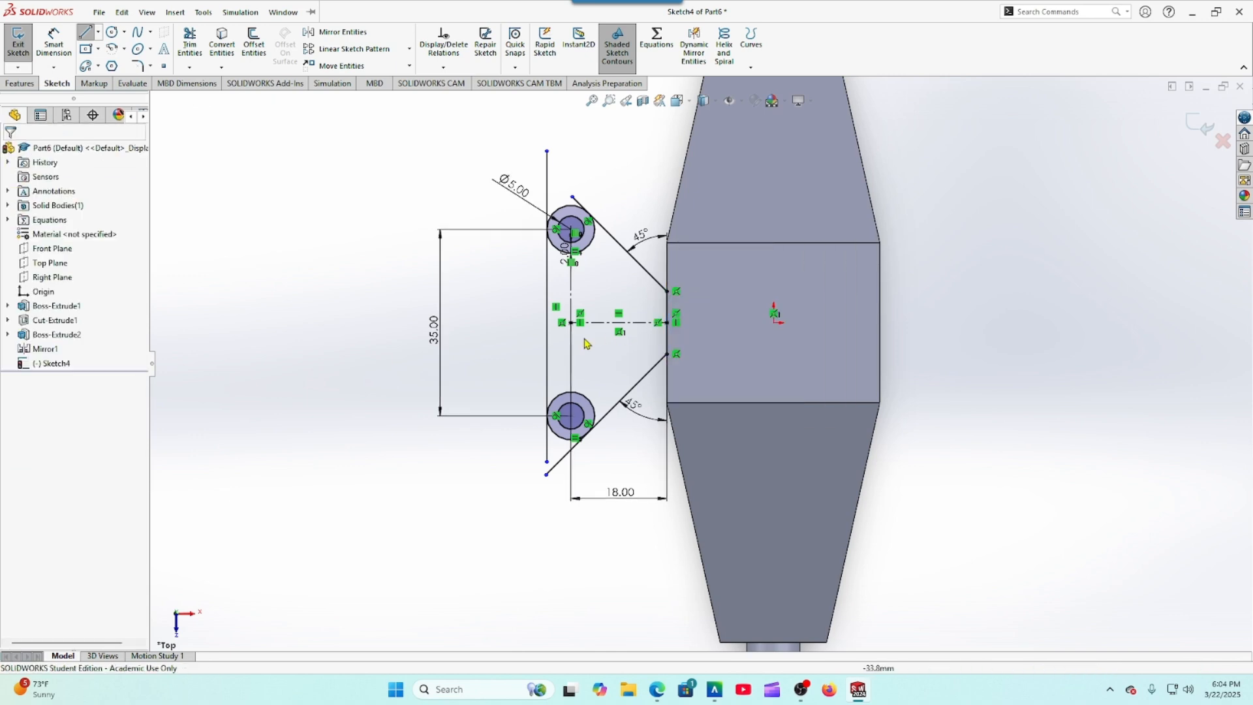
Step: Trim the overhanging upper ends of the vertical and angled lines and the inner arcs of the upper outer circle
{"action": "left_click", "coordinate": [189, 46]}
{"action": "scroll", "coordinate": [528, 131], "scroll_direction": "down", "scroll_amount": 1}
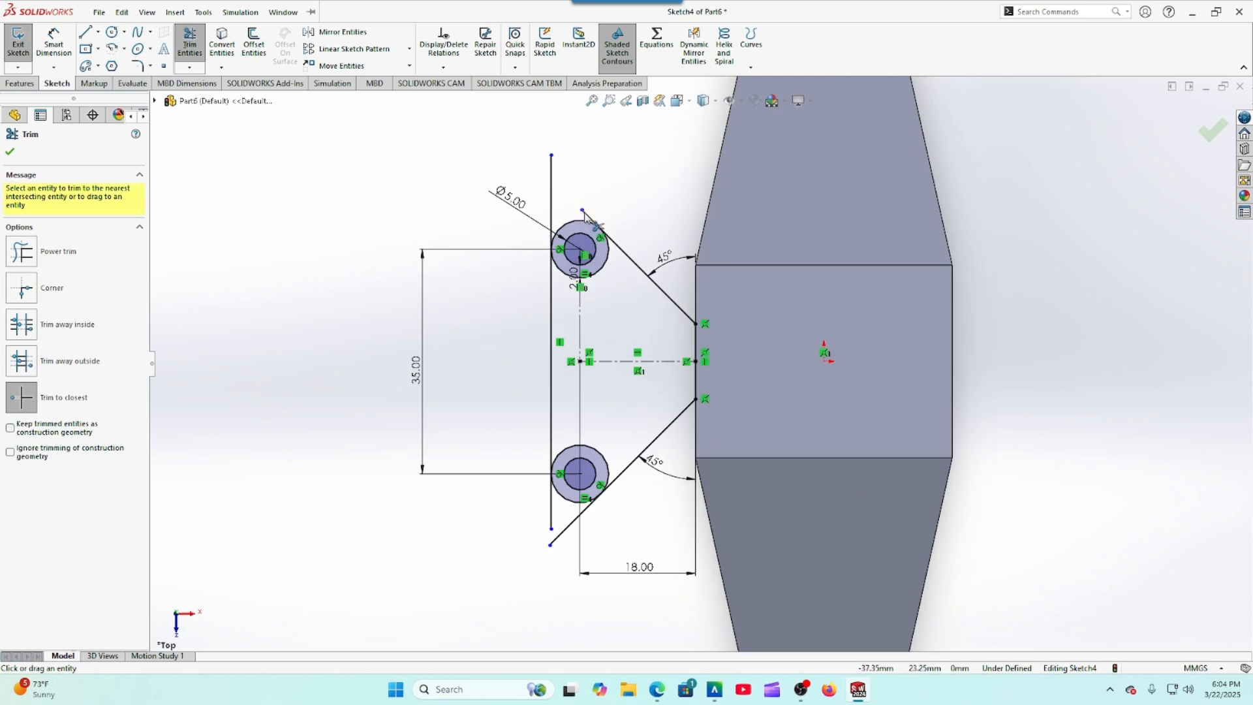
{"action": "left_click", "coordinate": [586, 215]}
{"action": "left_click", "coordinate": [552, 209]}
{"action": "scroll", "coordinate": [572, 261], "scroll_direction": "down", "scroll_amount": 2}
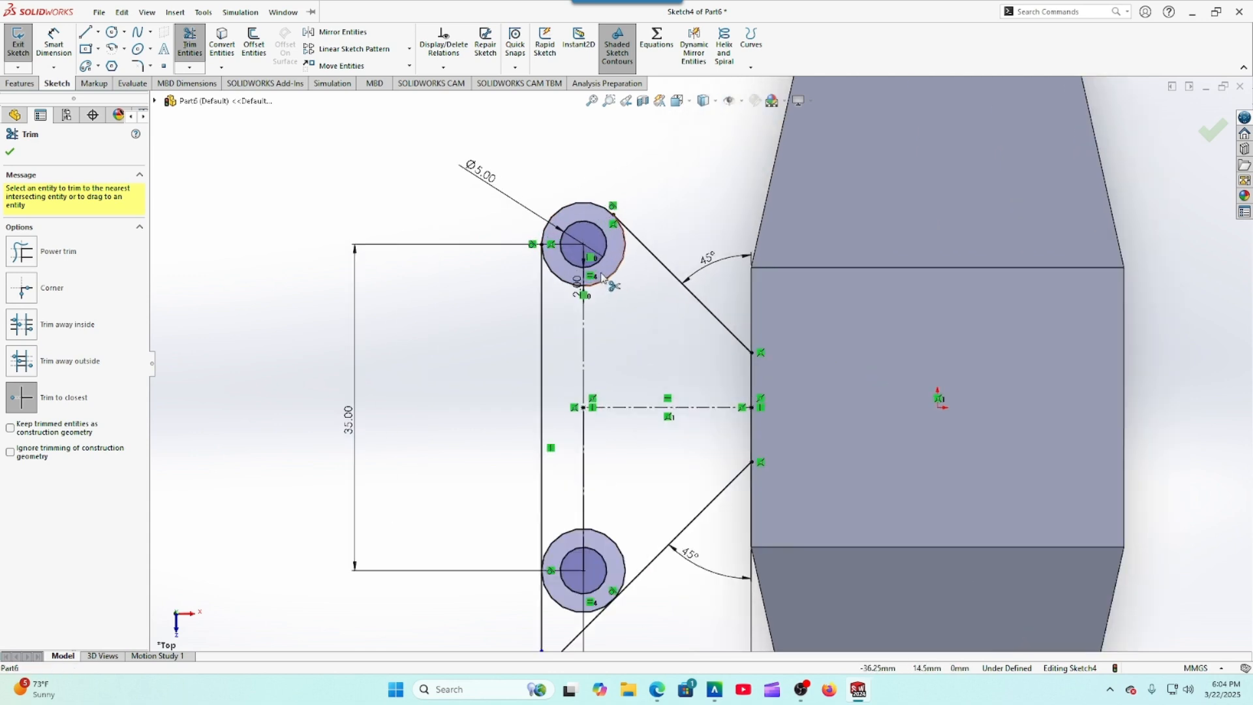
{"action": "left_click", "coordinate": [607, 278]}
{"action": "left_click", "coordinate": [565, 287]}
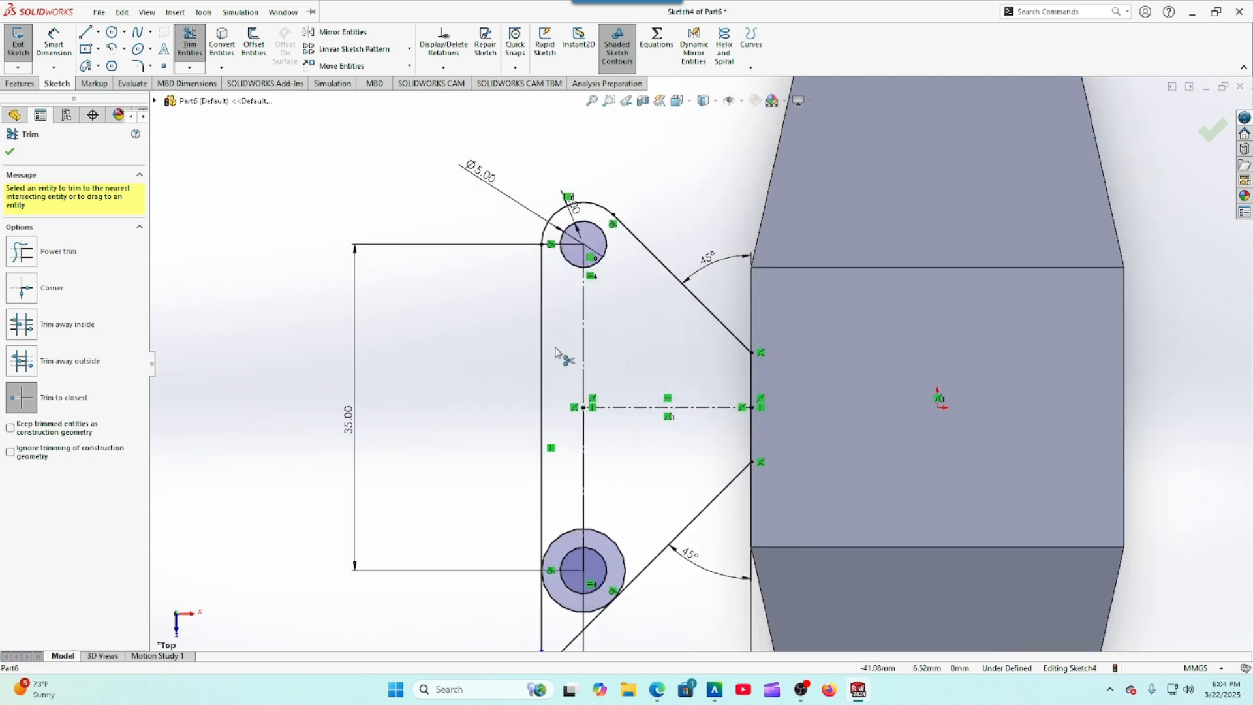
Step: Trim the overhanging lower ends of the vertical and angled lines and the inner arcs of the lower outer circle
{"action": "scroll", "coordinate": [565, 361], "scroll_direction": "up", "scroll_amount": 3}
{"action": "scroll", "coordinate": [643, 502], "scroll_direction": "down", "scroll_amount": 1}
{"action": "scroll", "coordinate": [601, 505], "scroll_direction": "down", "scroll_amount": 2}
{"action": "left_click", "coordinate": [598, 504]}
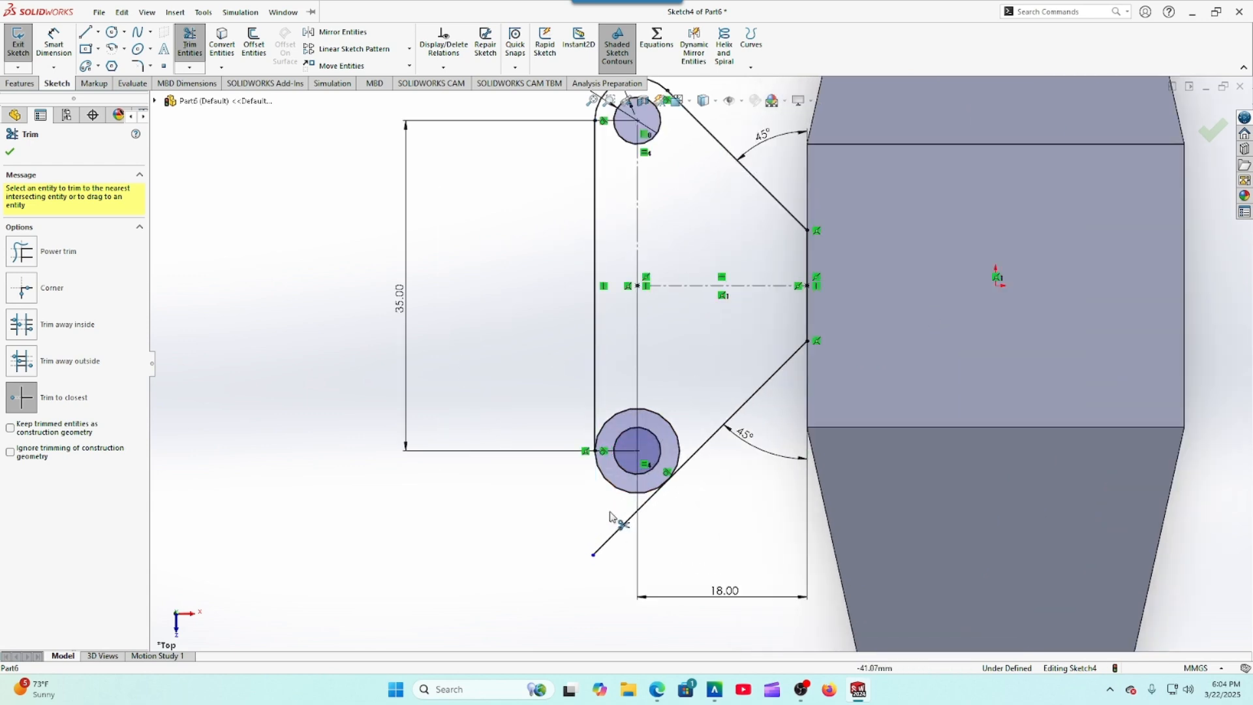
{"action": "left_click", "coordinate": [628, 530]}
{"action": "left_click", "coordinate": [672, 423]}
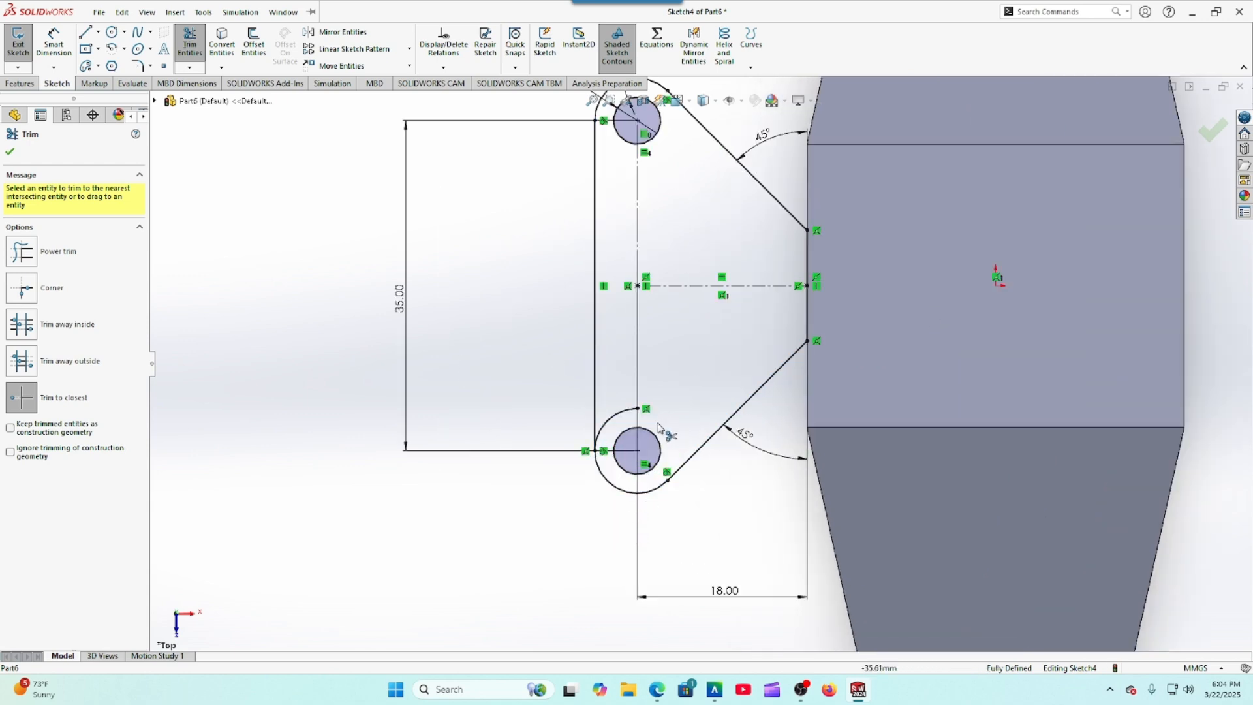
{"action": "left_click", "coordinate": [614, 418]}
{"action": "scroll", "coordinate": [536, 437], "scroll_direction": "up", "scroll_amount": 2}
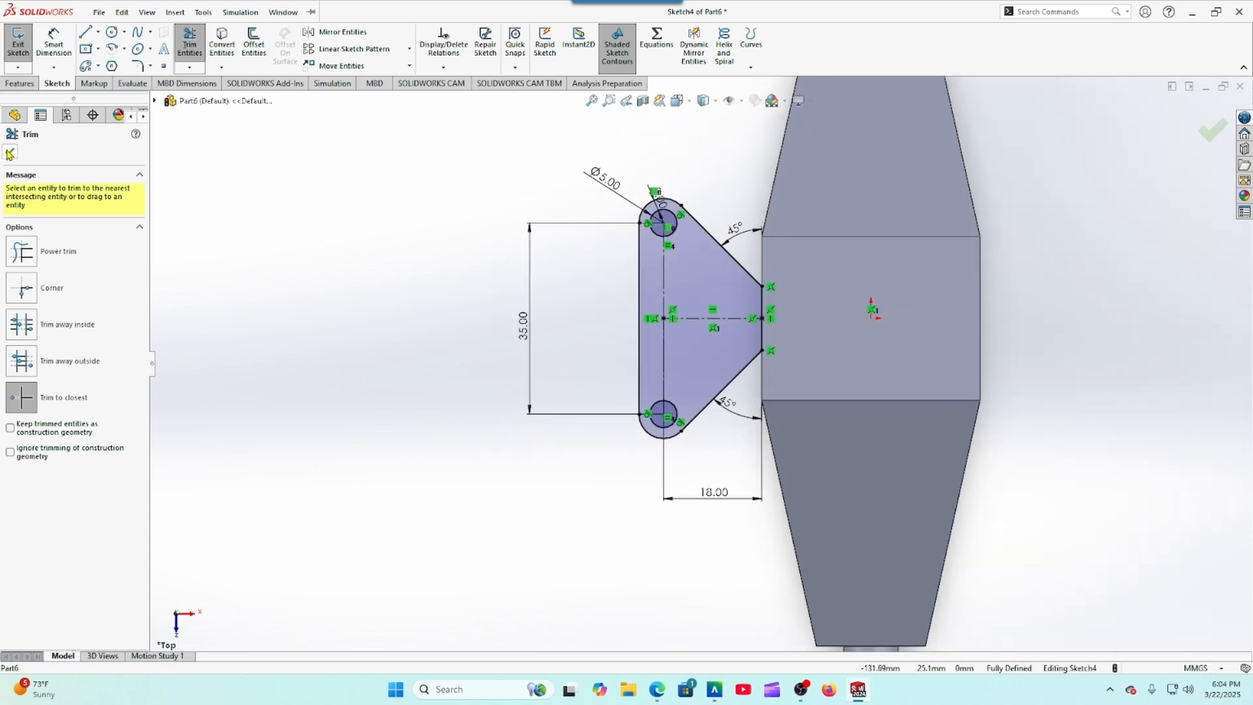
{"action": "left_click", "coordinate": [10, 154]}
Step: Switch to the browser's test drawing to check the bracket's remaining dimensions
{"action": "left_click", "coordinate": [656, 691]}
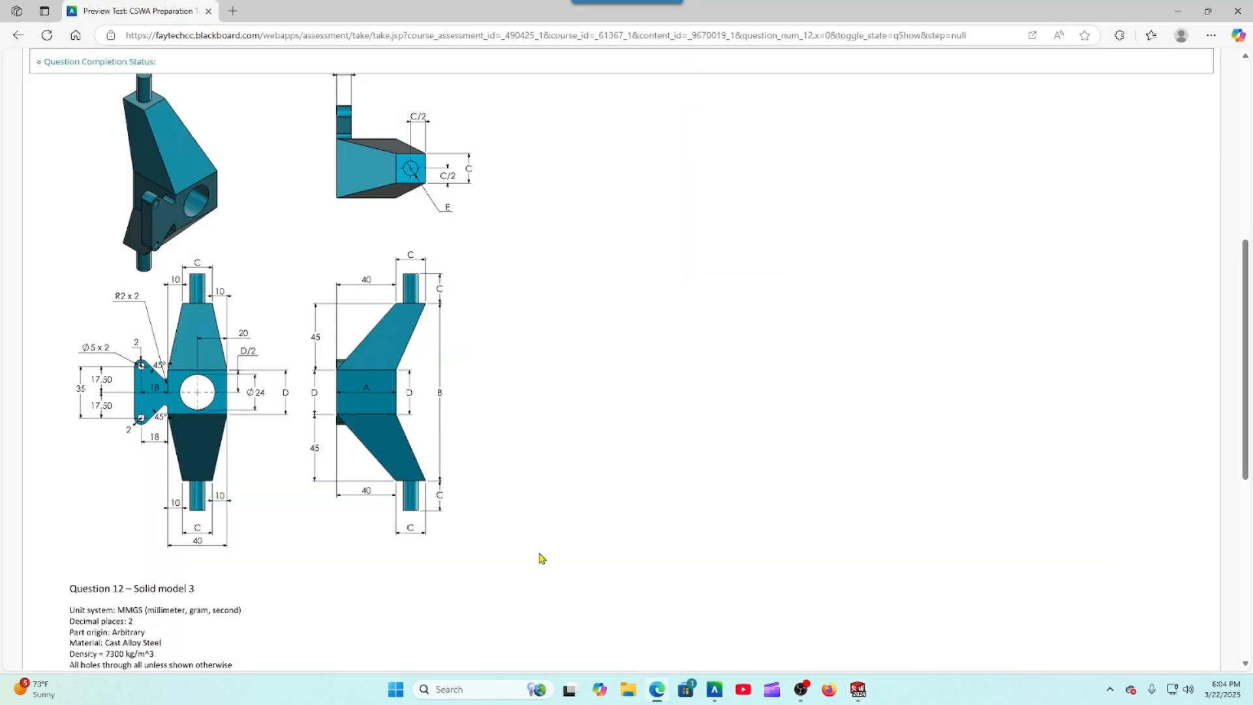
Step: Switch from the exam drawing to SOLIDWORKS and extrude the two-hole lug sketch 10 mm in the reversed direction, toward the body
{"action": "scroll", "coordinate": [406, 380], "scroll_direction": "up", "scroll_amount": 3}
{"action": "scroll", "coordinate": [450, 412], "scroll_direction": "down", "scroll_amount": 2}
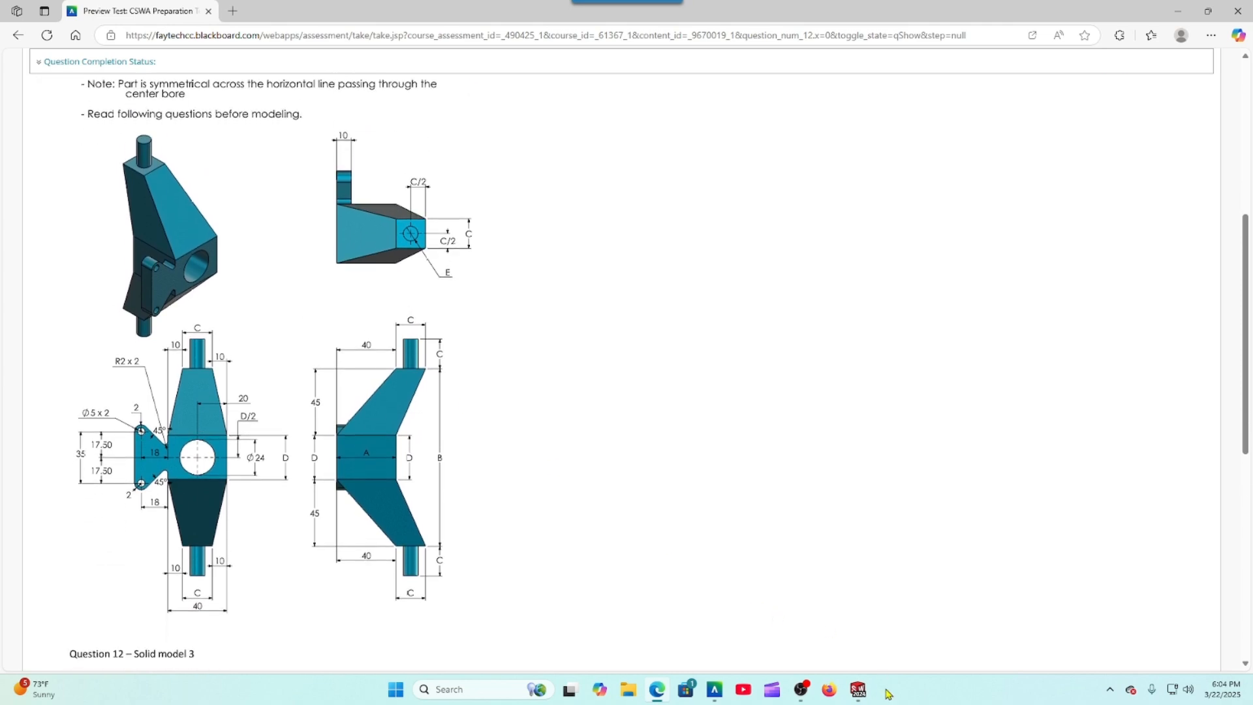
{"action": "left_click", "coordinate": [859, 689]}
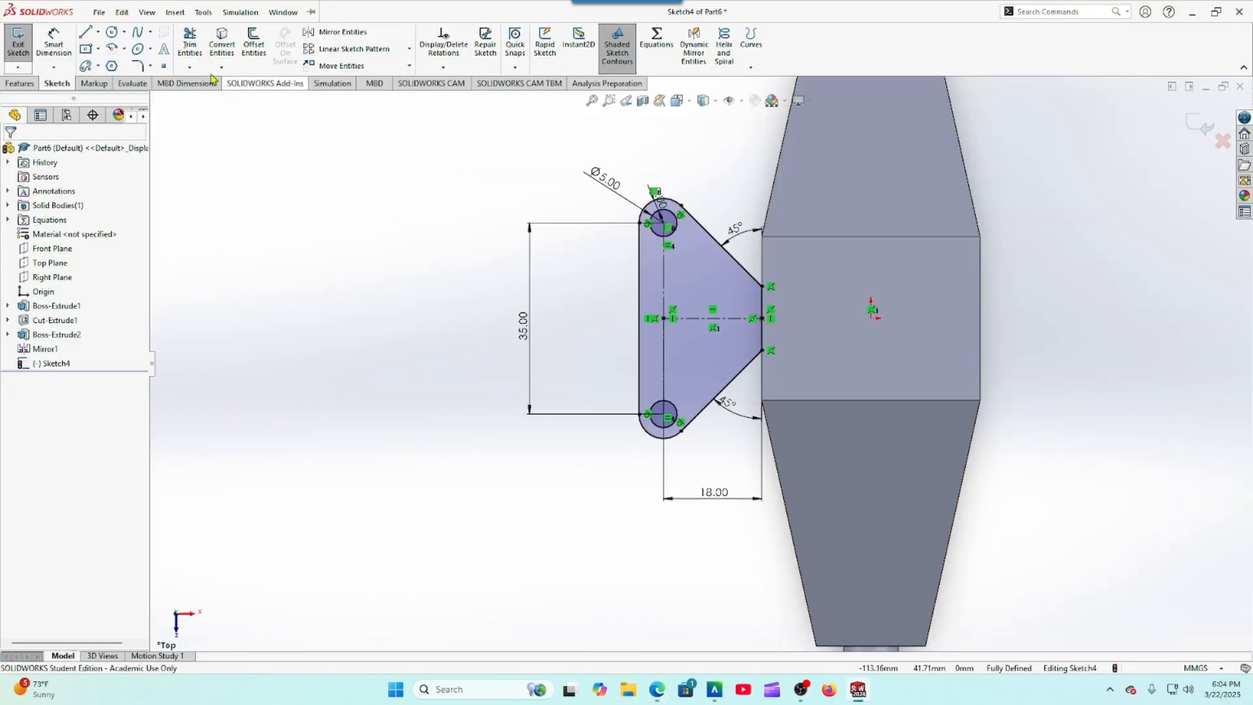
{"action": "left_click", "coordinate": [20, 83]}
{"action": "left_click", "coordinate": [24, 41]}
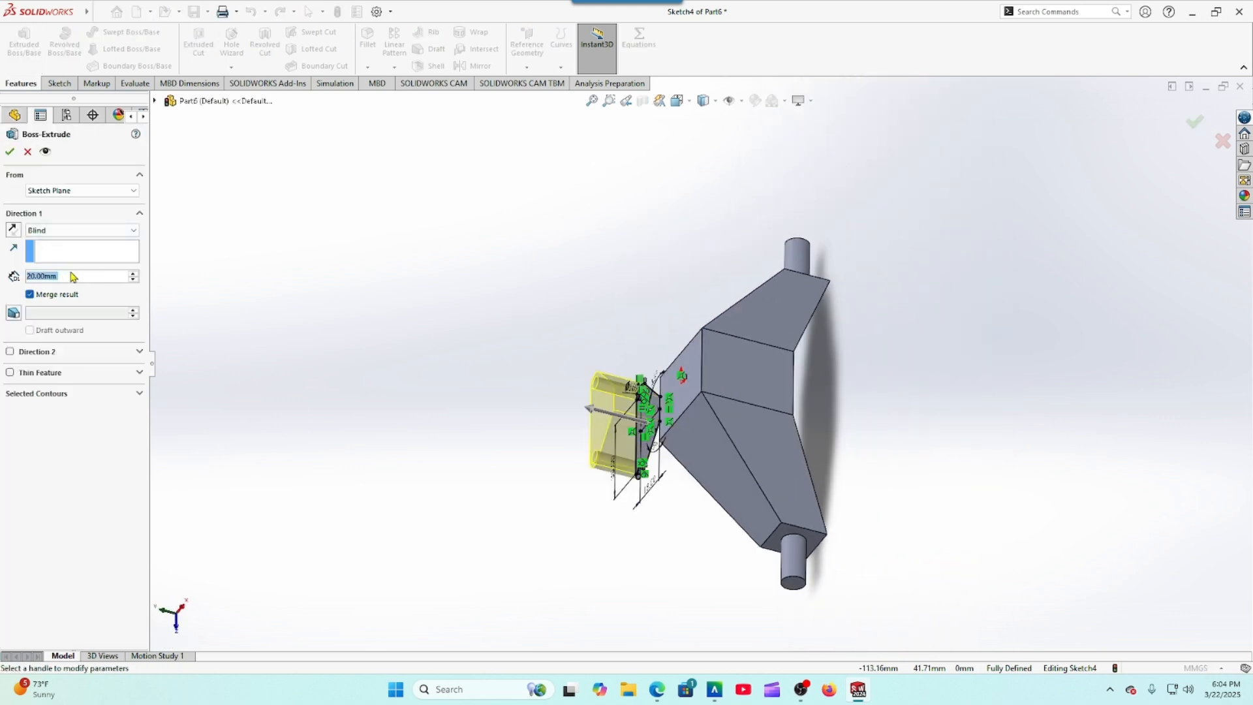
{"action": "type", "text": "10"}
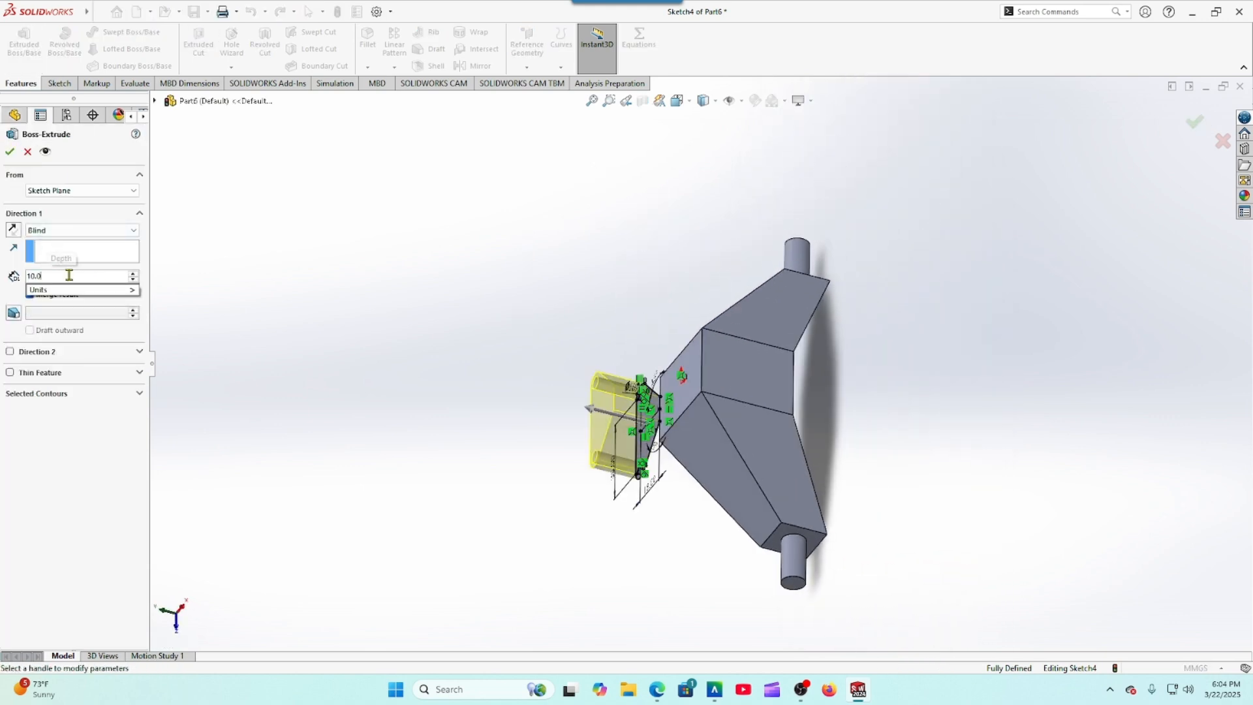
{"action": "key", "text": "Return"}
{"action": "left_click", "coordinate": [16, 230]}
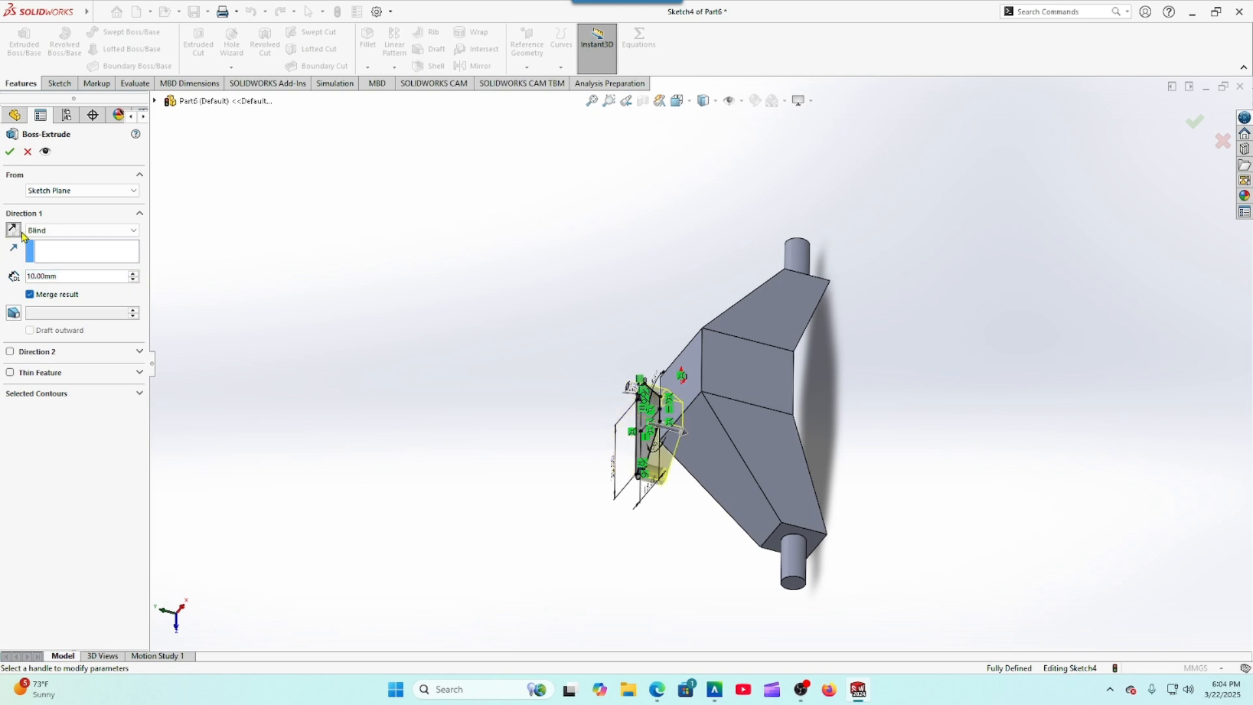
{"action": "middle_click_drag", "start_coordinate": [365, 319], "coordinate": [284, 234]}
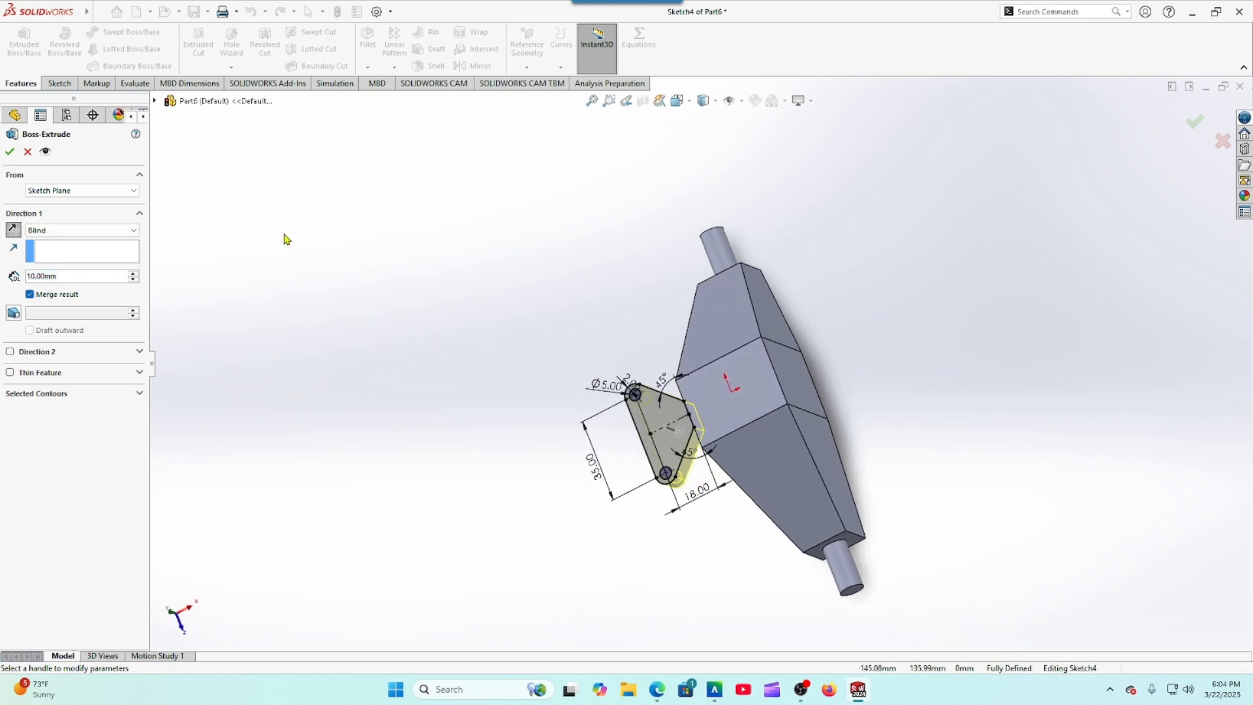
{"action": "left_click", "coordinate": [9, 151]}
{"action": "middle_click_drag", "start_coordinate": [390, 333], "coordinate": [431, 350]}
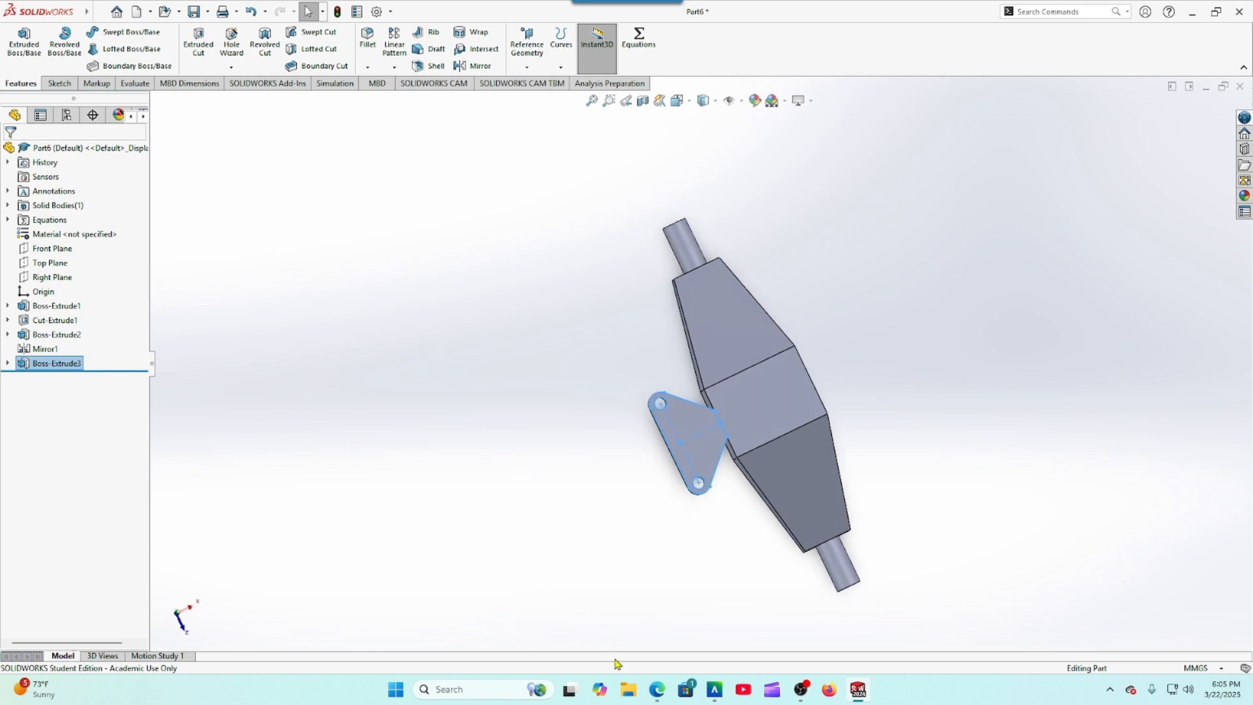
Step: Check the R2 callout in the browser drawing, then fillet the two inner corner edges where the lug meets the body at 2 mm
{"action": "left_click", "coordinate": [670, 694]}
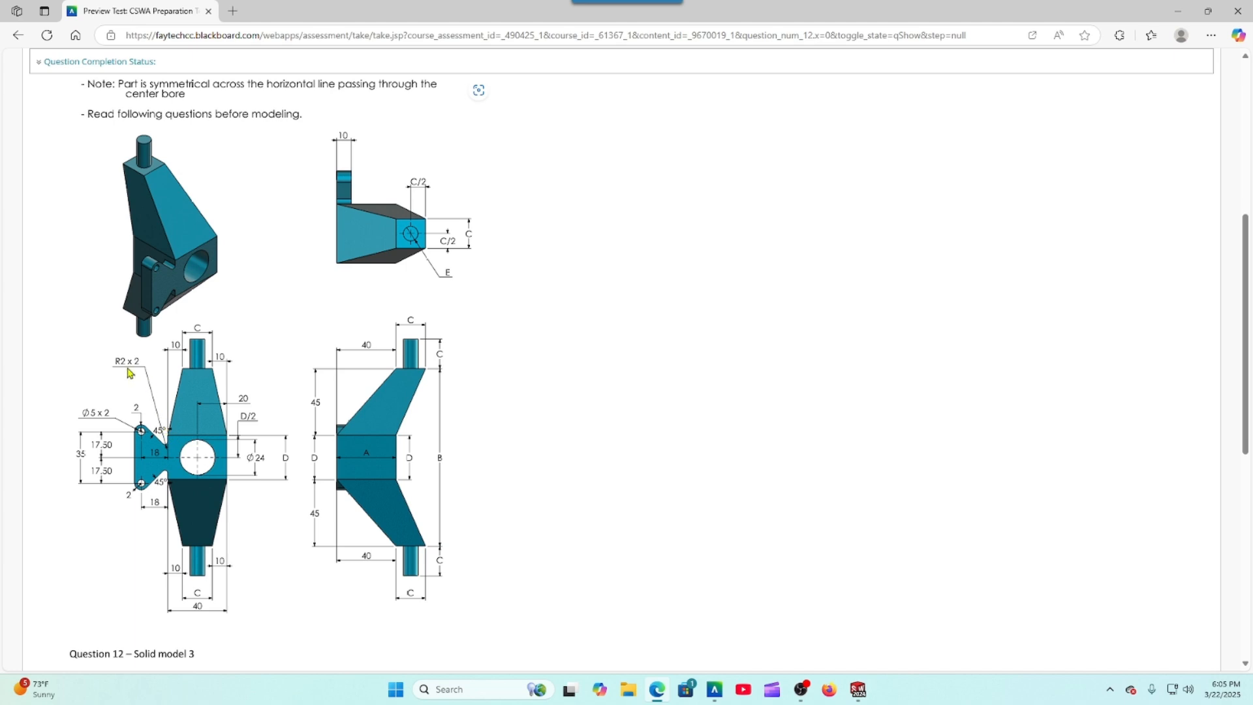
{"action": "left_click", "coordinate": [859, 690]}
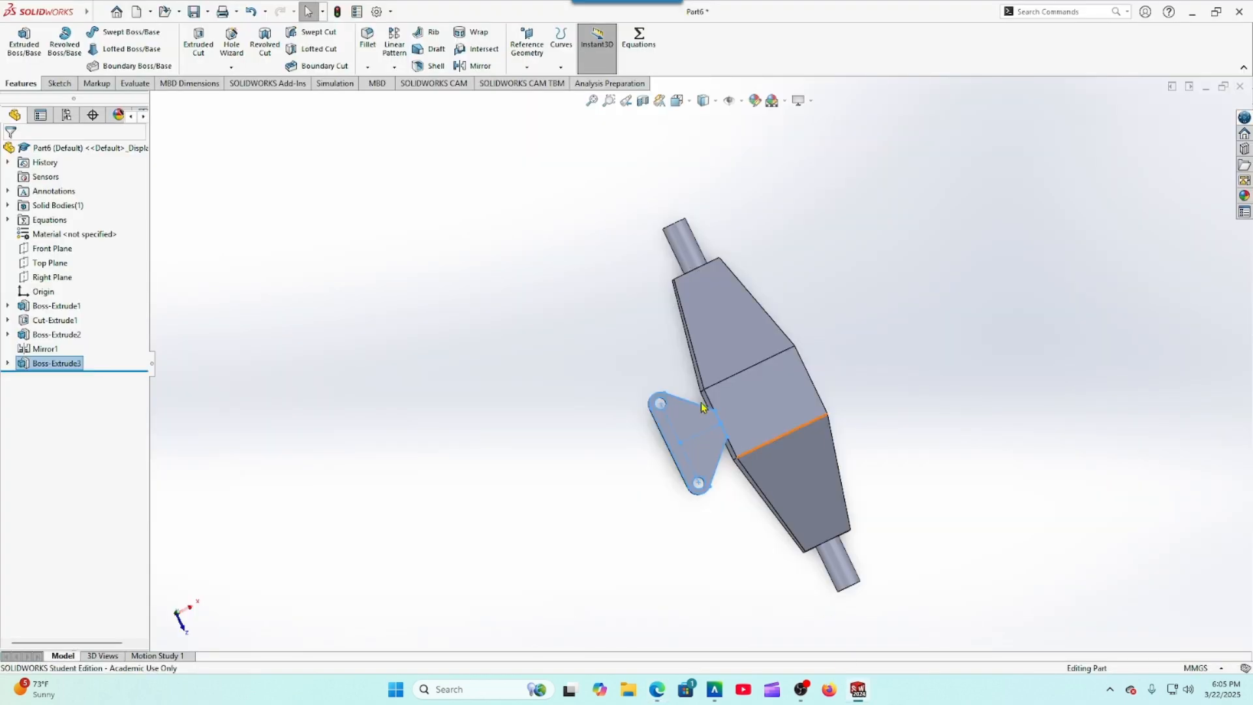
{"action": "left_click", "coordinate": [366, 40]}
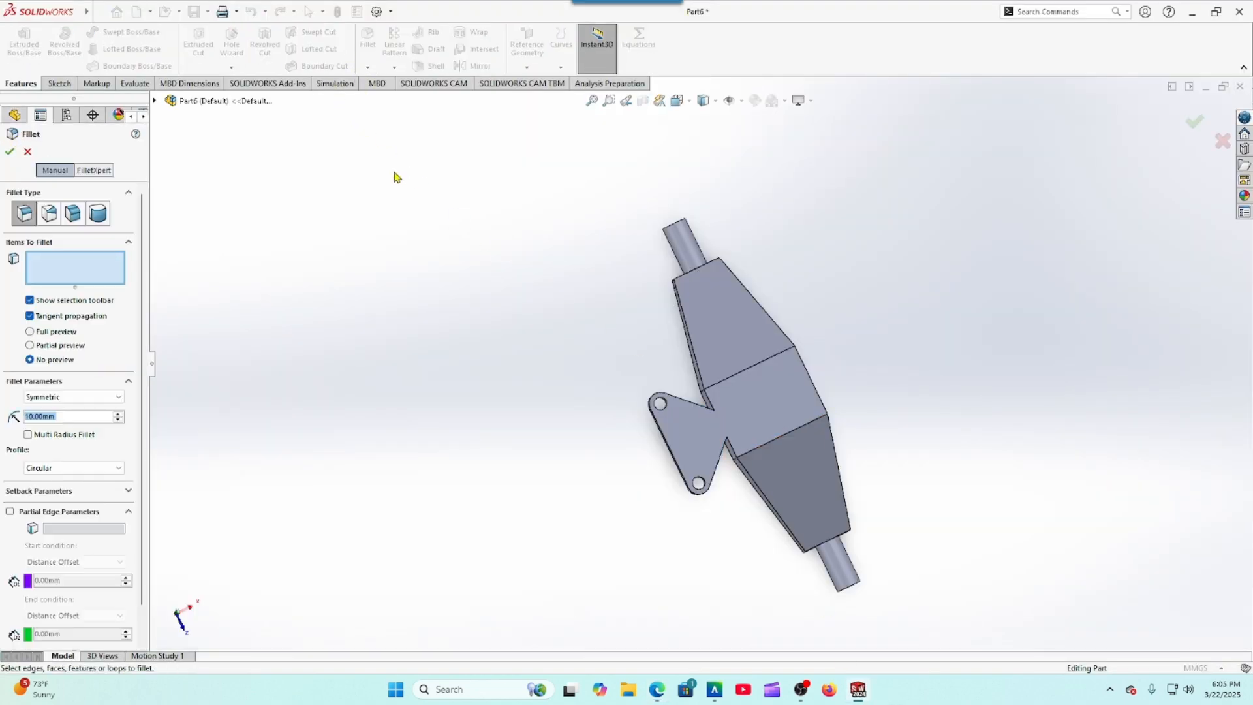
{"action": "type", "text": "2.0"}
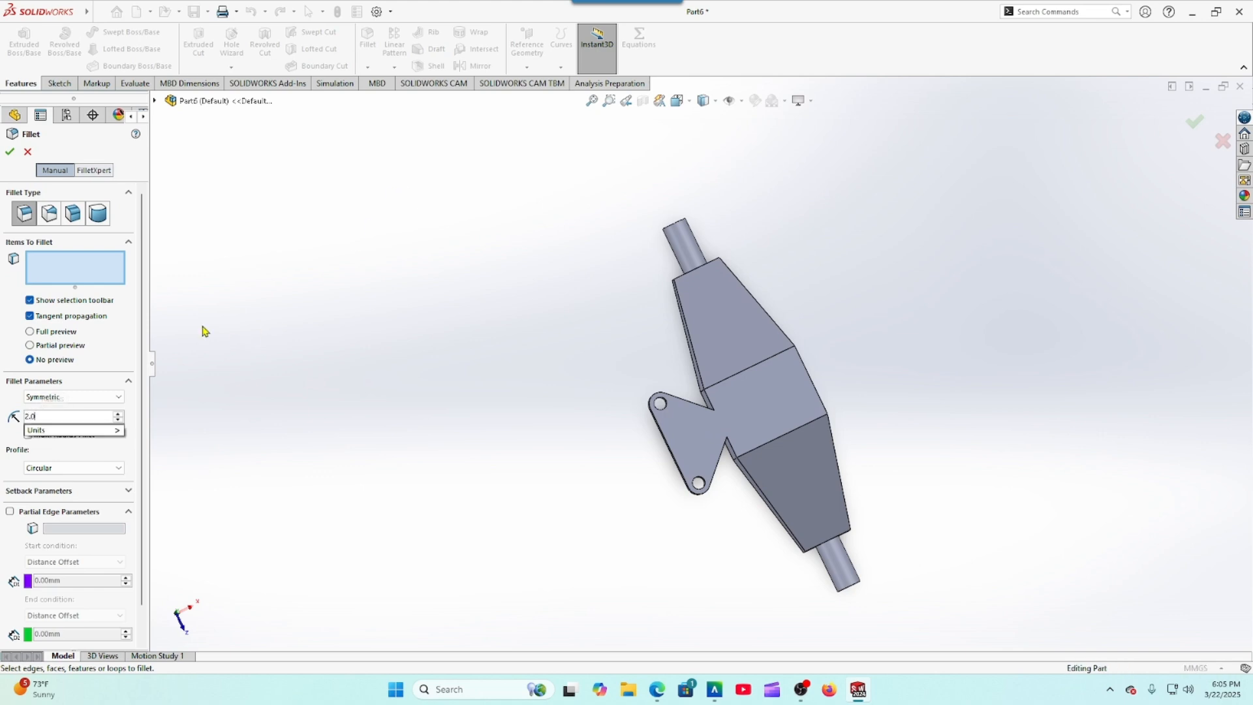
{"action": "key", "text": "Return"}
{"action": "middle_click_drag", "start_coordinate": [567, 384], "coordinate": [594, 444]}
{"action": "scroll", "coordinate": [746, 434], "scroll_direction": "down", "scroll_amount": 5}
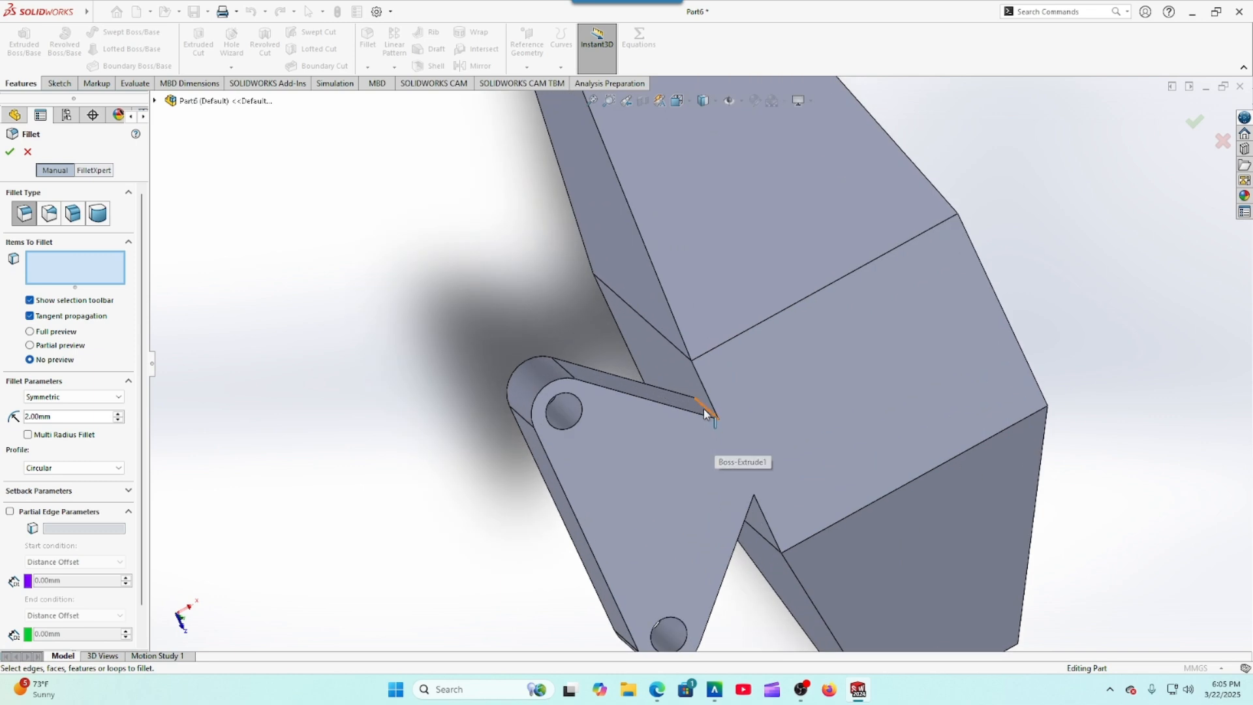
{"action": "left_click", "coordinate": [704, 408]}
{"action": "scroll", "coordinate": [689, 525], "scroll_direction": "up", "scroll_amount": 4}
{"action": "middle_click_drag", "start_coordinate": [687, 526], "coordinate": [677, 346]}
{"action": "scroll", "coordinate": [675, 329], "scroll_direction": "down", "scroll_amount": 3}
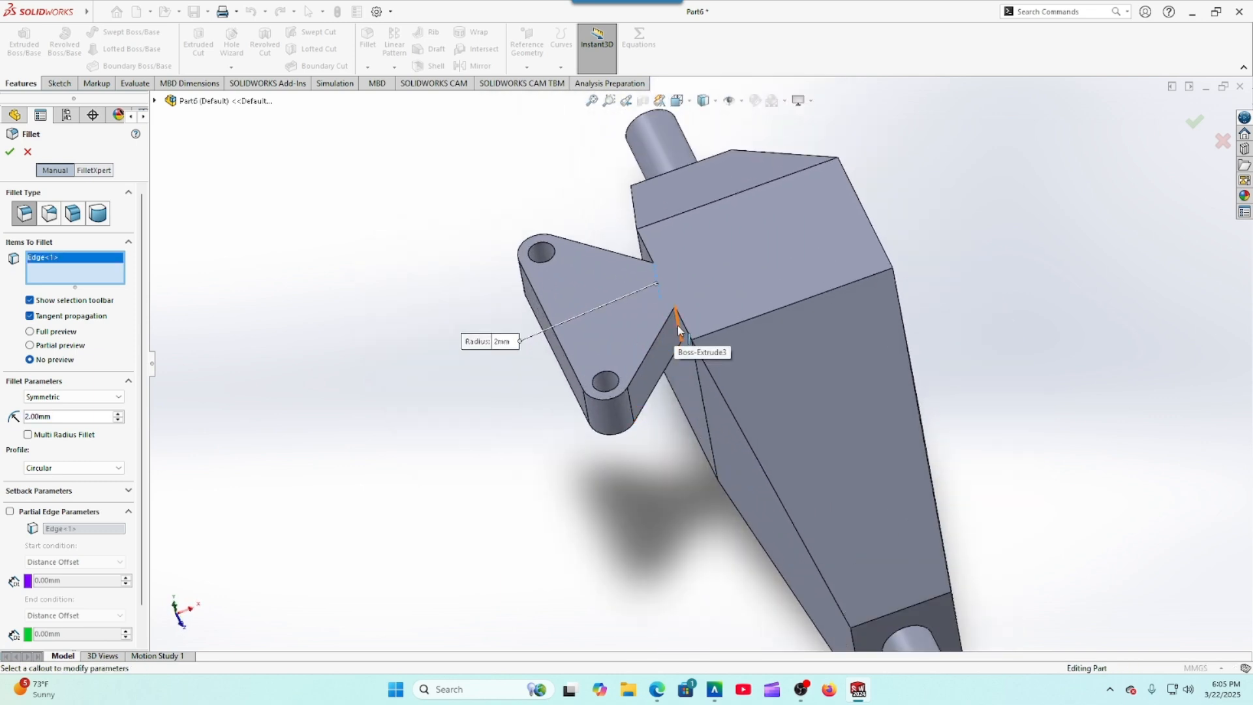
{"action": "left_click", "coordinate": [677, 333]}
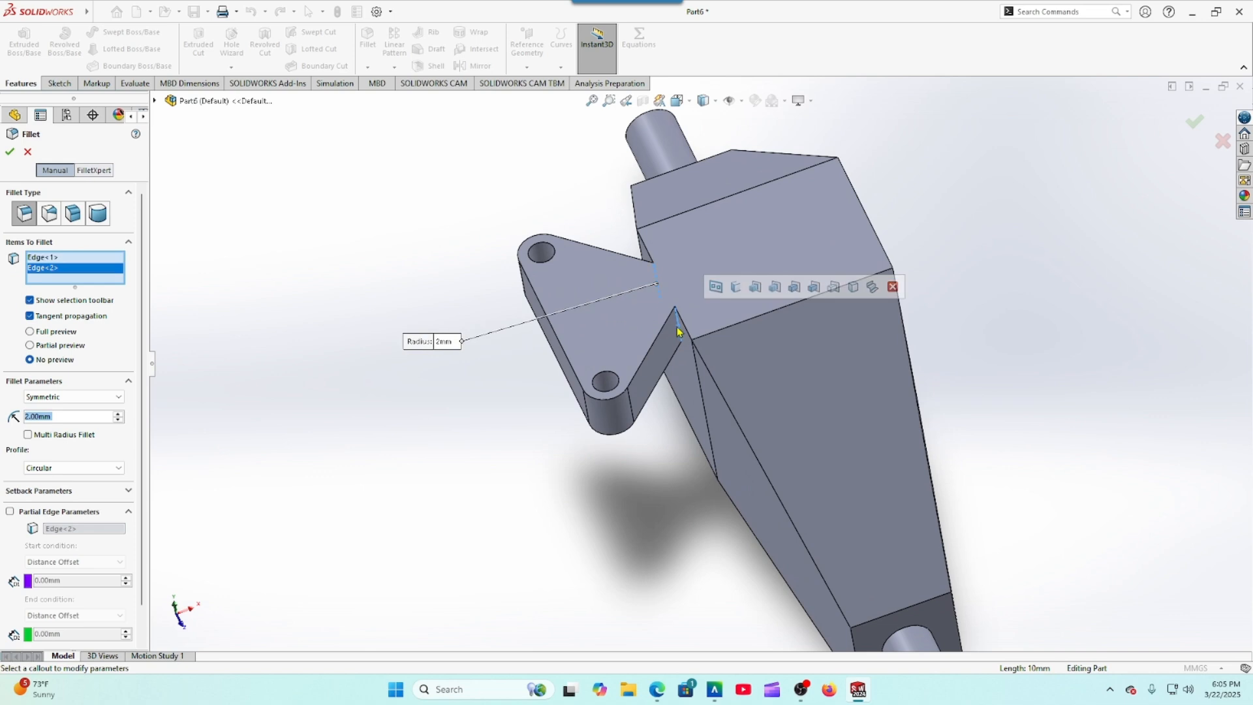
{"action": "left_click", "coordinate": [10, 153]}
{"action": "key", "text": "f"}
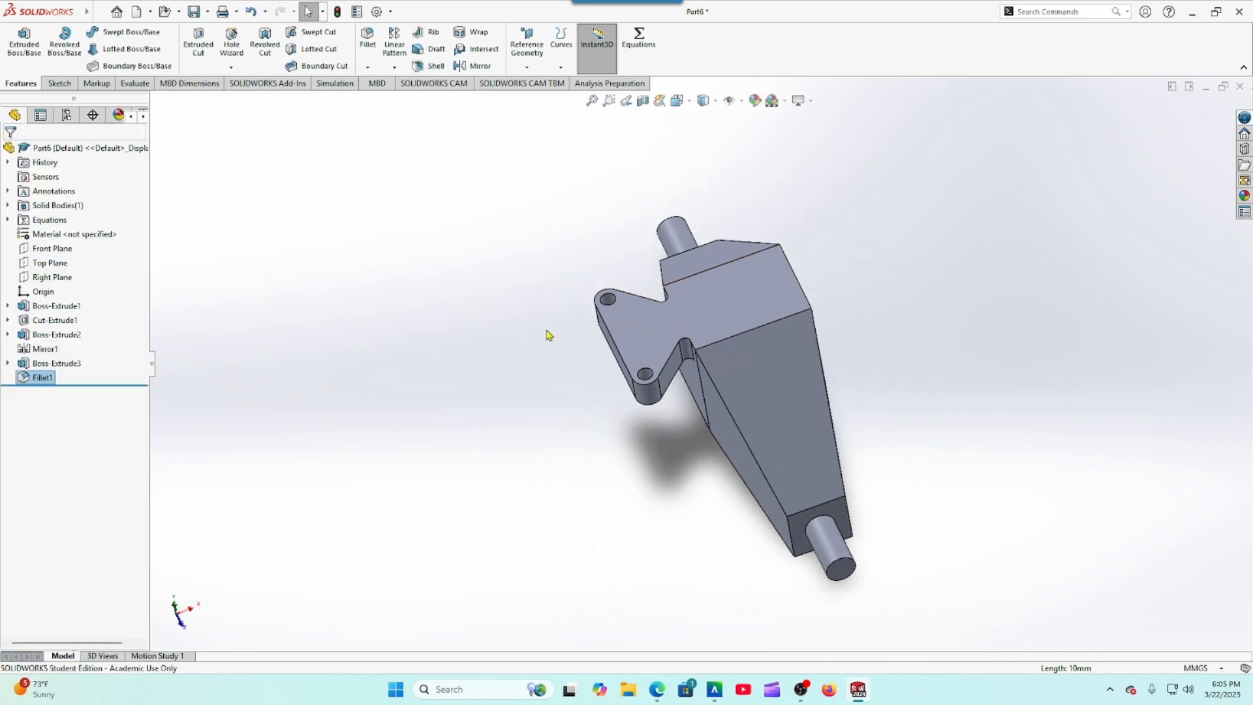
Step: Start a sketch on the body's flat central face and draw a circle about 22 mm in diameter centred on the origin
{"action": "left_click", "coordinate": [735, 319]}
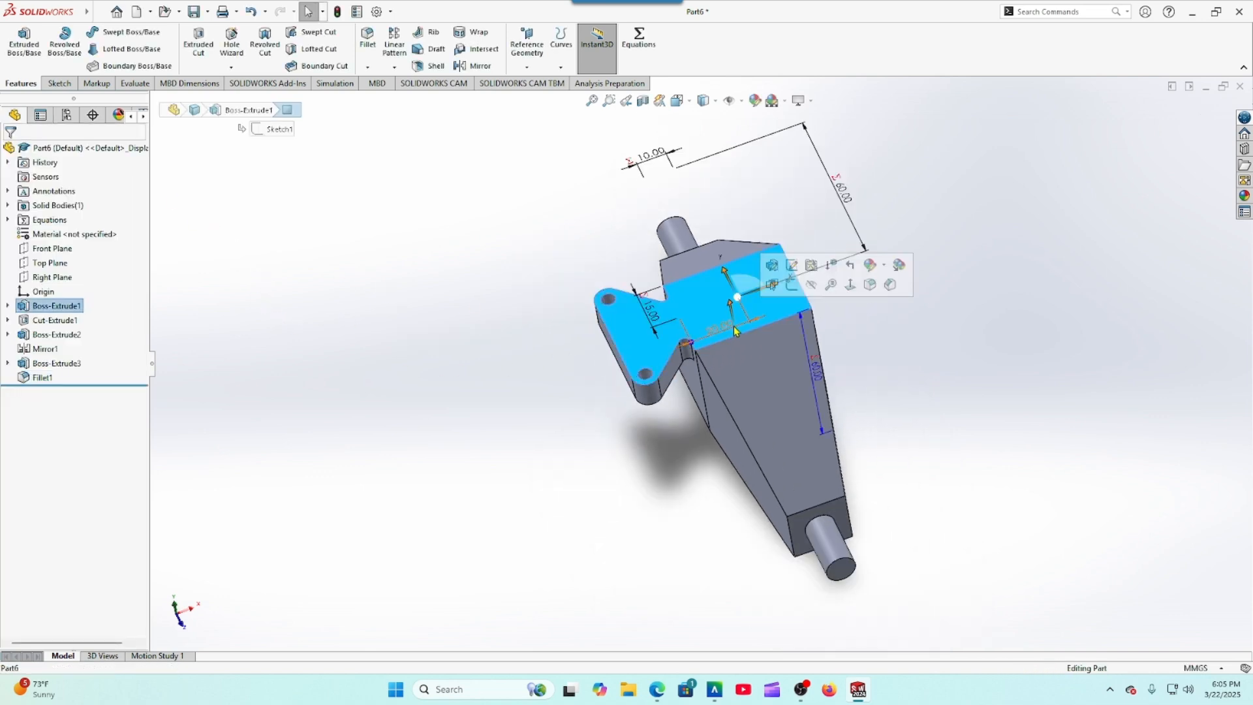
{"action": "left_click", "coordinate": [800, 288]}
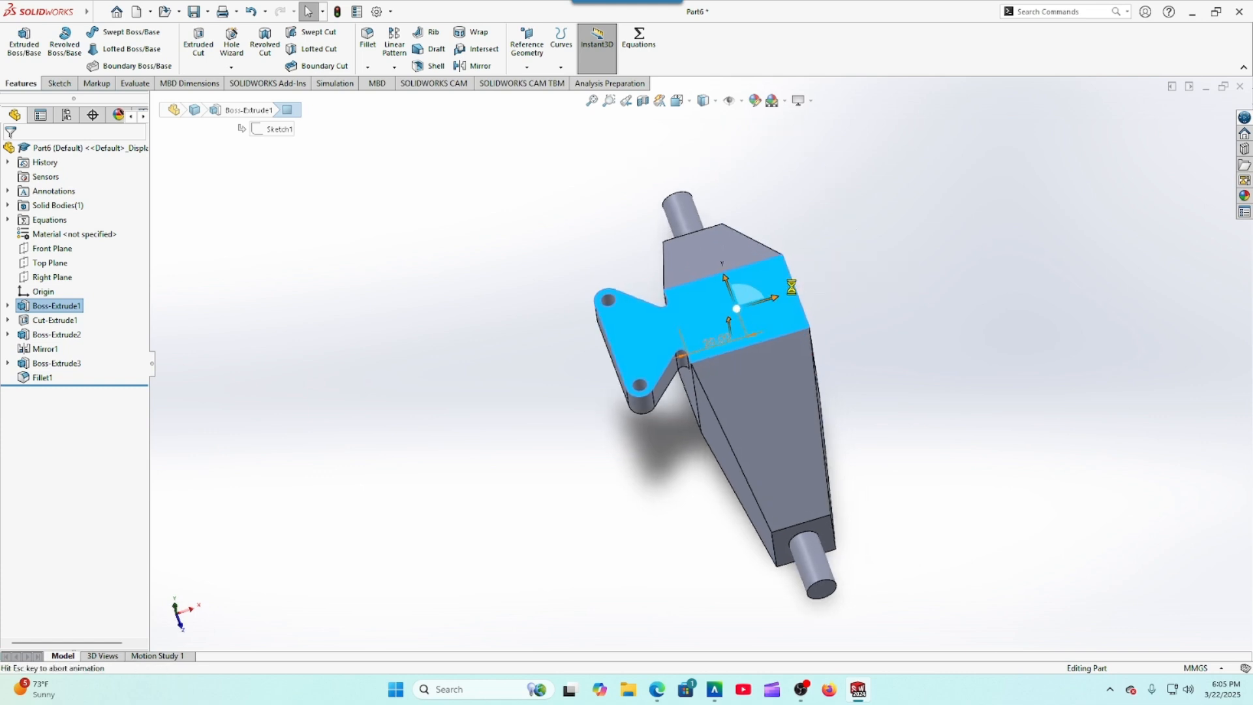
{"action": "left_click", "coordinate": [657, 689]}
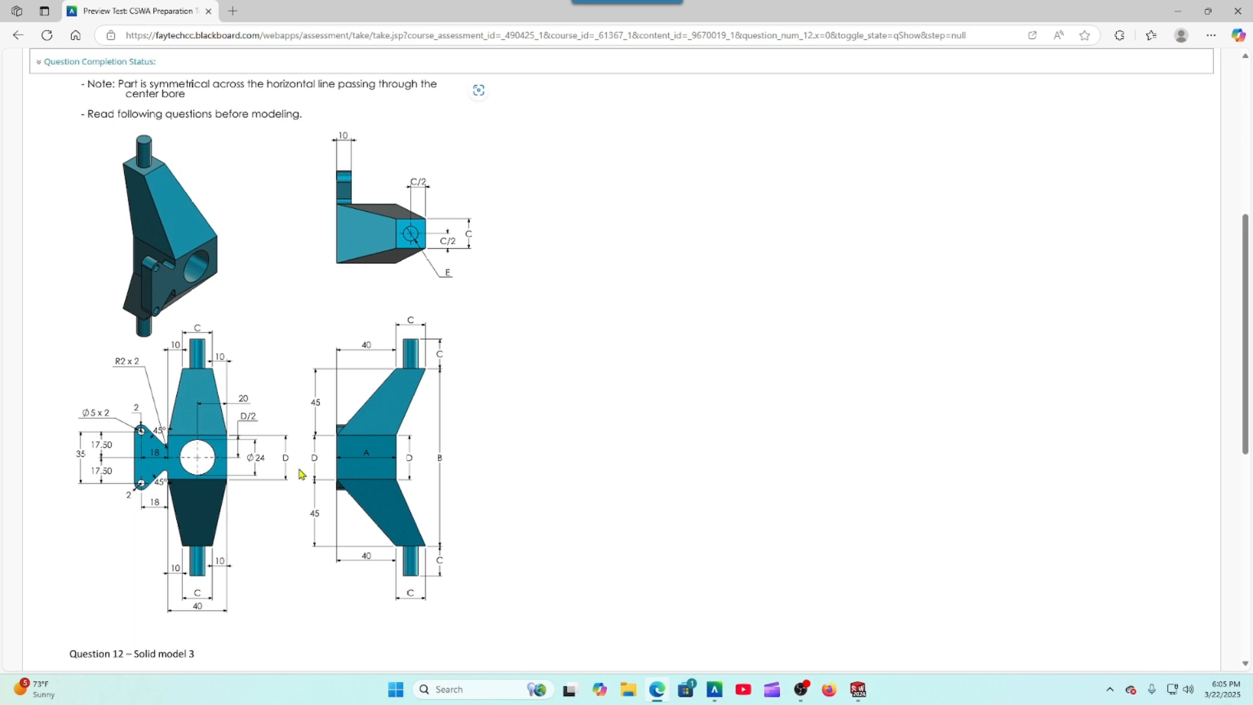
{"action": "left_click", "coordinate": [857, 691]}
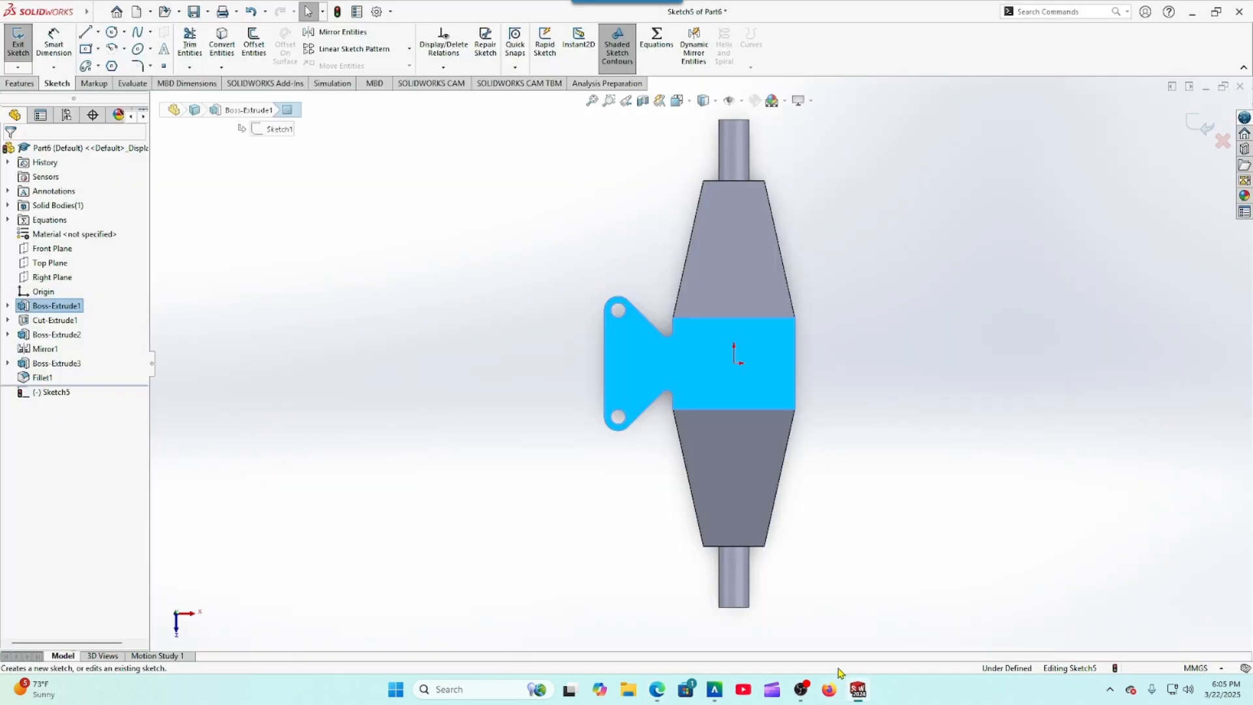
{"action": "left_click", "coordinate": [112, 32]}
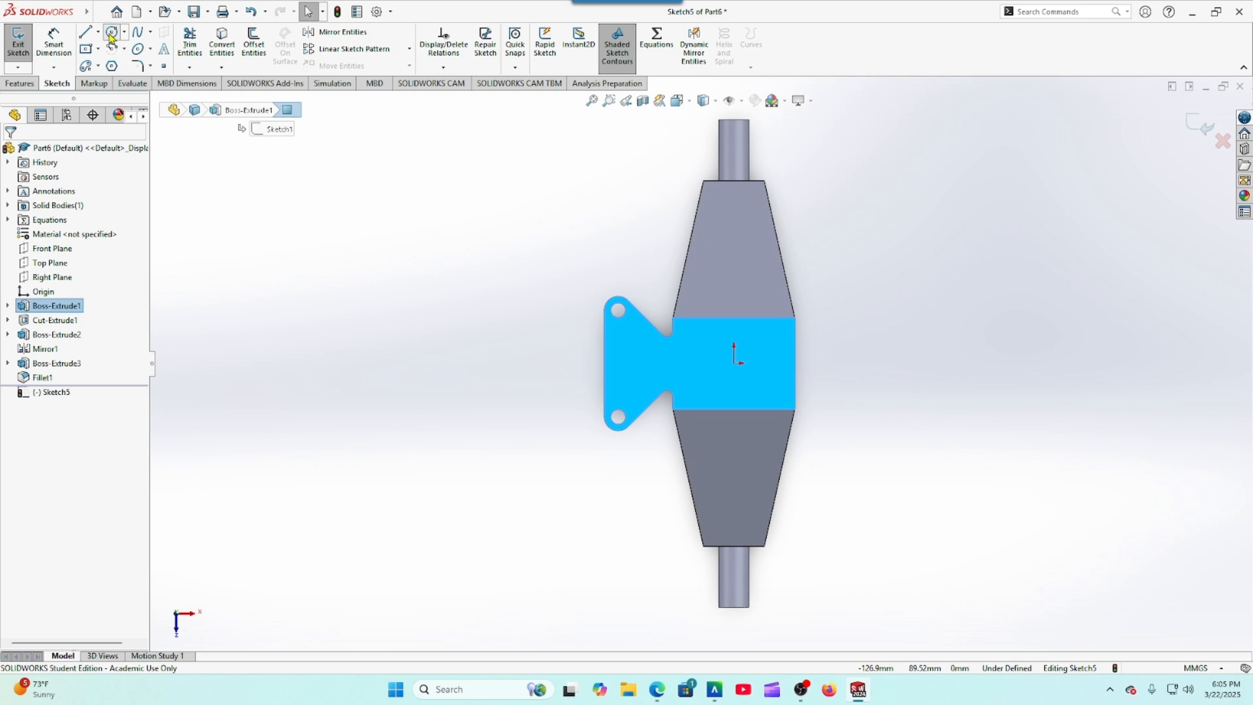
{"action": "left_click", "coordinate": [734, 364]}
{"action": "left_click", "coordinate": [704, 366]}
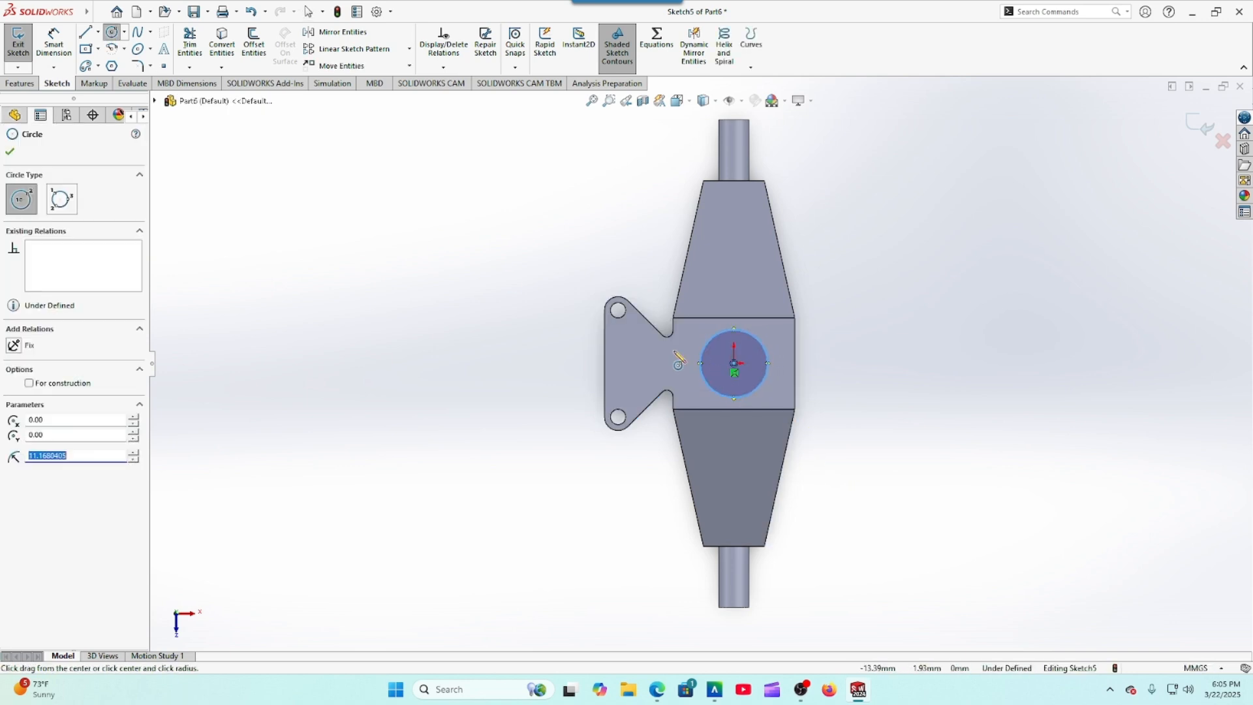
{"action": "key", "text": "Escape"}
Step: Dimension the central circle's diameter as 24 mm
{"action": "left_click", "coordinate": [62, 55]}
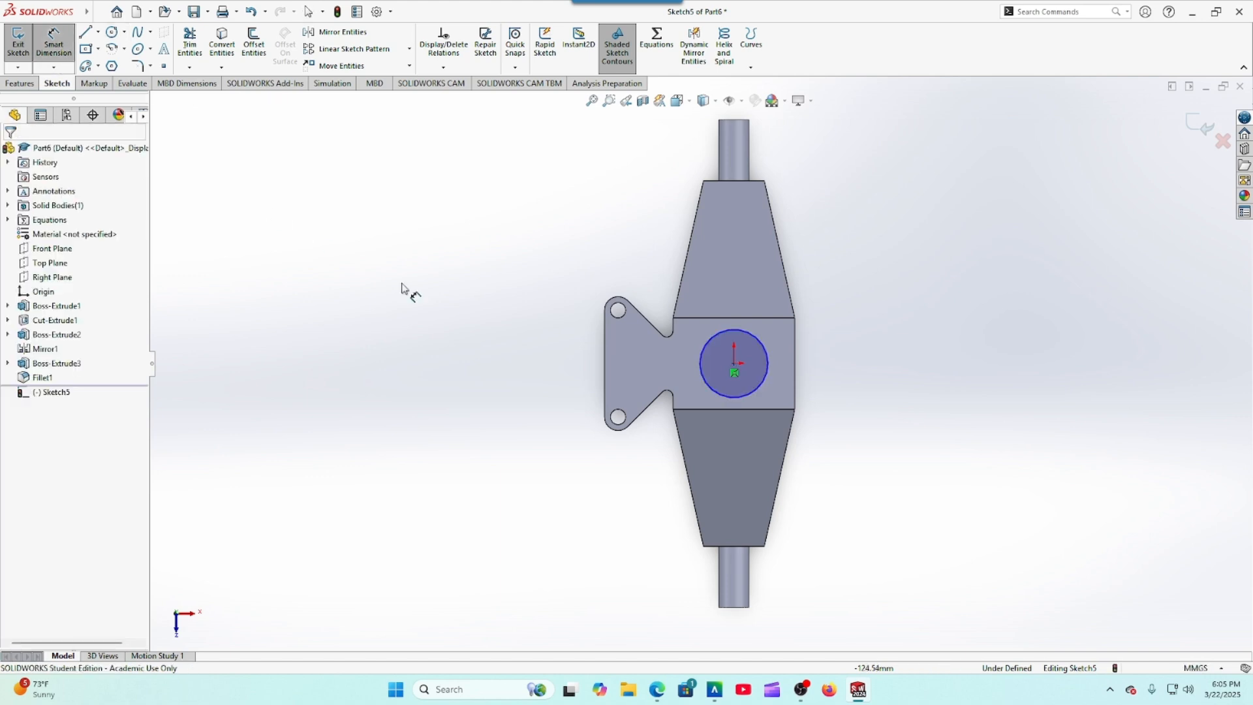
{"action": "left_click", "coordinate": [702, 383]}
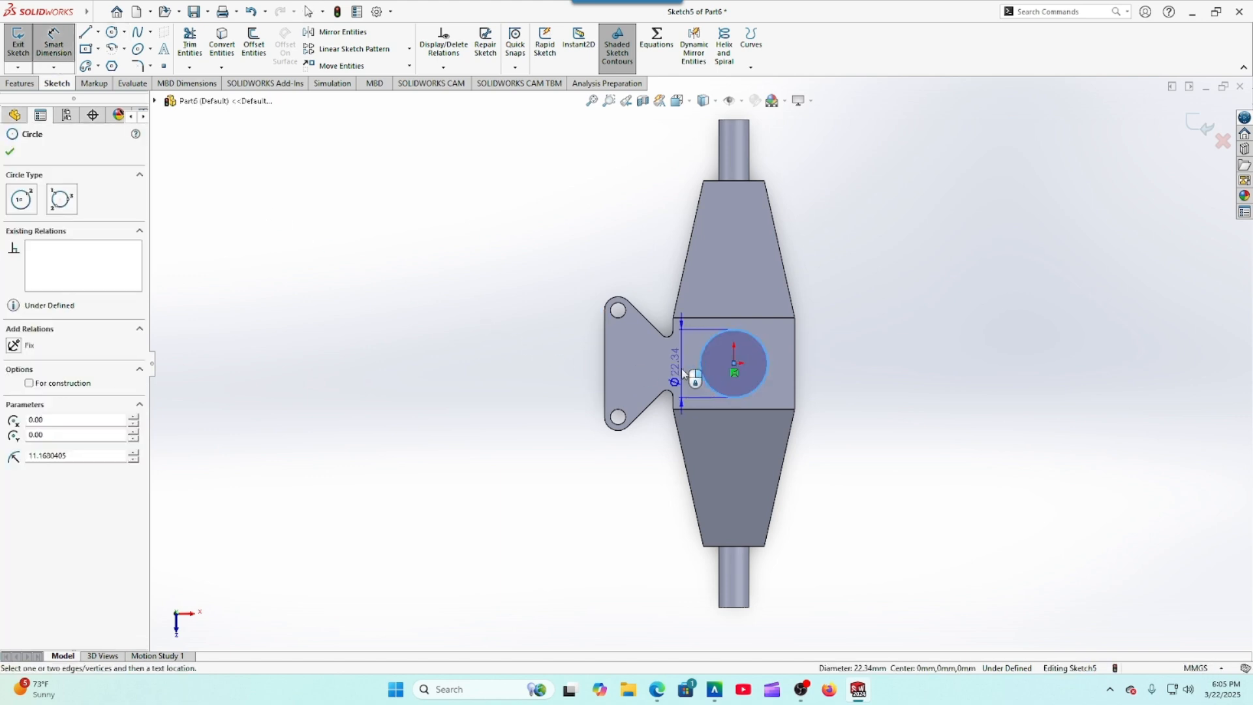
{"action": "left_click", "coordinate": [679, 369]}
{"action": "type", "text": "24"}
{"action": "key", "text": "Return"}
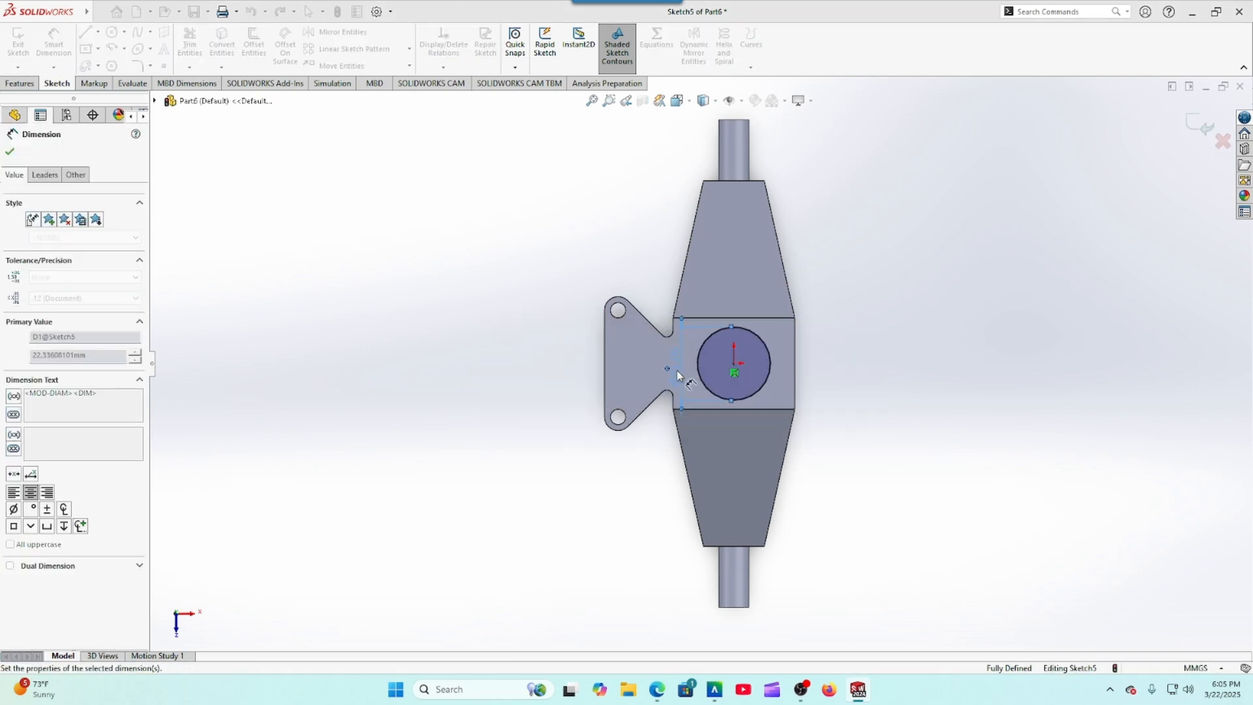
{"action": "left_click", "coordinate": [9, 152]}
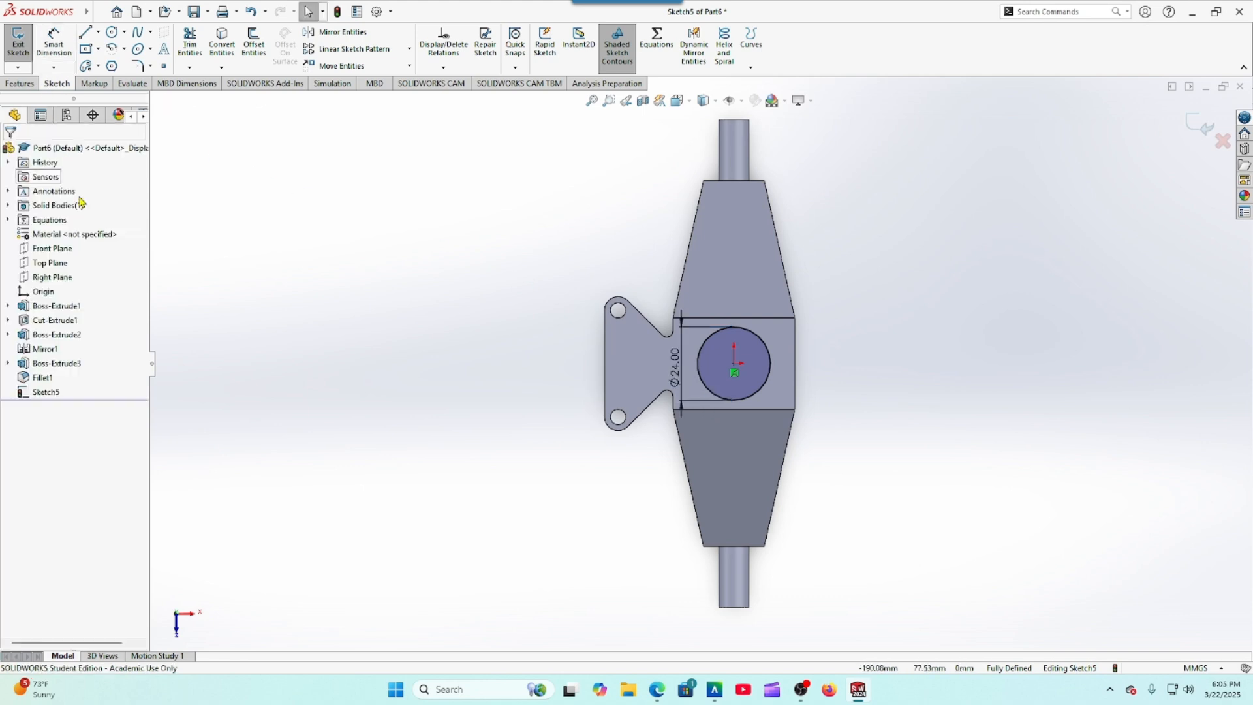
Step: Check the bore in the browser drawing, then cut the 24 mm circle through the body with Extruded Cut, Direction 1 set to Through All
{"action": "left_click", "coordinate": [656, 690]}
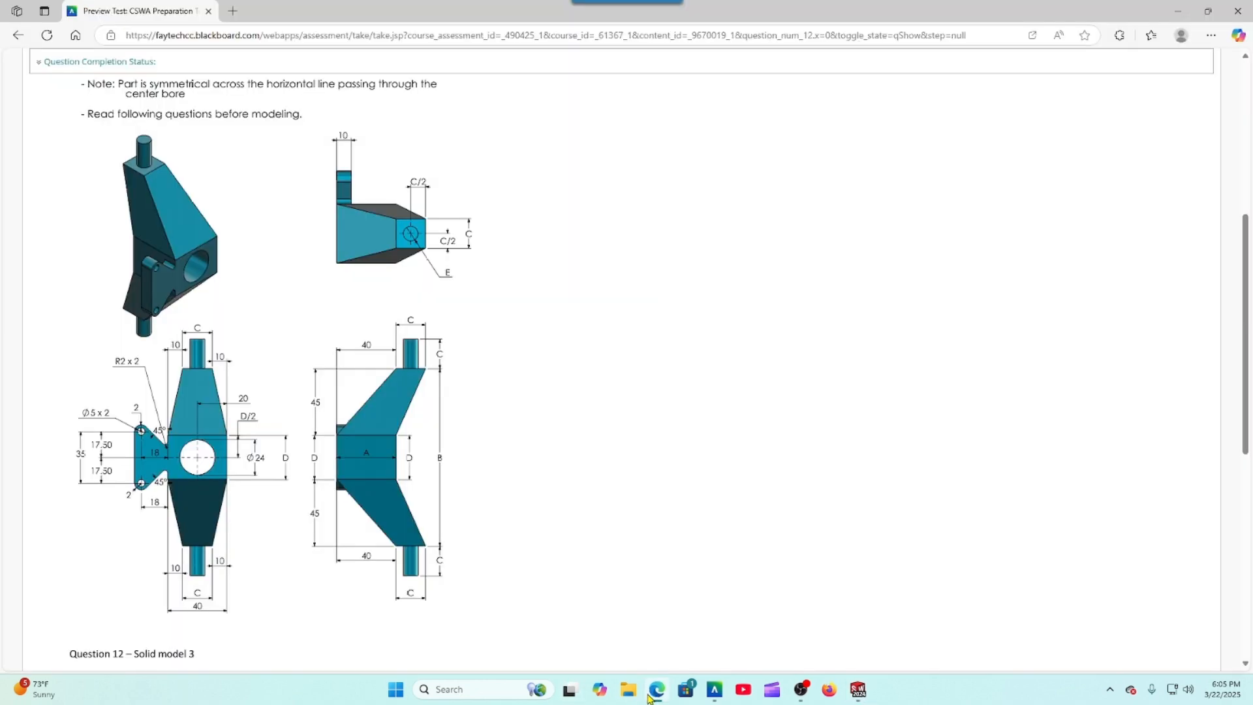
{"action": "left_click", "coordinate": [860, 687]}
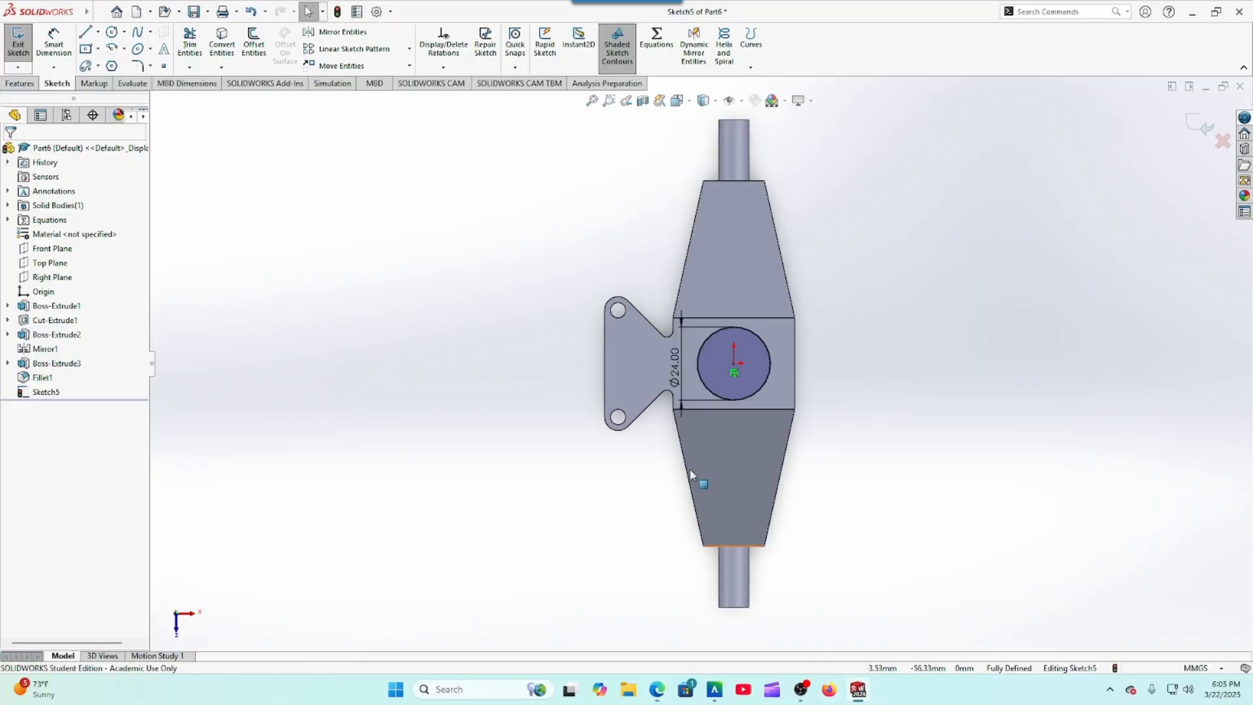
{"action": "left_click", "coordinate": [19, 83]}
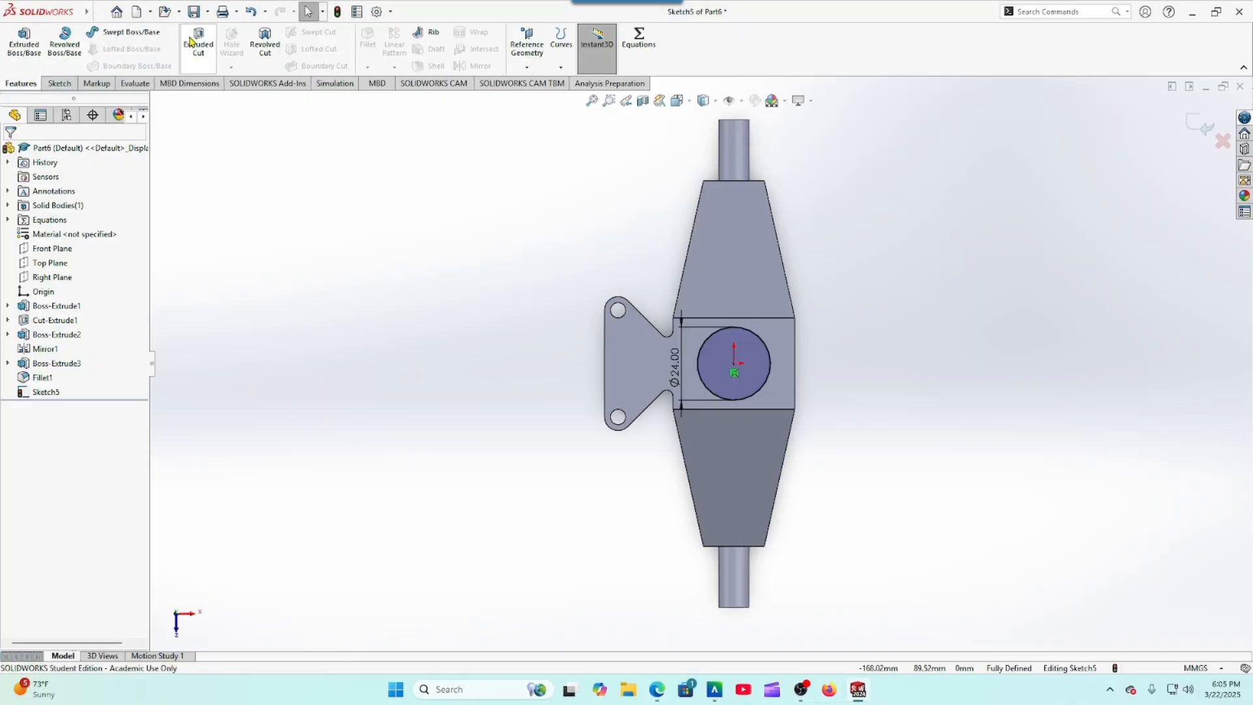
{"action": "left_click", "coordinate": [198, 45]}
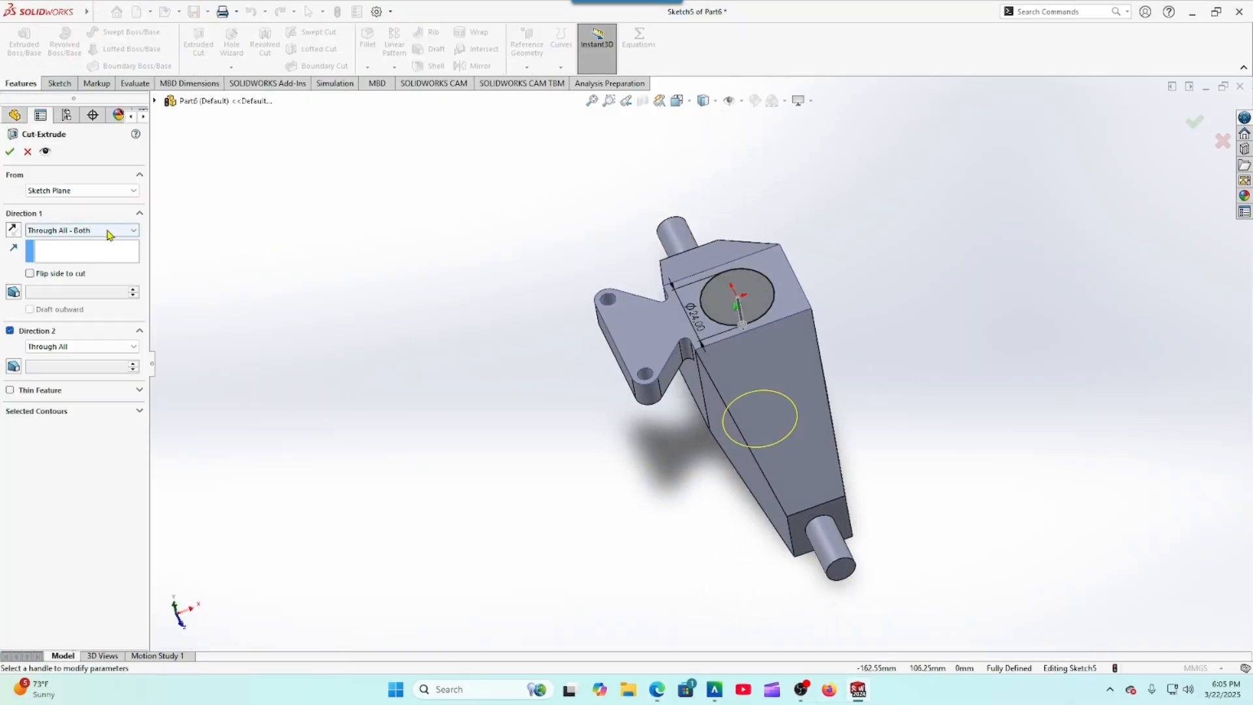
{"action": "left_click", "coordinate": [103, 230]}
{"action": "left_click", "coordinate": [102, 251]}
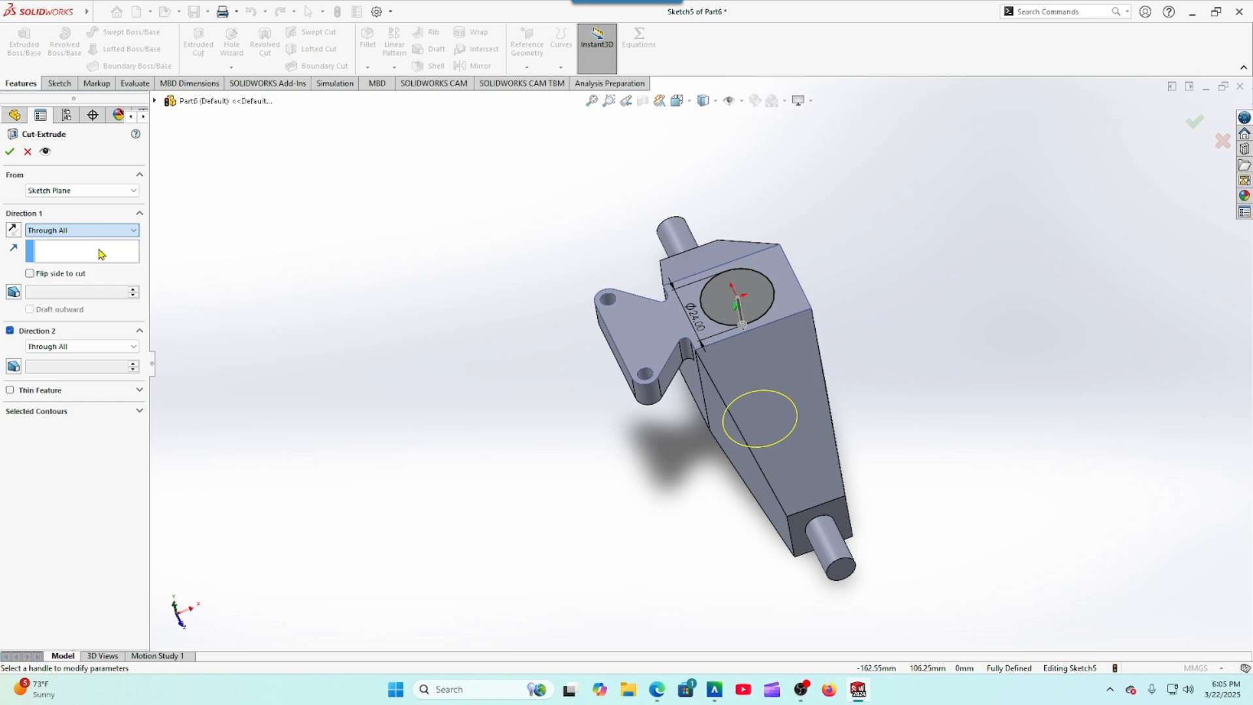
{"action": "middle_click_drag", "start_coordinate": [335, 293], "coordinate": [228, 285]}
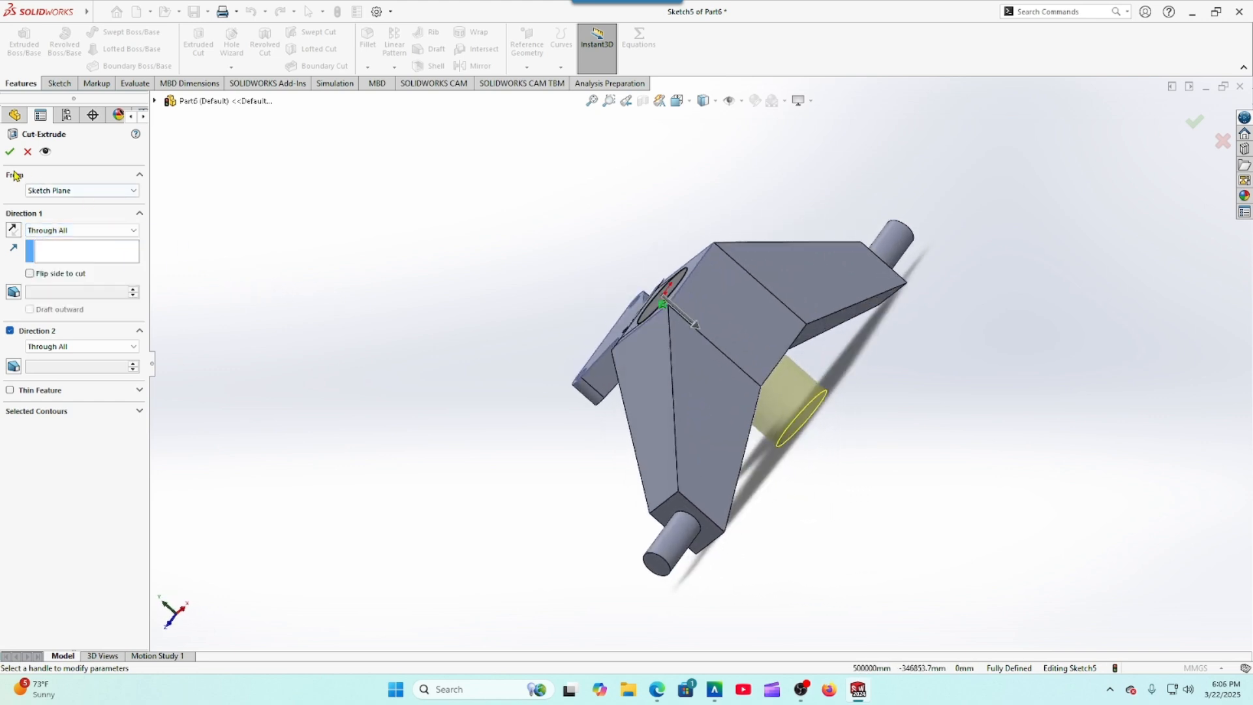
{"action": "key", "text": "Return"}
{"action": "middle_click_drag", "start_coordinate": [363, 274], "coordinate": [436, 365]}
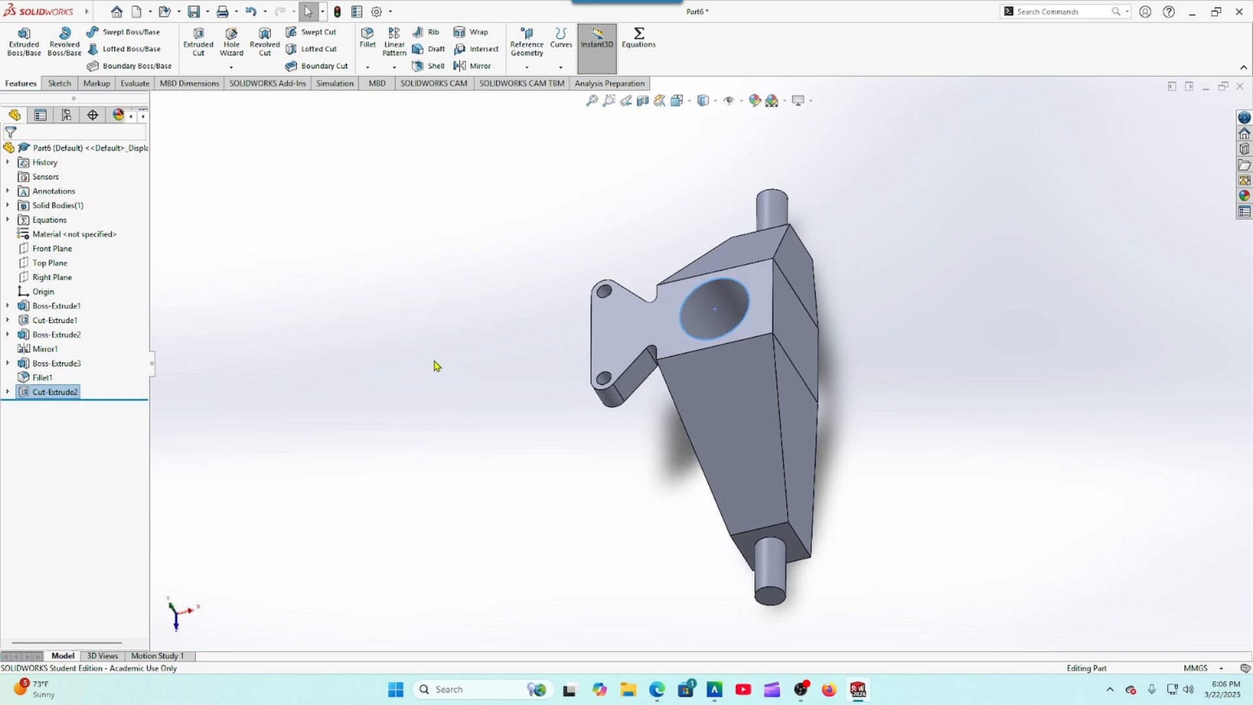
Step: Switch to the browser and review the part drawing and the Question 12 specifications and parameters
{"action": "left_click", "coordinate": [658, 690]}
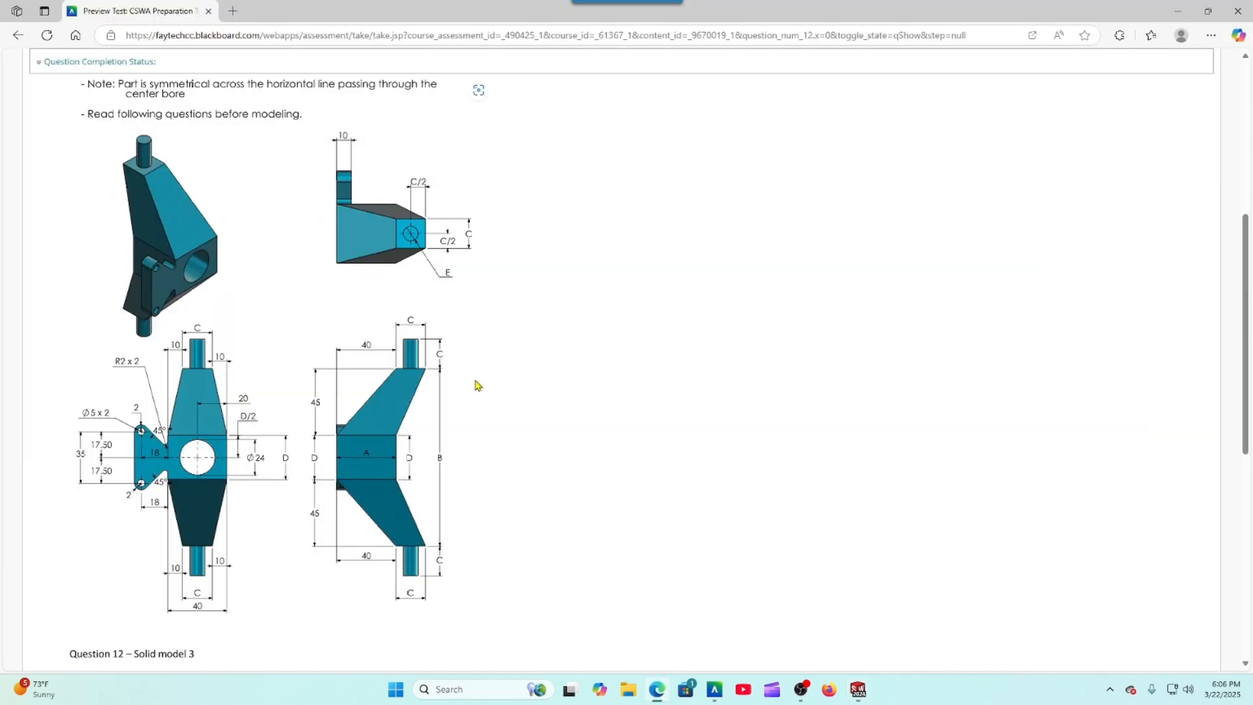
{"action": "scroll", "coordinate": [400, 382], "scroll_direction": "down", "scroll_amount": 3}
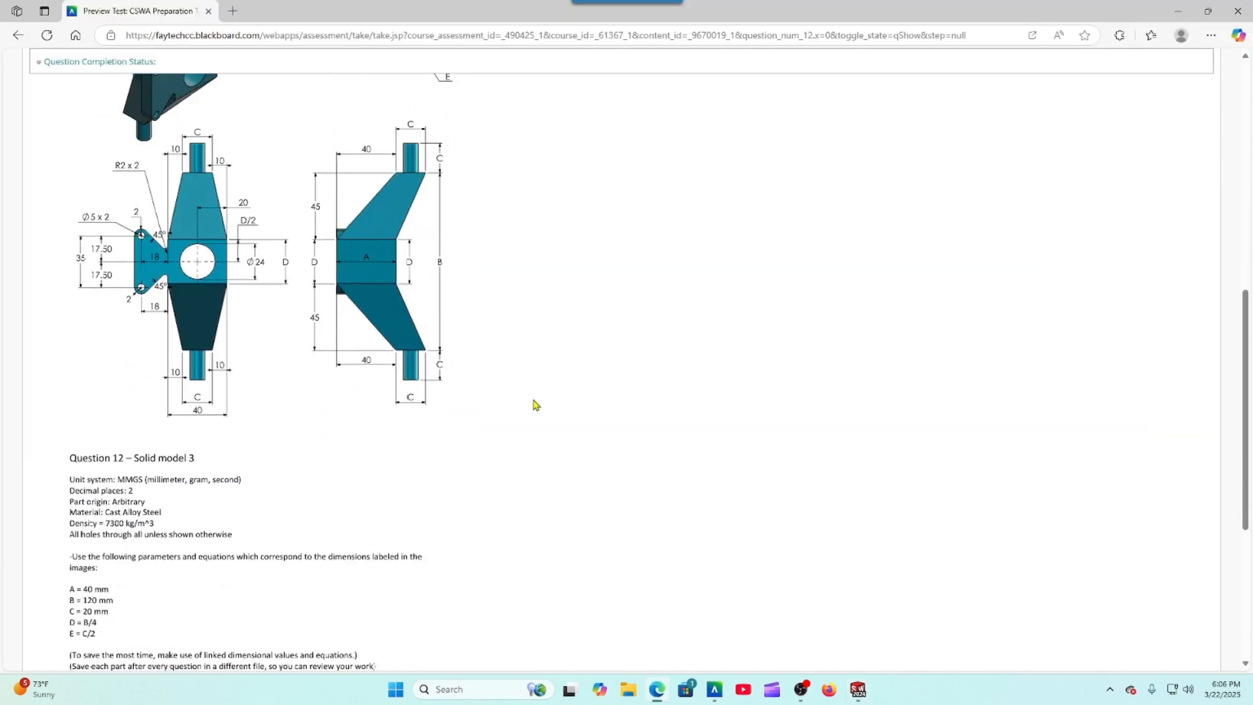
{"action": "scroll", "coordinate": [545, 408], "scroll_direction": "up", "scroll_amount": 2}
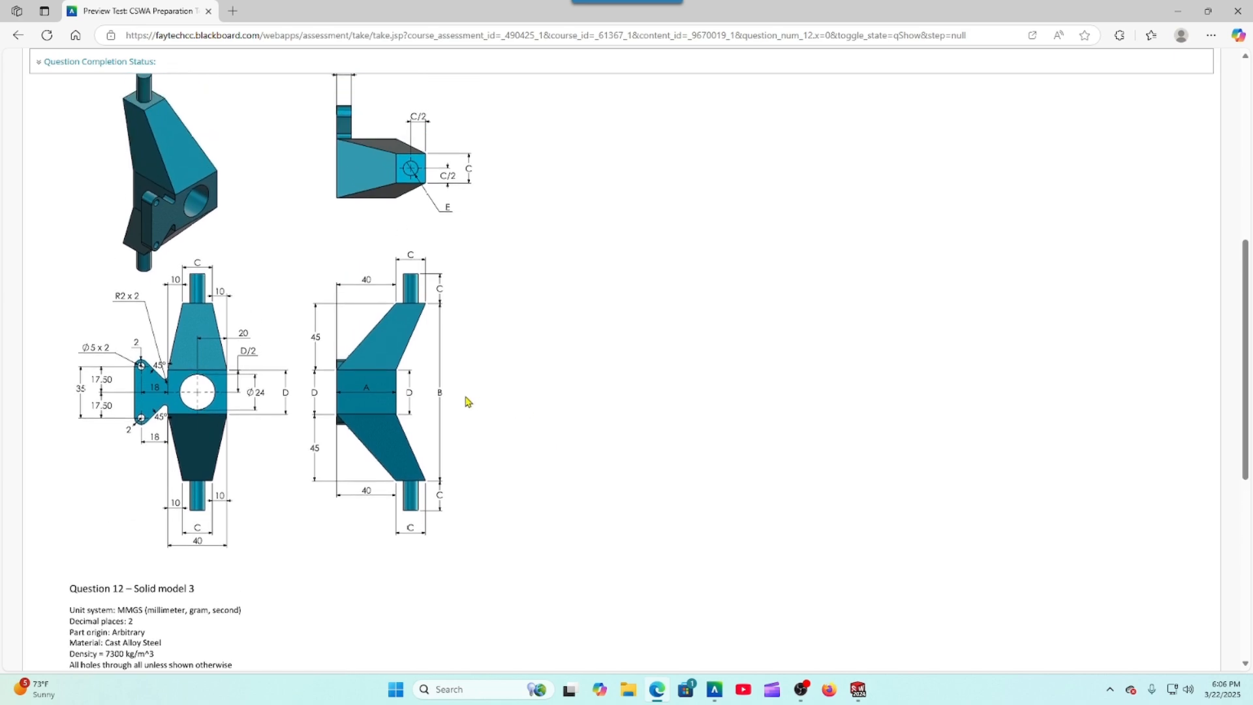
Step: Return from the browser drawing to SOLIDWORKS and assign Cast Alloy Steel as the part's material
{"action": "scroll", "coordinate": [468, 401], "scroll_direction": "up", "scroll_amount": 3}
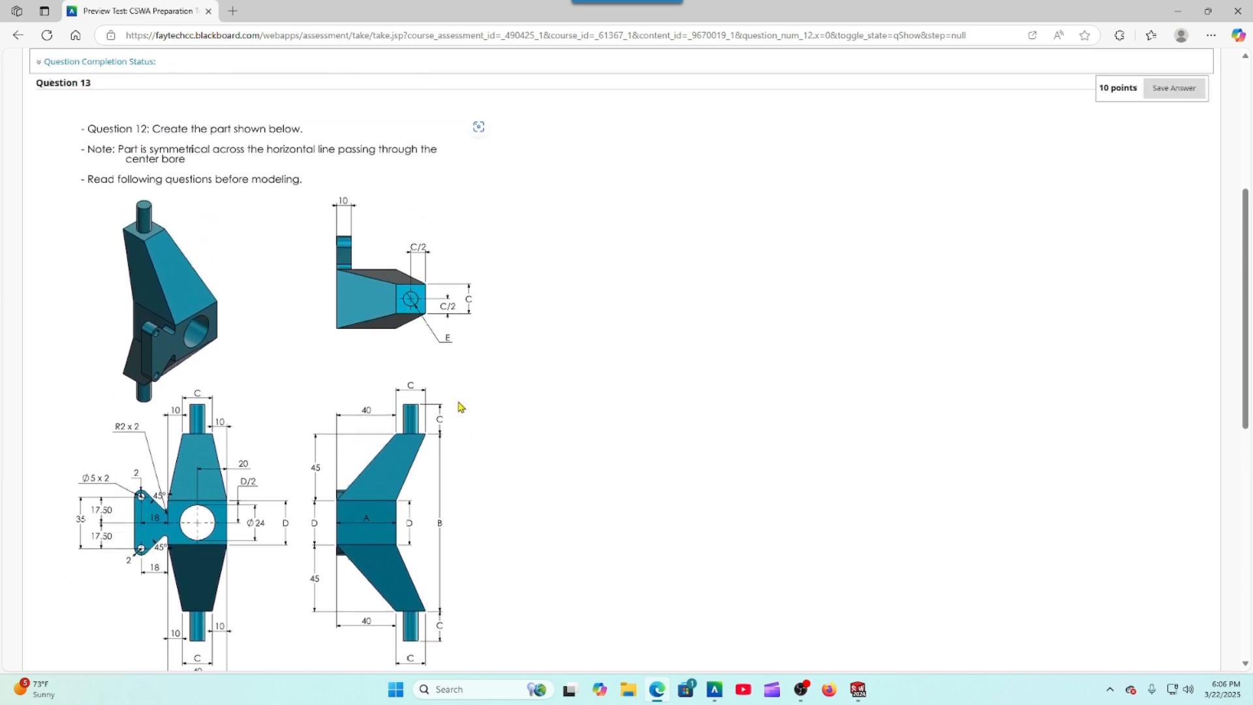
{"action": "left_click", "coordinate": [858, 690]}
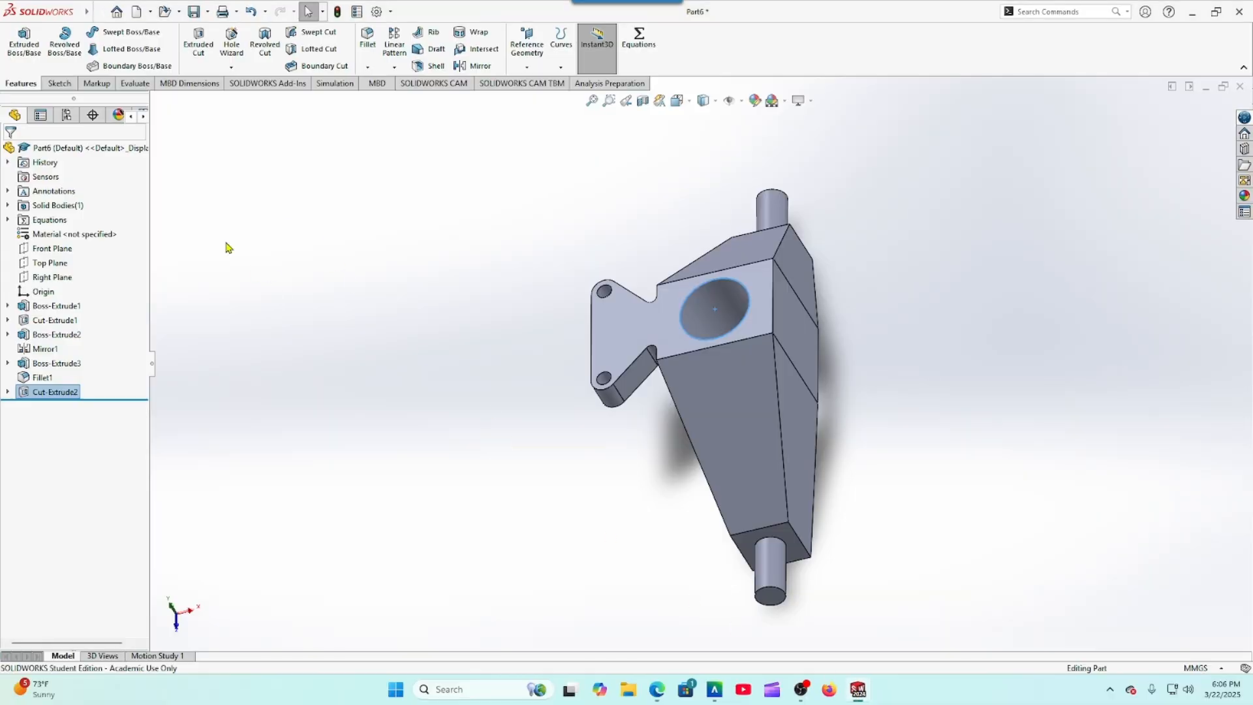
{"action": "right_click", "coordinate": [60, 233]}
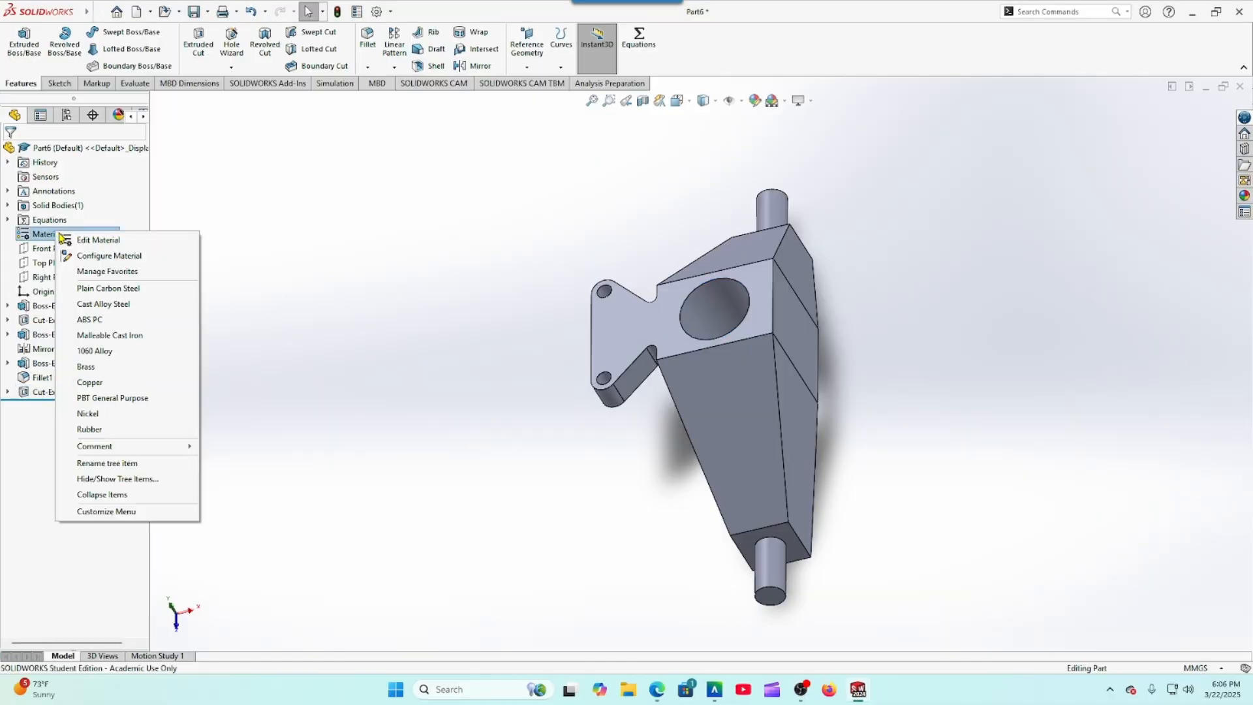
{"action": "left_click", "coordinate": [107, 304]}
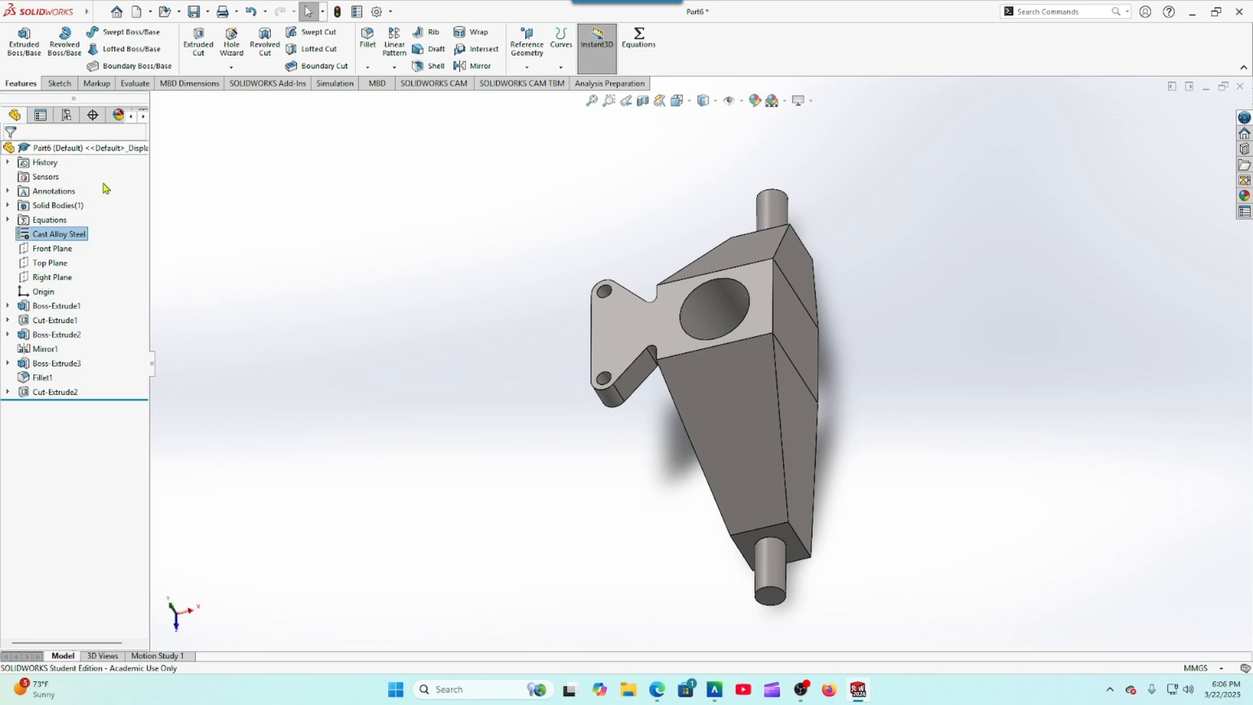
Step: Evaluate the part's mass properties, then answer the mass question in the browser with B. 904.86 and advance to the next question
{"action": "left_click", "coordinate": [134, 84]}
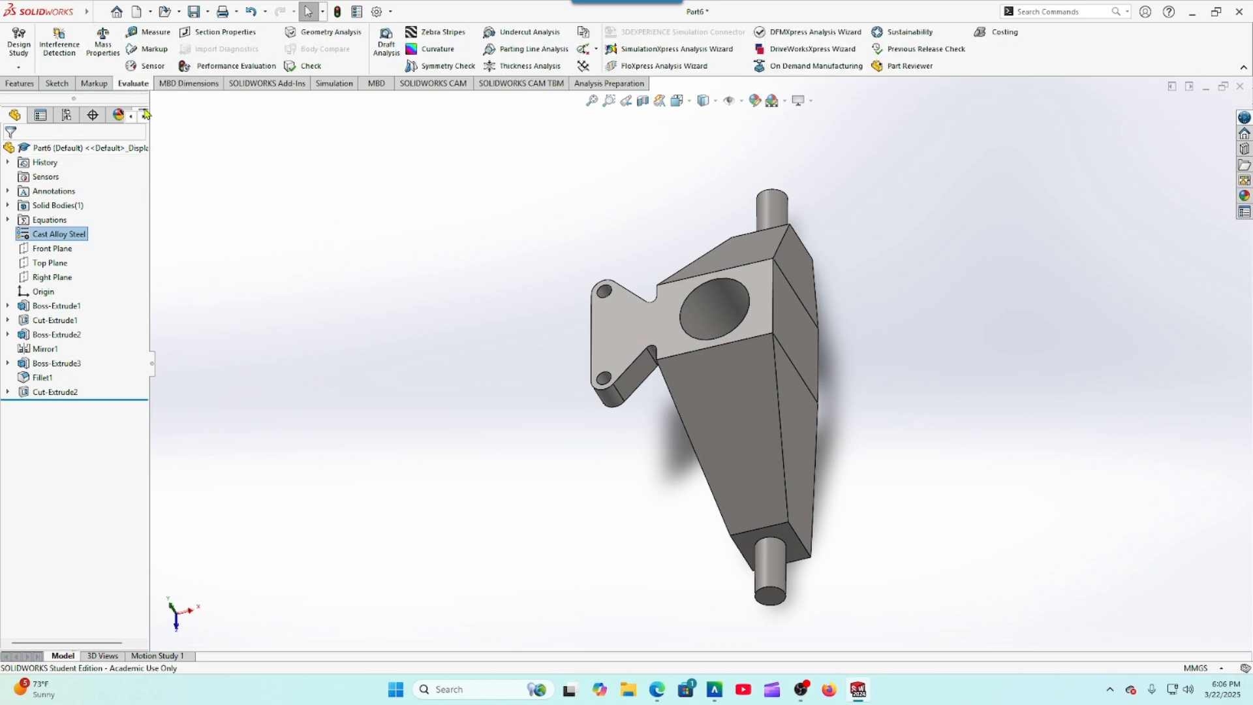
{"action": "left_click", "coordinate": [103, 42]}
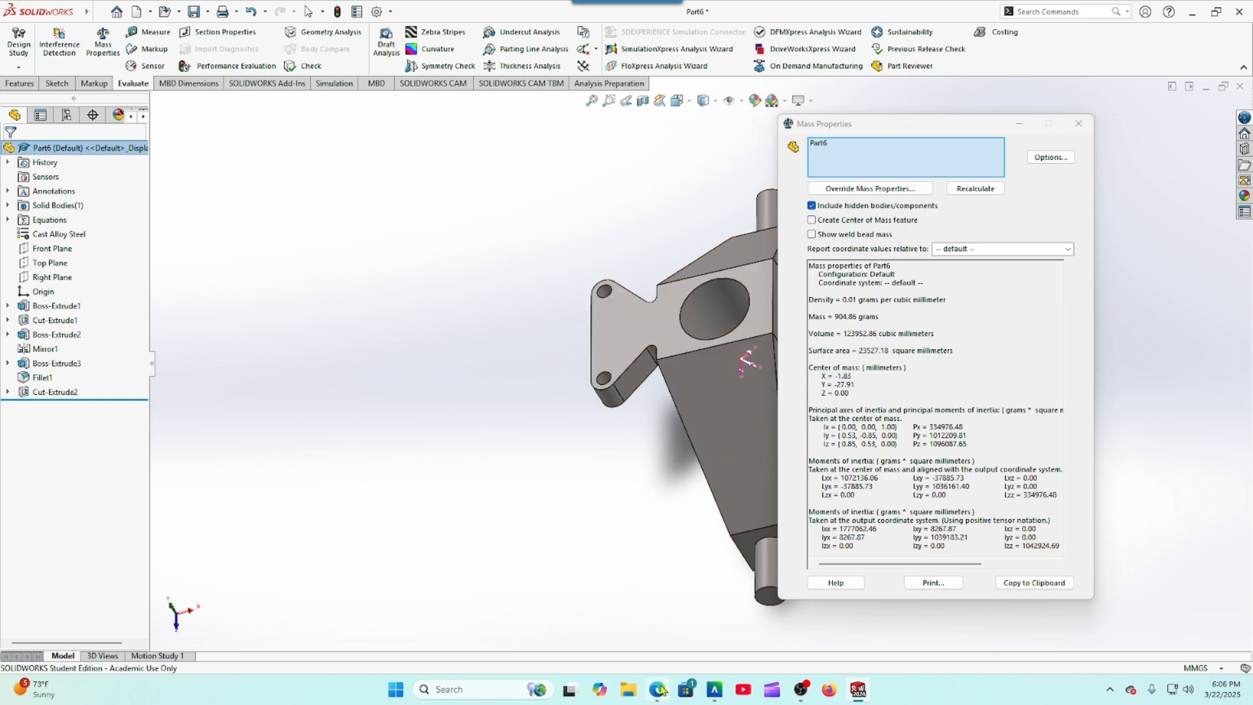
{"action": "key", "text": "alt+Tab"}
{"action": "scroll", "coordinate": [366, 448], "scroll_direction": "down", "scroll_amount": 10}
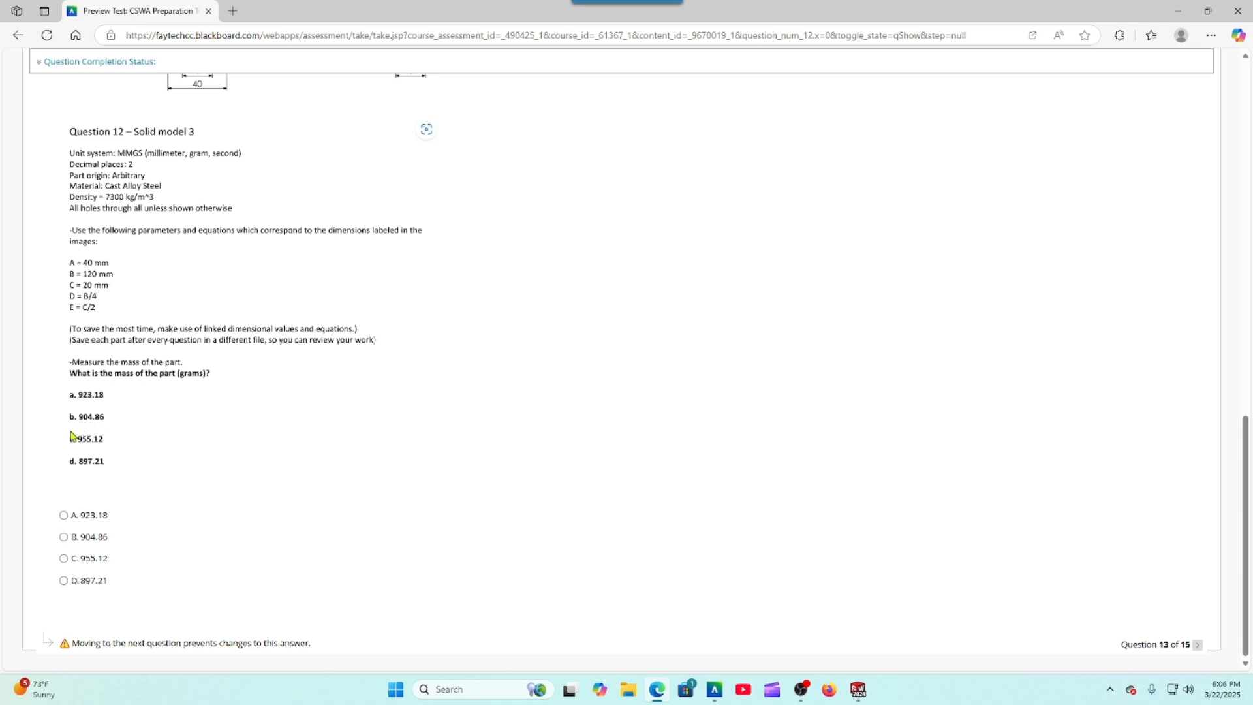
{"action": "left_click", "coordinate": [64, 536]}
{"action": "left_click", "coordinate": [1198, 645]}
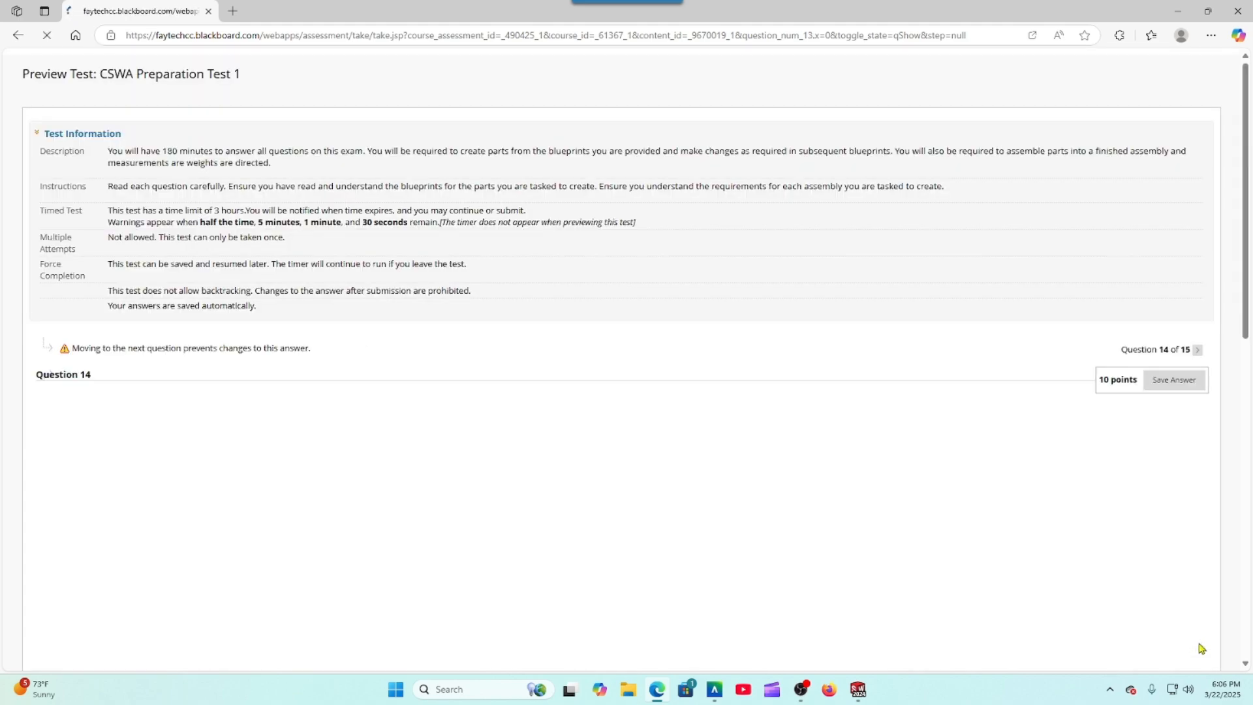
Step: Review the drawing of changes to the Question 12 part in the browser, then return to SOLIDWORKS and close the mass properties
{"action": "scroll", "coordinate": [713, 397], "scroll_direction": "down", "scroll_amount": 4}
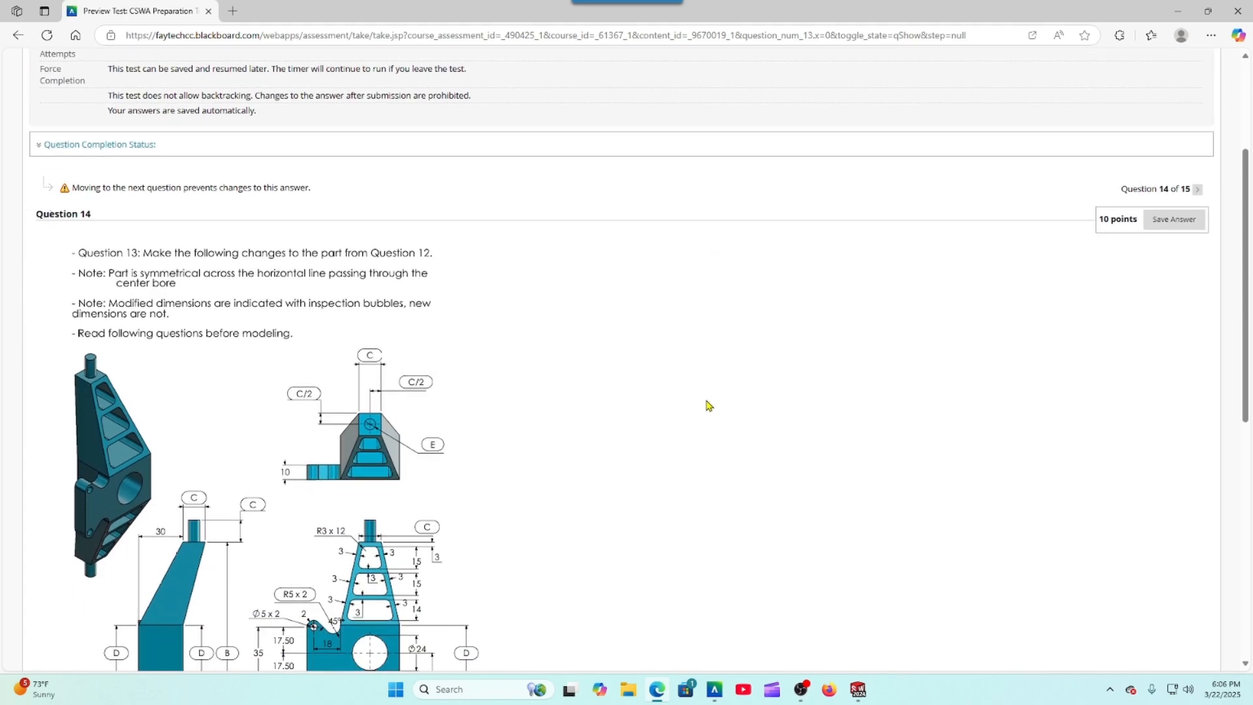
{"action": "scroll", "coordinate": [707, 408], "scroll_direction": "down", "scroll_amount": 2}
{"action": "scroll", "coordinate": [676, 470], "scroll_direction": "up", "scroll_amount": 3}
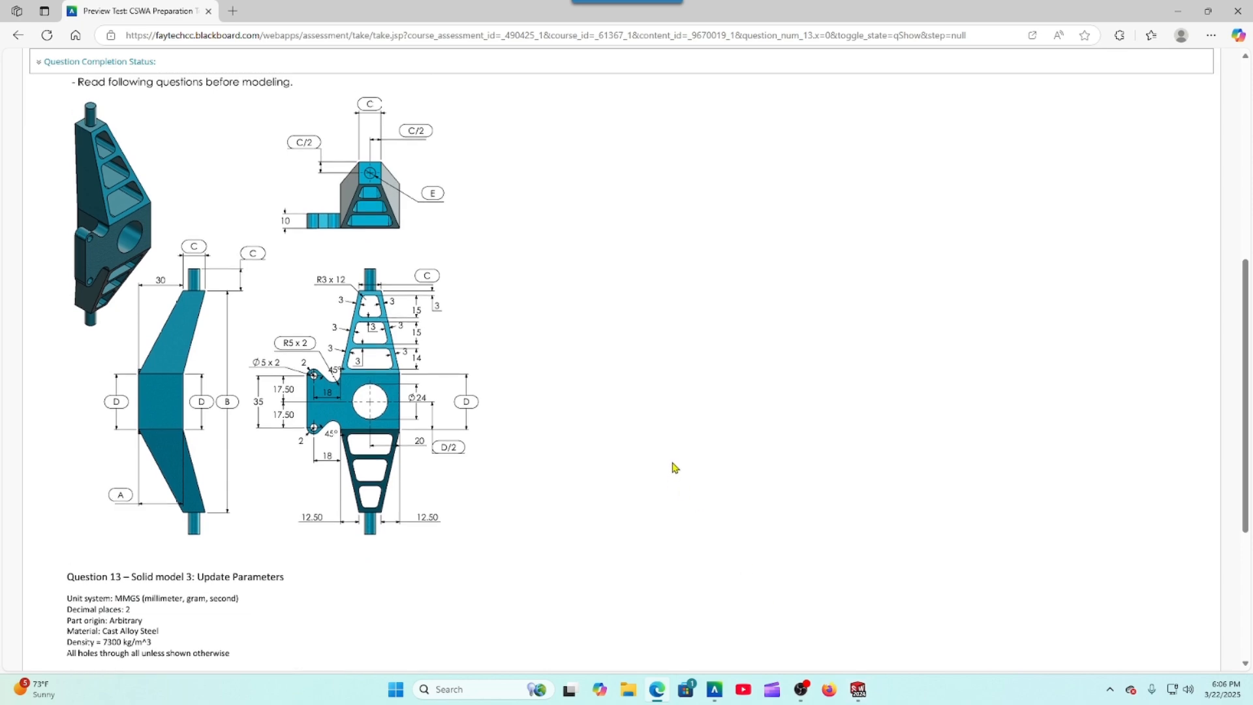
{"action": "scroll", "coordinate": [786, 571], "scroll_direction": "up", "scroll_amount": 2}
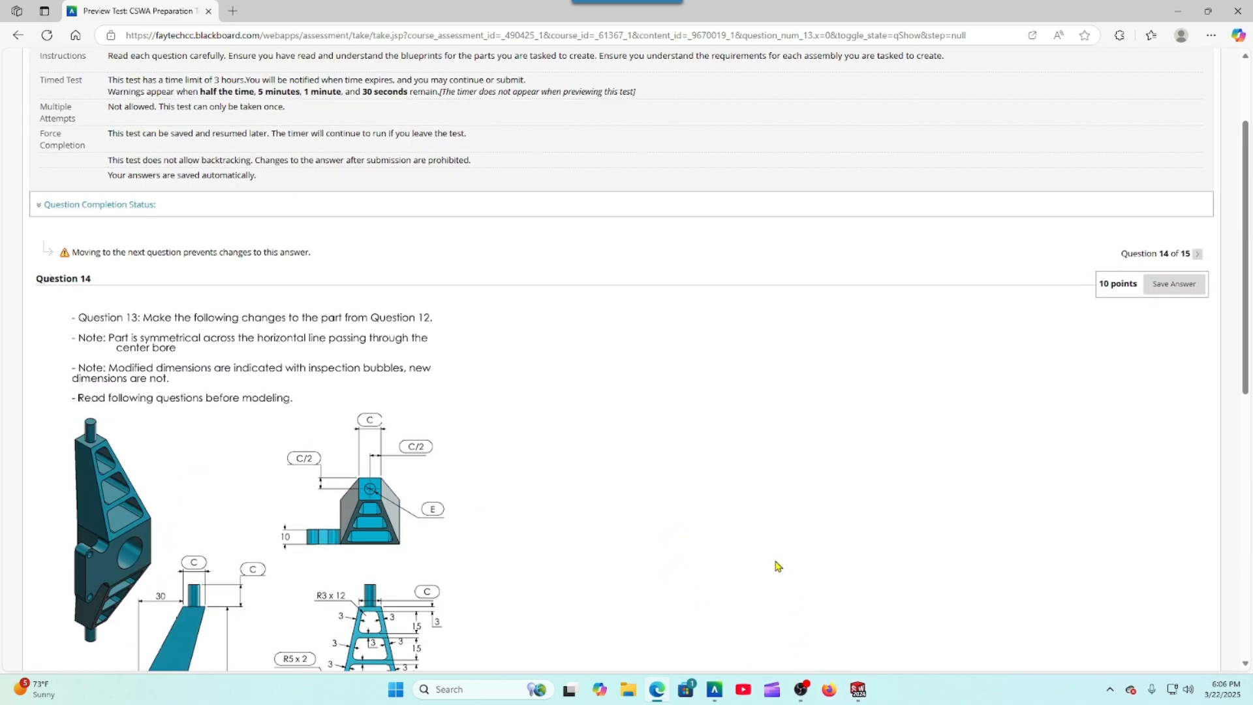
{"action": "scroll", "coordinate": [776, 565], "scroll_direction": "up", "scroll_amount": 2}
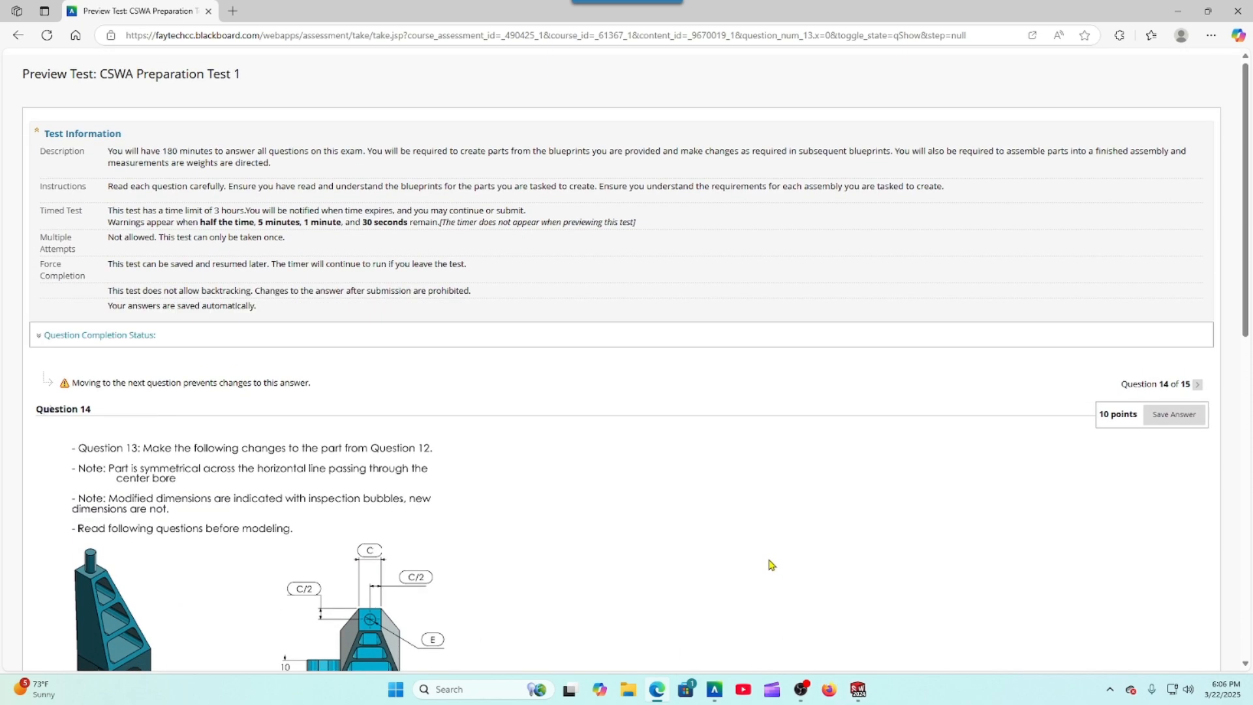
{"action": "scroll", "coordinate": [772, 565], "scroll_direction": "down", "scroll_amount": 3}
{"action": "left_click", "coordinate": [858, 690]}
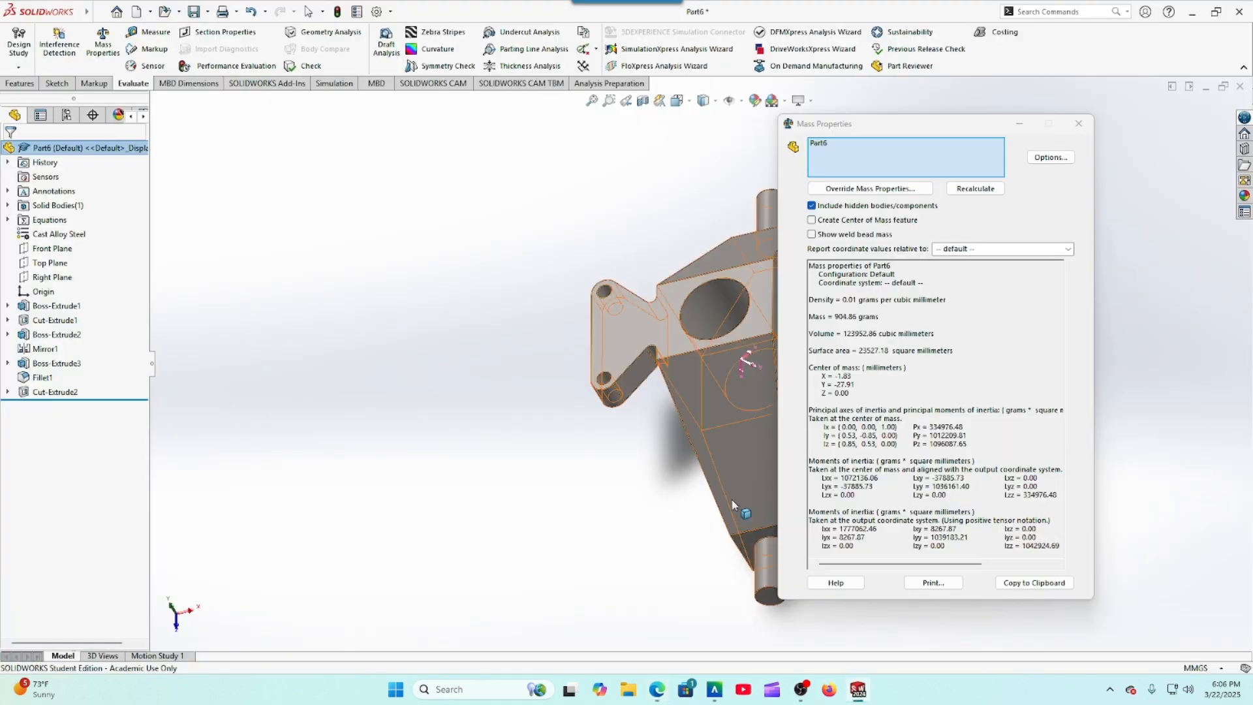
{"action": "left_click", "coordinate": [1079, 124]}
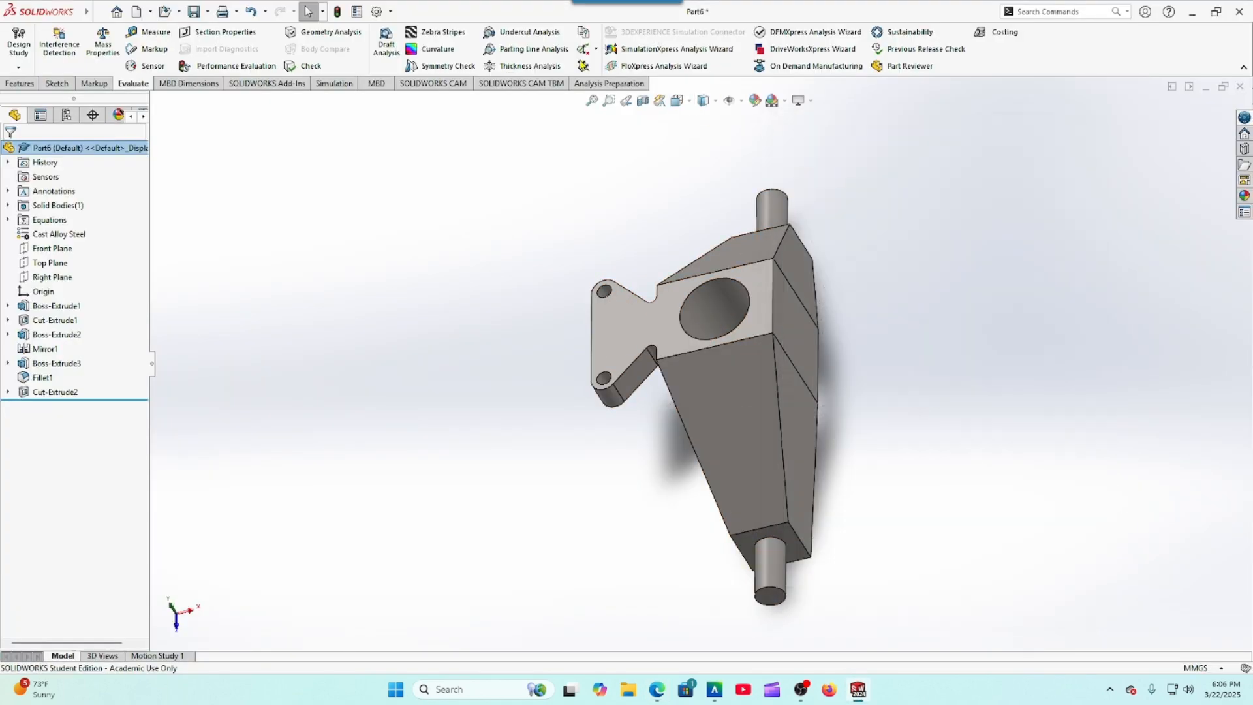
Step: Save the part in Downloads under the file name Question 13
{"action": "left_click", "coordinate": [194, 11]}
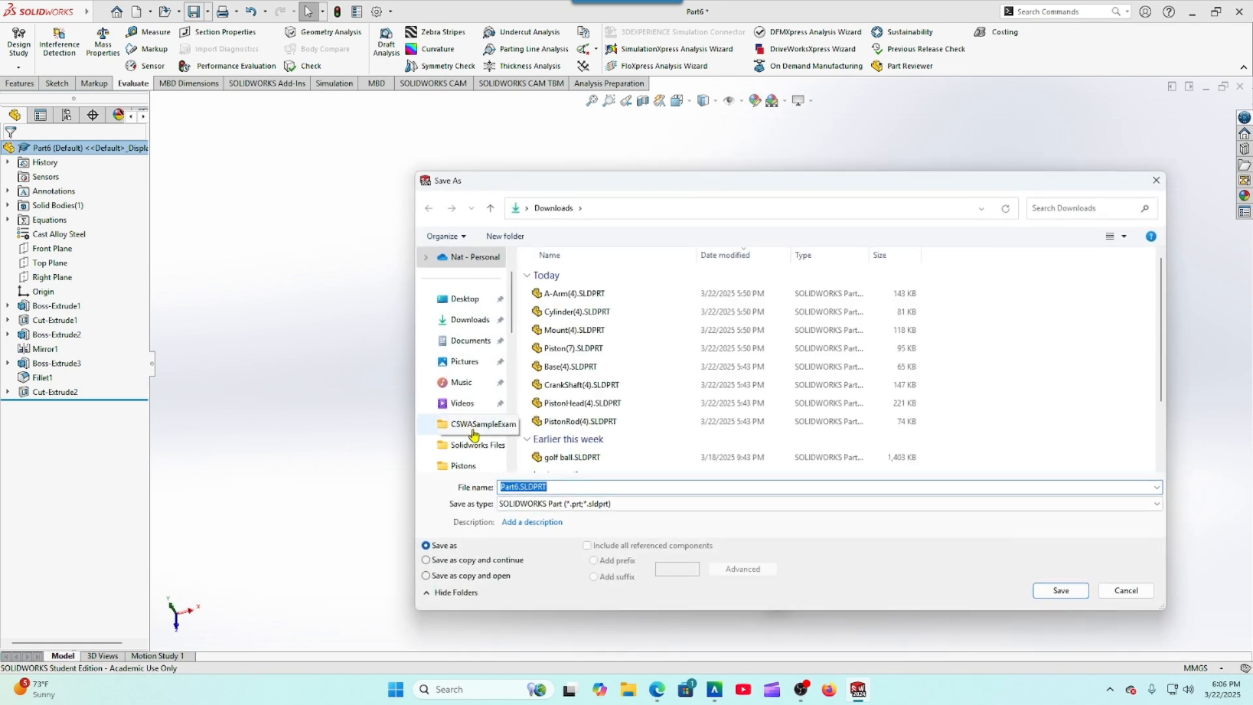
{"action": "type", "text": "Question 13"}
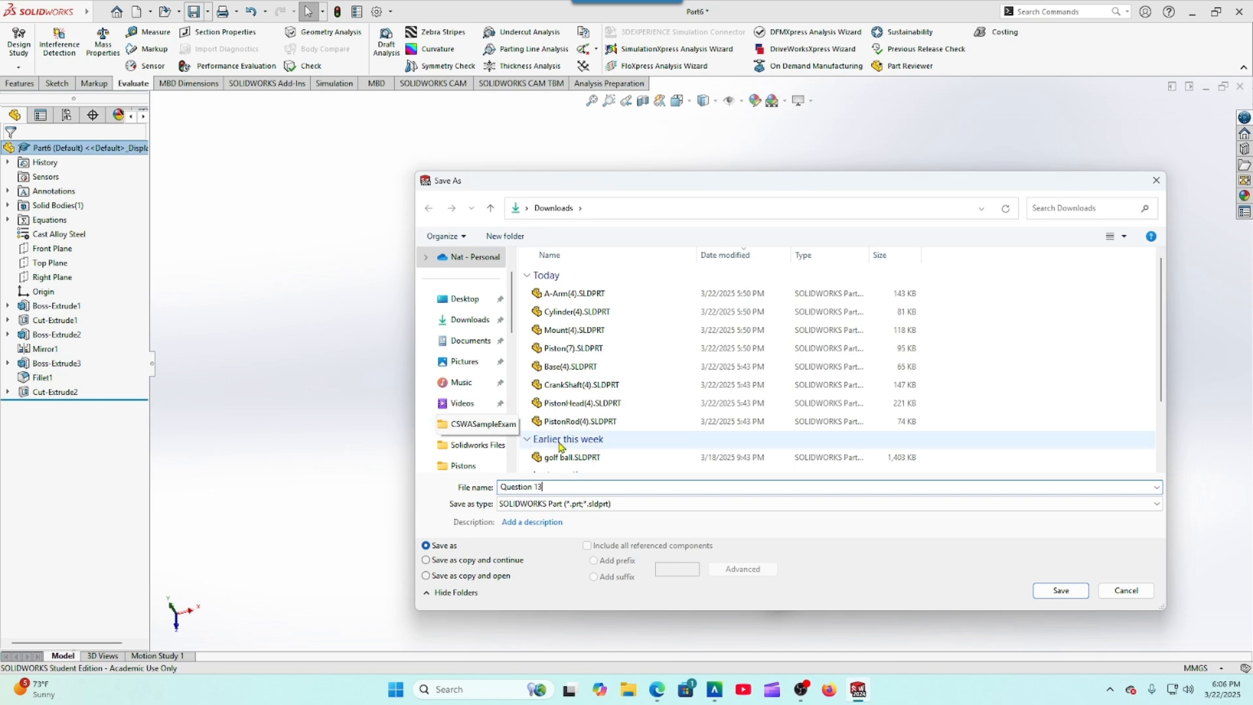
{"action": "left_click", "coordinate": [1038, 588]}
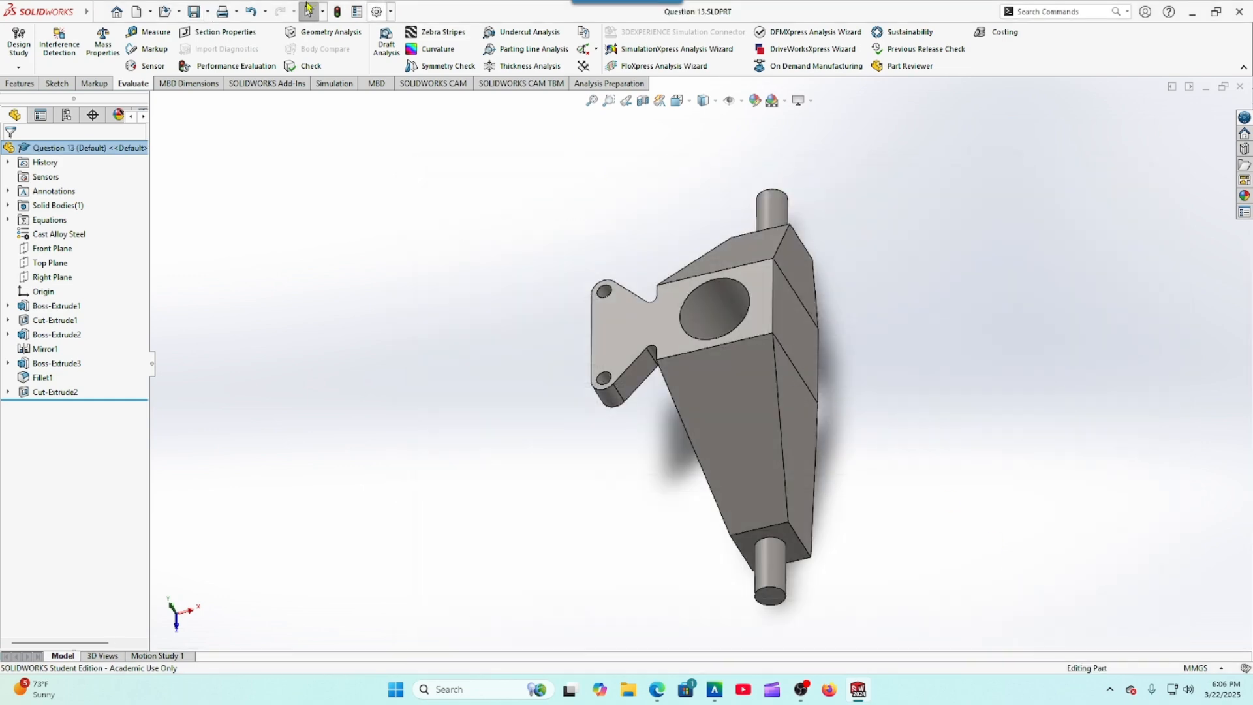
Step: Save the part again under the new file name Question 14
{"action": "left_click", "coordinate": [208, 11]}
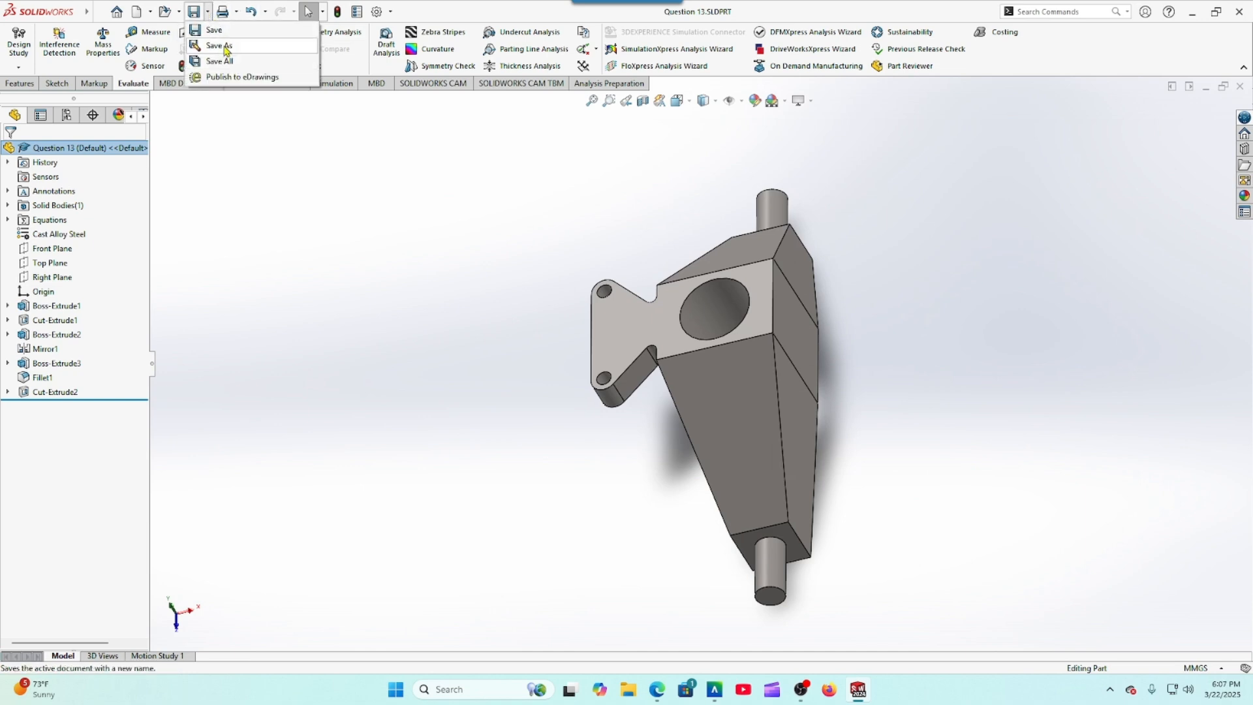
{"action": "left_click", "coordinate": [222, 46]}
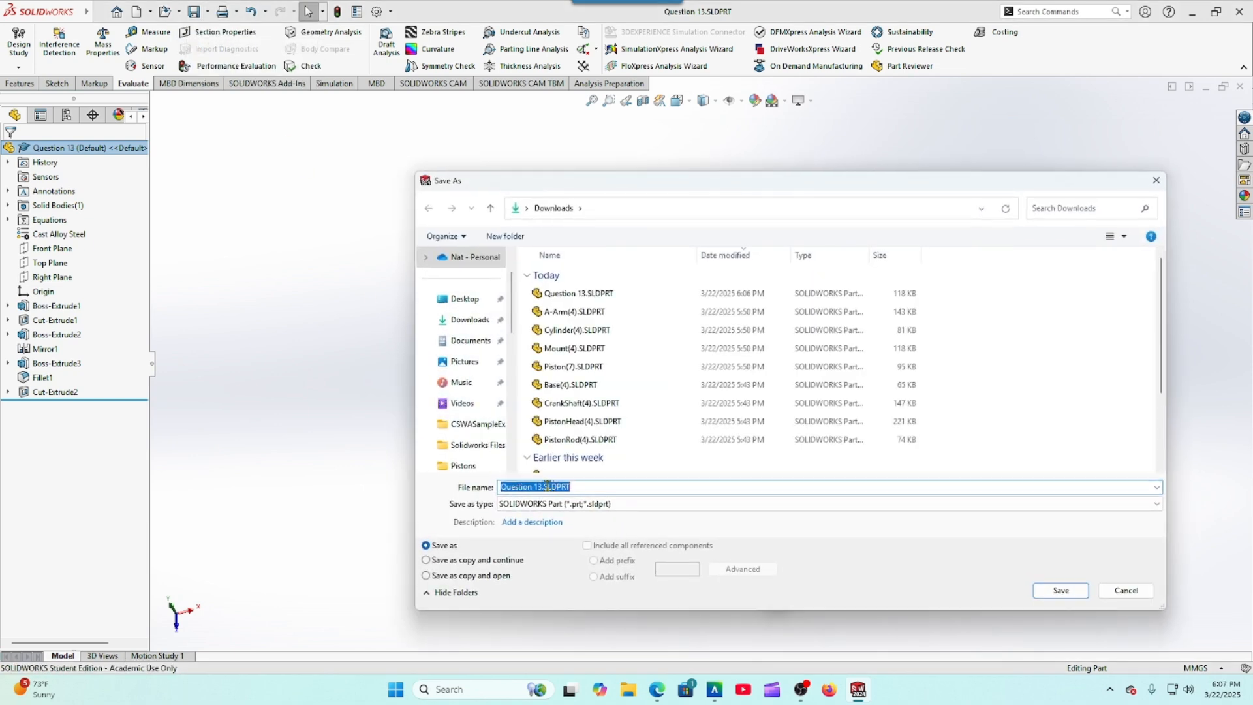
{"action": "left_click", "coordinate": [544, 487]}
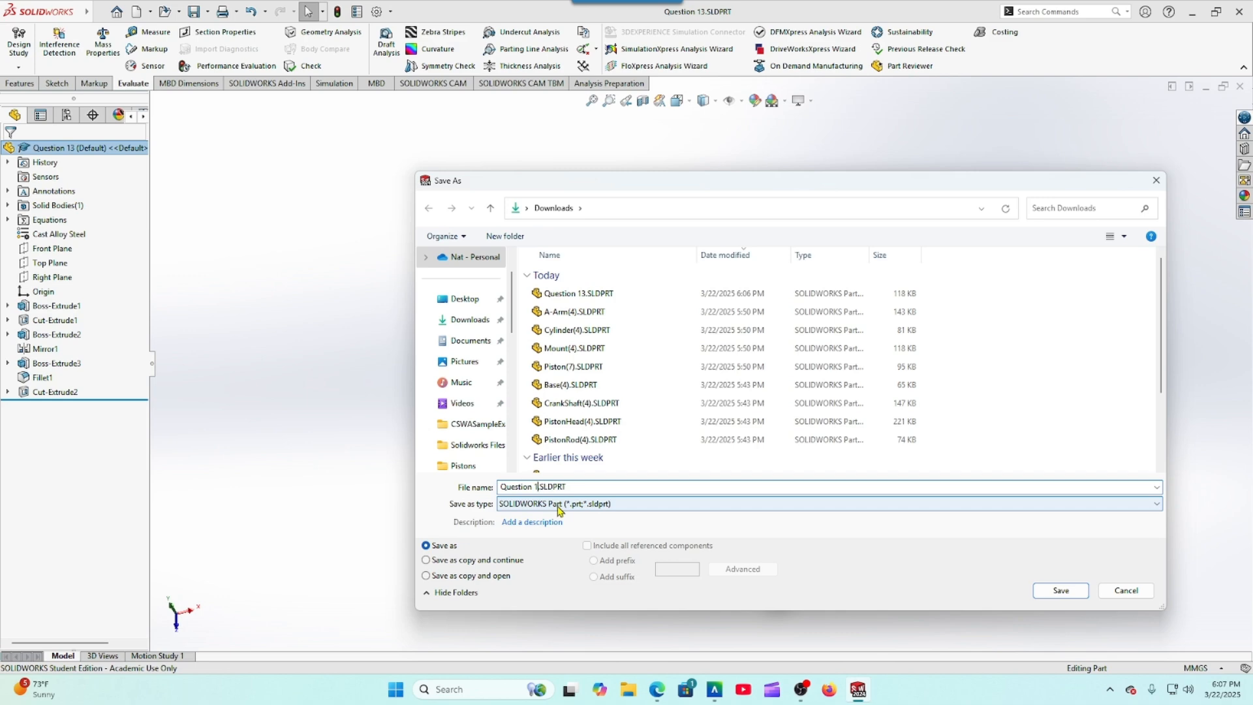
{"action": "type", "text": "4"}
{"action": "key", "text": "Return"}
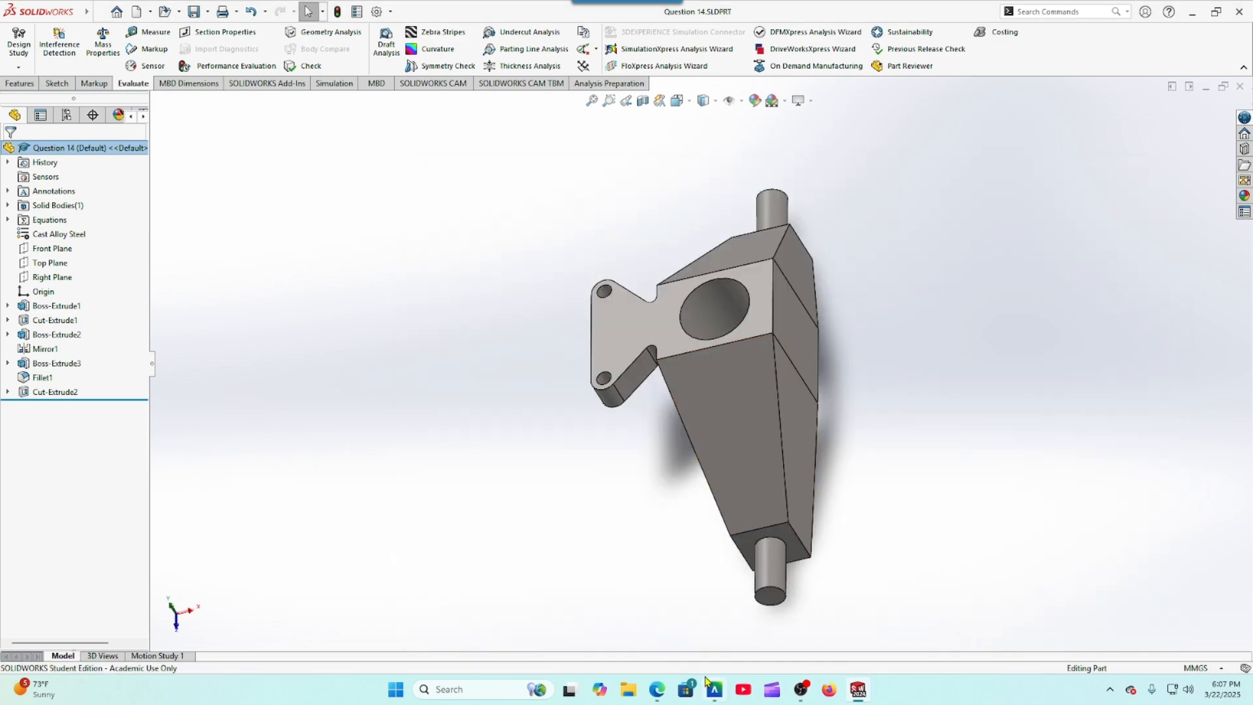
Step: Open the part's equations and global variables for editing
{"action": "left_click", "coordinate": [41, 226]}
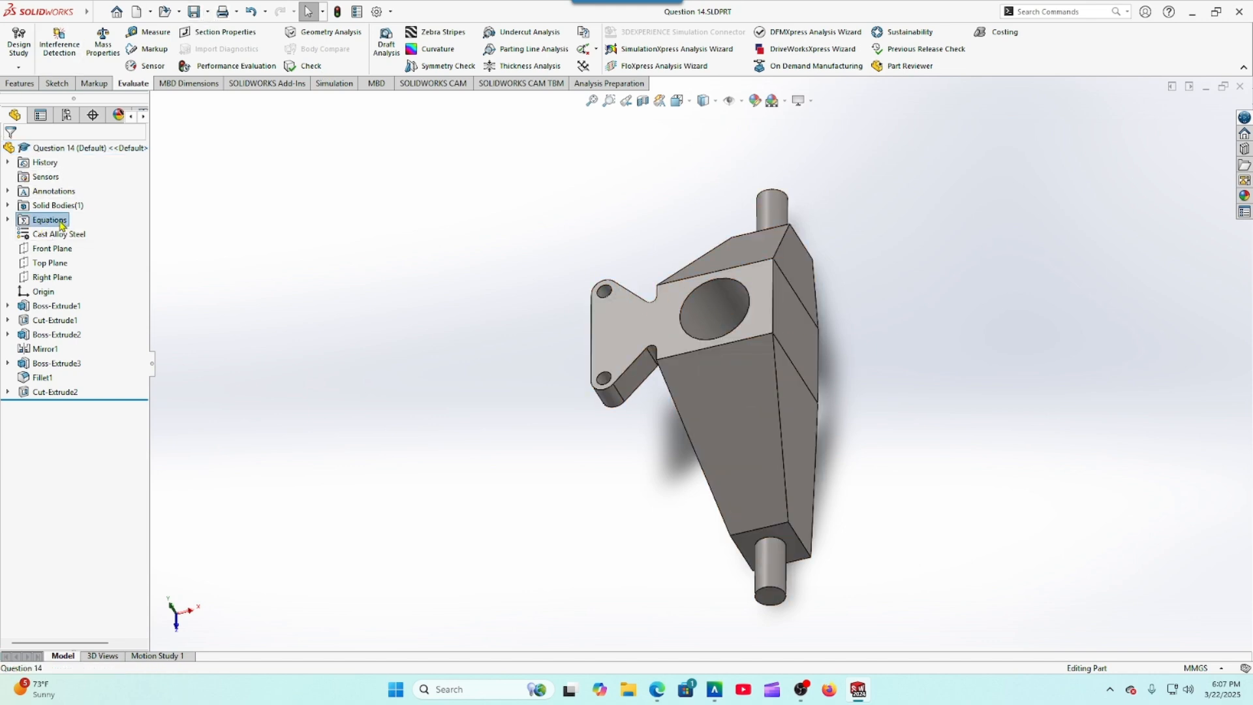
{"action": "right_click", "coordinate": [29, 223]}
{"action": "left_click", "coordinate": [56, 228]}
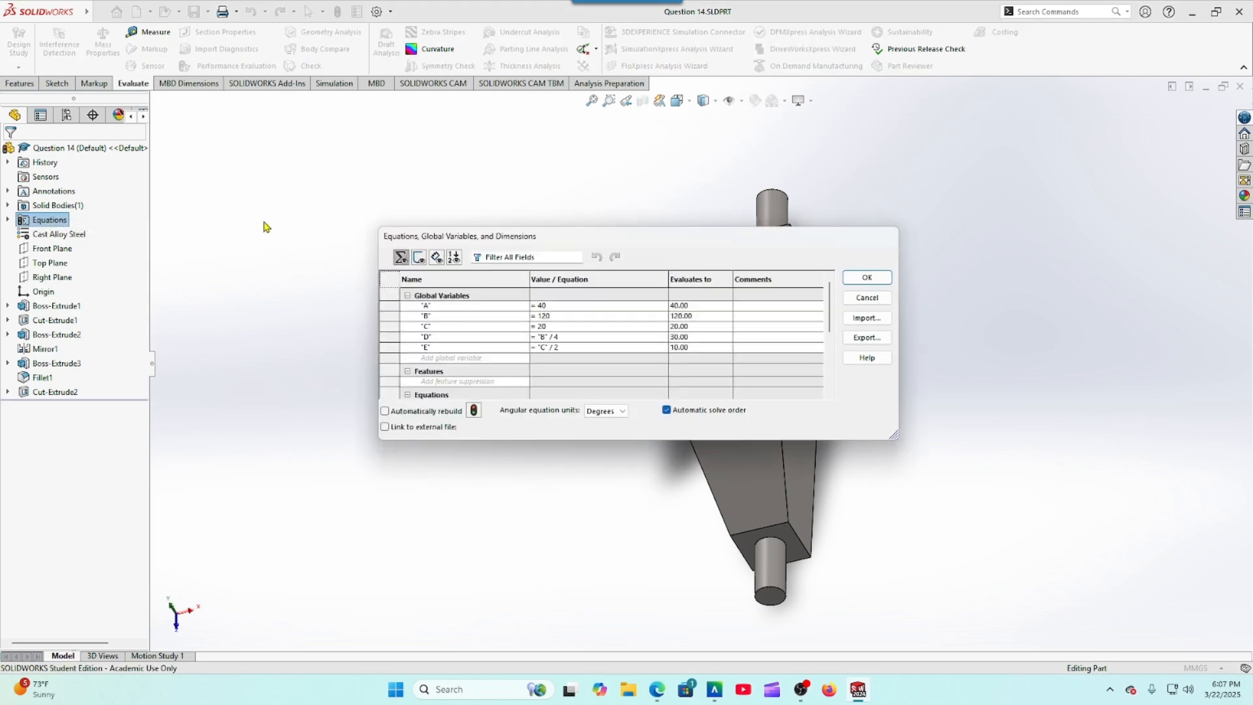
Step: Switch to the browser and examine the modified part's drawing, its bubbled dimensions and the updated parameters A to E
{"action": "left_click", "coordinate": [657, 689]}
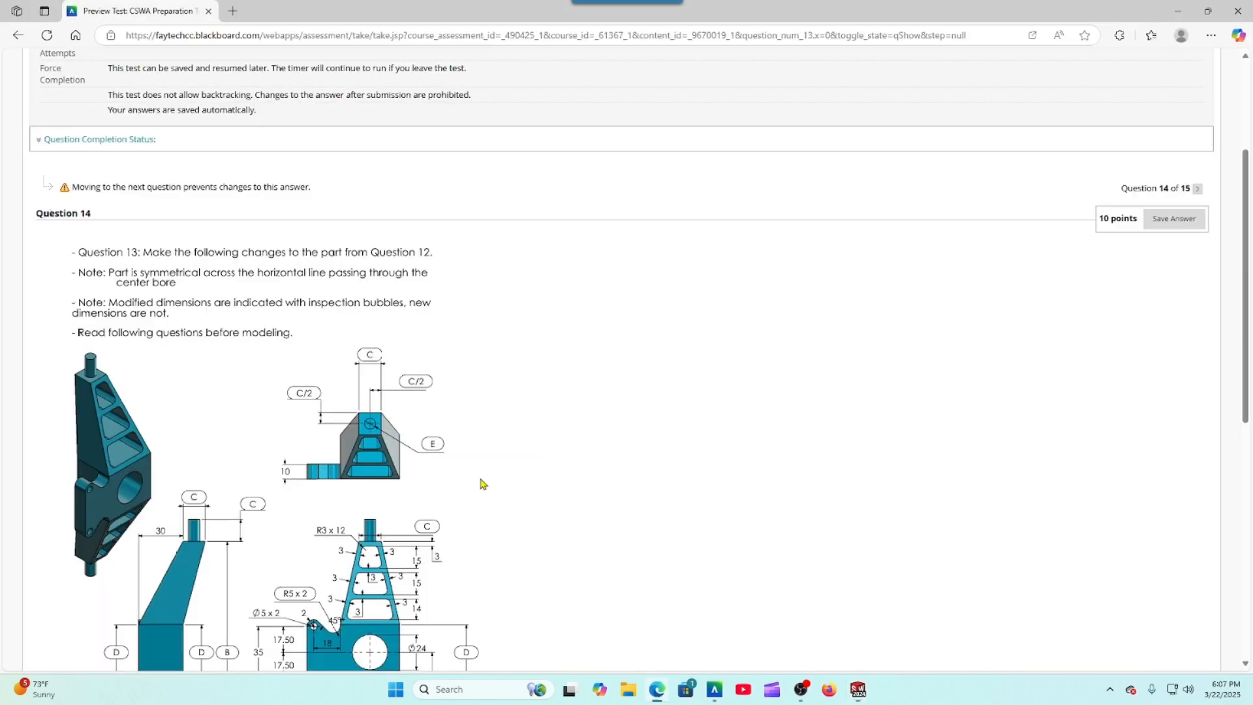
{"action": "scroll", "coordinate": [439, 449], "scroll_direction": "down", "scroll_amount": 4}
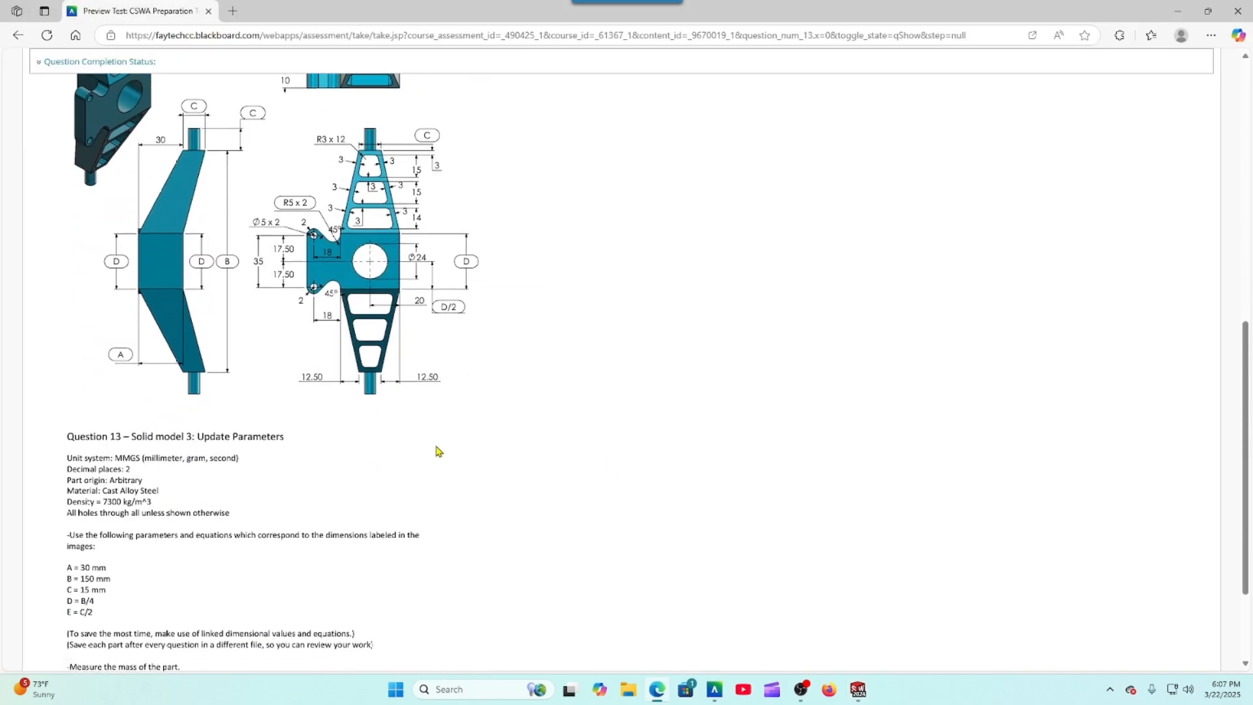
{"action": "scroll", "coordinate": [437, 453], "scroll_direction": "up", "scroll_amount": 5}
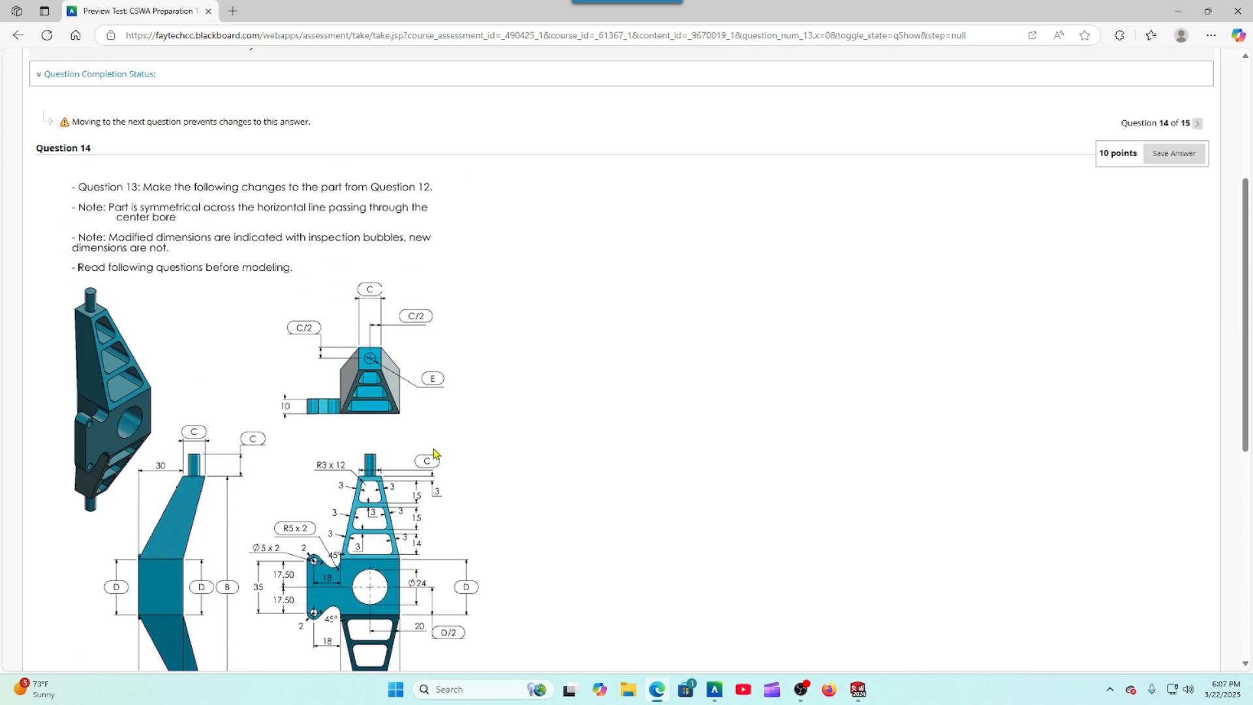
{"action": "scroll", "coordinate": [435, 454], "scroll_direction": "up", "scroll_amount": 1}
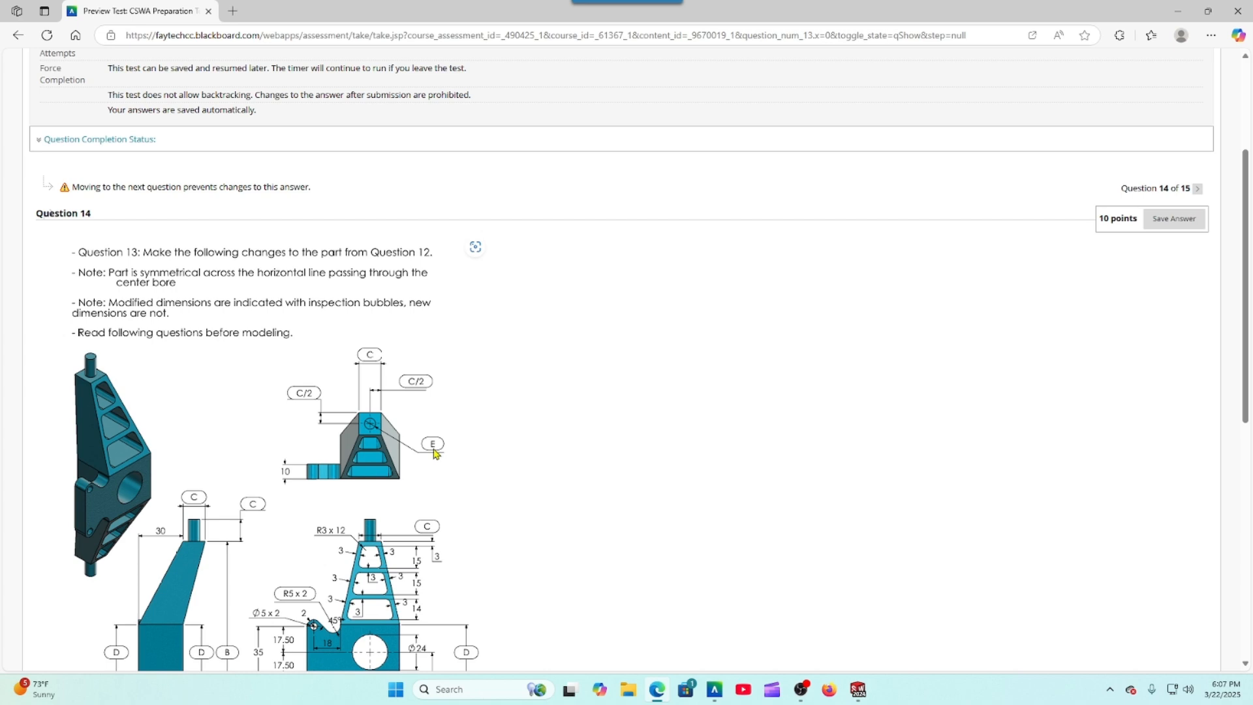
{"action": "scroll", "coordinate": [435, 454], "scroll_direction": "down", "scroll_amount": 1}
{"action": "scroll", "coordinate": [435, 453], "scroll_direction": "down", "scroll_amount": 1}
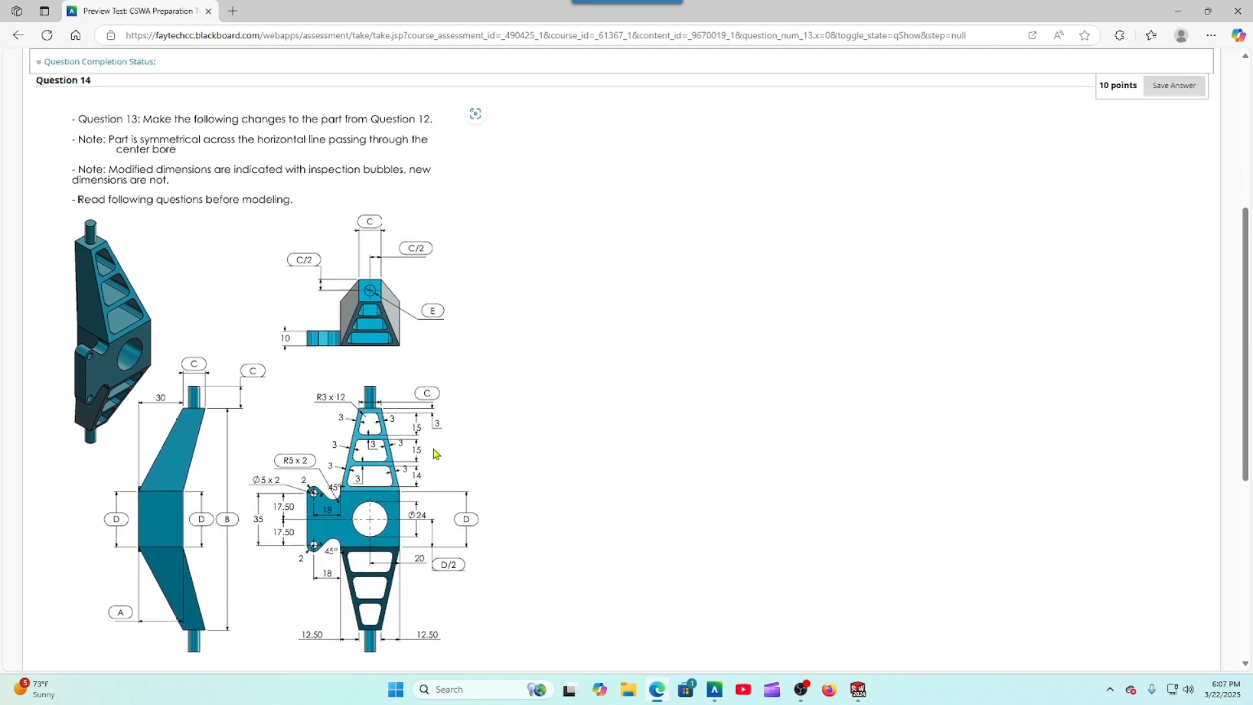
{"action": "scroll", "coordinate": [436, 453], "scroll_direction": "down", "scroll_amount": 1}
{"action": "scroll", "coordinate": [437, 454], "scroll_direction": "up", "scroll_amount": 1}
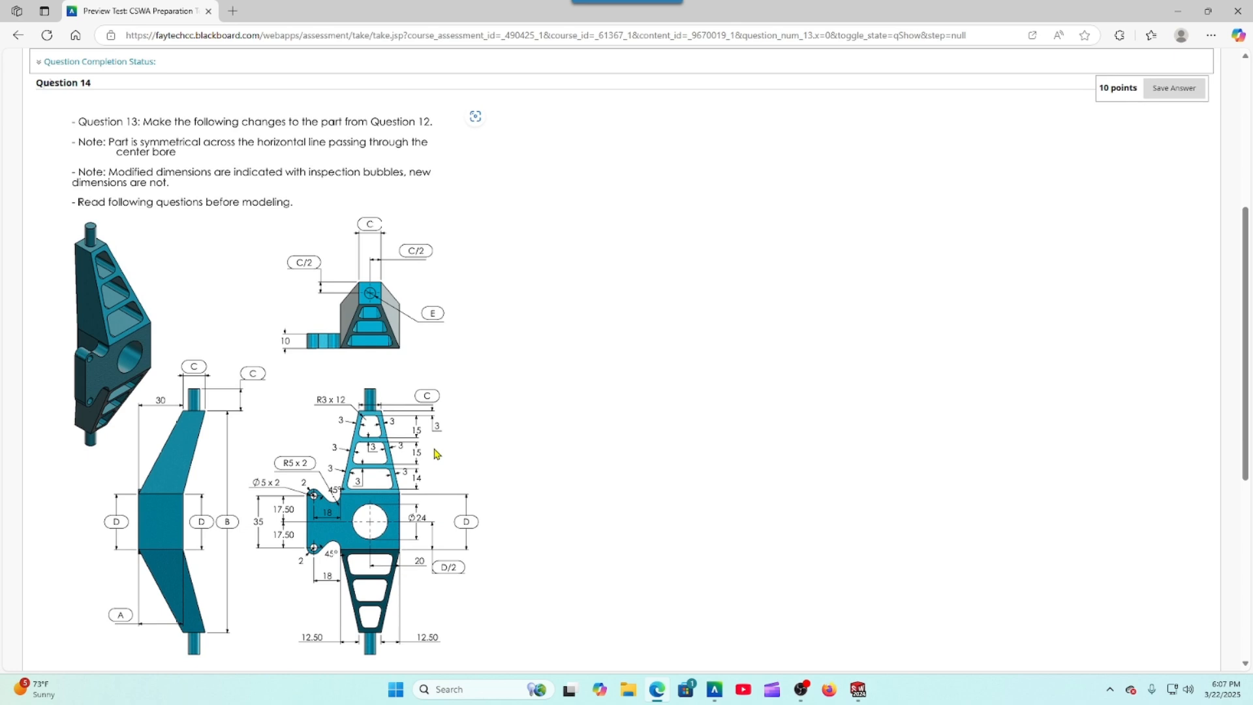
{"action": "scroll", "coordinate": [437, 454], "scroll_direction": "down", "scroll_amount": 5}
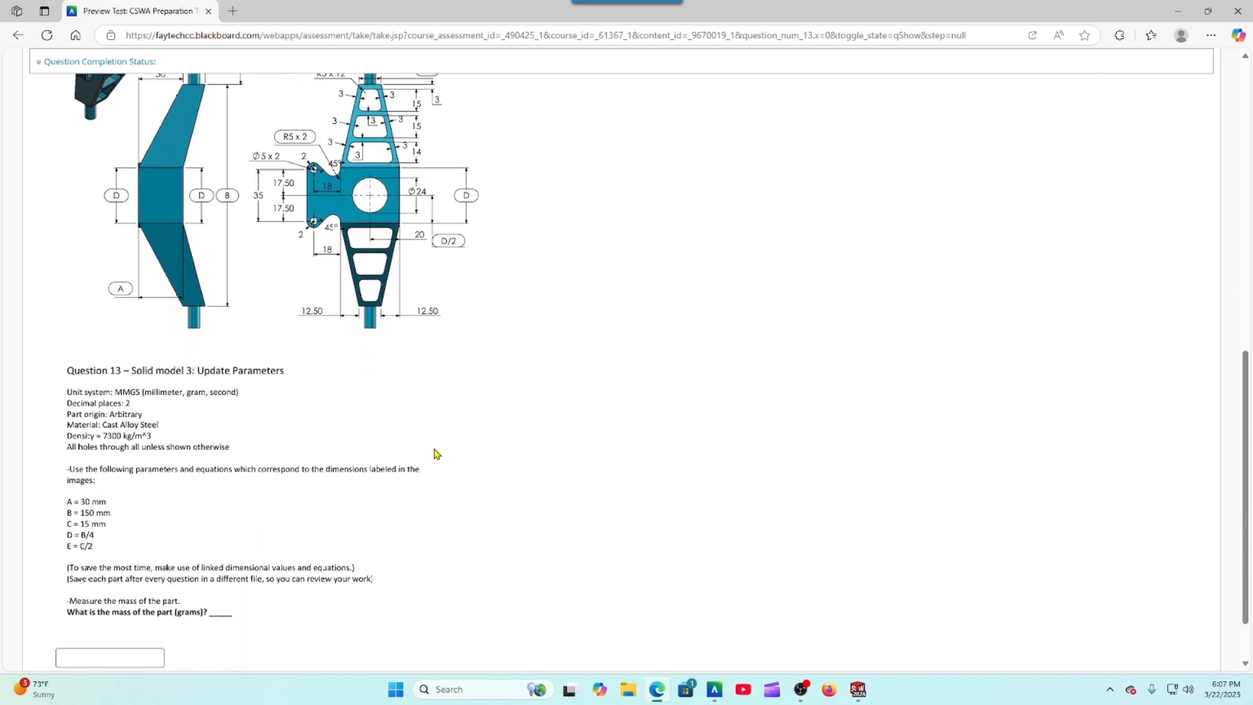
{"action": "scroll", "coordinate": [437, 453], "scroll_direction": "down", "scroll_amount": 1}
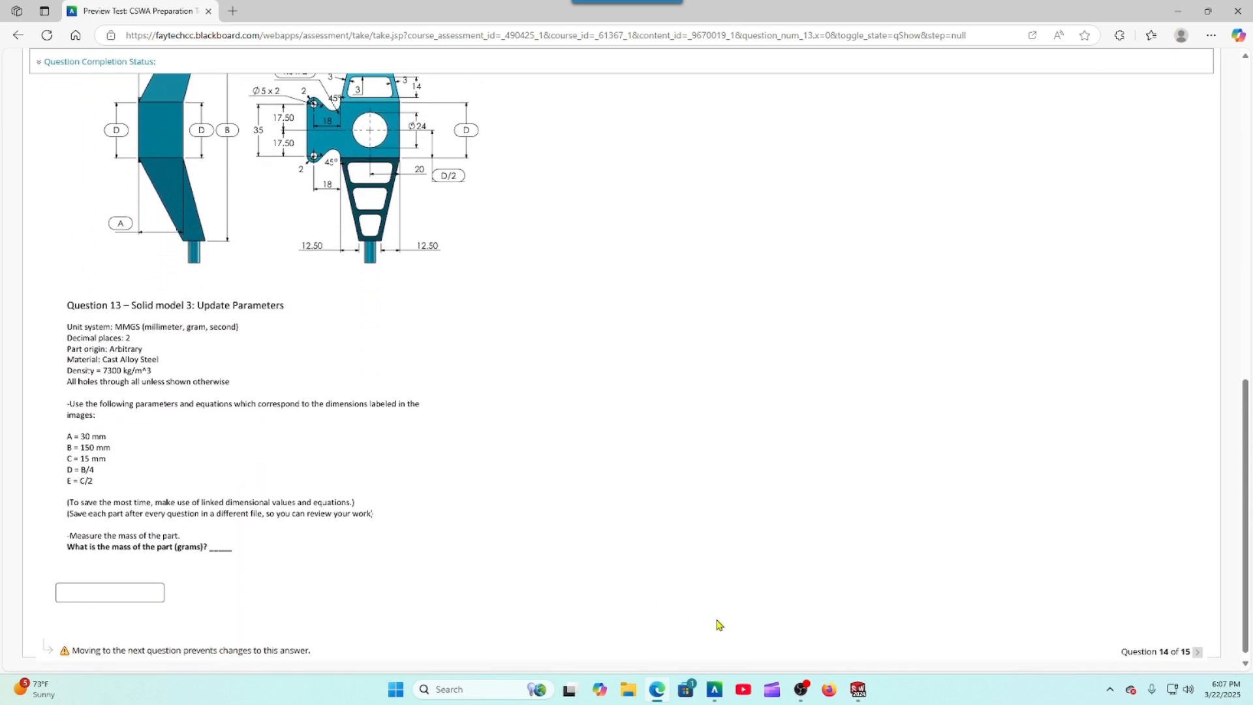
Step: Switch back to SOLIDWORKS and set global variable A to 30
{"action": "left_click", "coordinate": [858, 689]}
{"action": "left_click", "coordinate": [571, 305]}
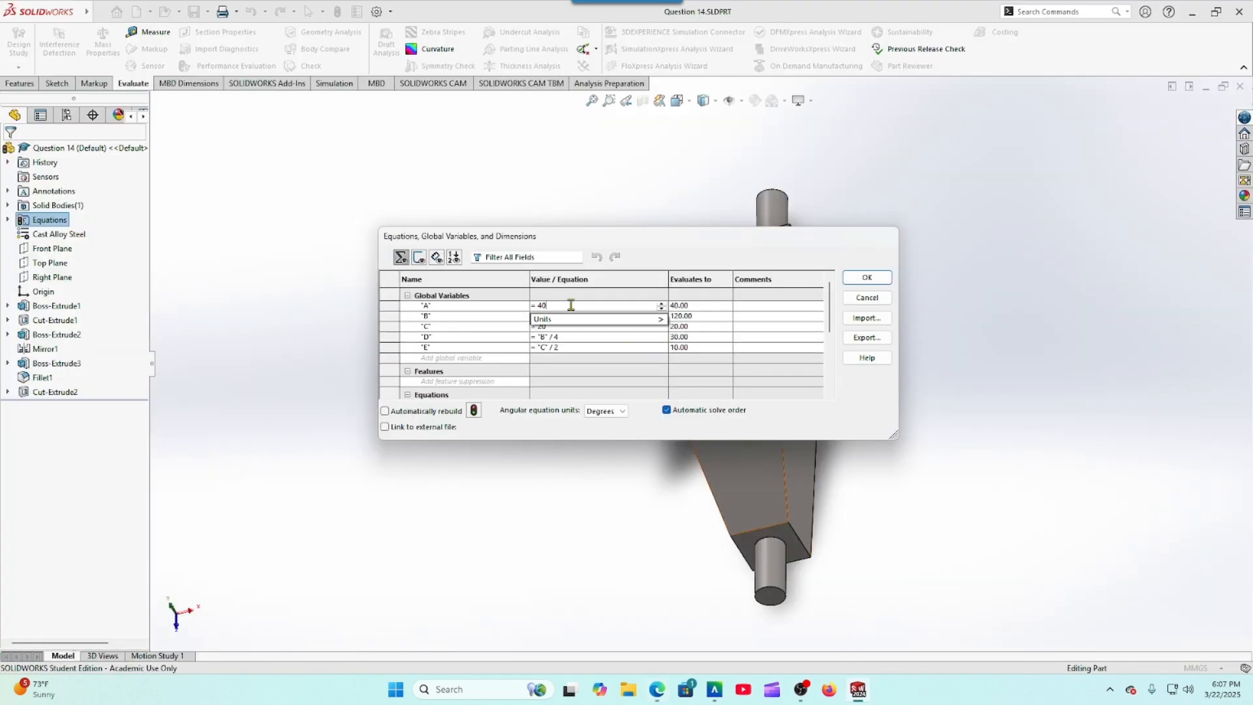
{"action": "key", "text": "BackSpace"}
{"action": "key", "text": "BackSpace"}
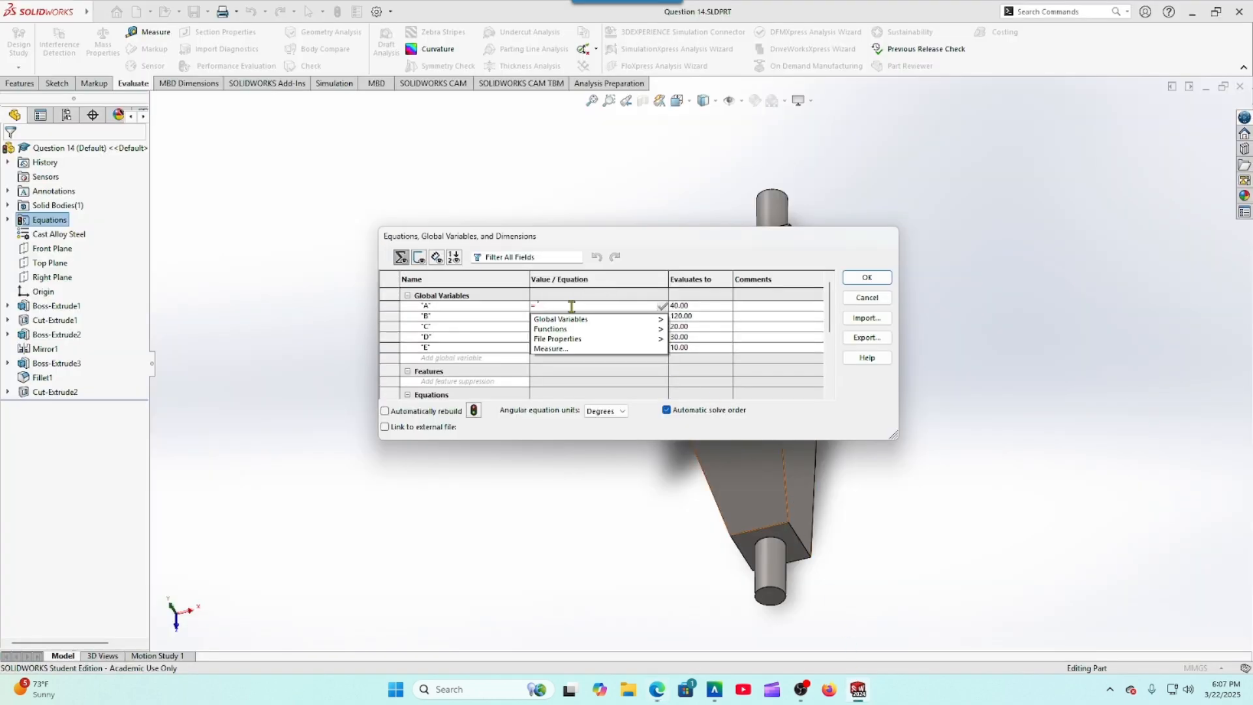
{"action": "type", "text": "30"}
{"action": "key", "text": "Return"}
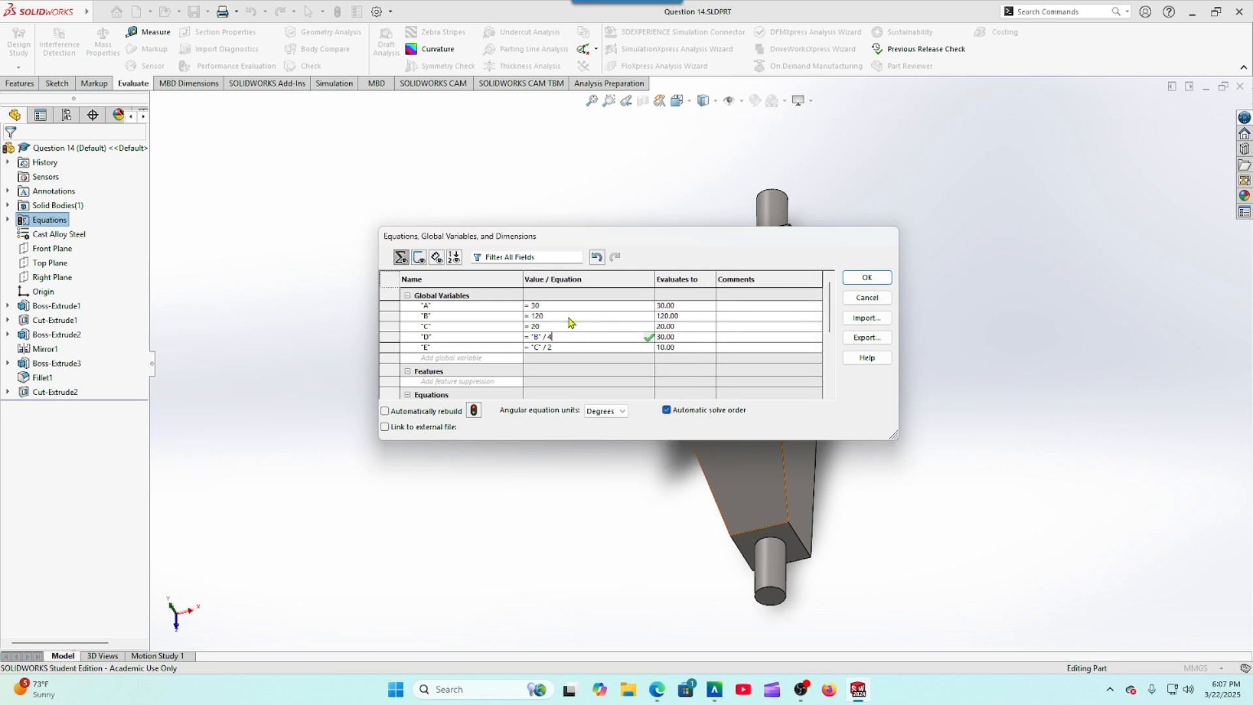
Step: Set global variable B to 150 and global variable C to 15
{"action": "left_click", "coordinate": [570, 314]}
{"action": "key", "text": "BackSpace"}
{"action": "key", "text": "BackSpace"}
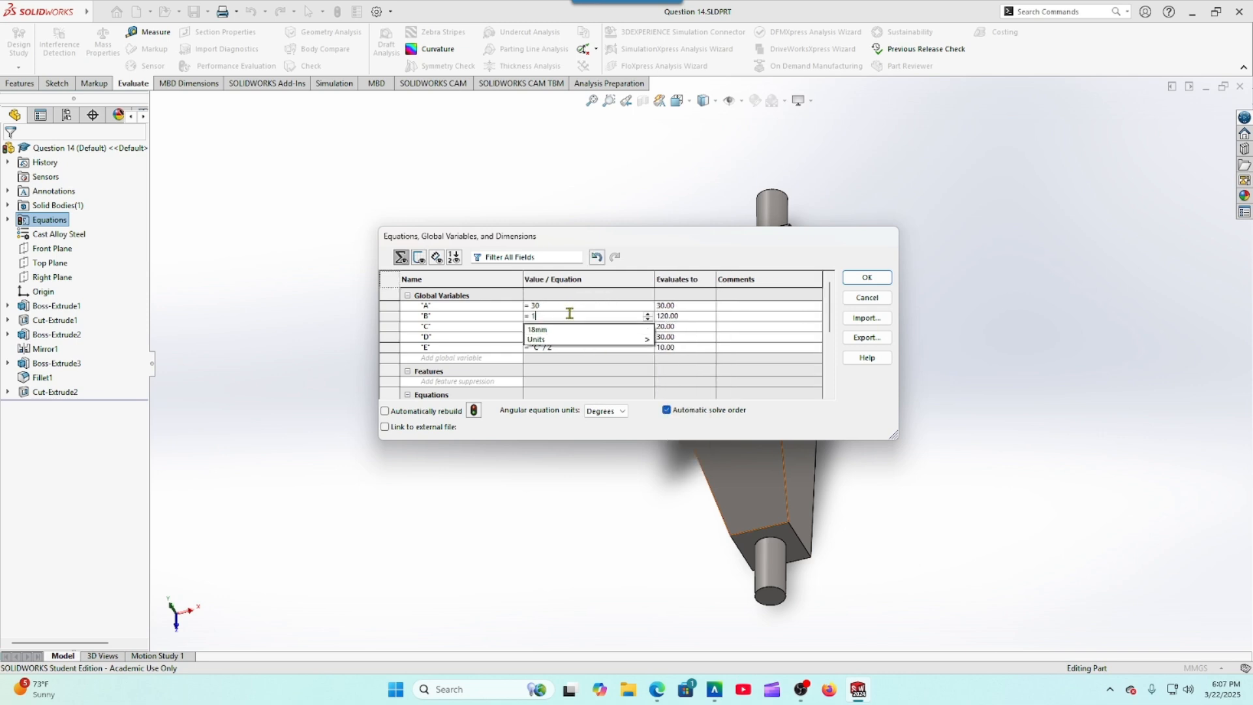
{"action": "type", "text": "50"}
{"action": "key", "text": "Return"}
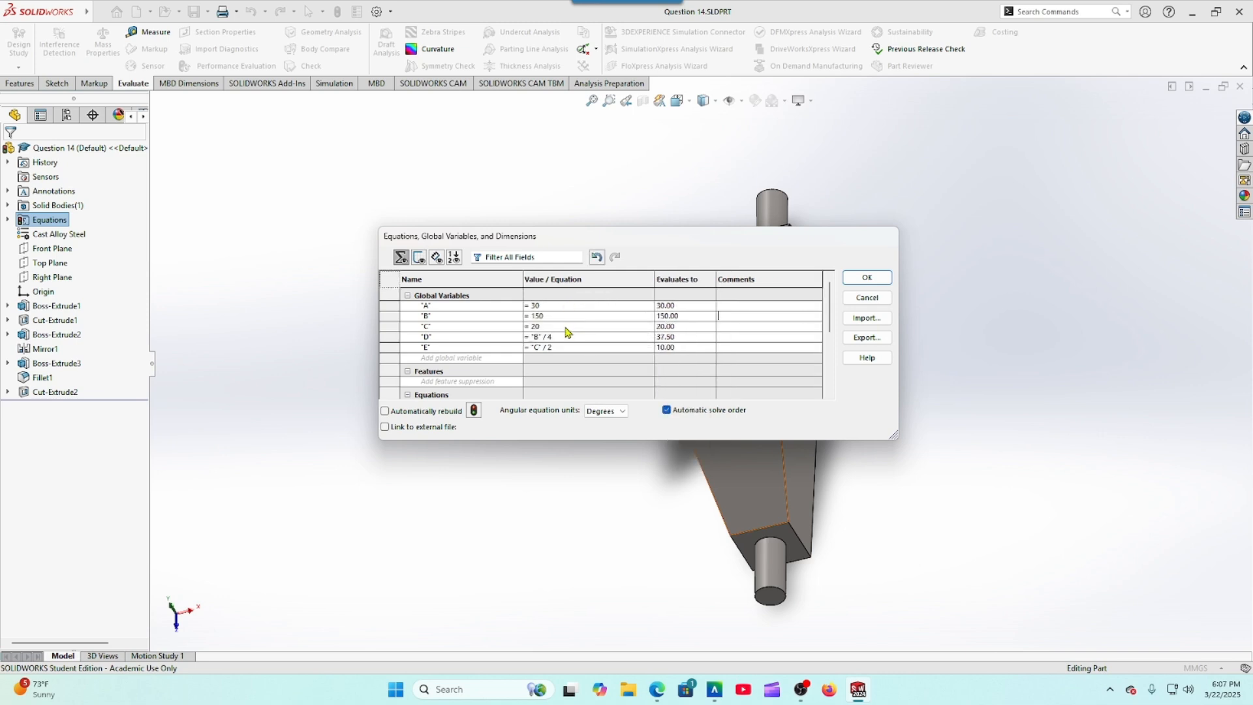
{"action": "left_click", "coordinate": [566, 326]}
{"action": "key", "text": "BackSpace"}
{"action": "key", "text": "BackSpace"}
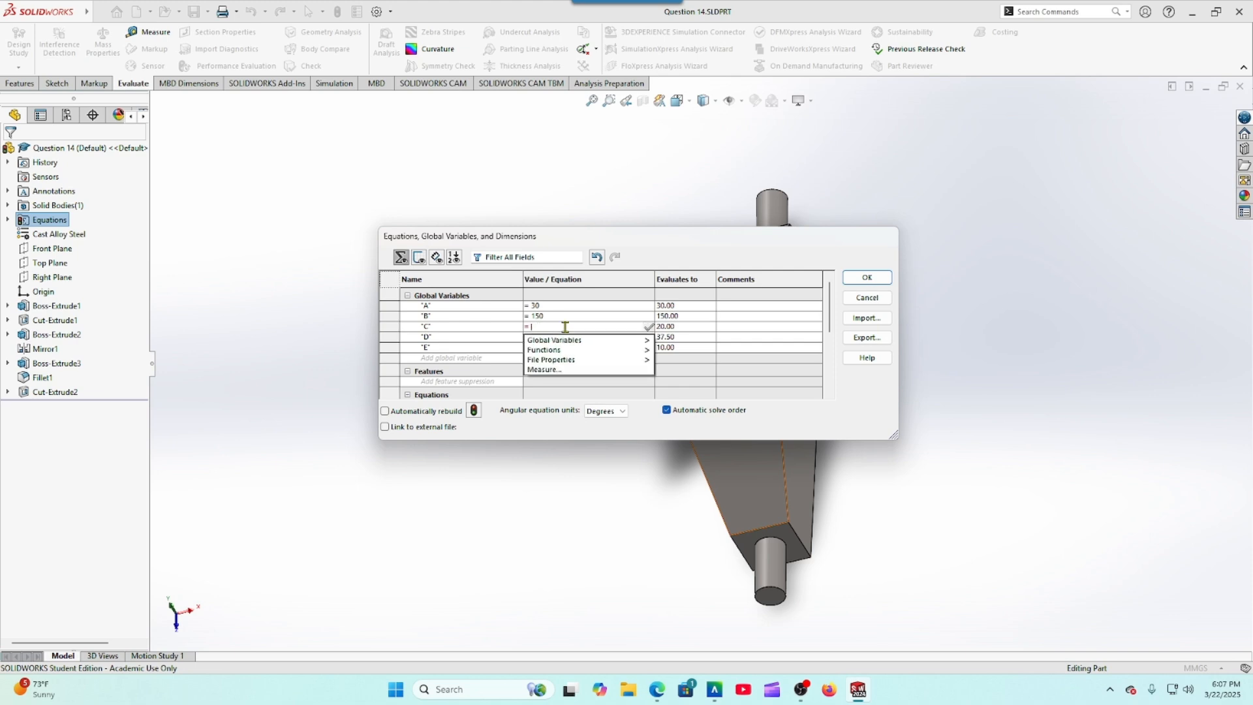
{"action": "type", "text": "15"}
{"action": "key", "text": "Tab"}
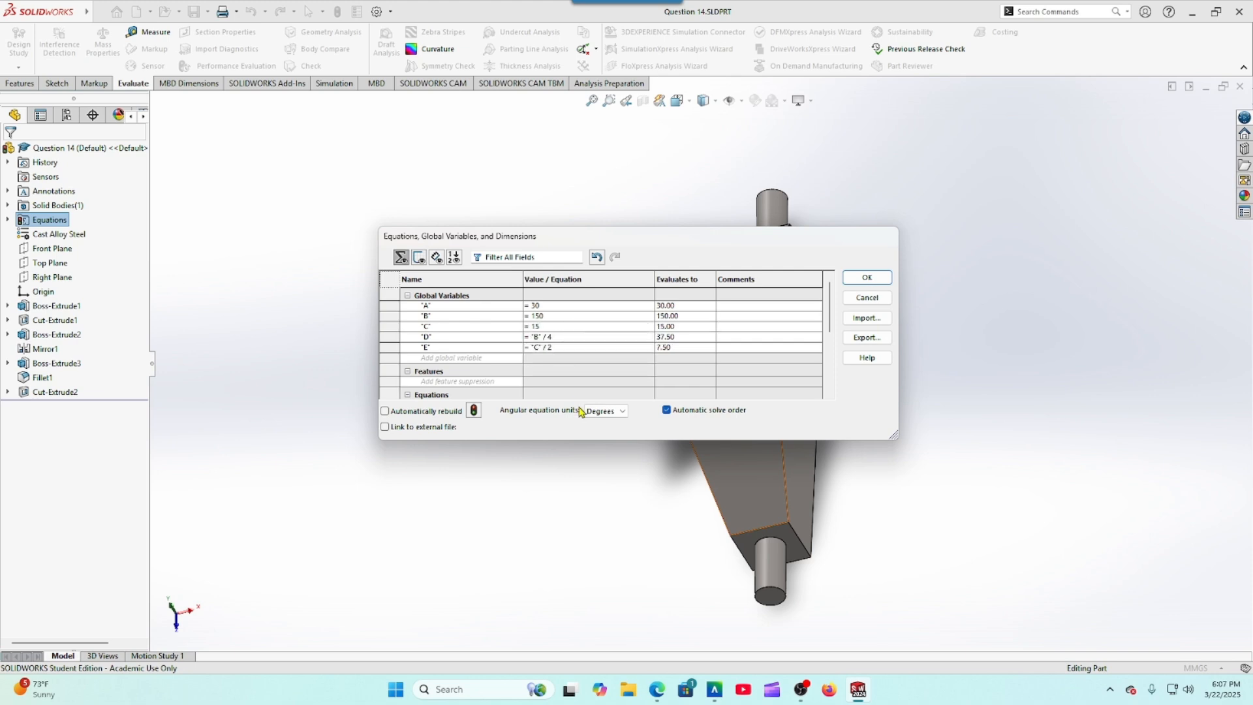
Step: Check the entered variables against the question's parameters in the browser and apply the equation changes to the part in SOLIDWORKS
{"action": "left_click", "coordinate": [657, 689]}
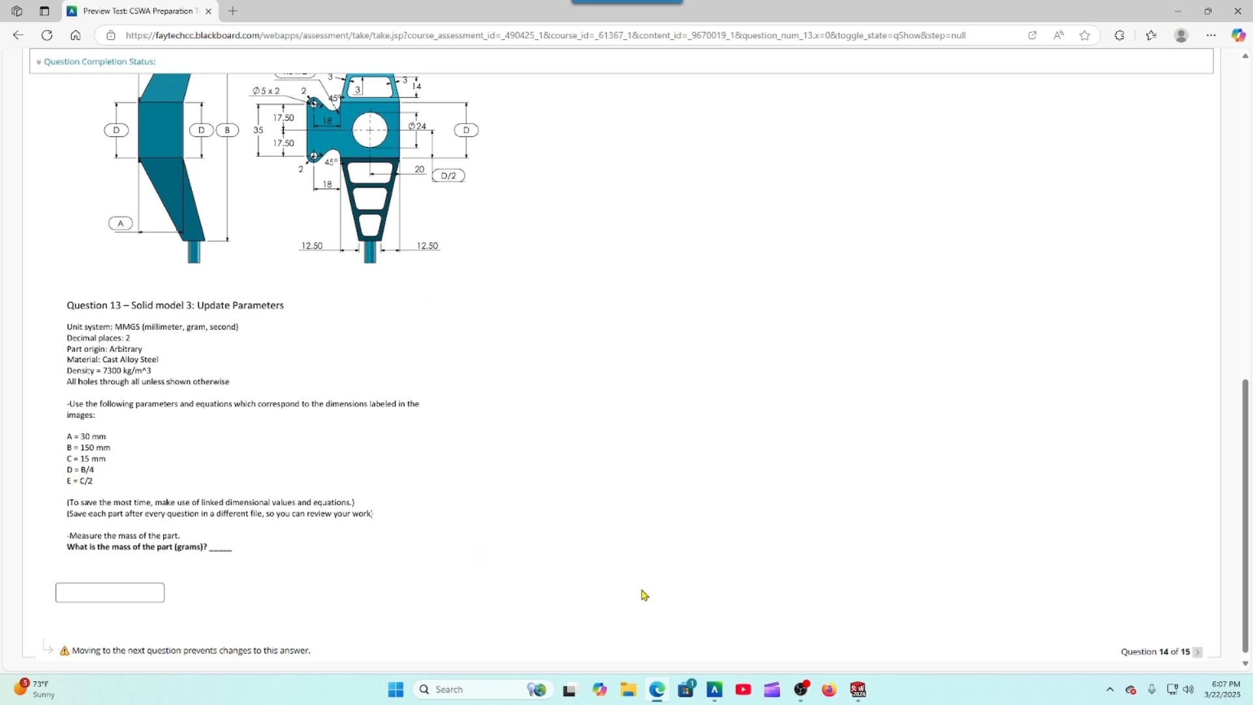
{"action": "left_click", "coordinate": [859, 689]}
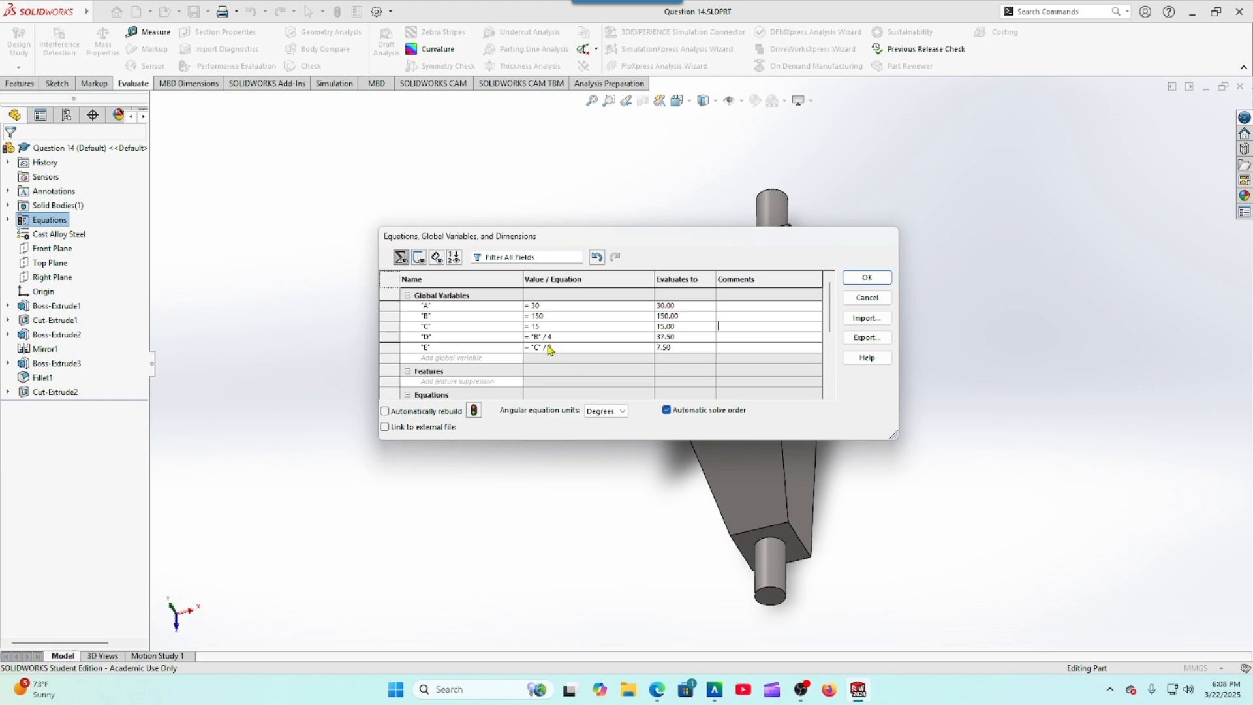
{"action": "left_click", "coordinate": [867, 277]}
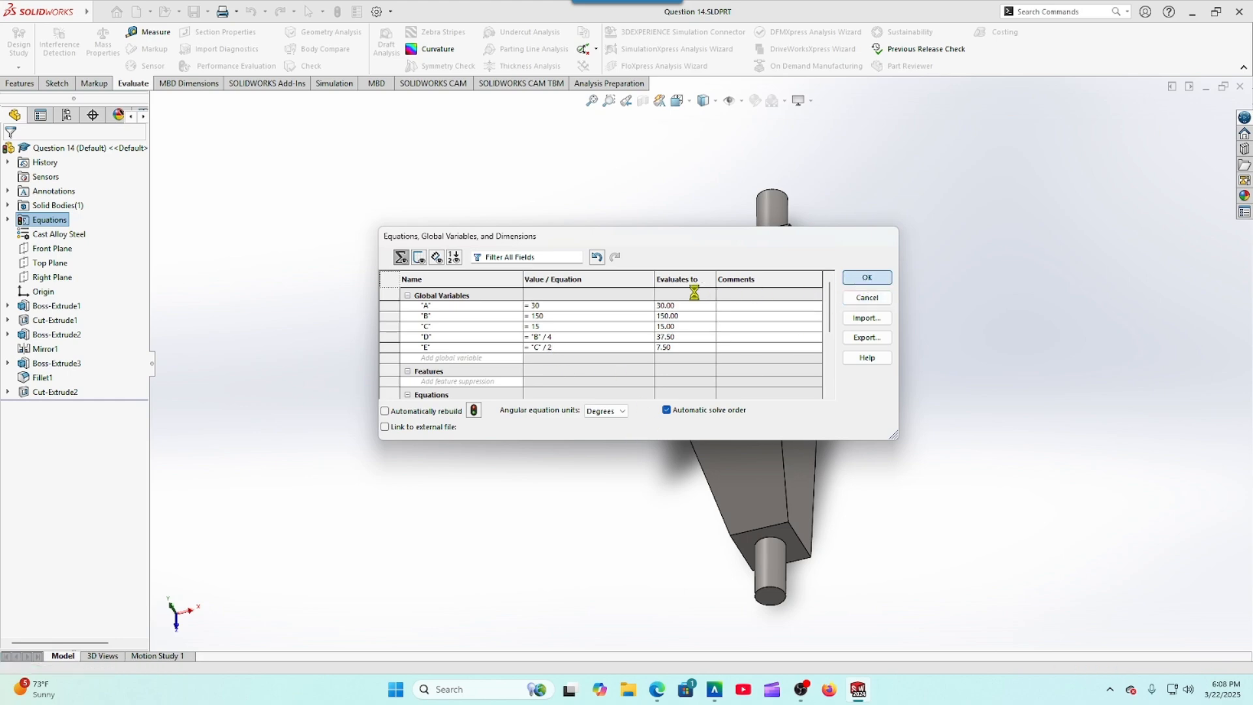
{"action": "mouse_move", "coordinate": [509, 382]}
{"action": "middle_mouse_down"}
{"action": "mouse_move", "coordinate": [523, 383]}
{"action": "mouse_move", "coordinate": [520, 404]}
{"action": "middle_mouse_up"}
{"action": "scroll", "coordinate": [526, 402], "scroll_direction": "down", "scroll_amount": 1}
{"action": "scroll", "coordinate": [624, 442], "scroll_direction": "up", "scroll_amount": 3}
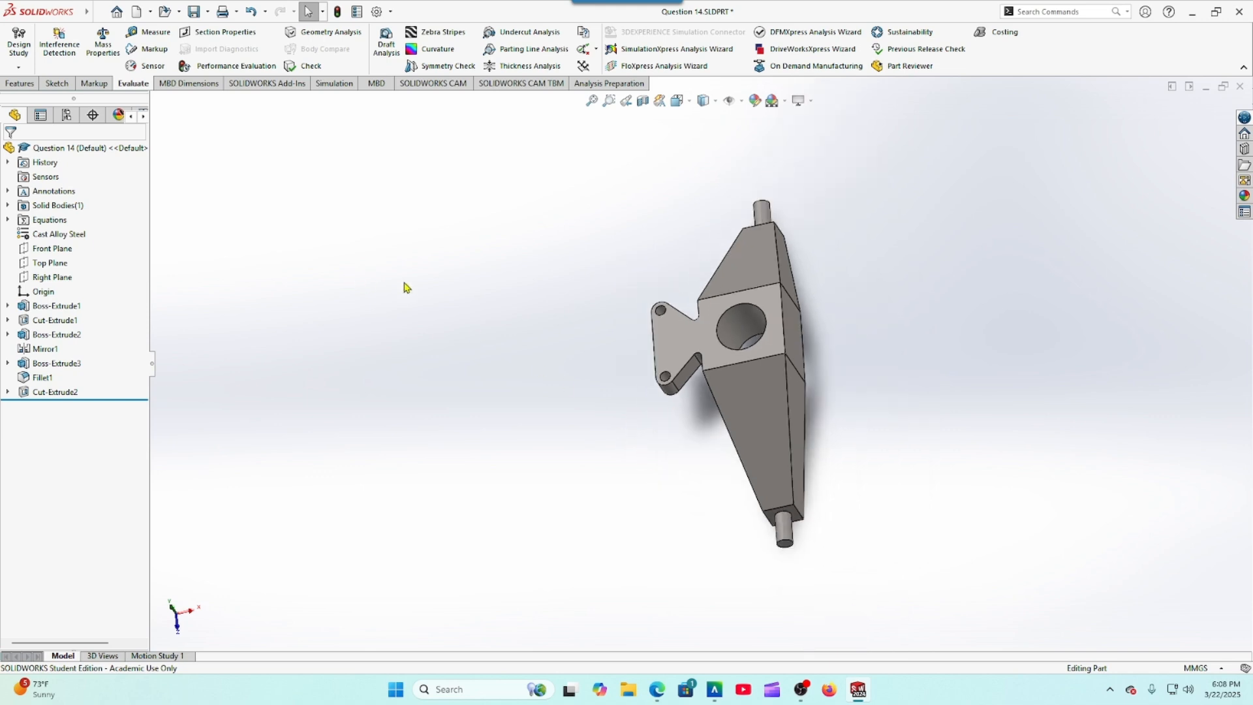
Step: Start a sketch on the Top Plane and check the arm pocket dimensions on the browser drawing before returning to SOLIDWORKS
{"action": "left_click", "coordinate": [49, 263]}
{"action": "left_click", "coordinate": [60, 242]}
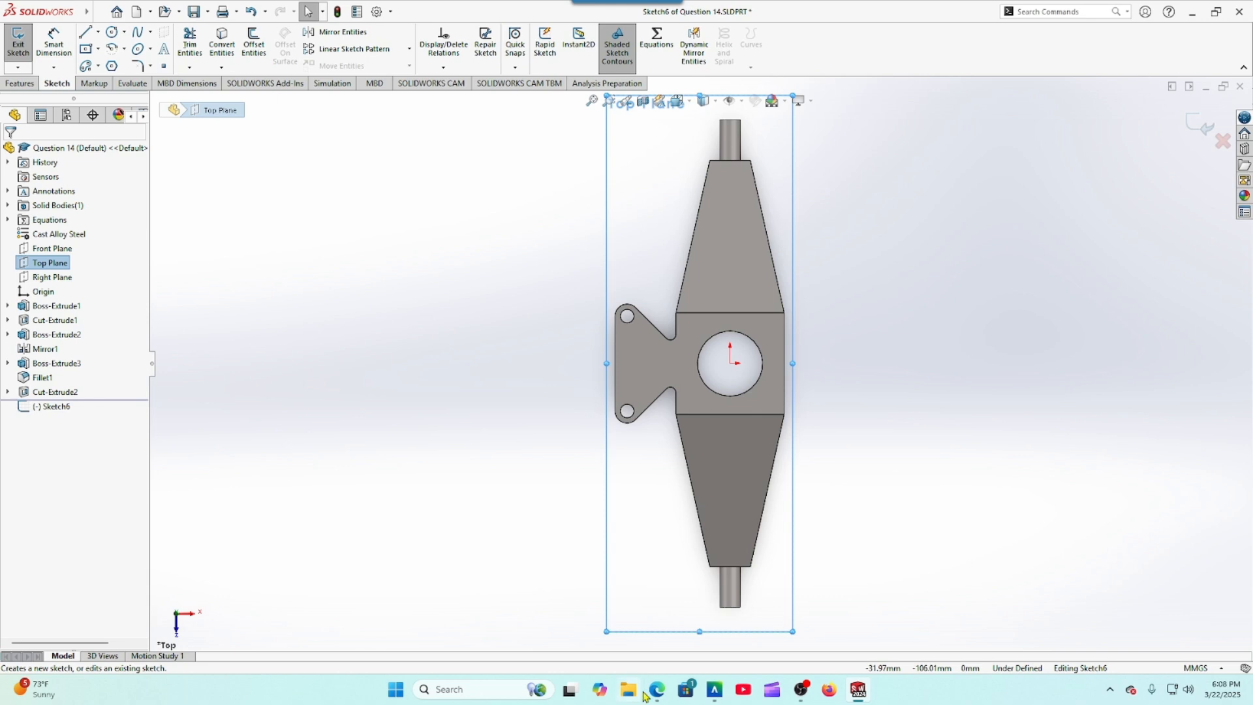
{"action": "left_click", "coordinate": [623, 646]}
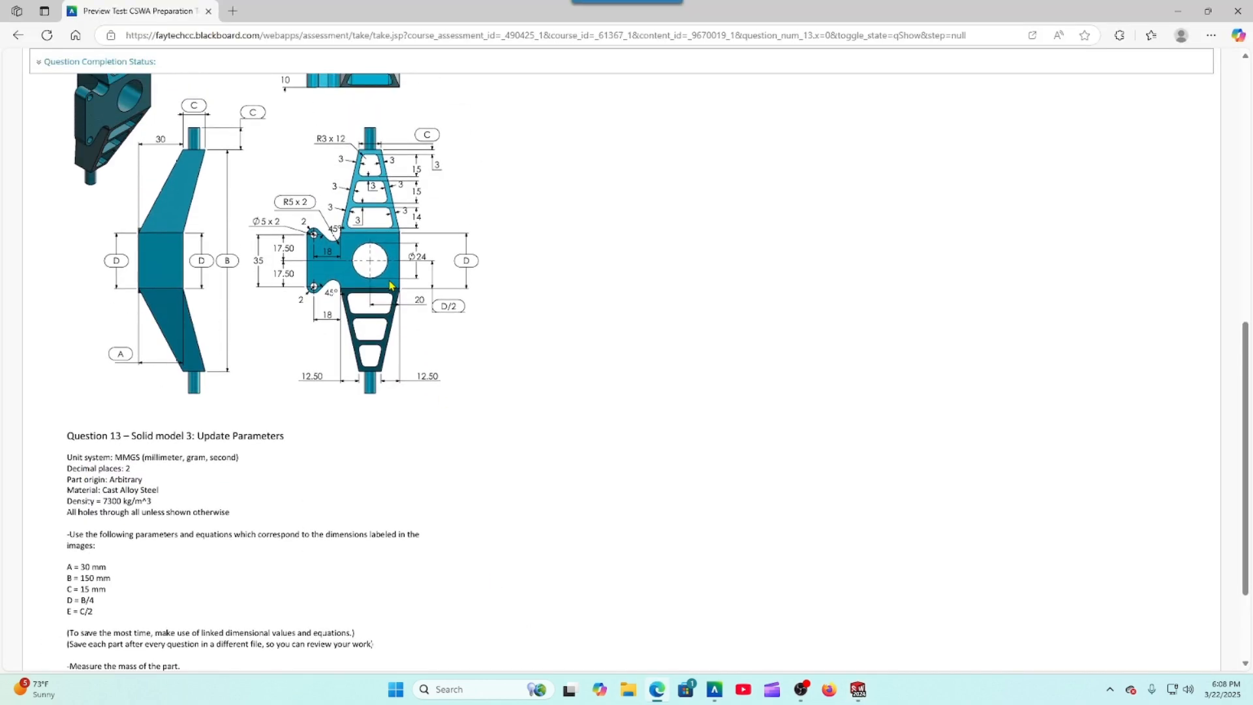
{"action": "scroll", "coordinate": [390, 285], "scroll_direction": "up", "scroll_amount": 2}
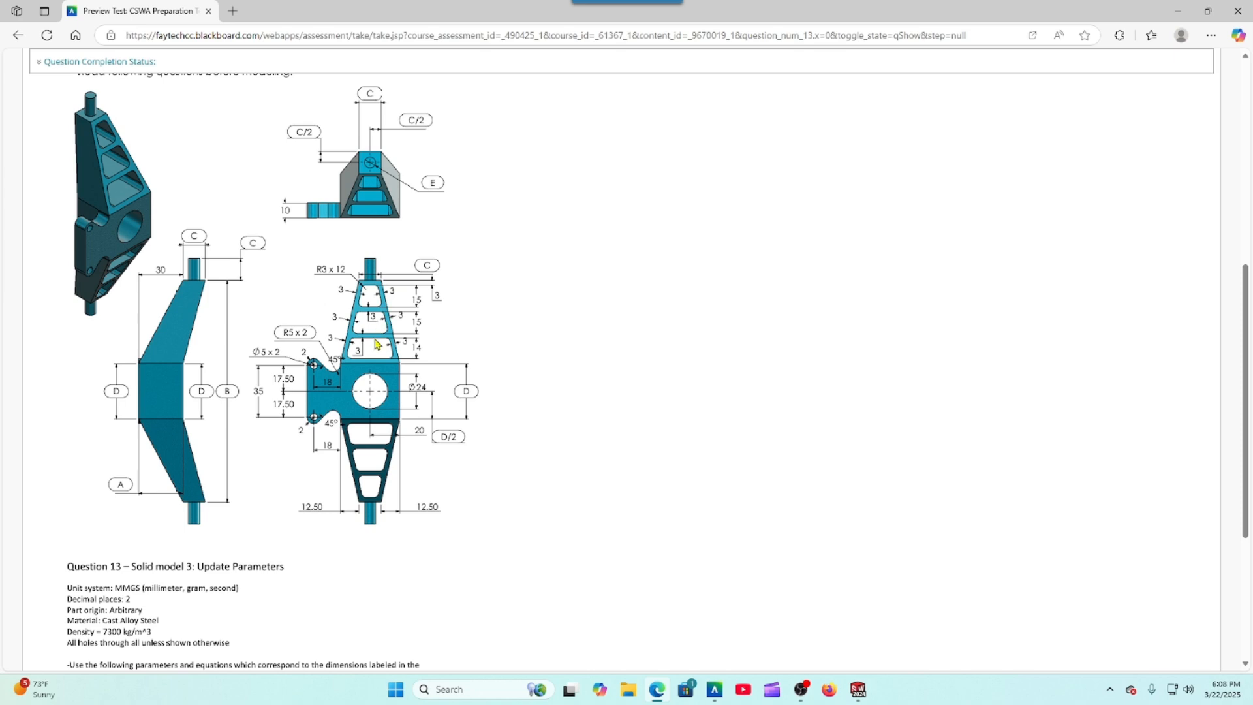
{"action": "left_click", "coordinate": [859, 689]}
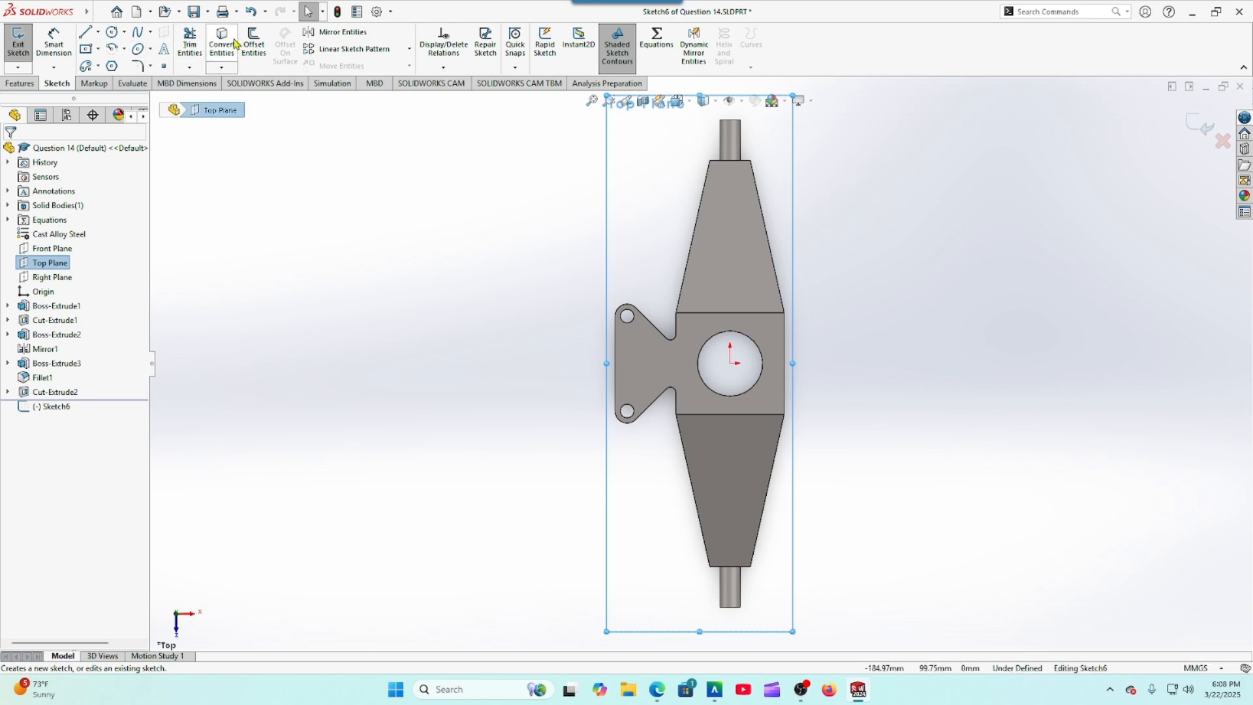
Step: Offset the short outer end edge of the upper tapered arm 3 mm inward, toward the central hole
{"action": "left_click", "coordinate": [254, 44]}
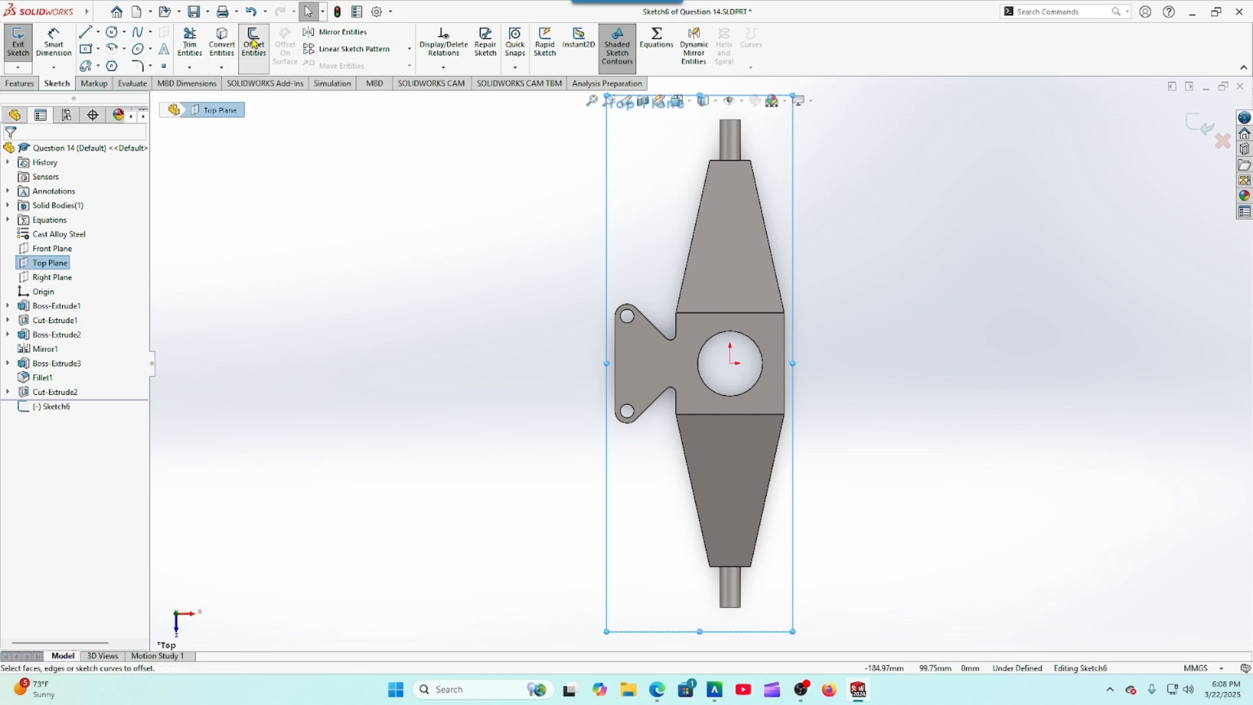
{"action": "type", "text": "3"}
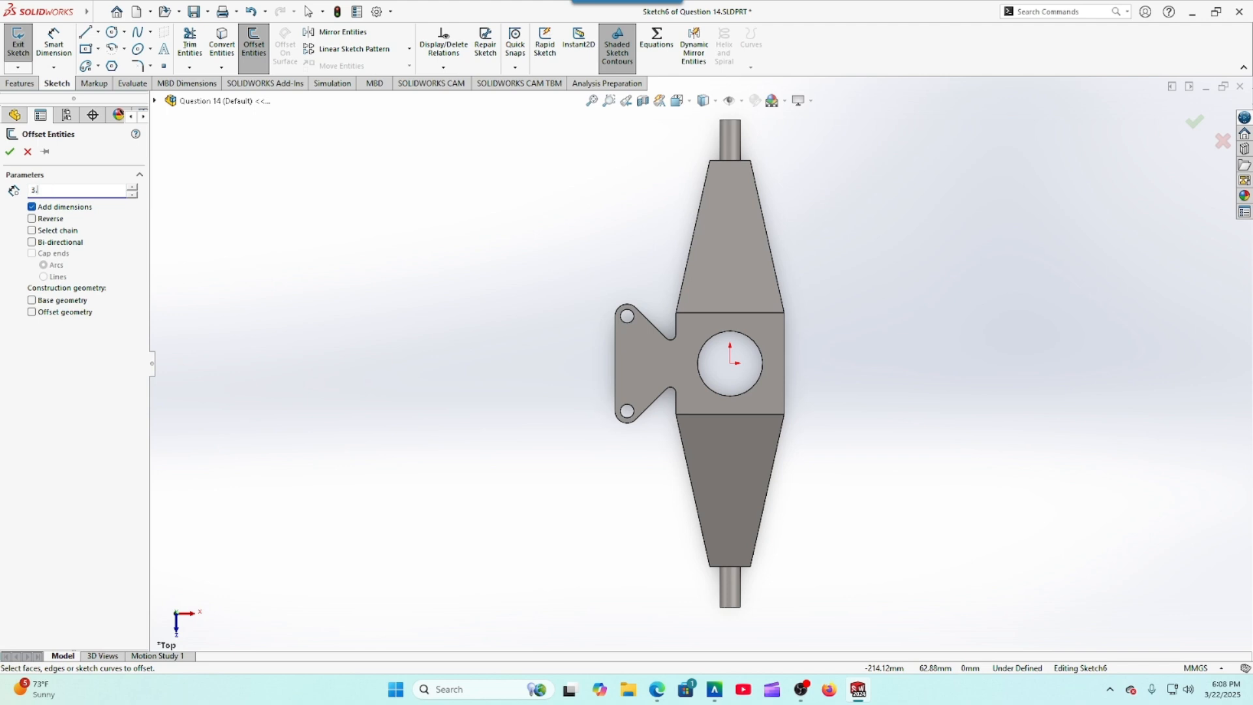
{"action": "type", "text": ".0"}
{"action": "key", "text": "Return"}
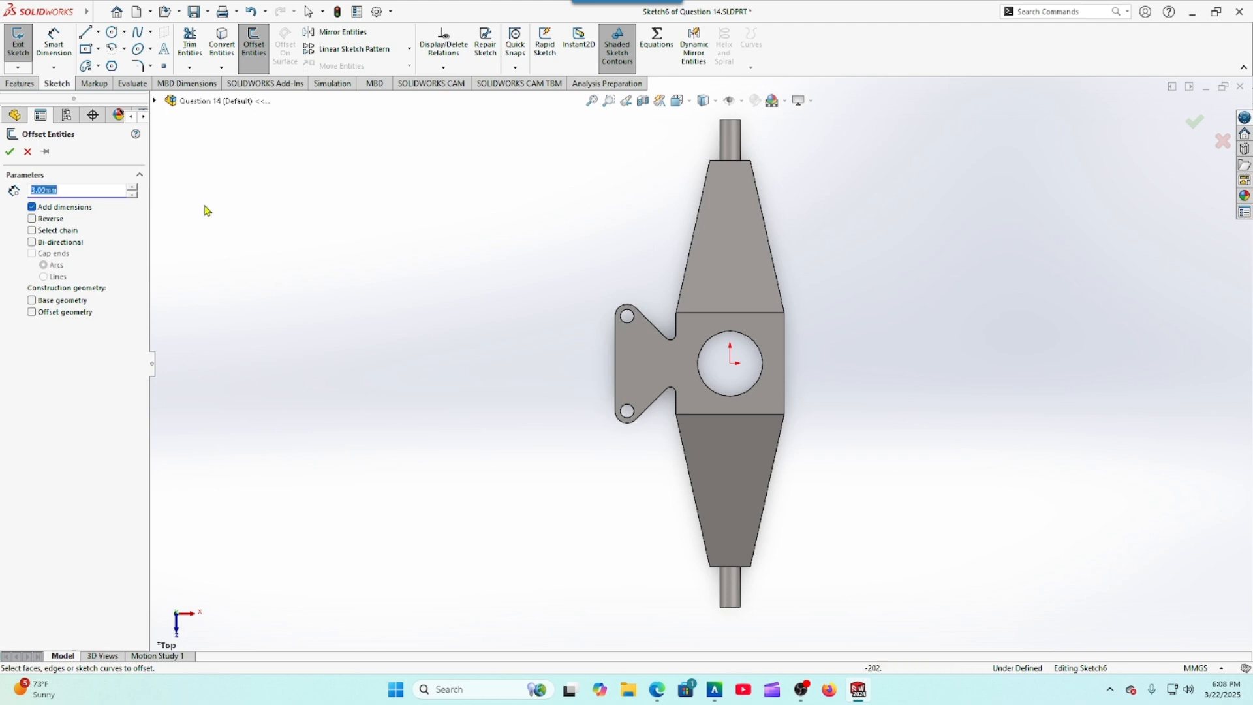
{"action": "left_click", "coordinate": [749, 165]}
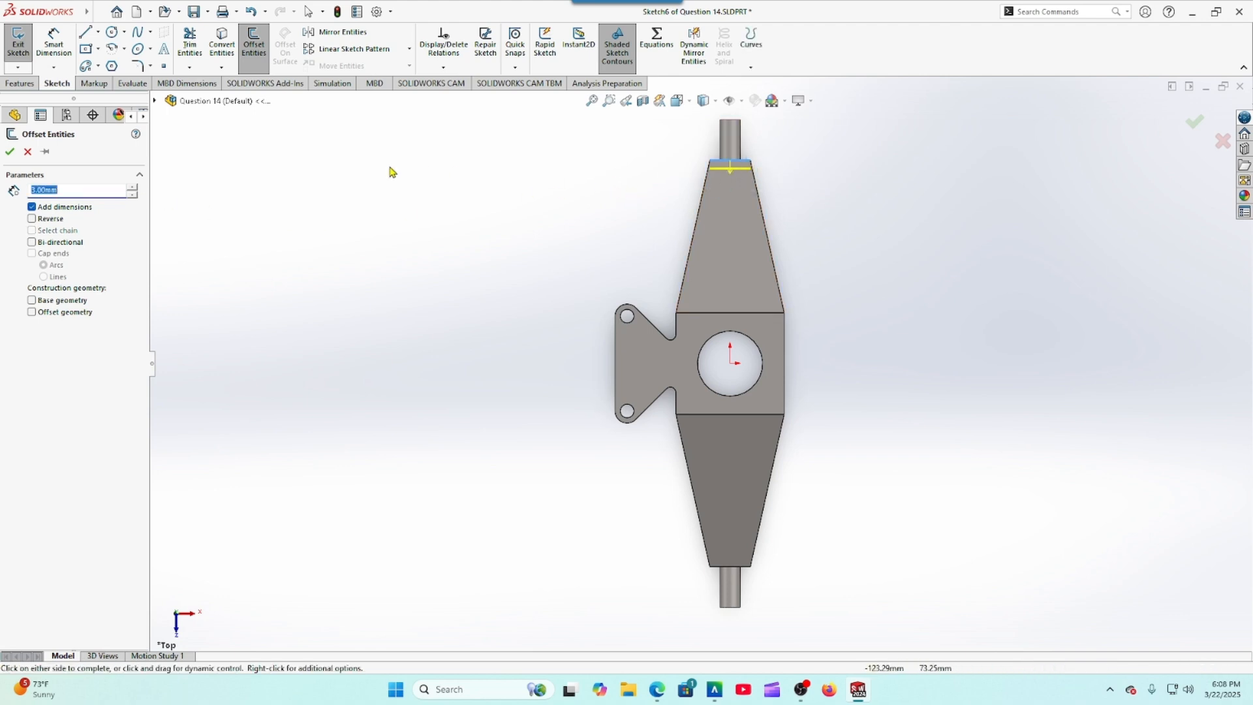
{"action": "left_click", "coordinate": [10, 155]}
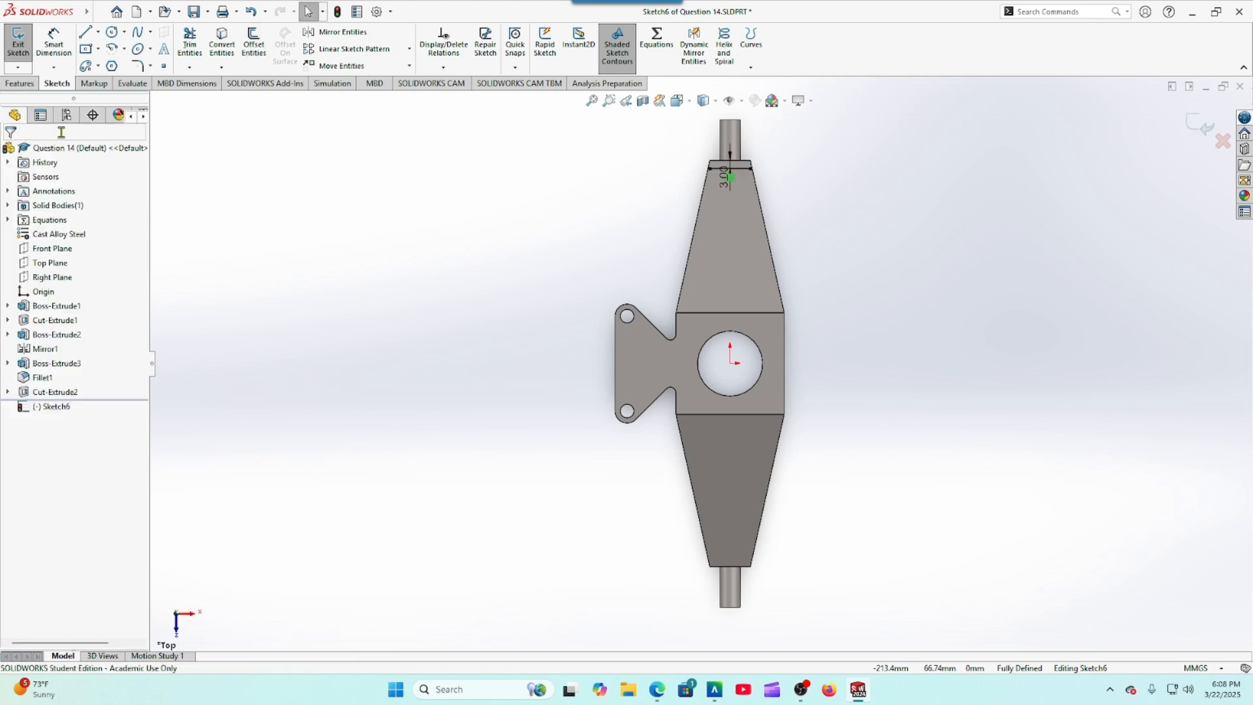
Step: Offset the first sketch line 15 mm toward the central hole and the resulting line a further 3 mm
{"action": "left_click", "coordinate": [254, 44]}
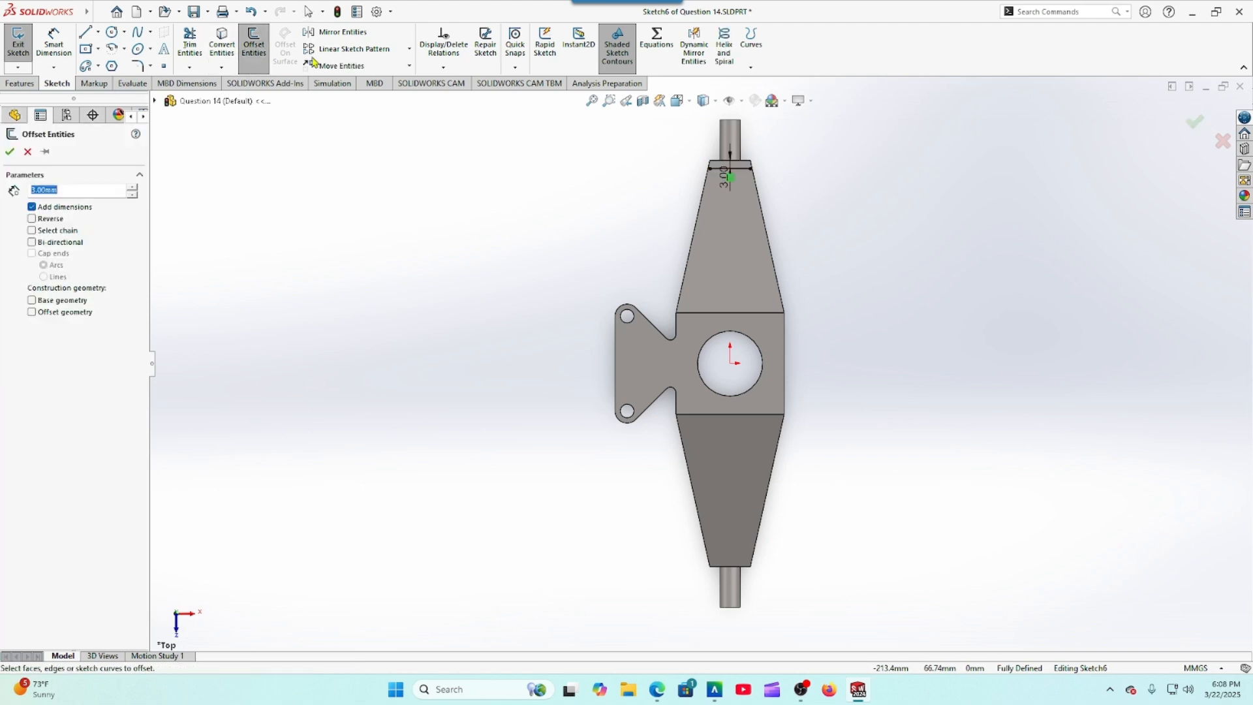
{"action": "left_click", "coordinate": [728, 171]}
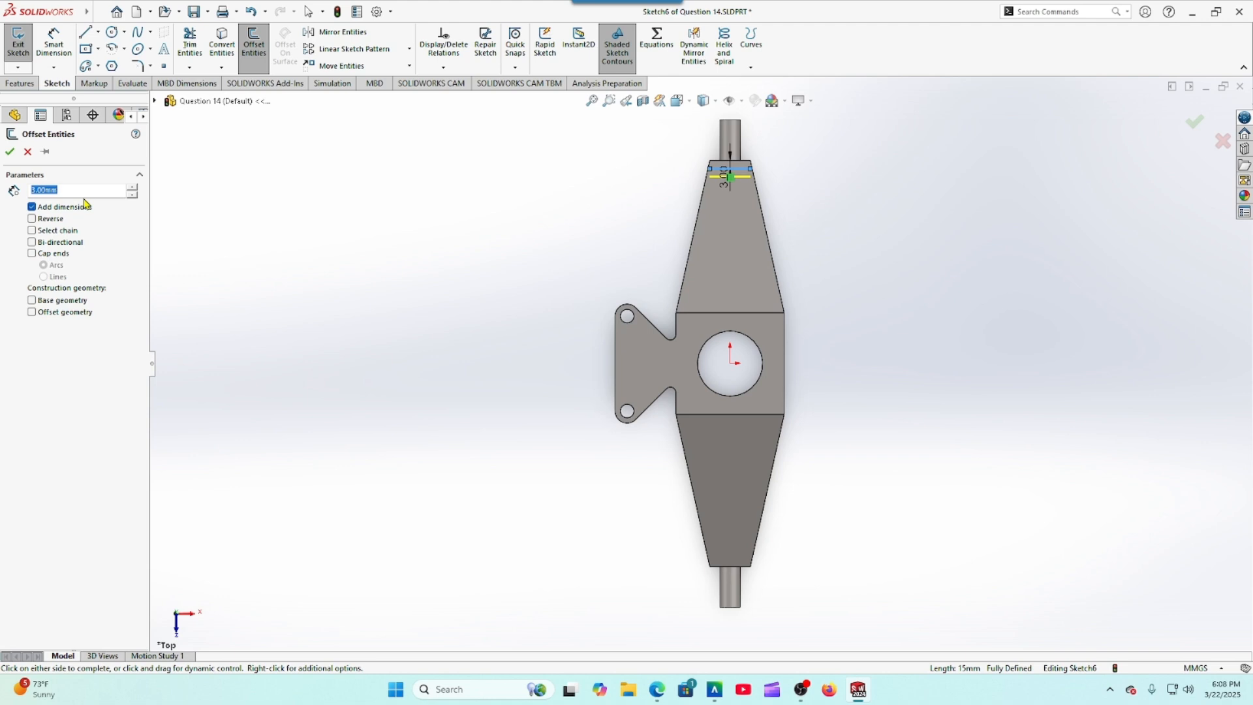
{"action": "type", "text": "15"}
{"action": "key", "text": "Return"}
{"action": "left_click", "coordinate": [9, 151]}
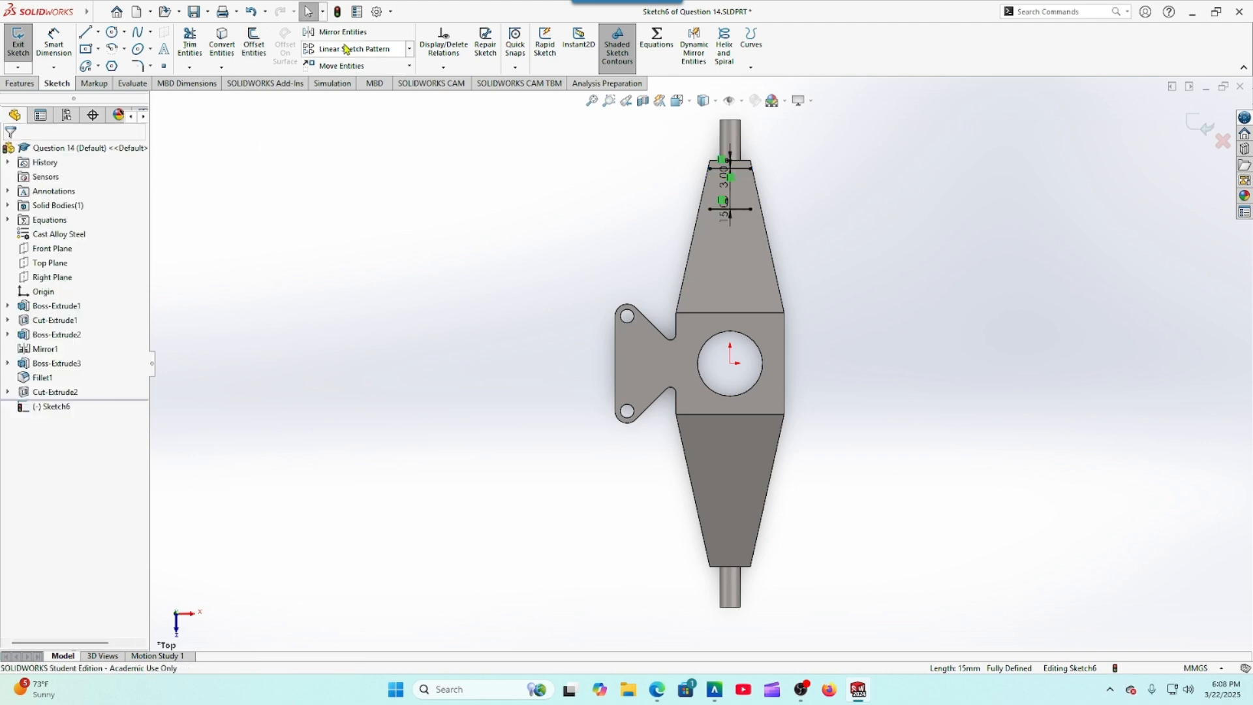
{"action": "left_click", "coordinate": [744, 209]}
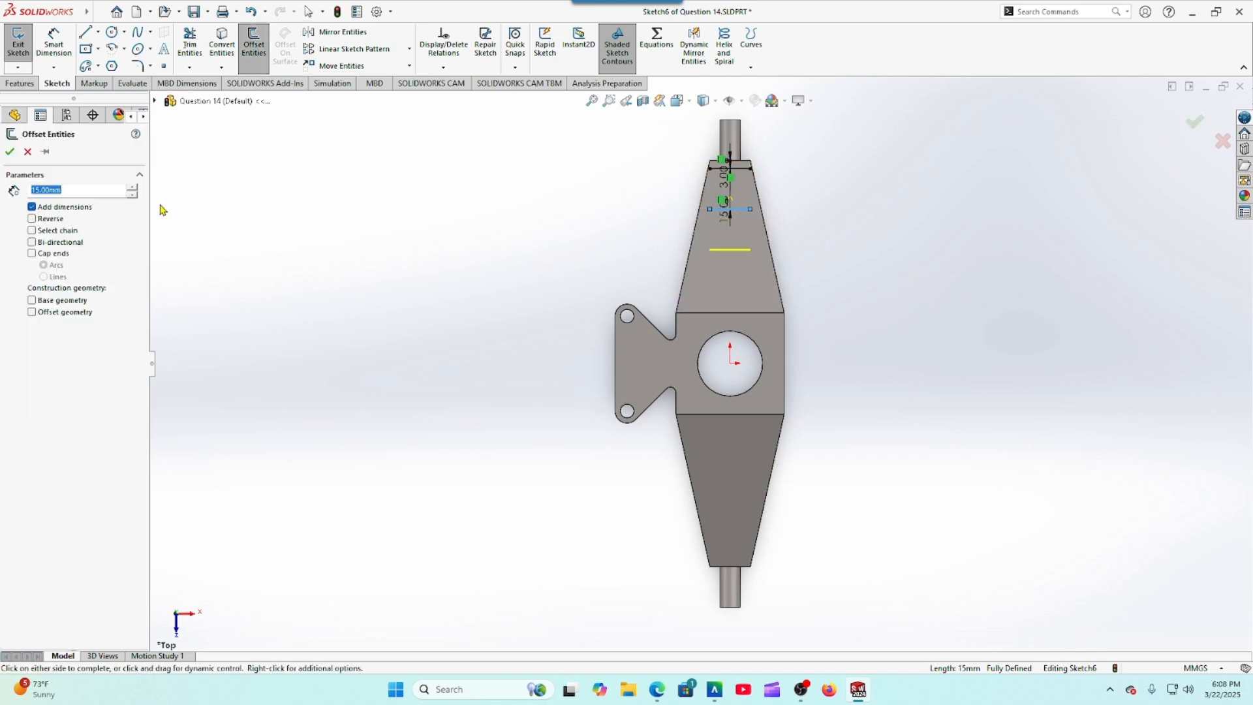
{"action": "type", "text": "3"}
{"action": "key", "text": "Return"}
{"action": "left_click", "coordinate": [9, 151]}
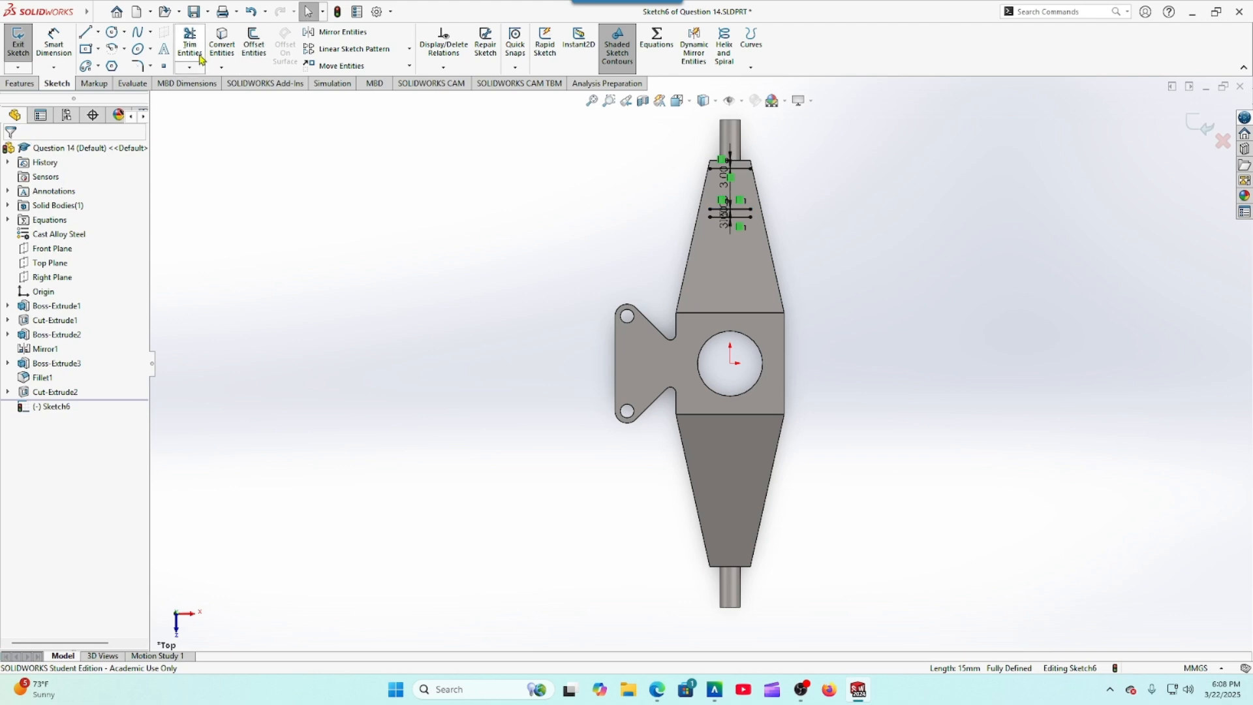
Step: Offset the innermost horizontal line another 15 mm toward the central hole and the resulting line 3 mm beyond it
{"action": "left_click", "coordinate": [741, 218]}
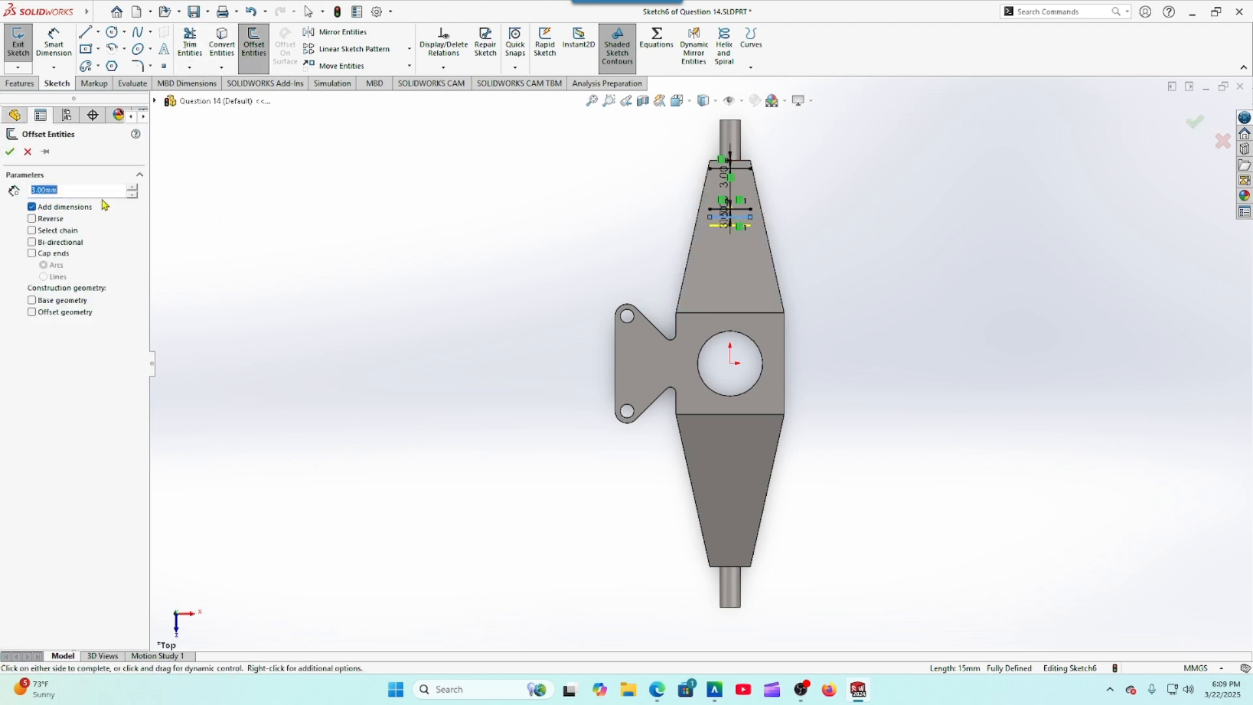
{"action": "type", "text": "15"}
{"action": "left_click", "coordinate": [10, 152]}
{"action": "left_click", "coordinate": [248, 55]}
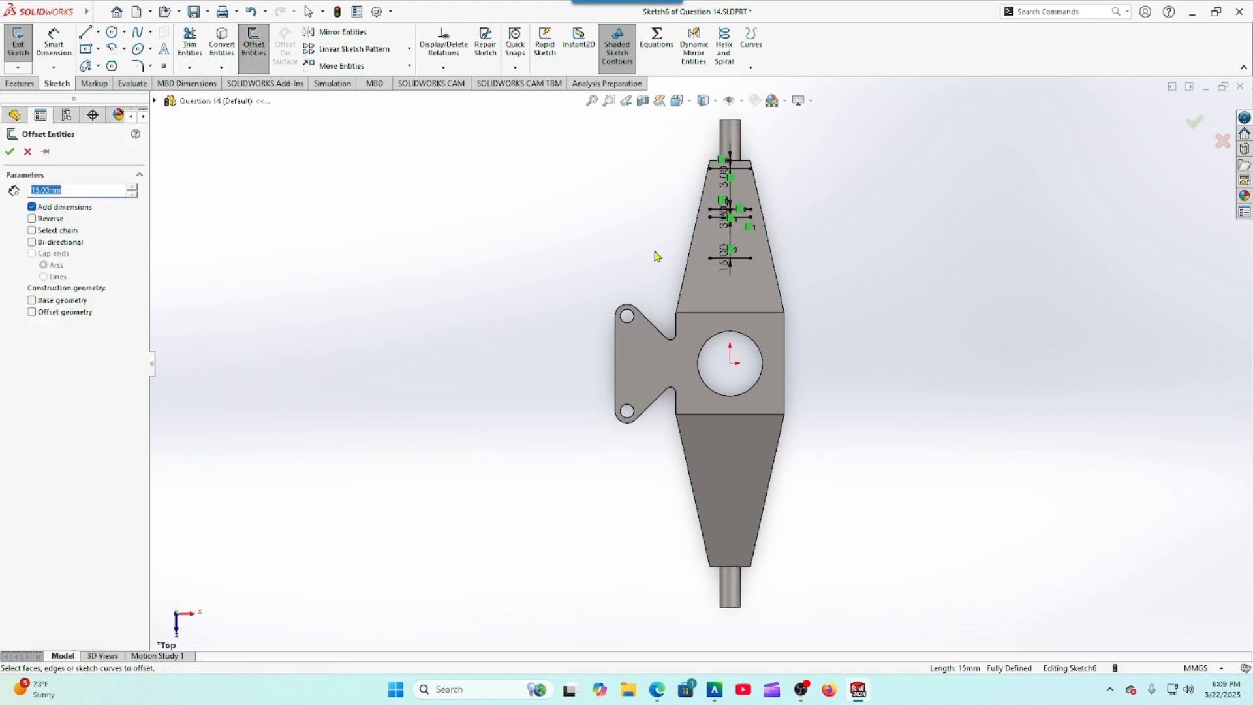
{"action": "left_click", "coordinate": [739, 257]}
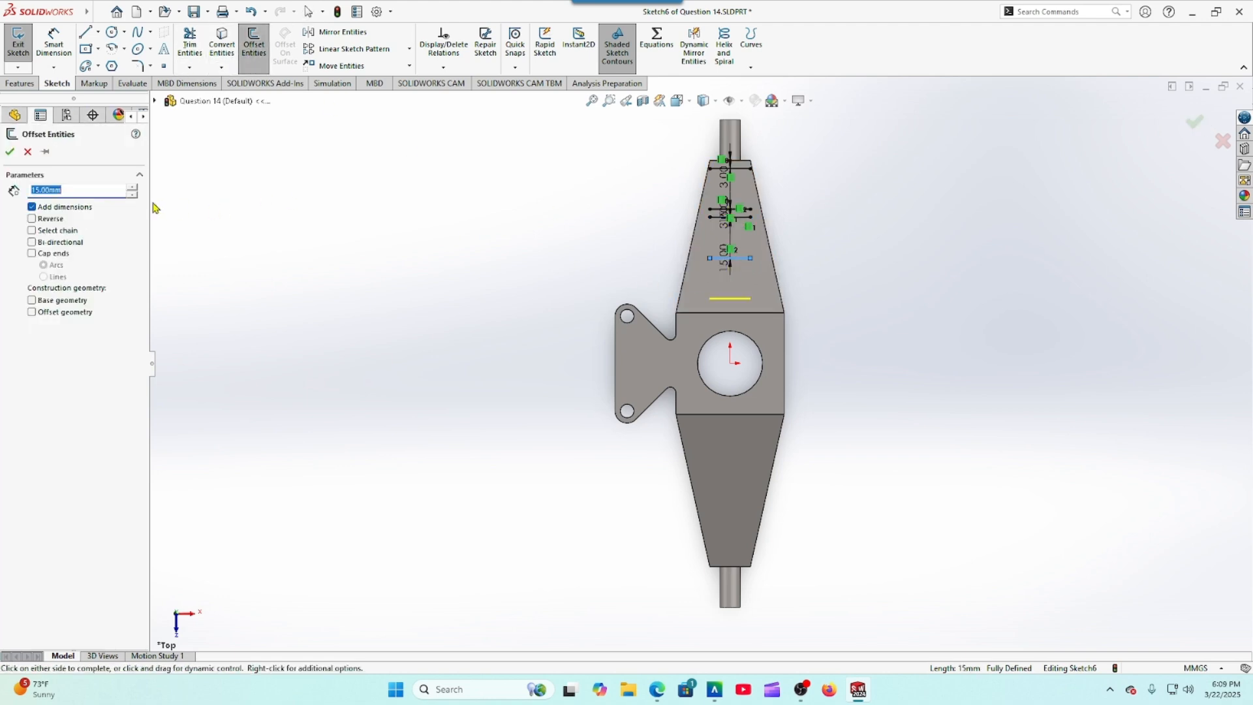
{"action": "type", "text": "3"}
{"action": "key", "text": "Return"}
{"action": "left_click", "coordinate": [9, 153]}
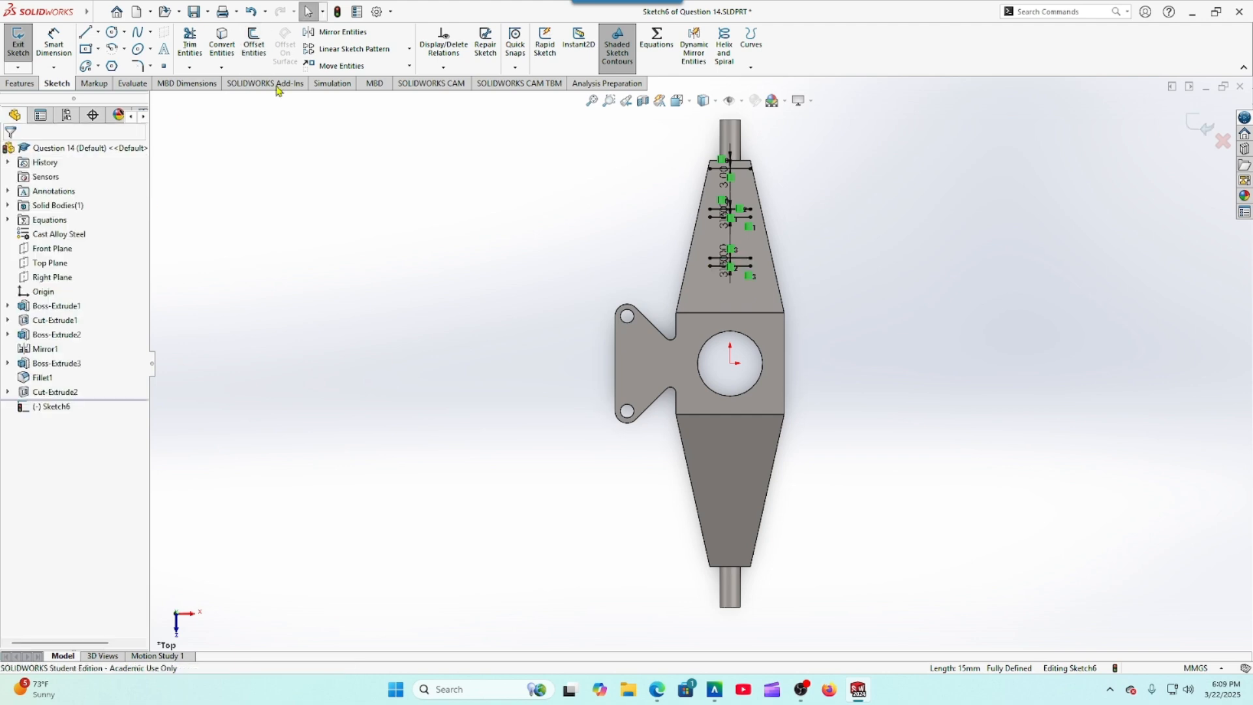
Step: Offset the innermost horizontal line 14 mm toward the central block to form the last pocket's lower boundary
{"action": "left_click", "coordinate": [254, 45]}
{"action": "left_click", "coordinate": [741, 266]}
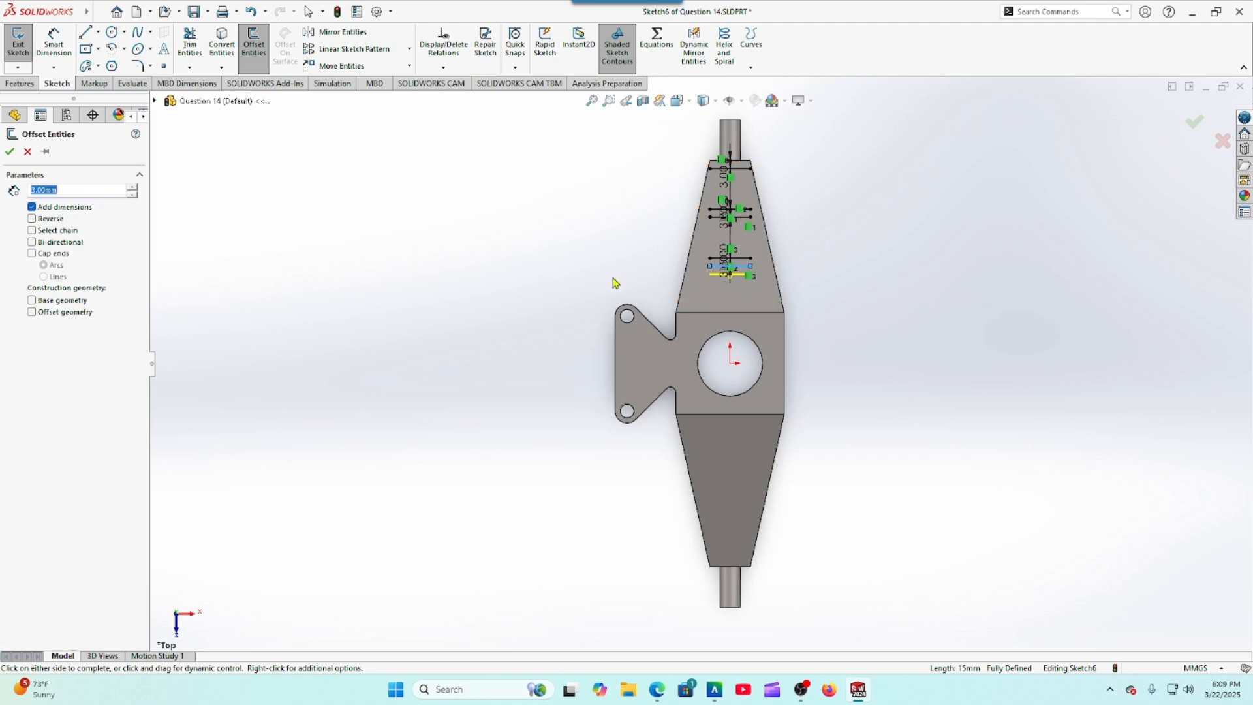
{"action": "type", "text": "14"}
{"action": "key", "text": "Return"}
{"action": "left_click", "coordinate": [10, 152]}
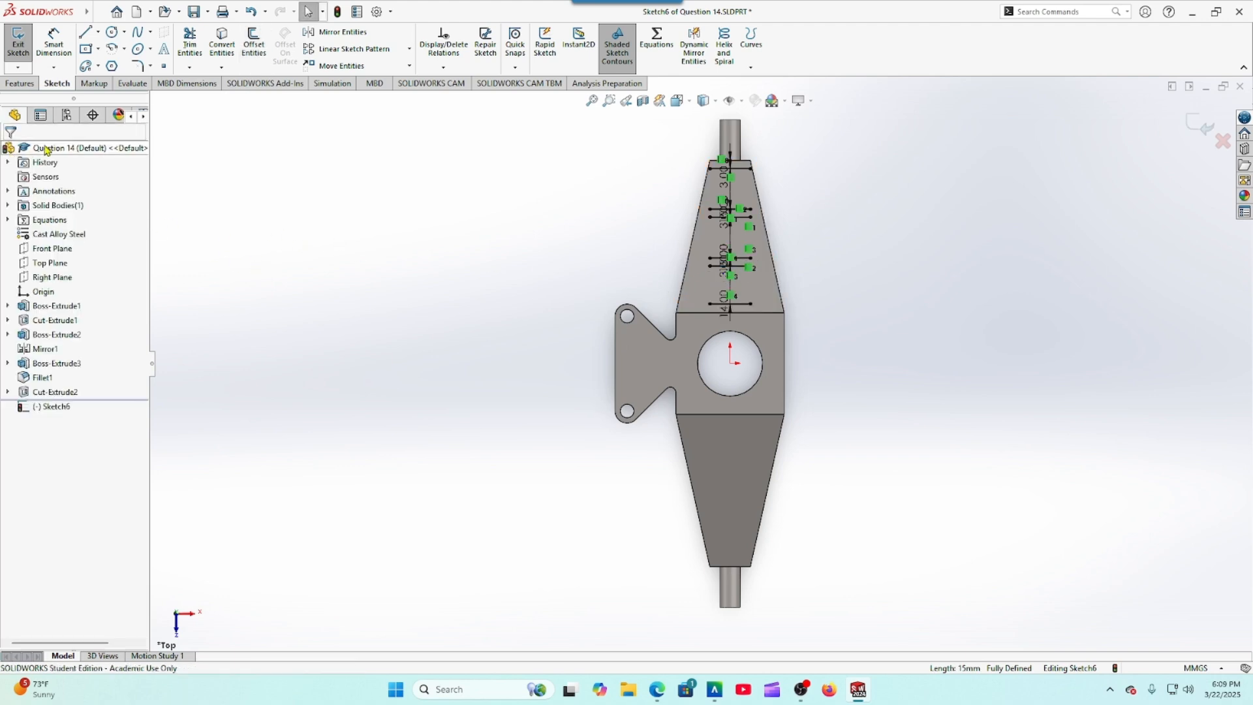
Step: Offset the left slanted edge of the upper arm 3 mm inward, reversing the offset direction
{"action": "left_click", "coordinate": [254, 45]}
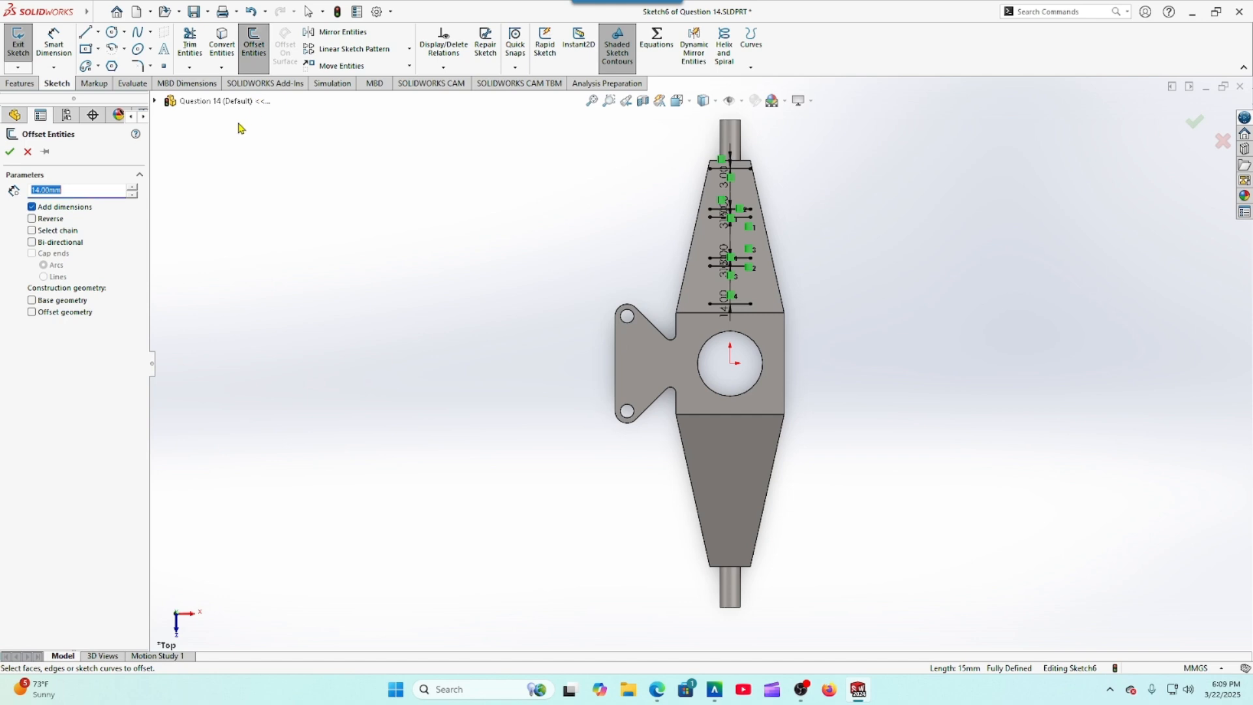
{"action": "left_click", "coordinate": [681, 290]}
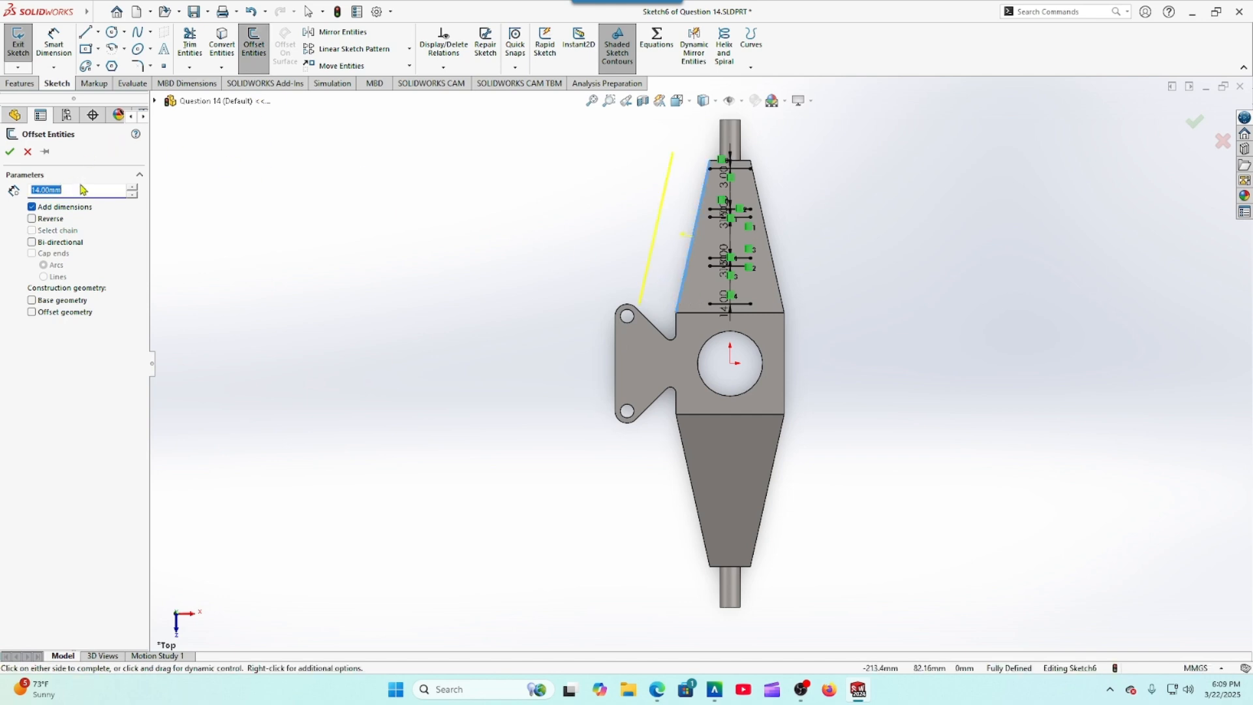
{"action": "type", "text": "3"}
{"action": "key", "text": "Return"}
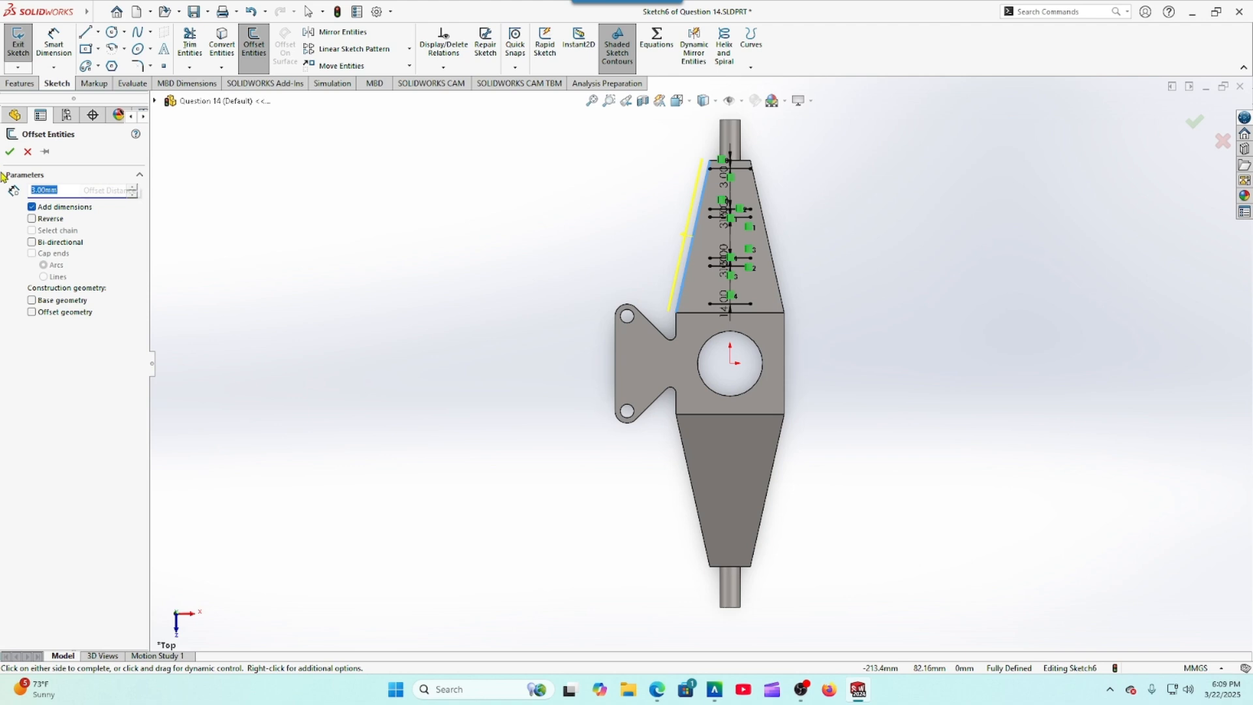
{"action": "left_click", "coordinate": [32, 218]}
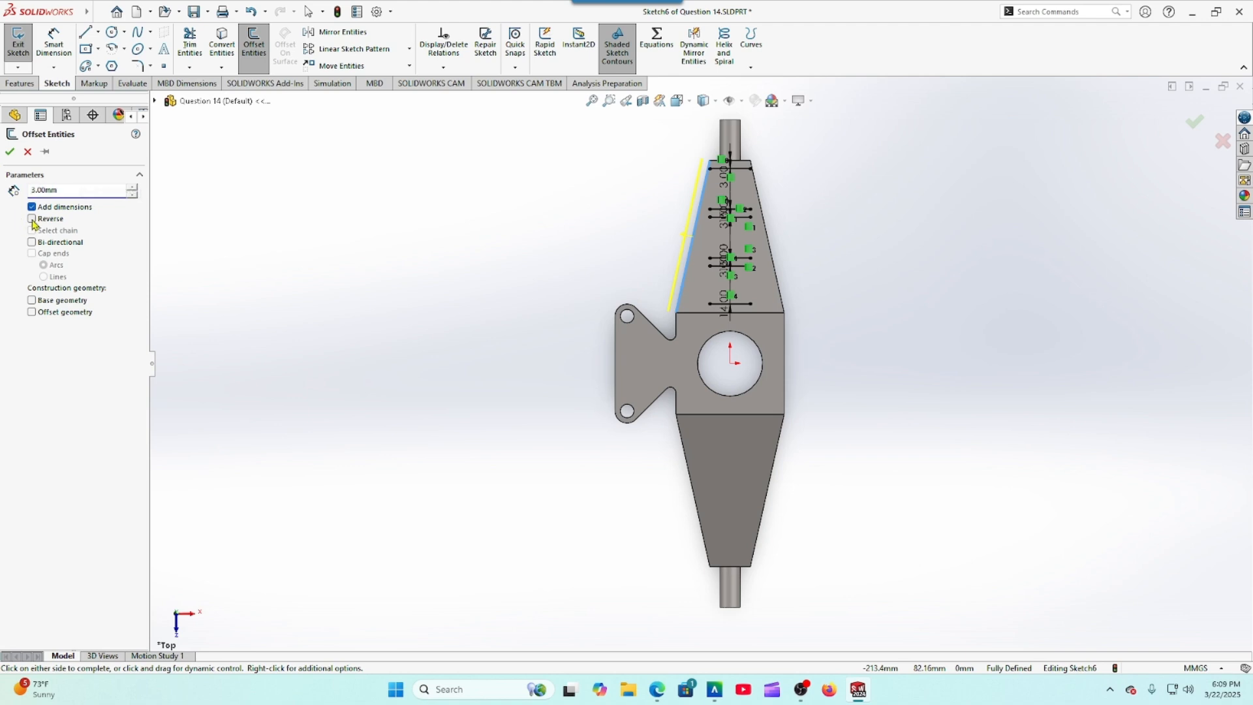
{"action": "left_click", "coordinate": [9, 154]}
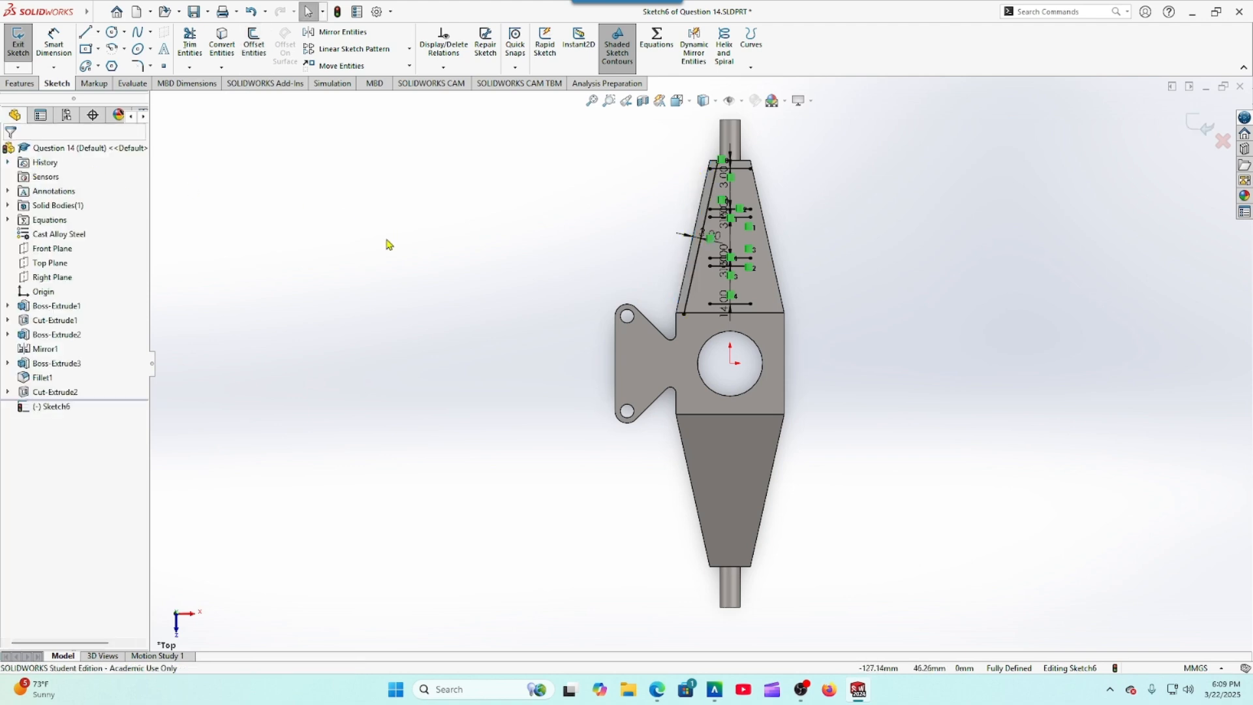
Step: Offset the right slanted edge of the upper arm 3 mm inward, reversing the offset direction
{"action": "left_click", "coordinate": [256, 43]}
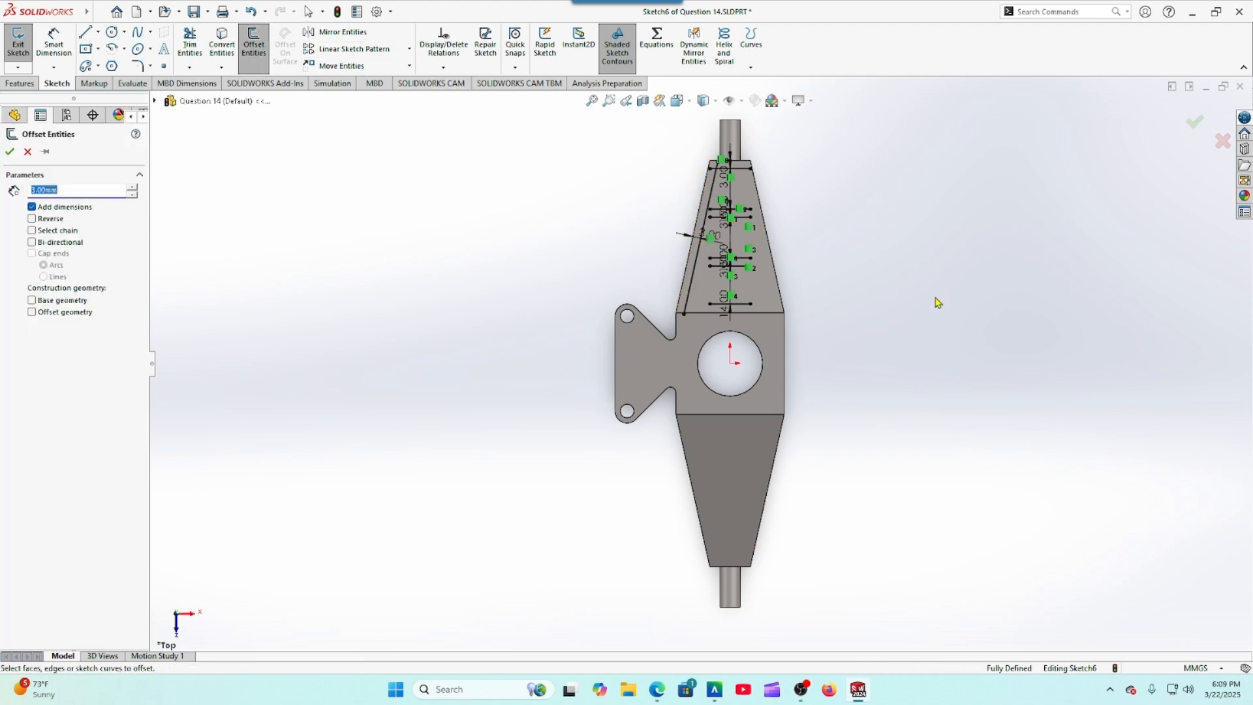
{"action": "left_click", "coordinate": [770, 291]}
{"action": "left_click", "coordinate": [31, 218]}
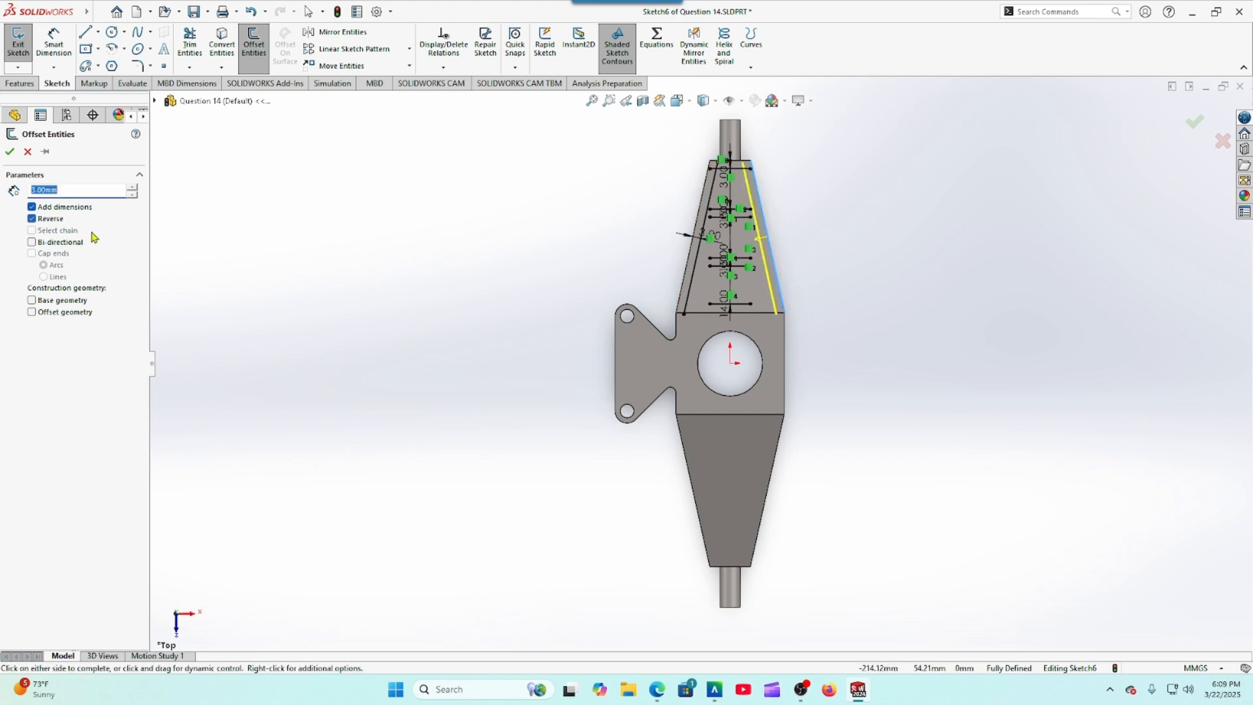
{"action": "left_click", "coordinate": [10, 151]}
Step: Extend the horizontal line pair between the first and second pockets to both slanted offset lines
{"action": "left_click", "coordinate": [189, 67]}
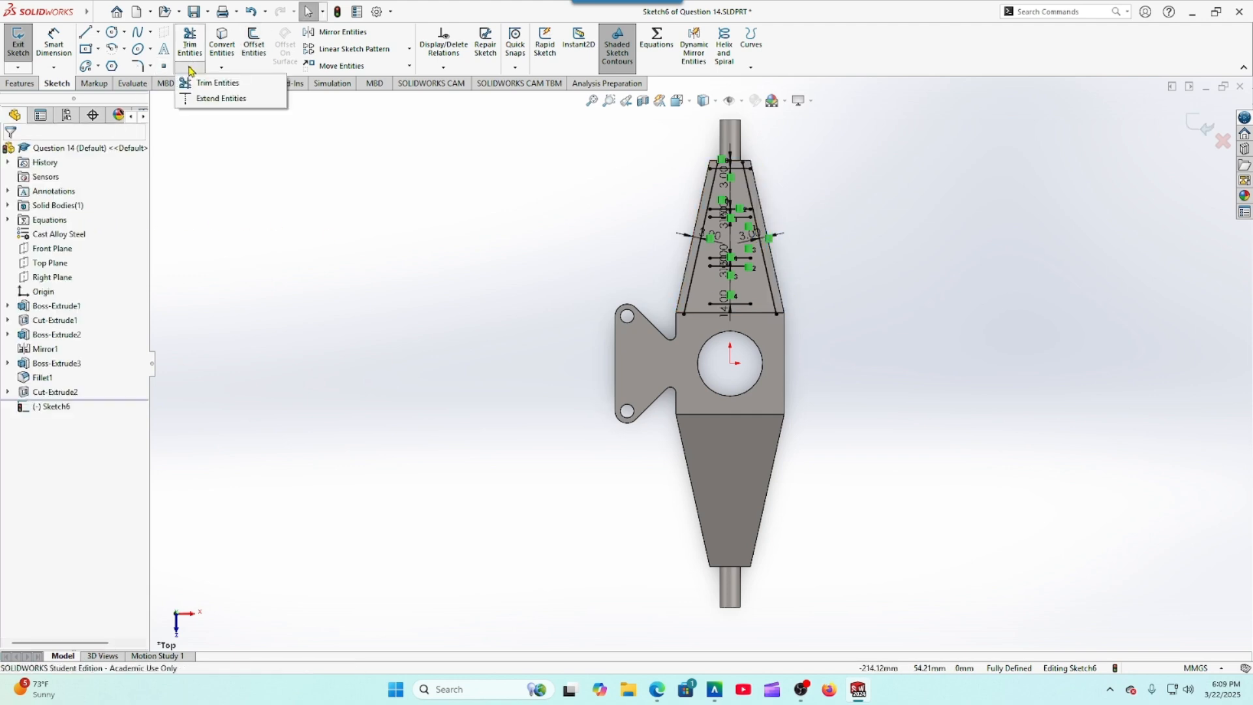
{"action": "left_click", "coordinate": [196, 83]}
{"action": "scroll", "coordinate": [756, 213], "scroll_direction": "down", "scroll_amount": 8}
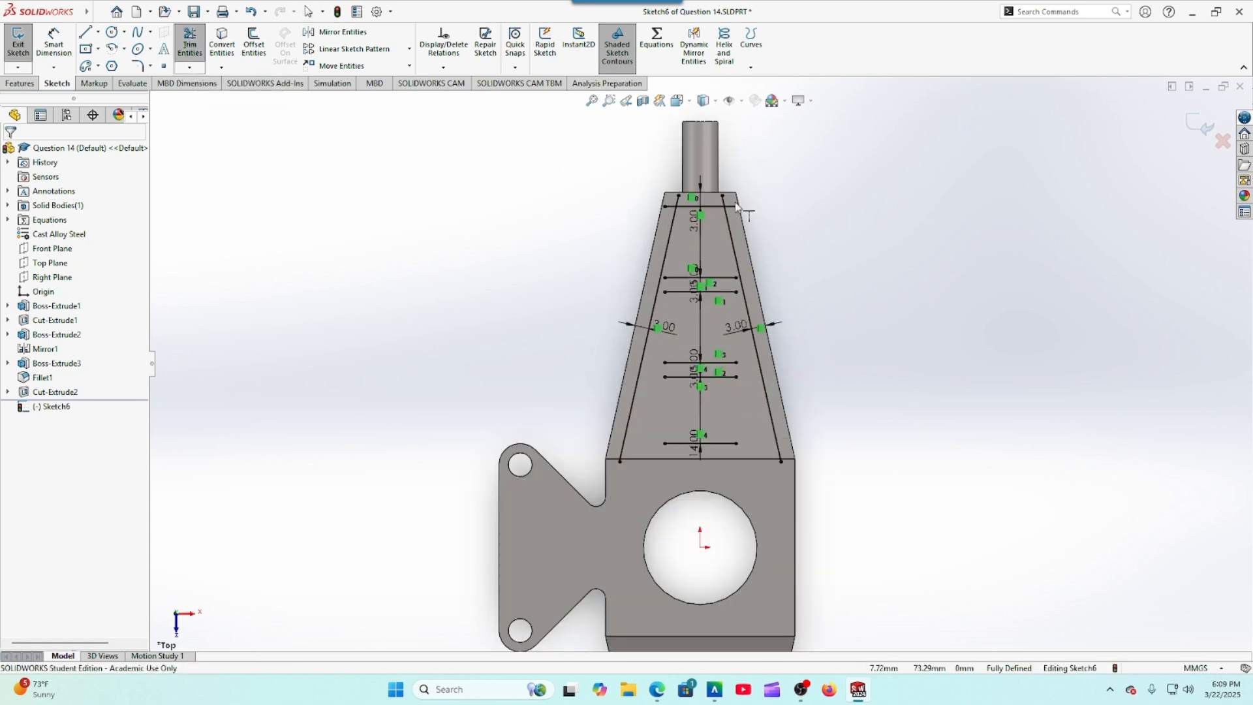
{"action": "left_click", "coordinate": [759, 326]}
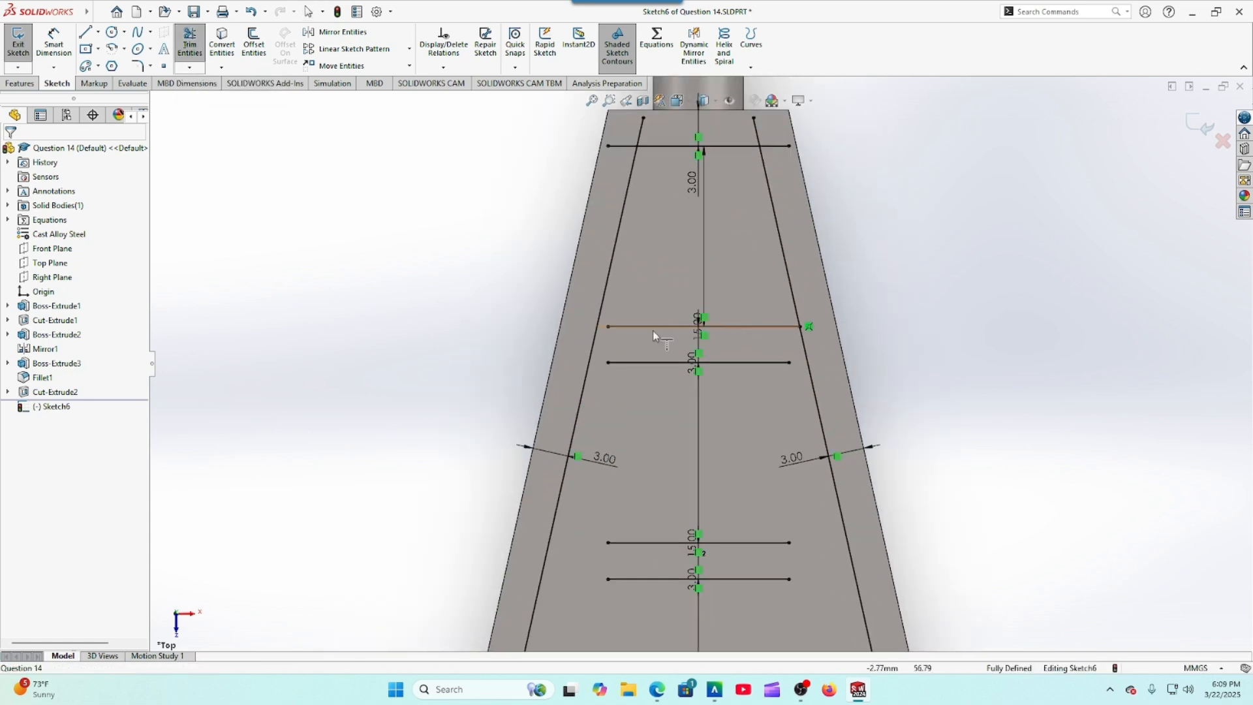
{"action": "left_click", "coordinate": [652, 329]}
{"action": "left_click", "coordinate": [617, 363]}
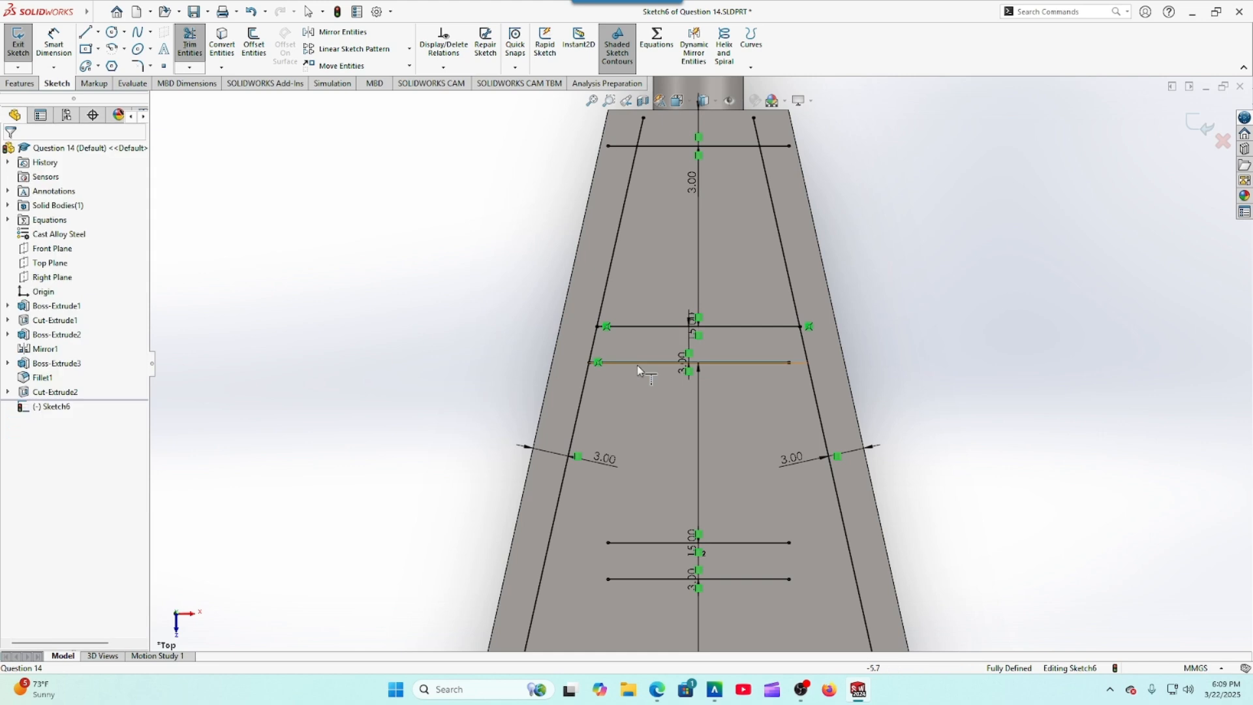
{"action": "left_click", "coordinate": [767, 363]}
Step: Extend the three remaining lower horizontal lines to meet both slanted offset lines
{"action": "left_click", "coordinate": [770, 545]}
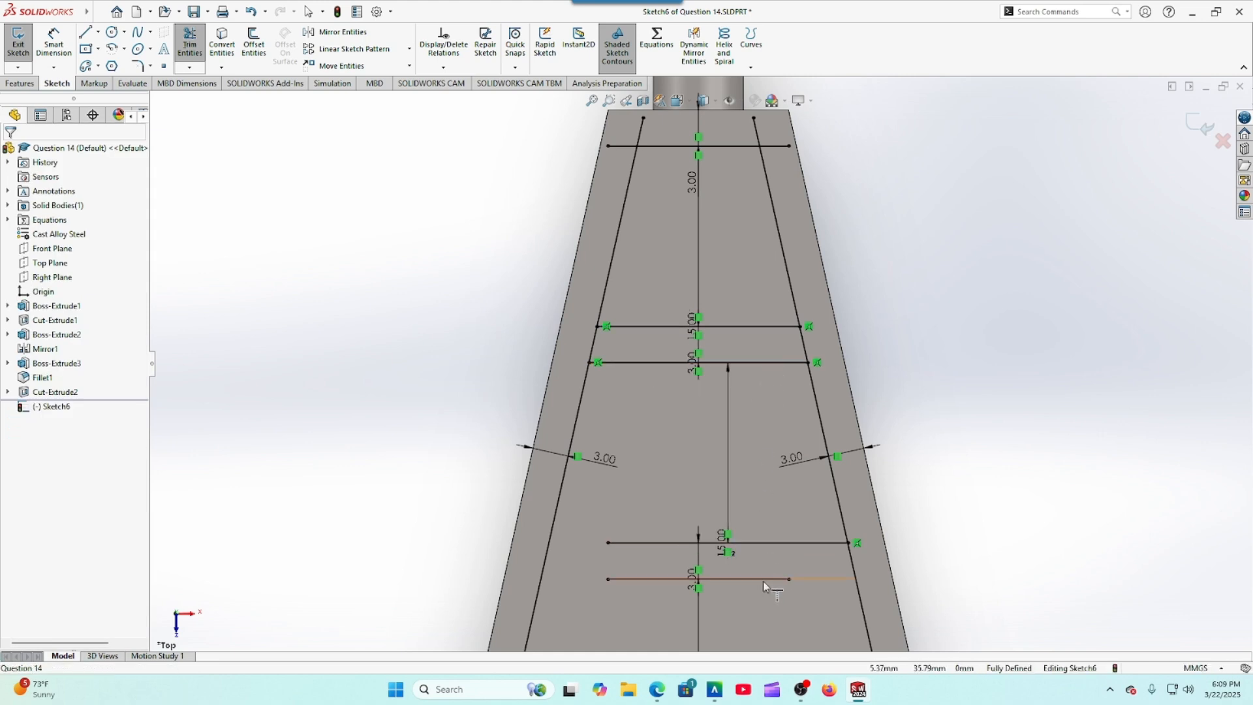
{"action": "left_click", "coordinate": [762, 580]}
{"action": "left_click", "coordinate": [637, 579]}
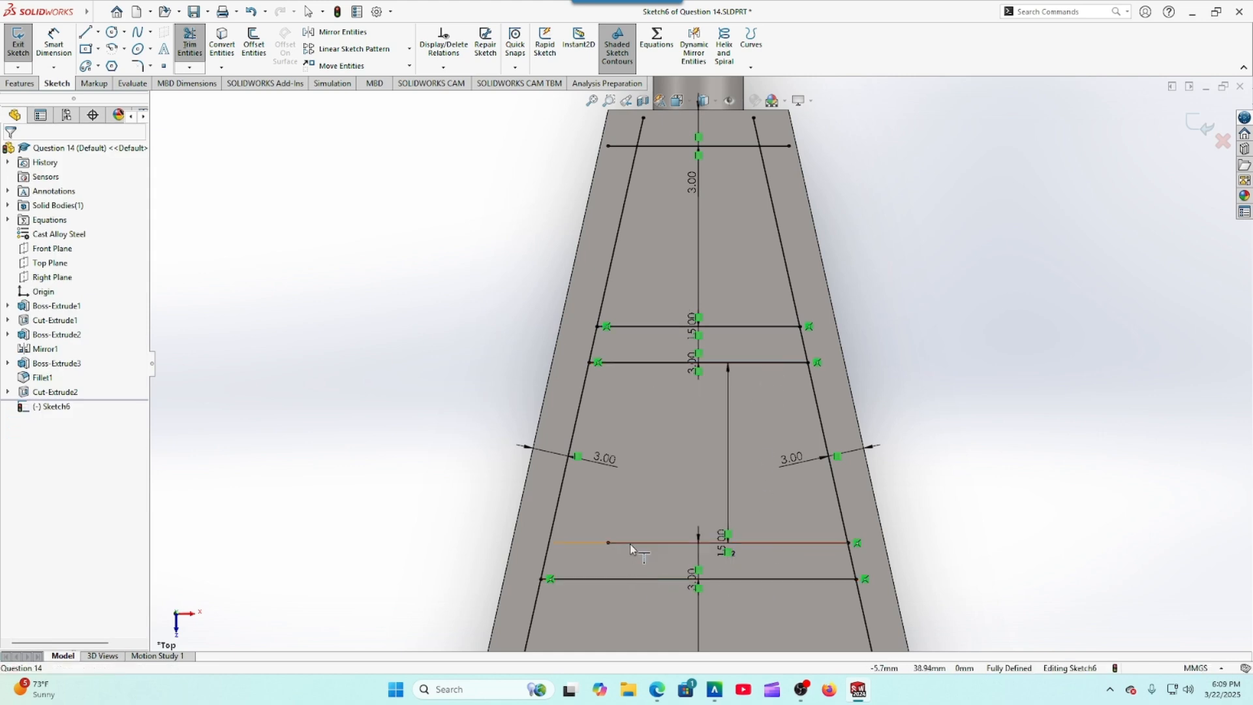
{"action": "left_click", "coordinate": [630, 543]}
{"action": "scroll", "coordinate": [629, 503], "scroll_direction": "up", "scroll_amount": 3}
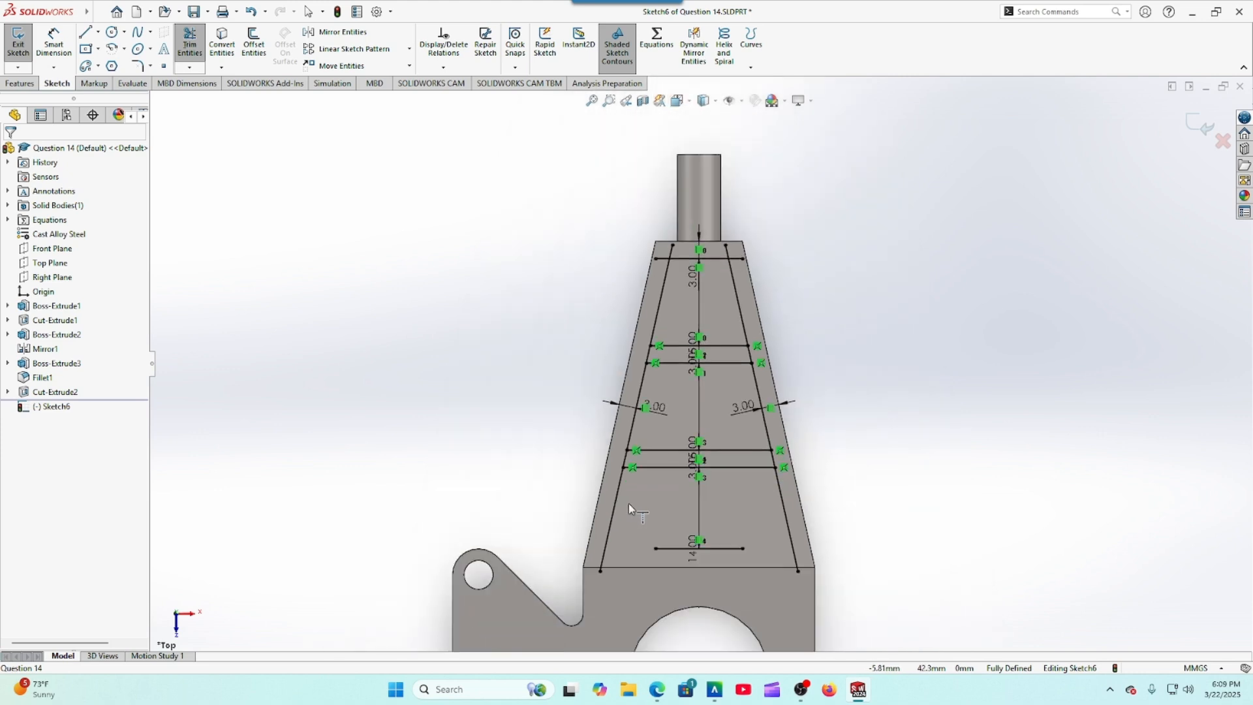
{"action": "left_click", "coordinate": [669, 549]}
{"action": "left_click", "coordinate": [727, 549]}
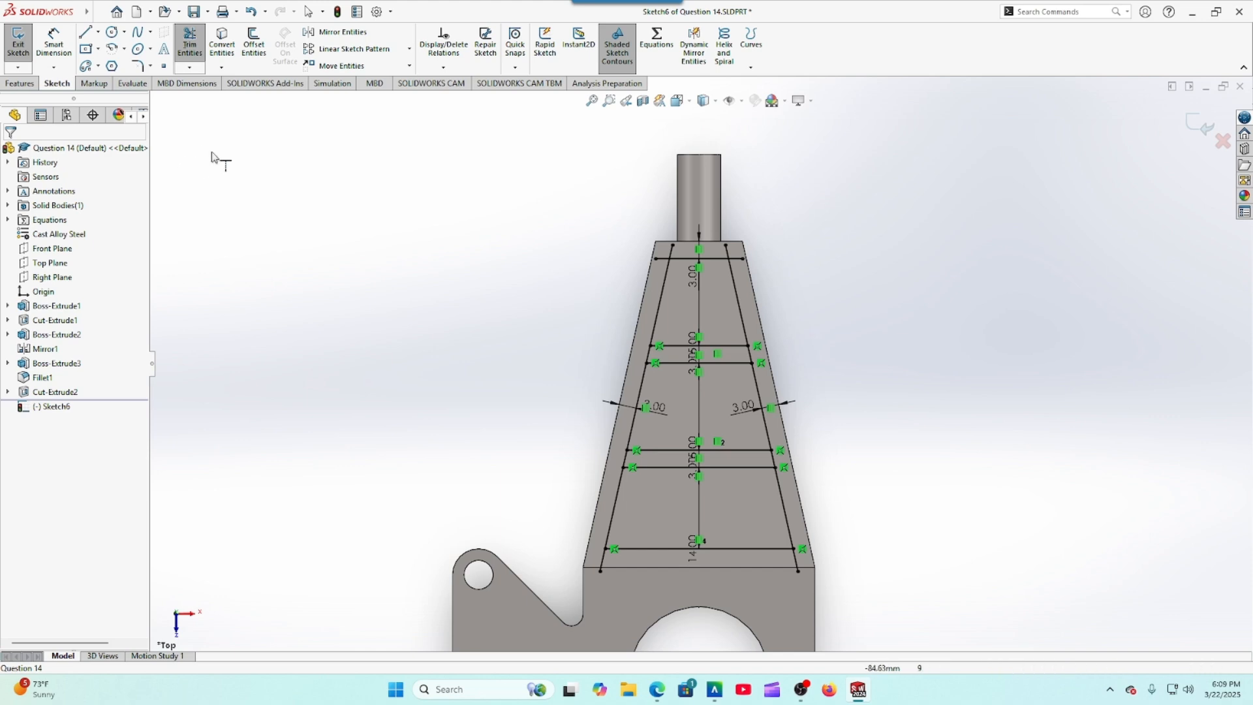
Step: Trim the overhanging line ends at the two outer corners of the pocket nearest the arm tip, using Trim to closest
{"action": "left_click", "coordinate": [190, 67]}
{"action": "left_click", "coordinate": [197, 85]}
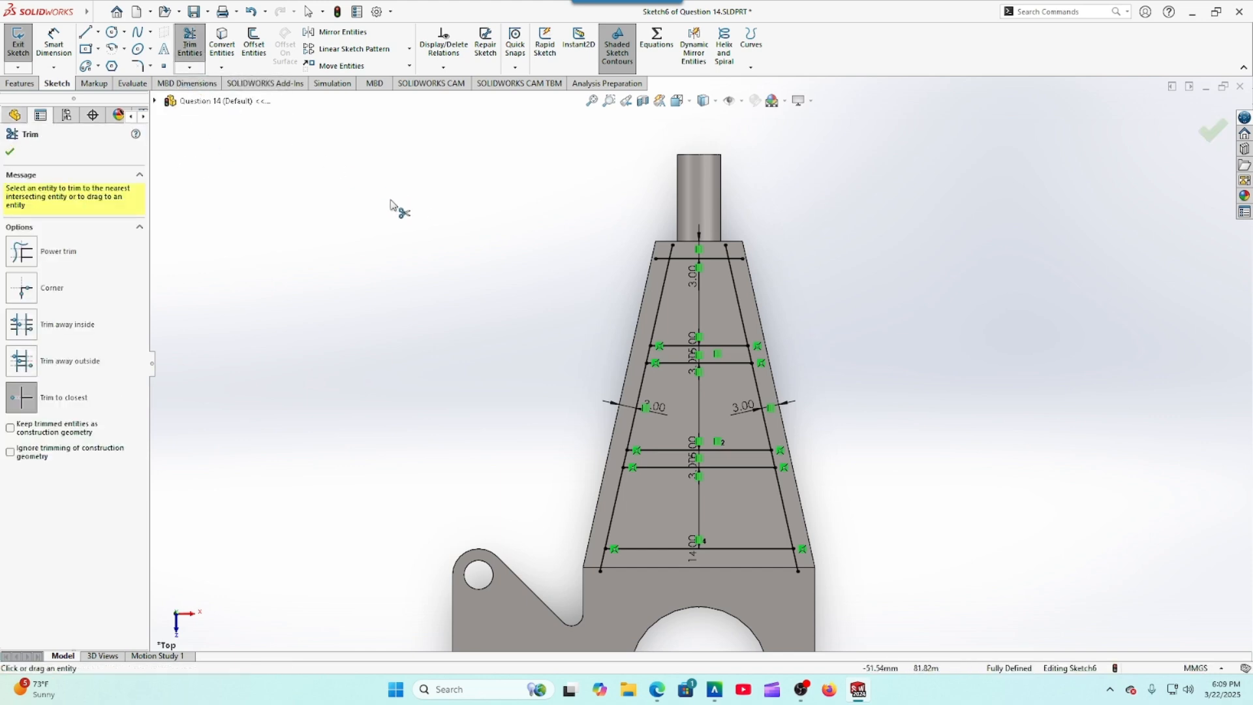
{"action": "scroll", "coordinate": [699, 216], "scroll_direction": "down", "scroll_amount": 3}
{"action": "left_click", "coordinate": [645, 302]}
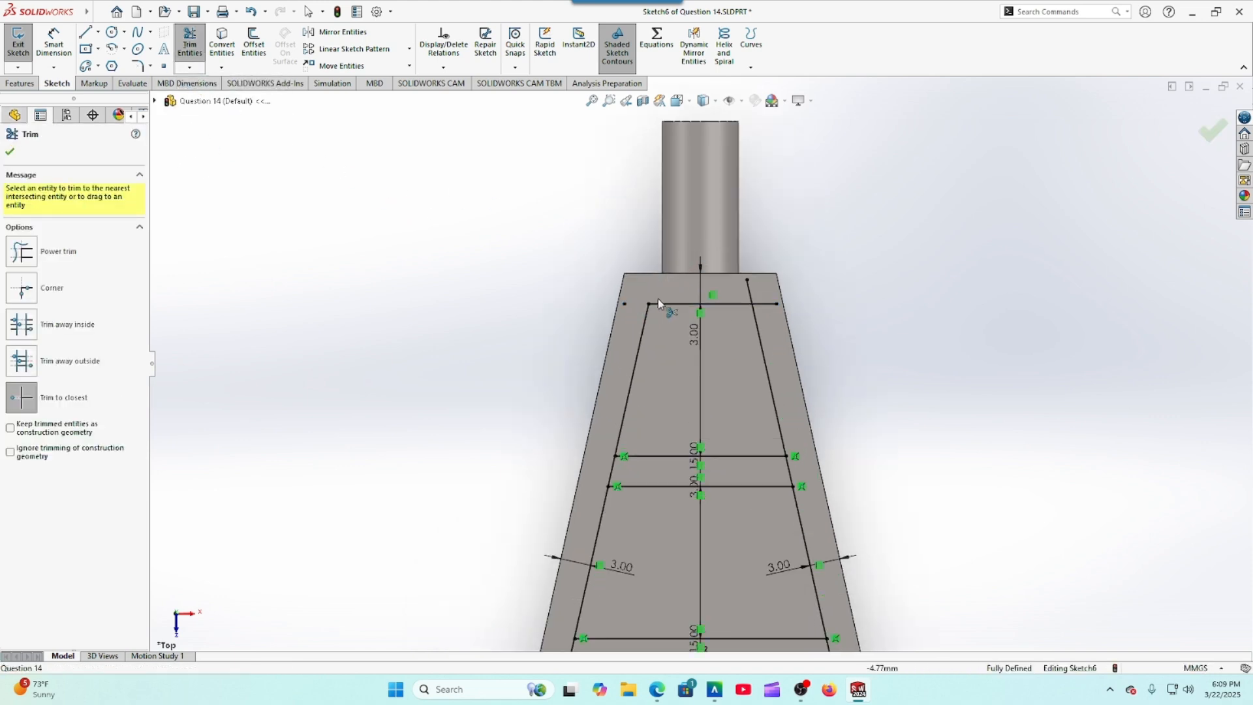
{"action": "left_click", "coordinate": [750, 291]}
{"action": "left_click", "coordinate": [765, 304]}
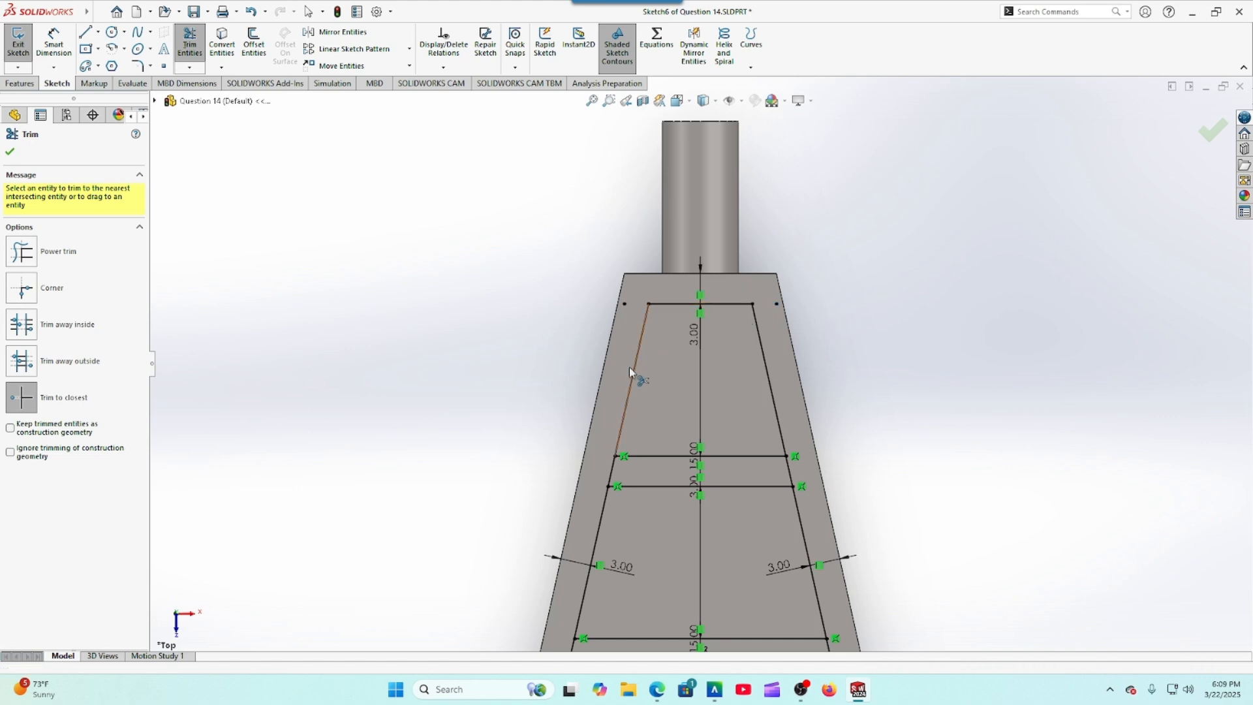
Step: Trim the slanted line segments crossing the two 3 mm ribs to separate the three pockets
{"action": "left_click", "coordinate": [613, 470]}
{"action": "left_click", "coordinate": [789, 475]}
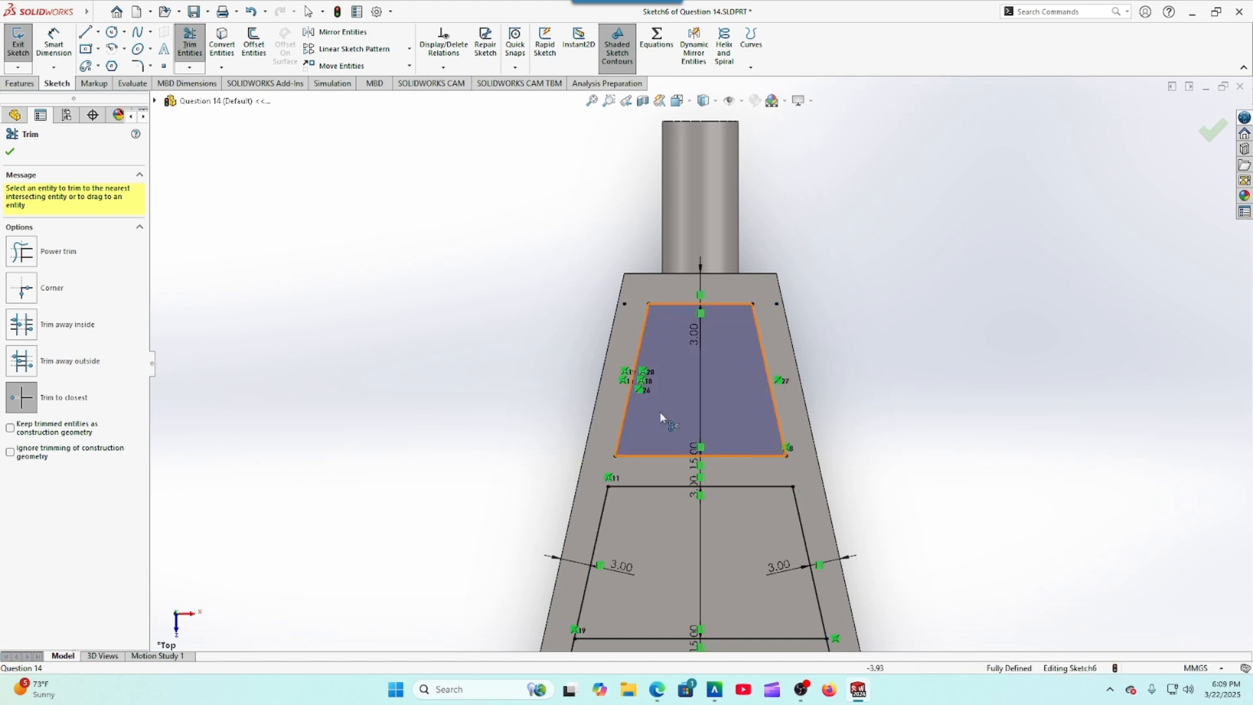
{"action": "scroll", "coordinate": [664, 412], "scroll_direction": "down", "scroll_amount": 3}
{"action": "scroll", "coordinate": [666, 457], "scroll_direction": "up", "scroll_amount": 5}
{"action": "scroll", "coordinate": [672, 510], "scroll_direction": "down", "scroll_amount": 3}
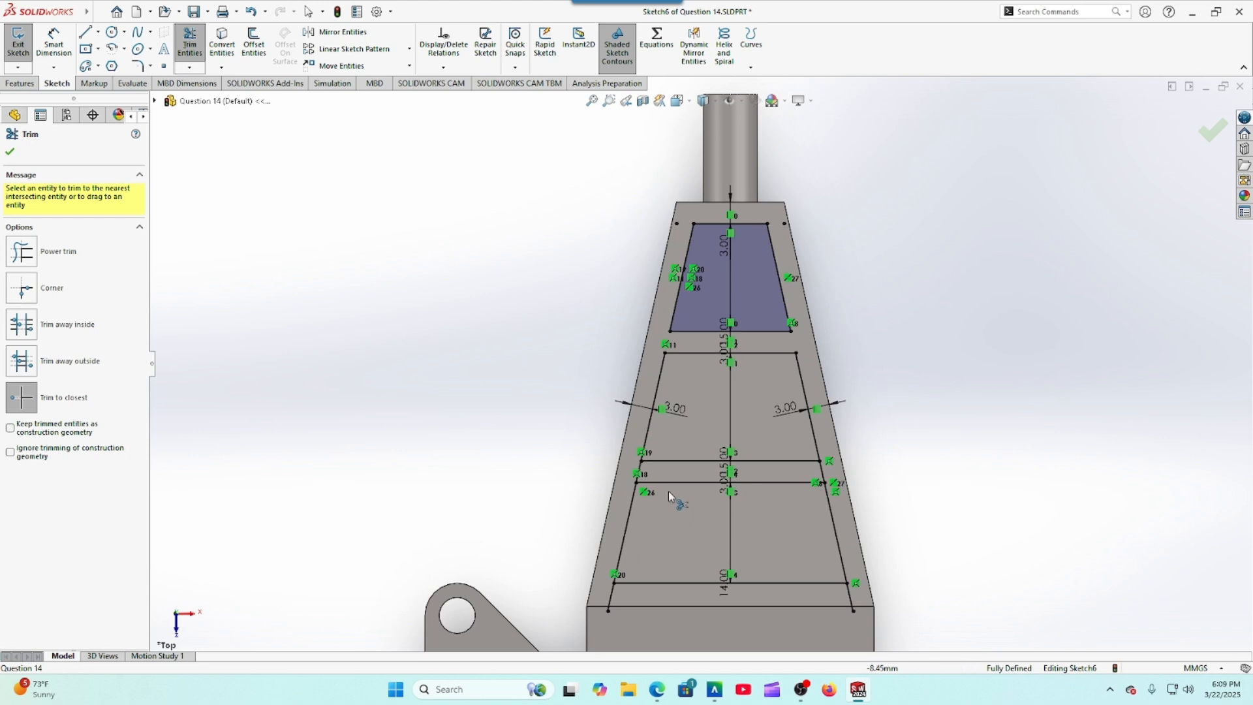
{"action": "left_click", "coordinate": [821, 472]}
Step: Trim the slanted line ends that extend past the last pocket's lower boundary
{"action": "left_click", "coordinate": [851, 595]}
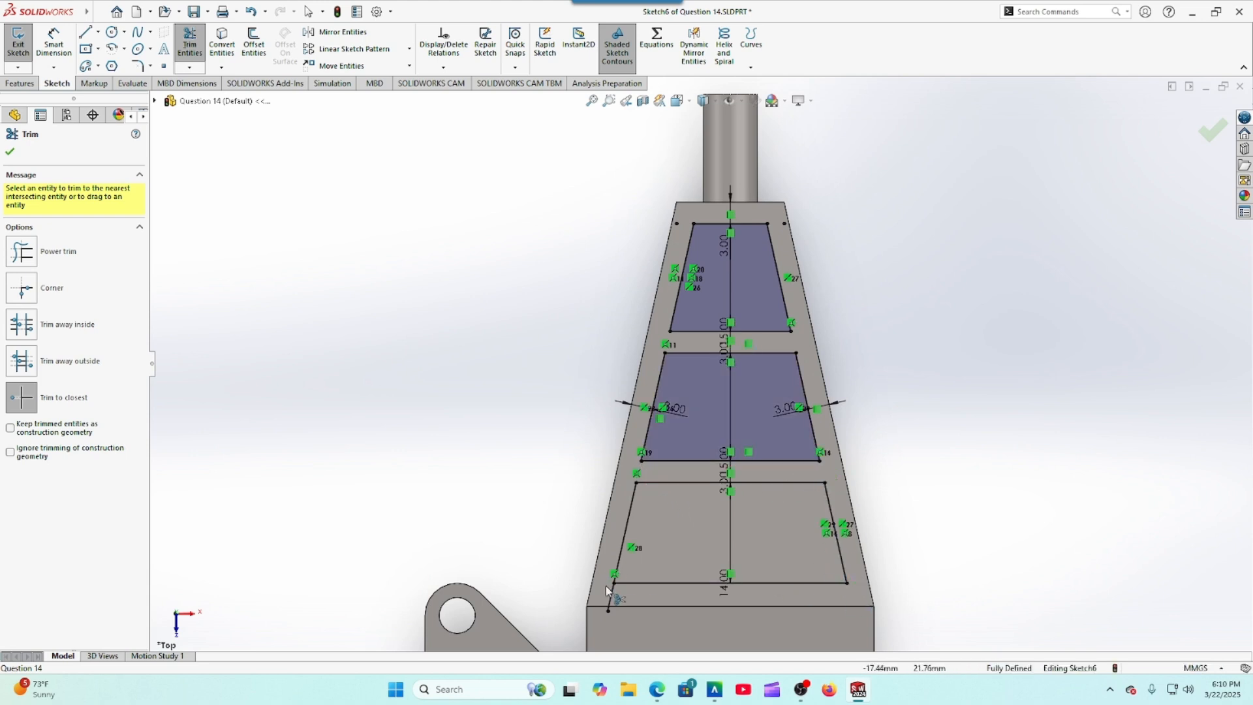
{"action": "left_click", "coordinate": [611, 595]}
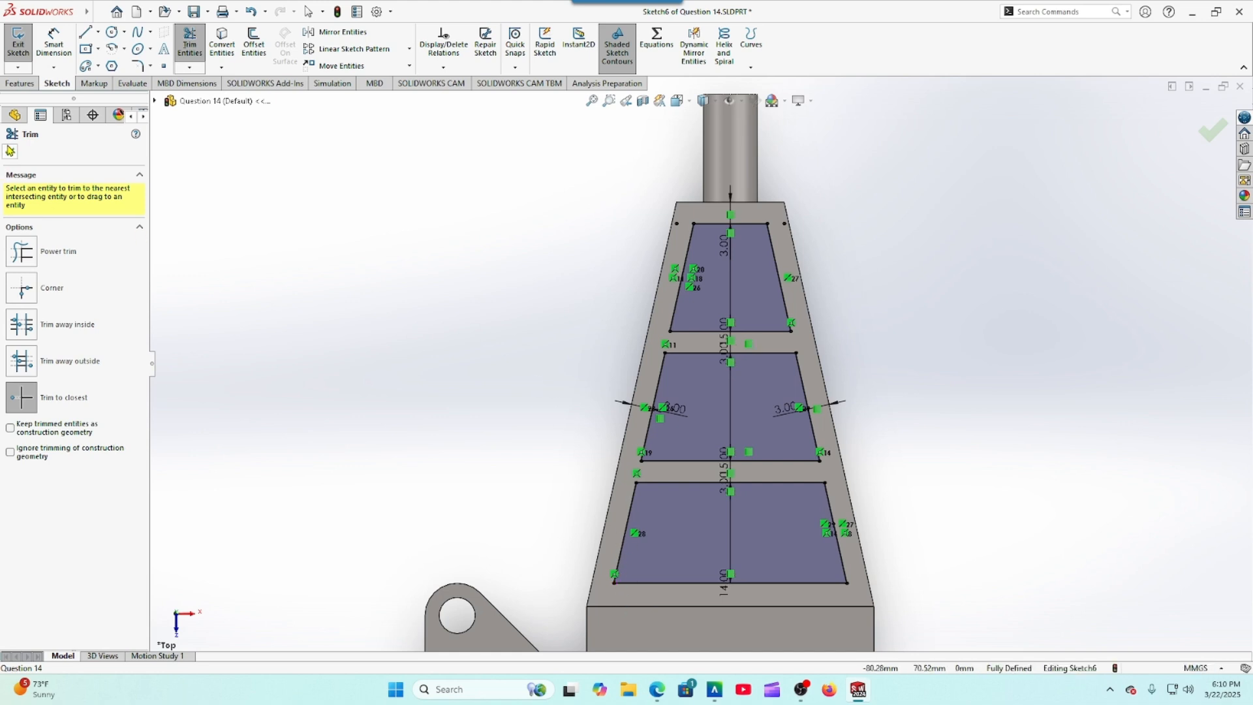
{"action": "left_click", "coordinate": [10, 151]}
Step: Check the corner radius in the drawing and select the four corners of the pocket nearest the tip for 3 mm sketch fillets
{"action": "left_click", "coordinate": [656, 689]}
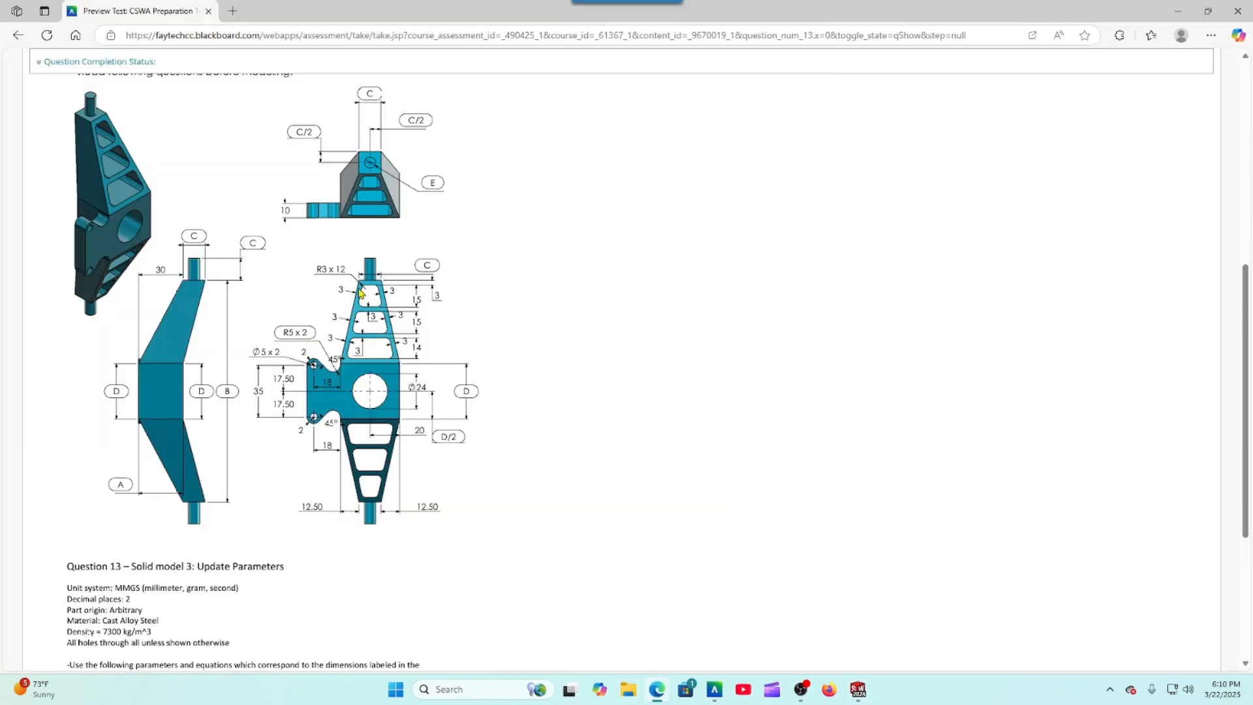
{"action": "left_click", "coordinate": [858, 690]}
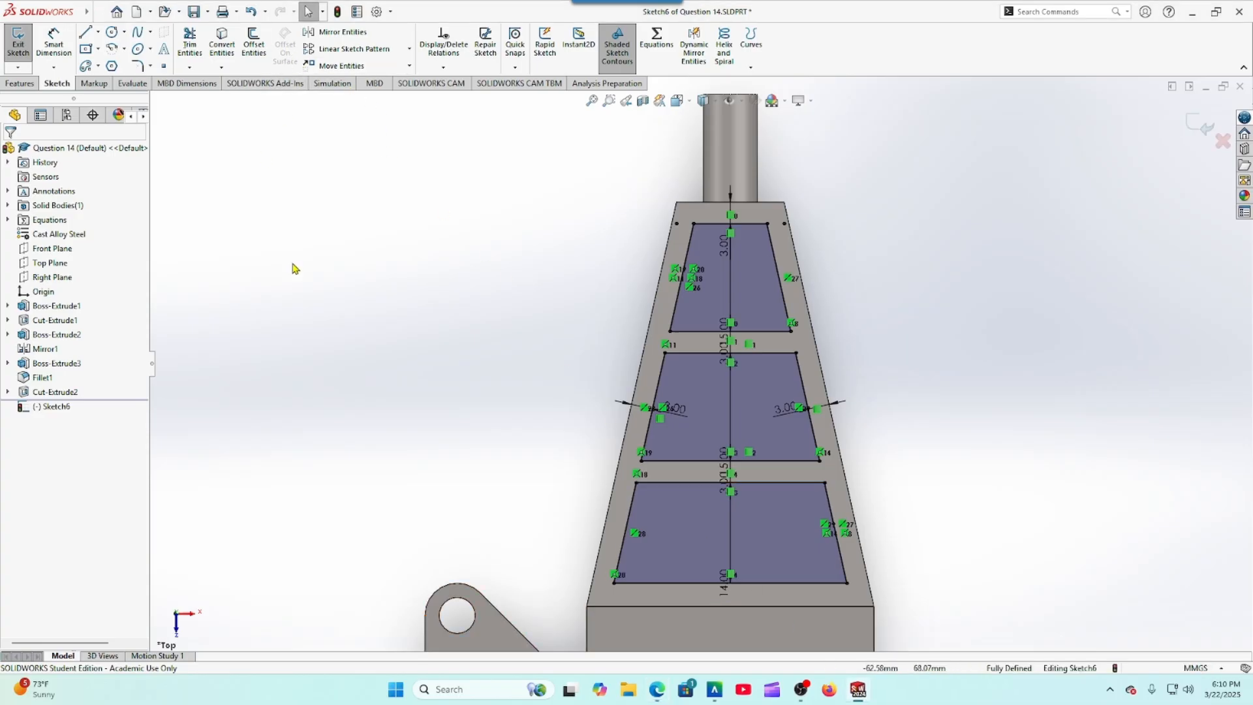
{"action": "left_click", "coordinate": [137, 66]}
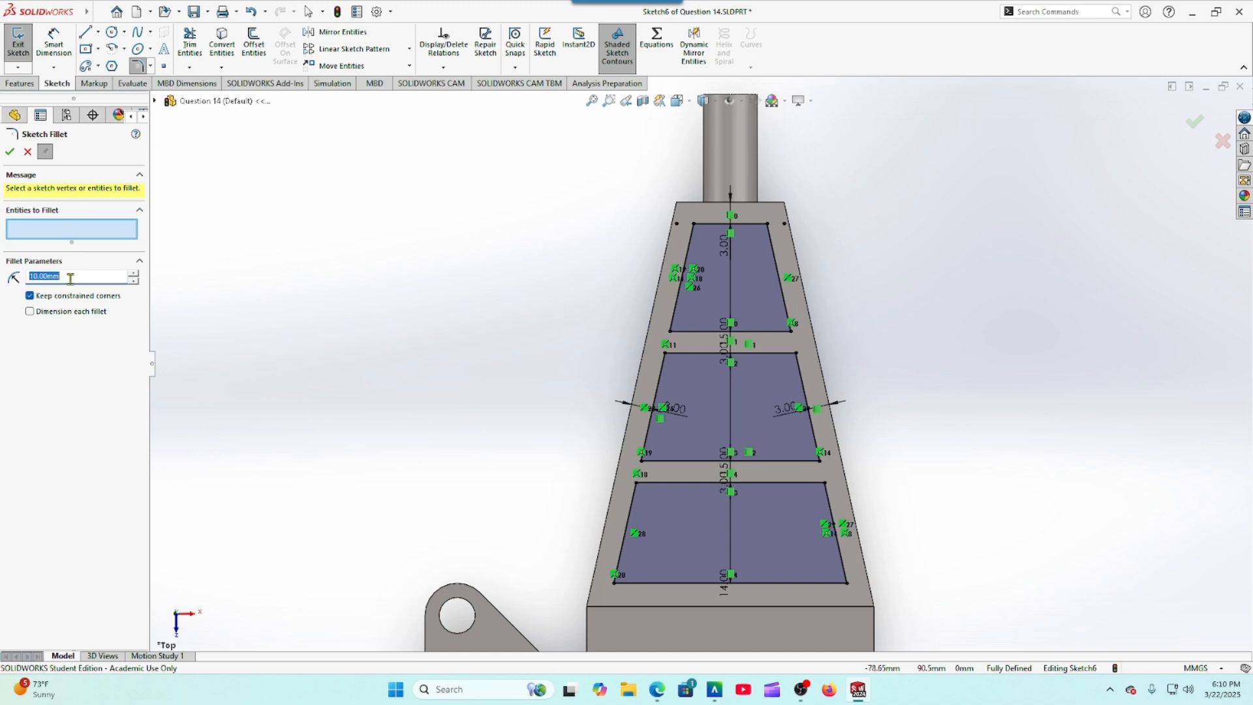
{"action": "type", "text": "3.0"}
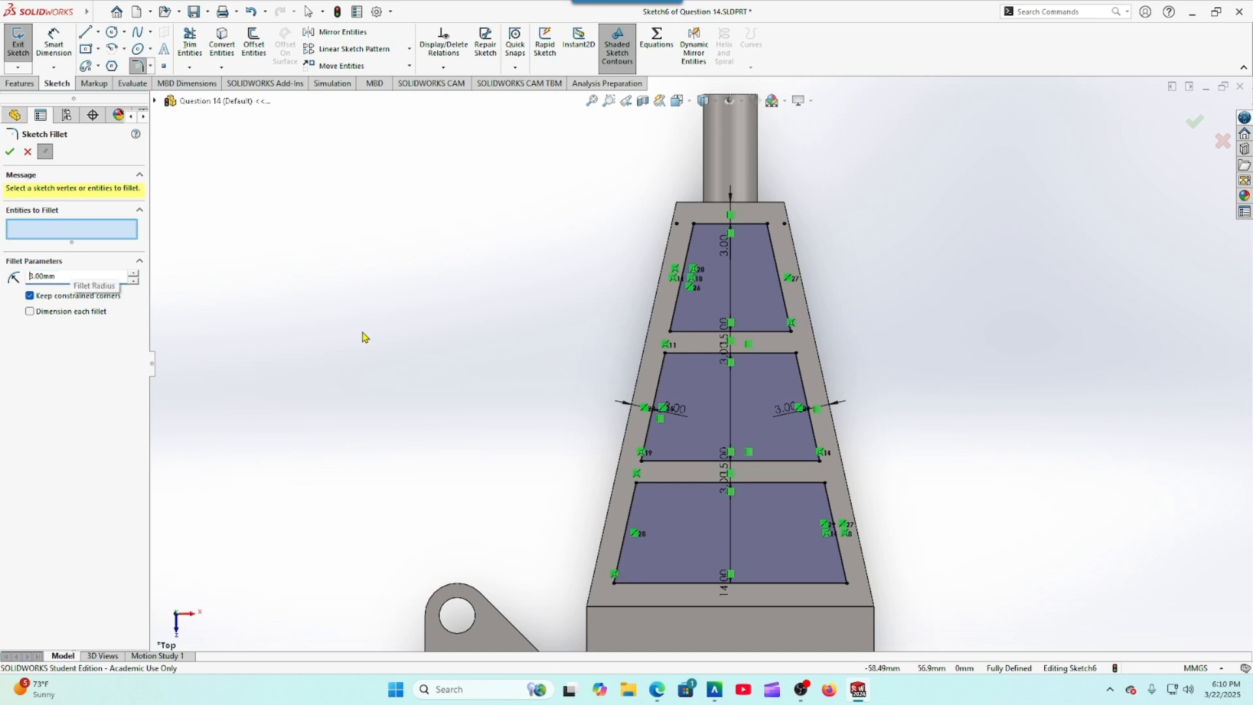
{"action": "scroll", "coordinate": [741, 247], "scroll_direction": "down", "scroll_amount": 1}
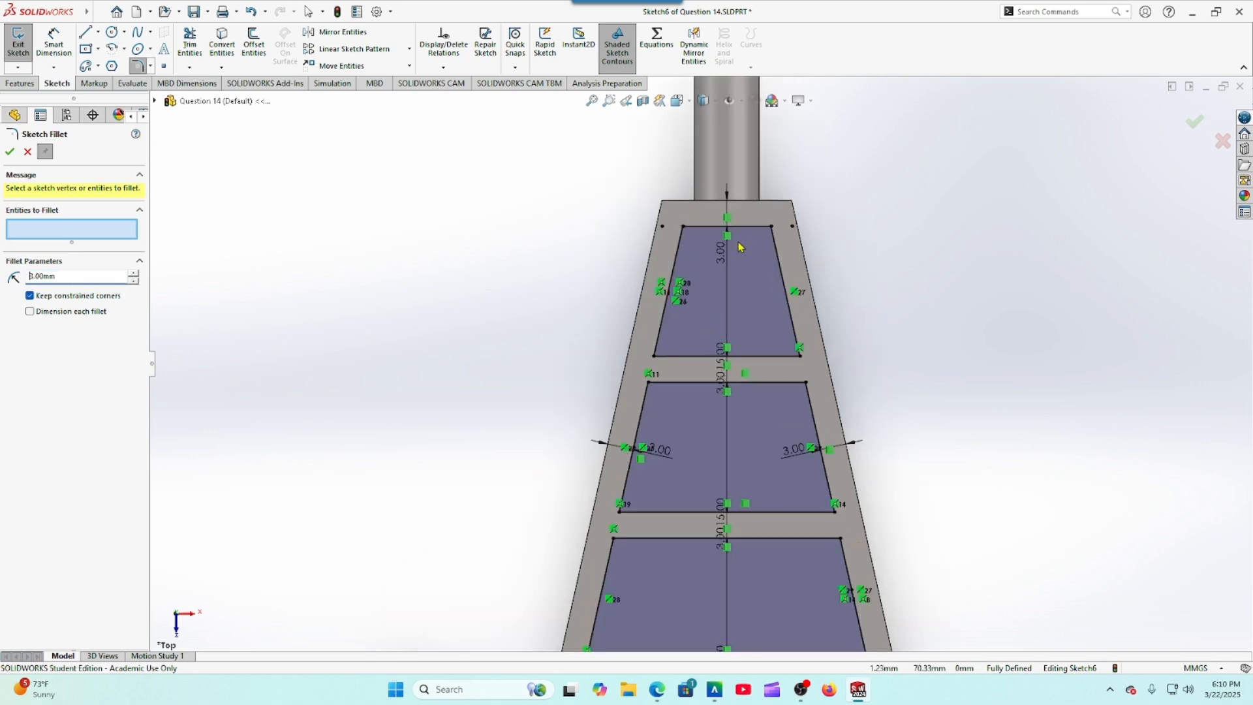
{"action": "left_click", "coordinate": [684, 227]}
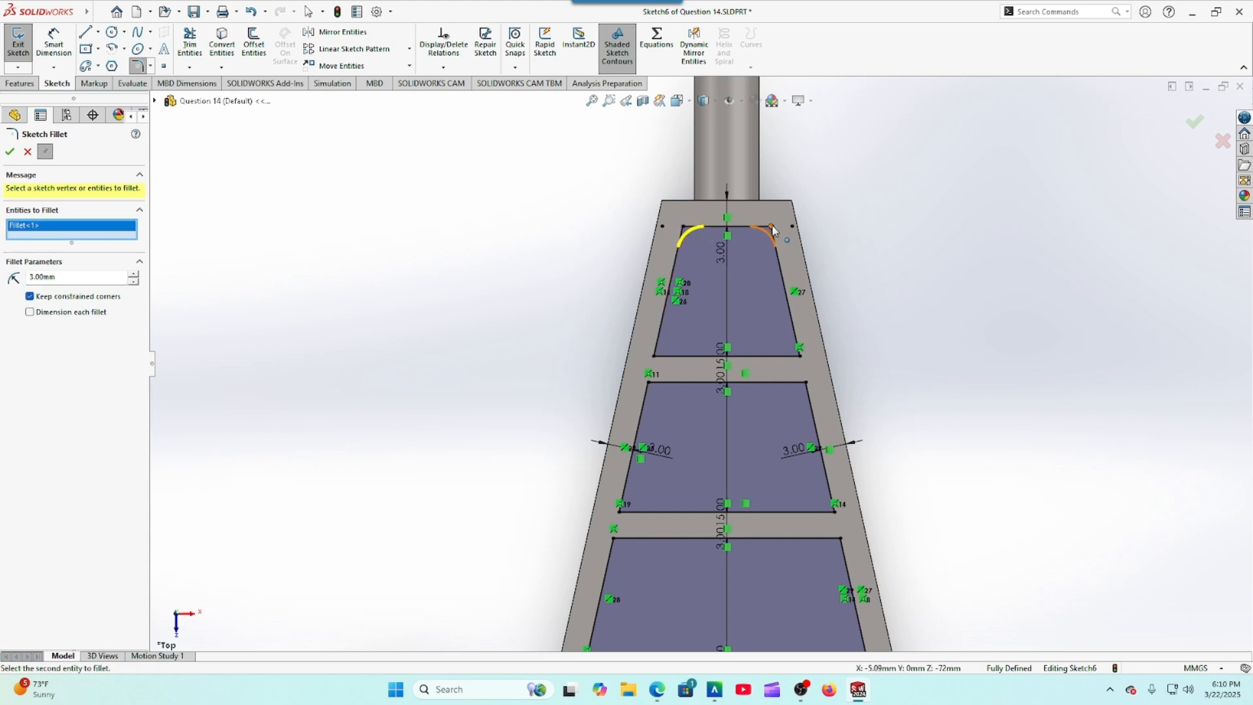
{"action": "left_click", "coordinate": [772, 229]}
{"action": "left_click", "coordinate": [800, 356]}
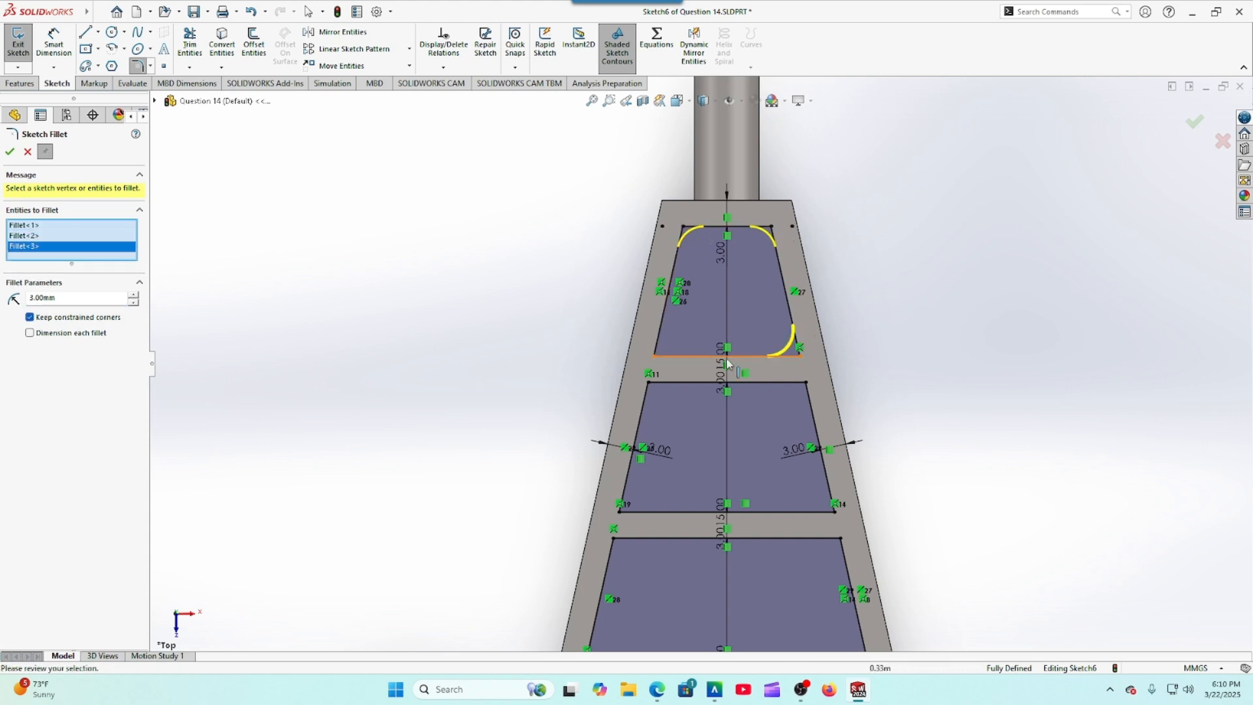
{"action": "left_click", "coordinate": [655, 356]}
Step: Add the four corners of the middle pocket to the 3 mm sketch fillet
{"action": "left_click", "coordinate": [648, 382]}
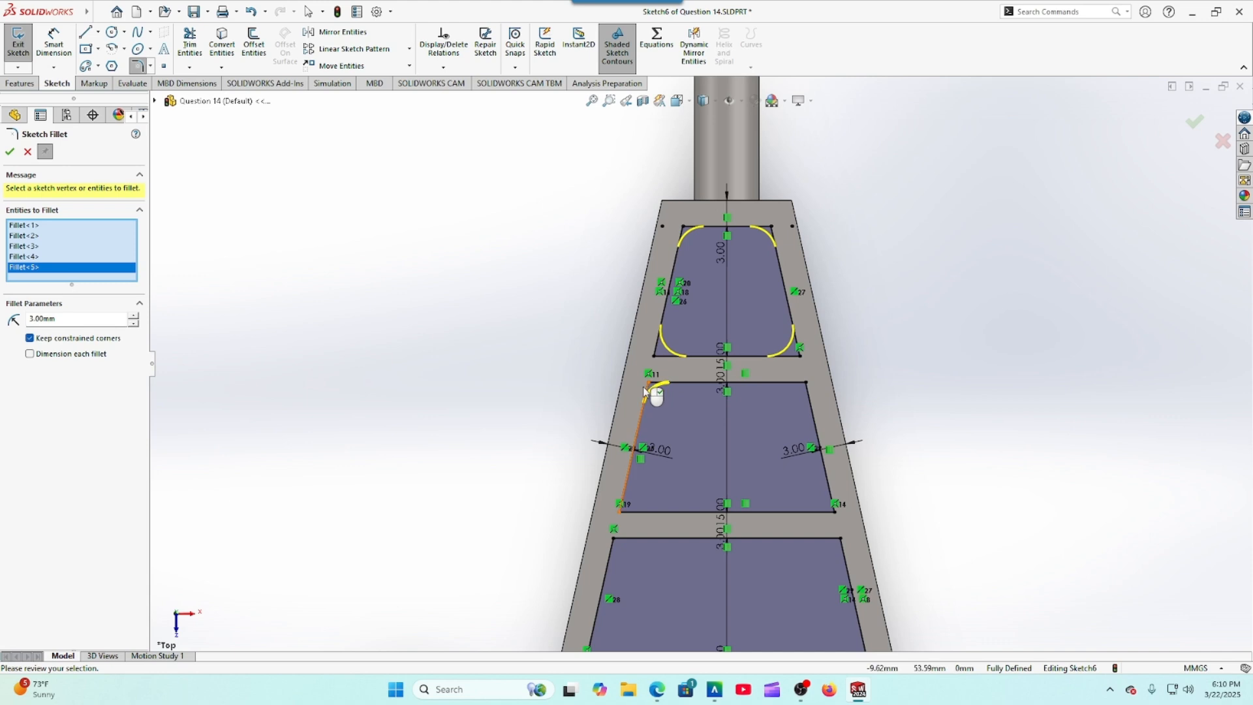
{"action": "left_click", "coordinate": [619, 511]}
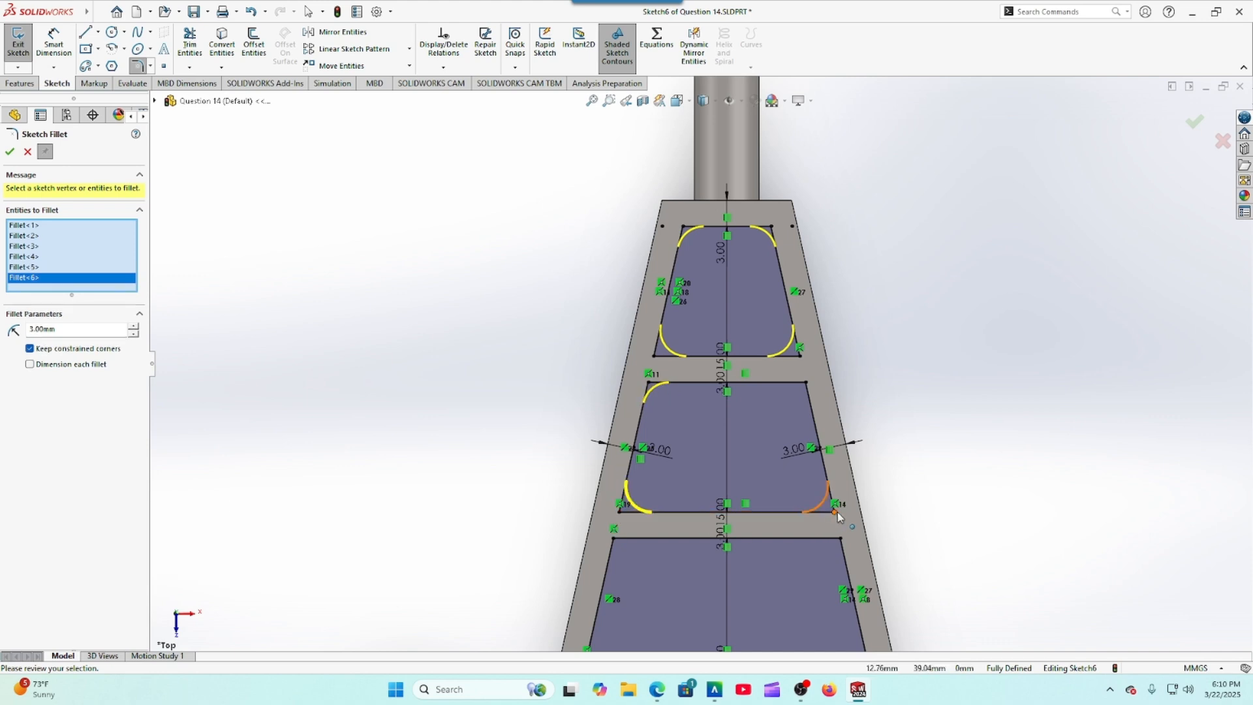
{"action": "left_click", "coordinate": [835, 512]}
{"action": "left_click", "coordinate": [806, 383]}
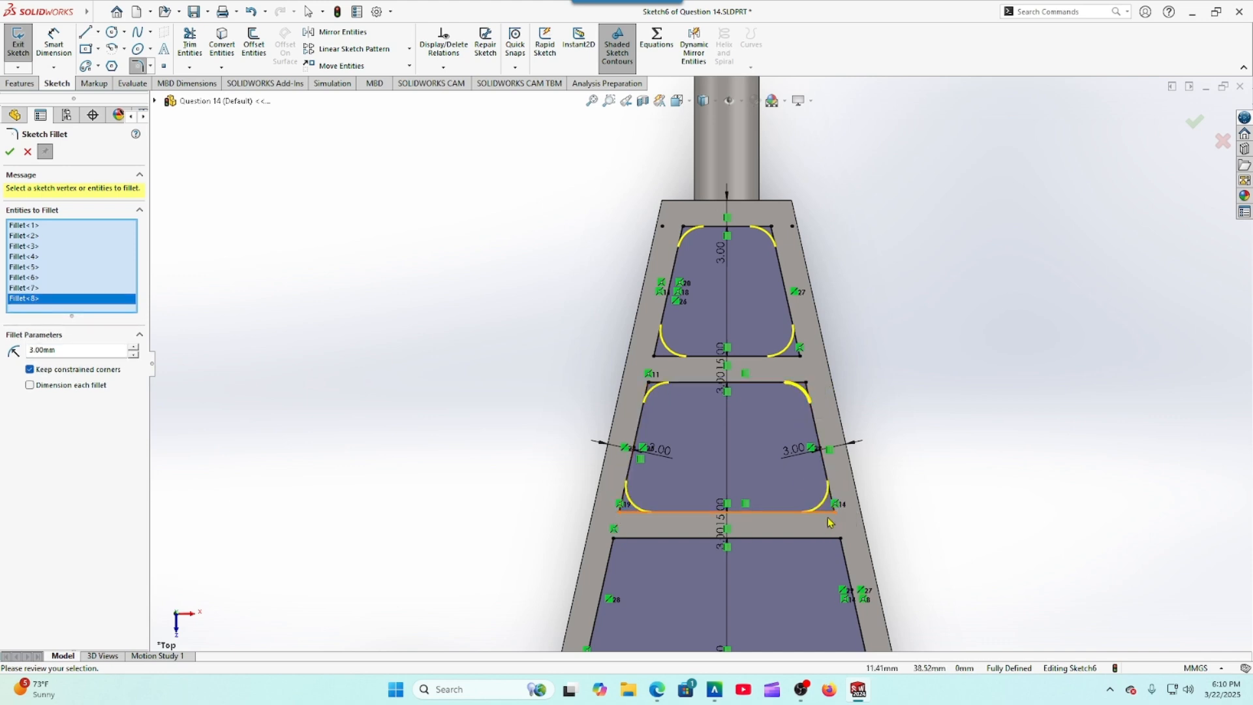
Step: Add the four corners of the pocket nearest the central block and apply the 3 mm sketch fillets to all three pockets
{"action": "left_click", "coordinate": [841, 539]}
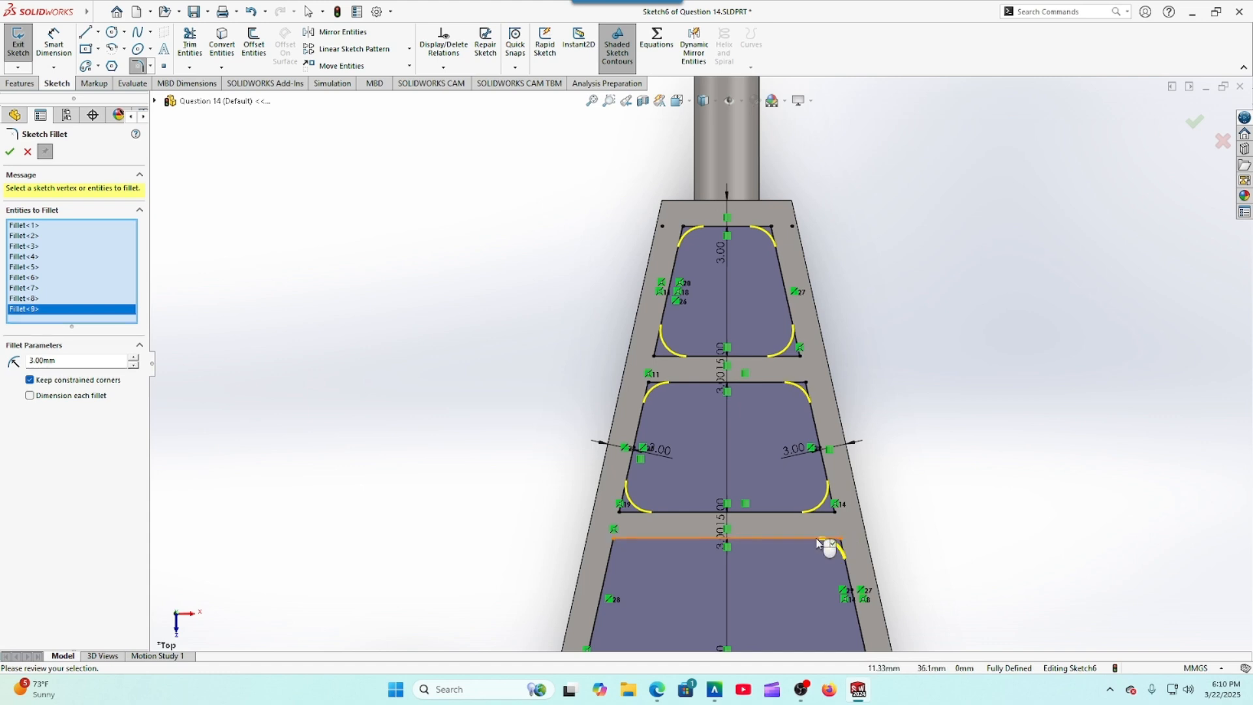
{"action": "left_click", "coordinate": [614, 540]}
{"action": "scroll", "coordinate": [627, 532], "scroll_direction": "up", "scroll_amount": 2}
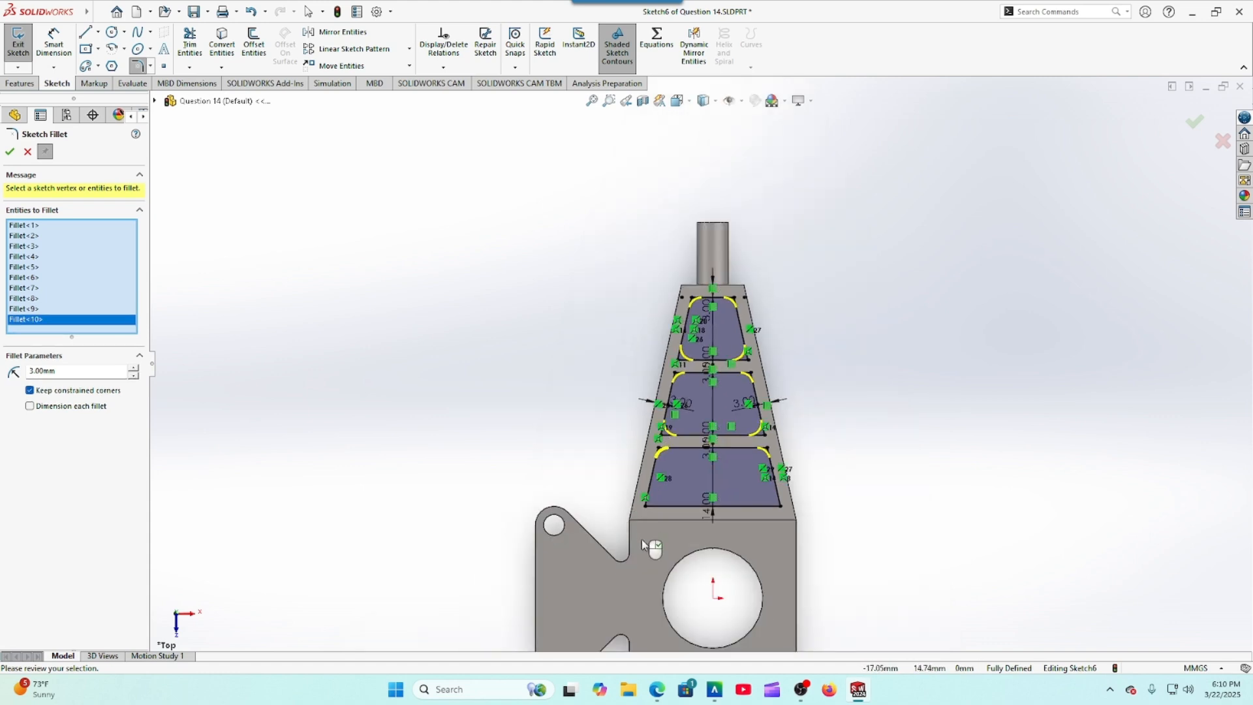
{"action": "left_click", "coordinate": [656, 465]}
{"action": "left_click", "coordinate": [855, 465]}
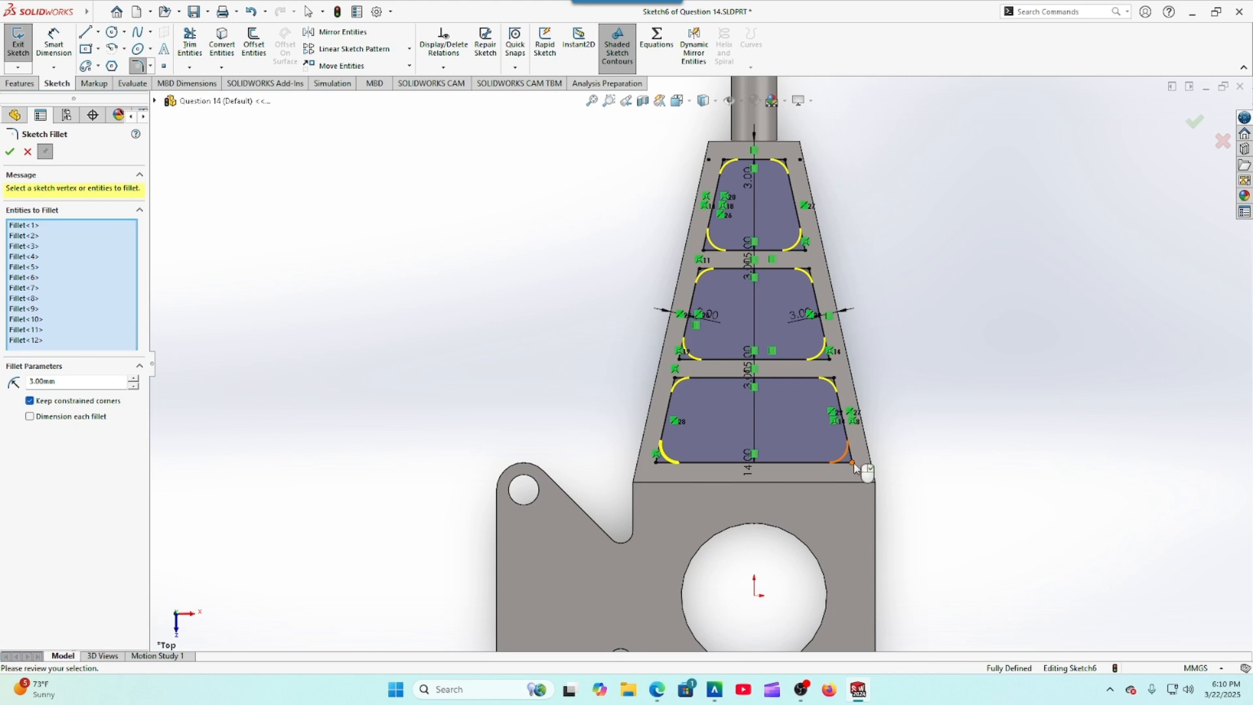
{"action": "left_click", "coordinate": [10, 152]}
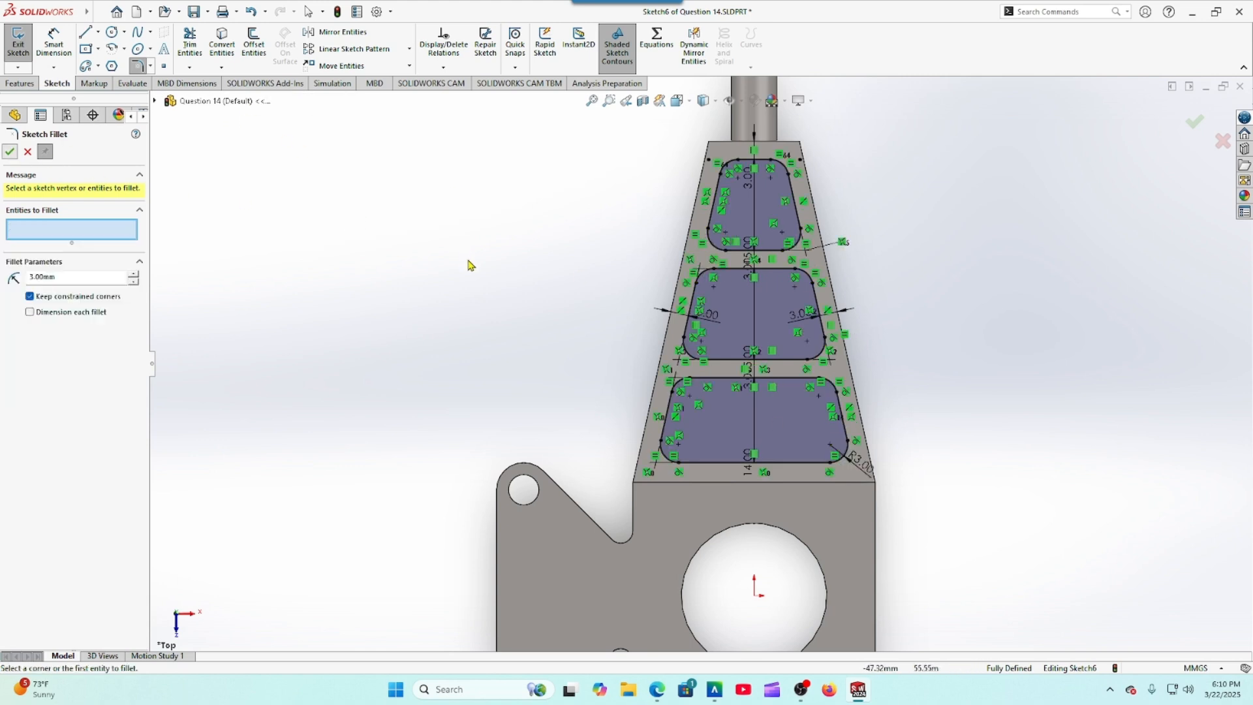
{"action": "key", "text": "f"}
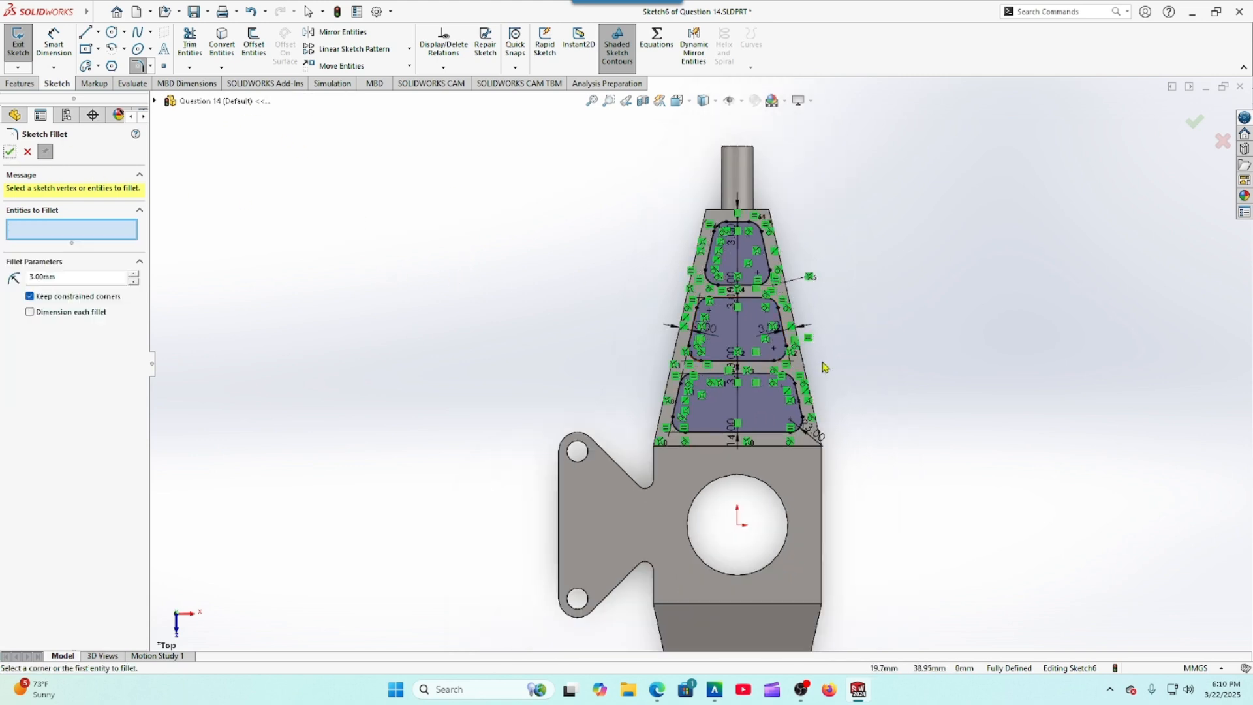
{"action": "middle_click_drag", "start_coordinate": [1029, 369], "coordinate": [1001, 374]}
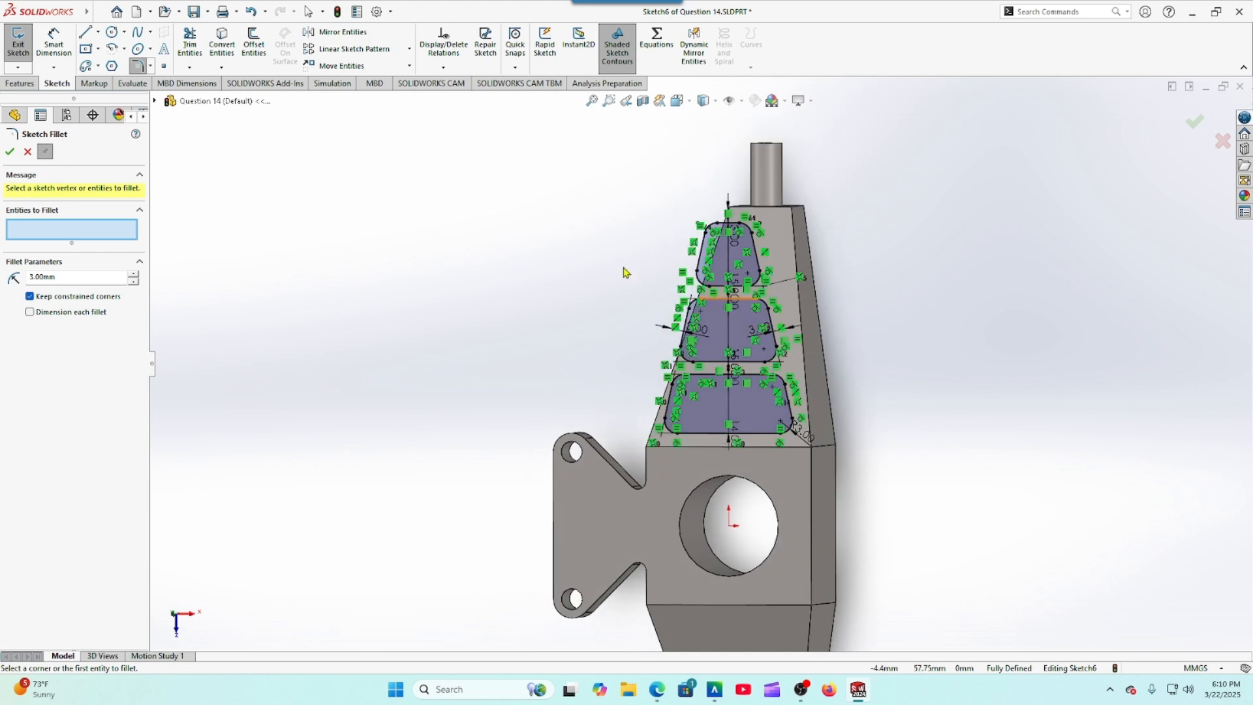
{"action": "left_click", "coordinate": [10, 152]}
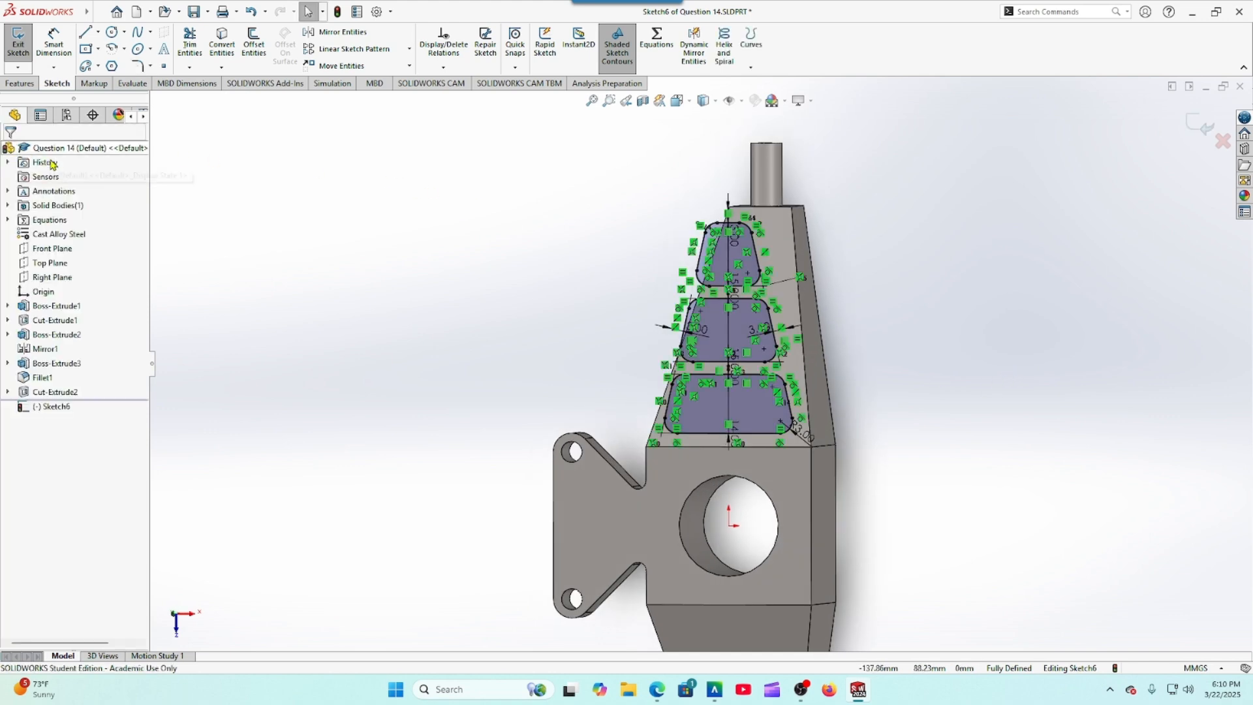
Step: Cut the three filleted pocket profiles through the arm with an Extruded Cut set to Through All
{"action": "left_click", "coordinate": [19, 84]}
{"action": "left_click", "coordinate": [198, 43]}
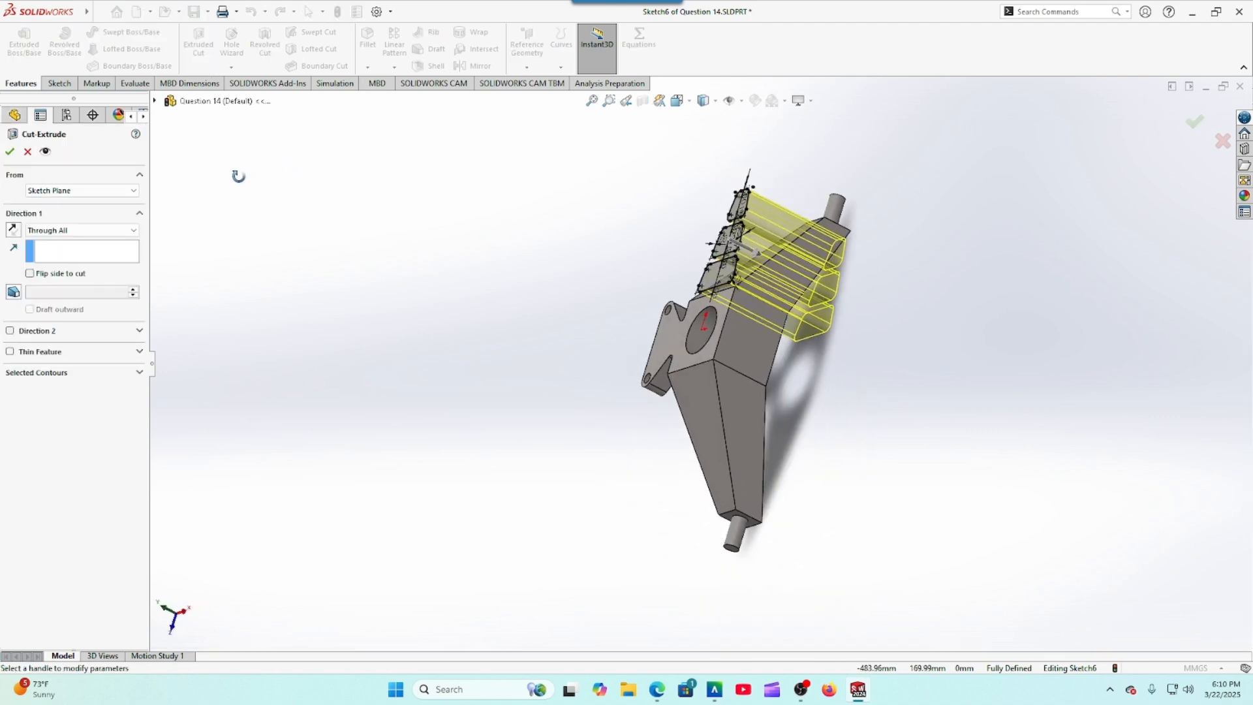
{"action": "left_click", "coordinate": [10, 151]}
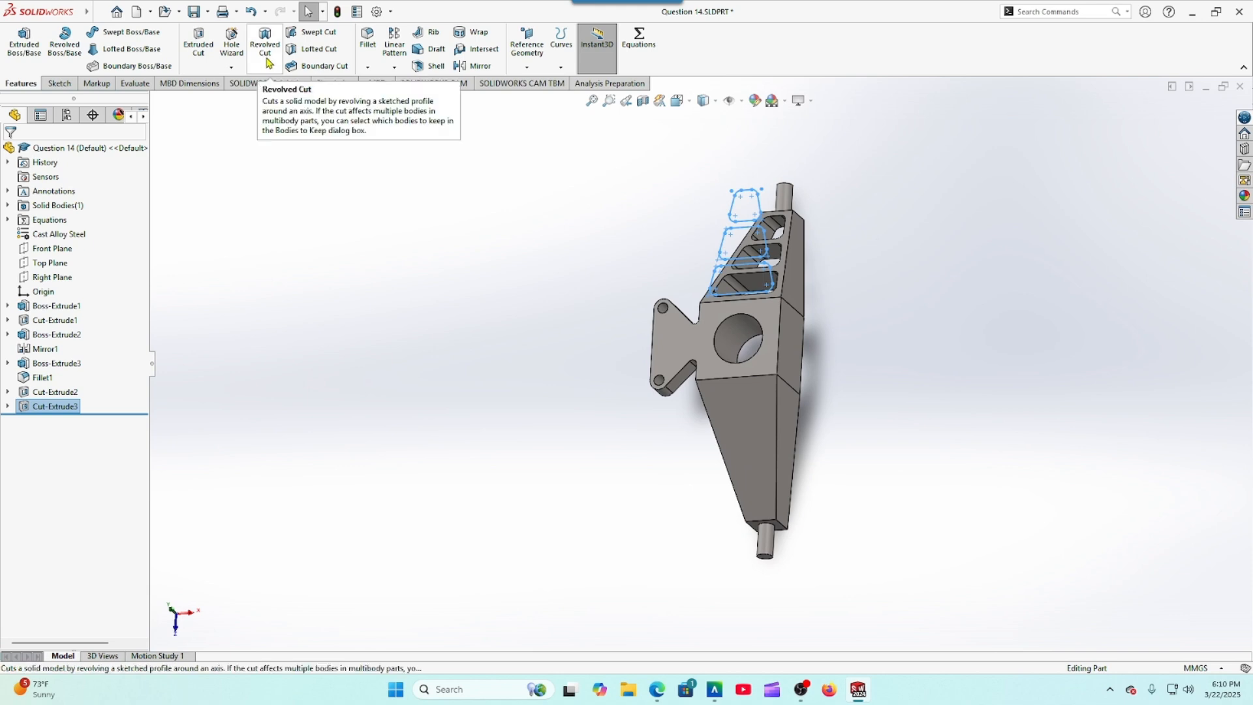
Step: Mirror the pocket cut about the Front Plane onto the opposite arm
{"action": "left_click", "coordinate": [476, 66]}
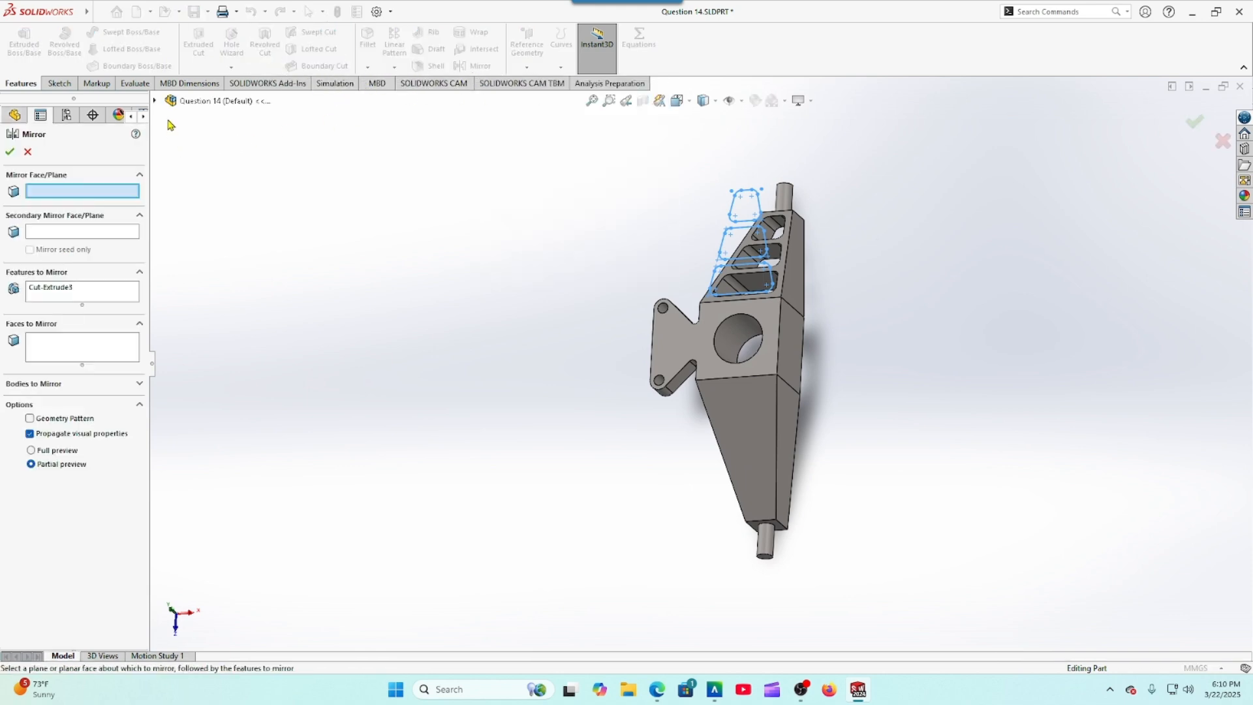
{"action": "left_click", "coordinate": [155, 101]}
{"action": "left_click", "coordinate": [210, 201]}
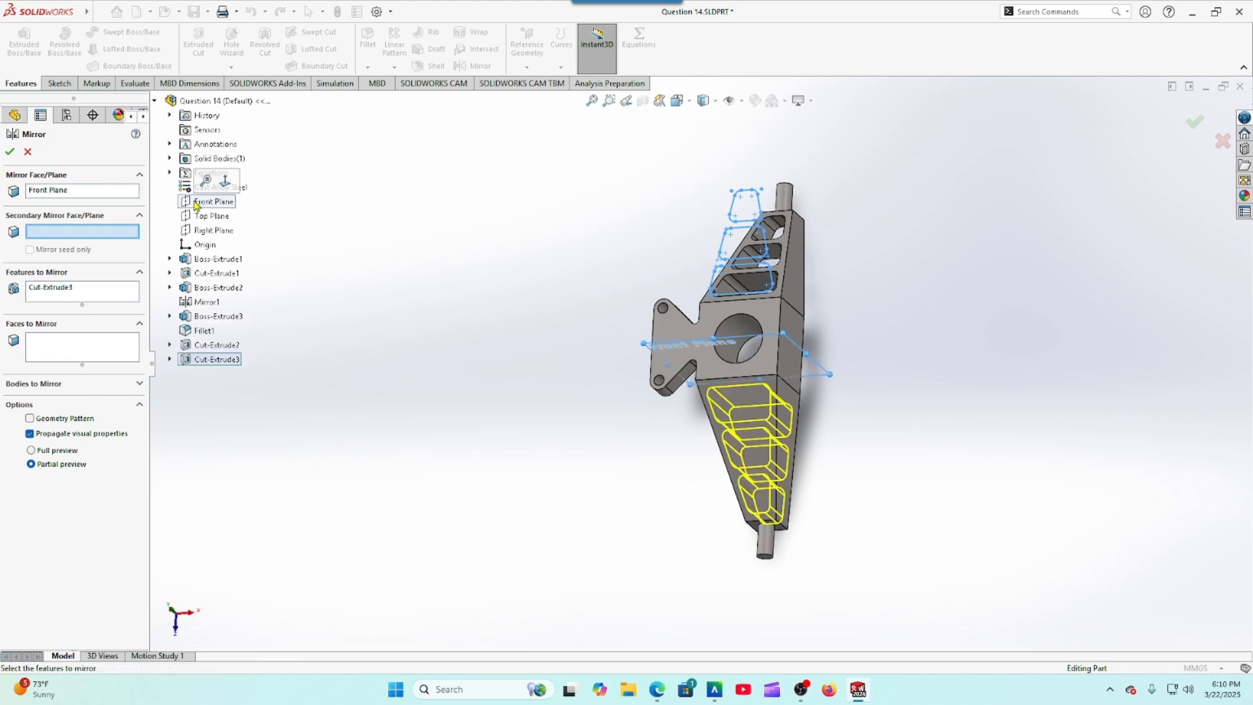
{"action": "left_click", "coordinate": [10, 152]}
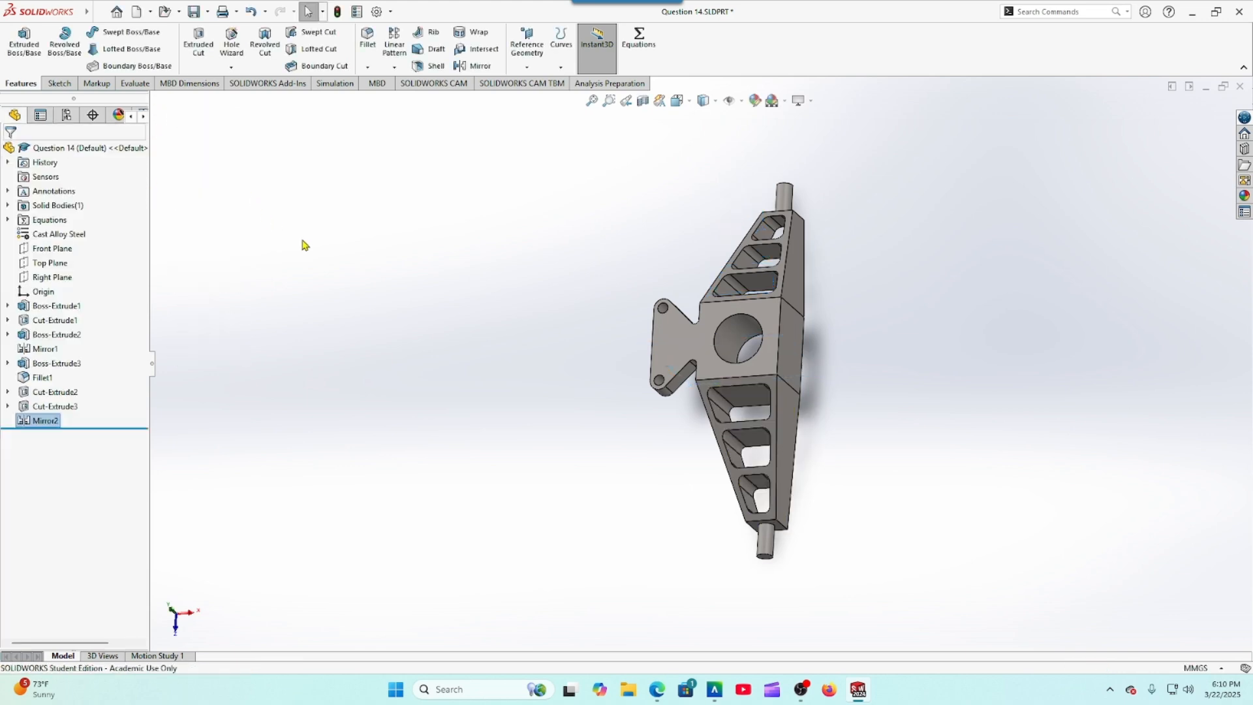
Step: Check the fillet radius in the drawing and set the side bracket's fillet to 5 mm
{"action": "left_click", "coordinate": [656, 689]}
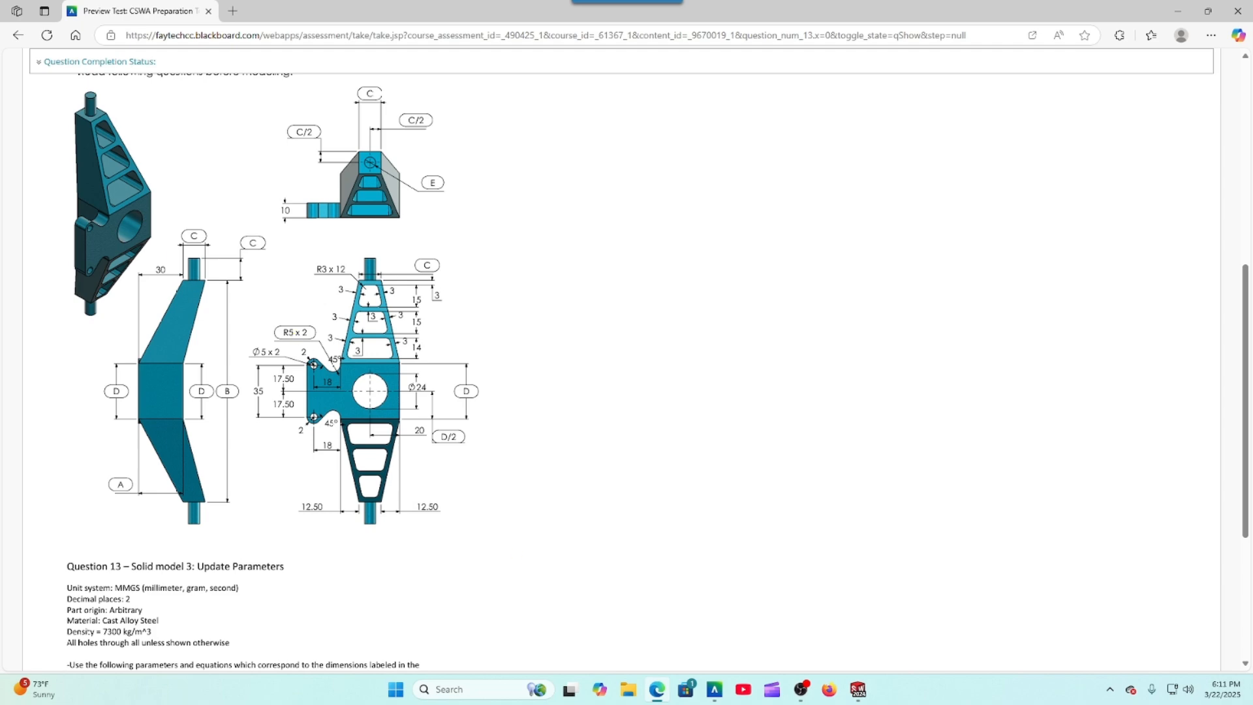
{"action": "left_click", "coordinate": [855, 690]}
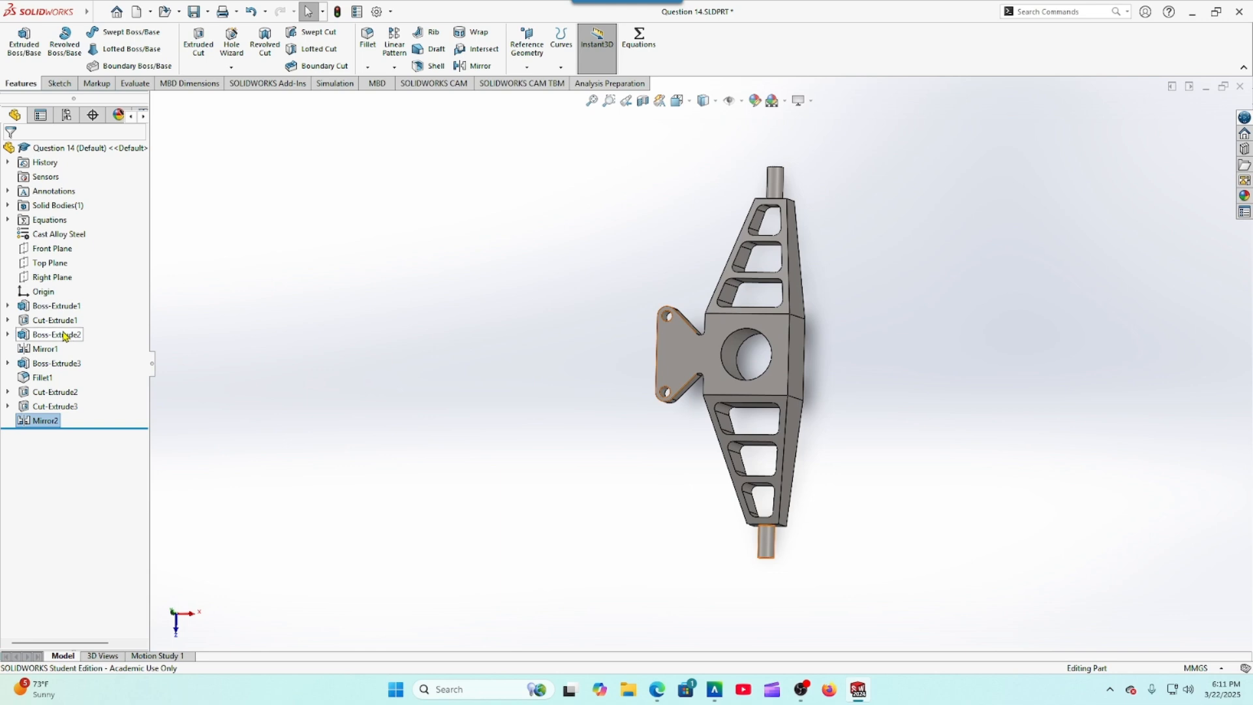
{"action": "left_click", "coordinate": [41, 377]}
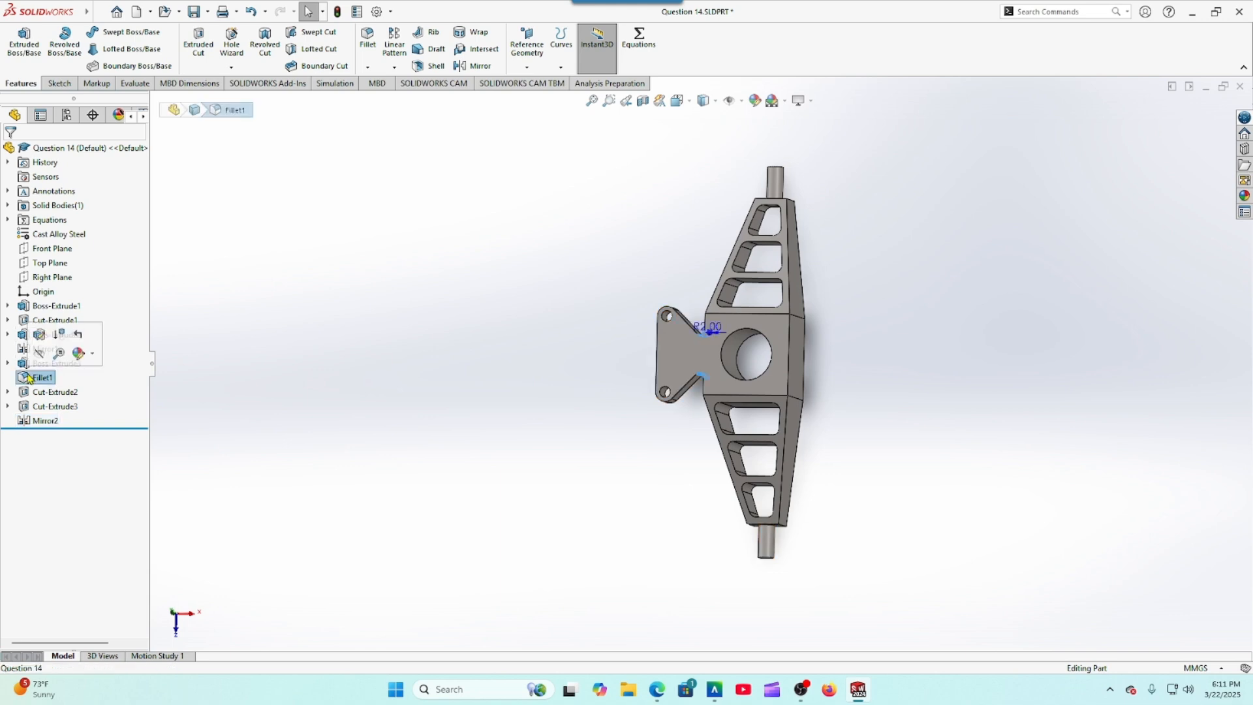
{"action": "left_click", "coordinate": [37, 336]}
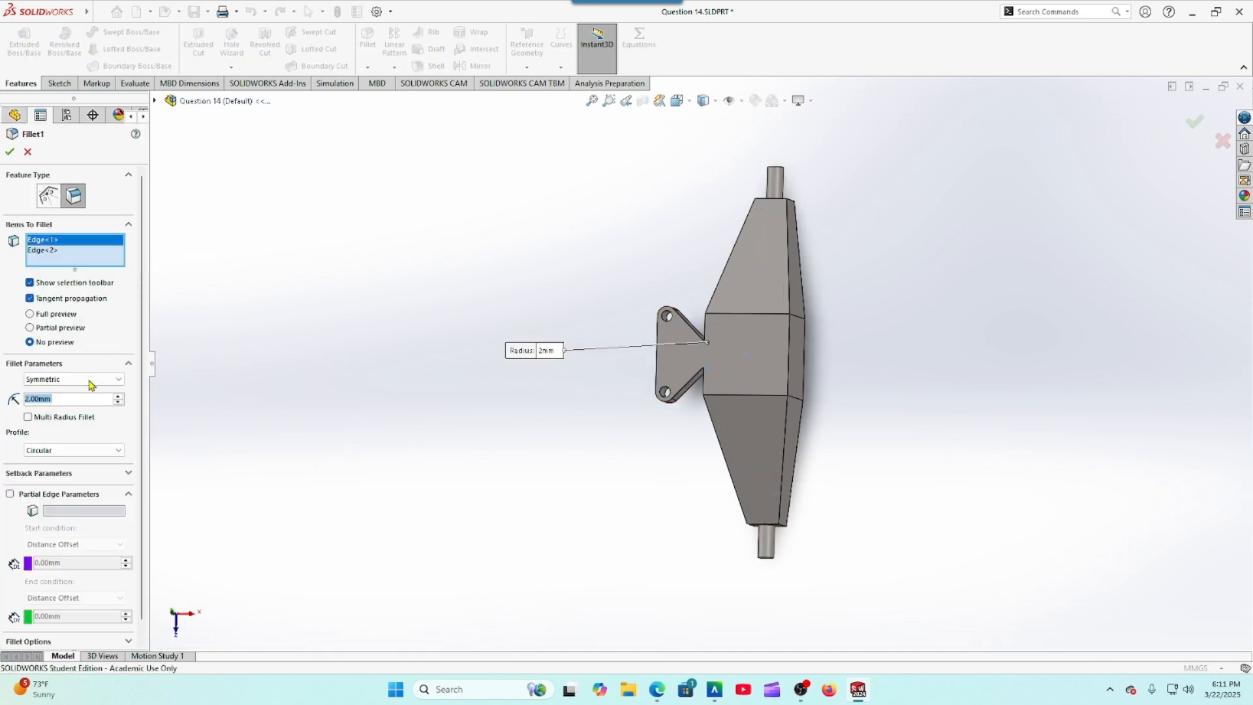
{"action": "type", "text": "5"}
{"action": "key", "text": "Return"}
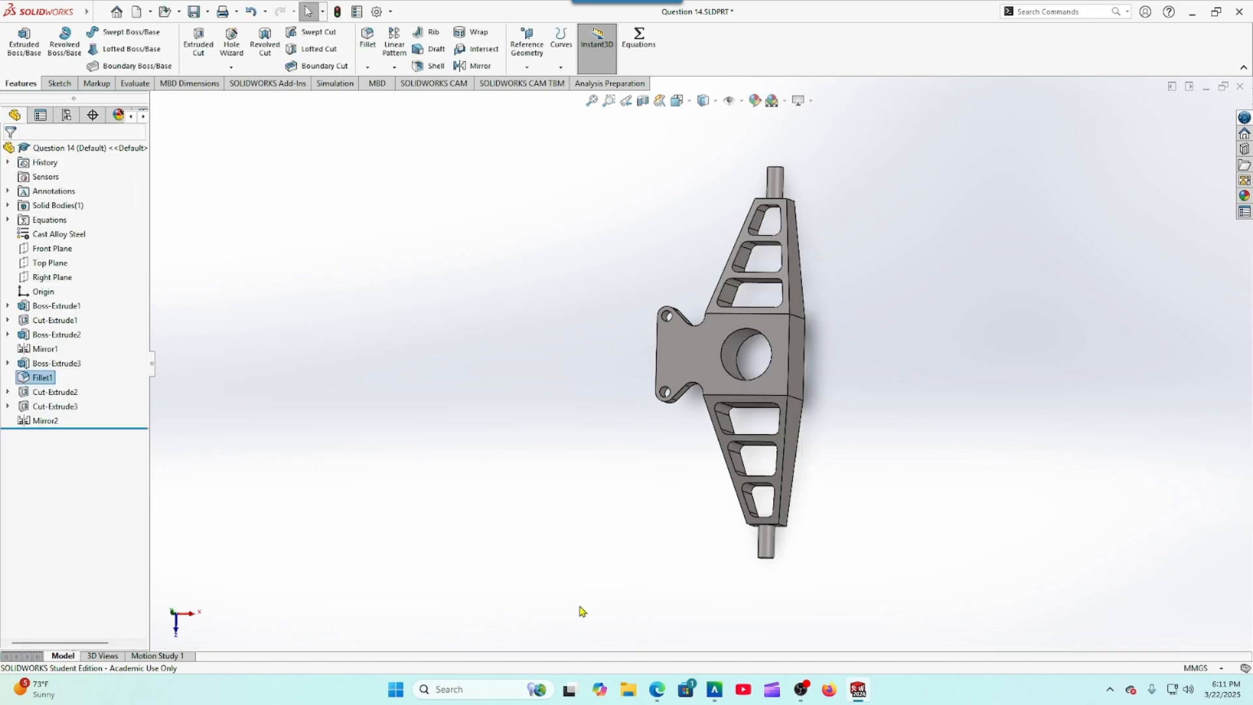
Step: Check the finished part against the drawing once more and save it
{"action": "left_click", "coordinate": [657, 691]}
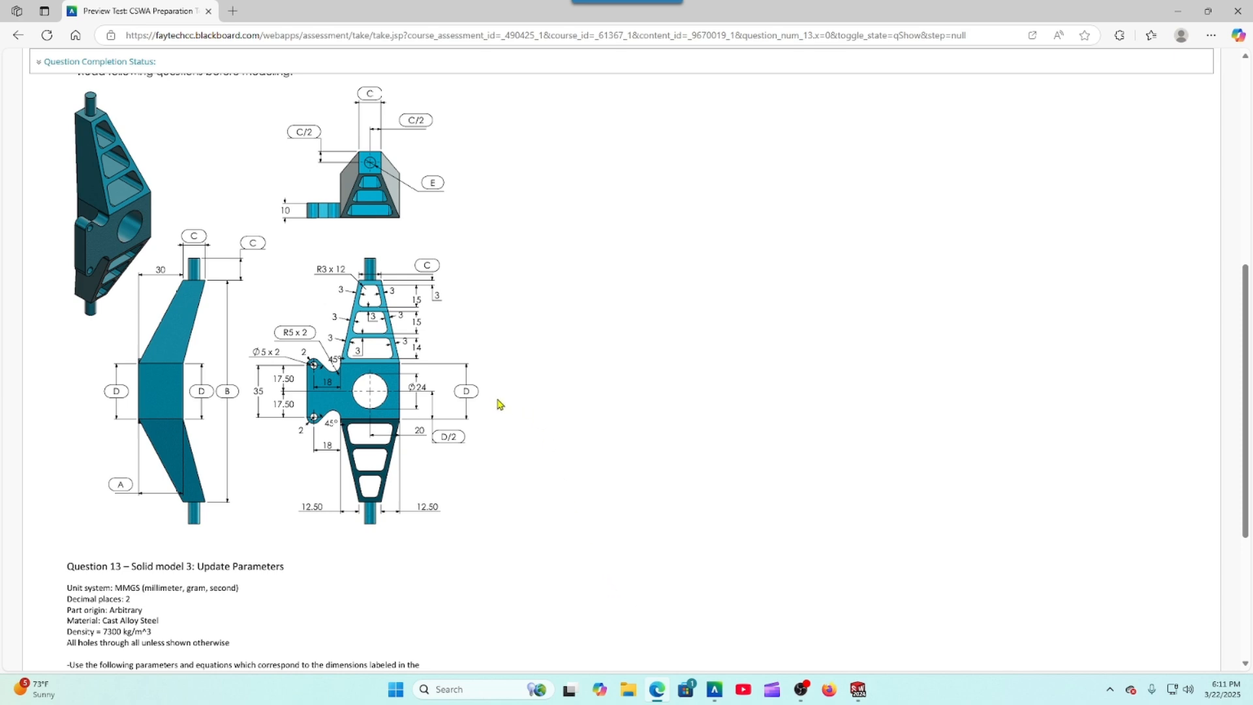
{"action": "left_click", "coordinate": [859, 692]}
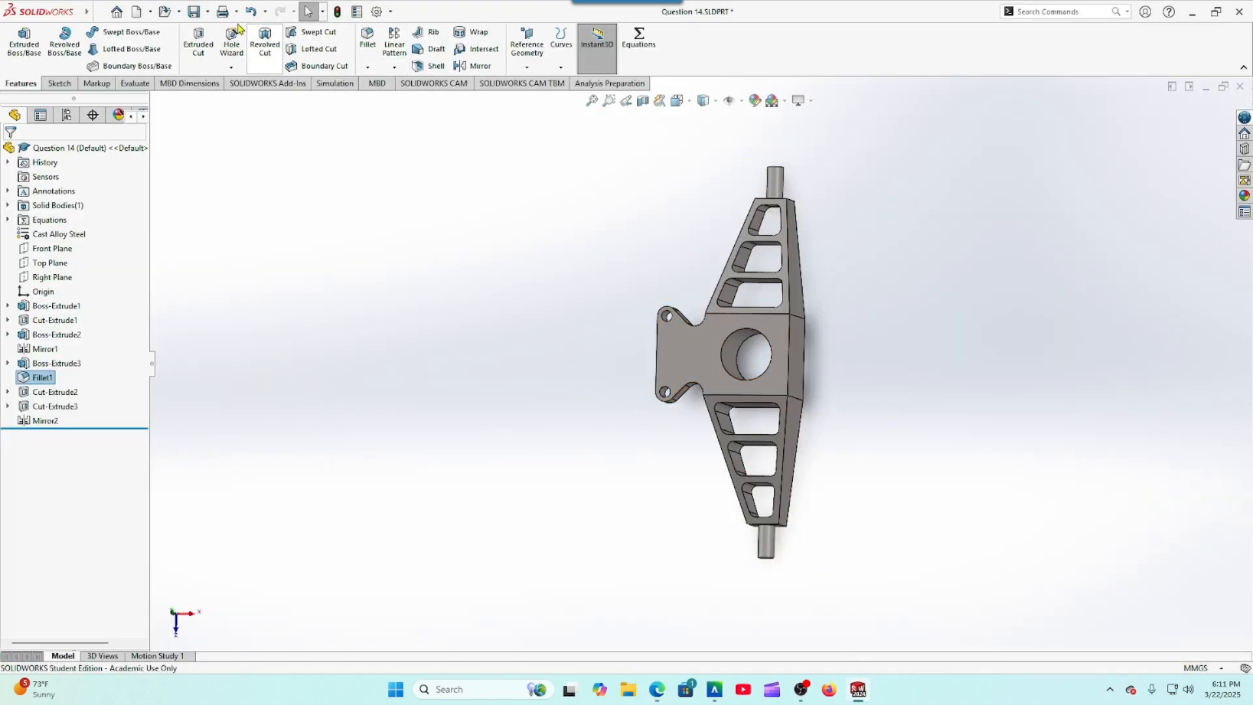
{"action": "left_click", "coordinate": [194, 11]}
{"action": "mouse_move", "coordinate": [486, 247]}
{"action": "middle_mouse_down"}
{"action": "mouse_move", "coordinate": [456, 238]}
{"action": "mouse_move", "coordinate": [469, 250]}
{"action": "middle_mouse_up"}
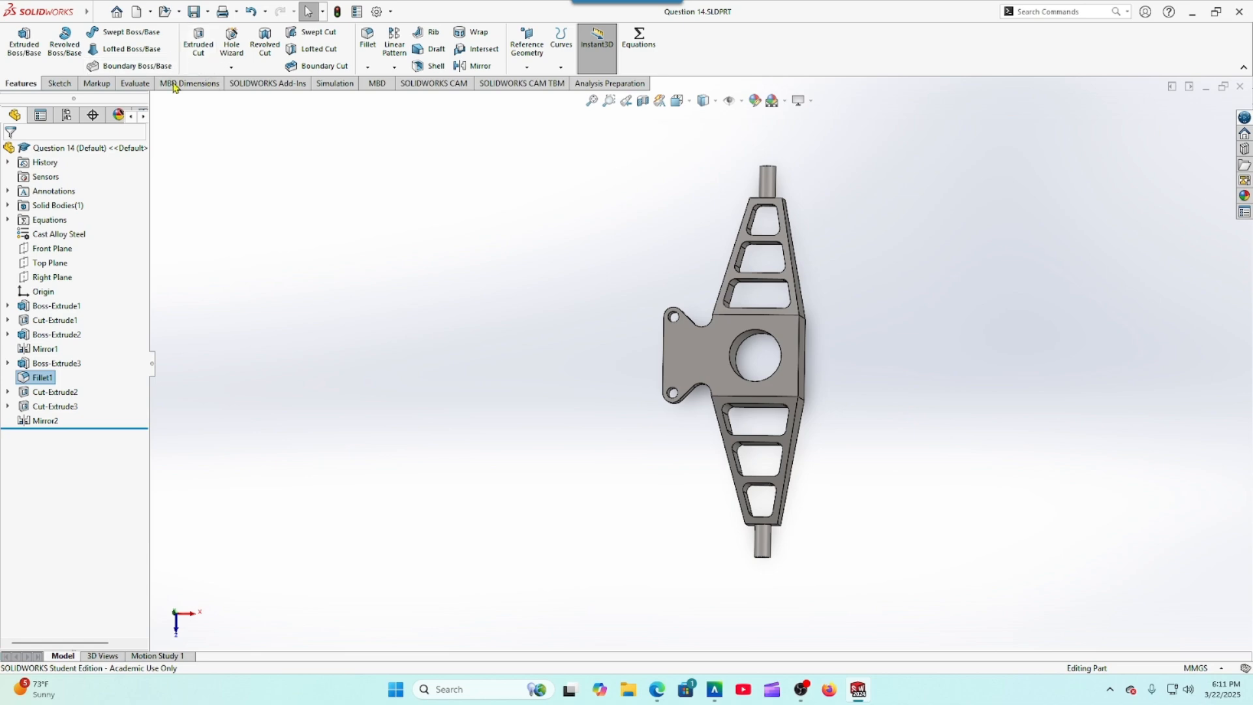
Step: Calculate the part's mass properties and enter 512.06 as the mass answer in the browser test
{"action": "left_click", "coordinate": [140, 85]}
{"action": "left_click", "coordinate": [103, 43]}
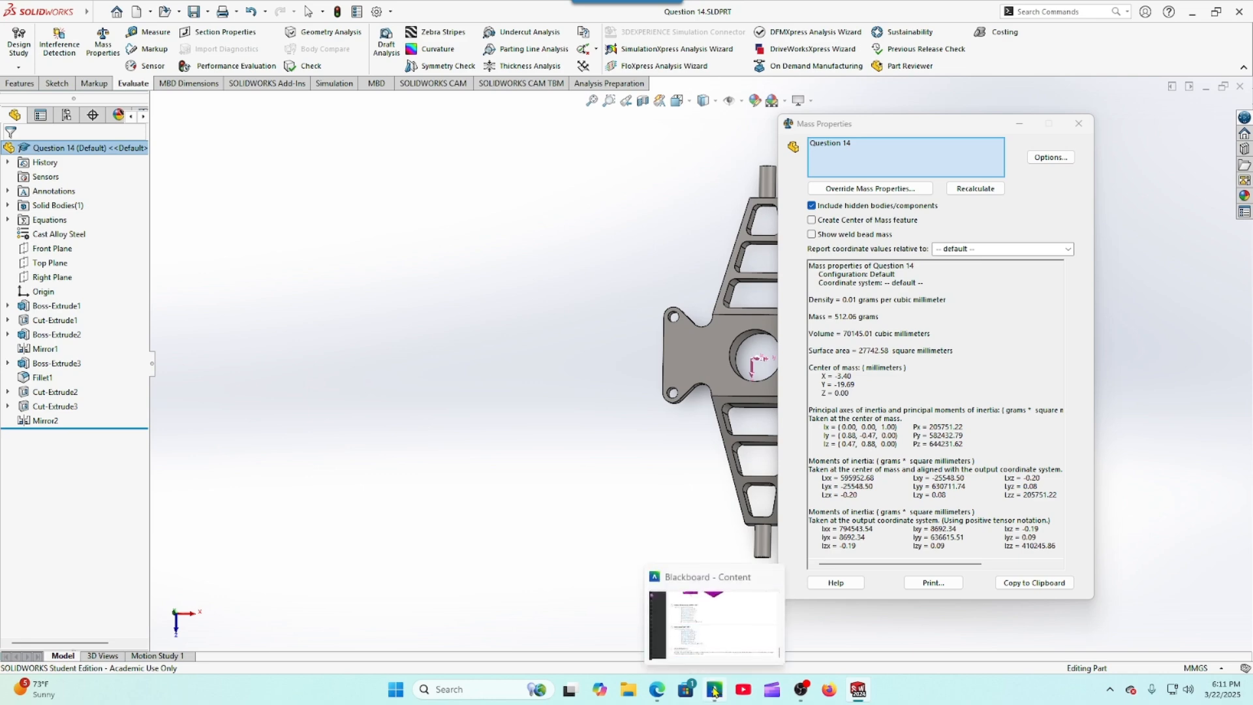
{"action": "left_click", "coordinate": [715, 691]}
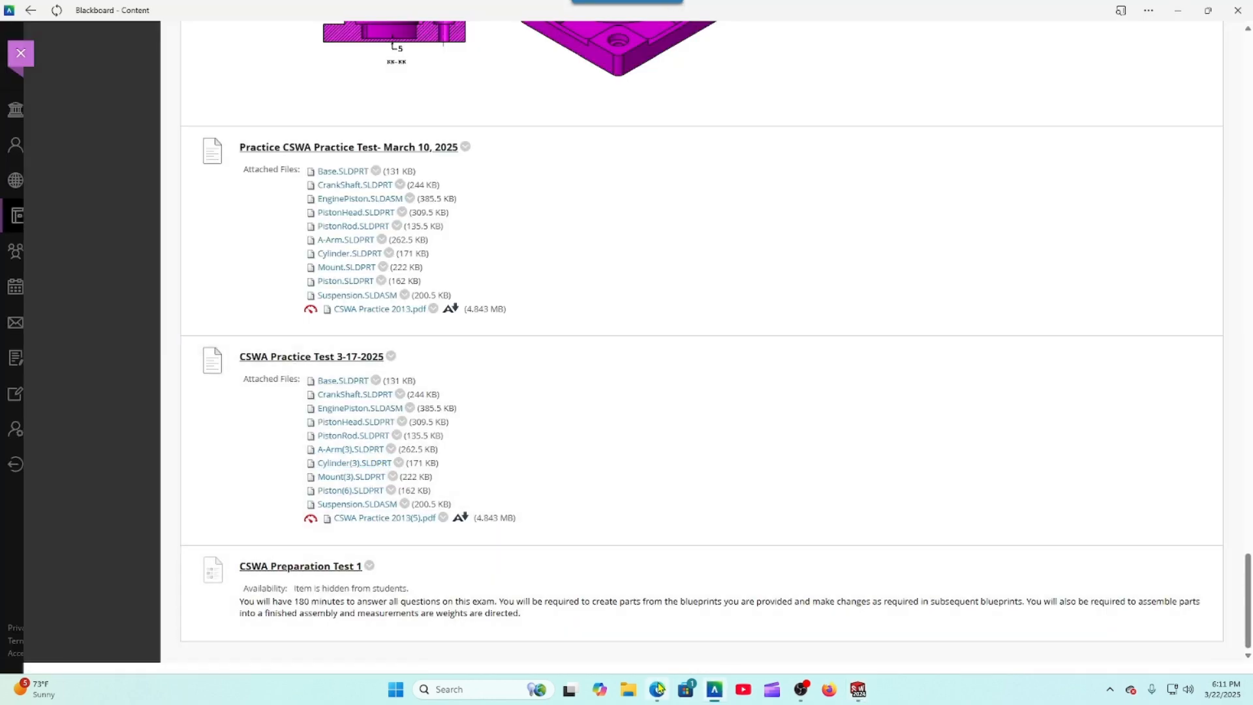
{"action": "left_click", "coordinate": [658, 689]}
{"action": "scroll", "coordinate": [457, 483], "scroll_direction": "down", "scroll_amount": 4}
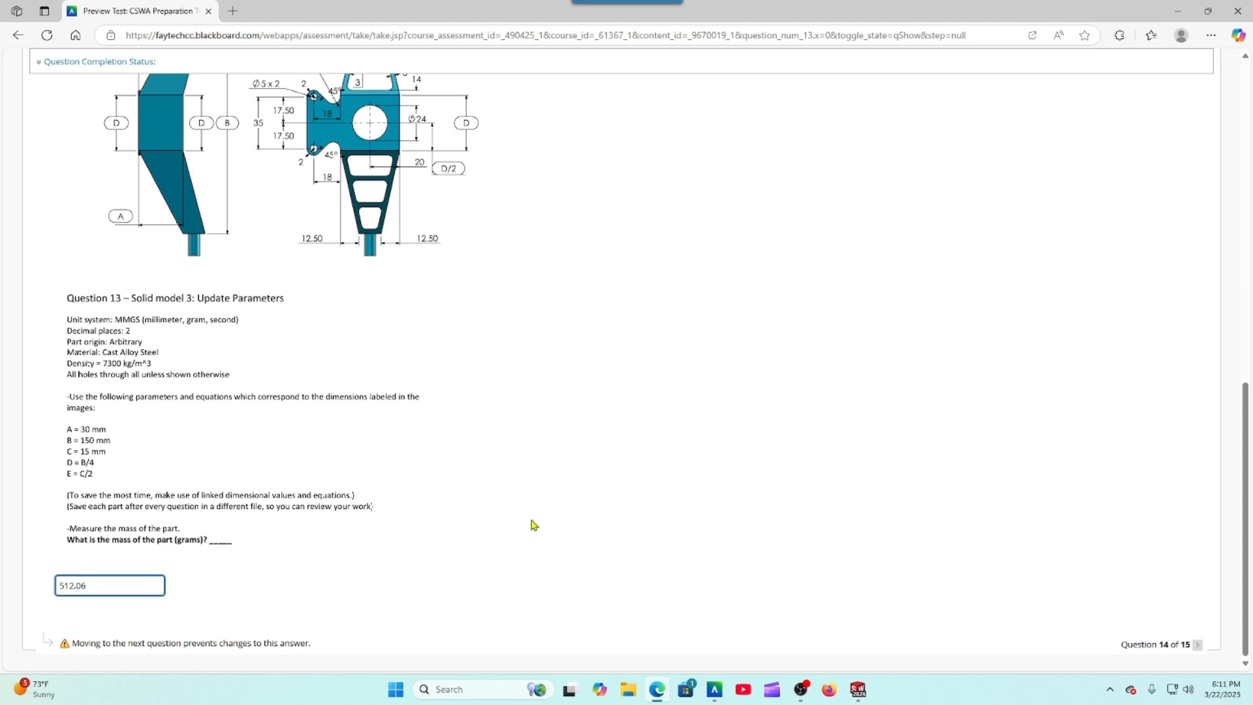
Step: Advance the test to Question 15, review its drawing and parameters, and return to the SOLIDWORKS part
{"action": "left_click", "coordinate": [1199, 648]}
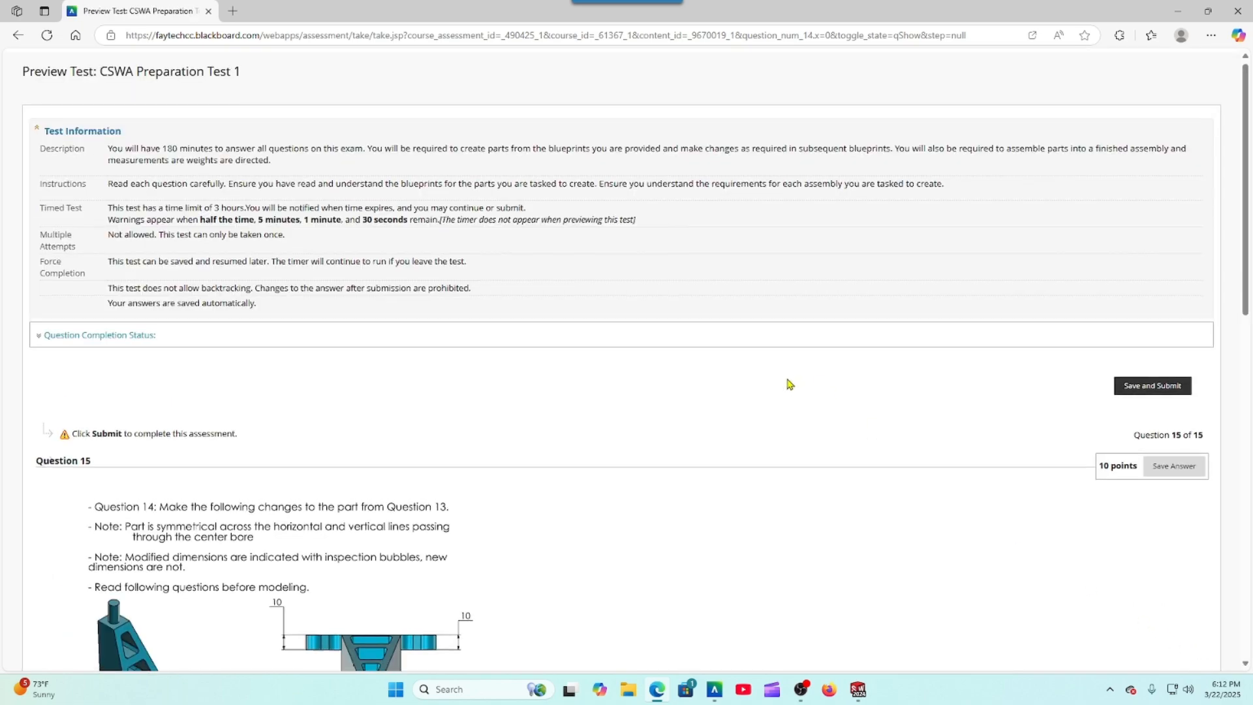
{"action": "scroll", "coordinate": [753, 386], "scroll_direction": "down", "scroll_amount": 4}
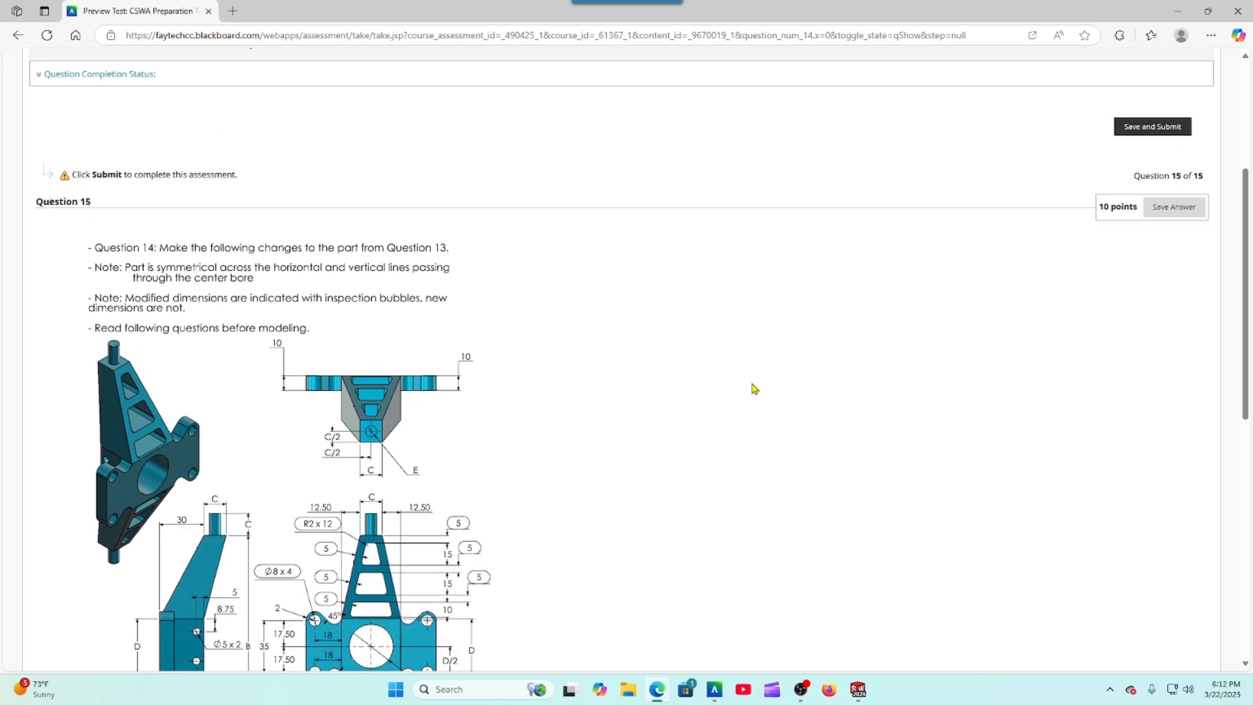
{"action": "scroll", "coordinate": [754, 389], "scroll_direction": "down", "scroll_amount": 3}
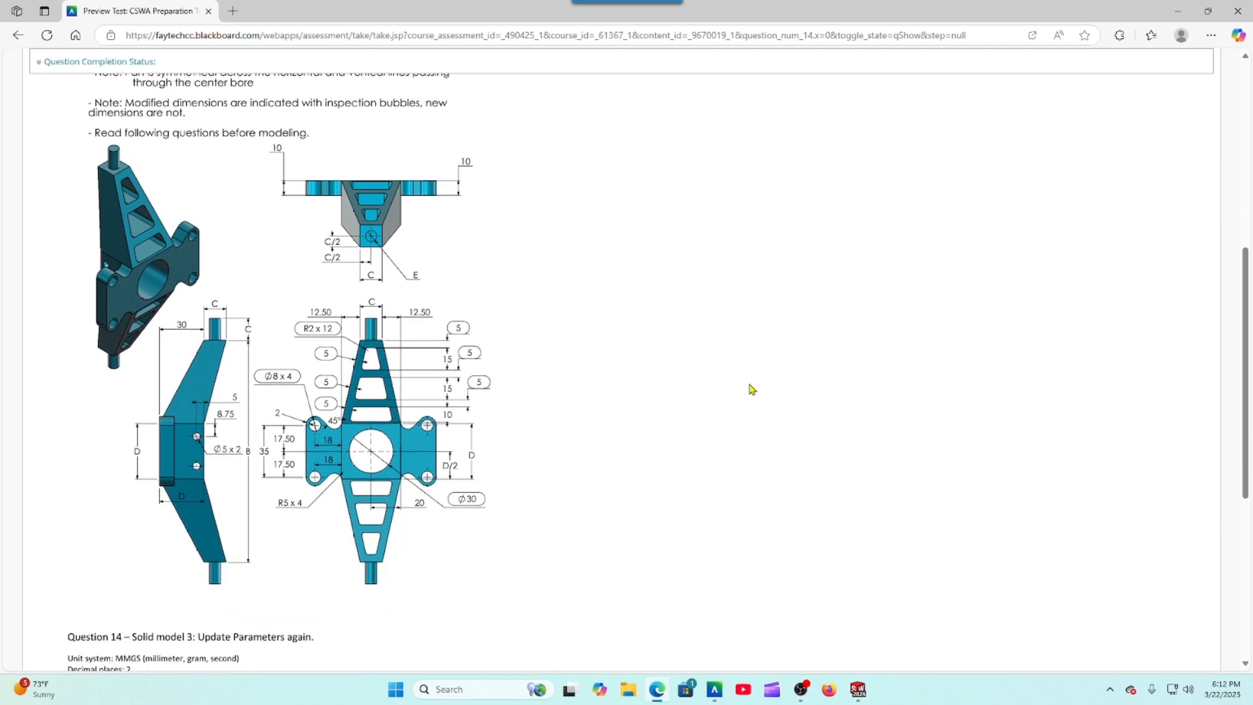
{"action": "scroll", "coordinate": [751, 392], "scroll_direction": "down", "scroll_amount": 4}
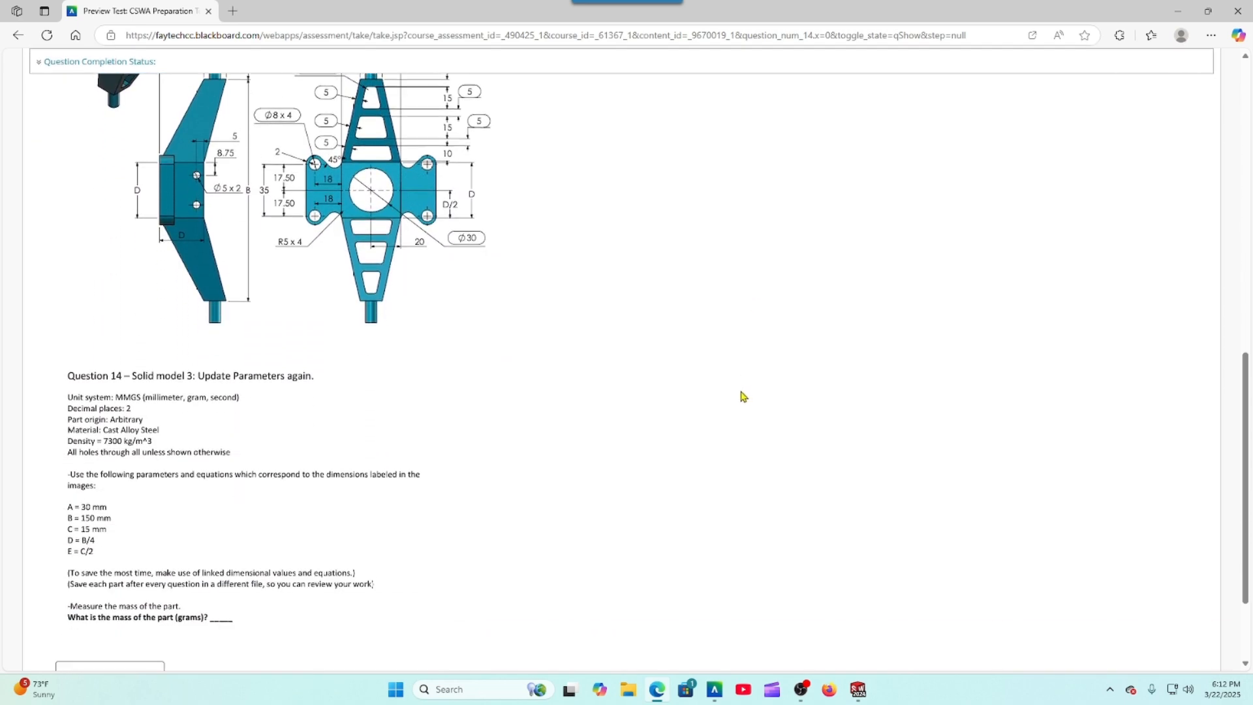
{"action": "scroll", "coordinate": [743, 397], "scroll_direction": "down", "scroll_amount": 1}
{"action": "mouse_move", "coordinate": [858, 692]}
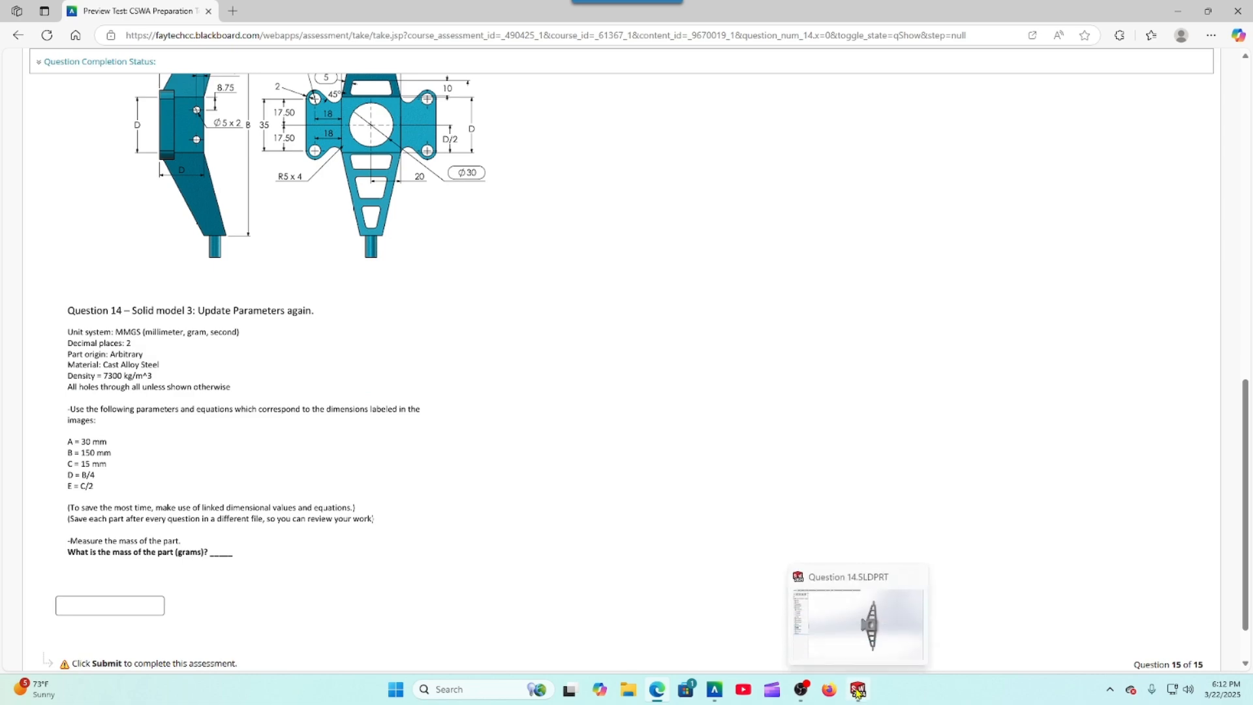
{"action": "left_click", "coordinate": [861, 639]}
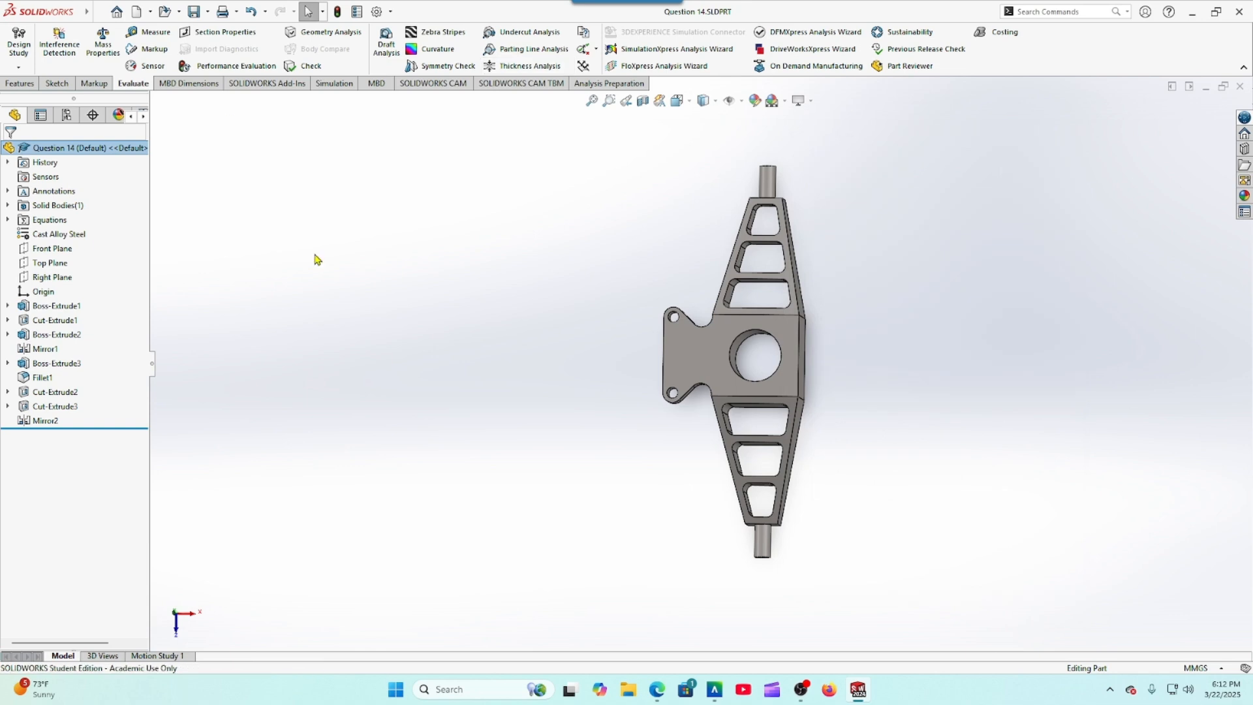
Step: Compare the part's global variables A to E with the parameters listed in the test question
{"action": "right_click", "coordinate": [49, 221]}
{"action": "left_click", "coordinate": [98, 227]}
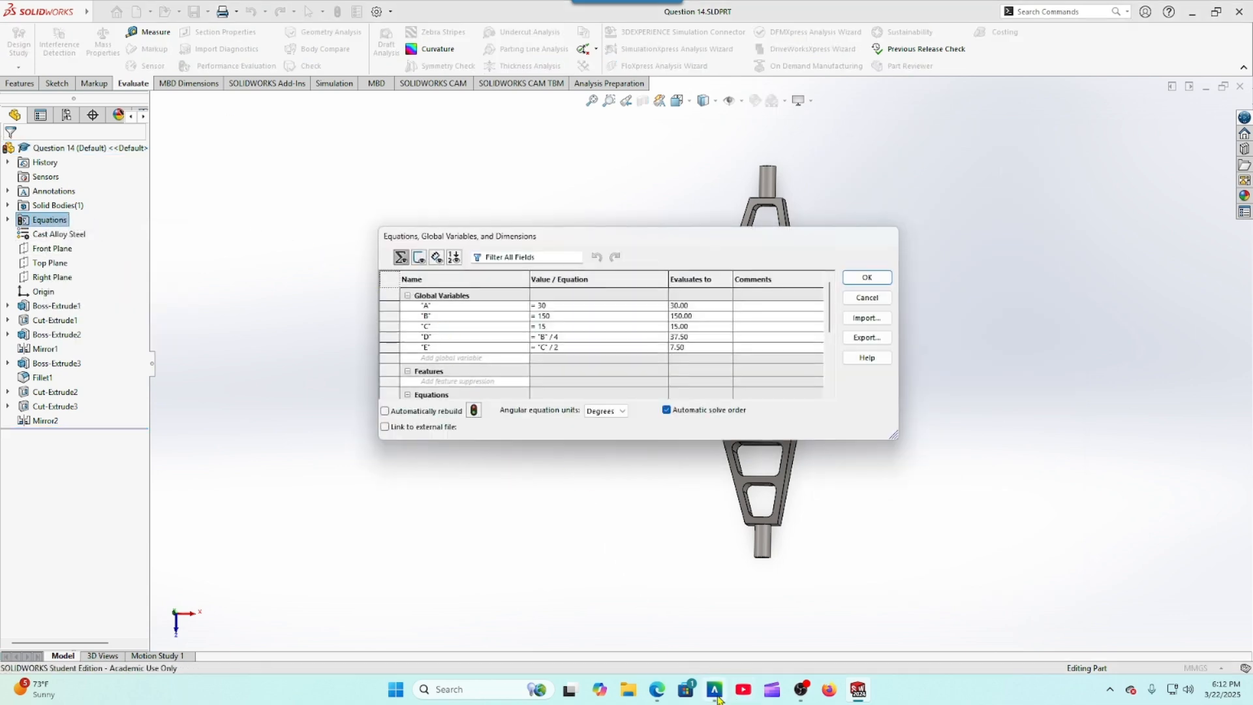
{"action": "left_click", "coordinate": [629, 639]}
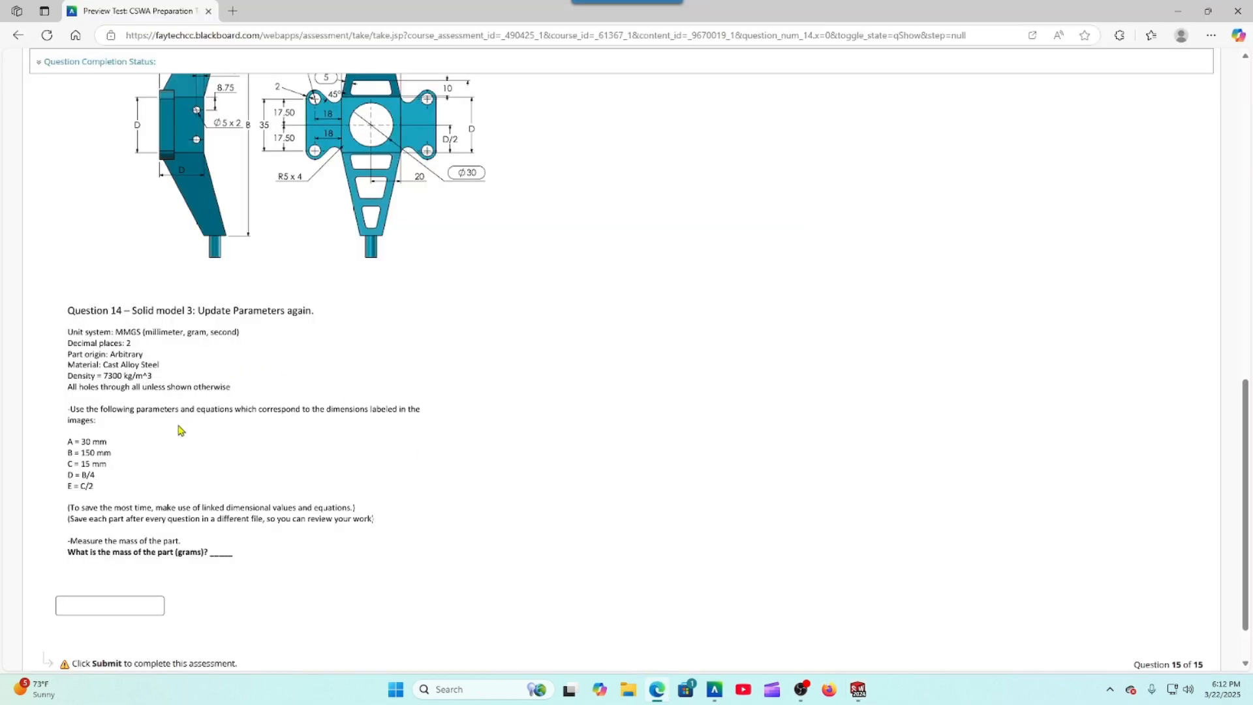
{"action": "left_click", "coordinate": [857, 696]}
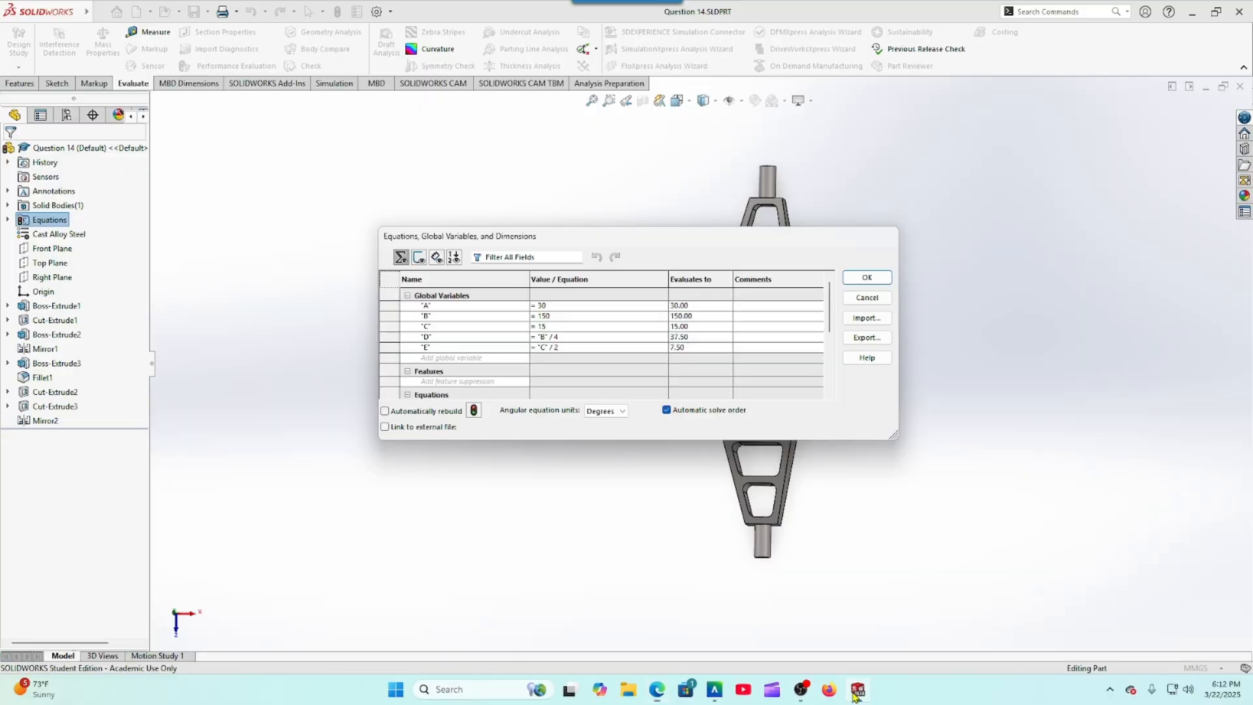
{"action": "left_click", "coordinate": [865, 280]}
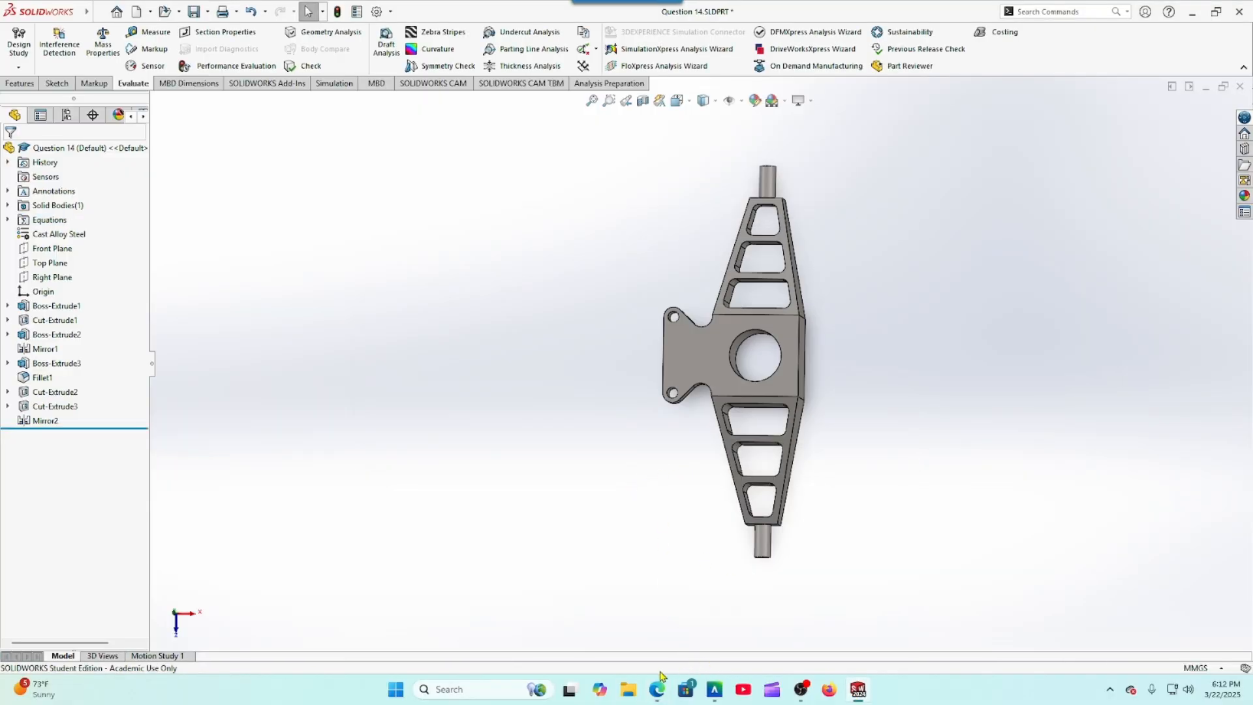
Step: Check the modified dimensions in the drawing and open the side bracket's sketch for editing
{"action": "left_click", "coordinate": [656, 696]}
{"action": "scroll", "coordinate": [353, 283], "scroll_direction": "up", "scroll_amount": 3}
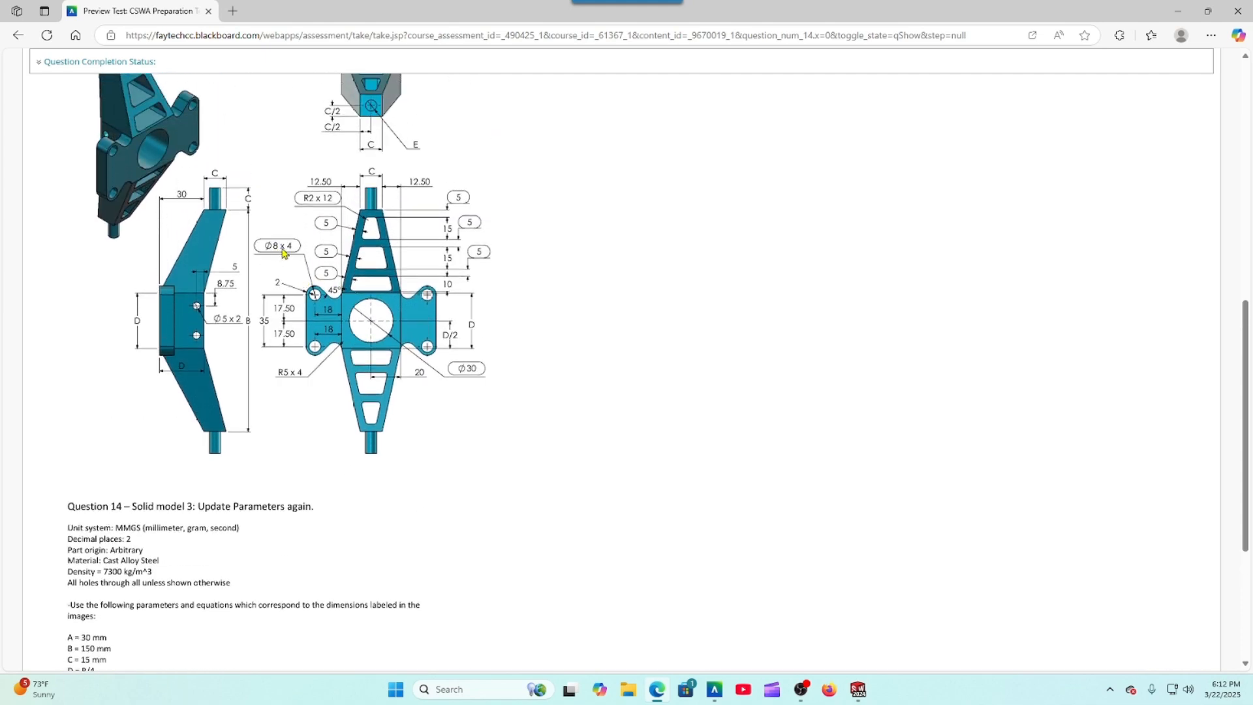
{"action": "scroll", "coordinate": [313, 289], "scroll_direction": "up", "scroll_amount": 1}
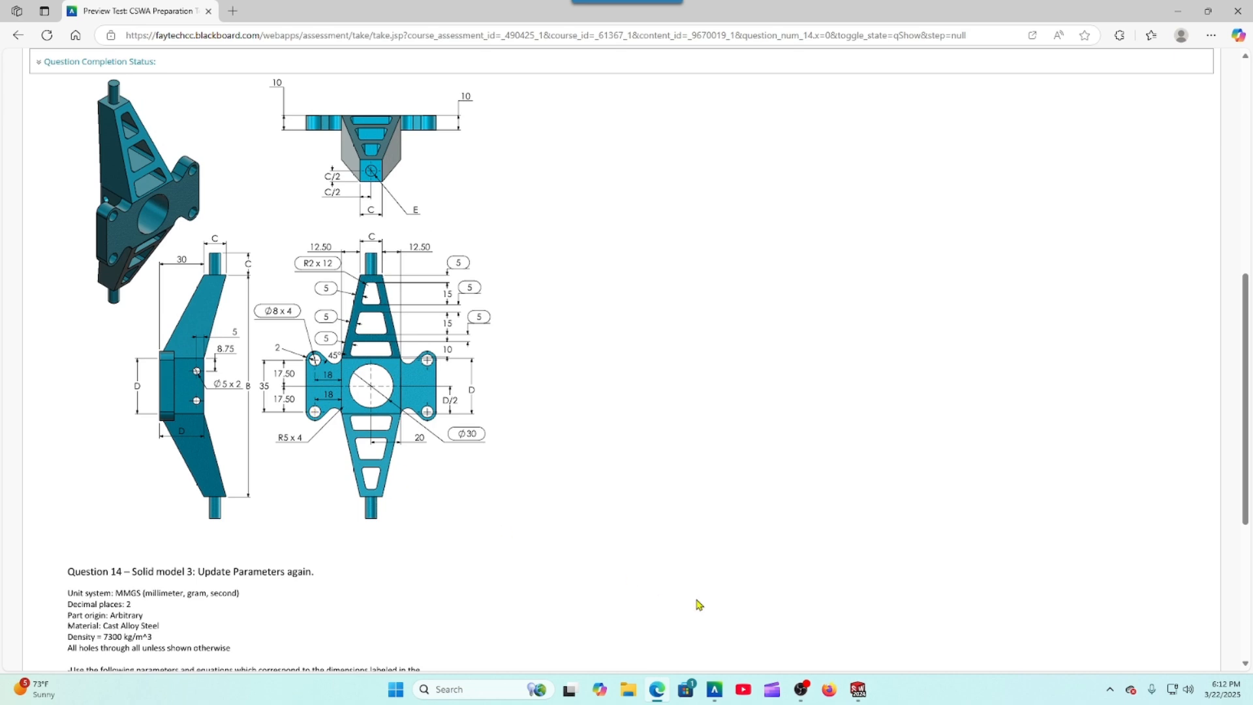
{"action": "left_click", "coordinate": [855, 690]}
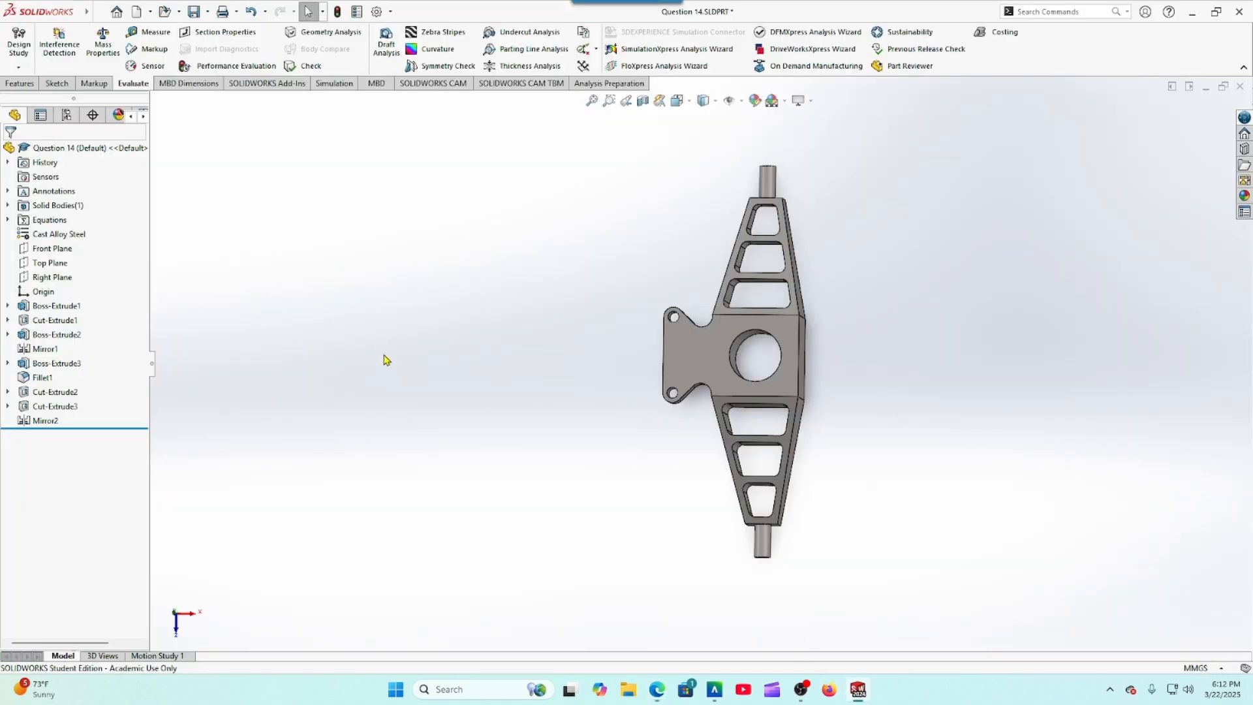
{"action": "key", "text": "ctrl+5"}
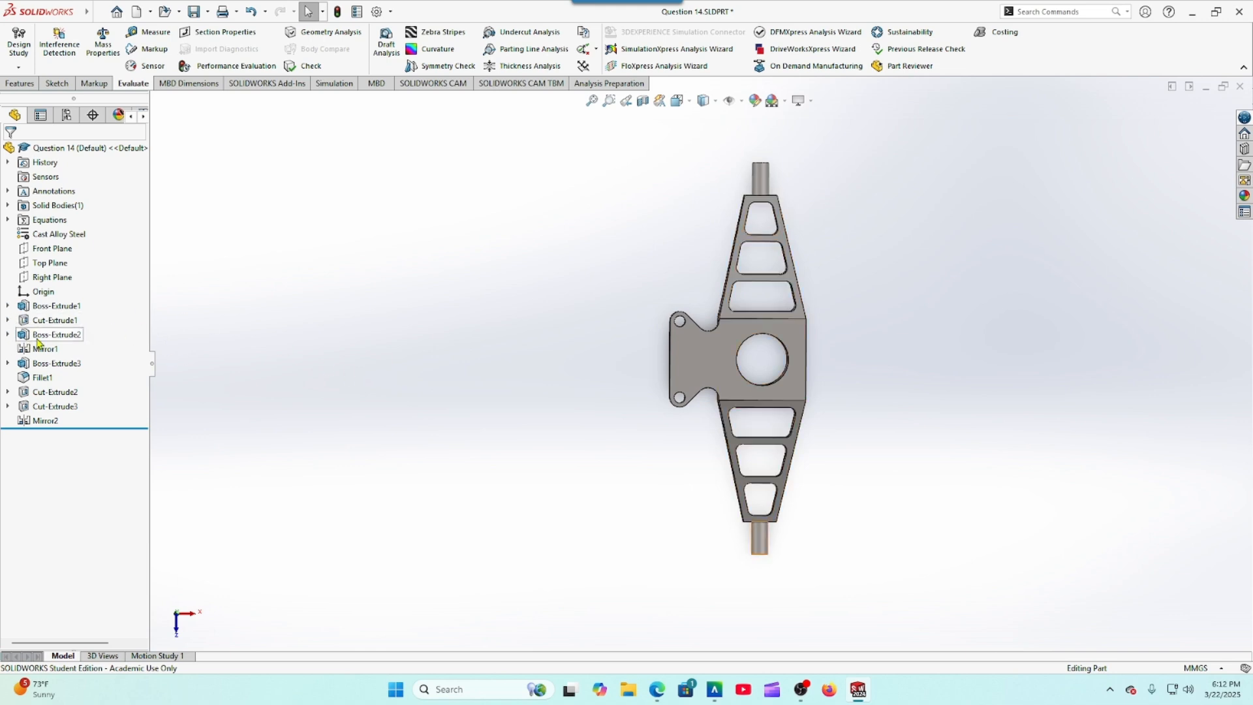
{"action": "left_click", "coordinate": [7, 363]}
{"action": "left_click", "coordinate": [57, 377]}
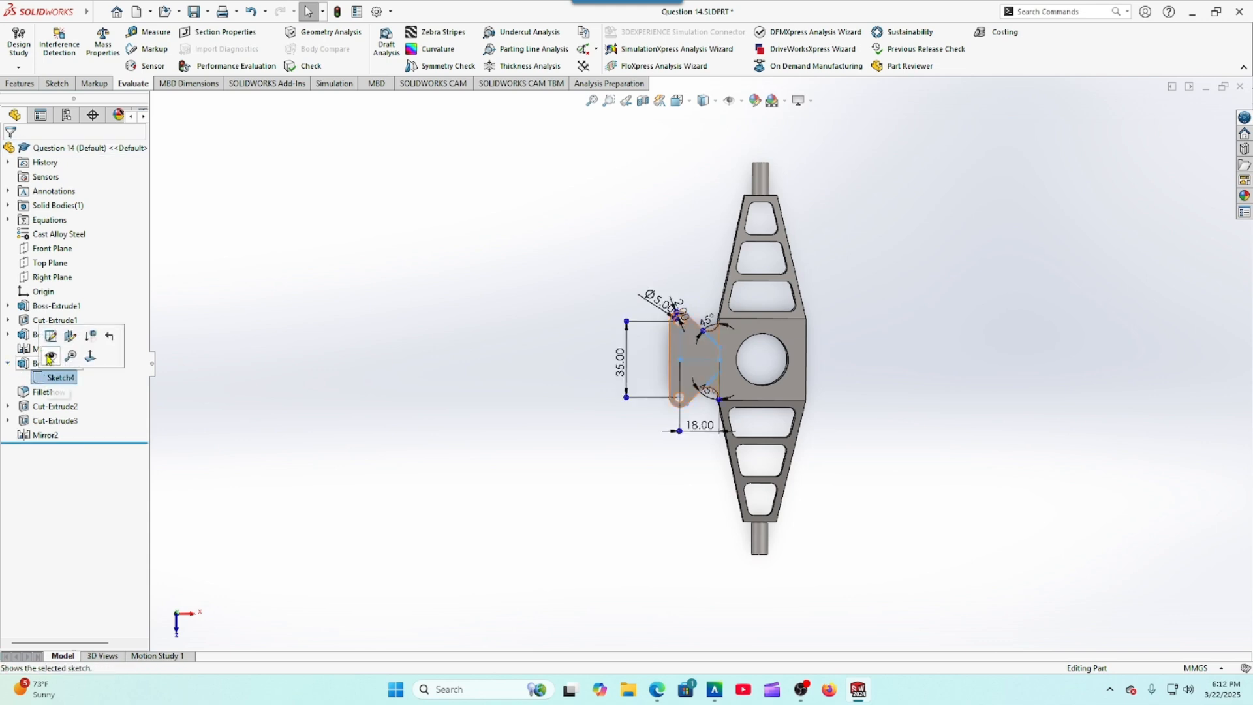
{"action": "left_click", "coordinate": [51, 336]}
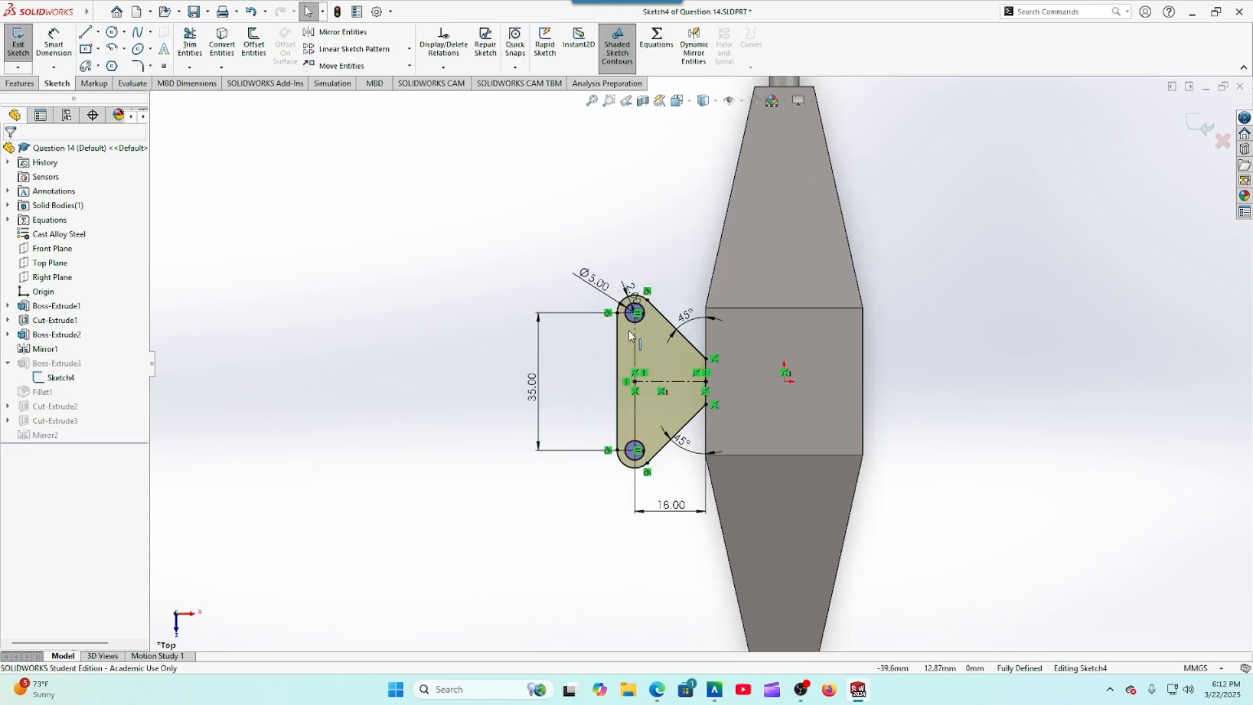
Step: Set the diameter of the bracket's mounting holes to 8 mm
{"action": "scroll", "coordinate": [631, 335], "scroll_direction": "down", "scroll_amount": 2}
{"action": "left_click", "coordinate": [629, 307]}
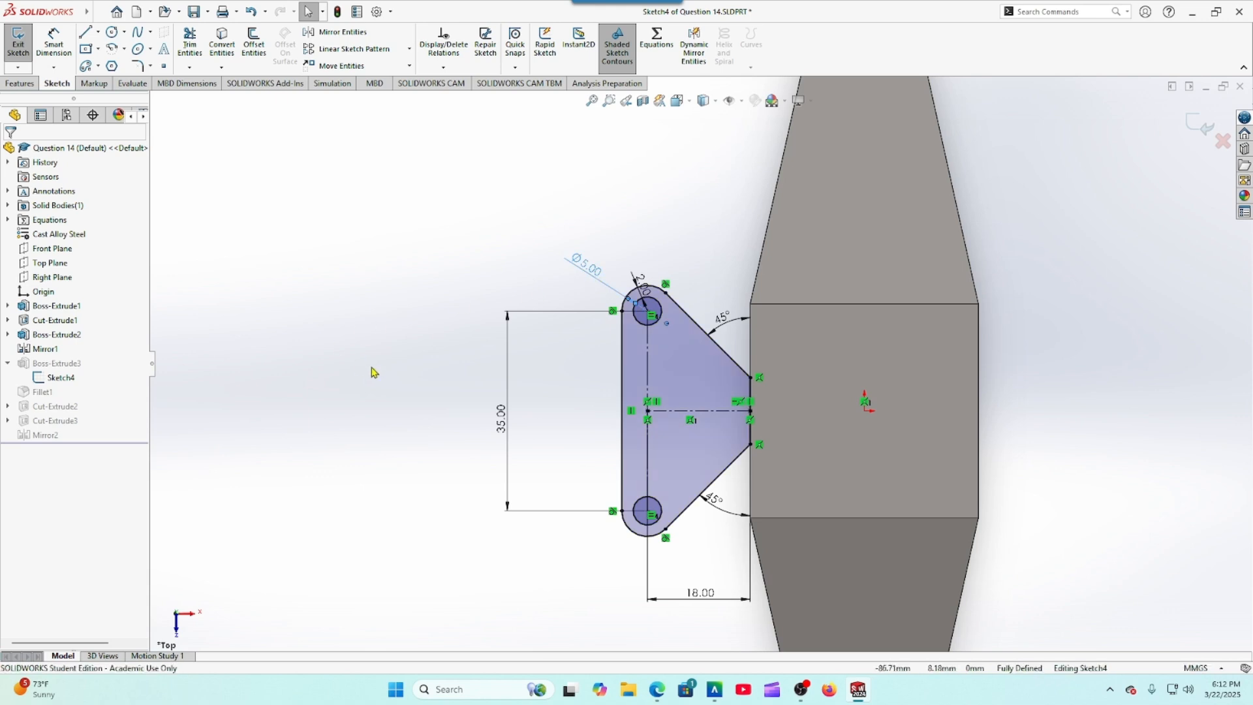
{"action": "left_click", "coordinate": [95, 356]}
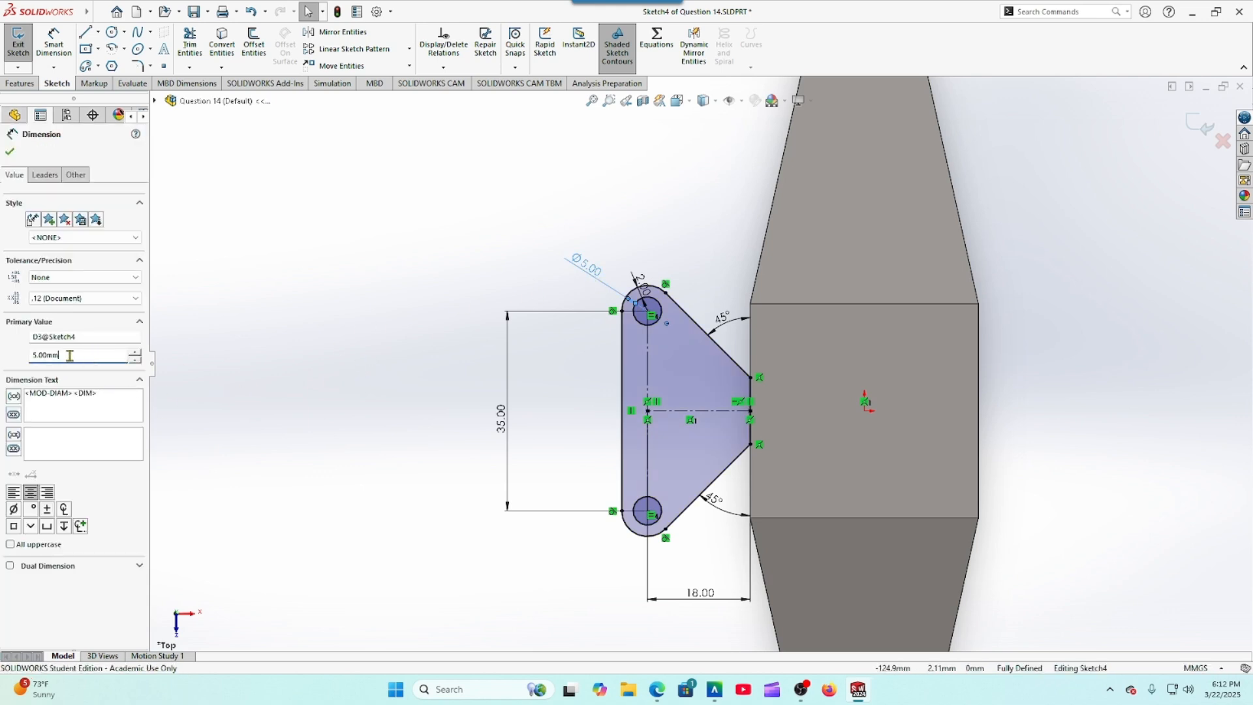
{"action": "left_click_drag", "start_coordinate": [69, 356], "coordinate": [16, 359]}
{"action": "type", "text": "8.0"}
{"action": "key", "text": "Return"}
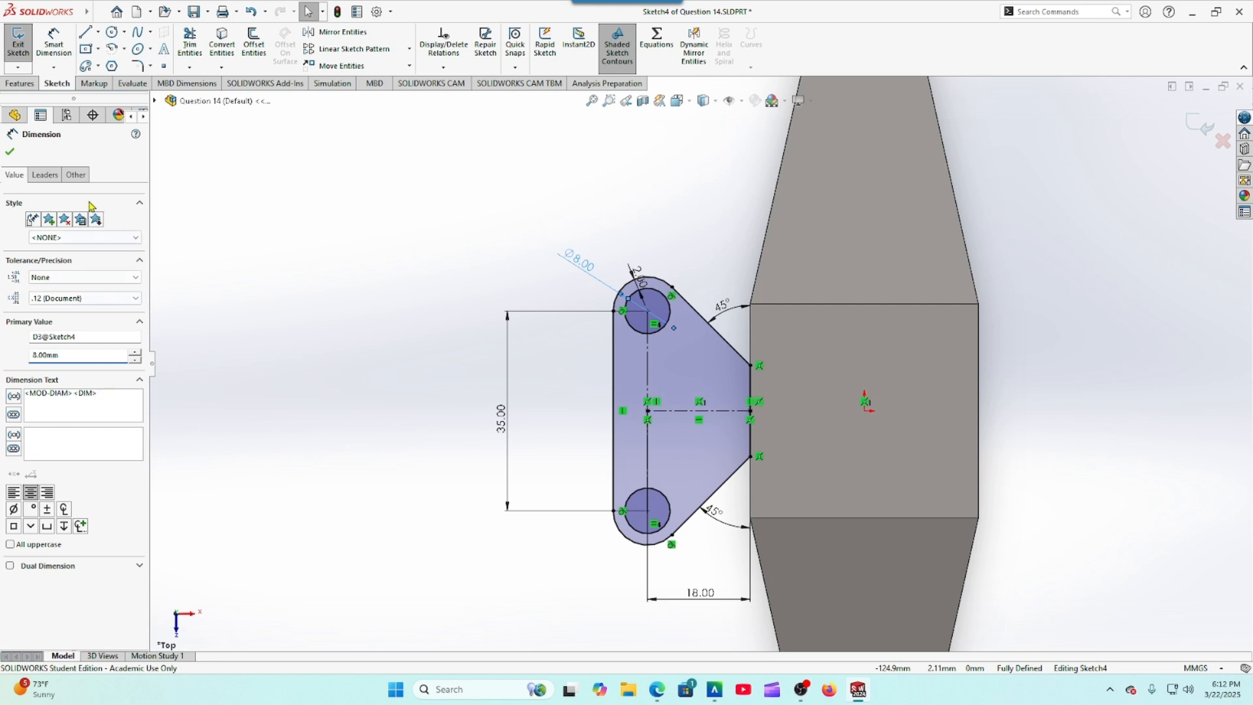
Step: Finish editing the side bracket's sketch and check the question's drawing for the remaining modified dimensions
{"action": "left_click", "coordinate": [10, 152]}
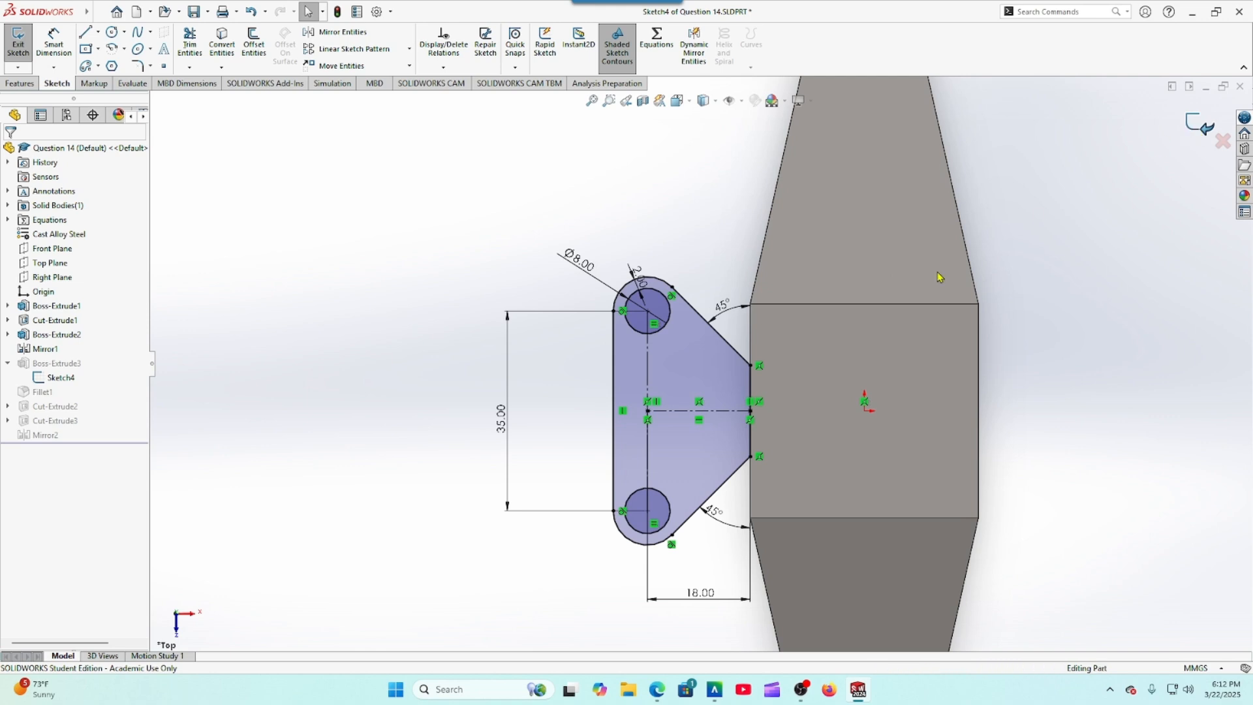
{"action": "left_click", "coordinate": [1199, 131]}
{"action": "left_click", "coordinate": [659, 692]}
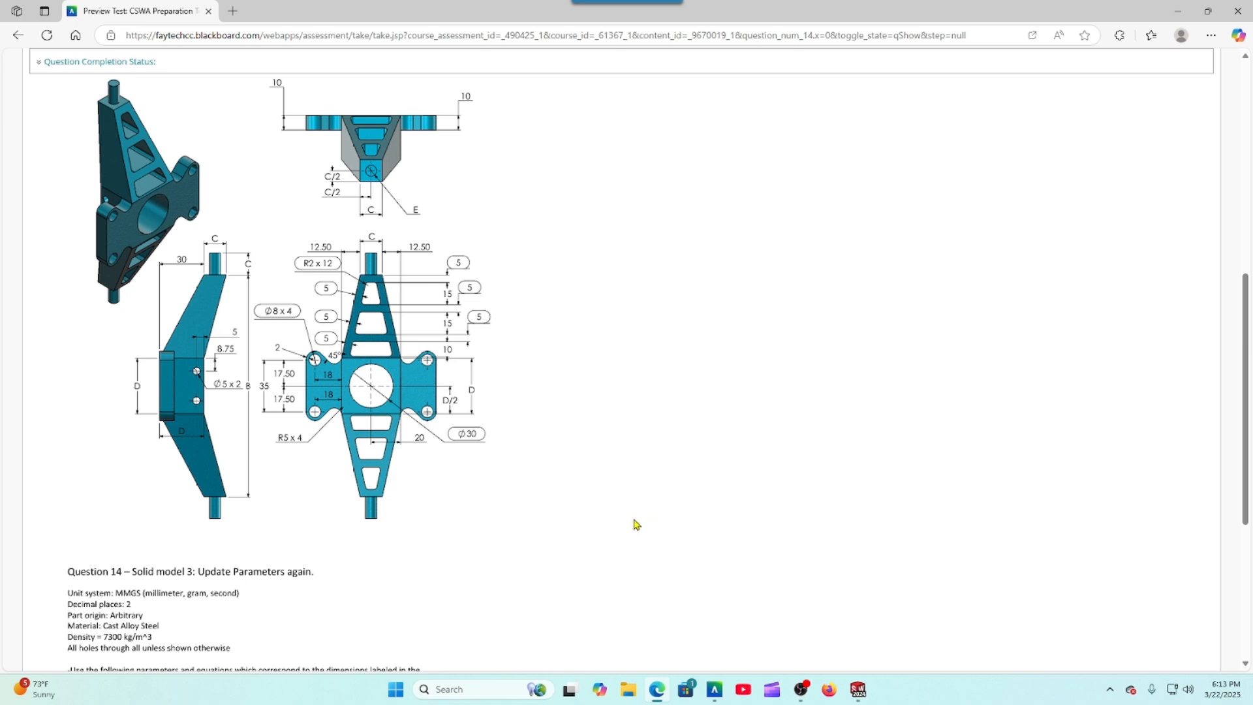
{"action": "left_click", "coordinate": [858, 689]}
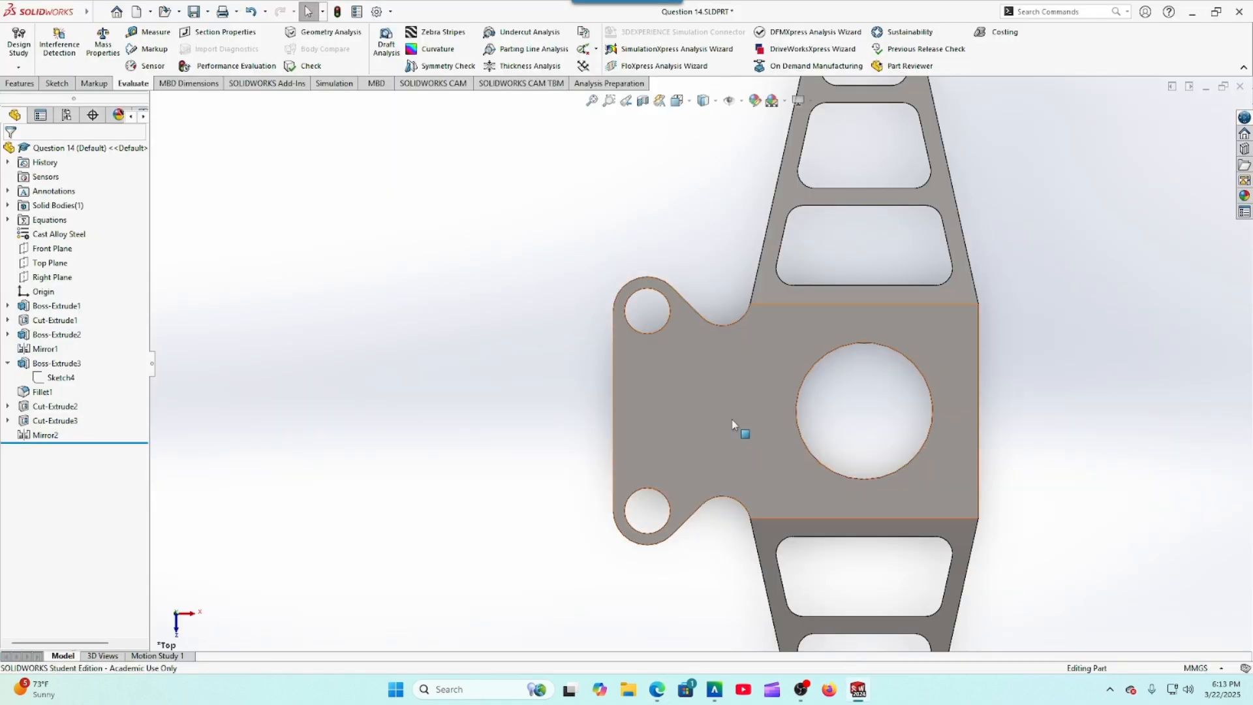
Step: Inspect the radius of the fillet between the side bracket and the central block
{"action": "left_click", "coordinate": [29, 394]}
{"action": "left_click", "coordinate": [34, 358]}
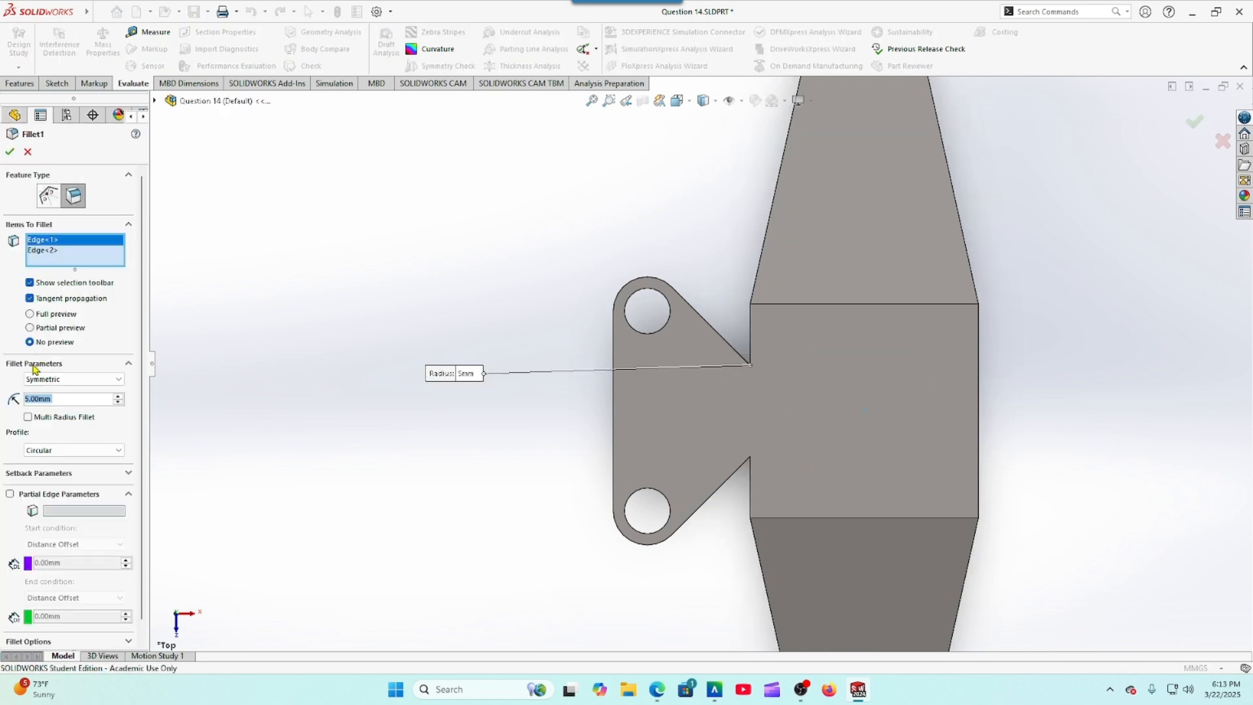
{"action": "left_click", "coordinate": [10, 152]}
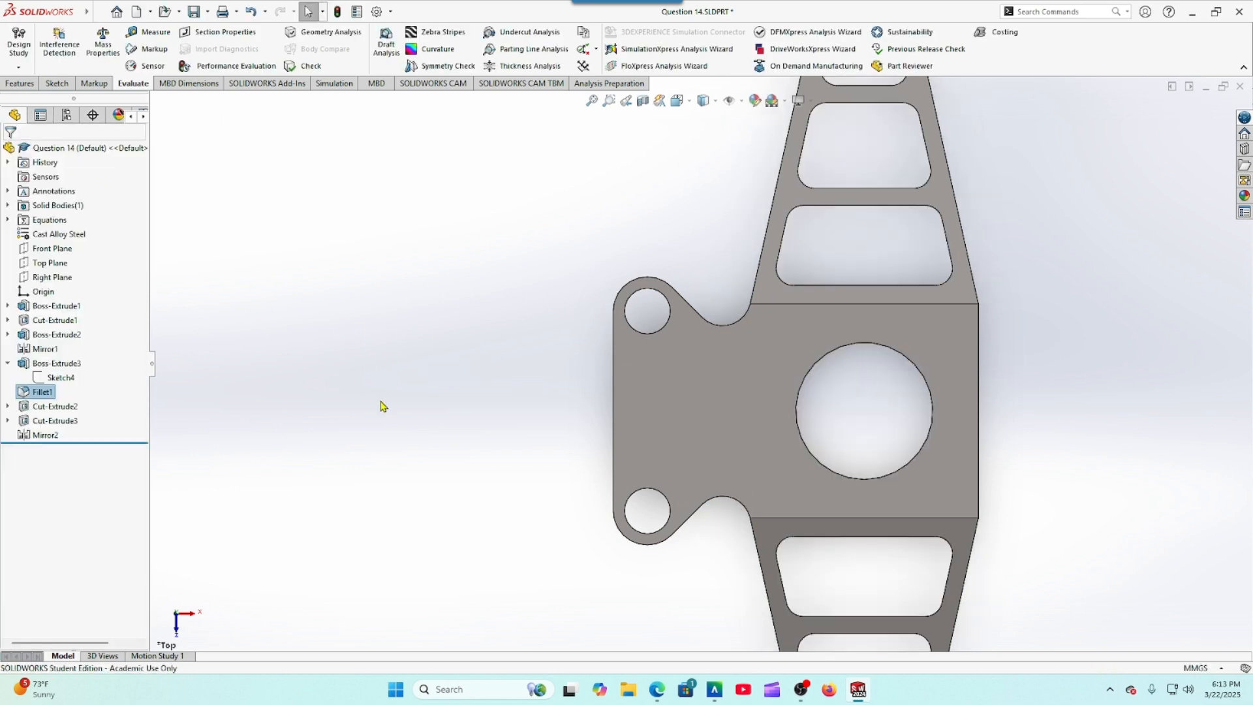
{"action": "key", "text": "f"}
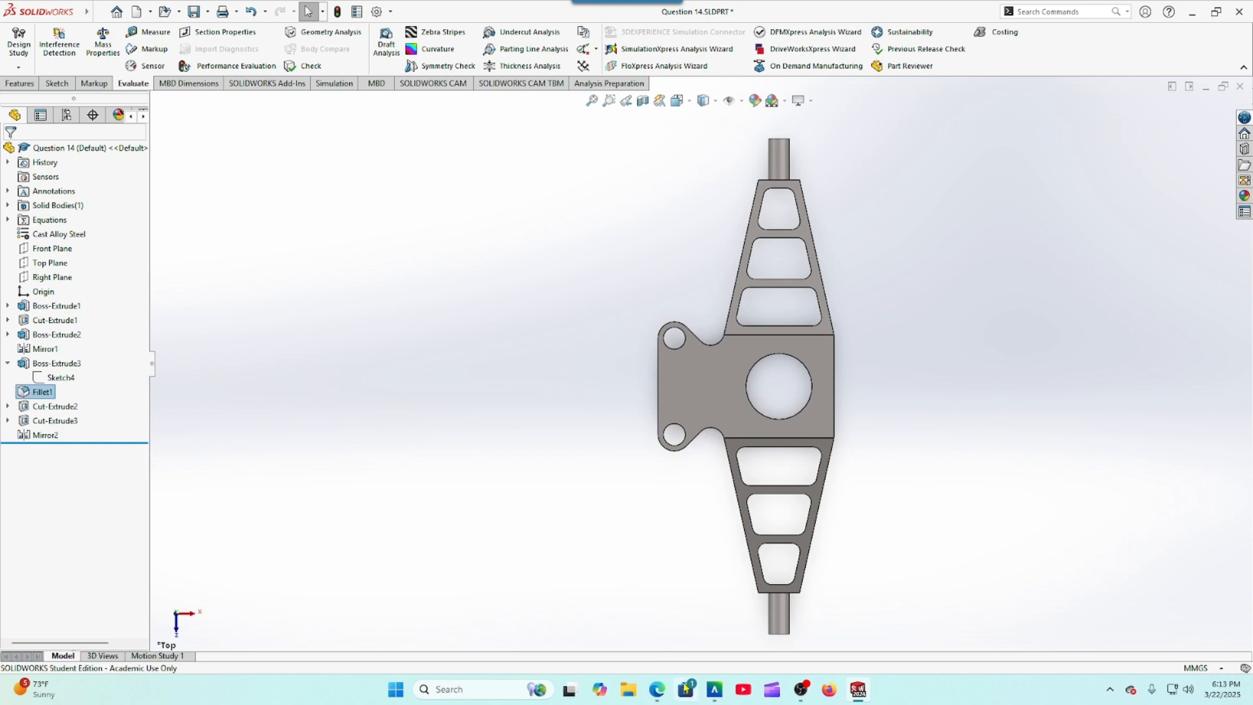
Step: Check the arm window dimensions in the drawing and open the window cutouts' sketch for editing
{"action": "left_click", "coordinate": [666, 693]}
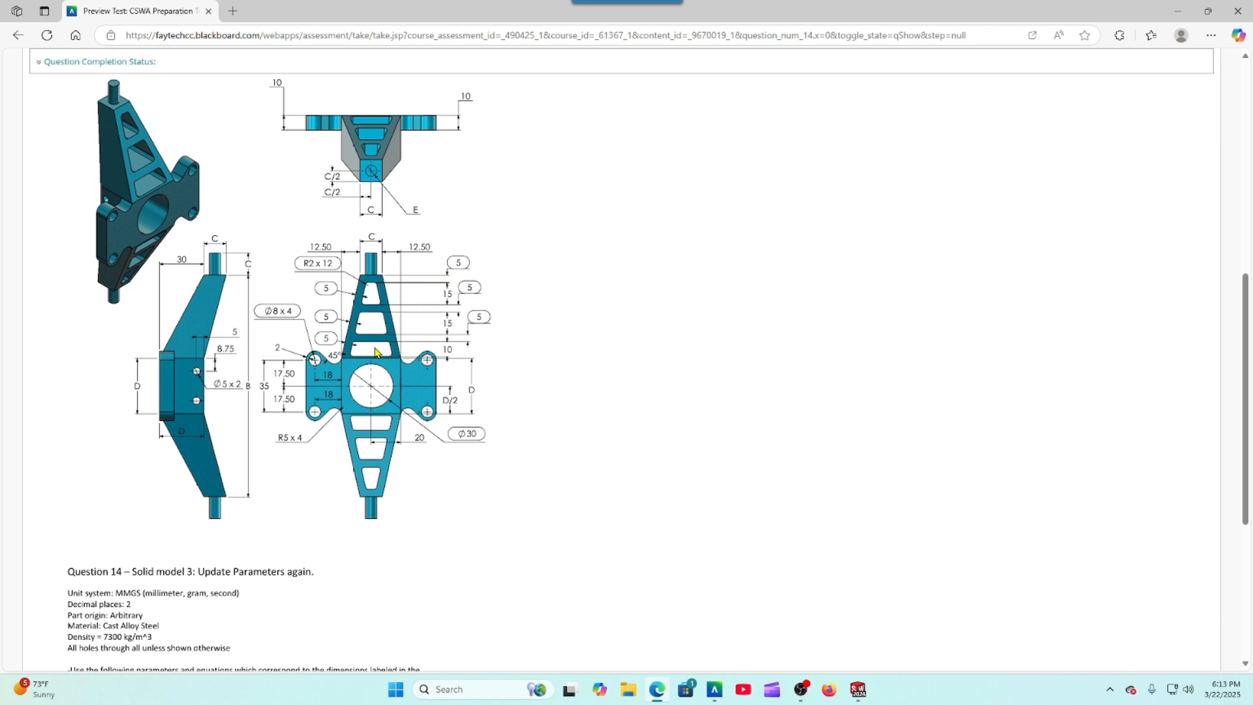
{"action": "left_click", "coordinate": [859, 690]}
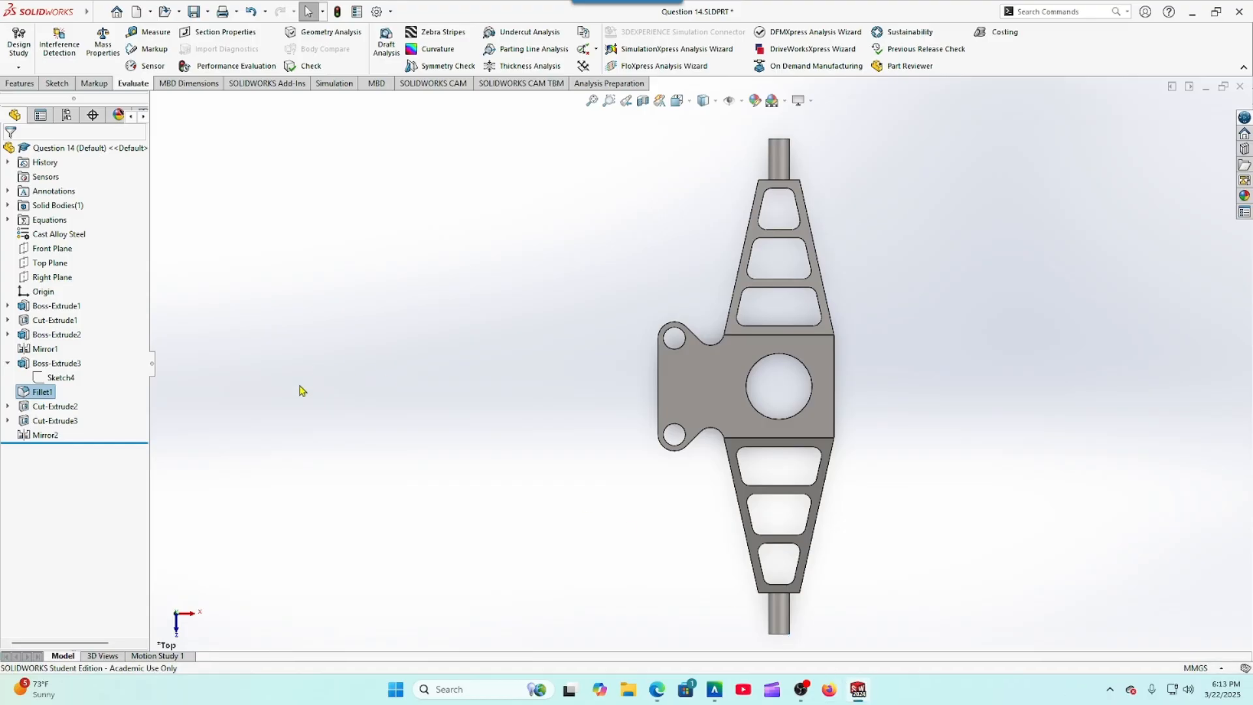
{"action": "left_click", "coordinate": [7, 421]}
{"action": "left_click", "coordinate": [44, 435]}
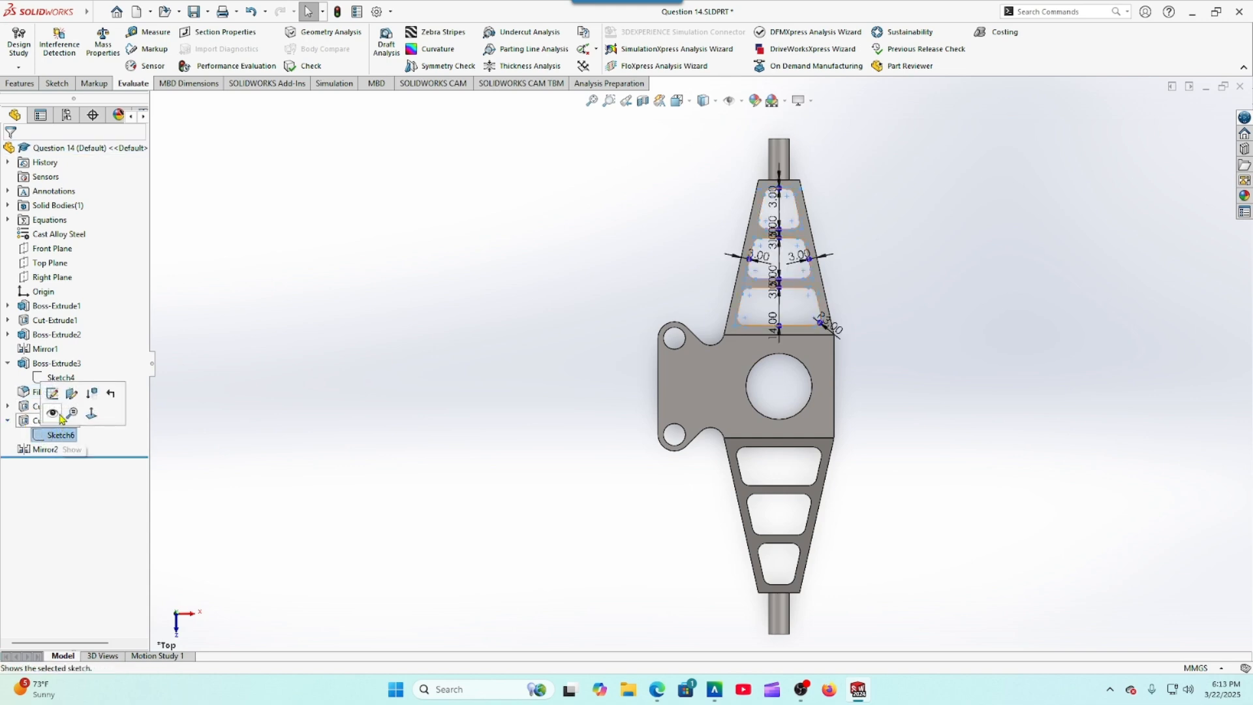
{"action": "left_click", "coordinate": [52, 393]}
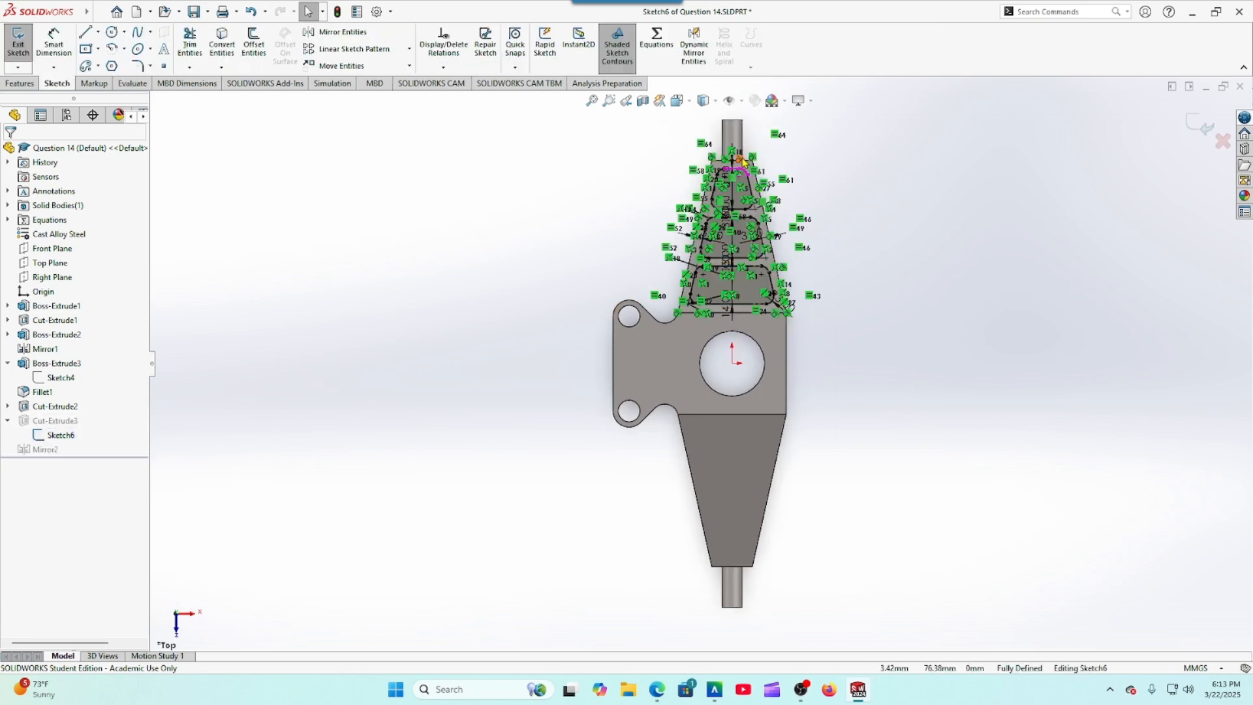
{"action": "scroll", "coordinate": [718, 219], "scroll_direction": "down", "scroll_amount": 8}
{"action": "scroll", "coordinate": [764, 200], "scroll_direction": "down", "scroll_amount": 3}
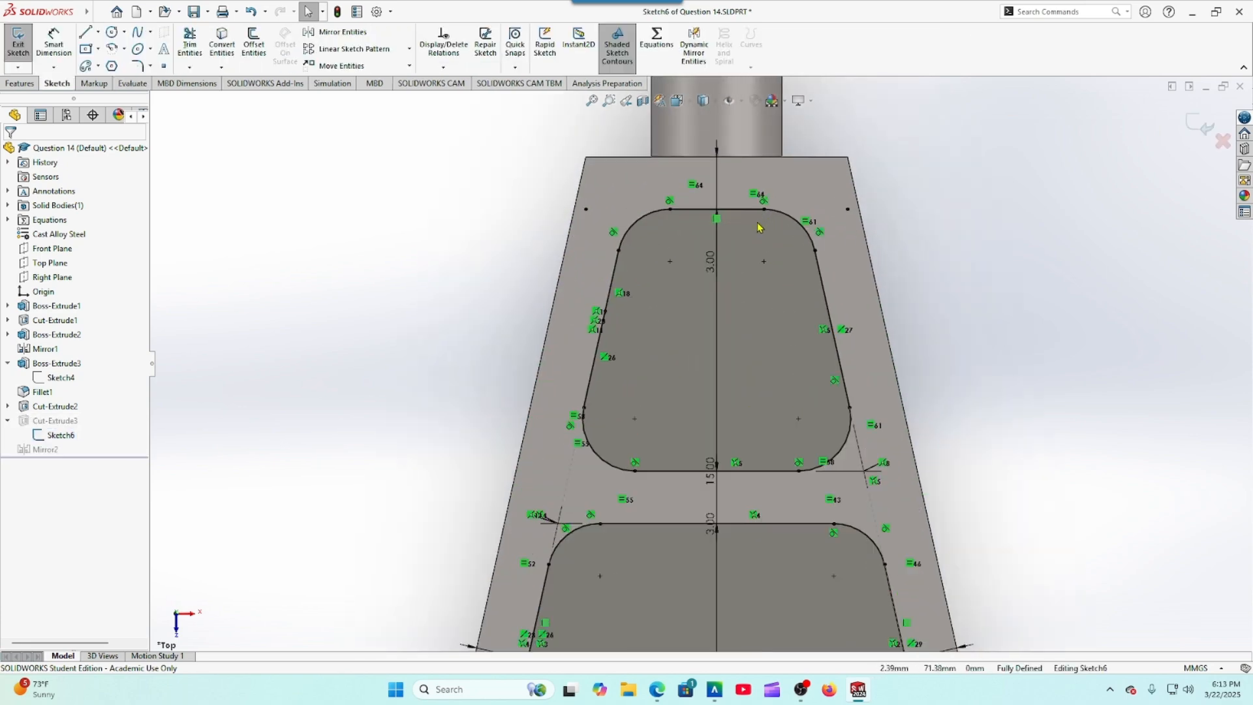
{"action": "scroll", "coordinate": [713, 378], "scroll_direction": "up", "scroll_amount": 2}
{"action": "scroll", "coordinate": [686, 396], "scroll_direction": "up", "scroll_amount": 2}
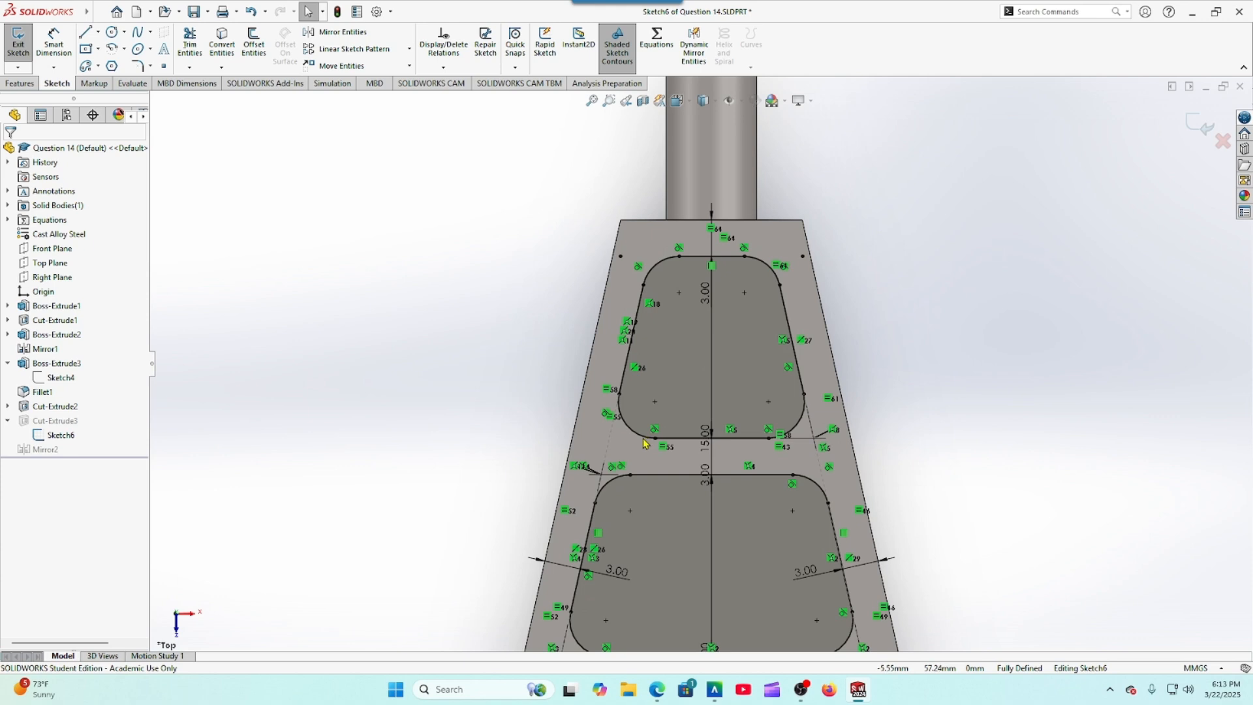
Step: Set the offset between the windows and the arm's right slanted edge to 5 mm, as the drawing specifies
{"action": "left_click", "coordinate": [806, 572]}
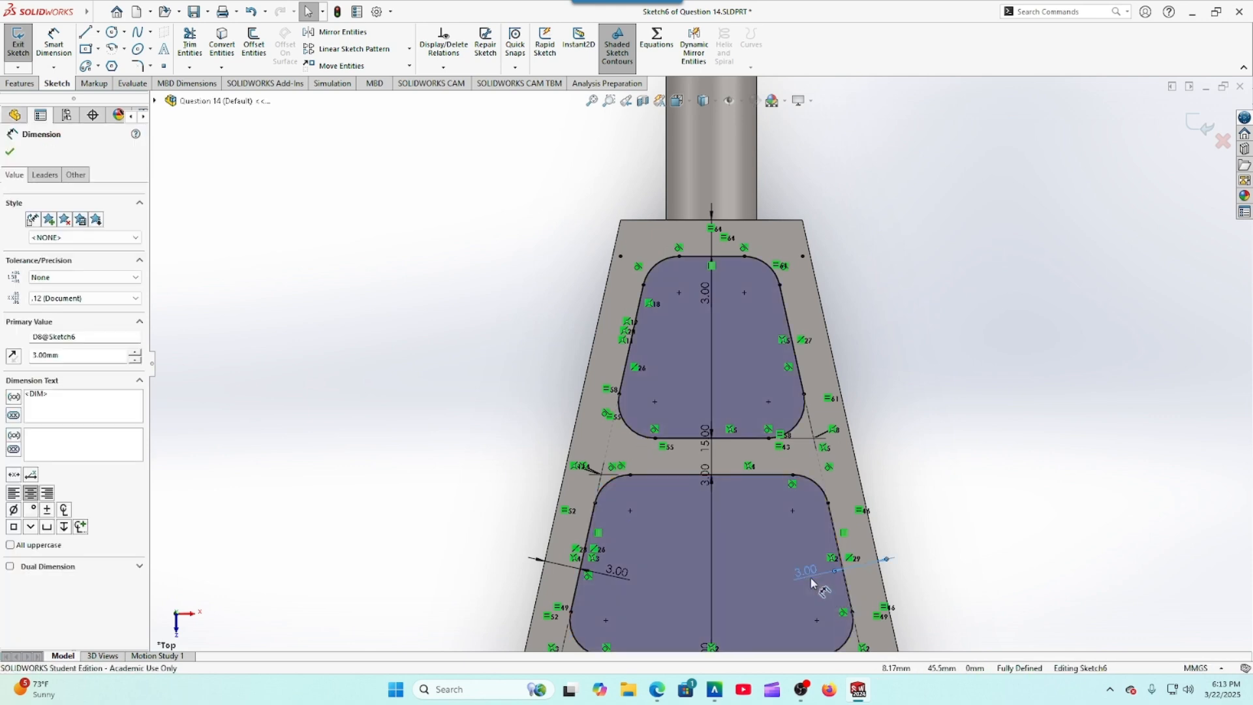
{"action": "left_click", "coordinate": [657, 689]}
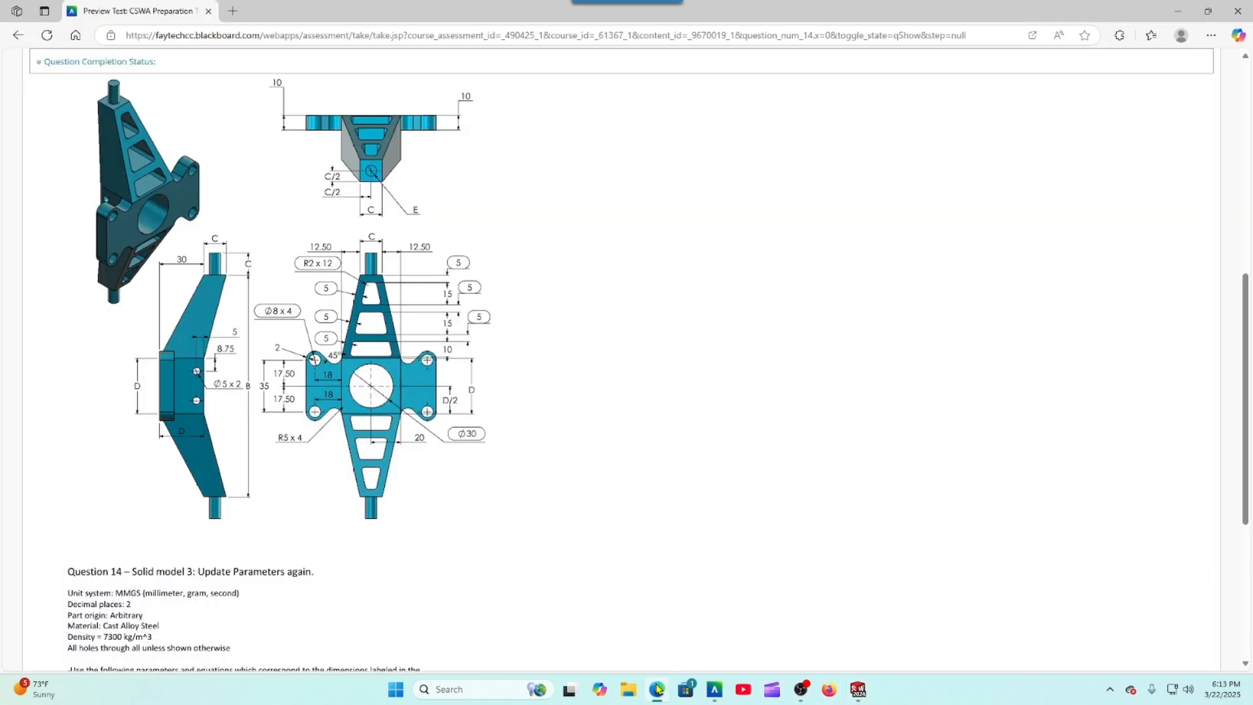
{"action": "left_click", "coordinate": [859, 689]}
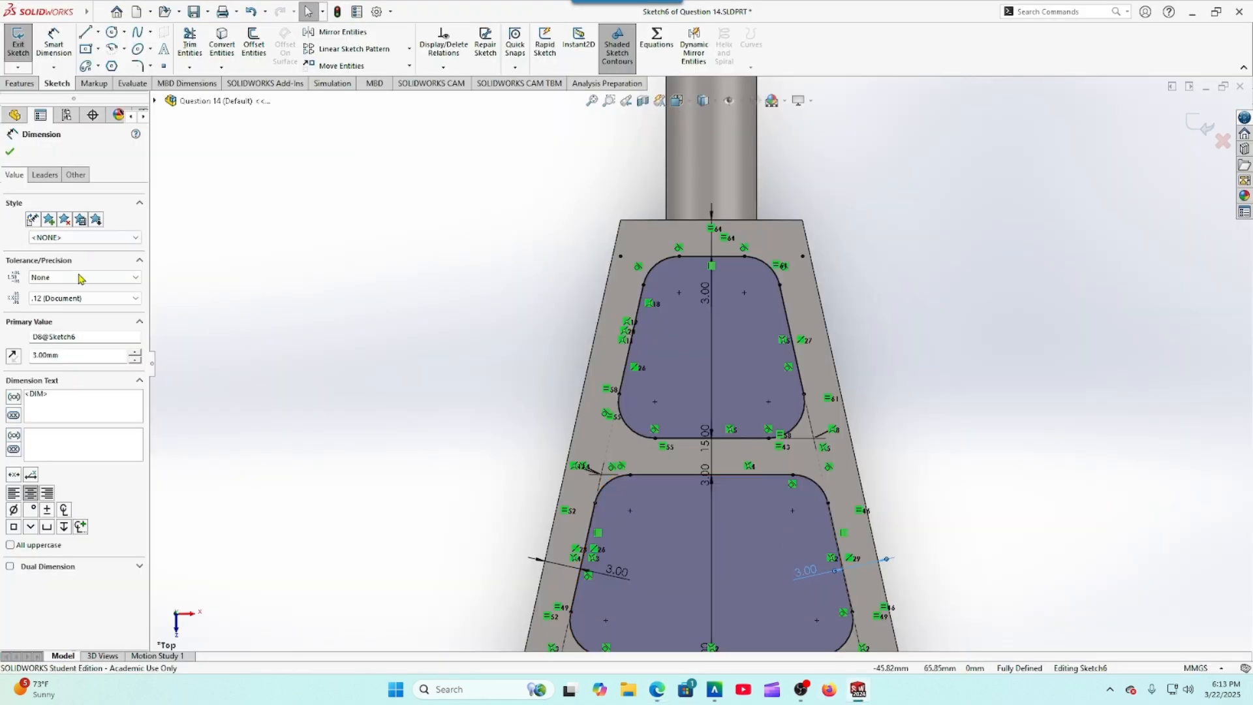
{"action": "double_click", "coordinate": [85, 355]}
{"action": "type", "text": "5.0"}
{"action": "key", "text": "Return"}
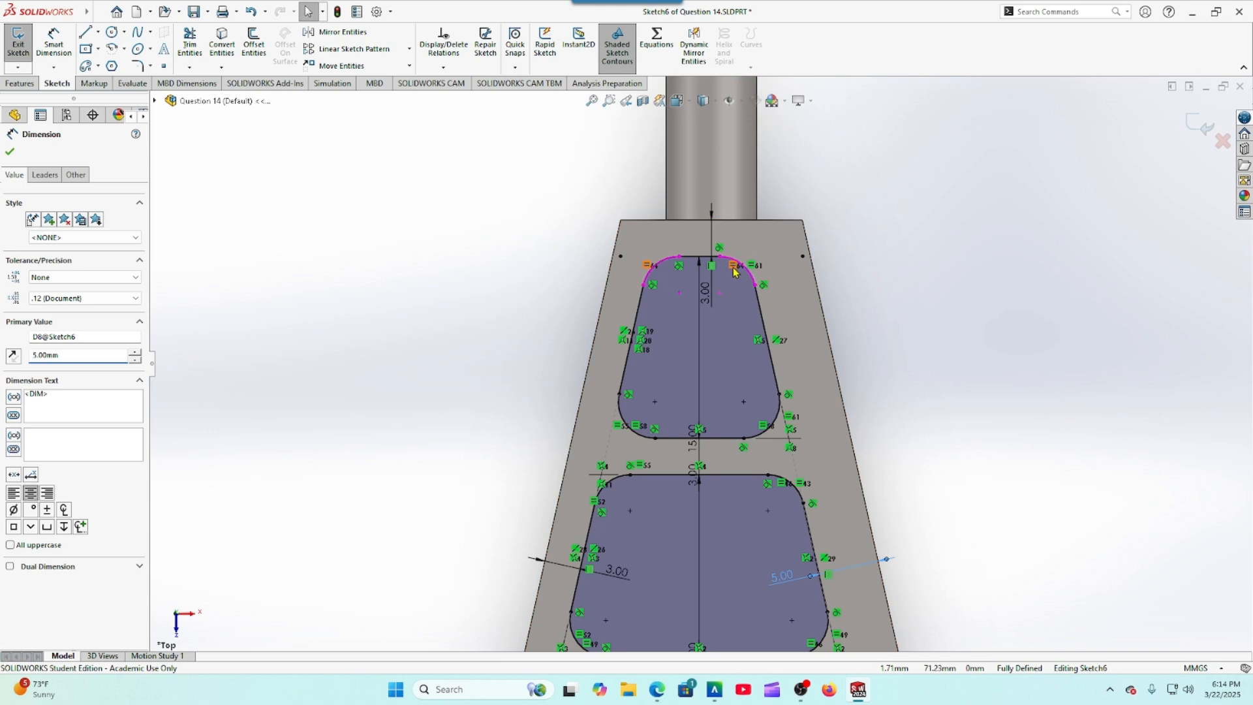
Step: Set the distance from the arm's upper edge to the top window to 5 mm
{"action": "left_click", "coordinate": [714, 311]}
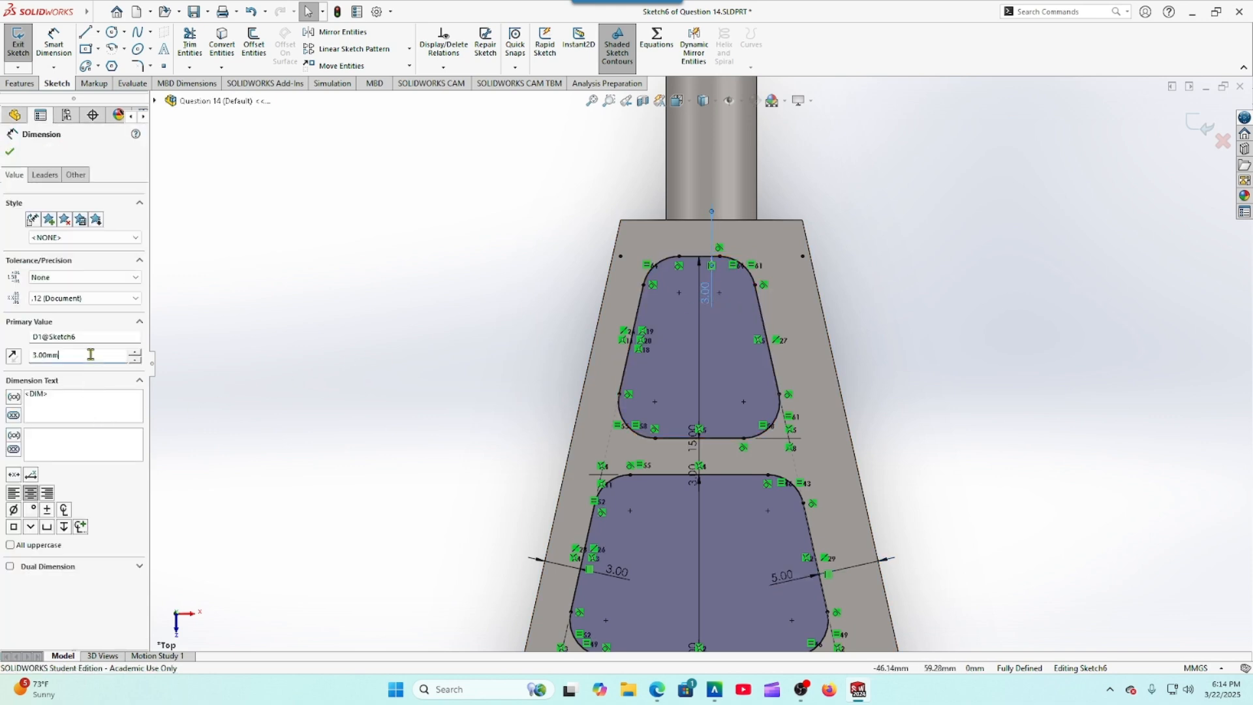
{"action": "left_click_drag", "start_coordinate": [91, 354], "coordinate": [13, 351]}
{"action": "type", "text": "5.0"}
{"action": "key", "text": "Return"}
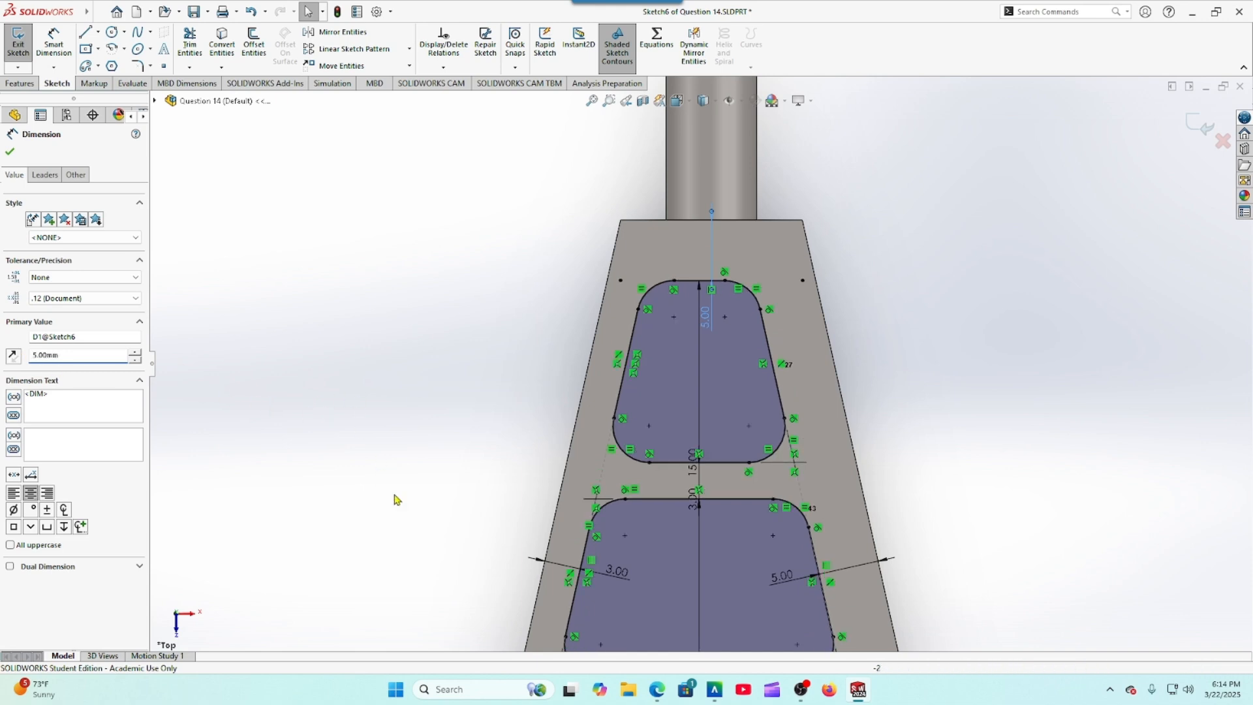
Step: Set the offset between the windows and the arm's left slanted edge to 5 mm
{"action": "left_click", "coordinate": [616, 571]}
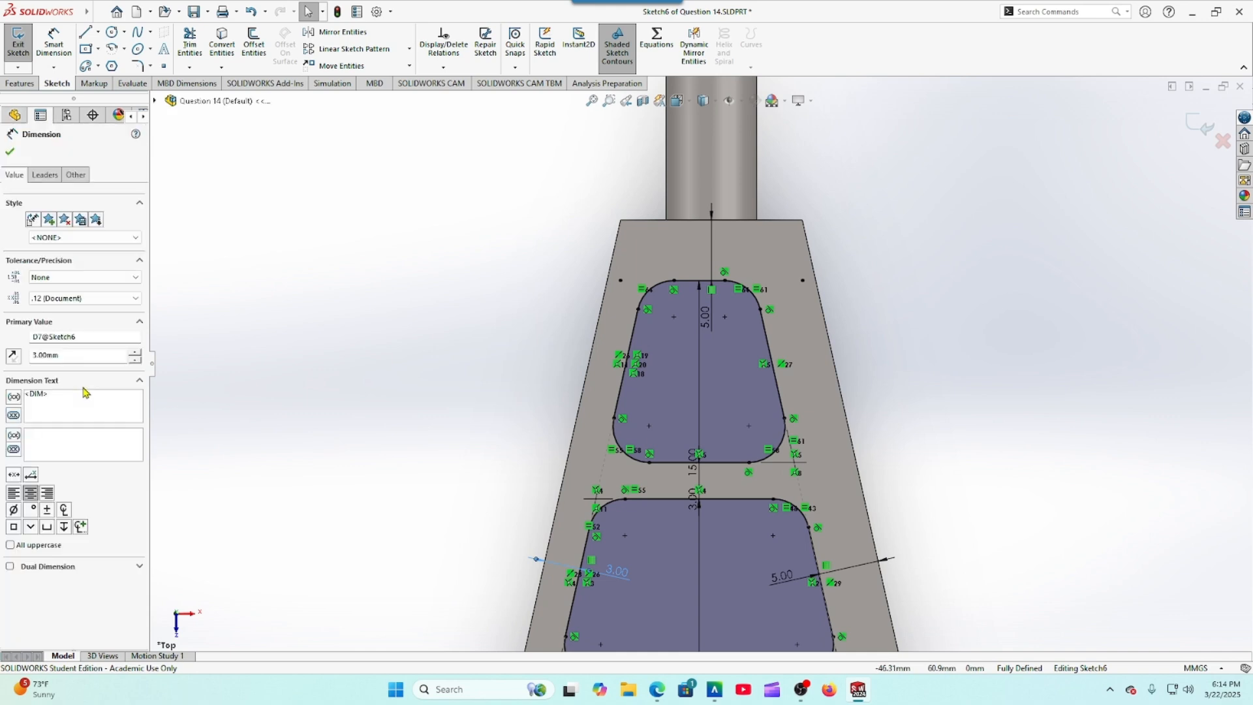
{"action": "left_click_drag", "start_coordinate": [71, 356], "coordinate": [13, 359]}
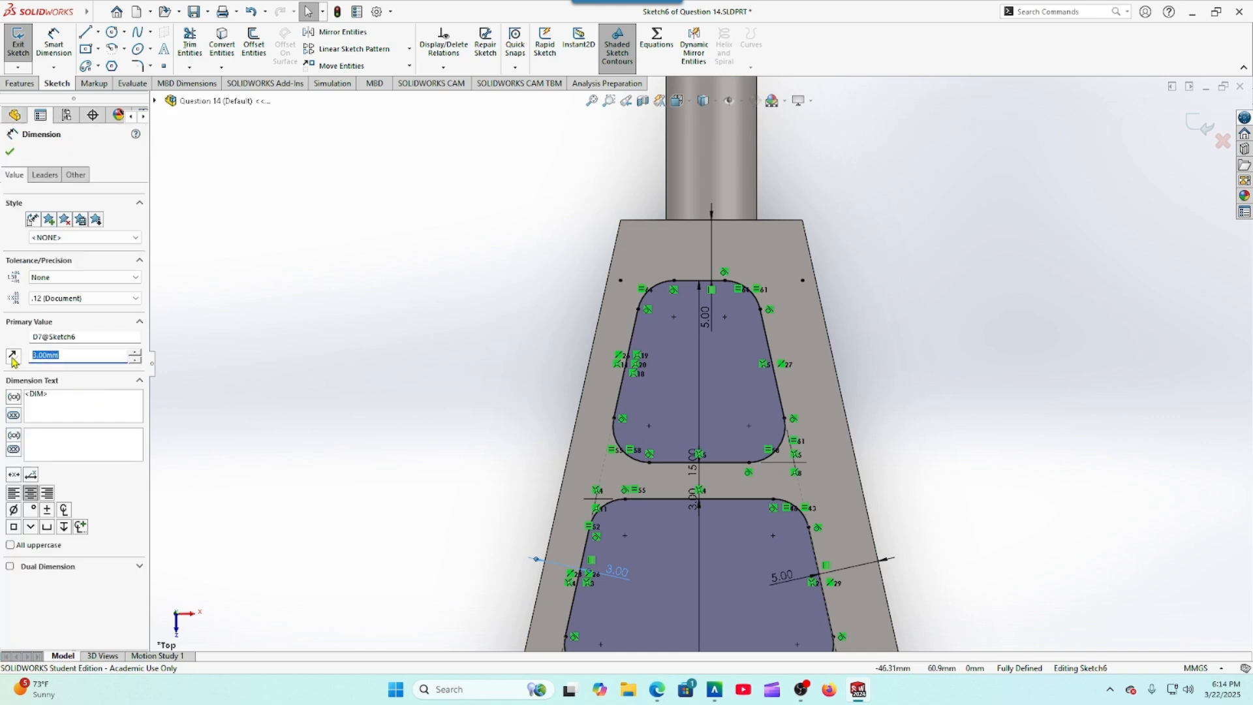
{"action": "type", "text": "5.0"}
{"action": "key", "text": "Return"}
{"action": "scroll", "coordinate": [303, 370], "scroll_direction": "up", "scroll_amount": 7}
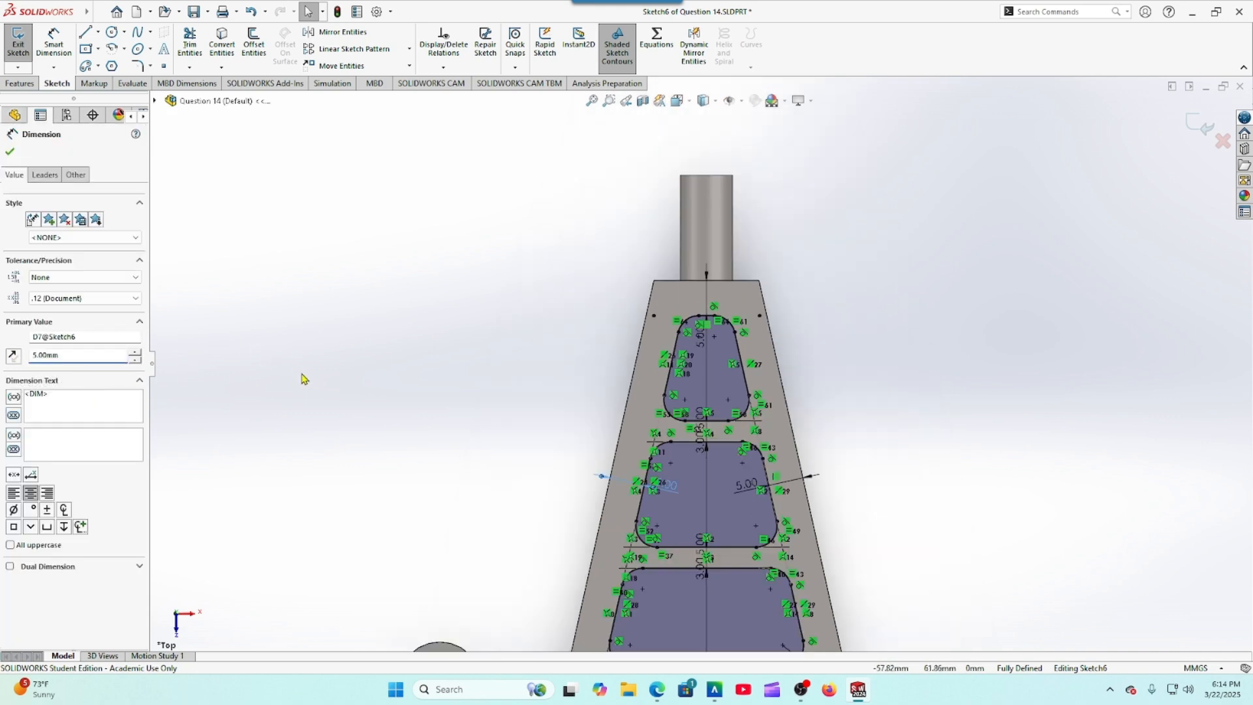
Step: Set the height of the lowest window in the upper arm to 10 mm
{"action": "scroll", "coordinate": [694, 417], "scroll_direction": "down", "scroll_amount": 5}
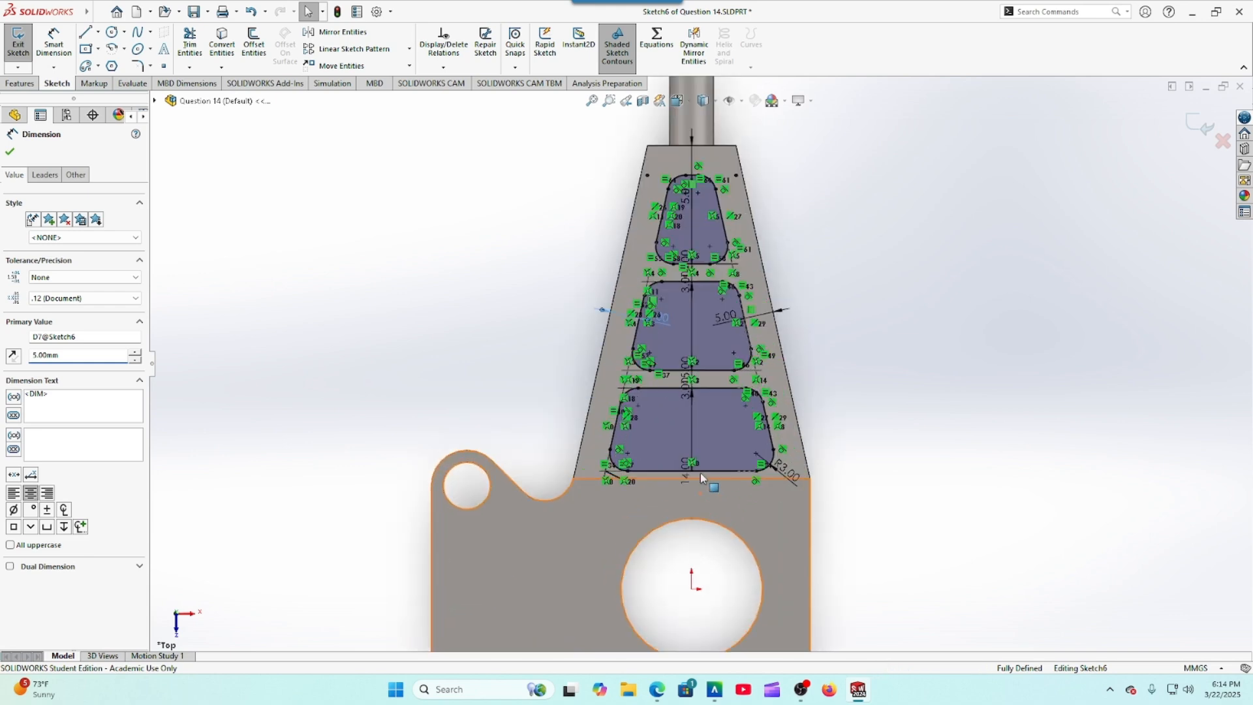
{"action": "left_click", "coordinate": [686, 472]}
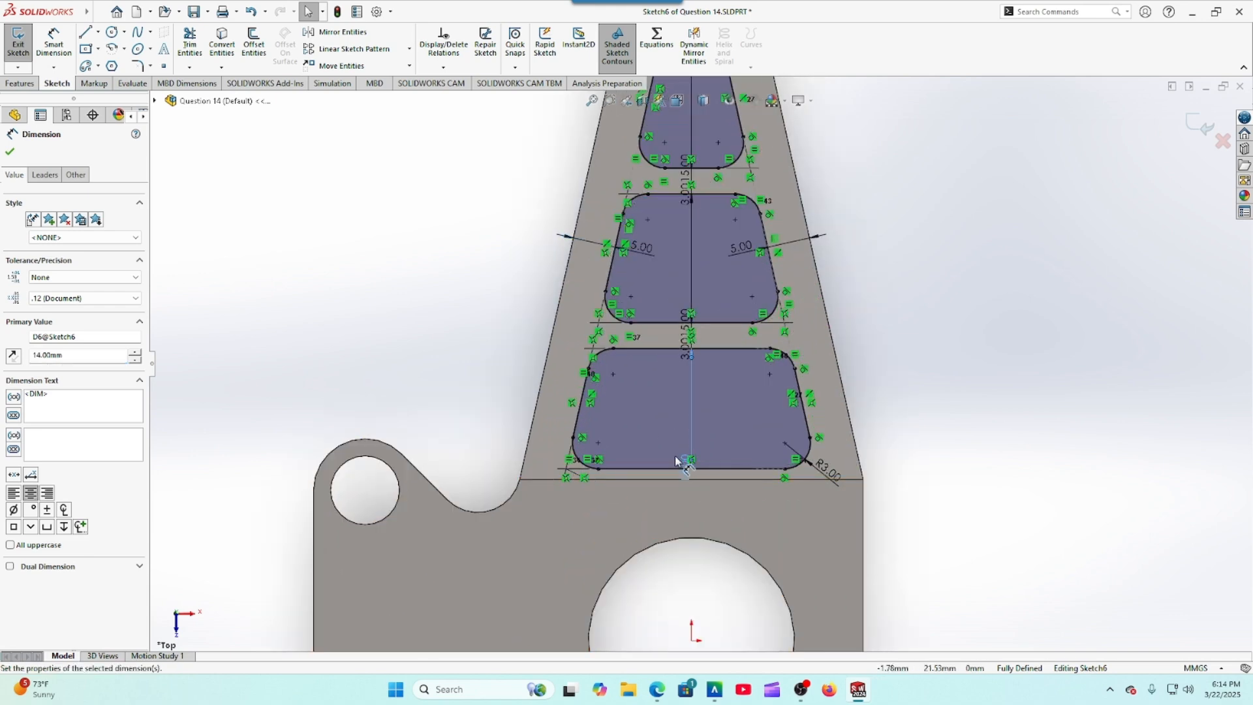
{"action": "left_click_drag", "start_coordinate": [85, 356], "coordinate": [10, 351]}
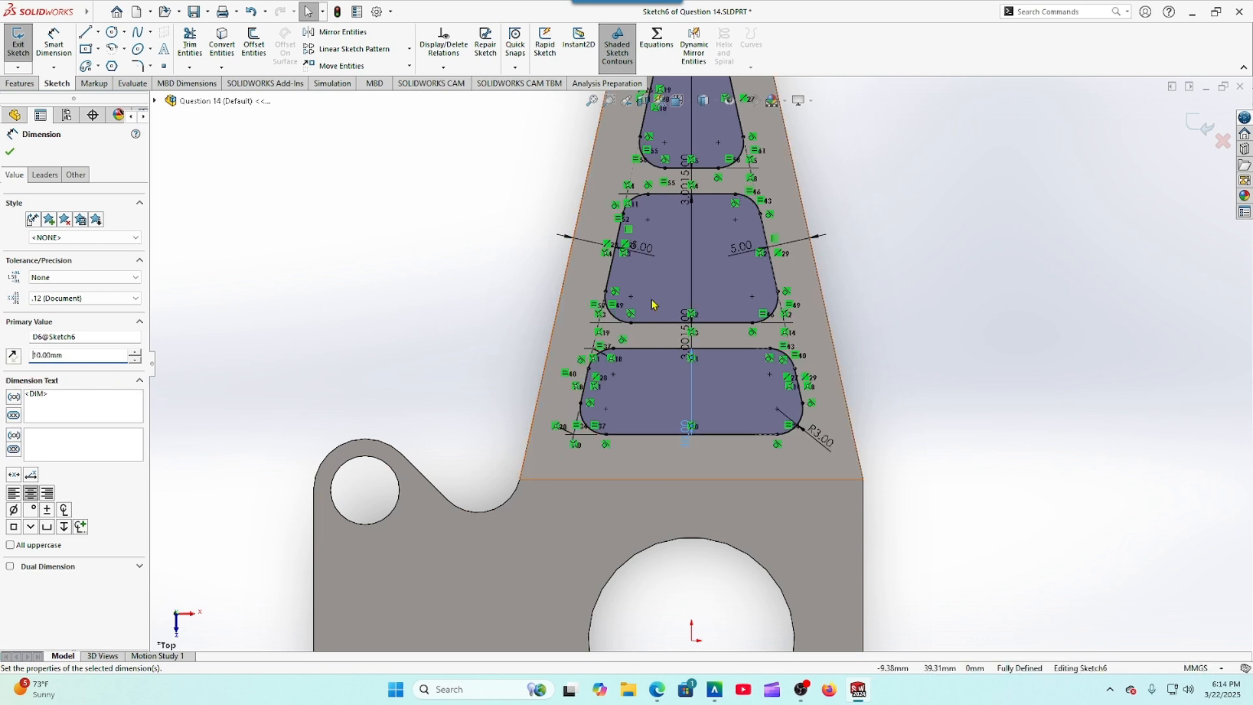
Step: Set the gap between the top and middle windows to 5 mm
{"action": "left_click", "coordinate": [685, 207]}
{"action": "double_click", "coordinate": [78, 354]}
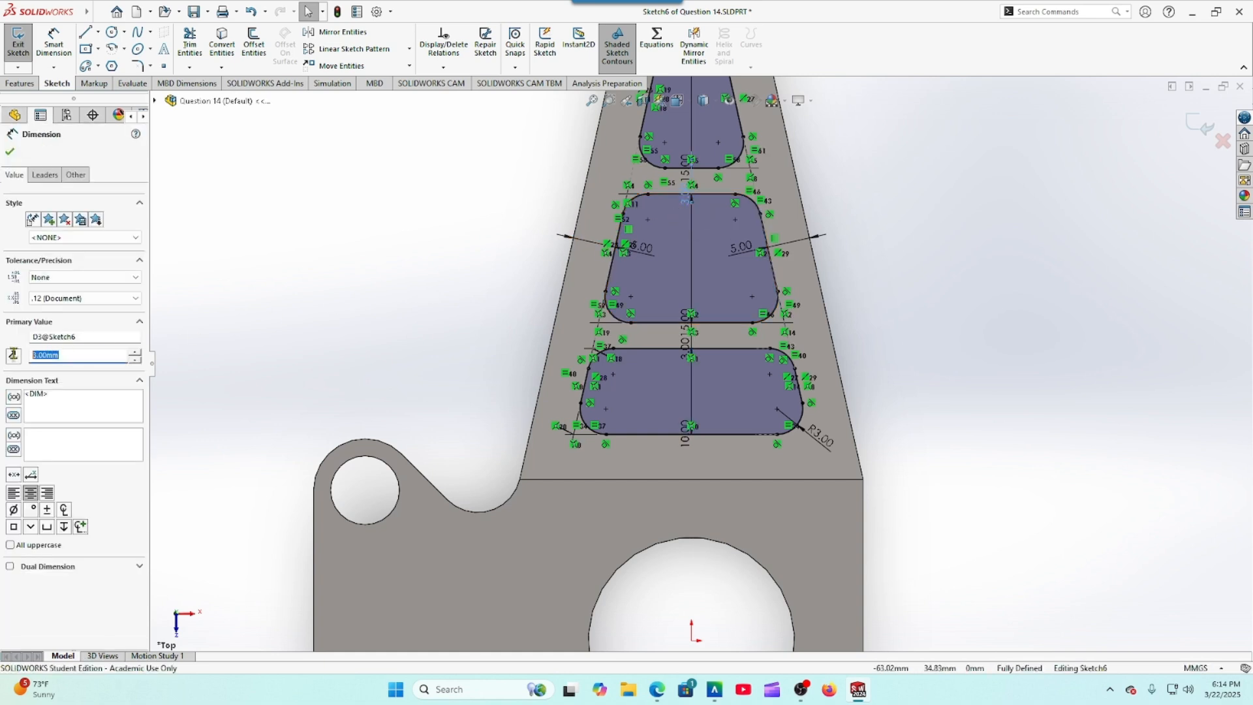
{"action": "type", "text": "5.0"}
{"action": "key", "text": "Return"}
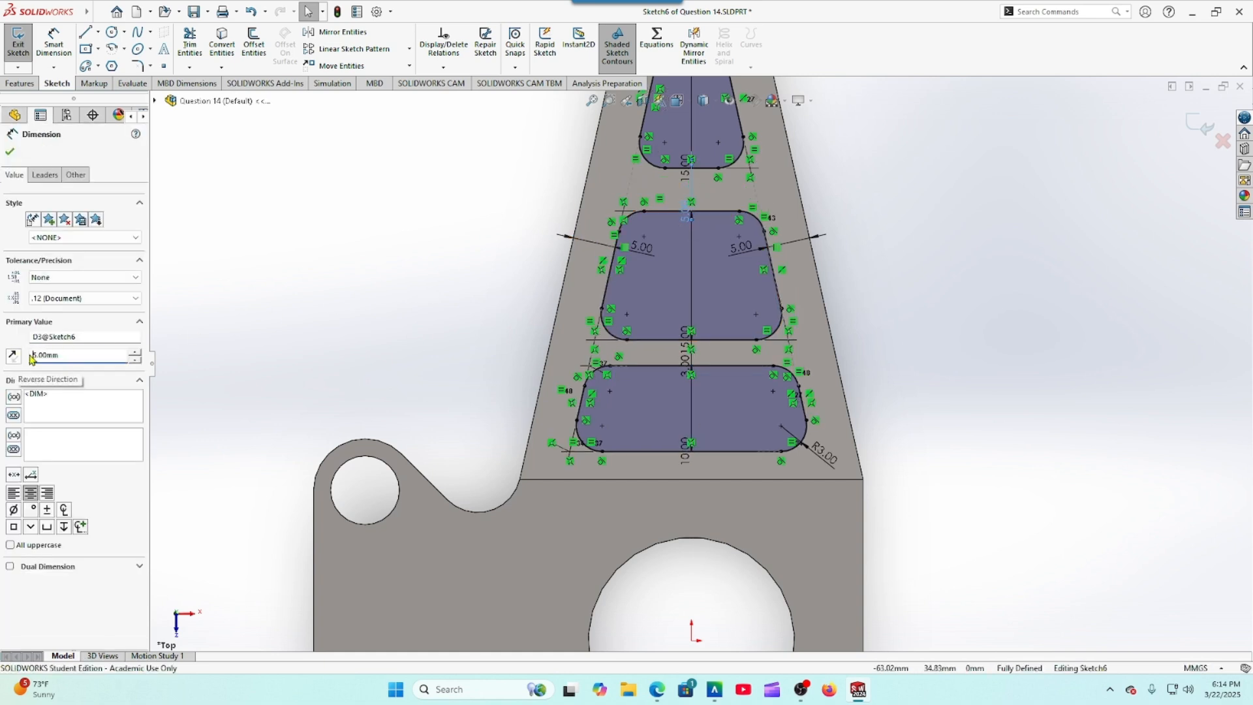
Step: Set the gap between the middle and lowest windows to 5 mm
{"action": "scroll", "coordinate": [686, 385], "scroll_direction": "down", "scroll_amount": 5}
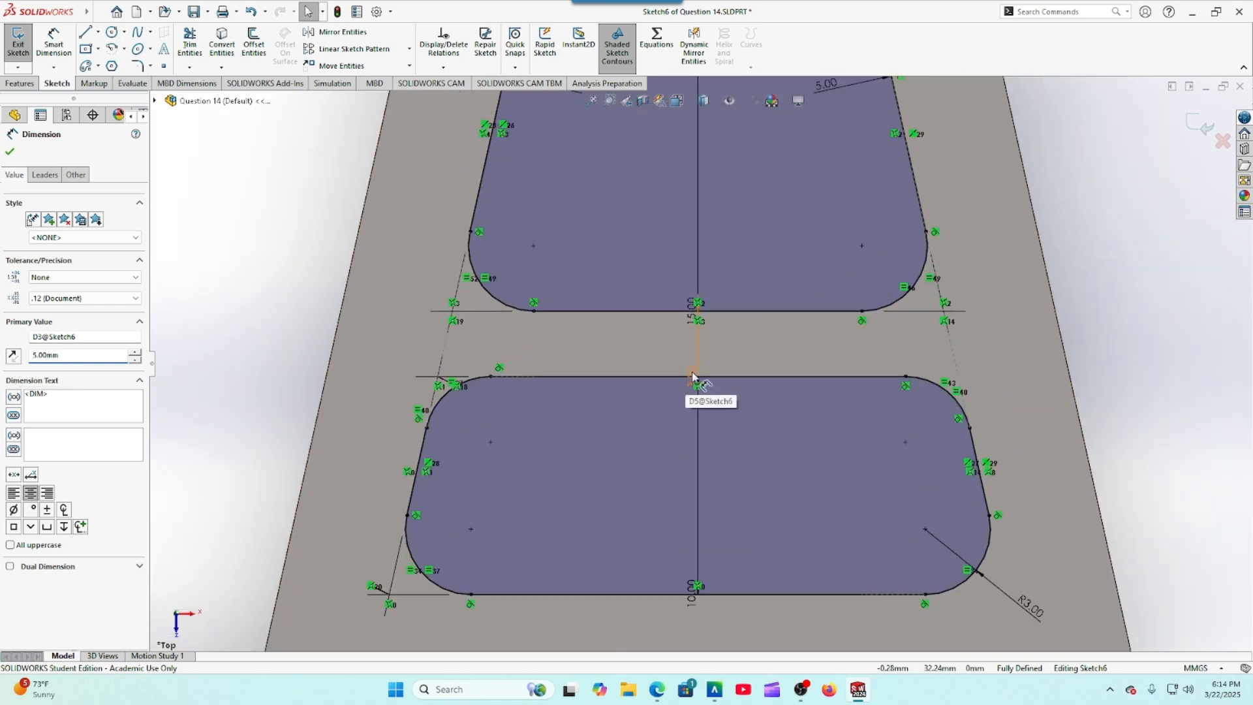
{"action": "left_click", "coordinate": [693, 375]}
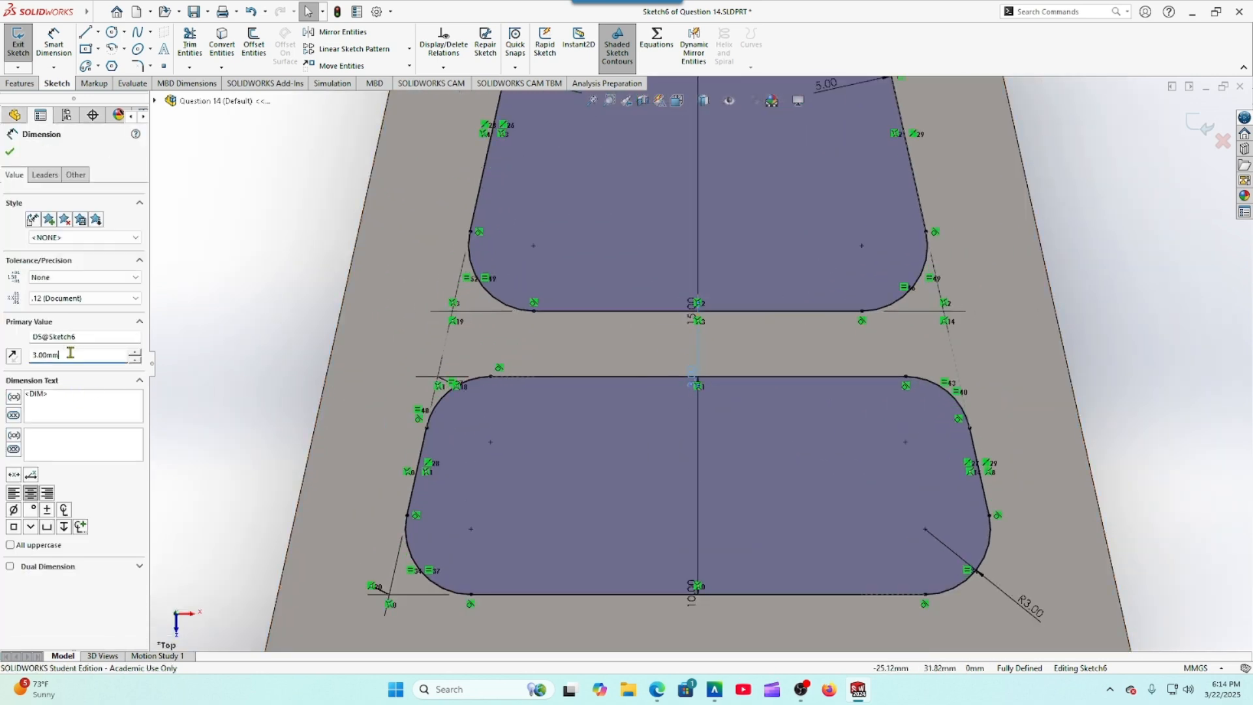
{"action": "double_click", "coordinate": [73, 355]}
{"action": "type", "text": "5"}
{"action": "key", "text": "Return"}
{"action": "scroll", "coordinate": [181, 388], "scroll_direction": "up", "scroll_amount": 2}
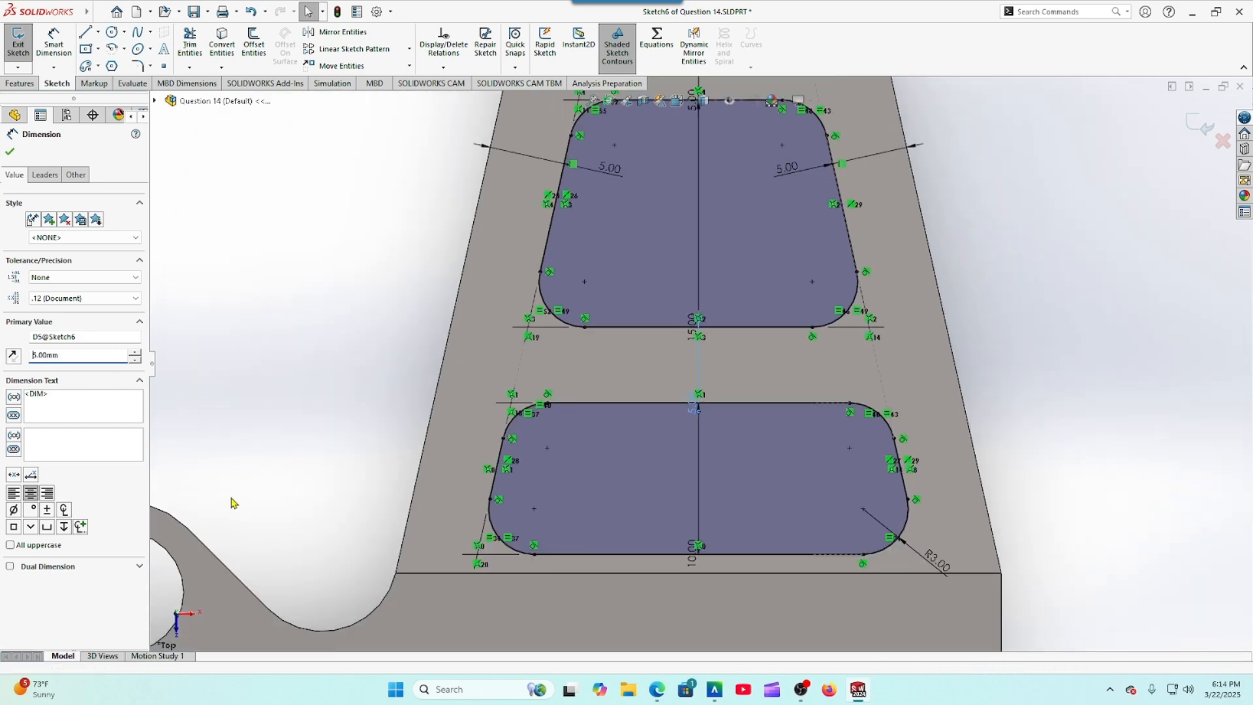
Step: Check the corner radius in the drawing and set the windows' corner radius to 2 mm
{"action": "left_click", "coordinate": [656, 688]}
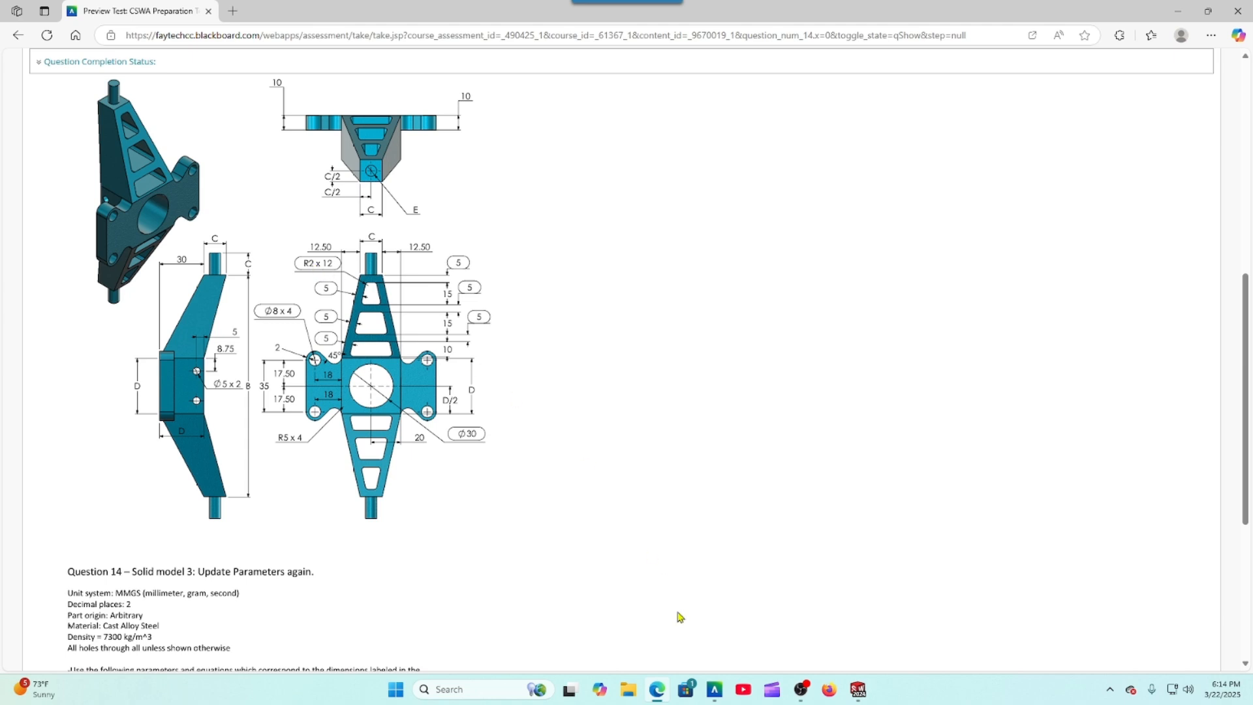
{"action": "left_click", "coordinate": [858, 691]}
{"action": "left_click", "coordinate": [940, 565]}
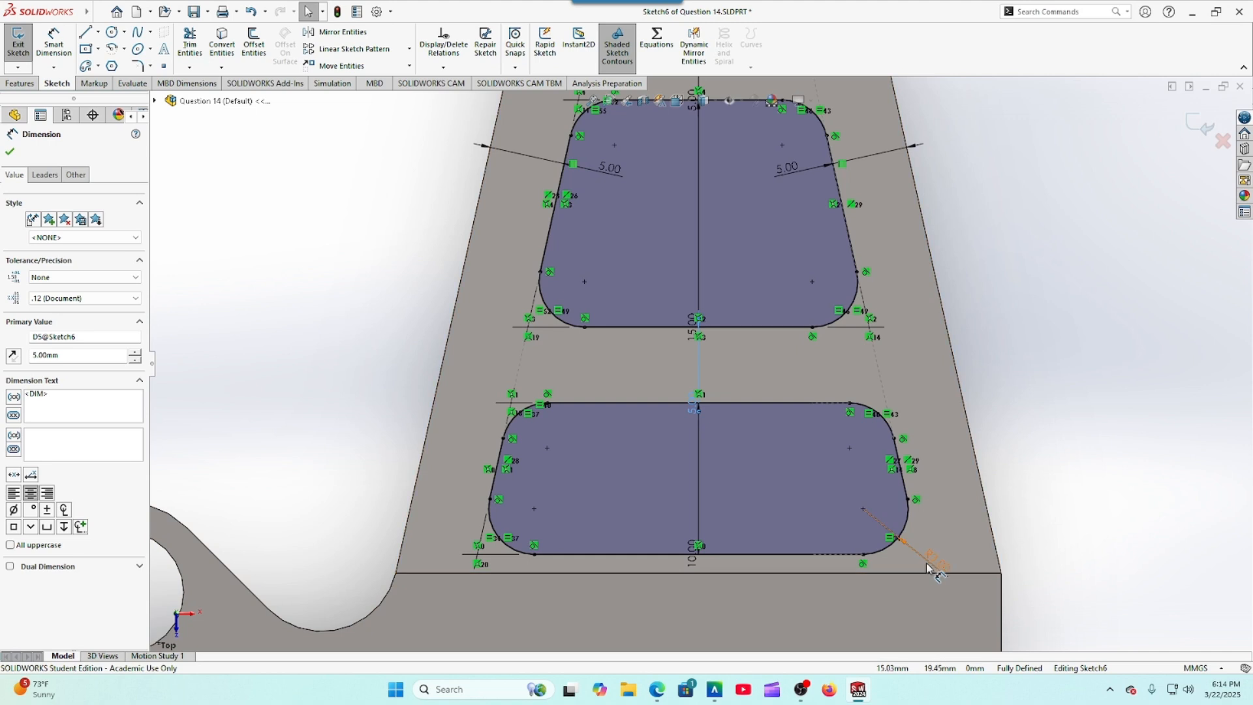
{"action": "double_click", "coordinate": [77, 353]}
{"action": "type", "text": "2"}
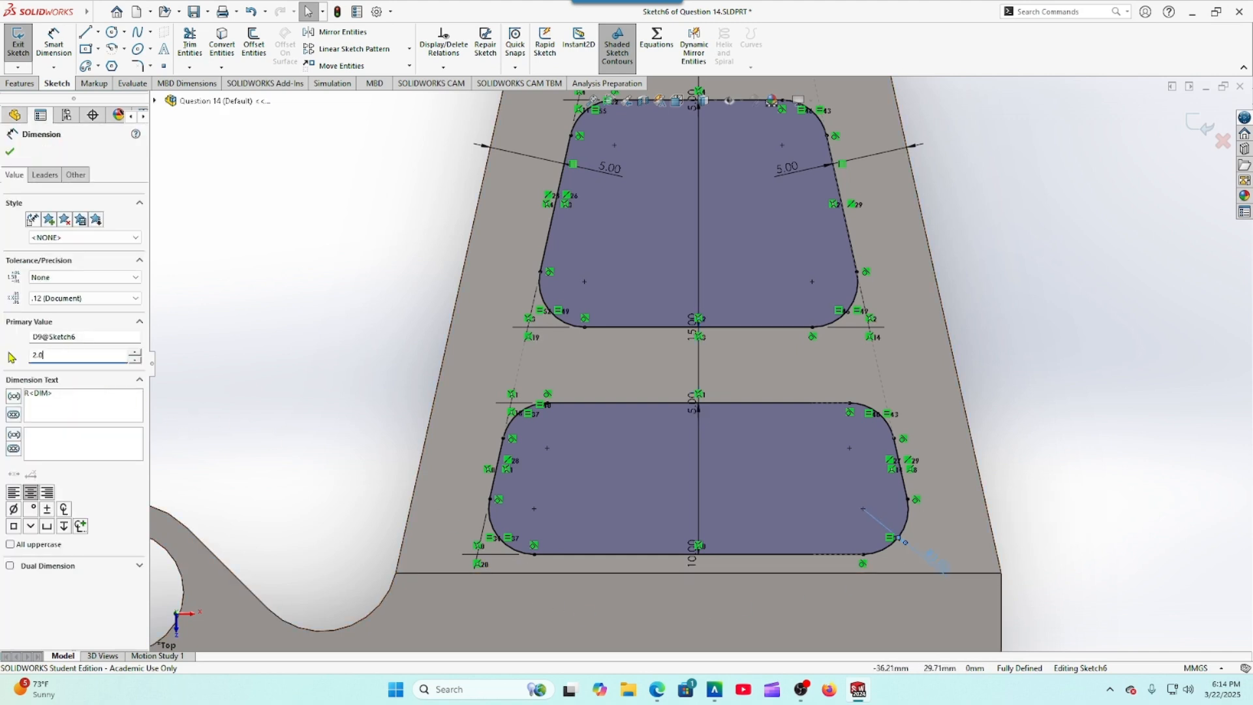
{"action": "type", "text": ".0"}
{"action": "key", "text": "Return"}
{"action": "scroll", "coordinate": [314, 477], "scroll_direction": "up", "scroll_amount": 2}
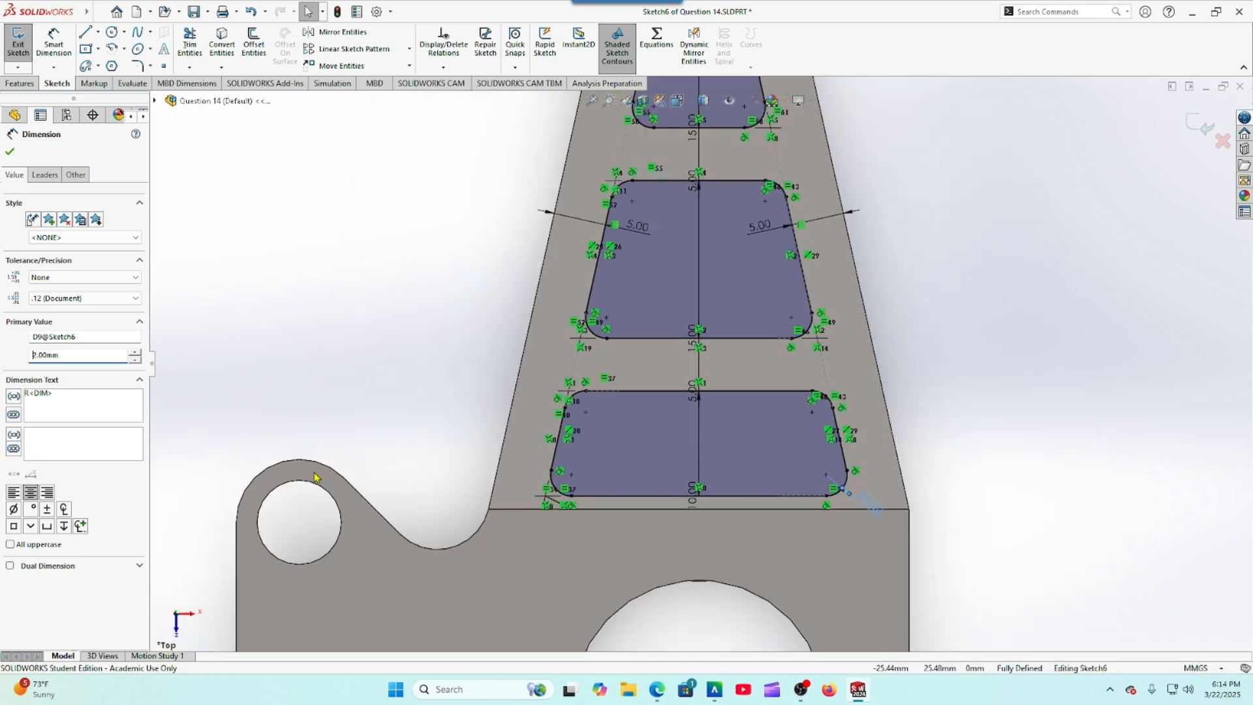
Step: Review the window spacing, wall thickness and corner radius callouts in the question's drawing in the browser
{"action": "scroll", "coordinate": [315, 478], "scroll_direction": "up", "scroll_amount": 2}
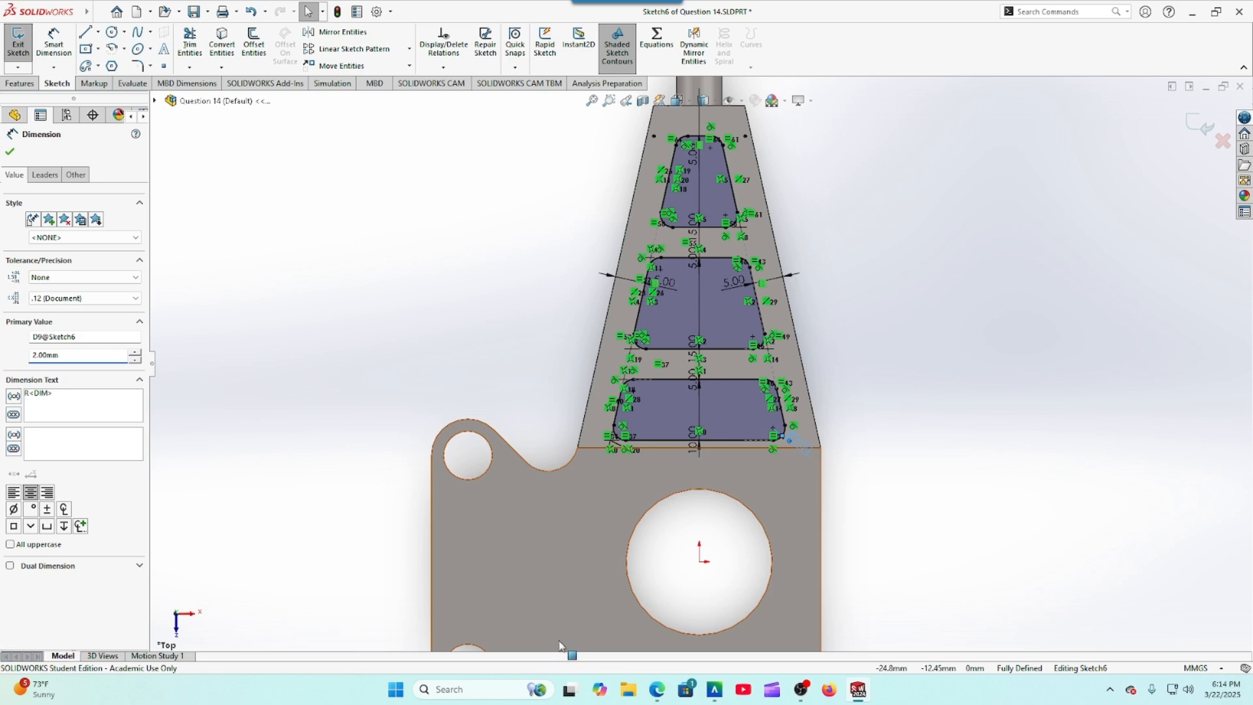
{"action": "left_click", "coordinate": [656, 690]}
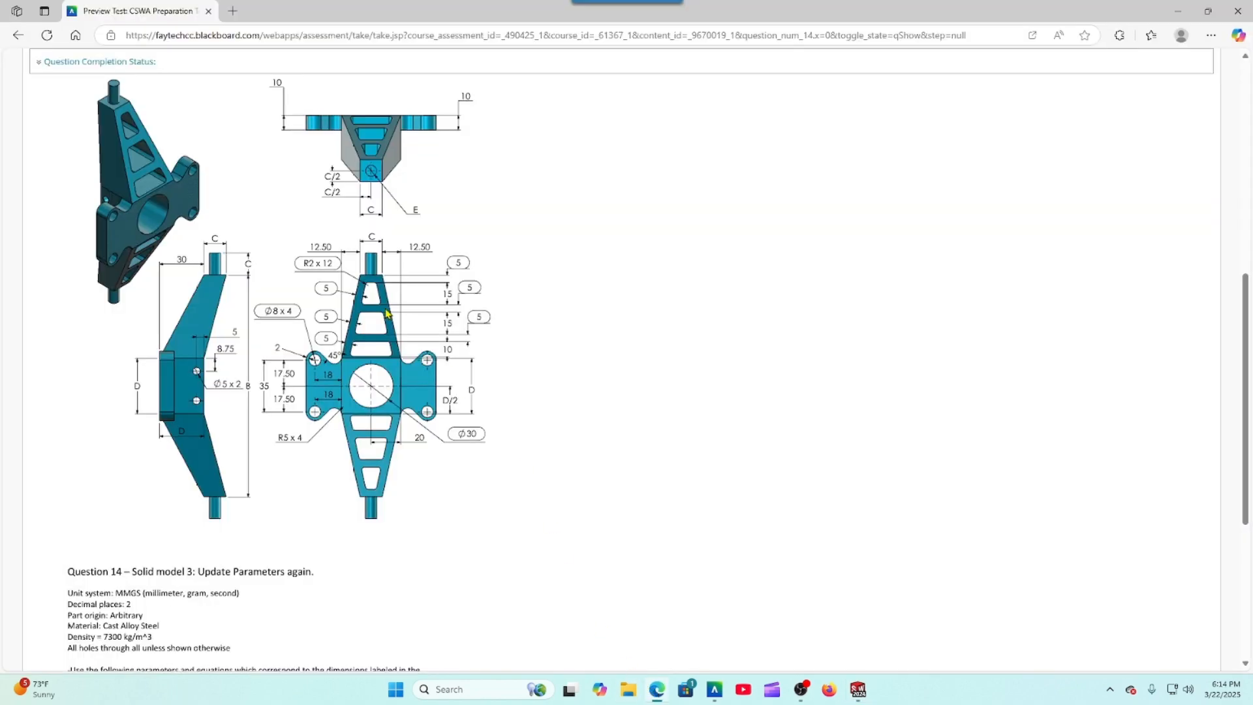
{"action": "scroll", "coordinate": [386, 313], "scroll_direction": "up", "scroll_amount": 5}
{"action": "scroll", "coordinate": [372, 340], "scroll_direction": "down", "scroll_amount": 4}
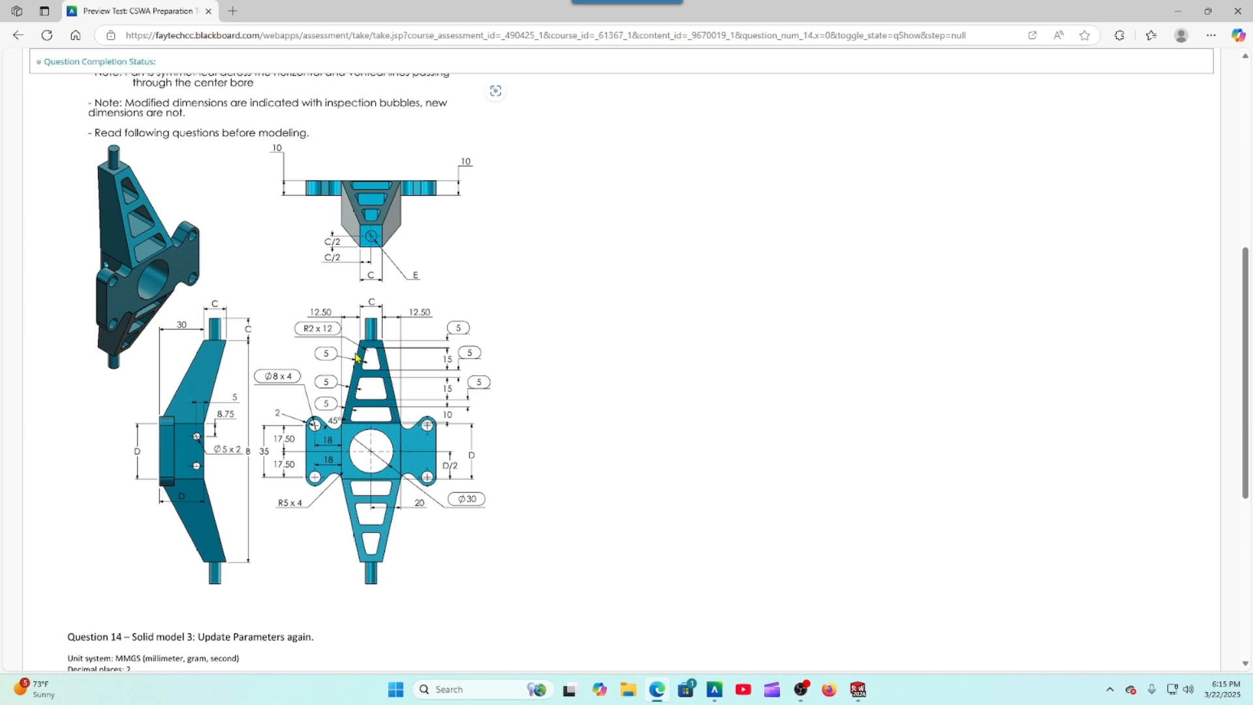
{"action": "left_click", "coordinate": [855, 689]}
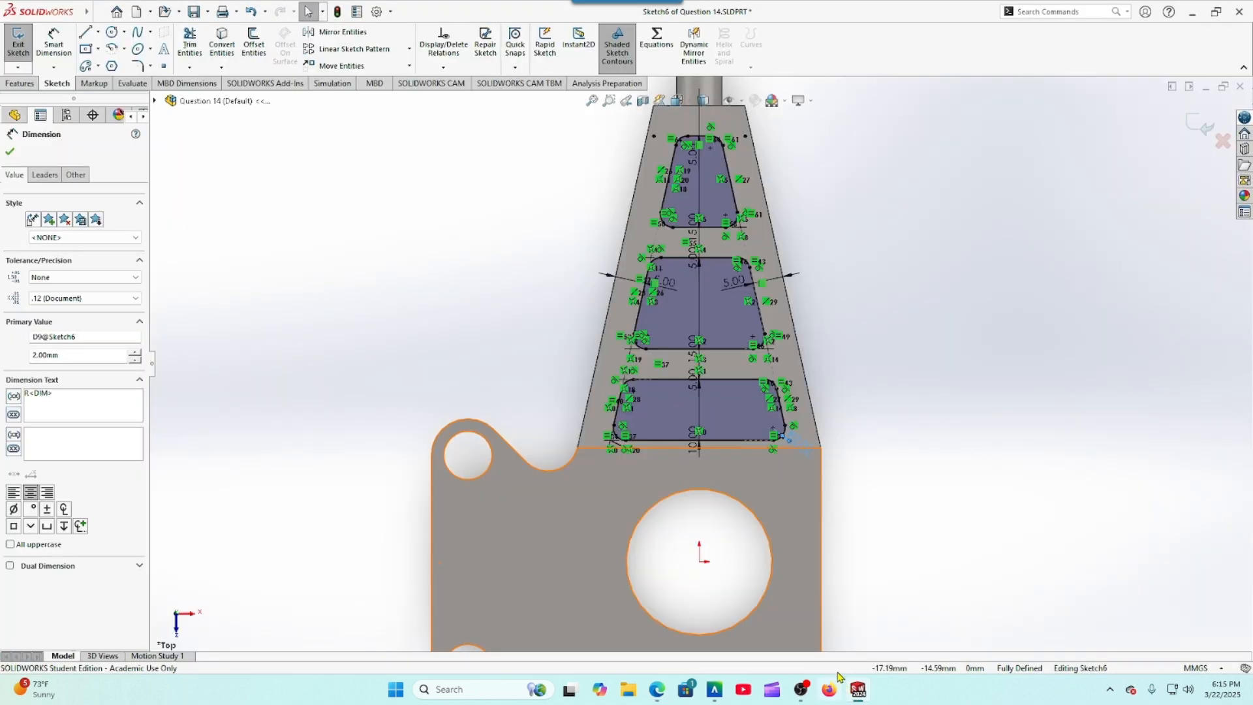
Step: Inspect the window sketch on the upper arm, comparing its heights, gaps, side offsets and corner radius with the drawing
{"action": "scroll", "coordinate": [761, 399], "scroll_direction": "down", "scroll_amount": 4}
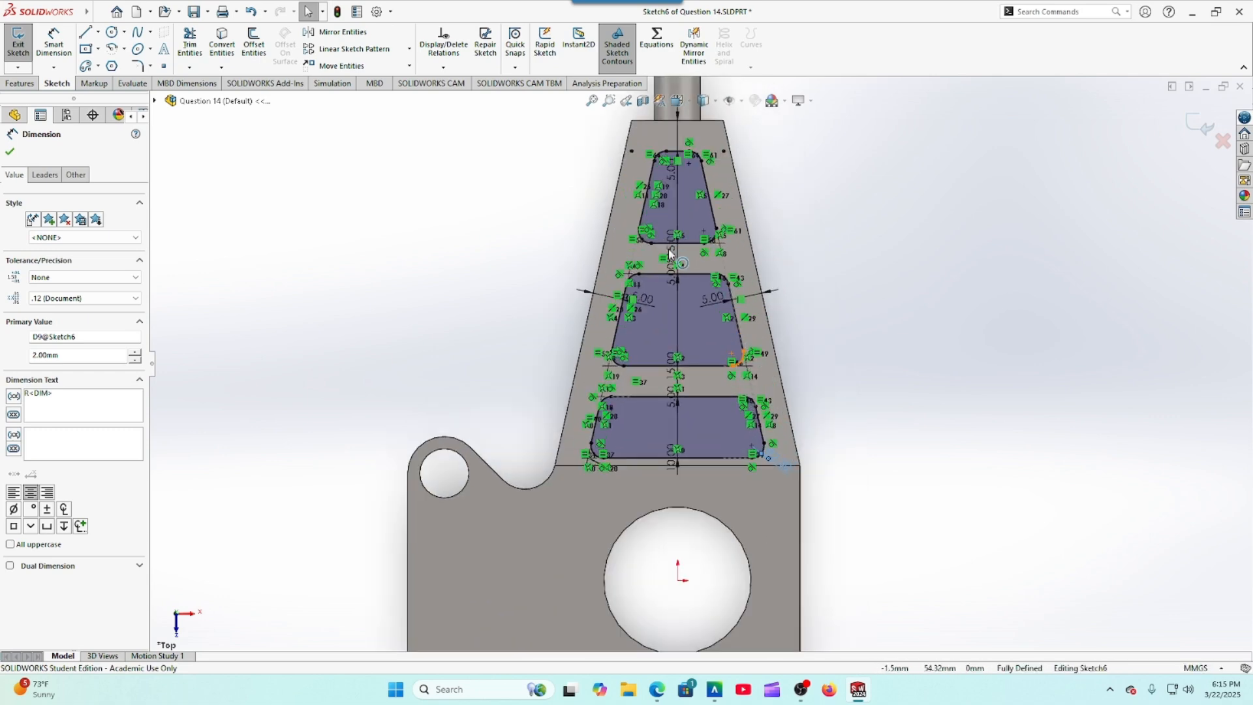
{"action": "scroll", "coordinate": [692, 144], "scroll_direction": "down", "scroll_amount": 2}
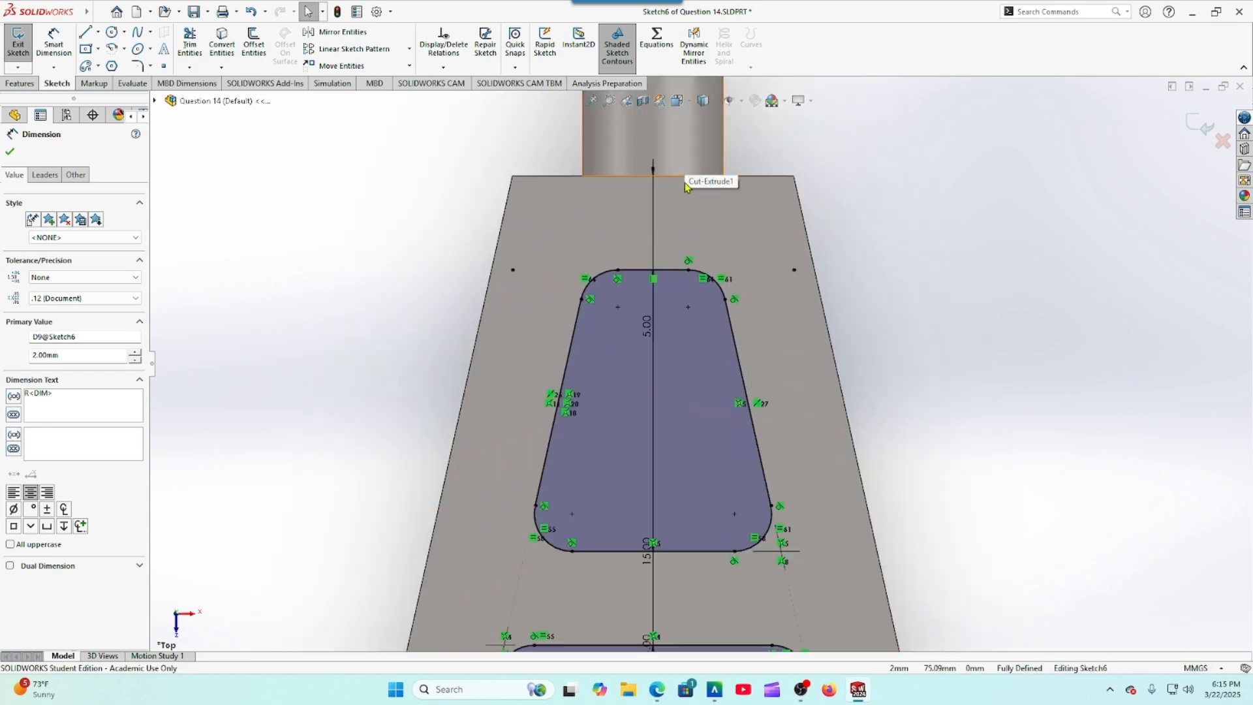
{"action": "scroll", "coordinate": [684, 182], "scroll_direction": "up", "scroll_amount": 3}
{"action": "scroll", "coordinate": [637, 288], "scroll_direction": "up", "scroll_amount": 3}
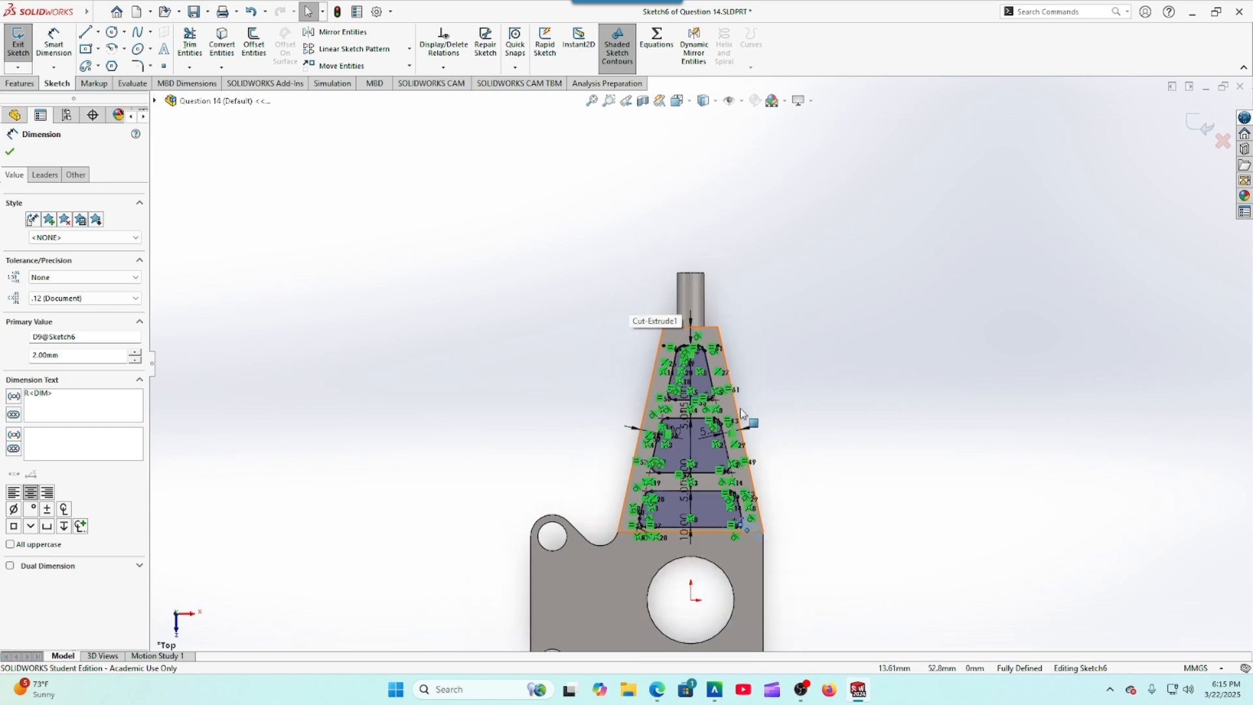
{"action": "scroll", "coordinate": [775, 517], "scroll_direction": "down", "scroll_amount": 6}
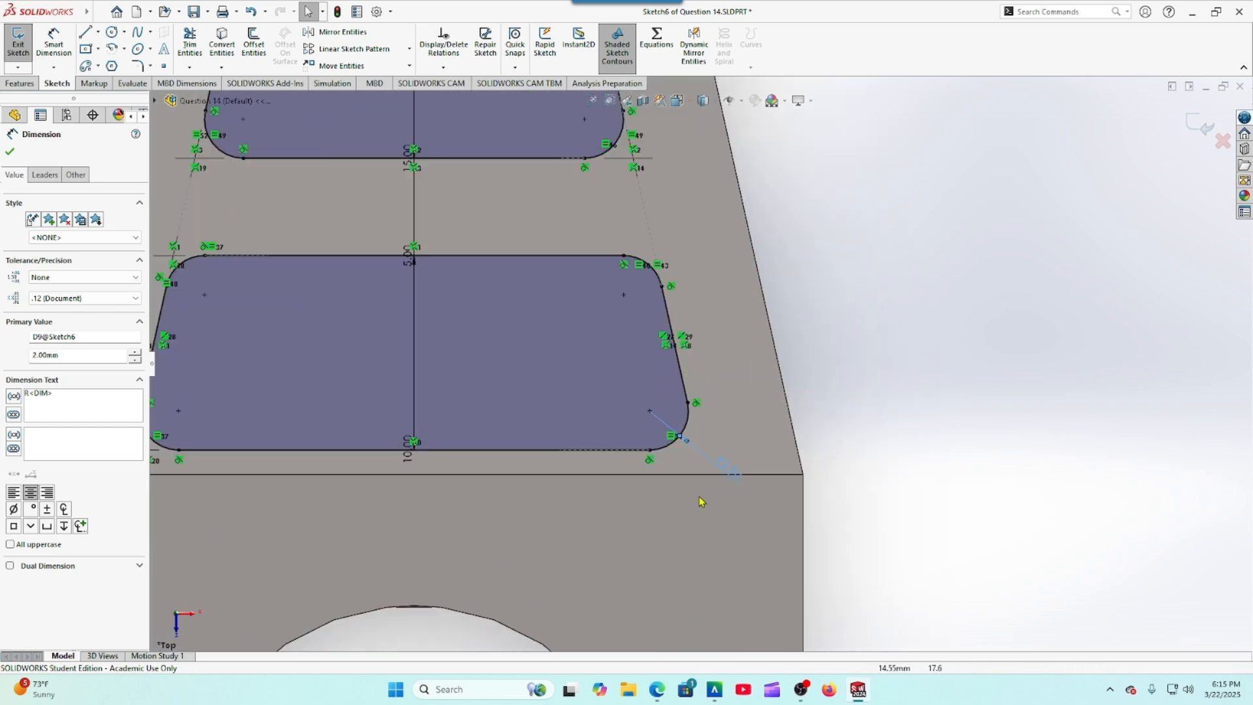
{"action": "left_click", "coordinate": [725, 465]}
{"action": "key", "text": "Escape"}
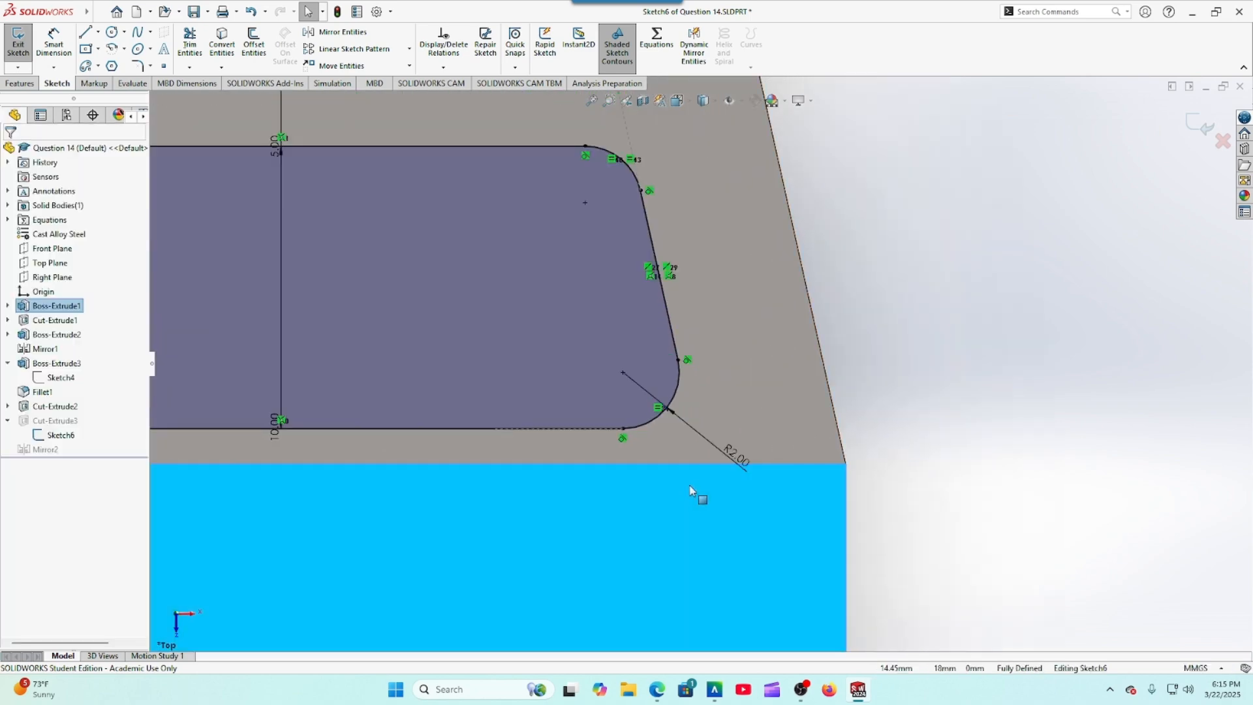
{"action": "key", "text": "z"}
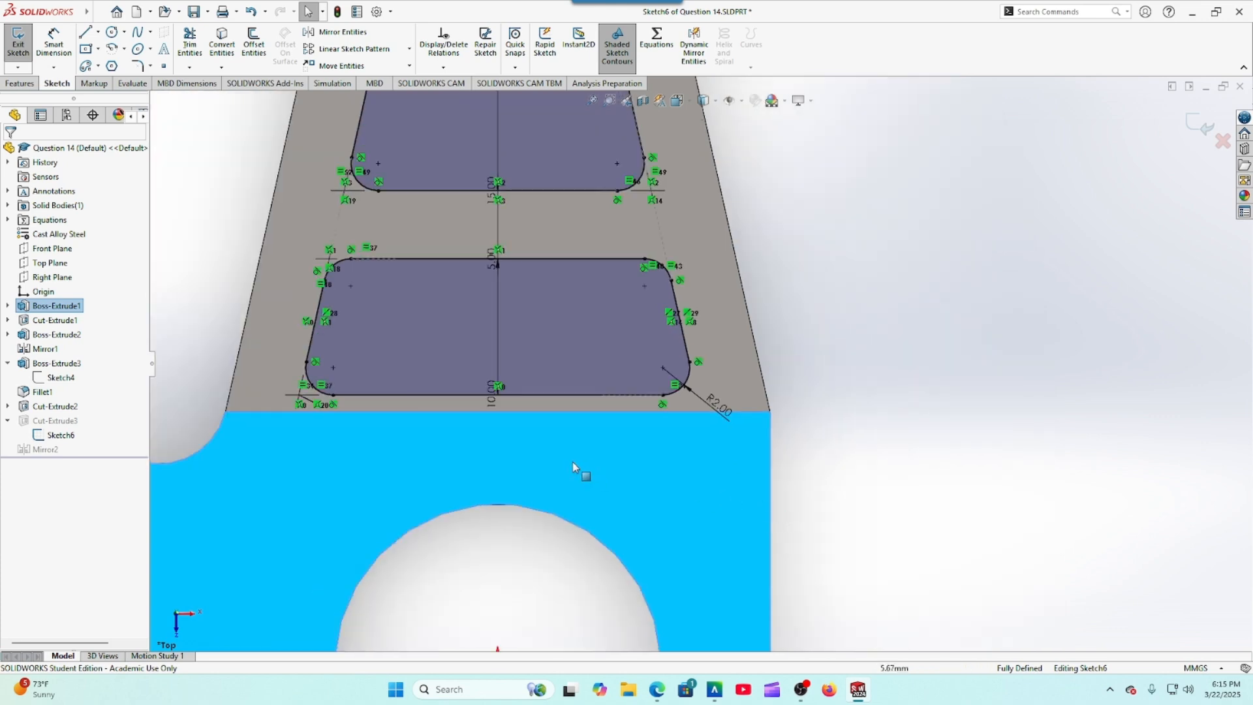
{"action": "scroll", "coordinate": [457, 411], "scroll_direction": "up", "scroll_amount": 3}
{"action": "scroll", "coordinate": [597, 375], "scroll_direction": "down", "scroll_amount": 5}
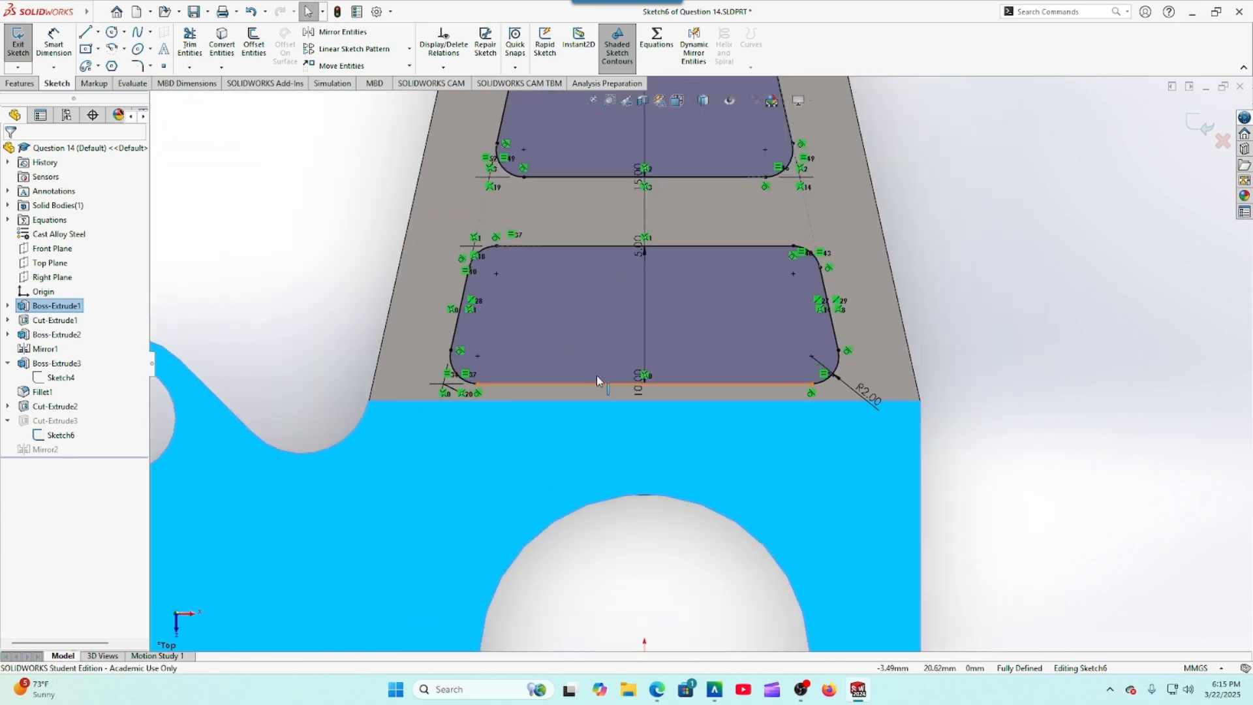
{"action": "scroll", "coordinate": [643, 195], "scroll_direction": "up", "scroll_amount": 6}
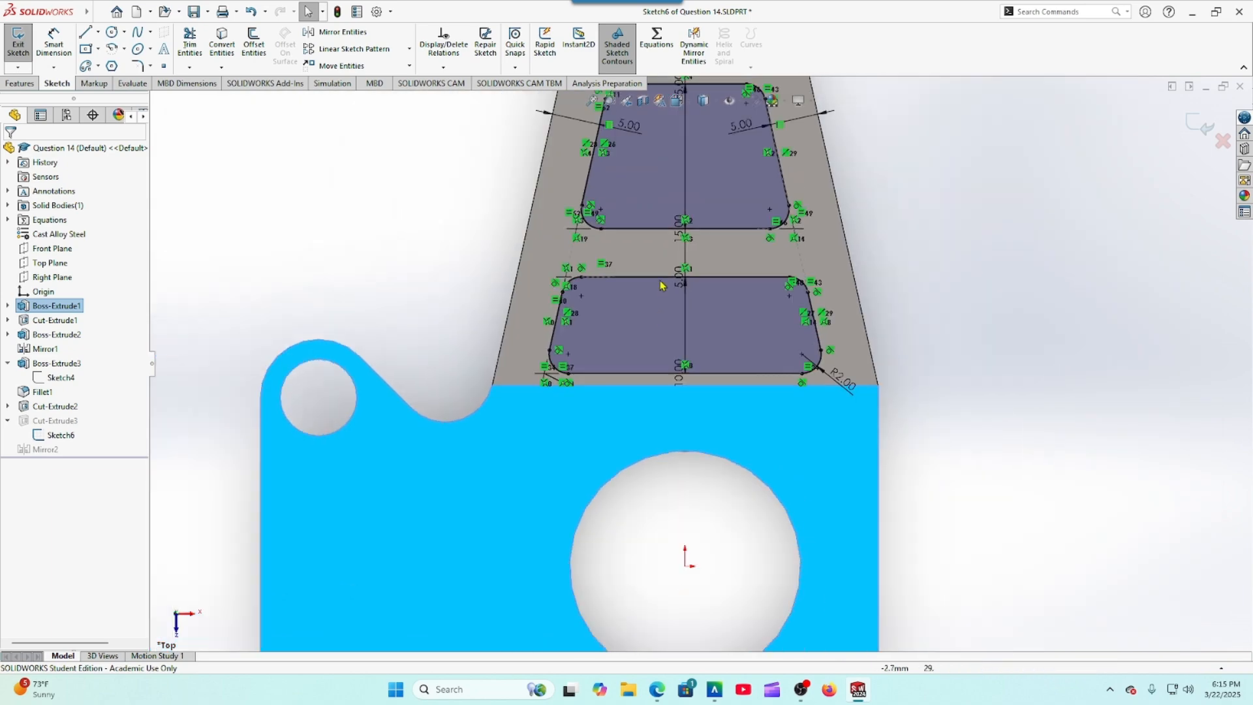
{"action": "scroll", "coordinate": [705, 218], "scroll_direction": "down", "scroll_amount": 2}
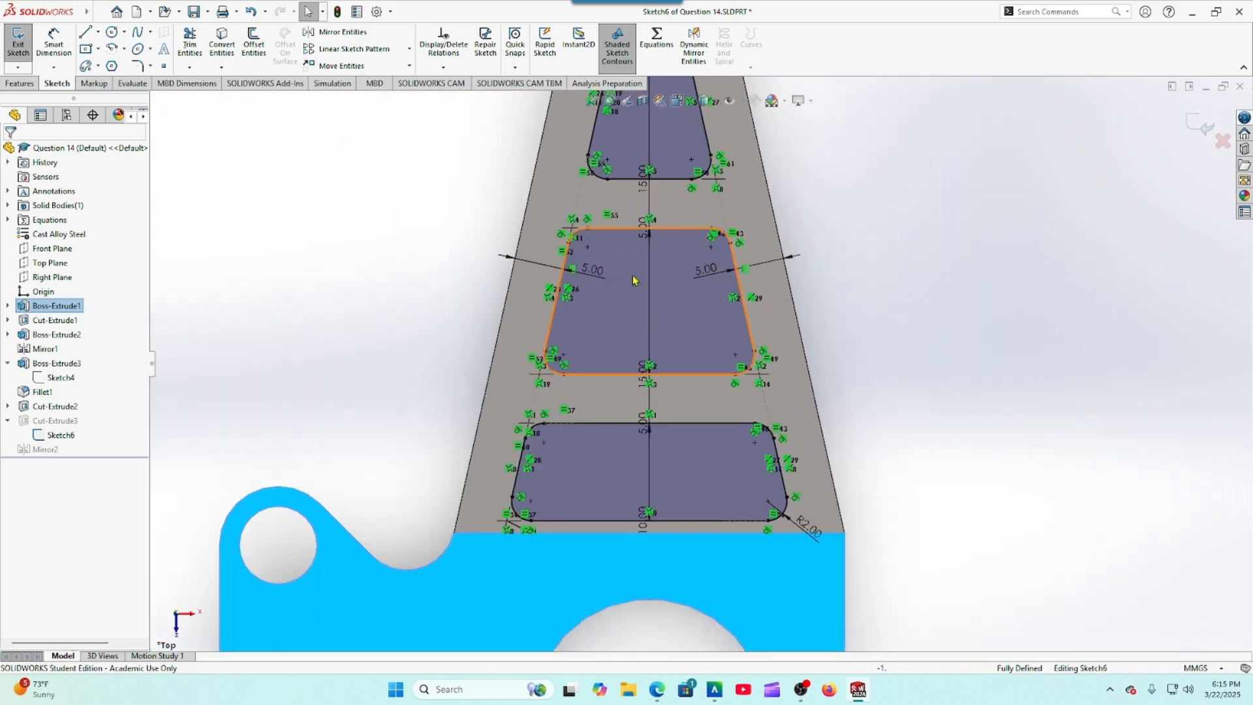
{"action": "scroll", "coordinate": [663, 198], "scroll_direction": "down", "scroll_amount": 3}
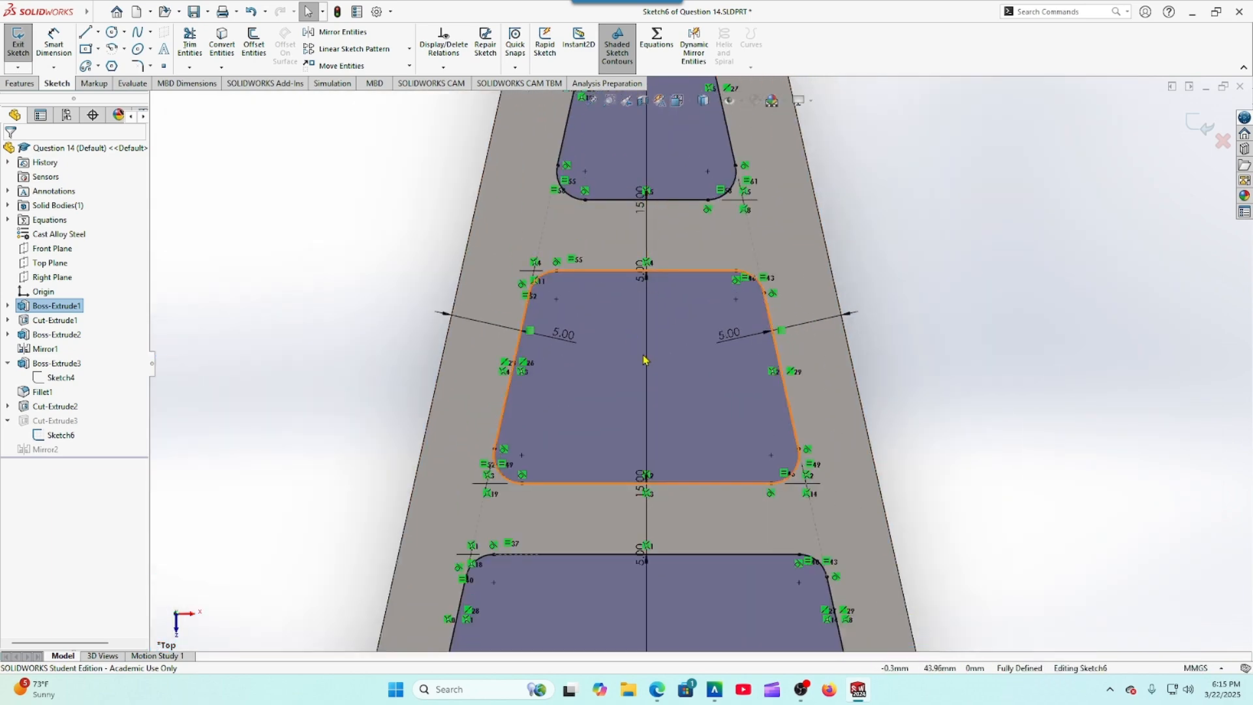
{"action": "scroll", "coordinate": [648, 318], "scroll_direction": "up", "scroll_amount": 3}
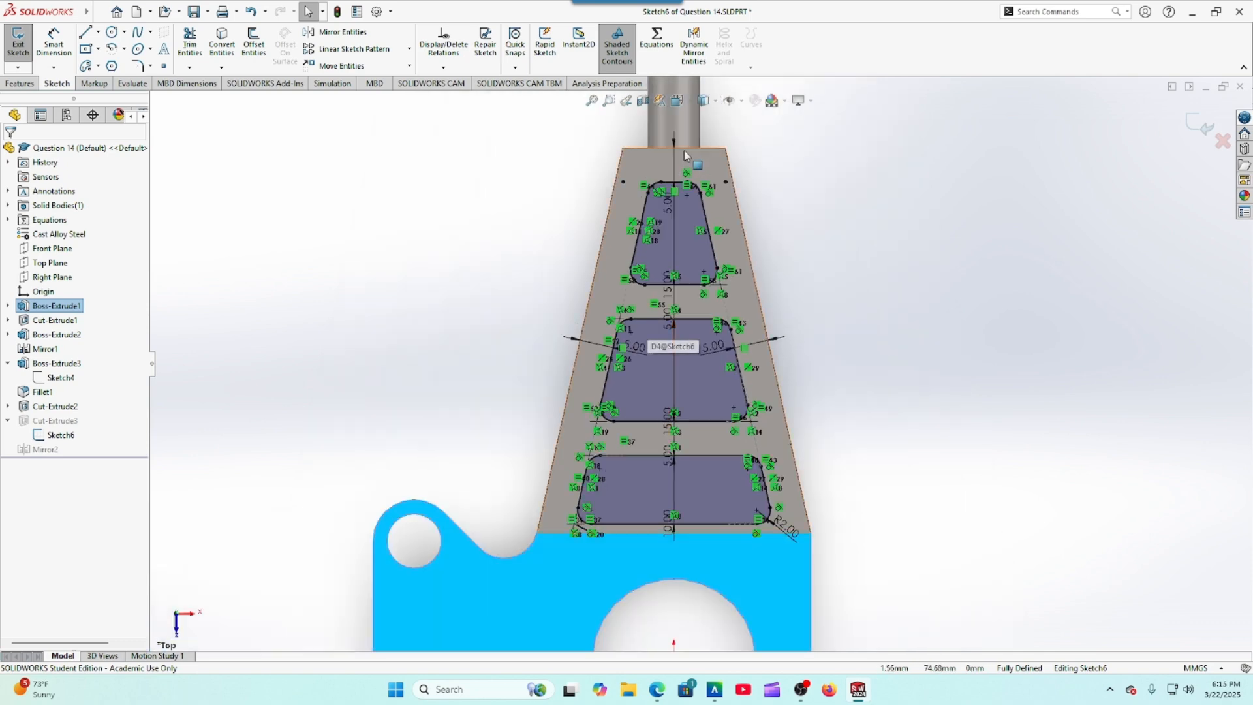
{"action": "scroll", "coordinate": [682, 163], "scroll_direction": "down", "scroll_amount": 2}
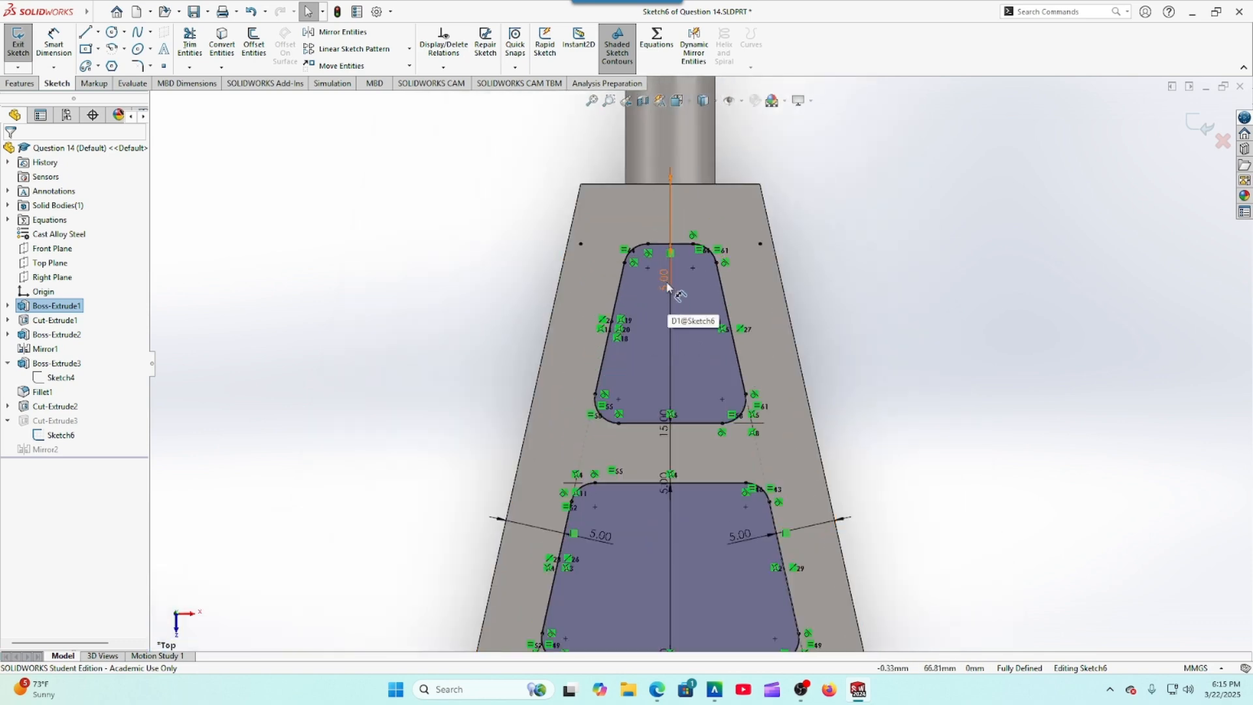
{"action": "scroll", "coordinate": [646, 391], "scroll_direction": "up", "scroll_amount": 8}
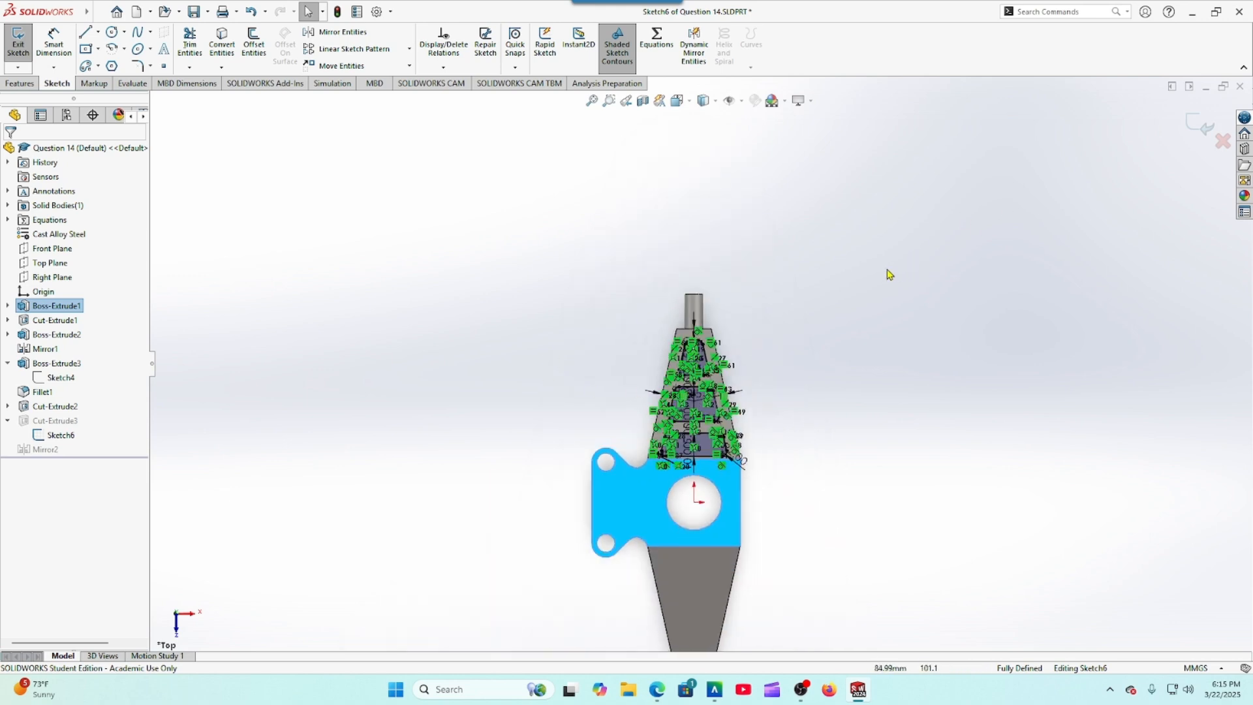
Step: Exit the window sketch to rebuild the windows in both arms
{"action": "left_click", "coordinate": [1201, 126]}
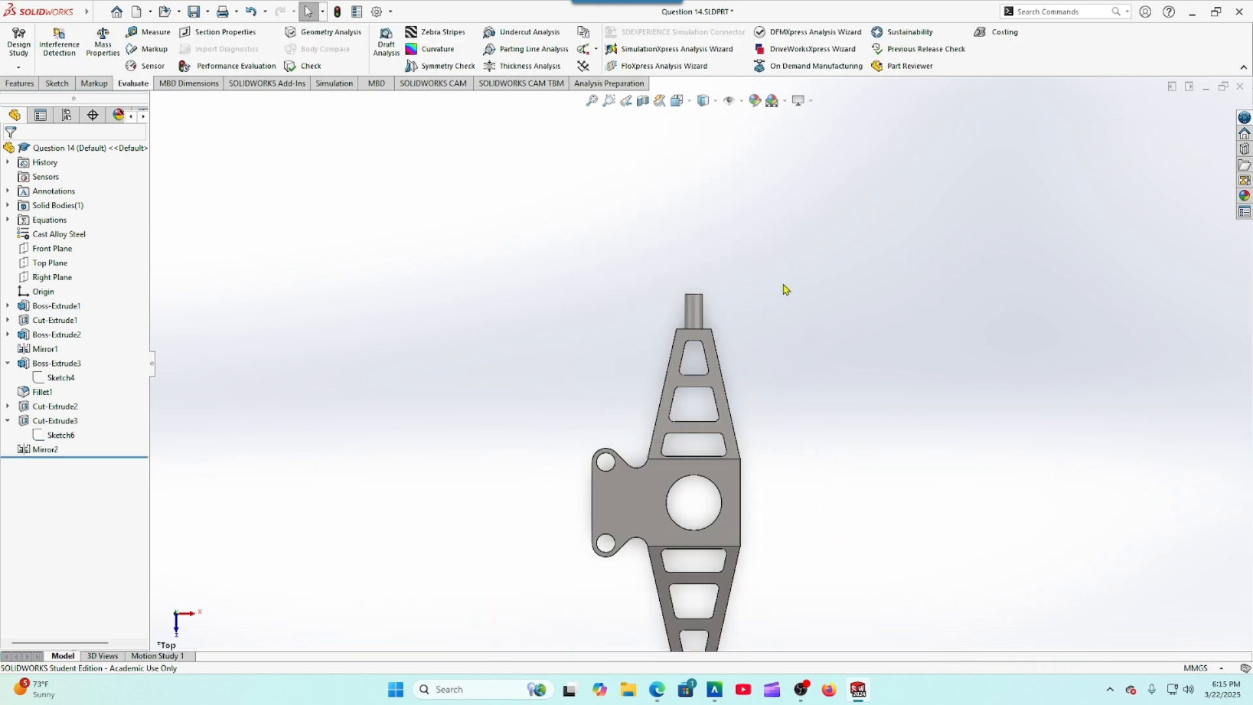
{"action": "scroll", "coordinate": [770, 286], "scroll_direction": "up", "scroll_amount": 2}
{"action": "scroll", "coordinate": [756, 448], "scroll_direction": "down", "scroll_amount": 2}
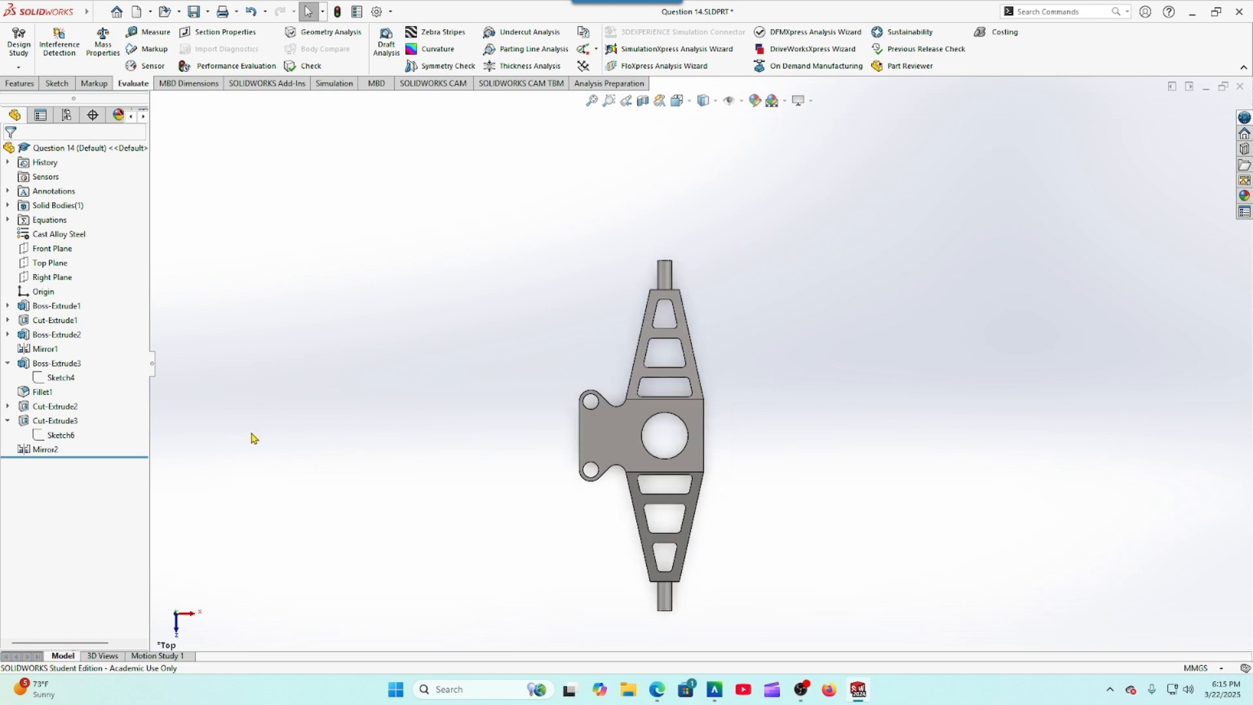
Step: Edit the center bore's sketch and set the circle's diameter to 30 mm
{"action": "left_click", "coordinate": [26, 406]}
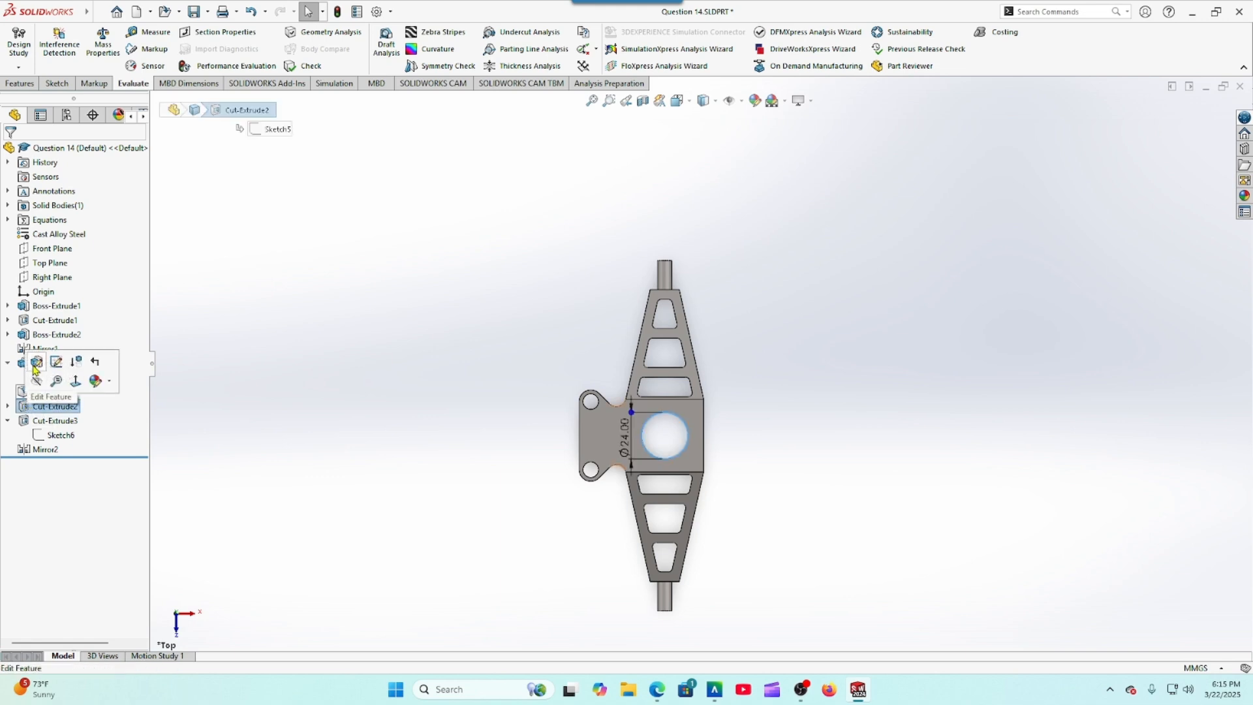
{"action": "left_click", "coordinate": [8, 406]}
{"action": "left_click", "coordinate": [60, 420]}
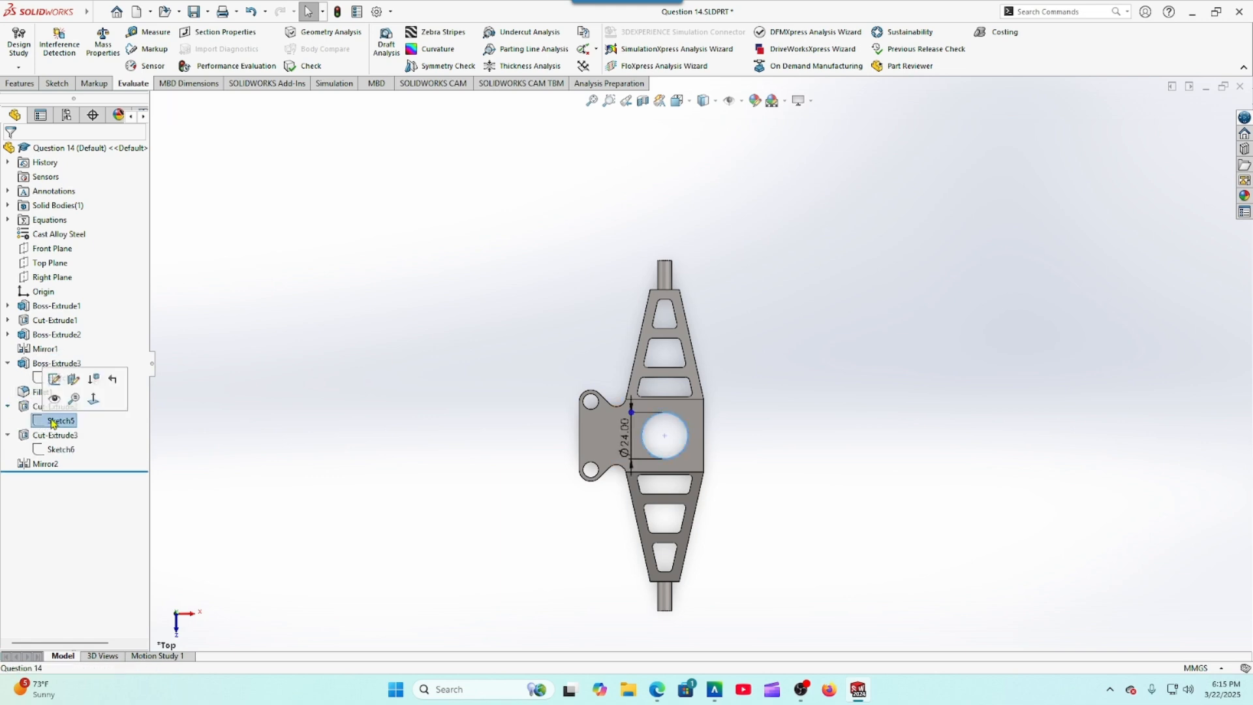
{"action": "left_click", "coordinate": [53, 380]}
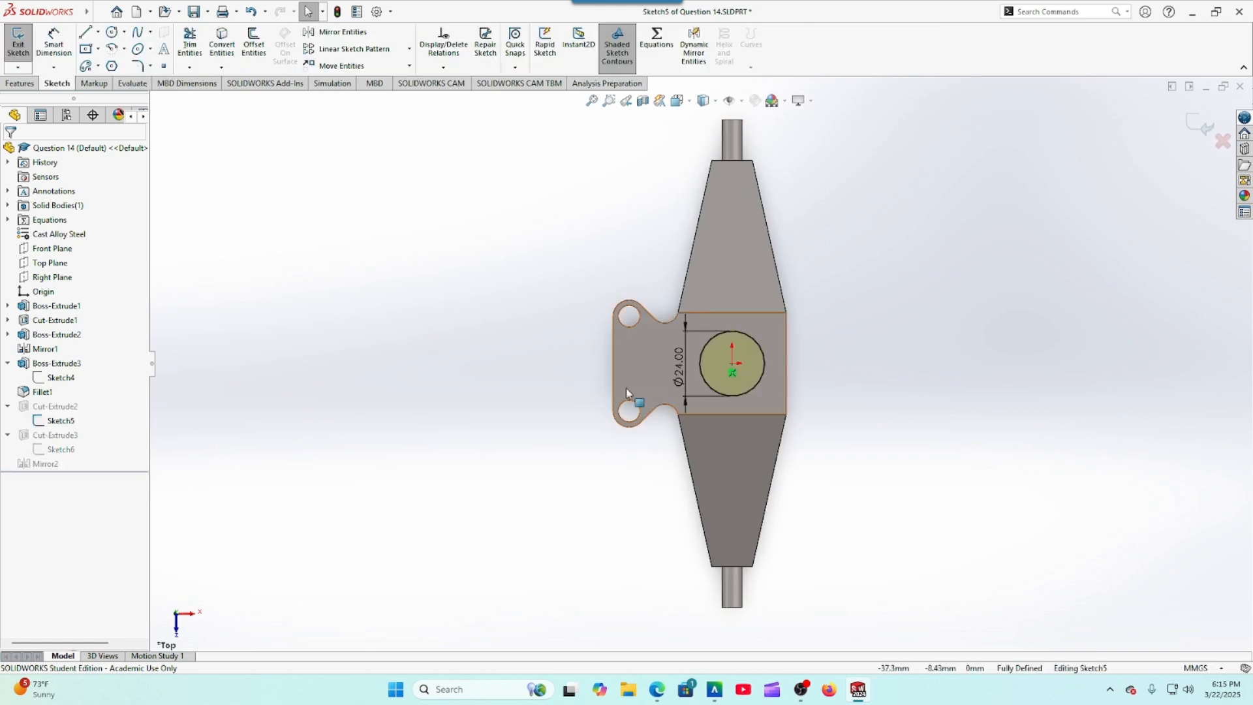
{"action": "left_click", "coordinate": [703, 403]}
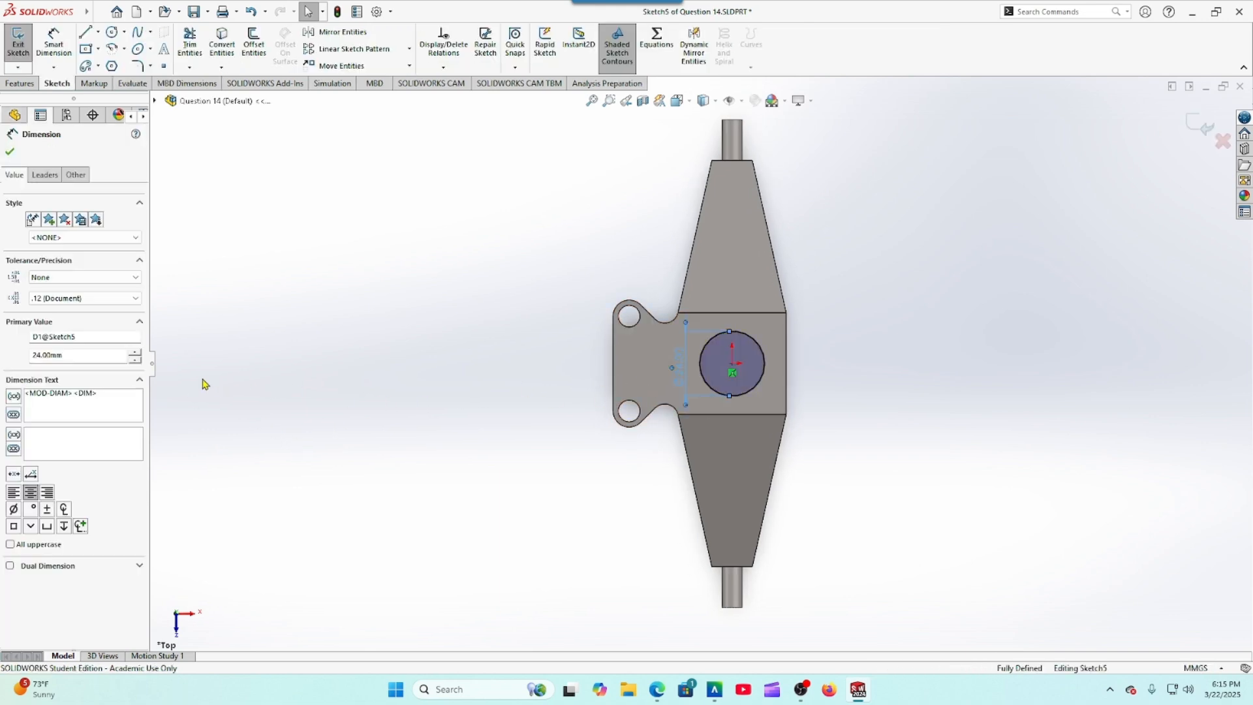
{"action": "left_click", "coordinate": [59, 354]}
{"action": "left_click_drag", "start_coordinate": [58, 355], "coordinate": [12, 359]}
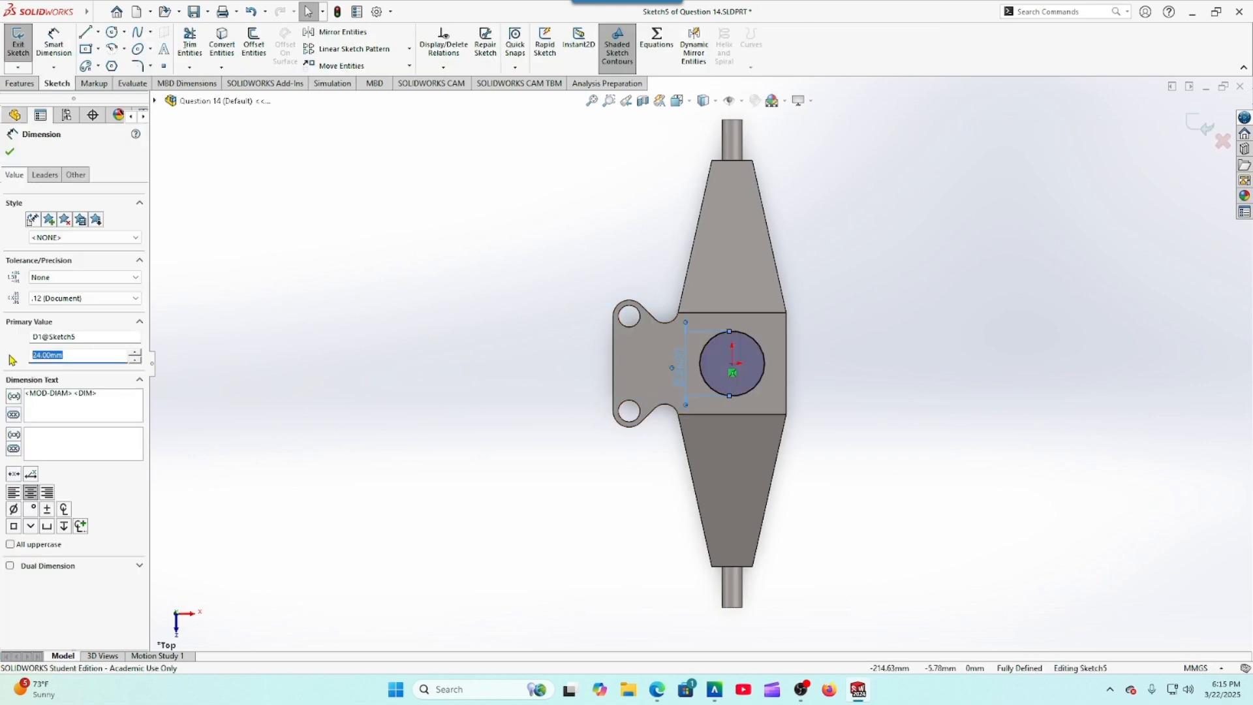
{"action": "type", "text": "30"}
{"action": "key", "text": "Return"}
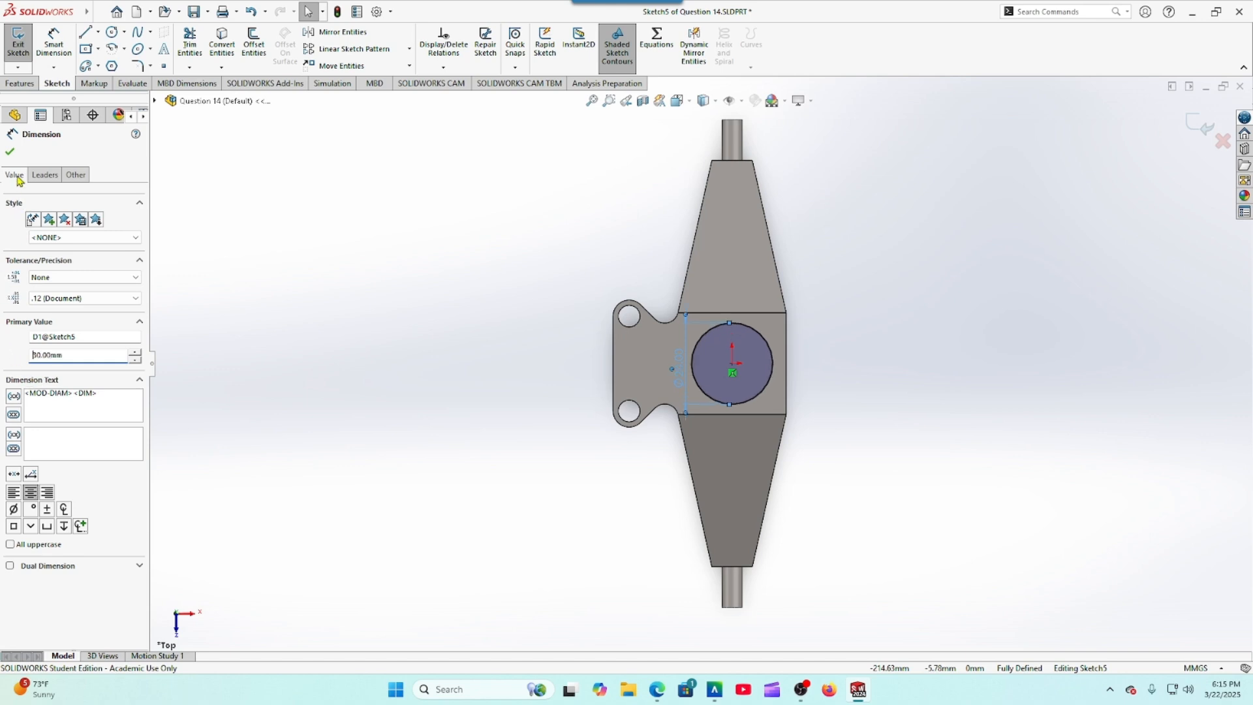
{"action": "left_click", "coordinate": [9, 152]}
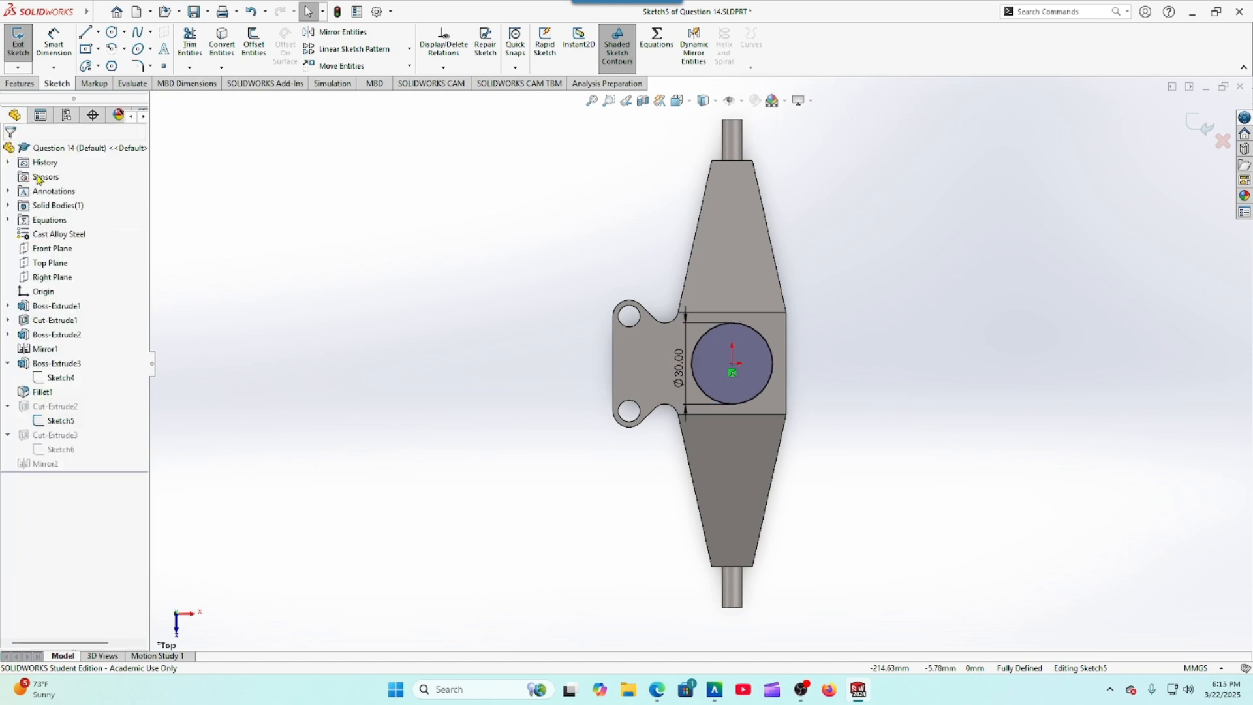
Step: Check the center bore diameter in the drawing and exit the bore sketch to rebuild the part
{"action": "left_click", "coordinate": [656, 689]}
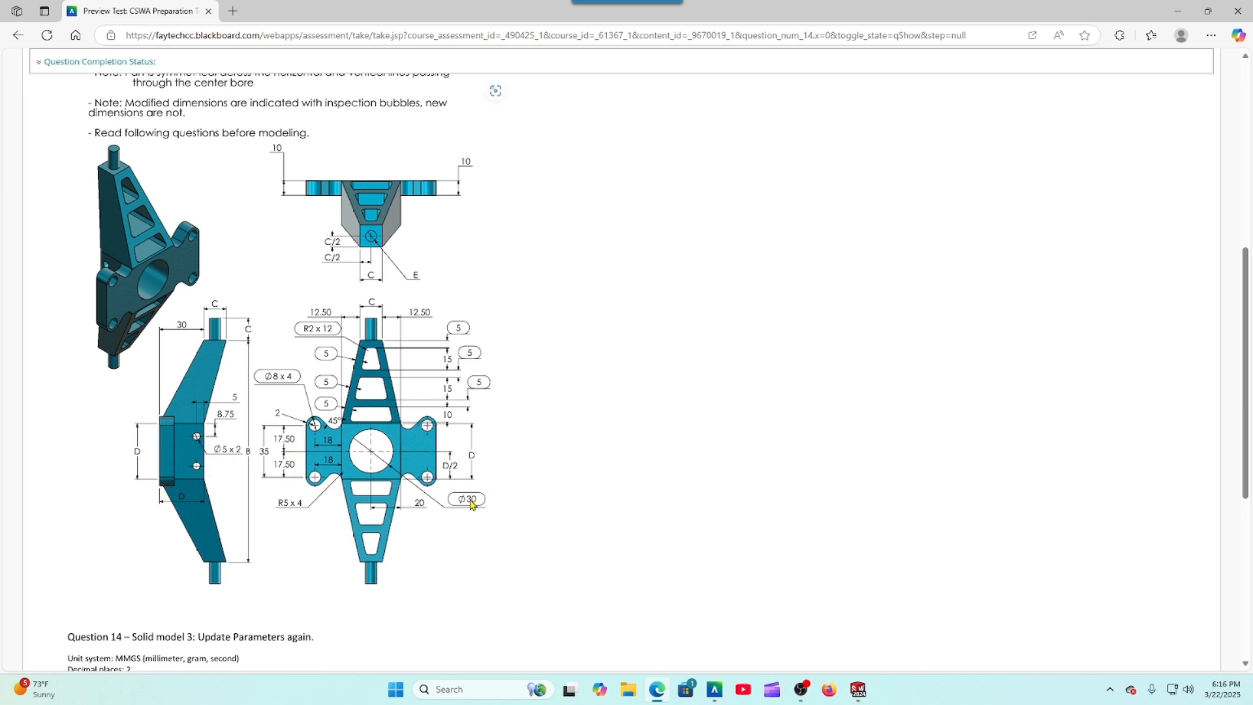
{"action": "left_click", "coordinate": [858, 690]}
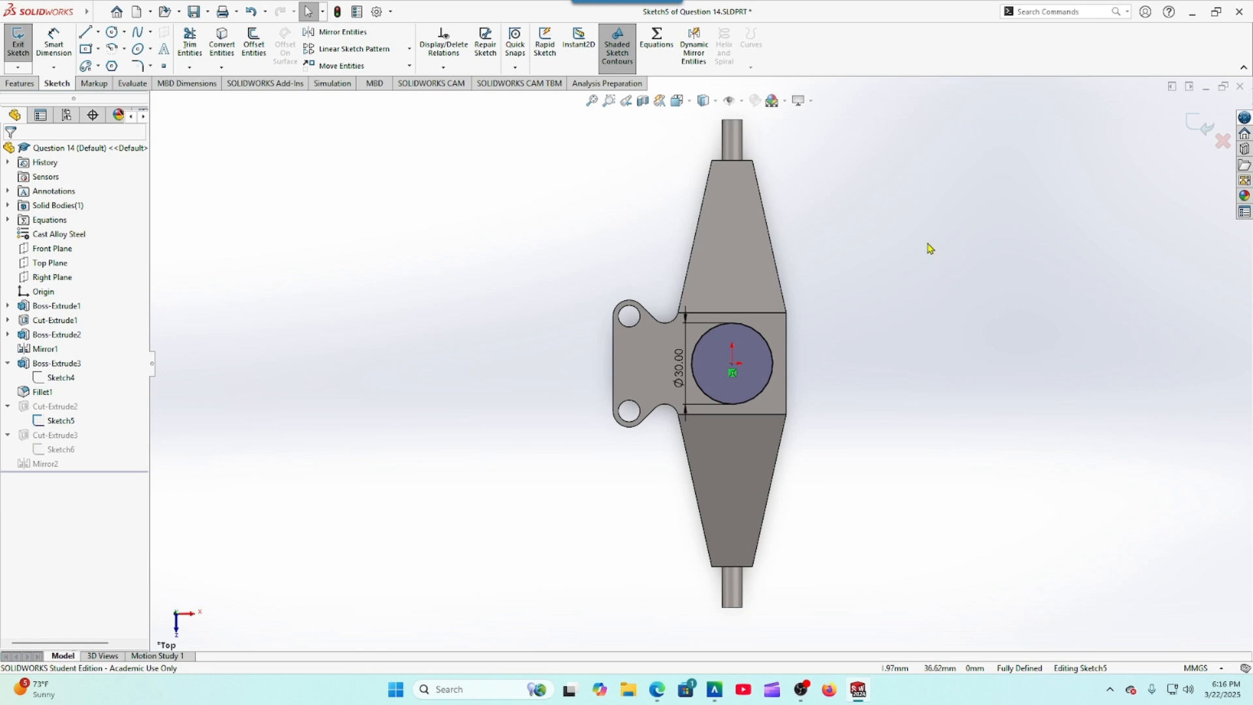
{"action": "left_click", "coordinate": [1203, 126]}
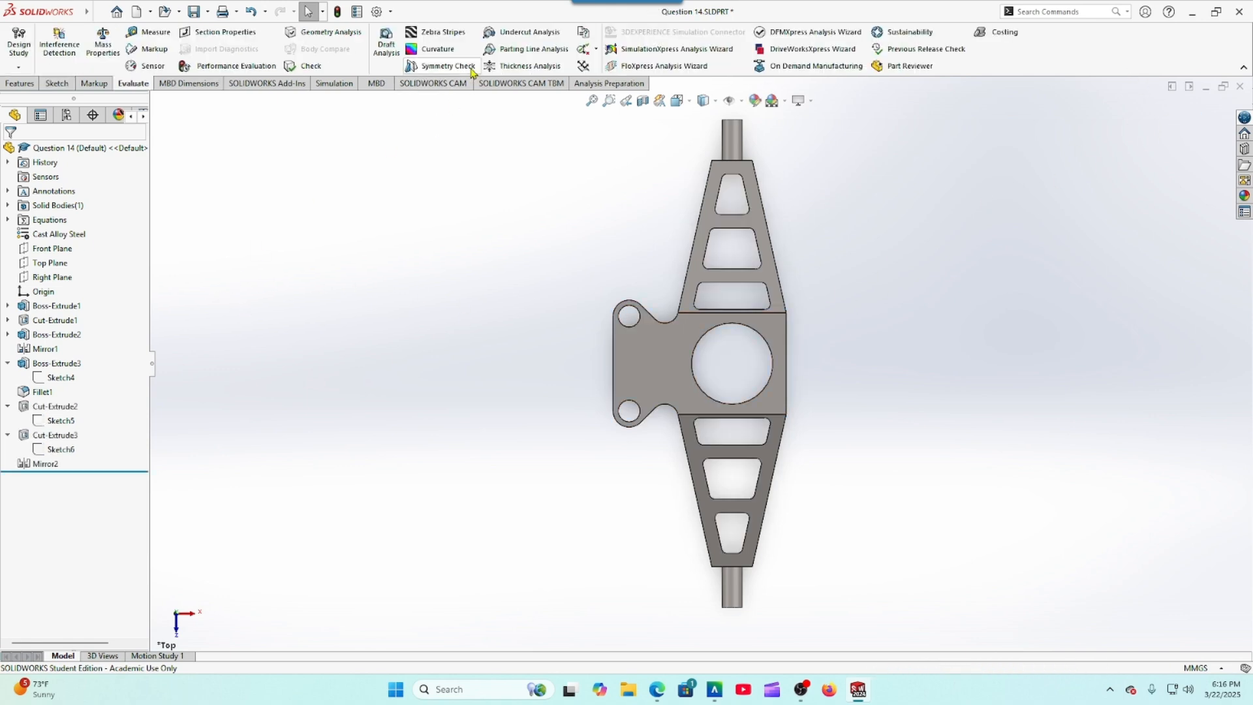
Step: Set up a mirror of the side bracket extrusion Boss-Extrude3 about the Right Plane
{"action": "left_click", "coordinate": [57, 83]}
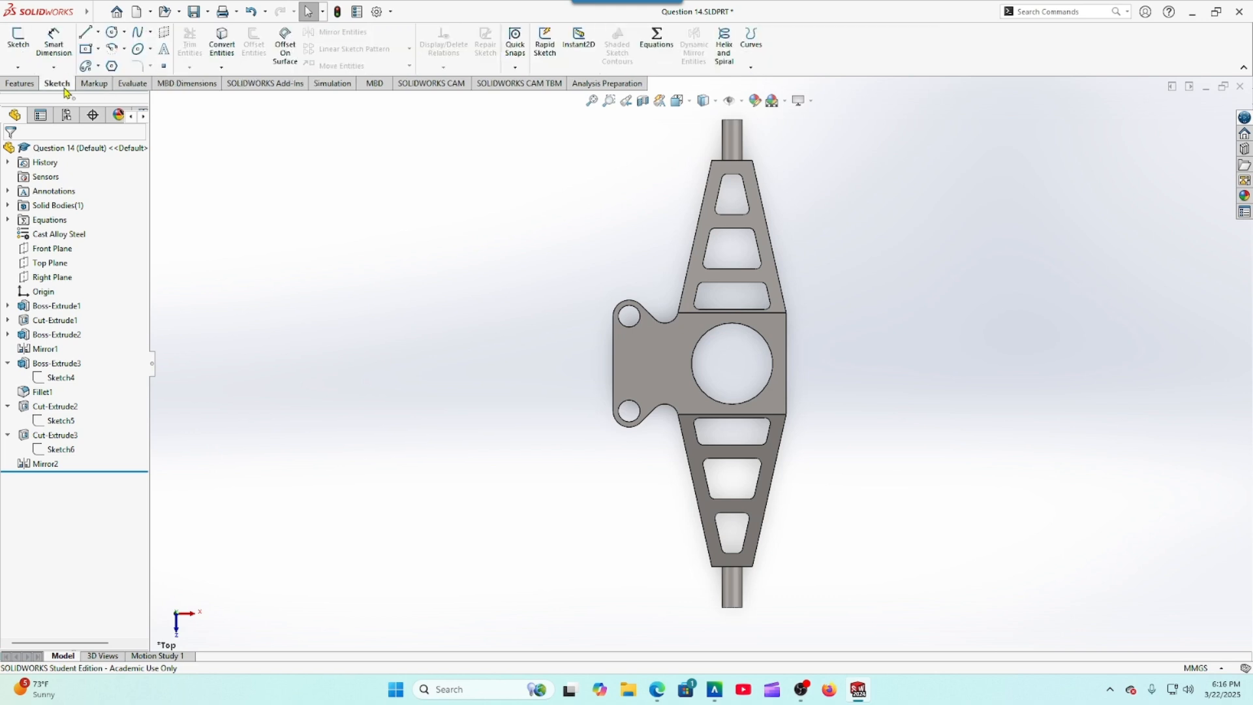
{"action": "left_click", "coordinate": [19, 83]}
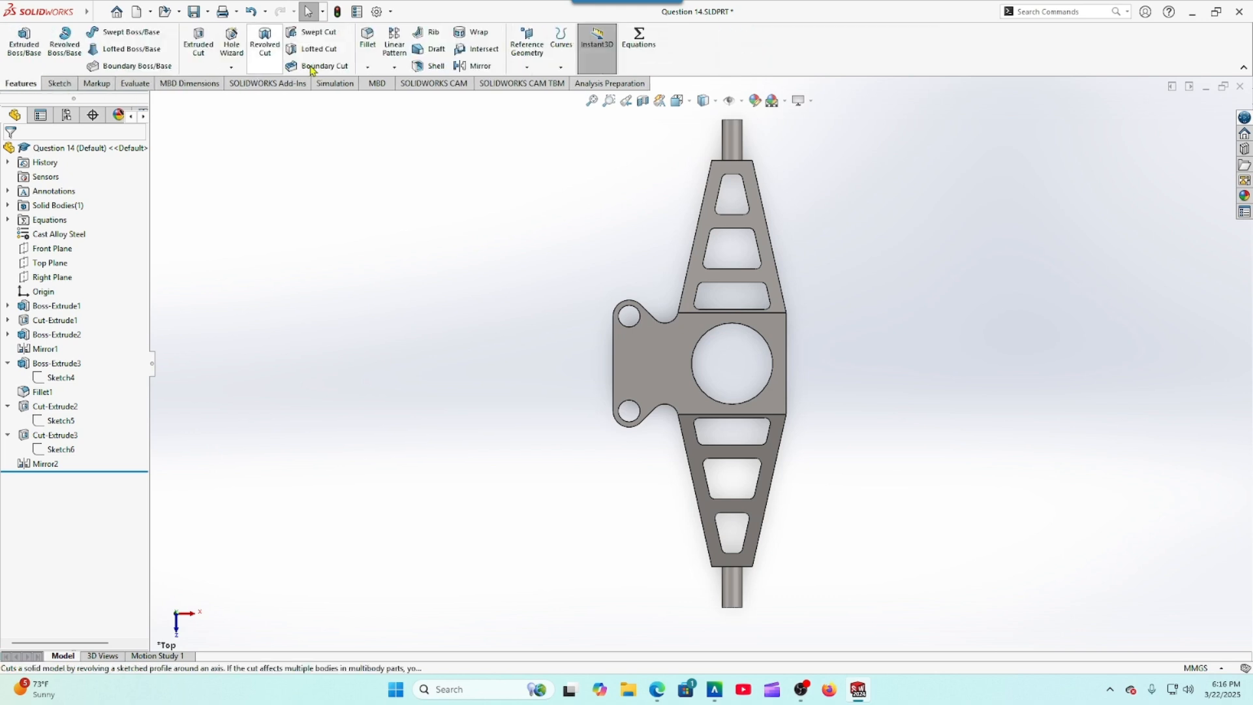
{"action": "left_click", "coordinate": [473, 67]}
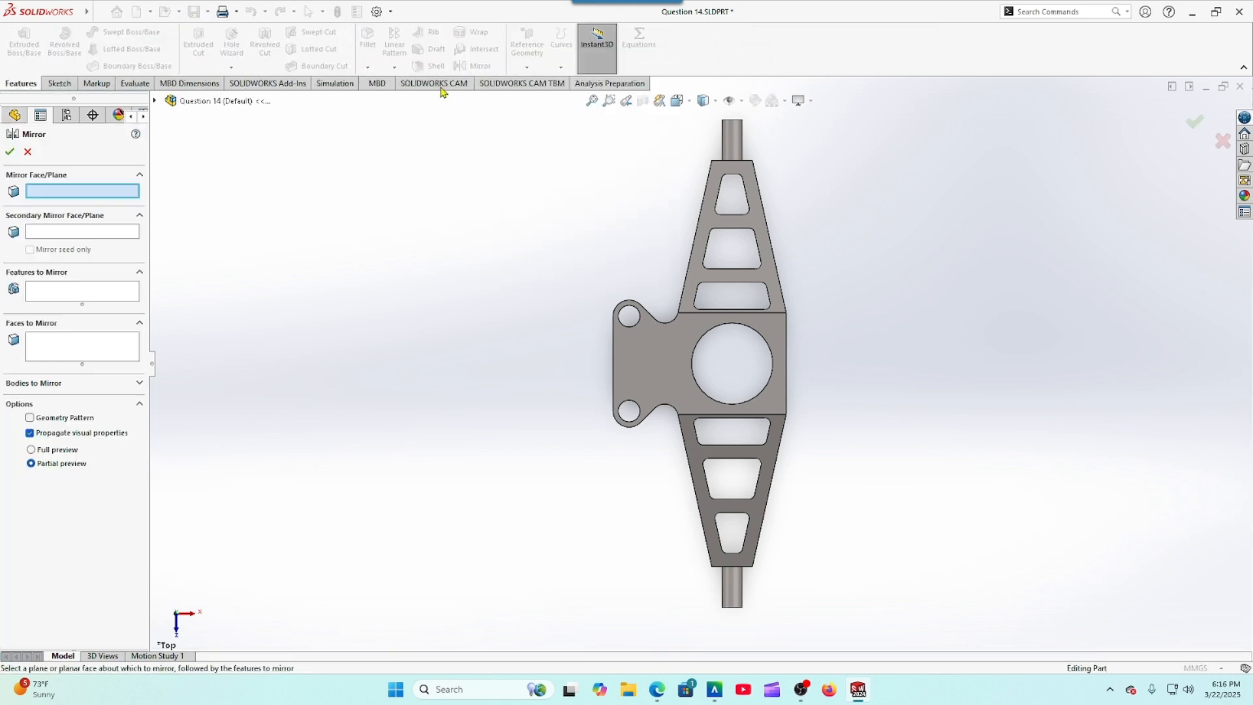
{"action": "left_click", "coordinate": [156, 102]}
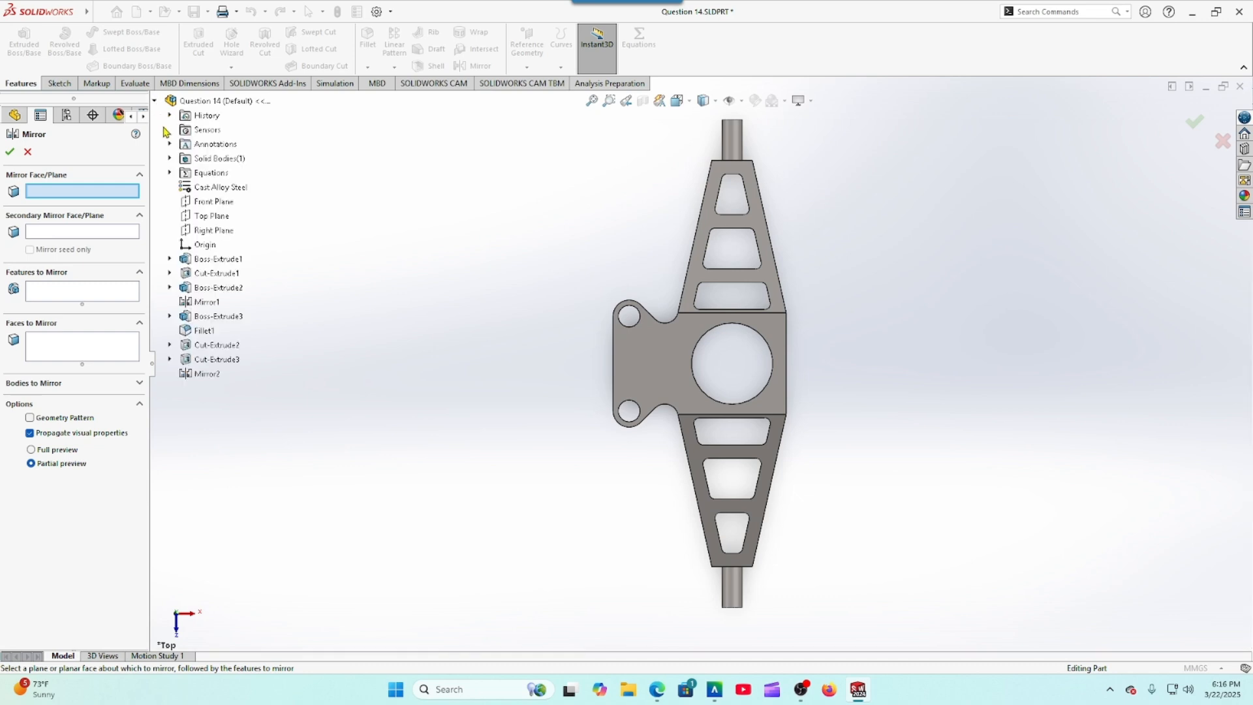
{"action": "left_click", "coordinate": [207, 231]}
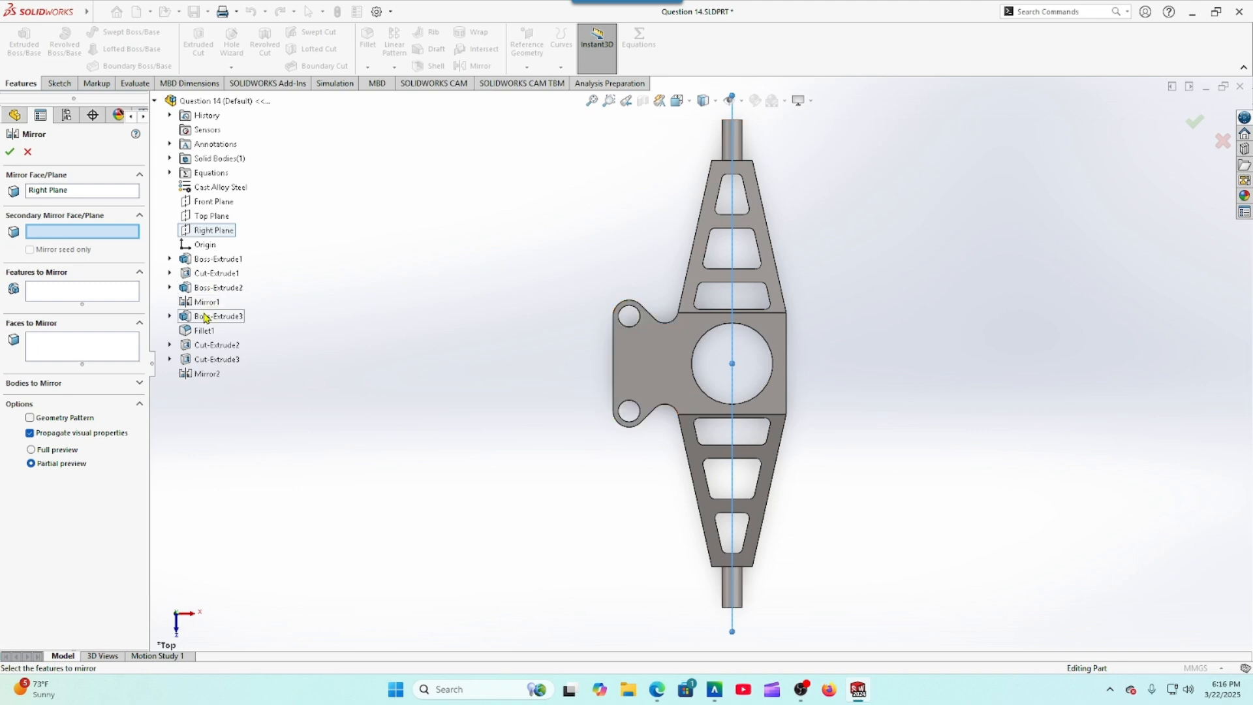
{"action": "left_click", "coordinate": [96, 297]}
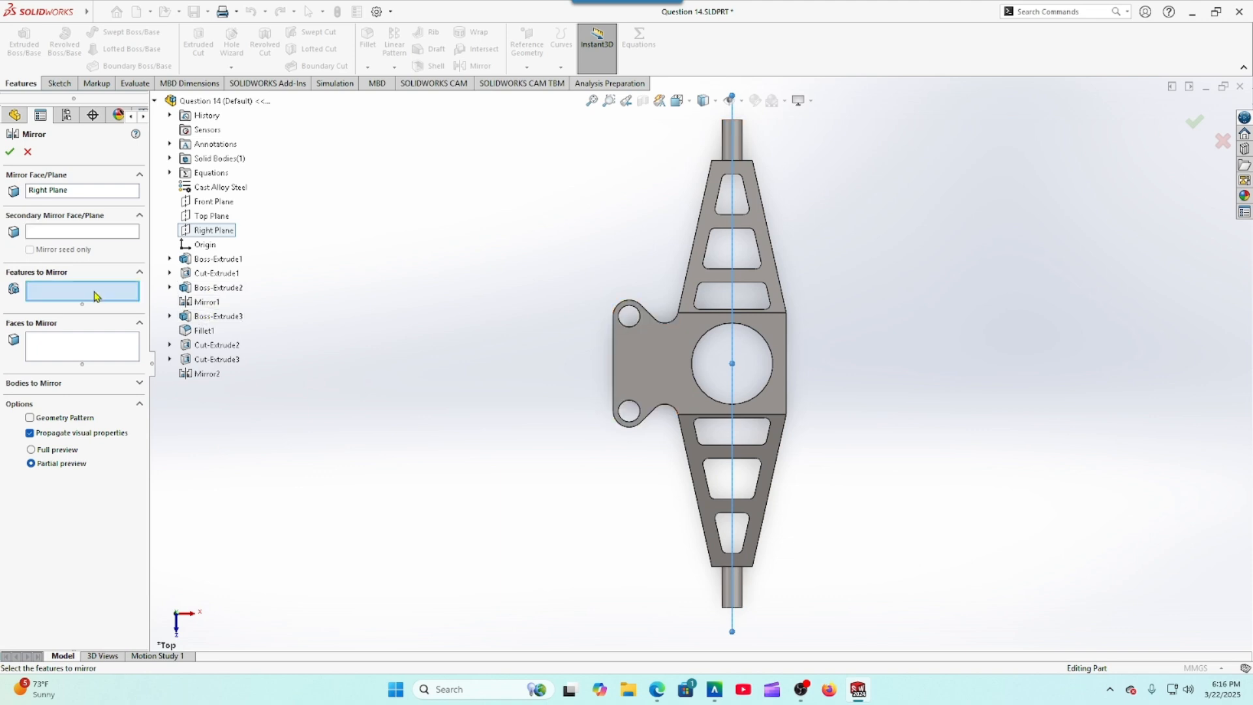
{"action": "left_click", "coordinate": [196, 317]}
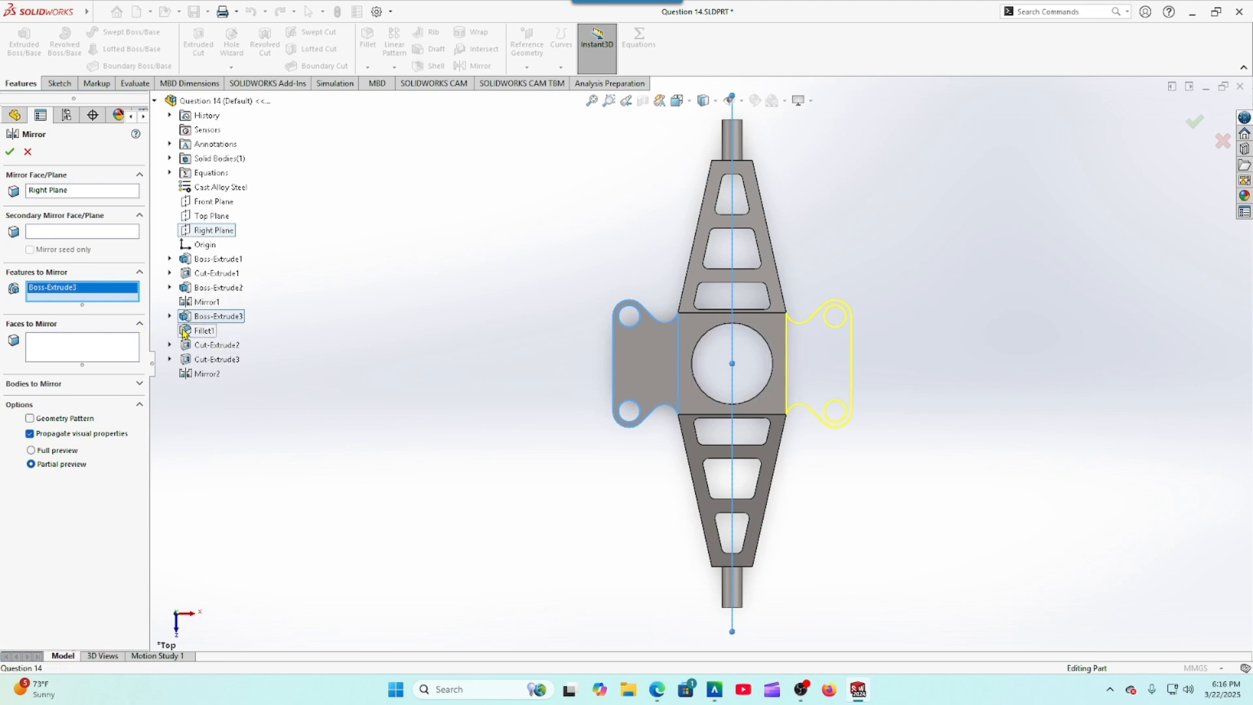
{"action": "left_click", "coordinate": [203, 330]}
{"action": "left_click", "coordinate": [15, 155]}
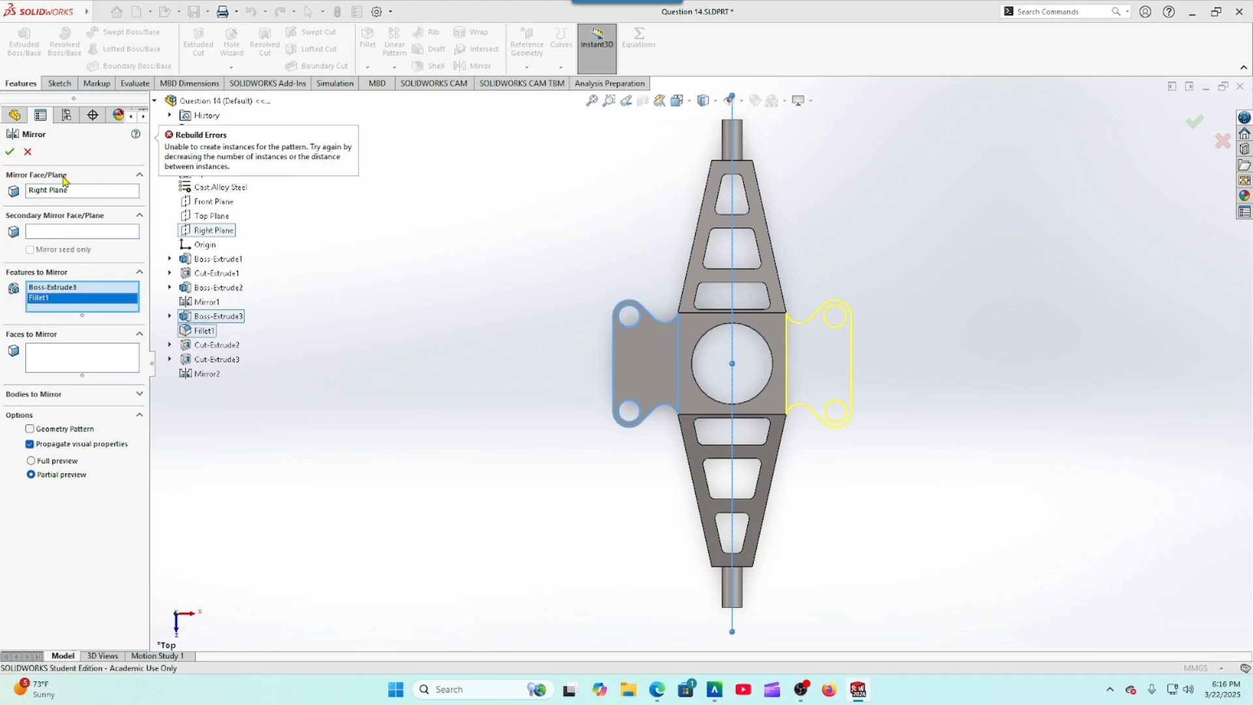
{"action": "right_click", "coordinate": [82, 301]}
{"action": "left_click", "coordinate": [99, 321]}
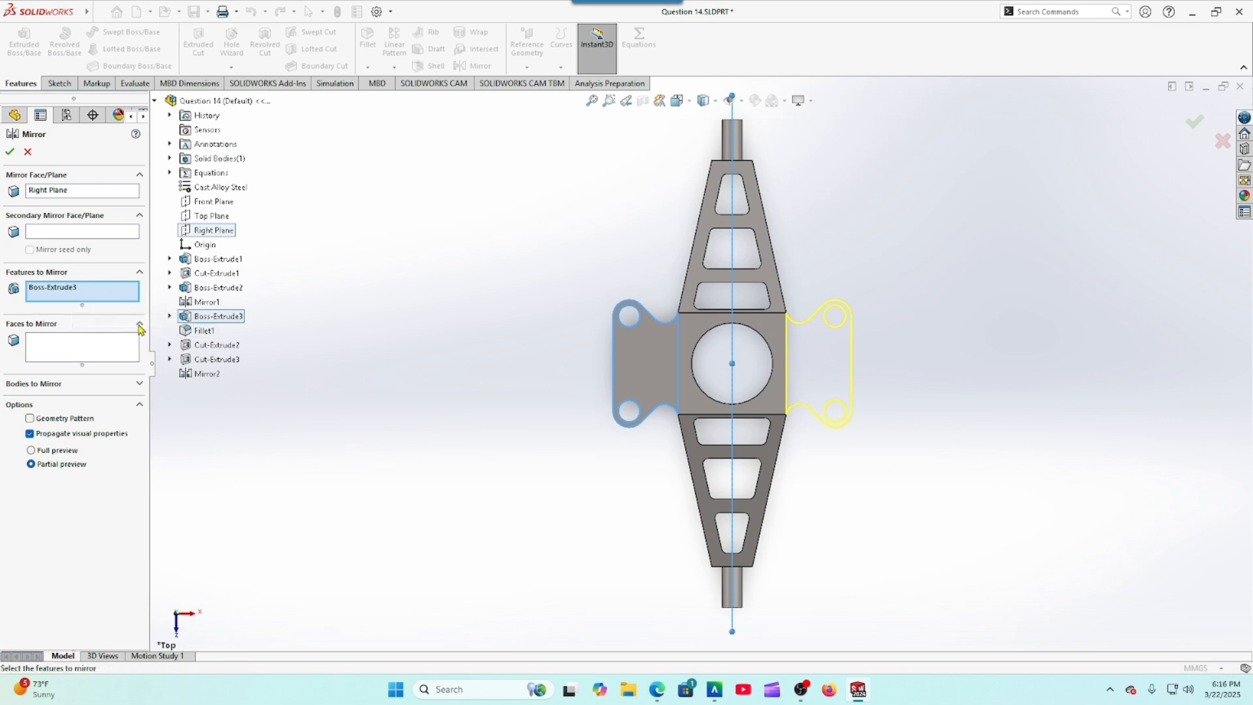
Step: Complete the side bracket mirror and check the bracket's inner corner radius in the drawing
{"action": "left_click", "coordinate": [11, 151]}
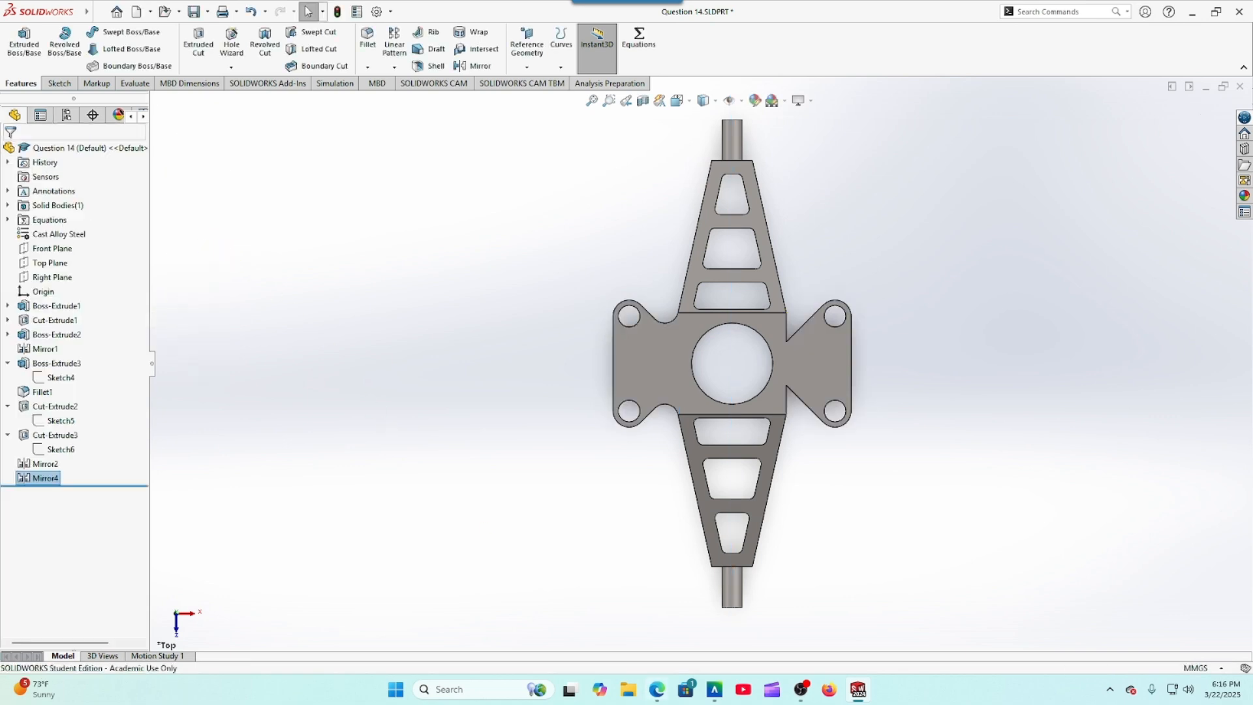
{"action": "left_click", "coordinate": [659, 690]}
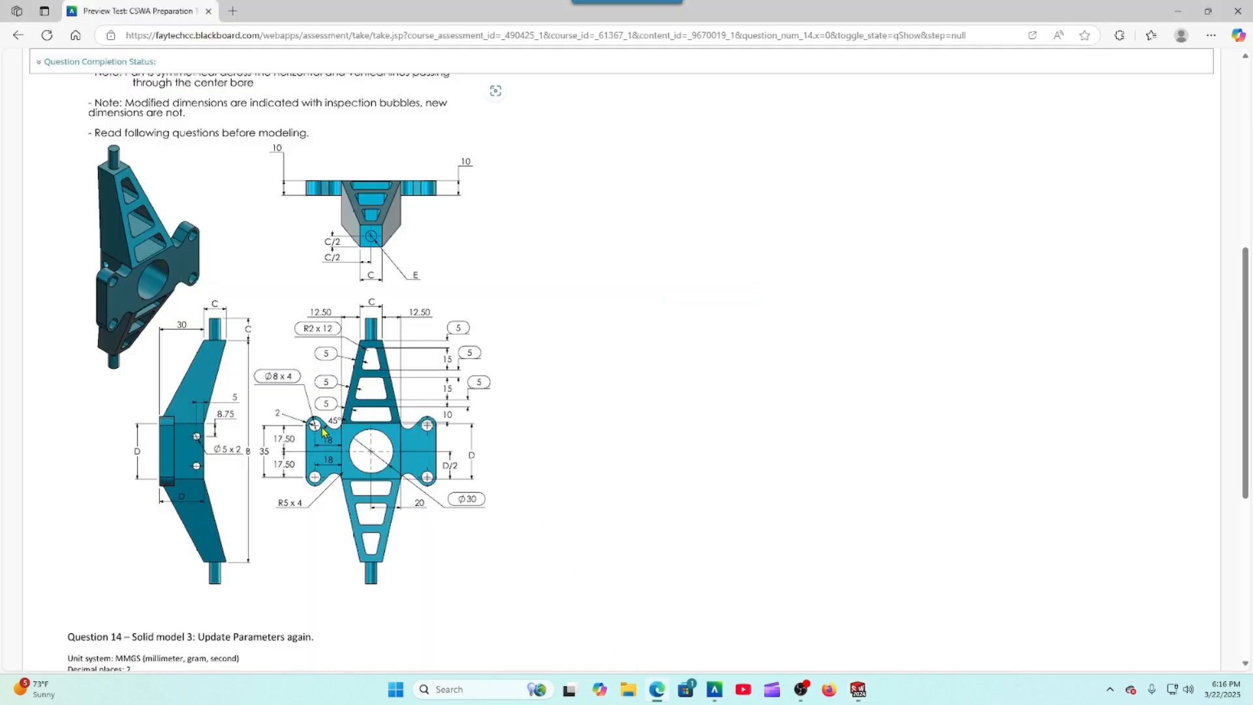
{"action": "scroll", "coordinate": [331, 434], "scroll_direction": "down", "scroll_amount": 1}
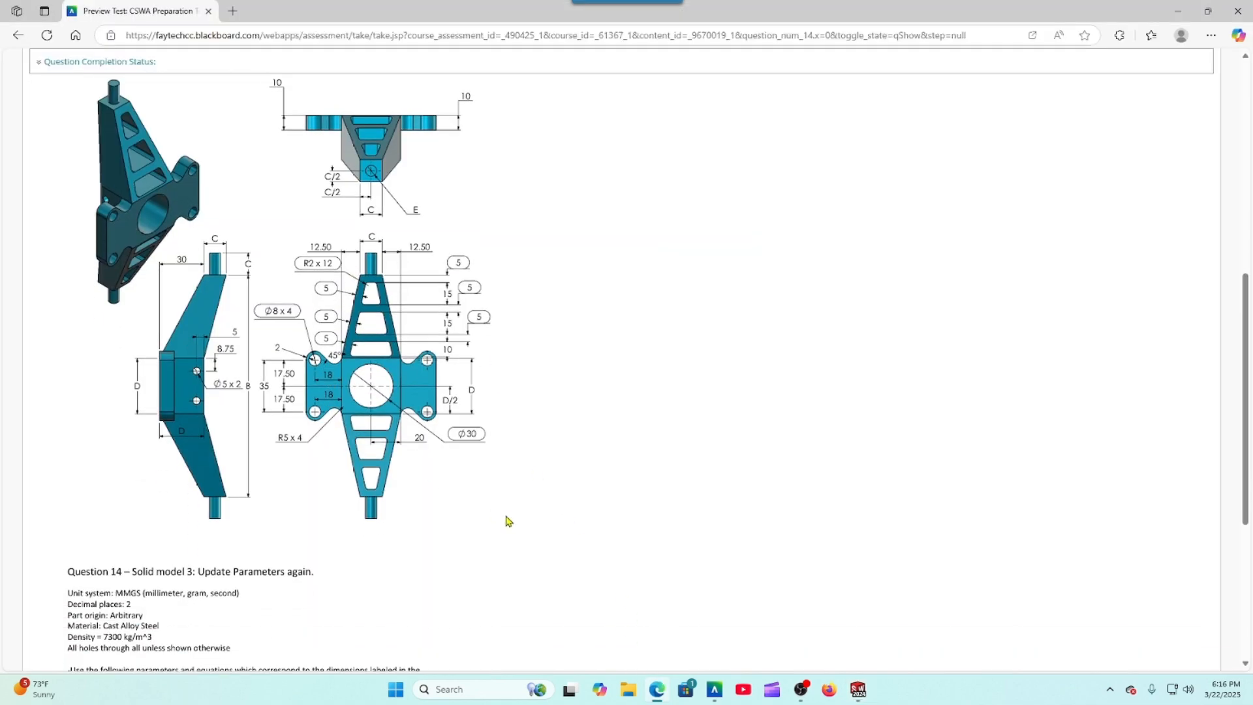
{"action": "left_click", "coordinate": [859, 690]}
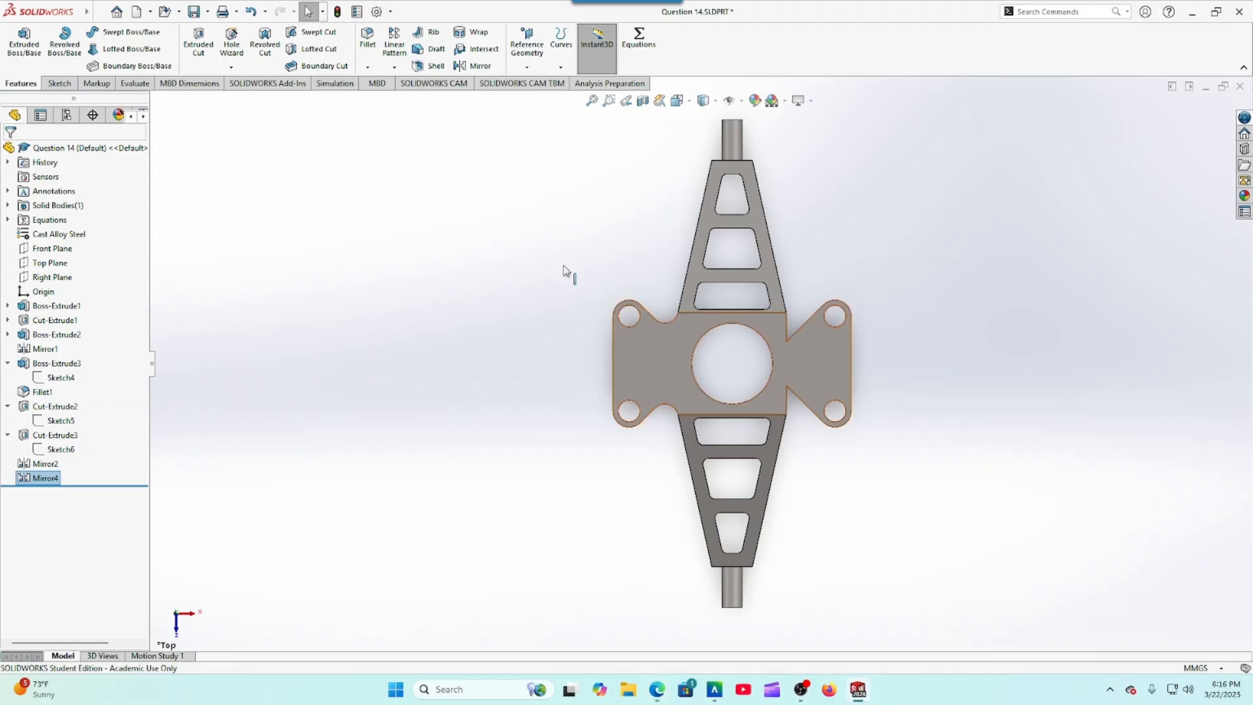
Step: Fillet the two inner corner edges where the mirrored bracket meets the center block with a 5 mm radius
{"action": "left_click", "coordinate": [368, 41]}
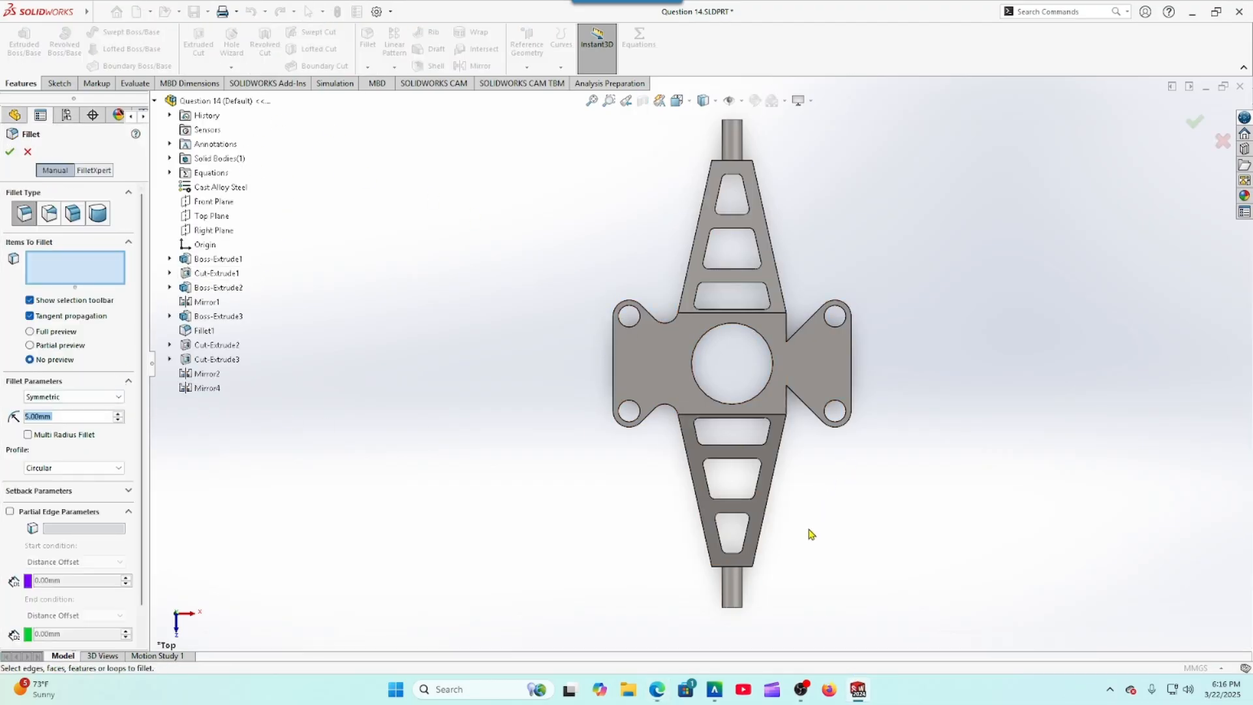
{"action": "middle_click_drag", "start_coordinate": [811, 534], "coordinate": [789, 400]}
{"action": "scroll", "coordinate": [750, 382], "scroll_direction": "down", "scroll_amount": 5}
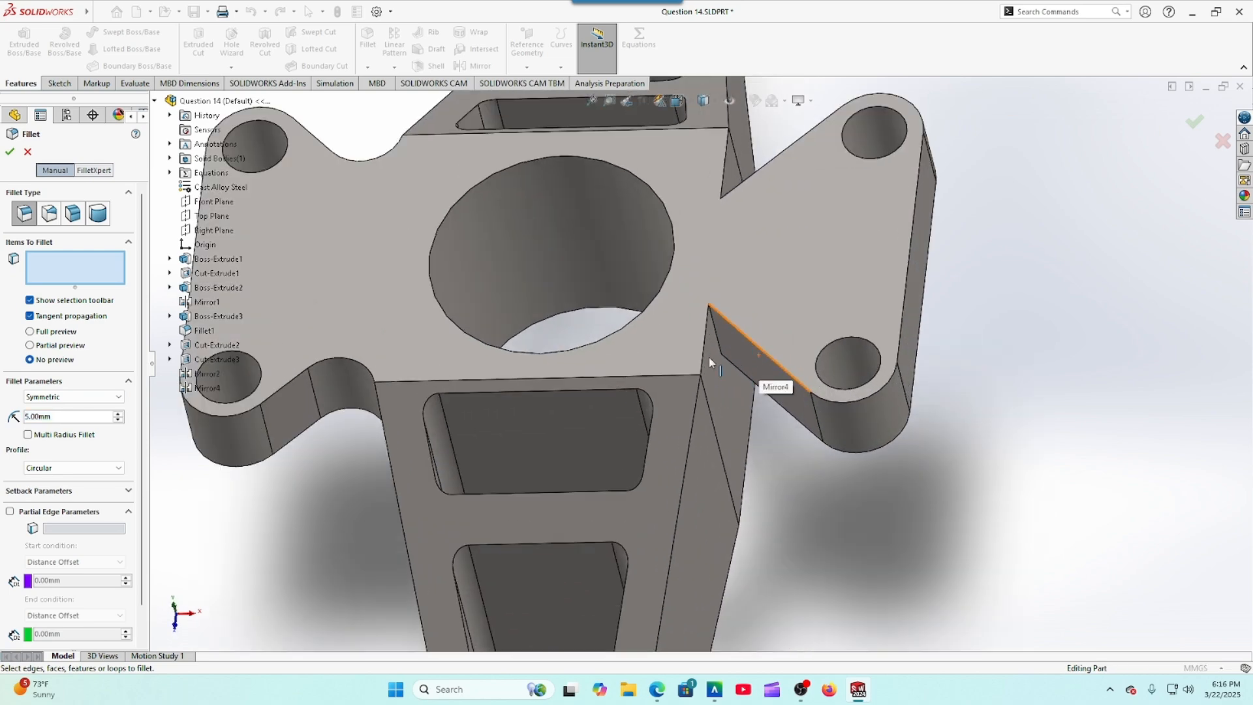
{"action": "left_click", "coordinate": [717, 343]}
{"action": "scroll", "coordinate": [747, 488], "scroll_direction": "up", "scroll_amount": 3}
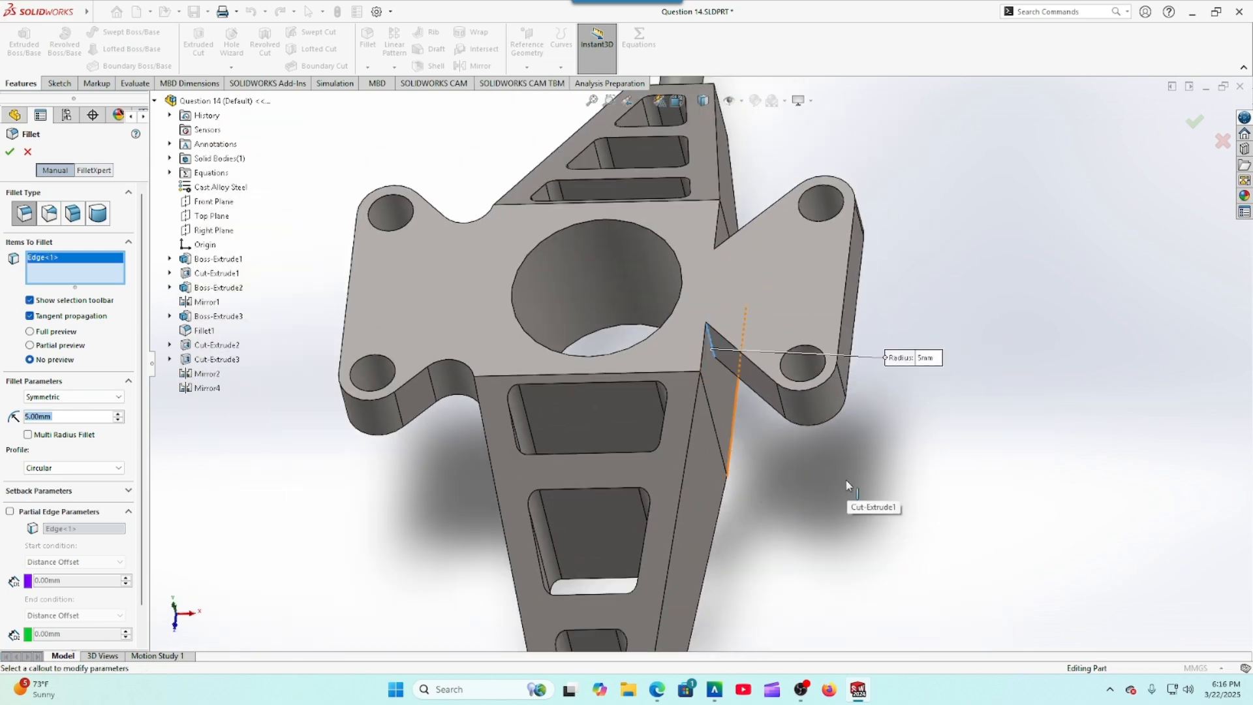
{"action": "middle_click_drag", "start_coordinate": [847, 481], "coordinate": [852, 585]}
{"action": "middle_click_drag", "start_coordinate": [923, 251], "coordinate": [856, 347]}
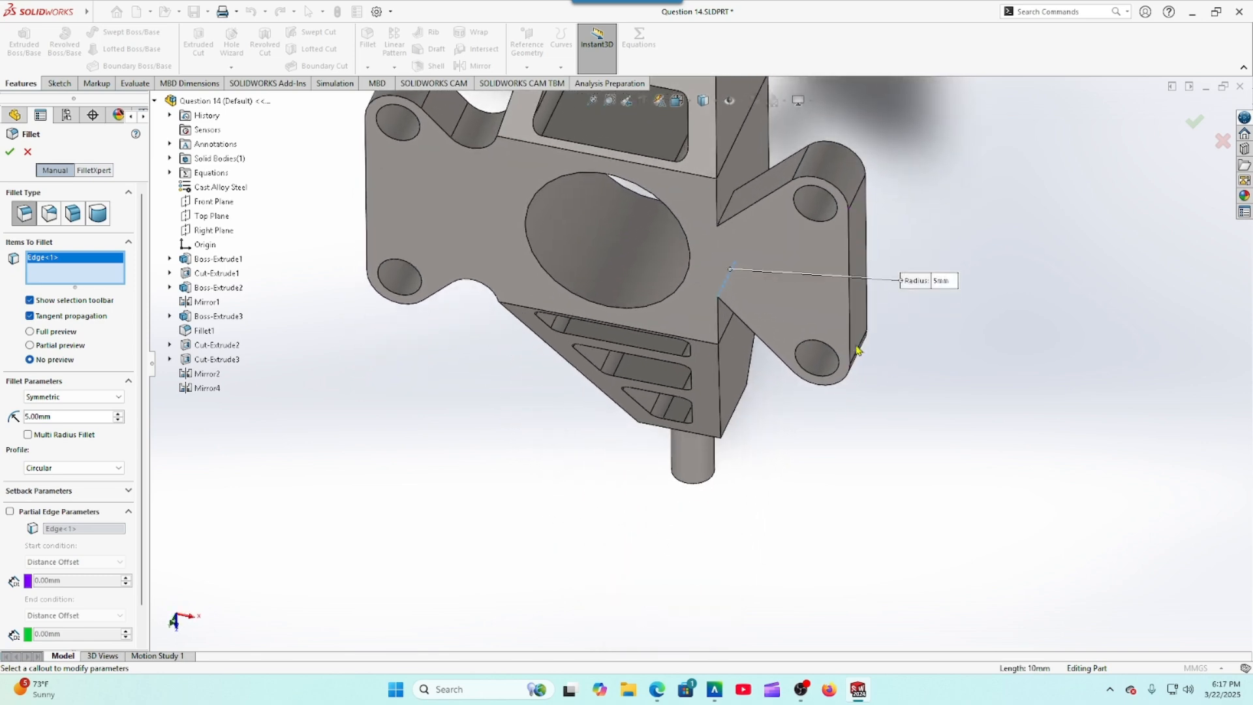
{"action": "left_click", "coordinate": [724, 237]}
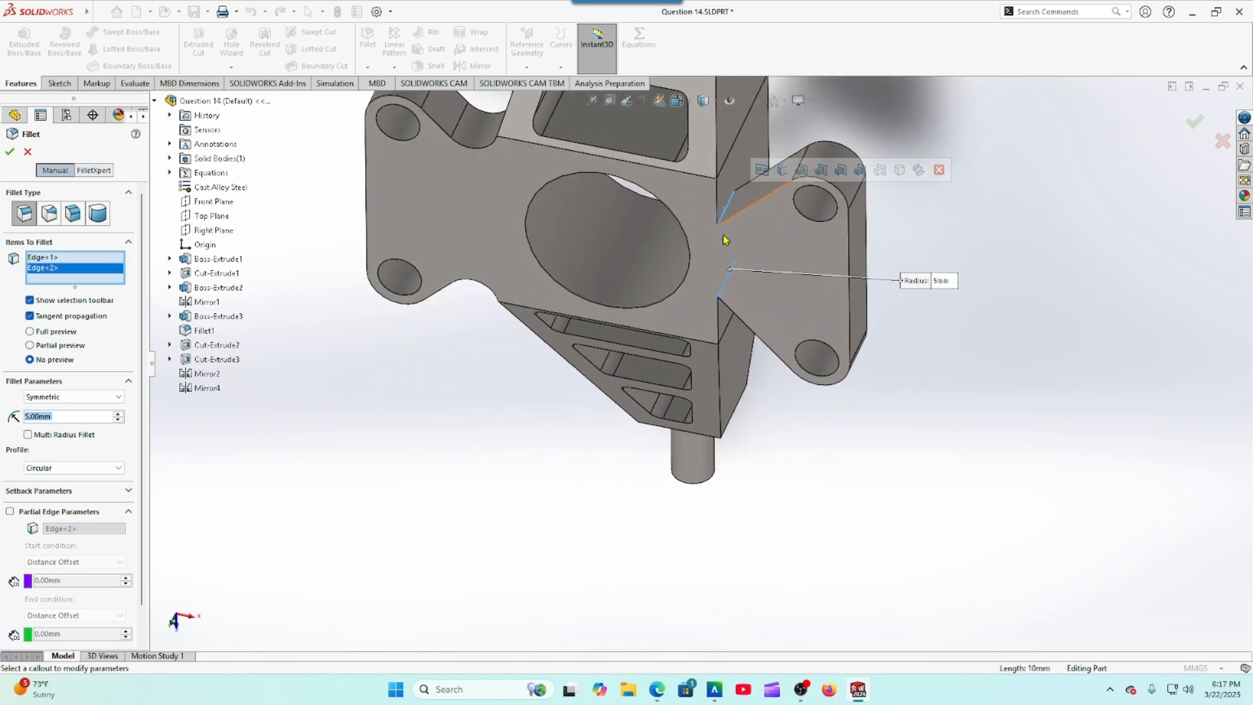
{"action": "left_click", "coordinate": [10, 154]}
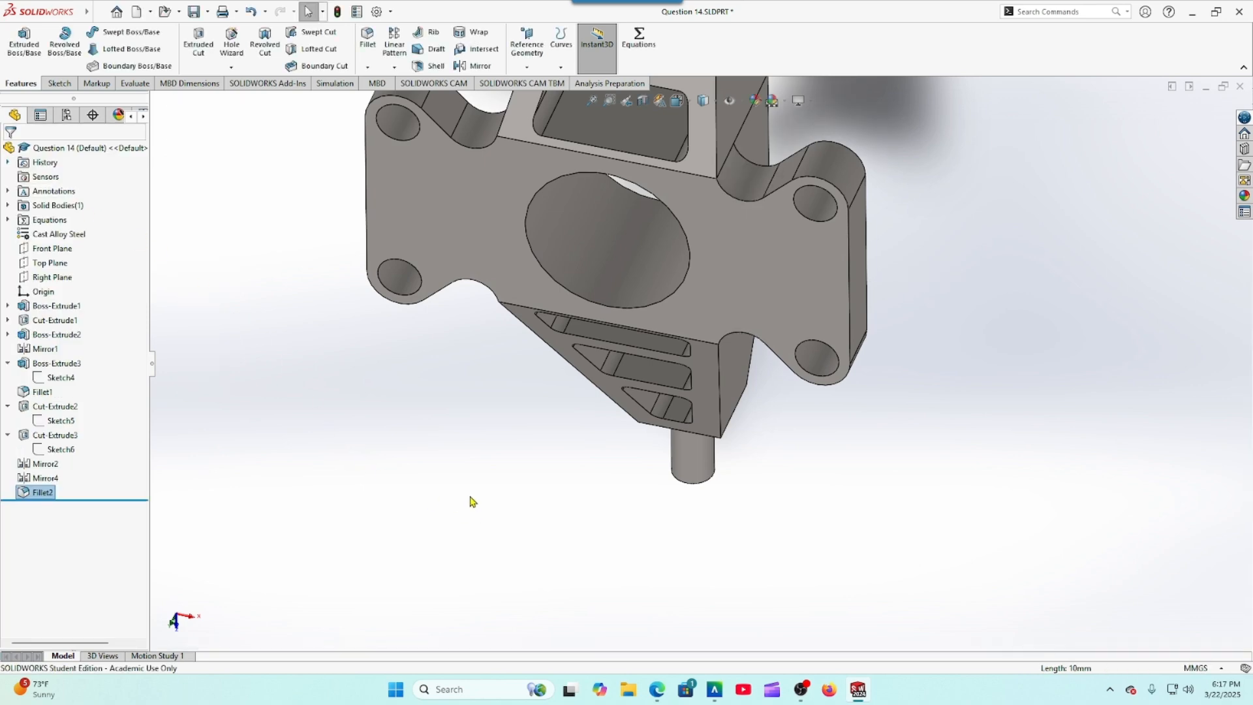
Step: Check the side holes in the drawing and start a sketch on the center block's side face below the bracket
{"action": "left_click", "coordinate": [657, 689]}
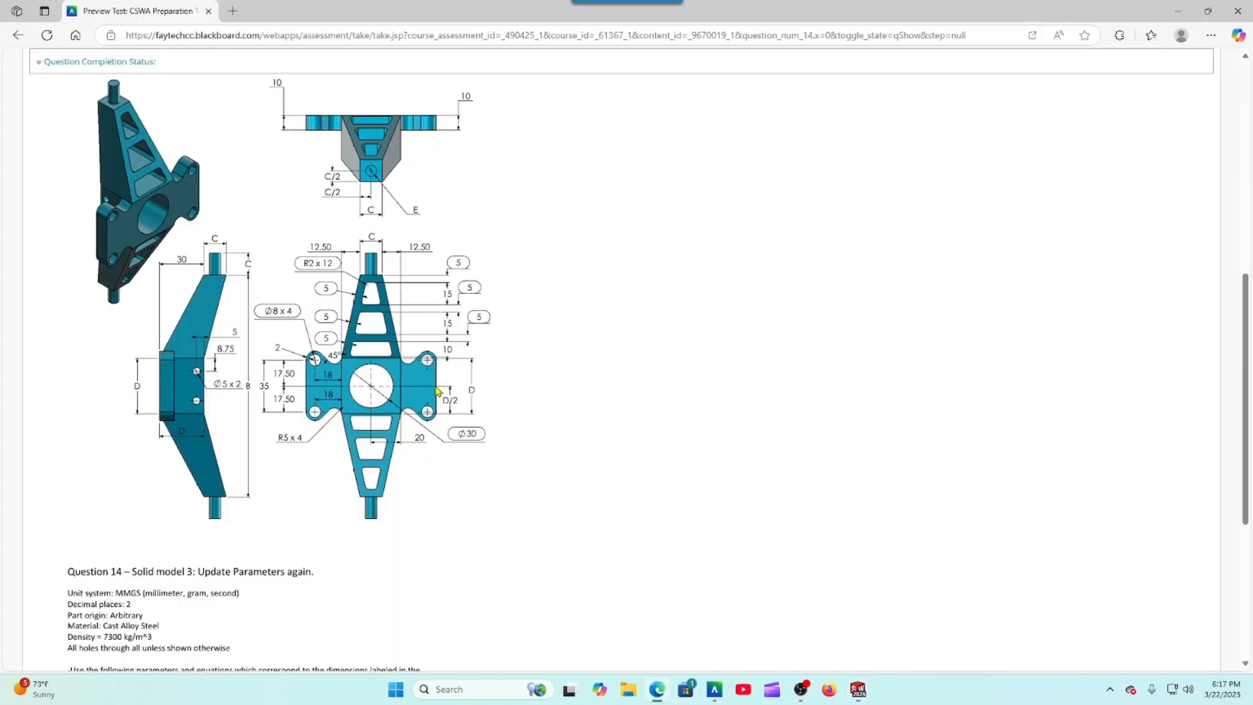
{"action": "scroll", "coordinate": [437, 391], "scroll_direction": "up", "scroll_amount": 2}
{"action": "scroll", "coordinate": [437, 394], "scroll_direction": "down", "scroll_amount": 1}
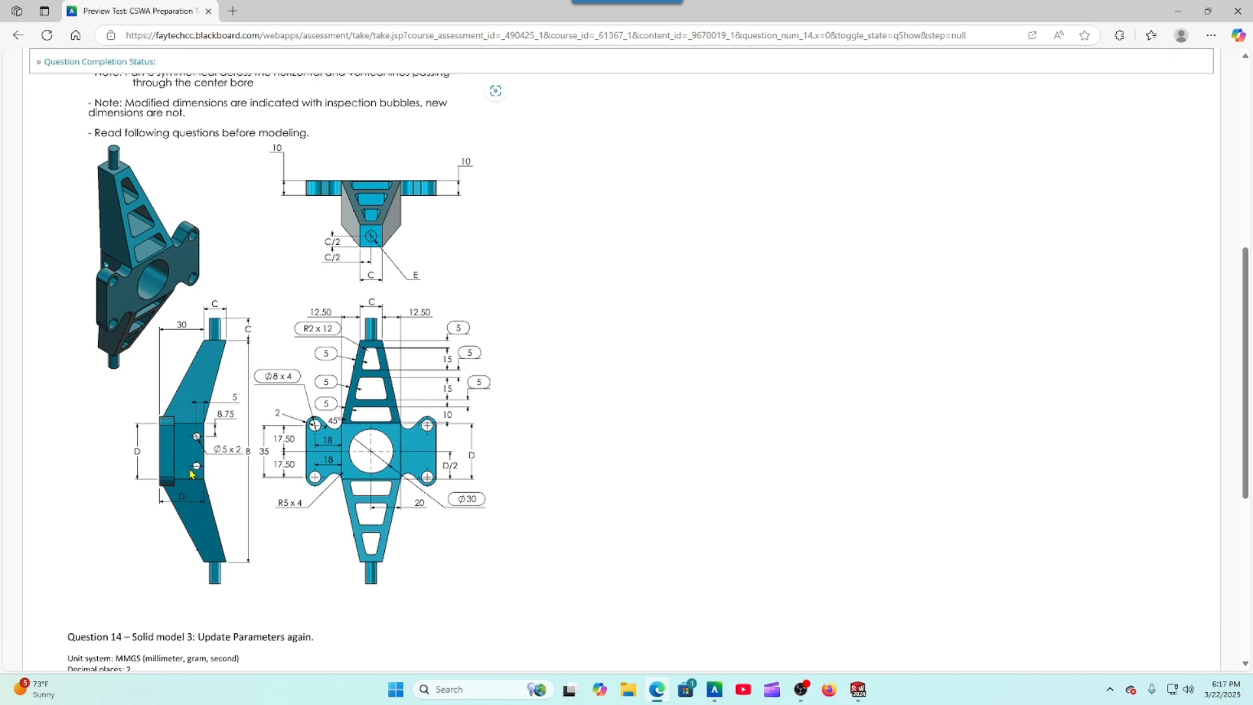
{"action": "left_click", "coordinate": [853, 695]}
{"action": "middle_click_drag", "start_coordinate": [896, 543], "coordinate": [535, 249]}
{"action": "left_click", "coordinate": [469, 228]}
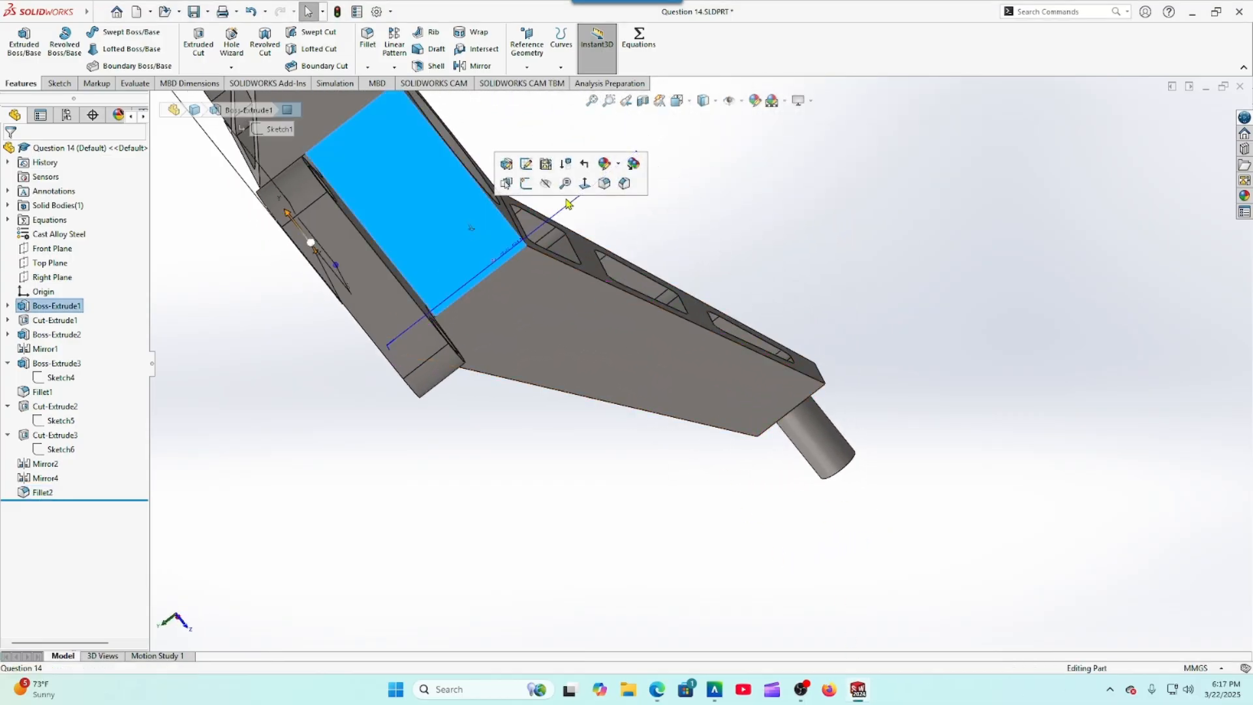
{"action": "left_click", "coordinate": [531, 189]}
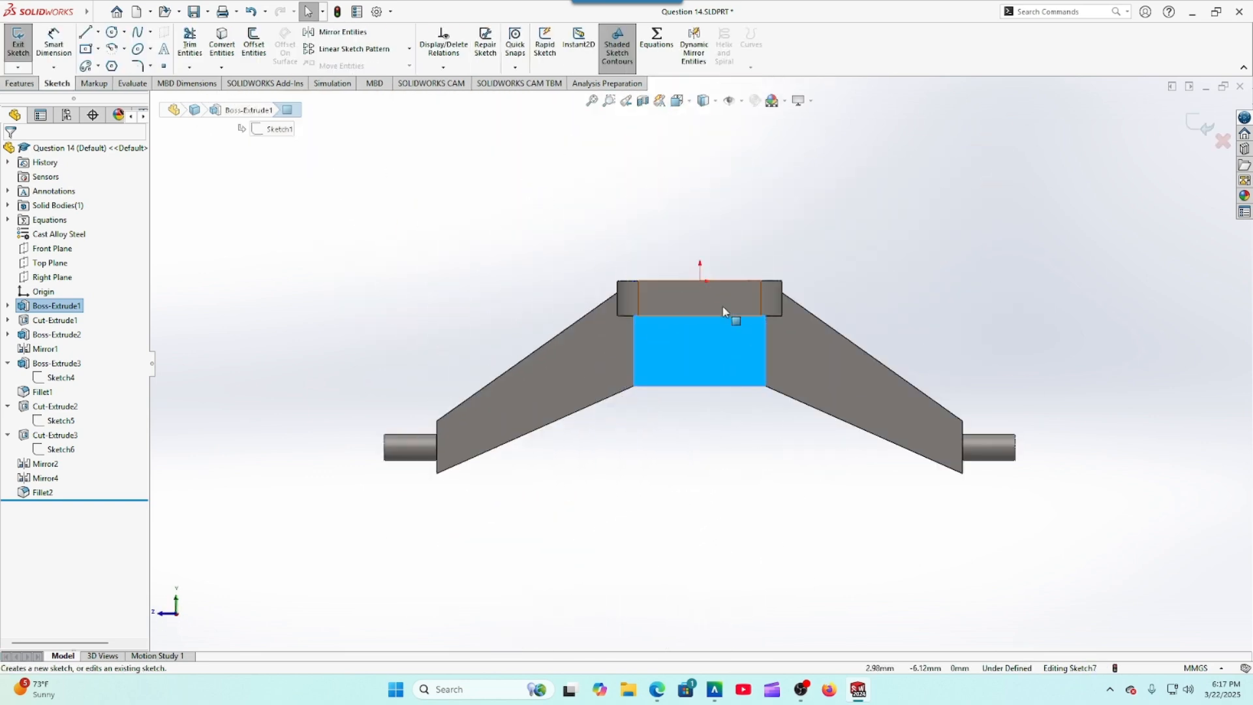
Step: Sketch two circles side by side on the block's side face, with radii of about 2.3 mm and 3.2 mm
{"action": "left_click", "coordinate": [112, 31]}
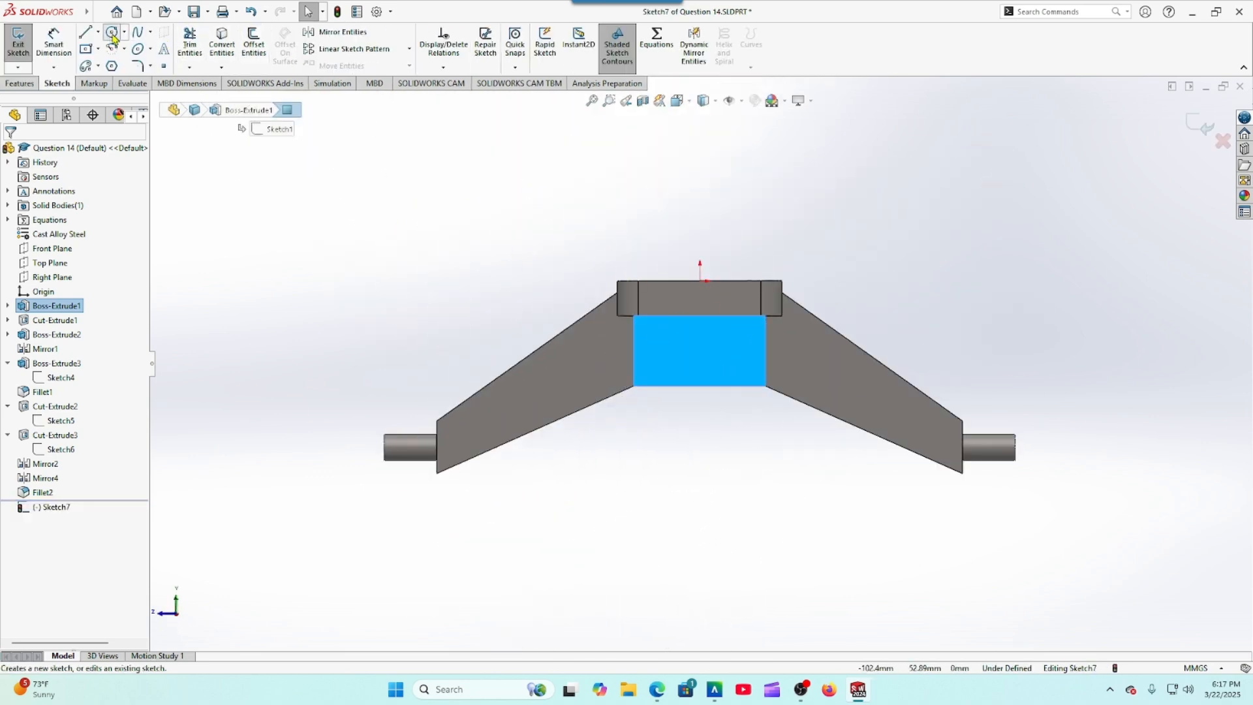
{"action": "scroll", "coordinate": [754, 382], "scroll_direction": "down", "scroll_amount": 3}
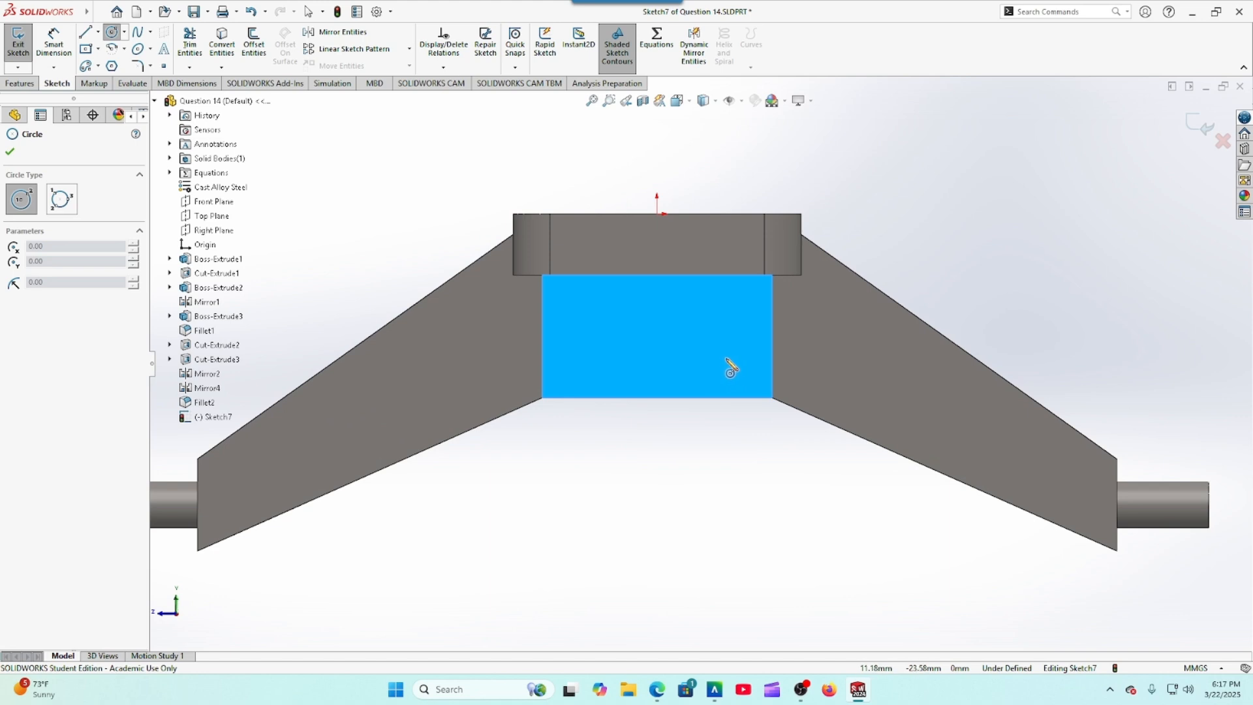
{"action": "left_click", "coordinate": [726, 358]}
{"action": "left_click", "coordinate": [741, 359]}
{"action": "left_click", "coordinate": [588, 358]}
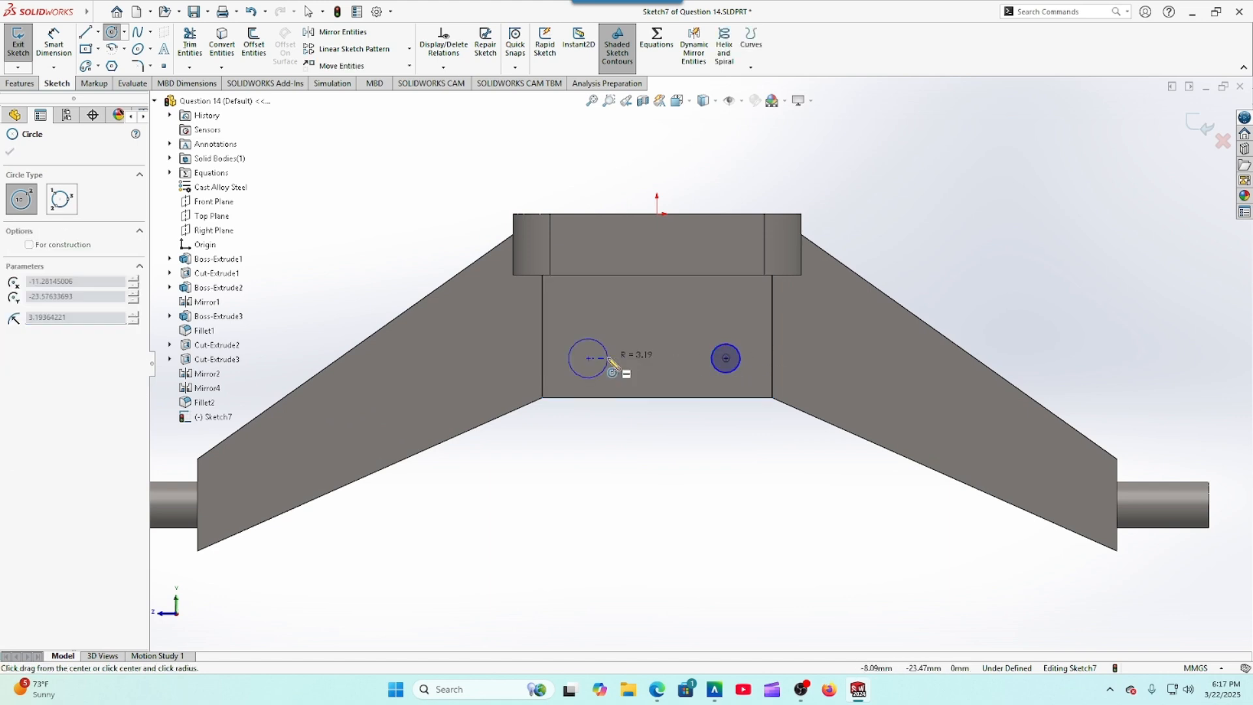
{"action": "left_click", "coordinate": [605, 368]}
{"action": "left_click", "coordinate": [11, 153]}
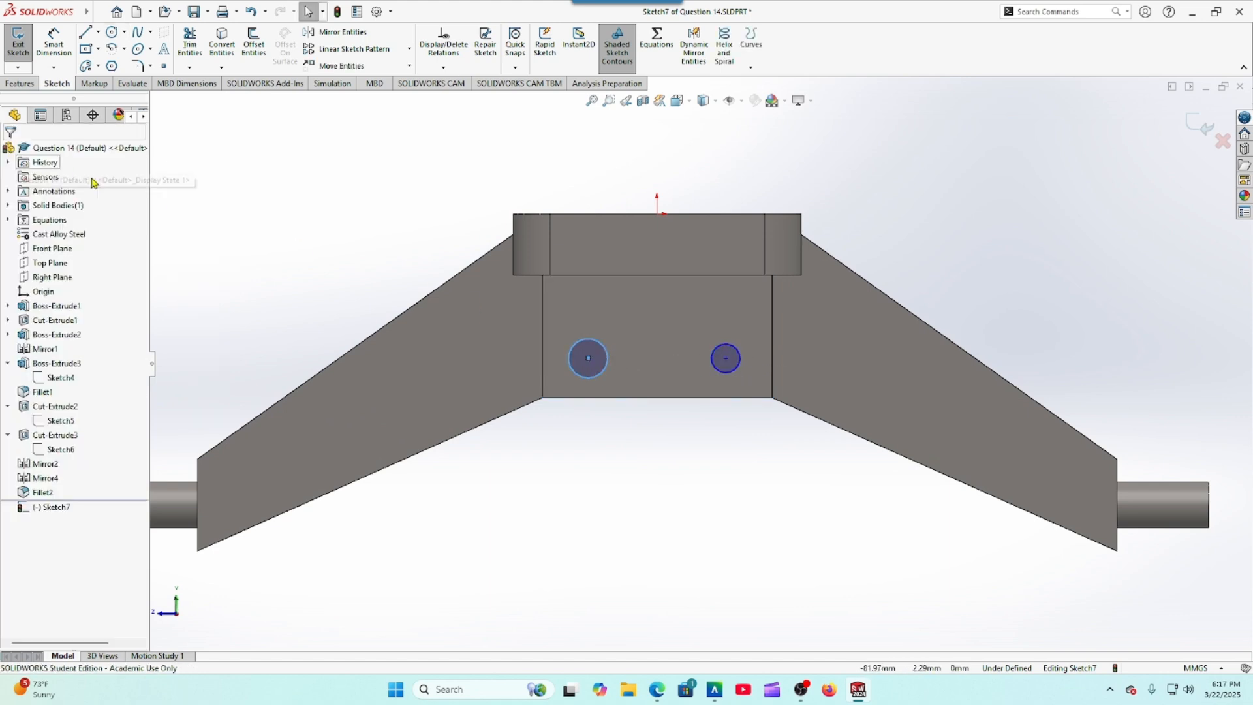
Step: Make the two circles equal in radius and align their centers with a horizontal relation
{"action": "left_click", "coordinate": [723, 371]}
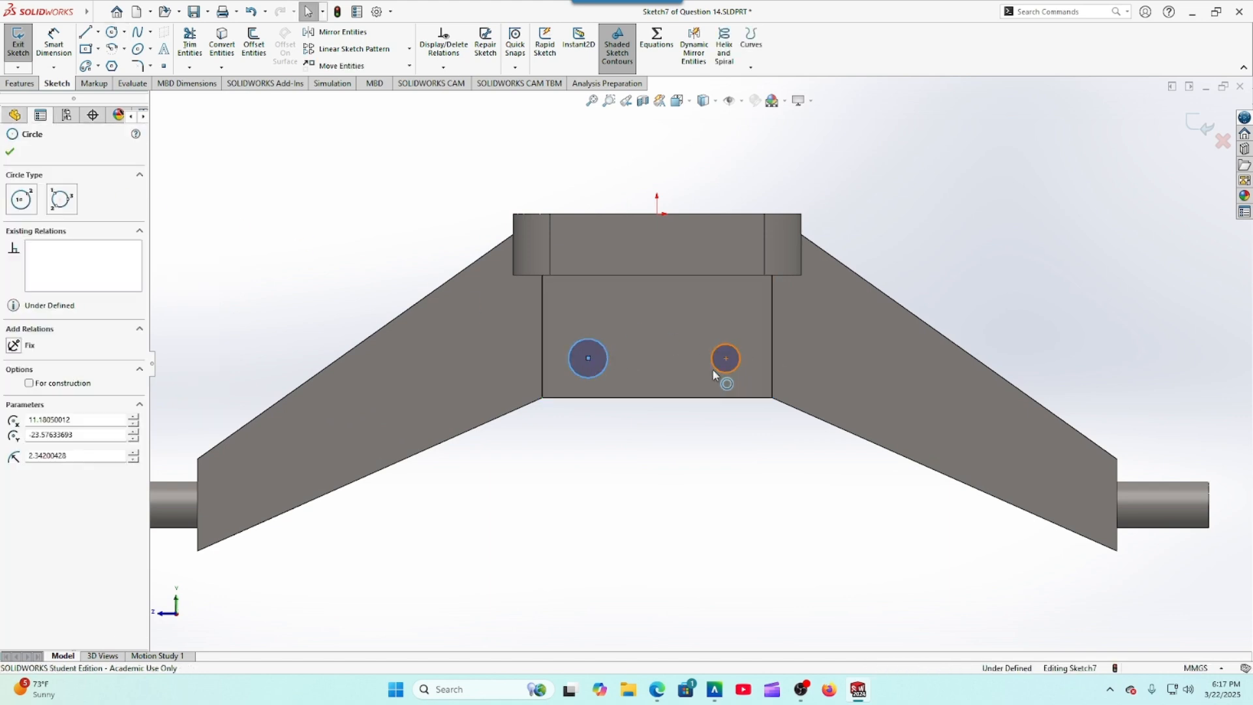
{"action": "left_click", "coordinate": [591, 380], "text": "ctrl"}
{"action": "left_click", "coordinate": [26, 410]}
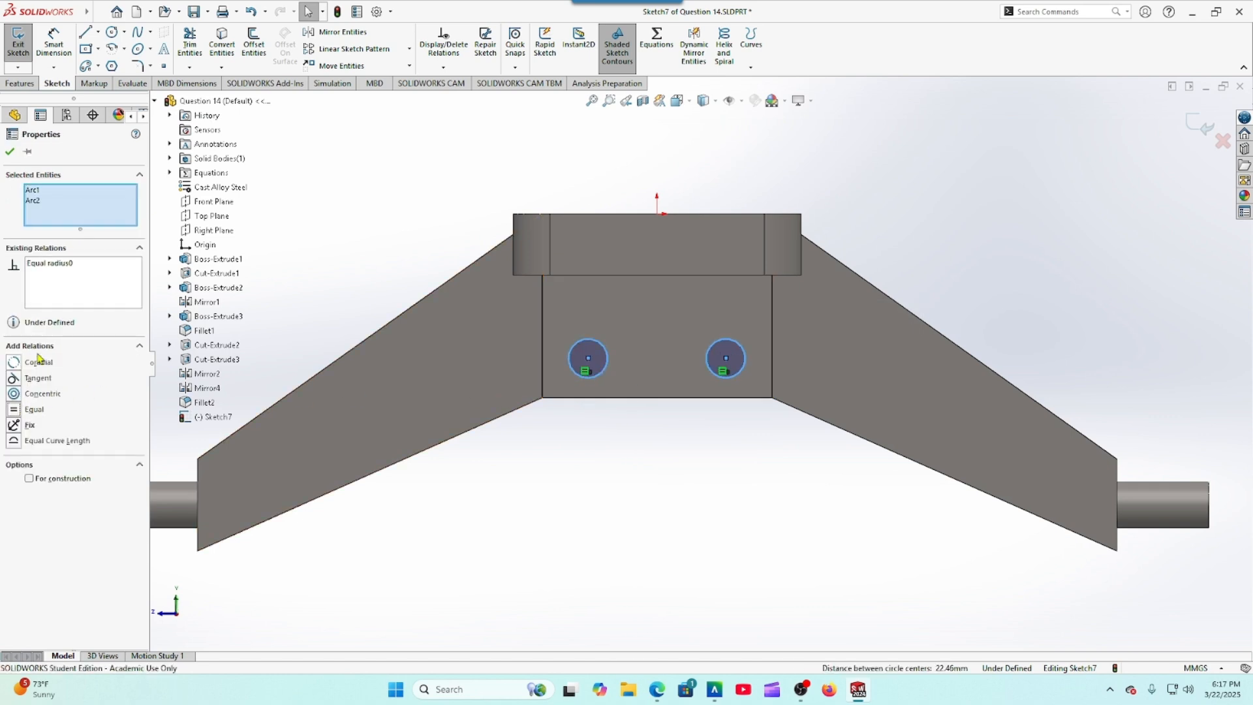
{"action": "left_click", "coordinate": [10, 152]}
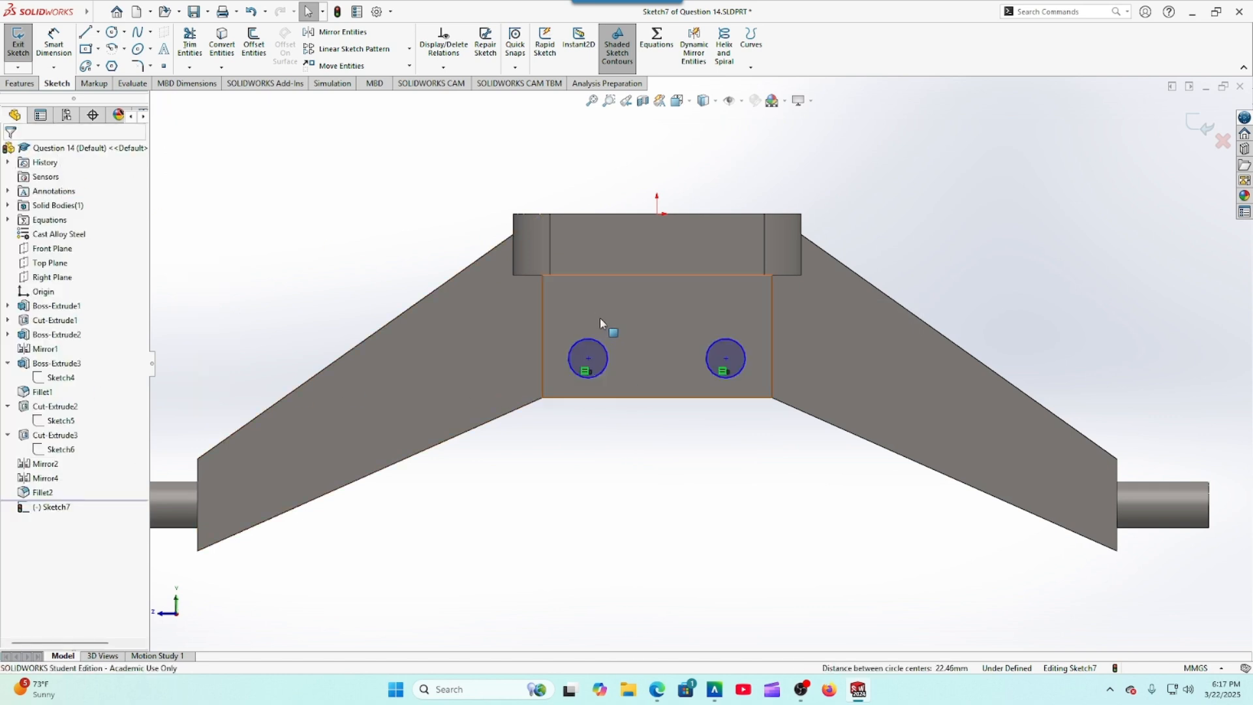
{"action": "left_click", "coordinate": [726, 359]}
{"action": "left_click", "coordinate": [588, 358], "text": "ctrl"}
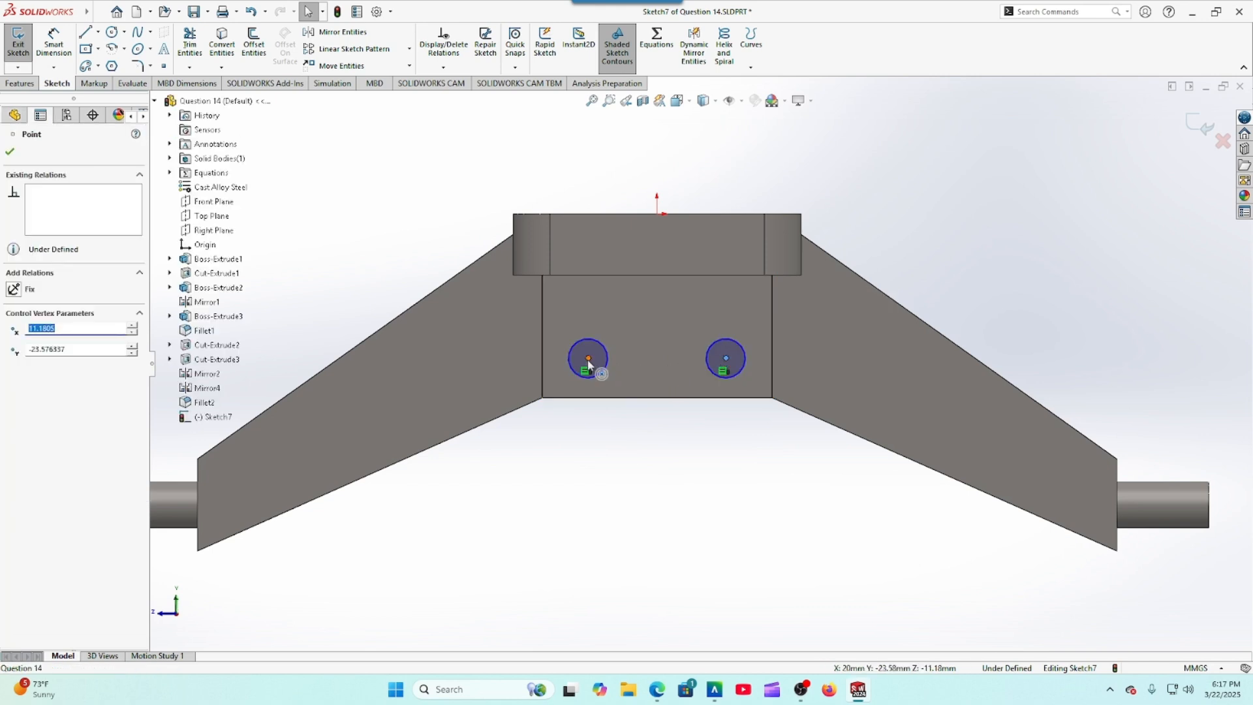
{"action": "left_click", "coordinate": [19, 363]}
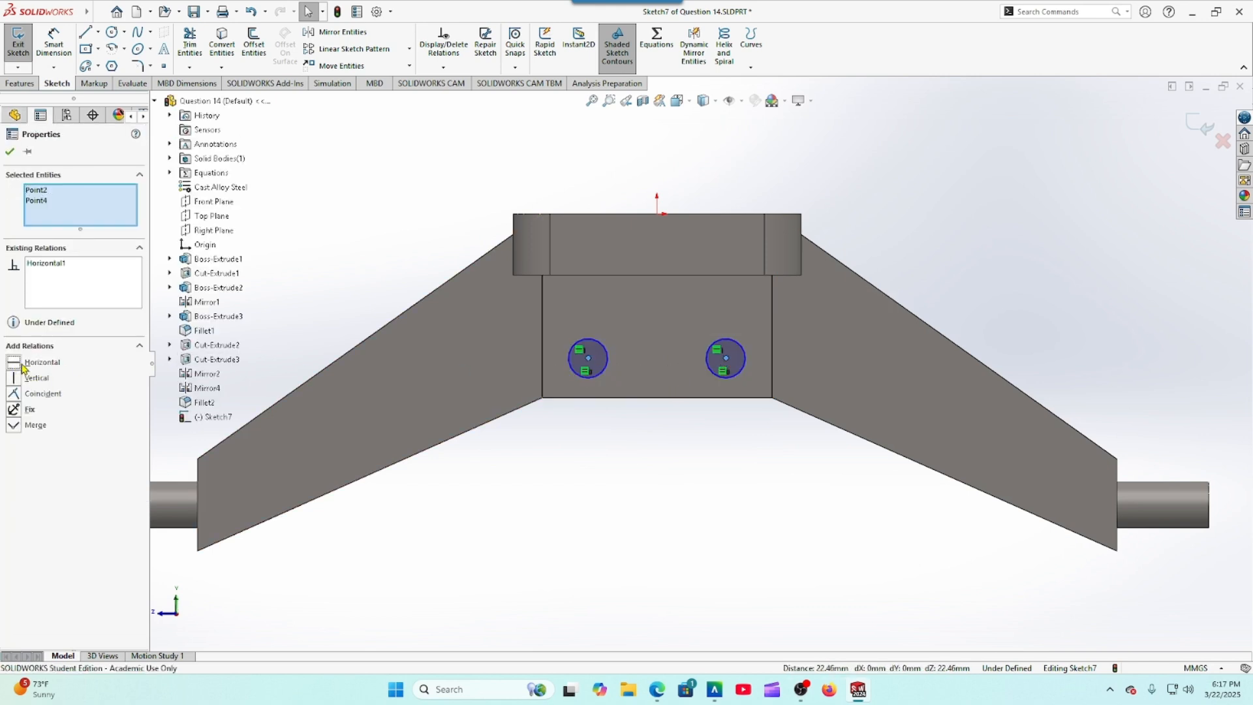
{"action": "left_click", "coordinate": [10, 152]}
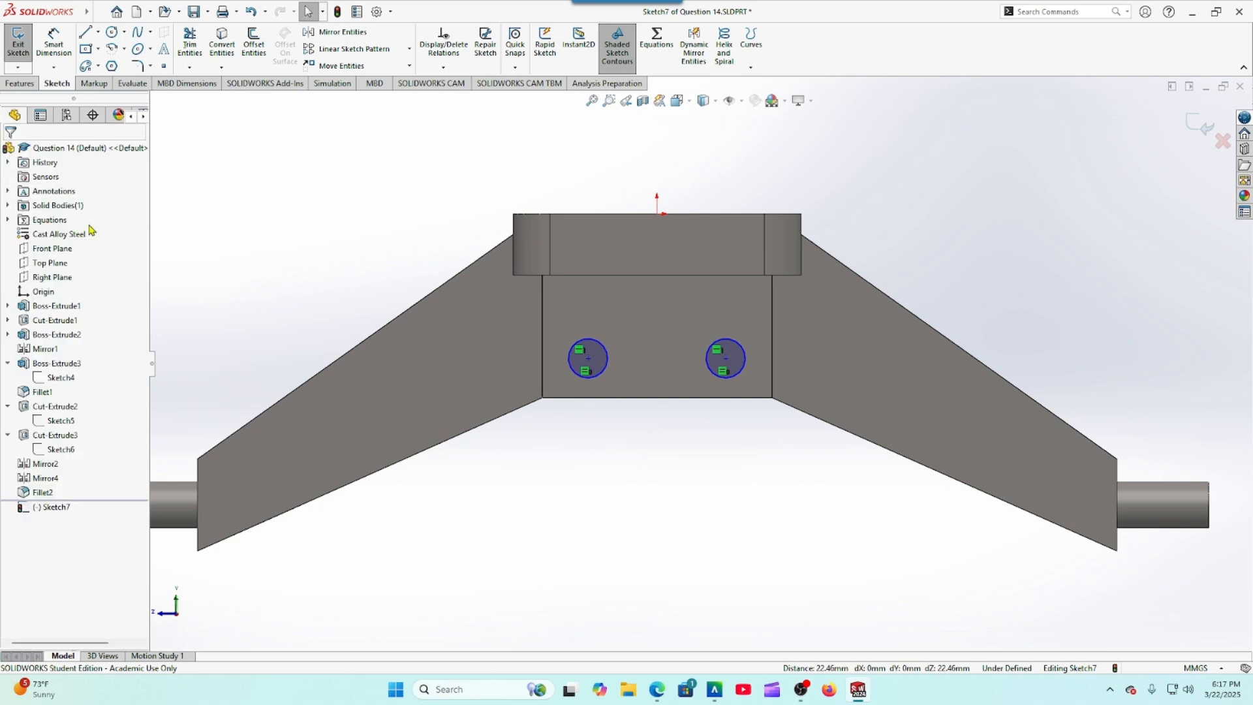
Step: Dimension the right circle's center 8.5 mm from the block's right vertical edge
{"action": "left_click", "coordinate": [53, 42]}
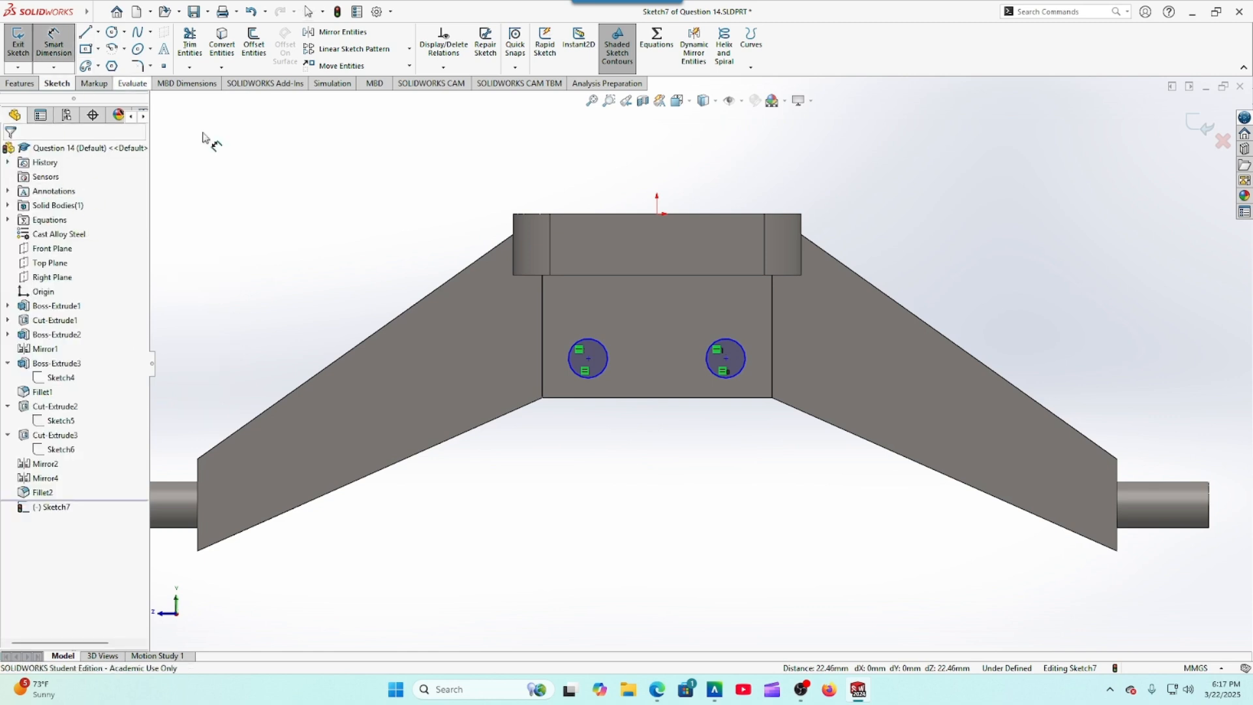
{"action": "left_click", "coordinate": [740, 373]}
{"action": "left_click", "coordinate": [772, 390]}
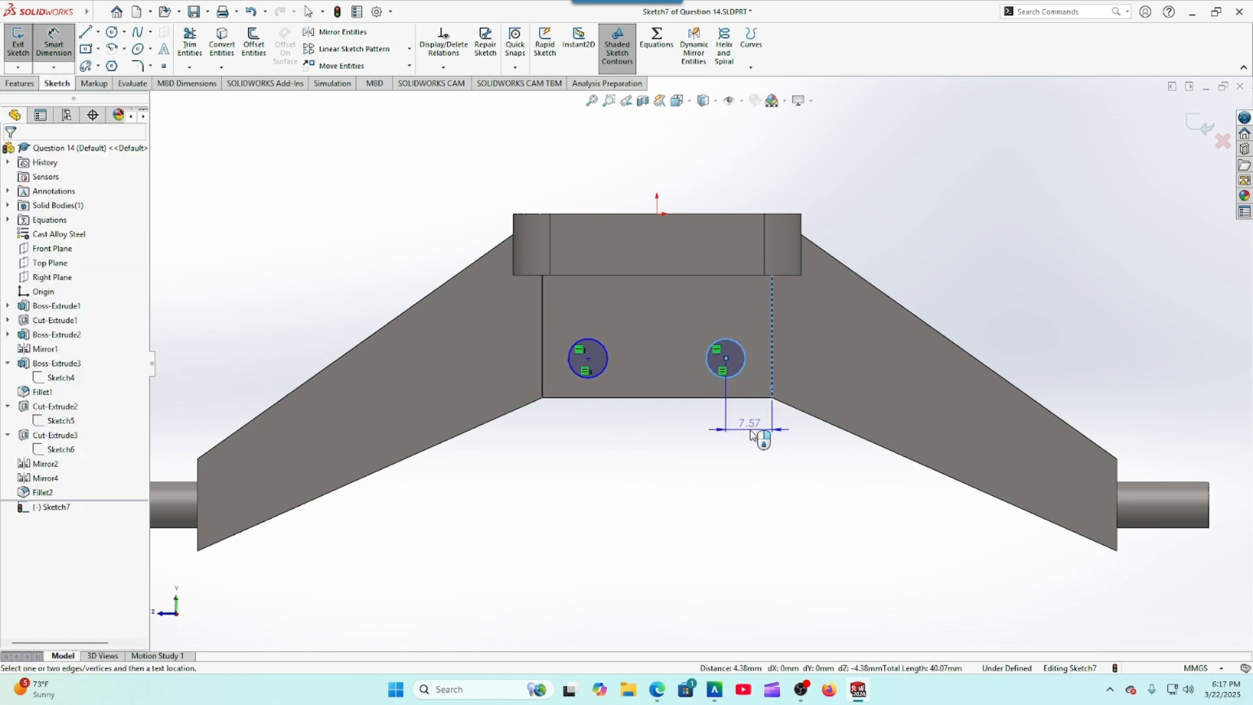
{"action": "left_click", "coordinate": [742, 433]}
{"action": "type", "text": "8.5"}
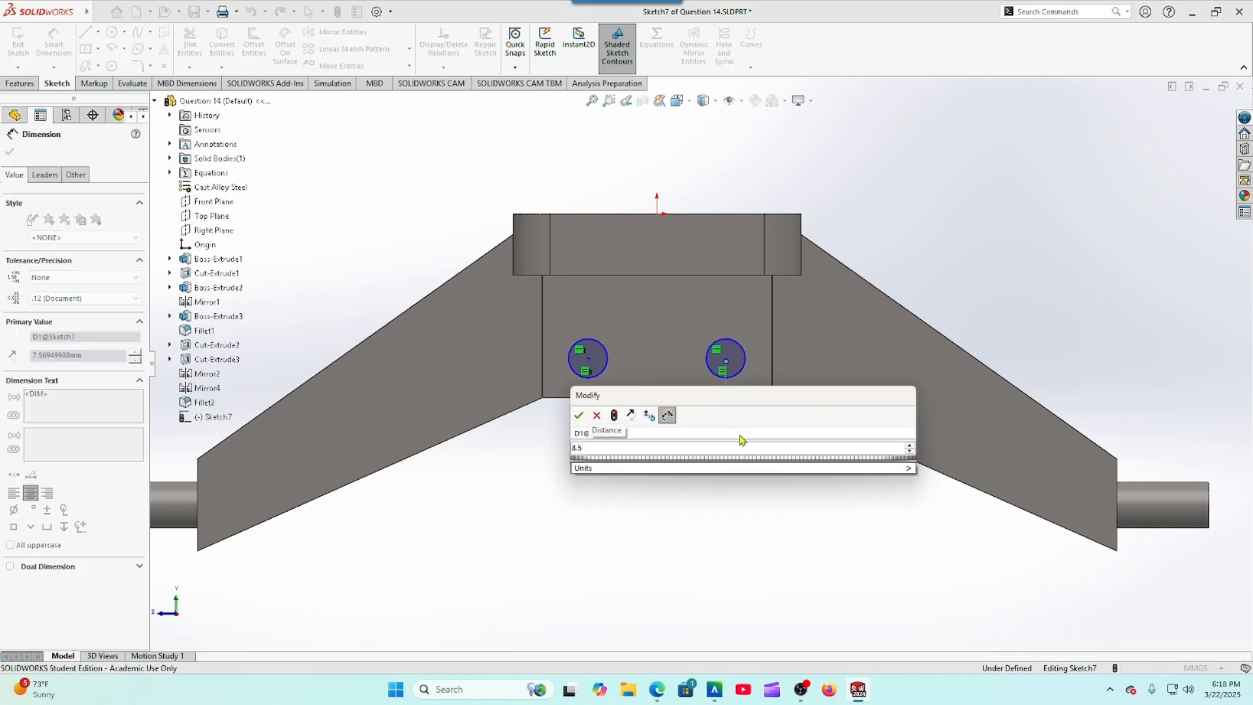
{"action": "key", "text": "Return"}
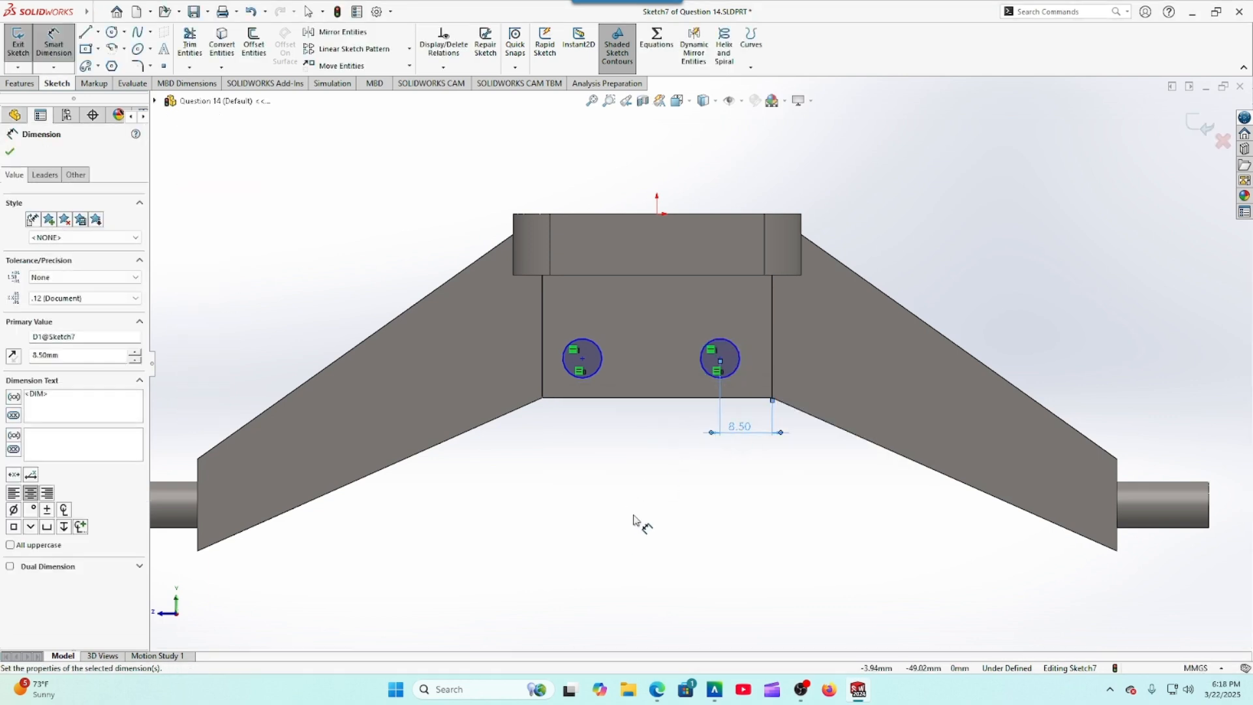
Step: Check the hole offset in the test drawing and correct the right circle's horizontal distance to 8.75 mm
{"action": "left_click", "coordinate": [660, 693]}
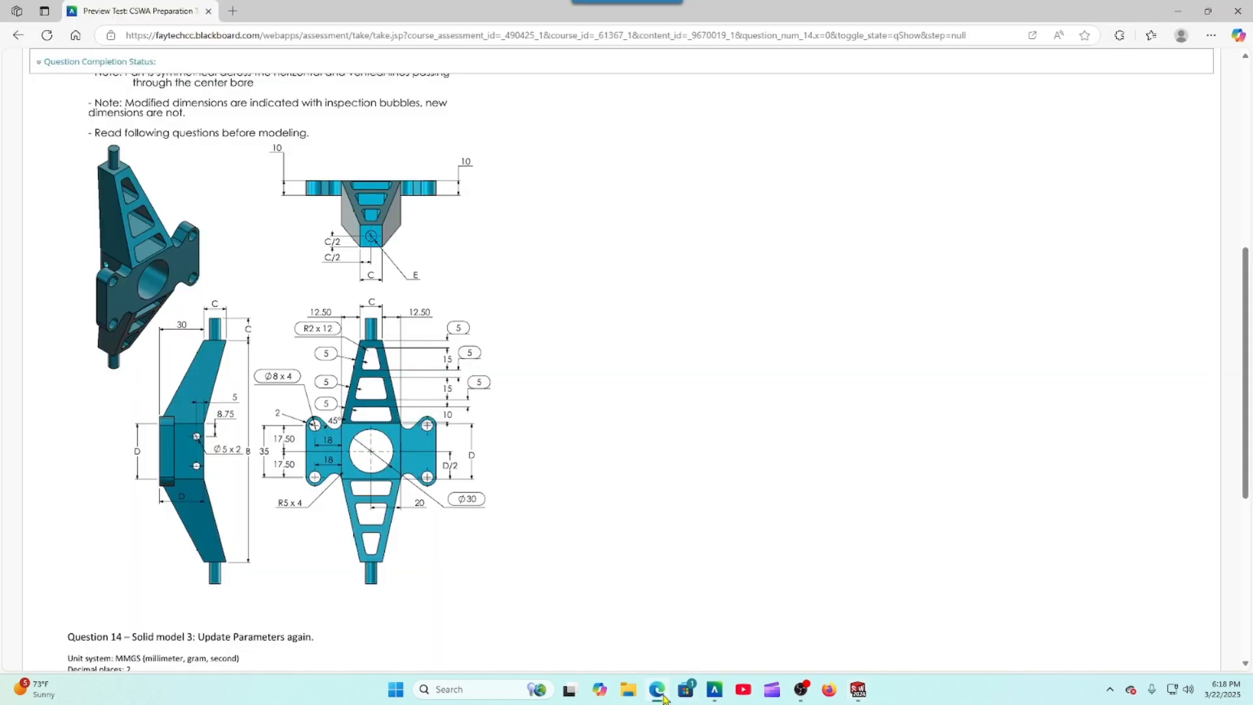
{"action": "left_click", "coordinate": [798, 691]}
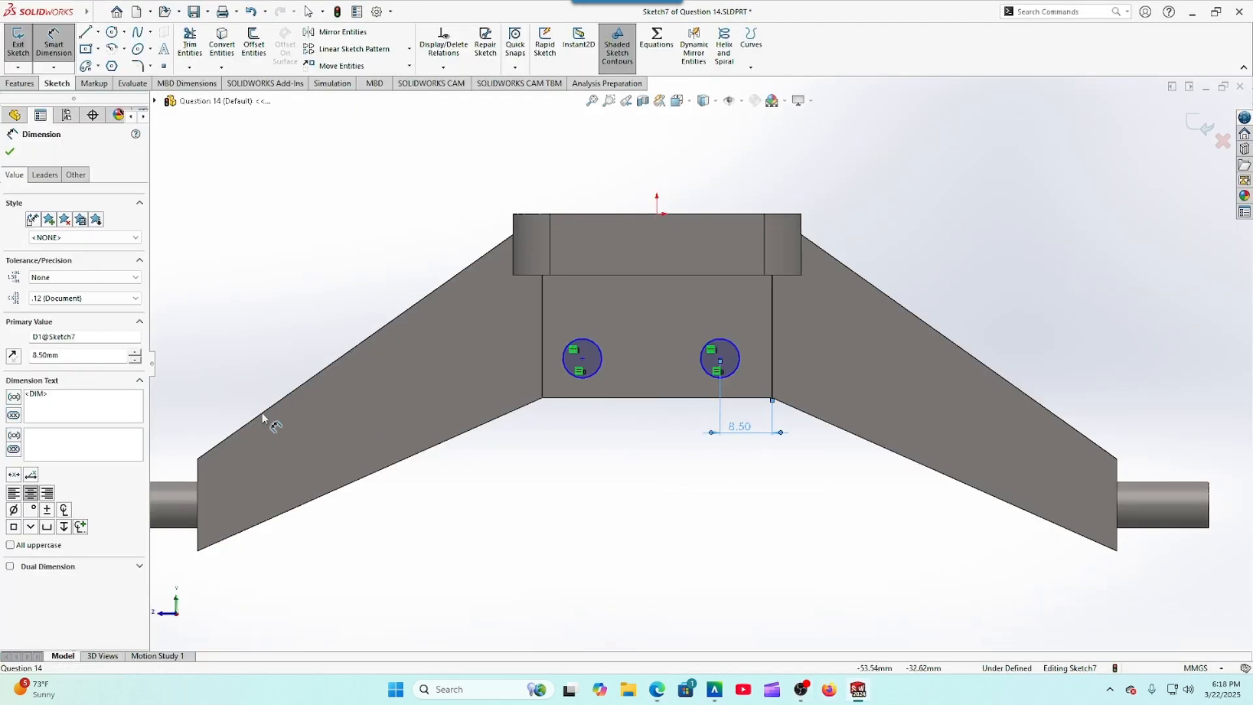
{"action": "left_click_drag", "start_coordinate": [96, 355], "coordinate": [4, 347]}
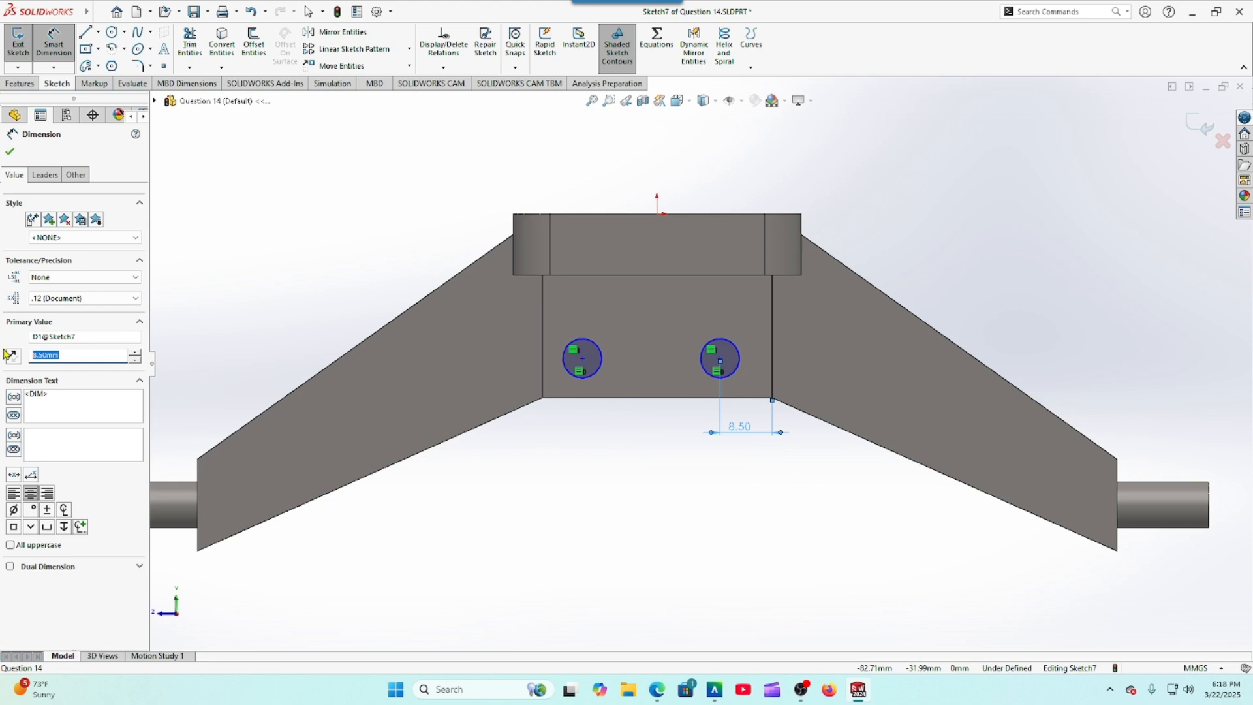
{"action": "type", "text": "8.75"}
{"action": "key", "text": "Return"}
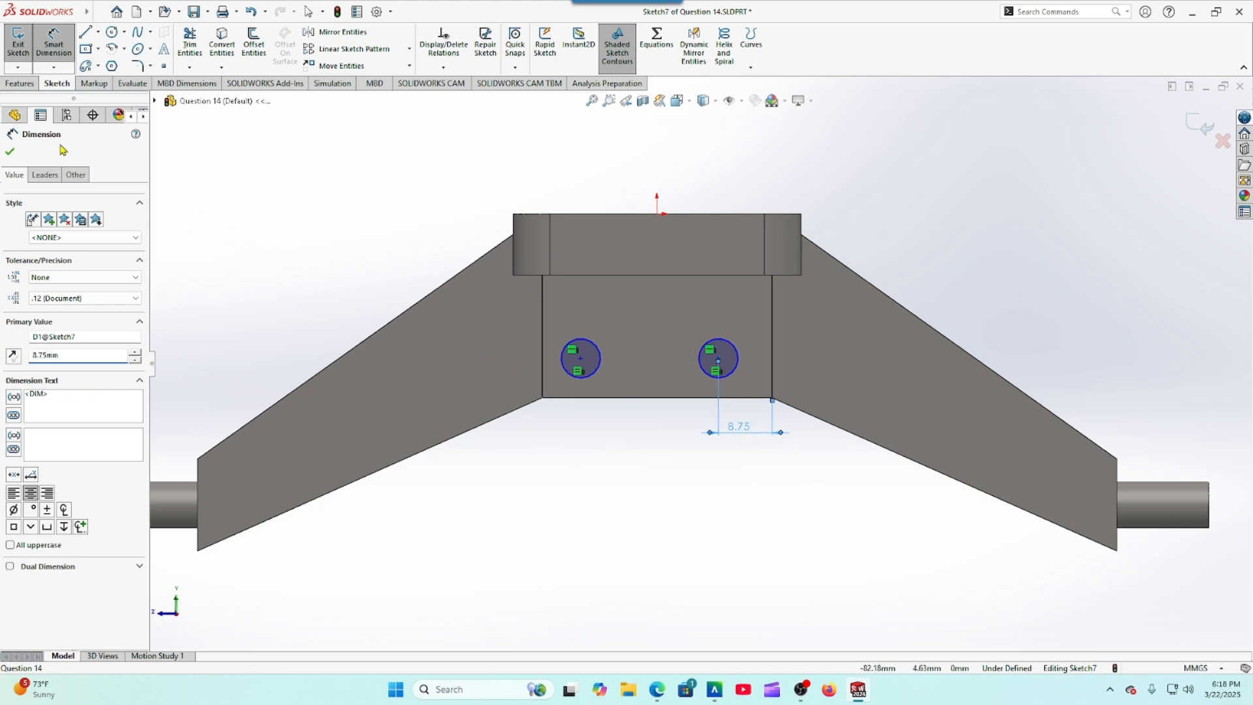
{"action": "left_click", "coordinate": [10, 152]}
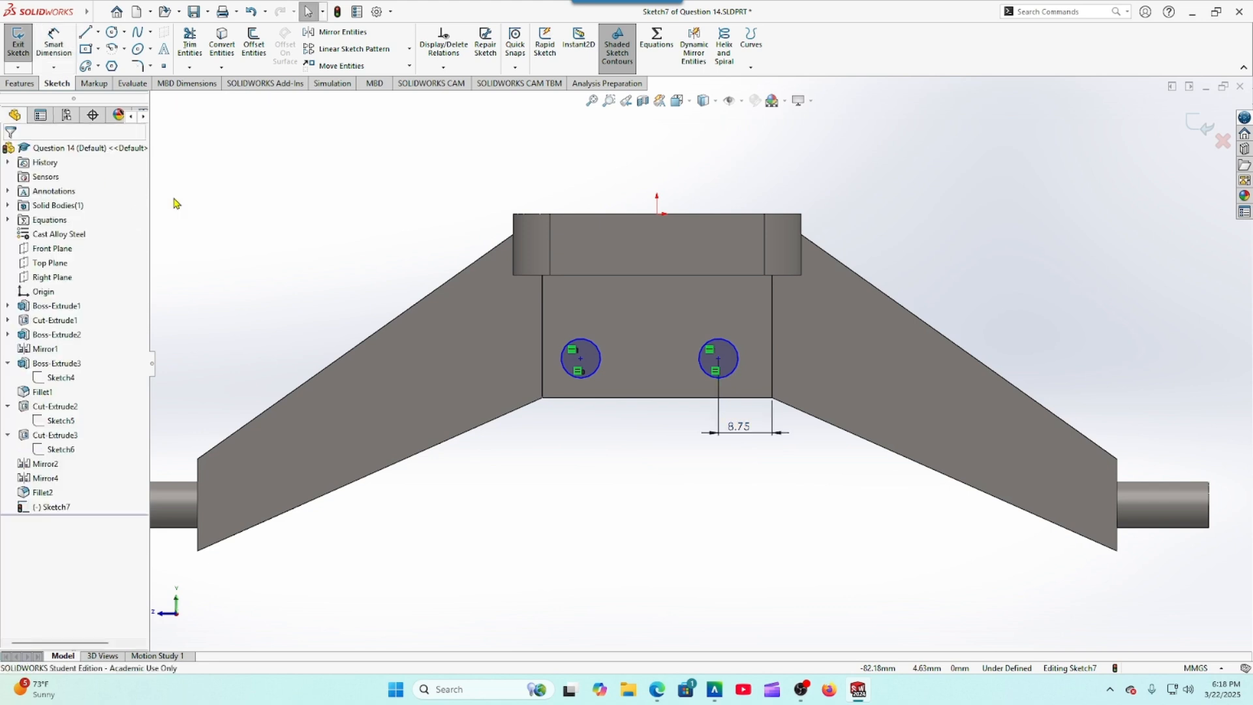
Step: Dimension the left circle's center 8.75 mm from the block's left vertical edge
{"action": "left_click", "coordinate": [52, 40]}
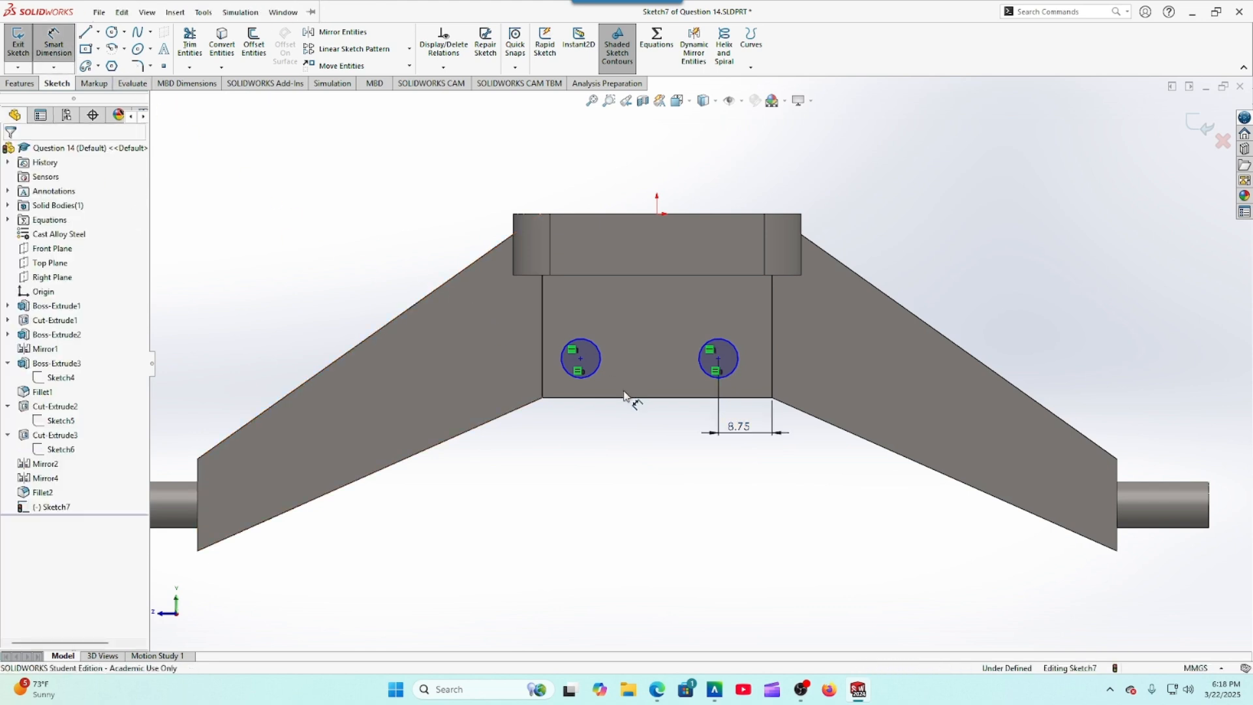
{"action": "left_click", "coordinate": [543, 390]}
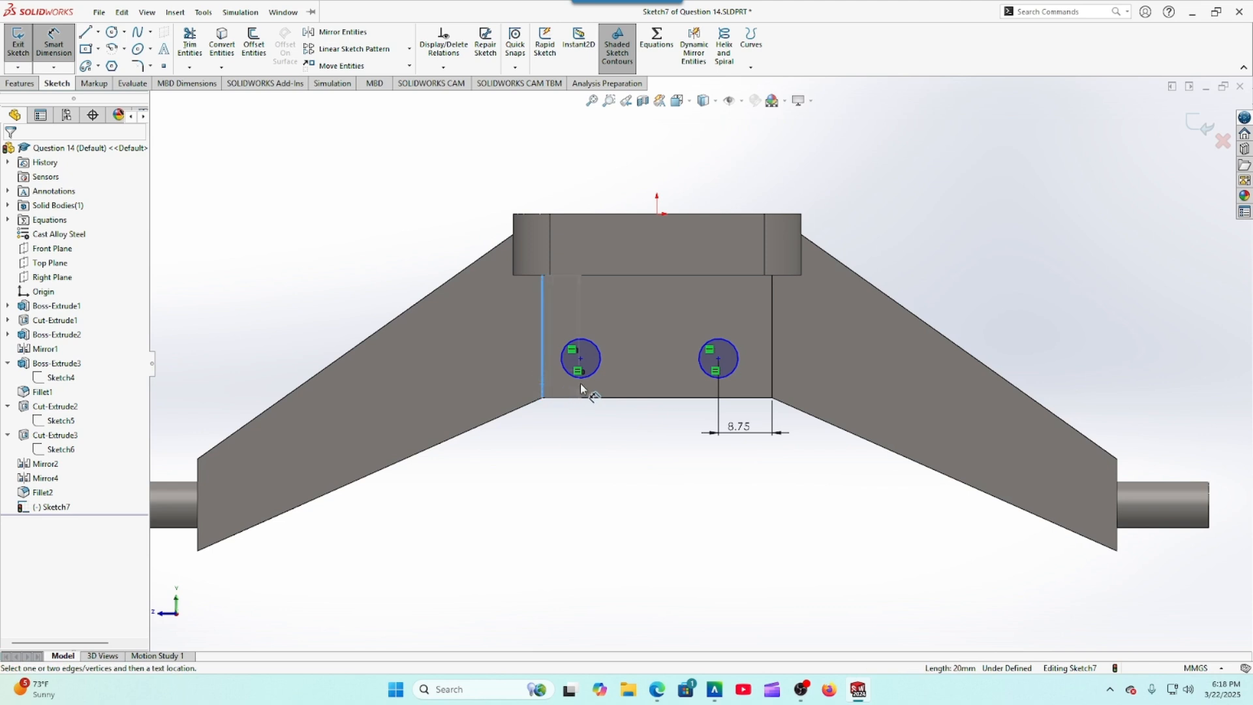
{"action": "left_click", "coordinate": [593, 374]}
{"action": "left_click", "coordinate": [574, 465]}
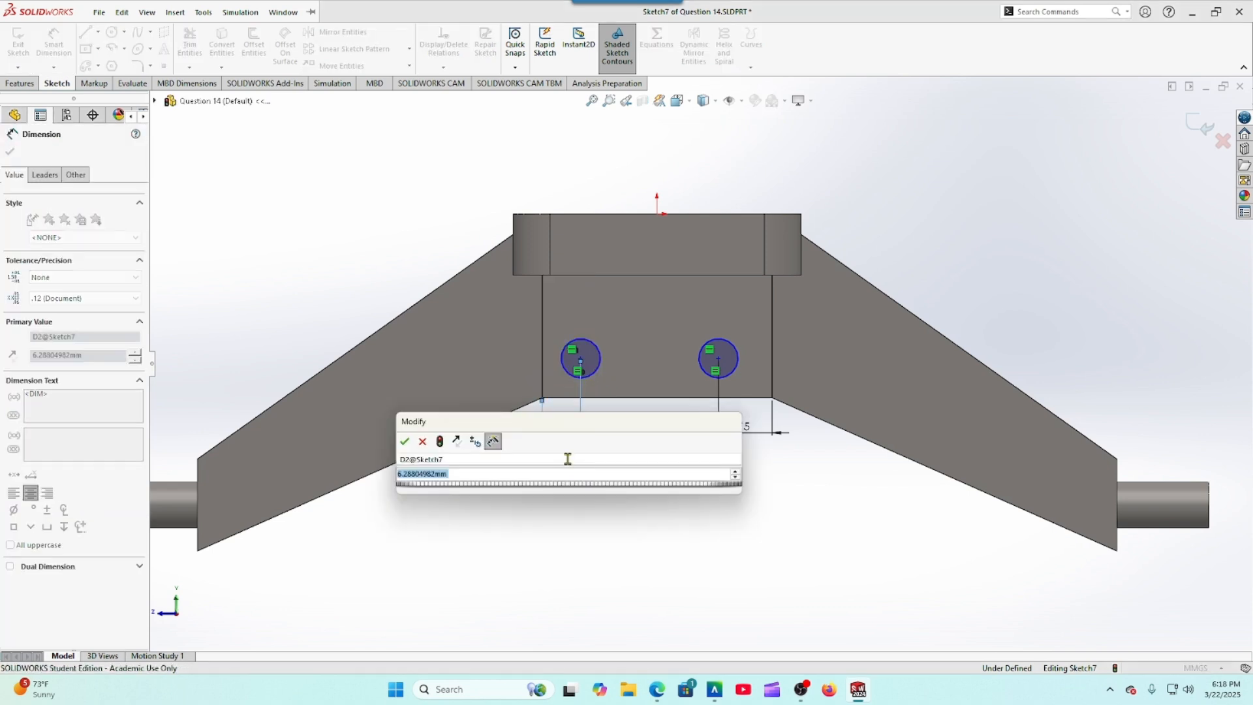
{"action": "type", "text": "8.75"}
{"action": "key", "text": "Return"}
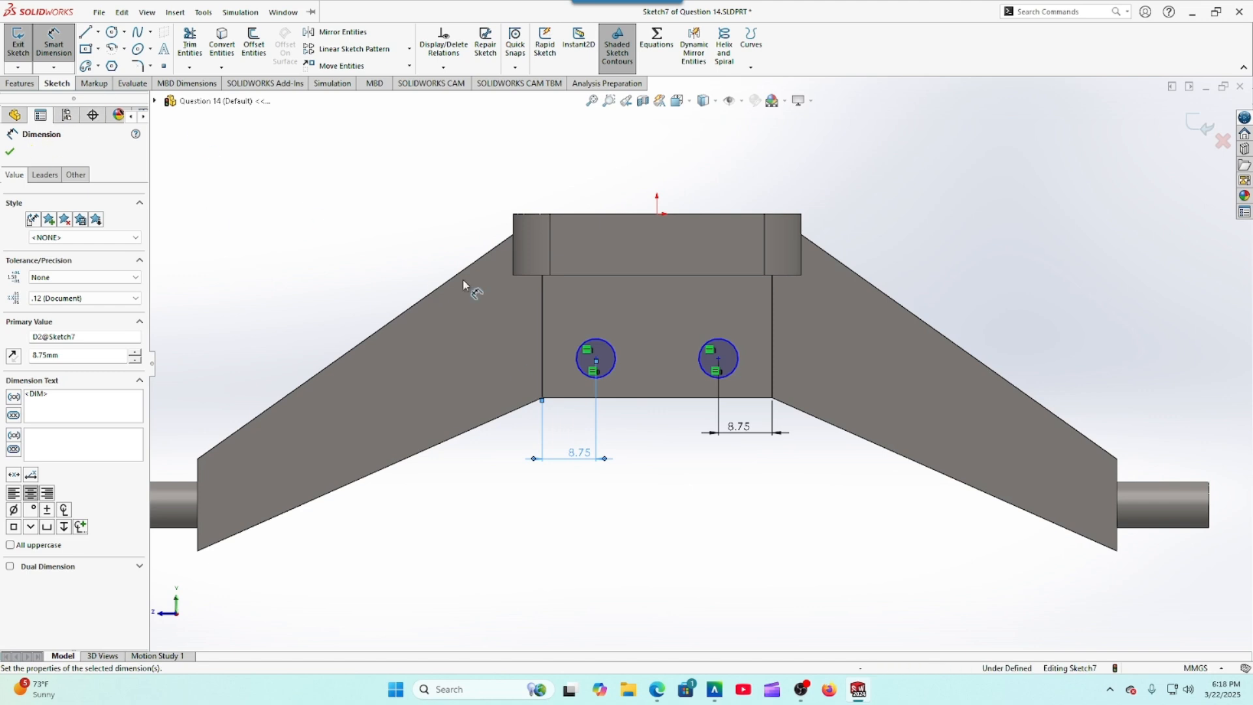
Step: Dimension the right circle's center 5 mm above the block's lower edge
{"action": "left_click", "coordinate": [757, 398]}
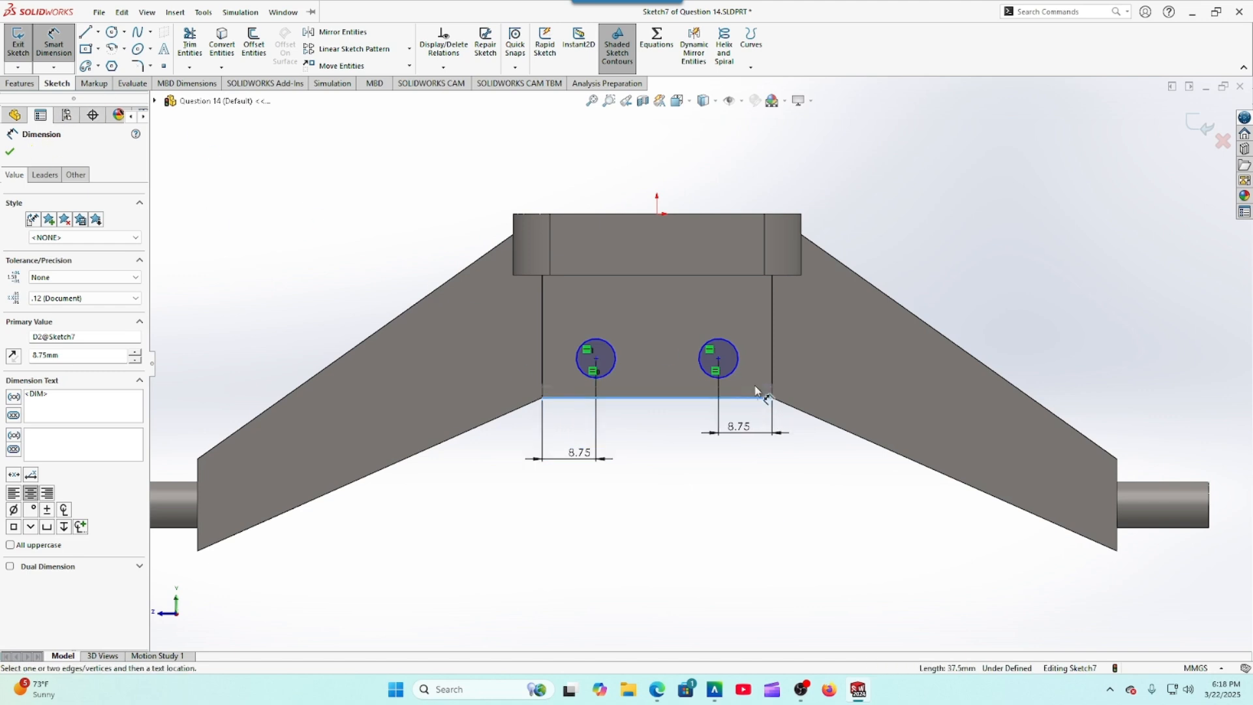
{"action": "left_click", "coordinate": [736, 365]}
{"action": "left_click", "coordinate": [826, 385]}
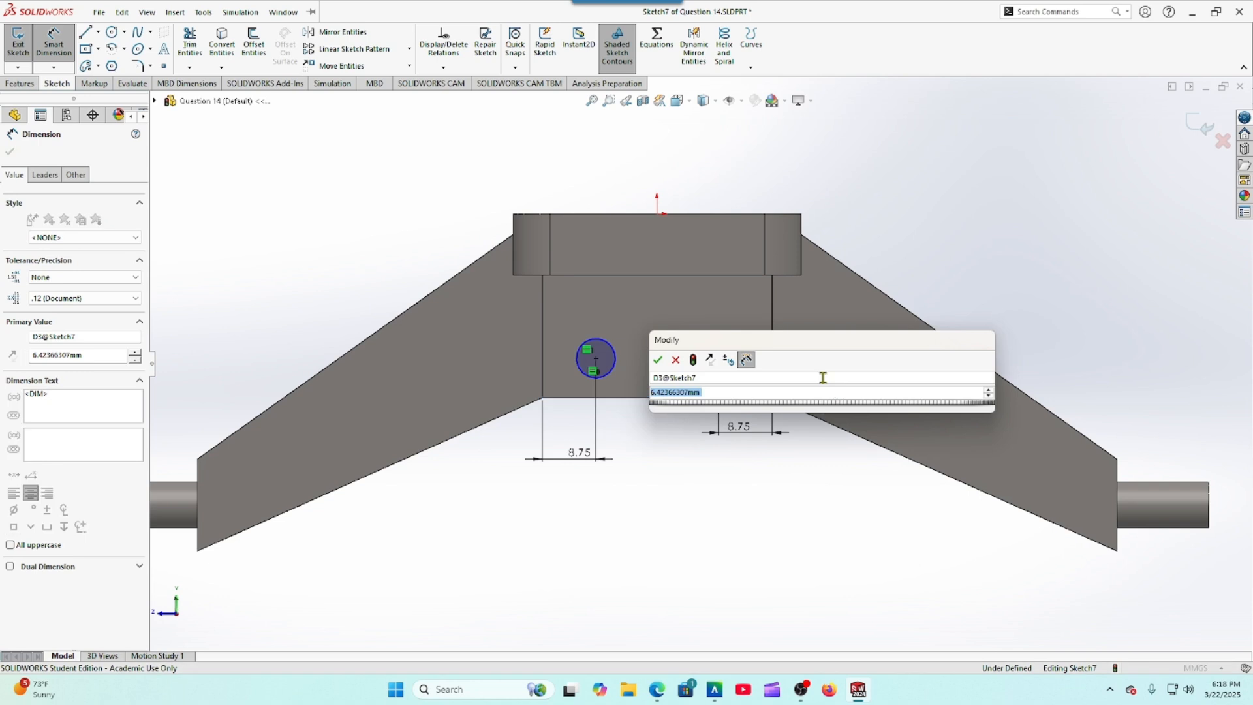
{"action": "type", "text": "5.0"}
{"action": "key", "text": "Return"}
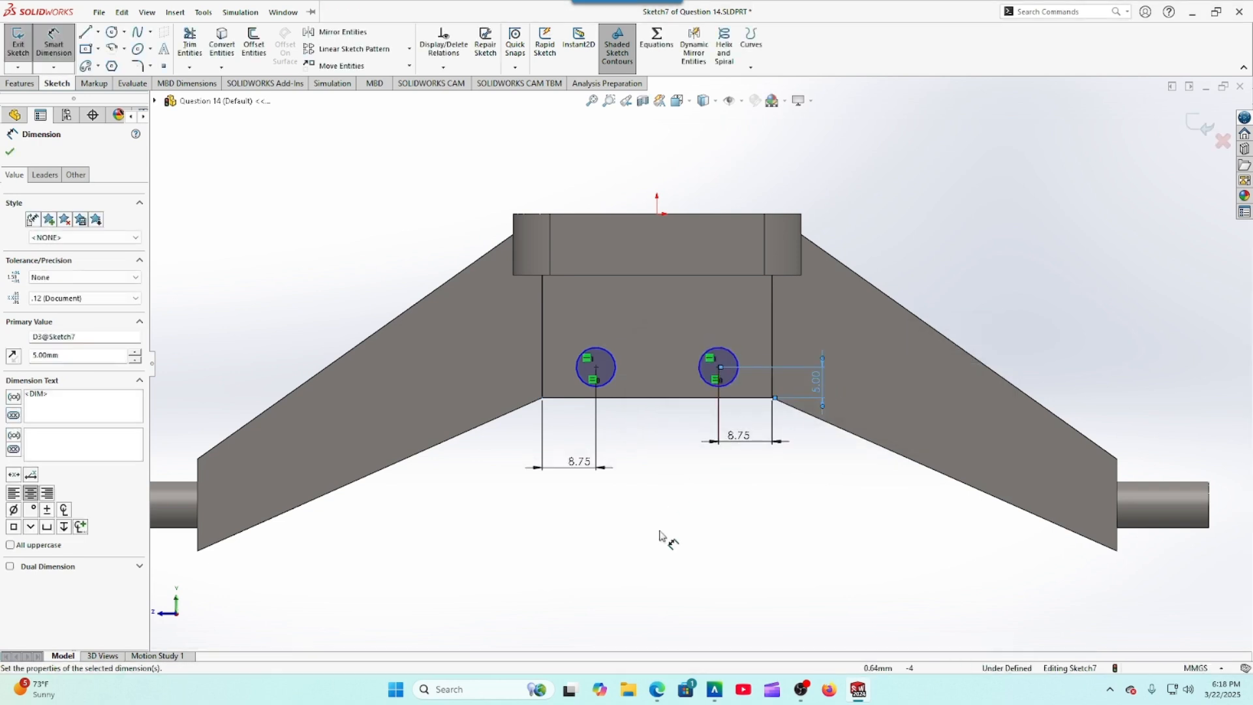
Step: Check the side hole size in the test drawing and set the right circle's diameter to 5 mm
{"action": "left_click", "coordinate": [657, 689]}
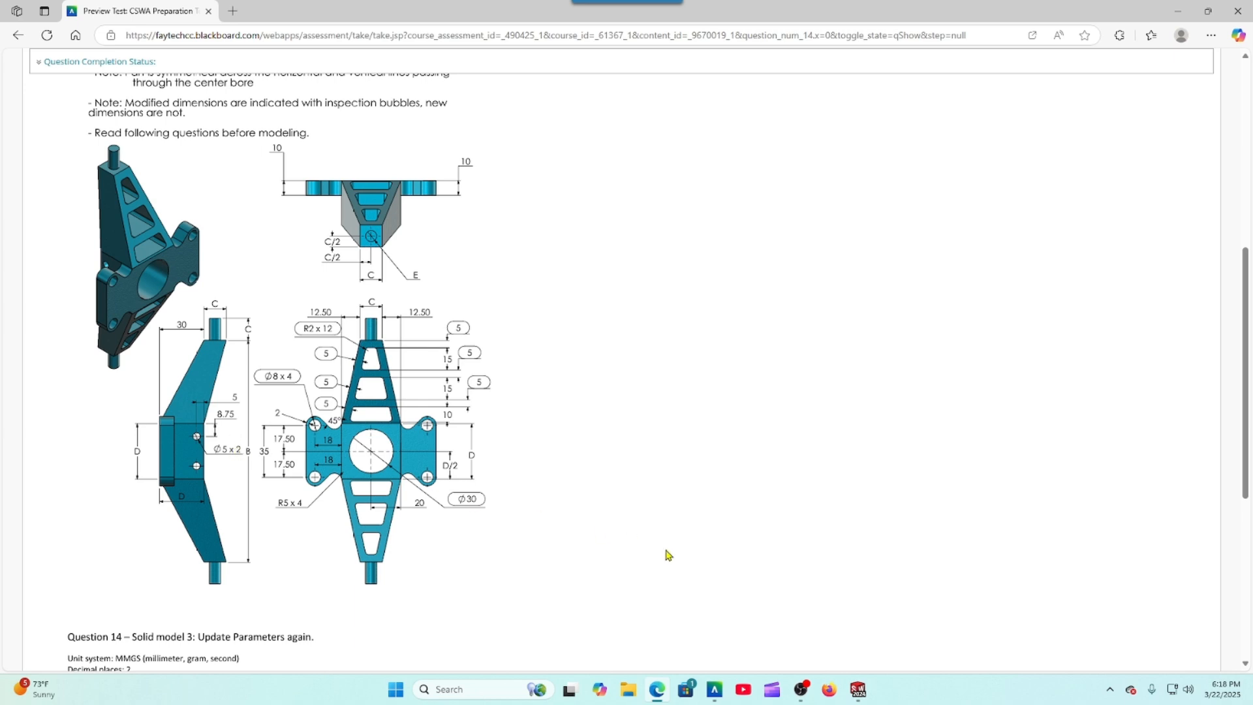
{"action": "left_click", "coordinate": [857, 690]}
{"action": "left_click", "coordinate": [730, 348]}
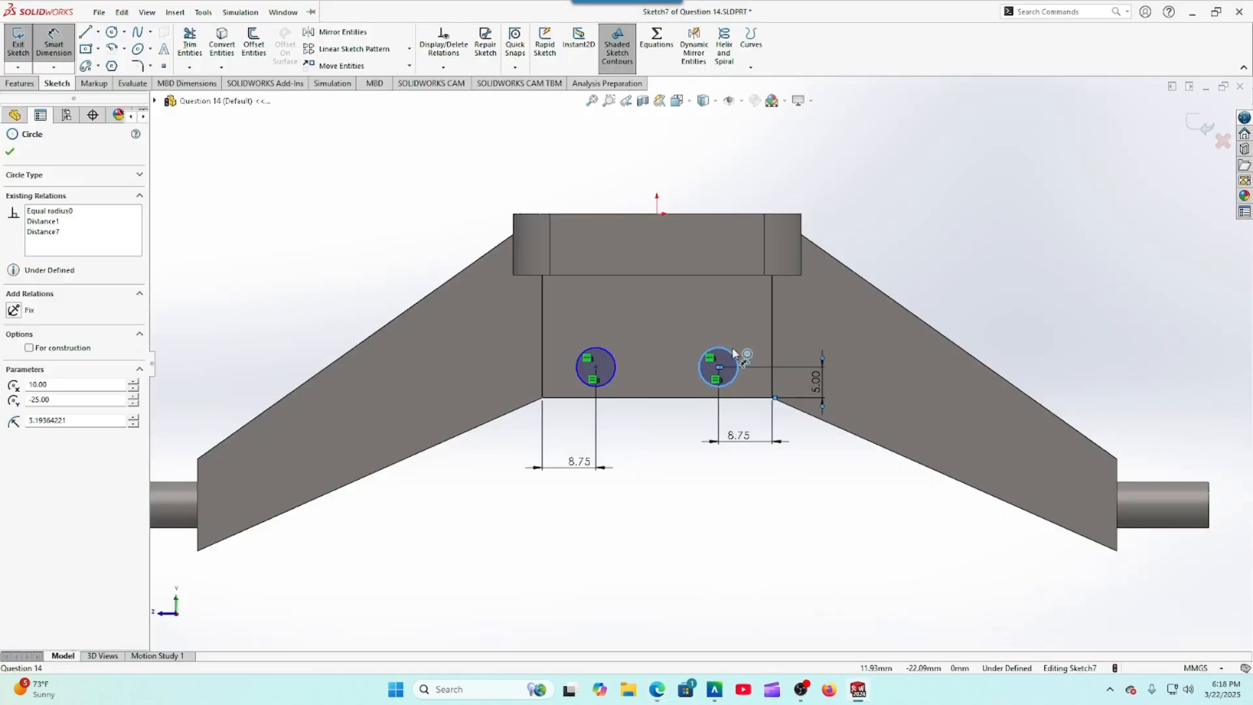
{"action": "left_click", "coordinate": [748, 330]}
{"action": "type", "text": "5.0"}
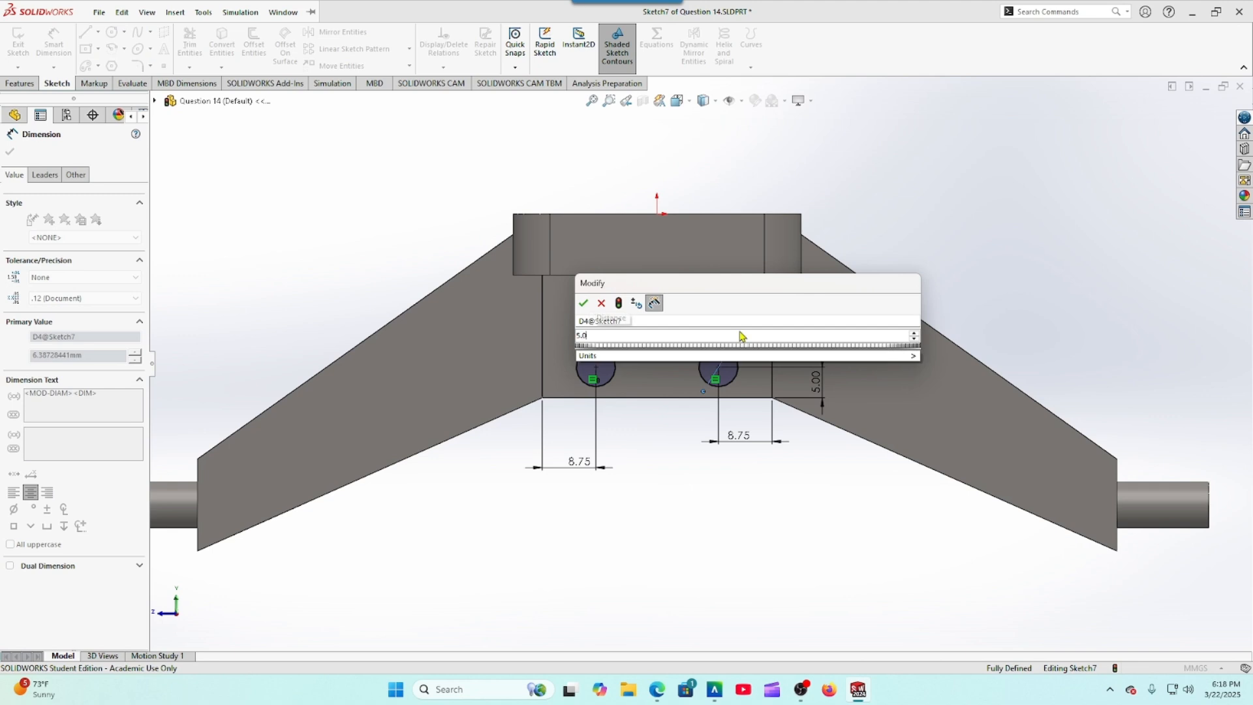
{"action": "key", "text": "Return"}
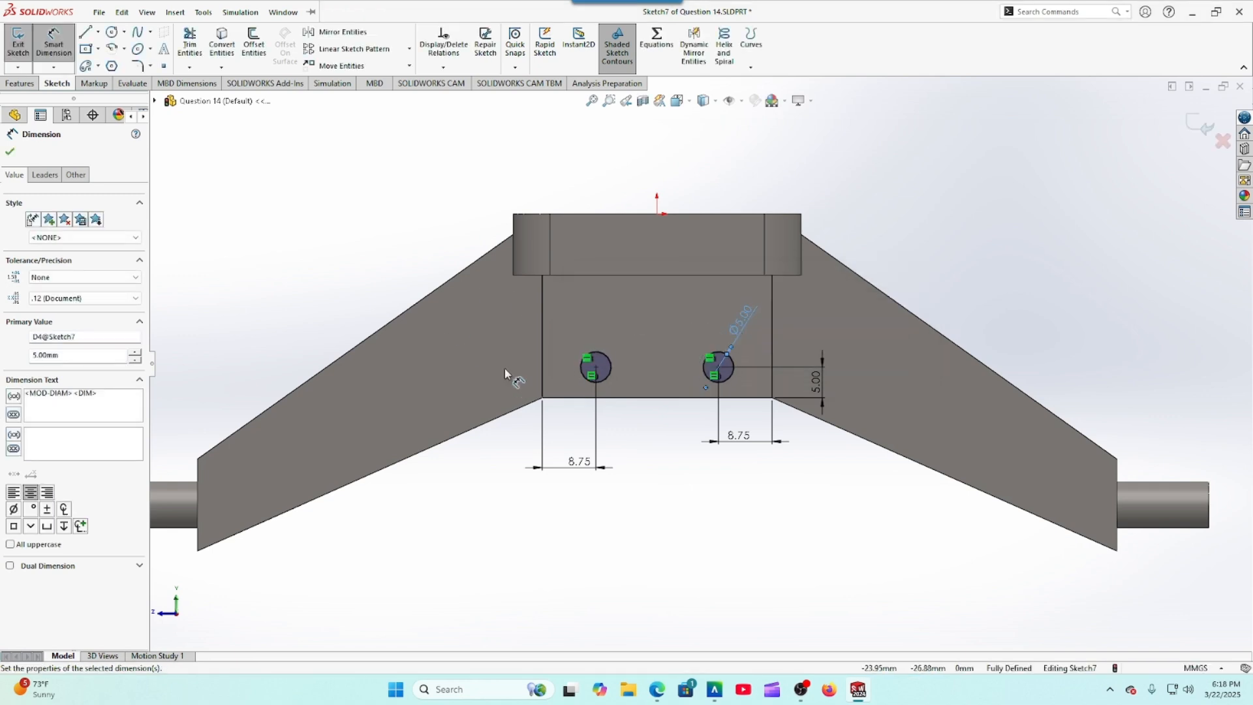
{"action": "left_click", "coordinate": [10, 152]}
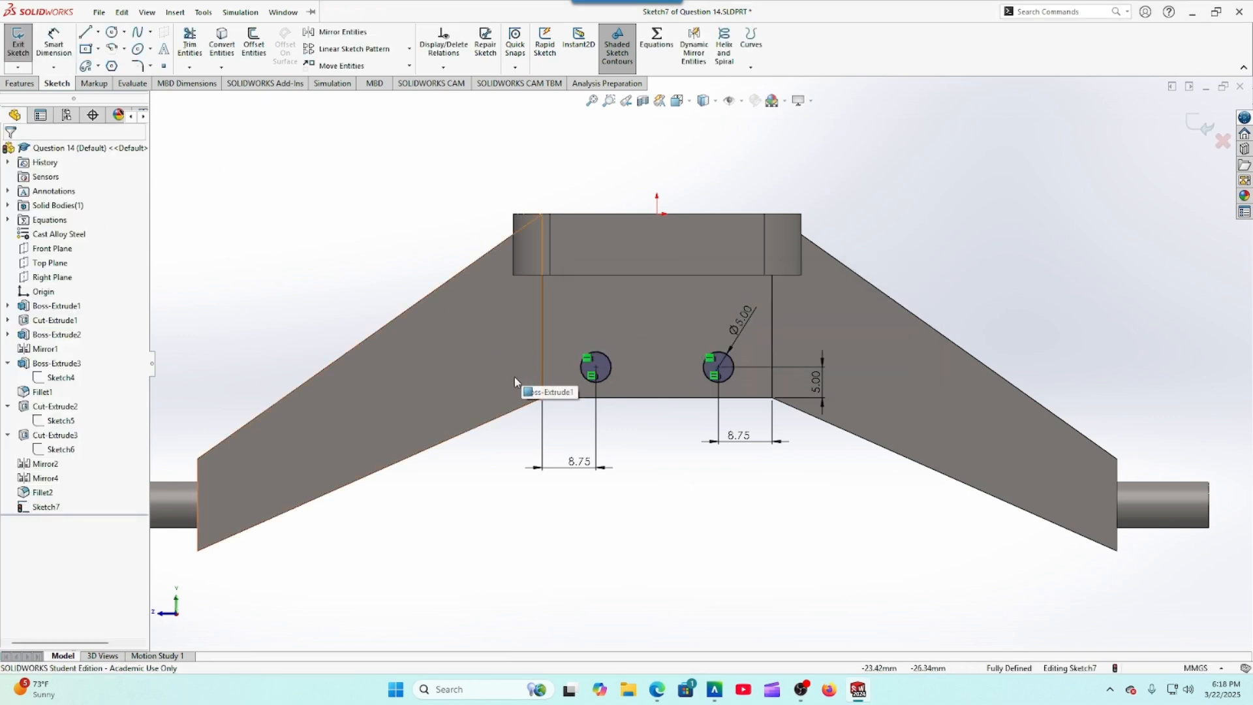
Step: Cut-extrude the two side circles Through All the center block
{"action": "left_click", "coordinate": [99, 12]}
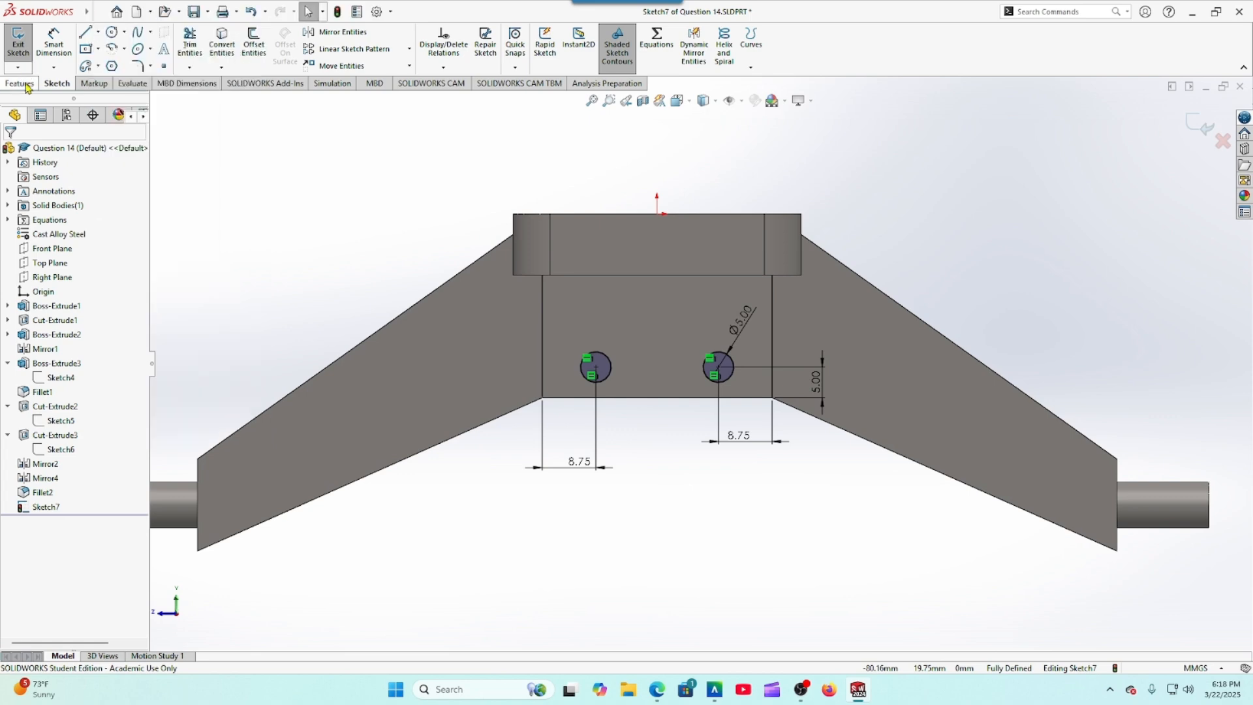
{"action": "left_click", "coordinate": [19, 83]}
{"action": "left_click", "coordinate": [197, 51]}
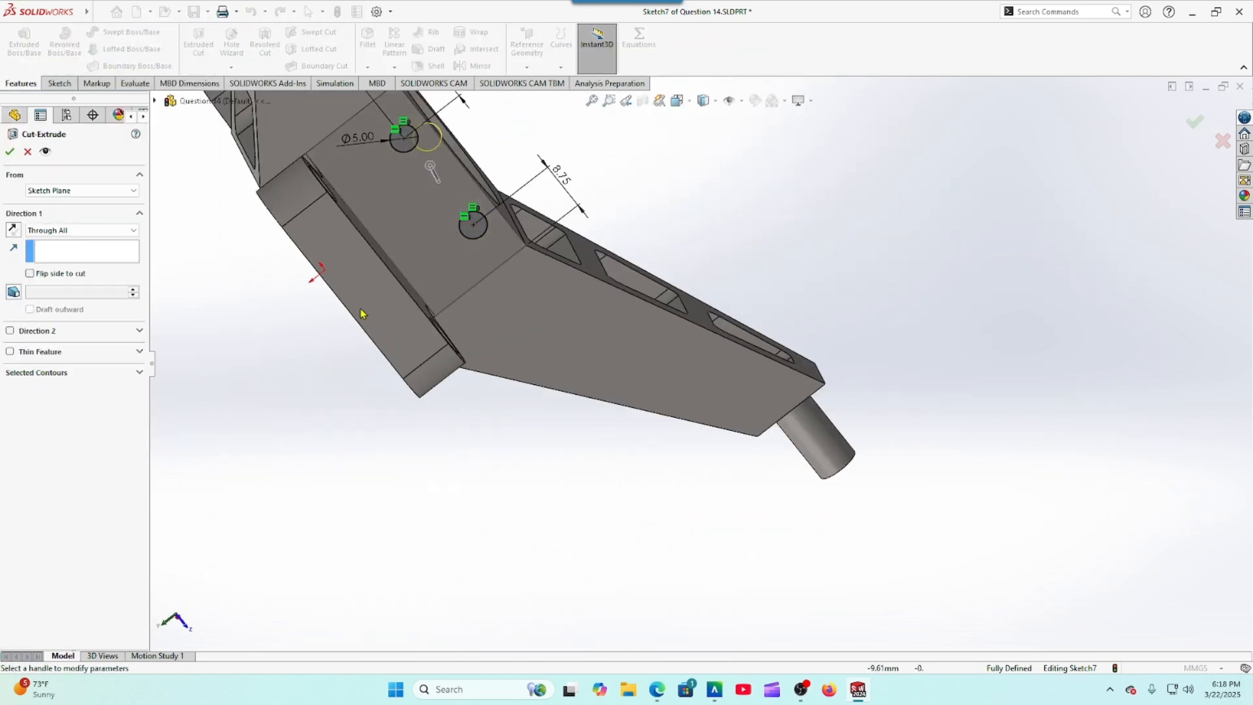
{"action": "middle_click_drag", "start_coordinate": [193, 279], "coordinate": [176, 335]}
{"action": "left_click", "coordinate": [10, 152]}
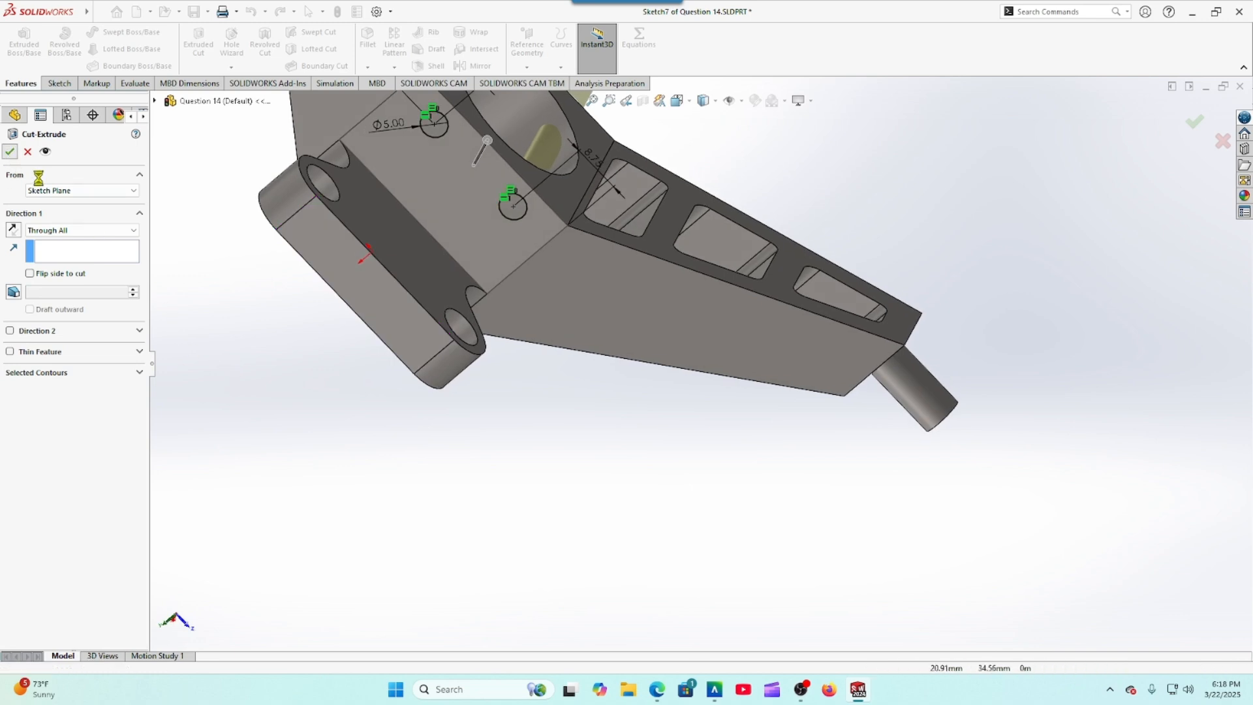
{"action": "middle_click_drag", "start_coordinate": [353, 457], "coordinate": [548, 396]}
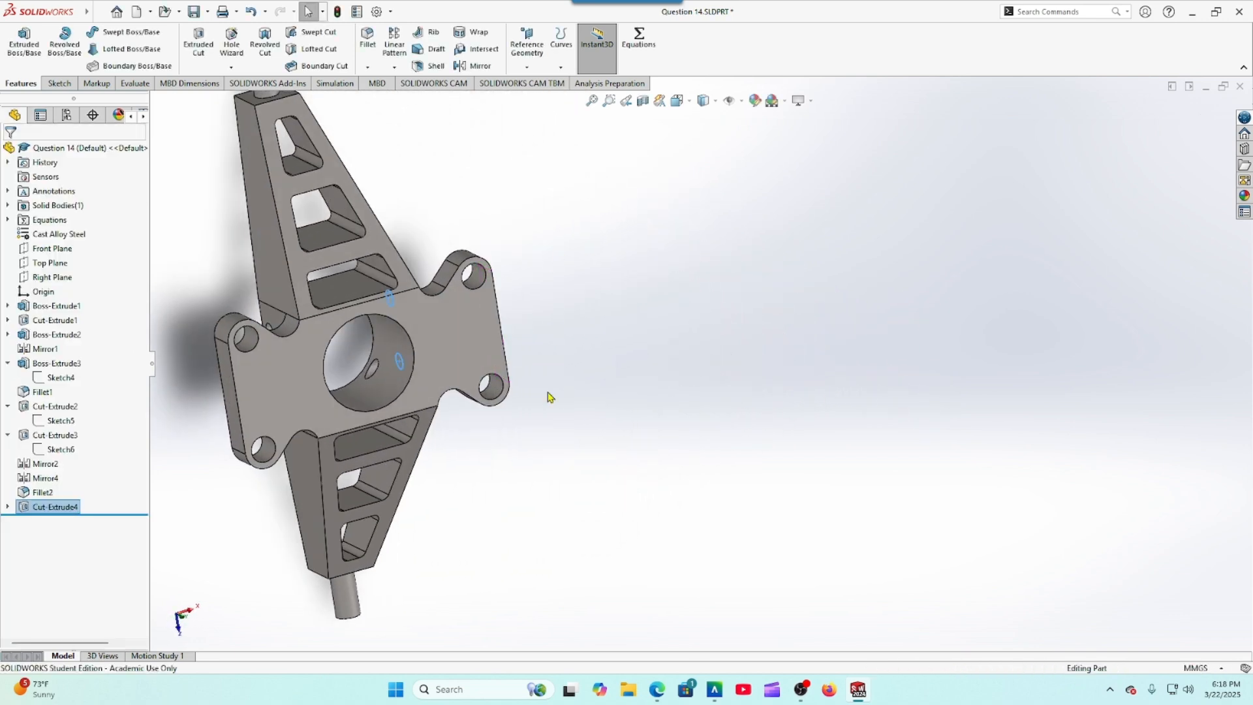
Step: Compare the part with the drawing's side view and open the first cut's profile sketch, Sketch2, for editing
{"action": "left_click", "coordinate": [661, 684]}
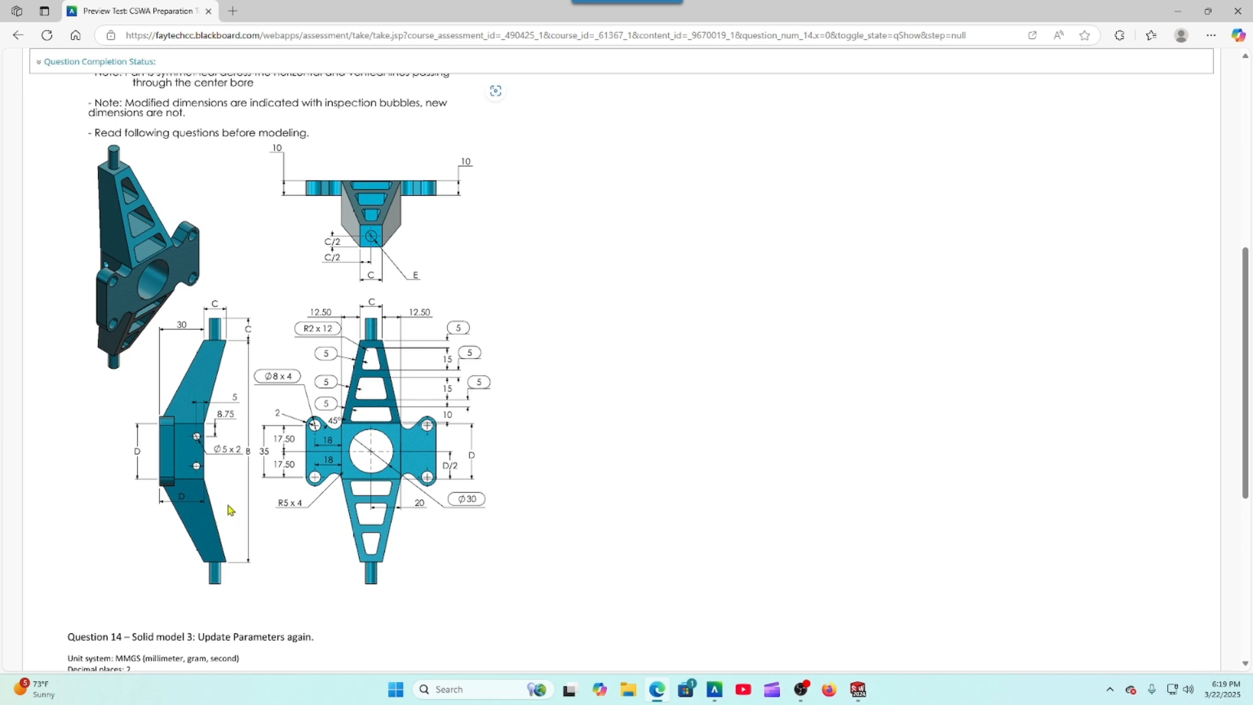
{"action": "scroll", "coordinate": [150, 501], "scroll_direction": "up", "scroll_amount": 1}
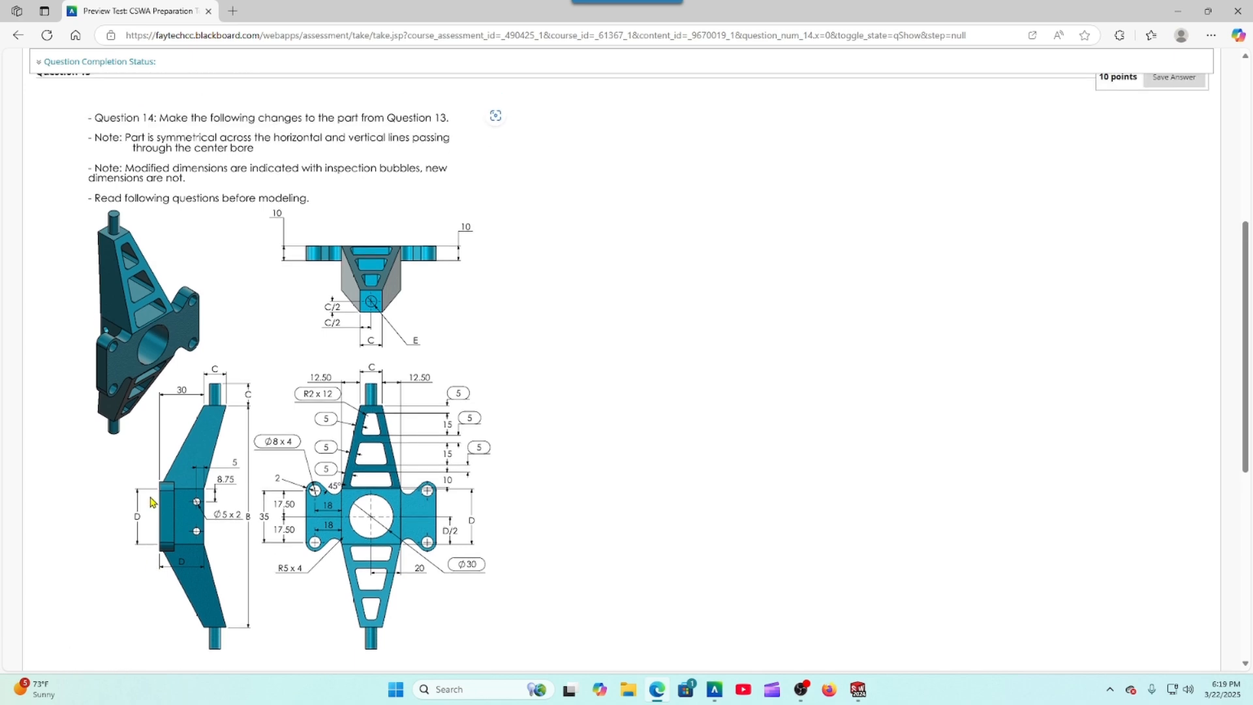
{"action": "scroll", "coordinate": [150, 501], "scroll_direction": "down", "scroll_amount": 1}
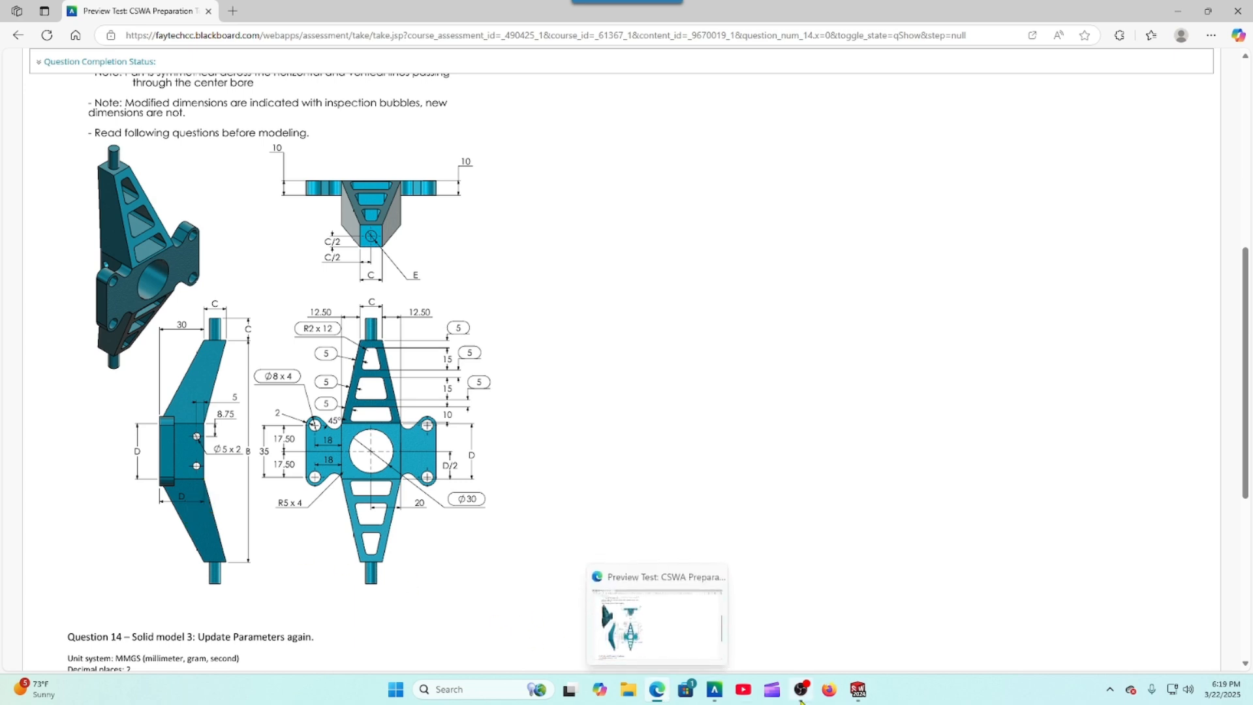
{"action": "left_click", "coordinate": [858, 689]}
{"action": "middle_click_drag", "start_coordinate": [618, 531], "coordinate": [420, 498]}
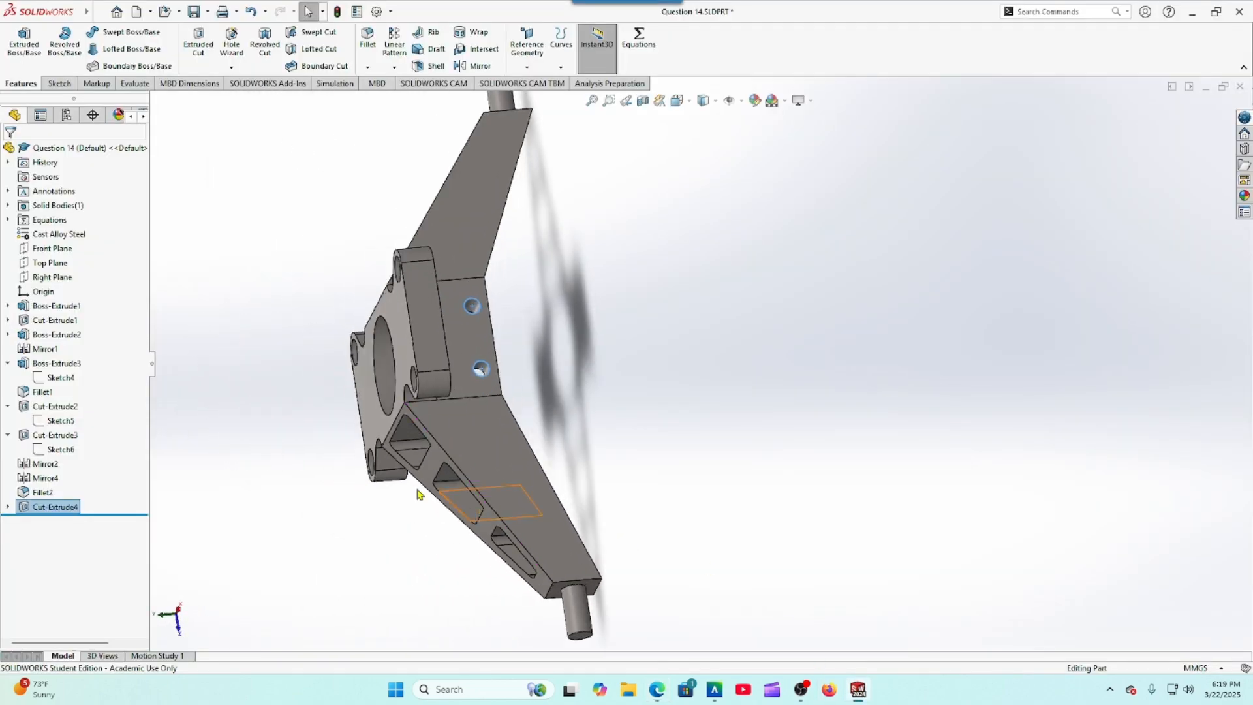
{"action": "left_click", "coordinate": [7, 320]}
{"action": "left_click", "coordinate": [60, 335]}
{"action": "left_click", "coordinate": [54, 296]}
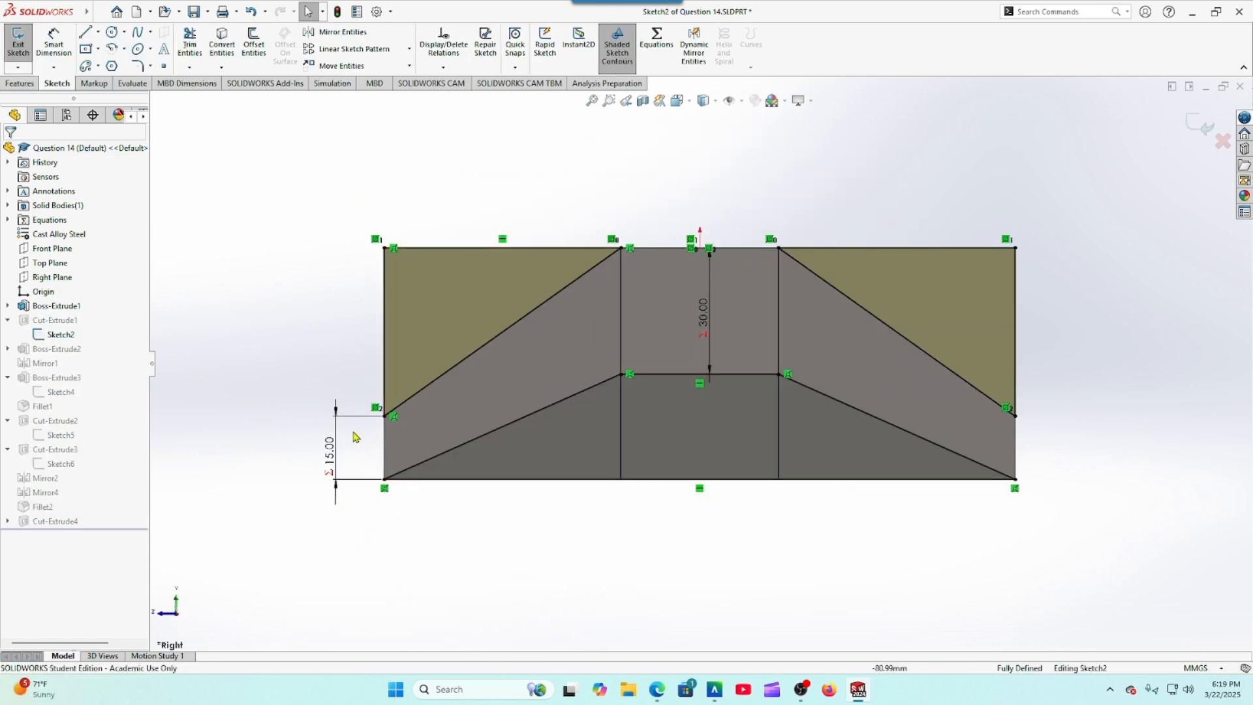
Step: Recheck the block depth in the drawing's side view and delete the sketch's equation-driven 30 mm vertical dimension
{"action": "left_click", "coordinate": [656, 690]}
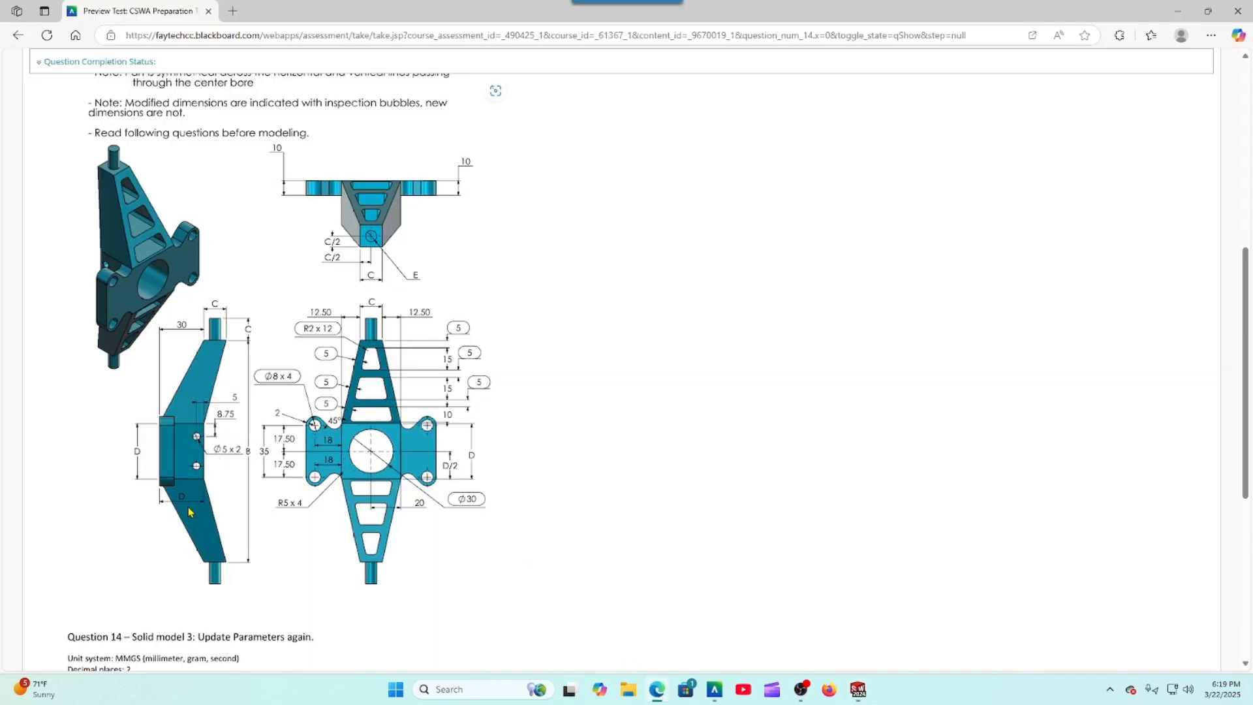
{"action": "left_click", "coordinate": [858, 689]}
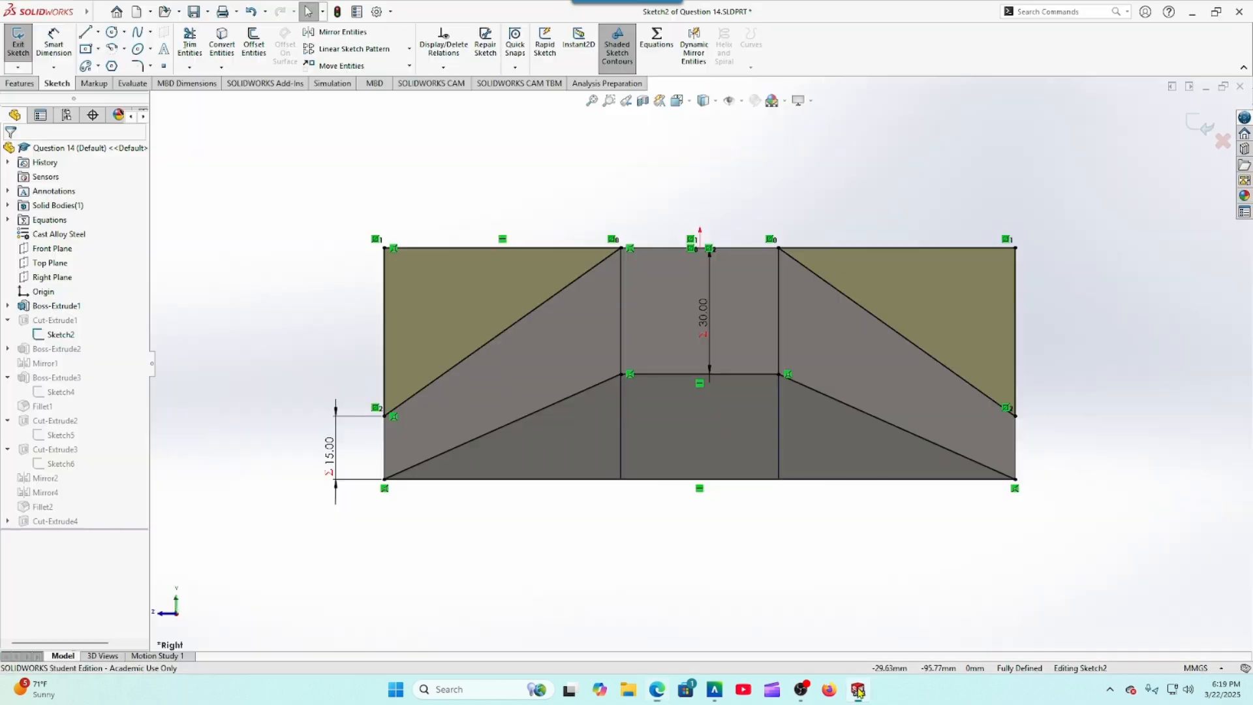
{"action": "left_click", "coordinate": [711, 352]}
{"action": "key", "text": "Delete"}
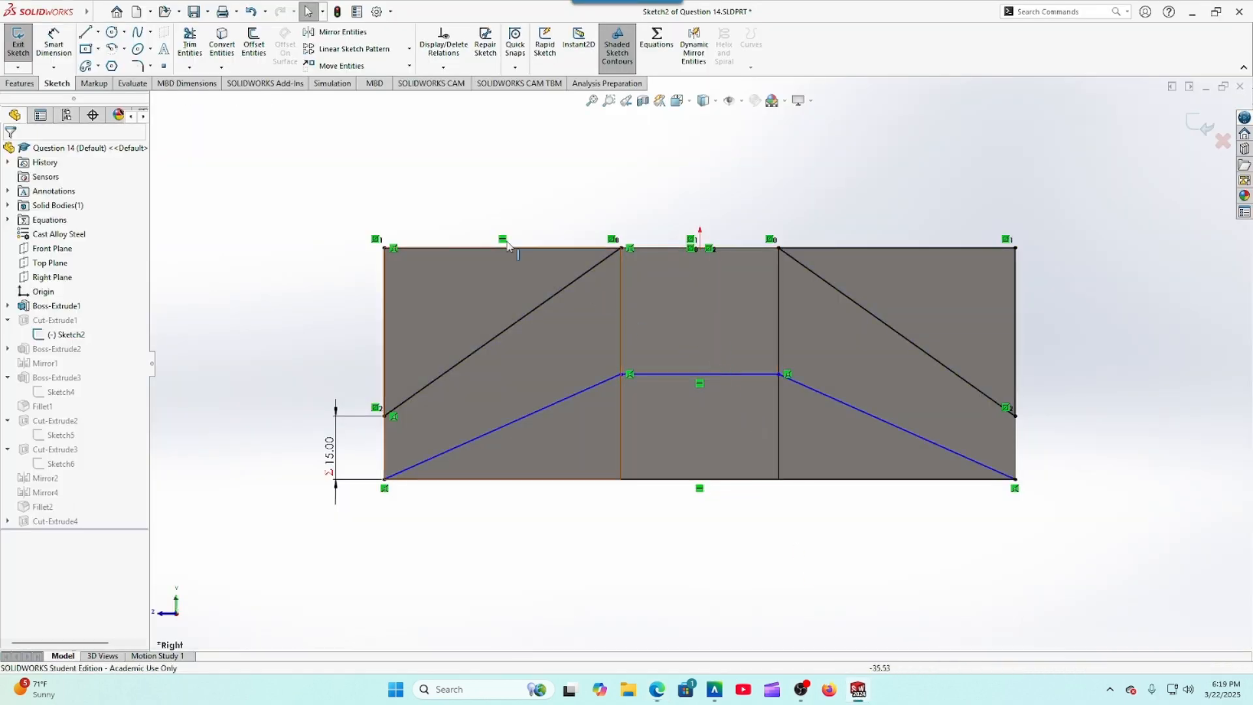
Step: Dimension the vertical distance between the block's upper edge and the middle profile line, link it to global variable D, and finish the sketch
{"action": "left_click", "coordinate": [53, 46]}
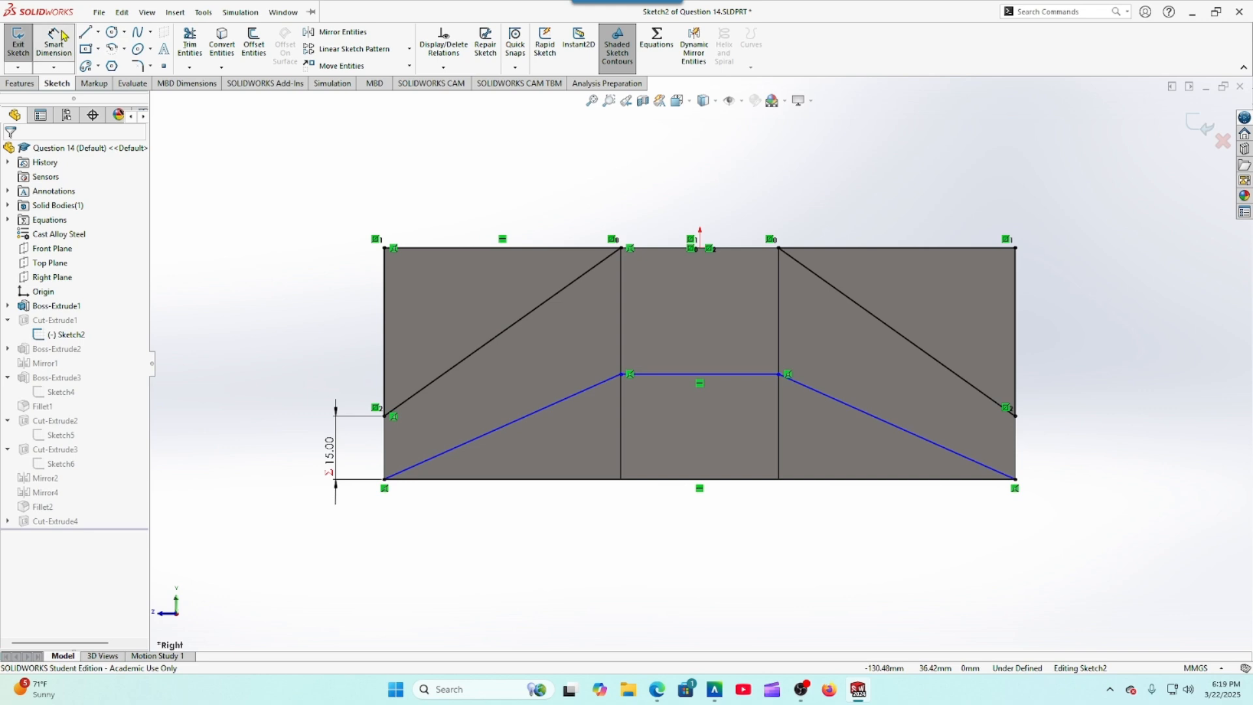
{"action": "left_click", "coordinate": [734, 248]}
{"action": "left_click", "coordinate": [734, 374]}
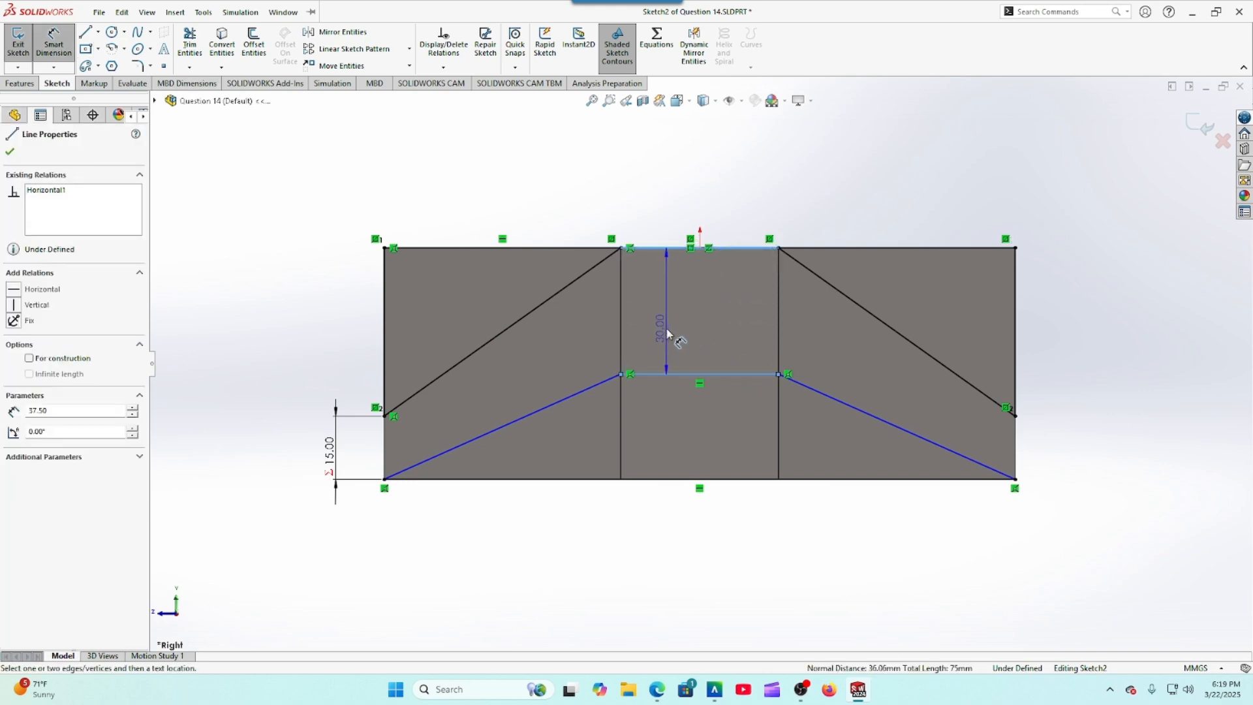
{"action": "left_click", "coordinate": [667, 338]}
{"action": "type", "text": "="}
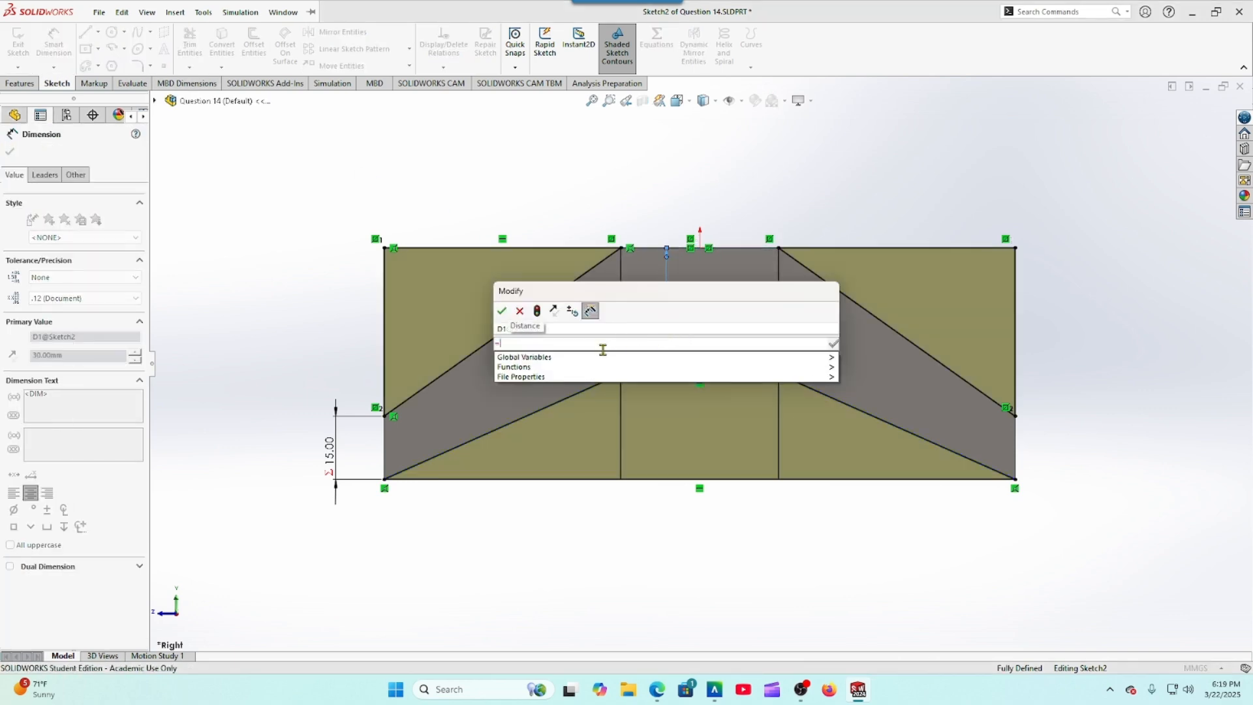
{"action": "left_click", "coordinate": [678, 357]}
{"action": "left_click", "coordinate": [868, 399]}
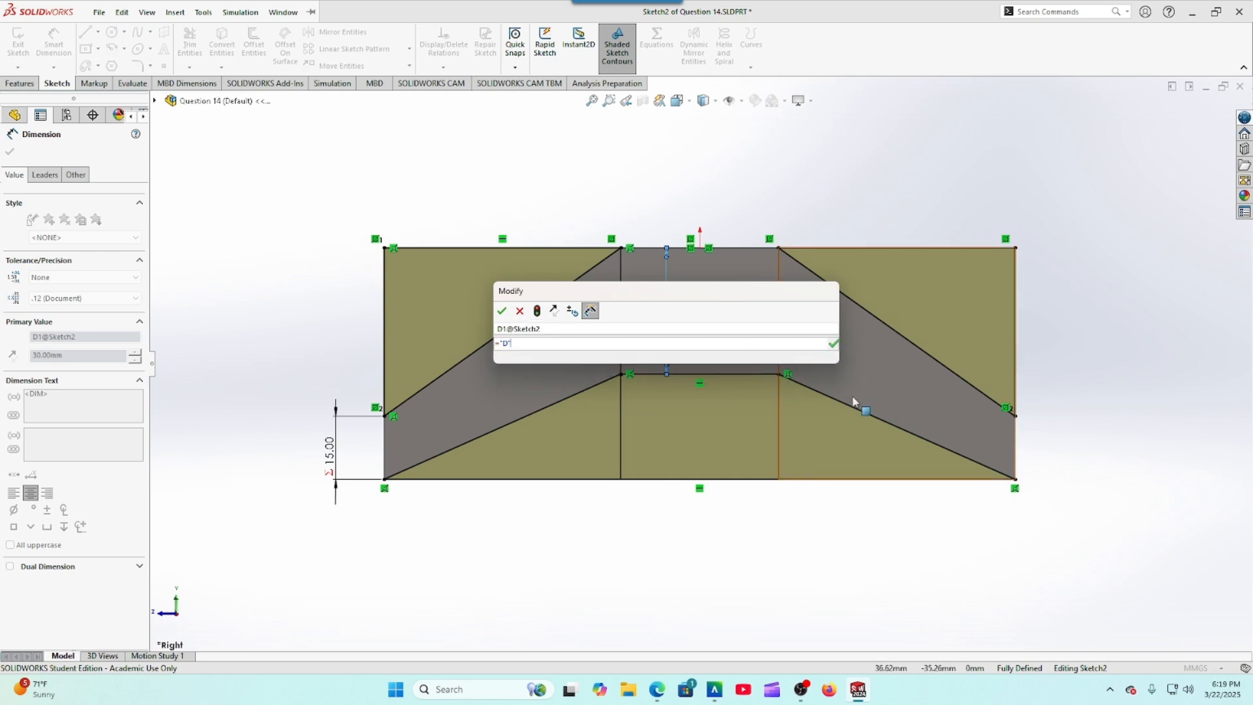
{"action": "left_click", "coordinate": [502, 311]}
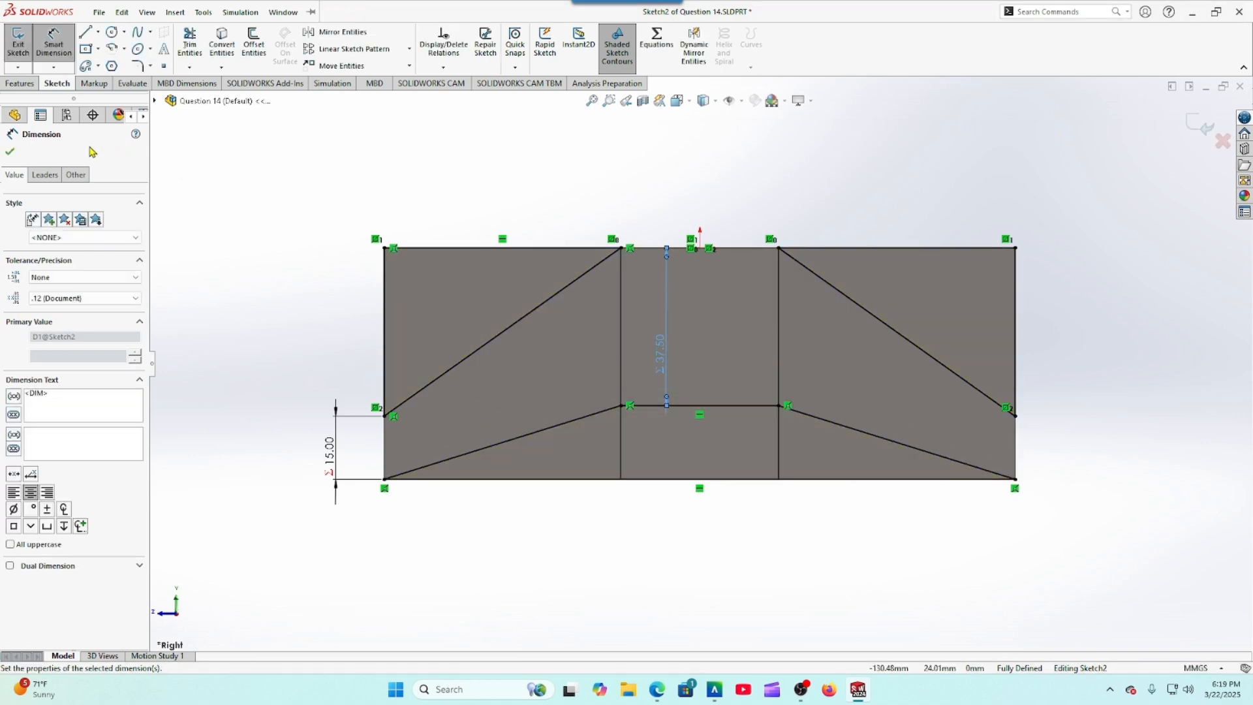
{"action": "left_click", "coordinate": [9, 151]}
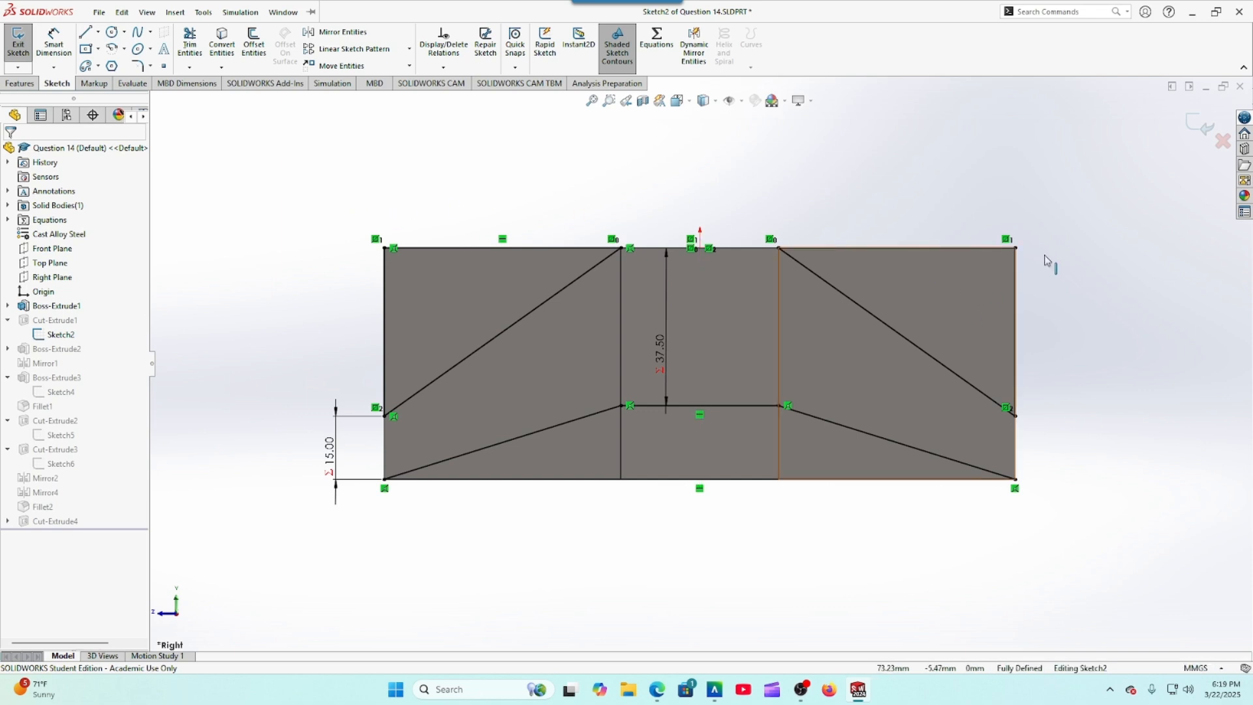
{"action": "left_click", "coordinate": [1199, 128]}
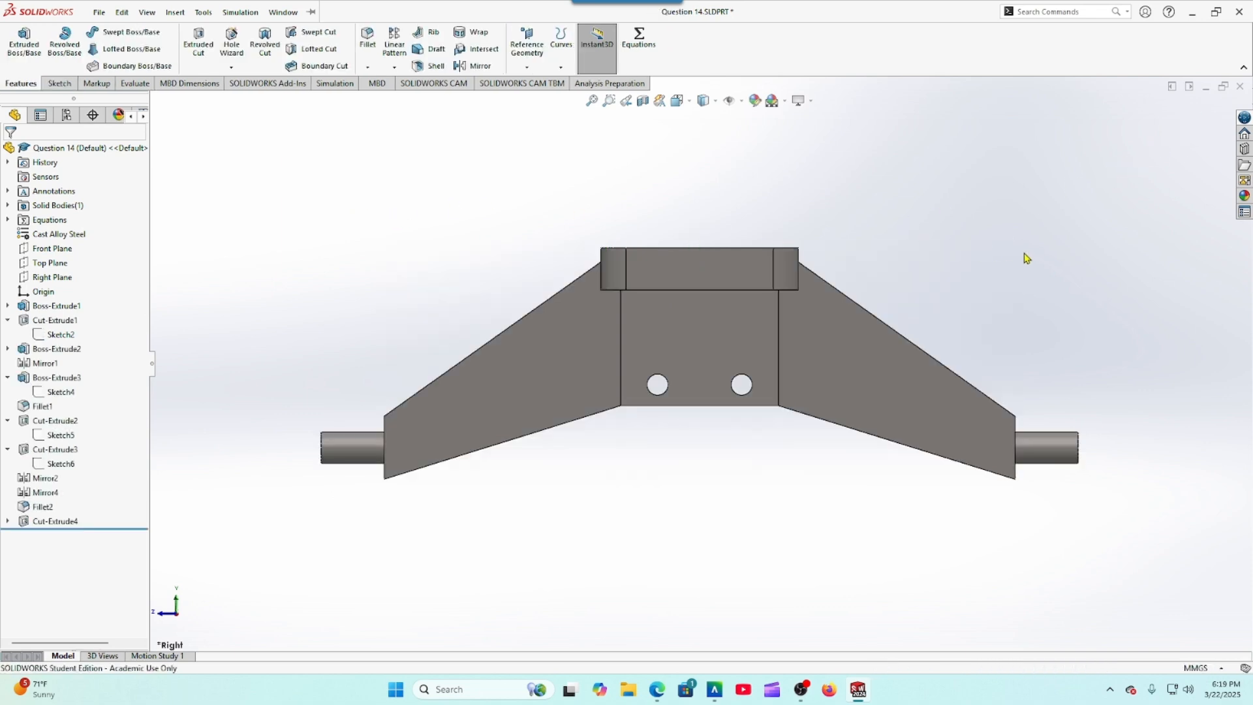
Step: Compare the rebuilt part's shape and side holes with the test drawing
{"action": "middle_click_drag", "start_coordinate": [1026, 257], "coordinate": [838, 582]}
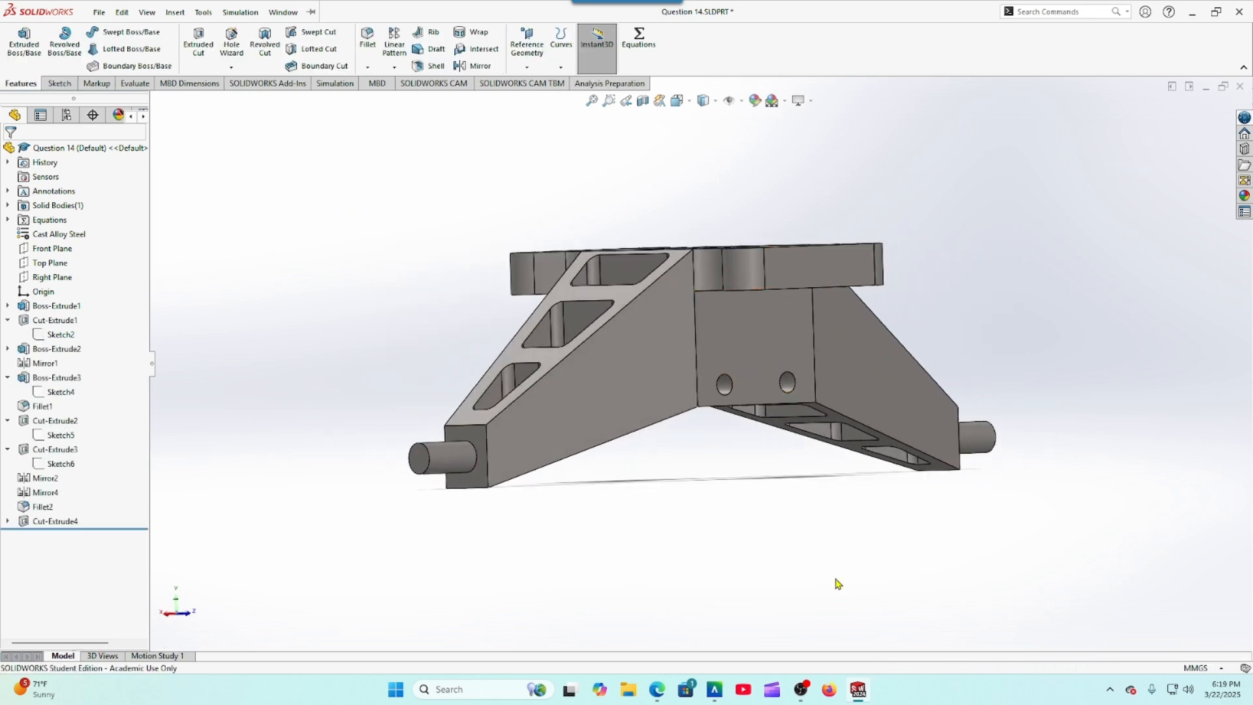
{"action": "left_click", "coordinate": [667, 691]}
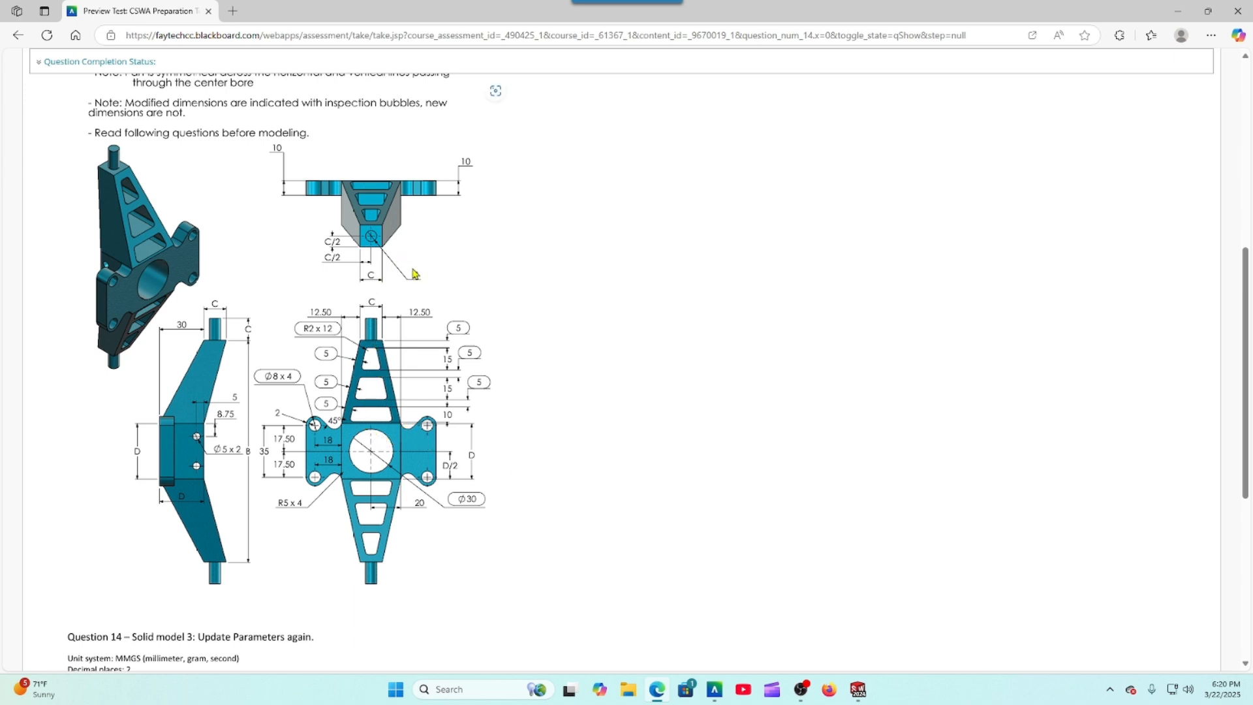
{"action": "left_click", "coordinate": [859, 693]}
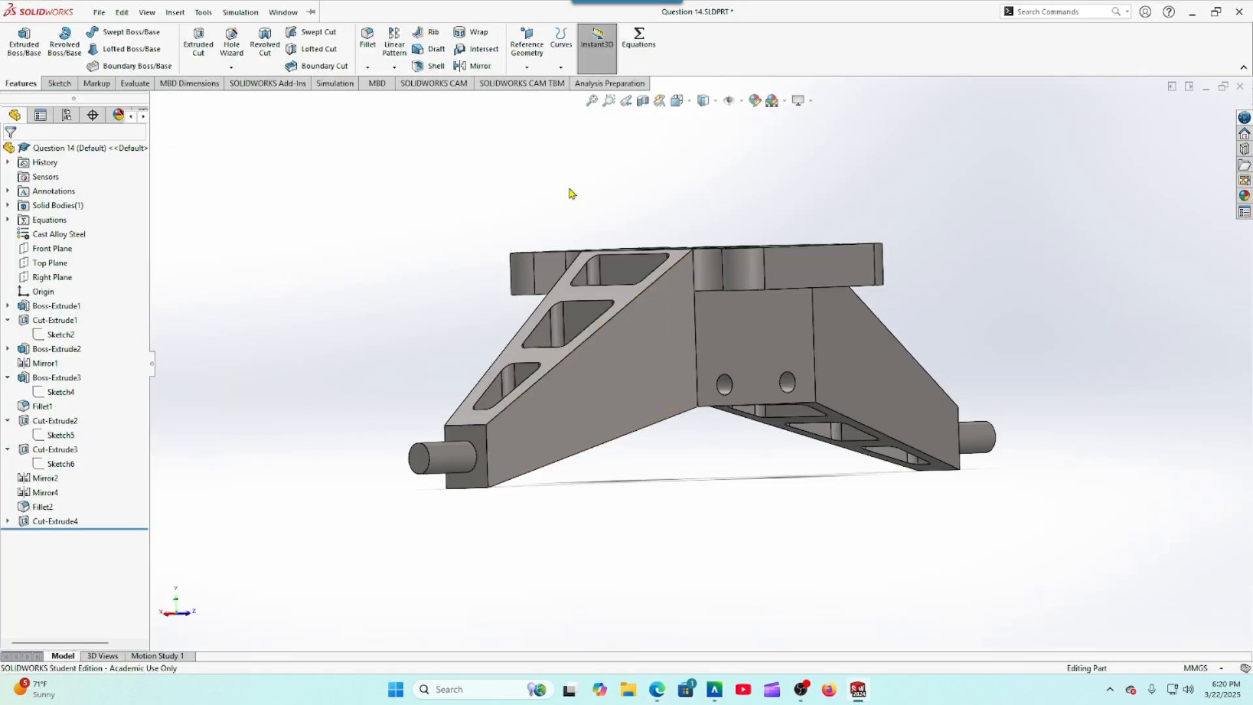
Step: Save the part under the new file name Question 15 in the Downloads folder
{"action": "left_click", "coordinate": [146, 12]}
{"action": "left_click", "coordinate": [365, 170]}
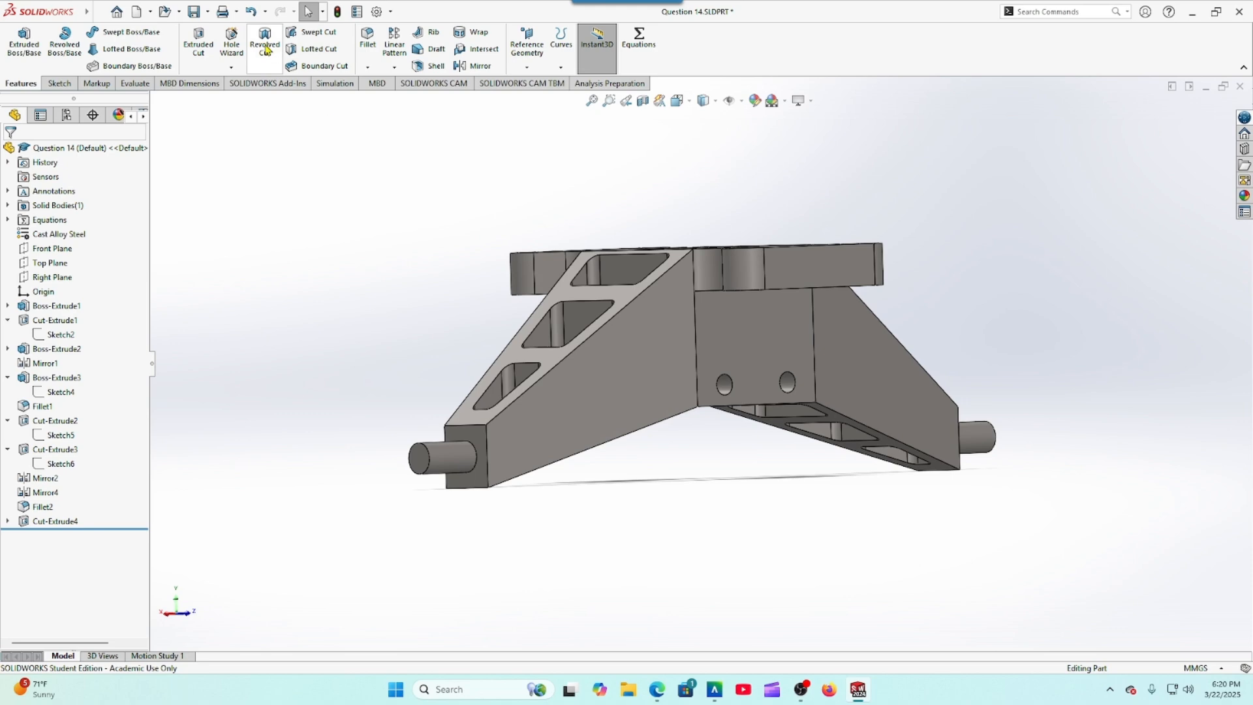
{"action": "left_click", "coordinate": [209, 13]}
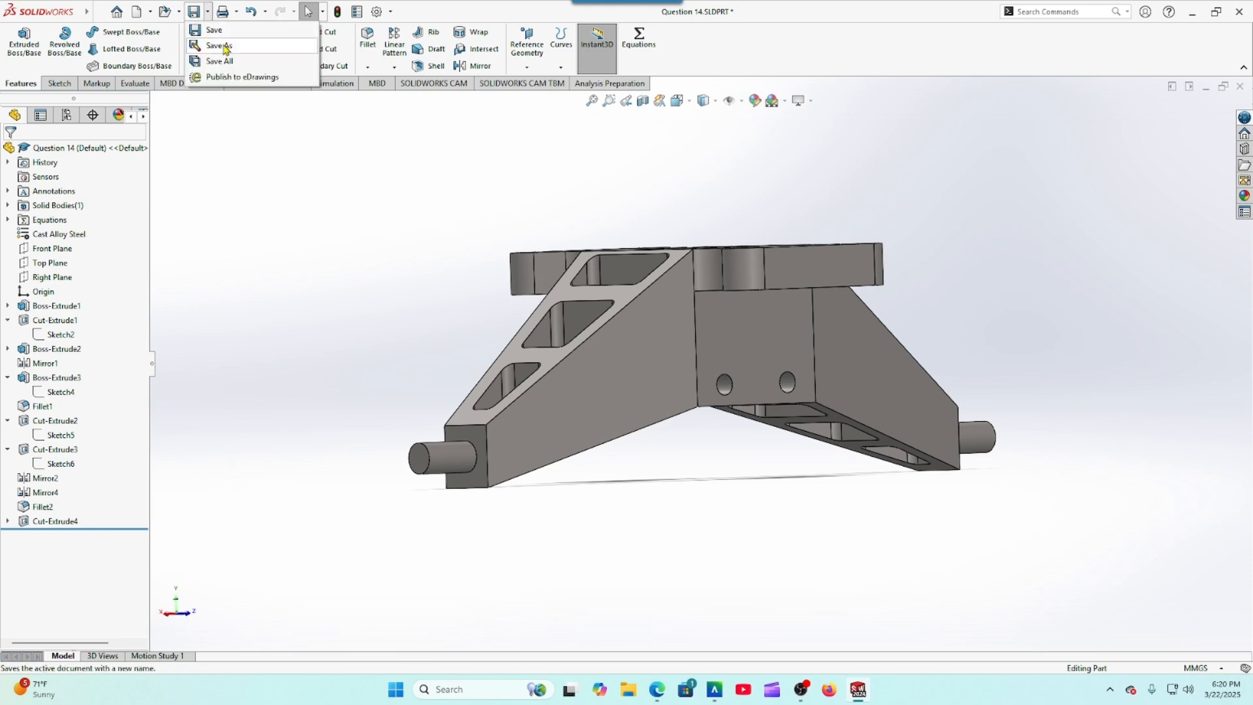
{"action": "left_click", "coordinate": [219, 46]}
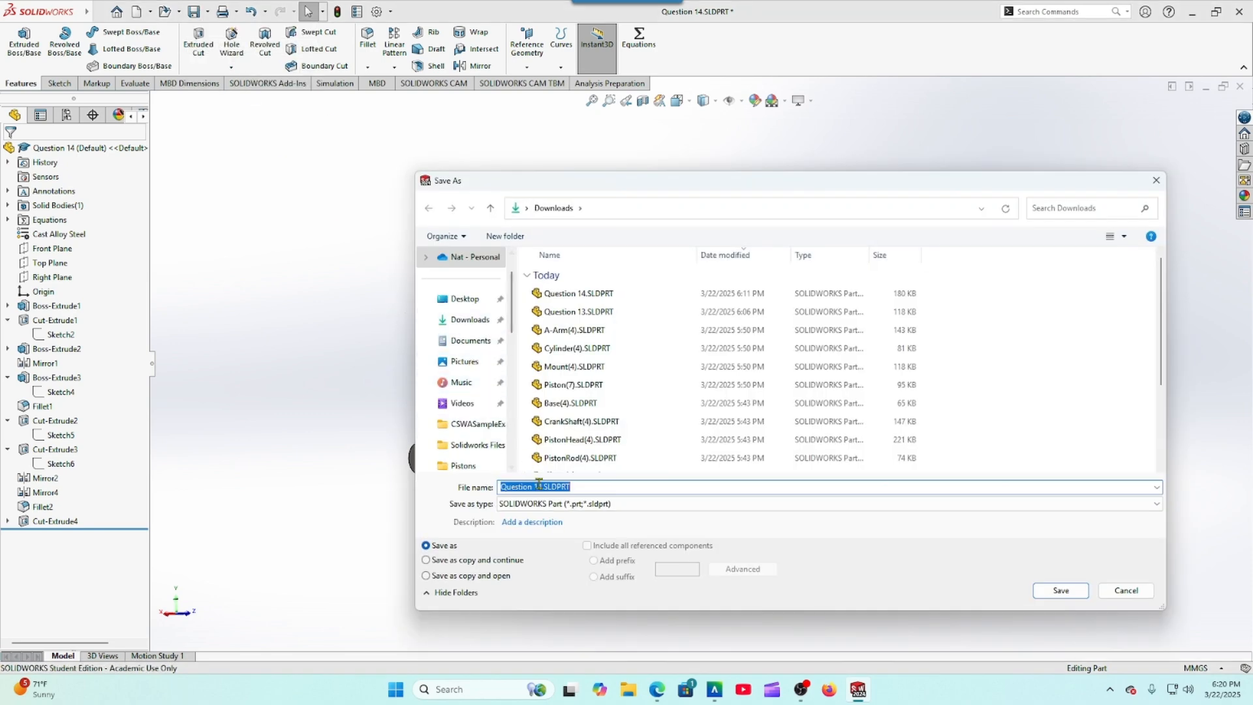
{"action": "left_click", "coordinate": [541, 487]}
{"action": "key", "text": "BackSpace"}
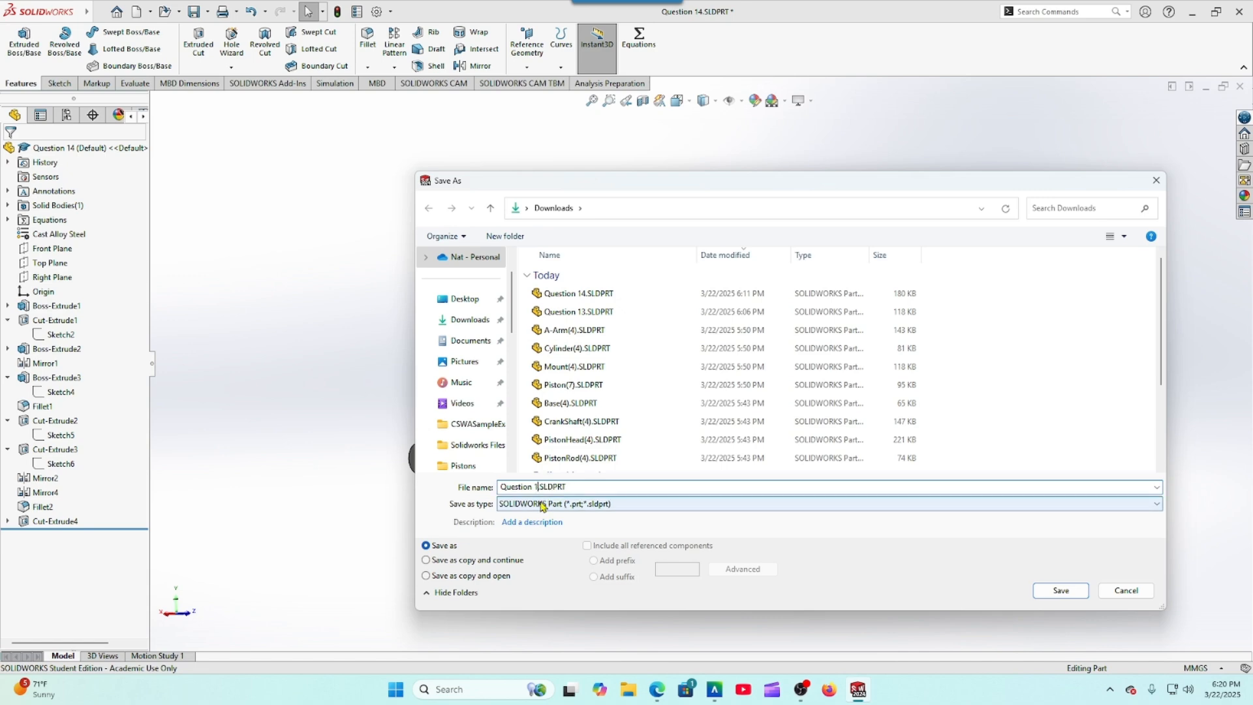
{"action": "type", "text": "5"}
{"action": "key", "text": "Return"}
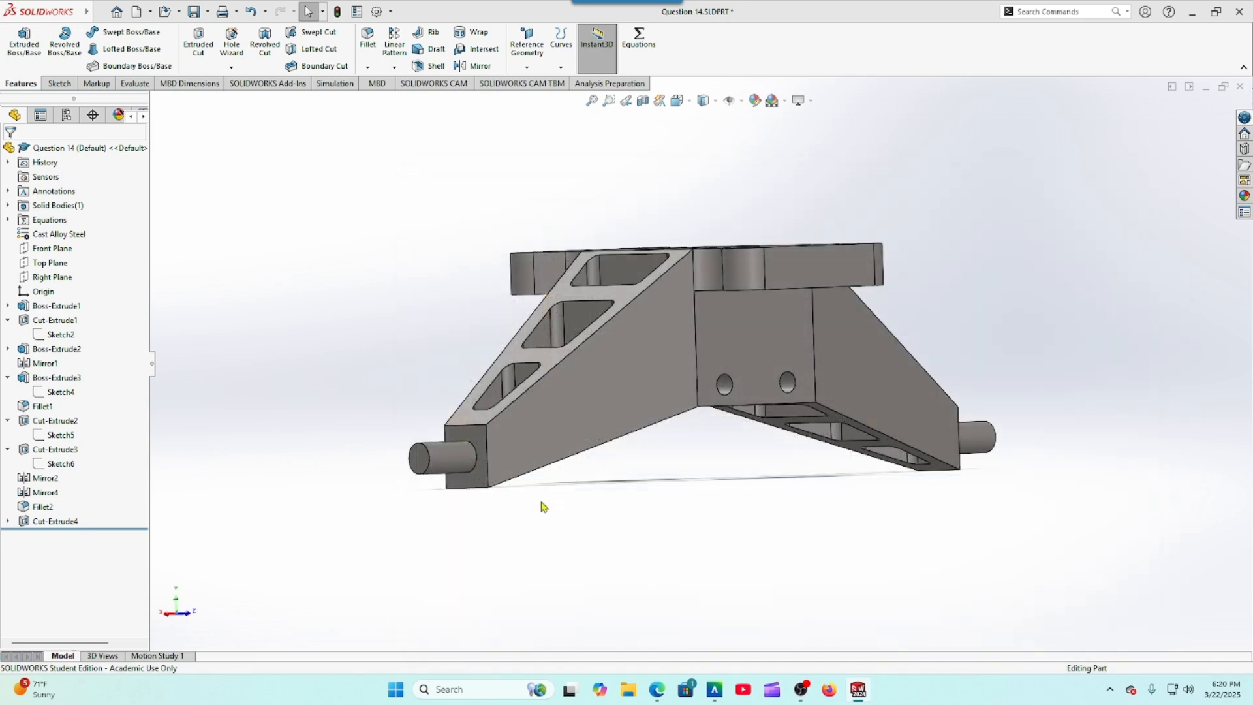
Step: Evaluate the part's mass properties and enter 676.35 as the mass answer to the test's last question
{"action": "left_click", "coordinate": [137, 83]}
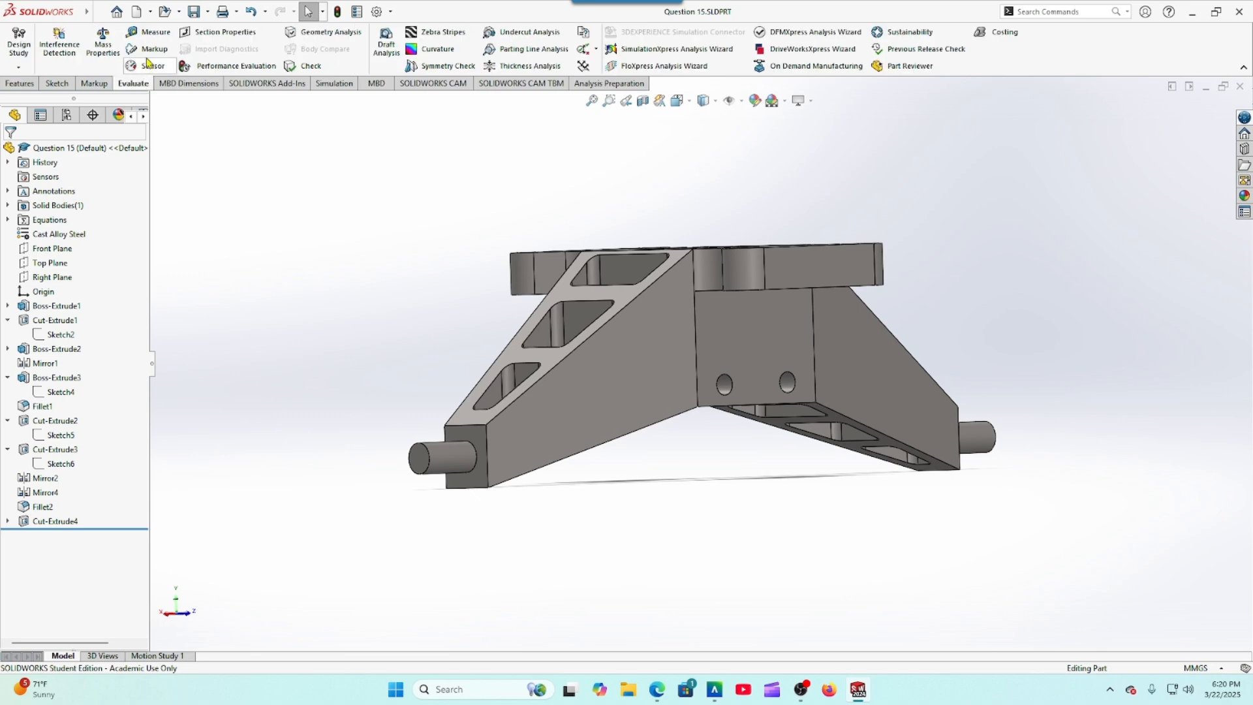
{"action": "left_click", "coordinate": [104, 44]}
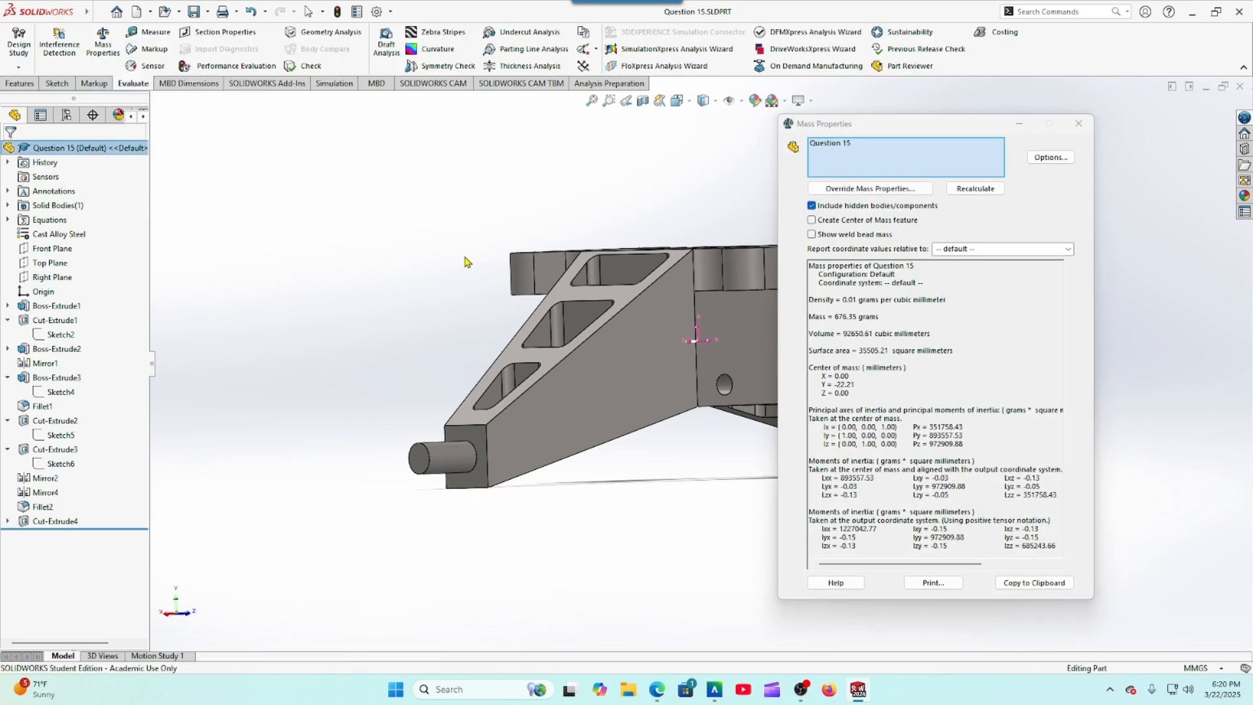
{"action": "key", "text": "alt+Tab"}
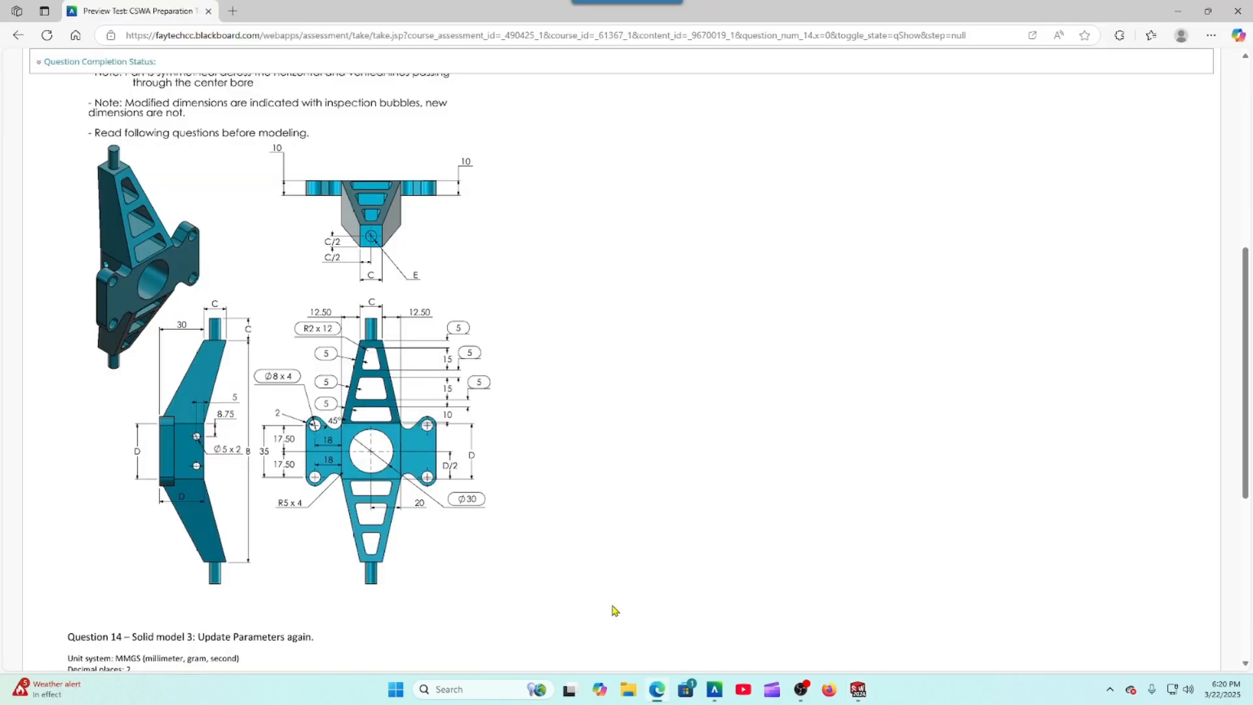
{"action": "scroll", "coordinate": [449, 571], "scroll_direction": "down", "scroll_amount": 5}
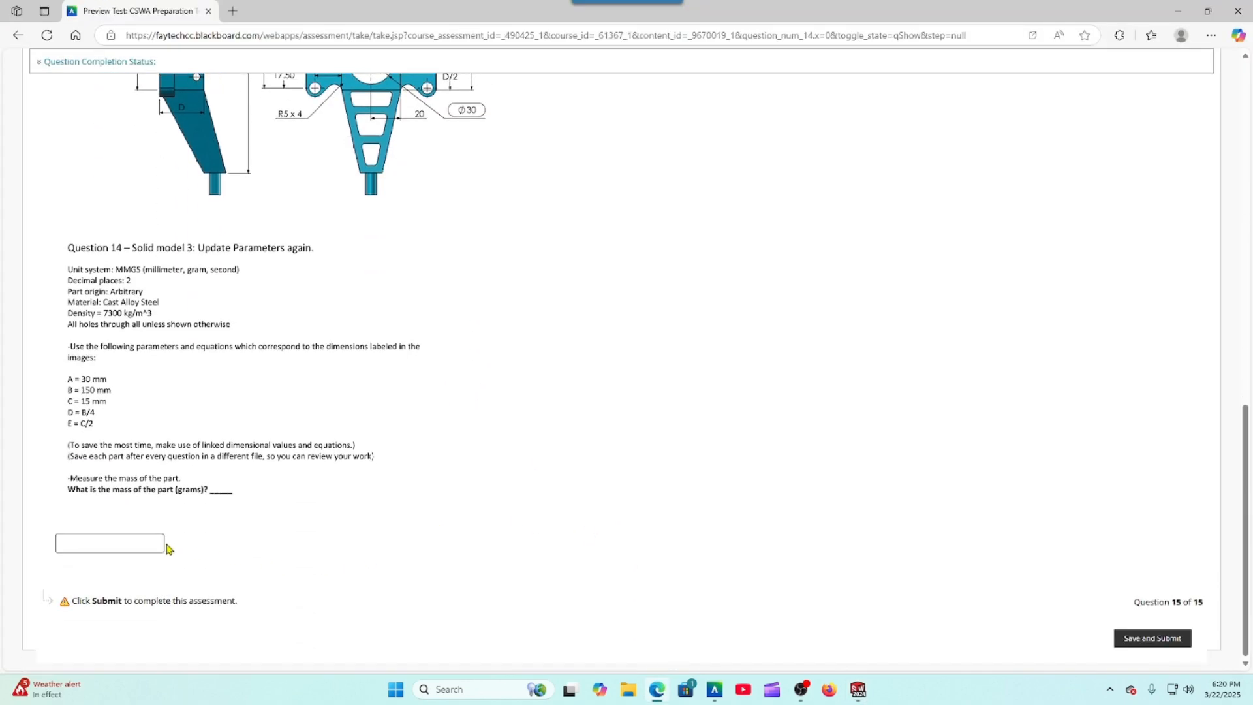
{"action": "left_click", "coordinate": [151, 541]}
{"action": "type", "text": "676.35"}
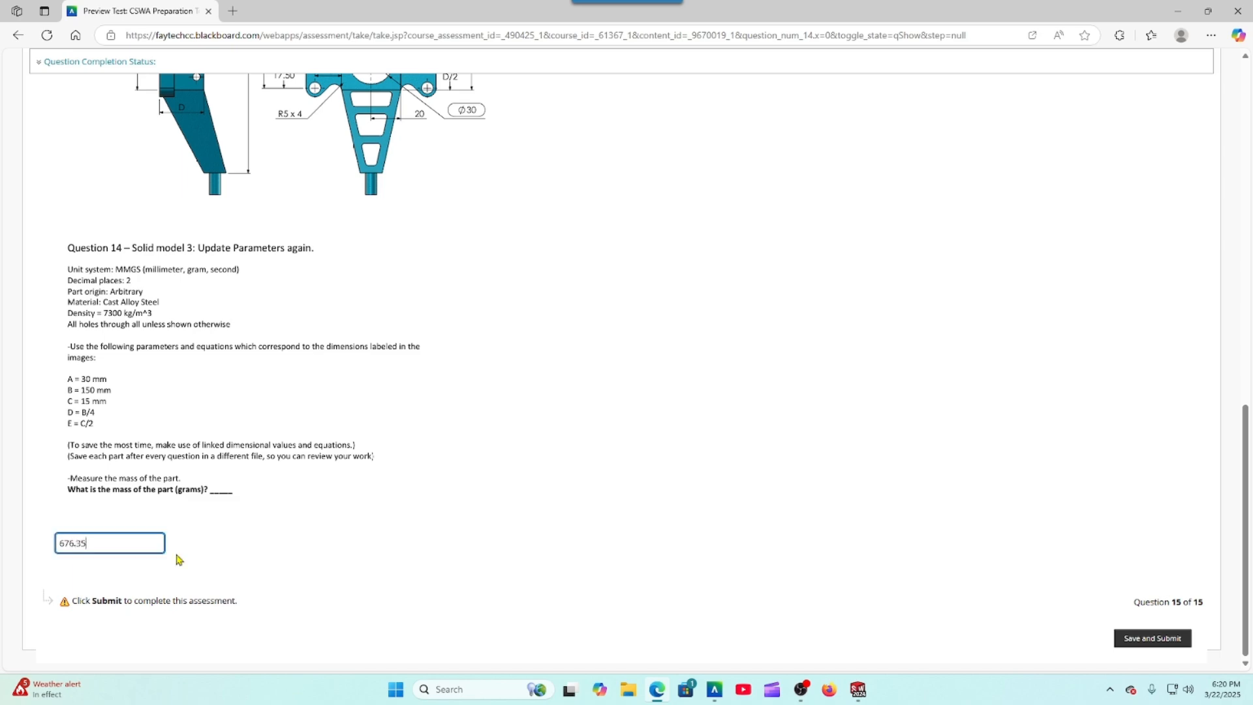
Step: Save and submit the completed CSWA Preparation Test 1, confirm the submission, and open the results for review
{"action": "left_click", "coordinate": [858, 689]}
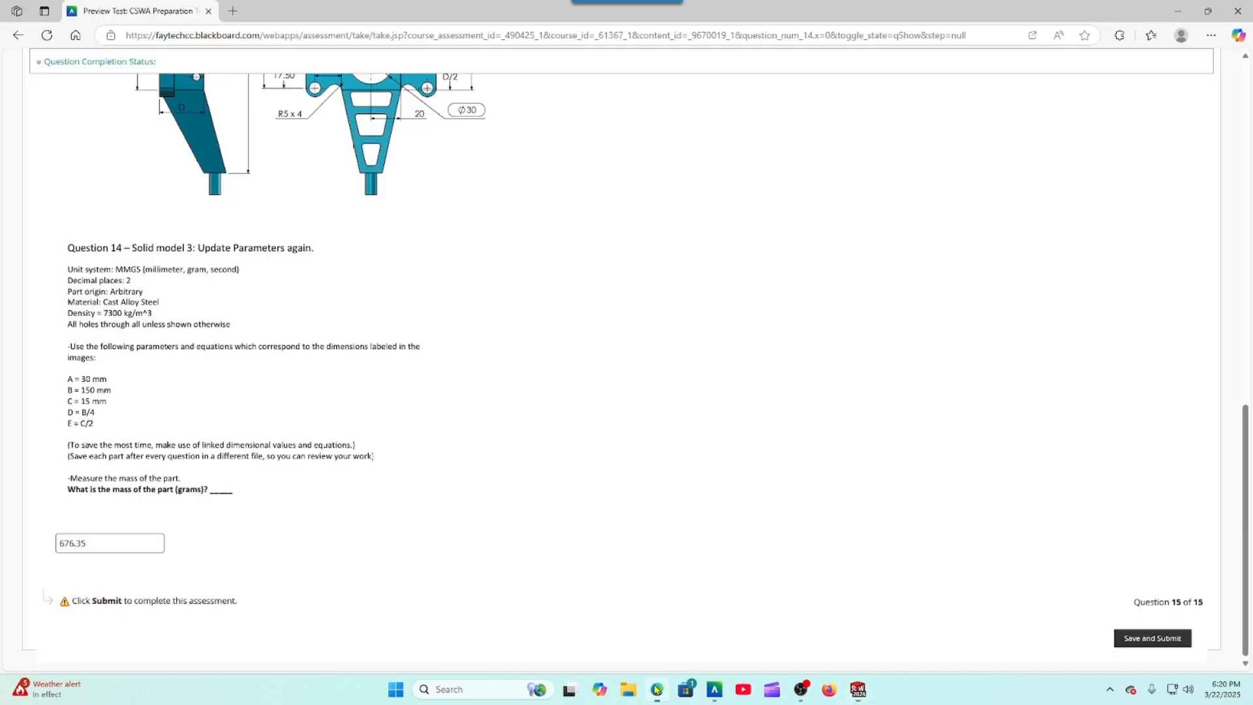
{"action": "left_click", "coordinate": [658, 689]}
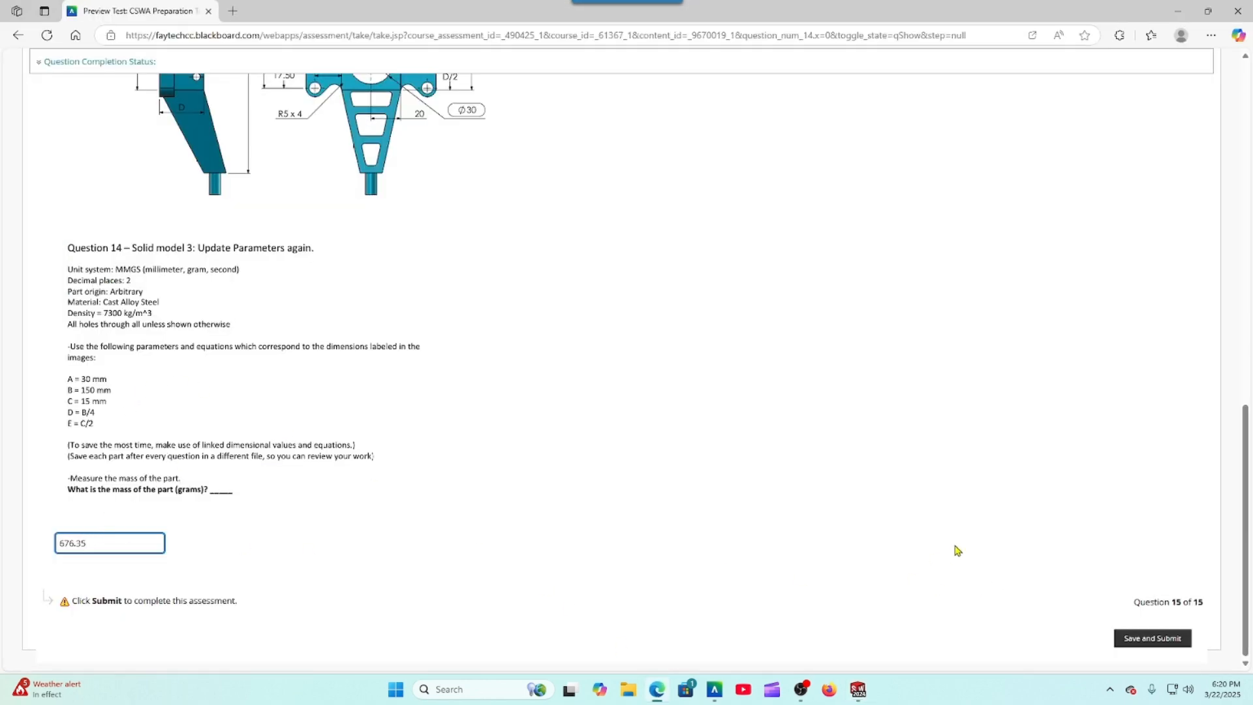
{"action": "left_click", "coordinate": [1129, 641]}
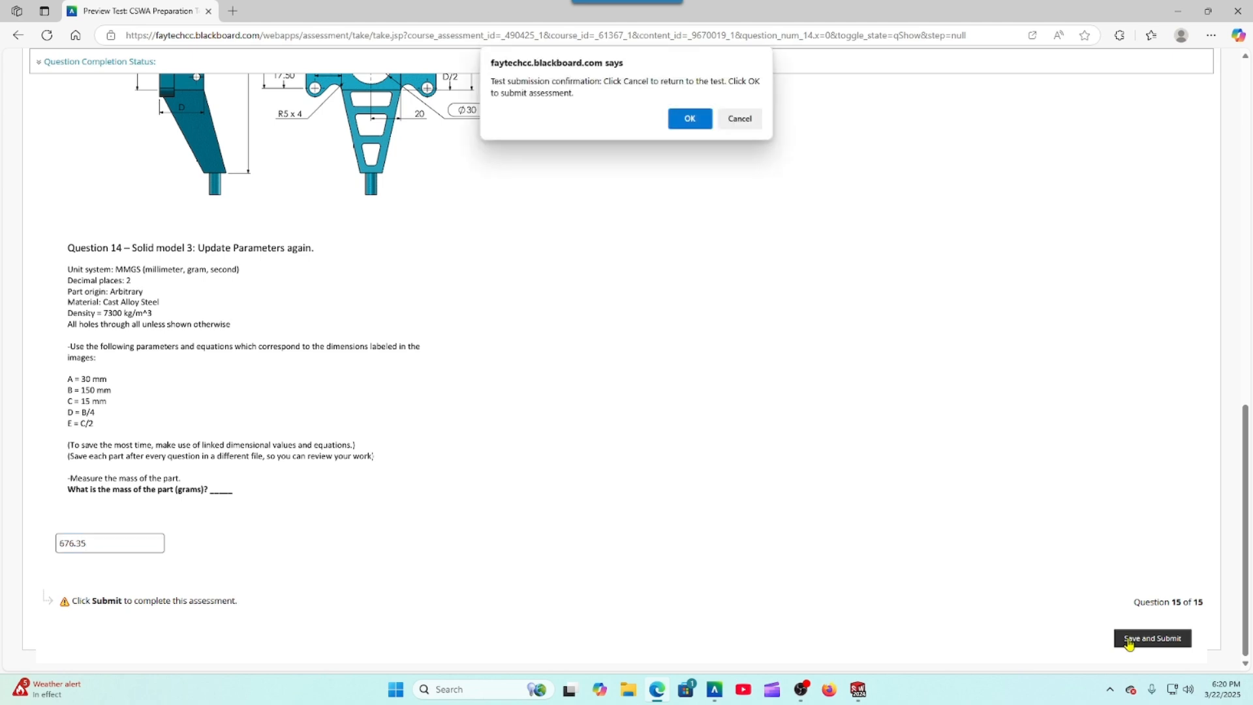
{"action": "left_click", "coordinate": [693, 124]}
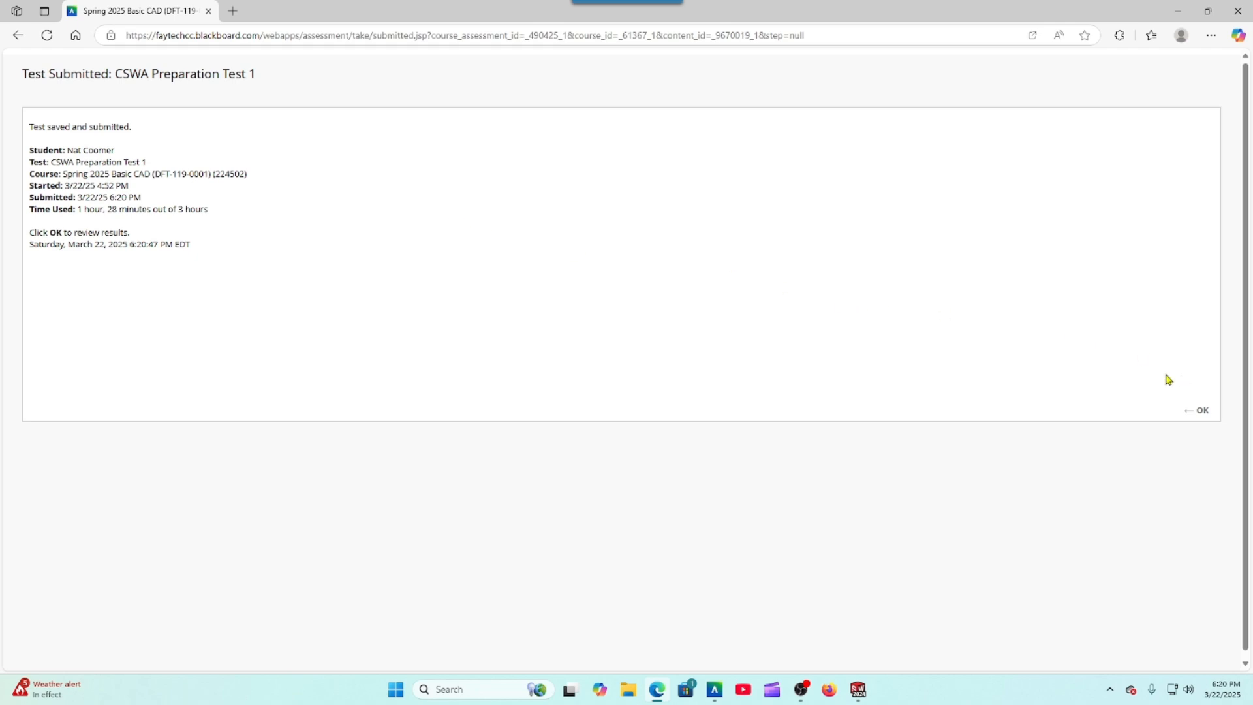
{"action": "left_click", "coordinate": [1203, 410]}
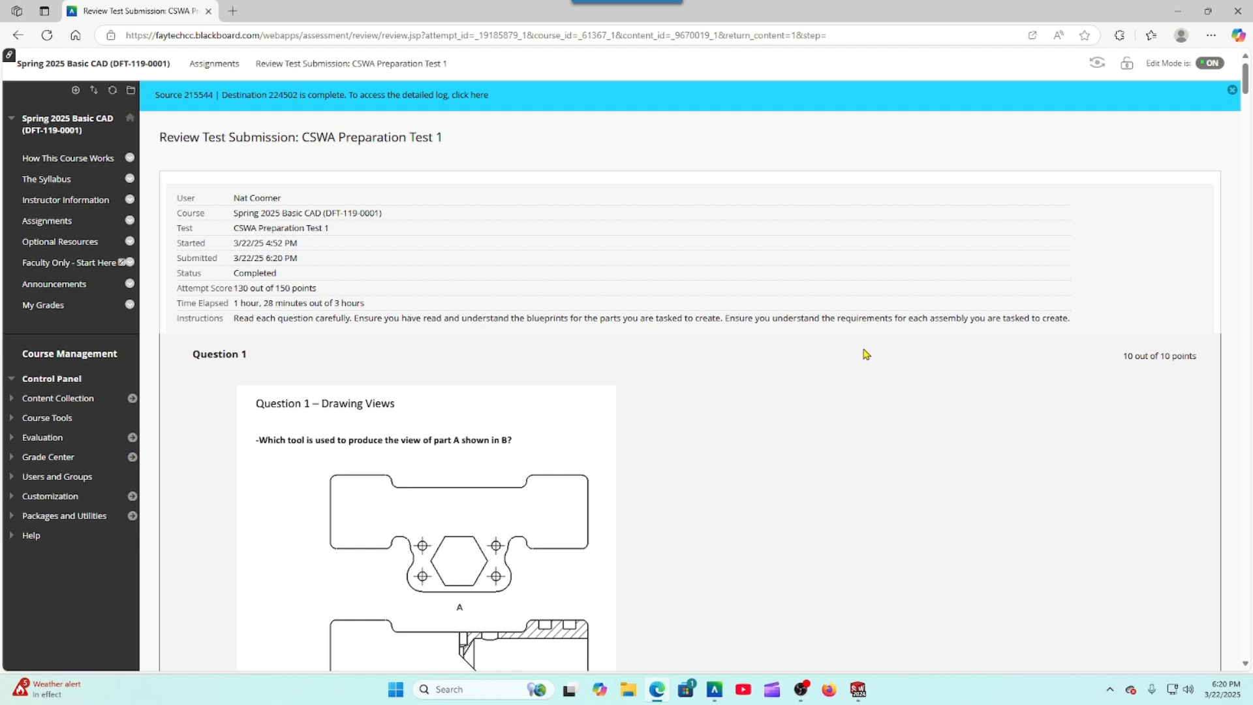
Step: Review the scores of the graded questions from Question 1 onward and examine Question 5's drawing and parameters
{"action": "scroll", "coordinate": [867, 354], "scroll_direction": "down", "scroll_amount": 5}
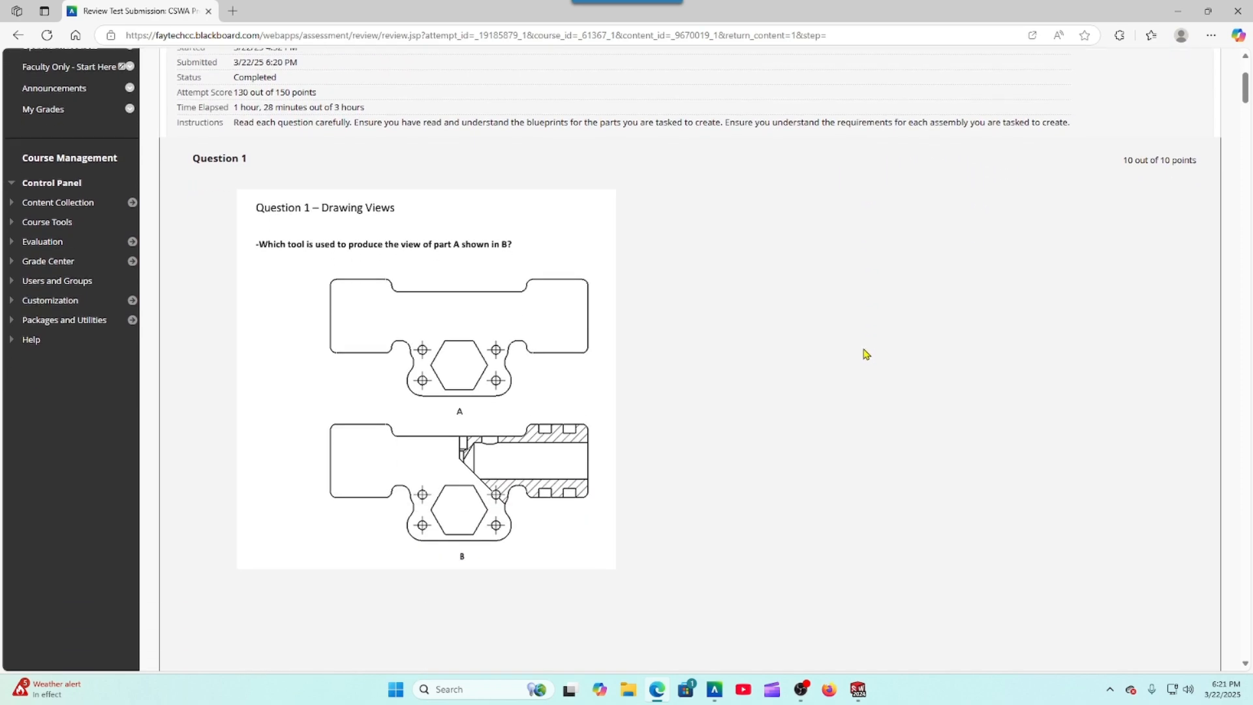
{"action": "scroll", "coordinate": [866, 354], "scroll_direction": "down", "scroll_amount": 12}
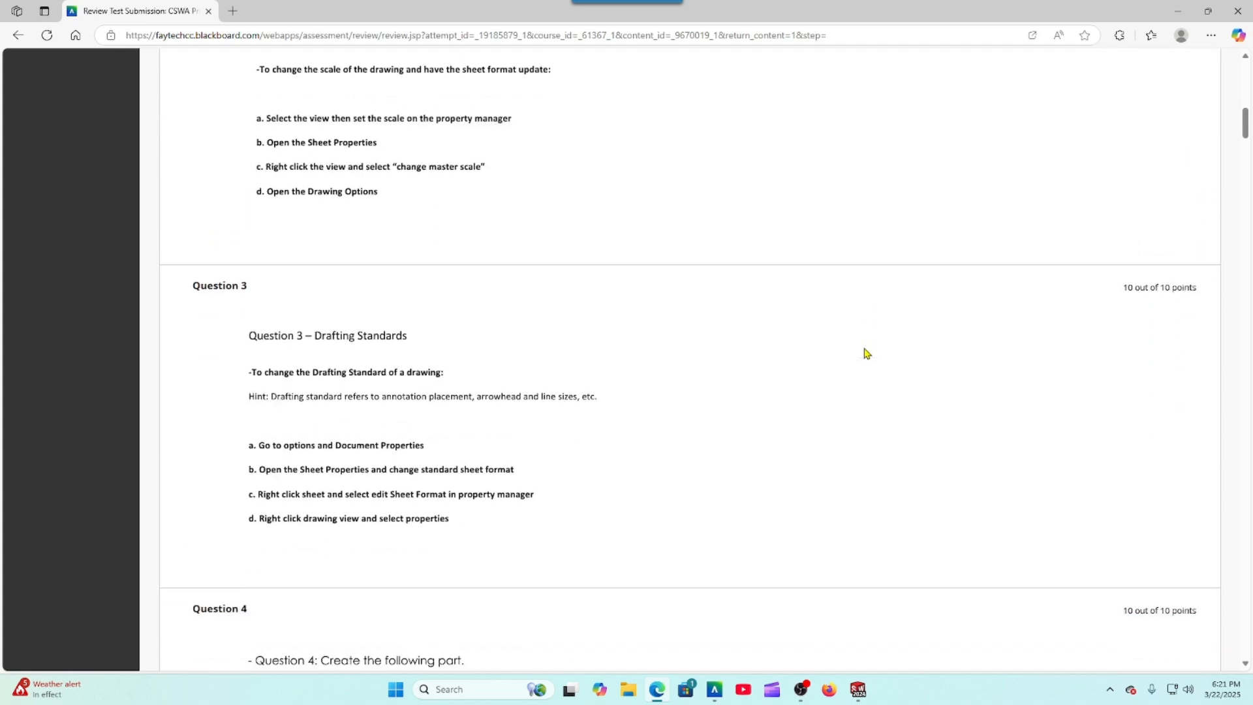
{"action": "scroll", "coordinate": [866, 354], "scroll_direction": "down", "scroll_amount": 5}
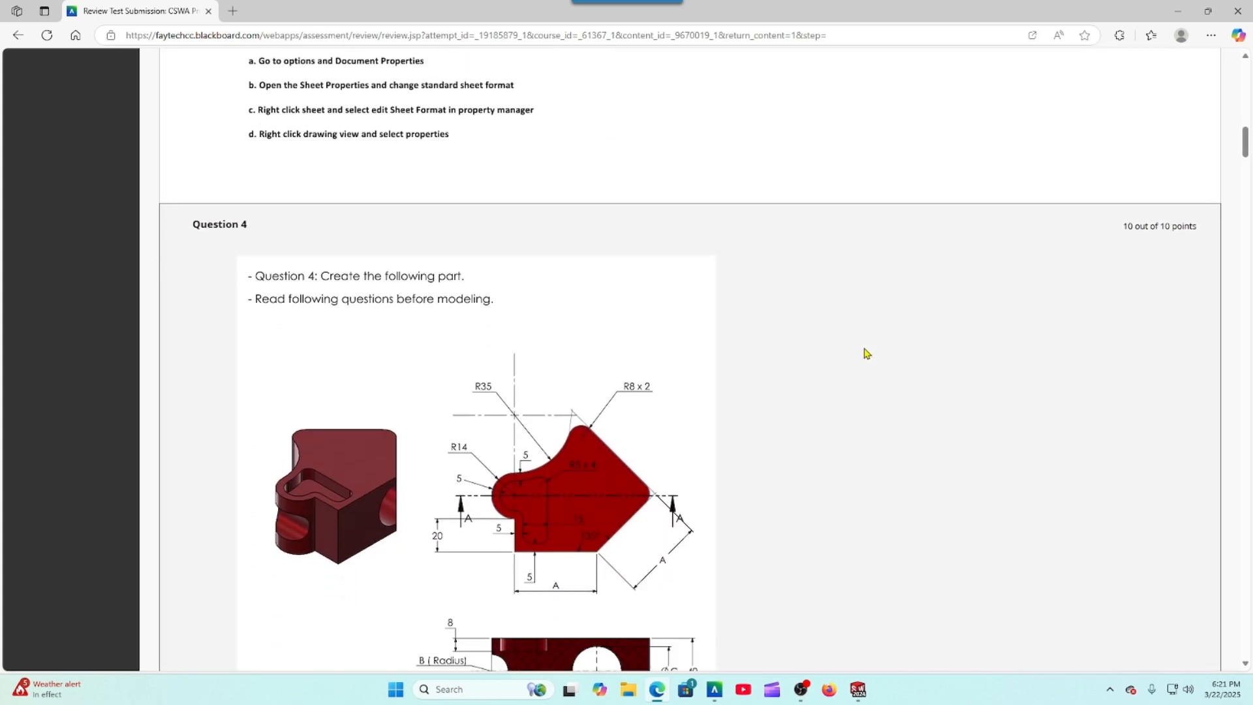
{"action": "scroll", "coordinate": [866, 354], "scroll_direction": "down", "scroll_amount": 7}
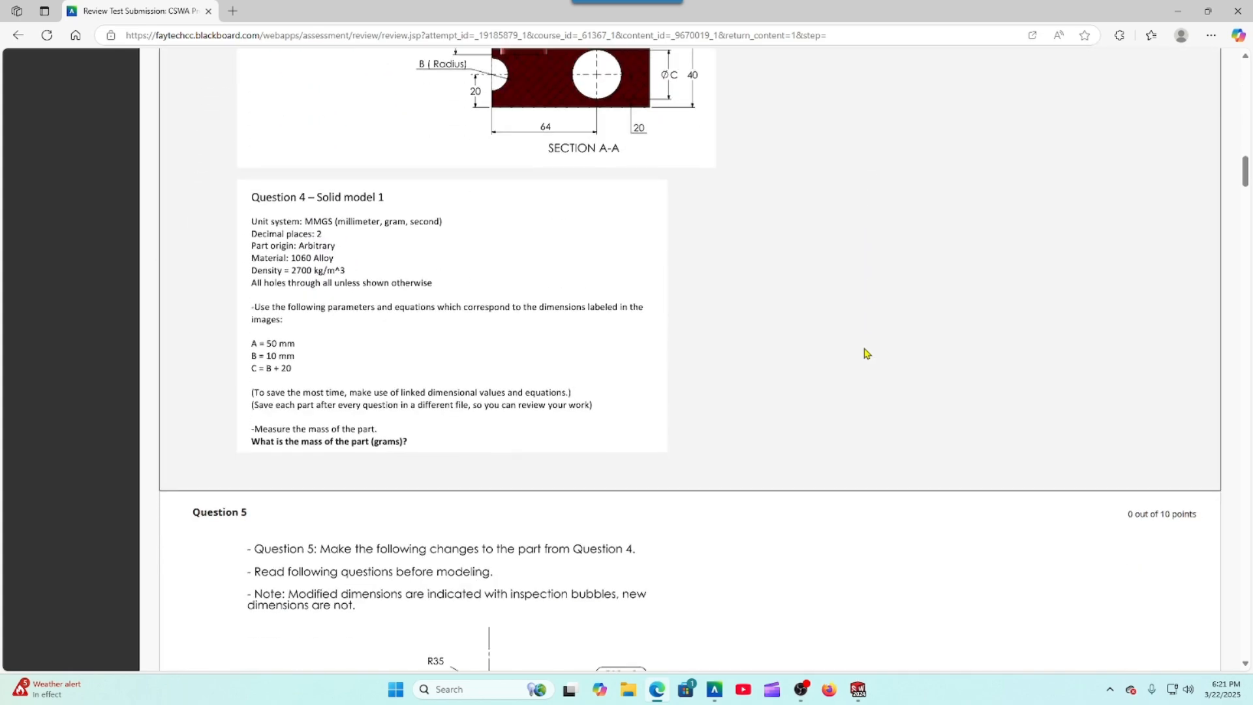
{"action": "scroll", "coordinate": [866, 354], "scroll_direction": "down", "scroll_amount": 3}
{"action": "scroll", "coordinate": [866, 353], "scroll_direction": "down", "scroll_amount": 1}
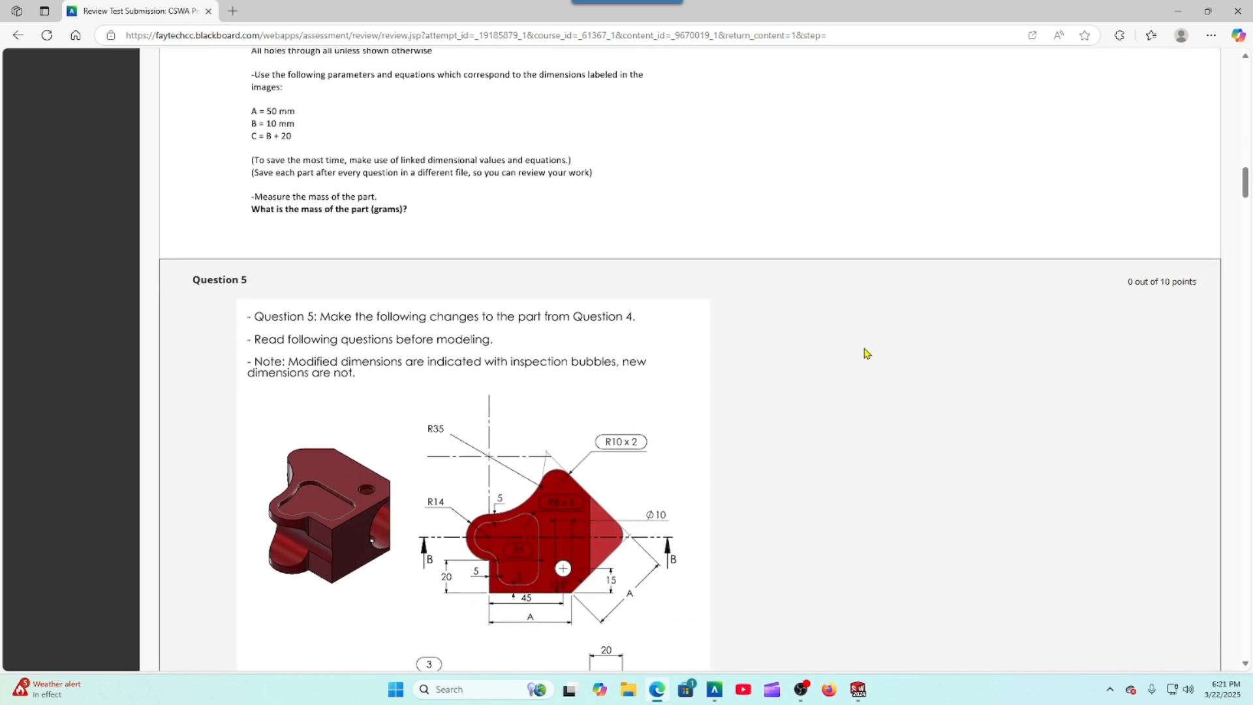
{"action": "scroll", "coordinate": [867, 354], "scroll_direction": "down", "scroll_amount": 7}
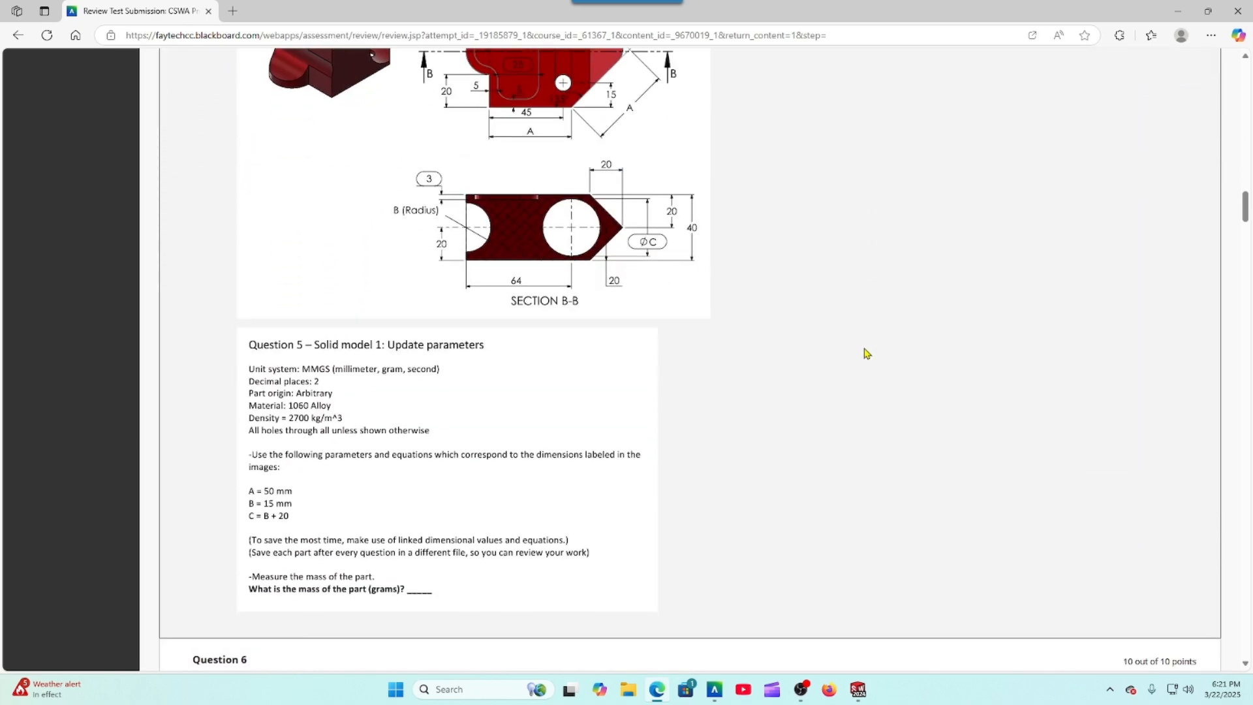
{"action": "scroll", "coordinate": [866, 354], "scroll_direction": "down", "scroll_amount": 2}
{"action": "scroll", "coordinate": [866, 354], "scroll_direction": "up", "scroll_amount": 1}
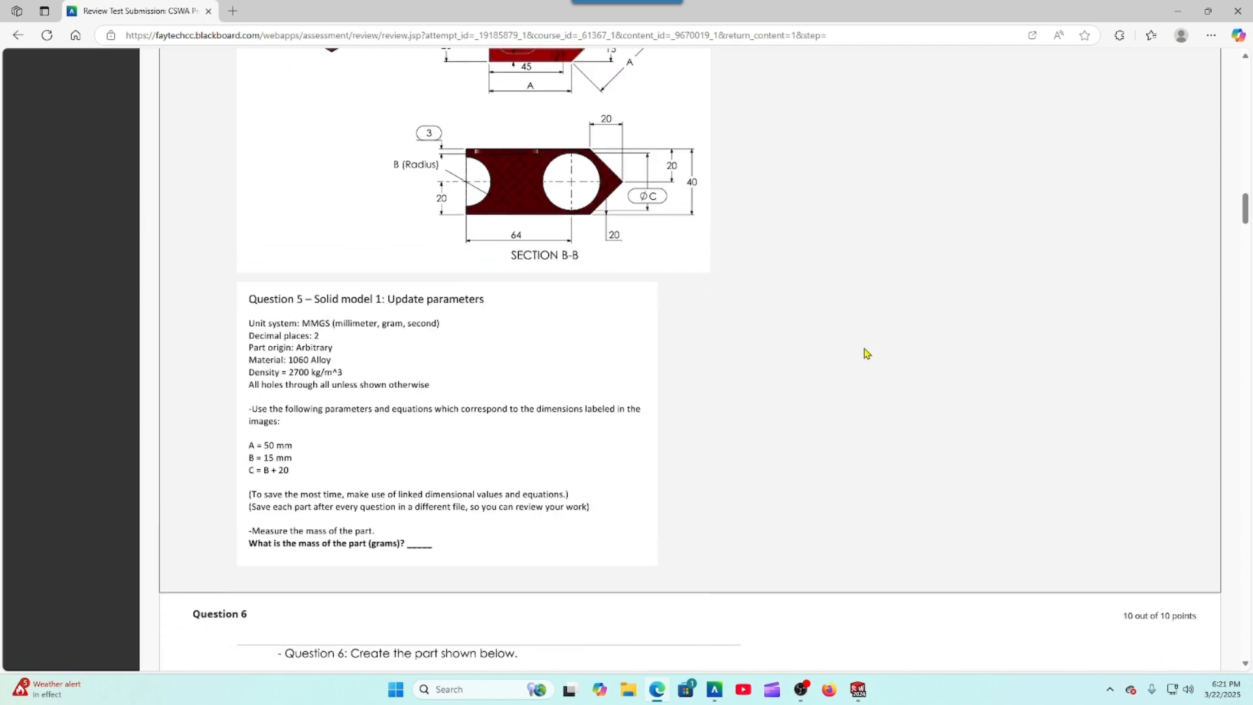
{"action": "scroll", "coordinate": [866, 354], "scroll_direction": "down", "scroll_amount": 3}
{"action": "scroll", "coordinate": [866, 353], "scroll_direction": "up", "scroll_amount": 6}
{"action": "scroll", "coordinate": [866, 354], "scroll_direction": "up", "scroll_amount": 4}
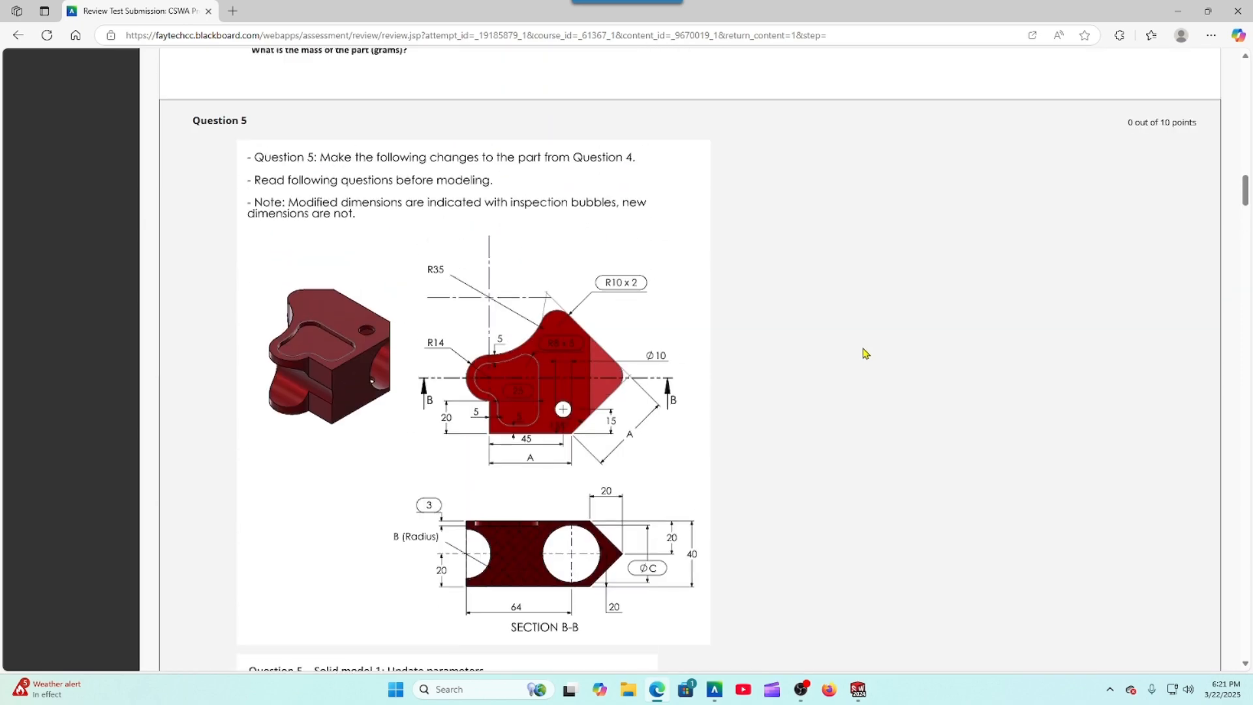
{"action": "scroll", "coordinate": [866, 354], "scroll_direction": "down", "scroll_amount": 2}
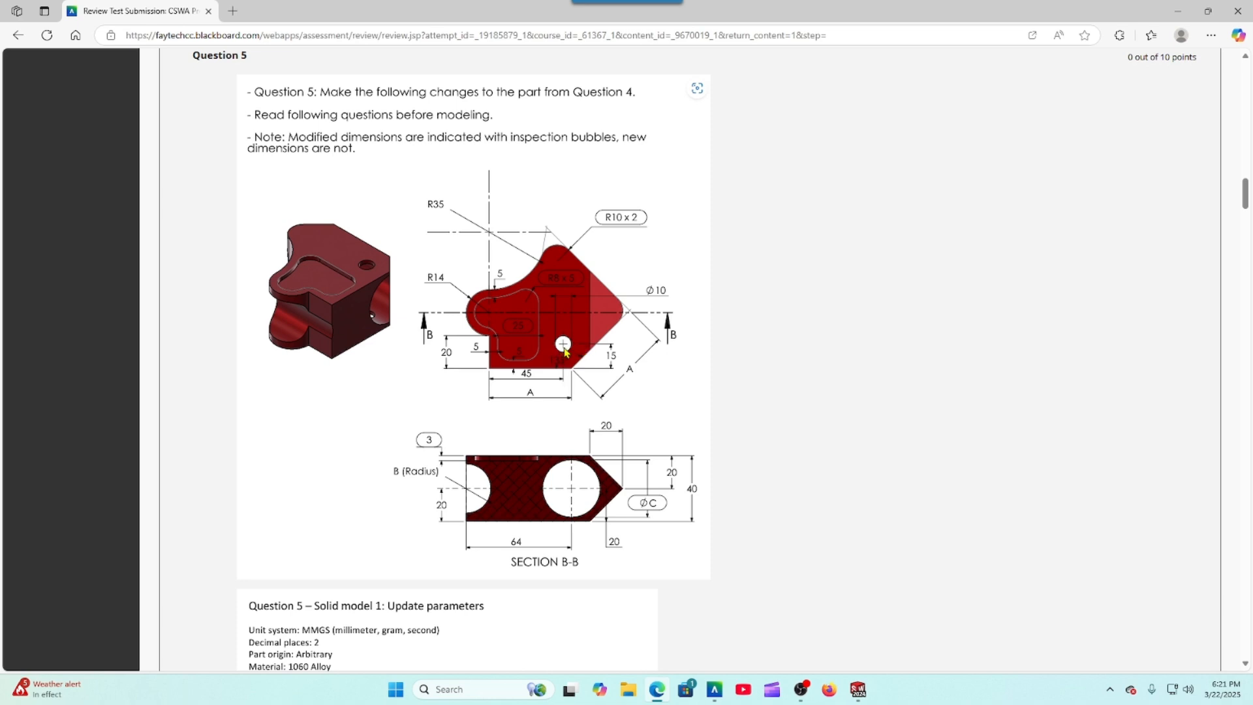
{"action": "scroll", "coordinate": [578, 344], "scroll_direction": "up", "scroll_amount": 2}
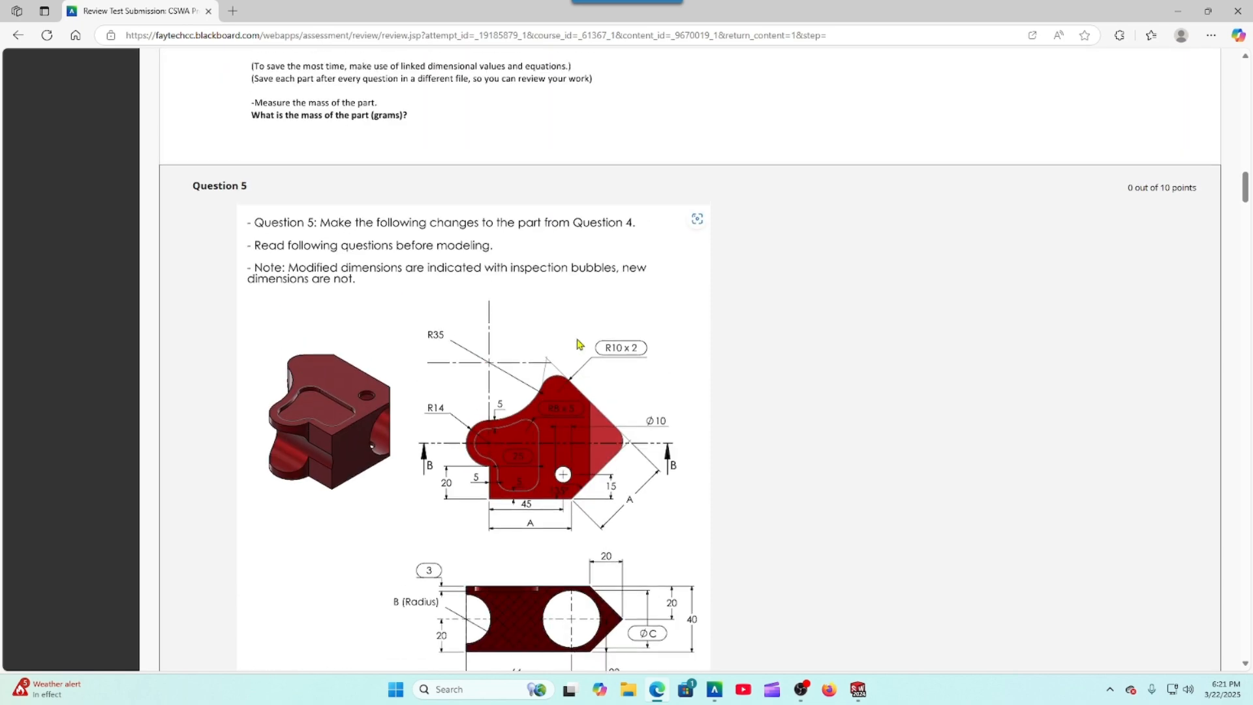
Step: Review the scores of the graded questions from Question 6 through Question 14
{"action": "scroll", "coordinate": [797, 368], "scroll_direction": "down", "scroll_amount": 10}
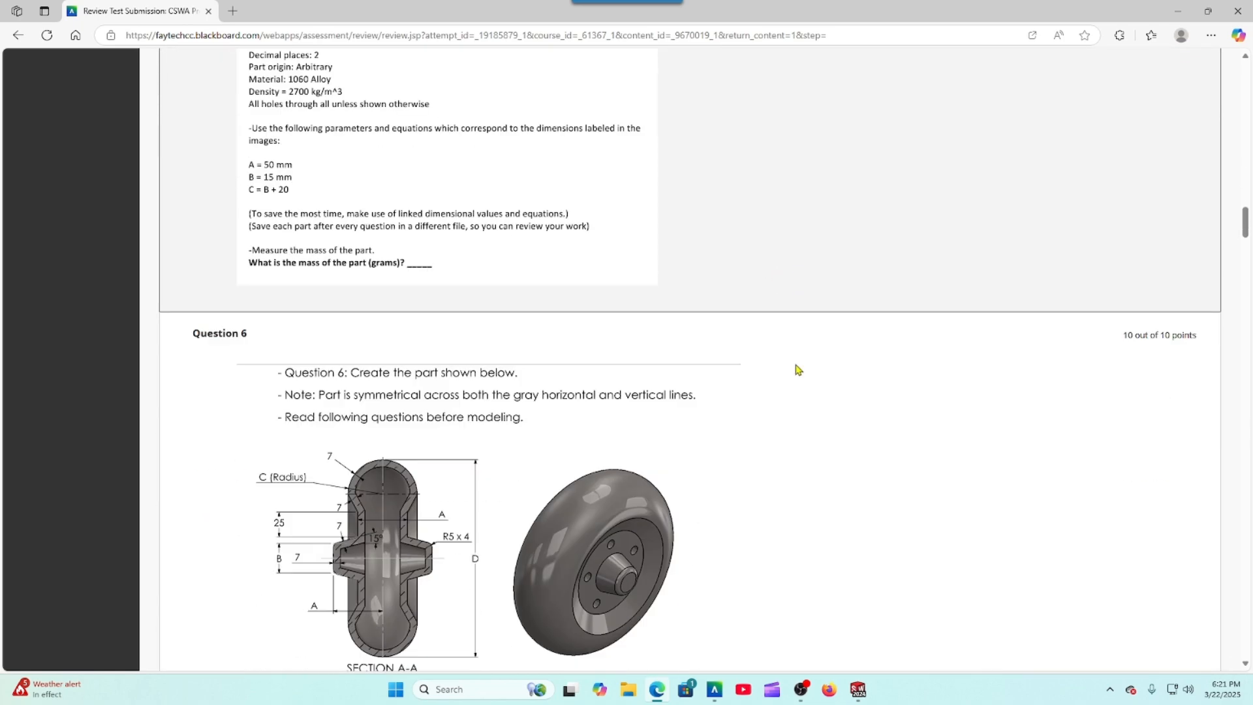
{"action": "scroll", "coordinate": [797, 369], "scroll_direction": "down", "scroll_amount": 12}
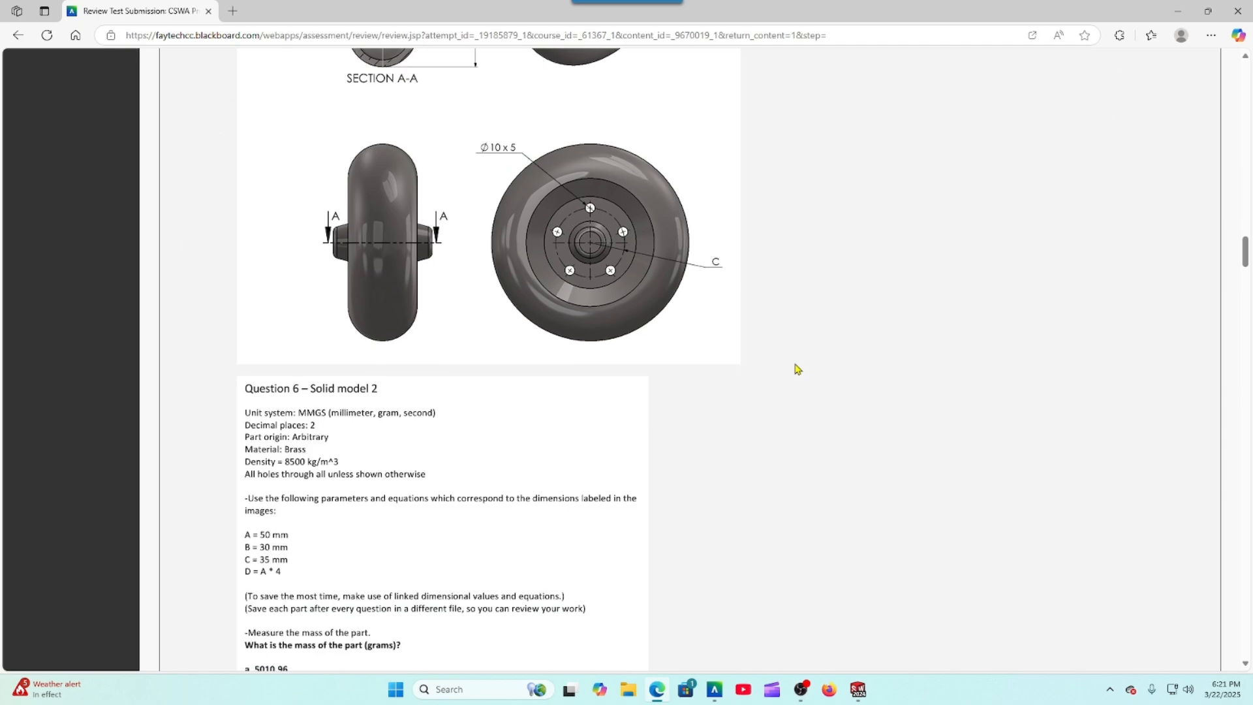
{"action": "scroll", "coordinate": [797, 369], "scroll_direction": "down", "scroll_amount": 12}
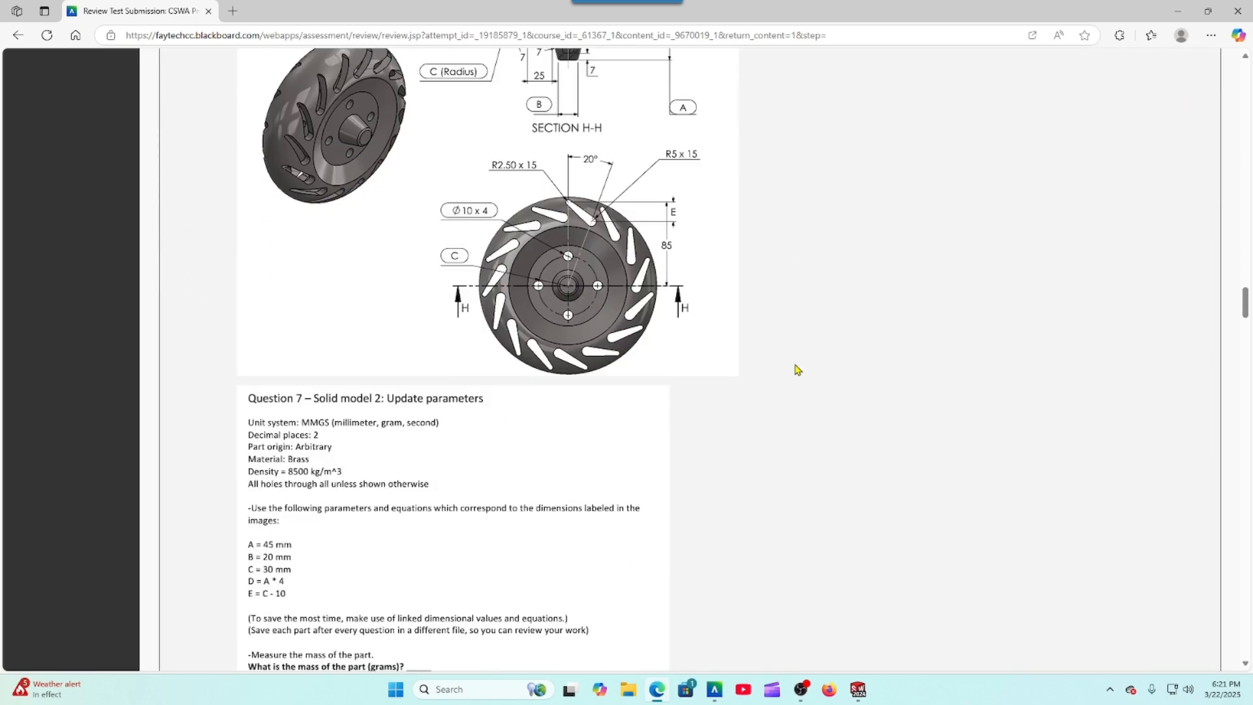
{"action": "scroll", "coordinate": [797, 369], "scroll_direction": "down", "scroll_amount": 7}
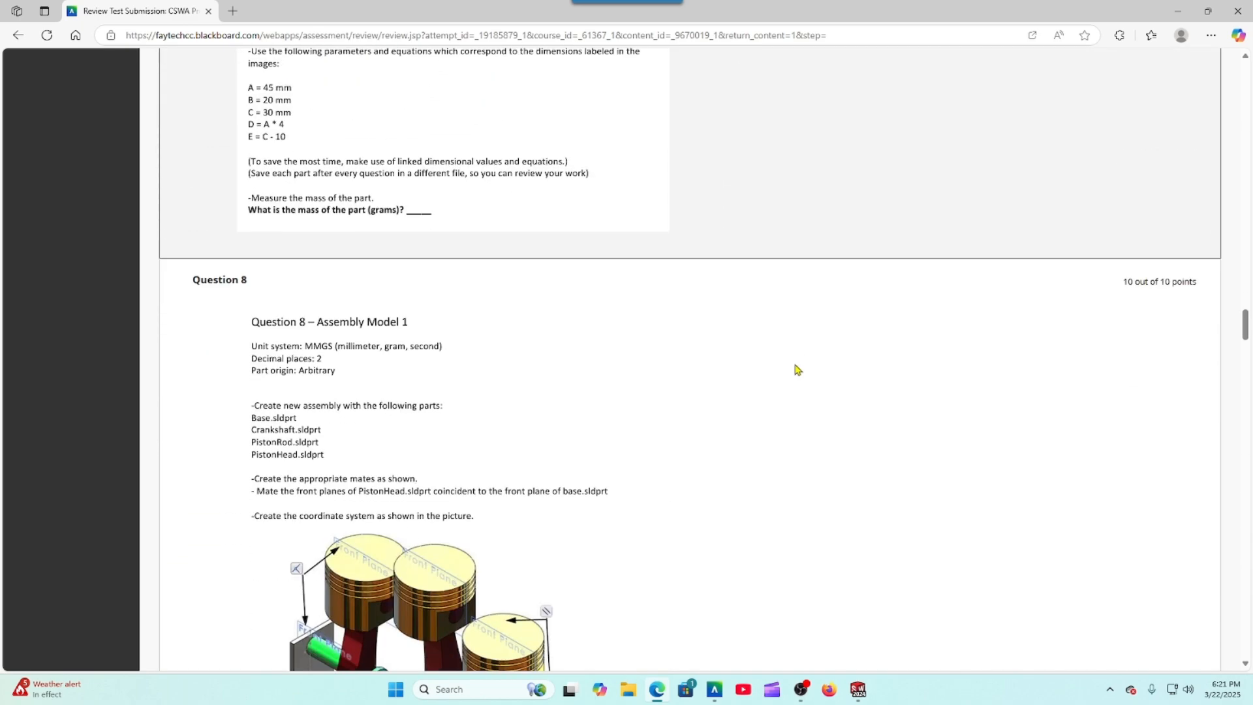
{"action": "scroll", "coordinate": [798, 368], "scroll_direction": "down", "scroll_amount": 10}
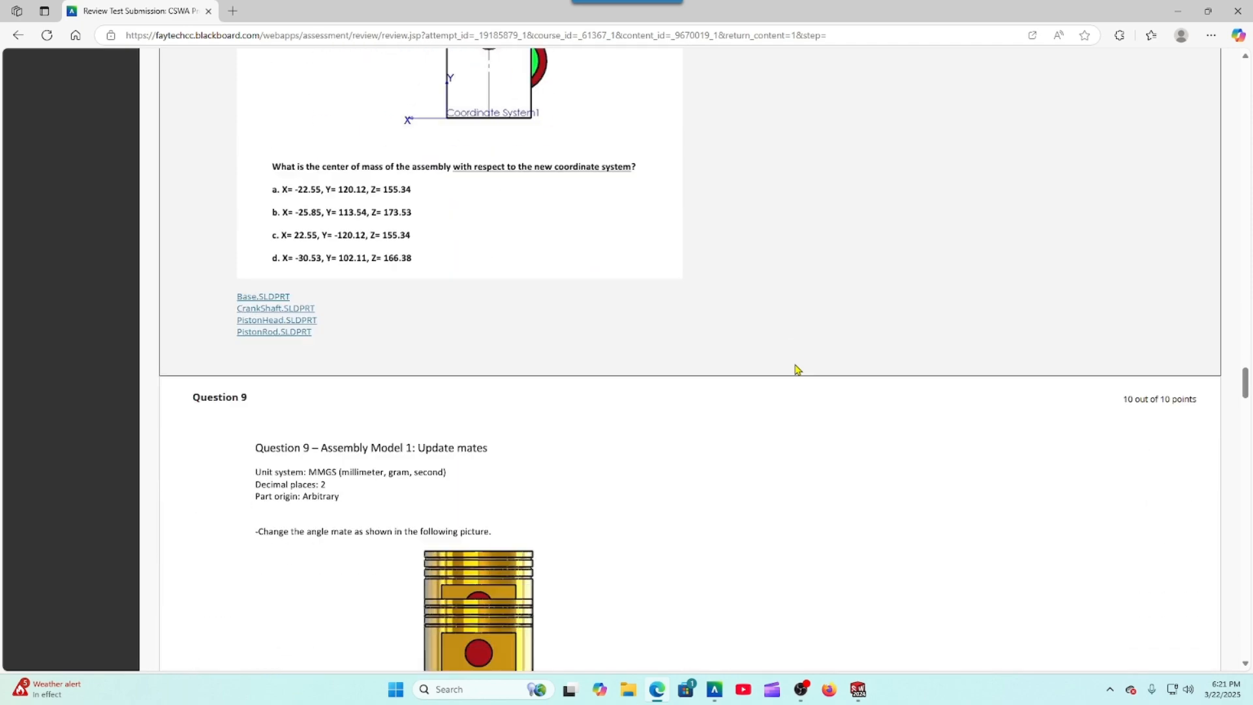
{"action": "scroll", "coordinate": [798, 368], "scroll_direction": "down", "scroll_amount": 10}
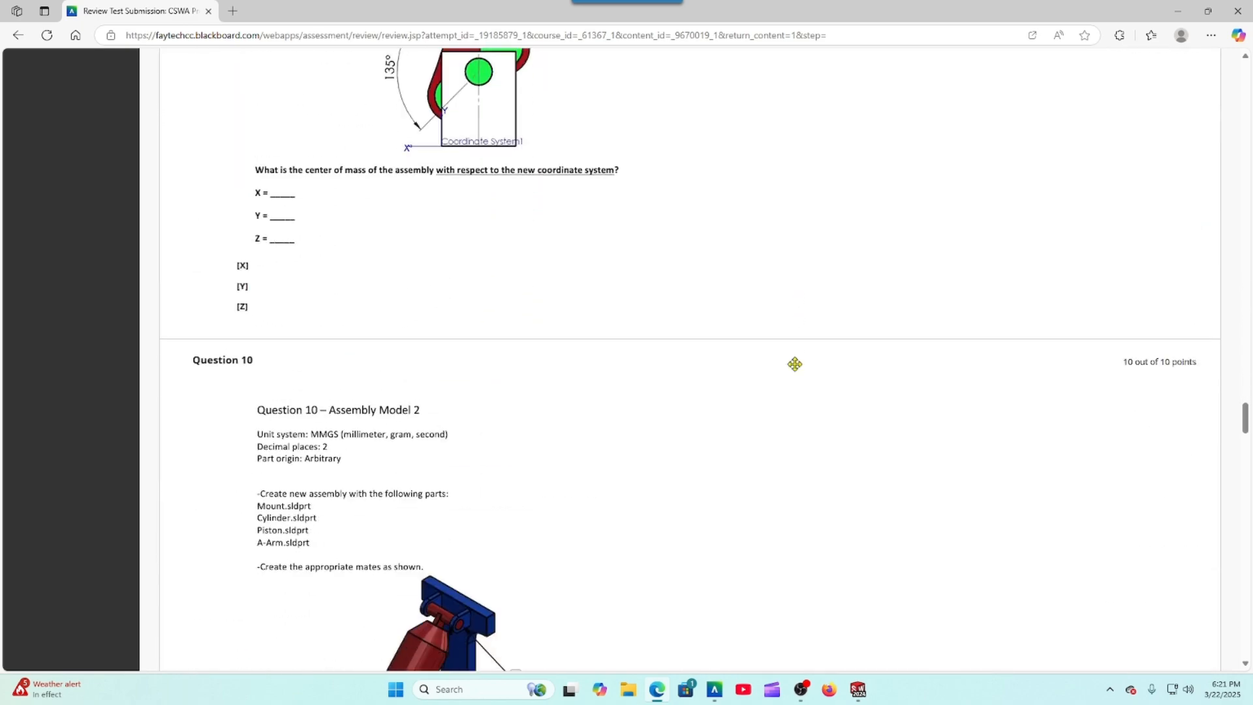
{"action": "scroll", "coordinate": [823, 383], "scroll_direction": "down", "scroll_amount": 17}
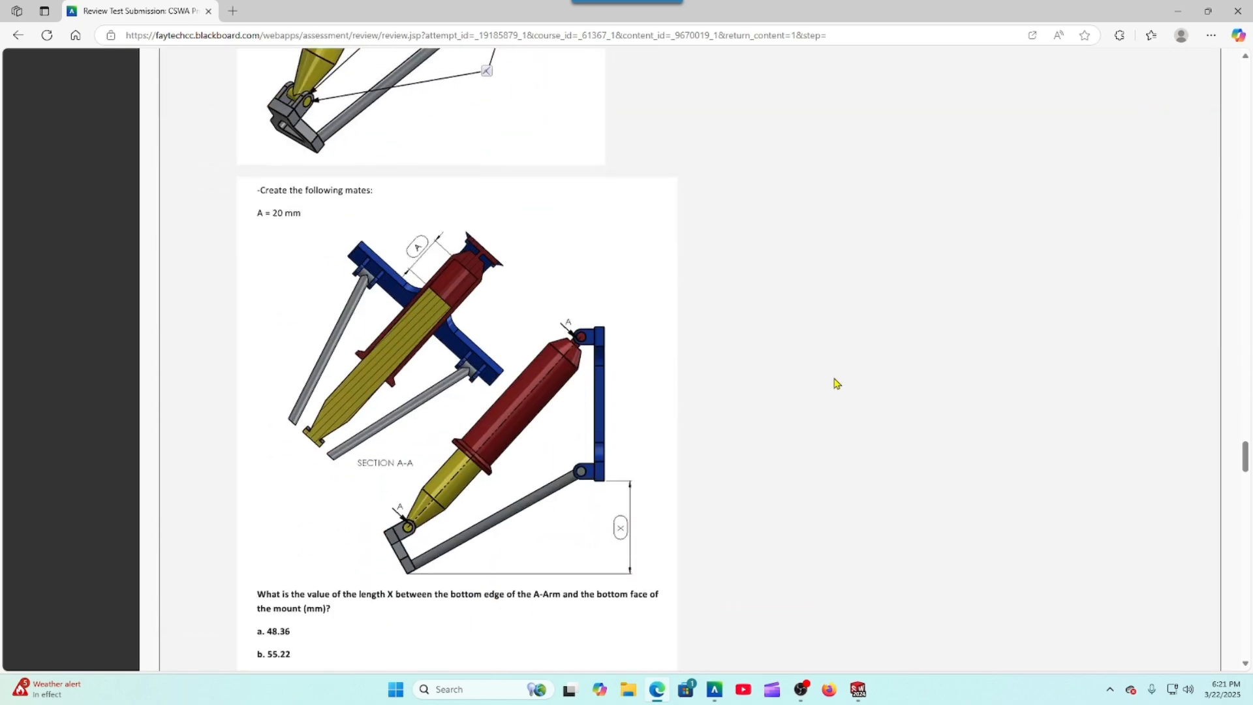
{"action": "scroll", "coordinate": [837, 383], "scroll_direction": "down", "scroll_amount": 6}
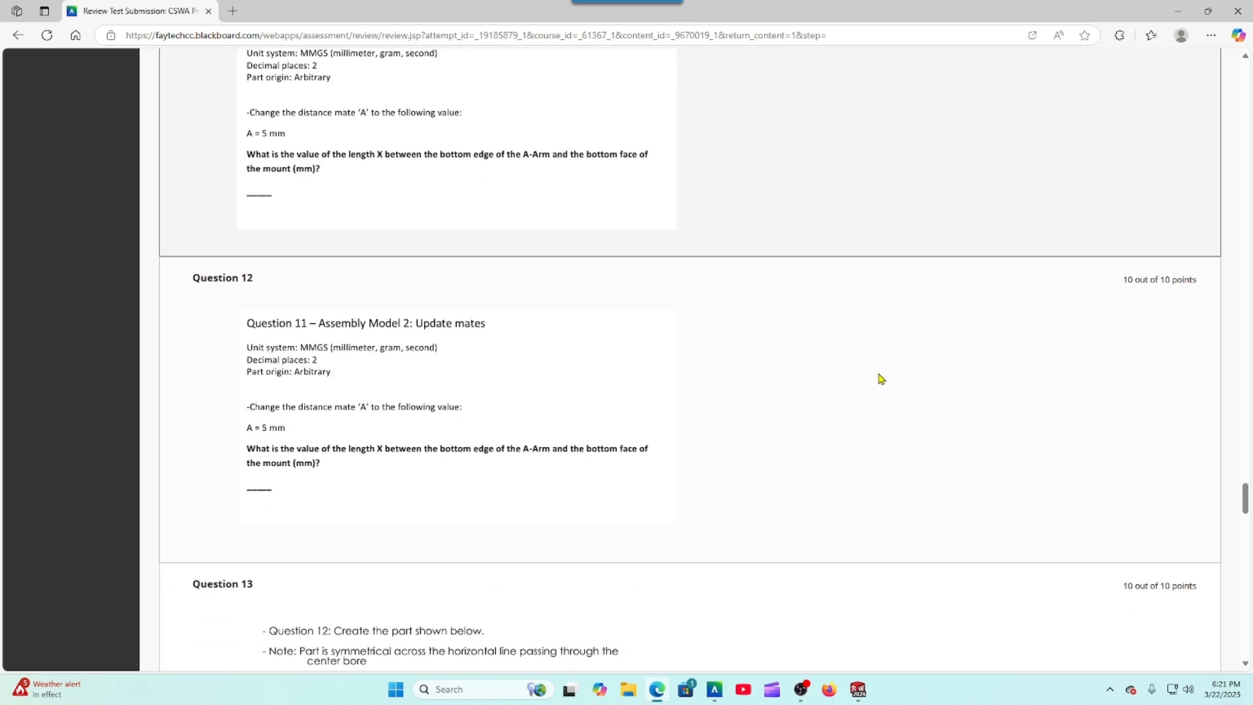
{"action": "scroll", "coordinate": [879, 379], "scroll_direction": "down", "scroll_amount": 8}
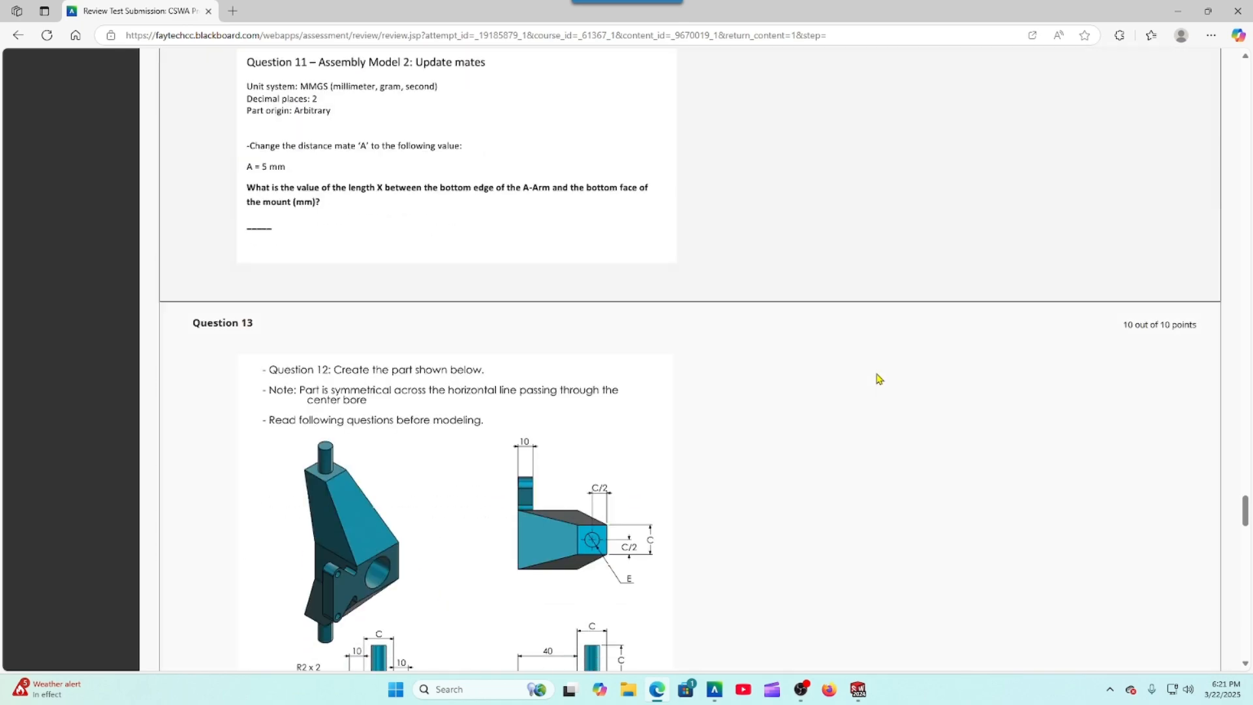
{"action": "scroll", "coordinate": [878, 378], "scroll_direction": "down", "scroll_amount": 15}
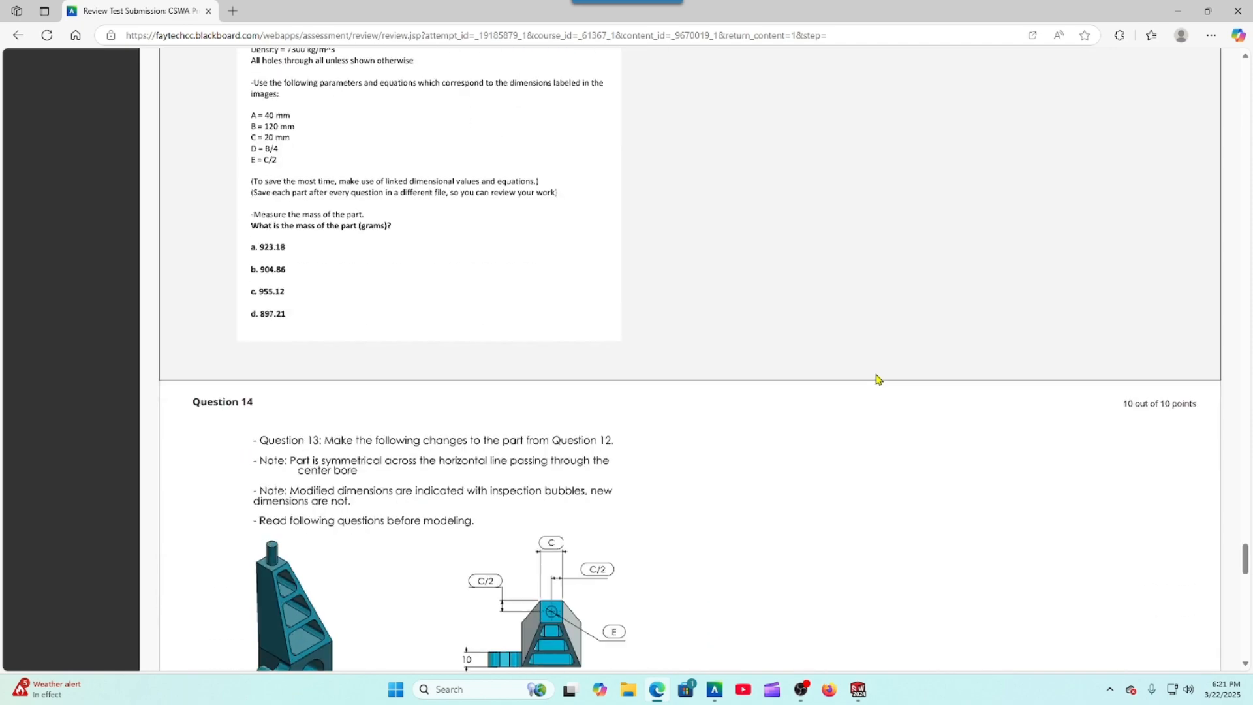
{"action": "scroll", "coordinate": [879, 379], "scroll_direction": "down", "scroll_amount": 10}
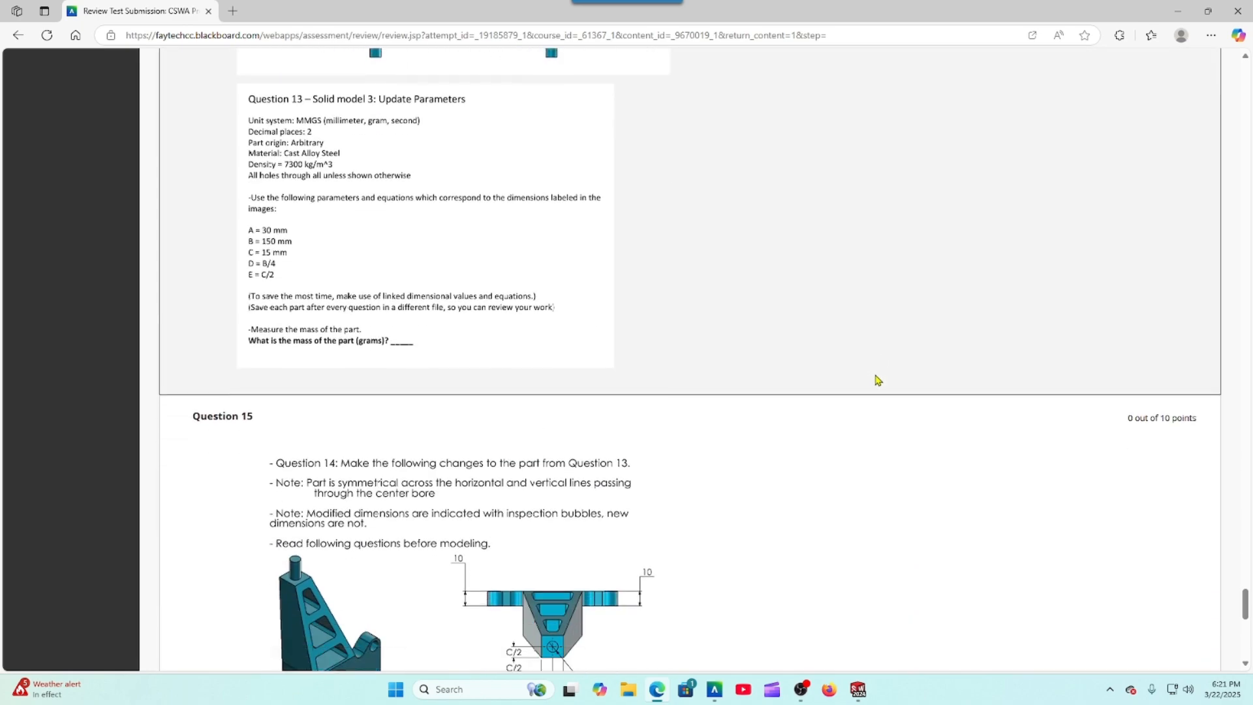
Step: Examine Question 15's drawing, modified dimensions and parameters to look for the cause of the lost points
{"action": "scroll", "coordinate": [876, 381], "scroll_direction": "down", "scroll_amount": 6}
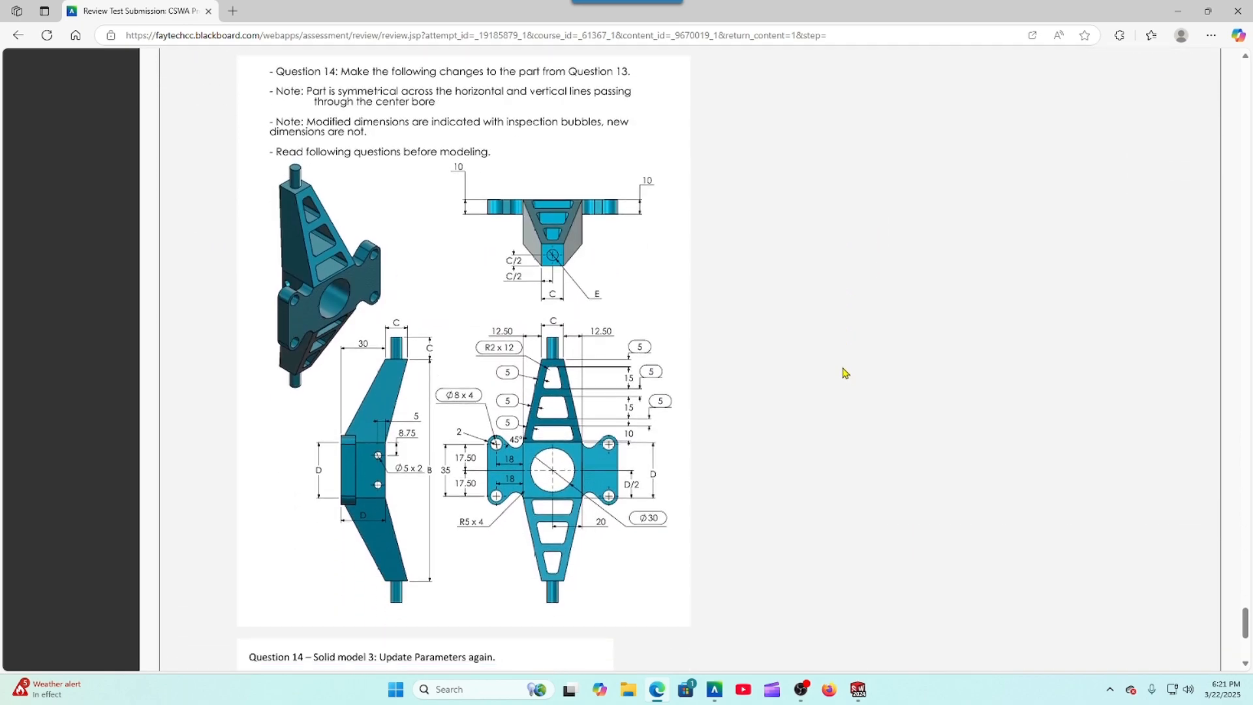
{"action": "scroll", "coordinate": [845, 373], "scroll_direction": "down", "scroll_amount": 4}
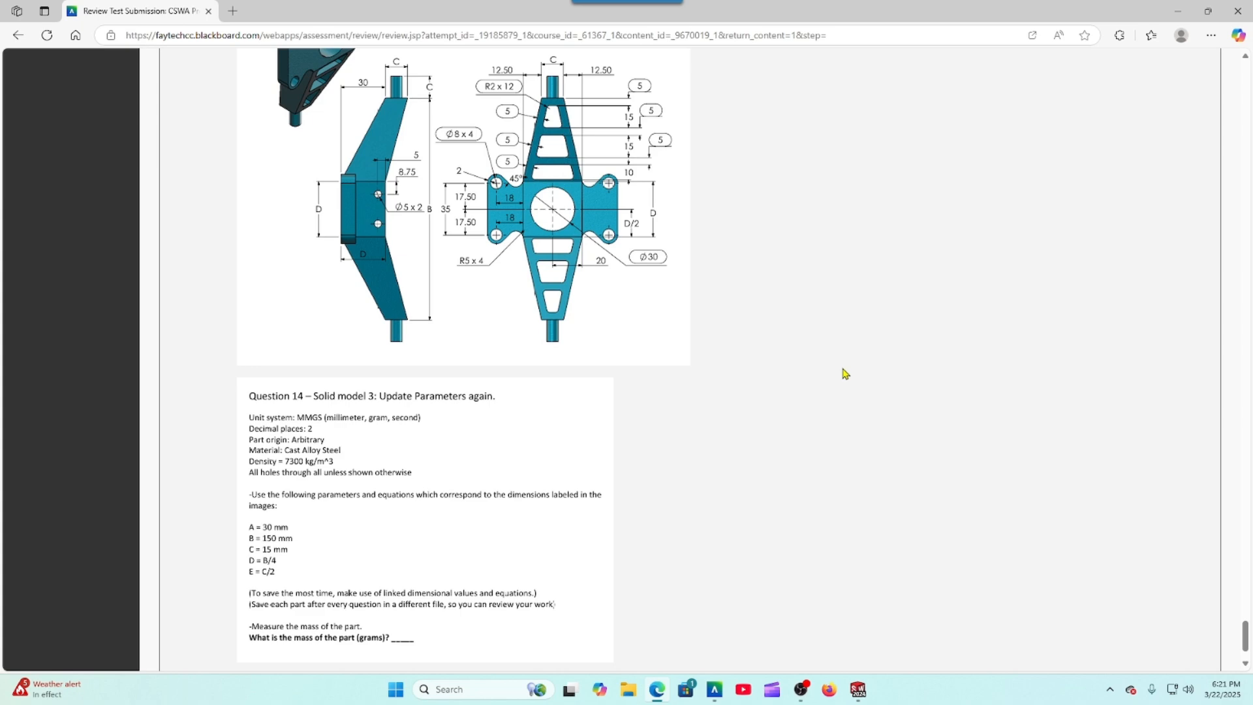
{"action": "scroll", "coordinate": [845, 373], "scroll_direction": "up", "scroll_amount": 1}
{"action": "scroll", "coordinate": [846, 374], "scroll_direction": "up", "scroll_amount": 7}
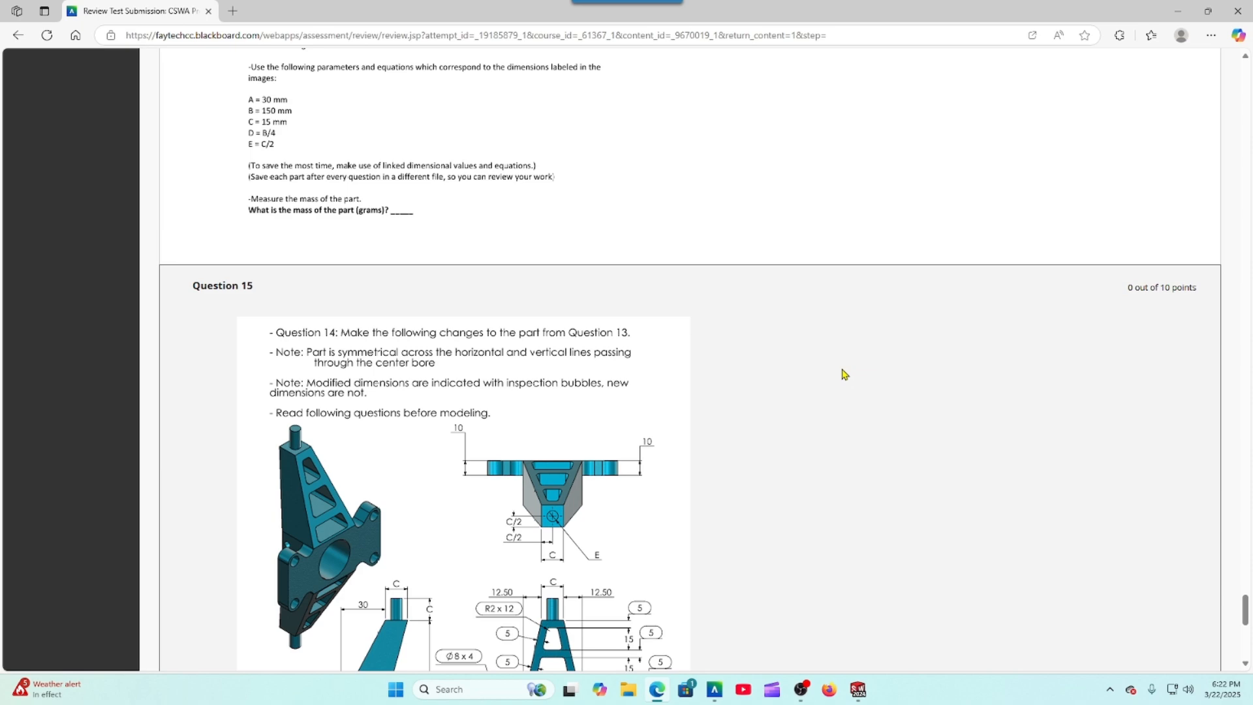
{"action": "scroll", "coordinate": [845, 374], "scroll_direction": "up", "scroll_amount": 2}
{"action": "scroll", "coordinate": [842, 378], "scroll_direction": "down", "scroll_amount": 5}
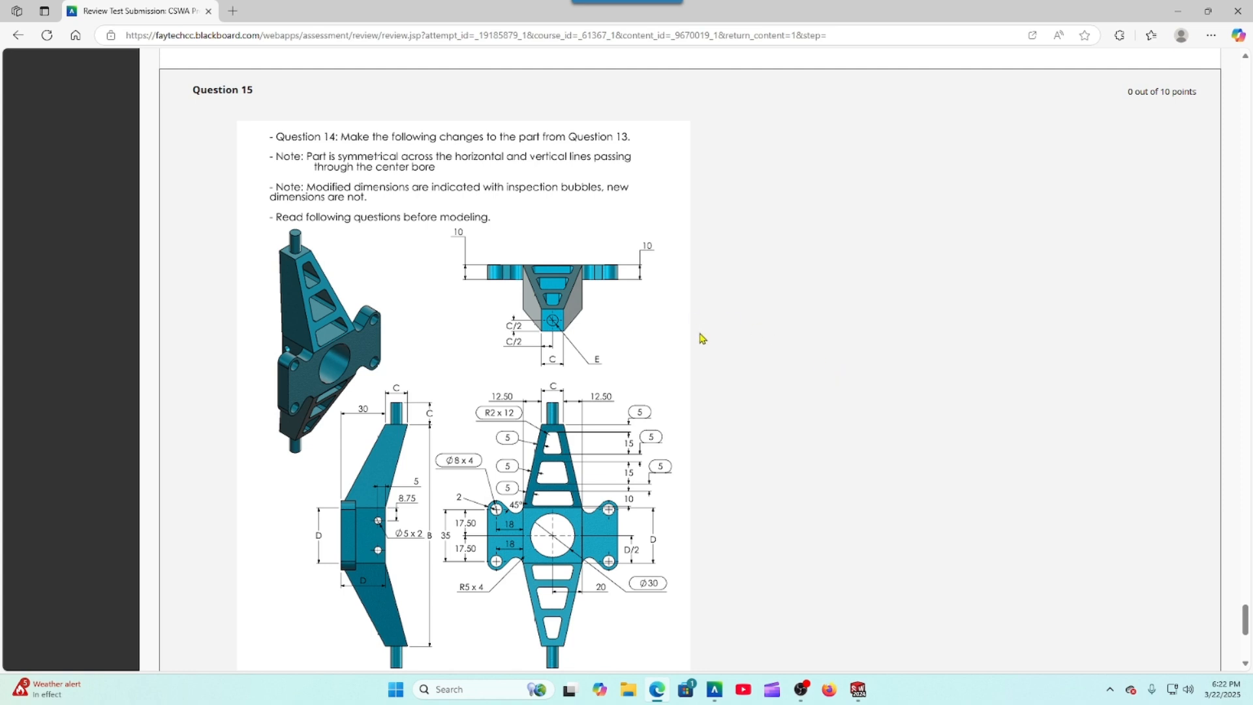
{"action": "scroll", "coordinate": [659, 337], "scroll_direction": "down", "scroll_amount": 2}
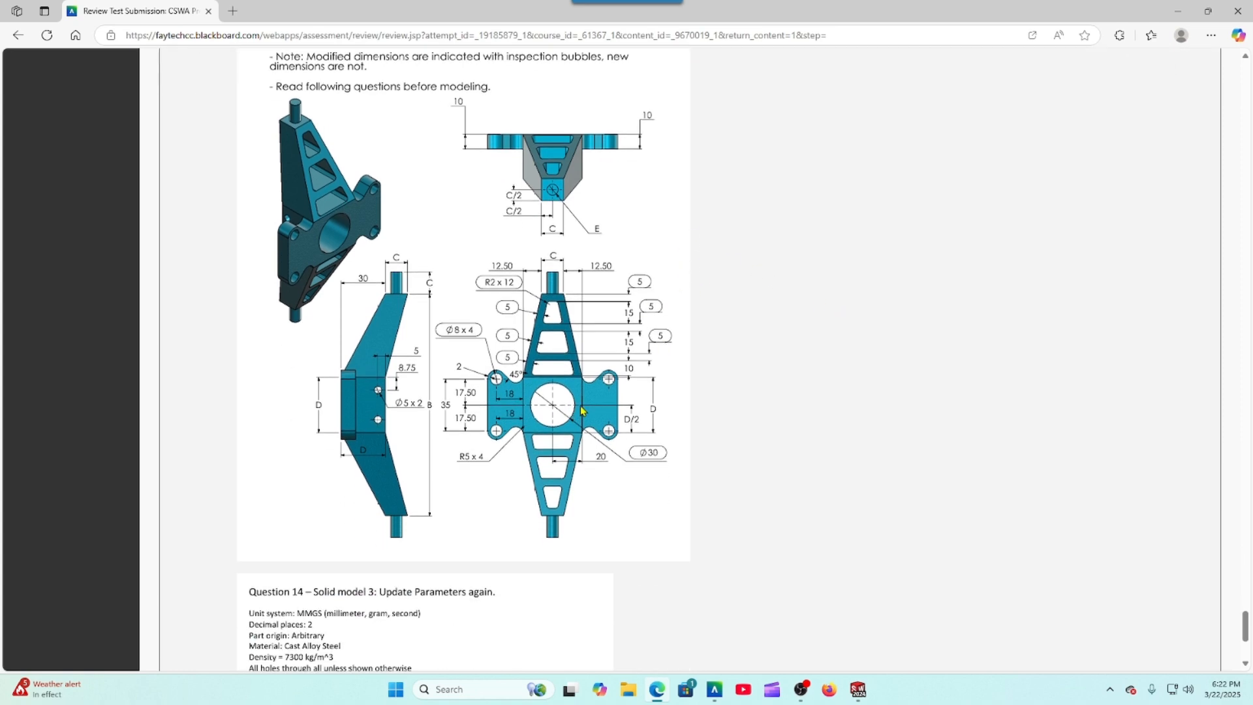
{"action": "scroll", "coordinate": [554, 398], "scroll_direction": "up", "scroll_amount": 1}
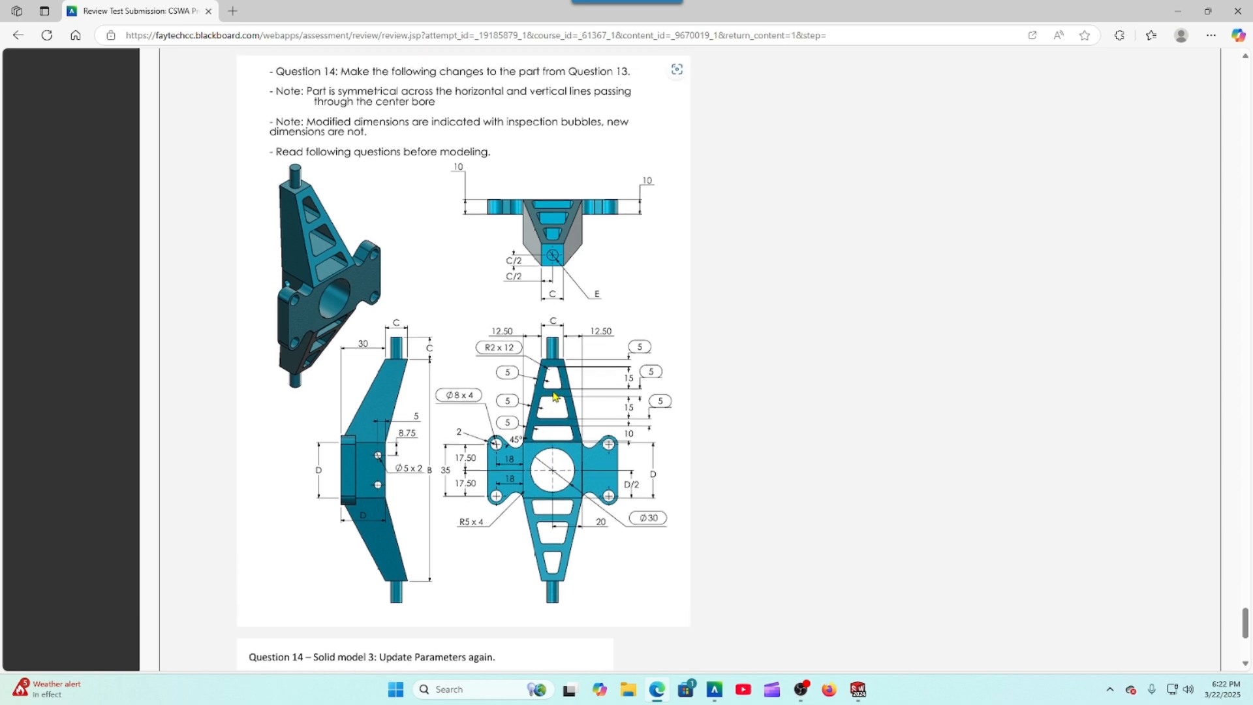